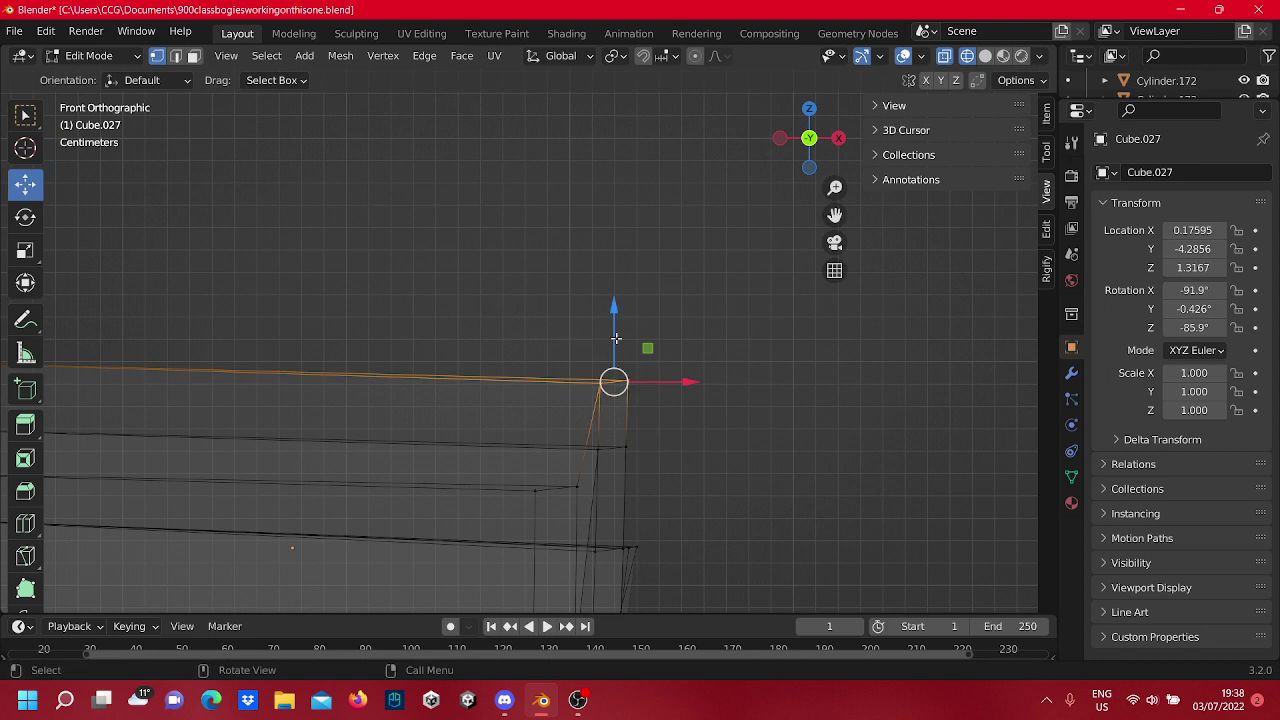
Raise the selected top-corner vertices along Z to straighten the top edge, and shift them about 0.026 m inward along X.
key("g")
key("z")
left_click(609, 316)
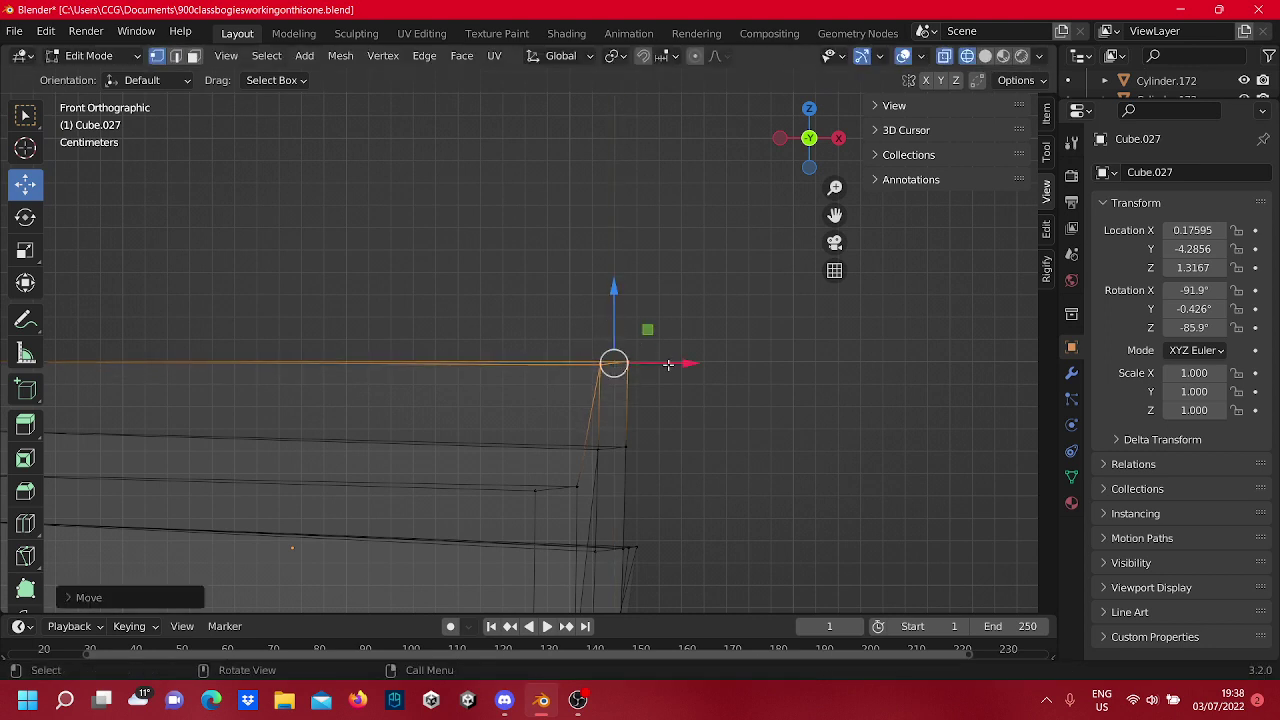
key("g")
key("x")
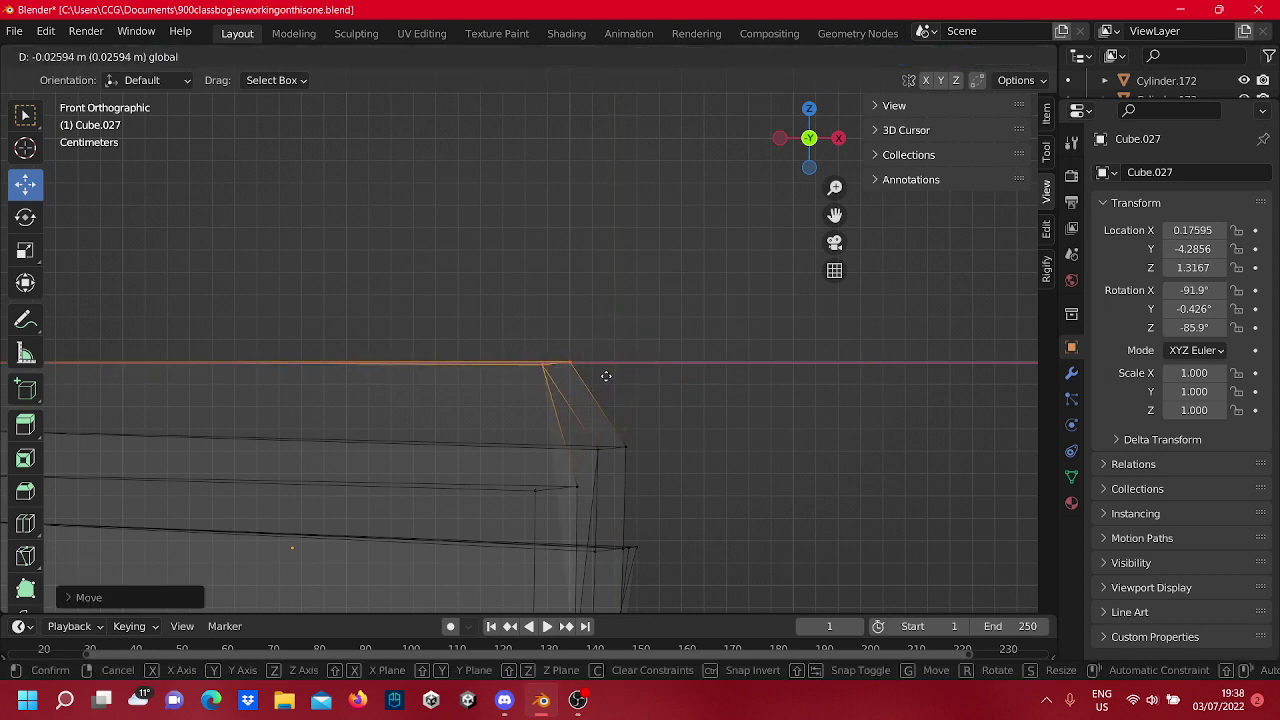
left_click(606, 375)
left_click(635, 389)
Select the outer top-corner vertex and nudge it along X onto the vertical grid line.
scroll(606, 389, "up", 10)
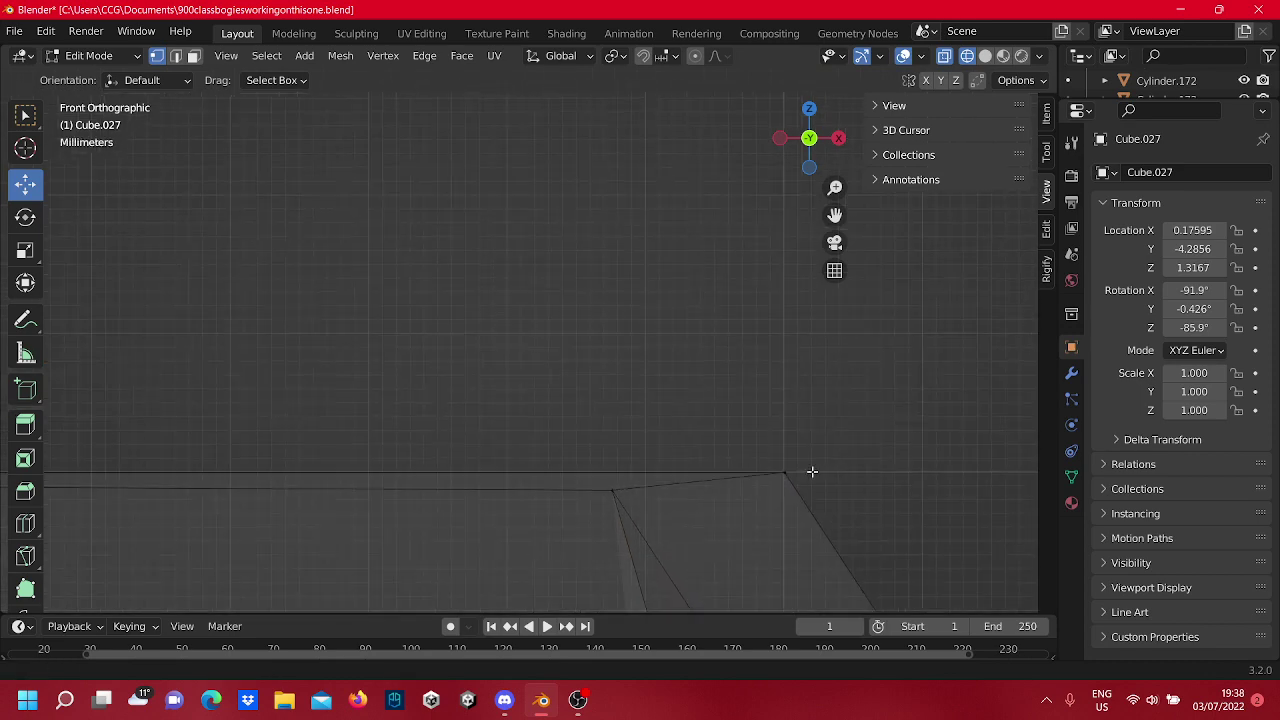
middle_click_drag(811, 471, 620, 356, "shift")
scroll(620, 356, "up", 3)
scroll(620, 355, "up", 2)
left_click_drag(680, 417, 716, 328)
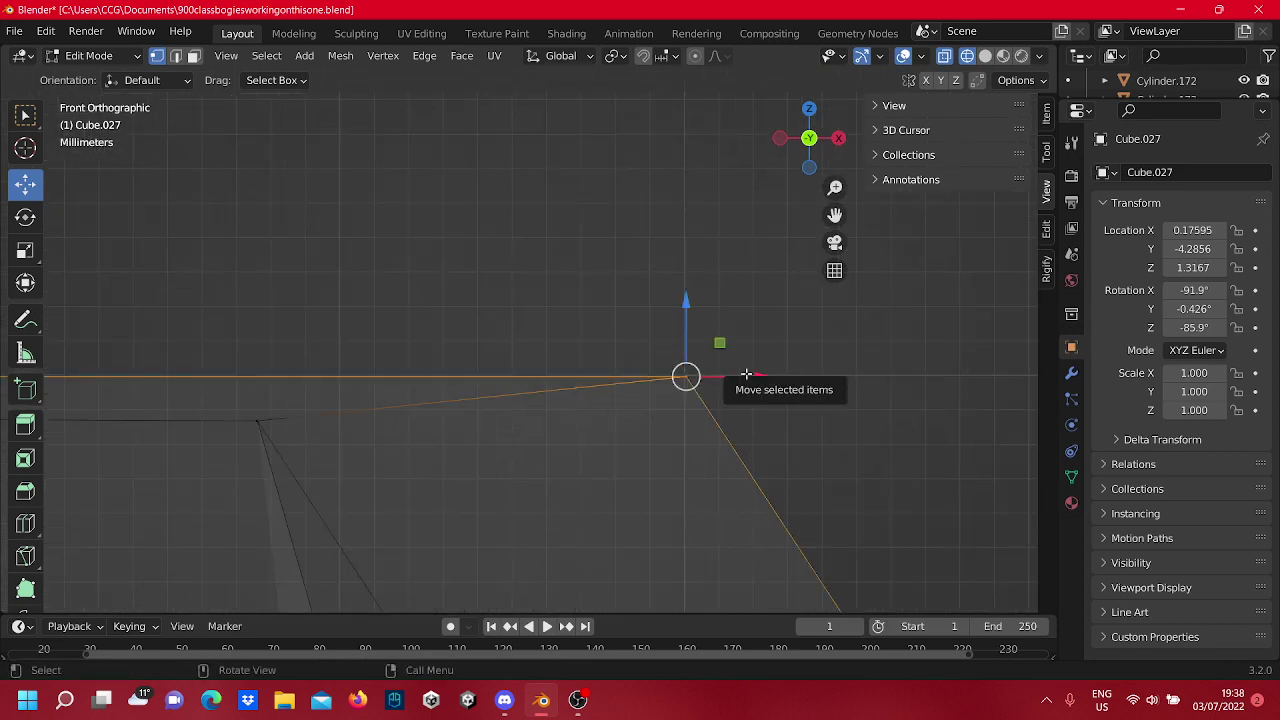
left_click_drag(744, 374, 741, 374)
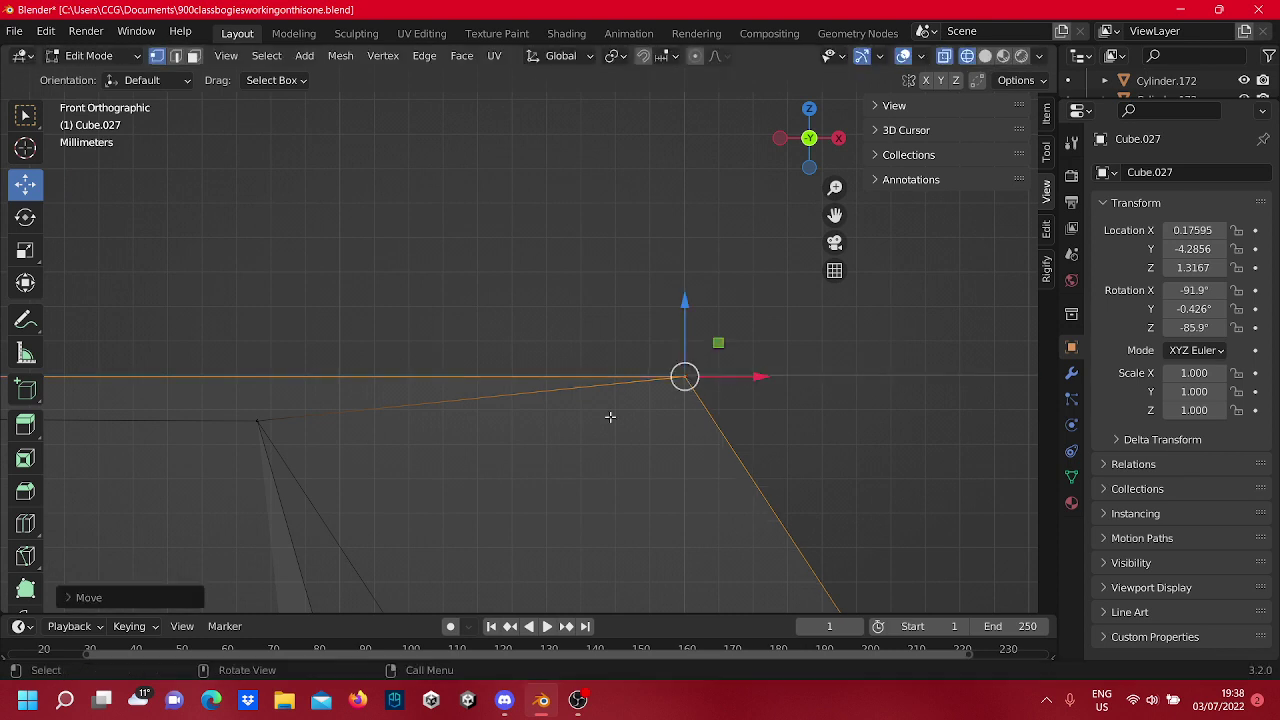
Move the inner top-corner vertex along X and Z until it coincides with the outer corner vertex.
left_click(417, 449)
left_click_drag(393, 461, 231, 394)
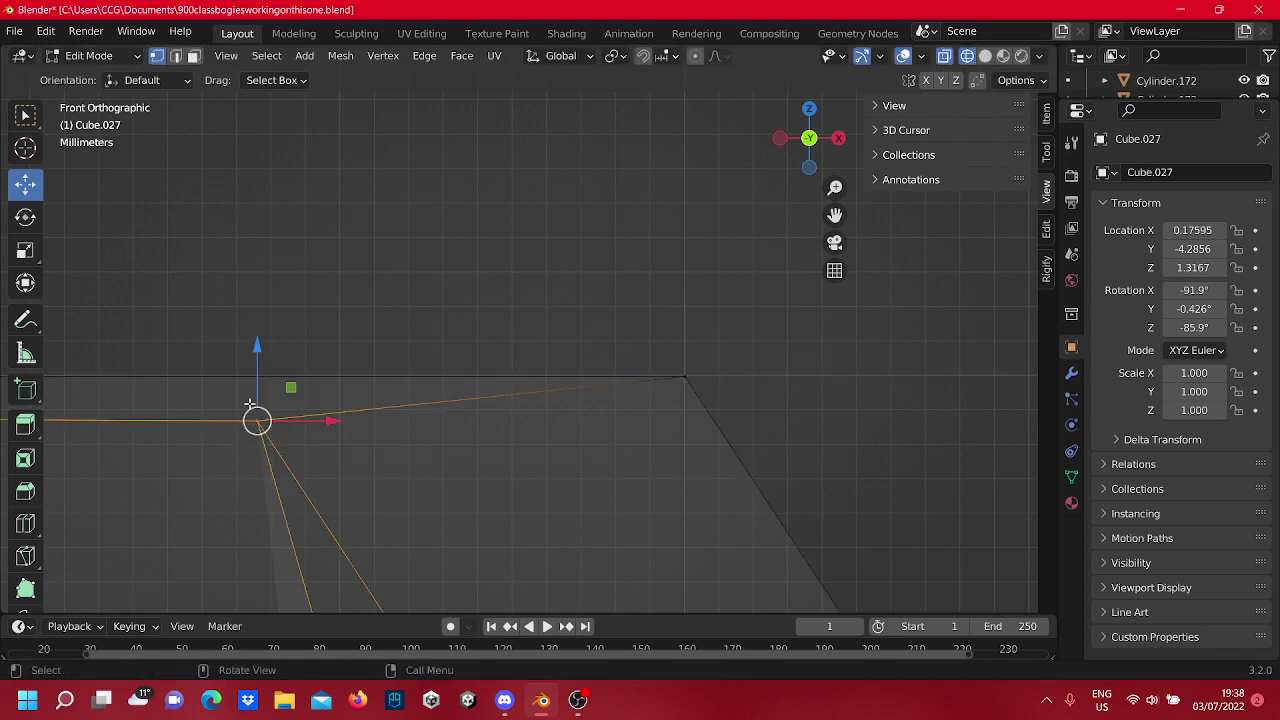
left_click_drag(320, 420, 764, 386)
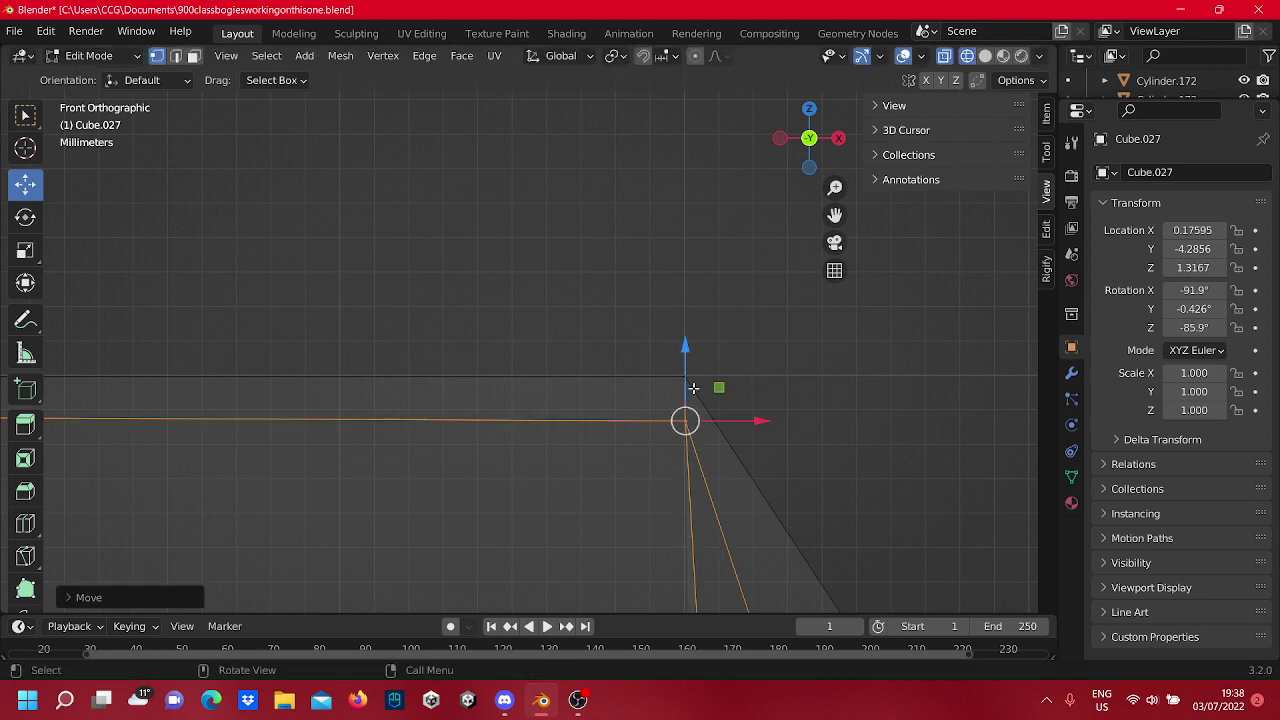
left_click_drag(688, 378, 678, 326)
left_click(862, 437)
Select the second-row corner vertices and shift them so the outer one sits directly below the top corner.
scroll(726, 360, "down", 7)
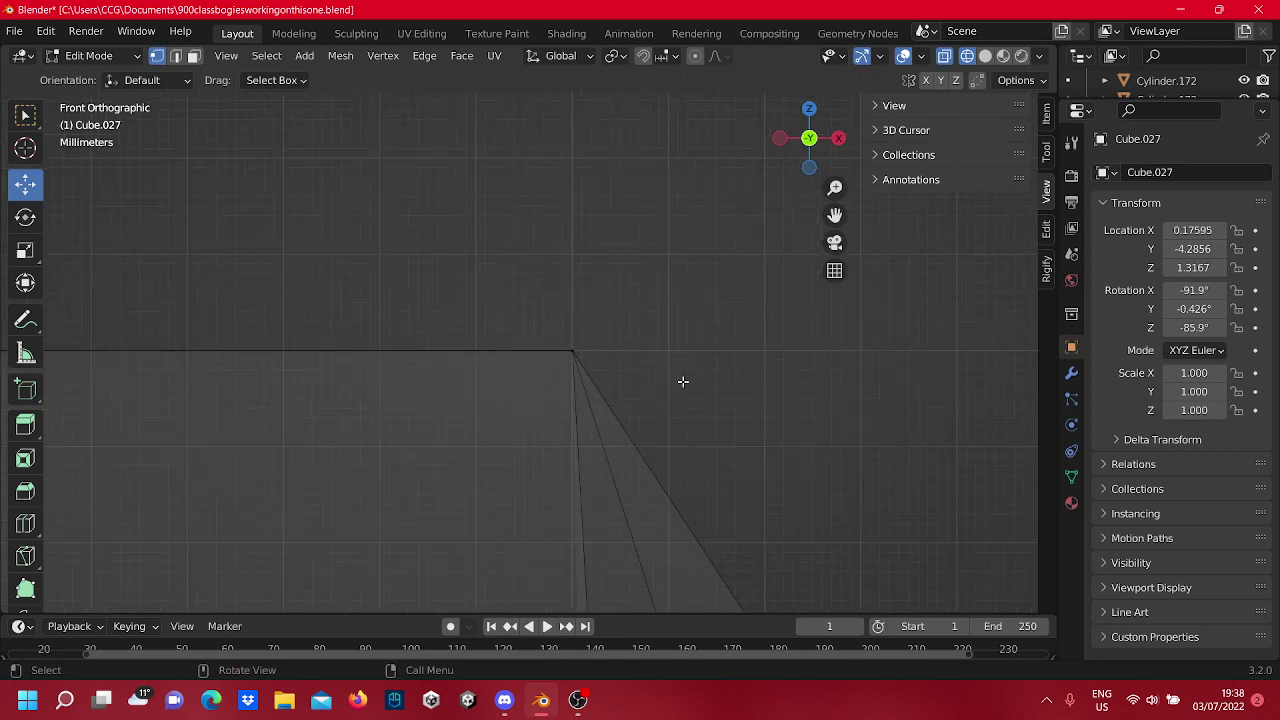
middle_click_drag(671, 342, 666, 138, "shift")
scroll(677, 294, "down", 2)
middle_click_drag(670, 443, 964, 350, "shift")
scroll(861, 425, "down", 1)
scroll(861, 425, "down", 2)
middle_click_drag(839, 362, 694, 402, "shift")
scroll(749, 417, "up", 4)
left_click_drag(899, 488, 692, 415)
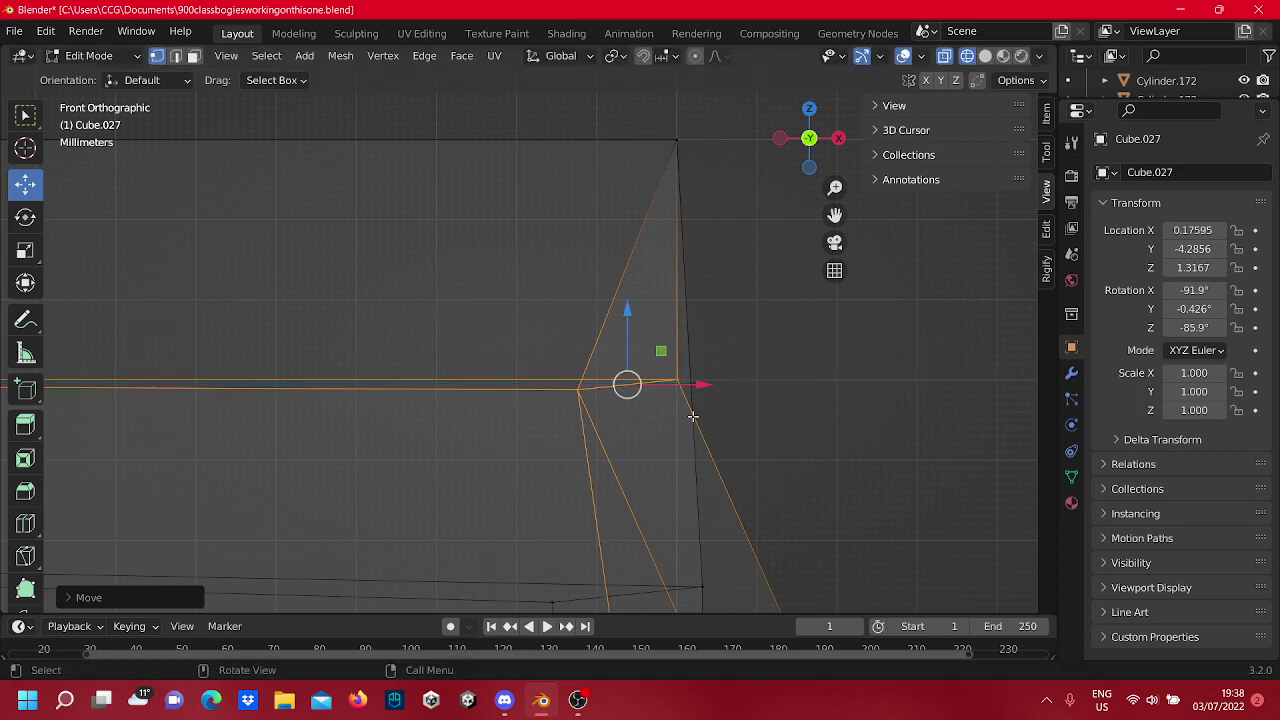
Move the inner second-row vertex along X and Z until it coincides with the outer second-row corner vertex.
scroll(692, 415, "up", 2)
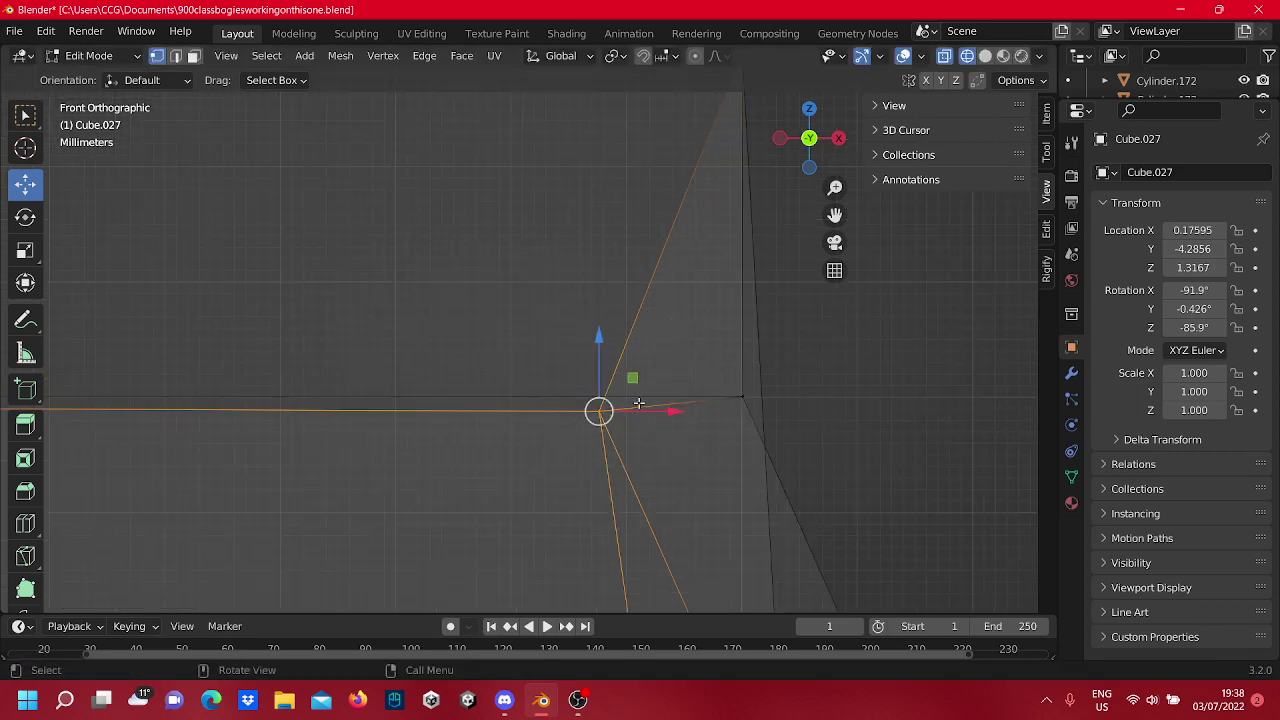
left_click_drag(652, 412, 800, 422)
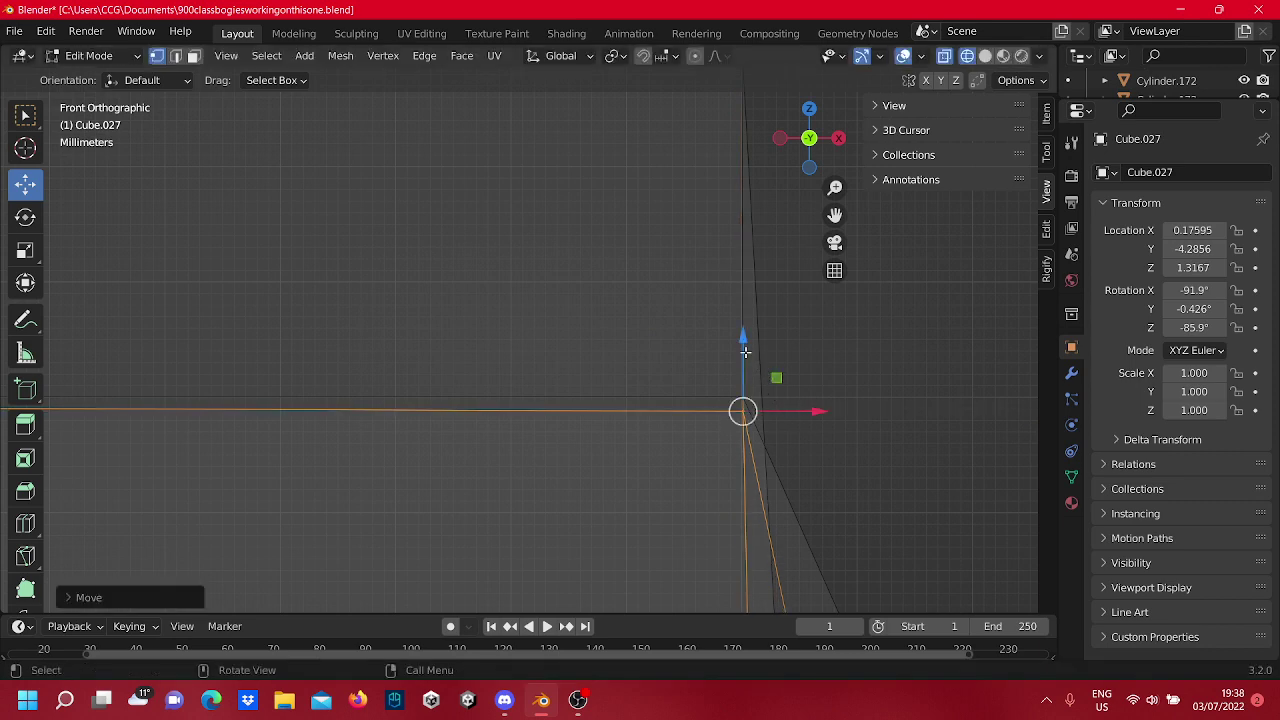
left_click_drag(745, 352, 748, 332)
left_click(856, 374)
Select the third-row edge, raise it along Z to the grid line and shift it inward along X beneath the upper corners.
scroll(829, 363, "down", 8)
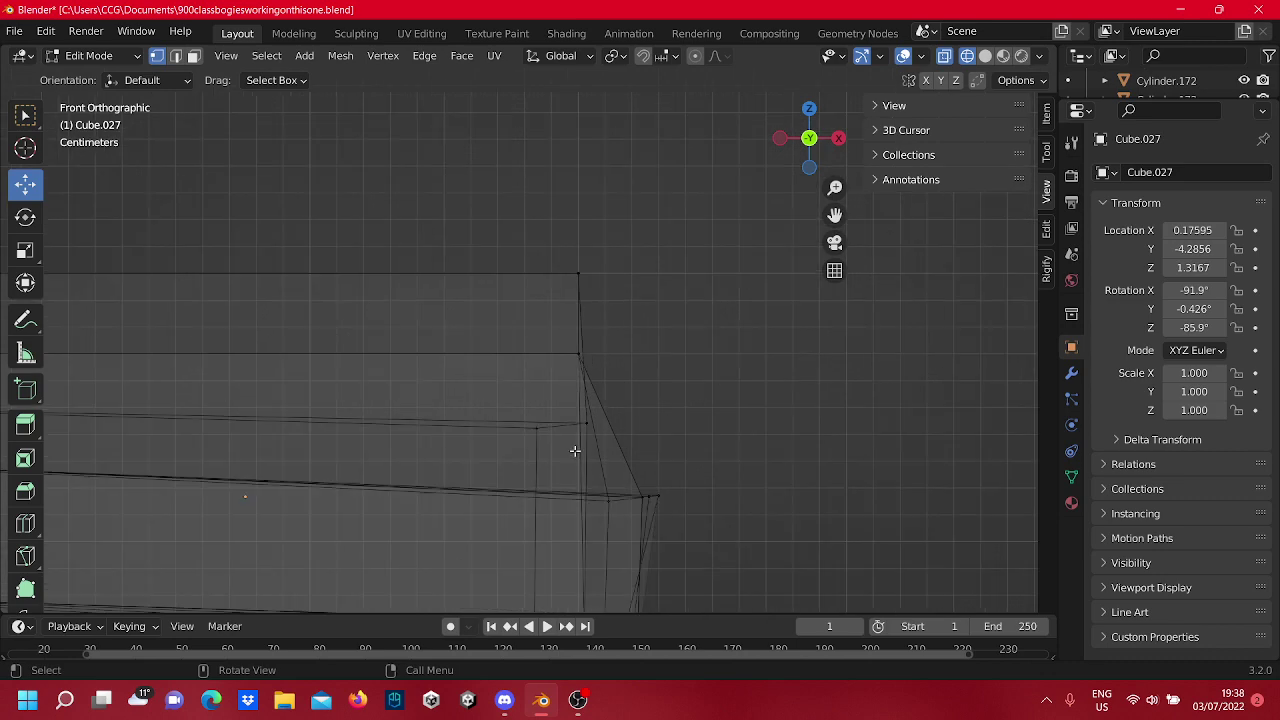
middle_click_drag(575, 451, 614, 423, "shift")
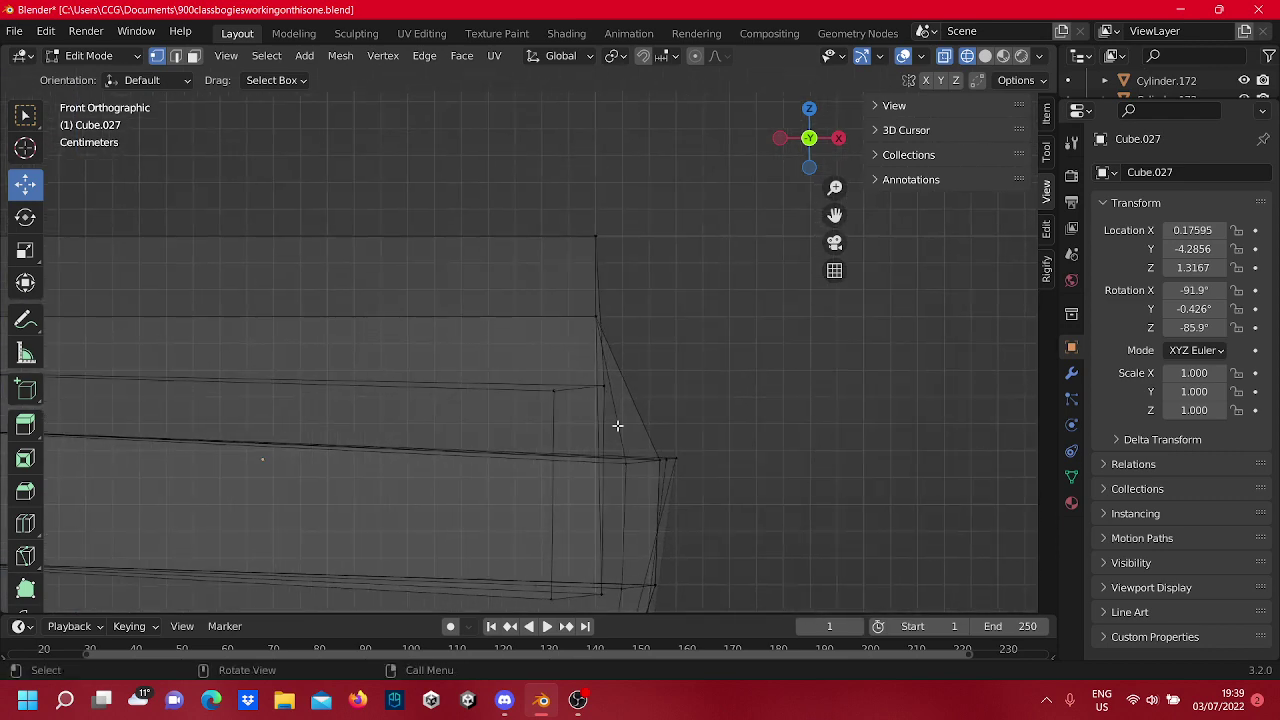
left_click(531, 378, "alt")
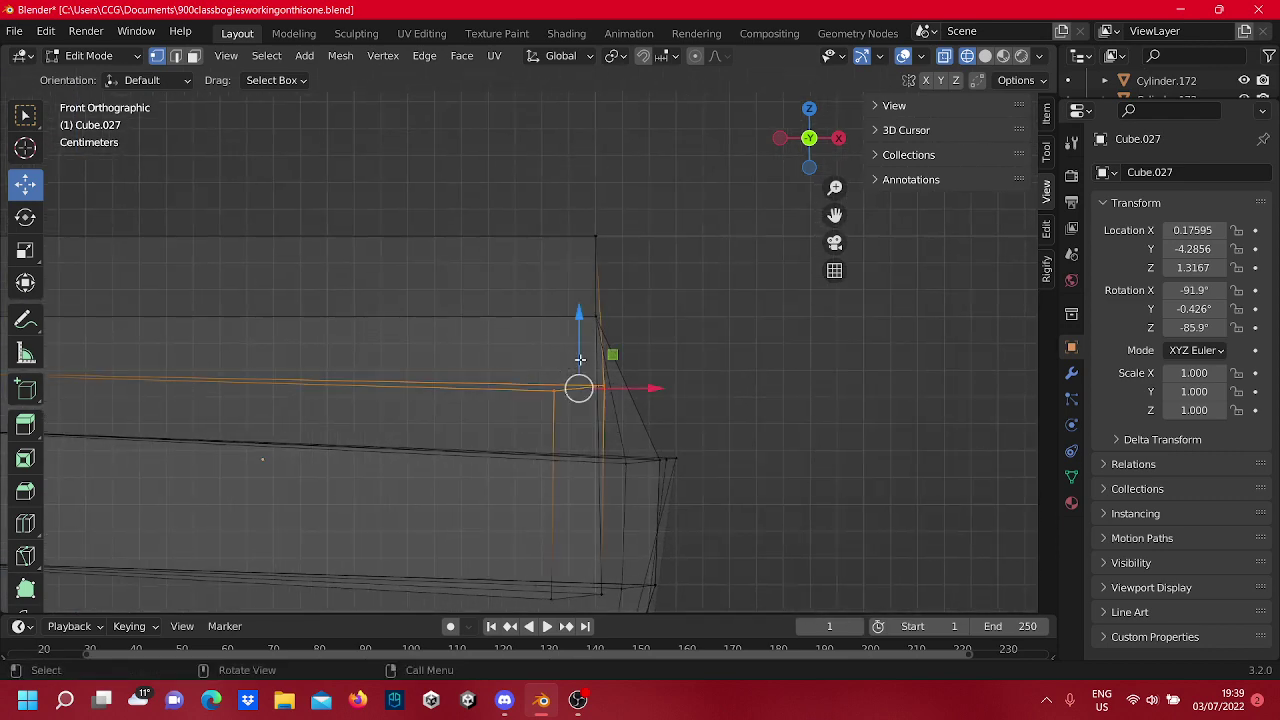
mouse_move(580, 359)
left_mouse_down()
mouse_move(581, 314)
mouse_move(583, 340)
left_mouse_up()
scroll(612, 419, "up", 3)
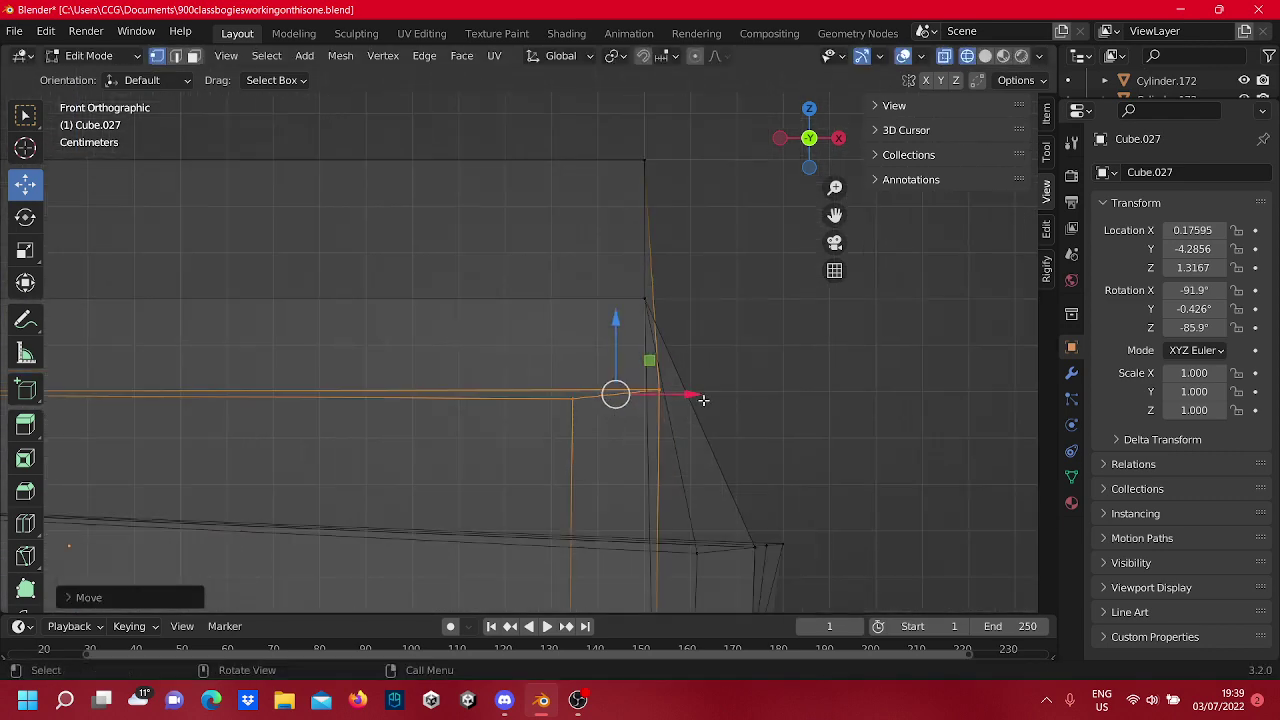
mouse_move(703, 400)
left_mouse_down()
mouse_move(688, 392)
mouse_move(685, 415)
left_mouse_up()
scroll(657, 426, "up", 4)
middle_click_drag(657, 431, 281, 222, "shift")
scroll(449, 371, "down", 4)
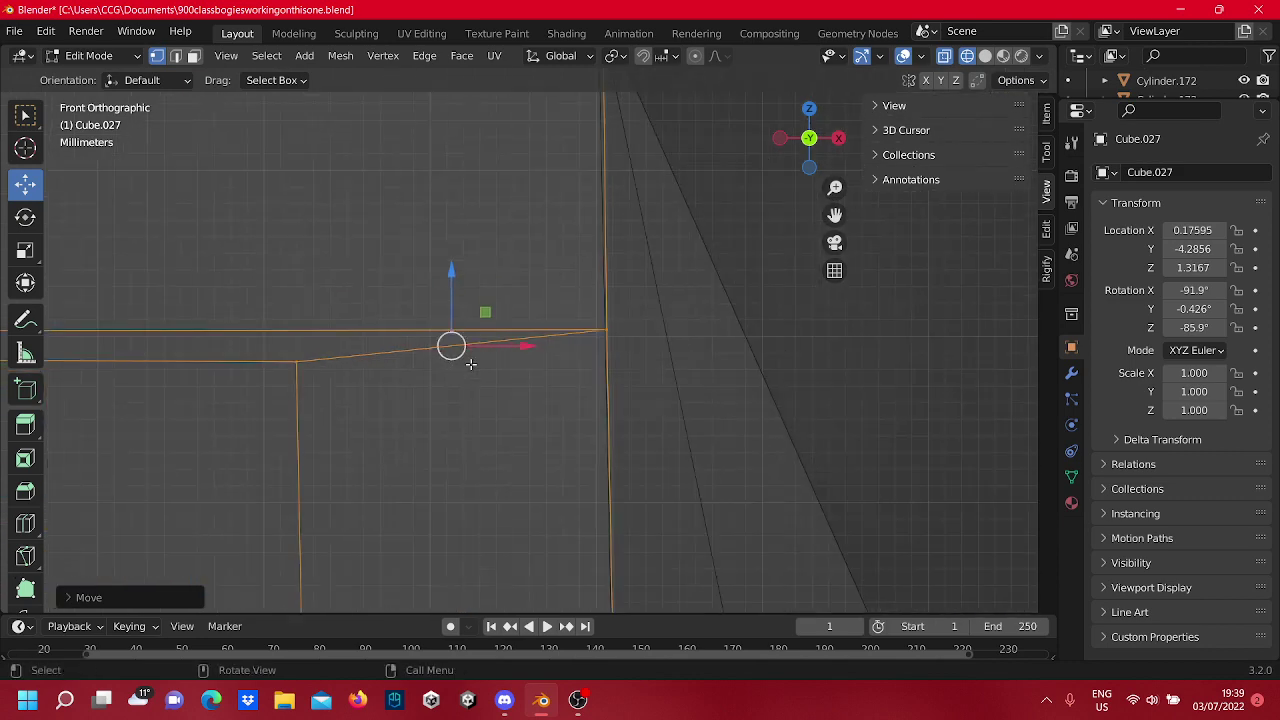
Fine-tune the third-row edge with small inward X moves, and lower it along Z exactly onto the horizontal grid line.
scroll(470, 363, "down", 3)
scroll(497, 306, "up", 3)
left_click_drag(503, 347, 490, 357)
scroll(490, 357, "up", 3)
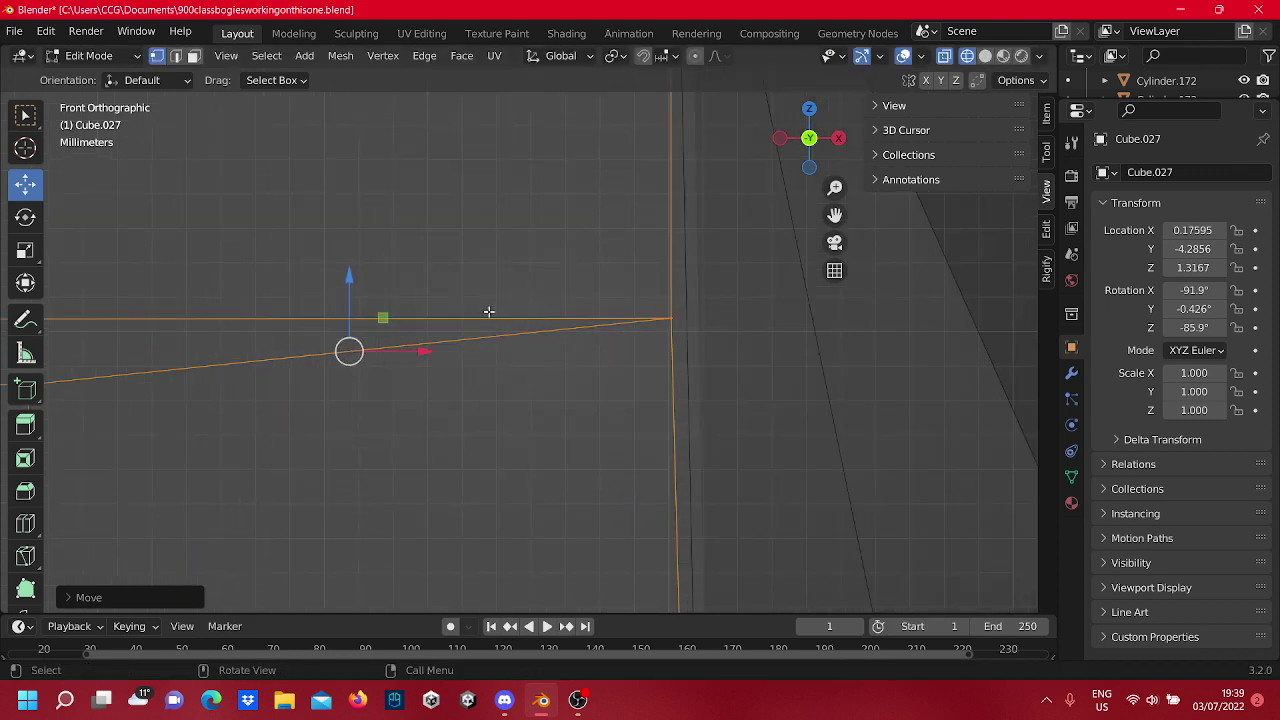
left_click_drag(346, 276, 357, 297)
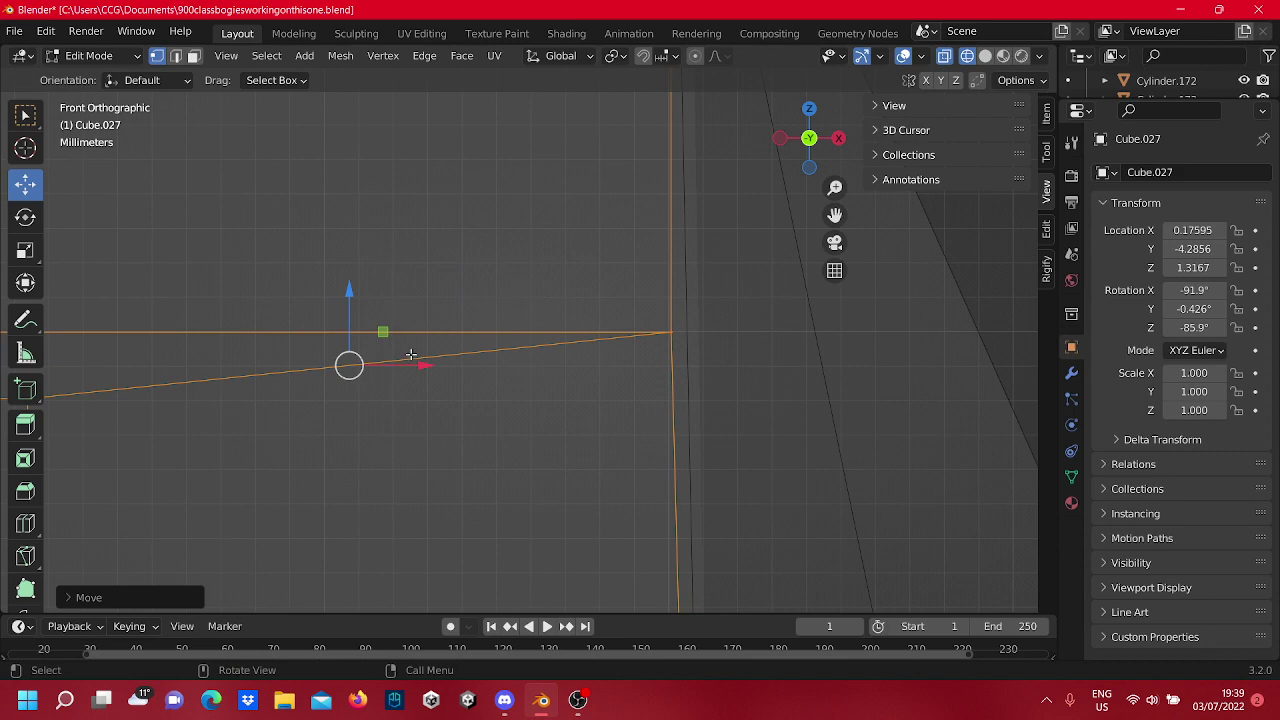
left_click_drag(416, 363, 409, 363)
Shift the third-row edge slightly outward along X.
scroll(477, 380, "down", 10)
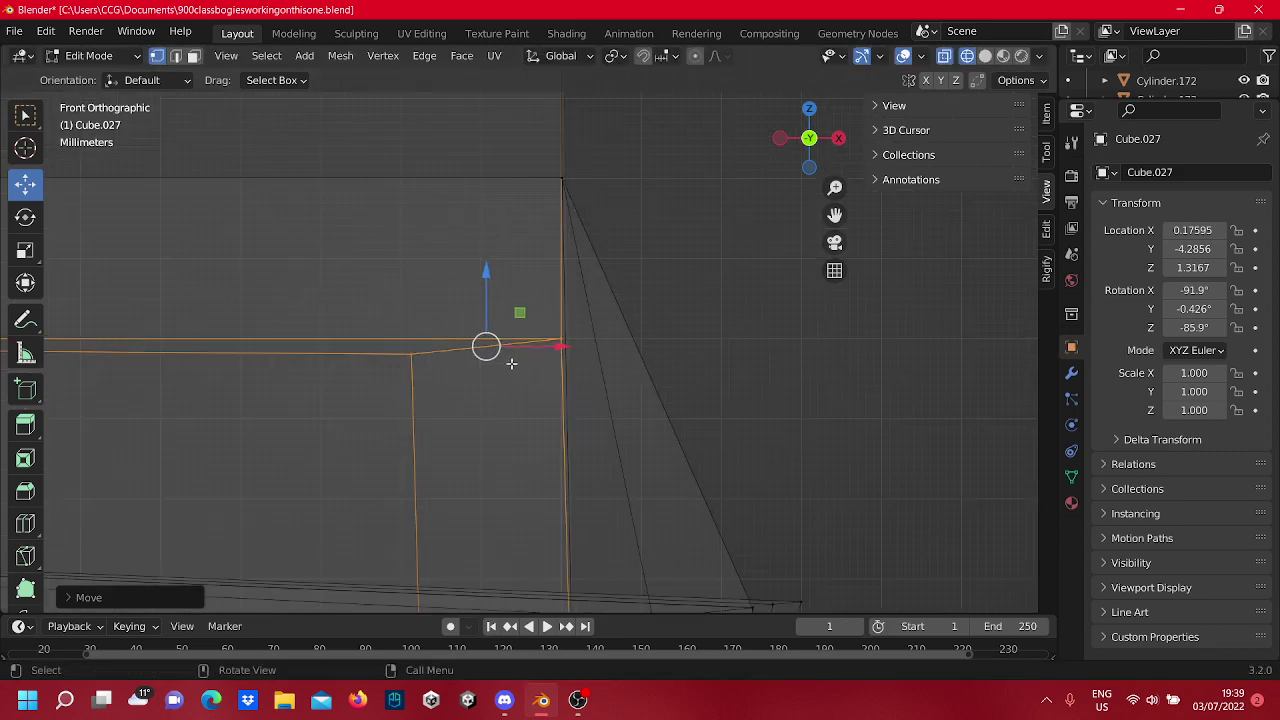
scroll(511, 363, "up", 8)
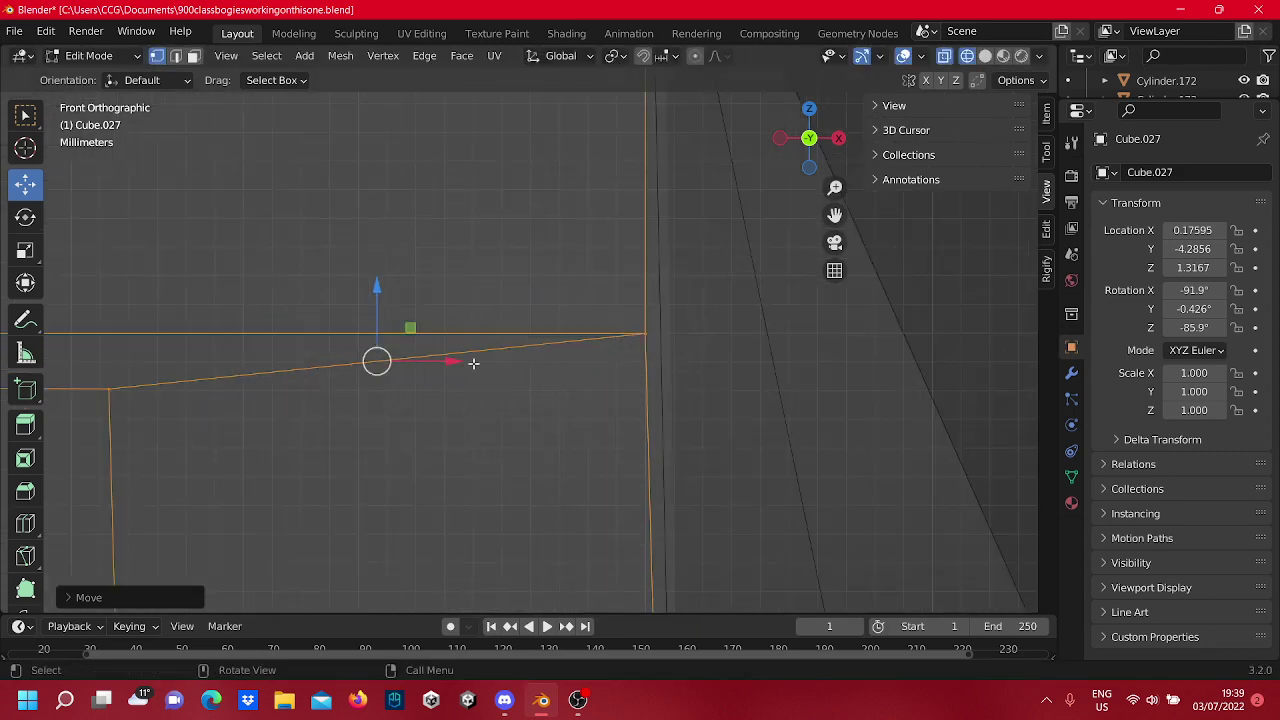
left_click_drag(444, 362, 479, 374)
scroll(500, 380, "down", 4)
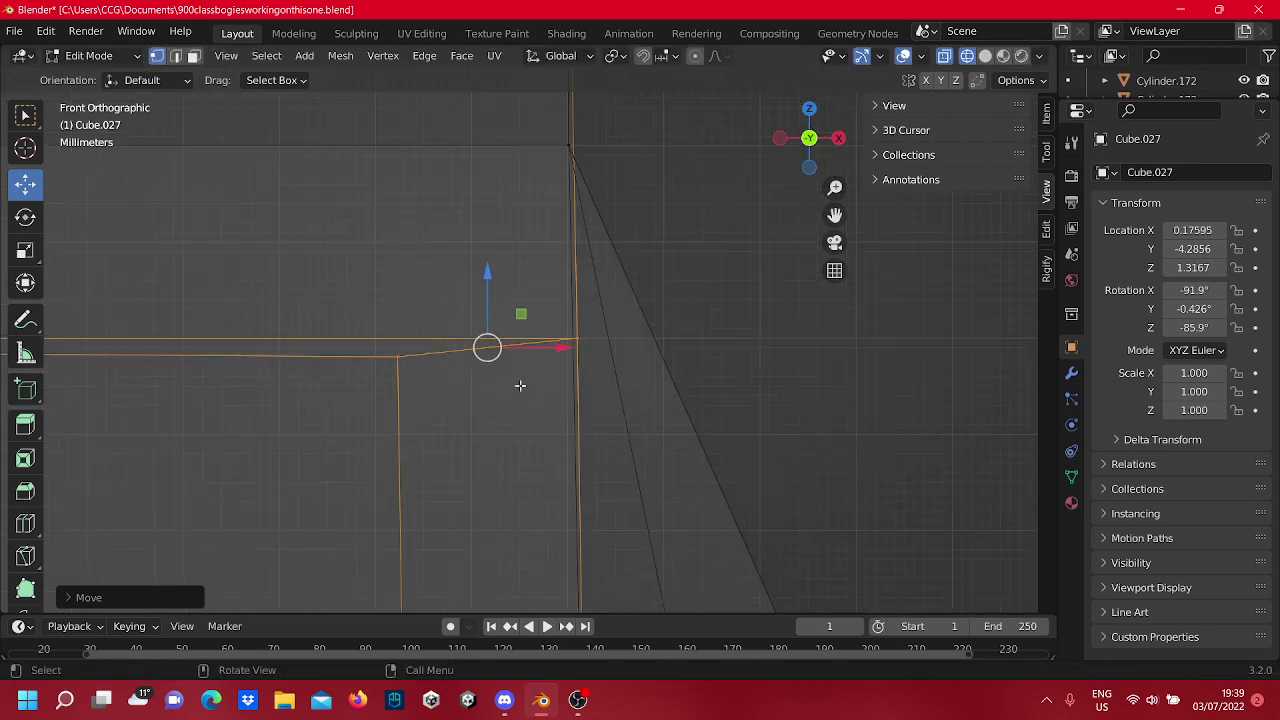
Select the second-row corner vertices and nudge them outward along X to line up with the third-row corner.
middle_click_drag(603, 279, 521, 616, "shift")
scroll(614, 312, "up", 3)
left_click_drag(568, 428, 505, 371)
left_click_drag(604, 409, 613, 418)
left_click(613, 318)
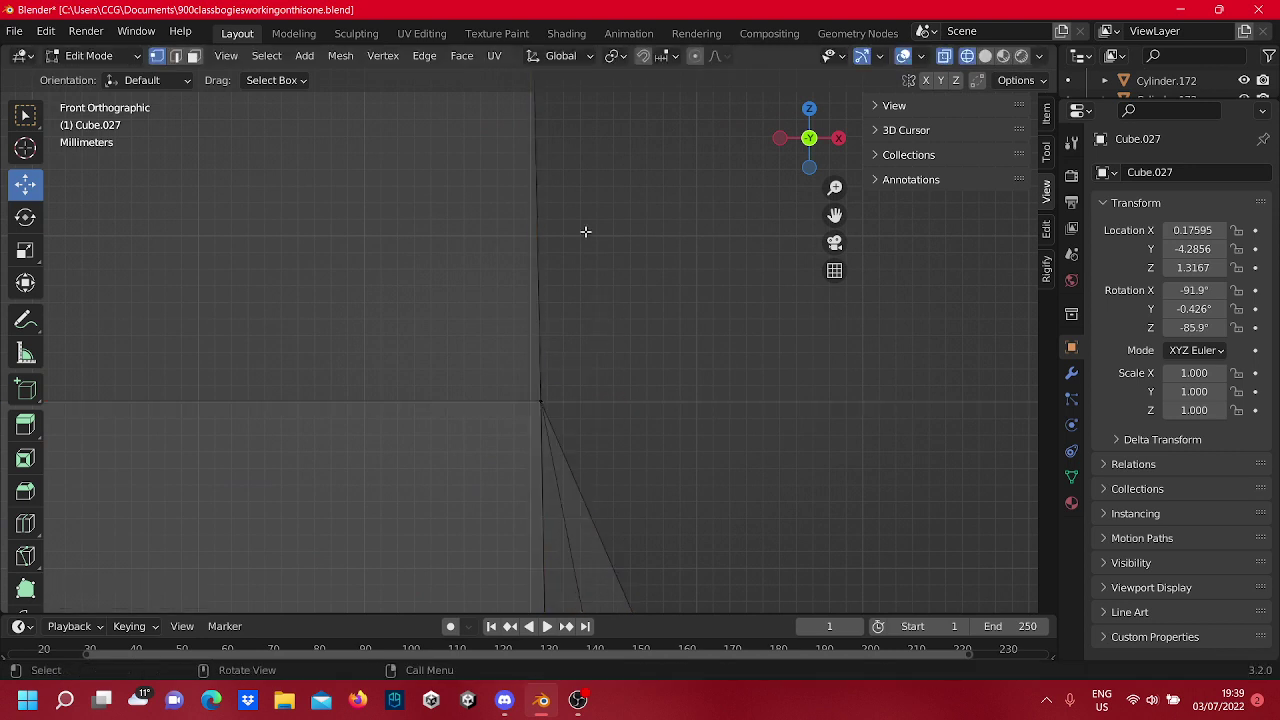
Select the top-corner vertices and move them outward along X until the side edge runs vertically to the second row.
middle_click_drag(586, 231, 632, 719, "shift")
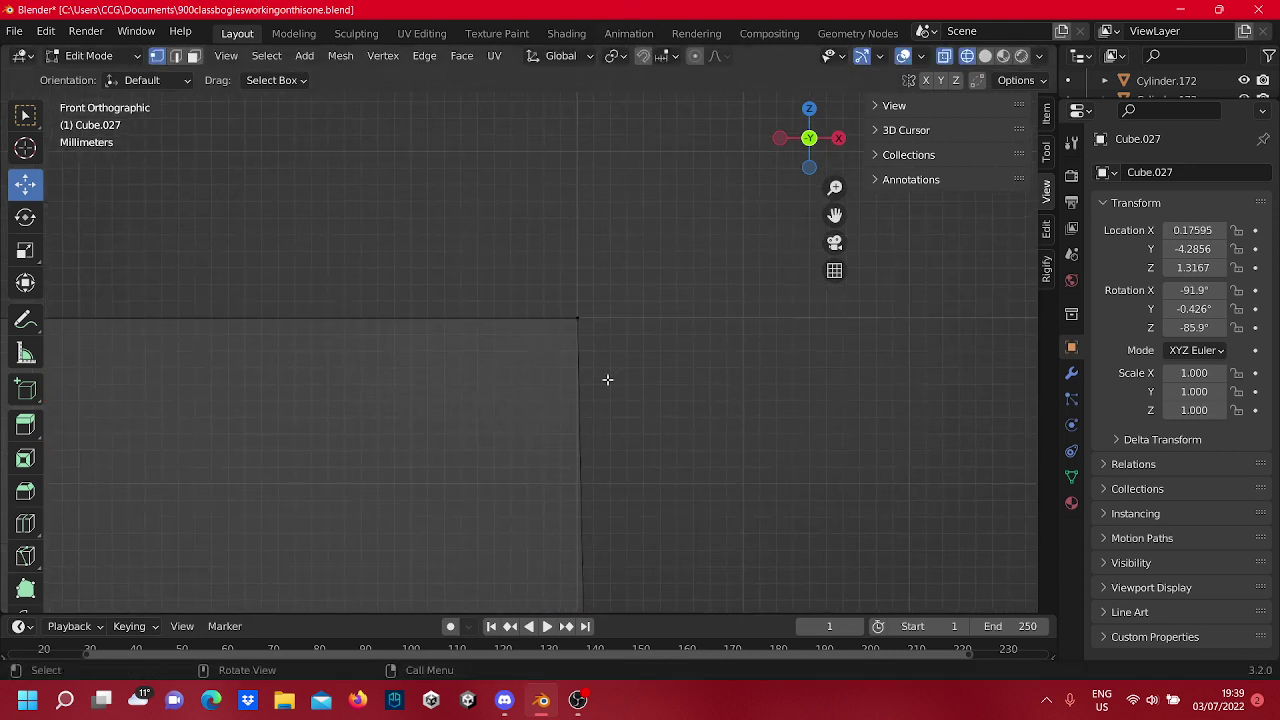
left_click_drag(607, 379, 540, 282)
left_click_drag(617, 315, 636, 320)
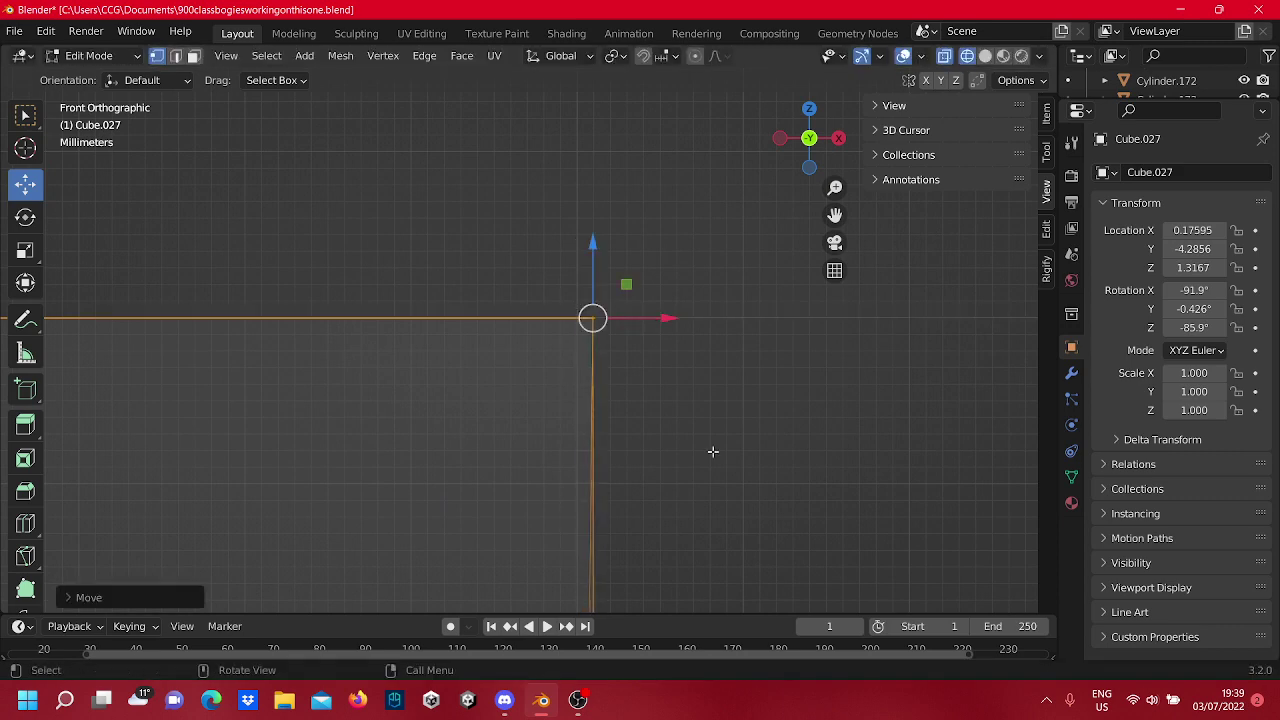
left_click(778, 547)
Move the second-row corner vertices outward along X beneath the top corner and down along Z to the grid line.
scroll(723, 406, "down", 8)
middle_click_drag(672, 398, 702, 245, "shift")
scroll(711, 250, "up", 4)
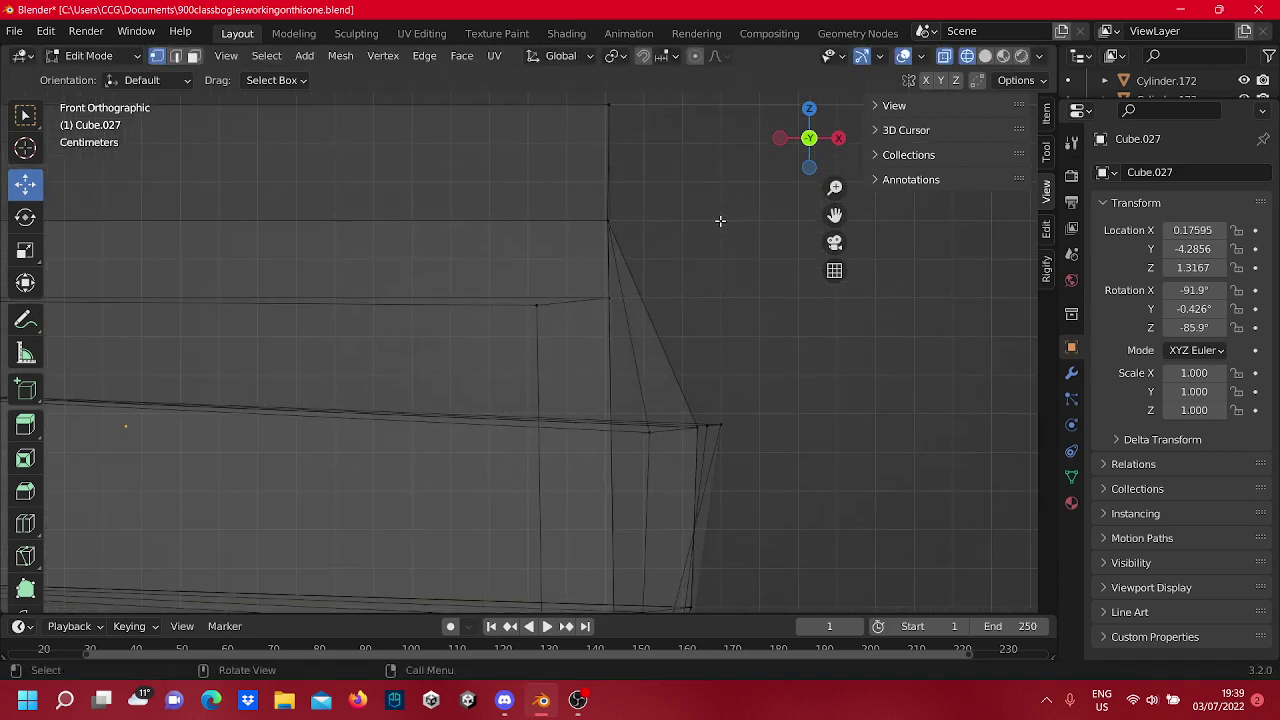
scroll(566, 505, "up", 3)
scroll(562, 432, "up", 4)
middle_click_drag(562, 432, 631, 100, "shift")
scroll(630, 110, "up", 3)
middle_click_drag(592, 352, 594, 391, "shift")
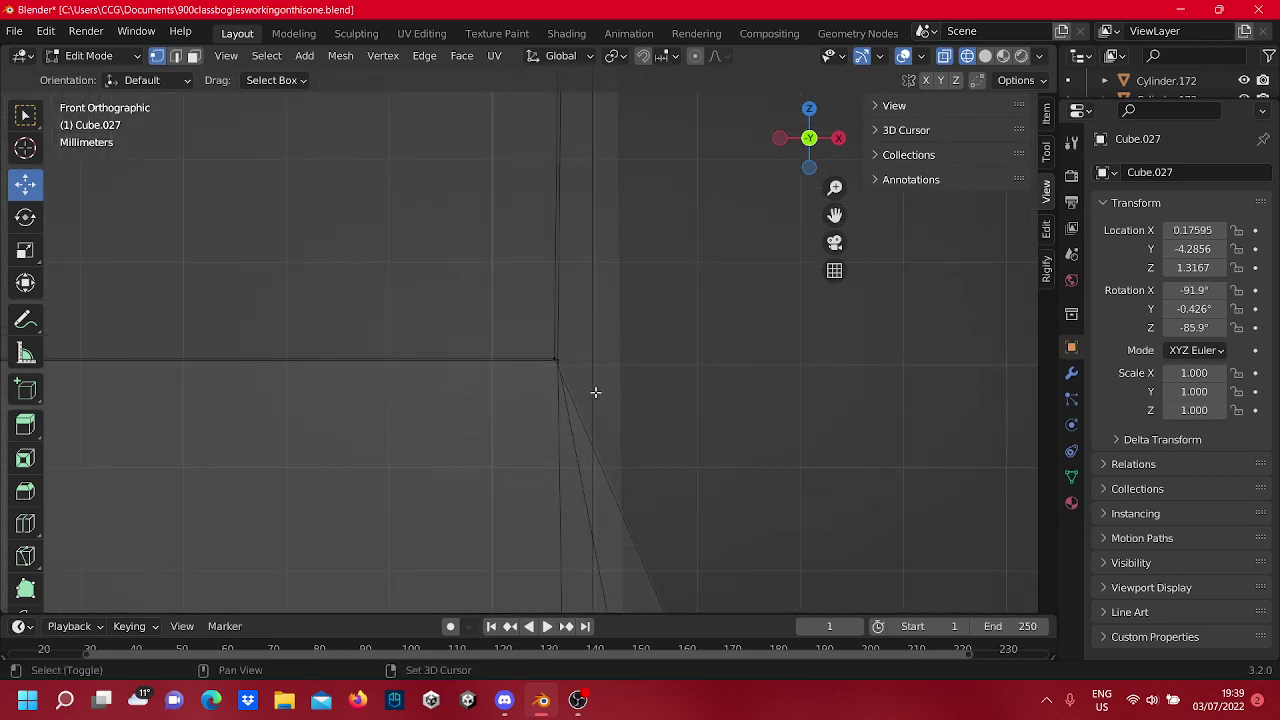
key("a")
left_click_drag(632, 360, 679, 381)
left_click_drag(601, 291, 597, 303)
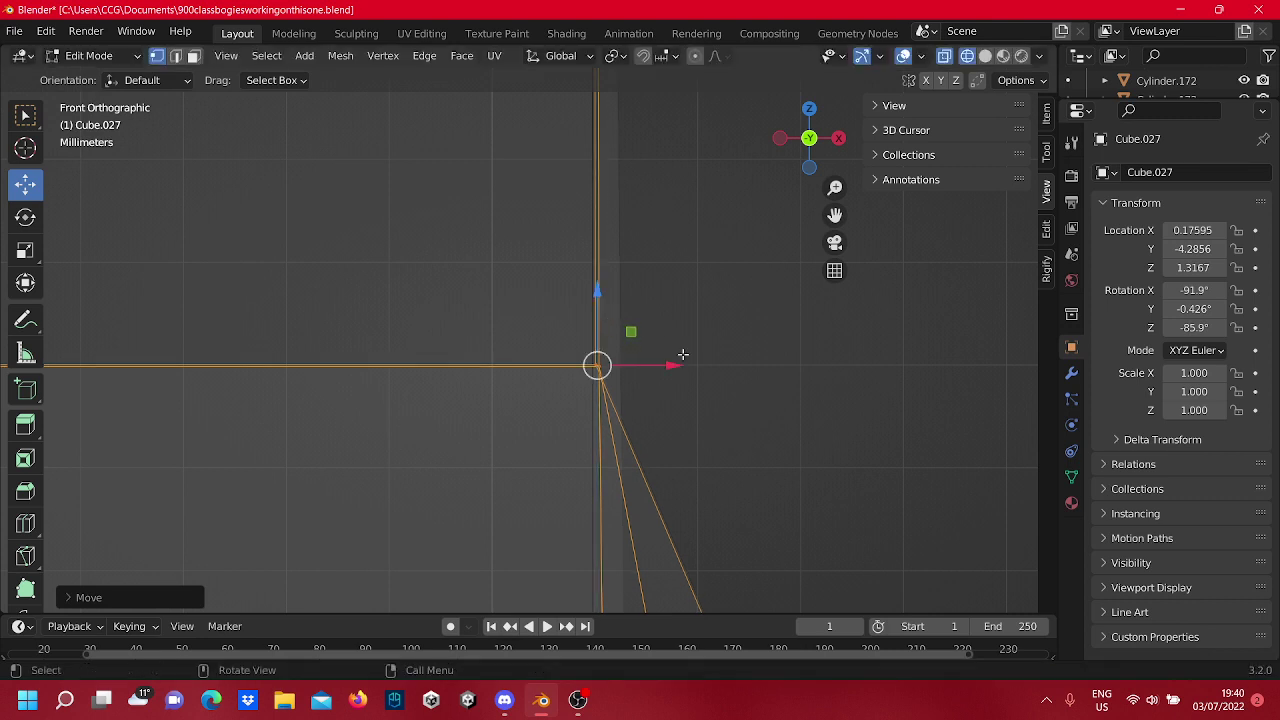
Lower the second-row corner pair slightly along Z, and bring its lower vertex up level with the other one.
scroll(683, 372, "up", 10)
middle_click_drag(691, 403, 206, 201, "shift")
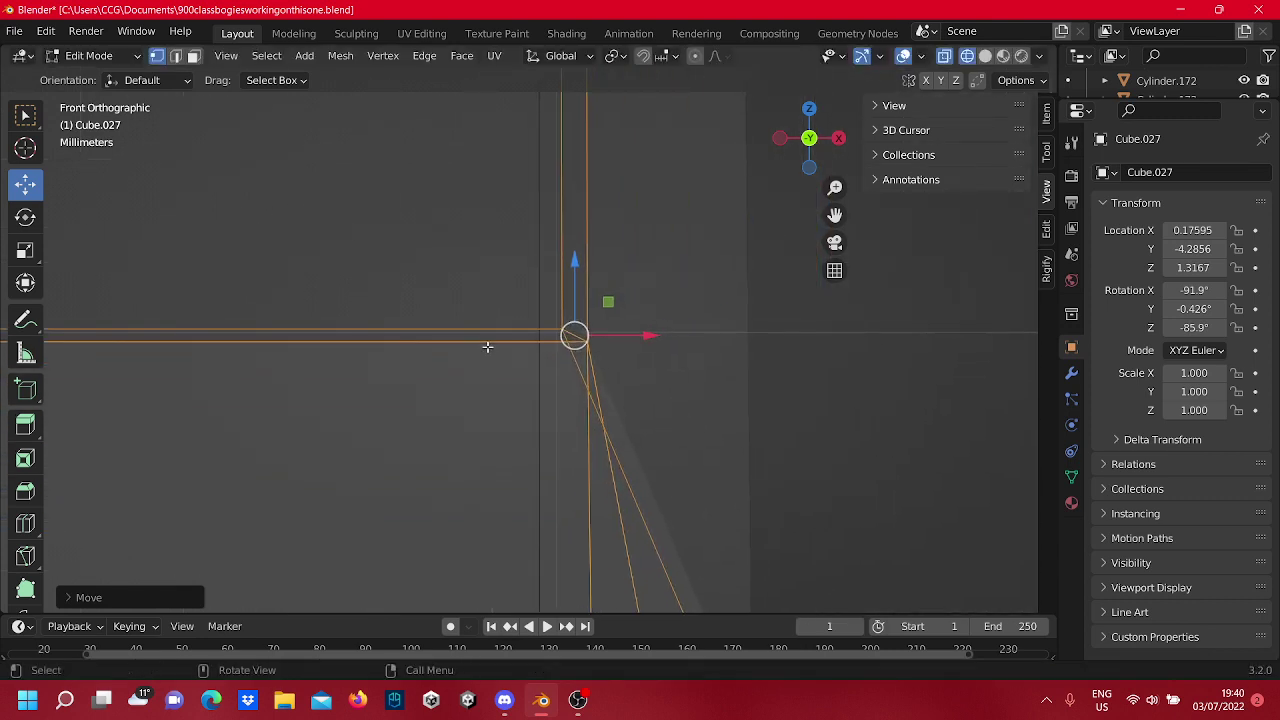
left_click_drag(575, 287, 575, 328)
left_click(587, 344)
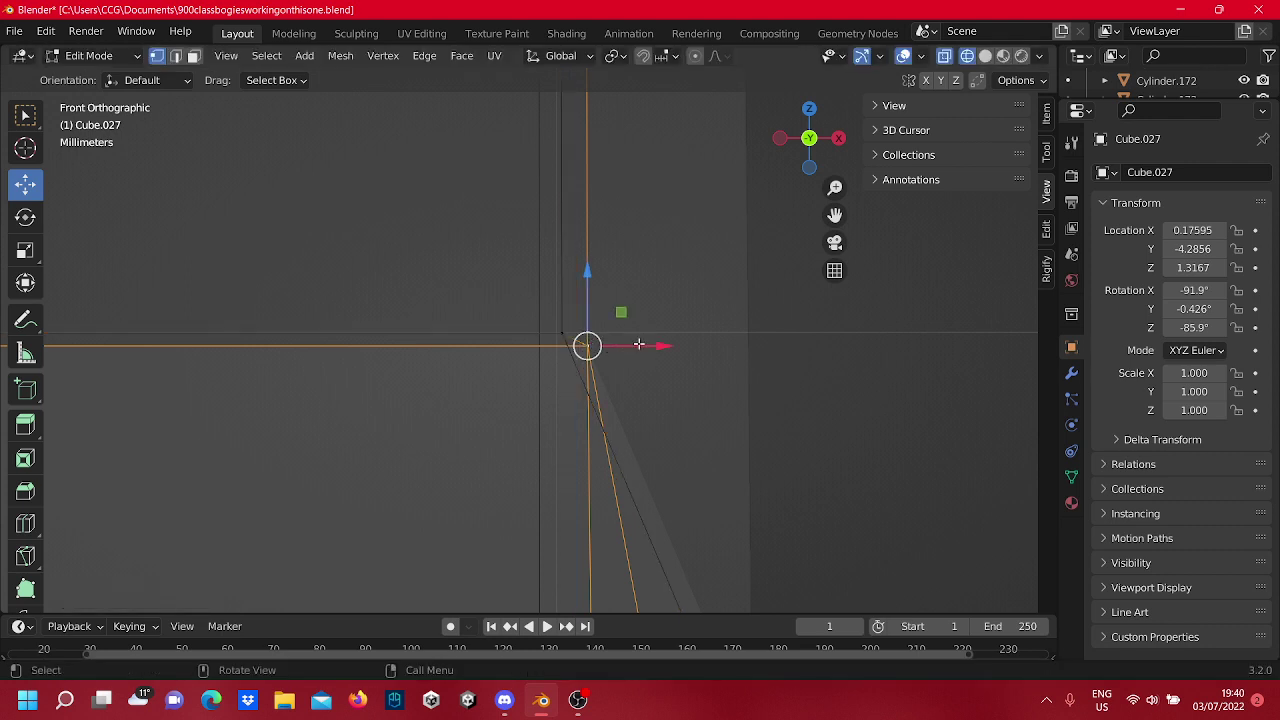
left_click_drag(581, 286, 585, 270)
Select both second-row corner vertices and nudge them slightly inward along X.
left_click_drag(653, 331, 516, 293)
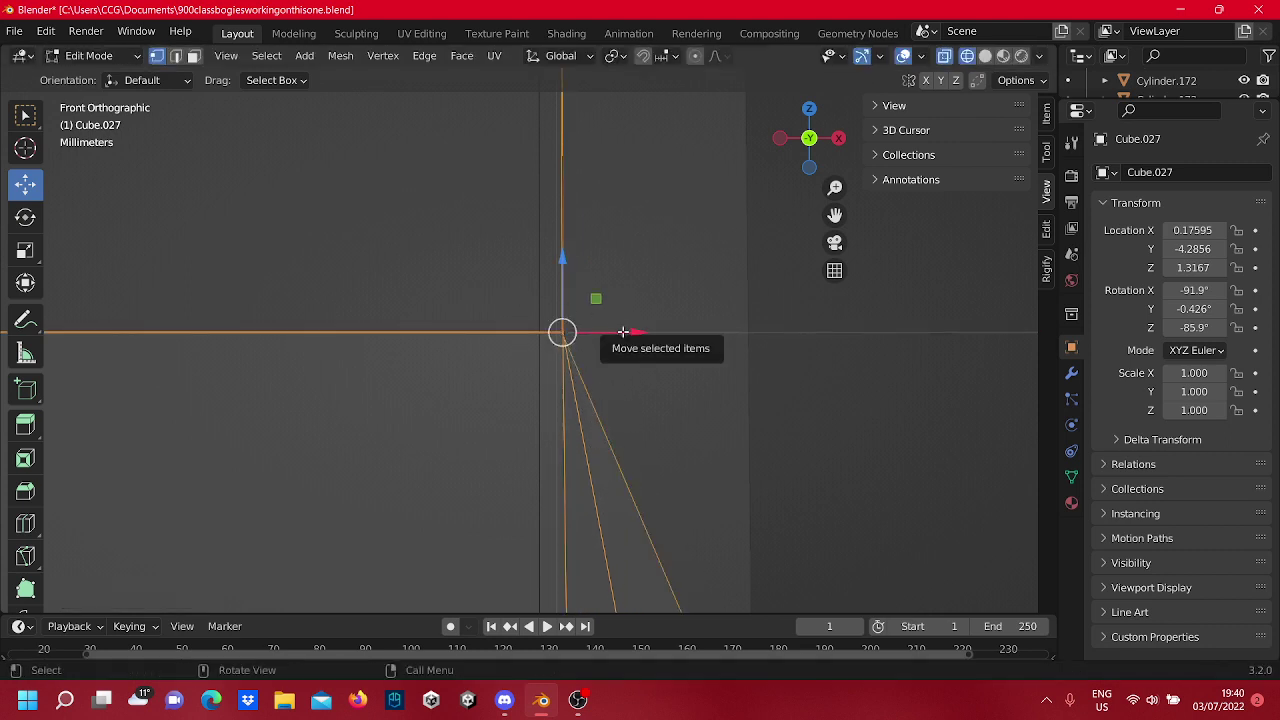
left_click_drag(623, 331, 611, 334)
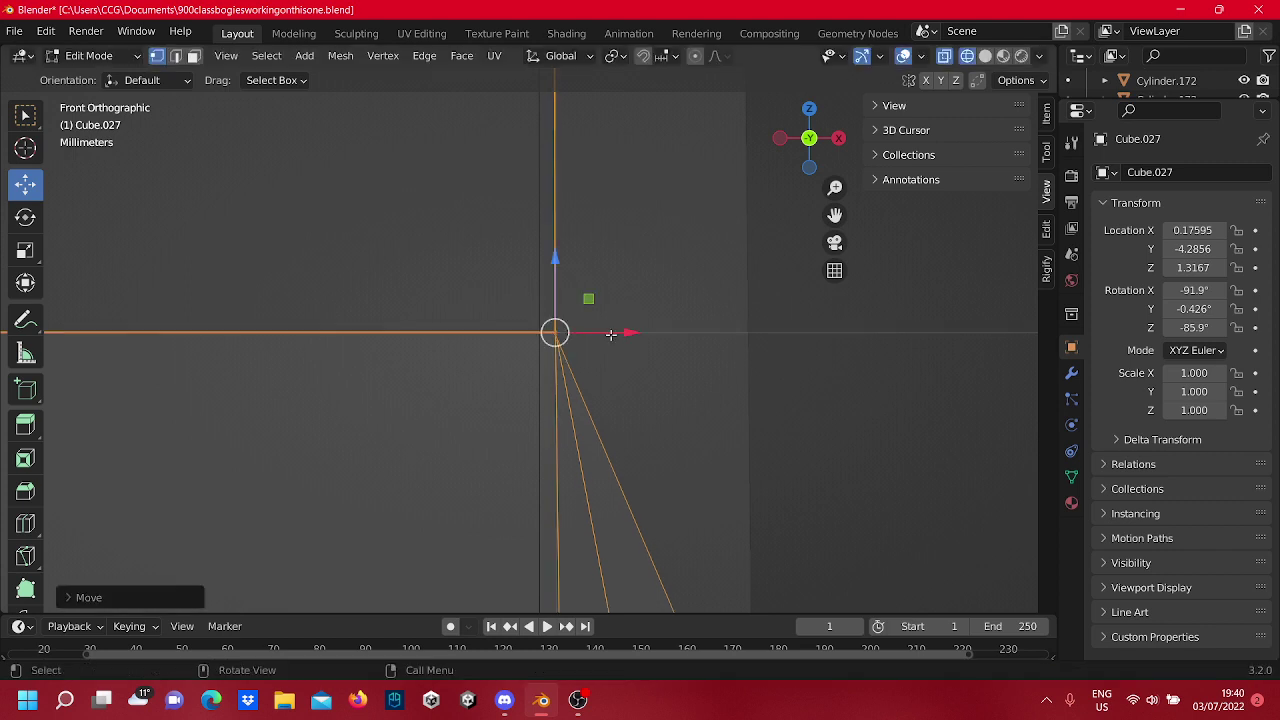
left_click(709, 283)
Reselect the second-row corner vertices at closer range and shift them slightly outward along X.
scroll(709, 283, "up", 1)
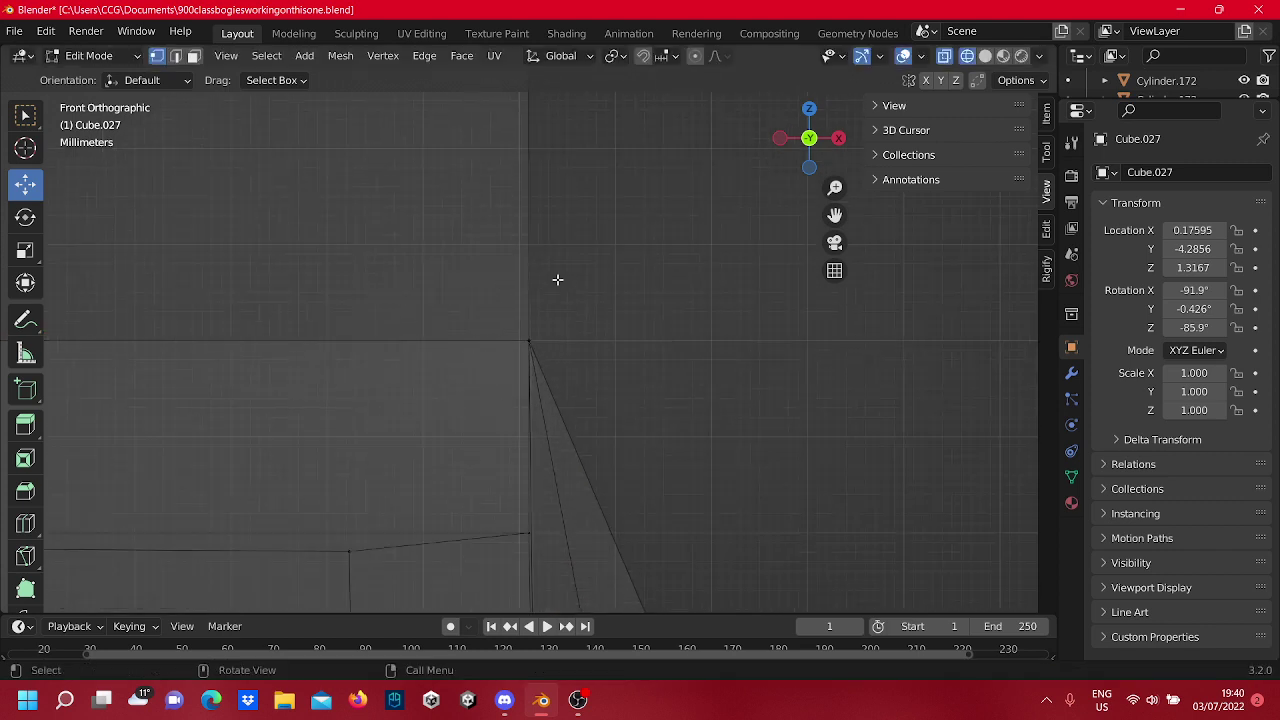
middle_click_drag(535, 247, 534, 337, "shift")
scroll(534, 337, "up", 4)
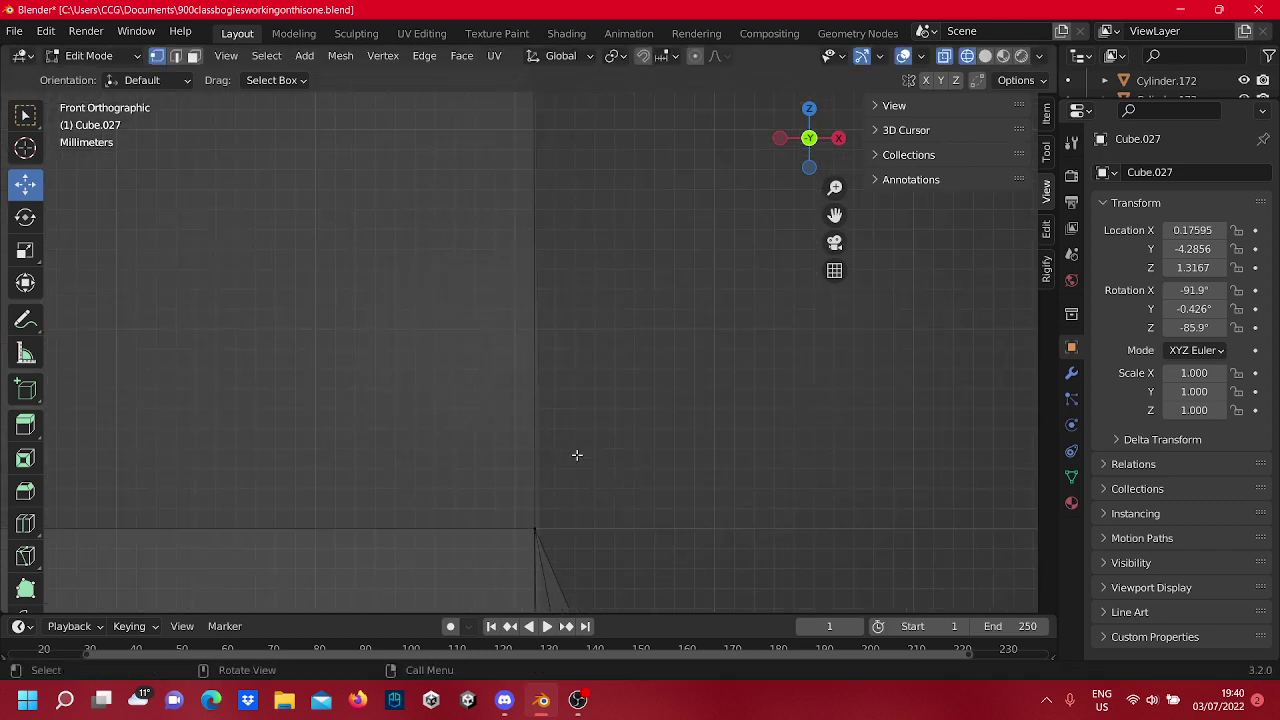
middle_click_drag(575, 470, 478, 350, "shift")
left_click_drag(548, 460, 486, 362)
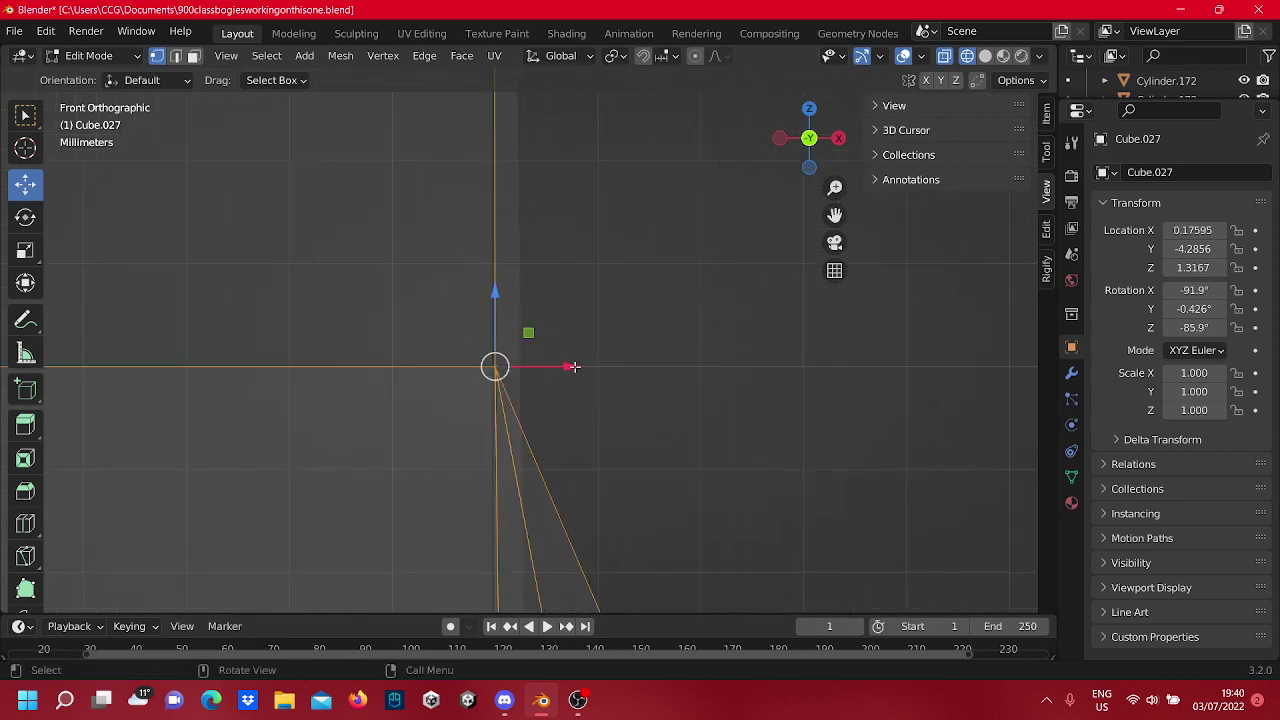
left_click_drag(572, 367, 597, 367)
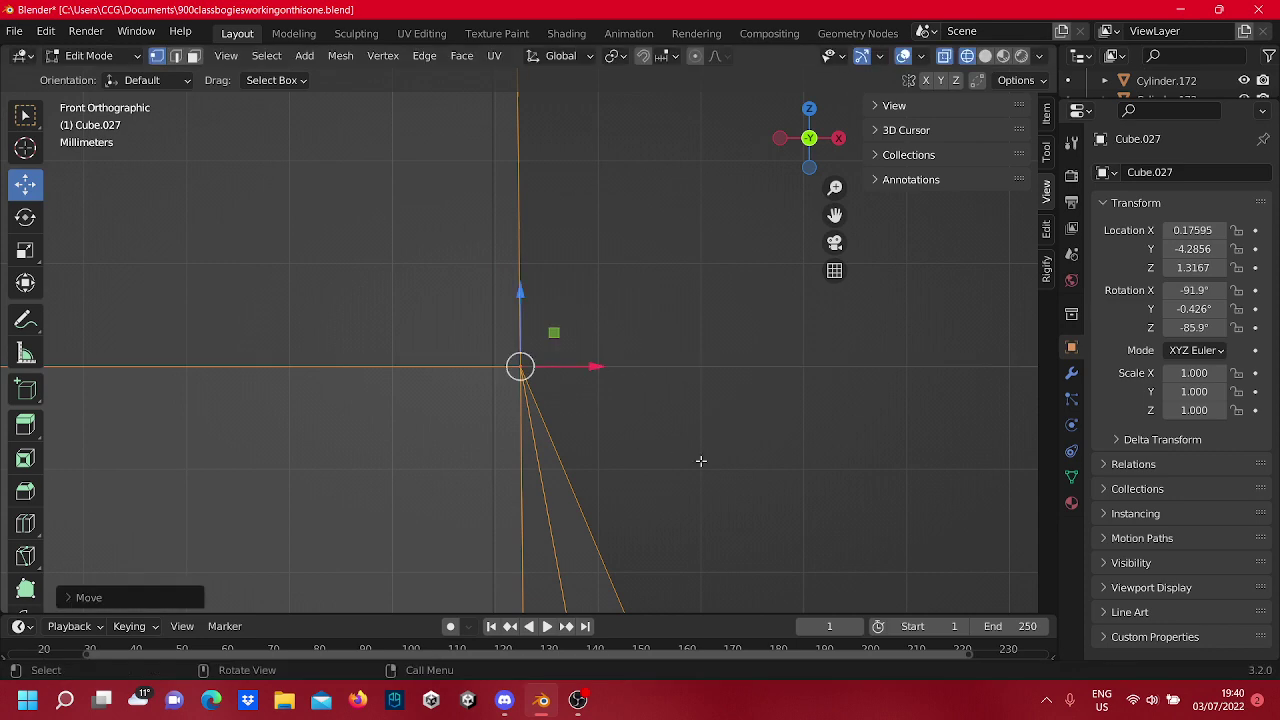
Select the third-row corner vertex and nudge it slightly outward along X.
left_click(701, 461)
scroll(694, 426, "down", 4)
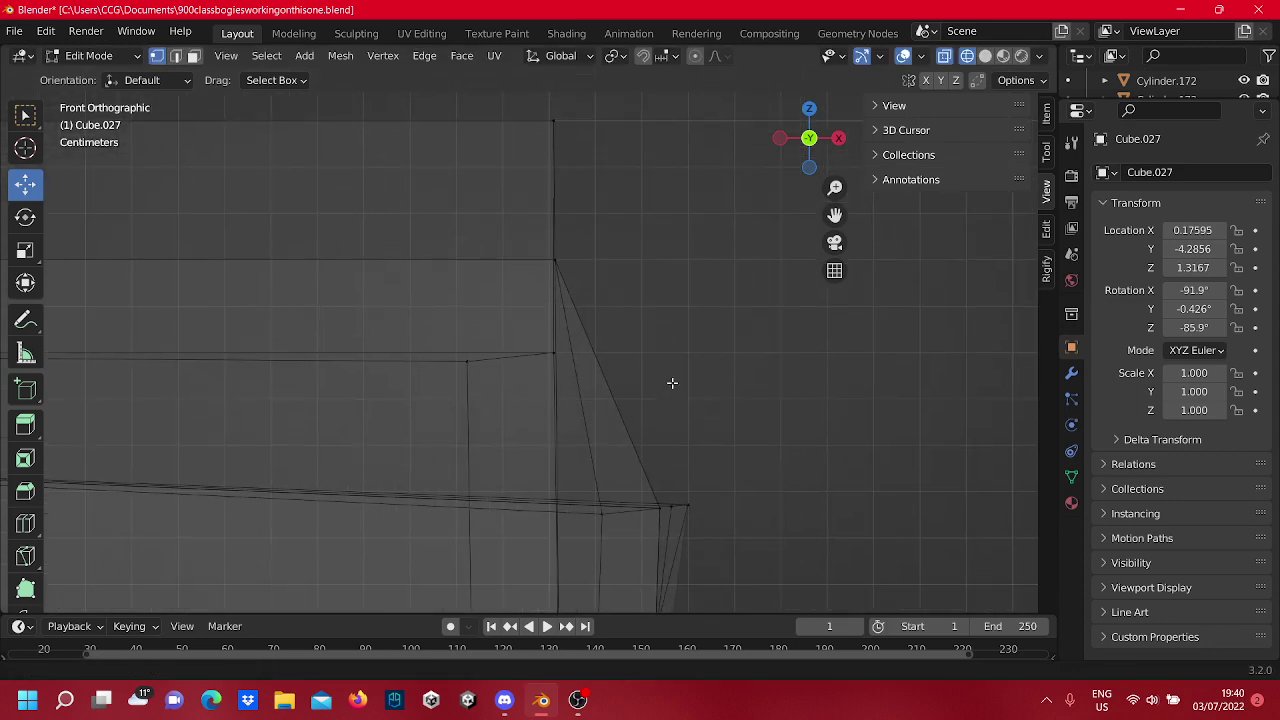
scroll(672, 383, "up", 5)
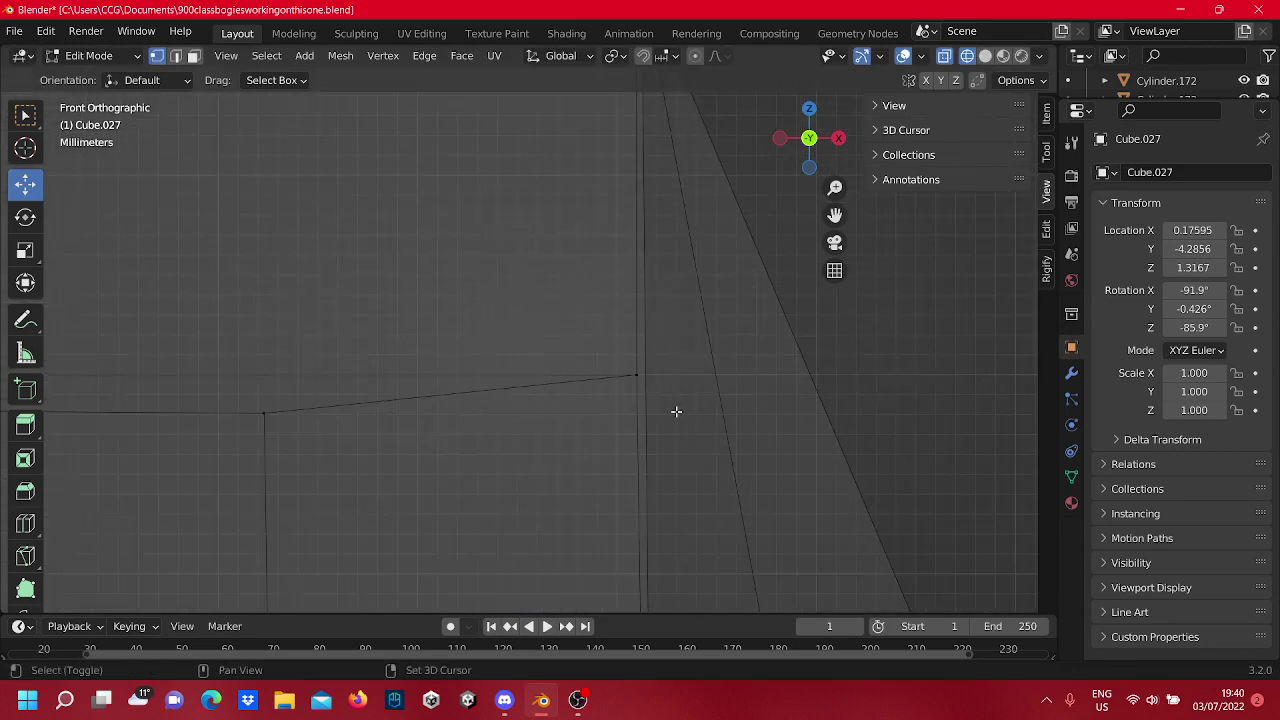
scroll(690, 418, "up", 2)
left_click(618, 362)
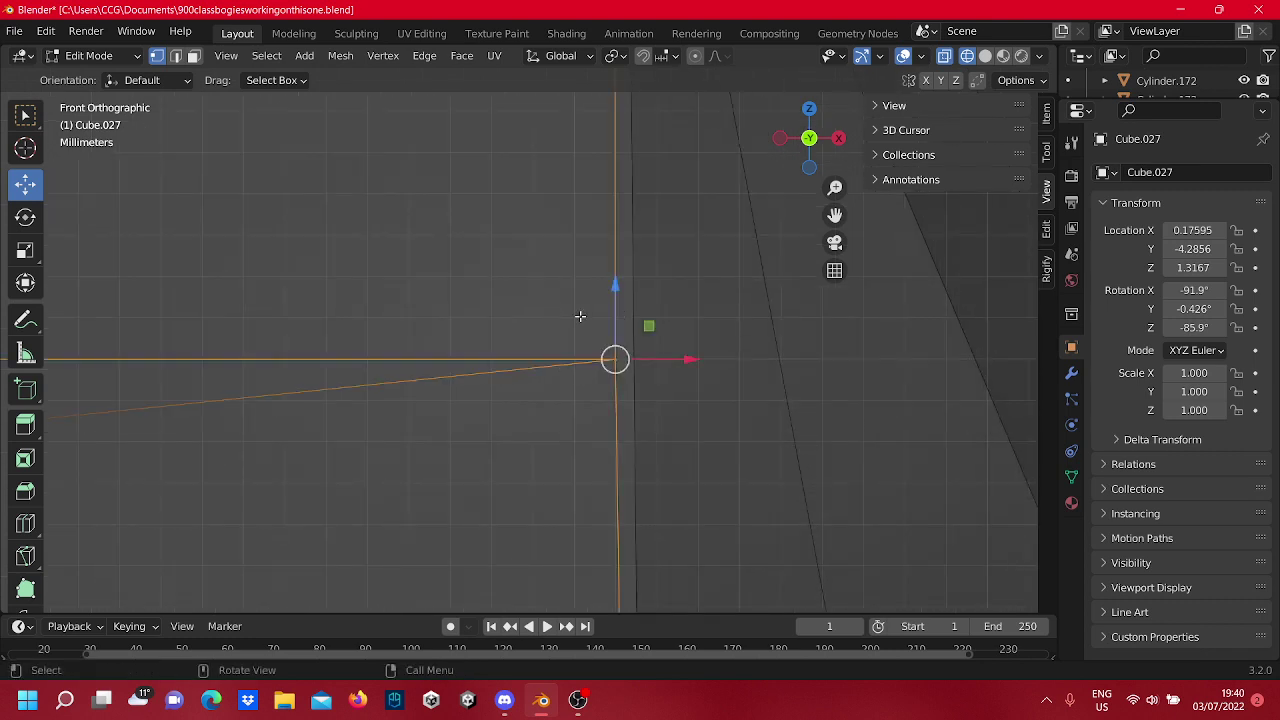
left_click_drag(660, 359, 670, 389)
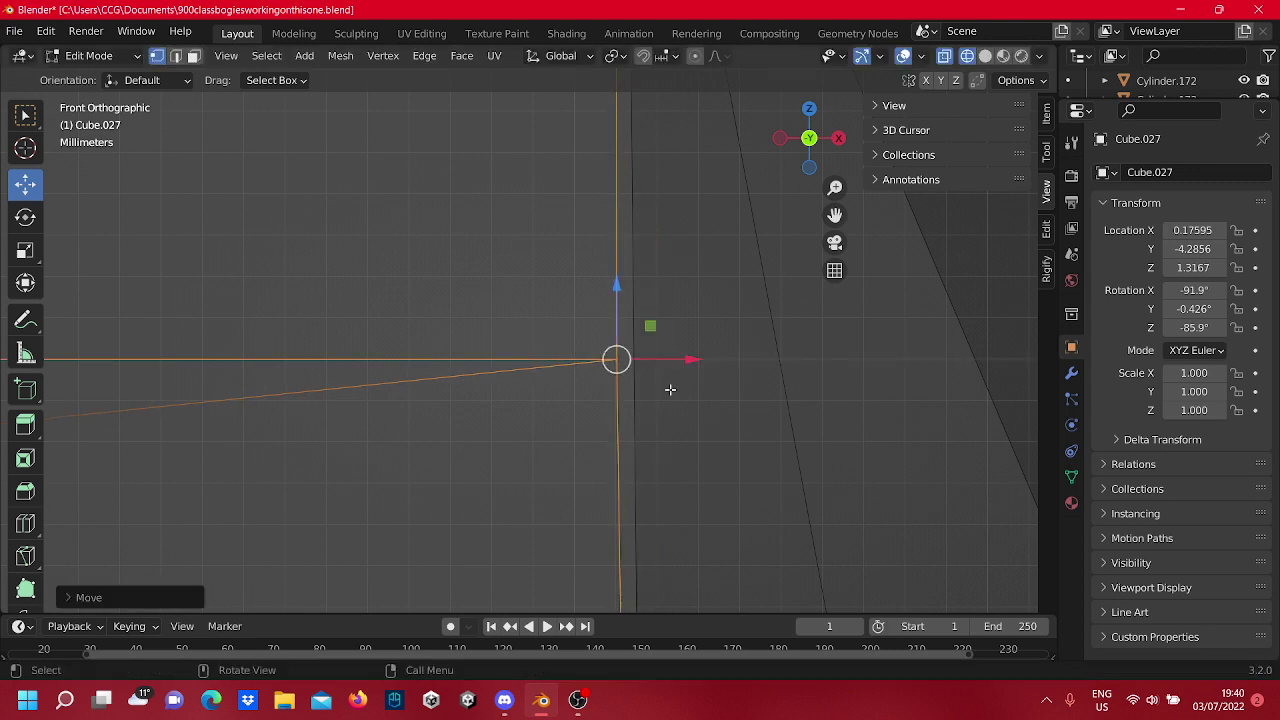
Select the third row's lower inner vertex and move it about 0.0176 m outward along X, close beneath the corner vertex.
scroll(670, 389, "up", 4)
left_click_drag(358, 404, 556, 385)
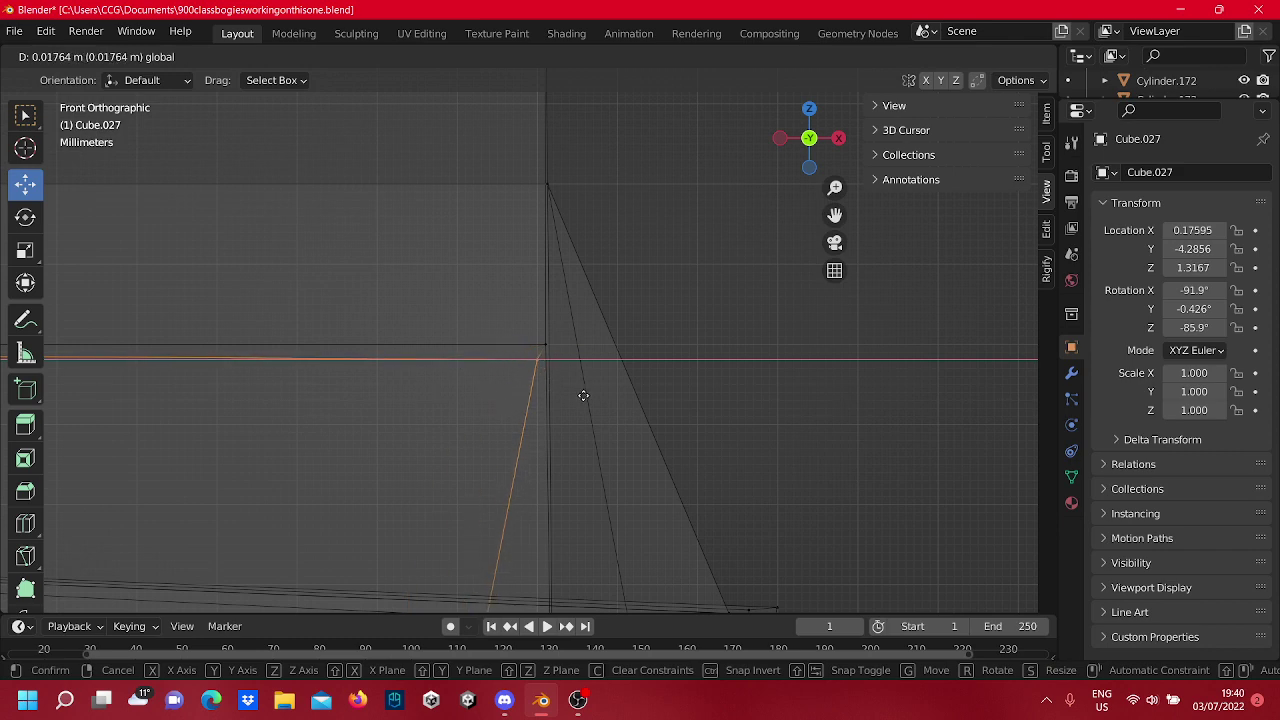
left_click_drag(584, 396, 583, 396)
Move the third row's upper corner vertex inward along X and shift the lower one to line up vertically with it.
scroll(573, 403, "up", 10)
left_click(637, 364)
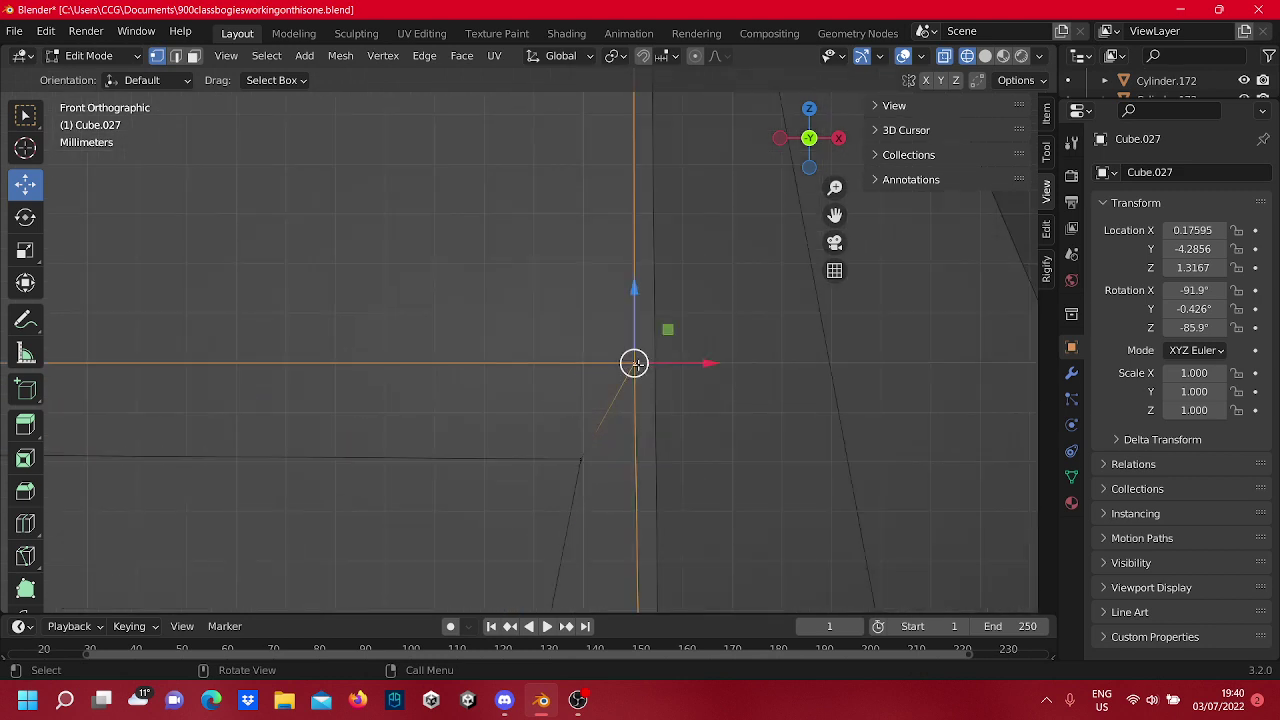
left_click_drag(704, 371, 650, 381)
left_click(585, 452)
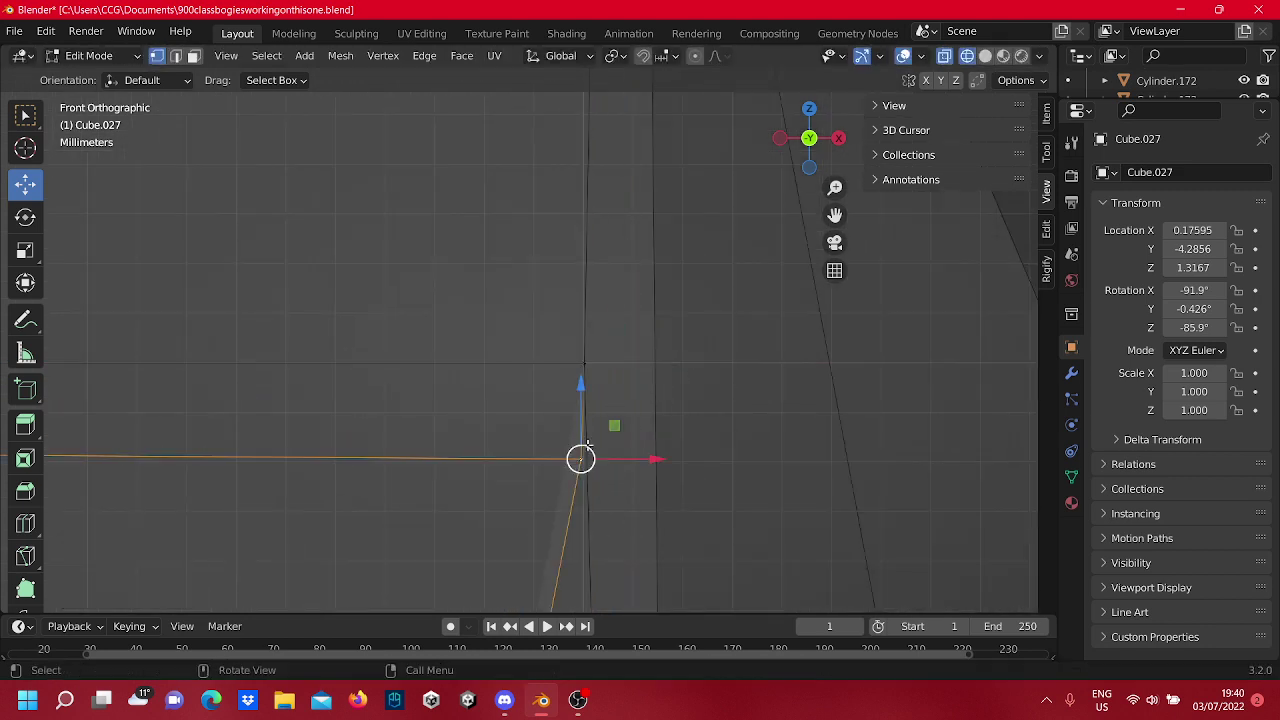
left_click_drag(599, 457, 588, 399)
left_click(629, 303)
Select the second-row corner vertices and move them inward along X into line with the third-row corner.
scroll(629, 303, "down", 8)
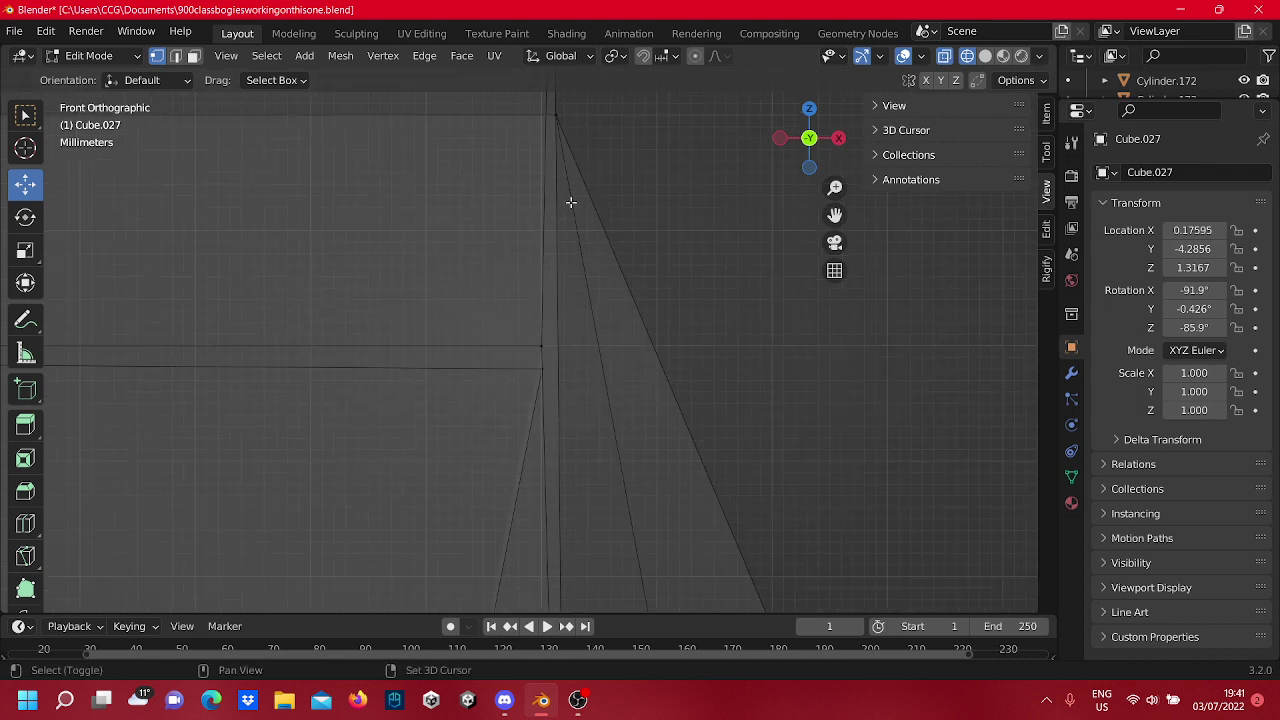
middle_click_drag(571, 203, 591, 346, "shift")
scroll(585, 289, "up", 3)
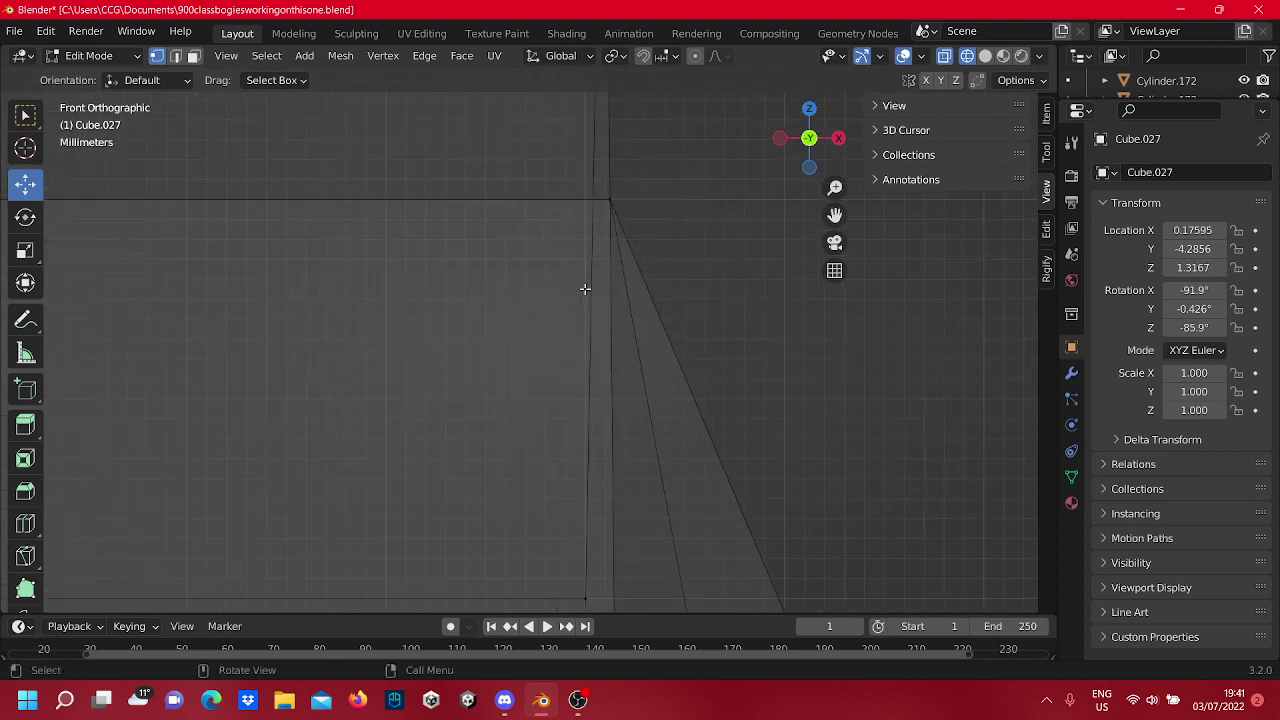
left_click_drag(619, 247, 572, 178)
left_click_drag(675, 201, 645, 238)
left_click(647, 238)
Select the top corner vertices and move them inward along X into line with the rows beneath.
scroll(660, 137, "up", 6)
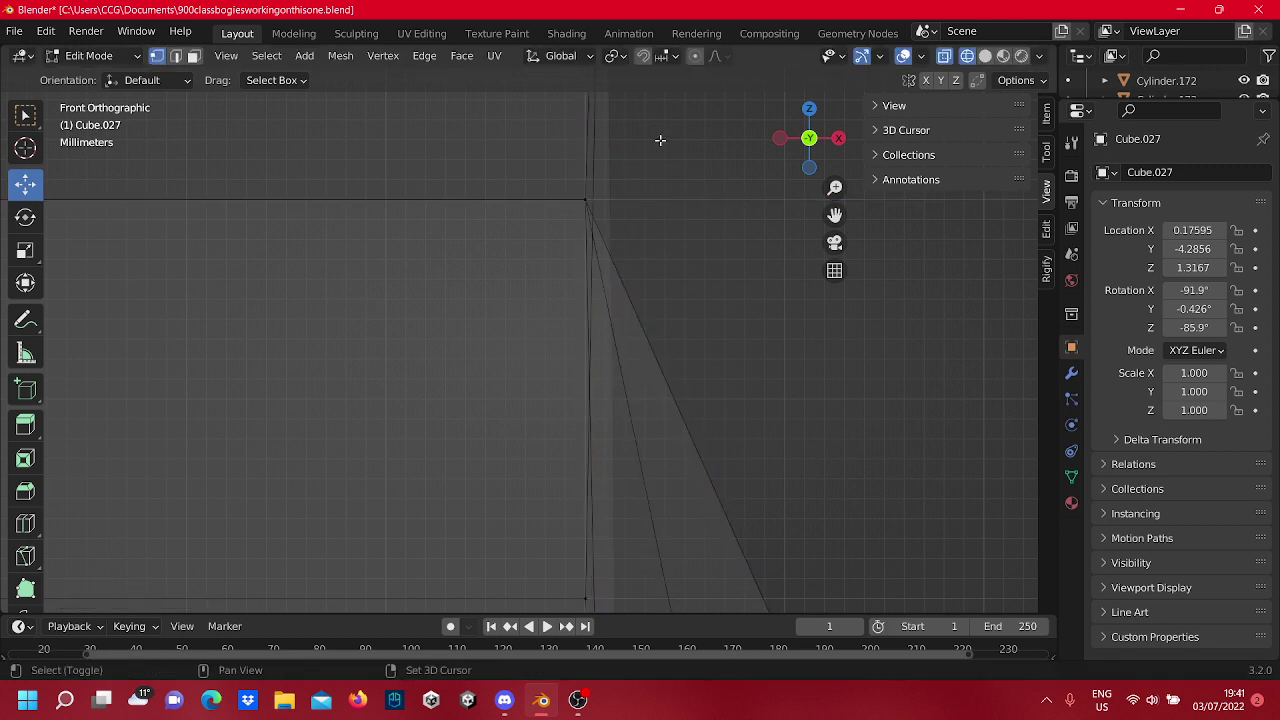
middle_click_drag(662, 108, 663, 363, "shift")
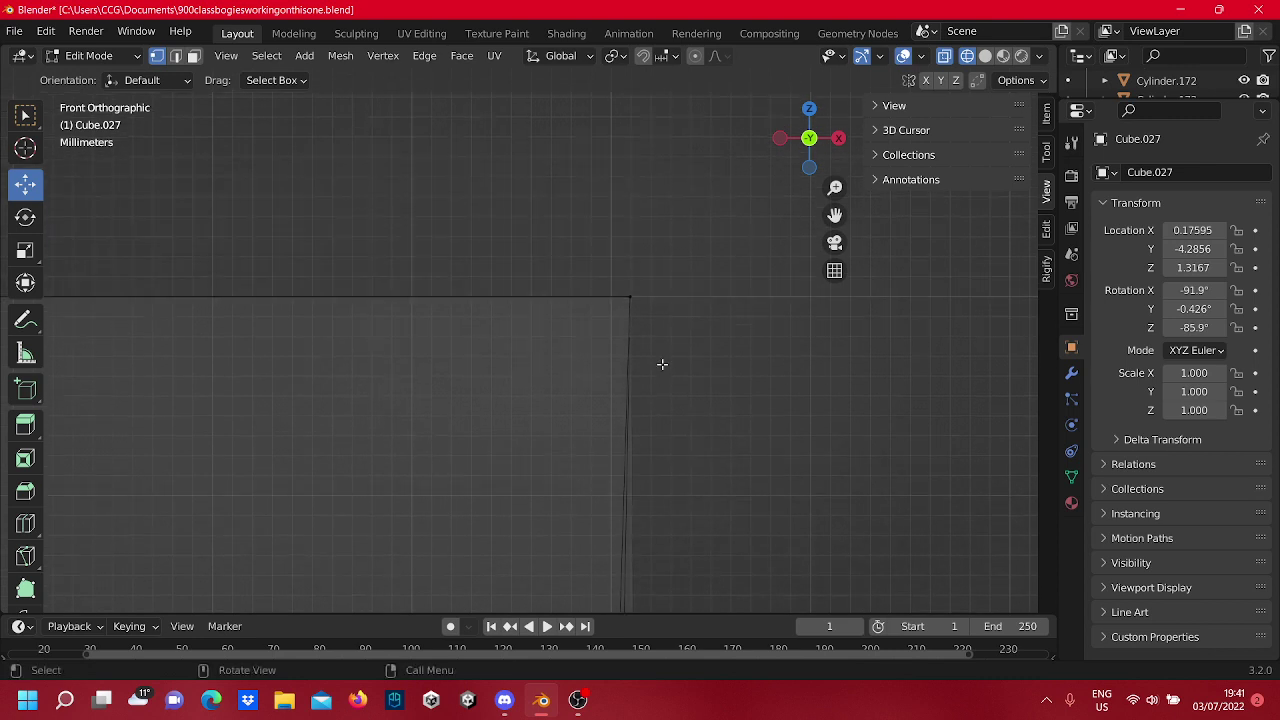
left_click_drag(661, 366, 600, 272)
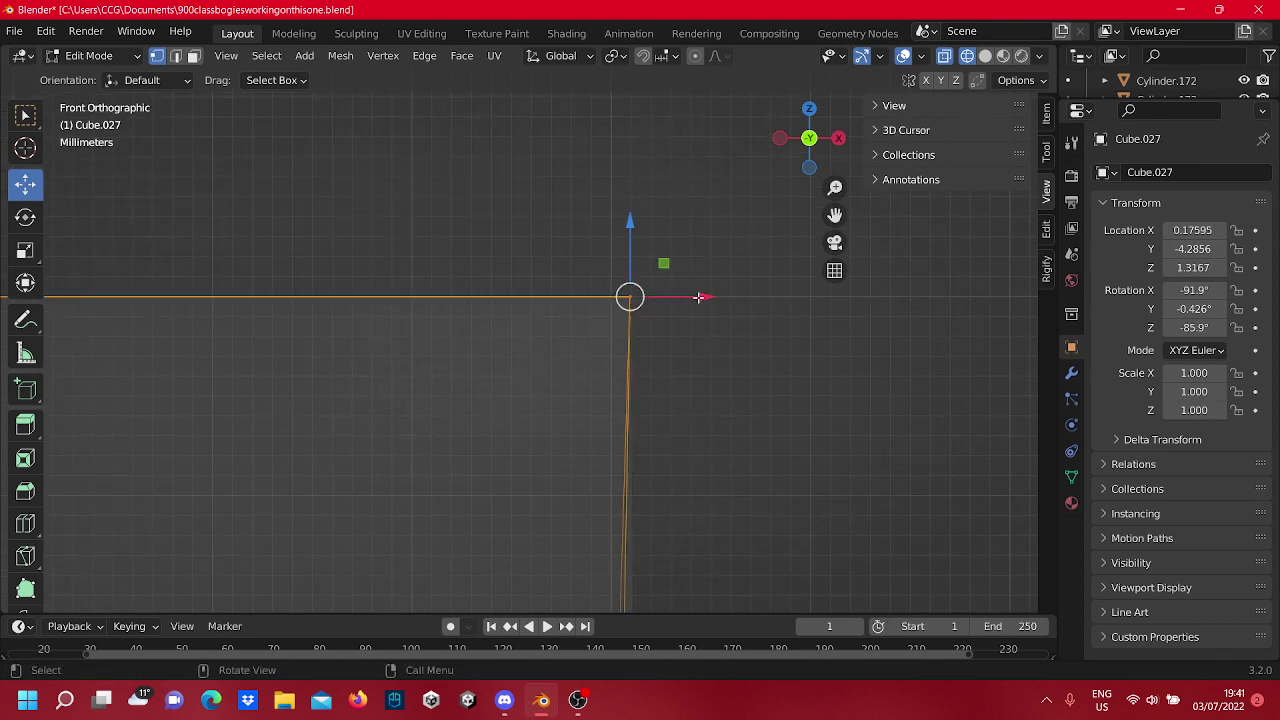
left_click_drag(698, 297, 674, 311)
left_click(676, 316)
Select the fourth-row corner vertices and move them inward along X until the inner one lies under the column above.
scroll(676, 323, "down", 8)
middle_click_drag(617, 409, 683, 506, "shift")
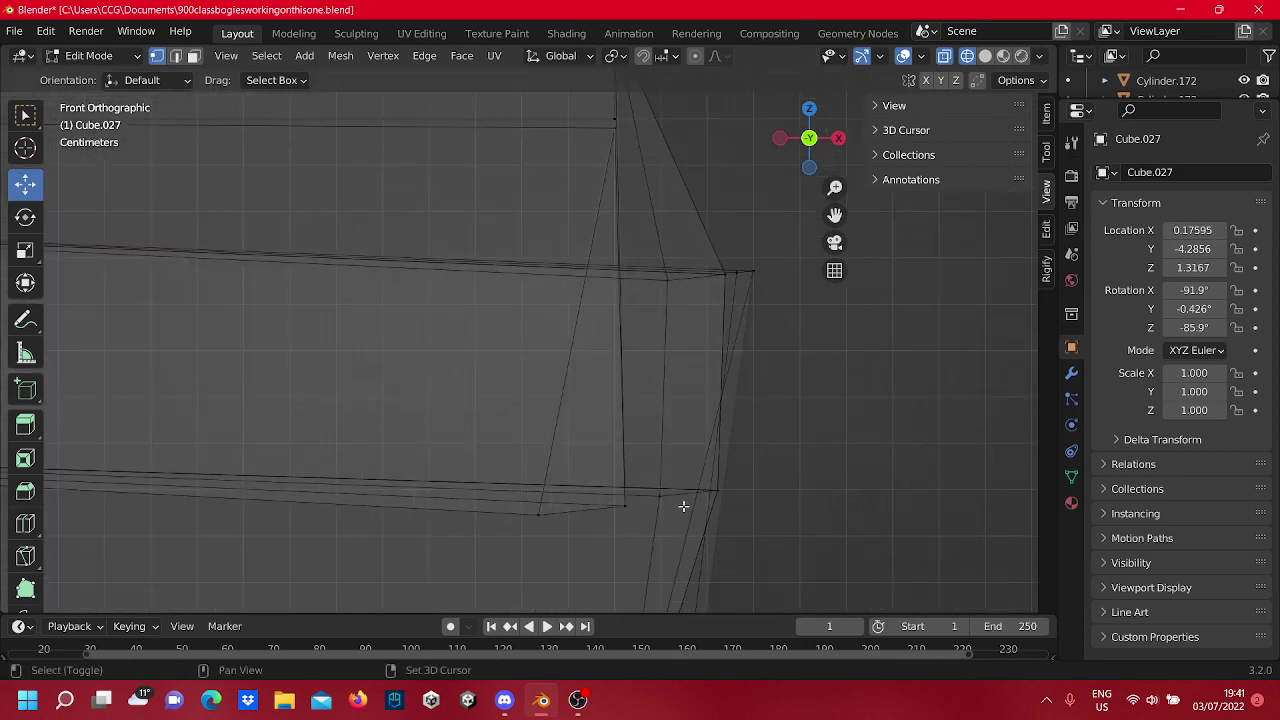
scroll(588, 319, "up", 3)
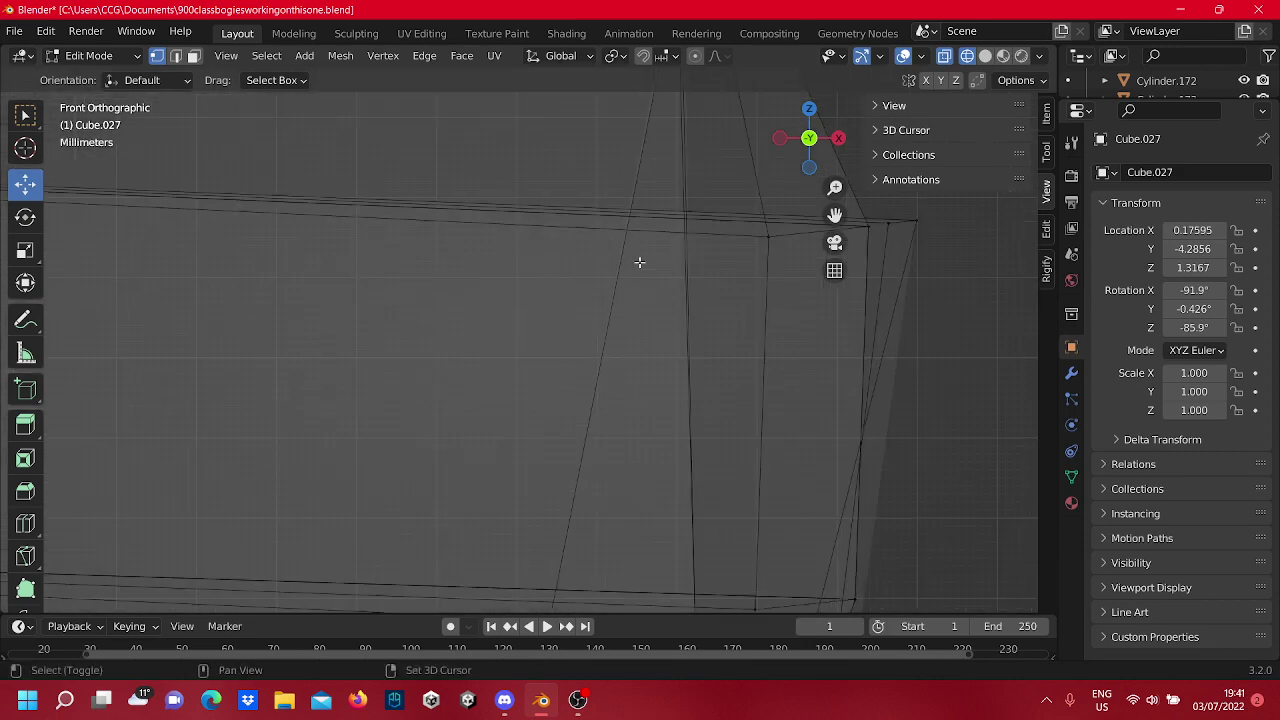
middle_click_drag(634, 260, 494, 454, "shift")
left_click_drag(898, 473, 553, 354)
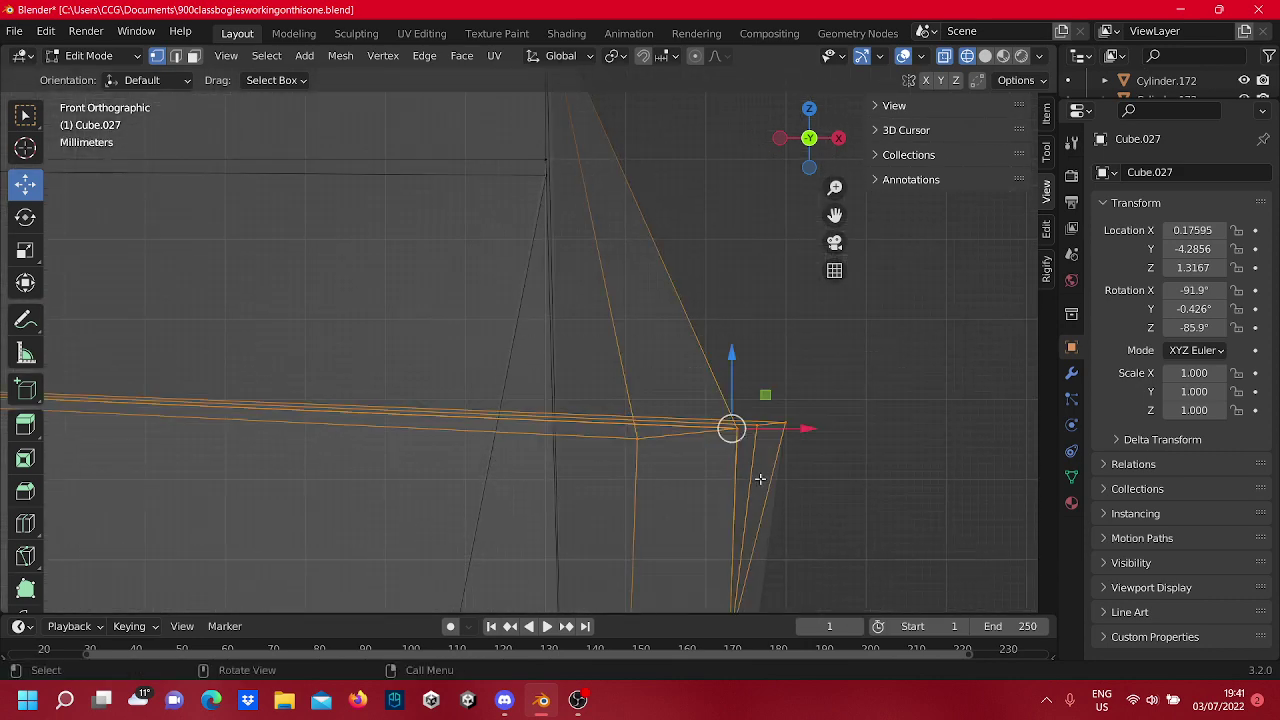
left_click_drag(816, 428, 722, 462)
left_click(633, 204)
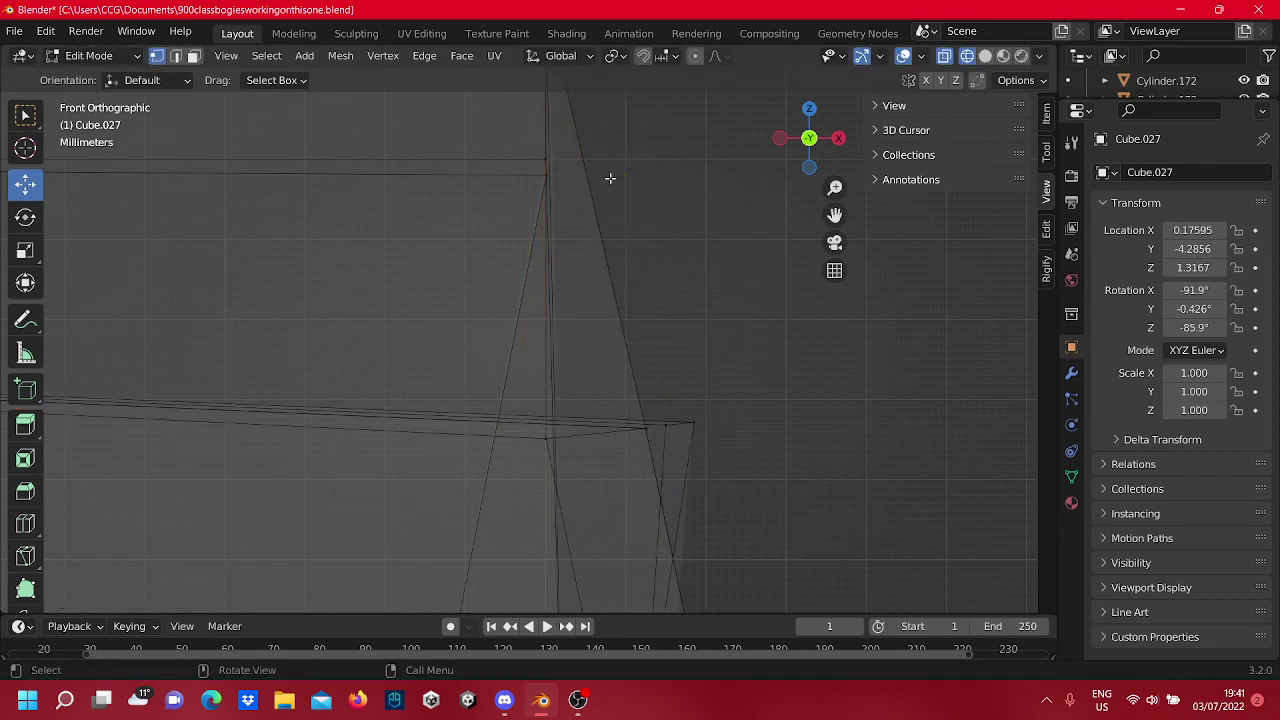
Raise the third row's lower corner vertex along Z to the upper one's level and fine-tune its X position to match.
middle_click_drag(593, 154, 606, 431, "shift")
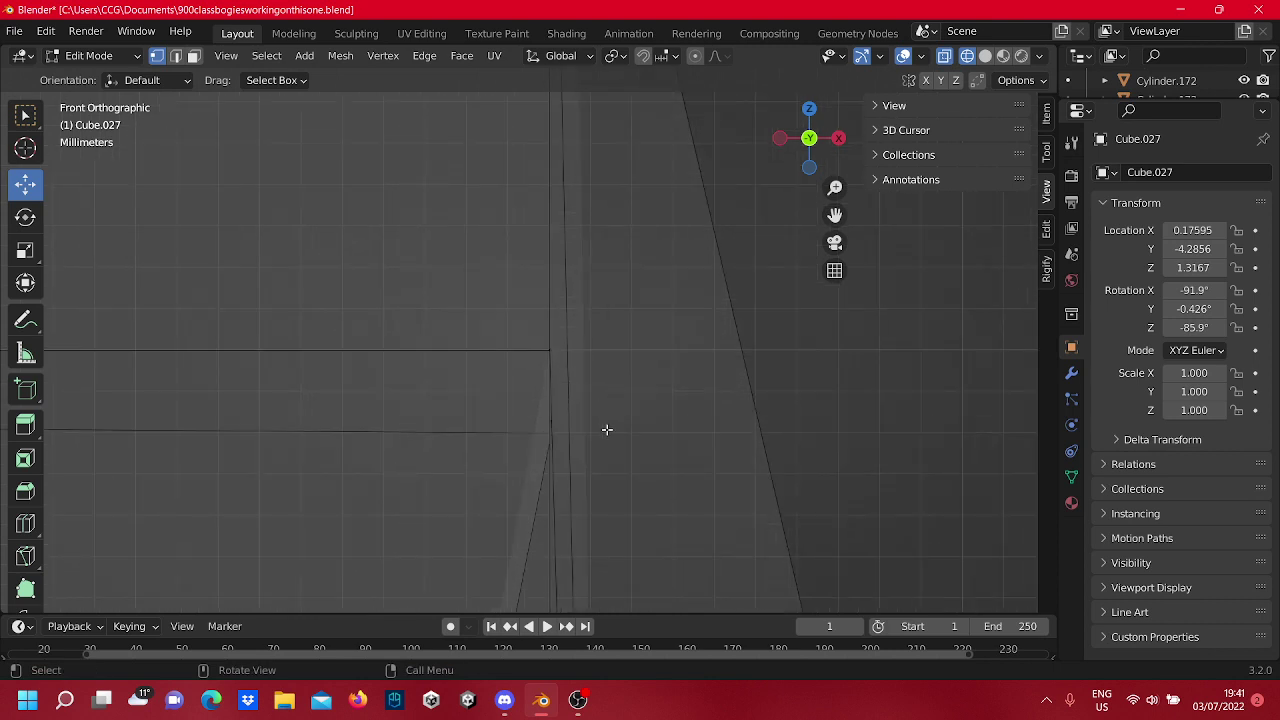
left_click_drag(585, 461, 527, 432)
key("g")
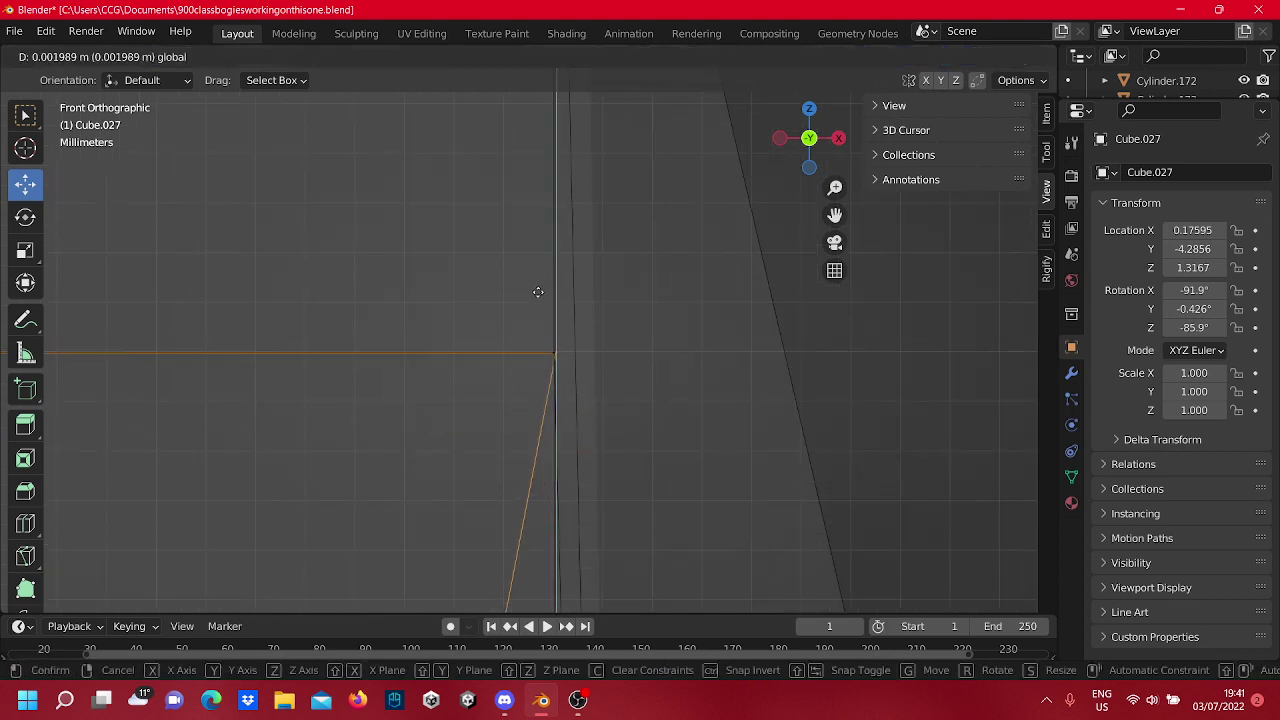
left_click(538, 291)
left_click_drag(594, 354, 587, 361)
left_click(683, 380)
Select the fourth row's inner corner vertex and nudge it along X into line with the corners above.
scroll(668, 343, "down", 10)
middle_click_drag(623, 437, 672, 195, "shift")
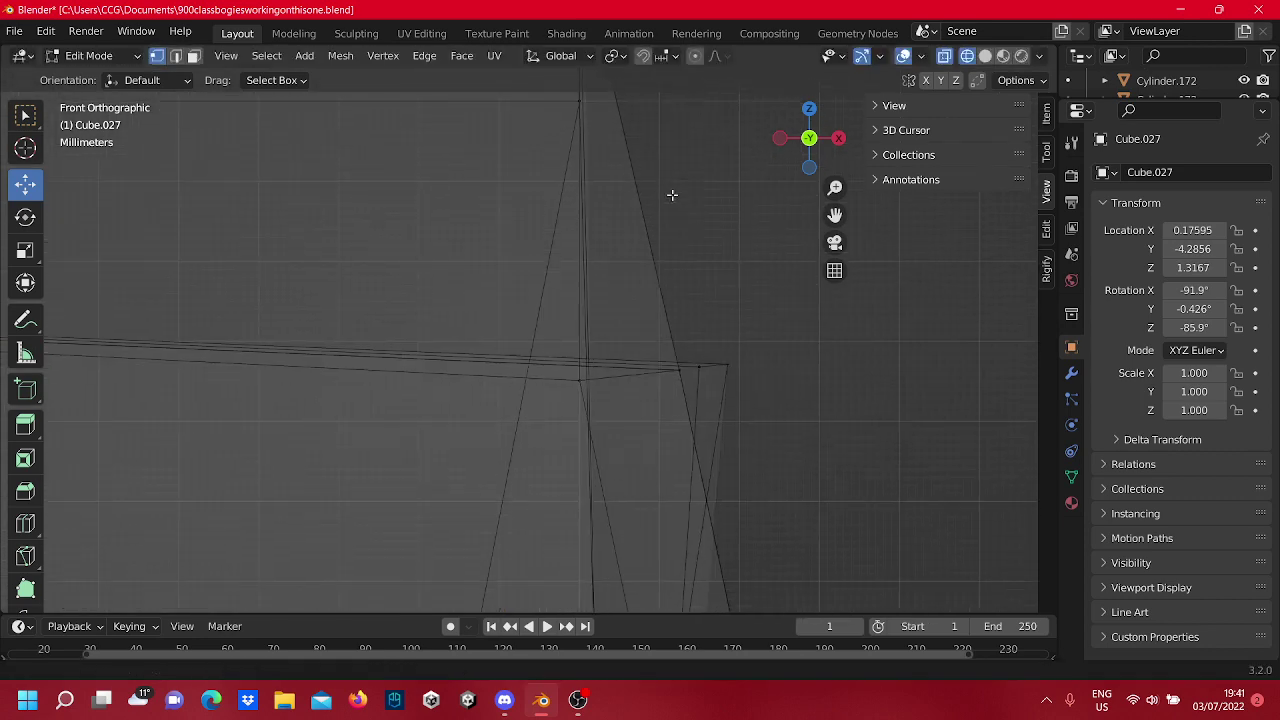
scroll(654, 343, "up", 4)
left_click_drag(584, 457, 460, 336)
left_click_drag(558, 401, 562, 448)
scroll(583, 397, "down", 4)
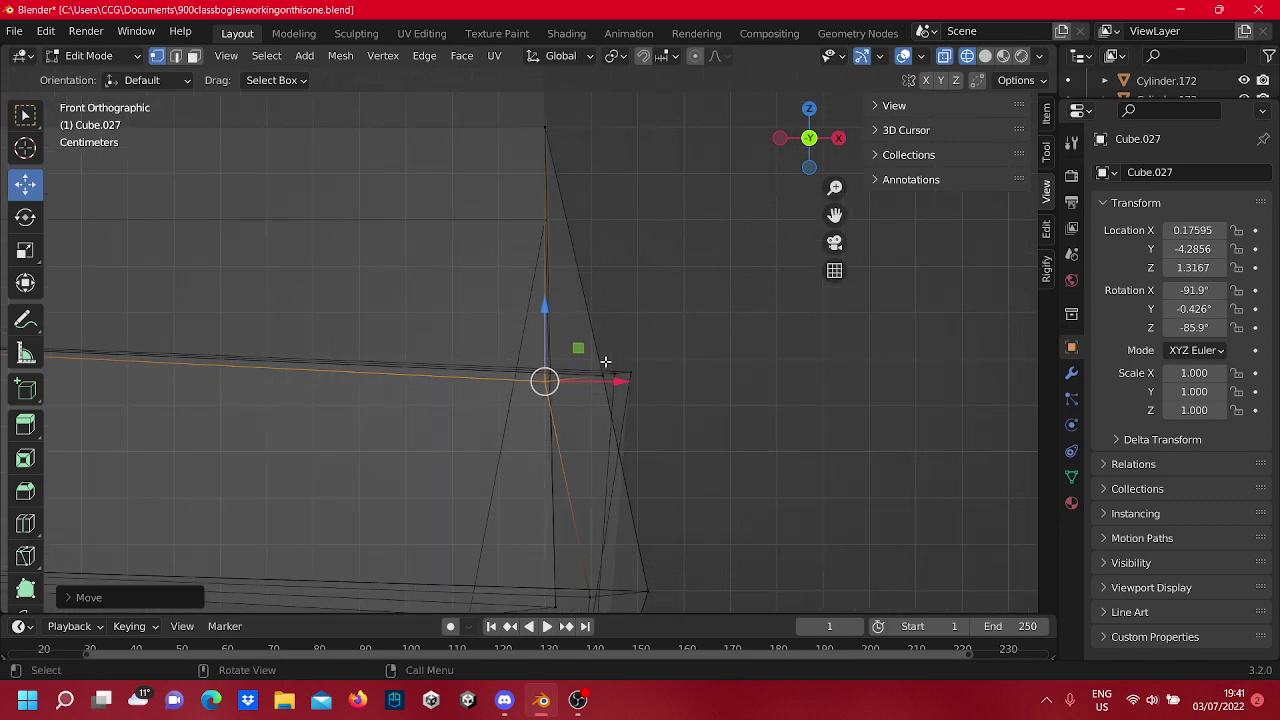
Raise the fourth row's inner corner vertex along Z to the grid line below the third row.
scroll(605, 361, "up", 3)
middle_click_drag(591, 329, 581, 309, "shift")
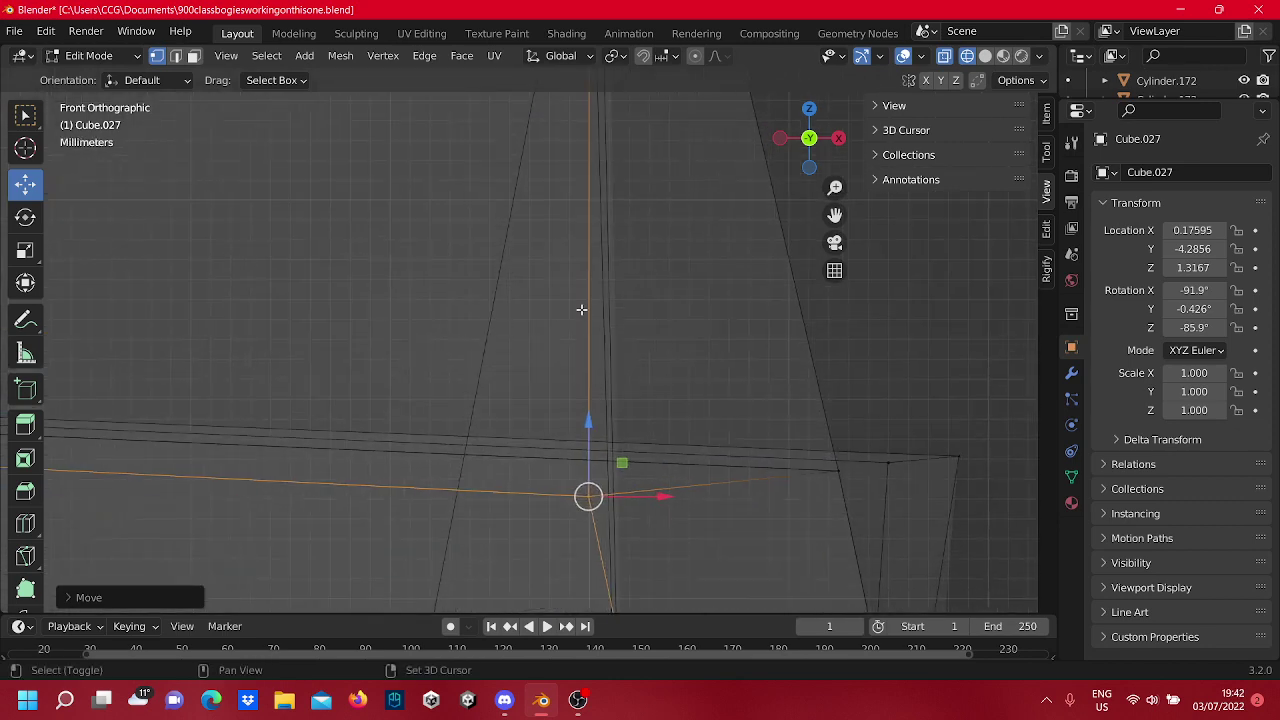
left_click_drag(589, 420, 587, 122)
scroll(560, 300, "down", 5)
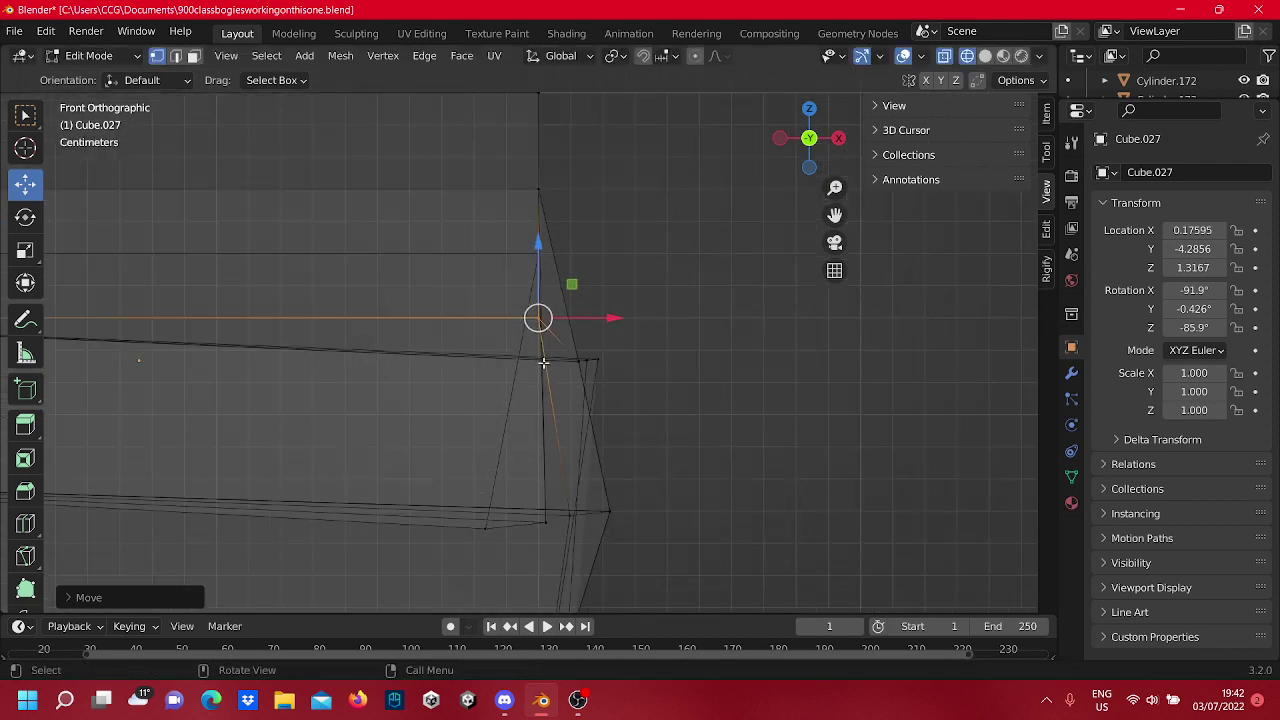
Nudge the raised fourth-row corner vertex slightly outward along X toward the vertical grid line.
scroll(593, 346, "up", 14)
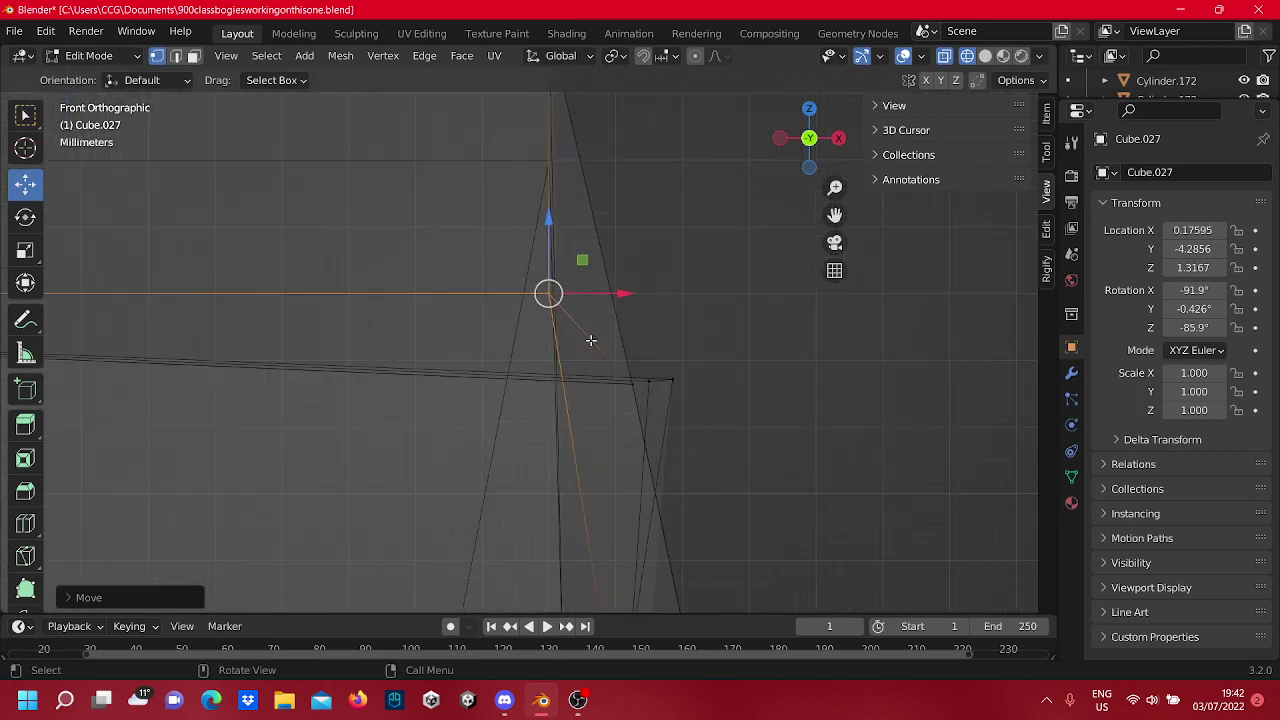
middle_click_drag(620, 263, 552, 413, "shift")
scroll(552, 413, "down", 1)
scroll(552, 413, "down", 7)
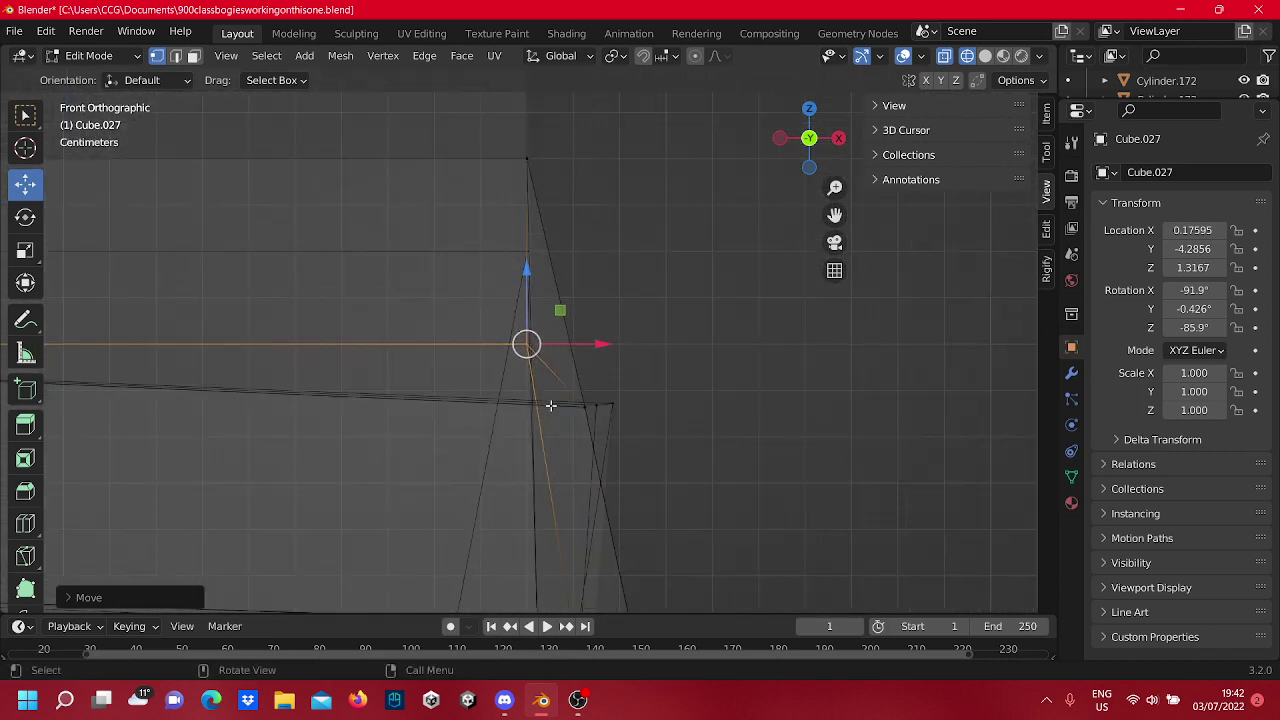
scroll(543, 386, "up", 16)
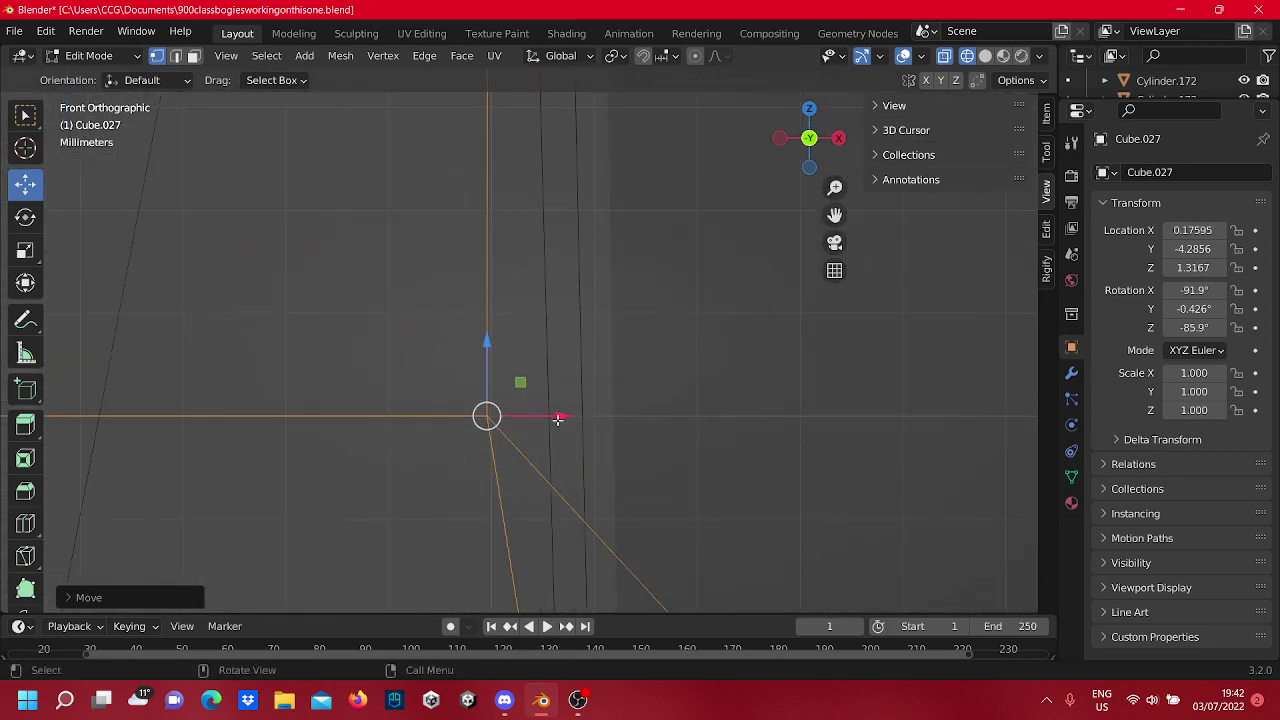
left_click_drag(557, 419, 566, 423)
scroll(677, 336, "down", 4)
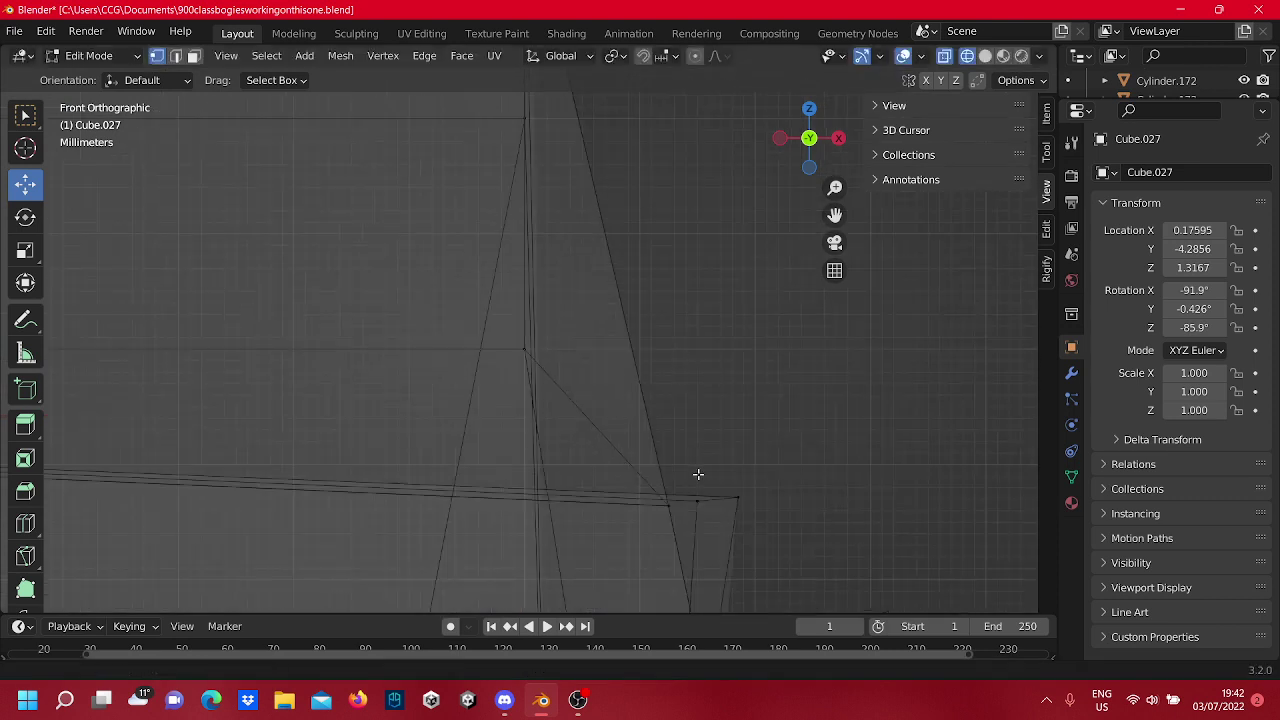
Move the neighbouring fourth-row vertex up along Z and inward along X to meet the raised corner vertex.
middle_click_drag(698, 474, 700, 374, "shift")
left_click(669, 411)
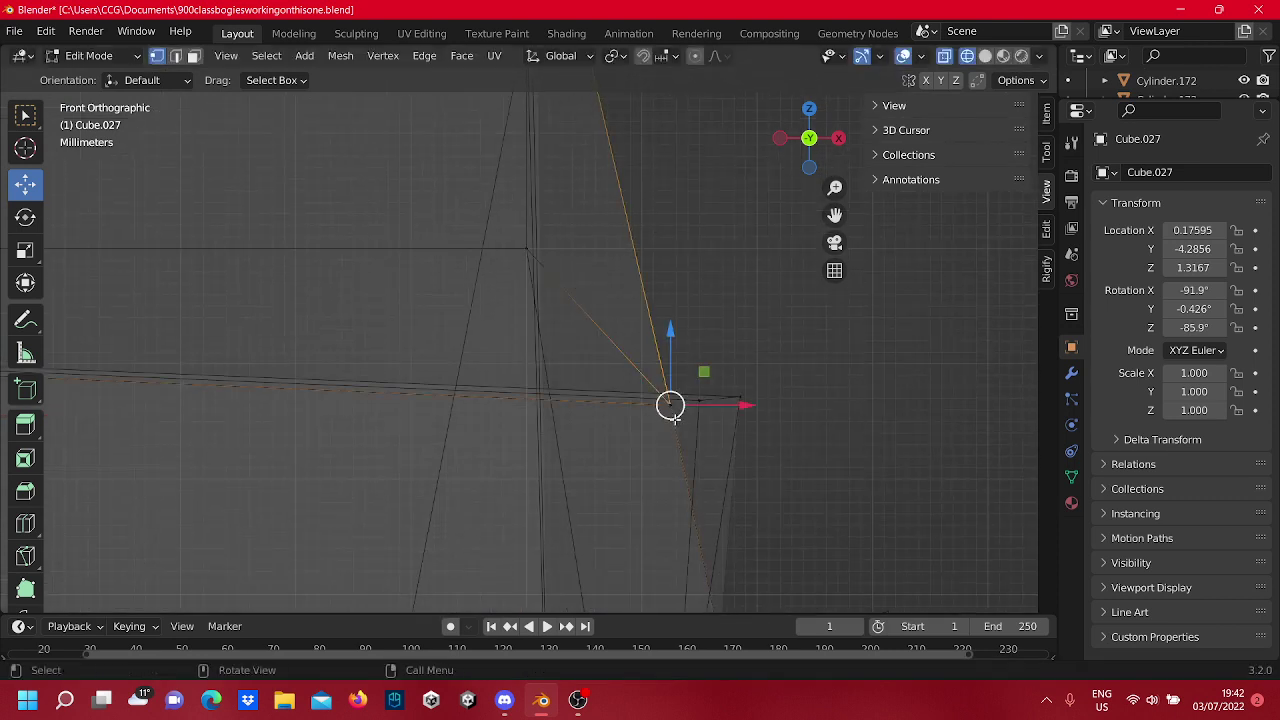
left_click_drag(673, 418, 660, 395)
key("ctrl+z")
left_click_drag(676, 343, 668, 180)
left_click_drag(710, 242, 566, 274)
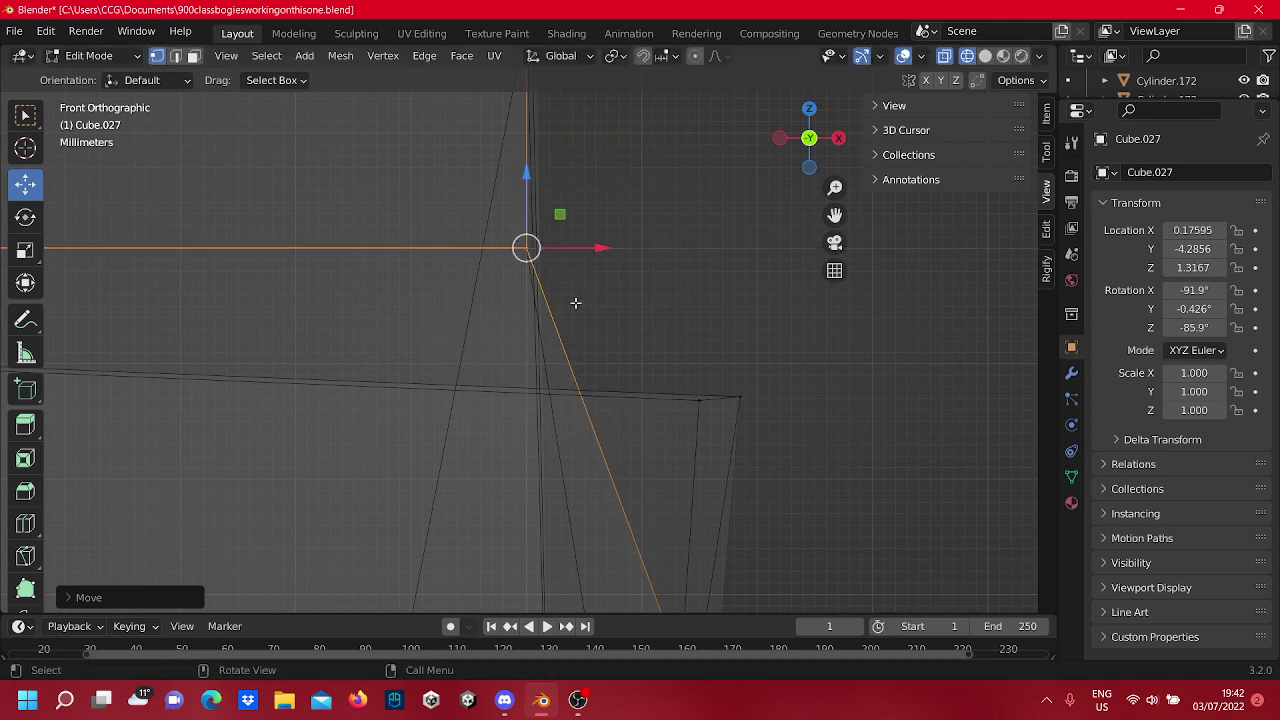
left_click(576, 304)
Select the two remaining outer fourth-row vertices and raise them along Z level with the aligned corner.
left_click_drag(787, 472, 686, 377)
scroll(646, 351, "down", 3)
scroll(356, 394, "down", 2)
middle_click_drag(356, 394, 671, 472, "shift")
middle_click_drag(620, 437, 434, 391, "shift")
scroll(560, 411, "up", 4)
middle_click_drag(733, 411, 598, 396, "shift")
left_click_drag(678, 313, 686, 224)
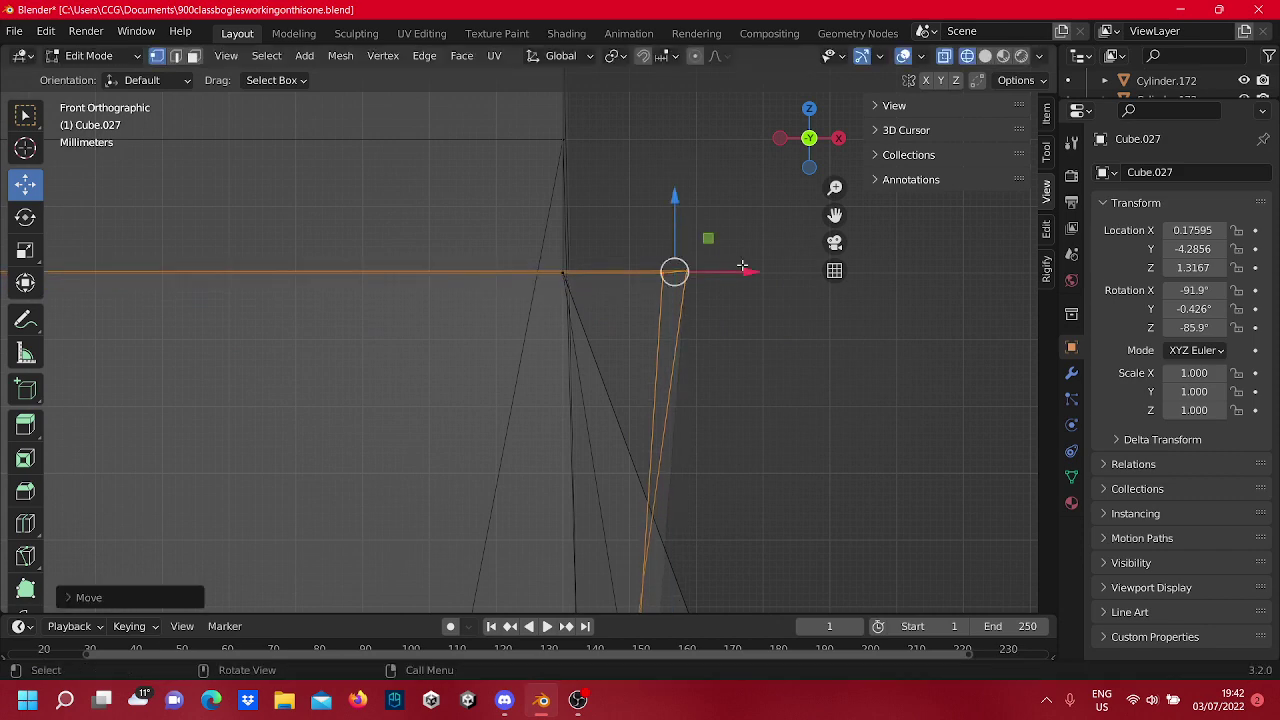
Move the outer fourth-row vertices inward along X toward the aligned corner vertices.
left_click_drag(744, 269, 620, 294)
key("ctrl+z")
scroll(620, 294, "up", 9)
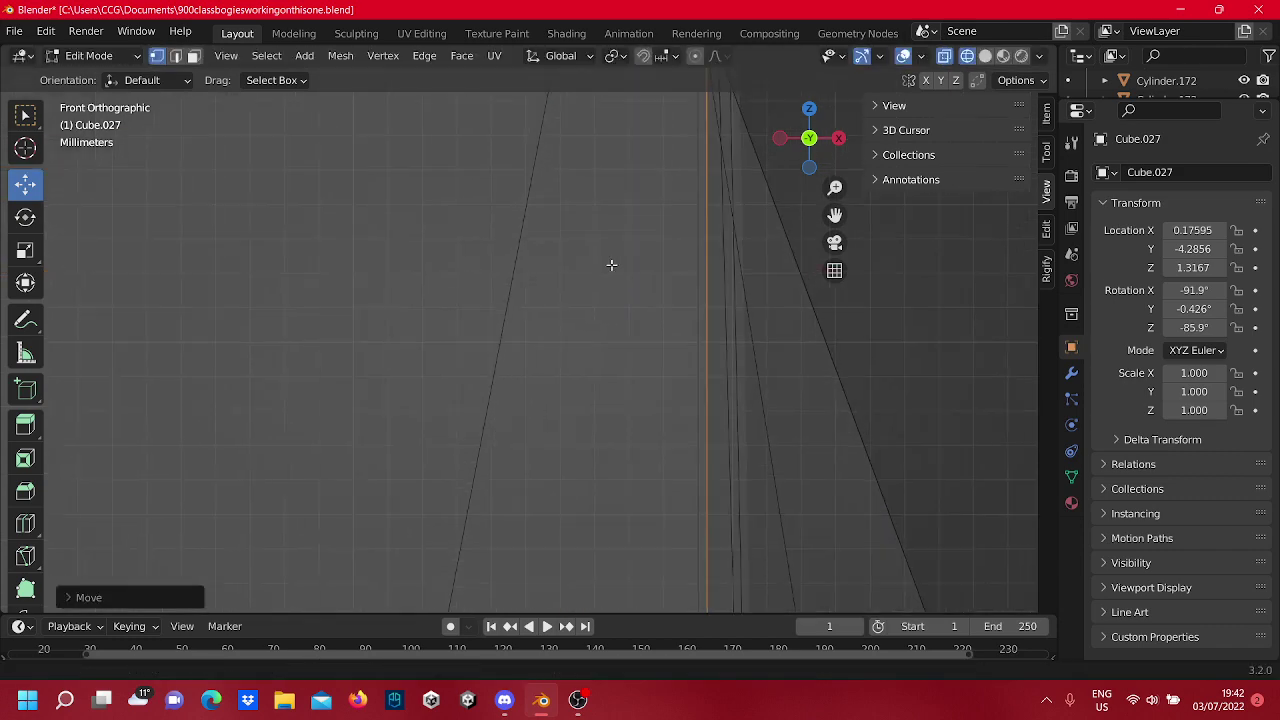
middle_click_drag(668, 112, 543, 431, "shift")
scroll(511, 374, "up", 8)
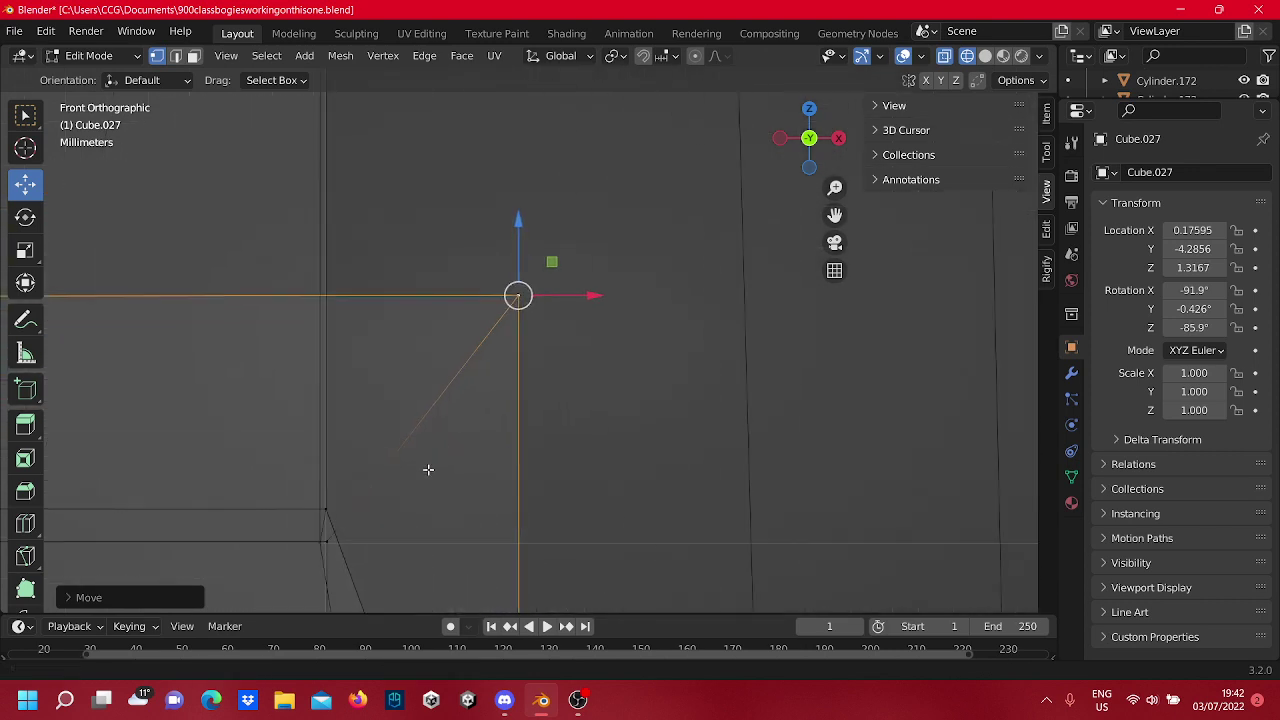
middle_click_drag(429, 469, 620, 316, "shift")
Select the slightly offset fourth-row corner vertex and shift it outward along X onto the vertical grid line.
left_click(484, 377)
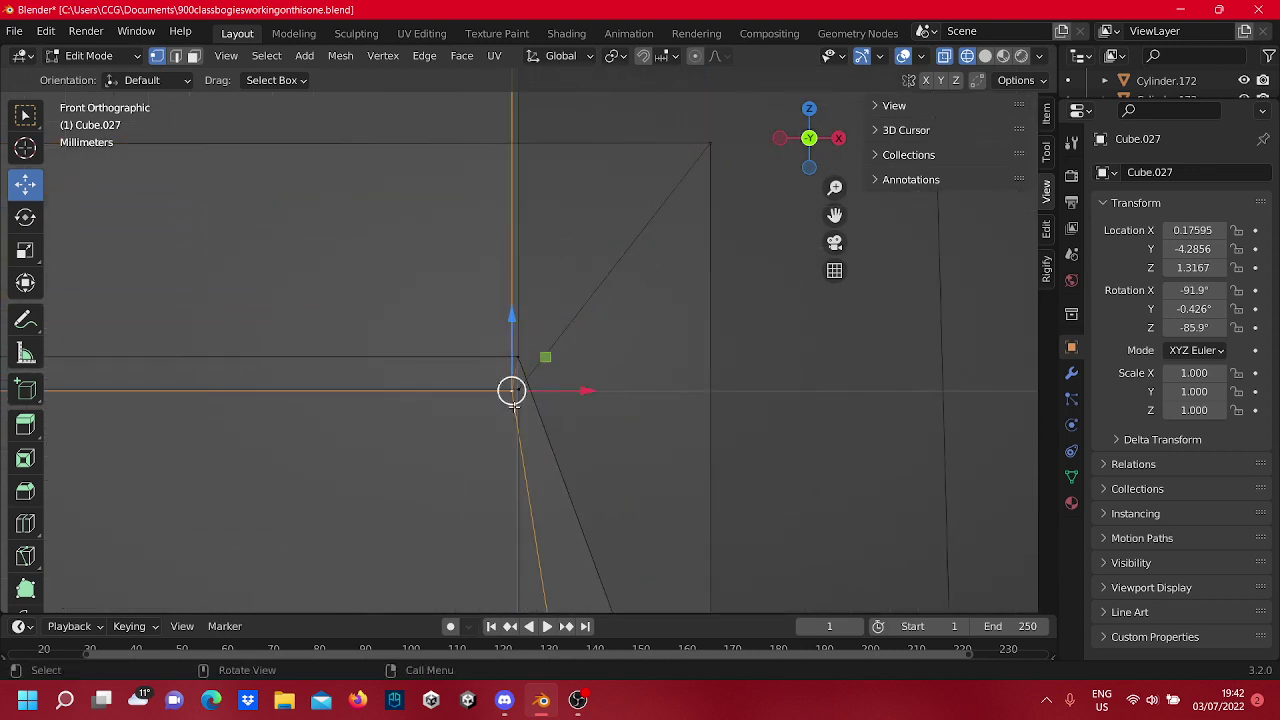
left_click_drag(531, 390, 517, 363)
left_click(510, 356)
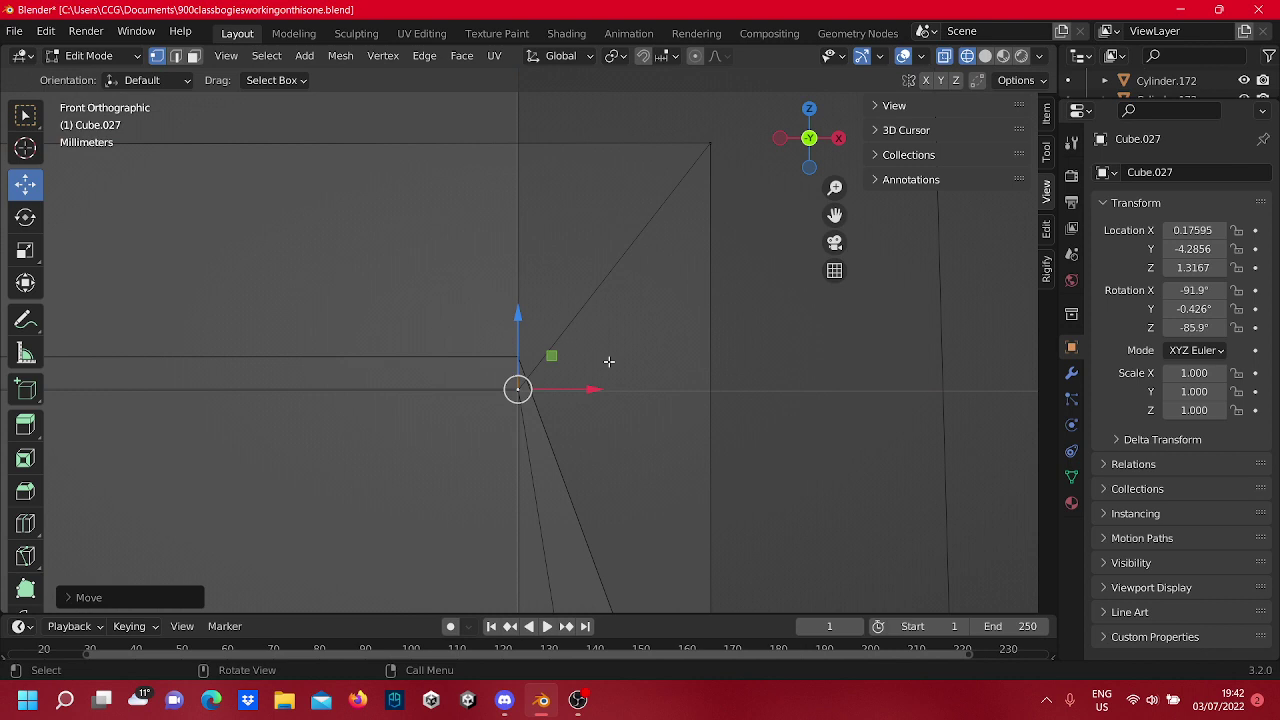
Move the remaining outer fourth-row vertex down along Z and inward along X, close to the other corner vertices.
left_click(720, 172)
scroll(708, 181, "down", 1)
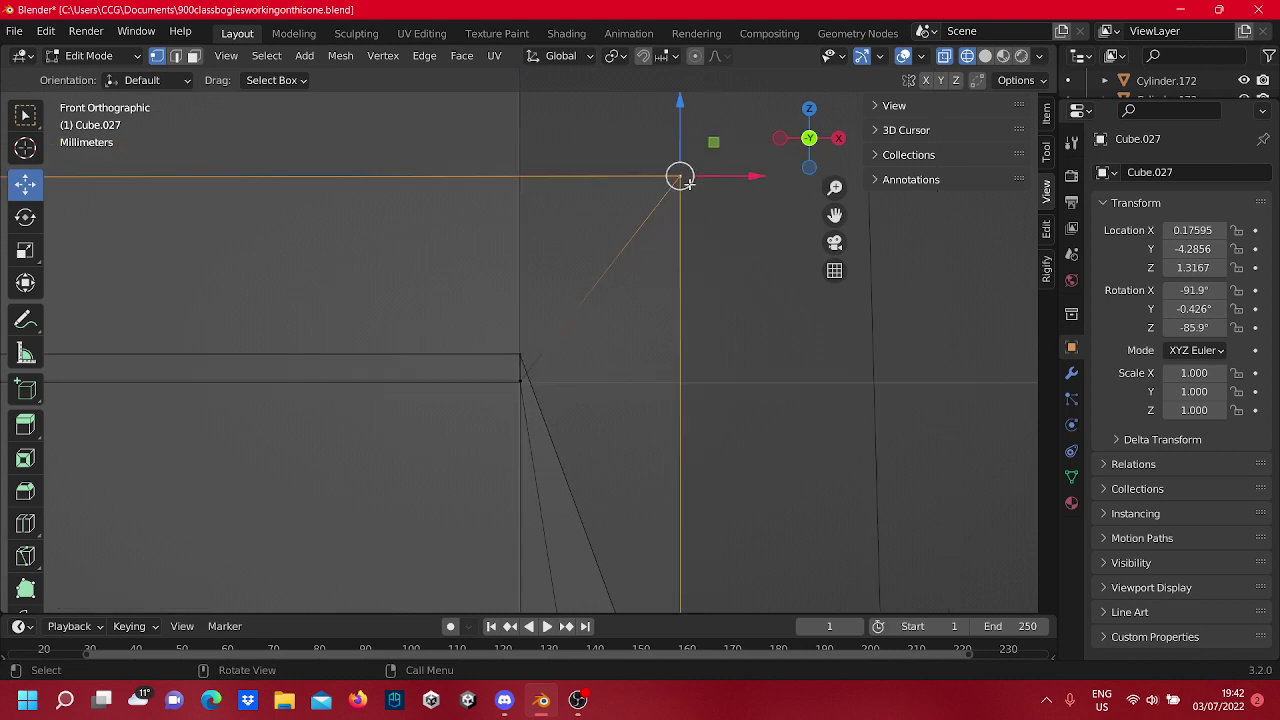
left_click_drag(679, 175, 562, 345)
key("ctrl+g")
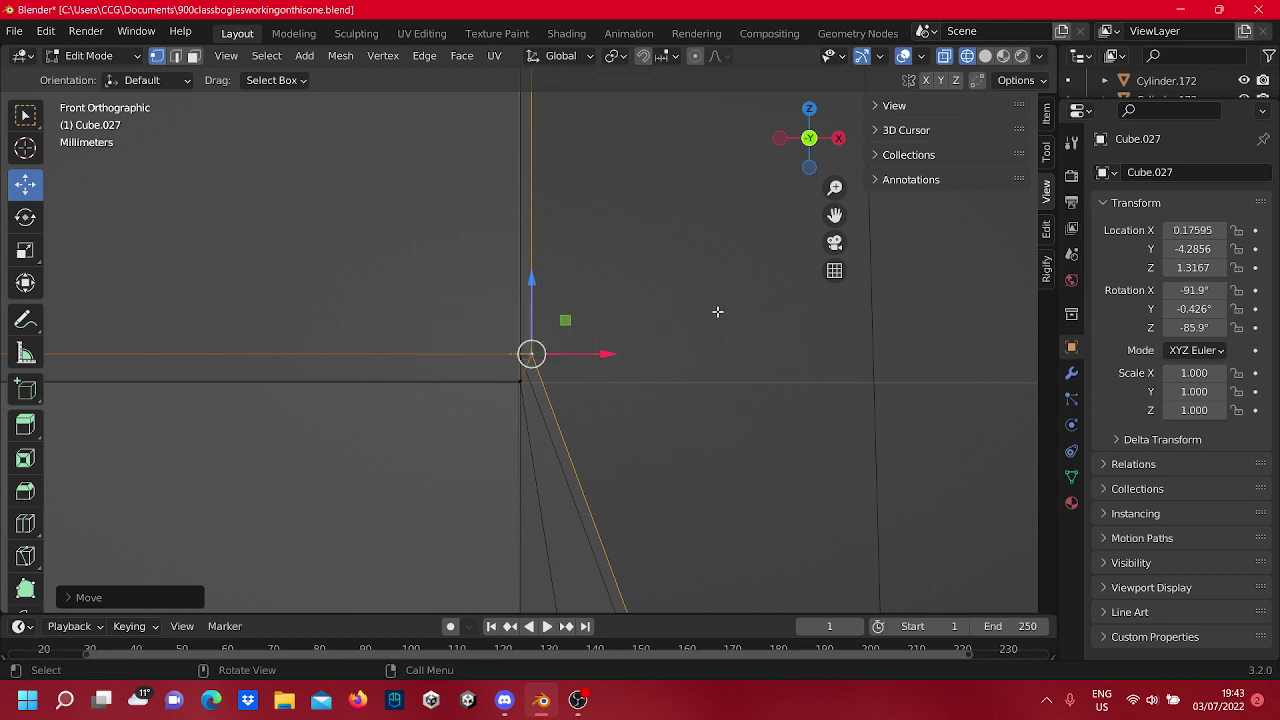
Select the slightly raised fourth-row corner vertex on the vertical grid line and lower it along Z onto the aligned corner.
left_click(717, 312)
key("ctrl+z")
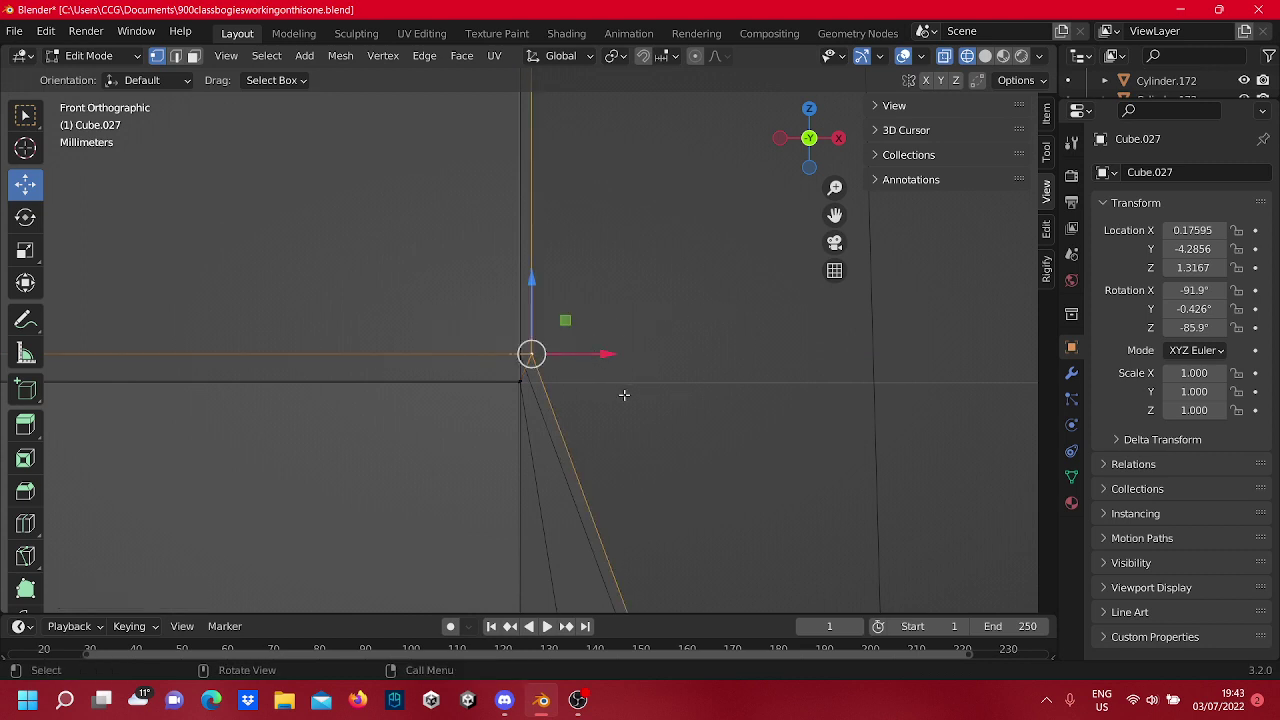
left_click(609, 385)
left_click_drag(583, 371, 492, 334)
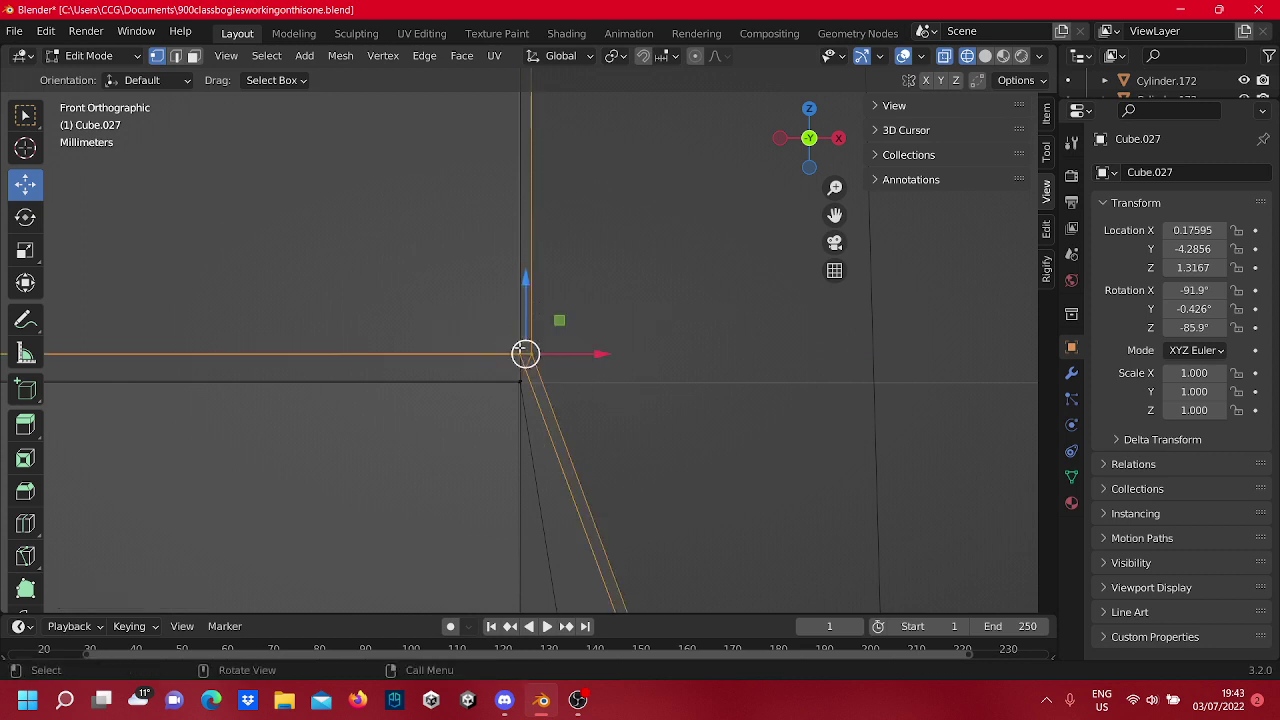
key("g")
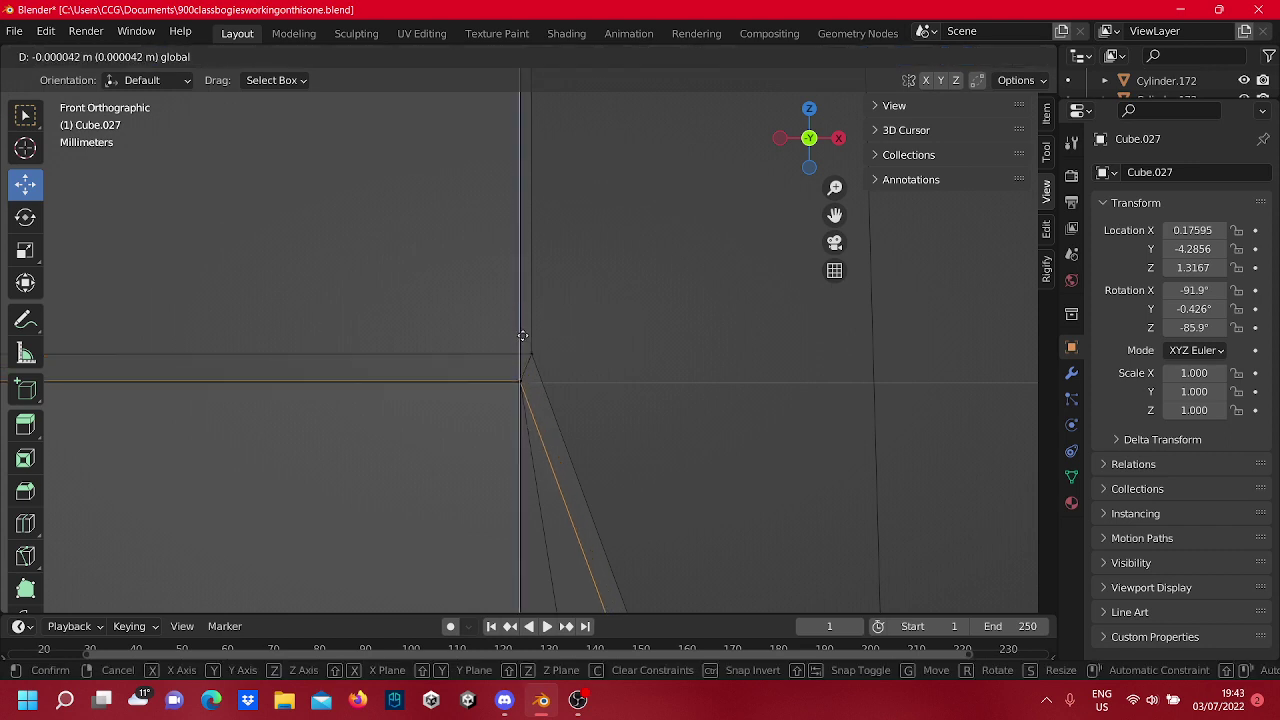
left_click(522, 337)
Move the last offset fourth-row vertex down along Z and inward along X onto the aligned corner.
left_click(540, 353)
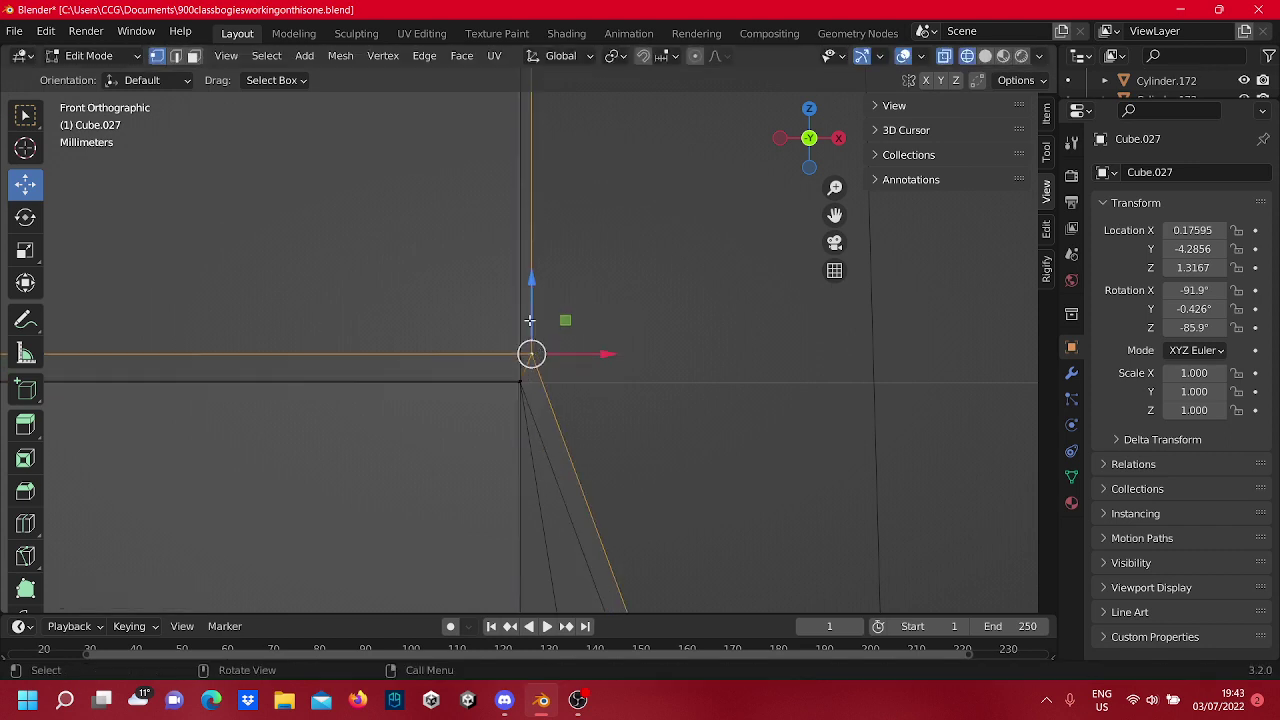
left_click_drag(529, 318, 517, 350)
left_click_drag(581, 376, 577, 391)
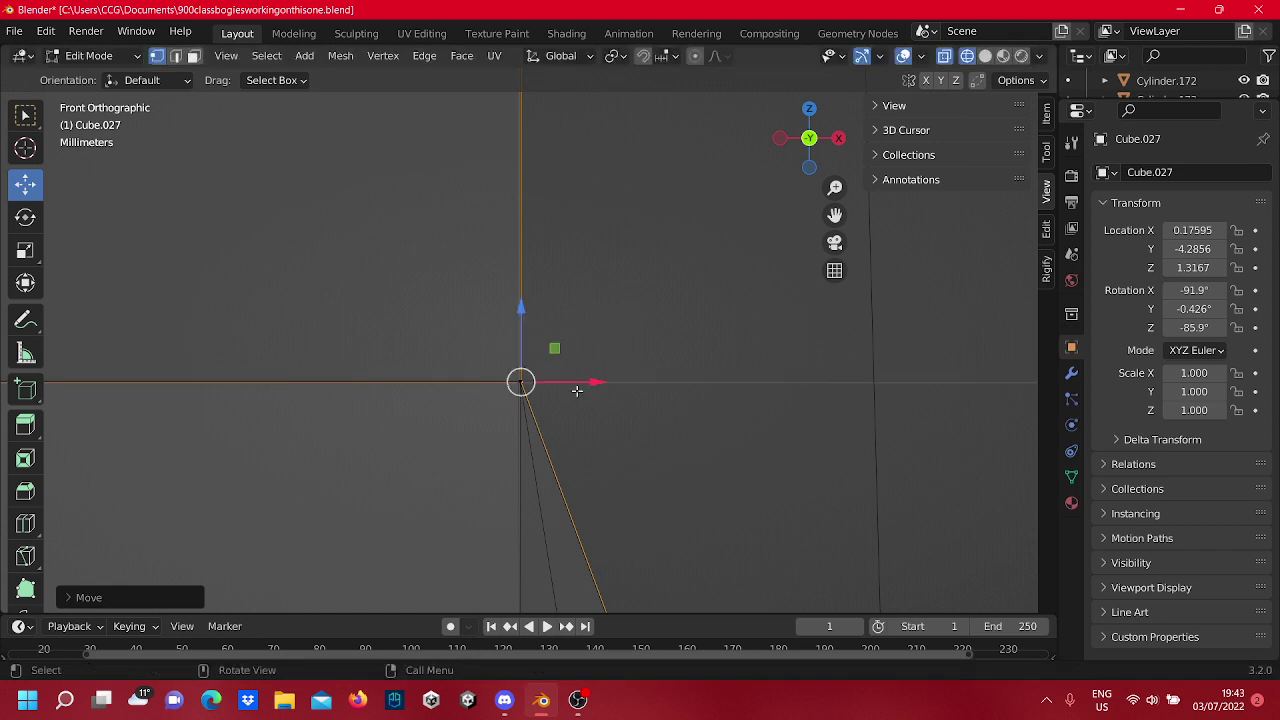
left_click(614, 275)
Select all fifth-row corner vertices and raise them slightly along Z so the outermost one meets the horizontal grid line.
scroll(629, 314, "down", 11)
scroll(623, 306, "down", 10)
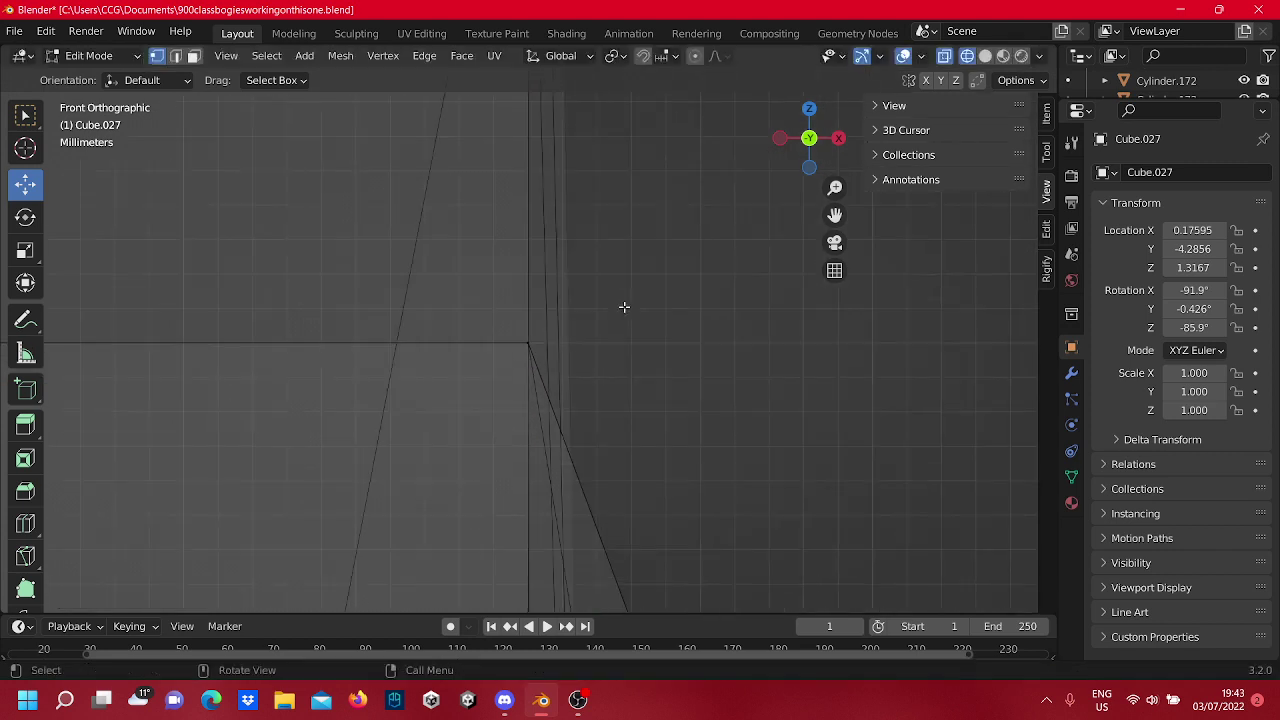
middle_click_drag(609, 463, 620, 326, "shift")
scroll(614, 323, "down", 3)
middle_click_drag(605, 520, 719, 318, "shift")
scroll(703, 385, "down", 5)
middle_click_drag(543, 470, 470, 428, "shift")
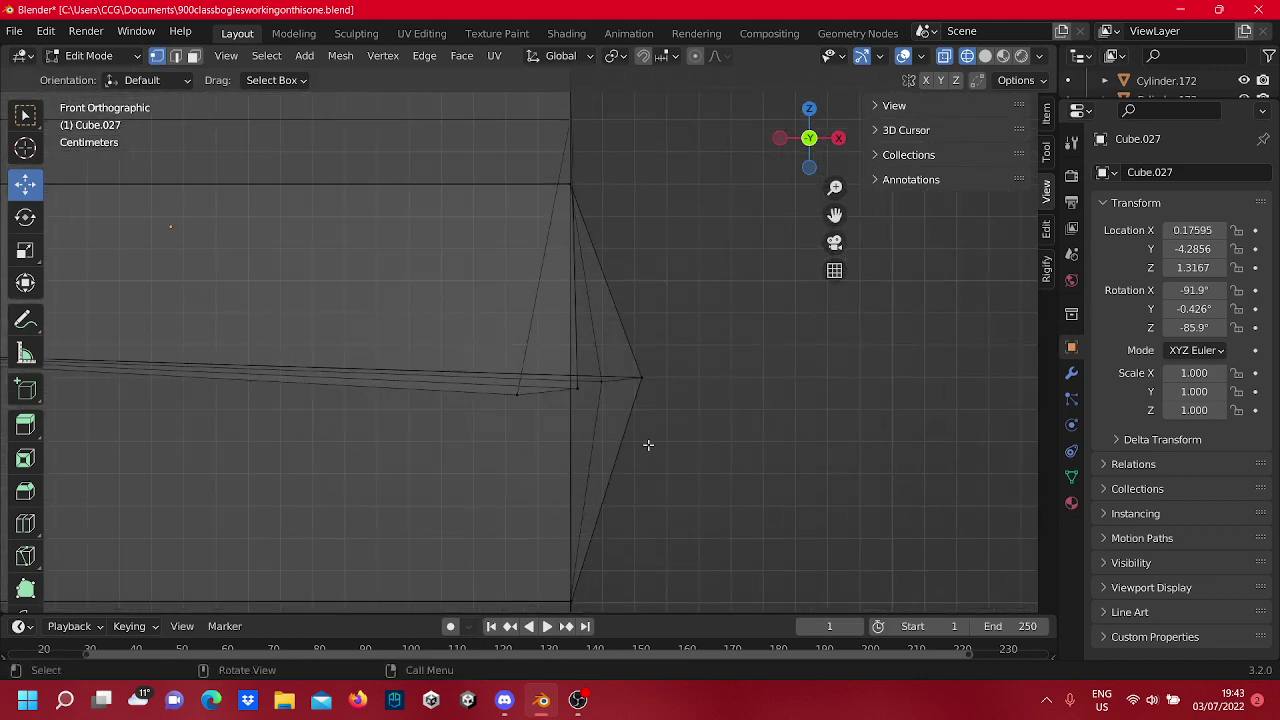
left_click_drag(646, 443, 542, 372)
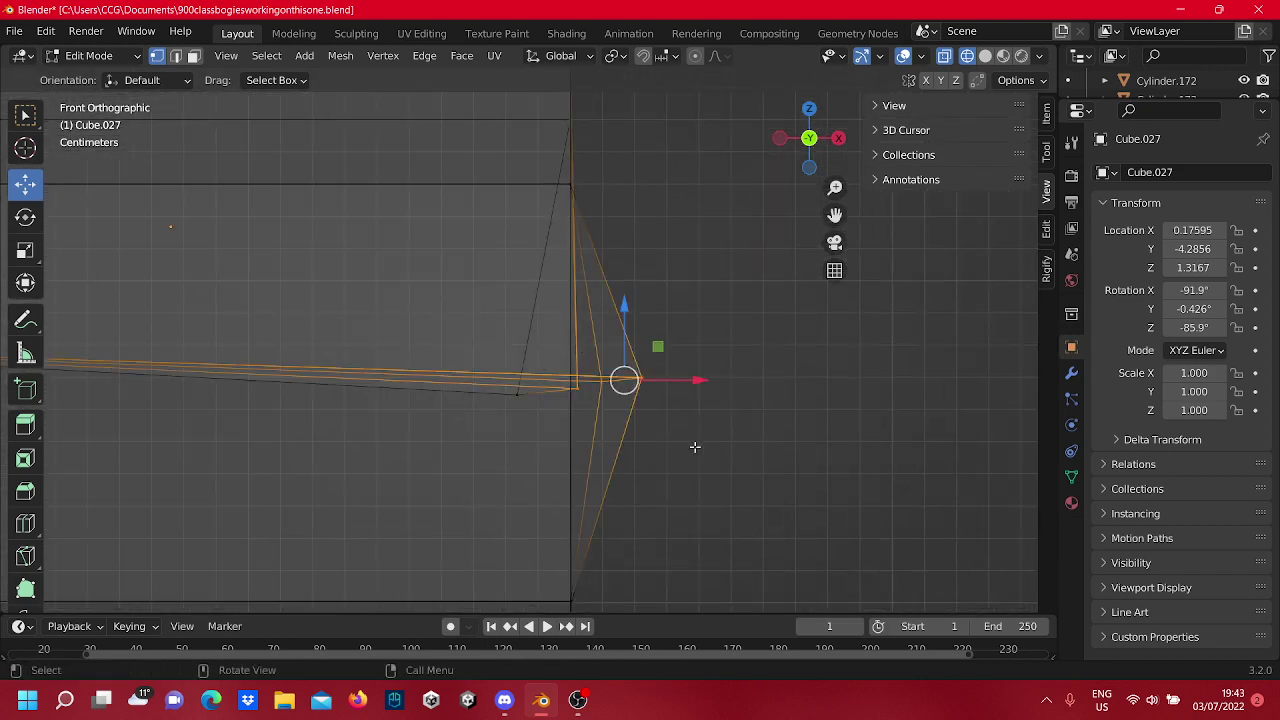
left_click_drag(695, 447, 490, 338)
left_click_drag(612, 329, 621, 292)
scroll(669, 394, "up", 8)
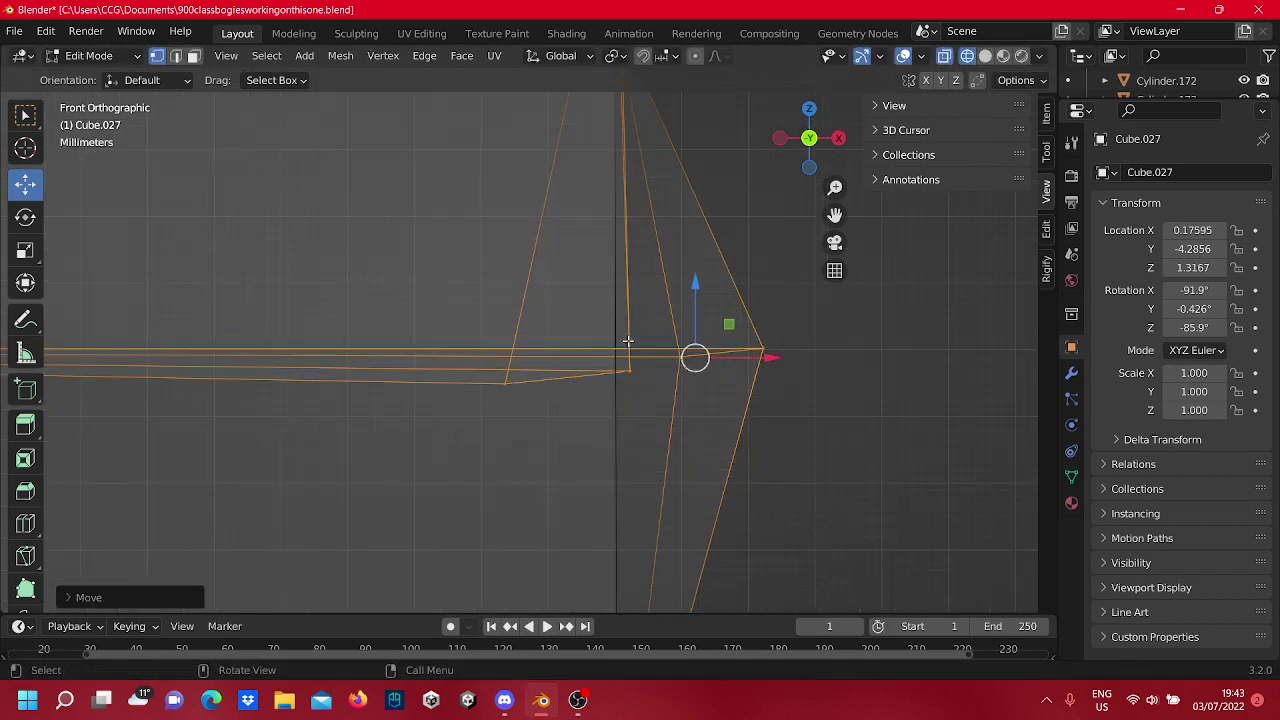
middle_click_drag(669, 394, 502, 363, "shift")
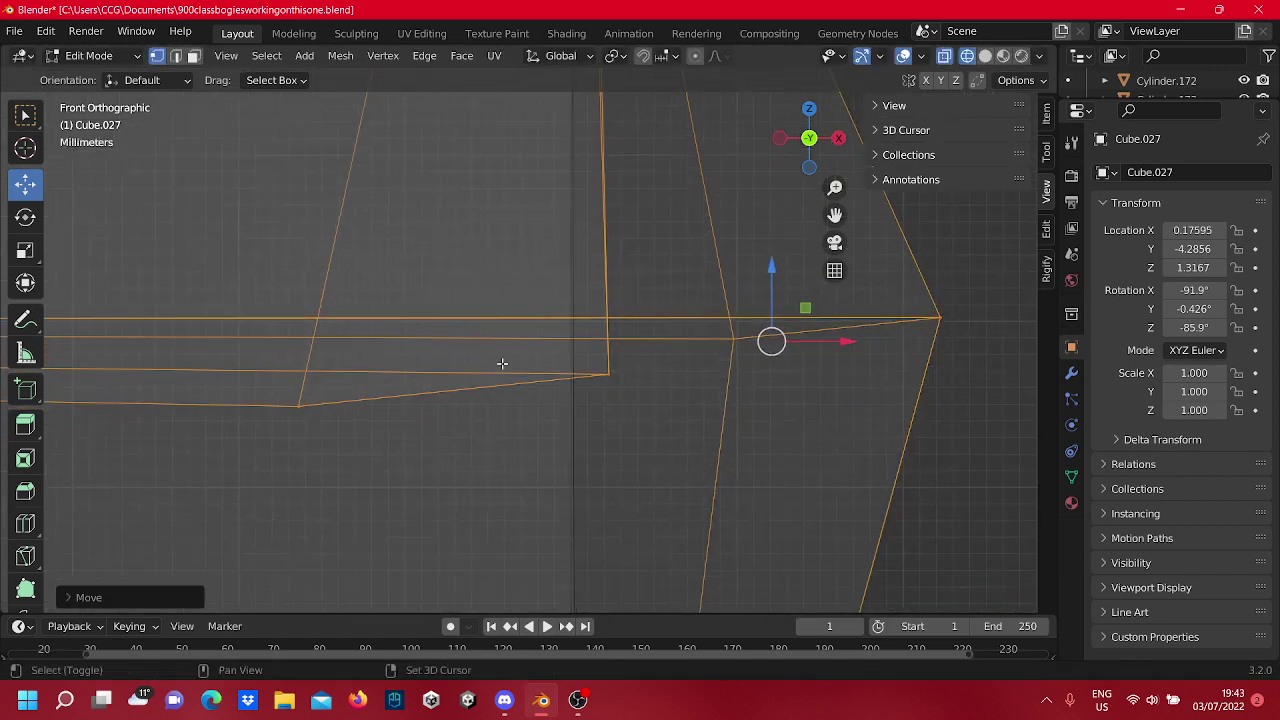
Select the outermost fifth-row vertices and move them inward along X onto the straight vertical edge.
left_click(934, 317)
left_click_drag(967, 326, 873, 335)
key("ctrl+z")
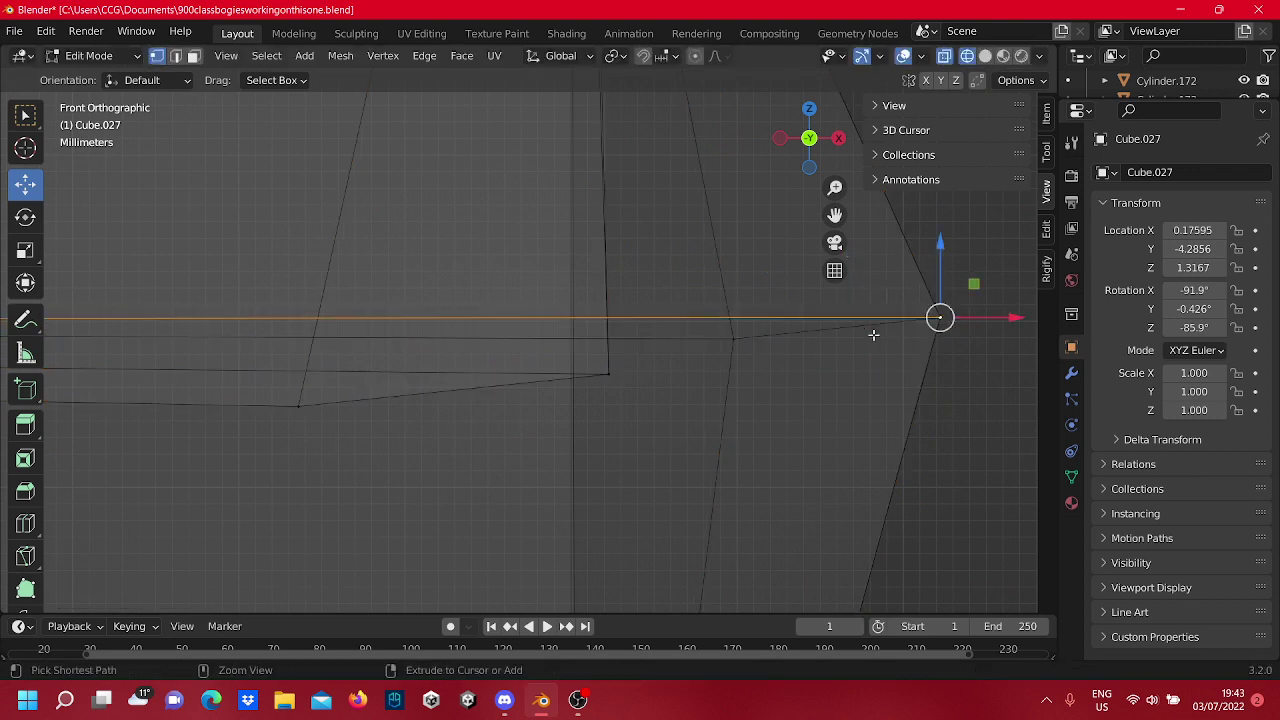
left_click_drag(978, 357, 920, 285)
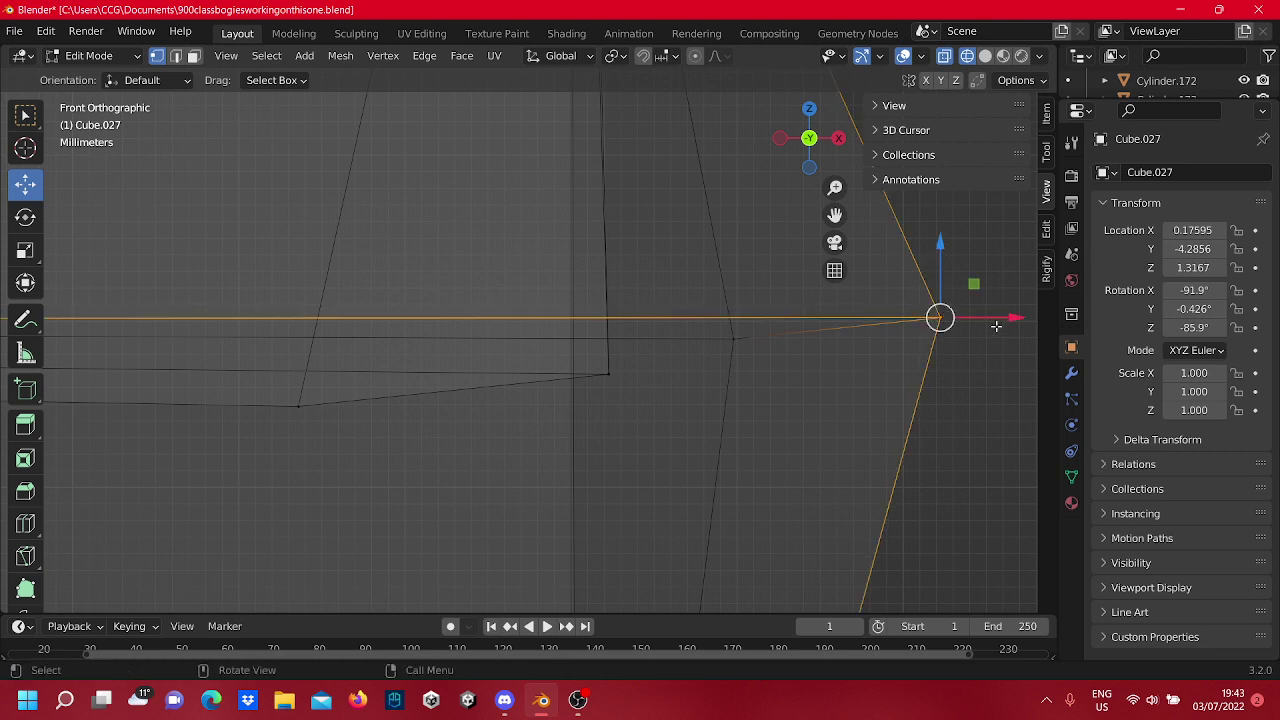
left_click_drag(997, 318, 645, 370)
key("ctrl+z")
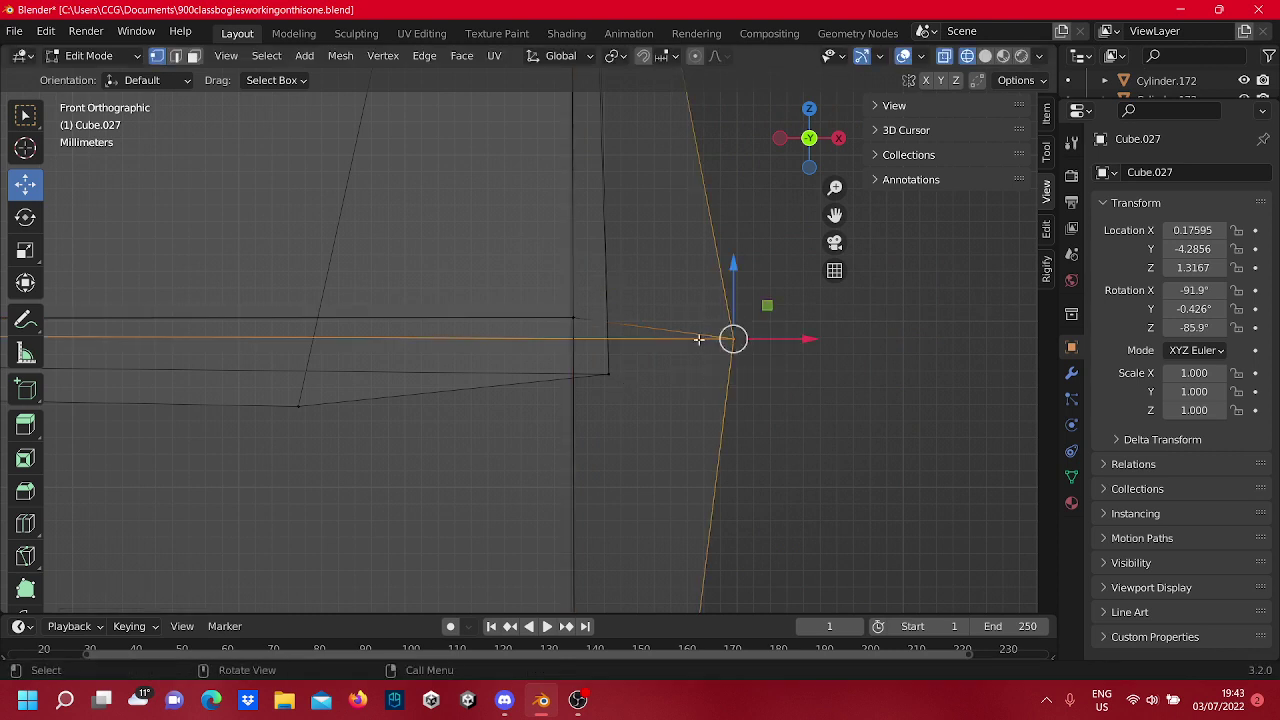
Raise the second outermost fifth-row vertices along Z level with the aligned corner and bring them inward along X to the vertical edge.
mouse_move(734, 283)
left_mouse_down()
mouse_move(736, 265)
mouse_move(736, 279)
left_mouse_up()
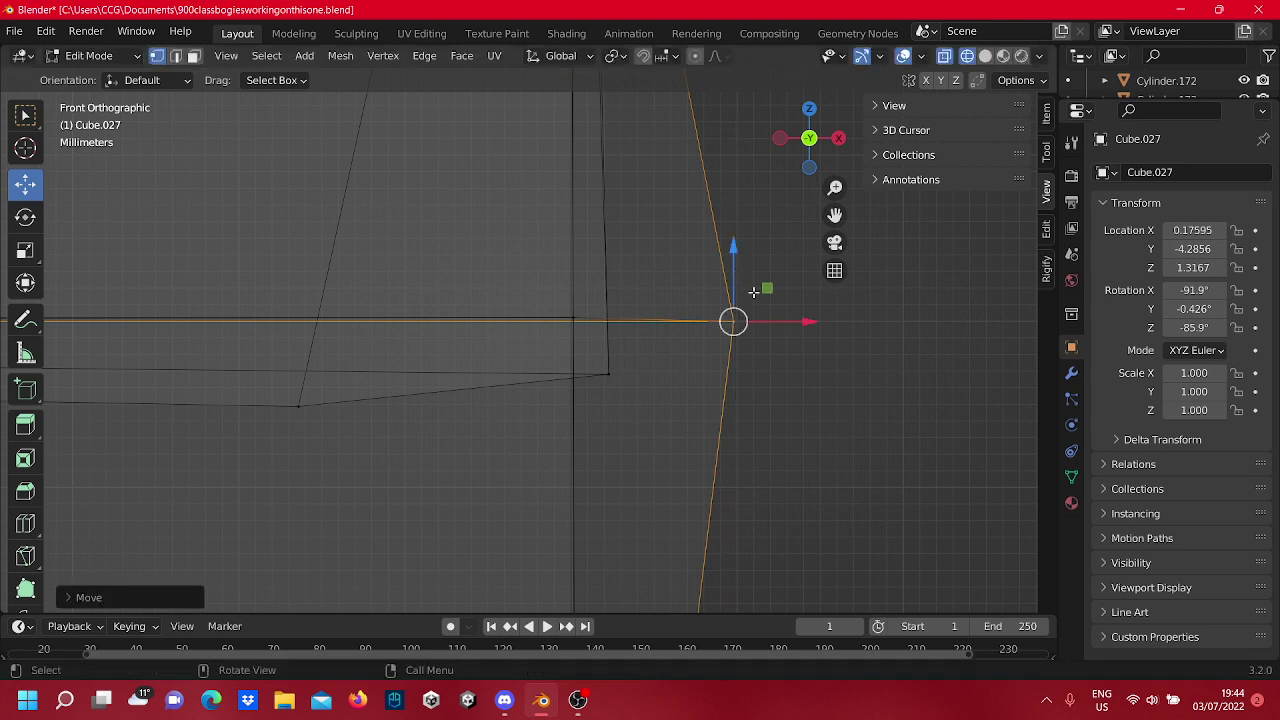
left_click_drag(782, 318, 611, 357)
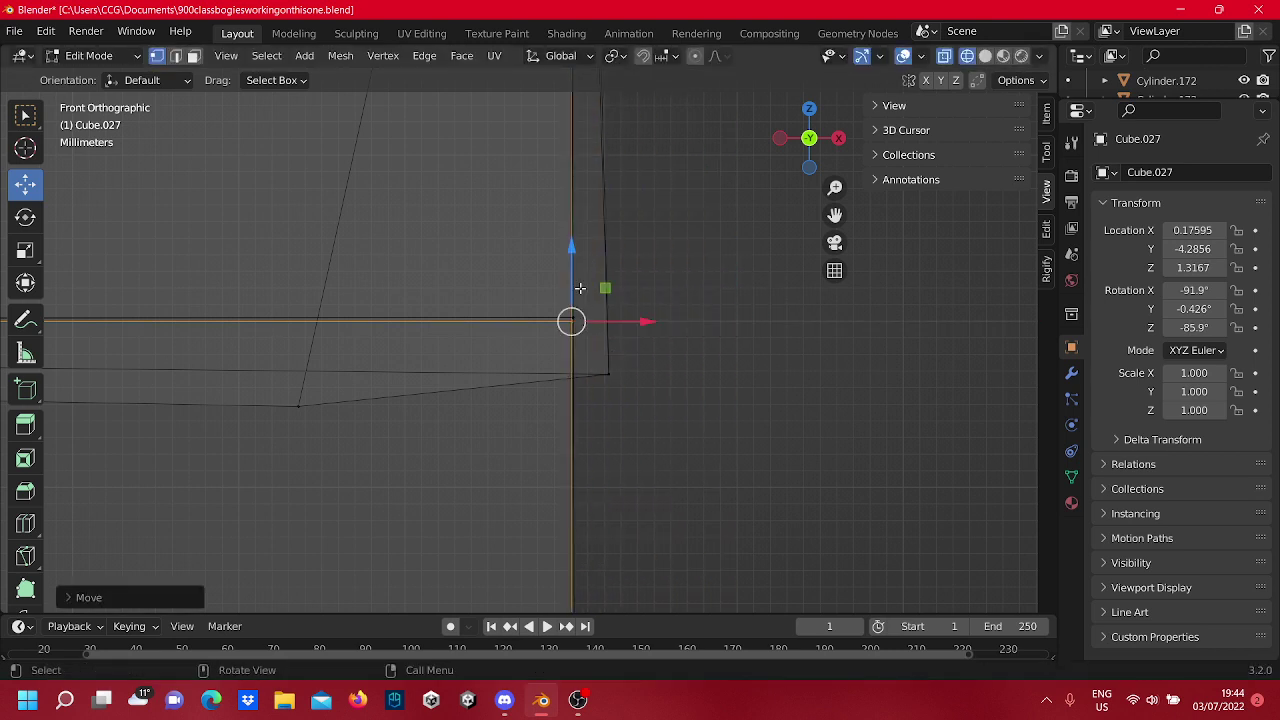
left_click_drag(580, 288, 577, 281)
Fine-adjust the two nearly coincident fifth-row corners along Z and X so they overlap on the horizontal grid line.
scroll(654, 329, "up", 8)
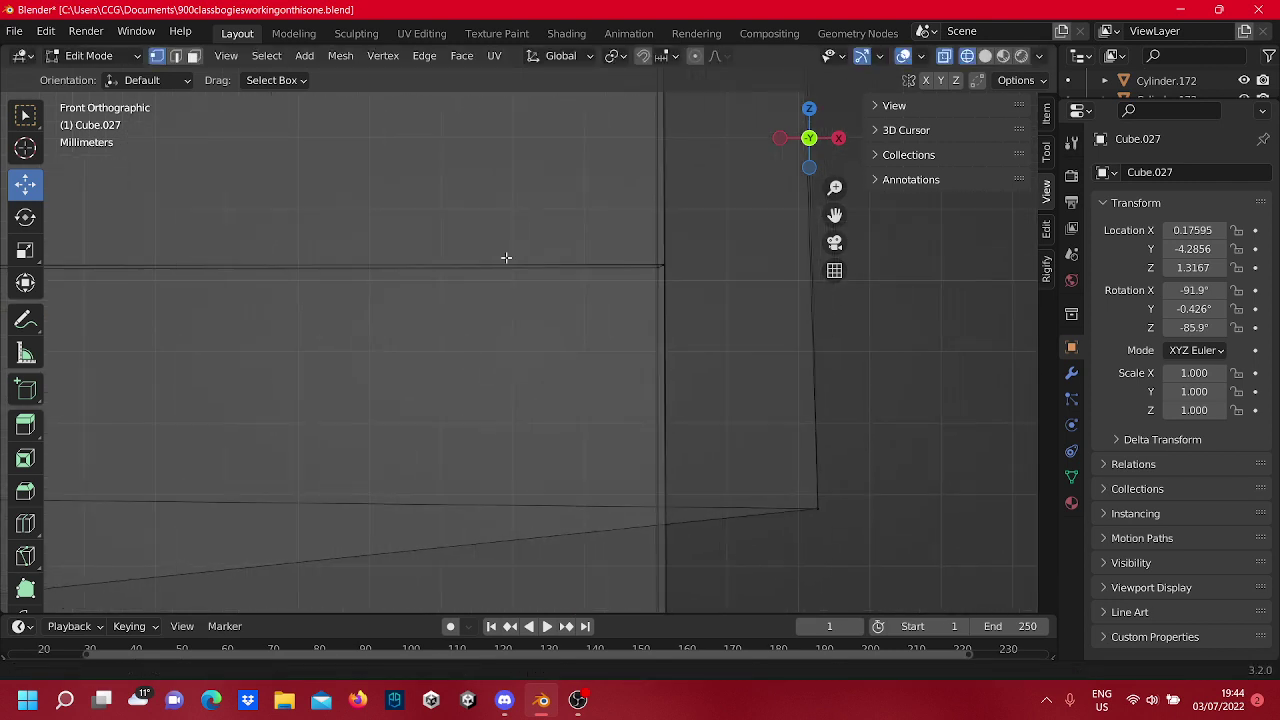
middle_click_drag(506, 258, 456, 260, "shift")
scroll(699, 217, "up", 4)
middle_click_drag(699, 217, 591, 360, "shift")
scroll(591, 360, "up", 3)
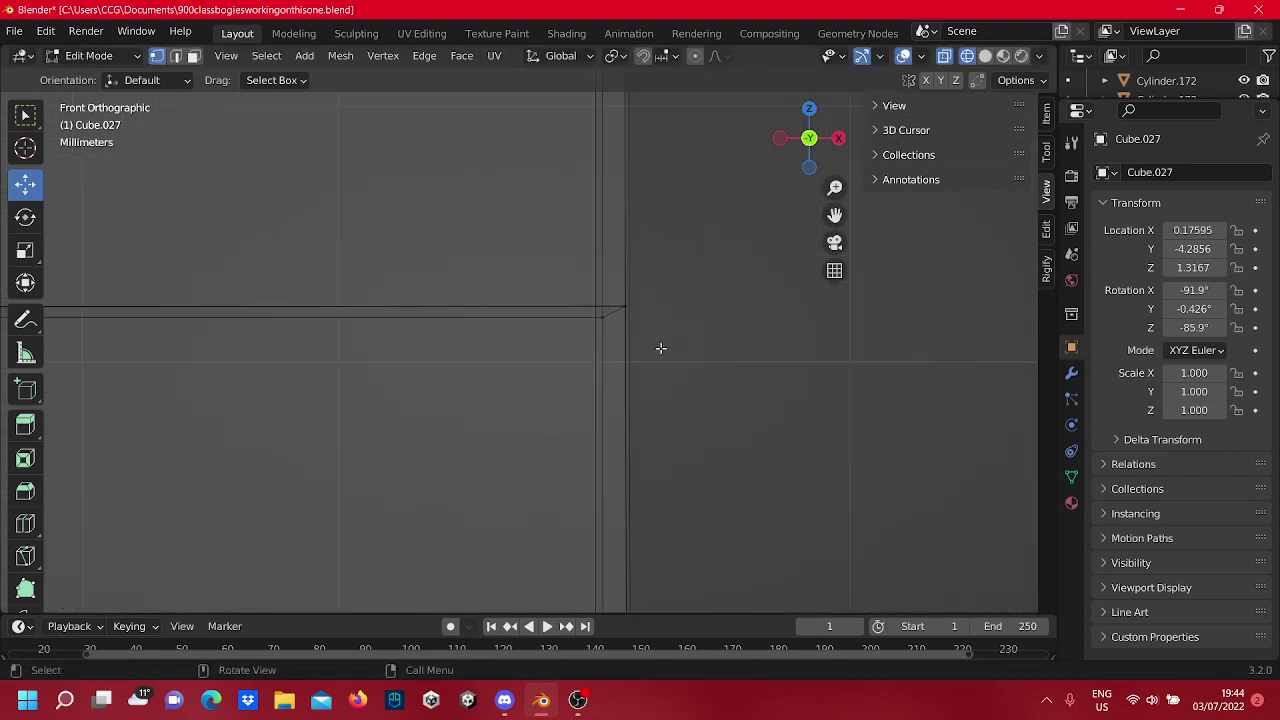
left_click_drag(660, 347, 519, 267)
left_click_drag(621, 267, 628, 352)
left_click(618, 351)
left_click_drag(594, 281, 594, 291)
left_click(678, 316)
Select the innermost fifth-row vertex, raise it along Z to the row's level and move it outward along X to the vertical edge.
scroll(678, 316, "down", 15)
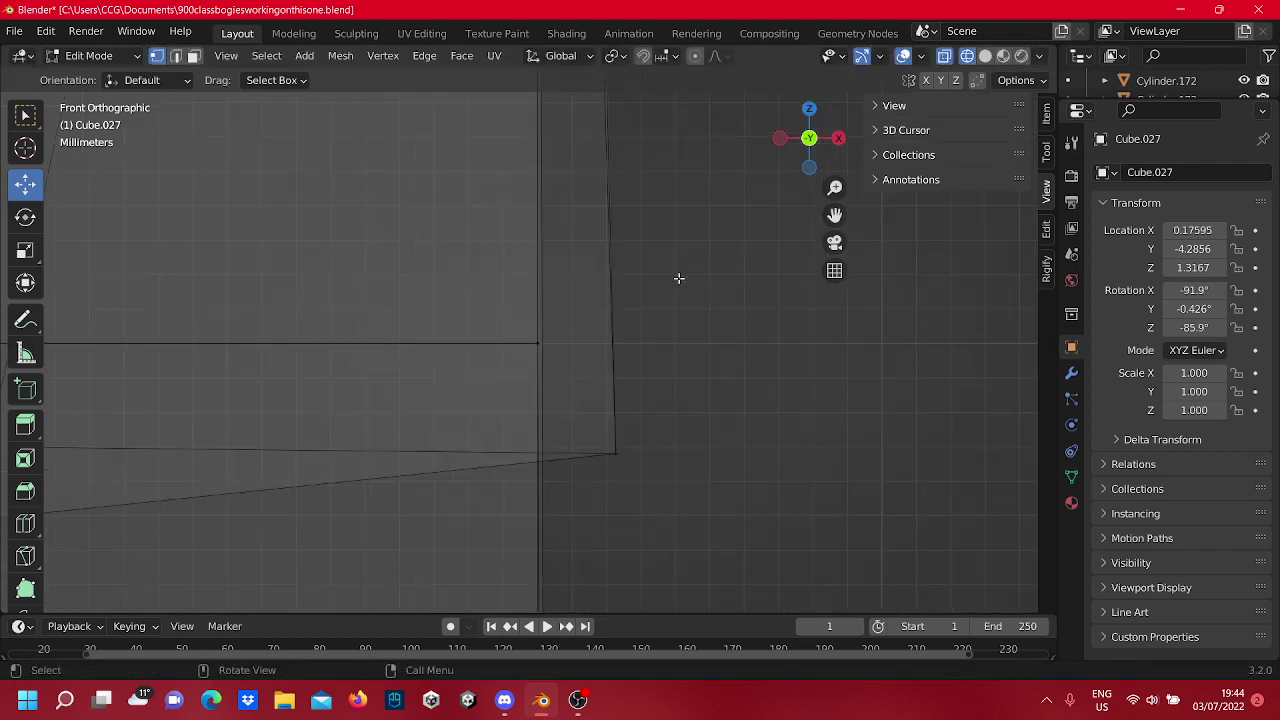
left_click(298, 426)
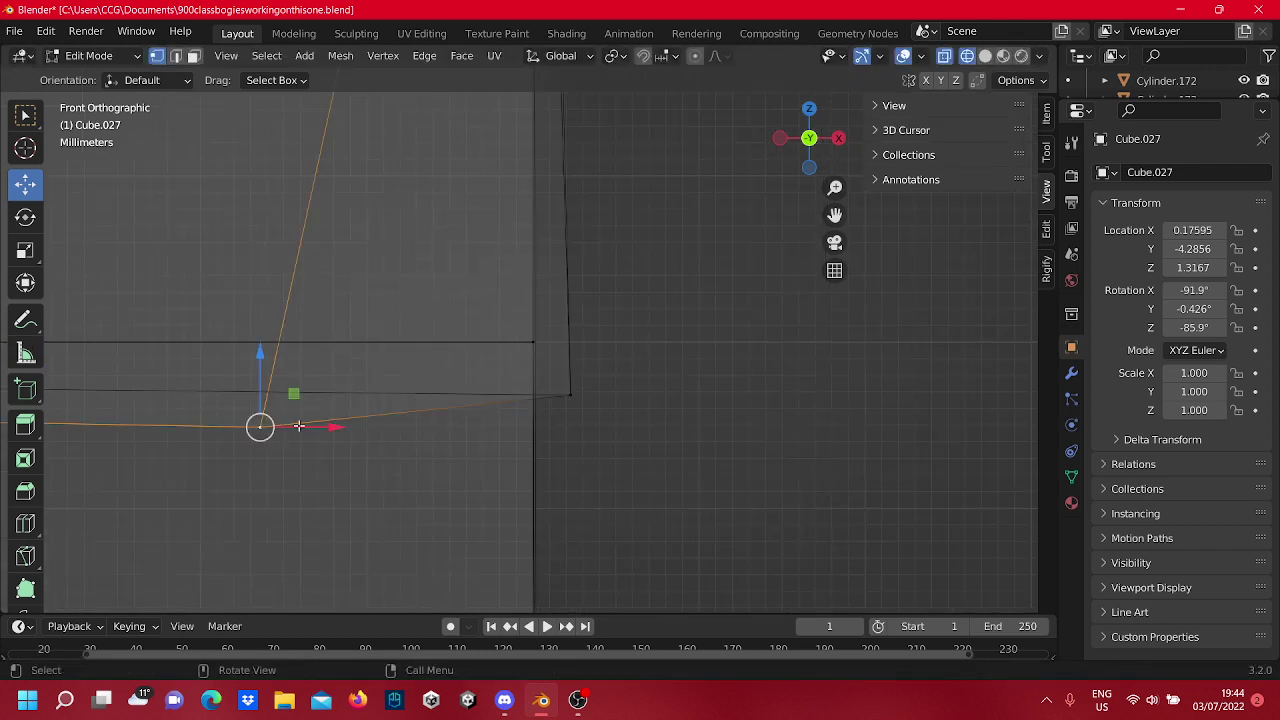
left_click_drag(270, 367, 277, 266)
key("g")
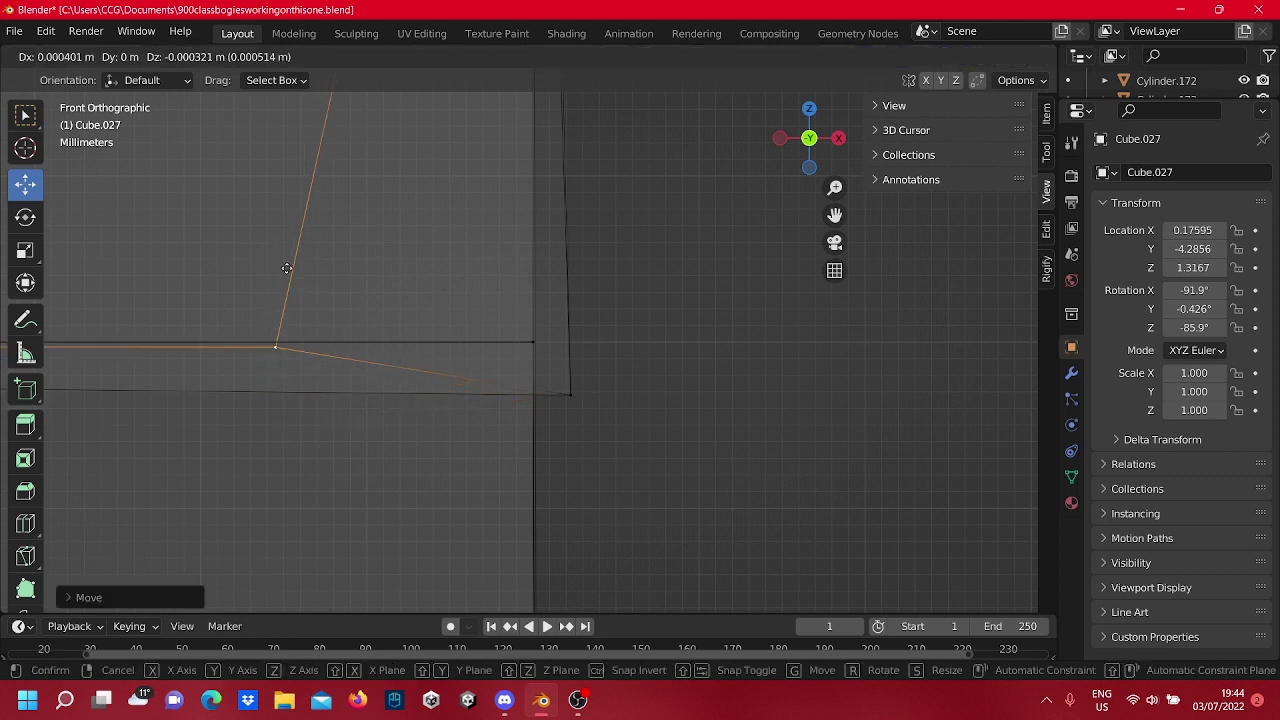
left_click(539, 267)
Nudge the relocated fifth-row vertex up along Z onto the horizontal grid line with the aligned corners.
scroll(534, 345, "up", 15)
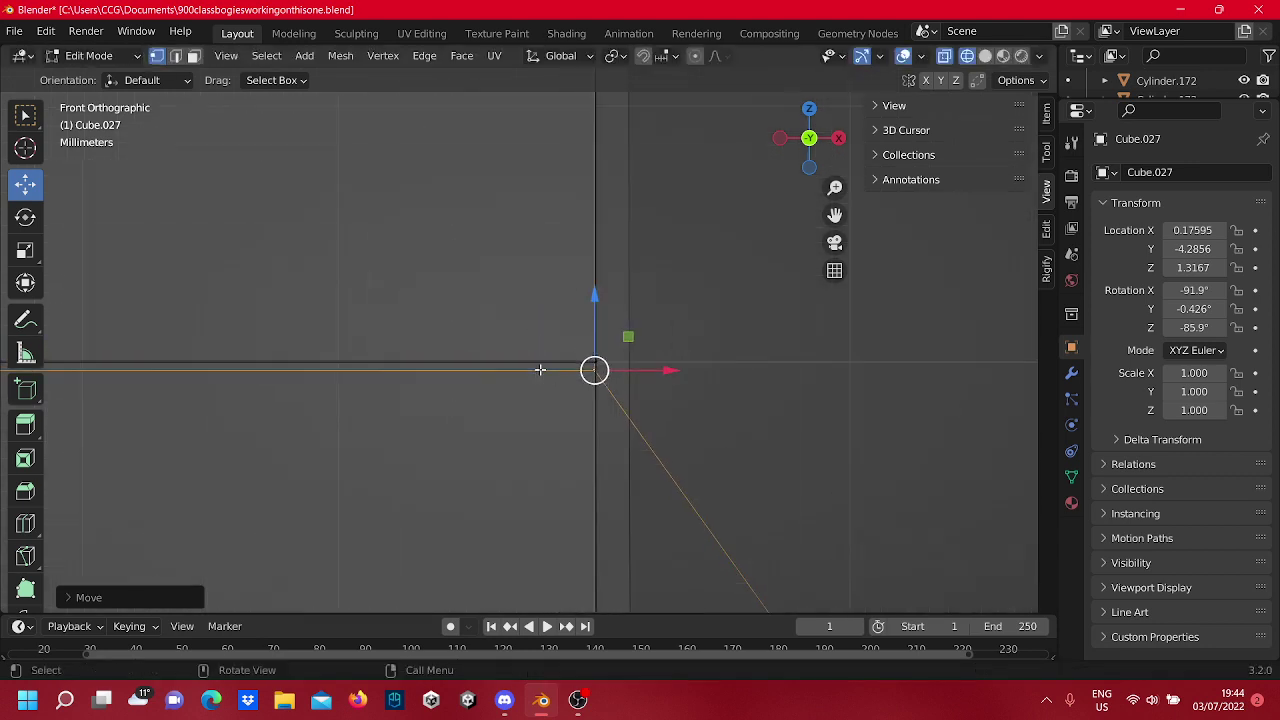
mouse_move(566, 362)
middle_mouse_down("shift")
mouse_move(643, 403)
mouse_move(545, 351)
middle_mouse_up("shift")
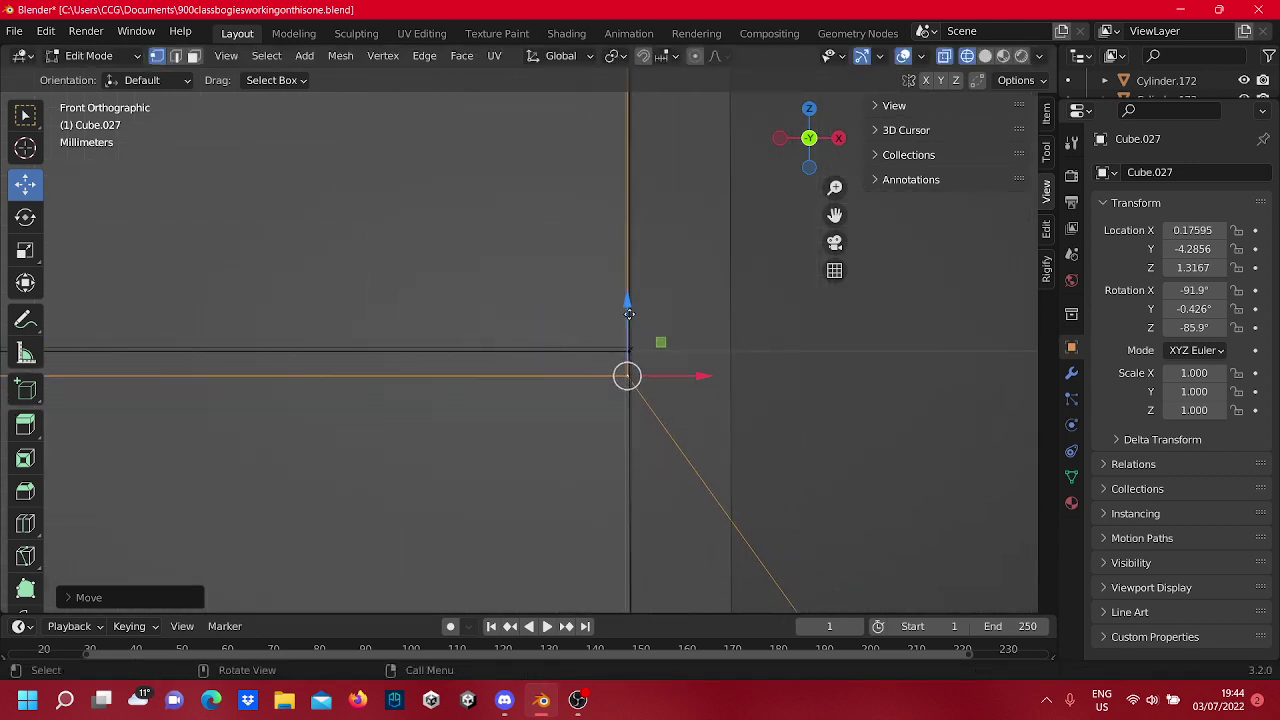
left_click_drag(629, 314, 629, 288)
scroll(604, 350, "down", 7)
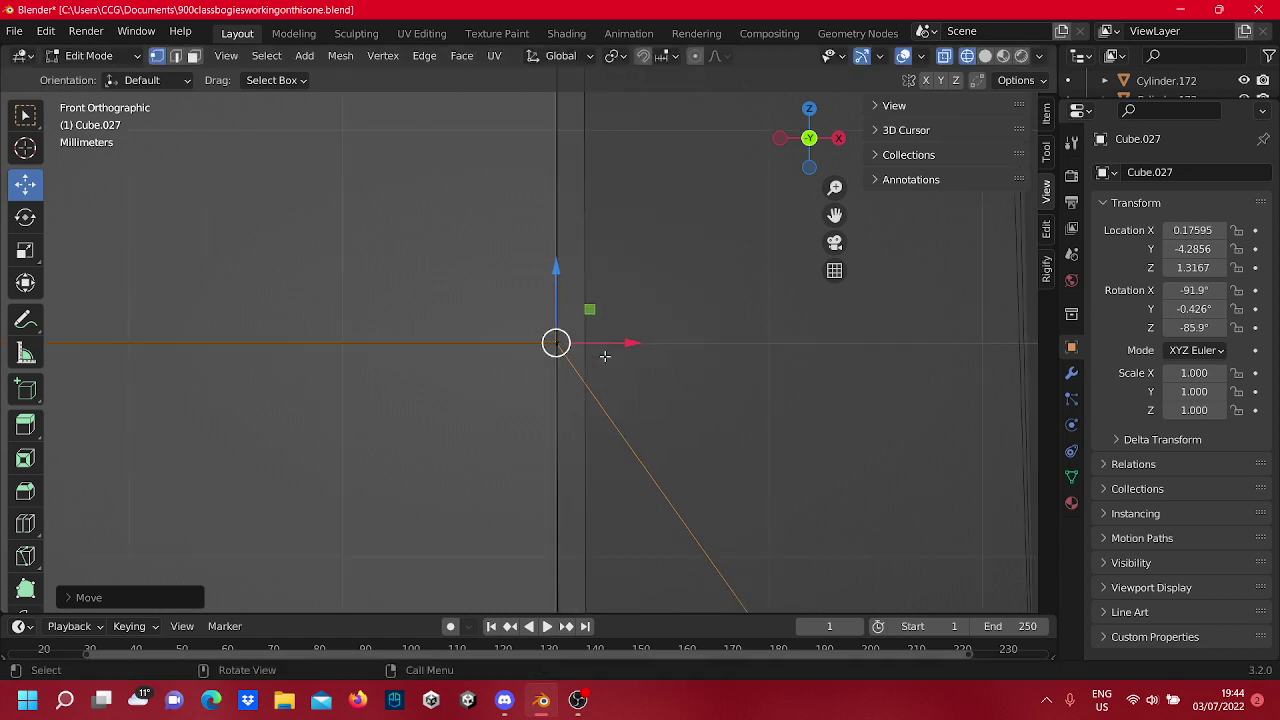
scroll(605, 356, "down", 5)
left_click(620, 427)
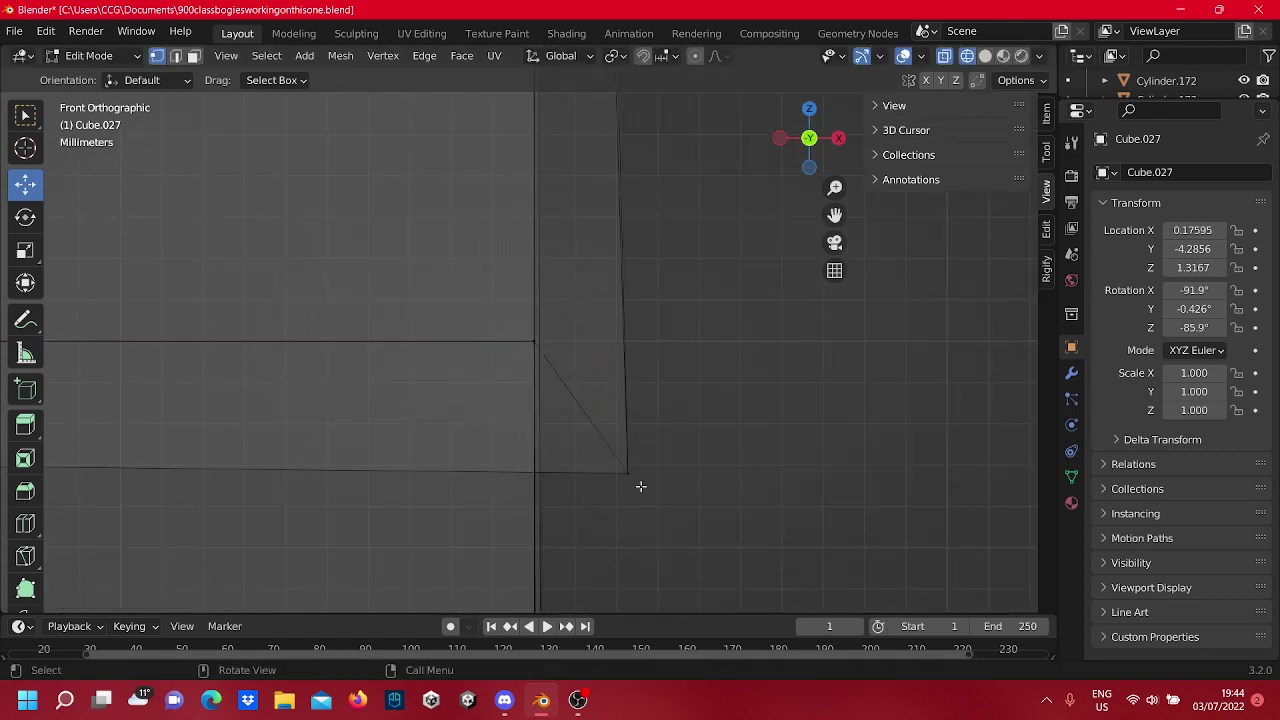
Raise the remaining outer fifth-row vertex about 3.2 mm along Z and move it inward along X to the vertical edge.
left_click(627, 470)
left_click_drag(628, 405, 634, 286)
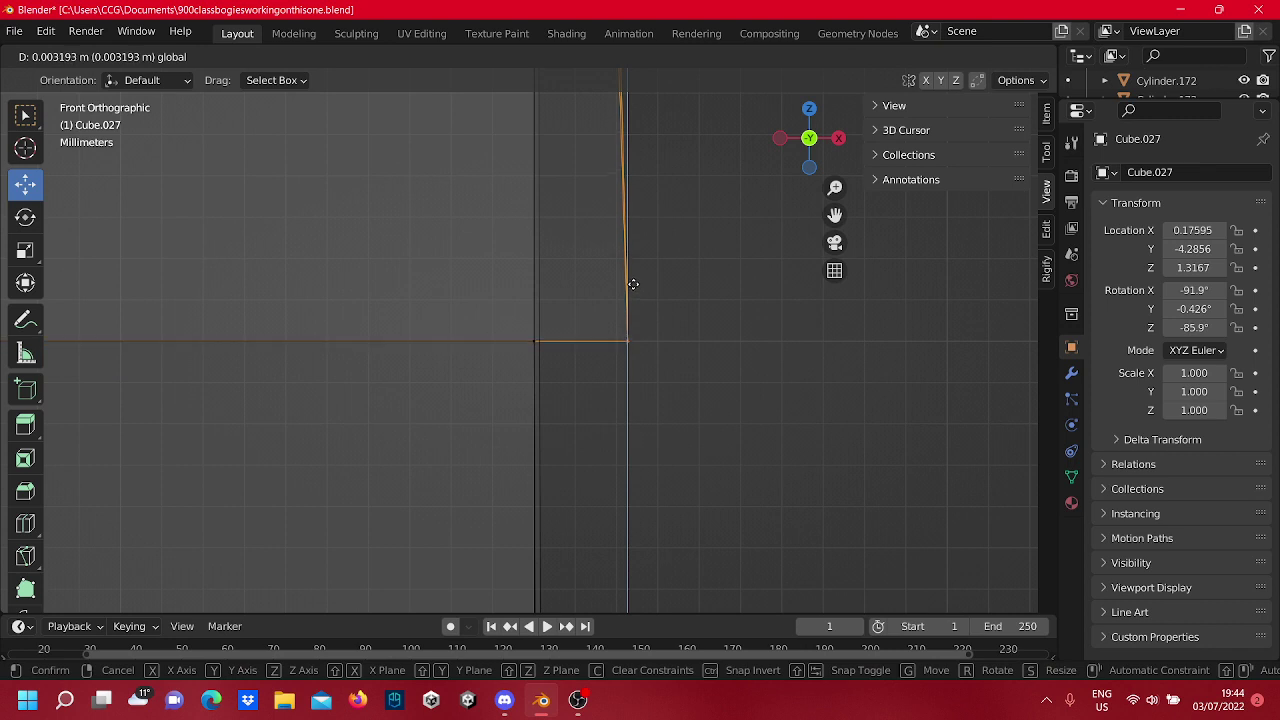
left_click(633, 284)
key("g")
key("x")
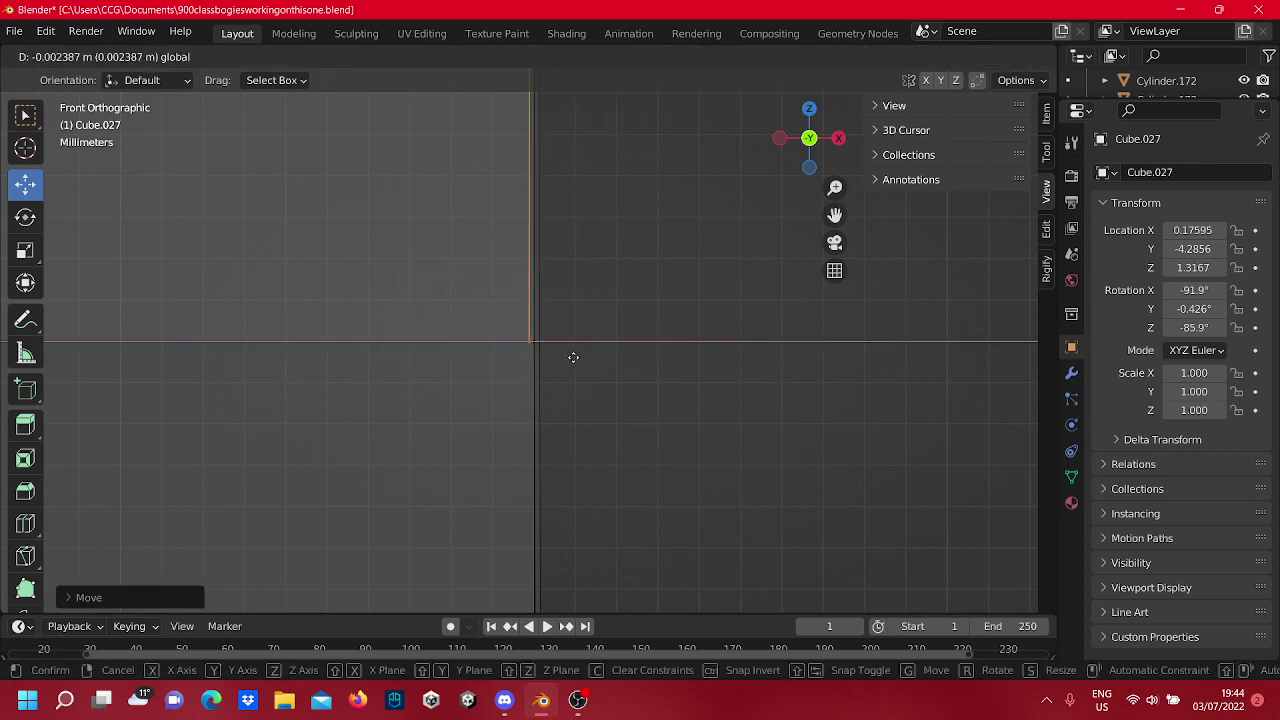
left_click(578, 358)
Switch the viewport to solid shading and return from Edit Mode to Object Mode.
scroll(570, 440, "down", 3)
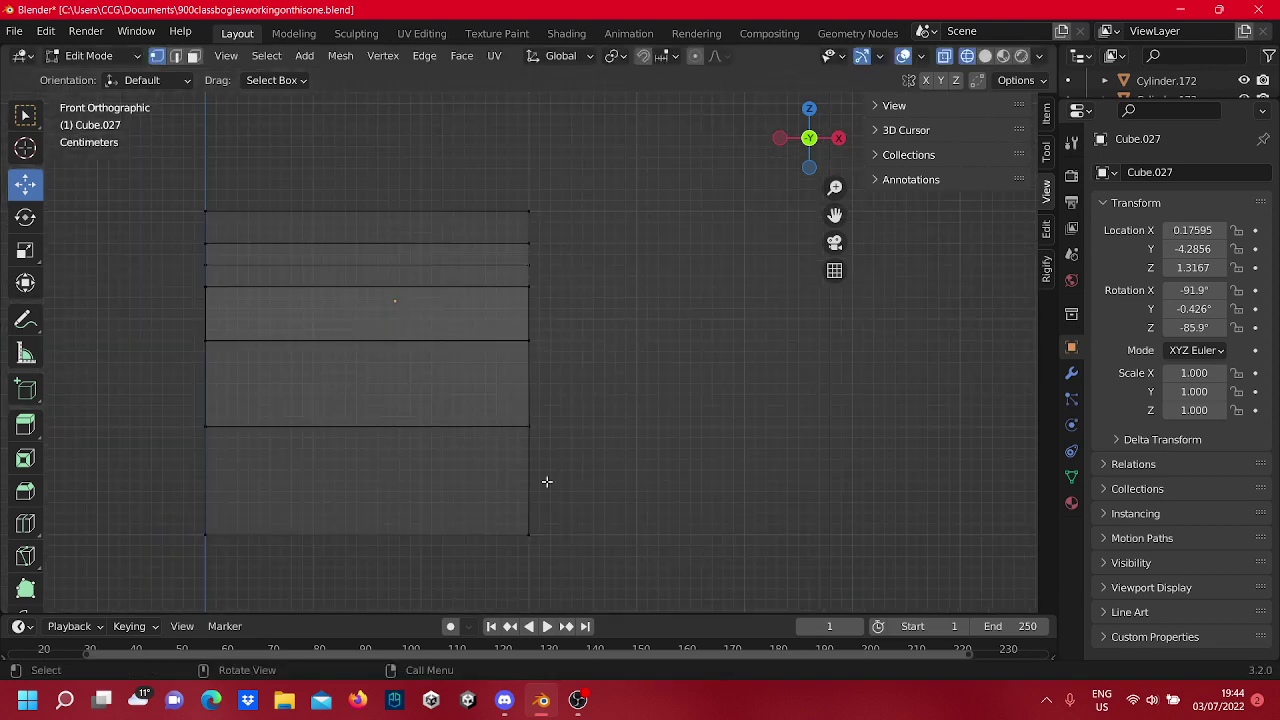
scroll(544, 499, "up", 10)
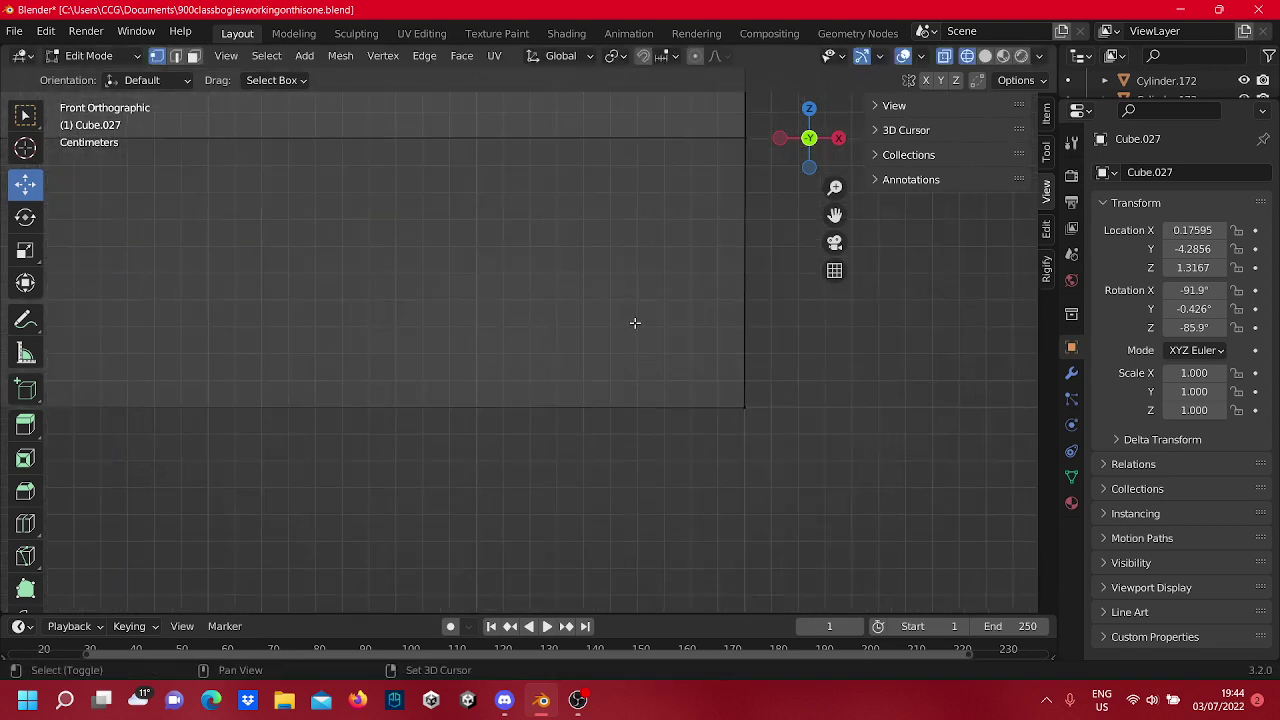
scroll(555, 461, "down", 8)
middle_click_drag(509, 337, 671, 379)
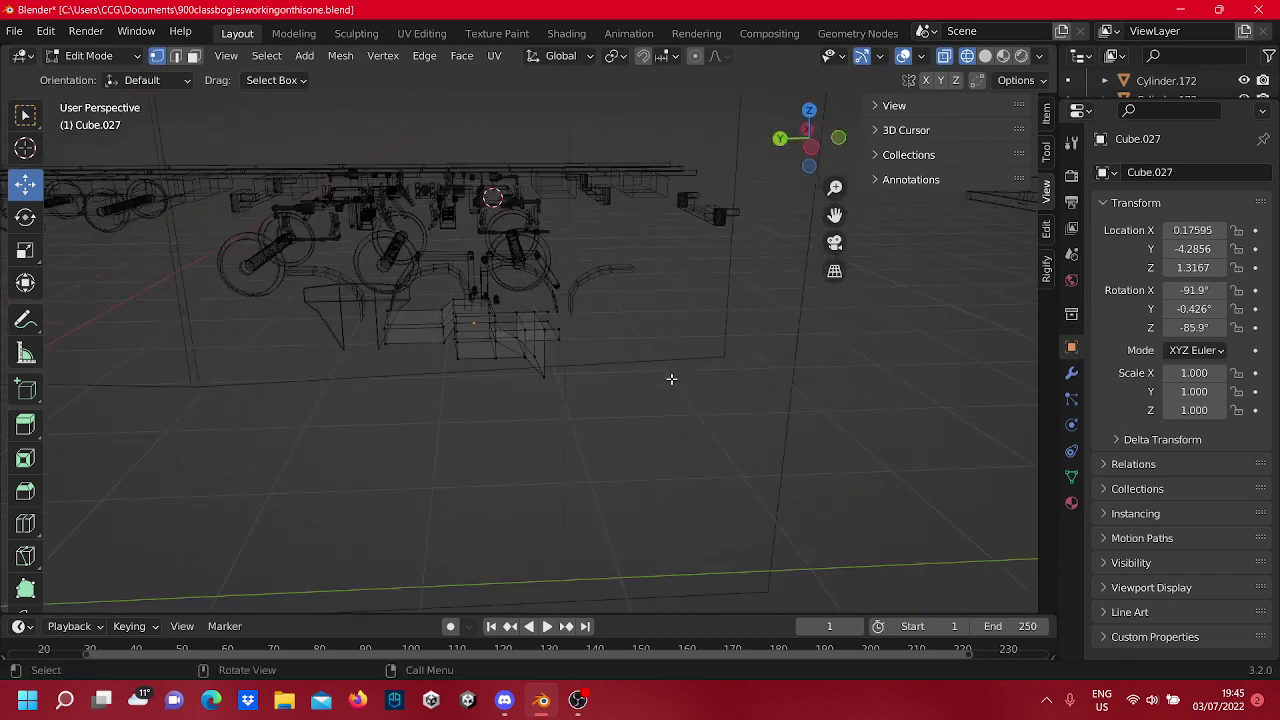
left_click(985, 56)
scroll(760, 277, "up", 3)
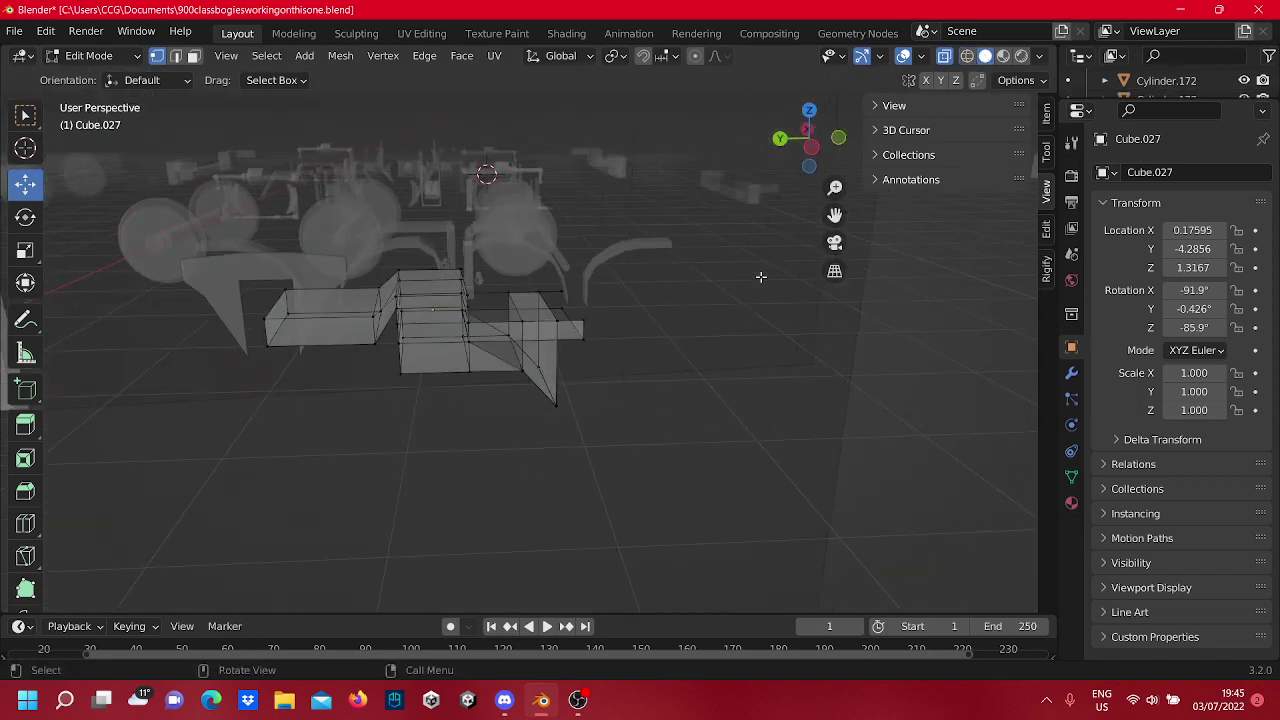
mouse_move(760, 277)
middle_mouse_down()
mouse_move(553, 375)
mouse_move(660, 320)
middle_mouse_up()
key("Tab")
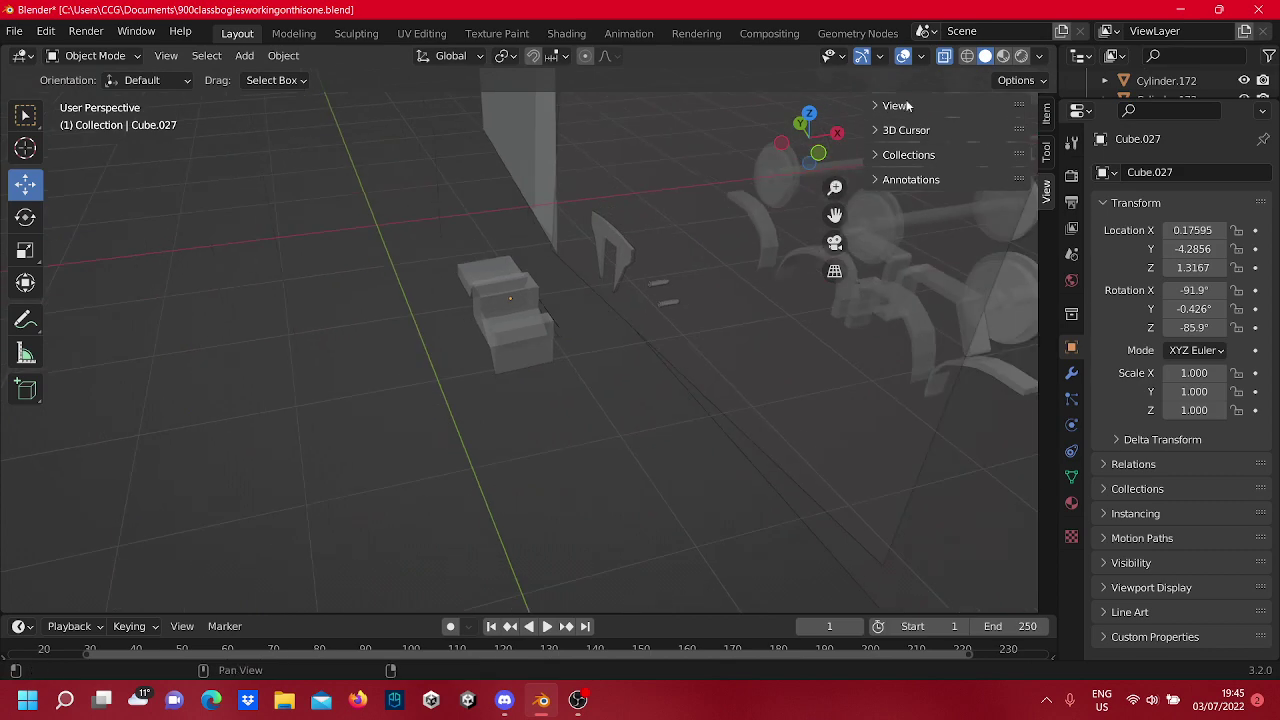
Check the scene in rendered shading and set the viewport to Material Preview.
left_click(1003, 56)
left_click(1021, 56)
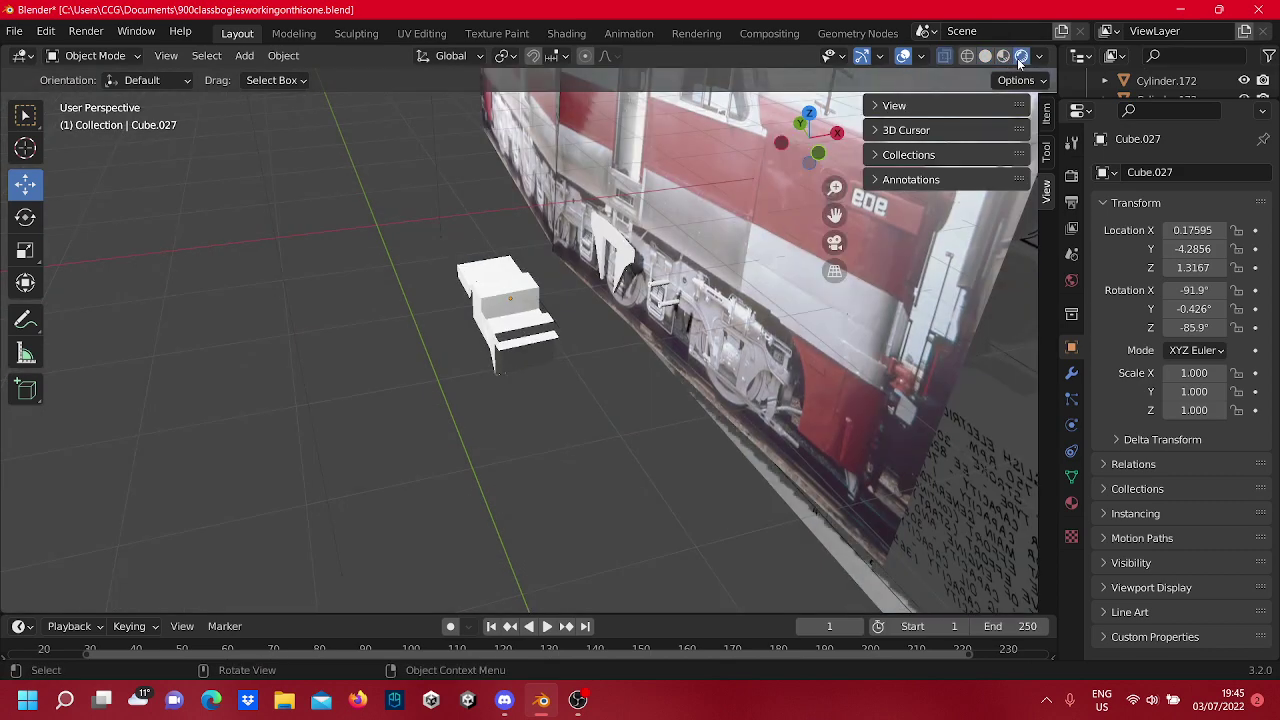
left_click(1003, 56)
Move Cube.027 along X to 1.1343 m, against the bogie reference photo, and compare it with the photo from the side.
scroll(433, 311, "up", 4)
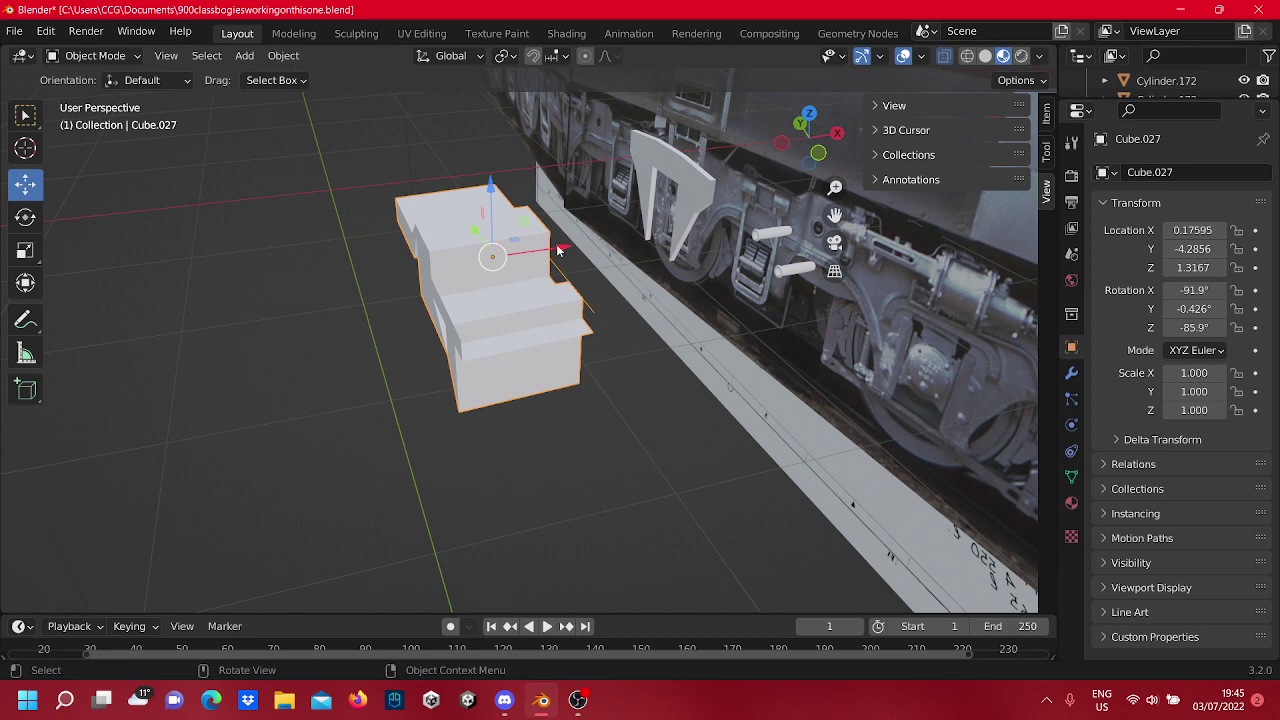
left_click_drag(558, 250, 880, 242)
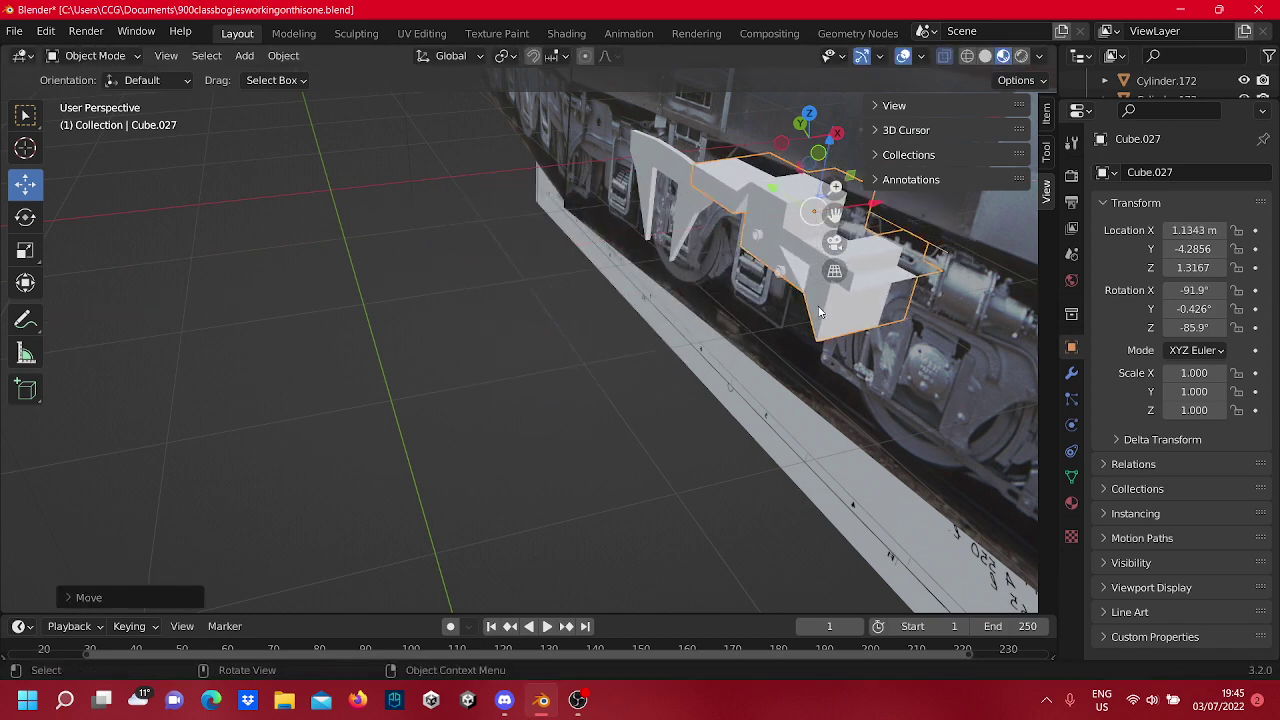
left_click(574, 406)
middle_click_drag(452, 330, 572, 363)
scroll(559, 293, "up", 3)
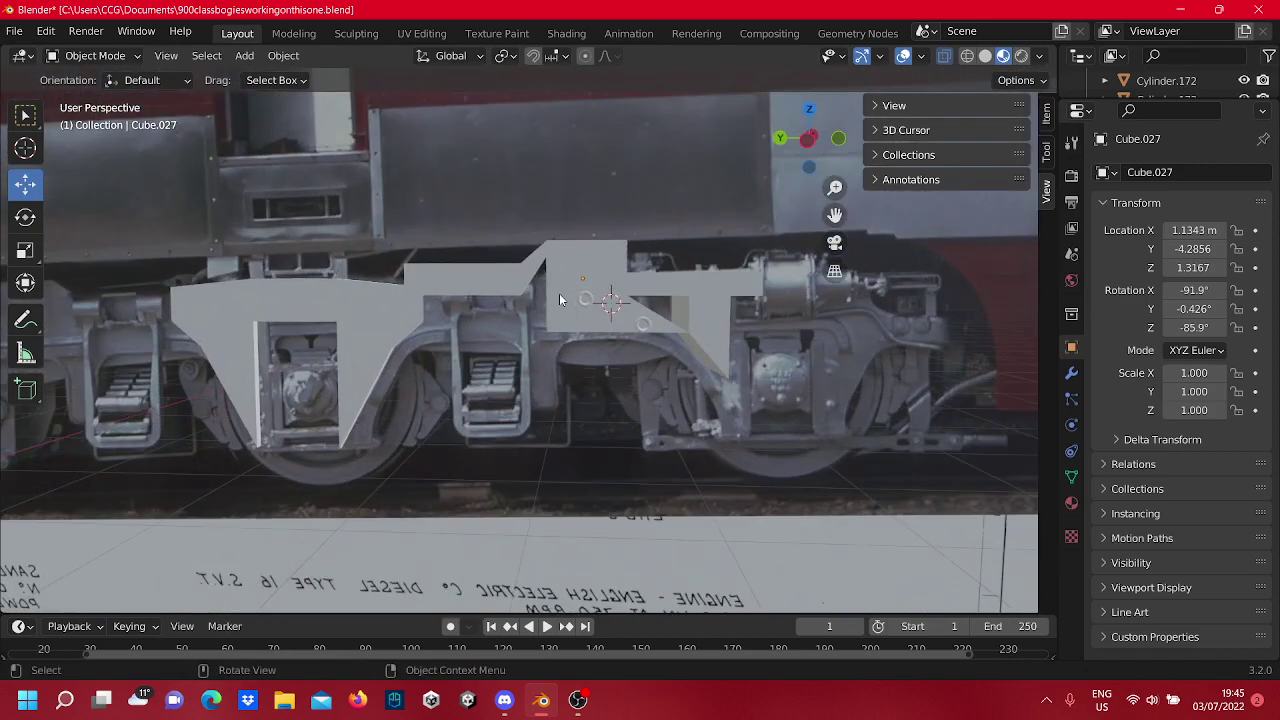
Lower Cube.027 along Z to 1.2675 m so it lines up with the bogie frame in the reference photo.
scroll(559, 293, "up", 2)
scroll(559, 293, "up", 2)
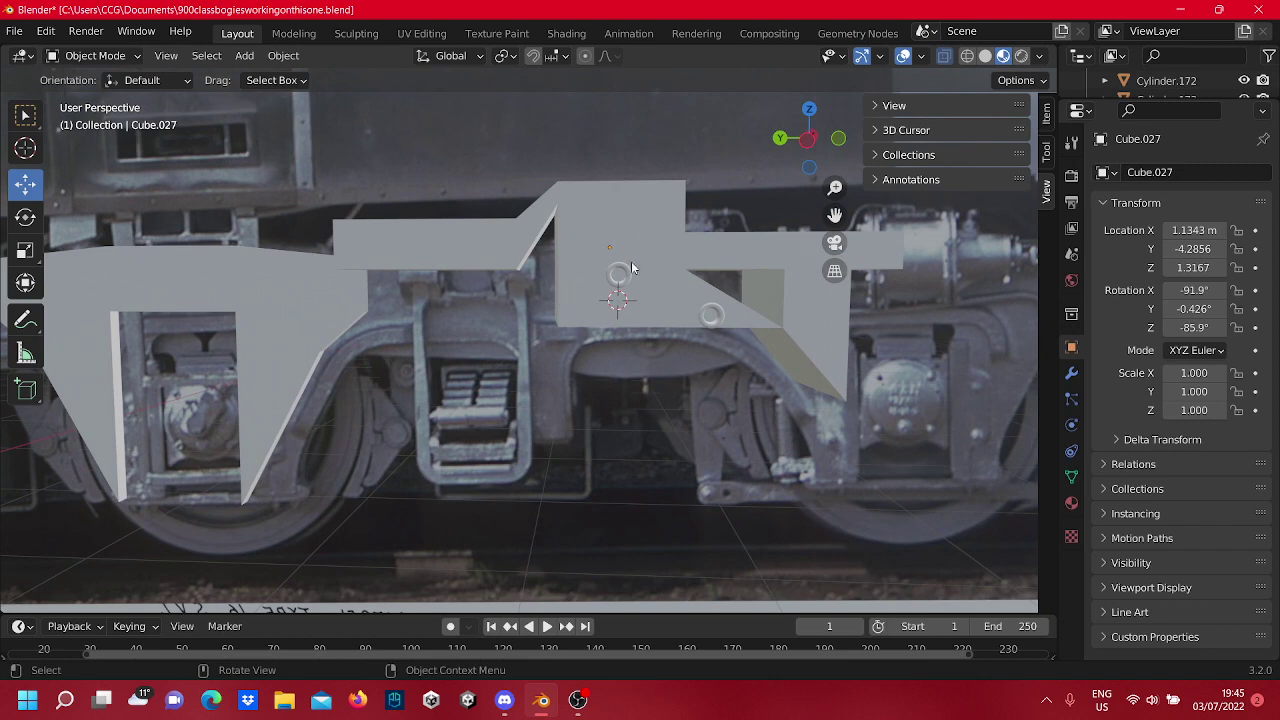
left_click(660, 267)
left_click_drag(610, 220, 617, 248)
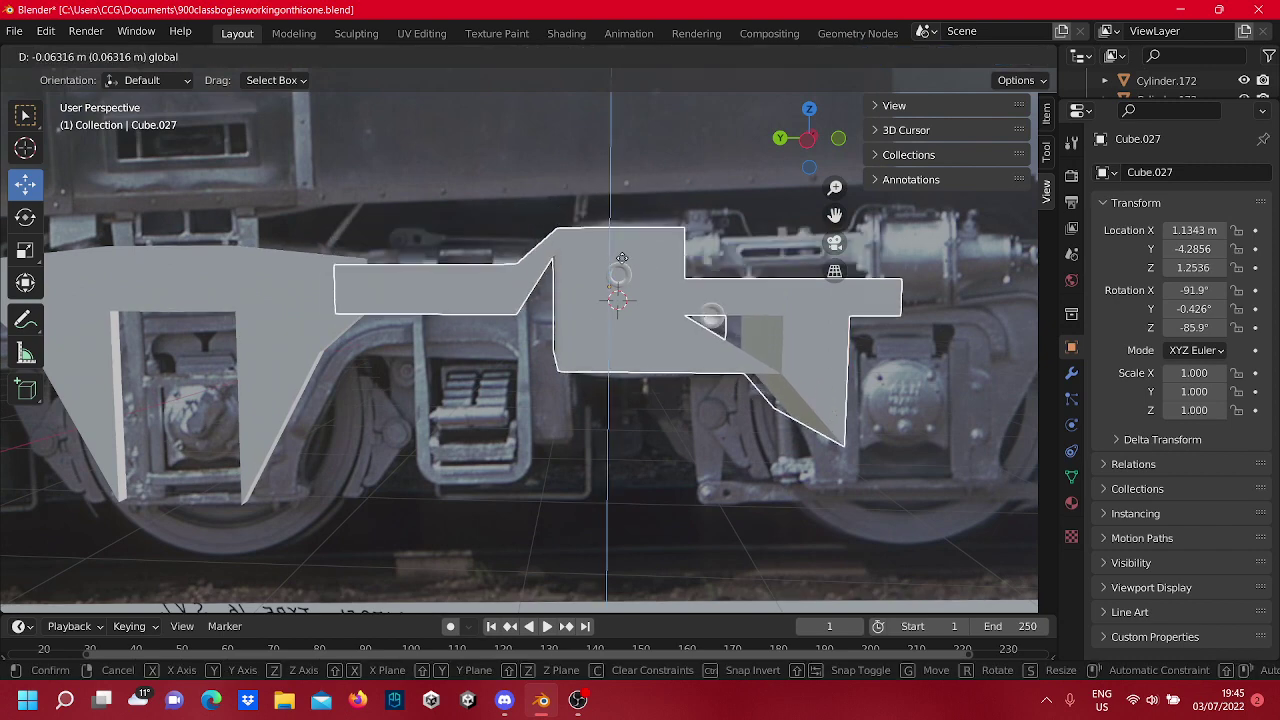
left_click_drag(629, 249, 630, 250)
scroll(470, 354, "up", 1)
middle_click_drag(627, 338, 691, 332, "shift")
scroll(688, 434, "down", 3)
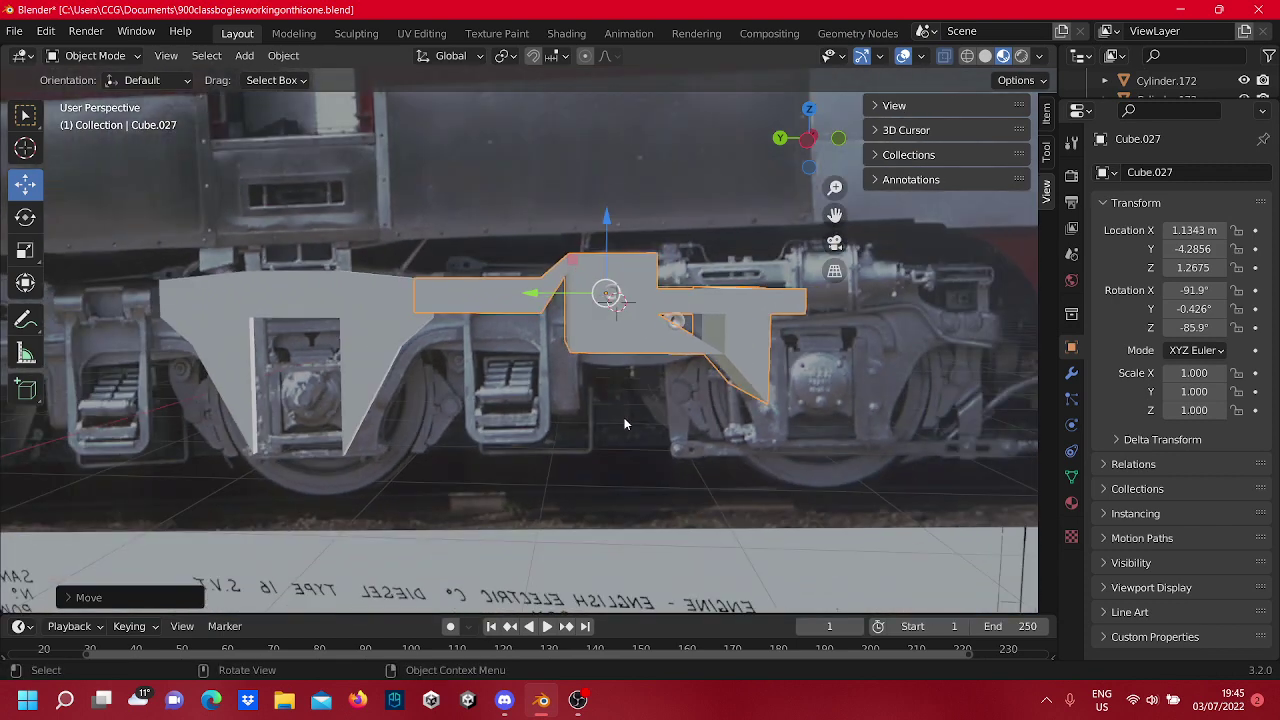
Examine the bogie reference photo along the locomotive, comparing the modelled frame parts with the wheel and axlebox areas.
middle_click_drag(528, 384, 196, 378, "shift")
scroll(718, 399, "up", 2)
scroll(718, 392, "up", 2)
scroll(372, 344, "down", 2)
scroll(544, 370, "down", 3)
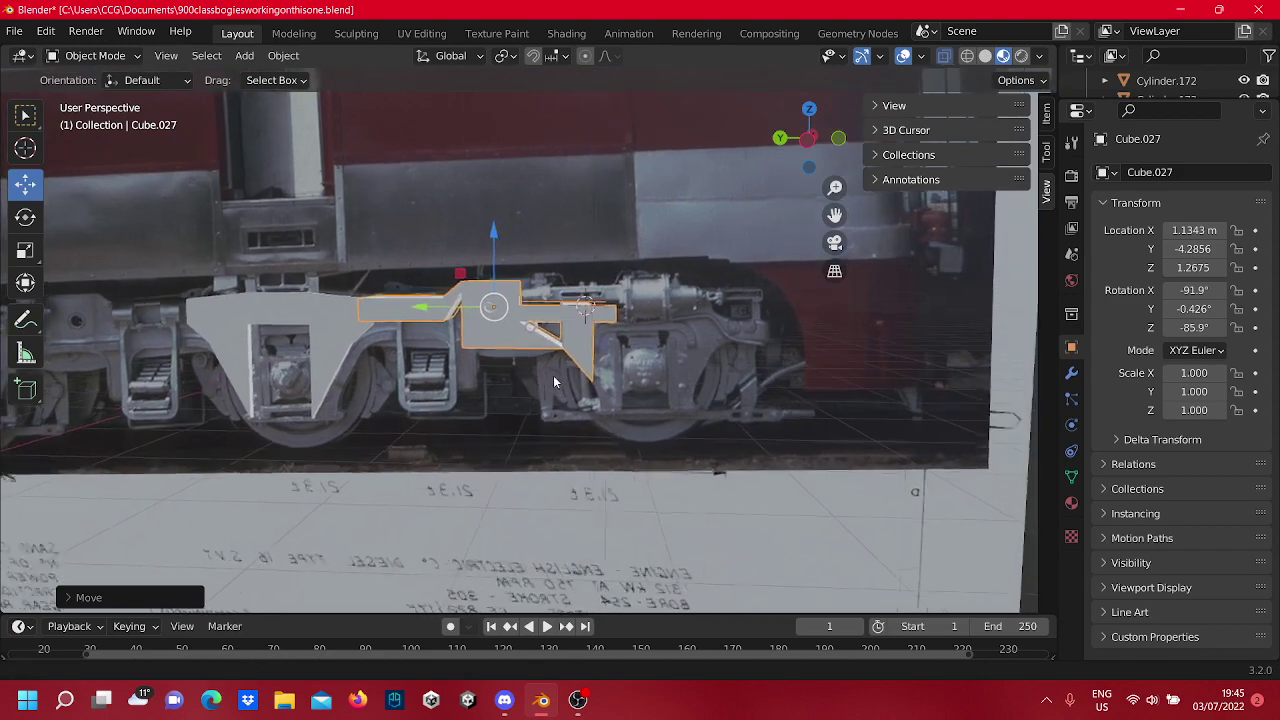
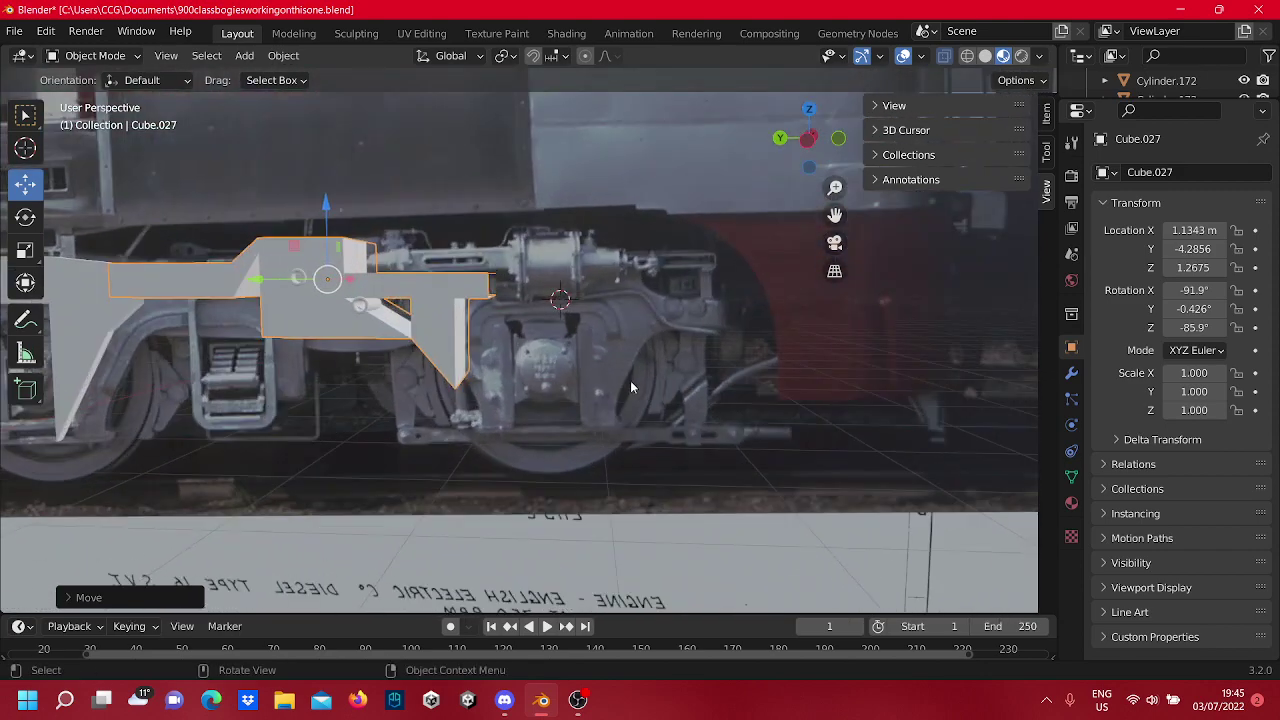
left_click(634, 378)
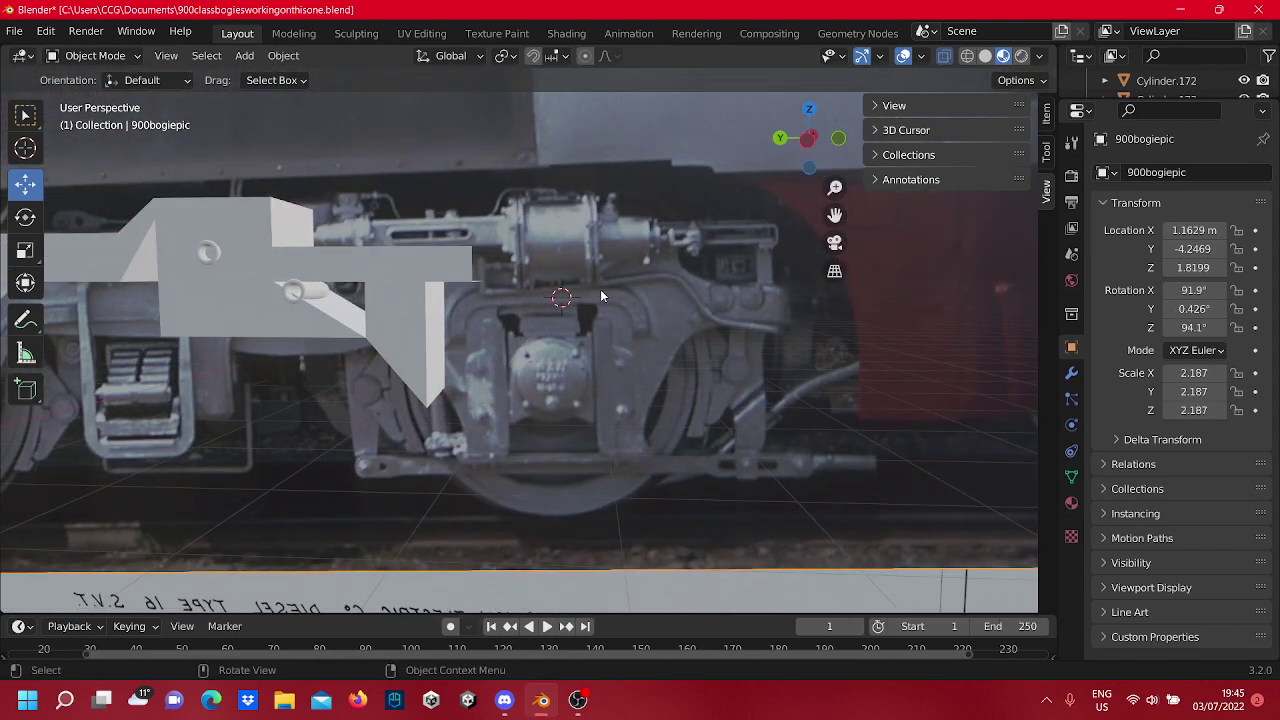
scroll(522, 292, "down", 6)
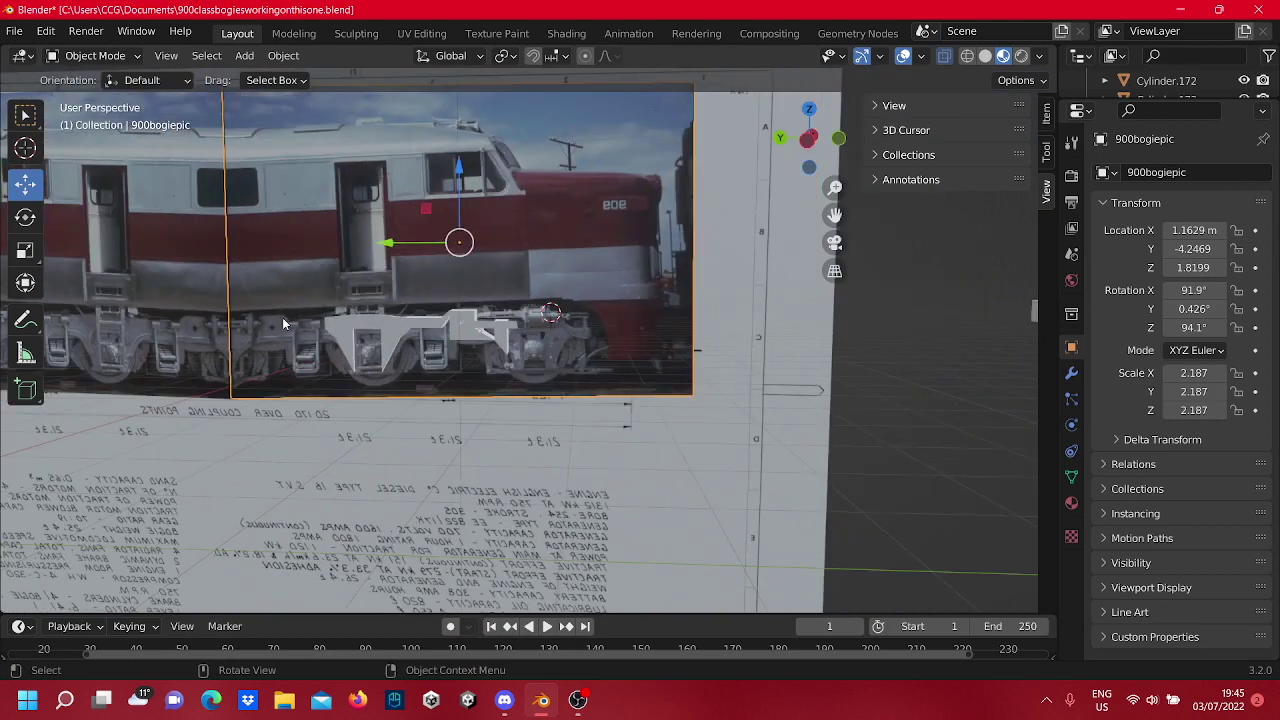
mouse_move(282, 316)
middle_mouse_down("shift")
mouse_move(482, 303)
mouse_move(511, 340)
middle_mouse_up("shift")
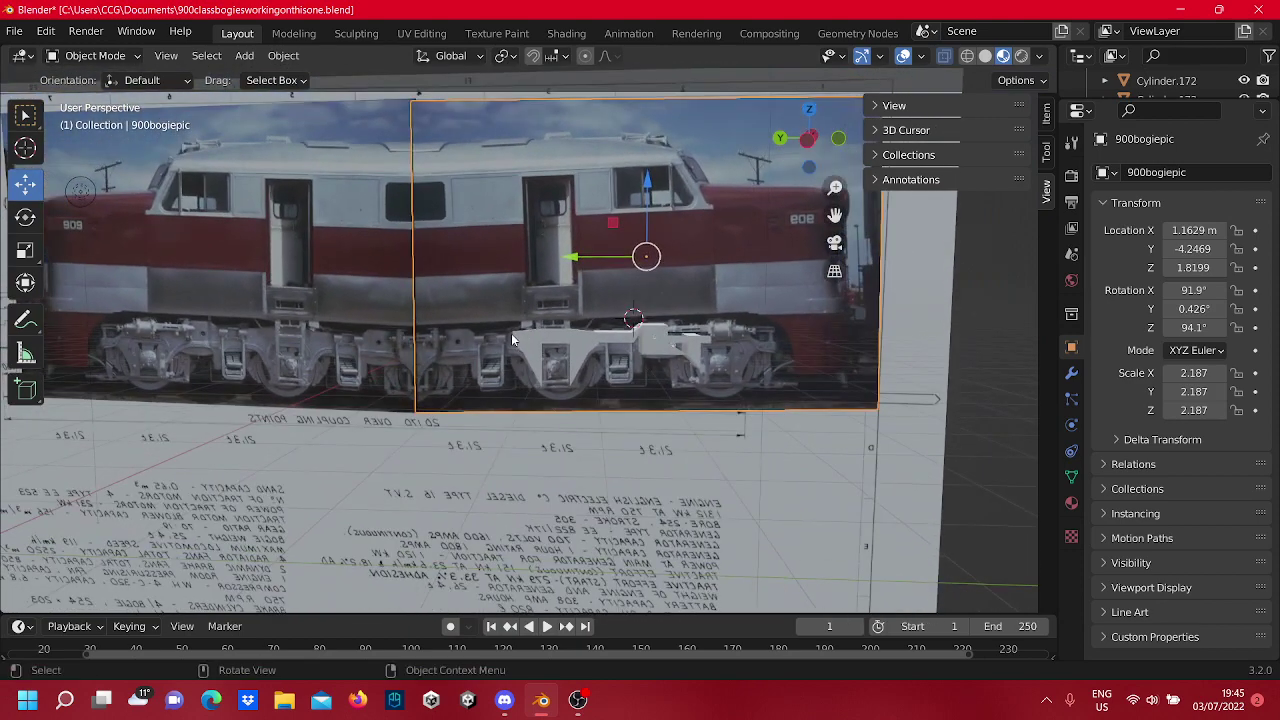
scroll(511, 340, "up", 5)
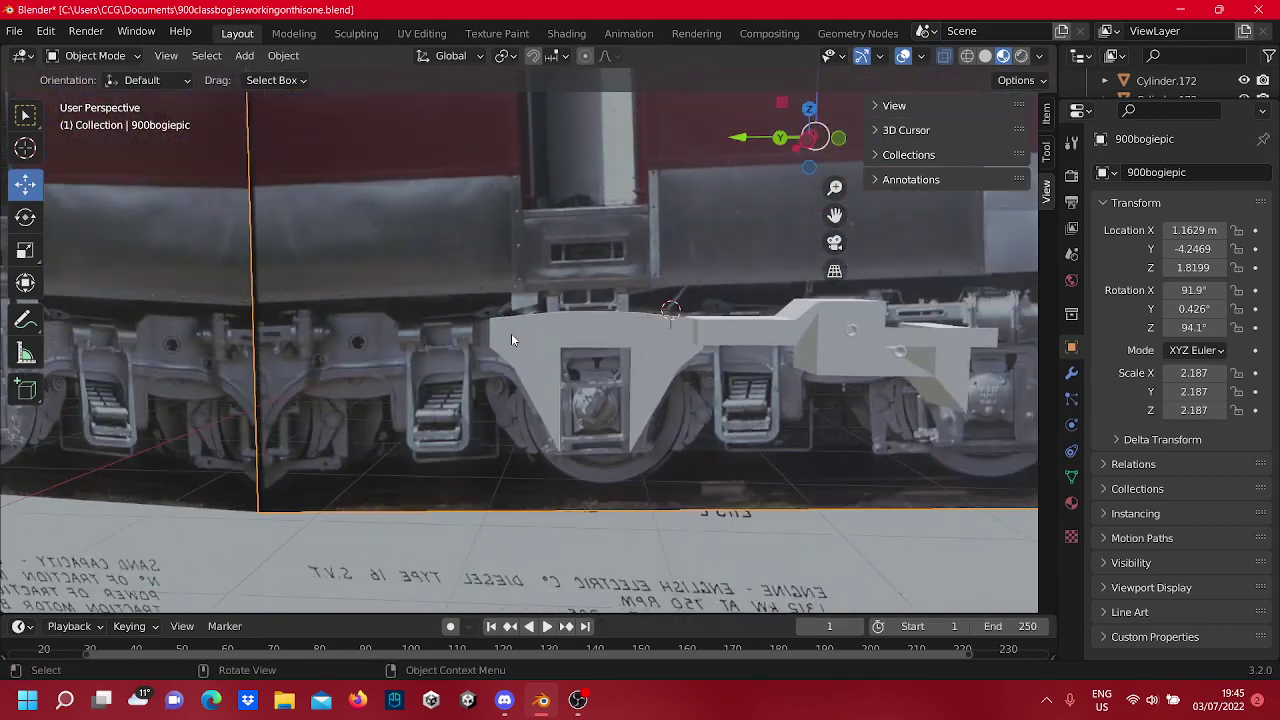
middle_click_drag(672, 327, 891, 412, "shift")
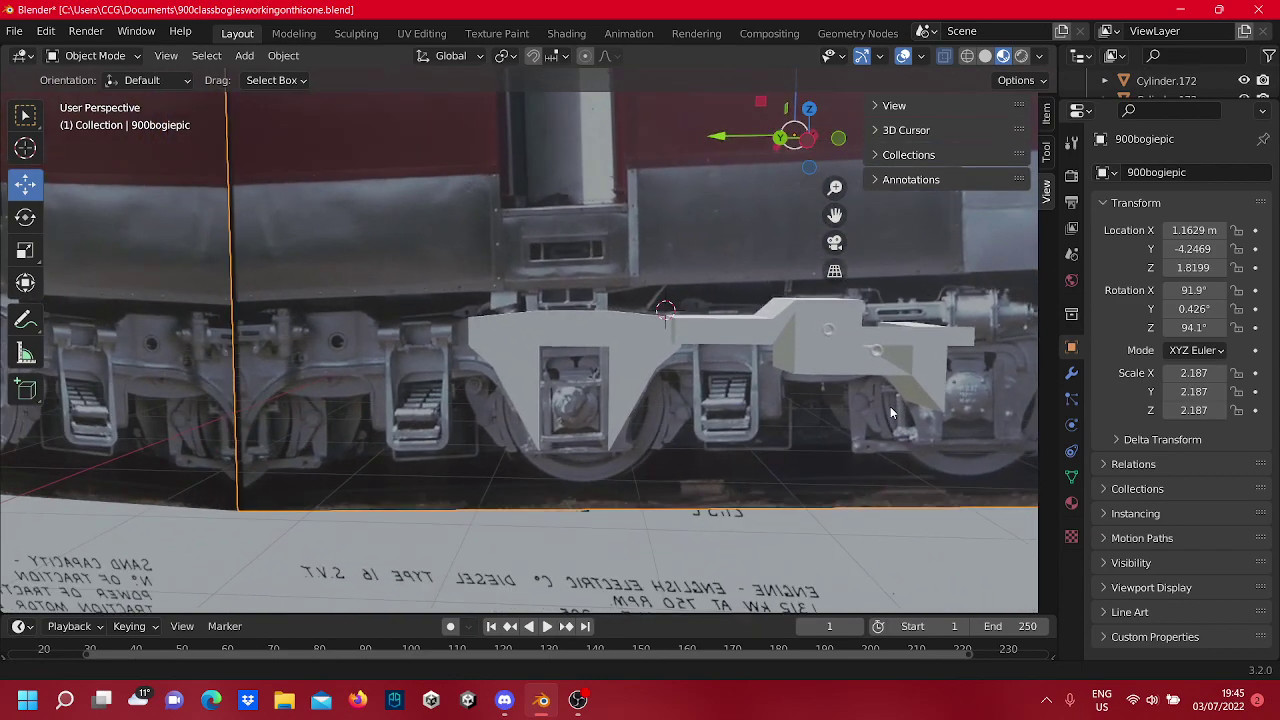
scroll(891, 412, "down", 2)
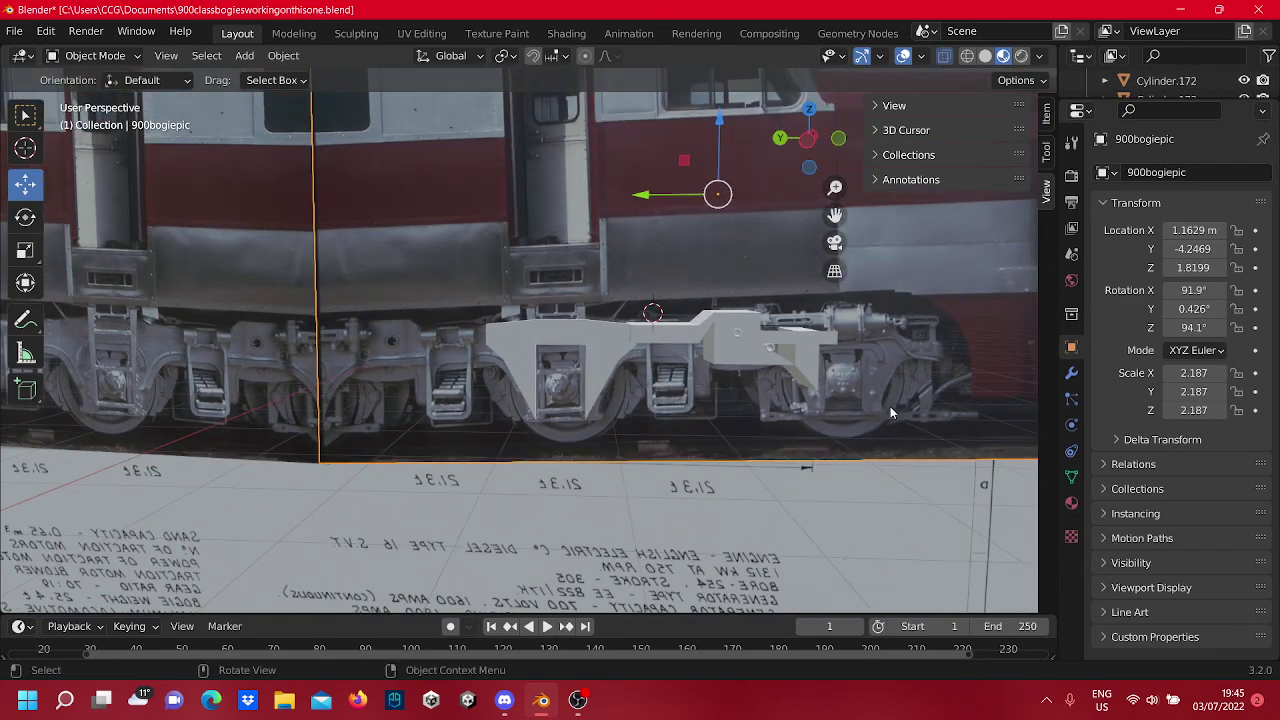
middle_click_drag(888, 407, 686, 404, "shift")
scroll(684, 397, "up", 5)
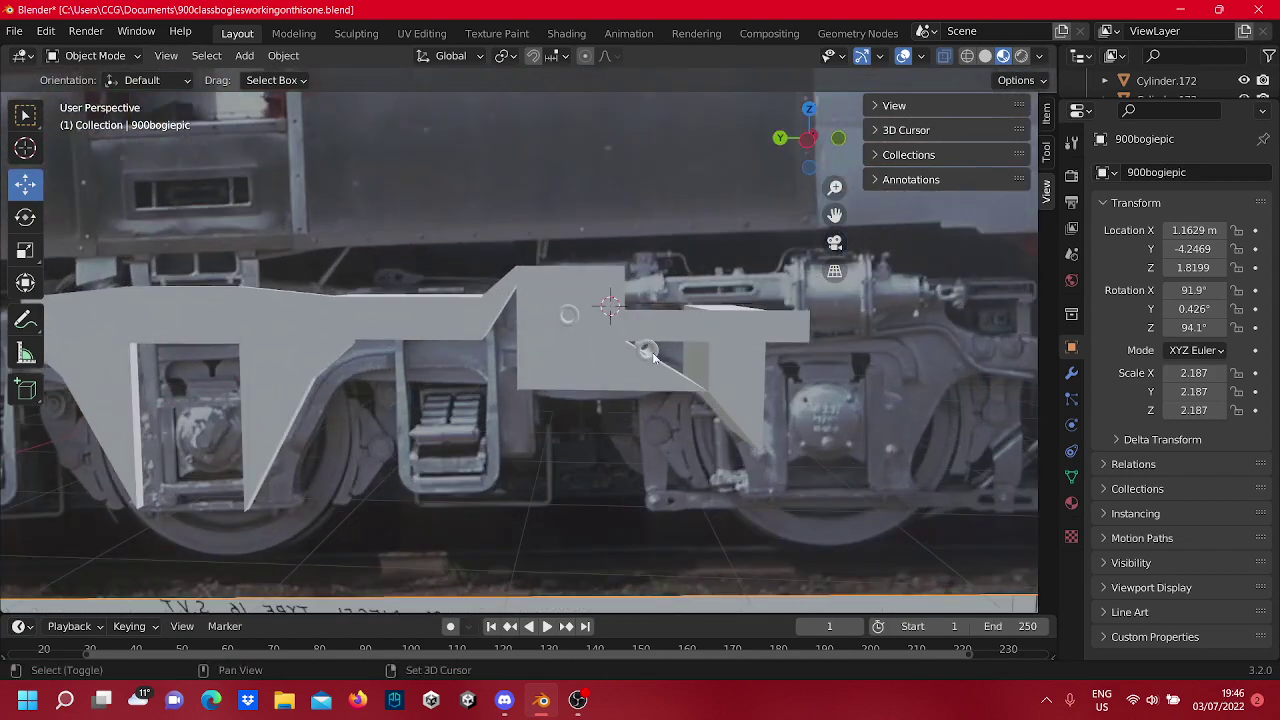
scroll(530, 385, "down", 4)
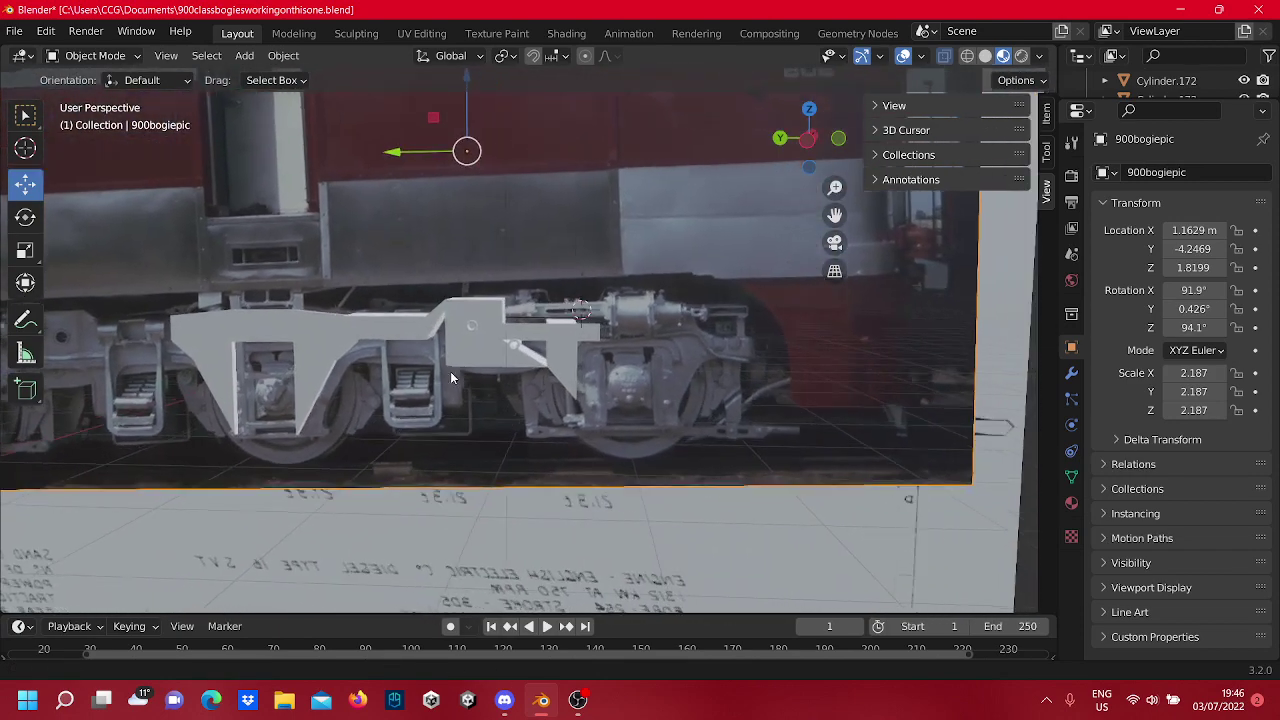
scroll(638, 355, "up", 4)
scroll(518, 362, "down", 3)
middle_click_drag(564, 397, 340, 368, "shift")
scroll(490, 396, "up", 2)
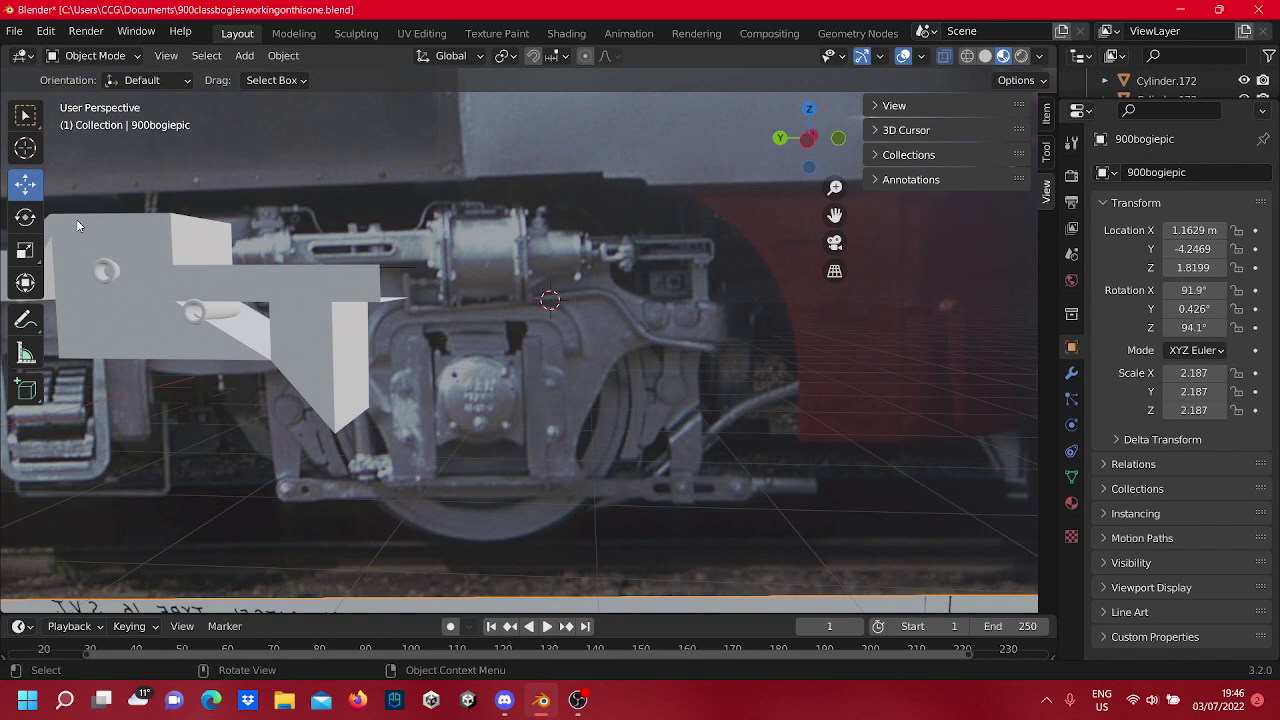
Draw a tall, narrow cube on the reference photo over the vertical guide beside the front wheel's axlebox.
left_click(27, 389)
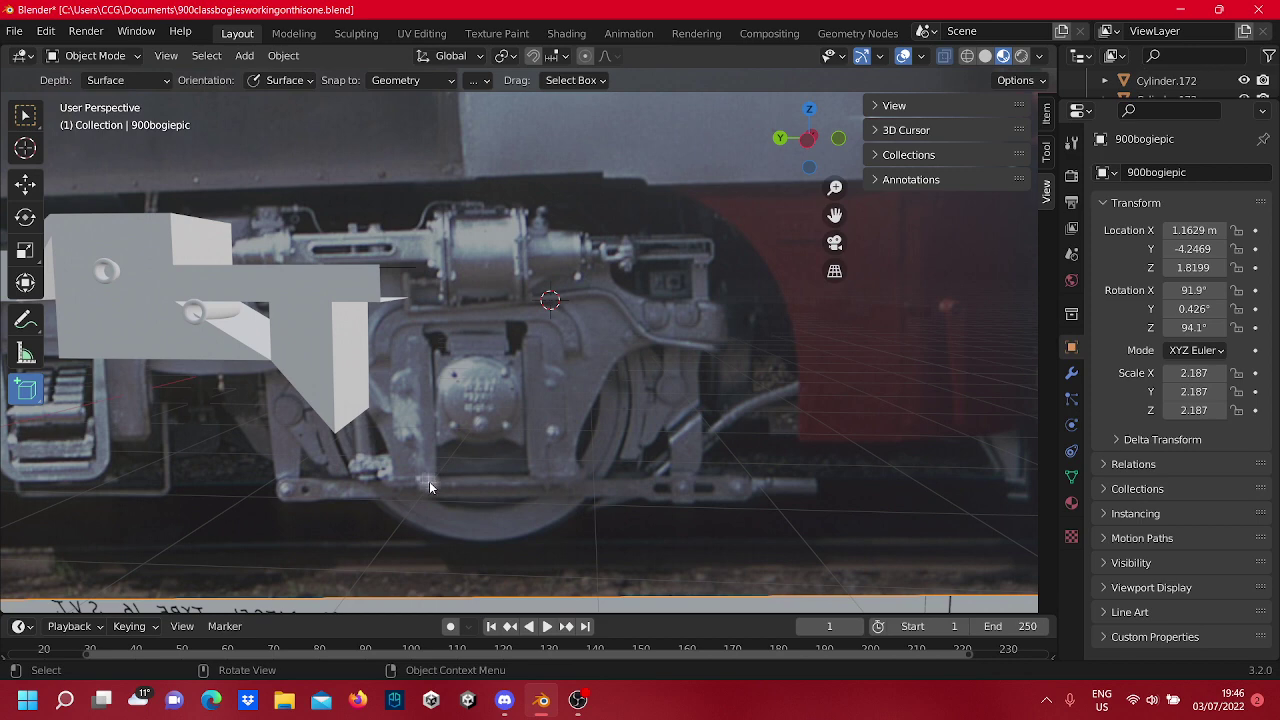
left_click_drag(431, 484, 396, 242)
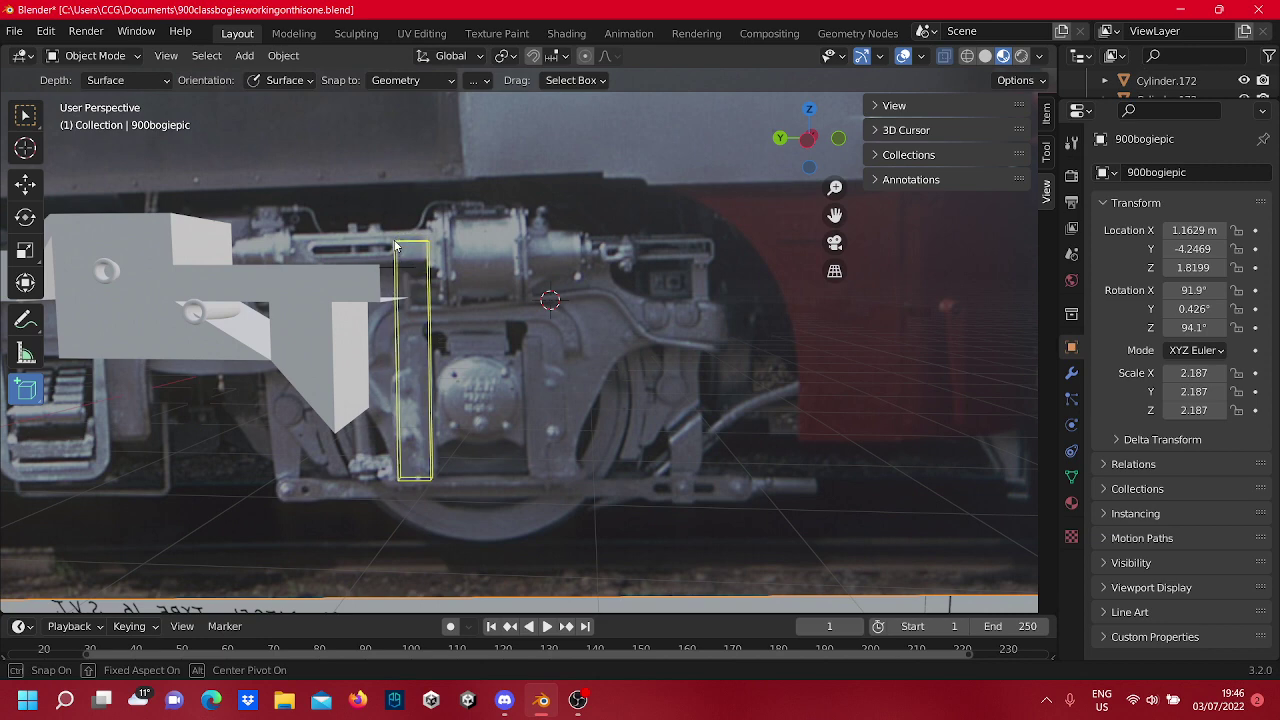
left_click(426, 350)
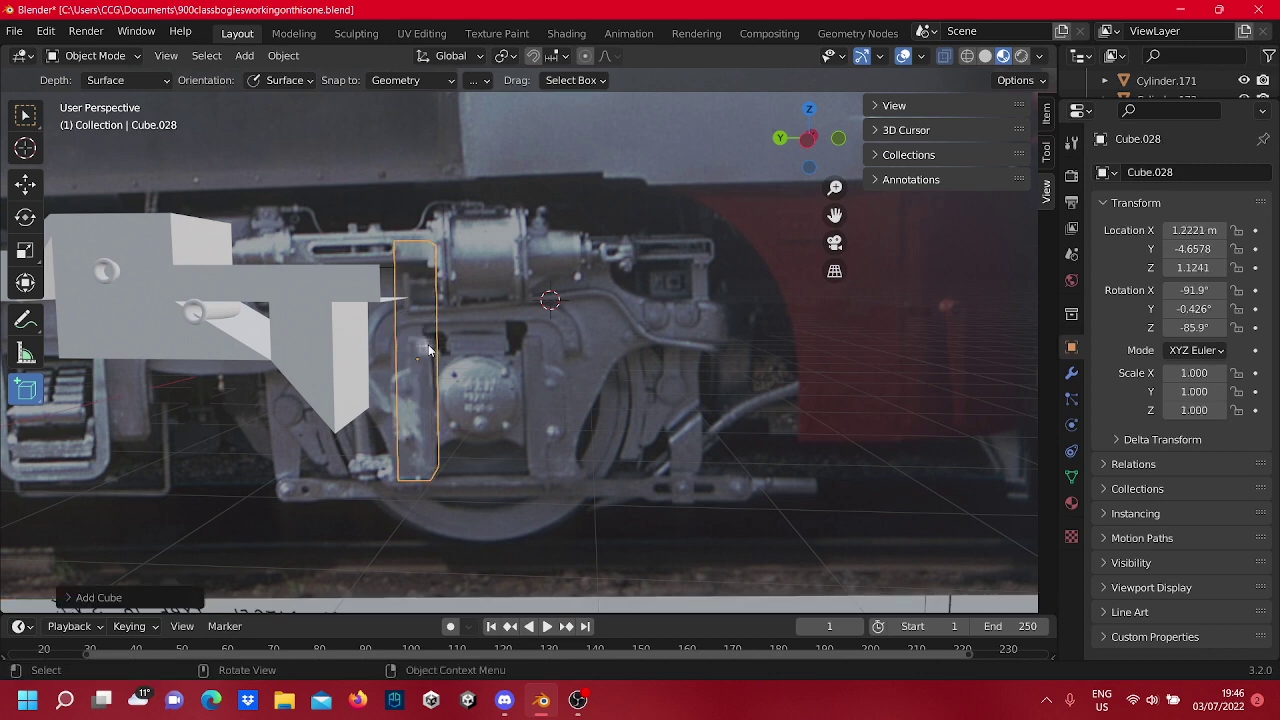
Widen the new cube by moving its front-side vertices along Y to the far guide of the axlebox.
key("Tab")
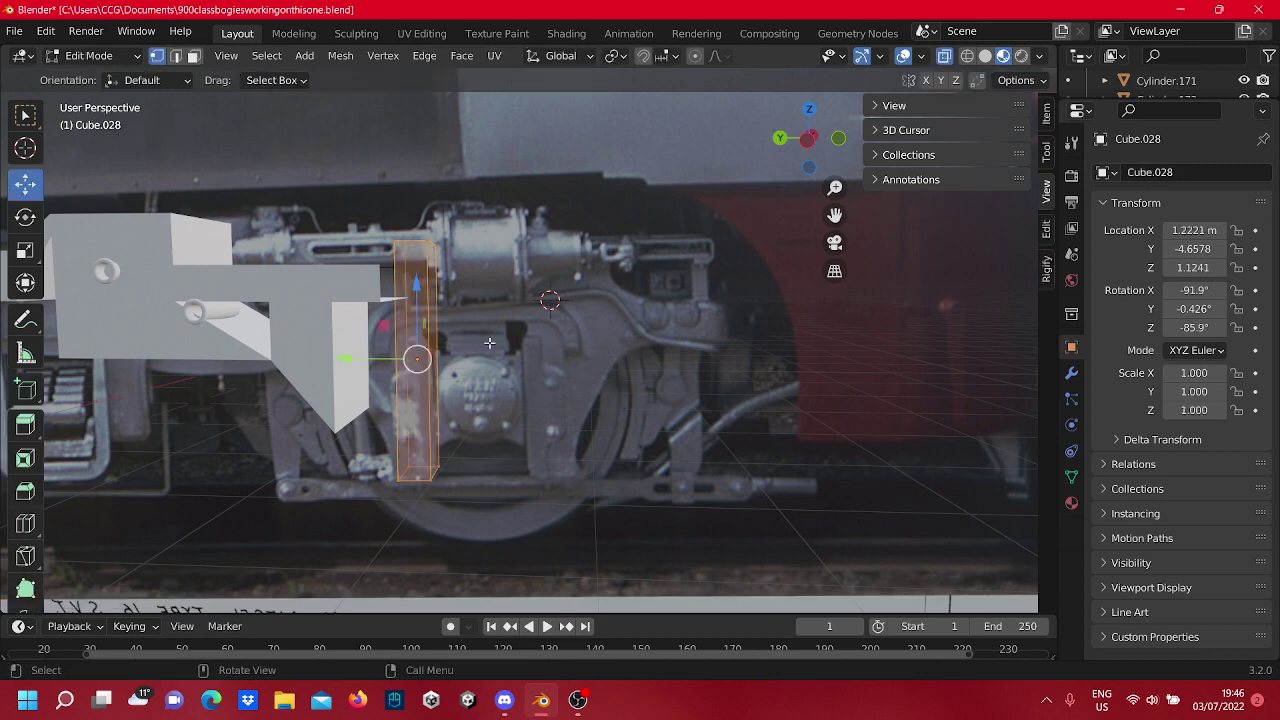
left_click(433, 246)
left_click(432, 244, "shift")
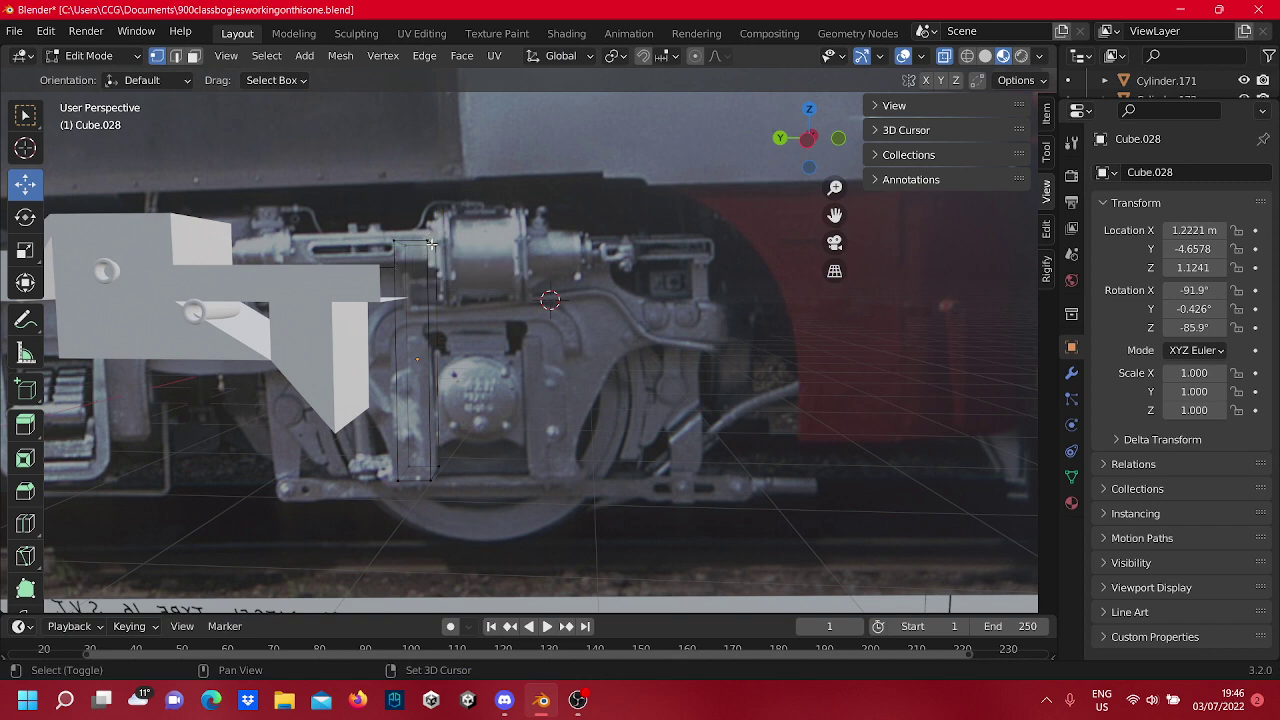
left_click(426, 242, "shift")
left_click(432, 477, "shift")
left_click_drag(406, 360, 548, 376)
left_click(639, 447)
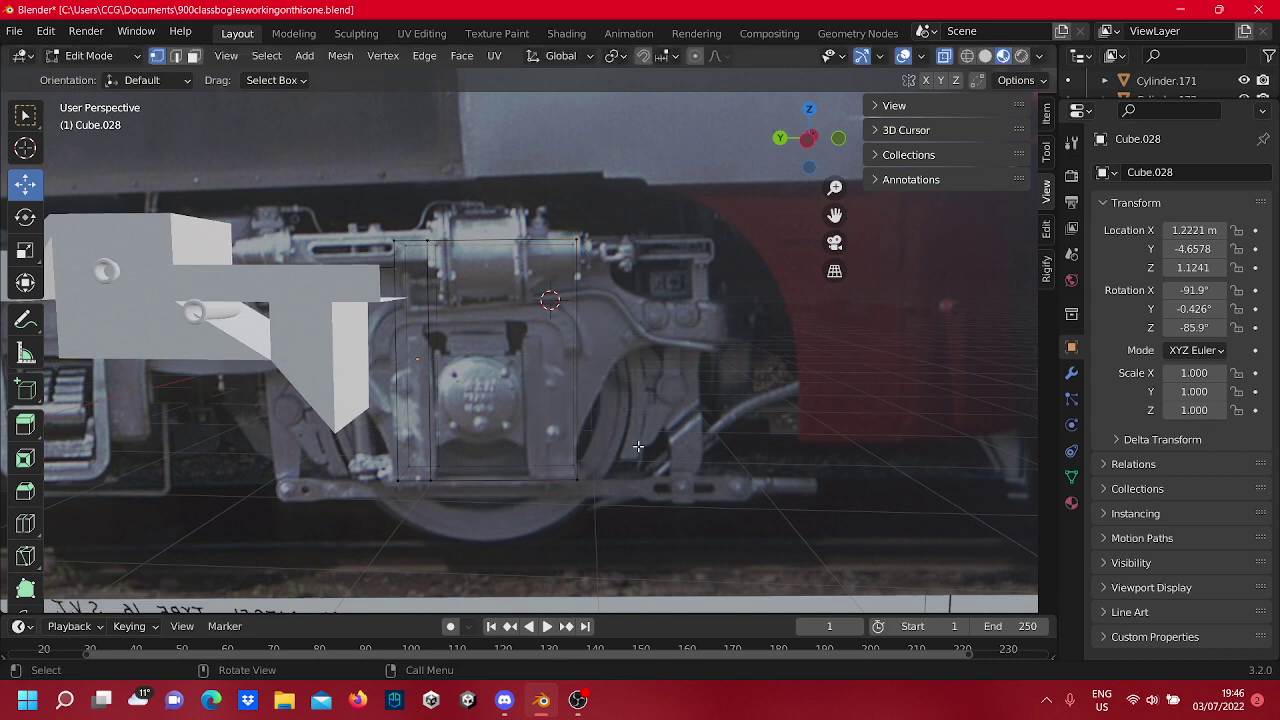
scroll(546, 369, "up", 1)
key("Tab")
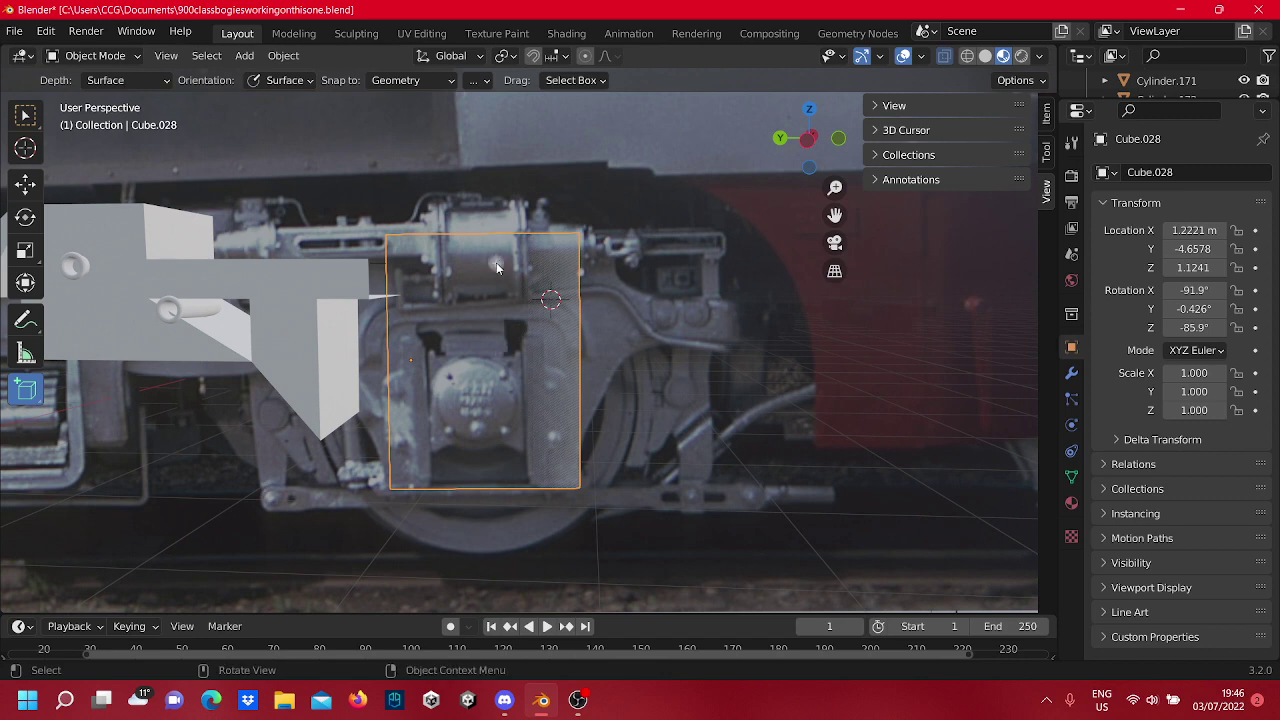
Add four horizontal loop cuts to Cube.028, spaced from near its lower edge up to the top of the axlebox opening.
key("Tab")
key("ctrl+r")
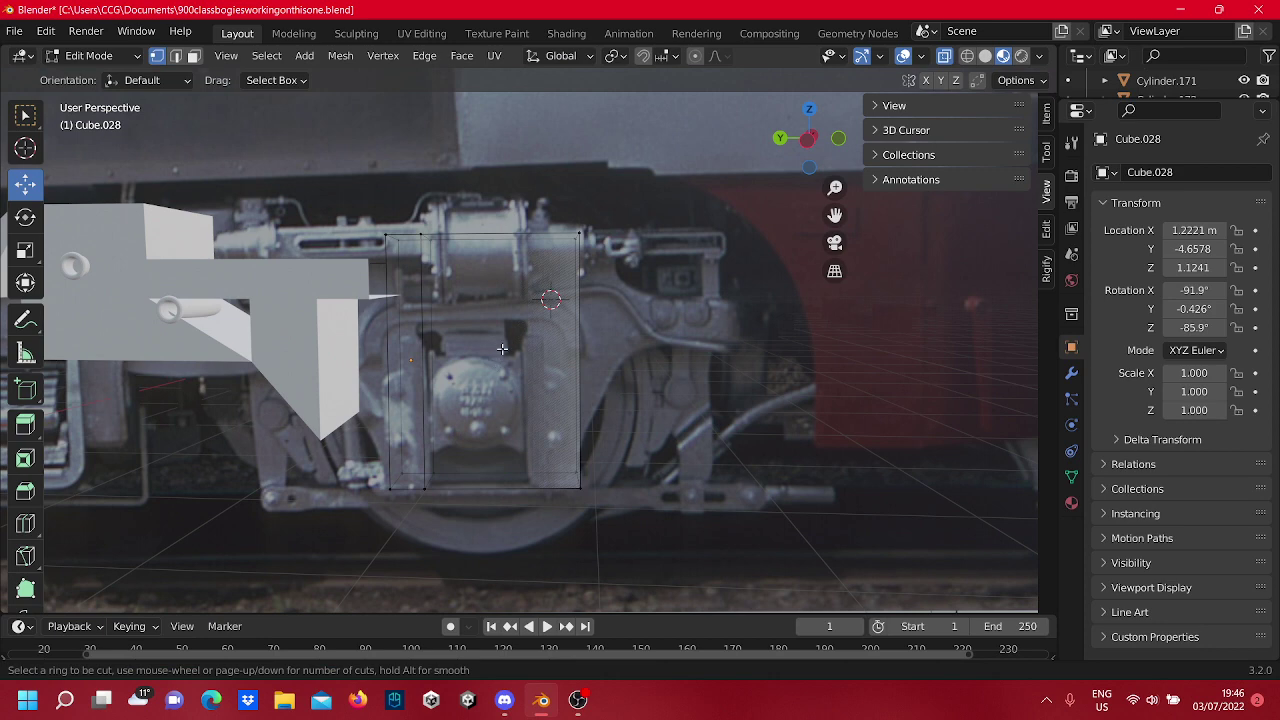
left_click_drag(443, 294, 475, 422)
key("ctrl+r")
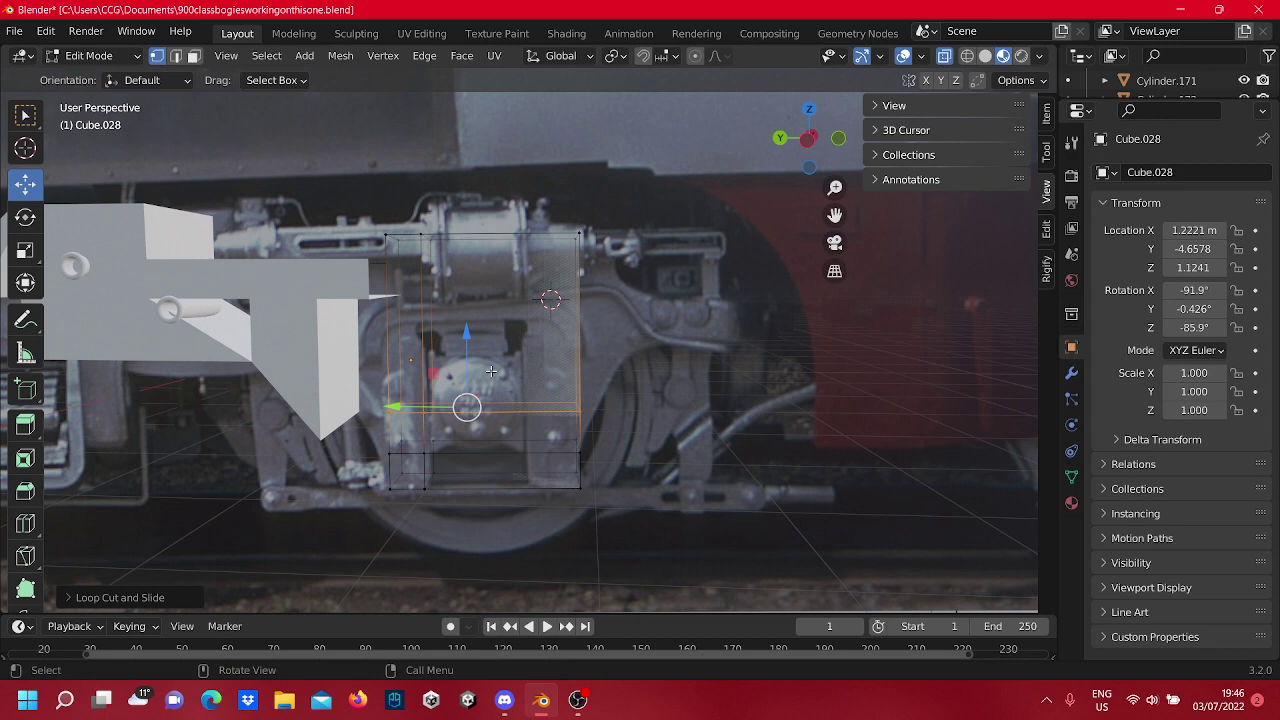
key("ctrl+r")
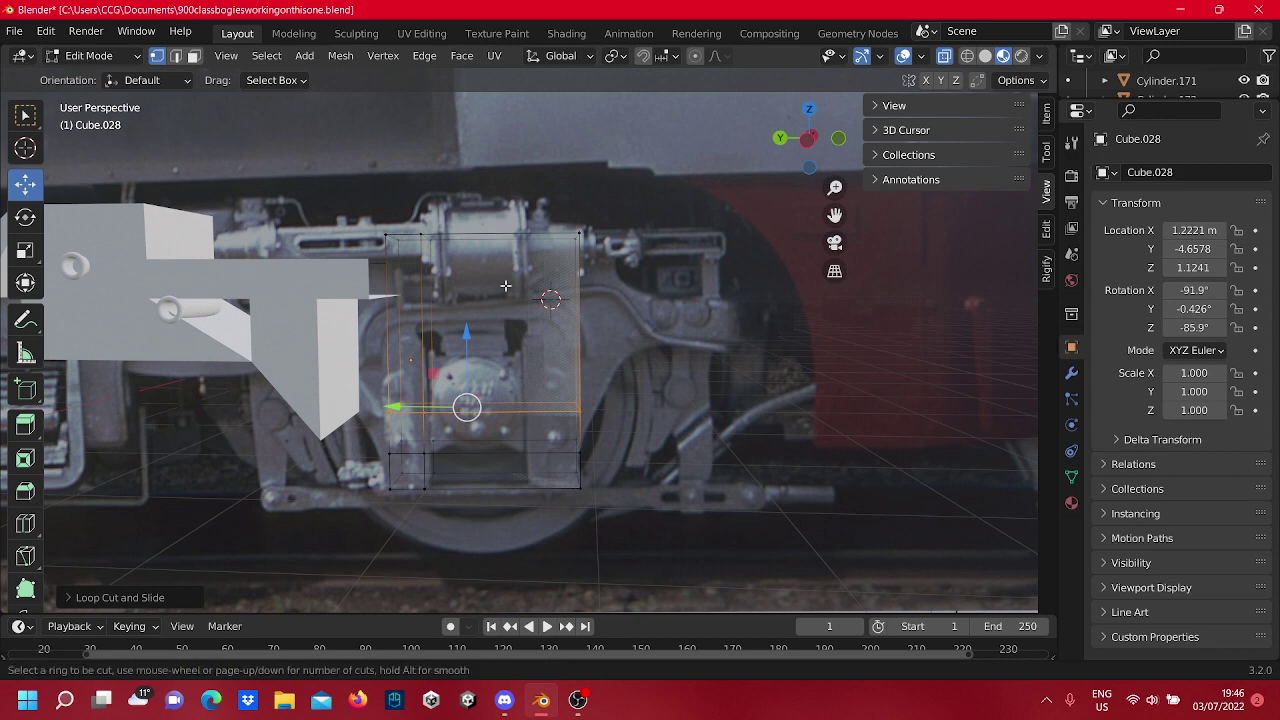
left_click_drag(440, 316, 462, 355)
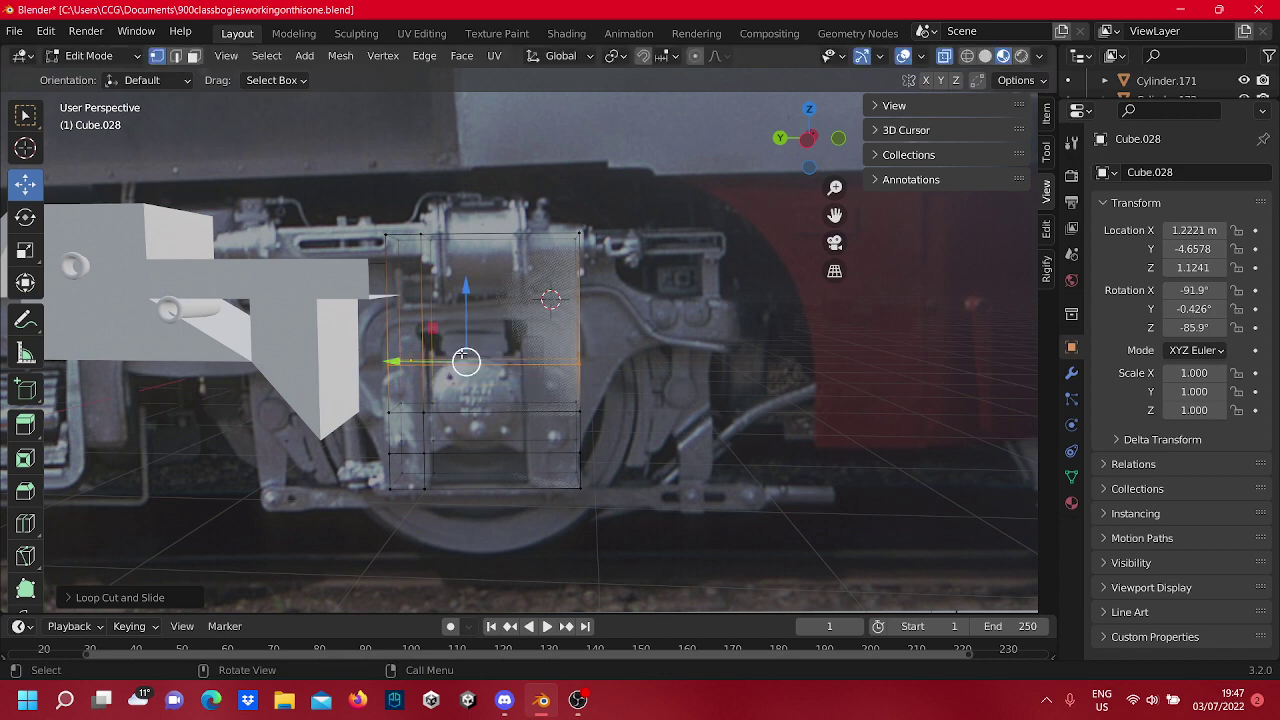
key("ctrl+r")
left_click_drag(478, 288, 481, 305)
Add a vertical loop cut along the far axlebox guide and a horizontal loop cut through the block's uppermost section.
key("ctrl+r")
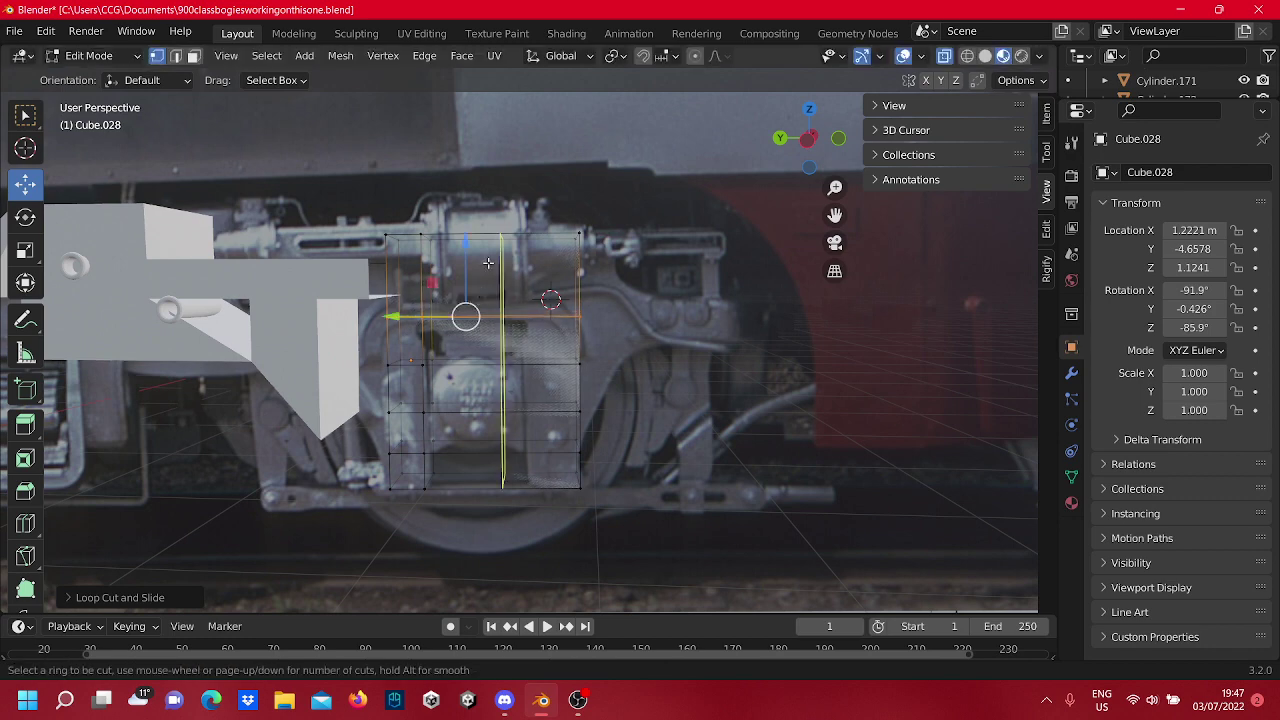
left_click_drag(513, 259, 518, 282)
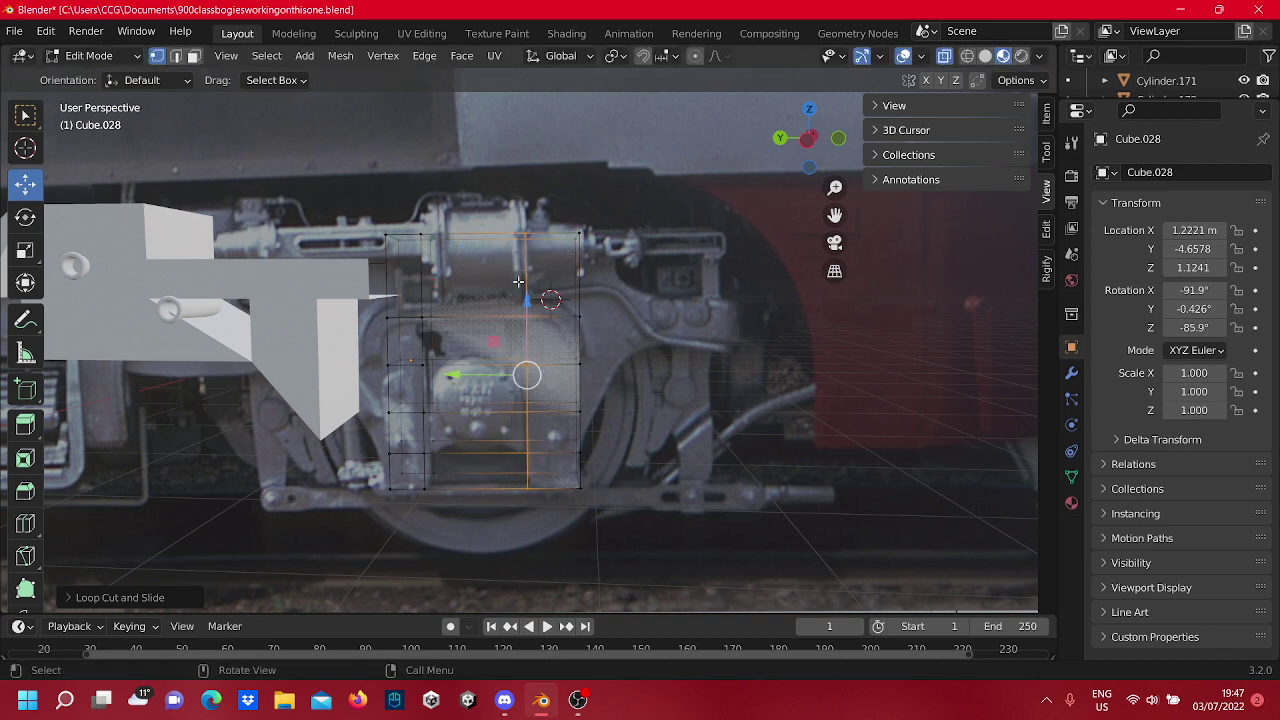
key("ctrl+r")
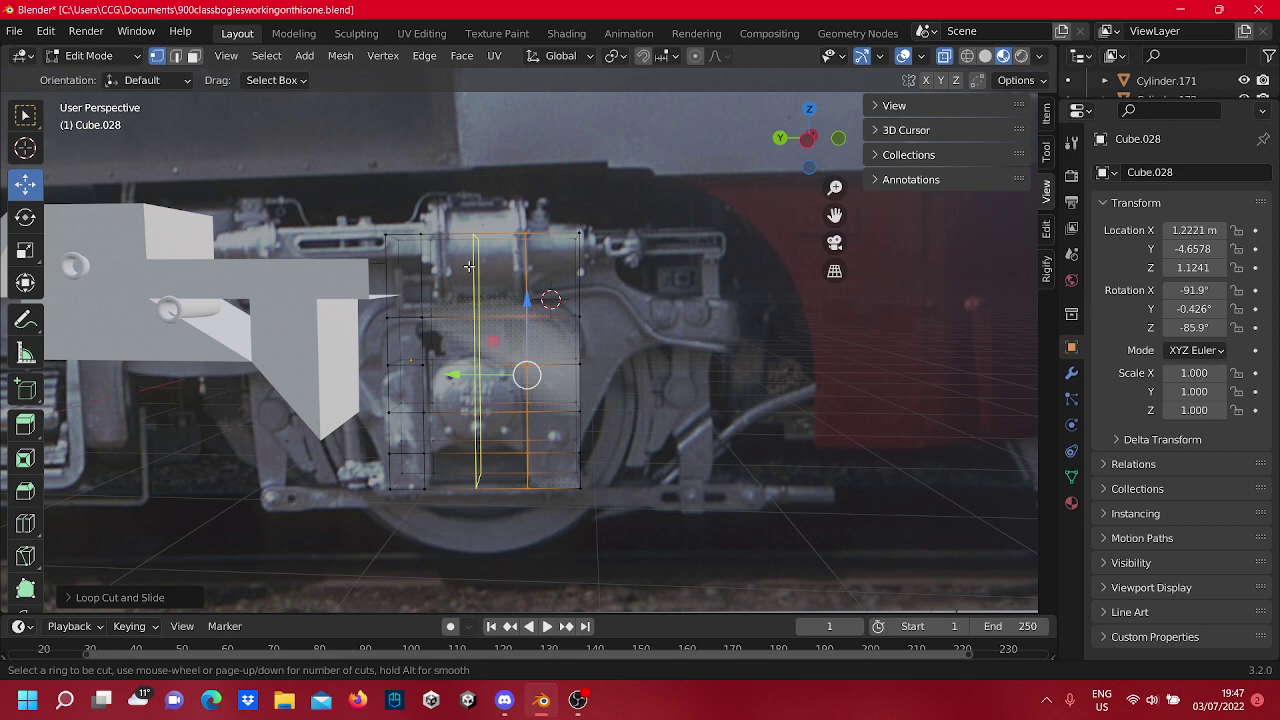
left_click(401, 272)
left_click(402, 276)
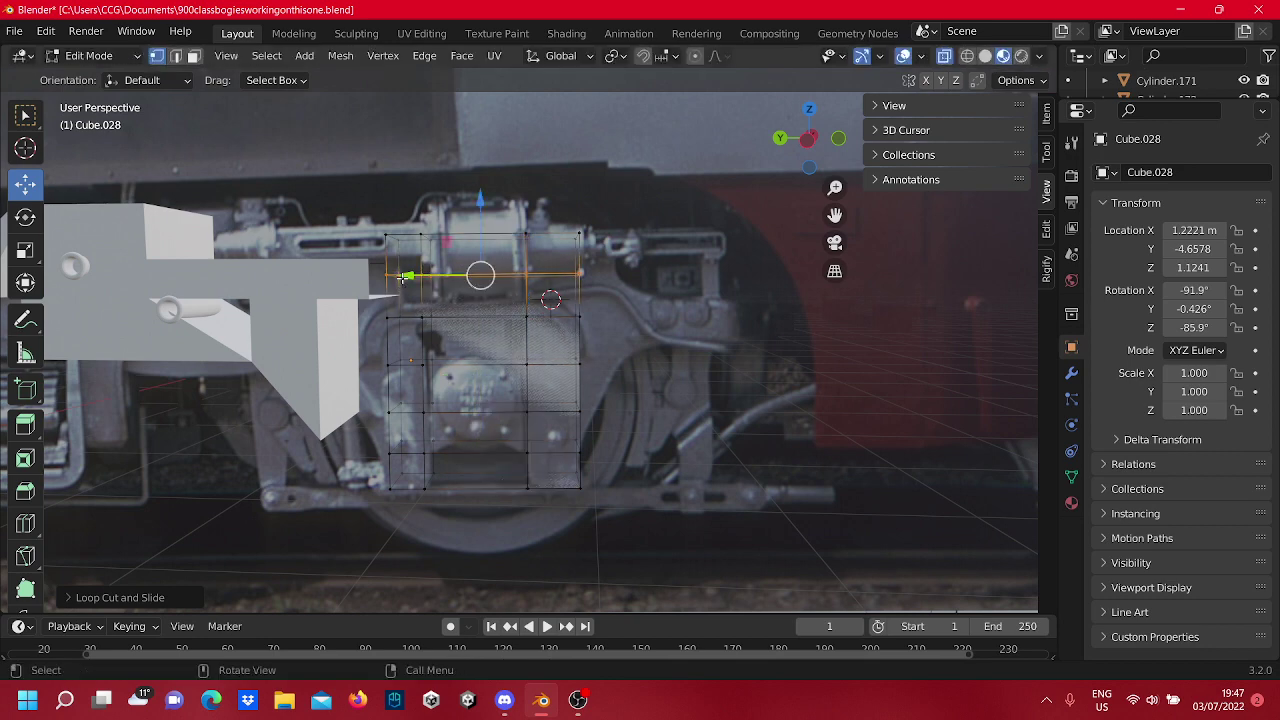
left_click(852, 420)
scroll(737, 400, "up", 2)
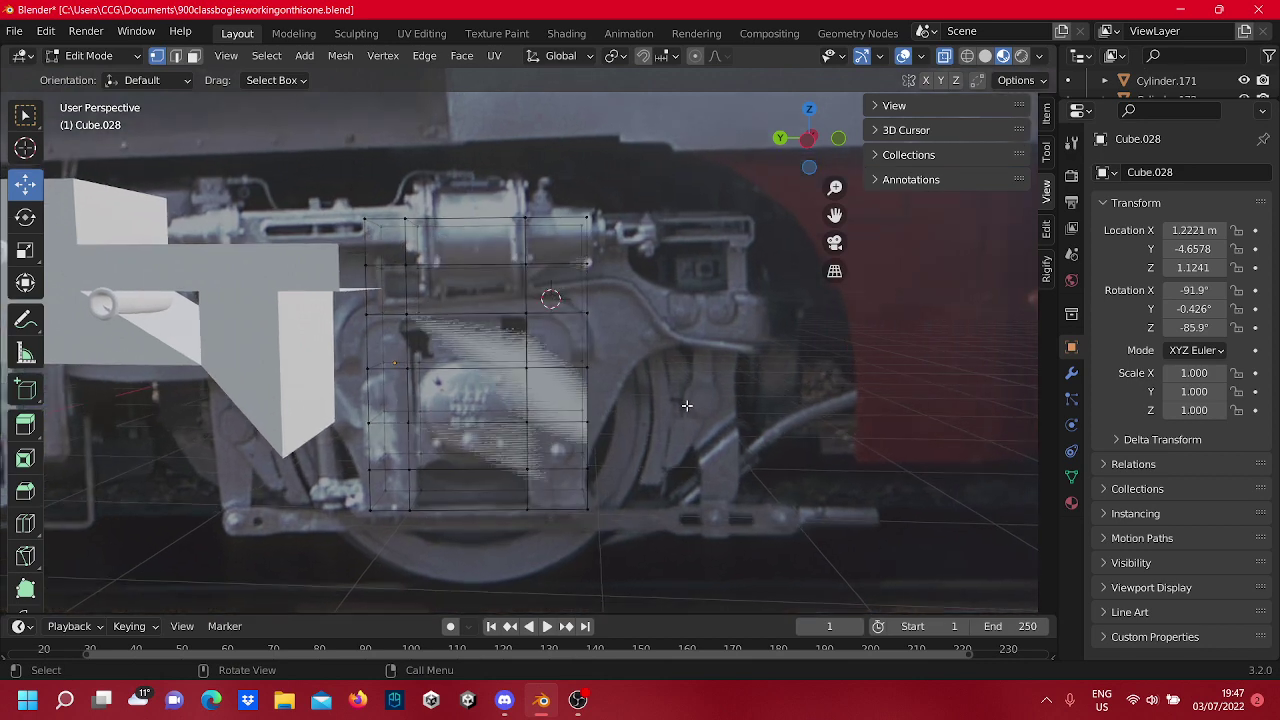
Move the outer side-edge vertices in the fifth and fourth rows from the top outward along Y to follow the frame's curve.
key("a")
key("b")
left_click_drag(595, 416, 565, 426)
left_click(586, 364)
left_click_drag(521, 366, 601, 381)
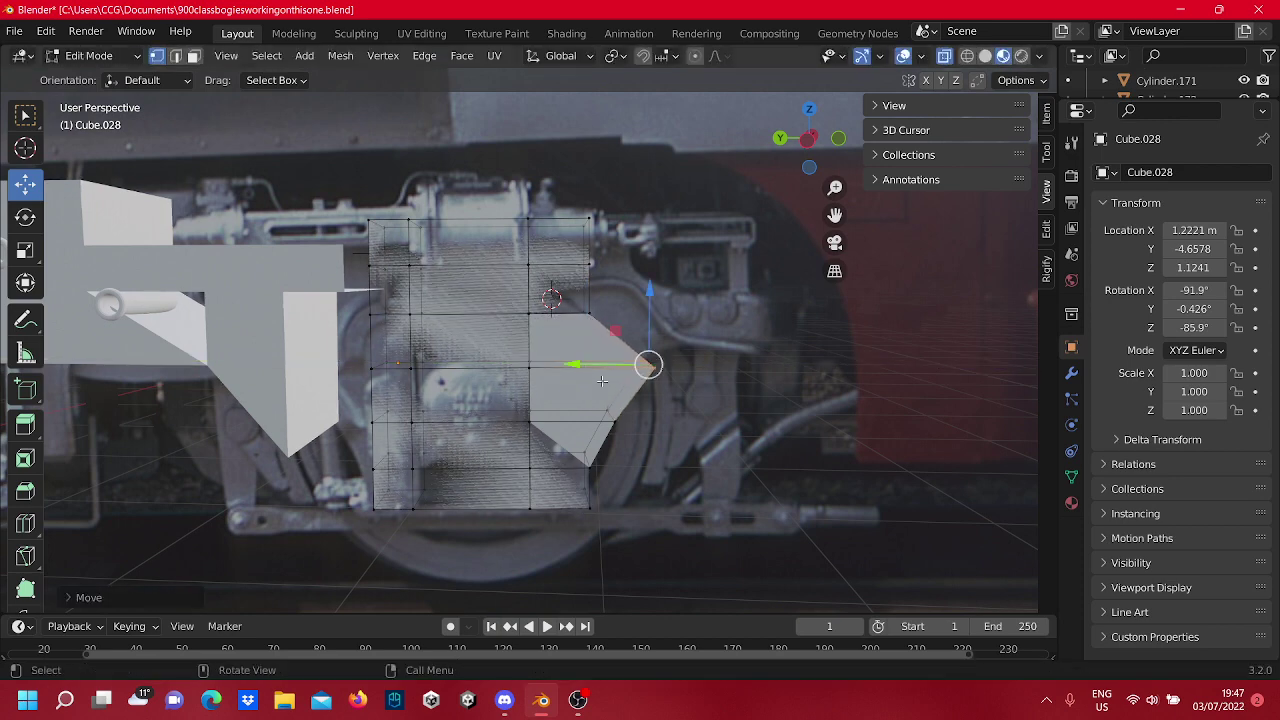
Move the outer vertices in the third row outward along Y and down to the frame's flared corner.
left_click_drag(597, 329, 639, 361)
middle_click_drag(662, 358, 620, 358)
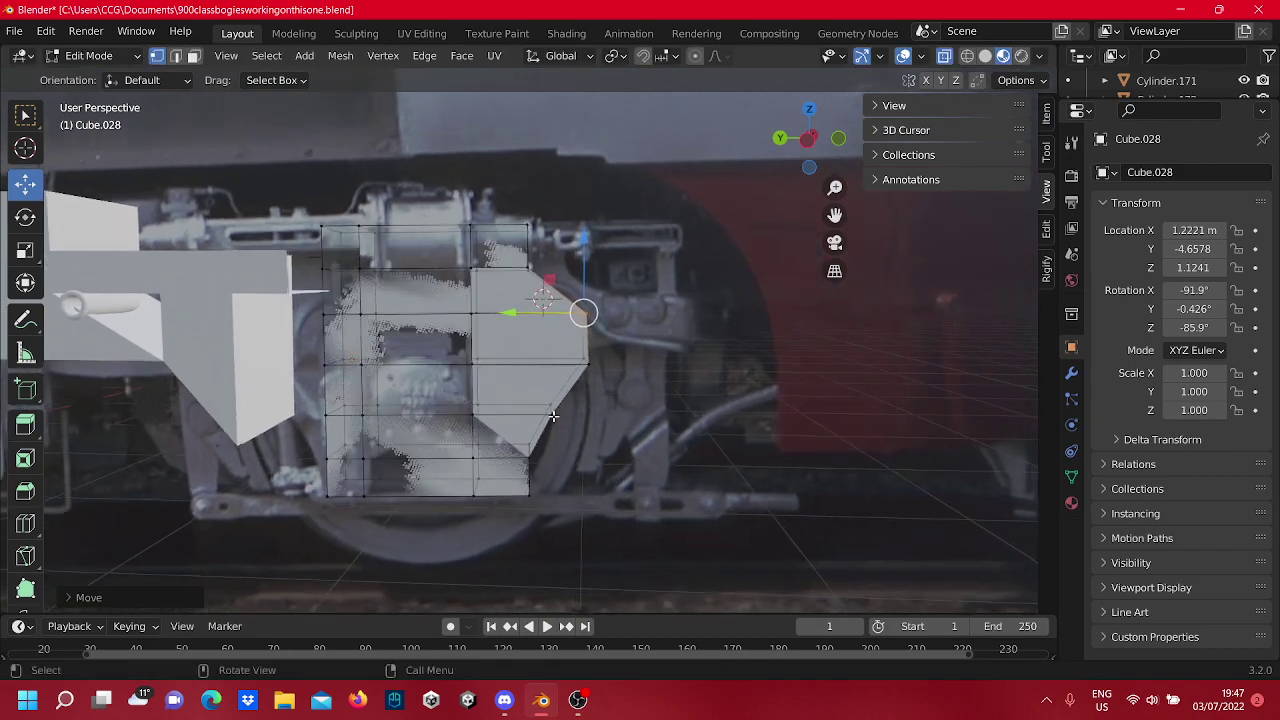
left_click_drag(590, 268, 556, 325)
key("y")
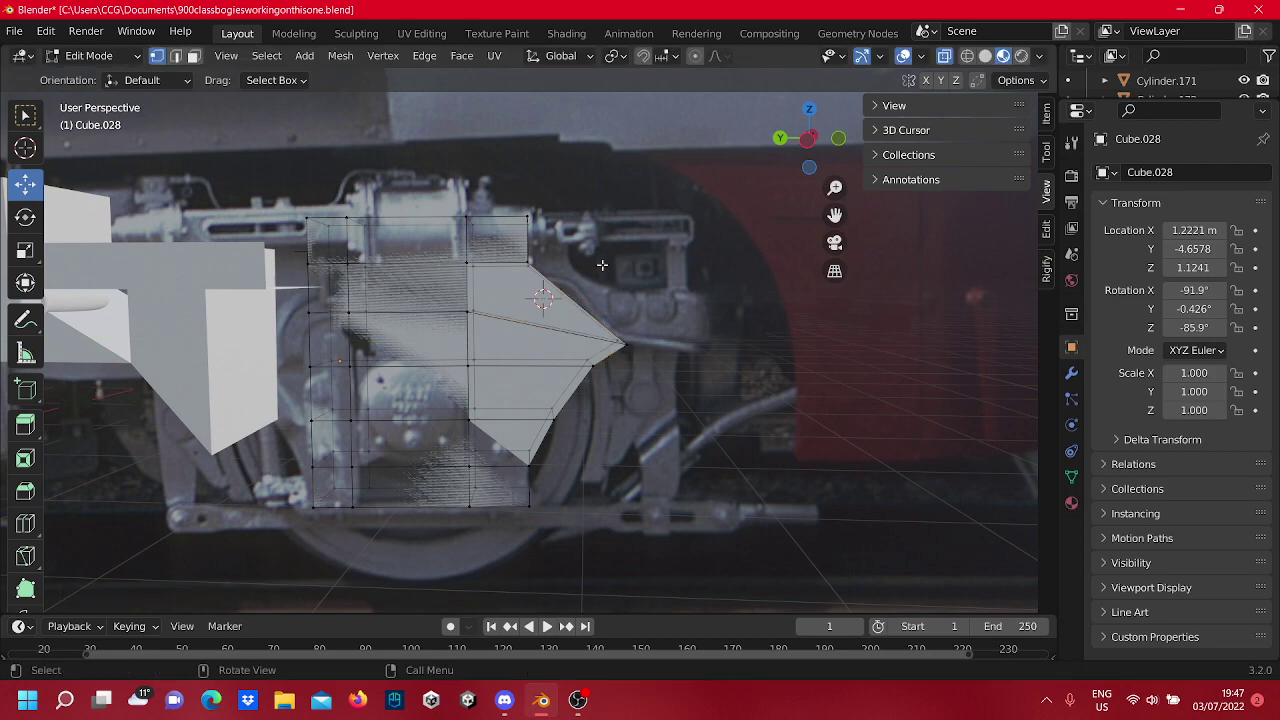
Examine the flared side of Cube.028 against the bogie photo from several angles.
middle_click_drag(560, 277, 478, 426)
scroll(526, 457, "up", 5)
scroll(478, 426, "down", 3)
middle_click_drag(764, 509, 634, 445, "shift")
scroll(618, 458, "up", 4)
scroll(618, 458, "up", 1)
mouse_move(565, 421)
middle_mouse_down("shift")
mouse_move(541, 440)
mouse_move(566, 429)
middle_mouse_up("shift")
key("ctrl+r")
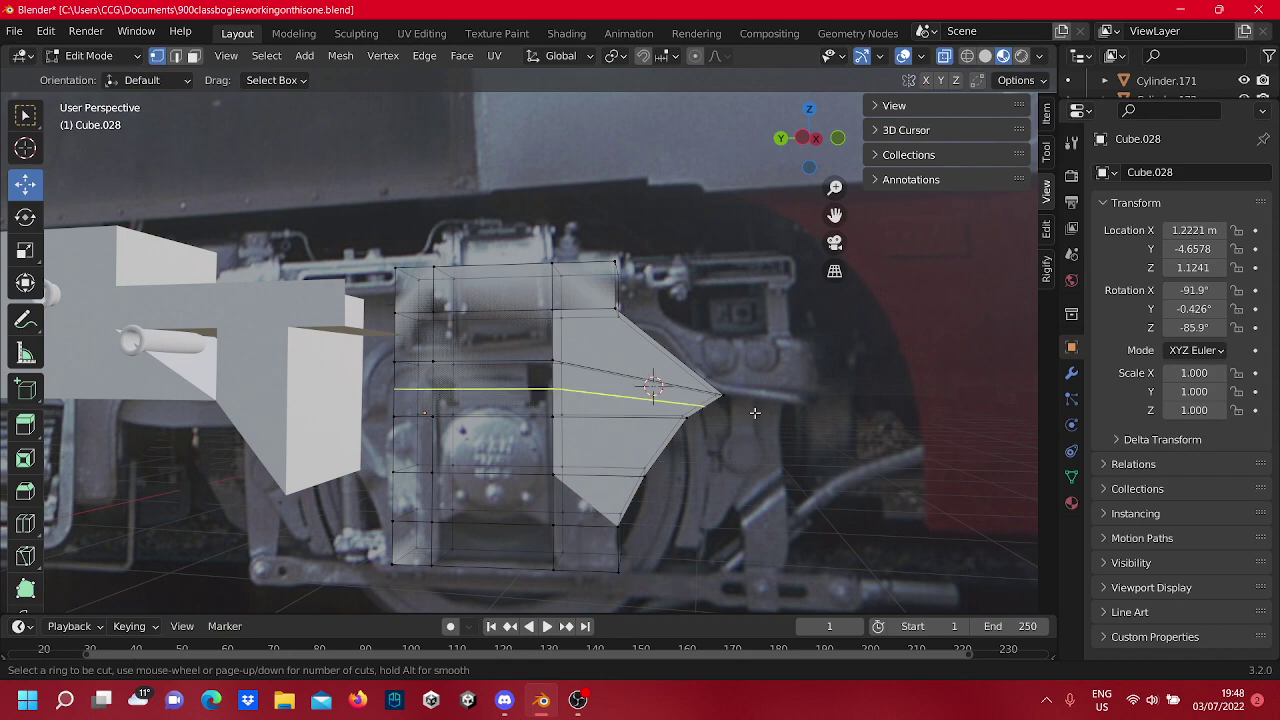
key("Escape")
middle_click_drag(732, 410, 683, 580)
scroll(686, 380, "down", 1)
scroll(677, 371, "up", 5)
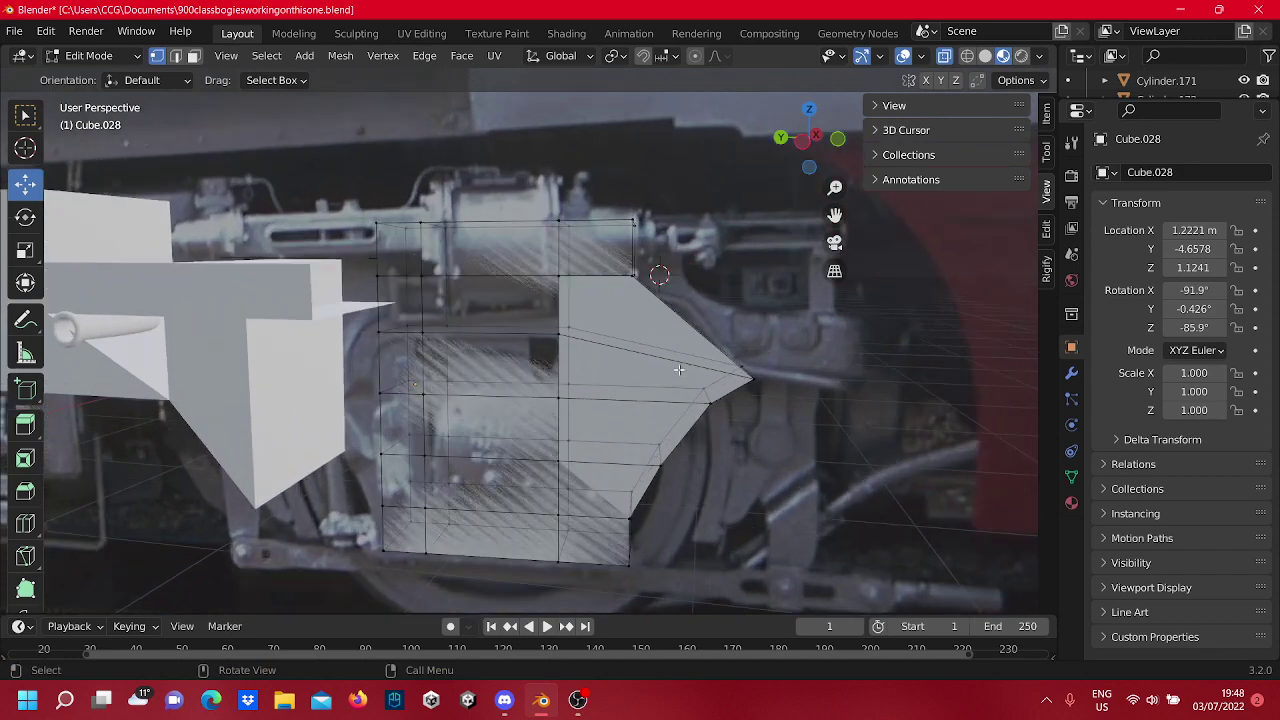
Add a horizontal loop cut between Cube.028's second and third rows and move its outer flared-side vertices onto the frame's edge.
key("ctrl+r")
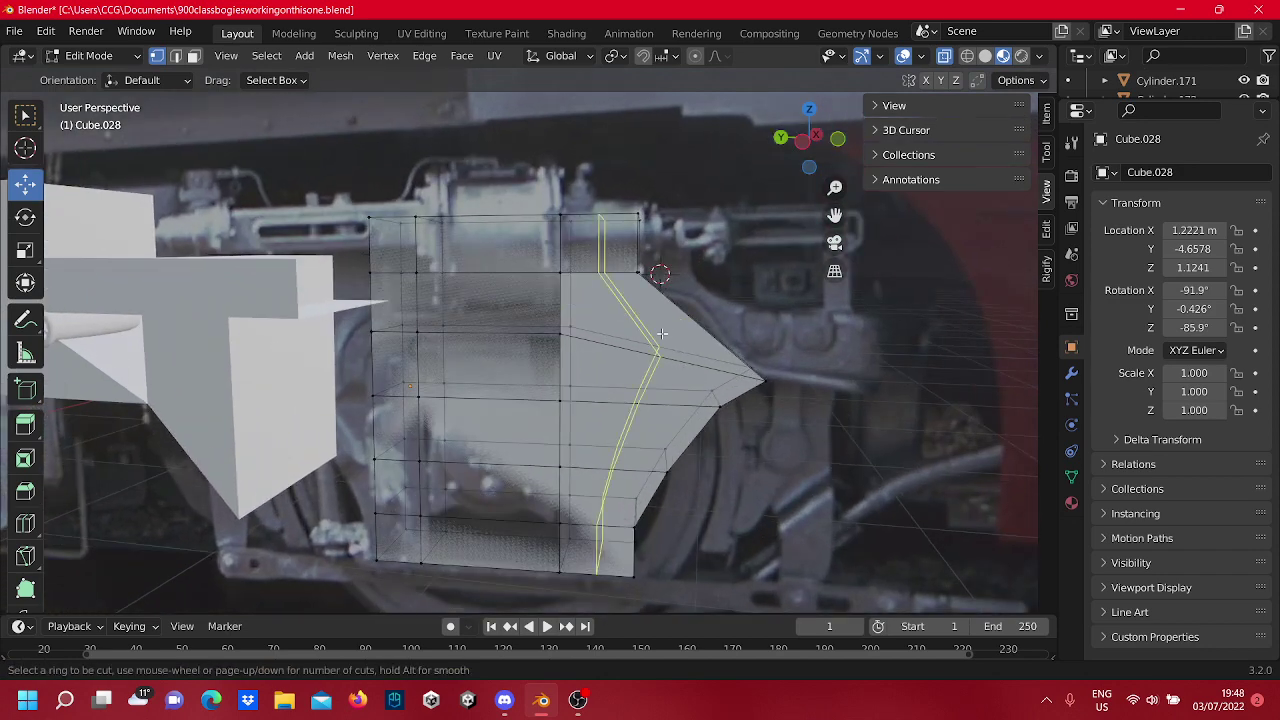
left_click(680, 318)
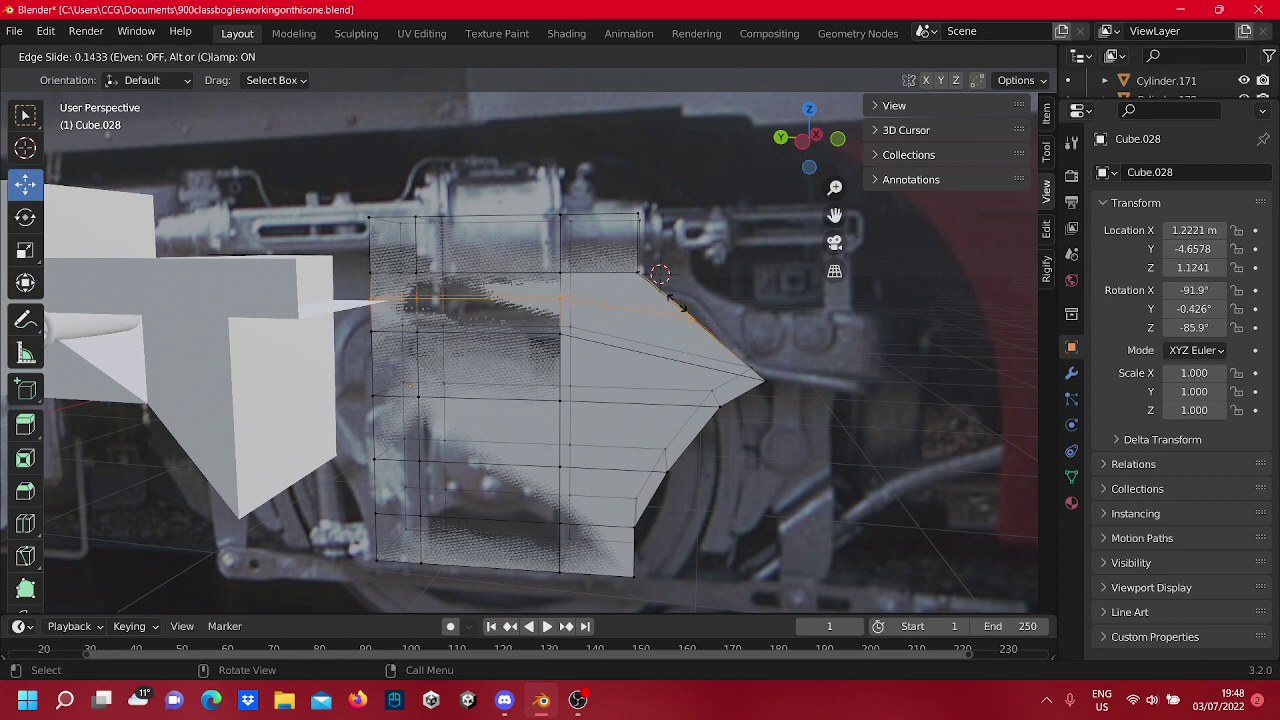
left_click(682, 304)
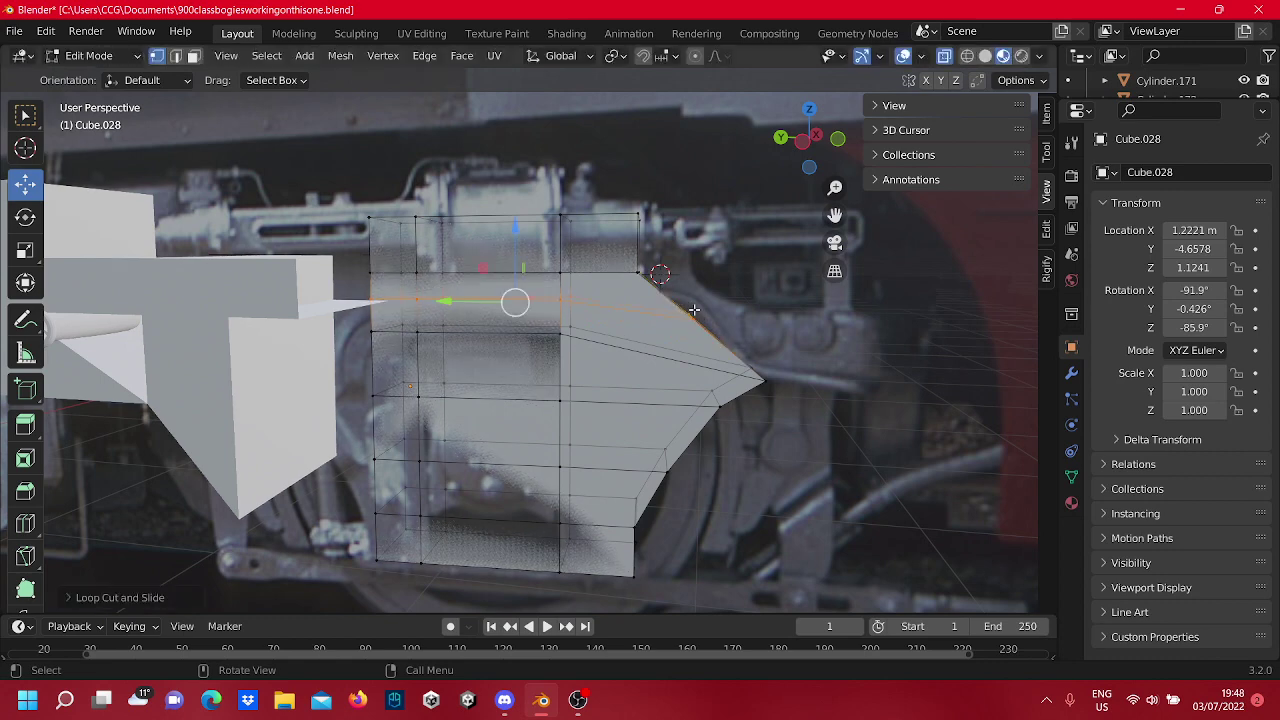
left_click_drag(693, 289, 697, 277)
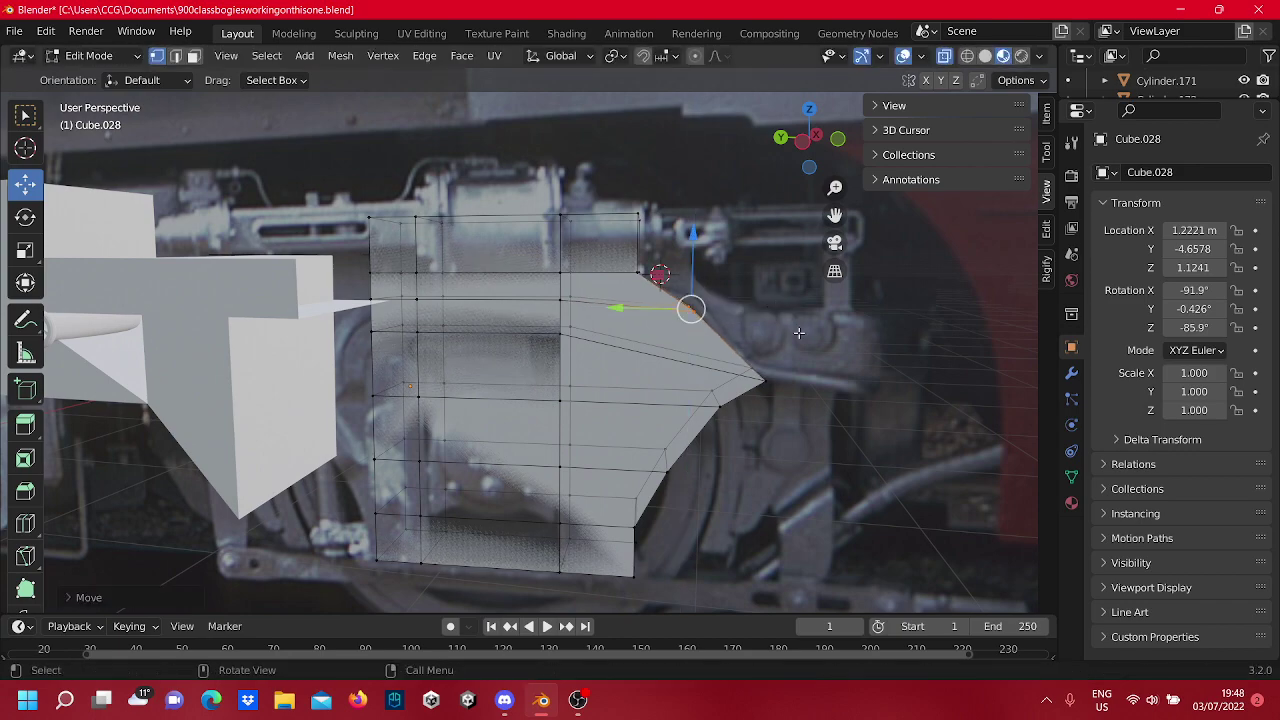
Leave mesh editing and move Cube.027 away from the bogie photo, uncovering the frame area beside Cube.028.
scroll(799, 333, "down", 3)
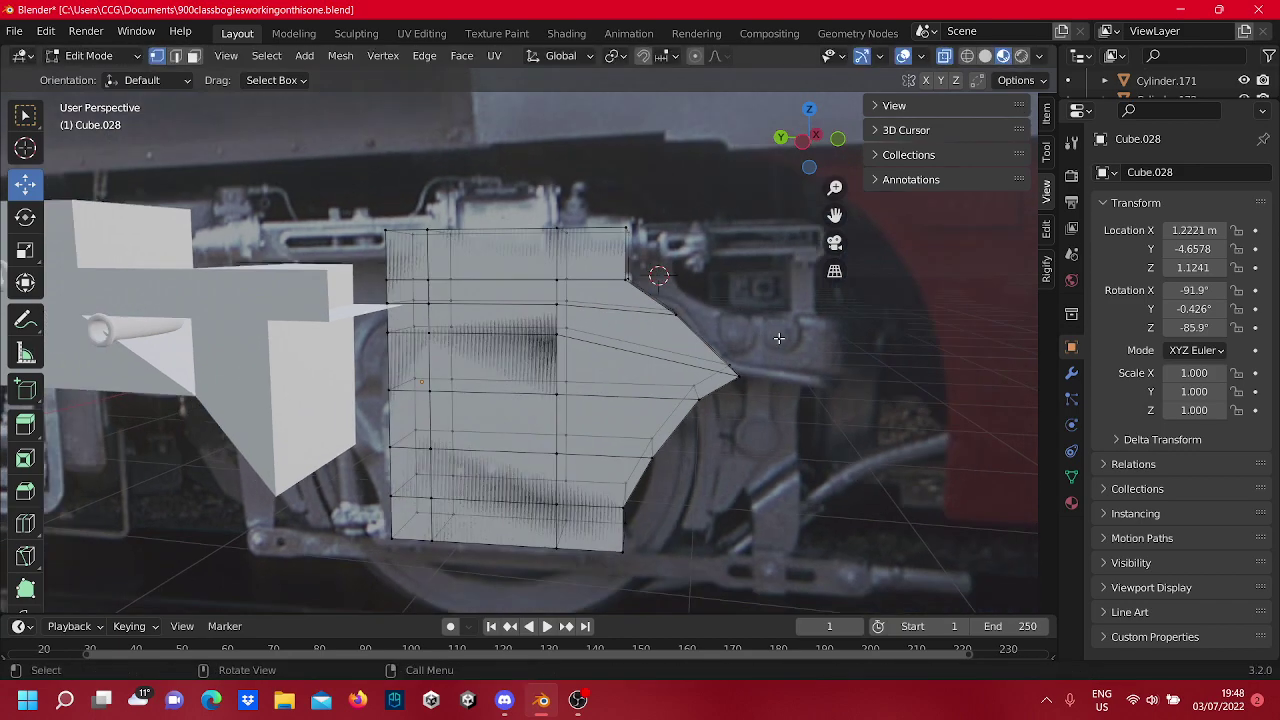
scroll(657, 360, "down", 5)
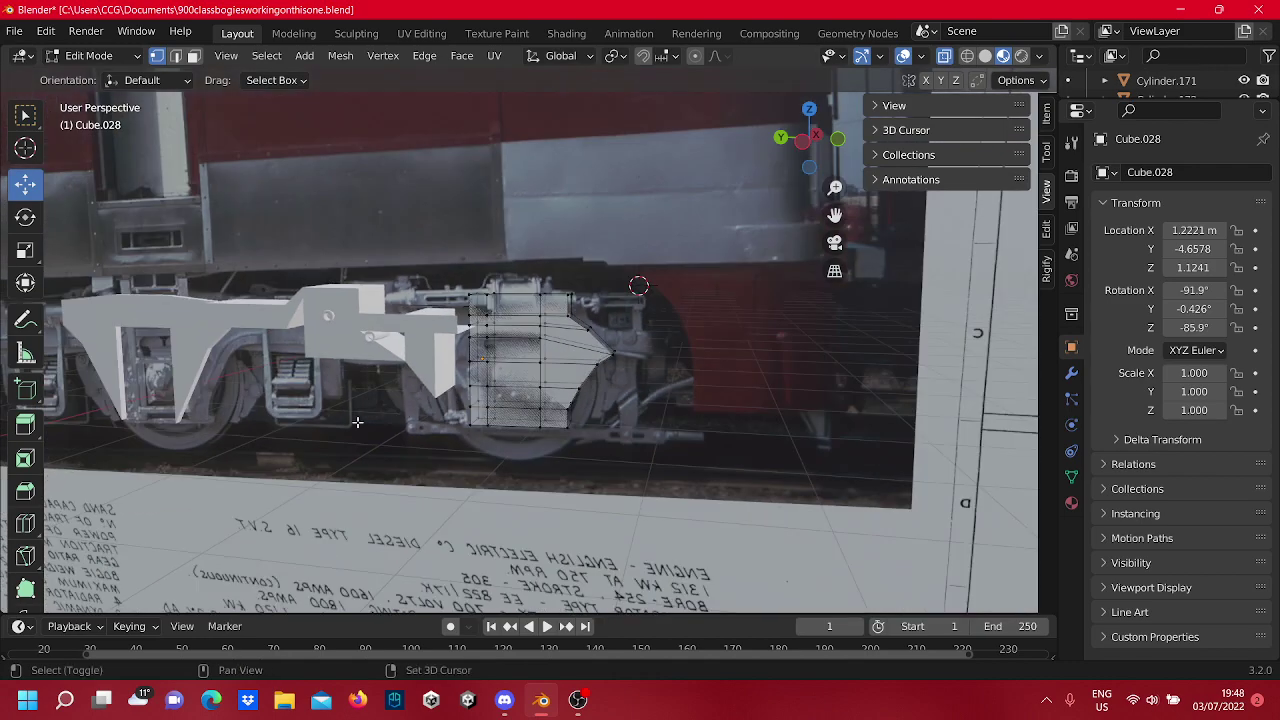
middle_click_drag(357, 420, 629, 477, "shift")
key("Tab")
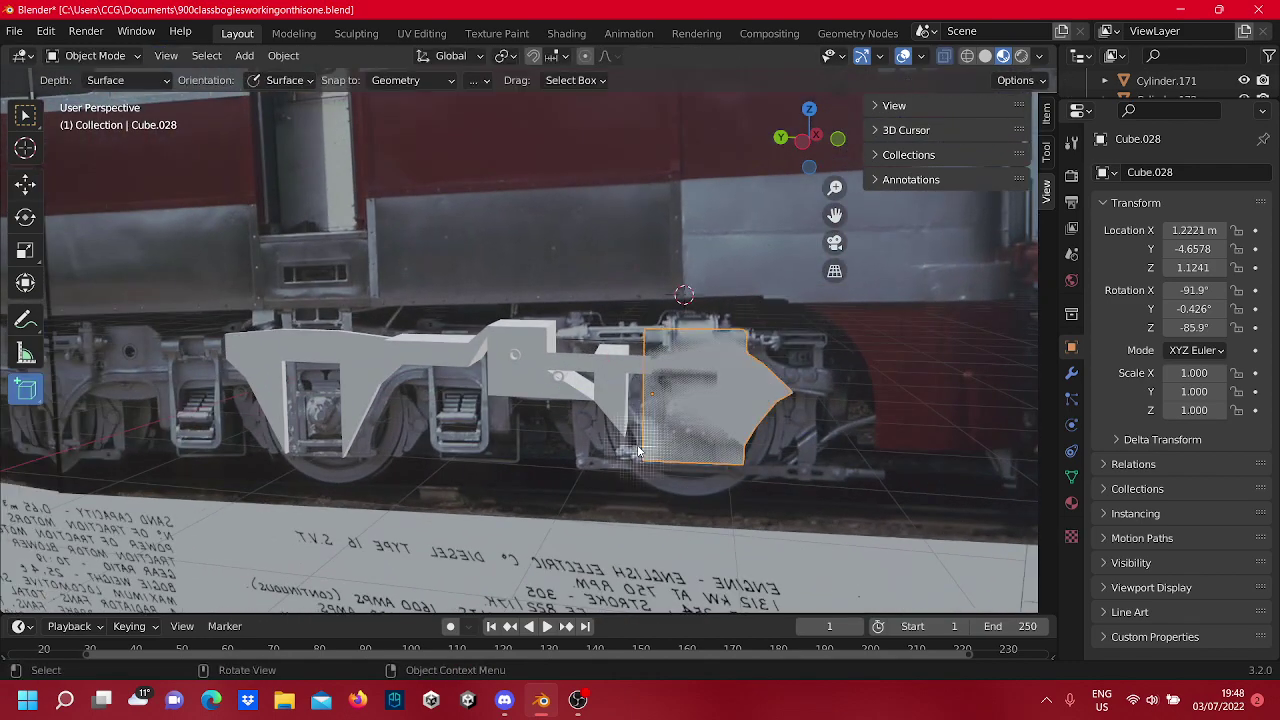
left_click(600, 385)
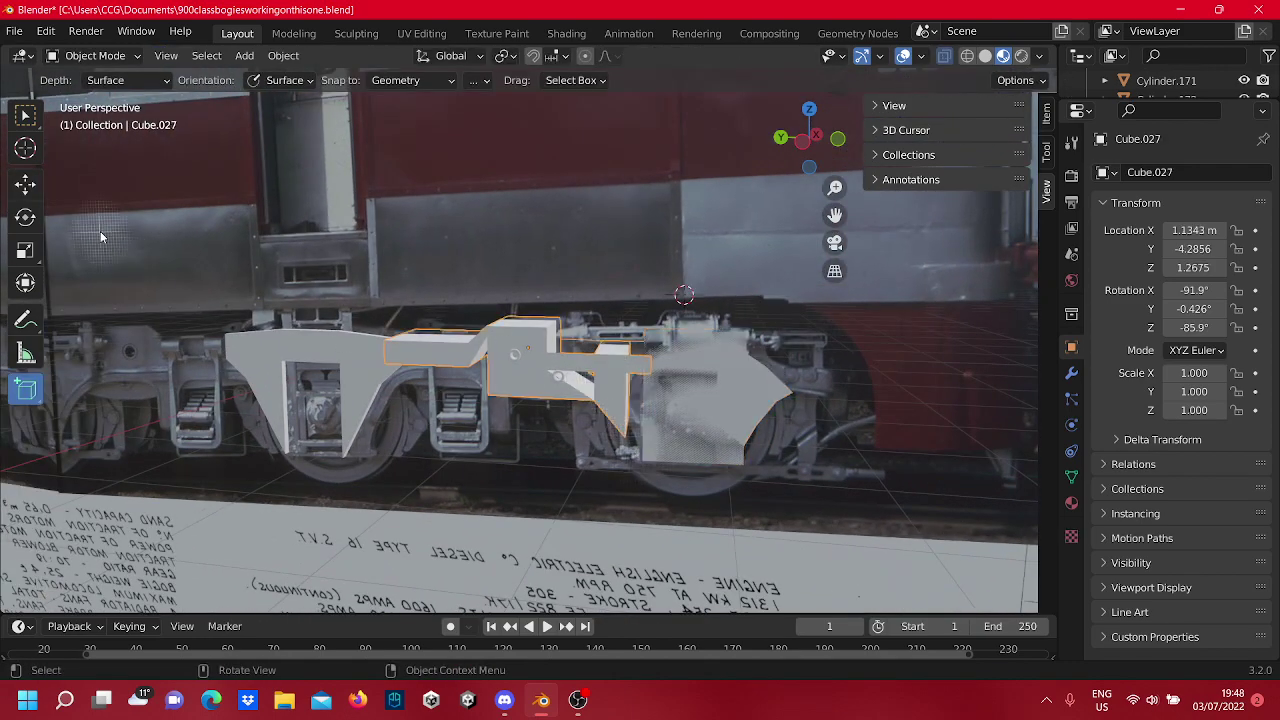
key("Tab")
key("Tab")
left_click(27, 184)
middle_click_drag(917, 550, 820, 540)
left_click_drag(725, 352, 369, 480)
middle_click_drag(600, 537, 608, 415)
In Cube.028's mesh, move the edge vertices on the pipe-facing side, second row from the bottom, outward to the photographed frame.
left_click(693, 403)
scroll(608, 415, "up", 6)
middle_click_drag(683, 437, 549, 260, "shift")
middle_click_drag(771, 455, 678, 175, "shift")
key("Tab")
middle_click_drag(403, 413, 871, 372)
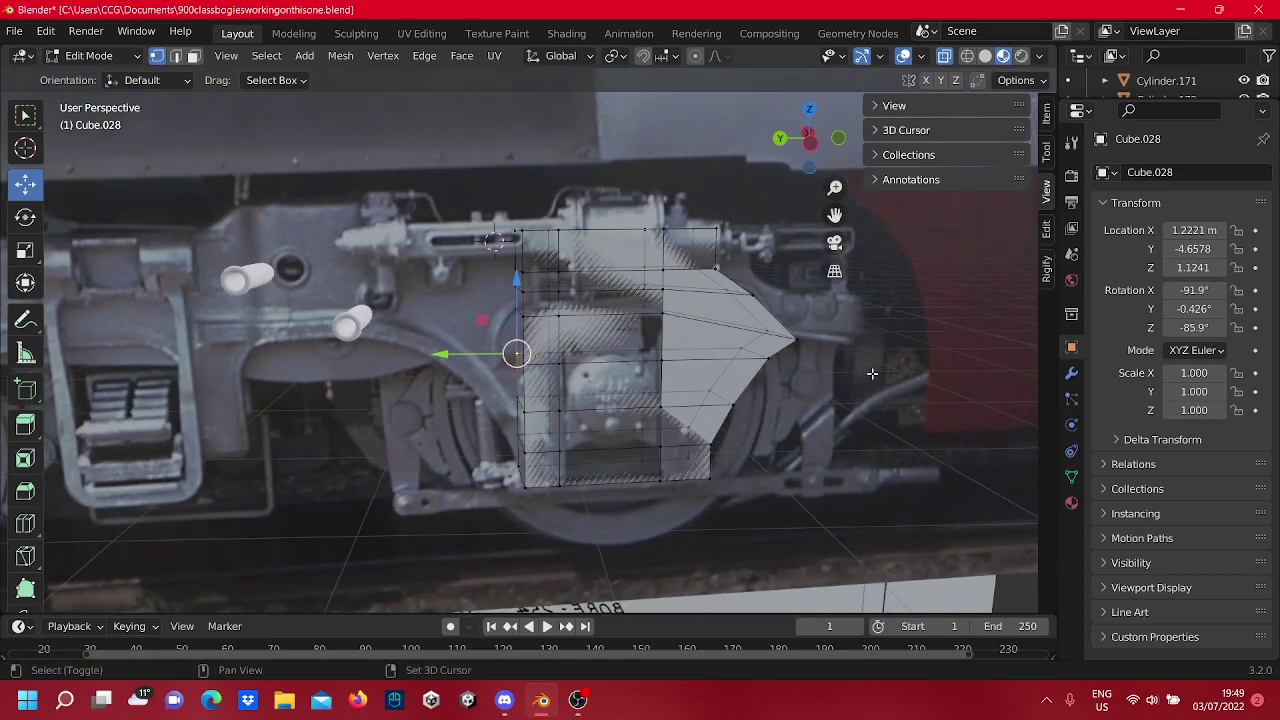
scroll(789, 394, "up", 4)
middle_click_drag(789, 394, 765, 387)
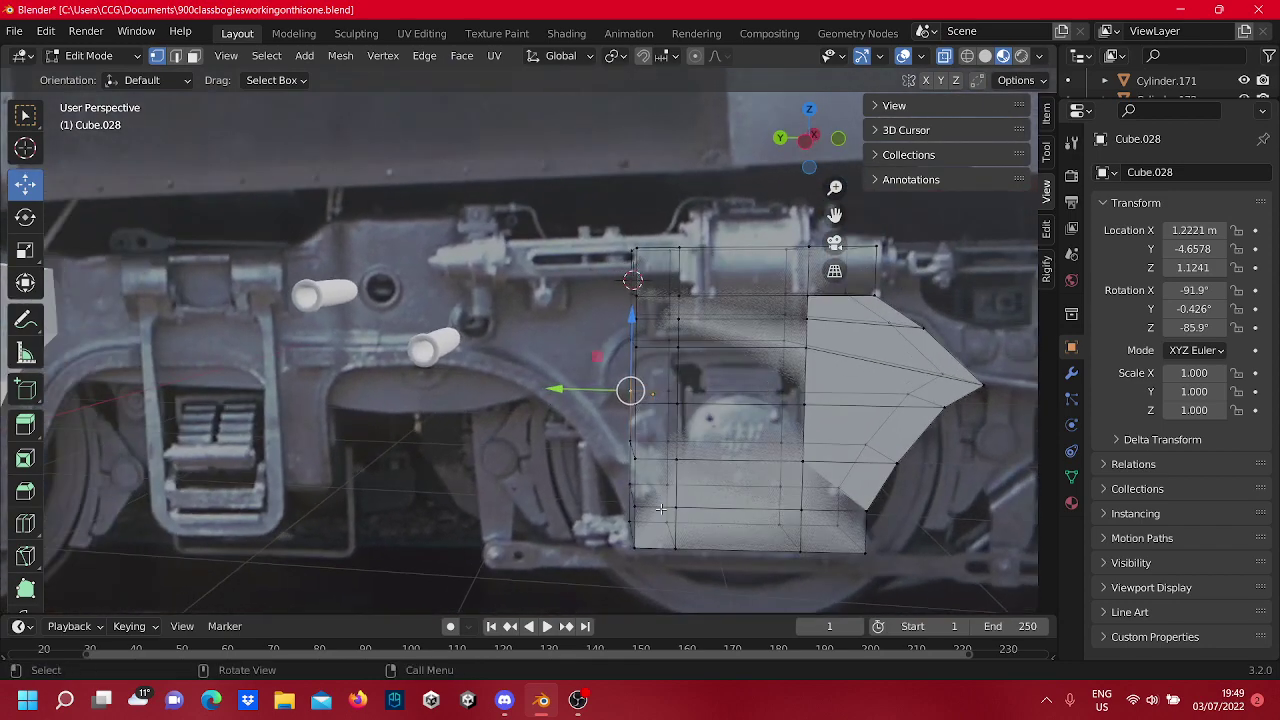
left_click(626, 502)
left_click(646, 519)
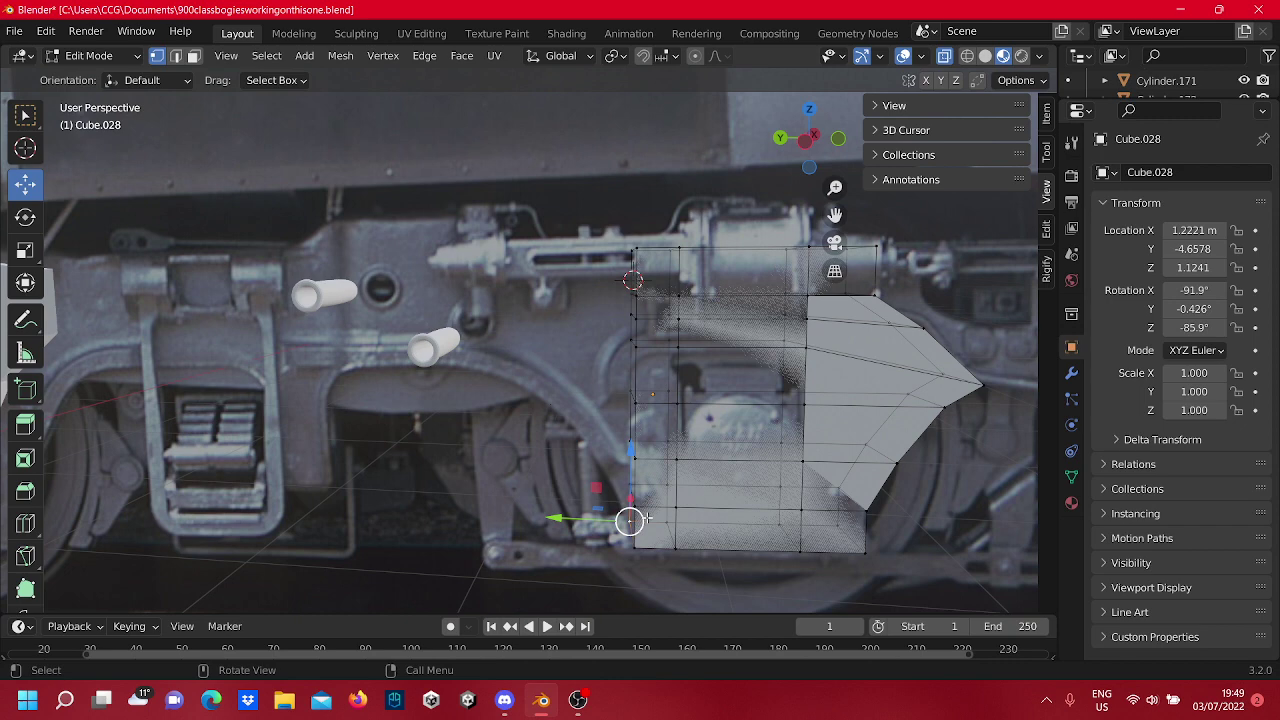
left_click(650, 490, "shift")
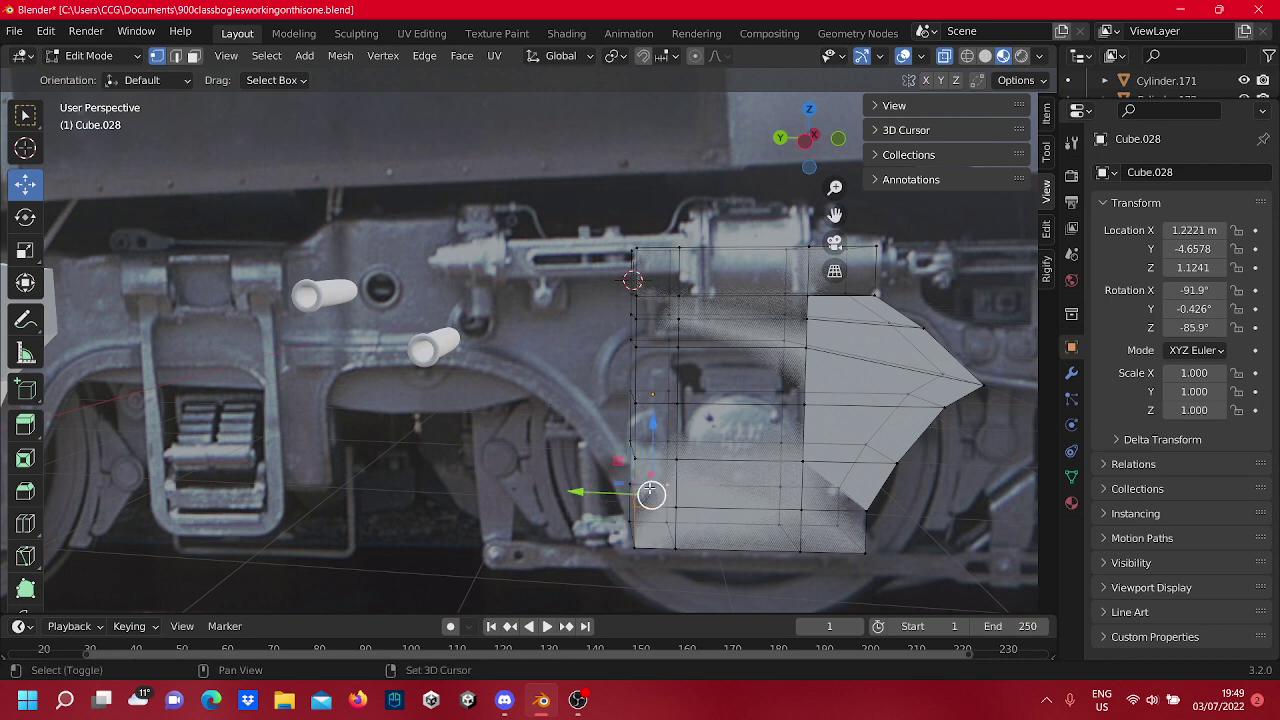
left_click(651, 487, "shift")
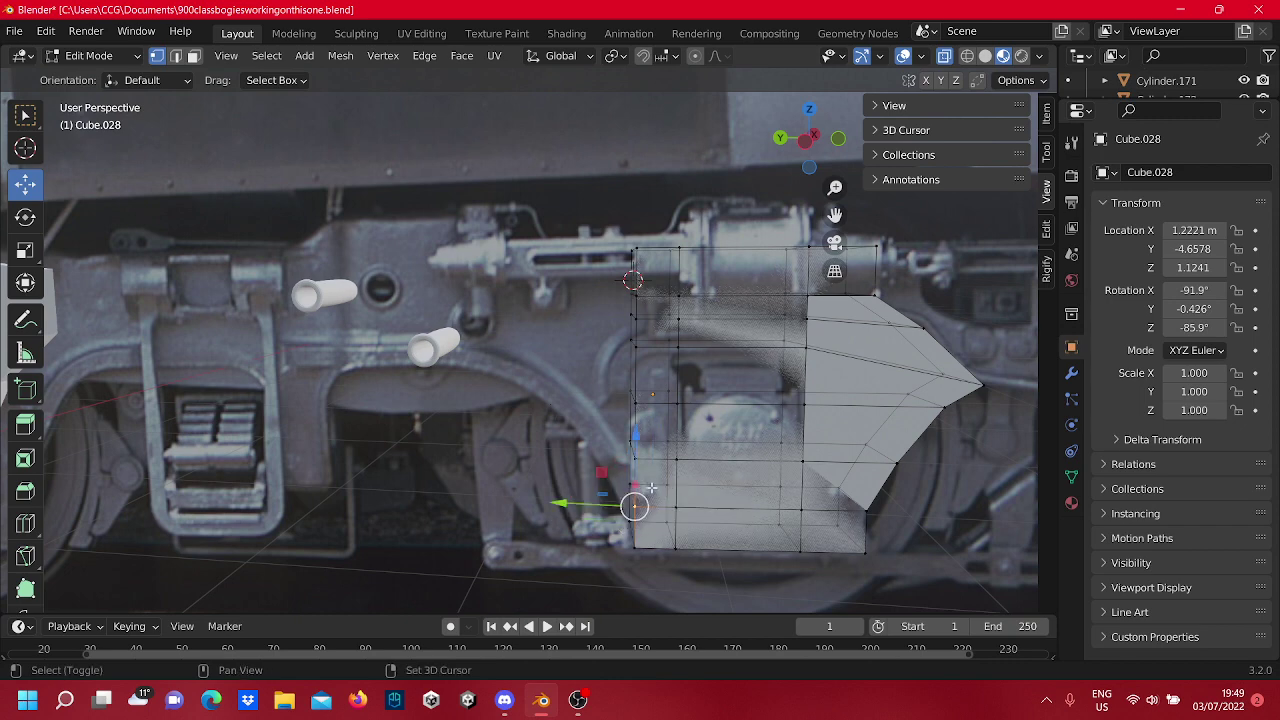
key("g")
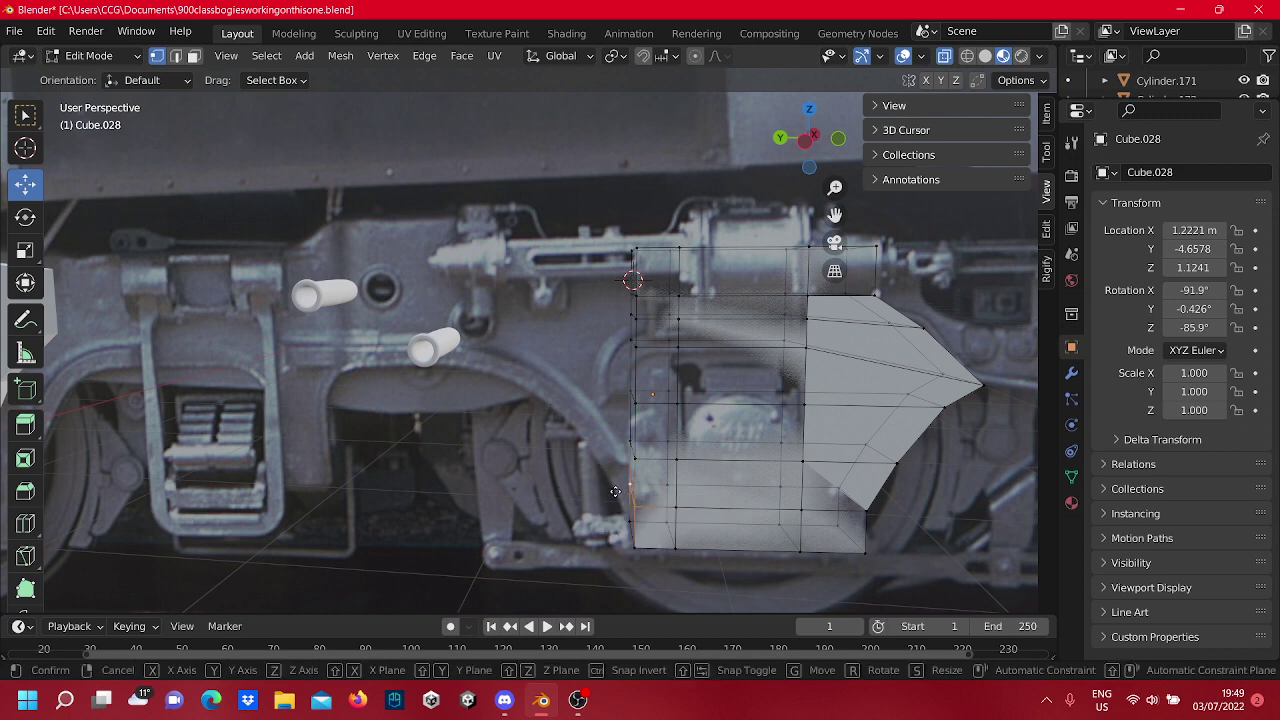
left_click(604, 488)
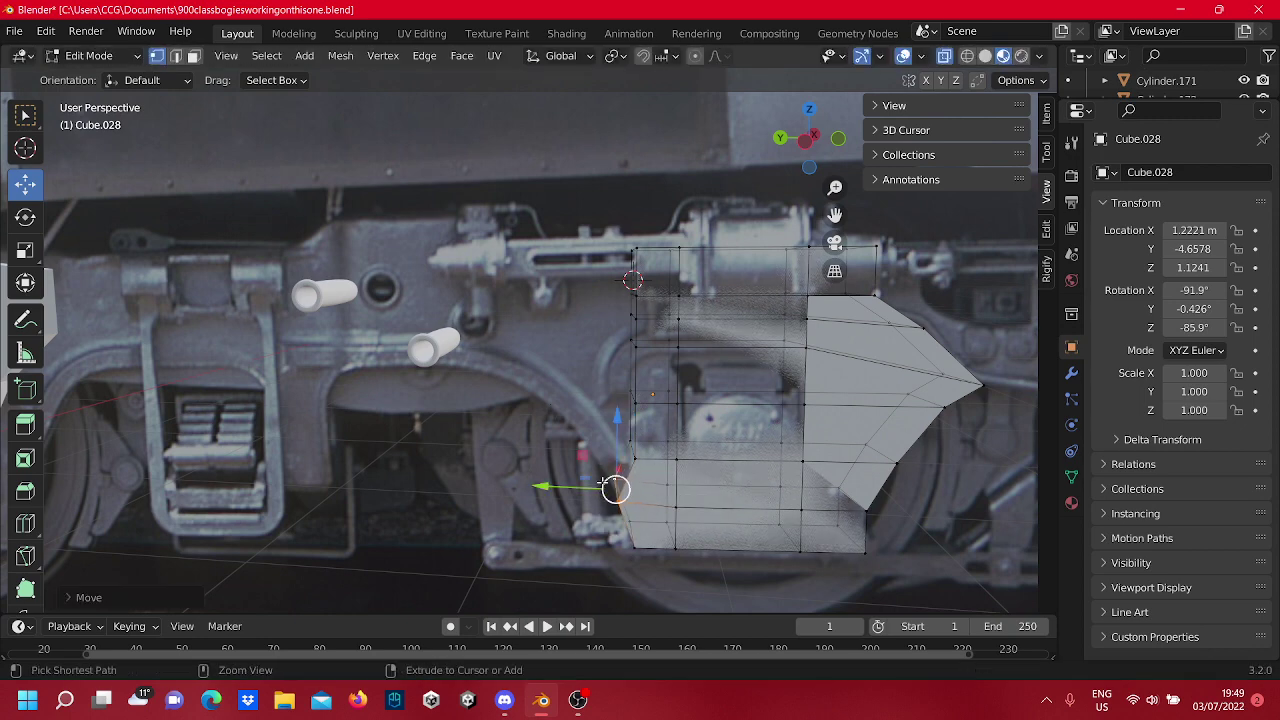
left_click_drag(591, 492, 565, 494)
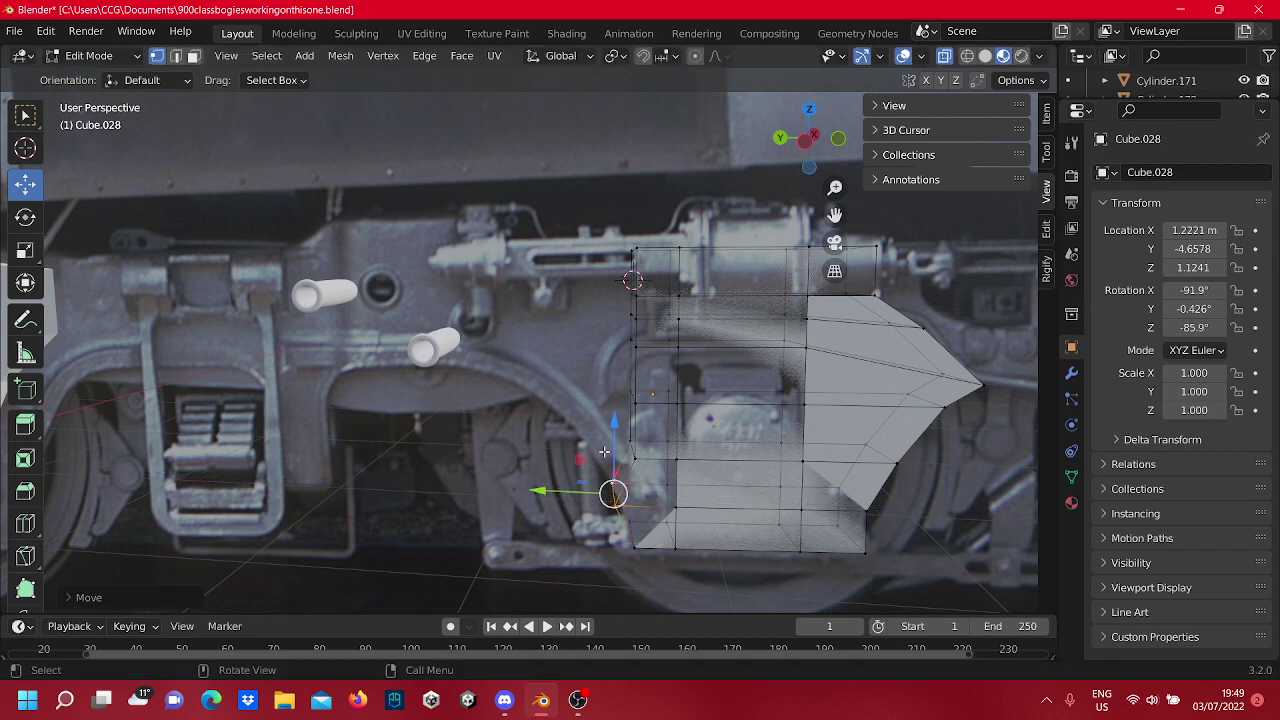
Move the pipe-facing edge vertices in the third and fourth rows from the bottom outward to follow the frame's arch.
left_click(632, 432)
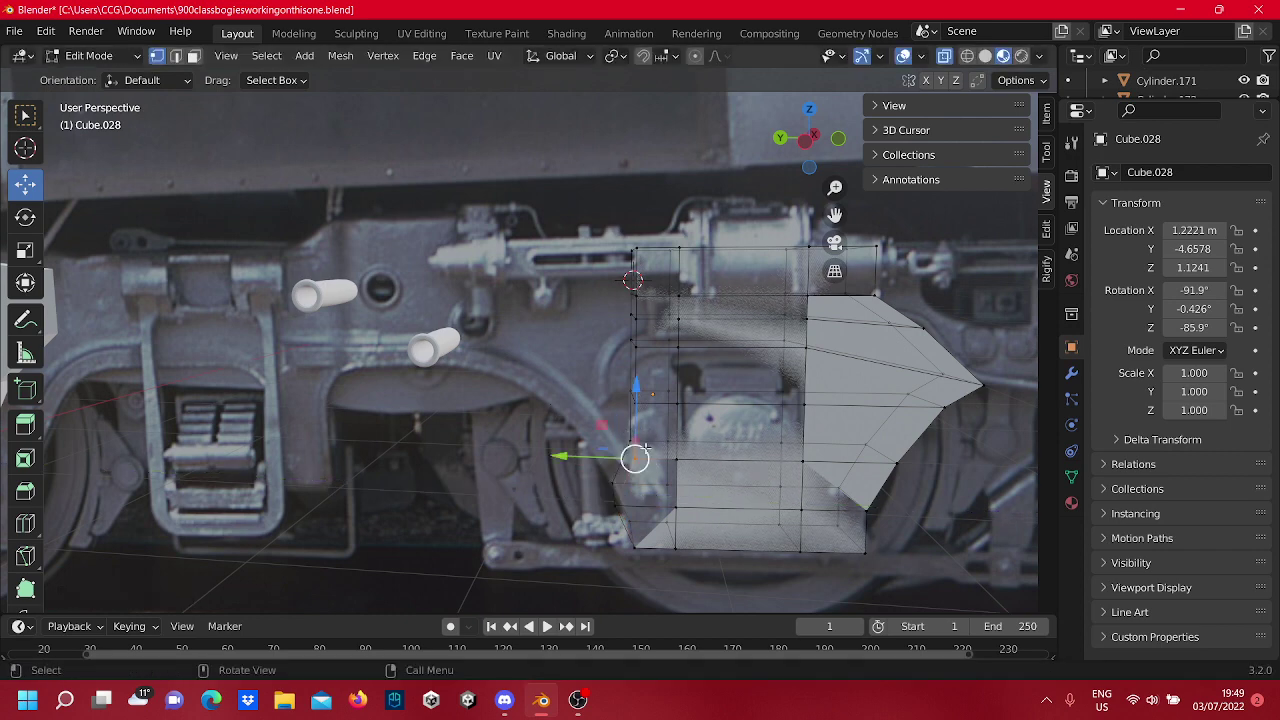
left_click(632, 447)
mouse_move(594, 450)
left_mouse_down()
mouse_move(551, 439)
mouse_move(596, 444)
left_mouse_up()
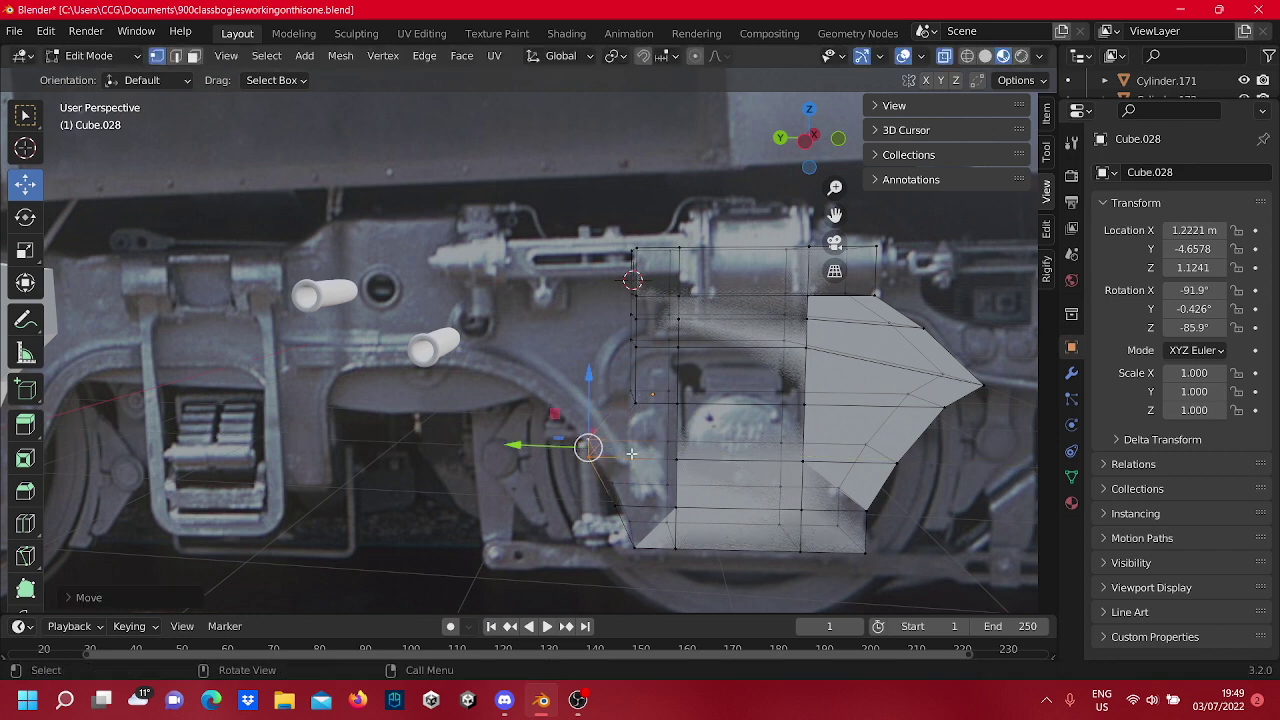
left_click(632, 397)
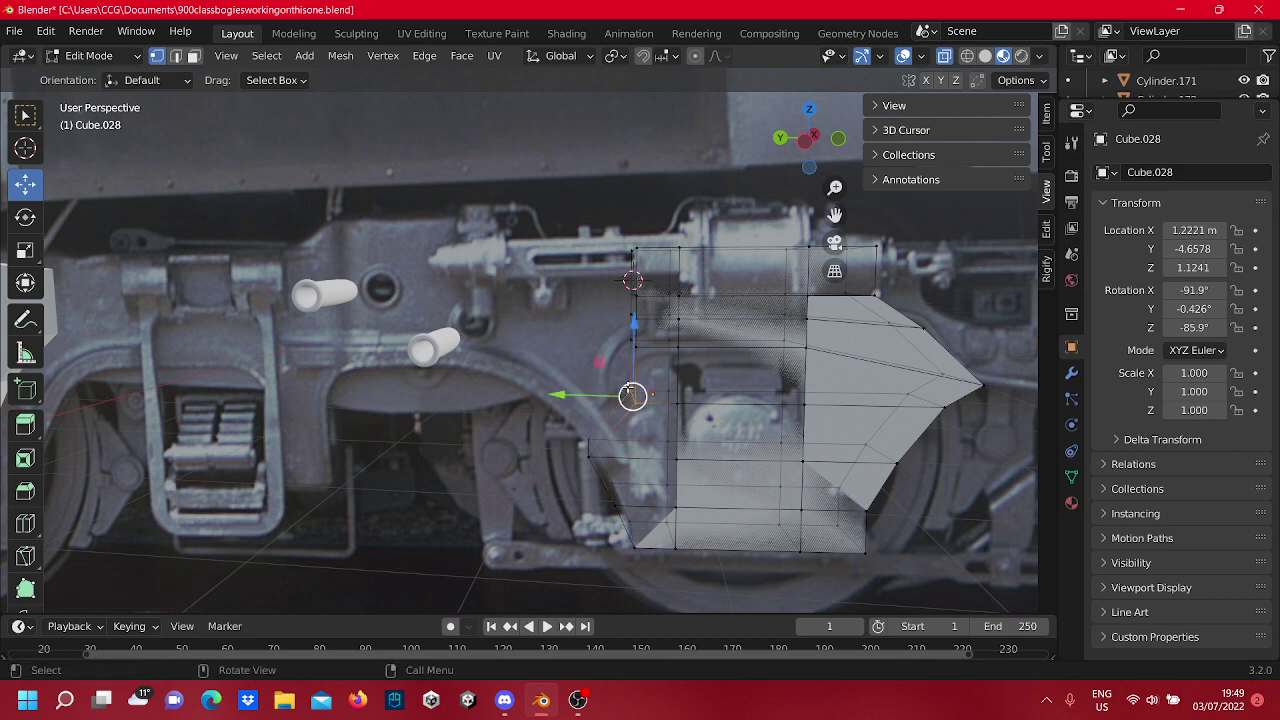
left_click_drag(593, 397, 473, 395)
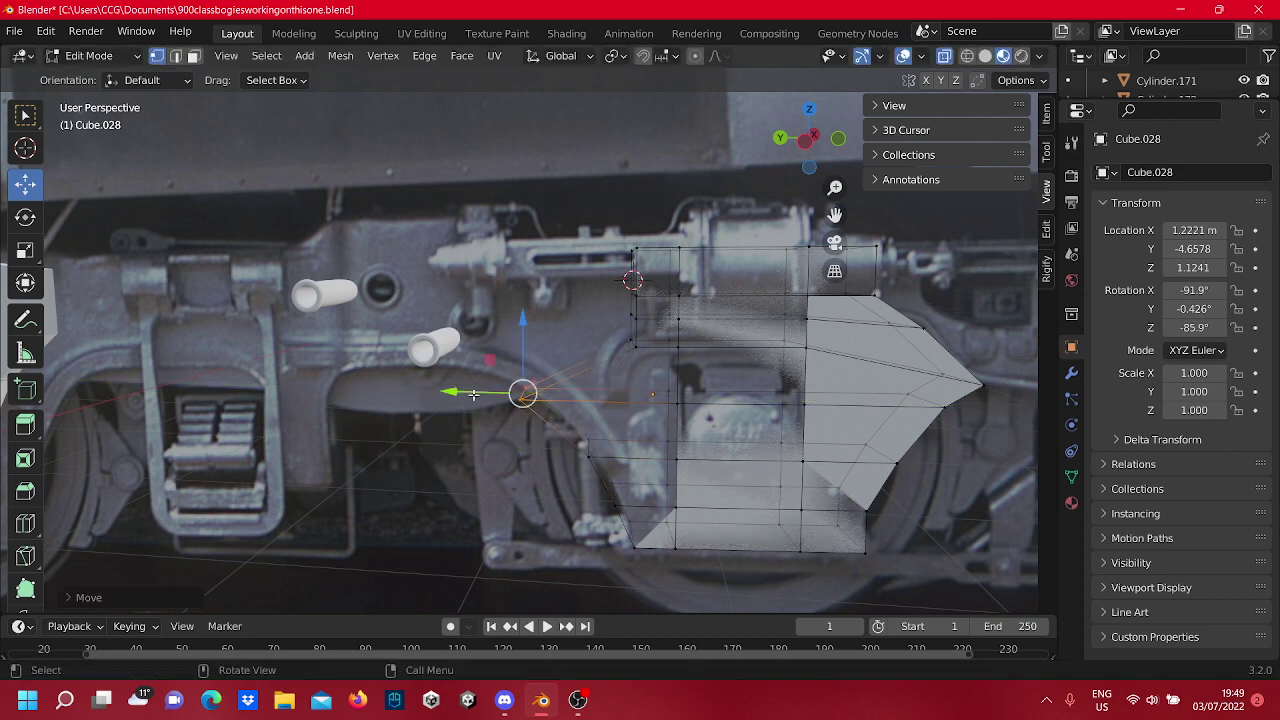
Select the sloping side face between the fourth and fifth rows from the bottom and extrude it toward the pipes.
left_click(636, 348)
left_click(656, 371)
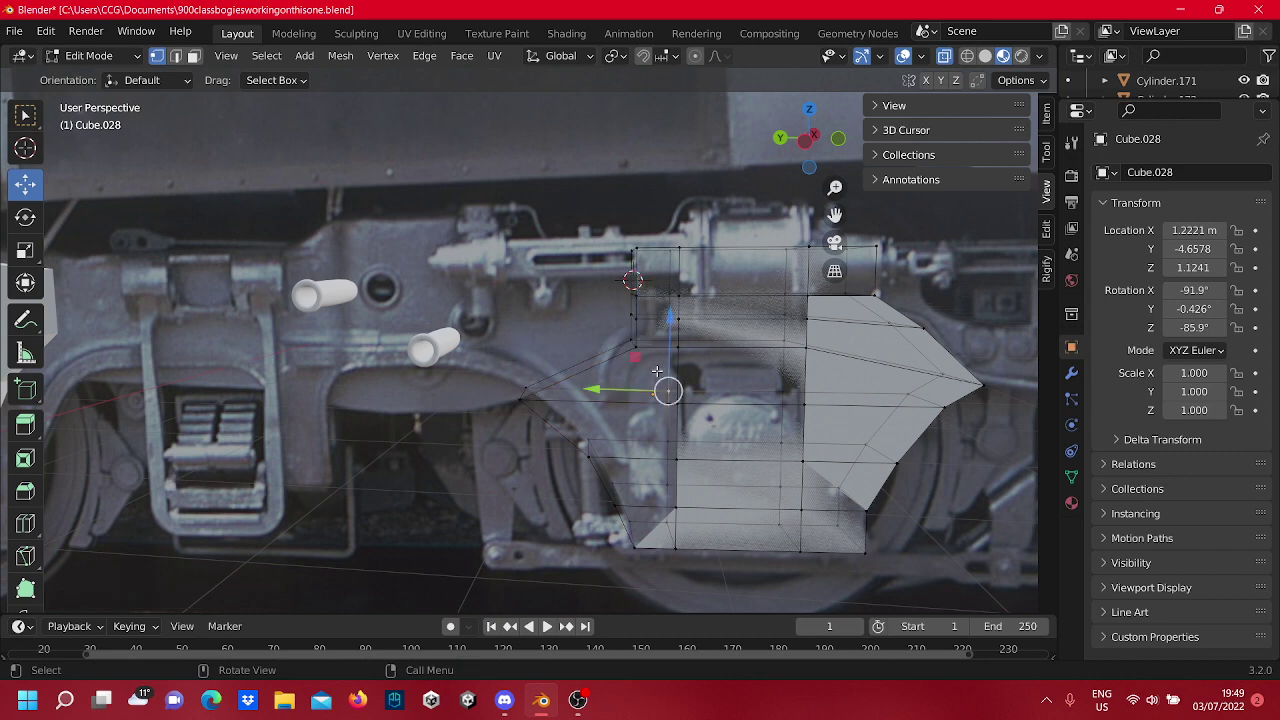
left_click(606, 341)
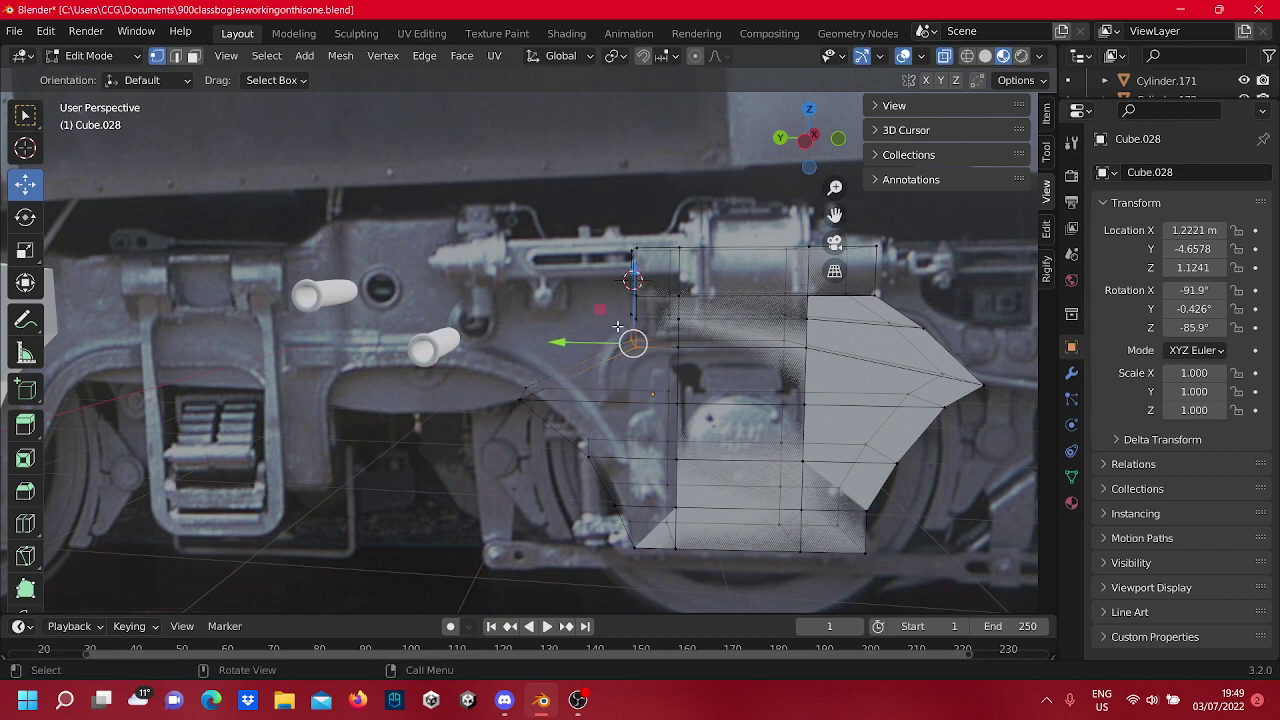
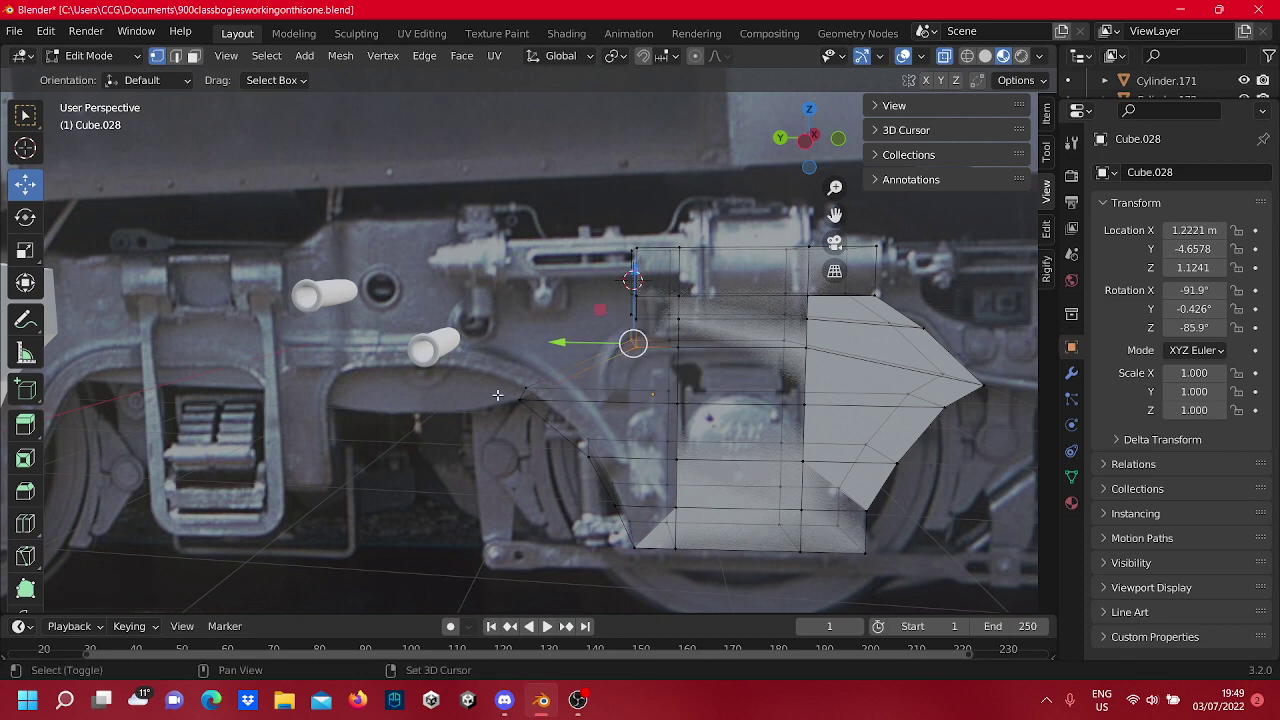
middle_click_drag(623, 354, 801, 395, "shift")
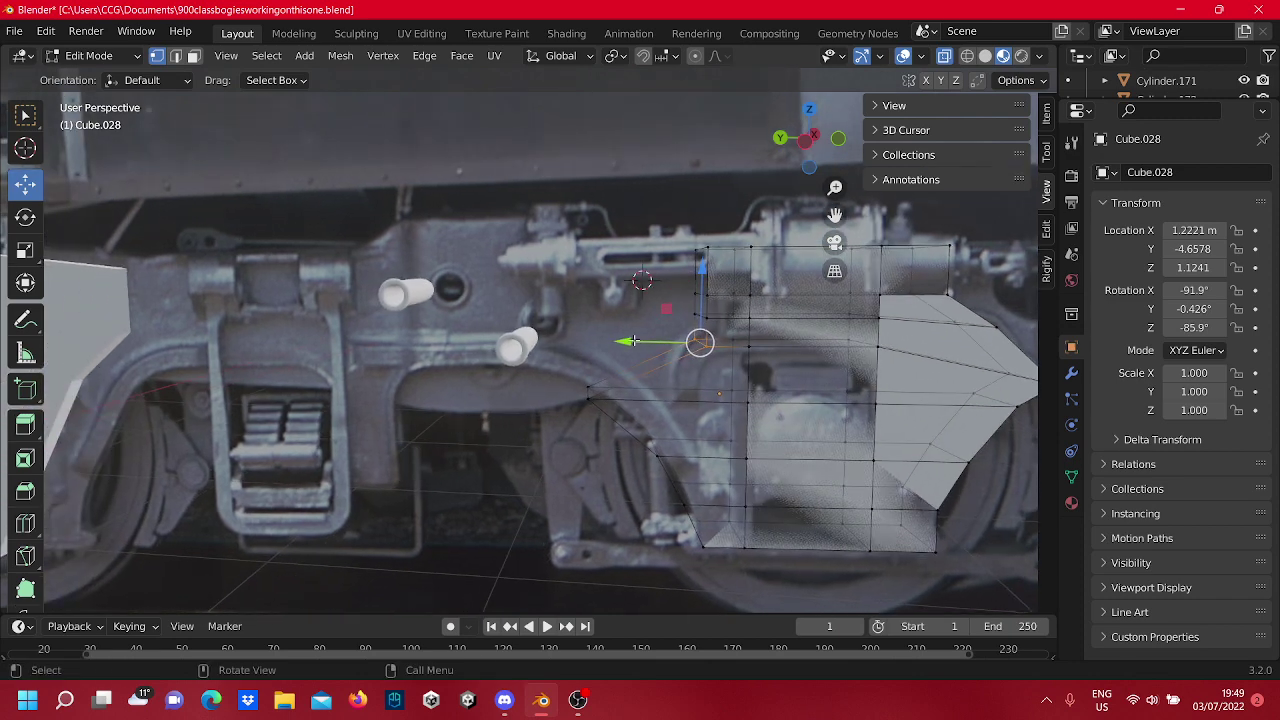
left_click(596, 281)
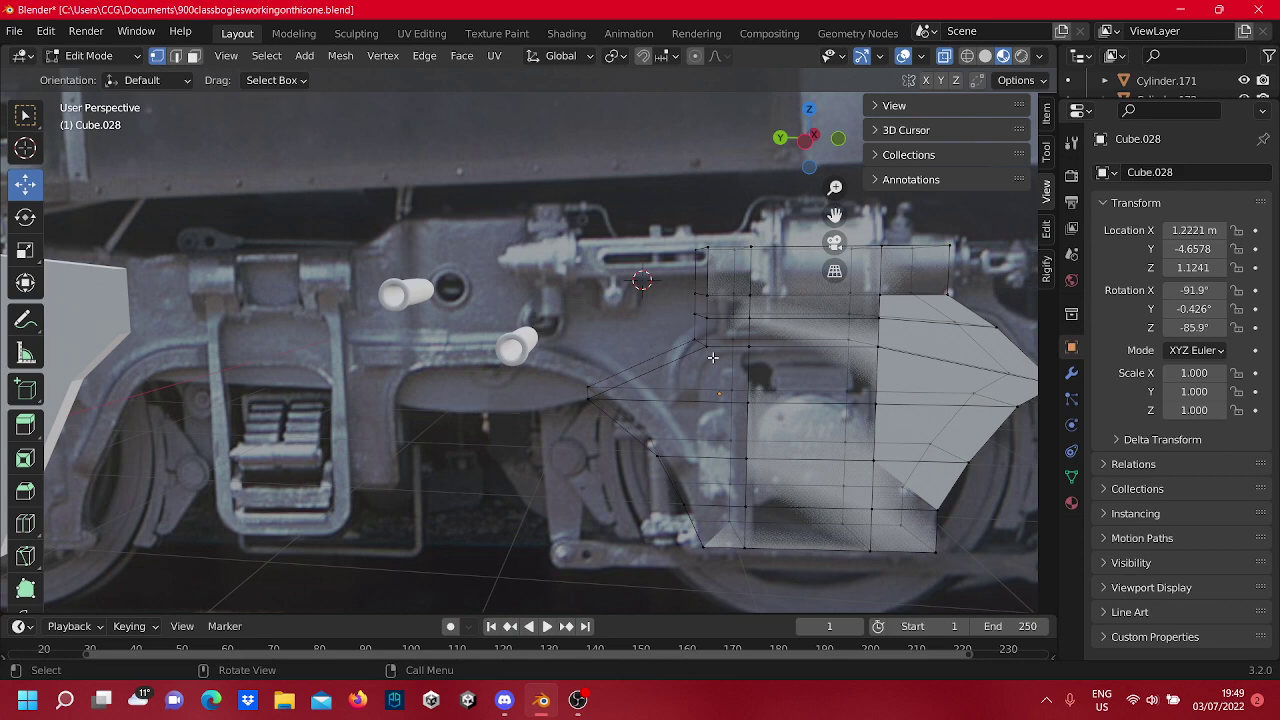
left_click(704, 345)
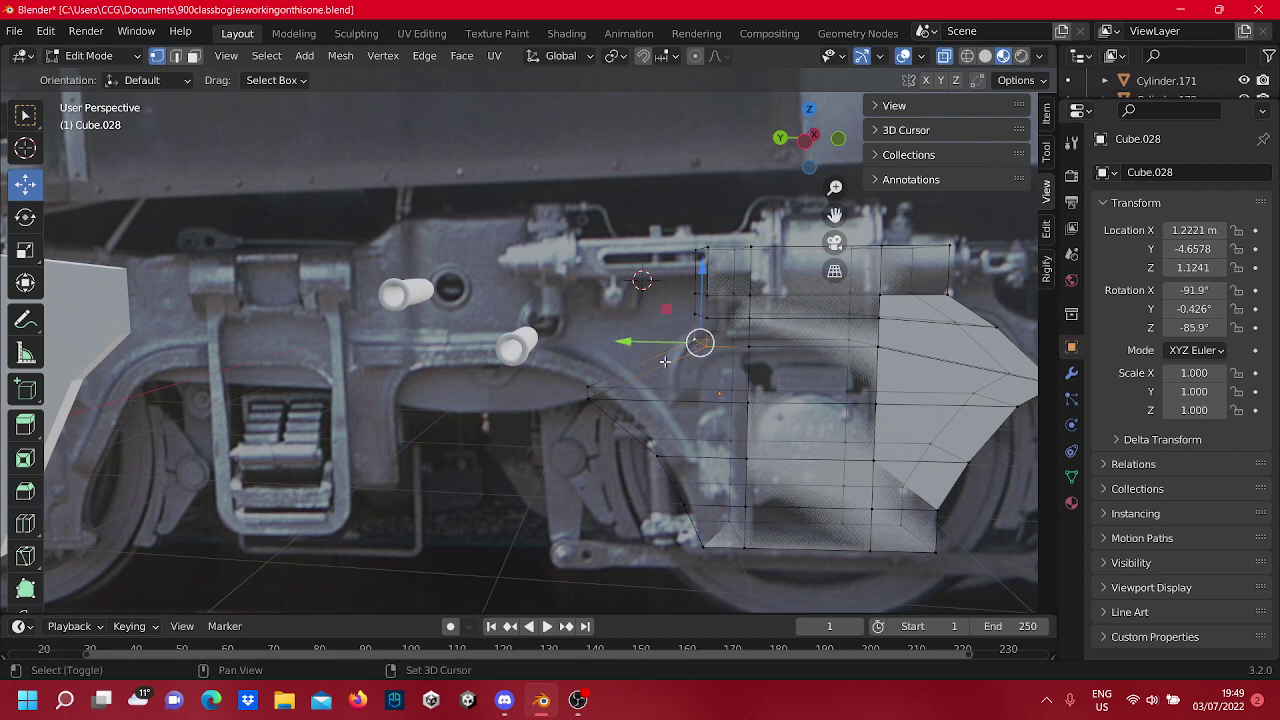
left_click(589, 397, "shift")
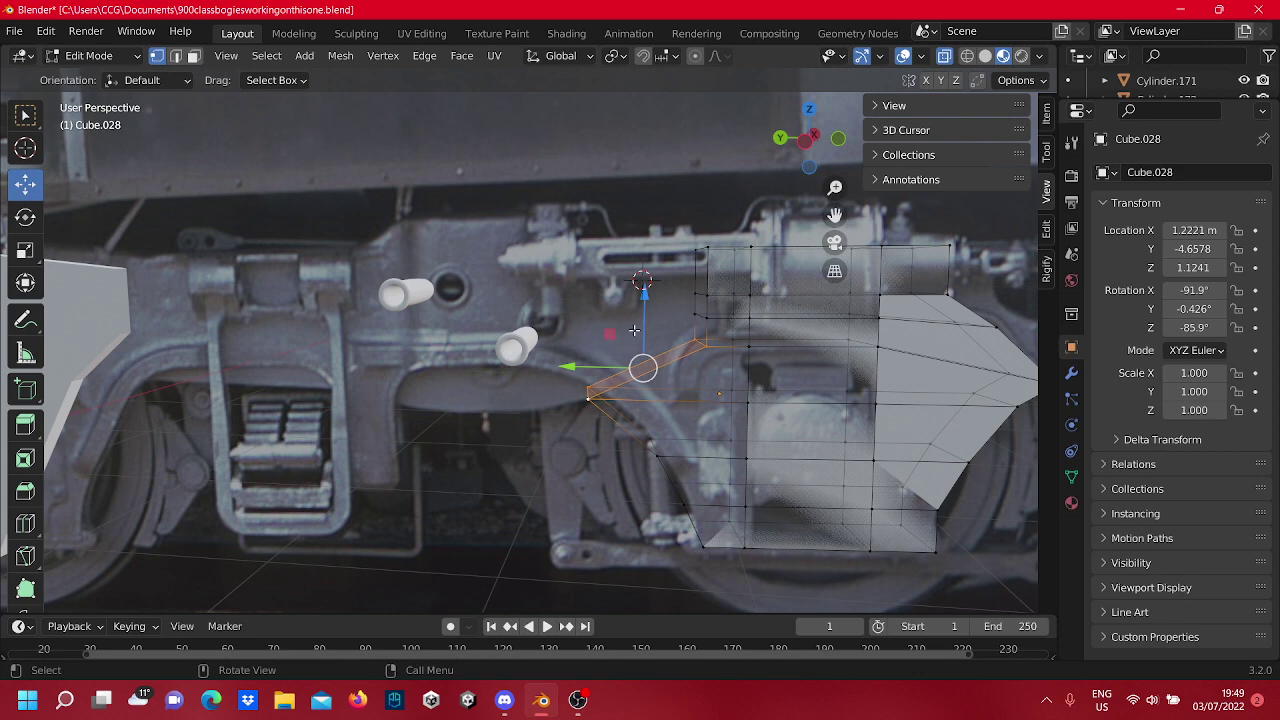
key("g")
key("z")
key("z")
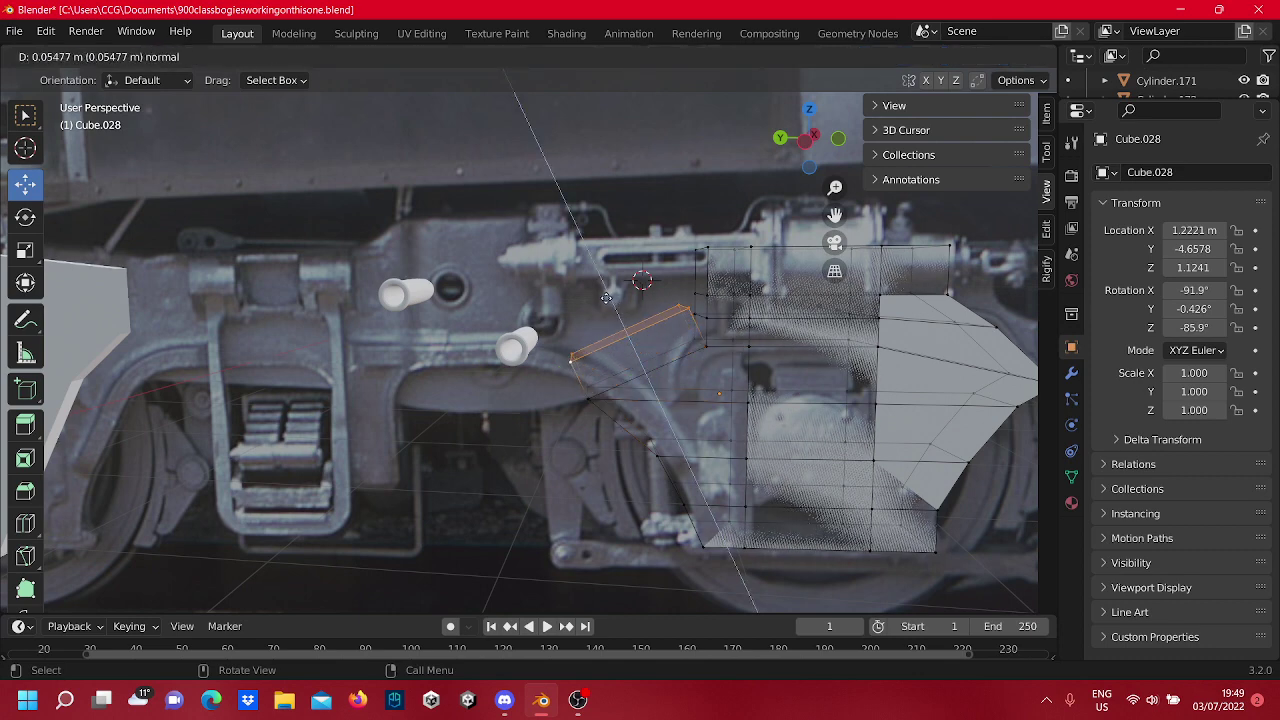
key("g")
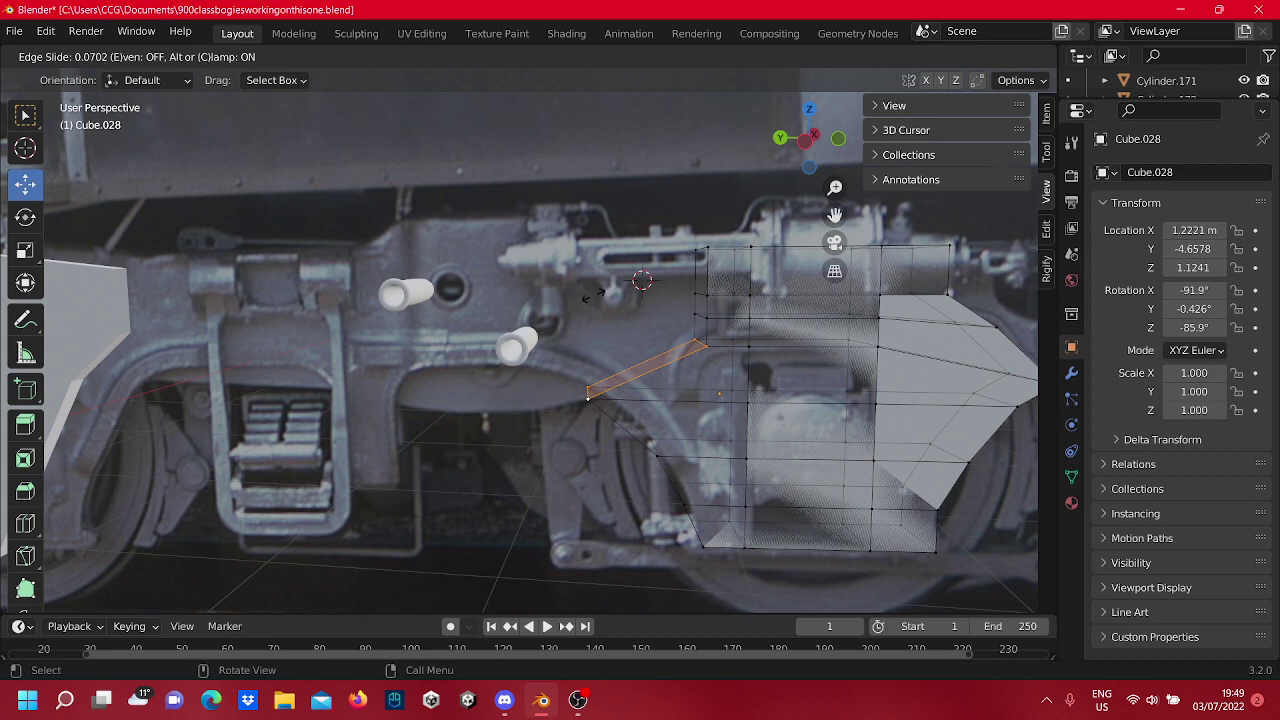
key("g")
key("x")
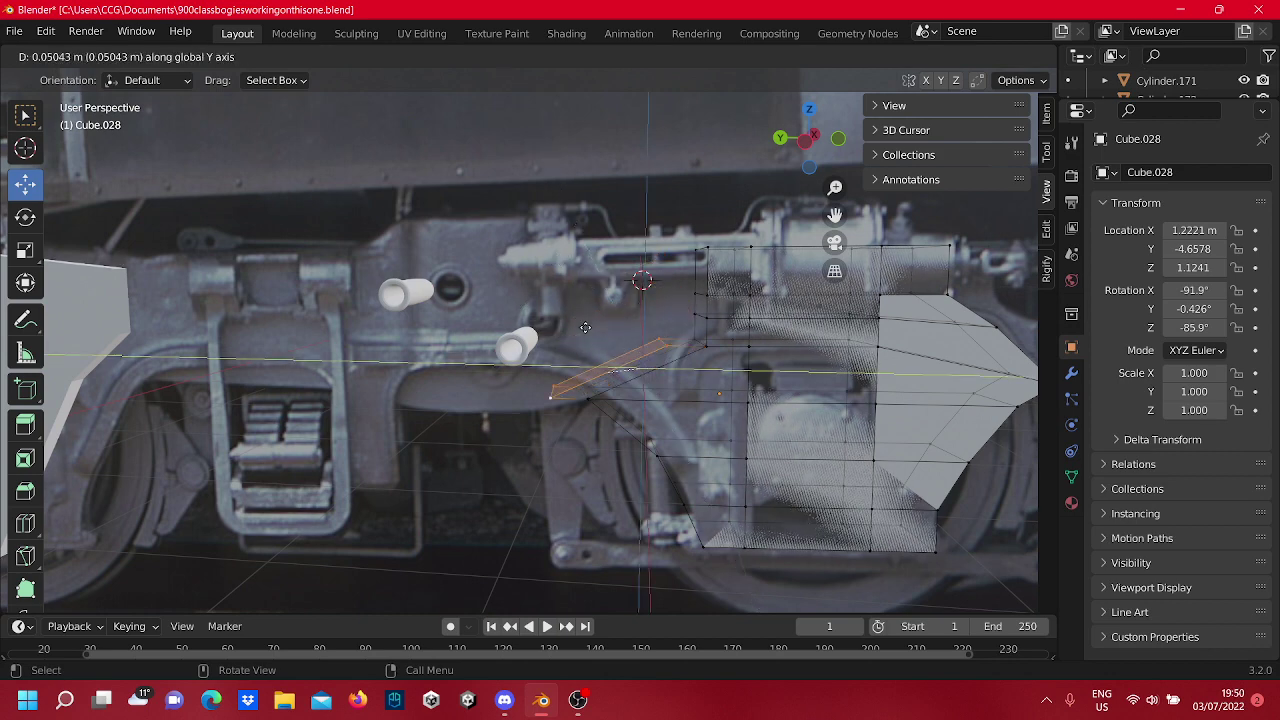
key("z")
key("x")
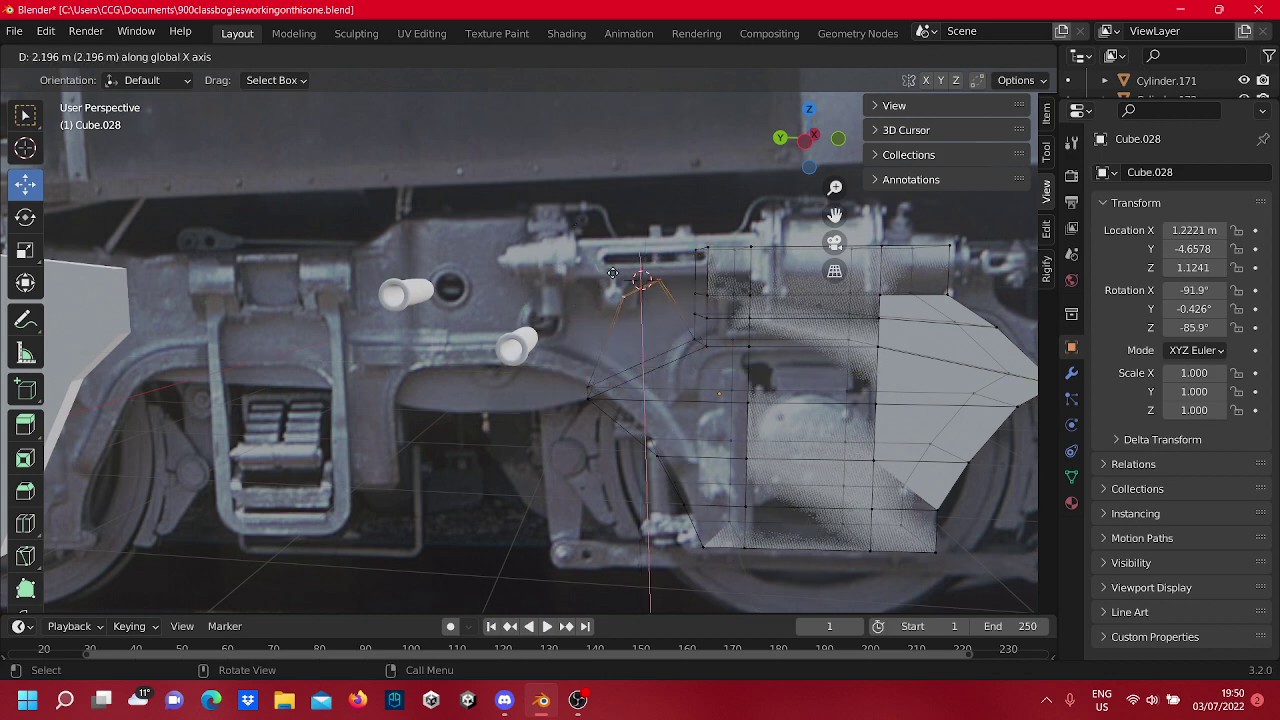
right_click(645, 295)
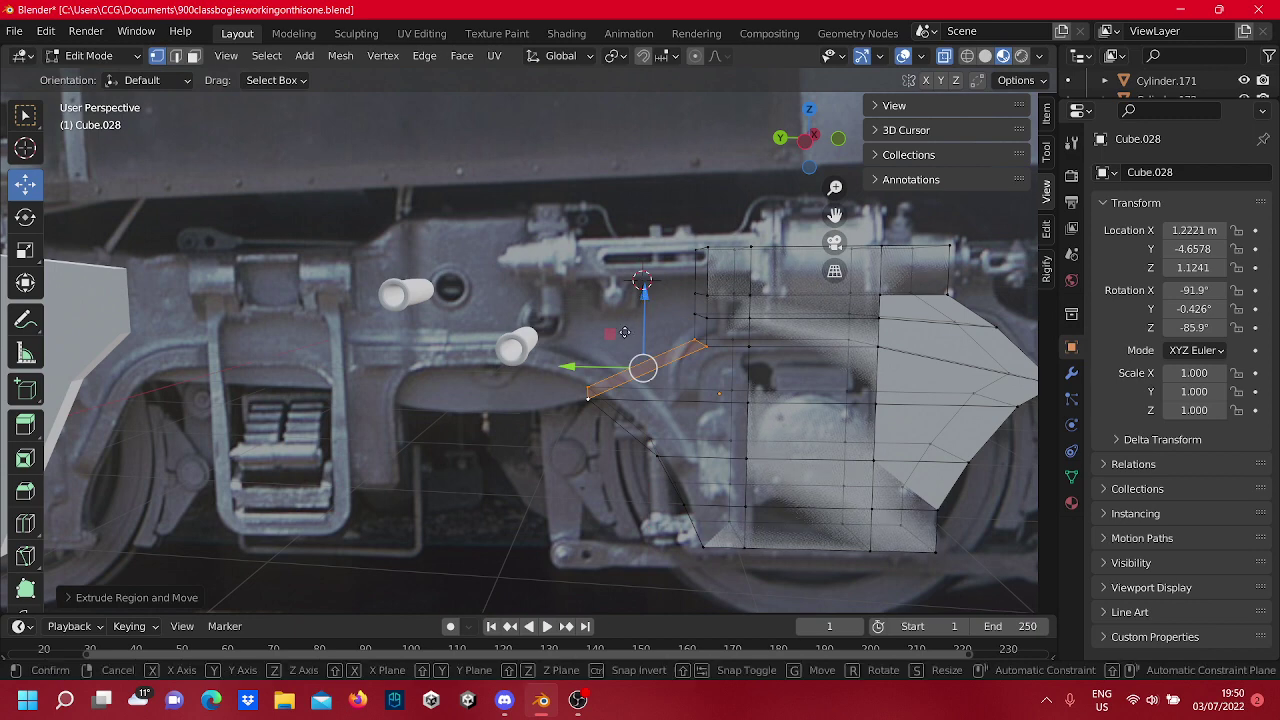
Move the extruded end face of Cube.028 about 0.06 m toward the pipes and align it with the photographed arch.
key("g")
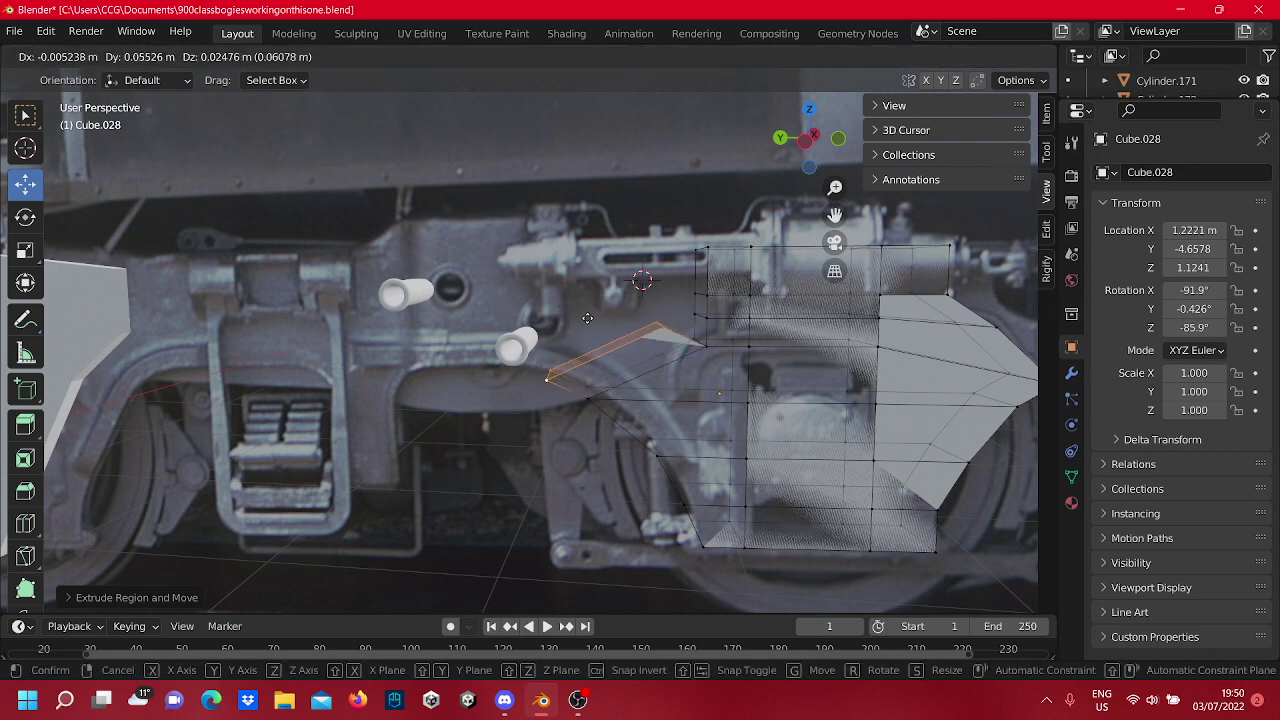
left_click(587, 318)
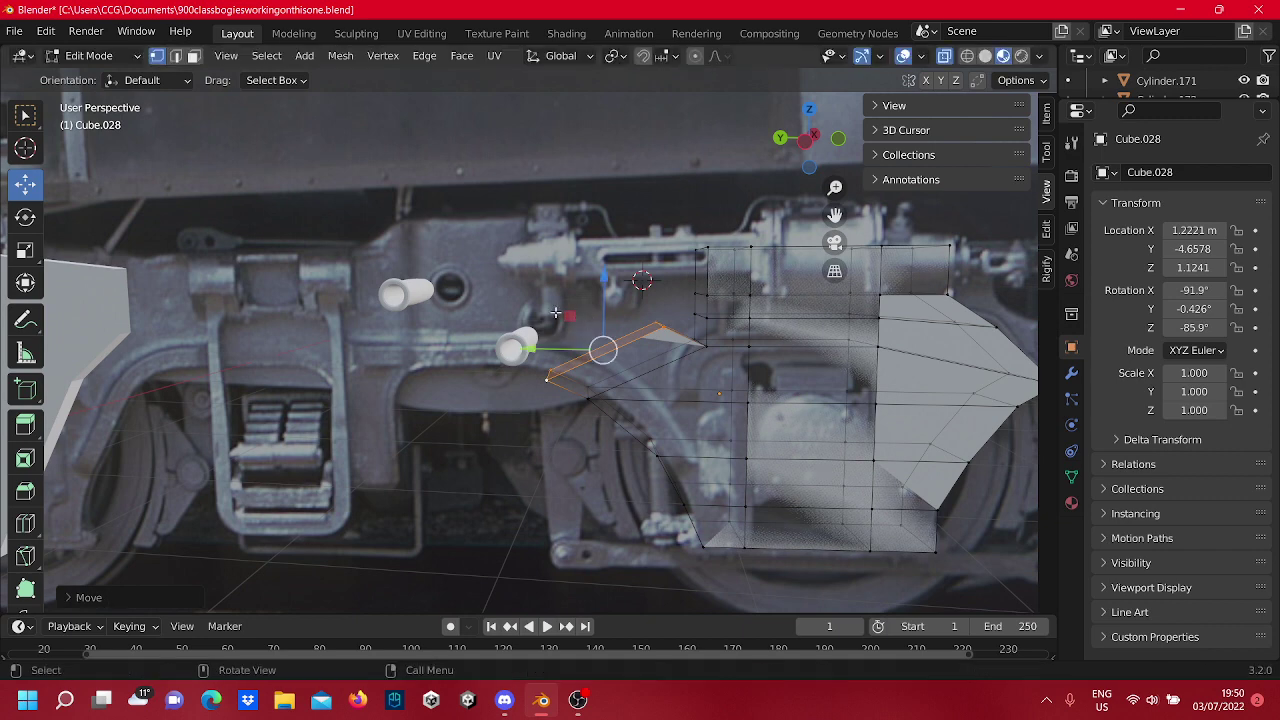
key("g")
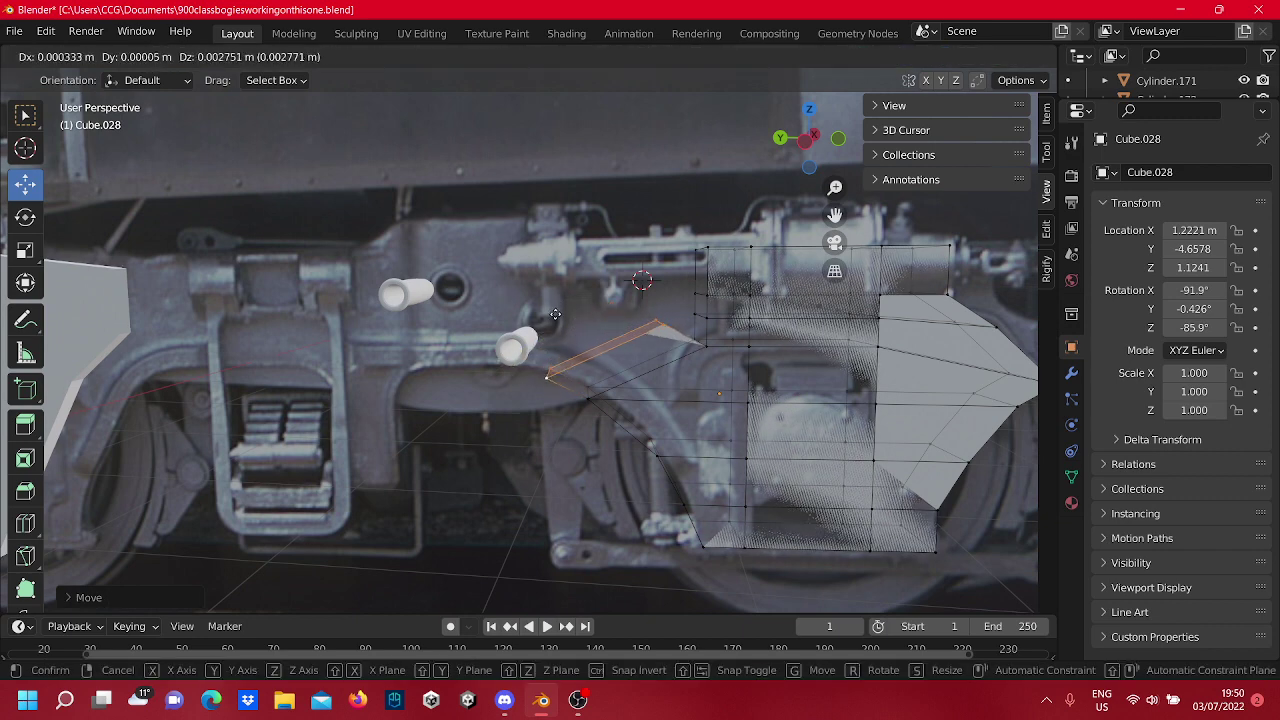
left_click(558, 316)
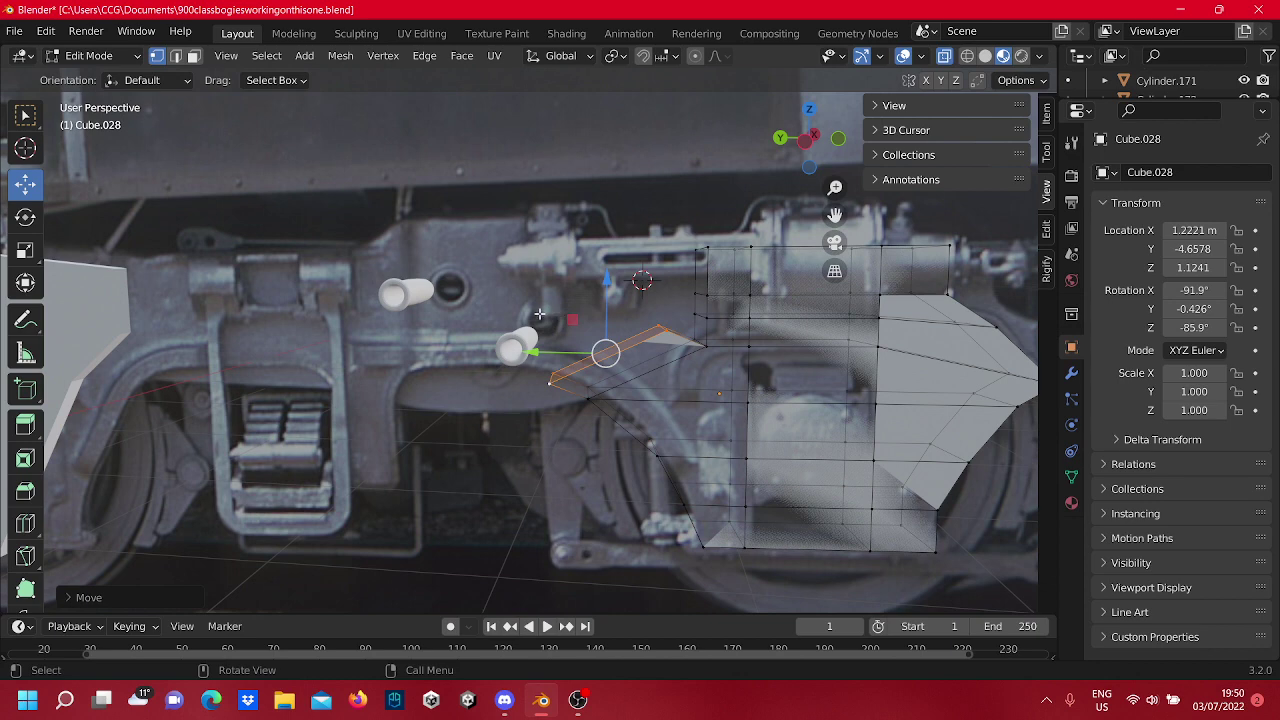
Extrude the end face again and move it about 0.05 m farther along the frame's arch toward the lower pipe.
key("g")
key("g")
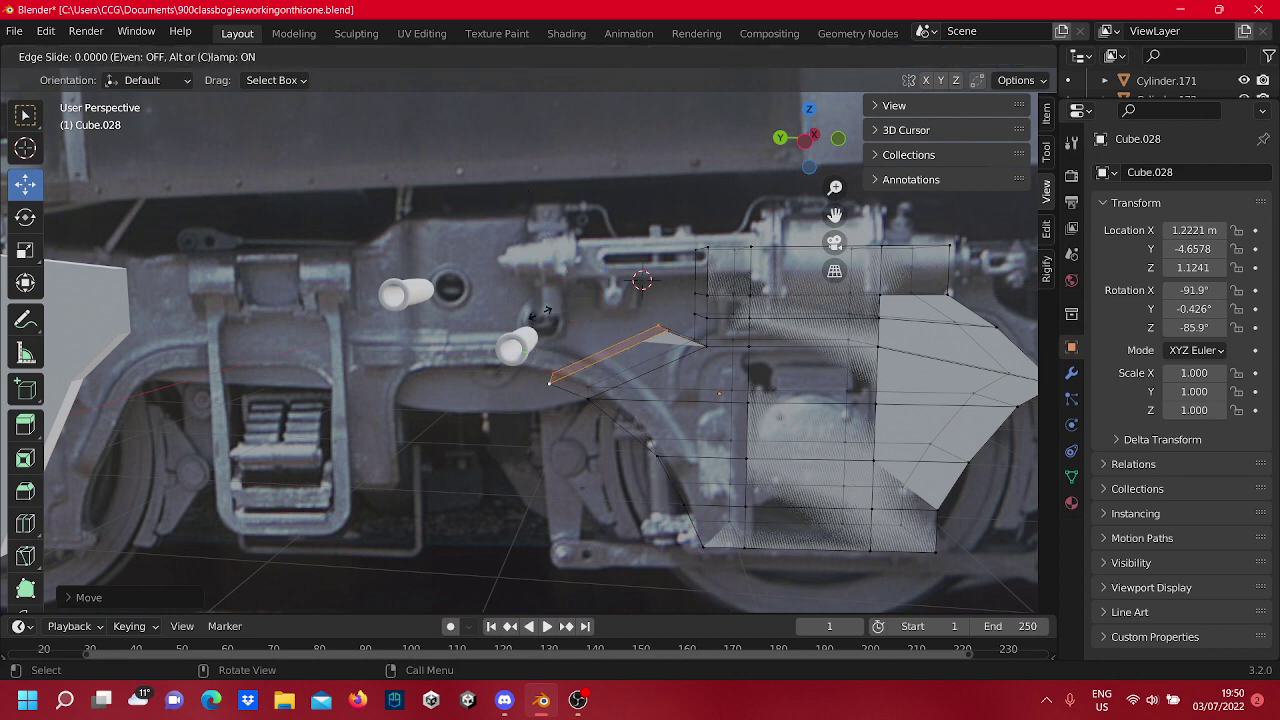
right_click(532, 289)
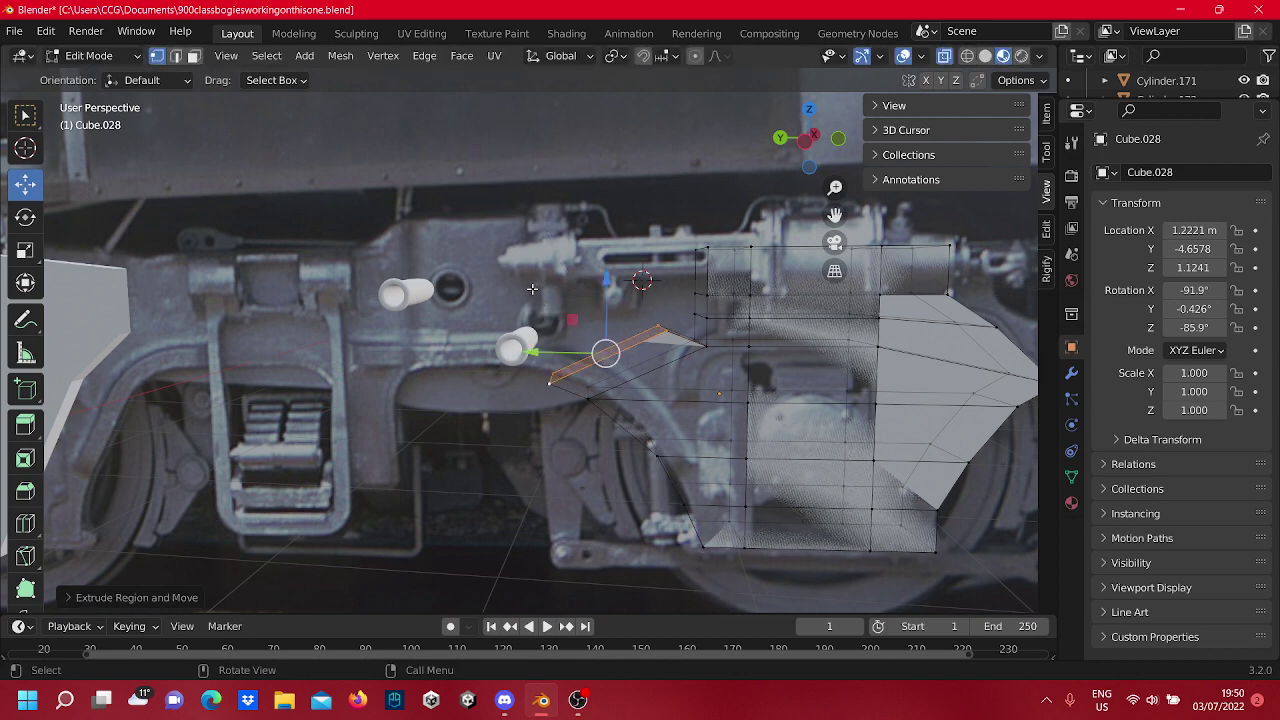
key("g")
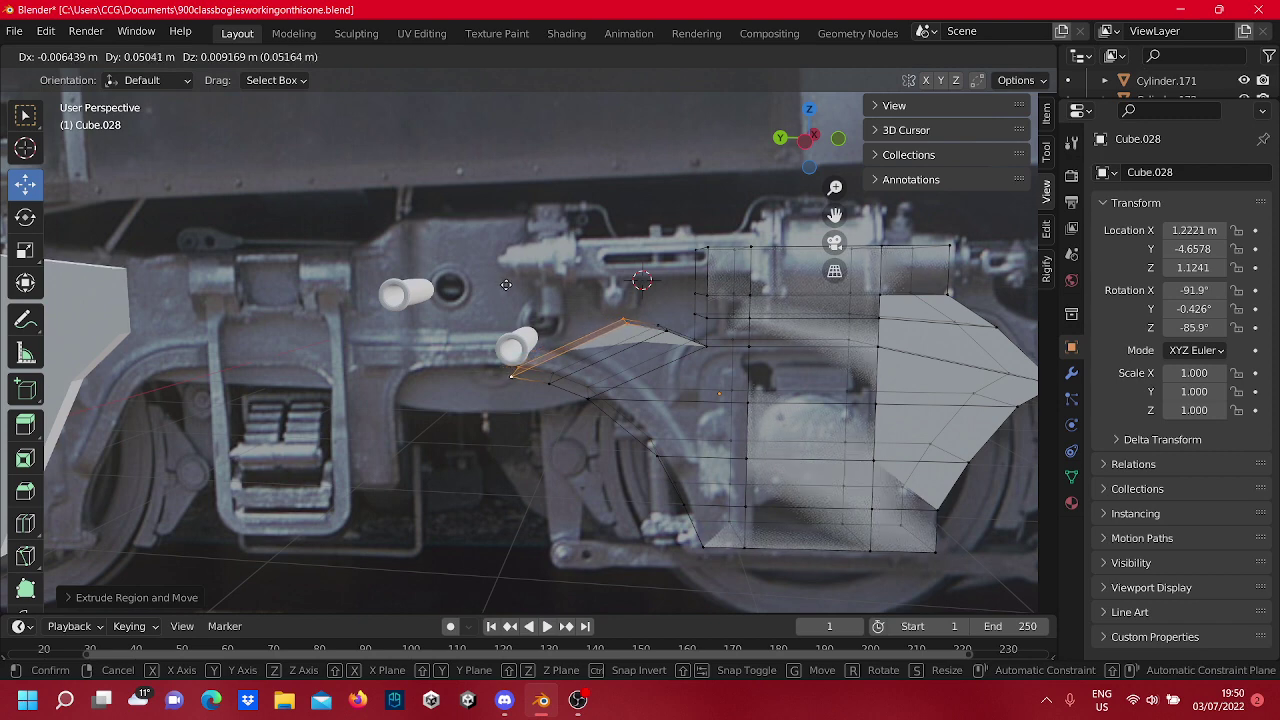
left_click(506, 285)
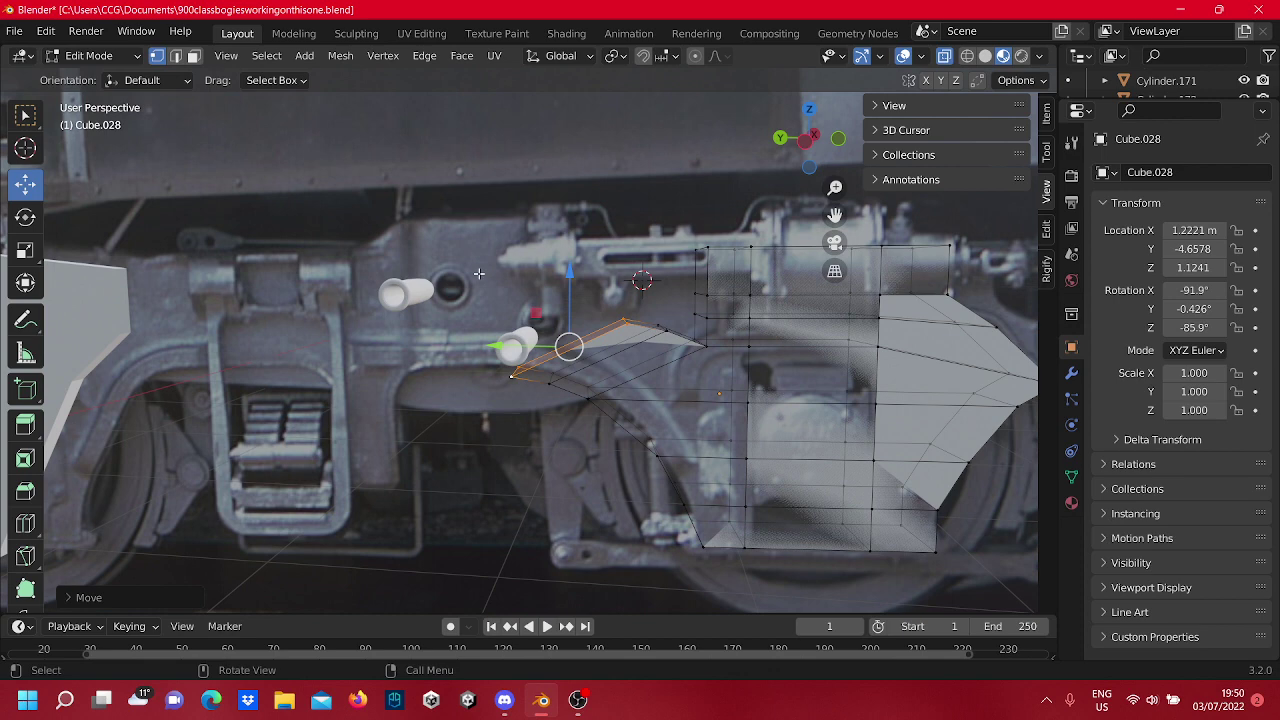
key("g")
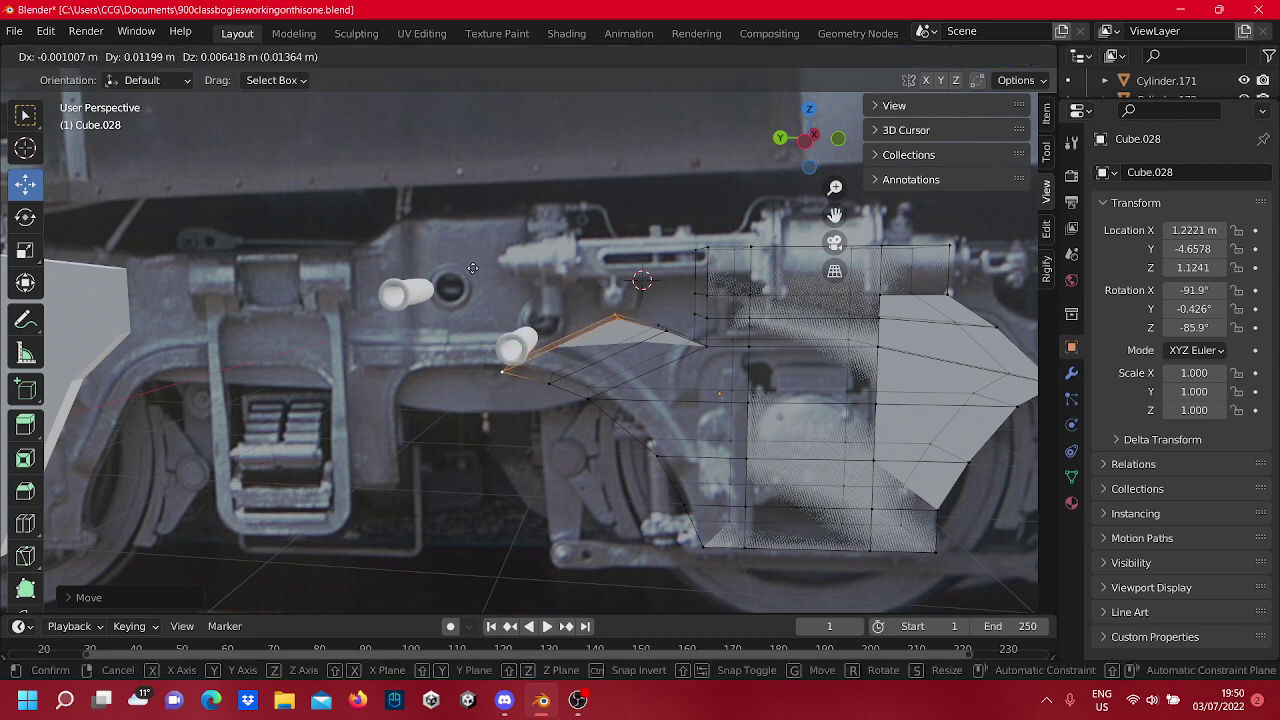
left_click(481, 270)
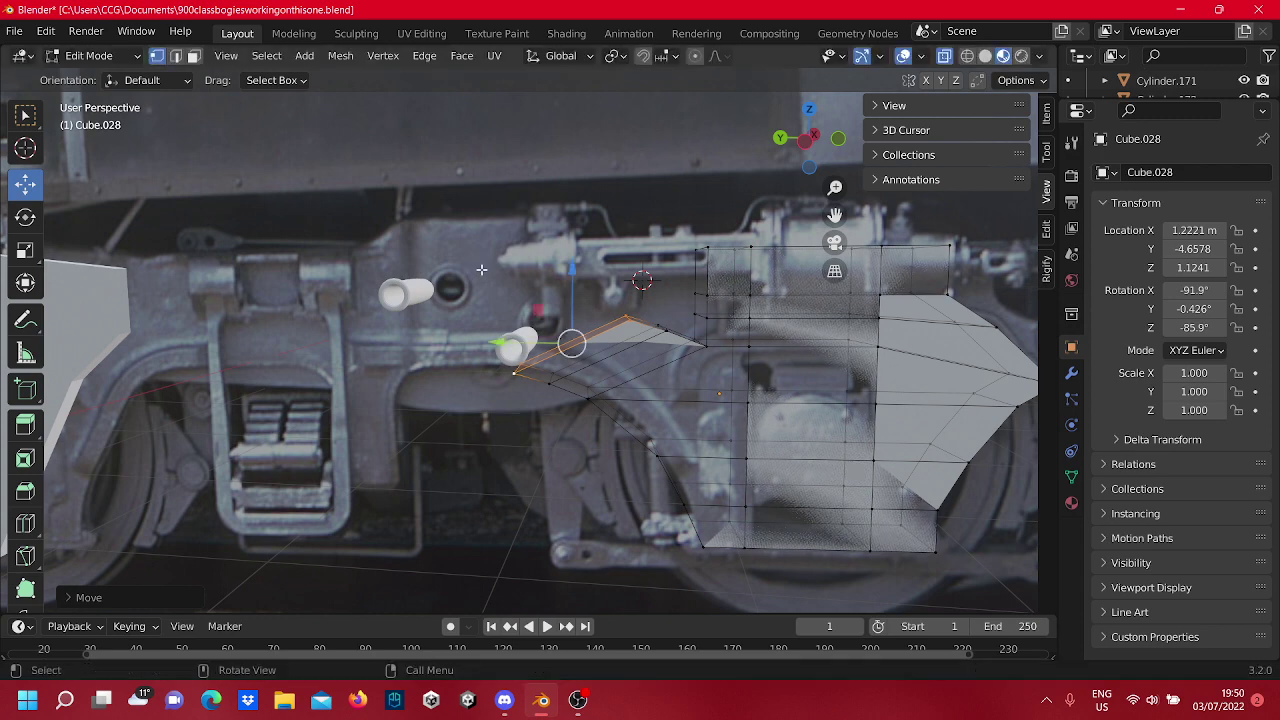
key("g")
key("z")
key("z")
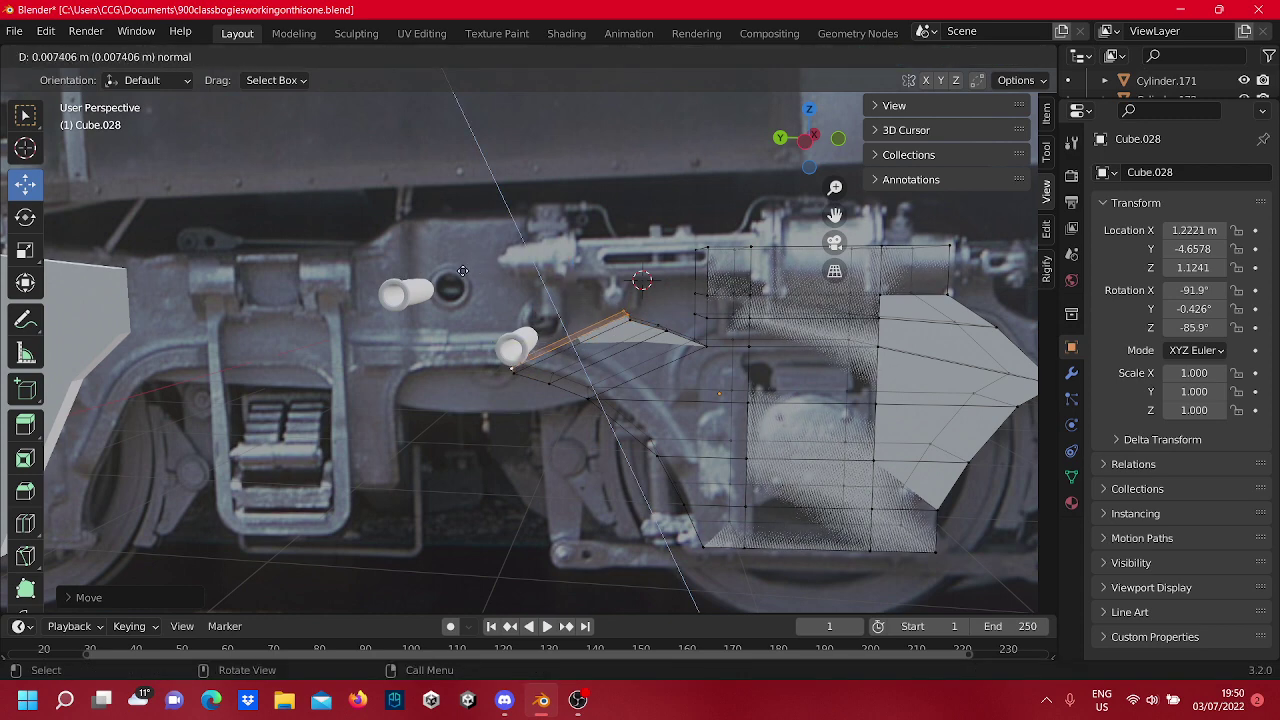
key("g")
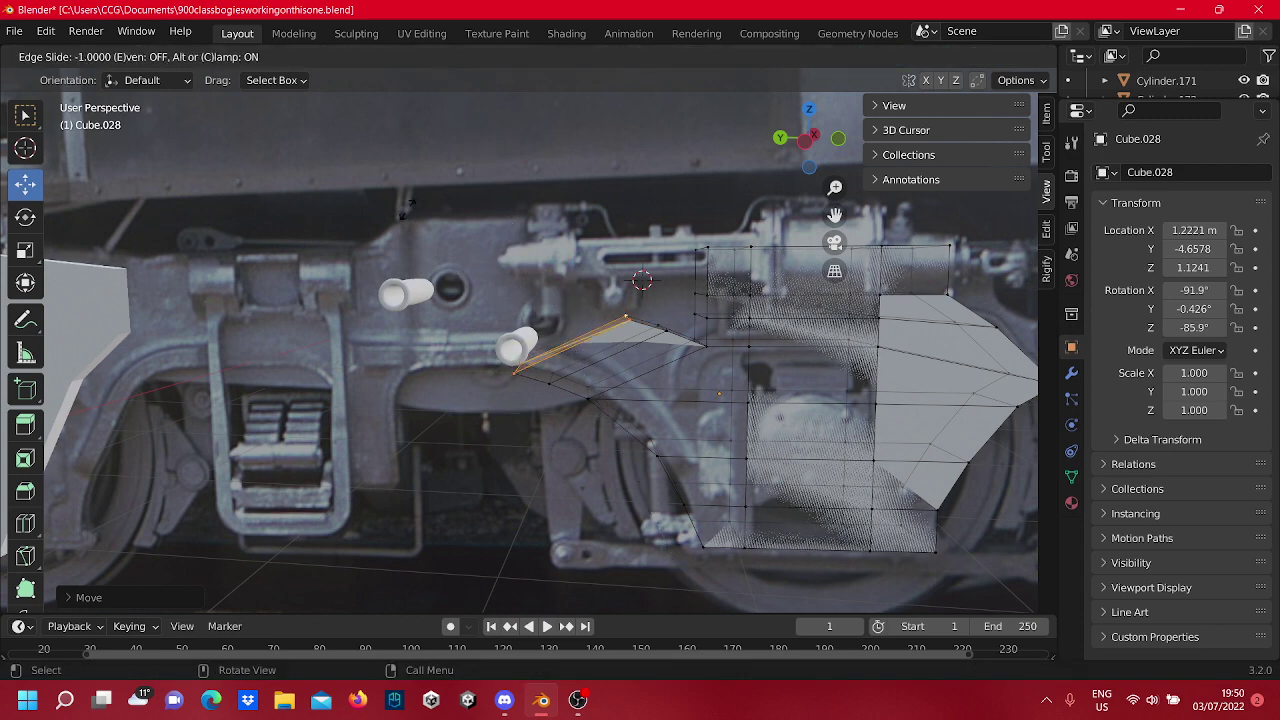
left_click(493, 290)
Extrude the end face once more and shift it about 0.05 m horizontally past the lower pipe.
key("e")
right_click(493, 290)
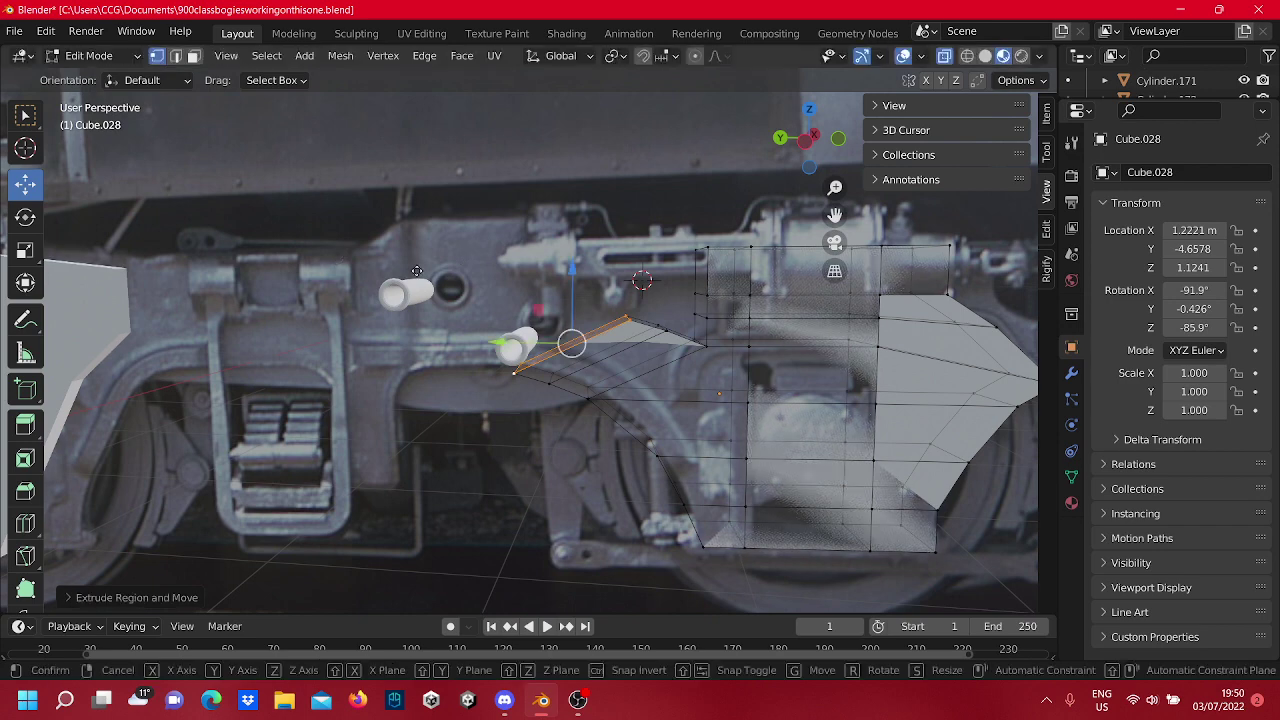
key("g")
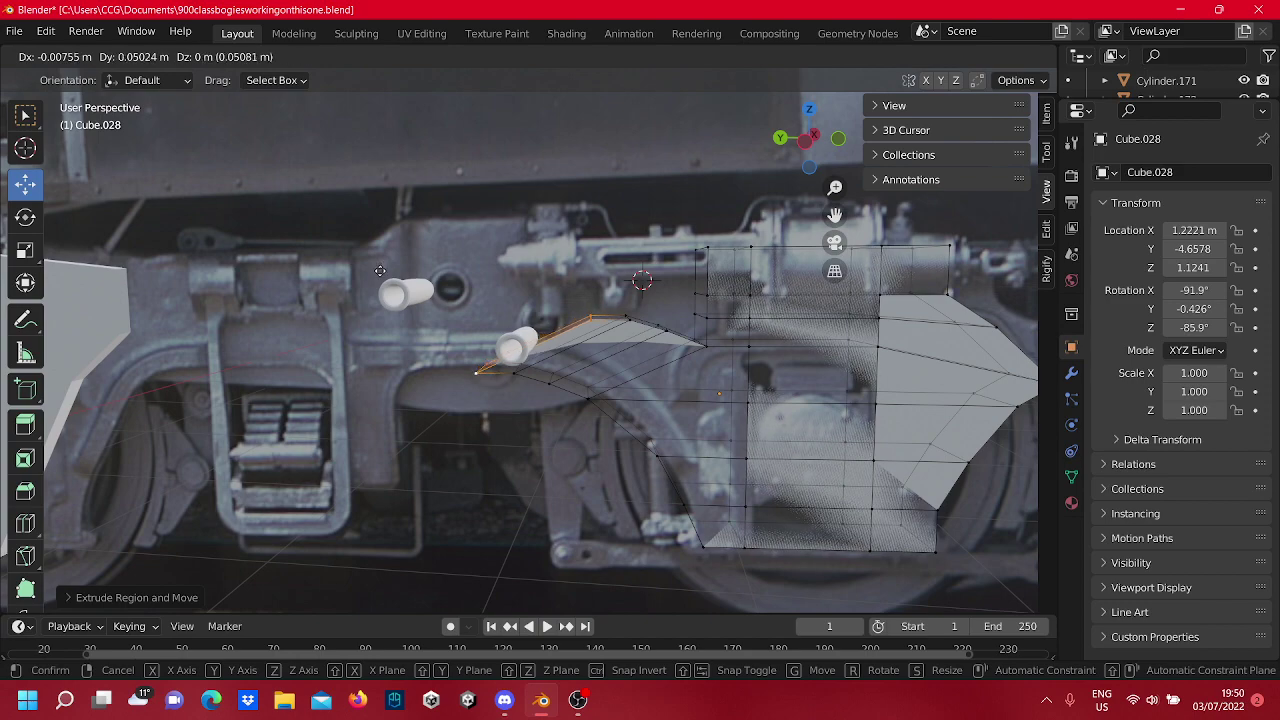
left_click(380, 271)
Extrude the arch's tip a further 0.06 m or so toward the photographed step bracket, ending level with its underside, and clear the selection.
middle_click_drag(331, 435, 733, 371, "shift")
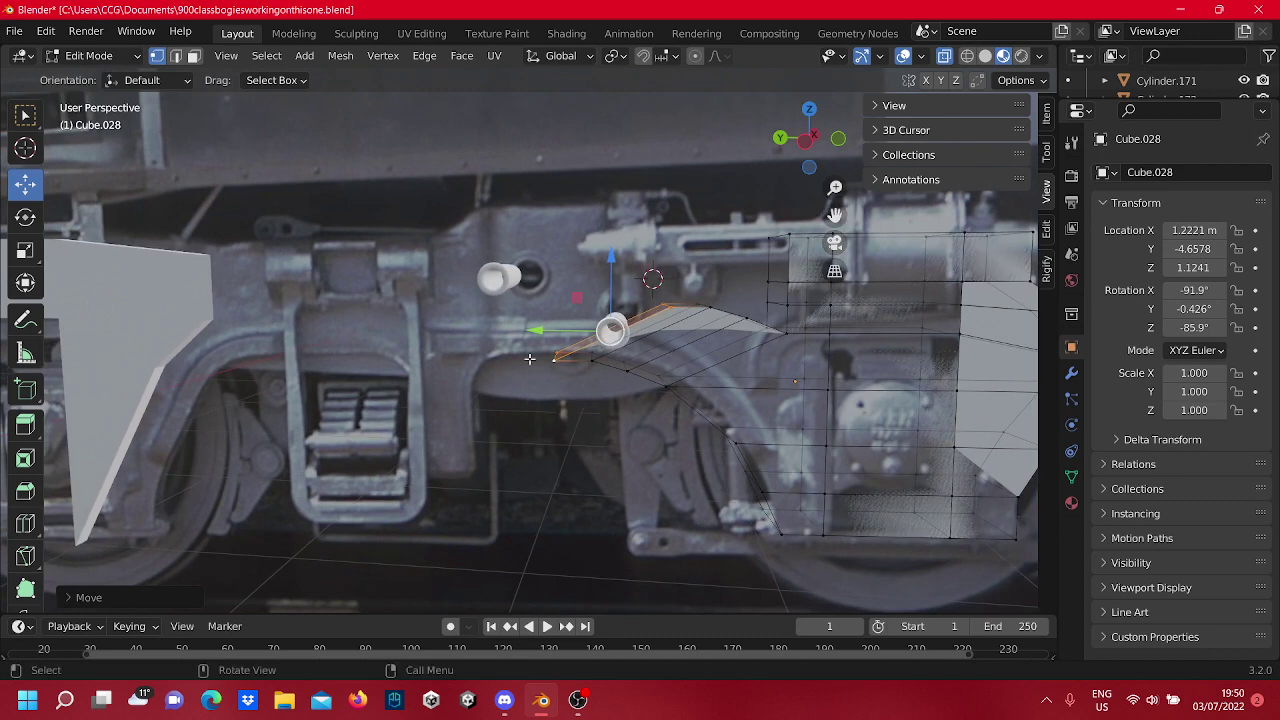
middle_click_drag(511, 357, 535, 346, "shift")
scroll(640, 325, "up", 1)
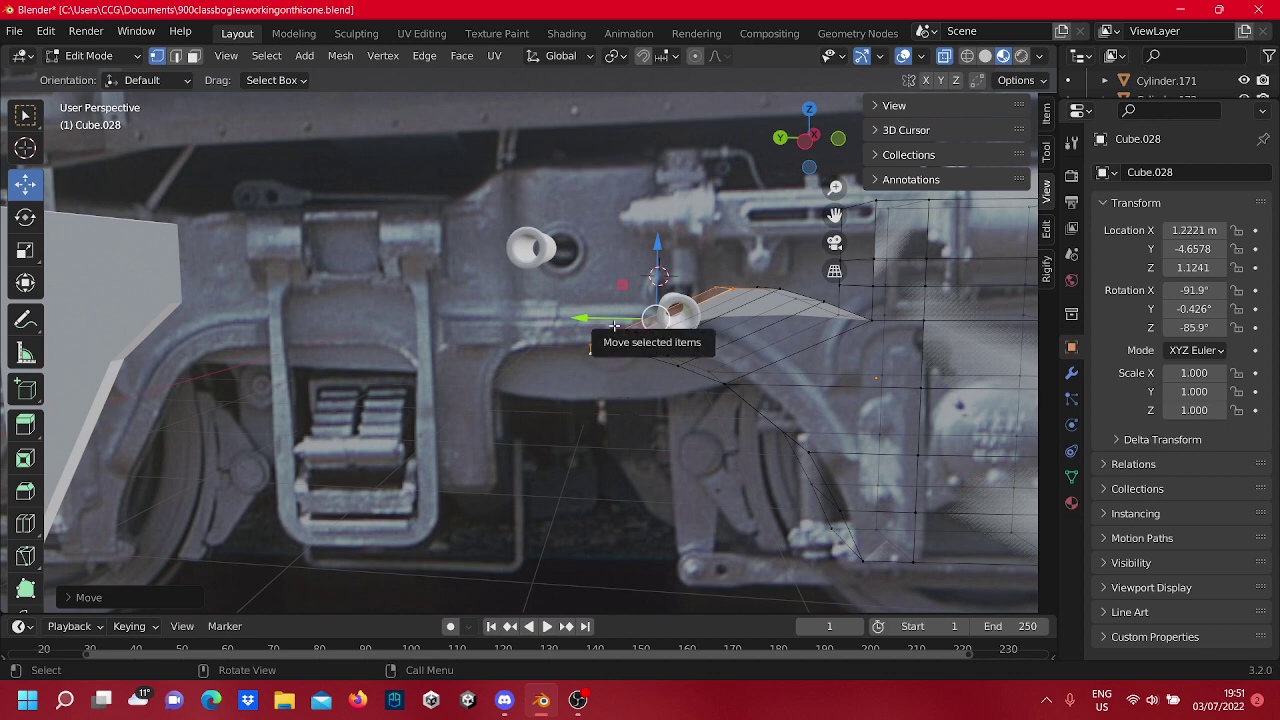
left_click(619, 361, "shift")
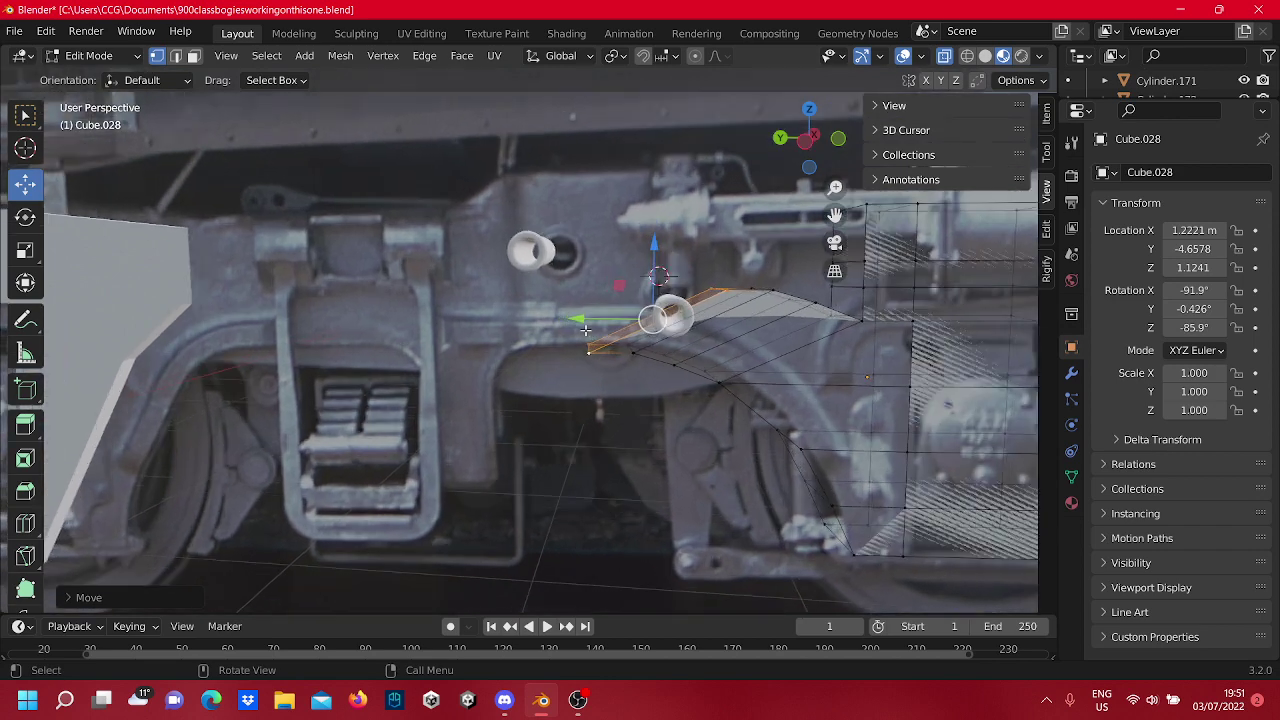
scroll(585, 330, "up", 1)
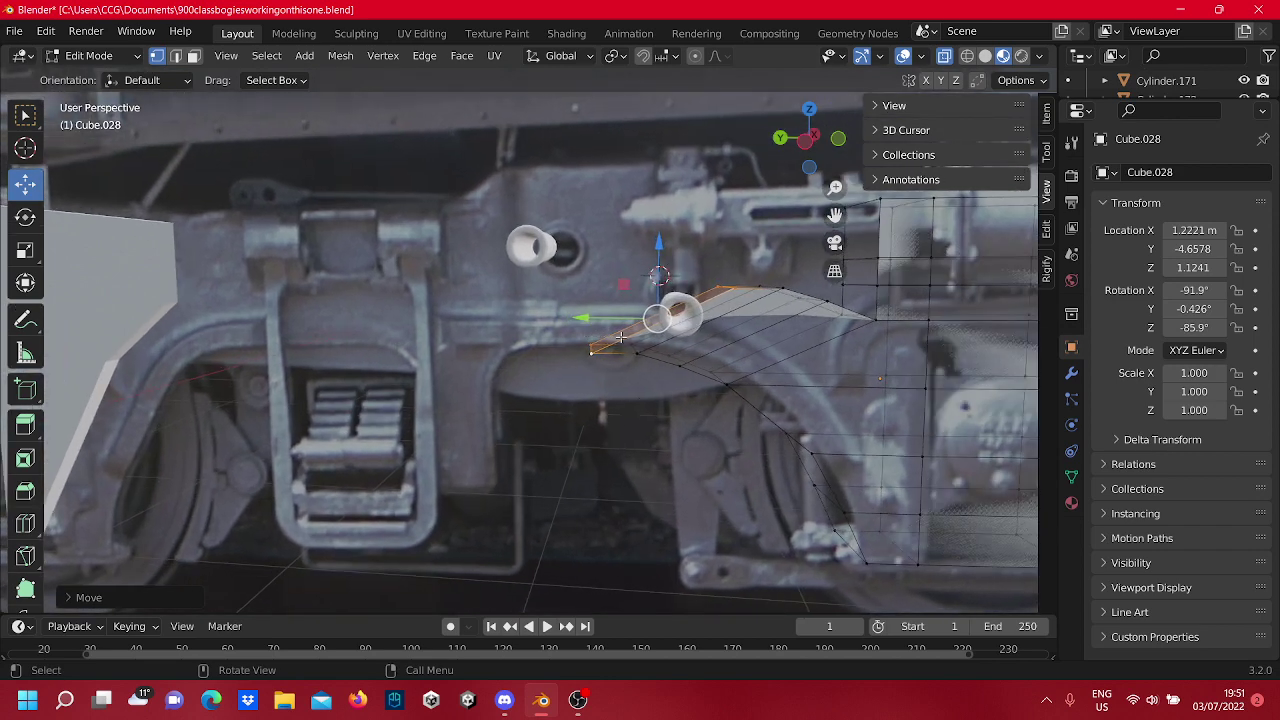
key("g")
key("g")
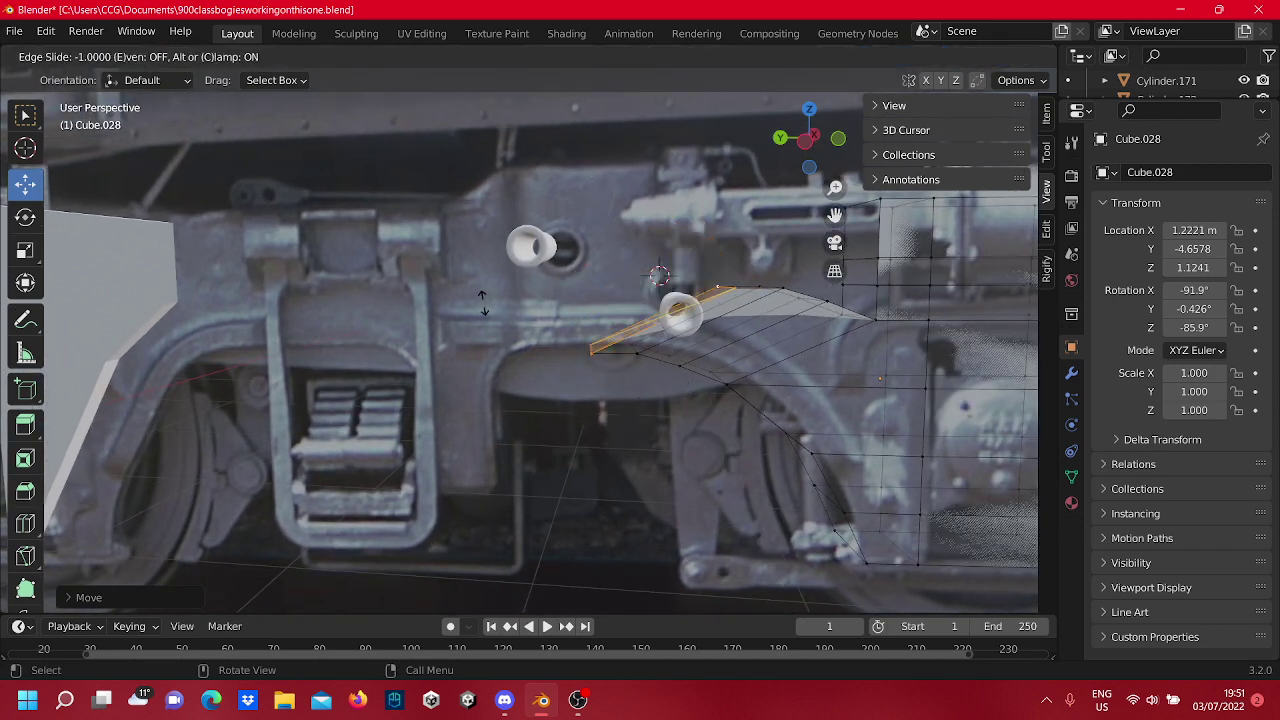
left_click(496, 282)
key("g")
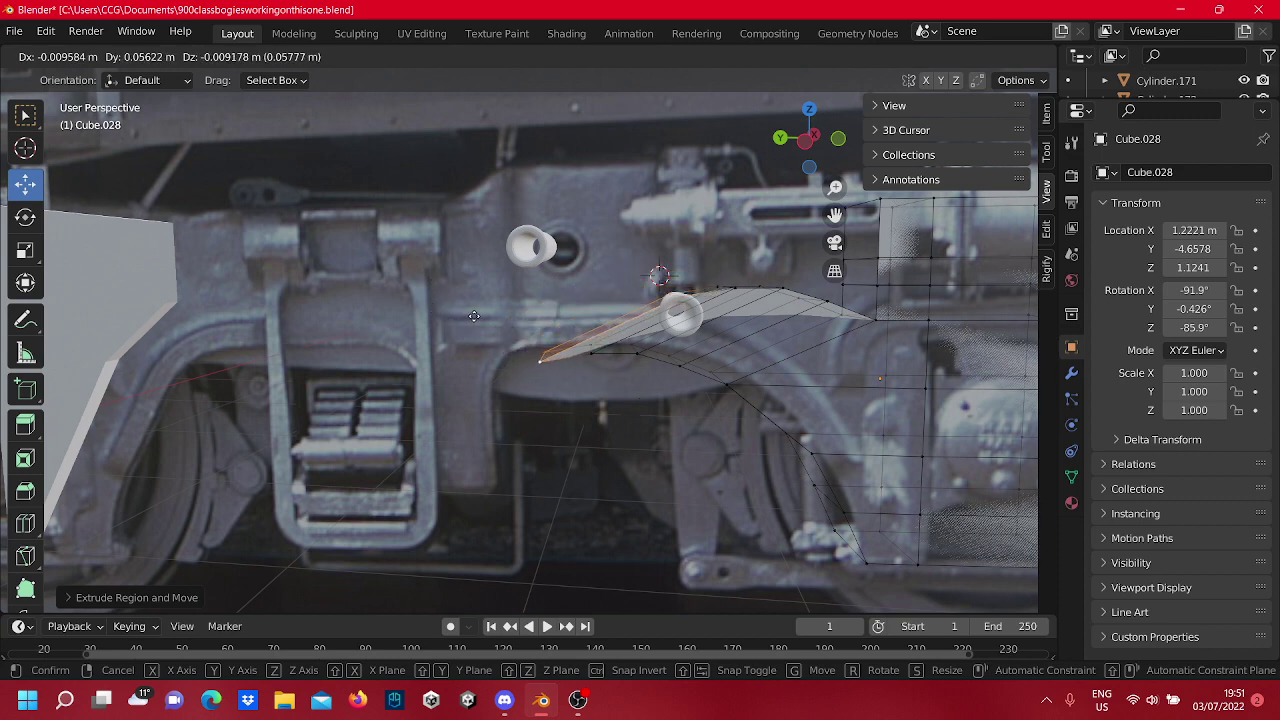
left_click(474, 310)
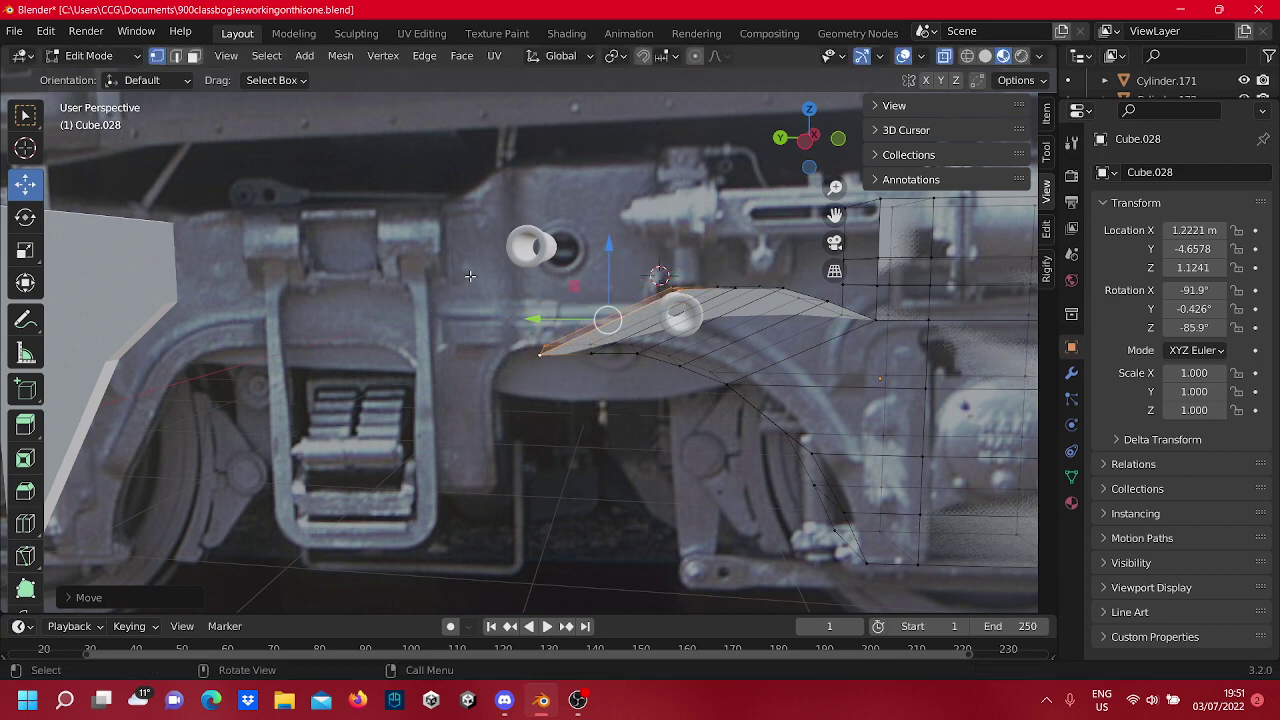
left_click(473, 365)
Examine the extended arch of Cube.028 against the bogie photo and the neighbouring frame section from several angles.
scroll(540, 428, "down", 3)
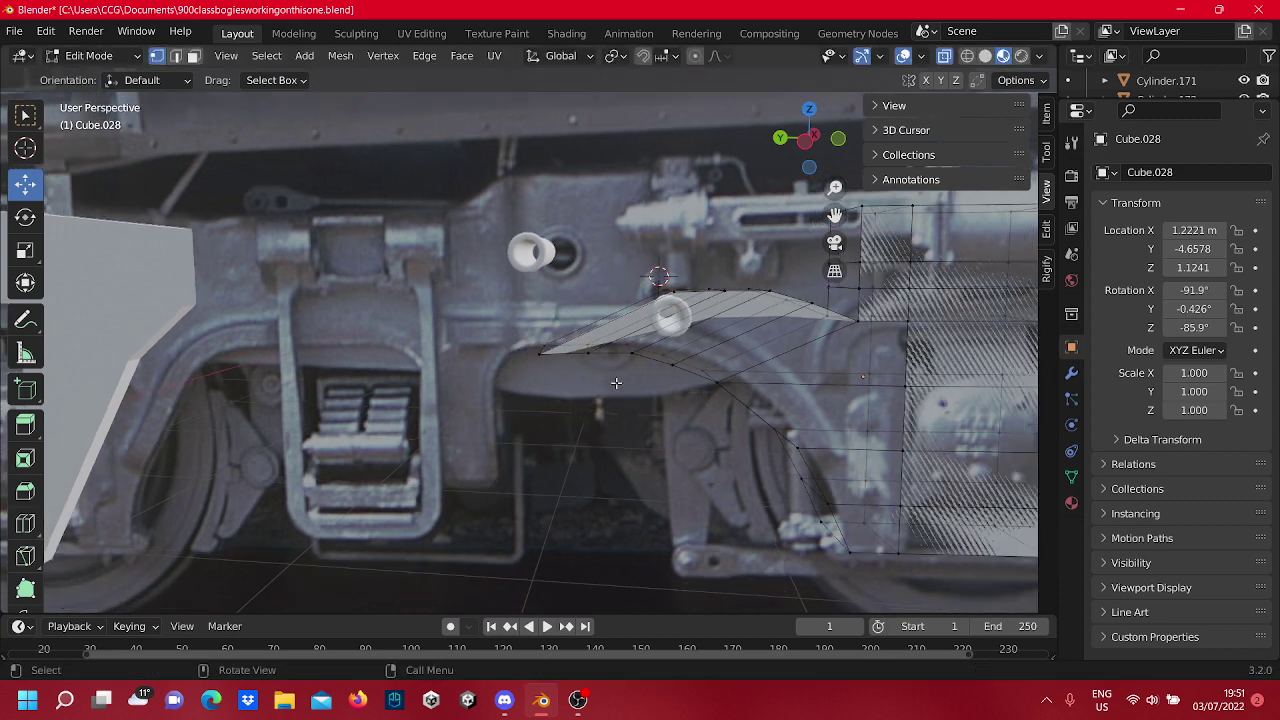
middle_click_drag(540, 428, 831, 440, "shift")
scroll(663, 419, "down", 2)
scroll(745, 421, "down", 2)
scroll(745, 421, "up", 4)
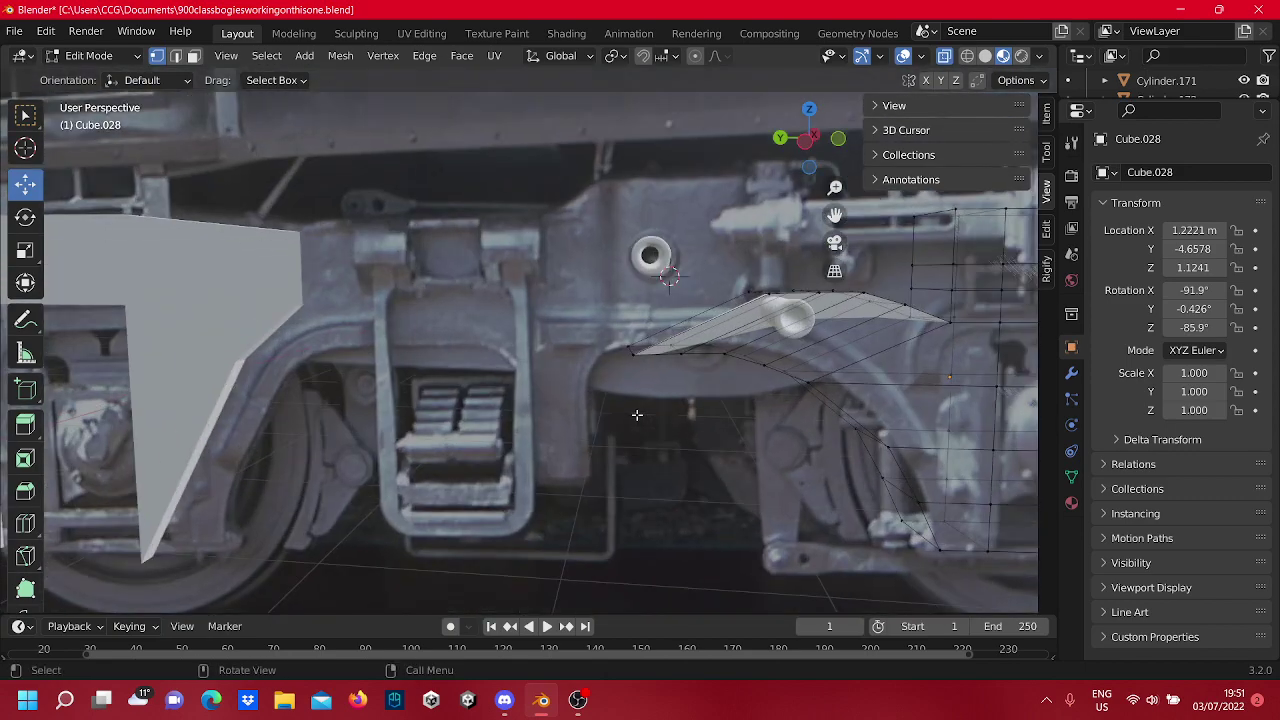
scroll(575, 424, "down", 5)
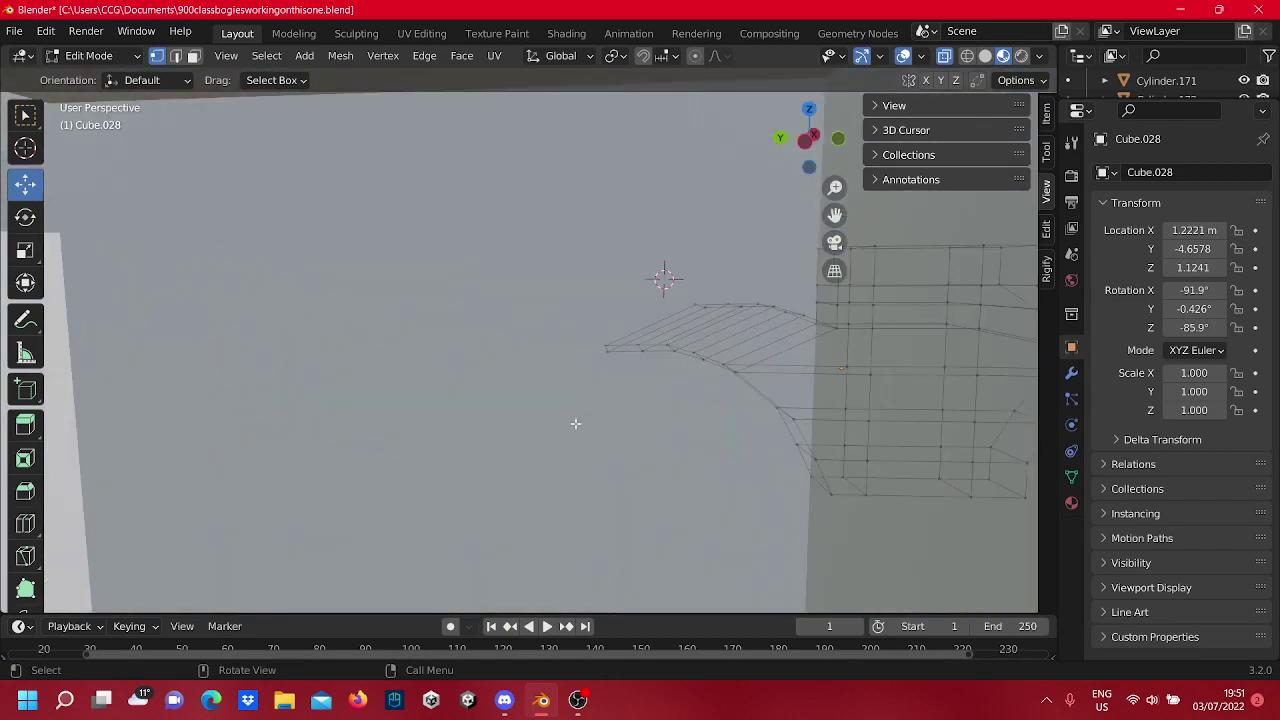
middle_click_drag(631, 423, 610, 343)
scroll(595, 390, "up", 6)
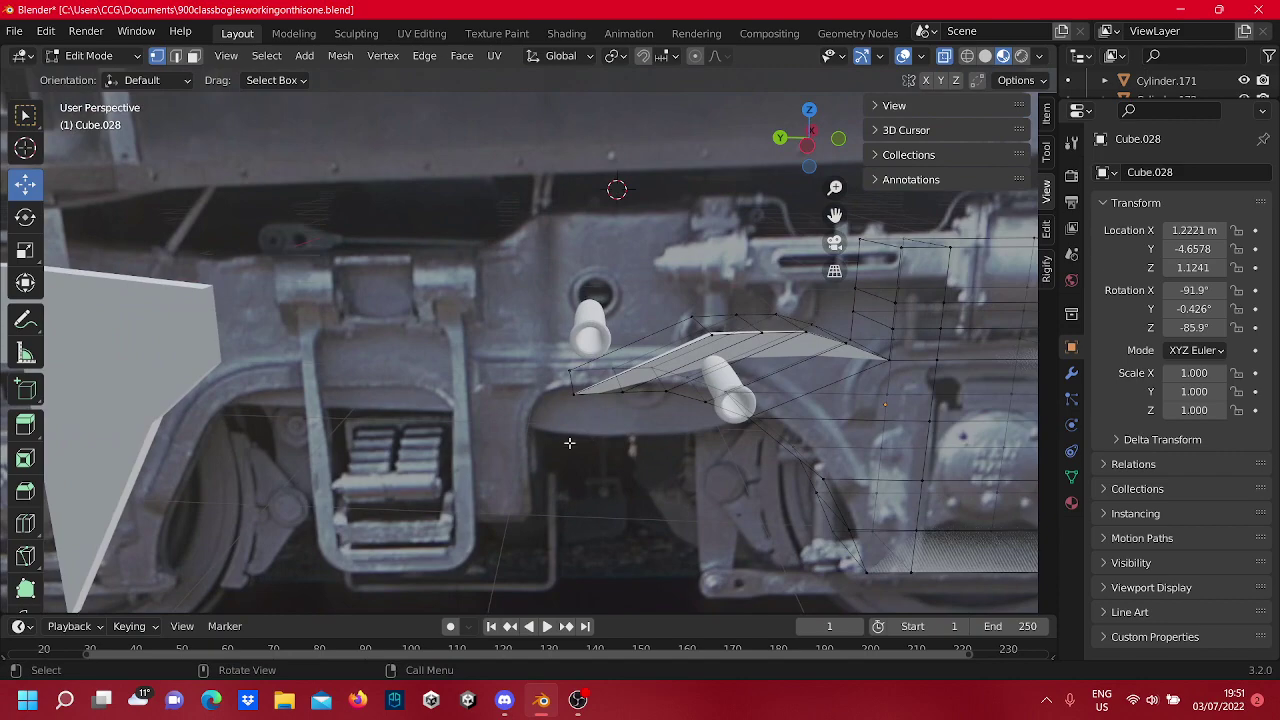
middle_click_drag(533, 483, 537, 534)
scroll(537, 534, "down", 1)
middle_click_drag(590, 480, 545, 402)
Leave mesh editing and delete the Cube.027 object standing in front of the bogie photo.
key("Tab")
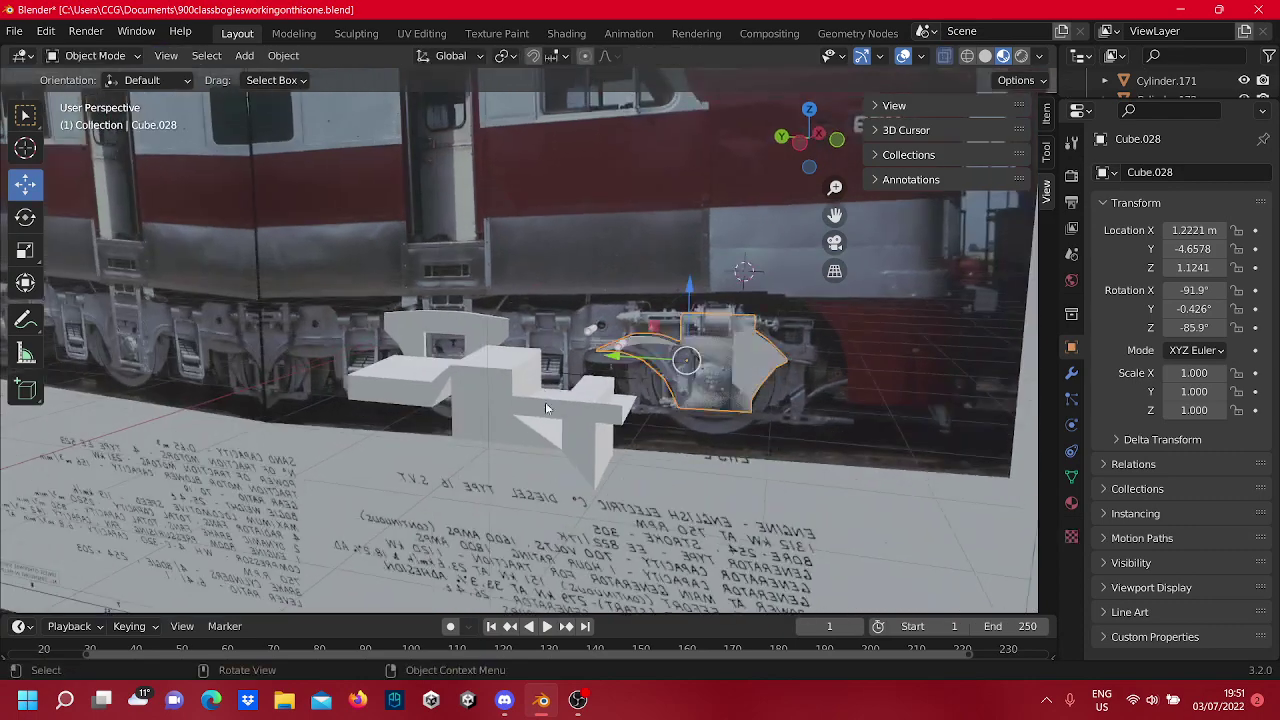
left_click(535, 423)
right_click(543, 425)
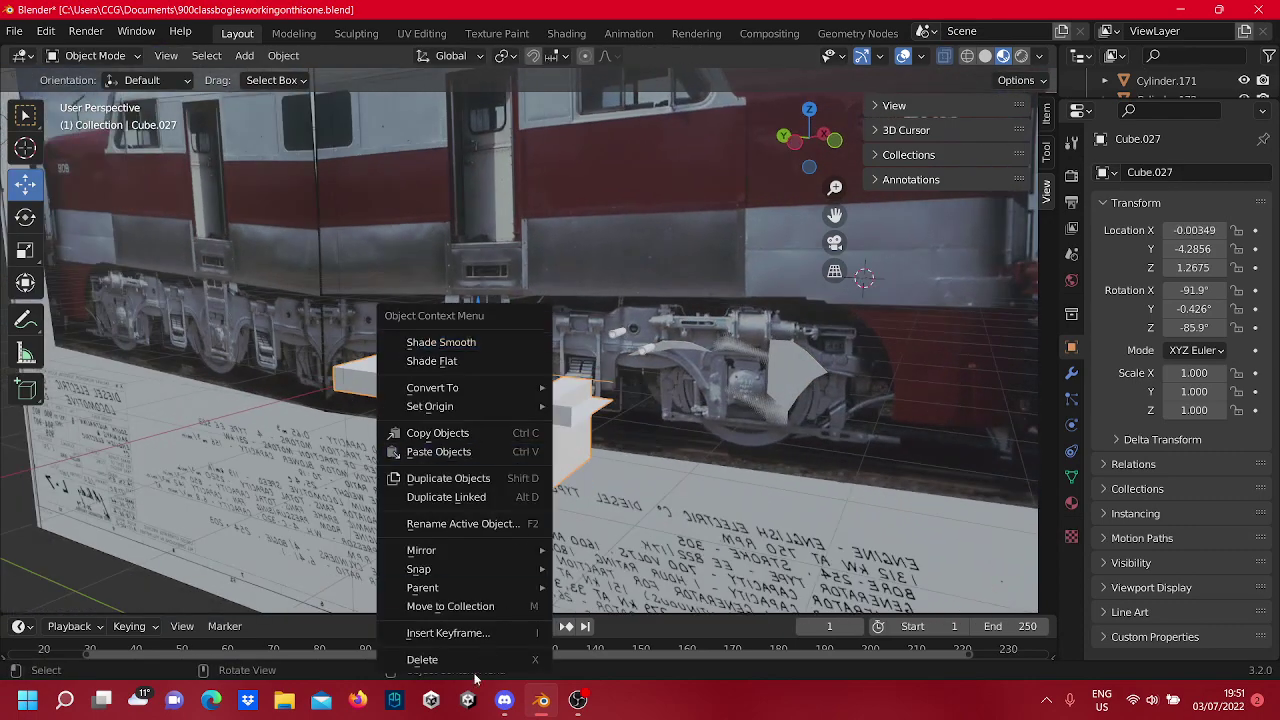
left_click(474, 662)
Add a thin cube on the bogie photo over the frame's downward leg beside the step bracket, and open its mesh for editing.
scroll(640, 323, "up", 3)
scroll(640, 323, "up", 6)
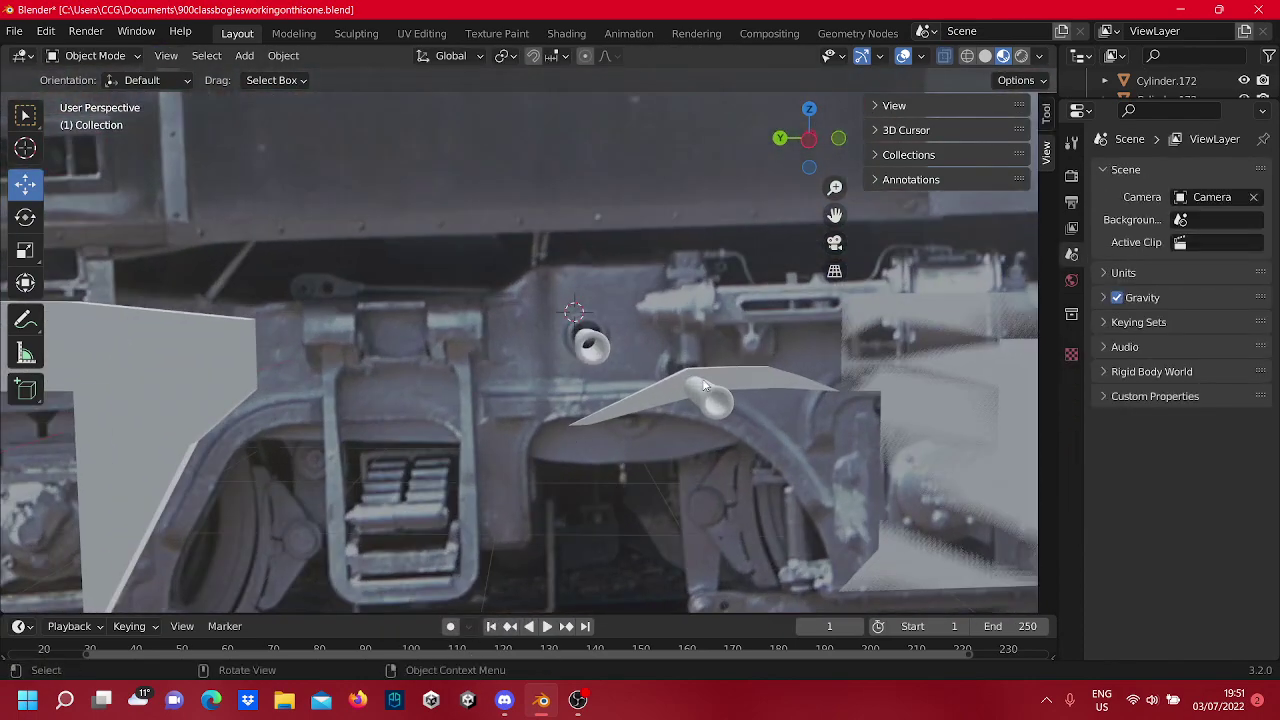
left_click(774, 374)
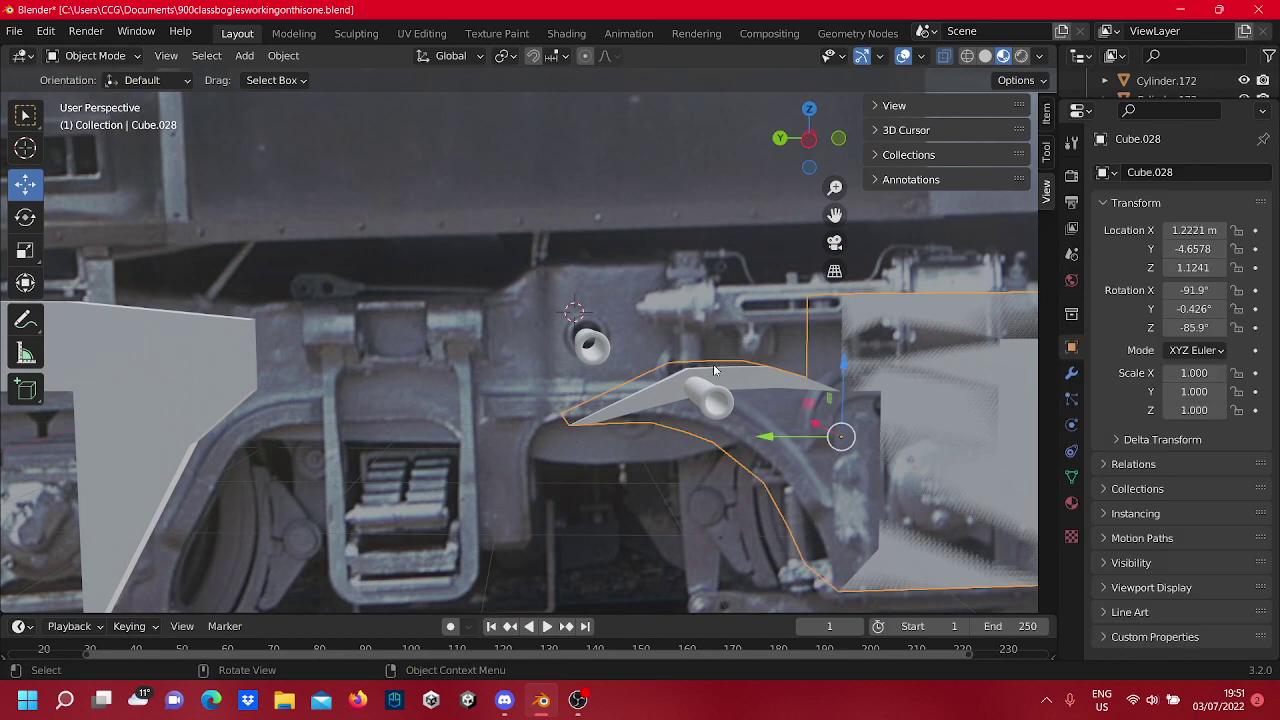
left_click(487, 435)
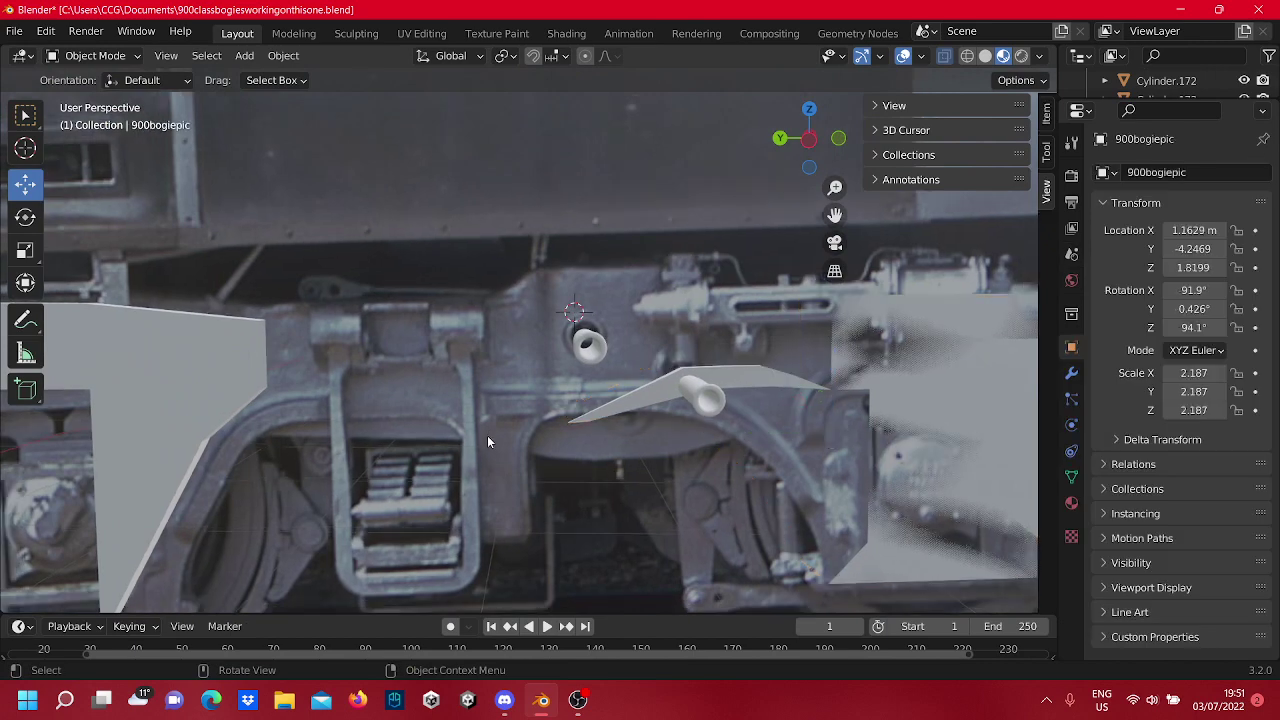
left_click(25, 389)
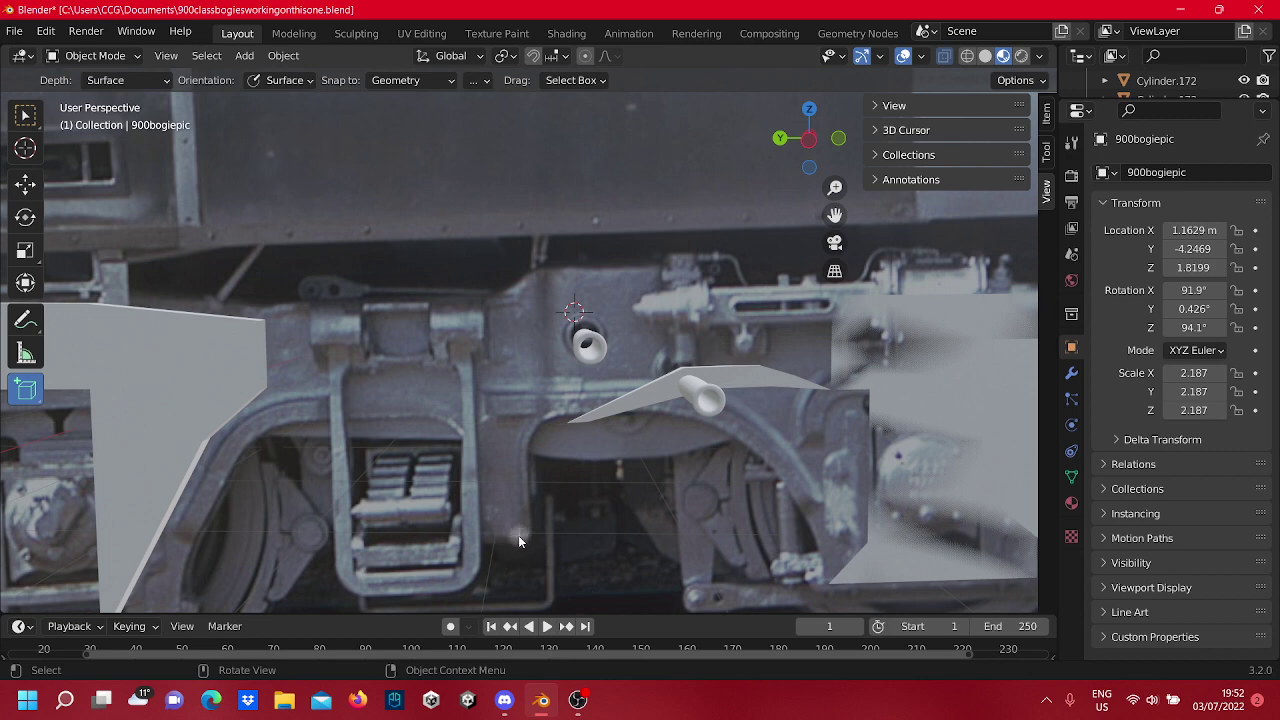
left_click_drag(529, 542, 468, 458)
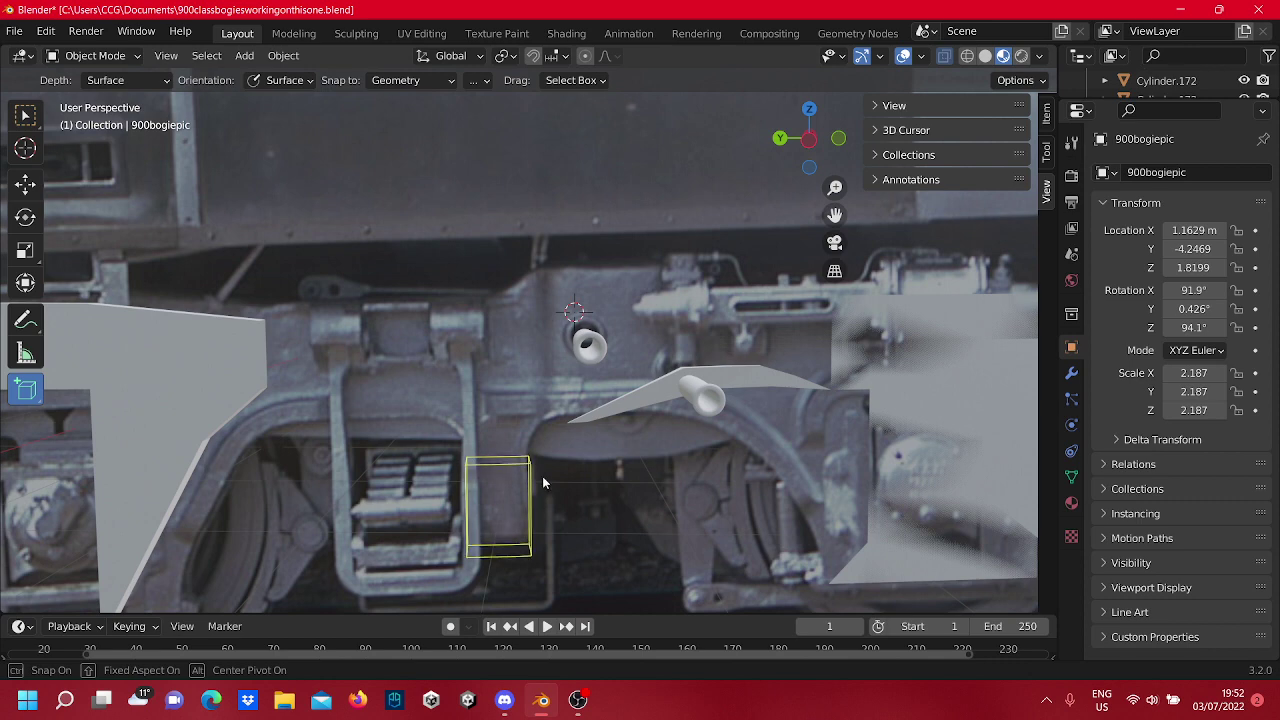
left_click(503, 559)
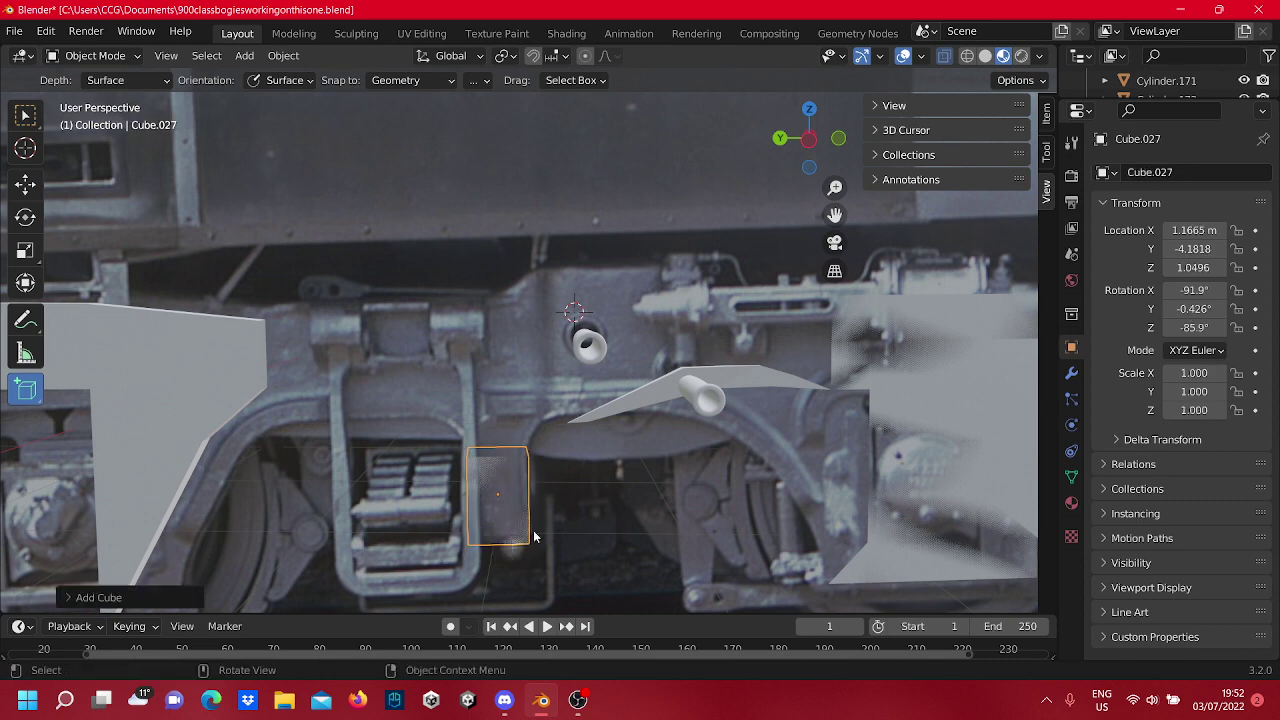
key("ctrl+z")
key("ctrl+shift+z")
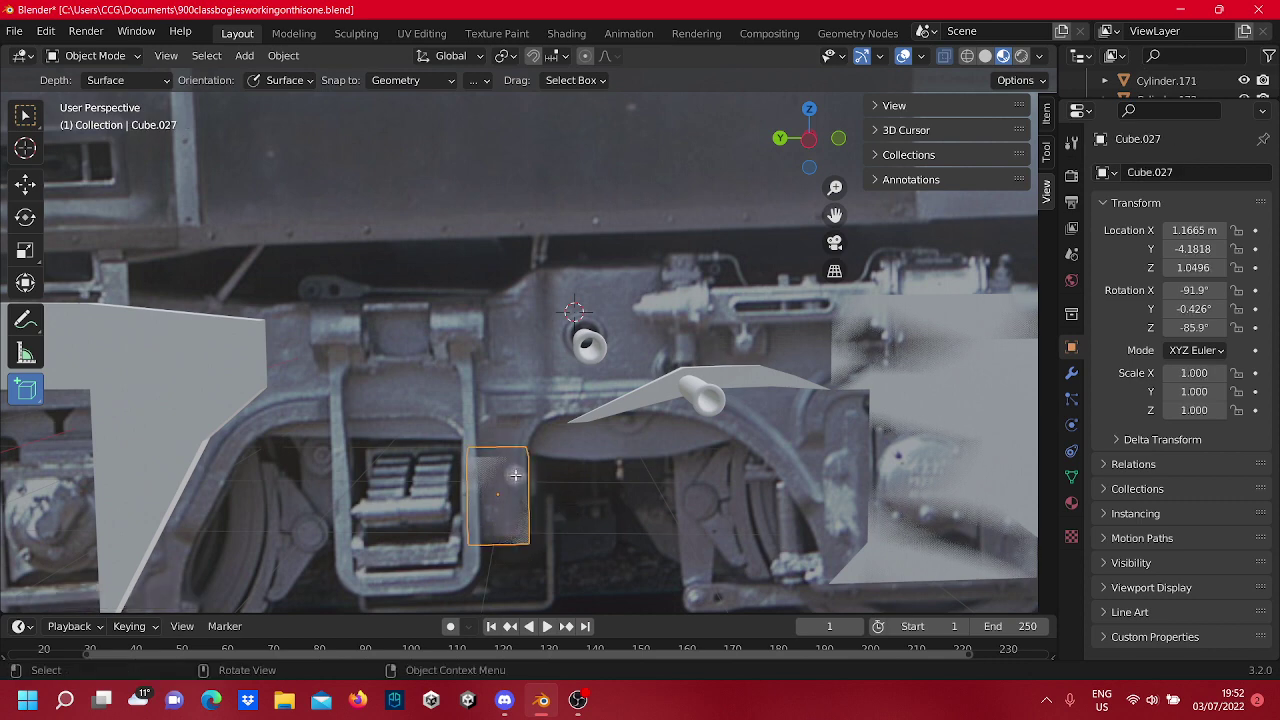
key("Tab")
middle_click_drag(542, 535, 512, 410)
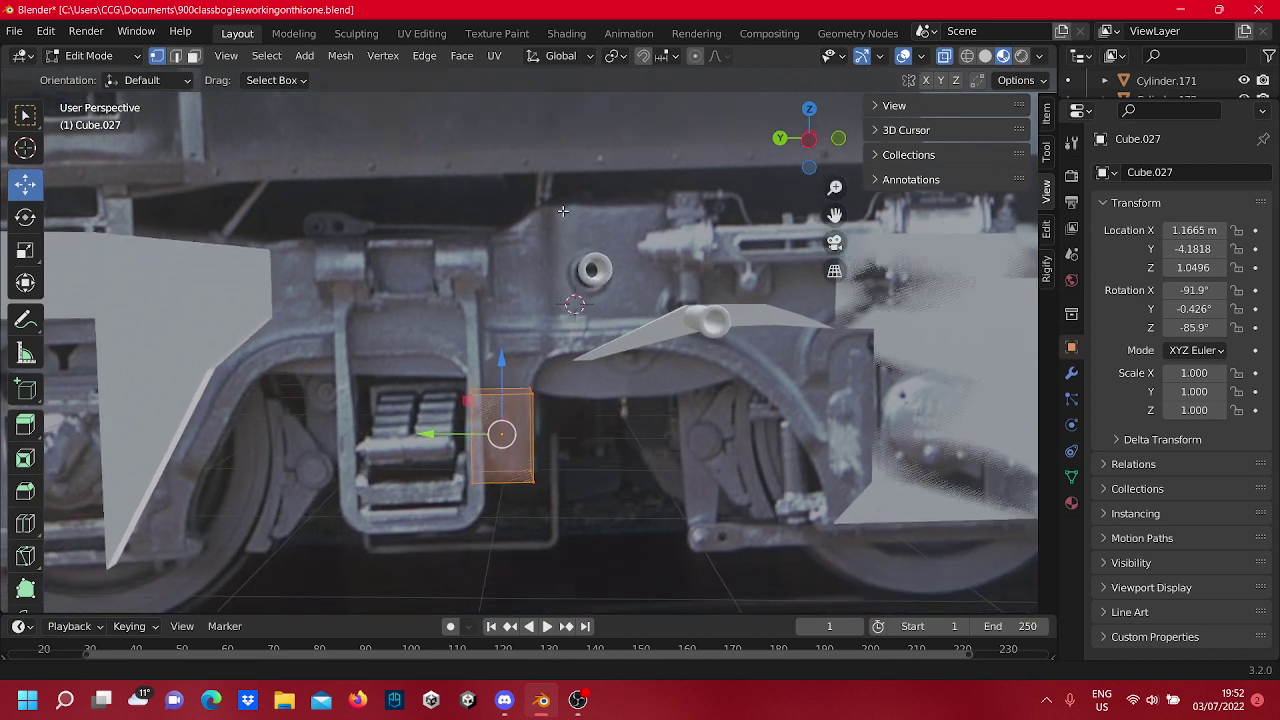
key("r")
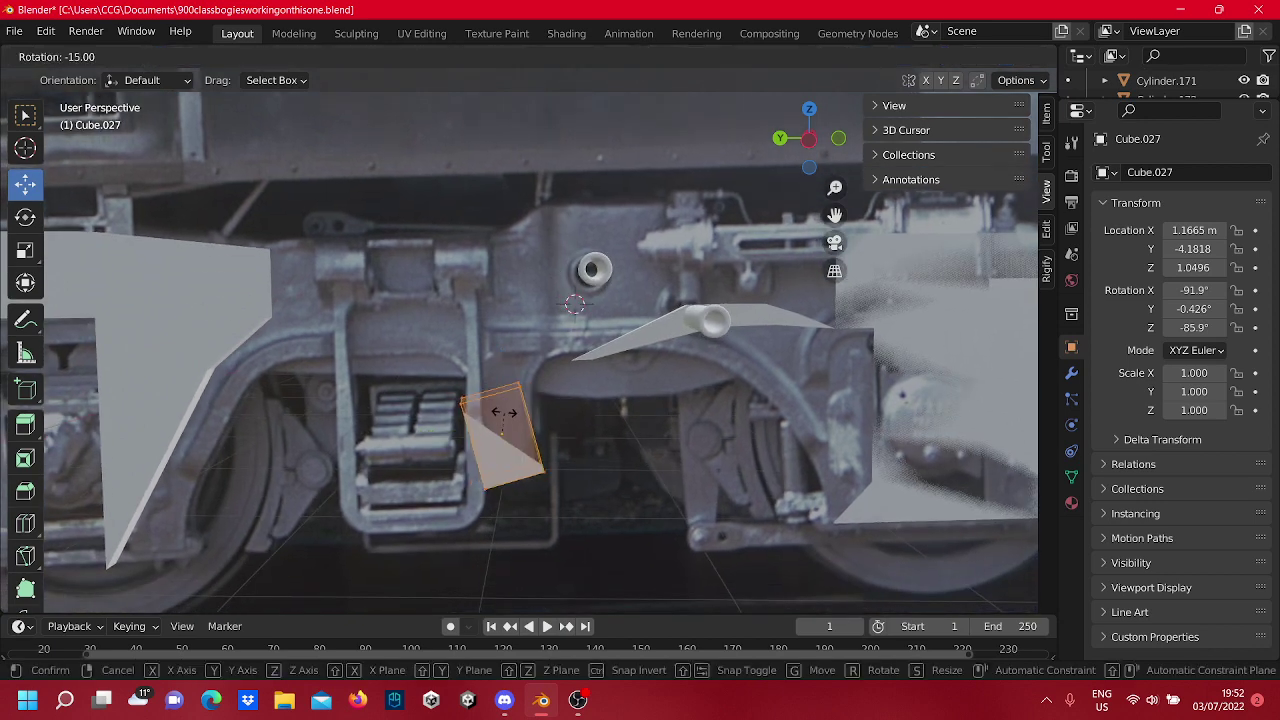
left_click(551, 414)
key("ctrl+z")
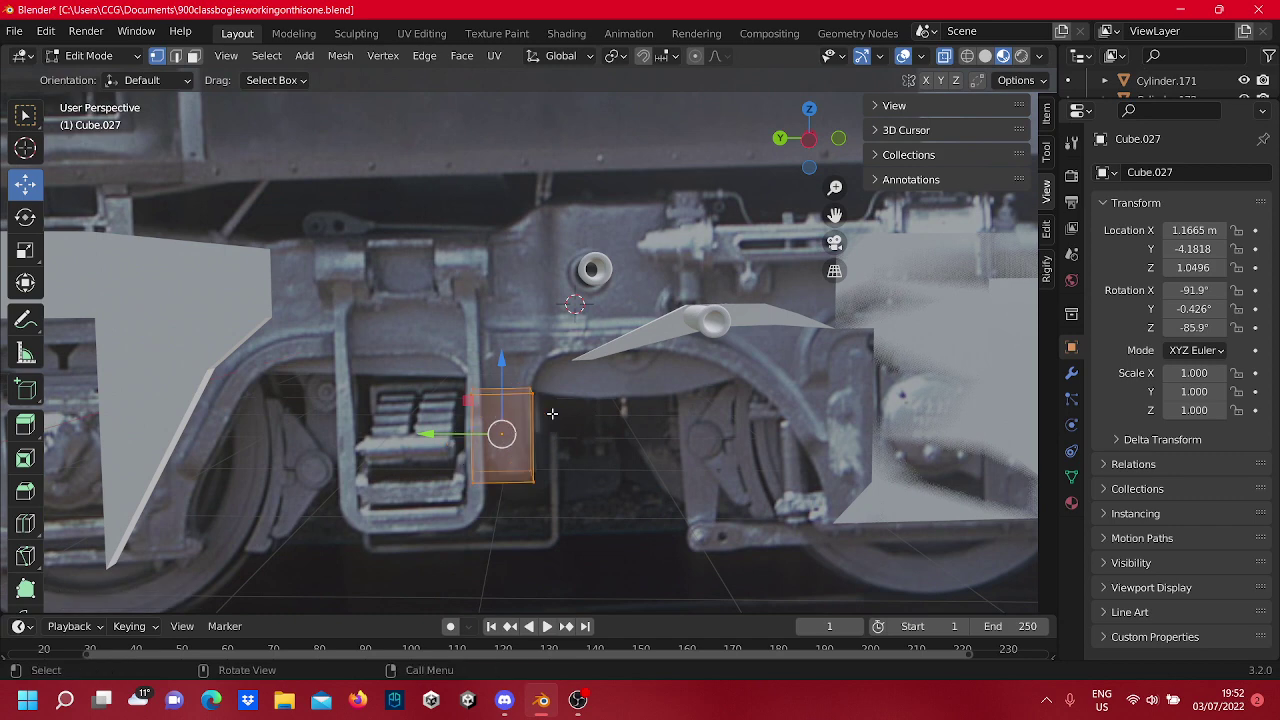
Add two horizontal loop cuts across the Cube.027 block, one slid close to its upper edge and one close to its lower edge.
left_click(552, 413)
left_click_drag(543, 523, 377, 351)
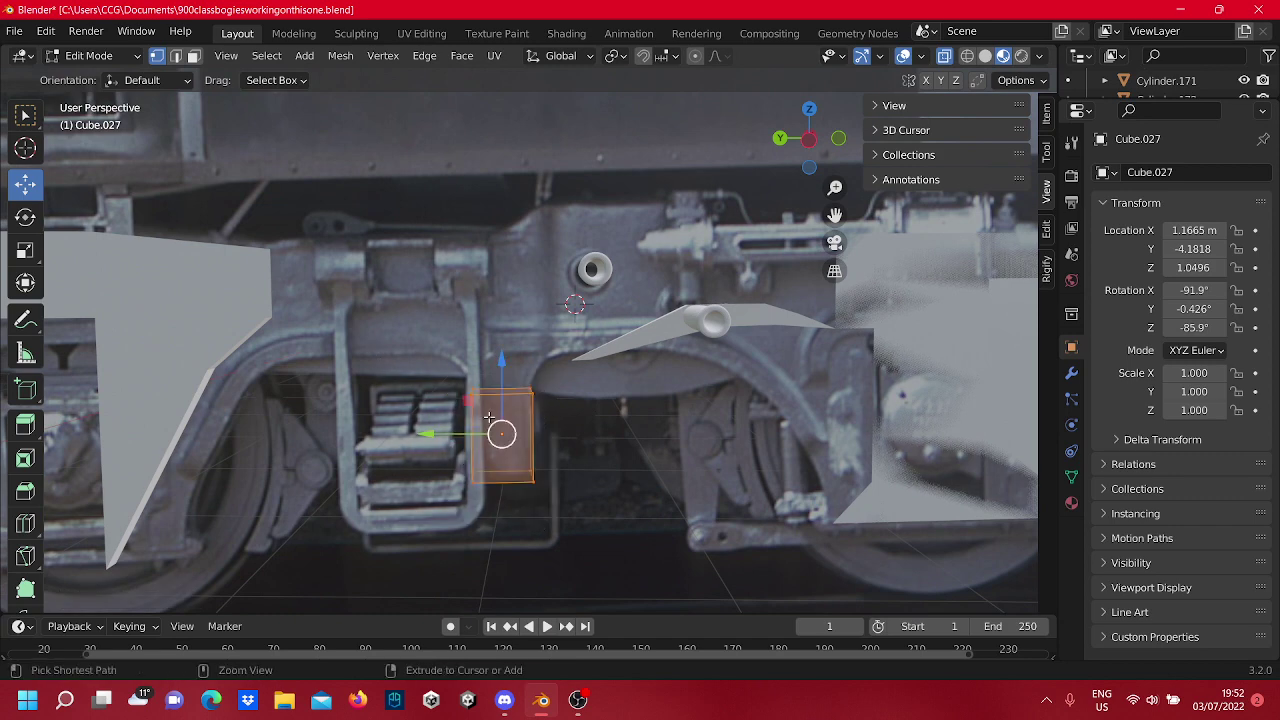
key("ctrl+r")
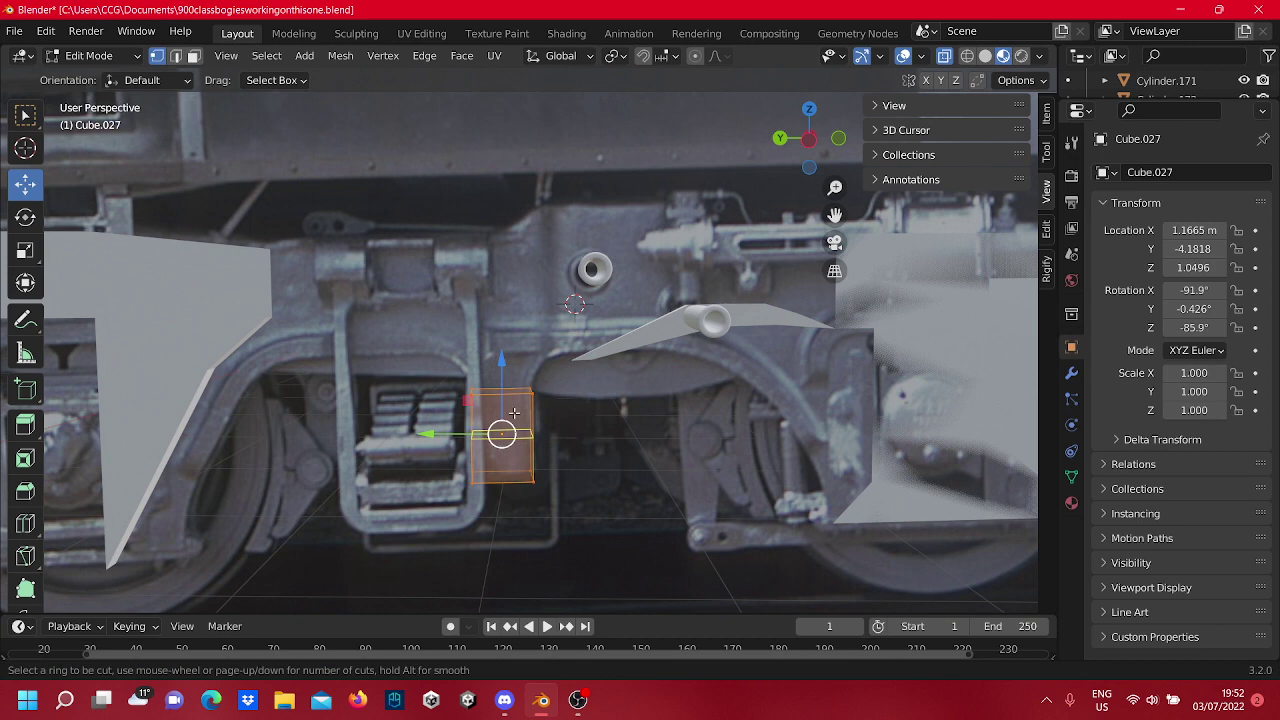
left_click(514, 412)
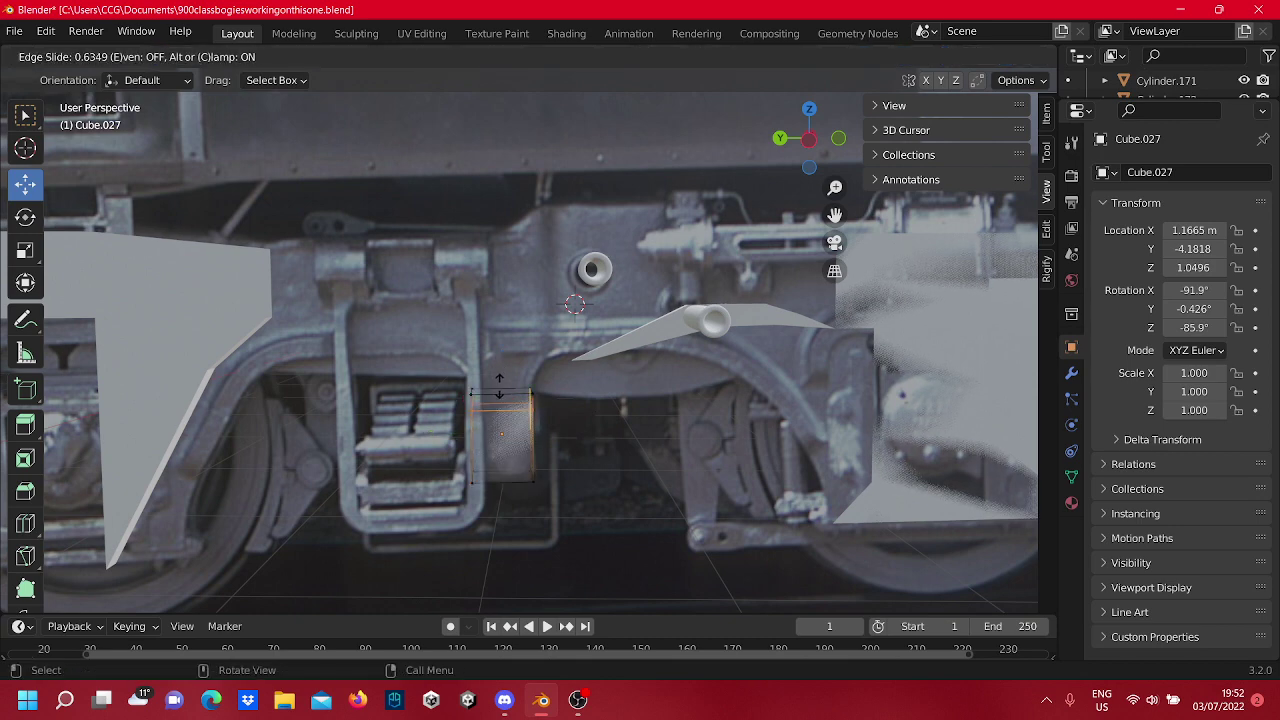
left_click(499, 386)
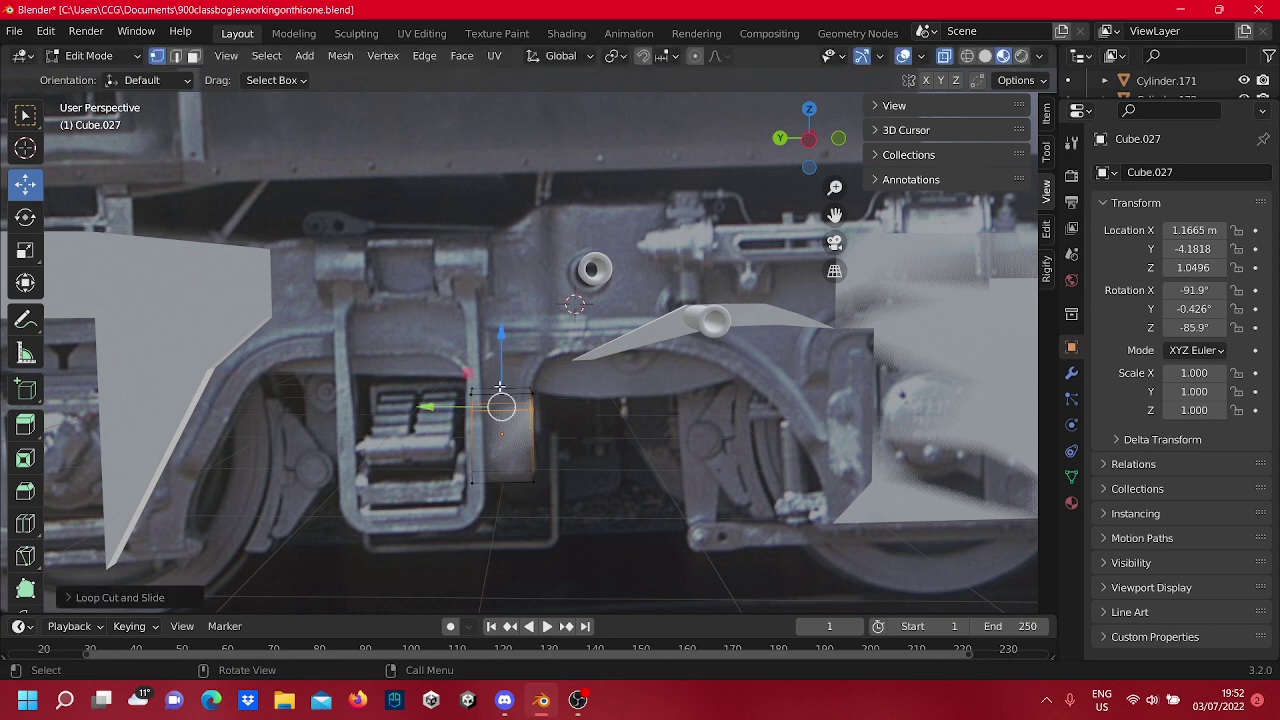
key("ctrl+r")
left_click(515, 434)
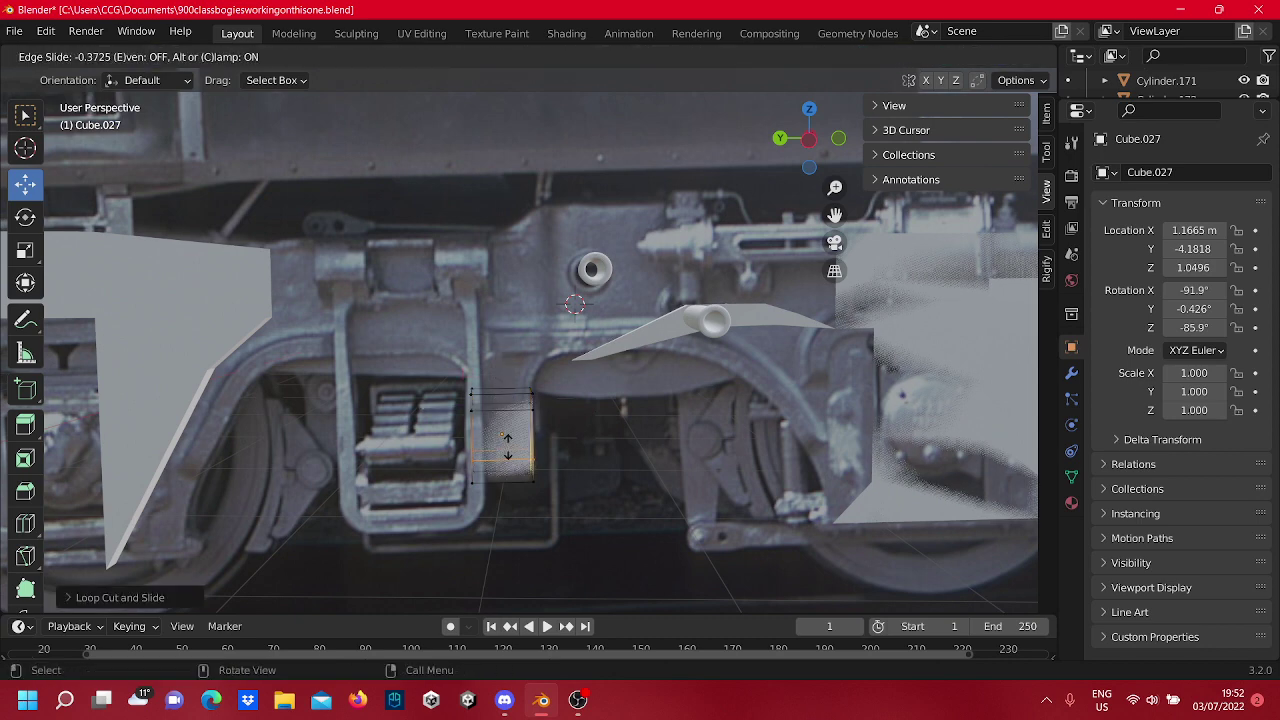
left_click(505, 450)
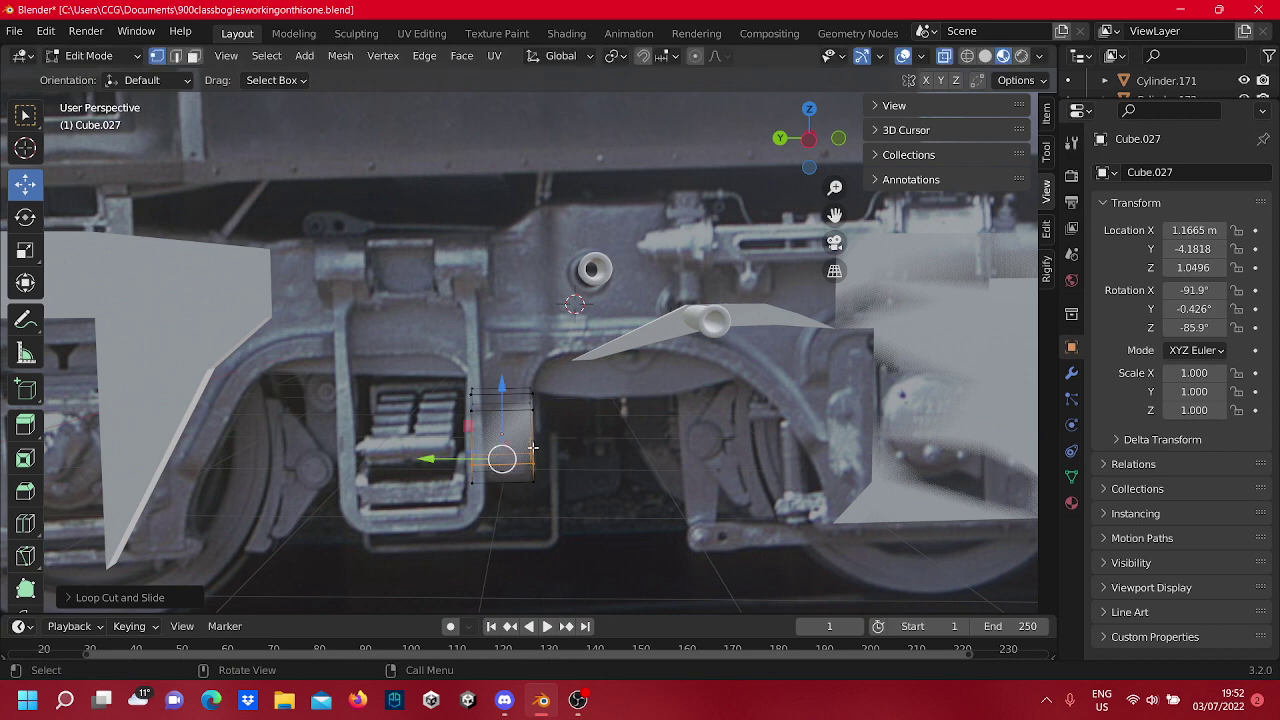
Add two more horizontal loop cuts in the middle part of the block, evening out its rows, and clear the selection.
key("ctrl+r")
left_click(530, 434)
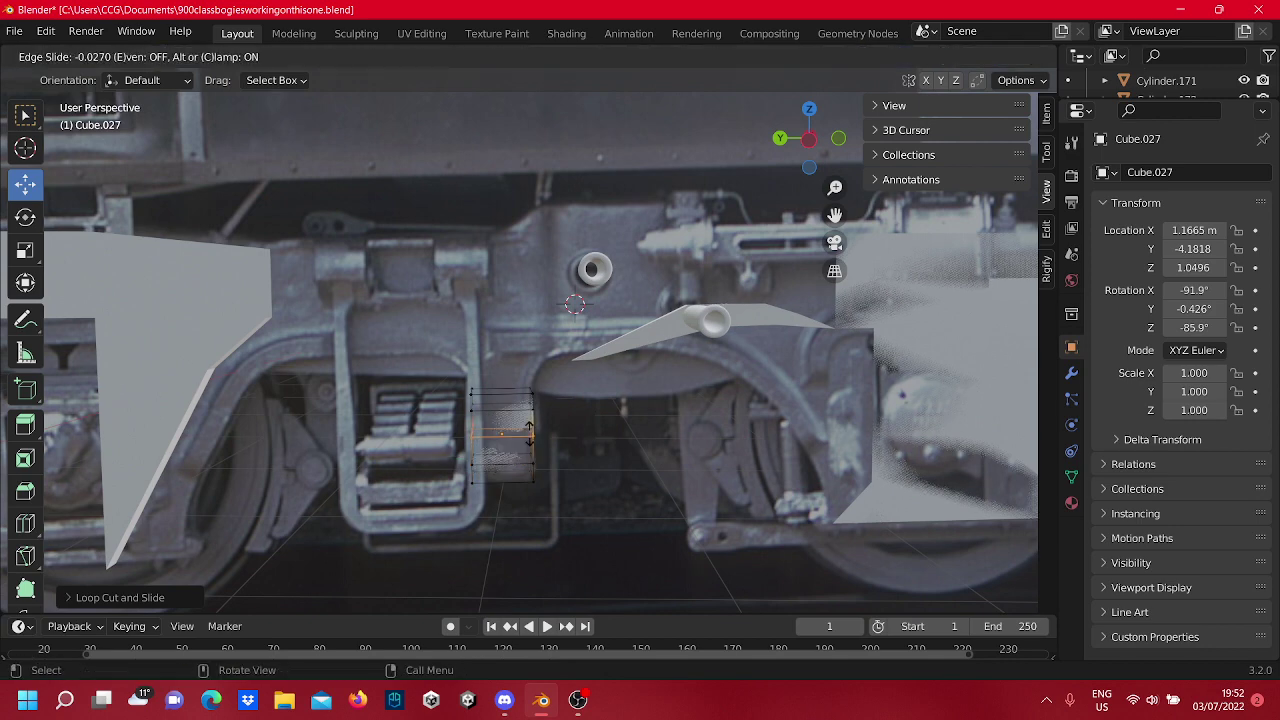
left_click(530, 425)
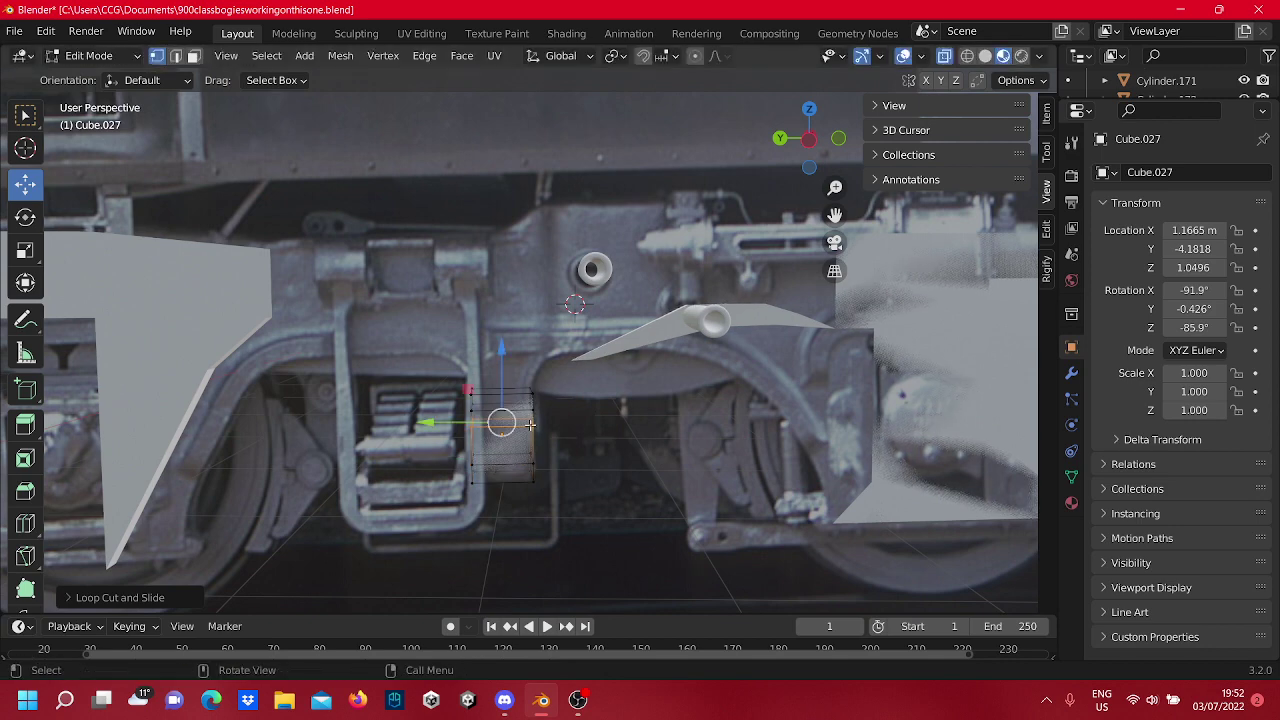
key("ctrl+r")
left_click(524, 445)
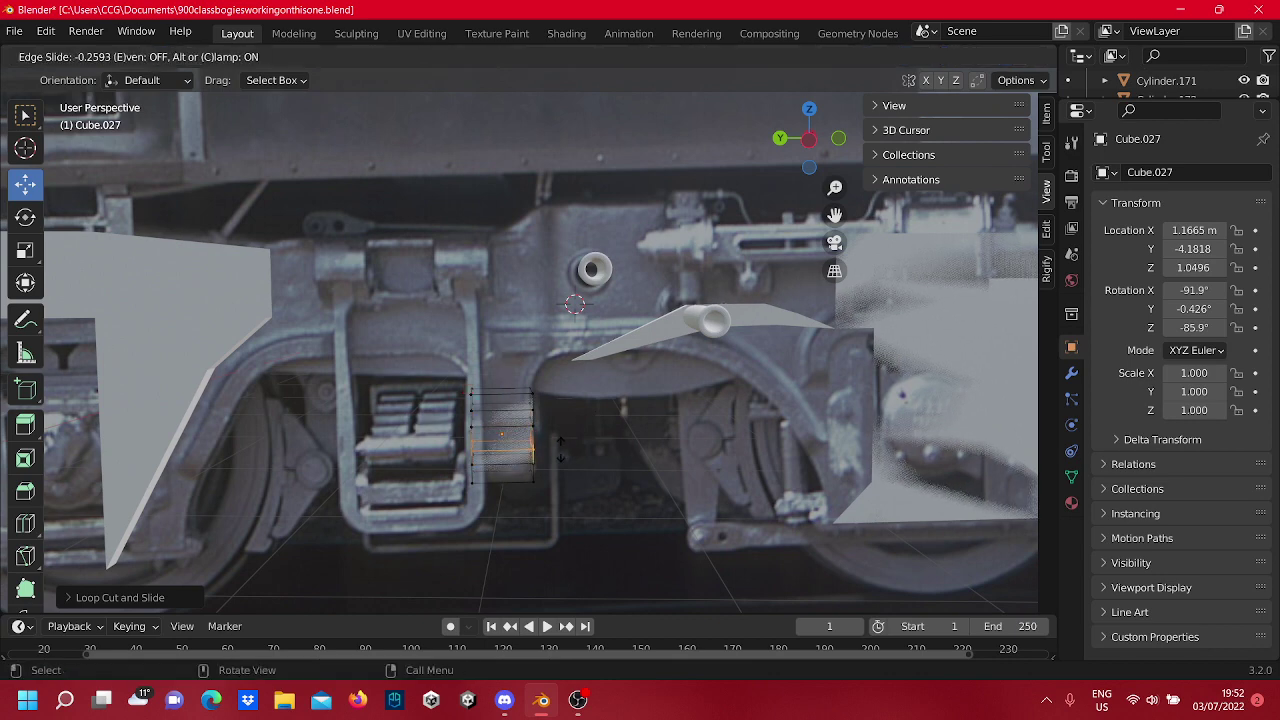
left_click(563, 450)
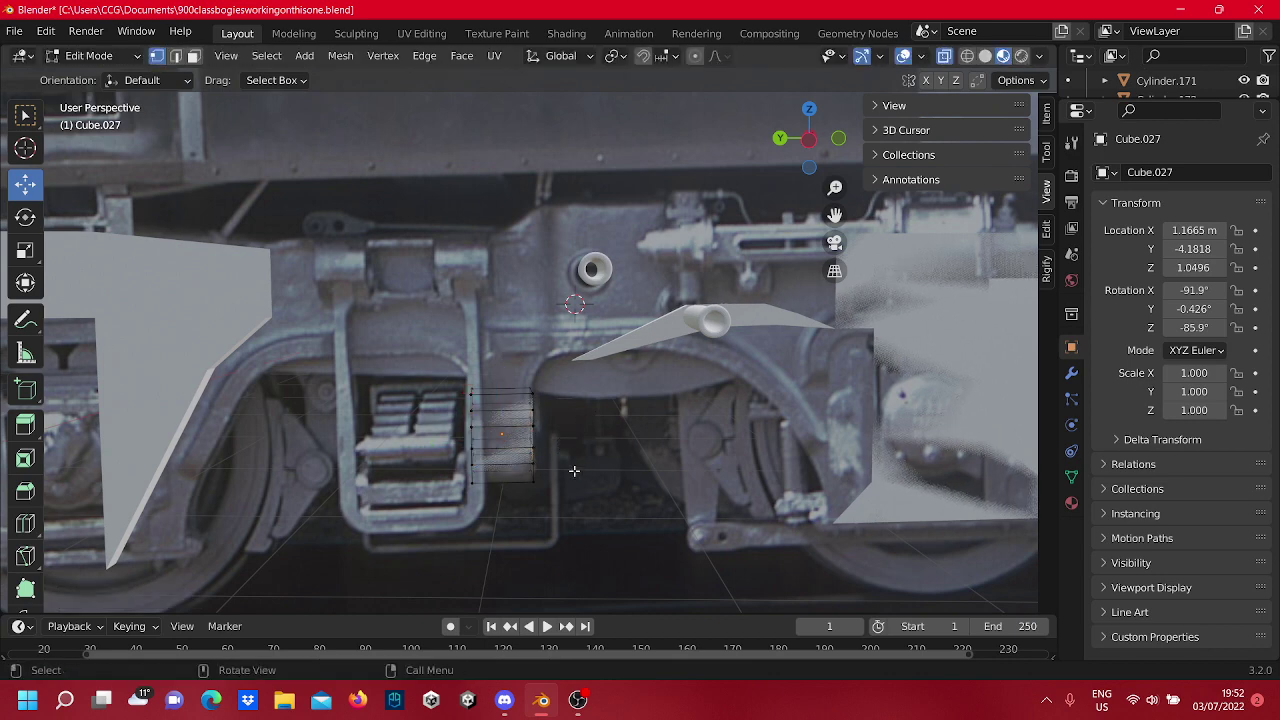
scroll(574, 471, "down", 4)
scroll(551, 403, "up", 5)
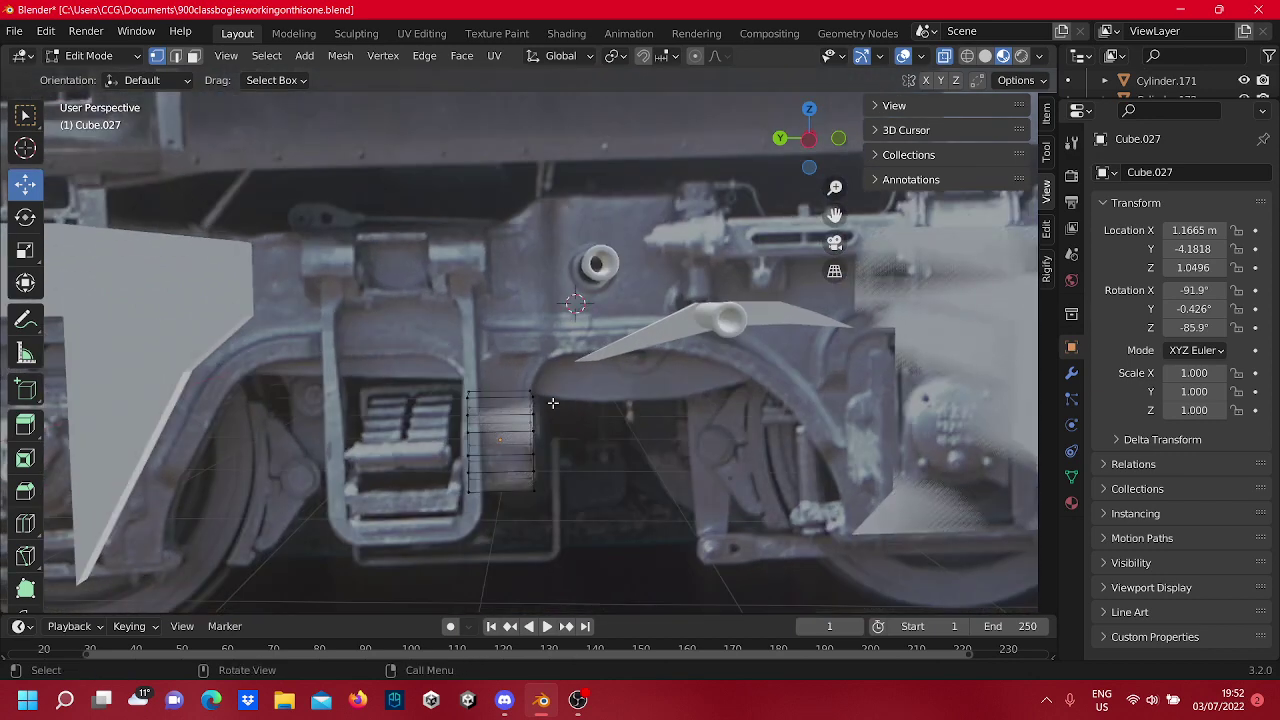
left_click(533, 396)
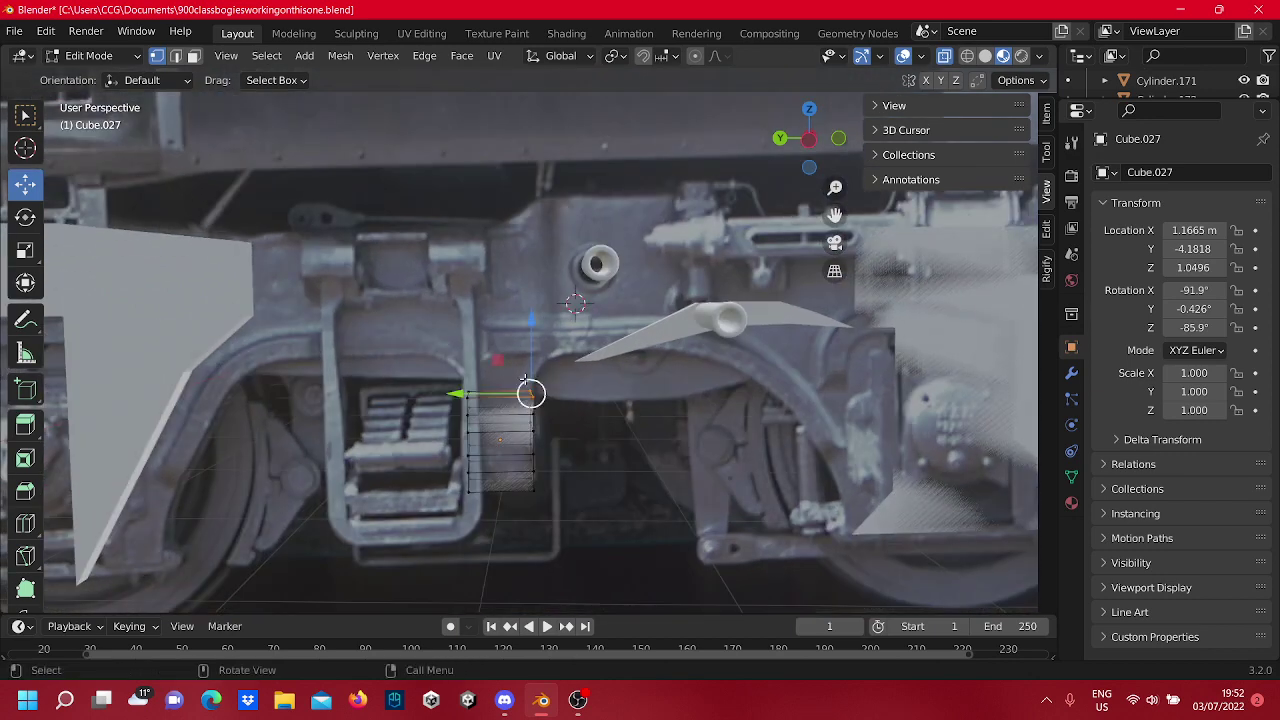
left_click(561, 403)
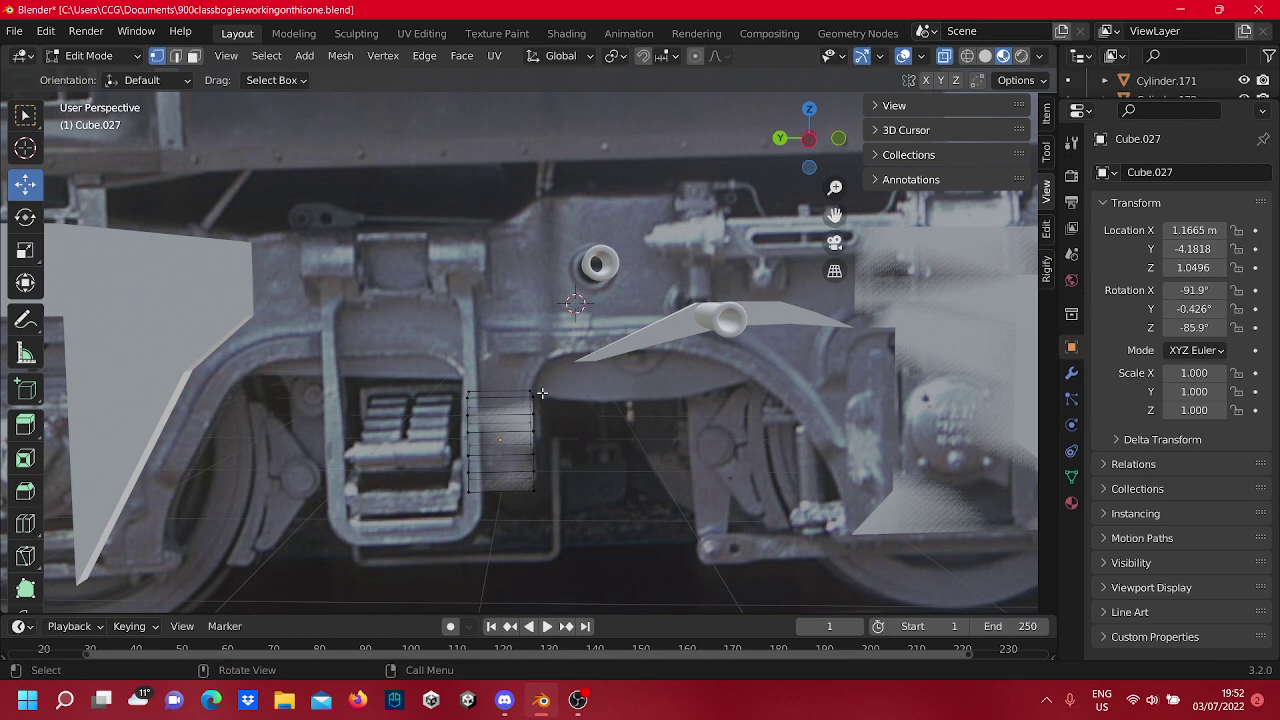
Add two vertical loop cuts to the block, one slid toward the step bracket and one toward the opposite side.
key("ctrl+r")
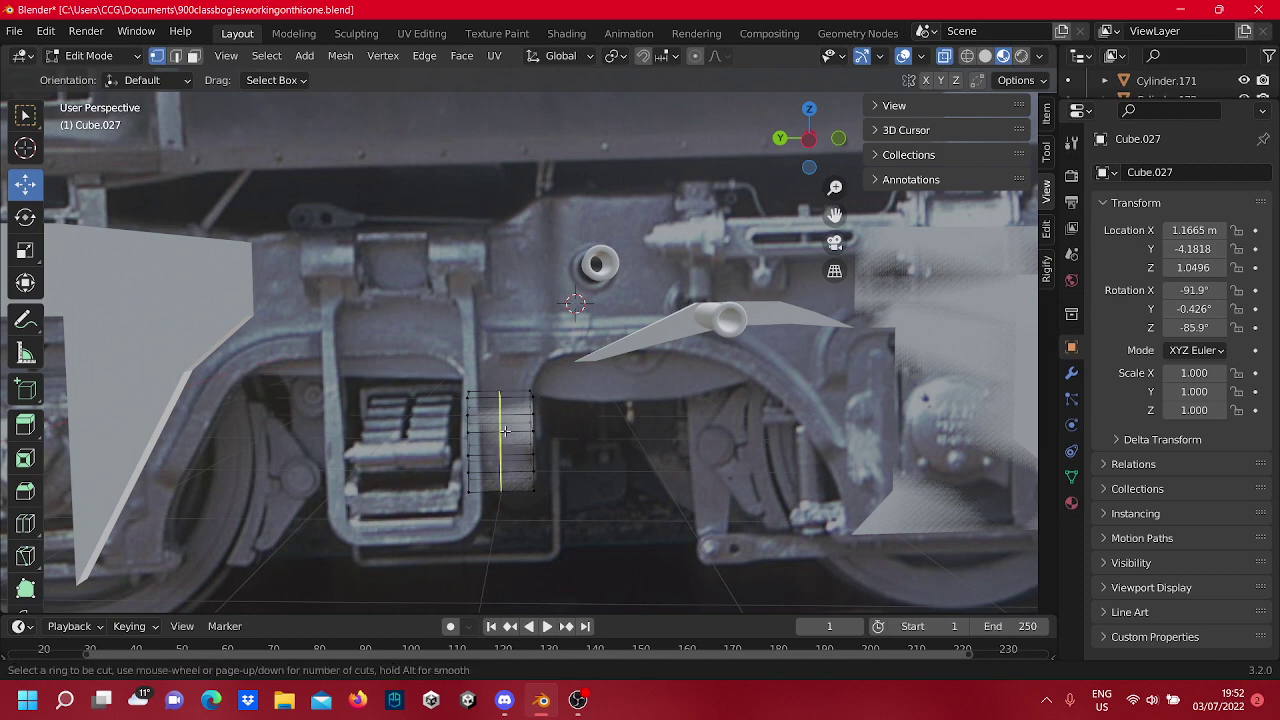
left_click(500, 432)
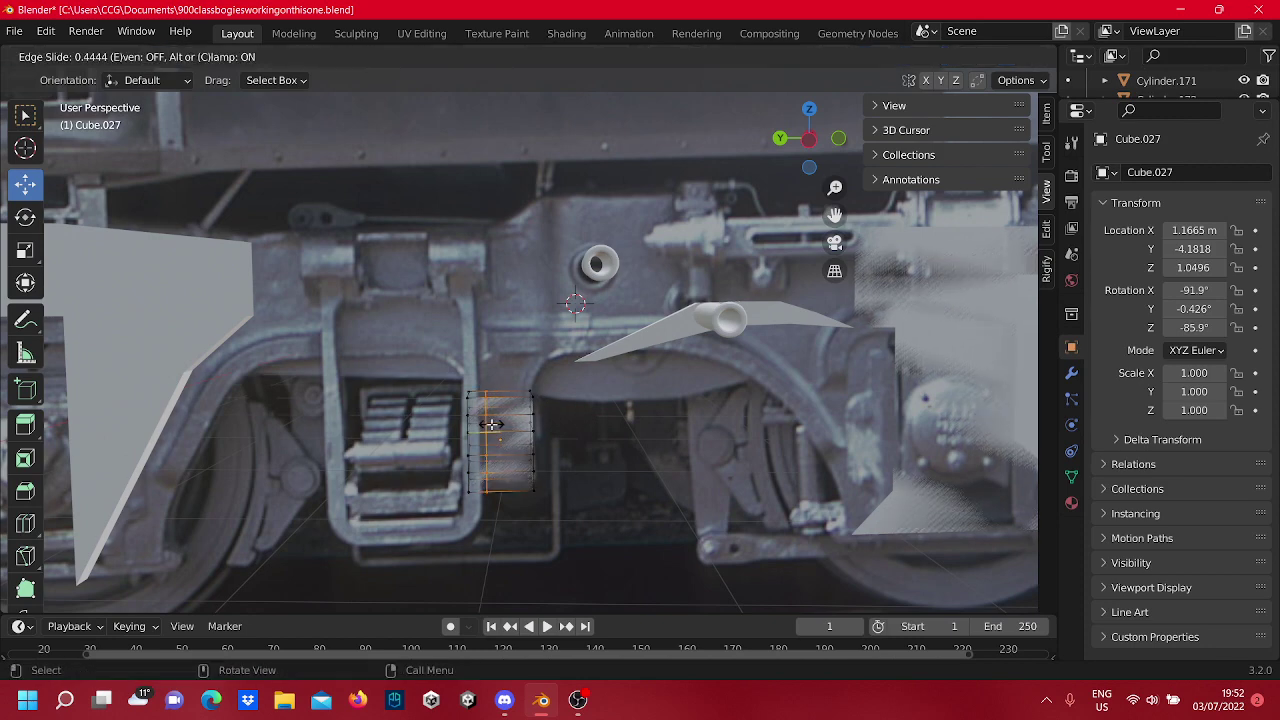
left_click(492, 424)
key("ctrl+r")
left_click(506, 424)
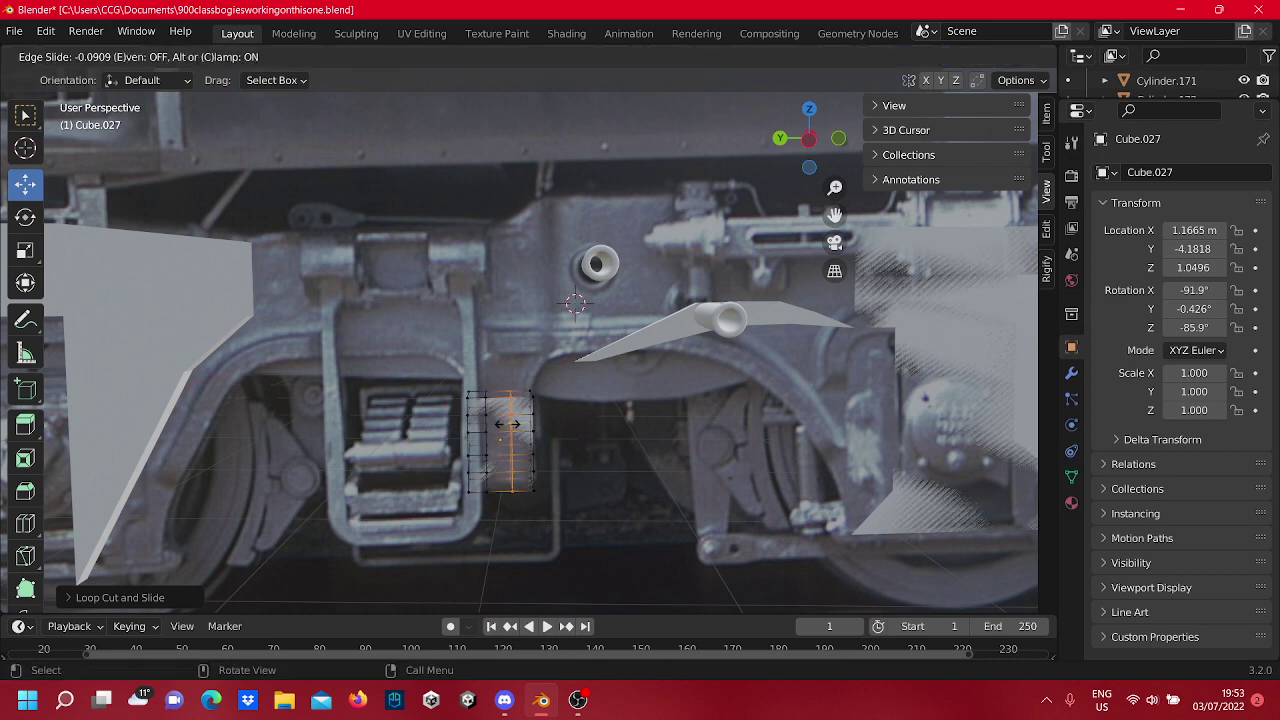
left_click(578, 451)
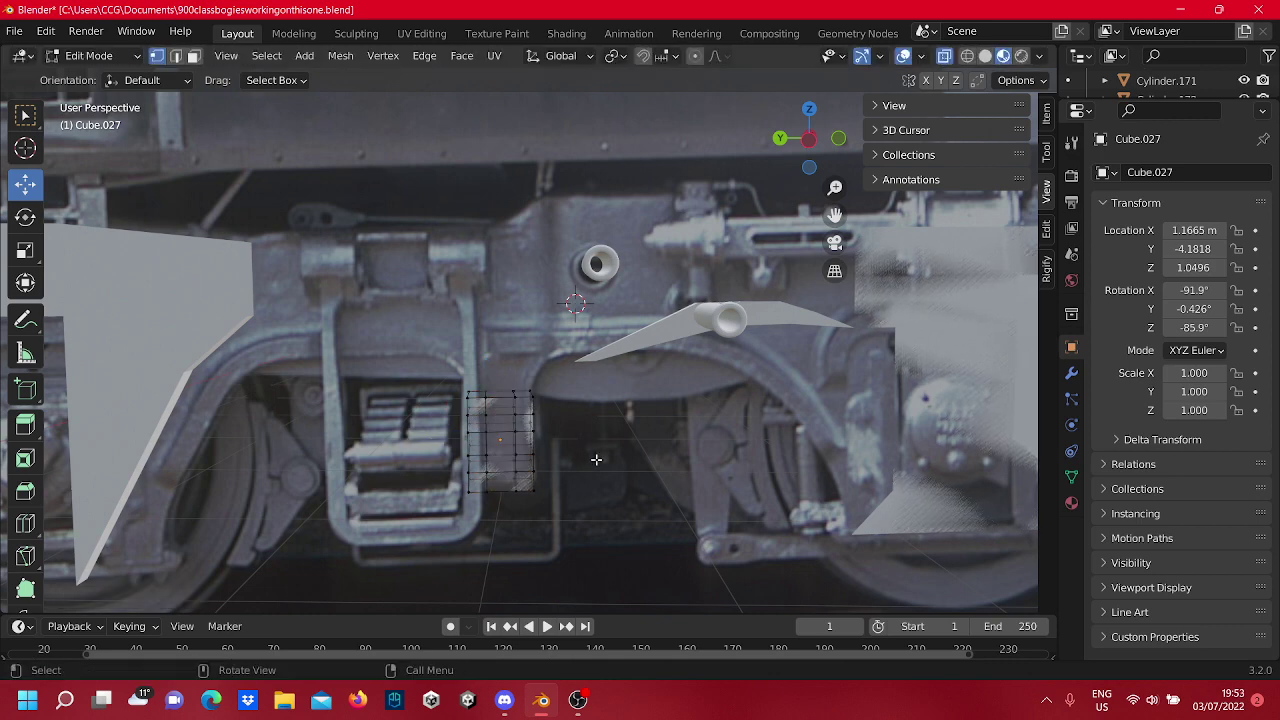
Align the view to the left orthographic side, close in on the Cube.027 block, and reopen its mesh for editing.
scroll(596, 459, "up", 2)
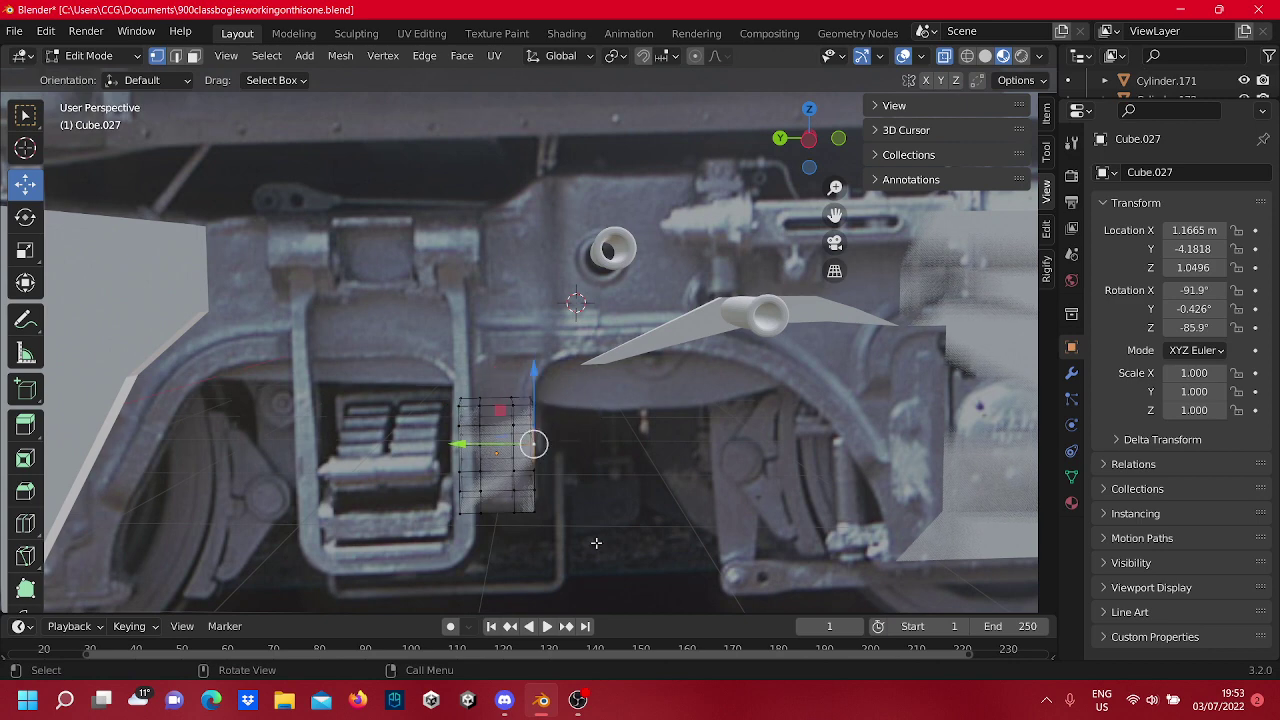
key("Tab")
middle_click_drag(571, 503, 642, 480)
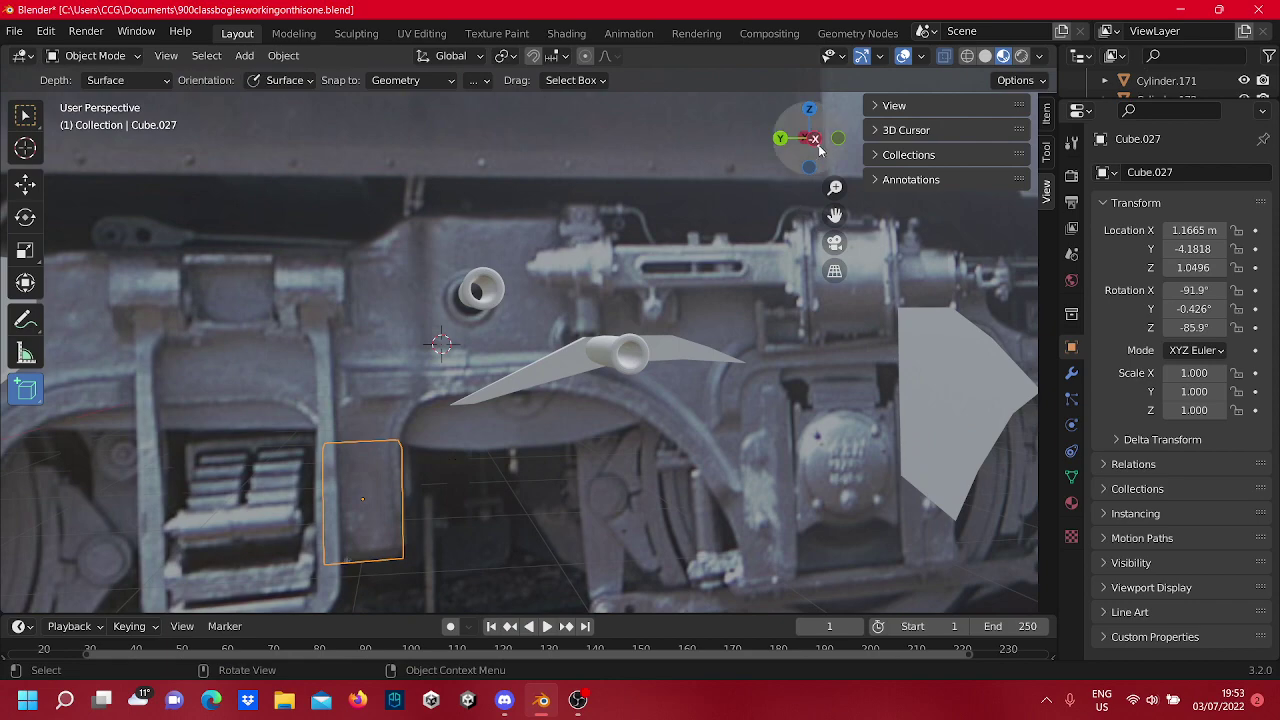
left_click(818, 145)
middle_click_drag(546, 450, 650, 340)
left_click(808, 150)
scroll(643, 283, "down", 5)
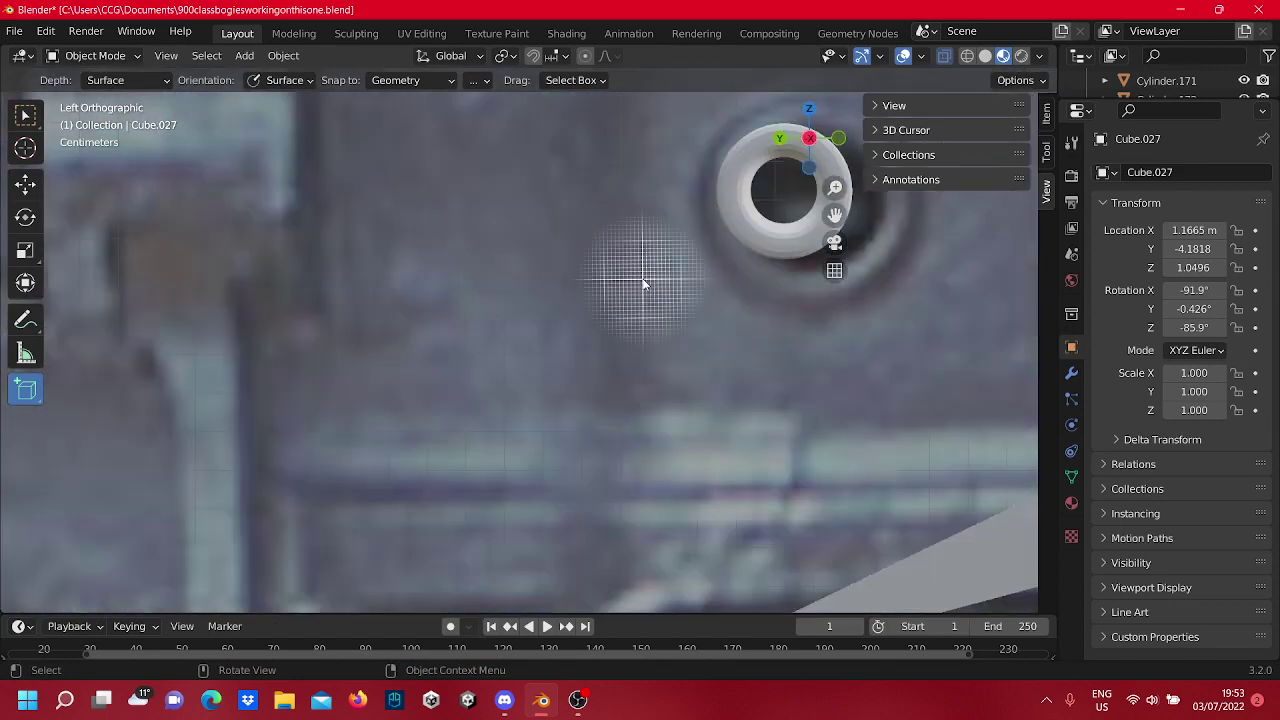
middle_click_drag(643, 284, 690, 250)
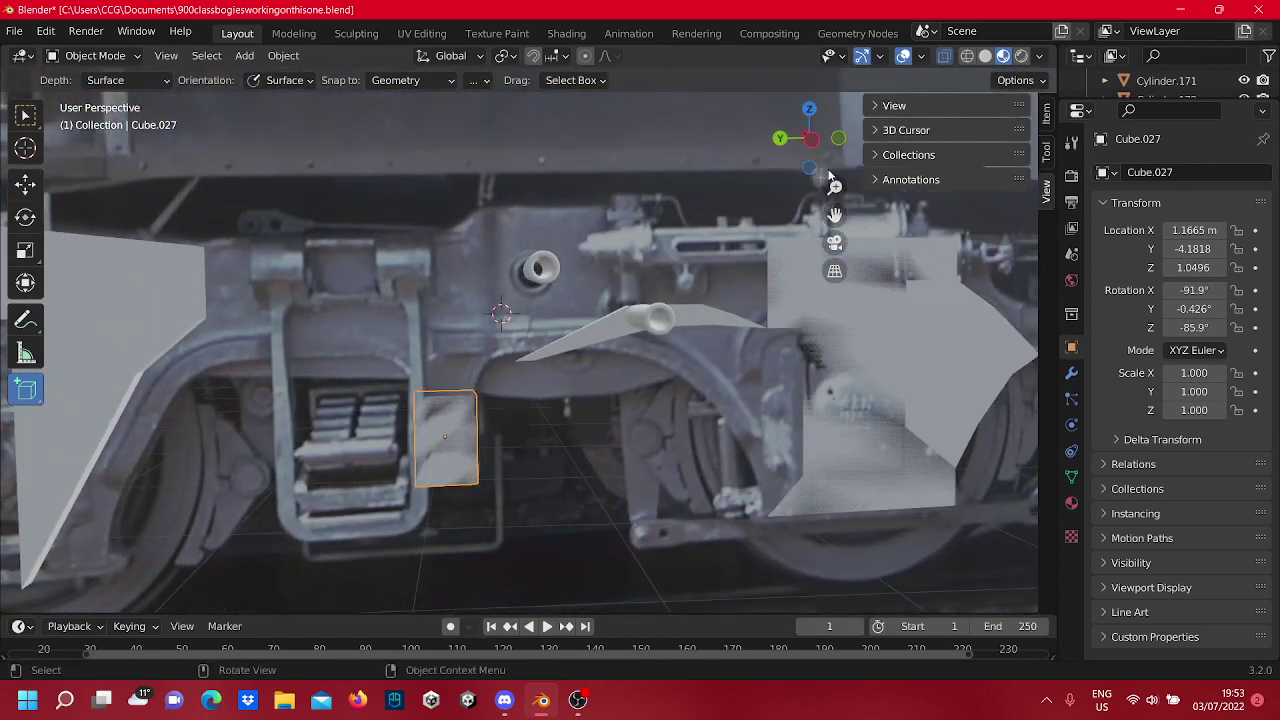
left_click(810, 139)
scroll(531, 436, "down", 3)
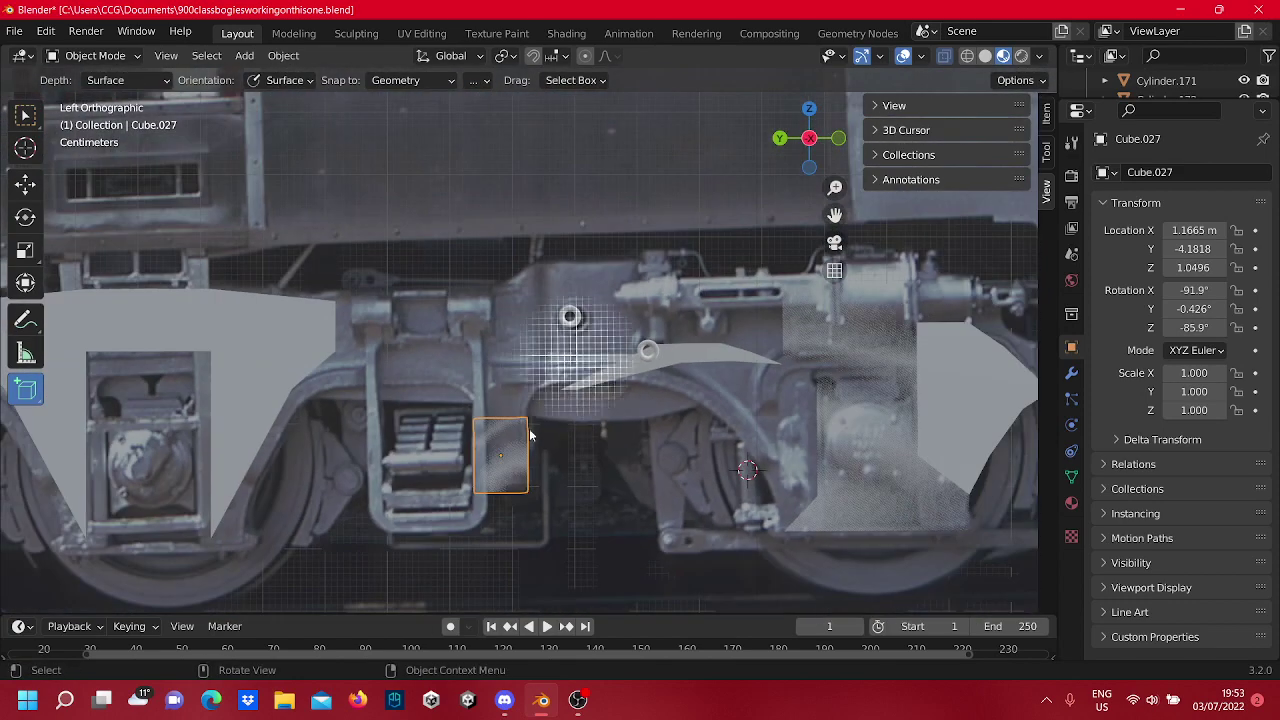
scroll(531, 459, "up", 11)
scroll(531, 447, "down", 4)
middle_click_drag(531, 474, 640, 77, "shift")
key("Tab")
scroll(616, 284, "up", 4)
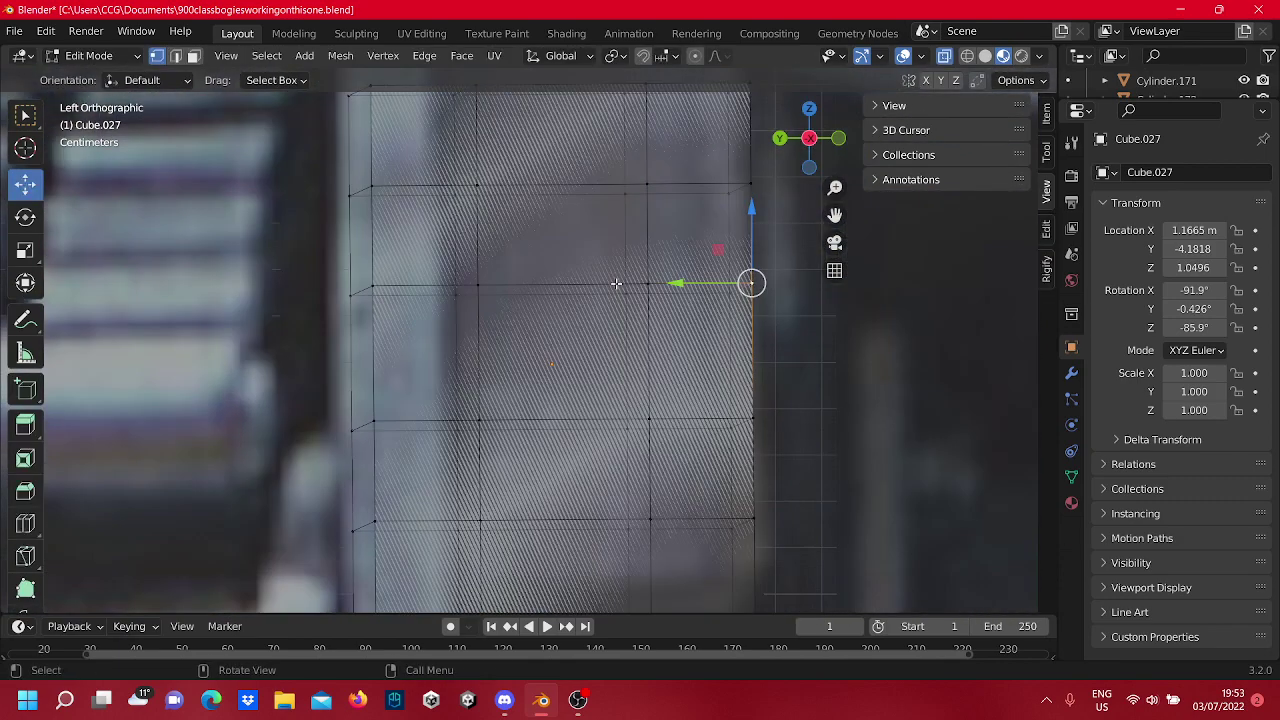
Extrude the block's top face in the column farthest from the step bracket straight up a short distance along the photographed leg edge.
scroll(616, 284, "down", 2)
middle_click_drag(613, 200, 510, 367, "shift")
left_click_drag(604, 342, 559, 274)
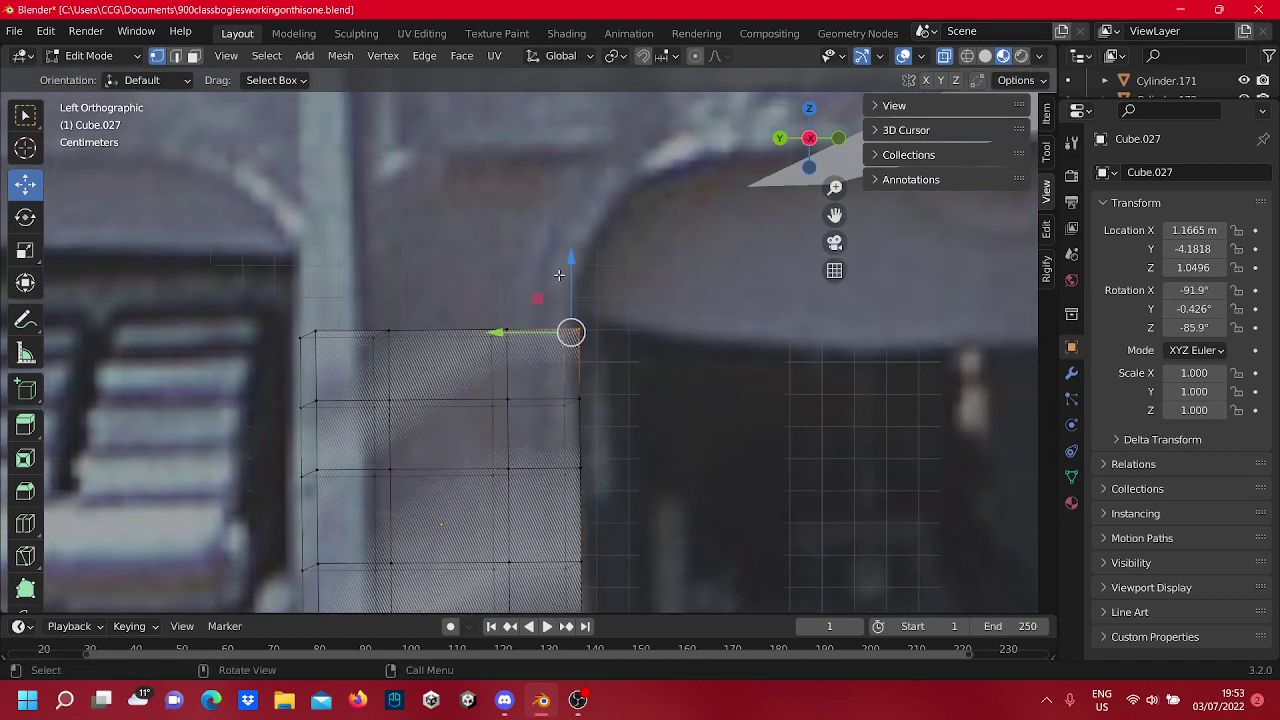
left_click_drag(644, 353, 484, 308)
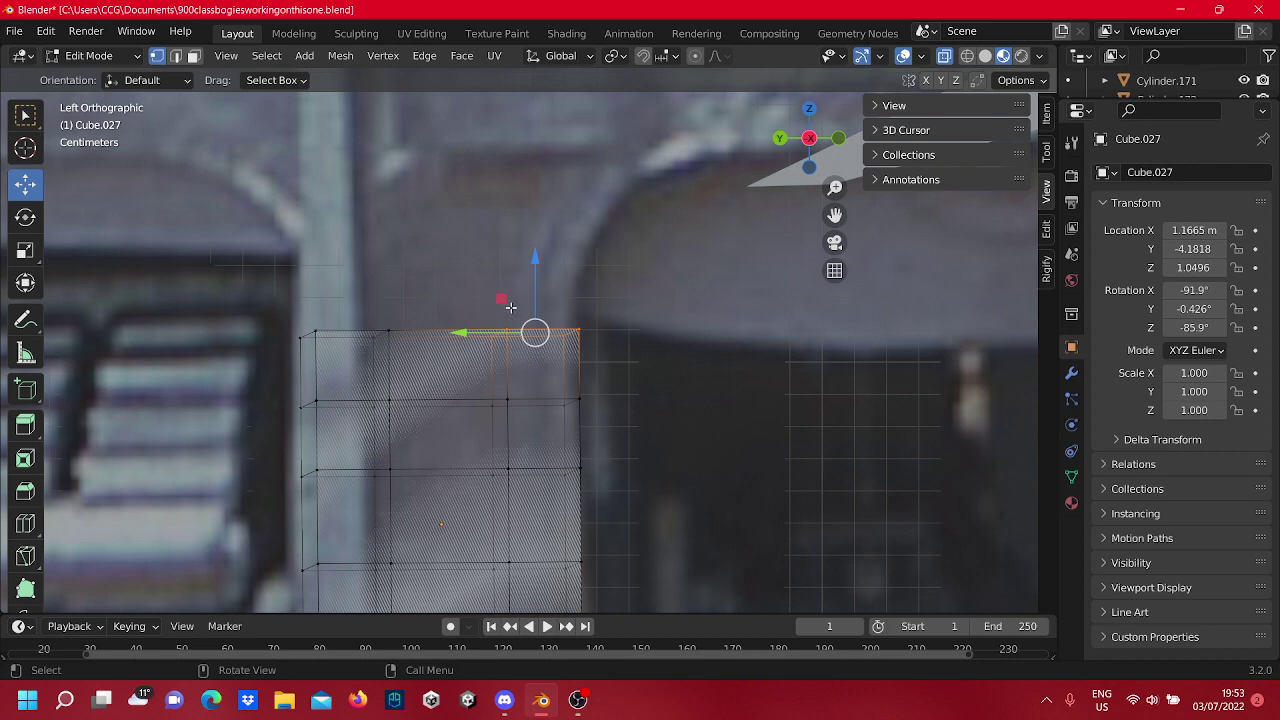
key("e")
right_click(533, 248)
key("g")
key("g")
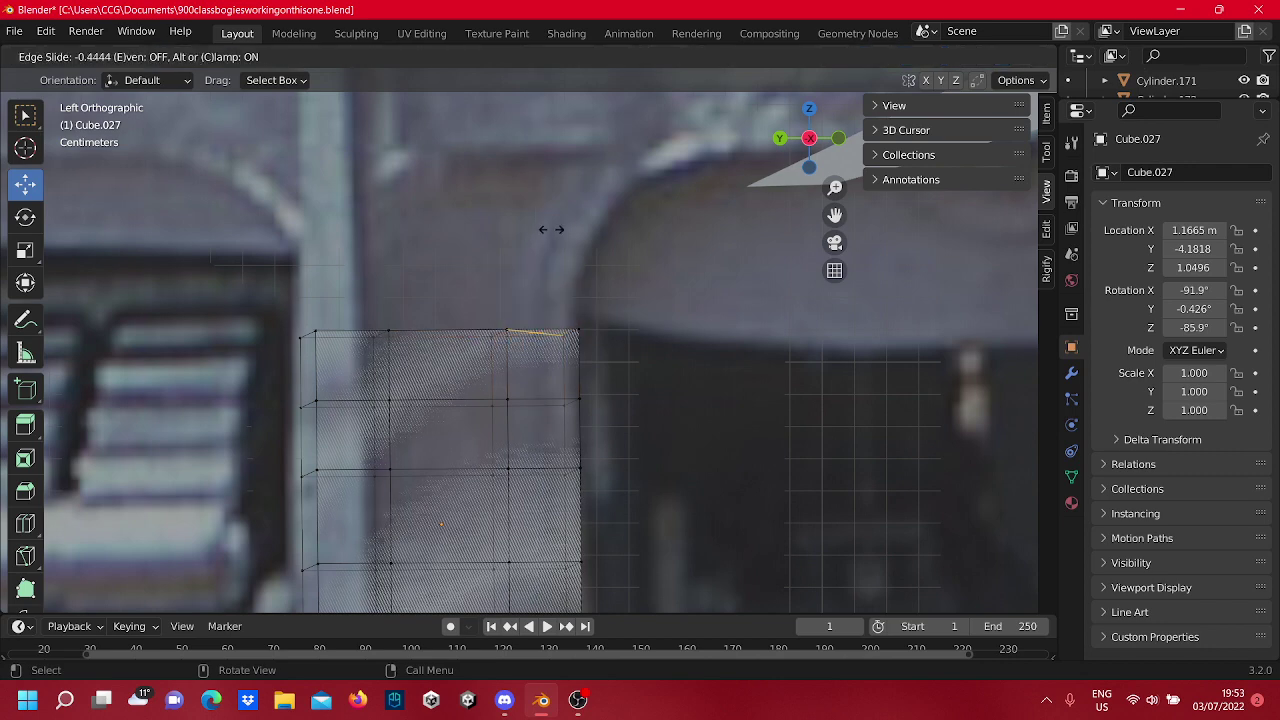
right_click(534, 331)
key("g")
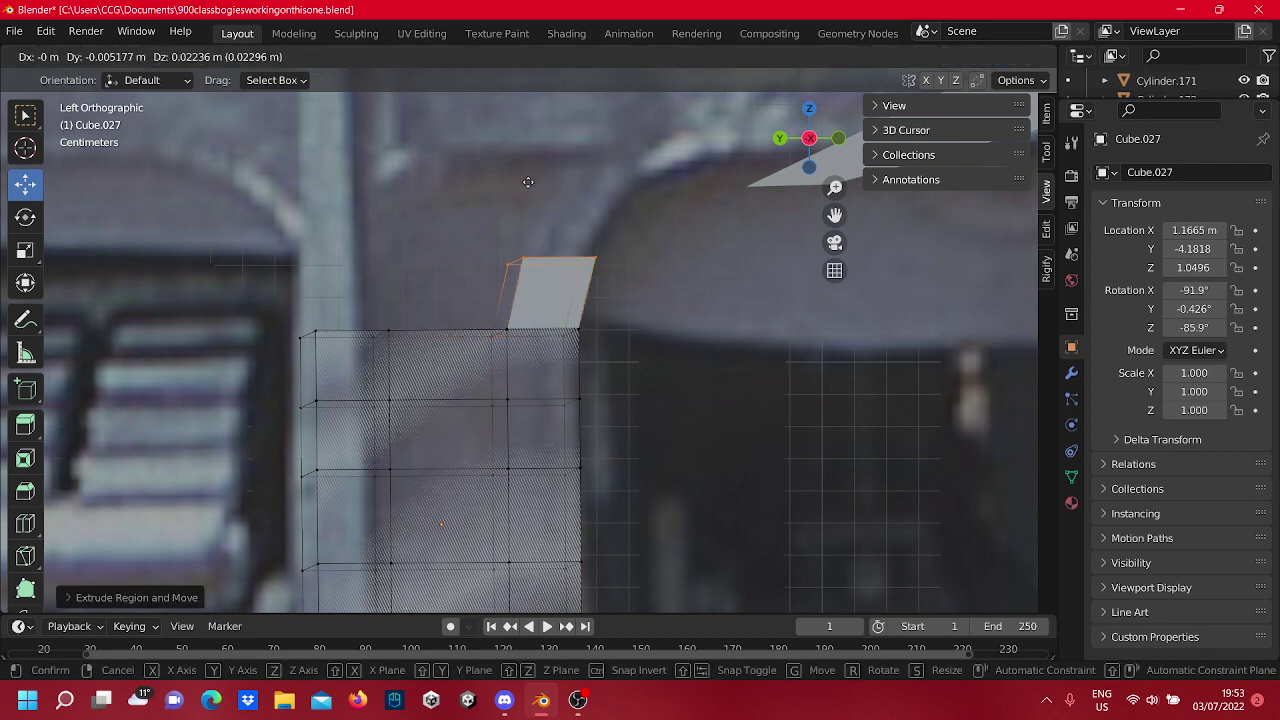
left_click(527, 182)
key("g")
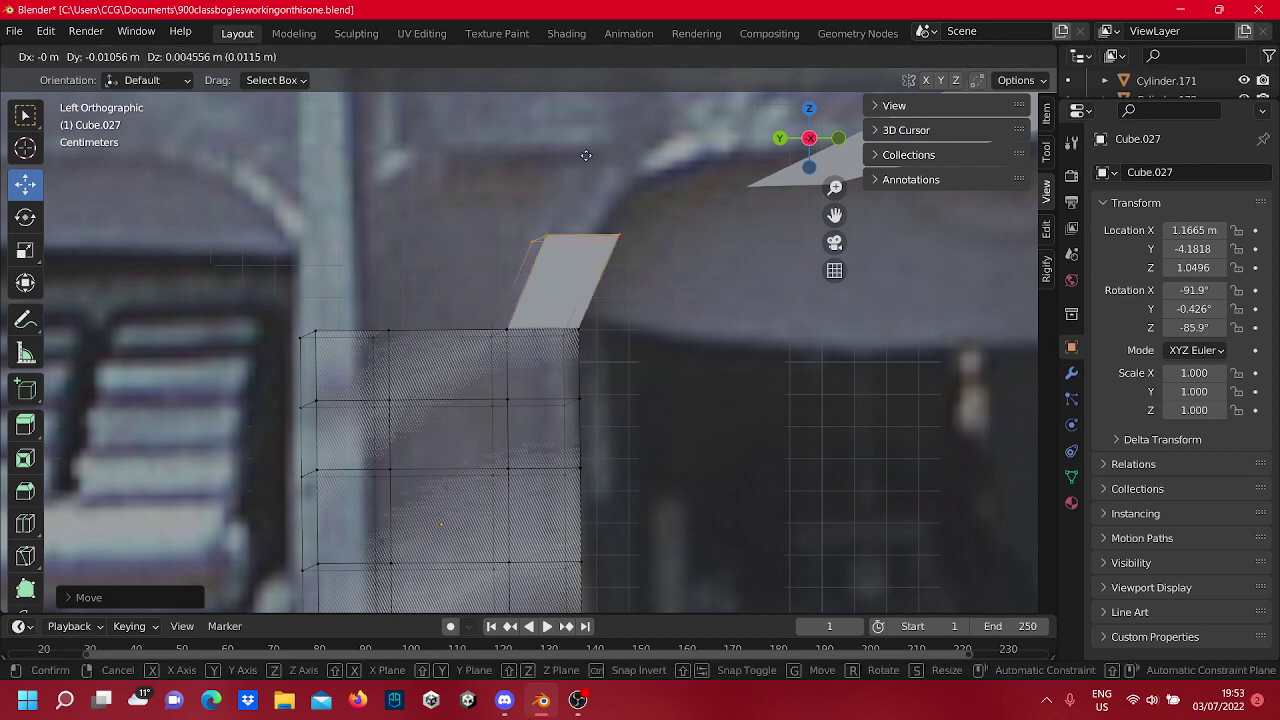
left_click(535, 208)
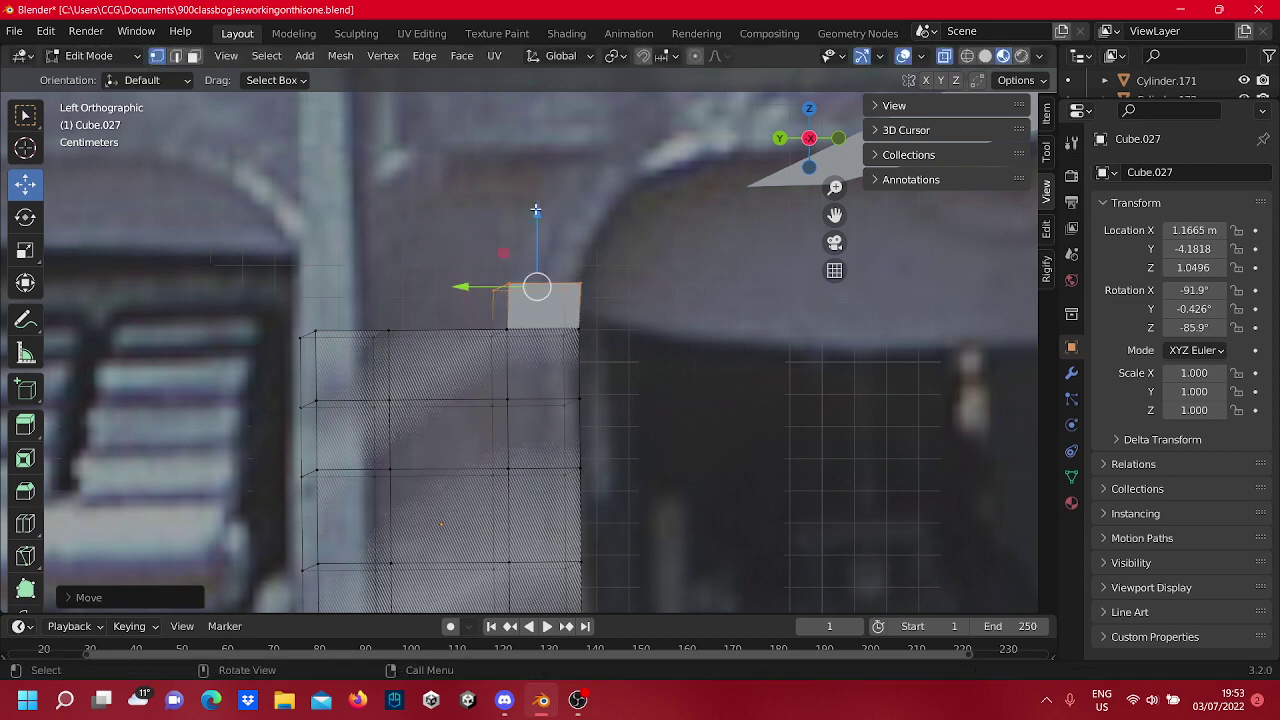
Extrude the raised face again about 0.018 m up and 0.008 m along negative Y, leaning it along the photographed arch curve.
left_click_drag(535, 208, 568, 157)
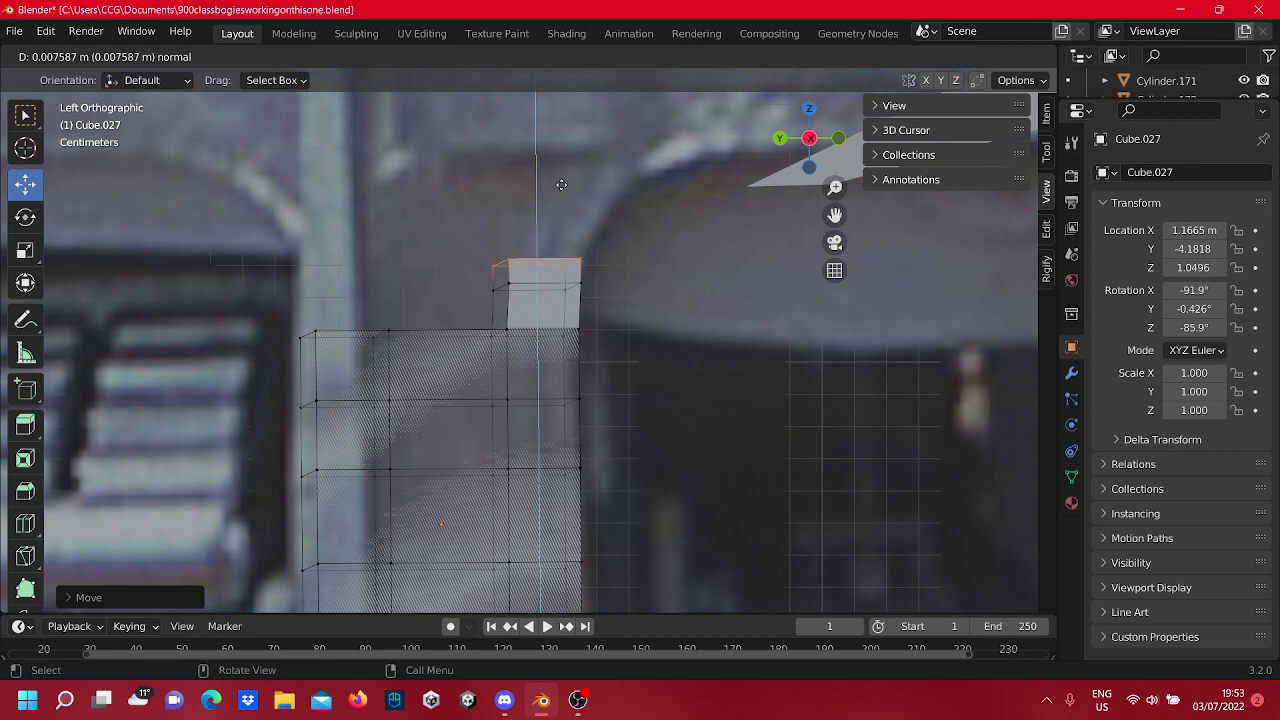
right_click(562, 187)
key("g")
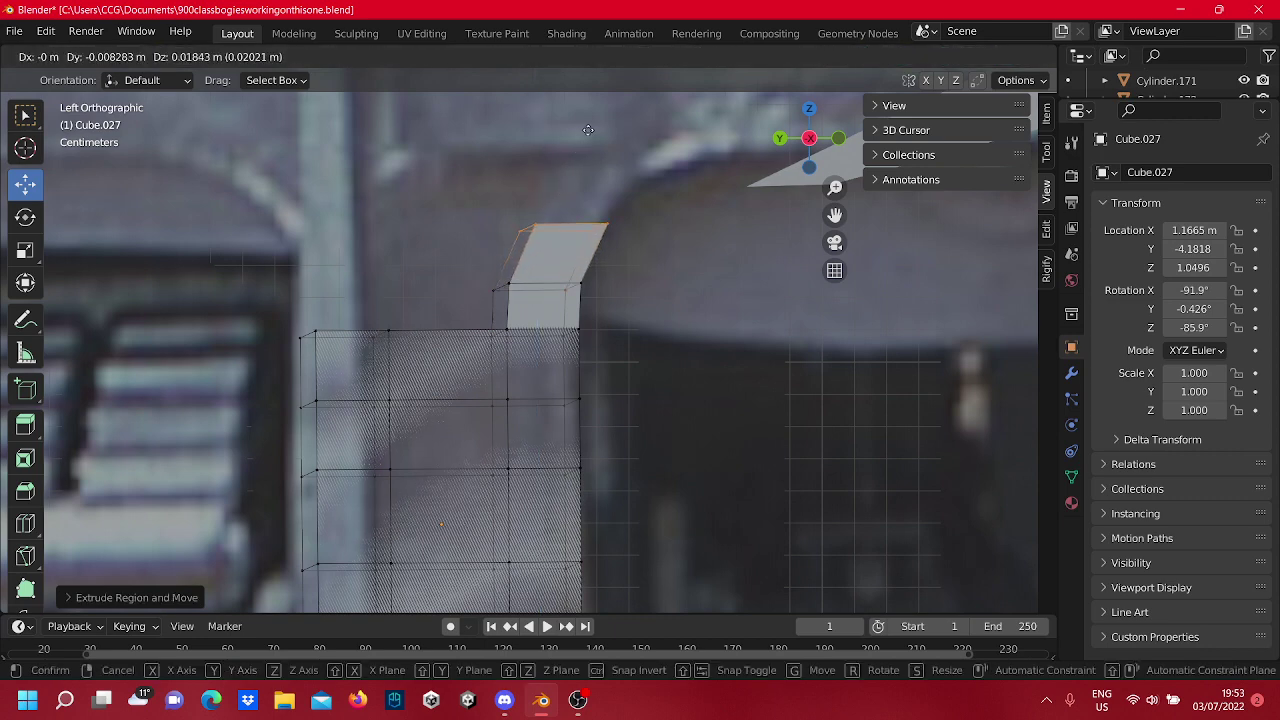
left_click(585, 131)
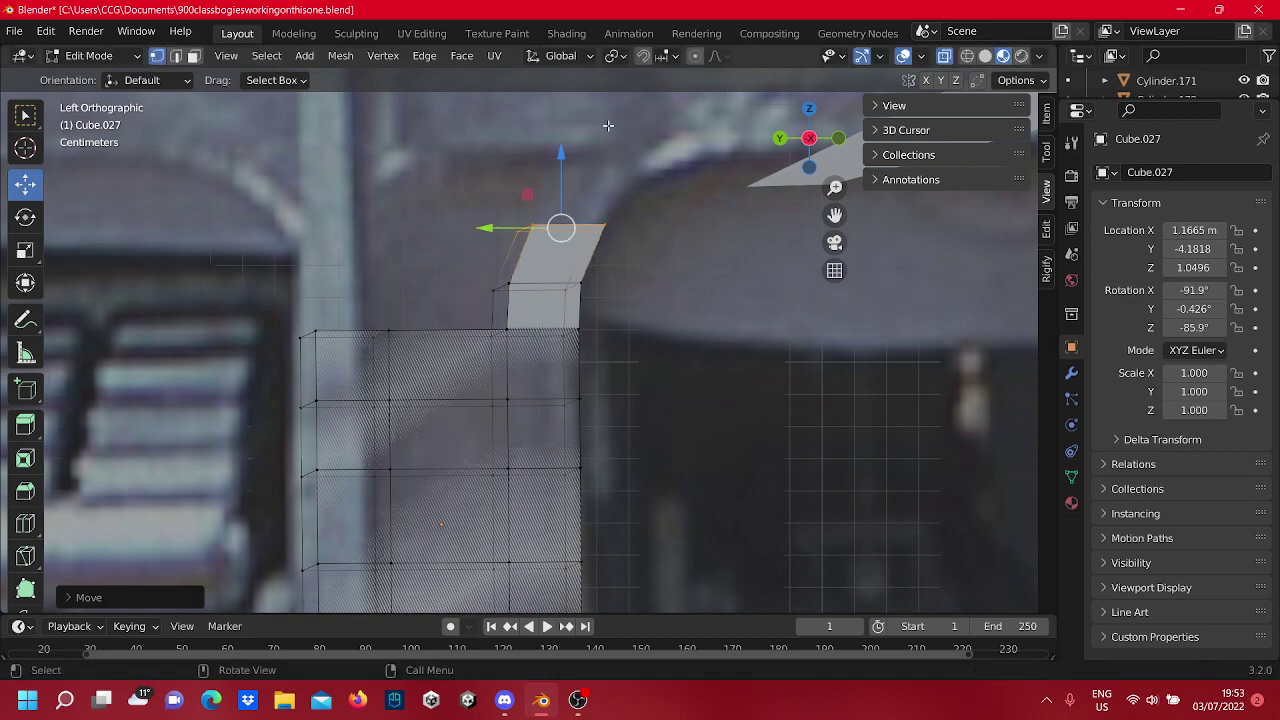
scroll(630, 206, "down", 4)
scroll(626, 208, "up", 8)
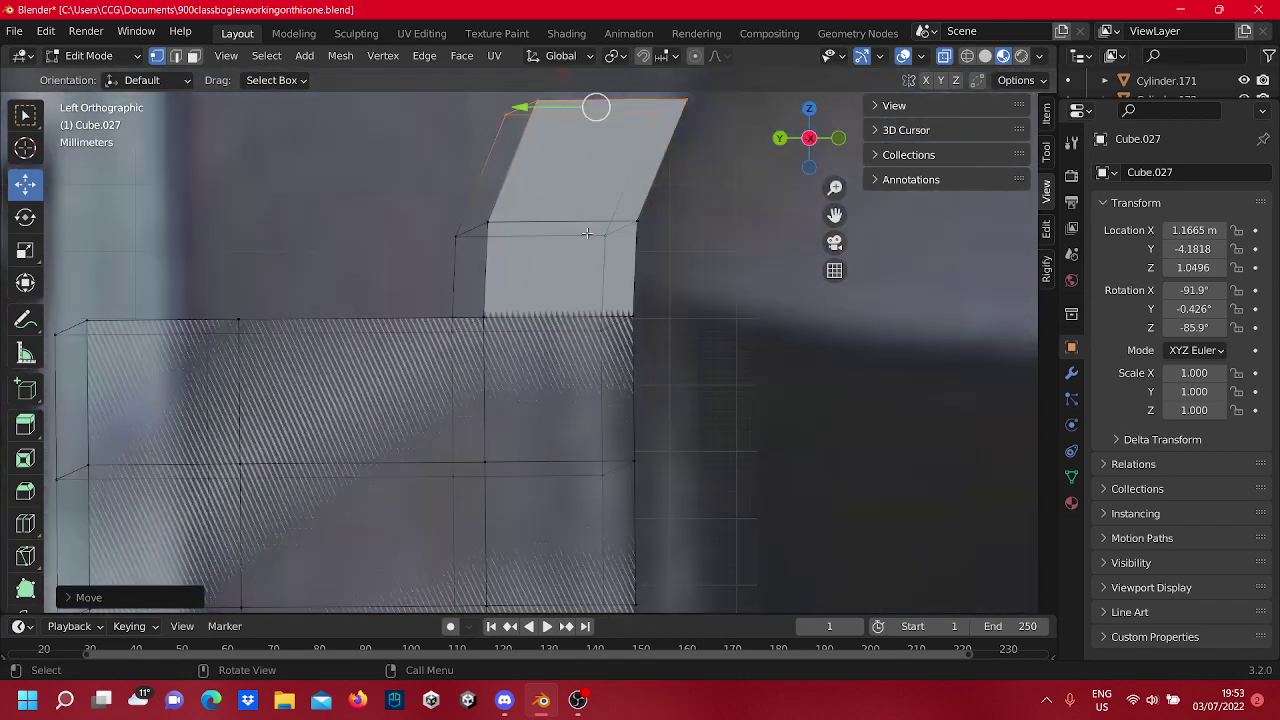
Move the leaning extrusion's top face up slightly to fit the photographed arch curve.
scroll(588, 229, "down", 3)
middle_click_drag(645, 288, 613, 385, "shift")
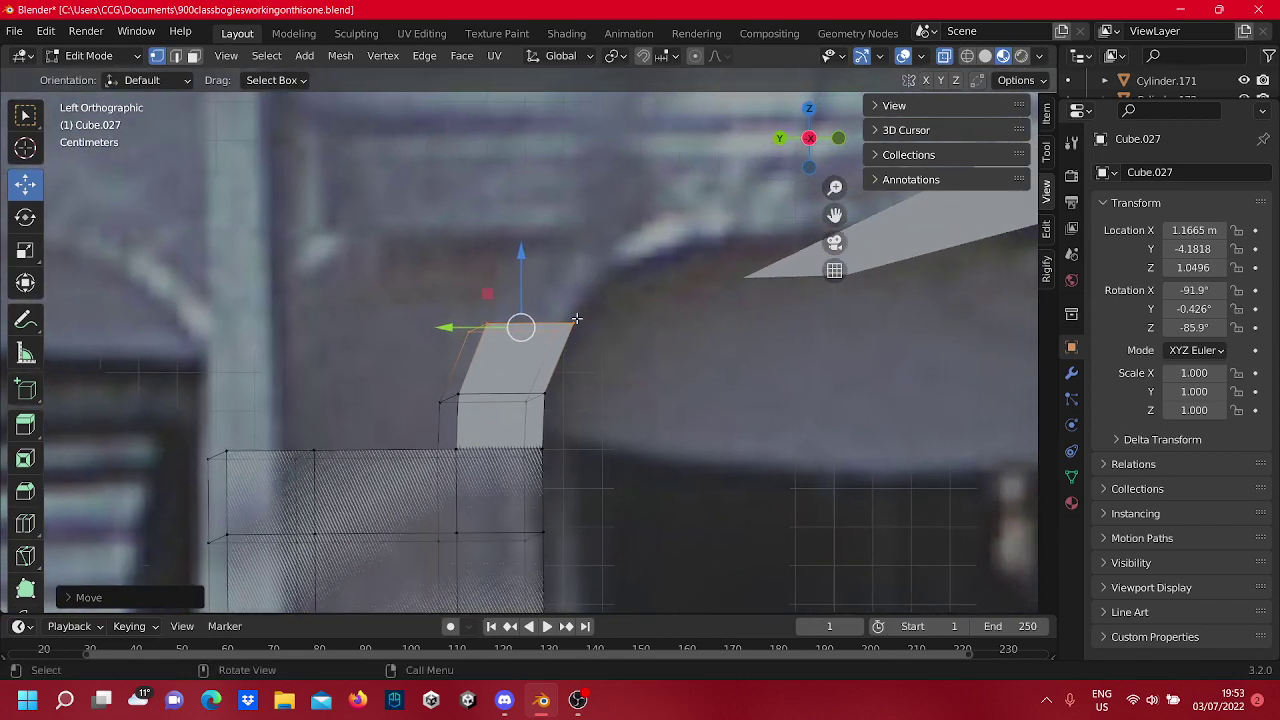
middle_click(633, 267)
scroll(584, 308, "up", 2)
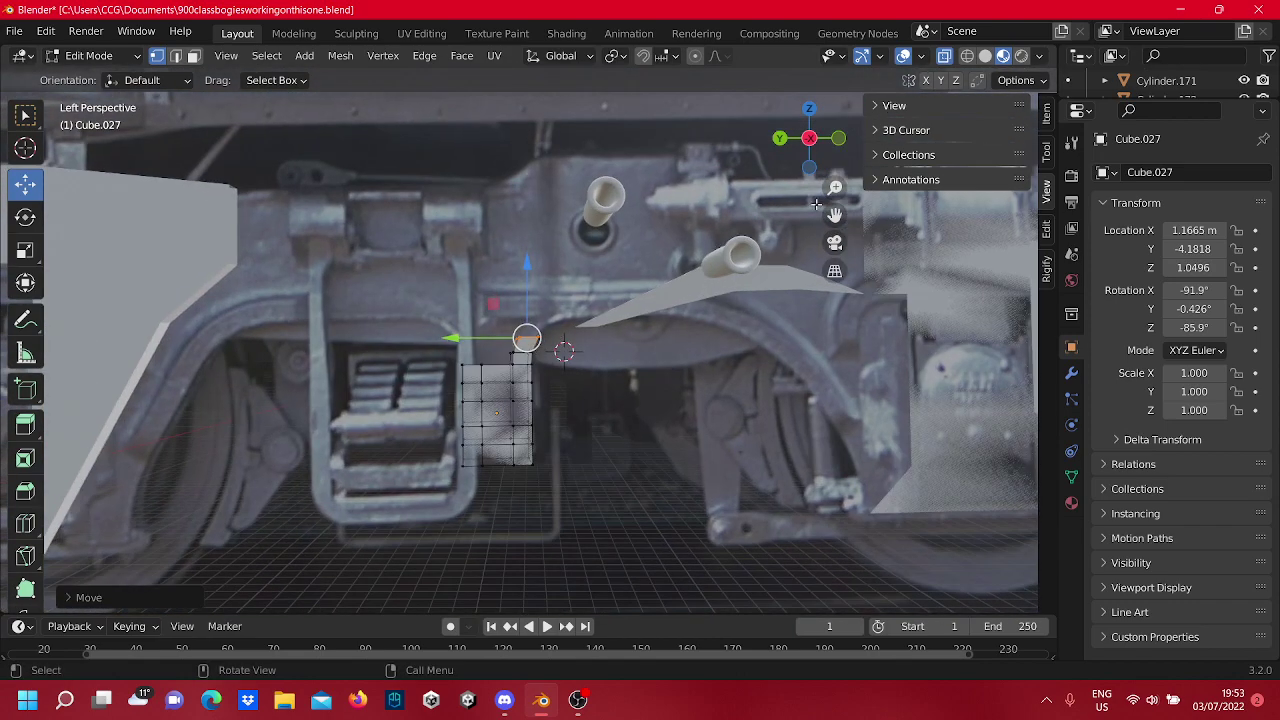
left_click(809, 138)
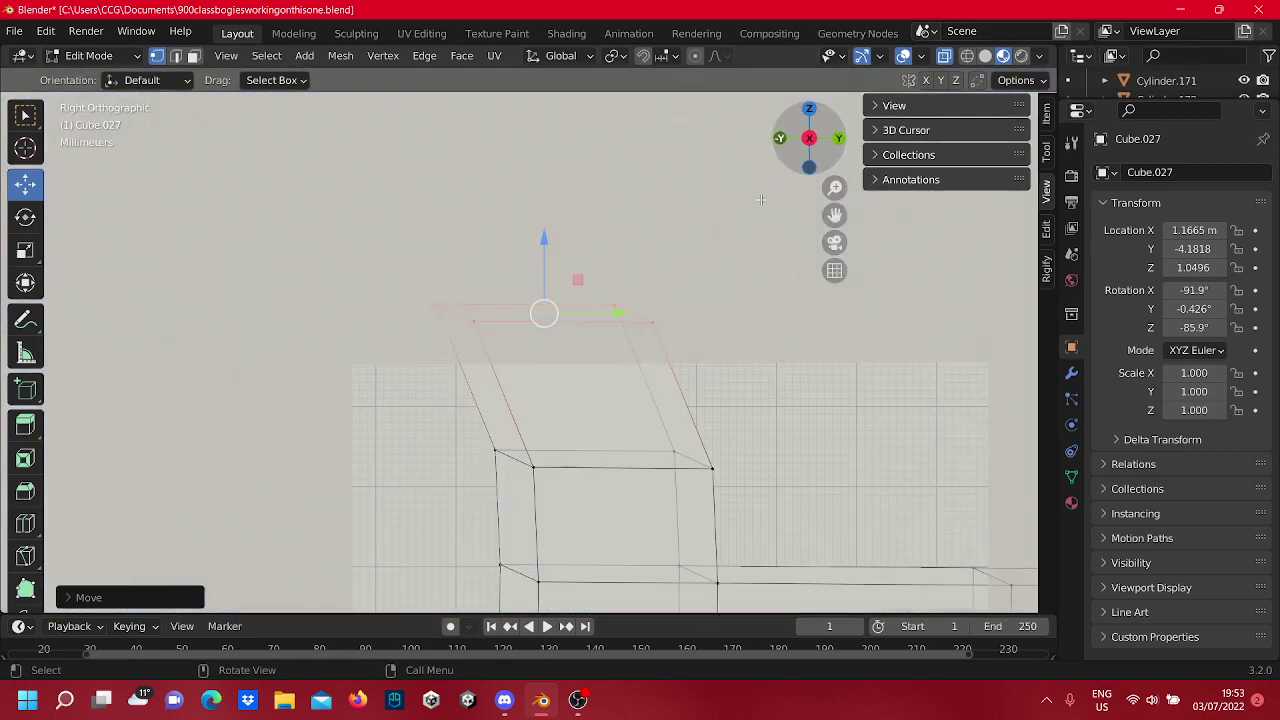
left_click(811, 138)
middle_click_drag(591, 326, 586, 372, "shift")
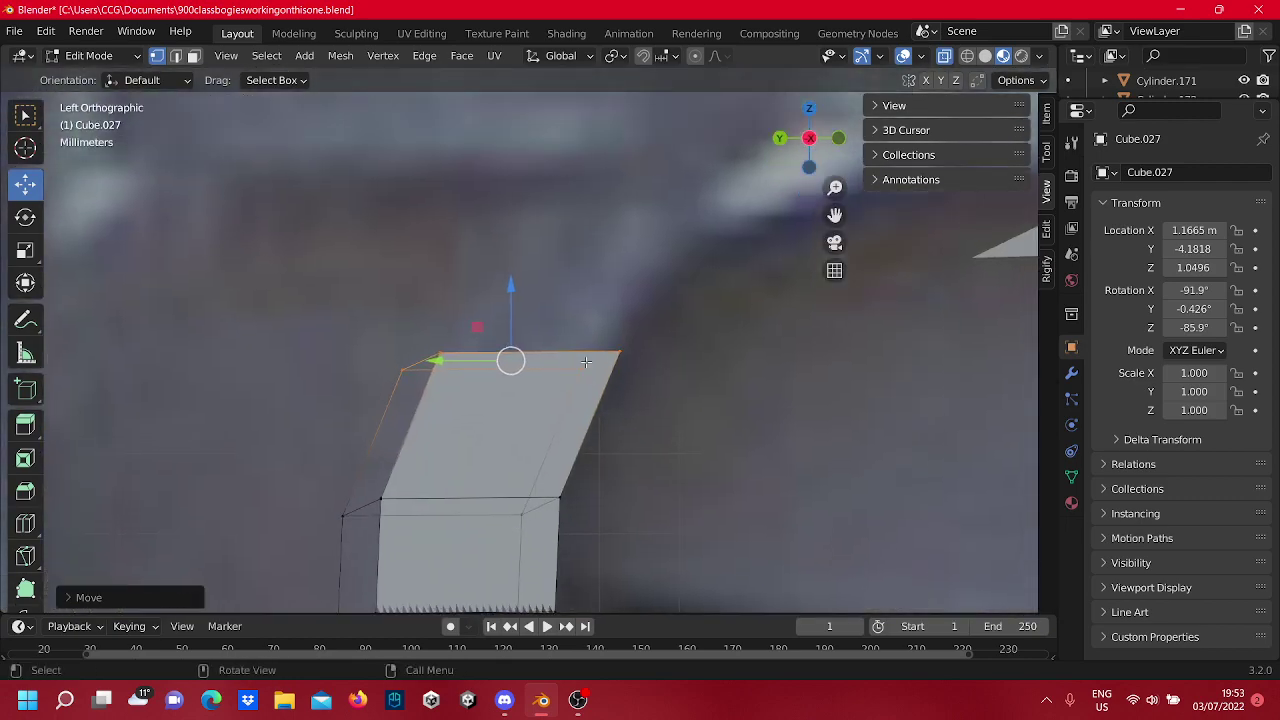
scroll(582, 312, "down", 1)
key("g")
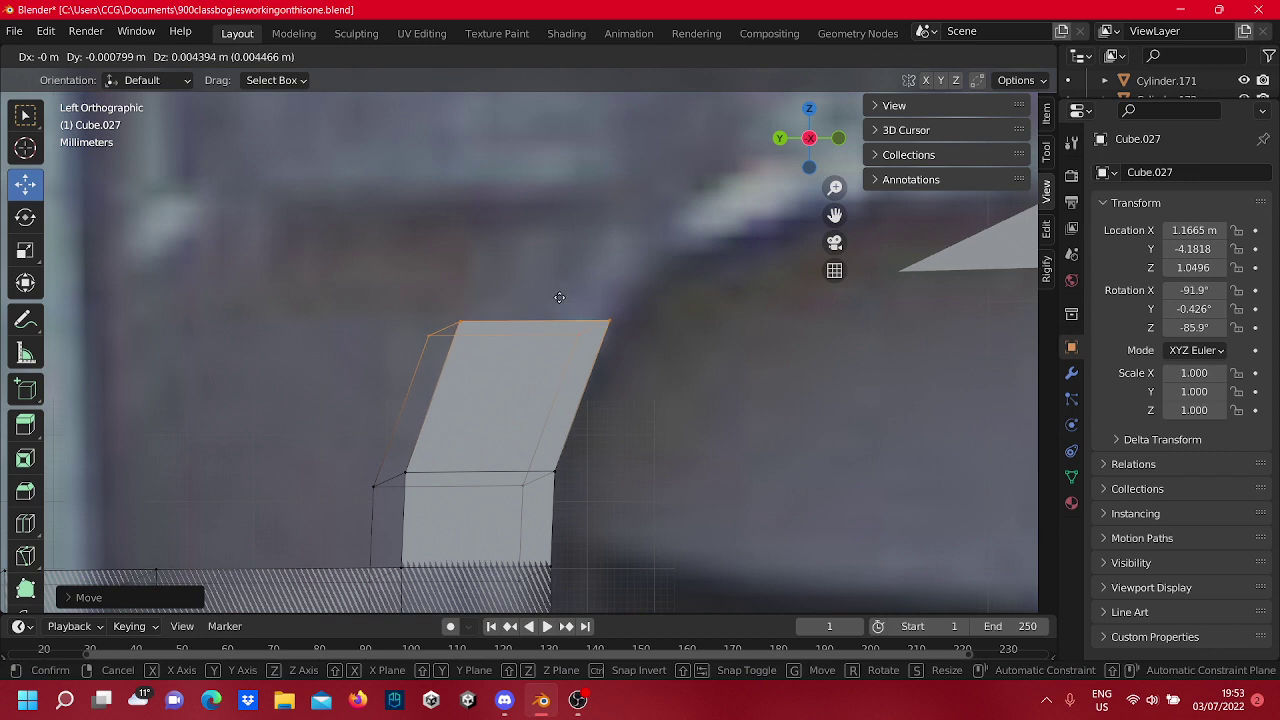
left_click(555, 315)
Extrude the arch piece's top face about 0.012 m up and 0.014 m along negative Y, continuing the photographed curve.
key("e")
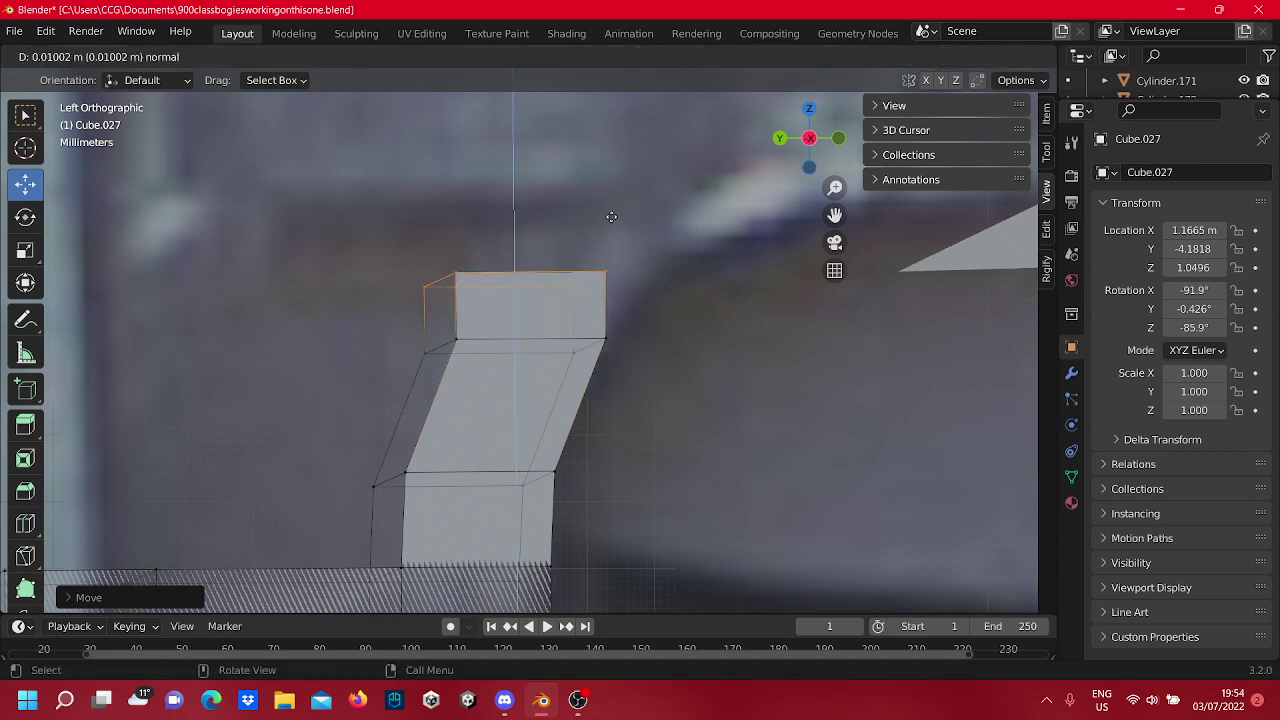
right_click(605, 210)
key("g")
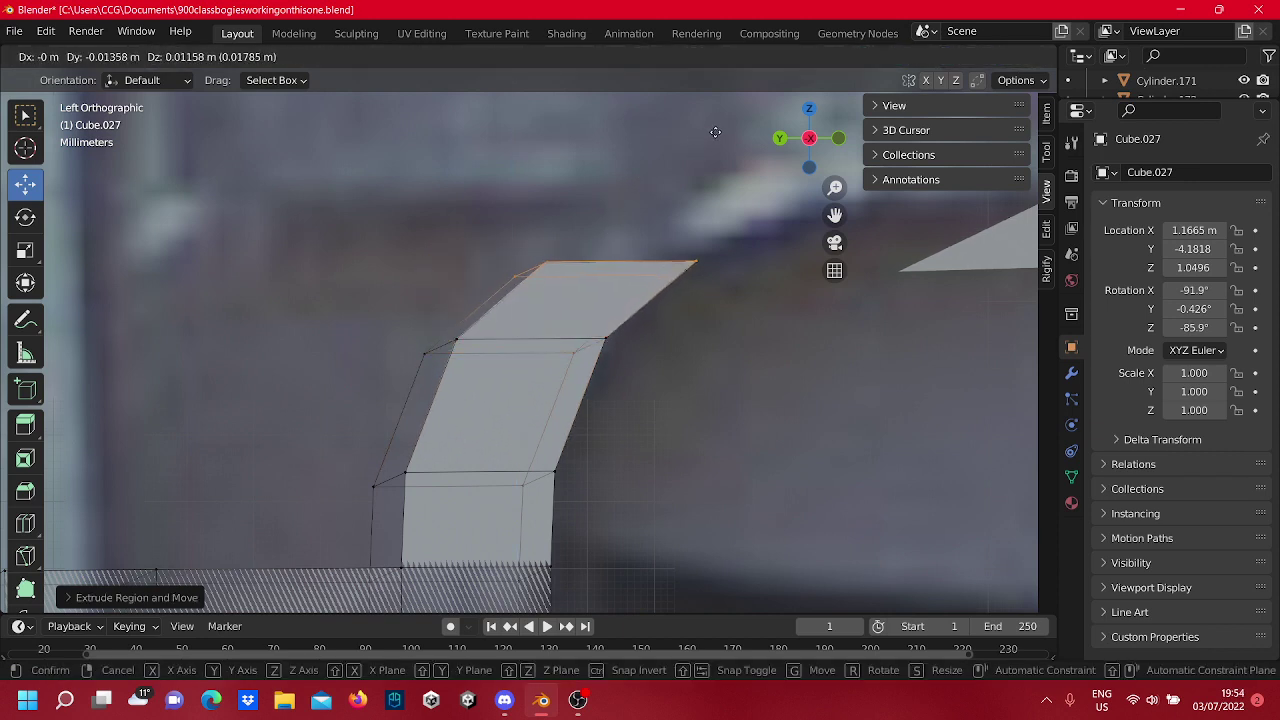
left_click(716, 132)
scroll(609, 273, "down", 6)
scroll(619, 273, "up", 4)
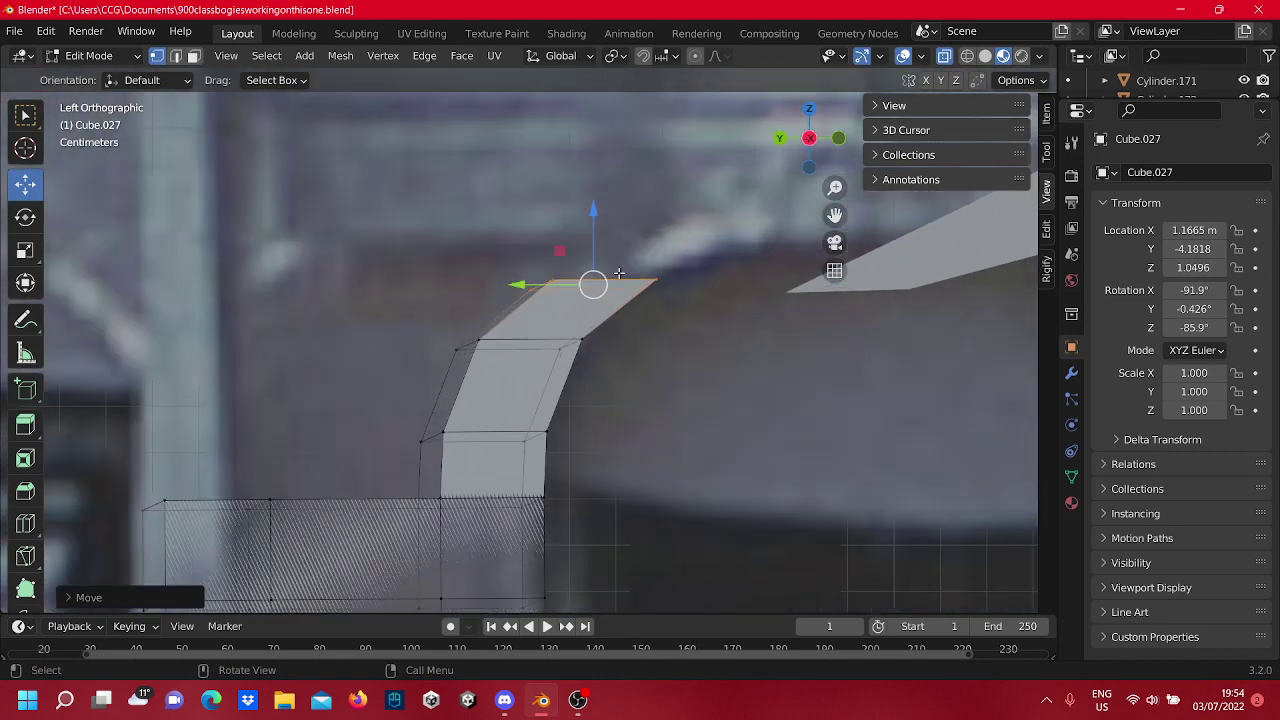
Extrude the arch's end face again about 0.007 m up and 0.02 m along negative Y, flattening it toward the curve's crest.
middle_click_drag(682, 263, 532, 345, "shift")
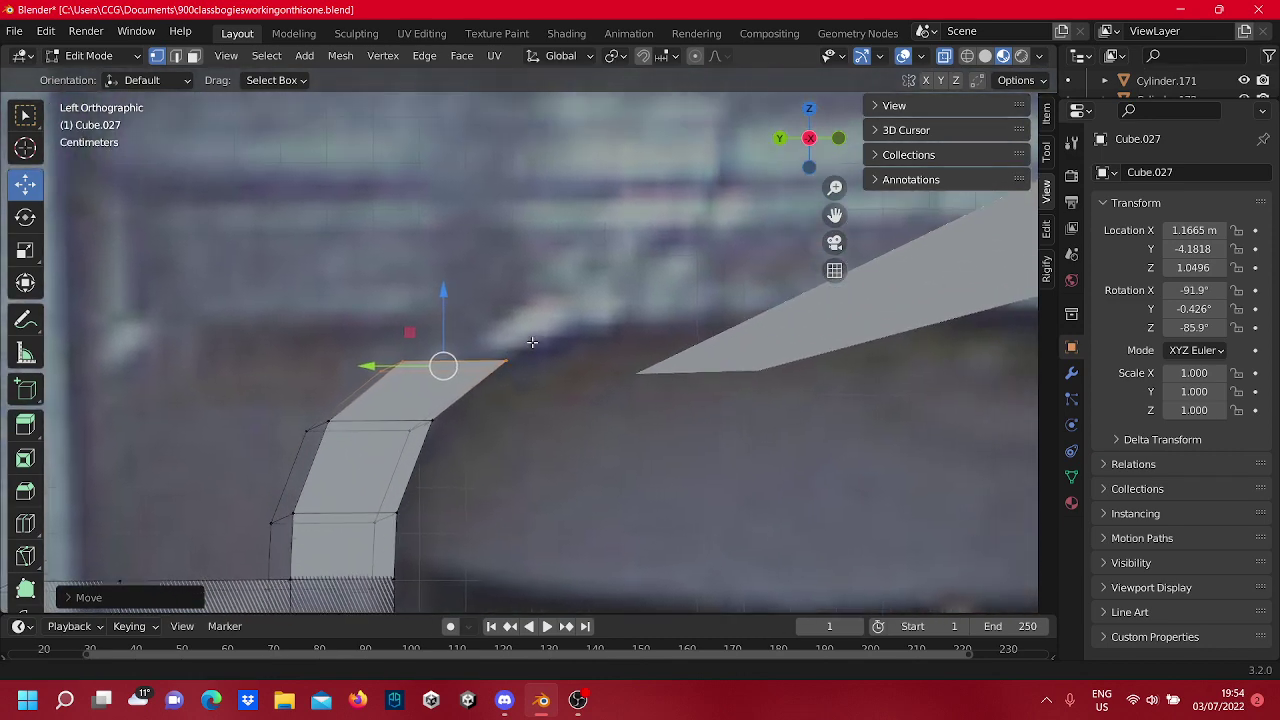
key("e")
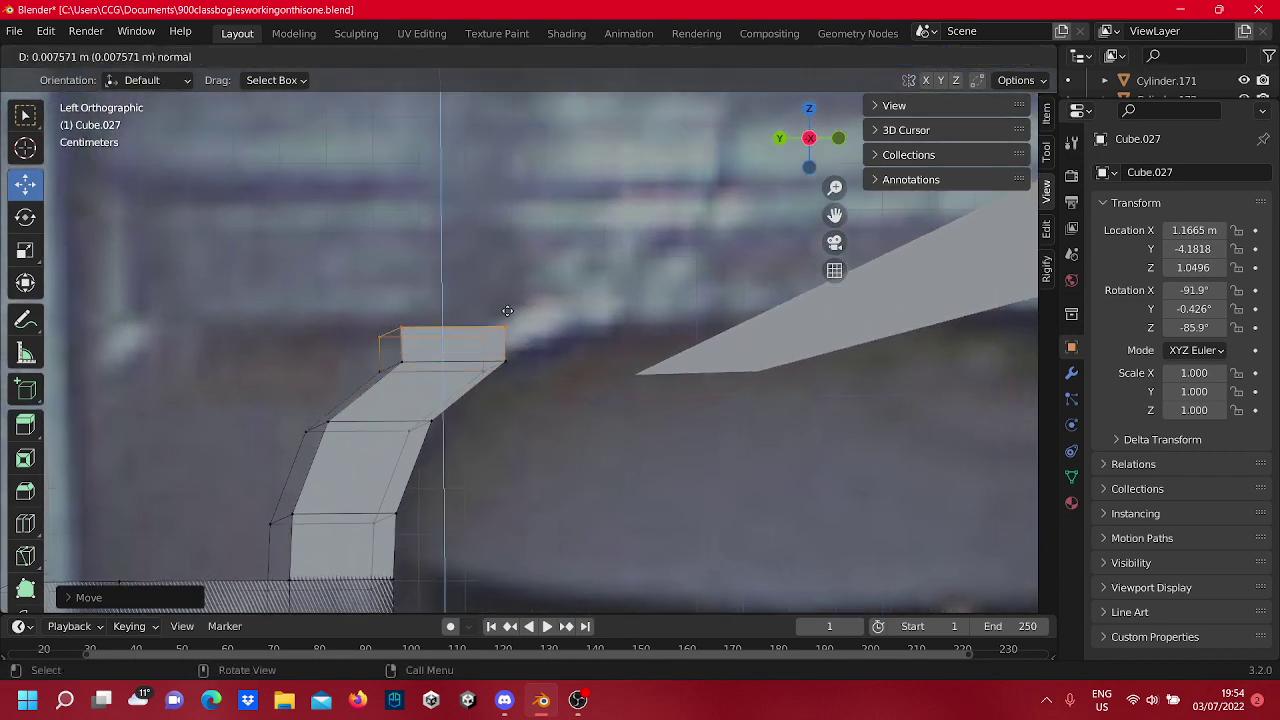
right_click(502, 289)
key("g")
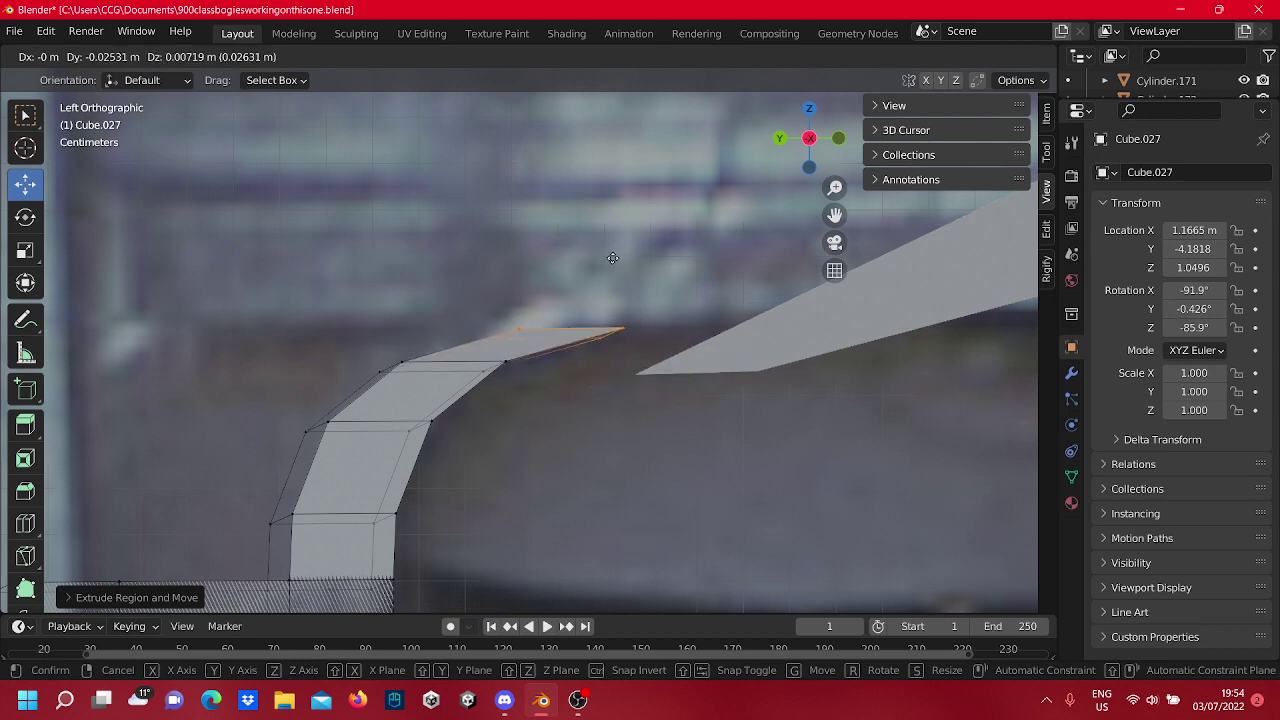
left_click(608, 255)
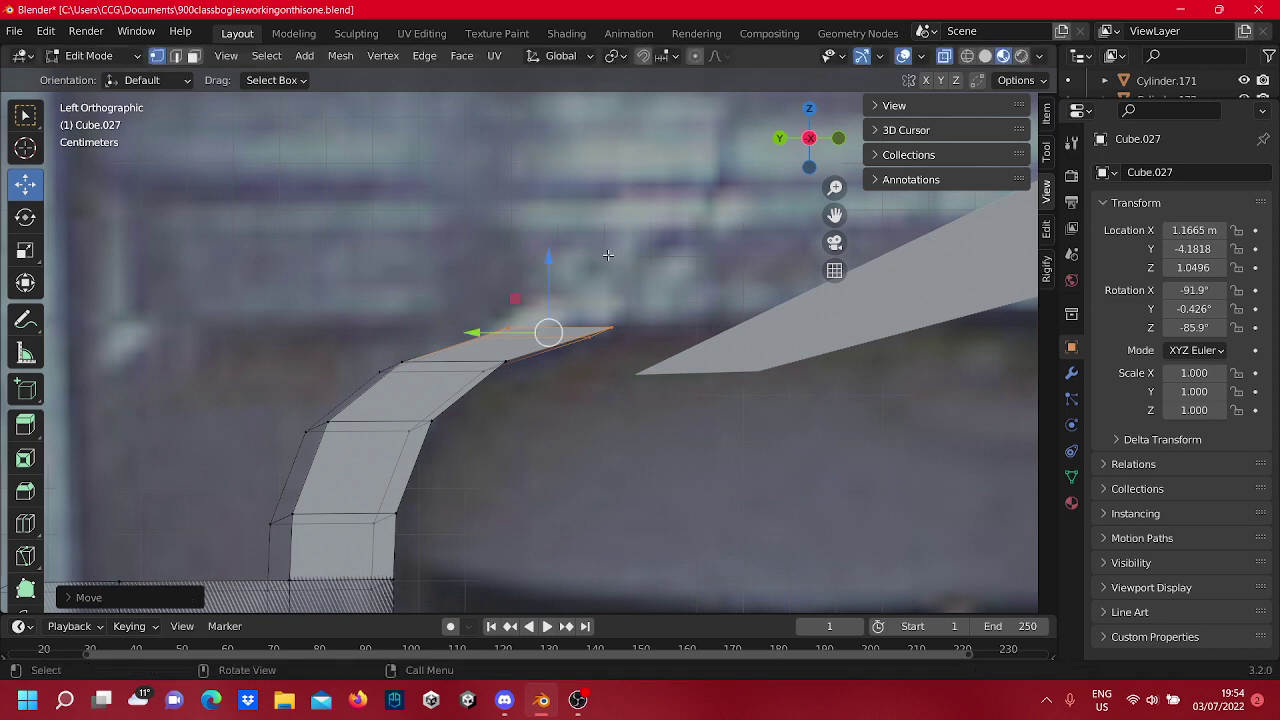
scroll(655, 335, "up", 4)
scroll(658, 340, "down", 3)
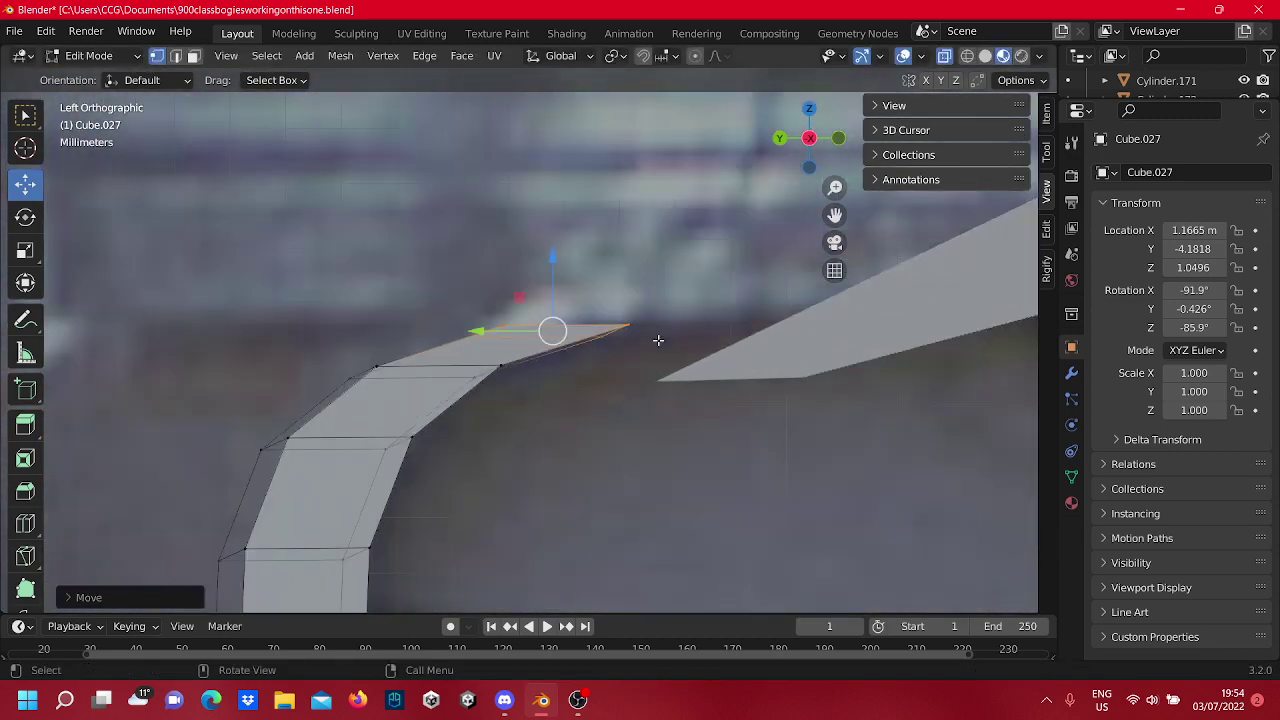
middle_click_drag(658, 340, 523, 385, "shift")
key("g")
key("z")
key("z")
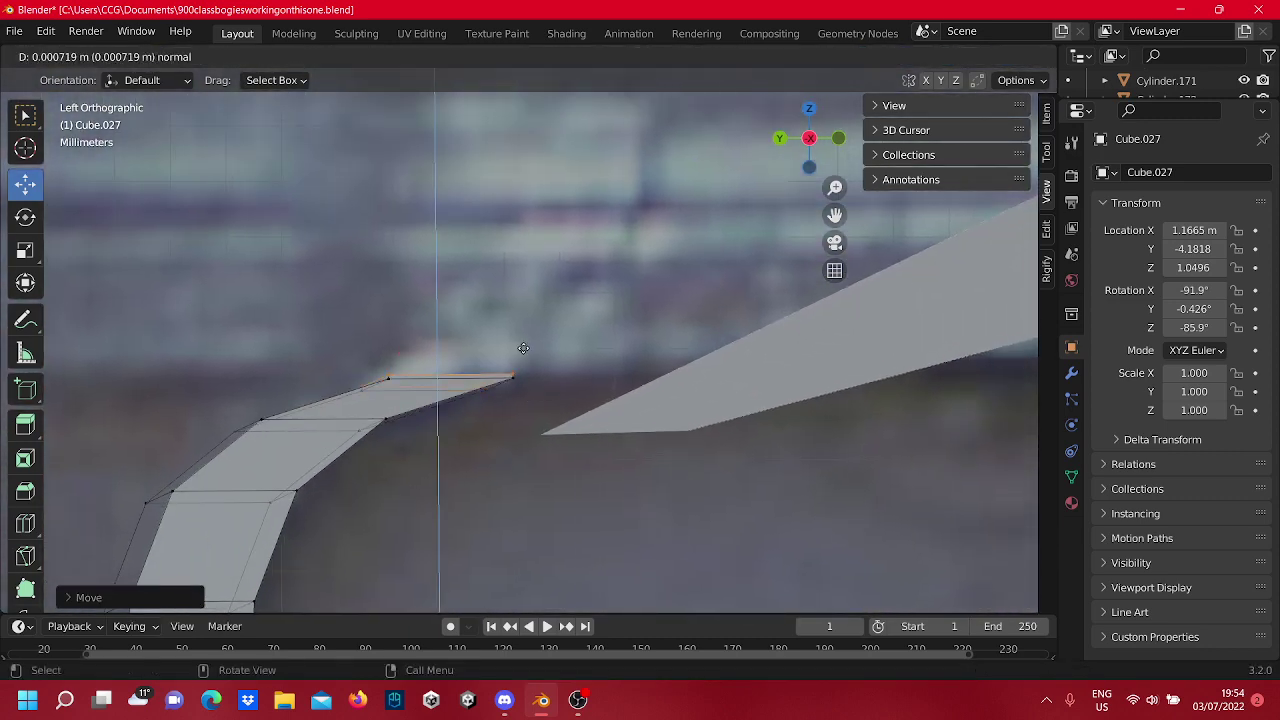
key("Escape")
key("KP_5")
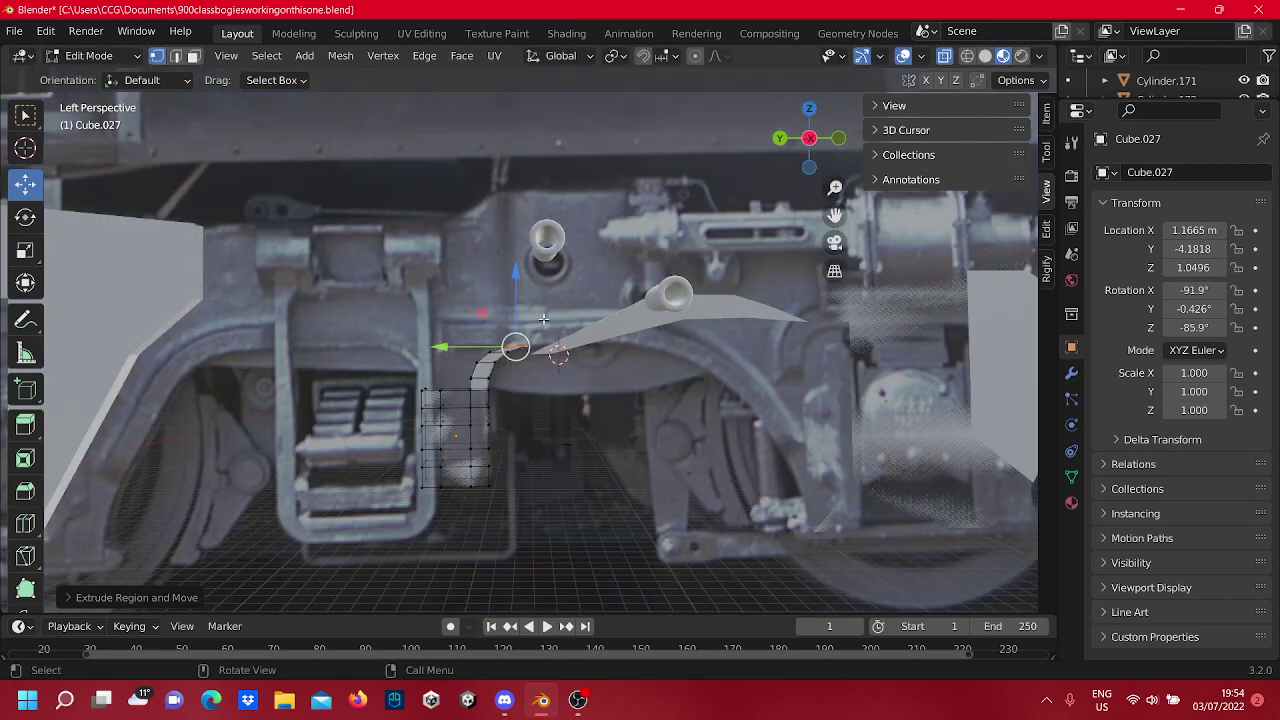
left_click(809, 138)
left_click(809, 138)
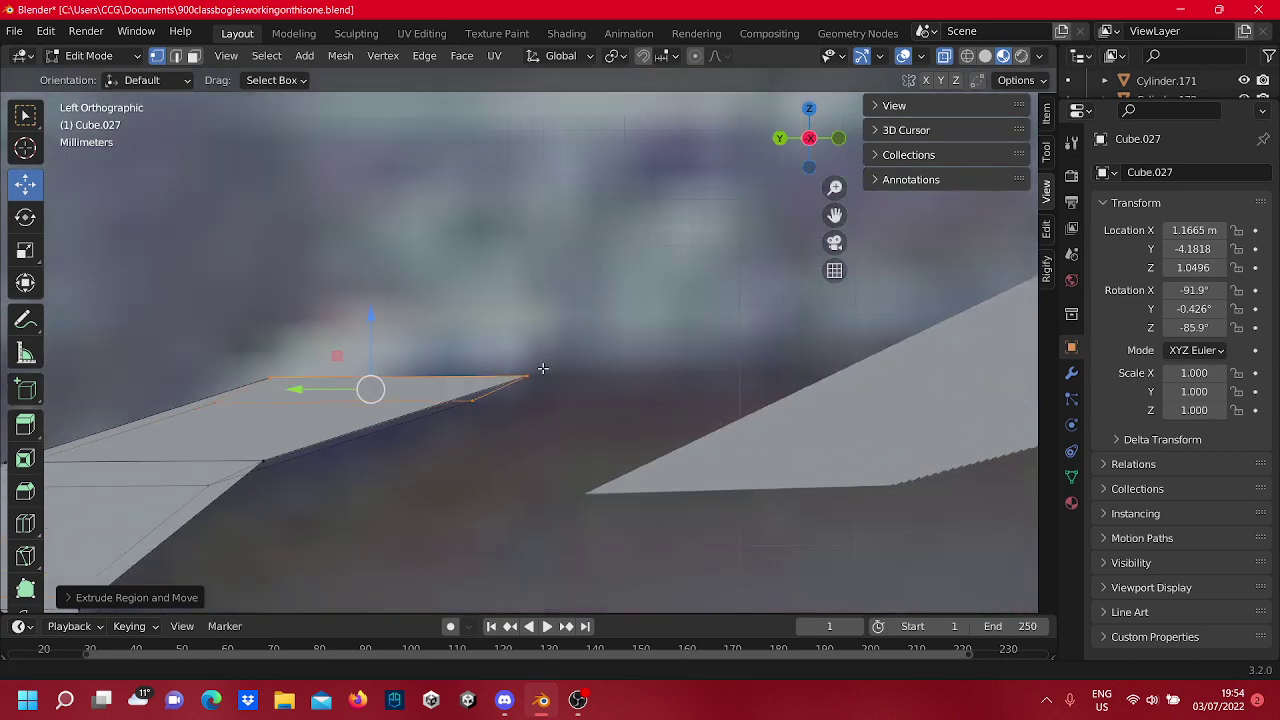
middle_click_drag(543, 368, 613, 308, "shift")
scroll(614, 308, "down", 2)
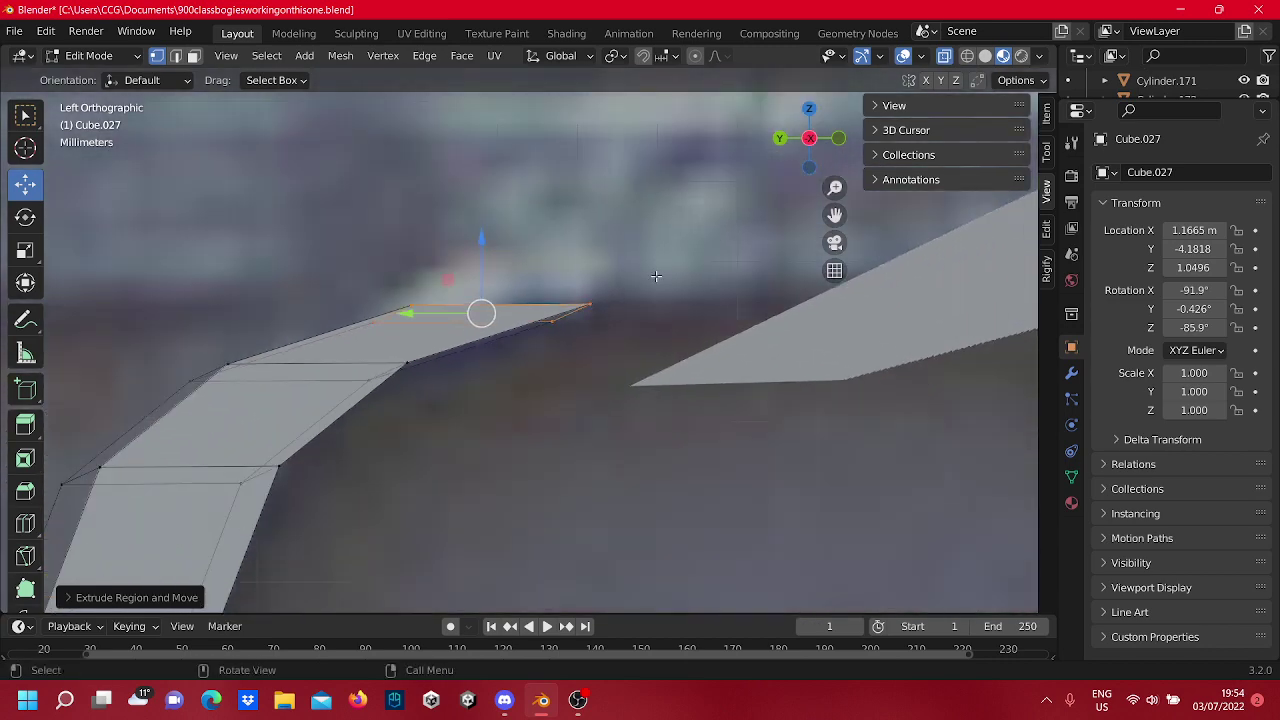
Extrude the block's top face in the column nearest the step bracket straight up about 0.024 m.
scroll(655, 276, "down", 6)
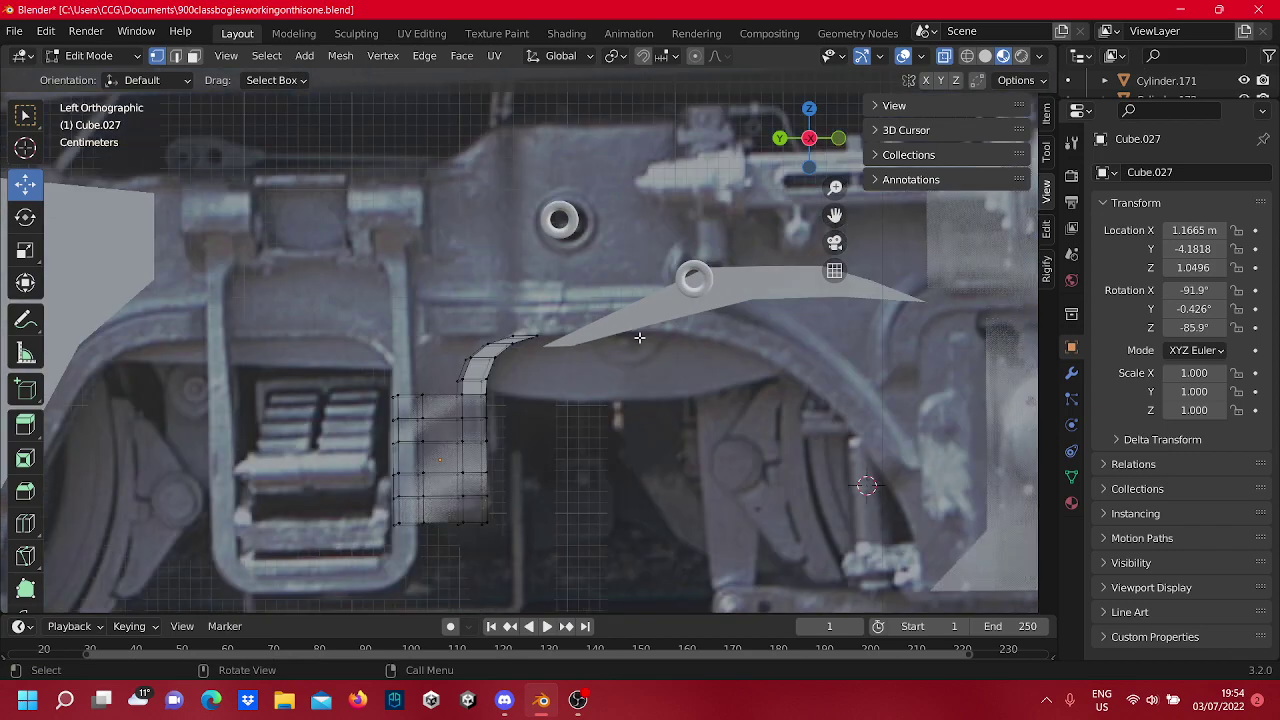
scroll(639, 338, "down", 3)
scroll(552, 348, "up", 6)
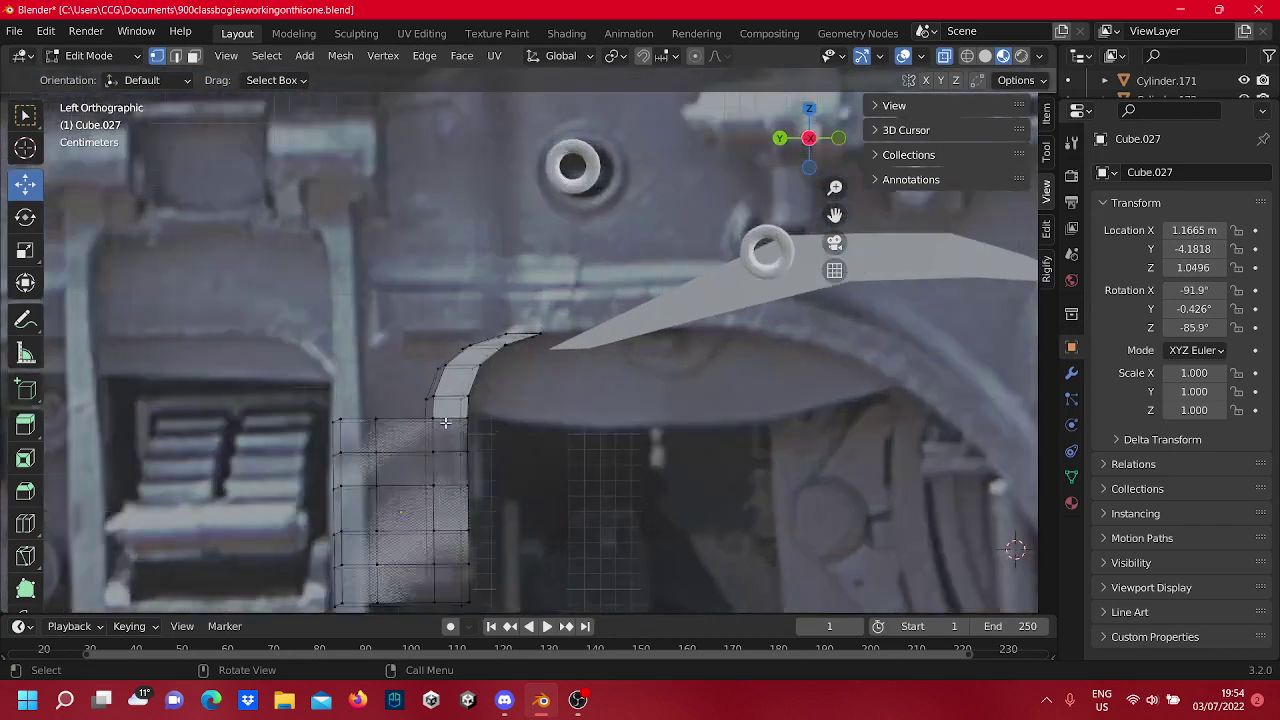
middle_click_drag(400, 443, 866, 387, "shift")
scroll(360, 512, "down", 4)
middle_click_drag(377, 491, 421, 499, "shift")
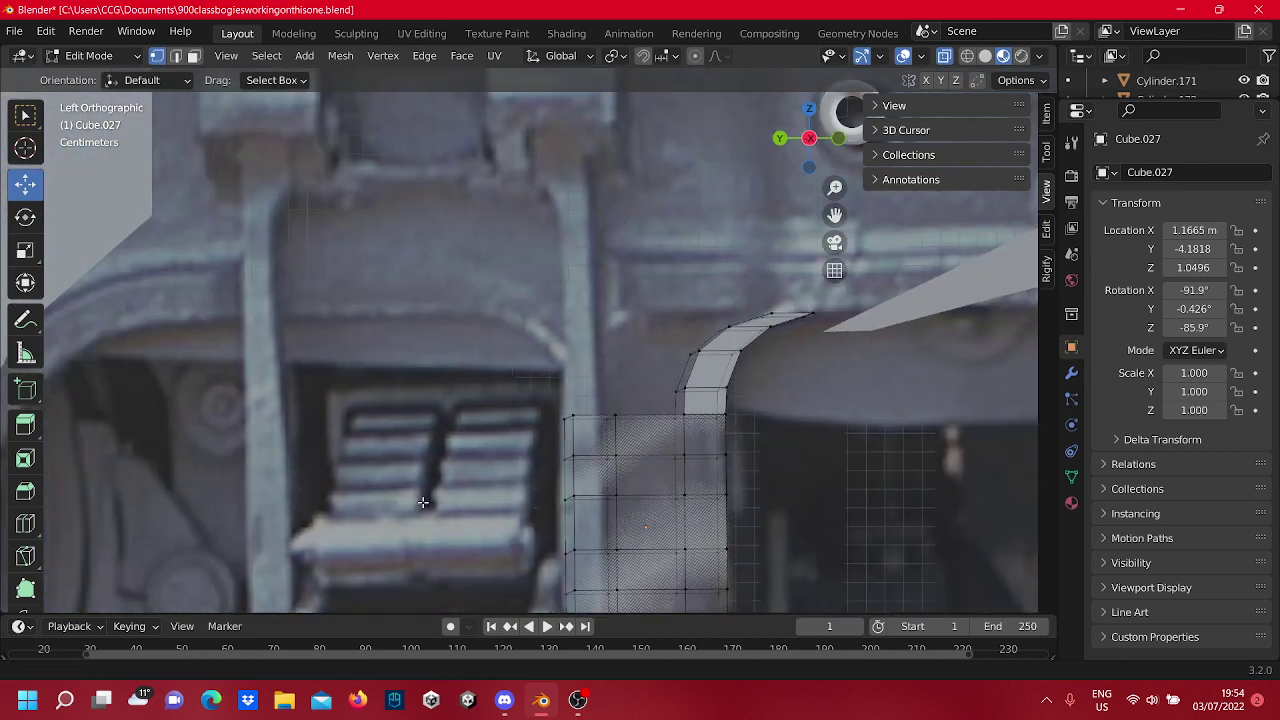
scroll(551, 409, "up", 6)
scroll(660, 374, "down", 3)
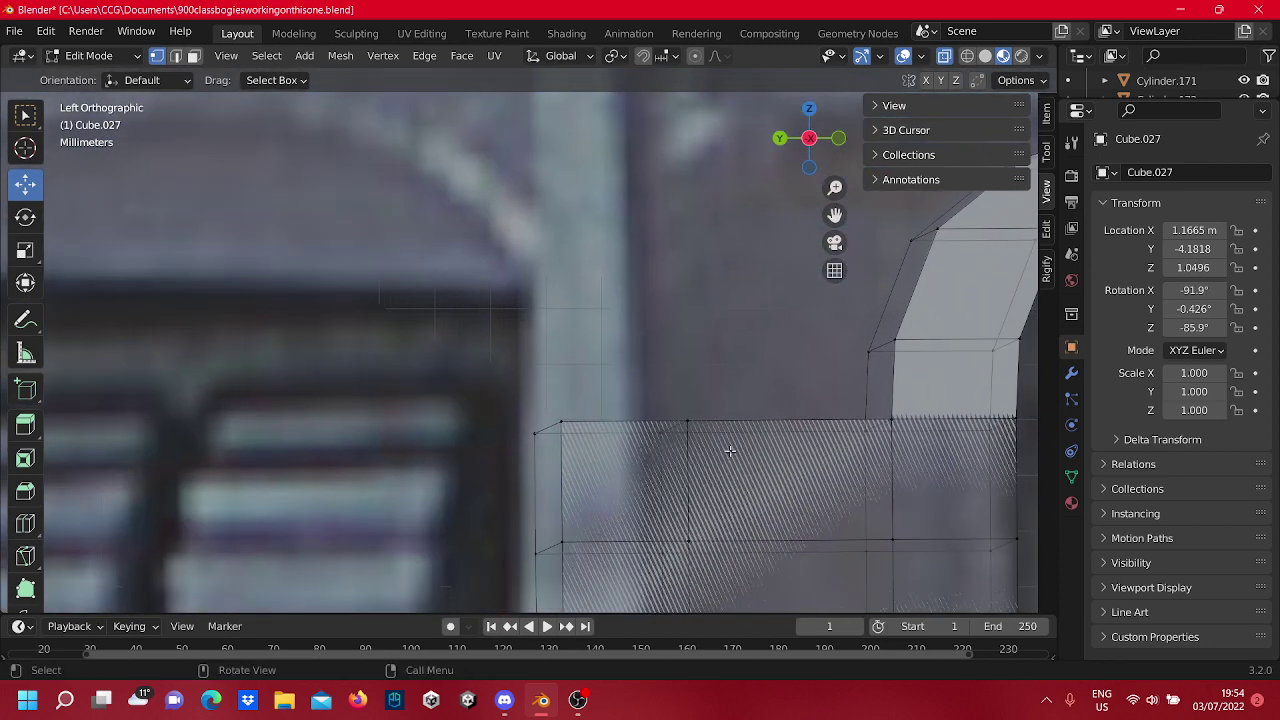
left_click_drag(737, 449, 489, 386)
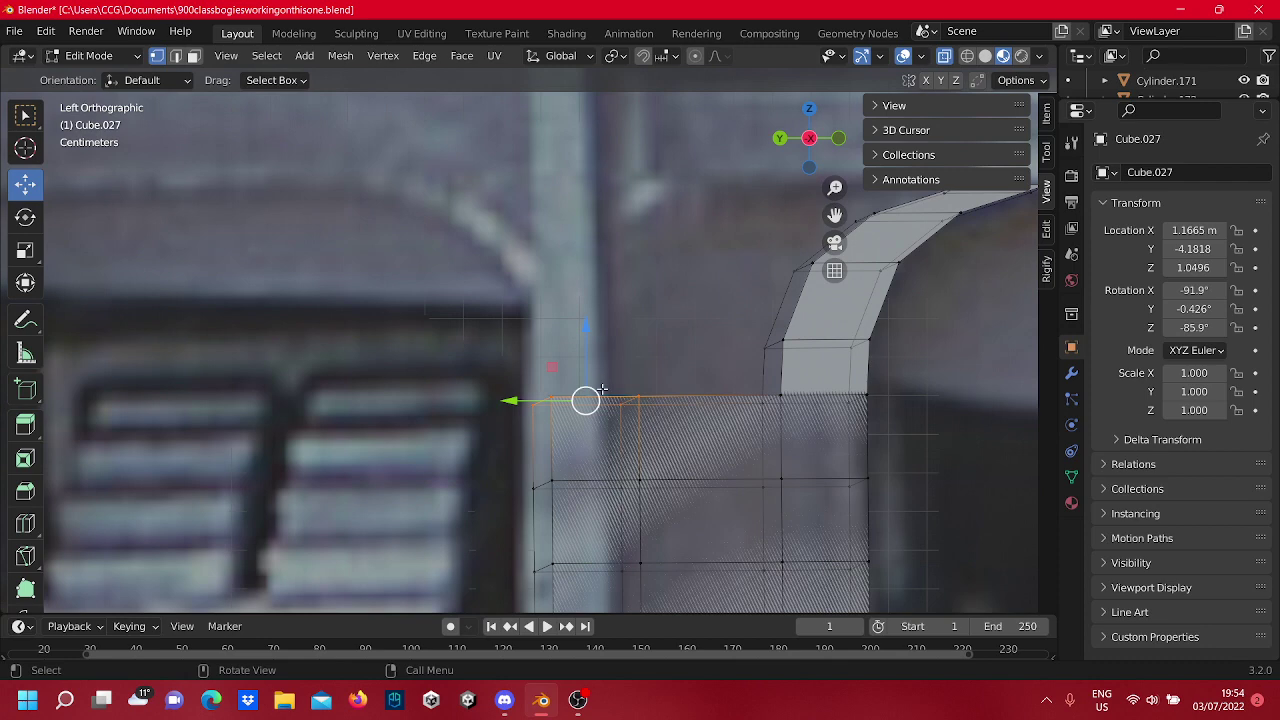
key("e")
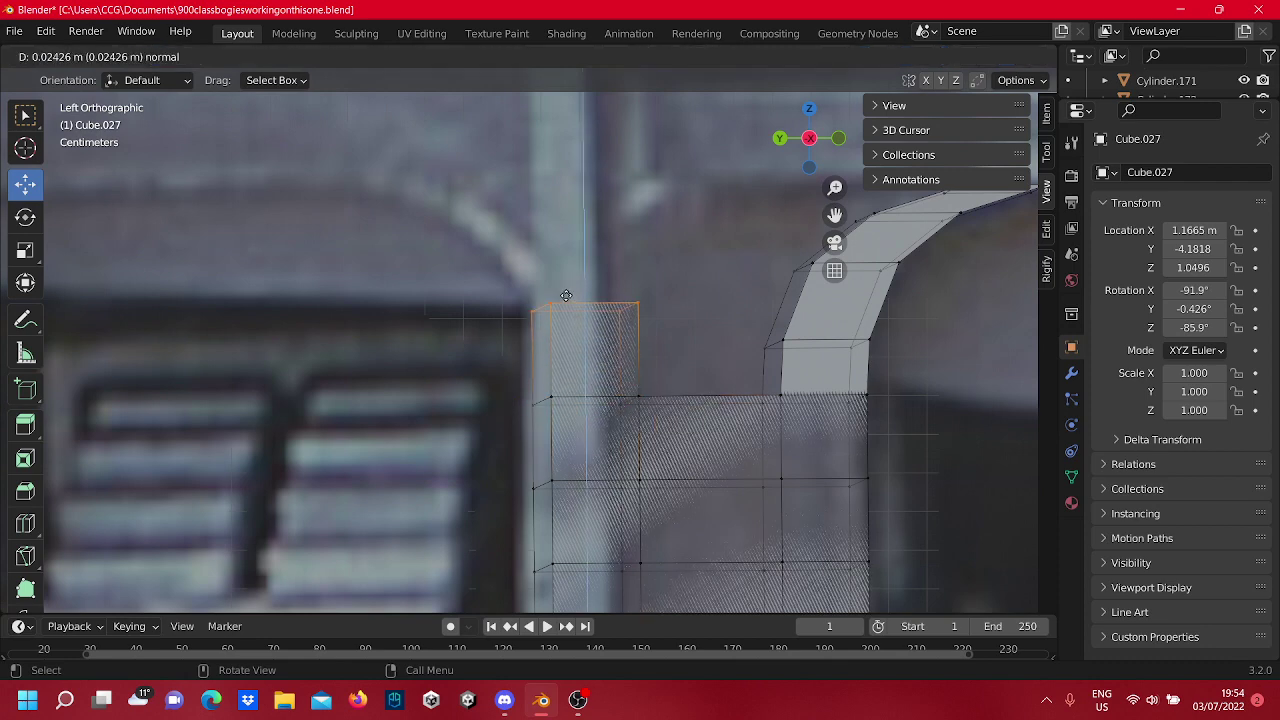
left_click(566, 296)
key("g")
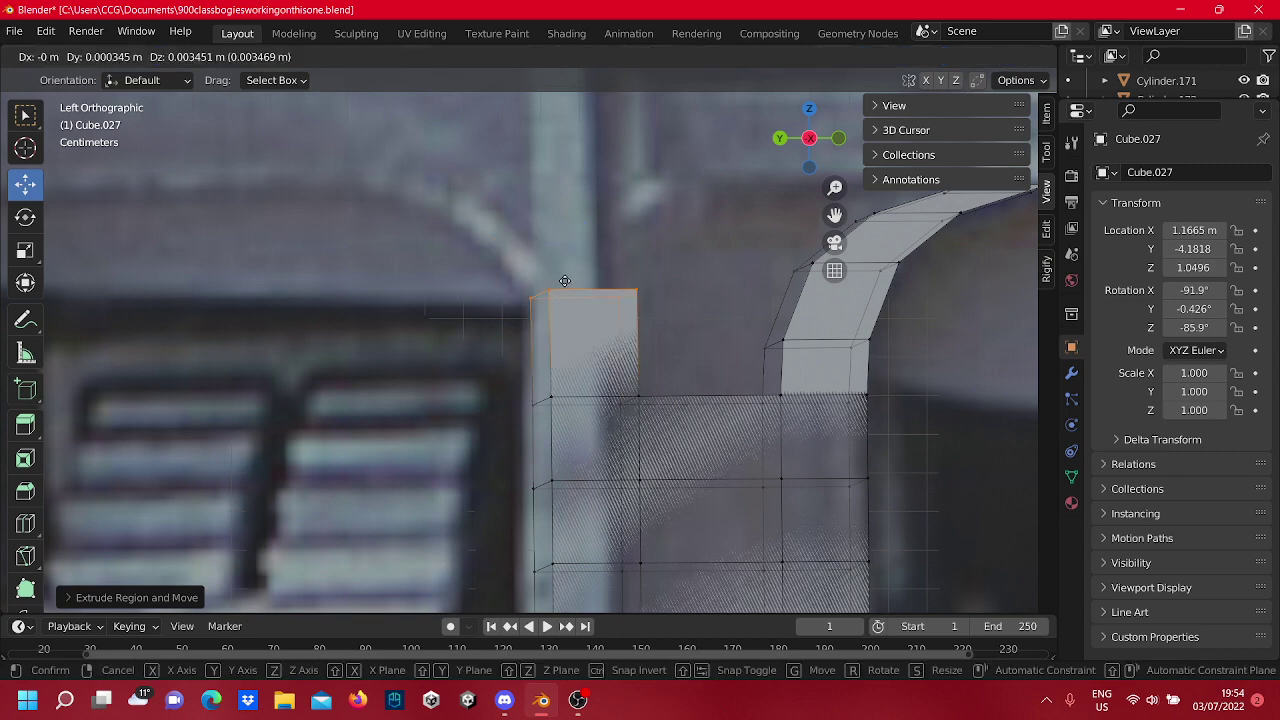
left_click(564, 272)
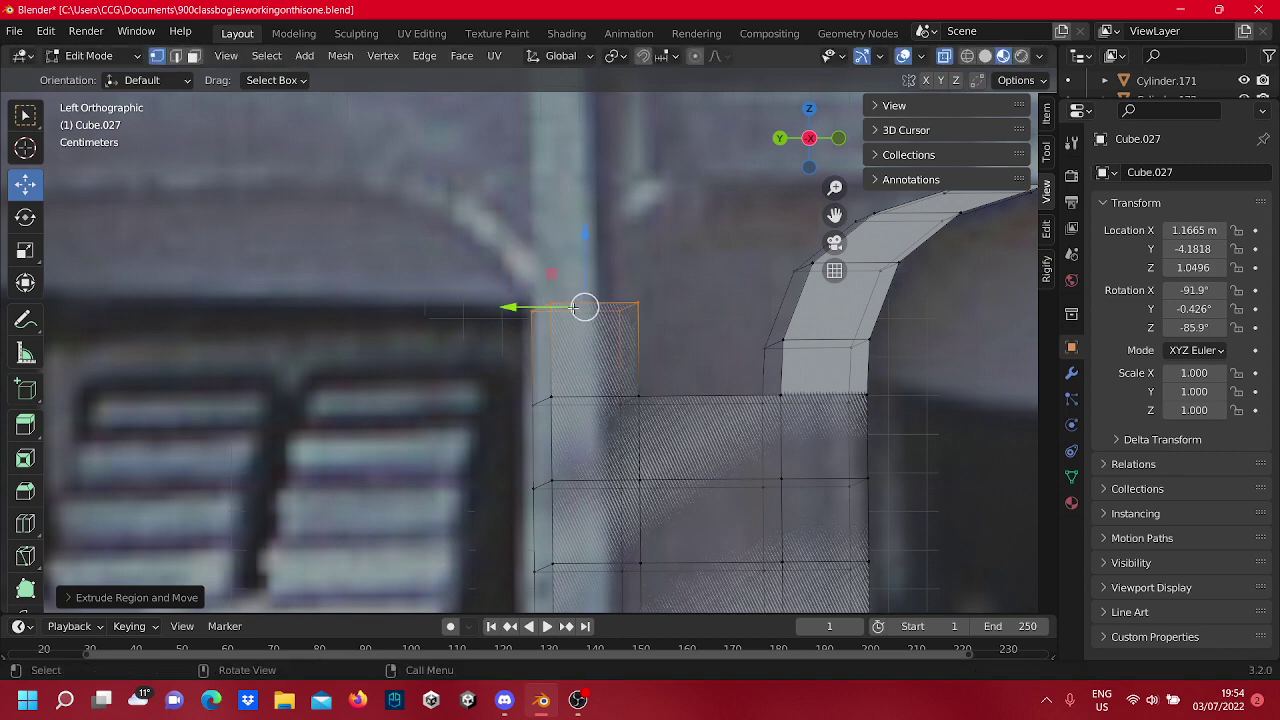
middle_click_drag(563, 252, 585, 386, "shift")
key("g")
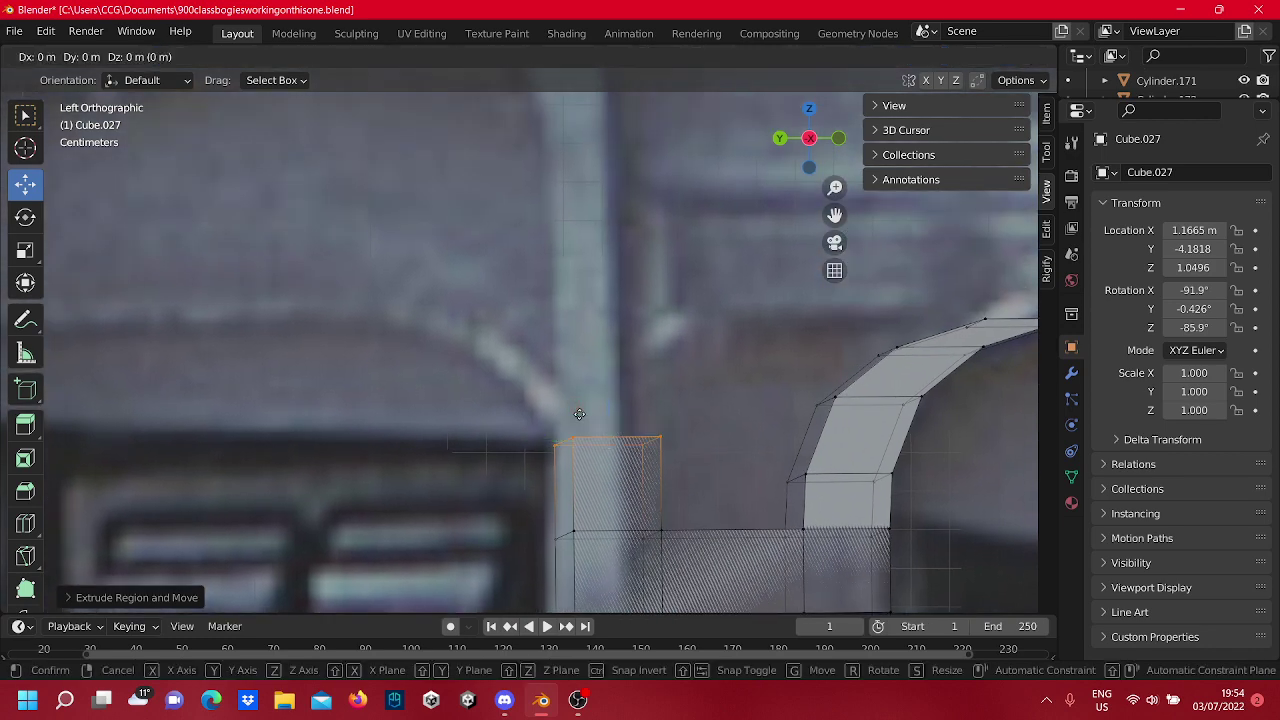
left_click(591, 426)
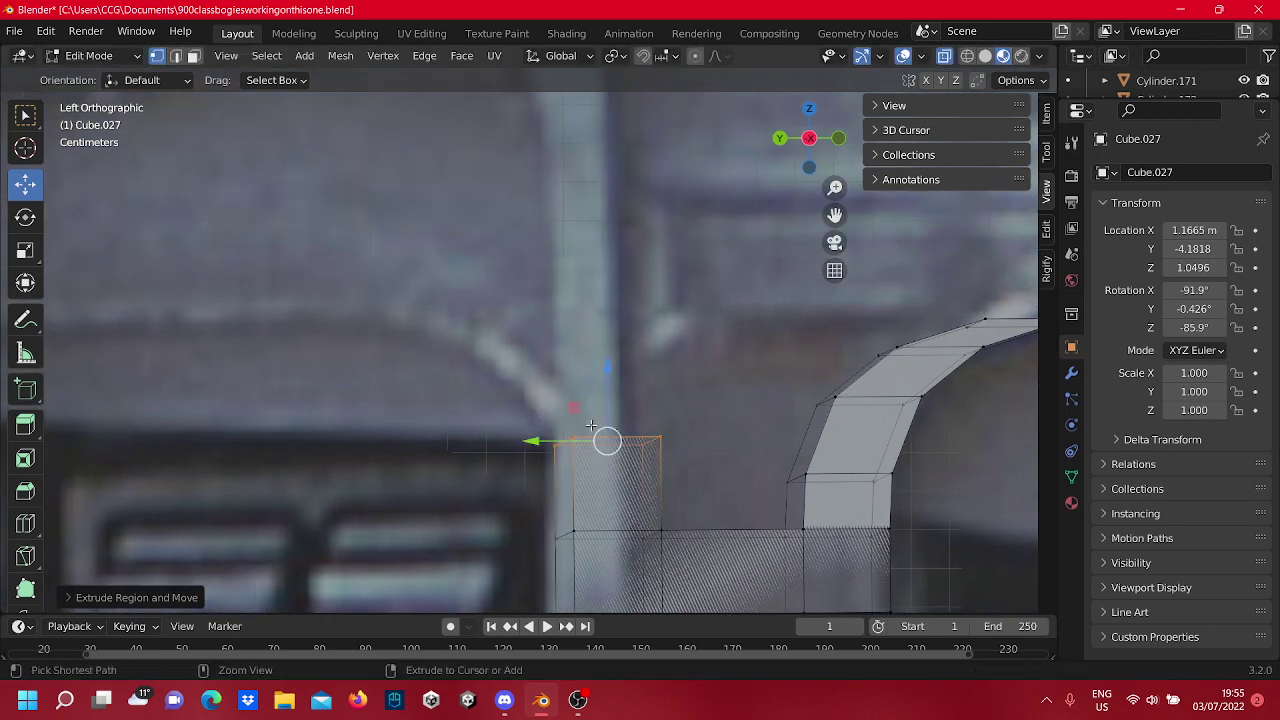
Extrude the raised face beside the step bracket up and along positive Y, leaning it onto the photographed curved edge.
key("ctrl+g")
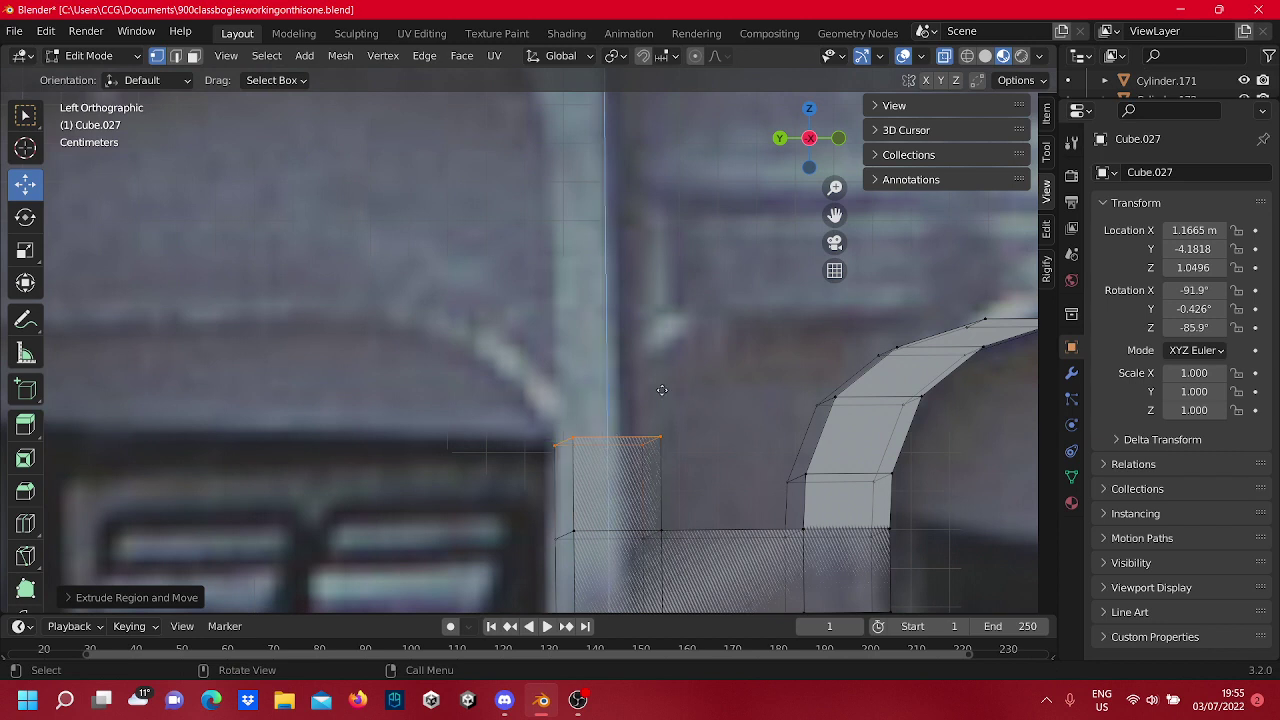
right_click(545, 300)
key("g")
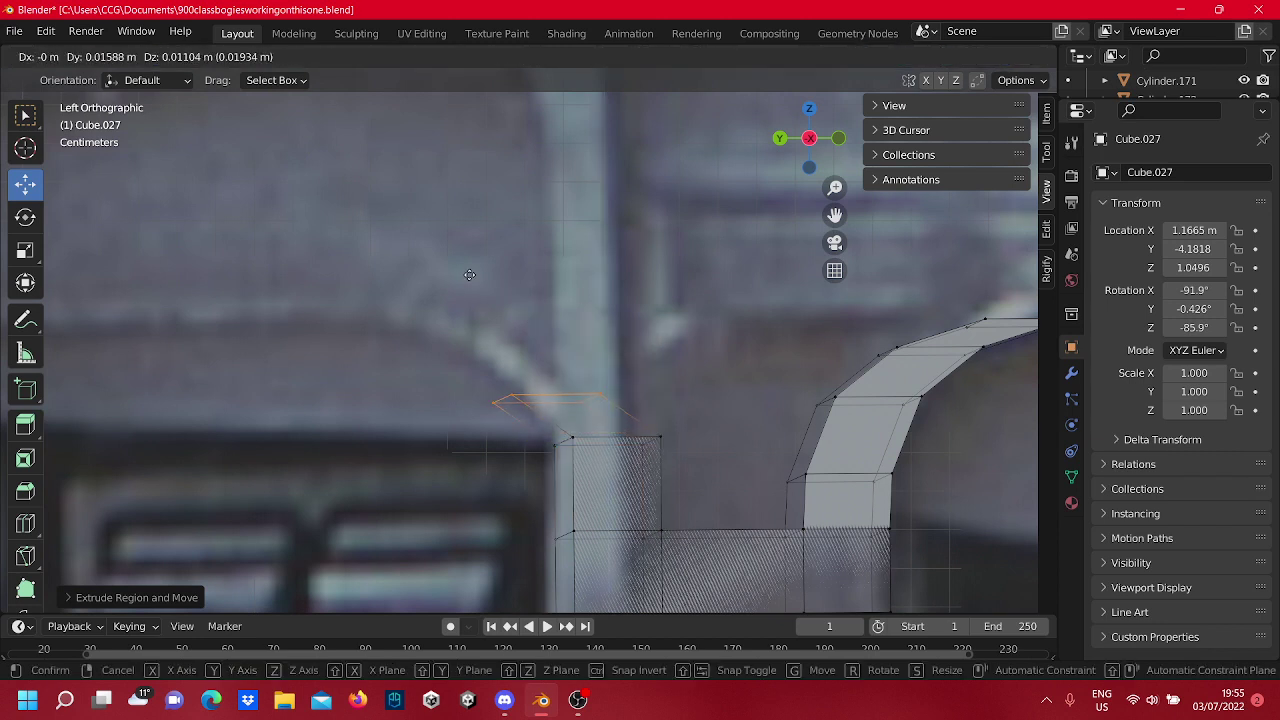
left_click(489, 254)
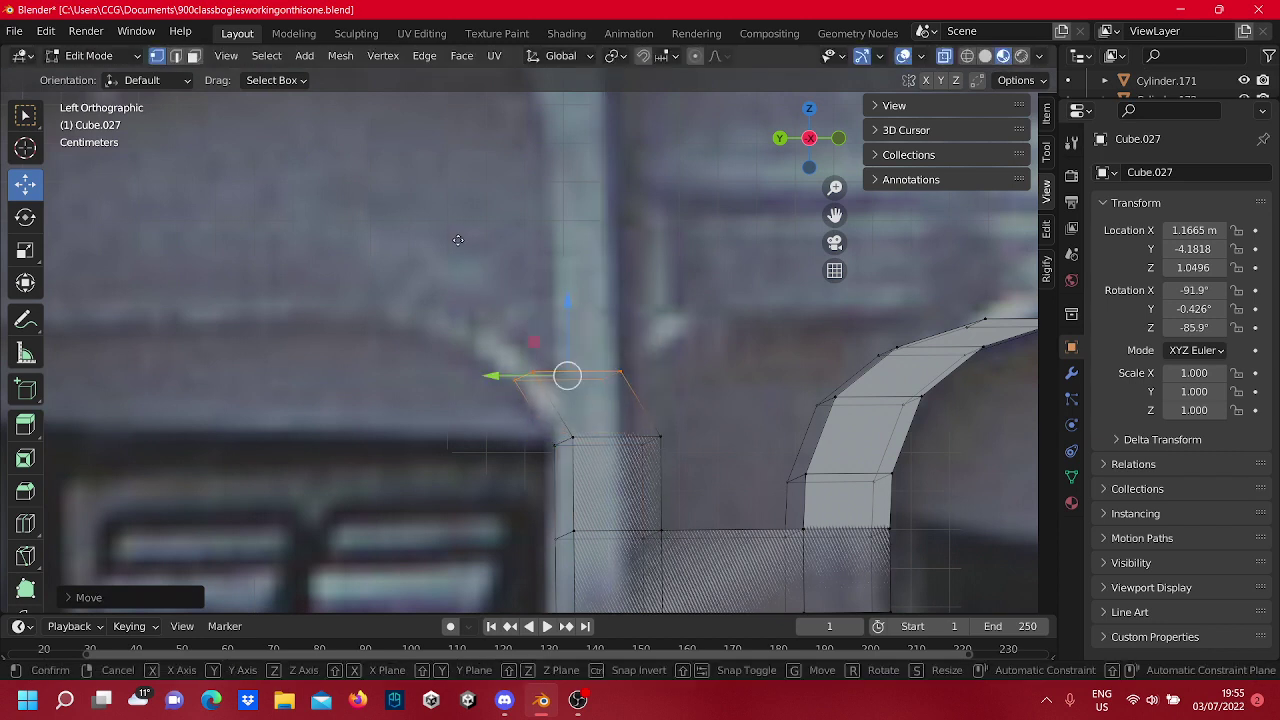
key("g")
left_click(465, 252)
right_click(465, 248)
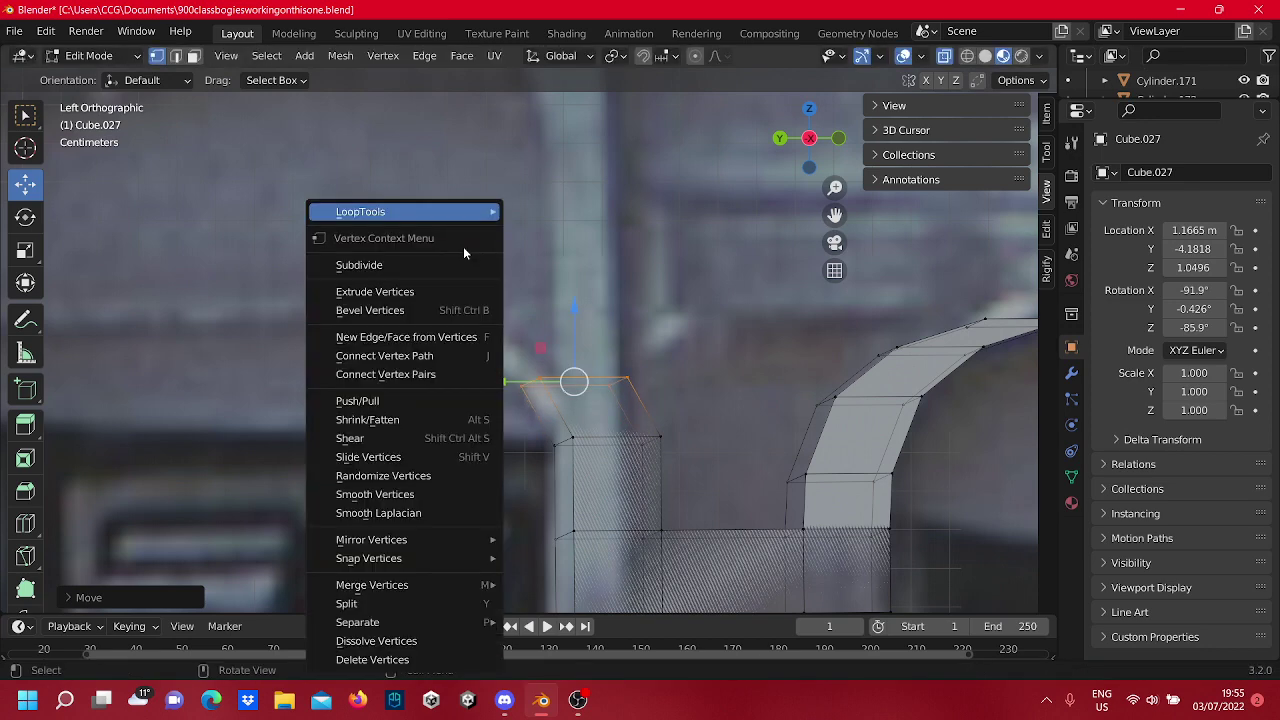
Extrude the selected top face beside the step bracket about 0.008 m up and 0.009 m along positive Y, following the photographed curve.
middle_click_drag(681, 394, 618, 371)
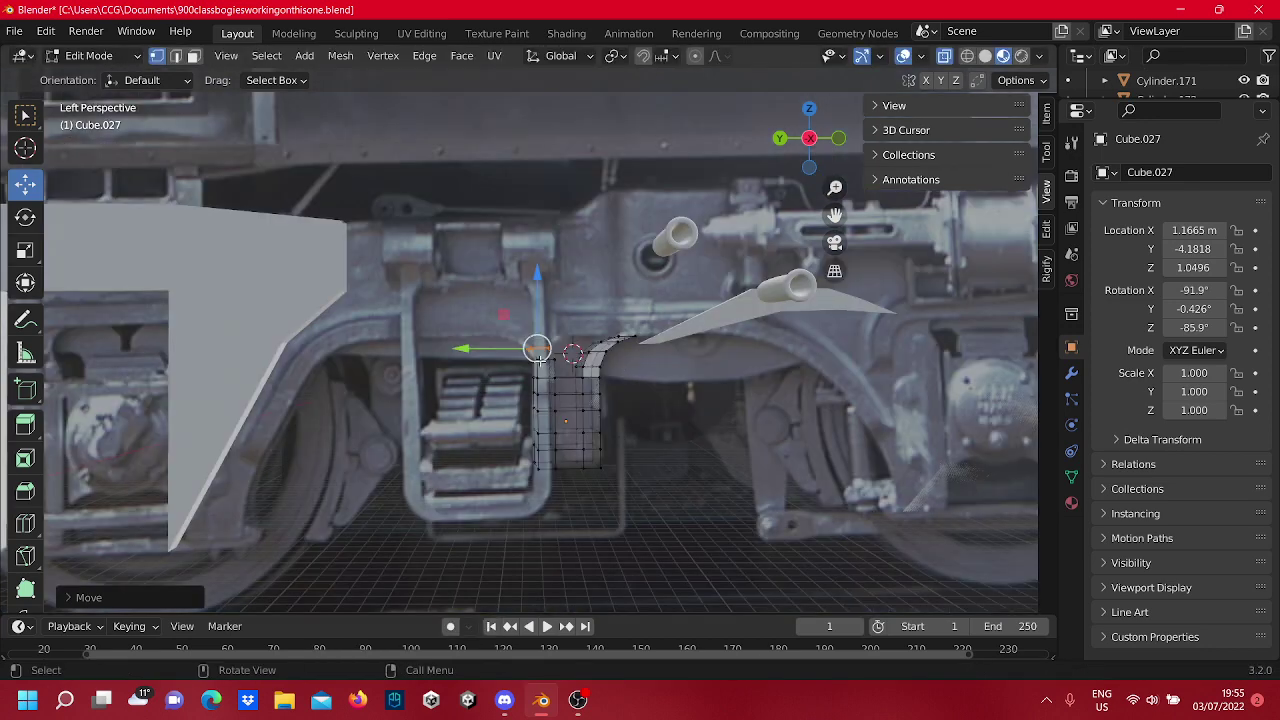
left_click(814, 138)
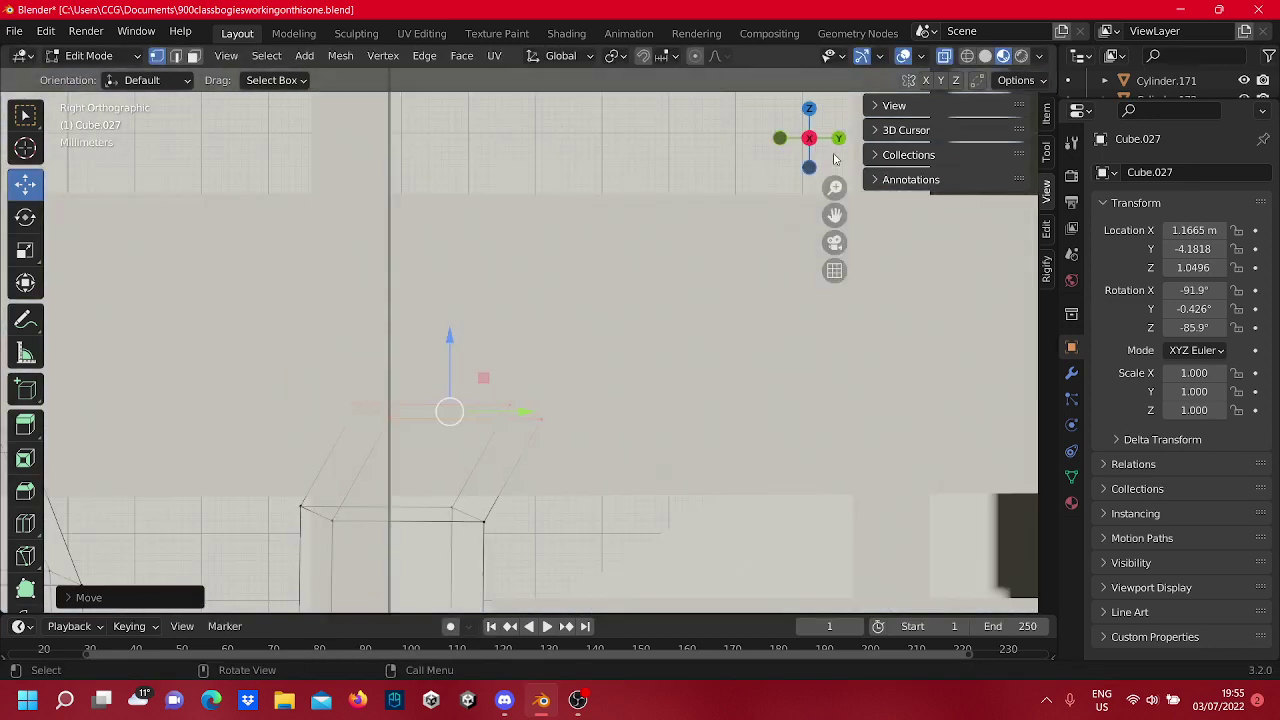
left_click(809, 138)
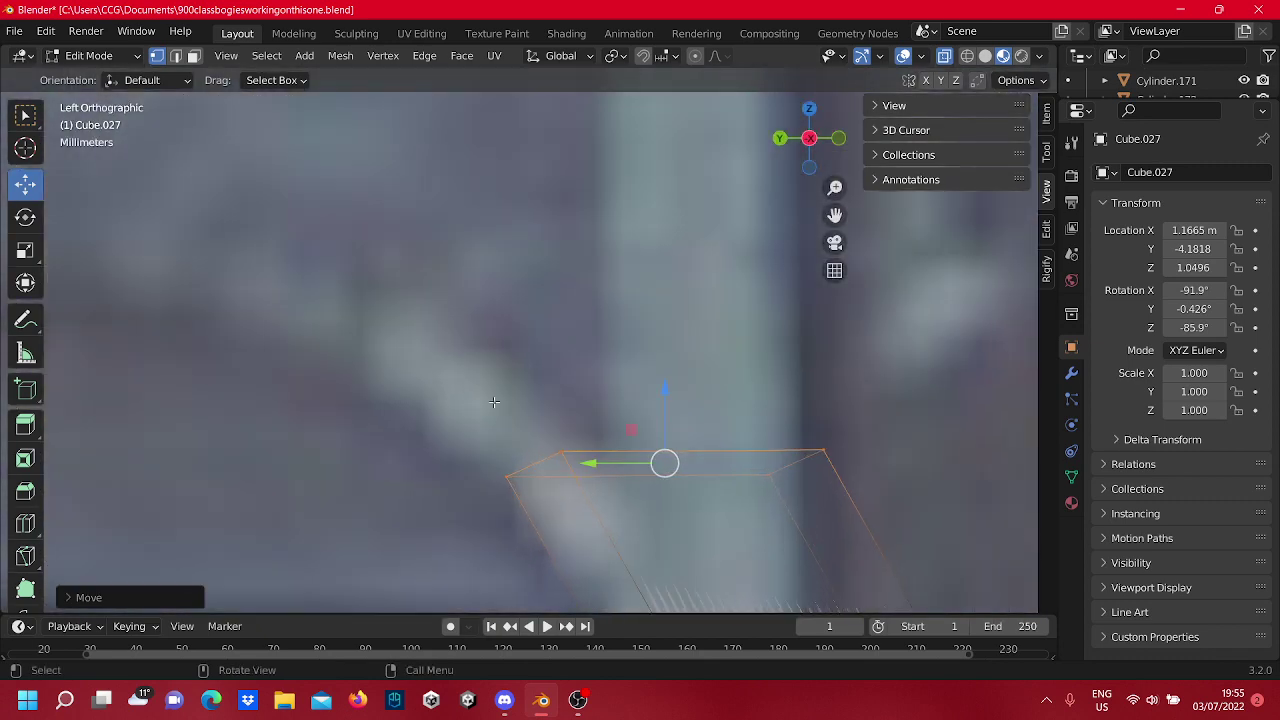
key("e")
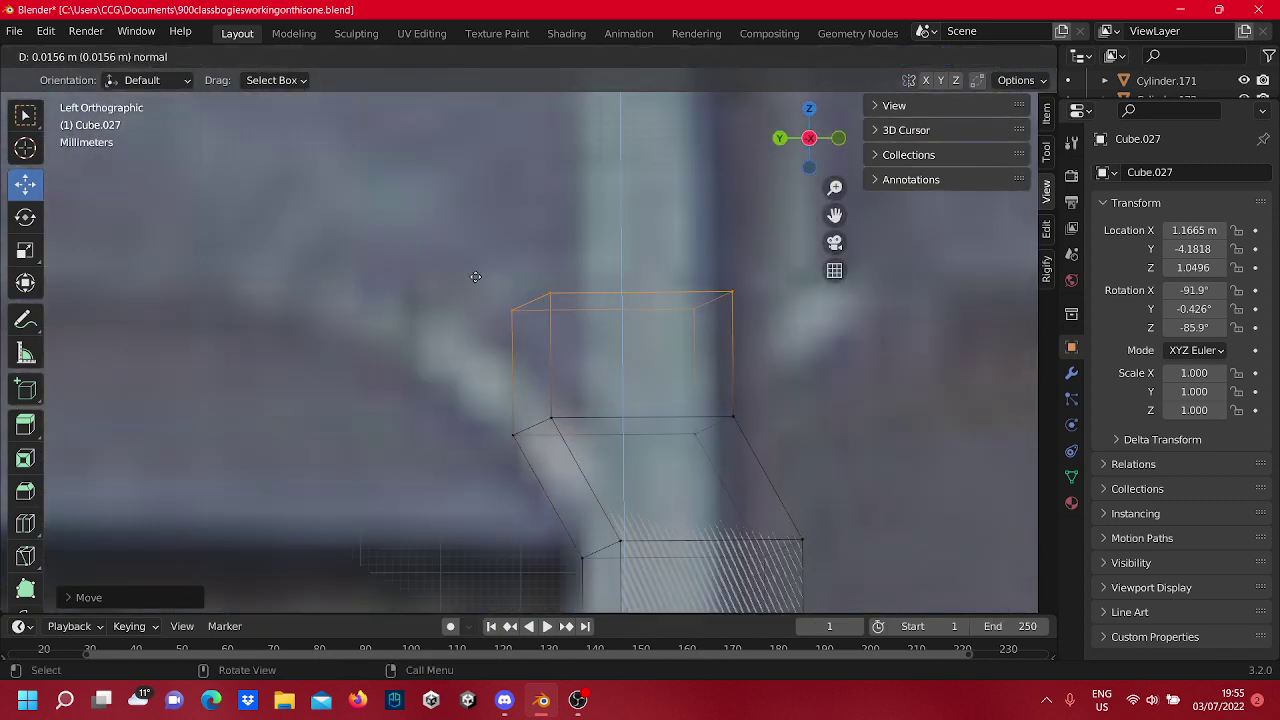
key("g")
key("Escape")
key("g")
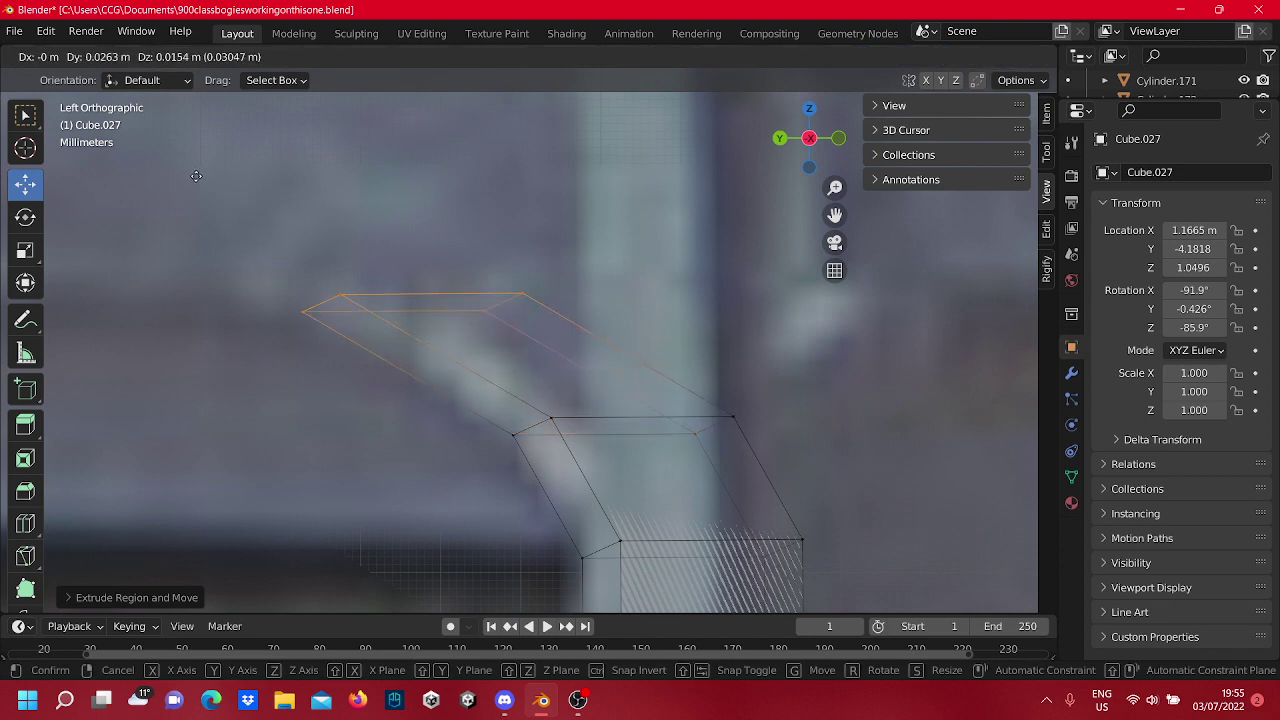
left_click(321, 228)
key("g")
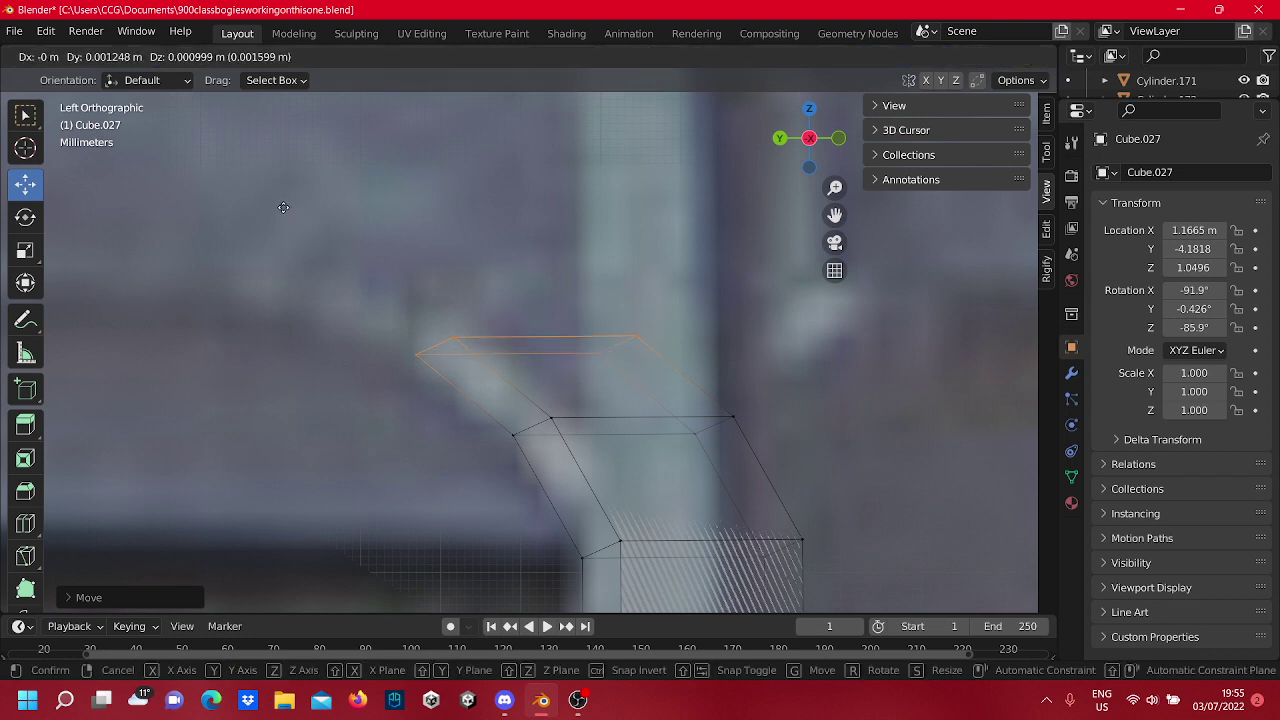
left_click(309, 228)
left_click(309, 228)
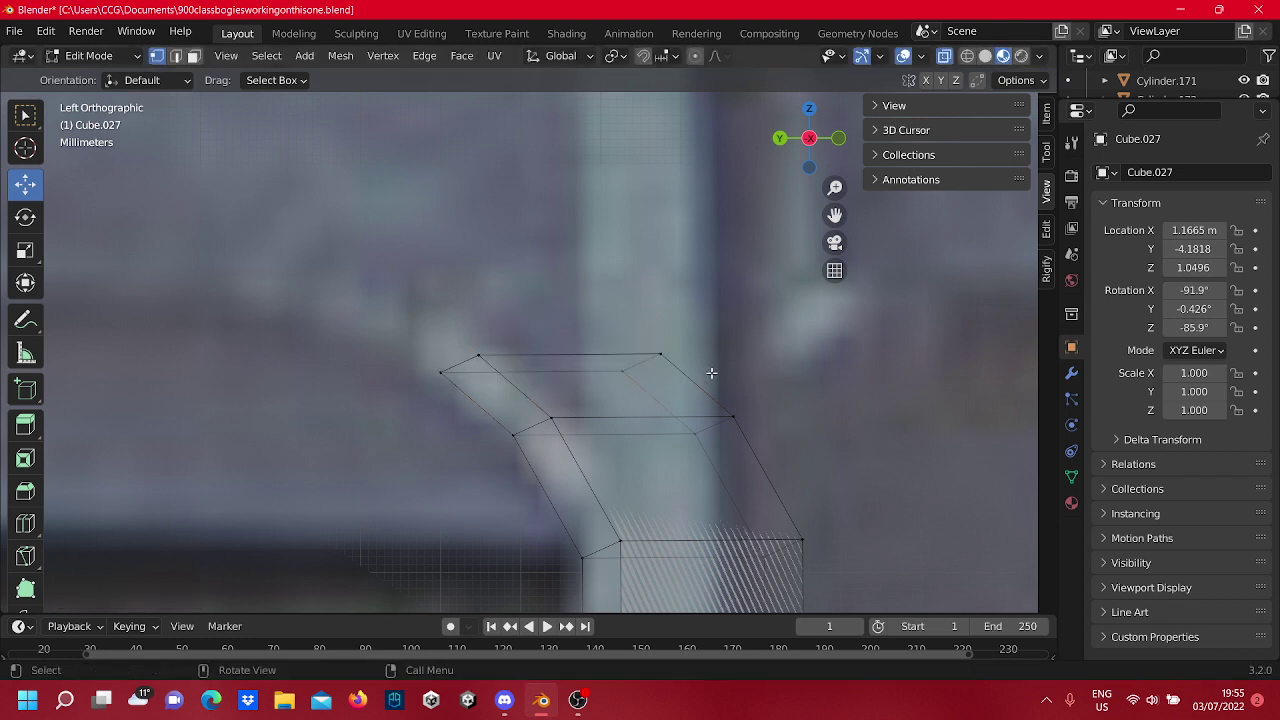
Move the new end face about 0.002 m further up and along positive Y to fit the photographed curved edge.
left_click_drag(711, 380, 400, 306)
key("g")
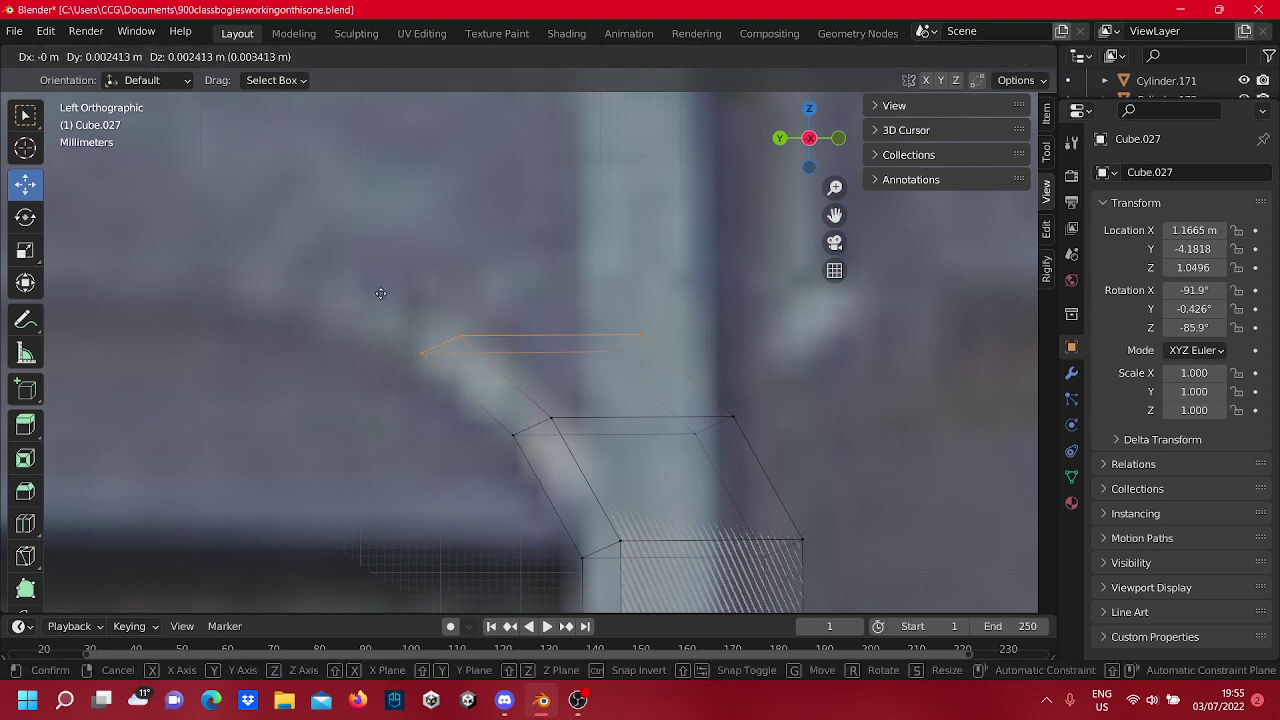
left_click(381, 293)
key("g")
key("g")
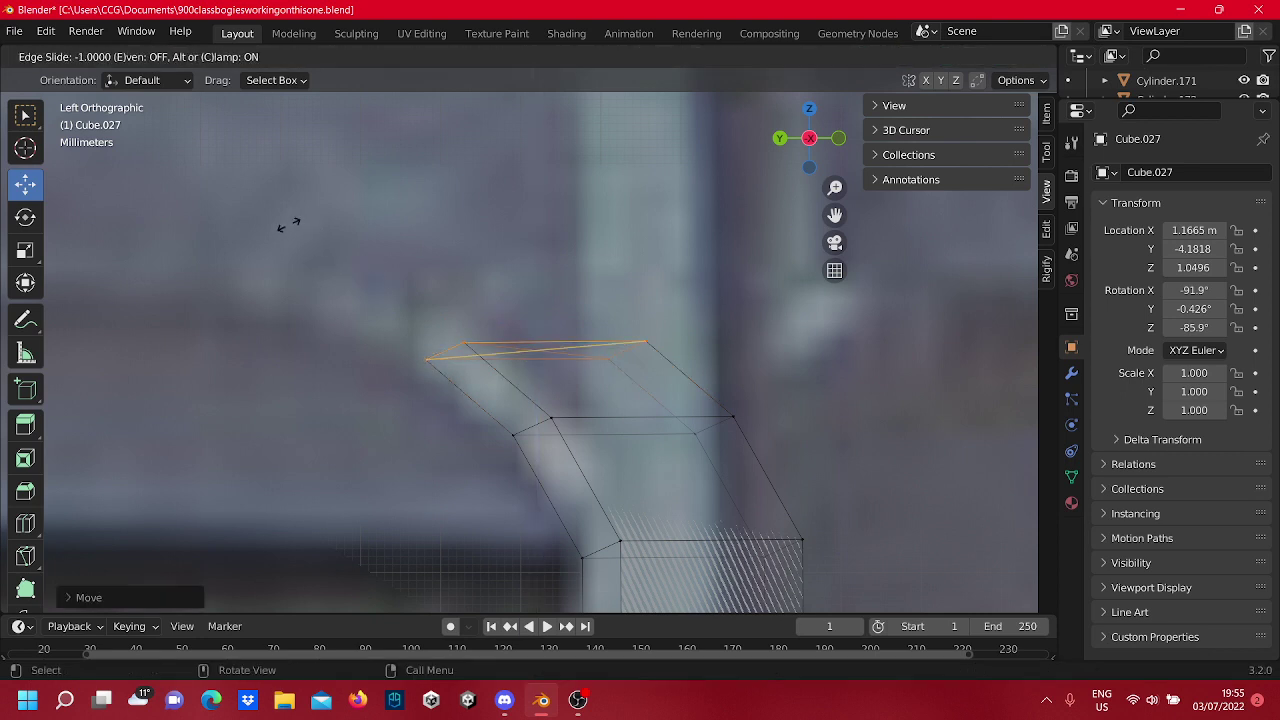
right_click(351, 270)
Extrude the curve's end face about 0.007 m up and 0.019 m along positive Y, flattening it toward the arch's underside.
key("e")
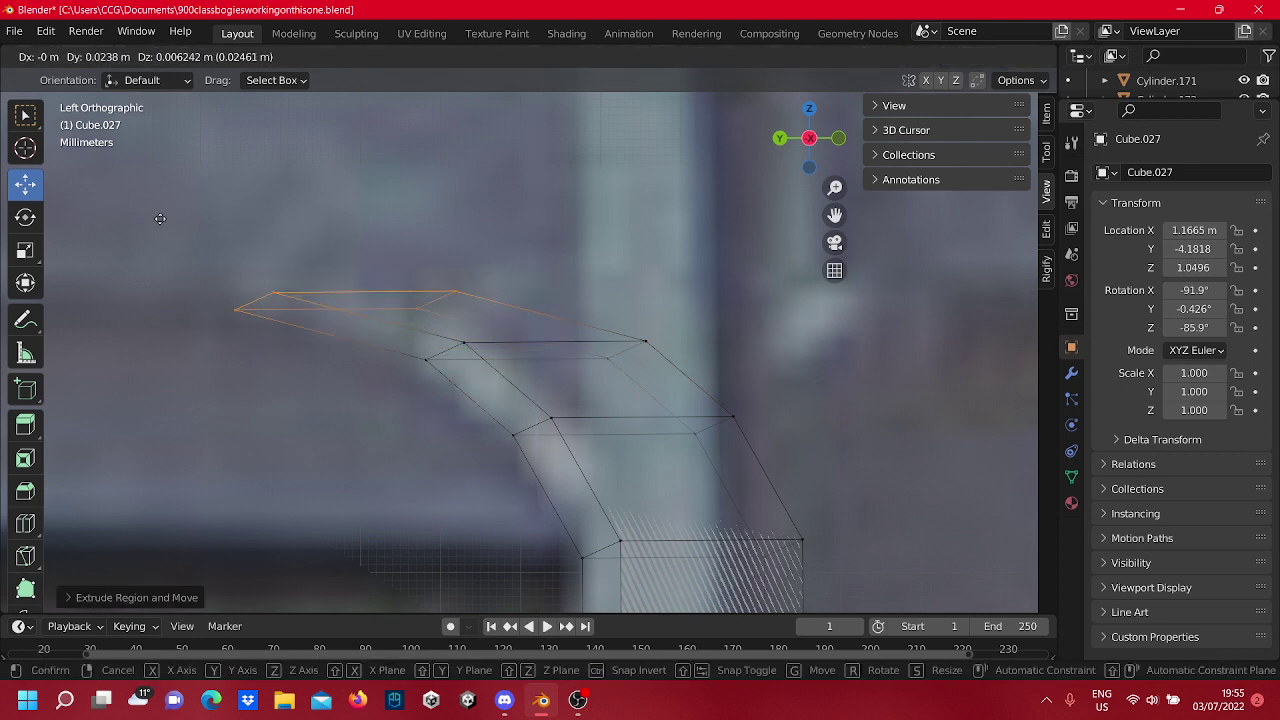
left_click(263, 297)
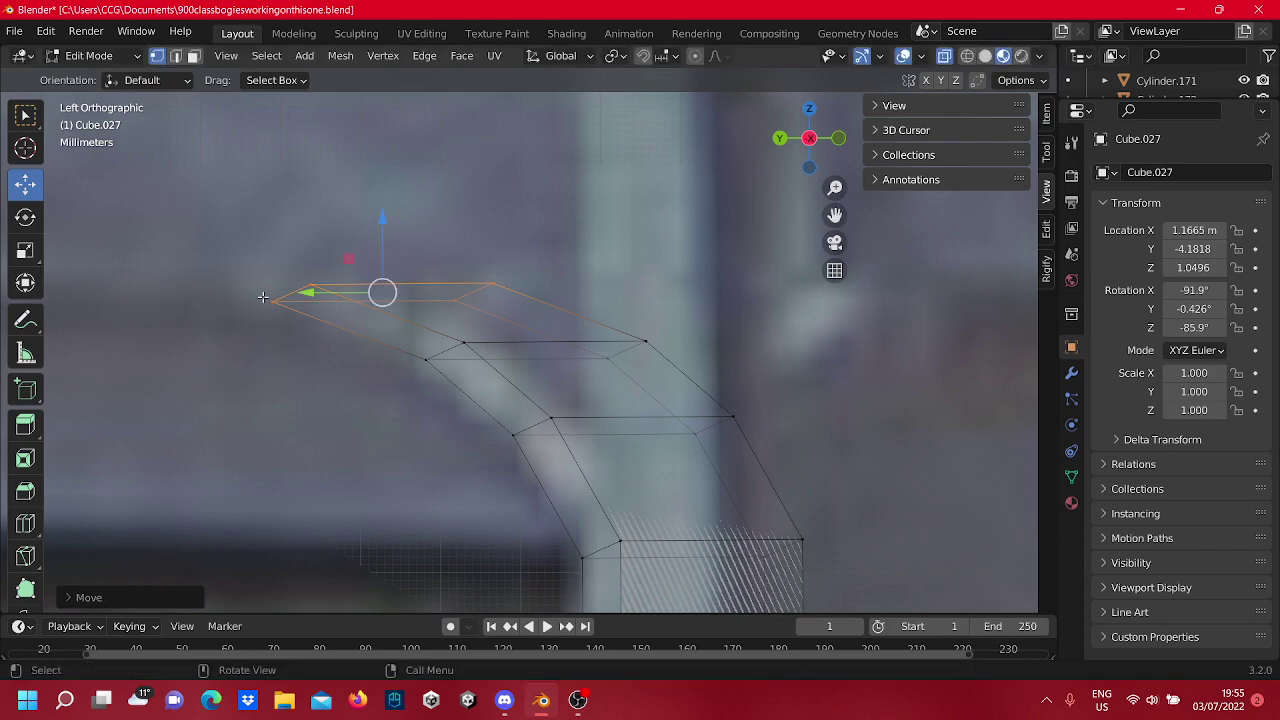
scroll(480, 366, "down", 6)
scroll(480, 366, "up", 3)
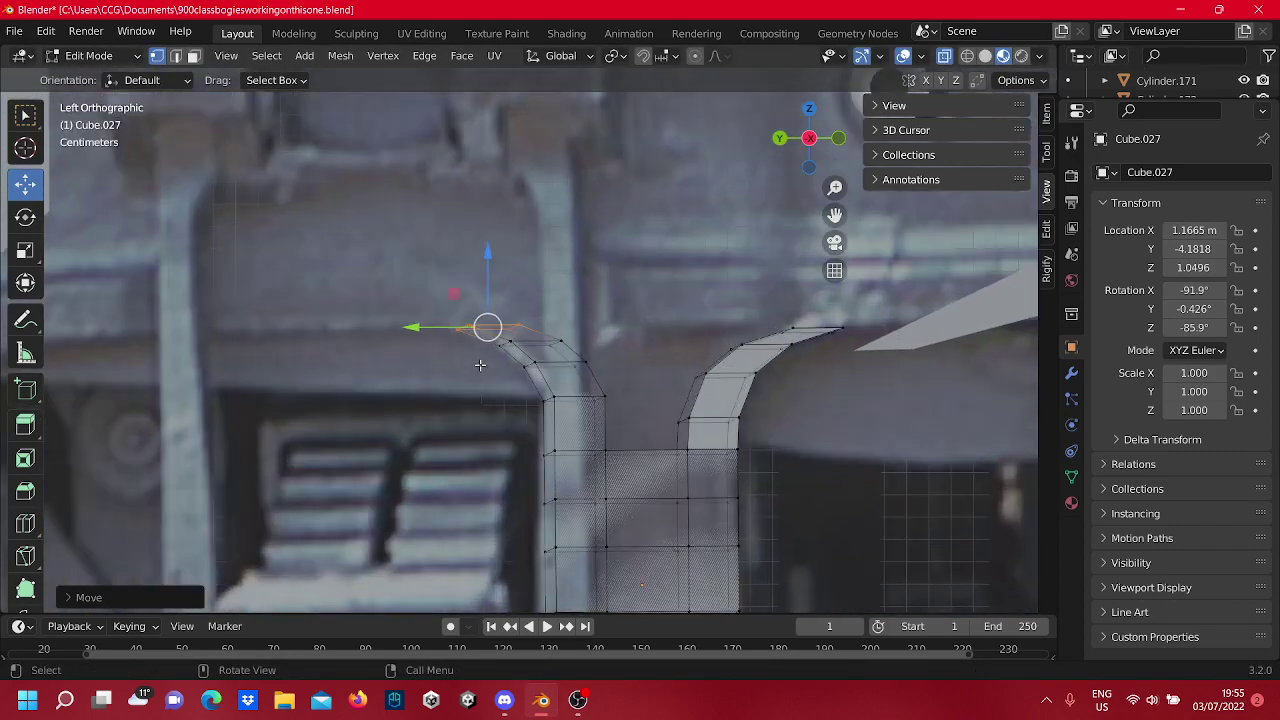
scroll(637, 271, "down", 4)
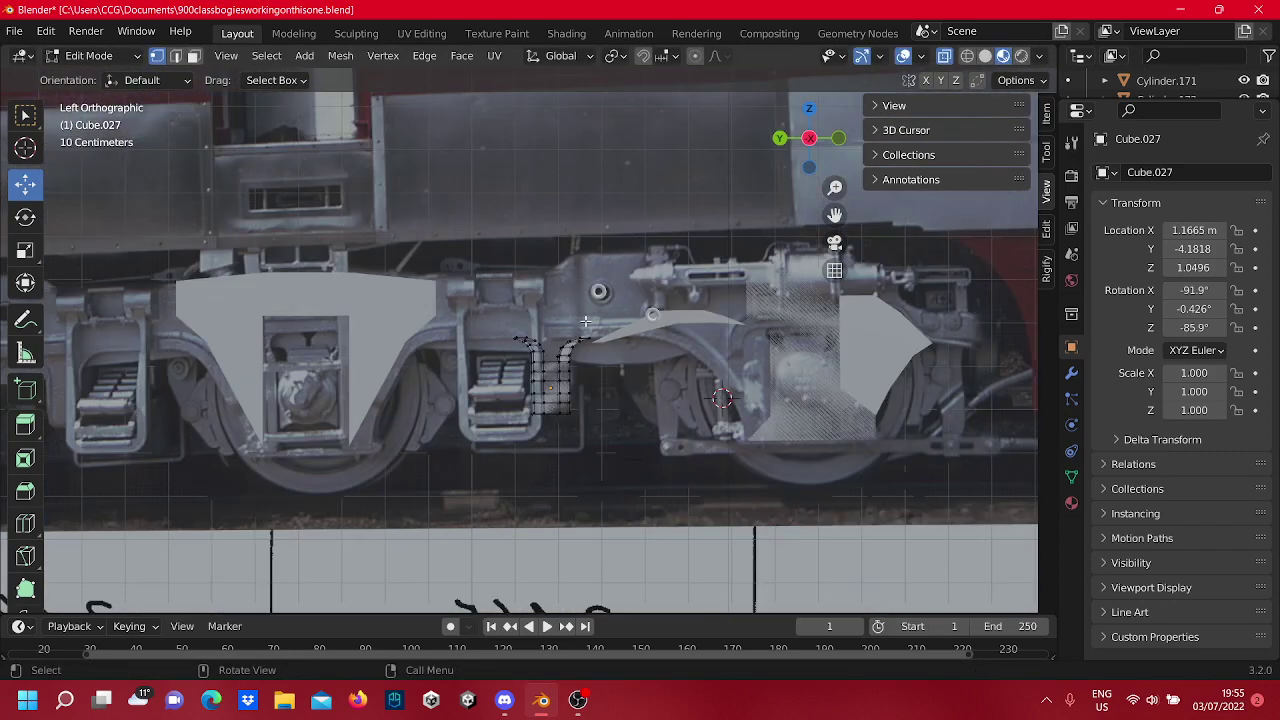
scroll(524, 346, "up", 8)
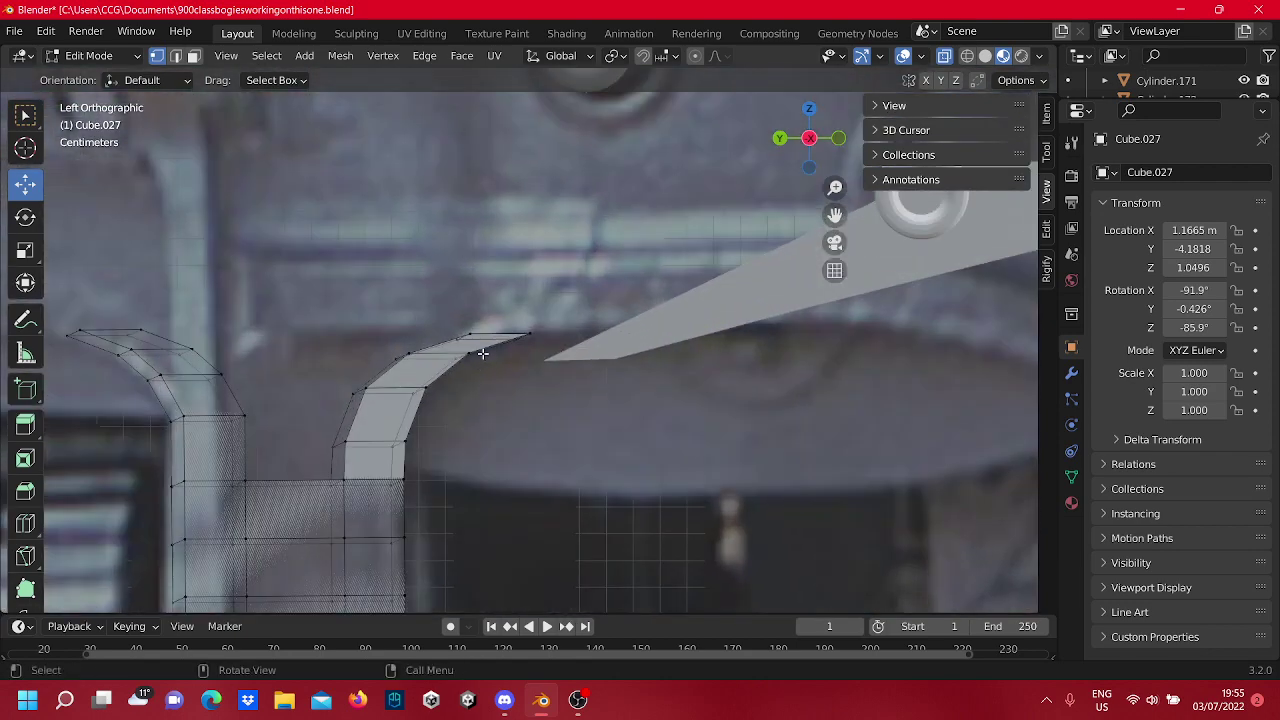
scroll(482, 353, "down", 6)
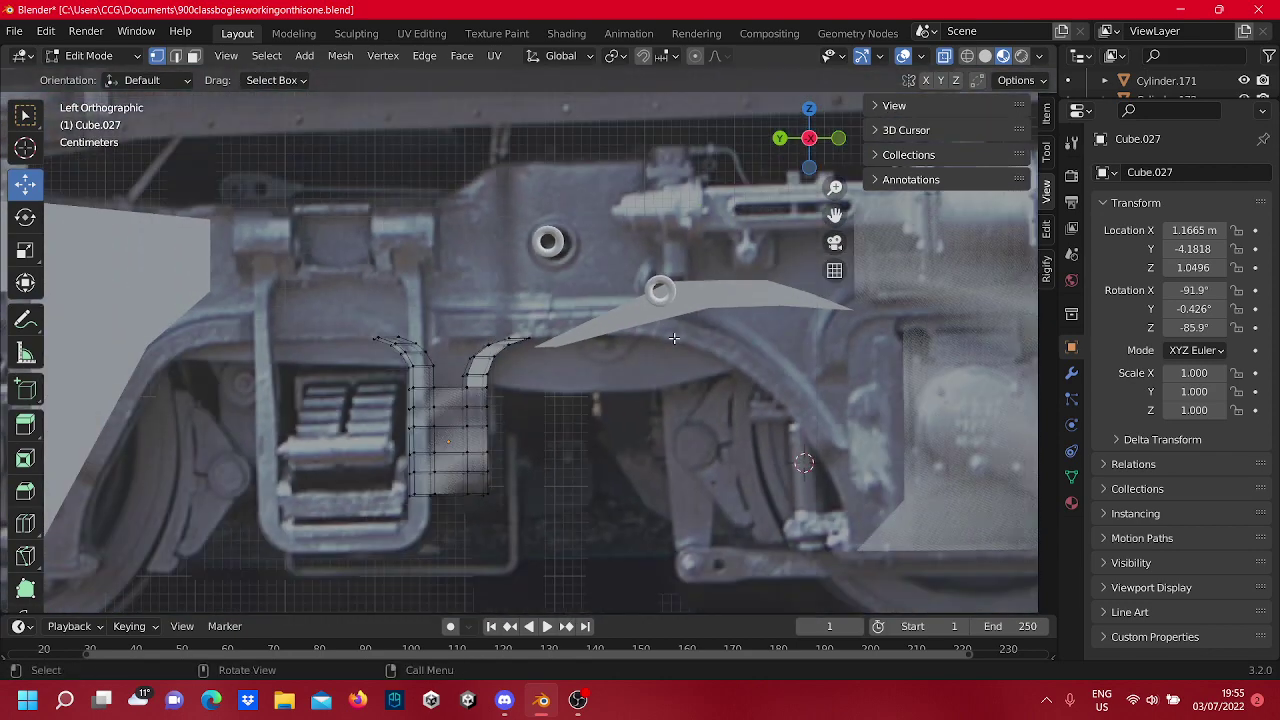
scroll(674, 339, "down", 6)
scroll(825, 329, "up", 6)
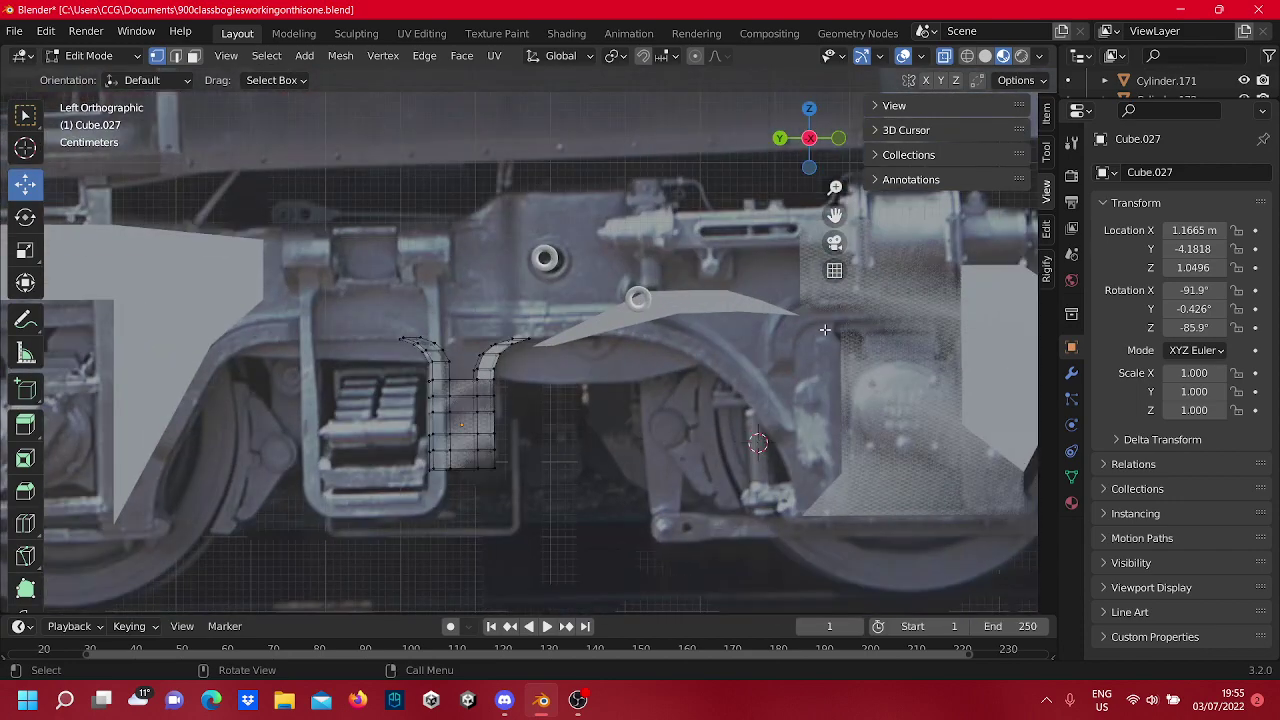
key("Tab")
left_click(826, 405)
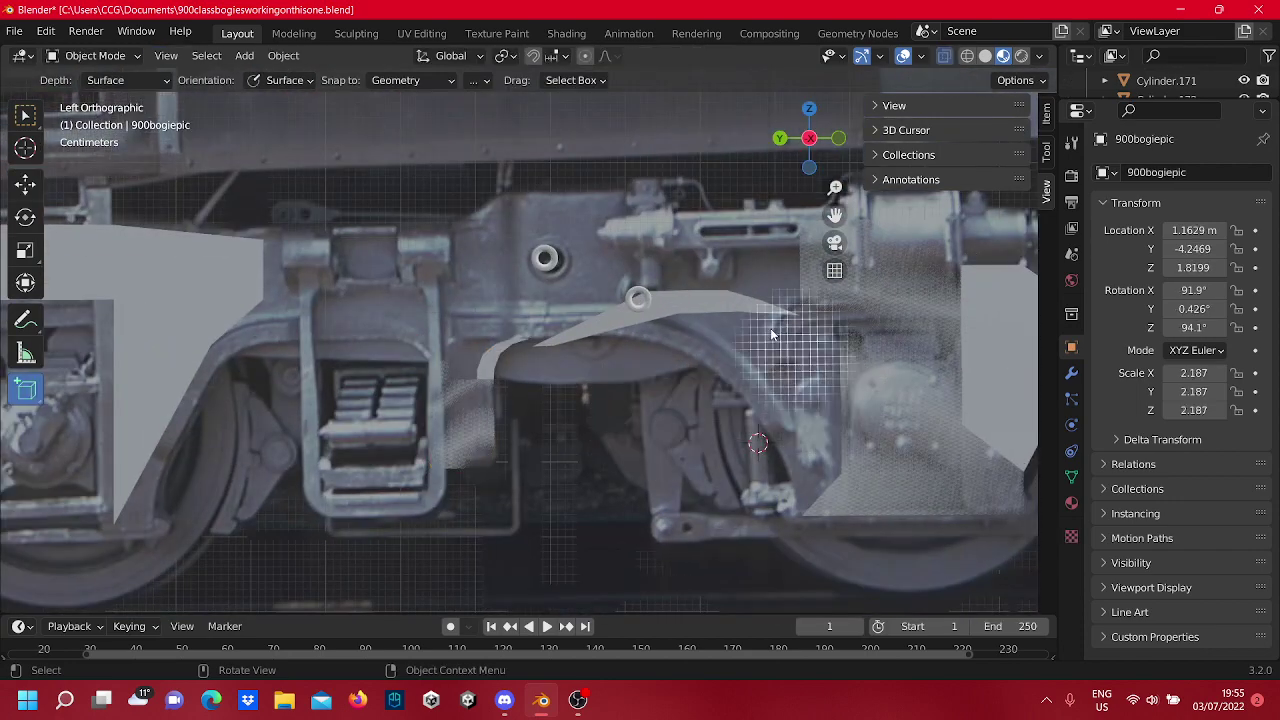
left_click_drag(757, 325, 745, 313)
left_click(734, 309)
scroll(654, 350, "down", 3)
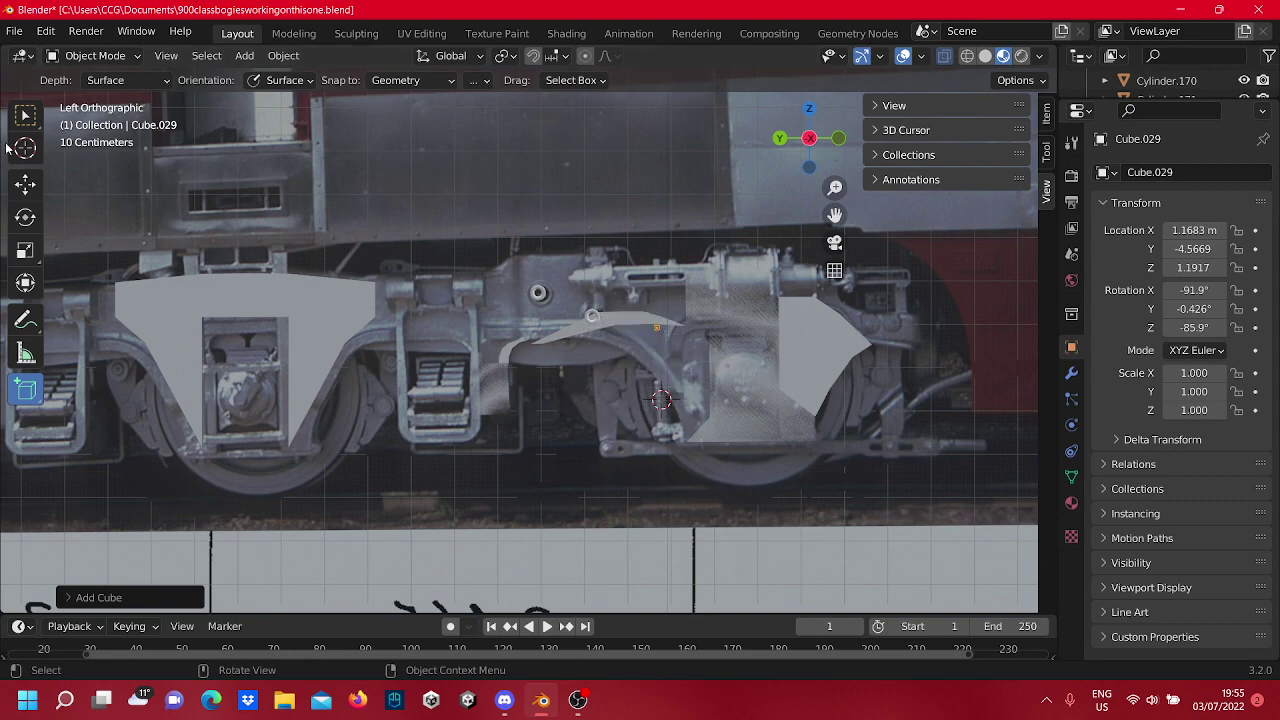
left_click(27, 182)
scroll(582, 348, "up", 4)
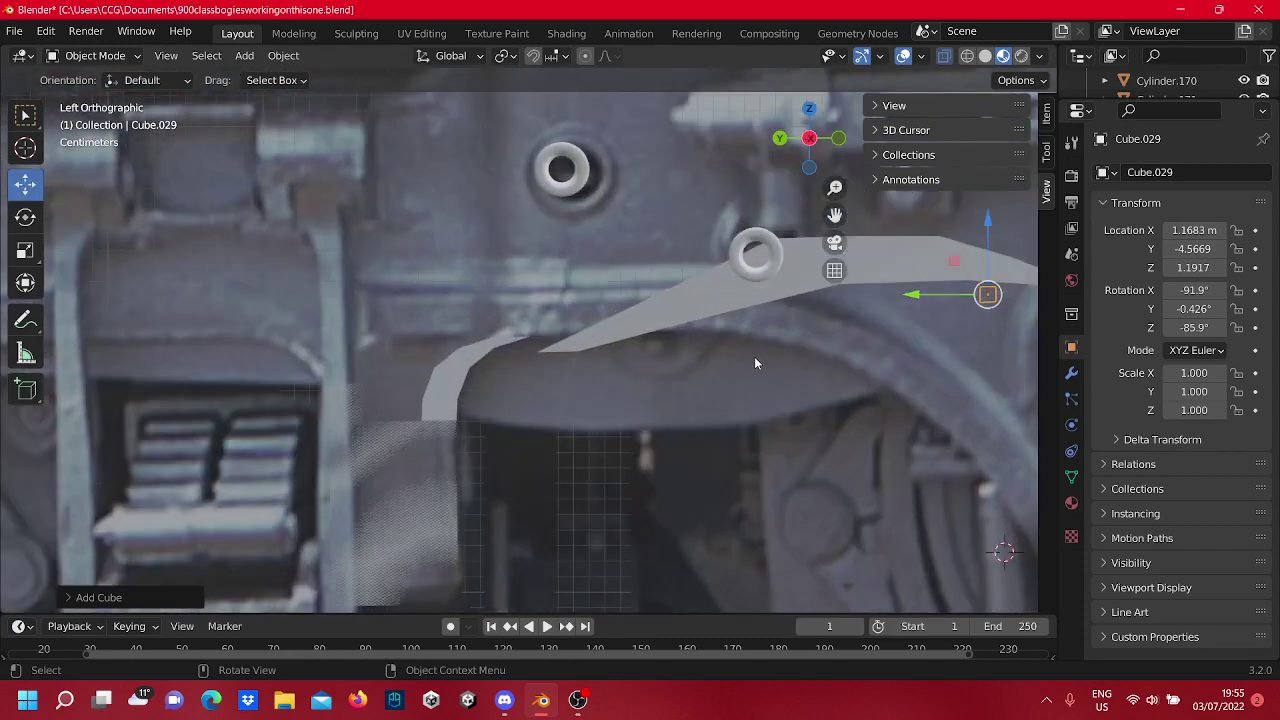
key("ctrl+z")
scroll(829, 378, "down", 2)
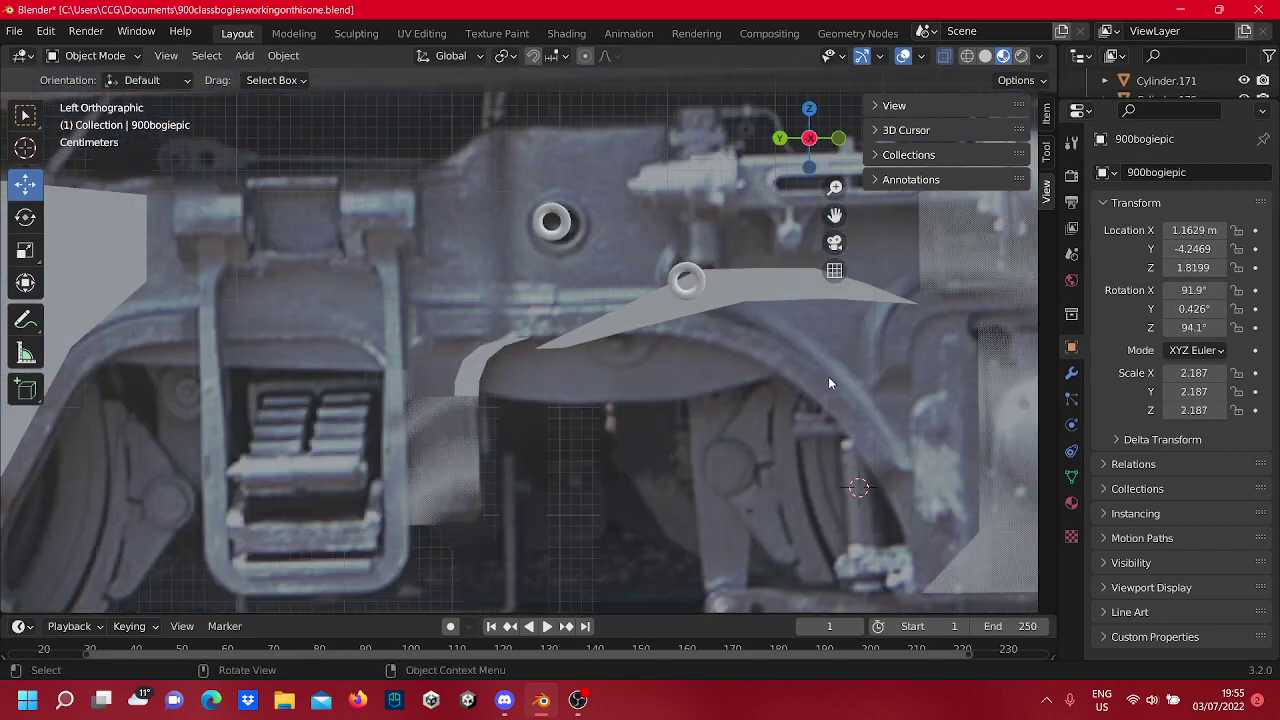
Move the Cube.028 arch plate up about 0.014 m along Z to line its pointed end up with the leg block's curved tip.
left_click(776, 275)
scroll(743, 323, "down", 4)
scroll(660, 343, "up", 2)
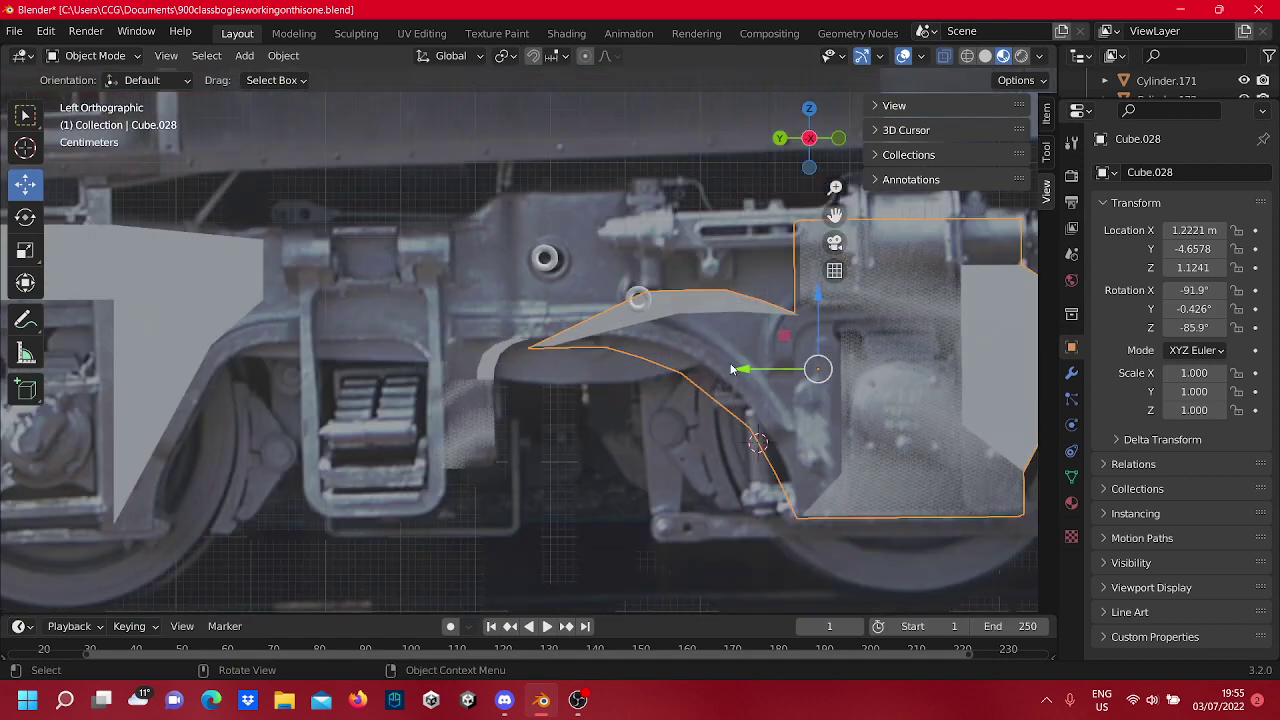
scroll(710, 379, "up", 2)
key("g")
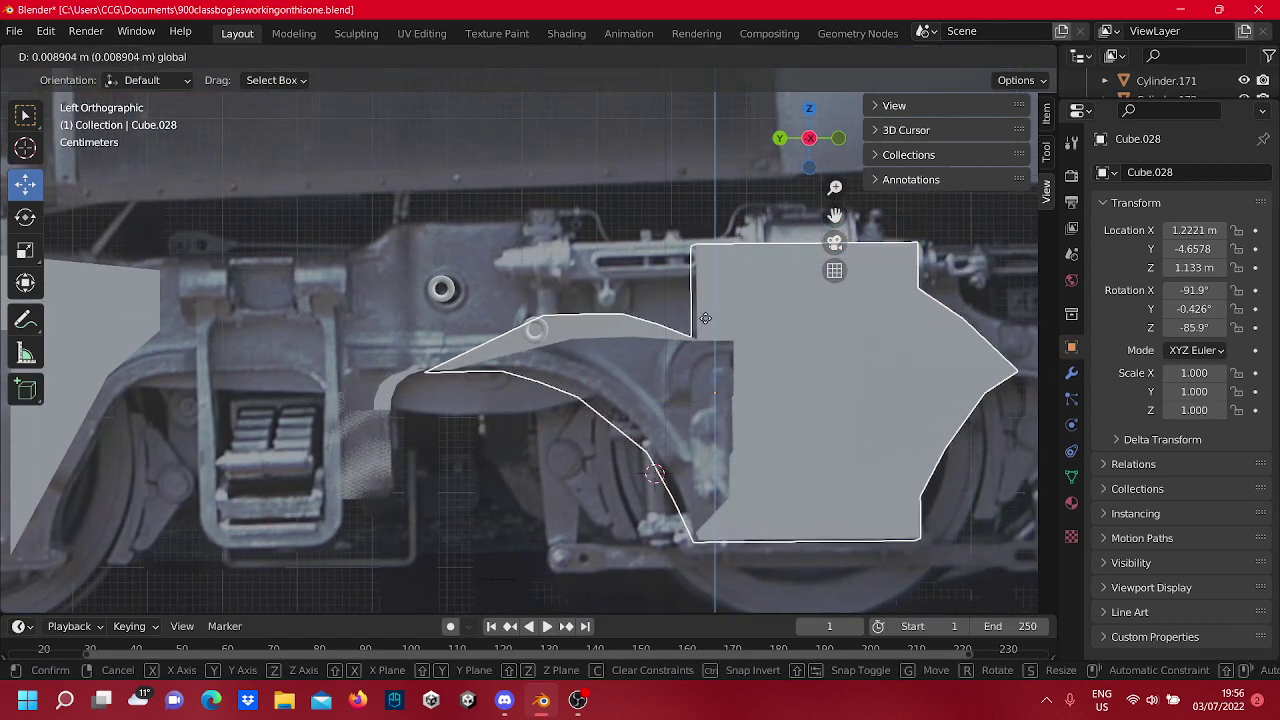
left_click(697, 378)
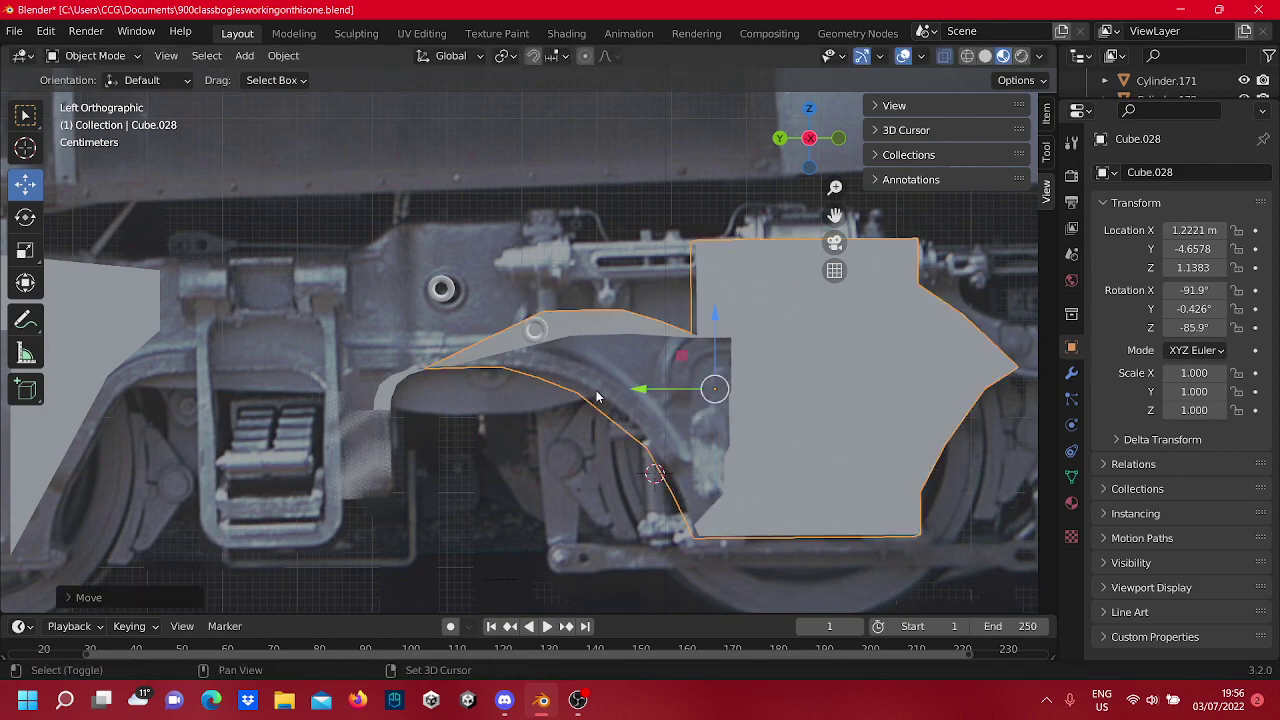
middle_click_drag(596, 396, 706, 356, "shift")
scroll(541, 400, "up", 4)
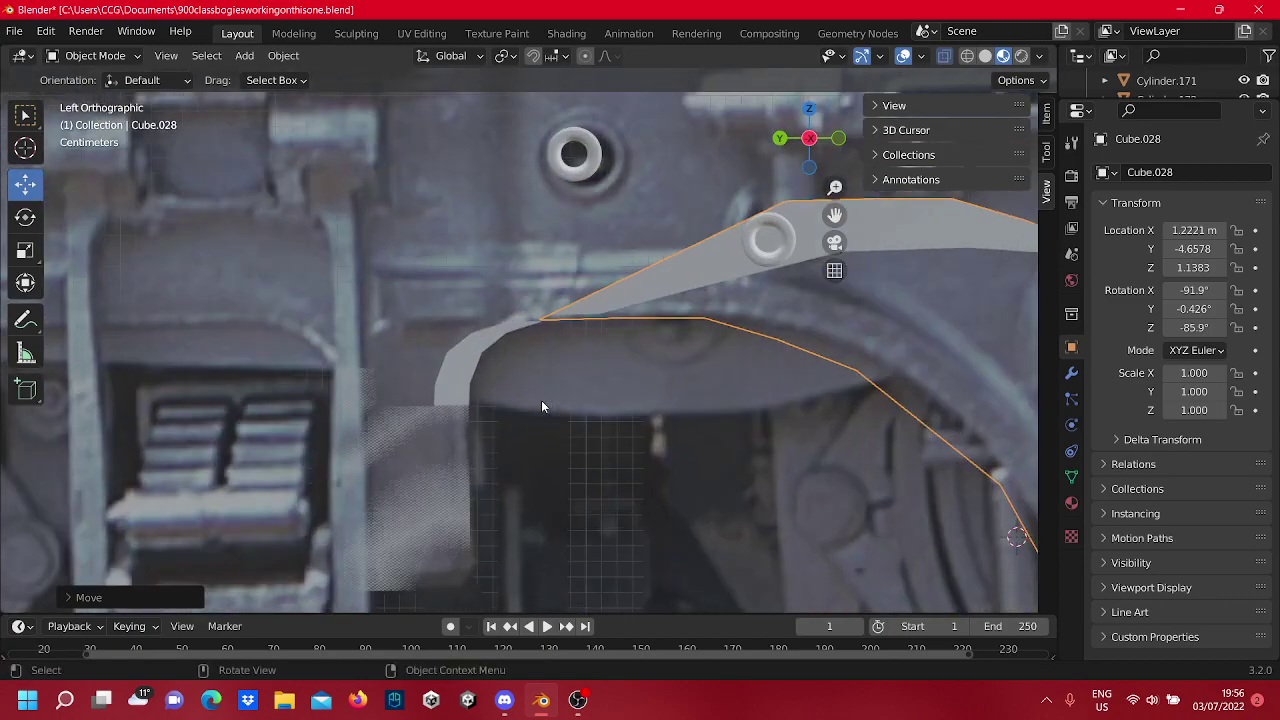
scroll(541, 402, "up", 2)
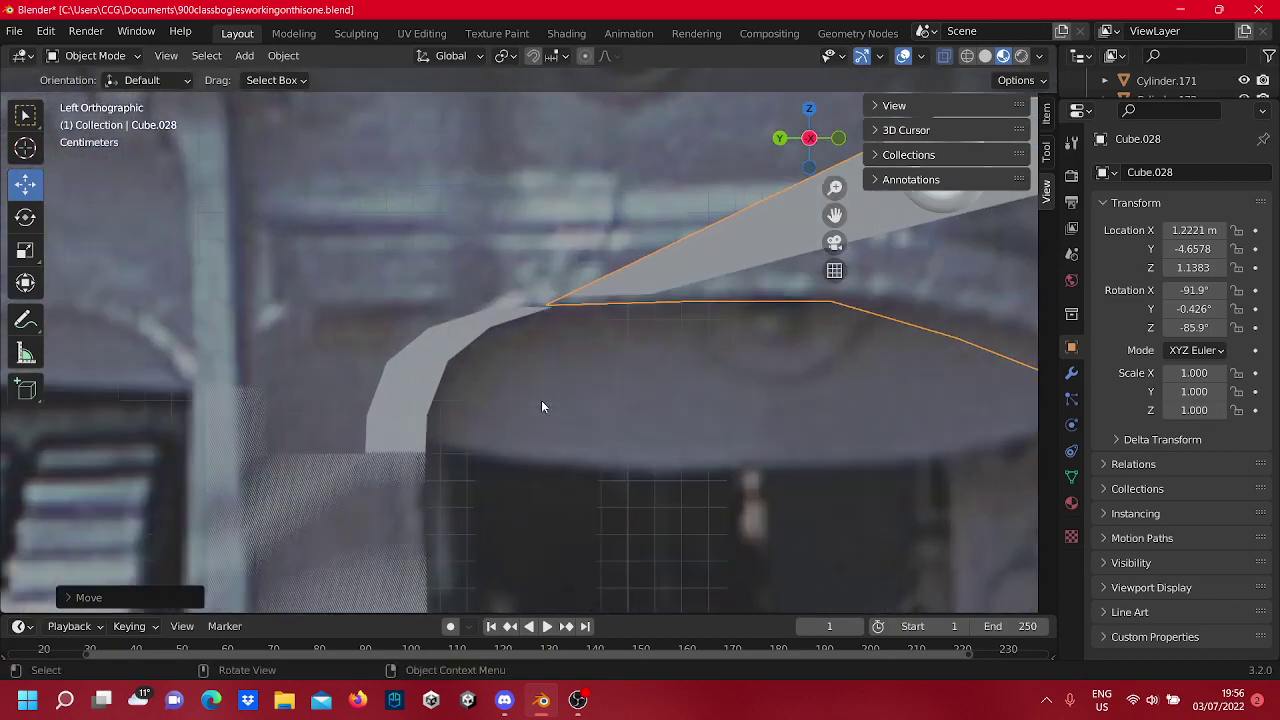
left_click(512, 702)
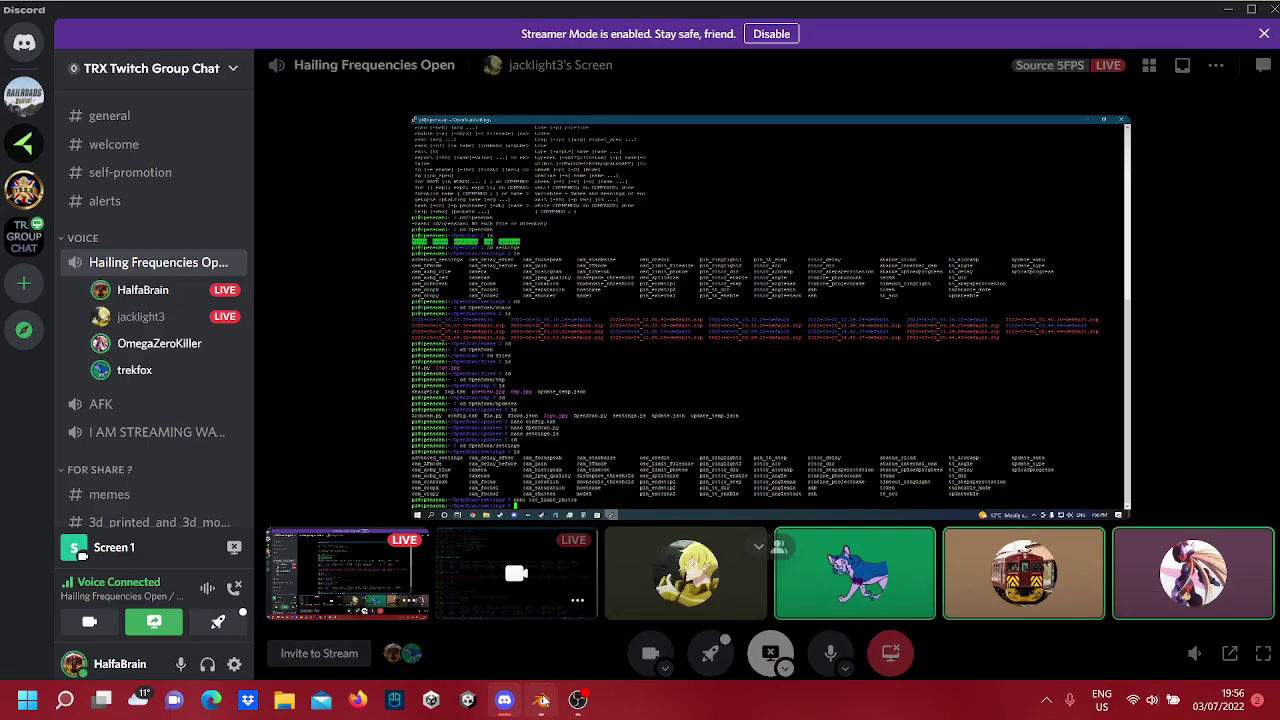
left_click(530, 585)
scroll(448, 445, "down", 4)
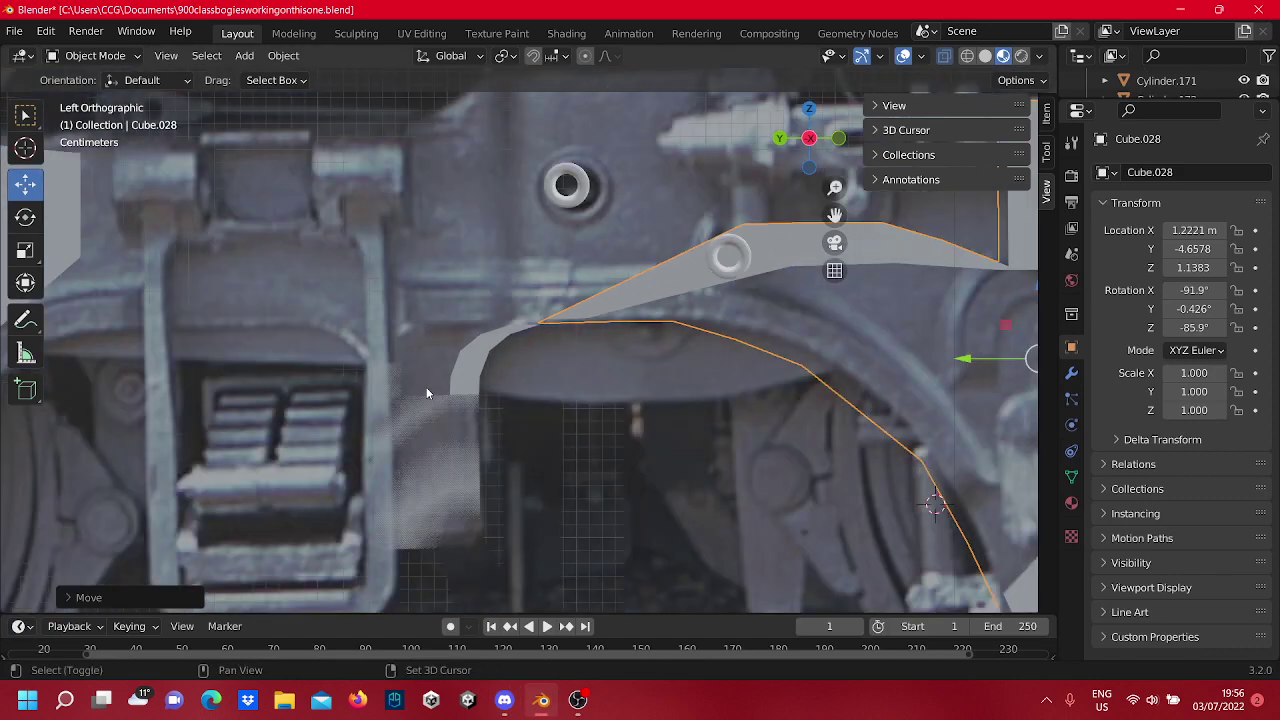
Examine how the leg block and the neighbouring frame plates line up with the photographed arches around the step bracket.
middle_click_drag(426, 389, 701, 425, "shift")
scroll(230, 293, "up", 3)
scroll(660, 360, "down", 3)
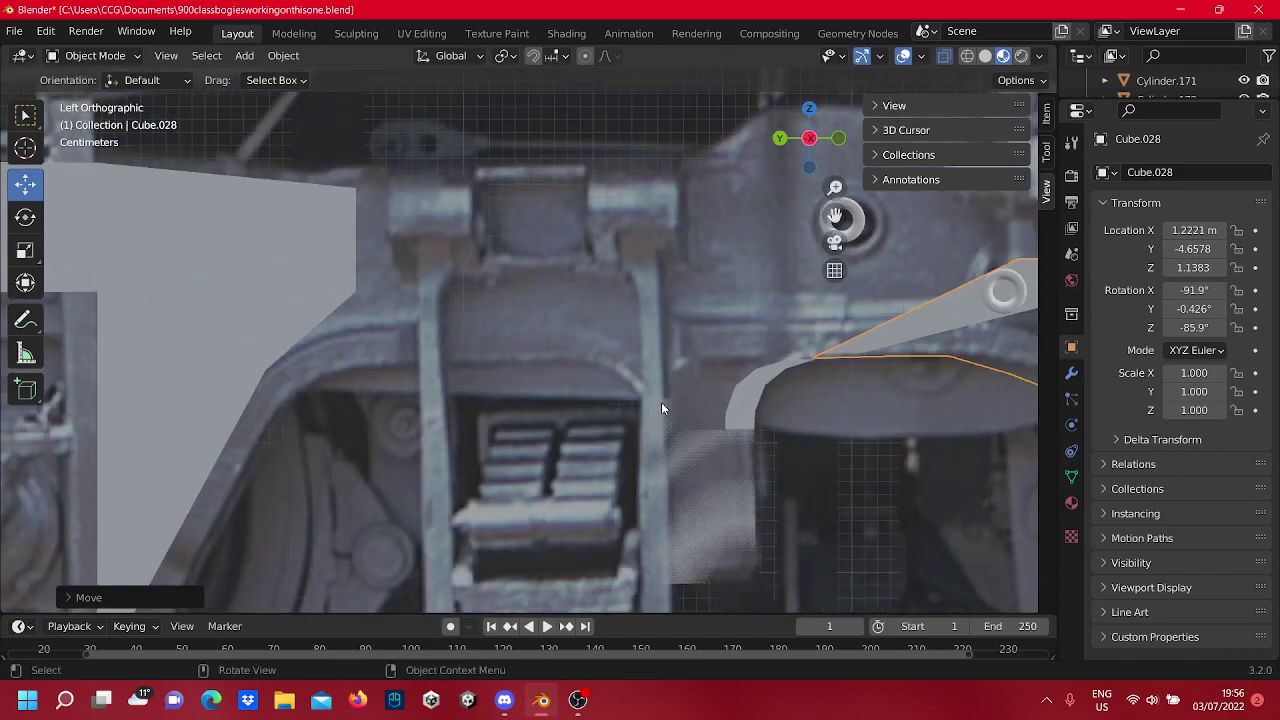
left_click(668, 410)
left_click(713, 465)
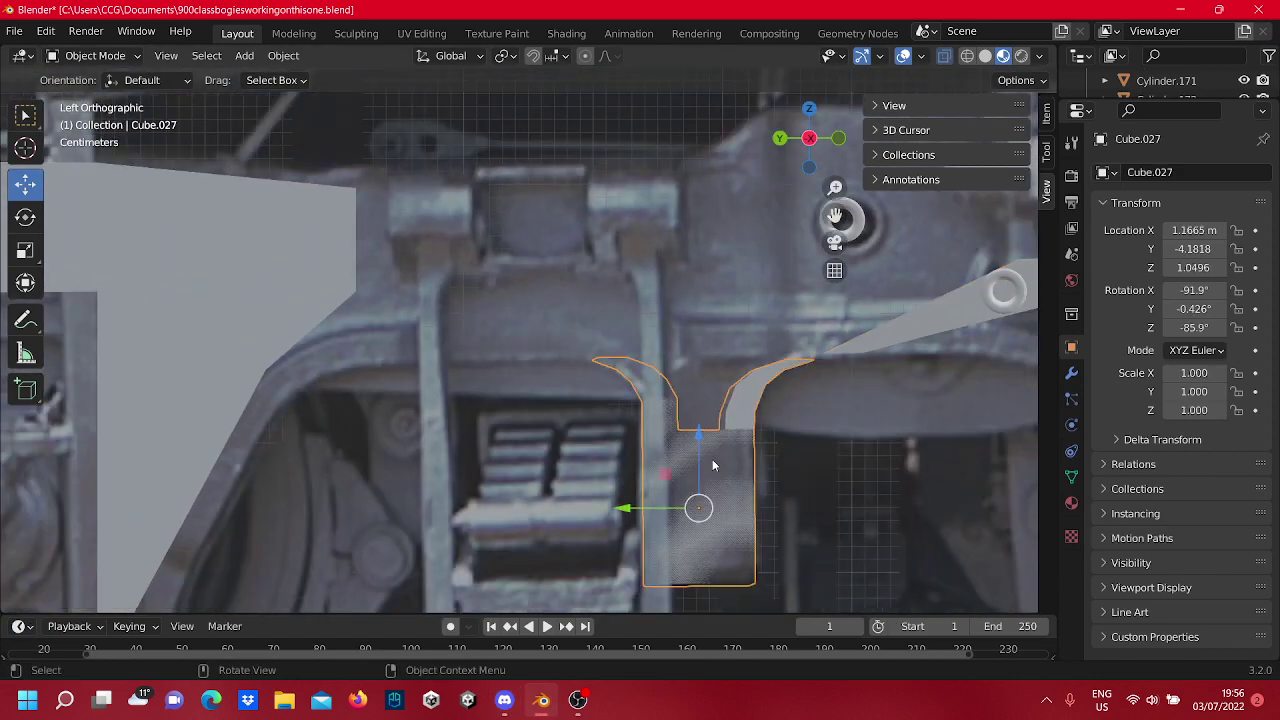
scroll(713, 462, "up", 2)
scroll(713, 462, "down", 2)
middle_click_drag(646, 437, 486, 414, "shift")
left_click(703, 310)
left_click(701, 327)
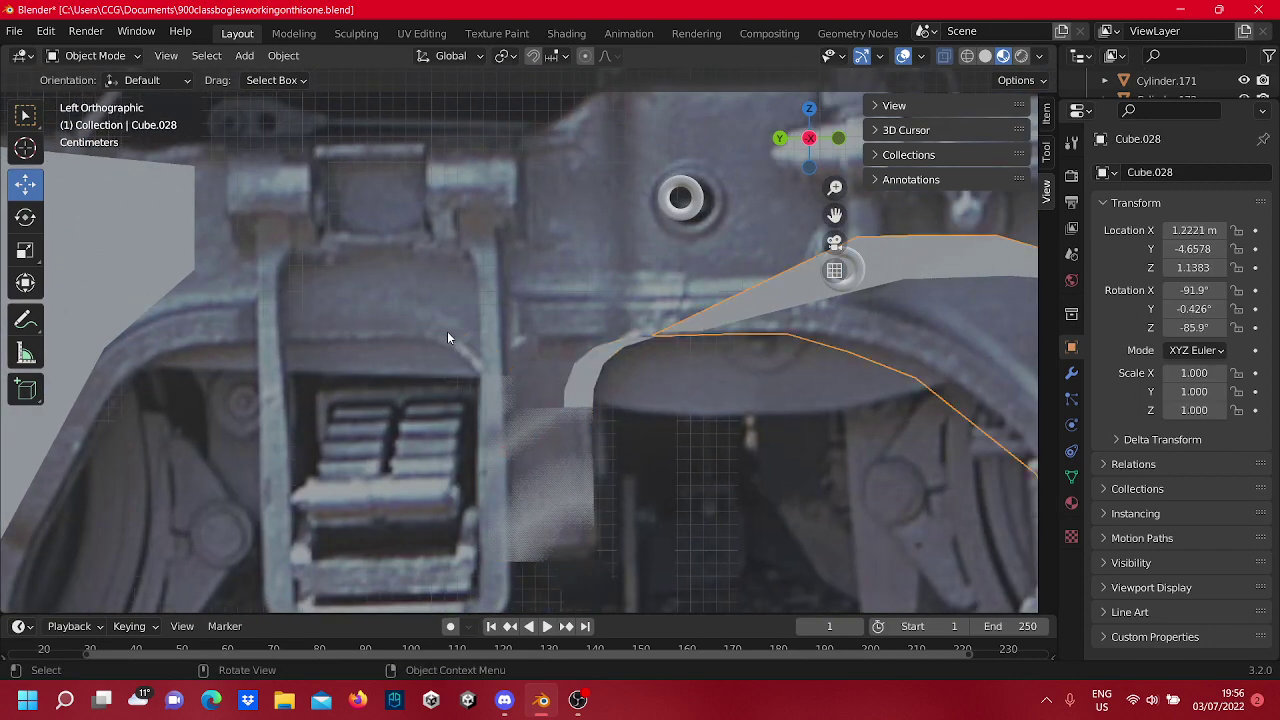
left_click(399, 321)
middle_click_drag(530, 360, 654, 357, "shift")
scroll(805, 407, "up", 4)
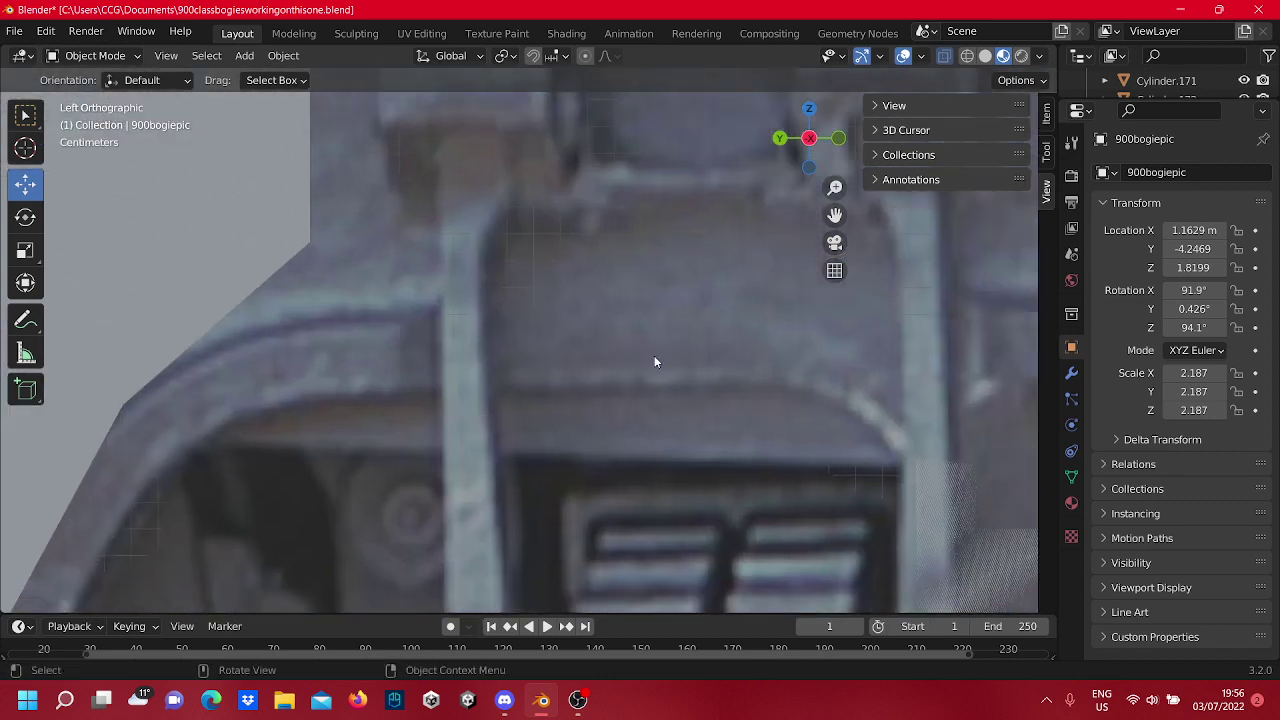
scroll(654, 356, "down", 4)
middle_click_drag(287, 334, 576, 398, "shift")
Add one loop cut across the negative-Y leg of the Cube.026 plate, crossing the middle of its short slanted edge under the arm.
left_click(572, 389)
key("Tab")
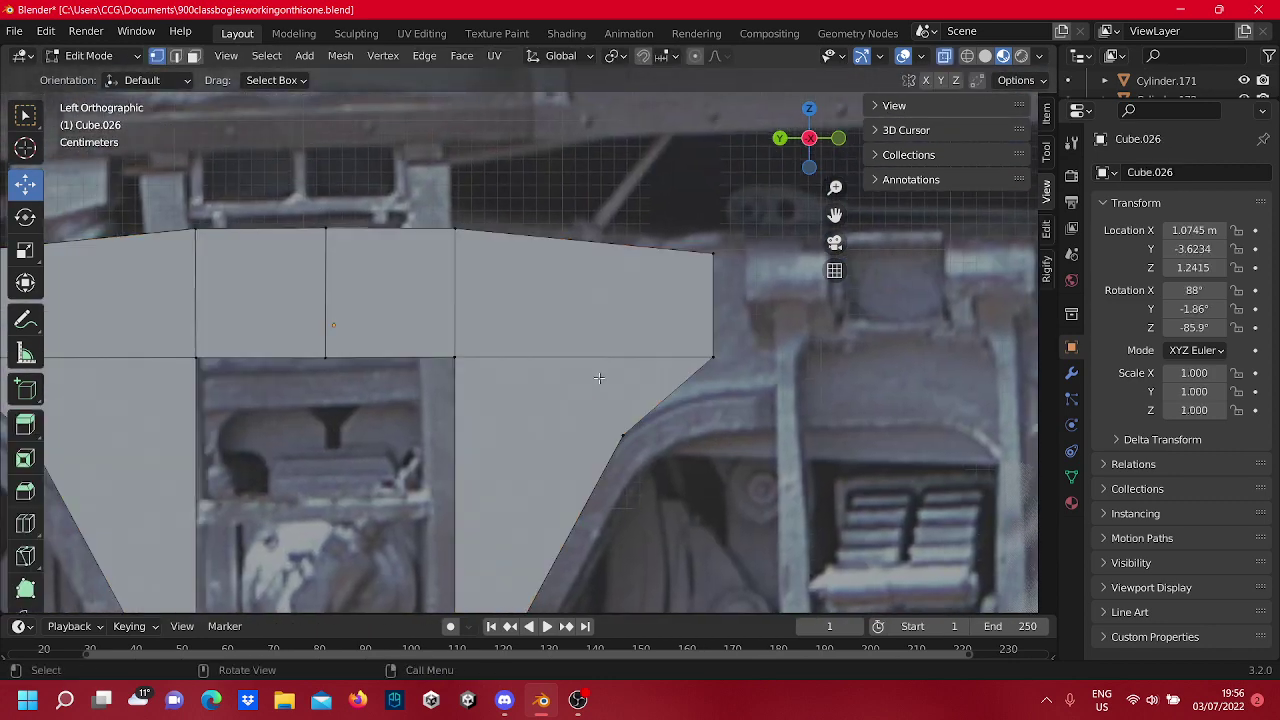
scroll(665, 379, "up", 1)
middle_click_drag(687, 397, 611, 333, "shift")
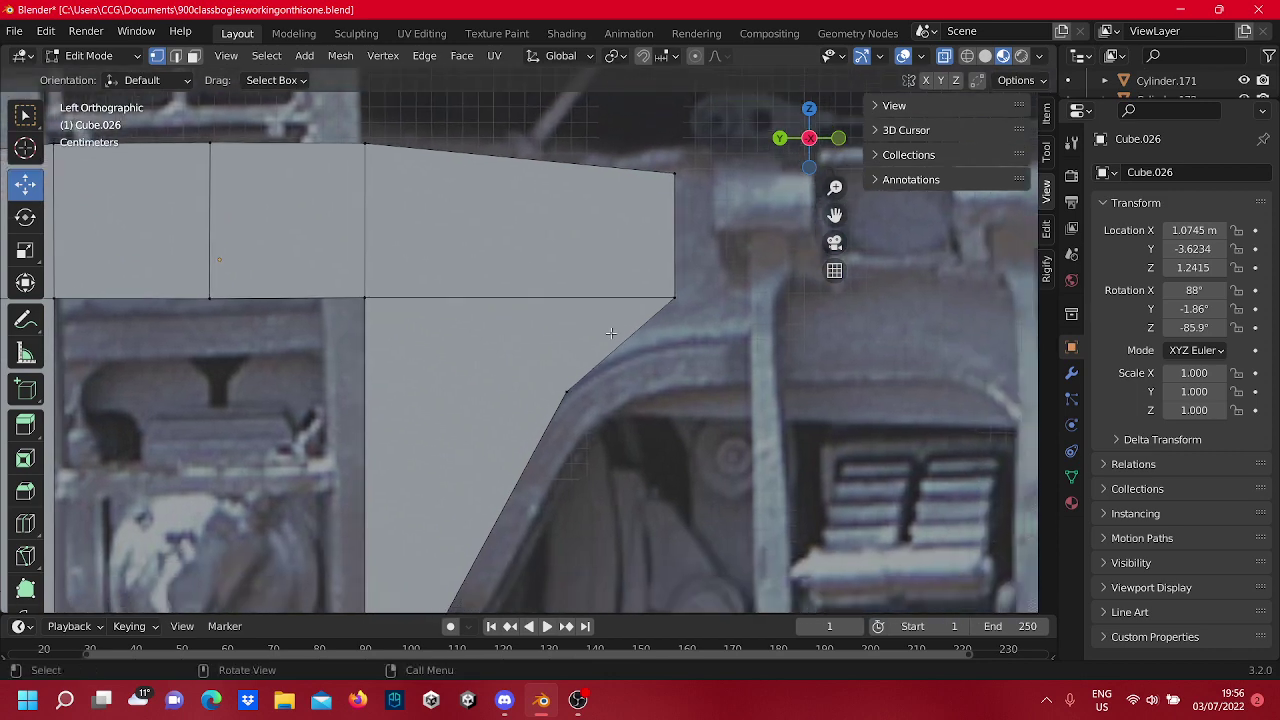
key("ctrl+r")
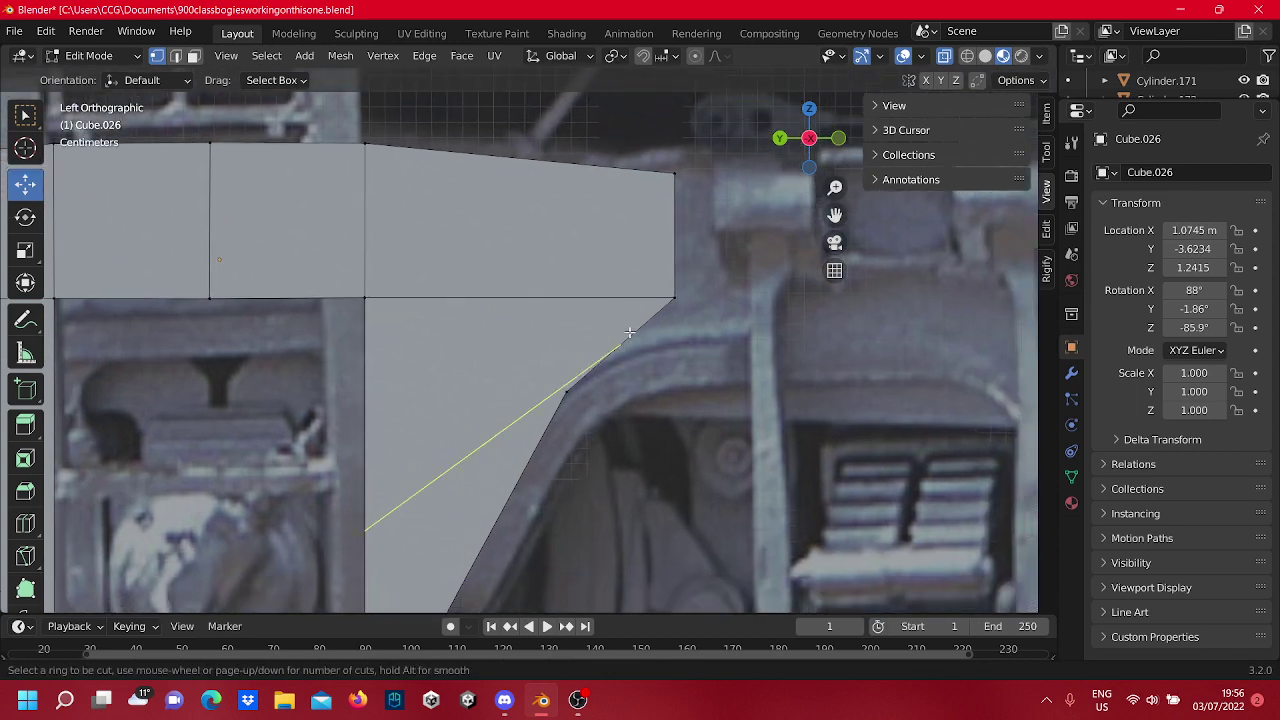
left_click(629, 331)
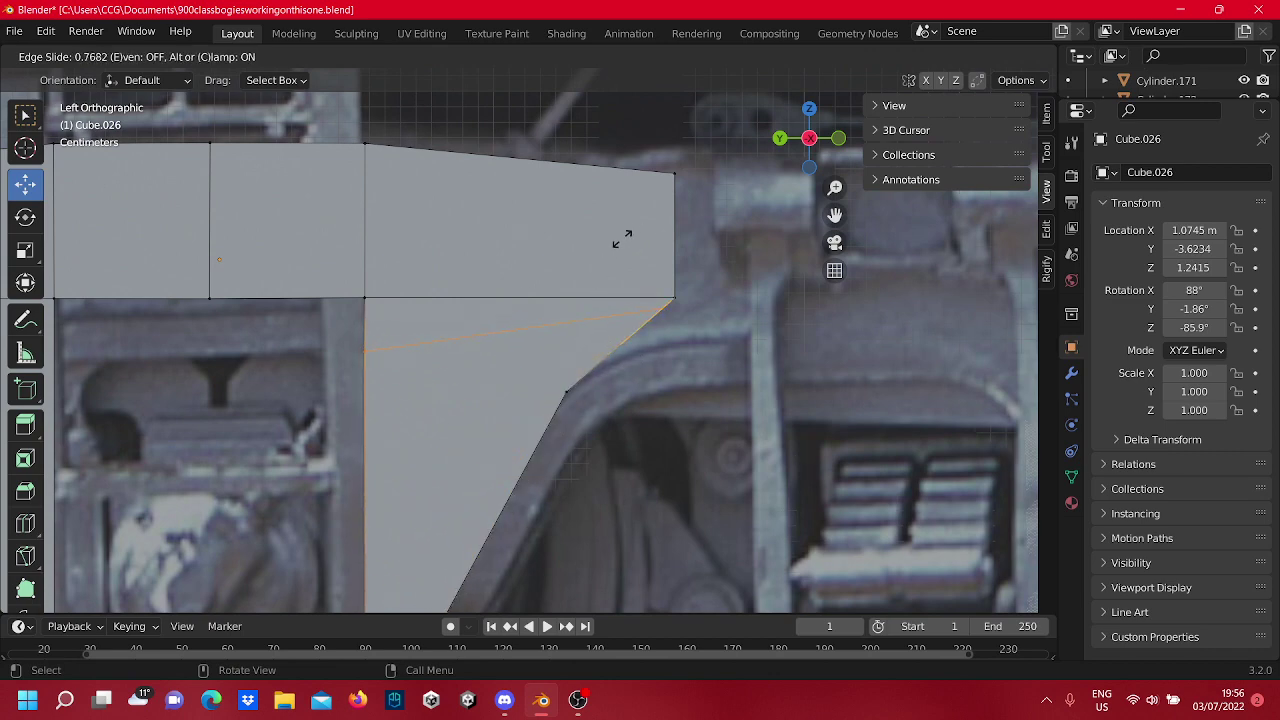
left_click(588, 260)
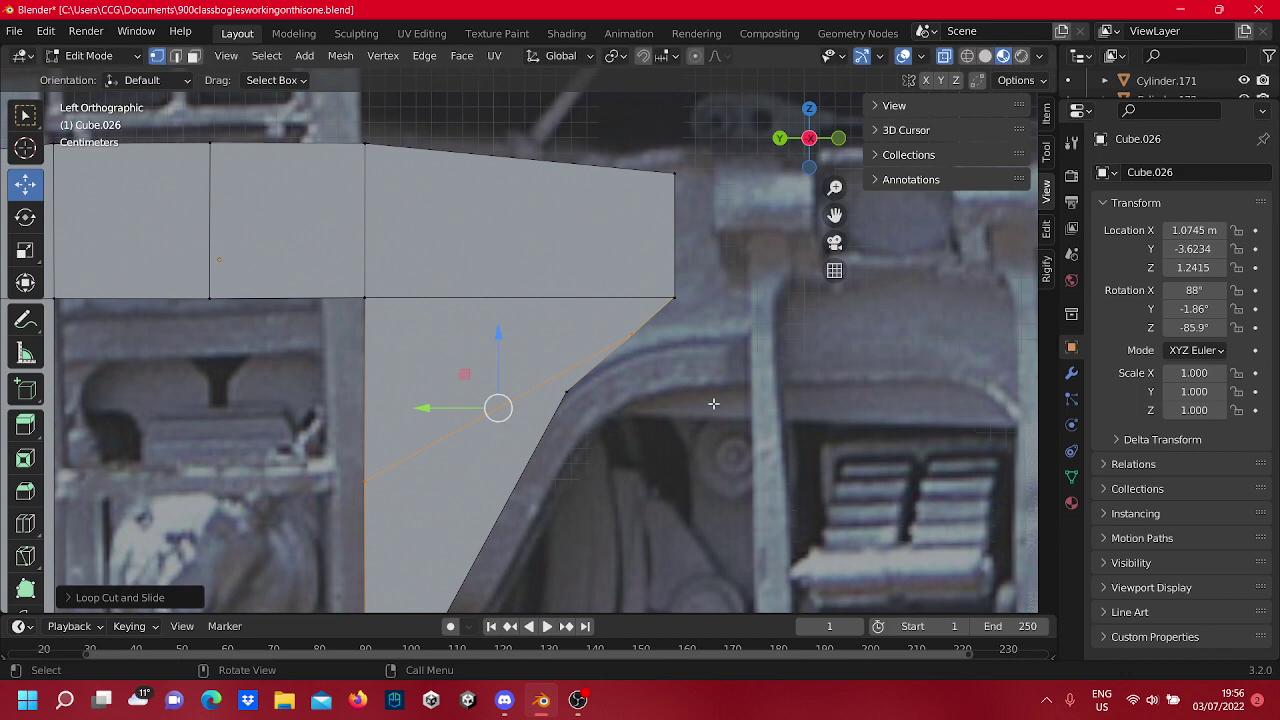
left_click(714, 404)
scroll(714, 404, "up", 4)
middle_click_drag(793, 393, 608, 318, "shift")
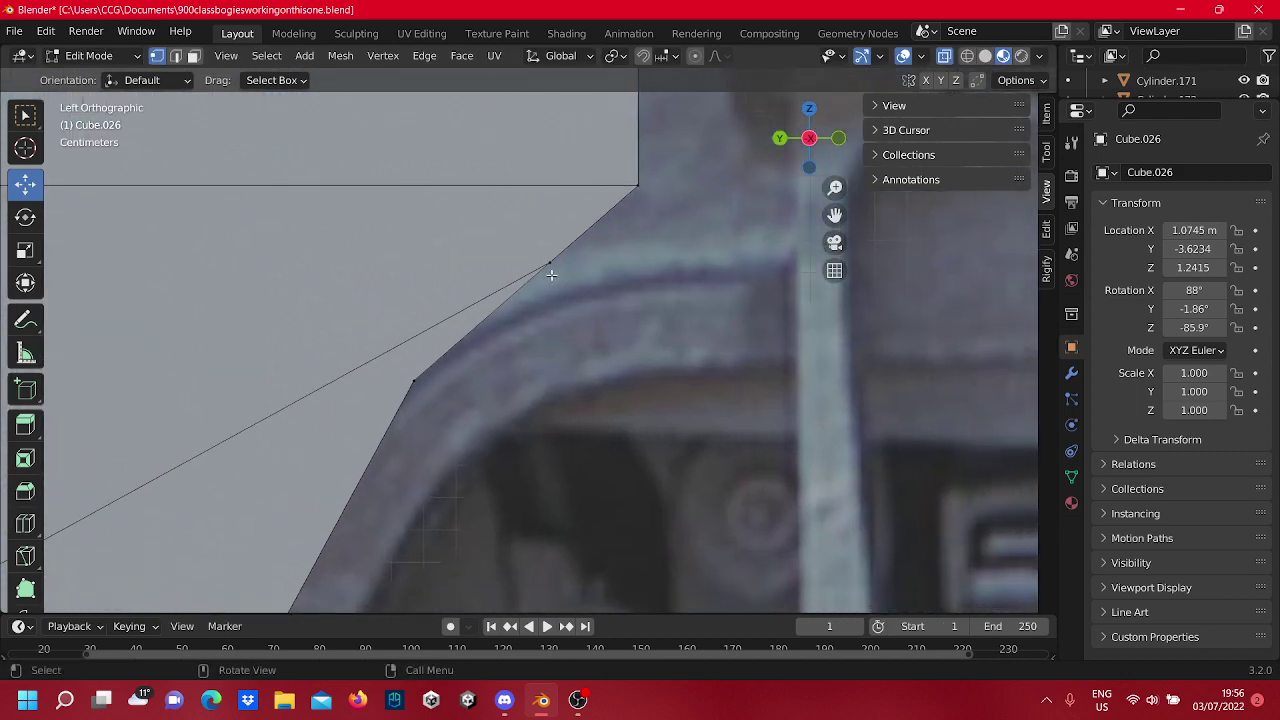
left_click_drag(550, 262, 579, 292)
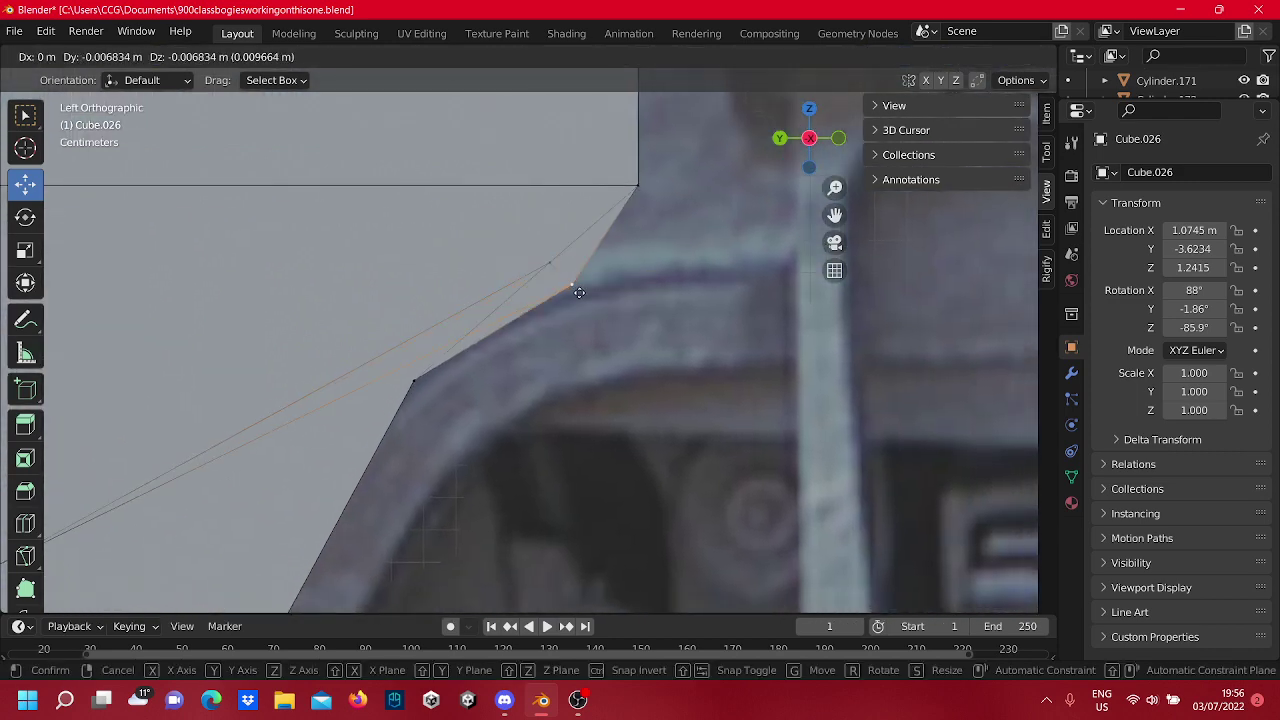
right_click(581, 295)
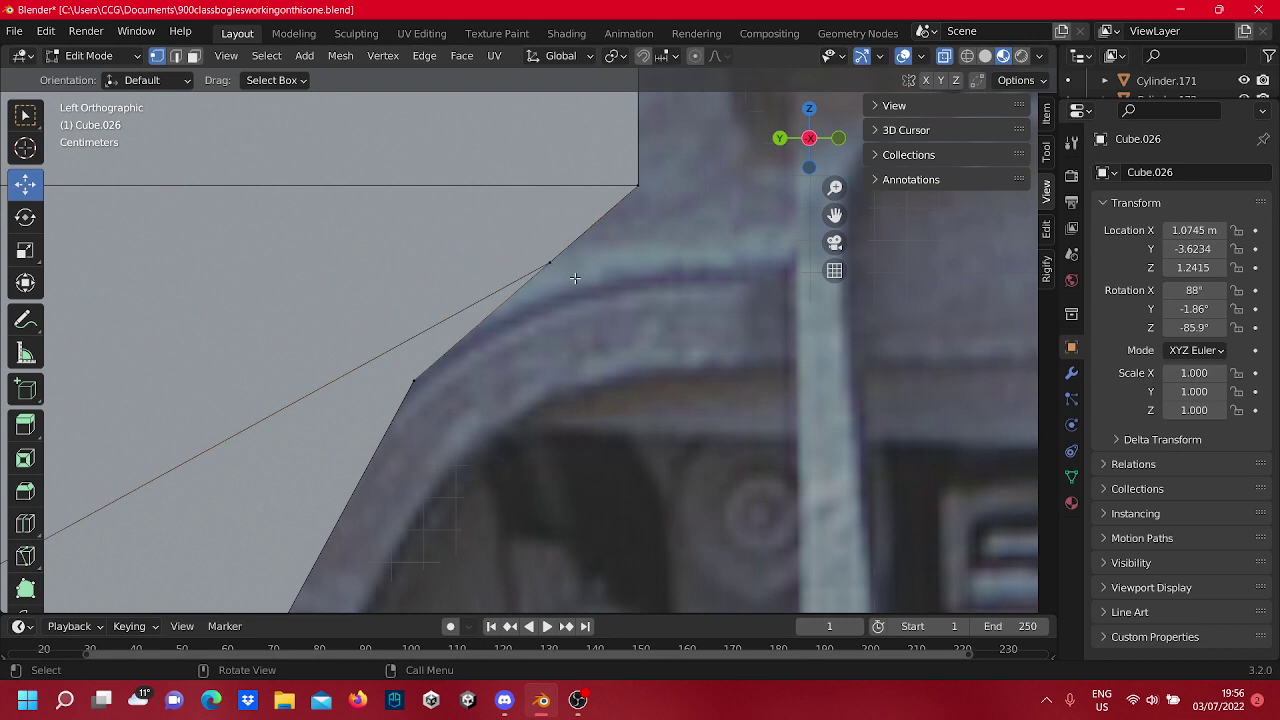
Select the new cut's vertices through the plate's thickness at the negative-Y leg's short slanted edge, and display the model in wireframe.
left_click(967, 57)
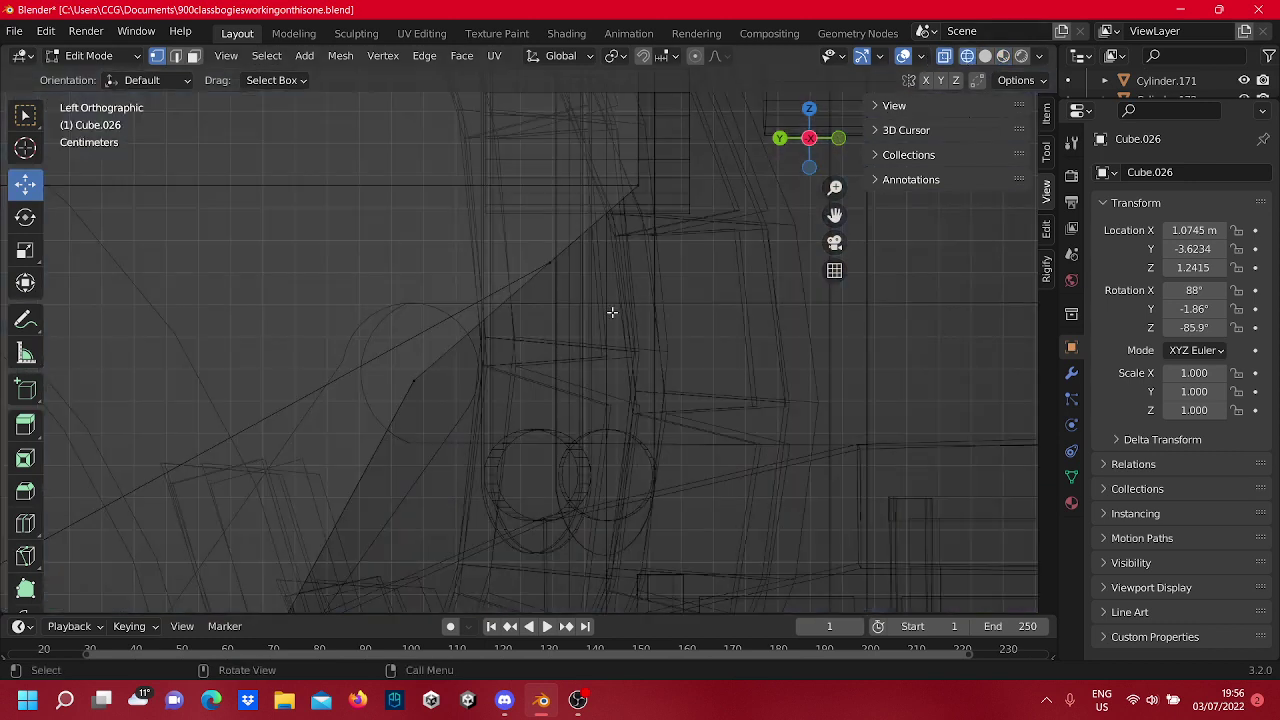
left_click(991, 57)
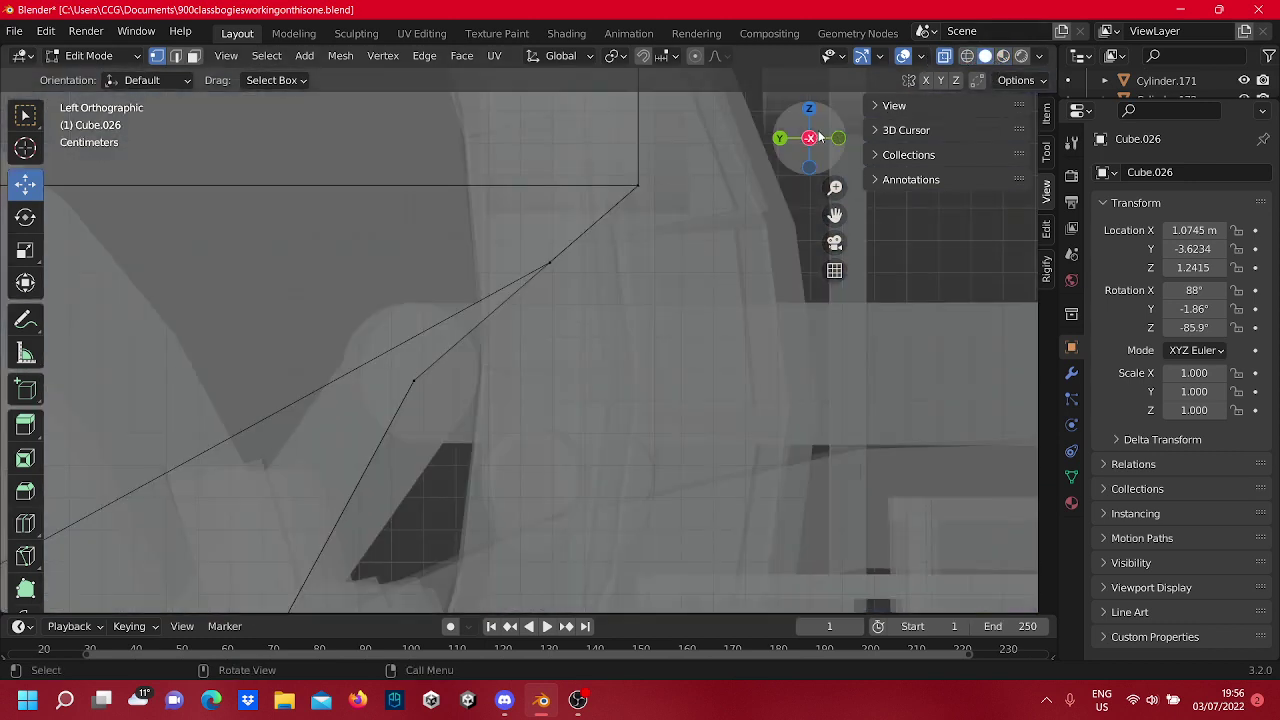
left_click(1020, 56)
middle_click_drag(545, 288, 109, 100)
scroll(469, 294, "up", 3)
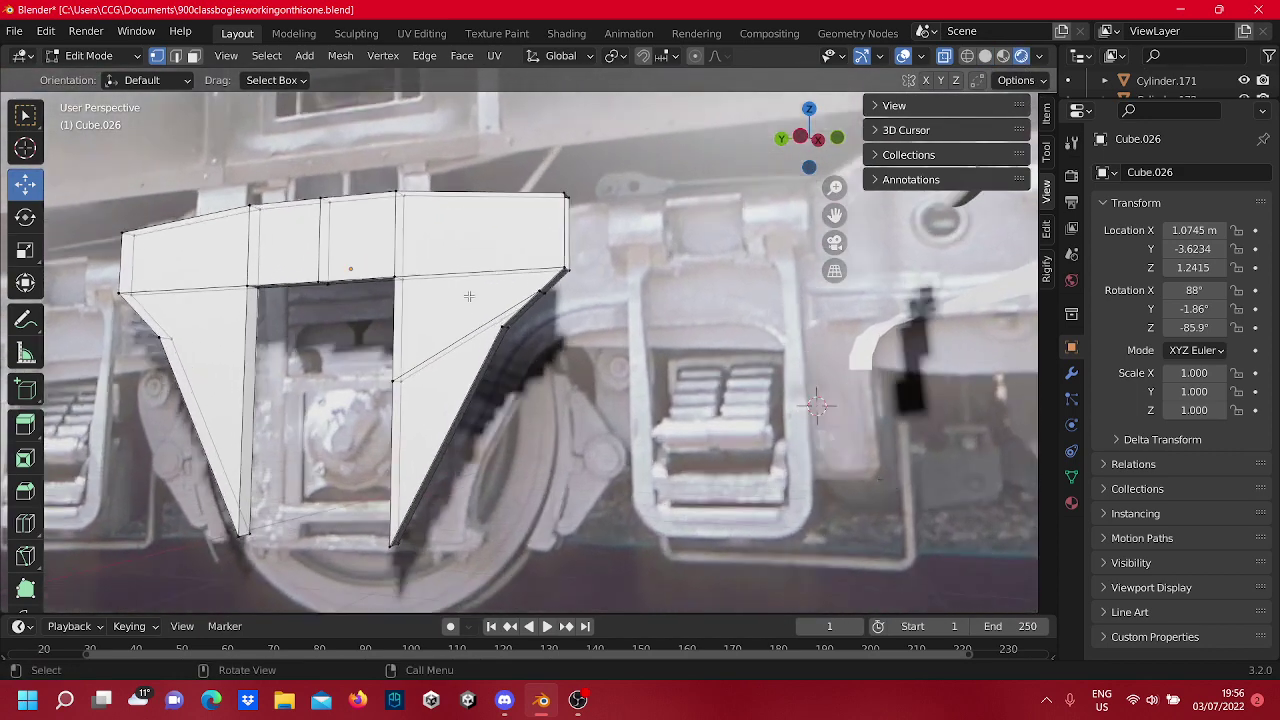
left_click_drag(559, 301, 518, 270)
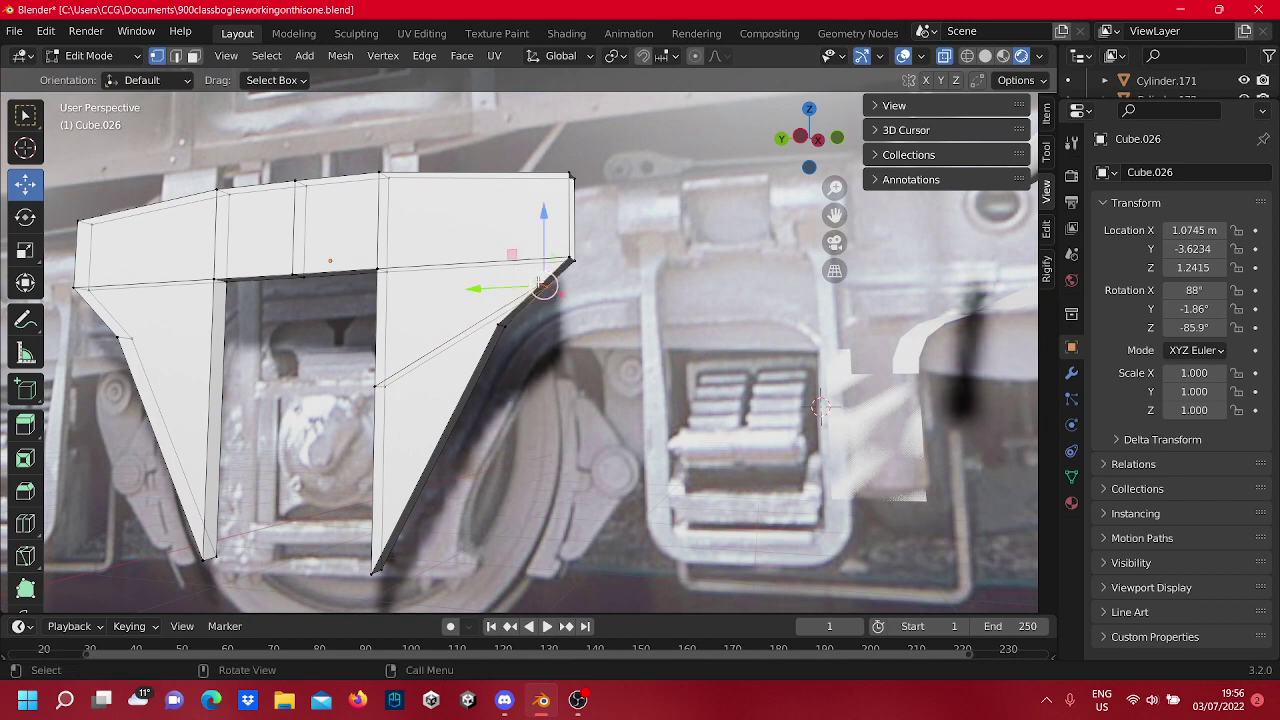
middle_click_drag(700, 268, 740, 265)
left_click(968, 55)
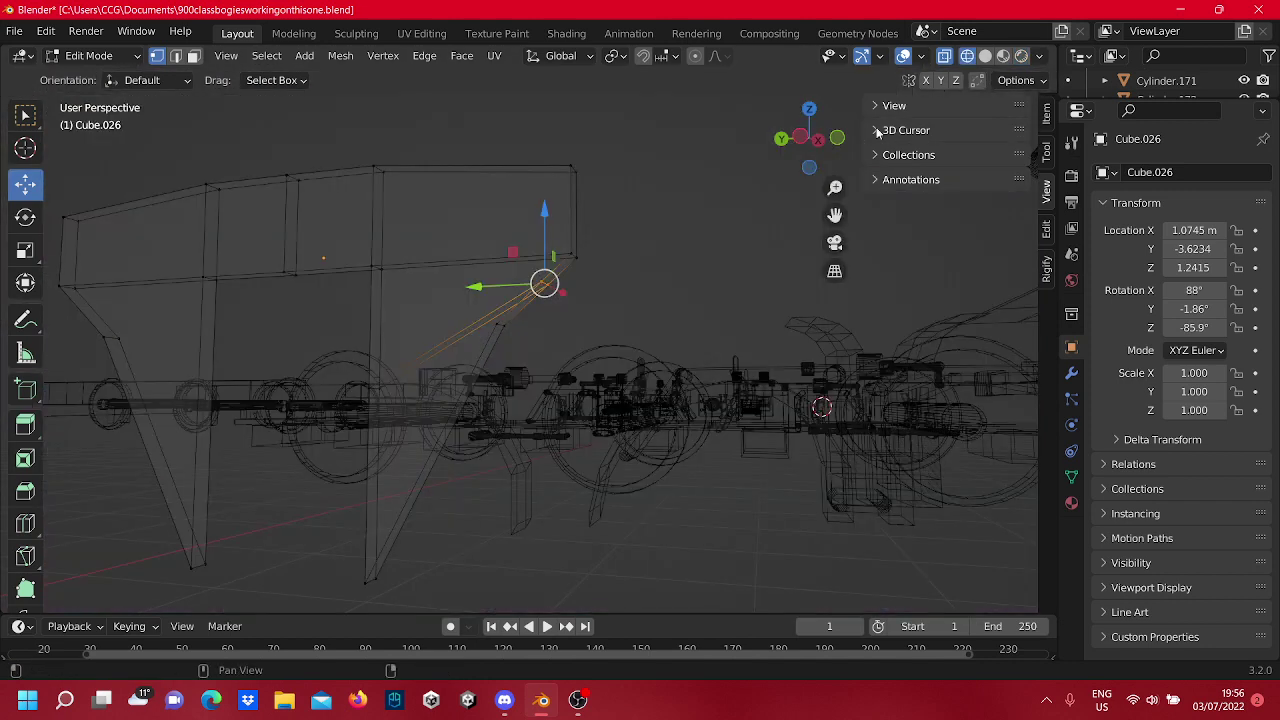
Show the bogie frame in left orthographic view with rendered shading so the reference photo is displayed behind it.
left_click(801, 137)
scroll(759, 195, "down", 2)
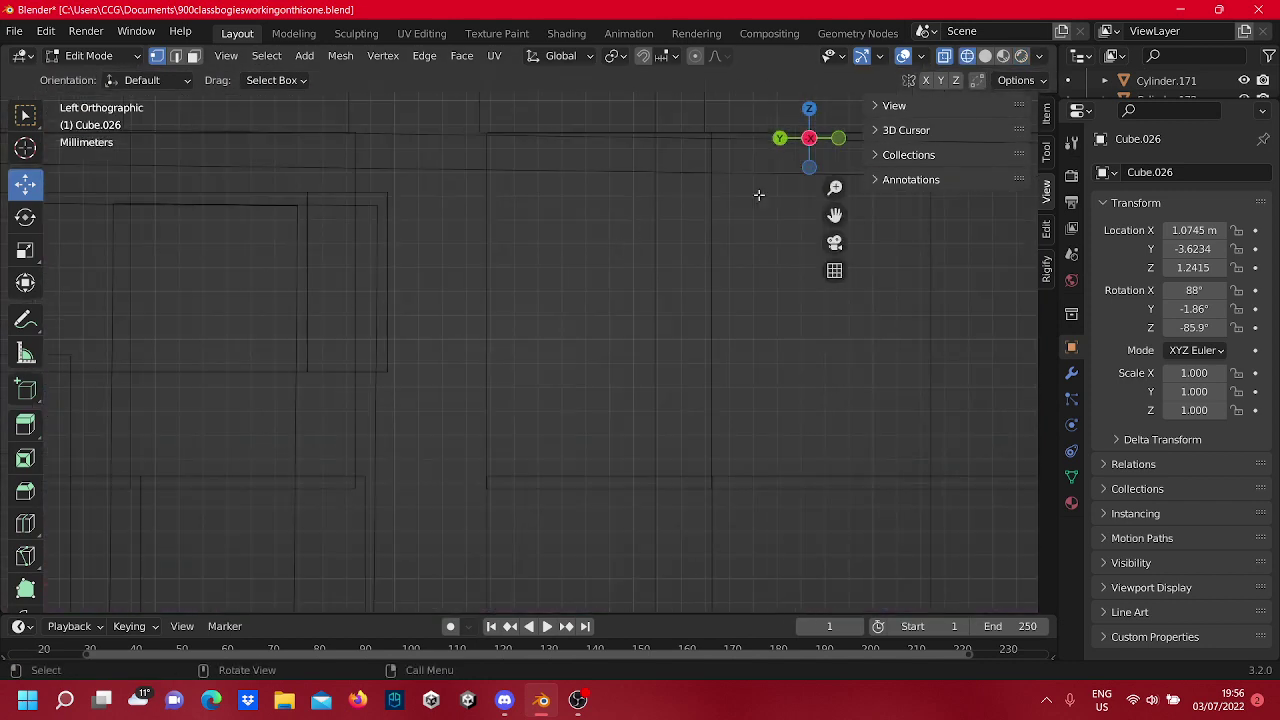
left_click(1020, 55)
scroll(538, 349, "down", 5)
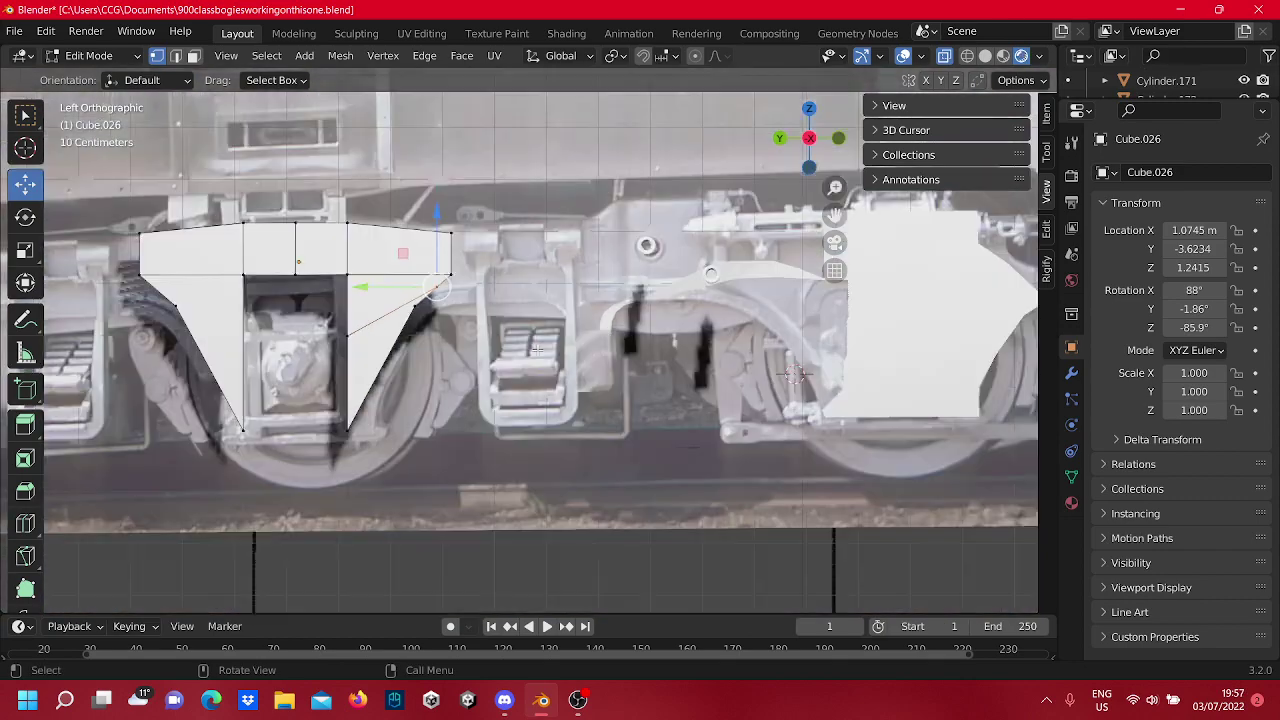
Move the vertices below the frame's outer lower corner slightly outward and down to follow the reference photo's curve.
middle_click_drag(536, 349, 425, 329, "shift")
scroll(712, 424, "up", 5)
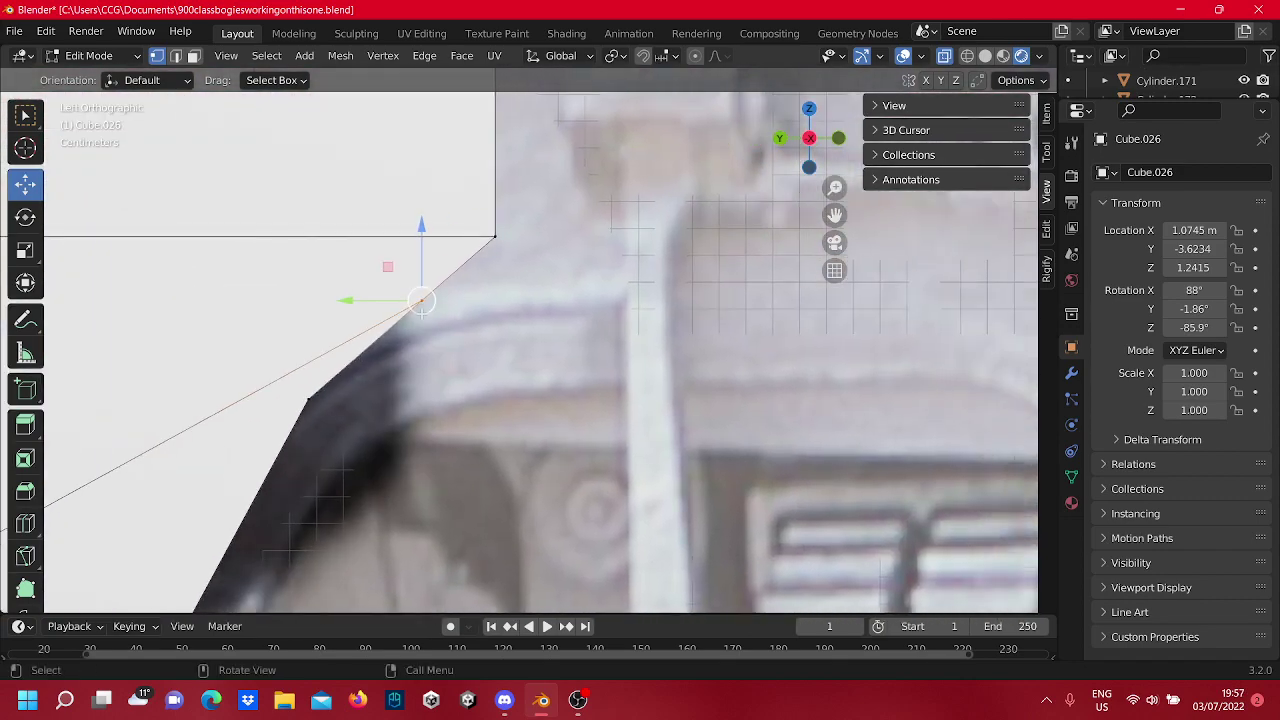
left_click_drag(421, 301, 441, 339)
scroll(613, 341, "down", 1)
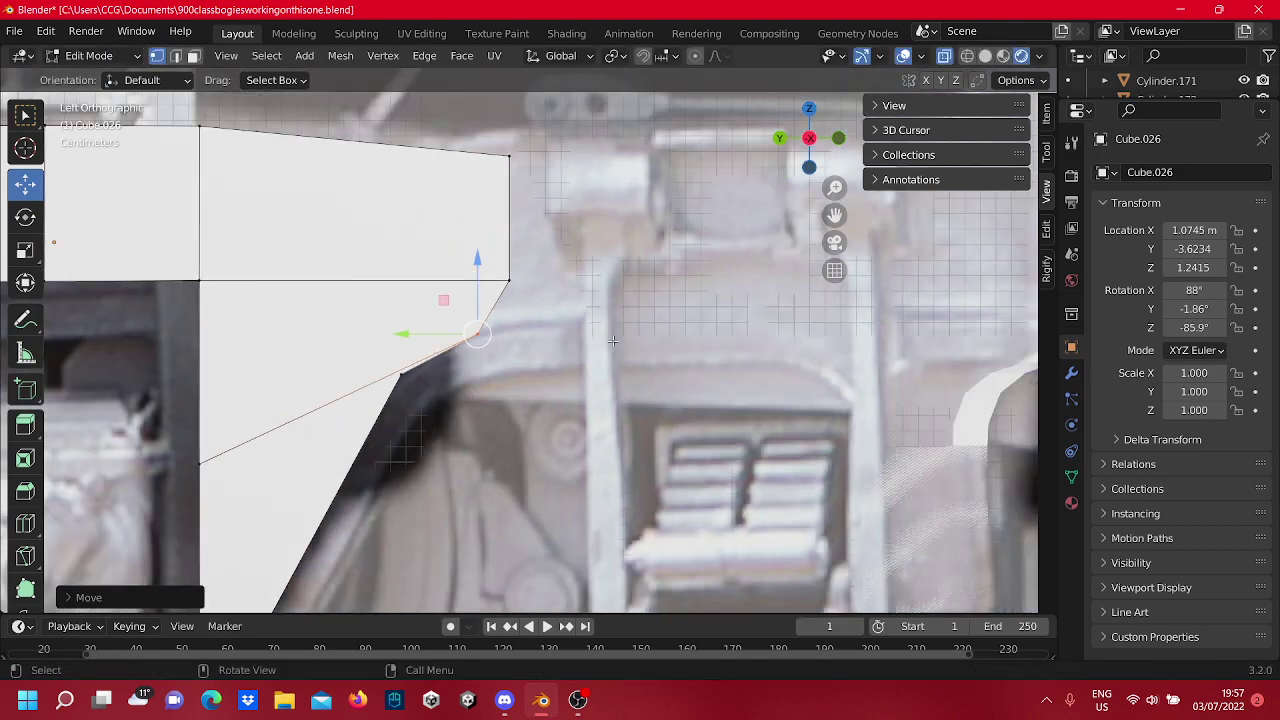
left_click(512, 281)
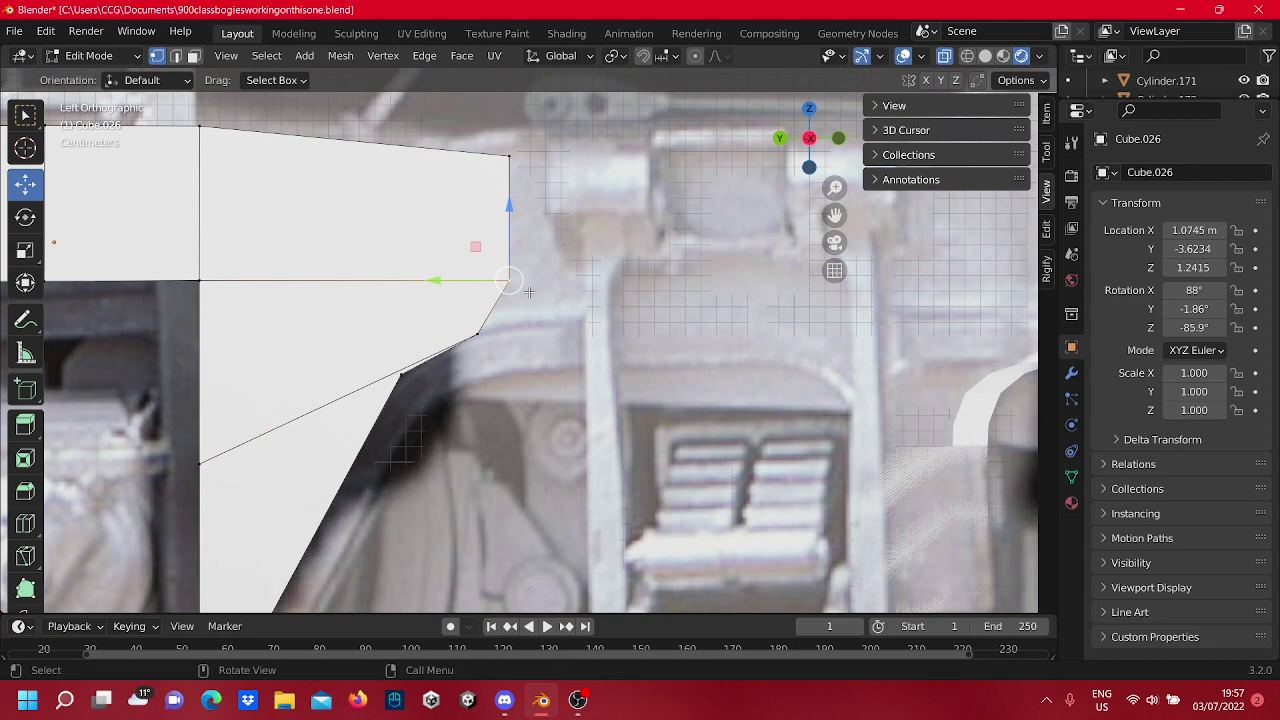
left_click(530, 292)
Examine the frame's reshaped lower corner against the bogie reference photo from the side and in perspective.
scroll(543, 302, "up", 3)
scroll(543, 302, "down", 4)
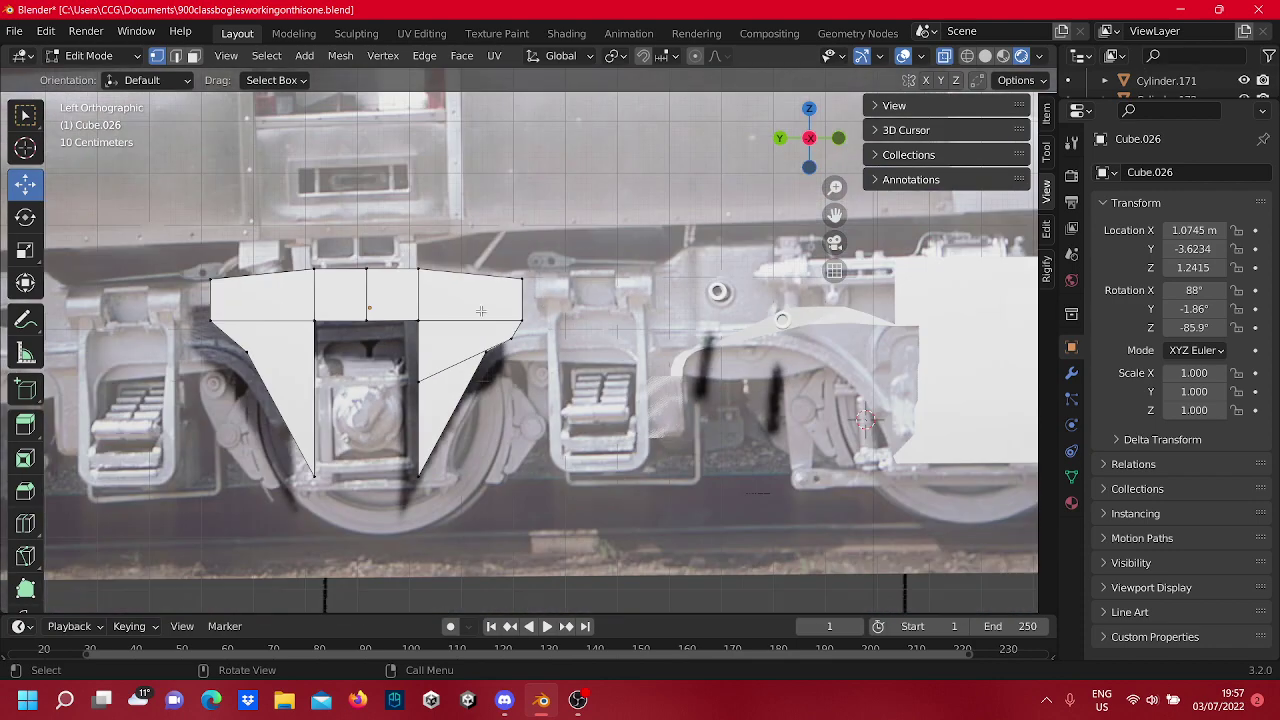
scroll(419, 287, "up", 1)
middle_click_drag(419, 320, 449, 333, "shift")
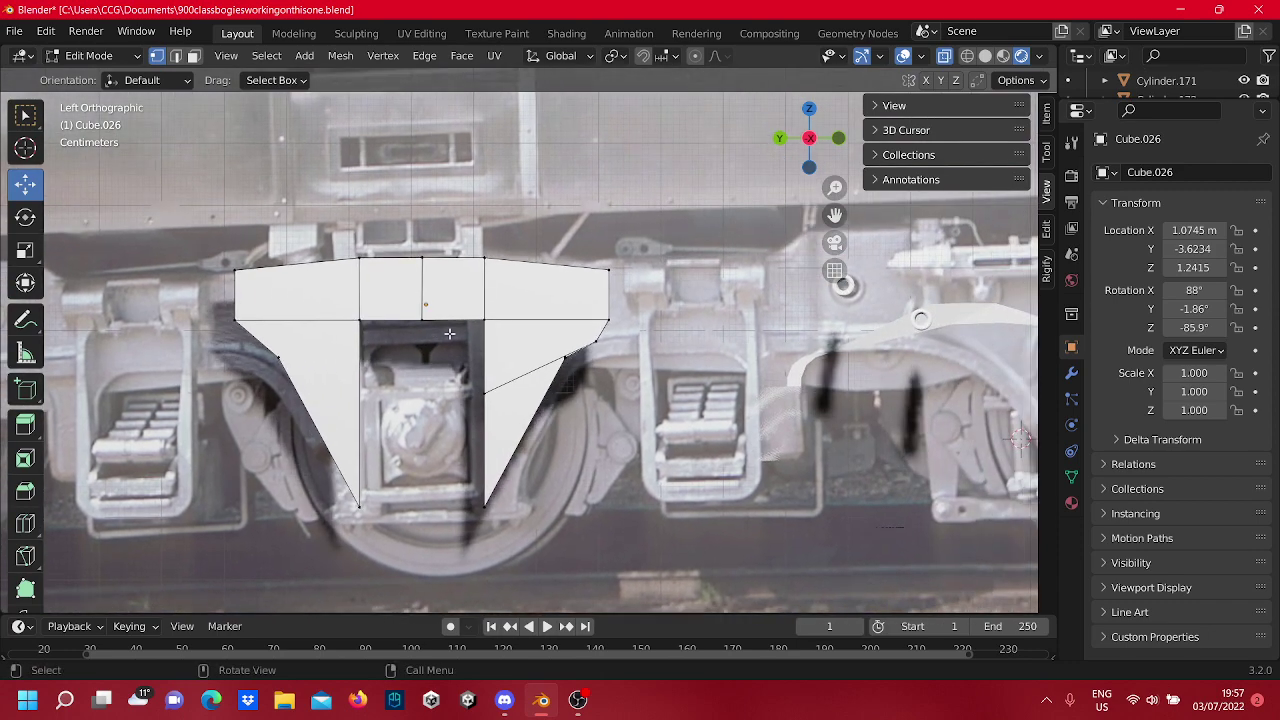
scroll(646, 349, "up", 8)
middle_click_drag(689, 303, 383, 323, "shift")
scroll(507, 346, "up", 2)
scroll(507, 346, "up", 2)
middle_click_drag(631, 357, 434, 374, "shift")
scroll(457, 270, "down", 3)
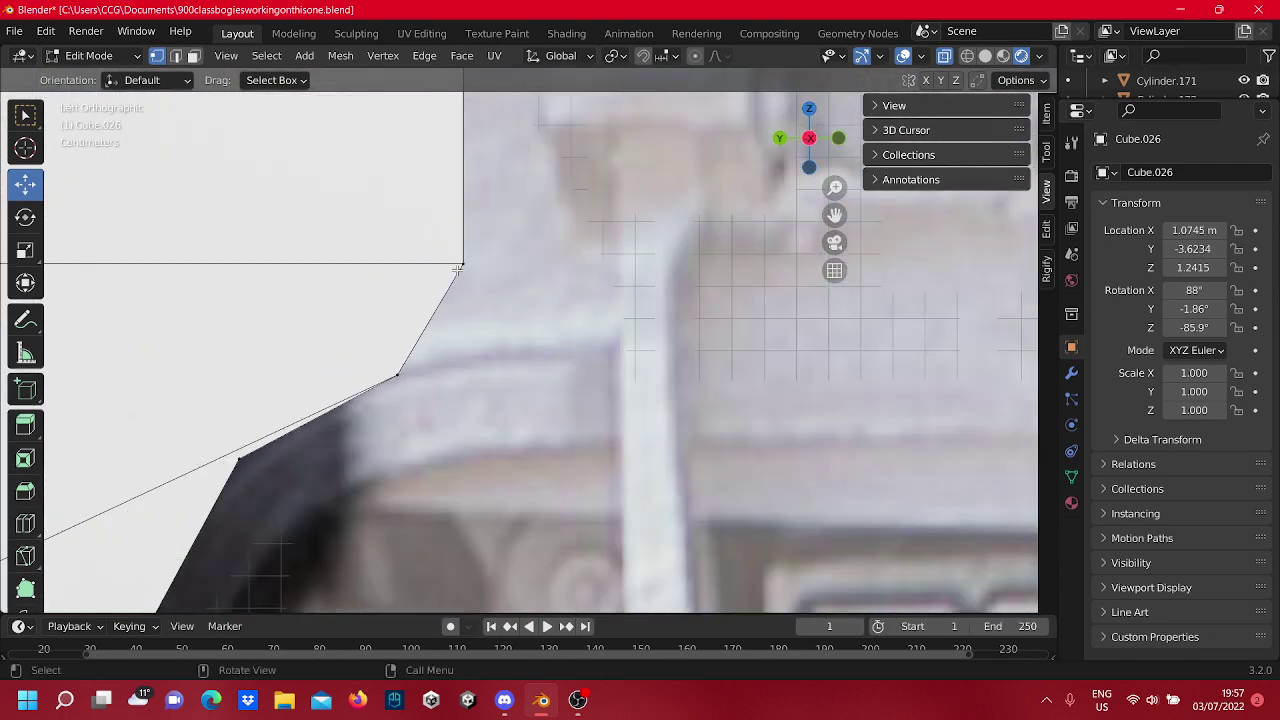
middle_click_drag(552, 342, 460, 349)
middle_click_drag(690, 347, 335, 358, "shift")
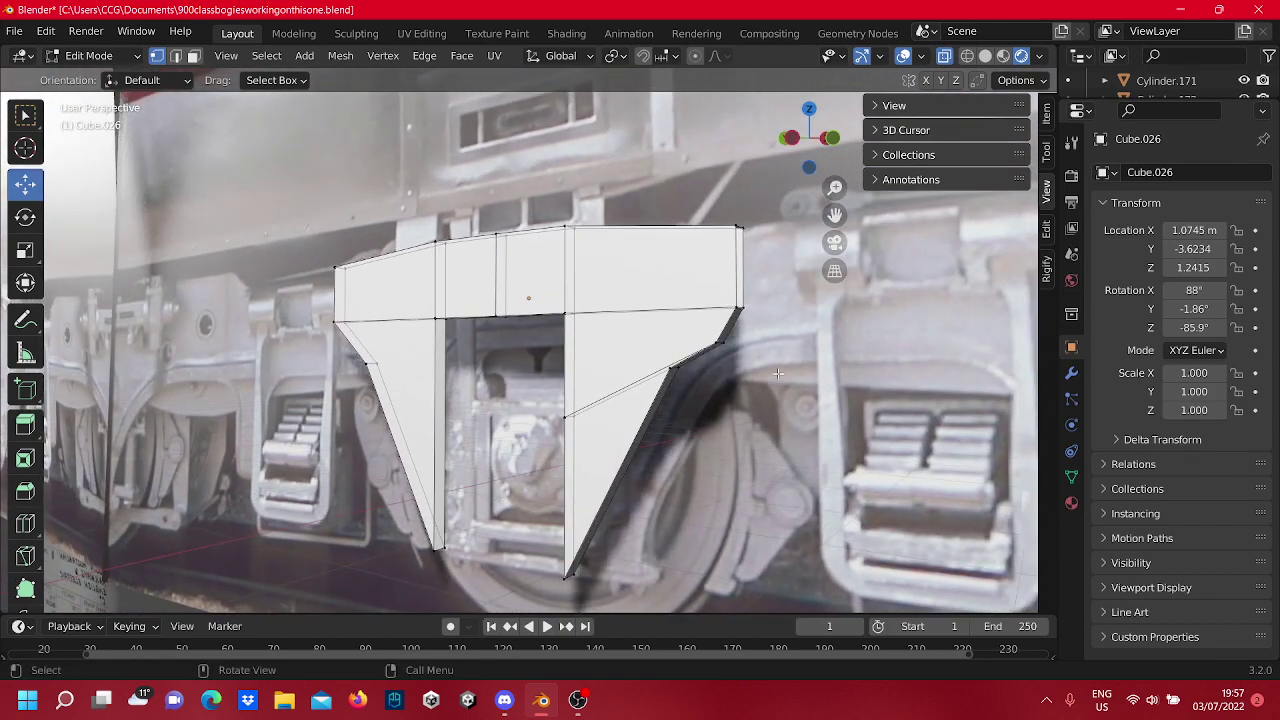
scroll(770, 385, "down", 3)
middle_click_drag(558, 353, 466, 356, "shift")
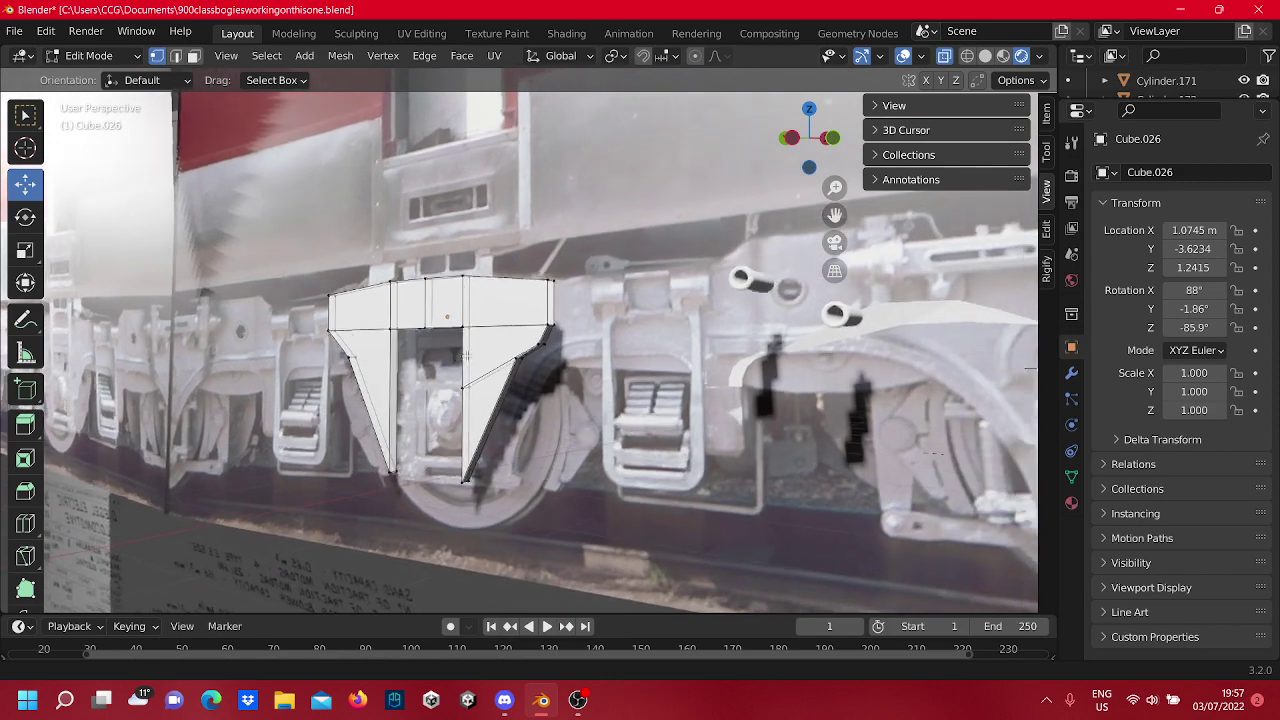
Extrude the small sloped face at the frame's lower outer corner and move it about 0.094 m outward as an arm.
scroll(465, 355, "up", 4)
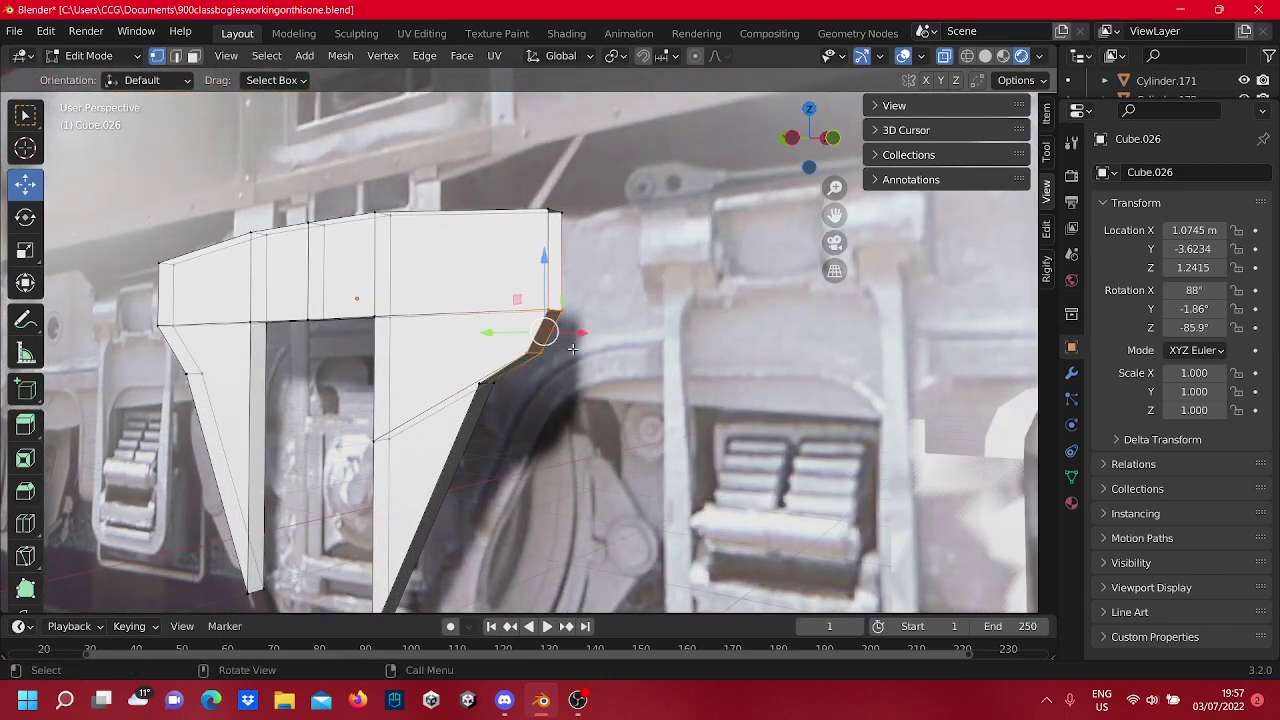
scroll(573, 348, "up", 1)
key("e")
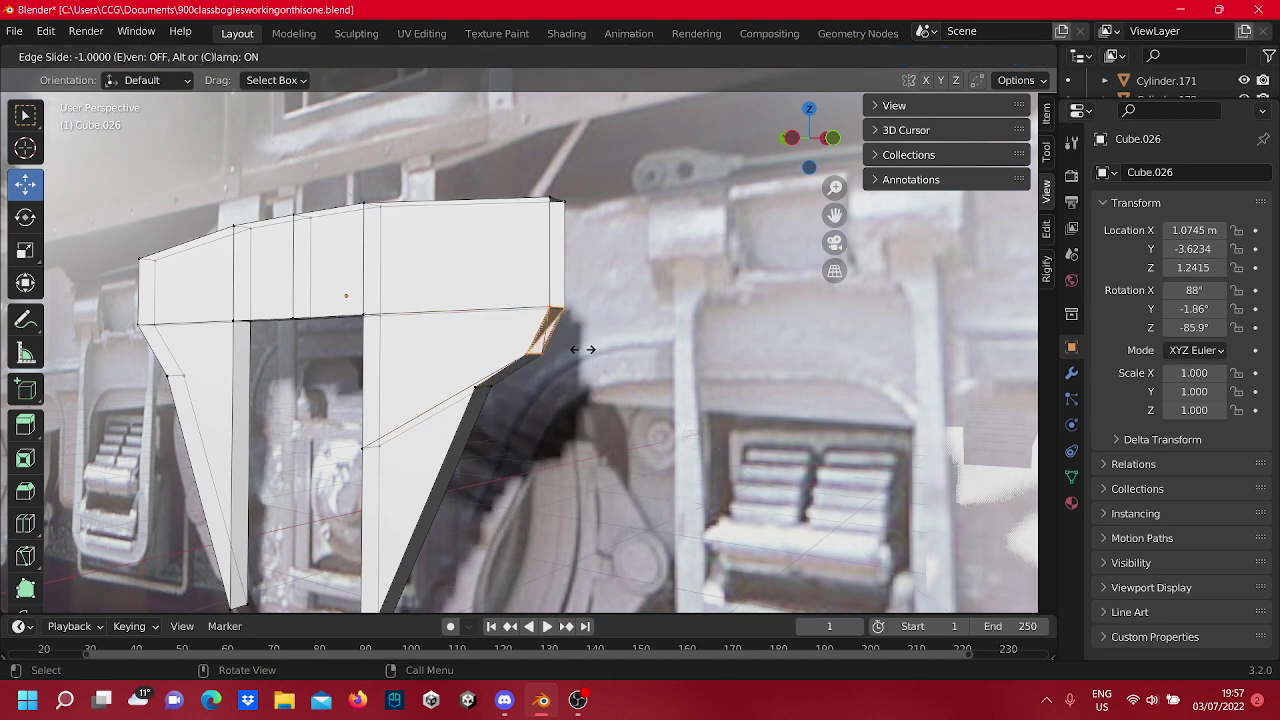
key("Escape")
key("g")
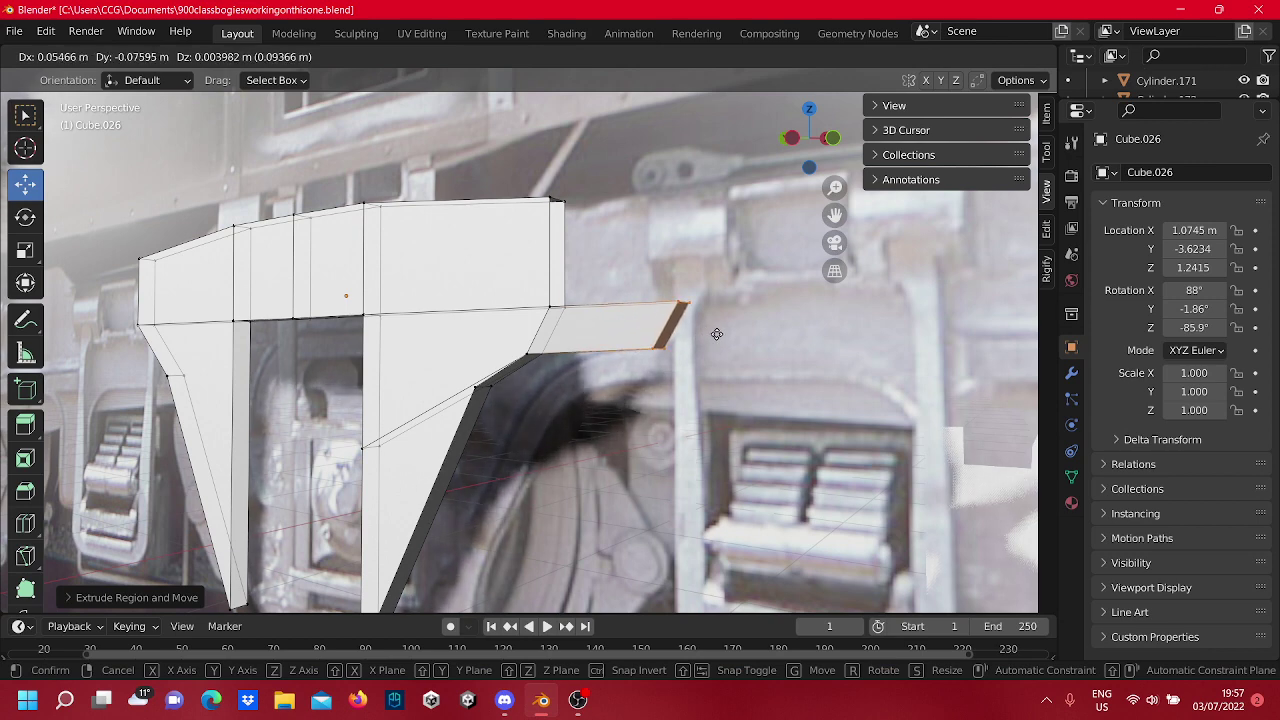
left_click(716, 334)
Raise the end face of the extruded arm slightly along the Z axis.
middle_click_drag(716, 334, 943, 356)
scroll(815, 221, "up", 4)
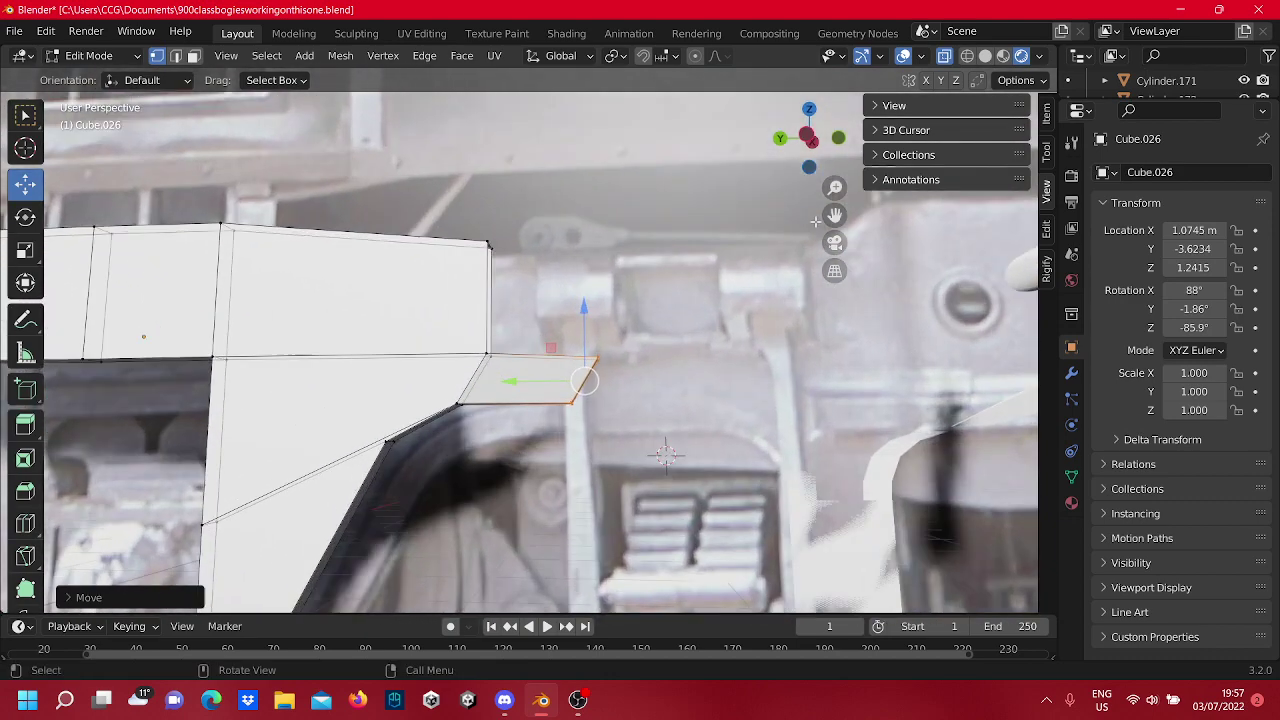
key("Tab")
key("Tab")
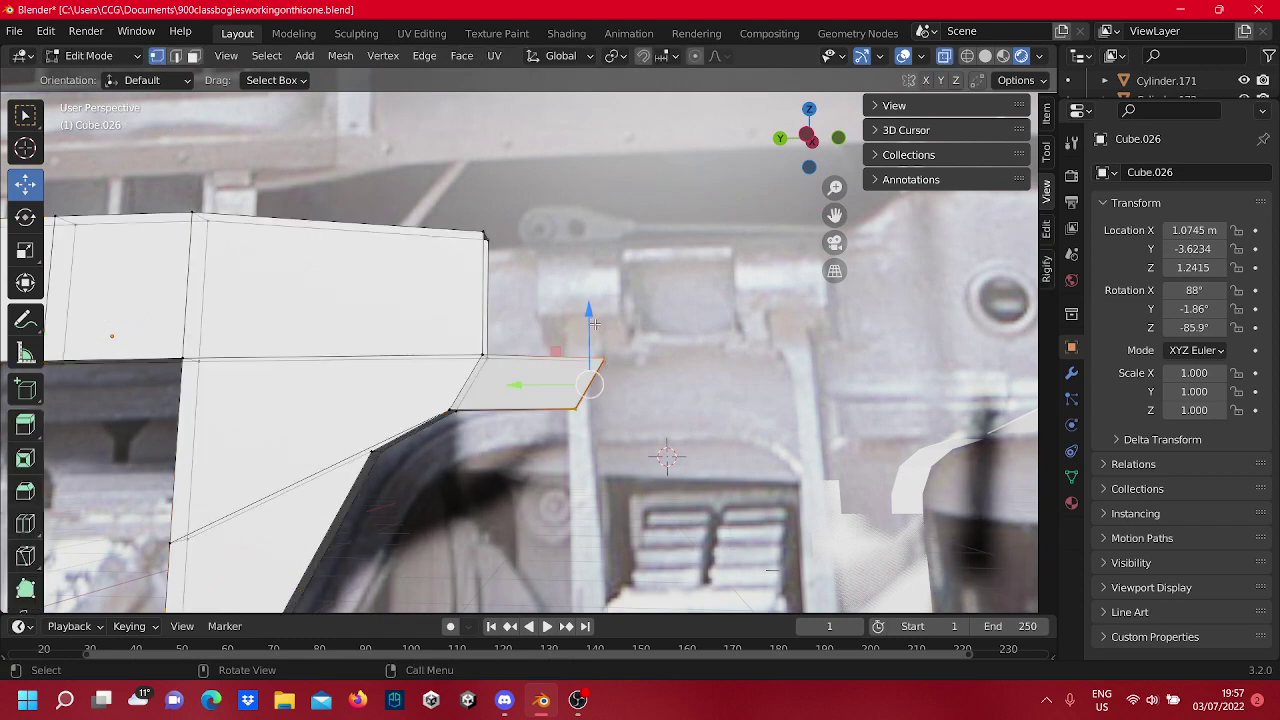
left_click_drag(590, 312, 594, 306)
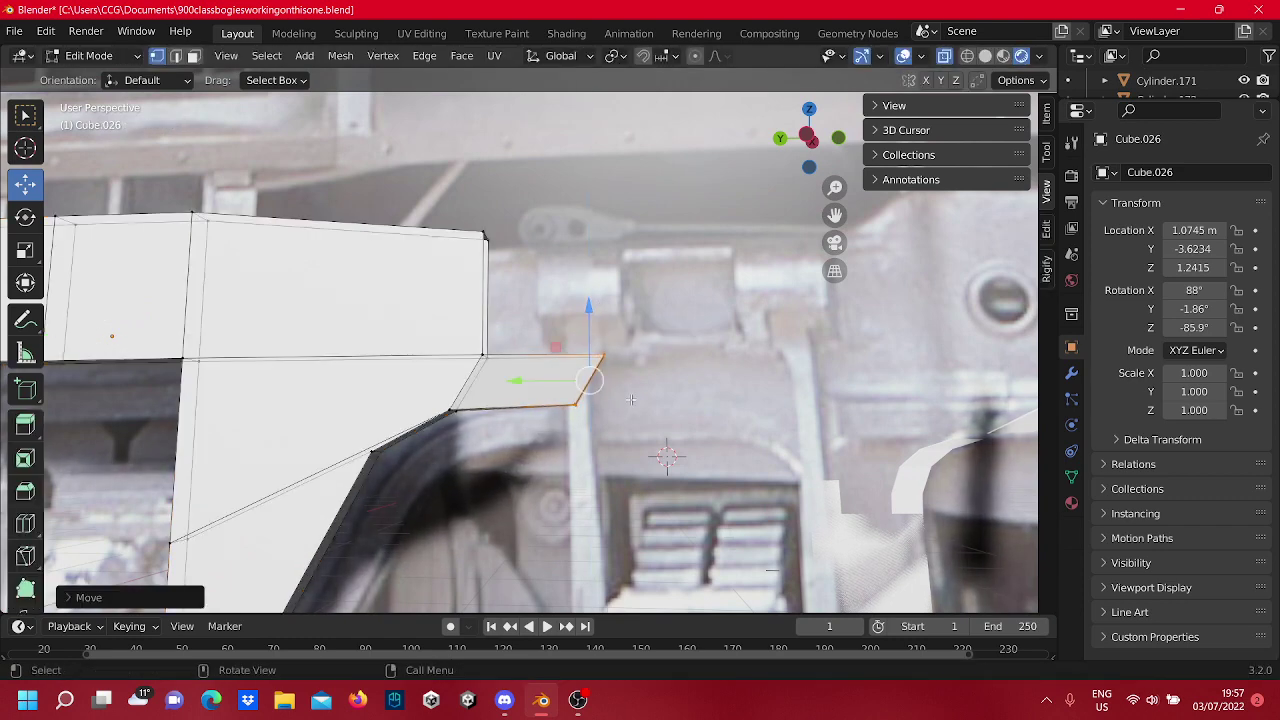
Make the arm's end vertical by moving its upper vertices above the lower ones, and pull the whole end slightly inward.
left_click(596, 348)
mouse_move(600, 355)
left_mouse_down()
mouse_move(552, 359)
mouse_move(576, 358)
left_mouse_up()
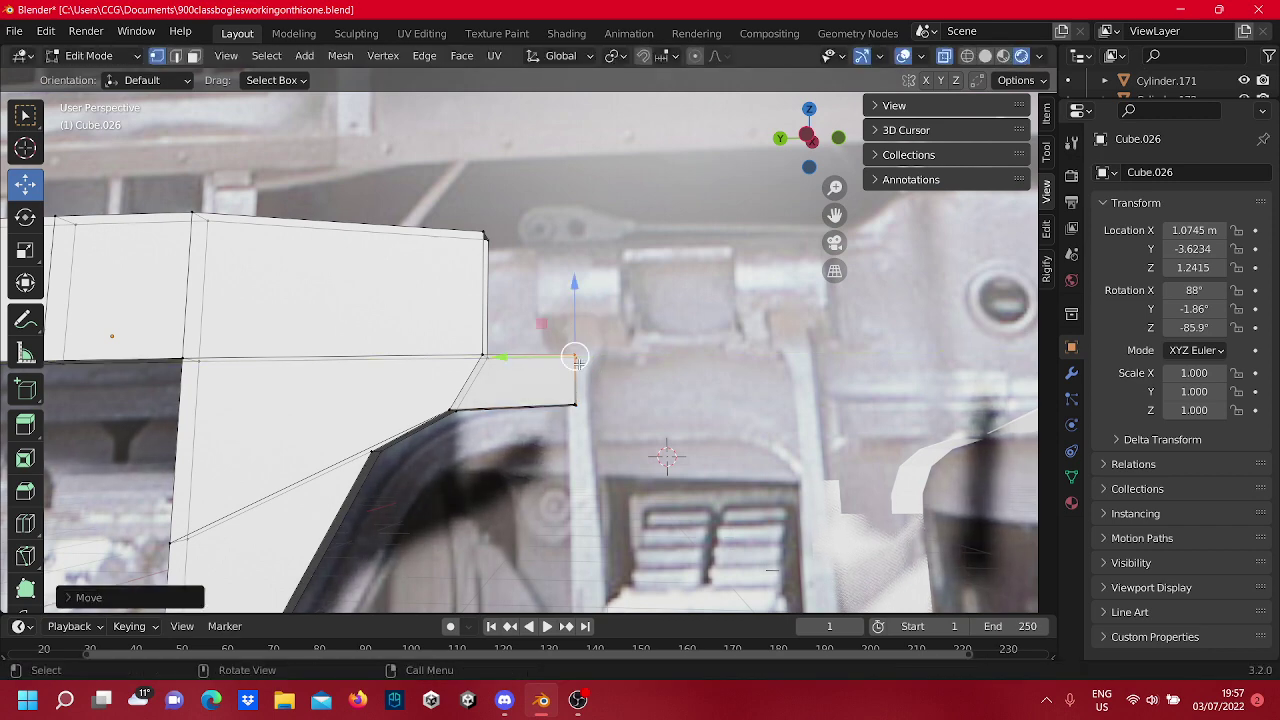
left_click_drag(600, 410, 602, 412)
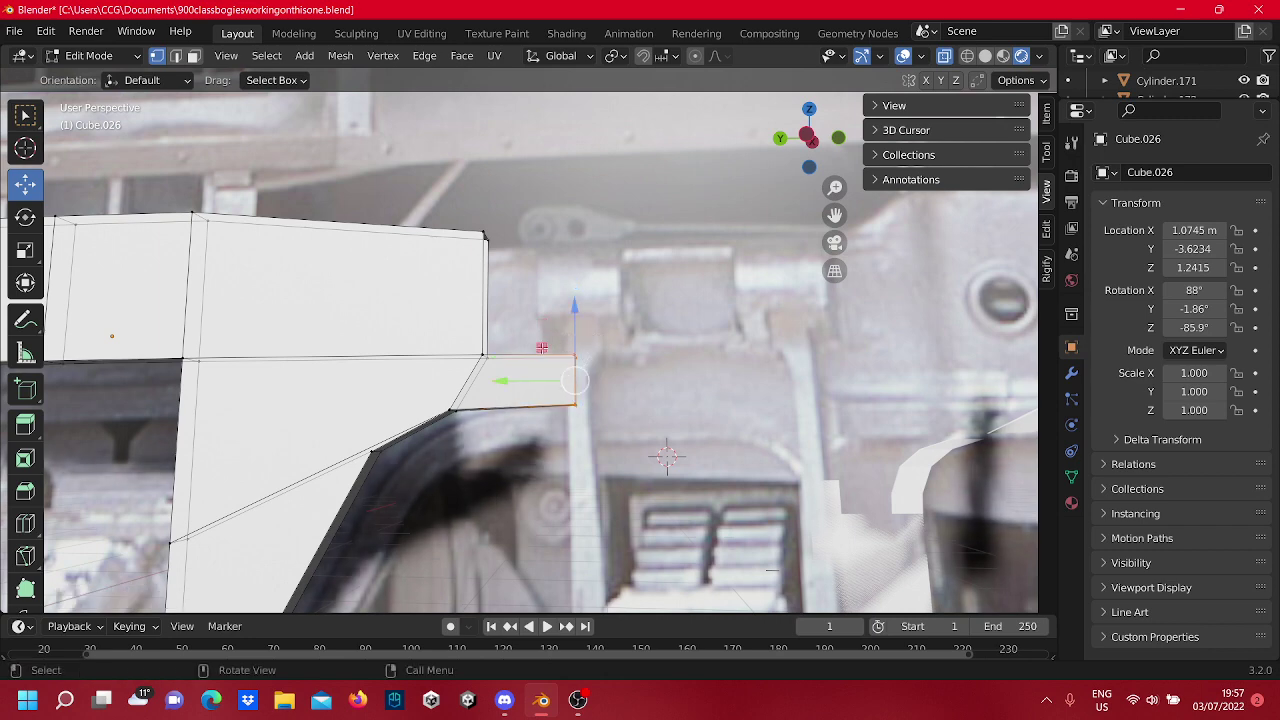
left_click_drag(531, 376, 518, 384)
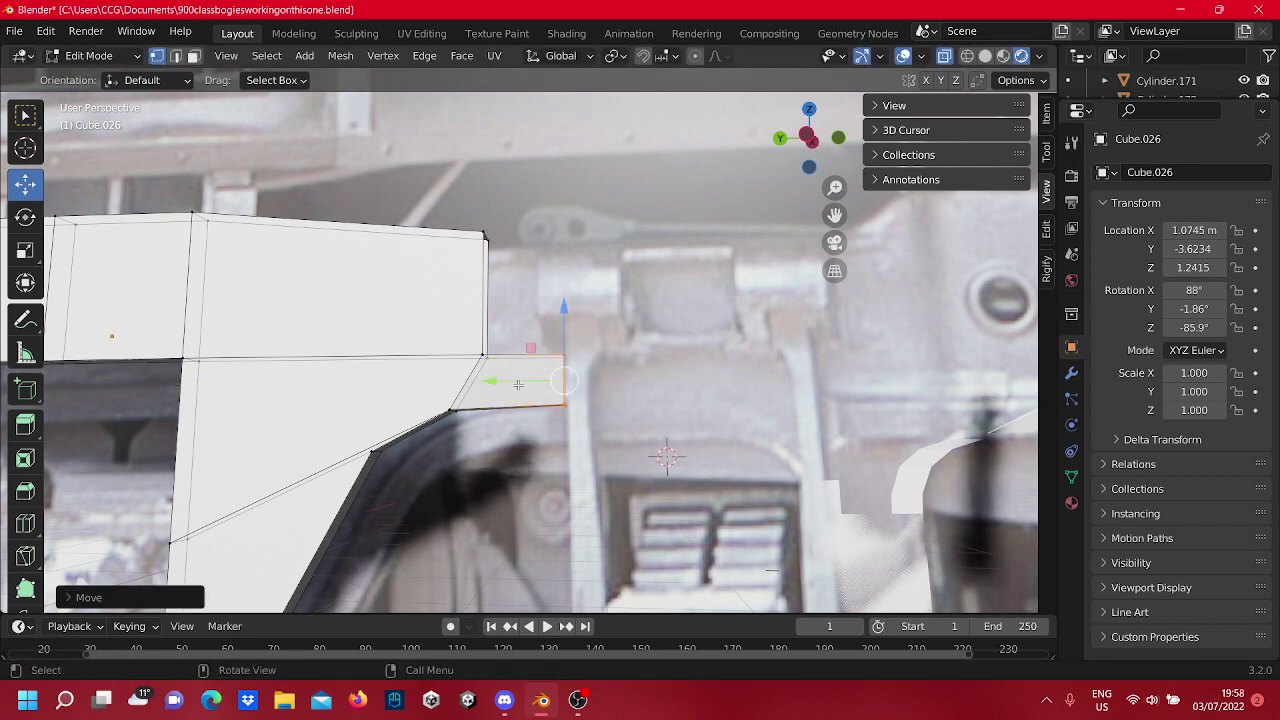
Lower the upper vertices of the arm's end by about 0.006 m along the Z axis.
middle_click_drag(664, 420, 552, 389)
scroll(600, 368, "down", 3)
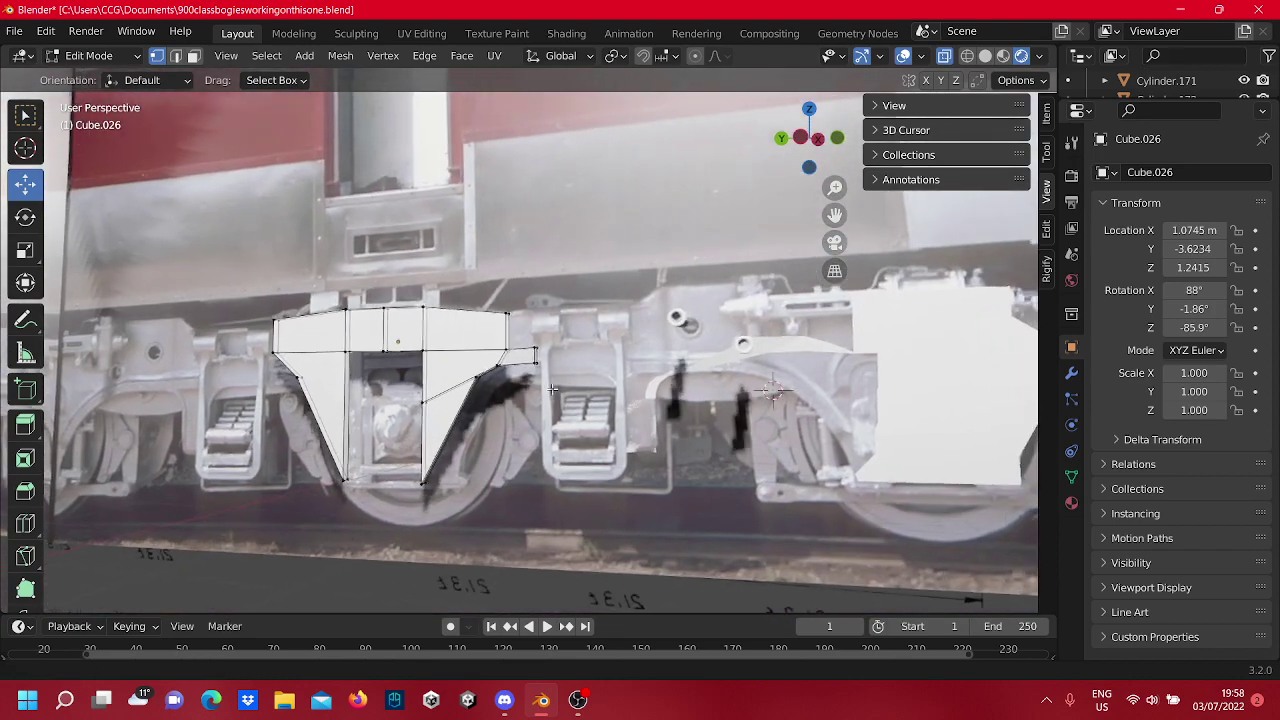
scroll(553, 368, "up", 3)
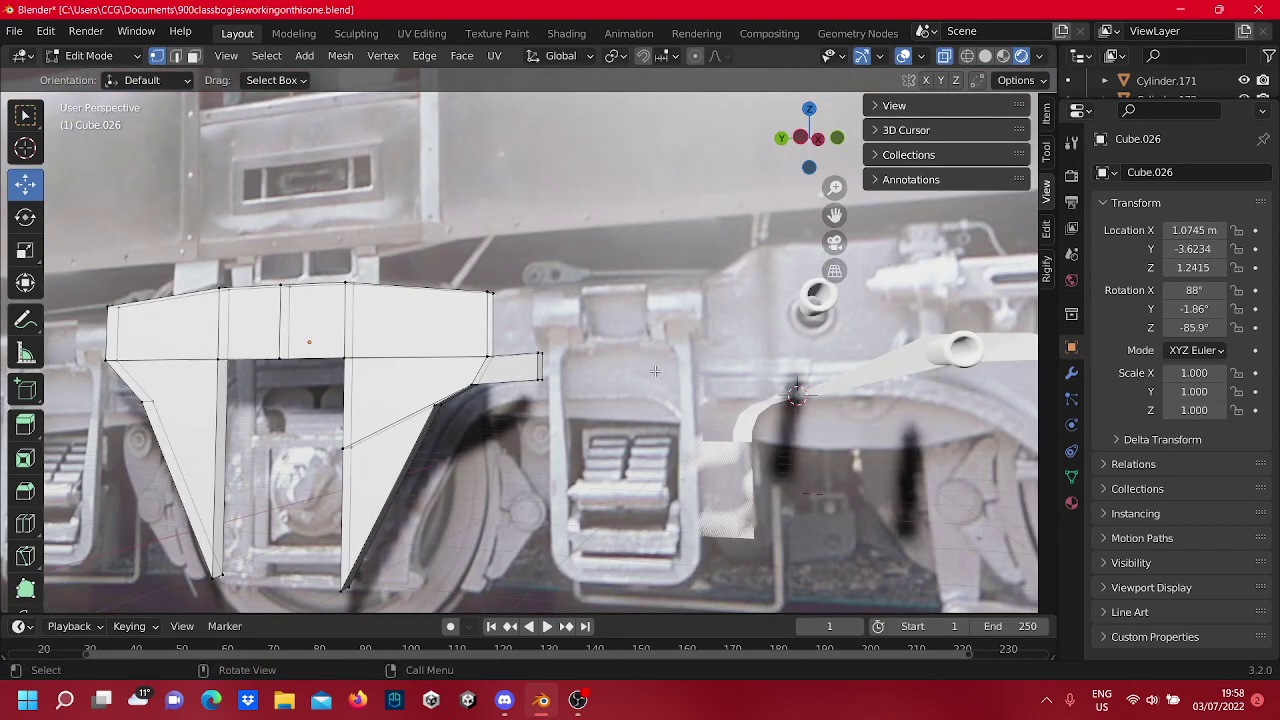
scroll(590, 380, "up", 3)
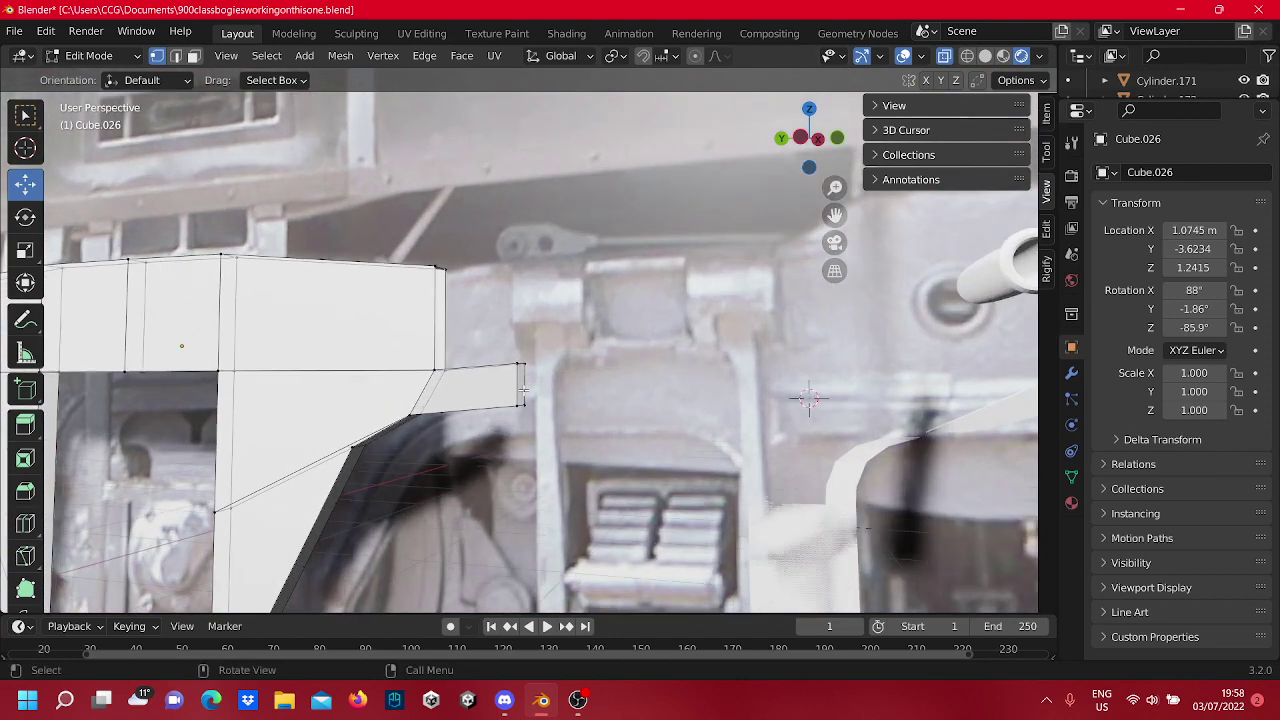
left_click(521, 402)
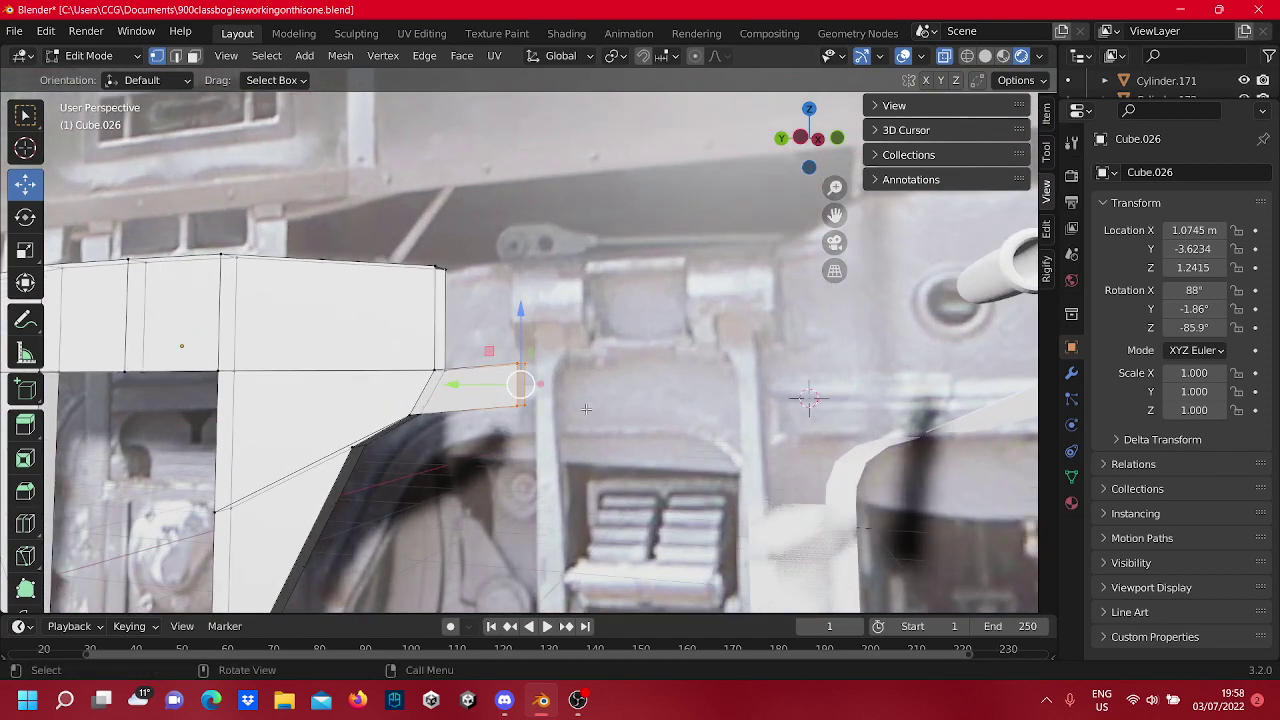
left_click(537, 369)
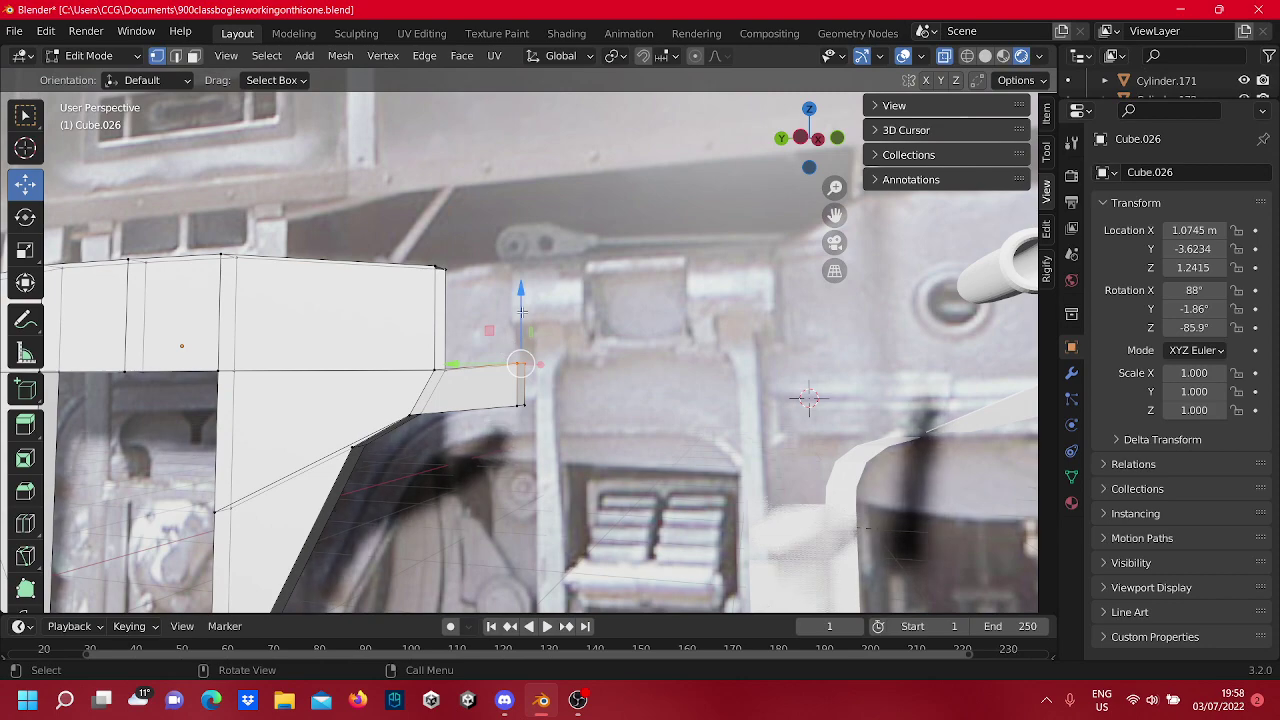
key("g")
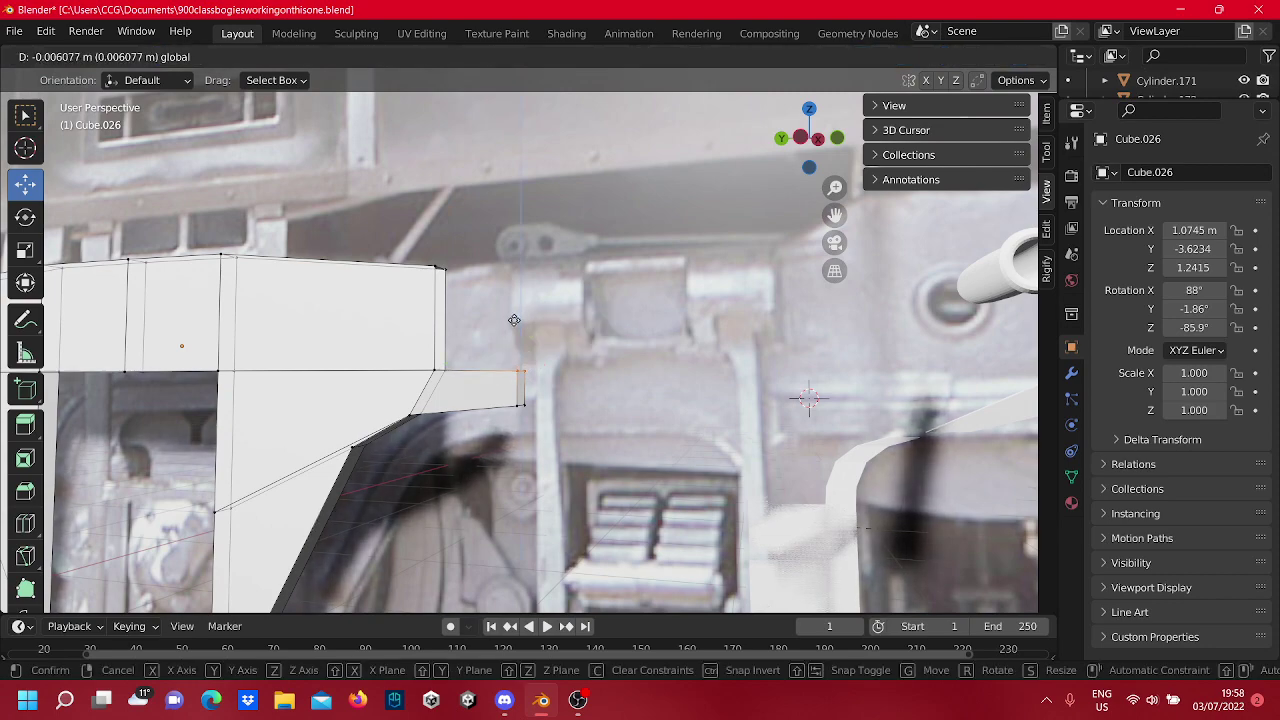
left_click(514, 320)
Raise the upper vertices of the arm's end slightly to level its top edge in the near-side view.
mouse_move(644, 394)
middle_mouse_down()
mouse_move(552, 424)
mouse_move(668, 396)
middle_mouse_up()
scroll(694, 294, "up", 3)
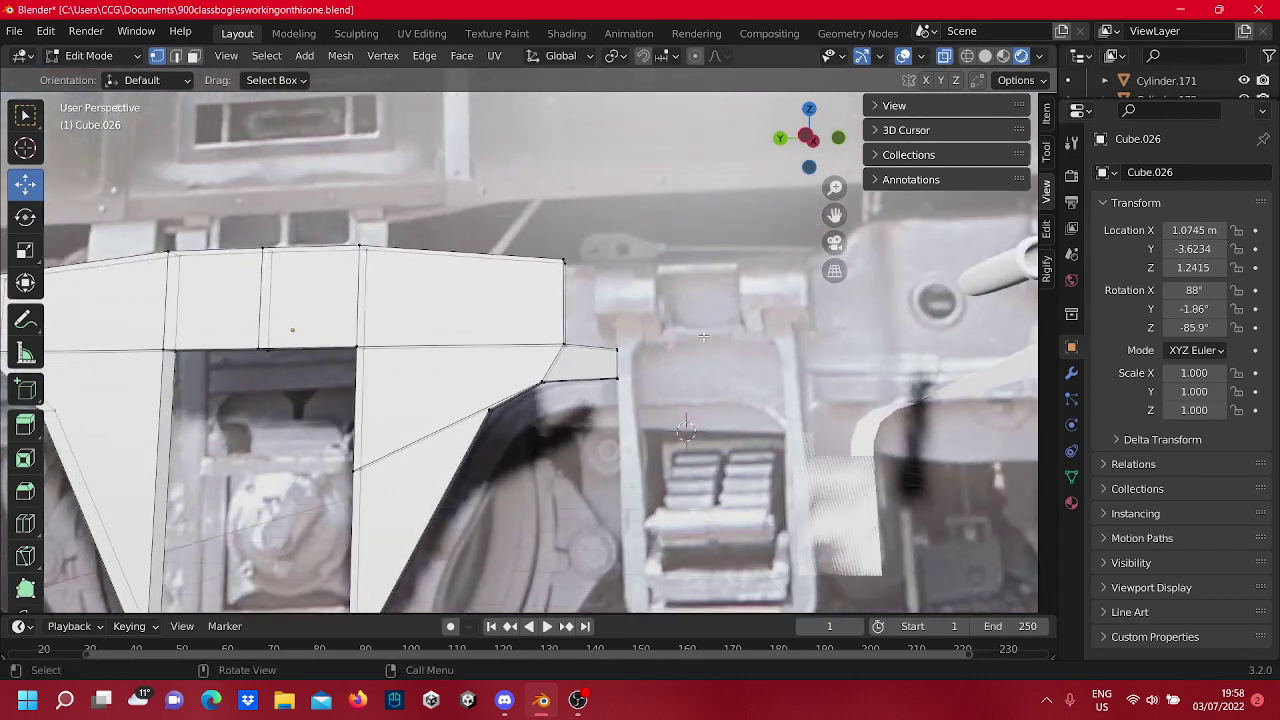
left_click_drag(637, 328, 642, 310)
scroll(706, 378, "down", 1)
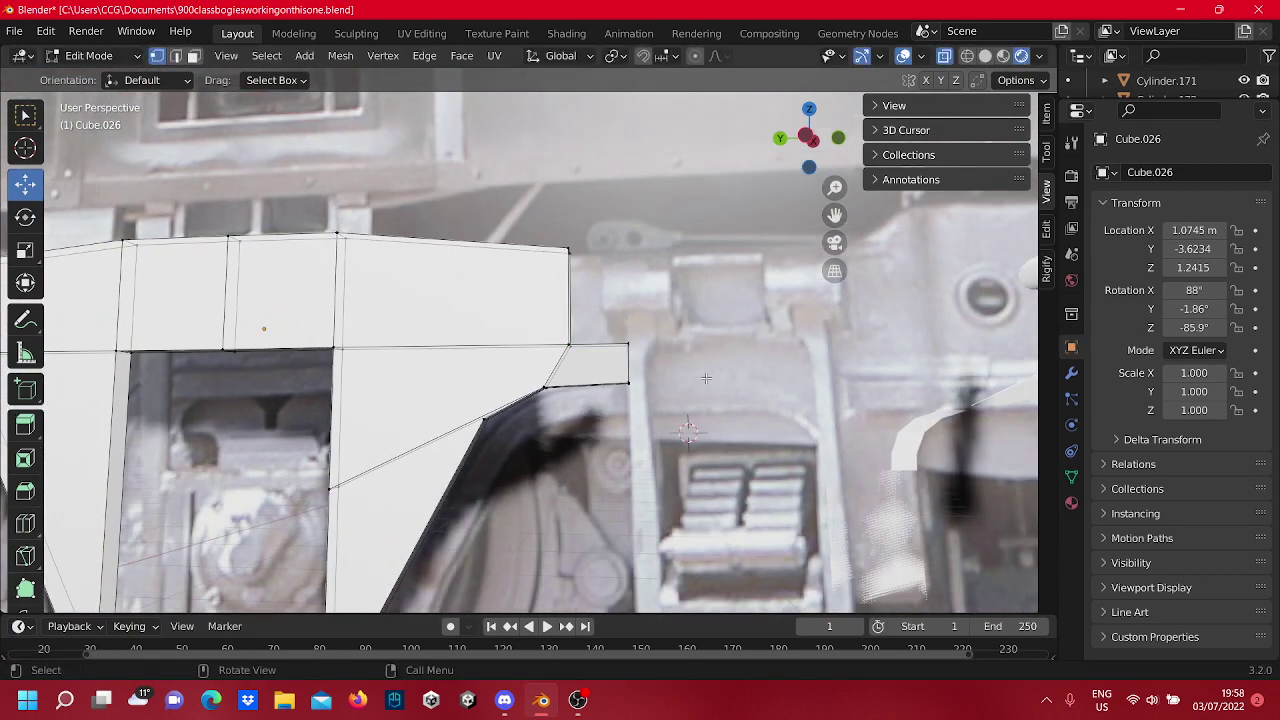
Inspect the arm and frame in perspective against the reference photo, including the whole shape in Object Mode.
middle_click_drag(703, 337, 680, 350, "shift")
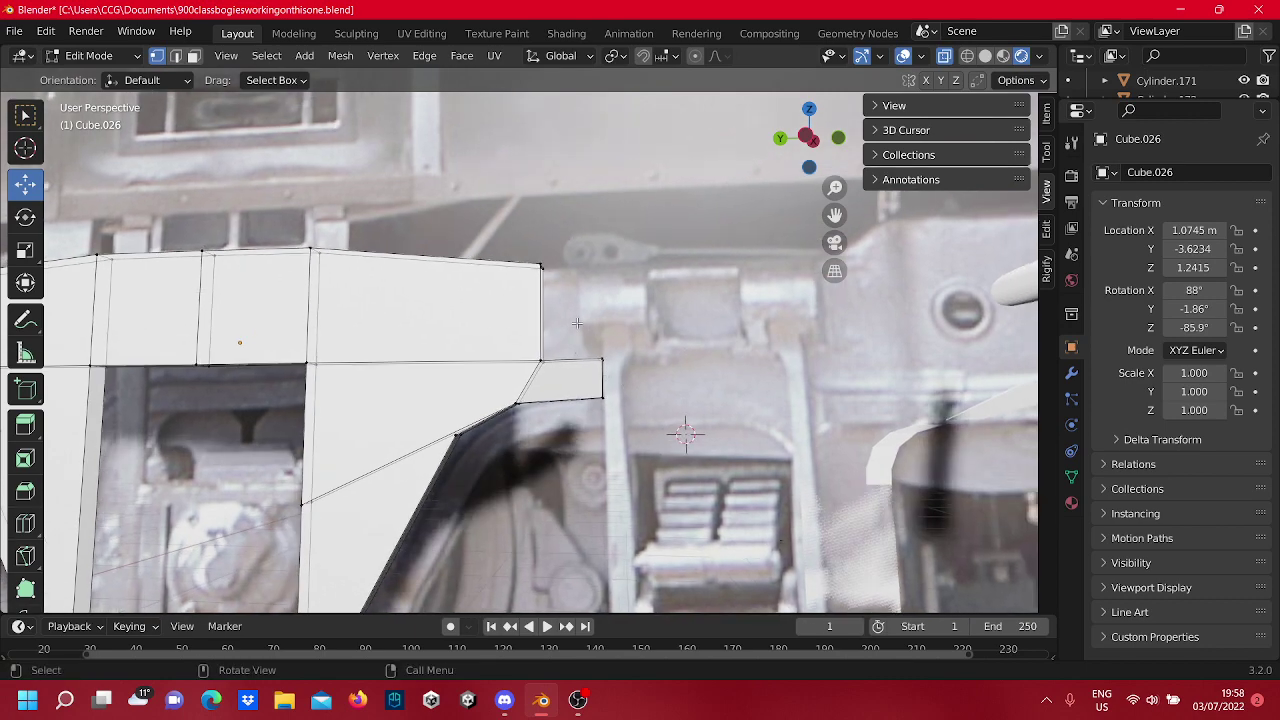
middle_click_drag(577, 323, 543, 362)
scroll(535, 320, "down", 3)
middle_click_drag(530, 308, 441, 362, "shift")
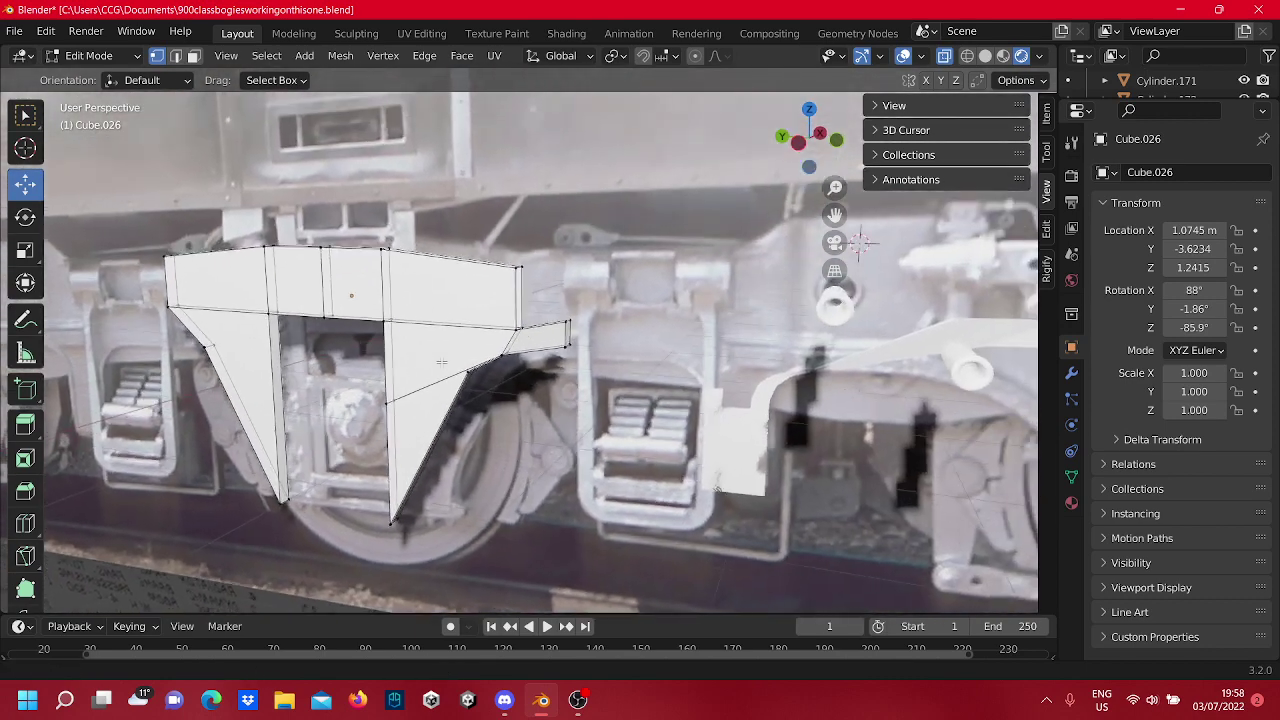
scroll(441, 362, "up", 5)
scroll(535, 321, "down", 4)
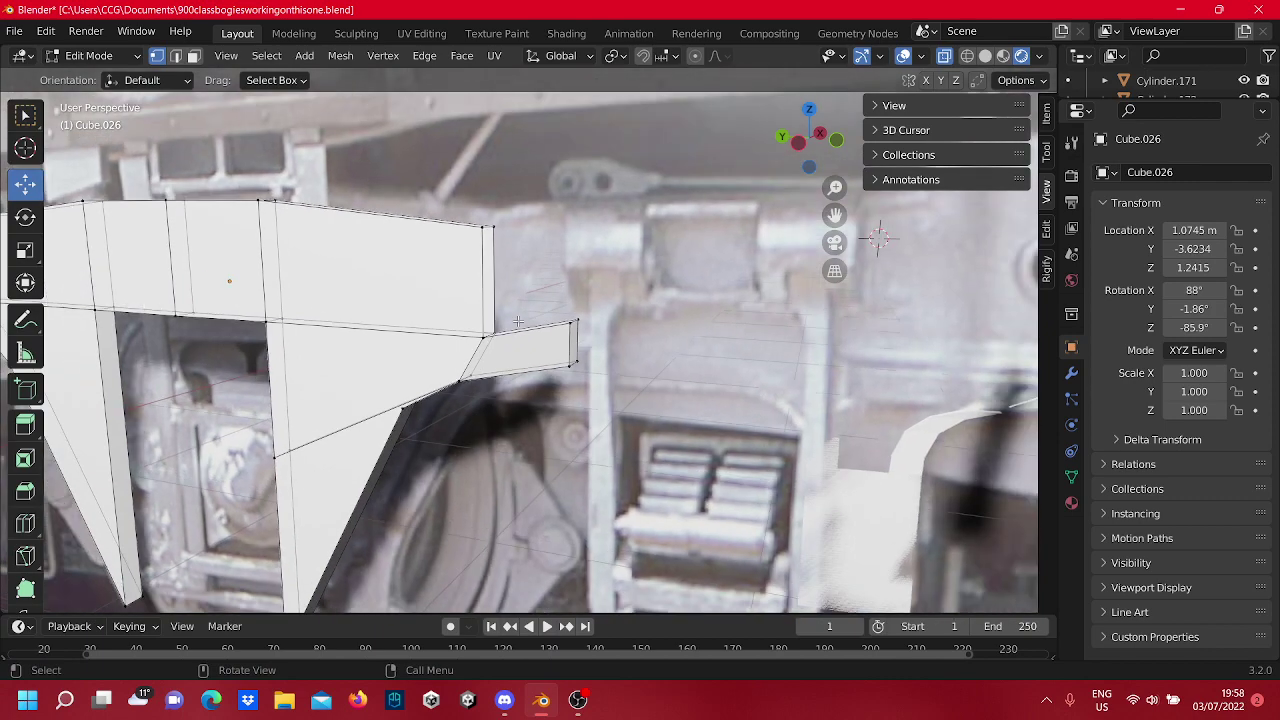
key("Tab")
middle_click_drag(517, 322, 503, 317)
scroll(558, 278, "up", 4)
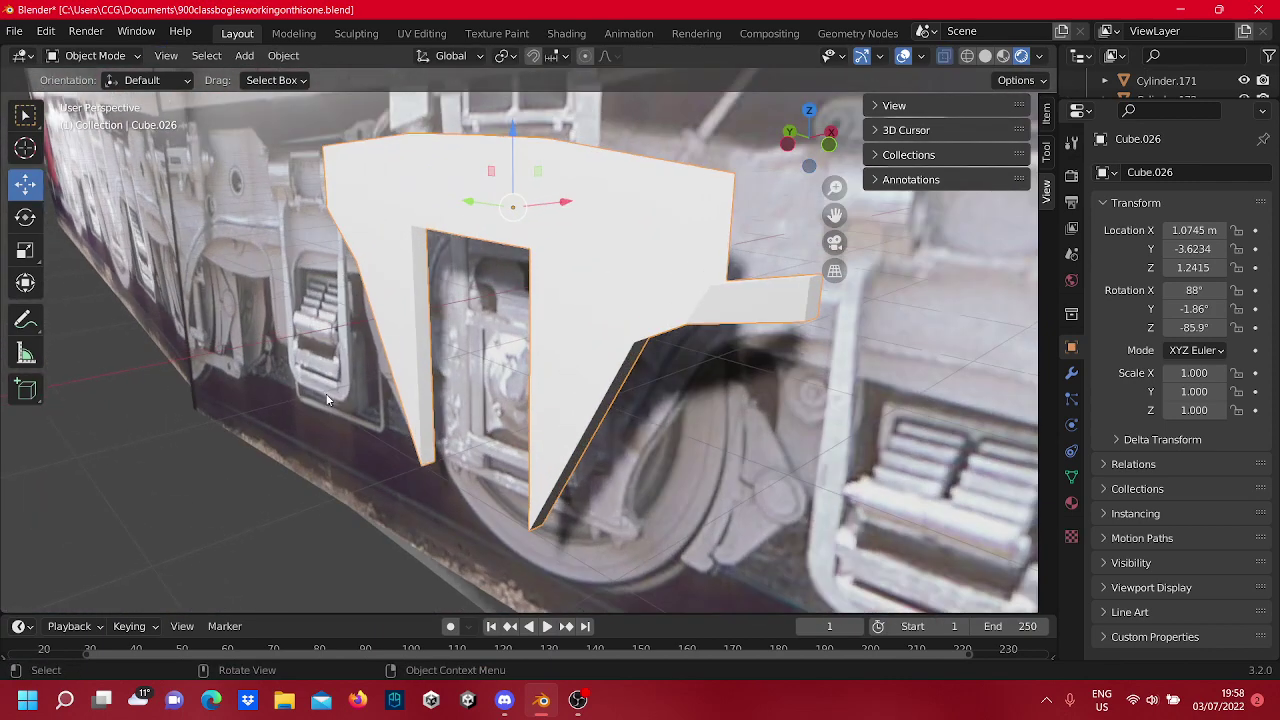
middle_click_drag(273, 498, 383, 423)
In Edit Mode, lower the upper vertices of the arm's end until its top edge lines up with the frame's lower corner.
key("Tab")
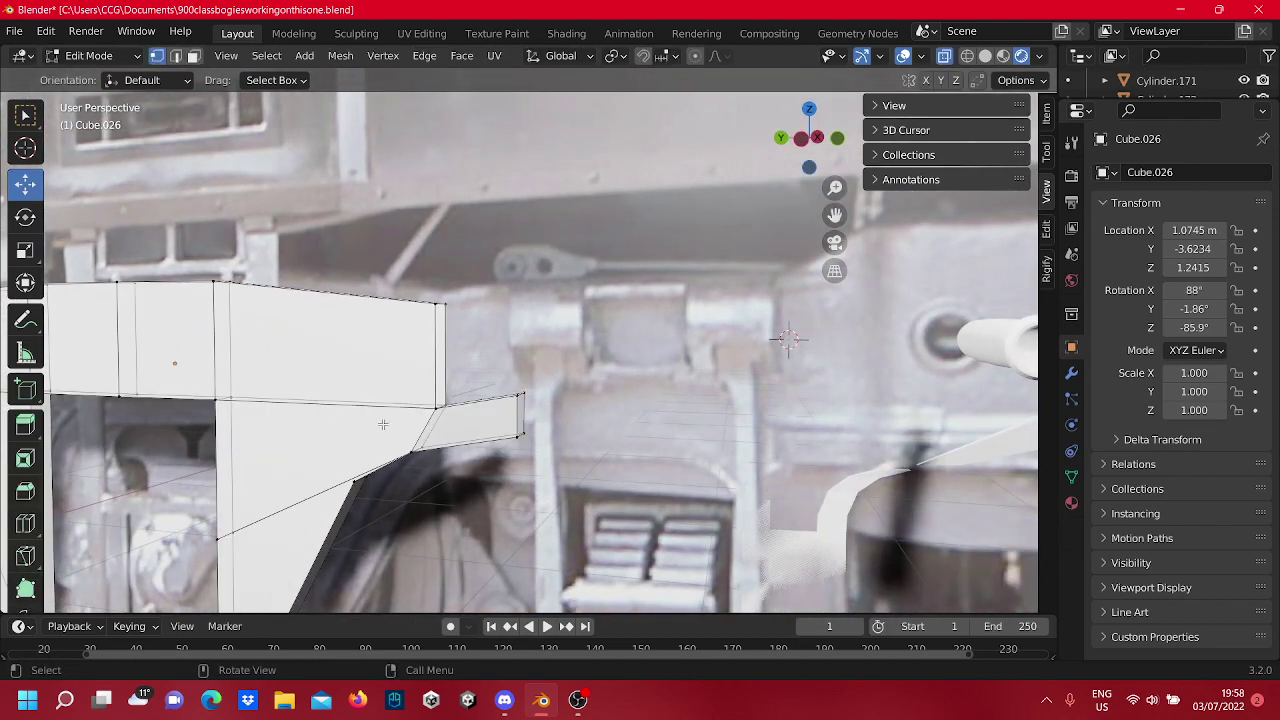
scroll(490, 423, "up", 2)
middle_click_drag(490, 423, 601, 386, "shift")
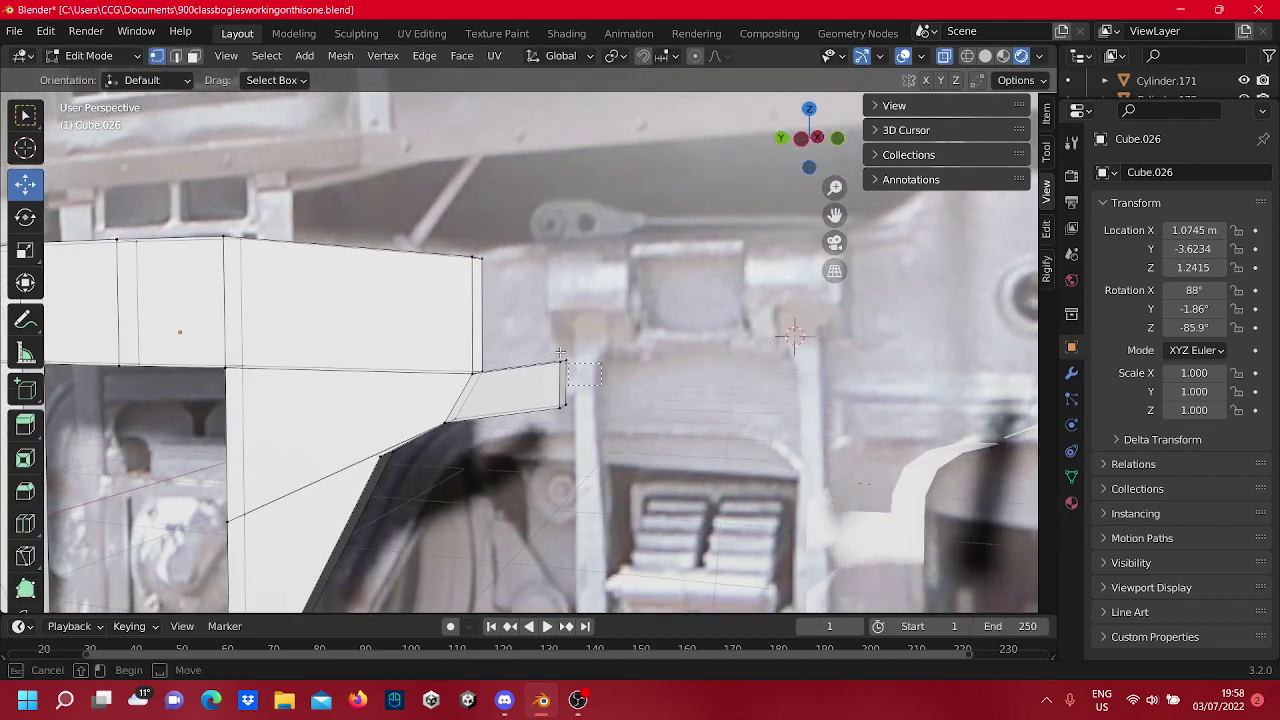
left_click_drag(560, 352, 566, 330)
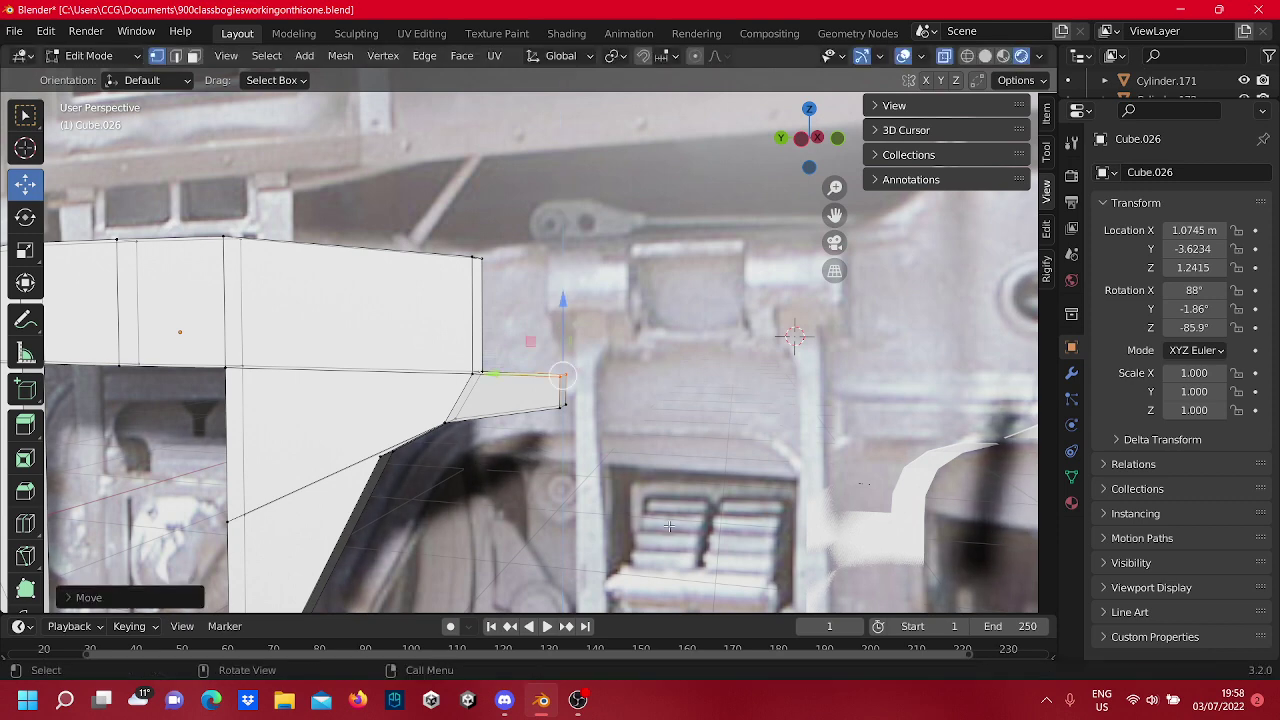
left_click(578, 356)
scroll(578, 356, "down", 1)
scroll(578, 356, "up", 4)
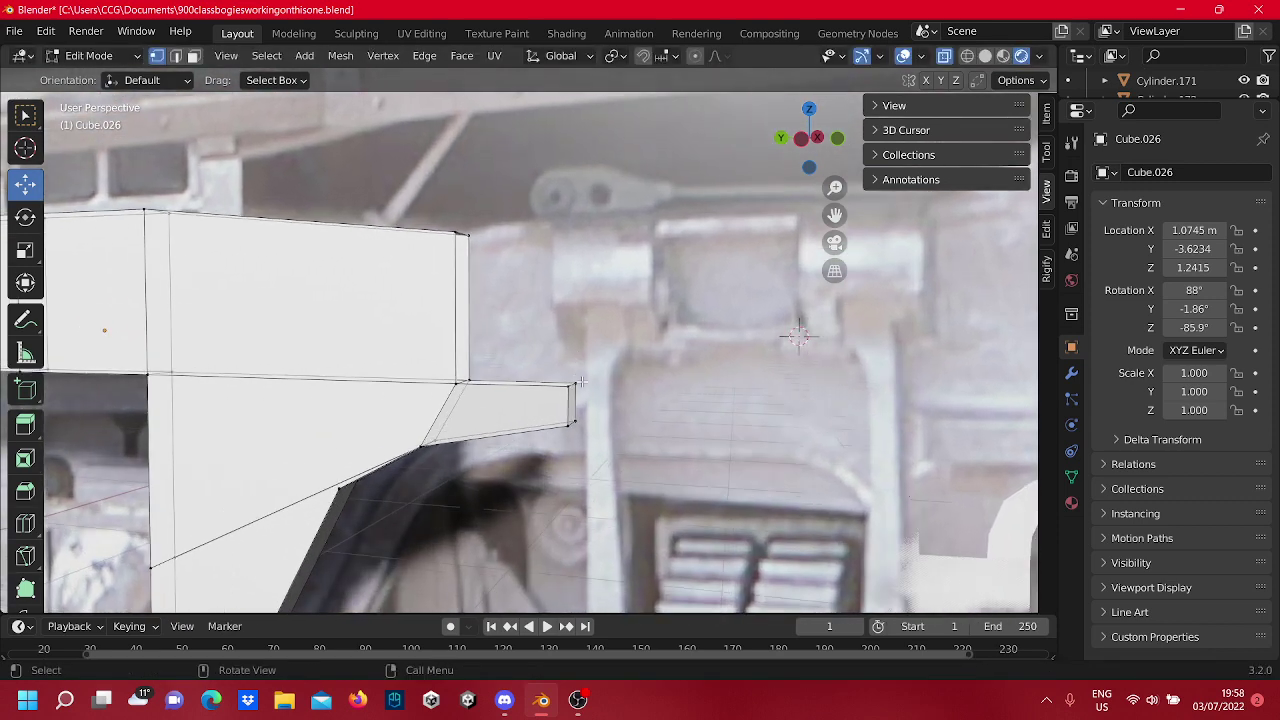
Extrude the upper and lower end vertices of the frame's top beam in two slightly rising segments, each about 0.045 m long.
left_click_drag(549, 361, 525, 366)
left_click(466, 233)
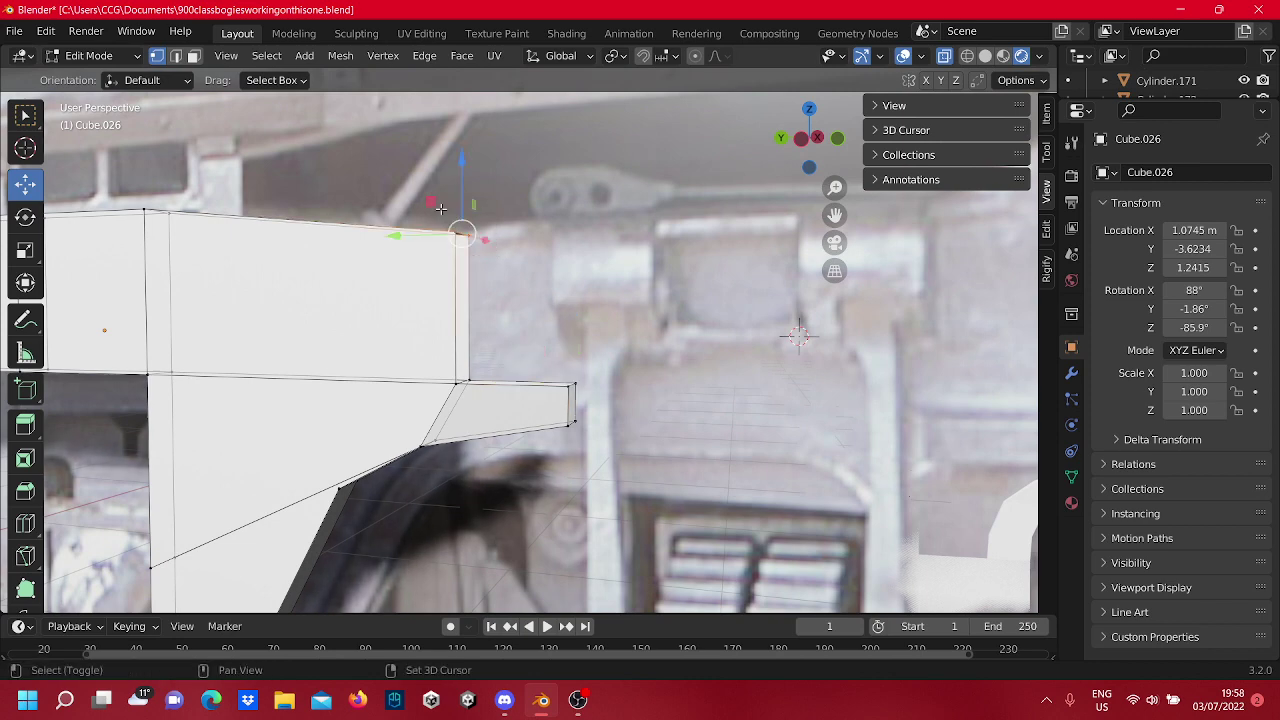
left_click(479, 393, "shift")
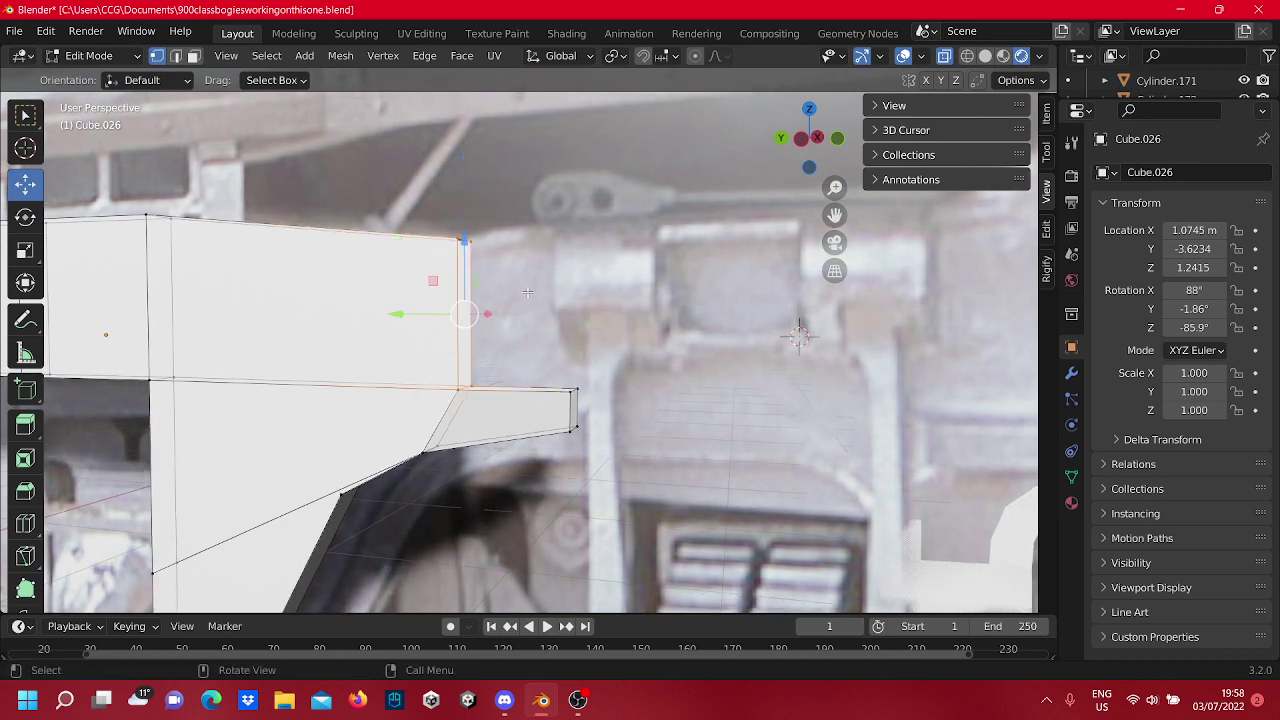
key("e")
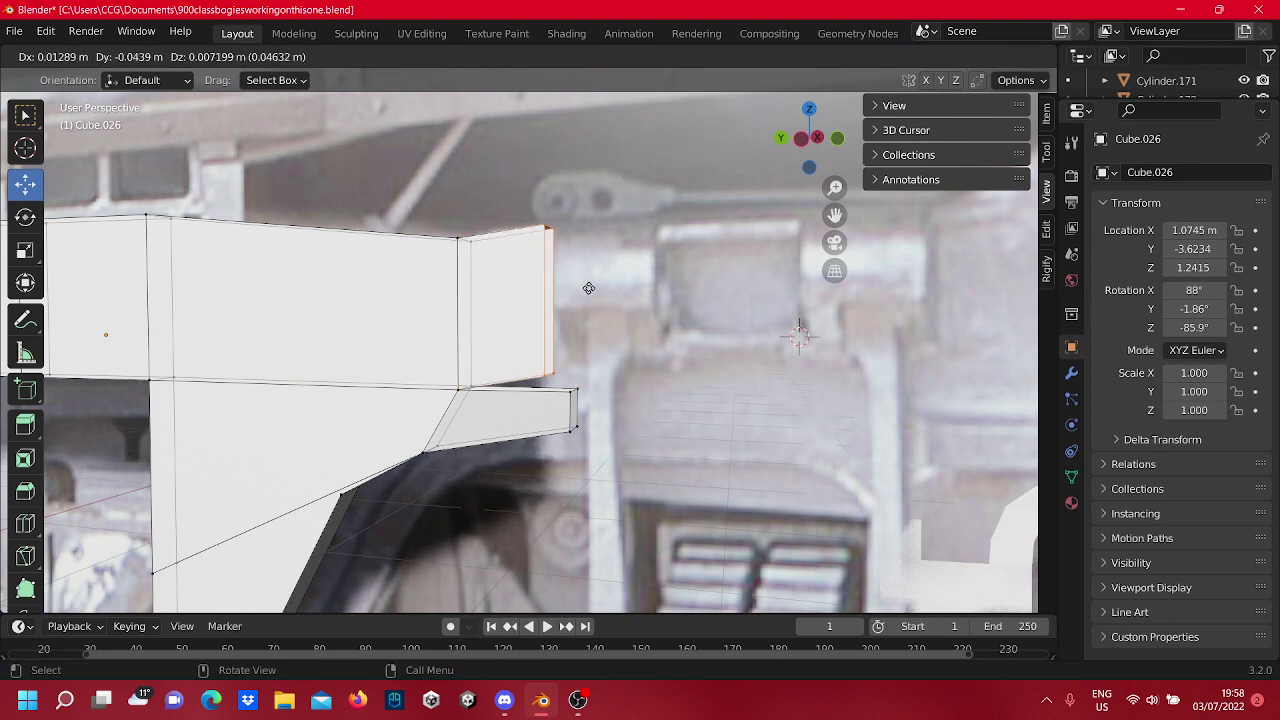
left_click(597, 287)
key("e")
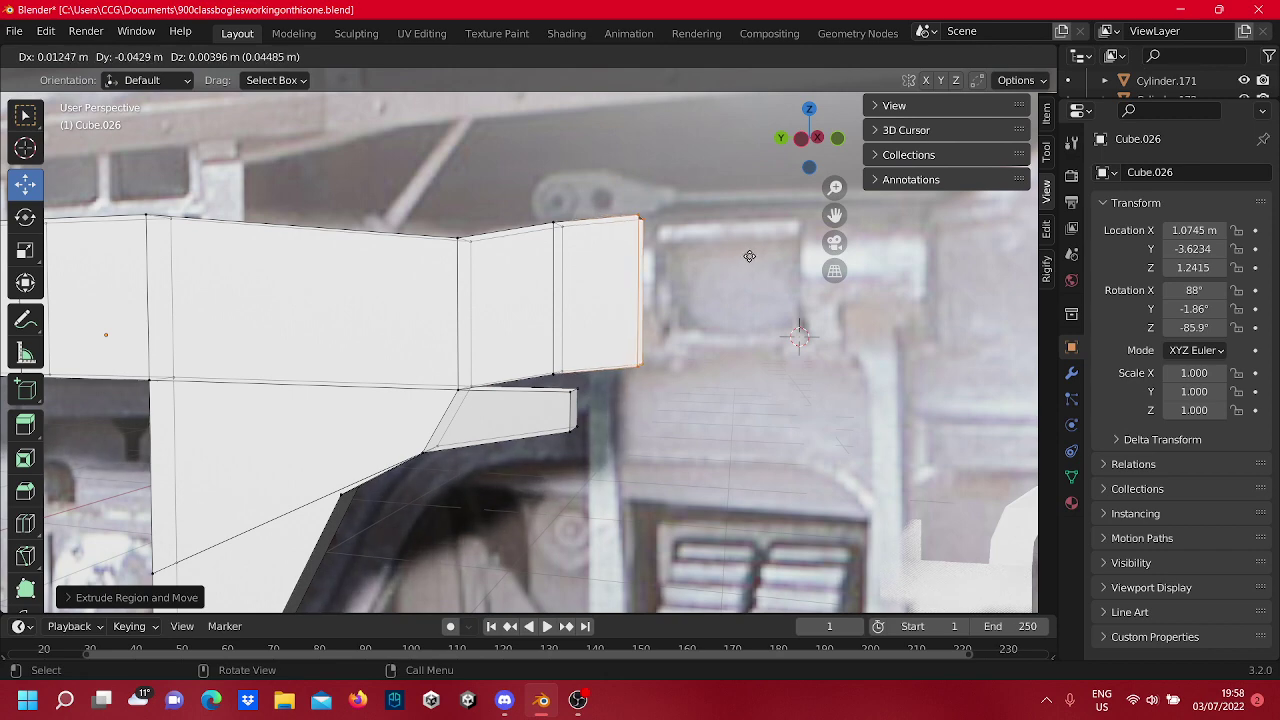
left_click(749, 256)
Continue extruding the beam's end in nearly level segments until it reaches the far post of the spring housing in the photo.
middle_click_drag(712, 294, 674, 305)
key("e")
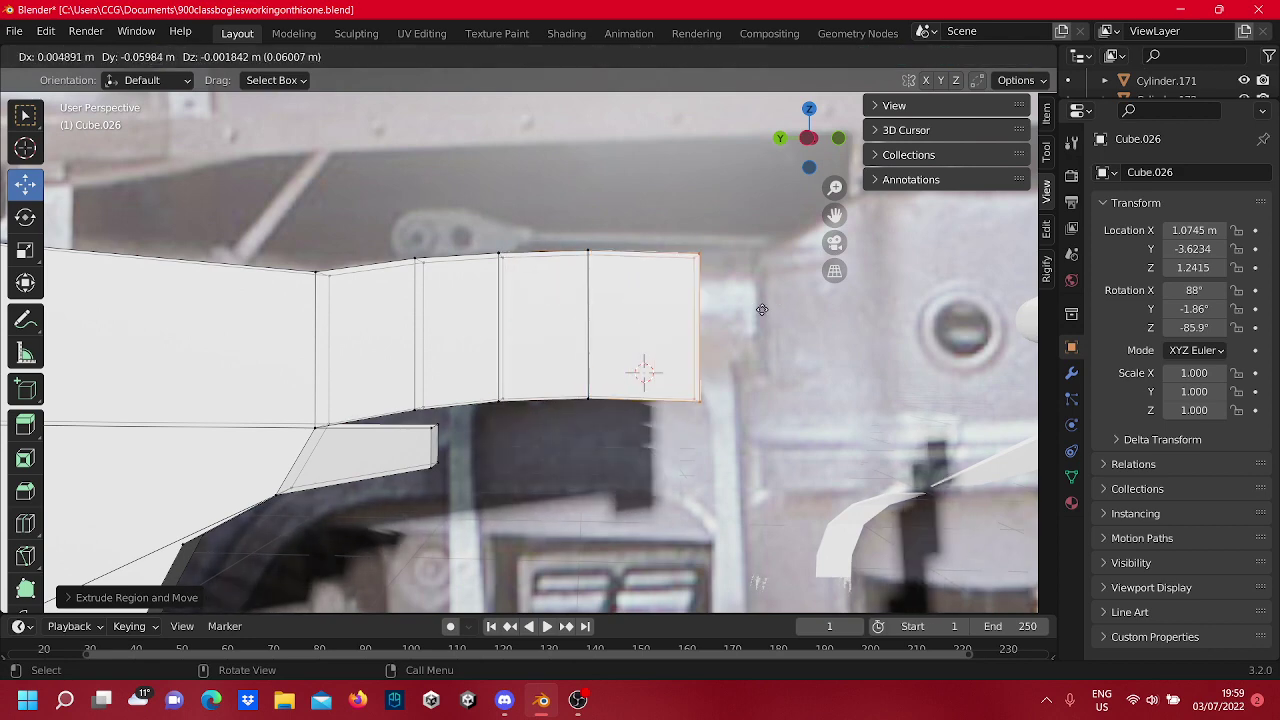
left_click(751, 305)
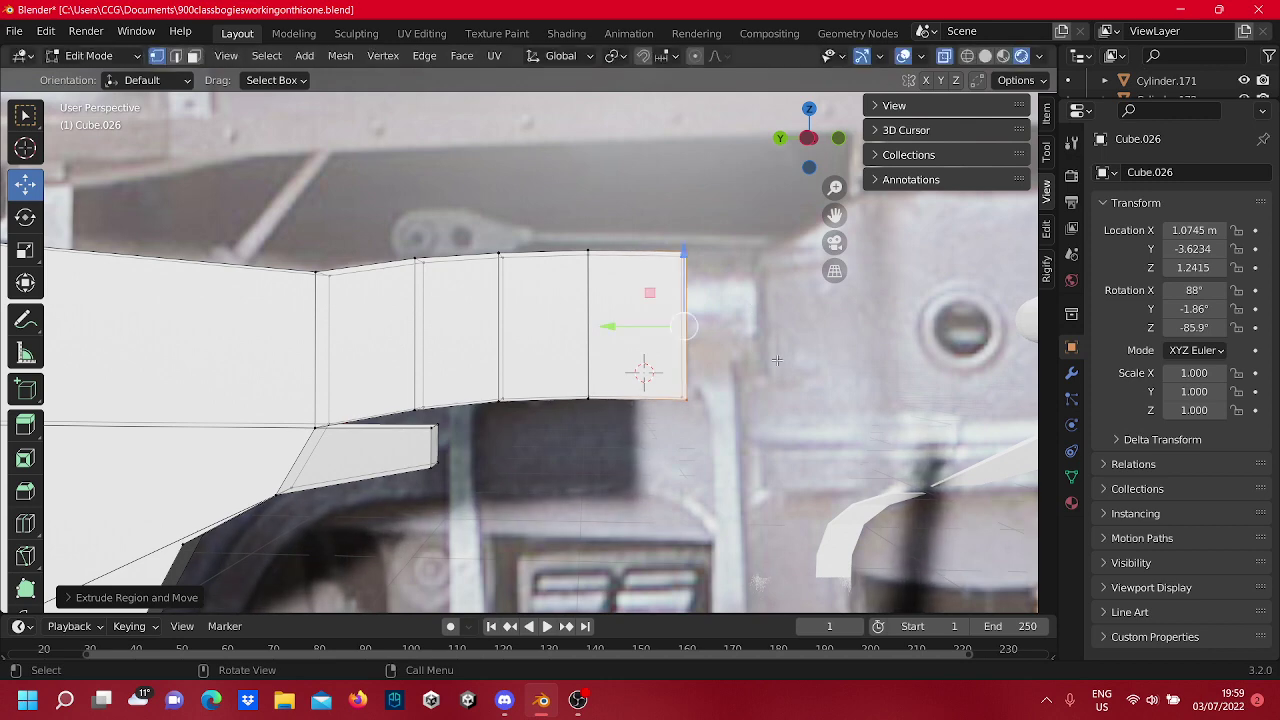
middle_click_drag(656, 410, 482, 384, "shift")
scroll(617, 407, "down", 2)
key("e")
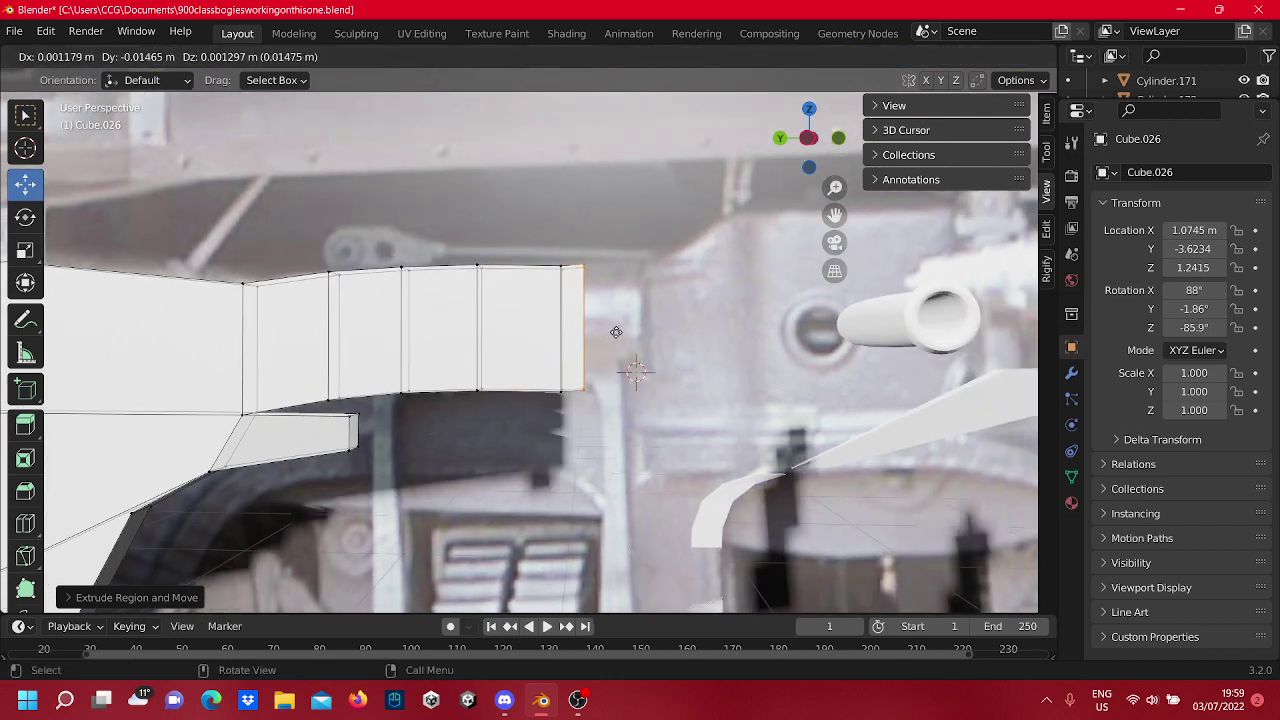
left_click(675, 338)
Examine the extended beam against the reference photo in Object Mode, including its far end and the neighbouring frame, and resume editing its mesh.
middle_click_drag(675, 338, 535, 435)
key("Tab")
left_click(535, 424)
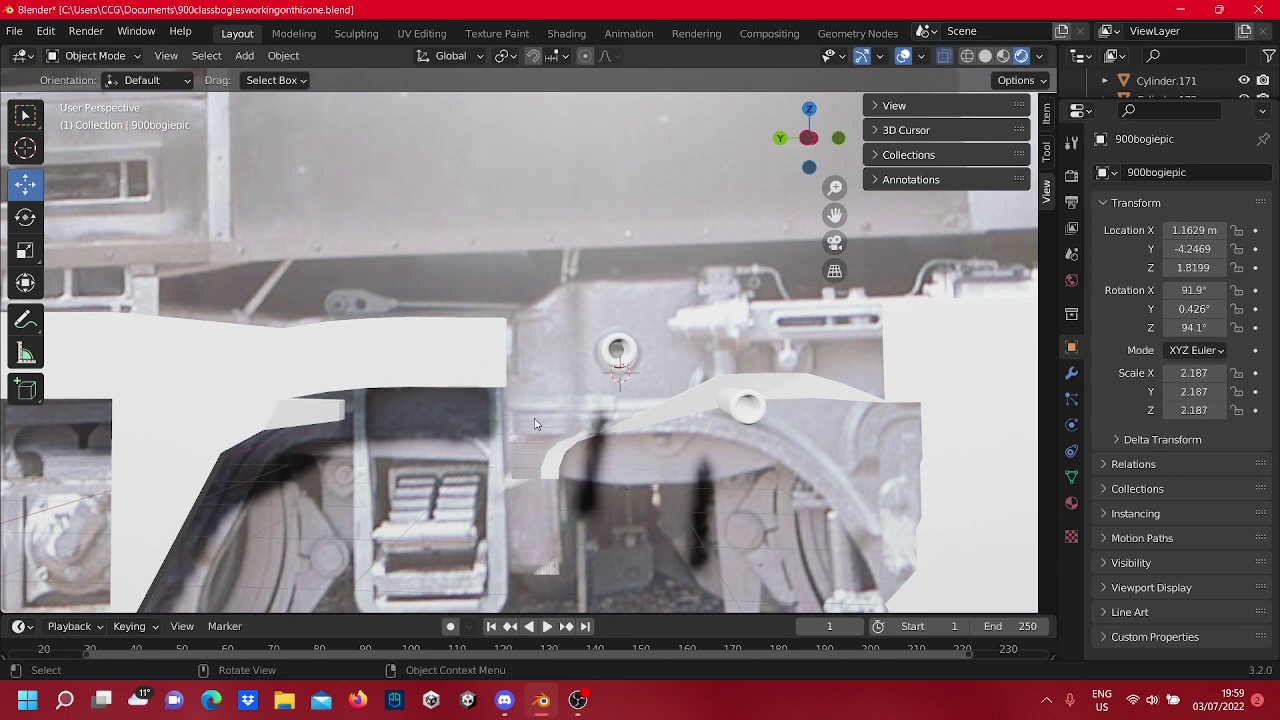
left_click(930, 394)
middle_click_drag(750, 392, 479, 370)
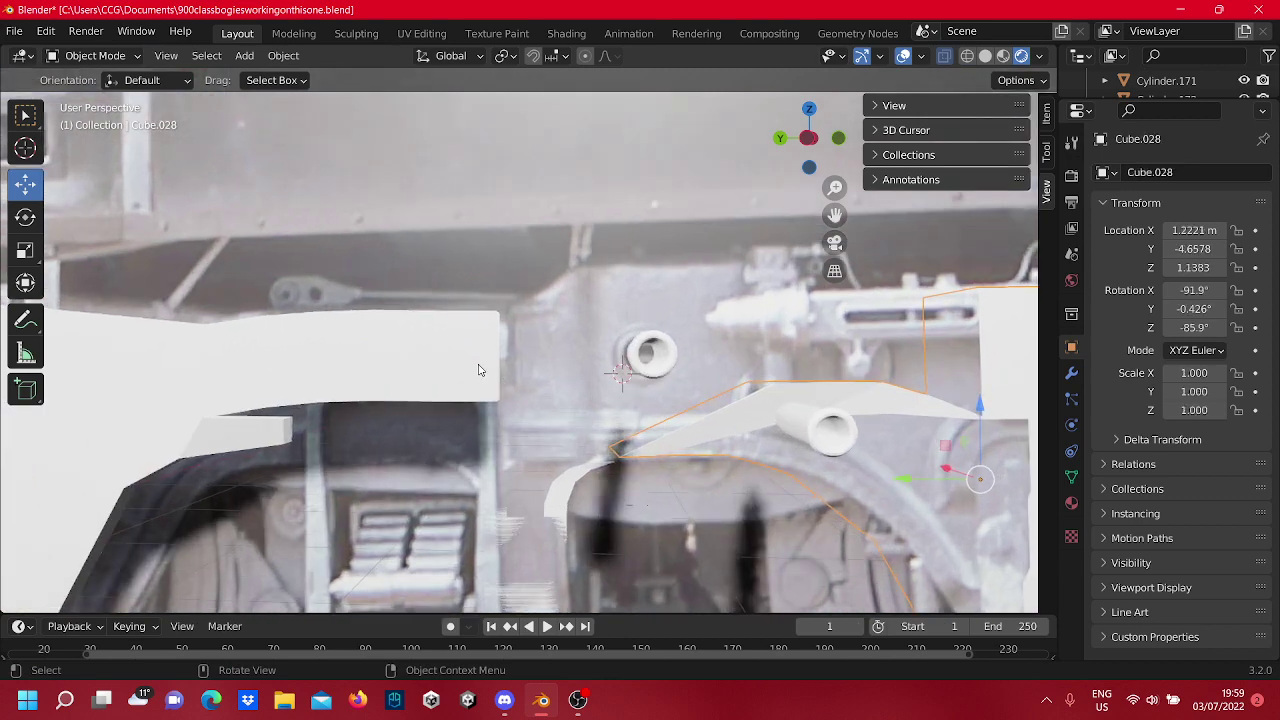
left_click(492, 400)
key("Tab")
scroll(533, 404, "up", 3)
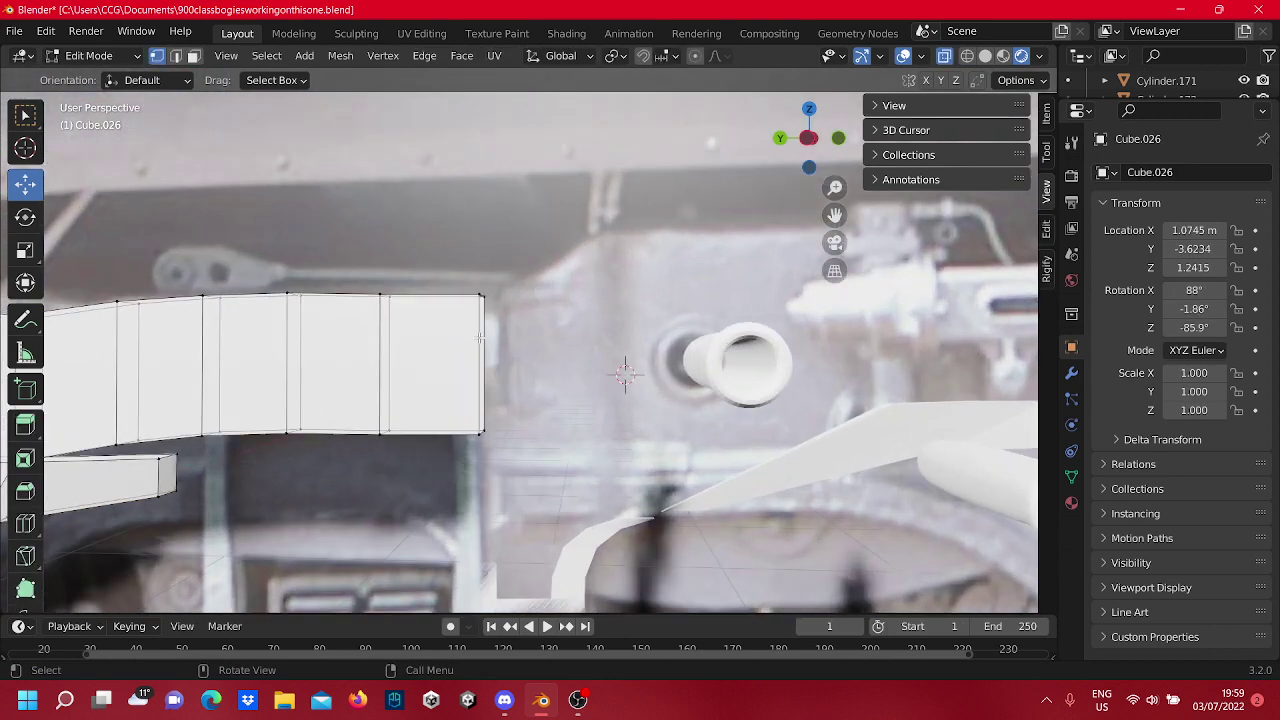
middle_click_drag(533, 404, 634, 415)
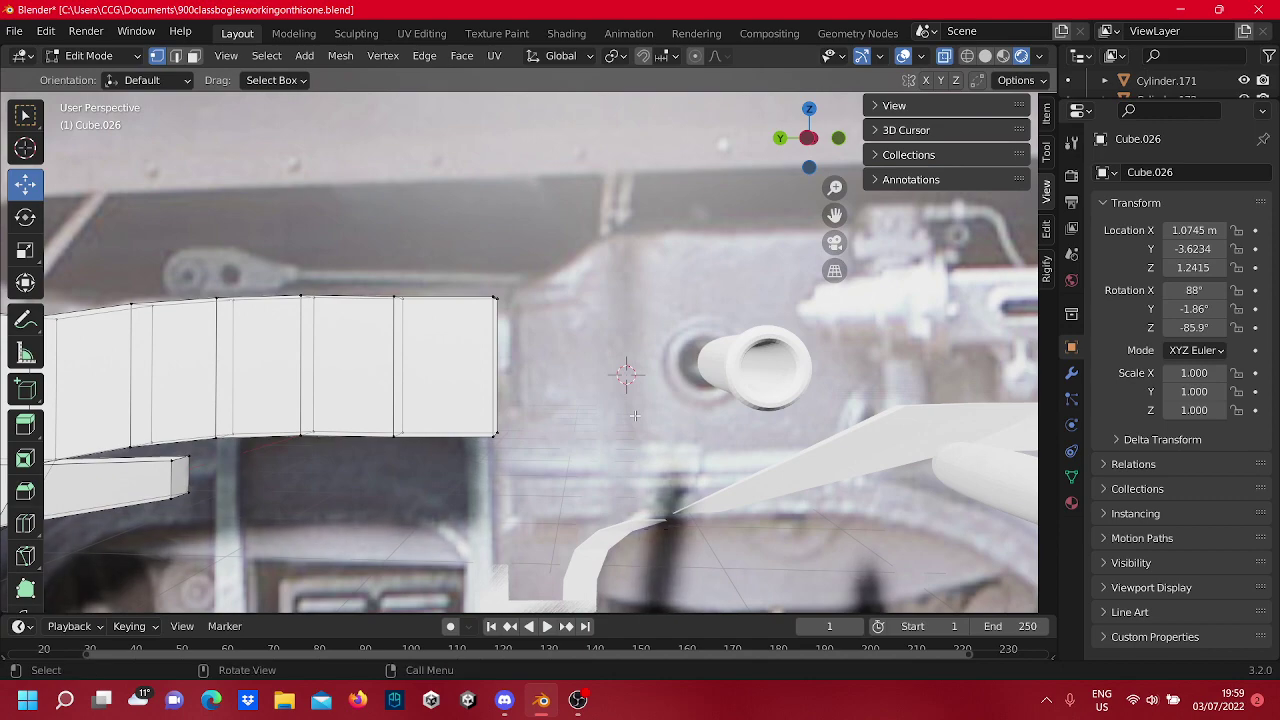
scroll(607, 238, "down", 12)
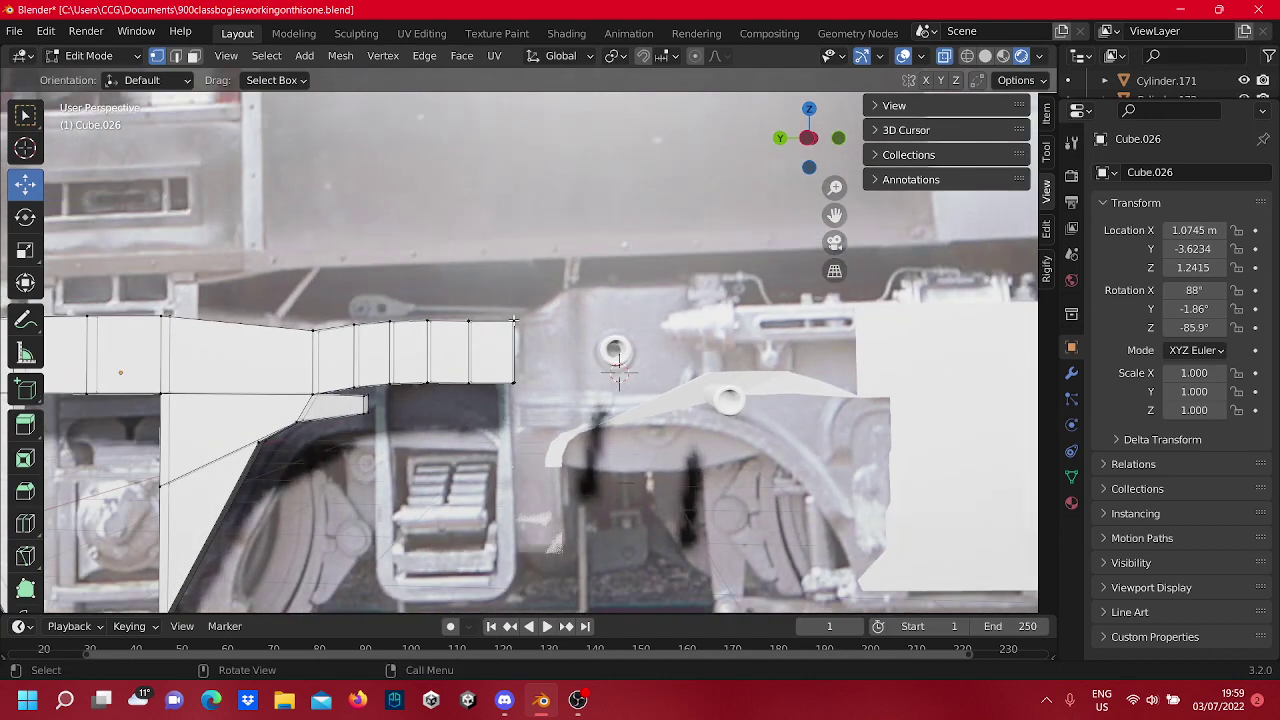
scroll(514, 320, "up", 7)
scroll(511, 319, "up", 2)
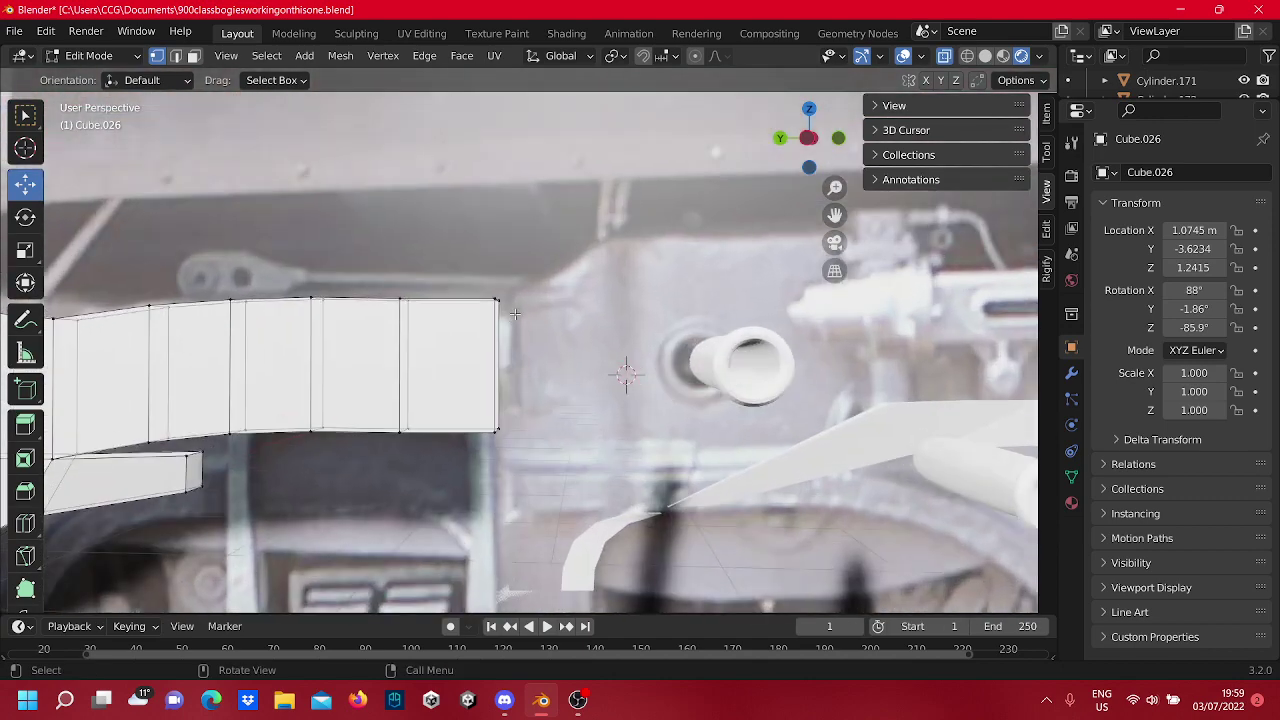
middle_click_drag(515, 314, 532, 350, "shift")
scroll(556, 310, "up", 2)
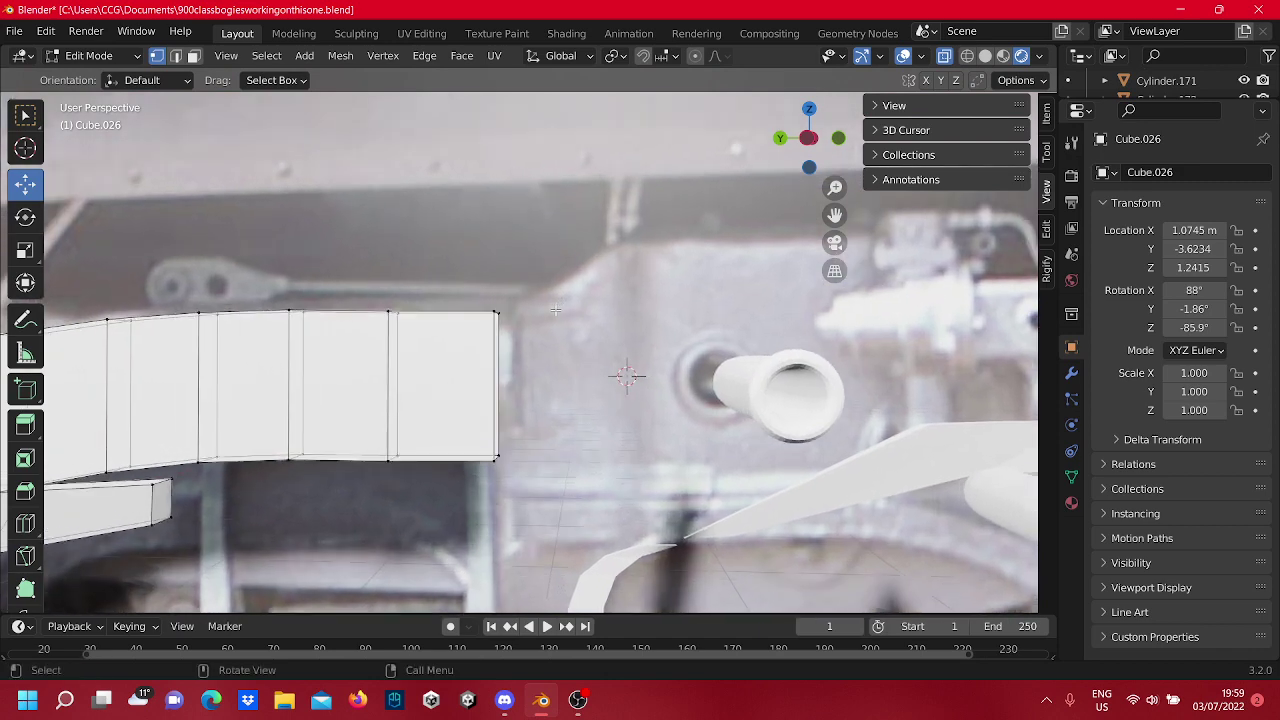
Select the upper and lower vertices at the far end of the beam.
left_click_drag(458, 278, 458, 279)
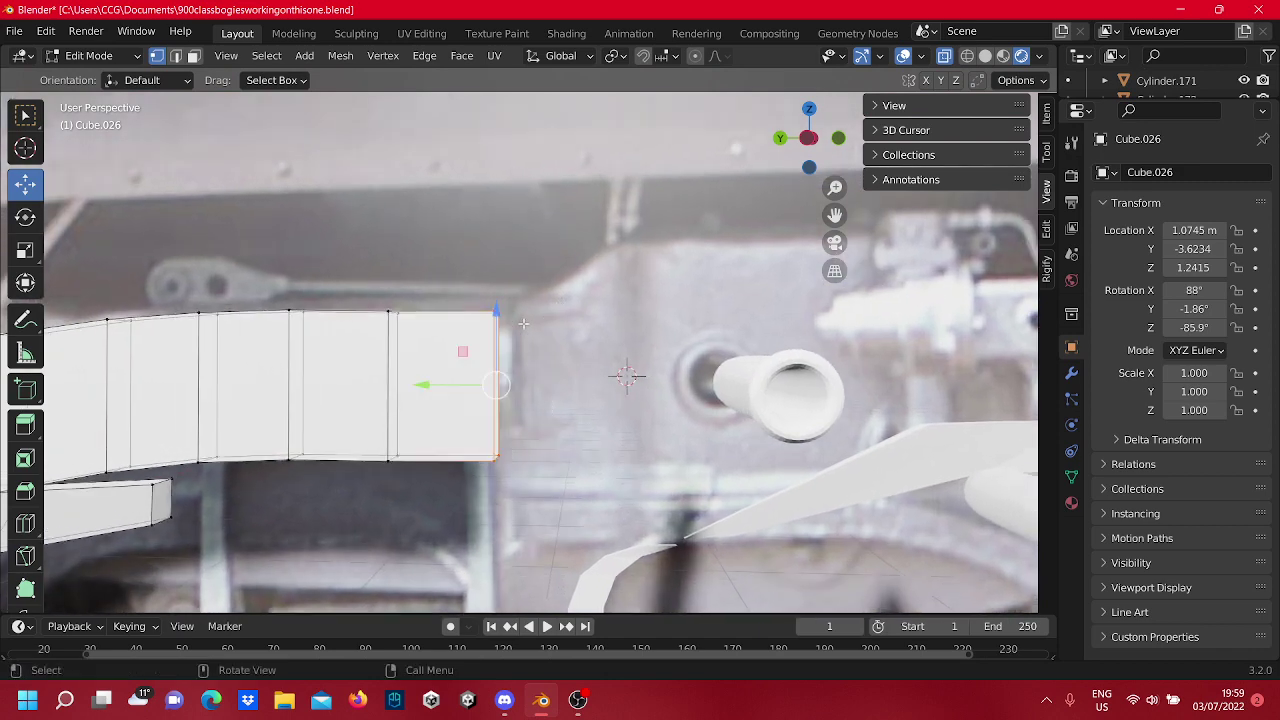
left_click(572, 383)
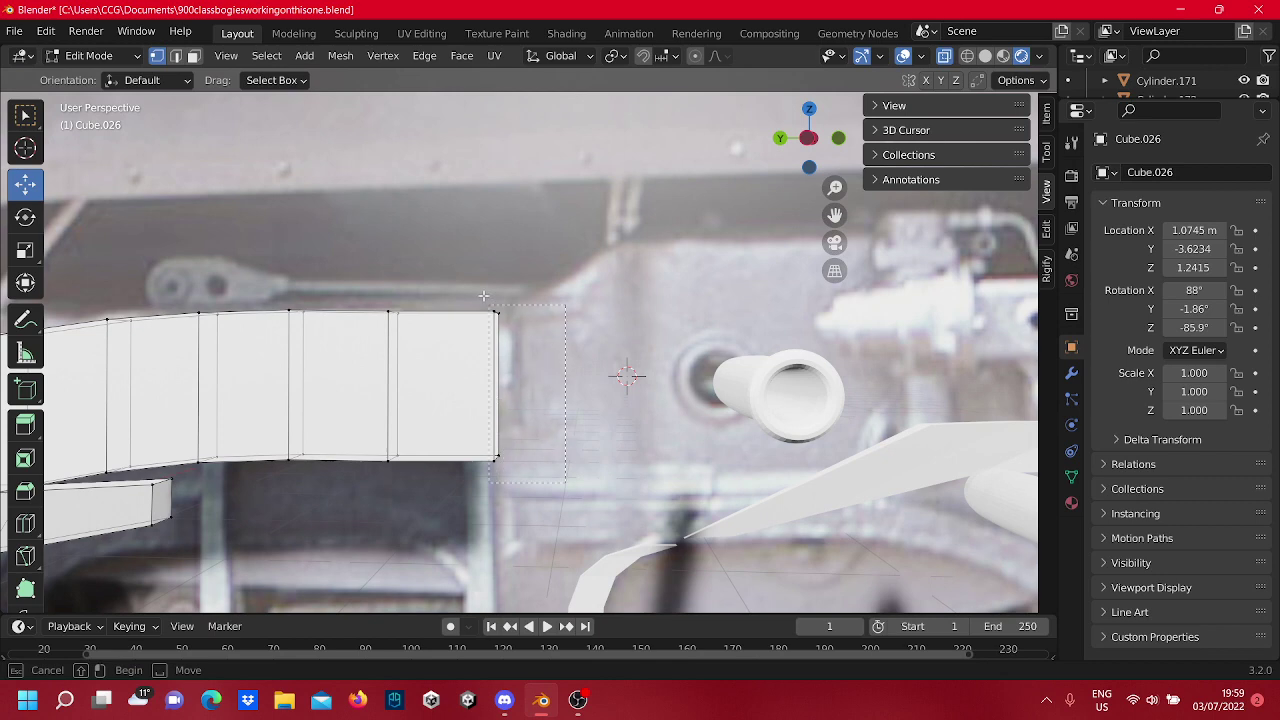
key("Tab")
key("Tab")
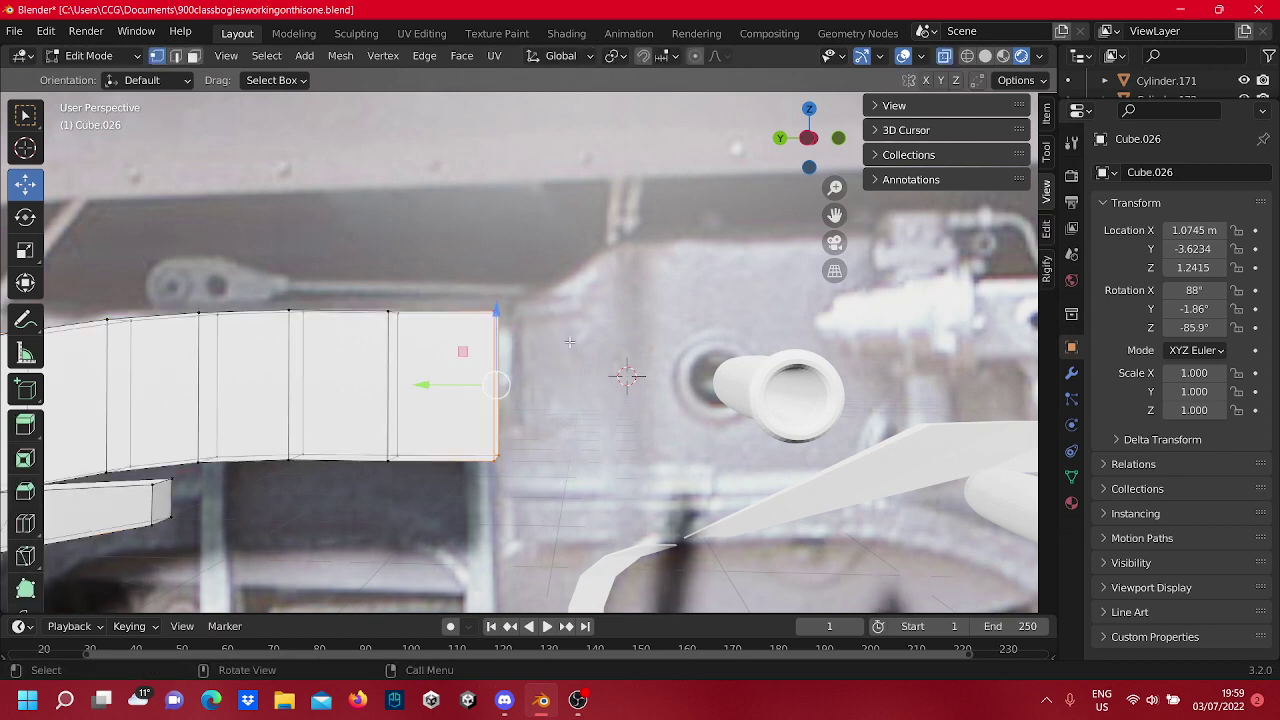
key("g")
key("g")
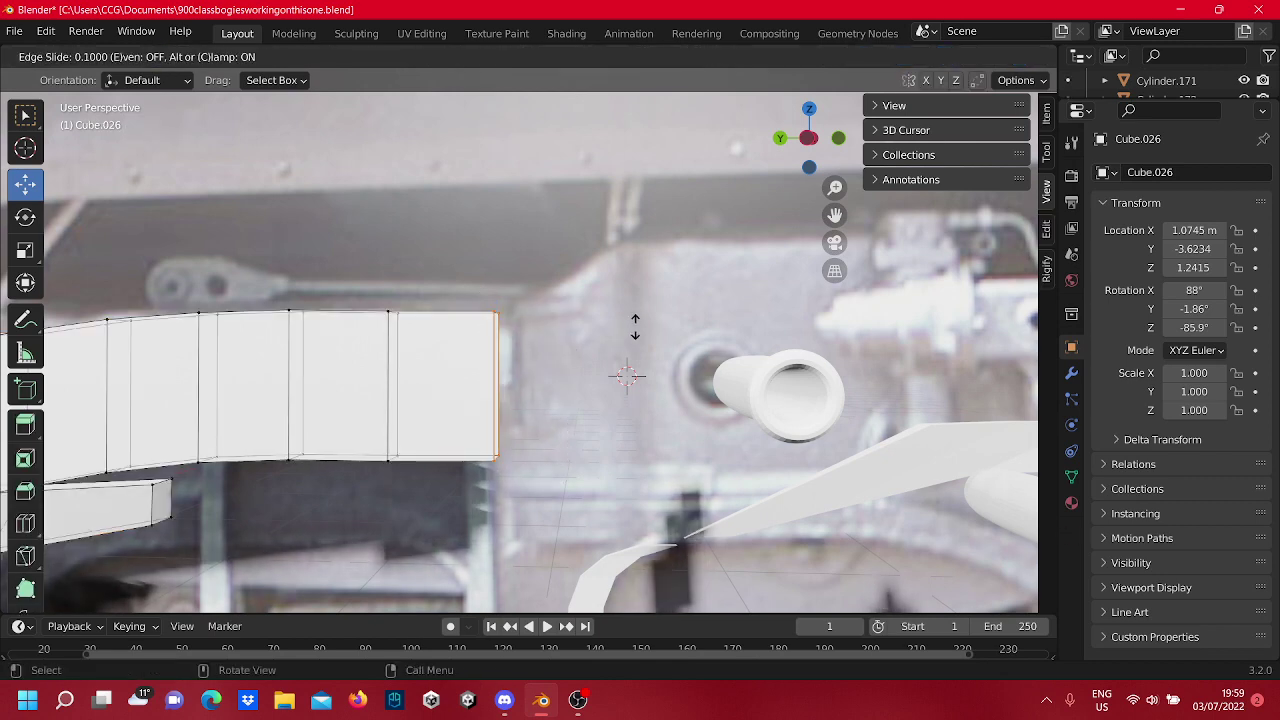
key("Escape")
Extrude the beam's end in three upward-sloping segments along the frame's rise in the photo, plus a level segment about 0.03 m long.
key("e")
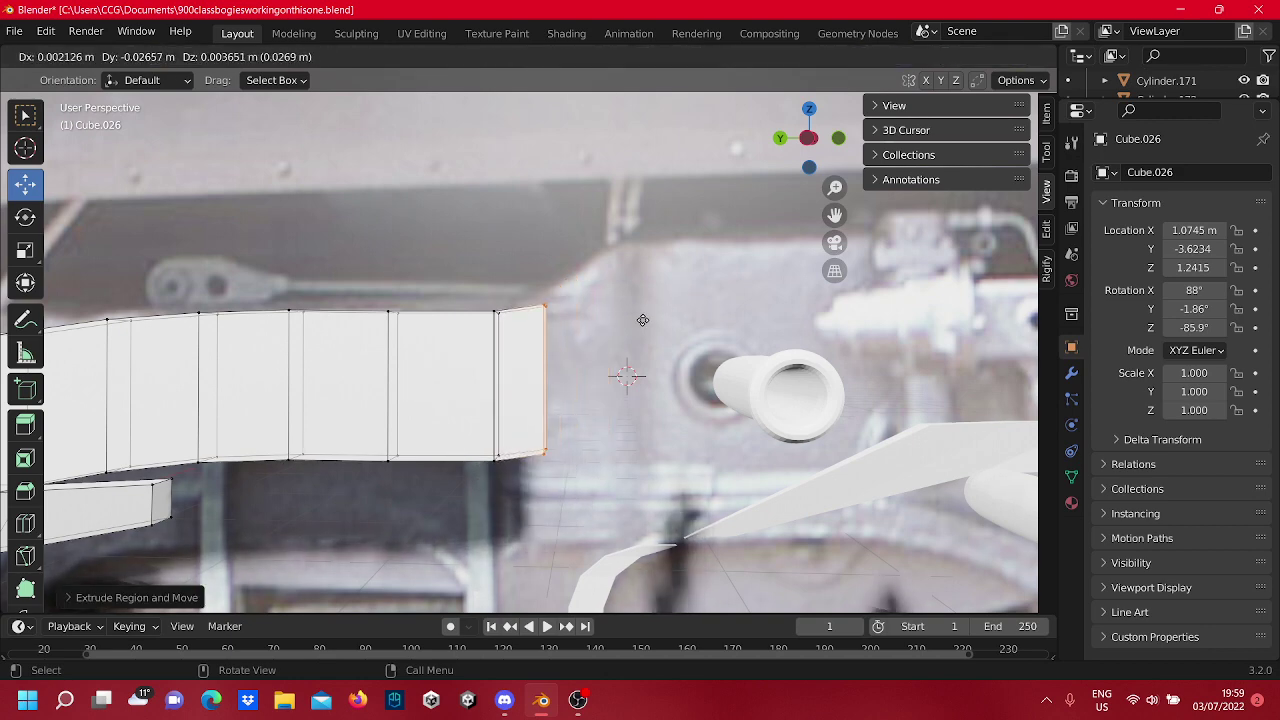
left_click(638, 312)
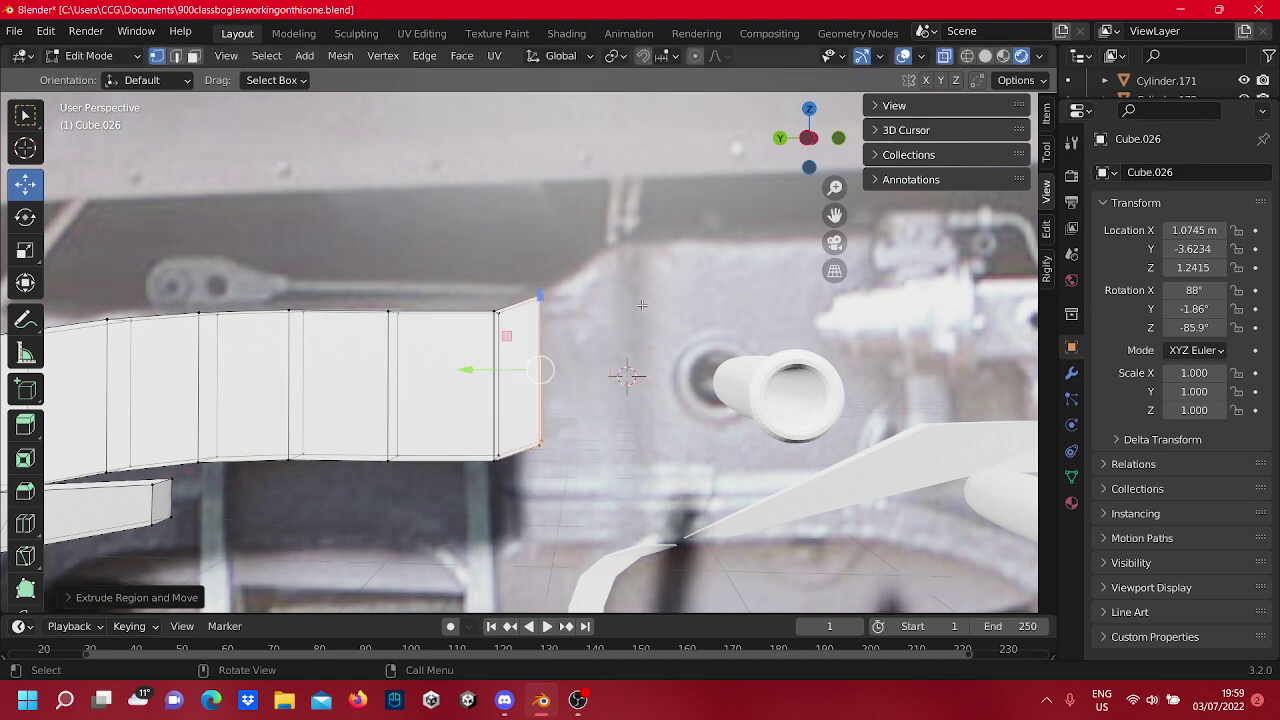
key("e")
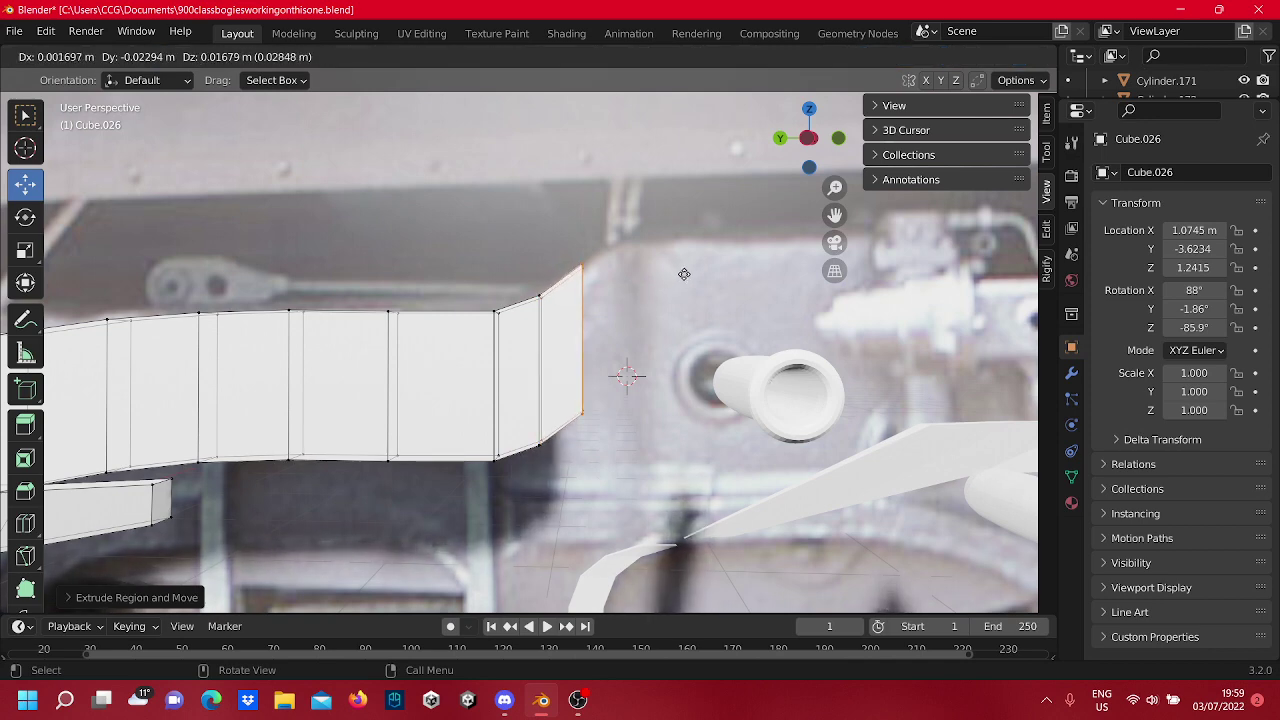
left_click(684, 274)
key("e")
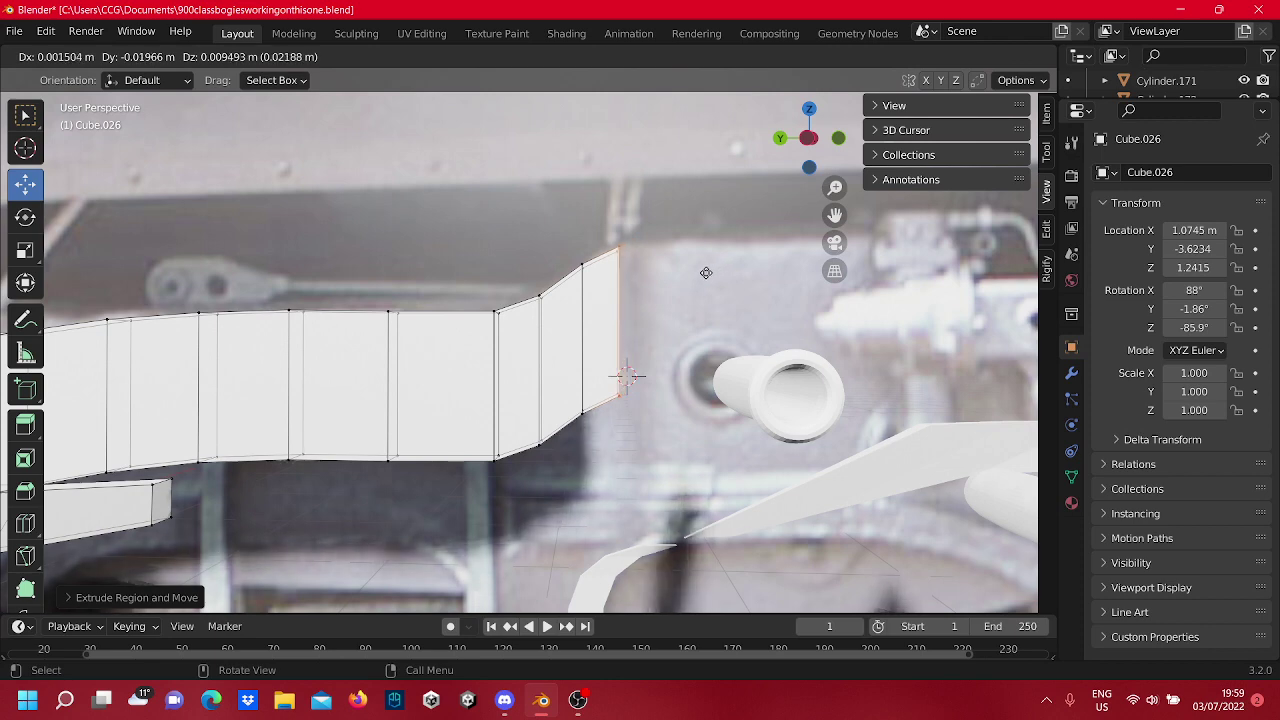
left_click(704, 268)
key("e")
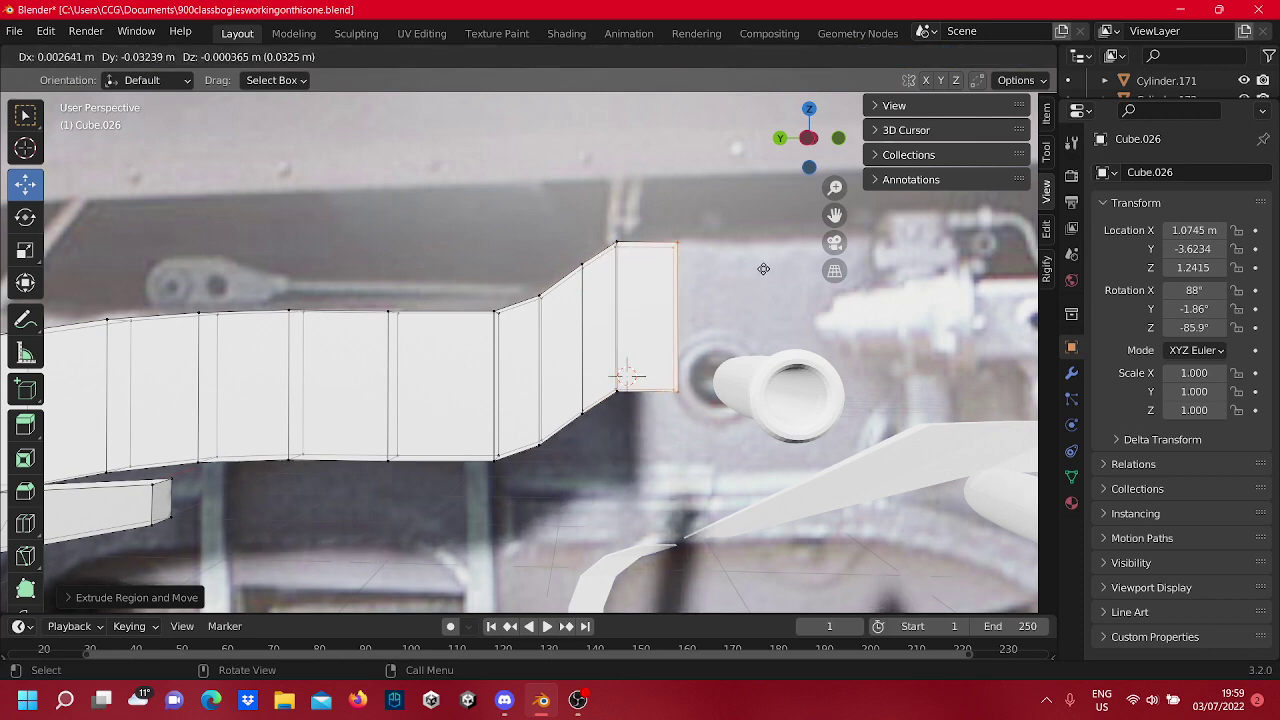
left_click(763, 269)
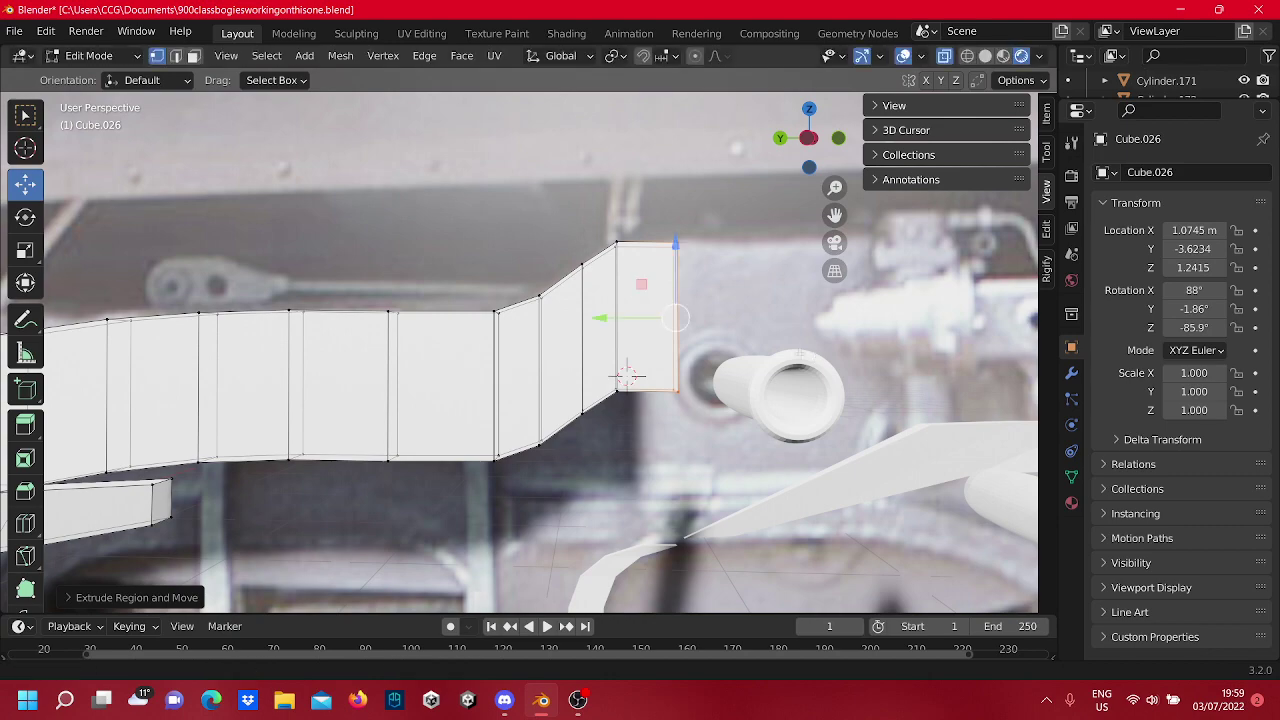
Examine the raised beam end against the reference photo from near and far, in Object Mode and Edit Mode.
scroll(627, 375, "down", 5)
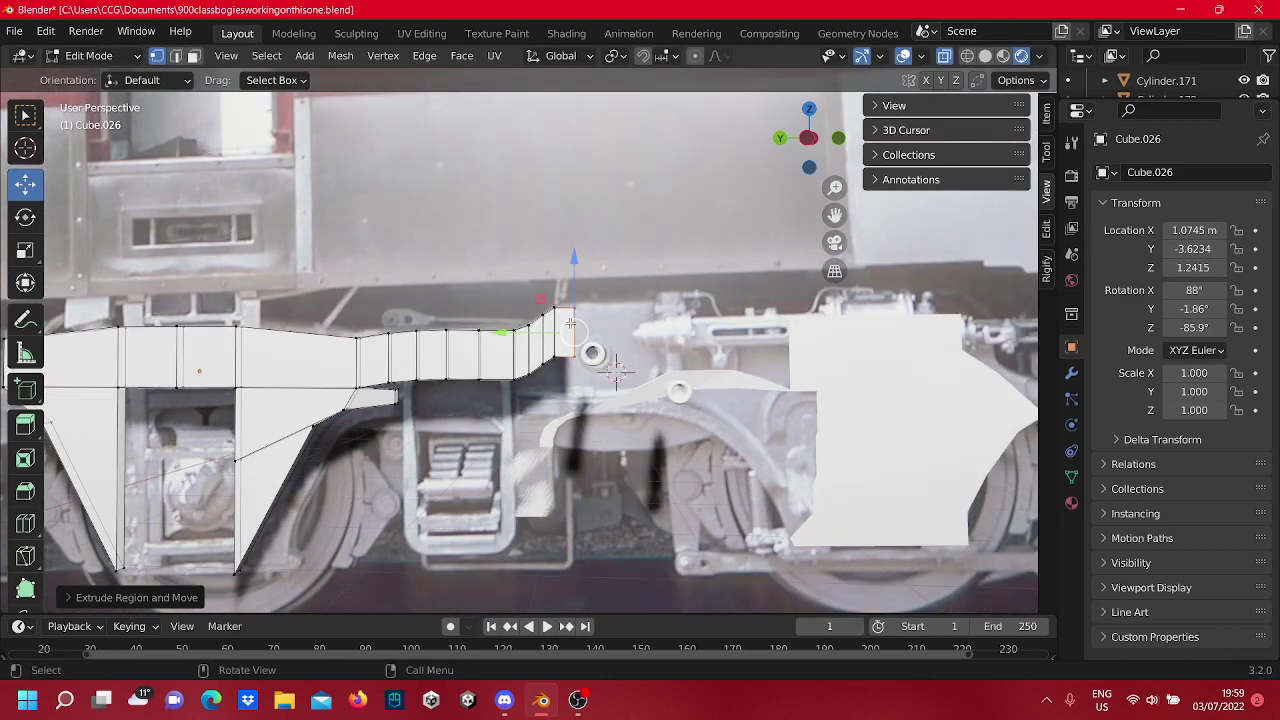
scroll(570, 323, "up", 5)
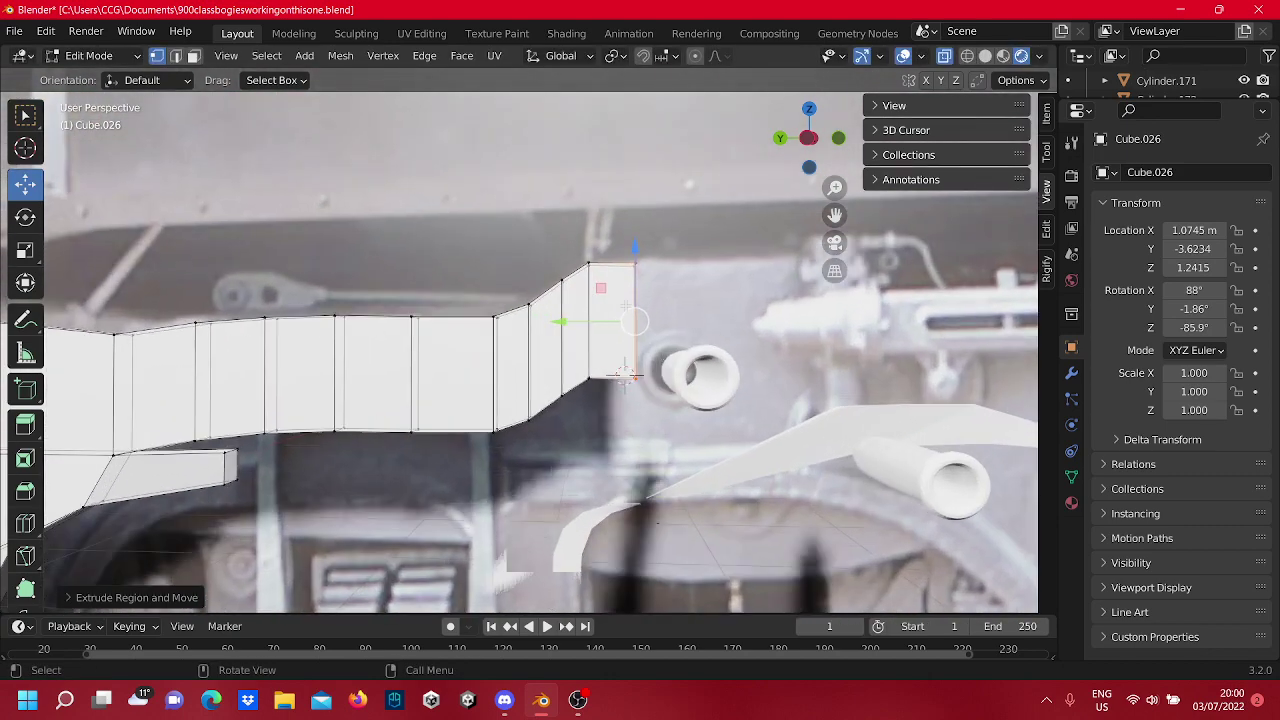
key("Tab")
scroll(681, 292, "down", 5)
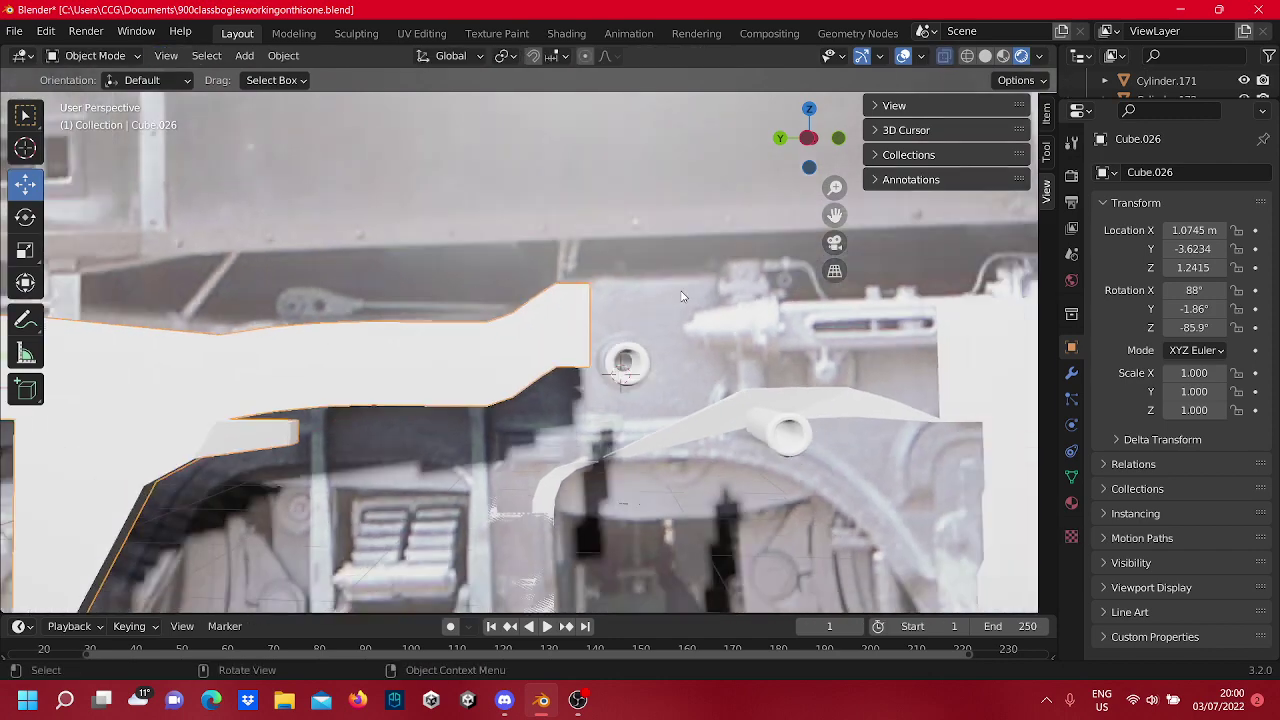
scroll(667, 295, "up", 5)
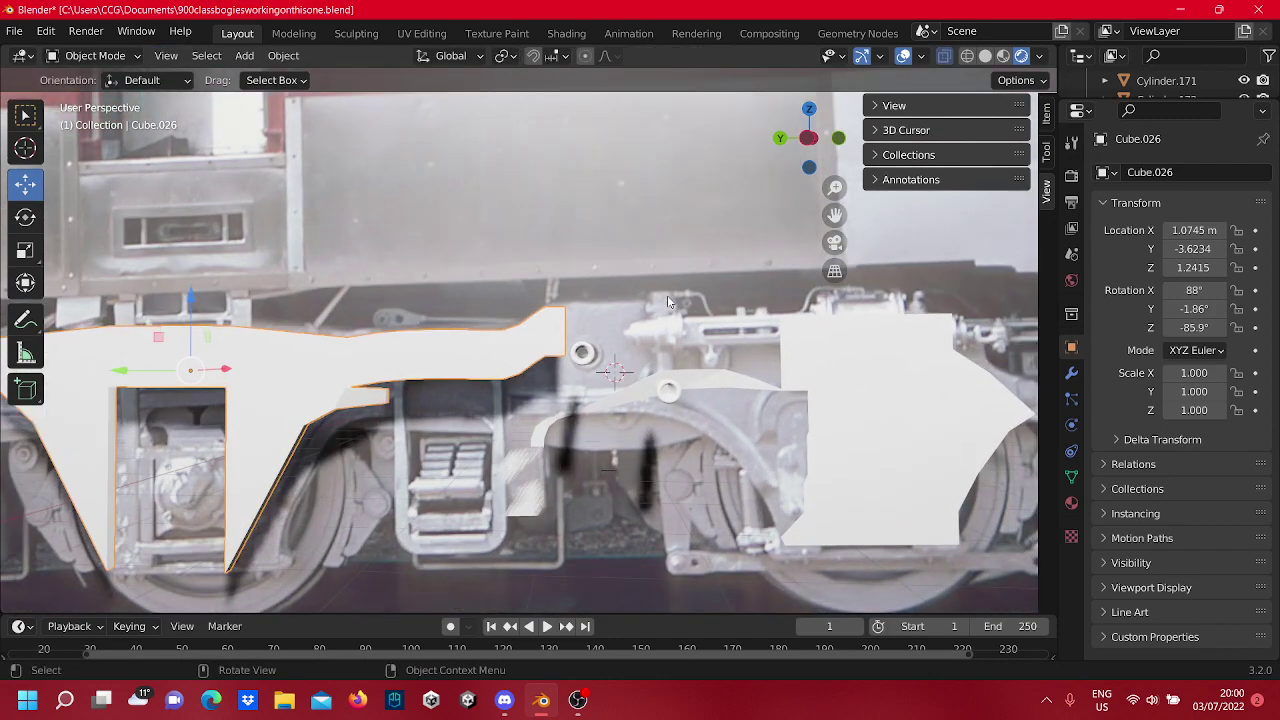
key("Tab")
middle_click_drag(705, 325, 580, 407)
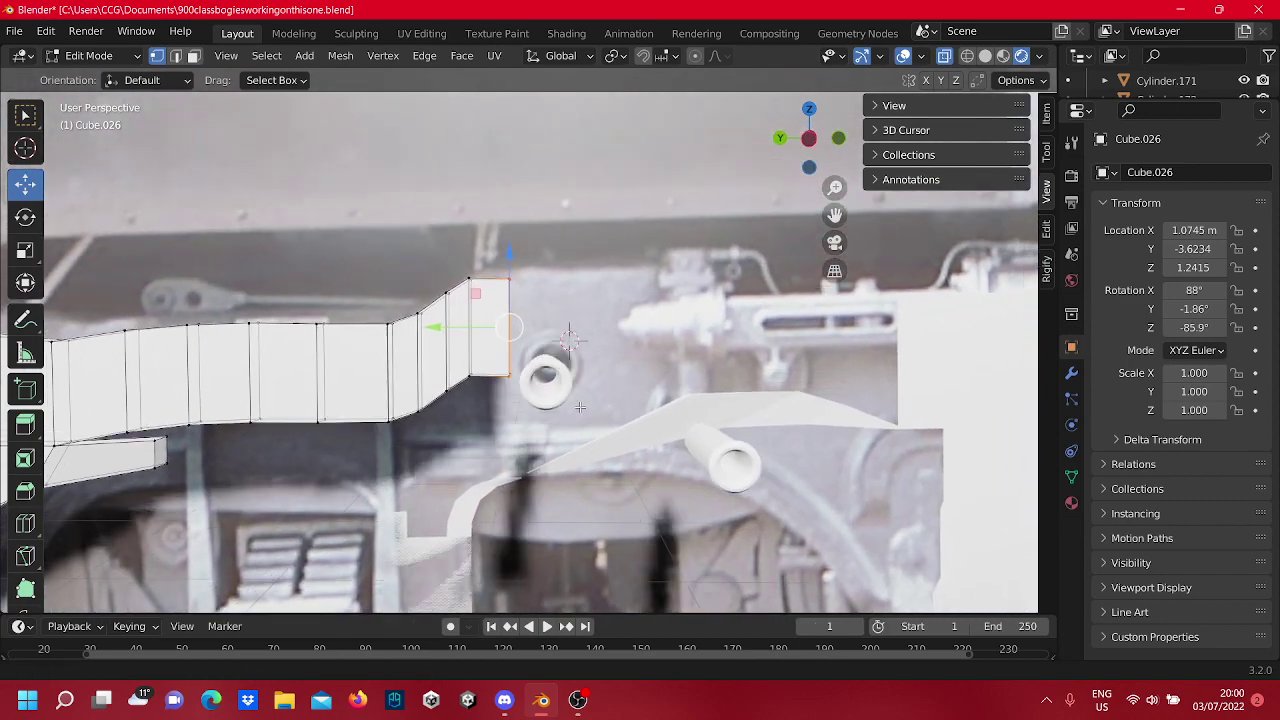
scroll(580, 407, "up", 2)
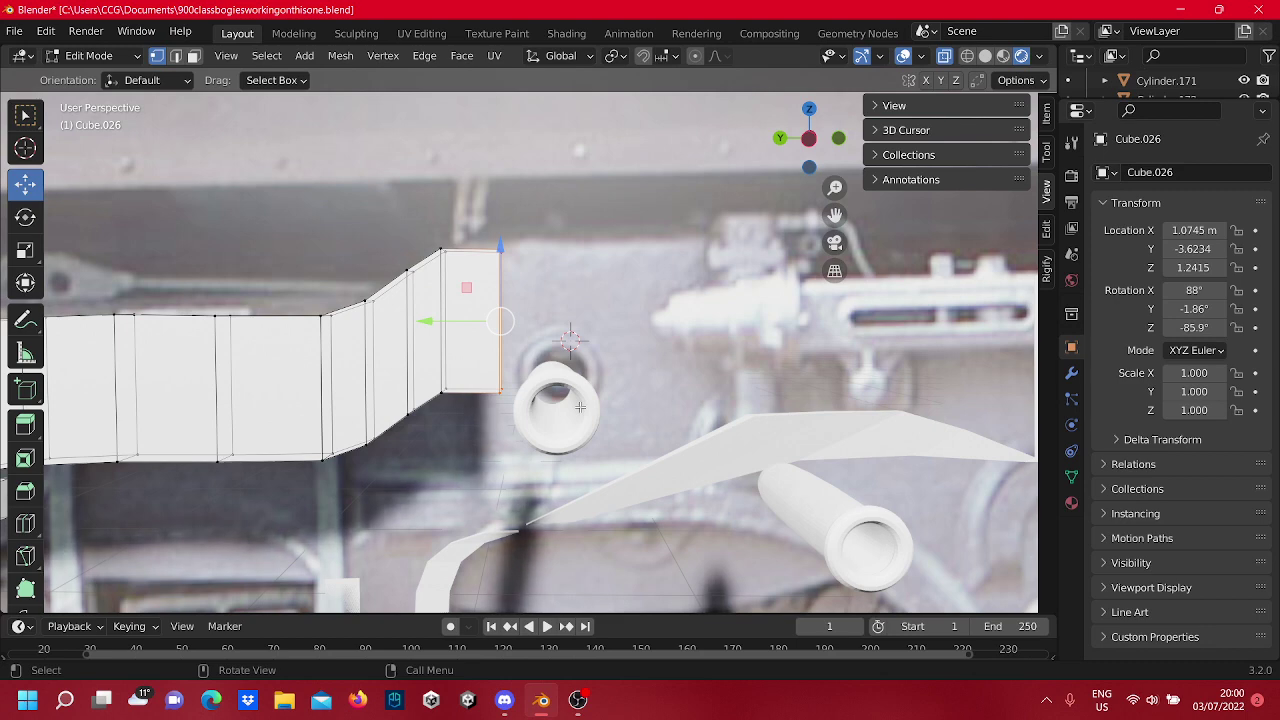
scroll(673, 407, "down", 4)
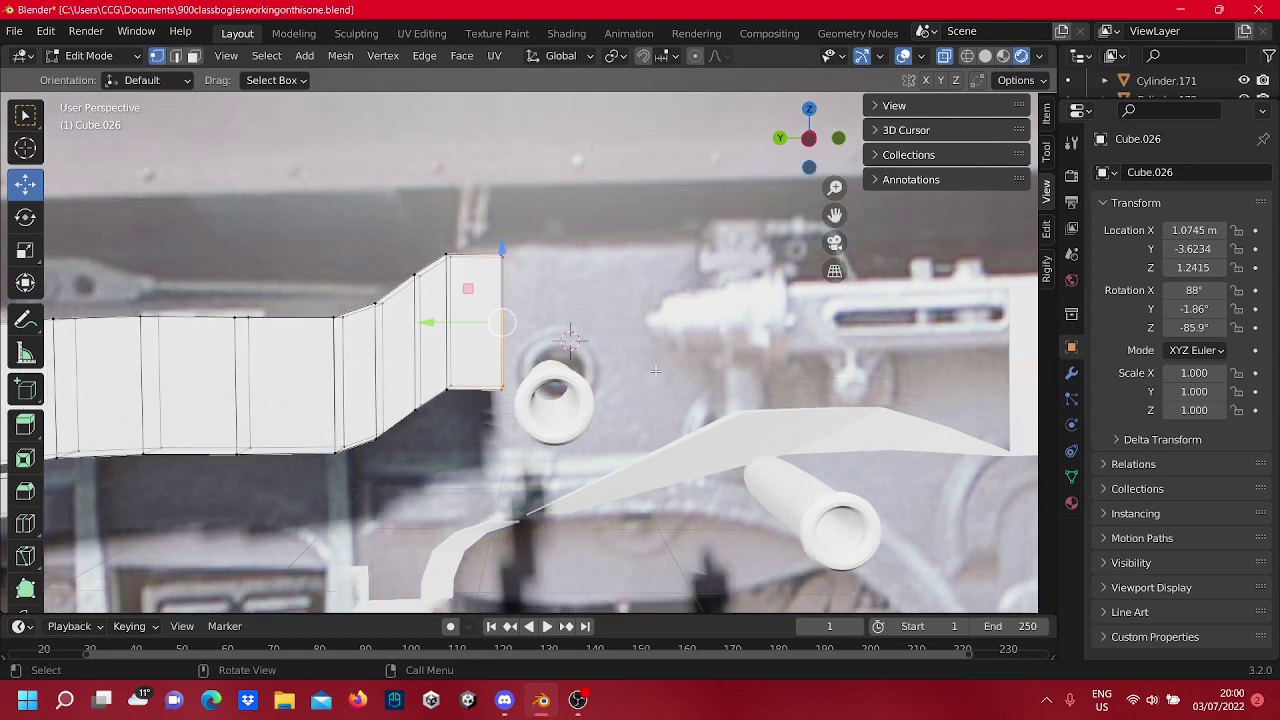
scroll(656, 371, "up", 5)
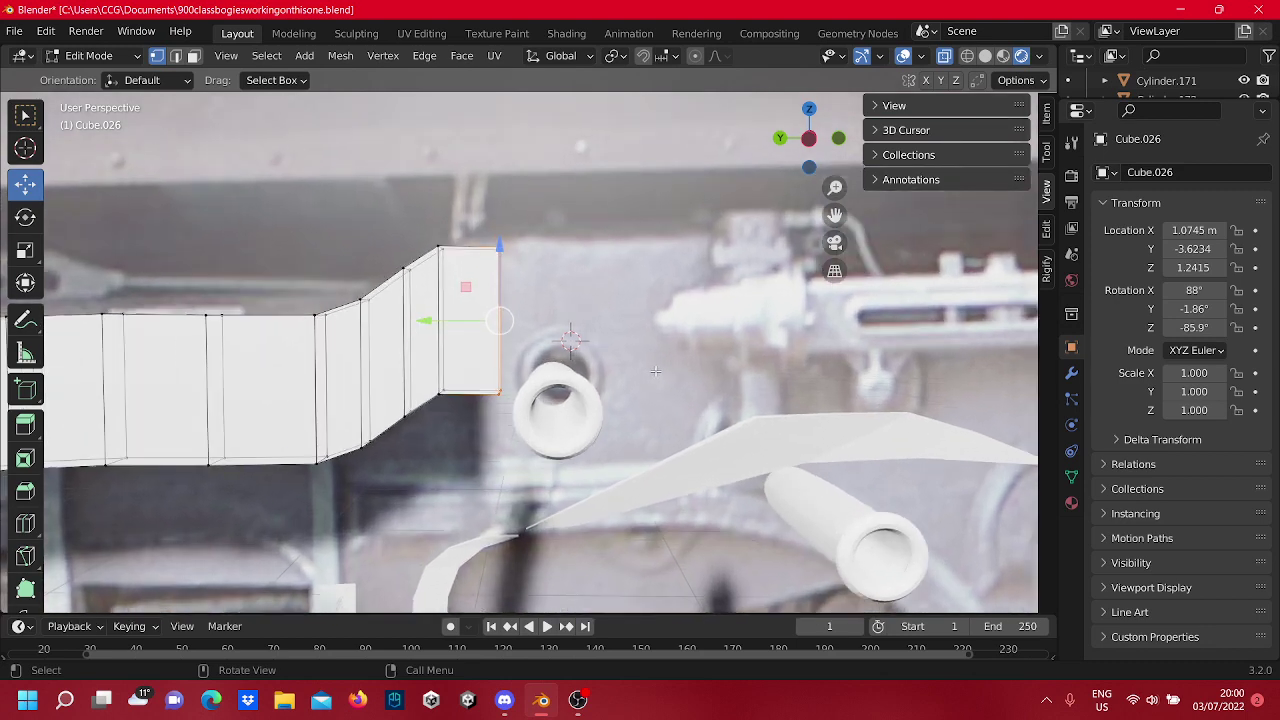
middle_click_drag(655, 371, 688, 379)
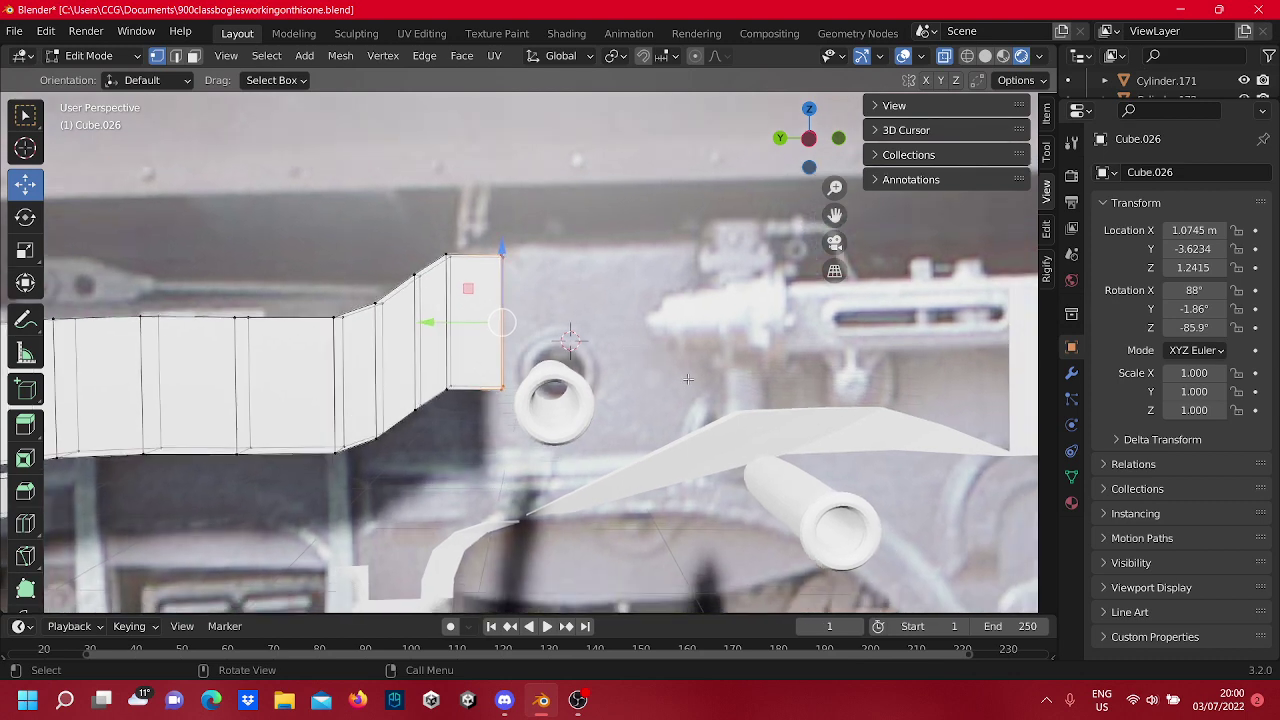
scroll(609, 369, "up", 2)
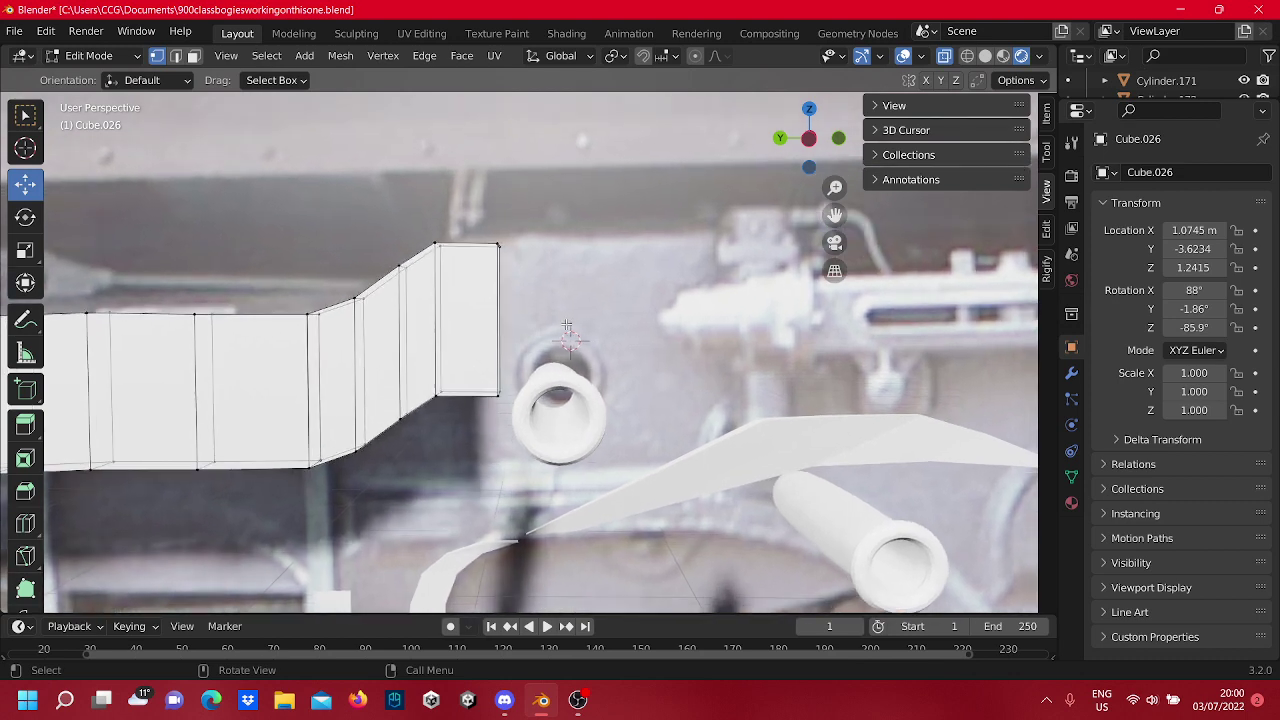
middle_click_drag(834, 432, 525, 340, "shift")
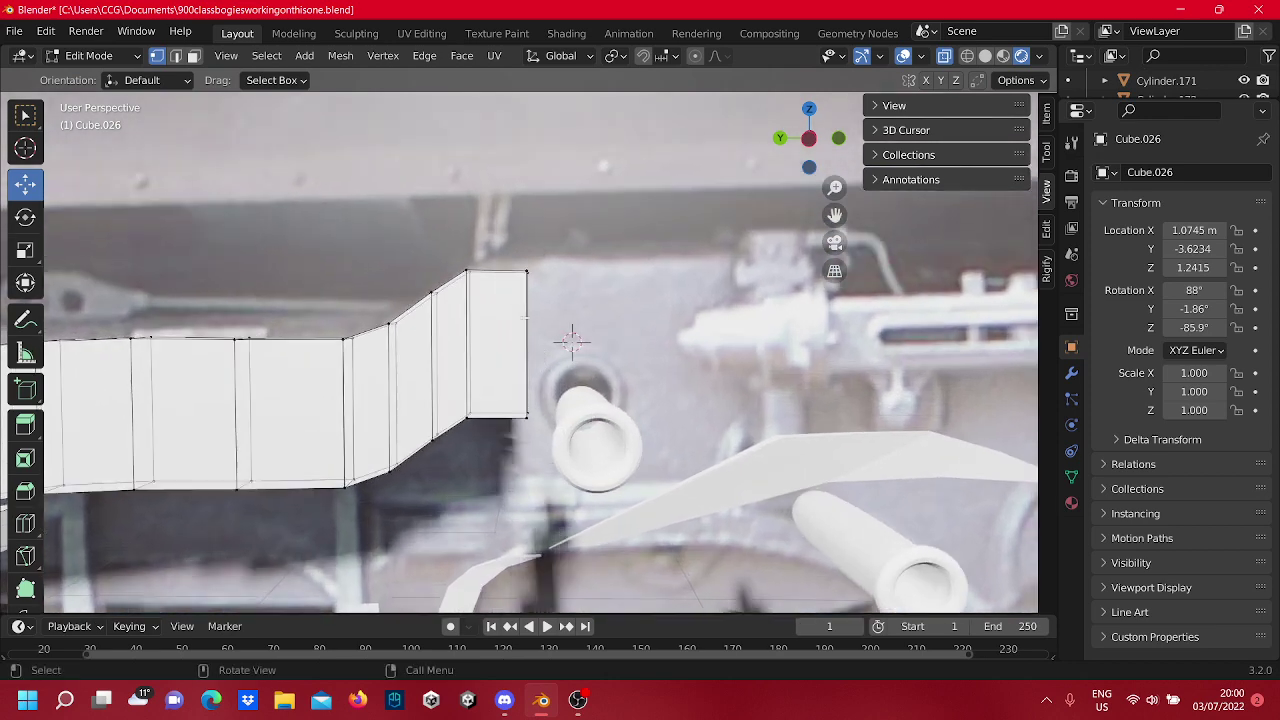
Add a vertical loop cut through the middle of the beam's level end segment.
key("Tab")
key("Tab")
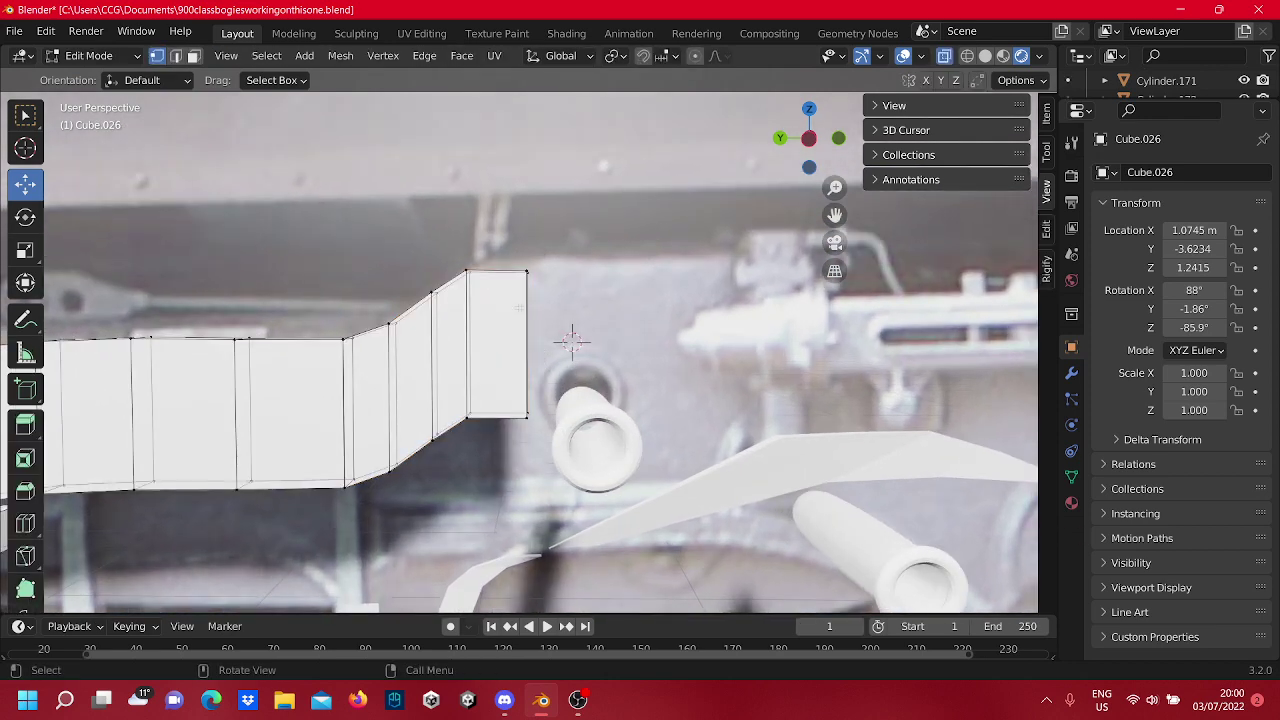
key("ctrl+r")
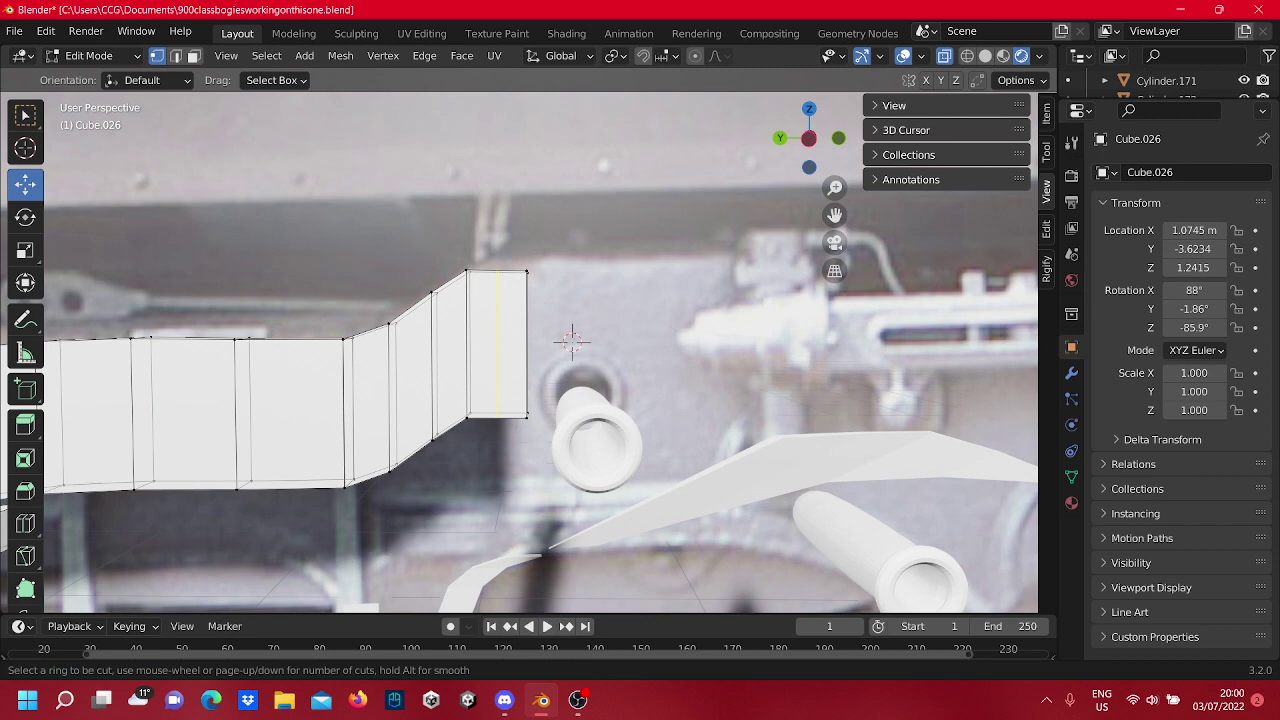
left_click(500, 286)
left_click(510, 310)
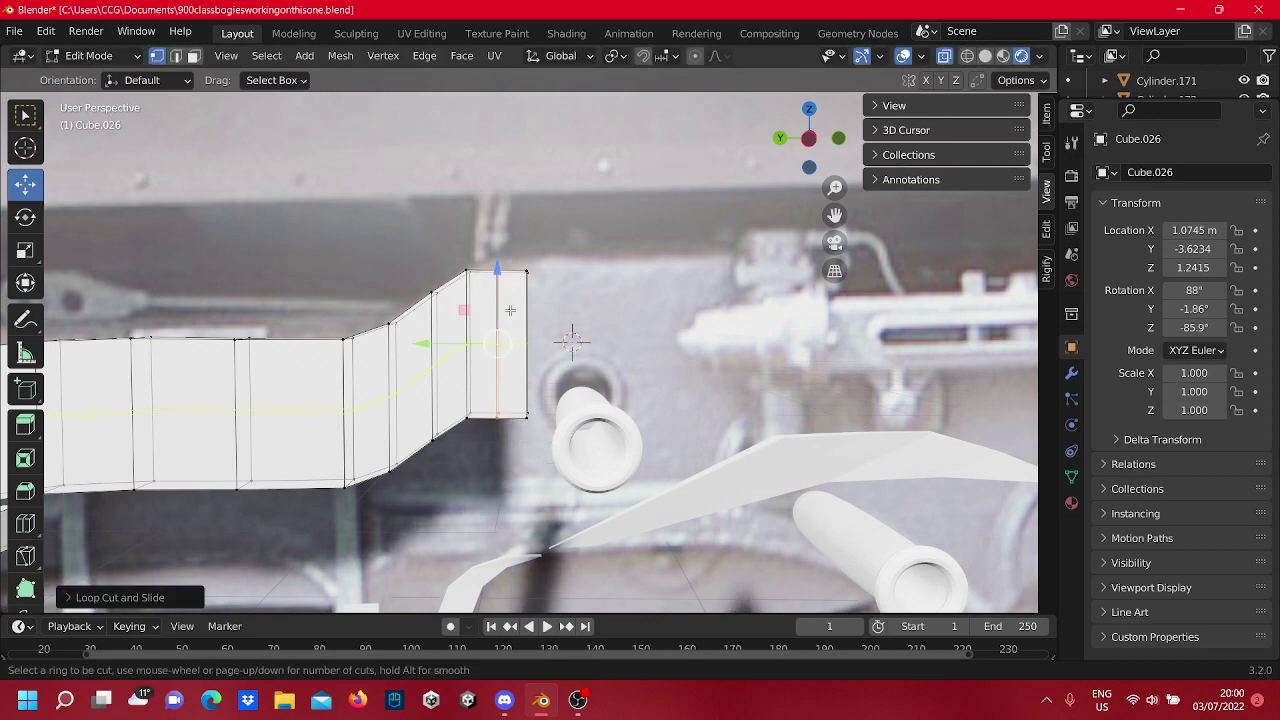
Add two lengthwise loop cuts along the beam, one near its upper edge and one near its lower edge.
left_click(516, 342)
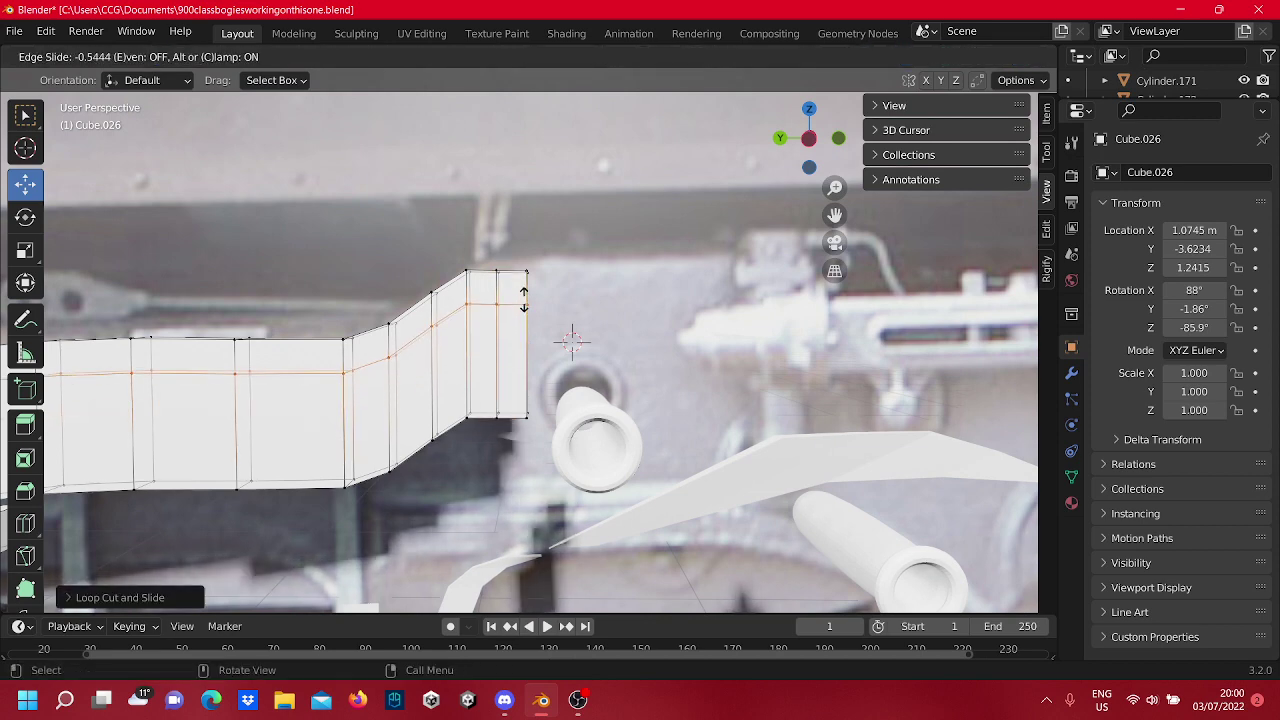
left_click(523, 298)
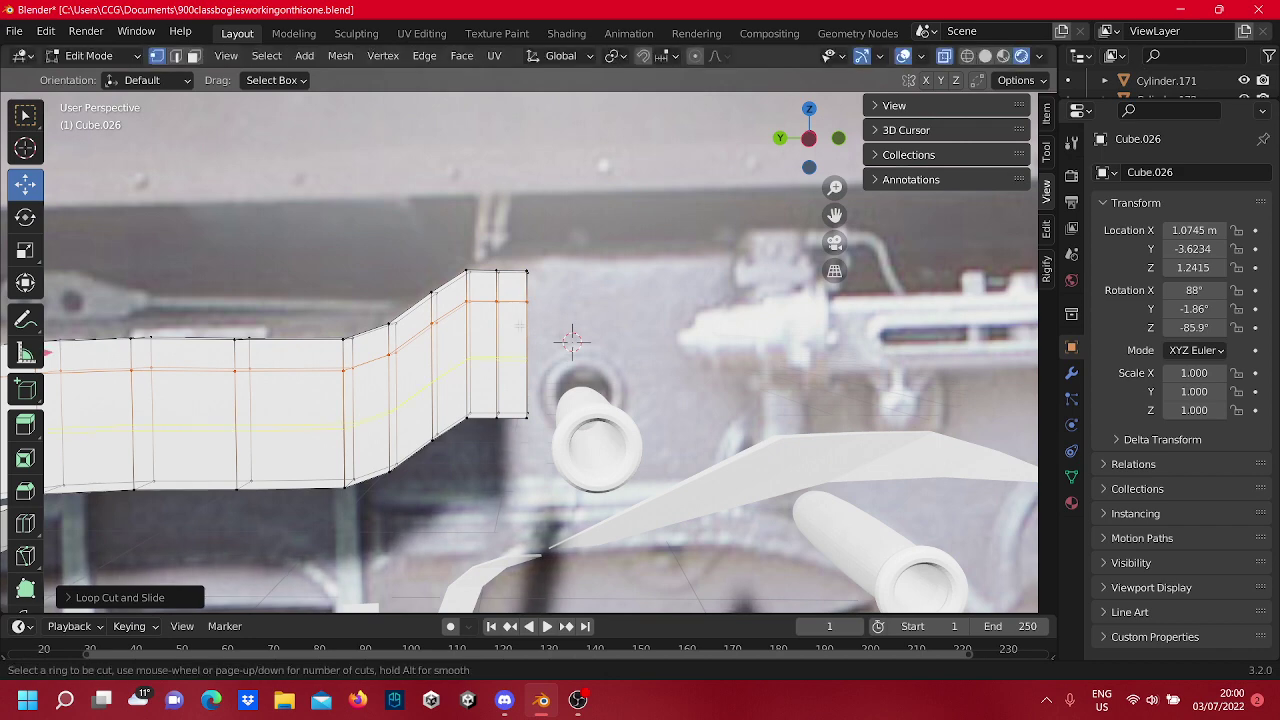
left_click(524, 368)
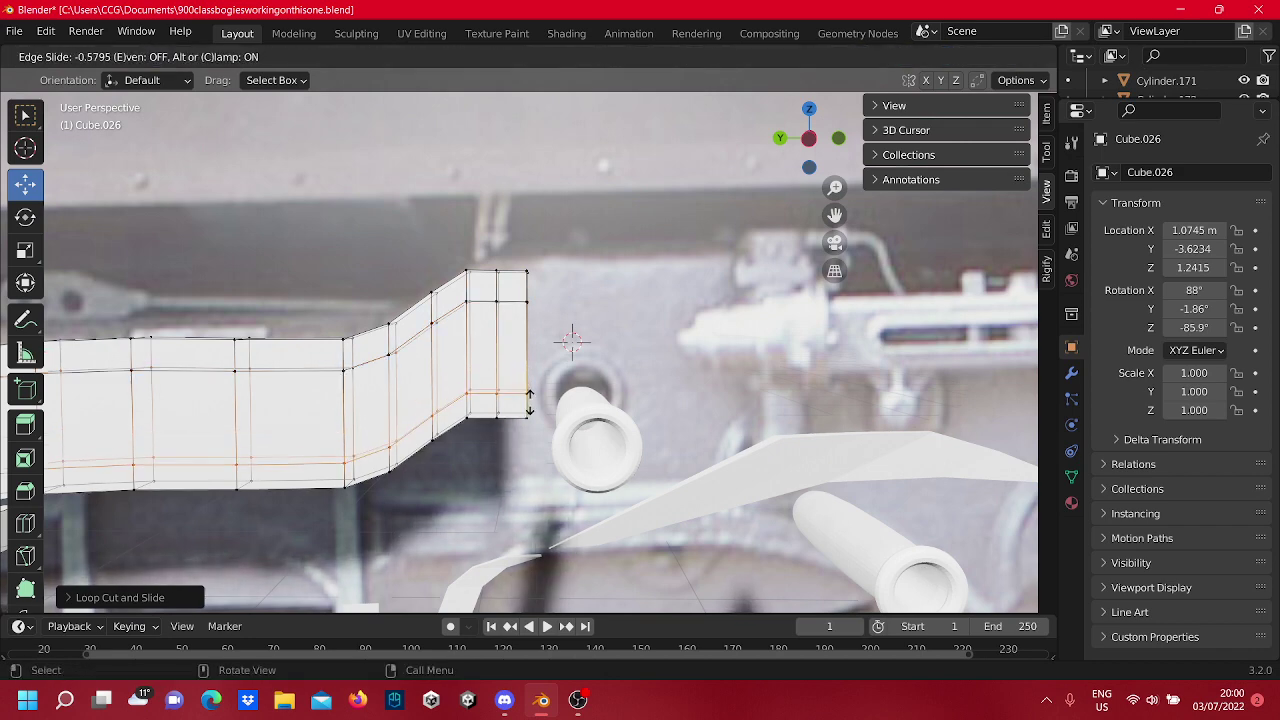
left_click(531, 400)
left_click(549, 343)
Add three more lengthwise loop cuts to divide the beam's middle band into roughly even rows.
key("ctrl+r")
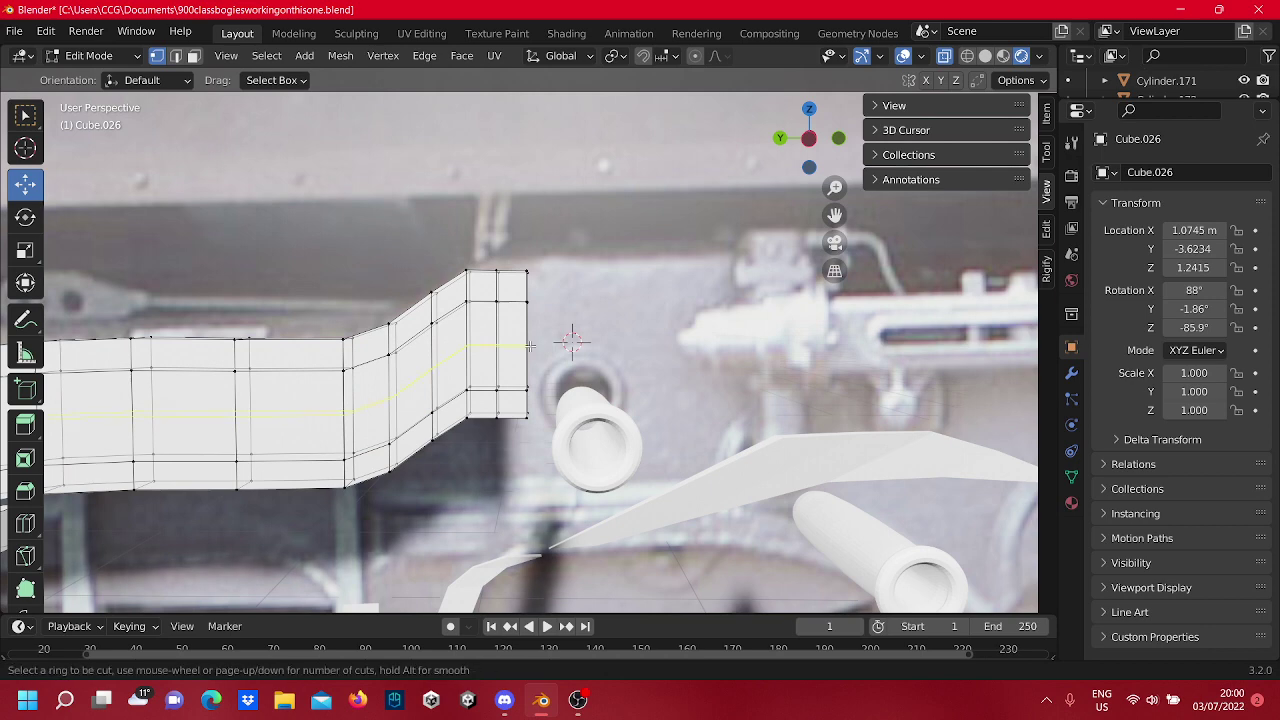
left_click(517, 339)
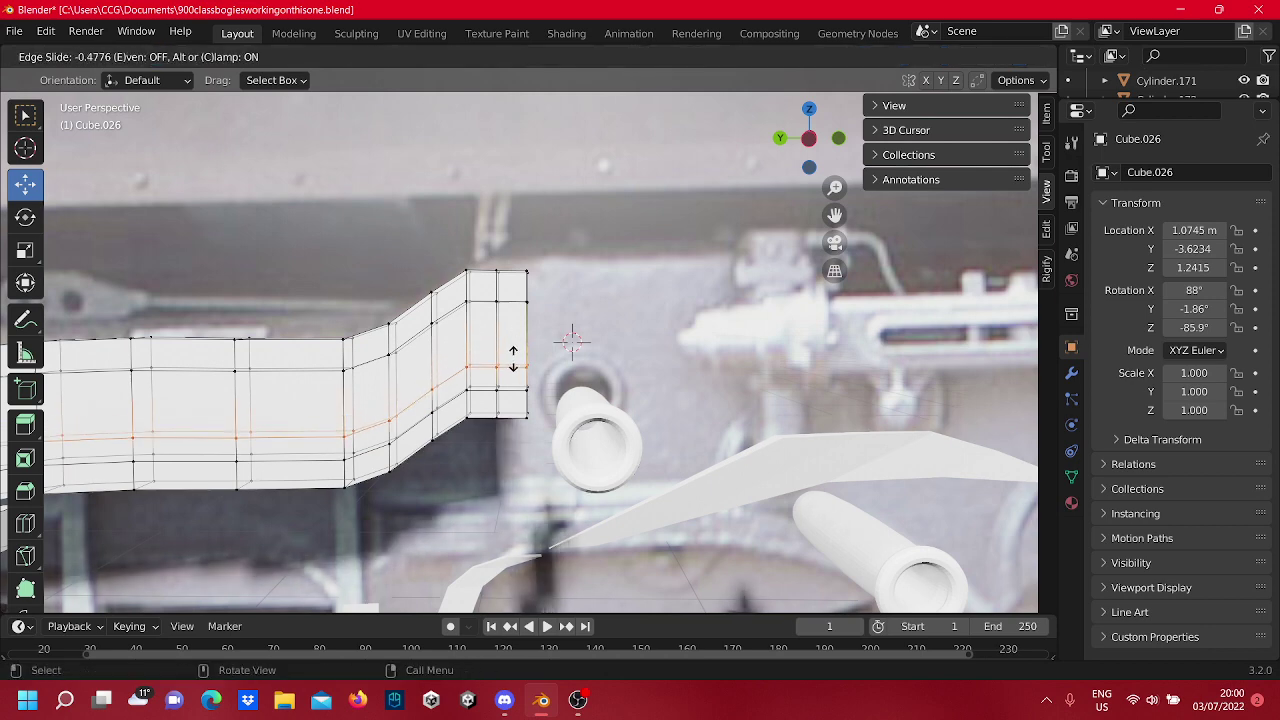
left_click(513, 358)
key("ctrl+r")
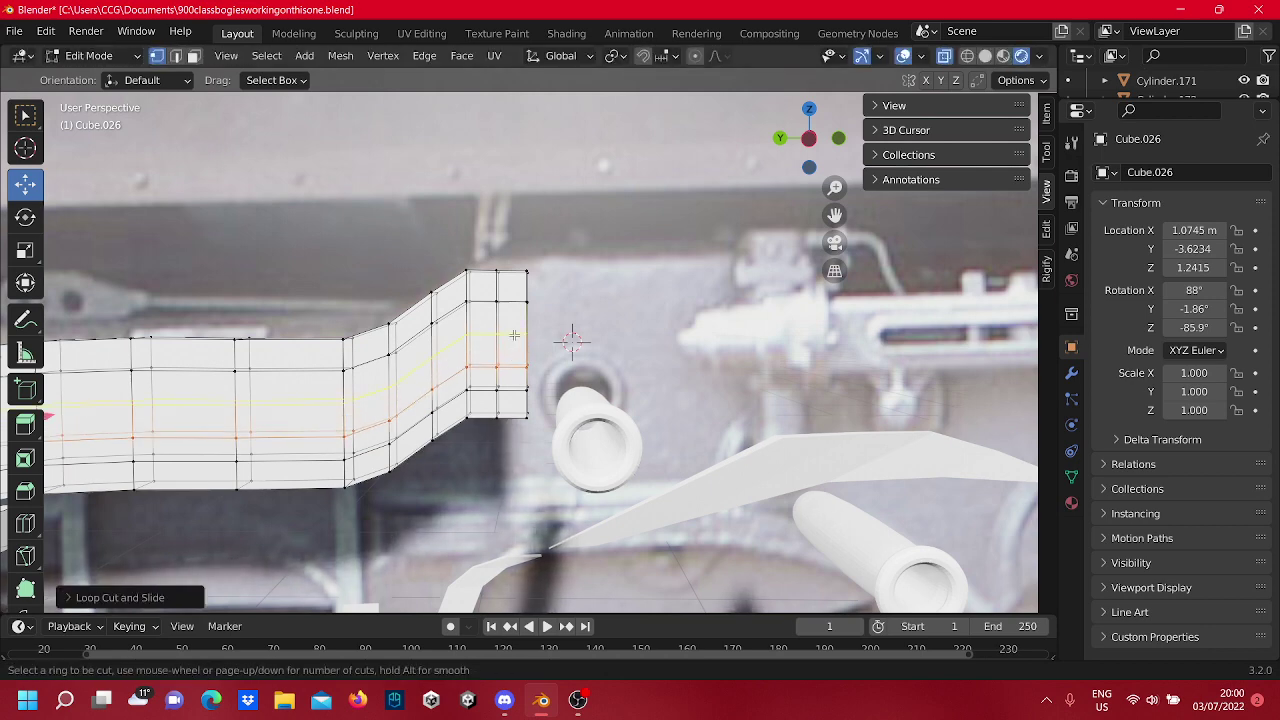
left_click(513, 335)
left_click(509, 325)
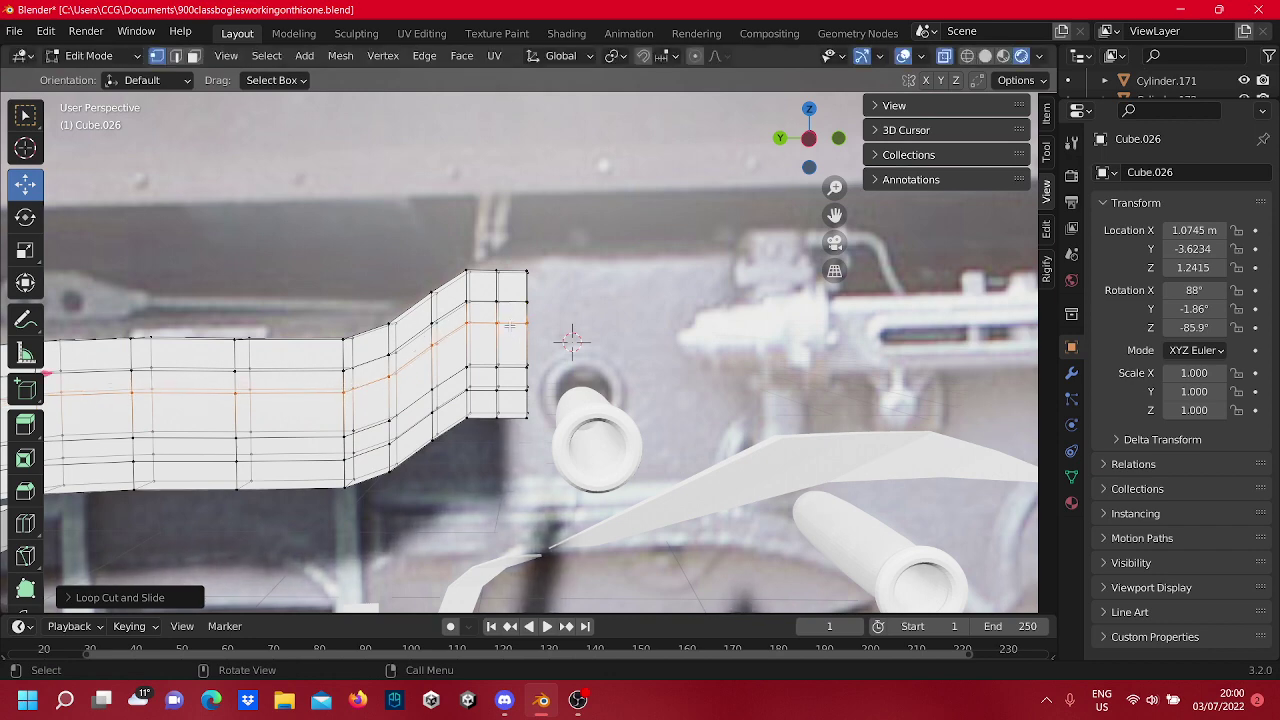
key("ctrl+r")
left_click(508, 348)
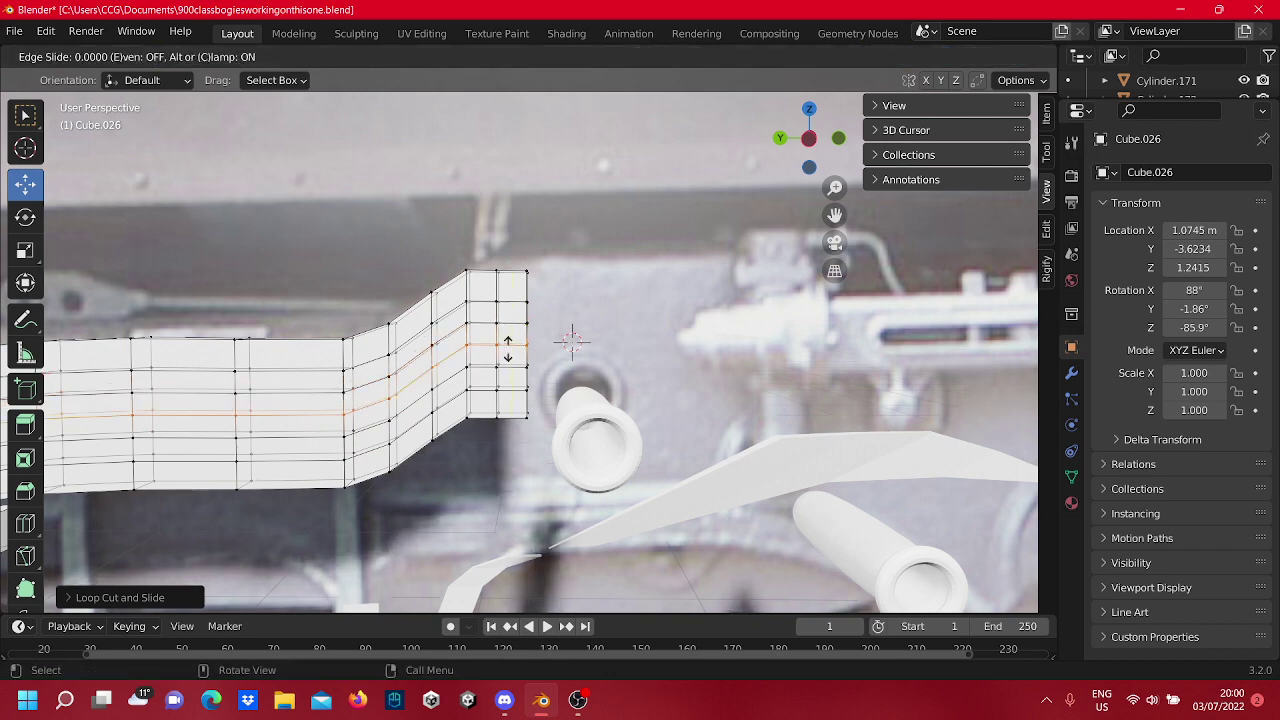
left_click(512, 346)
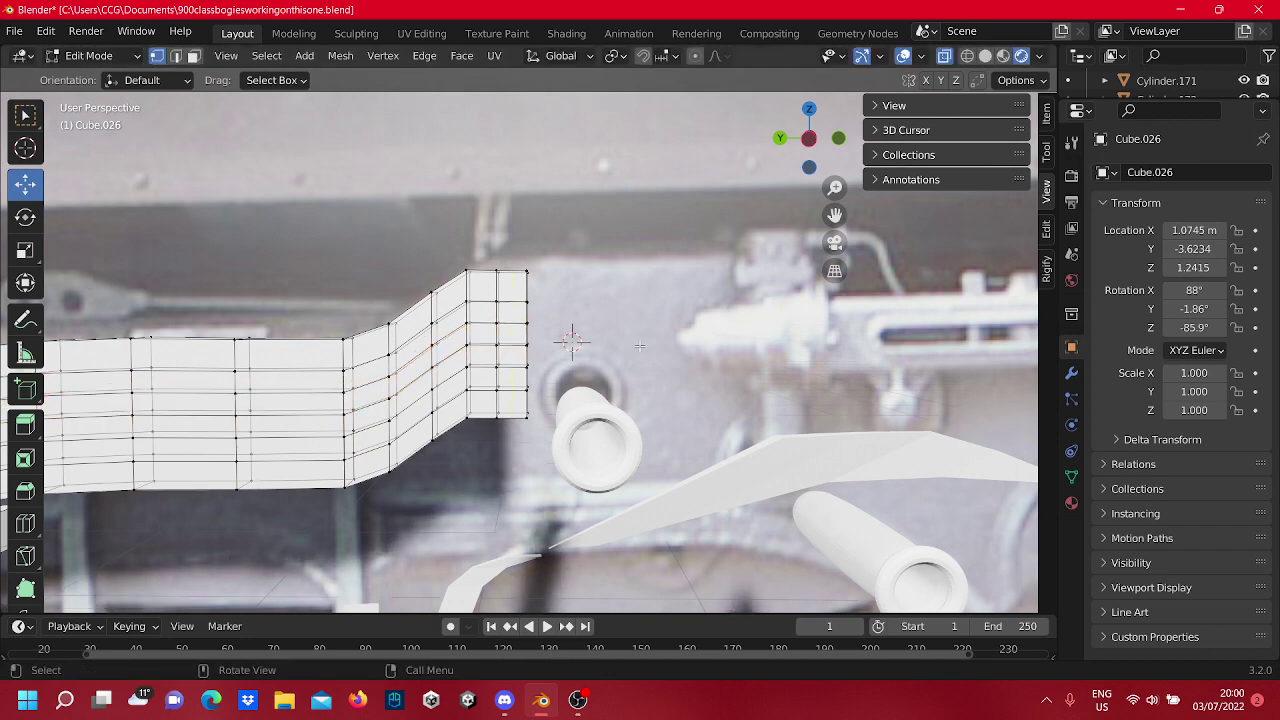
Move the whole column of end vertices slightly outward along the beam to the edge of the round hole in the photo.
scroll(638, 346, "down", 5)
scroll(640, 346, "down", 1)
middle_click_drag(630, 384, 718, 394, "shift")
scroll(617, 389, "up", 5)
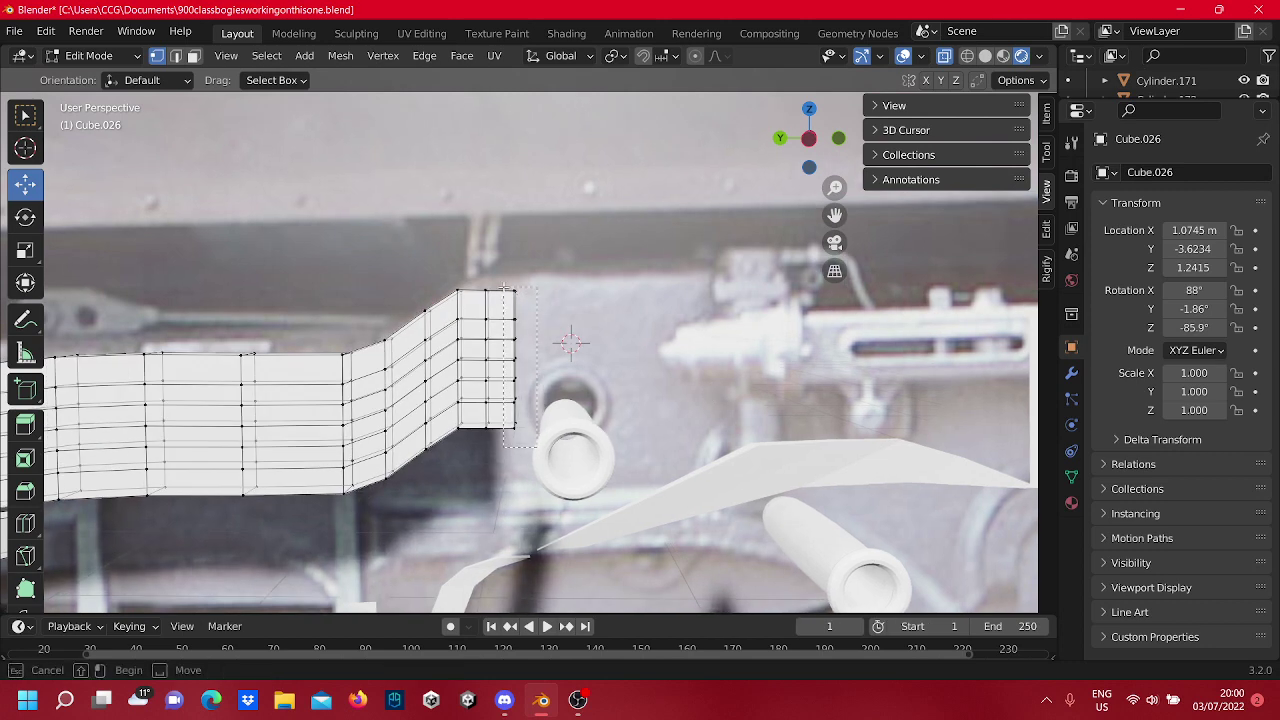
left_click_drag(504, 287, 503, 284)
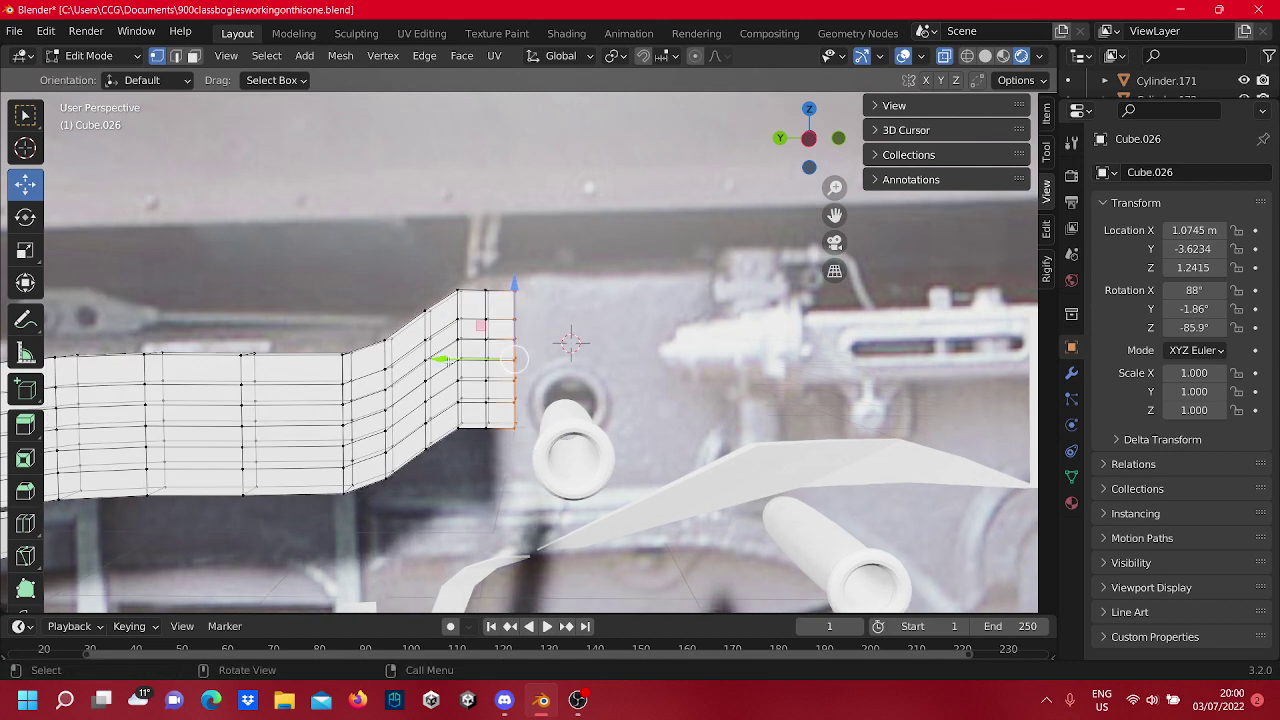
key("g")
left_click(568, 393)
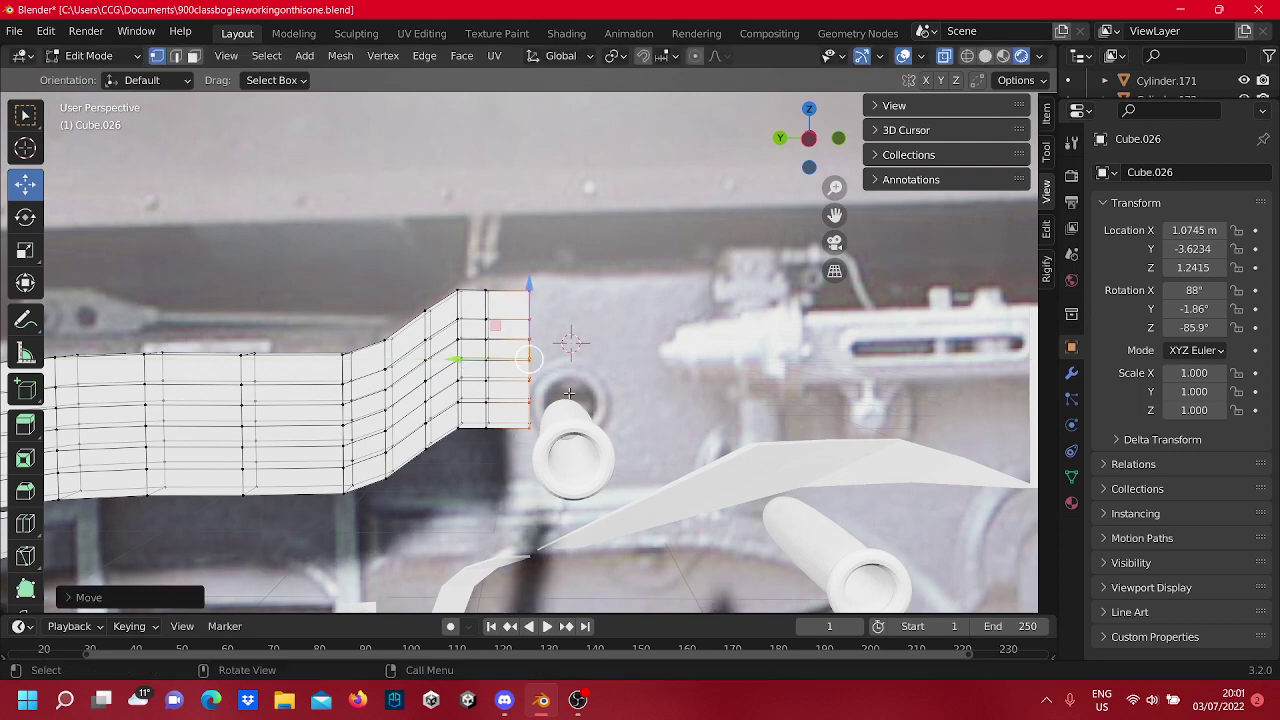
key("alt+a")
Move the end vertices of the fifth row from the top outward to follow the round hole's rim.
middle_click_drag(464, 321, 546, 366, "shift")
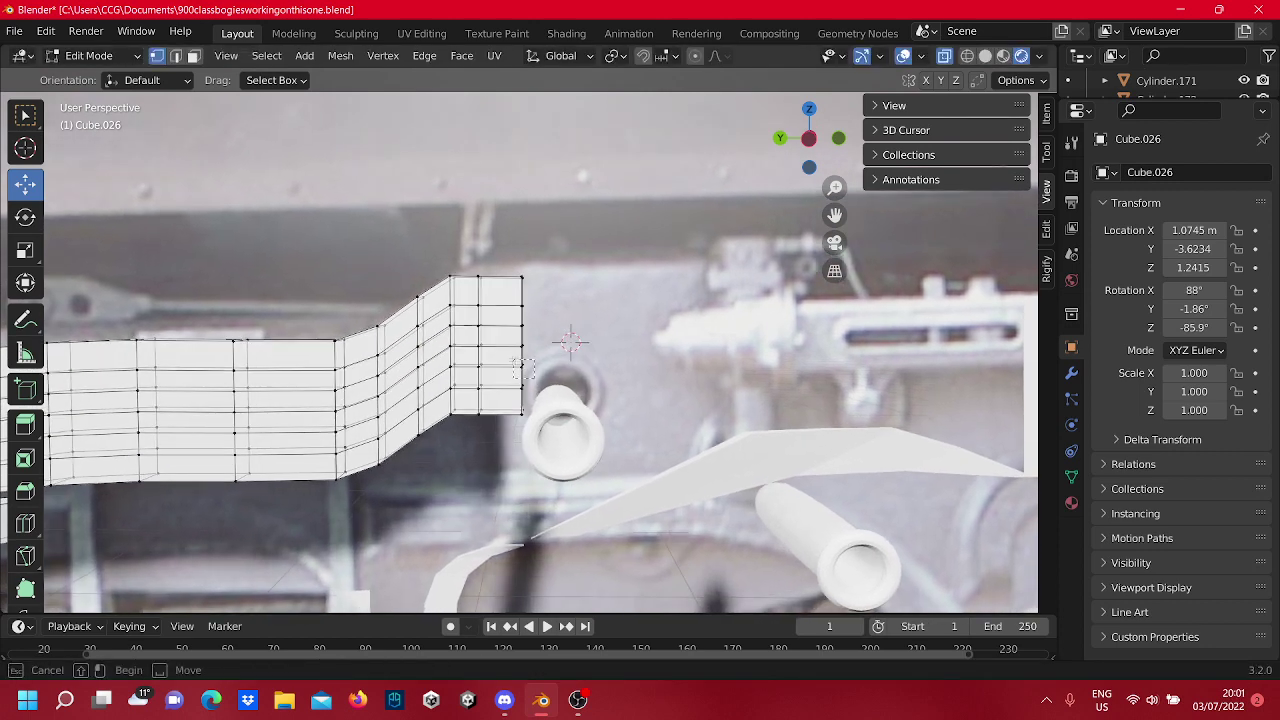
left_click(520, 367)
left_click_drag(485, 357, 515, 356)
left_click(551, 345)
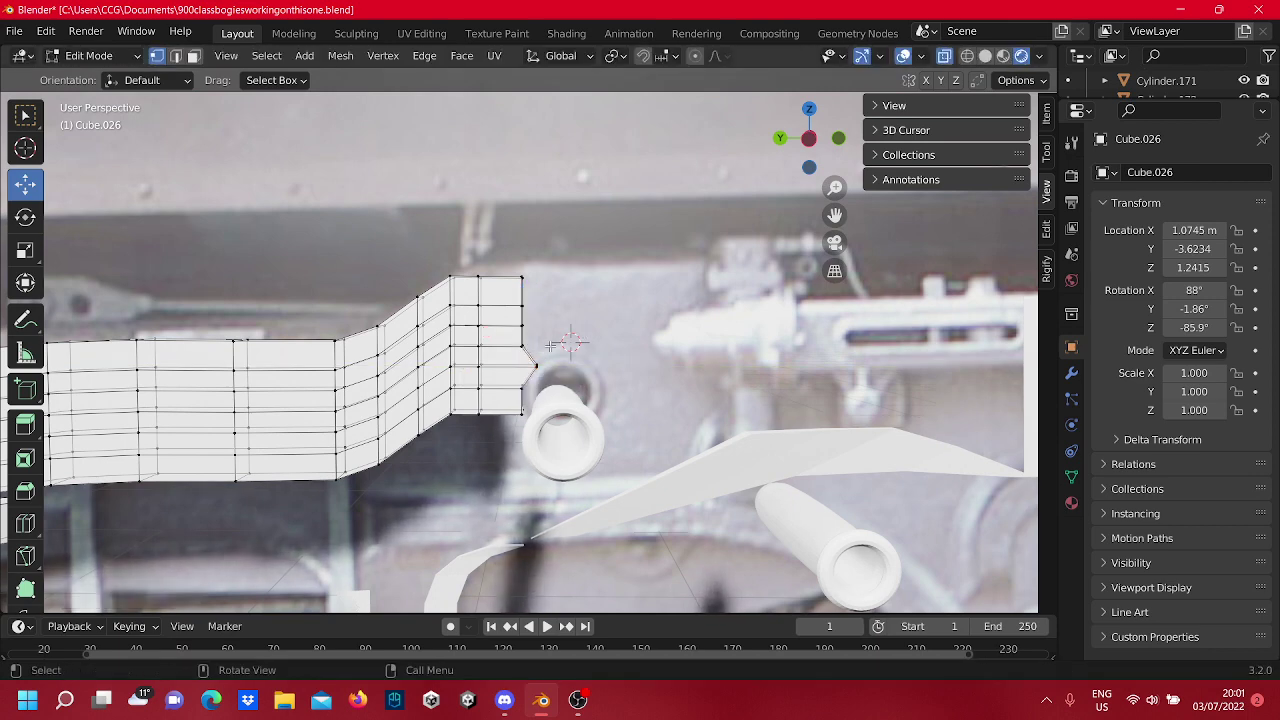
Move the end vertices of the top four rows further outward and lower the fourth row's end onto the hole's rim.
left_click_drag(512, 278, 510, 277)
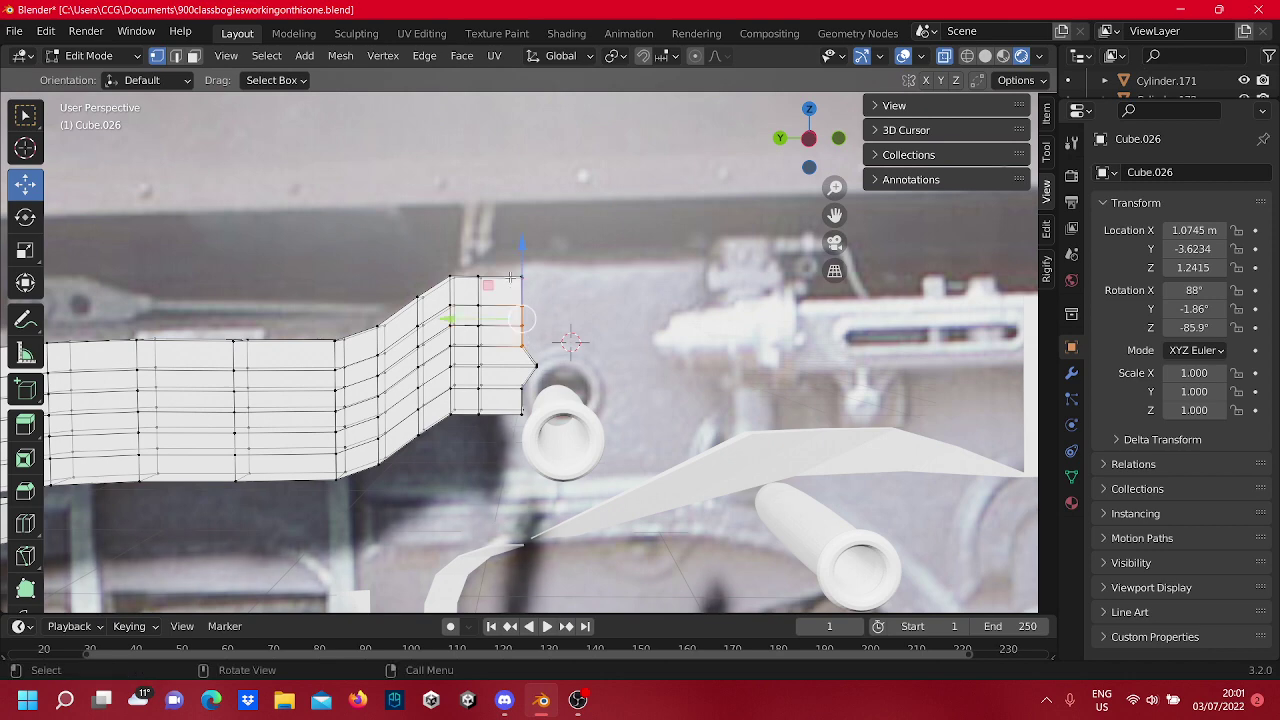
left_click(566, 325)
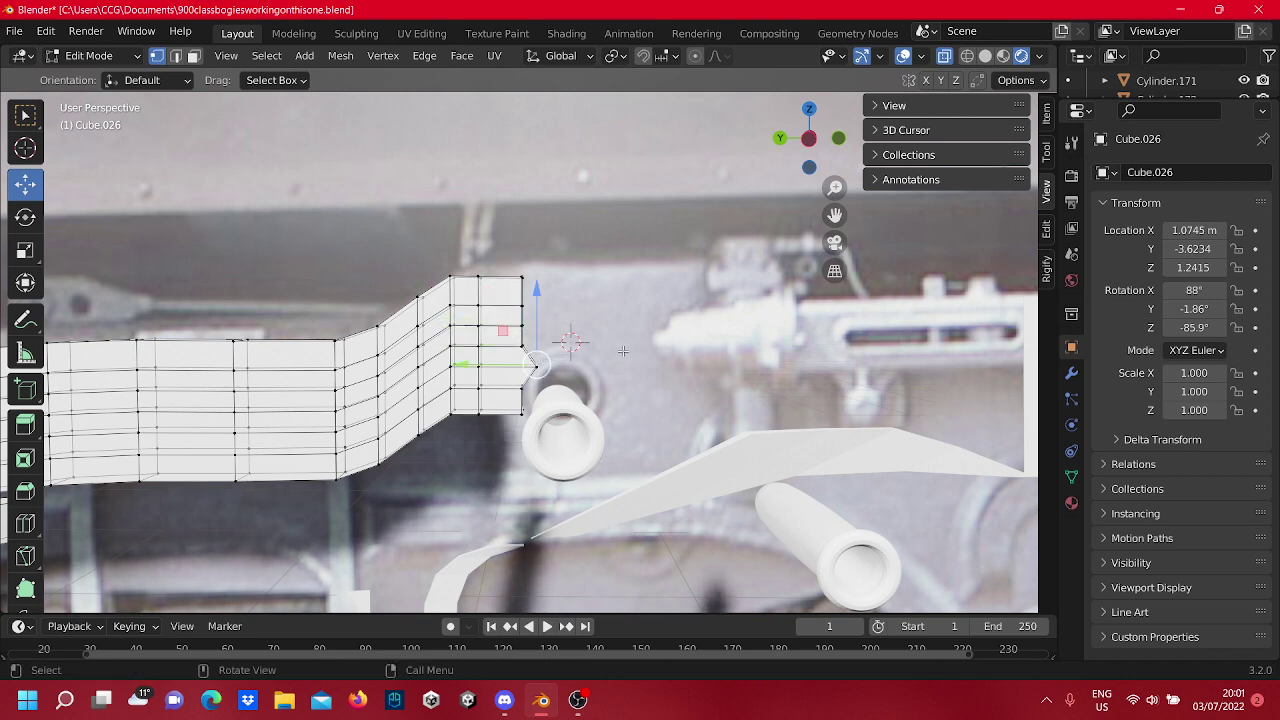
left_click_drag(510, 291, 510, 275)
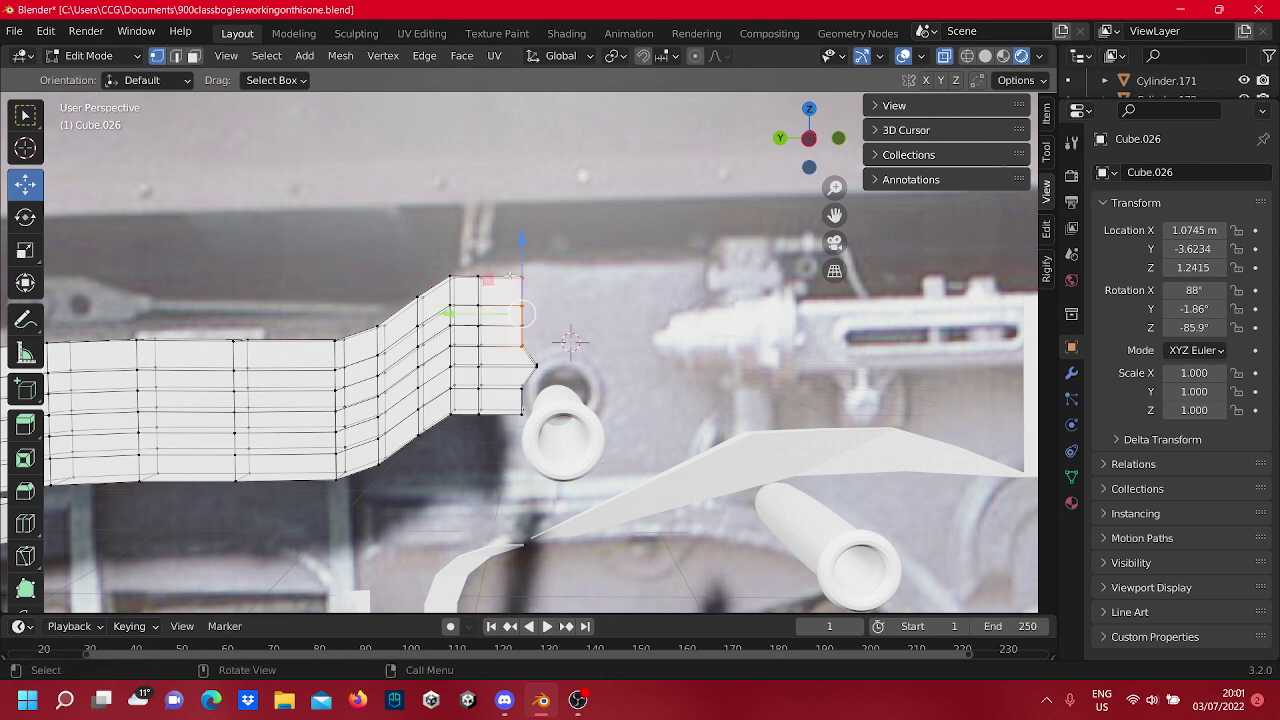
left_click_drag(469, 316, 545, 320)
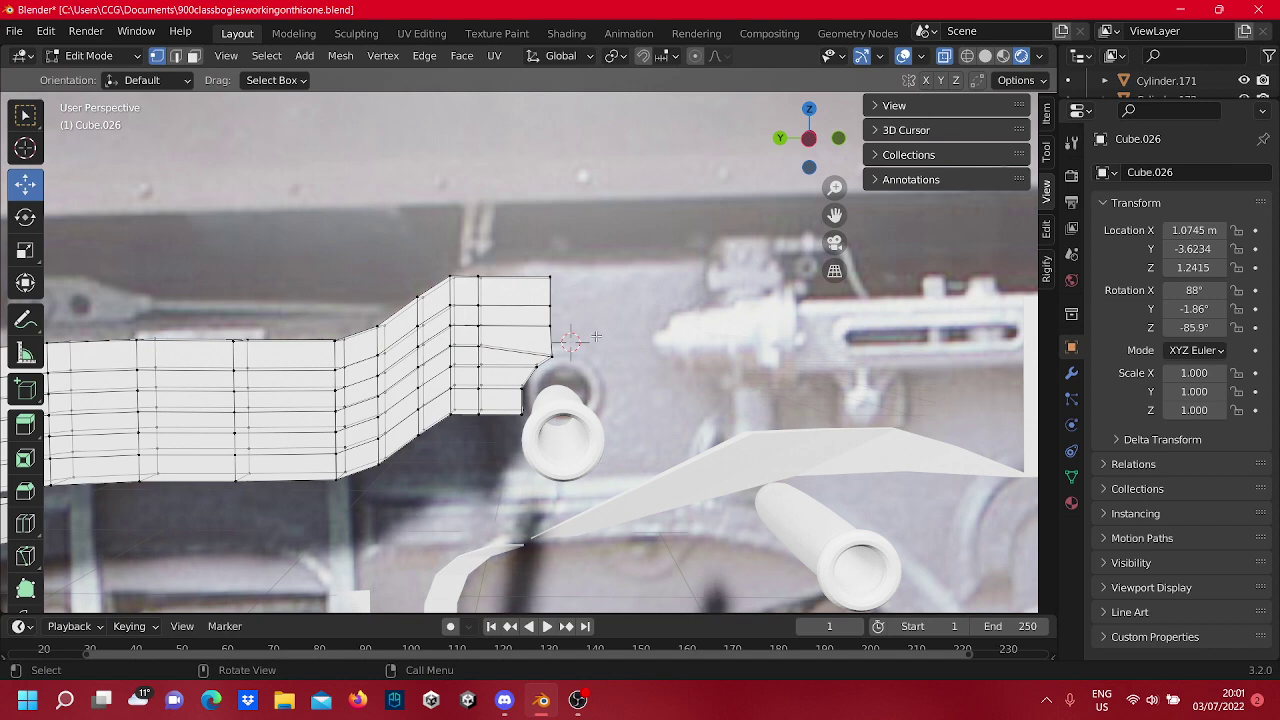
Move the top three rows' end vertices further outward and lower the third row's end onto the hole's upper rim.
scroll(588, 336, "down", 3)
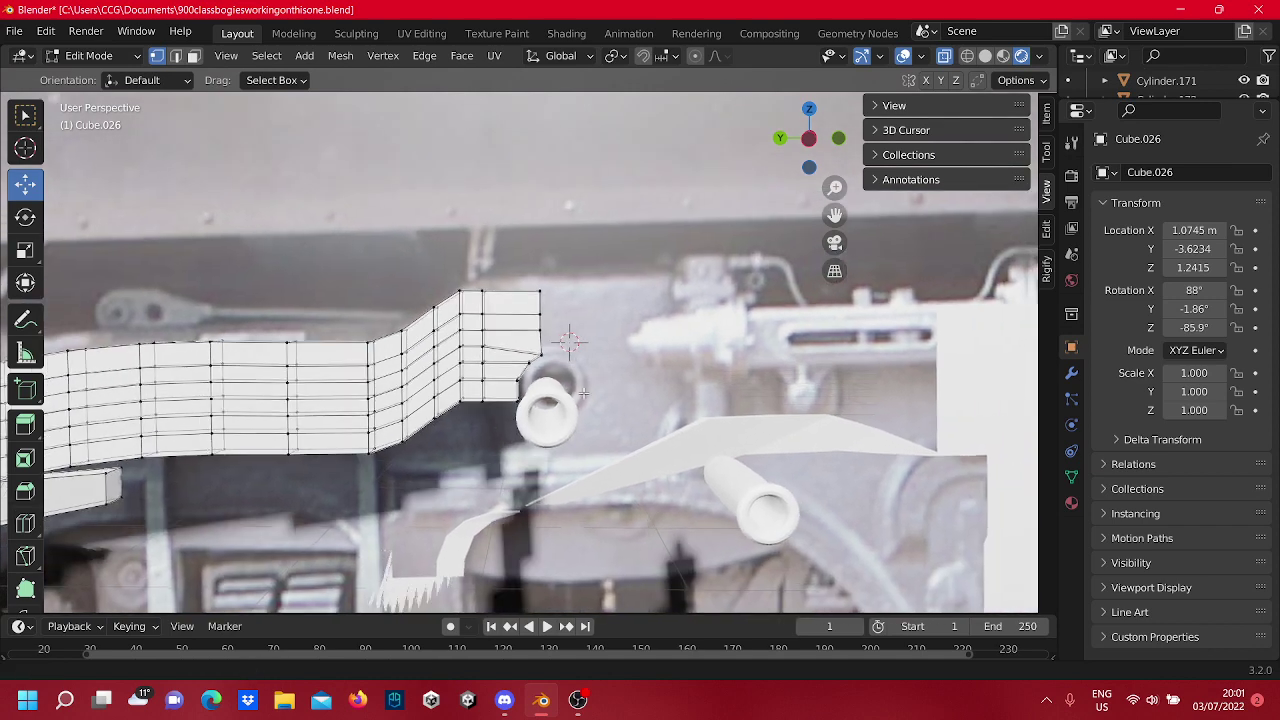
scroll(547, 362, "up", 2)
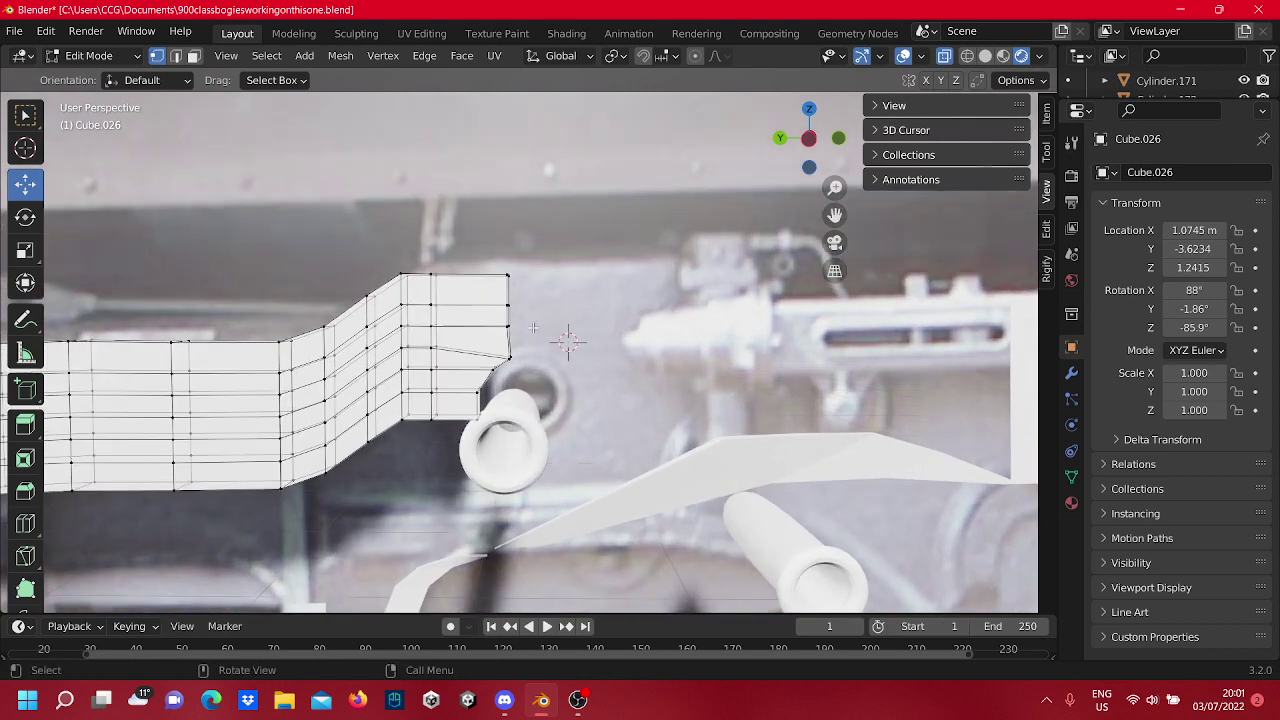
left_click_drag(490, 265, 479, 337)
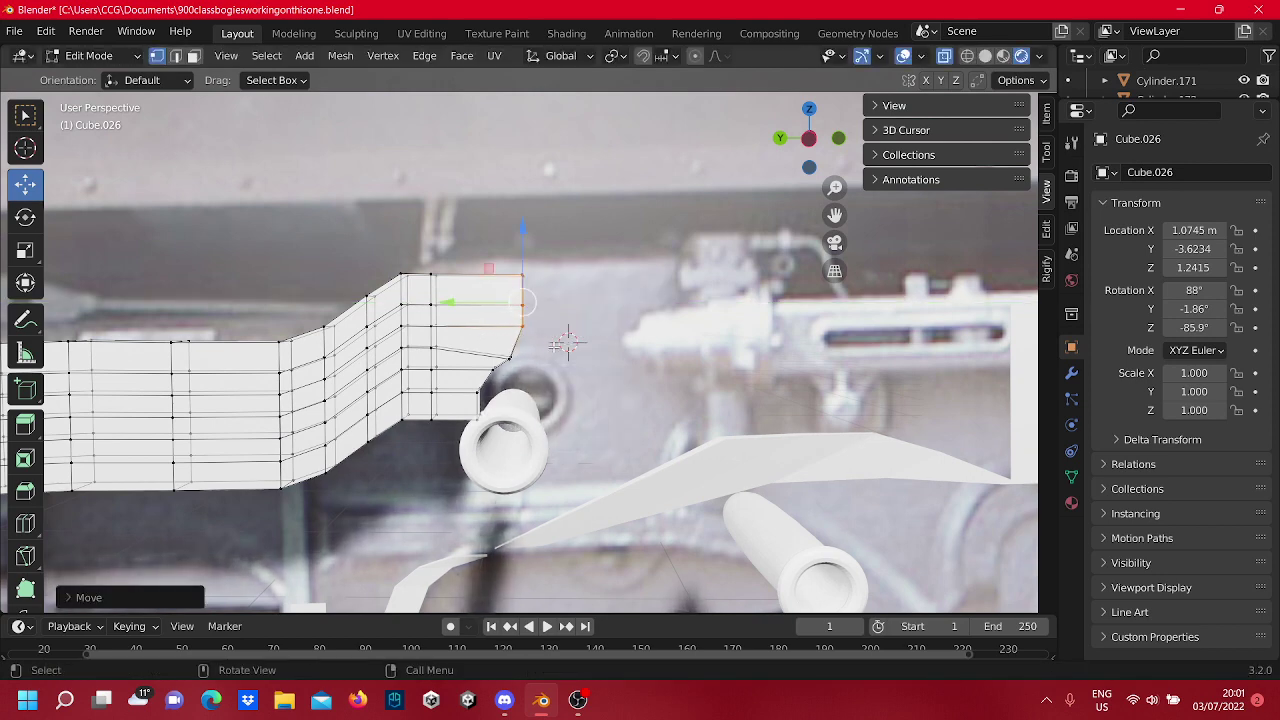
left_click(505, 325)
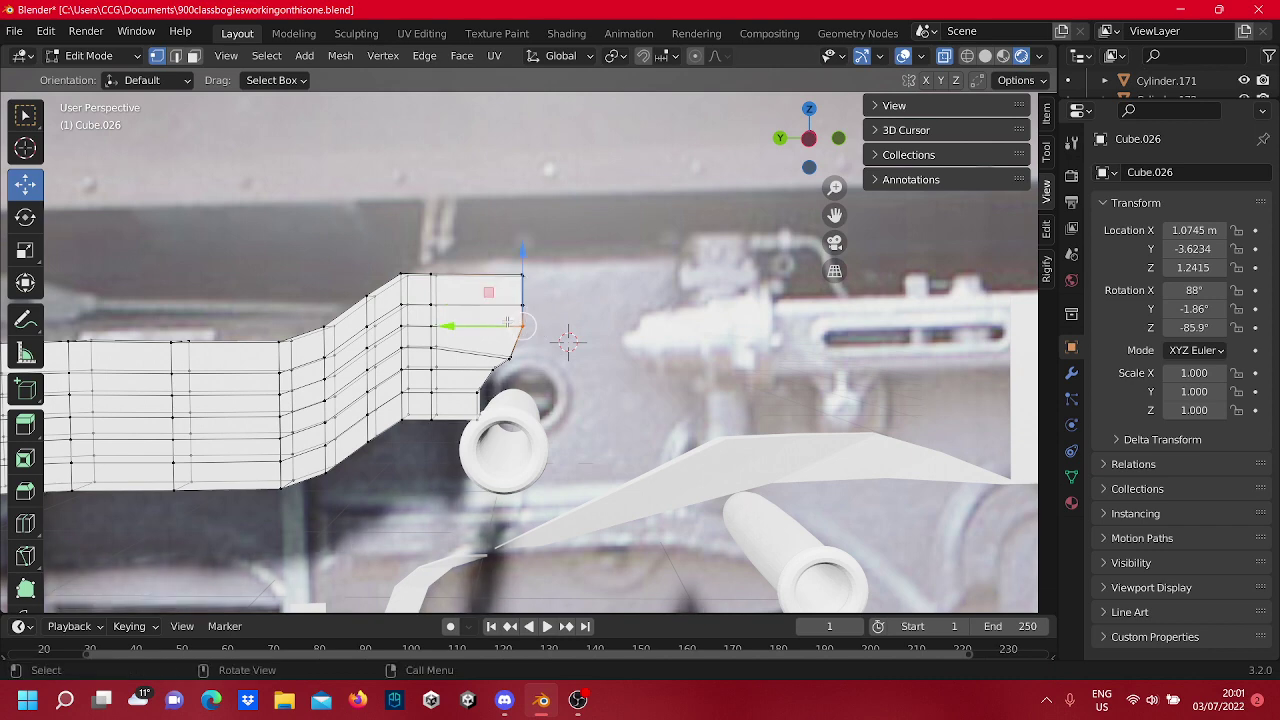
left_click_drag(523, 270, 545, 290)
left_click(561, 279)
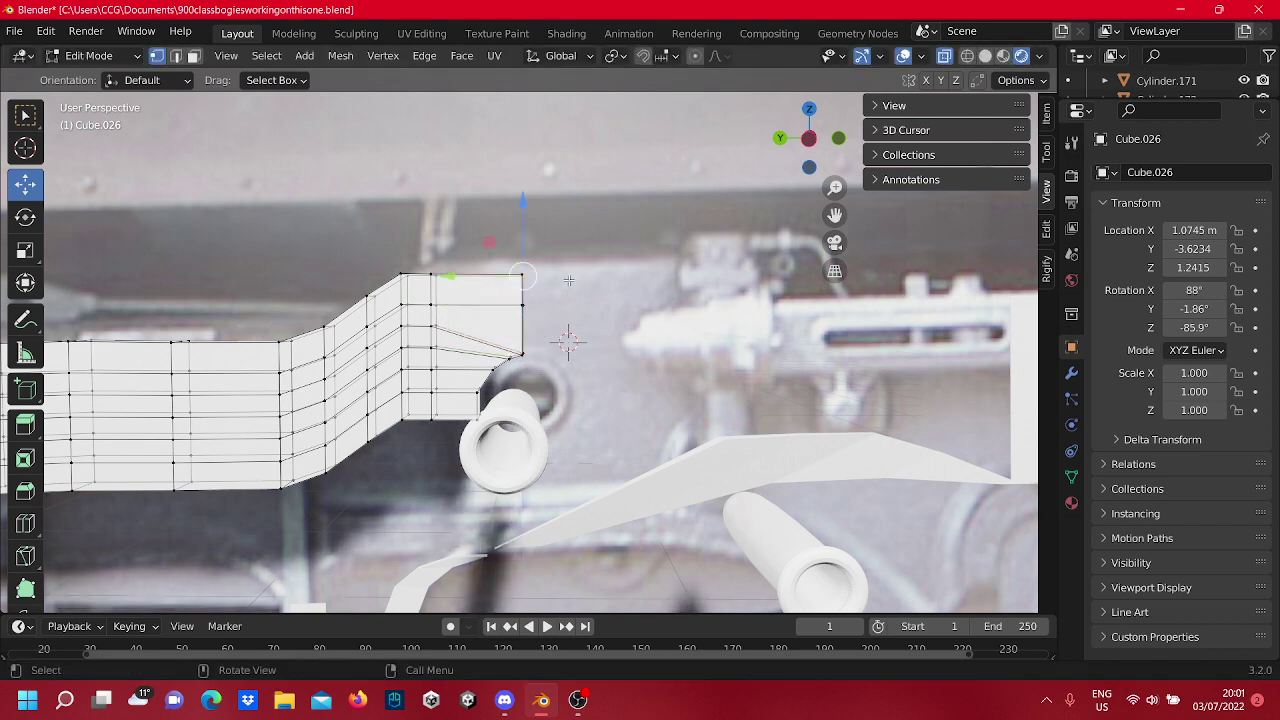
left_click(642, 314)
Move the second row's end vertices out and down onto the hole's upper rim, and align the top corner vertices vertically above them.
scroll(575, 317, "up", 1)
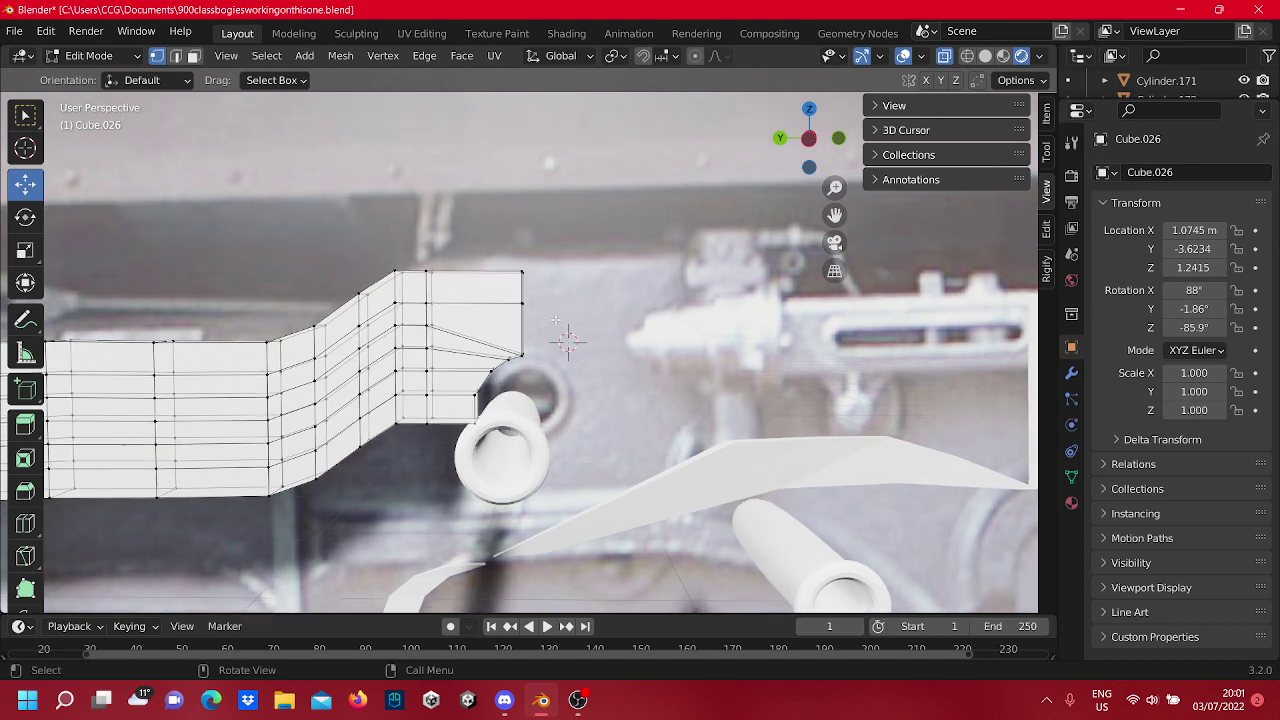
left_click_drag(531, 305, 515, 343)
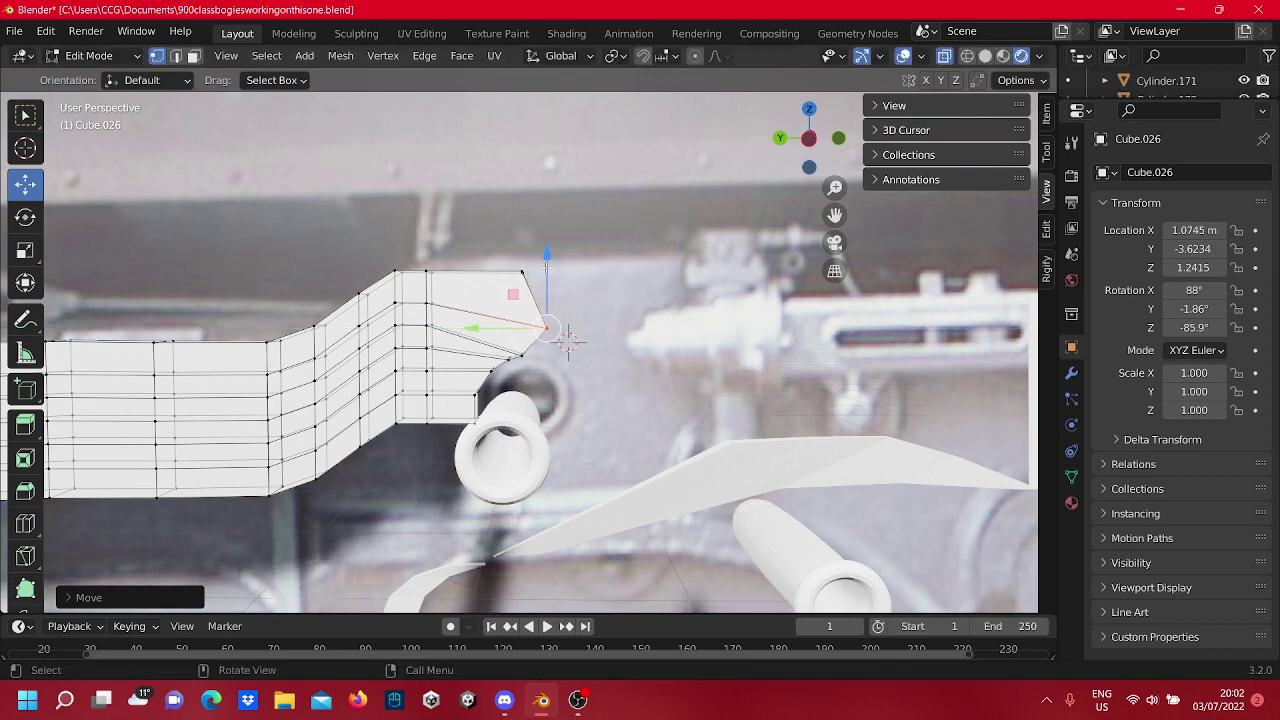
left_click_drag(546, 267, 548, 298)
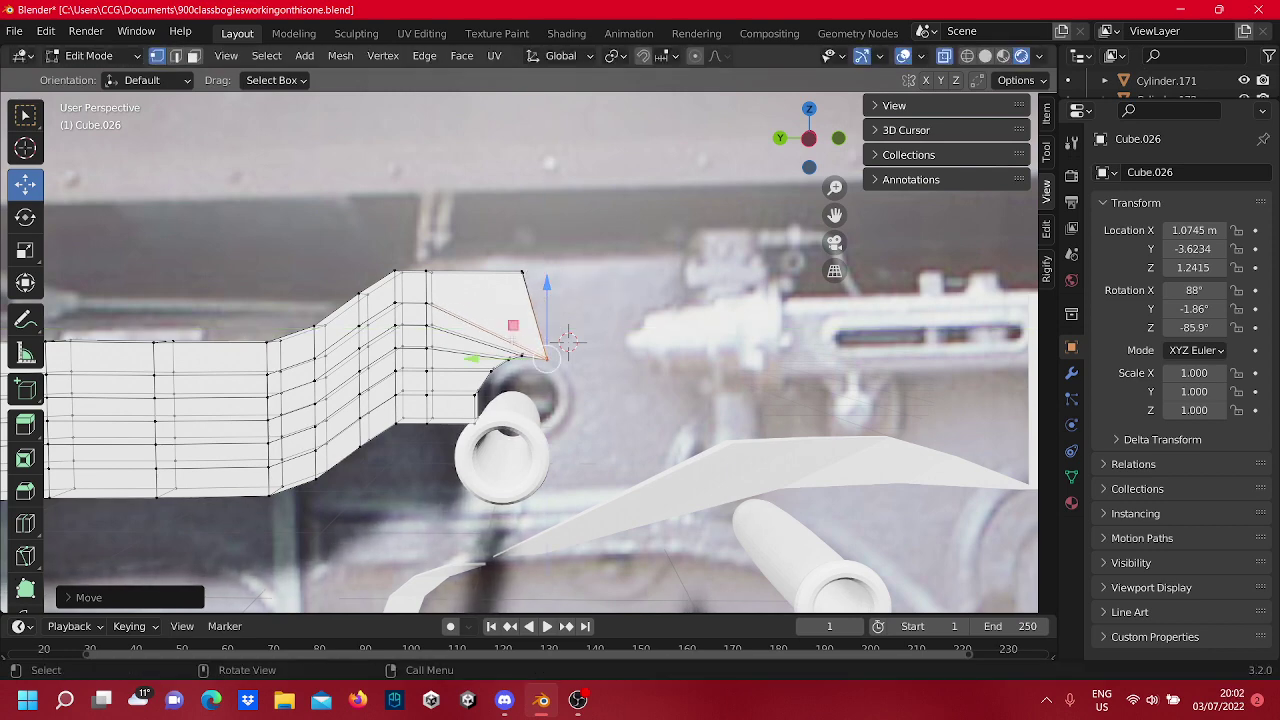
left_click_drag(493, 360, 487, 361)
left_click(597, 295)
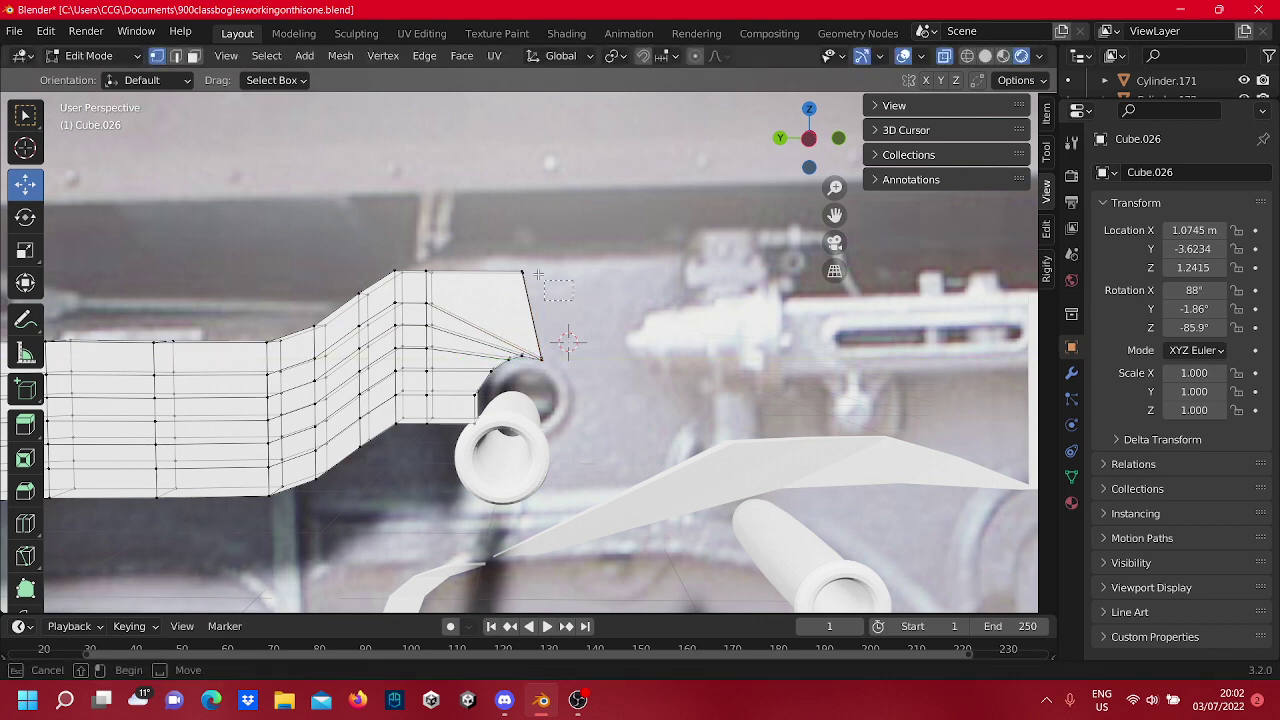
left_click_drag(538, 273, 470, 291)
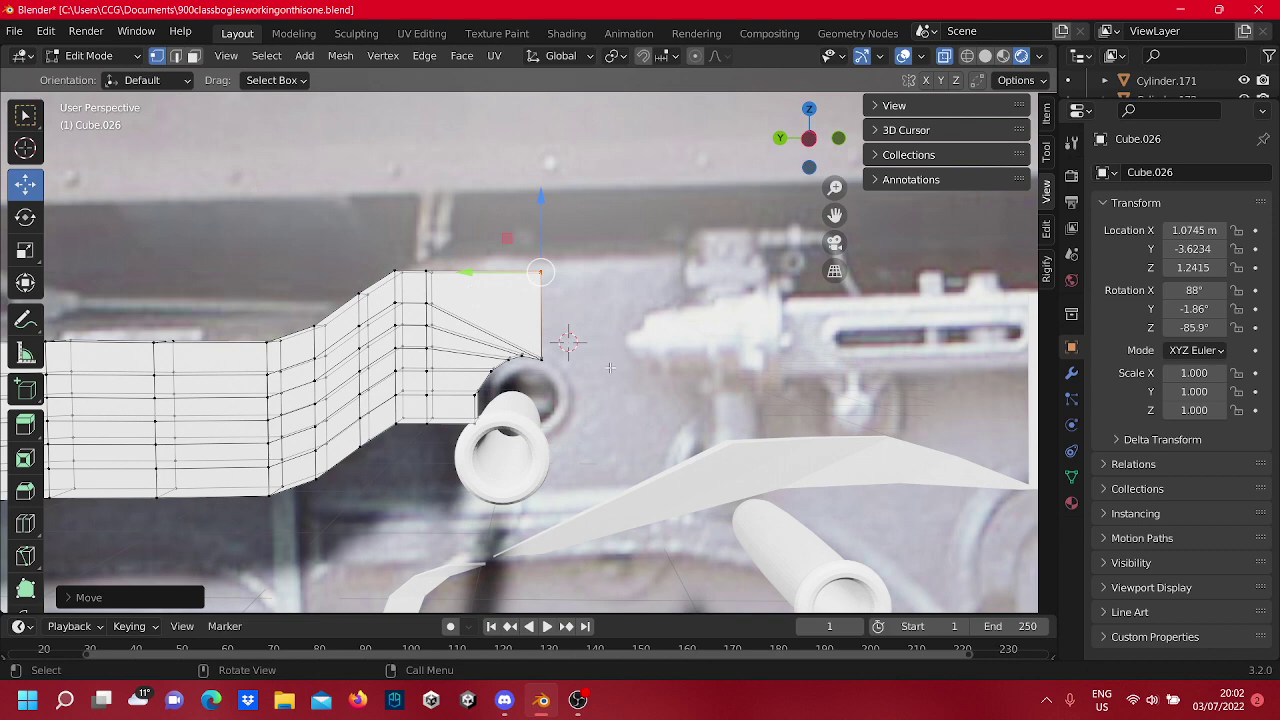
Extrude the beam's upper end edge horizontally by about 0.082 m above the round hole.
left_click_drag(531, 269, 531, 269)
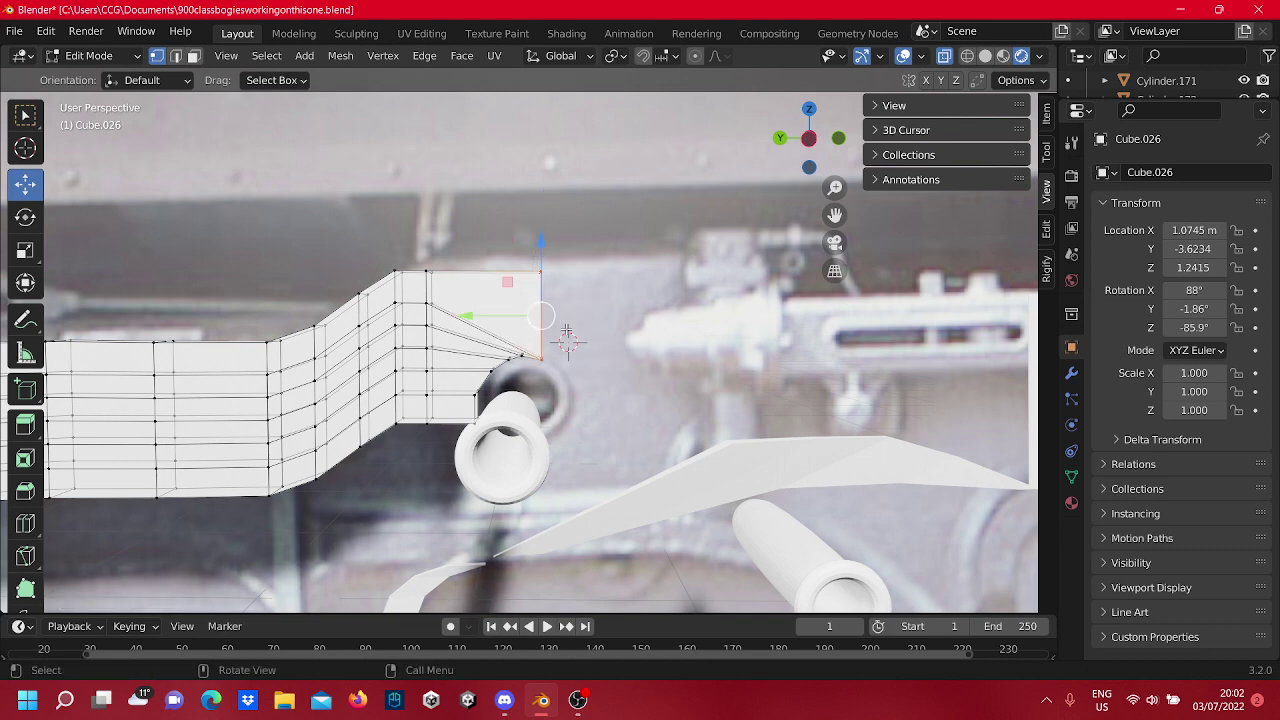
key("e")
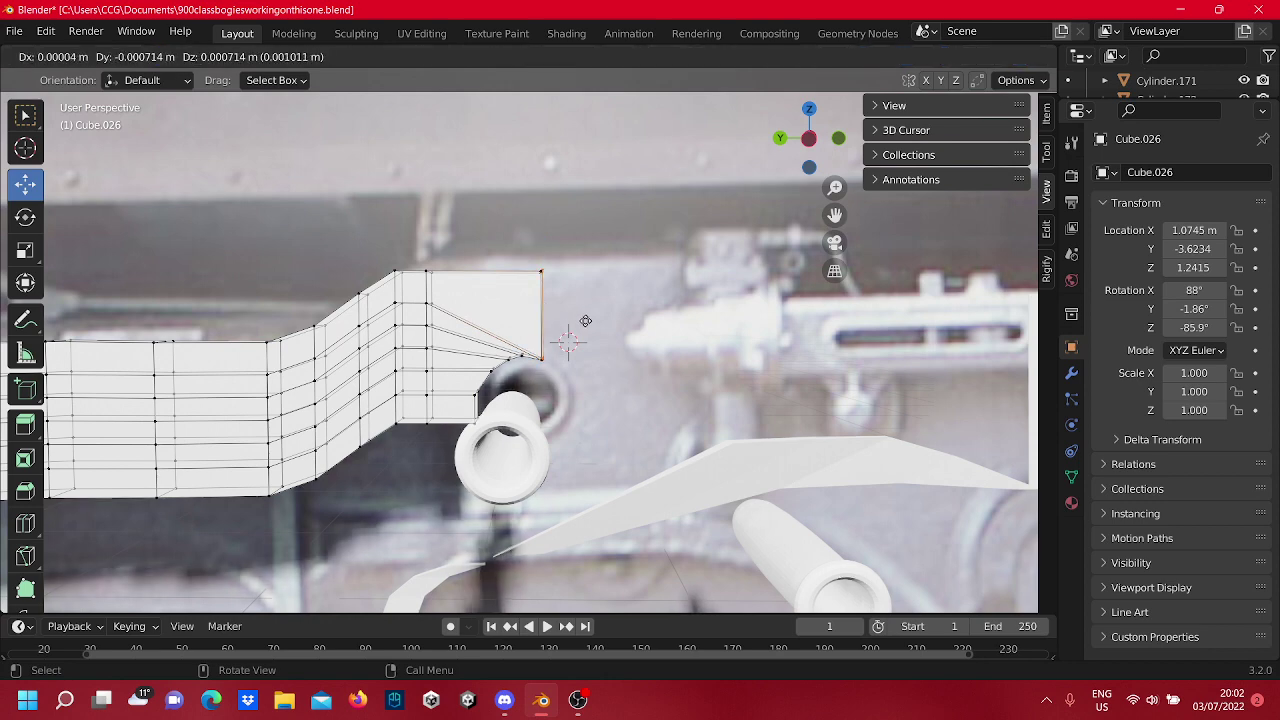
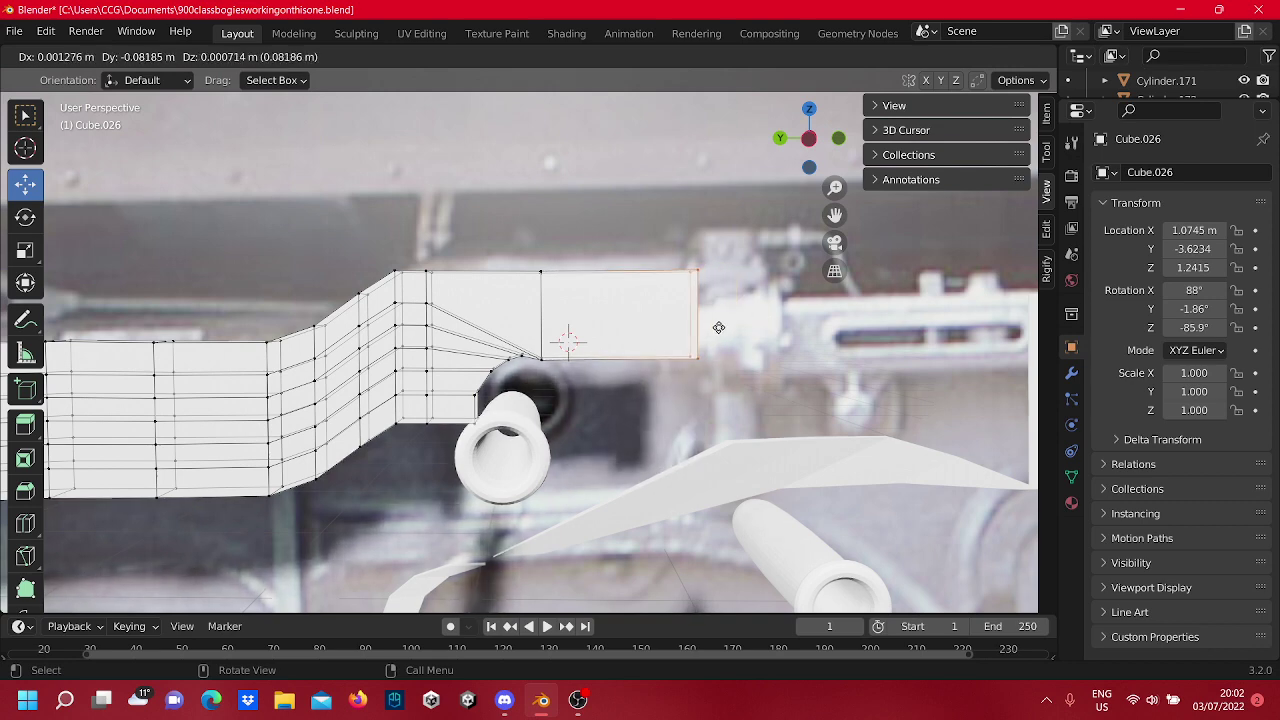
left_click(718, 325)
scroll(753, 340, "down", 4)
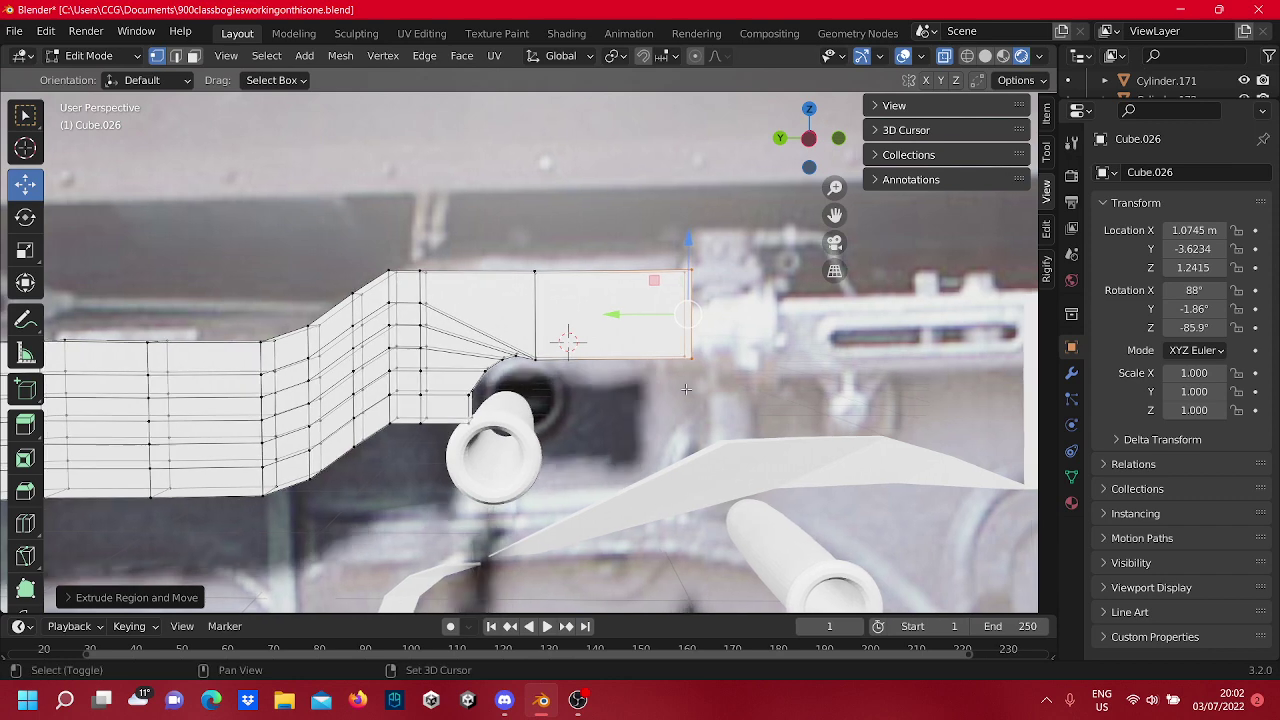
Extrude the beam's end edge two more times beyond the round hole, angling each new segment further downward.
middle_click_drag(723, 396, 590, 348, "shift")
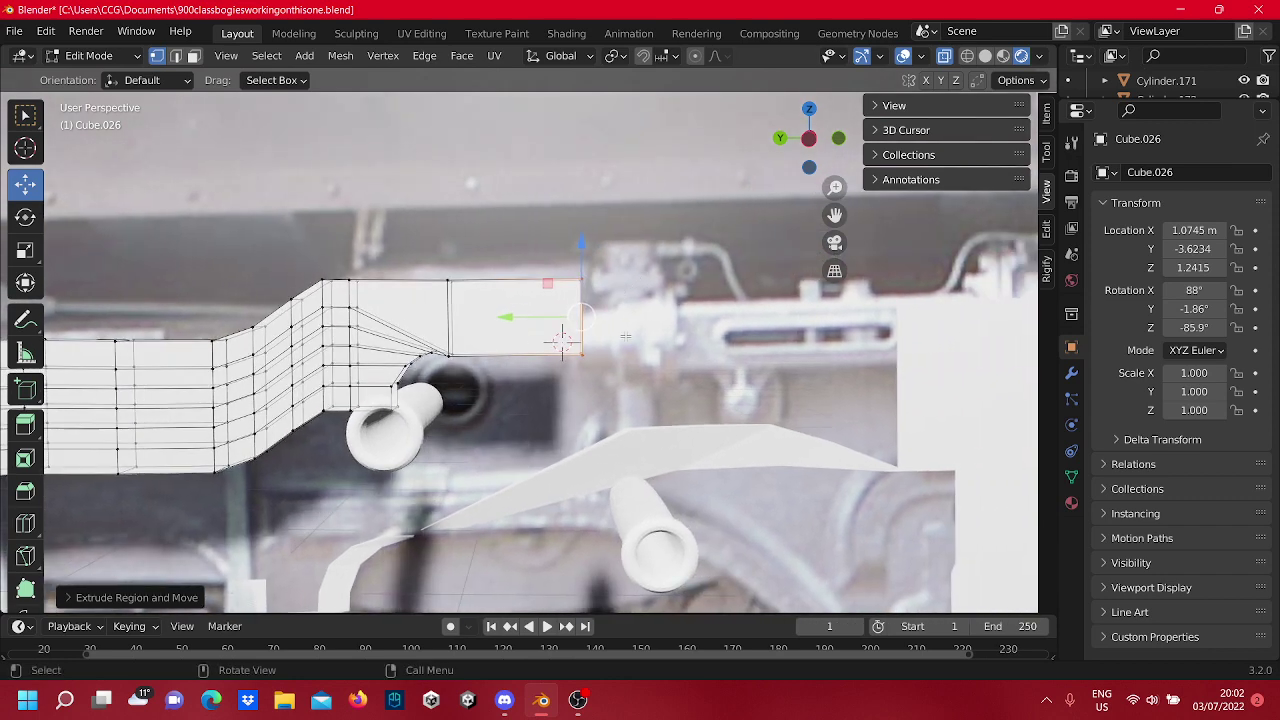
key("e")
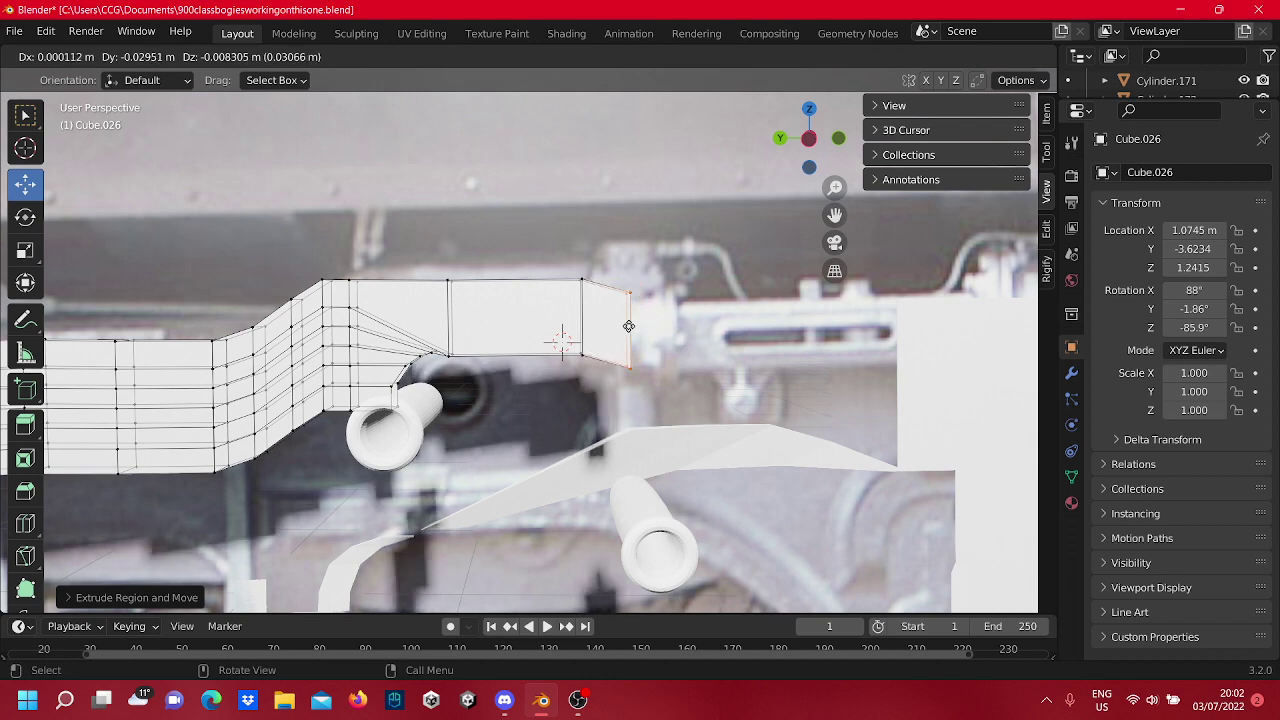
left_click(632, 328)
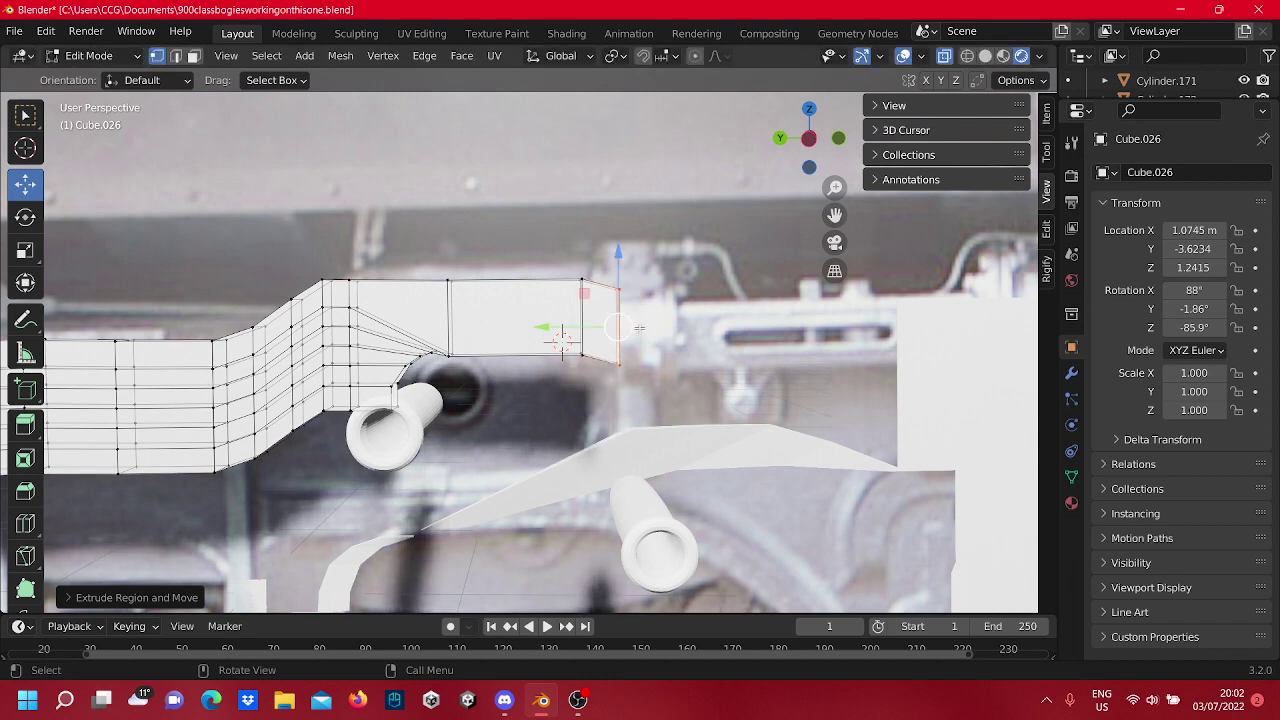
key("e")
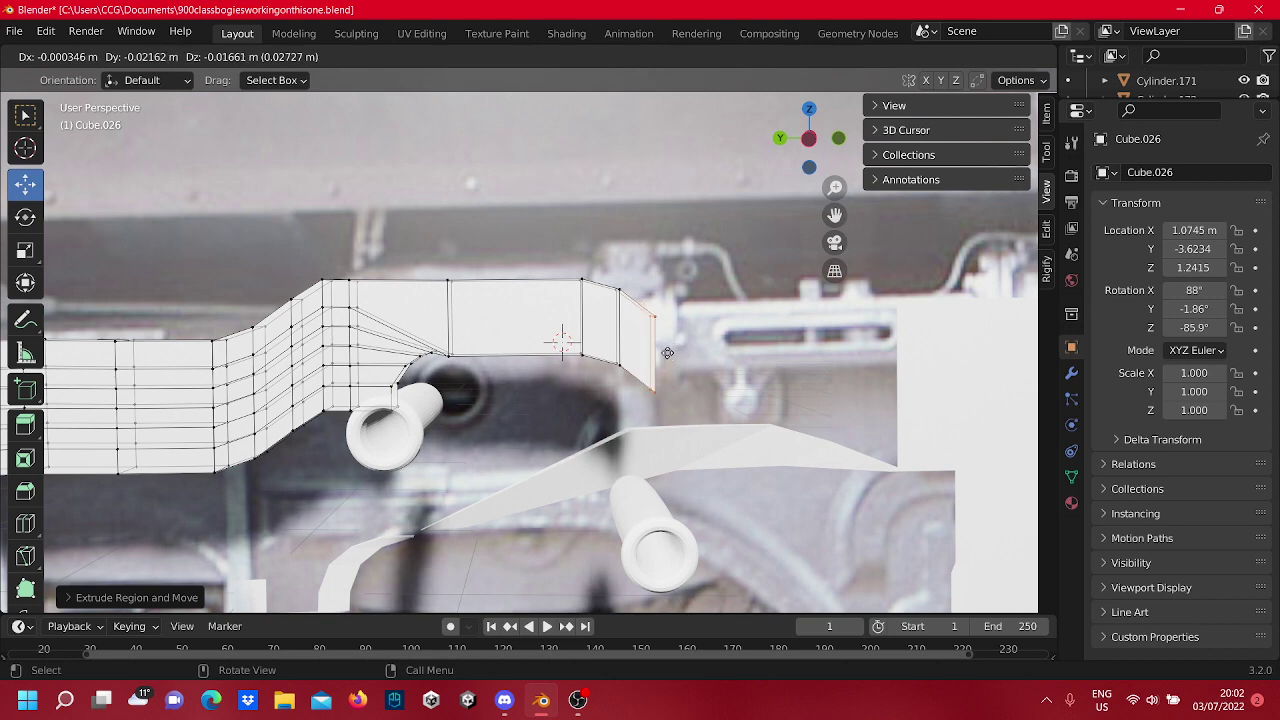
left_click(669, 346)
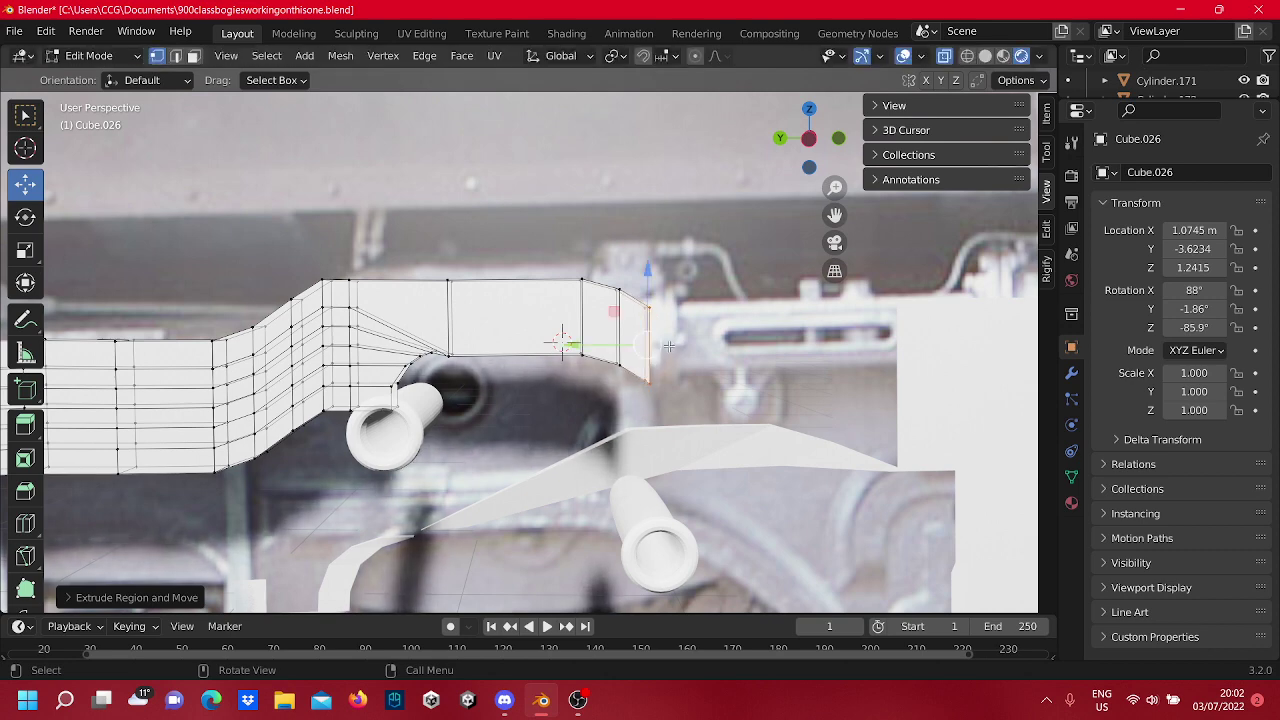
scroll(650, 335, "down", 3)
scroll(646, 327, "up", 4)
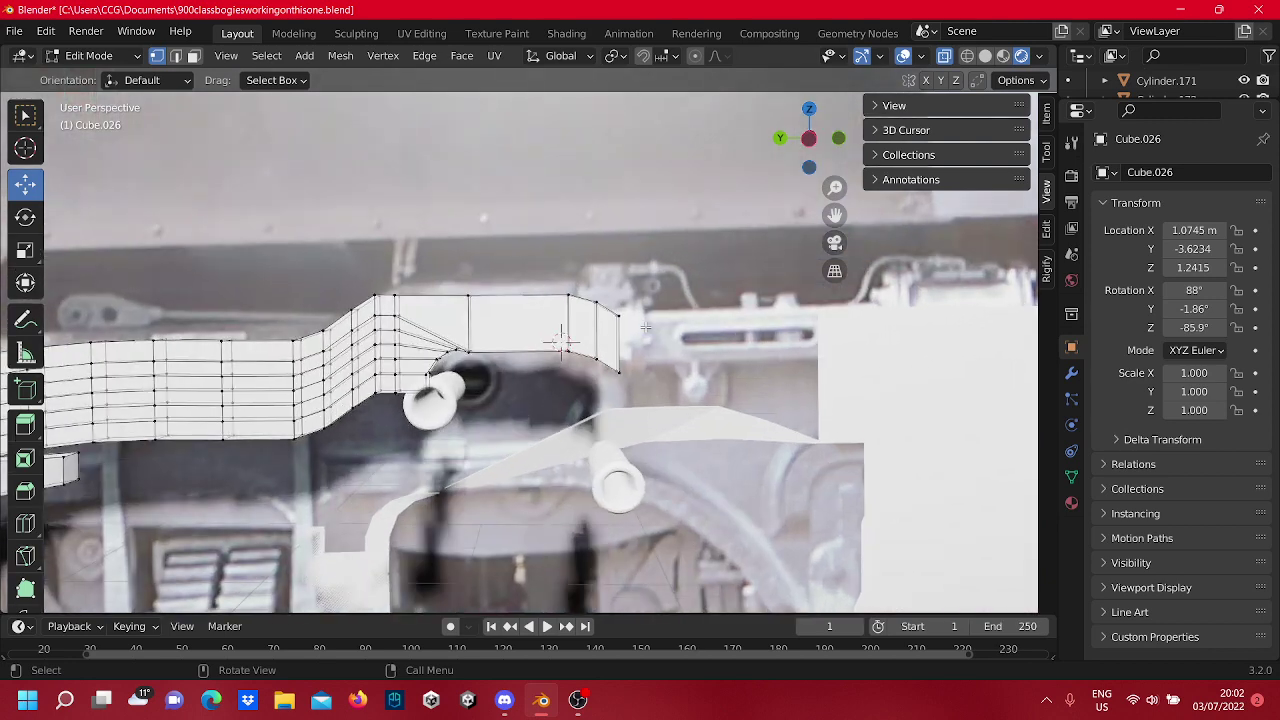
Delete the extruded end vertices beyond the round hole, back to the vertical edge above the hole's rim.
left_click_drag(676, 391, 501, 313)
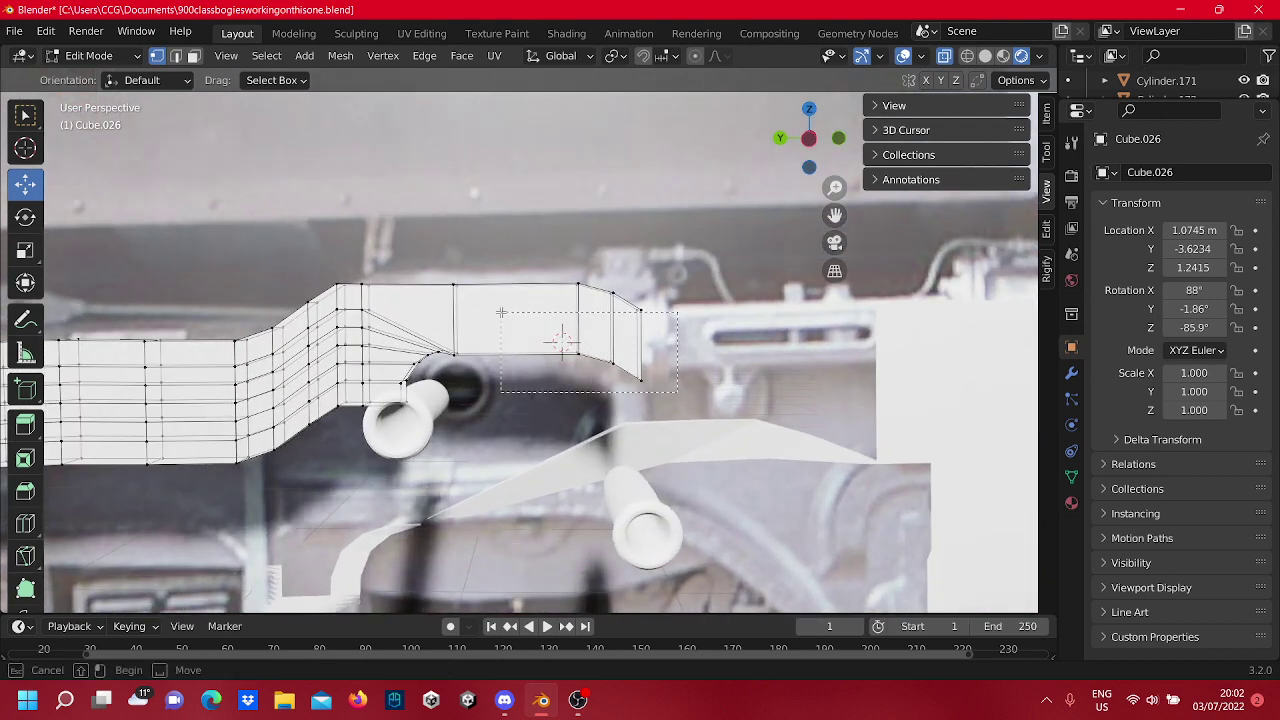
left_click_drag(467, 251, 467, 252)
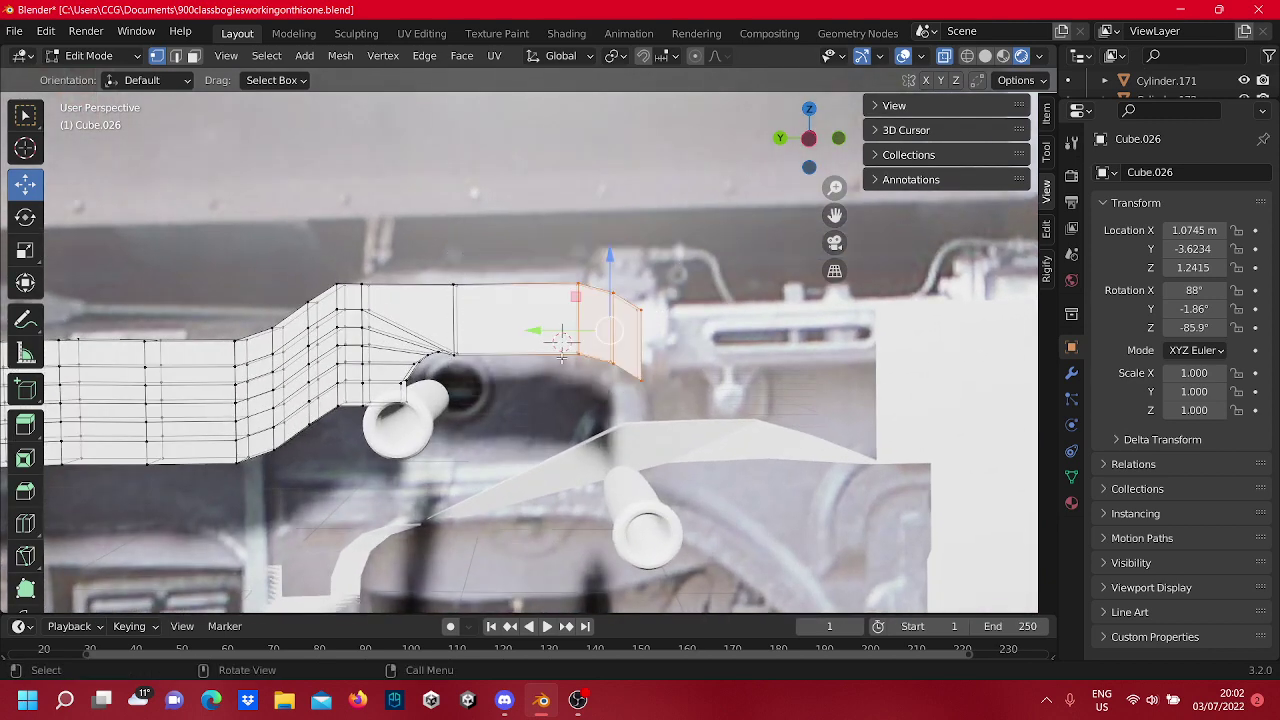
right_click(505, 315)
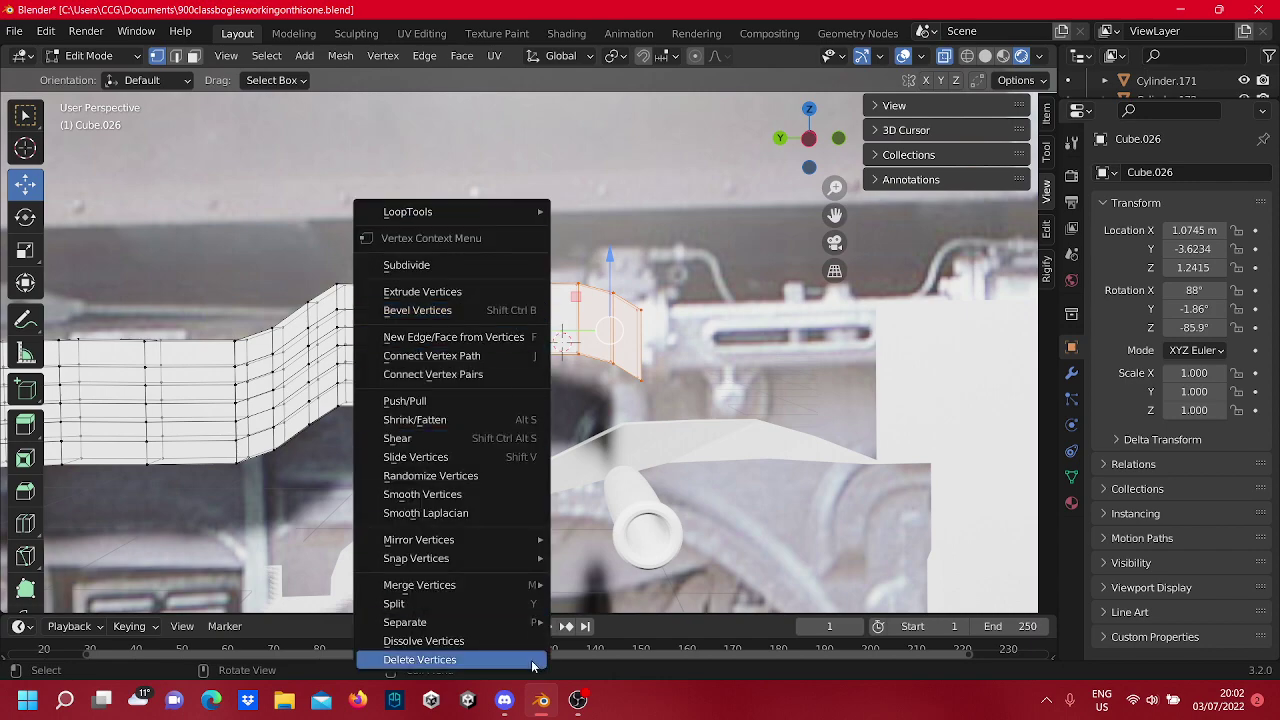
left_click(501, 663)
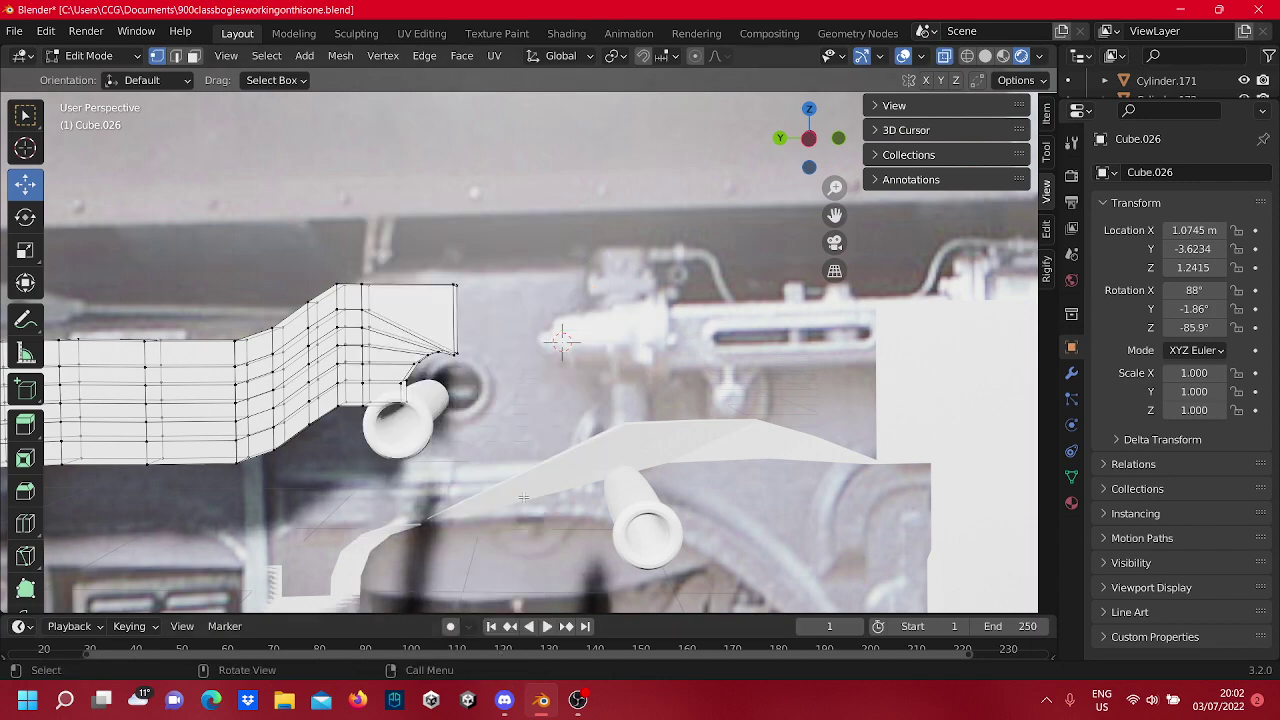
Examine the beam's end around the round hole and the whole side frame against the reference photo.
scroll(535, 437, "down", 8)
middle_click_drag(535, 437, 102, 173, "shift")
scroll(623, 452, "up", 9)
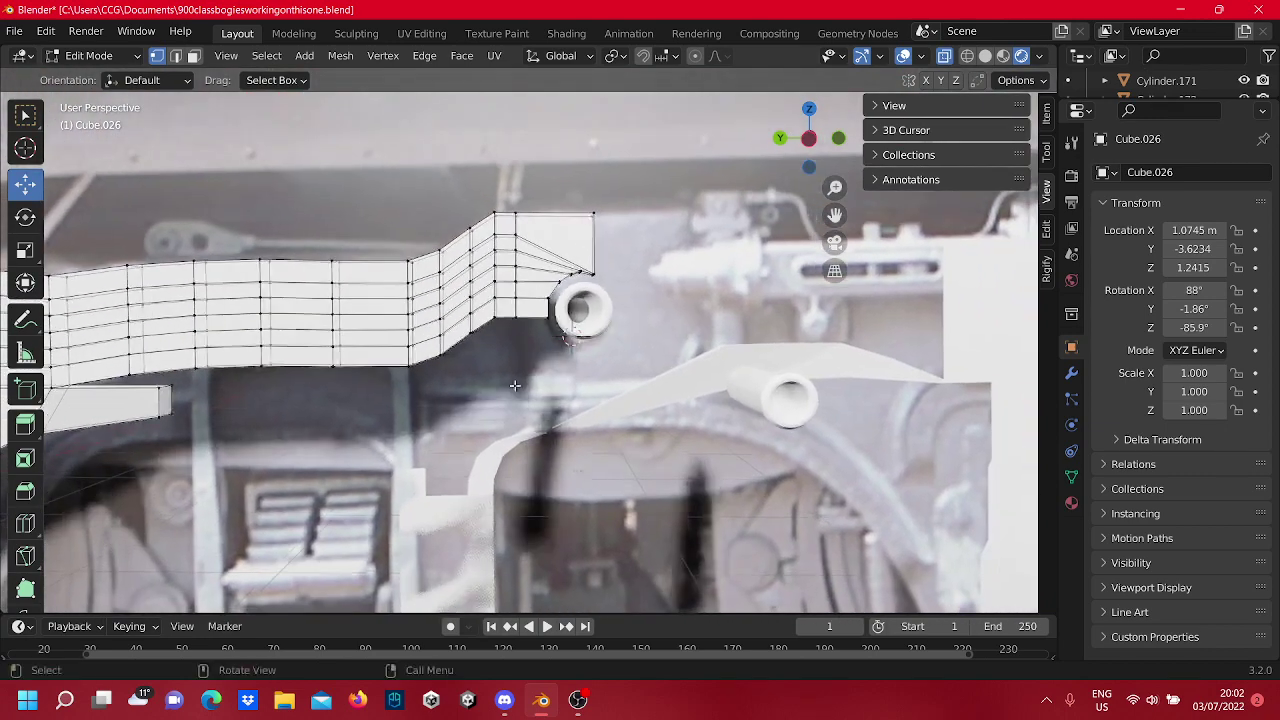
scroll(653, 470, "up", 2)
middle_click_drag(653, 470, 647, 474, "shift")
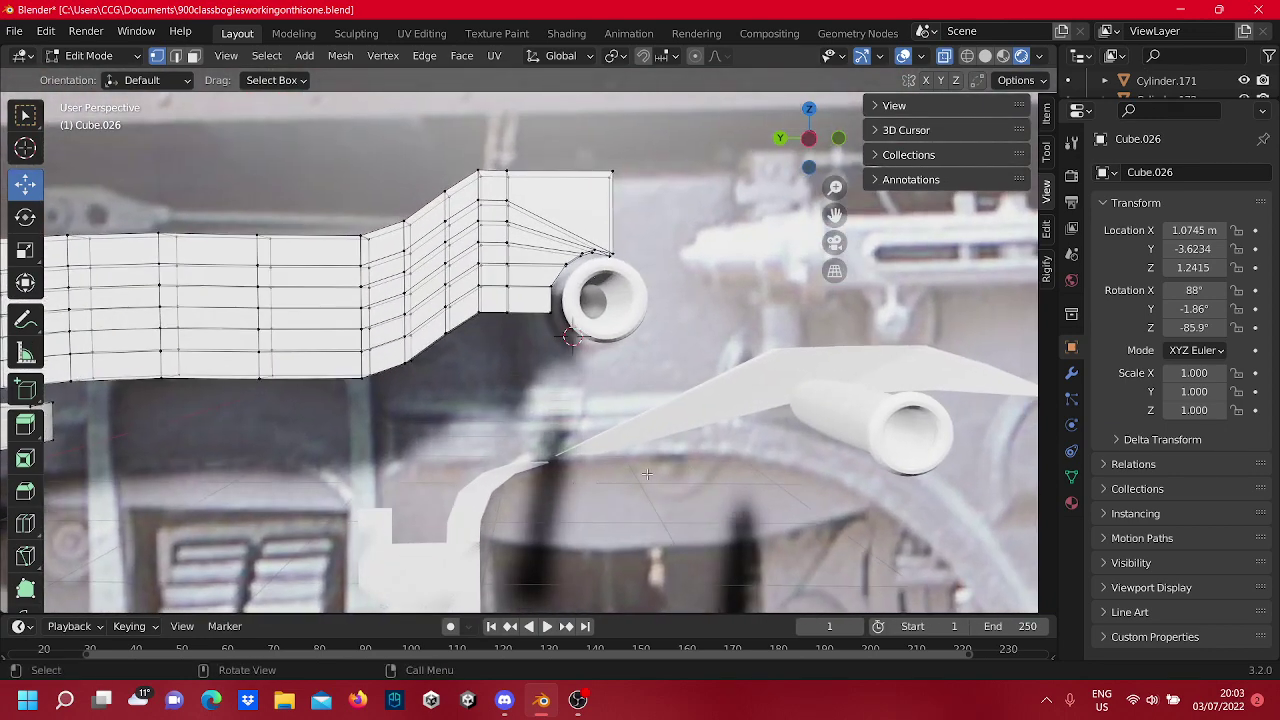
scroll(620, 400, "up", 2)
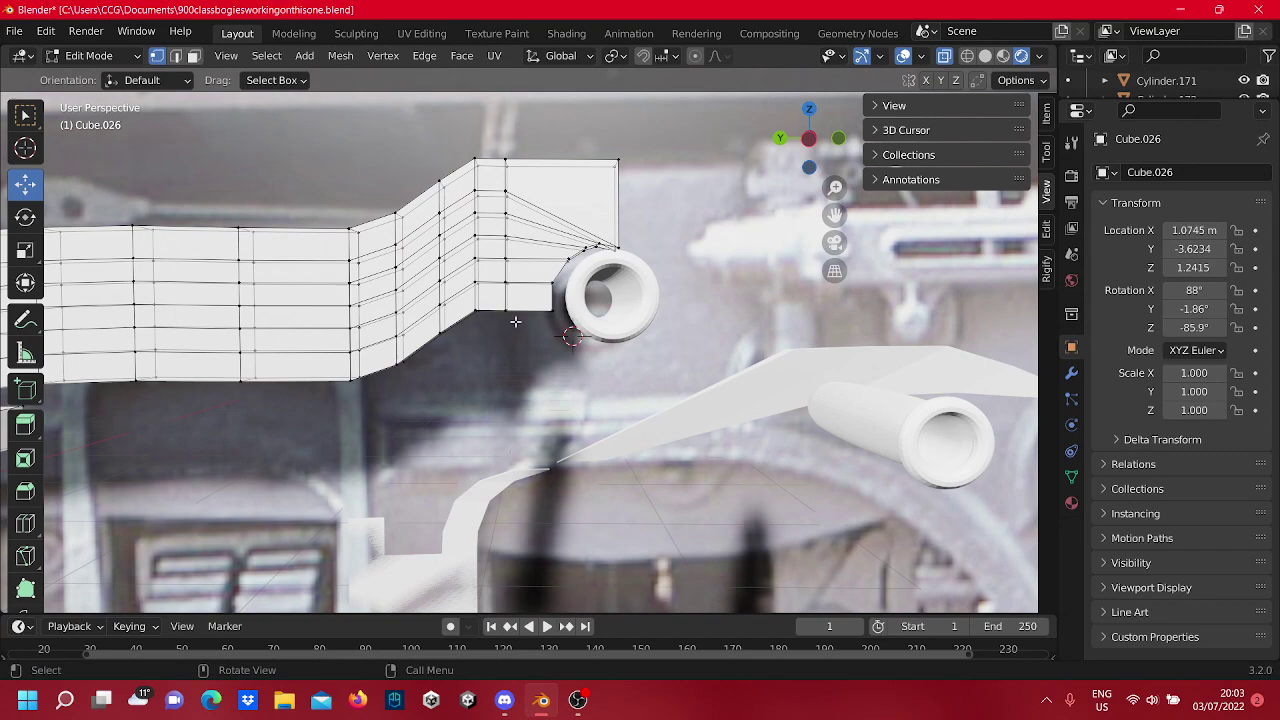
middle_click_drag(515, 321, 552, 354)
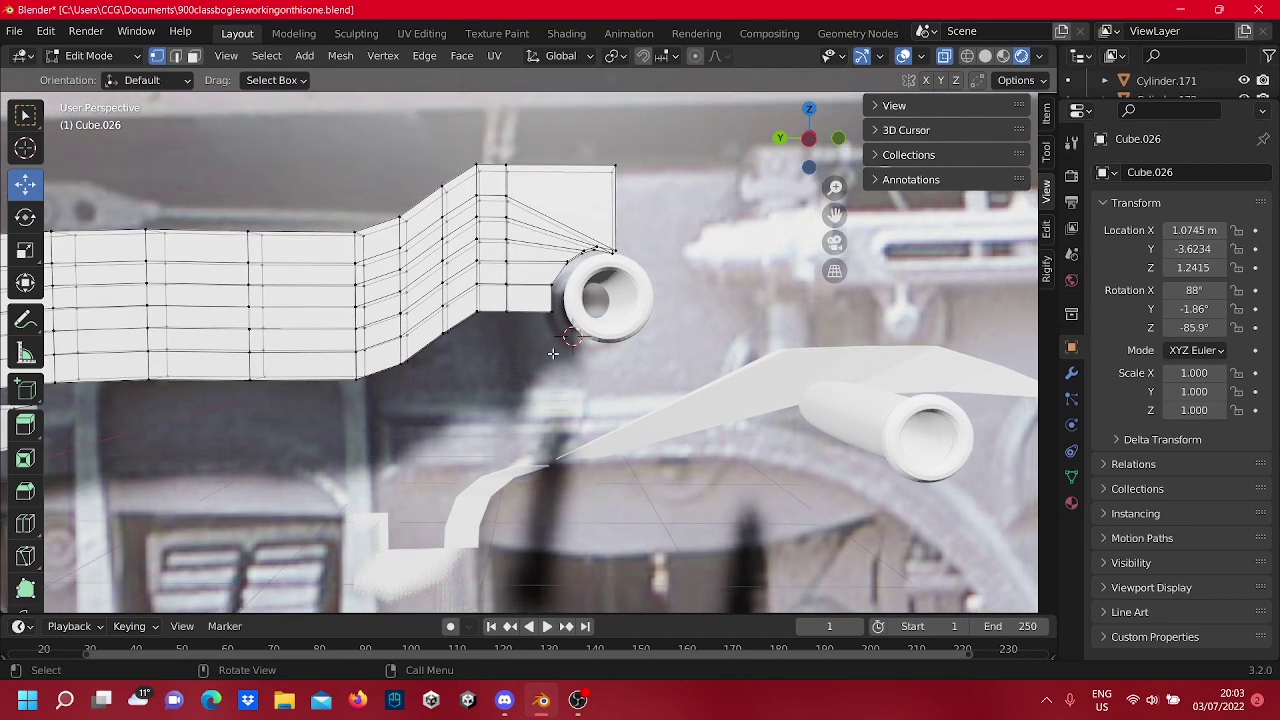
scroll(552, 354, "down", 5)
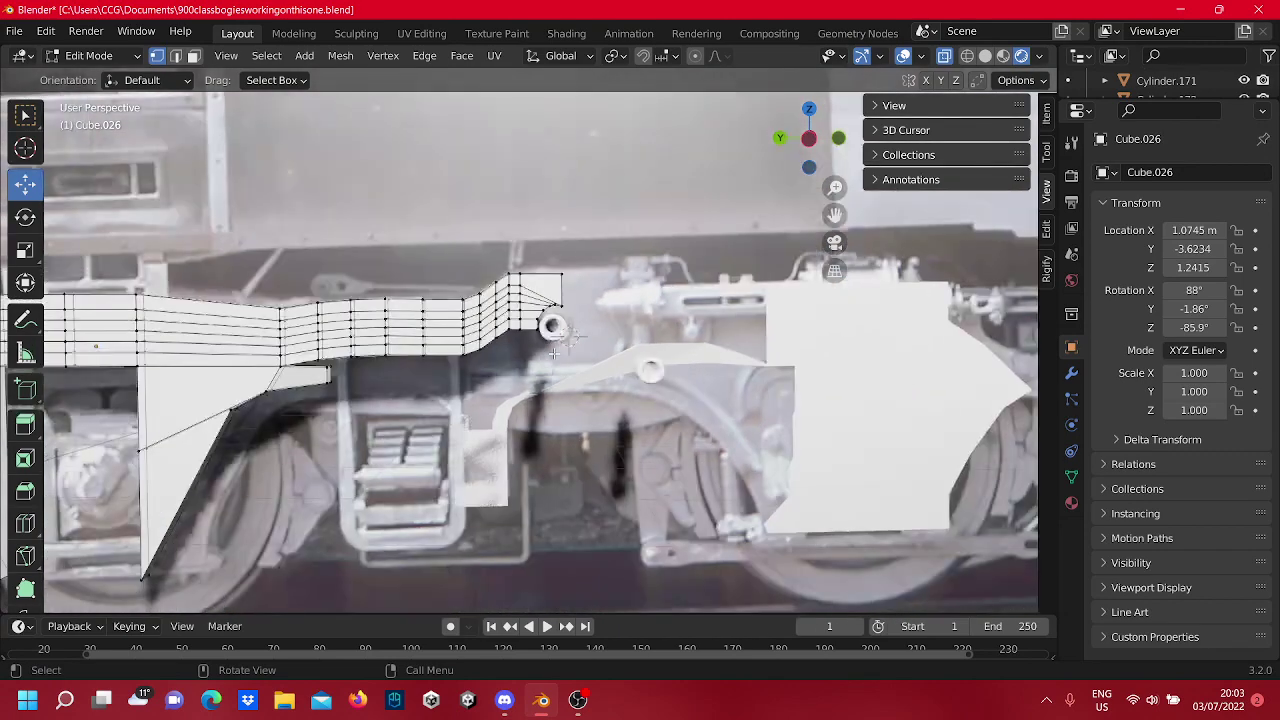
scroll(554, 353, "down", 2)
middle_click_drag(554, 353, 580, 324, "shift")
scroll(534, 334, "up", 4)
scroll(534, 334, "down", 6)
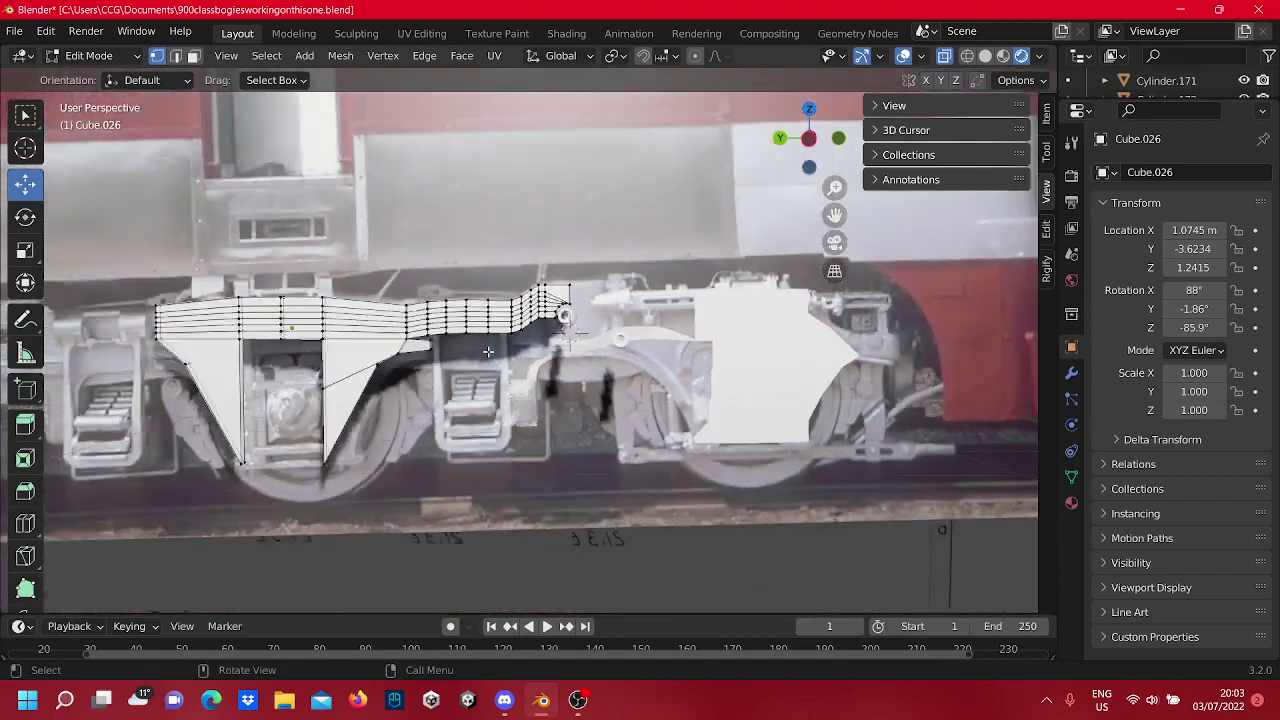
Lower the beam's bottom-edge vertex near the bracket by about 0.011 m and shift it about 0.006 m along Y towards the bracket's upper corner.
middle_click_drag(500, 338, 433, 321, "shift")
scroll(534, 339, "up", 6)
scroll(433, 321, "up", 2)
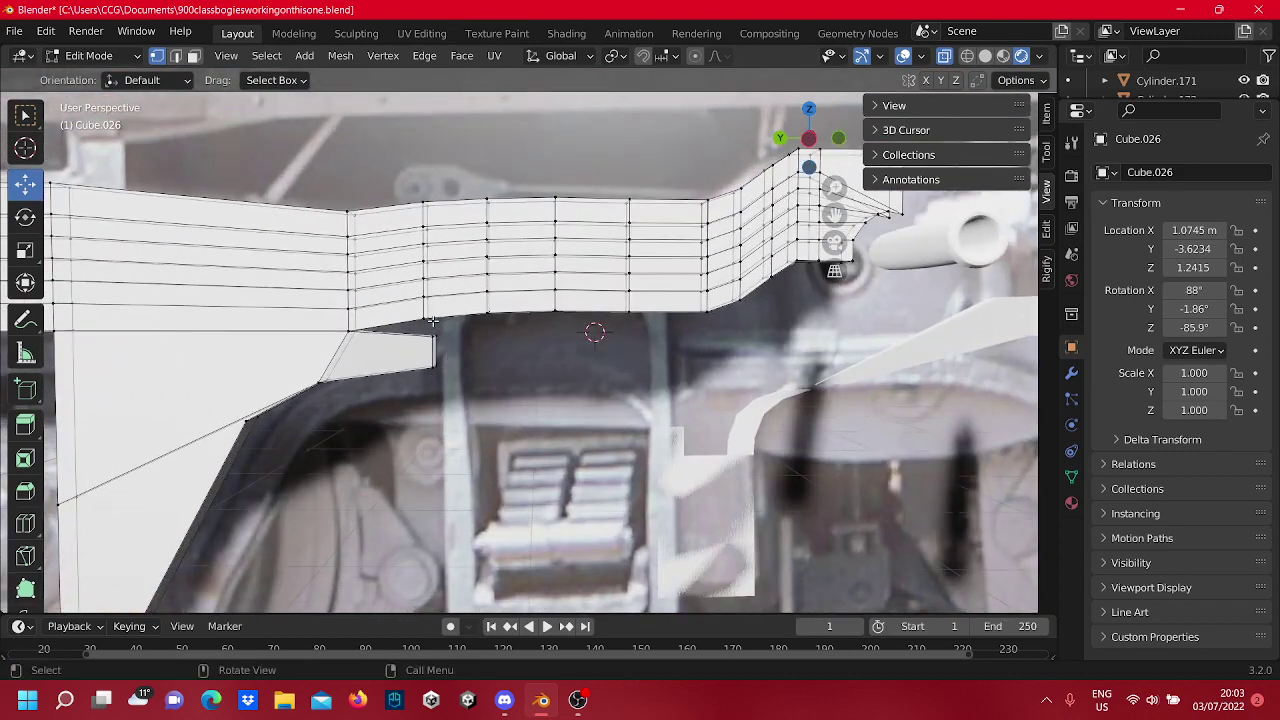
left_click(412, 315)
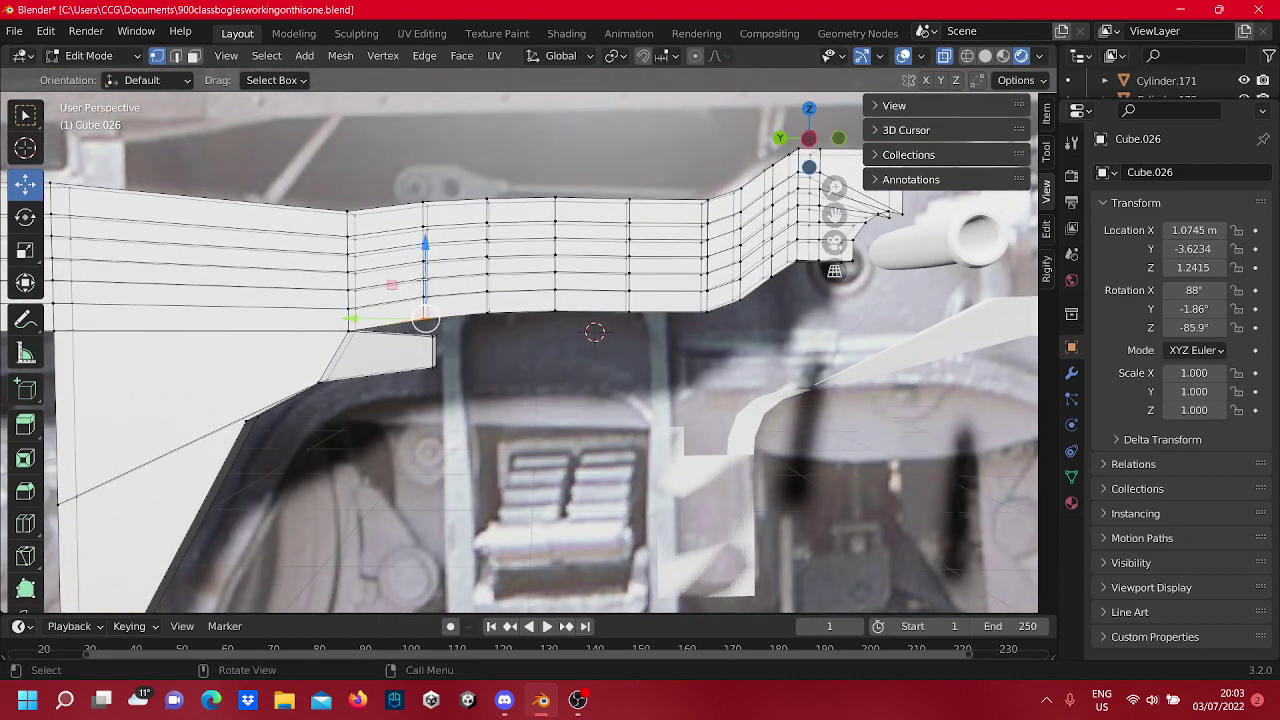
key("g")
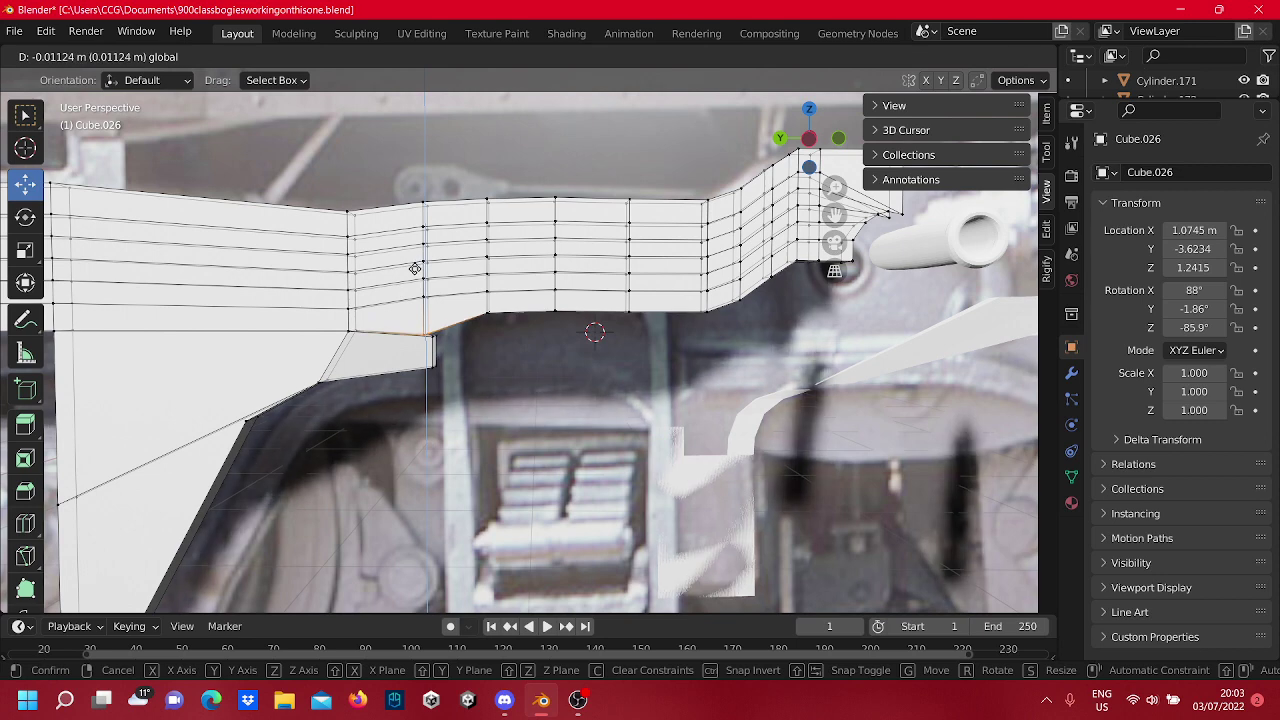
left_click(415, 269)
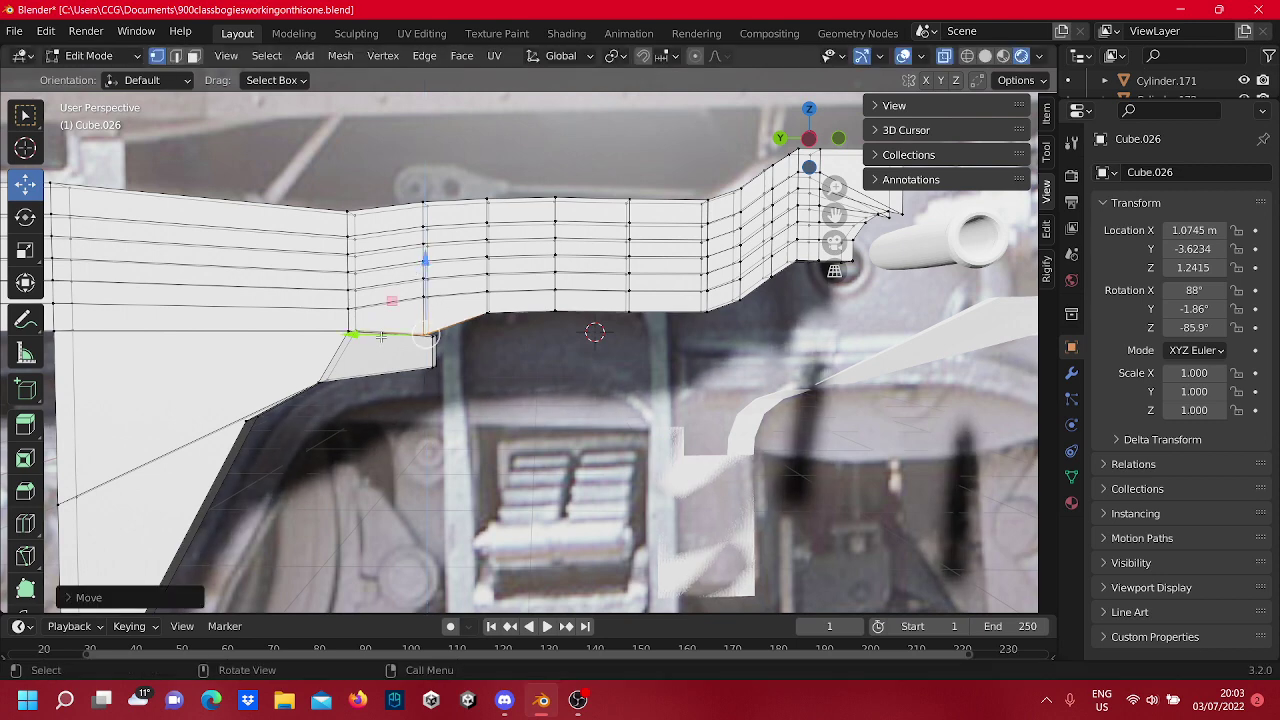
key("g")
key("y")
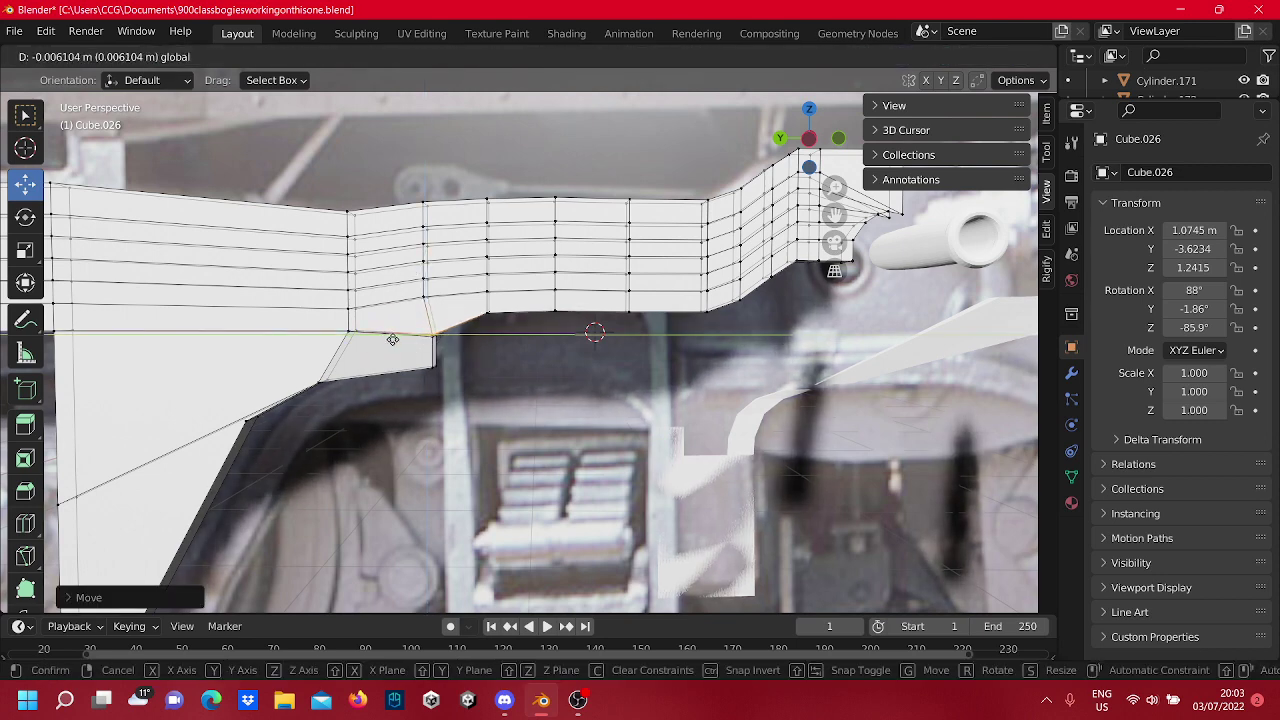
left_click(392, 340)
Fine-tune the lowered vertex's height and Y position so it meets the bracket's upper outer corner.
middle_click_drag(450, 360, 768, 375)
left_click(446, 332)
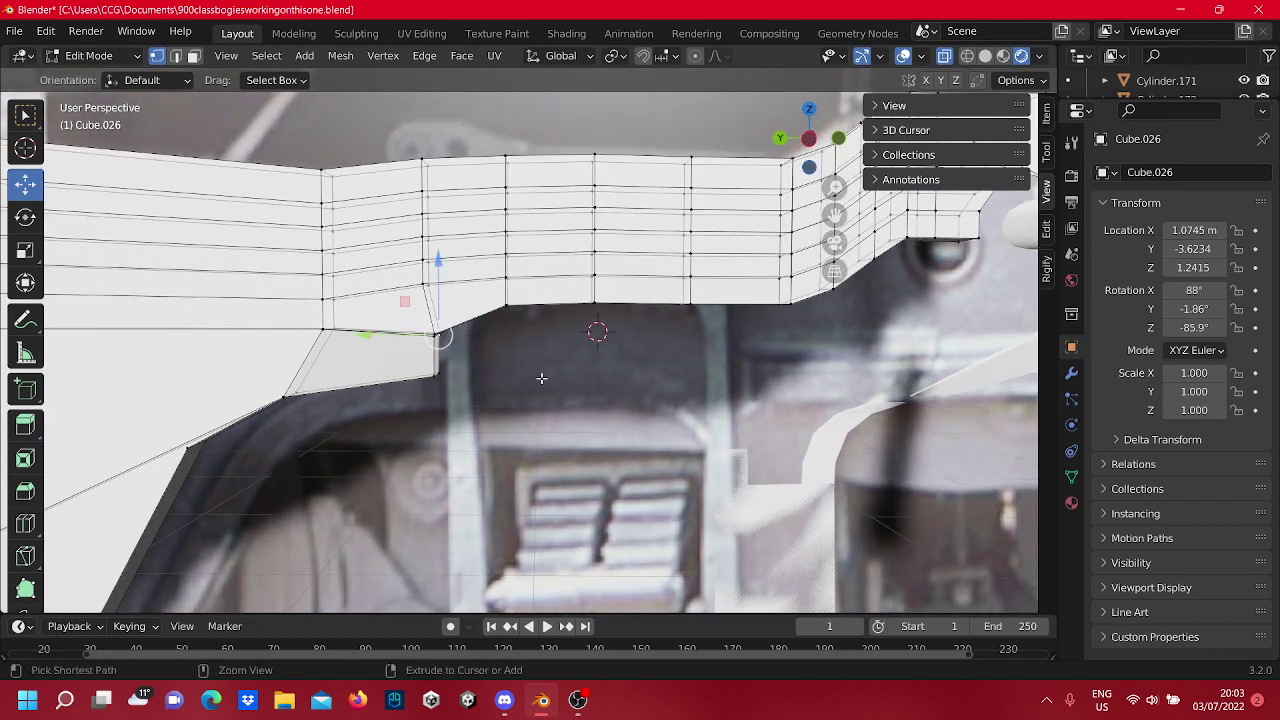
left_click(500, 356, "ctrl")
left_click_drag(436, 272, 430, 283)
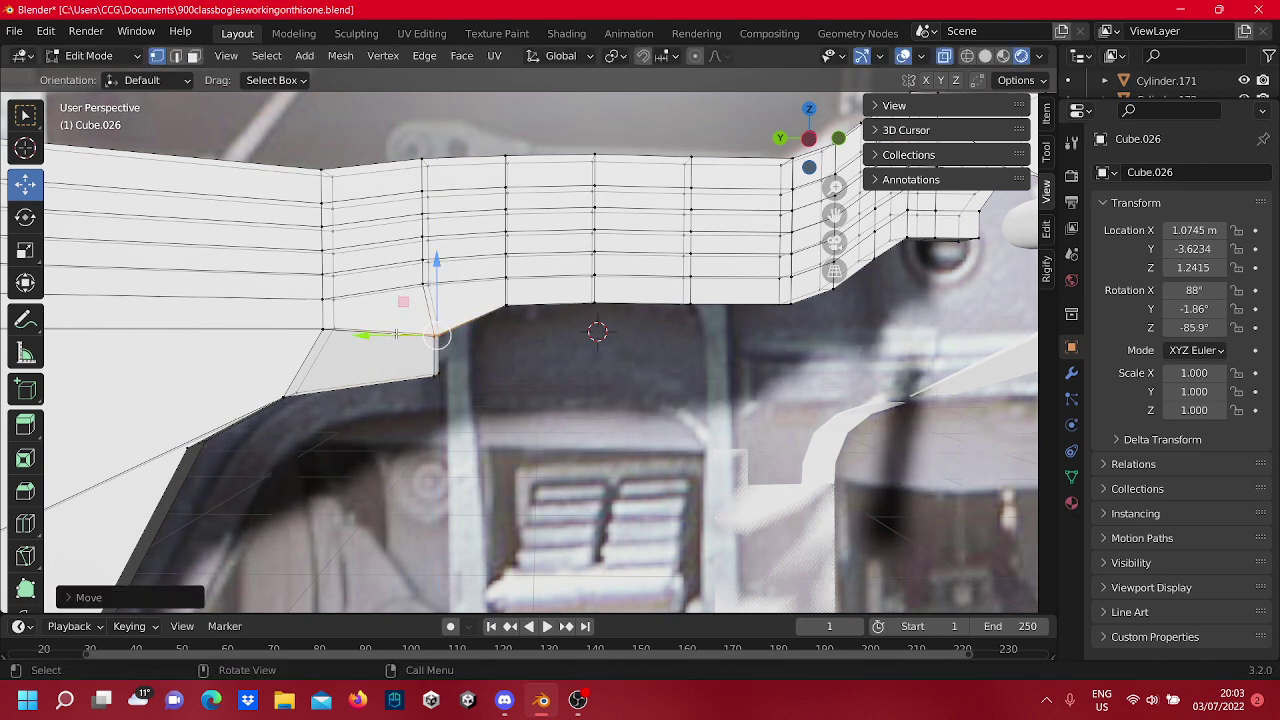
left_click_drag(392, 336, 390, 339)
left_click(605, 454)
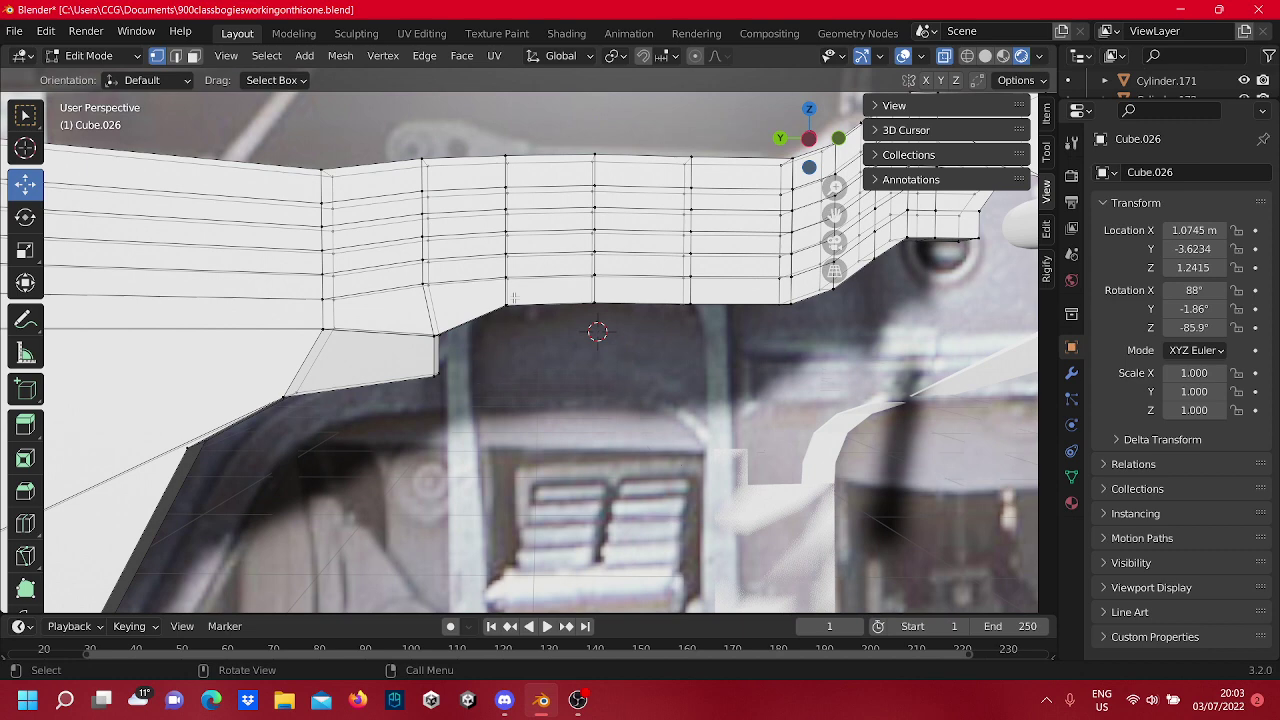
Lower the beam's four bottom-edge vertex columns between the bracket and the upward slope to the bracket's upper-edge level.
key("b")
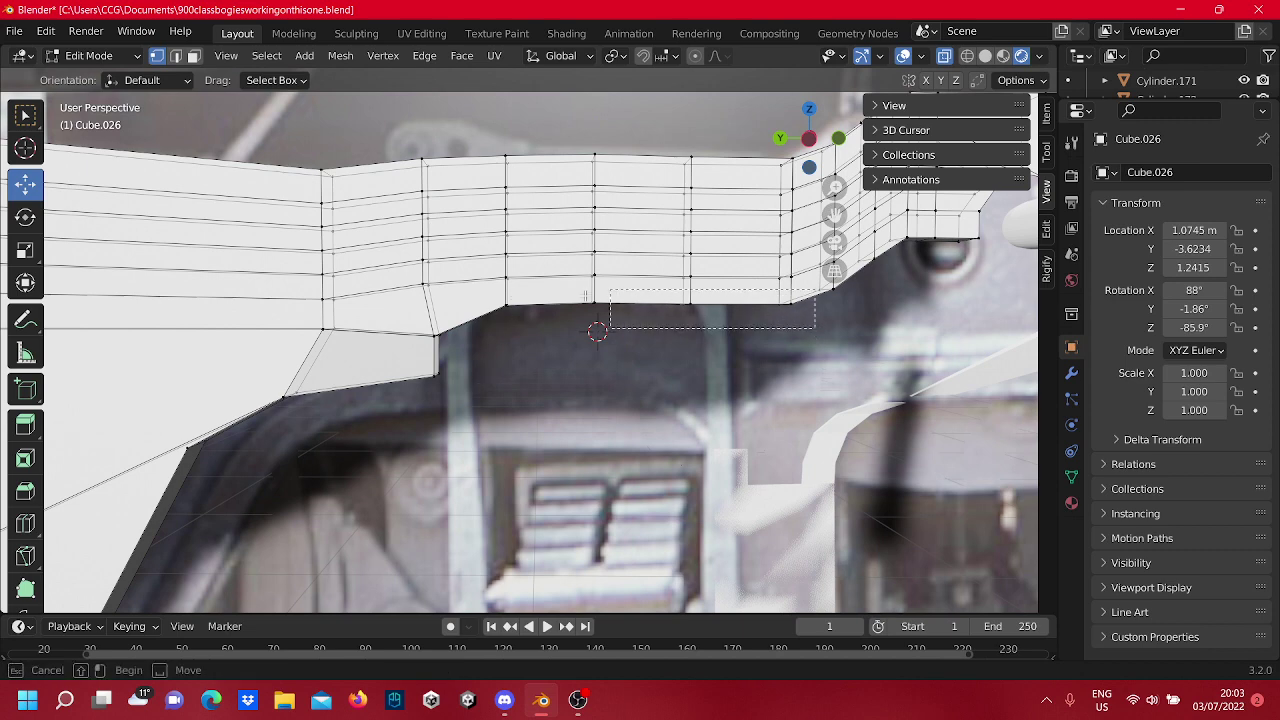
left_click_drag(494, 300, 494, 301)
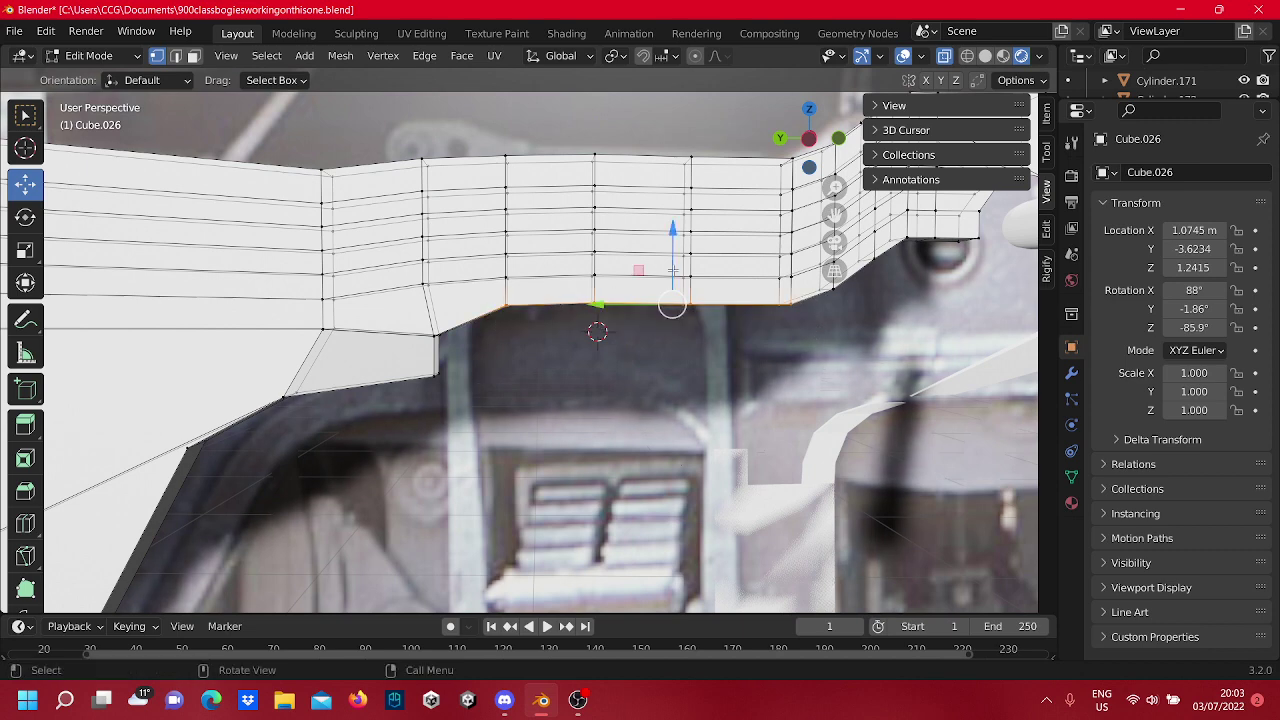
left_click_drag(676, 233, 676, 266)
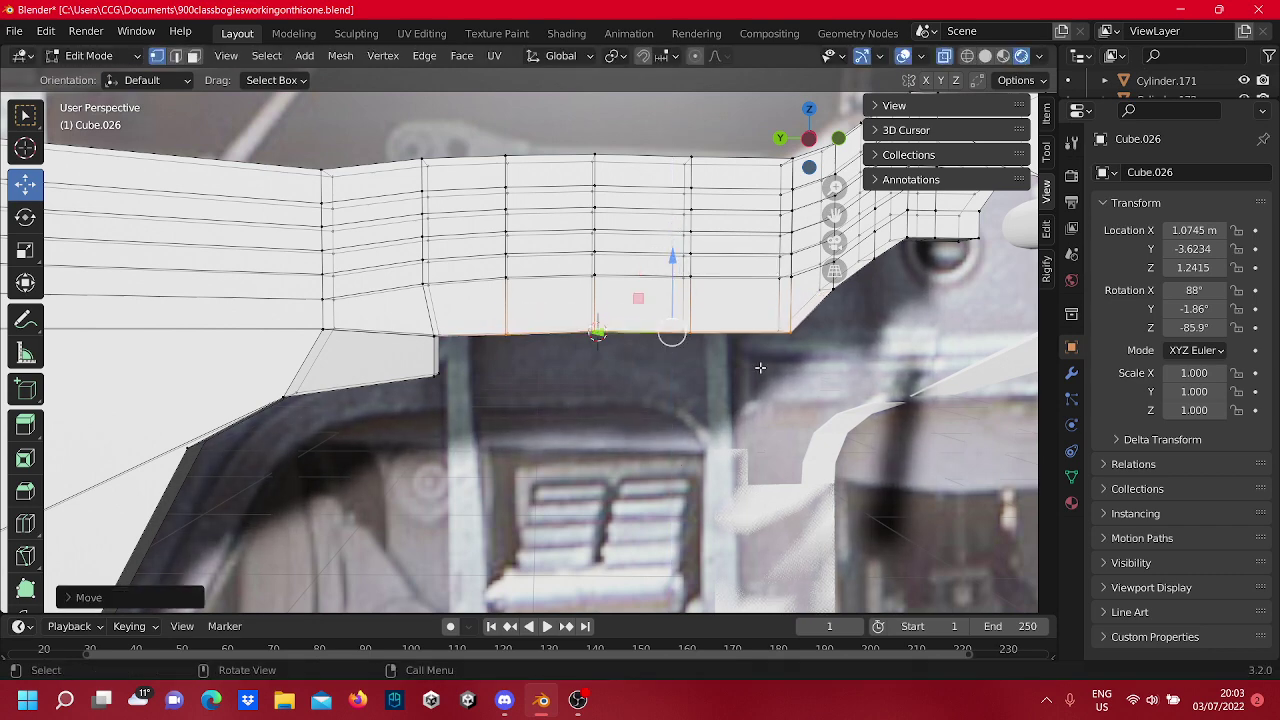
left_click(760, 369)
Lower the beam's bottom-edge vertices along the upward slope and at its raised end by about 0.023 m.
scroll(760, 370, "down", 4)
middle_click_drag(712, 396, 605, 397, "shift")
scroll(606, 396, "up", 5)
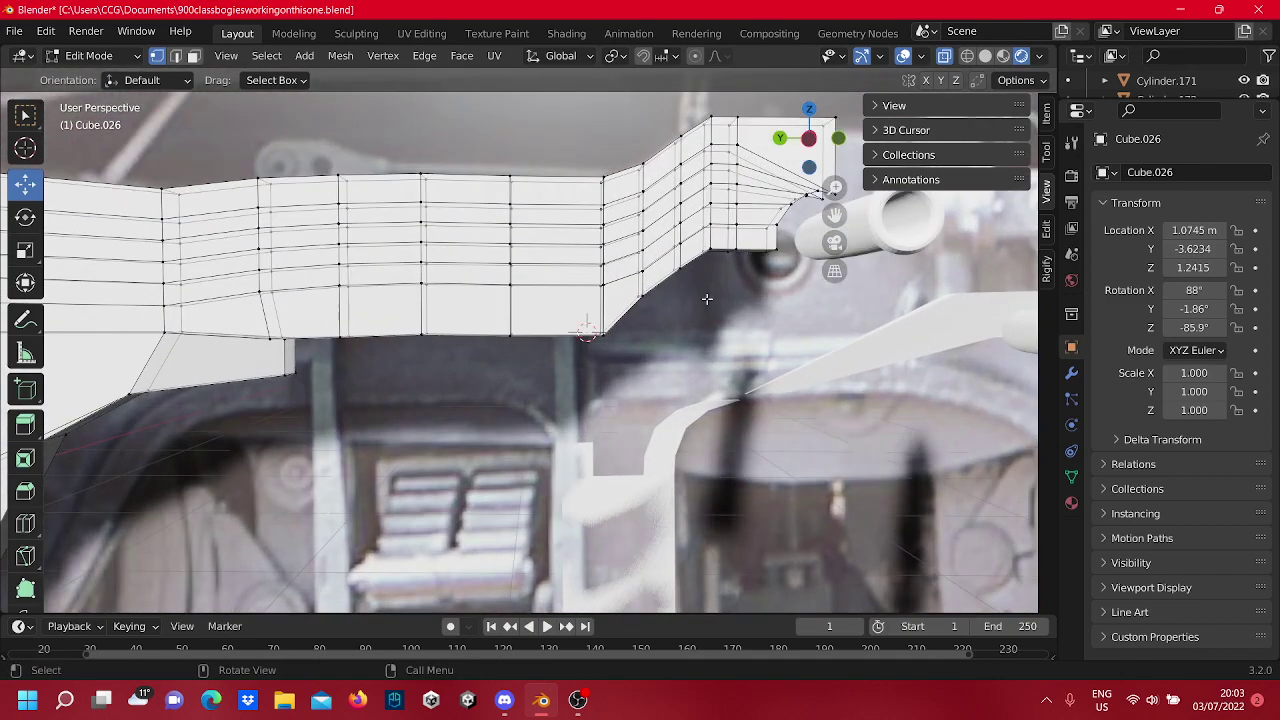
middle_click_drag(707, 298, 239, 304, "shift")
scroll(503, 260, "down", 6)
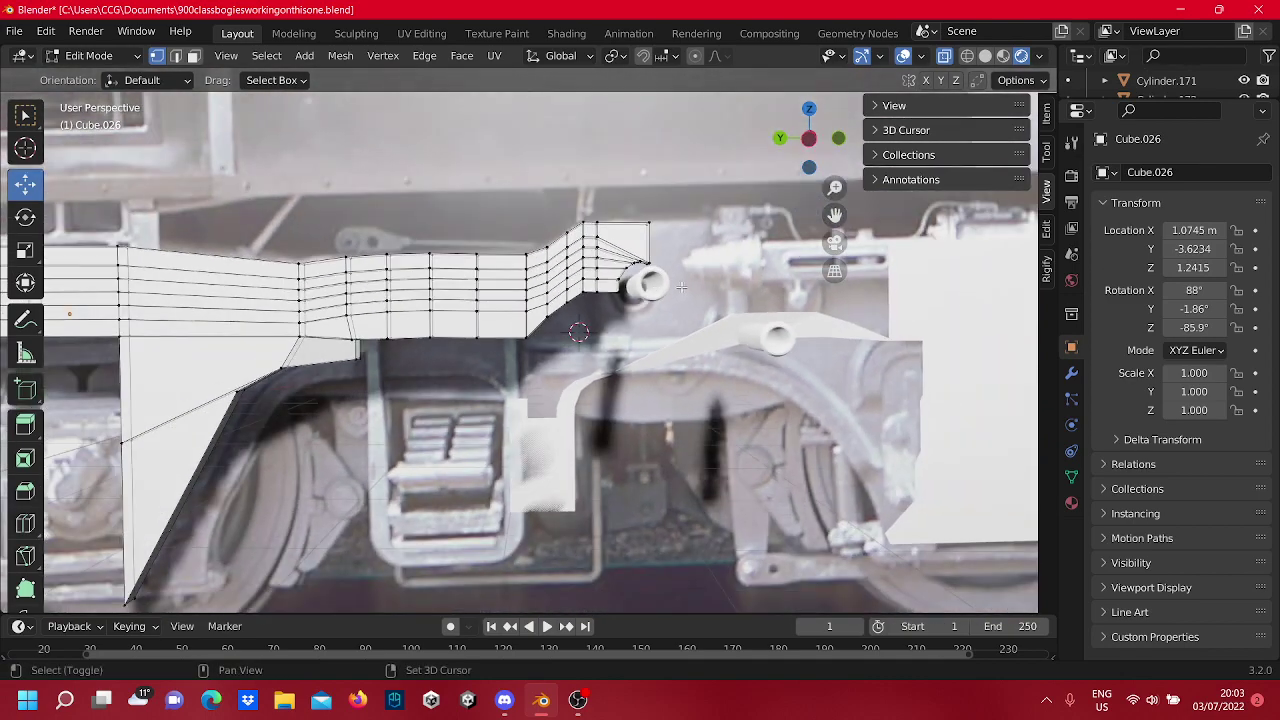
middle_click_drag(600, 298, 755, 367, "shift")
scroll(336, 308, "up", 8)
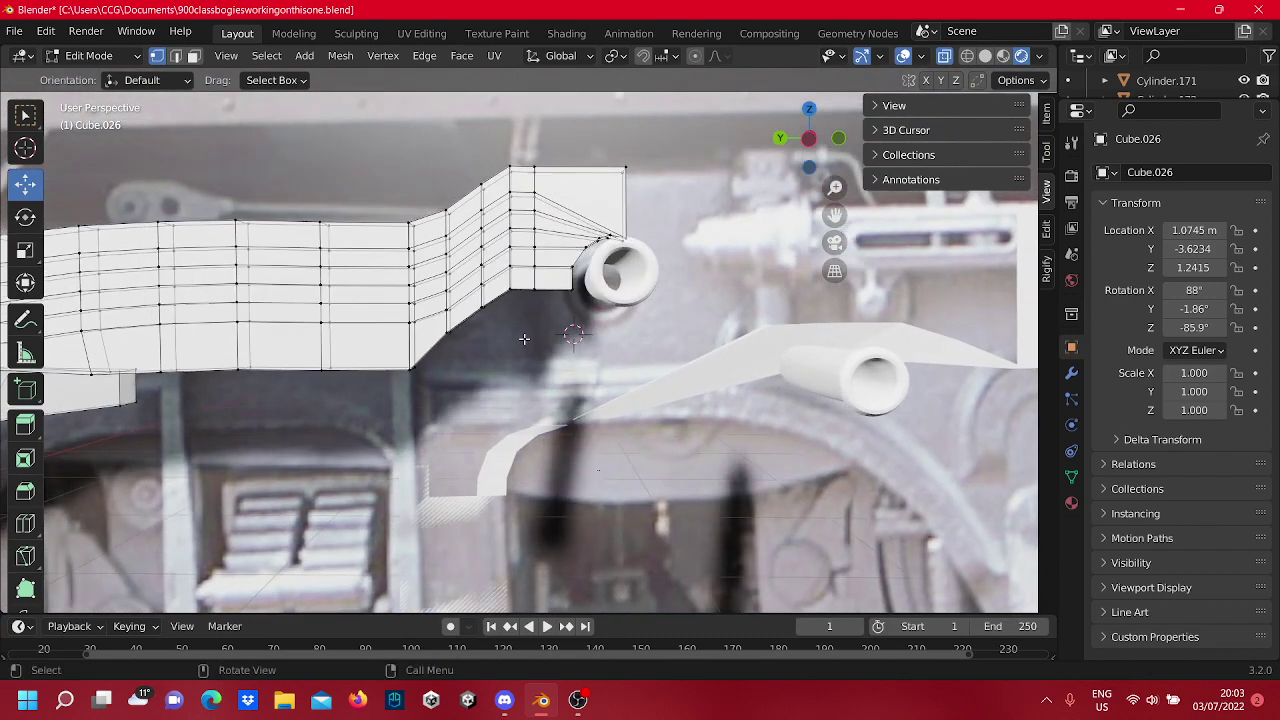
left_click(451, 326)
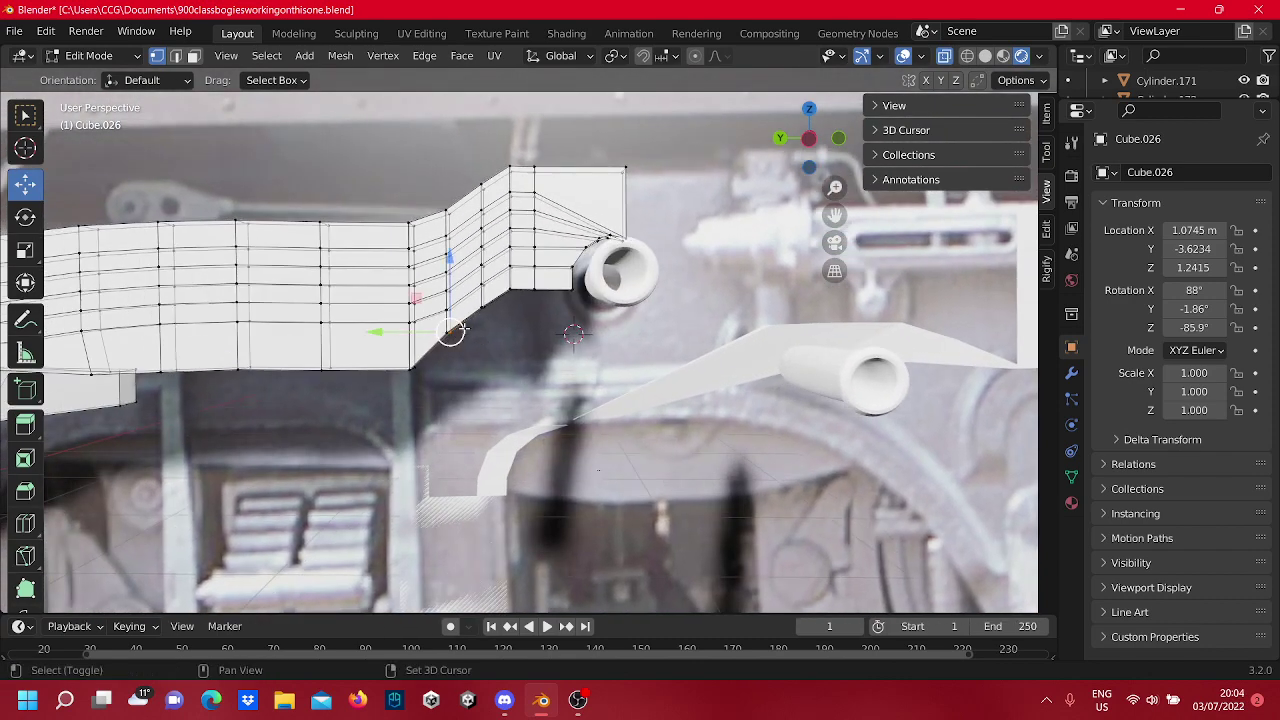
left_click_drag(479, 364, 461, 330)
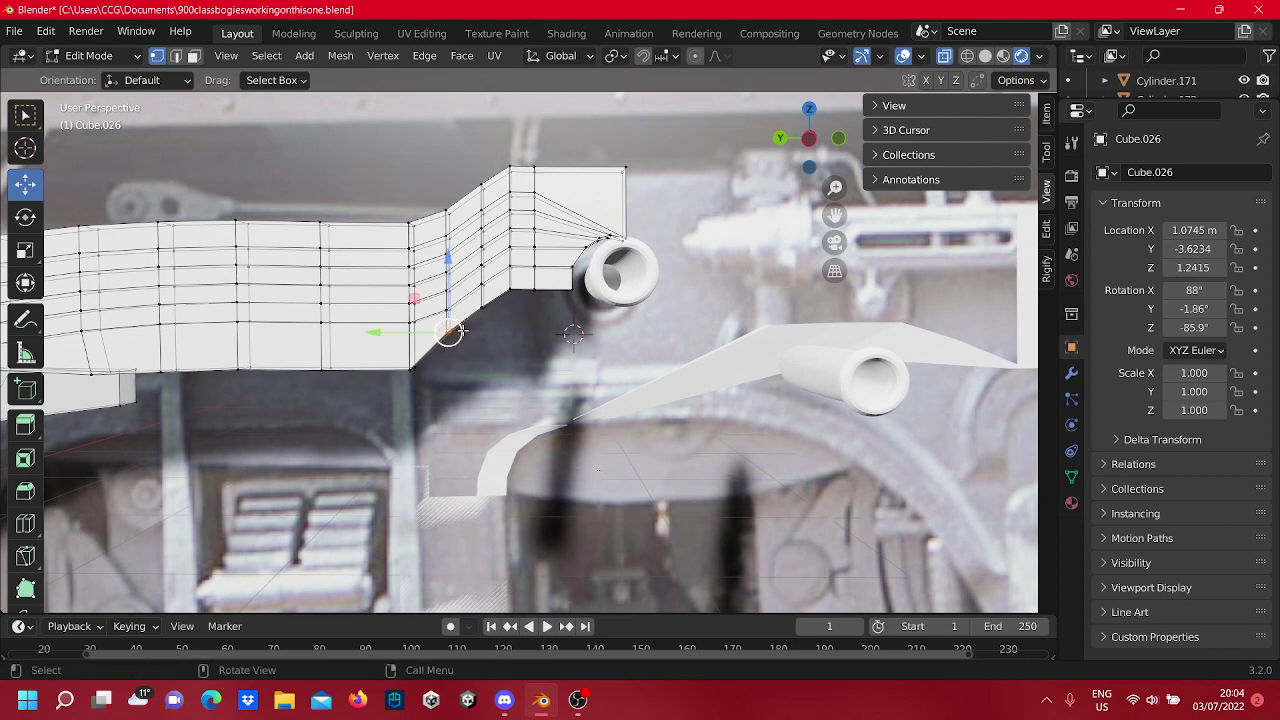
left_click(478, 297, "shift")
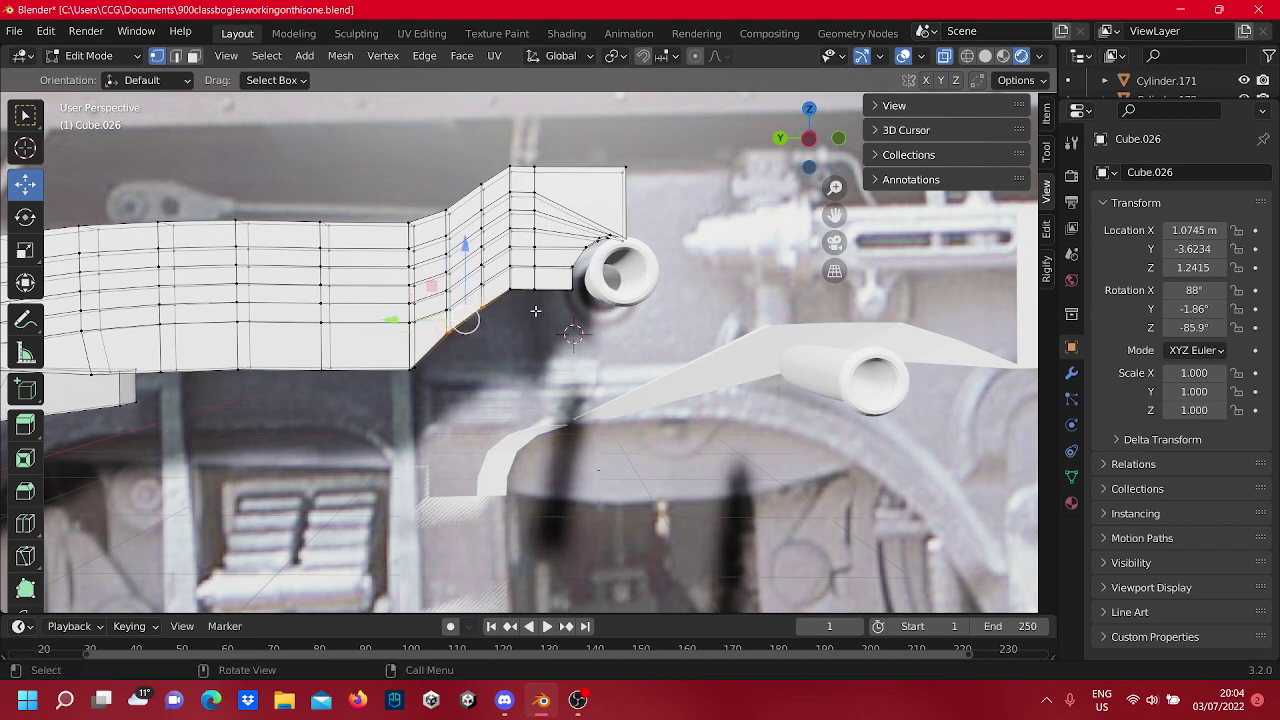
key("b")
mouse_move(510, 280)
left_mouse_down("shift")
mouse_move(511, 300)
mouse_move(501, 280)
left_mouse_up("shift")
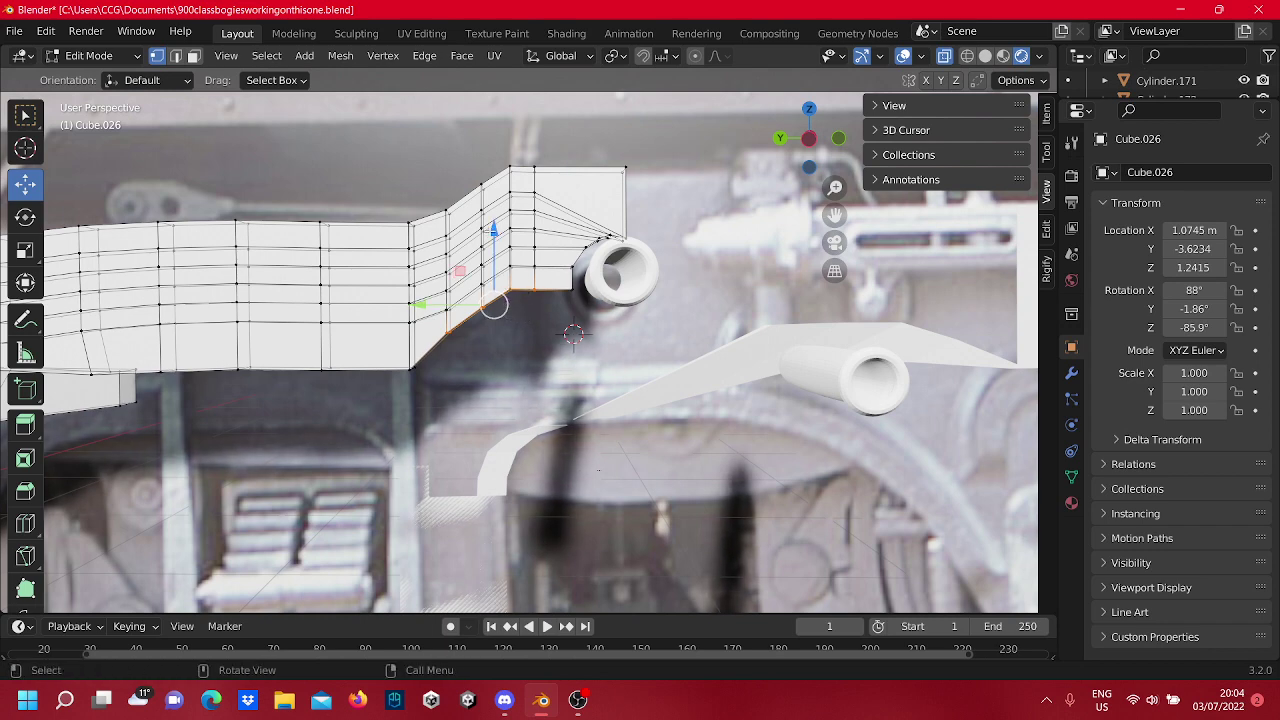
key("g")
key("z")
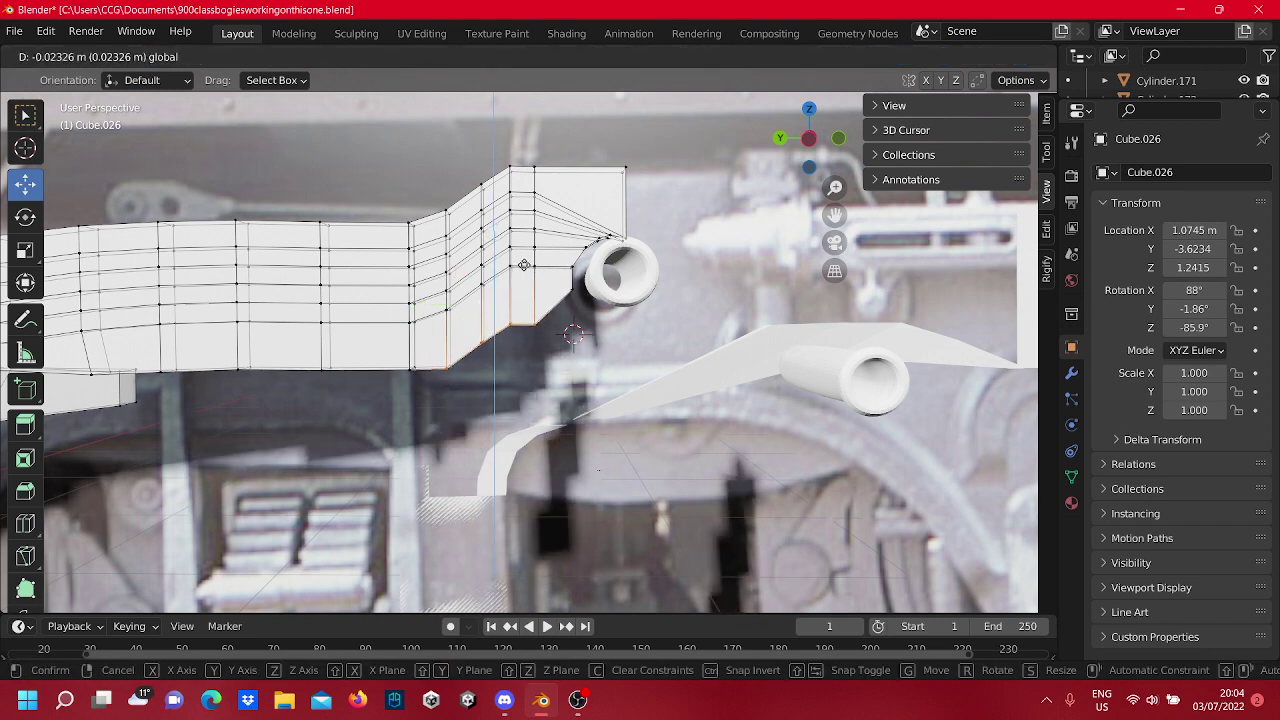
left_click(522, 264)
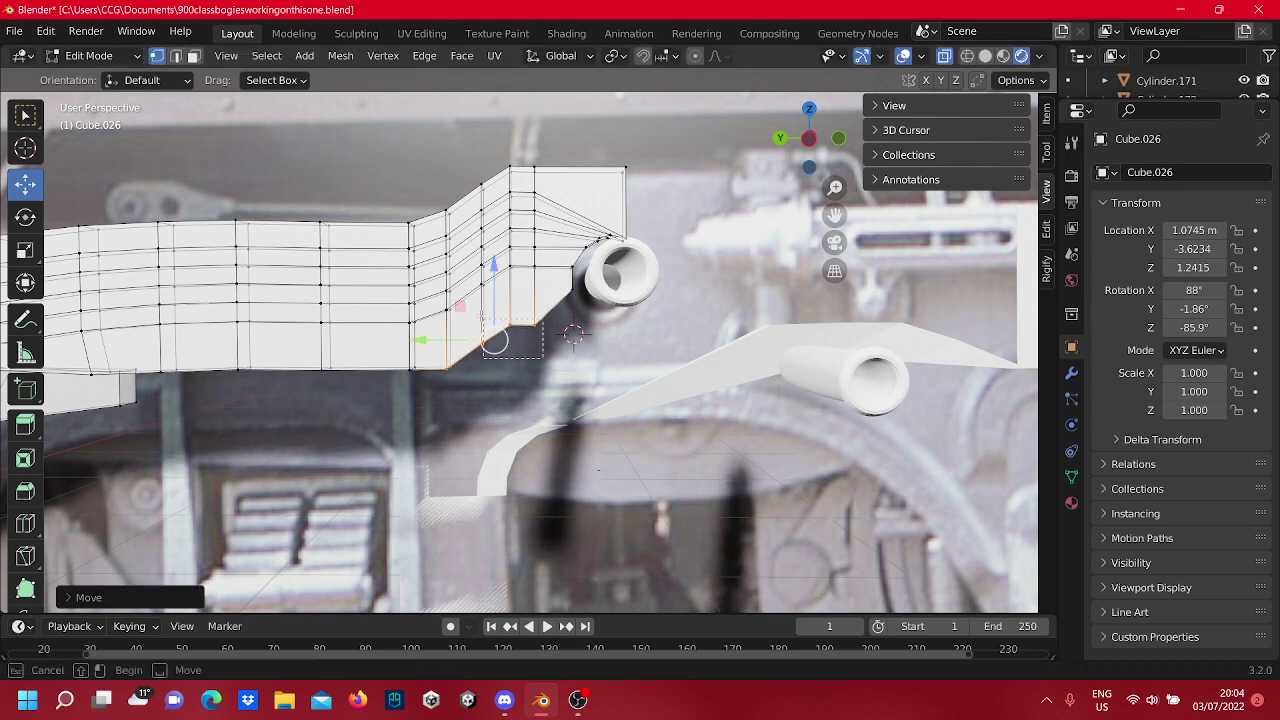
Lower the remaining raised bottom-edge vertices near the beam's end in two passes until they line up with the flat bottom edge.
left_click_drag(483, 318, 479, 316)
key("g")
key("z")
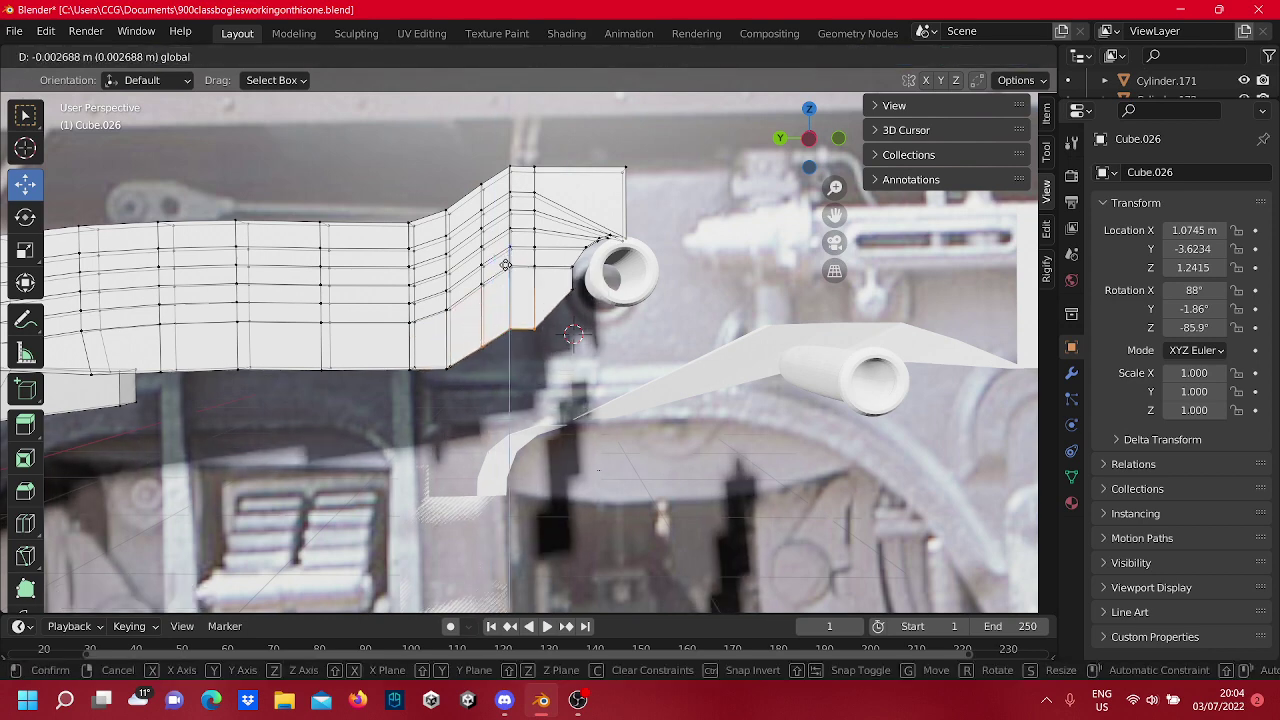
left_click(503, 284)
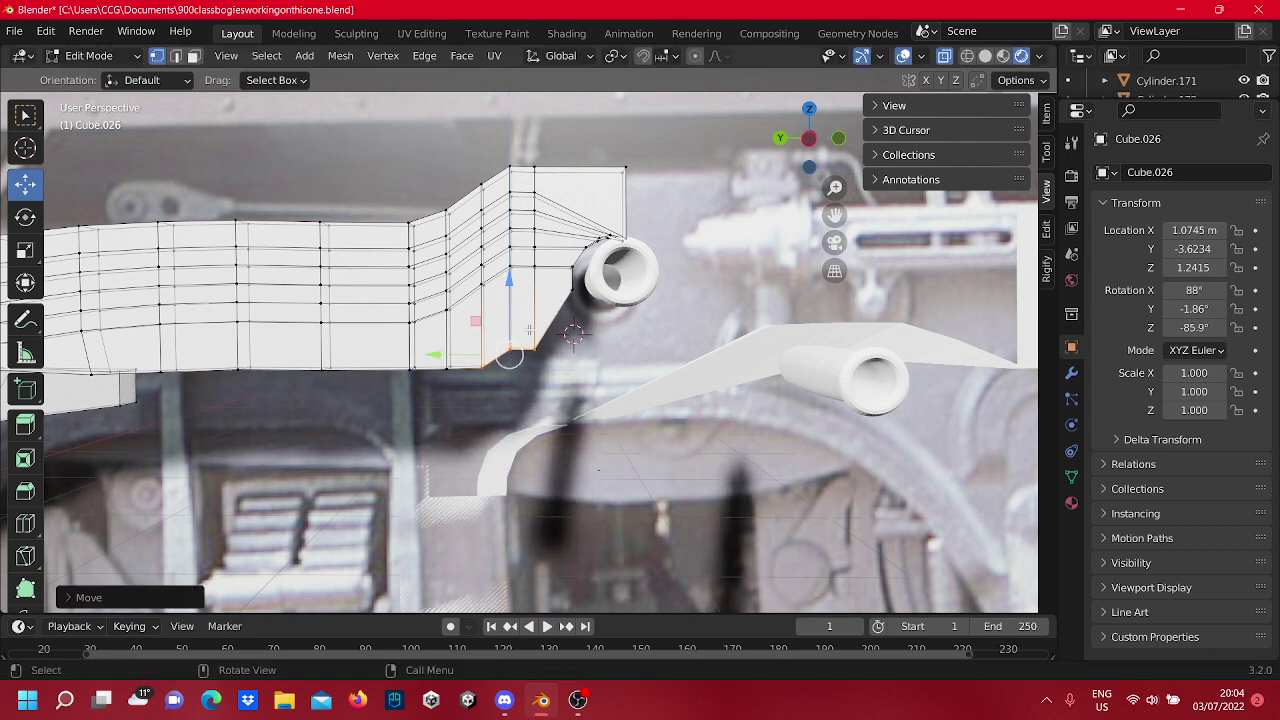
left_click_drag(559, 362, 501, 337)
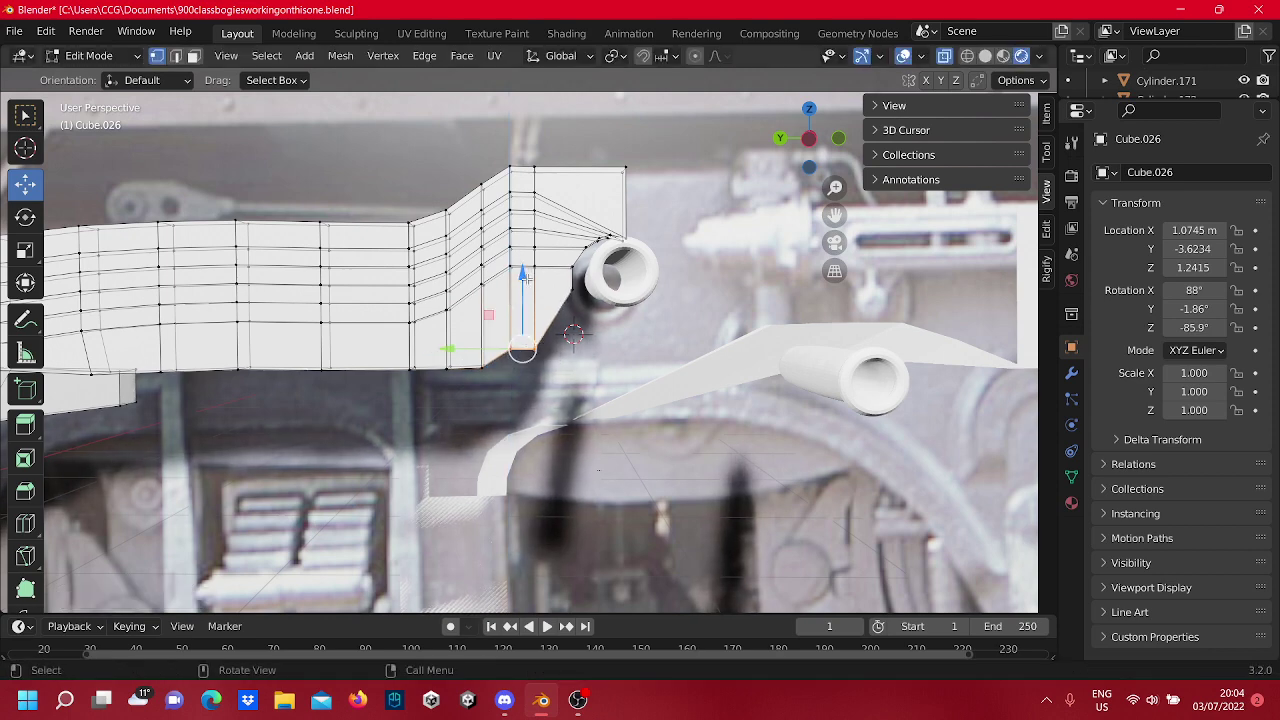
left_click_drag(527, 279, 522, 297)
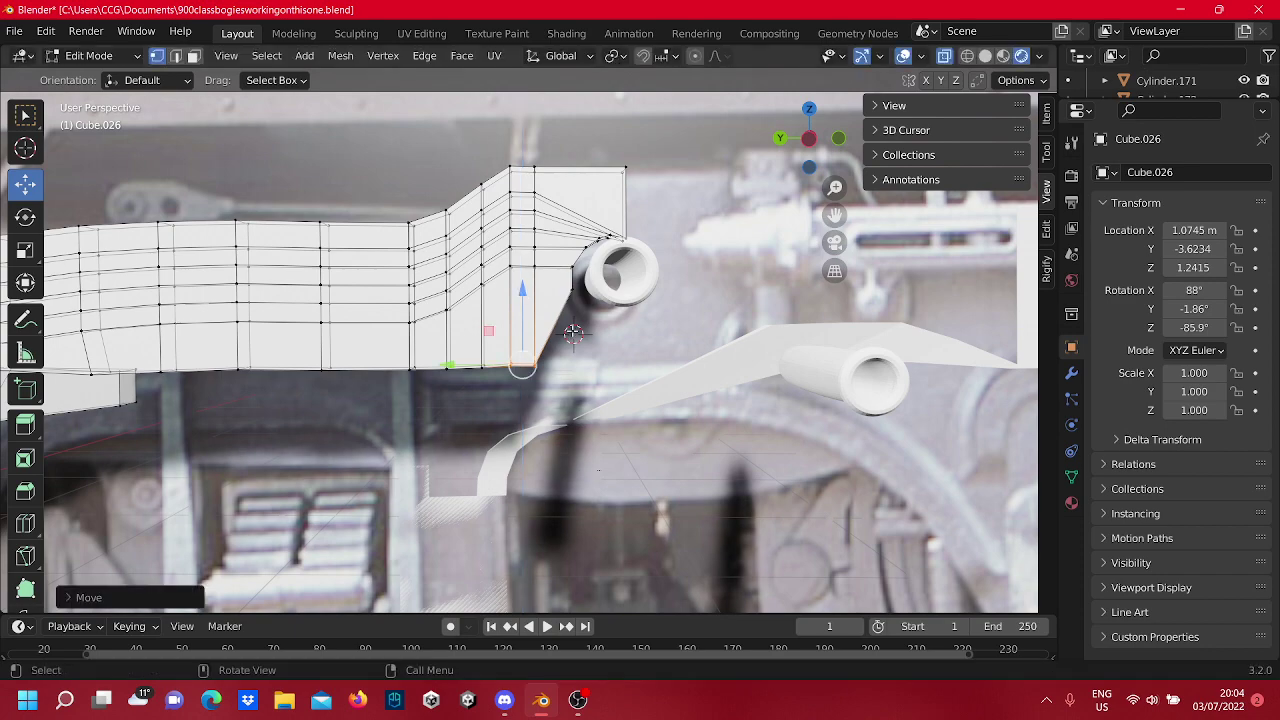
left_click(573, 333)
Extrude the bracket's end face along the underside of the beam to just past the second upright post in the photo.
scroll(636, 371, "down", 3)
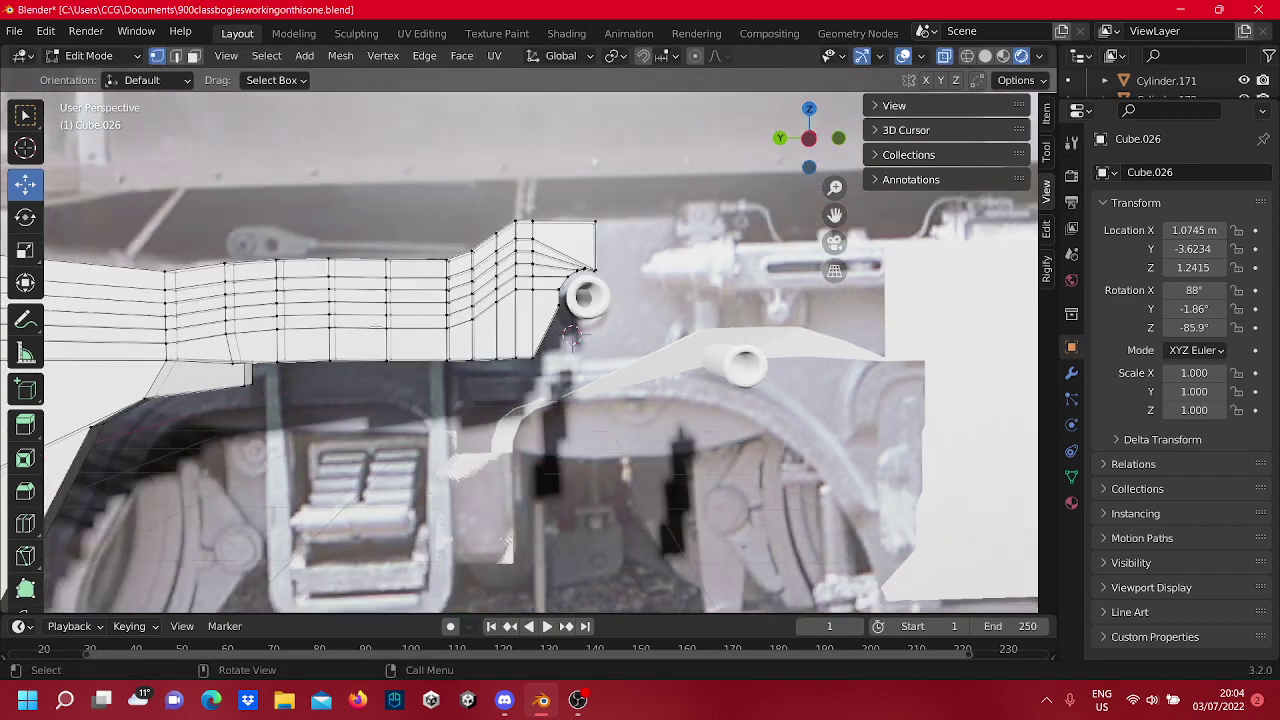
middle_click_drag(467, 262, 655, 198, "shift")
scroll(660, 376, "up", 6)
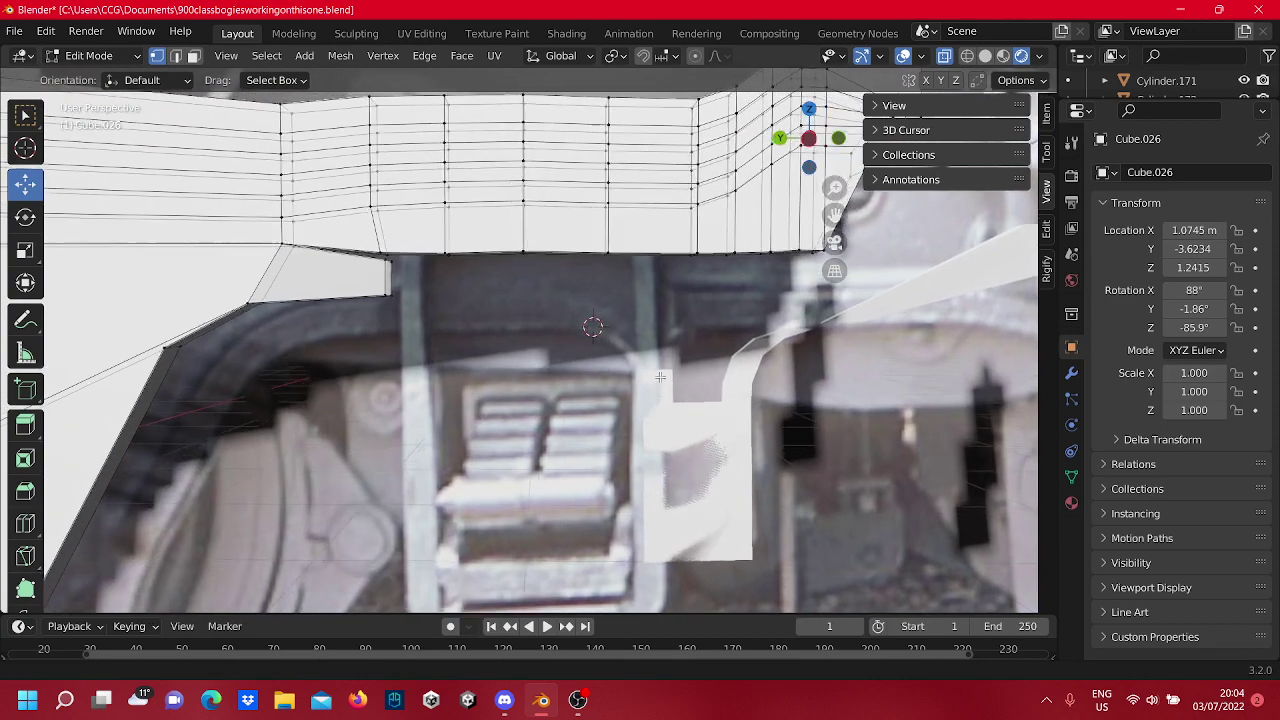
middle_click_drag(660, 377, 682, 384, "shift")
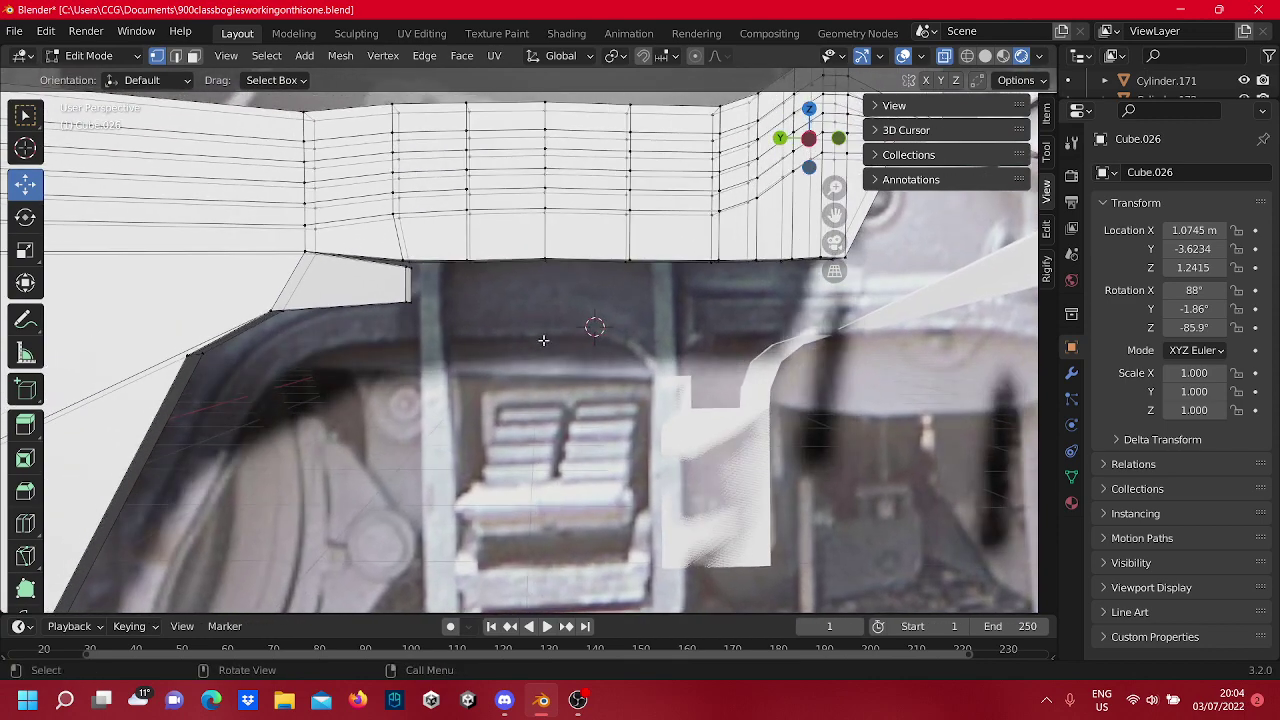
key("b")
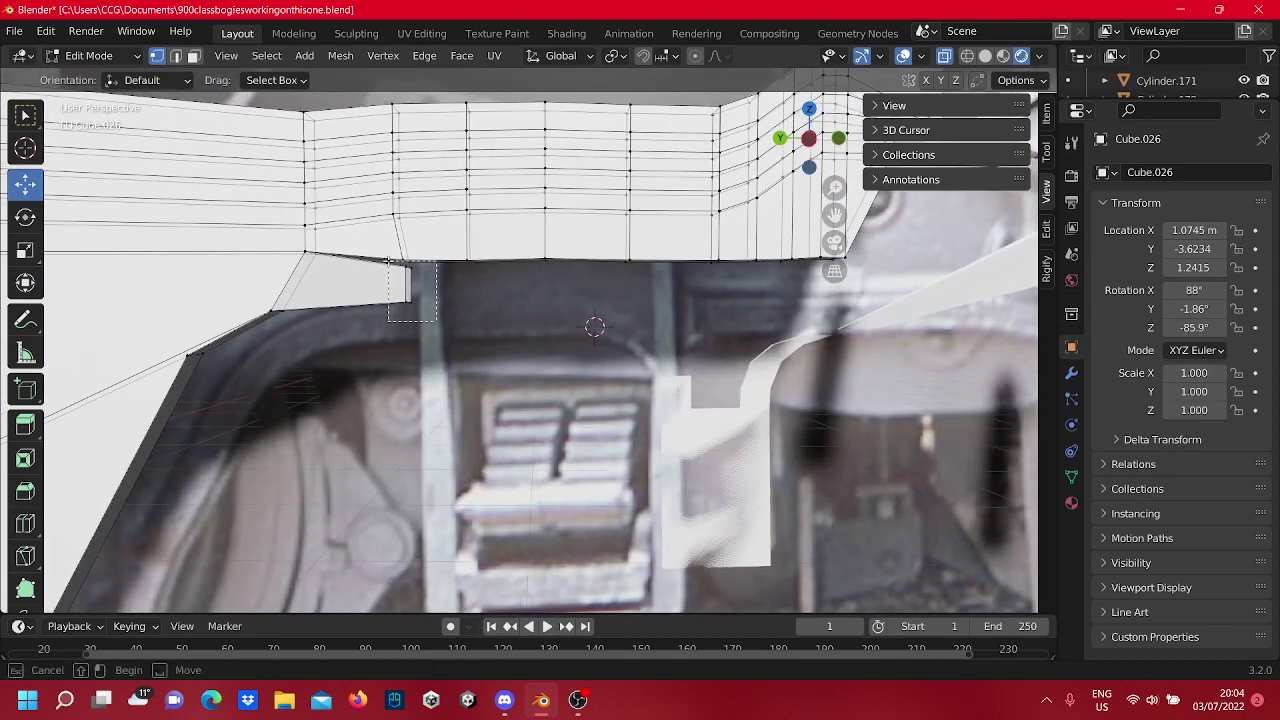
left_click_drag(387, 263, 436, 321)
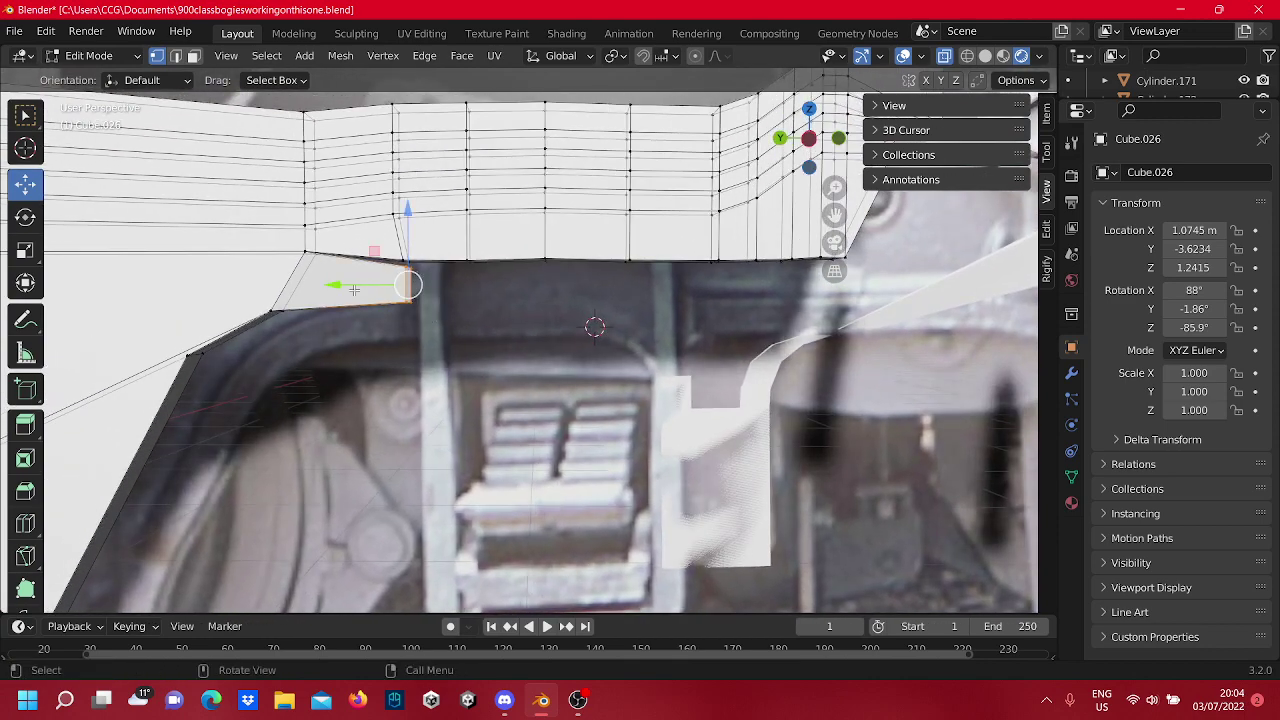
key("ctrl+e")
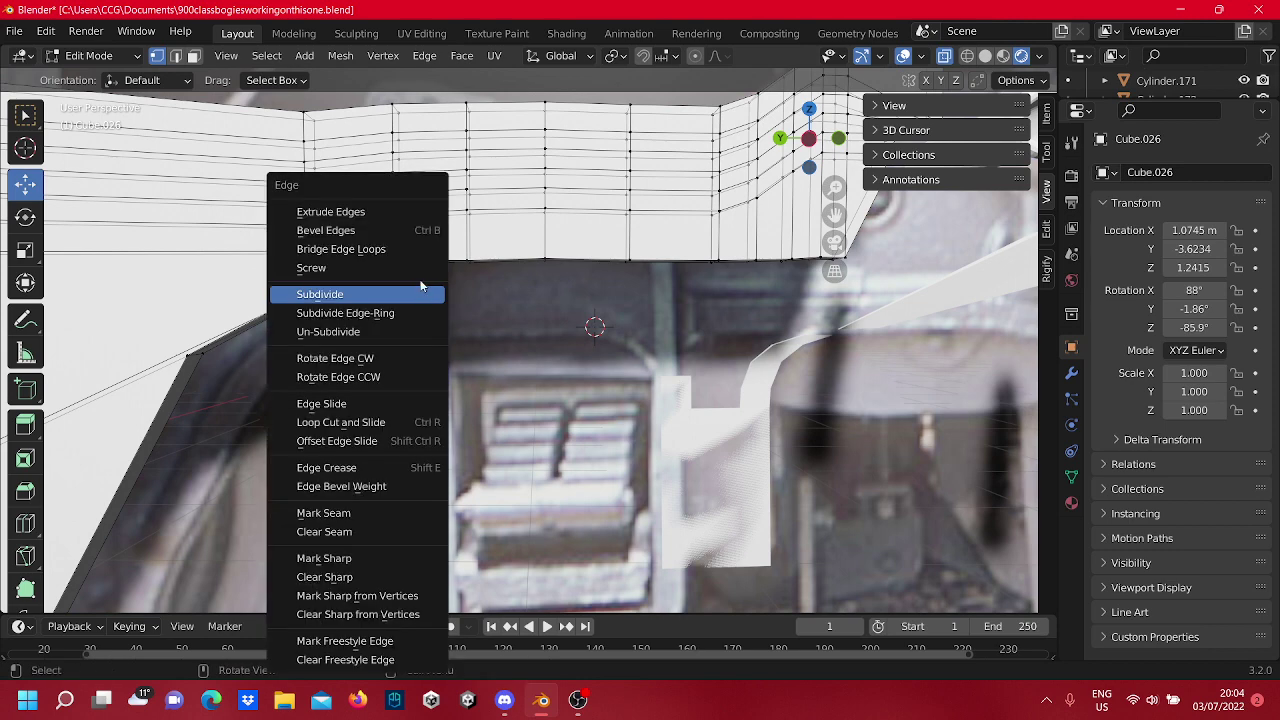
key("e")
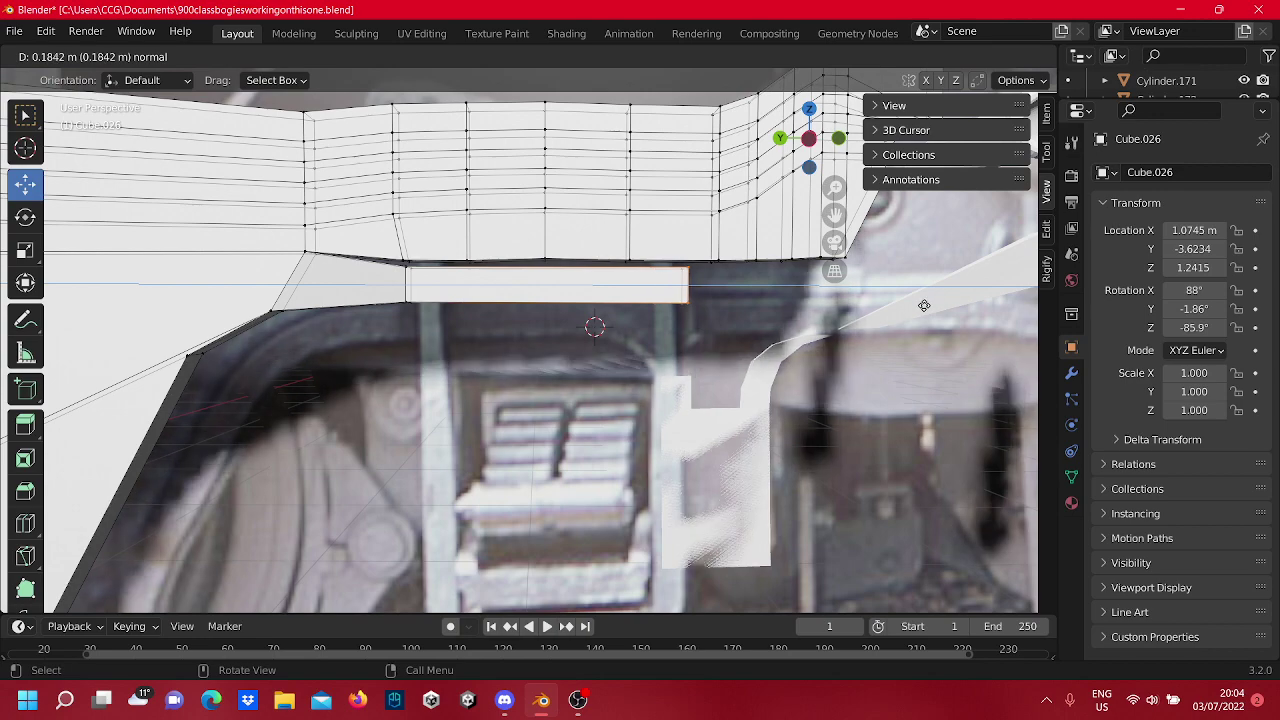
left_click(937, 298)
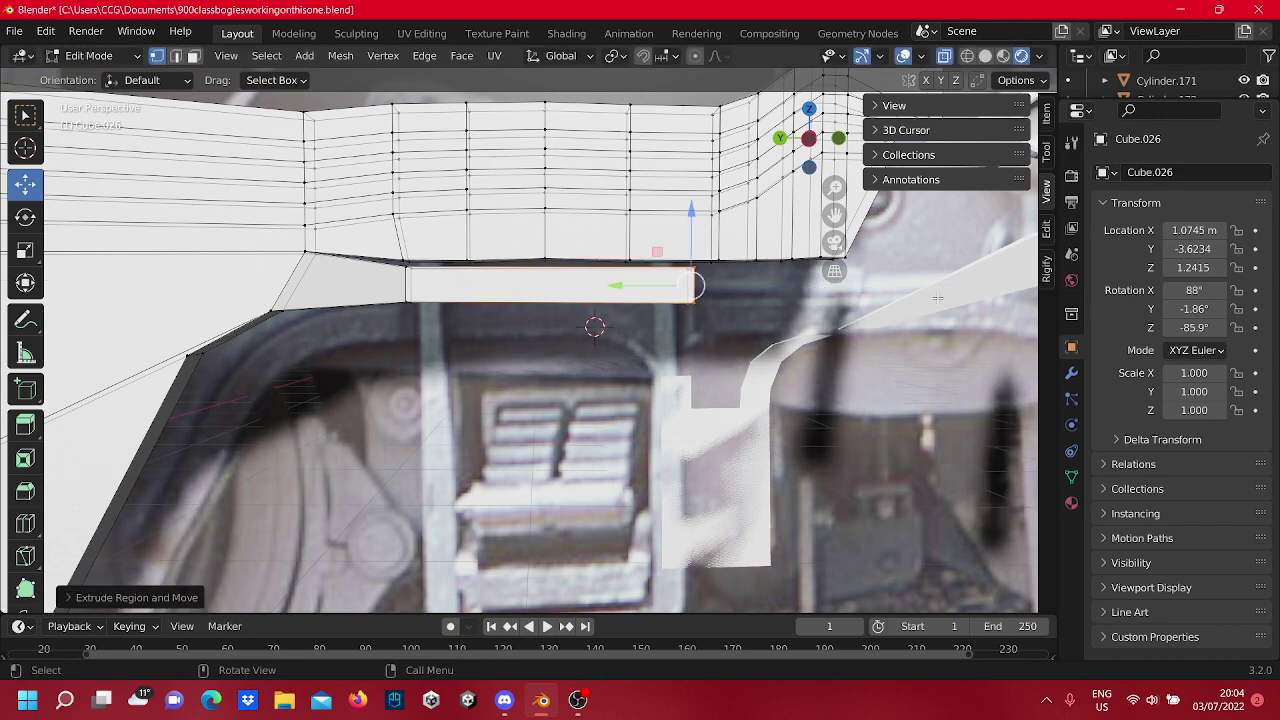
left_click(808, 355)
Move the end of the extruded strip further along Y so it reaches past the beam's lower end corner.
middle_click_drag(745, 402, 597, 435, "shift")
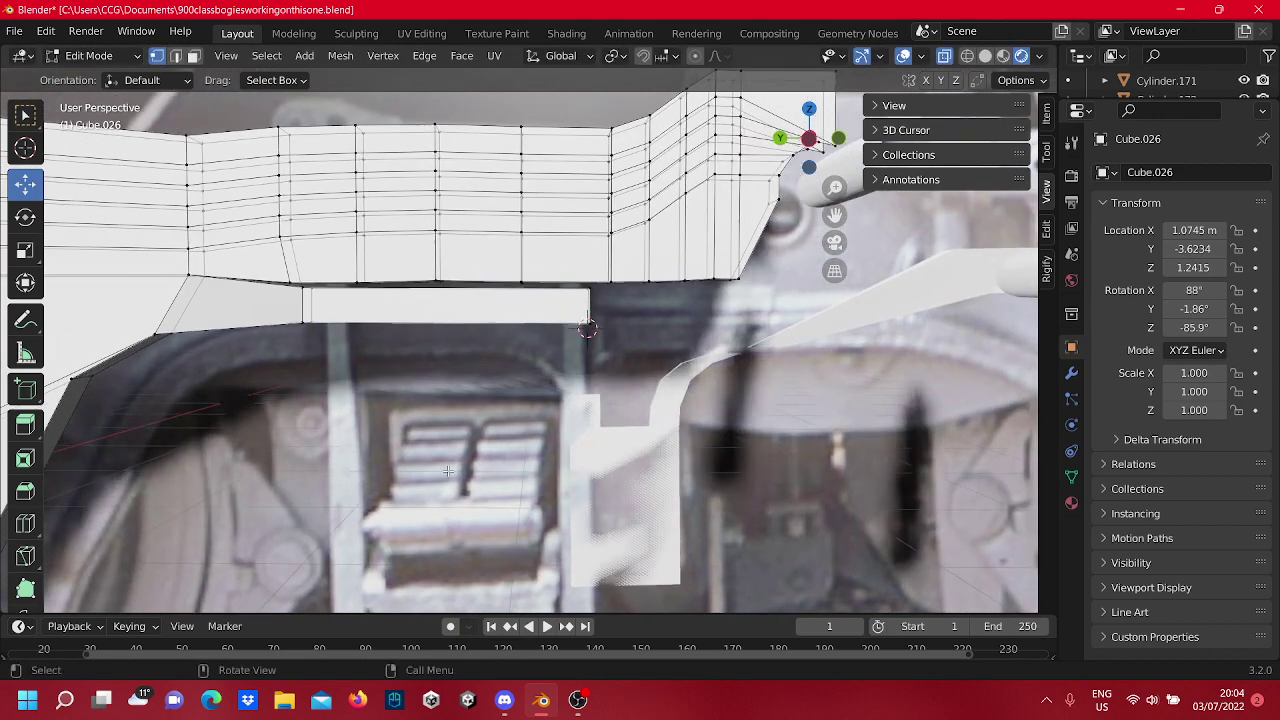
scroll(597, 435, "down", 1)
scroll(597, 435, "down", 2)
middle_click_drag(630, 324, 476, 334, "shift")
scroll(476, 334, "up", 4)
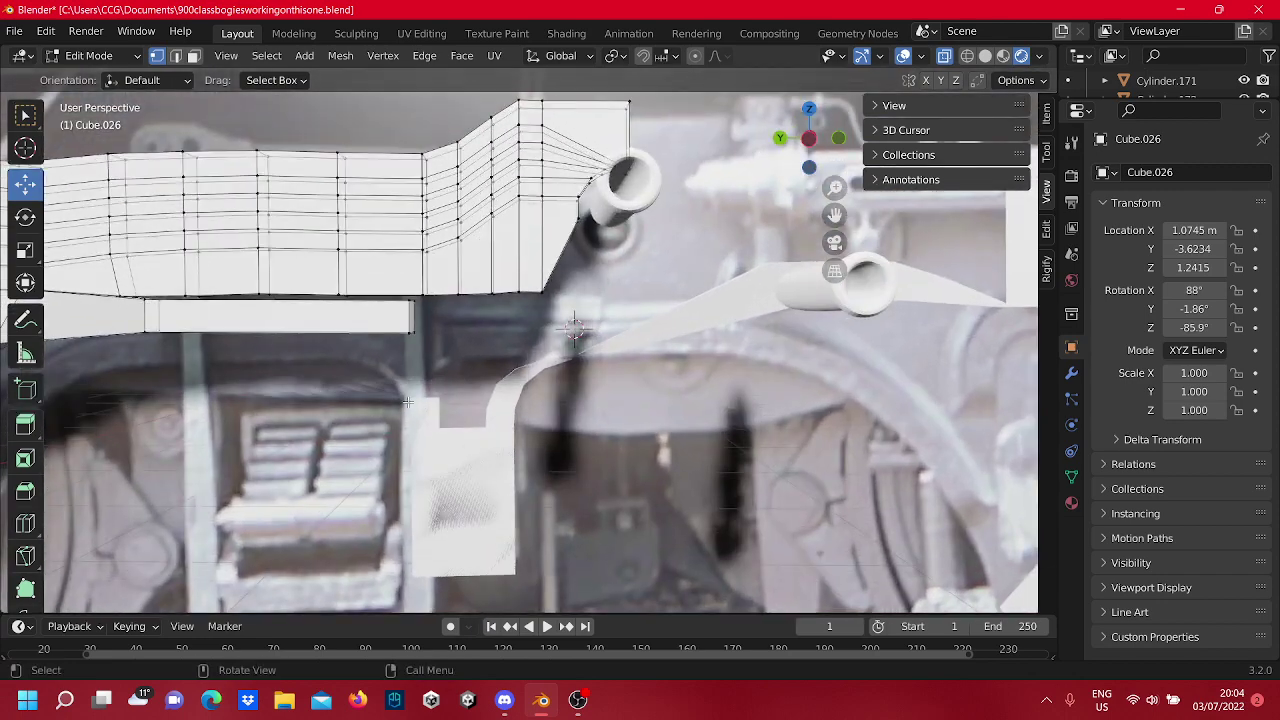
scroll(476, 333, "up", 1)
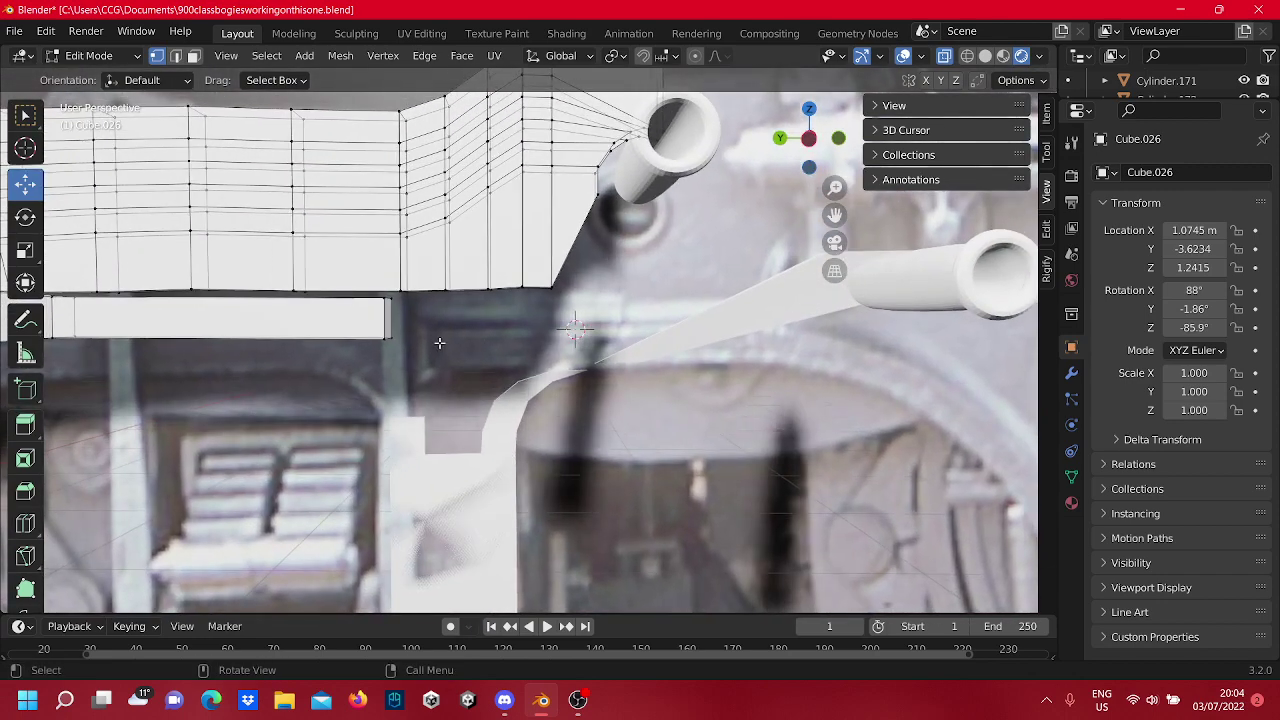
left_click_drag(438, 342, 599, 321)
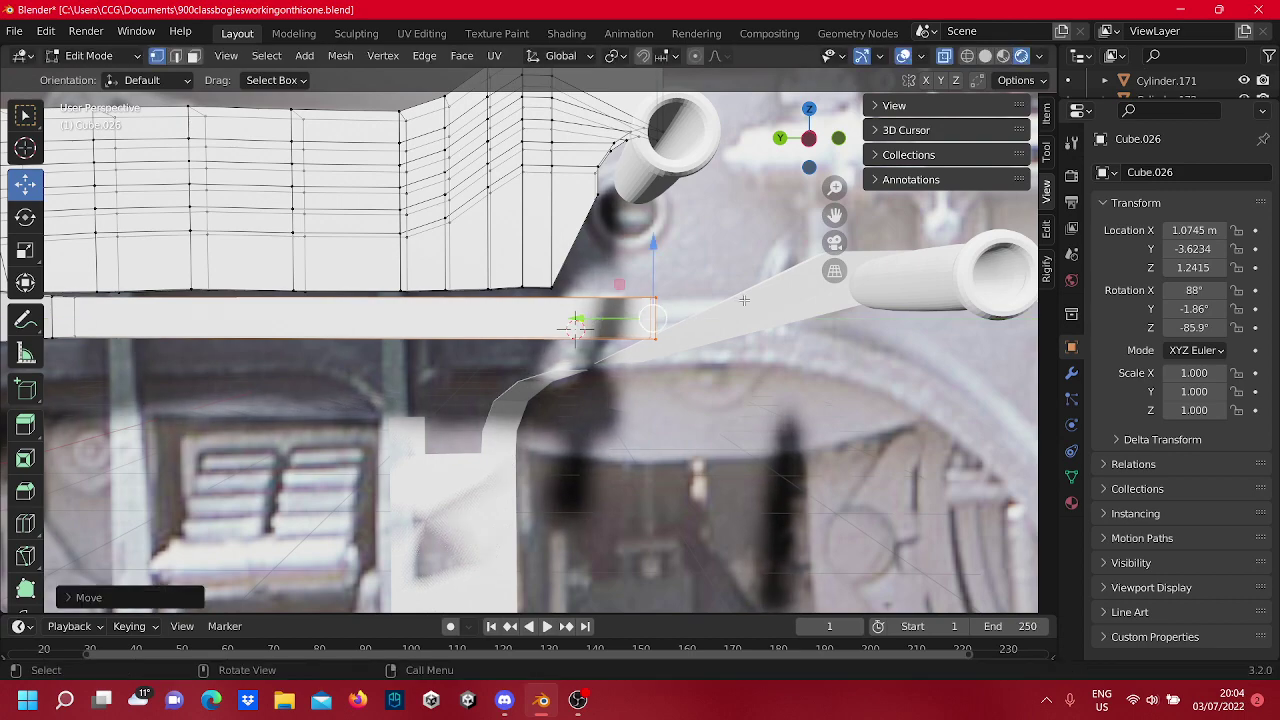
left_click(503, 382)
Lower the vertices beside the pipe along Z to the beam's bottom-edge level, squaring off the slanted end.
middle_click_drag(503, 381, 62, 496, "shift")
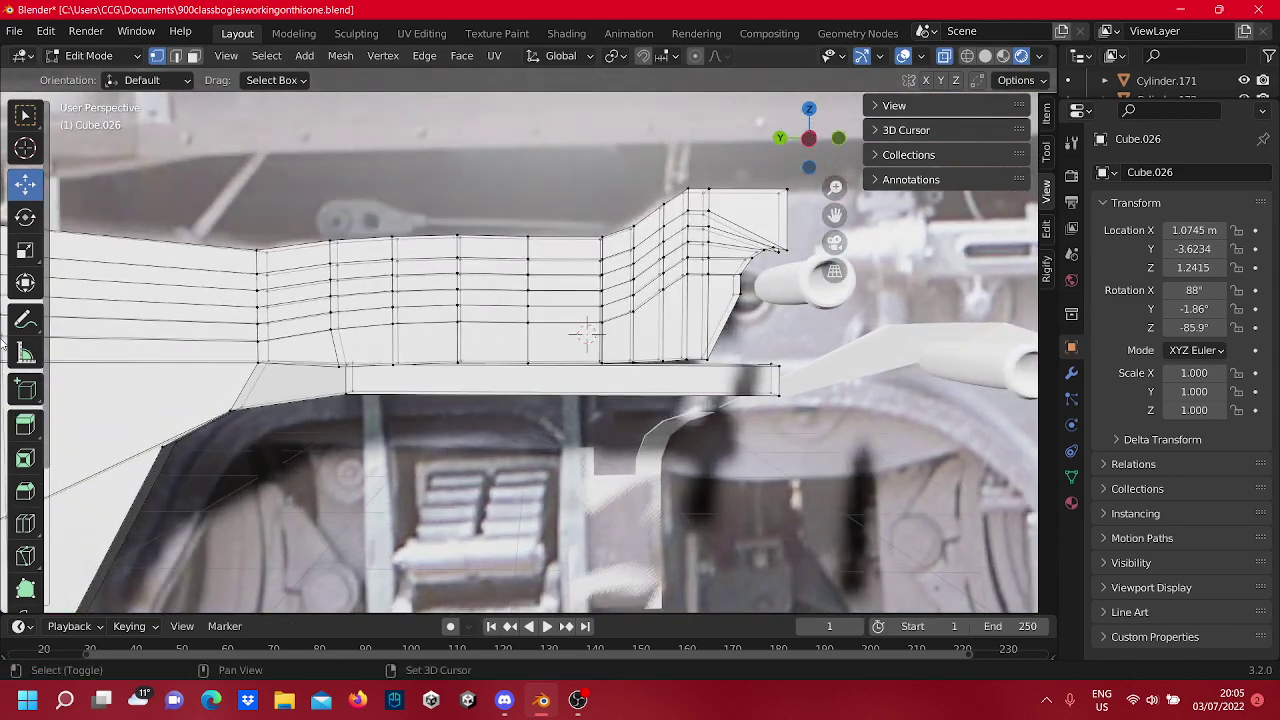
middle_click_drag(214, 311, 463, 338)
middle_click_drag(609, 319, 414, 345, "shift")
scroll(420, 348, "up", 3)
middle_click_drag(552, 372, 595, 377, "shift")
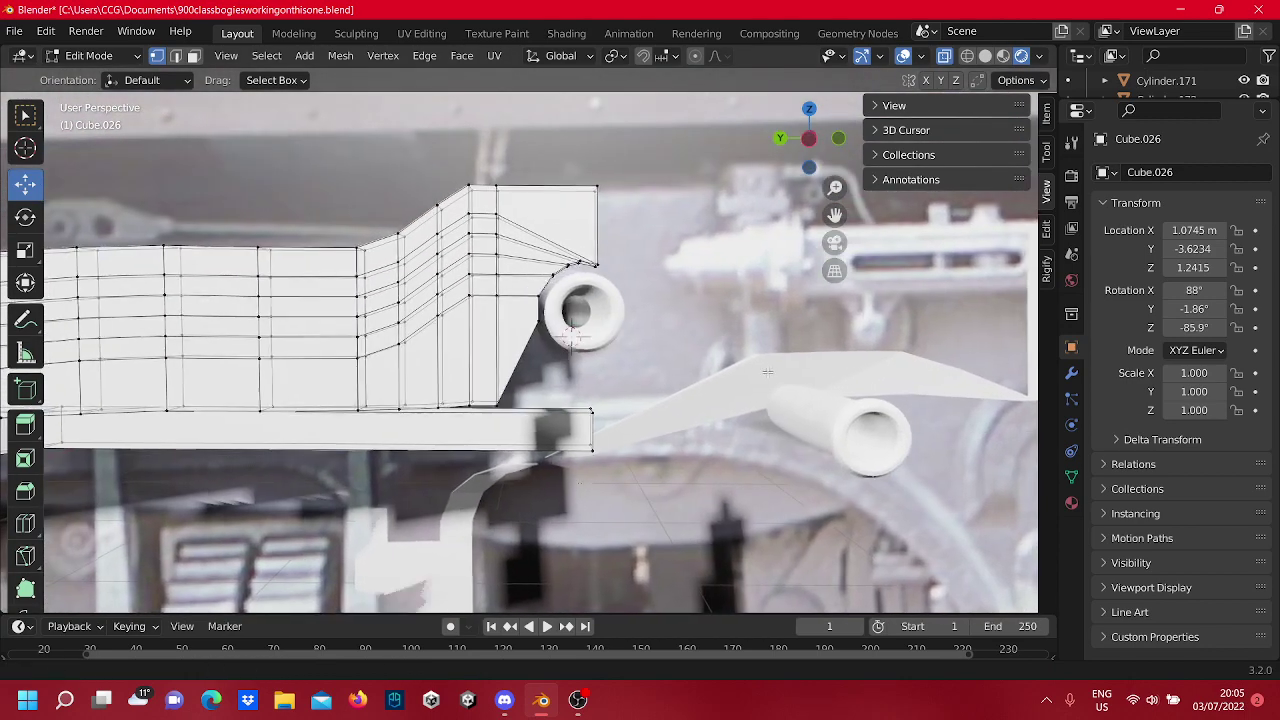
scroll(573, 316, "up", 1)
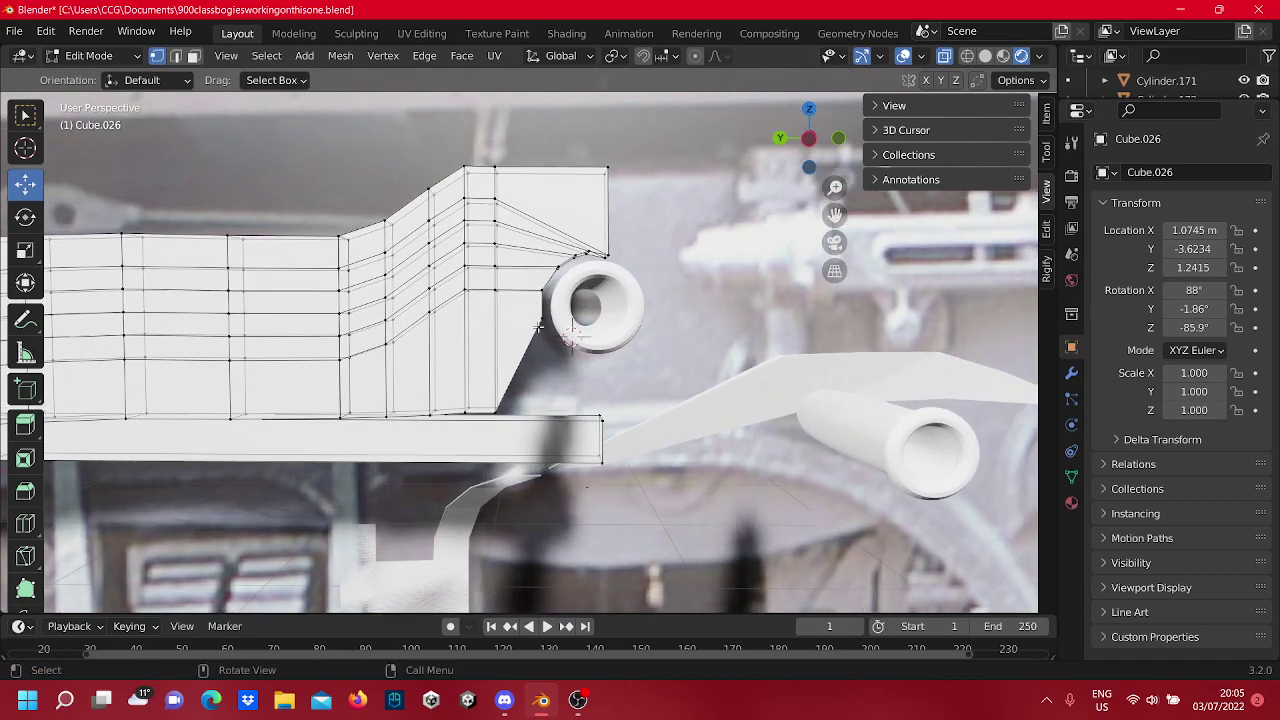
left_click_drag(538, 327, 510, 283)
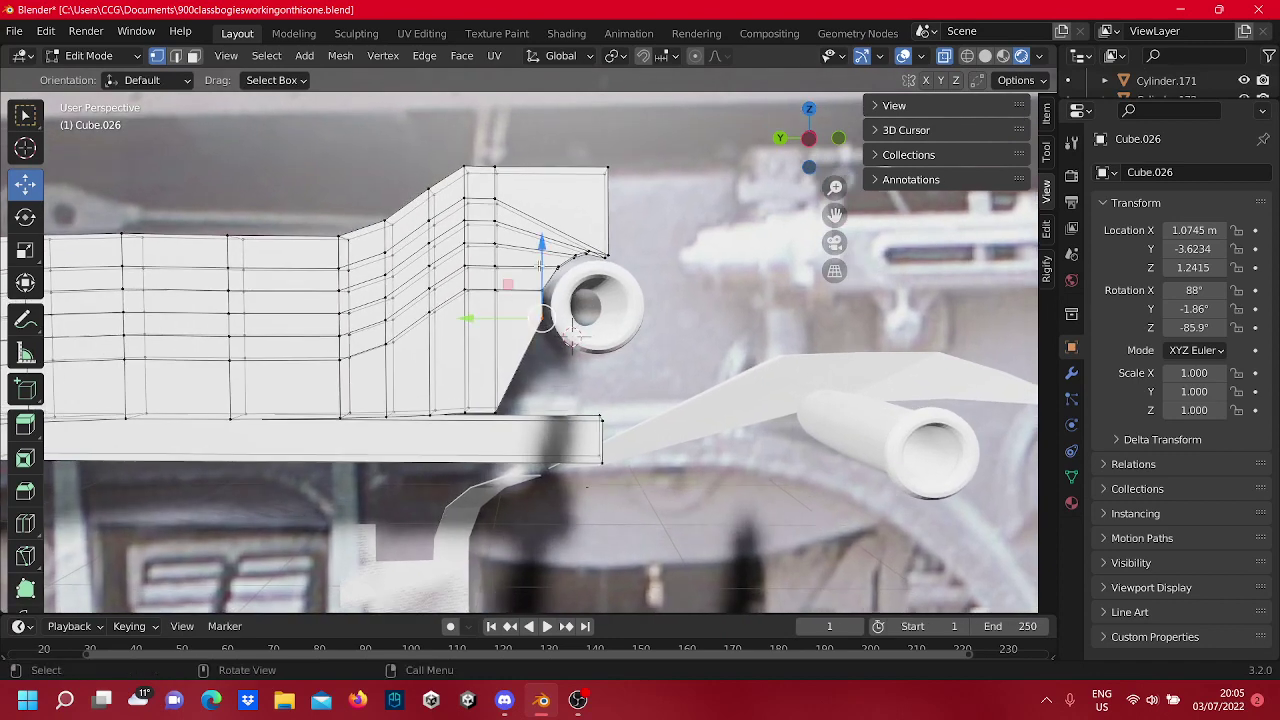
key("g")
key("z")
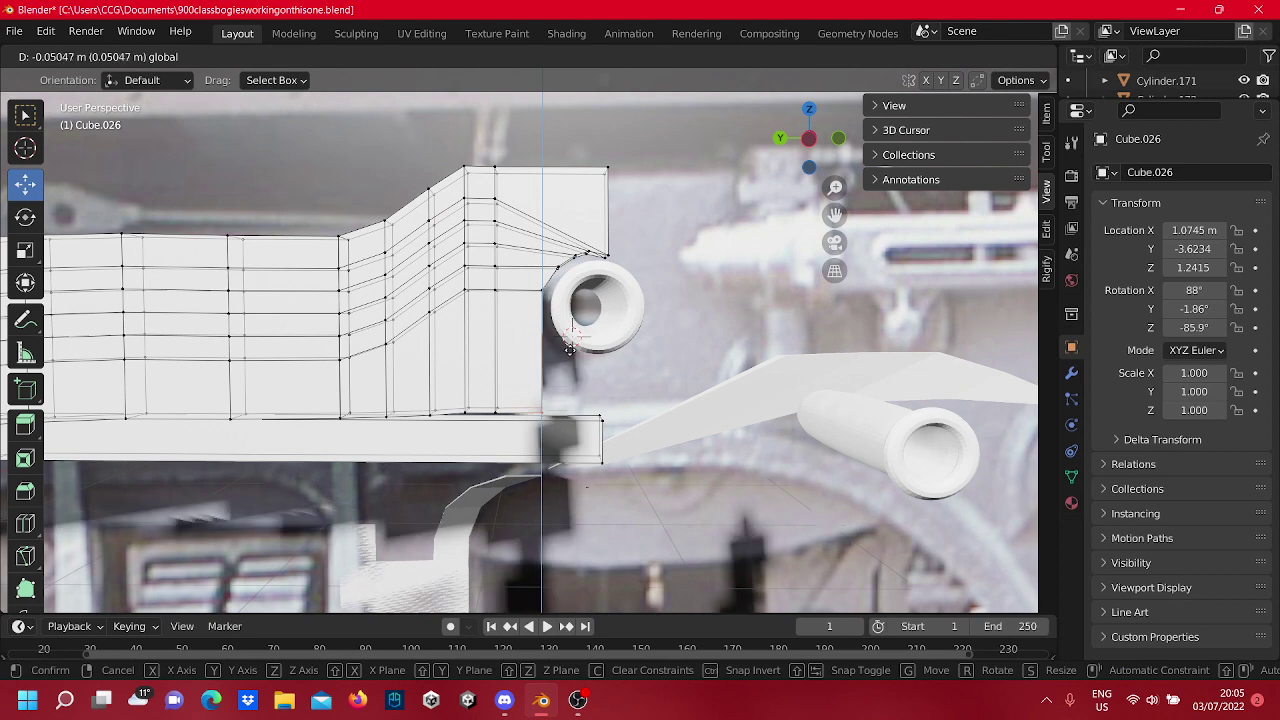
left_click(555, 379)
key("alt+a")
middle_click_drag(559, 350, 558, 350)
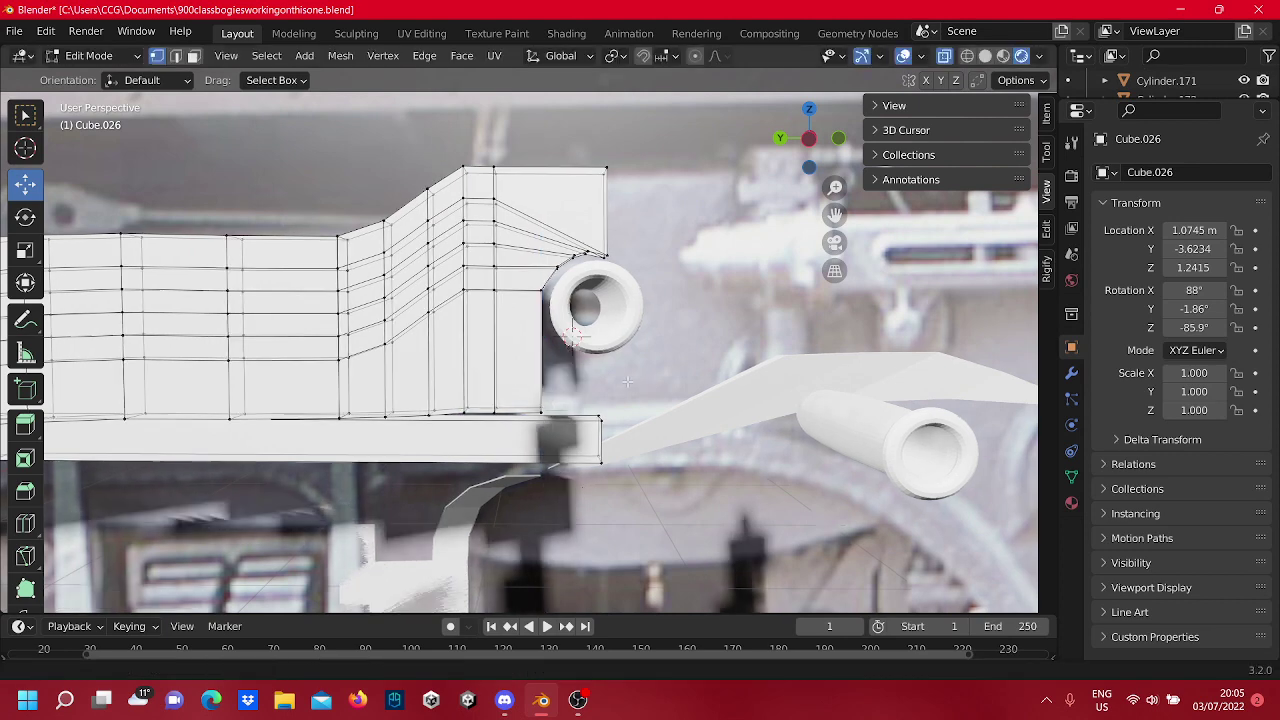
Add four closely spaced lengthwise edge loops across the lower part of the beam, between the pipe's height and the bottom edge.
key("ctrl+r")
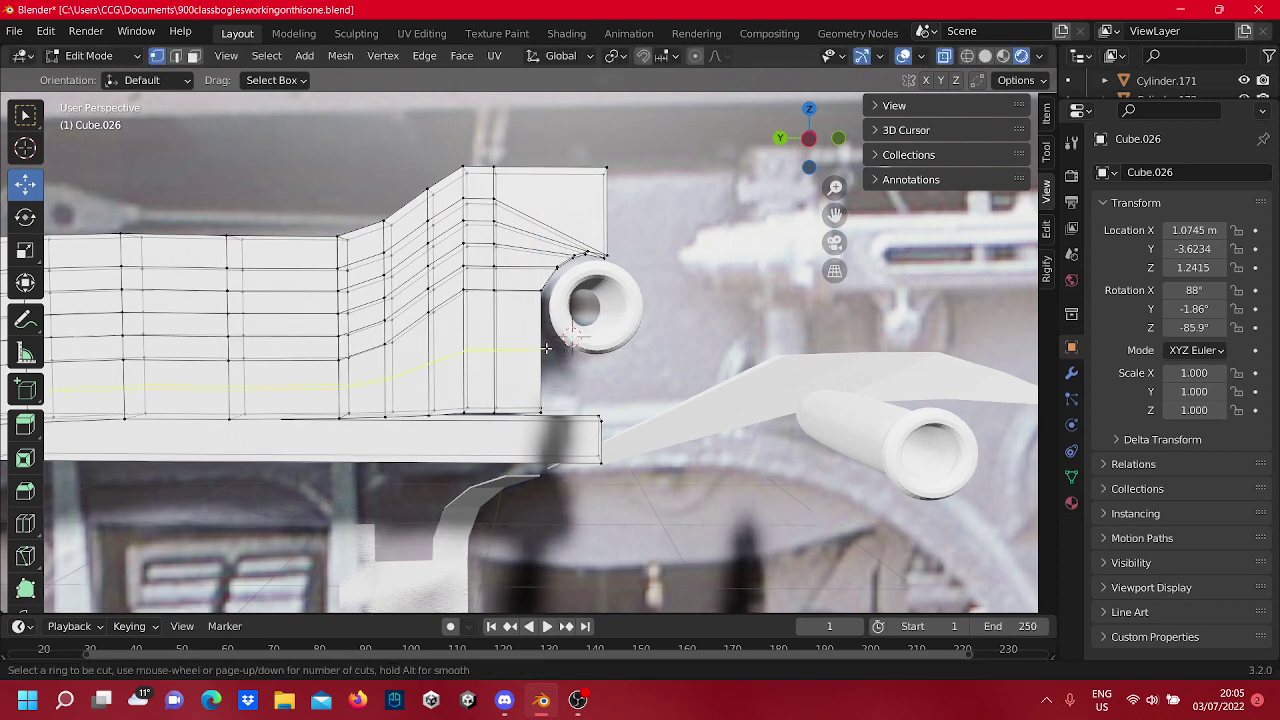
left_click(528, 328)
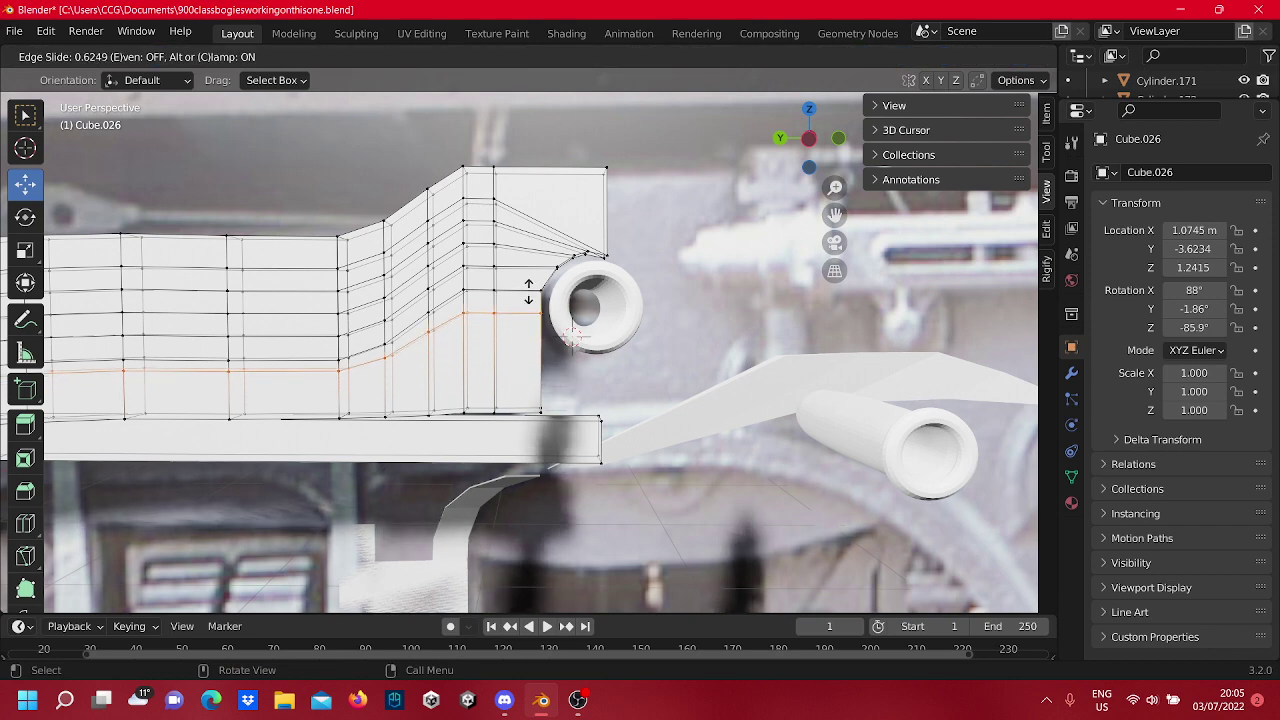
left_click(528, 294)
key("ctrl+r")
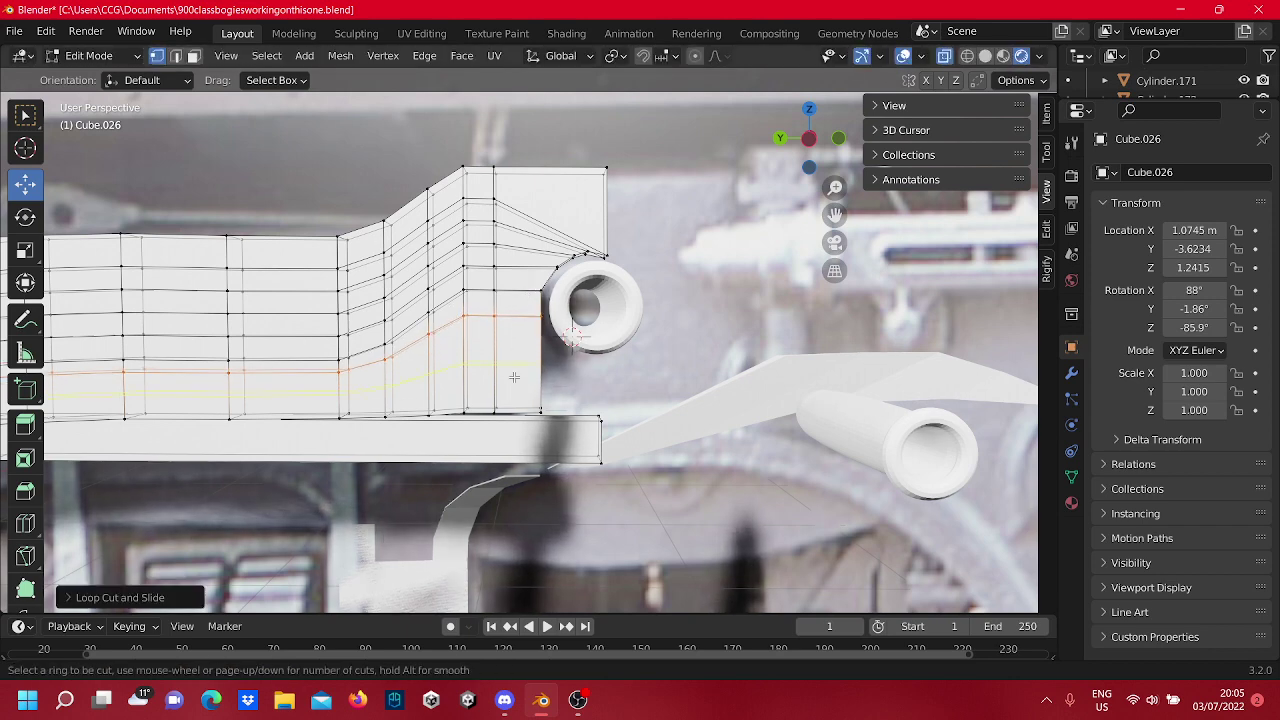
left_click(515, 345)
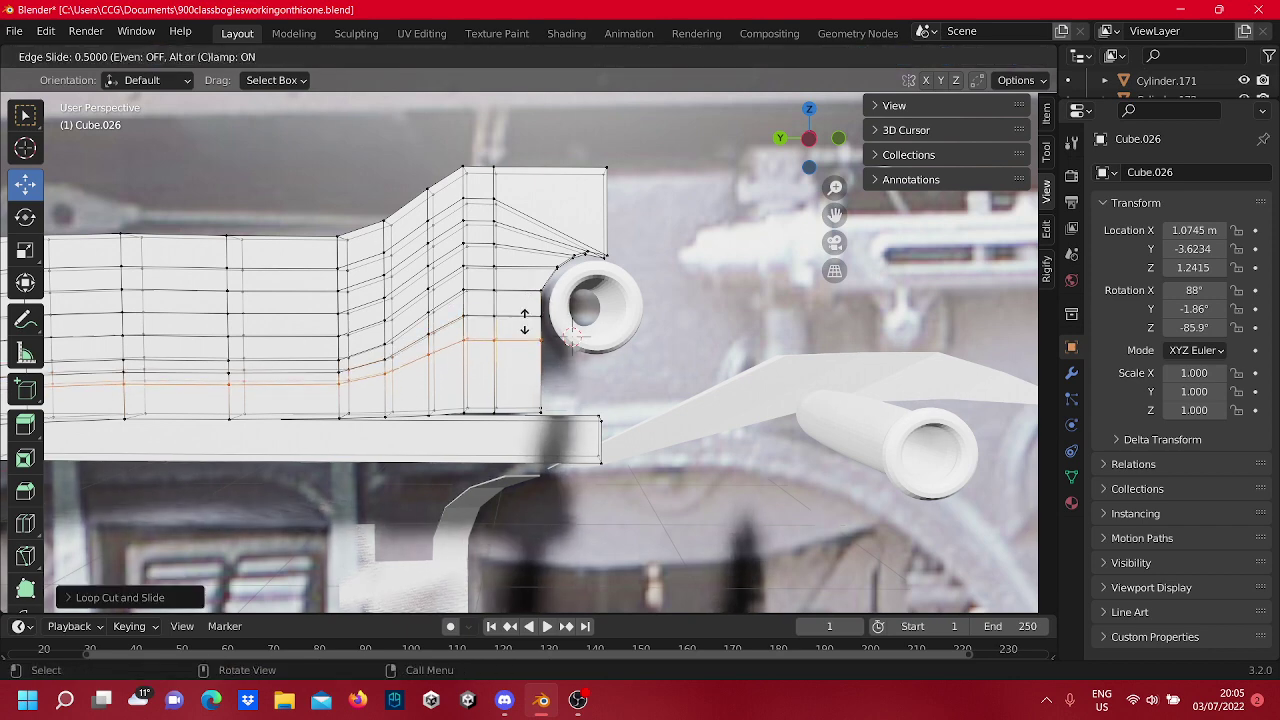
left_click(520, 330)
key("ctrl+r")
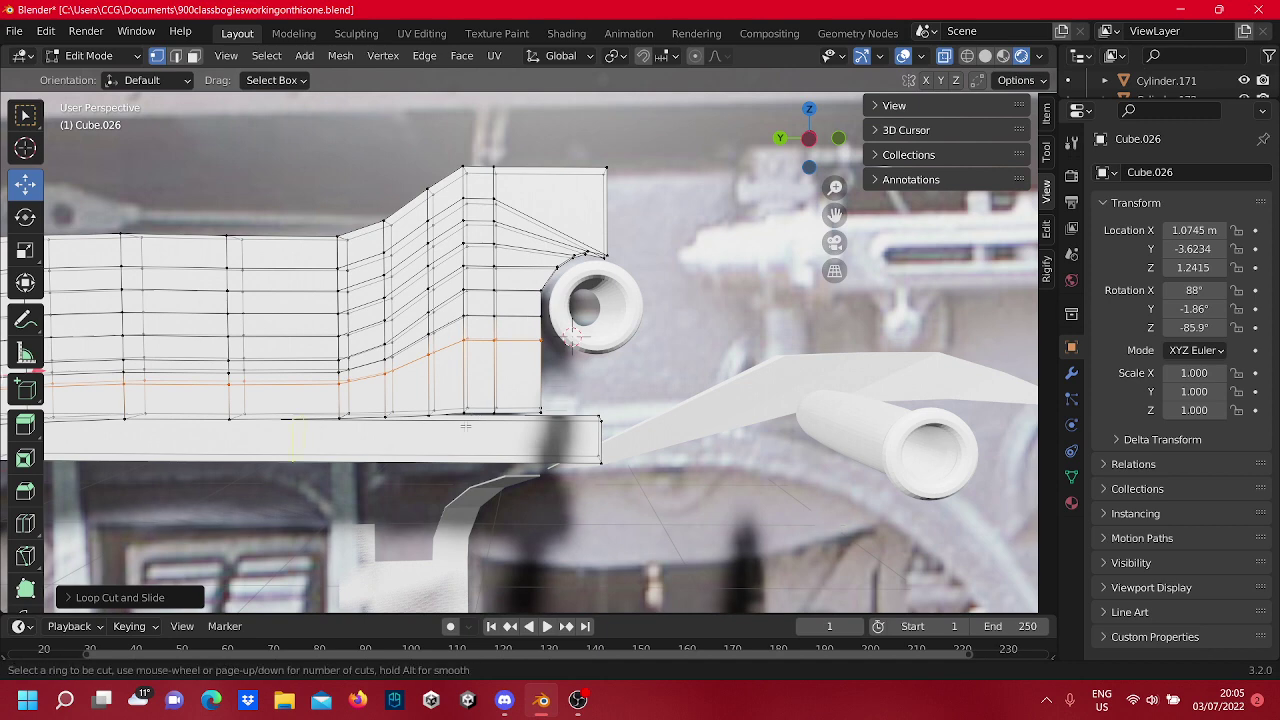
left_click(506, 367)
left_click(480, 375)
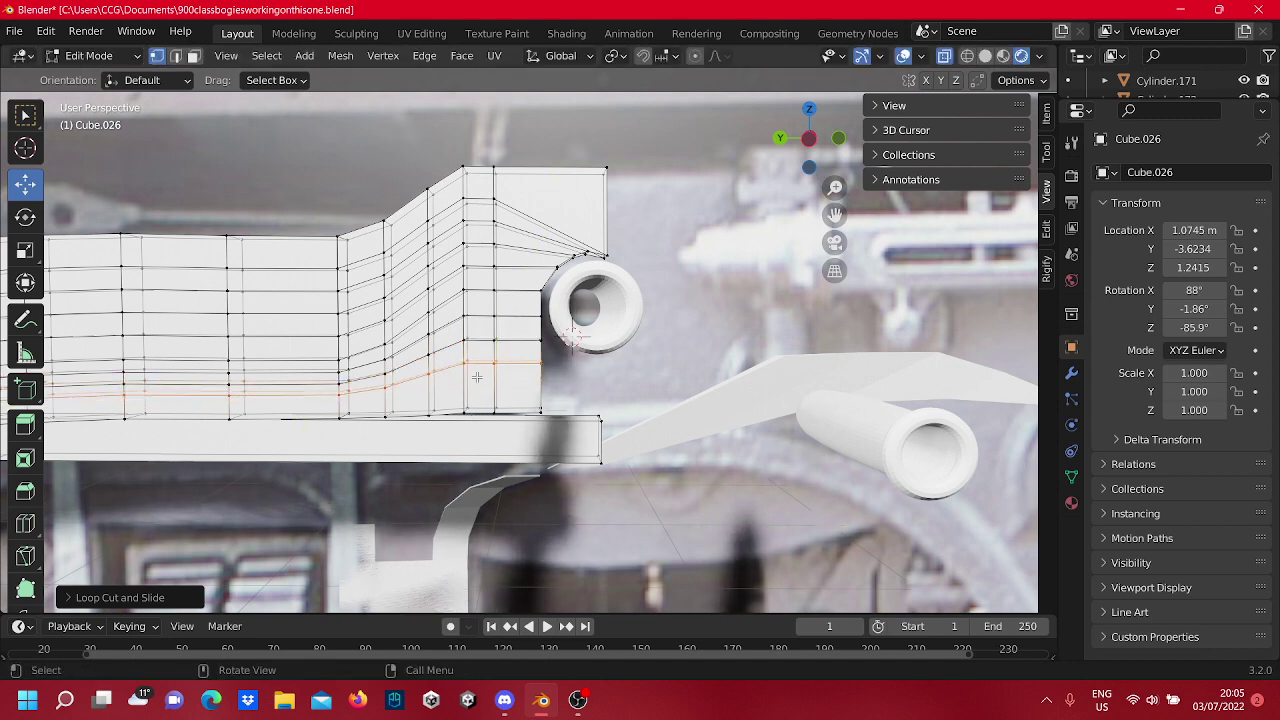
key("ctrl+r")
left_click(476, 378)
left_click(476, 385)
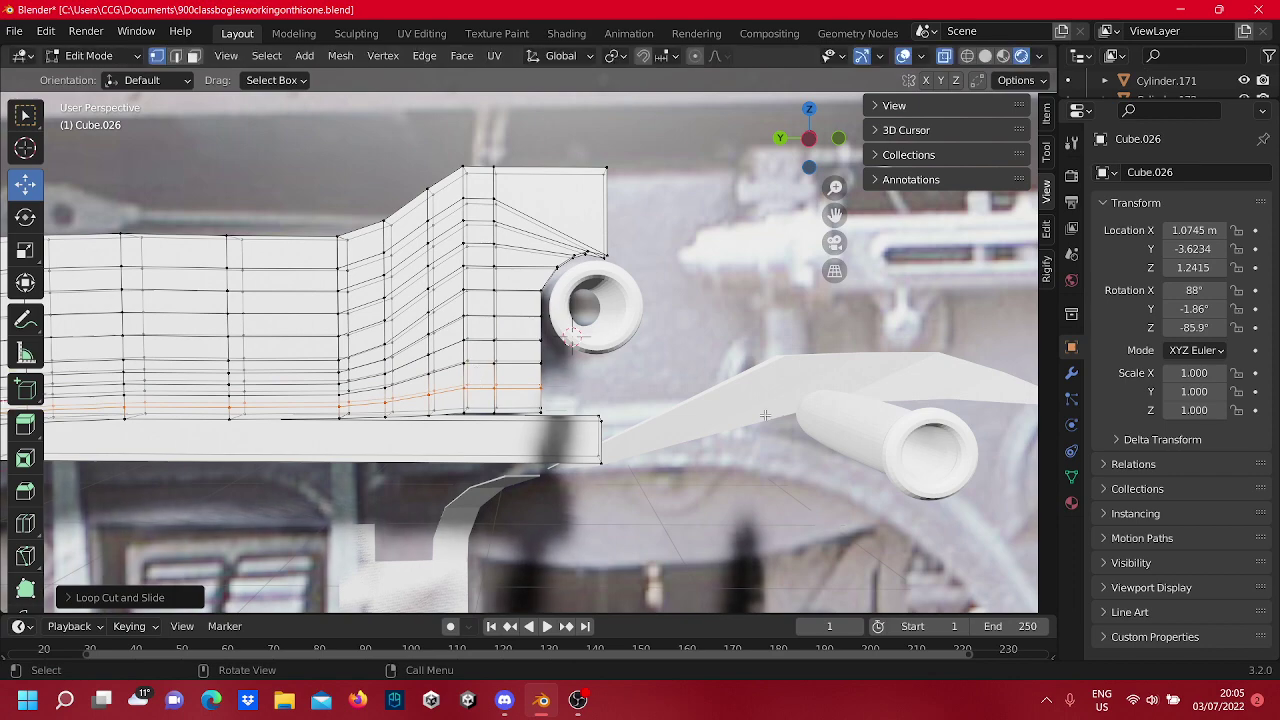
left_click(731, 356)
Move two of the new end-edge vertices below the pipe outward along Y, so the end steps out beneath the pipe.
middle_click_drag(731, 356, 724, 346)
scroll(724, 346, "down", 1)
middle_click_drag(510, 287, 485, 327)
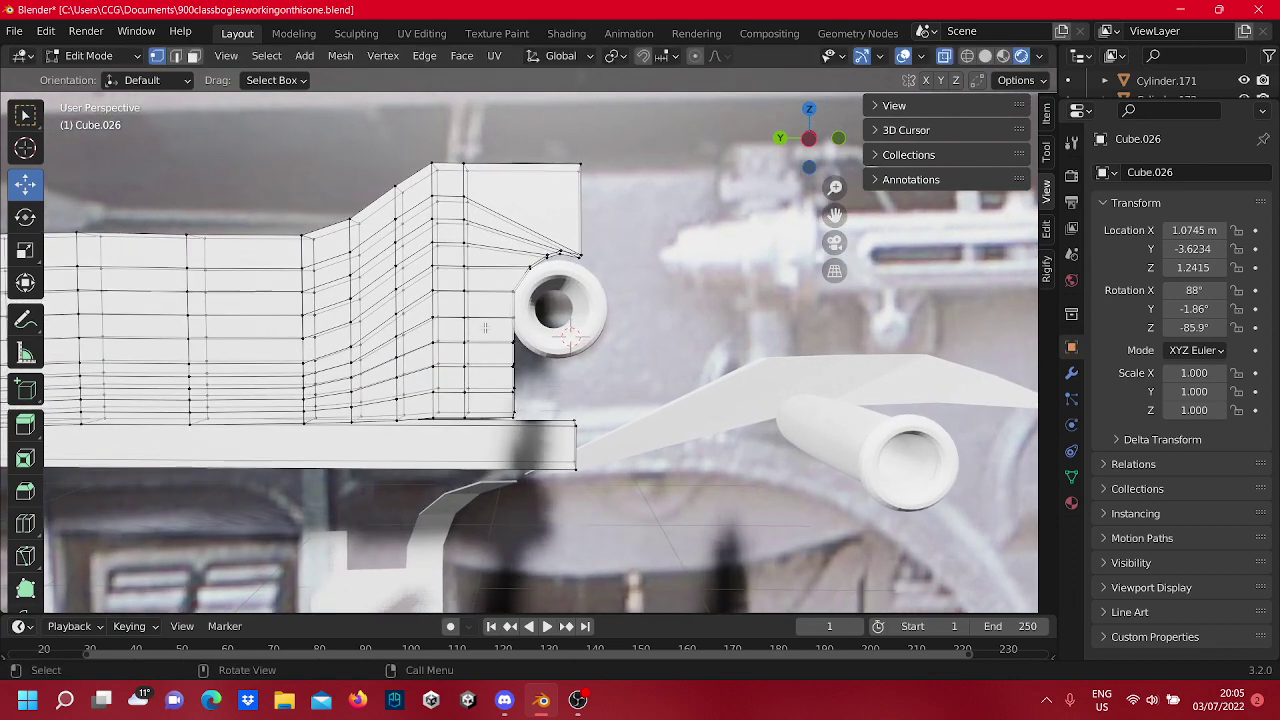
left_click(513, 344)
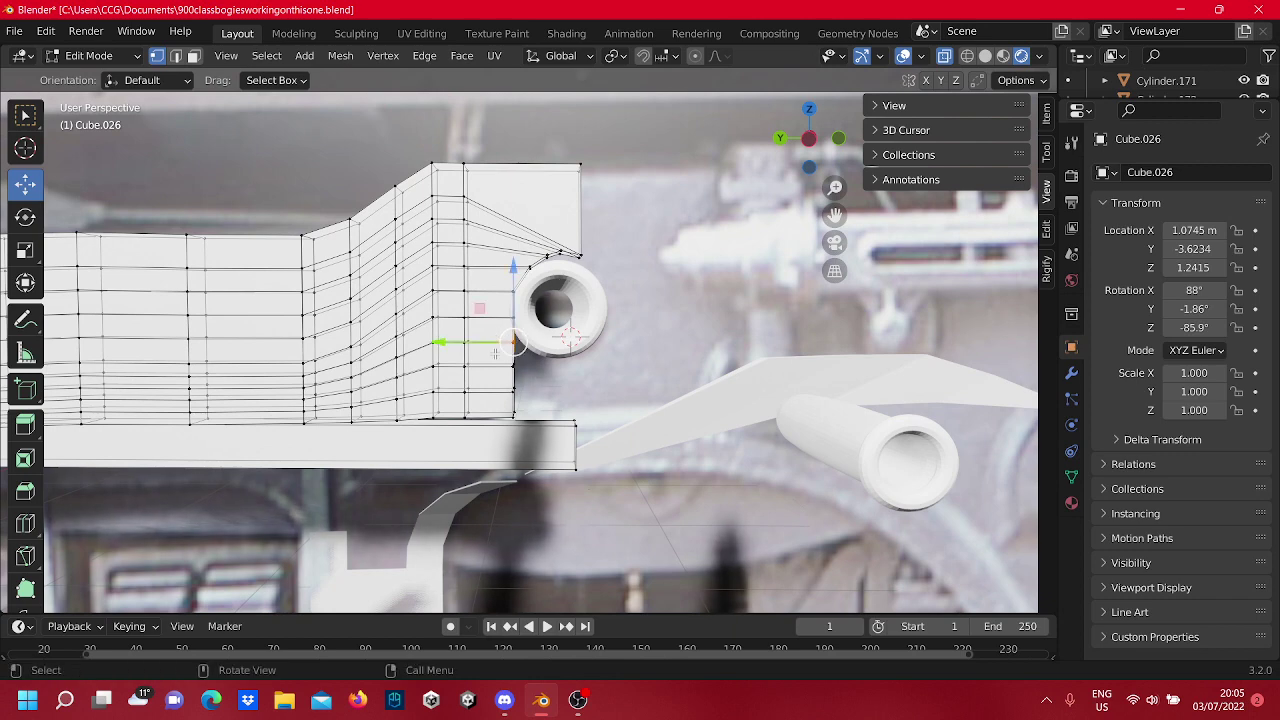
left_click_drag(504, 361, 531, 396)
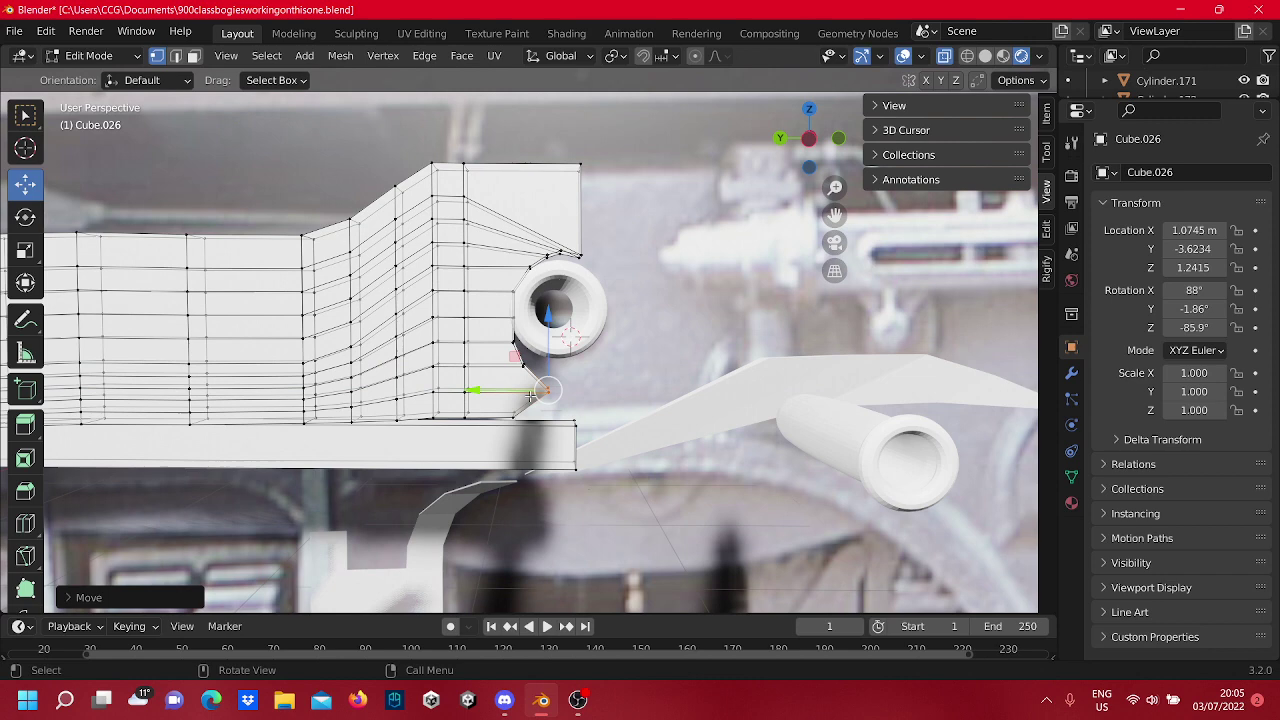
left_click(587, 402)
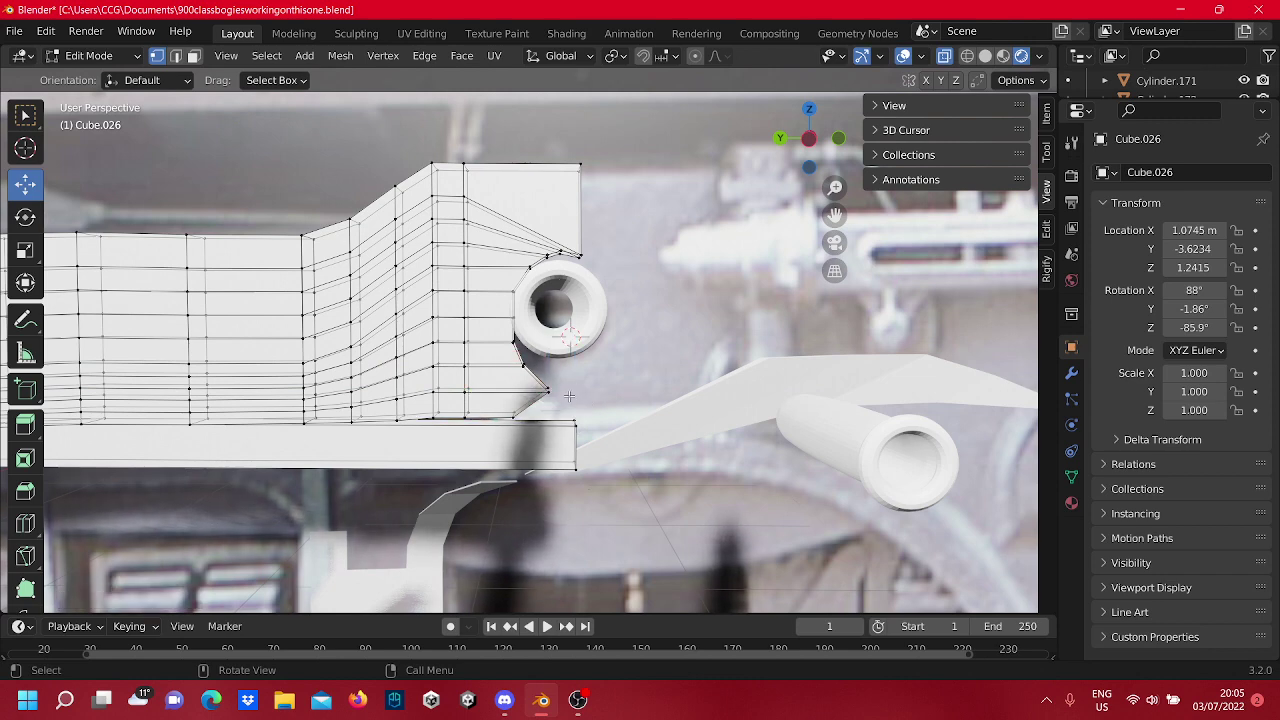
Raise the two shifted vertices along Z toward the pipe's underside, then nudge the end-edge vertex above them slightly upward.
left_click_drag(569, 396, 539, 329)
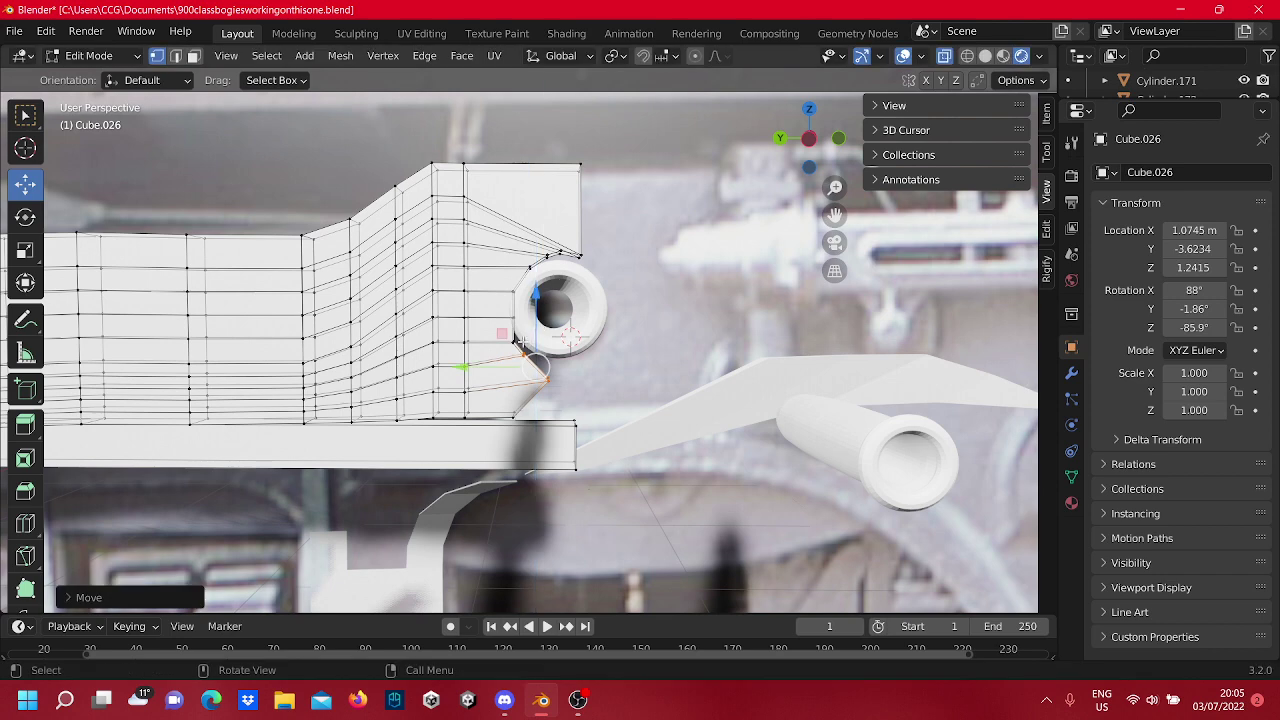
key("g")
key("z")
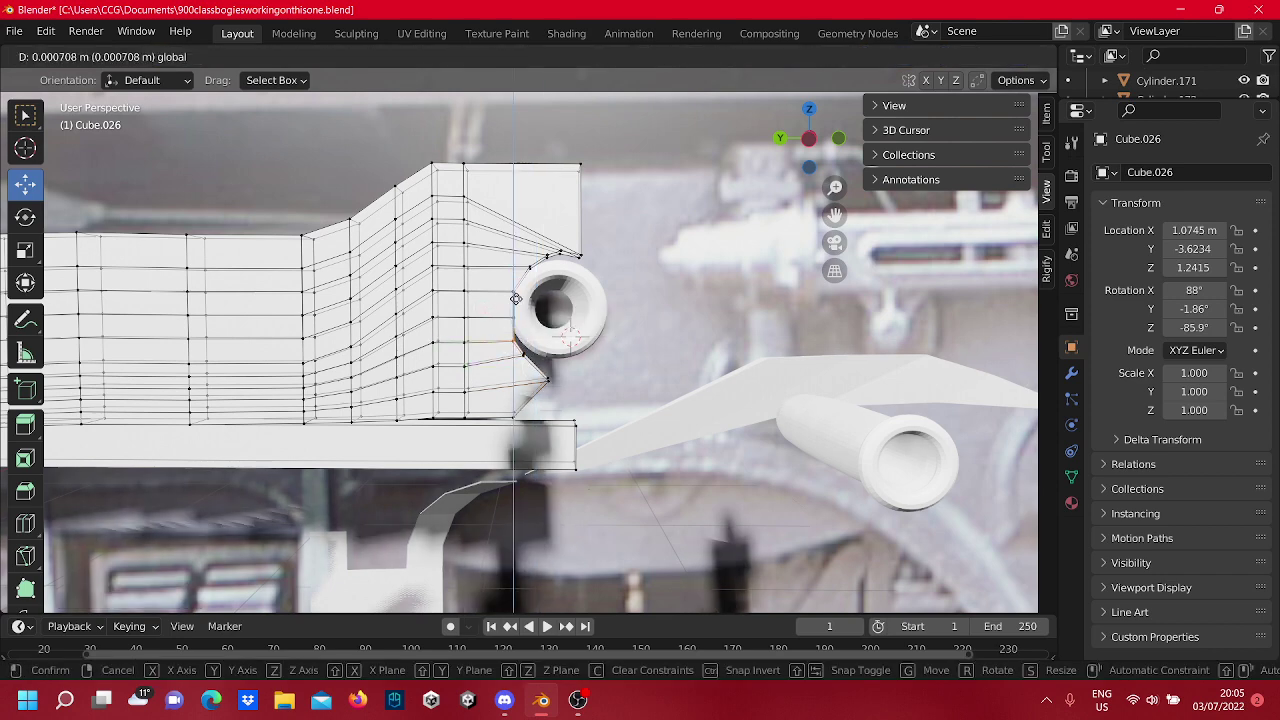
left_click(517, 298)
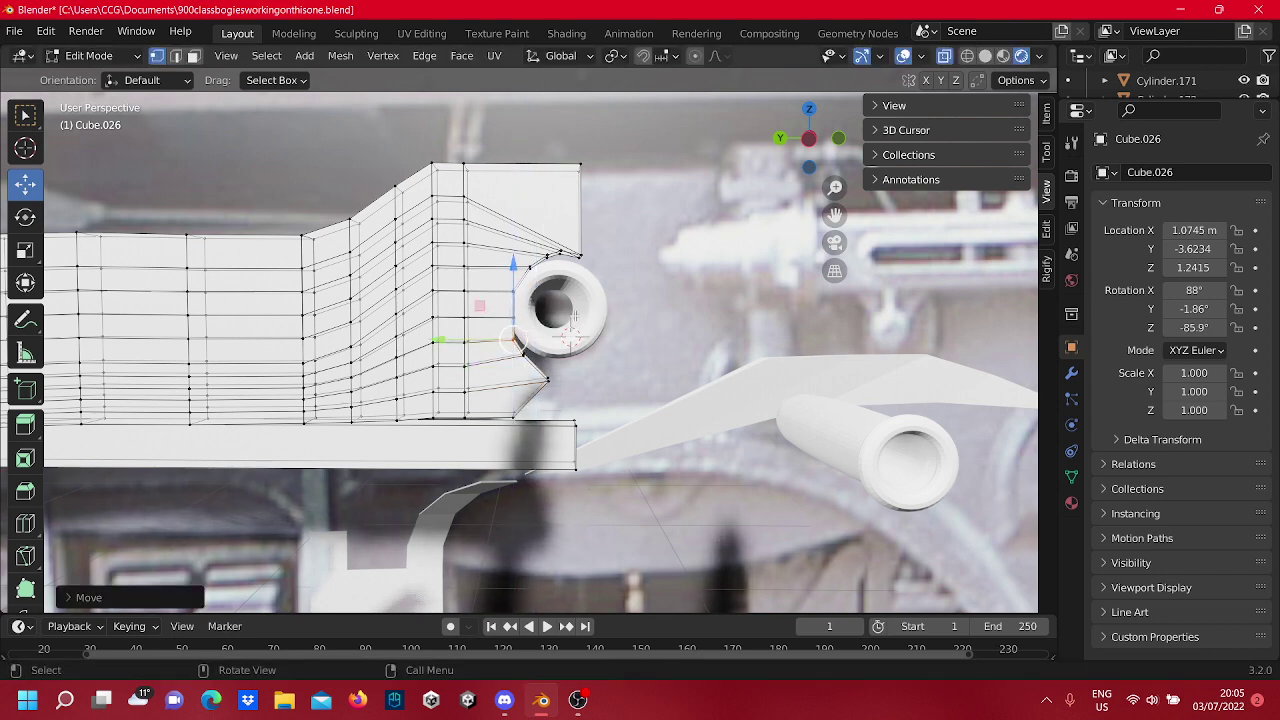
left_click(609, 413)
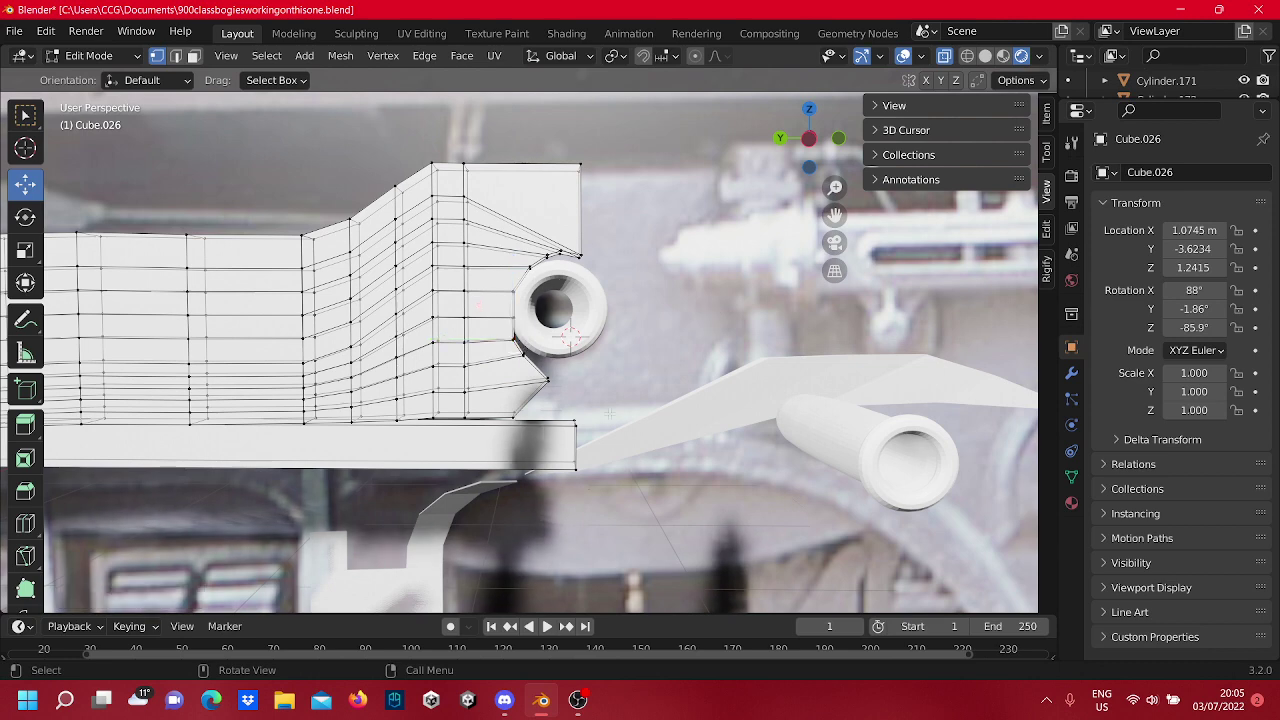
Raise the outermost vertex of the lower end along Z until it nearly touches the pipe's underside.
left_click(547, 374)
key("g")
key("z")
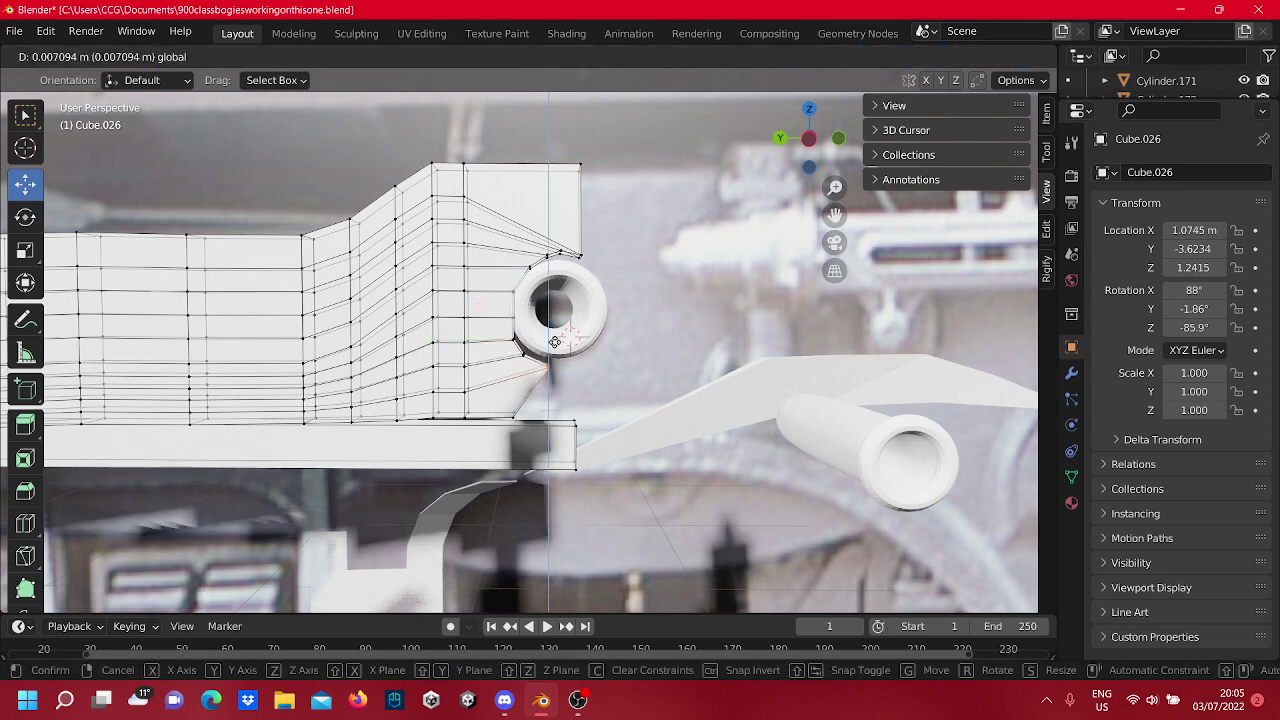
left_click(553, 344)
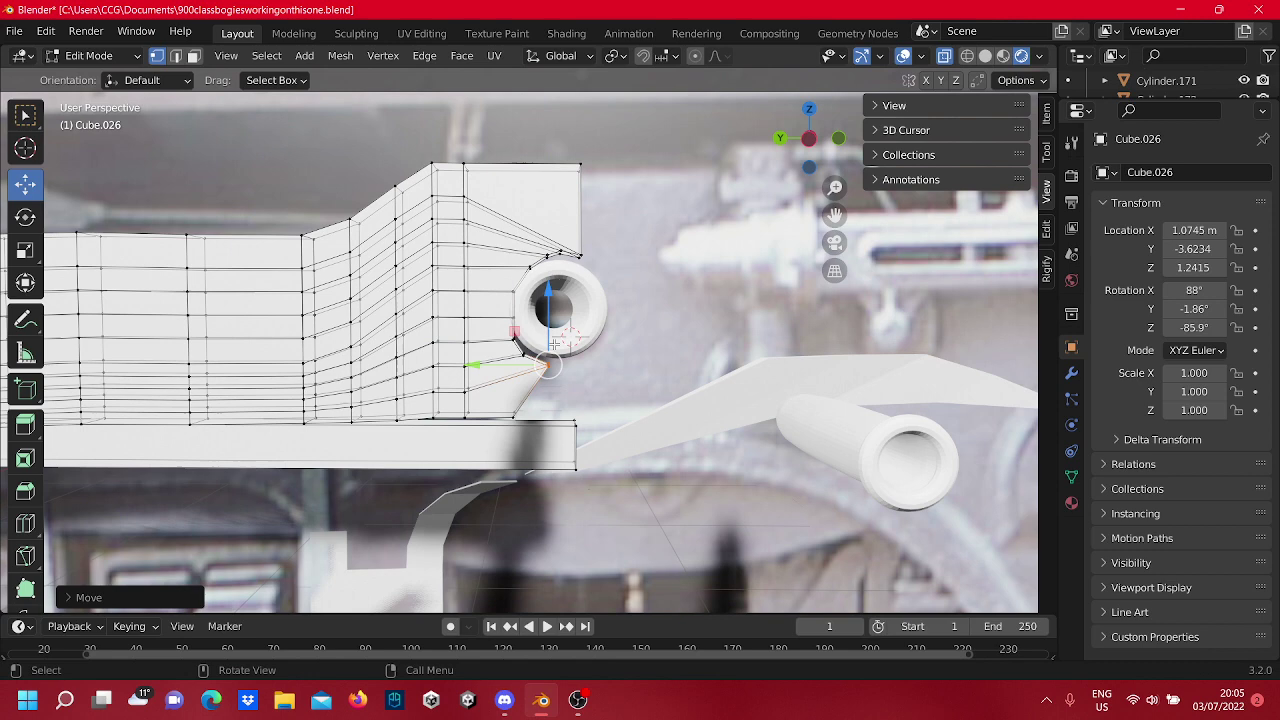
left_click(709, 394)
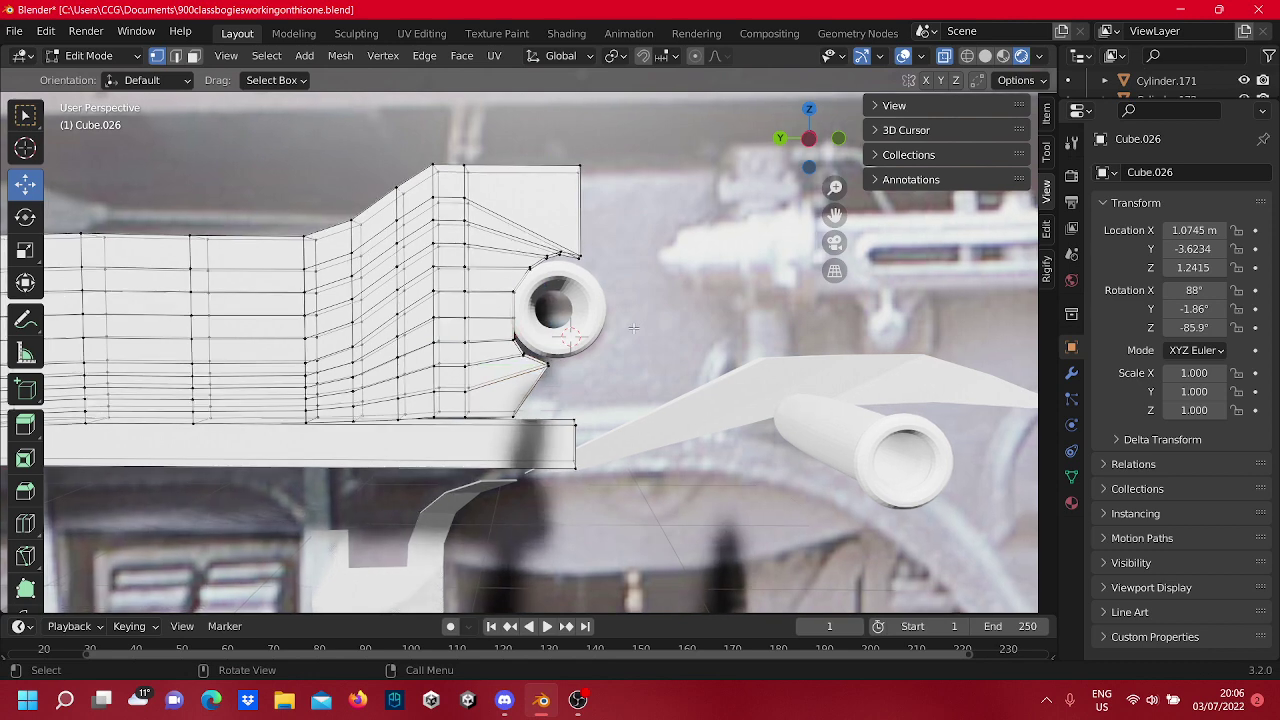
Lower the vertices at the overhanging end's bottom corner along Z to the pipe's top rim, bringing the corner vertex slightly lower.
scroll(633, 329, "down", 9)
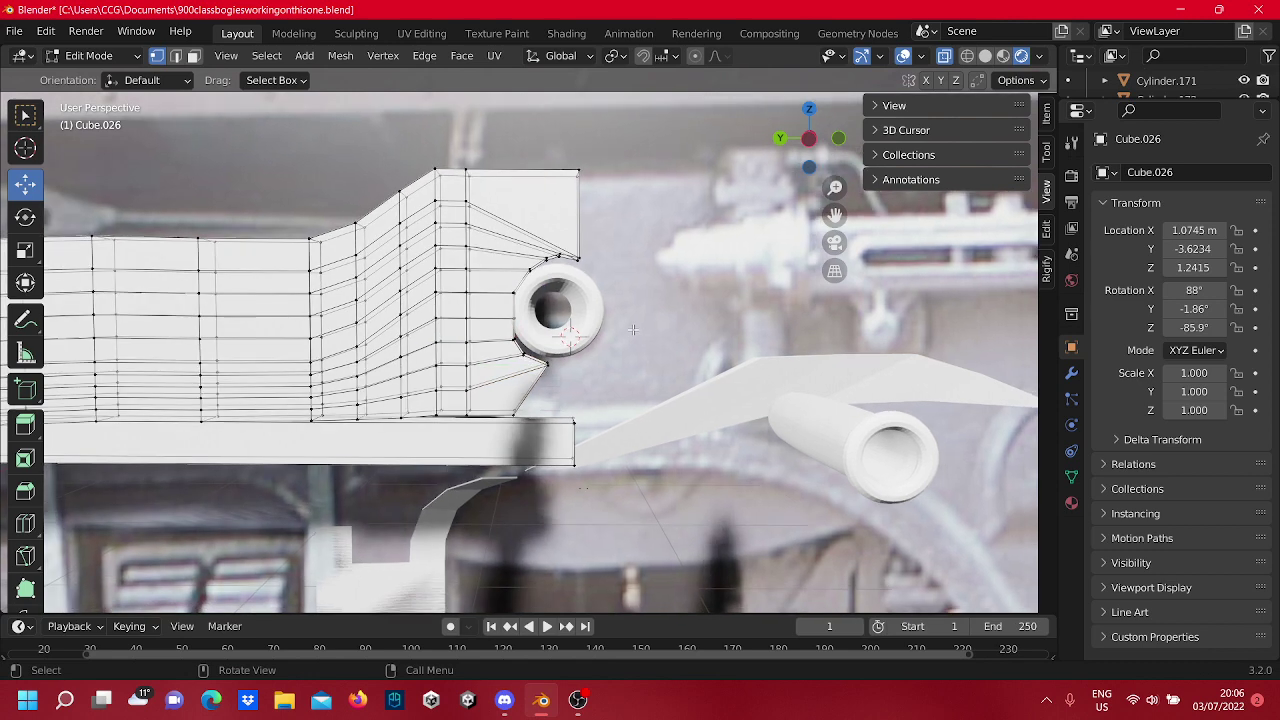
scroll(634, 269, "up", 7)
scroll(634, 269, "up", 1)
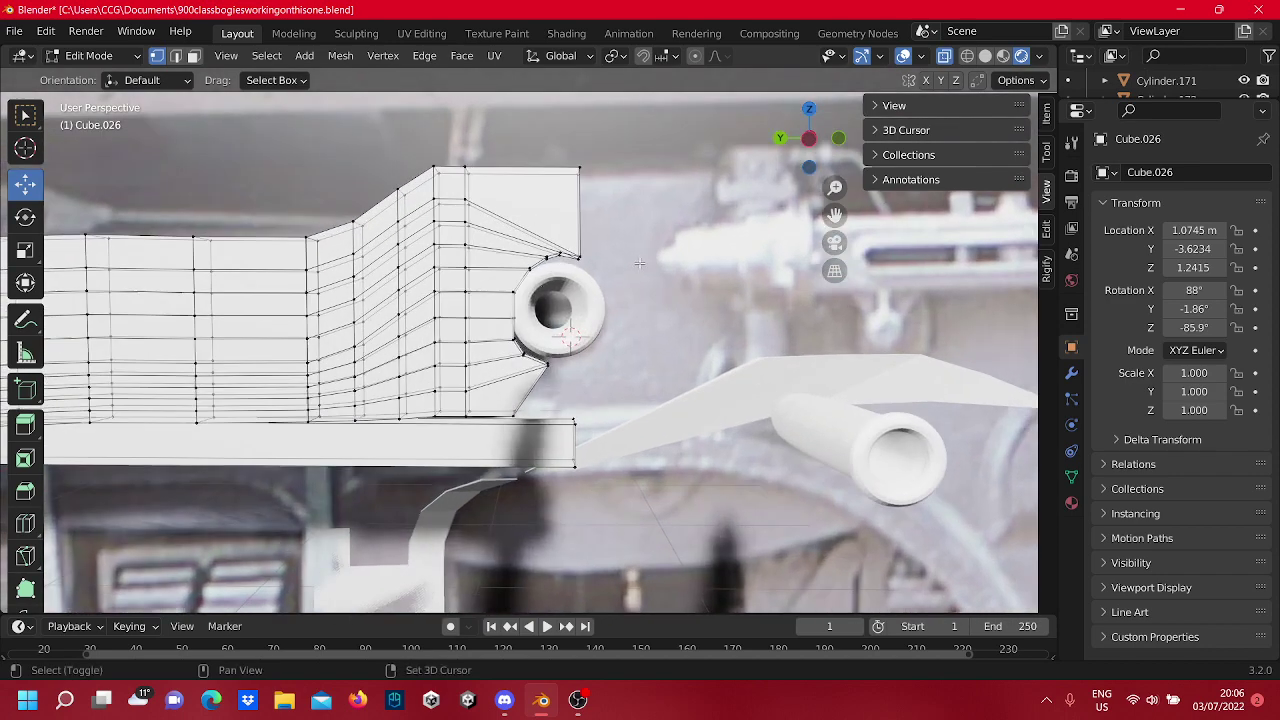
middle_click_drag(600, 260, 598, 275, "shift")
left_click_drag(600, 276, 523, 238)
left_click(580, 259)
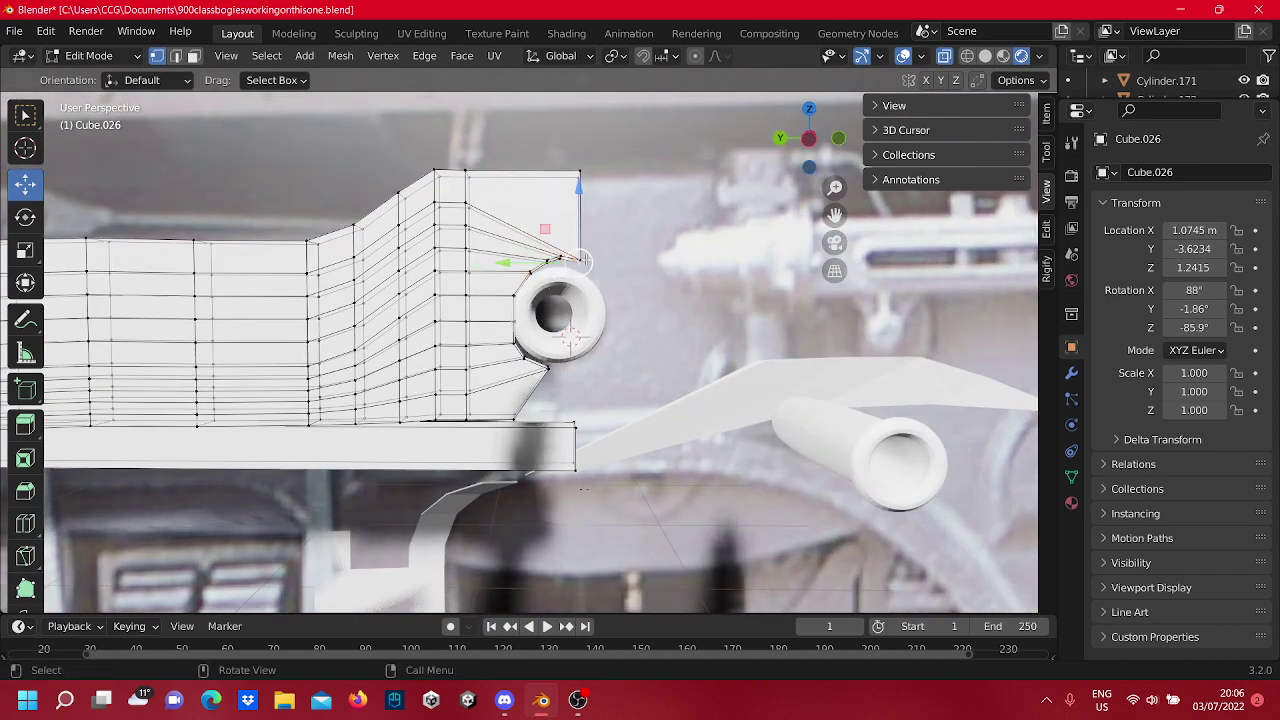
key("b")
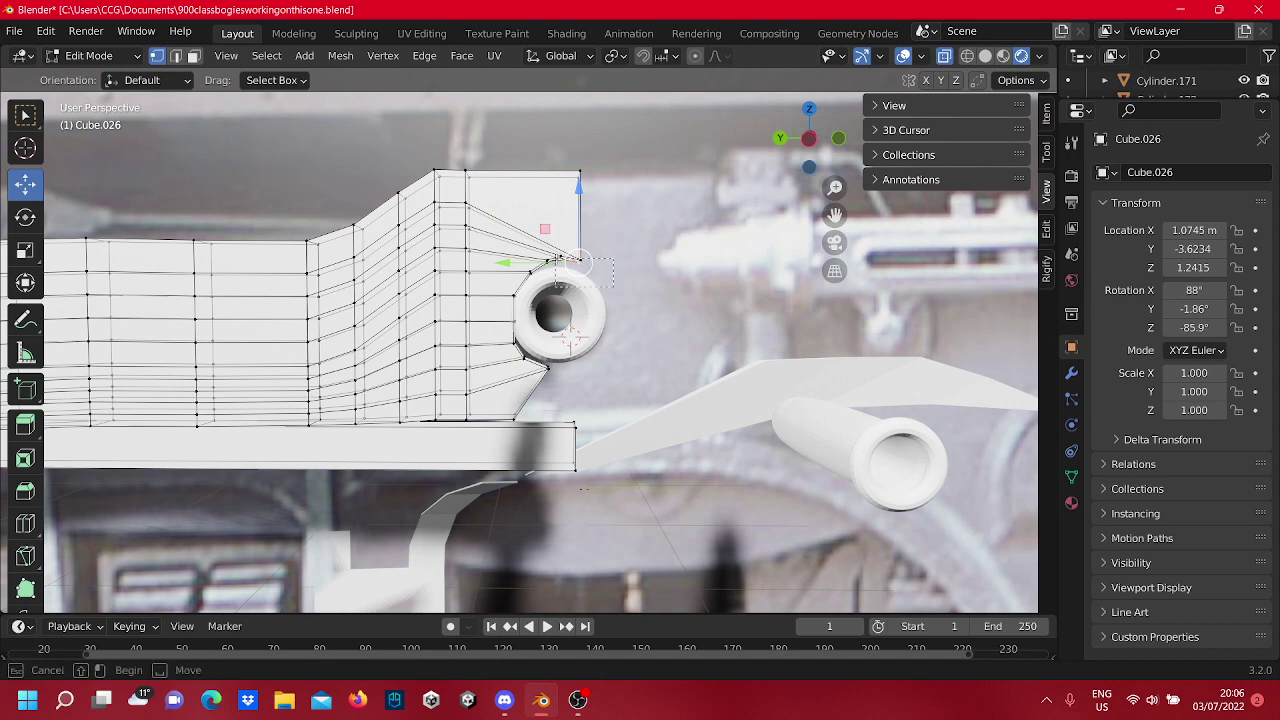
left_click_drag(541, 247, 540, 247)
mouse_move(562, 205)
left_mouse_down()
mouse_move(556, 243)
mouse_move(570, 216)
left_mouse_up()
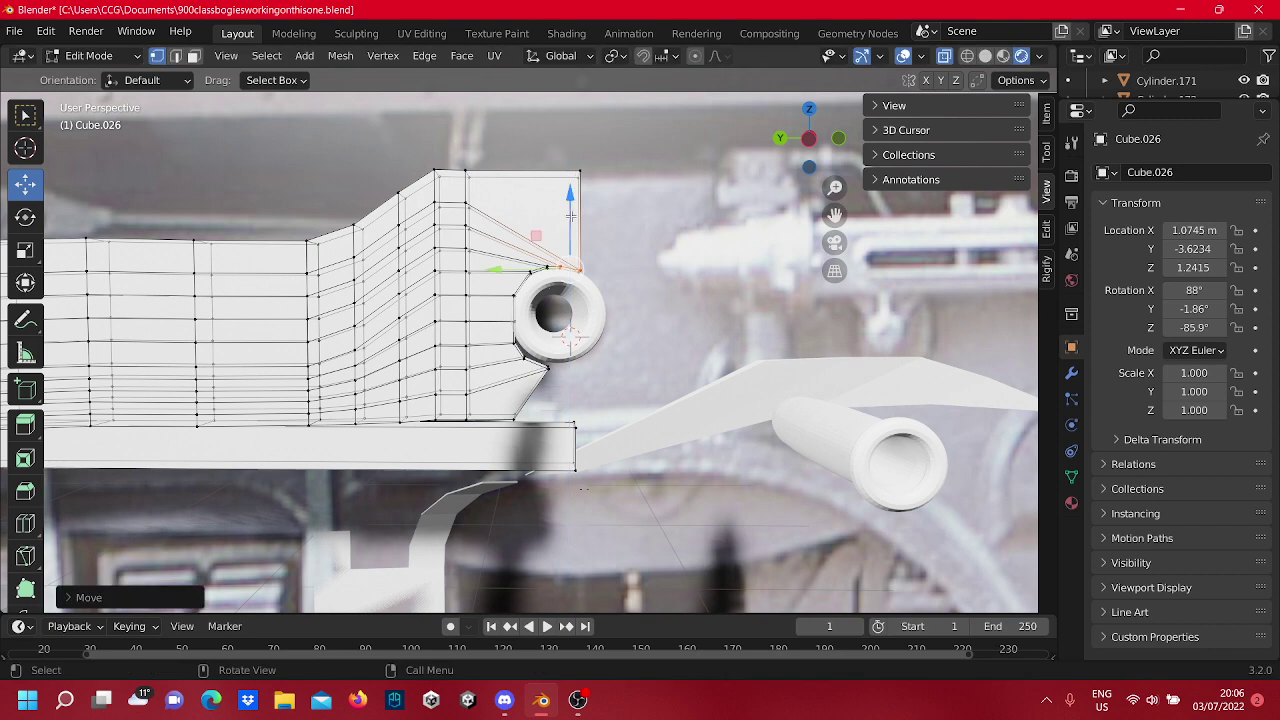
left_click(579, 268)
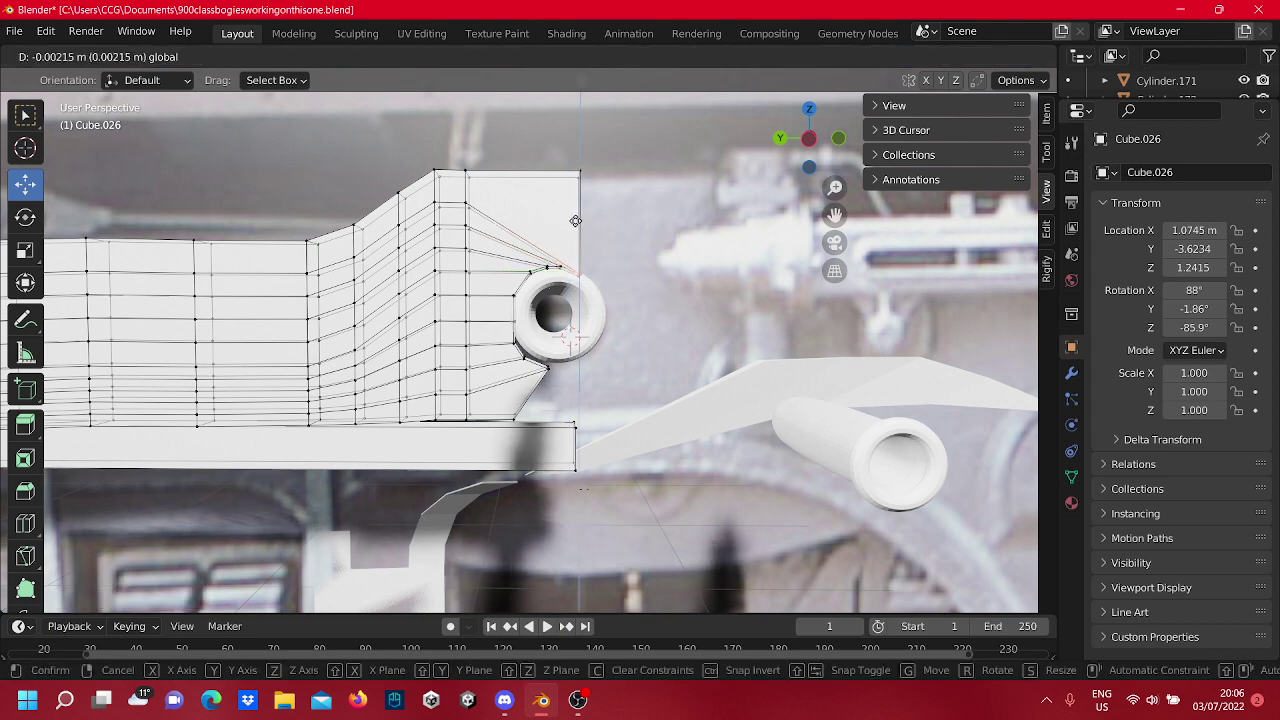
left_click(576, 218)
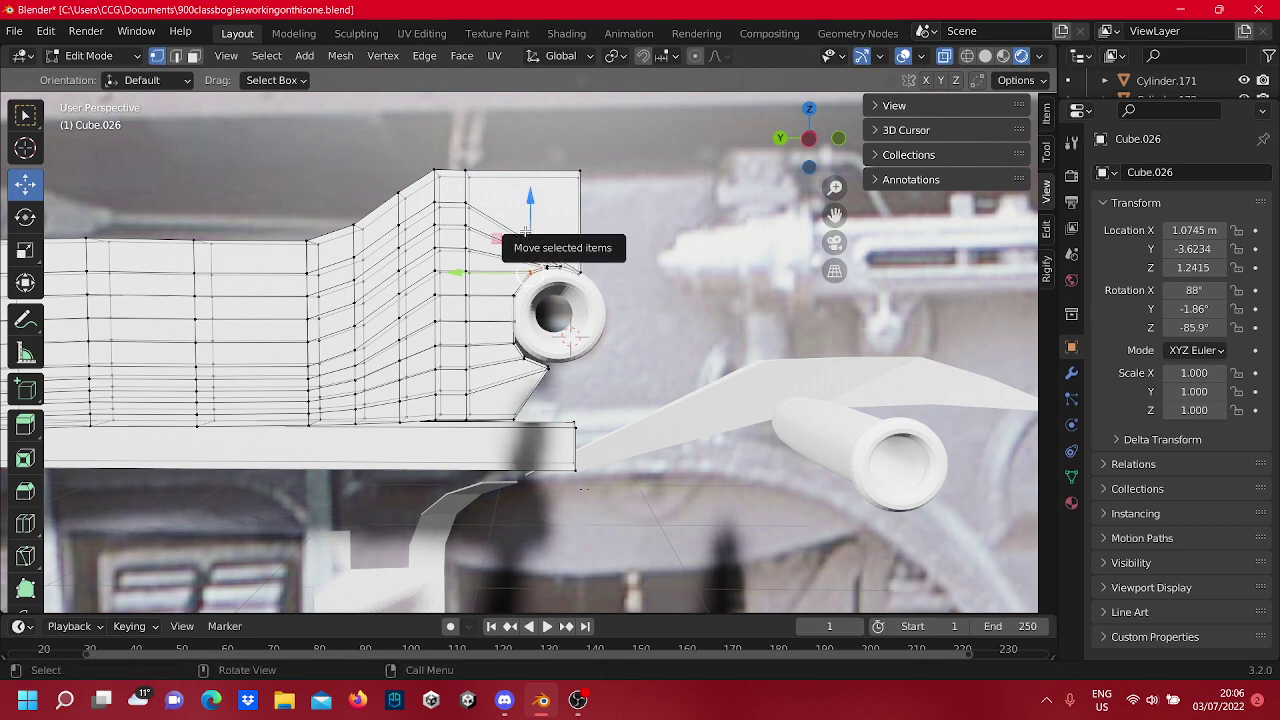
Lower the next two vertices around the pipe's upper beam-side rim slightly along Z so they follow its curve.
left_click_drag(529, 233, 535, 238)
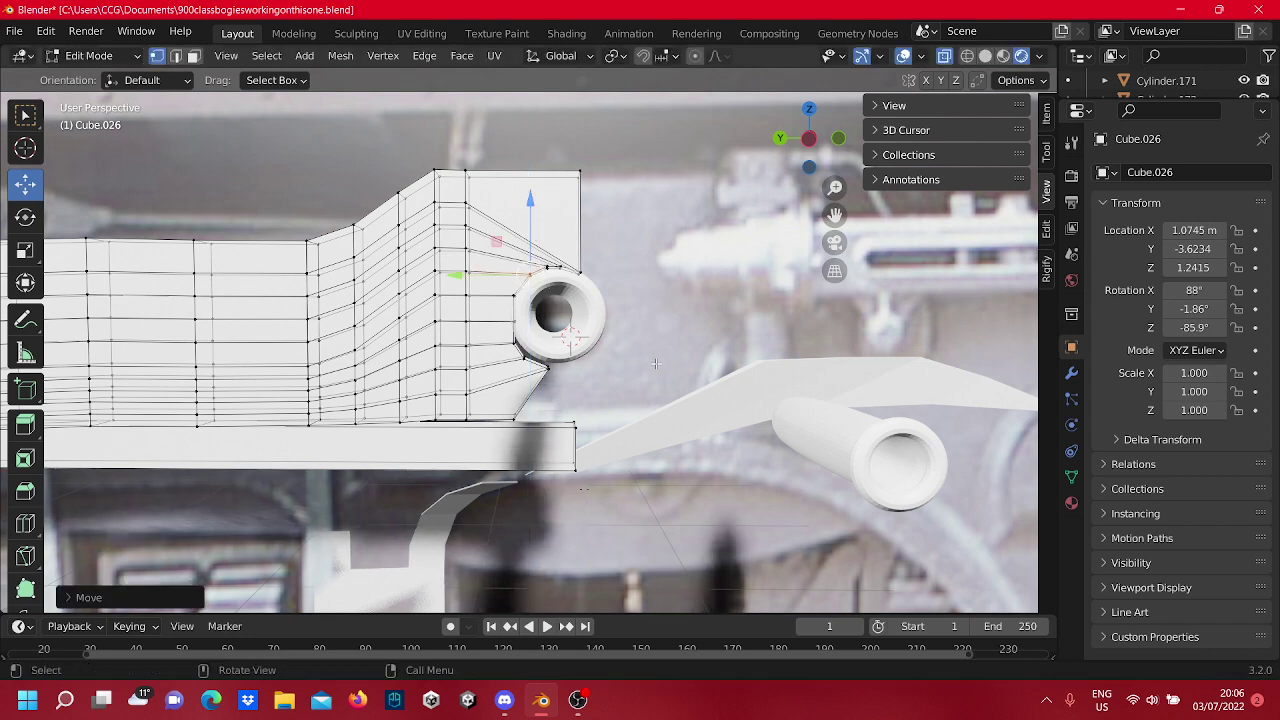
left_click(561, 347)
left_click(513, 294)
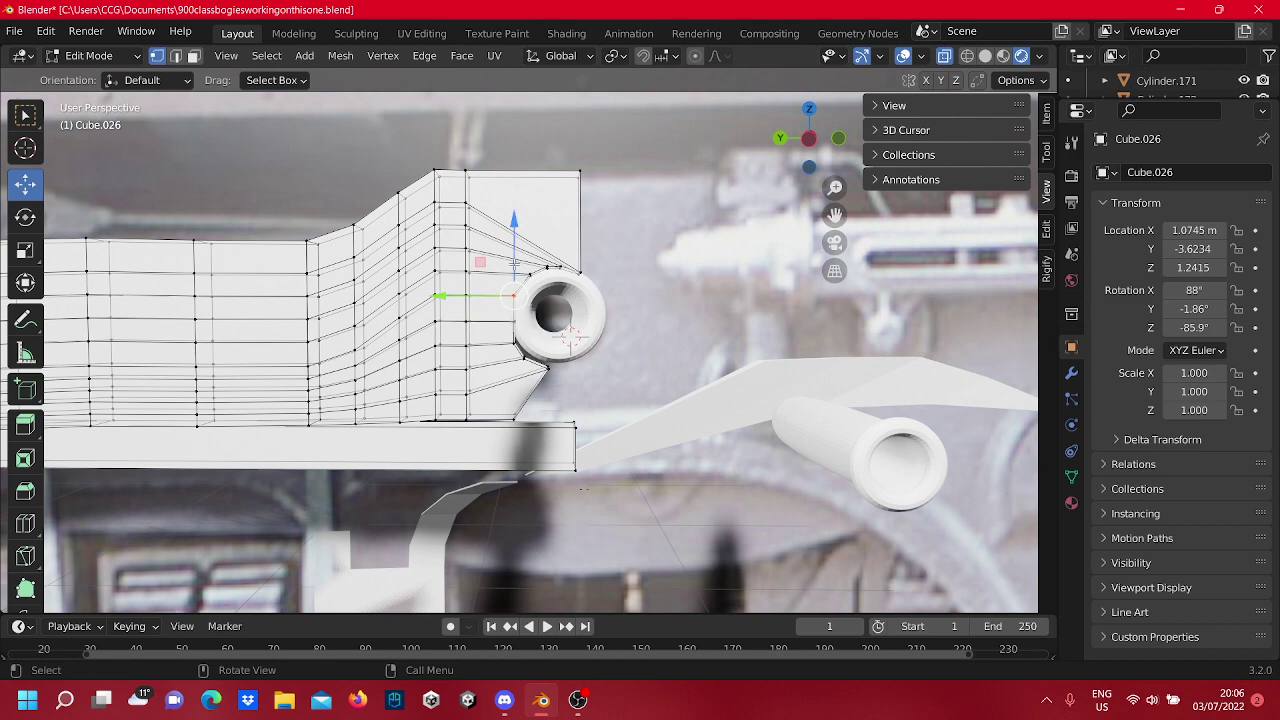
mouse_move(514, 263)
left_mouse_down()
mouse_move(517, 252)
mouse_move(507, 262)
left_mouse_up()
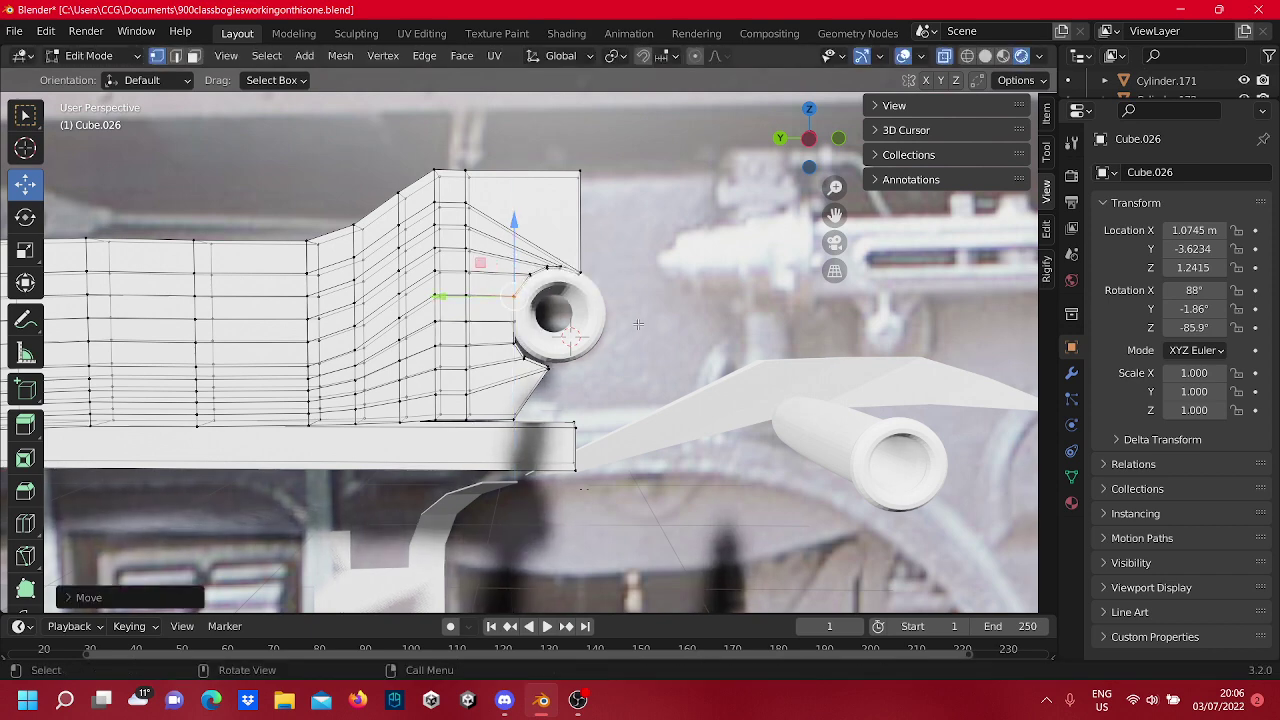
Move the end-edge vertex beside the lower part of the pipe along Y against the pipe's rim.
middle_click_drag(542, 360, 548, 358)
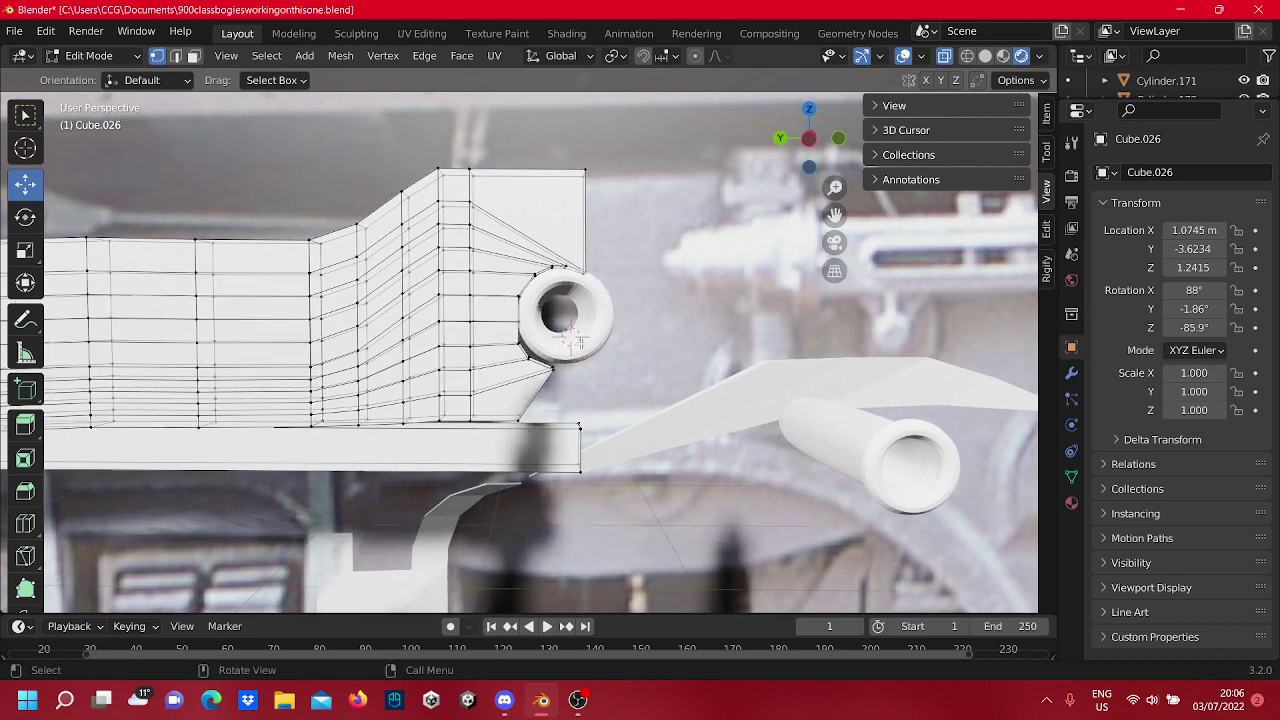
left_click(519, 343)
left_click_drag(519, 343, 472, 343)
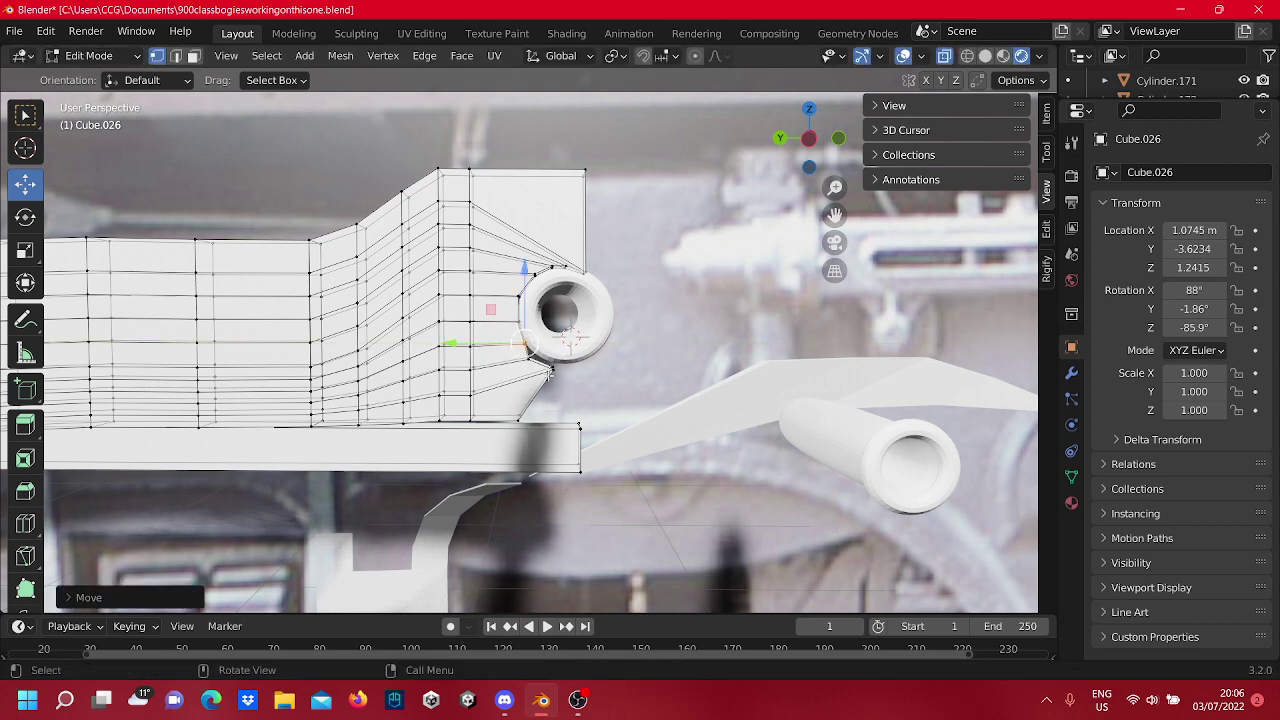
Adjust the next vertex down along Z and Y until it follows the curve of the pipe's lower rim.
left_click(528, 359)
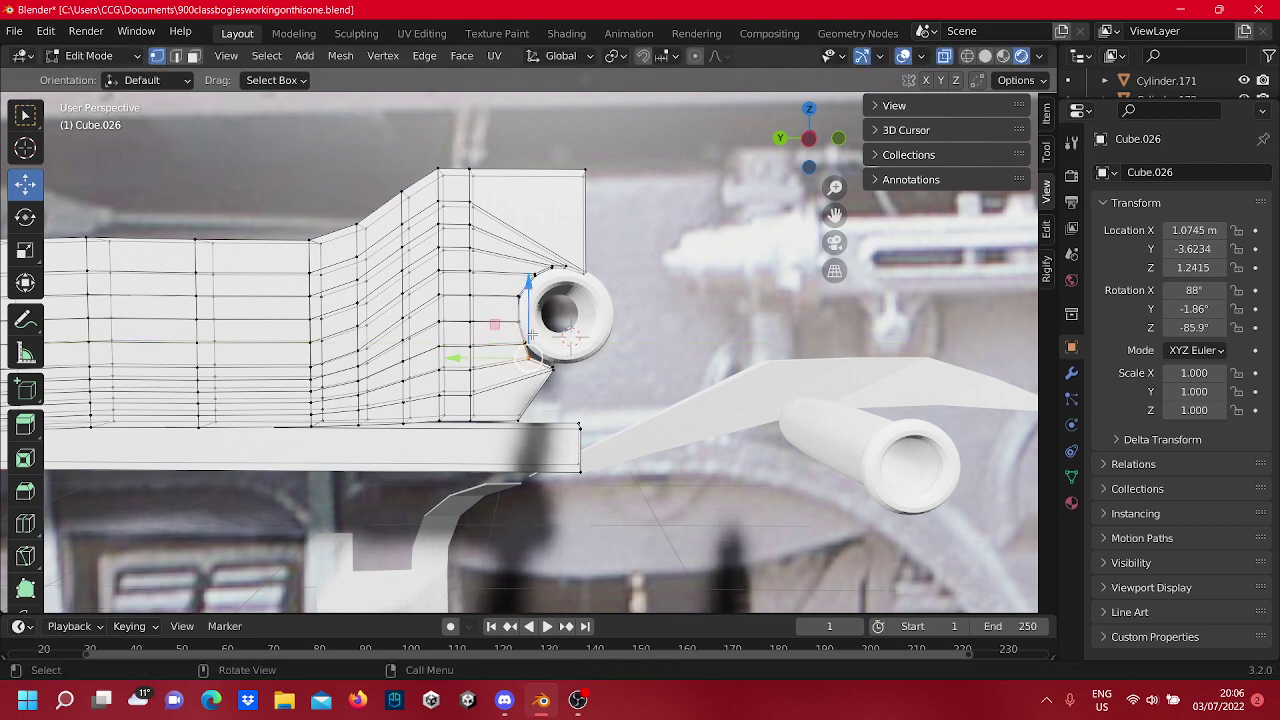
left_click_drag(533, 329, 533, 319)
left_click(533, 318)
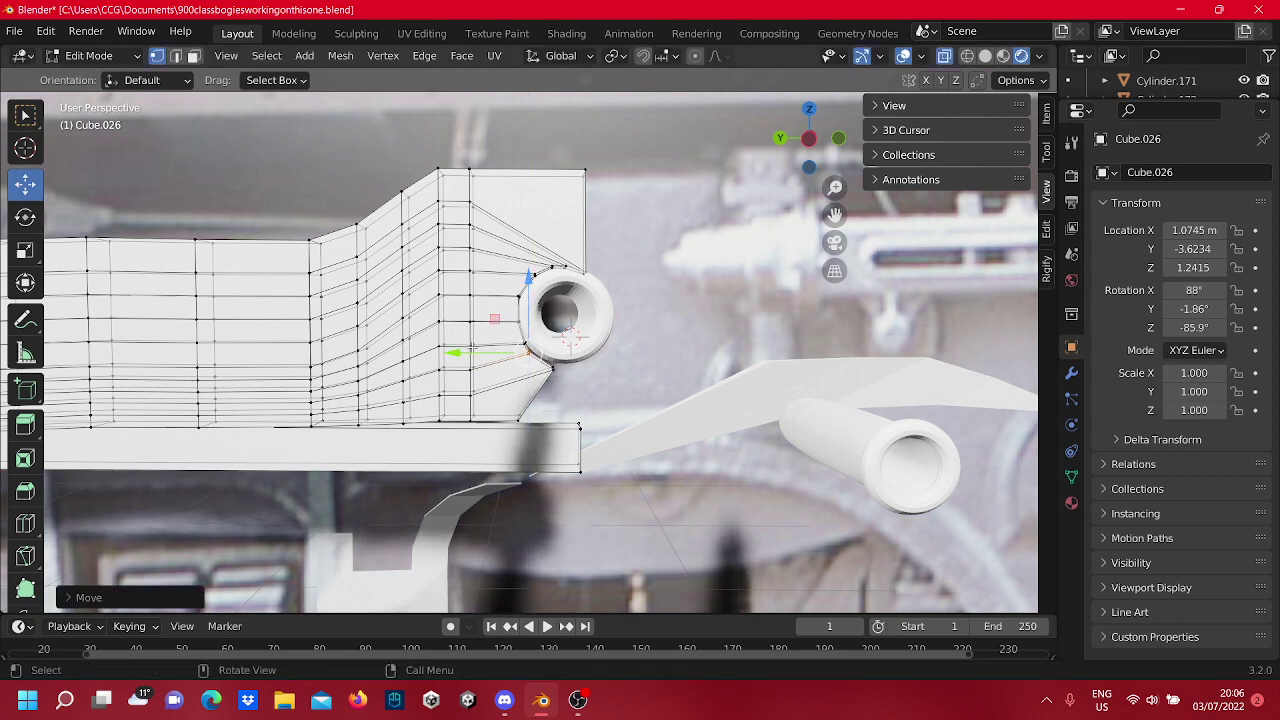
left_click_drag(470, 352, 492, 335)
left_click_drag(532, 283, 533, 296)
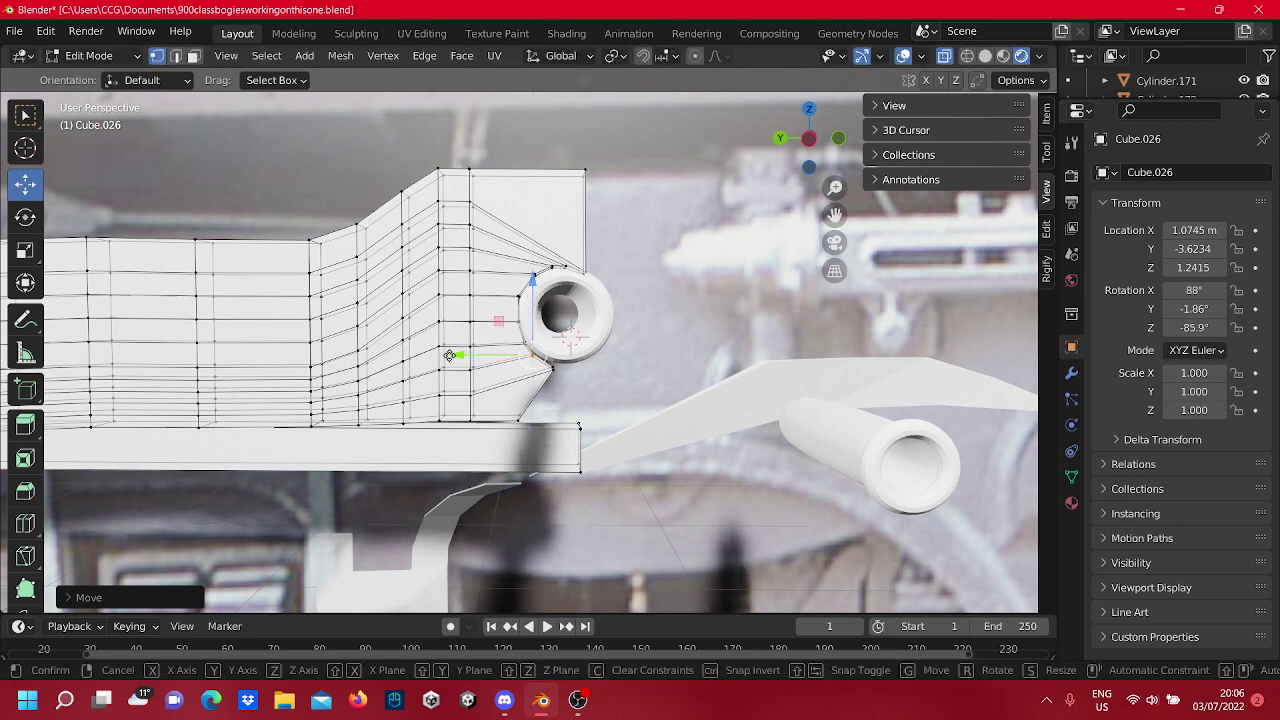
left_click_drag(452, 355, 458, 356)
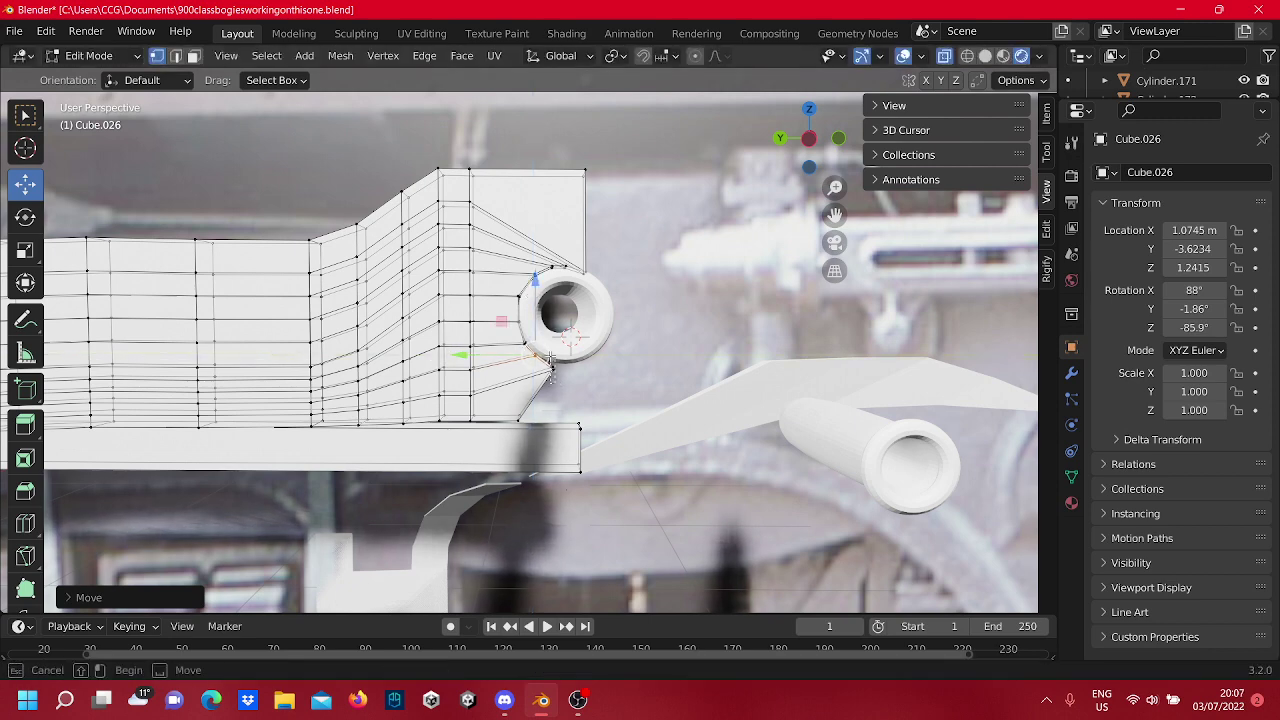
Move the beam's bottom end vertices outward along Y directly beneath the outermost vertex under the pipe, making that end edge vertical.
left_click(552, 371)
left_click_drag(550, 425, 519, 421)
left_click(658, 370)
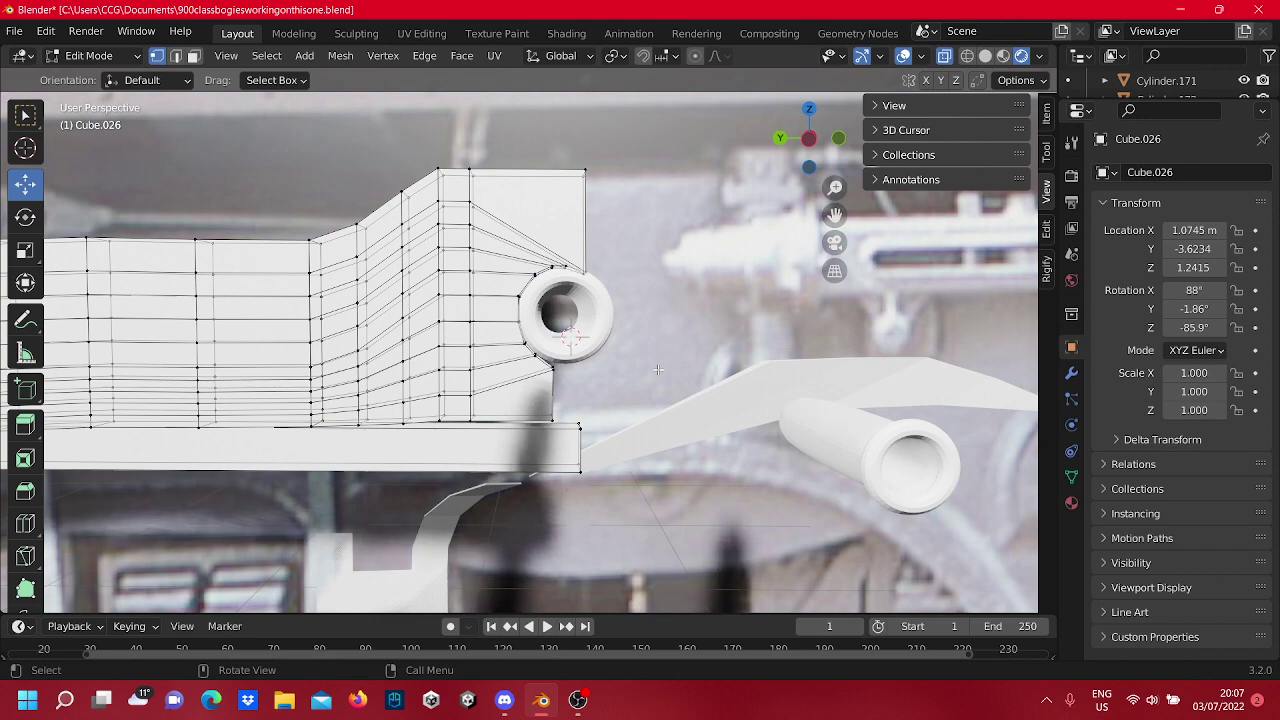
Lower the beam's bottom-edge vertices at the pipe end along Z onto the top of the lower strip.
scroll(657, 345, "down", 5)
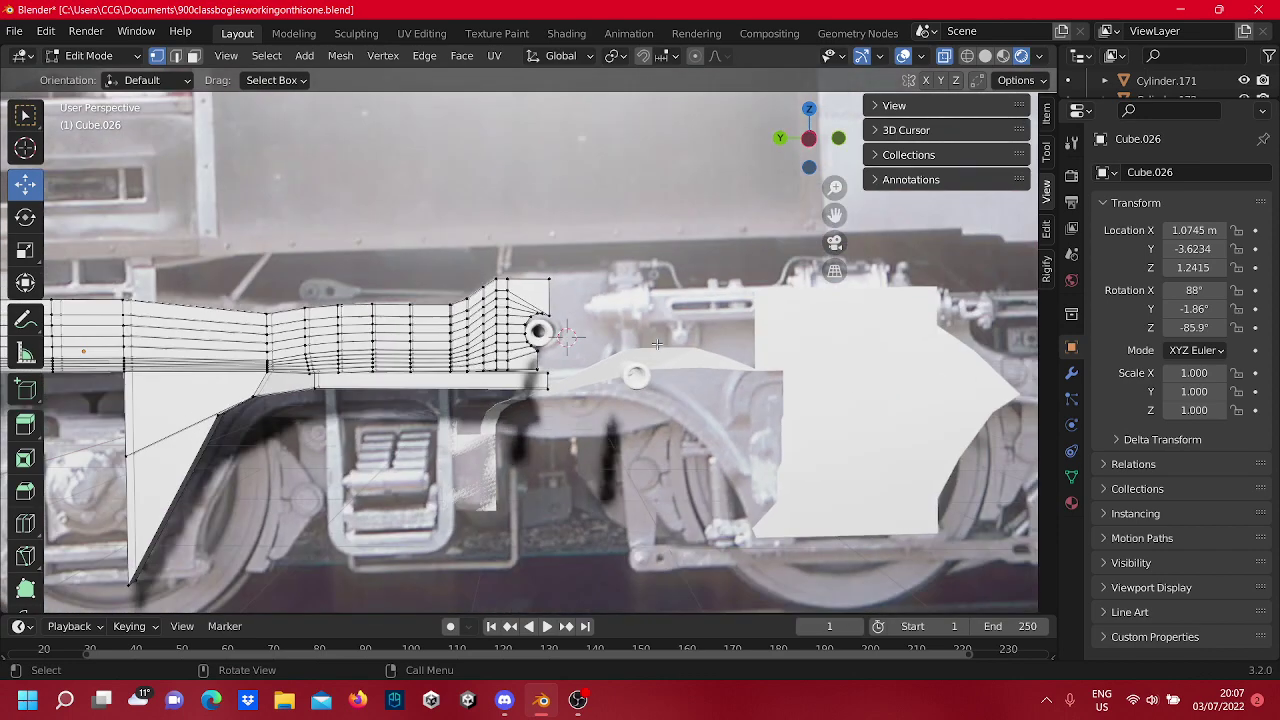
scroll(657, 344, "up", 4)
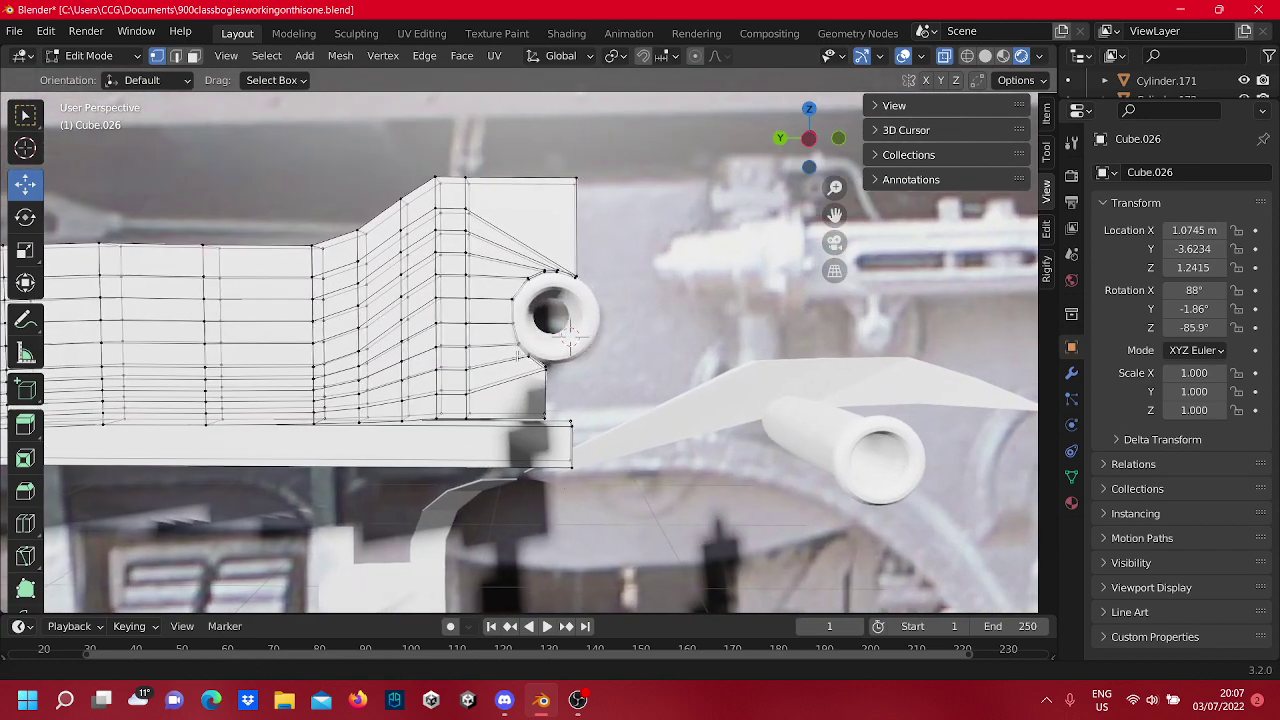
scroll(570, 338, "down", 5)
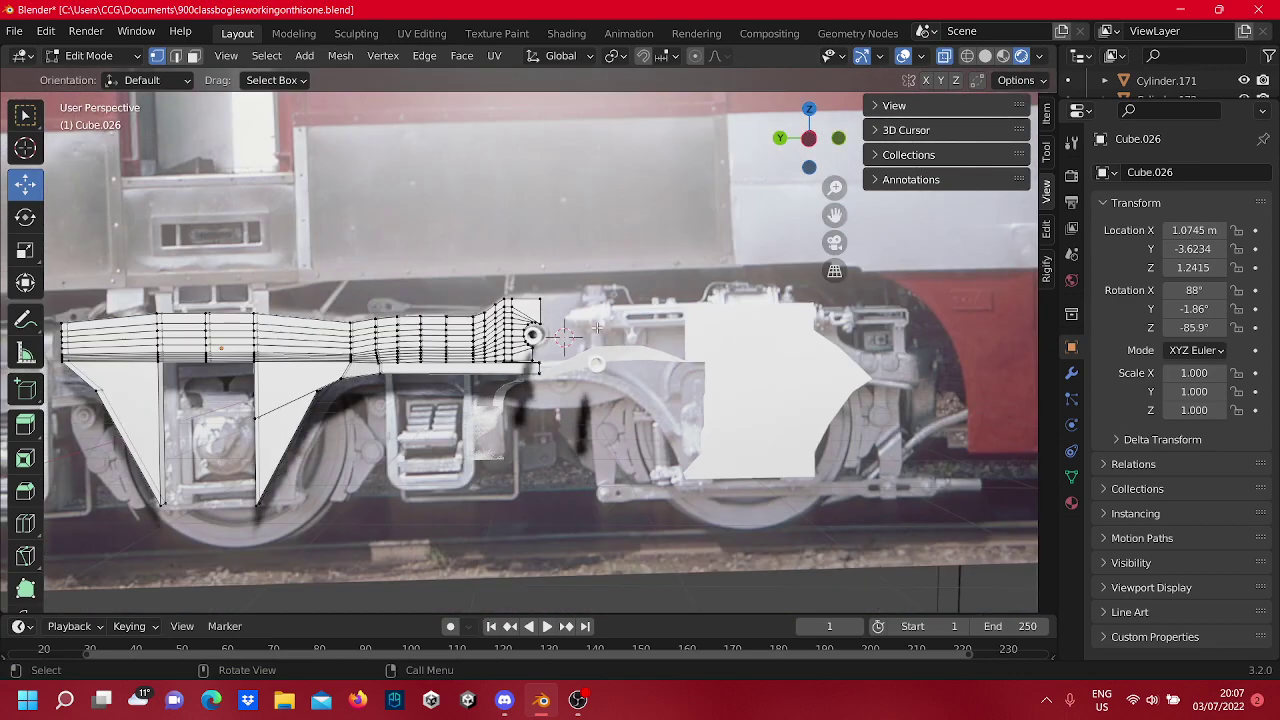
scroll(551, 352, "down", 1)
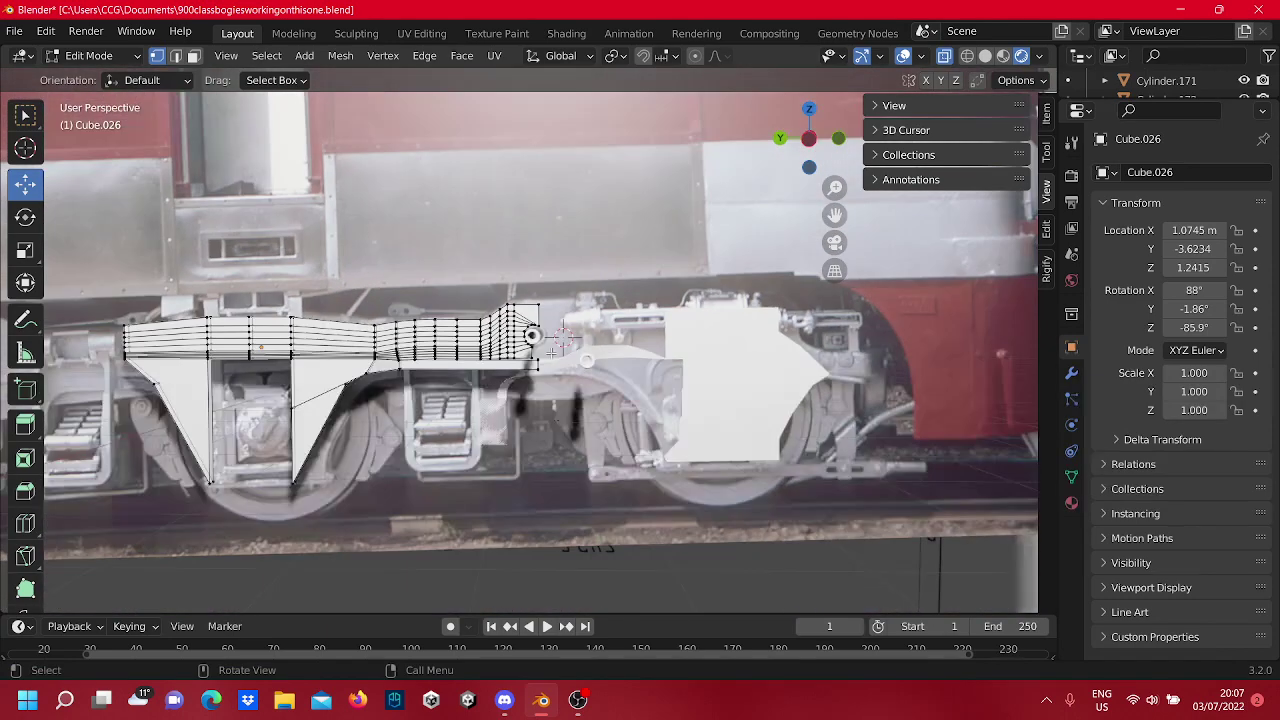
scroll(358, 387, "up", 6)
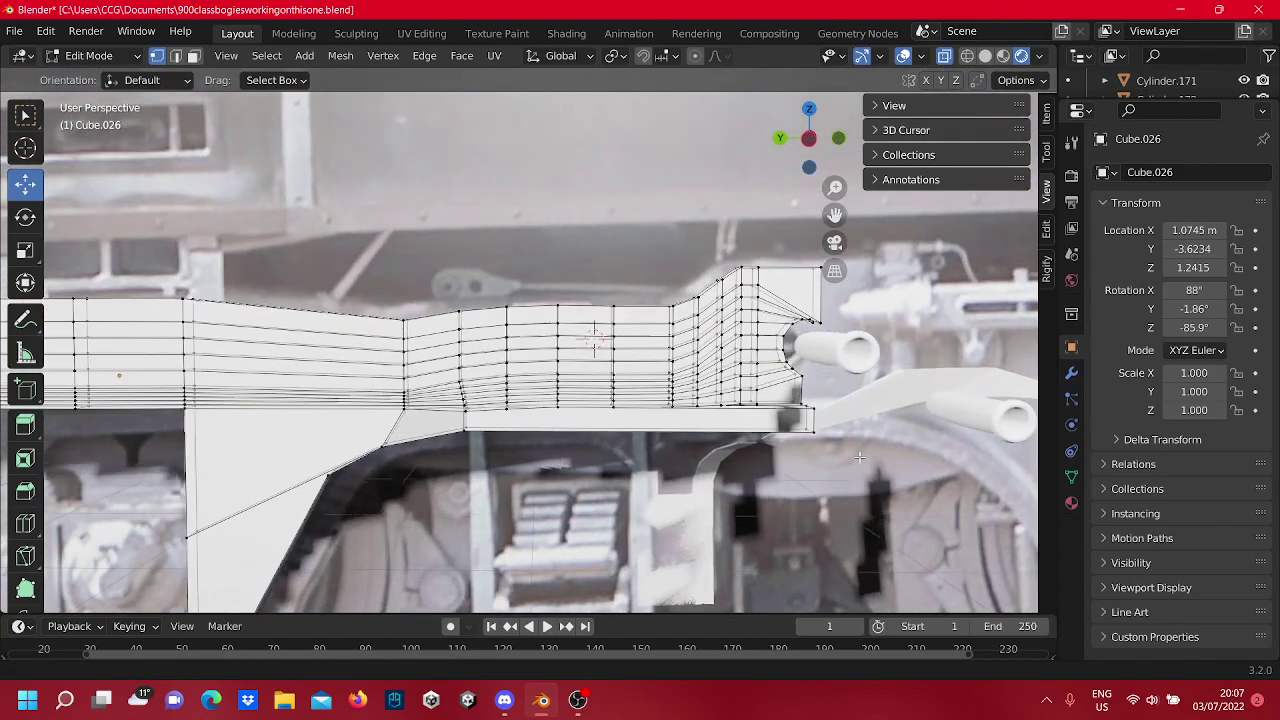
scroll(604, 443, "up", 4)
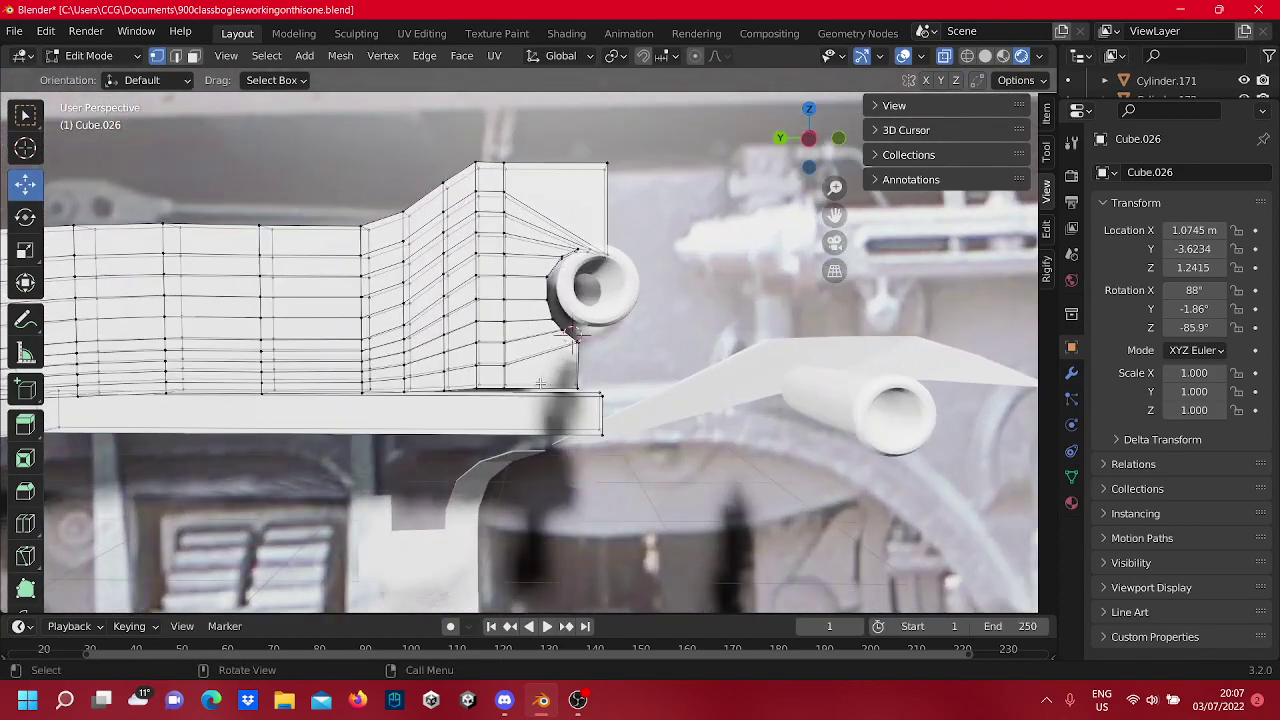
middle_click_drag(569, 389, 486, 392)
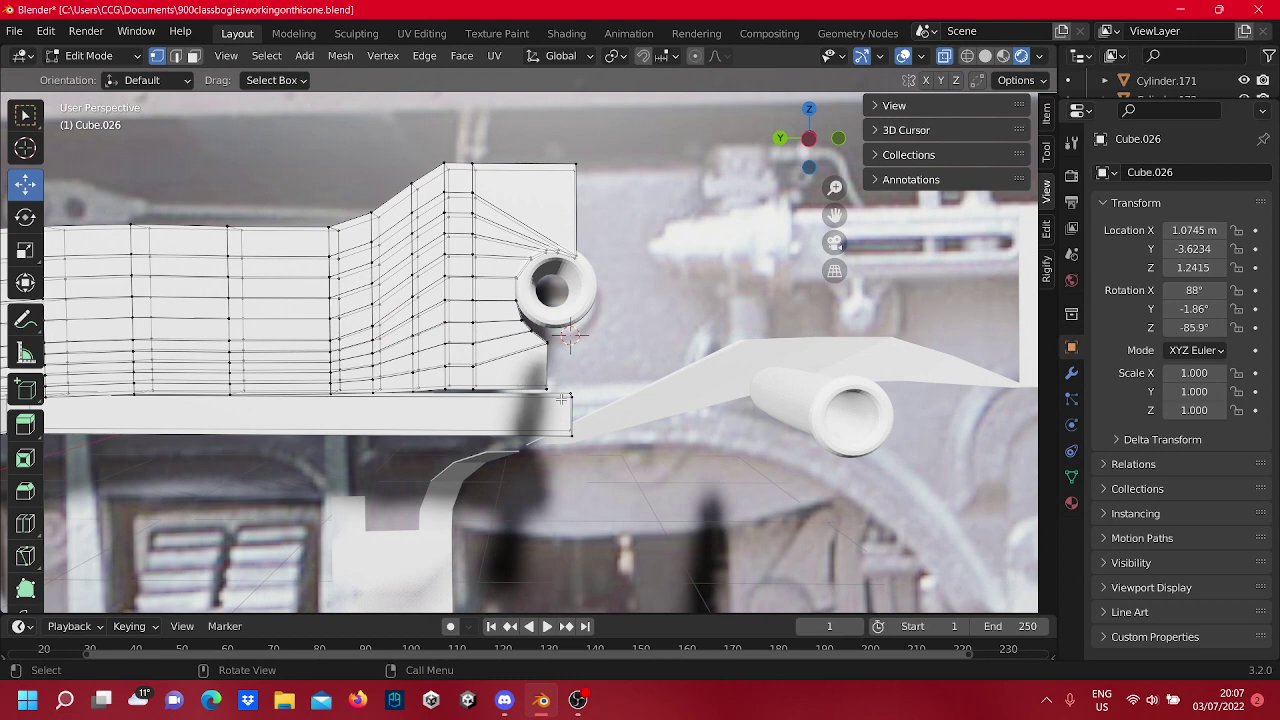
key("b")
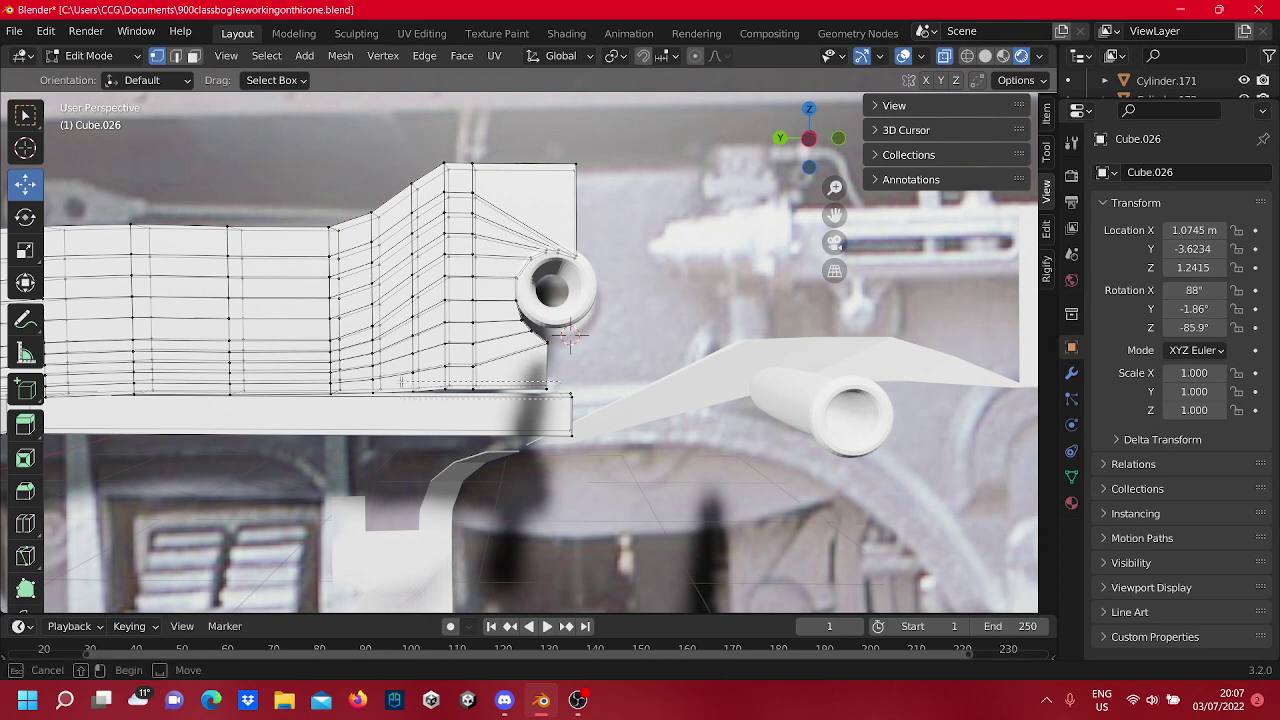
left_click_drag(435, 376, 556, 396)
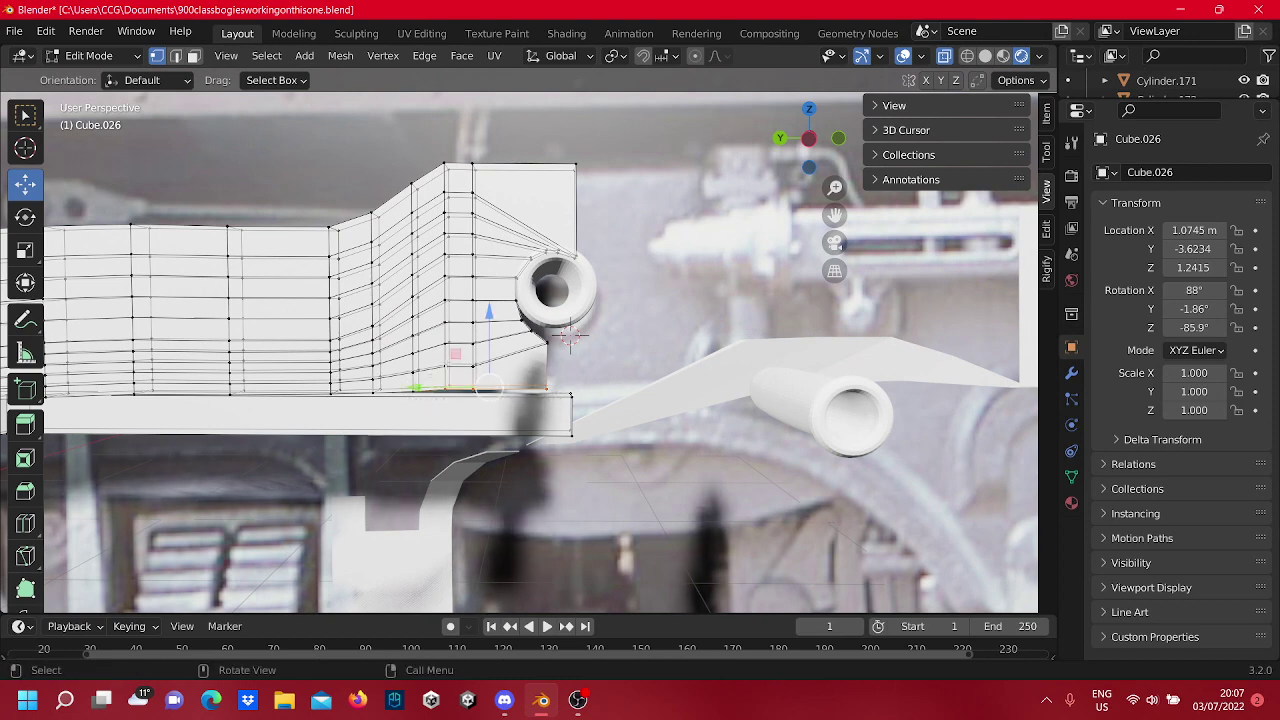
left_click_drag(489, 318, 489, 325)
Lower the next bottom vertex further in from the pipe along Z onto the lower strip and select the neighbouring bottom vertex.
left_click(450, 424)
left_click(420, 420)
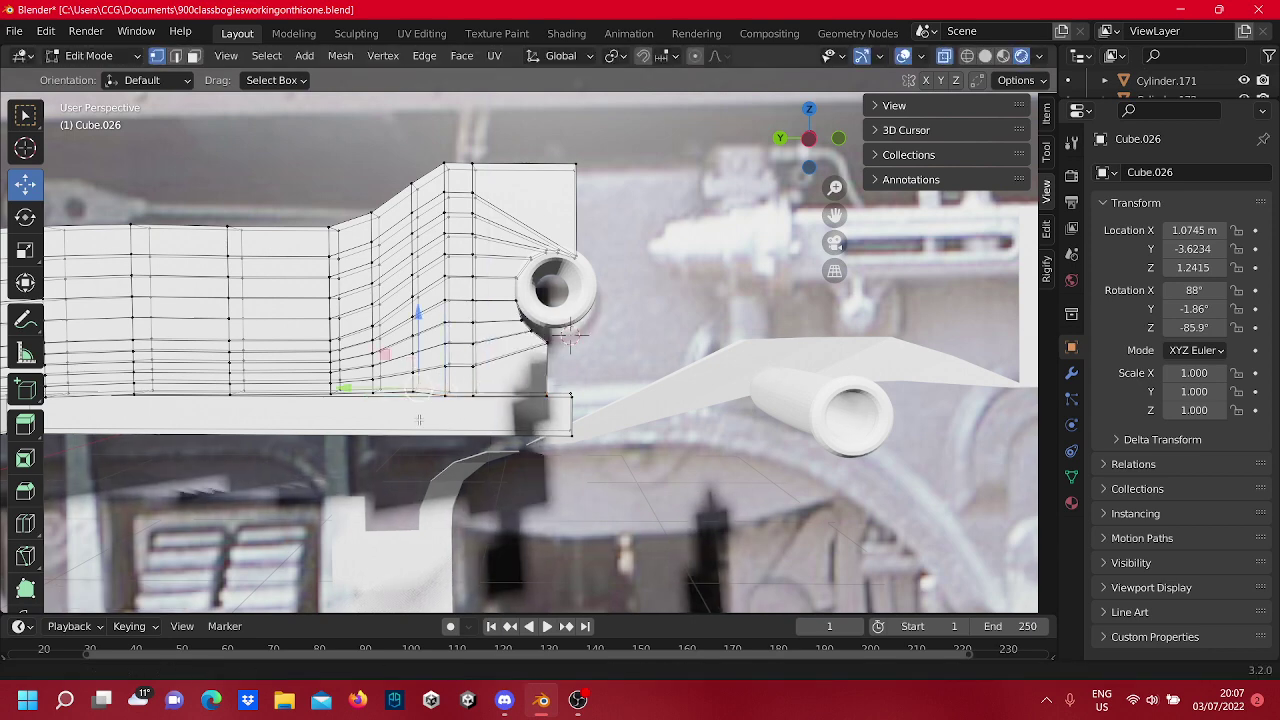
middle_click_drag(678, 414, 734, 408, "shift")
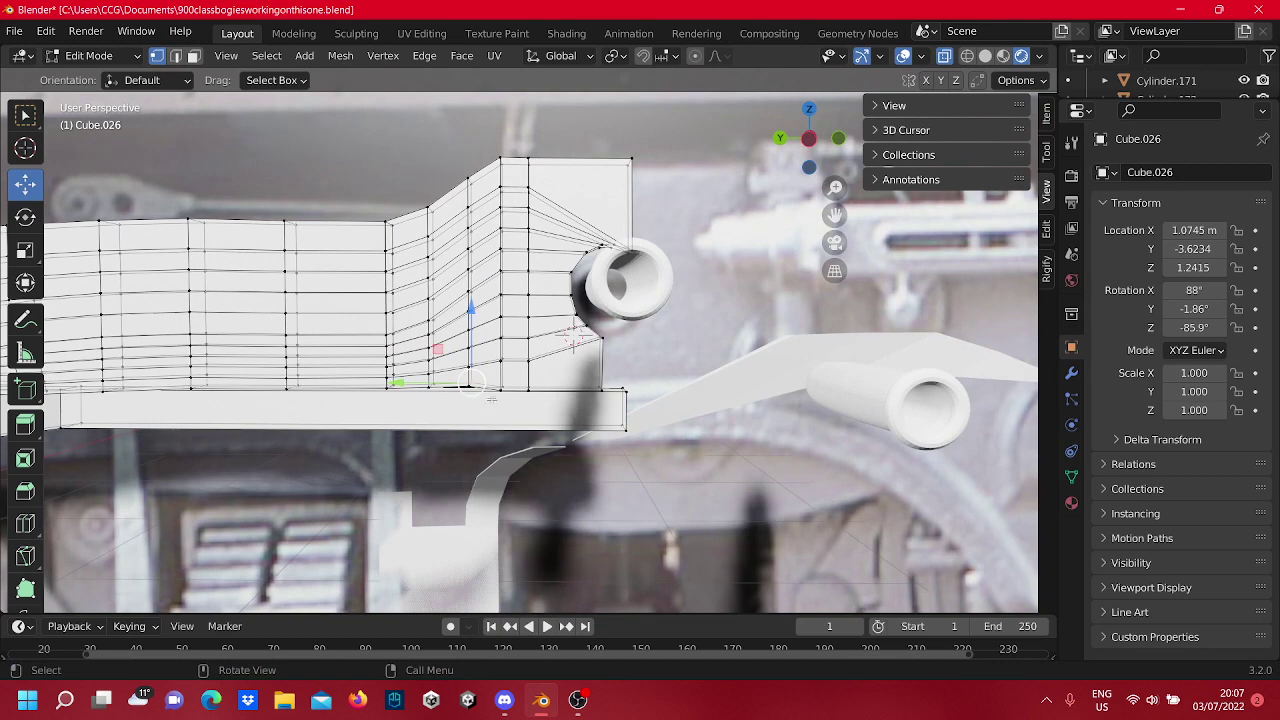
left_click_drag(470, 383, 455, 367)
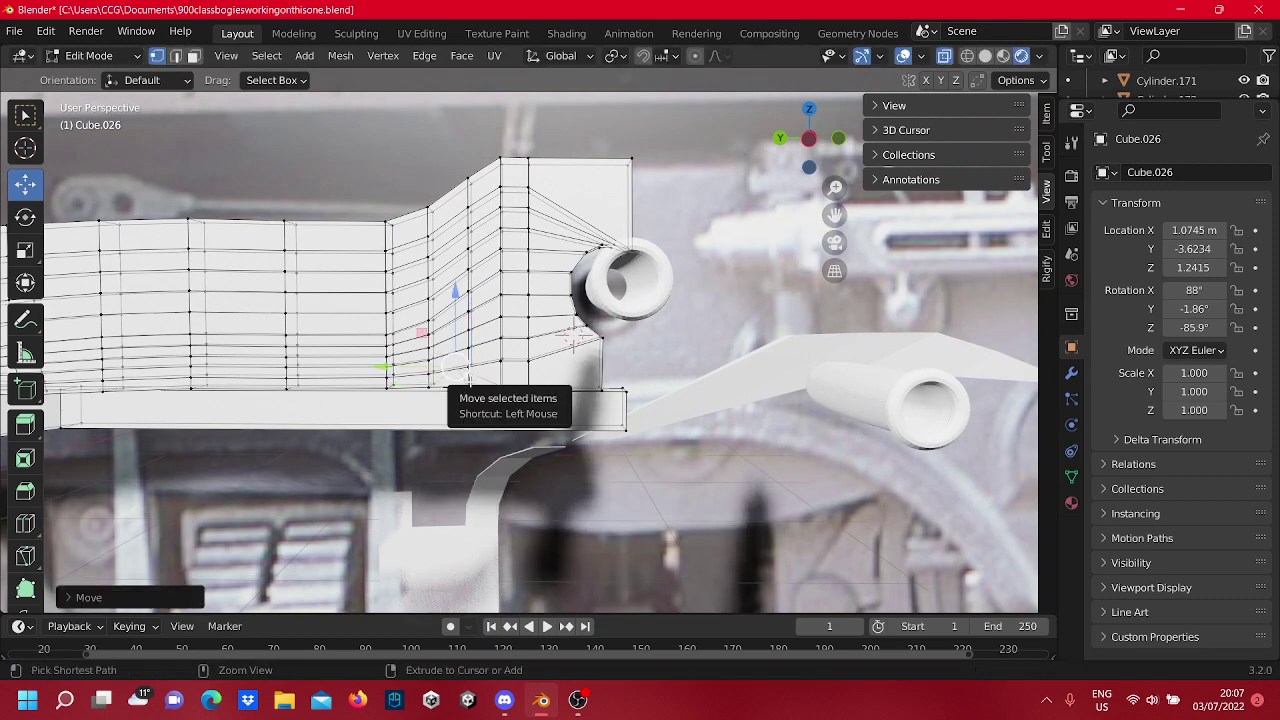
key("ctrl+z")
left_click_drag(479, 414, 458, 373)
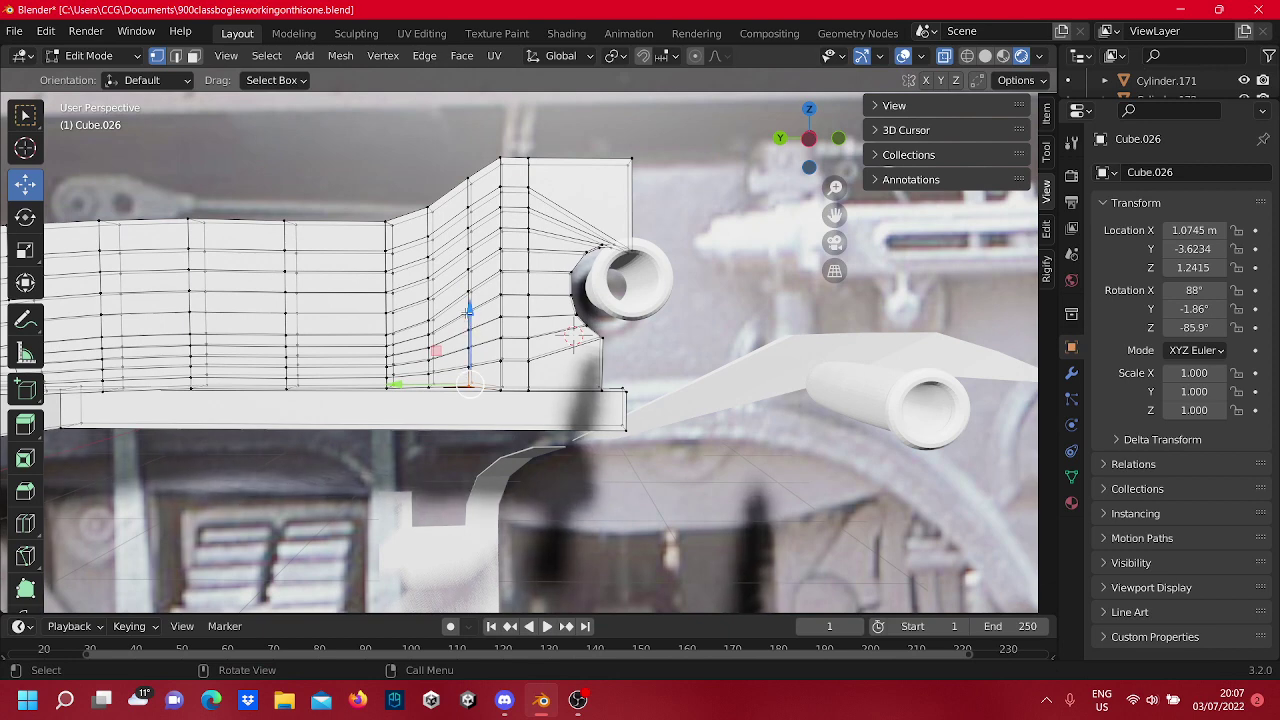
left_click_drag(467, 314, 464, 318)
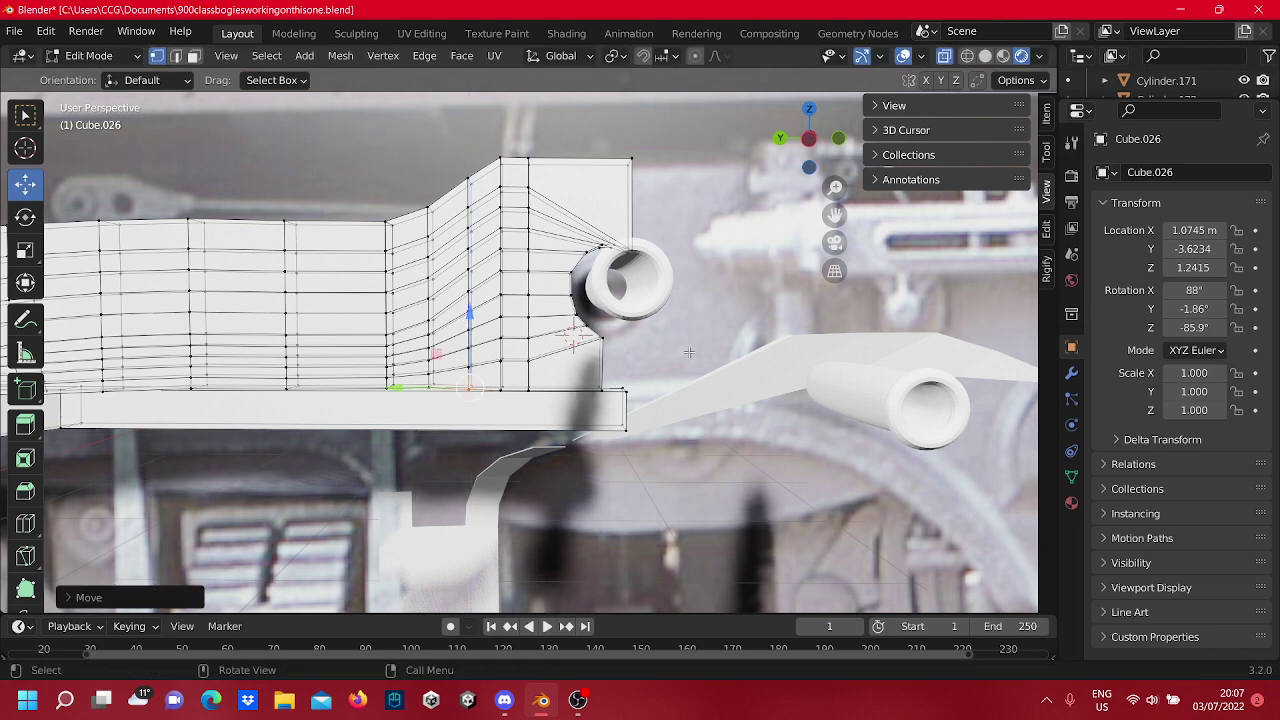
left_click(537, 347)
key("b")
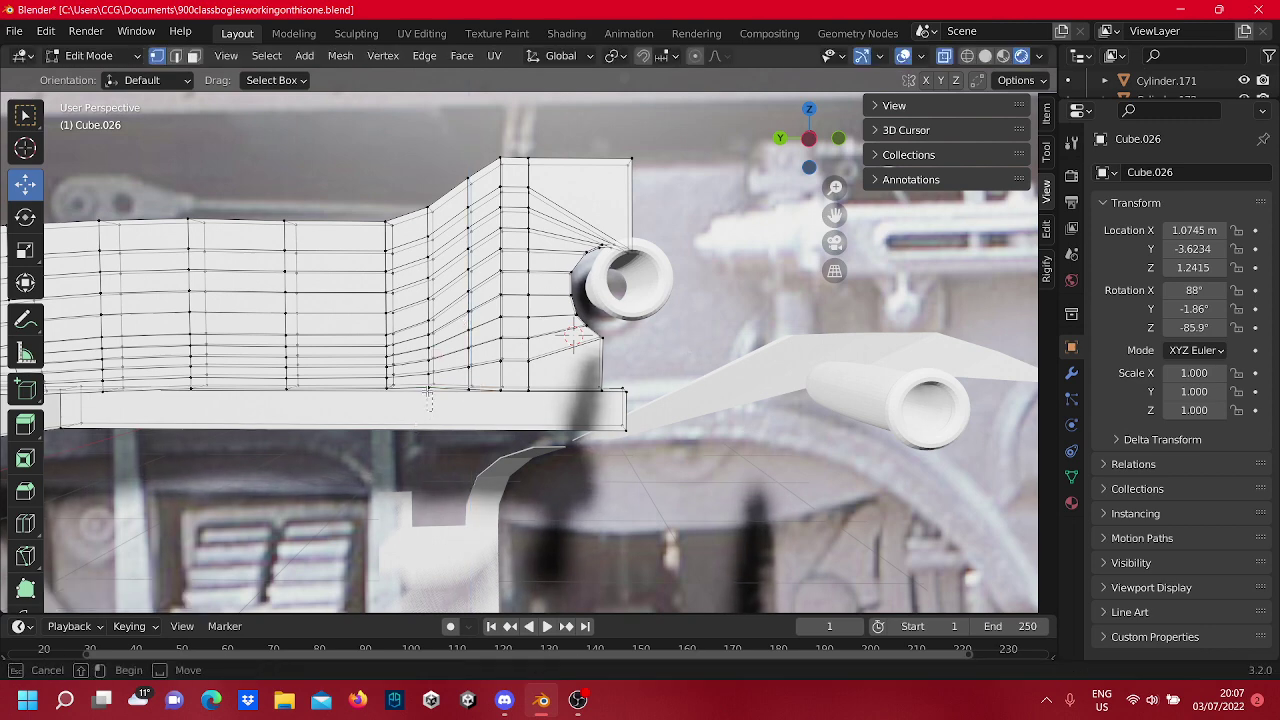
left_click_drag(428, 385, 440, 404)
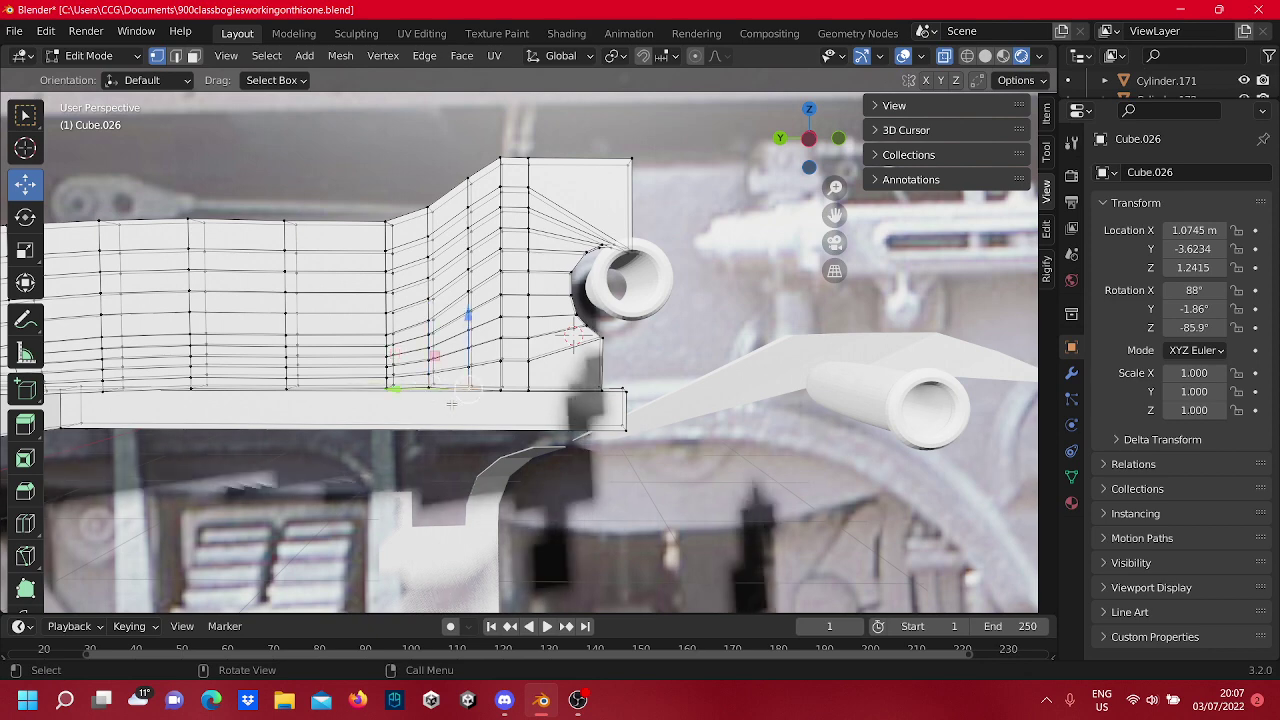
left_click(504, 700)
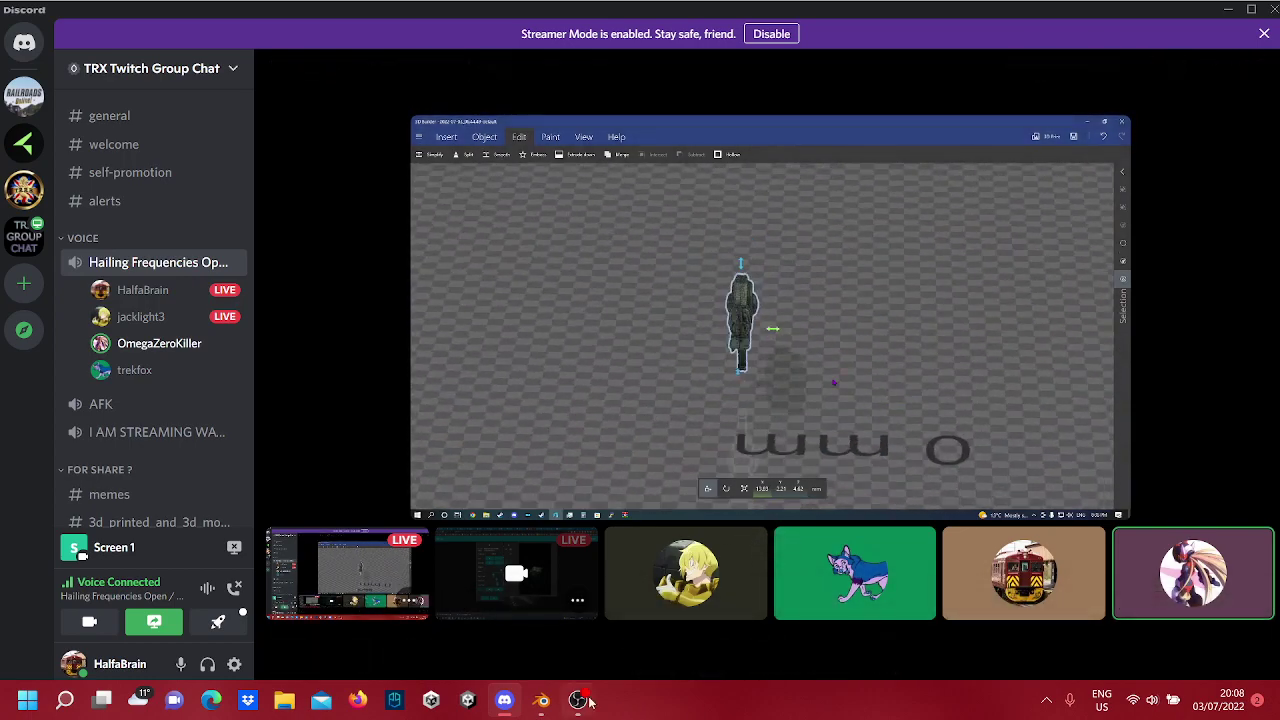
left_click(541, 700)
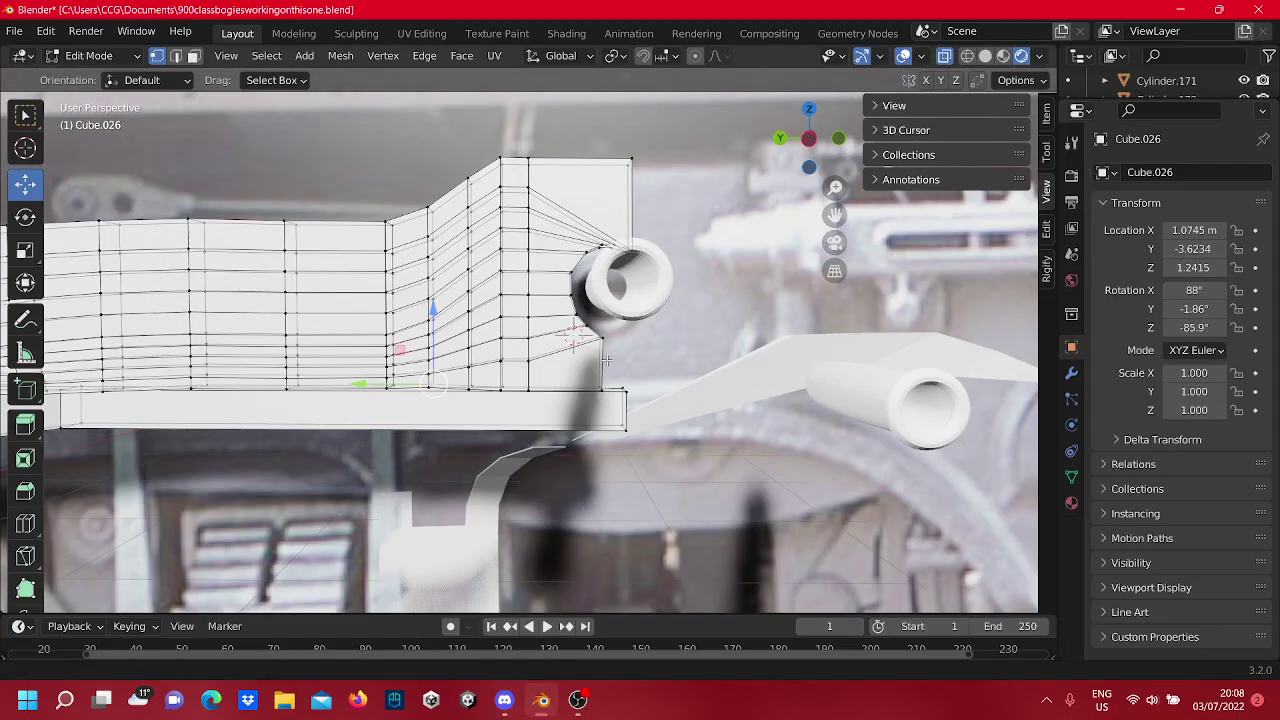
Move the beam's vertical end edge beneath the pipe outward along Y until it aligns with the lower strip's end.
middle_click_drag(607, 360, 511, 349)
scroll(522, 423, "up", 1)
key("b")
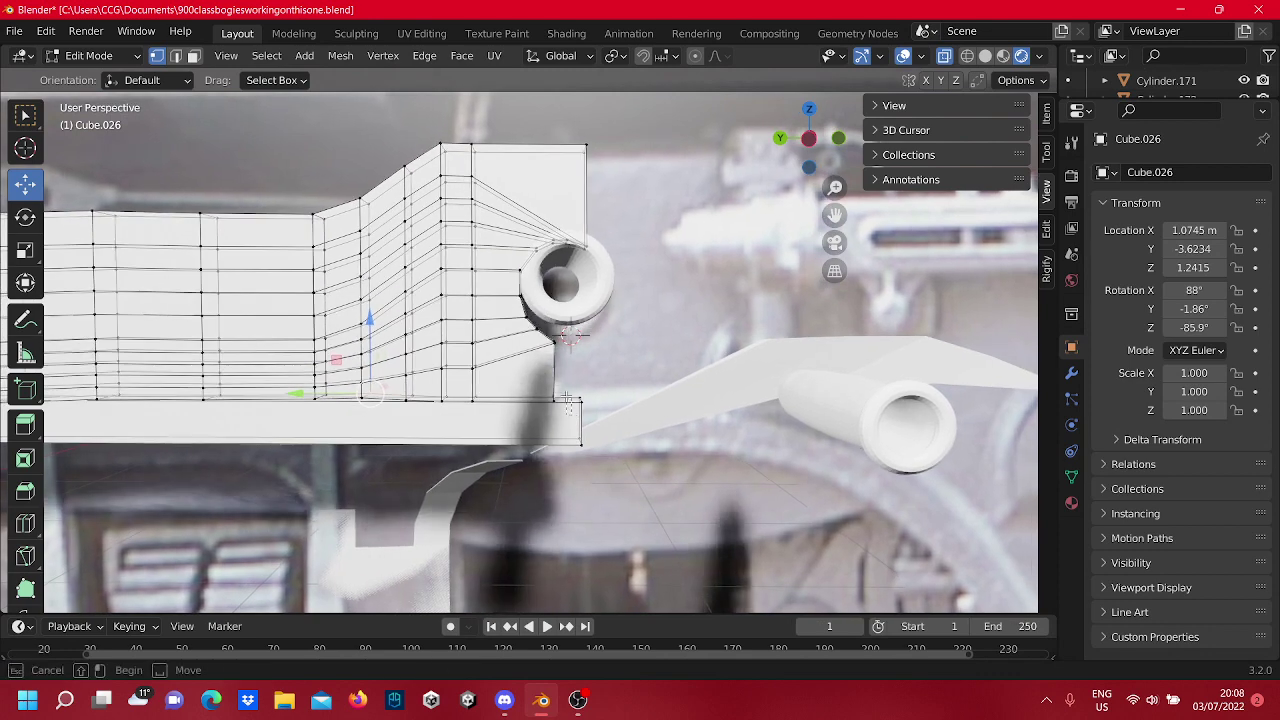
left_click_drag(545, 328, 546, 331)
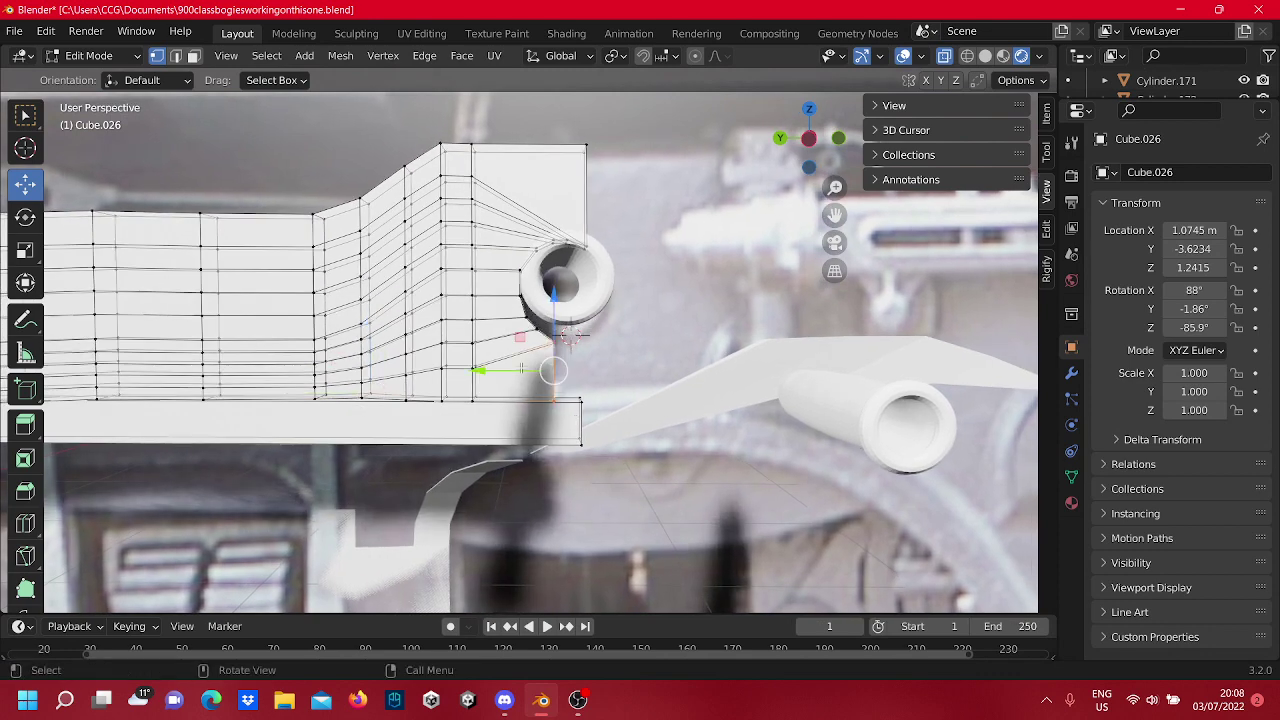
left_click_drag(504, 375, 545, 378)
left_click(670, 358)
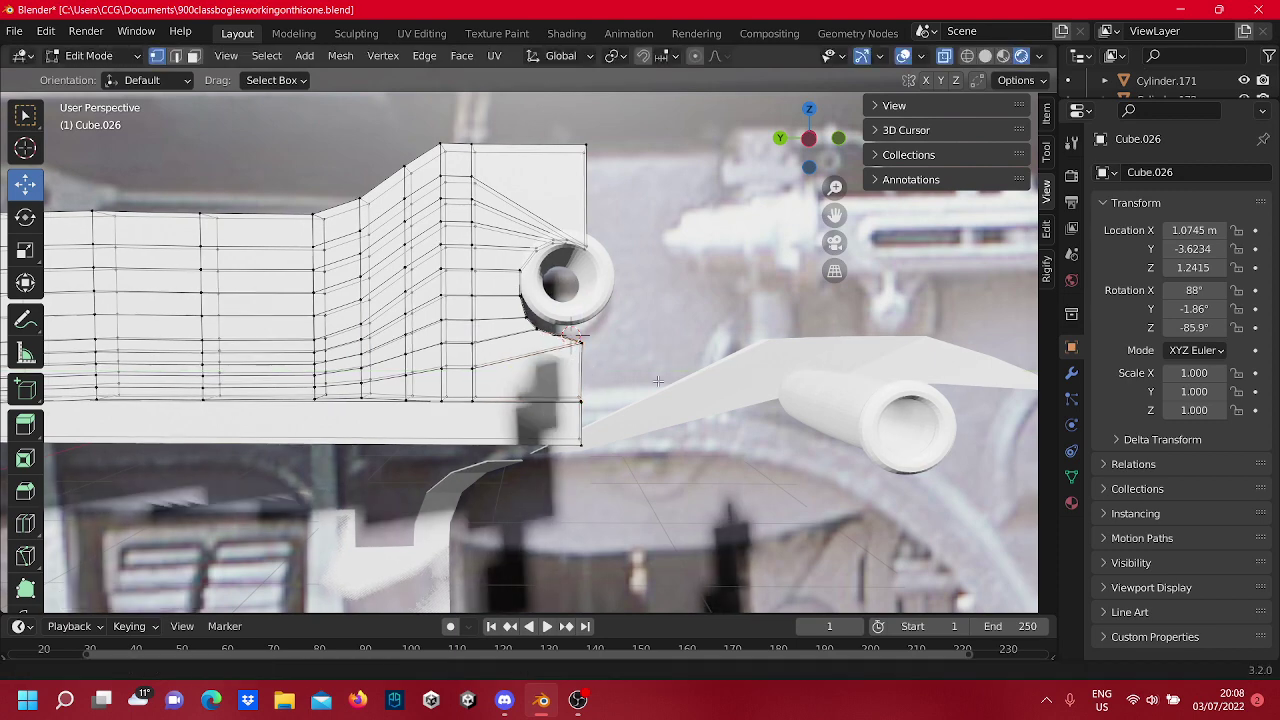
Shift the end-edge vertex beside the pipe's lower beam-side rim slightly outward along Y so it follows the curve.
middle_click_drag(657, 380, 650, 383)
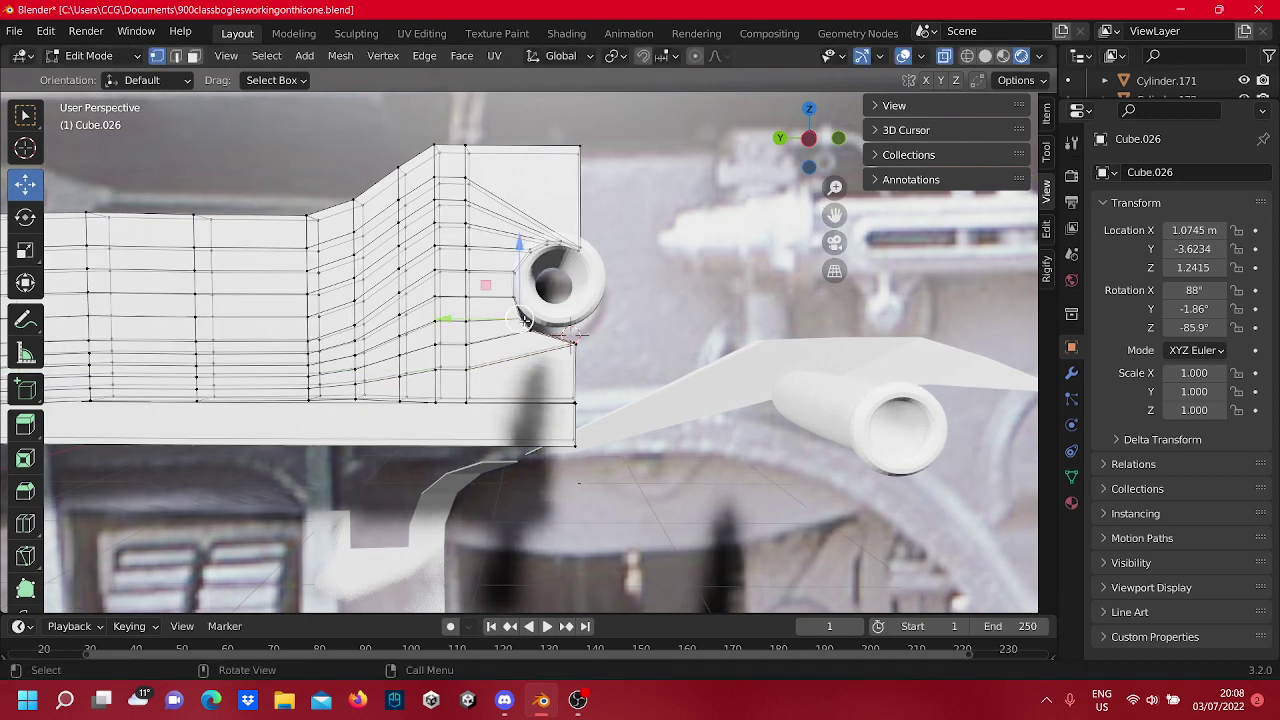
mouse_move(523, 321)
left_mouse_down()
mouse_move(512, 316)
mouse_move(531, 316)
left_mouse_up()
key("ctrl+z")
key("ctrl+z")
left_click(512, 314)
left_click_drag(498, 323, 506, 326)
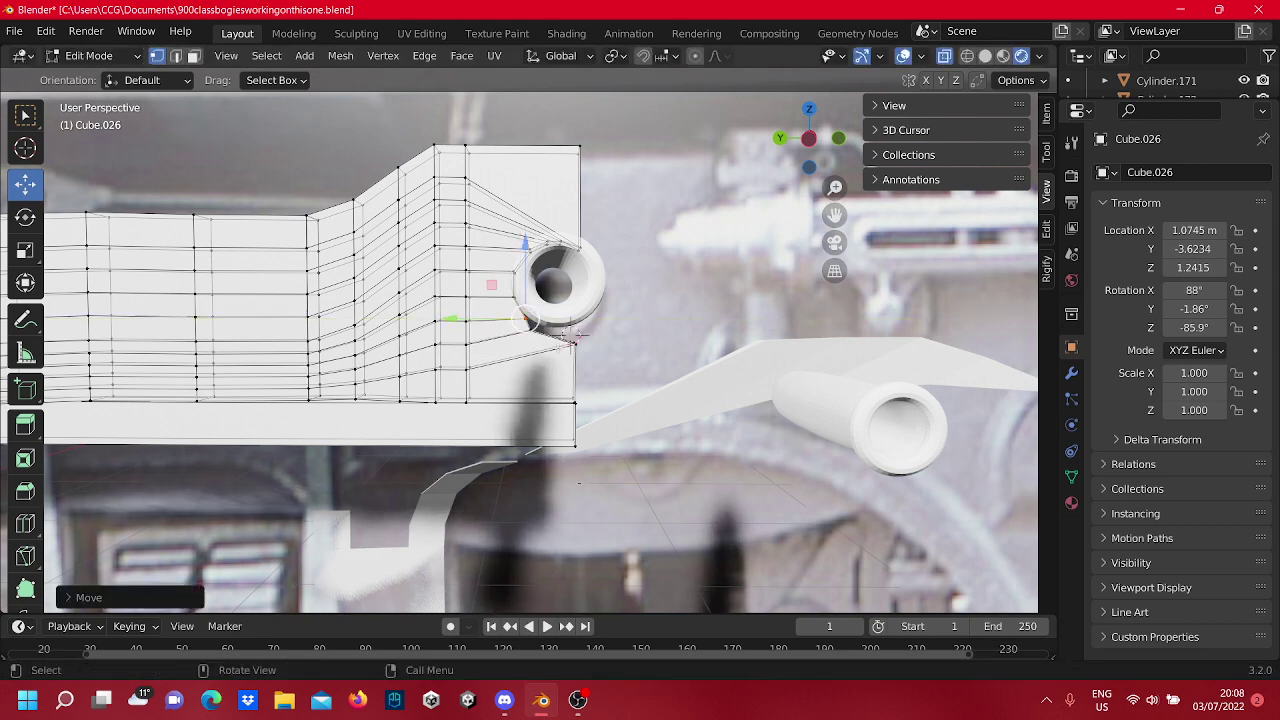
Move the next vertex under the pipe outward along Y and adjust it slightly along Z to fit the lower rim.
left_click(568, 342)
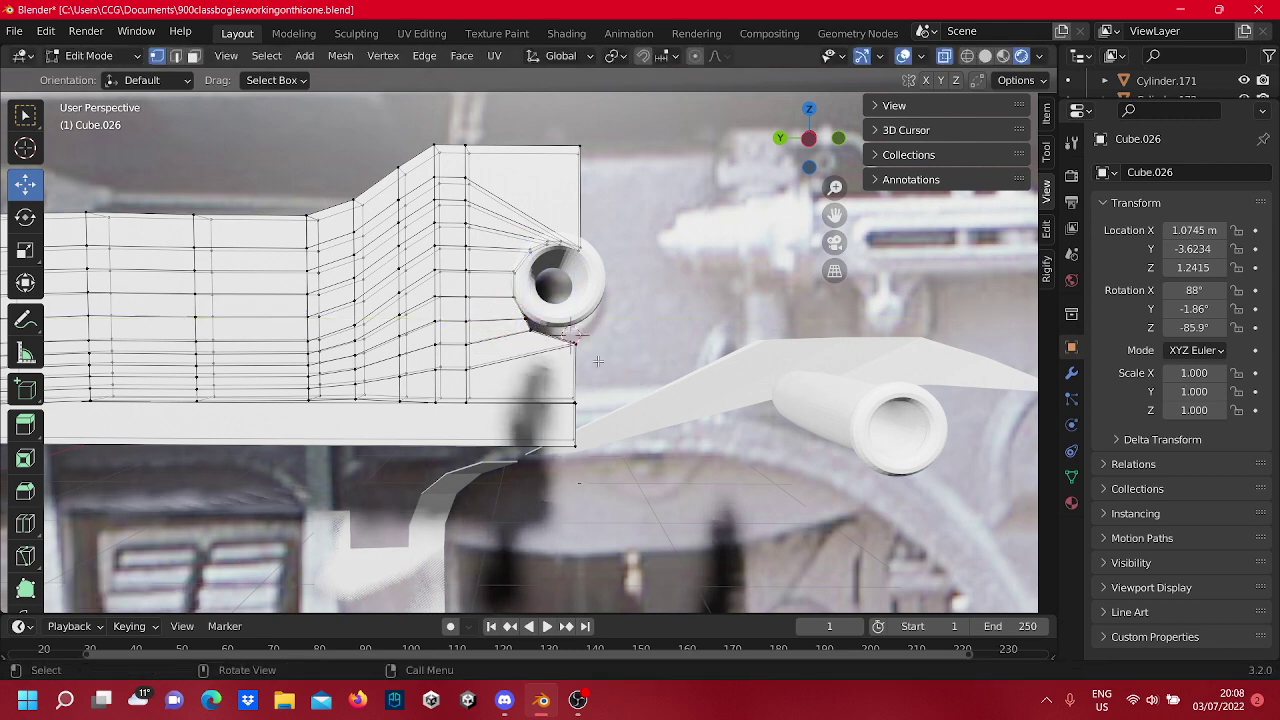
left_click(525, 327)
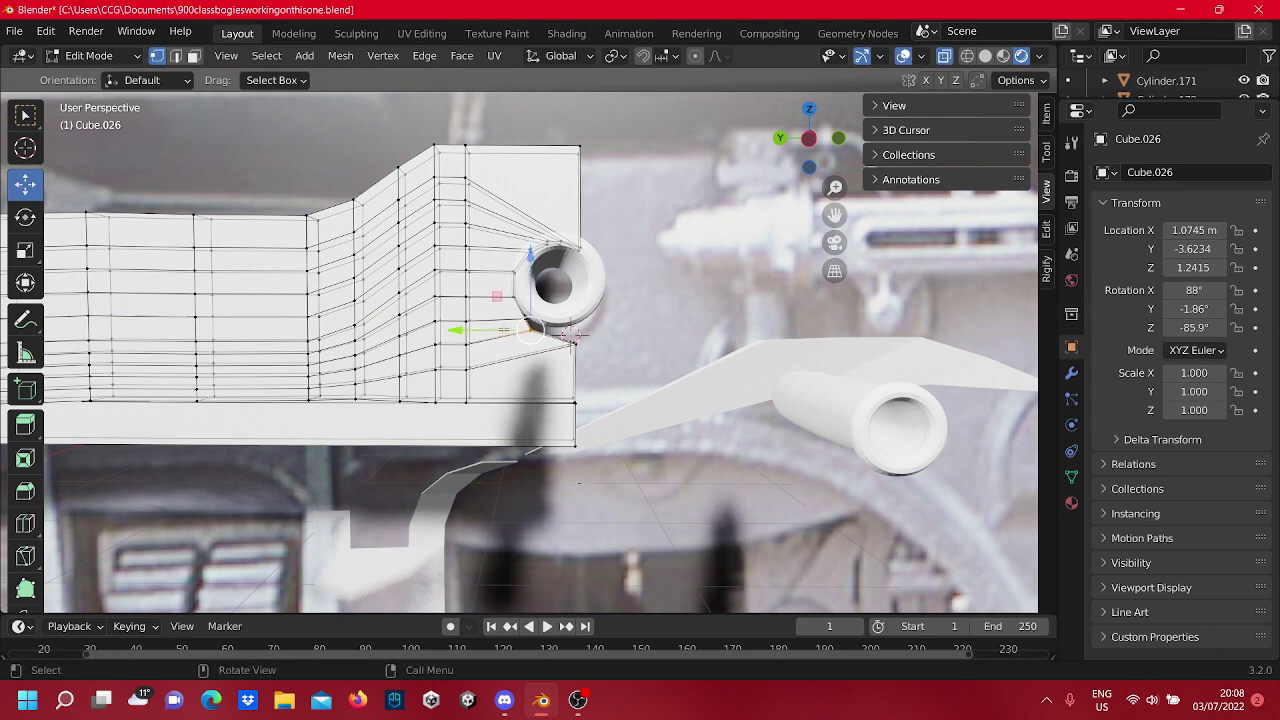
left_click_drag(503, 329, 520, 333)
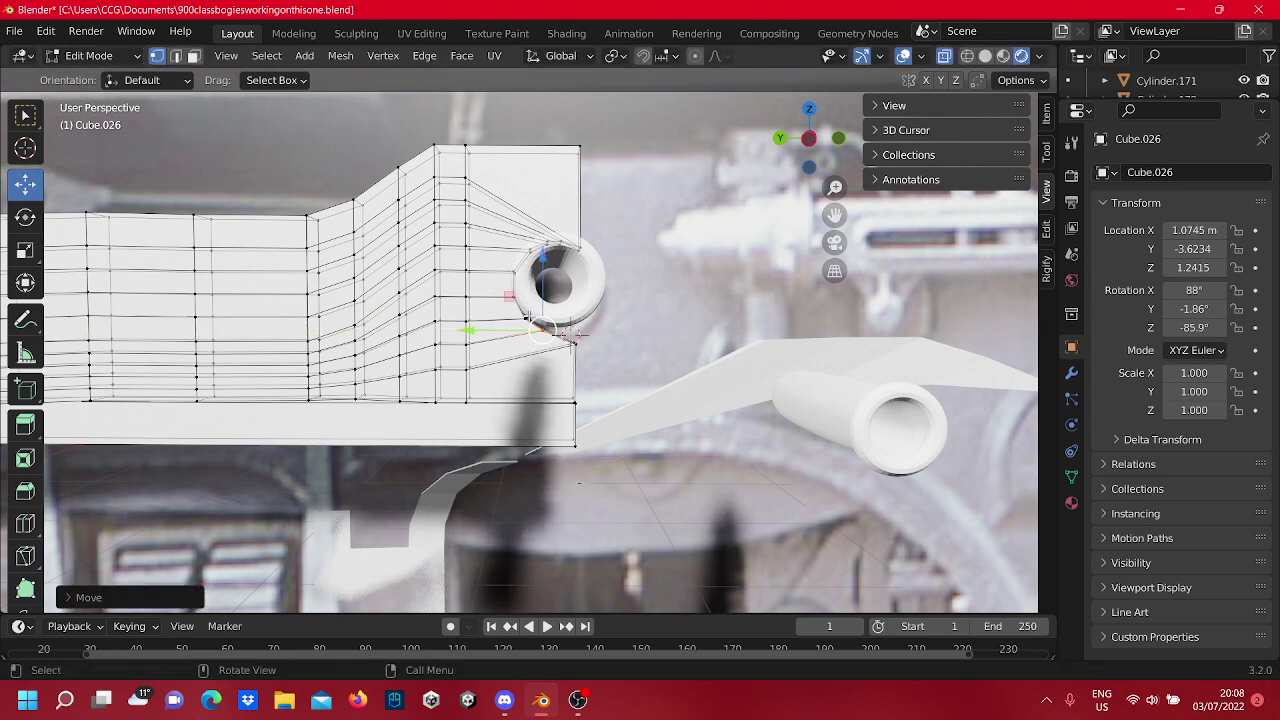
left_click_drag(541, 288, 536, 294)
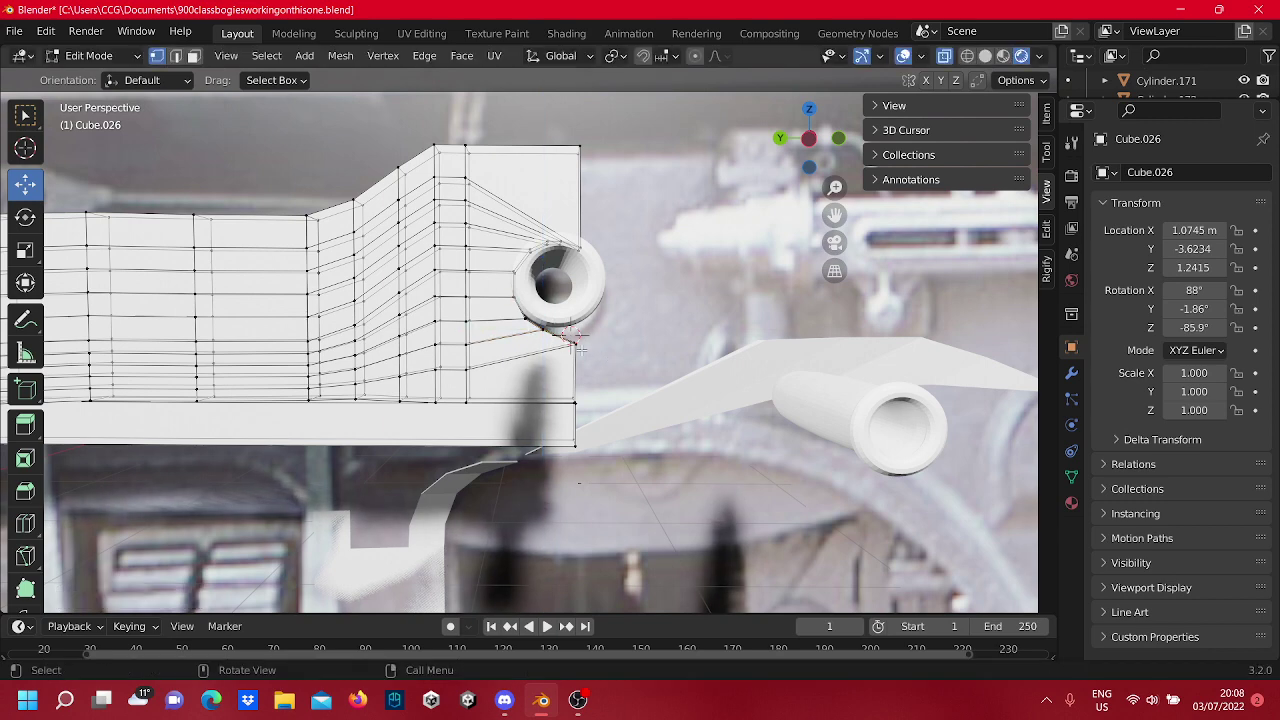
Raise the outermost end vertex beneath the pipe about 0.008 m along Z against the lower rim.
key("g")
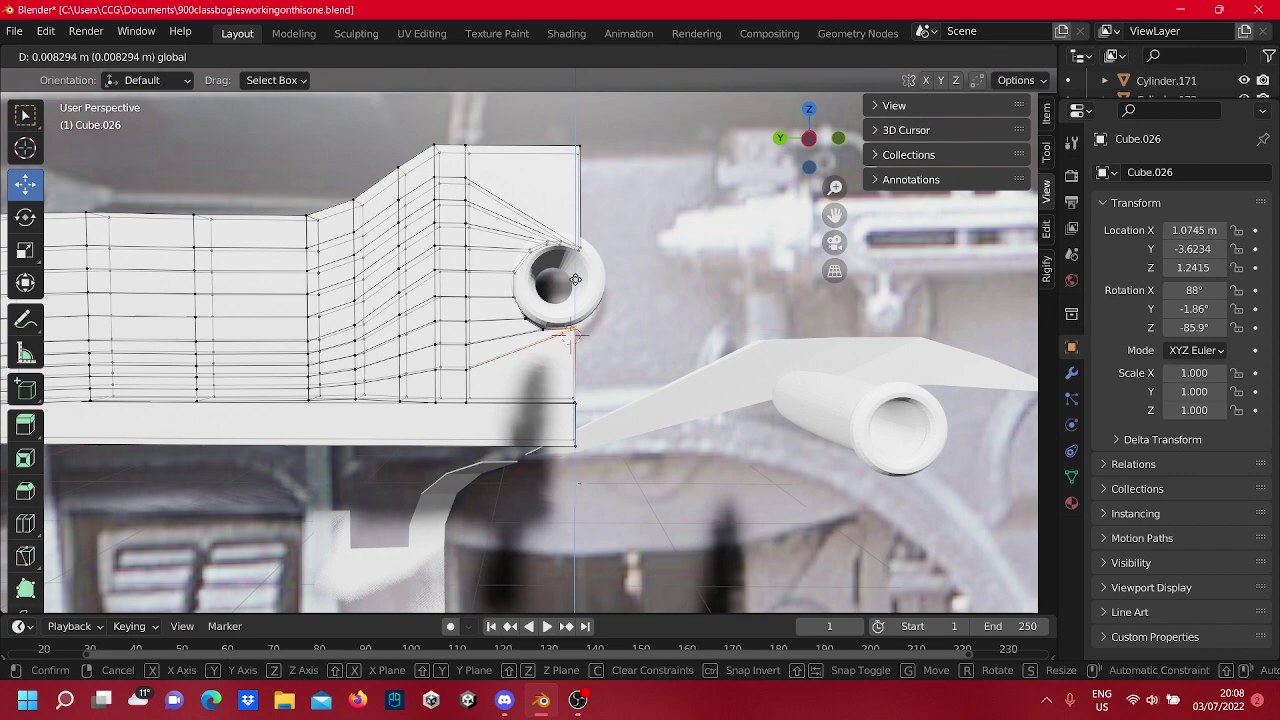
left_click(576, 278)
left_click(659, 318)
middle_click_drag(531, 389, 533, 392)
middle_click_drag(648, 396, 411, 423)
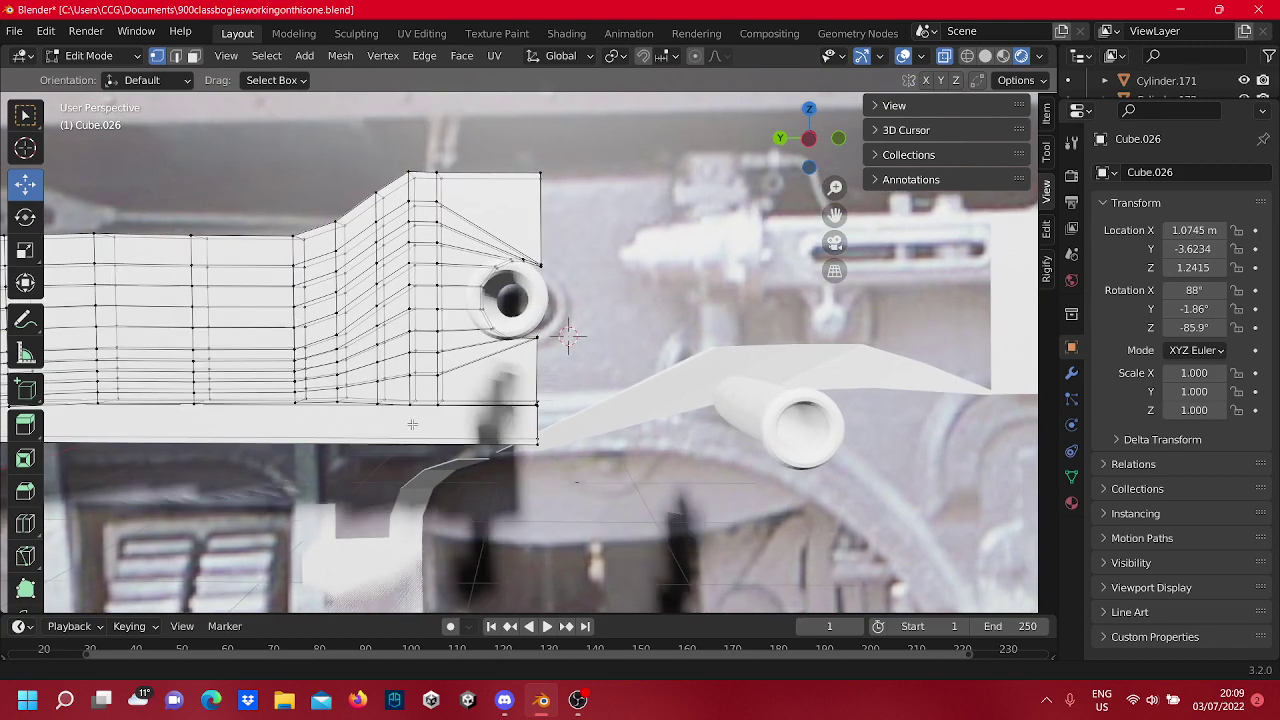
scroll(620, 423, "up", 1)
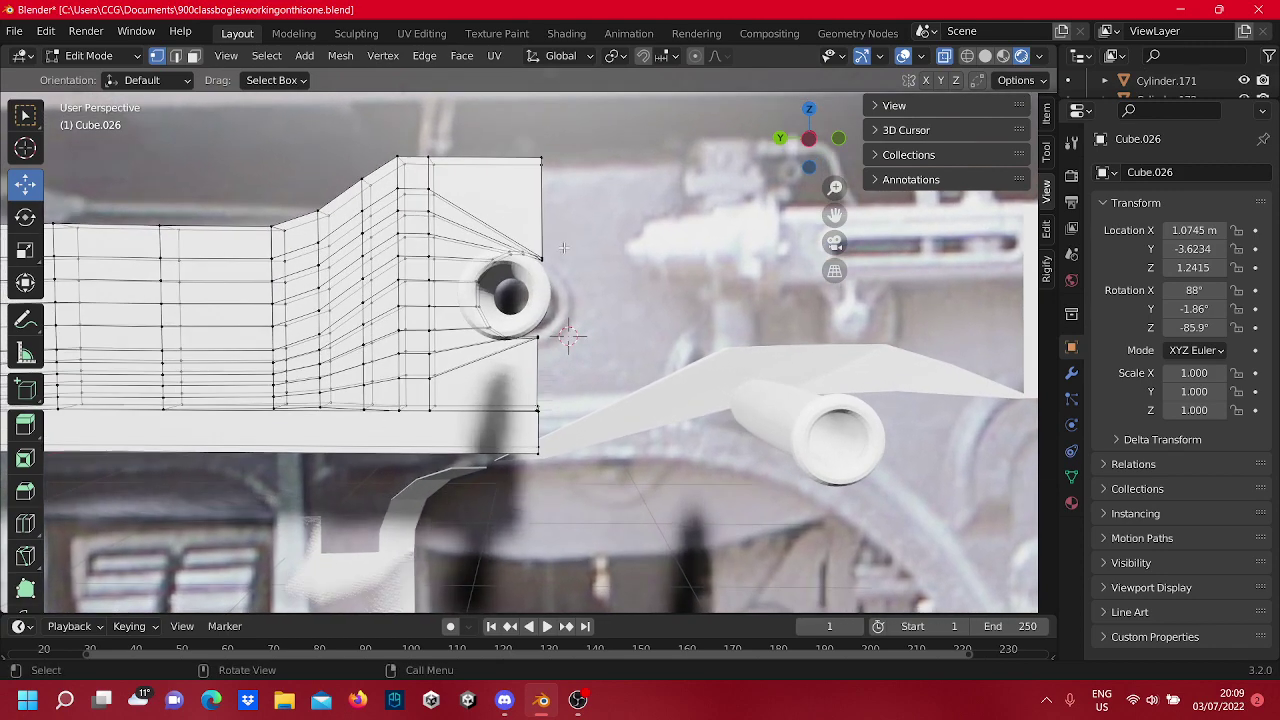
middle_click_drag(629, 289, 635, 395)
left_click_drag(625, 409, 597, 386)
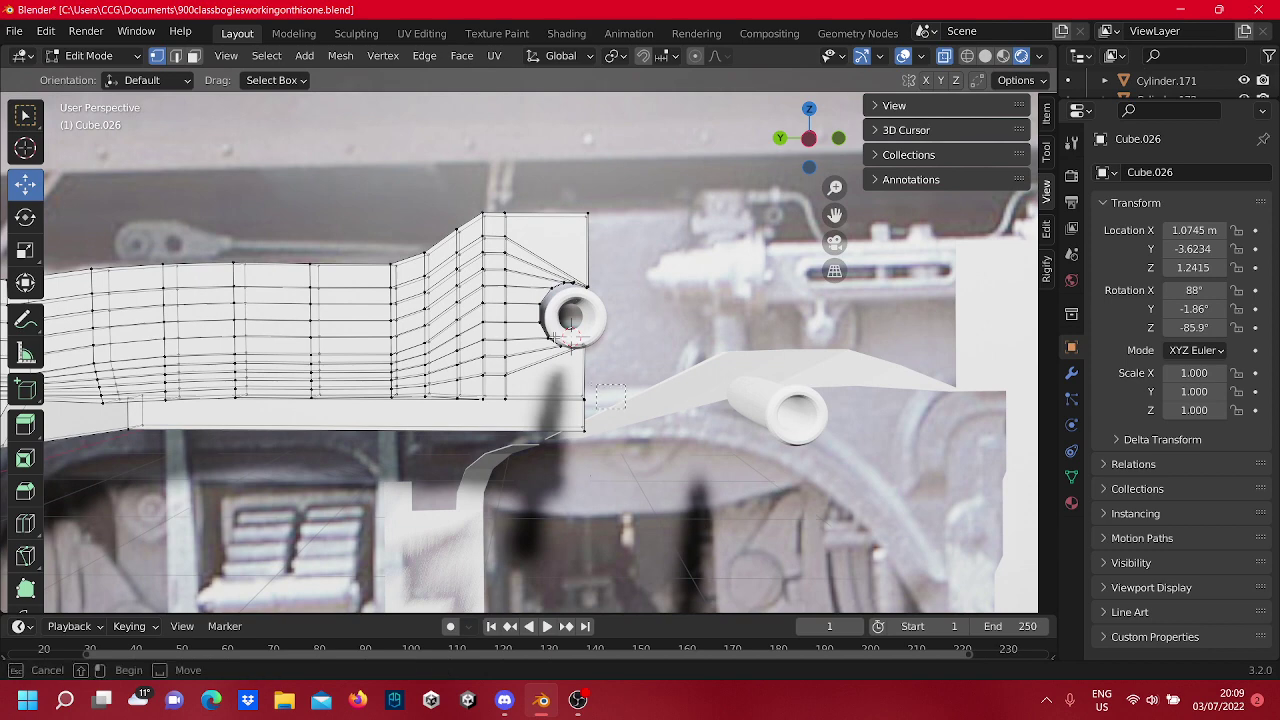
left_click_drag(497, 186, 500, 190)
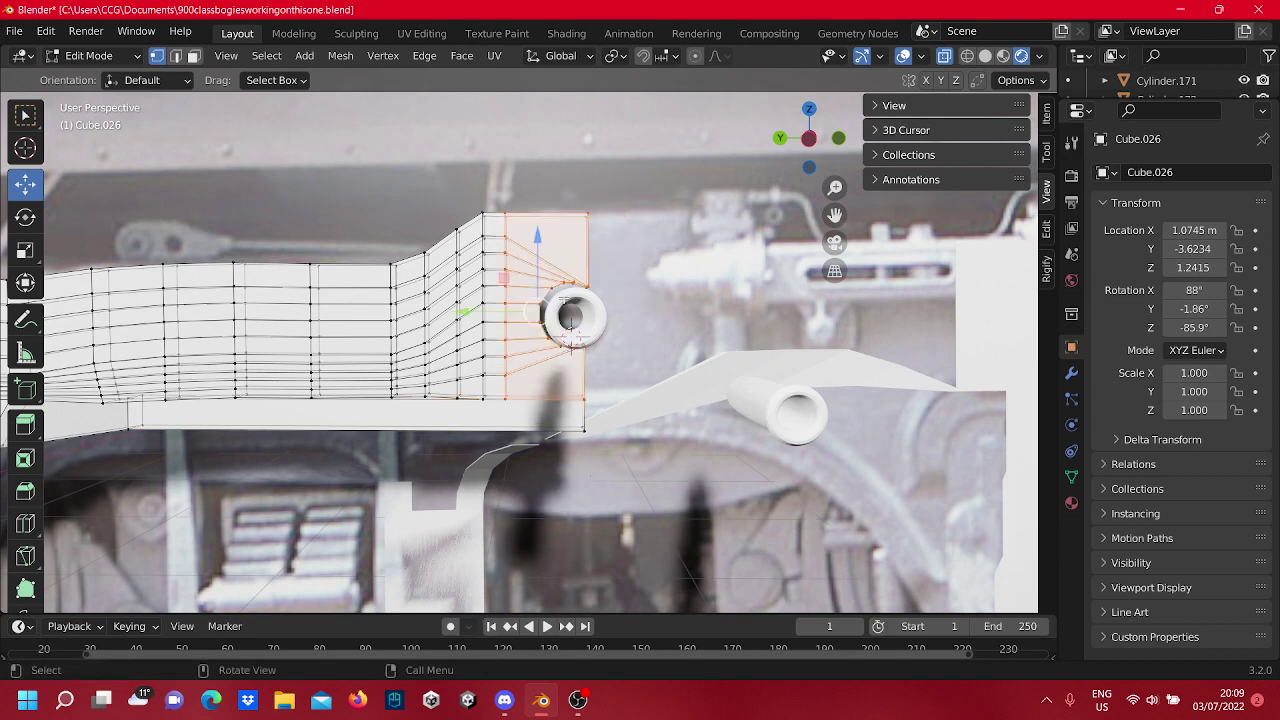
right_click(565, 368)
mouse_move(565, 370)
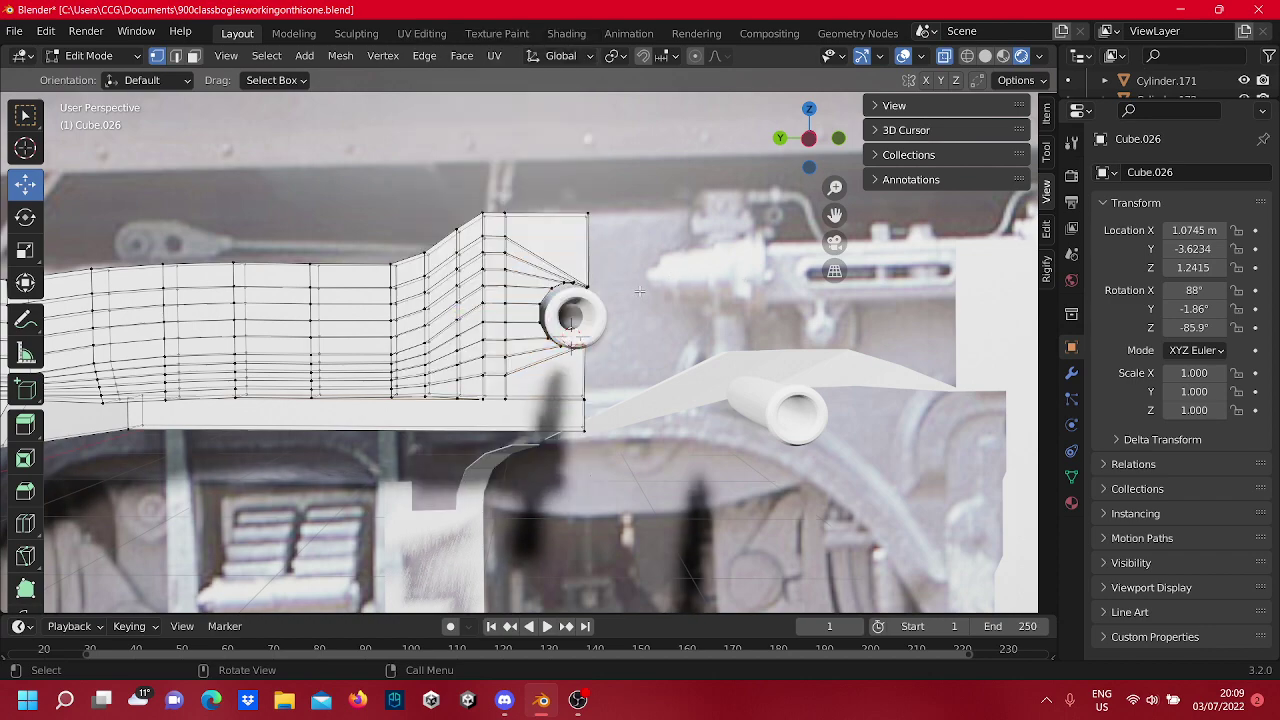
Return to Object Mode and move the side frame beam along X away from the reference photo, to about 0.607 m.
scroll(745, 278, "down", 8)
middle_click_drag(609, 296, 481, 337)
key("Tab")
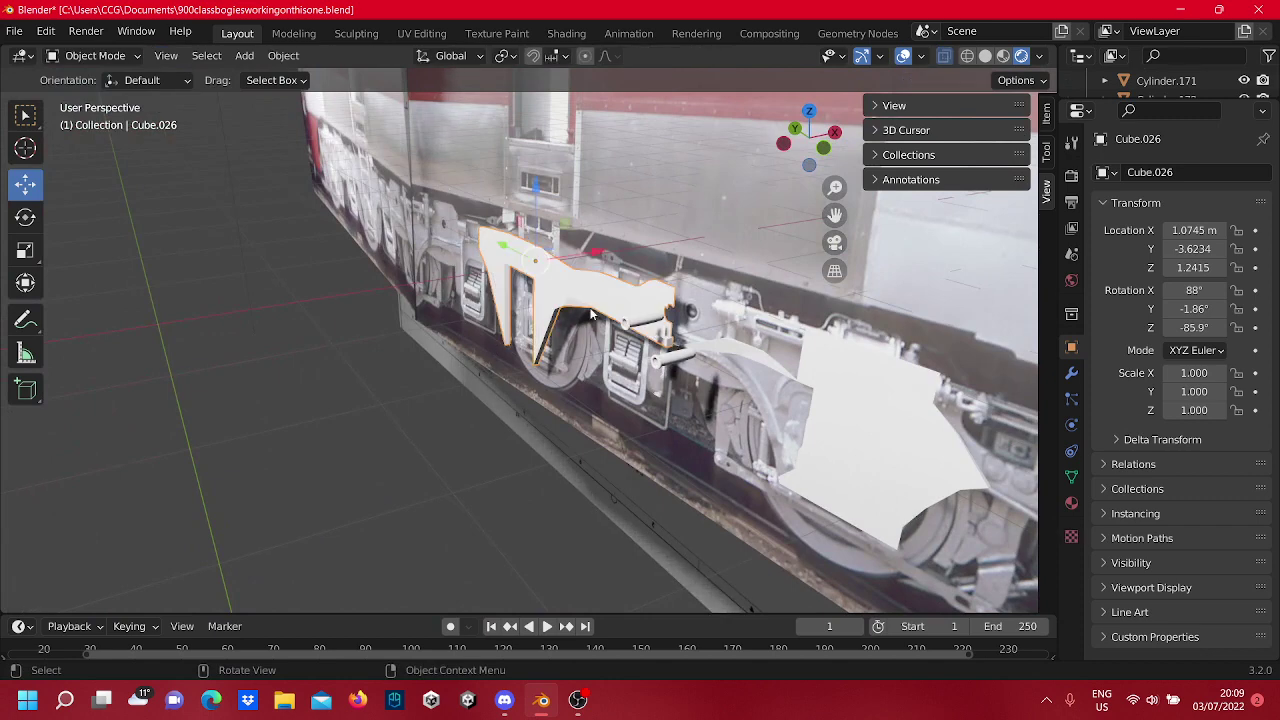
left_click_drag(605, 258, 612, 338)
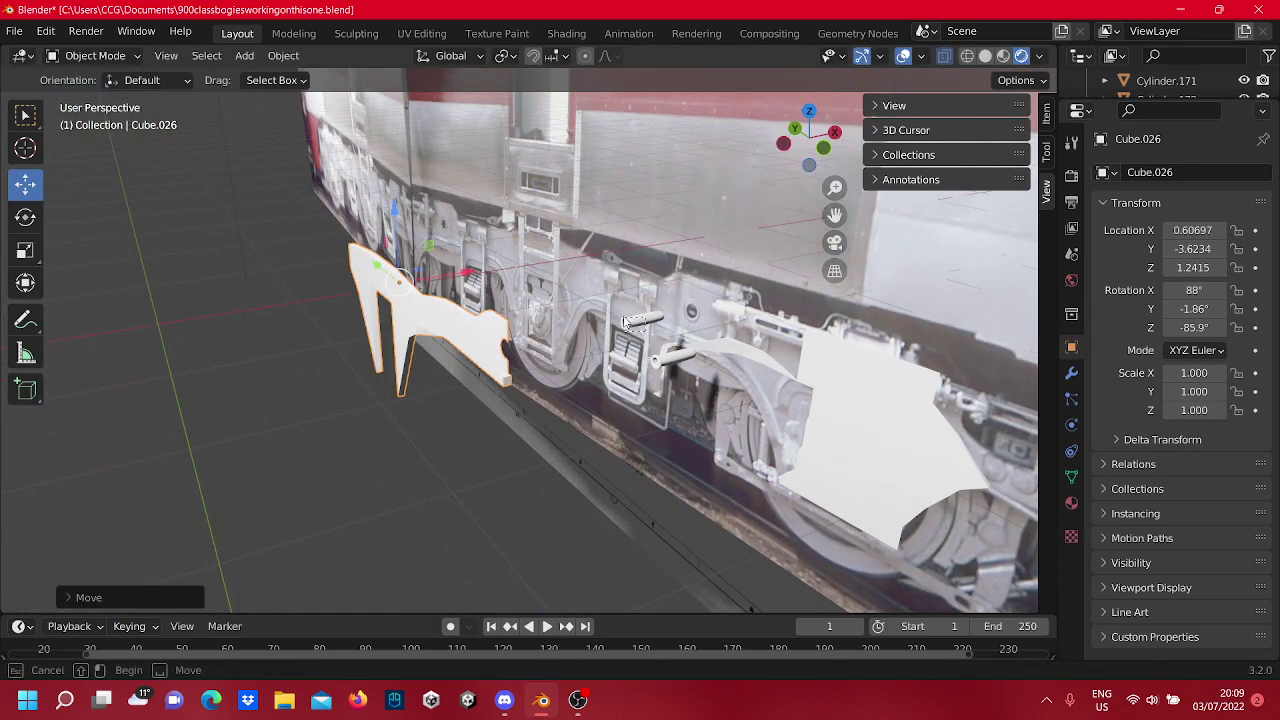
Select the rim ring and pipe together and move them along X to the side frame's end, with the pipe at about 0.657 m.
left_click(634, 326)
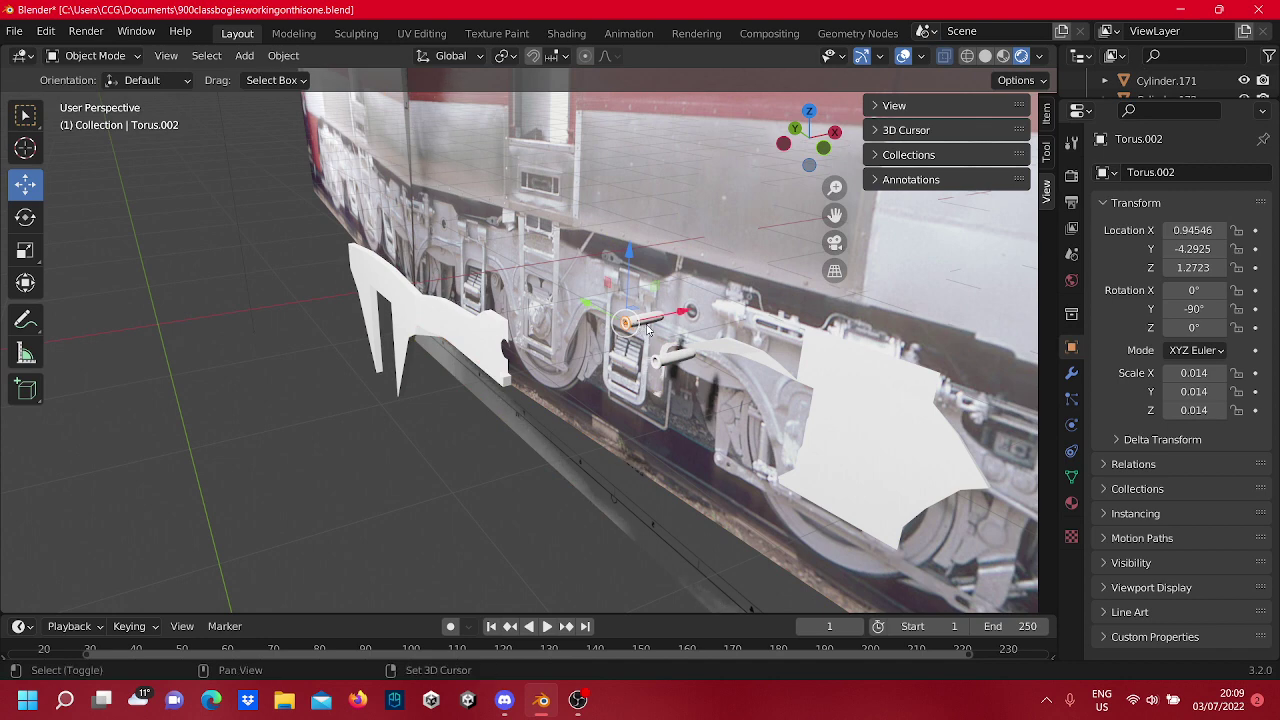
left_click(647, 330)
left_click_drag(668, 315, 510, 458)
left_click(497, 450)
scroll(497, 449, "up", 8)
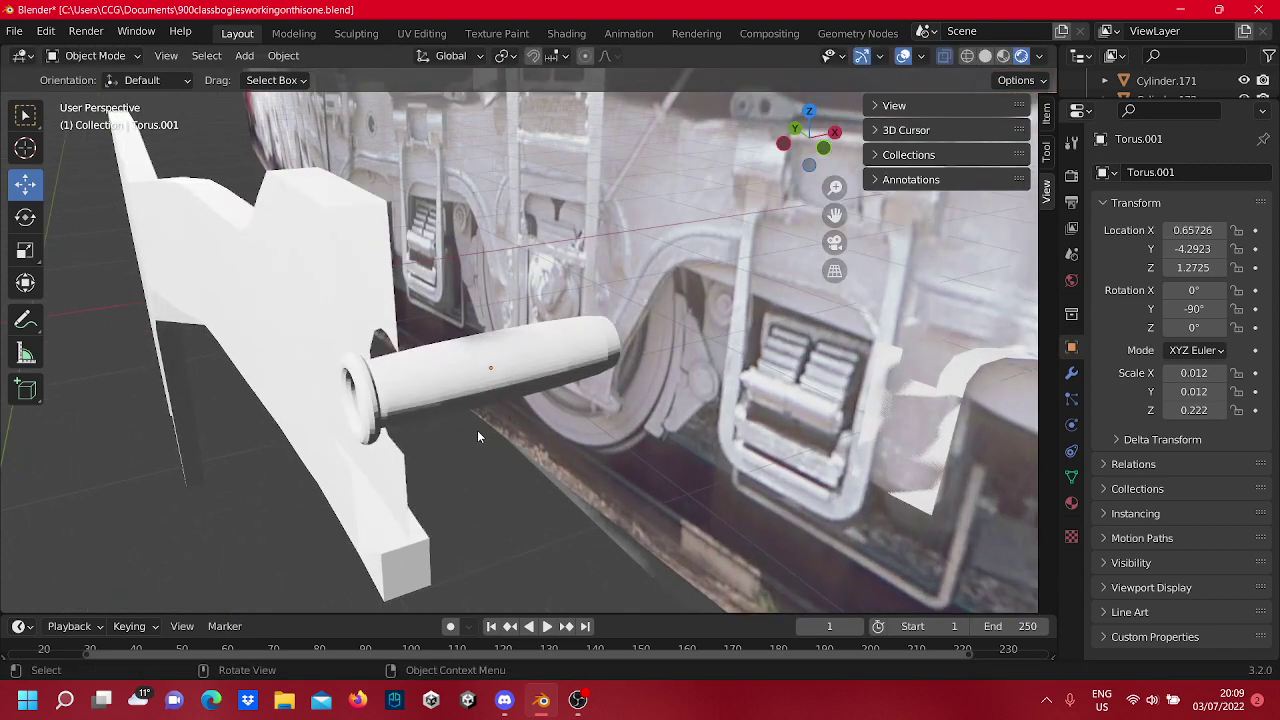
Edit the side frame beam's mesh and move the end-edge vertices beside the pipe along Y against the rim.
middle_click_drag(477, 430, 603, 375)
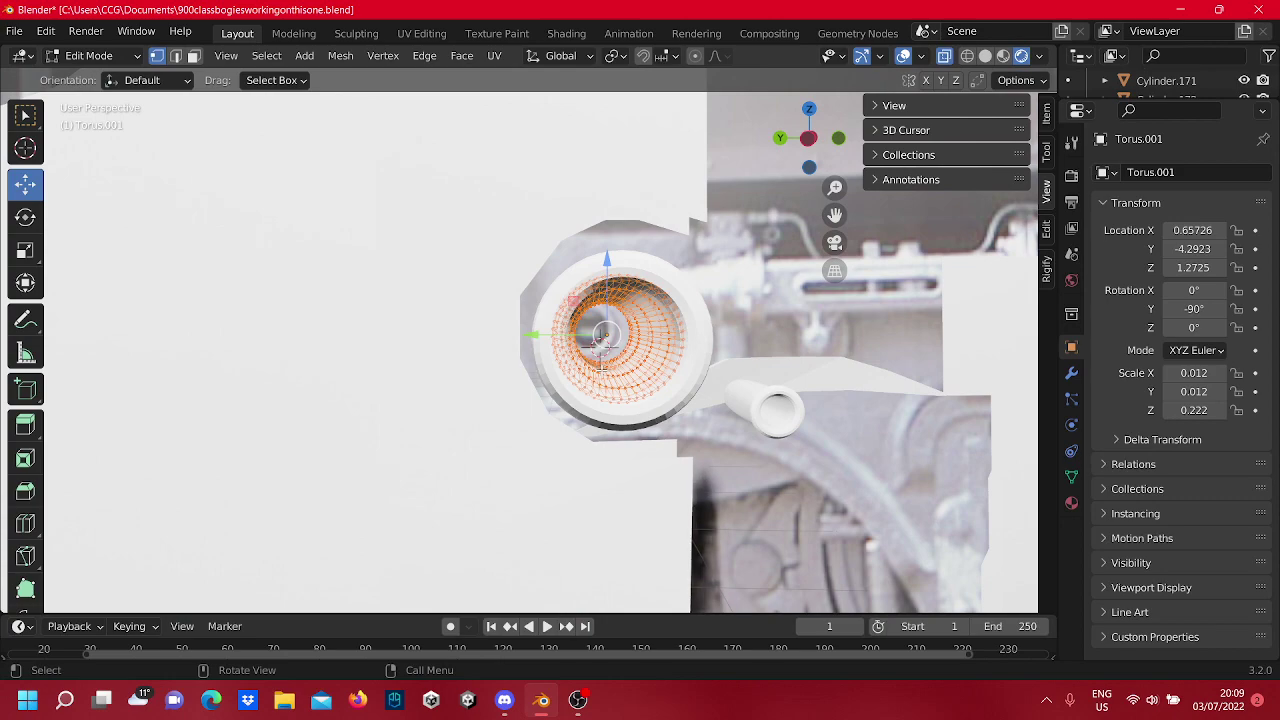
middle_click_drag(602, 368, 578, 394)
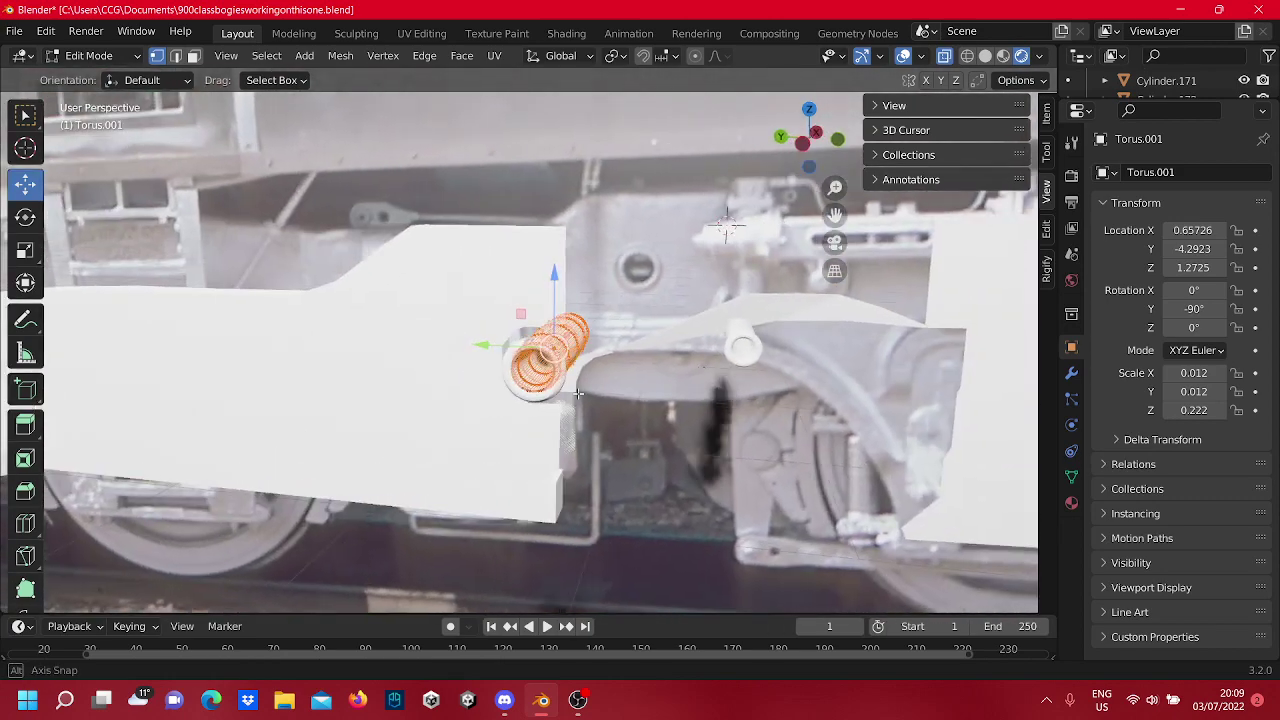
key("Tab")
left_click(443, 400)
scroll(461, 382, "up", 5)
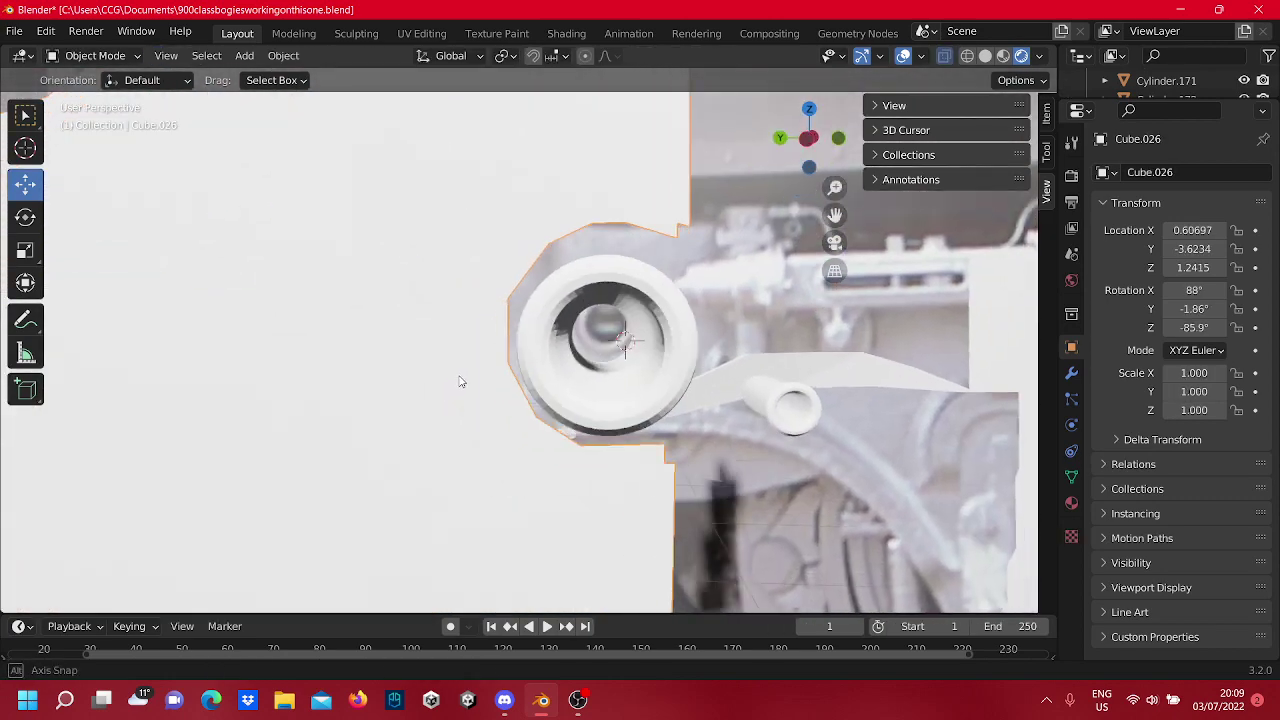
middle_click_drag(461, 382, 503, 386)
scroll(490, 378, "down", 3)
key("Tab")
scroll(487, 381, "up", 3)
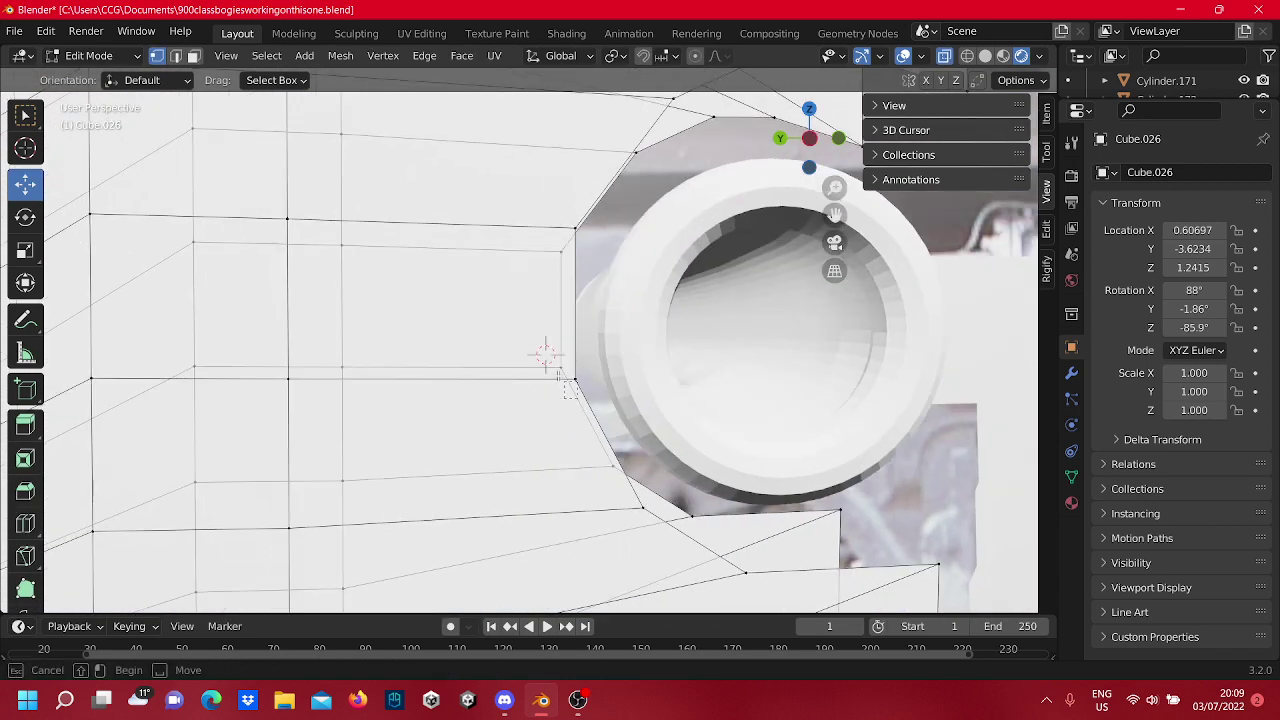
left_click_drag(549, 367, 607, 405)
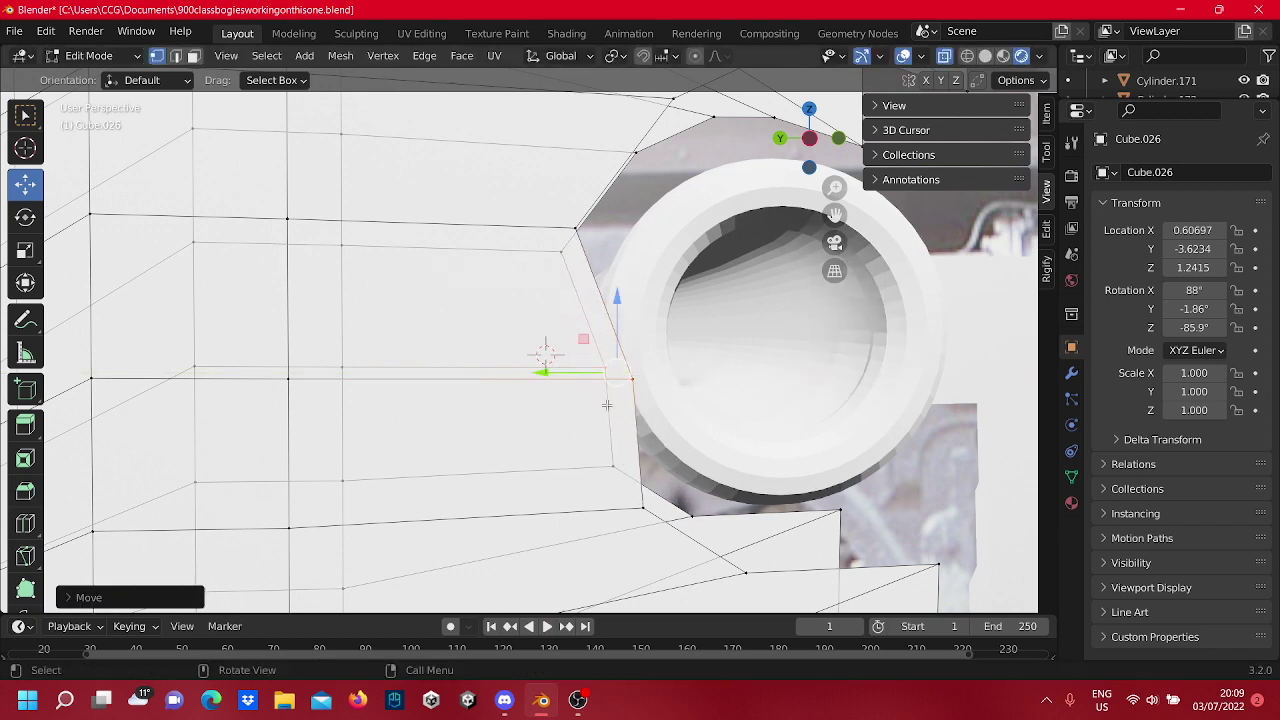
Move the next higher end-edge vertex pair along Y and down along Z to meet the rim's beam side.
middle_click_drag(607, 405, 584, 357)
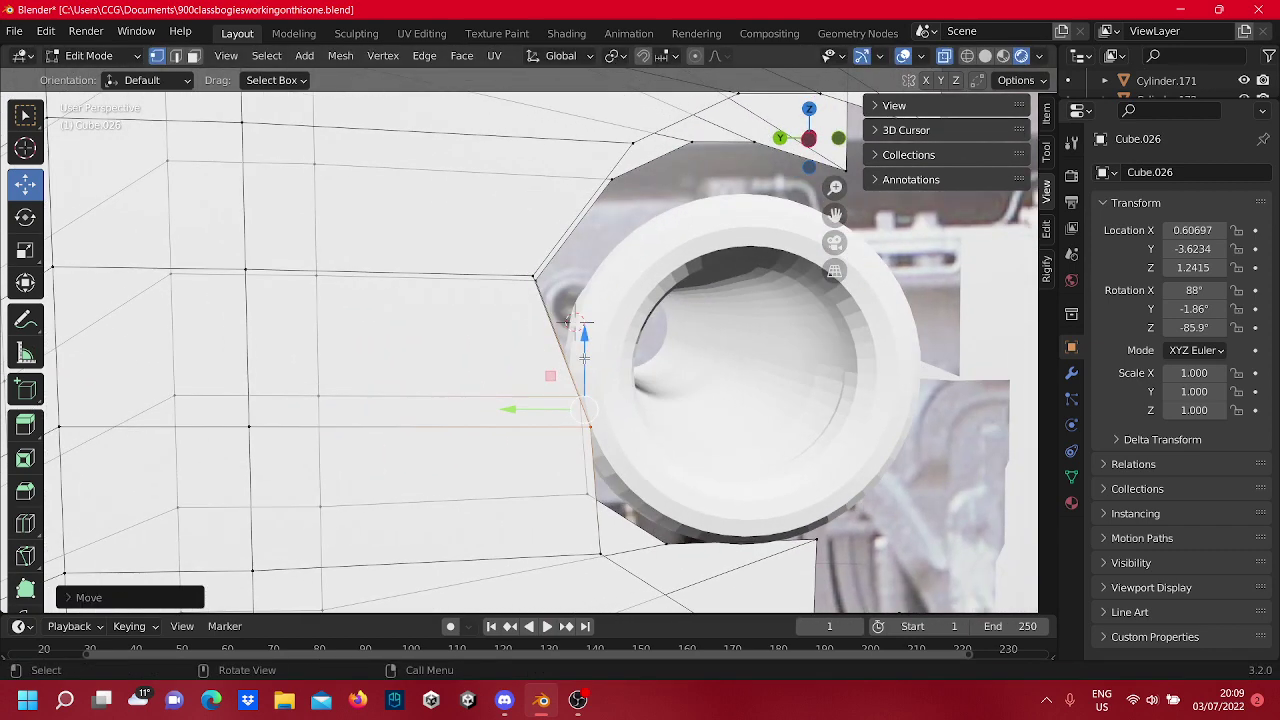
left_click_drag(514, 254, 515, 285)
left_click_drag(578, 252, 581, 290)
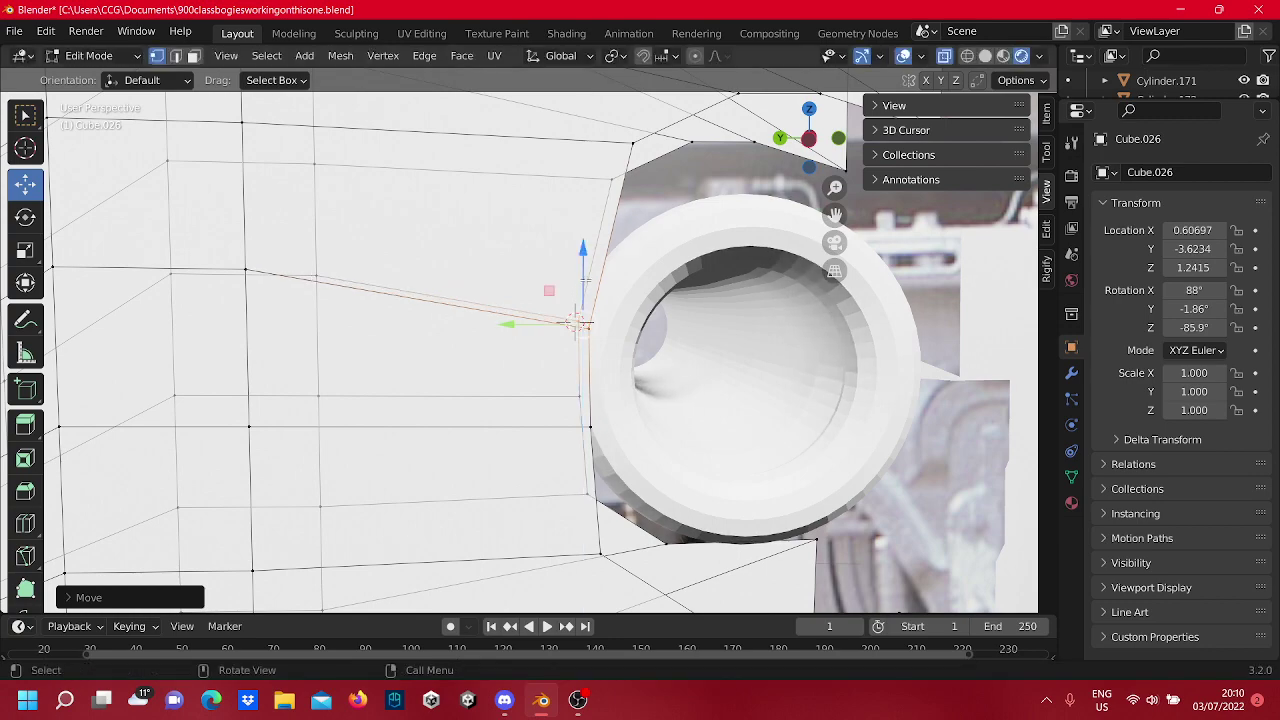
scroll(610, 262, "down", 4)
Lower the following upper vertex pair along Z onto the pipe rim's upper beam-side curve.
mouse_move(574, 266)
middle_mouse_down("shift")
mouse_move(491, 308)
mouse_move(428, 313)
mouse_move(563, 284)
mouse_move(575, 263)
middle_mouse_up("shift")
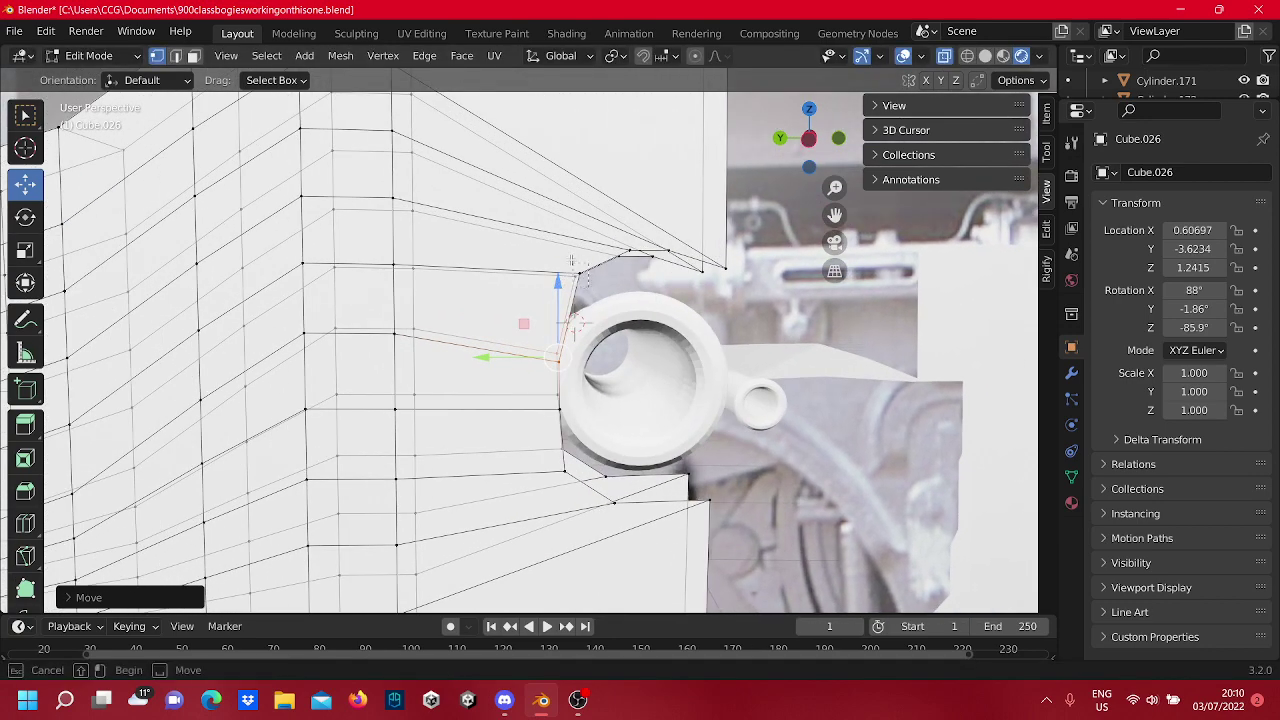
left_click(572, 264)
left_click_drag(577, 258, 590, 300)
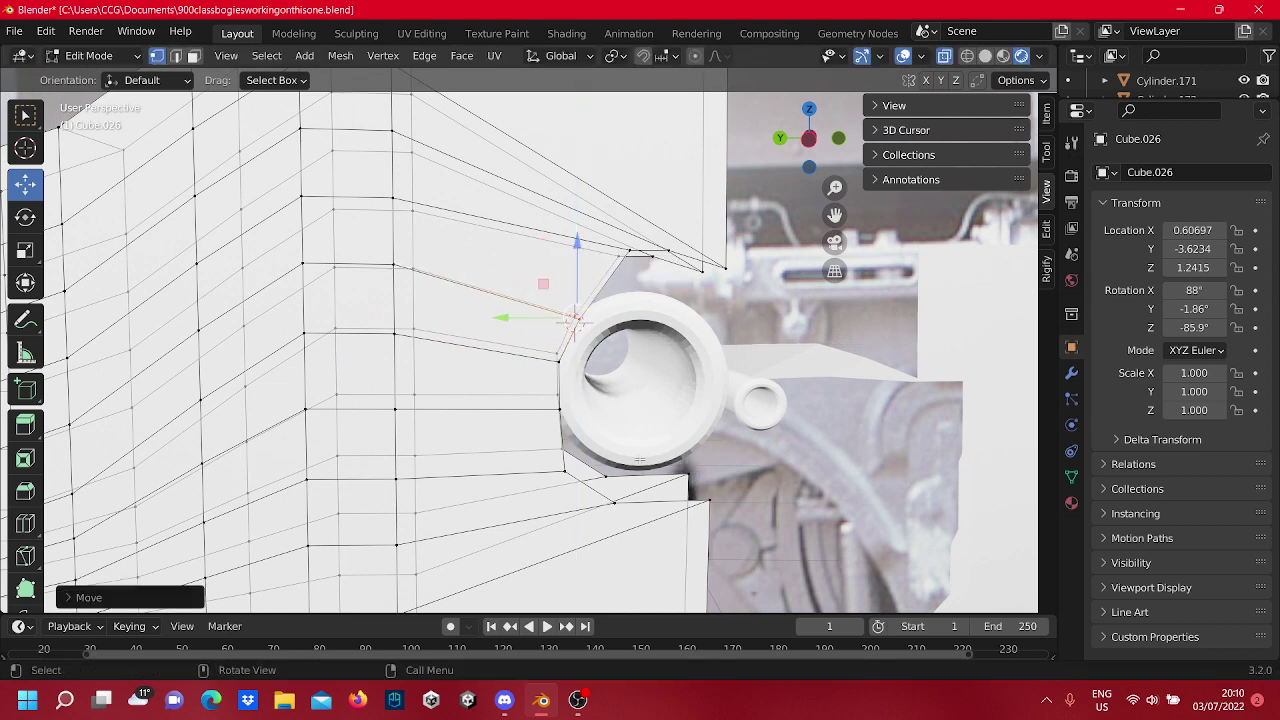
middle_click_drag(542, 456, 491, 372, "shift")
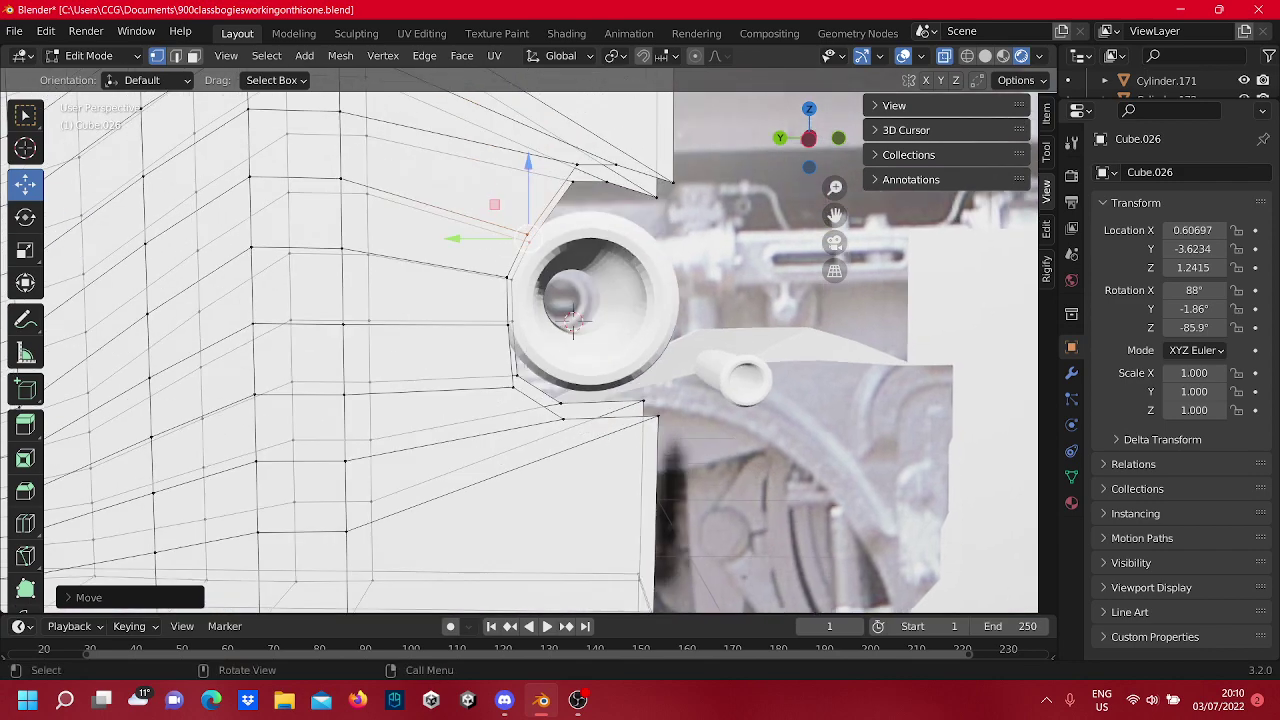
Select the vertex pair at the rim's lower beam side and raise it along Z to follow the curve.
scroll(574, 322, "up", 8)
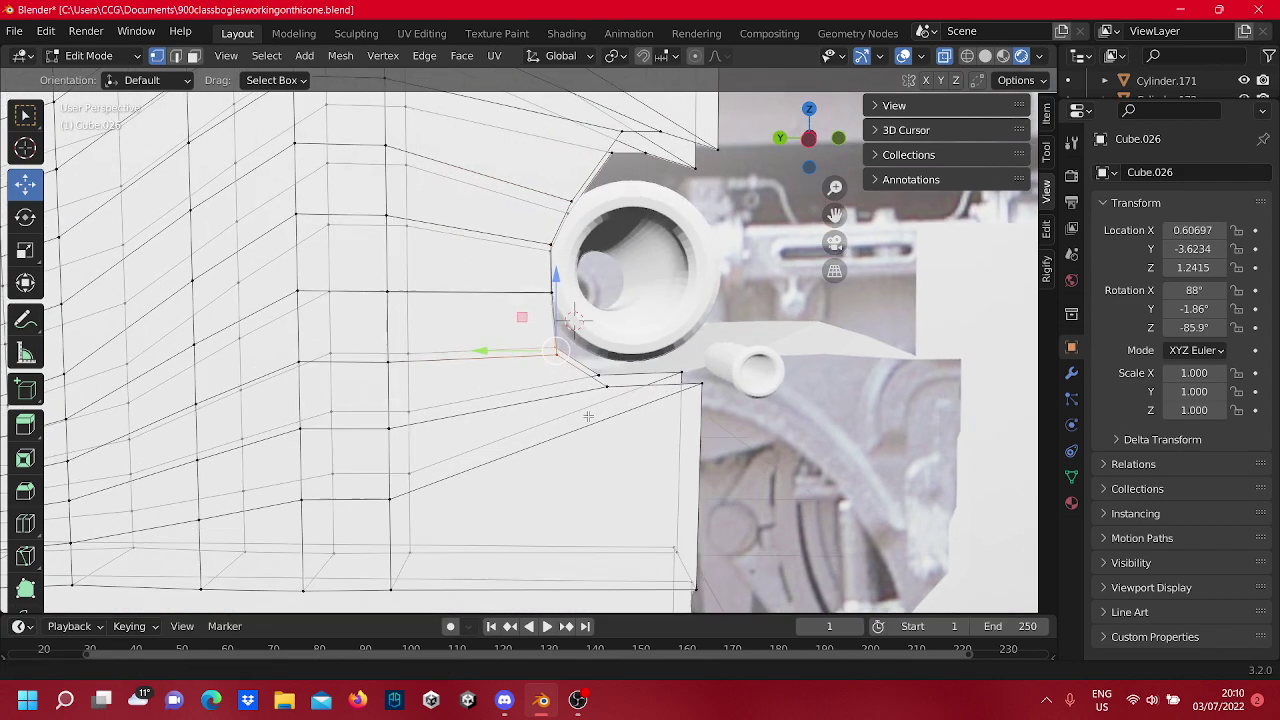
middle_click_drag(603, 319, 543, 331)
left_click_drag(530, 308, 546, 191)
scroll(546, 191, "down", 6)
scroll(571, 362, "up", 3)
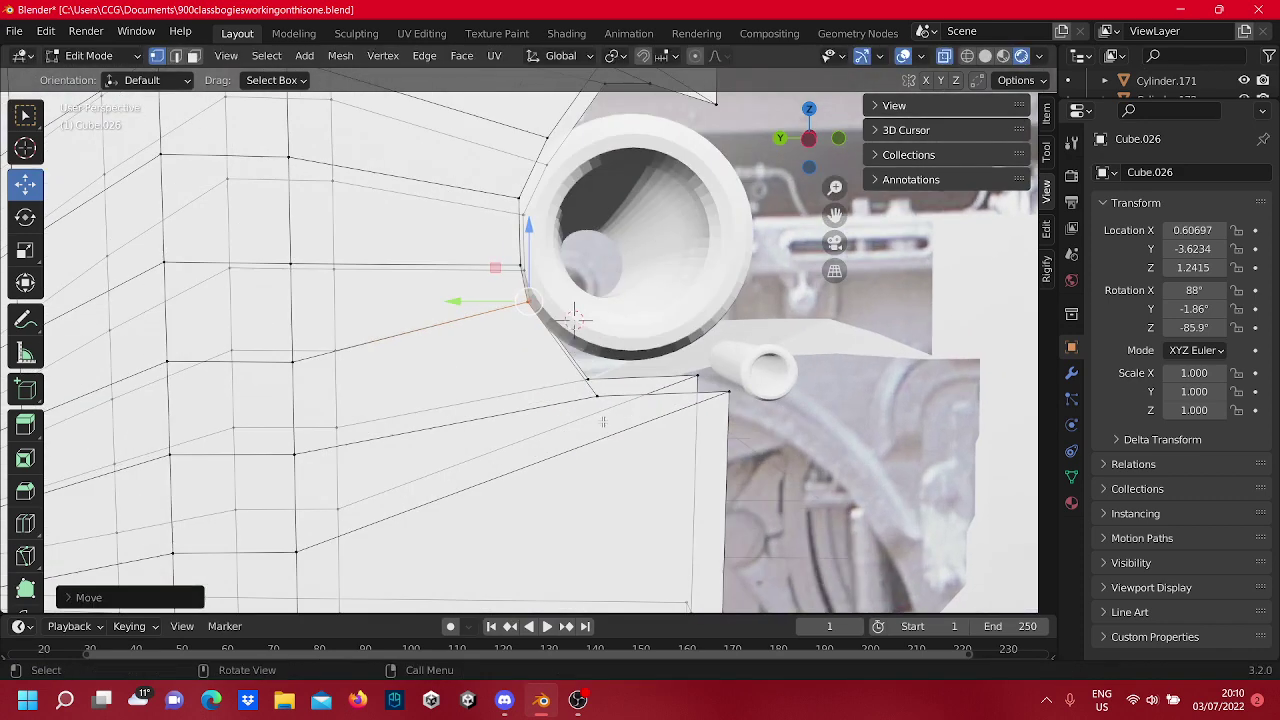
Shift the vertex pair beneath the pipe along Y toward the beam and raise it along Z against the lower rim.
left_click_drag(552, 325, 552, 325)
left_click_drag(529, 385, 494, 394)
left_click_drag(561, 350, 568, 295)
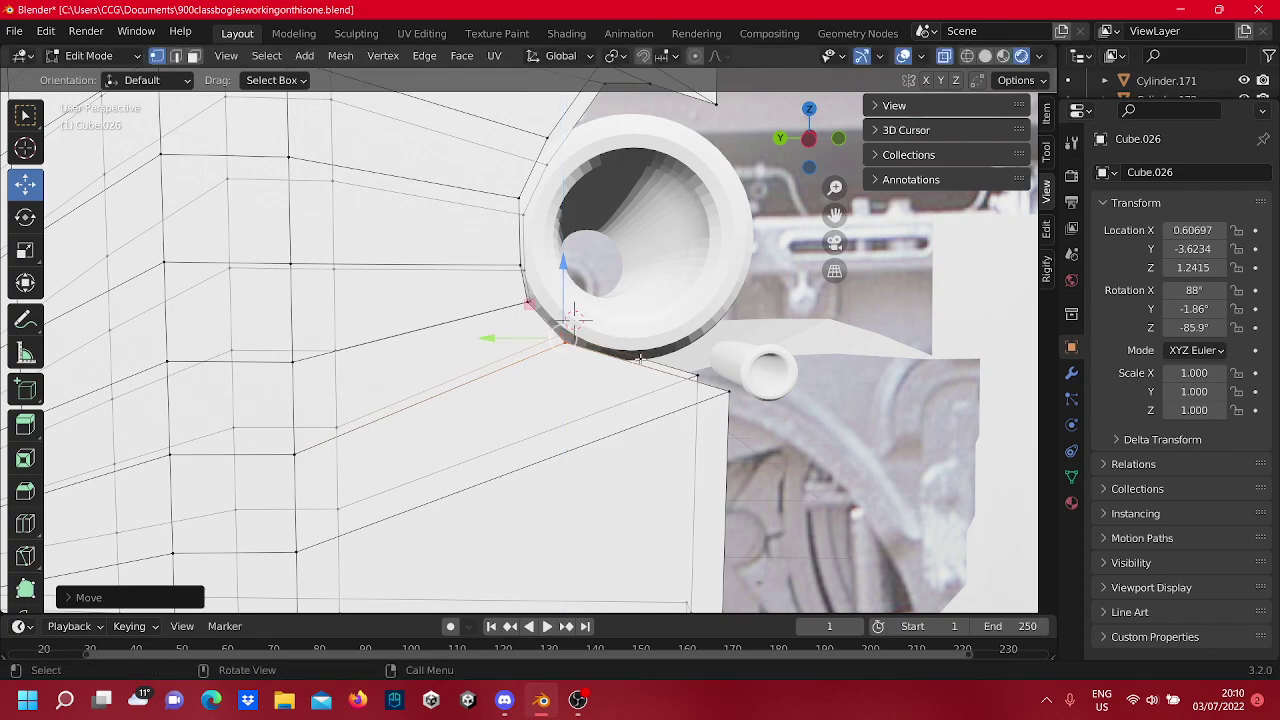
middle_click_drag(568, 295, 525, 361)
Return to Object Mode and move the pipe and ring slightly along X into the beam, with the ring at about 0.595 m.
middle_click_drag(307, 370, 792, 242)
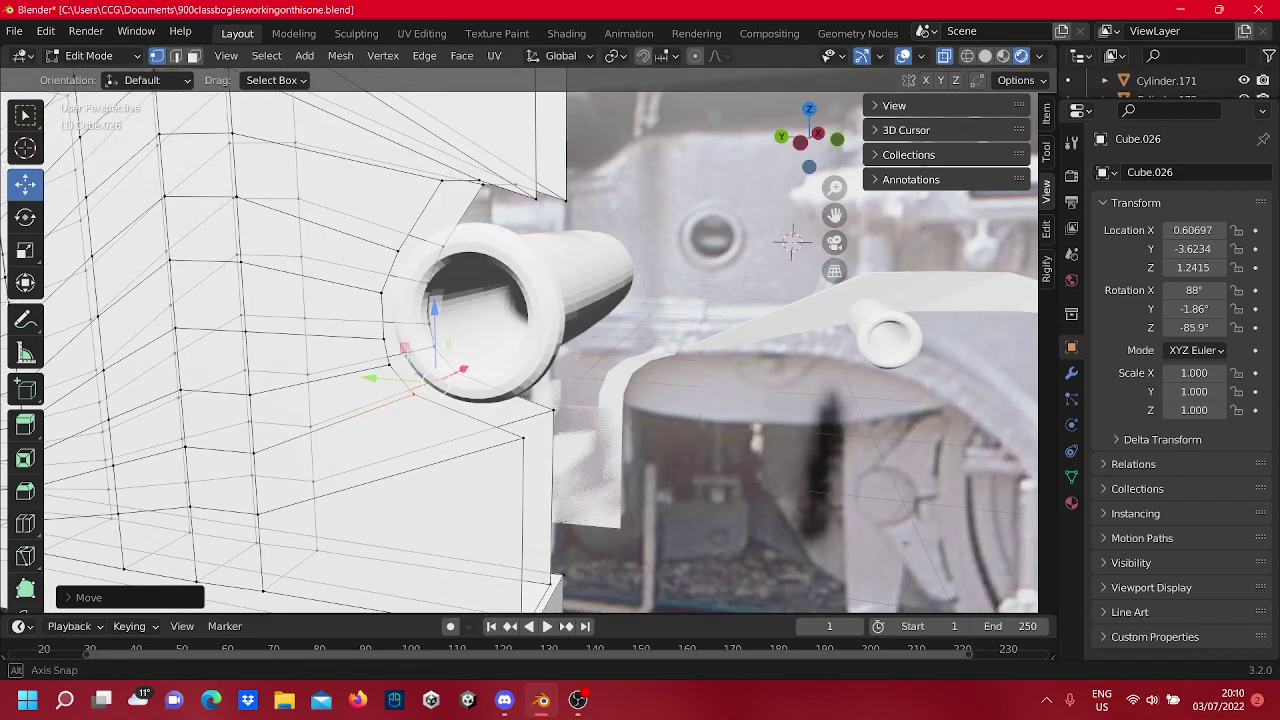
left_click(549, 304)
middle_click_drag(524, 315, 430, 318)
key("Tab")
left_click(430, 318)
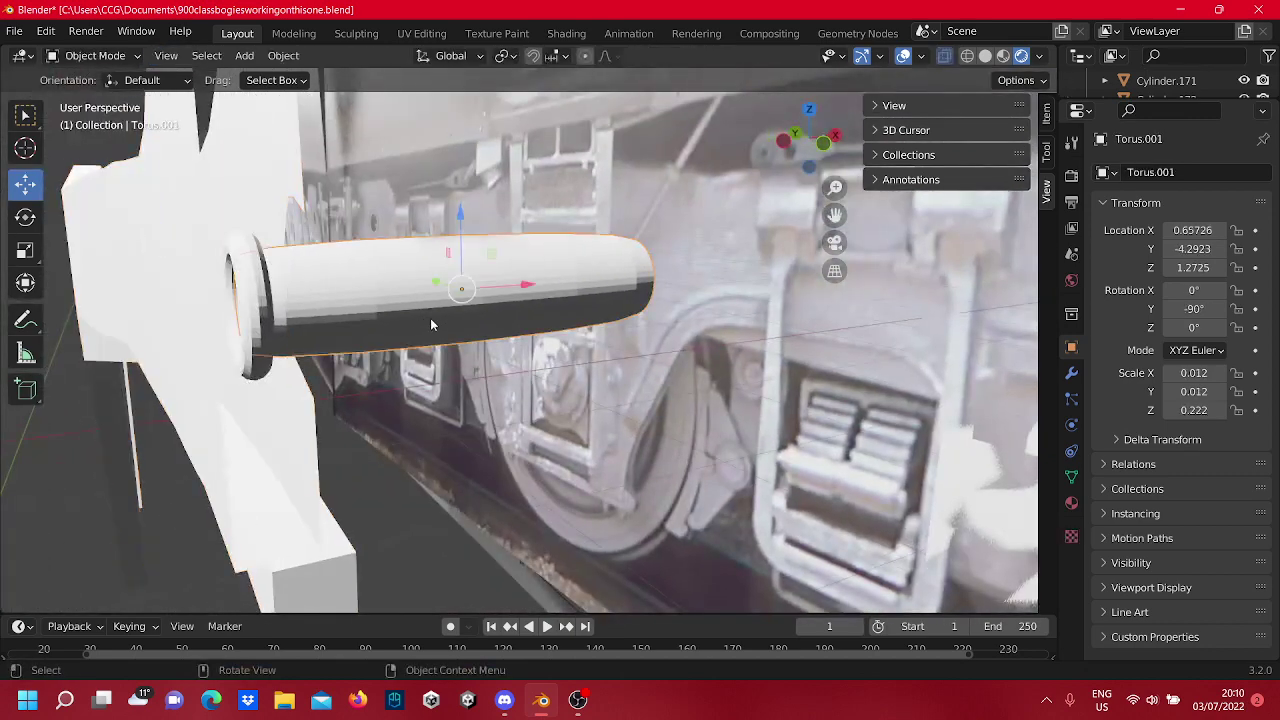
left_click(246, 308, "shift")
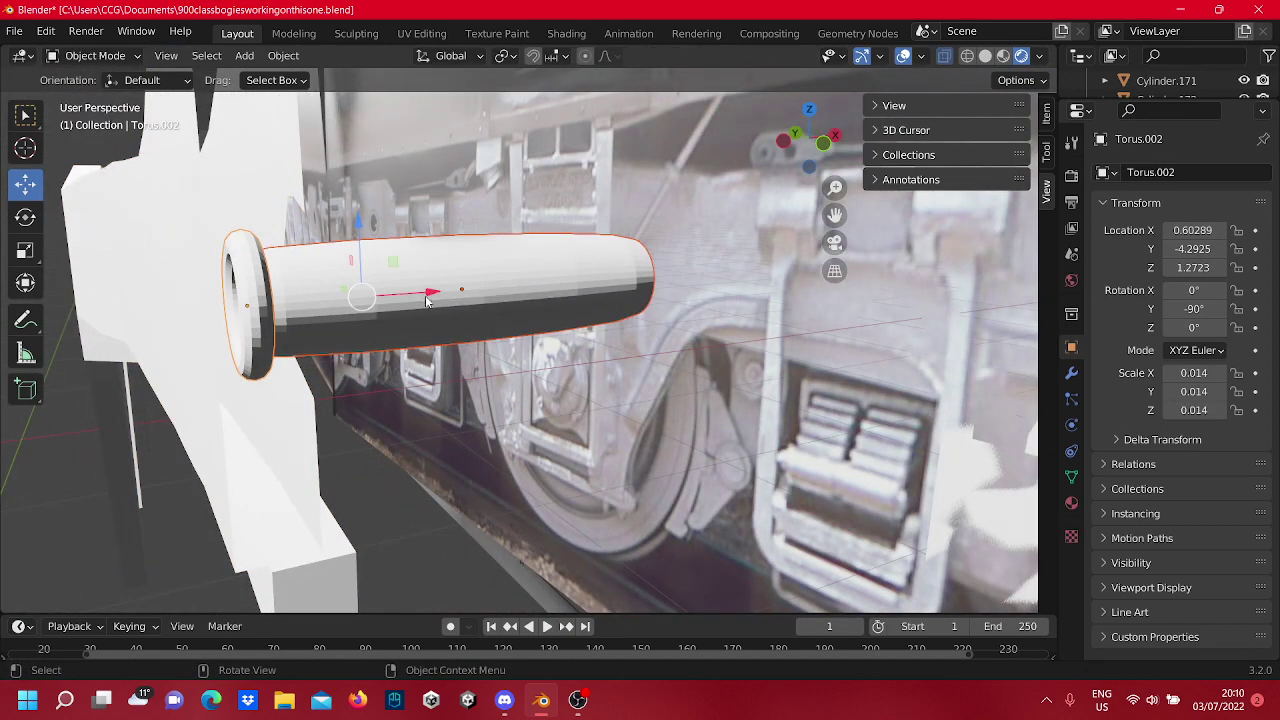
left_click_drag(427, 300, 398, 396)
left_click(414, 506)
Examine how the pipe and ring fit the beam's cutout, checking in wireframe and returning to rendered shading.
middle_click_drag(414, 506, 530, 488)
left_click(969, 56)
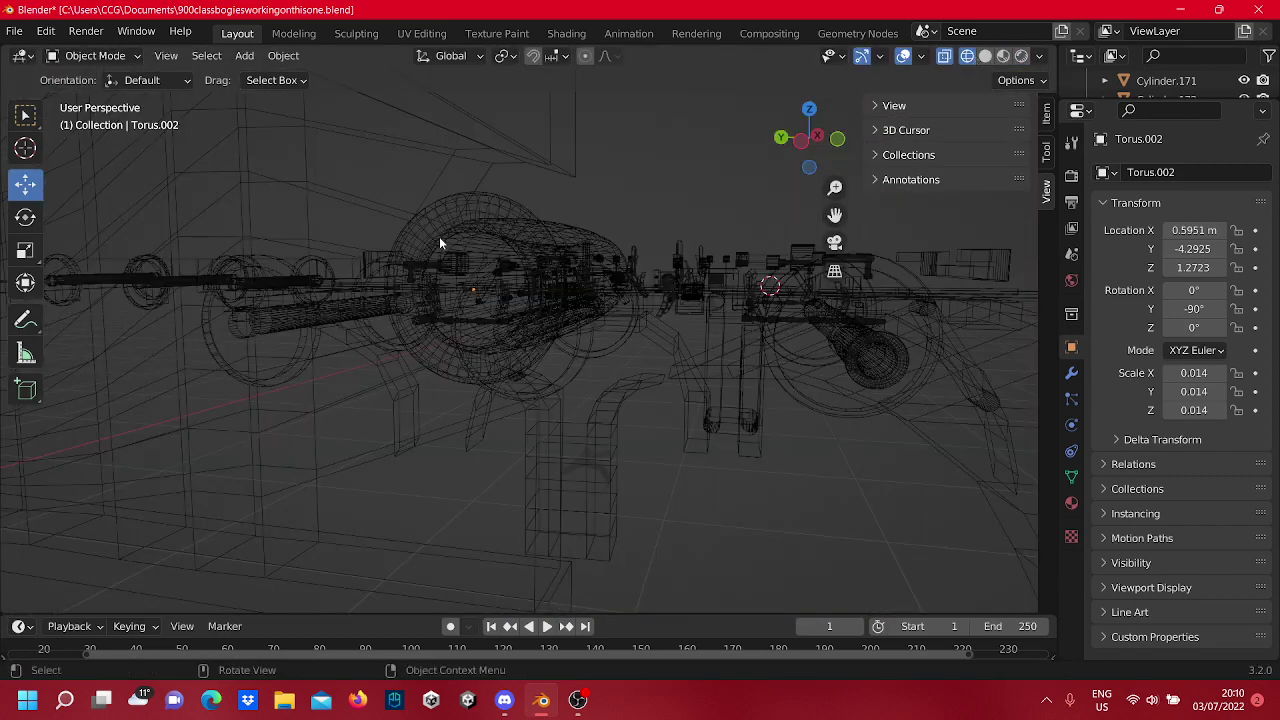
left_click(1004, 56)
left_click(1021, 56)
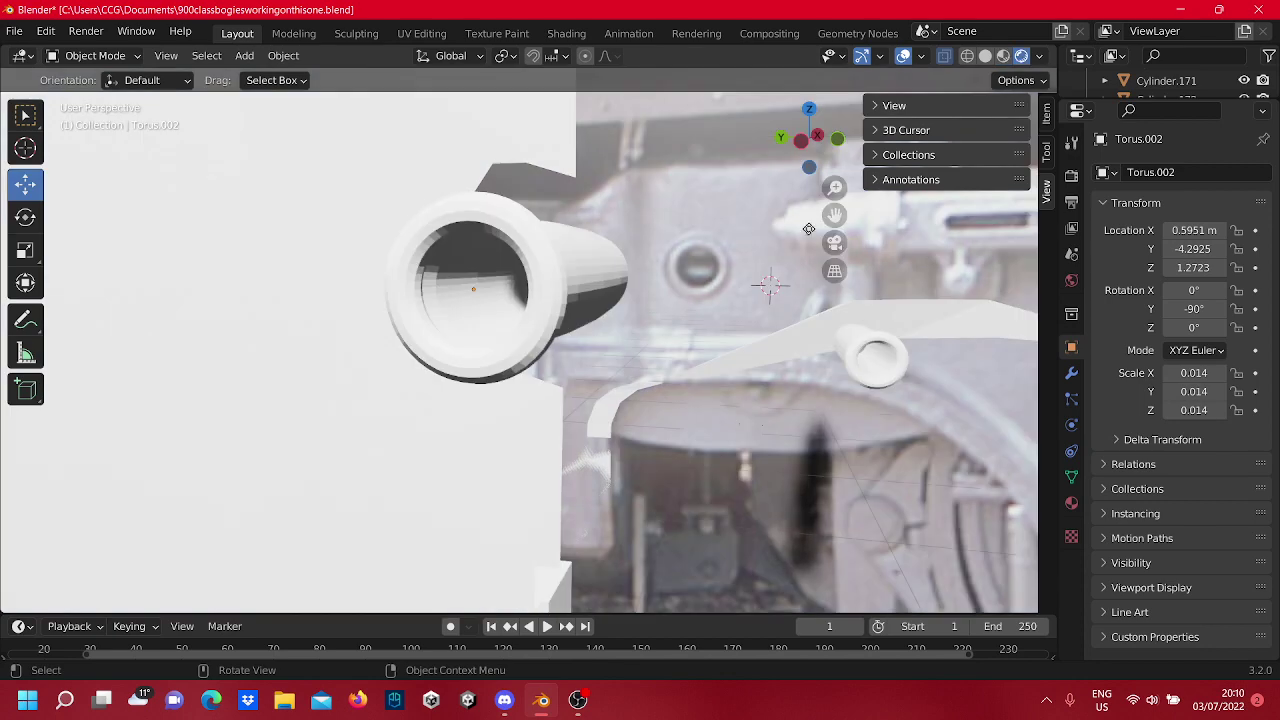
scroll(676, 311, "down", 4)
scroll(674, 313, "up", 4)
mouse_move(520, 294)
middle_mouse_down()
mouse_move(600, 288)
mouse_move(533, 287)
middle_mouse_up()
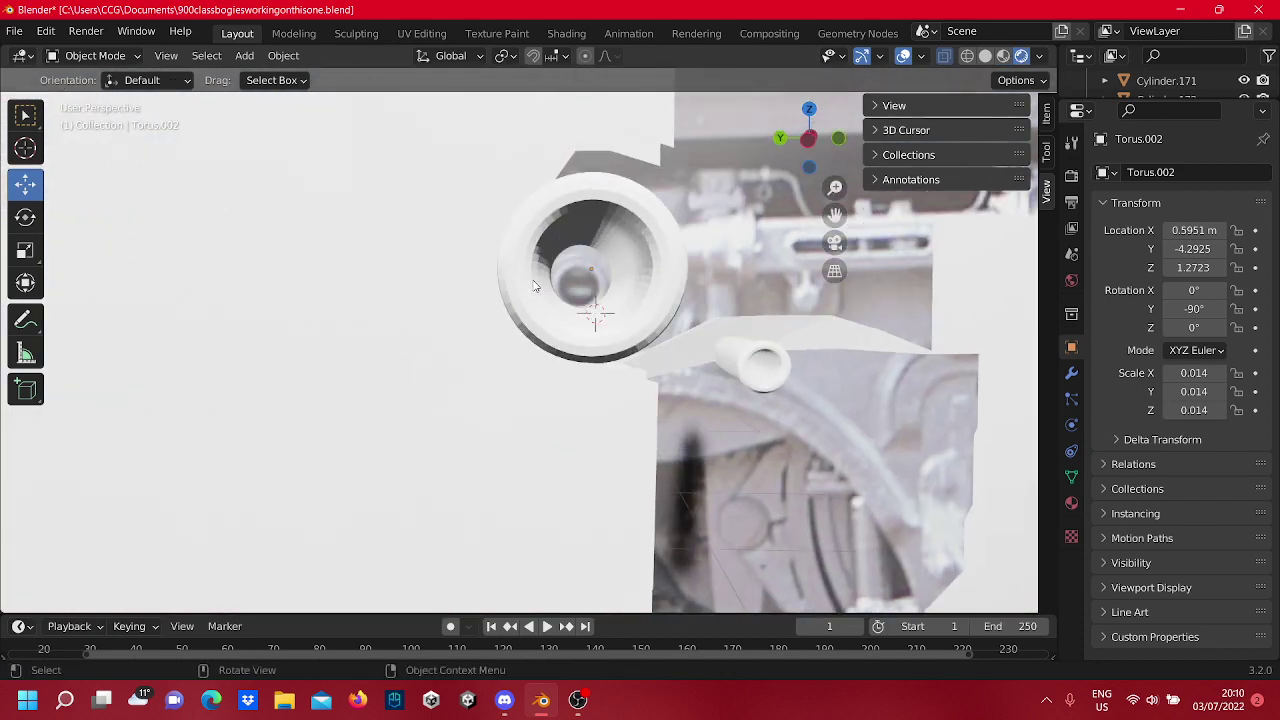
scroll(534, 286, "up", 4)
scroll(543, 274, "down", 3)
middle_click_drag(543, 274, 580, 268)
key("Tab")
key("Tab")
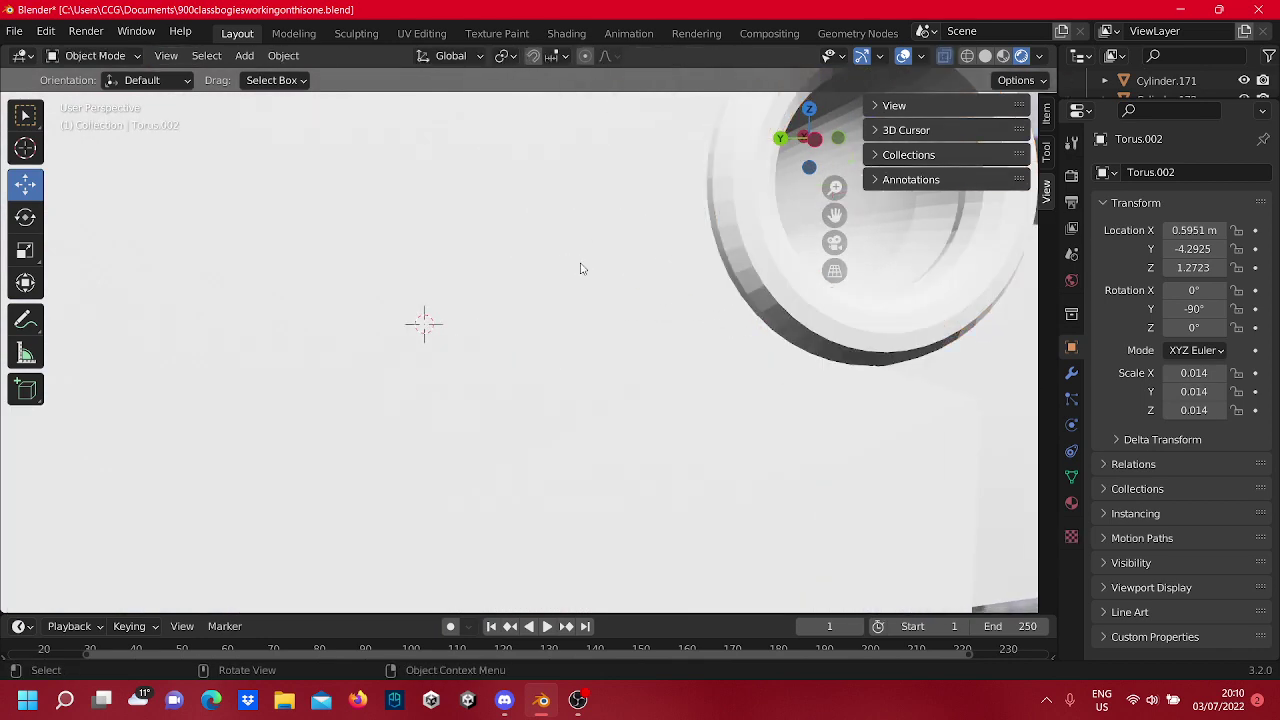
Reopen the side frame beam's mesh for editing and move the vertex pair above the pipe along Y and down onto the upper rim.
left_click(628, 278)
key("Tab")
middle_click_drag(626, 274, 568, 265)
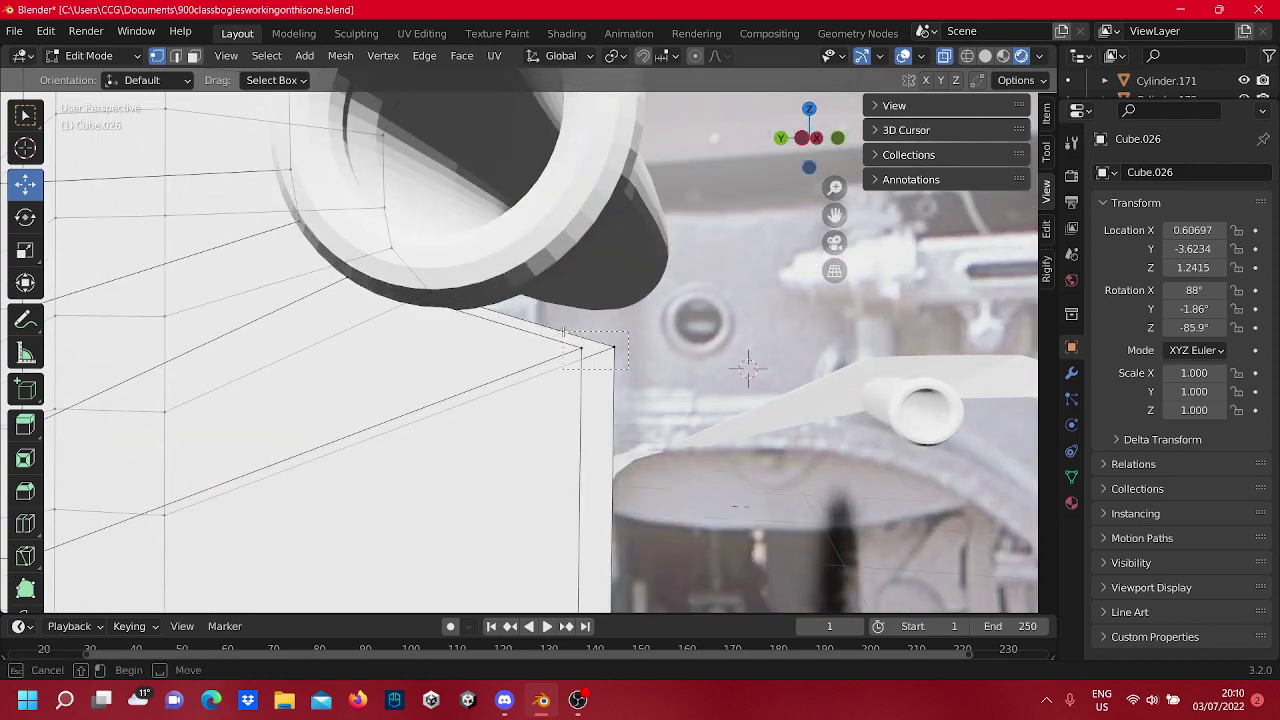
left_click_drag(563, 331, 563, 331)
scroll(667, 328, "down", 3)
middle_click_drag(522, 195, 557, 230)
scroll(557, 274, "up", 5)
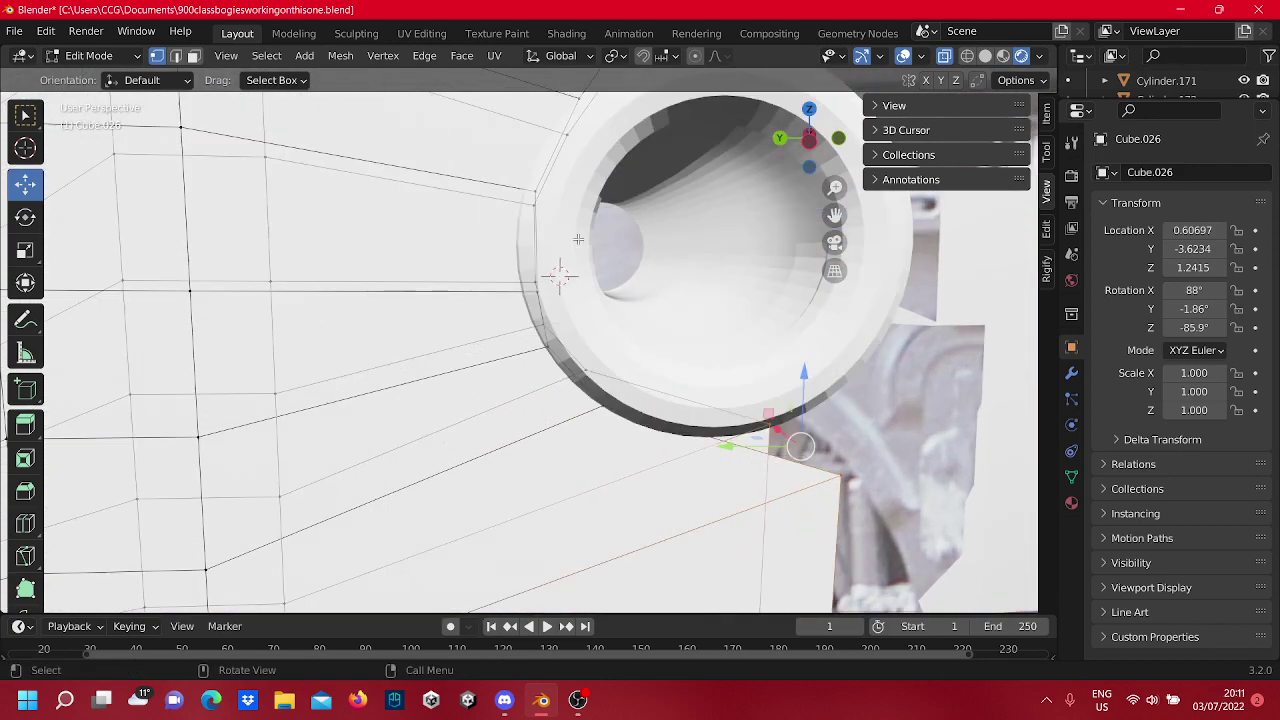
middle_click_drag(557, 274, 525, 265, "shift")
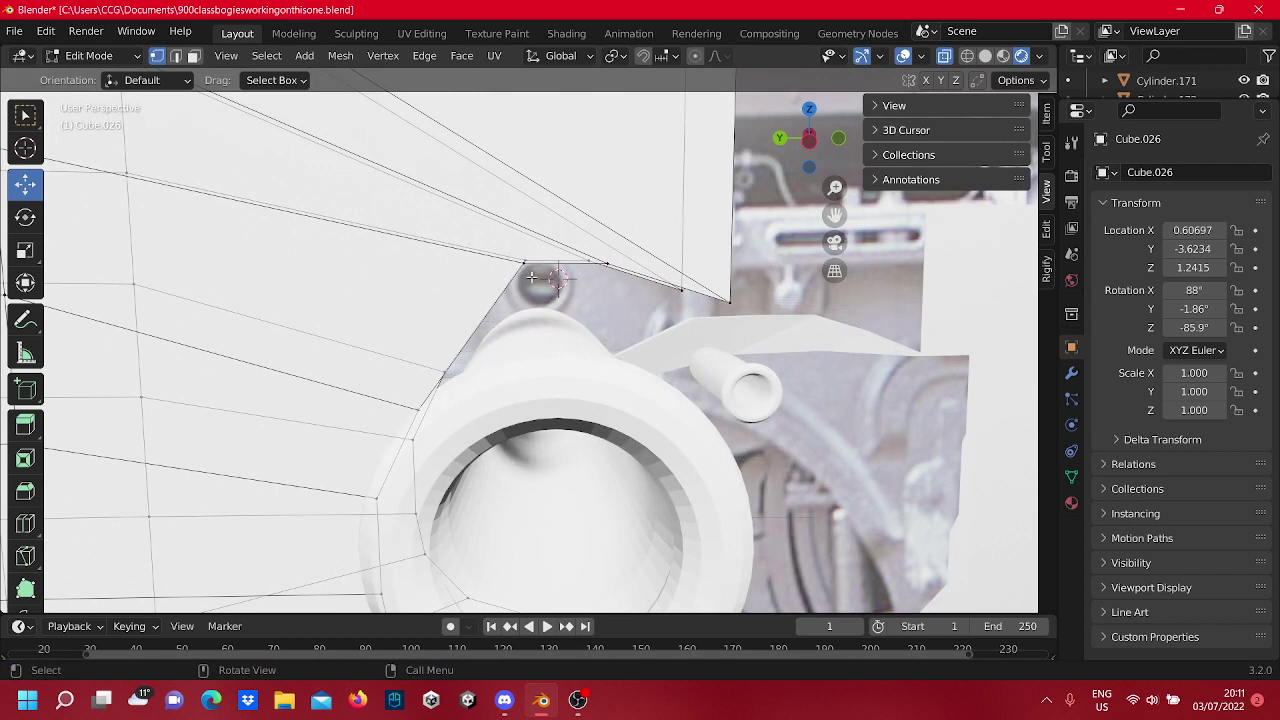
left_click_drag(505, 256, 531, 271)
left_click_drag(530, 217, 476, 357)
Lower the next vertex pair above the pipe along Z to the rim's top and shift it along Y toward the beam.
middle_click_drag(770, 510, 638, 300, "shift")
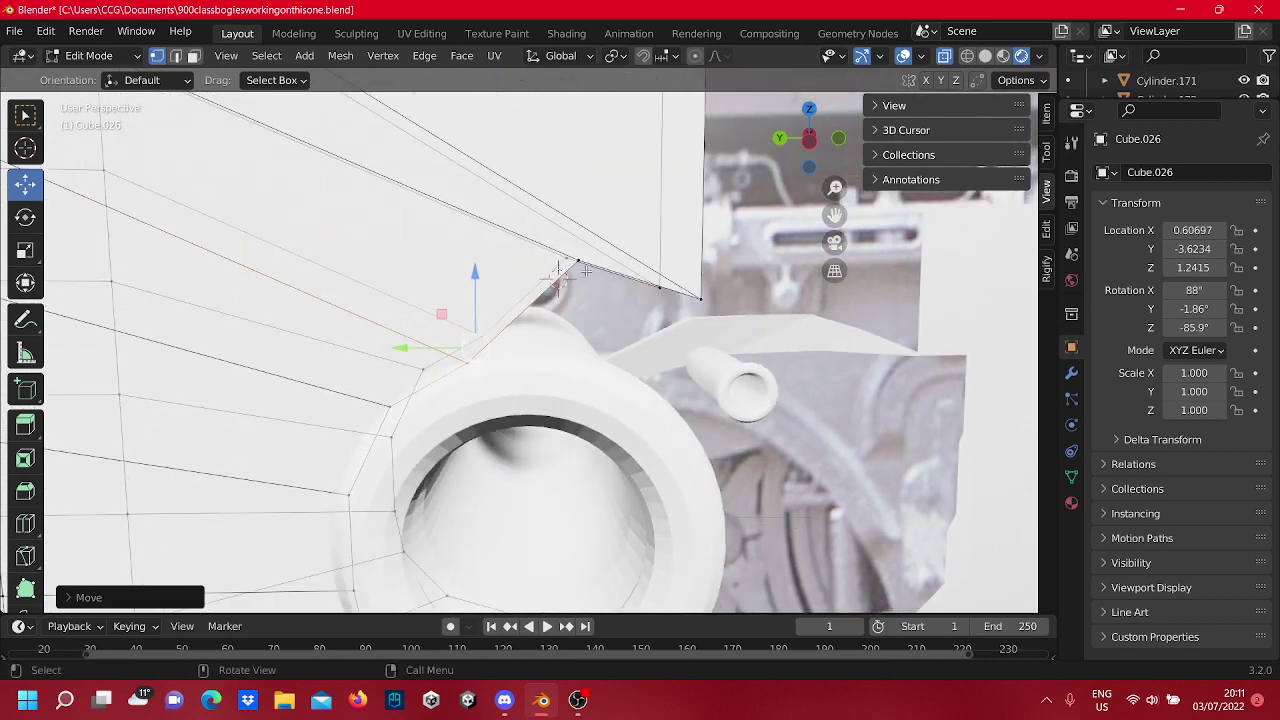
left_click(560, 268)
mouse_move(560, 268)
left_mouse_down()
mouse_move(575, 230)
mouse_move(558, 277)
left_mouse_up()
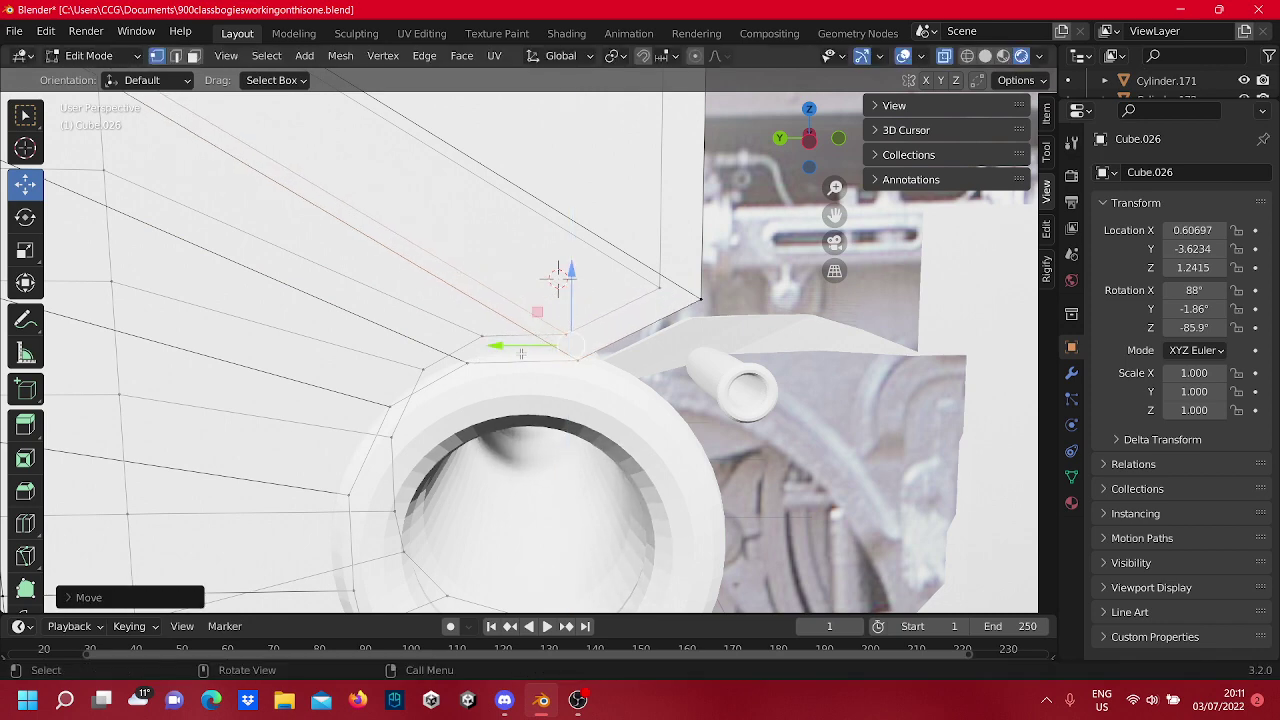
left_click_drag(521, 353, 487, 359)
scroll(604, 330, "down", 4)
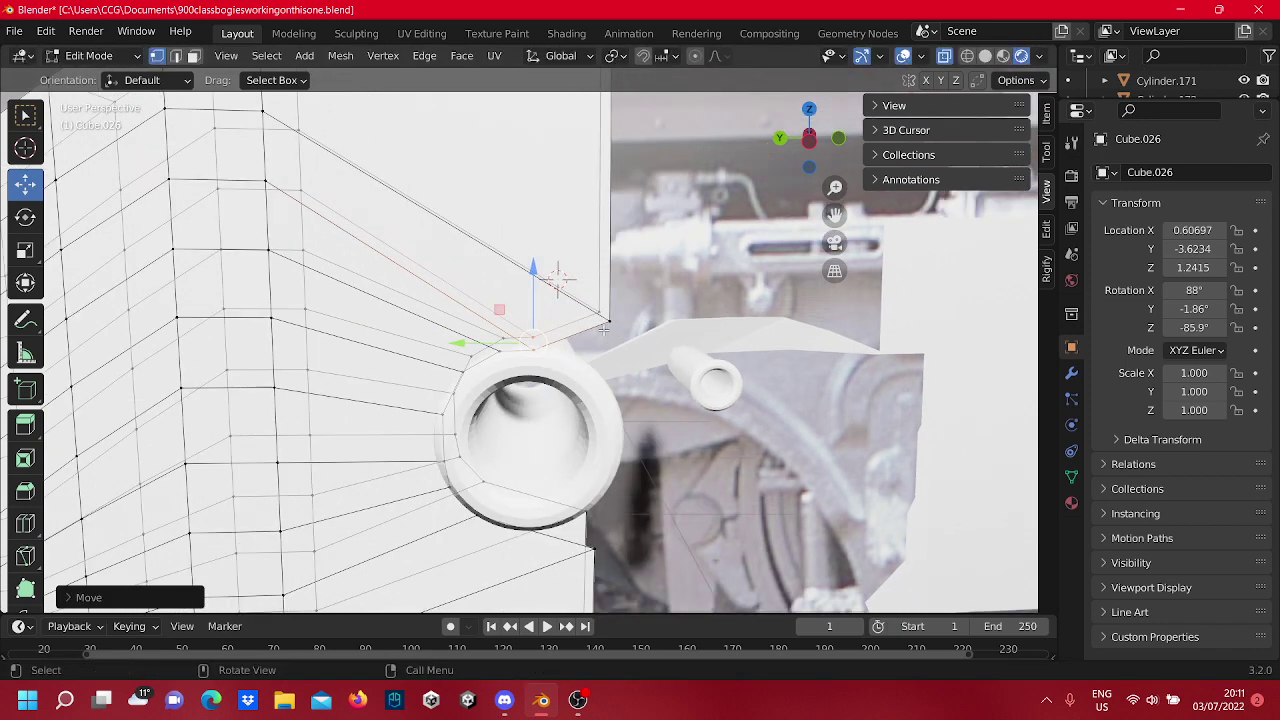
Move the beam's upper corner vertices at the opening inward along Y and down along Z onto the top of the rim.
scroll(604, 330, "down", 4)
middle_click_drag(604, 330, 532, 374, "shift")
scroll(610, 292, "up", 7)
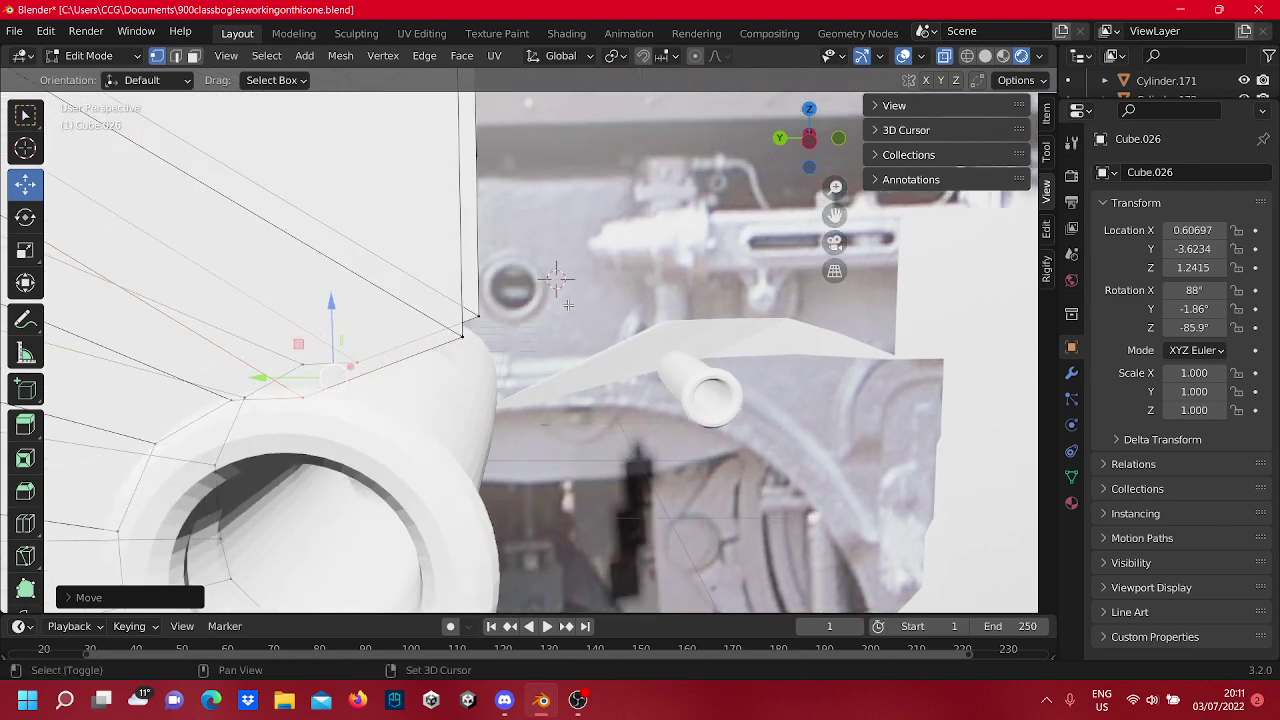
left_click_drag(438, 295, 437, 294)
scroll(530, 305, "down", 4)
middle_click_drag(530, 310, 593, 248, "shift")
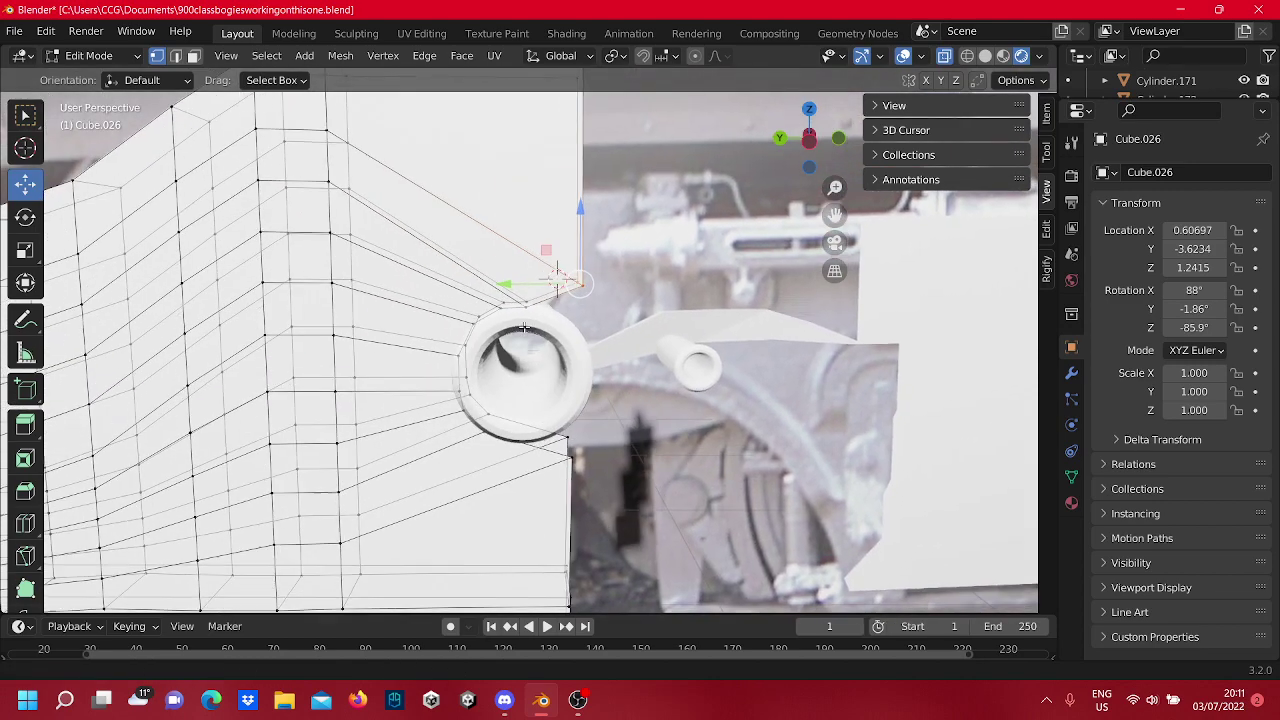
scroll(593, 248, "up", 5)
scroll(593, 248, "down", 2)
left_click_drag(596, 228, 531, 247)
left_click_drag(547, 204, 566, 230)
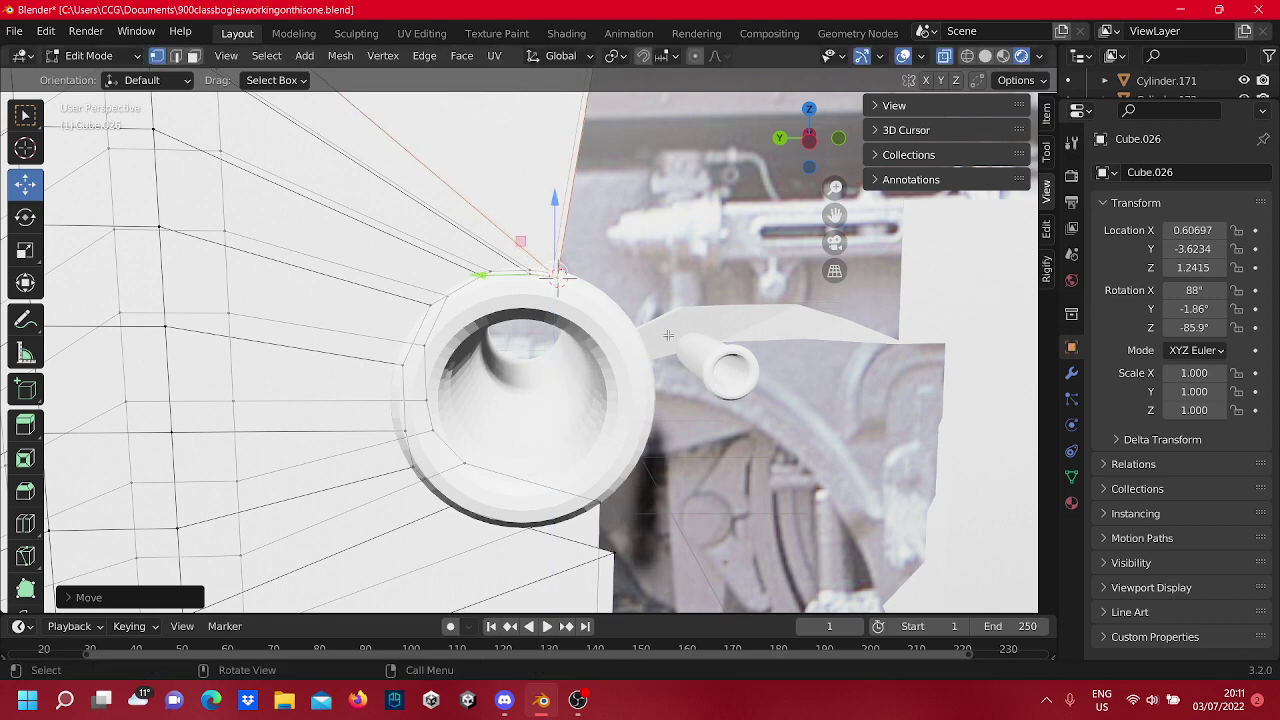
Fine-tune the upper corner vertices along Y and Z so they sit against the pipe rim, and clear the selection.
scroll(600, 360, "up", 4)
scroll(629, 333, "down", 3)
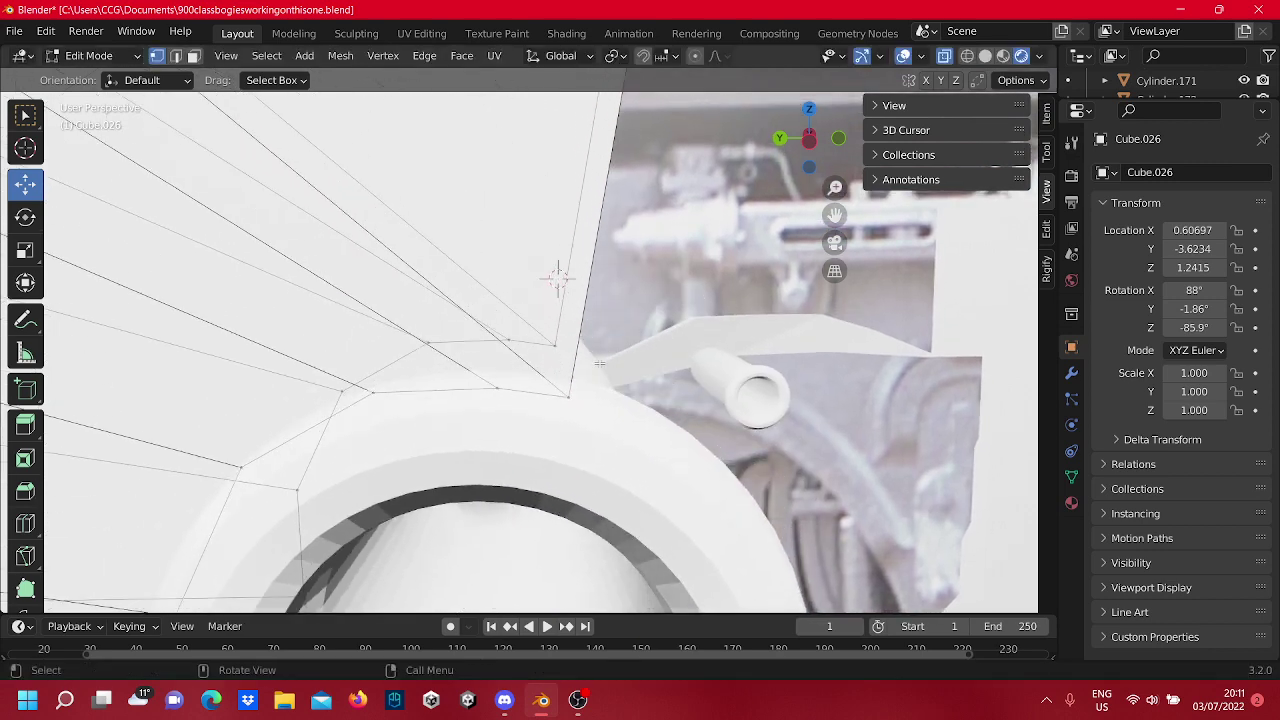
left_click_drag(549, 344, 521, 359)
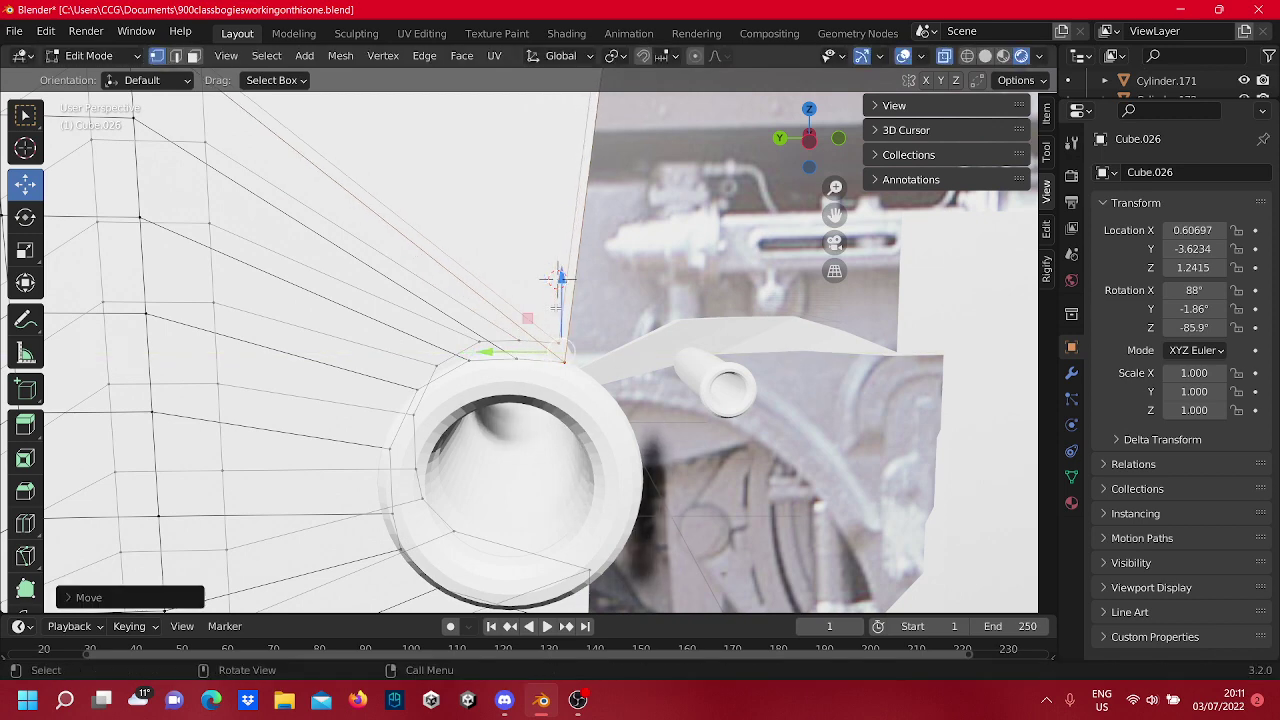
left_click_drag(557, 276, 559, 313)
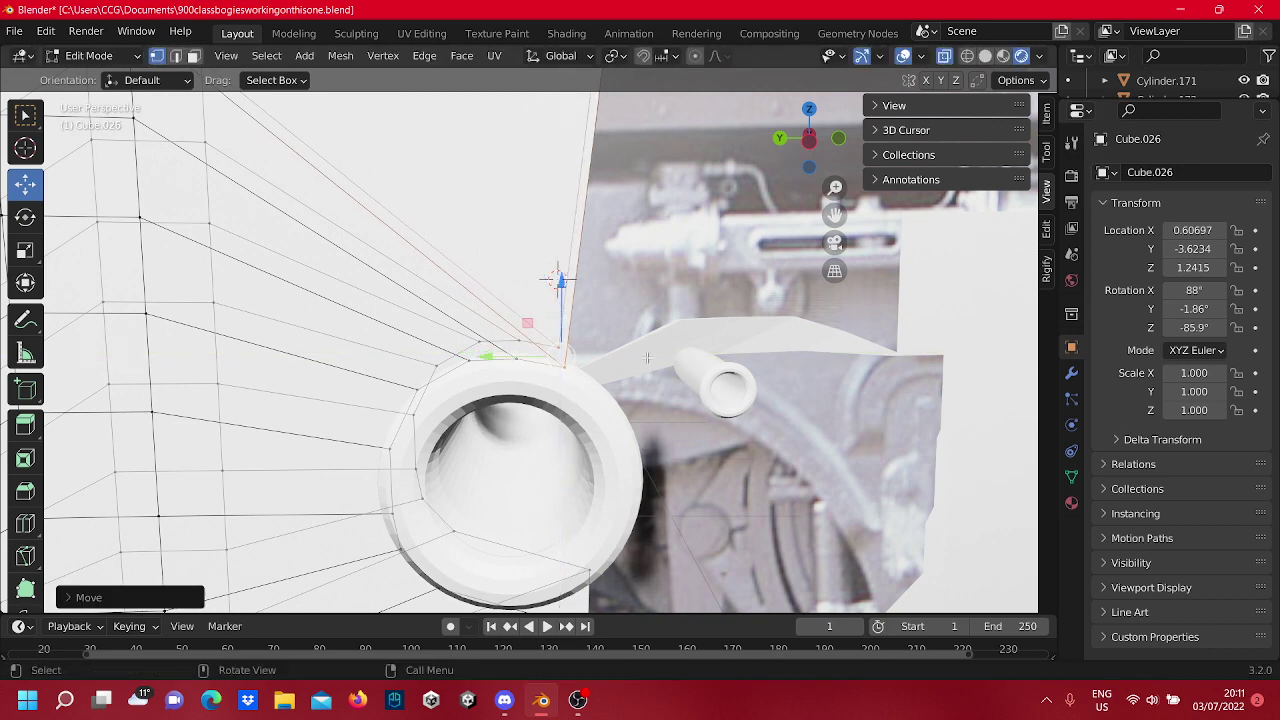
left_click(664, 279)
middle_click_drag(628, 289, 626, 257, "shift")
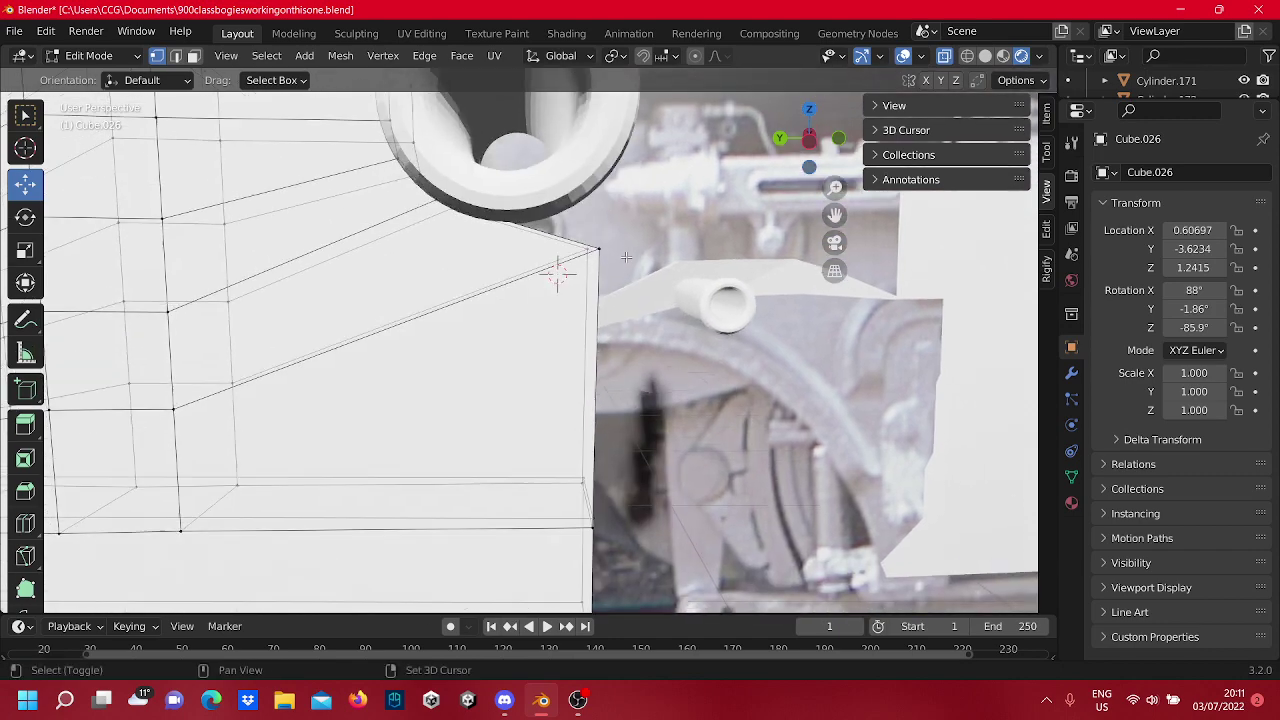
Move the lower bar's end vertices nearest the leg inward along X so they line up with the side frame beam.
scroll(626, 257, "down", 1)
scroll(625, 258, "down", 4)
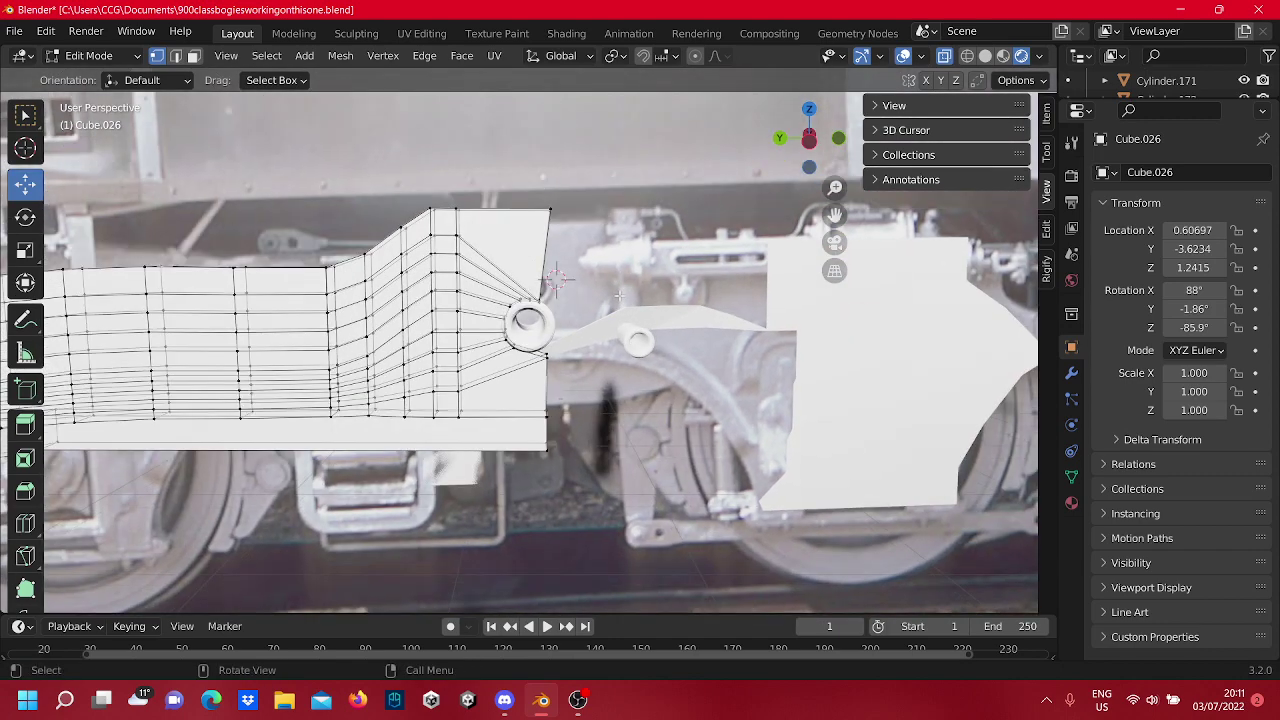
scroll(620, 295, "up", 5)
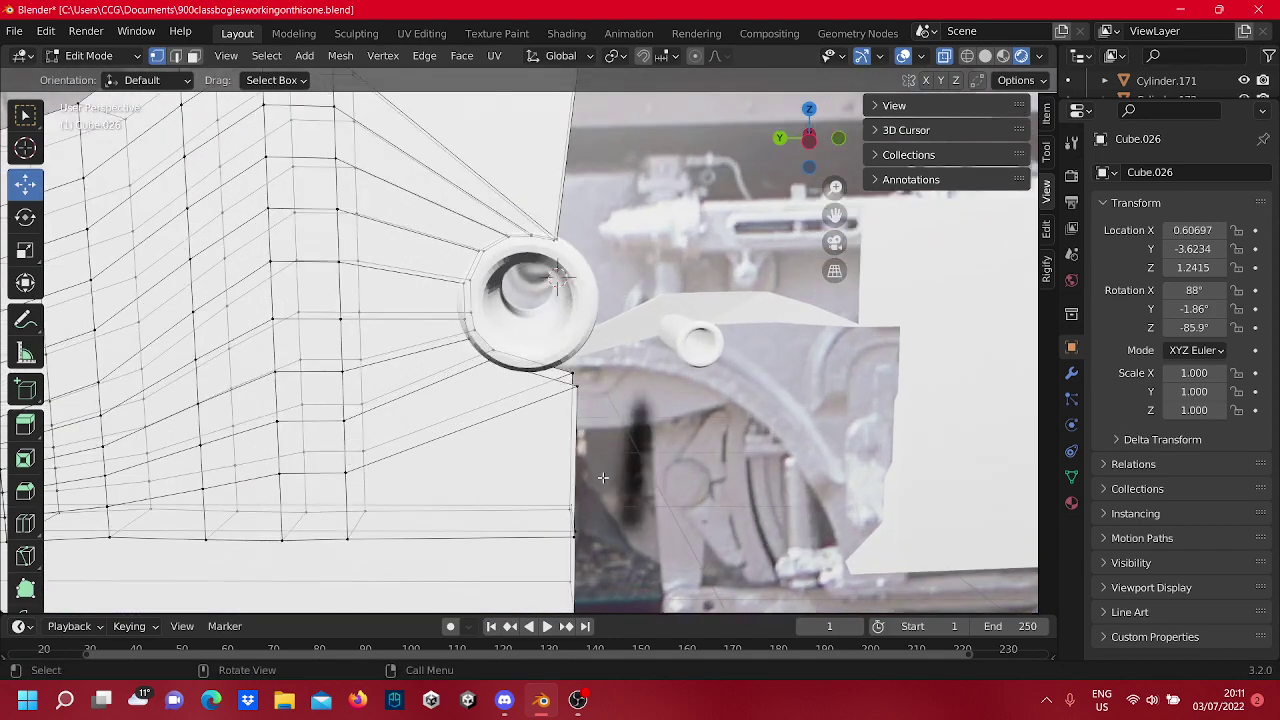
middle_click_drag(622, 539, 582, 453, "shift")
scroll(602, 462, "up", 3)
left_click(505, 485)
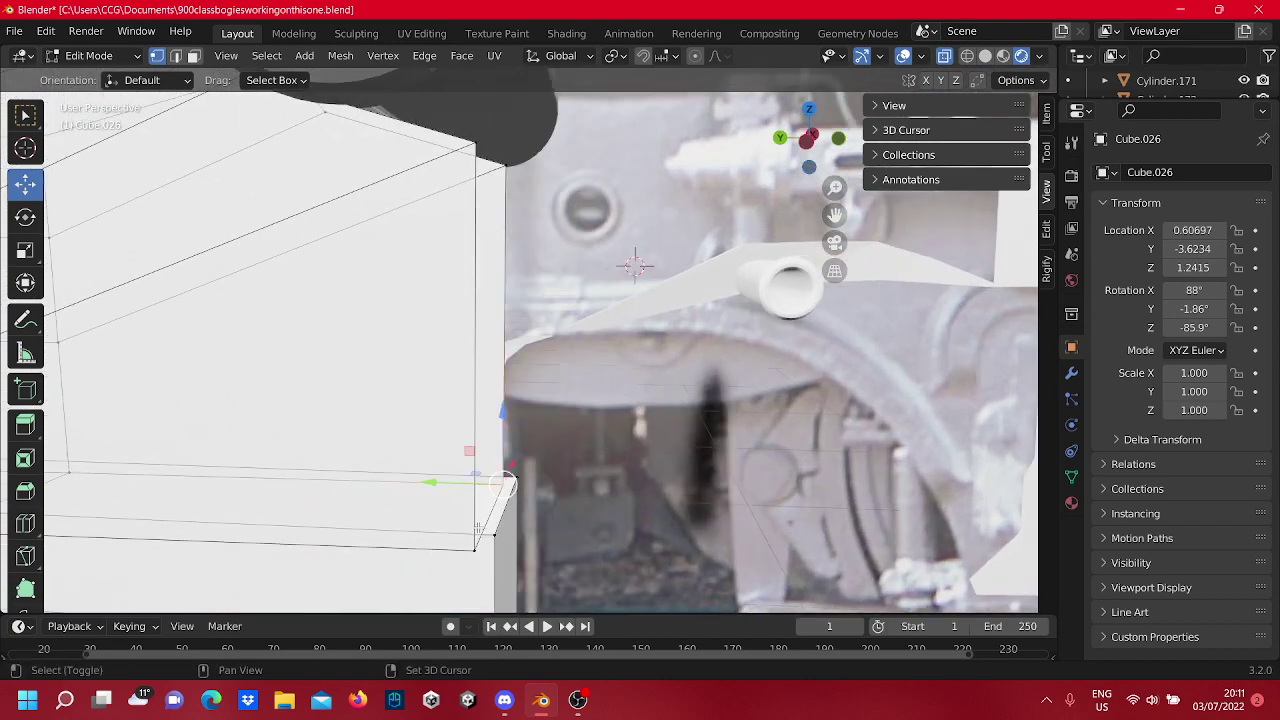
middle_click_drag(545, 489, 700, 491)
scroll(394, 574, "up", 3)
middle_click_drag(394, 574, 497, 525)
scroll(685, 519, "down", 4)
middle_click_drag(686, 519, 1039, 521)
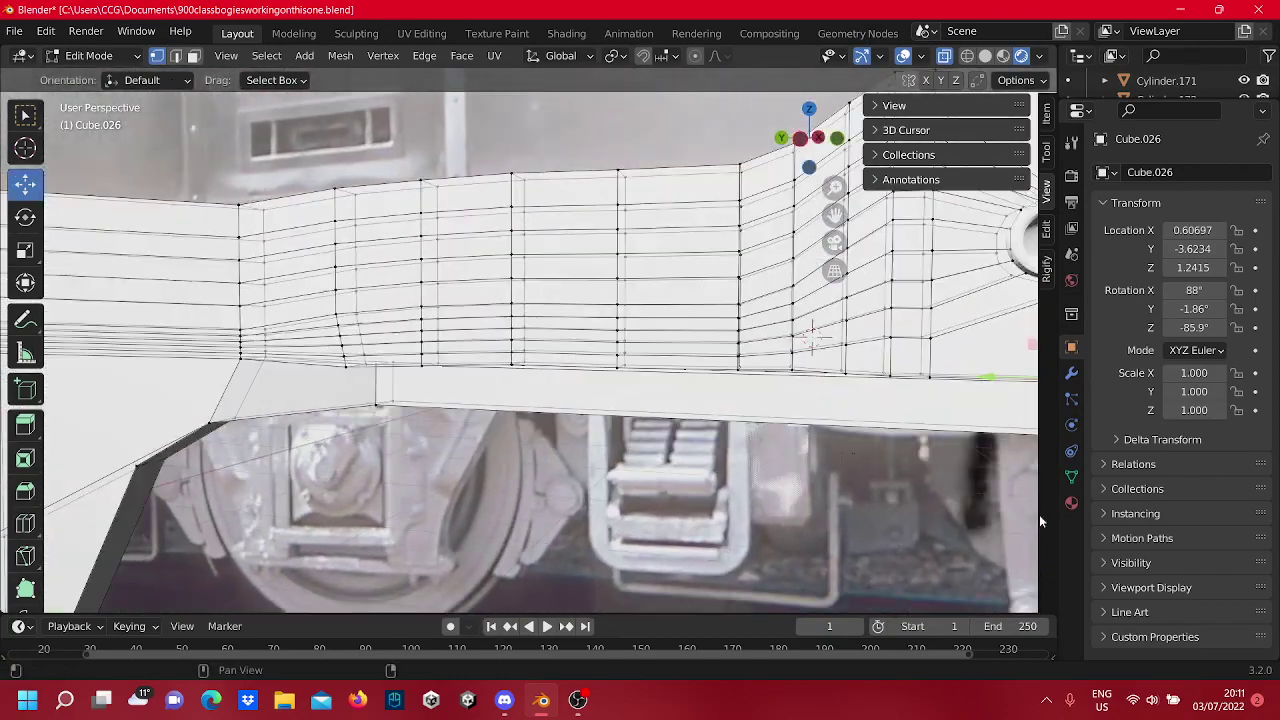
middle_click_drag(847, 472, 652, 449)
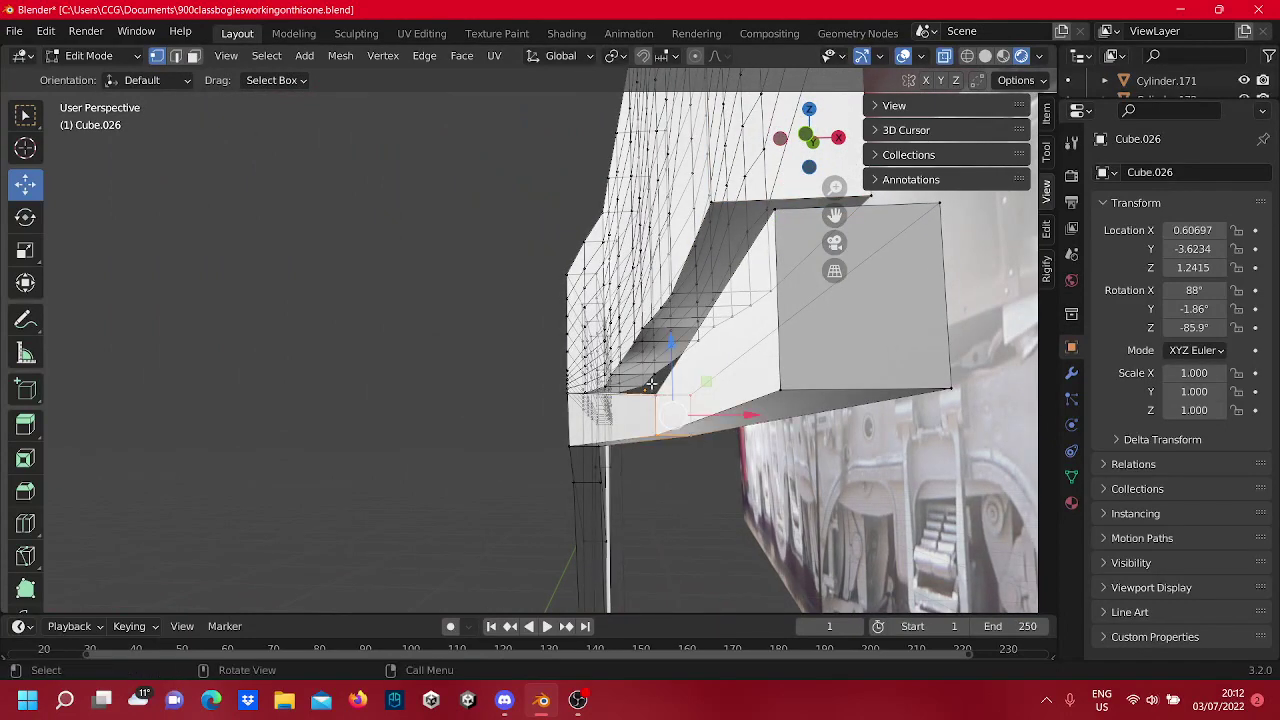
scroll(651, 383, "down", 6)
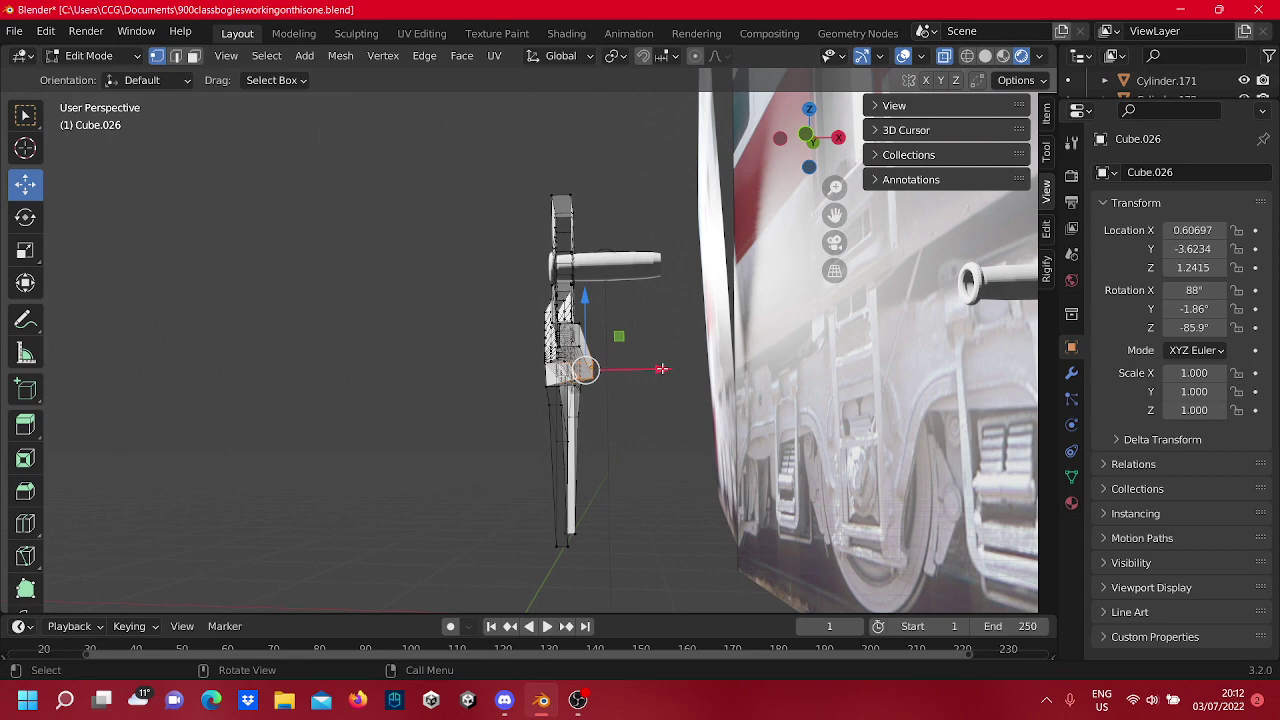
left_click_drag(661, 369, 627, 370)
middle_click_drag(627, 370, 588, 418)
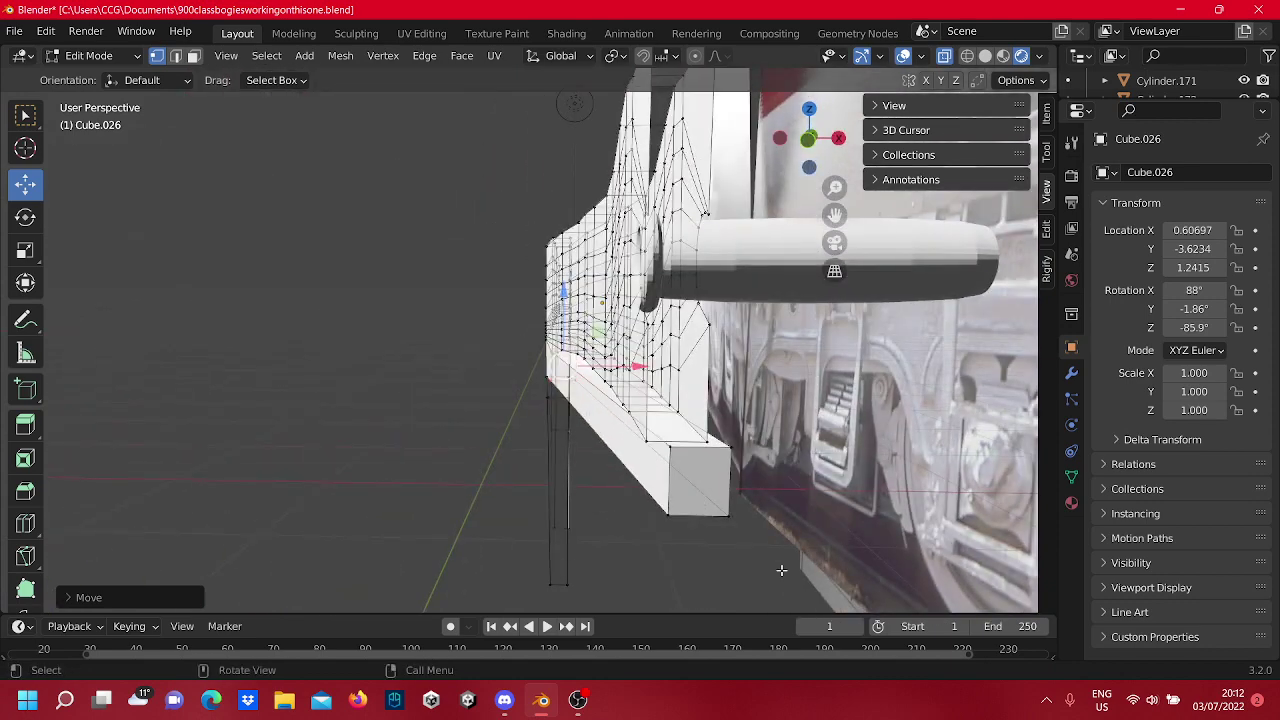
Select the lower bar's end face below the pipe and move it inward along X to straighten the bar.
left_click_drag(782, 570, 663, 443)
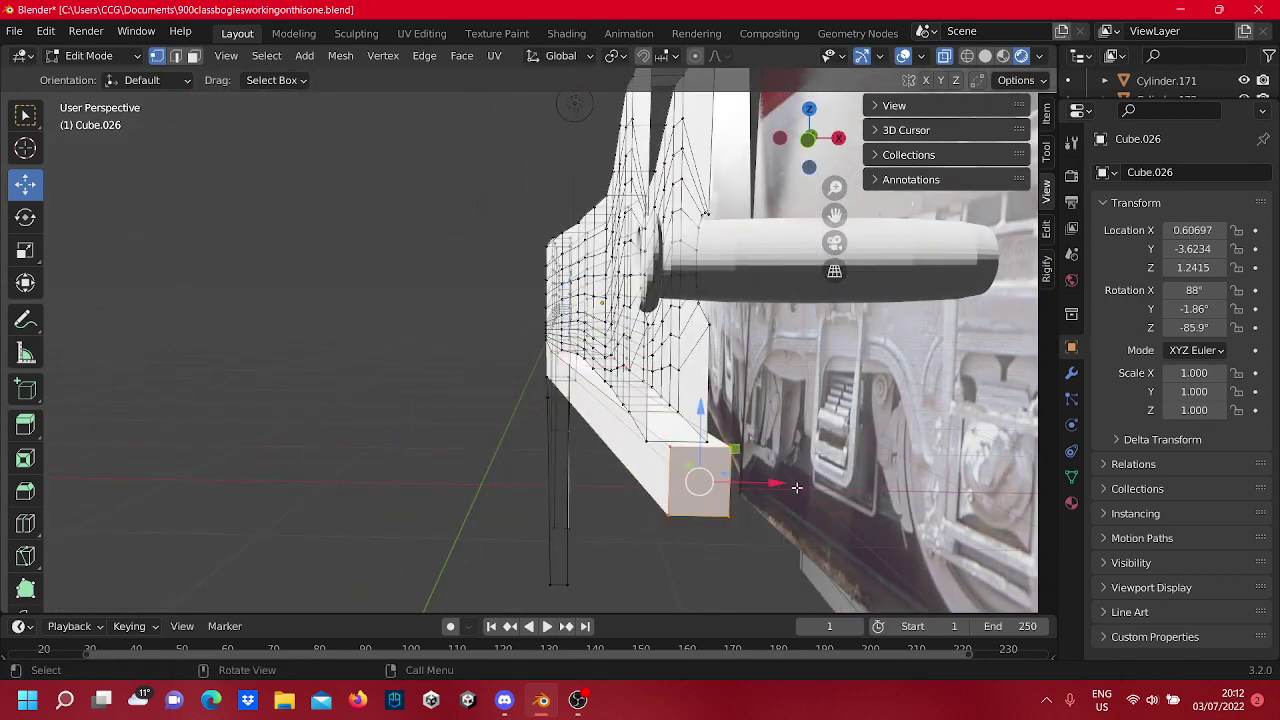
key("g")
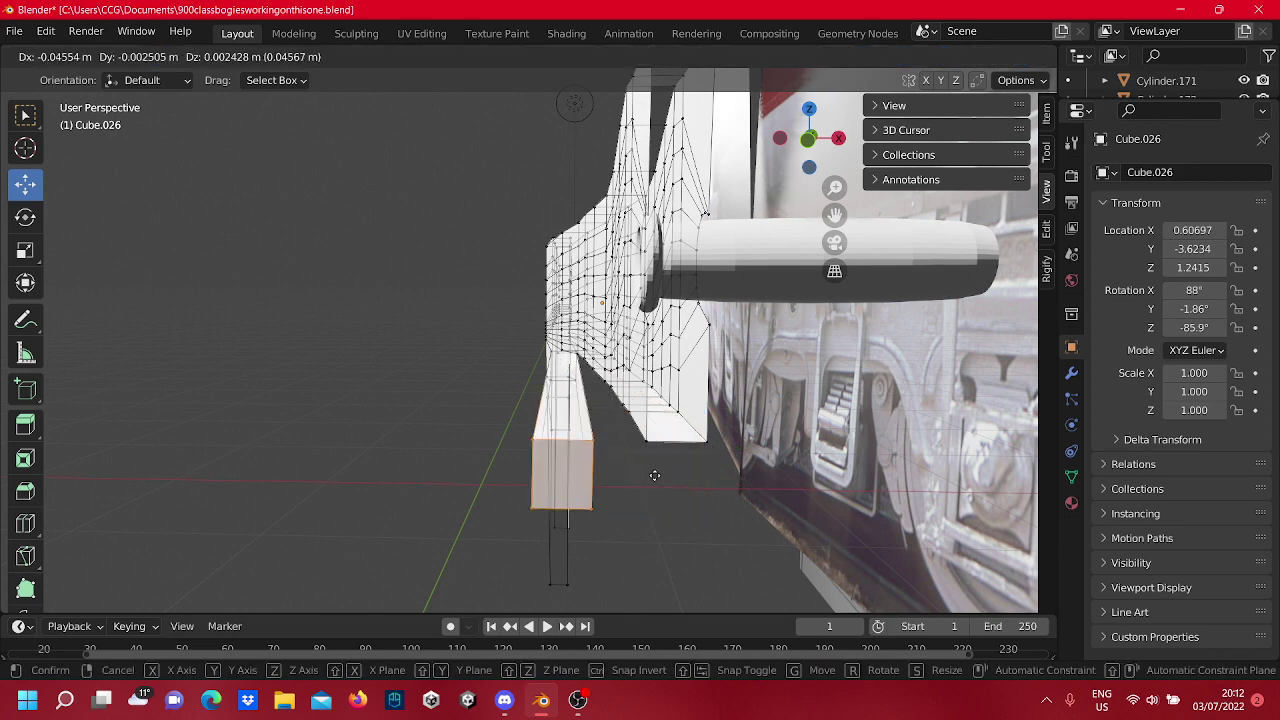
left_click(662, 480)
left_click_drag(778, 485, 711, 482)
left_click(711, 482)
Select the beam vertices above the lower bar, from the sloped section's start up to the pipe.
middle_click_drag(403, 475, 684, 459)
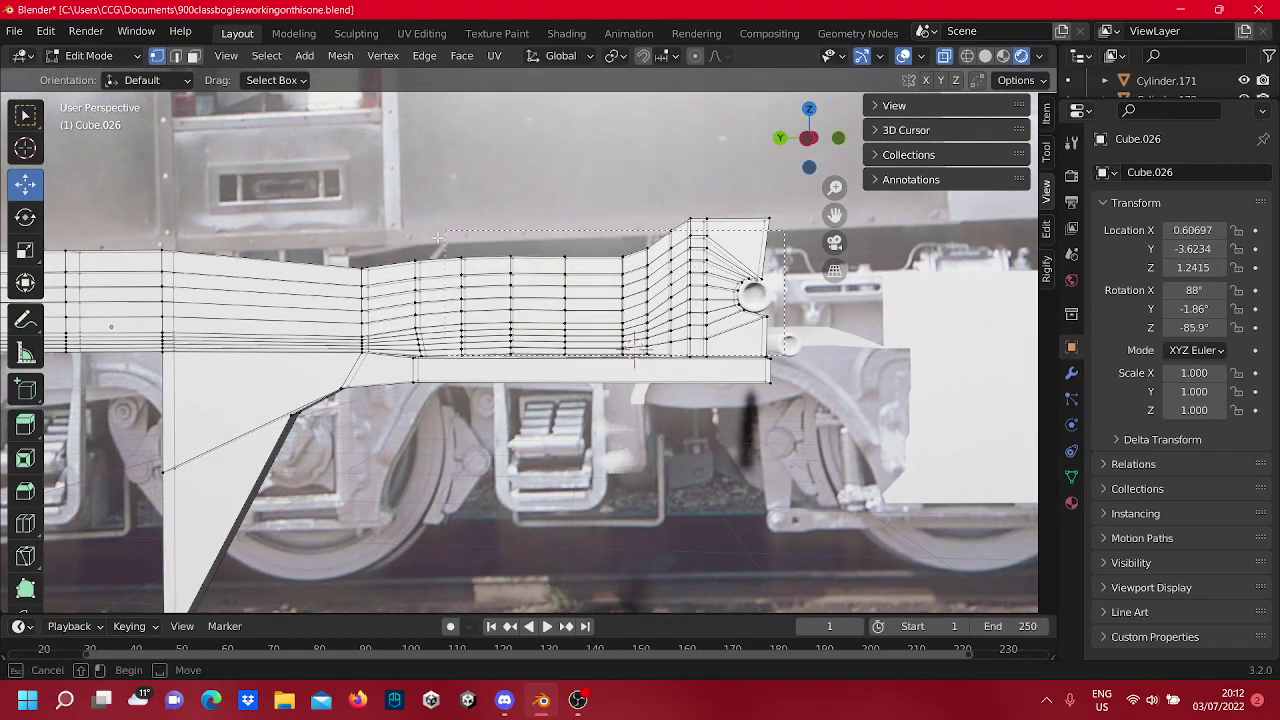
left_click_drag(367, 222, 367, 222)
scroll(568, 258, "up", 2)
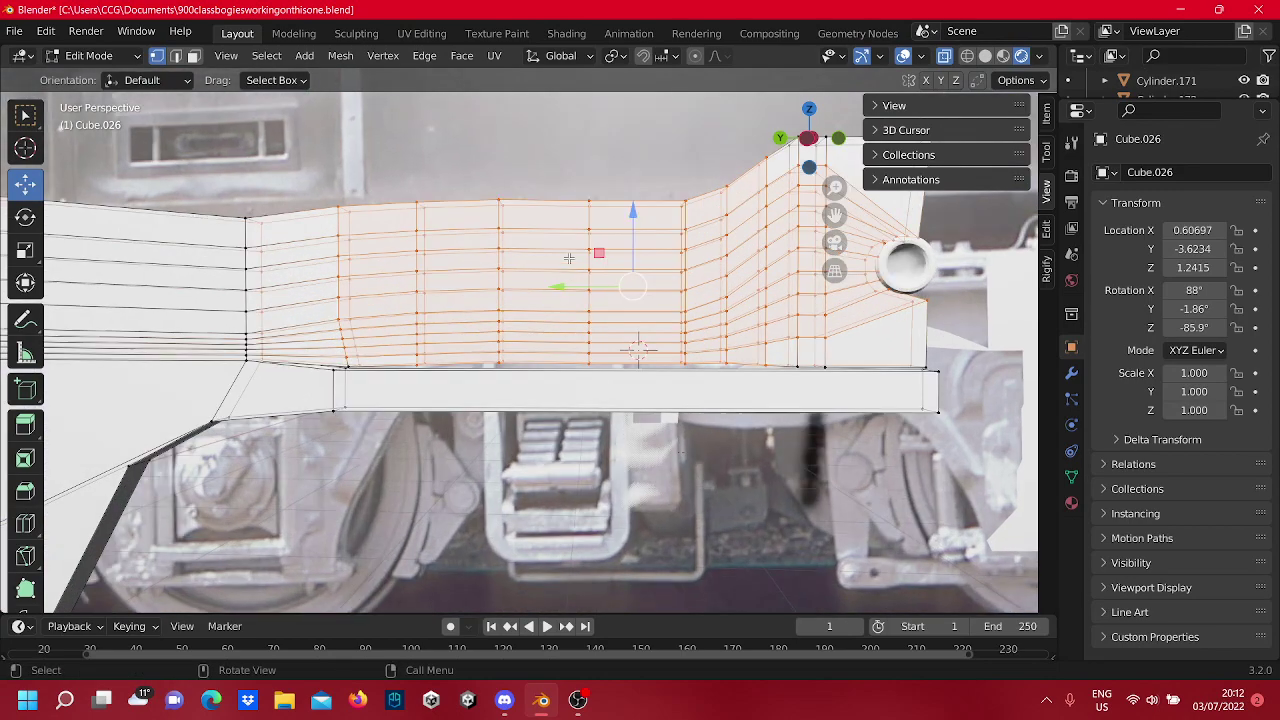
Try shifting the selected beam vertices outward along X, and undo the move.
middle_click_drag(697, 333, 460, 356)
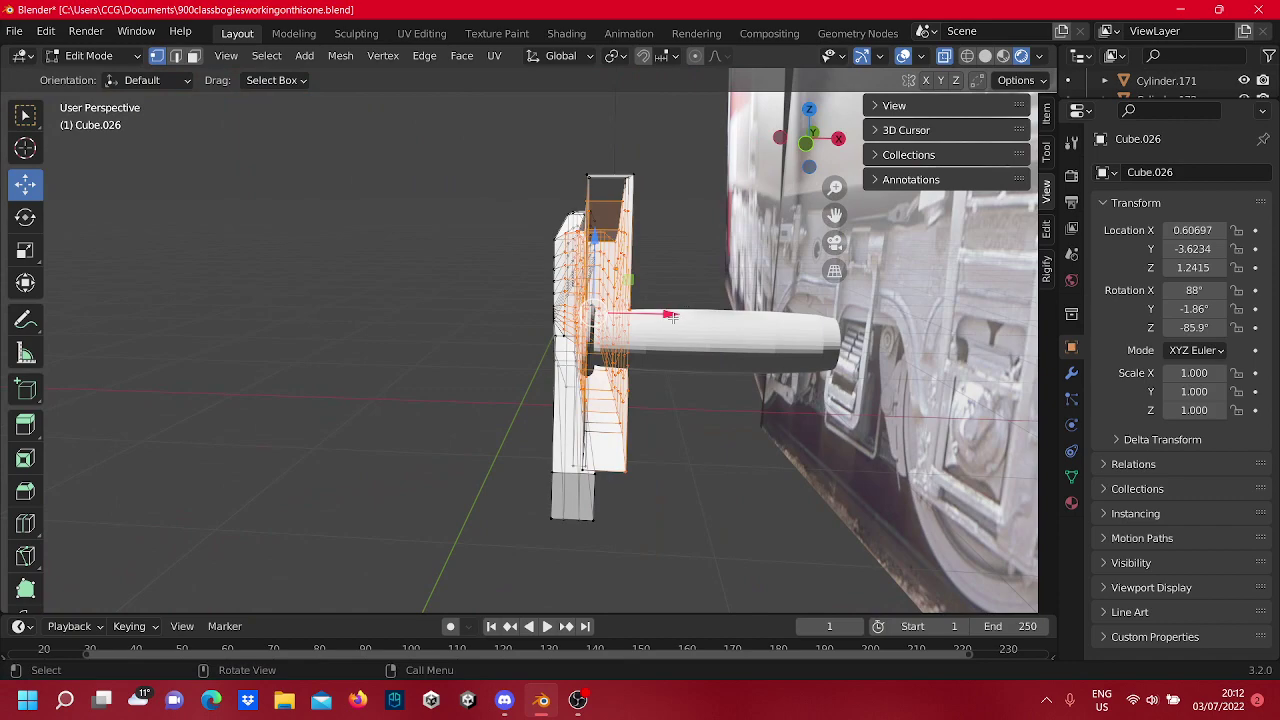
mouse_move(672, 316)
left_mouse_down()
mouse_move(651, 320)
mouse_move(695, 326)
left_mouse_up()
middle_click_drag(695, 326, 627, 343)
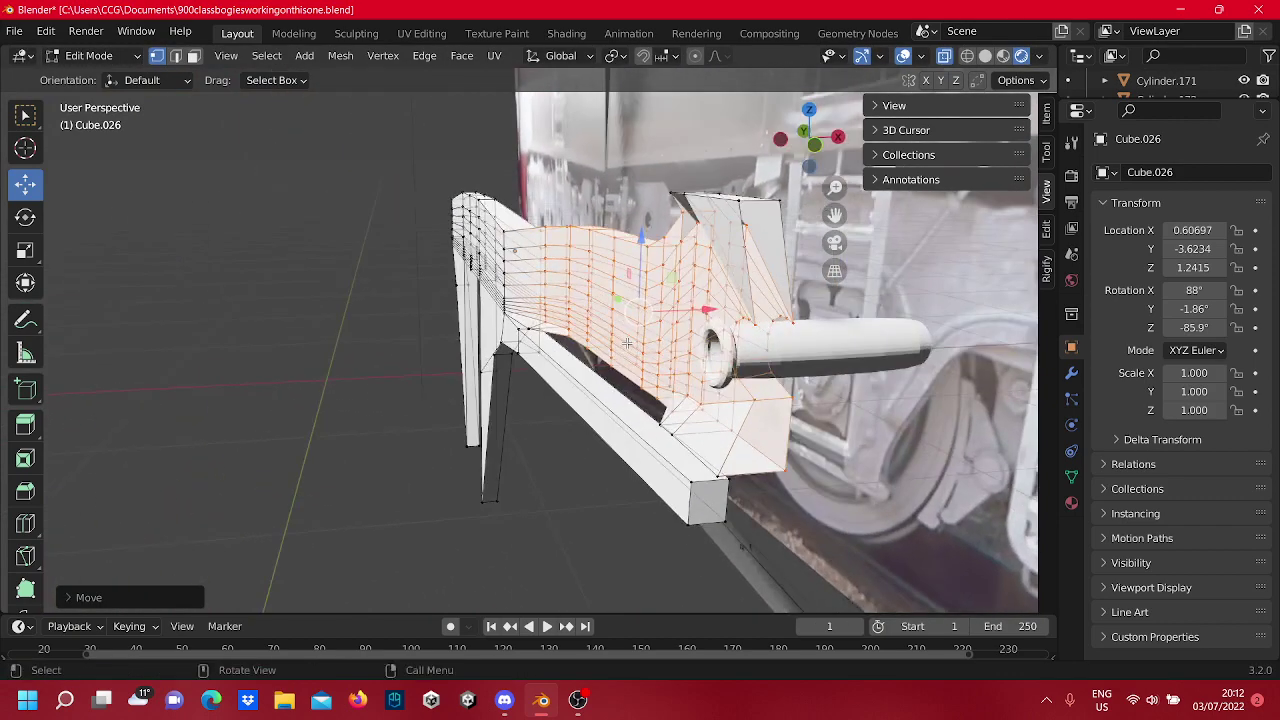
key("ctrl+z")
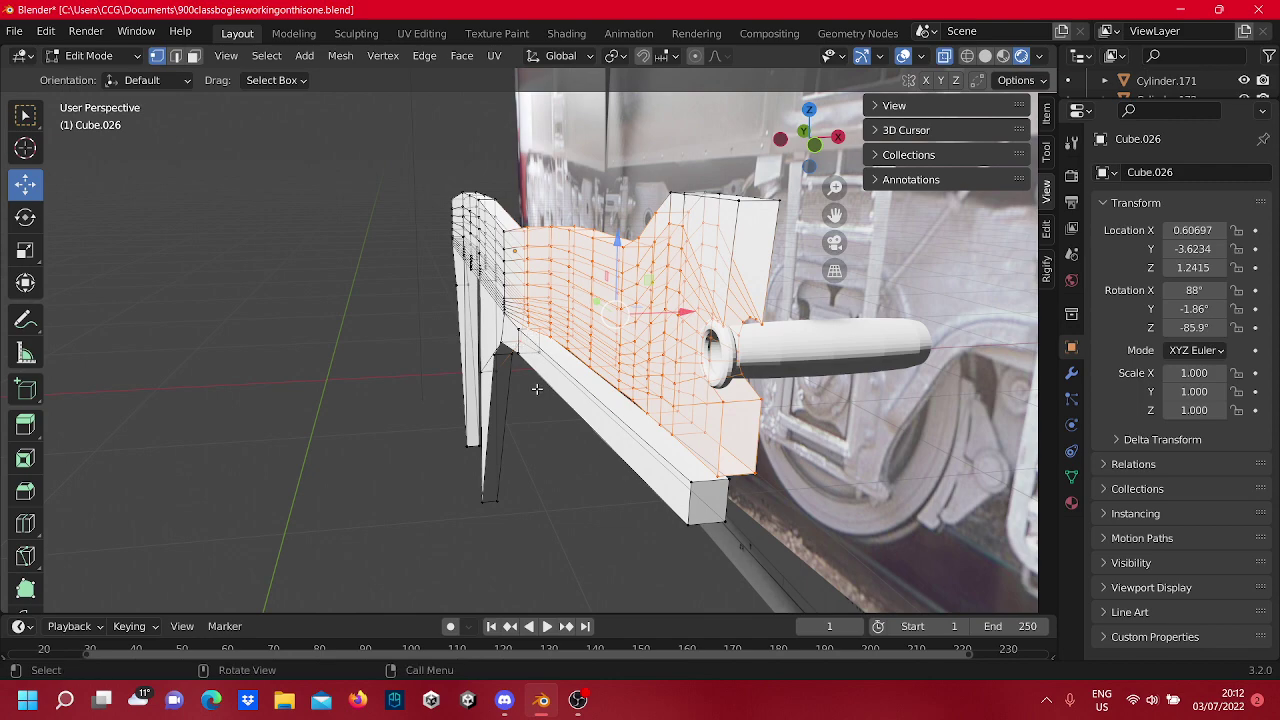
Check the gap along the bar, try moving the selected beam section along X to meet it, and undo the move.
scroll(537, 389, "up", 2)
middle_click_drag(537, 389, 411, 351)
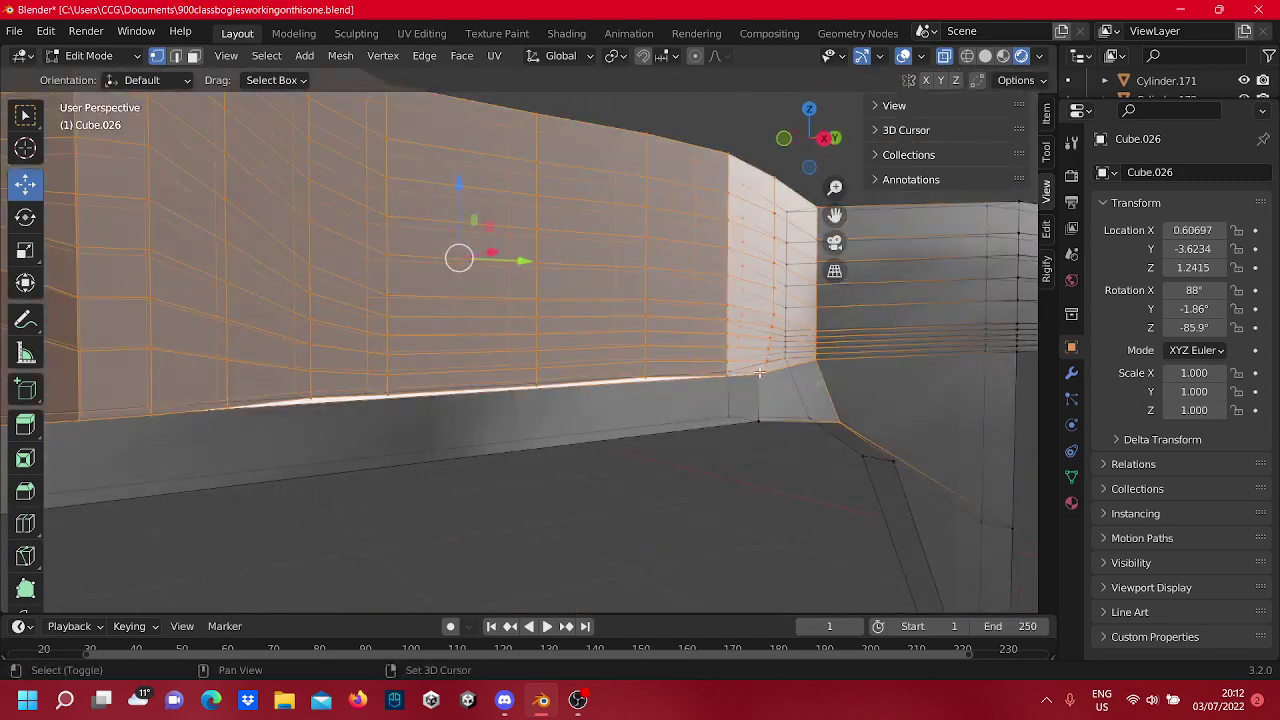
middle_click_drag(583, 382, 763, 402)
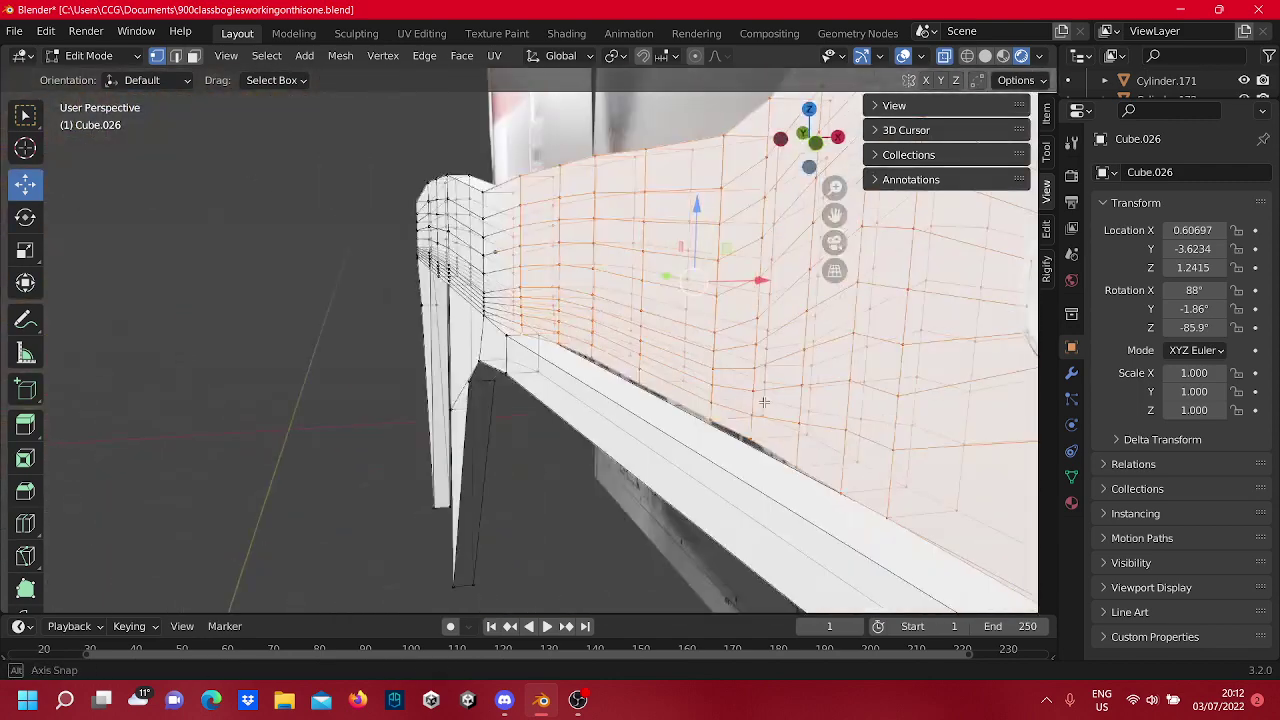
scroll(753, 328, "down", 2)
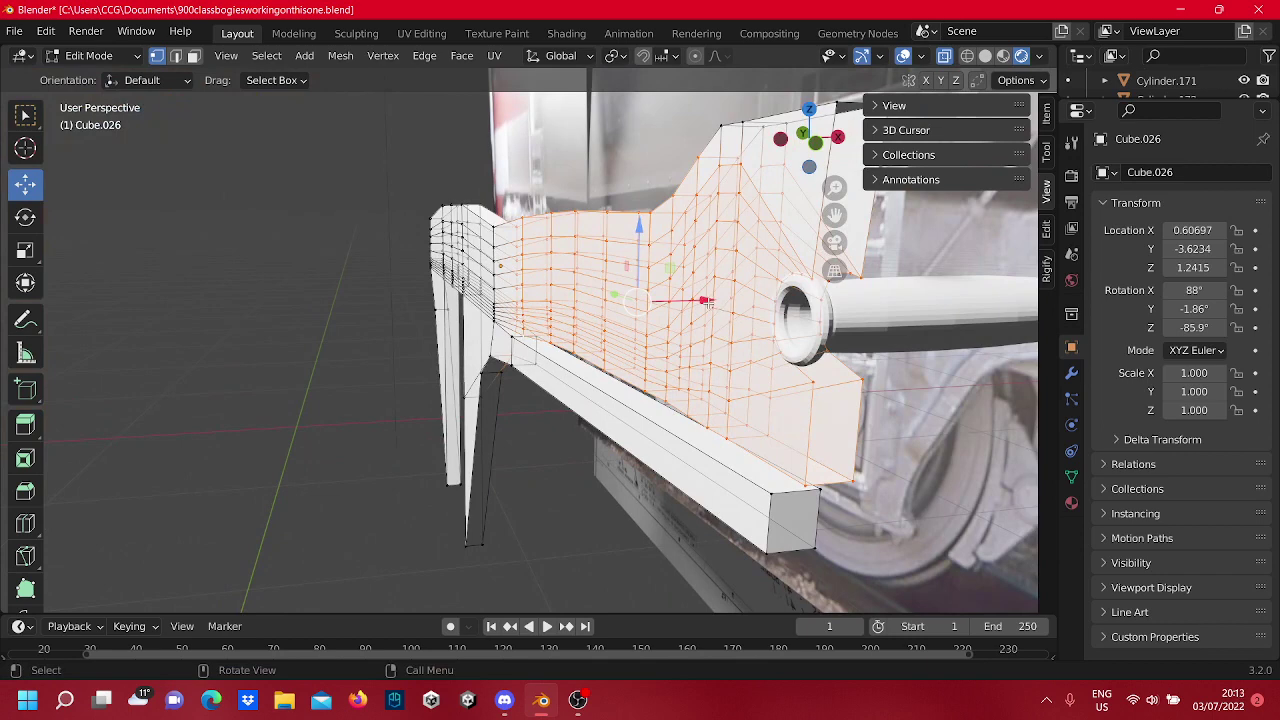
left_click_drag(706, 300, 687, 304)
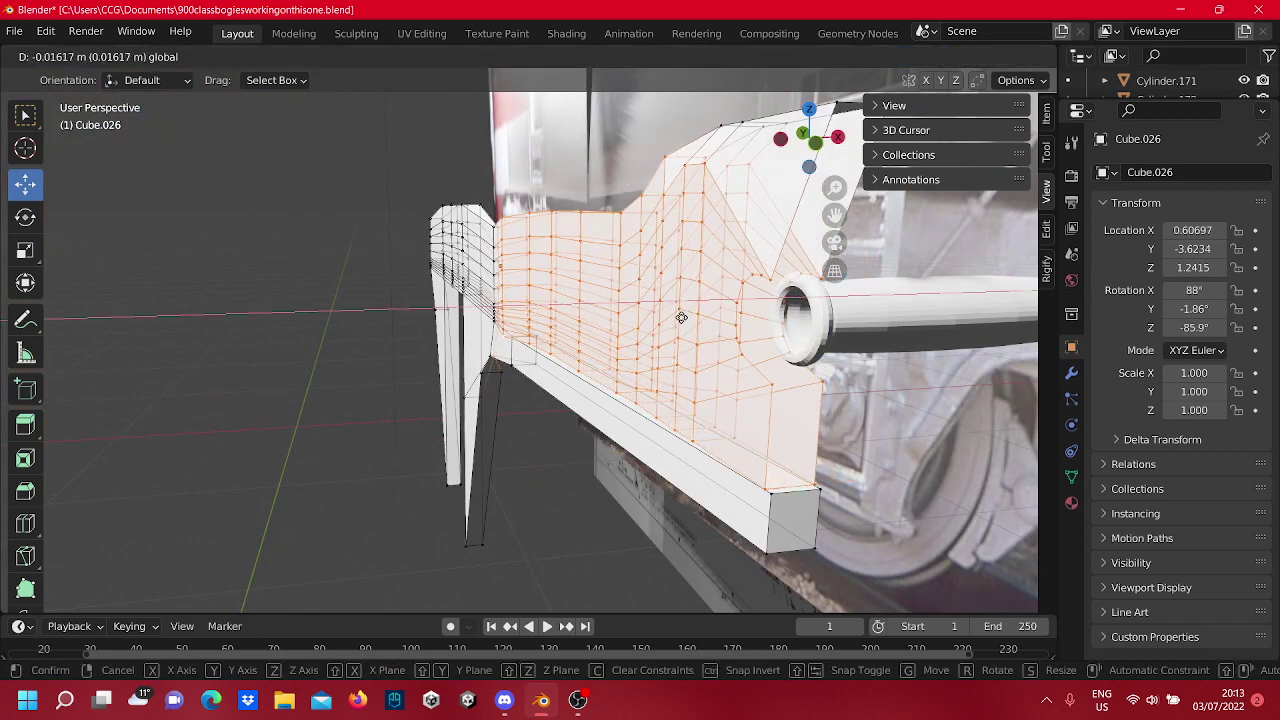
left_click(700, 356)
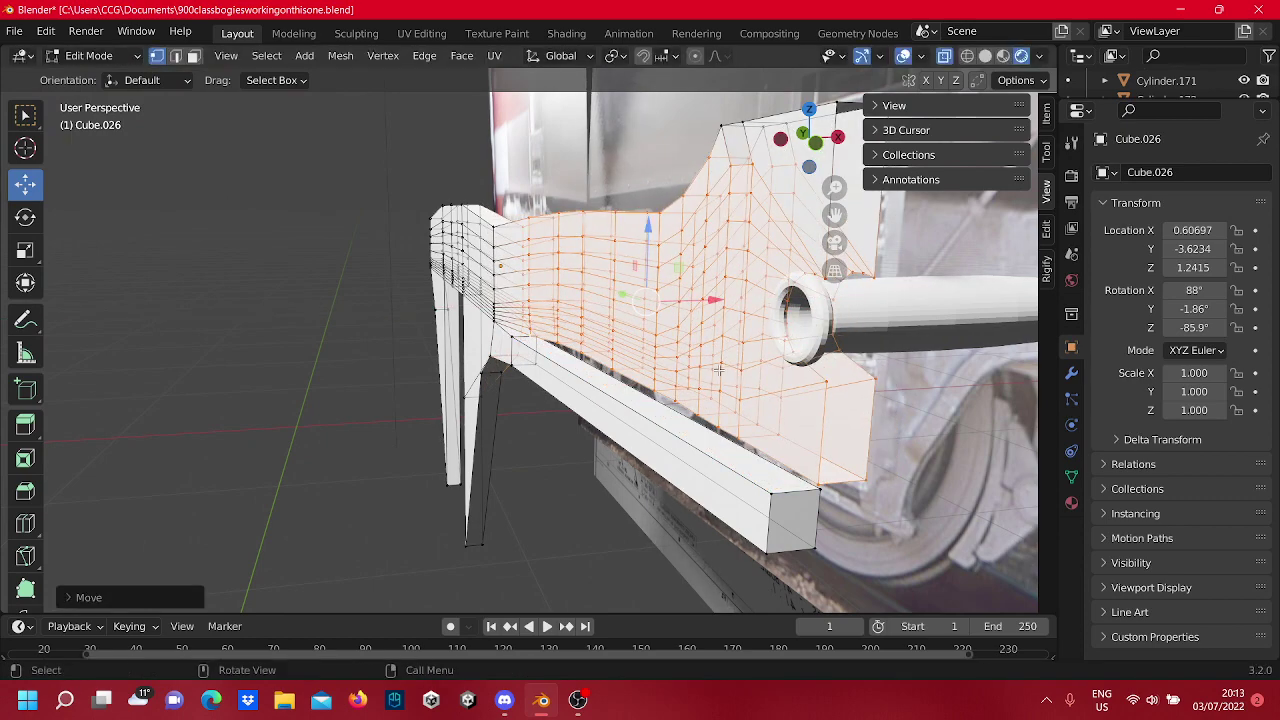
key("ctrl+z")
Add the beam's top vertices above the pipe to the selection and move the whole section inward along X, flush with the lower bar.
scroll(700, 356, "down", 3)
middle_click_drag(714, 371, 686, 407)
scroll(682, 376, "up", 3)
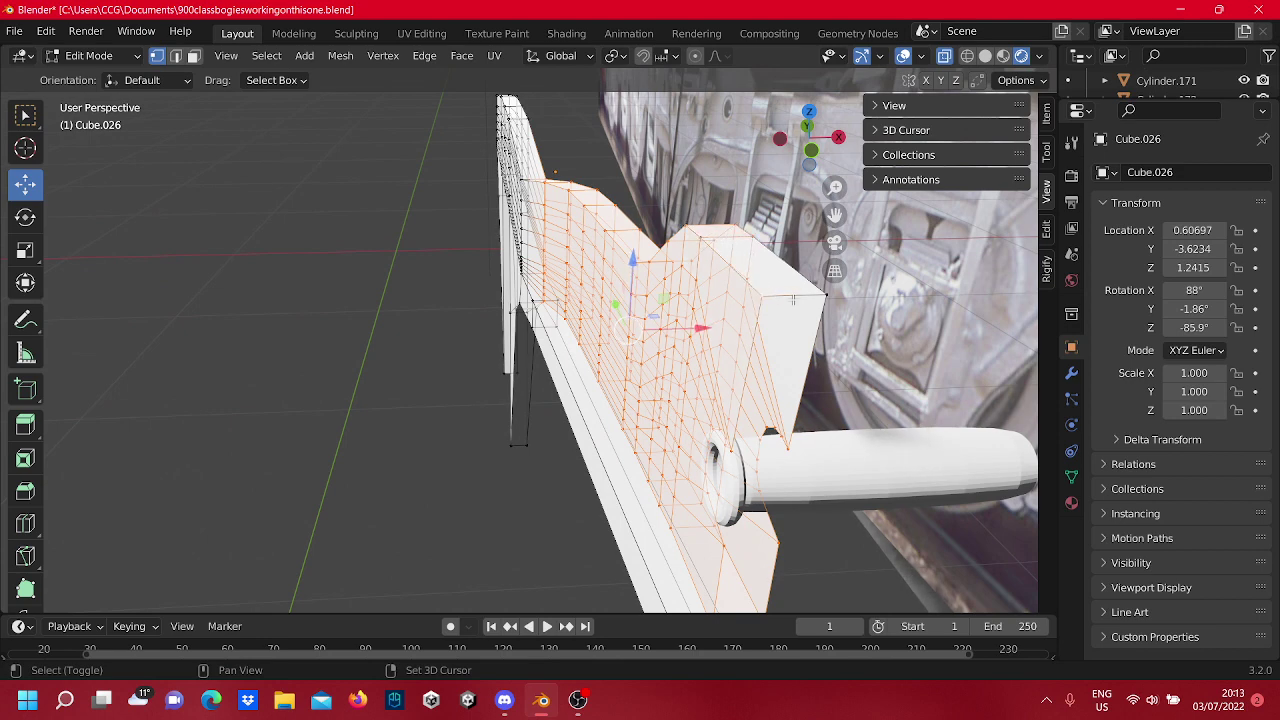
scroll(815, 301, "down", 4)
middle_click_drag(678, 390, 671, 352)
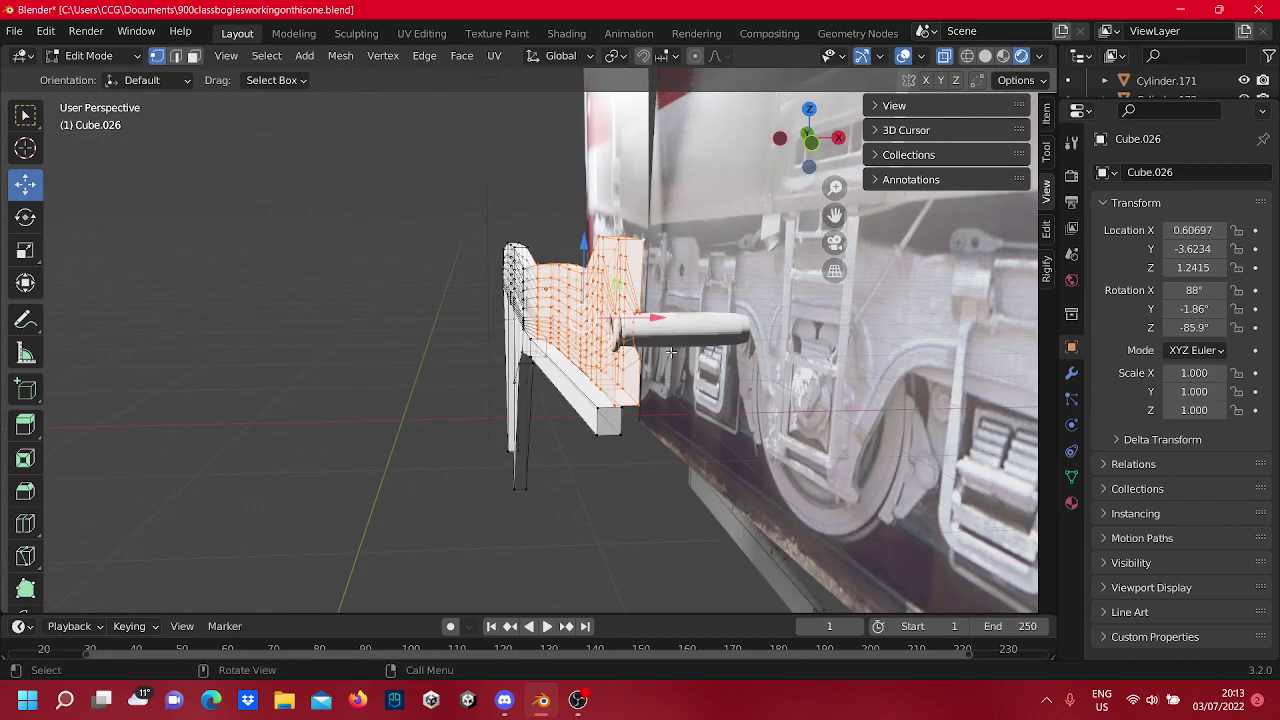
scroll(671, 352, "up", 4)
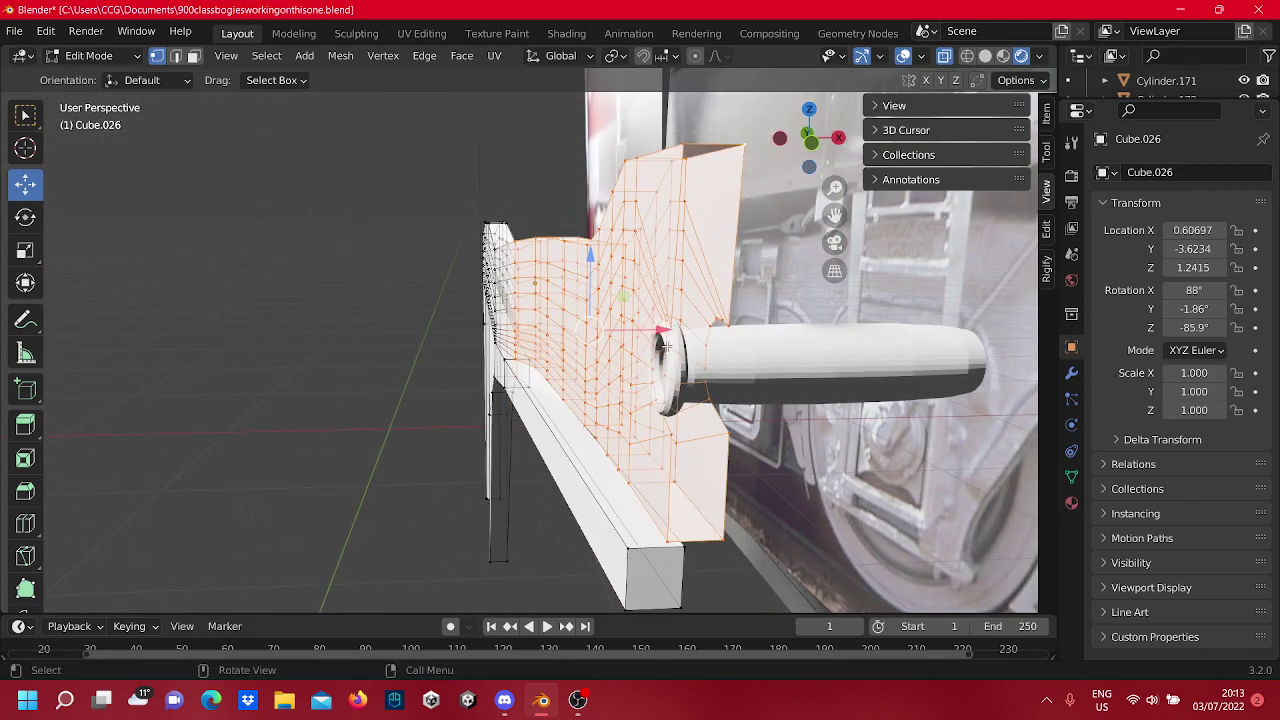
left_click_drag(661, 330, 631, 341)
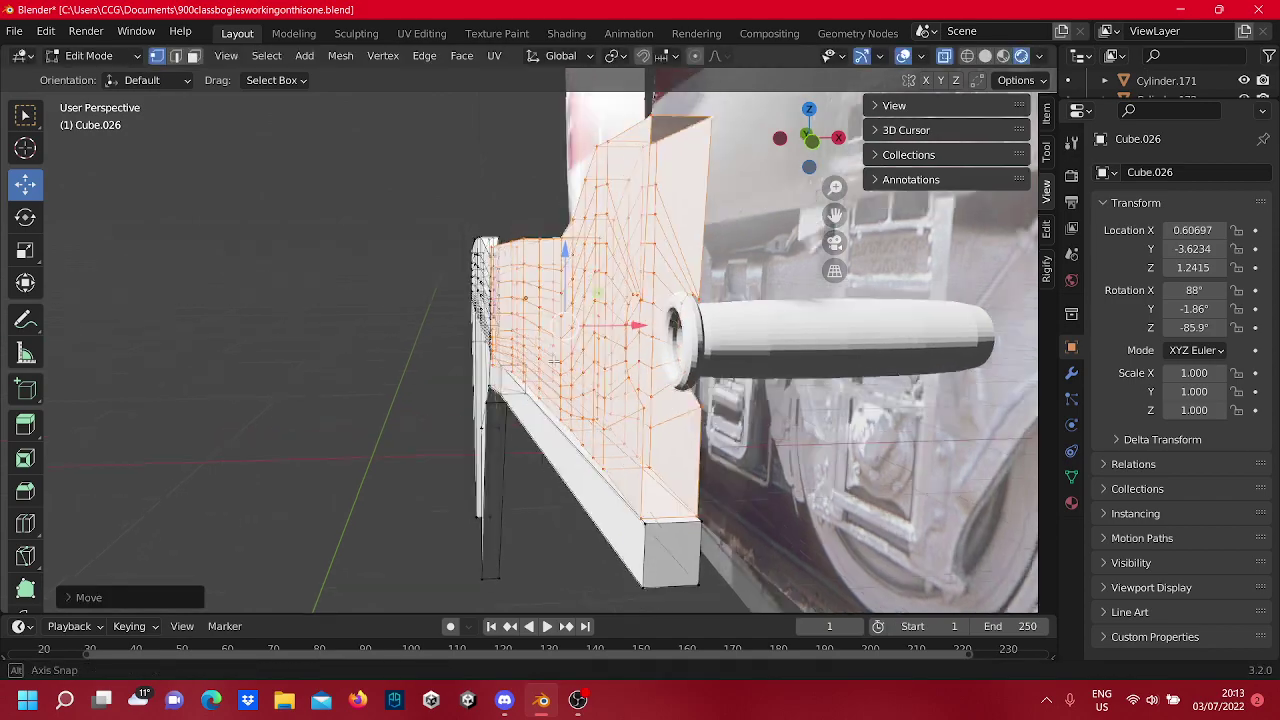
middle_click_drag(631, 341, 654, 353)
Select only the beam's vertex column directly above the lower bar's inner end.
scroll(654, 353, "up", 3)
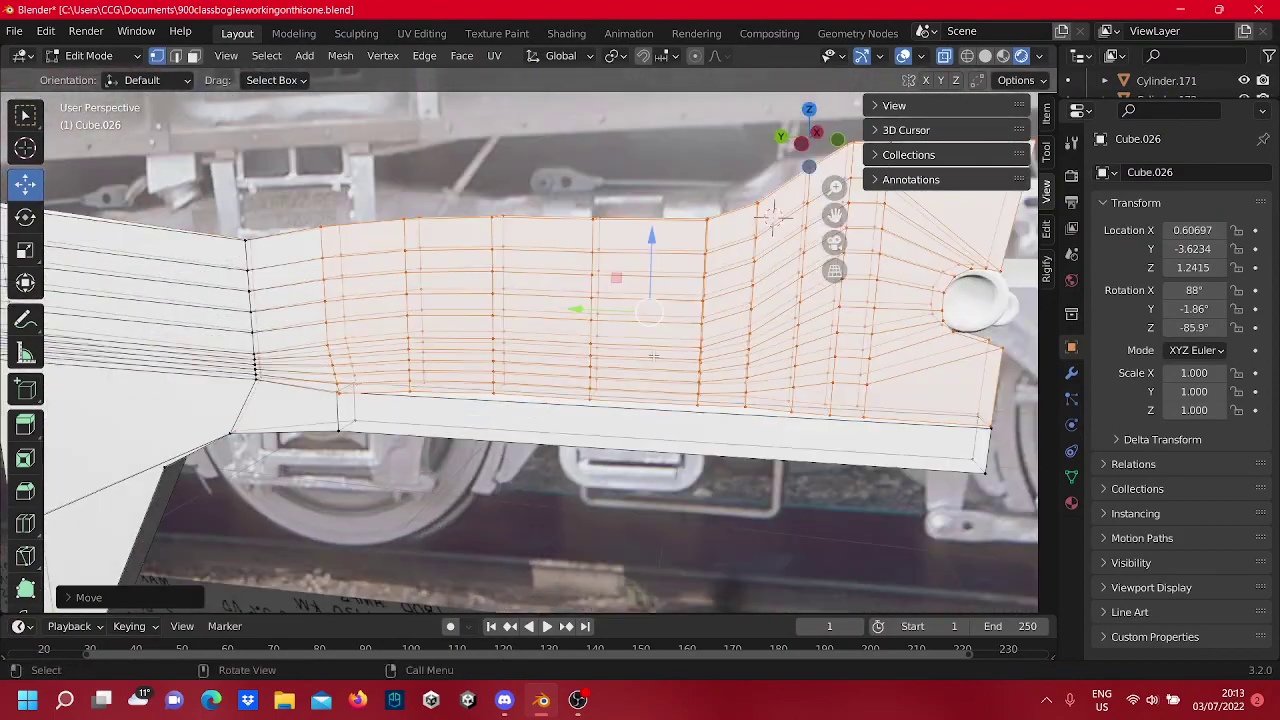
scroll(641, 353, "up", 2)
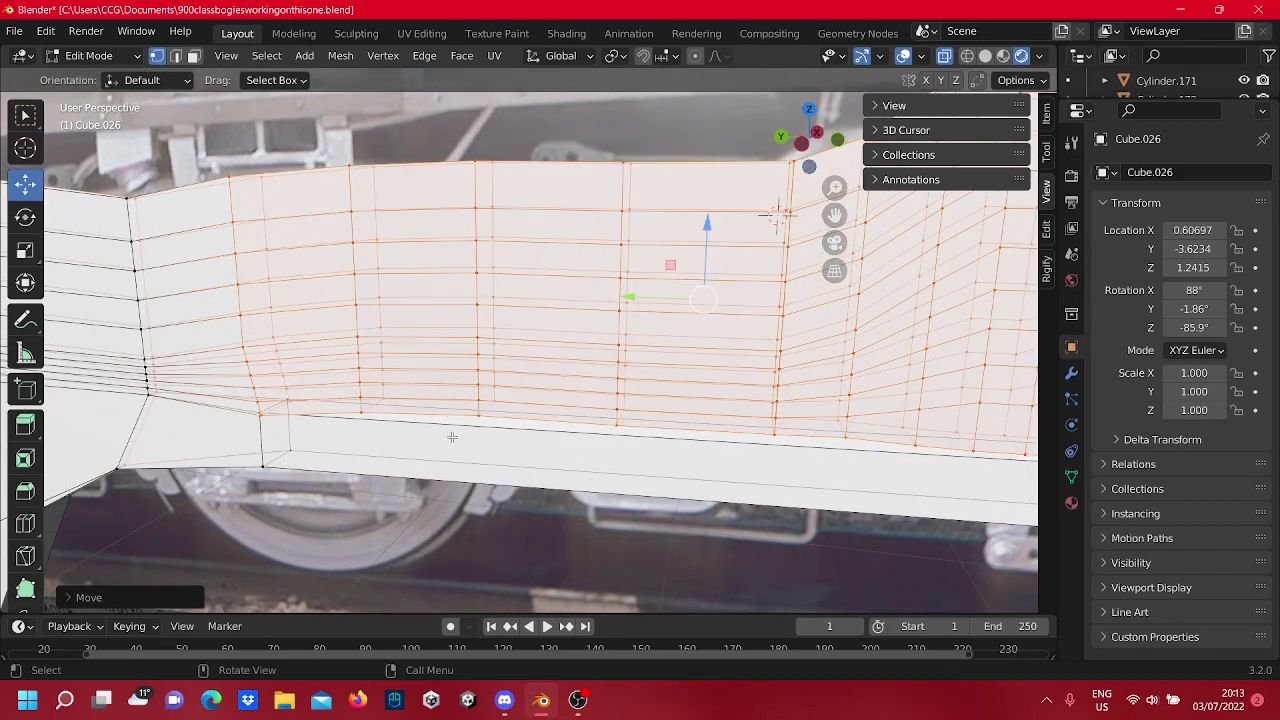
scroll(452, 437, "up", 2)
middle_click_drag(399, 423, 478, 400)
scroll(370, 443, "down", 3)
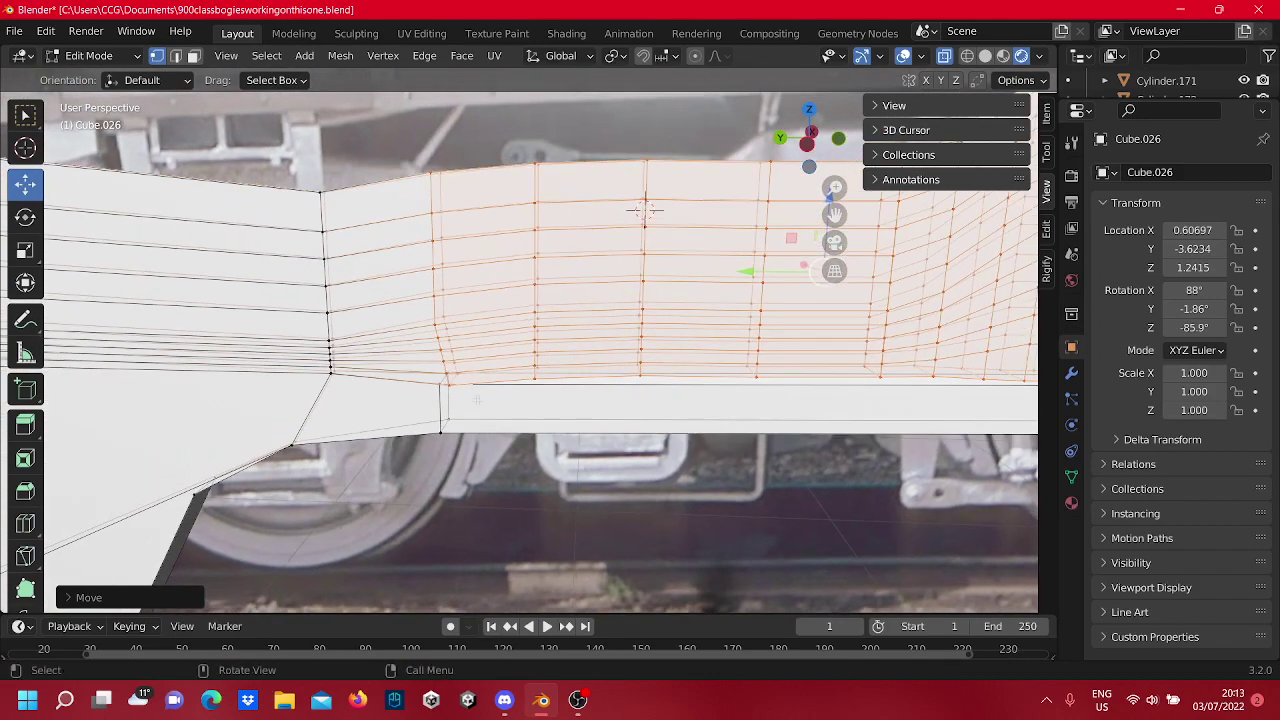
left_click_drag(408, 172, 410, 160)
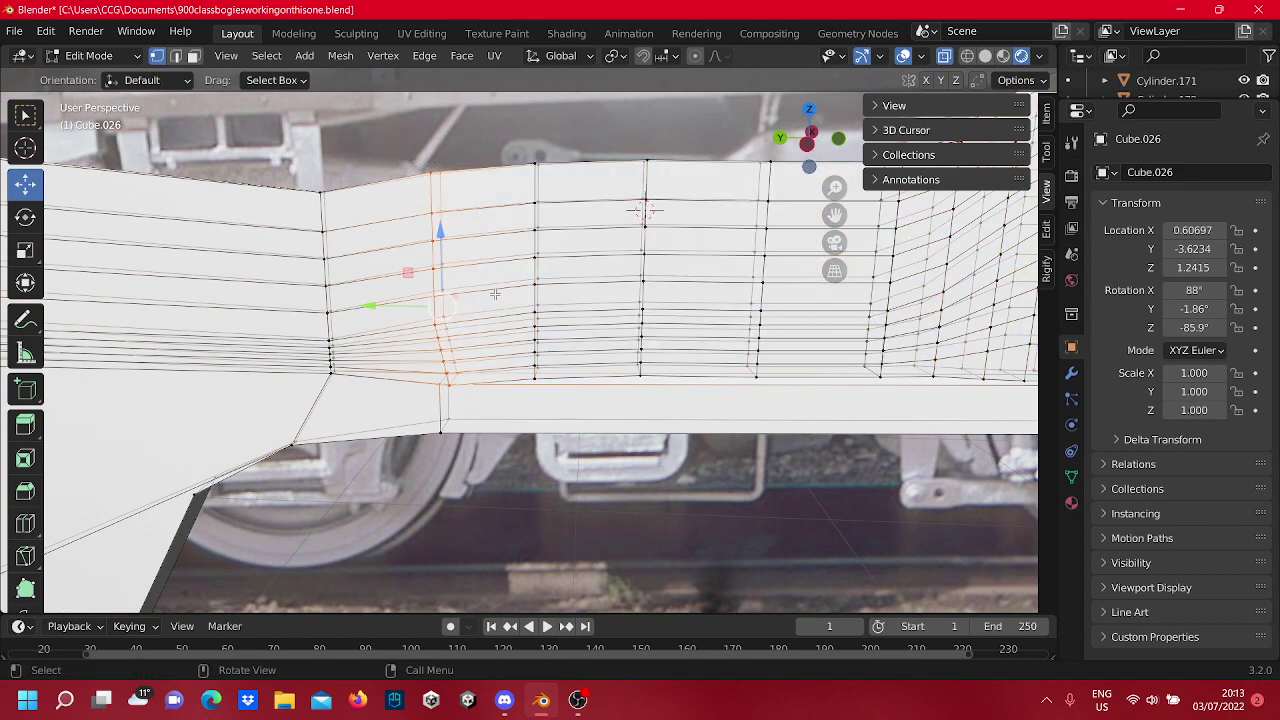
Try shifting the selected vertex column along X, and undo the move.
middle_click_drag(495, 294, 415, 317)
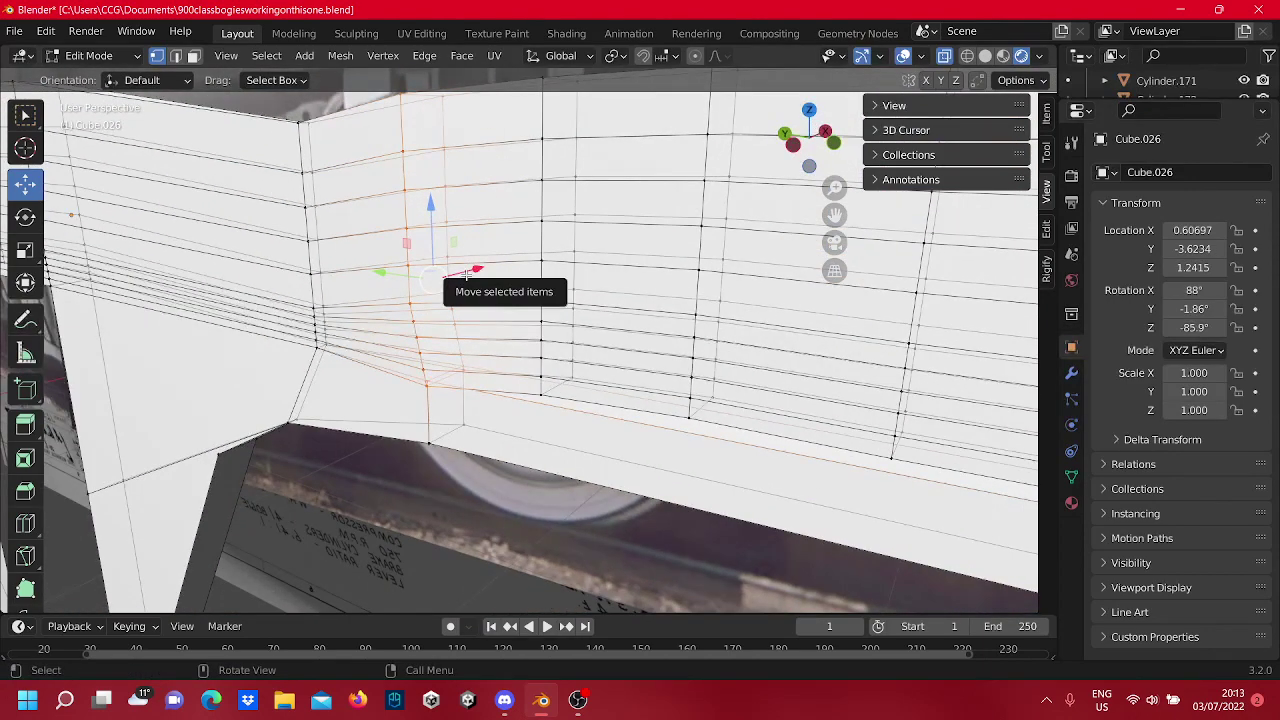
mouse_move(466, 274)
left_mouse_down()
mouse_move(480, 271)
mouse_move(461, 289)
left_mouse_up()
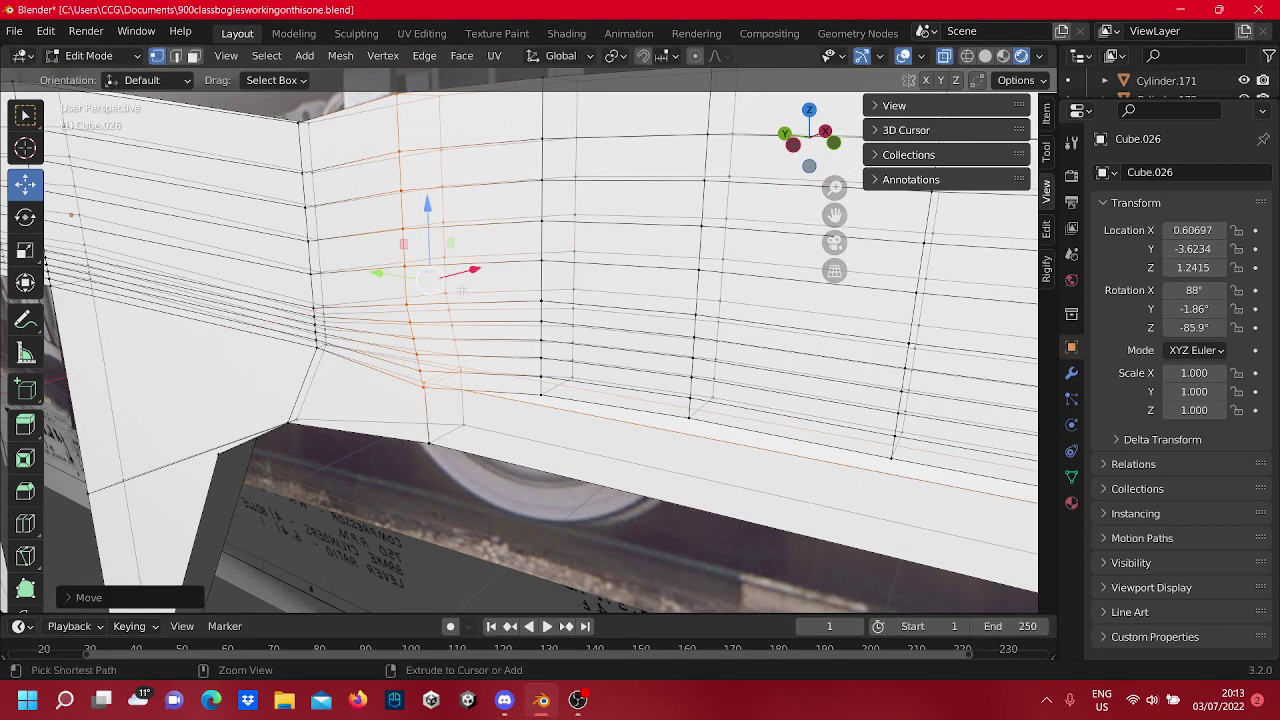
key("ctrl+z")
Adjust the selection at the column's lower end and move the column along X to line up with the lower bar's inner corner.
scroll(448, 396, "up", 3)
middle_click_drag(432, 440, 448, 426)
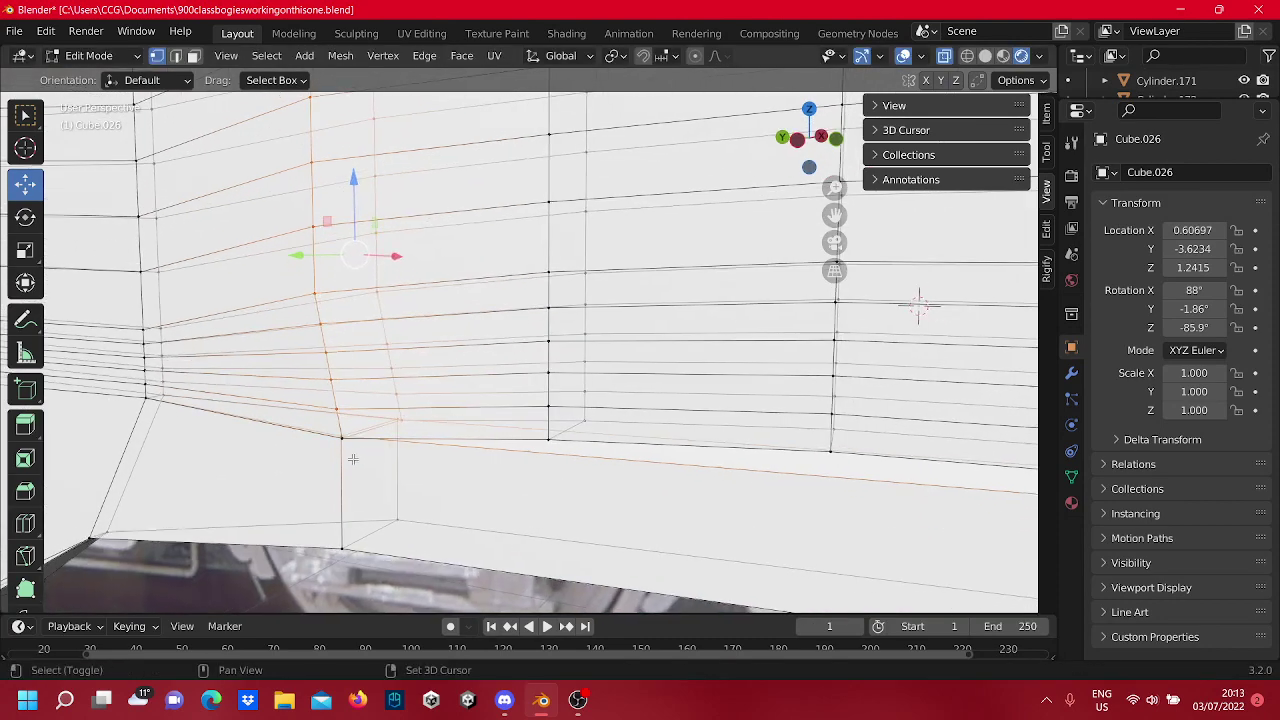
middle_click_drag(331, 478, 300, 345)
left_click(334, 376, "shift")
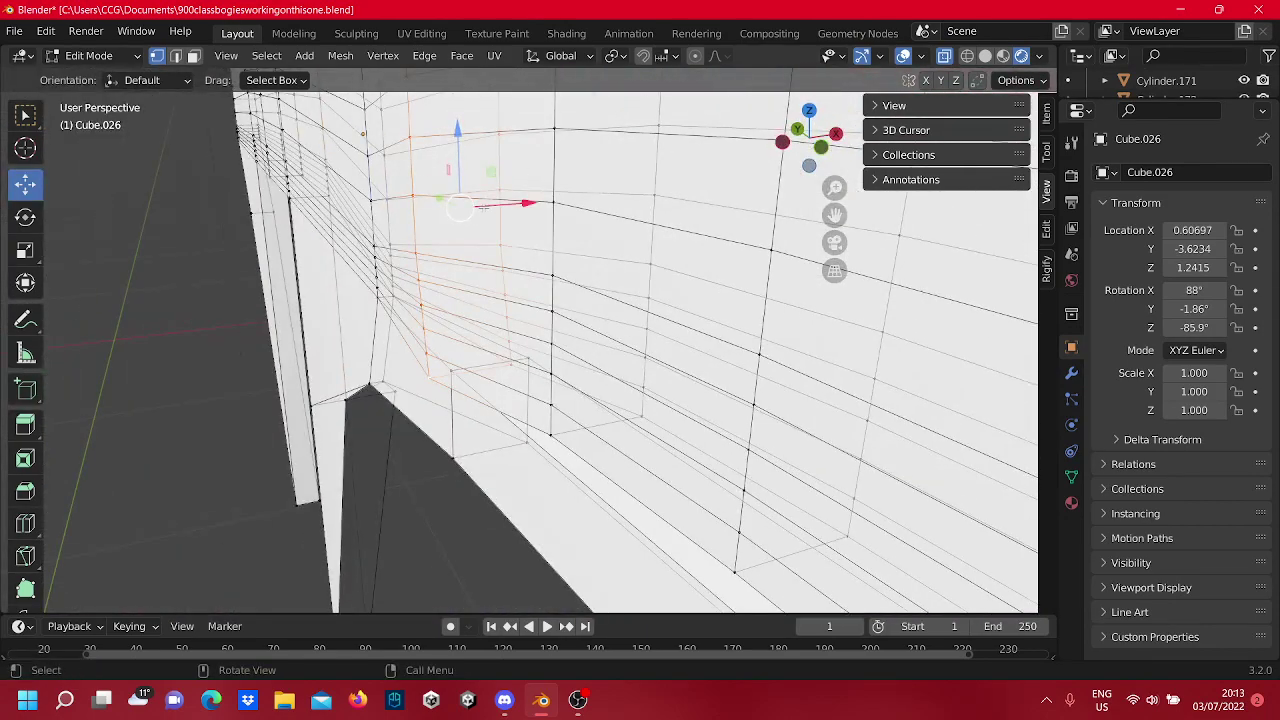
key("g")
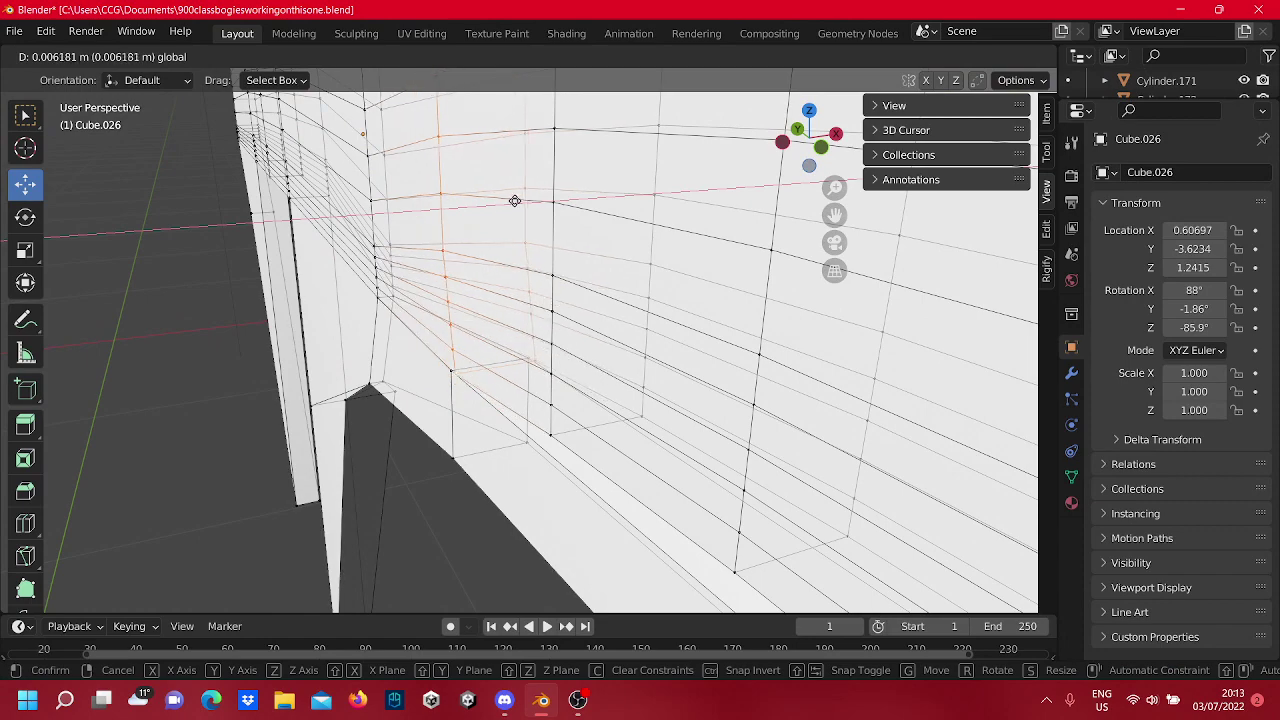
left_click(515, 201)
scroll(515, 201, "up", 3)
middle_click_drag(268, 358, 662, 284)
scroll(383, 330, "down", 3)
left_click_drag(565, 207, 540, 218)
Select the two upper corner vertices at the lower bar's inner end and raise them slightly along Z toward the beam's lower edge.
middle_click_drag(540, 218, 561, 424)
left_click(602, 415, "alt")
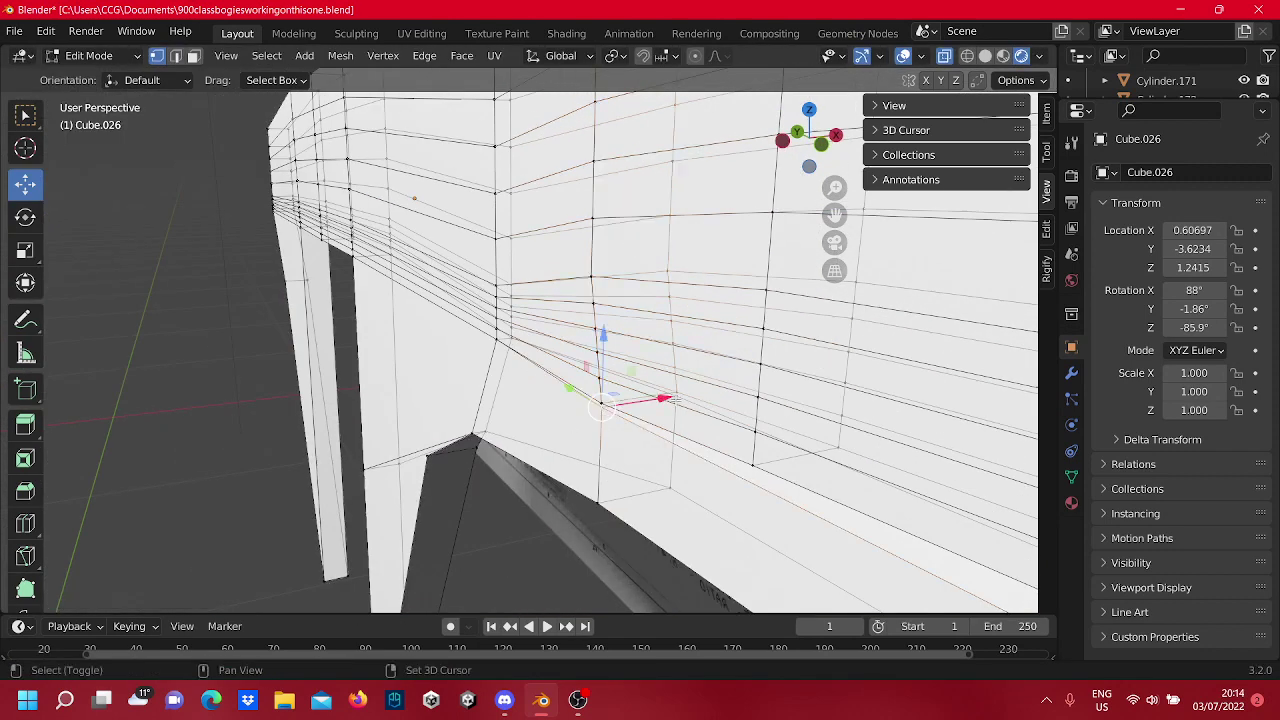
left_click(676, 399, "shift")
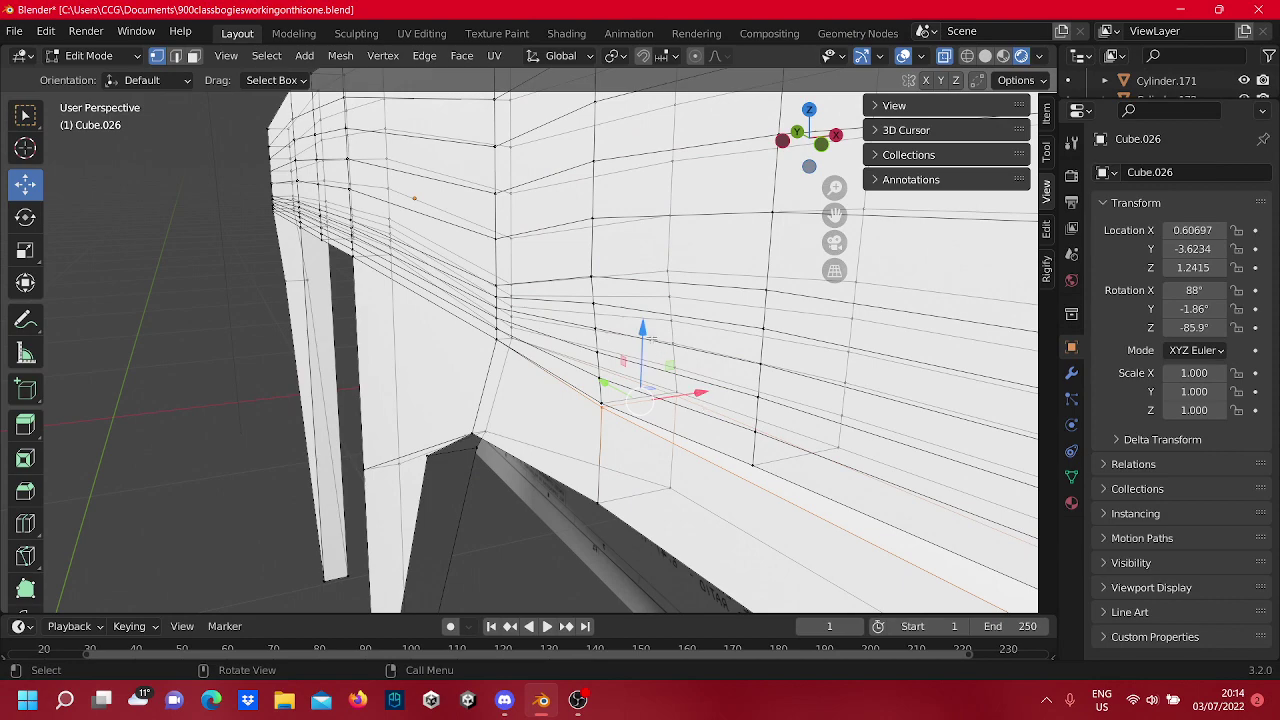
left_click_drag(645, 336, 650, 330)
middle_click_drag(432, 446, 604, 396)
scroll(604, 396, "up", 4)
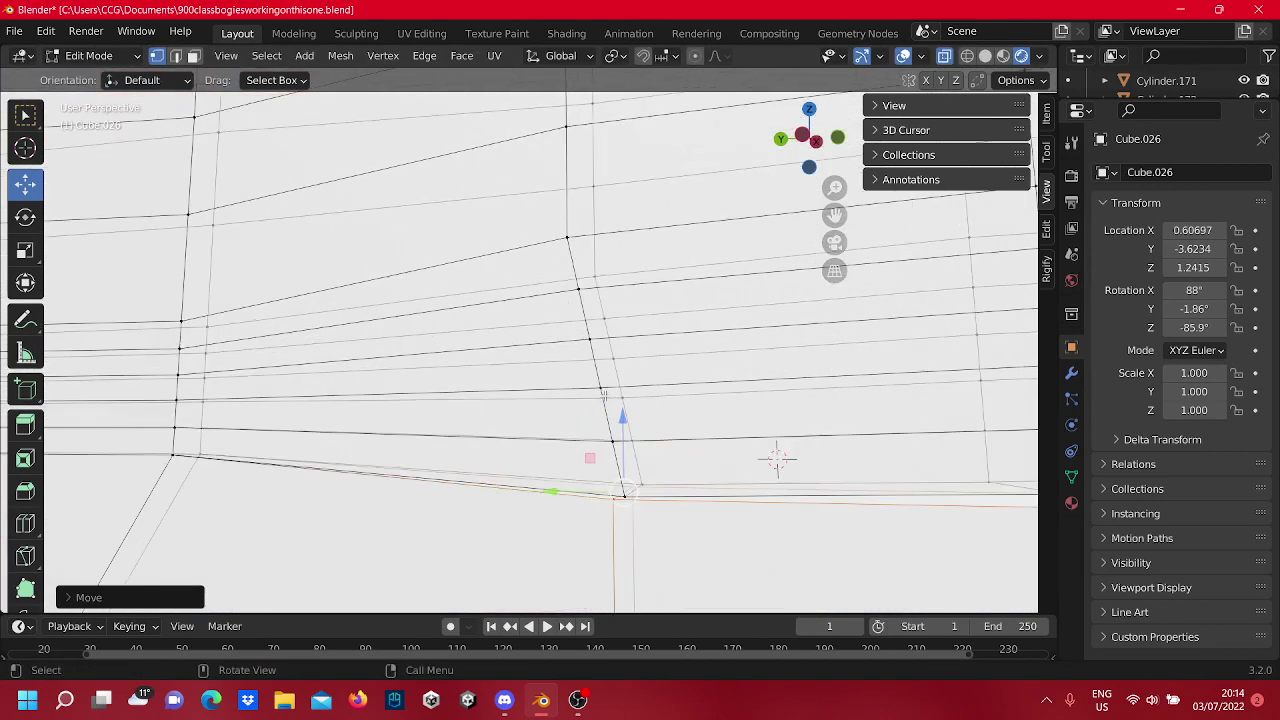
Nudge the lower bar's upper inner corner slightly along Y and Z, and select the corner vertices directly below it.
left_click_drag(553, 492, 570, 494)
left_click_drag(633, 437, 632, 431)
scroll(632, 431, "down", 6)
left_click(546, 516)
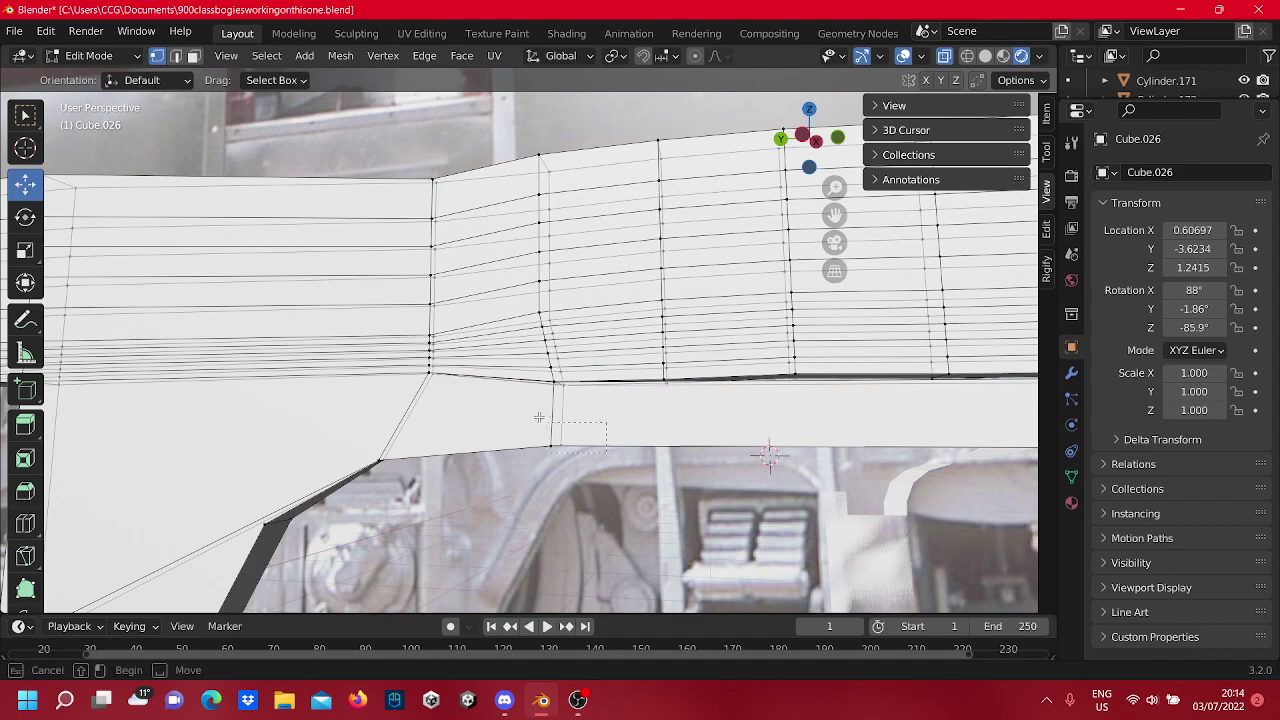
left_click_drag(538, 417, 522, 437)
scroll(543, 499, "down", 7)
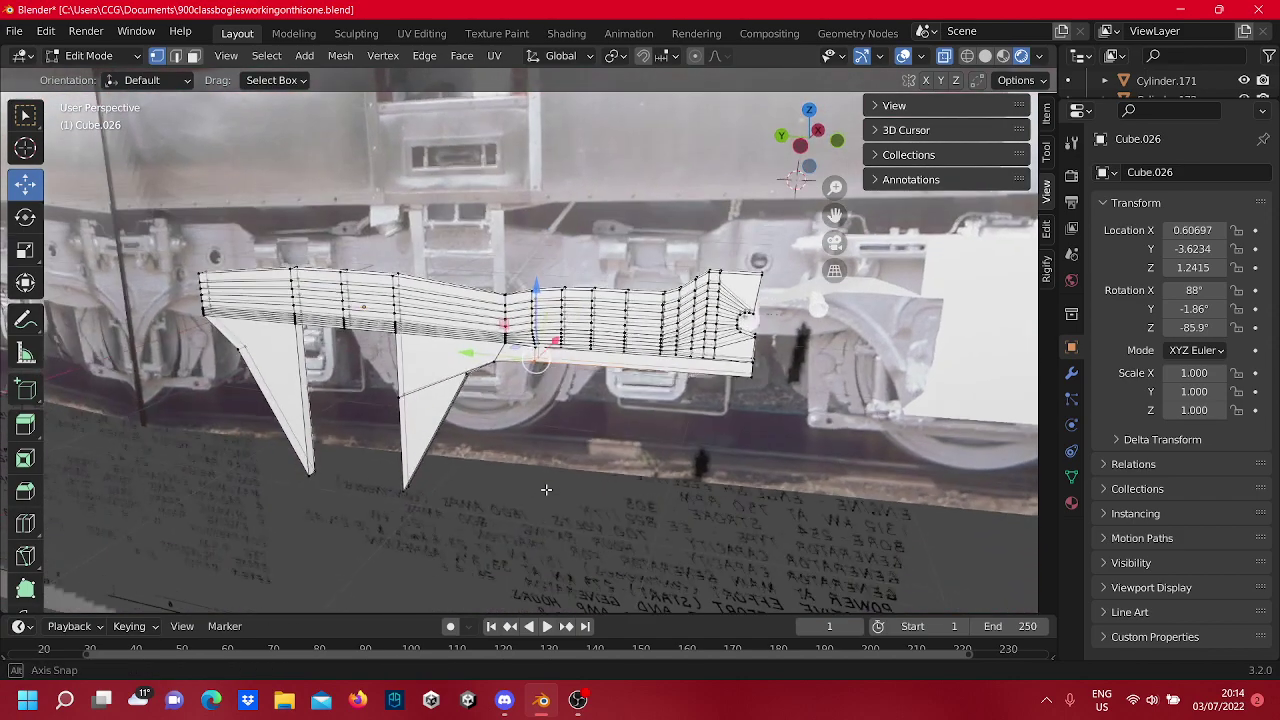
Select the beam's vertex column at its narrow bend and shift it slightly along X.
middle_click_drag(548, 481, 445, 422)
middle_click_drag(534, 232, 581, 373)
scroll(557, 383, "up", 3)
scroll(648, 460, "up", 3)
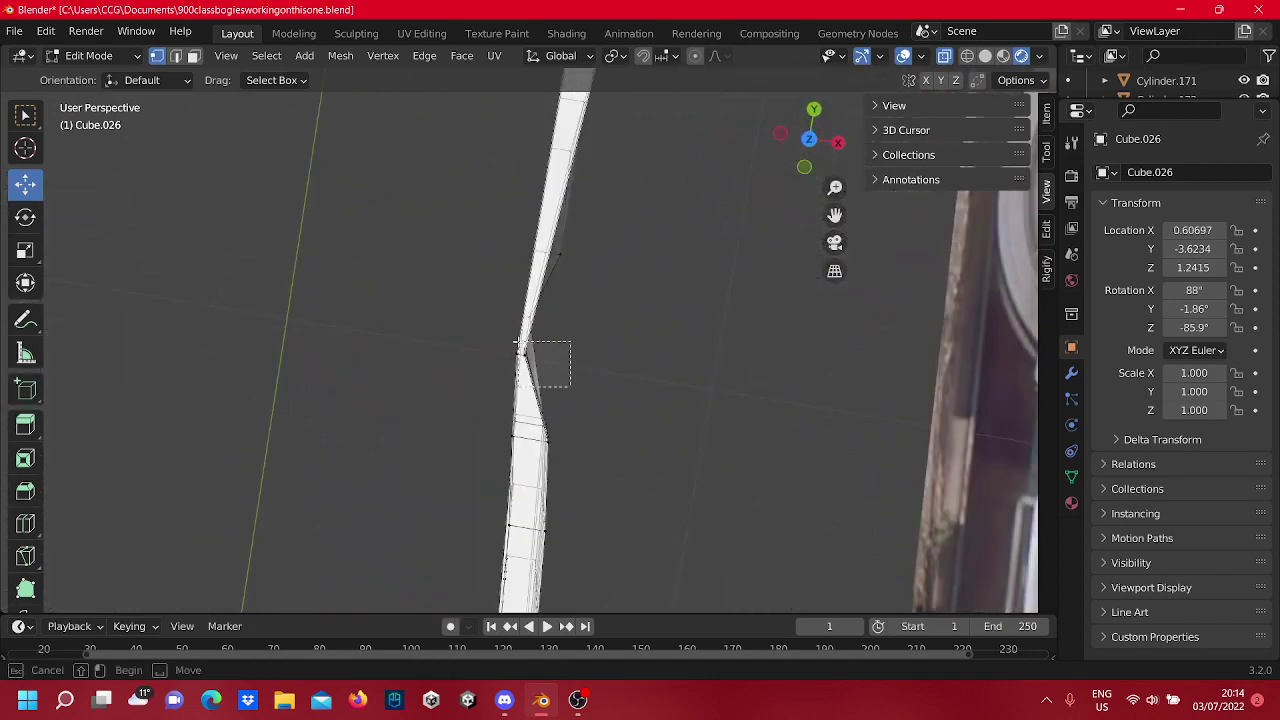
left_click_drag(520, 346, 519, 344)
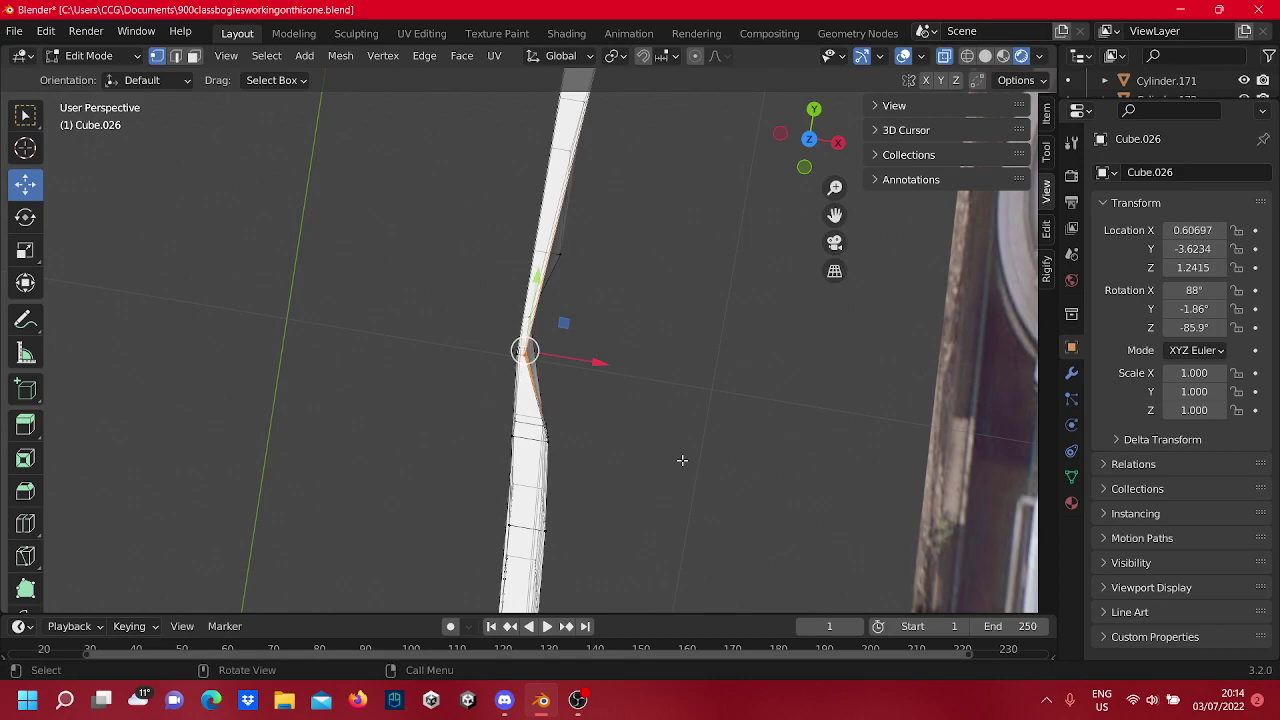
middle_click_drag(683, 460, 516, 374)
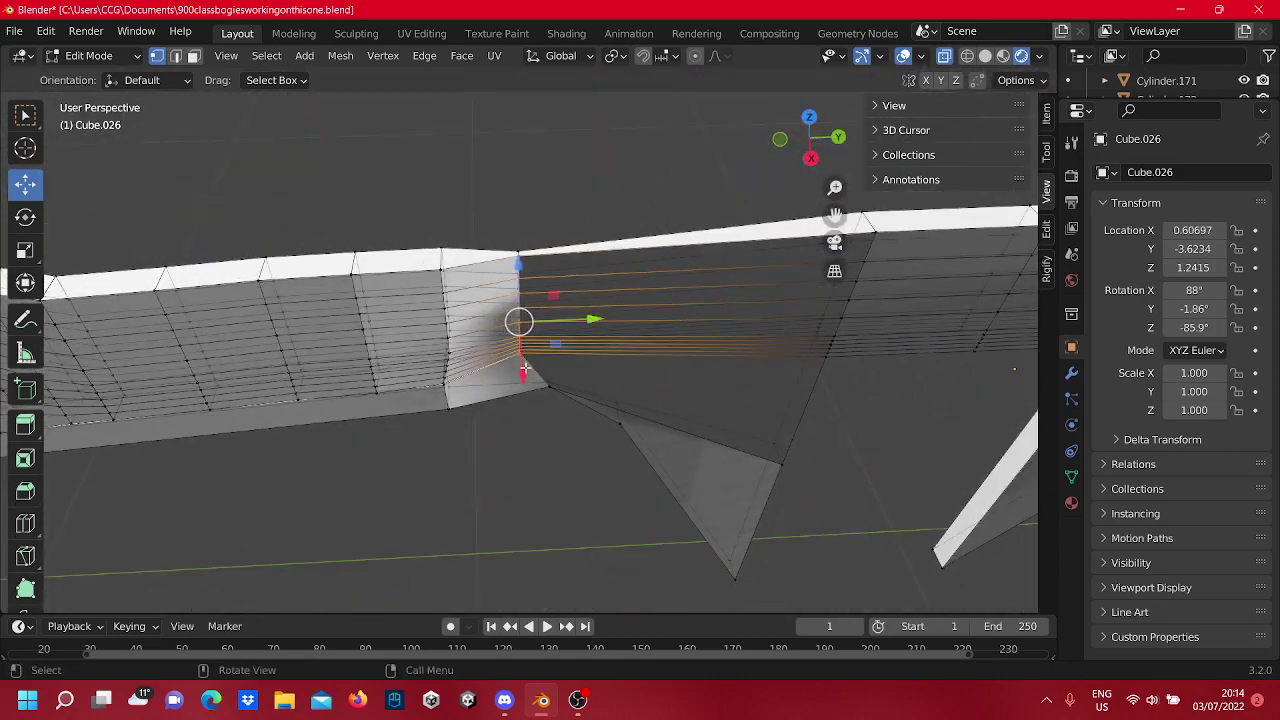
left_click_drag(524, 368, 514, 390)
Select the vertex below the bend column, where the leg meets the lower bar, and move it along X.
middle_click_drag(514, 390, 500, 449)
left_click(544, 486)
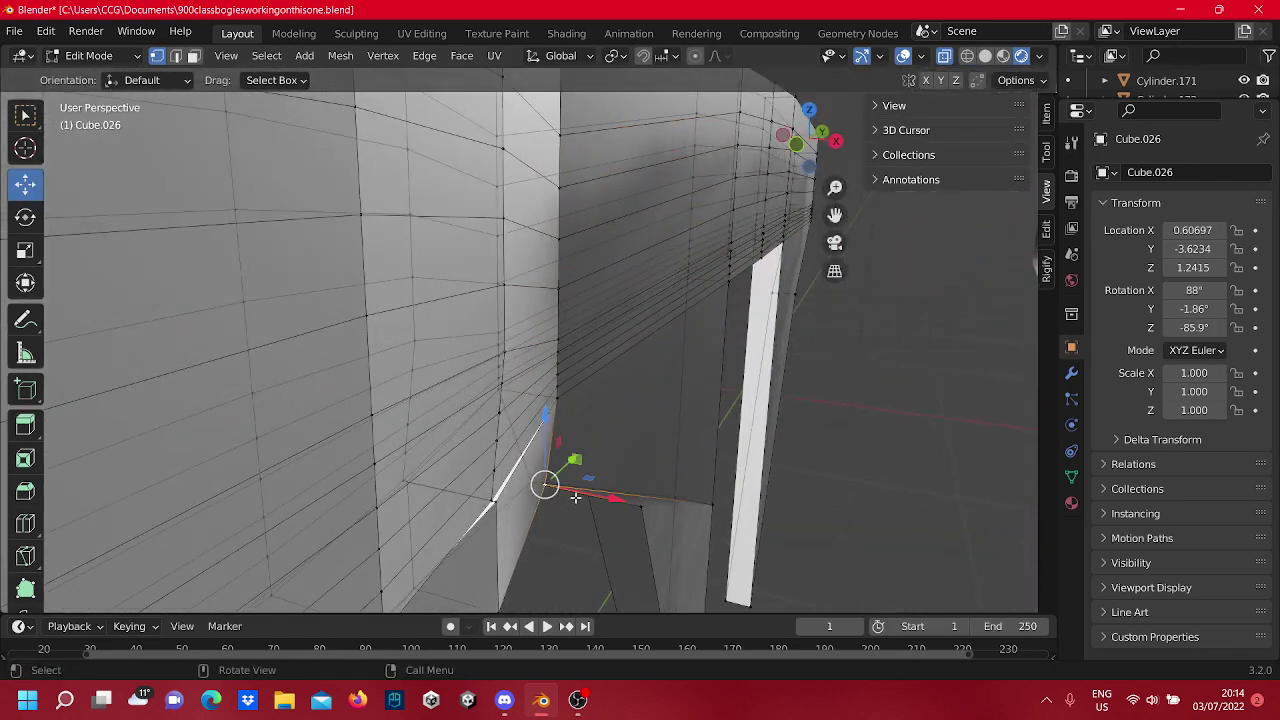
left_click_drag(584, 499, 602, 523)
middle_click_drag(602, 523, 683, 523)
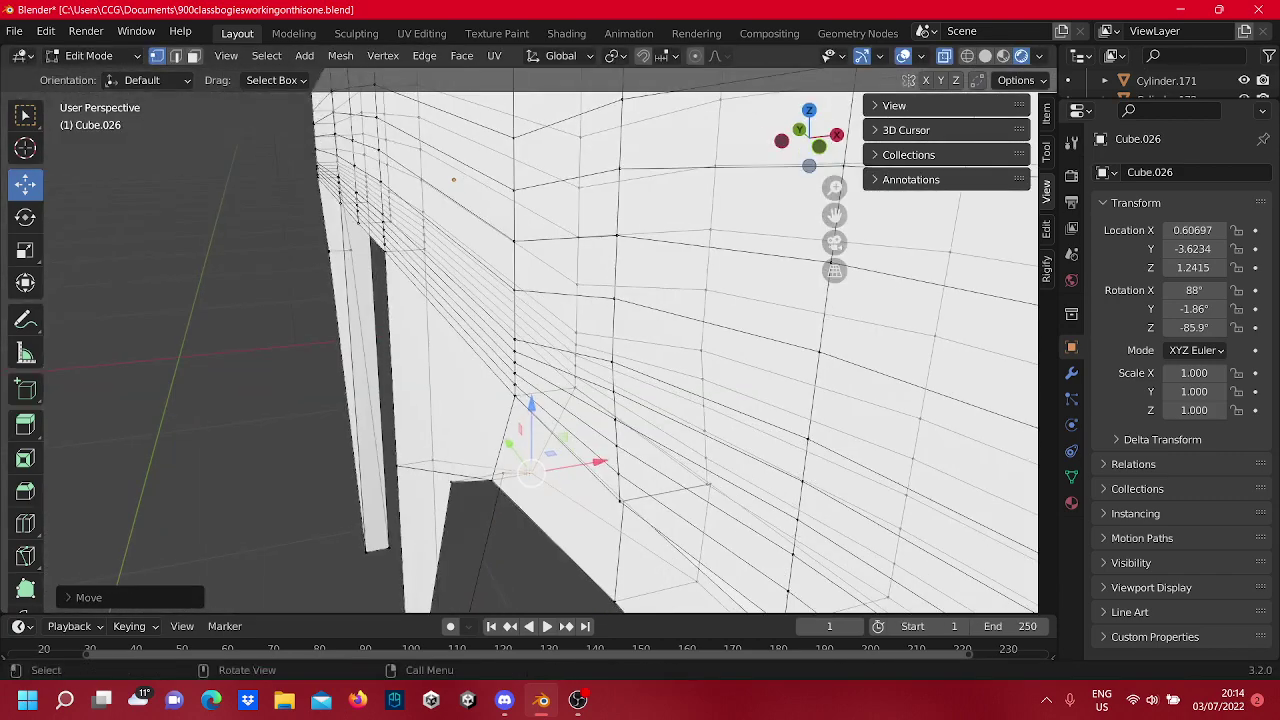
Select one upper corner vertex at the lower bar's inner end and move it slightly along X to line up with the beam.
middle_click_drag(545, 510, 631, 477)
left_click(539, 349)
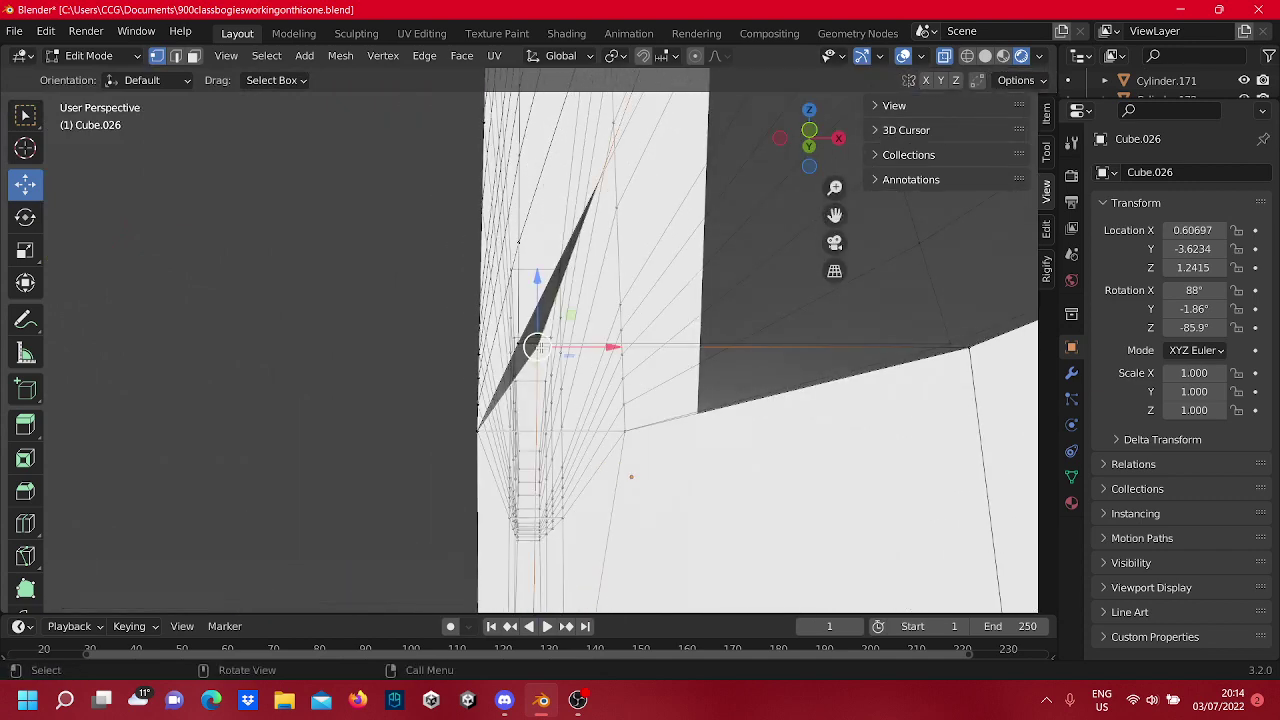
key("g")
key("x")
left_click(546, 349)
middle_click_drag(546, 349, 551, 431)
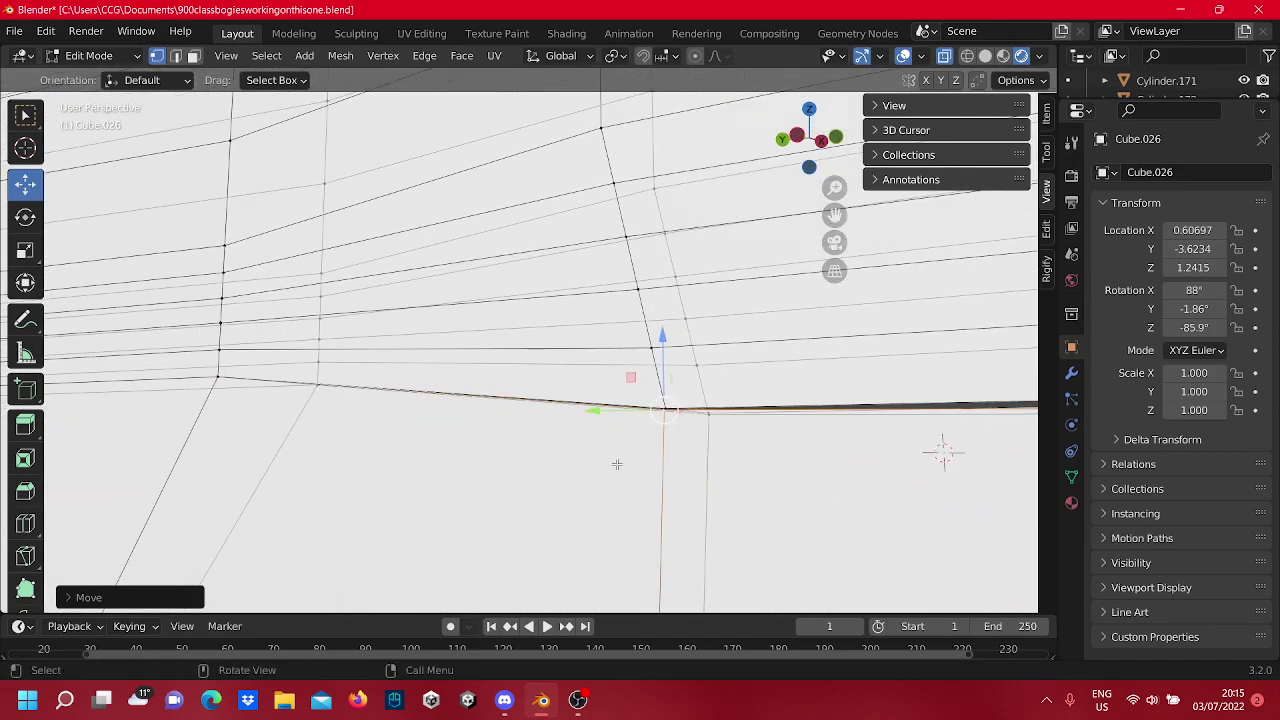
Shift the opposite upper corner vertex at the lower bar's inner end along X toward the beam's edge, and clear the selection.
middle_click_drag(617, 464, 509, 471)
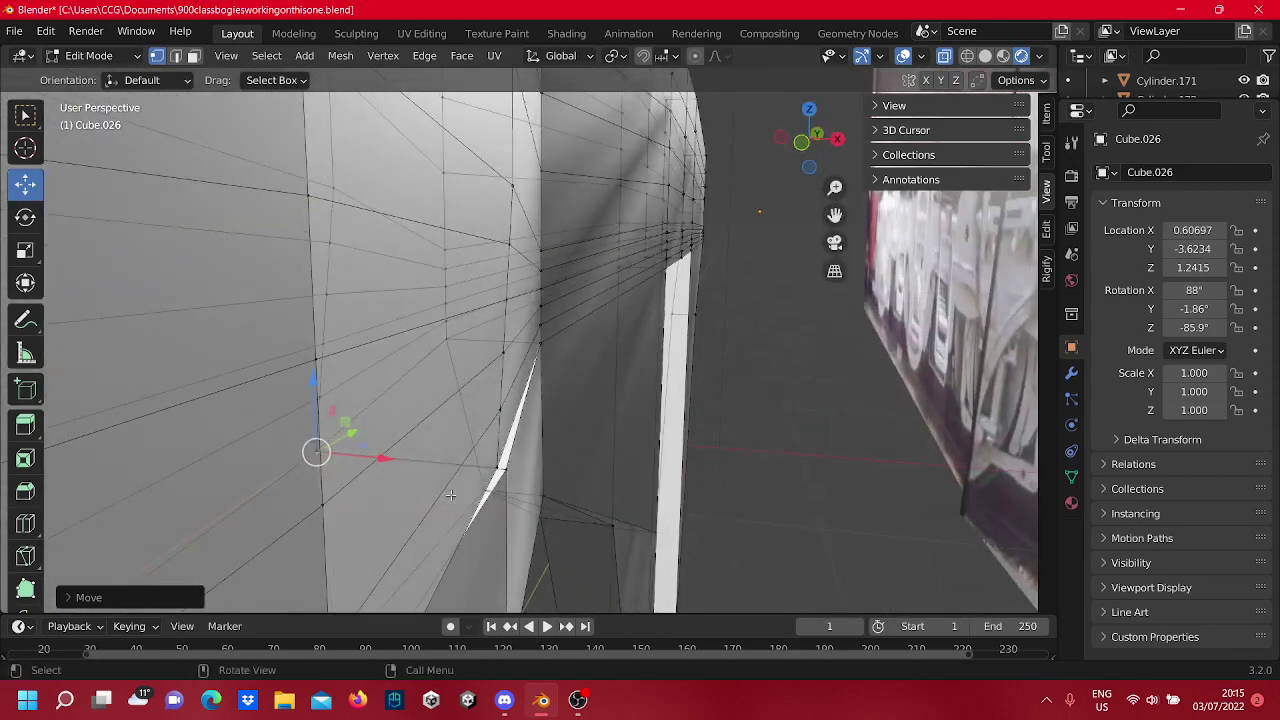
left_click(507, 469)
left_click_drag(538, 470, 522, 482)
left_click(845, 455)
Examine the side frame's overall shape against the reference photo and from above.
middle_click_drag(606, 420, 761, 412)
scroll(761, 411, "down", 10)
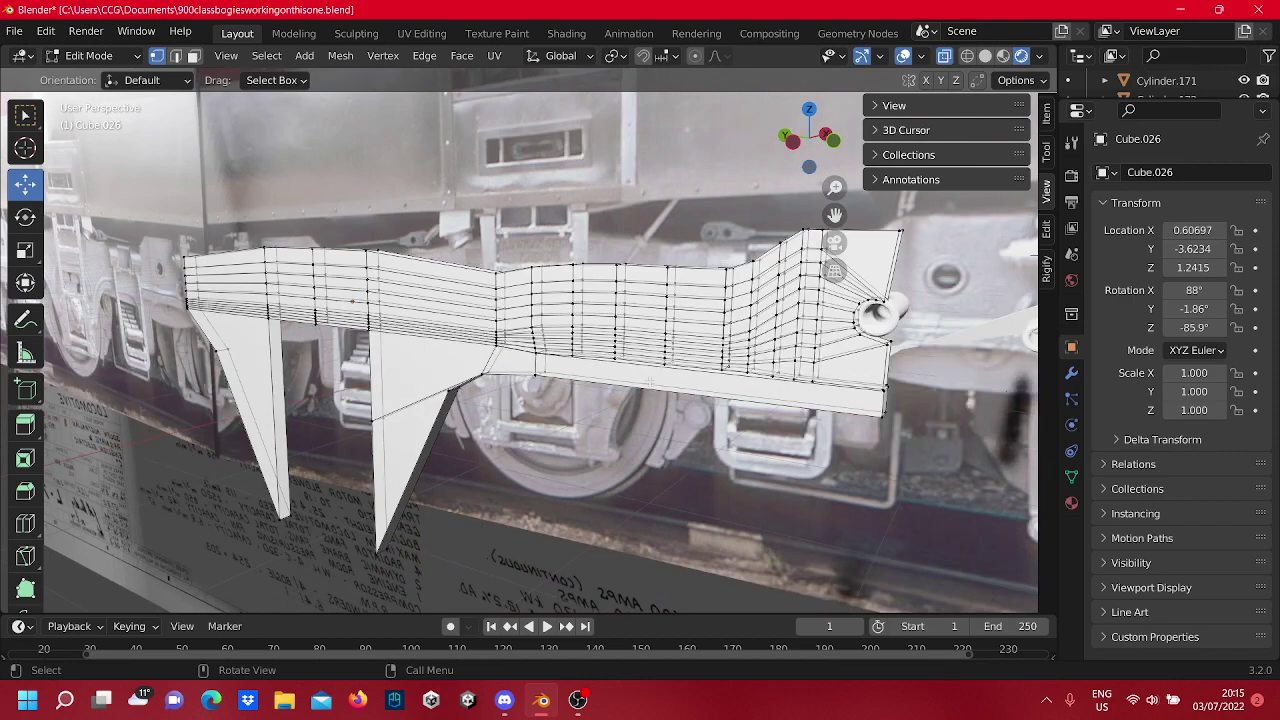
scroll(644, 350, "down", 8)
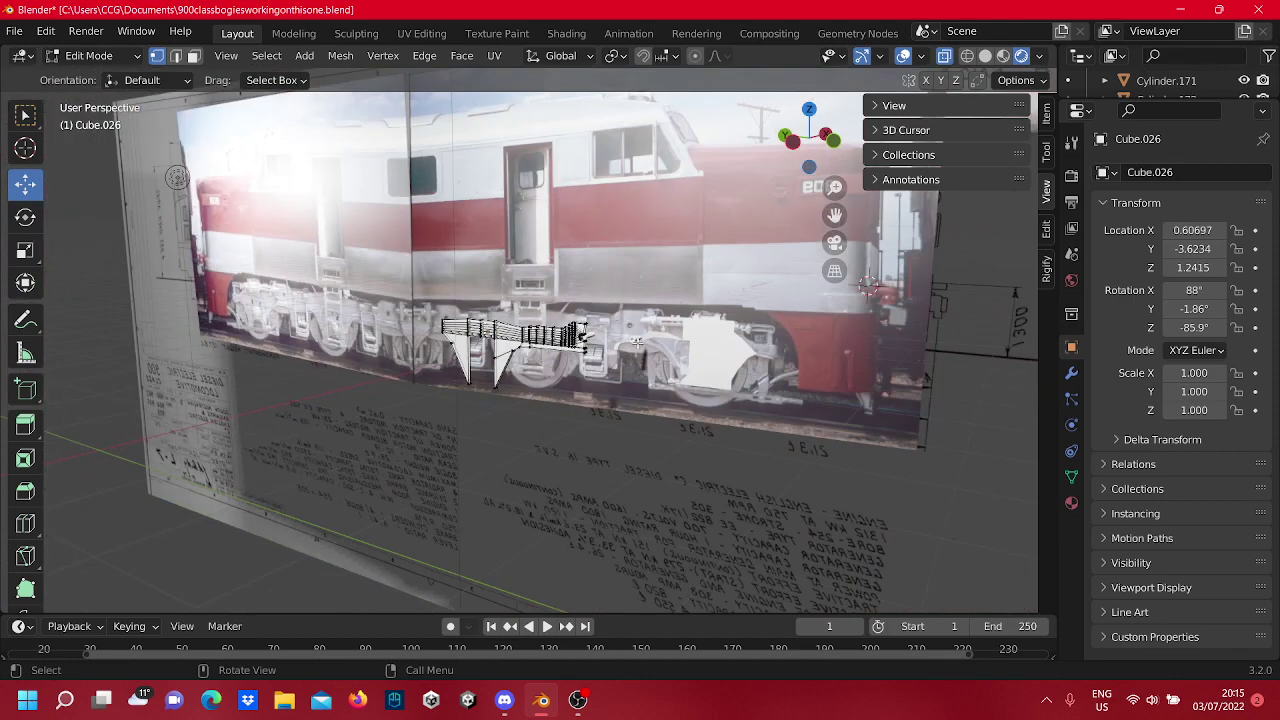
middle_click_drag(644, 339, 523, 383)
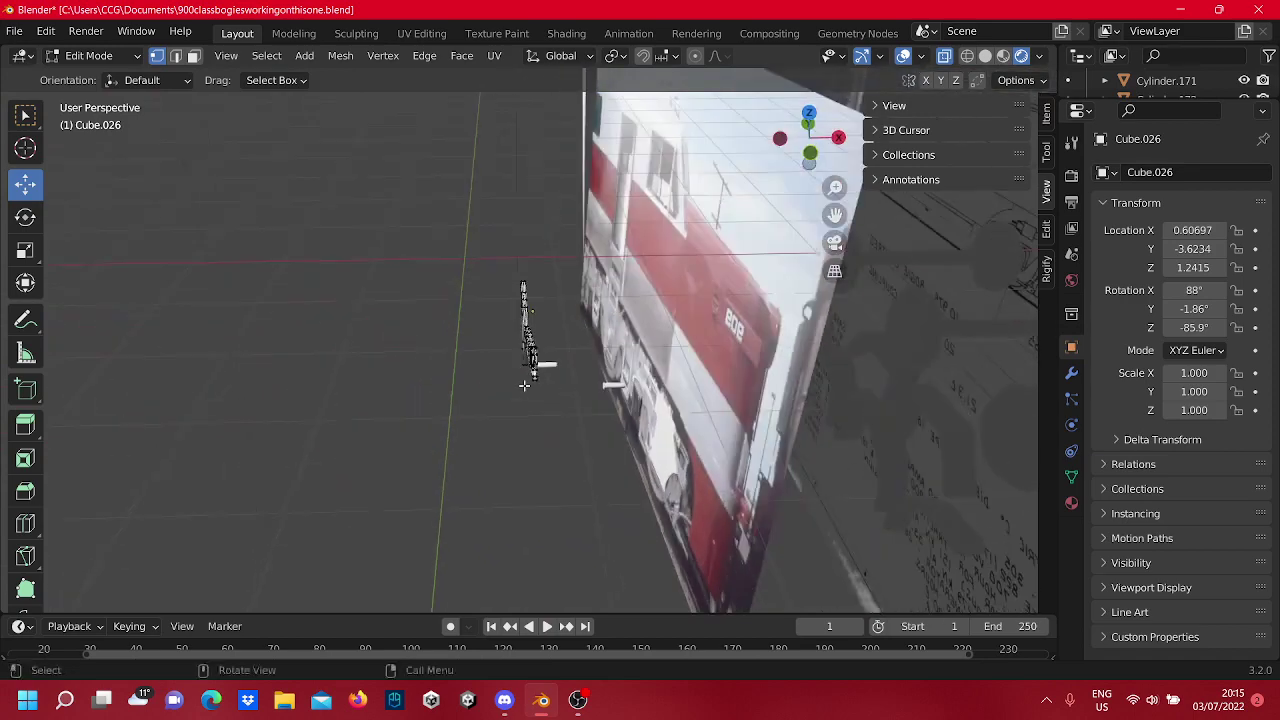
scroll(522, 329, "up", 7)
middle_click_drag(522, 329, 517, 383)
scroll(517, 383, "down", 5)
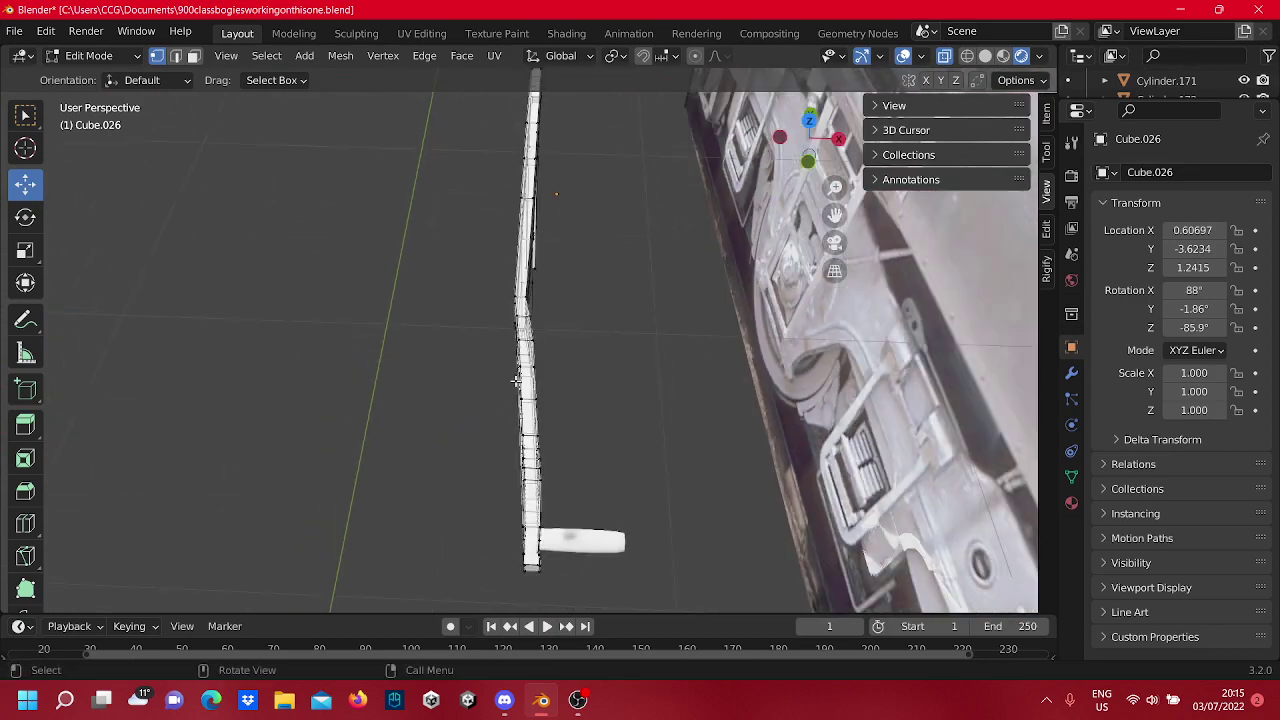
Shift the selected vertex on the beam's lower edge near the leg slightly in the negative X direction.
scroll(573, 418, "up", 4)
middle_click_drag(551, 266, 573, 475, "shift")
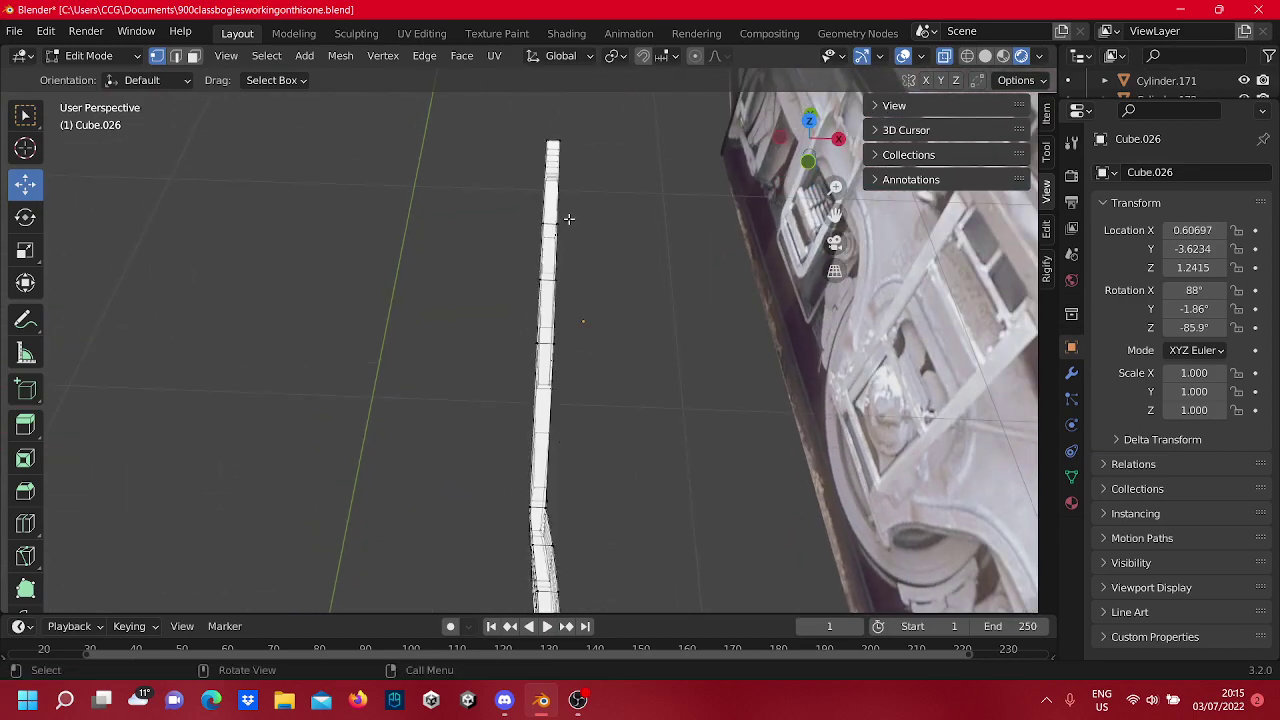
scroll(611, 373, "up", 3)
scroll(611, 373, "up", 2)
middle_click_drag(509, 357, 624, 280)
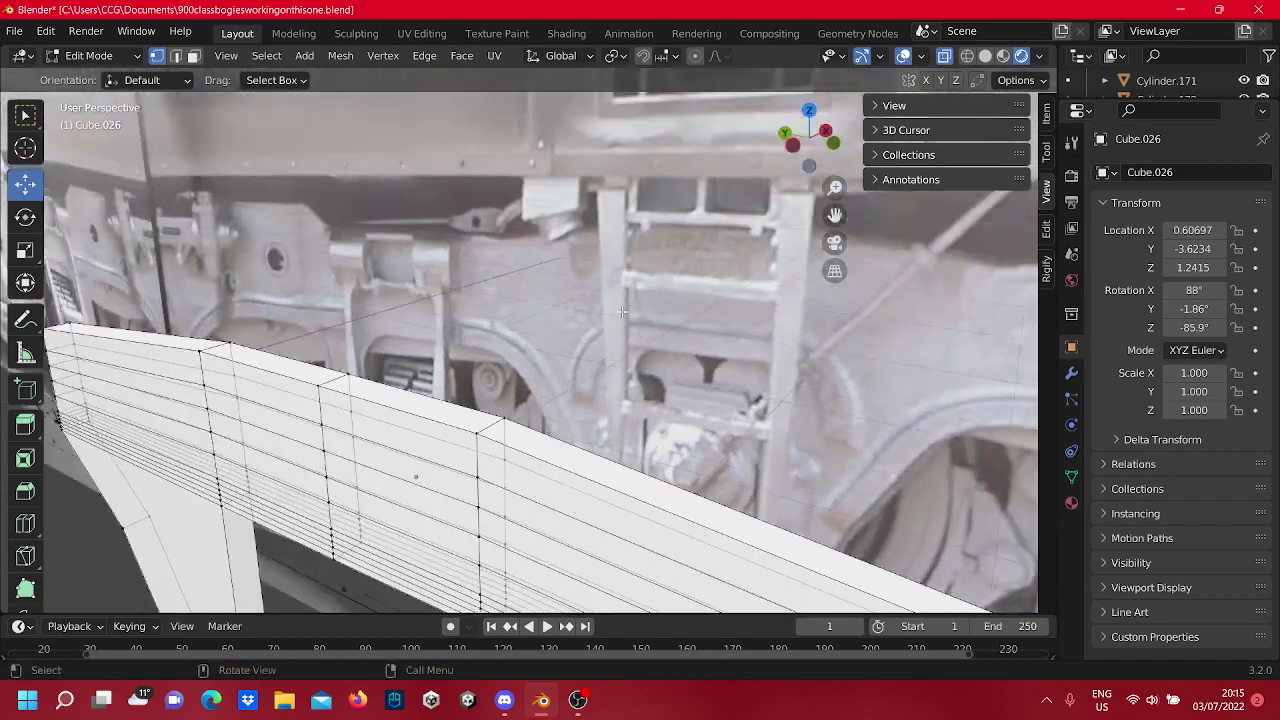
scroll(576, 404, "down", 3)
middle_click_drag(502, 460, 657, 447)
middle_click_drag(140, 373, 371, 403)
middle_click_drag(590, 520, 580, 495, "shift")
scroll(589, 441, "down", 1)
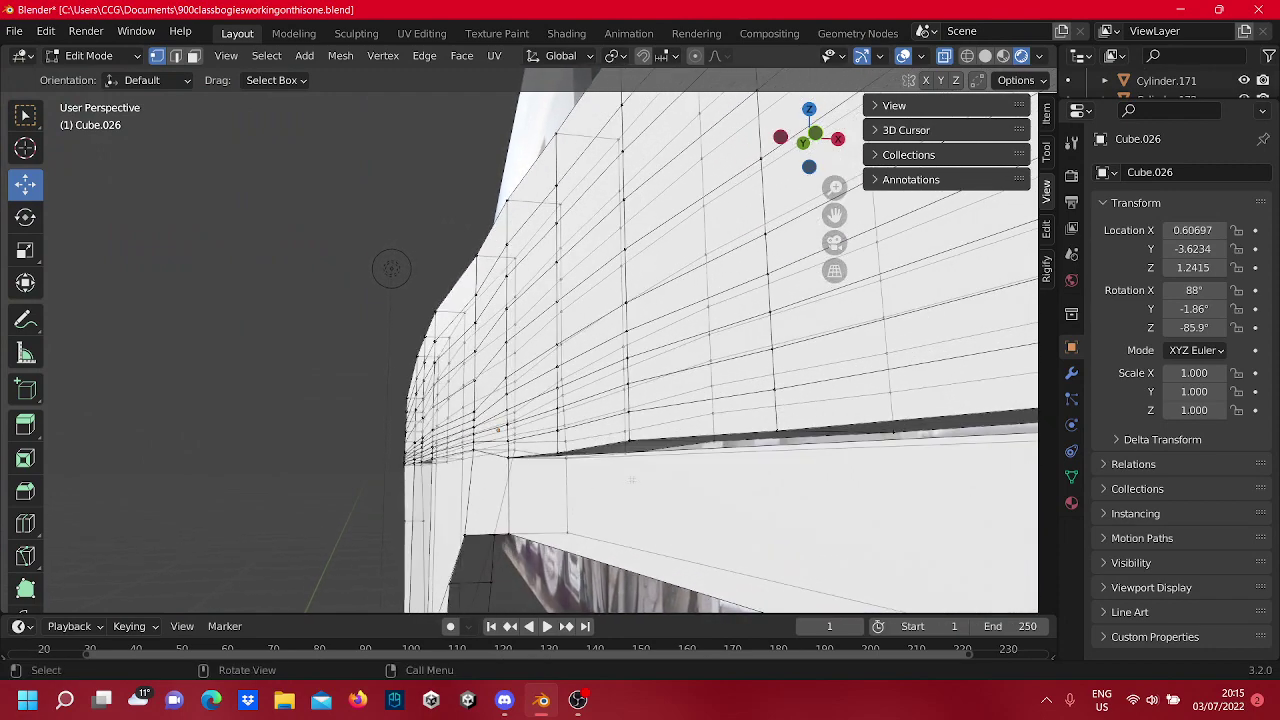
middle_click_drag(391, 268, 429, 244, "shift")
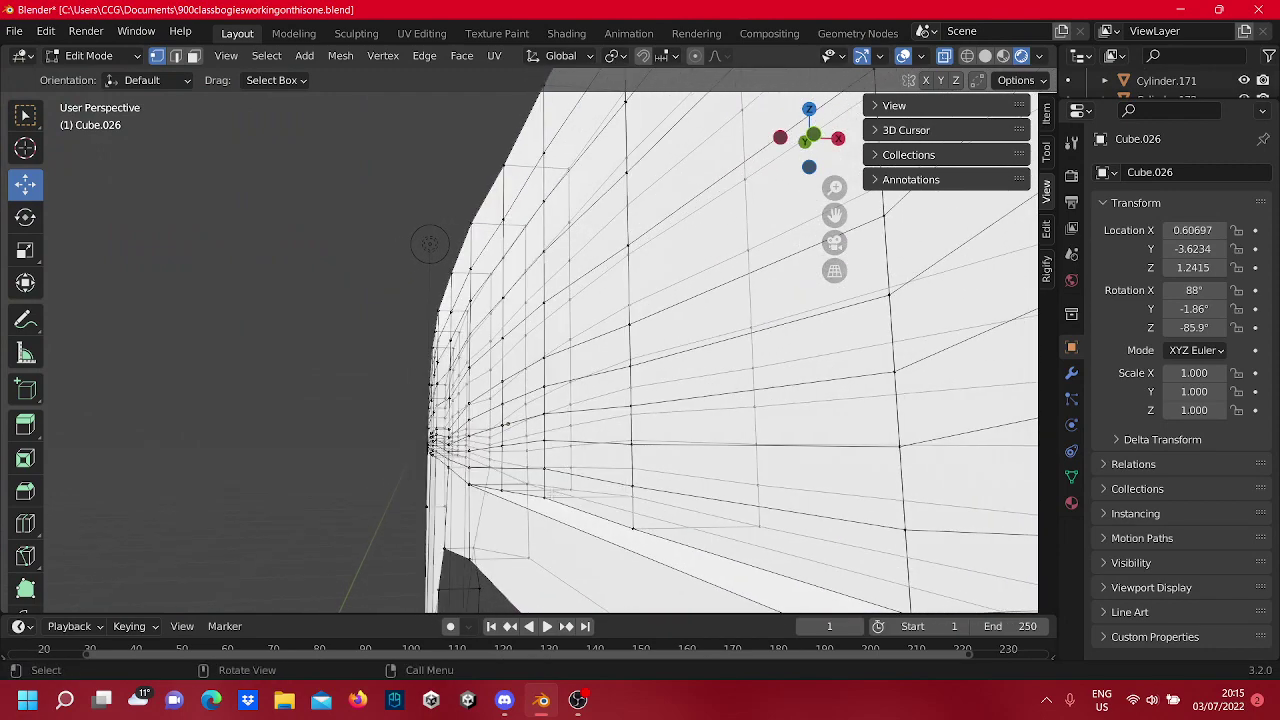
left_click(511, 489)
middle_click_drag(511, 489, 576, 451, "shift")
scroll(550, 359, "up", 6)
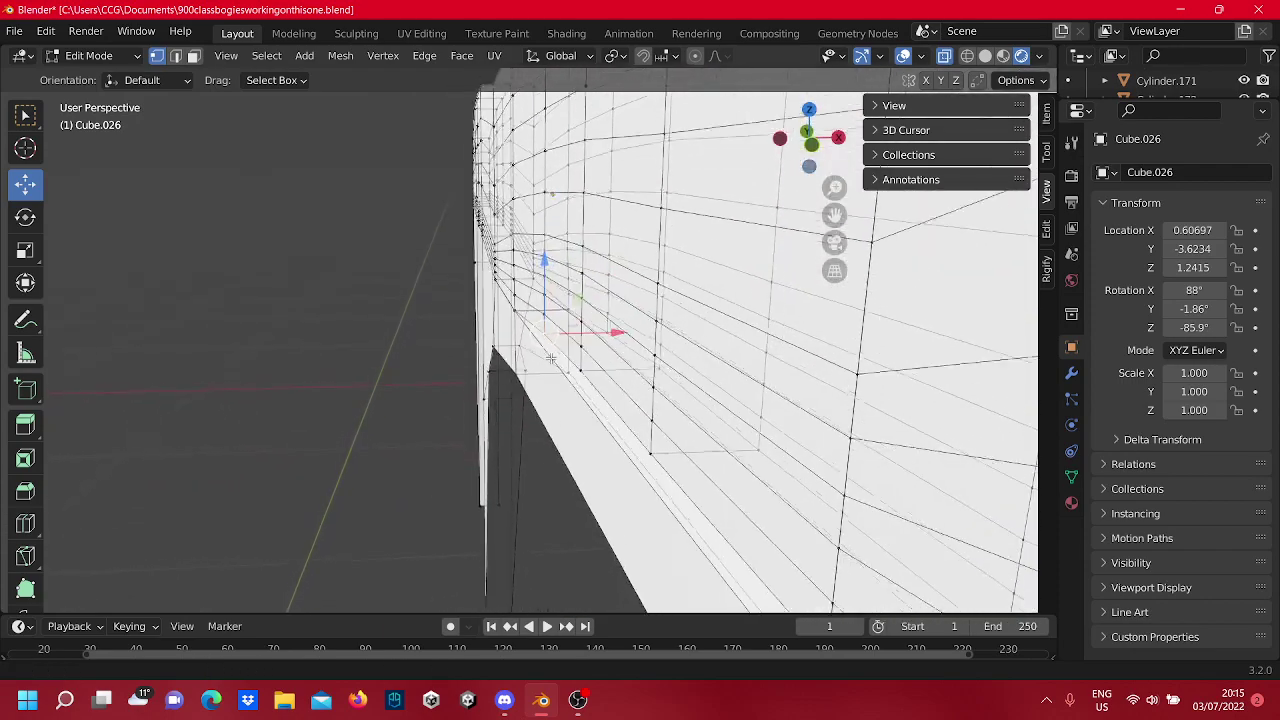
left_click_drag(710, 317, 612, 348)
scroll(612, 350, "down", 7)
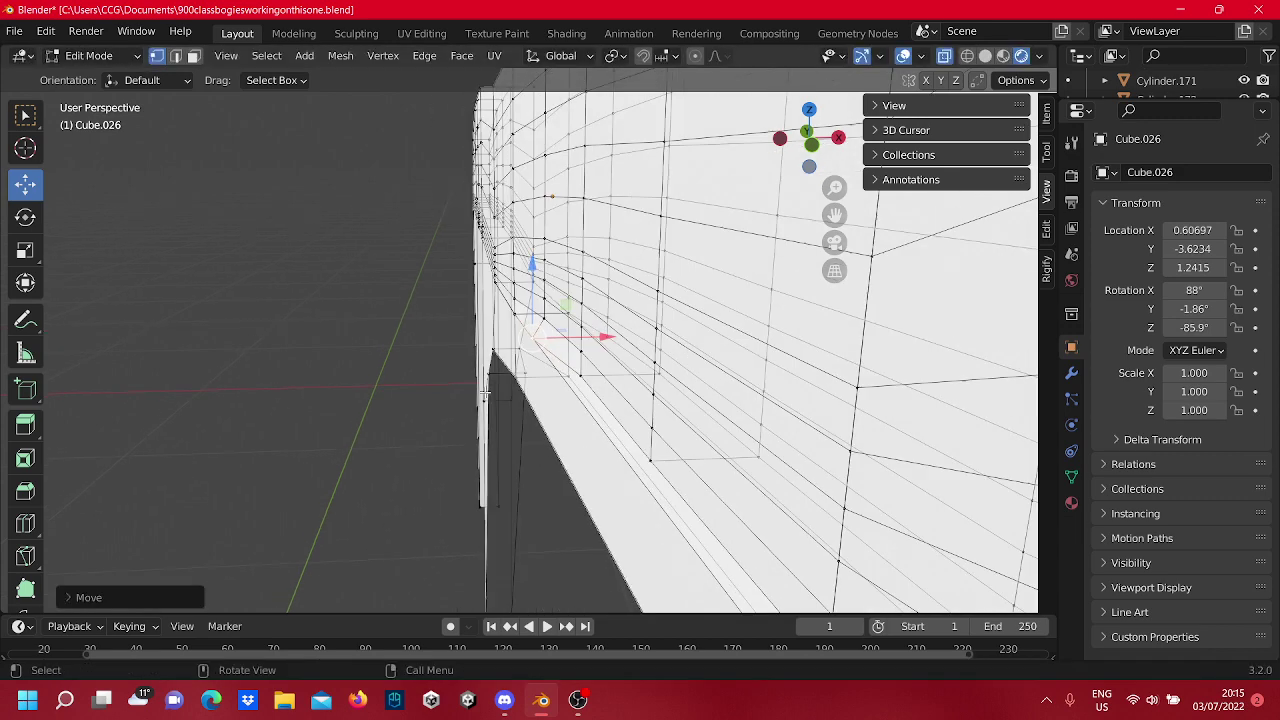
Shift the next vertex along the beam's lower edge in the negative X direction to flatten the ledge.
scroll(592, 452, "up", 3)
left_click(620, 404)
middle_click_drag(624, 422, 607, 399, "shift")
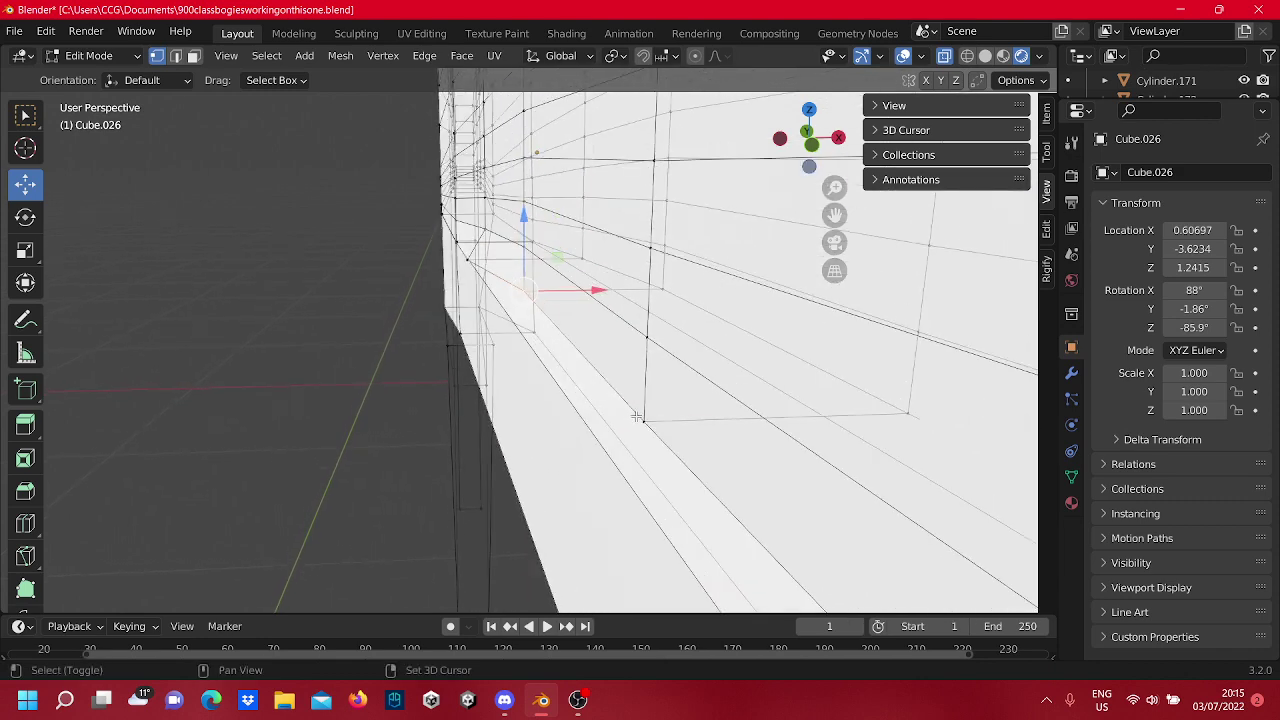
left_click_drag(637, 333, 641, 362)
left_click(632, 326)
scroll(632, 326, "down", 1)
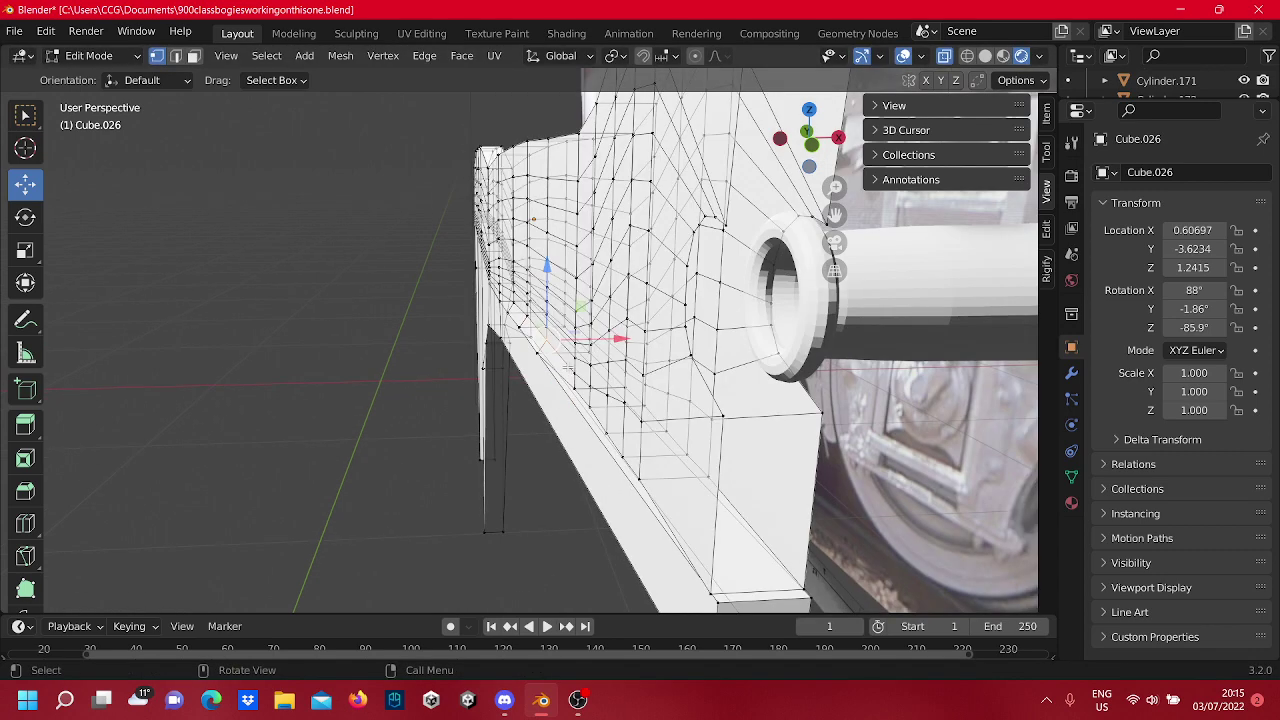
scroll(526, 297, "up", 1)
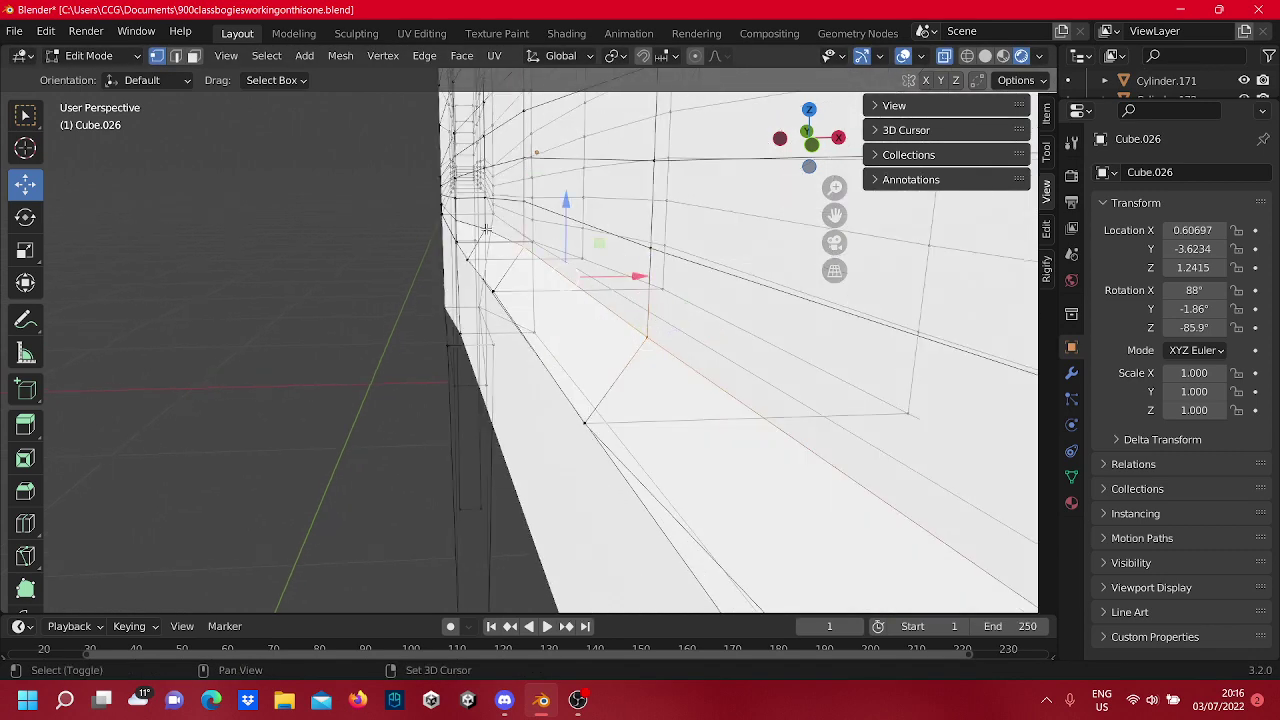
left_click_drag(590, 254, 583, 329)
key("ctrl+z")
scroll(494, 354, "down", 5)
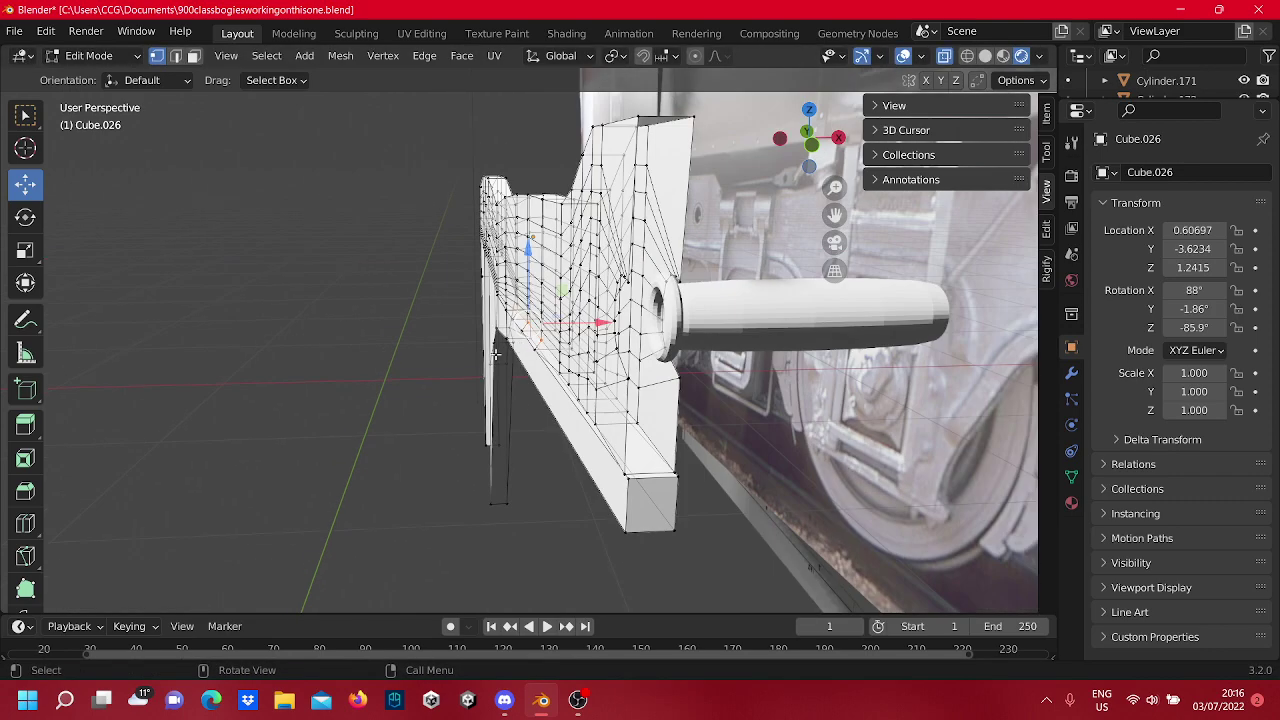
Thicken the side frame by selecting all vertices on its positive-X side along the full length and moving them outward along X.
left_click(462, 387)
scroll(466, 378, "up", 5)
scroll(479, 359, "down", 5)
middle_click_drag(505, 349, 498, 465)
middle_click_drag(560, 310, 567, 483)
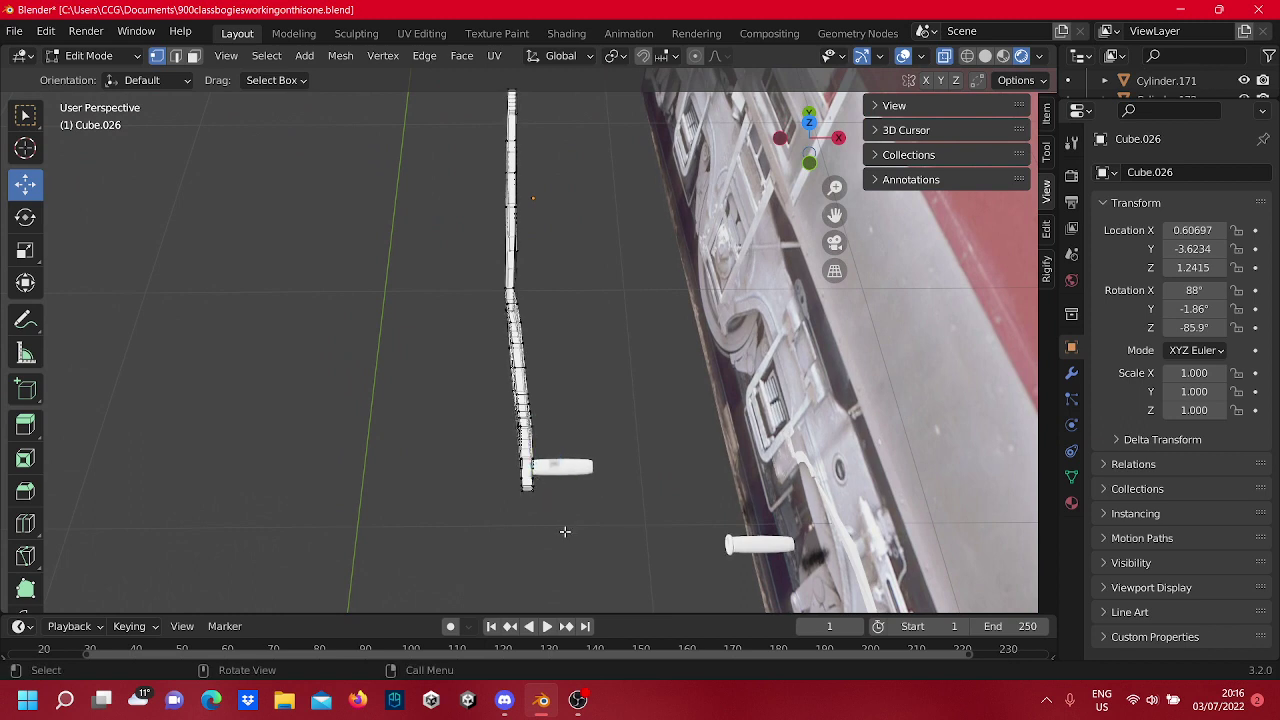
left_click_drag(565, 532, 548, 449)
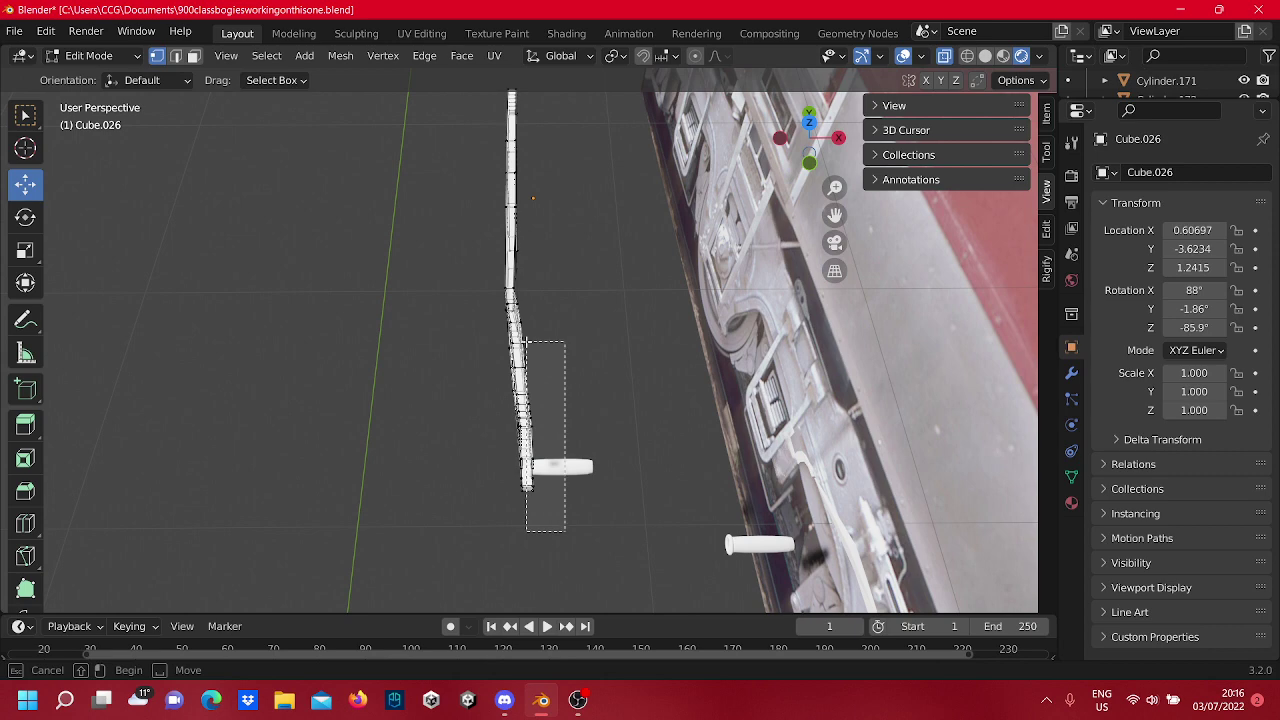
left_click_drag(526, 342, 526, 342)
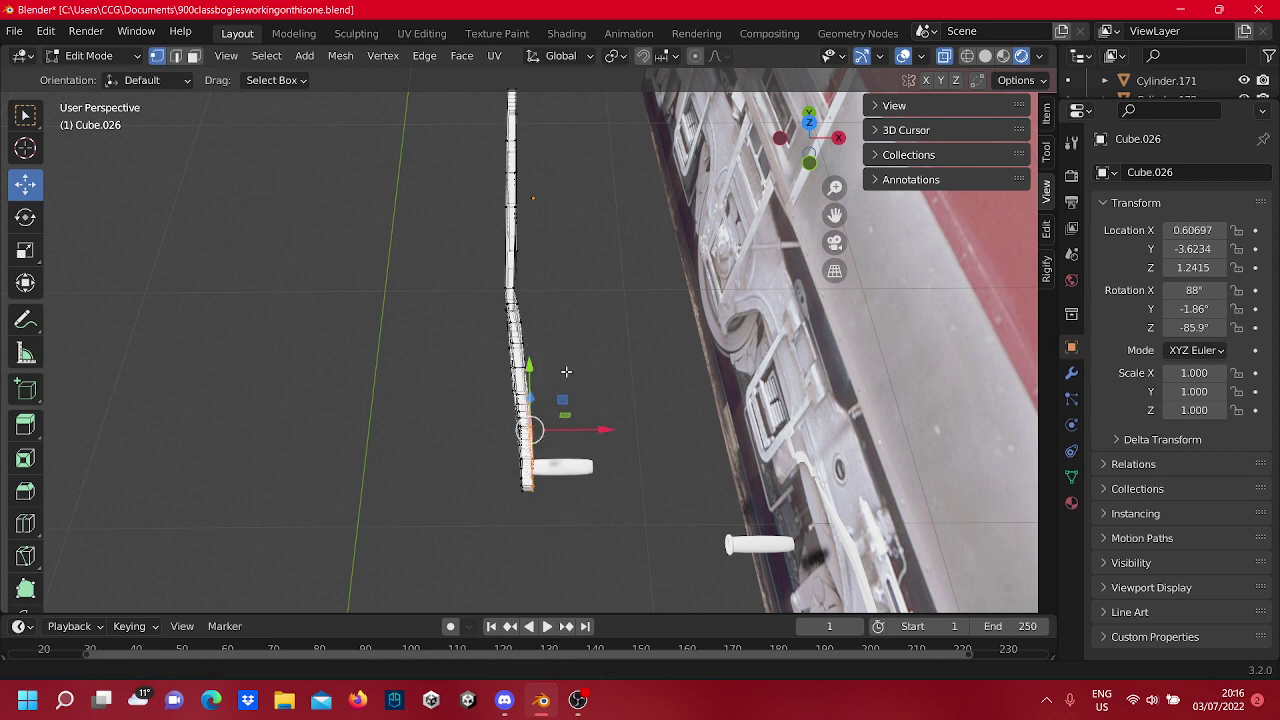
middle_click_drag(566, 372, 571, 460, "shift")
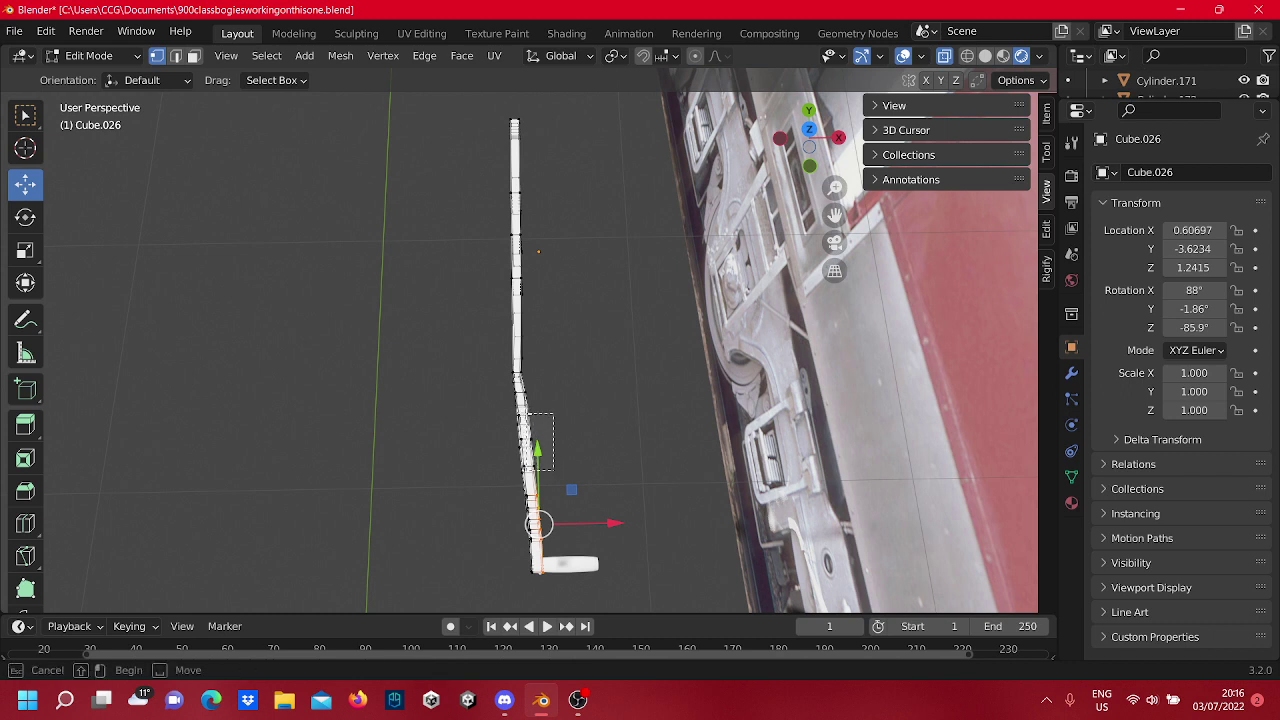
left_click_drag(552, 468, 547, 431)
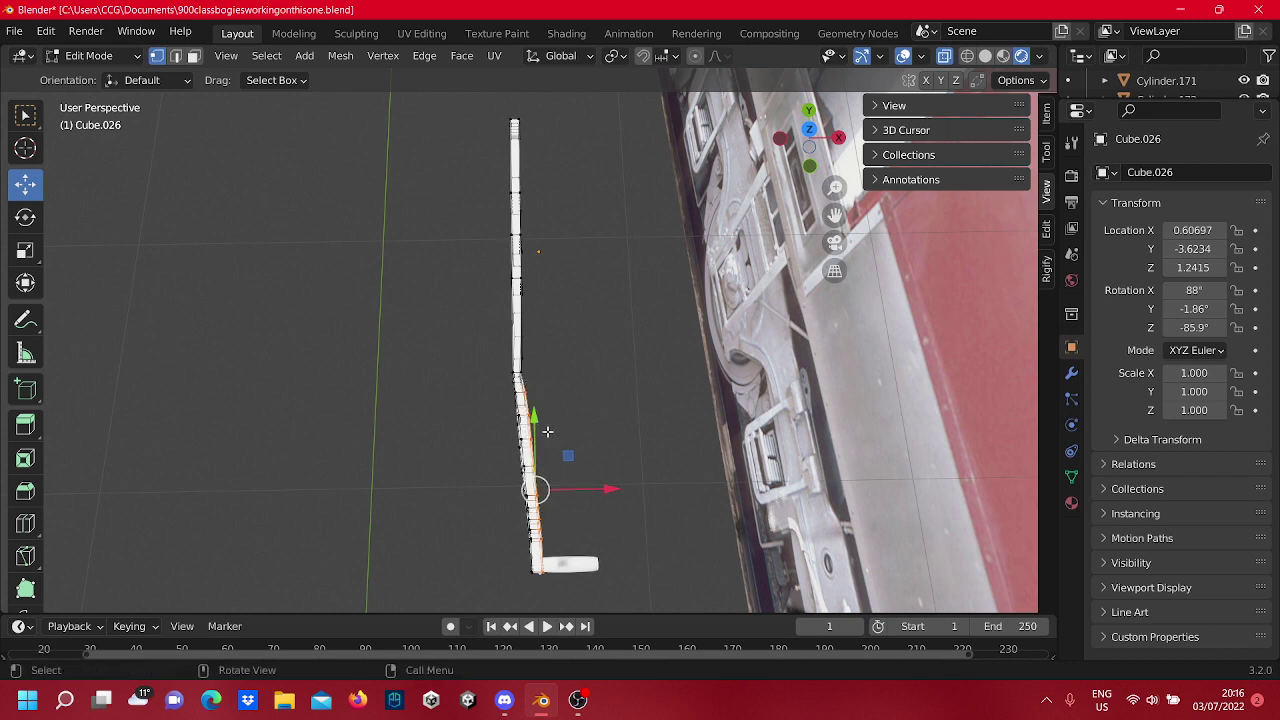
scroll(534, 400, "up", 3)
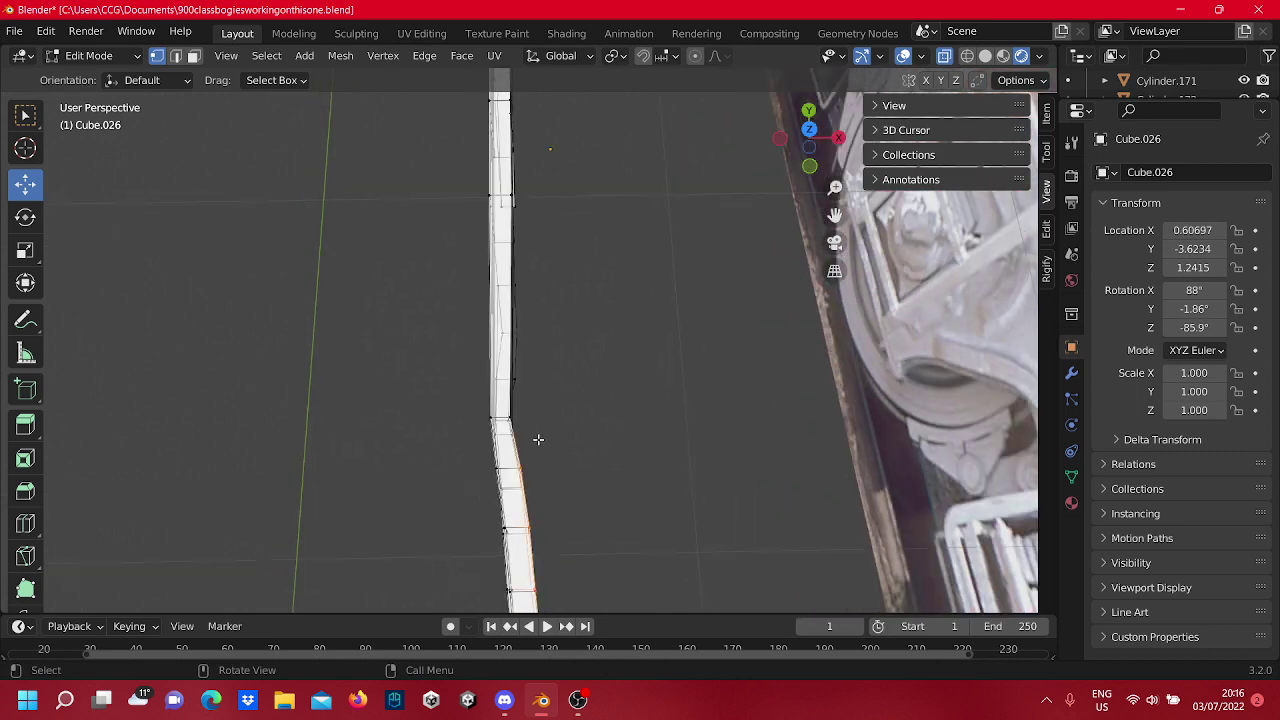
left_click_drag(511, 360, 510, 358)
middle_click_drag(560, 430, 602, 474)
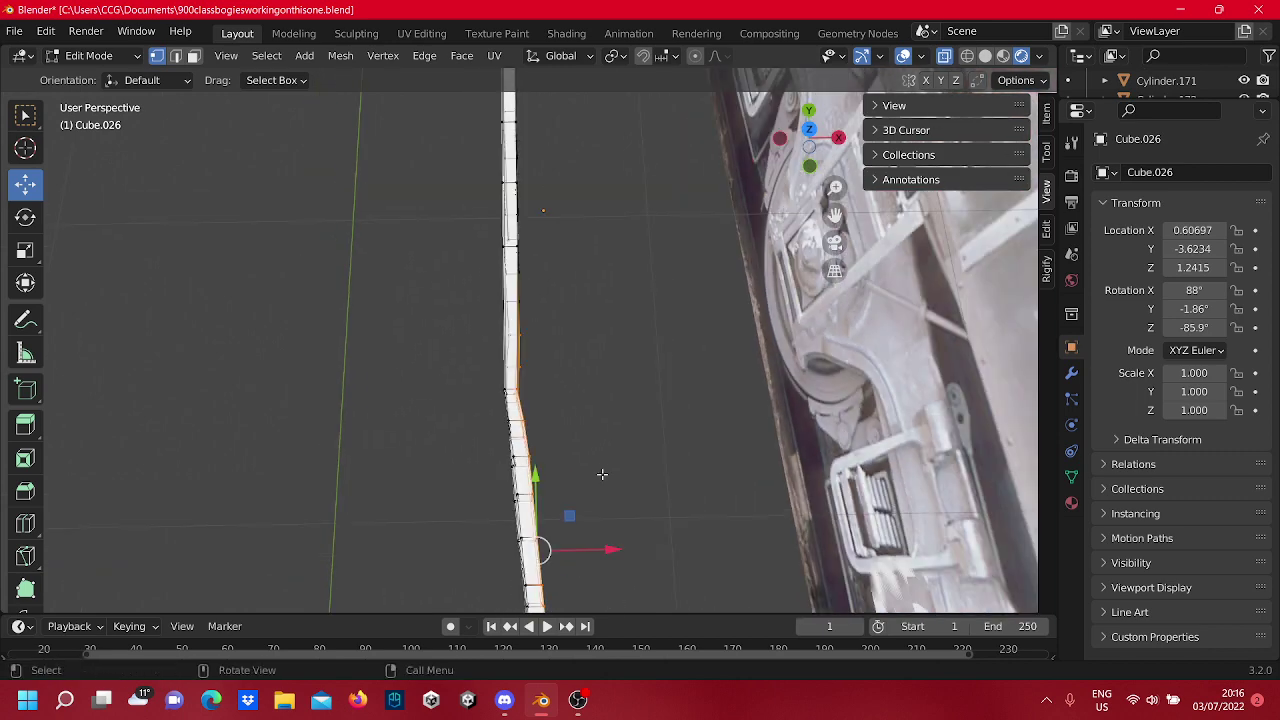
middle_click_drag(582, 371, 544, 483, "shift")
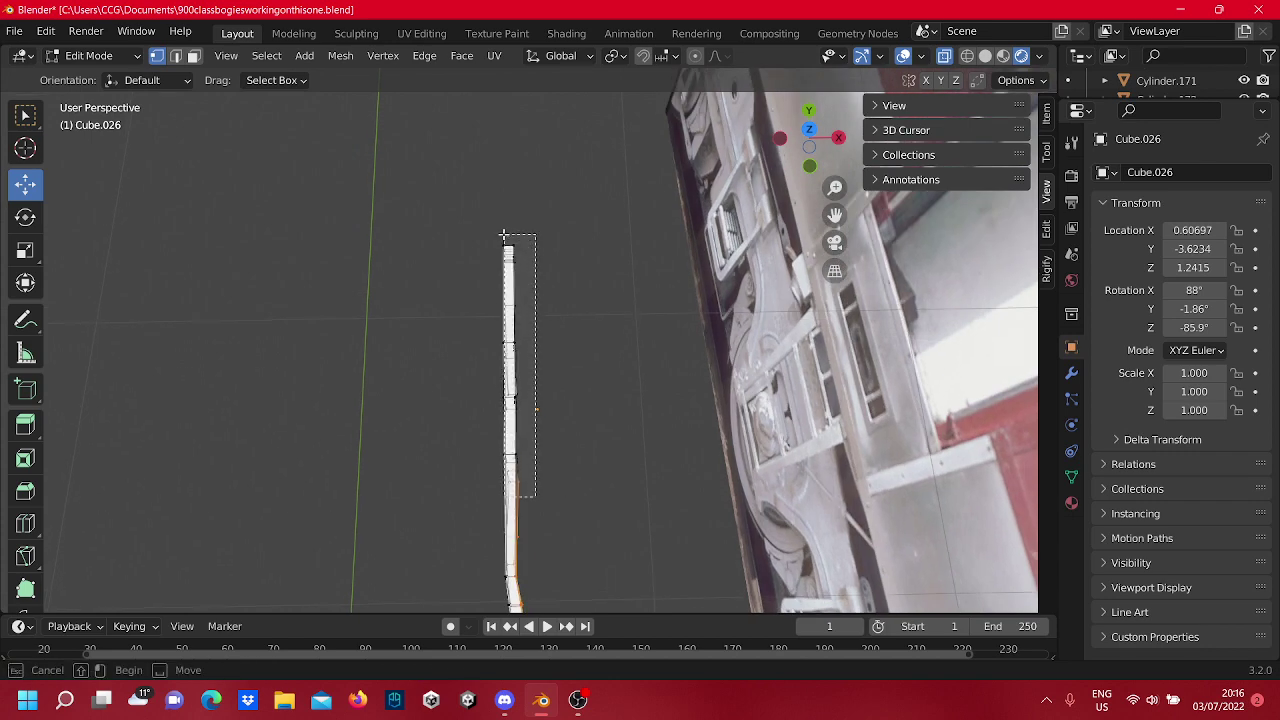
left_click_drag(508, 240, 508, 240)
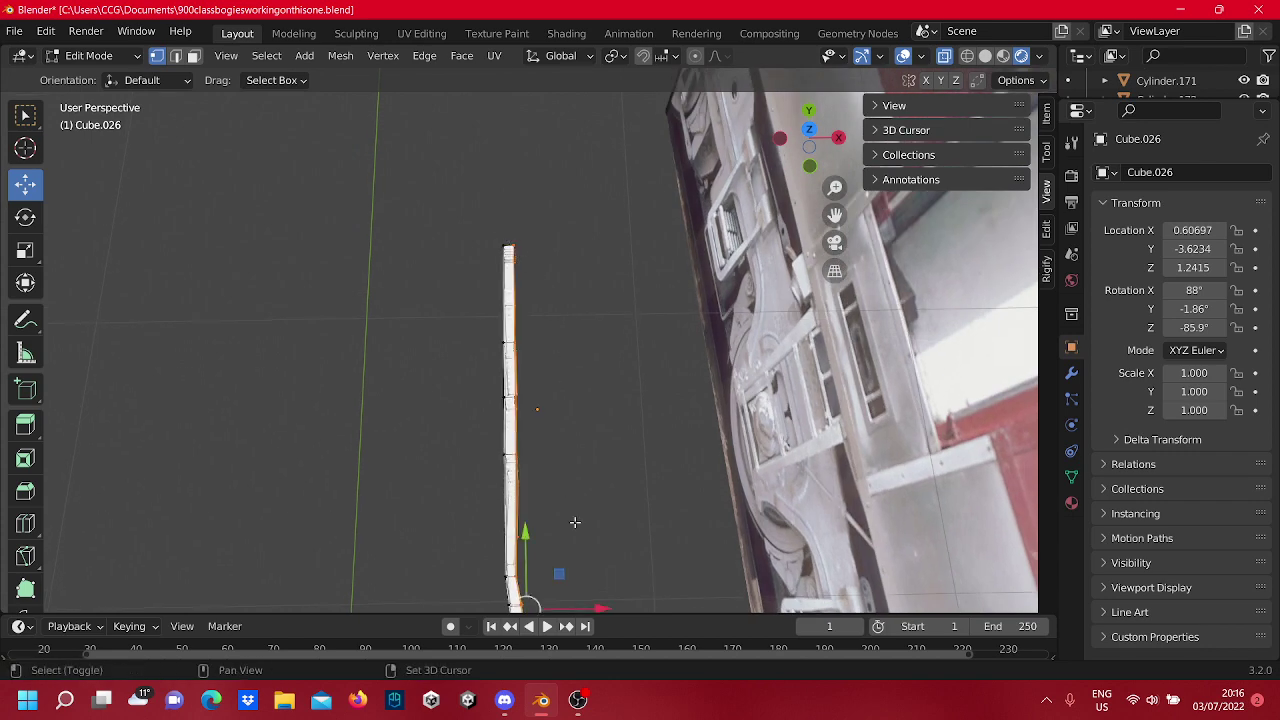
middle_click_drag(575, 522, 544, 242, "shift")
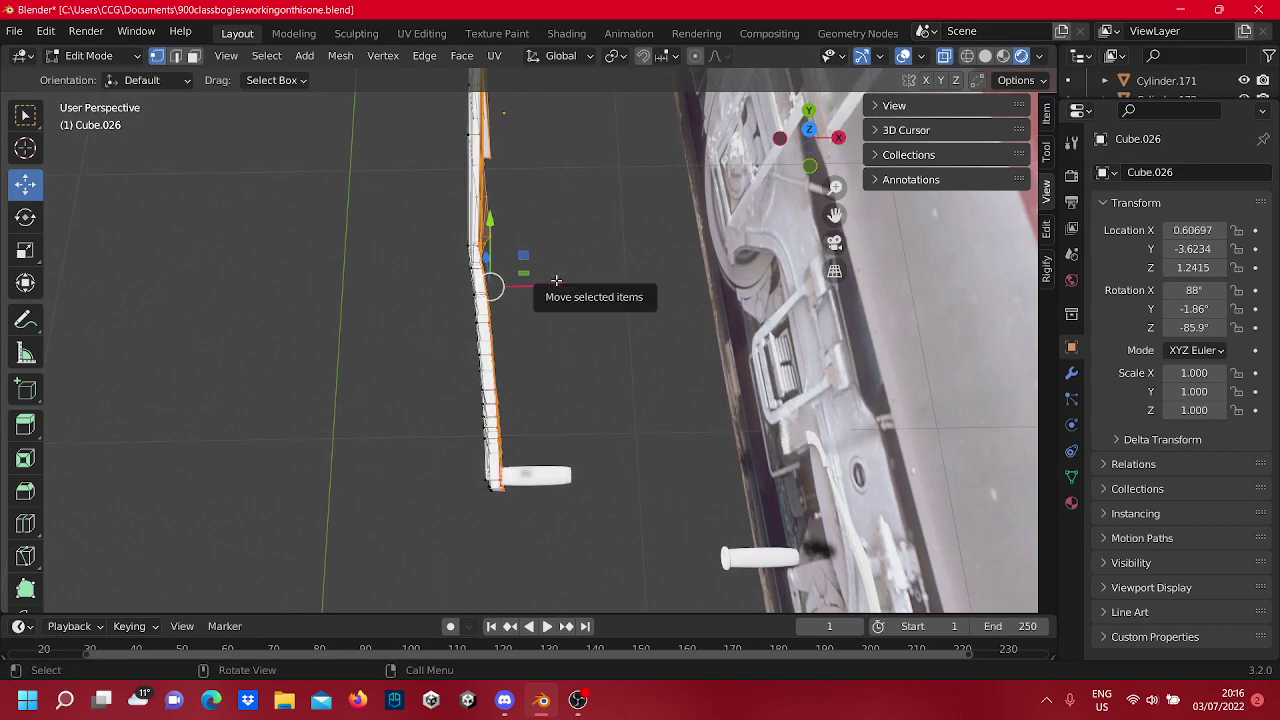
left_click_drag(556, 279, 612, 290)
Move the protruding bottom corner vertex of the leg in the negative X direction, and return to Object Mode.
middle_click_drag(612, 290, 365, 300)
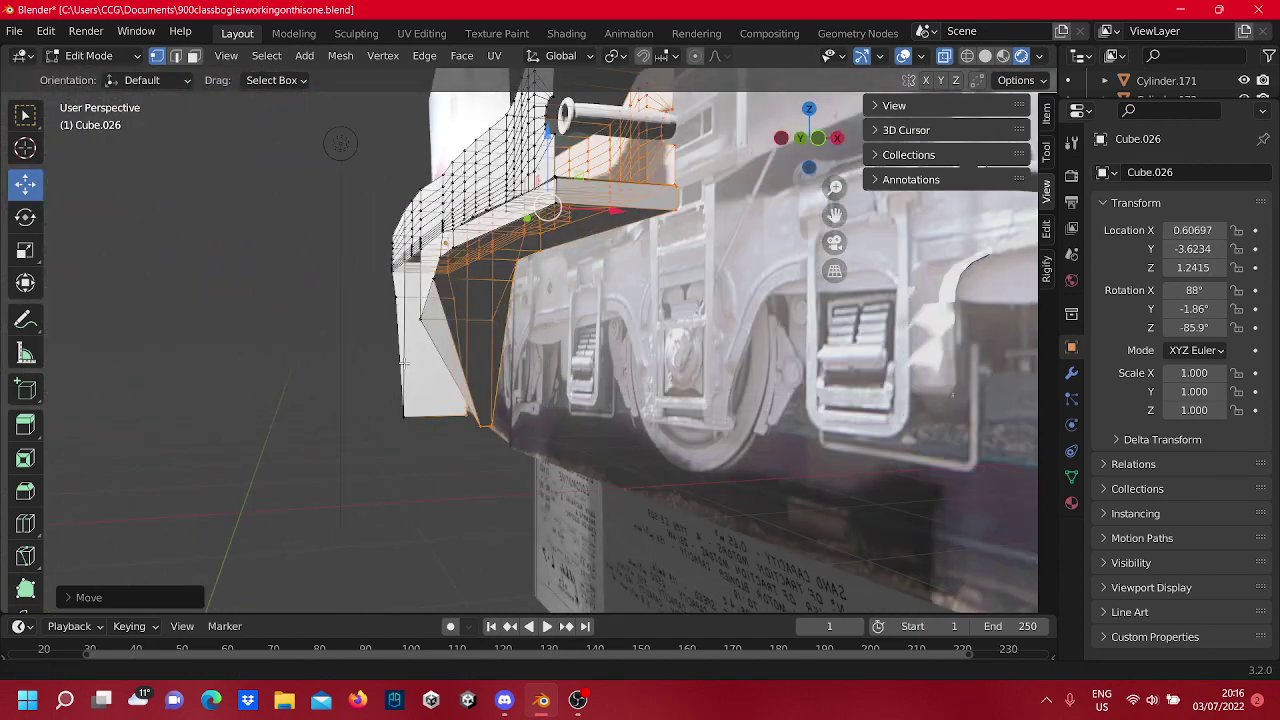
scroll(365, 300, "up", 2)
left_click(560, 508)
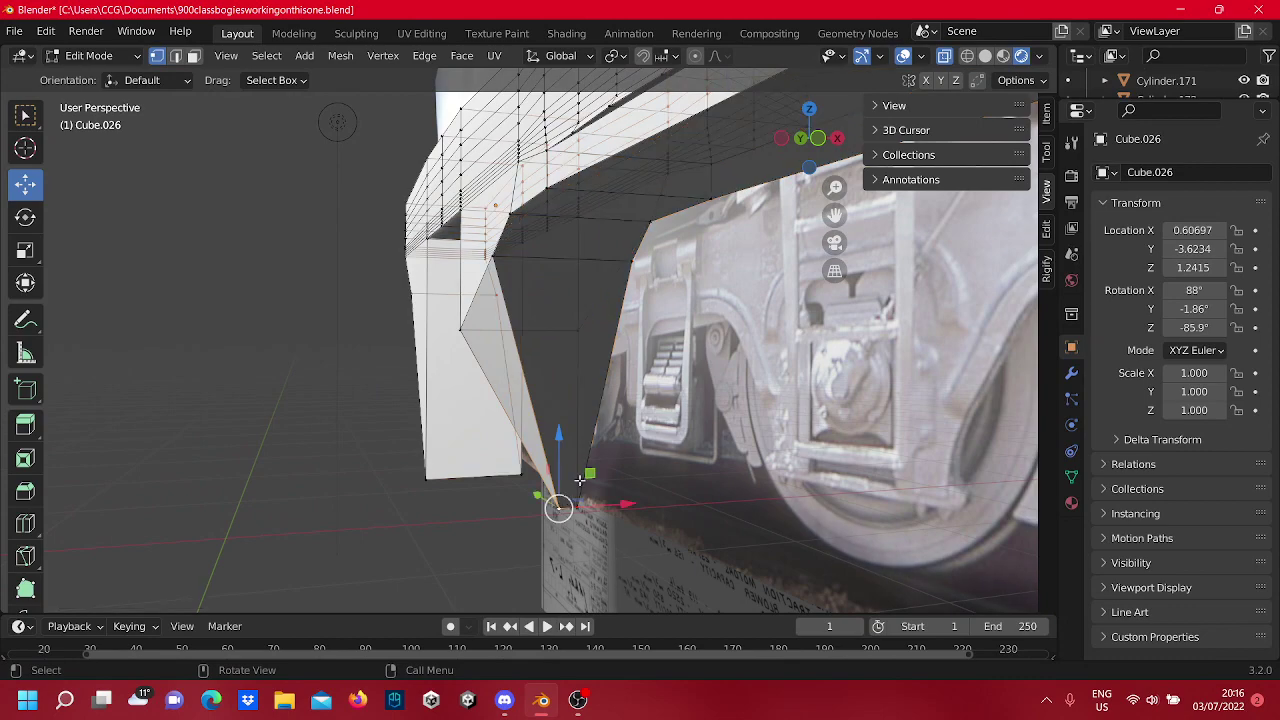
mouse_move(570, 524)
middle_mouse_down()
mouse_move(690, 508)
mouse_move(551, 537)
middle_mouse_up()
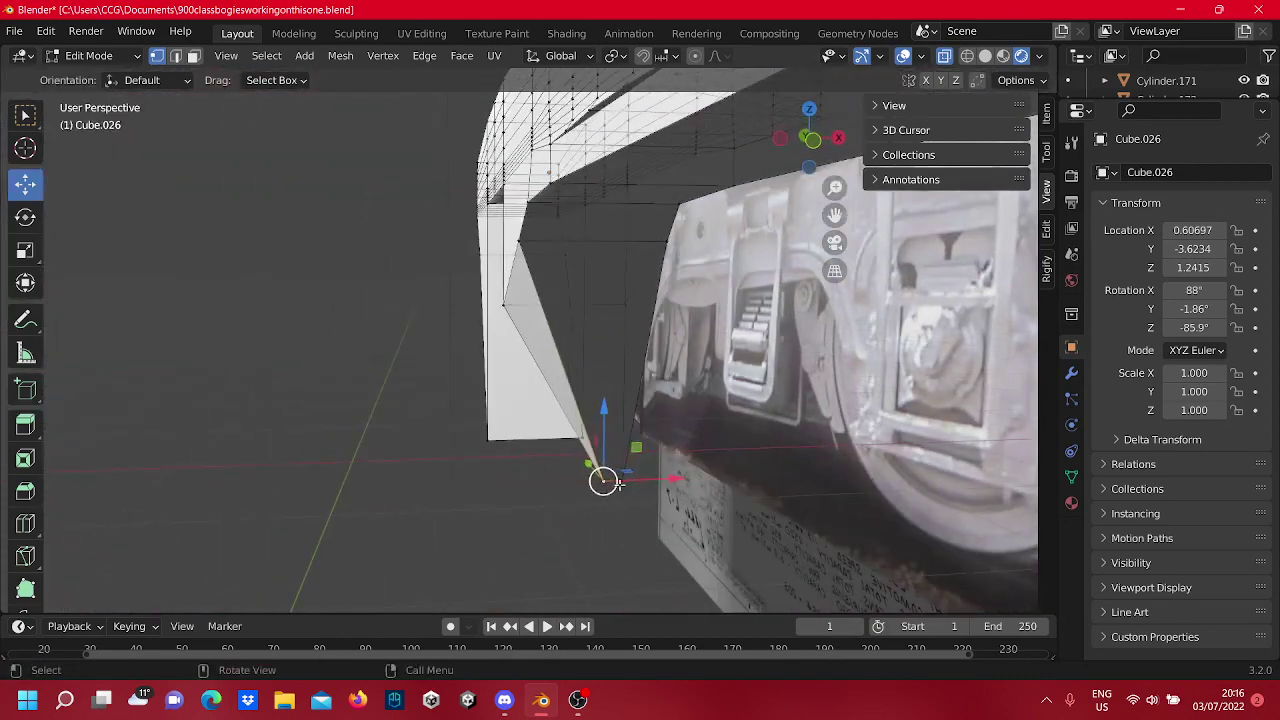
left_click_drag(648, 481, 517, 520)
middle_click_drag(517, 520, 388, 364)
scroll(615, 412, "down", 4)
scroll(516, 409, "up", 5)
key("Tab")
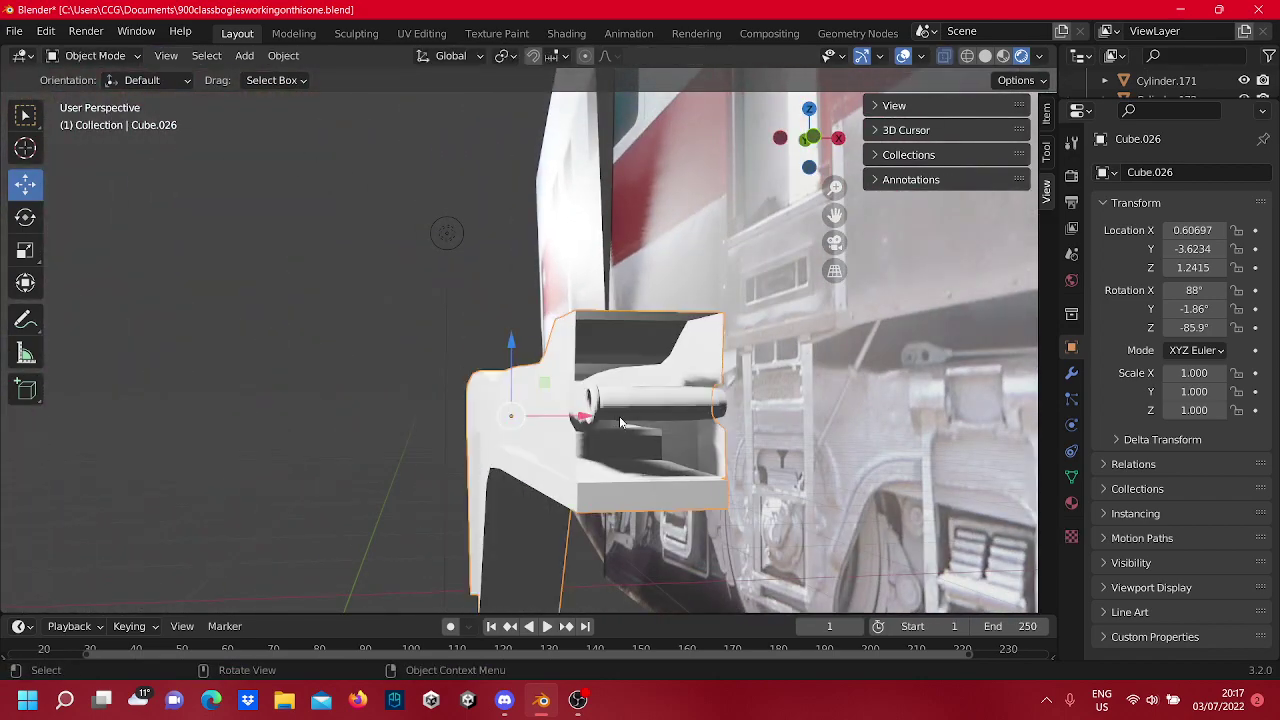
Move the flanged cylinder at the end of the side frame slightly in the negative X direction.
left_click(610, 403)
left_click_drag(661, 409, 636, 425)
middle_click_drag(346, 471, 582, 461)
key("Tab")
key("Tab")
Edit the side frame's mesh and lower the uneven vertex on the beam's bottom edge beside the leg along Z.
left_click(522, 492)
key("Tab")
scroll(582, 461, "up", 6)
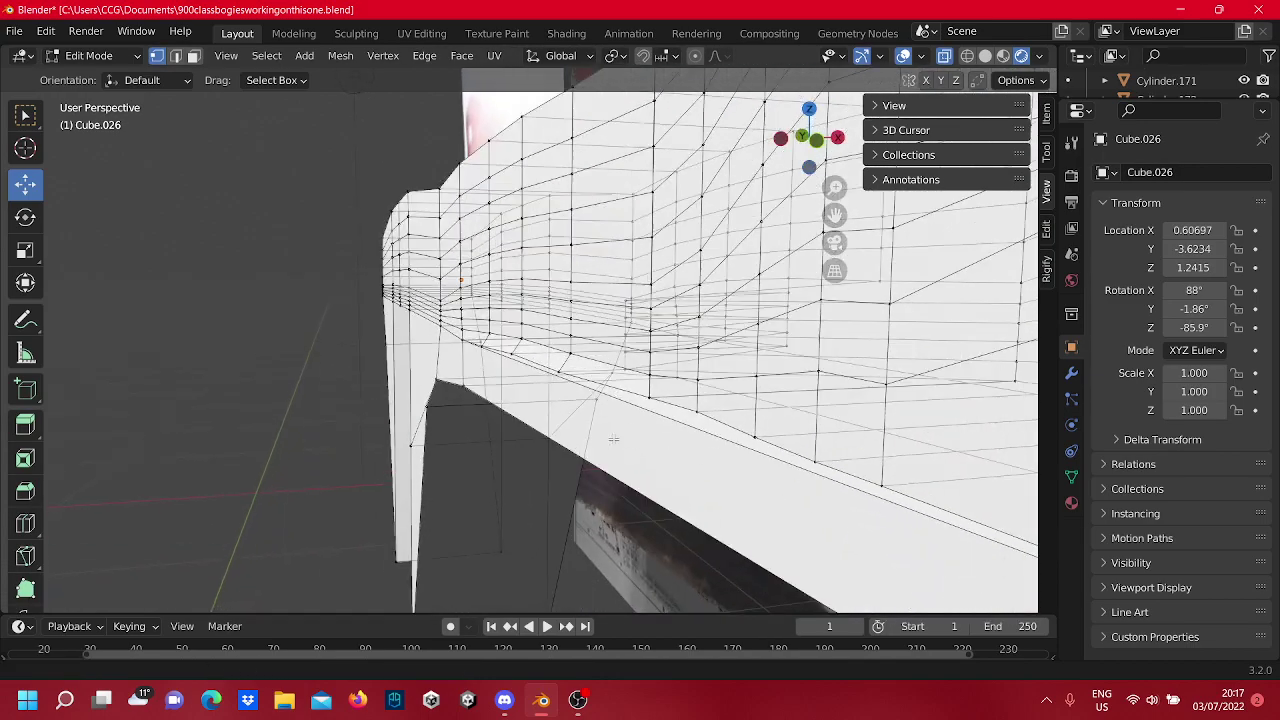
middle_click_drag(482, 415, 514, 404, "shift")
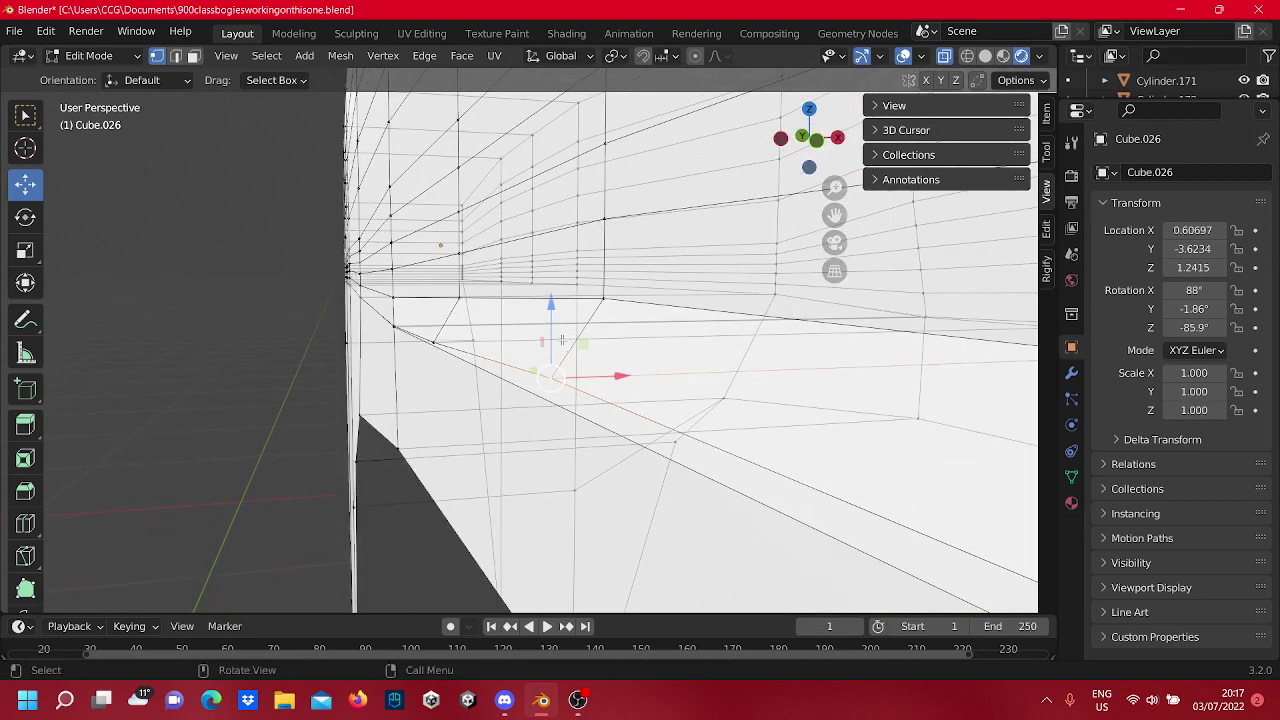
left_click_drag(550, 327, 592, 400)
middle_click_drag(592, 400, 515, 388)
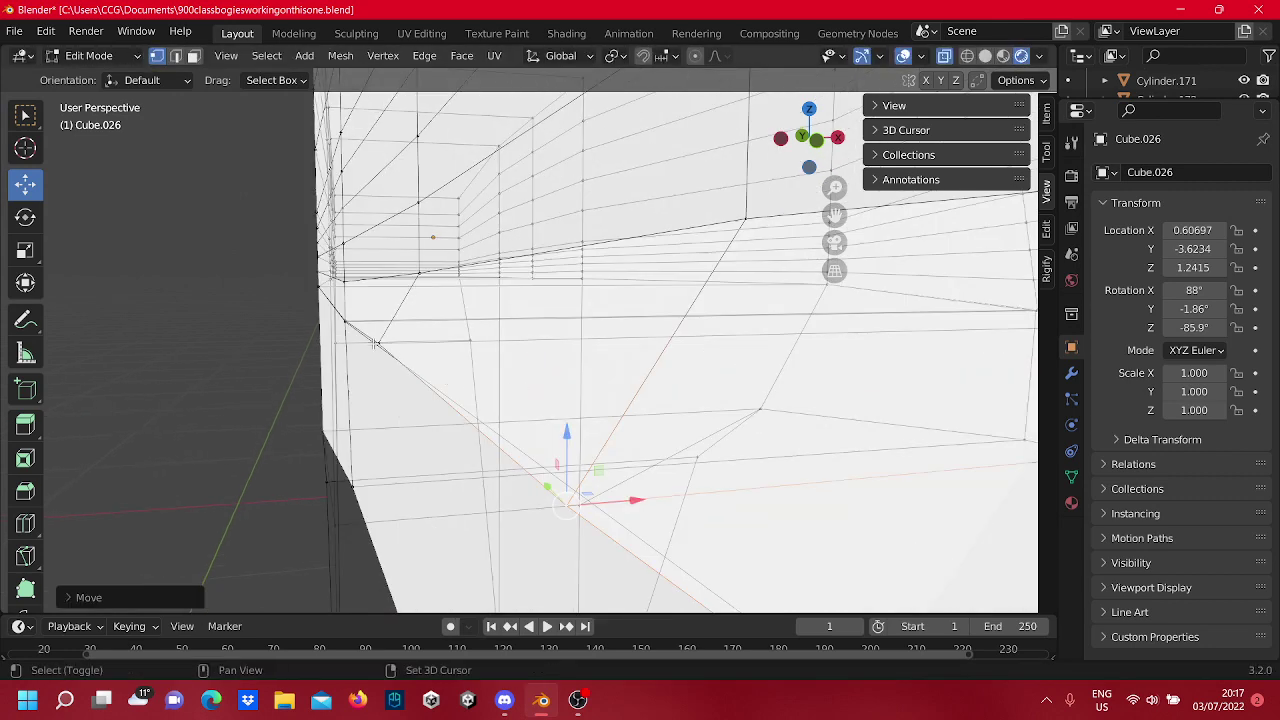
middle_click_drag(375, 343, 432, 422, "shift")
middle_click_drag(536, 556, 474, 500, "shift")
scroll(447, 354, "down", 2)
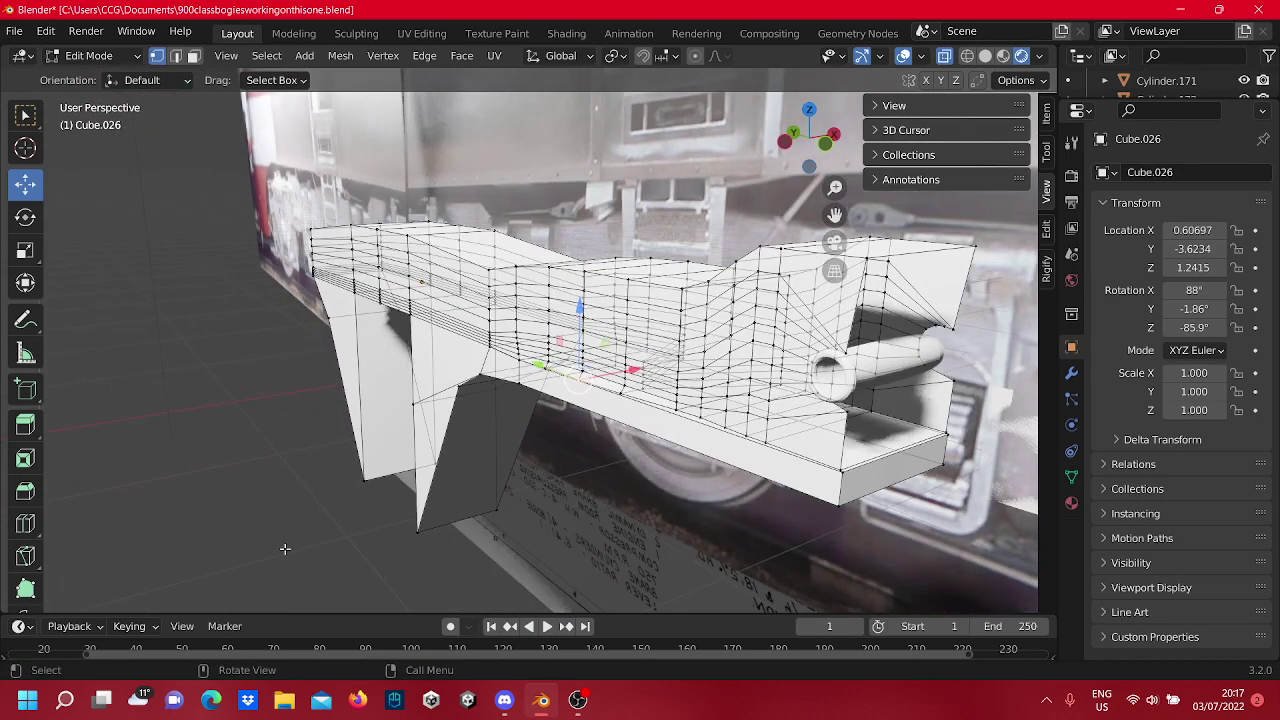
middle_click_drag(283, 548, 480, 525)
middle_click_drag(308, 279, 763, 476)
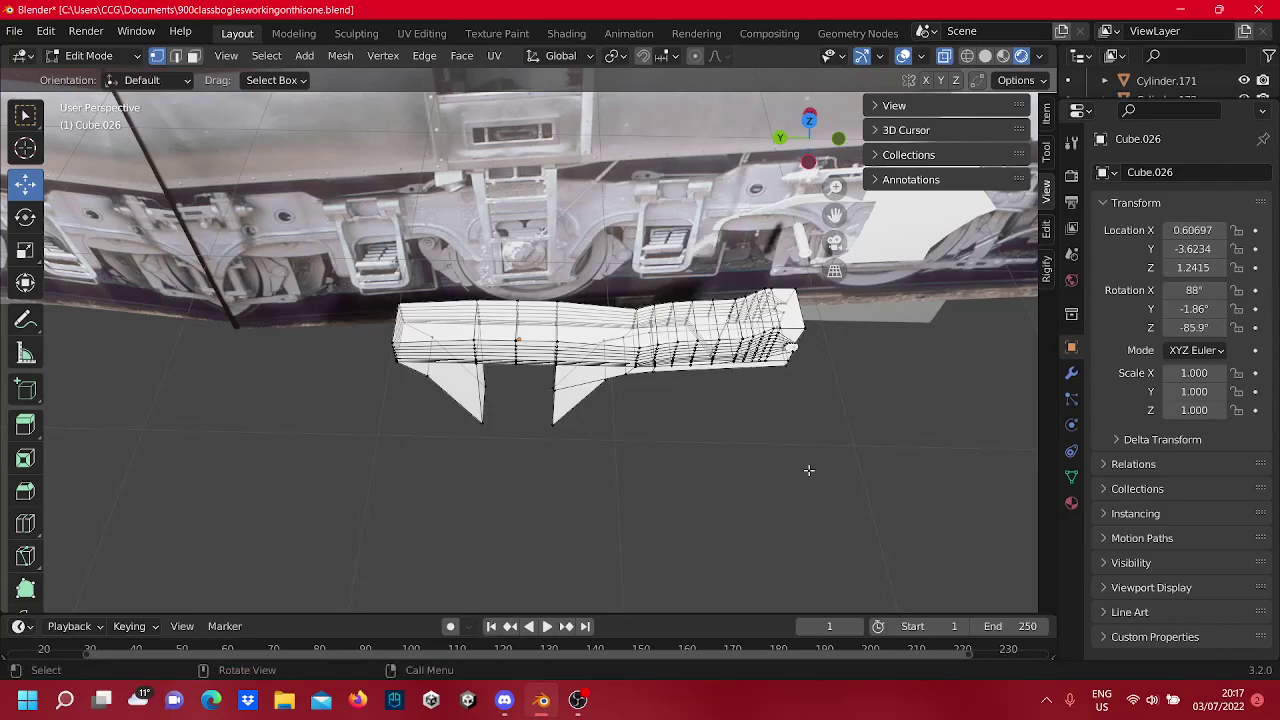
left_click_drag(820, 476, 543, 297)
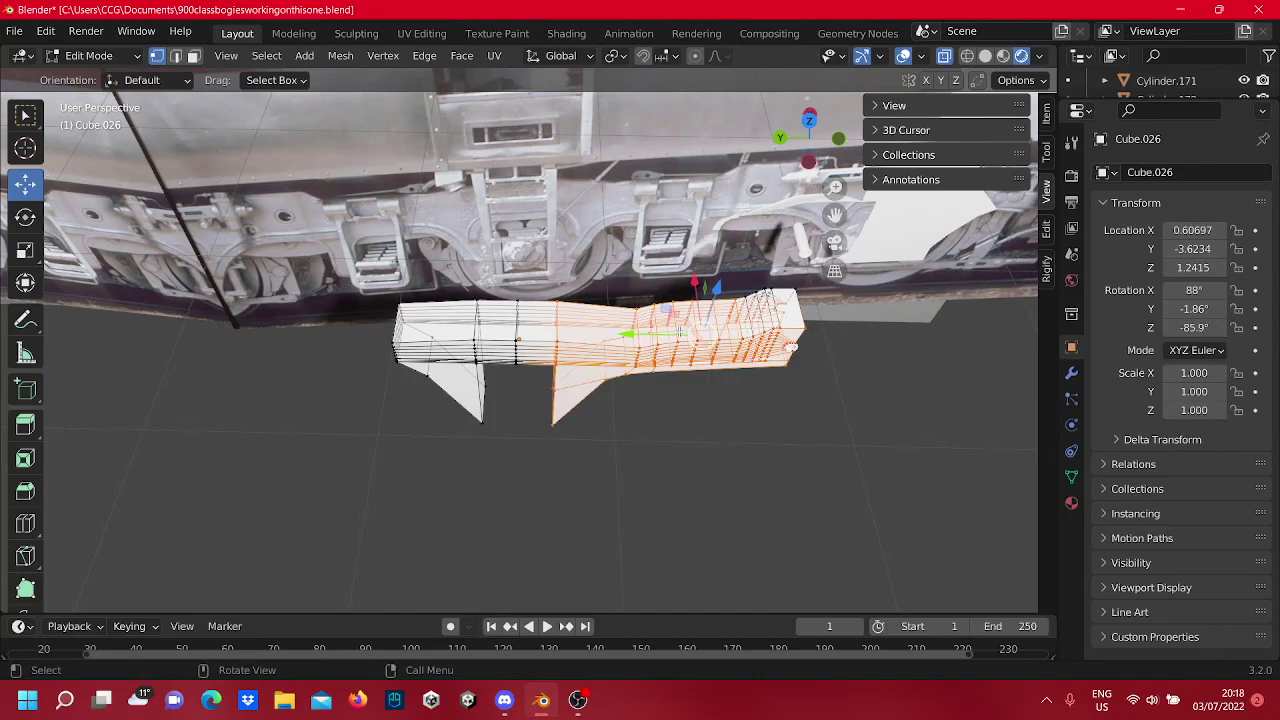
middle_click_drag(543, 297, 601, 364)
right_click(601, 364)
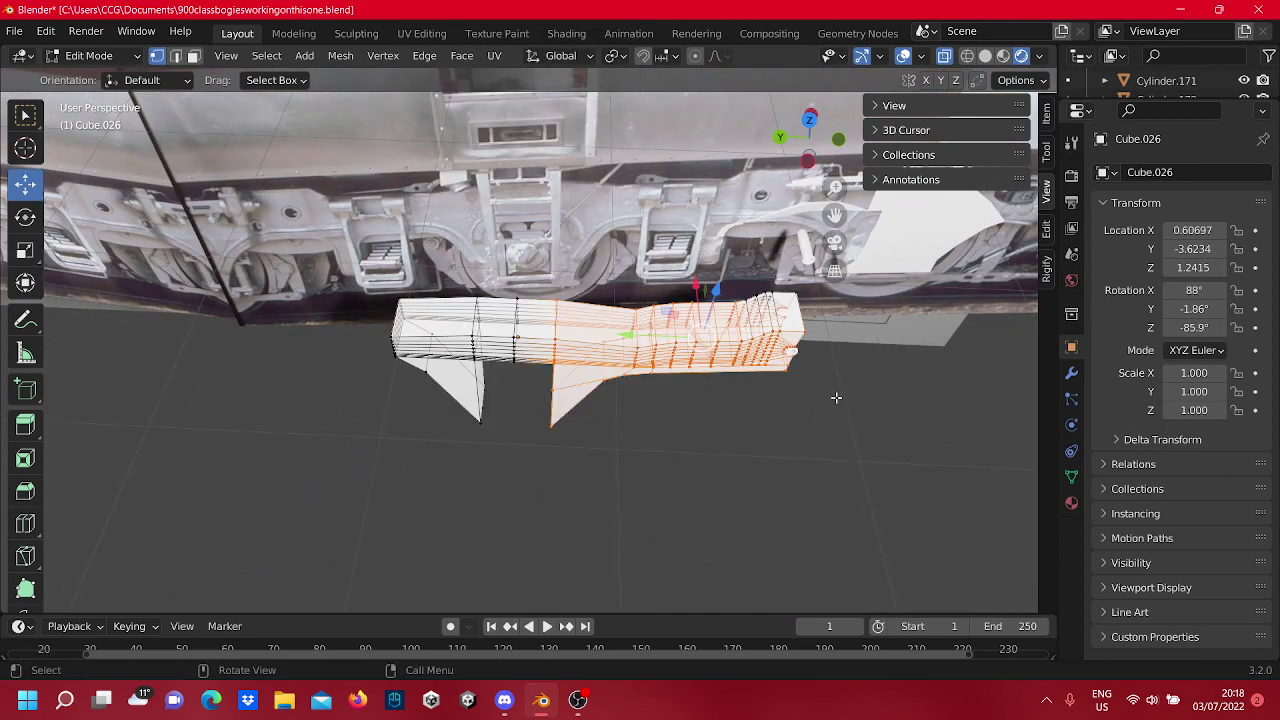
scroll(836, 398, "up", 4)
middle_click_drag(621, 508, 593, 446)
Duplicate the whole side frame in Object Mode and activate the Transform tool for the copy.
key("Tab")
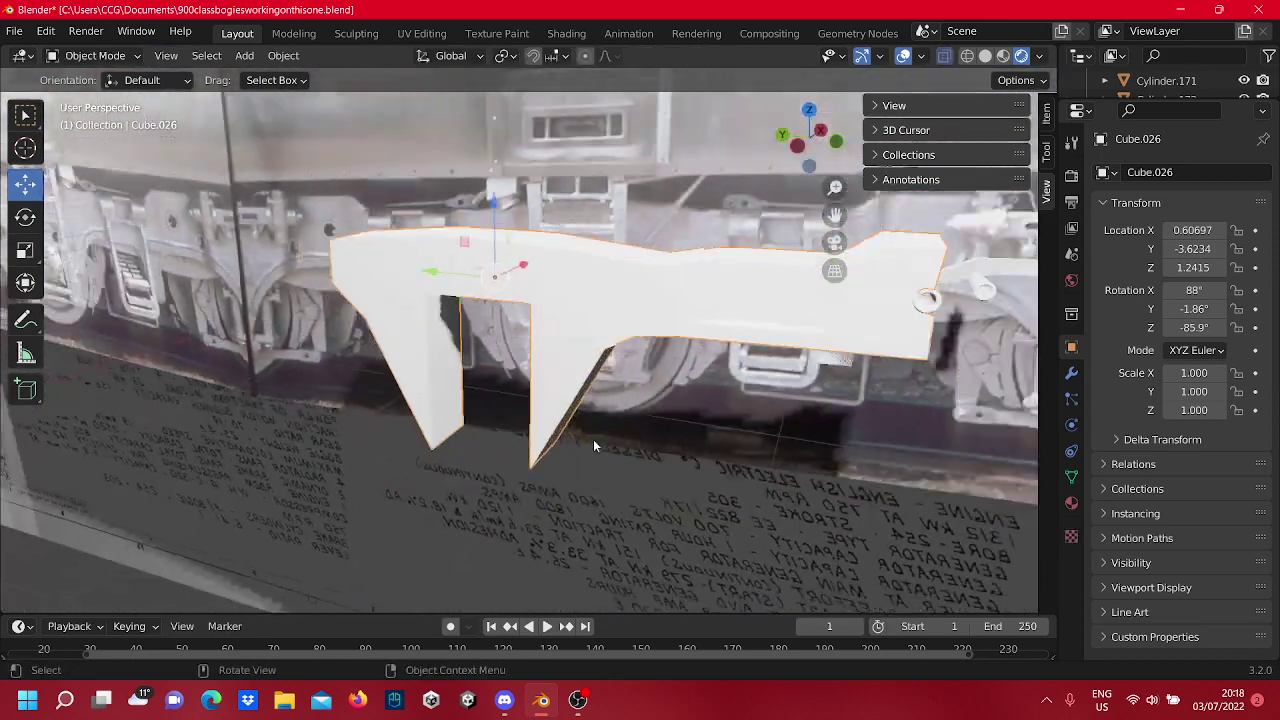
scroll(598, 450, "down", 4)
scroll(600, 450, "up", 4)
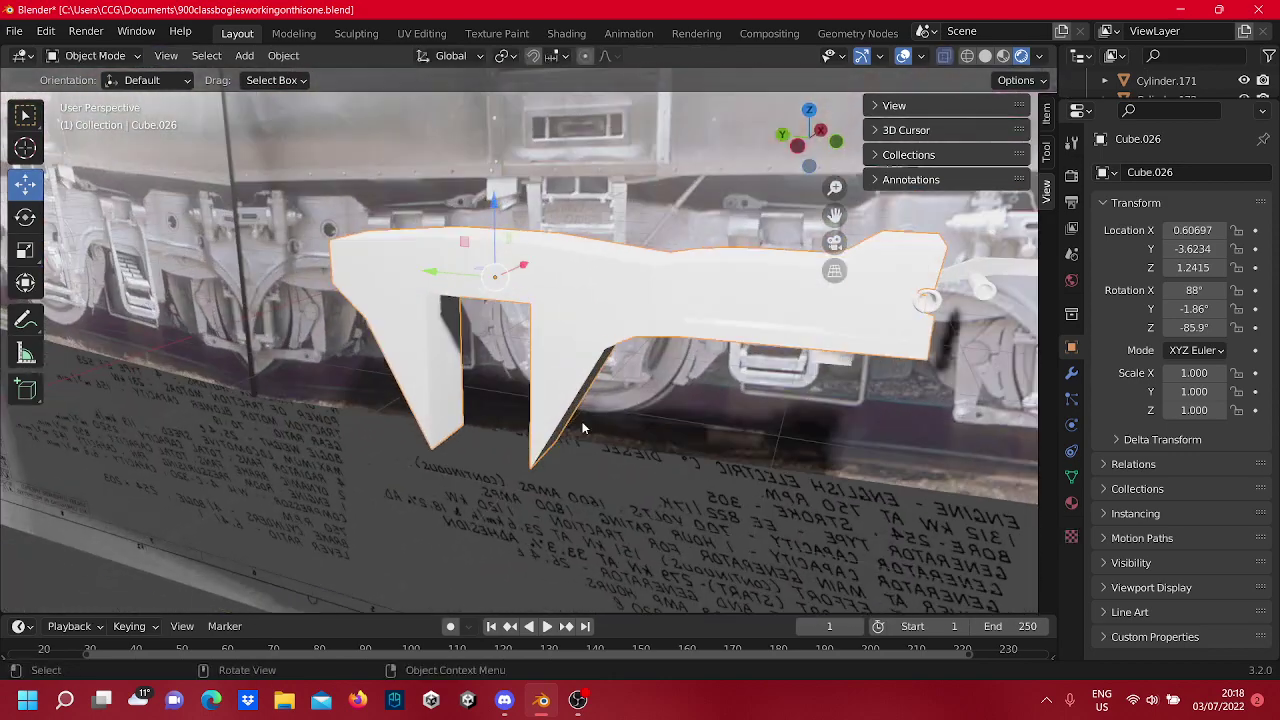
right_click(581, 343)
left_click(548, 201)
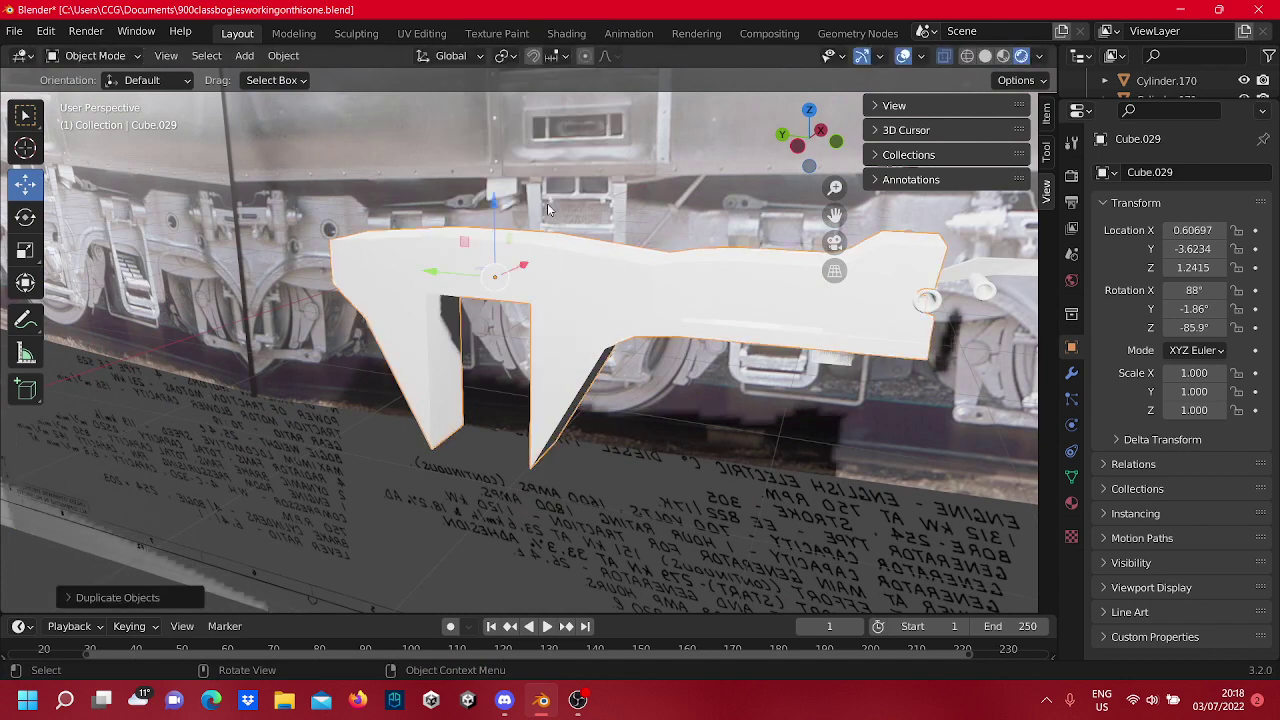
left_click(25, 283)
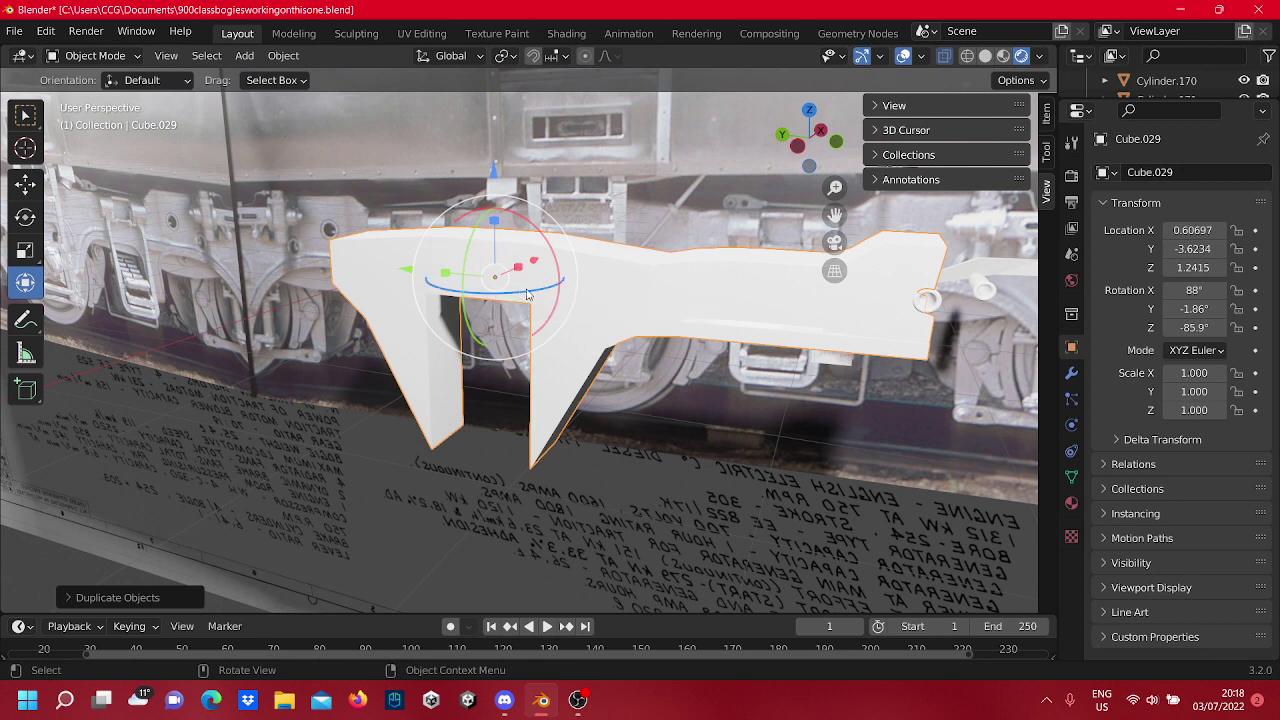
Rotate the duplicated side frame about the Z axis to a Z rotation of about -265° so it faces the opposite way.
left_click_drag(528, 295, 414, 229)
middle_click_drag(389, 326, 417, 320, "shift")
scroll(900, 330, "up", 4)
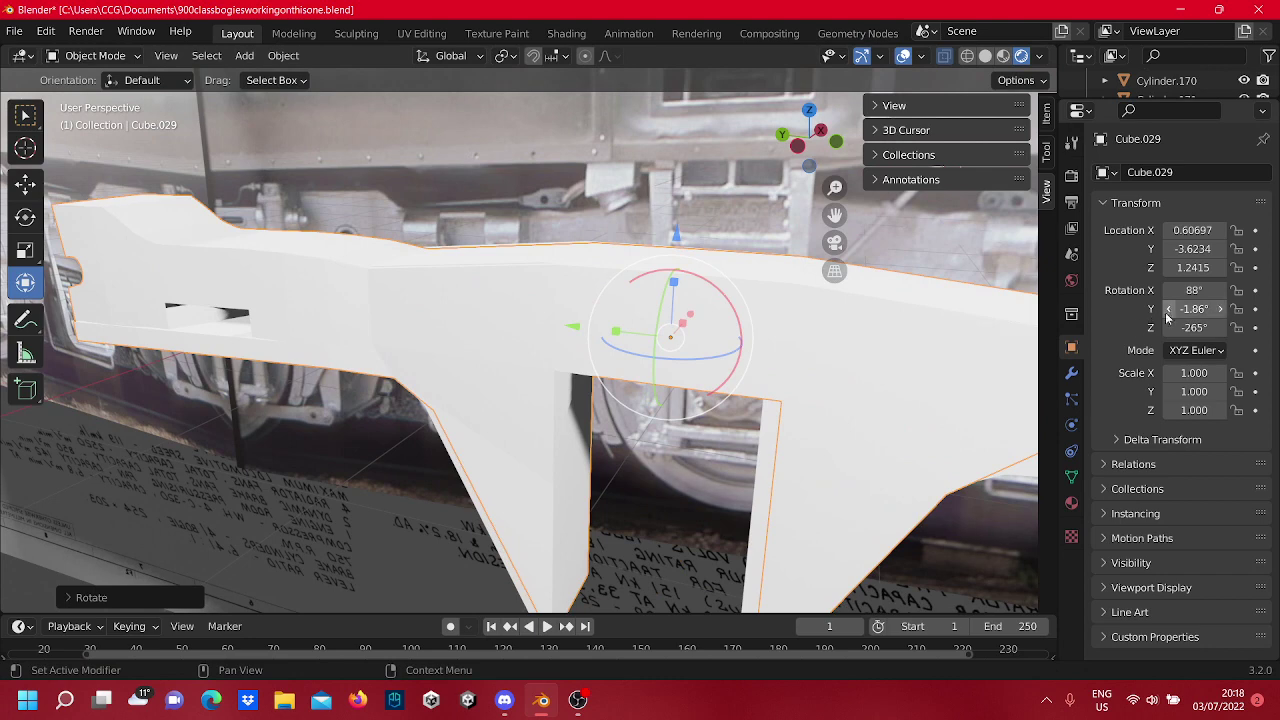
Set the duplicated side frame's X rotation to 90° and its Y rotation to 0°.
left_click(1170, 310)
left_click_drag(1172, 313, 1172, 314)
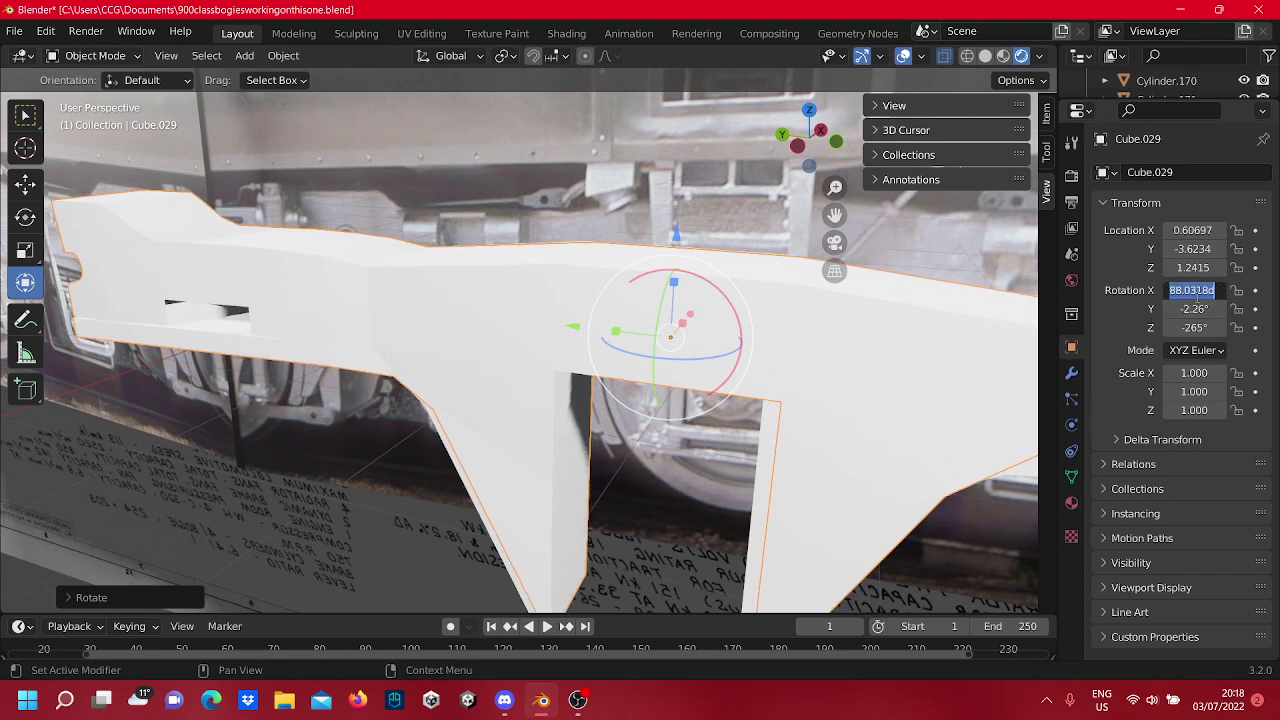
key("Return")
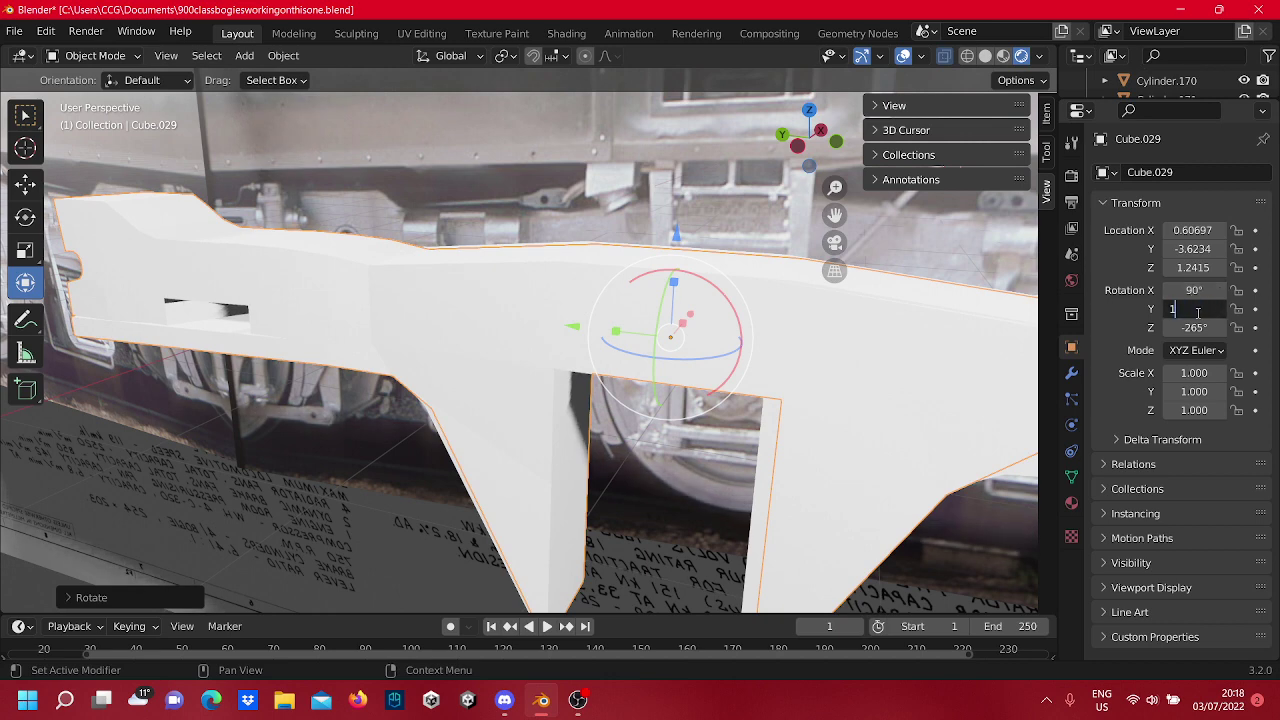
key("Return")
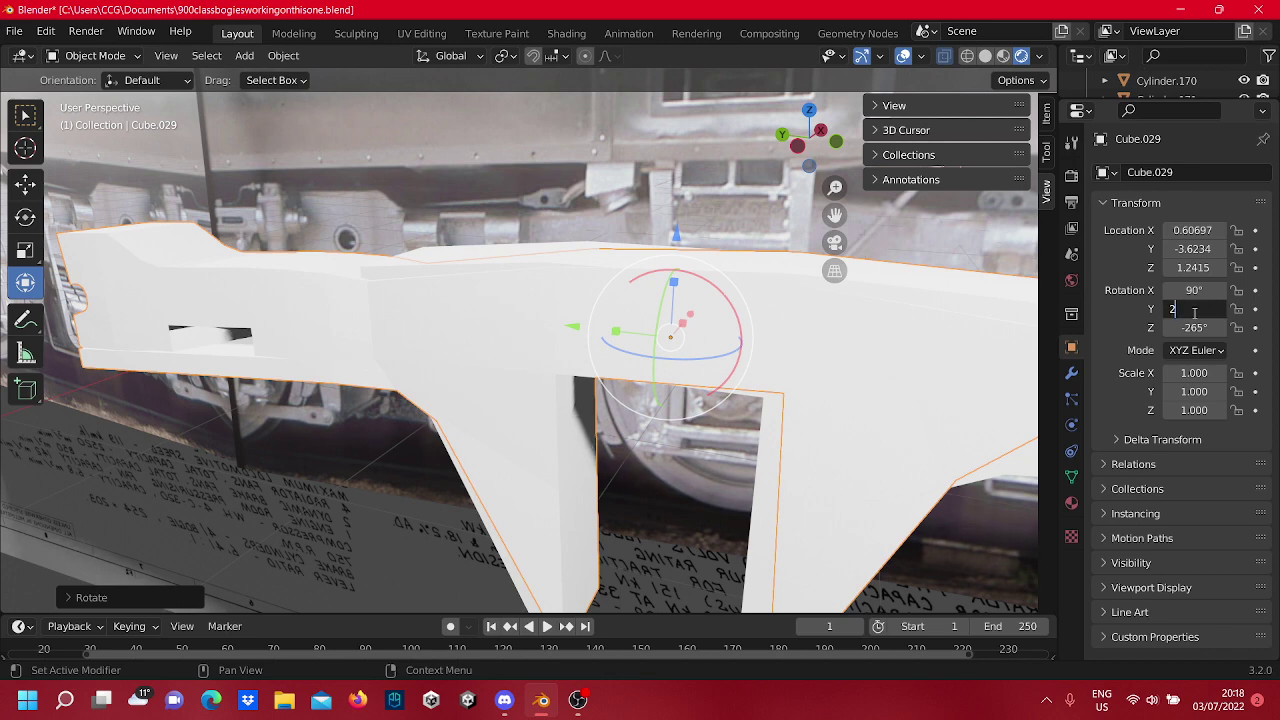
key("Return")
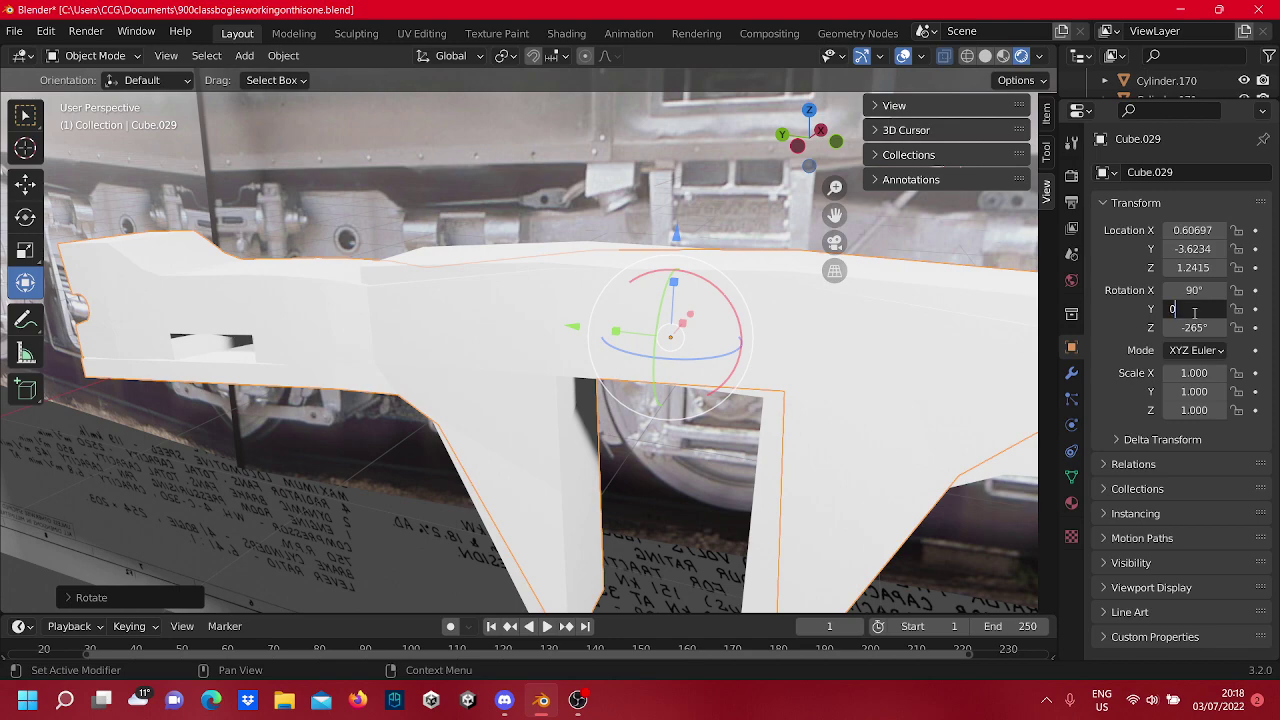
key("Return")
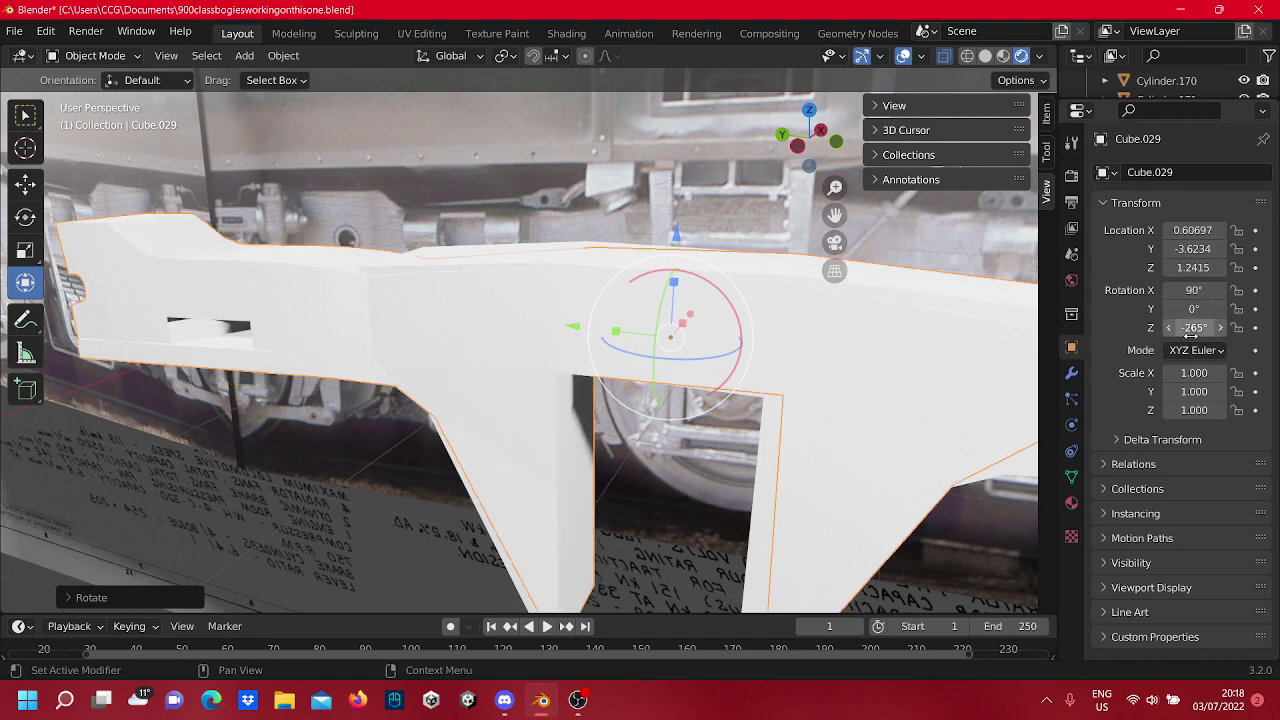
Tilt the duplicated side frame around the global X axis to a Y rotation of about -1.67°, in line with the original beam.
mouse_move(727, 355)
middle_mouse_down()
mouse_move(694, 363)
mouse_move(736, 356)
middle_mouse_up()
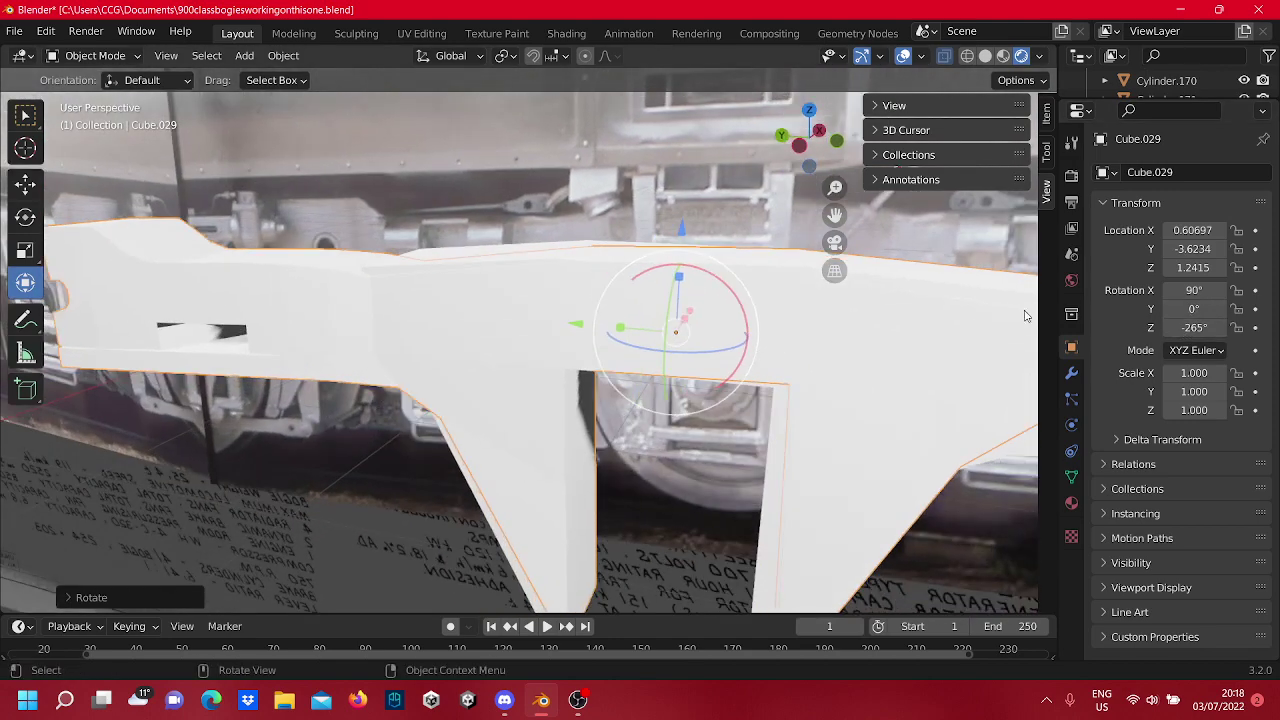
left_click(1168, 327)
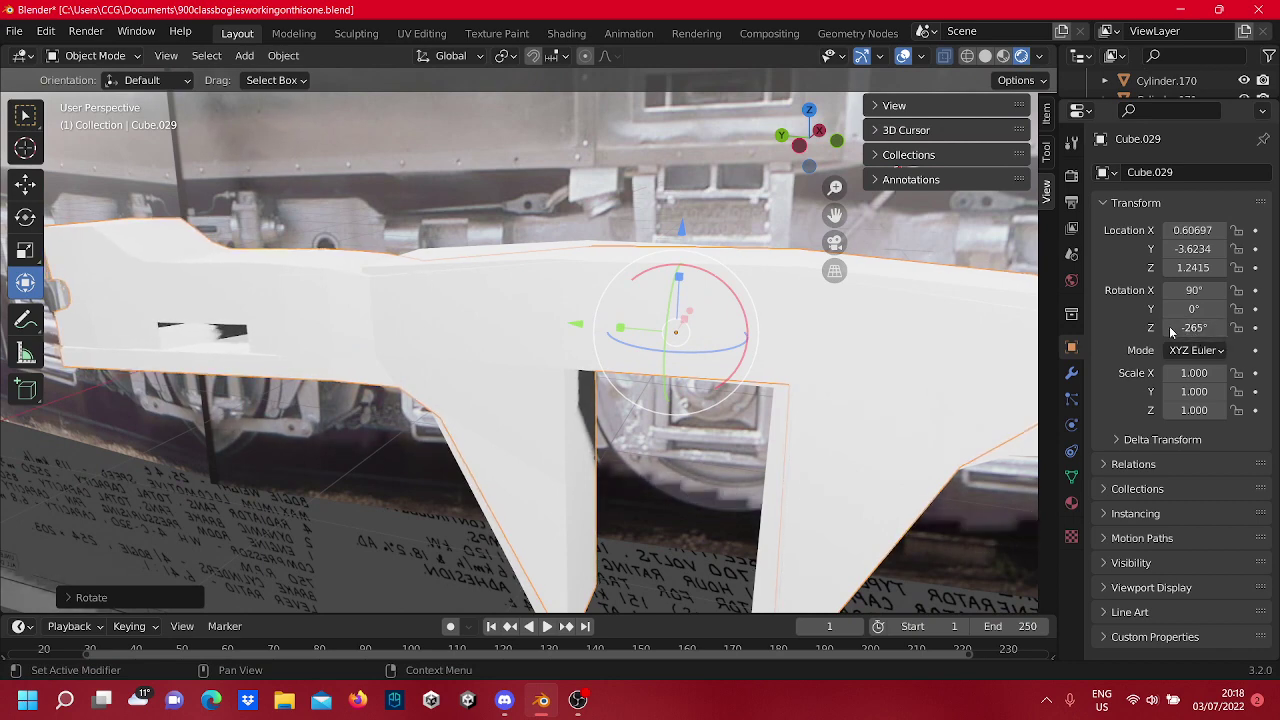
middle_click_drag(760, 345, 795, 338)
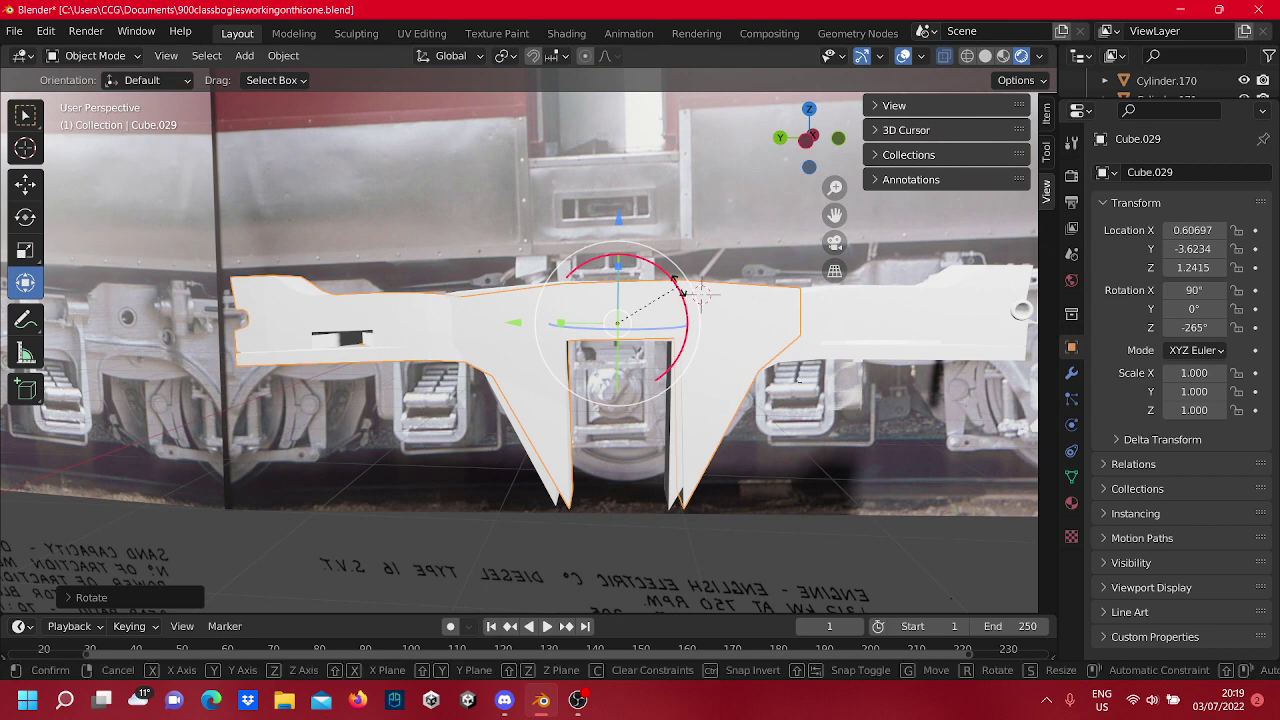
left_click_drag(680, 290, 672, 286)
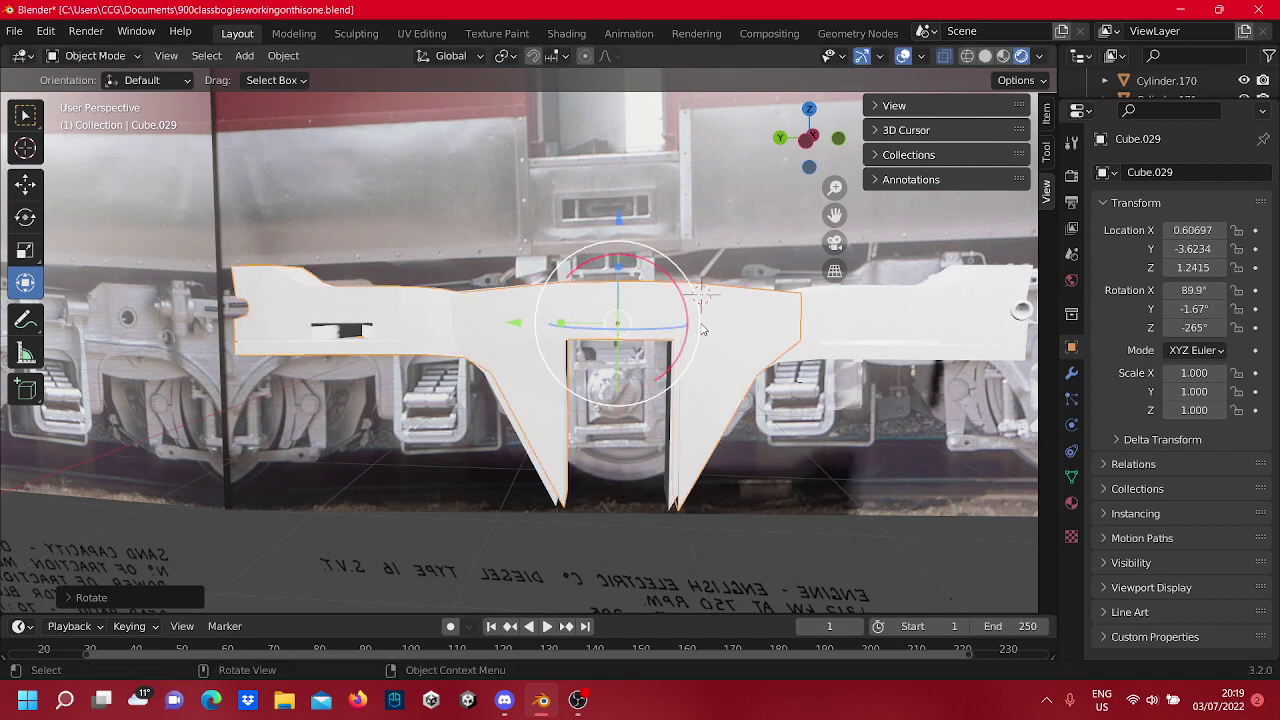
Move the large end plate beside the side frame in the negative X direction to about X 0.667 m.
scroll(633, 323, "down", 4)
middle_click_drag(633, 323, 740, 366)
scroll(442, 391, "up", 4)
scroll(756, 394, "up", 5)
scroll(600, 335, "down", 8)
left_click(802, 374)
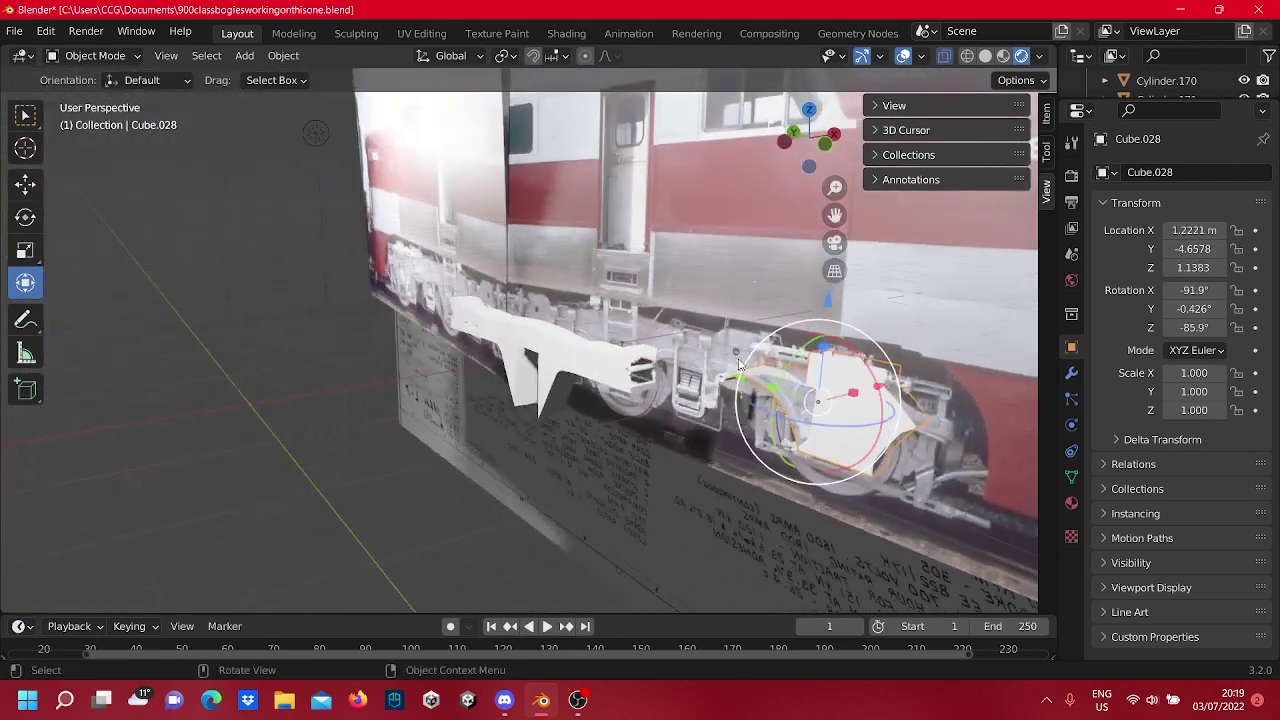
left_click(27, 186)
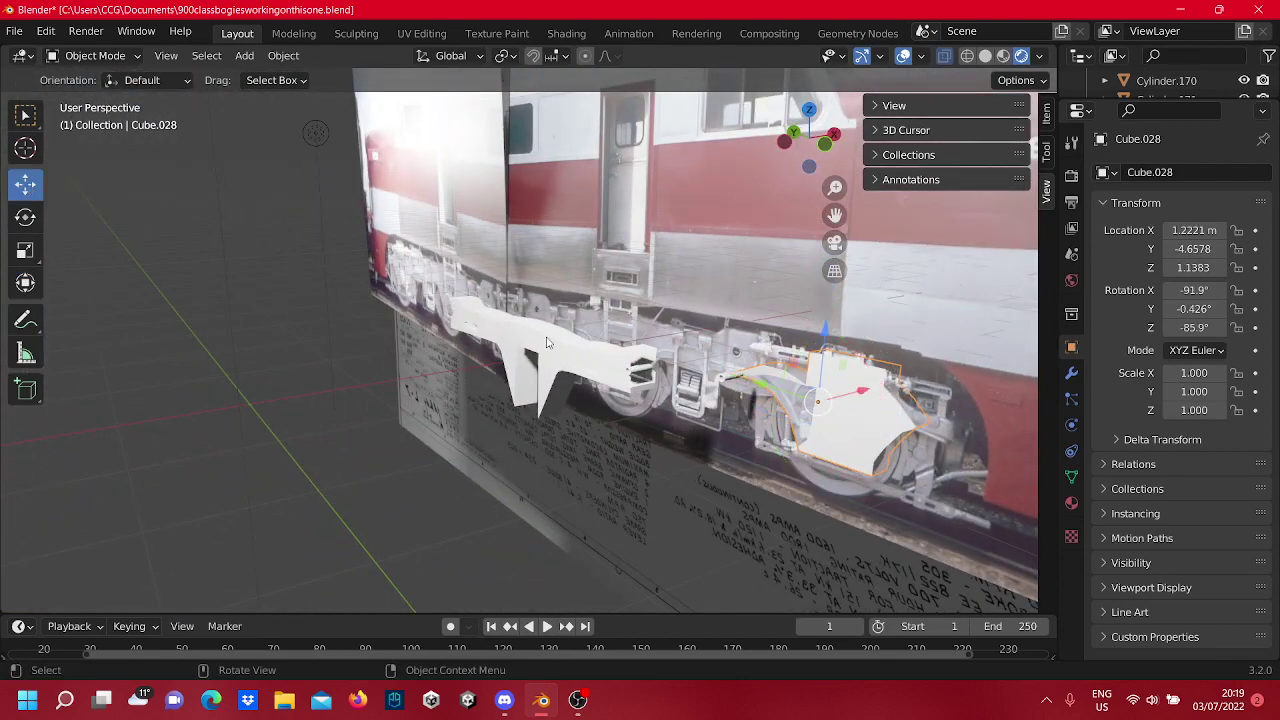
left_click_drag(841, 400, 748, 442)
Raise the end plate along Z to about 1.157 m.
middle_click_drag(748, 442, 703, 442)
scroll(703, 442, "up", 3)
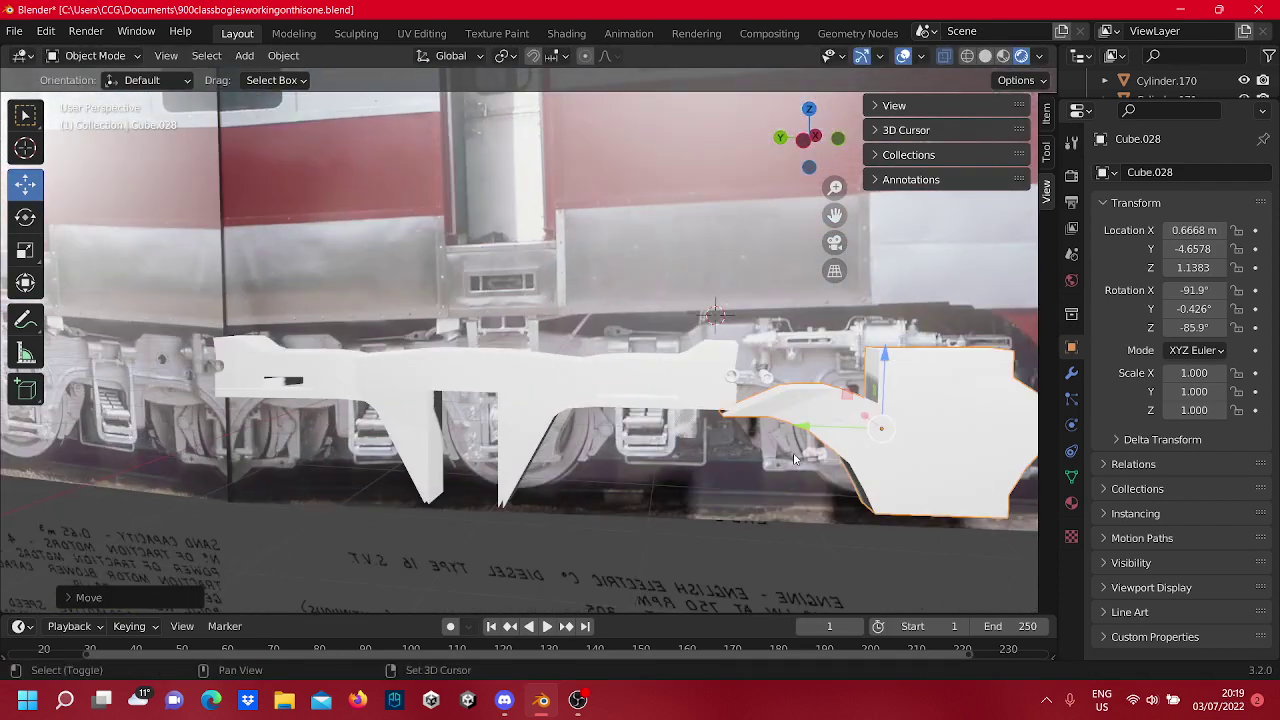
middle_click_drag(826, 425, 795, 402, "shift")
left_click_drag(857, 371, 858, 363)
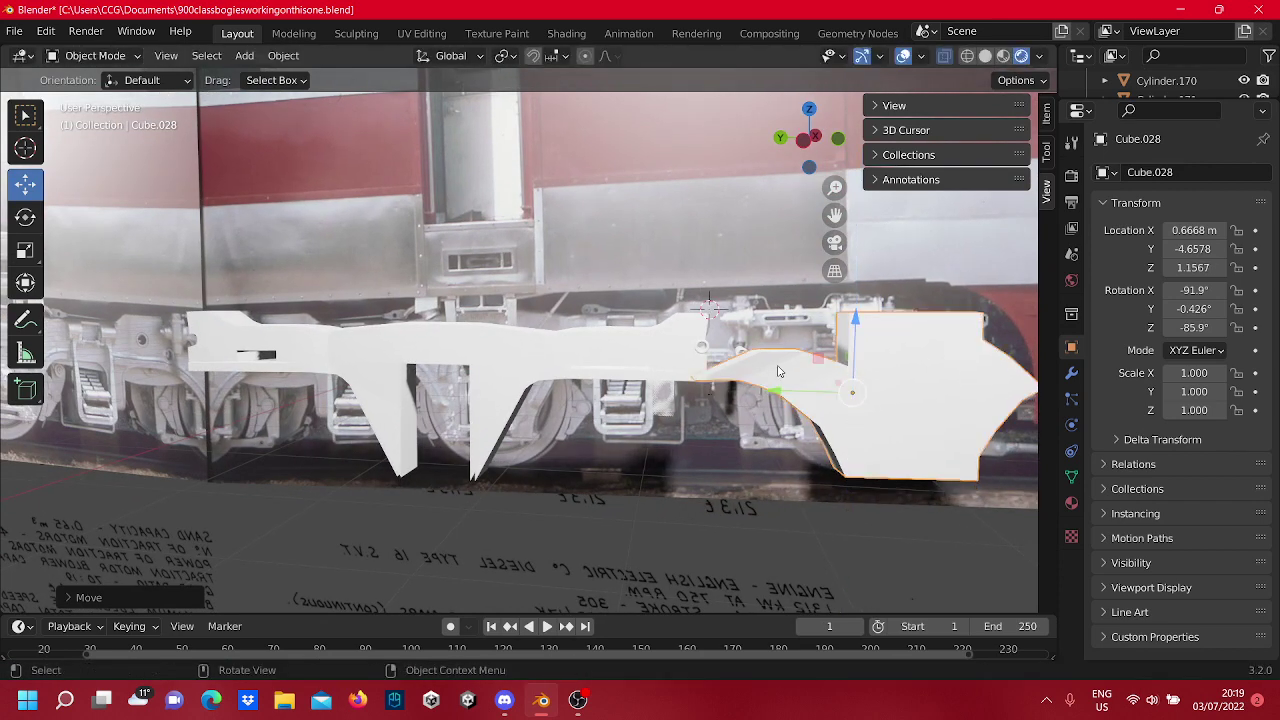
Shift the rotated side frame copy slightly along Y to about -3.61 m so its legs line up with the original.
scroll(680, 470, "down", 3)
middle_click_drag(680, 470, 465, 375)
scroll(714, 462, "up", 4)
scroll(518, 412, "up", 2)
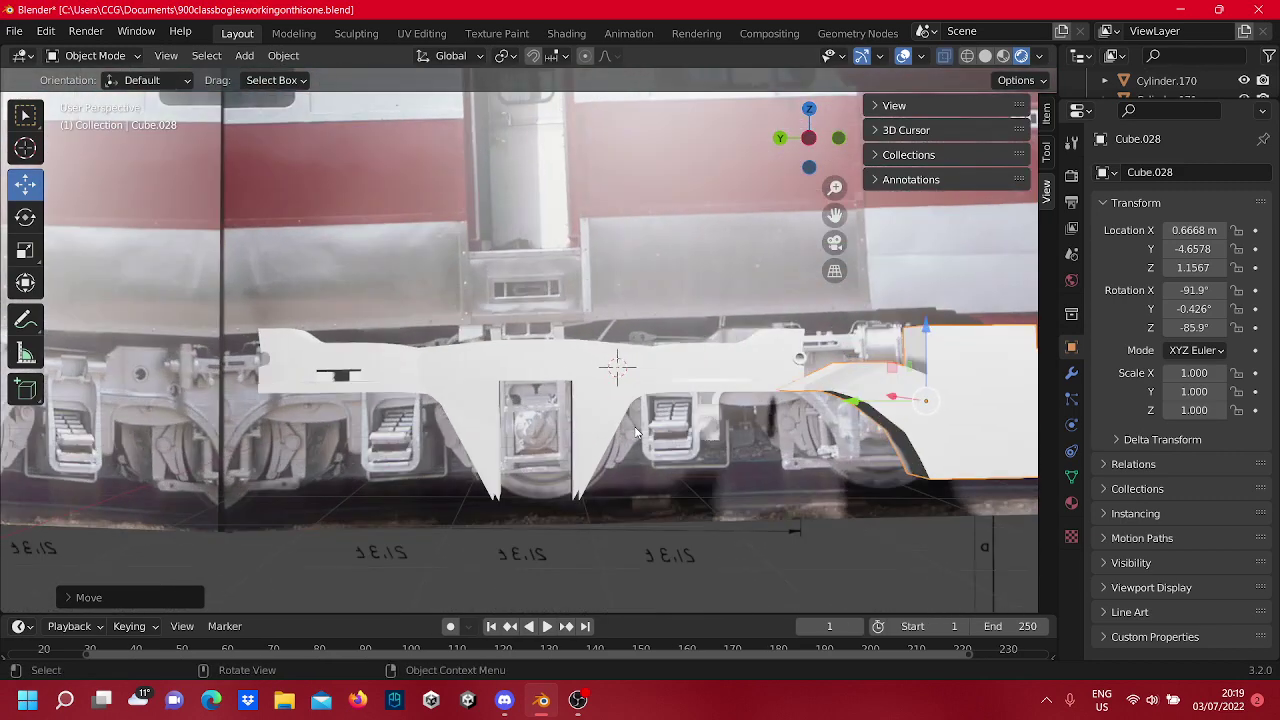
scroll(594, 410, "up", 1)
left_click(557, 387)
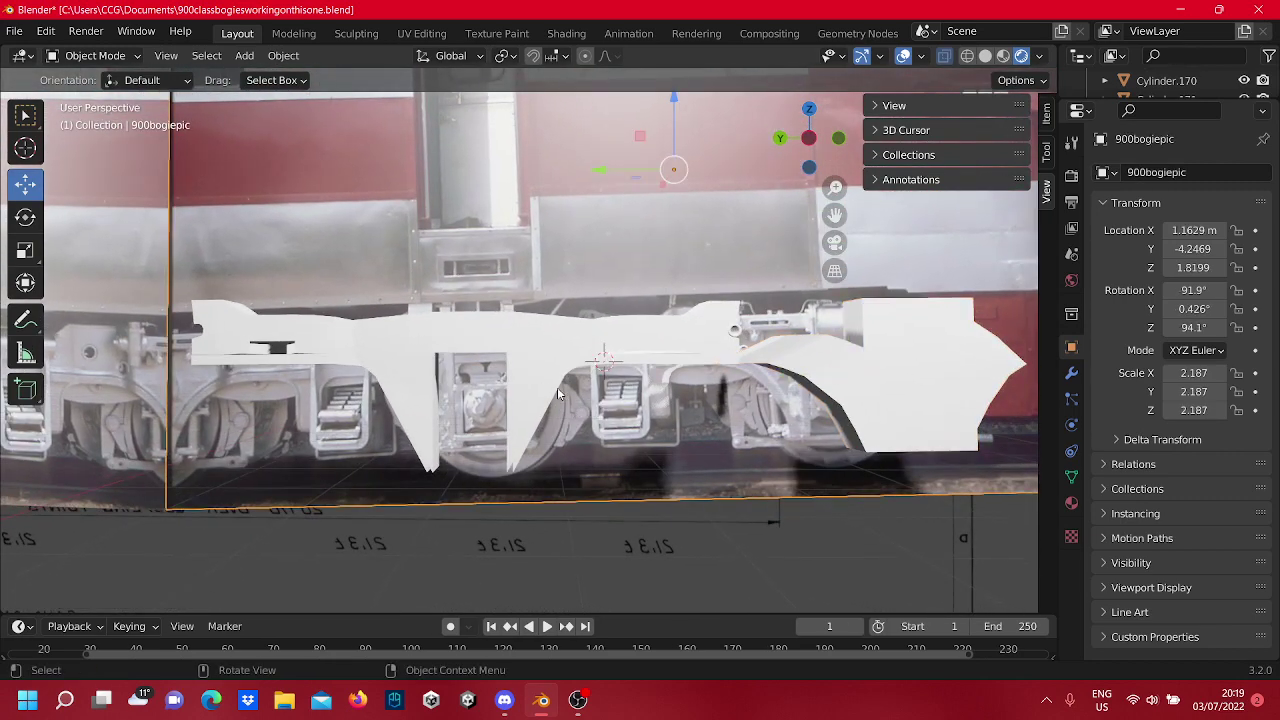
left_click_drag(444, 347, 431, 339)
Deselect the side frame copy and compare the combined frame with the bogie reference photo from the side.
scroll(497, 354, "down", 3)
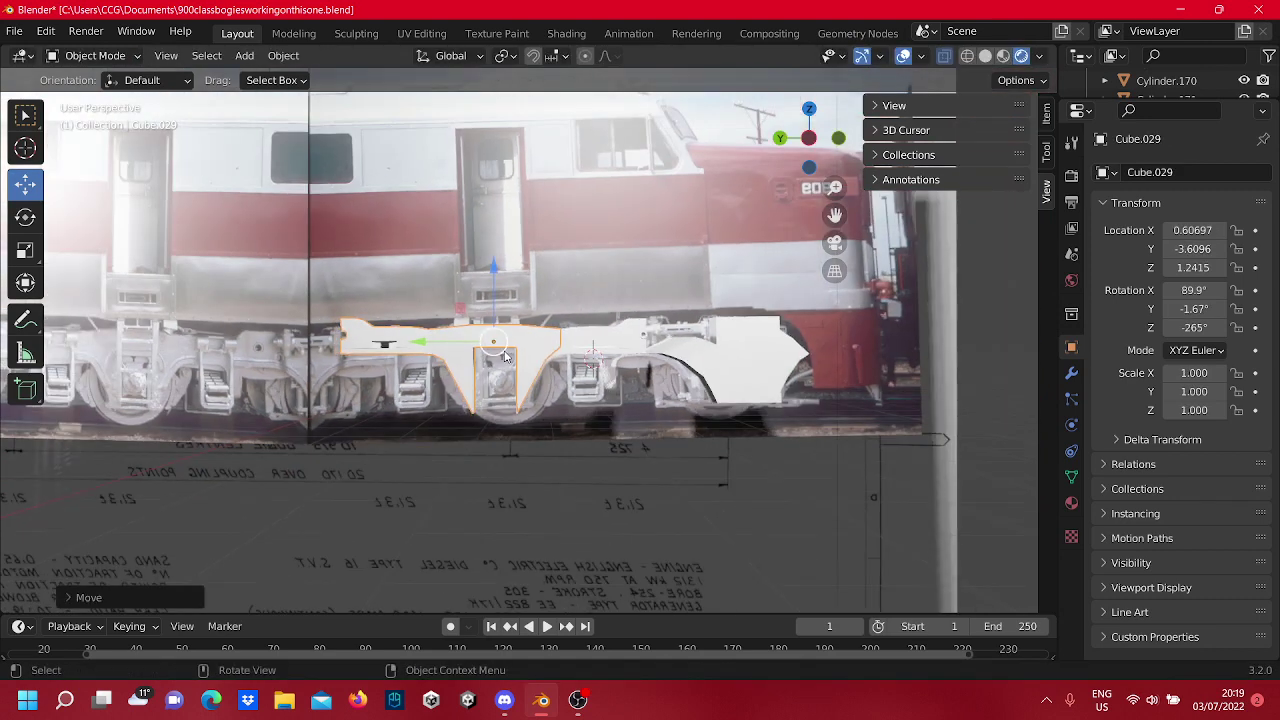
left_click(623, 488)
scroll(760, 500, "up", 3)
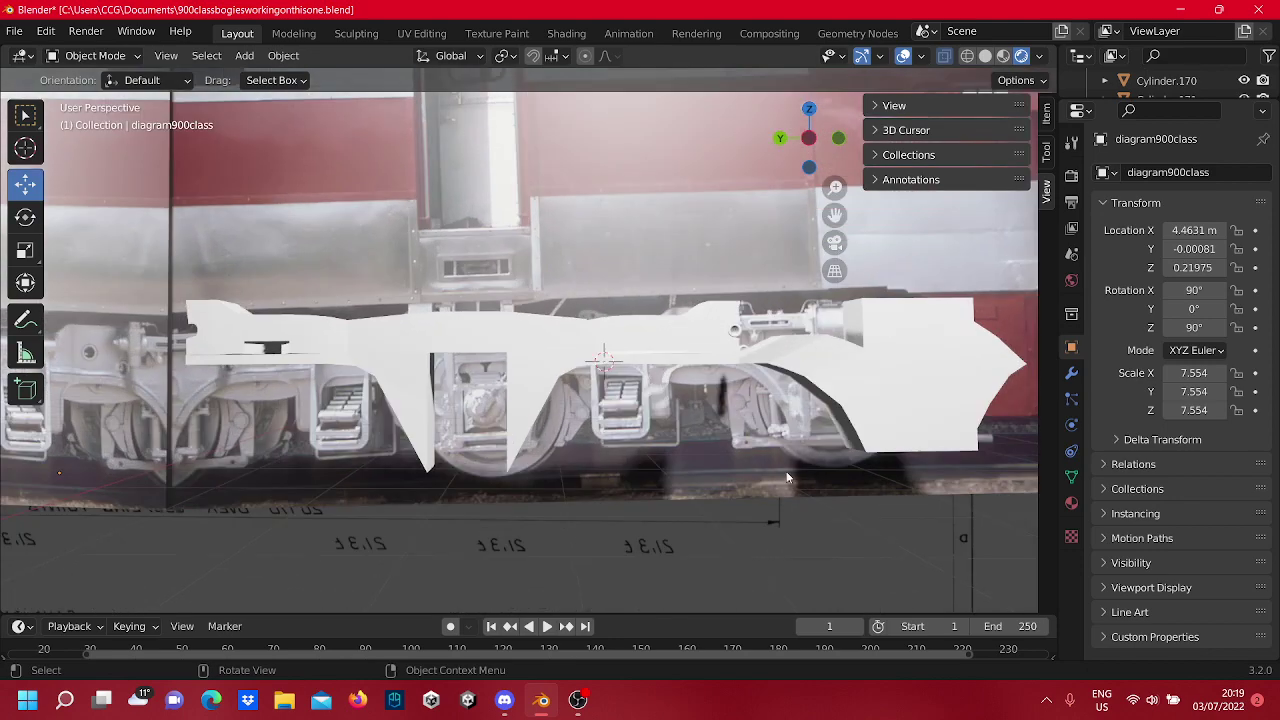
scroll(435, 467, "up", 2)
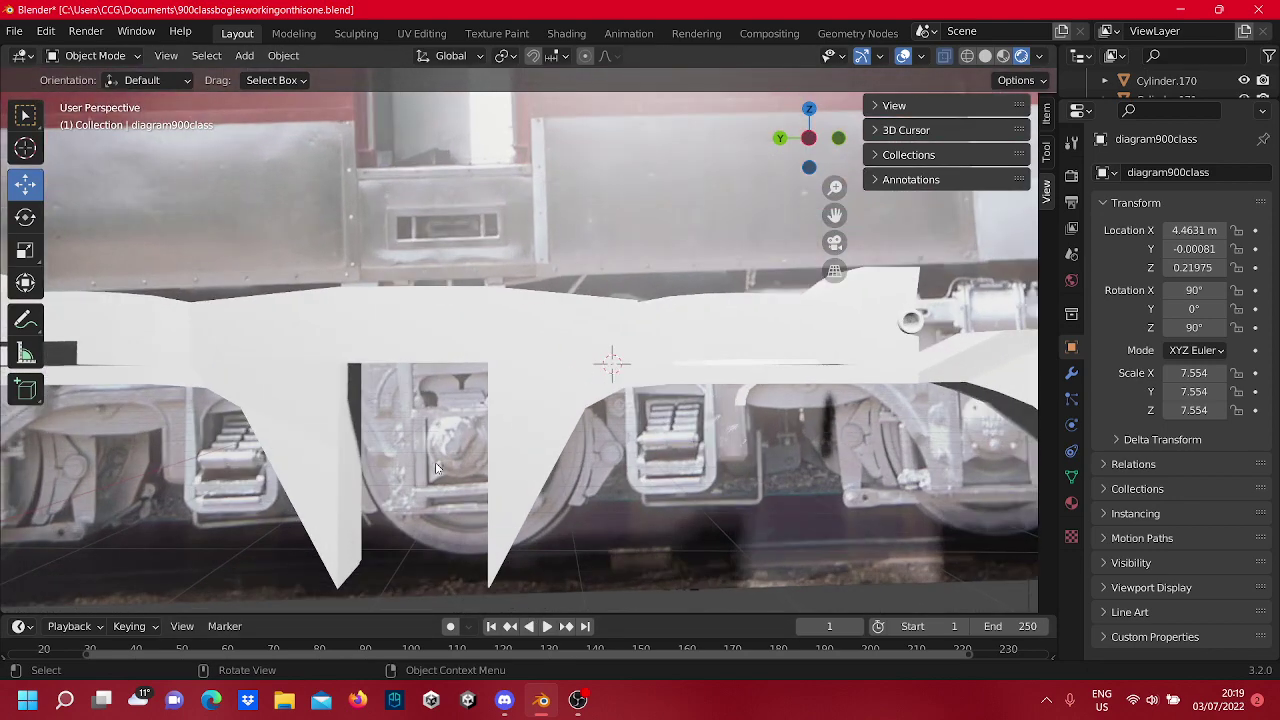
scroll(537, 488, "down", 3)
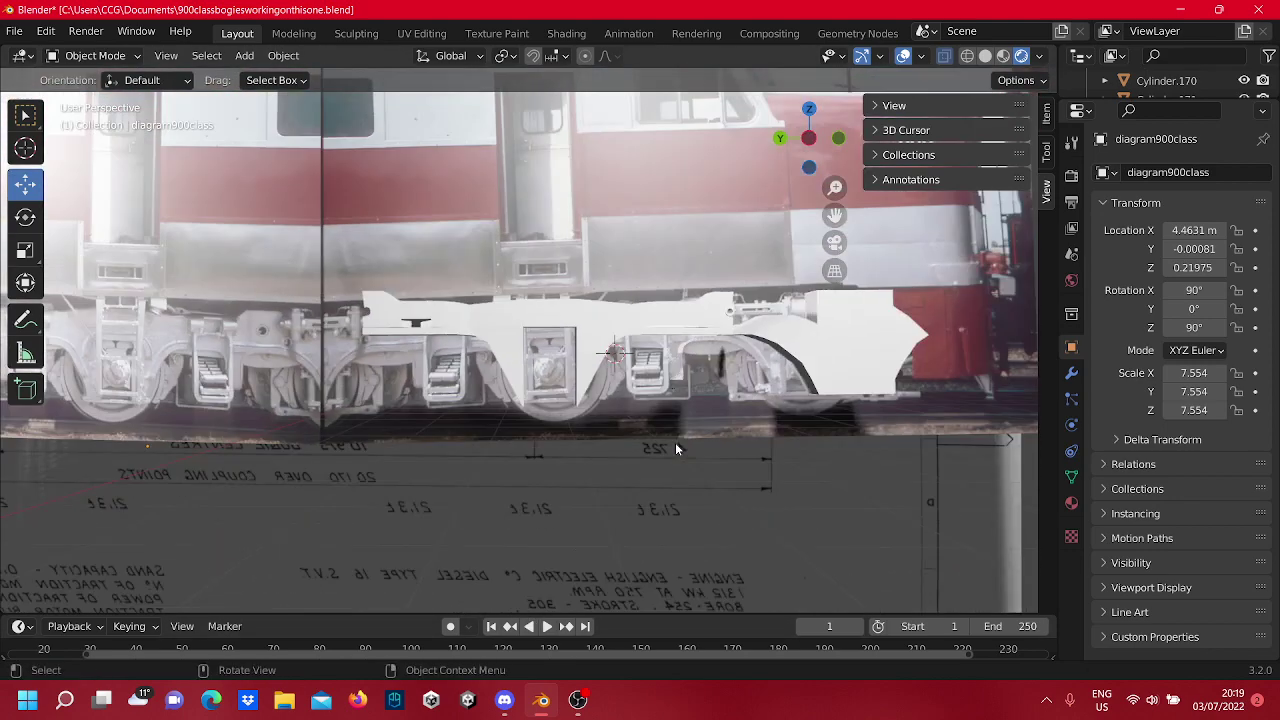
scroll(675, 442, "up", 3)
scroll(675, 440, "down", 4)
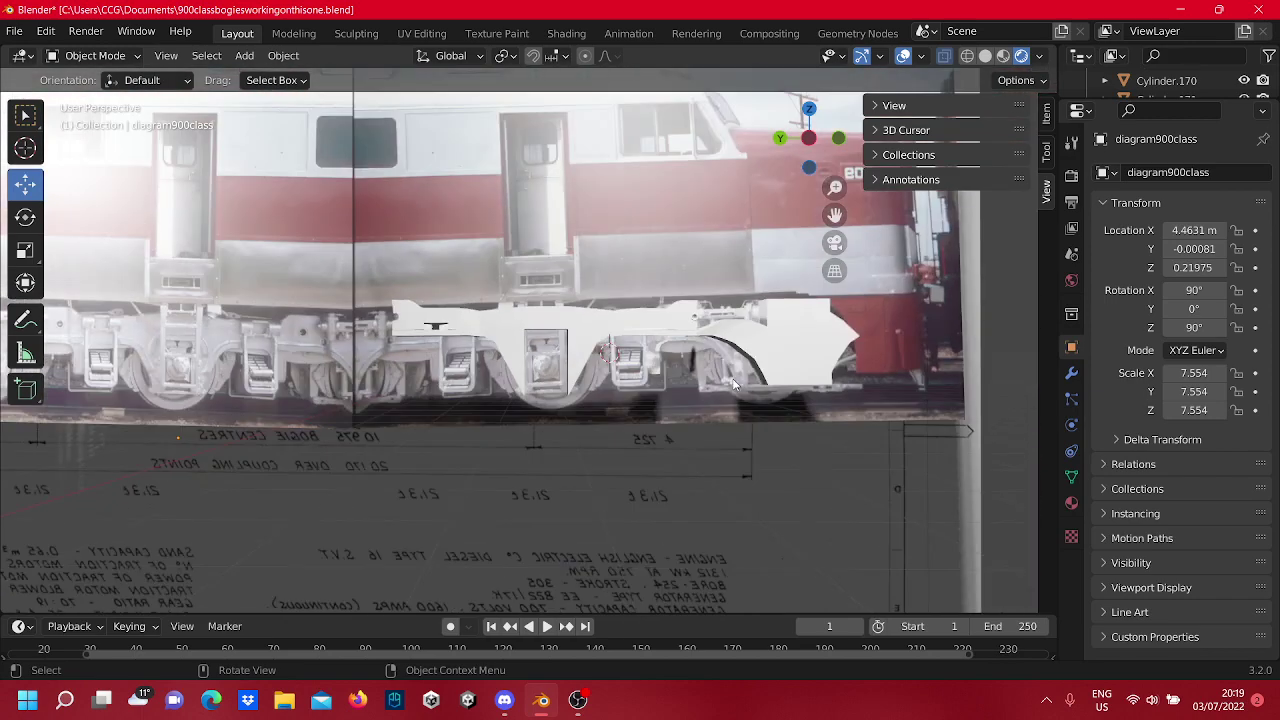
Move the flanged cylinder at the side frame's end in the positive X direction to about X 1.09 m.
middle_click_drag(733, 383, 630, 392)
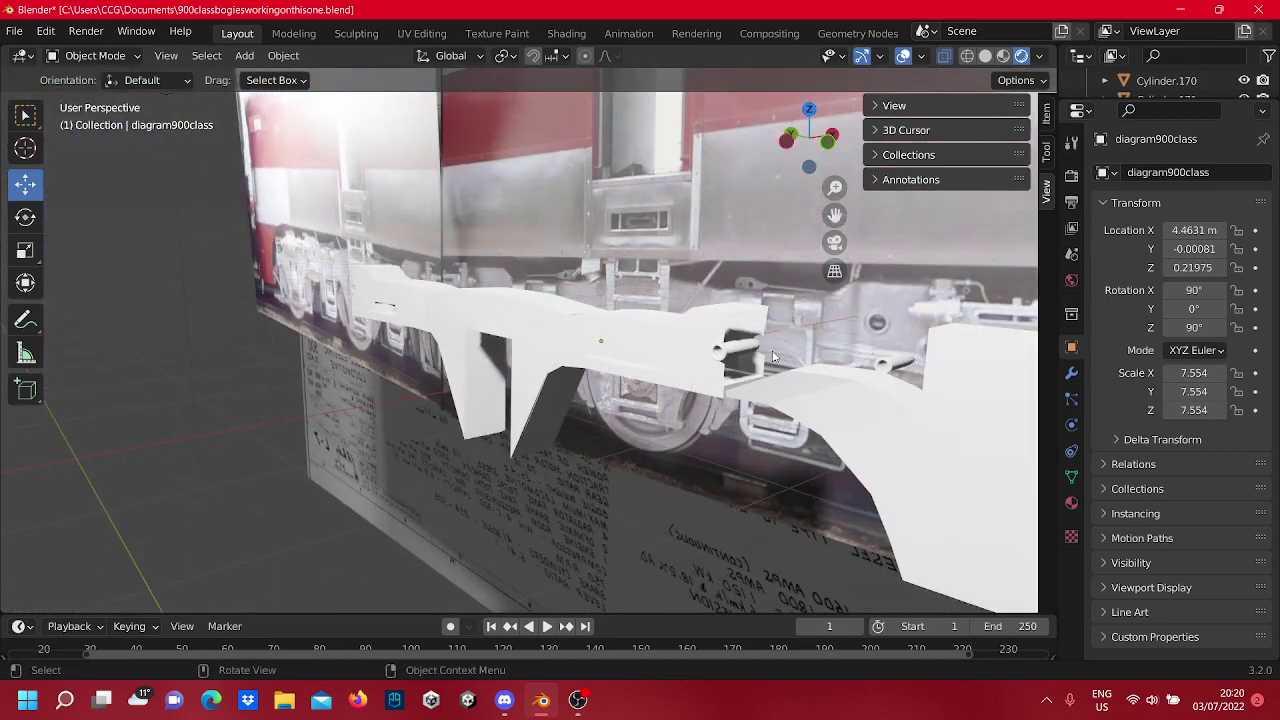
left_click(741, 354)
left_click(706, 353)
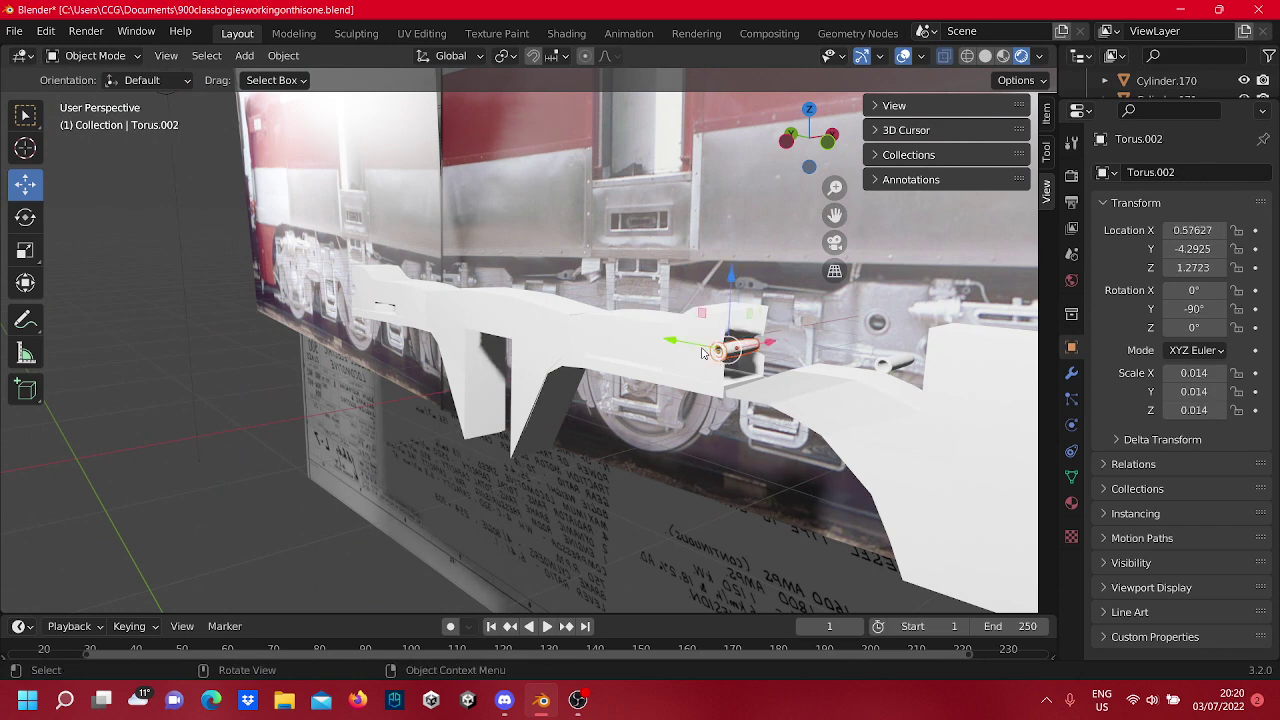
left_click_drag(752, 352, 896, 333)
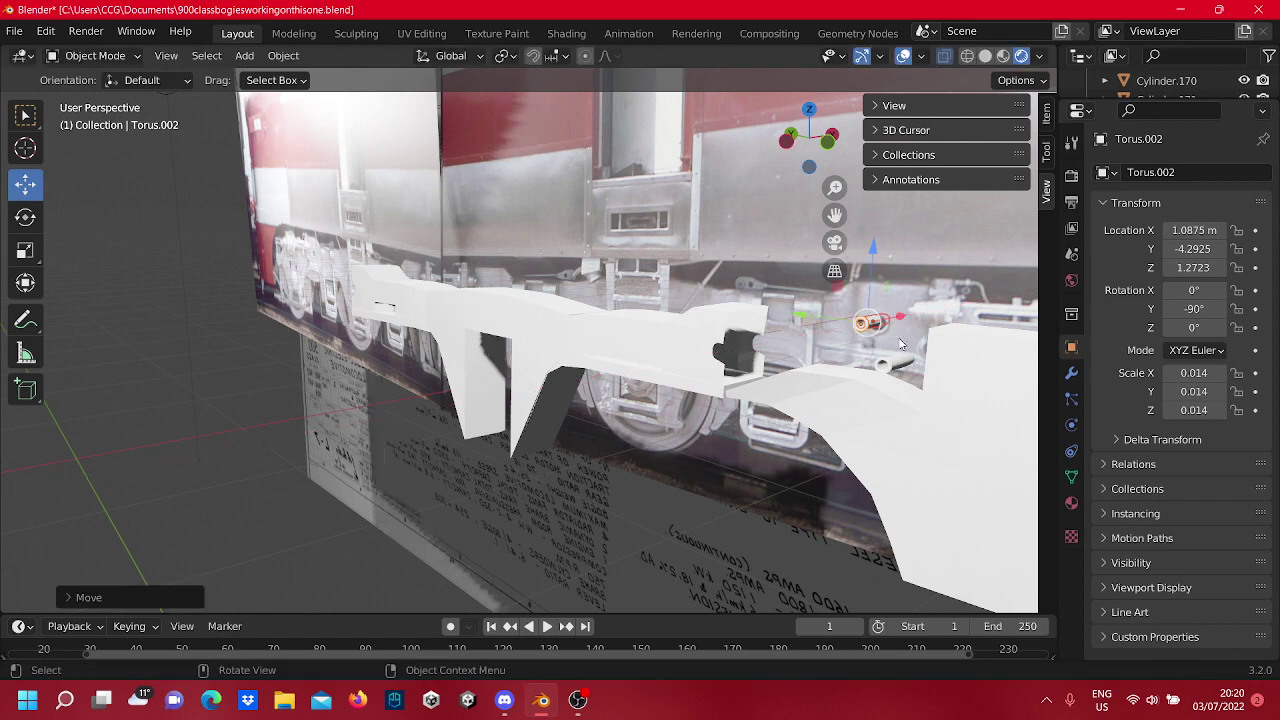
Duplicate the end plate and move the copy along Y past the frame's opposite end, to about -2.36 m.
middle_click_drag(271, 446, 454, 410)
left_click(851, 336)
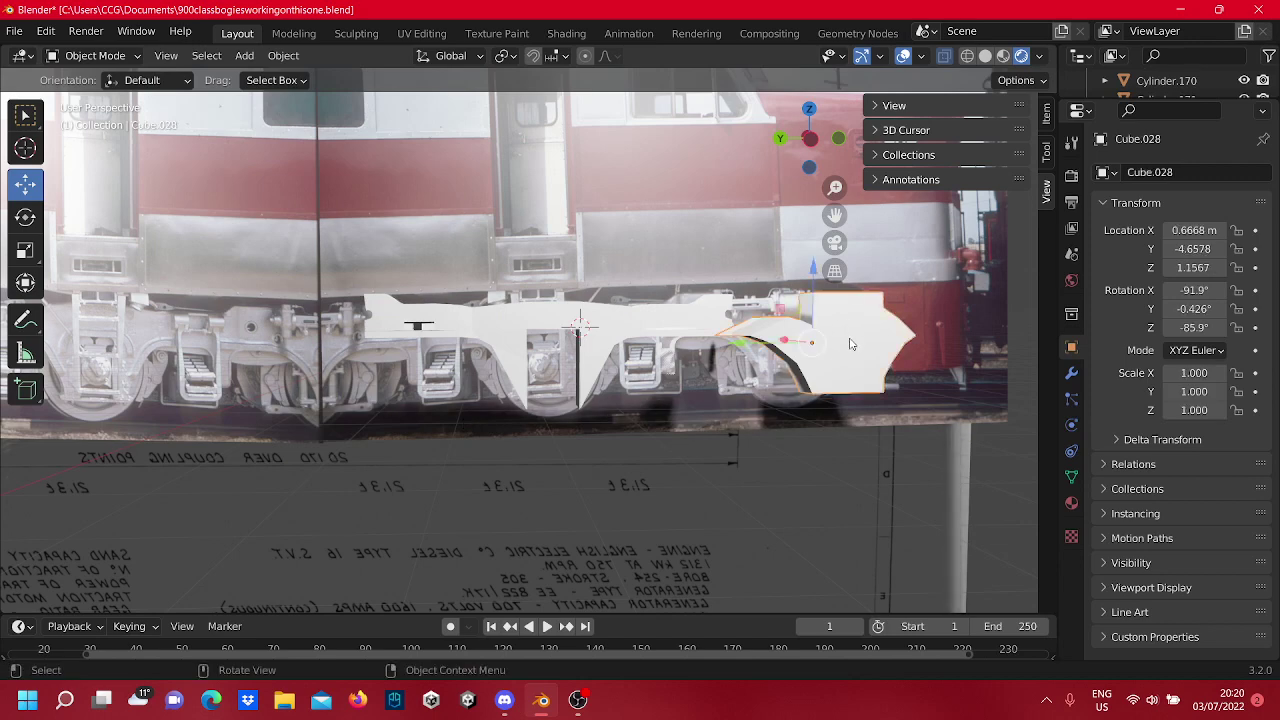
right_click(849, 337)
left_click(849, 337)
left_click(850, 344)
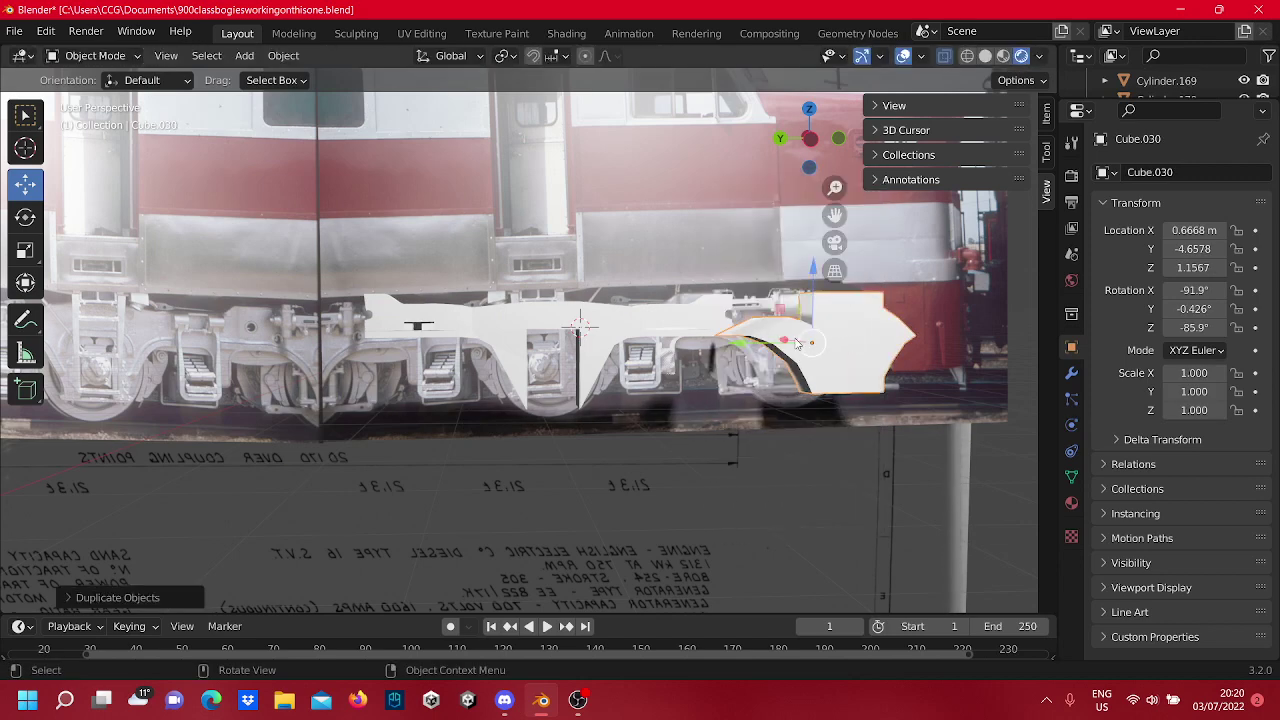
left_click_drag(773, 347, 134, 417)
Rotate the end plate copy around Z to about -268° so its arm points toward the side frame.
middle_click_drag(282, 421, 386, 451, "shift")
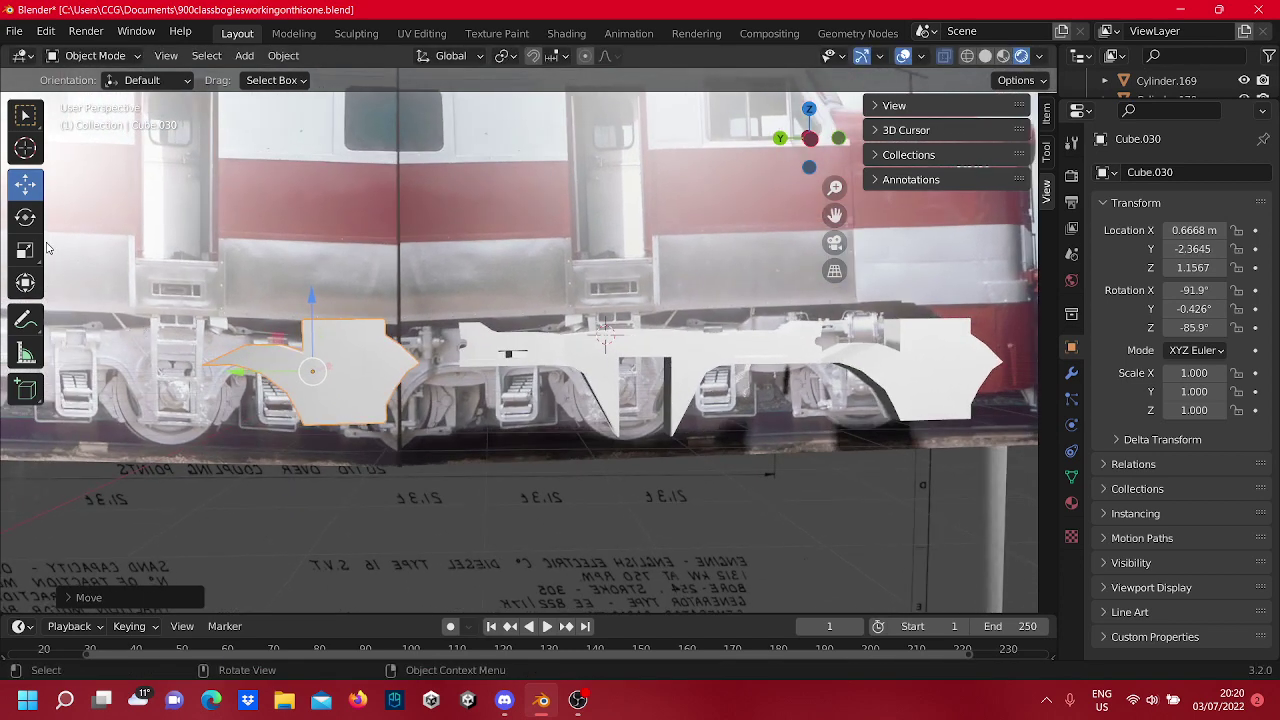
left_click(38, 228)
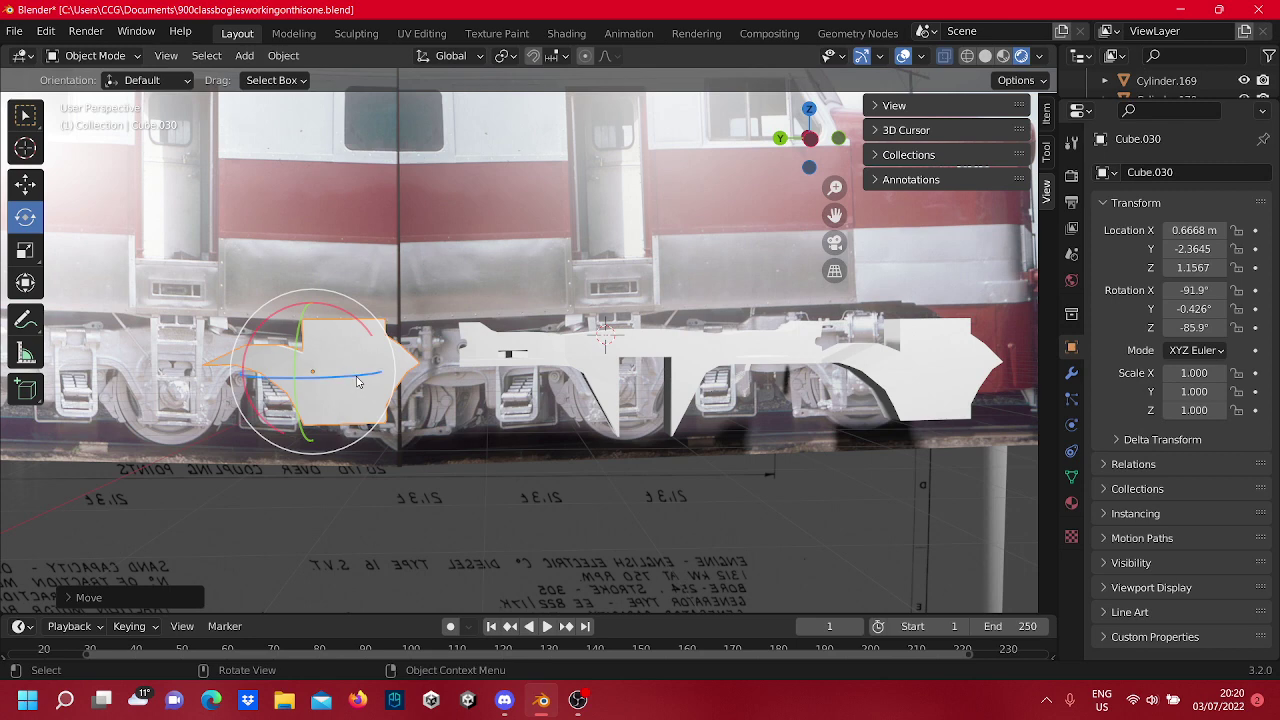
left_click_drag(358, 381, 163, 343)
left_click(441, 446)
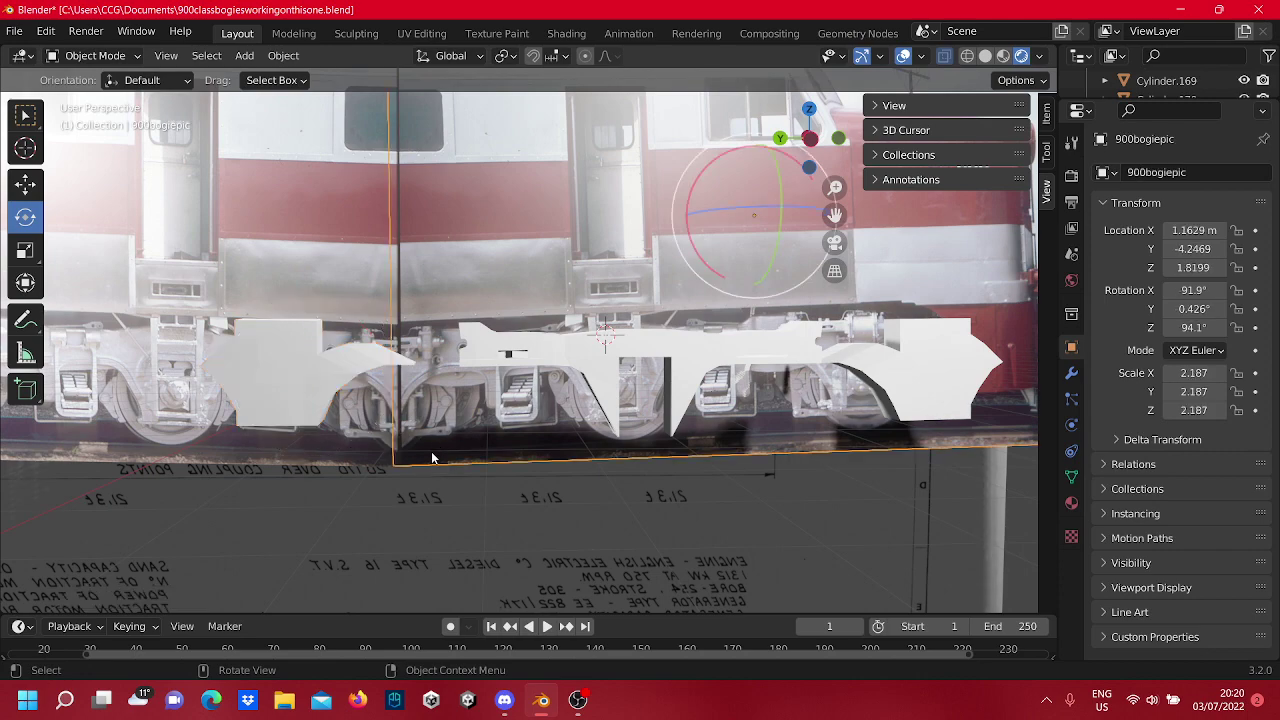
Move the rotated end plate copy against the side frame's end, to about X 0.546 m and Y -2.541 m.
left_click(321, 410)
middle_click_drag(360, 408, 358, 437)
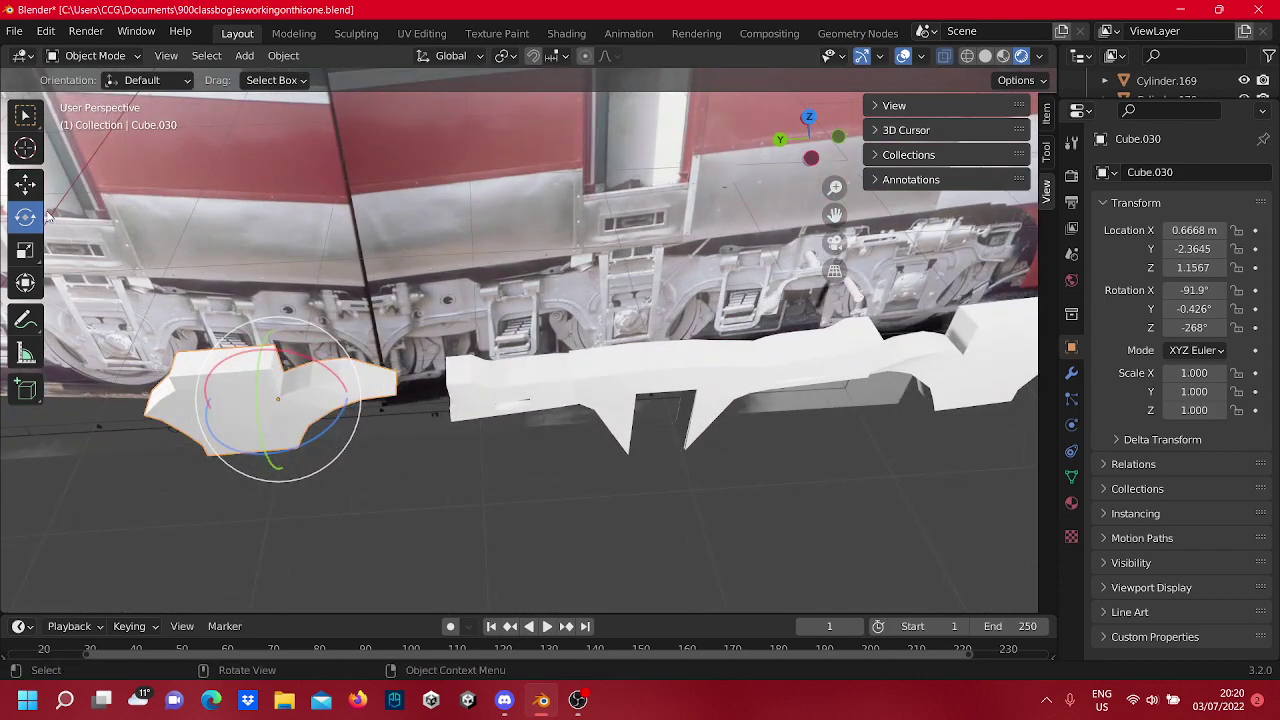
left_click(38, 186)
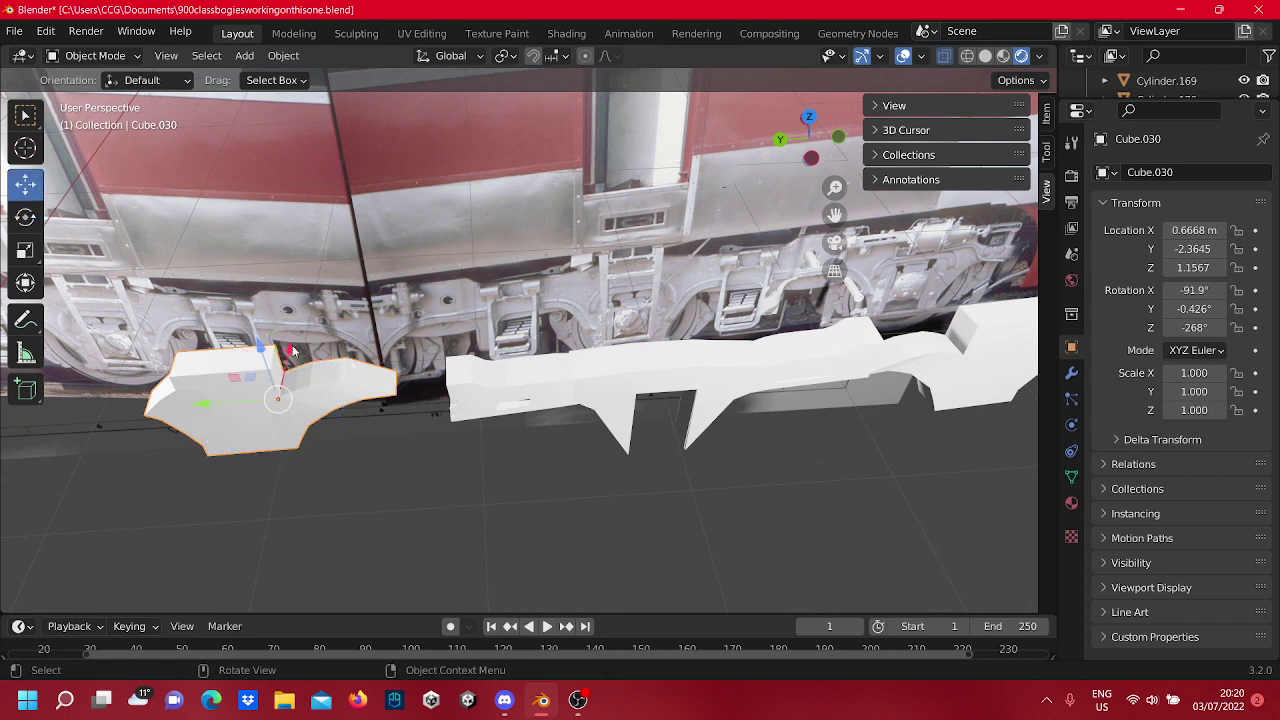
left_click_drag(293, 350, 274, 436)
middle_click_drag(600, 460, 547, 381)
scroll(547, 381, "down", 2)
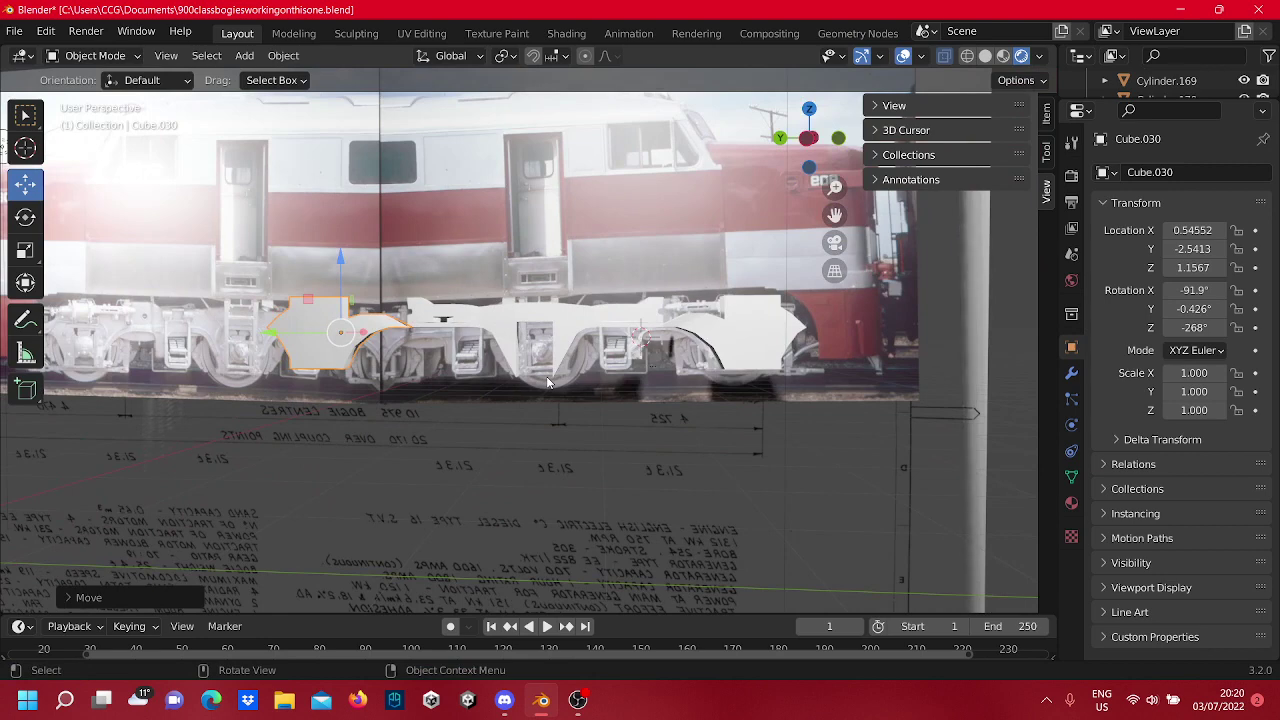
scroll(618, 383, "up", 2)
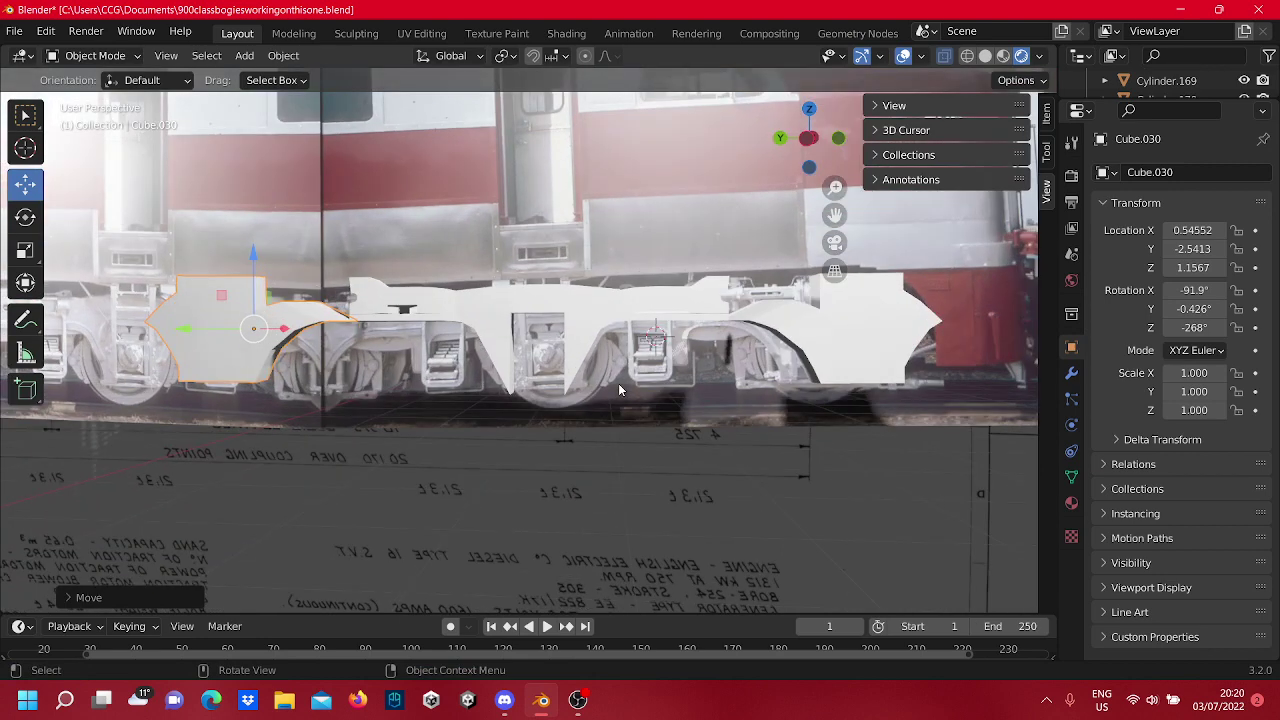
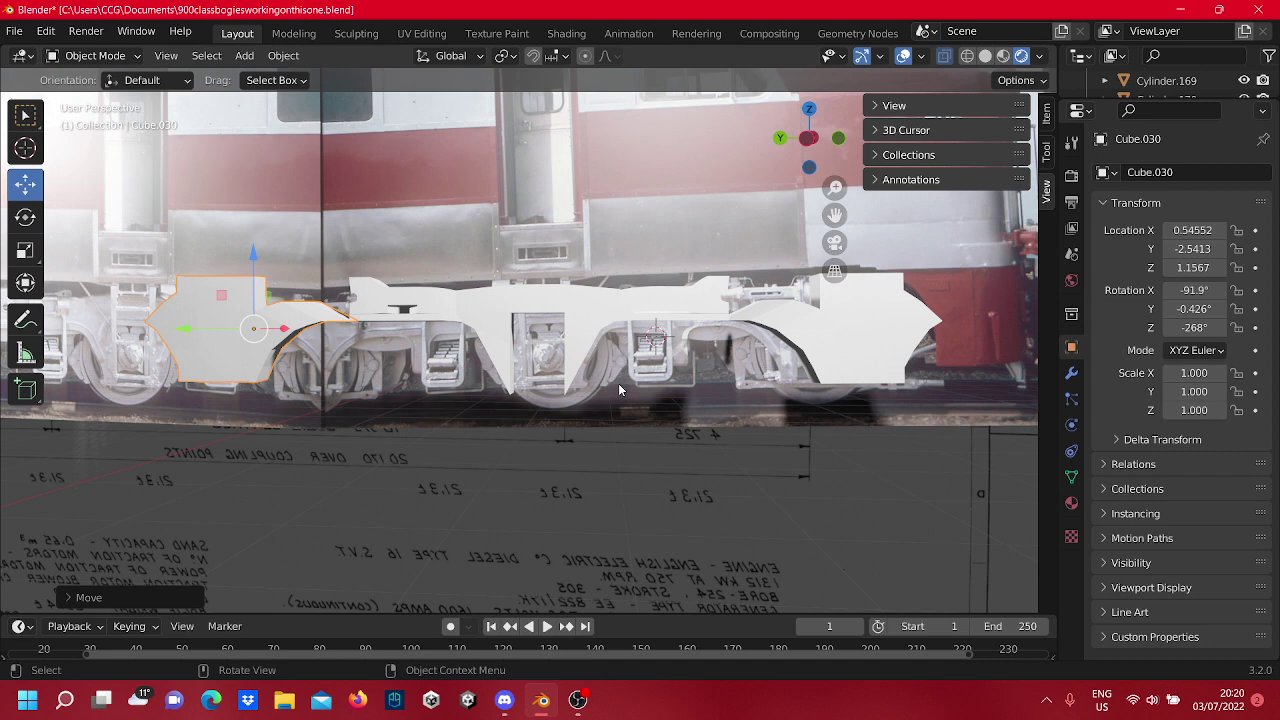
scroll(619, 390, "up", 2)
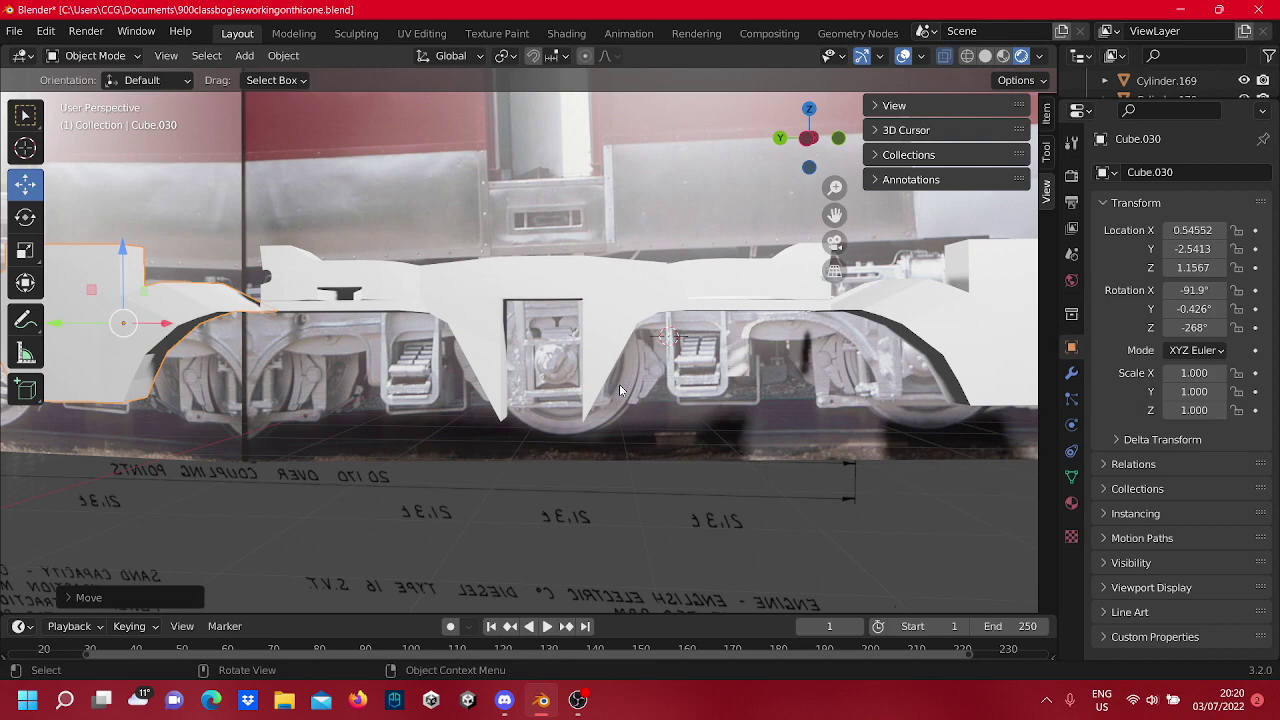
Examine the assembled side frame and both end plates against the reference photo at different distances.
scroll(619, 385, "down", 3)
scroll(600, 379, "up", 3)
scroll(596, 372, "down", 2)
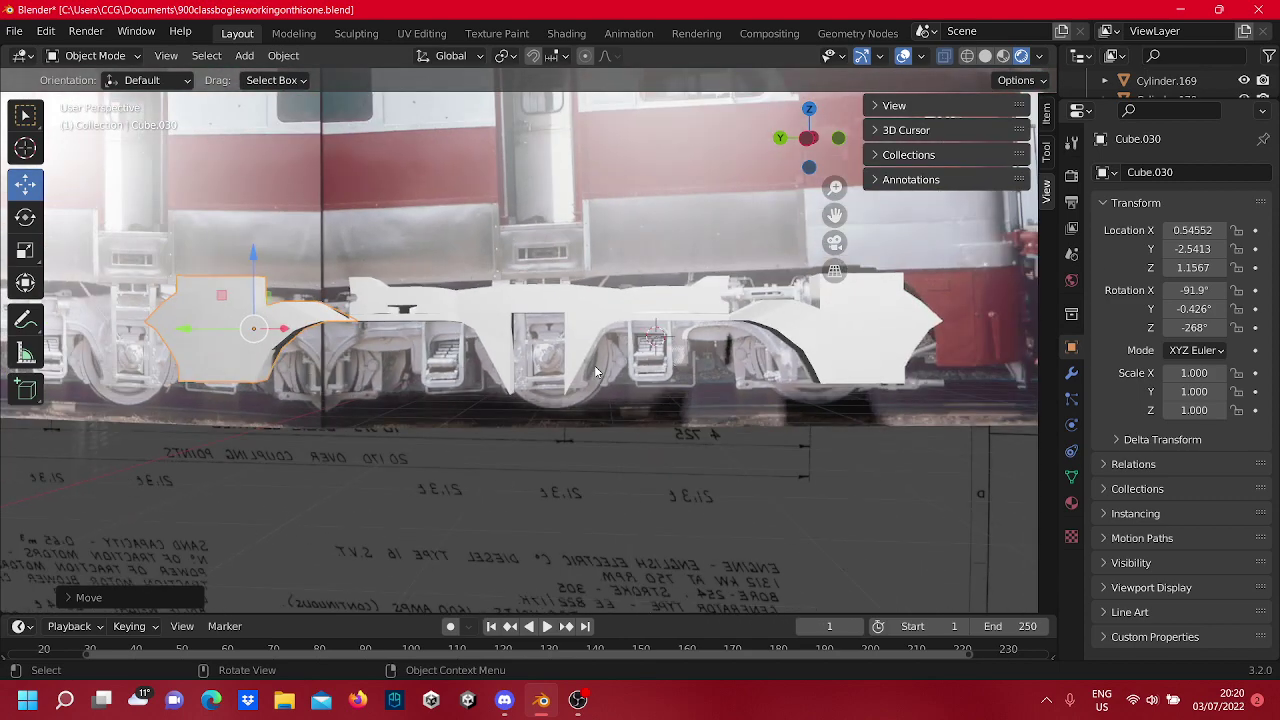
scroll(624, 382, "up", 3)
scroll(643, 390, "down", 3)
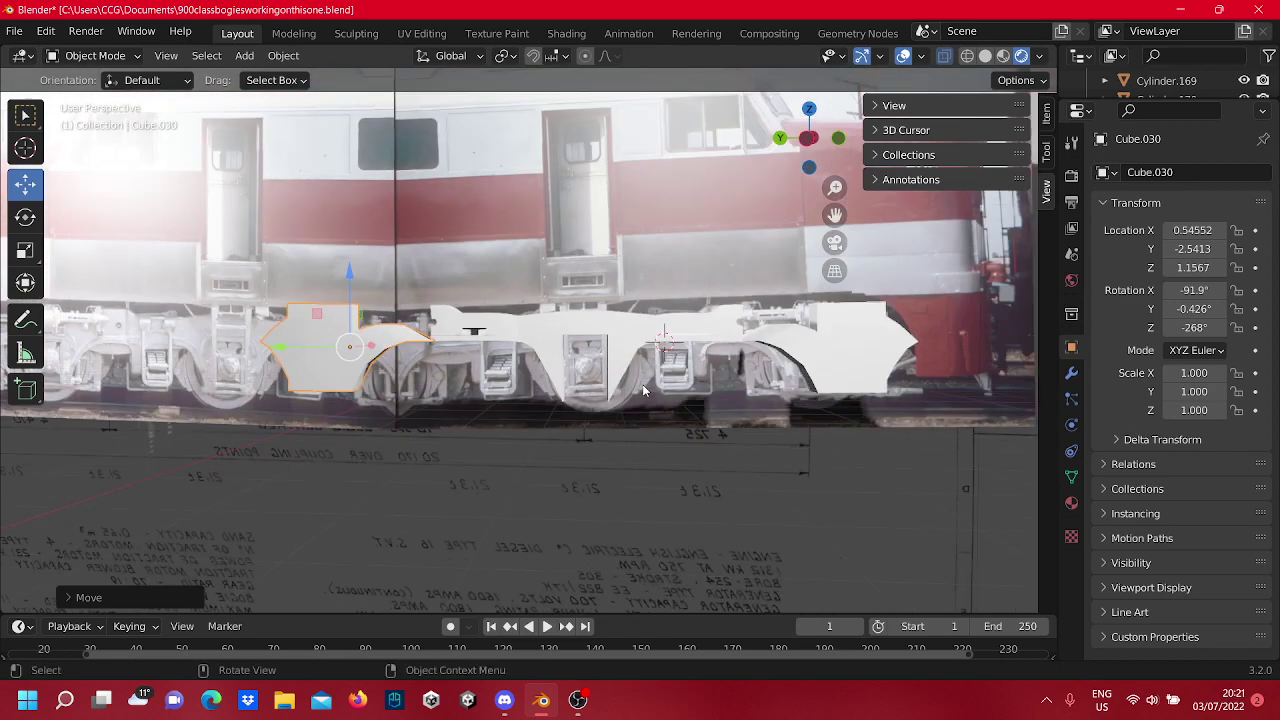
scroll(583, 380, "up", 2)
scroll(583, 380, "up", 1)
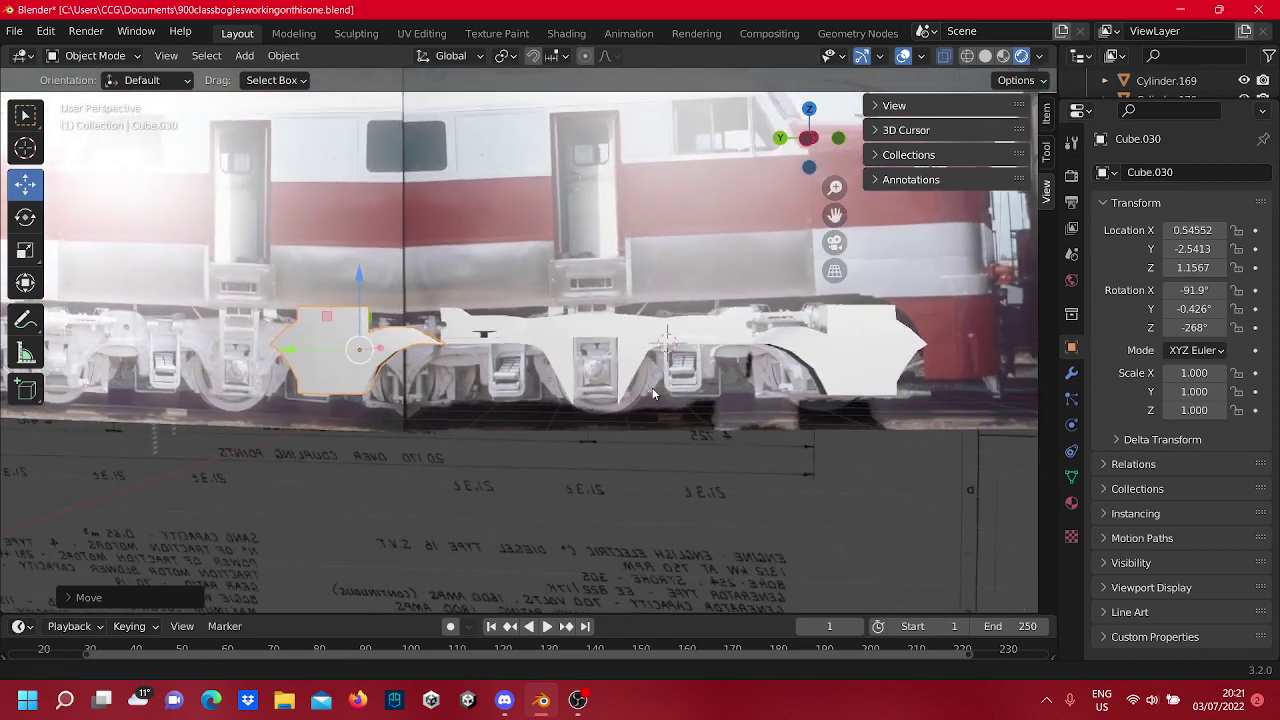
scroll(655, 392, "down", 1)
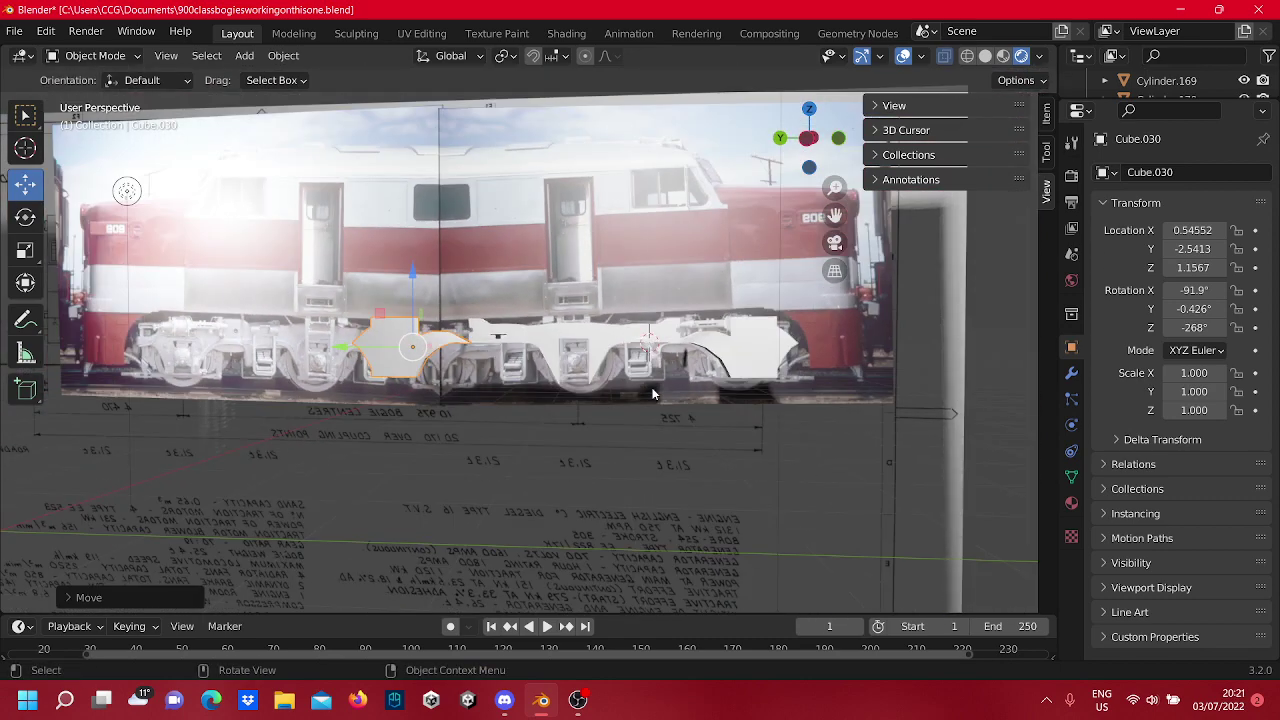
scroll(658, 390, "up", 1)
scroll(660, 388, "down", 3)
Select the two end plates together with the frame half next to the copied plate.
left_click(662, 387)
middle_click_drag(662, 387, 636, 400)
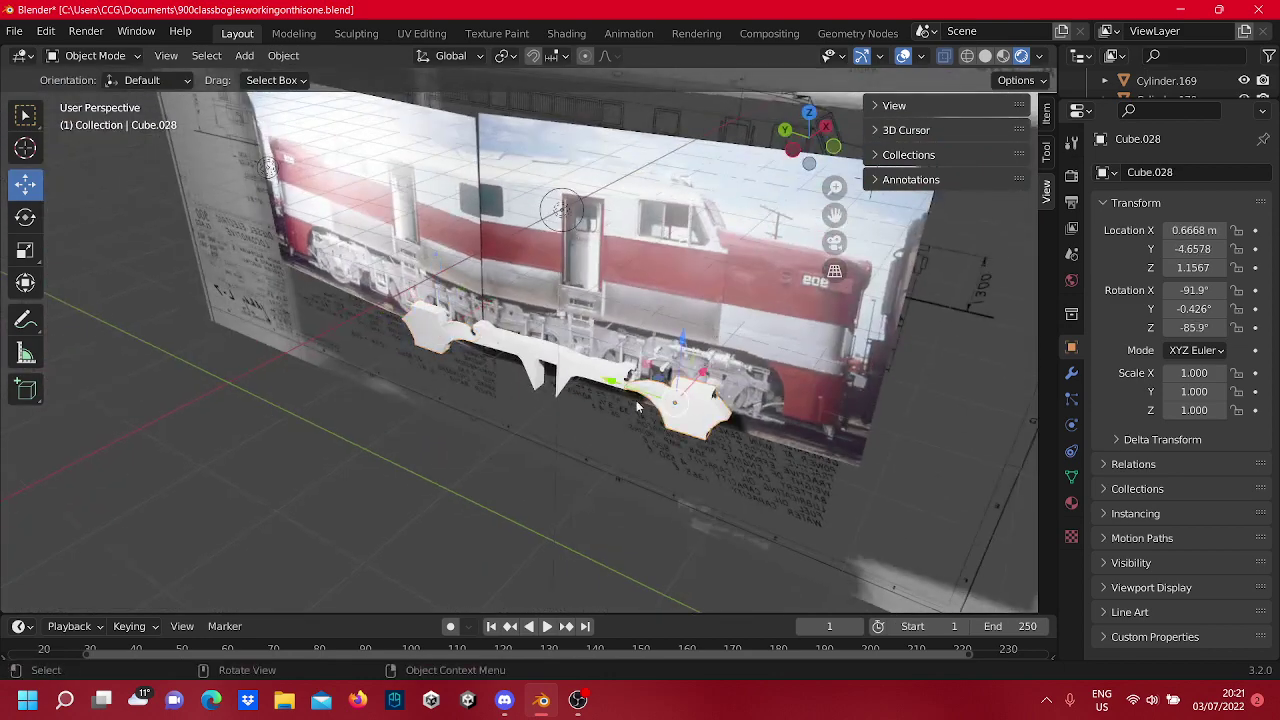
left_click(508, 352, "shift")
left_click(457, 334, "shift")
middle_click_drag(459, 335, 325, 350)
middle_click_drag(686, 413, 500, 296, "shift")
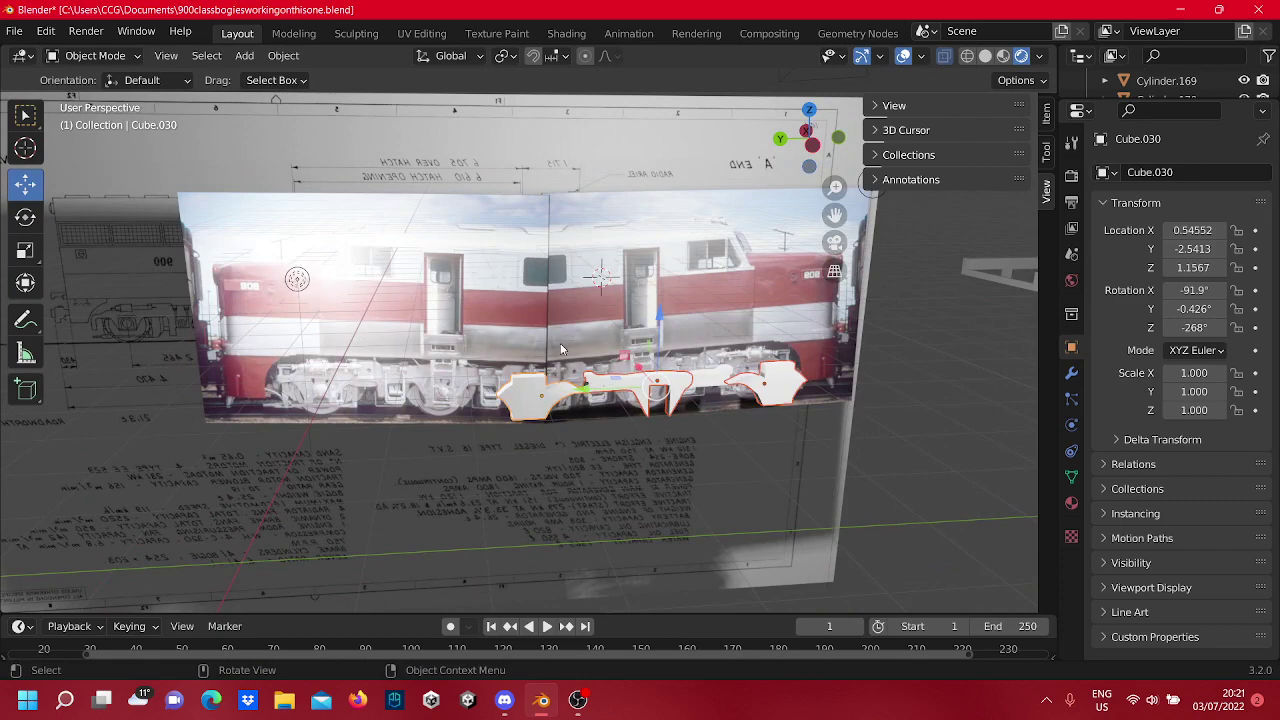
Examine how the selected side frame parts line up with each other and with the locomotive photo.
middle_click_drag(597, 351, 541, 335)
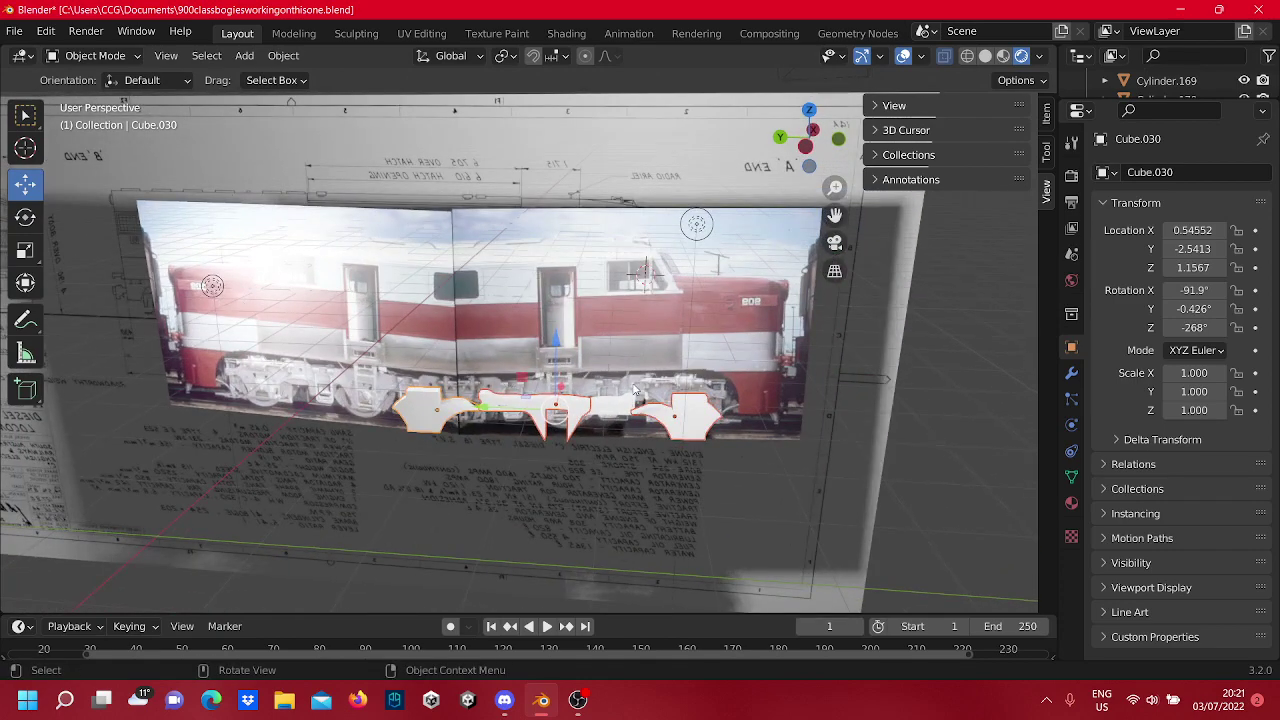
scroll(651, 390, "up", 3)
scroll(665, 393, "down", 3)
mouse_move(643, 383)
middle_mouse_down()
mouse_move(513, 394)
mouse_move(774, 387)
mouse_move(554, 396)
mouse_move(569, 400)
mouse_move(687, 385)
mouse_move(468, 313)
mouse_move(429, 358)
mouse_move(493, 369)
mouse_move(366, 349)
mouse_move(367, 289)
mouse_move(199, 193)
mouse_move(335, 425)
mouse_move(571, 477)
mouse_move(380, 443)
mouse_move(480, 368)
middle_mouse_up()
scroll(478, 369, "up", 8)
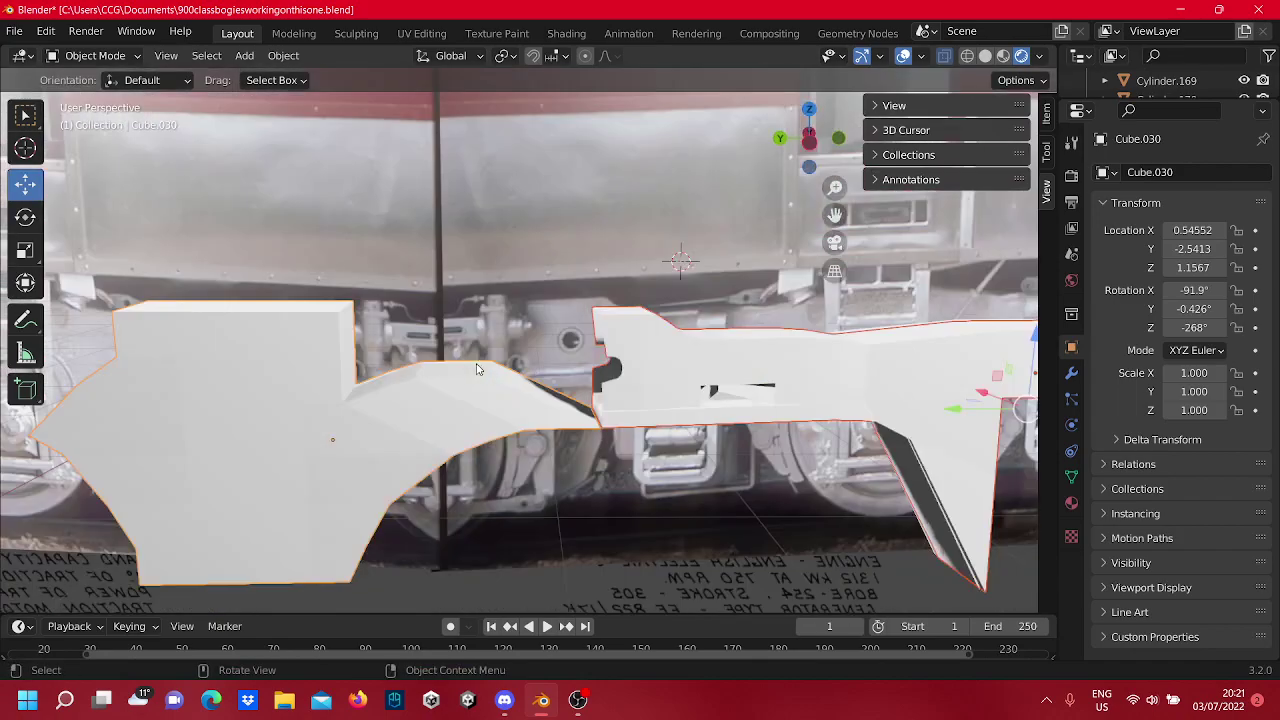
scroll(483, 392, "down", 6)
scroll(520, 397, "down", 5)
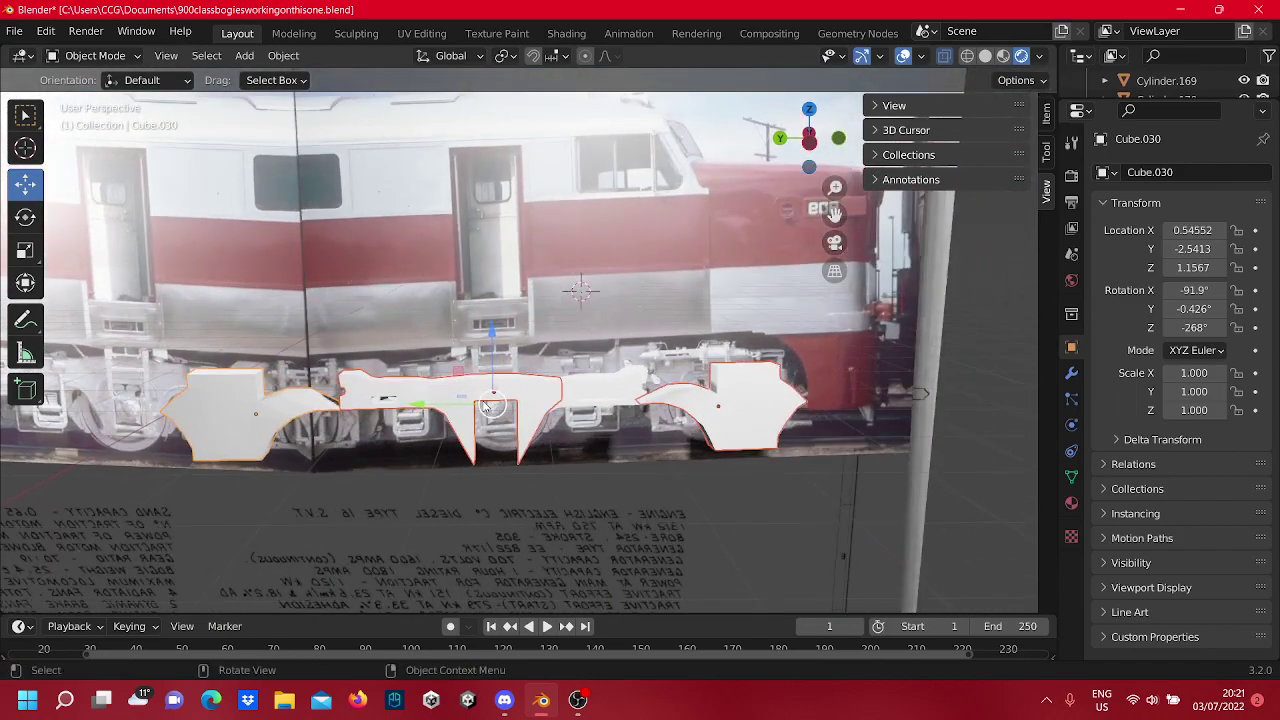
scroll(452, 368, "up", 4)
scroll(365, 378, "down", 2)
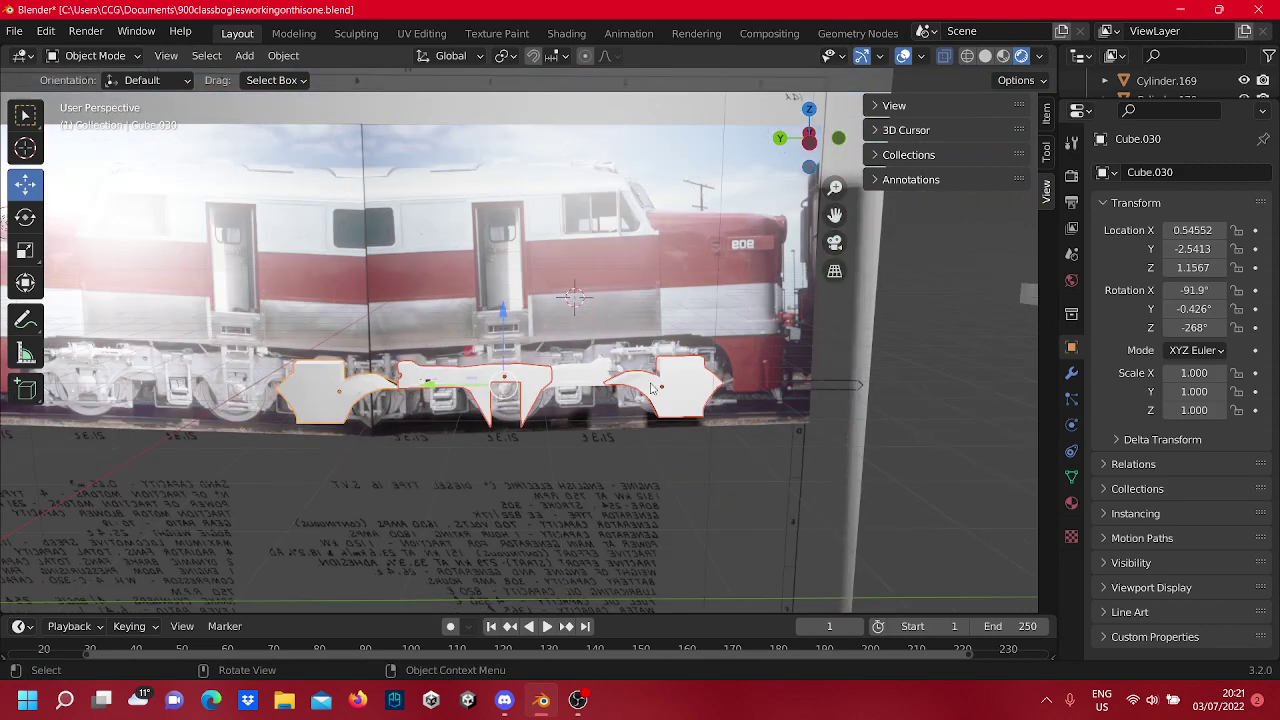
Add the remaining frame half to the selection and move the whole side frame along X, to about X 7.03 m.
middle_click_drag(574, 314, 366, 396, "alt")
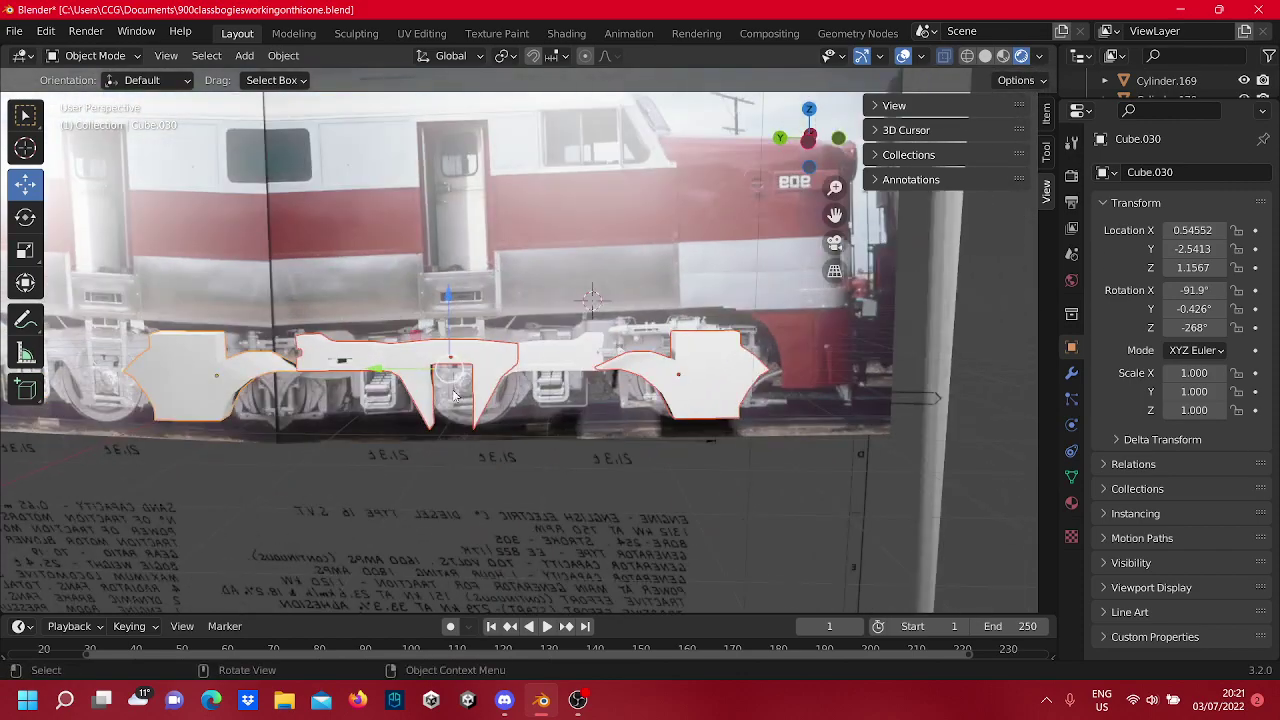
scroll(376, 382, "up", 2)
left_click(543, 355, "shift")
middle_click_drag(545, 337, 462, 407)
scroll(462, 407, "down", 4)
middle_click_drag(406, 279, 429, 378, "shift")
left_click_drag(388, 294, 909, 304)
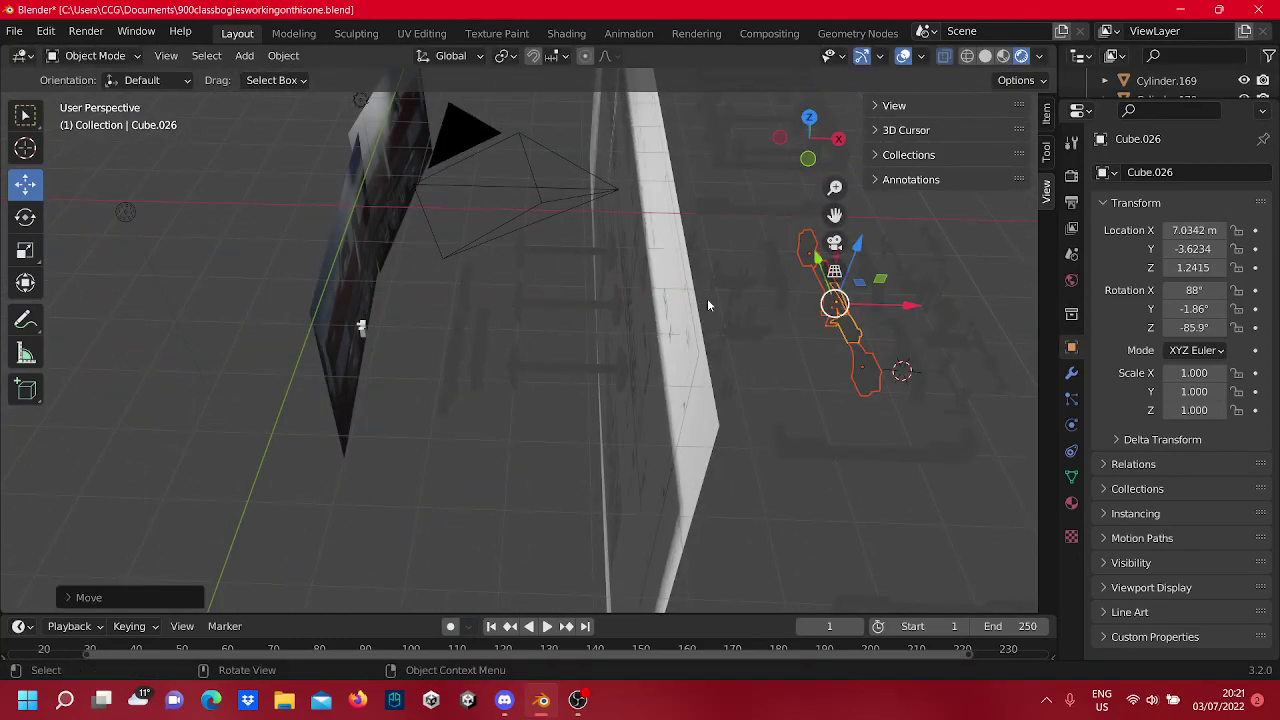
Move the side frame farther along positive X, beyond the detailed bogie parts.
middle_click_drag(401, 283, 510, 300)
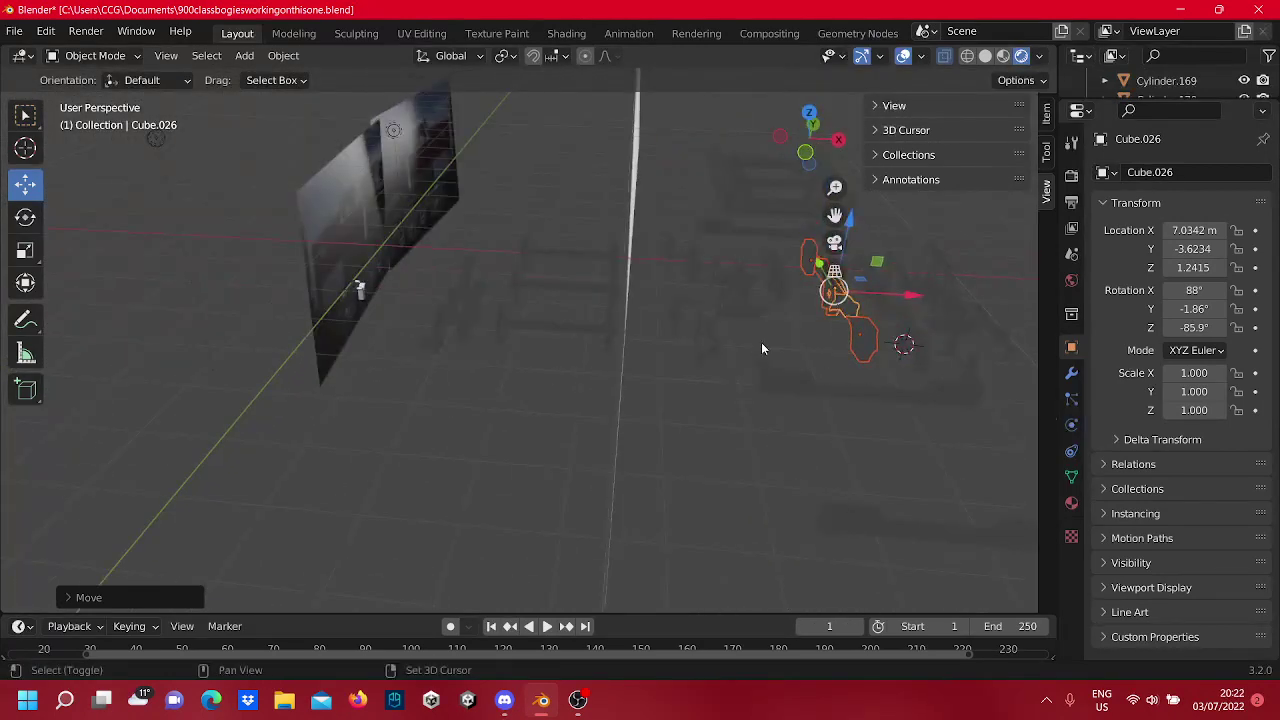
scroll(600, 330, "down", 4)
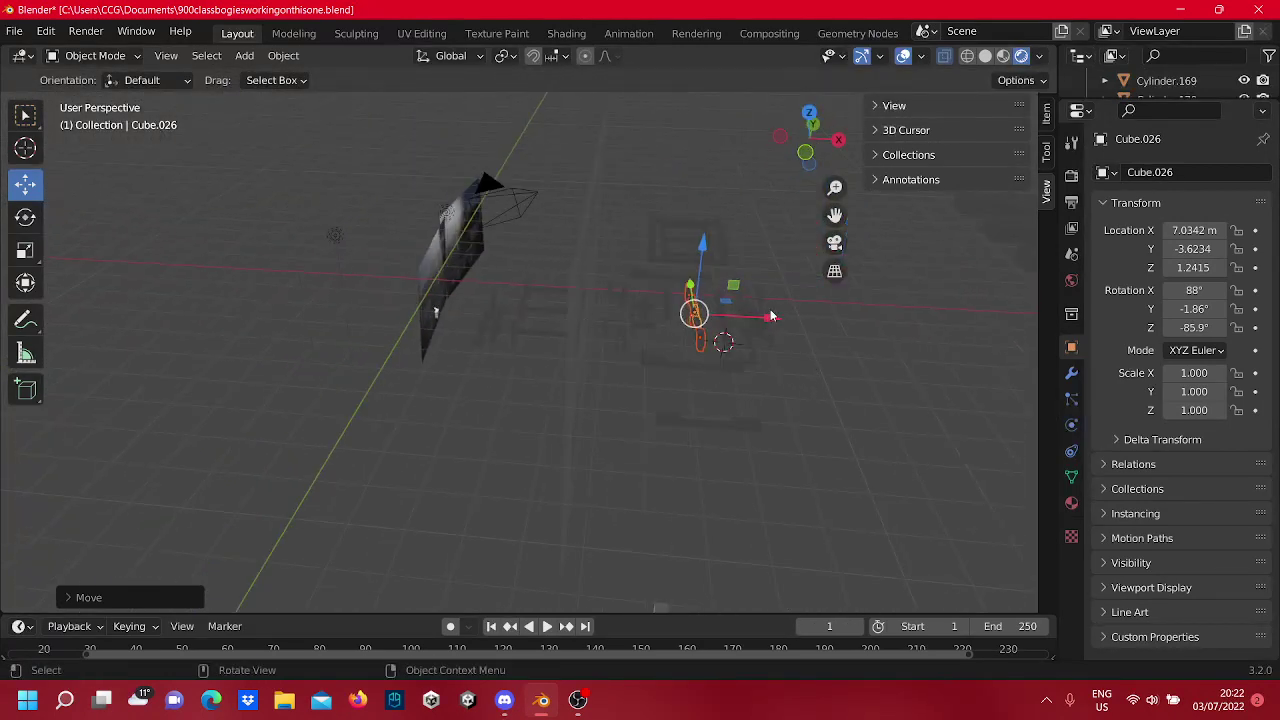
left_click_drag(771, 316, 907, 326)
Move the light beyond the bogie parts and side frame, to about X 11.161 m, Y -3.7815 m, Z 2.988 m.
left_click(336, 238)
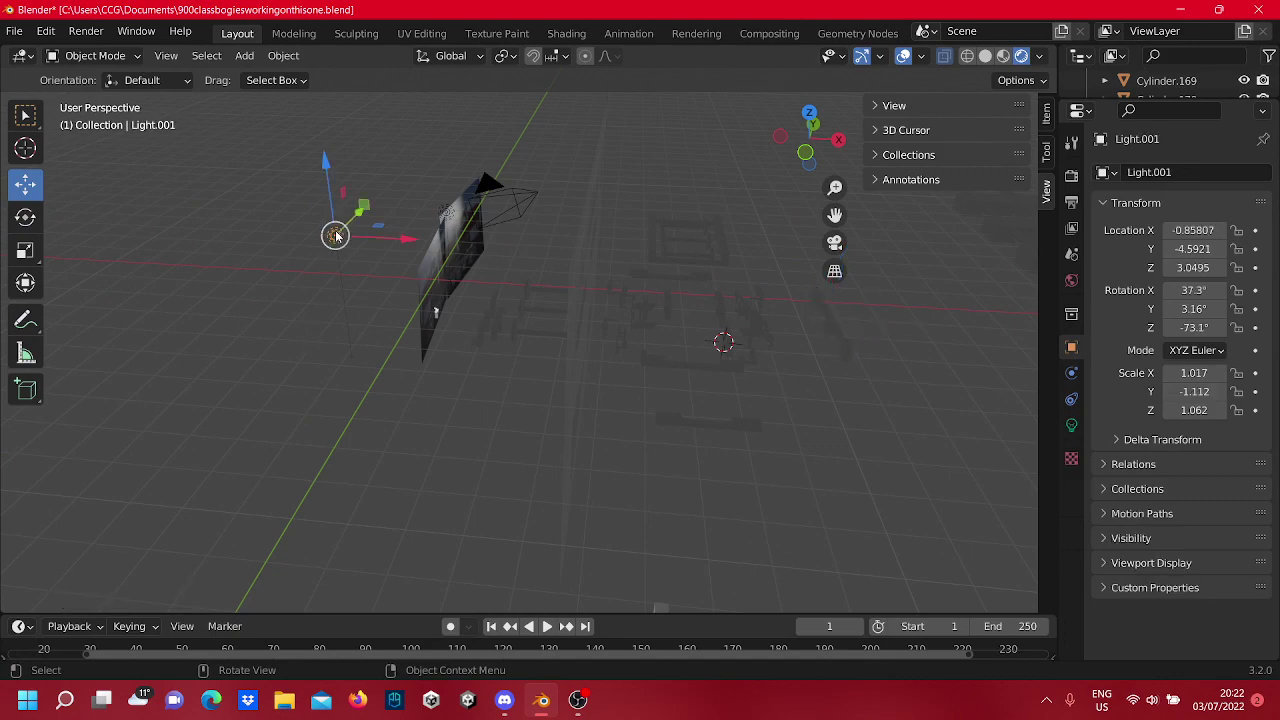
left_click_drag(336, 236, 804, 220)
left_click(848, 405)
middle_click_drag(848, 405, 592, 345)
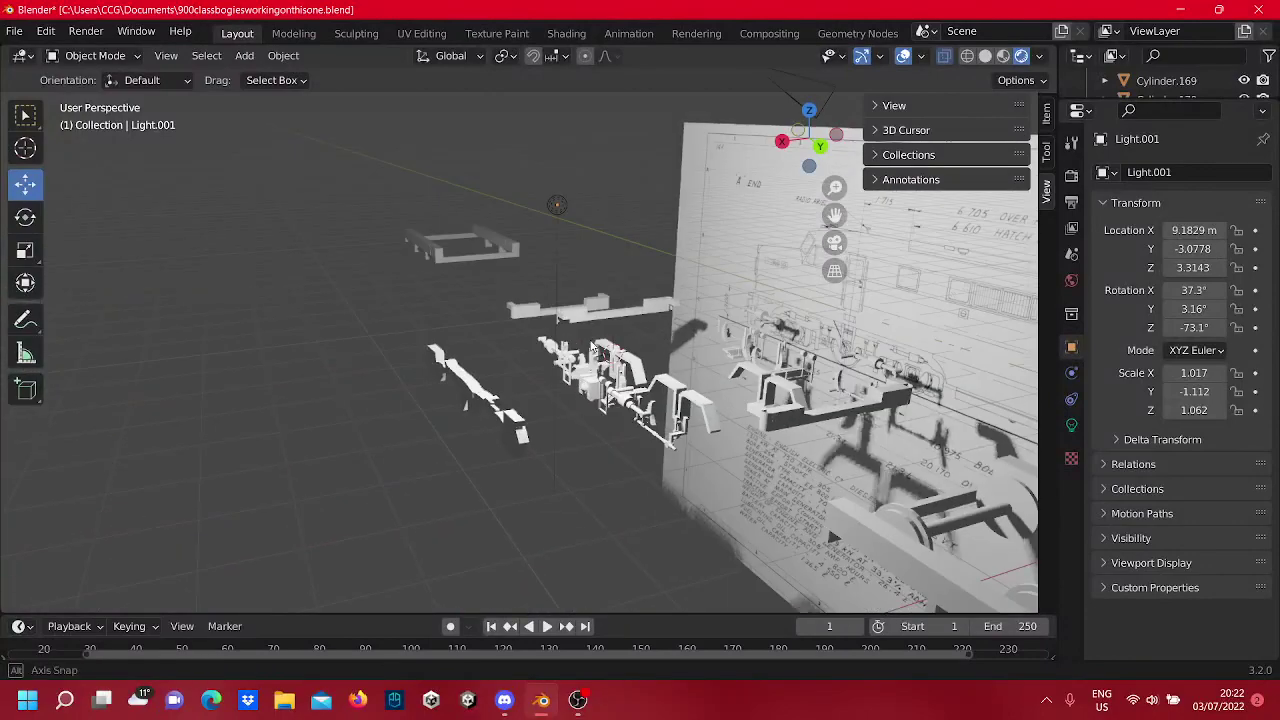
left_click(556, 204)
left_click_drag(557, 206, 350, 242)
Select all the side frame parts and move them back along X into the detailed bogie parts.
middle_click_drag(515, 386, 492, 465)
left_click_drag(422, 280, 439, 307)
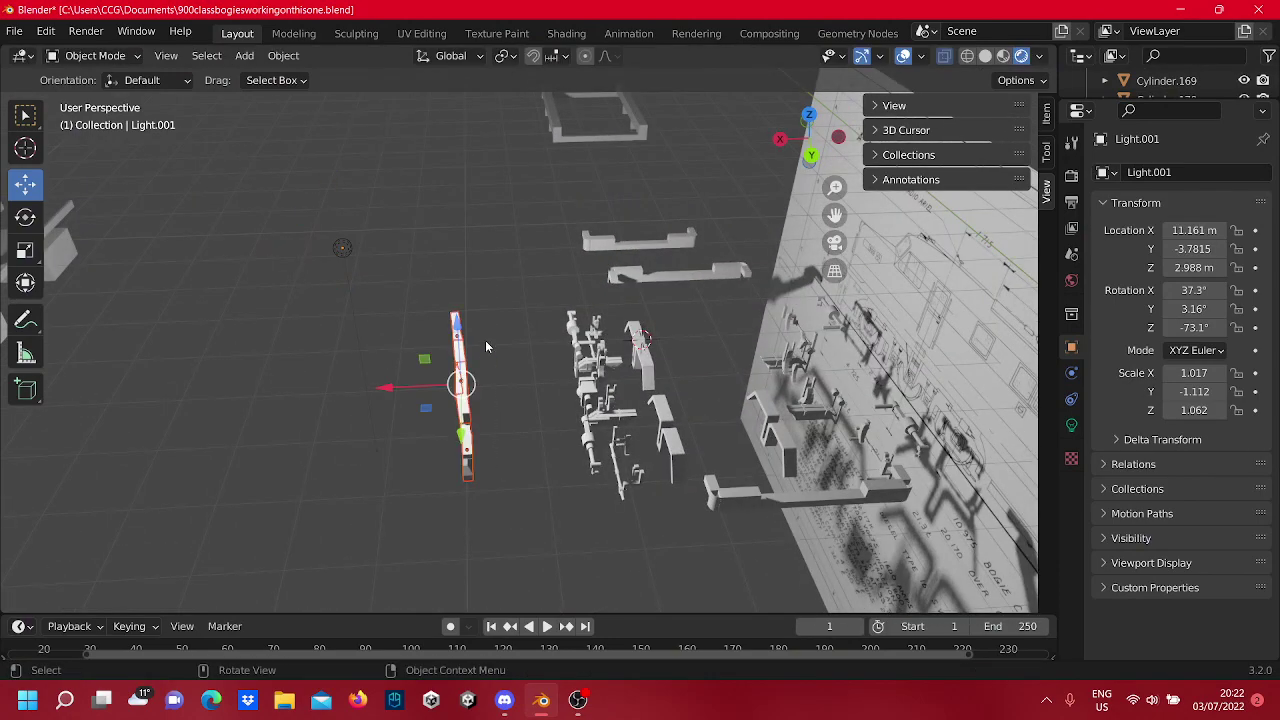
middle_click_drag(485, 340, 484, 455)
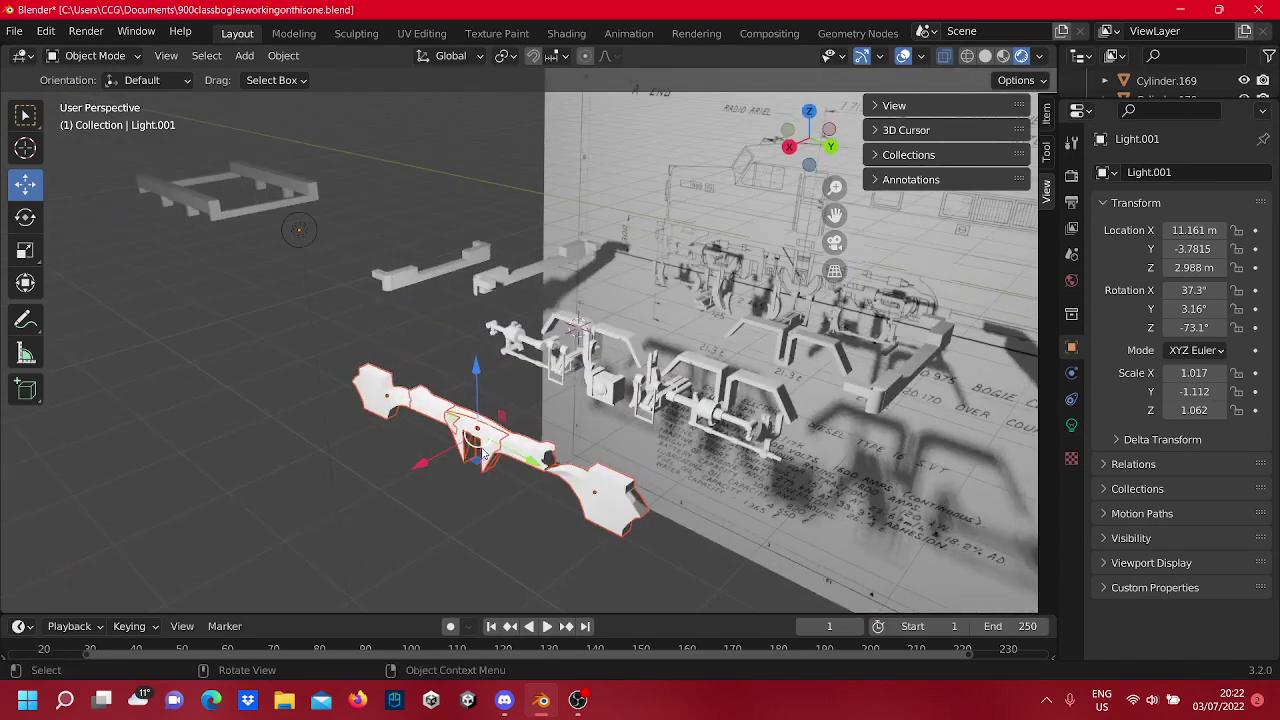
left_click_drag(435, 462, 573, 385)
scroll(572, 383, "up", 4)
middle_click_drag(572, 383, 645, 335)
scroll(645, 340, "up", 3)
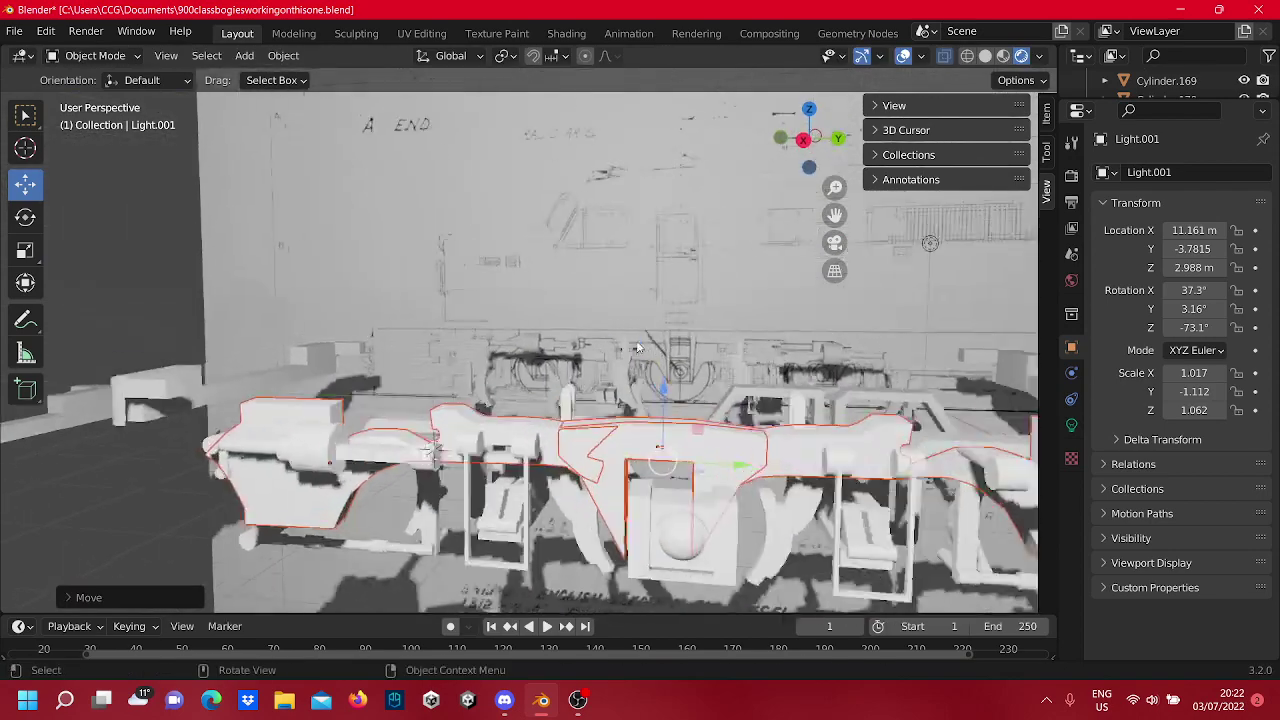
Switch the viewport to Material Preview shading and shift the side frame slightly along positive Y to line up with the bogie parts.
left_click(1003, 56)
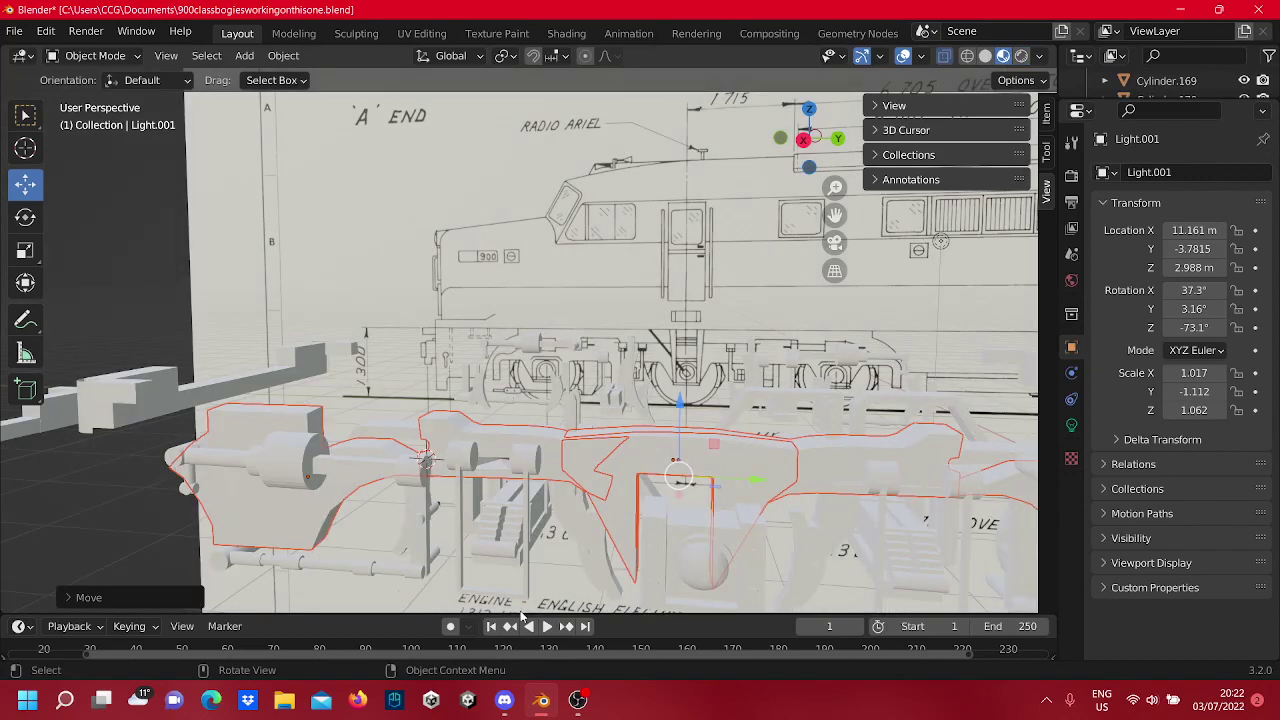
middle_click_drag(523, 539, 410, 418, "shift")
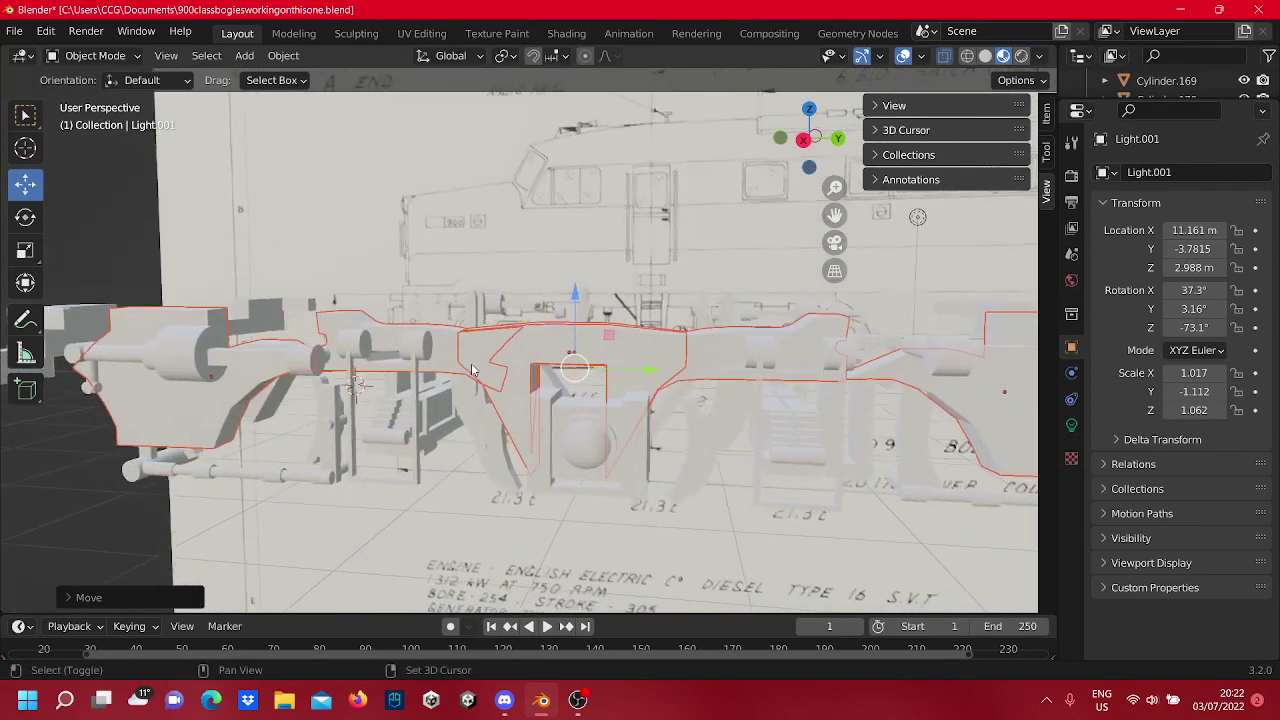
scroll(639, 314, "down", 2)
middle_click_drag(643, 392, 712, 330)
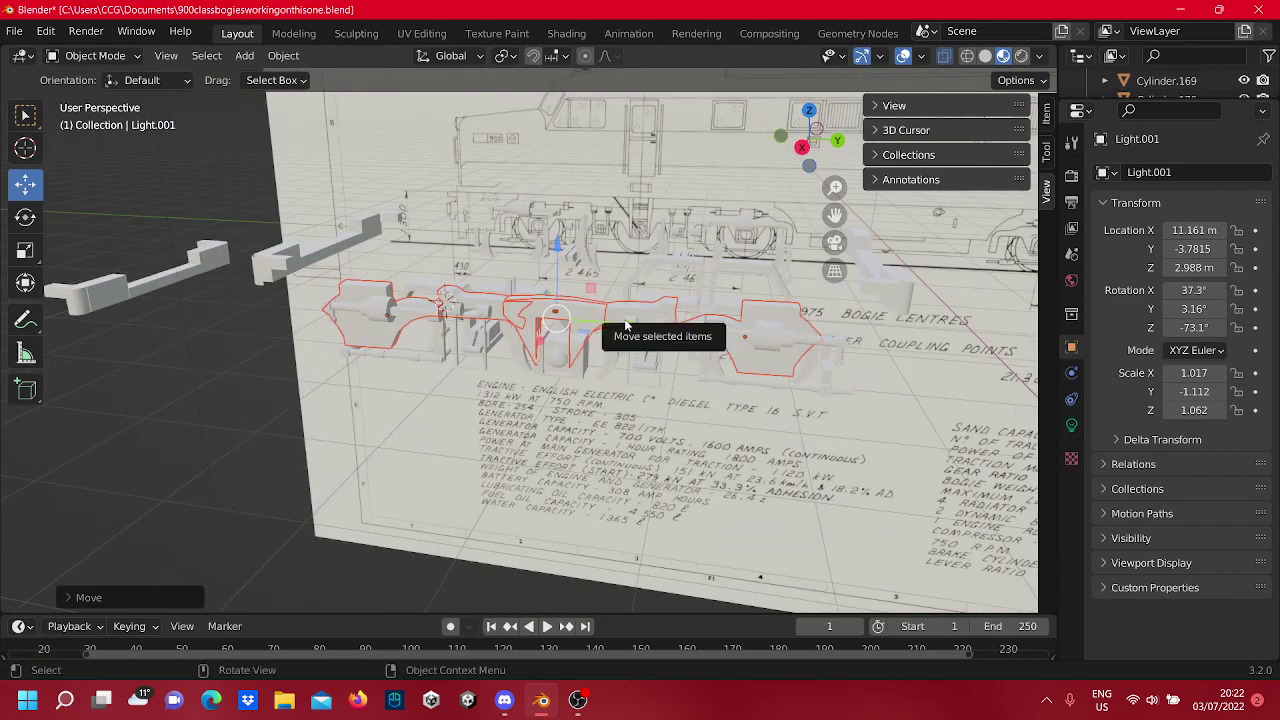
left_click_drag(625, 325, 637, 326)
scroll(637, 326, "up", 4)
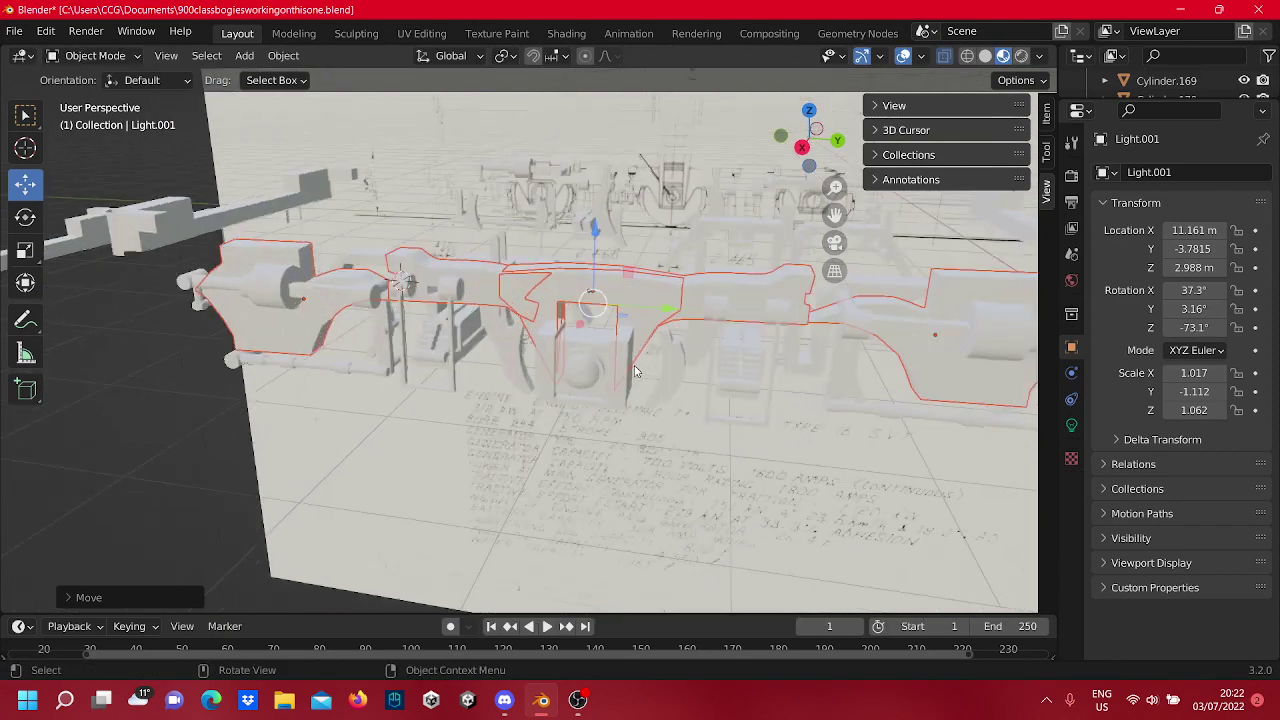
Lower the side frame slightly along Z and nudge it outward along positive X.
middle_click_drag(603, 362, 618, 232)
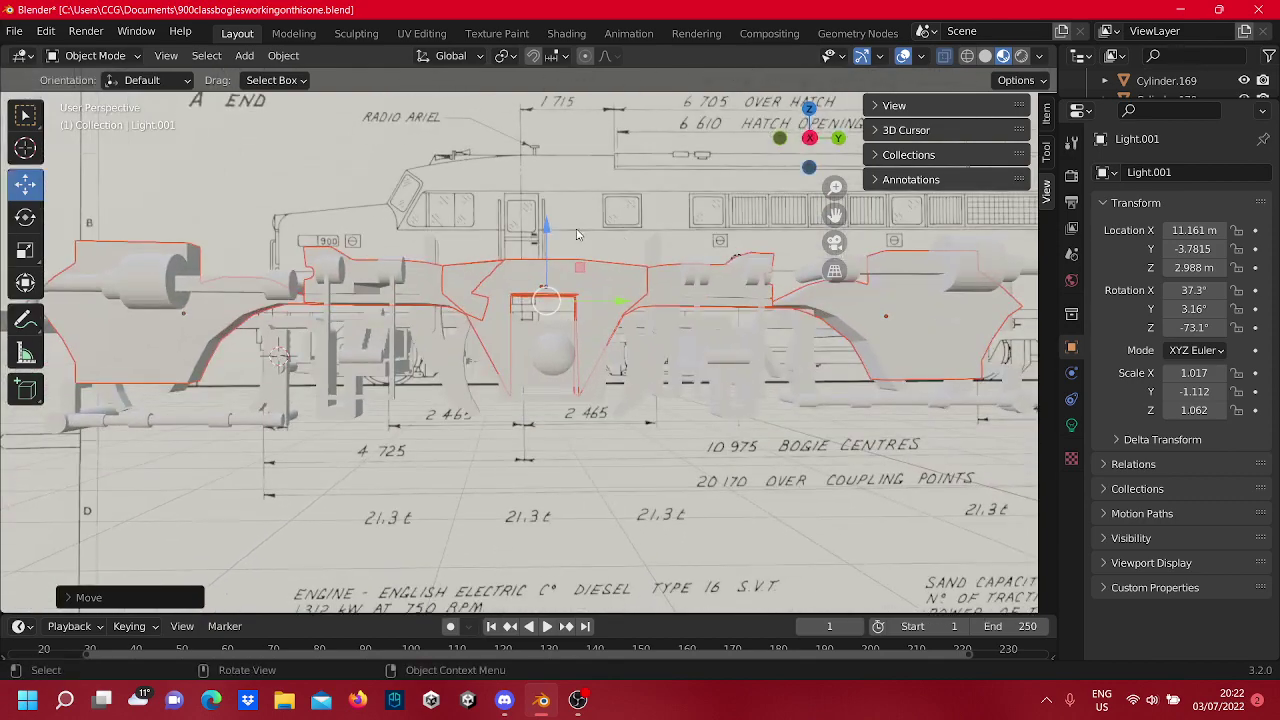
left_click_drag(551, 232, 550, 260)
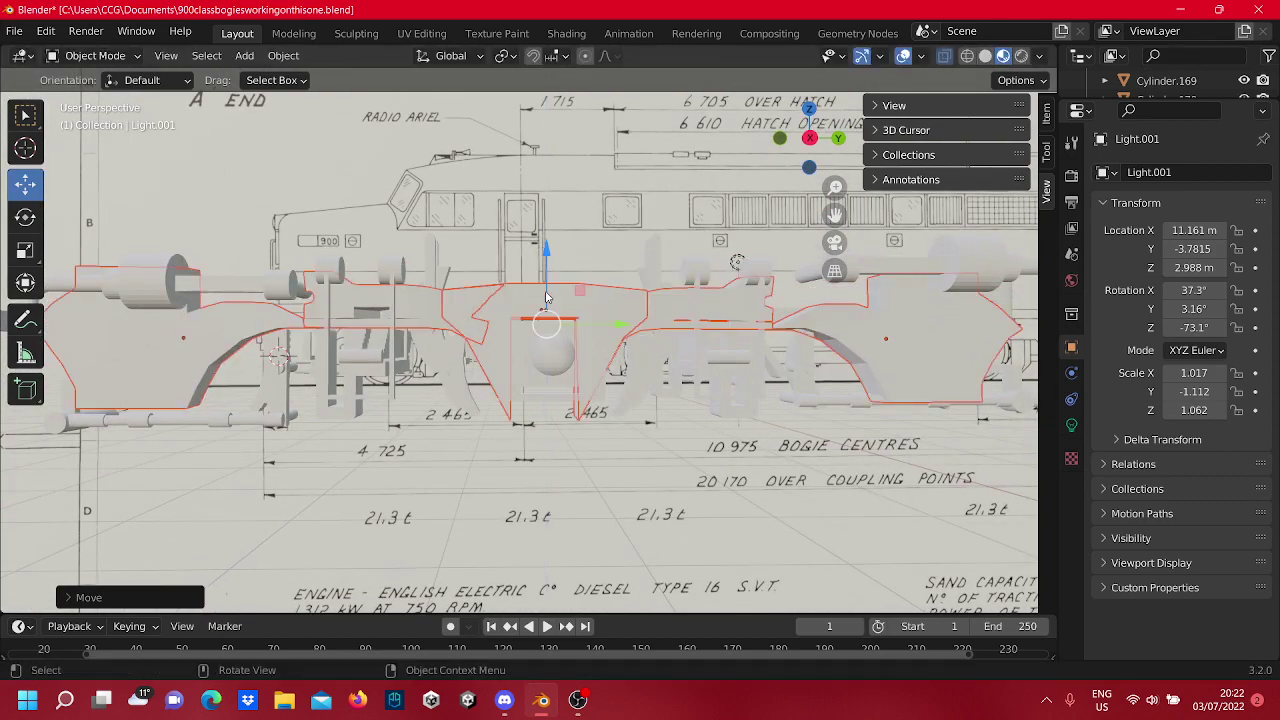
scroll(569, 333, "up", 2)
middle_click_drag(570, 333, 468, 364)
scroll(600, 323, "down", 2)
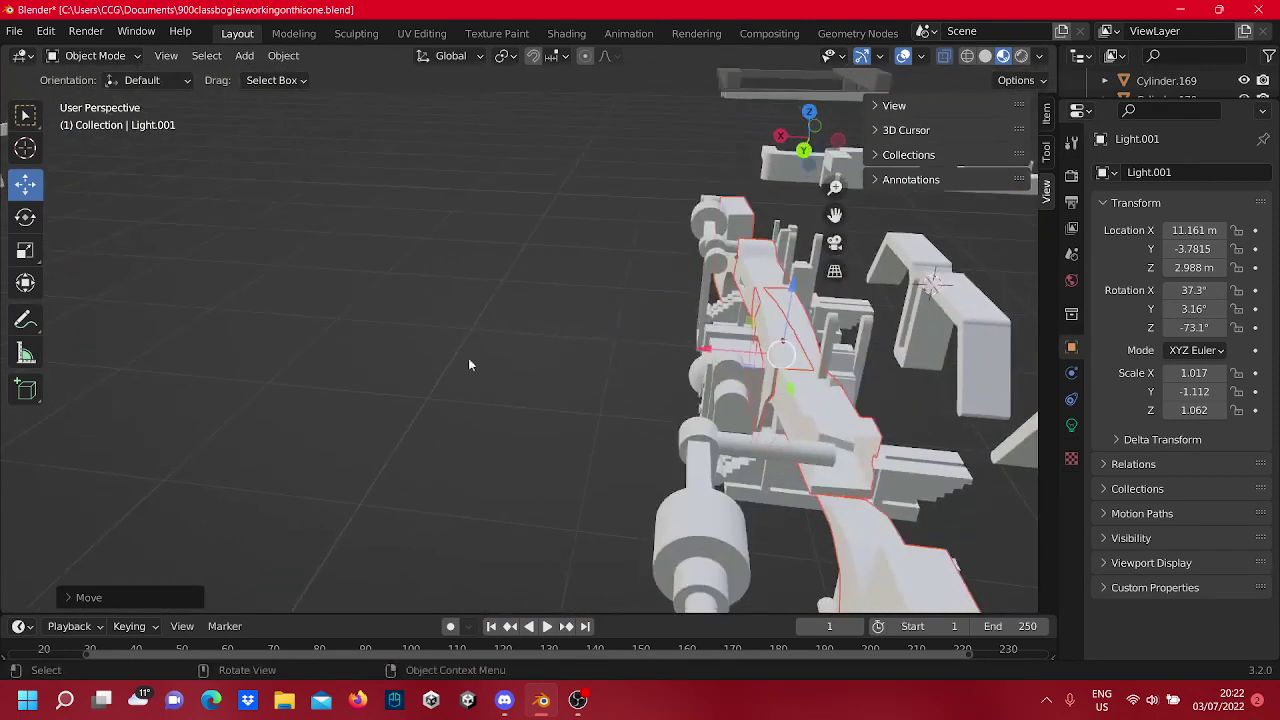
left_click_drag(744, 360, 697, 357)
Examine the side frame's fit among the bogie parts in Material Preview and wireframe shading.
scroll(668, 357, "up", 3)
mouse_move(668, 357)
middle_mouse_down()
mouse_move(808, 342)
mouse_move(686, 299)
mouse_move(686, 326)
mouse_move(607, 341)
mouse_move(617, 333)
middle_mouse_up()
scroll(625, 327, "down", 3)
scroll(627, 334, "up", 3)
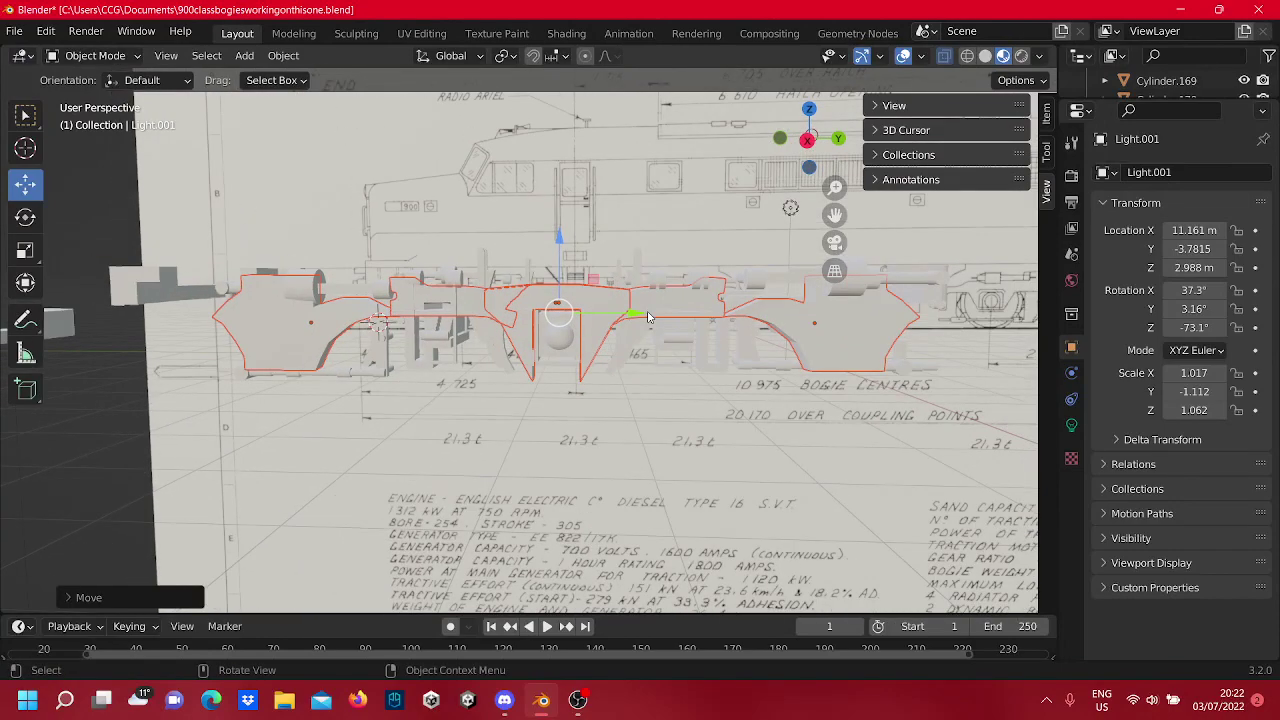
scroll(648, 317, "down", 2)
scroll(648, 317, "down", 1)
middle_click_drag(648, 320, 808, 268)
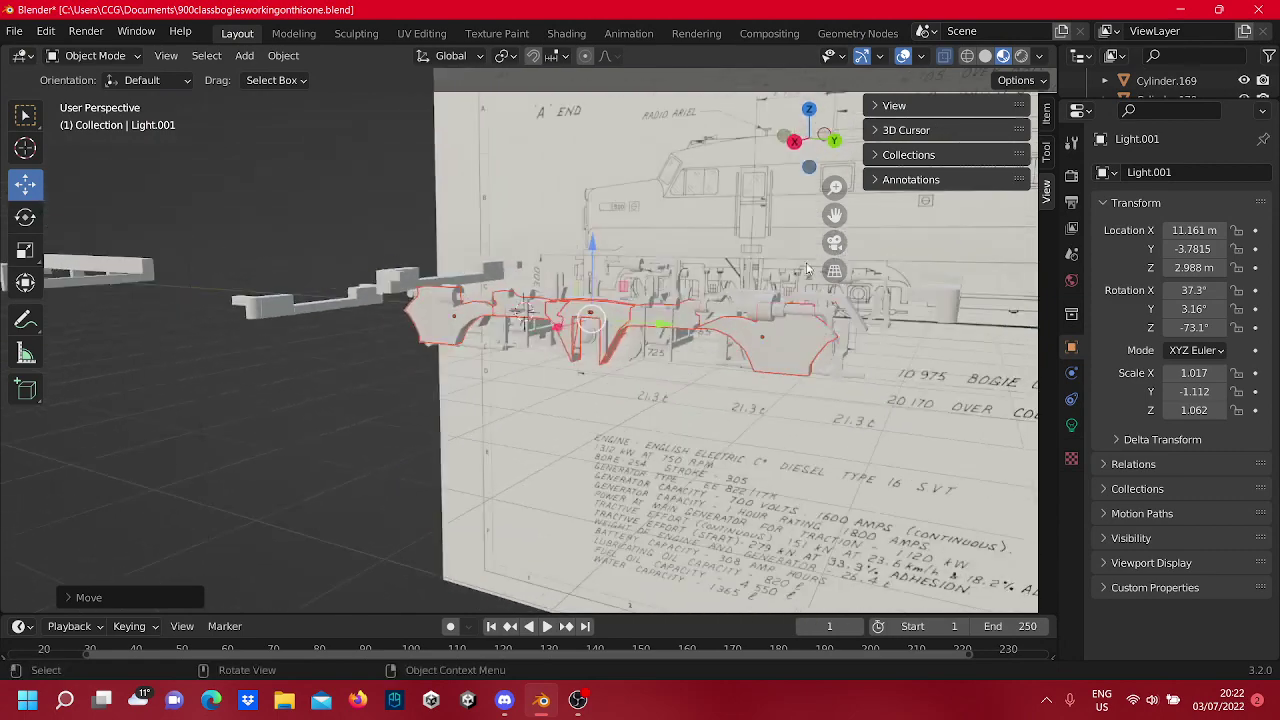
left_click(966, 56)
mouse_move(800, 222)
middle_mouse_down()
mouse_move(683, 258)
mouse_move(520, 268)
middle_mouse_up()
middle_click_drag(674, 265, 702, 240)
middle_click_drag(660, 346, 479, 322, "shift")
scroll(489, 280, "up", 4)
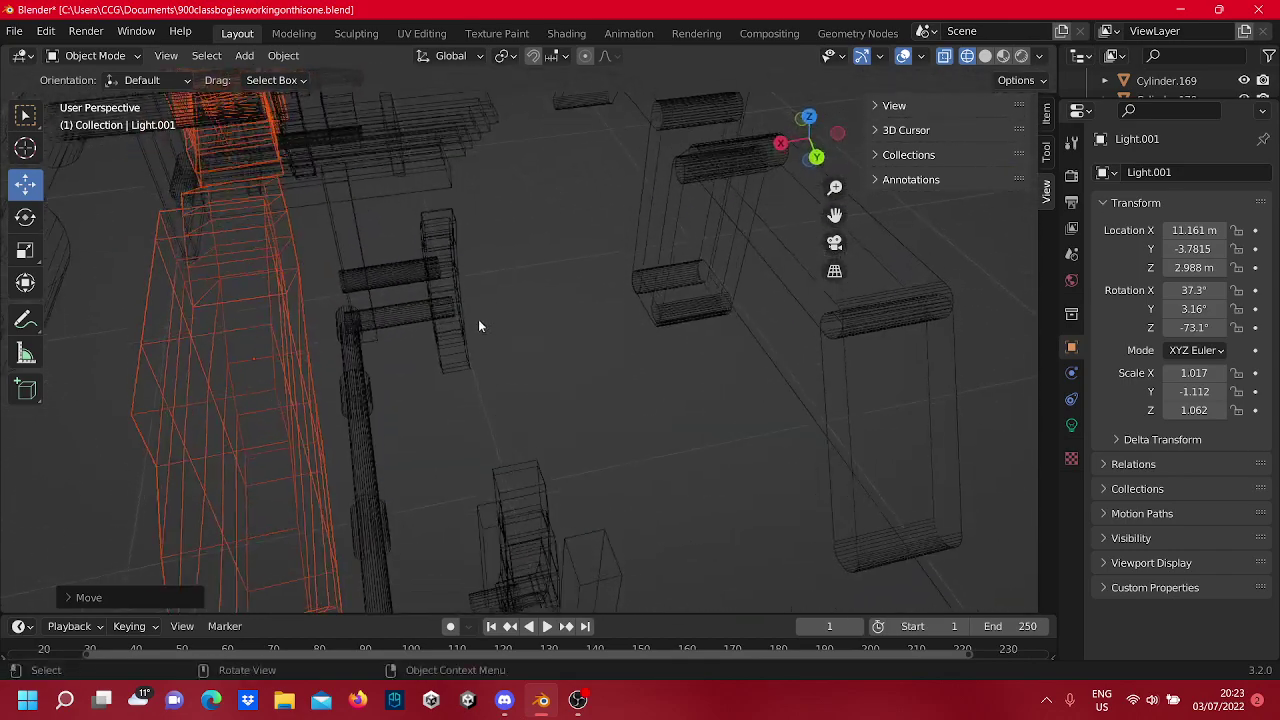
scroll(478, 319, "down", 5)
middle_click_drag(440, 183, 454, 301)
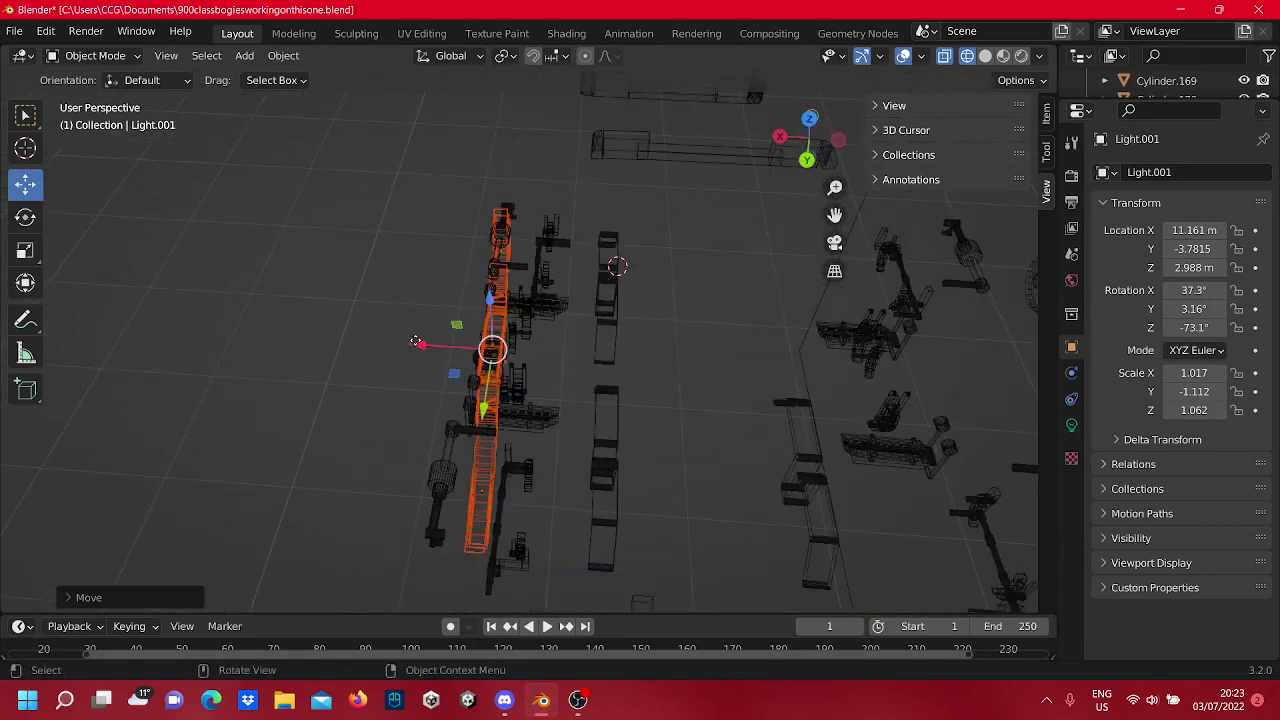
Move the side frame along positive X clear of the bogie parts and switch the viewport to Rendered shading.
left_click_drag(415, 341, 243, 330)
middle_click_drag(289, 340, 711, 197, "shift")
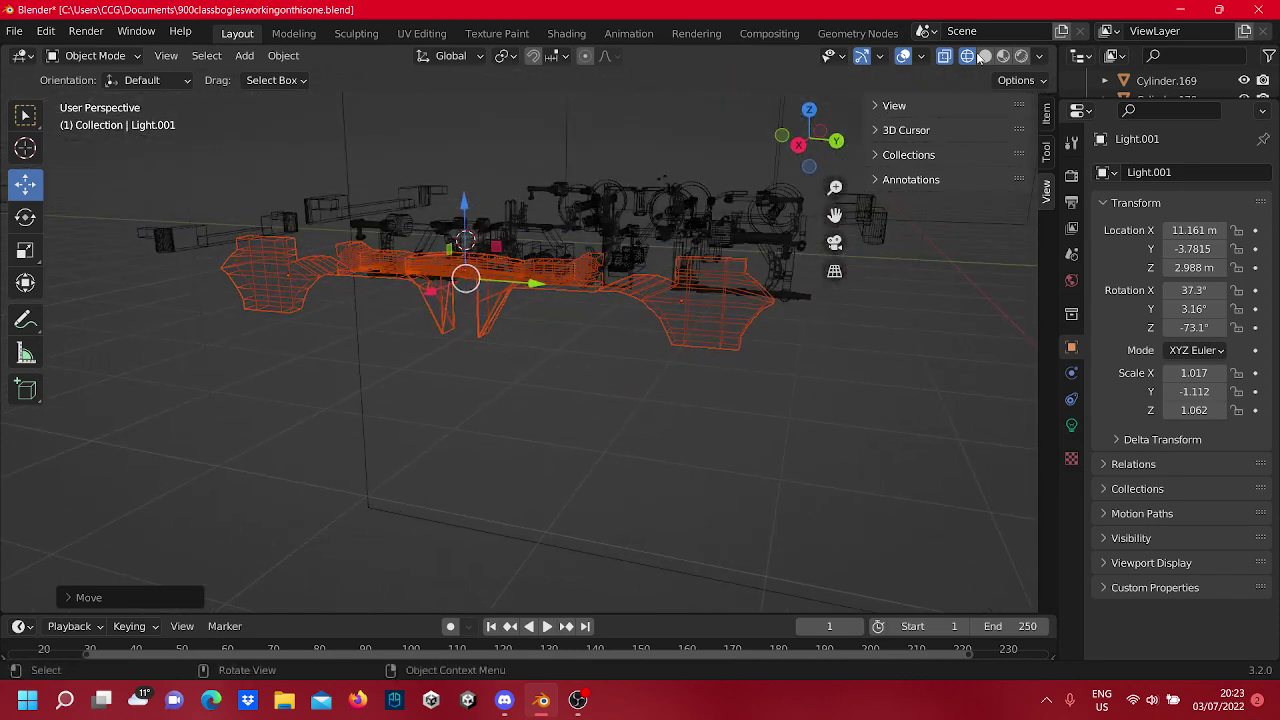
left_click(1021, 55)
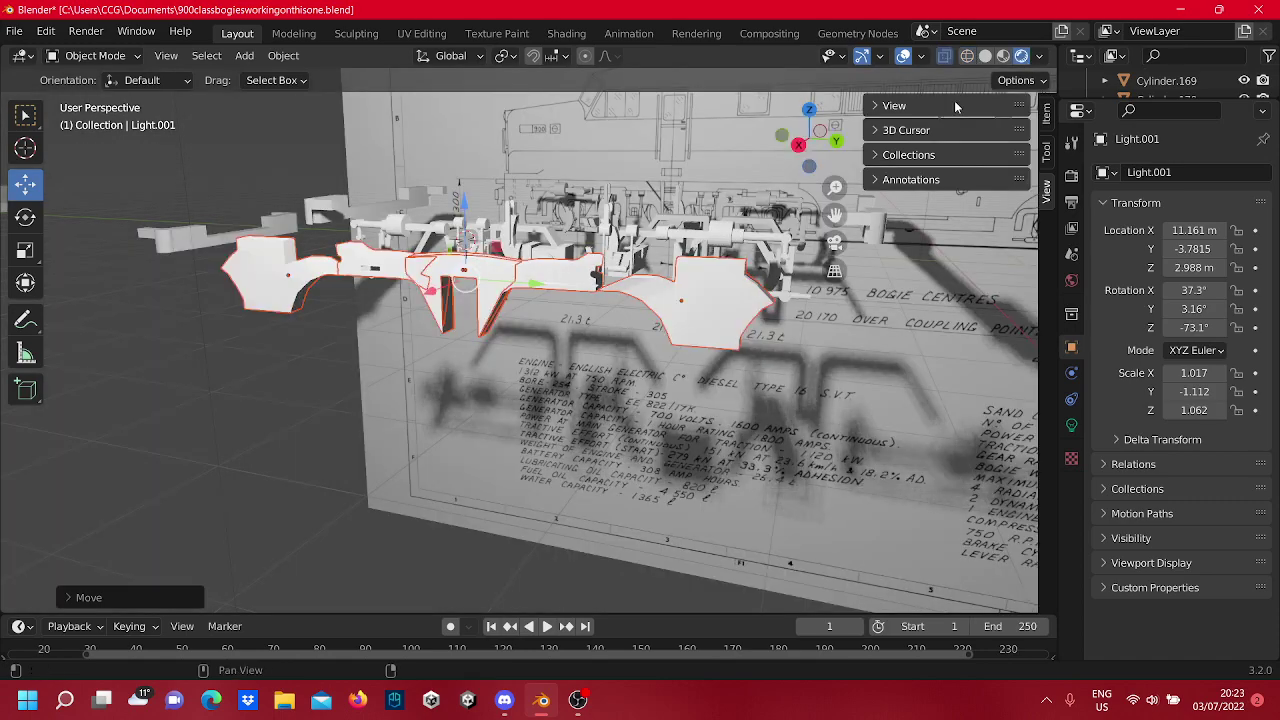
Inspect the joints between the frame halves and end plates from the end and from above.
scroll(643, 274, "up", 3)
middle_click_drag(630, 294, 530, 316)
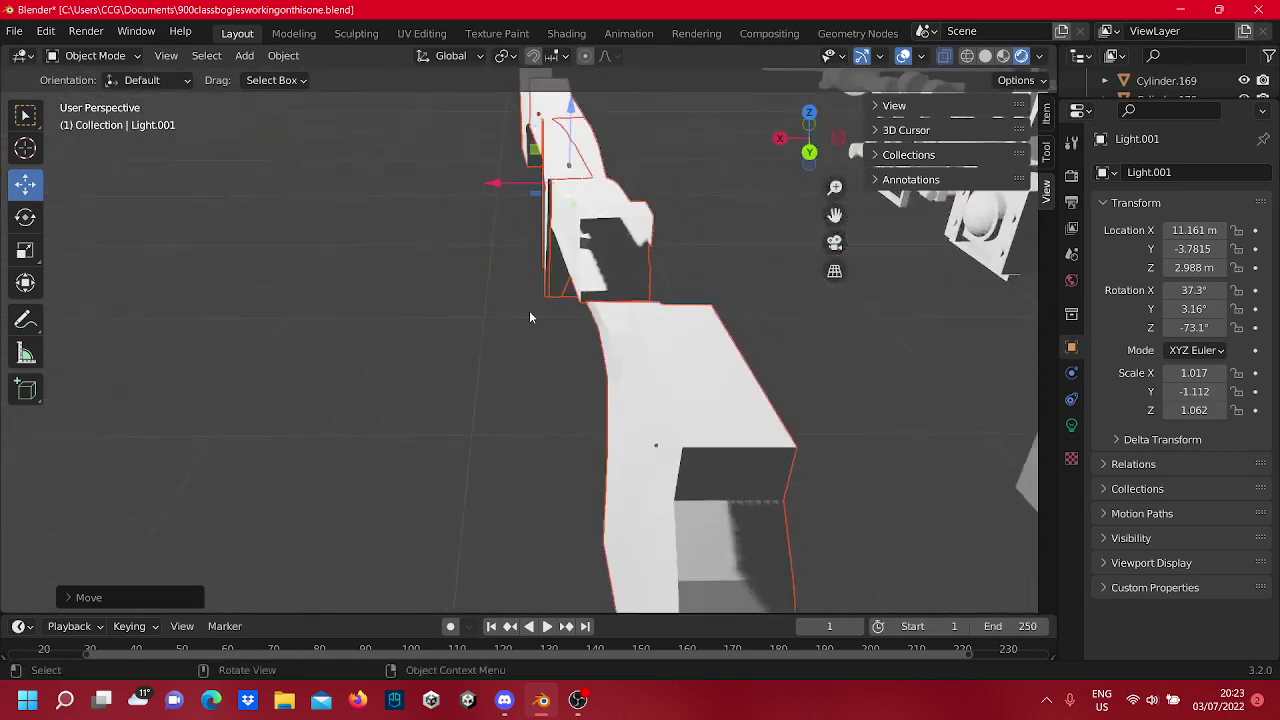
mouse_move(428, 321)
middle_mouse_down()
mouse_move(450, 280)
mouse_move(418, 260)
mouse_move(632, 260)
mouse_move(446, 289)
mouse_move(442, 276)
mouse_move(650, 260)
mouse_move(466, 271)
mouse_move(623, 370)
mouse_move(574, 271)
mouse_move(572, 397)
mouse_move(556, 403)
middle_mouse_up()
scroll(437, 314, "down", 4)
scroll(475, 290, "up", 2)
left_click_drag(554, 474, 414, 89)
scroll(528, 248, "up", 3)
mouse_move(470, 260)
middle_mouse_down()
mouse_move(562, 222)
mouse_move(518, 208)
mouse_move(497, 229)
mouse_move(659, 224)
mouse_move(497, 224)
mouse_move(435, 282)
middle_mouse_up()
left_click_drag(435, 282, 436, 312)
scroll(436, 312, "up", 4)
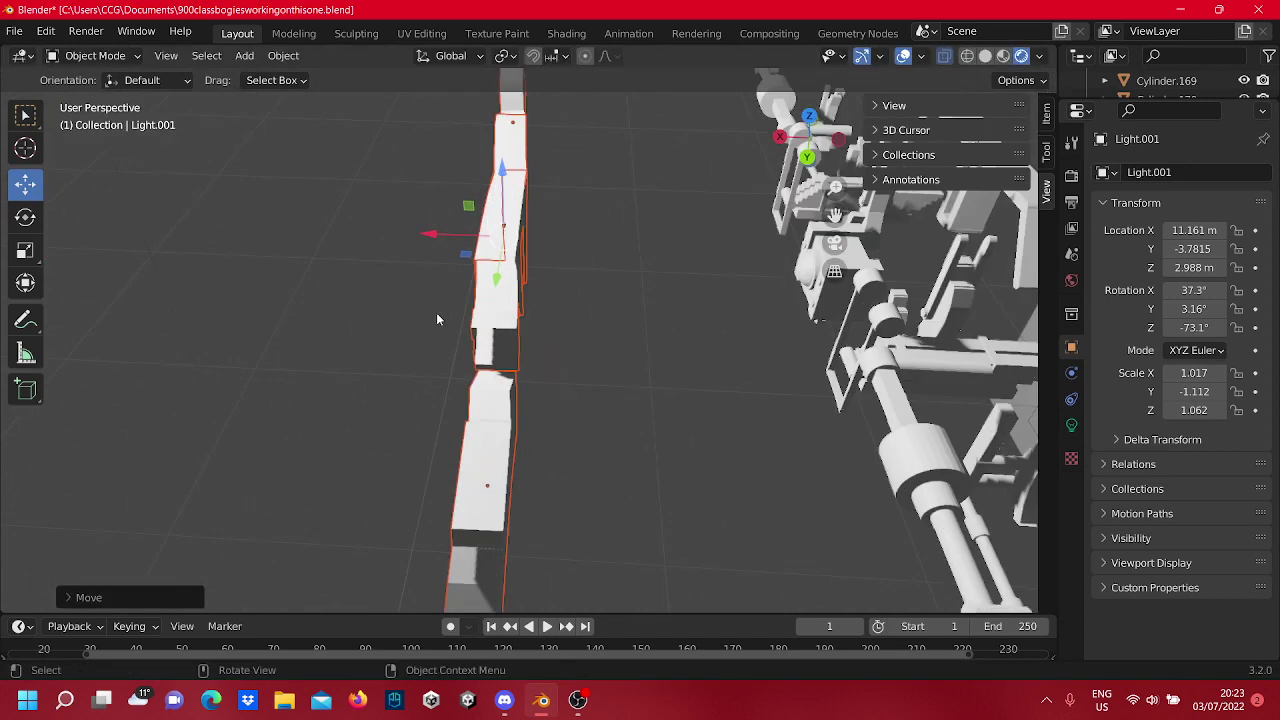
Move one frame half along X to 10.074 m and the adjoining end plate along X to 10.104 m.
middle_click_drag(214, 292, 268, 227)
mouse_move(427, 350)
middle_mouse_down()
mouse_move(456, 281)
mouse_move(529, 333)
mouse_move(399, 330)
mouse_move(404, 344)
mouse_move(433, 332)
mouse_move(474, 356)
mouse_move(640, 315)
middle_mouse_up()
left_click(601, 291)
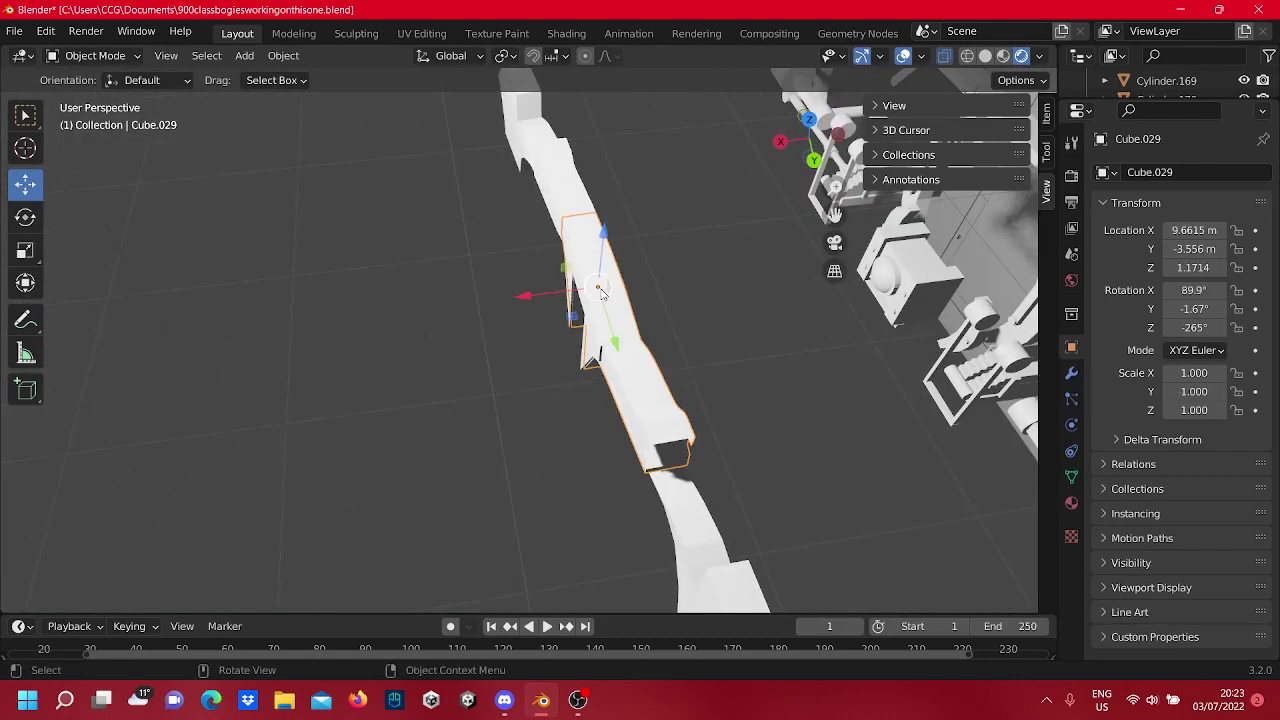
left_click_drag(570, 295, 445, 305)
left_click(560, 152, "shift")
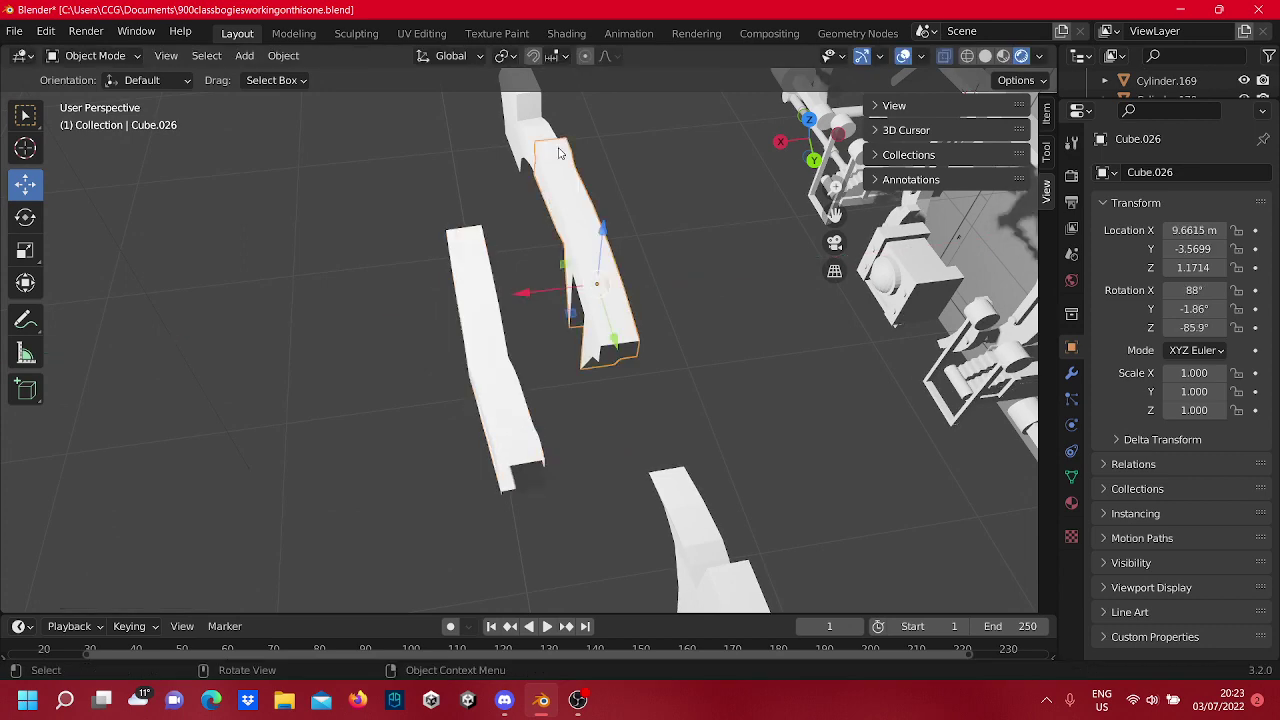
left_click_drag(471, 134, 385, 140)
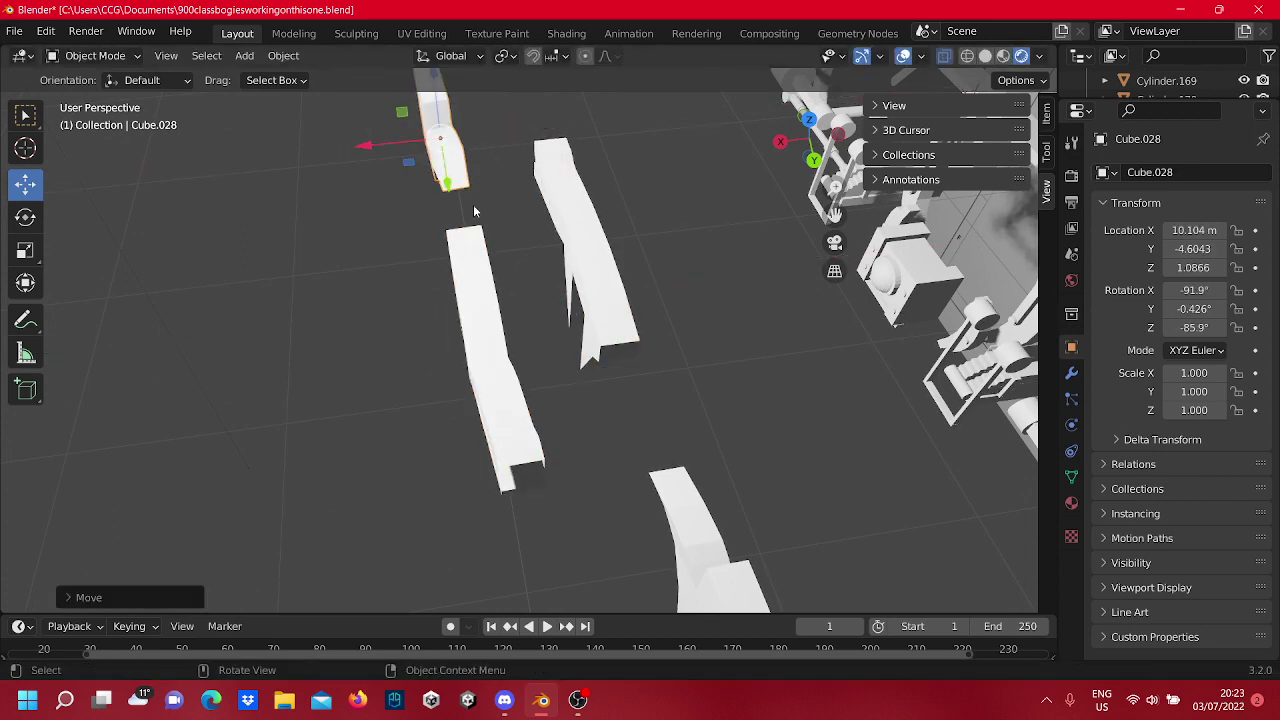
Set the viewport to wireframe shading and move the separated frame half farther along X to 10.931 m.
middle_click_drag(516, 204, 1022, 145)
left_click(639, 303)
scroll(680, 304, "up", 3)
left_click(1008, 57)
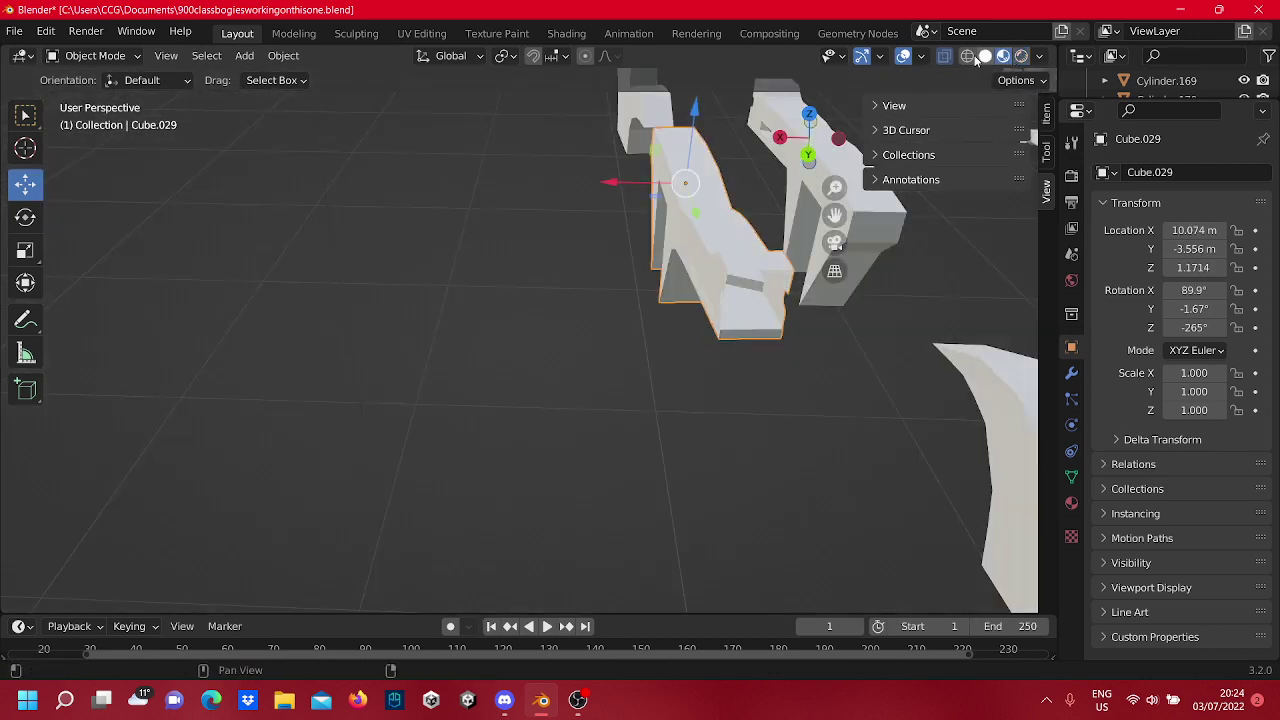
left_click(967, 56)
scroll(595, 249, "up", 2)
mouse_move(595, 249)
middle_mouse_down()
mouse_move(596, 199)
mouse_move(568, 232)
middle_mouse_up()
left_click_drag(509, 250, 223, 243)
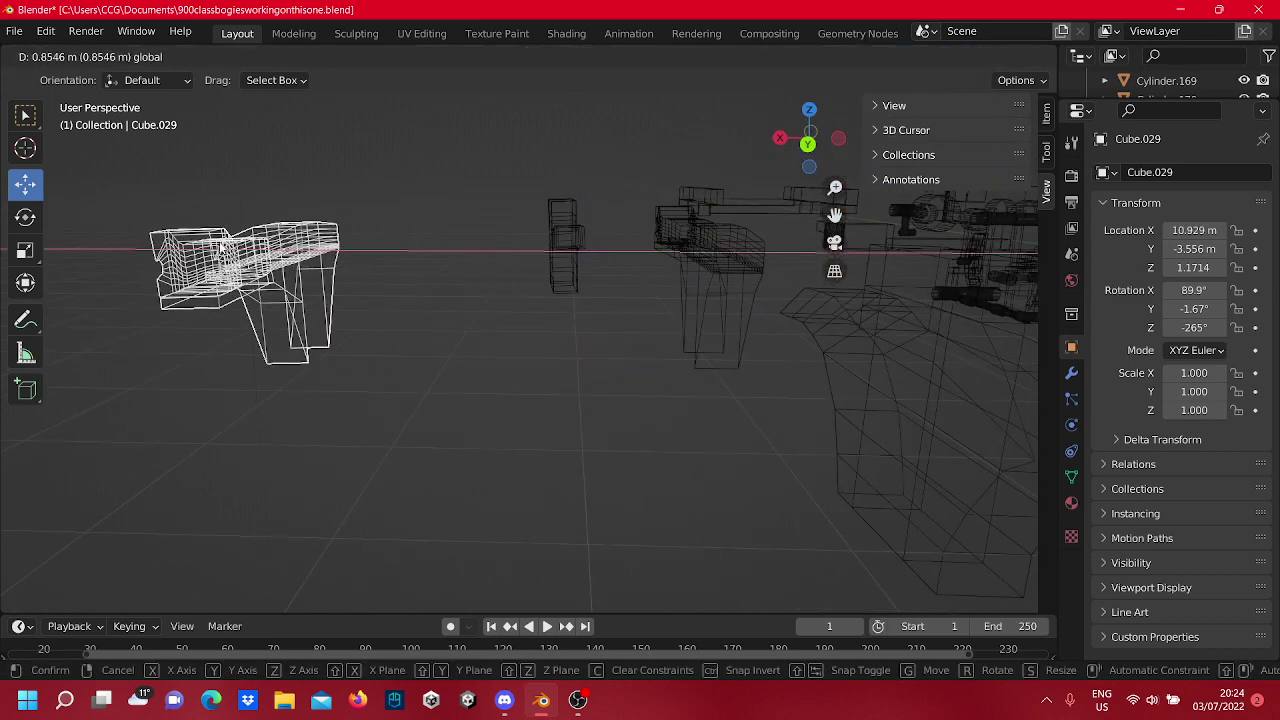
middle_click_drag(300, 262, 755, 172, "shift")
left_click(806, 141)
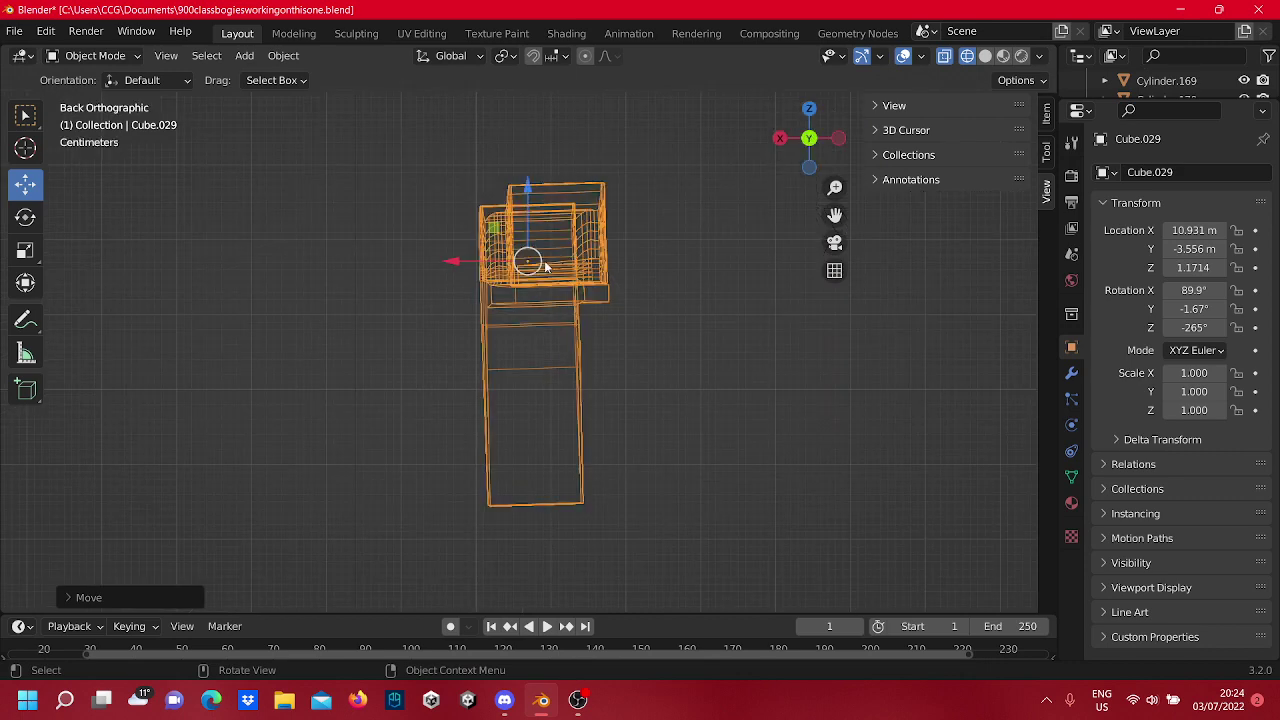
scroll(544, 260, "up", 4)
key("Tab")
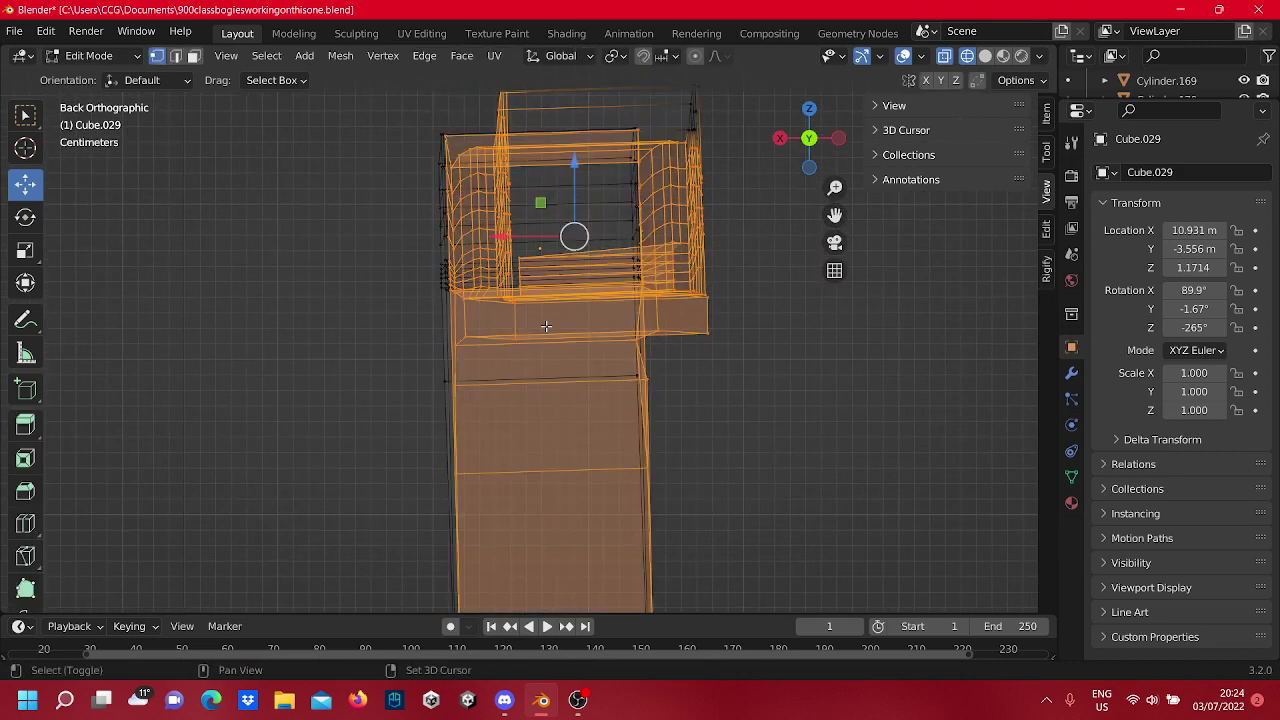
middle_click_drag(546, 326, 551, 376, "shift")
left_click(761, 409)
scroll(521, 313, "up", 2)
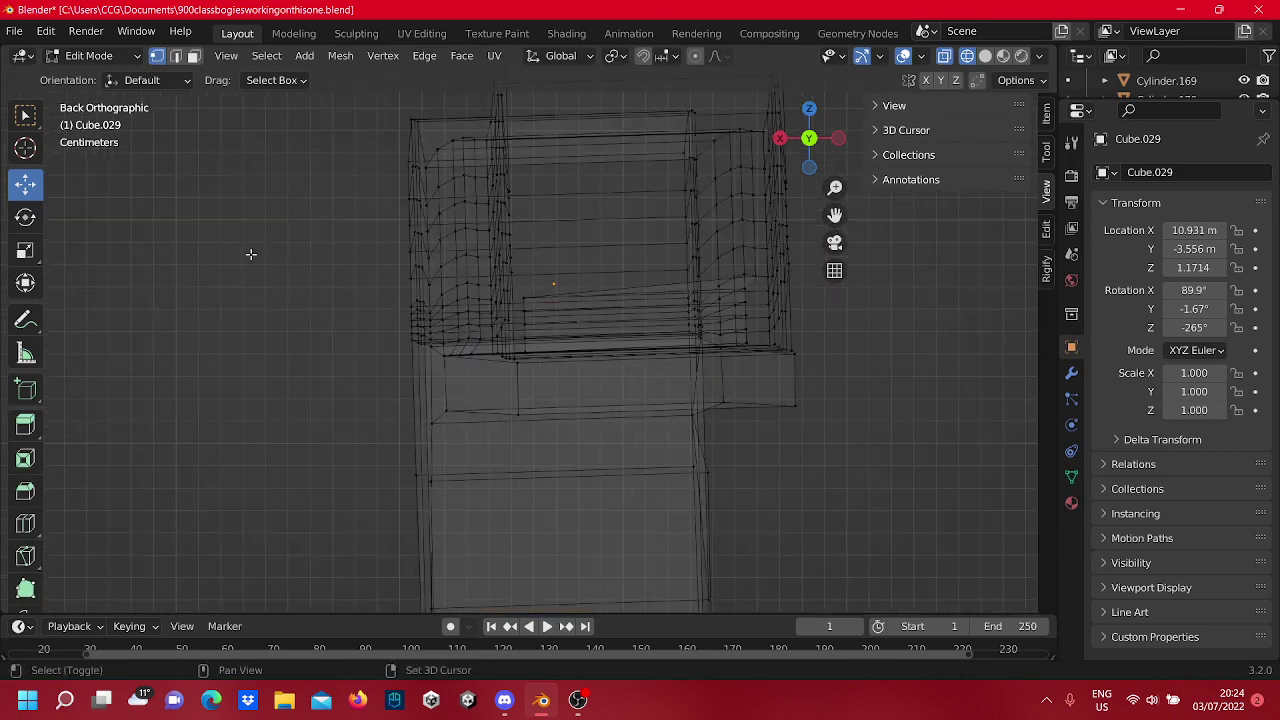
middle_click_drag(251, 254, 297, 363, "shift")
scroll(443, 291, "down", 8)
key("Tab")
Raise the separated frame half along Z to a location of 1.2263 m.
middle_click_drag(561, 411, 582, 342, "shift")
scroll(572, 258, "up", 3)
left_click_drag(587, 222, 580, 158)
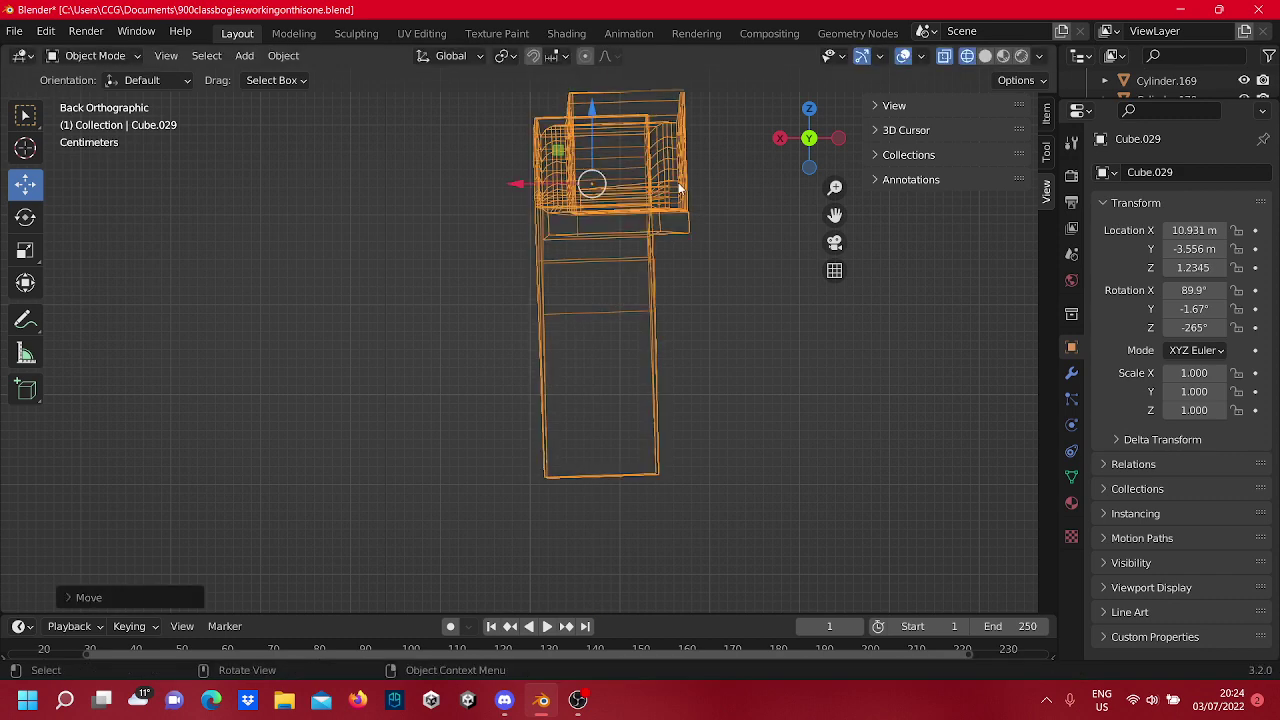
middle_click_drag(662, 251, 660, 352, "shift")
left_click_drag(595, 218, 589, 223)
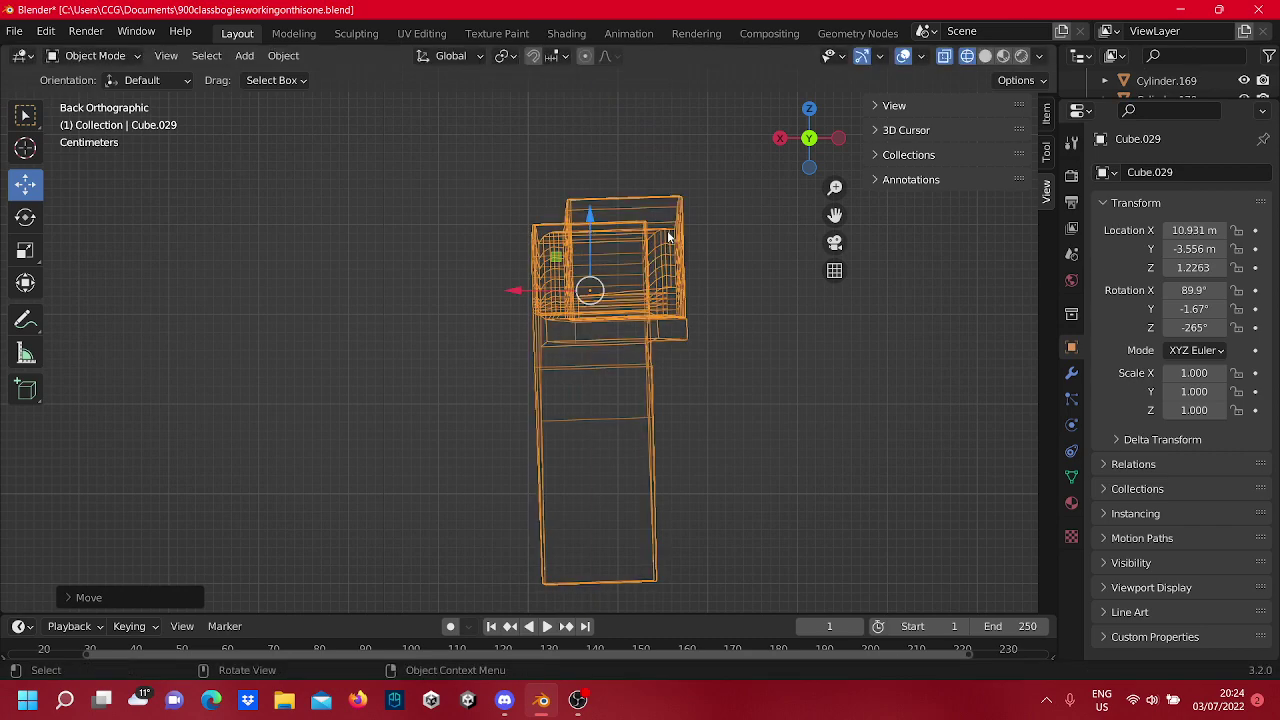
Enter Edit Mode on the frame half and move its upper outer corner vertices outward along X to the nearby grid line.
left_click(736, 239)
scroll(640, 222, "up", 4)
middle_click_drag(566, 203, 553, 428, "shift")
scroll(543, 372, "up", 4)
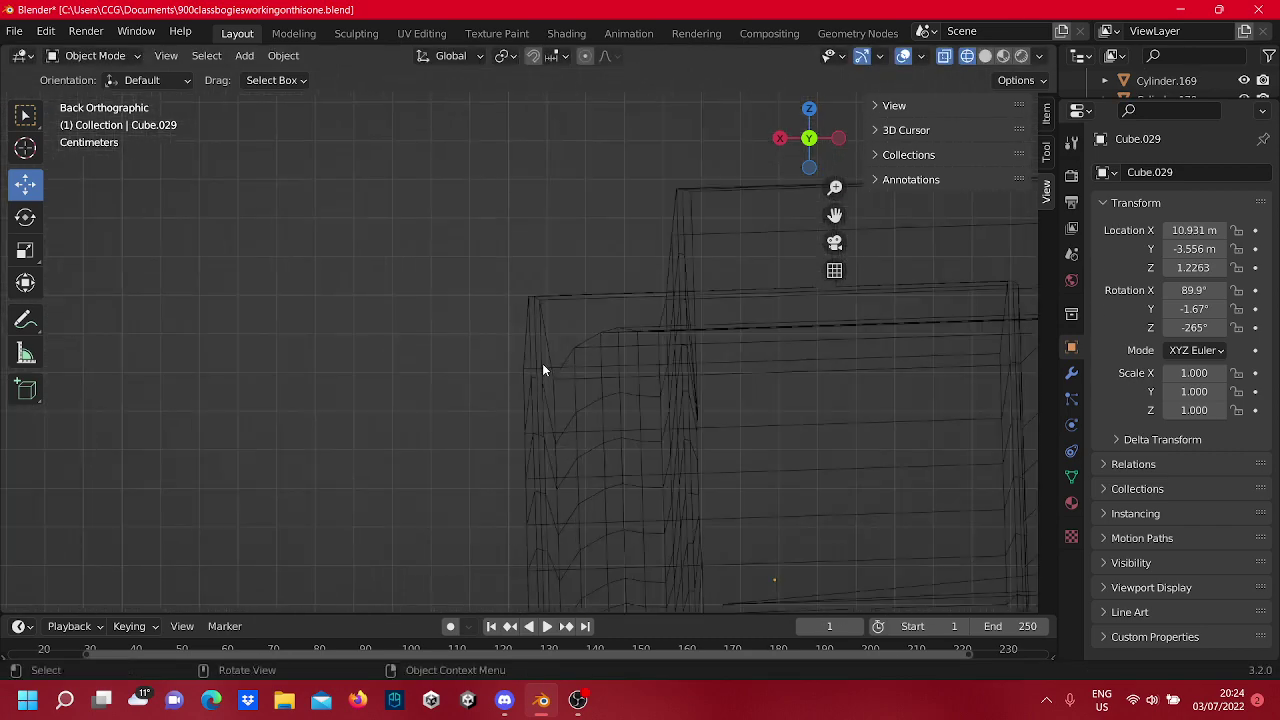
scroll(544, 365, "up", 1)
key("Tab")
left_click(540, 251)
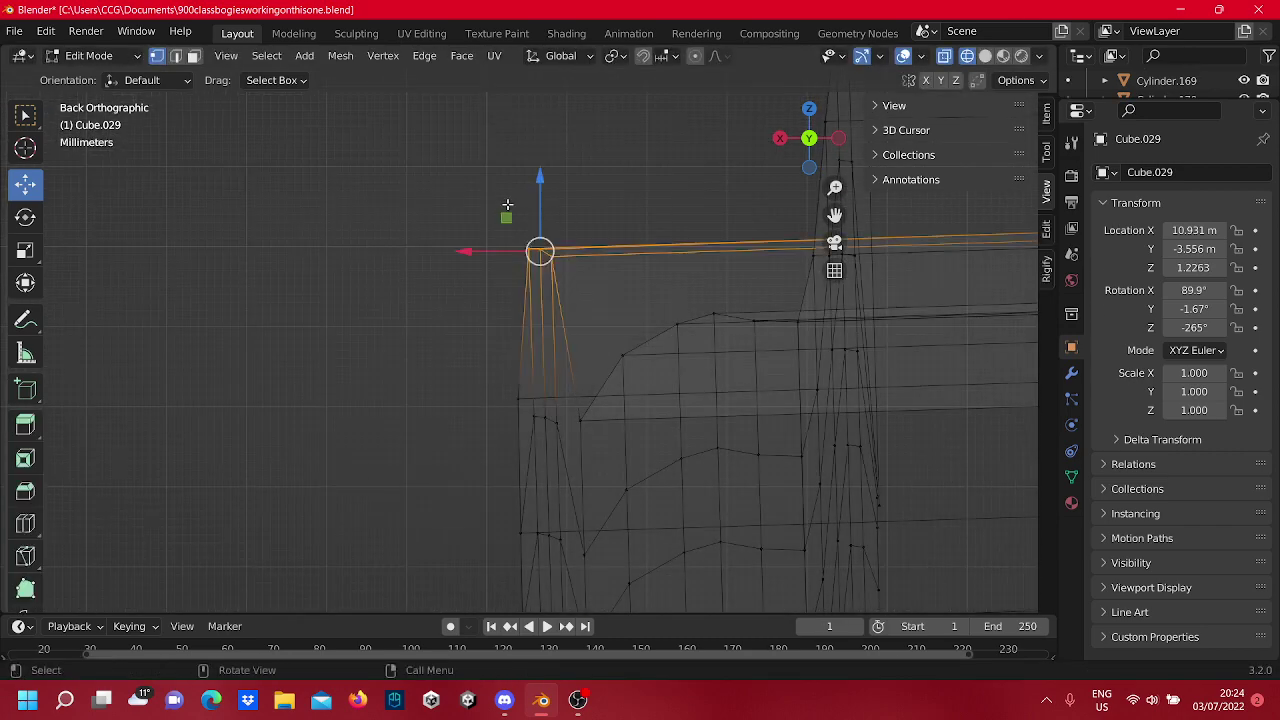
left_click_drag(493, 255, 499, 212)
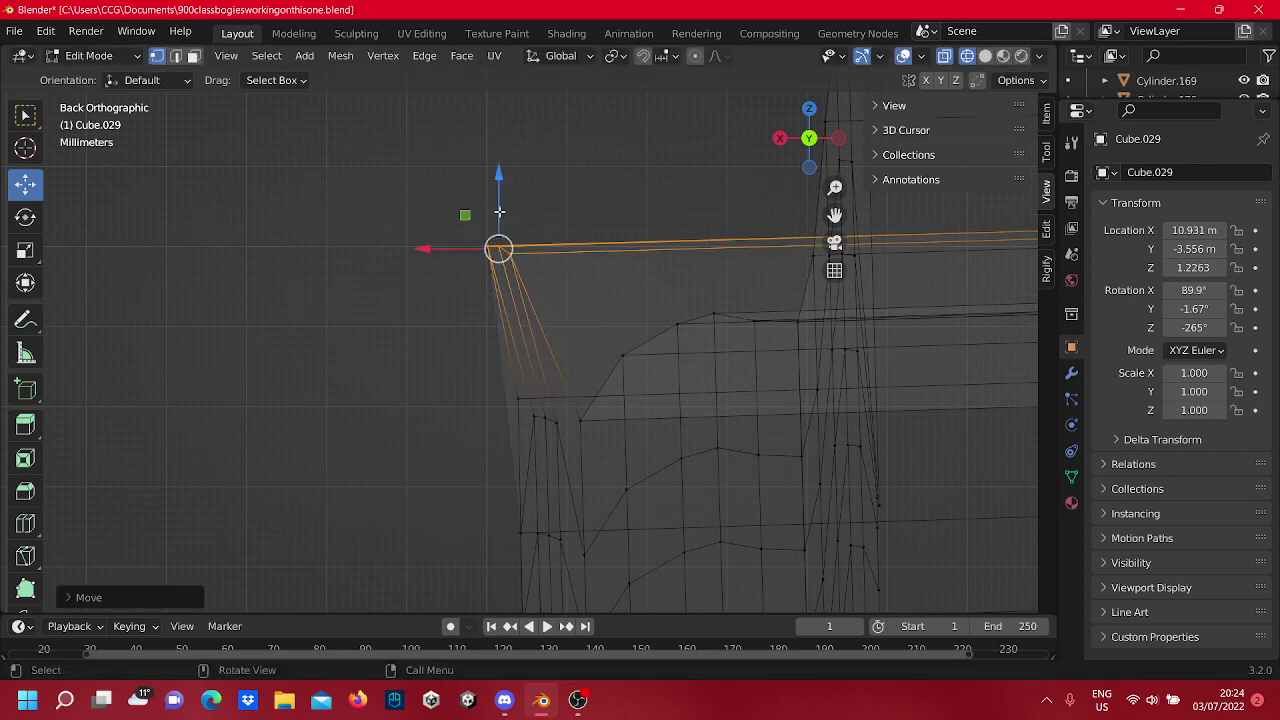
Raise the inner vertex of the upper outer corner about 0.001 m along Z, level with its neighbours.
key("ctrl+z")
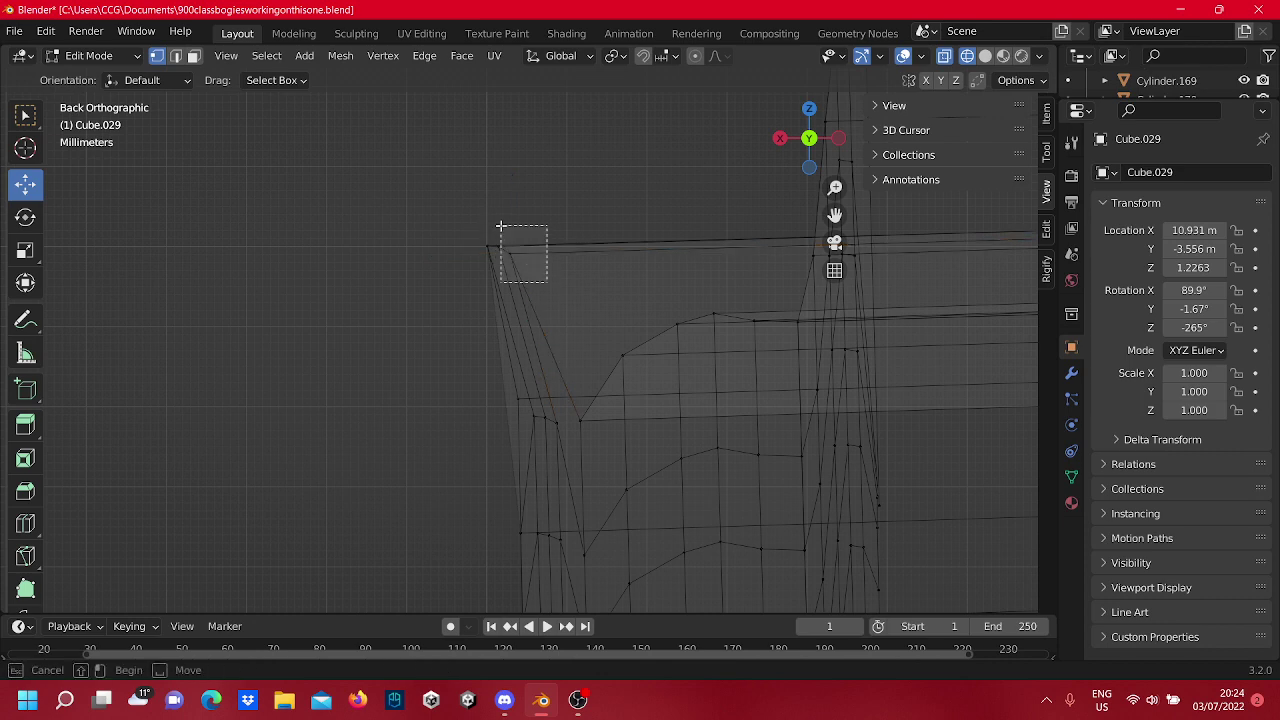
left_click_drag(500, 226, 501, 227)
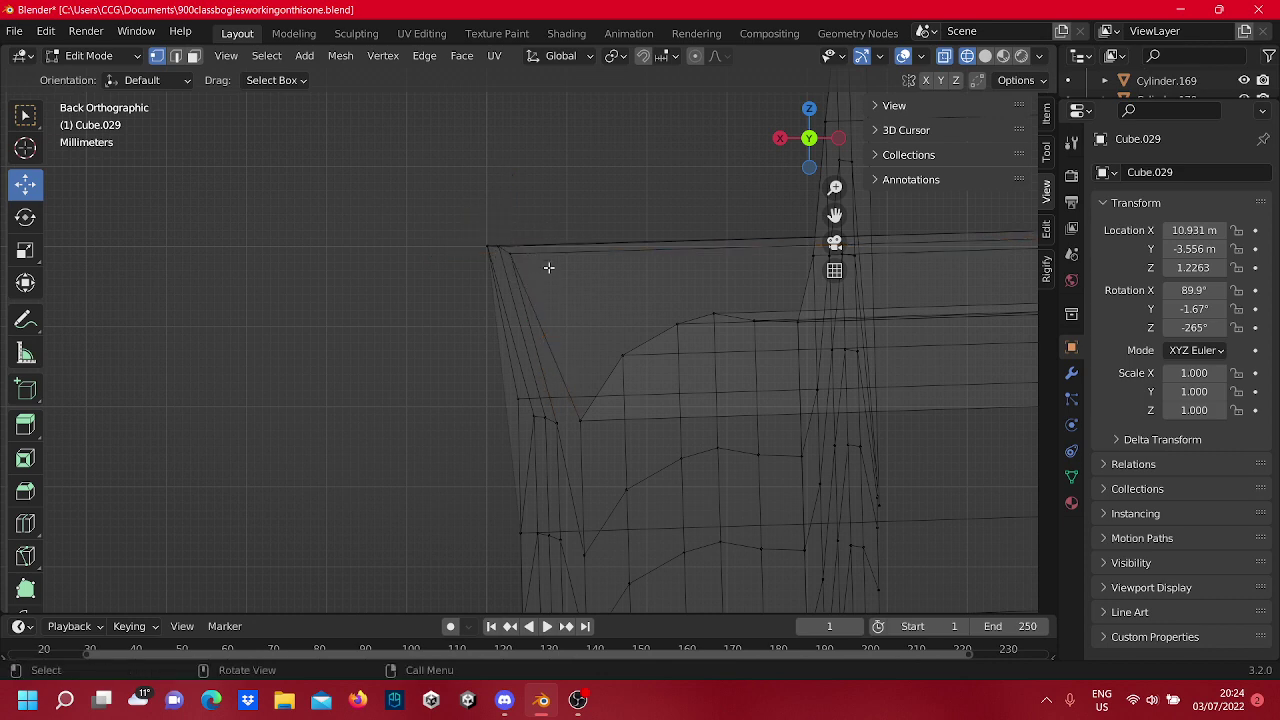
left_click_drag(493, 219, 512, 188)
left_click(521, 270)
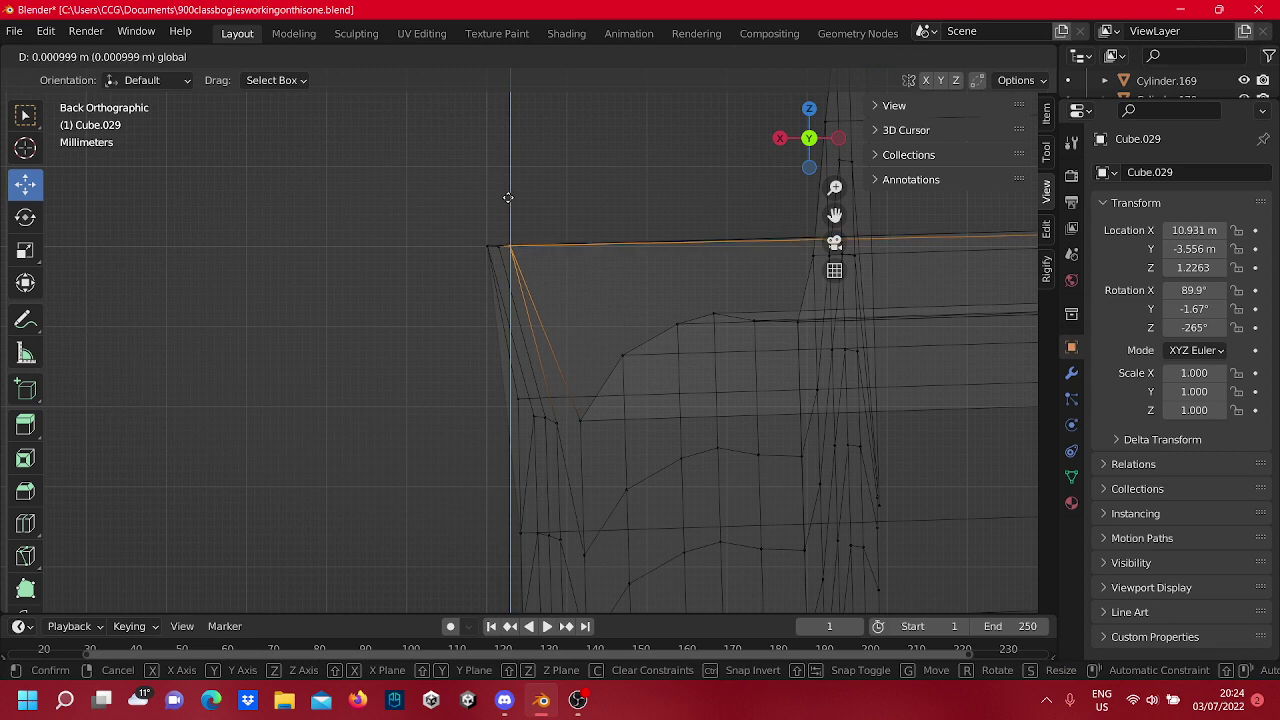
left_click_drag(508, 198, 507, 200)
Align the outermost vertex of the upper outer corner with the grid lines crossing beside it.
scroll(500, 253, "up", 5)
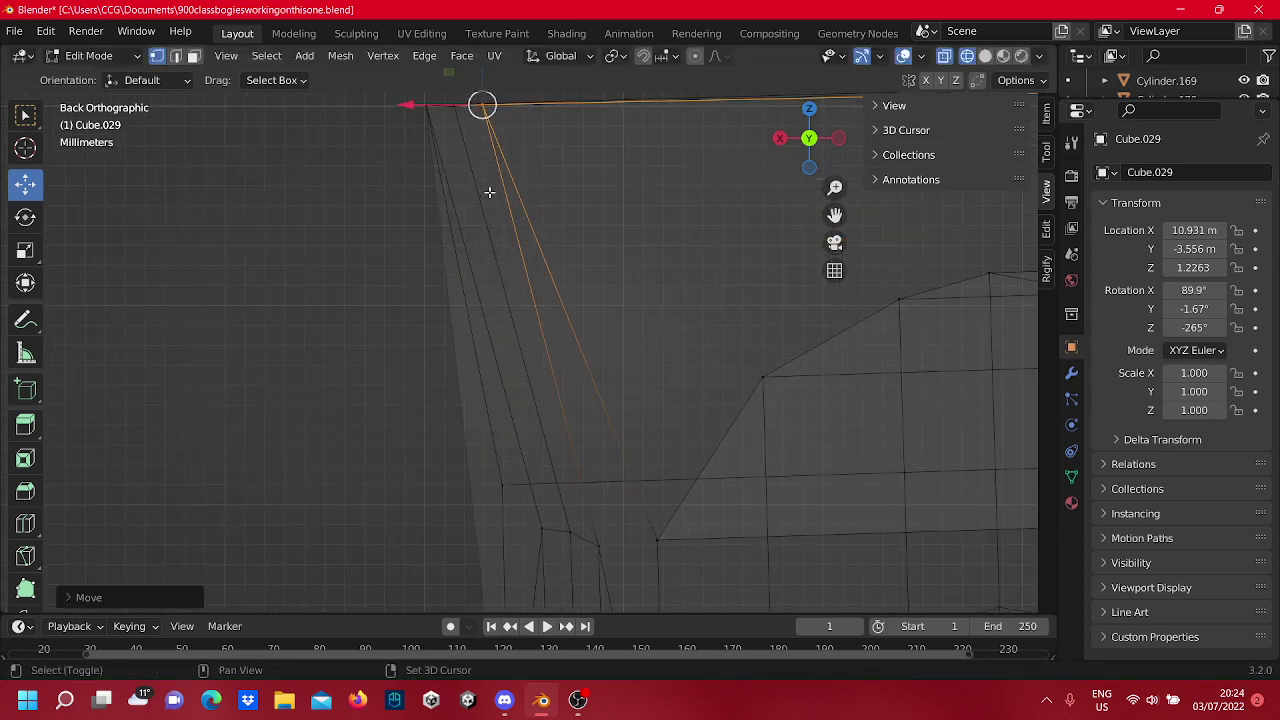
middle_click_drag(489, 191, 522, 374, "shift")
left_click_drag(465, 291, 414, 303)
key("ctrl+z")
scroll(417, 322, "up", 6)
middle_click_drag(417, 322, 672, 405, "shift")
scroll(672, 405, "up", 5)
middle_click_drag(705, 452, 460, 349, "shift")
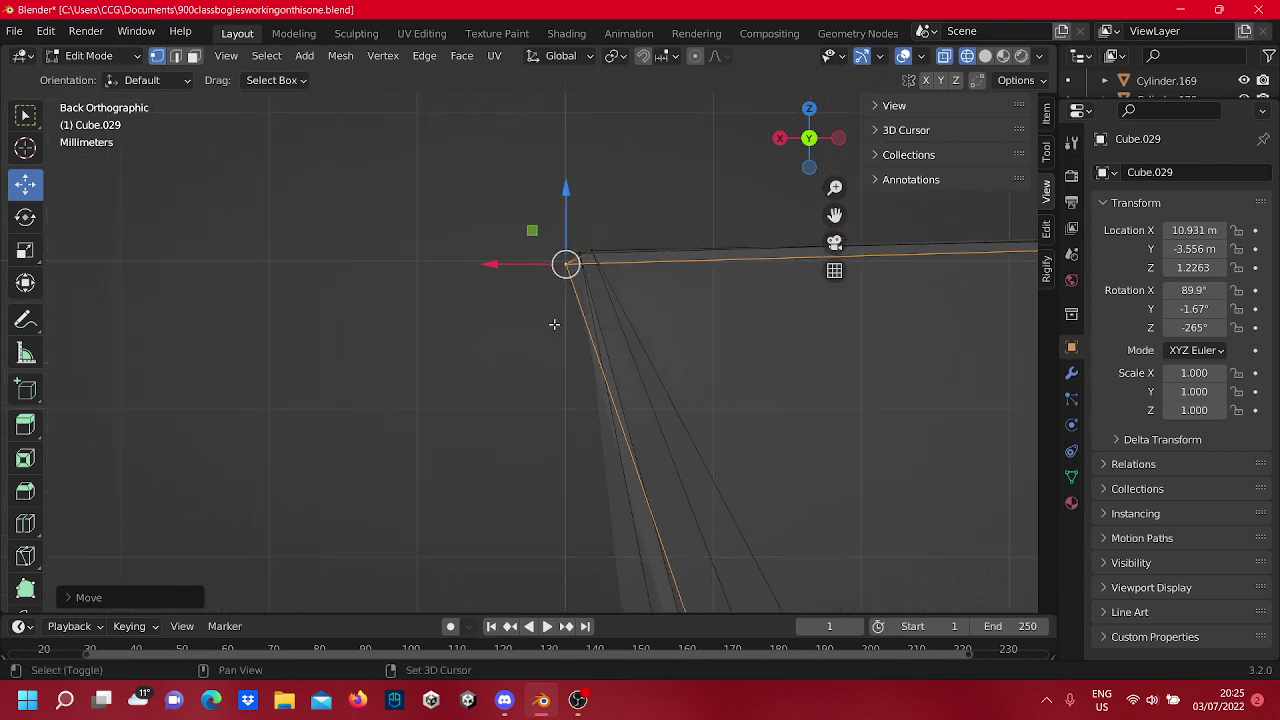
scroll(554, 323, "up", 5)
middle_click_drag(598, 288, 587, 338, "shift")
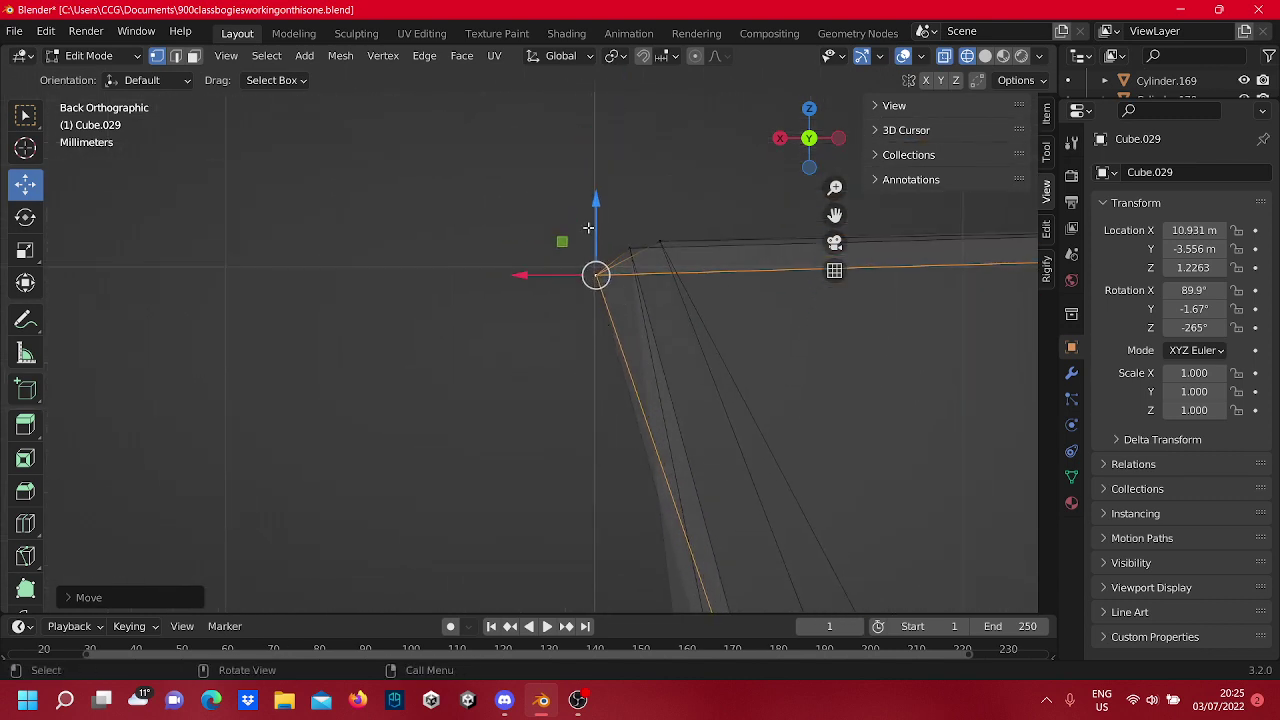
left_click_drag(595, 224, 570, 280)
Move the middle vertex of the upper outer corner along X and Z onto the outermost one.
left_click(659, 242)
left_click(630, 250)
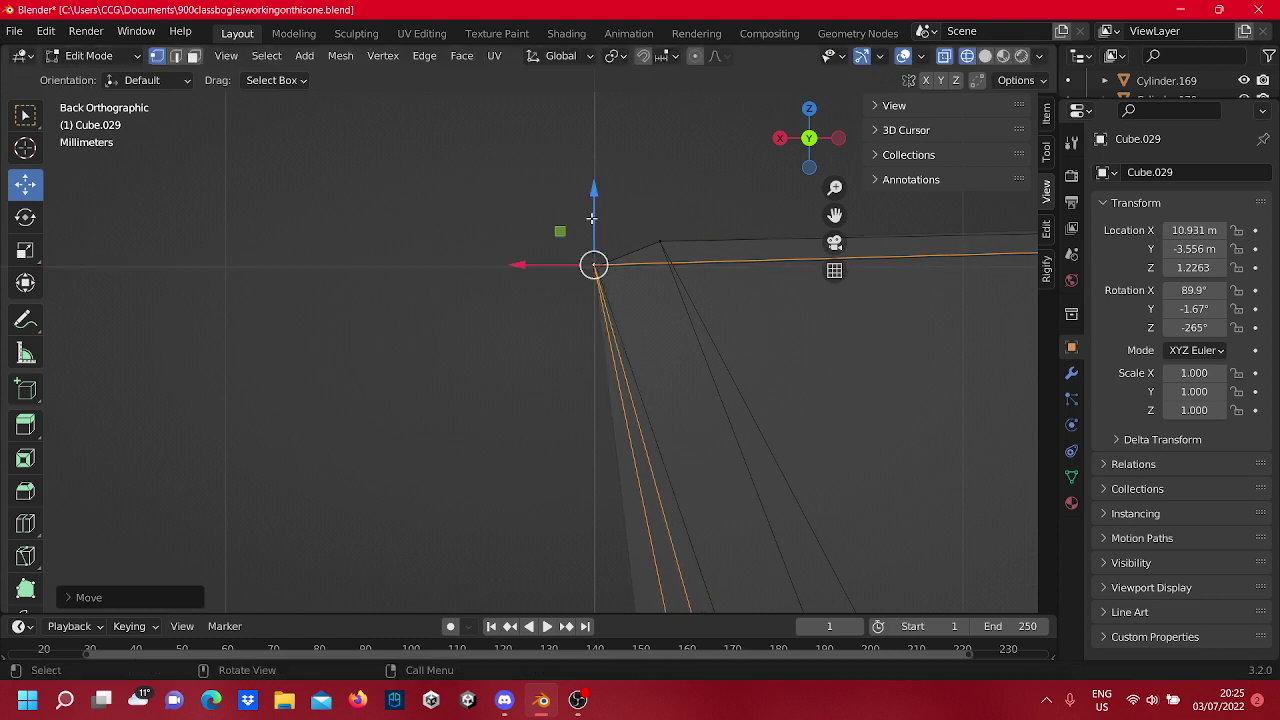
left_click_drag(593, 222, 596, 226)
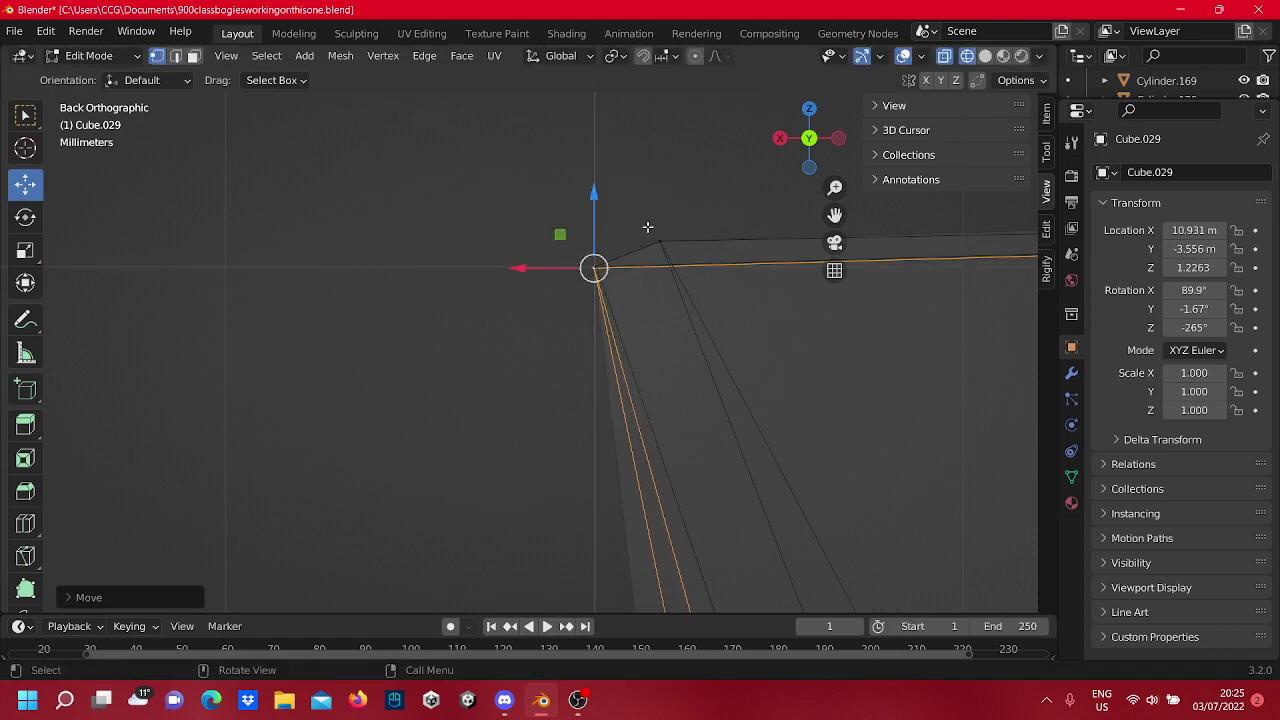
Lower the remaining inner corner vertex along Z and move it outward along X to meet the aligned vertices.
left_click(660, 240)
left_click_drag(661, 196, 668, 222)
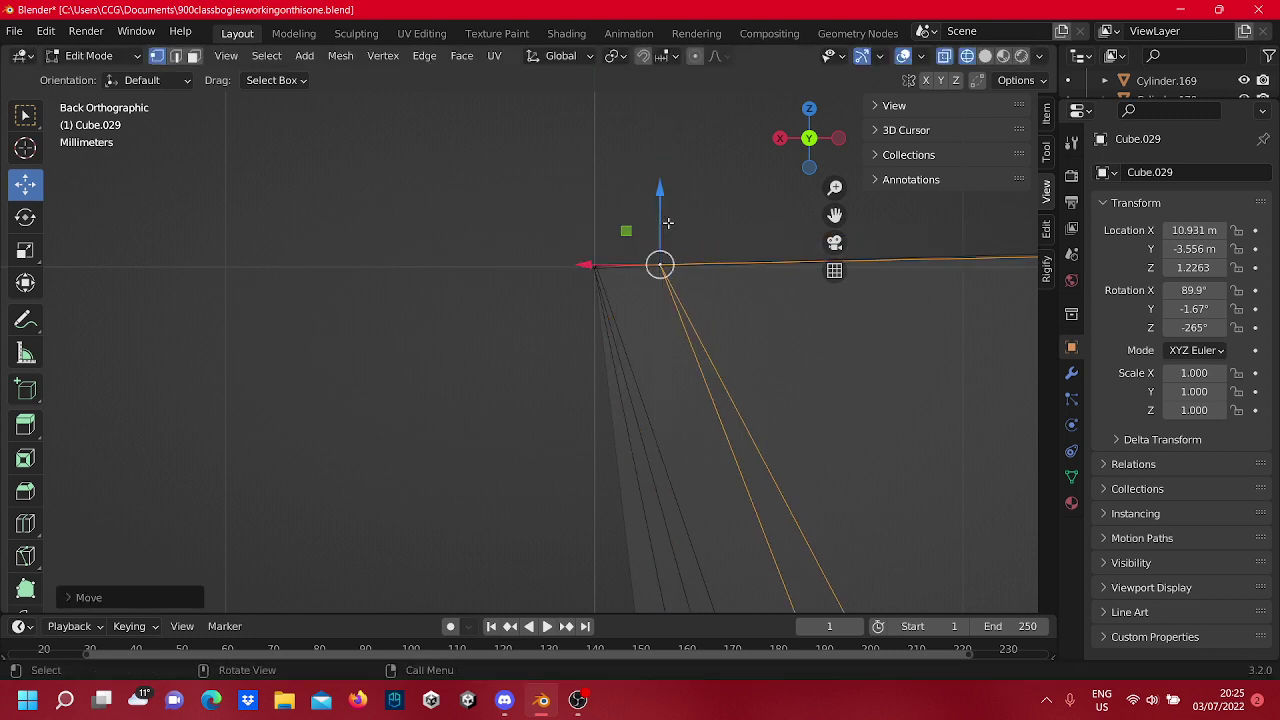
left_click_drag(596, 267, 523, 277)
left_click_drag(598, 176, 597, 186)
left_click(516, 208)
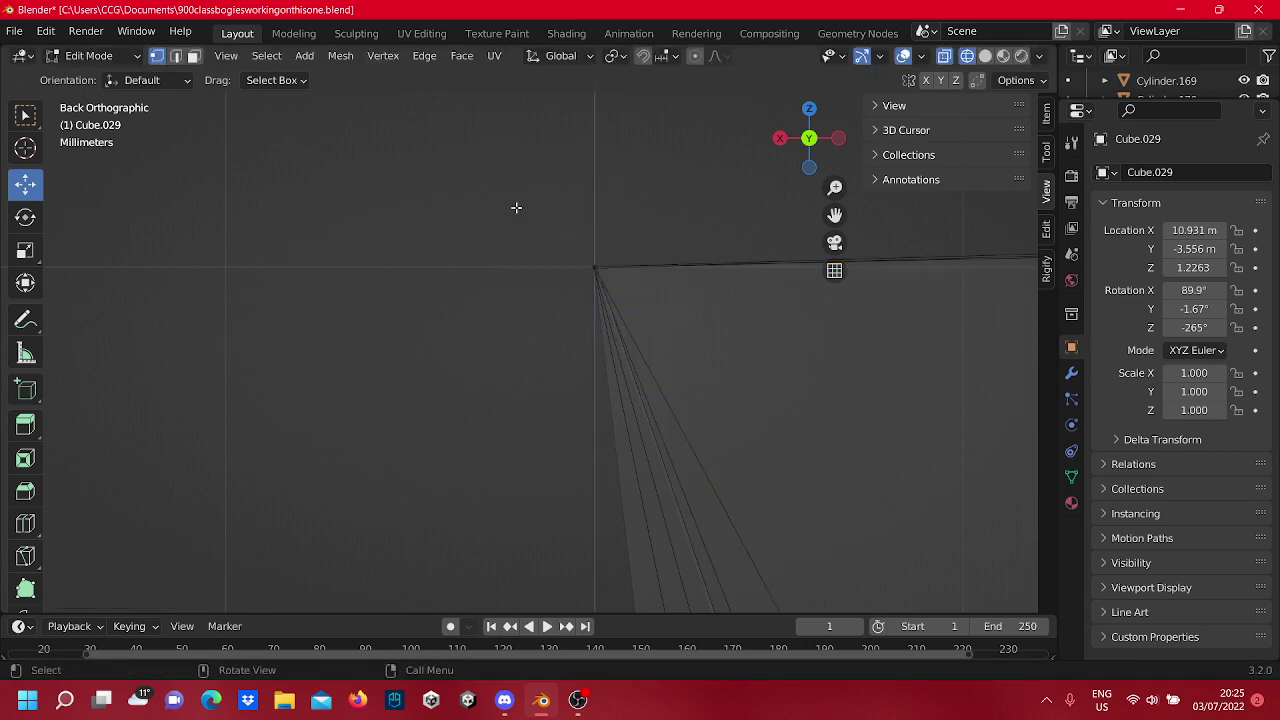
Lower the outer edge vertex beneath the corner to the grid line and move it outward along X directly below the corner.
scroll(516, 208, "down", 15)
scroll(788, 424, "down", 5)
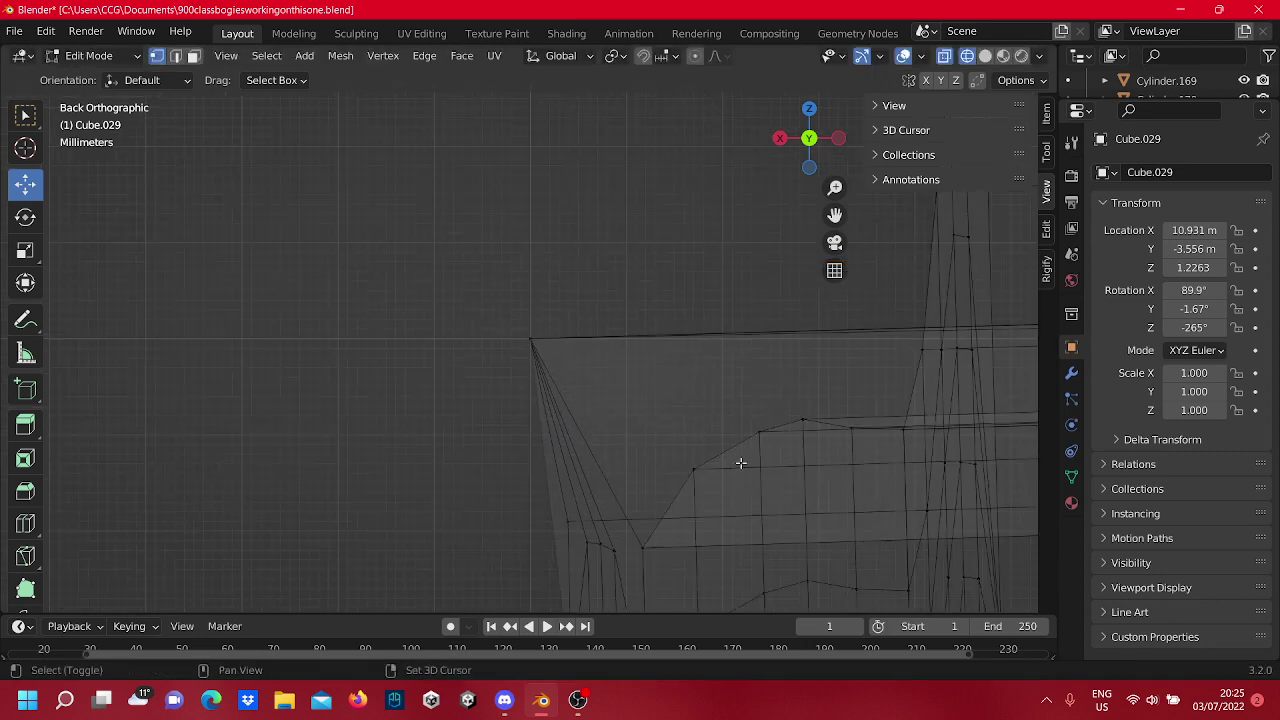
middle_click_drag(740, 463, 668, 290, "shift")
scroll(583, 331, "up", 4)
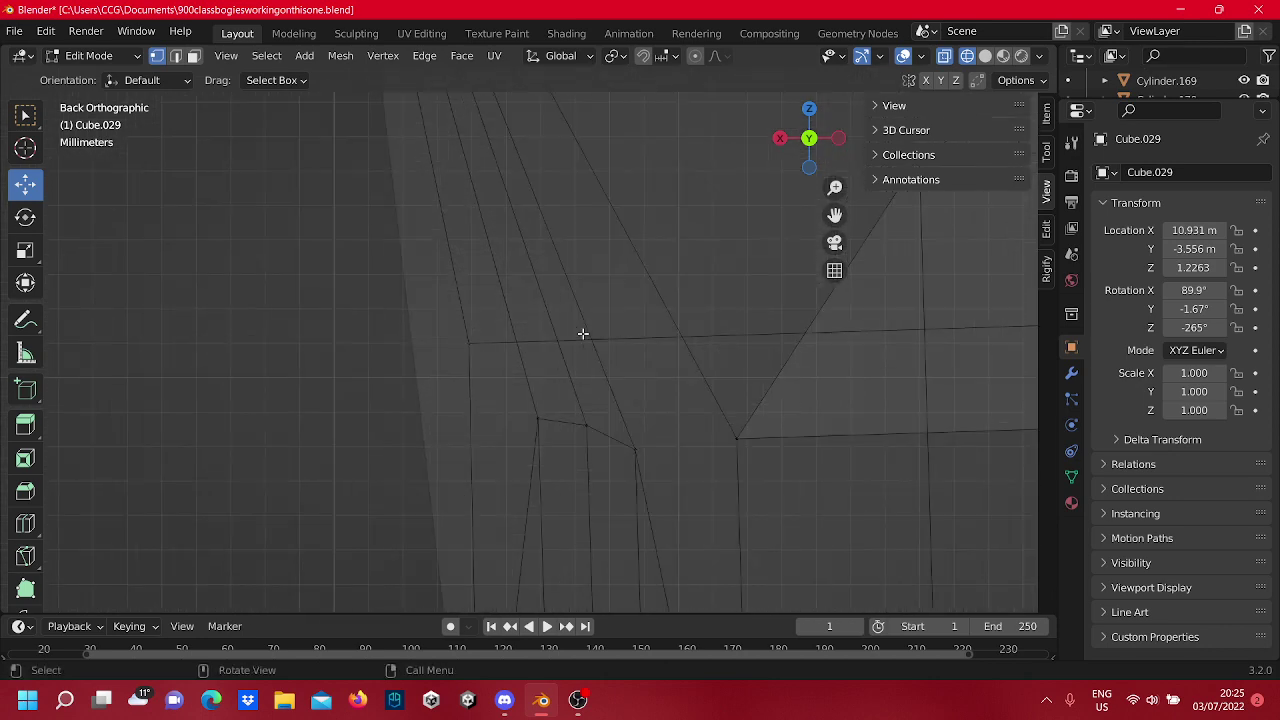
left_click_drag(531, 383, 376, 280)
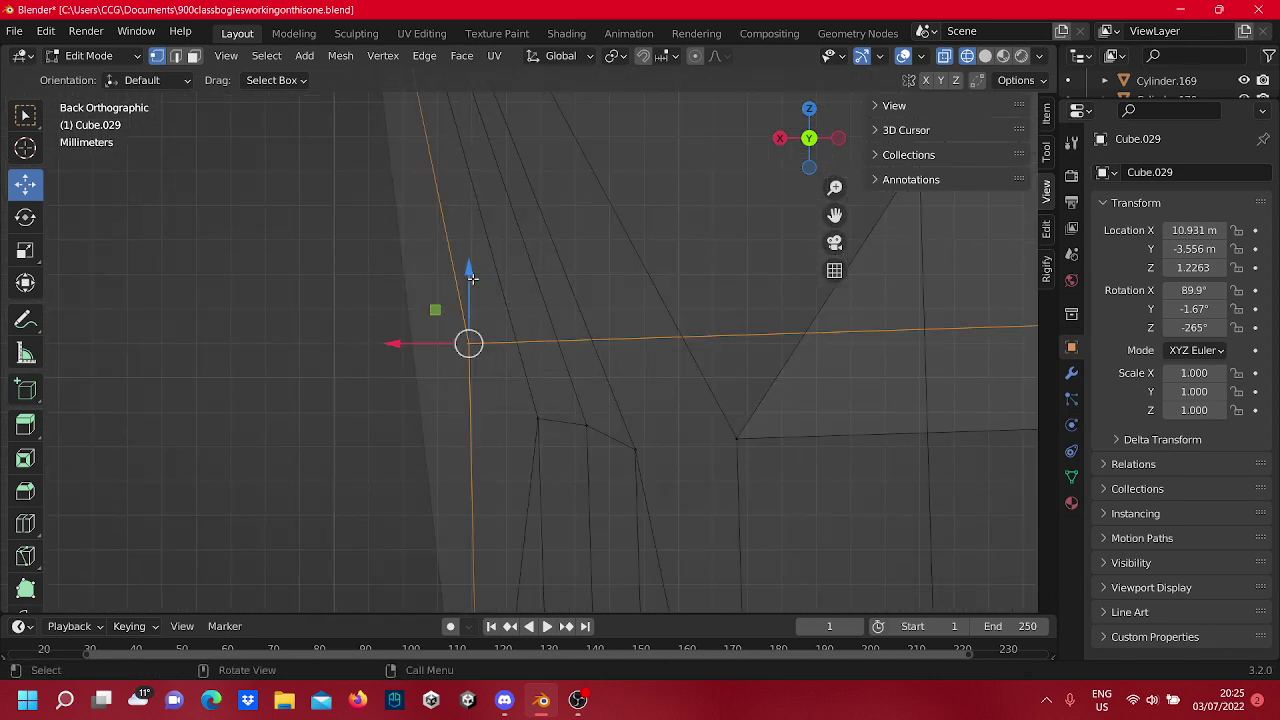
left_click_drag(471, 277, 490, 327)
left_click_drag(423, 378, 297, 371)
right_click(297, 371)
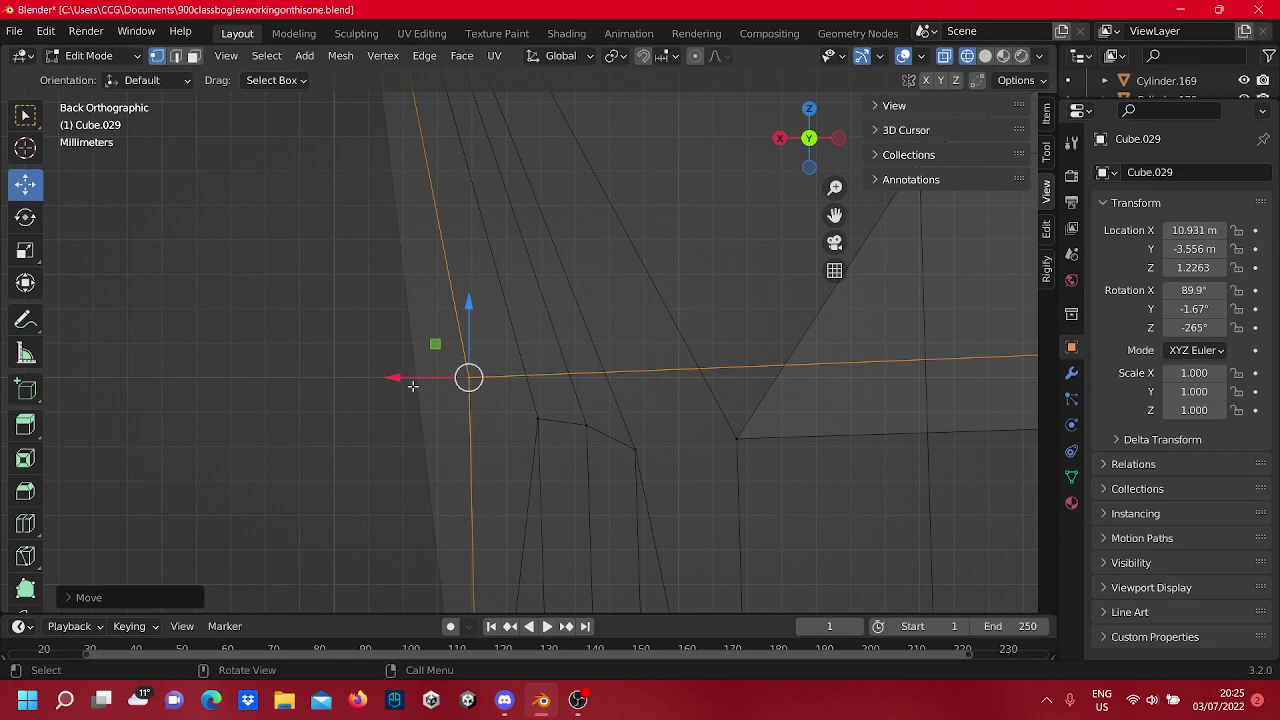
left_click_drag(402, 379, 265, 379)
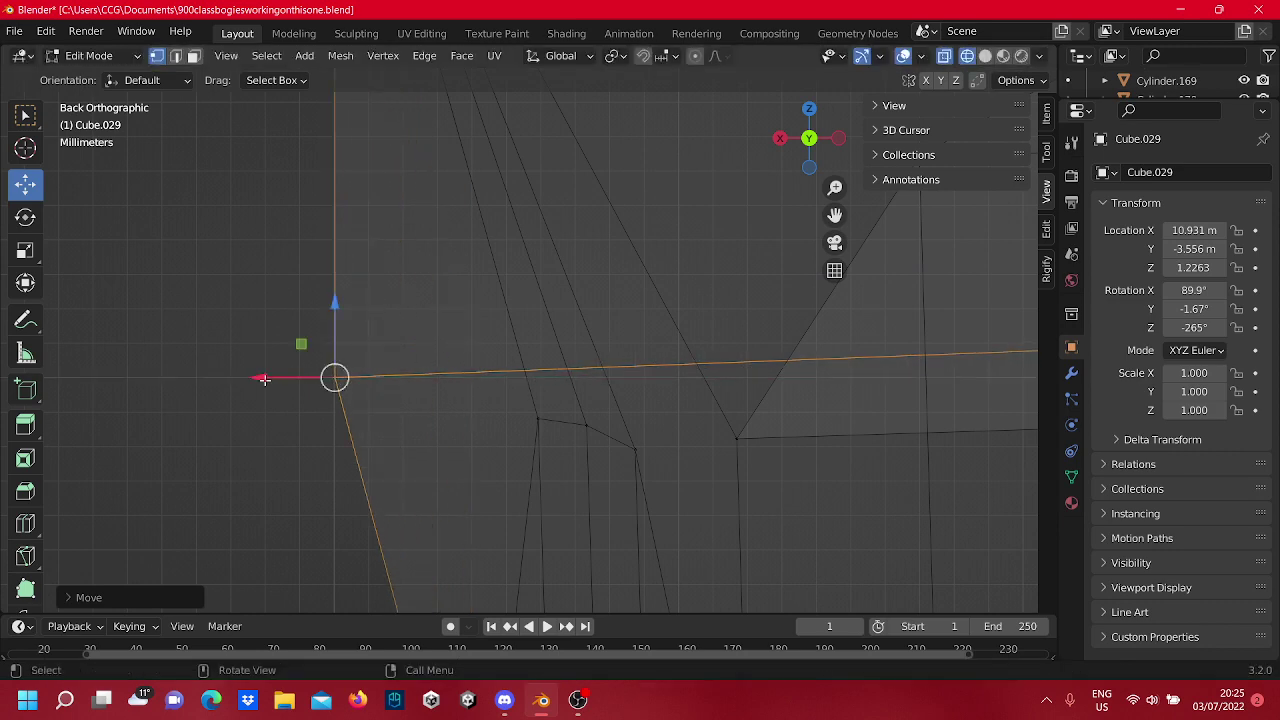
left_click(494, 298)
Select the three inner vertices beside the aligned outer edge vertex and move them outward along X until the outermost meets that edge.
scroll(480, 263, "down", 13)
scroll(503, 323, "up", 7)
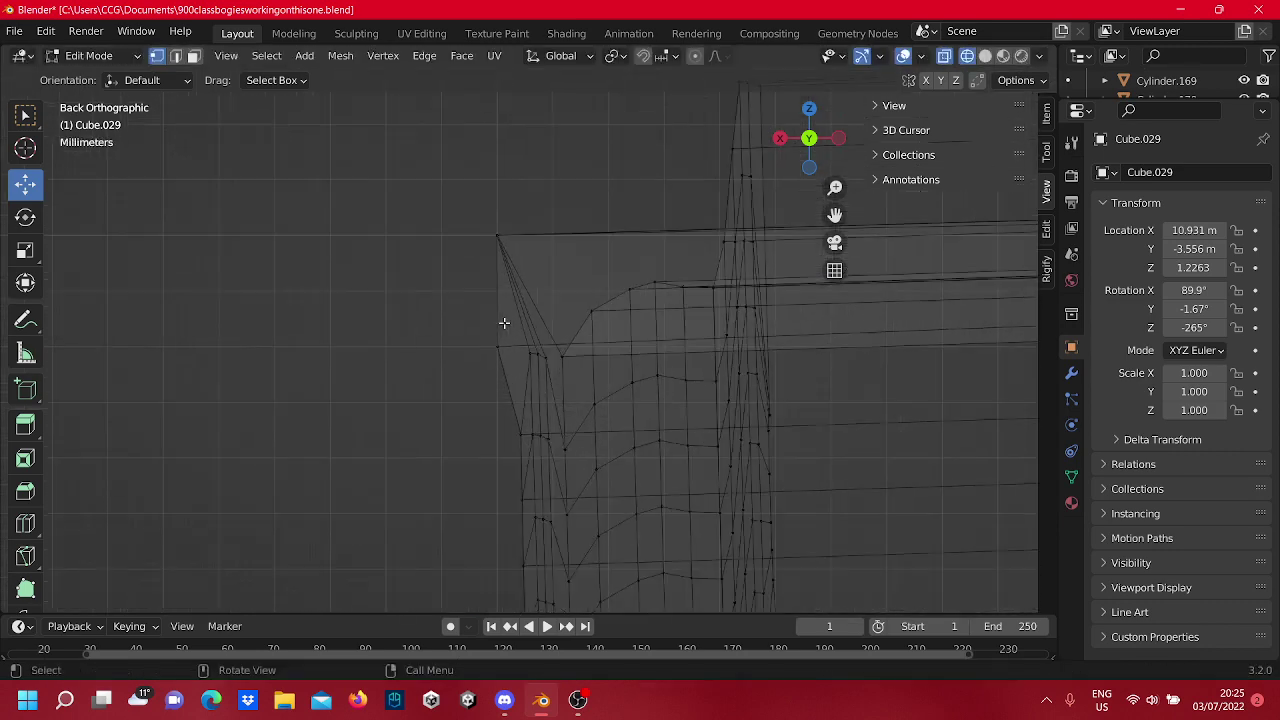
scroll(530, 350, "up", 5)
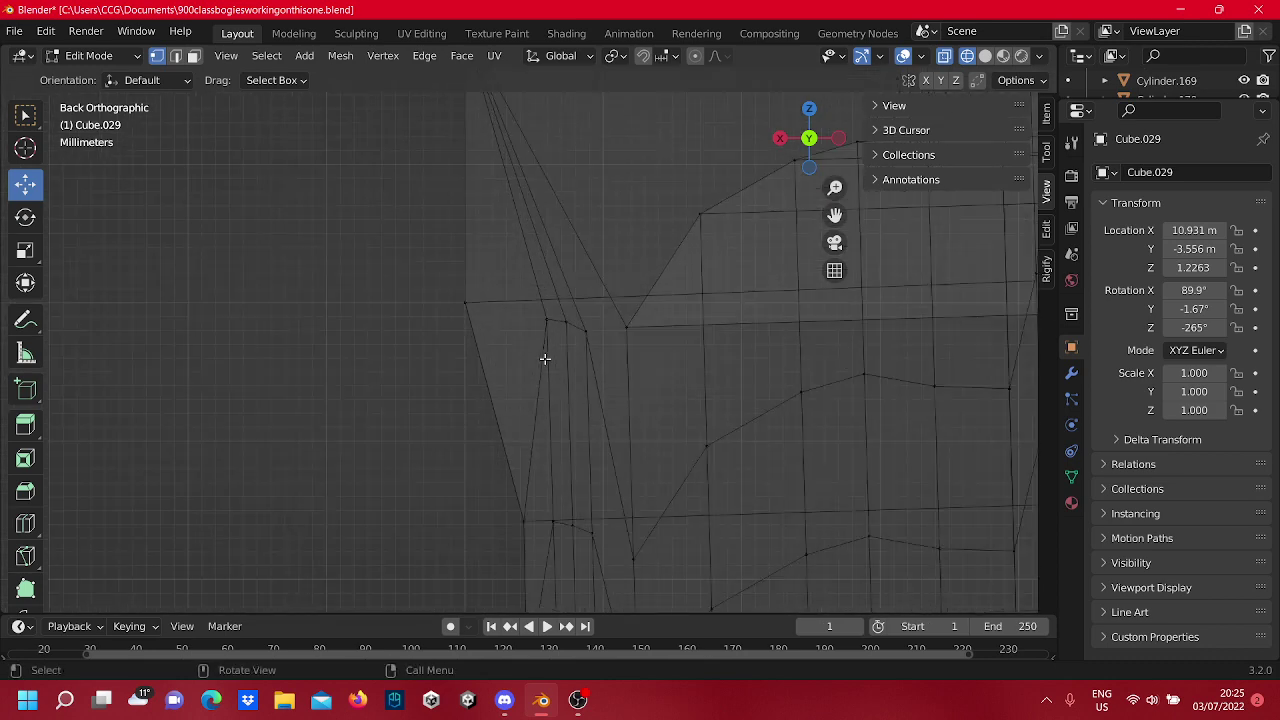
left_click_drag(754, 374, 503, 240)
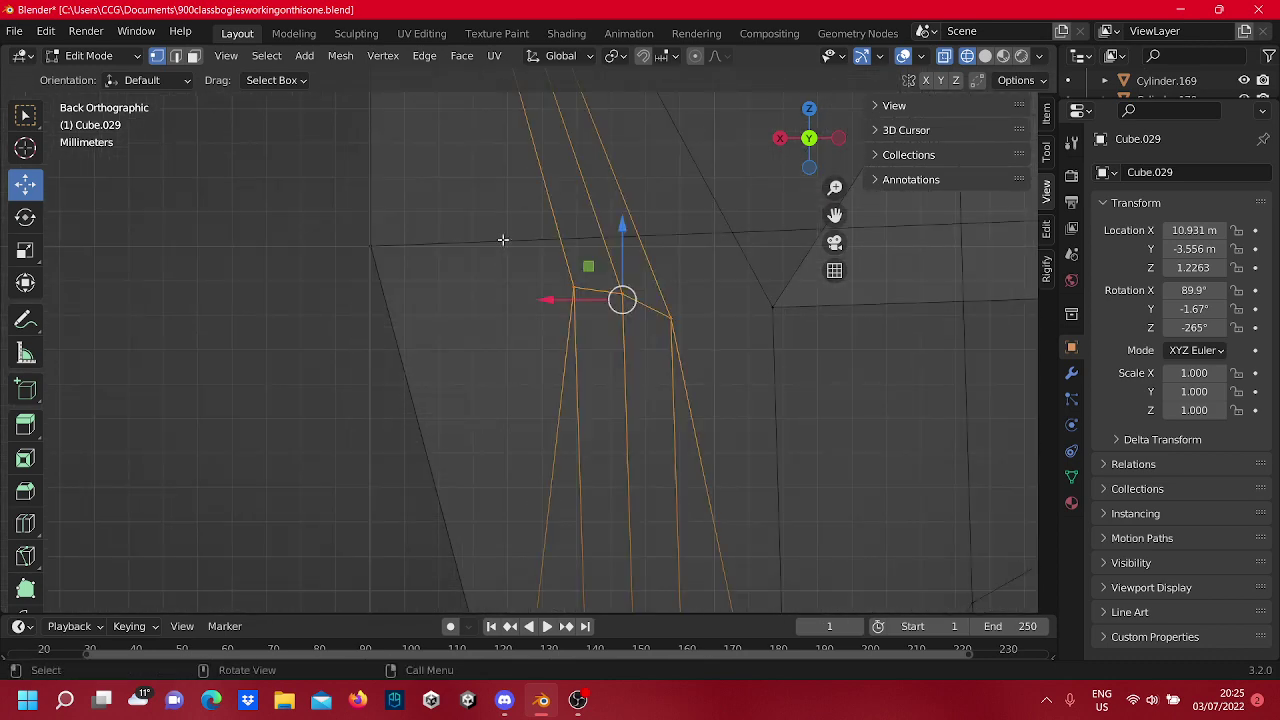
scroll(559, 307, "down", 3)
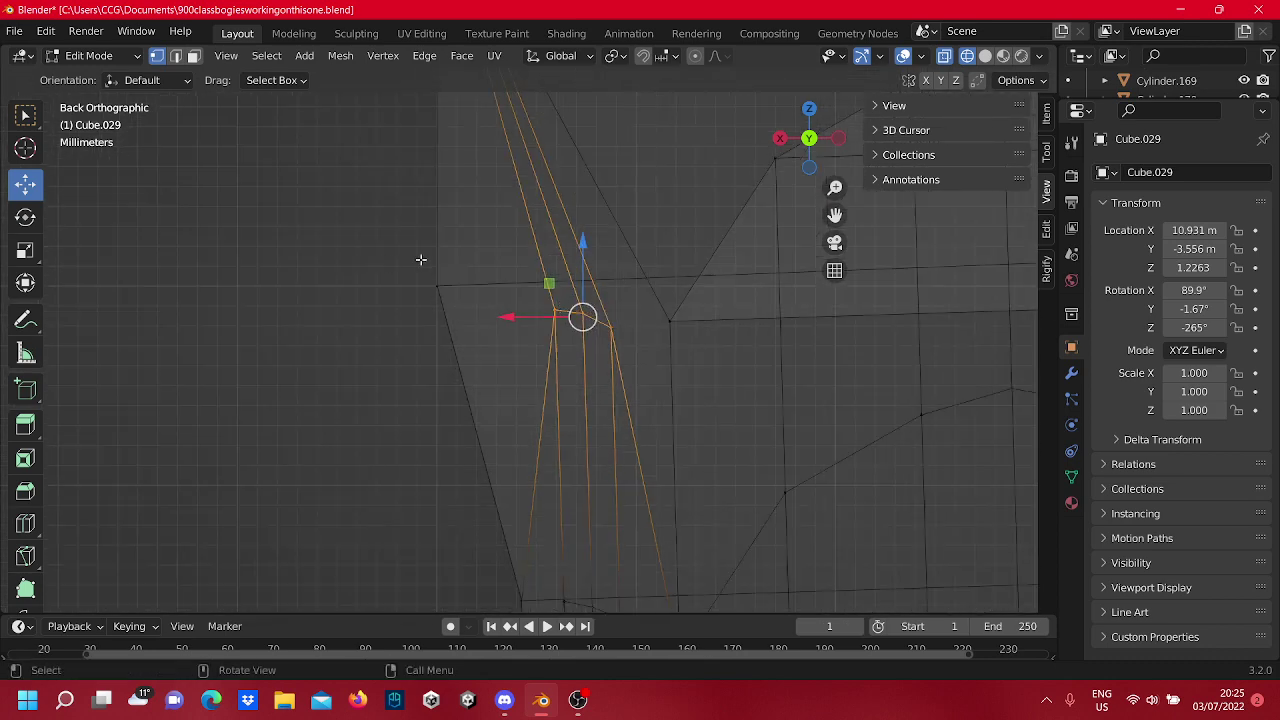
middle_click_drag(420, 260, 483, 274)
scroll(483, 274, "down", 4)
middle_click_drag(398, 280, 361, 282)
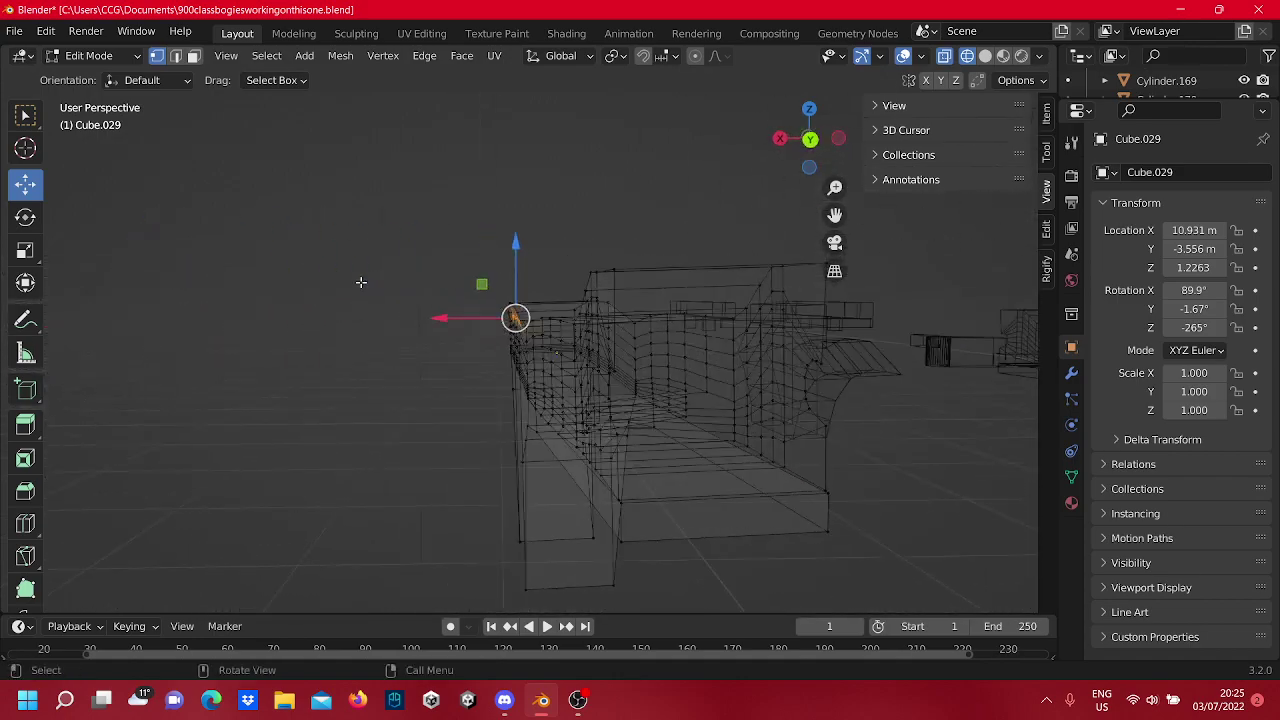
left_click(812, 140)
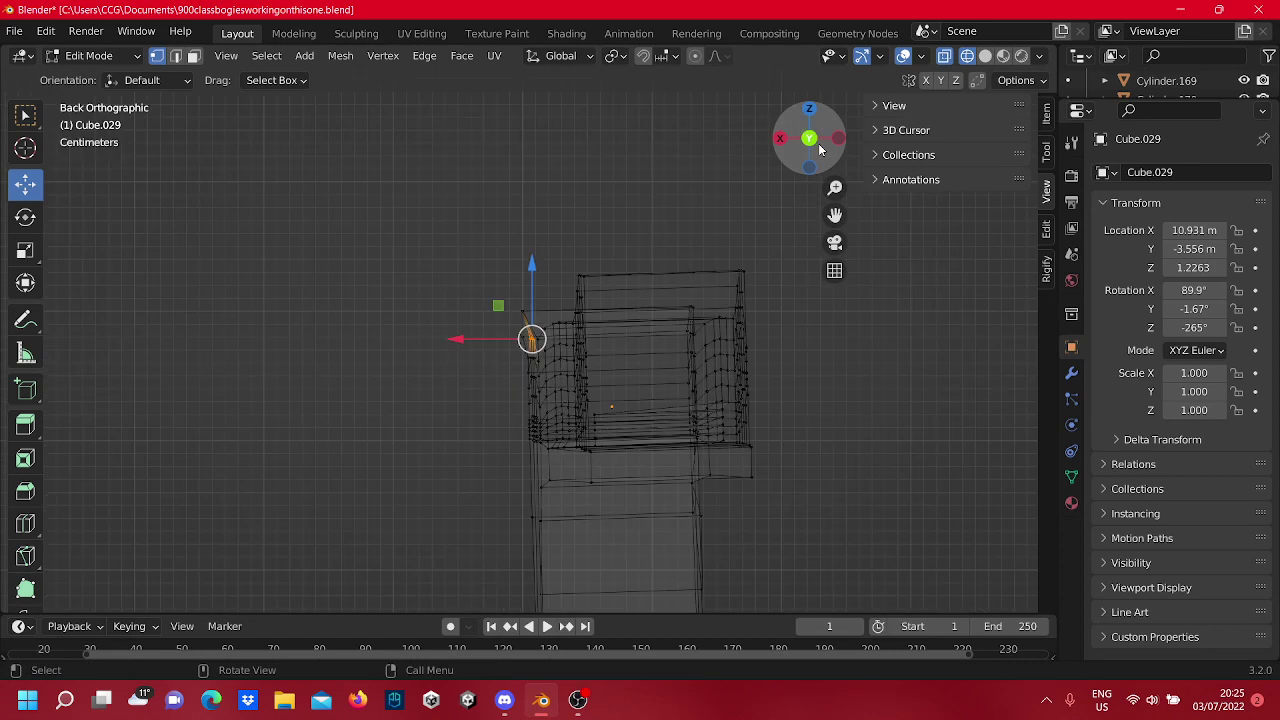
scroll(508, 345, "up", 5)
scroll(508, 345, "up", 3)
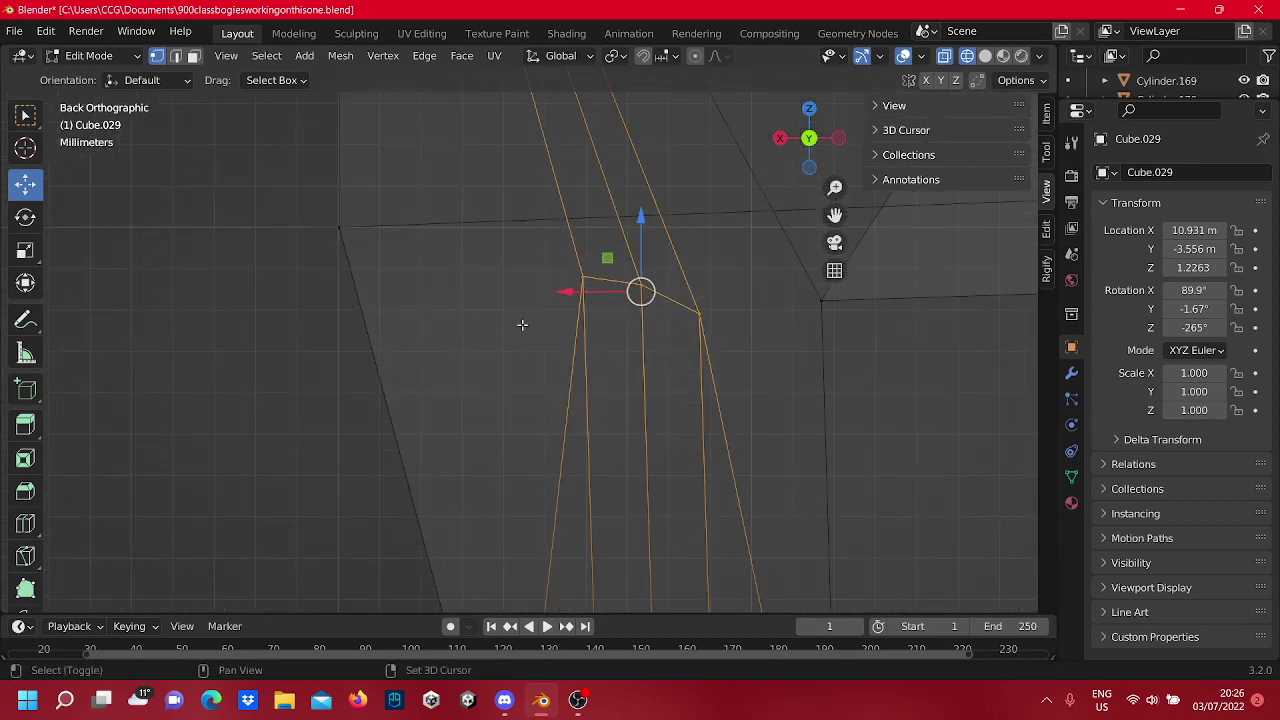
left_click_drag(627, 326, 622, 285)
left_click_drag(589, 325, 338, 335)
Move the middle and innermost of these three vertices along Z and X onto the aligned outer edge vertex.
left_click(384, 316)
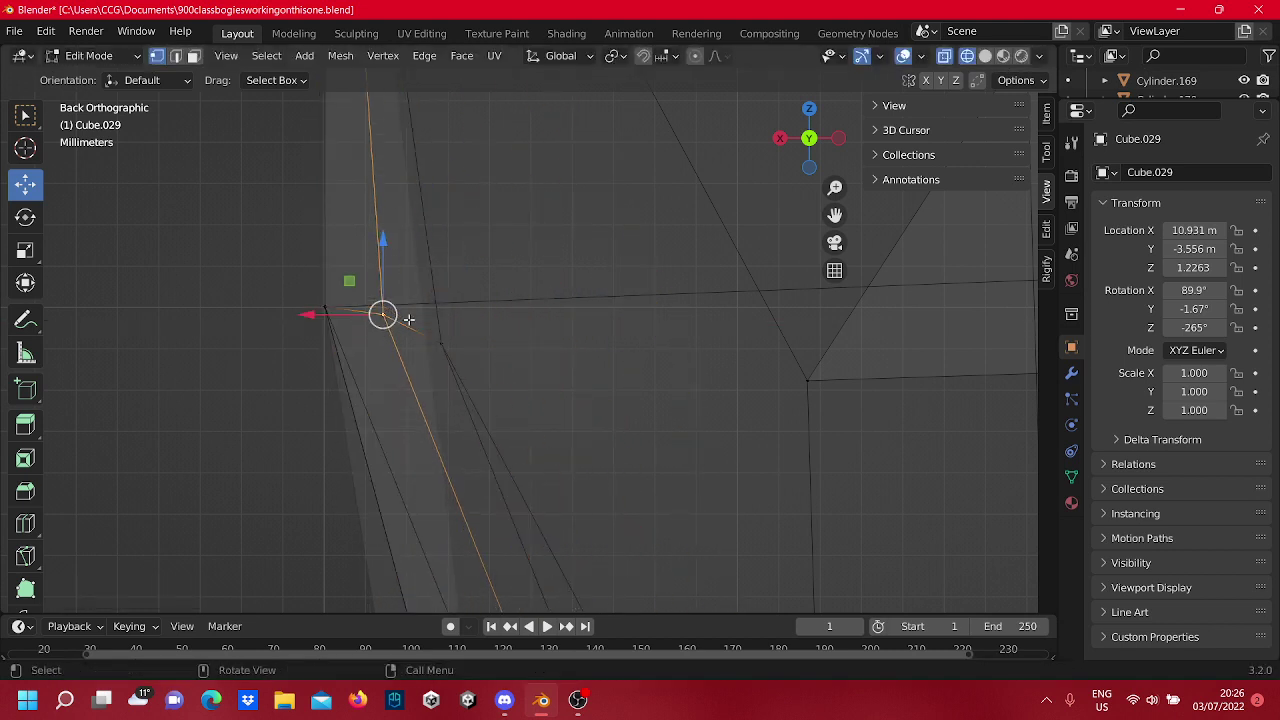
left_click_drag(392, 283, 286, 331)
left_click(441, 343)
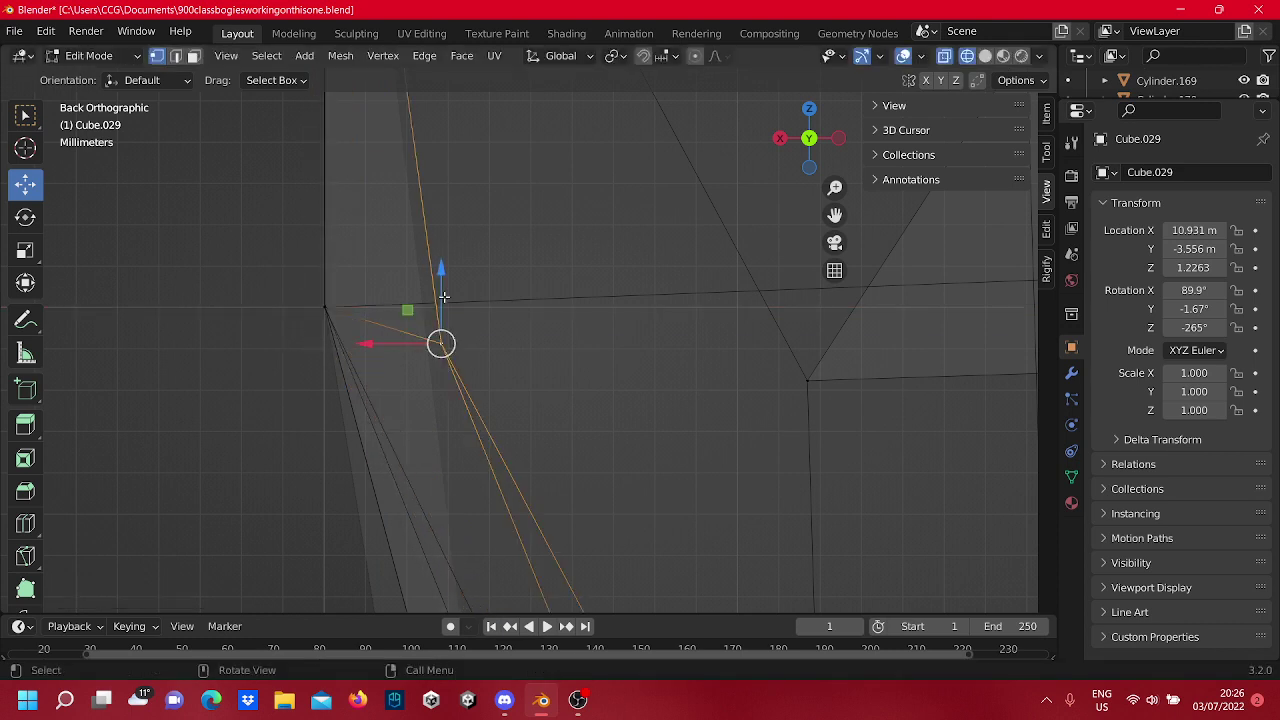
left_click_drag(444, 296, 444, 257)
left_click_drag(404, 300, 283, 360)
scroll(274, 371, "down", 8)
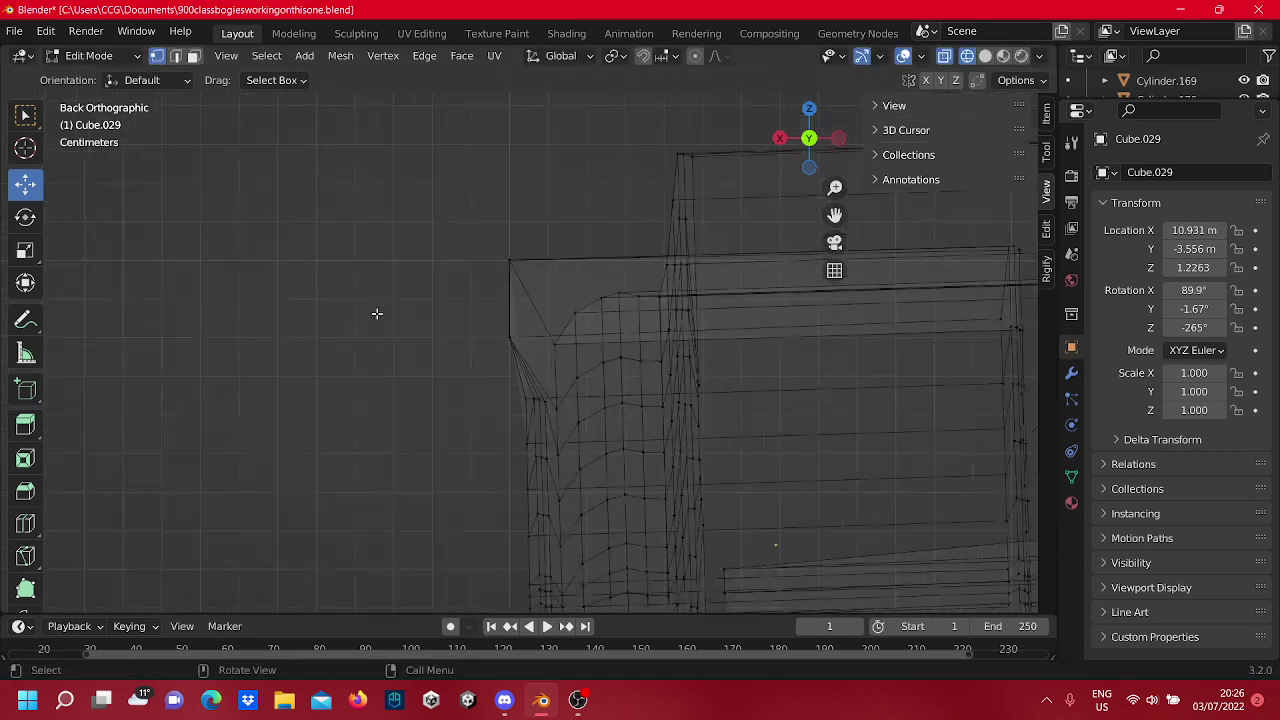
Move the remaining inner vertex just below the aligned point outward along X to the frame's vertical outer edge line.
scroll(377, 313, "up", 6)
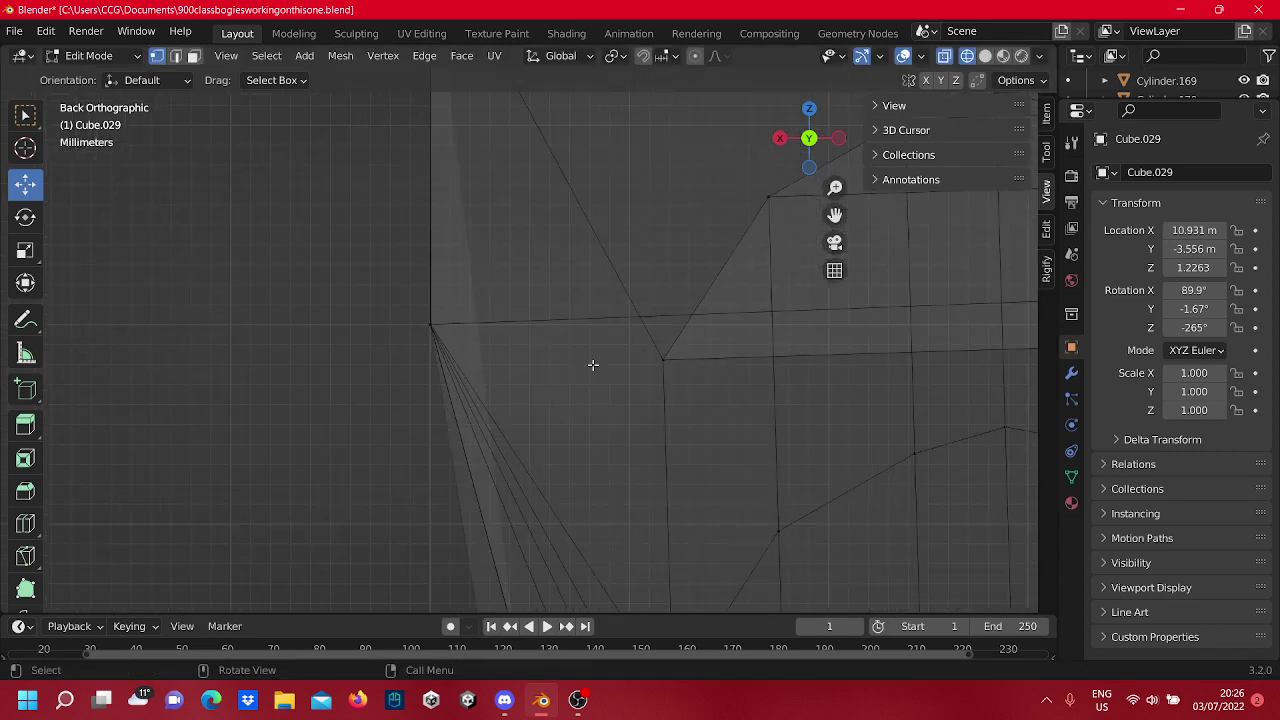
middle_click_drag(570, 430, 570, 372, "shift")
scroll(570, 371, "down", 3)
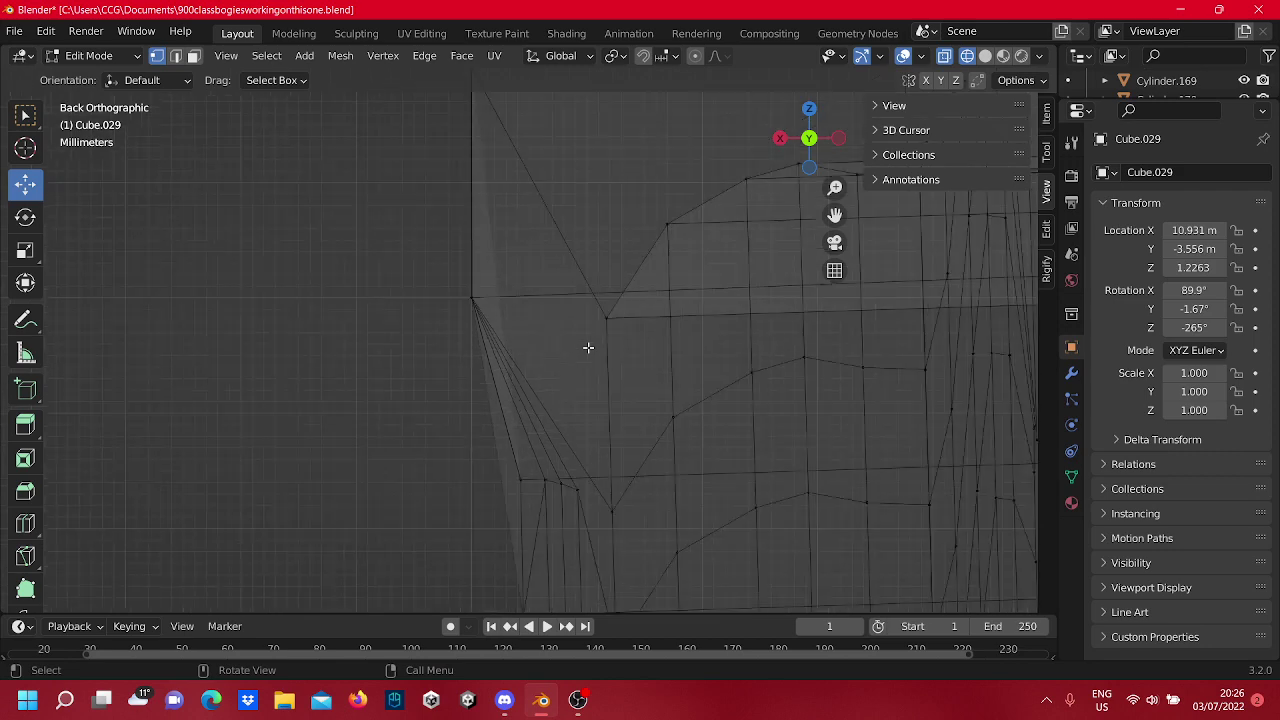
scroll(600, 345, "up", 3)
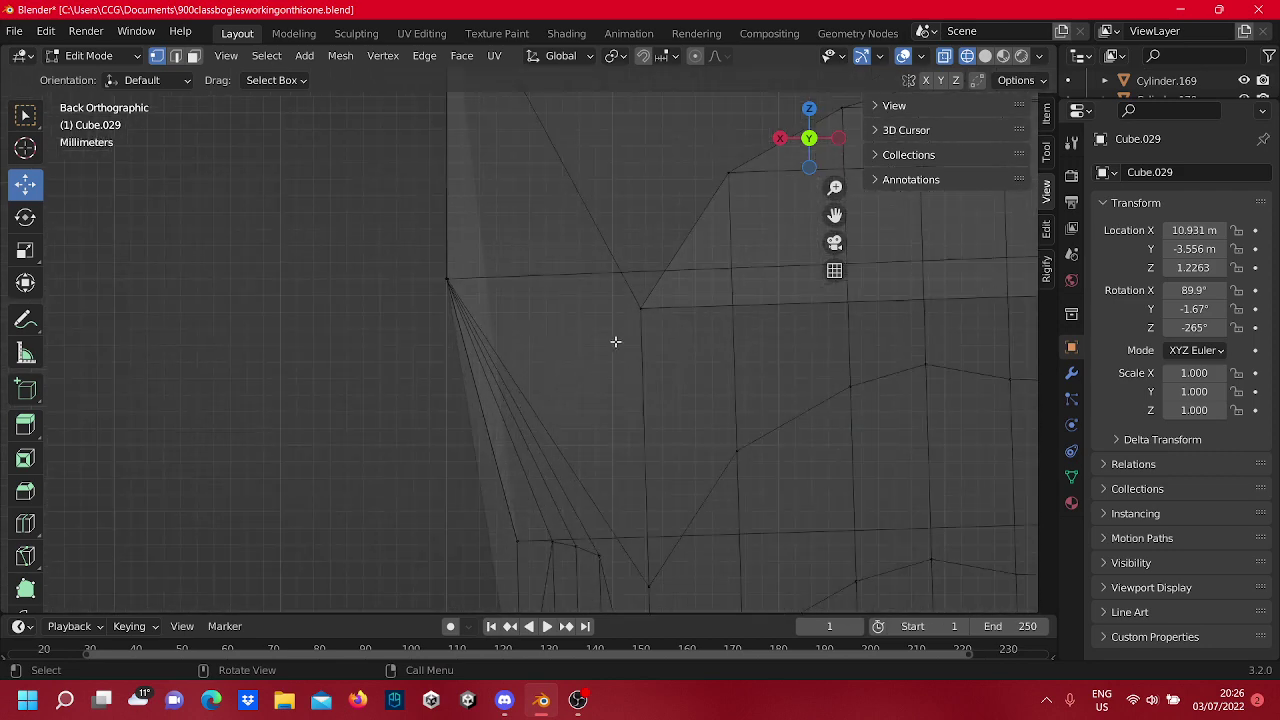
left_click_drag(667, 332, 396, 333)
scroll(560, 370, "down", 3)
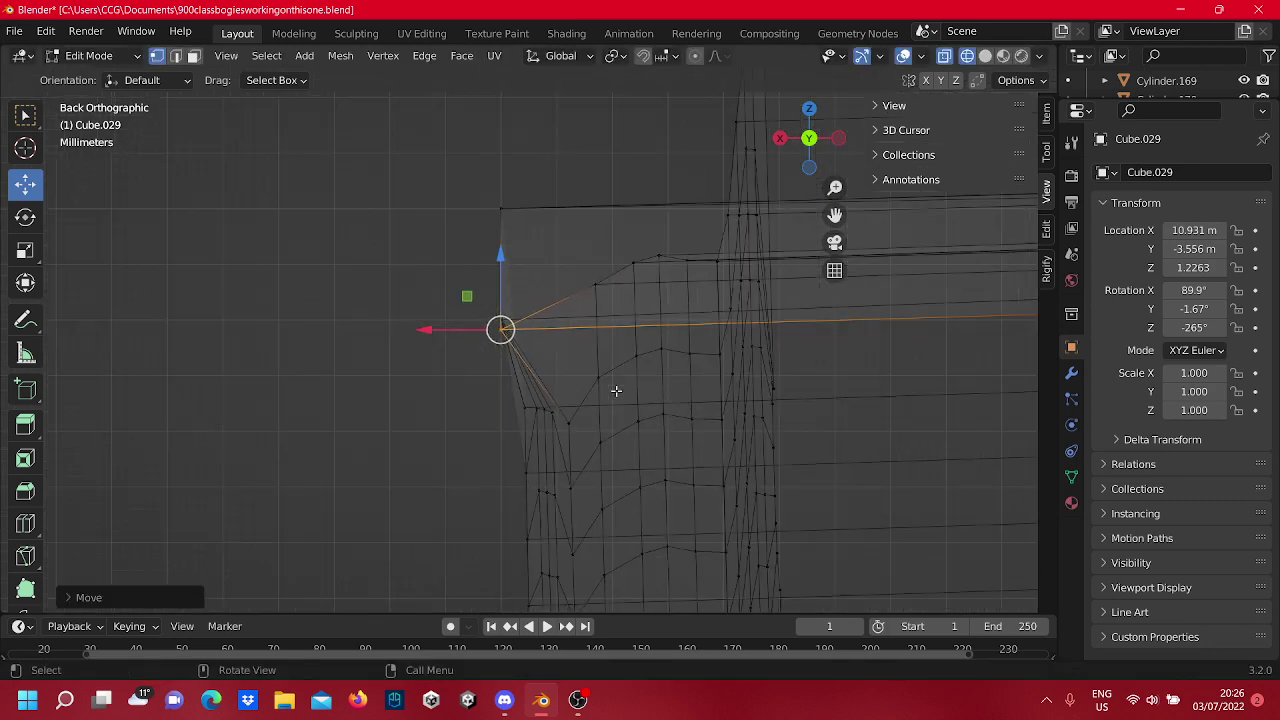
left_click(569, 344)
Move the next lower outer edge vertex outward along X in line with the vertices above and lower it slightly along Z.
scroll(531, 380, "up", 5)
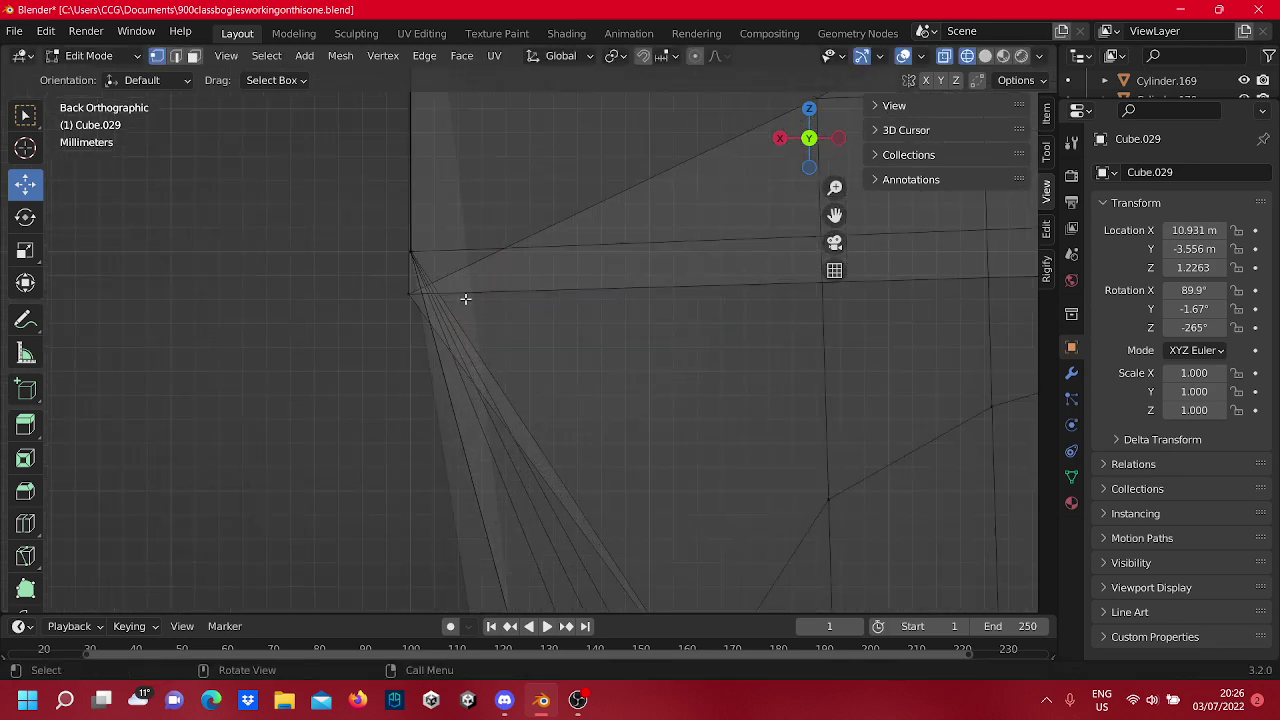
middle_click_drag(503, 388, 457, 134, "shift")
scroll(514, 329, "down", 3)
middle_click_drag(505, 392, 533, 342, "shift")
left_click(527, 340)
left_click_drag(525, 338, 421, 346)
middle_click_drag(447, 375, 480, 340, "shift")
scroll(488, 180, "up", 5)
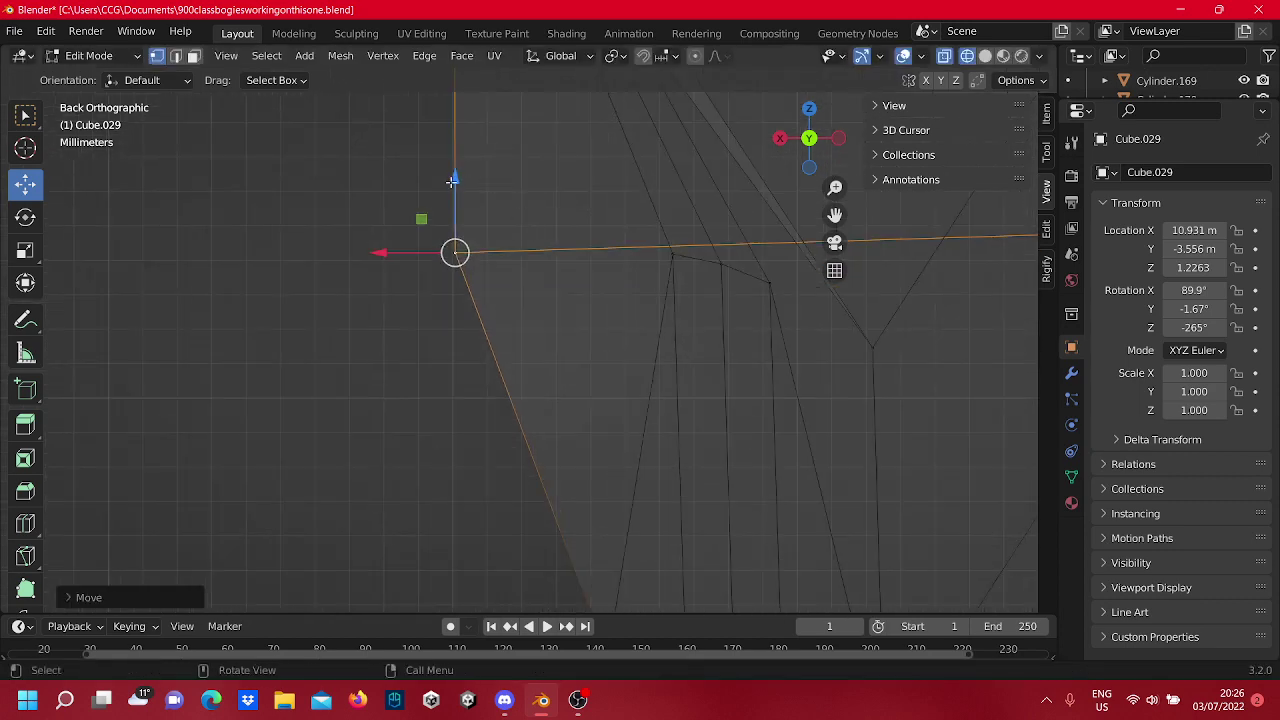
left_click_drag(456, 178, 459, 190)
left_click_drag(422, 259, 419, 259)
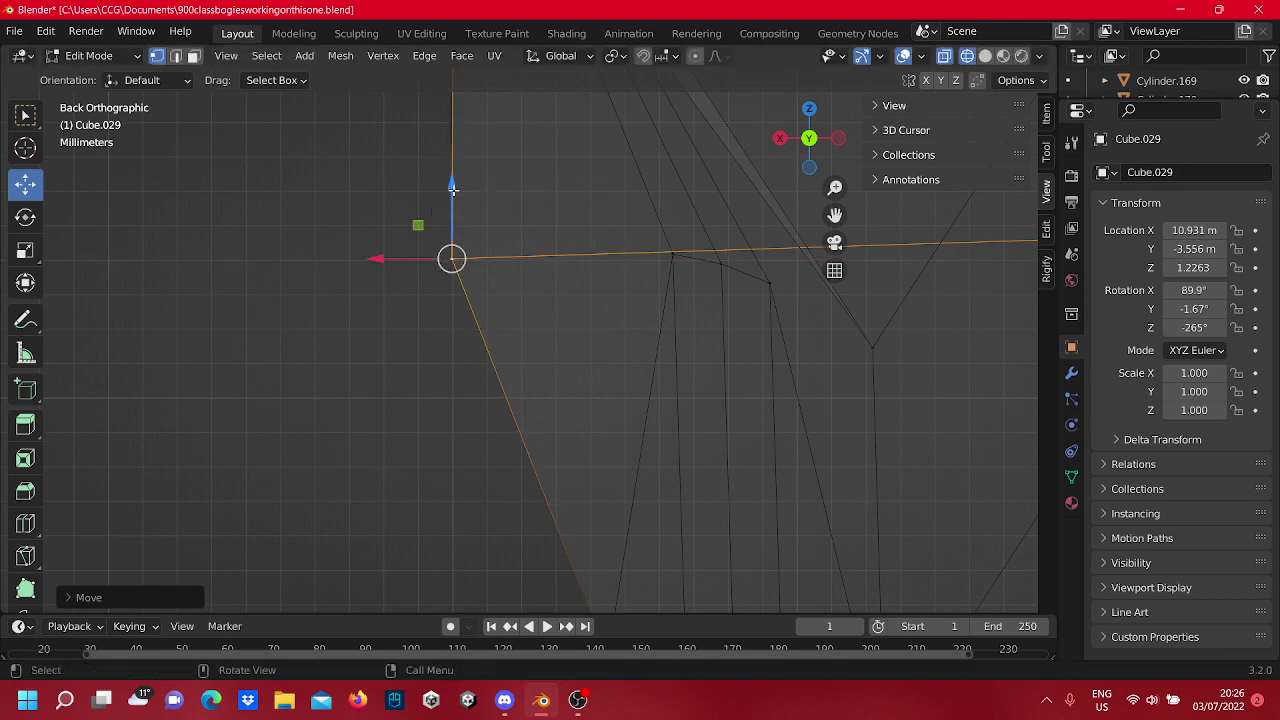
left_click_drag(453, 187, 483, 209)
left_click(526, 231)
scroll(531, 223, "down", 3)
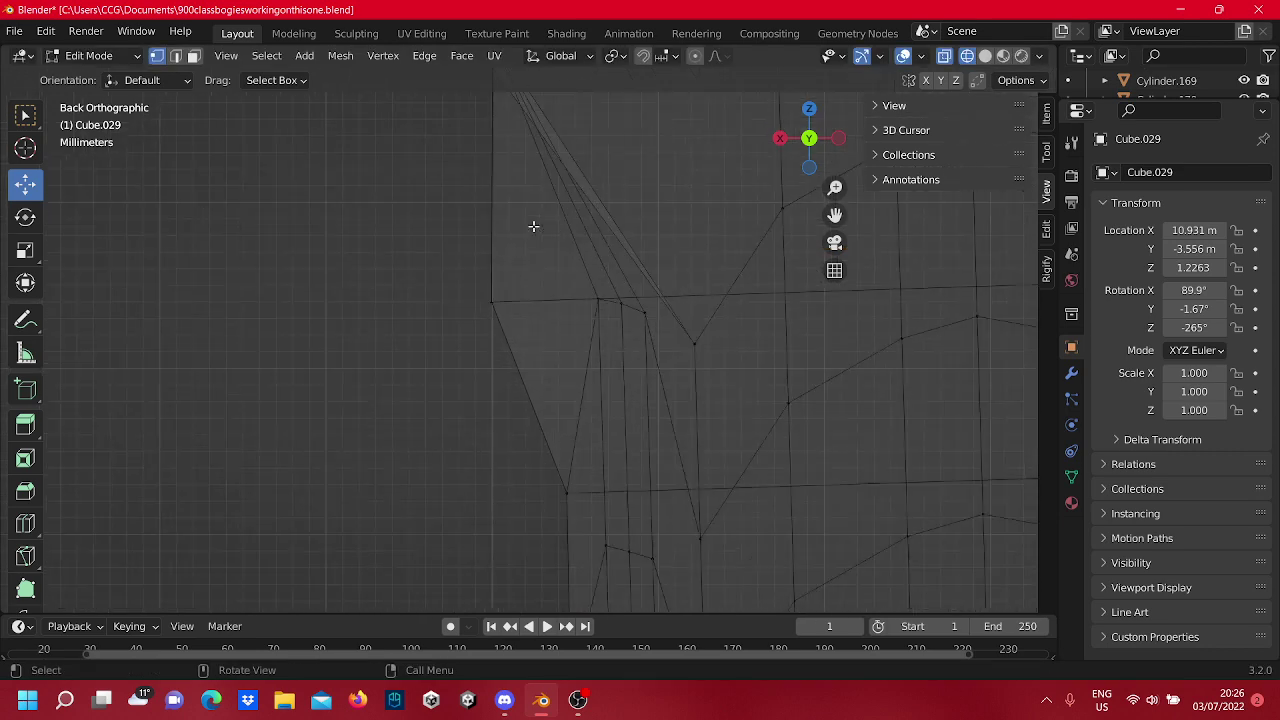
scroll(545, 236, "down", 2)
Select the three inner vertices beside the second outer edge vertex, move them outward along X to it and adjust their height along Z.
scroll(548, 260, "up", 4)
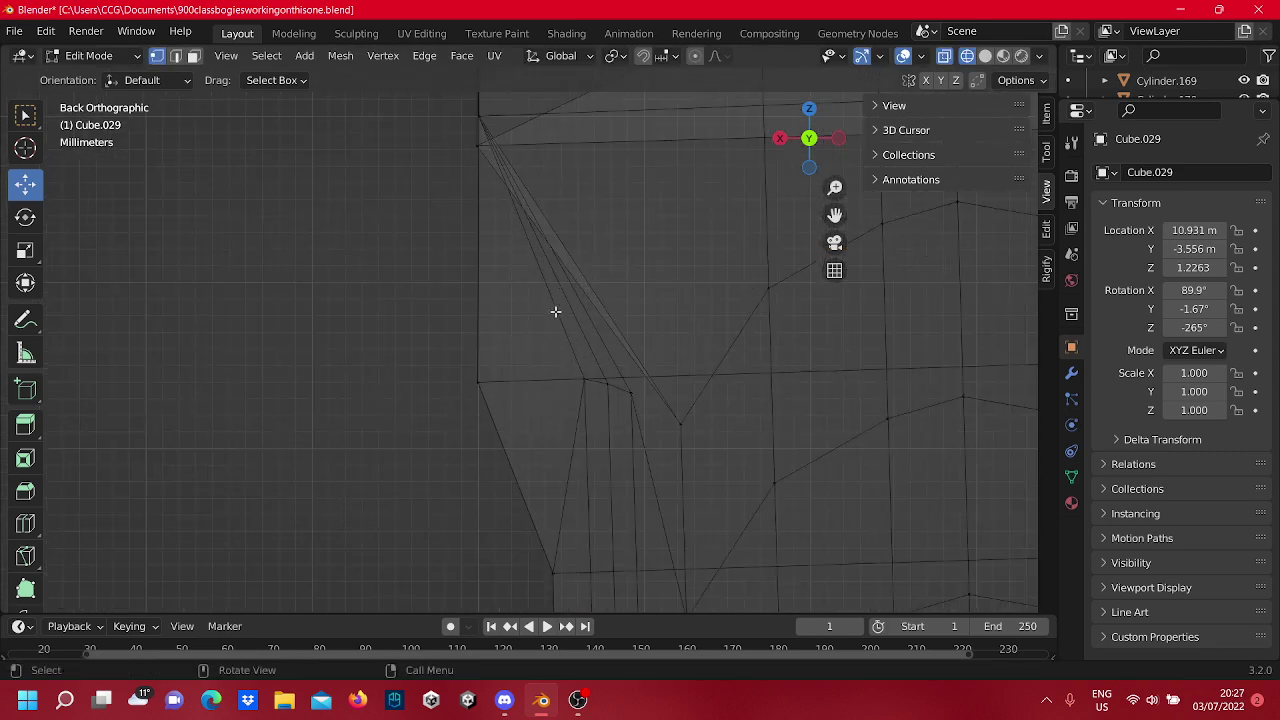
middle_click_drag(554, 354, 544, 262, "shift")
scroll(686, 312, "up", 4)
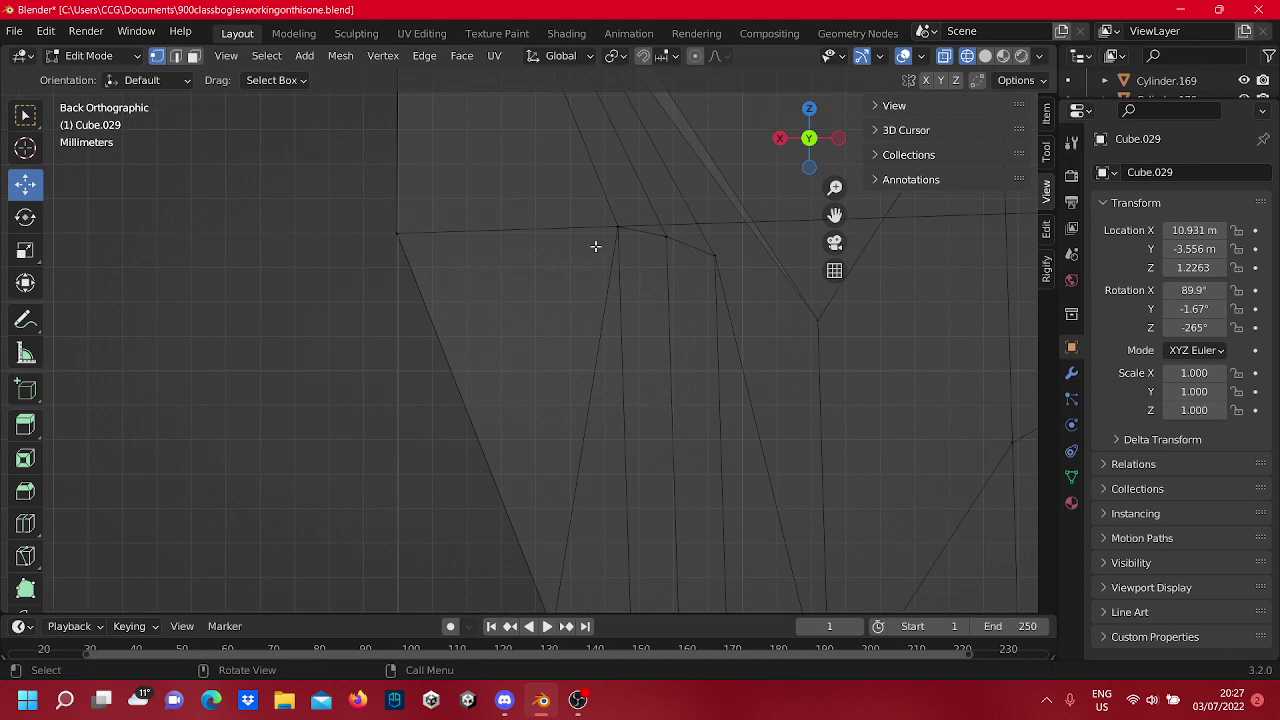
middle_click_drag(628, 244, 621, 290, "shift")
left_click_drag(736, 328, 540, 232)
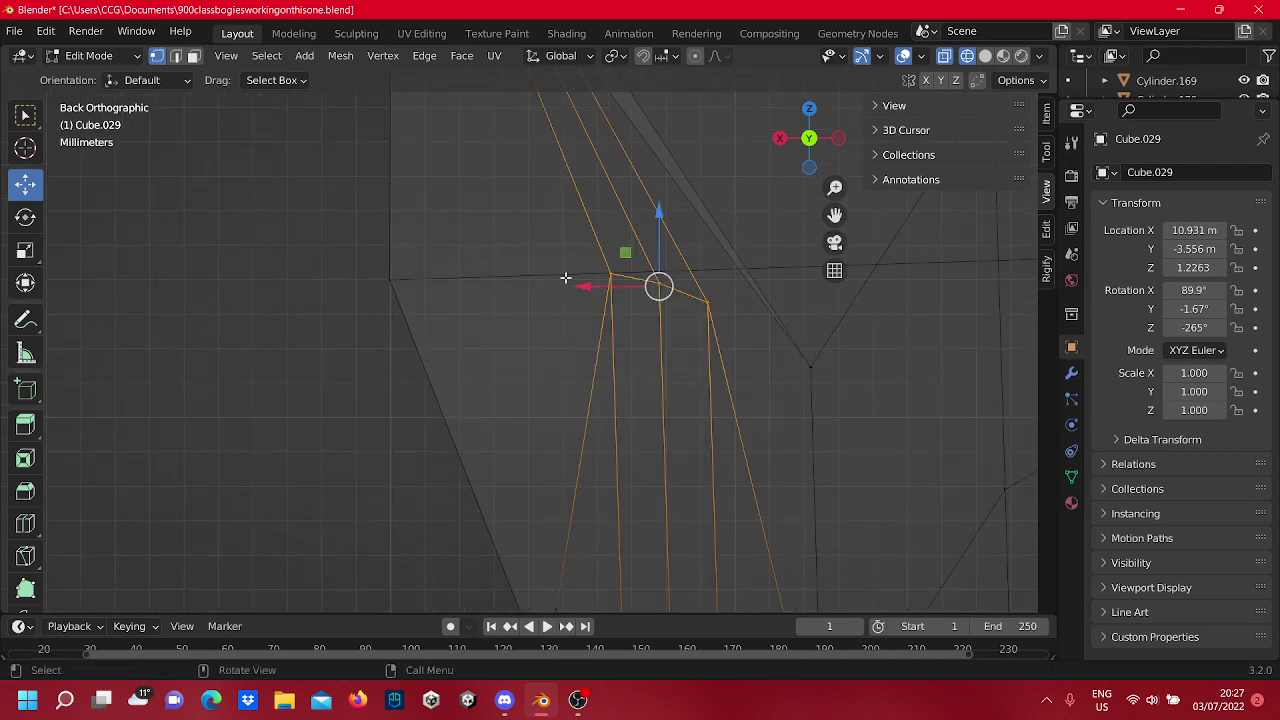
left_click_drag(572, 280, 345, 316)
left_click_drag(443, 227, 440, 257)
Bring the middle and innermost vertices of this second group onto the outer edge vertex with separate X and Z moves.
left_click(463, 301)
left_click(446, 297)
left_click_drag(364, 278, 326, 301)
right_click(368, 297)
key("g")
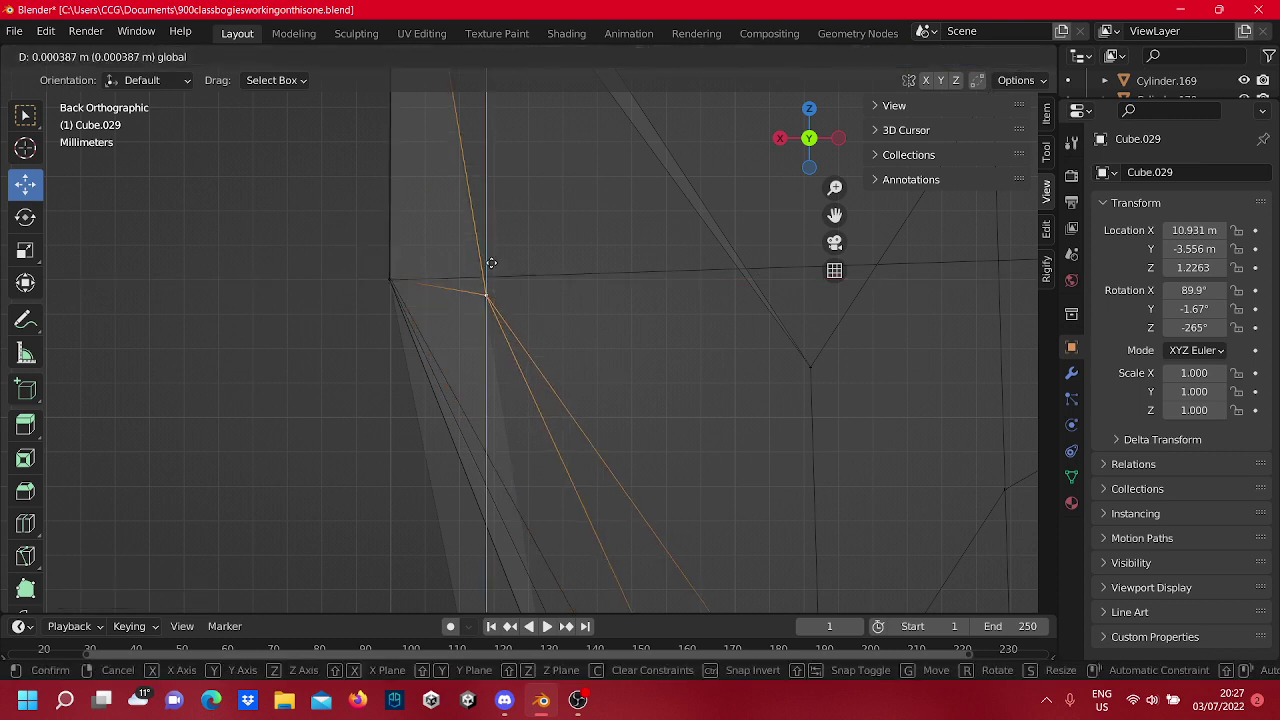
left_click(493, 253)
left_click_drag(450, 276, 350, 290)
scroll(374, 287, "down", 5)
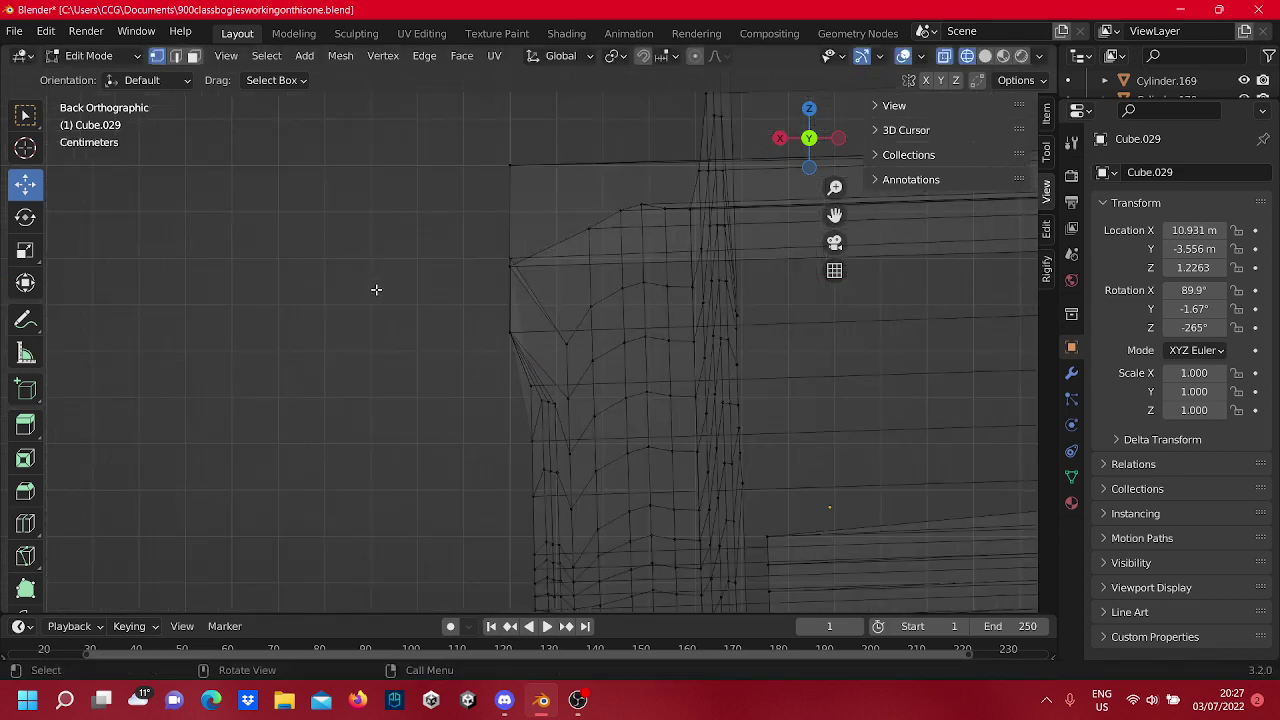
Move the third outer edge vertex down the frame outward along X into line with the straightened vertical edge.
middle_click_drag(483, 398, 427, 325, "shift")
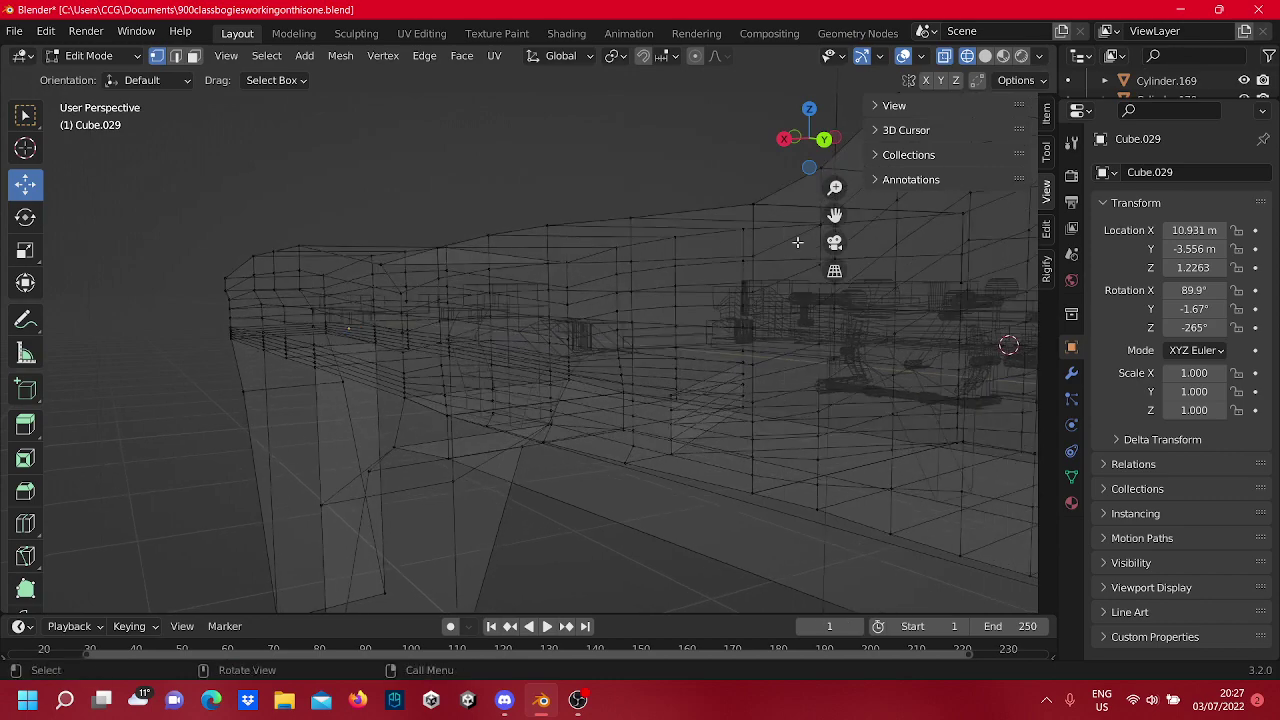
left_click(823, 140)
middle_click_drag(577, 306, 494, 243, "shift")
scroll(520, 290, "up", 4)
scroll(548, 188, "up", 4)
middle_click_drag(540, 169, 523, 446, "shift")
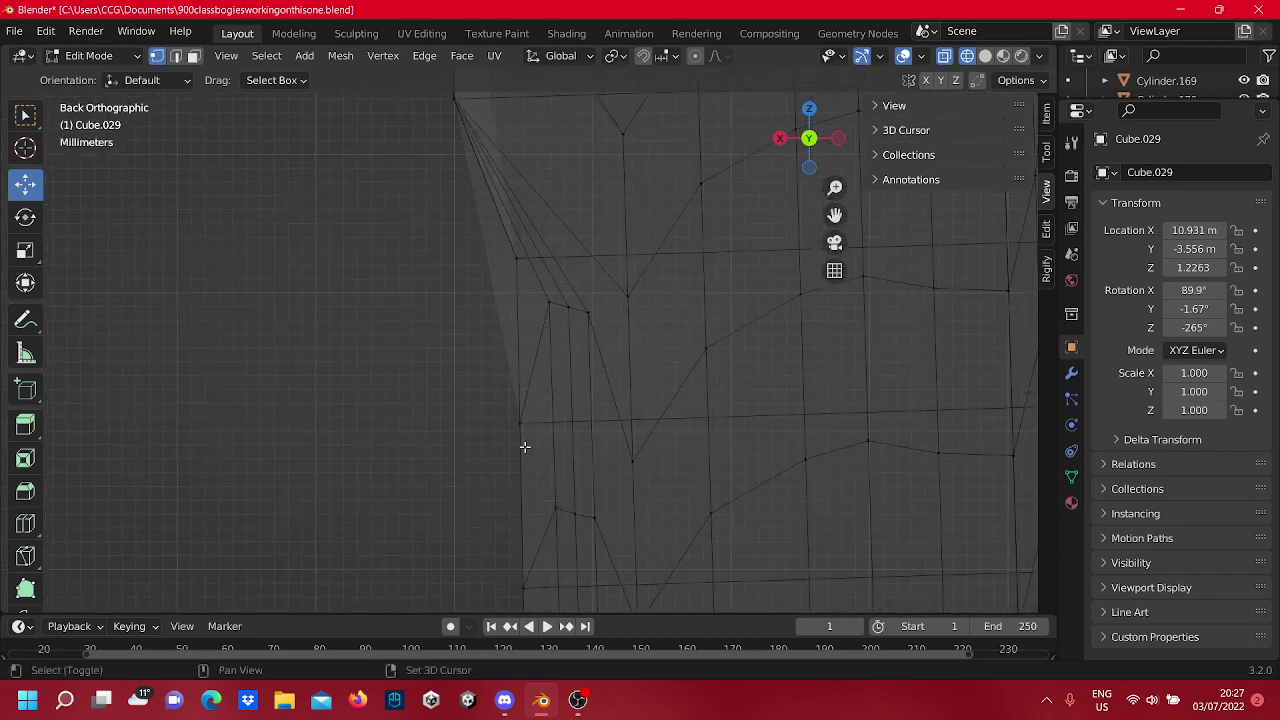
middle_click_drag(529, 192, 534, 230, "shift")
scroll(533, 229, "up", 2)
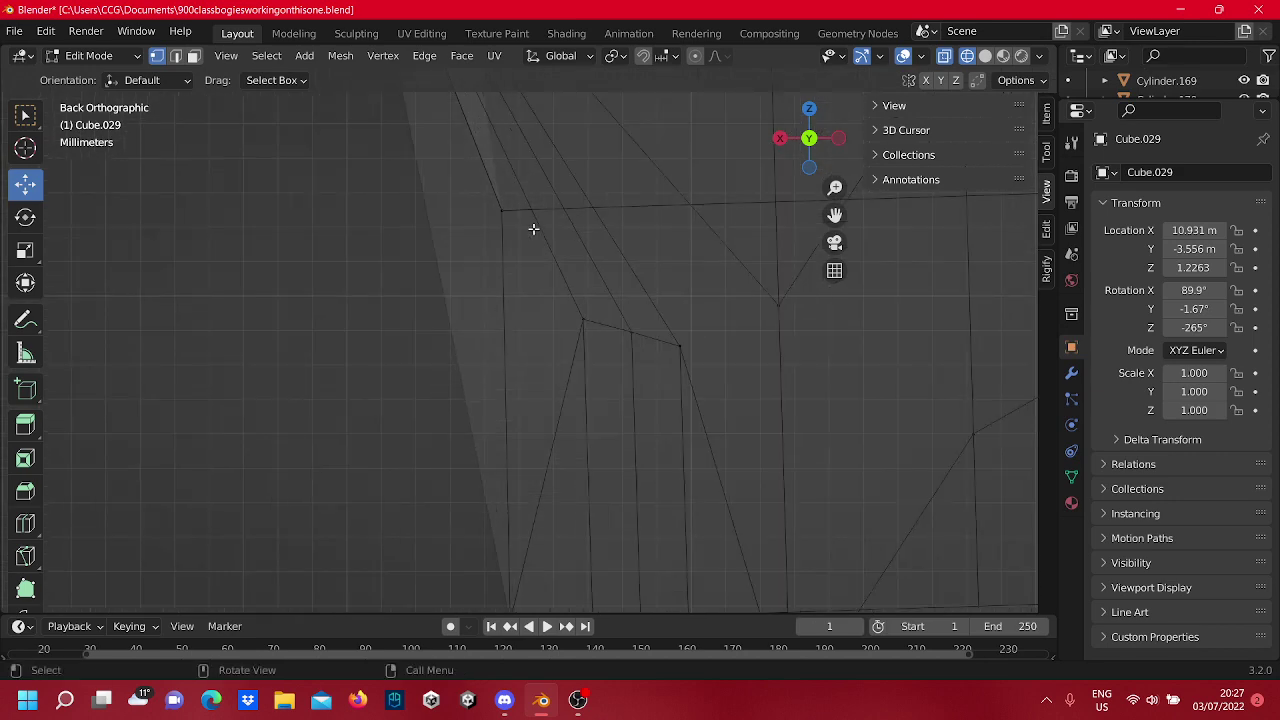
left_click(502, 211)
left_click_drag(477, 211, 299, 241)
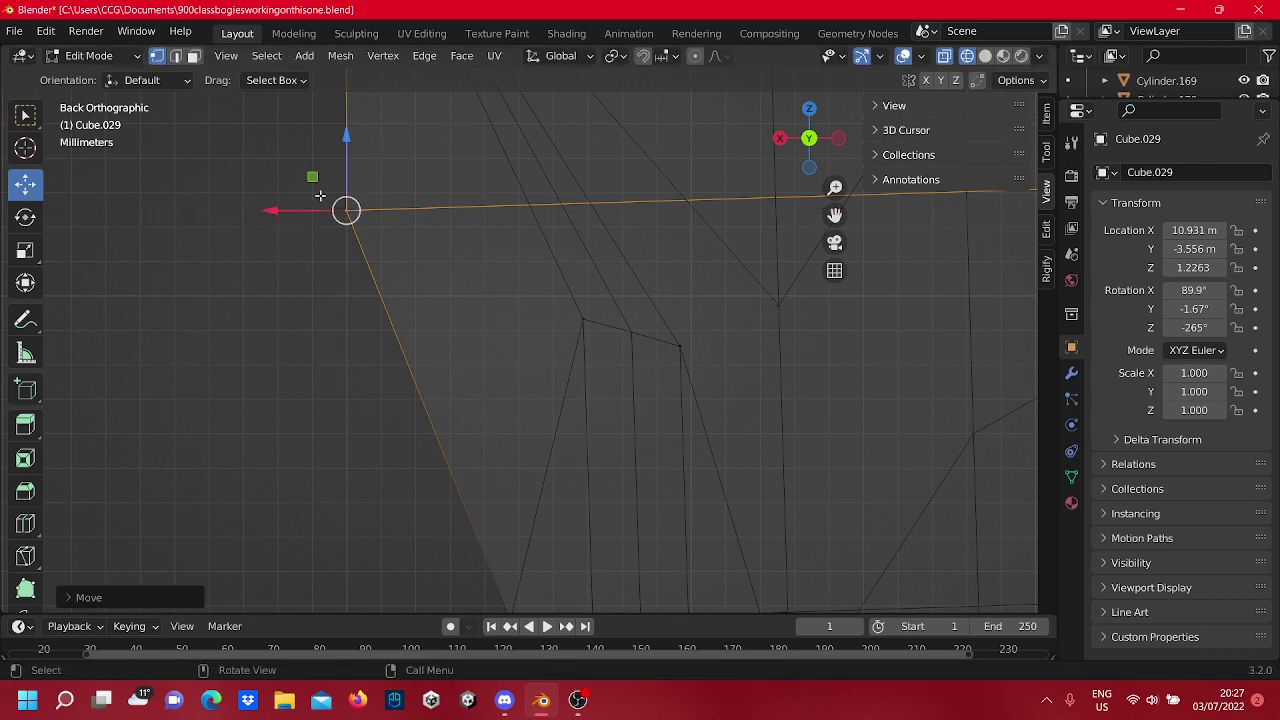
Move the three inner vertices below the third outer edge vertex outward along X, placing each one on the vertical edge line.
scroll(631, 407, "down", 3)
left_click_drag(633, 379, 545, 332)
key("g")
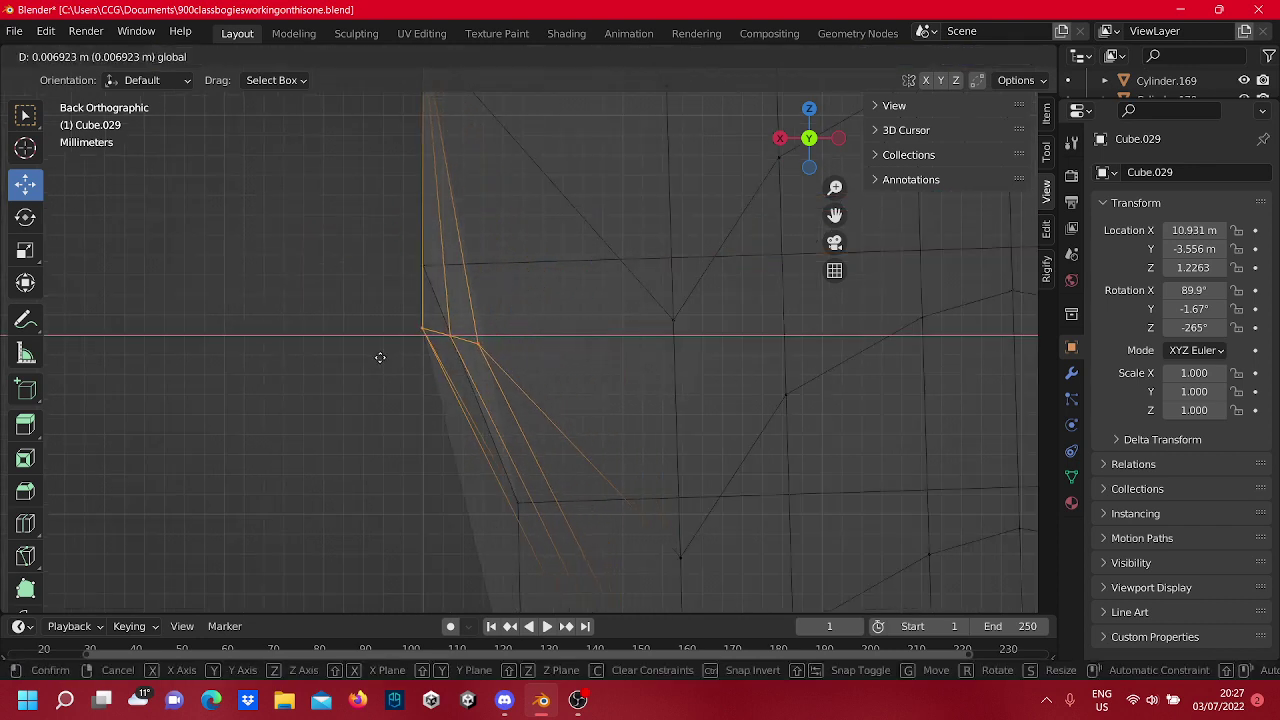
left_click(381, 358)
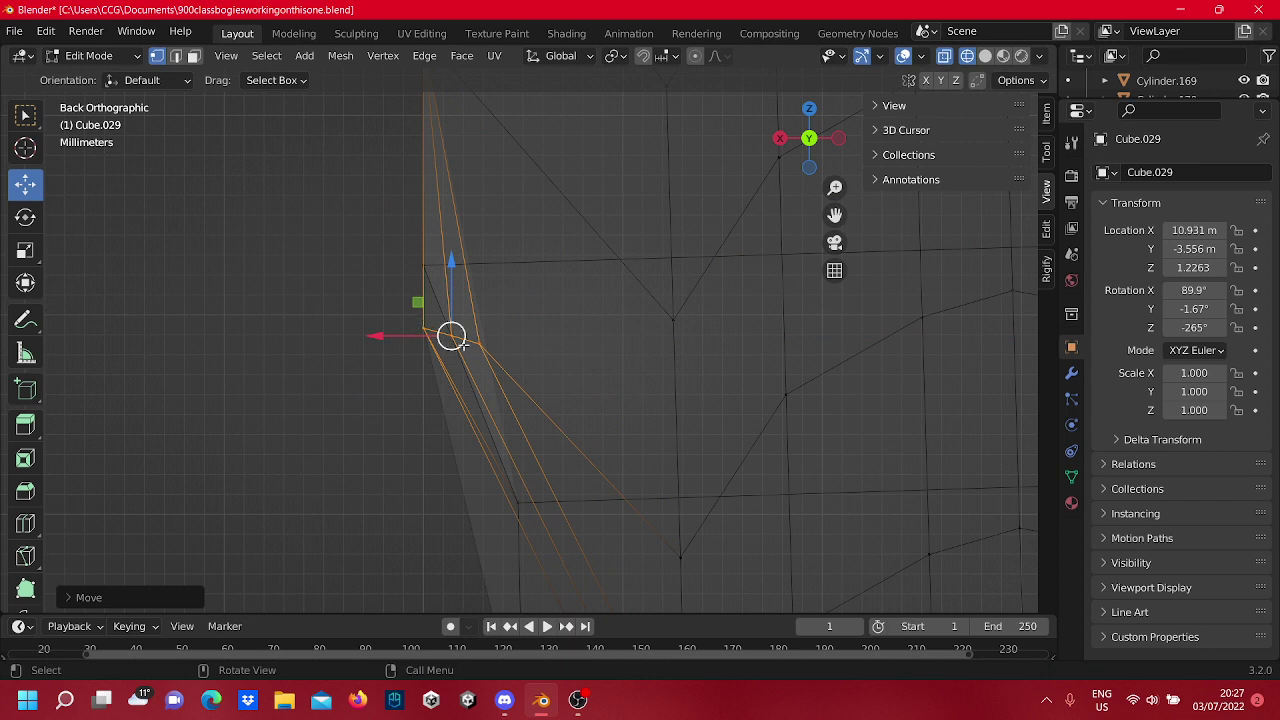
left_click(450, 334)
left_click_drag(433, 336, 386, 361)
left_click(484, 337)
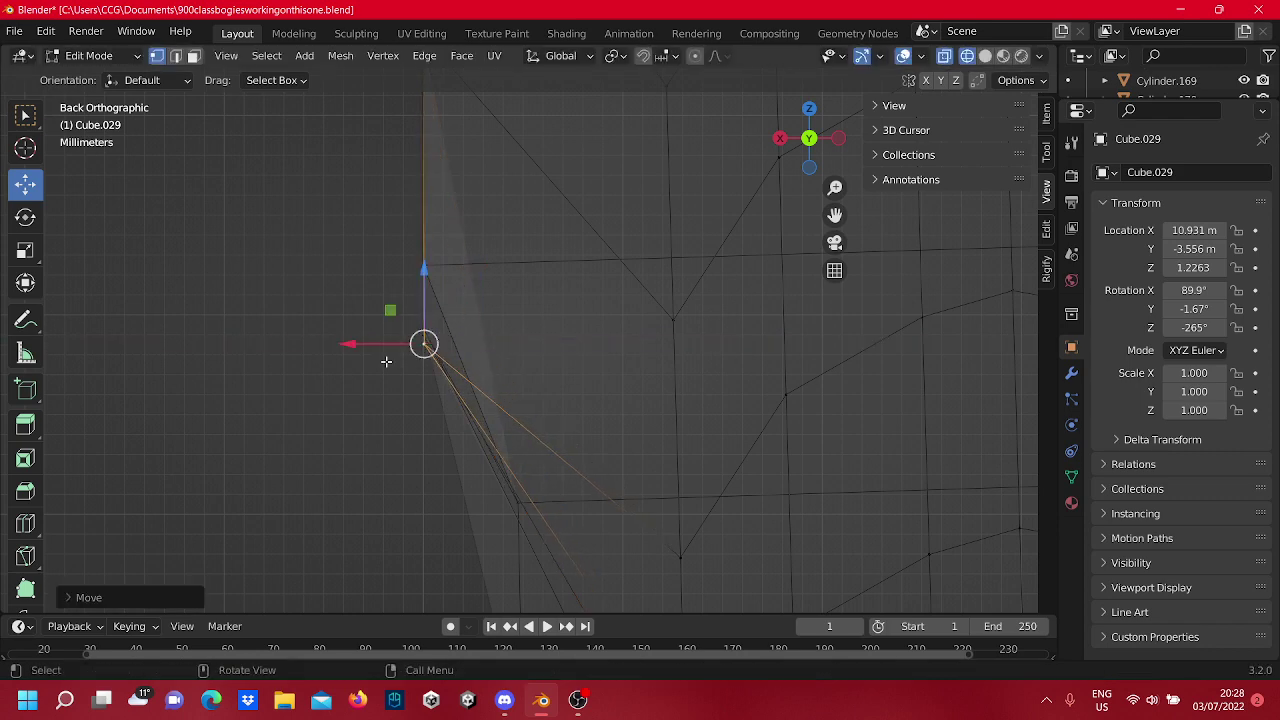
left_click(534, 350)
Move the fourth outer edge vertex down the frame outward along X onto the straightened vertical edge line.
scroll(537, 343, "down", 8)
middle_click_drag(612, 440, 626, 377, "shift")
scroll(625, 377, "up", 6)
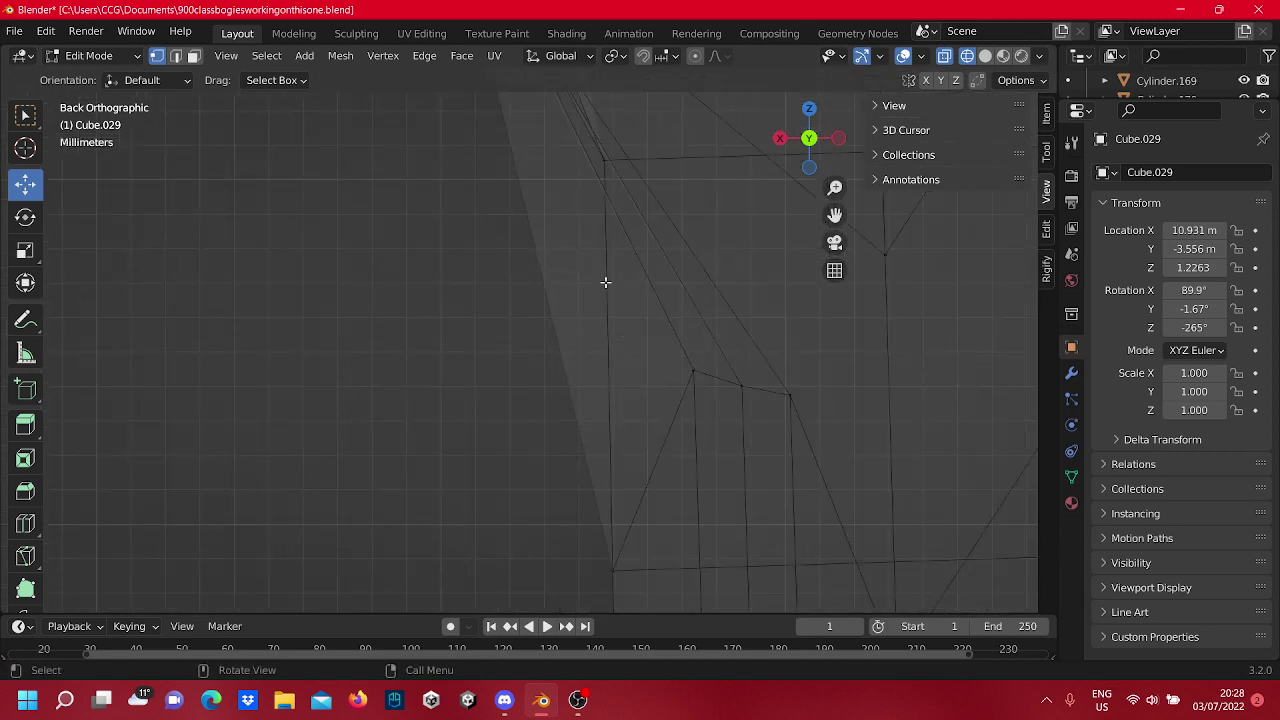
left_click(568, 346)
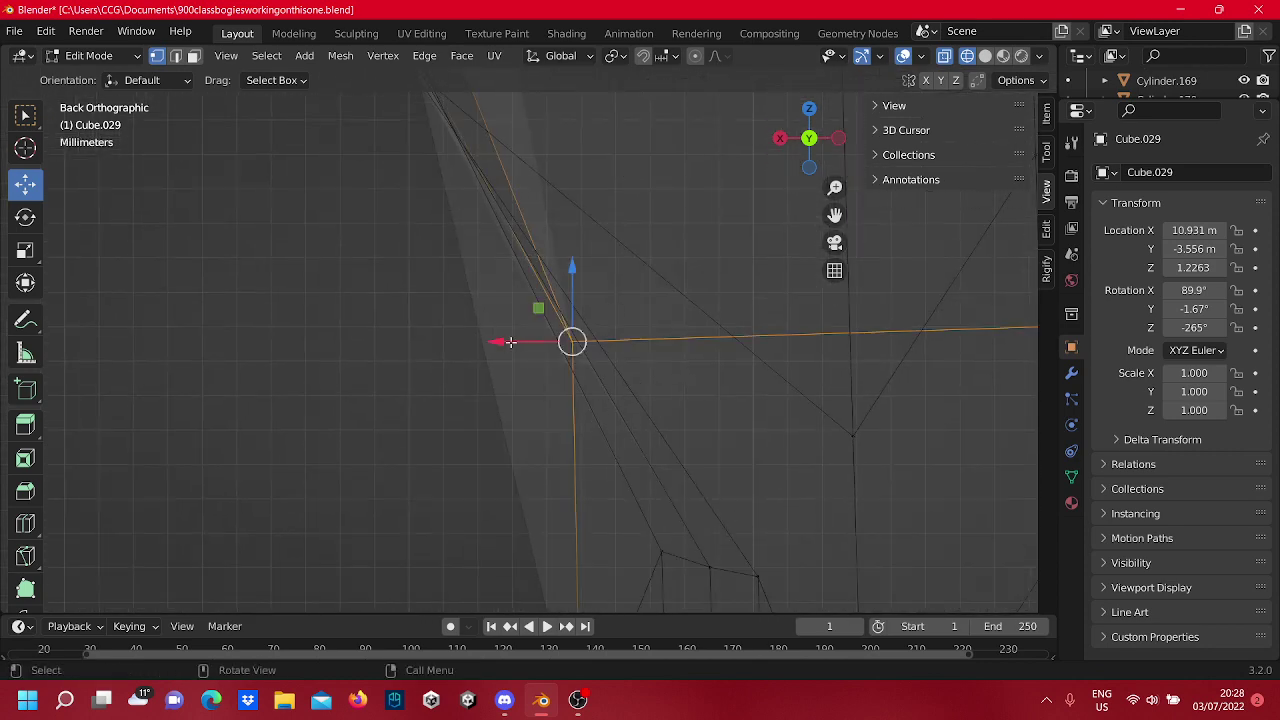
left_click_drag(510, 342, 343, 354)
left_click(386, 377)
Select the three inner vertices below the fourth outer edge vertex and move them outward along X until the outermost reaches the edge line.
scroll(474, 341, "down", 8)
scroll(529, 350, "up", 4)
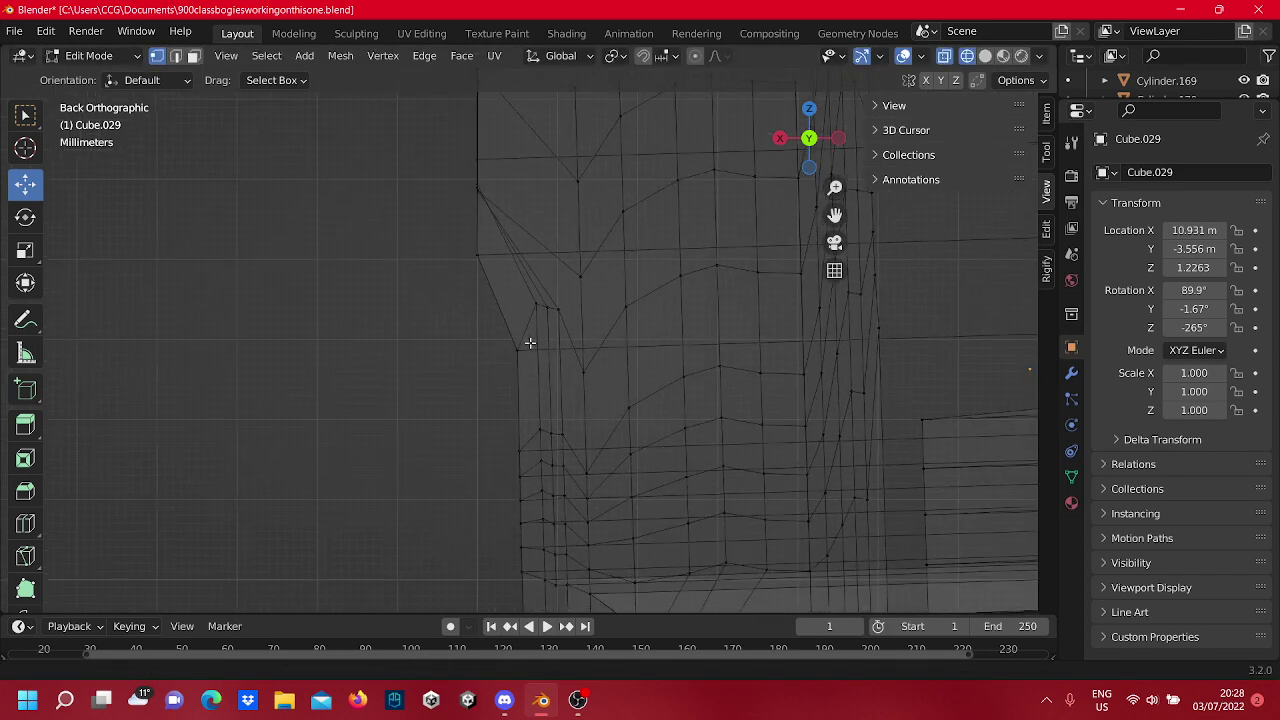
left_click_drag(594, 298, 390, 300)
scroll(407, 336, "up", 3)
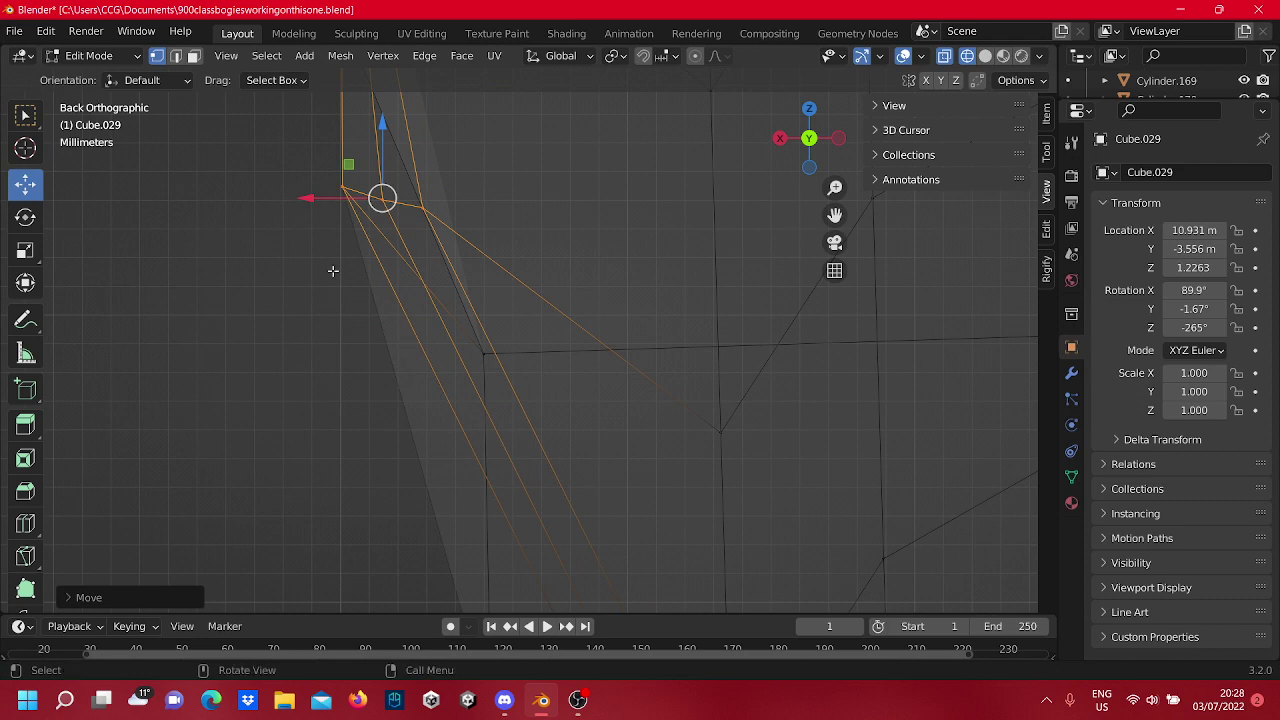
key("KP_5")
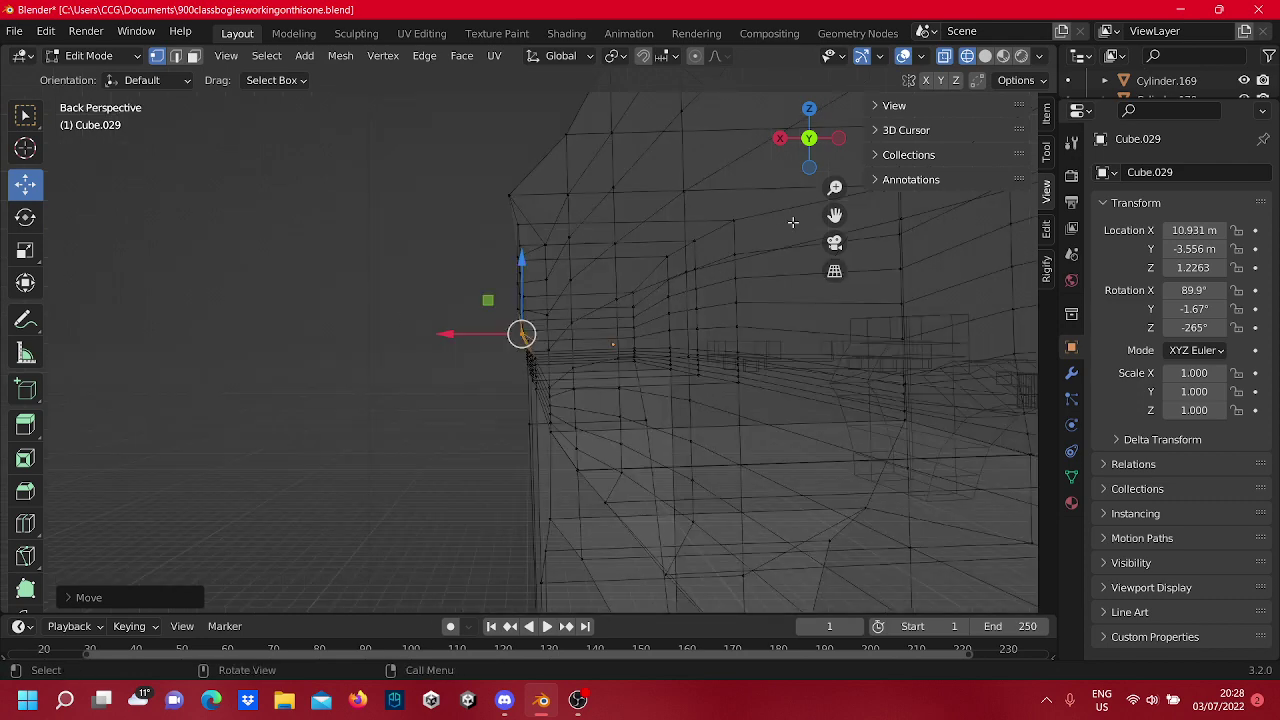
Align the three inner vertices below the fourth outer edge vertex individually along X with the straightened vertical edge line in back view.
left_click(809, 138)
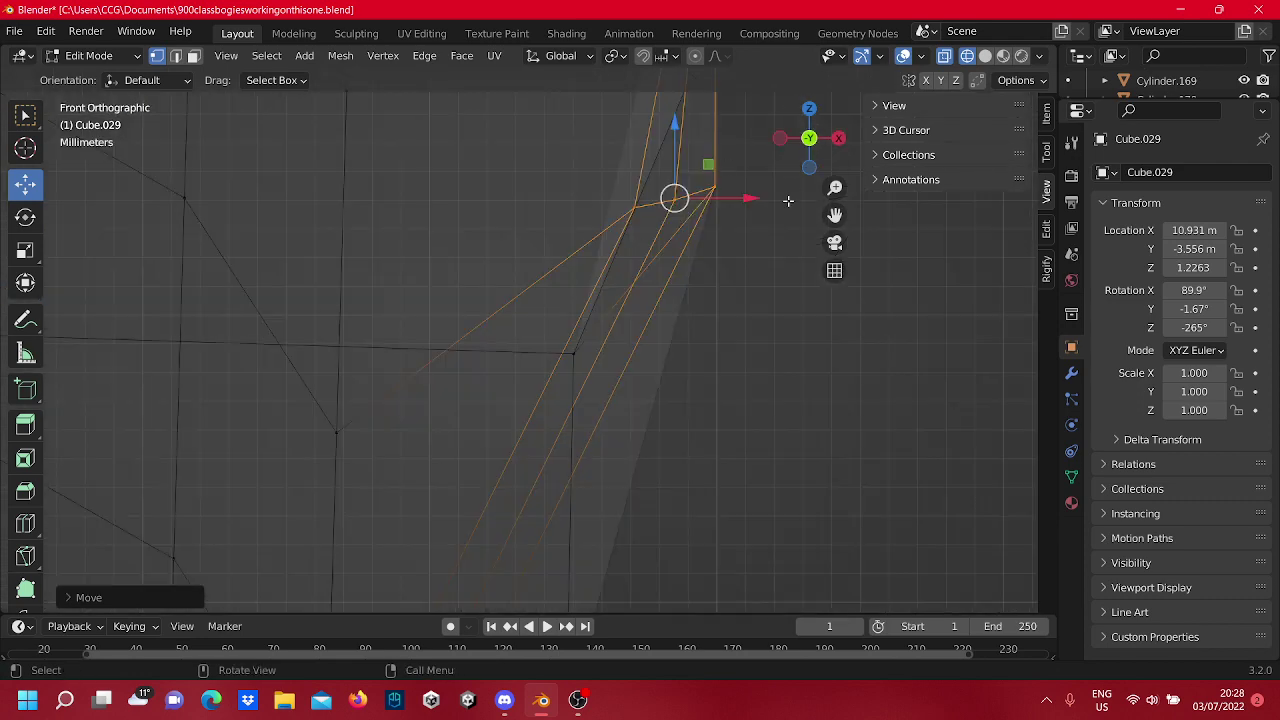
left_click(812, 136)
middle_click_drag(382, 317, 573, 343, "shift")
left_click_drag(578, 331, 572, 331)
left_click_drag(714, 374, 466, 346)
left_click_drag(857, 391, 472, 364)
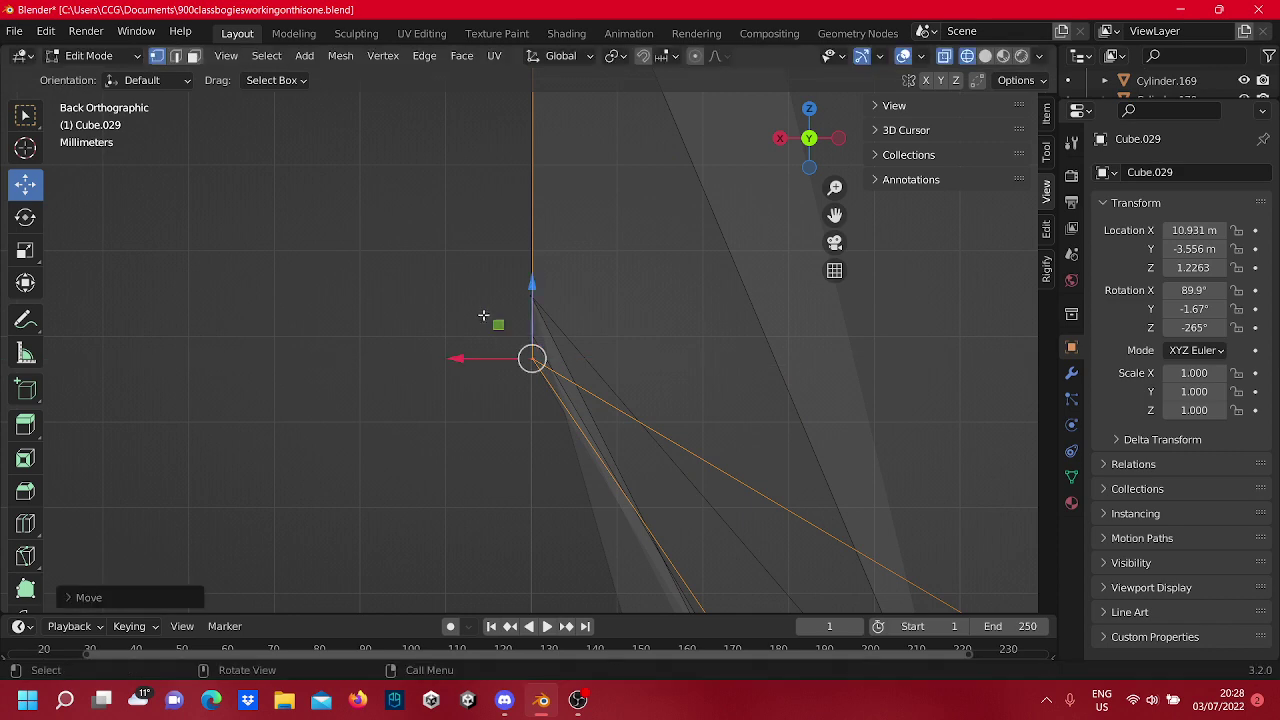
Move the fifth outer edge vertex down the frame outward along X onto the straightened vertical edge line.
scroll(463, 256, "down", 6)
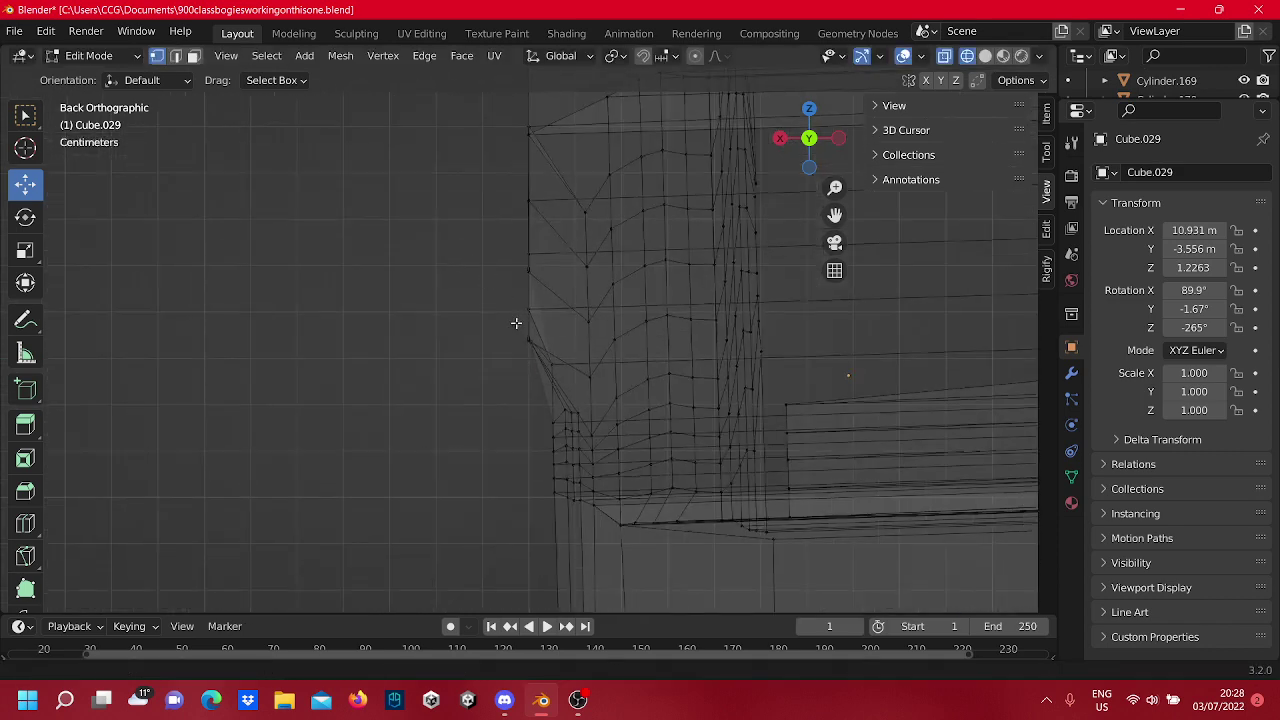
scroll(645, 290, "up", 3)
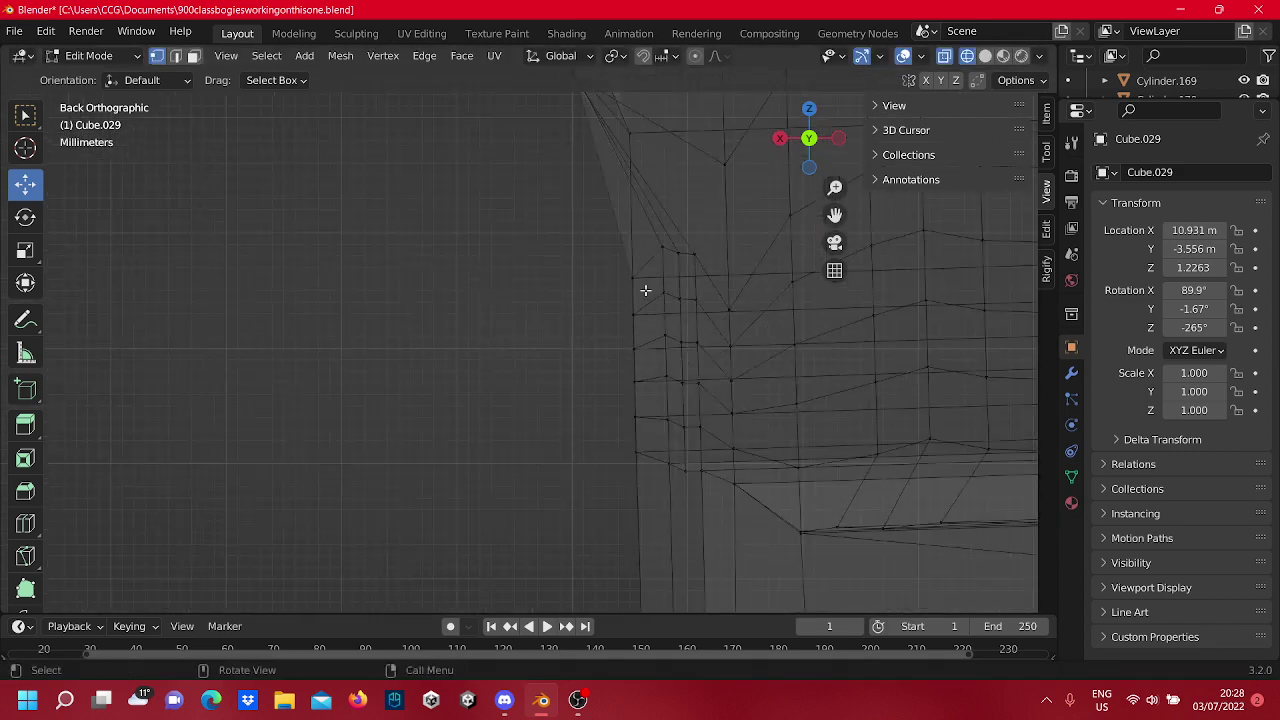
scroll(700, 251, "up", 2)
middle_click_drag(640, 203, 603, 366, "shift")
left_click(580, 216)
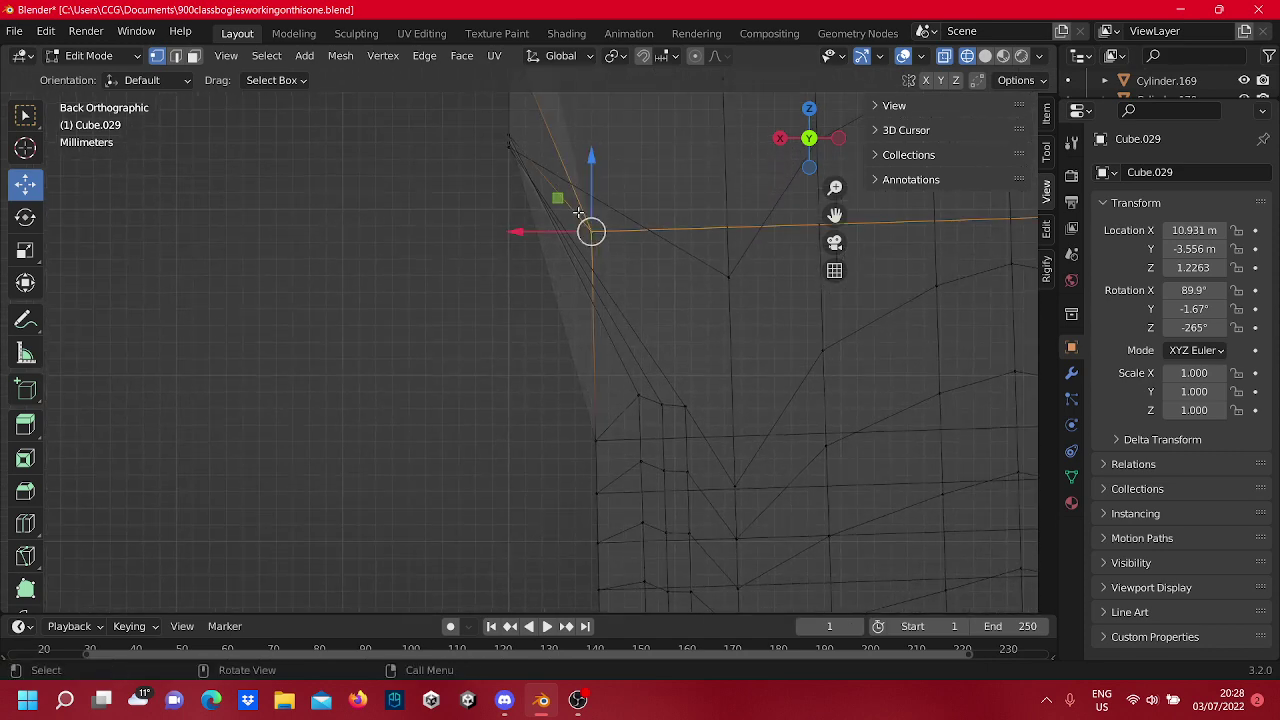
left_click_drag(565, 231, 483, 258)
Select the three inner vertices below the fifth outer edge vertex and move them outward along X until the outermost reaches the edge line.
middle_click_drag(514, 320, 710, 254)
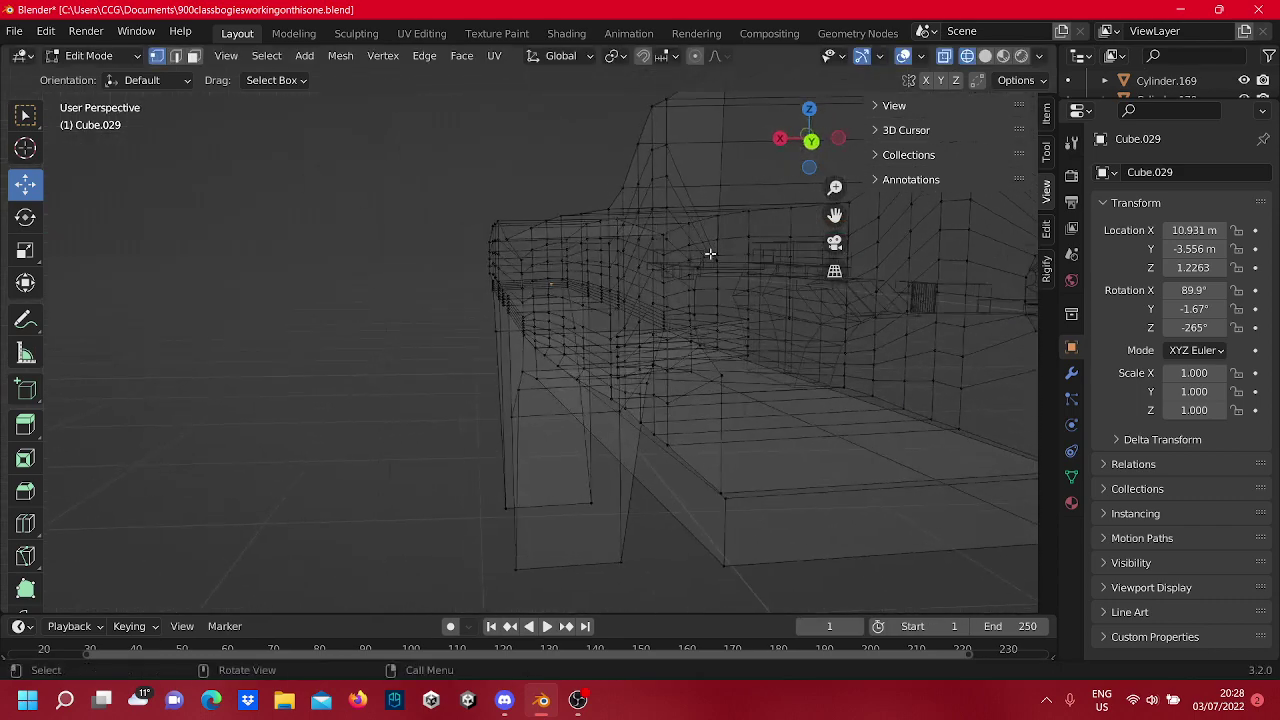
left_click(811, 141)
scroll(600, 340, "up", 8)
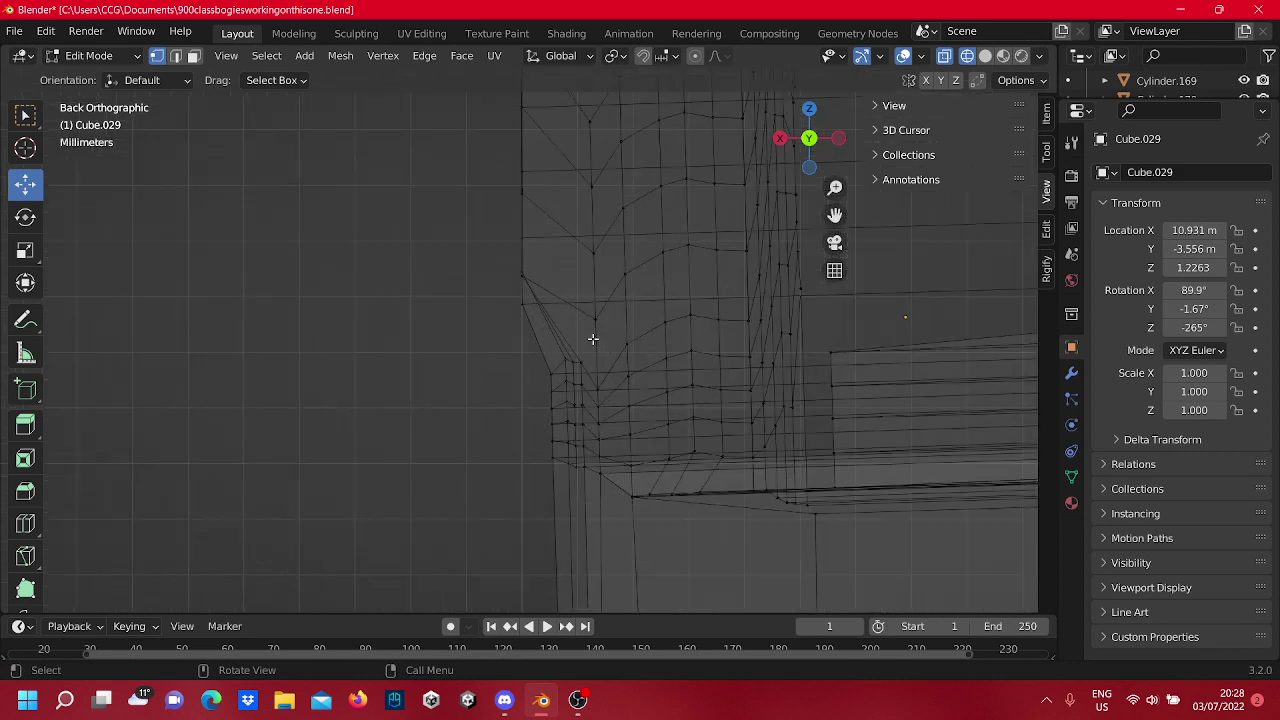
scroll(559, 323, "up", 3)
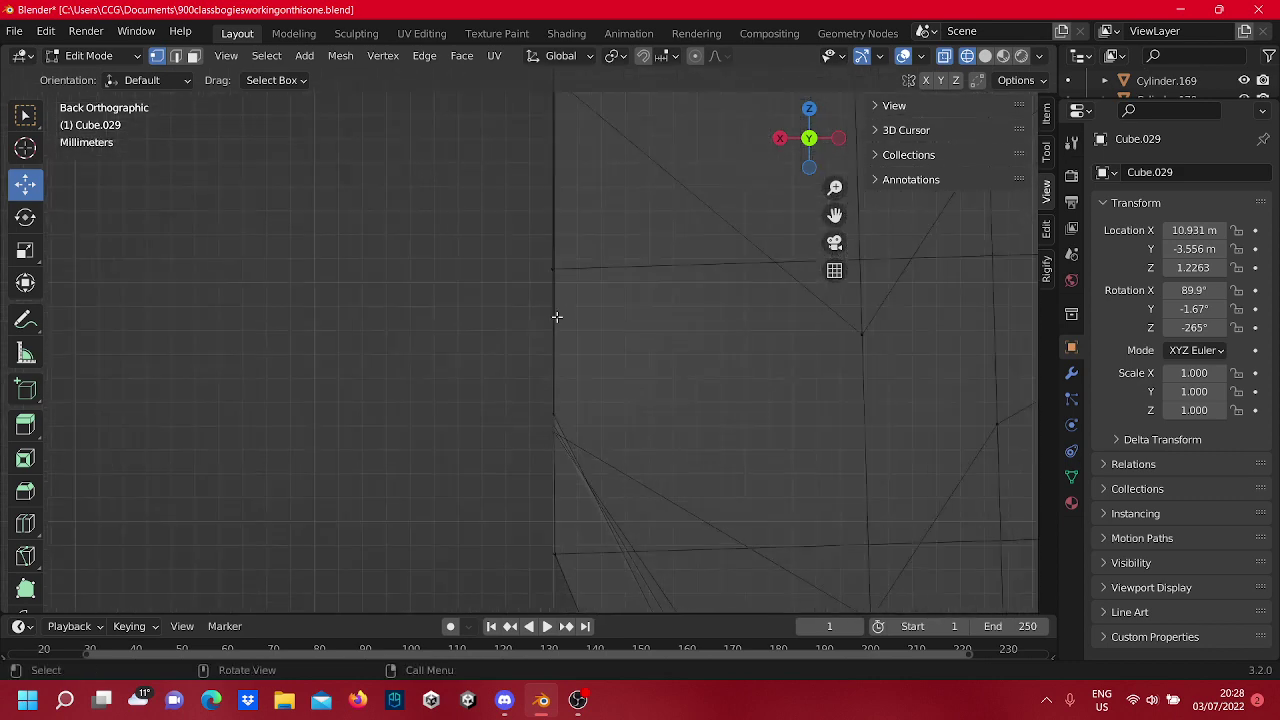
scroll(582, 402, "down", 3)
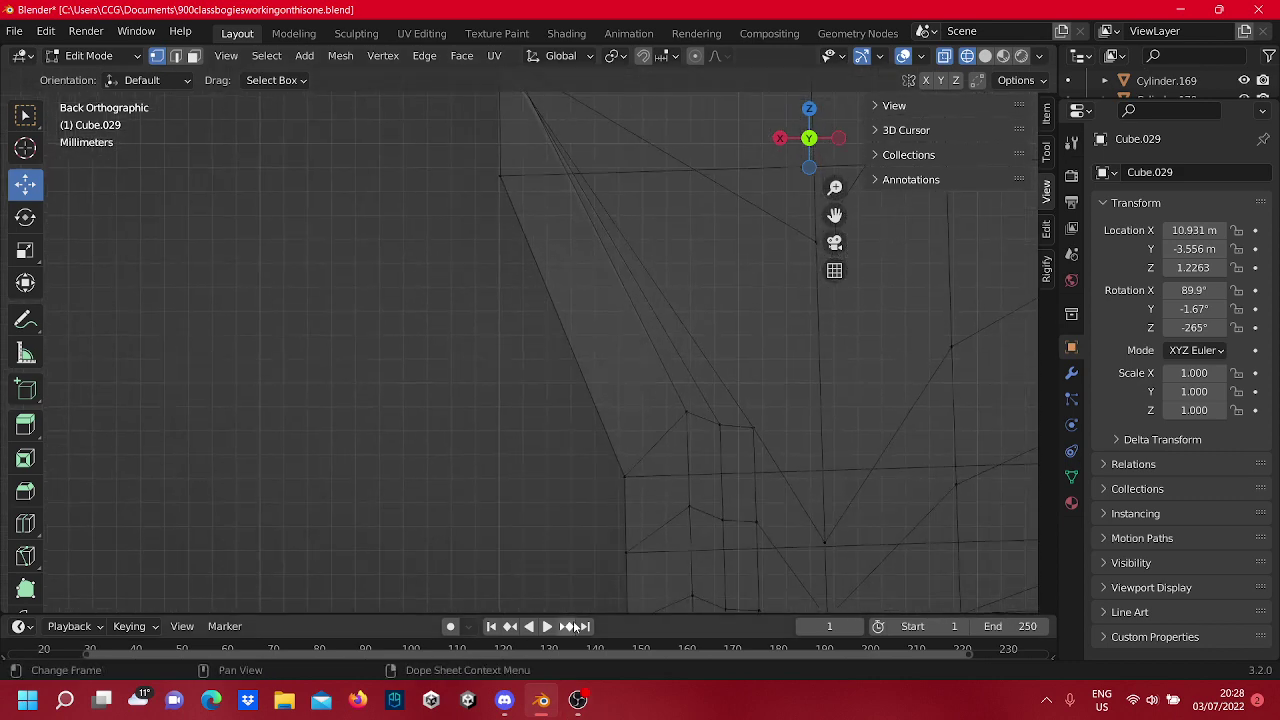
middle_click_drag(564, 567, 577, 169, "shift")
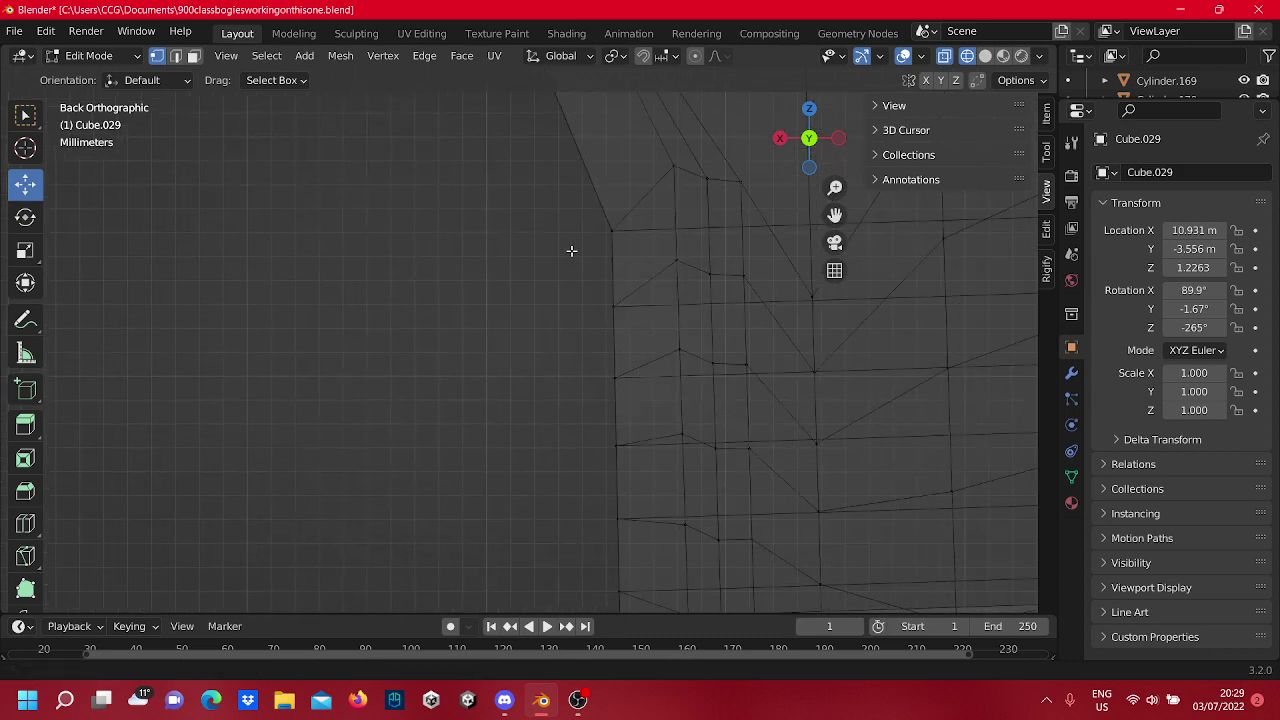
left_click_drag(782, 264, 418, 255)
scroll(416, 253, "up", 5)
middle_click_drag(432, 256, 563, 338, "shift")
middle_click_drag(566, 280, 577, 399, "shift")
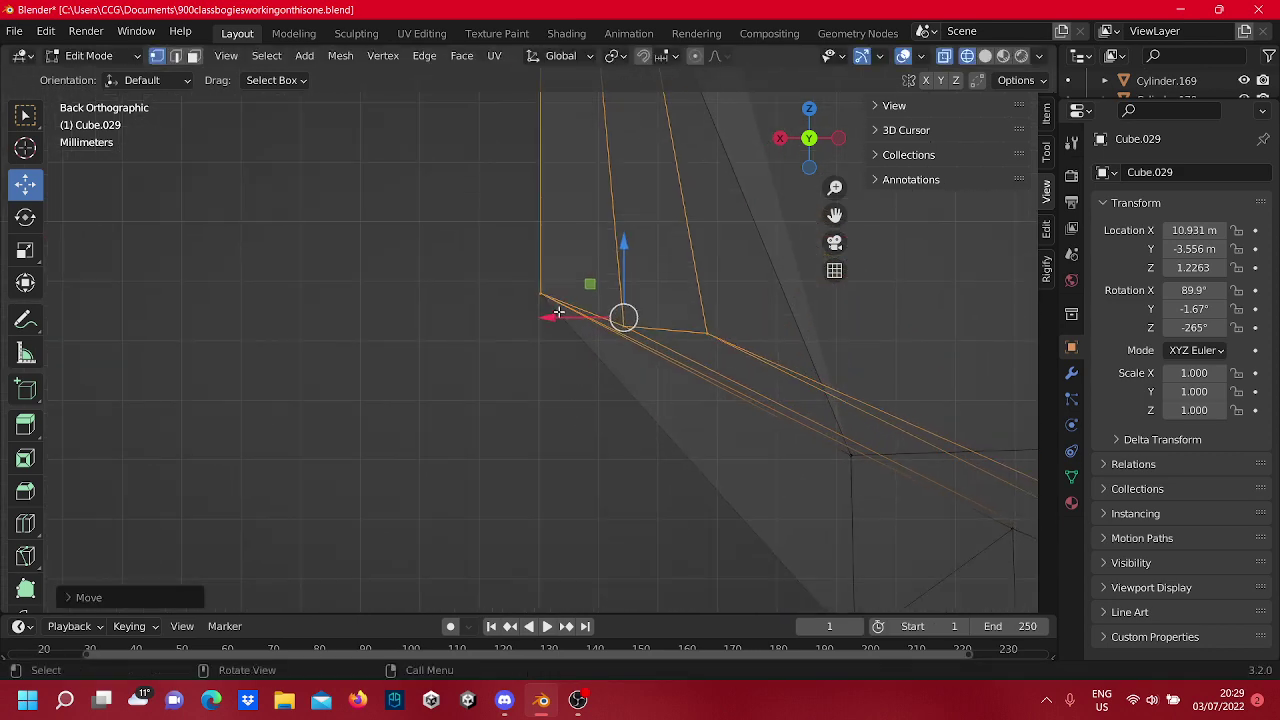
left_click_drag(551, 317, 543, 323)
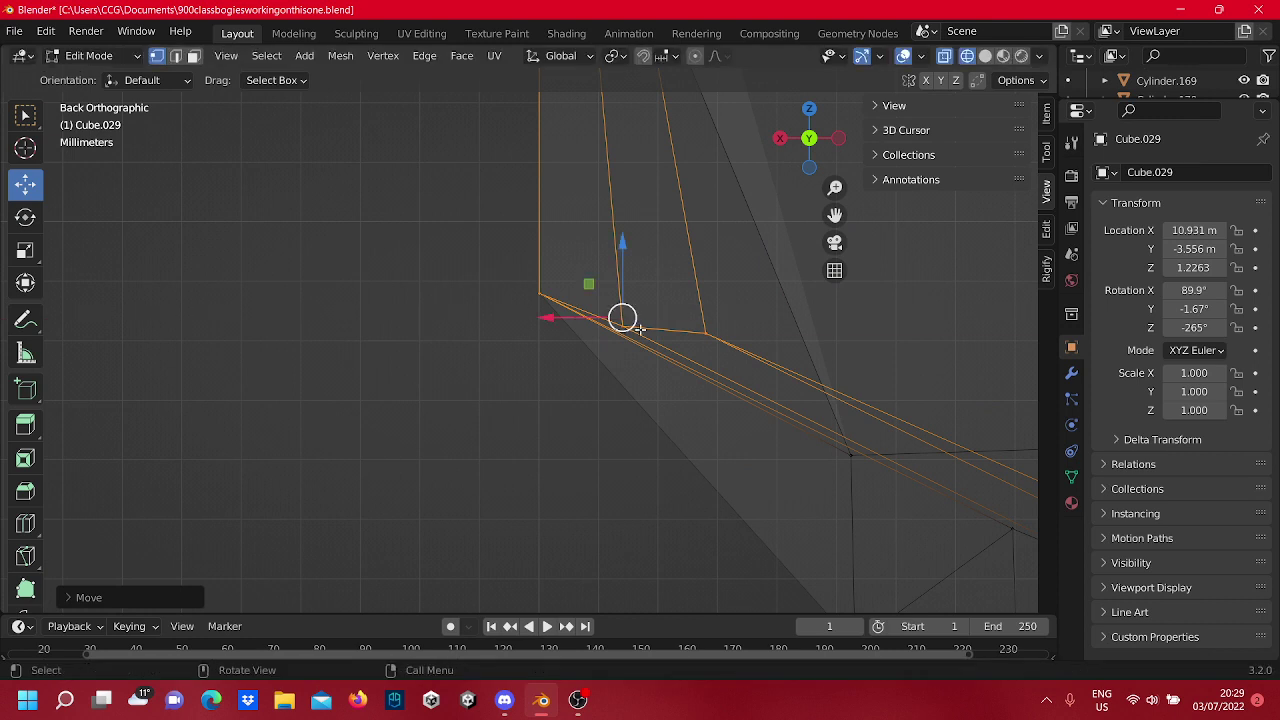
Move the remaining two inner vertices of that group outward along X individually onto the vertical edge line.
left_click_drag(622, 318, 476, 338)
left_click(705, 333)
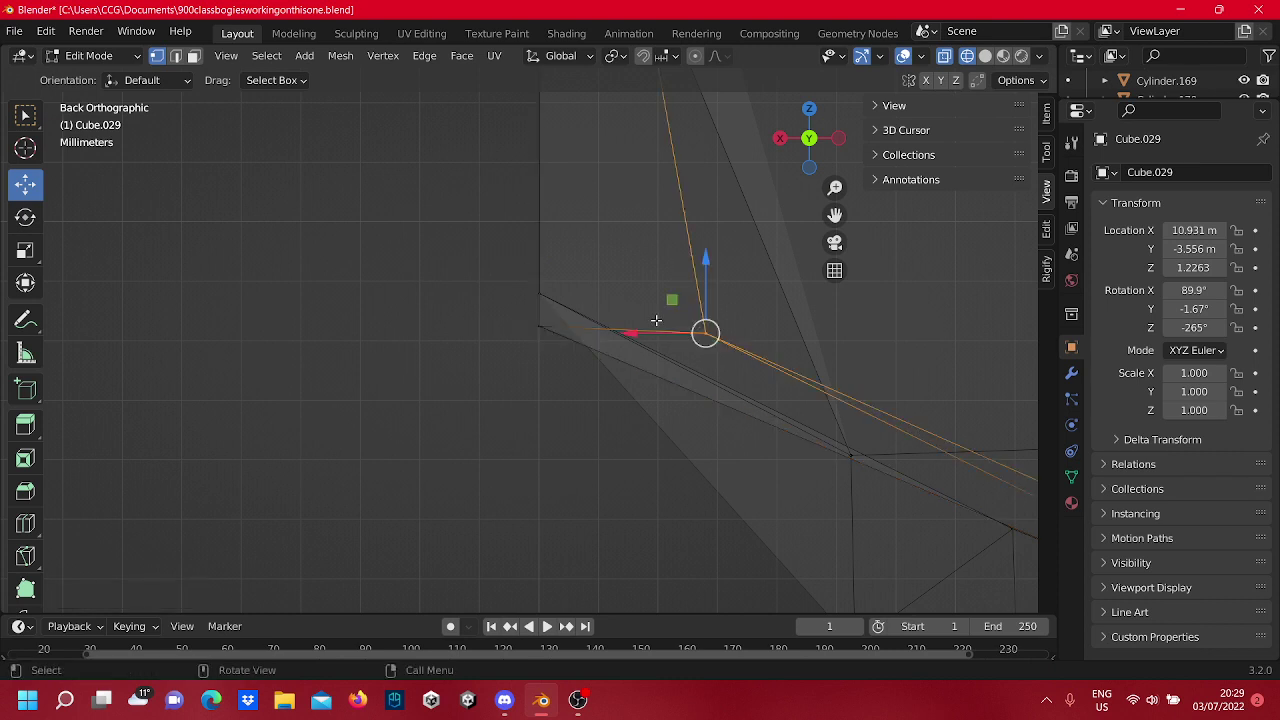
left_click_drag(651, 334, 489, 346)
left_click(492, 307)
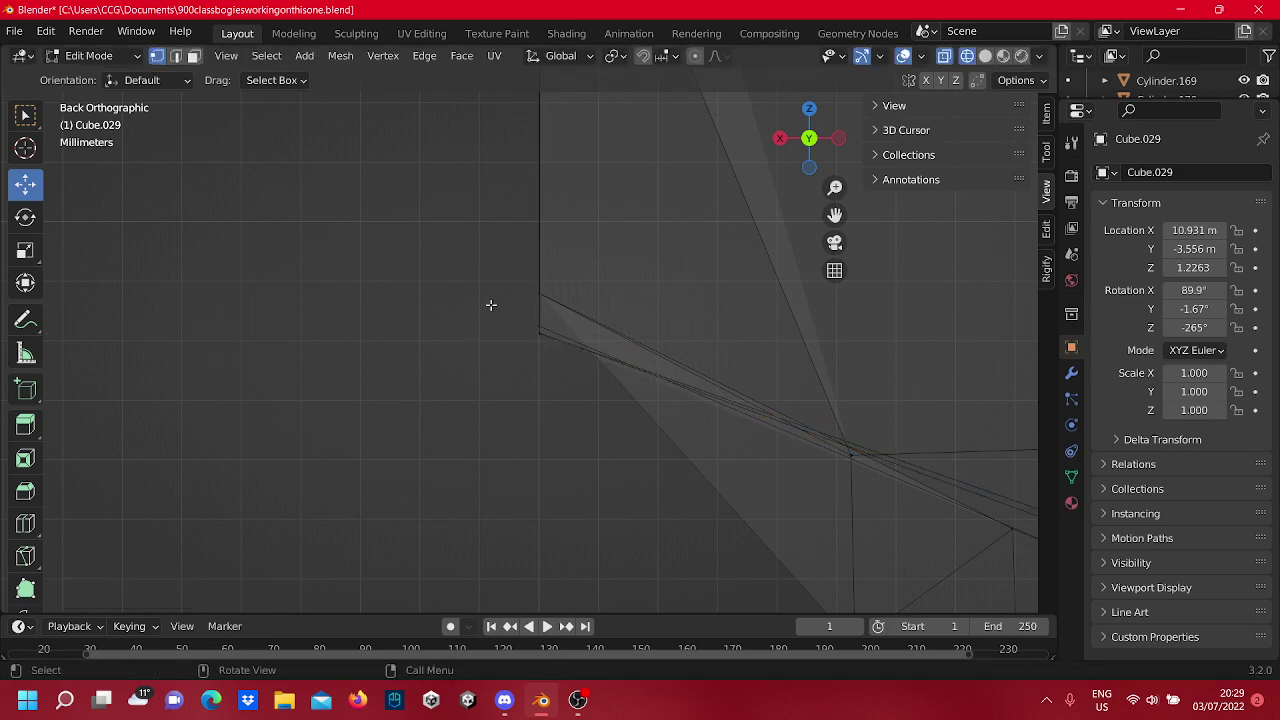
Move the sixth outer edge vertex down the frame outward along X onto the straightened vertical edge line.
scroll(494, 291, "down", 8)
middle_click_drag(541, 308, 534, 157, "shift")
scroll(568, 174, "up", 3)
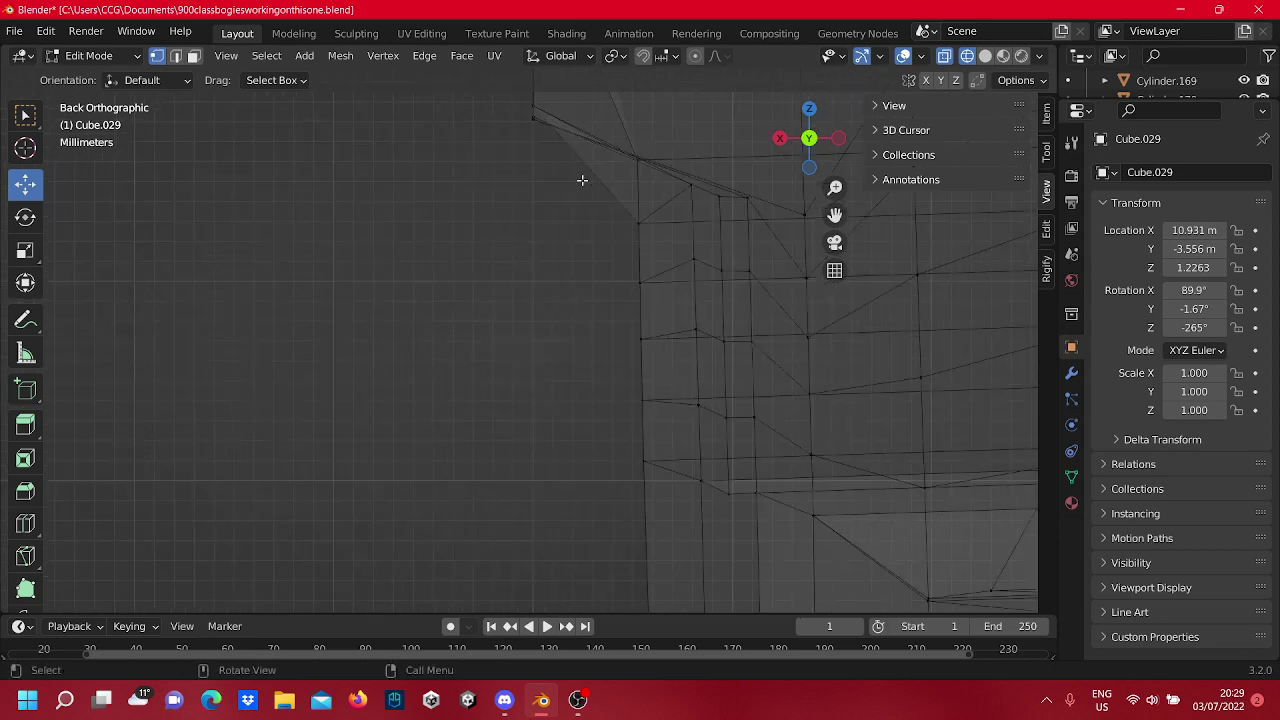
middle_click_drag(671, 174, 632, 327, "shift")
scroll(633, 305, "up", 1)
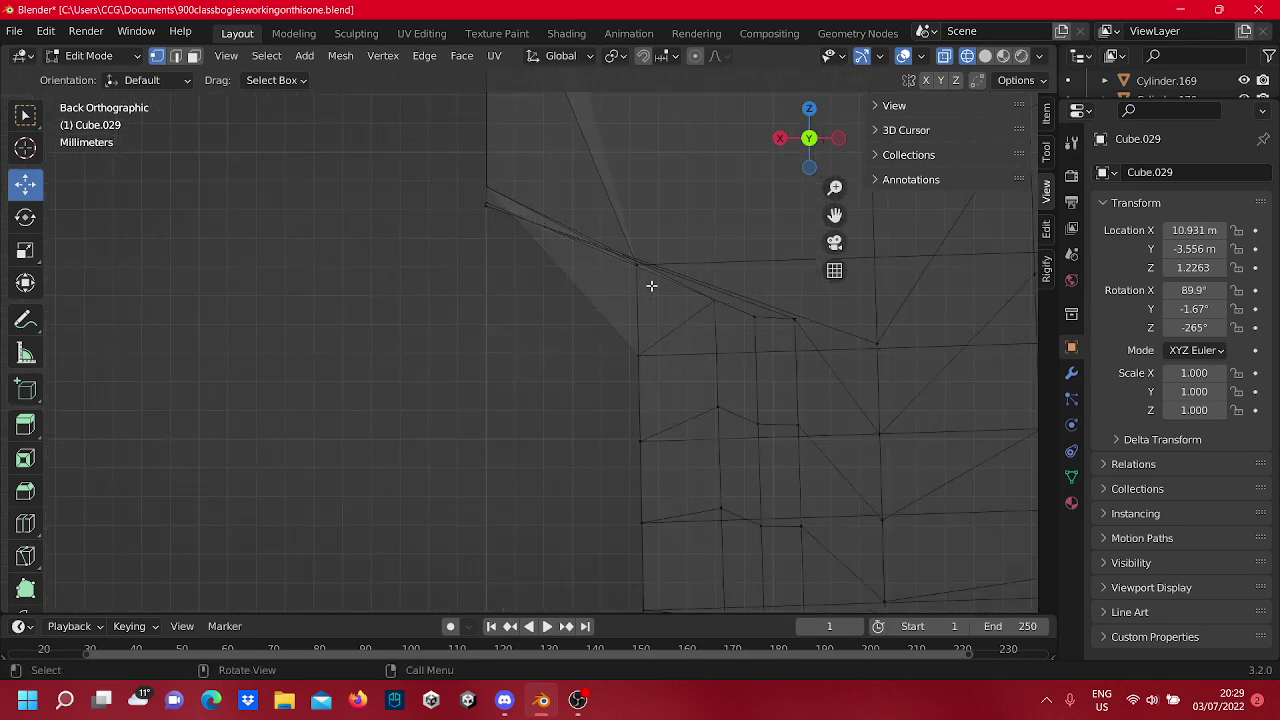
left_click(595, 247)
left_click_drag(581, 264, 420, 240)
left_click(404, 212)
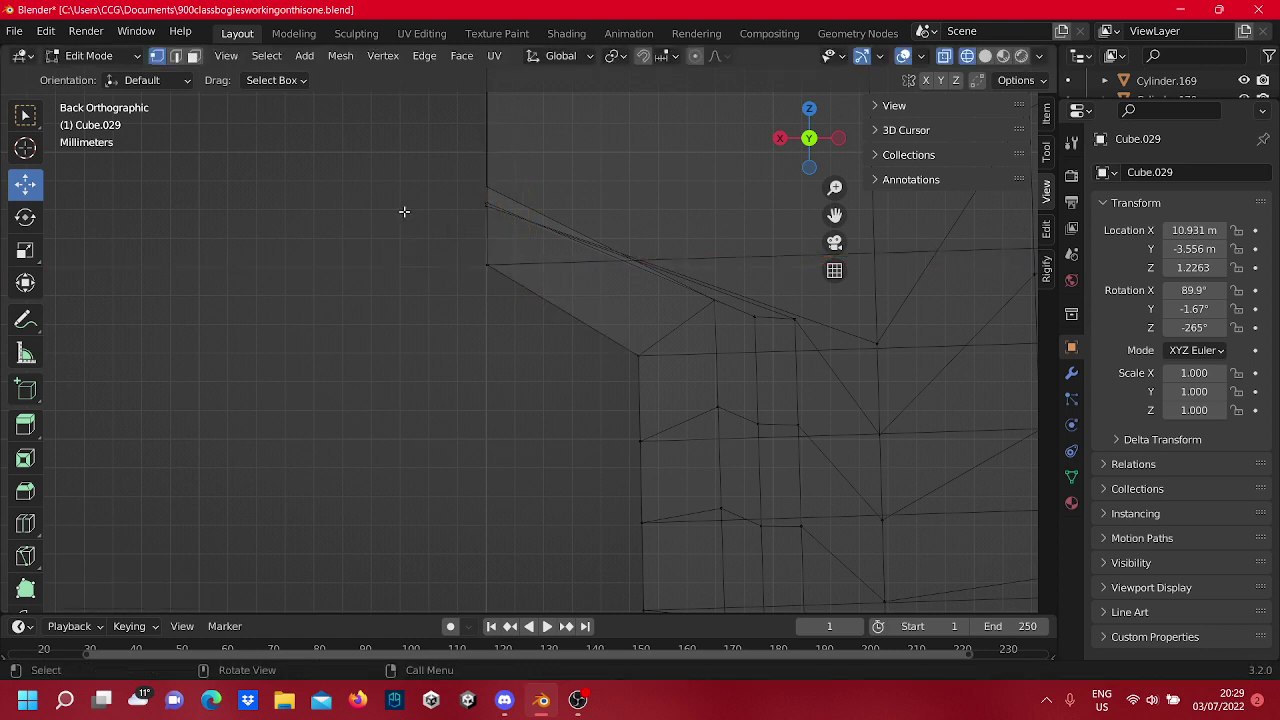
Move the seventh outer edge vertex down the frame outward along X onto the straightened vertical edge line.
scroll(654, 297, "down", 3)
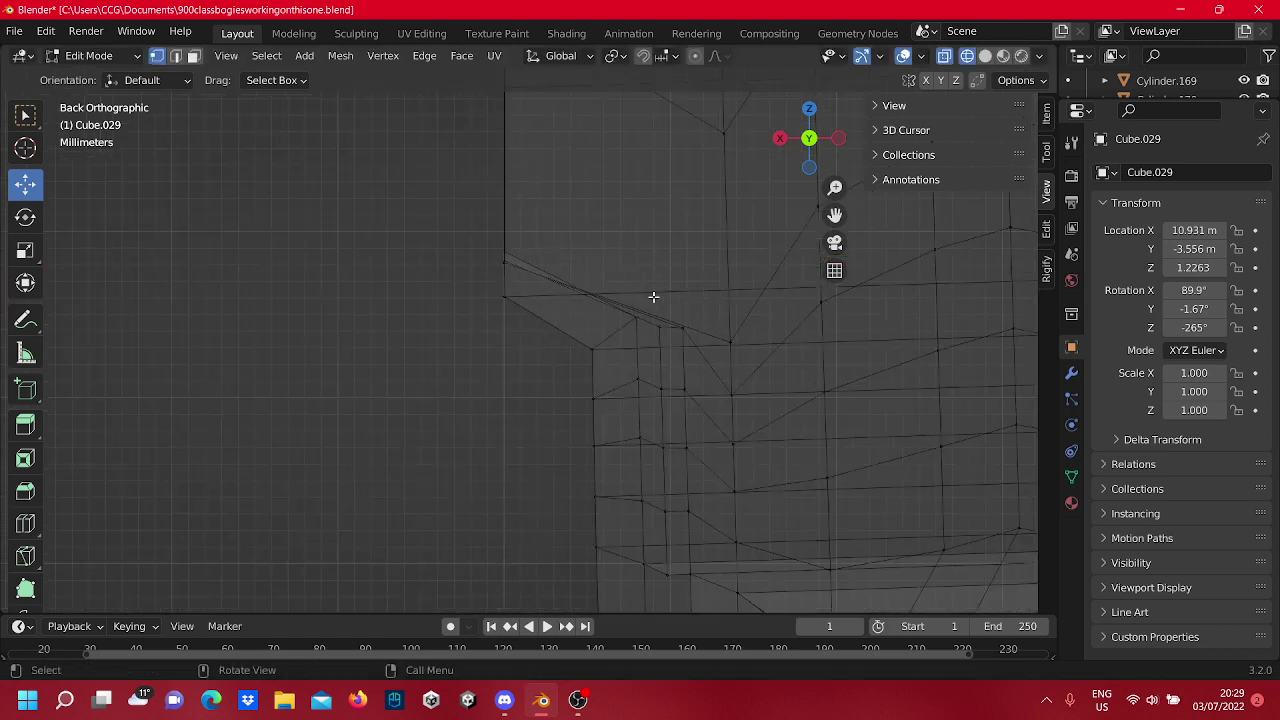
middle_click_drag(628, 366, 611, 326, "shift")
scroll(597, 266, "up", 4)
left_click(623, 276)
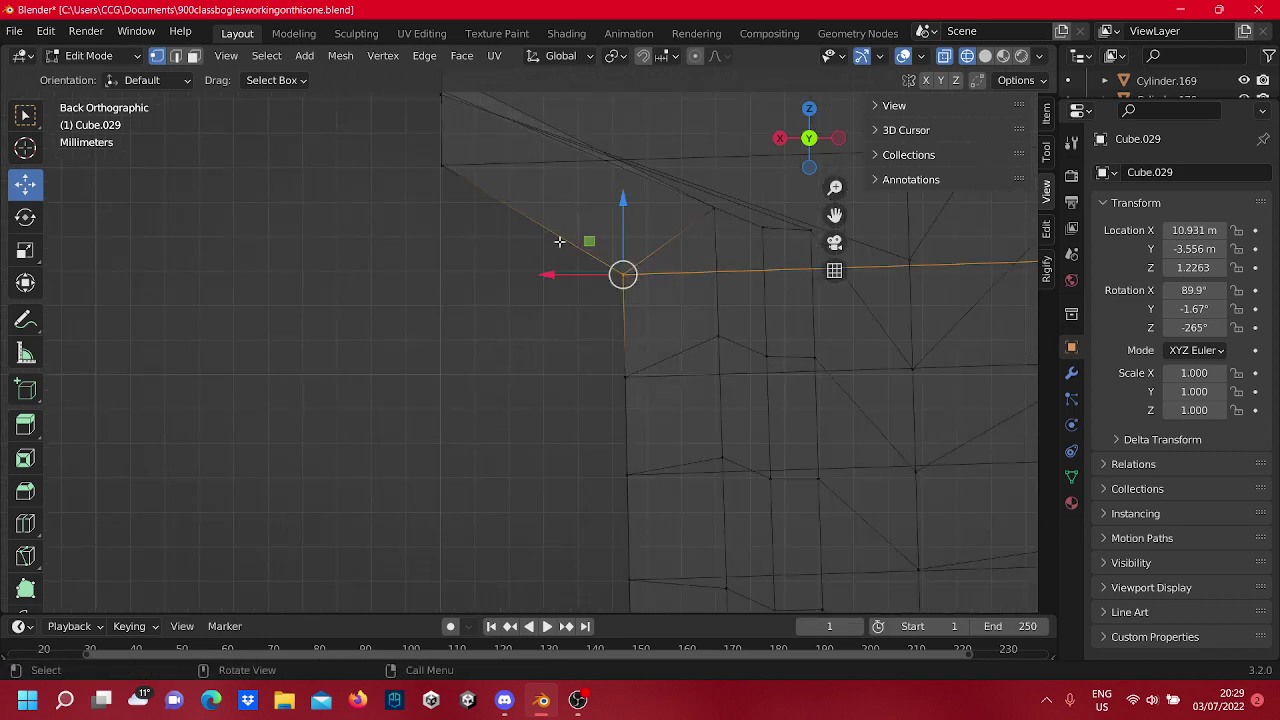
left_click_drag(545, 273, 376, 292)
left_click_drag(375, 293, 375, 298)
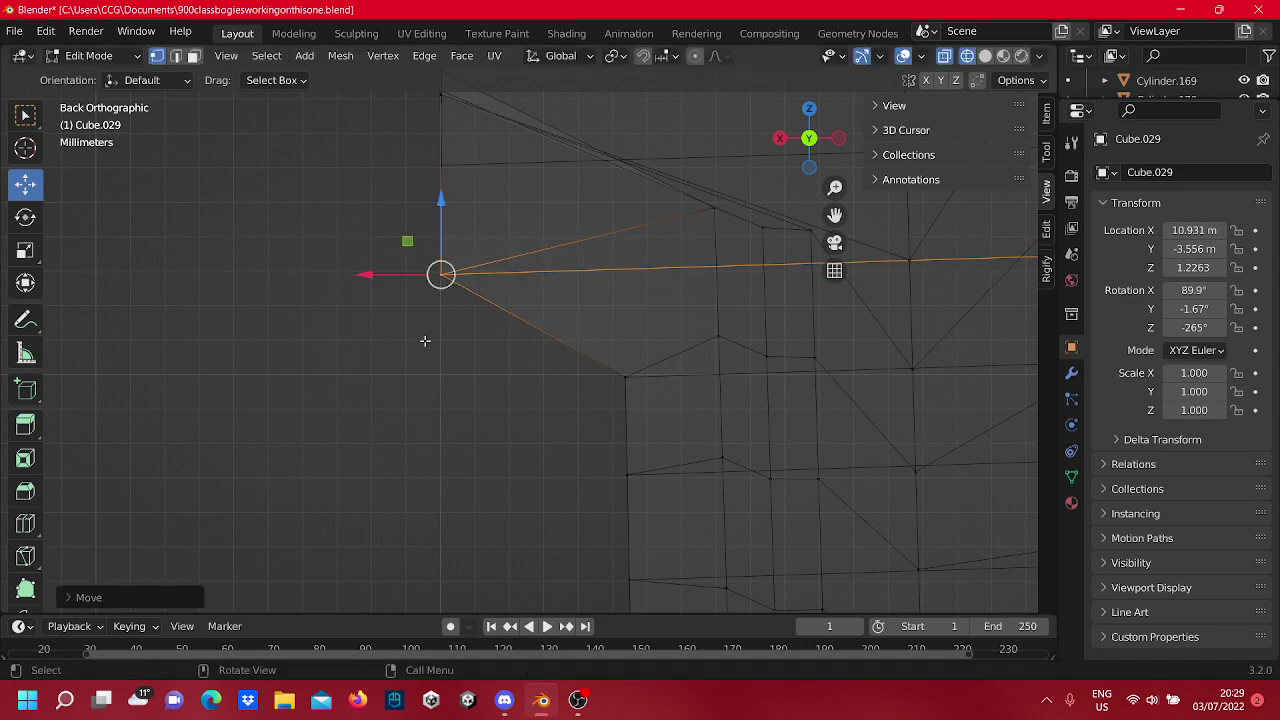
left_click(426, 342)
Select the four remaining outer edge vertices of the frame's upper block and move them together outward along X to the edge line.
middle_click_drag(532, 342, 630, 257, "shift")
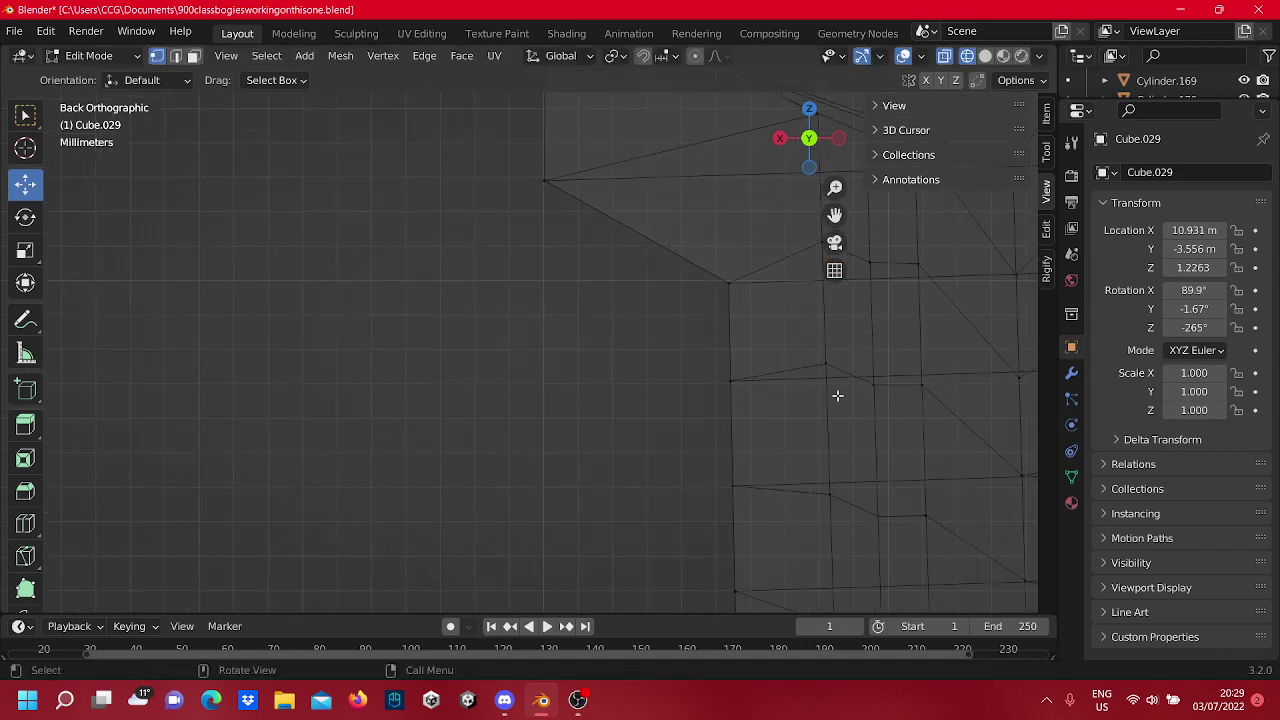
scroll(776, 427, "down", 3)
middle_click_drag(733, 428, 714, 336, "shift")
left_click_drag(670, 400, 580, 188)
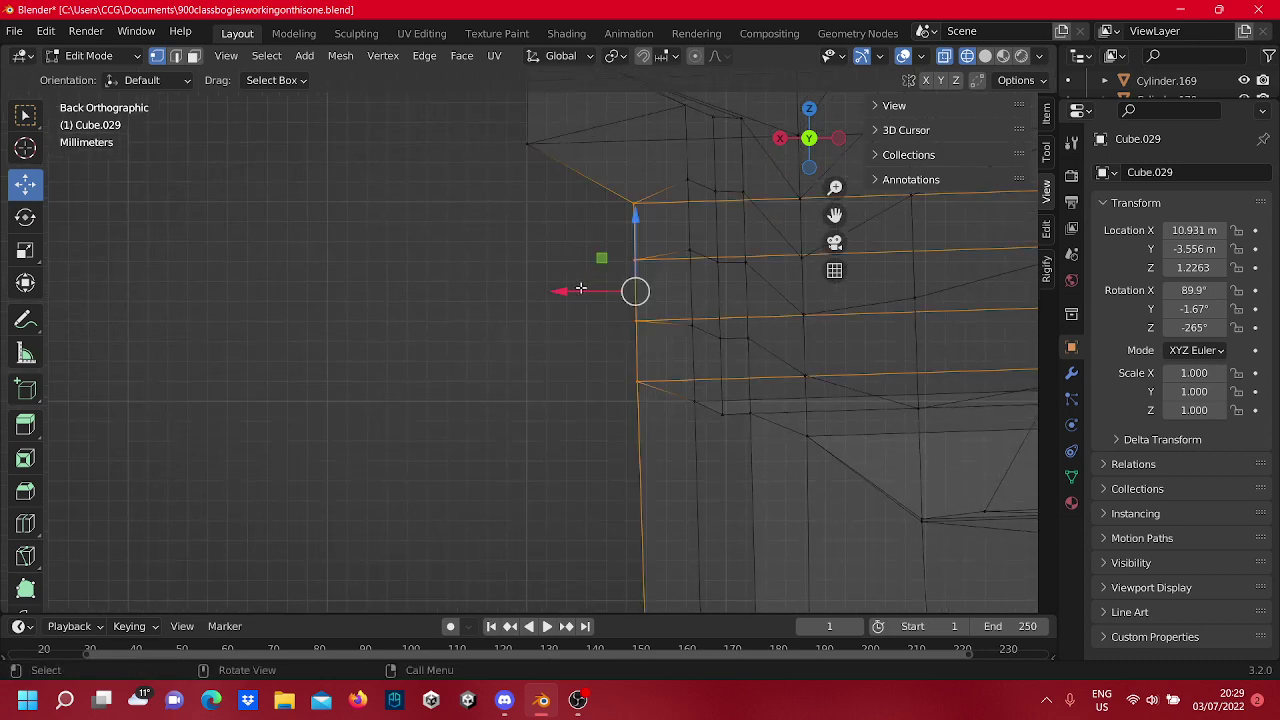
left_click_drag(580, 288, 464, 309)
scroll(480, 328, "up", 4)
middle_click_drag(494, 374, 527, 503, "shift")
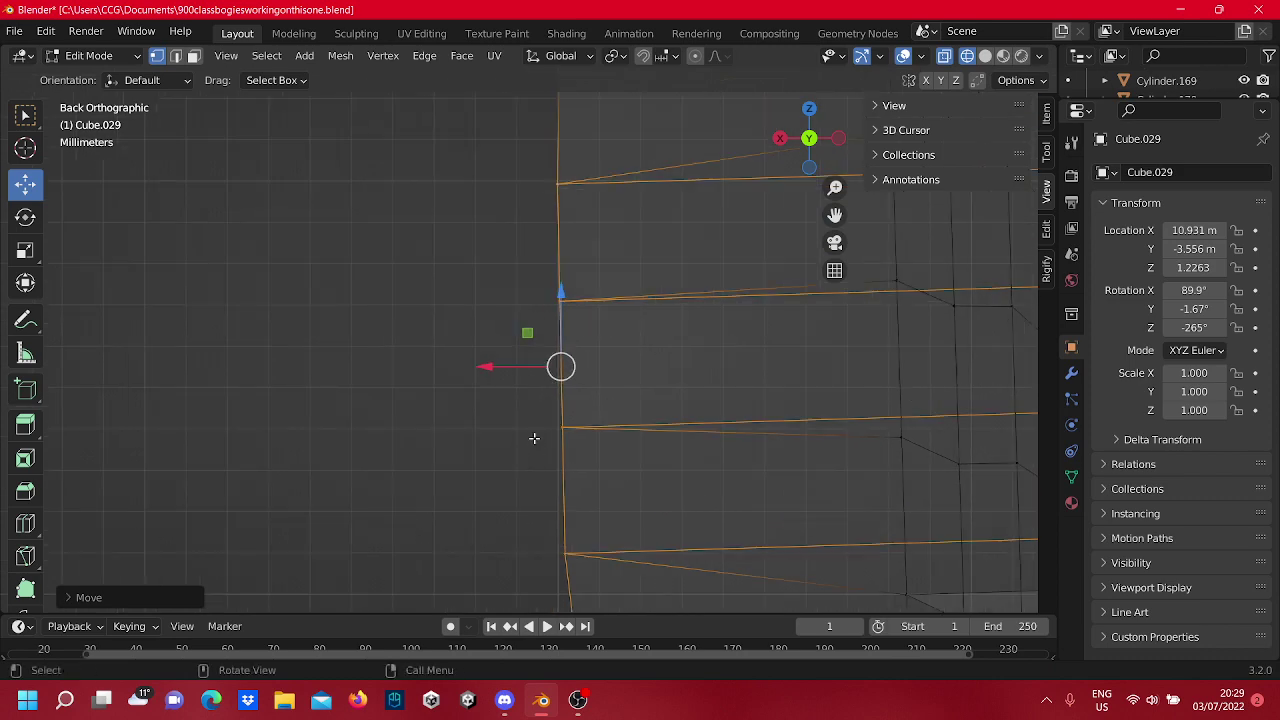
Nudge the lower two of those four edge vertices individually outward along X into exact line with the straightened edge.
left_click(543, 401)
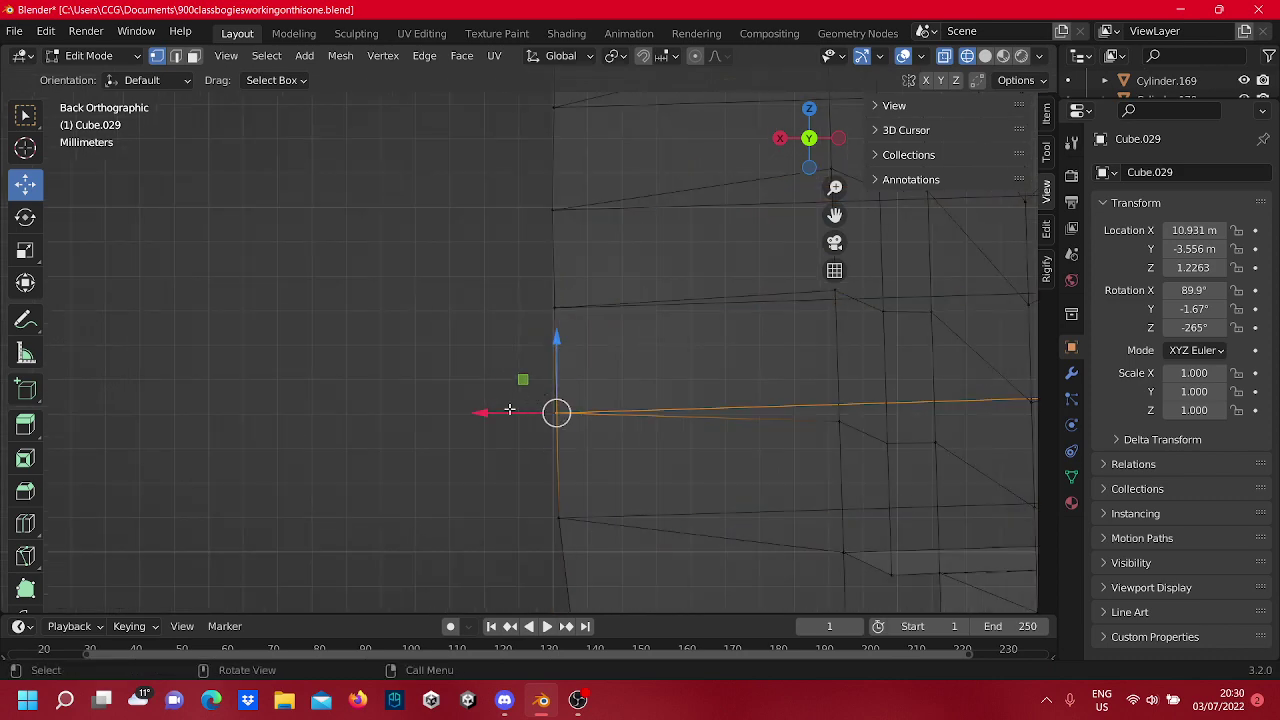
left_click_drag(509, 410, 503, 422)
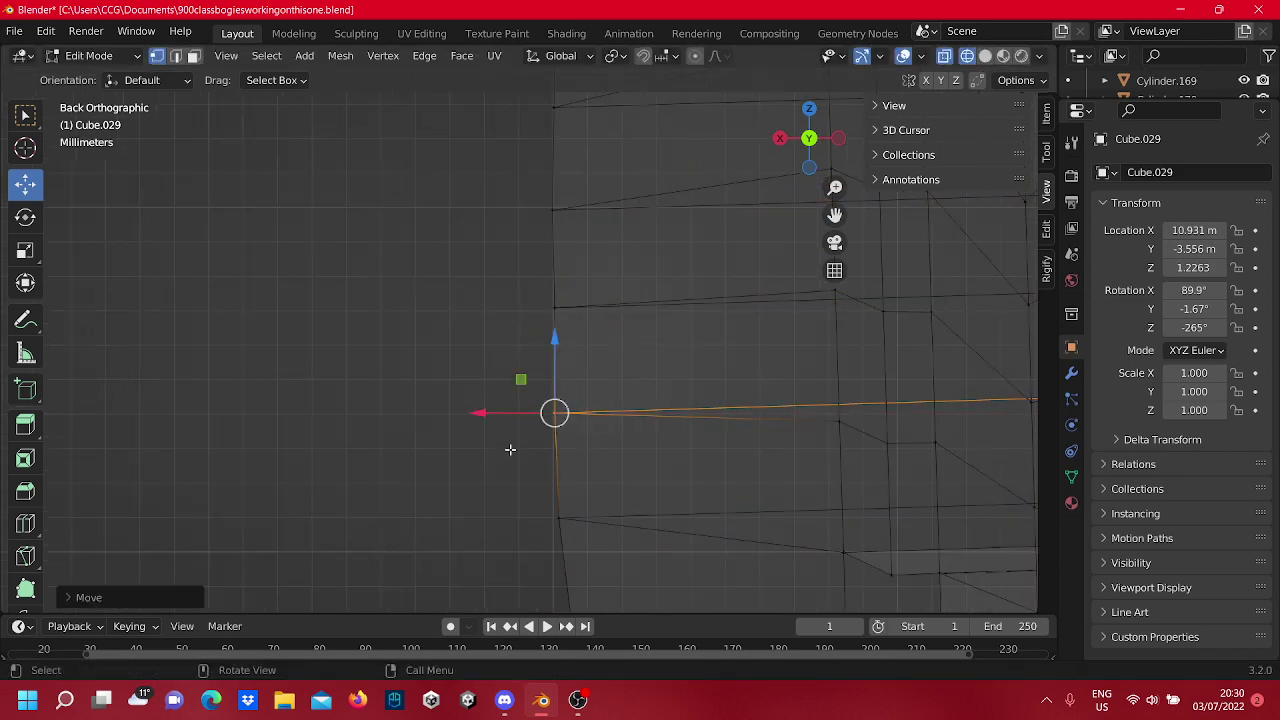
key("alt+a")
middle_click_drag(538, 474, 524, 290, "shift")
left_click_drag(560, 355, 502, 342)
left_click(413, 236)
Move the outer edge vertex on the leg below the upper block outward along X into line with the straightened edge.
scroll(413, 237, "down", 2)
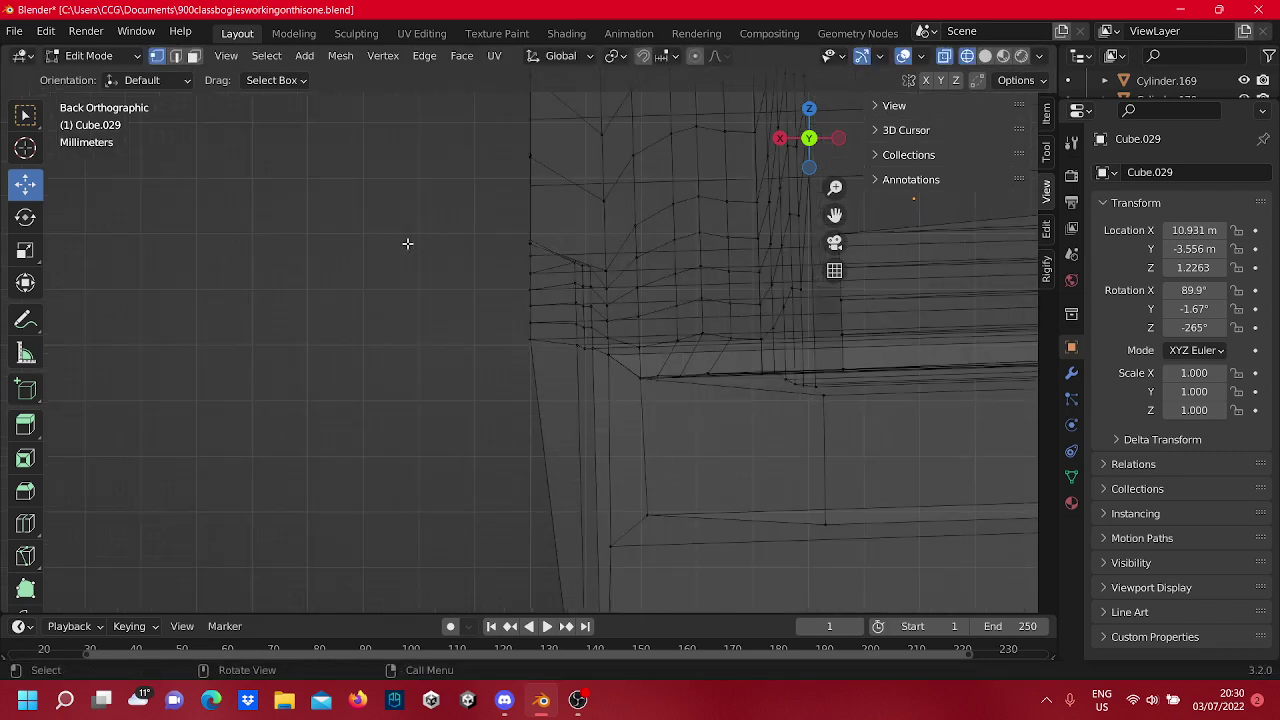
scroll(406, 236, "down", 3)
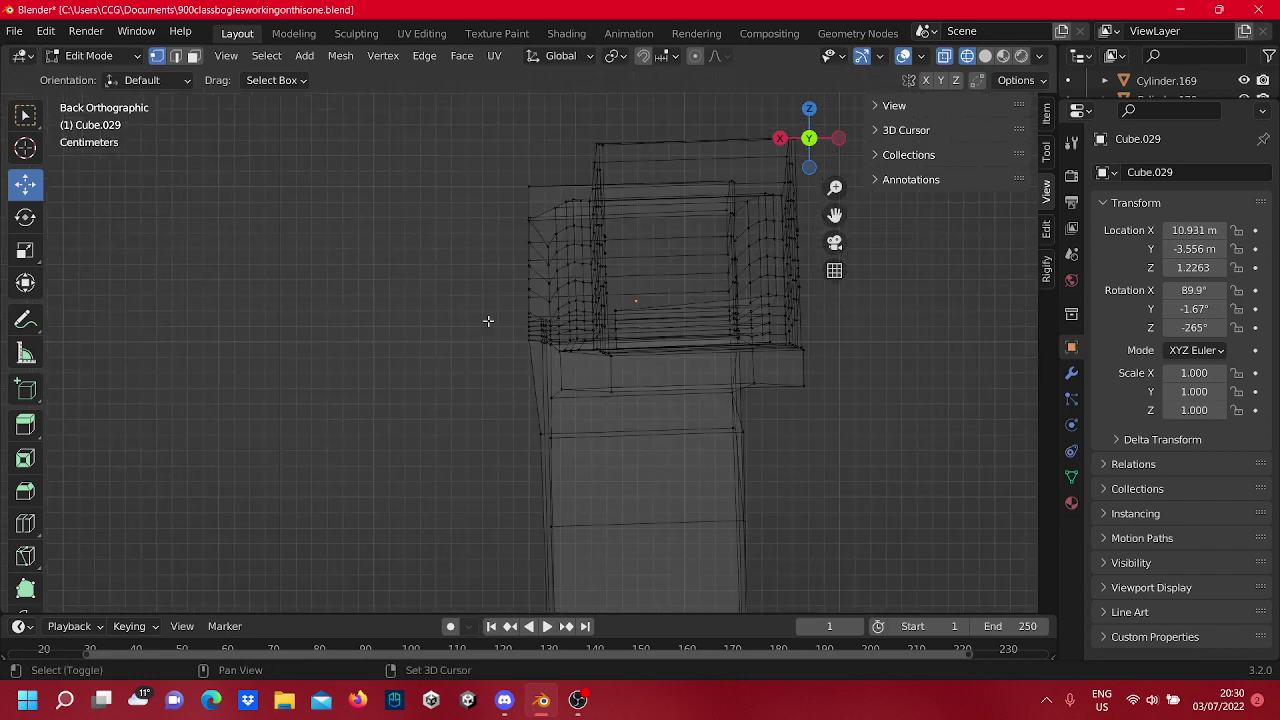
scroll(514, 251, "up", 6)
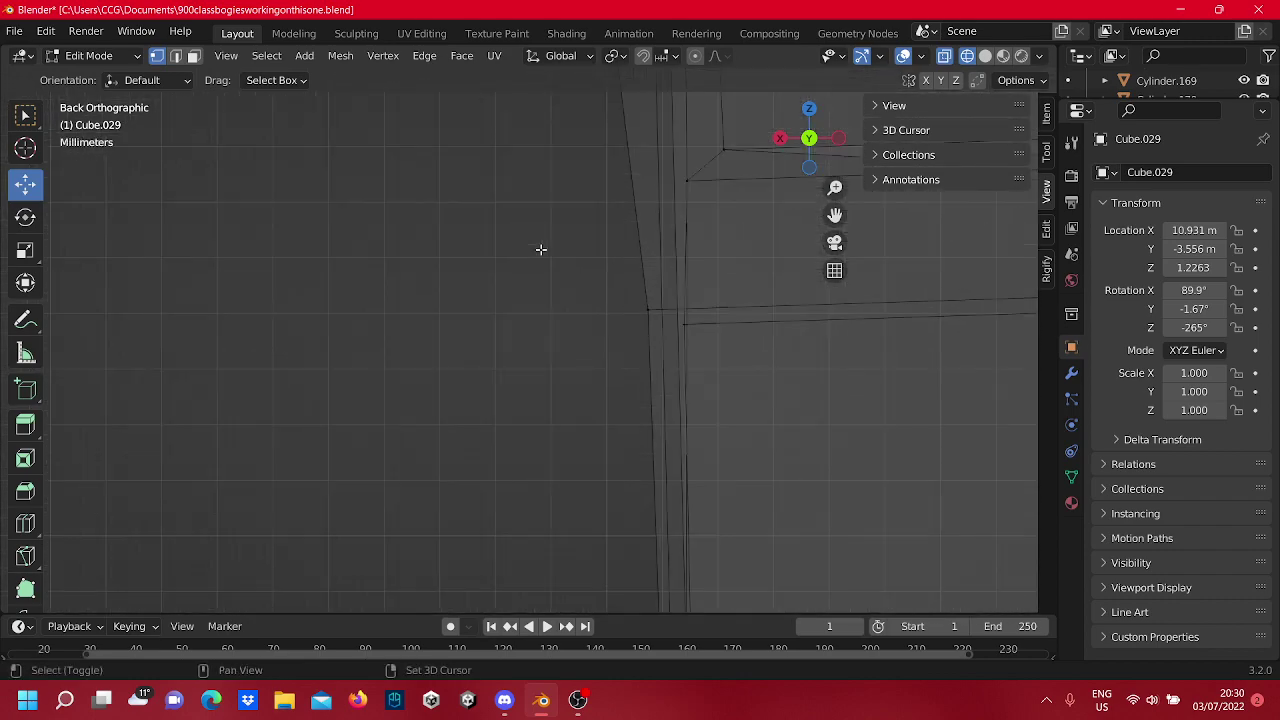
middle_click_drag(540, 249, 520, 403, "shift")
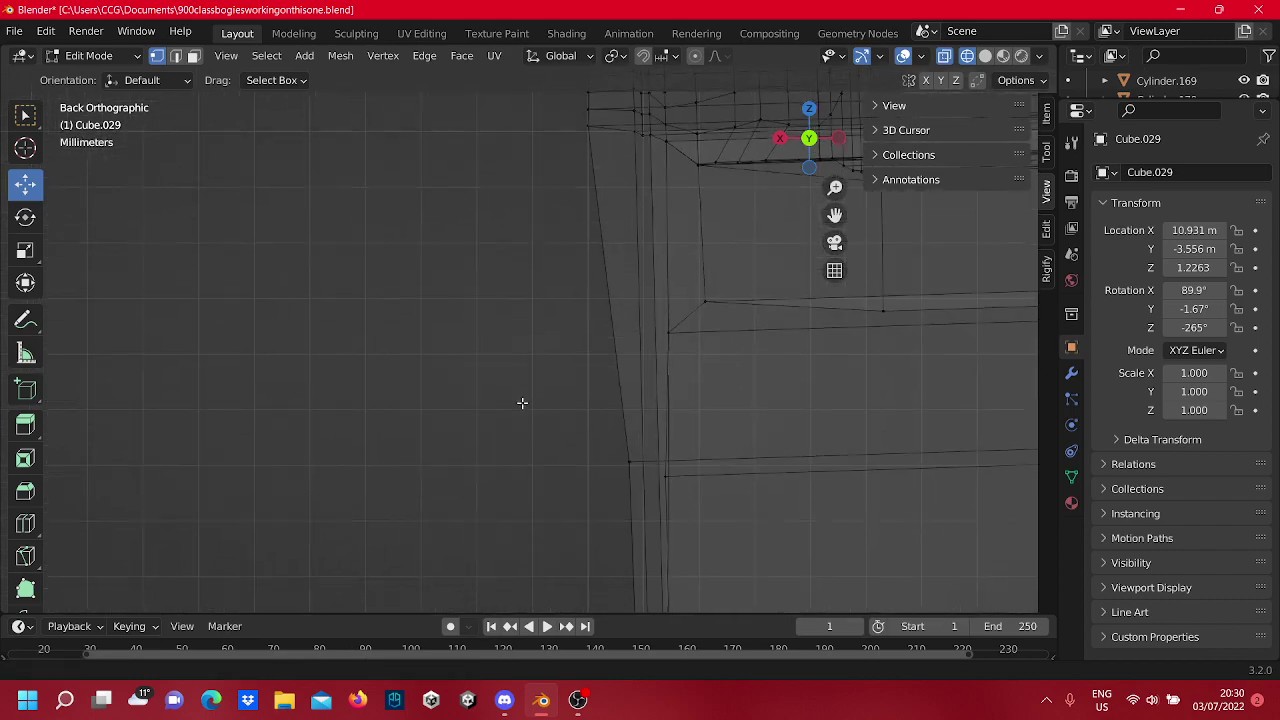
left_click(622, 465)
left_click_drag(597, 464, 552, 469)
left_click(524, 406)
Fine-tune the leg's outer edge vertex along X until it sits exactly on the vertical edge line.
scroll(523, 407, "down", 7)
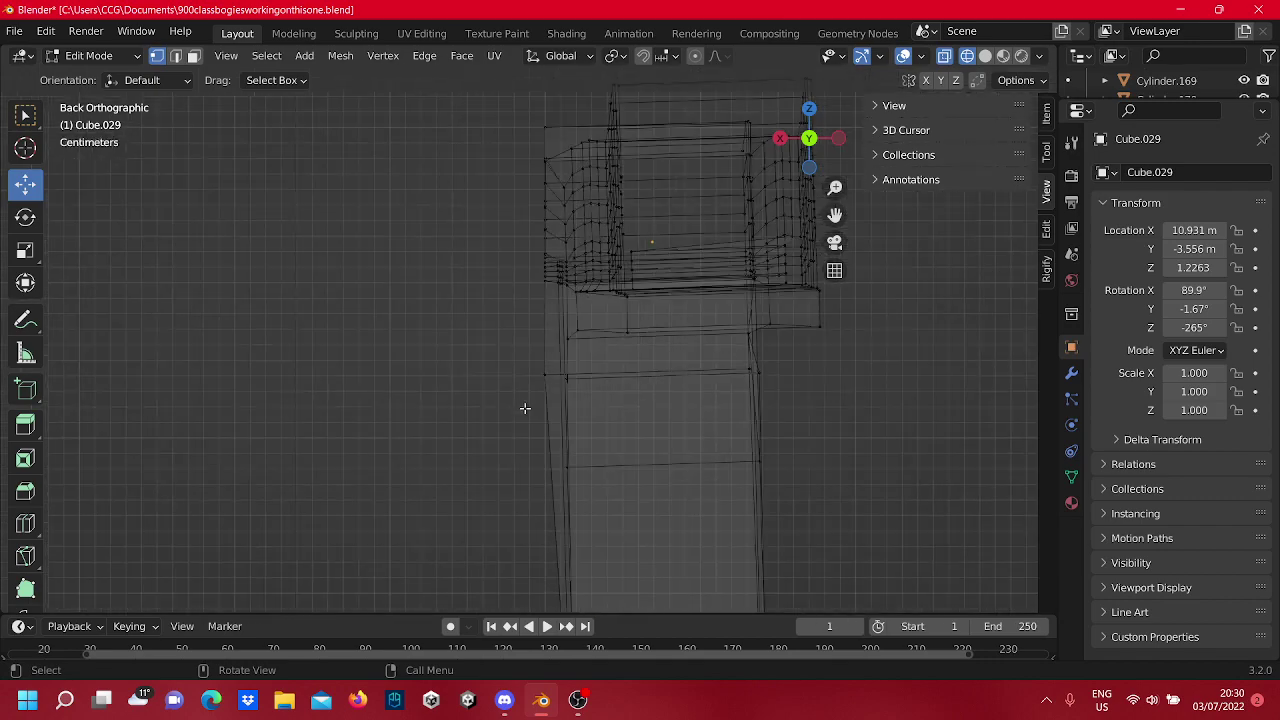
middle_click_drag(554, 511, 563, 478, "shift")
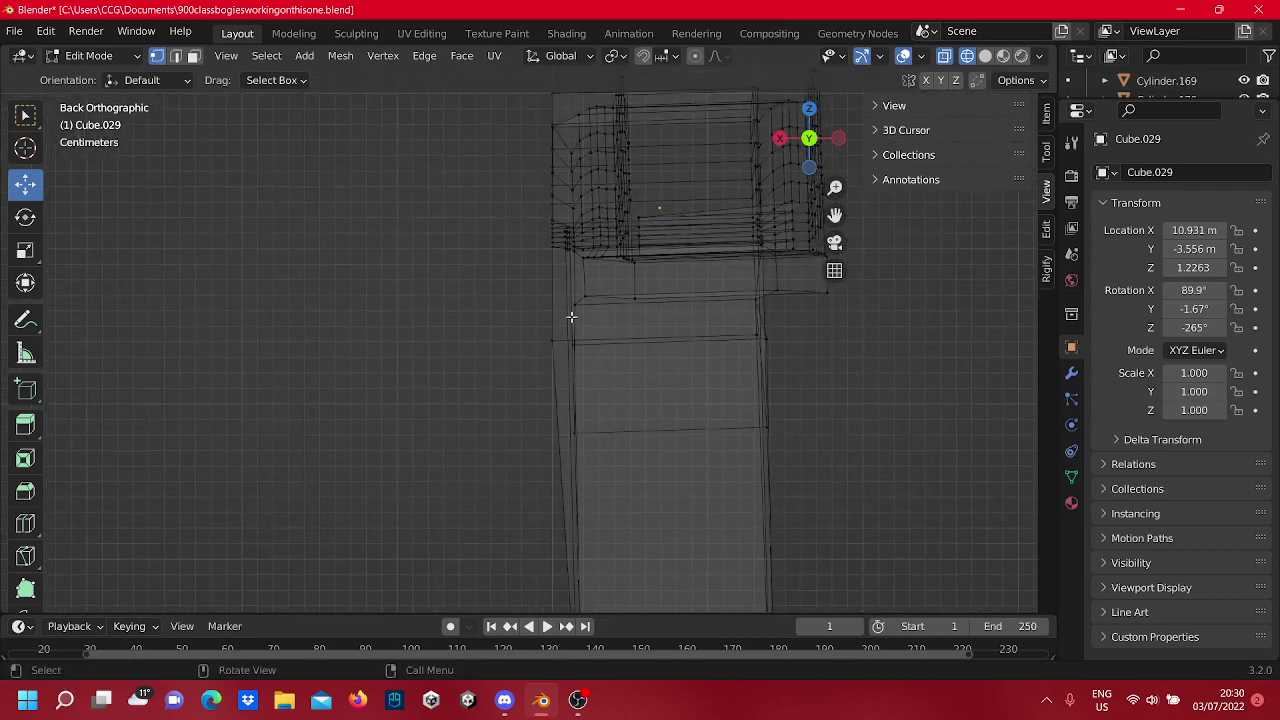
scroll(573, 314, "up", 9)
scroll(506, 389, "down", 3)
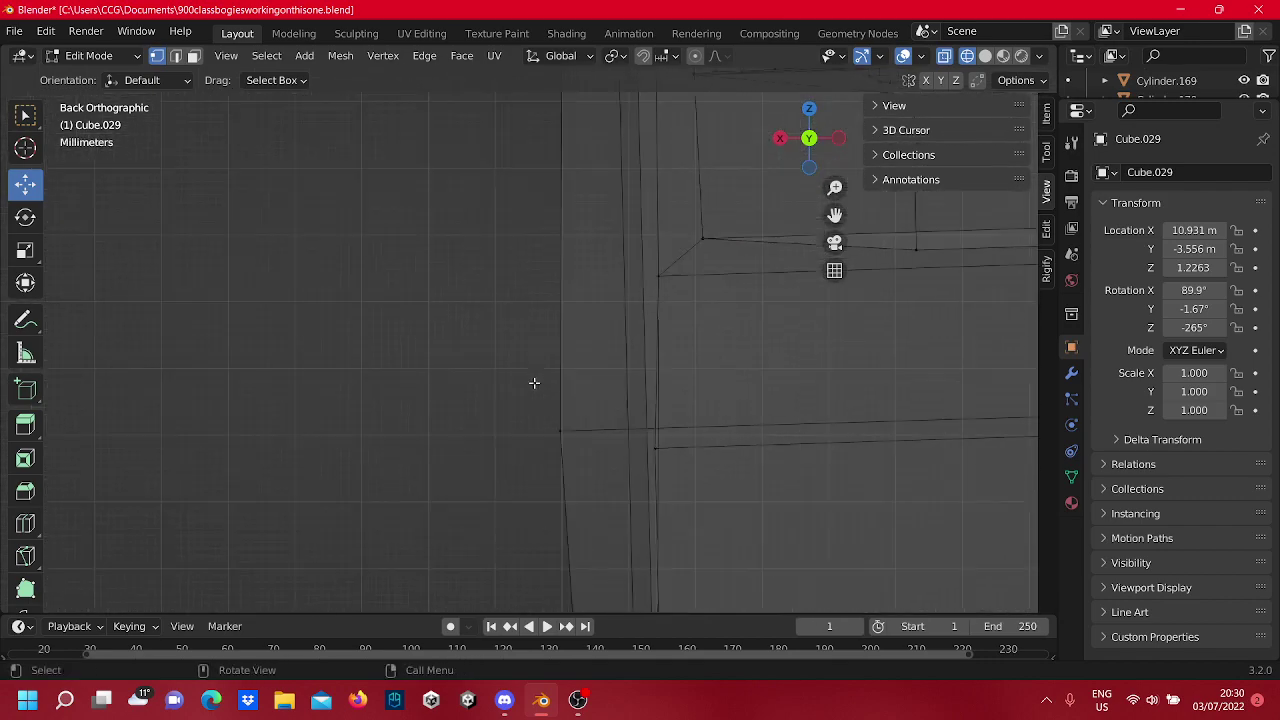
left_click(551, 402)
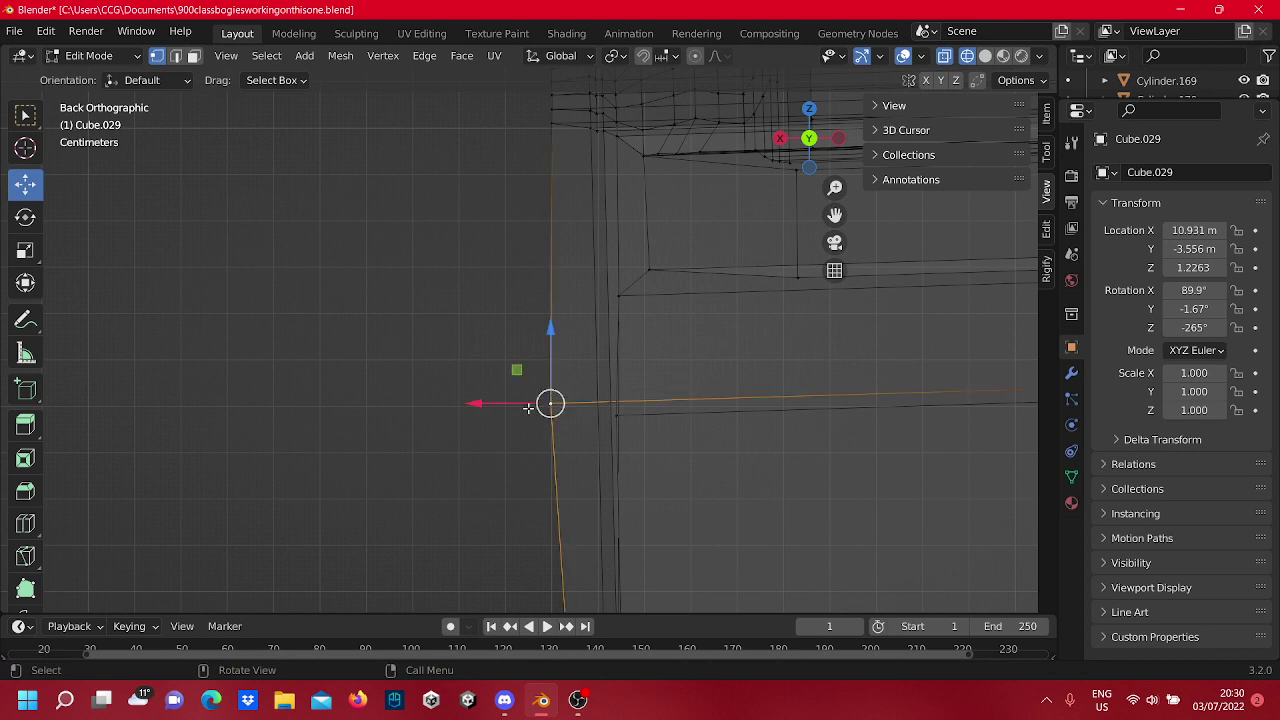
left_click_drag(528, 408, 526, 414)
scroll(526, 414, "up", 4)
middle_click_drag(583, 443, 543, 223, "shift")
scroll(543, 223, "up", 6)
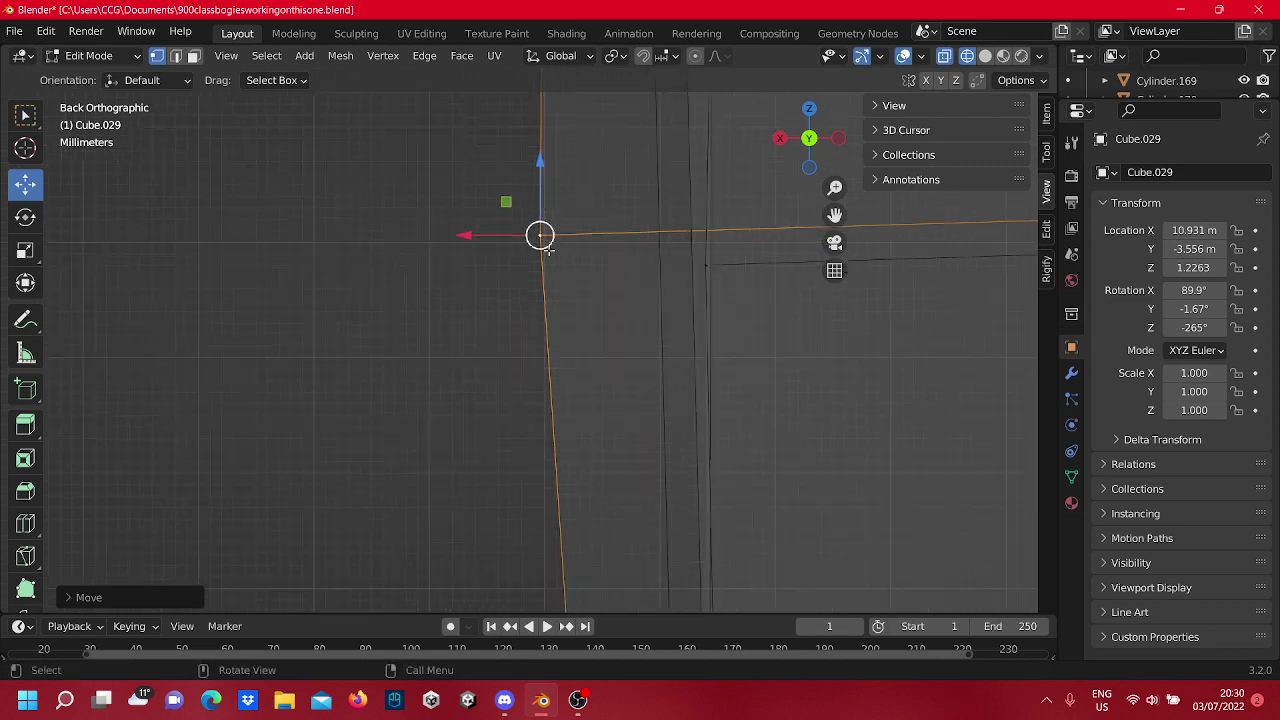
middle_click_drag(517, 150, 483, 348, "shift")
left_click_drag(456, 300, 470, 300)
scroll(597, 360, "down", 5)
left_click(601, 430)
scroll(601, 430, "down", 6)
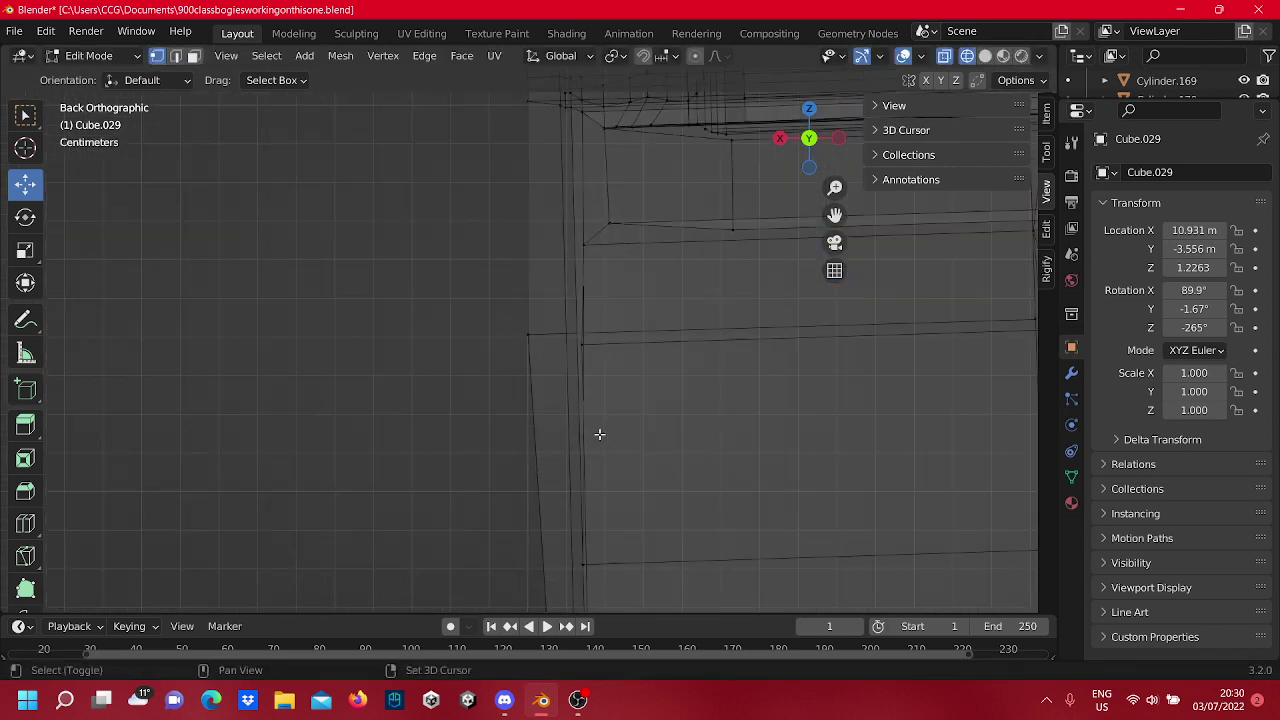
Select the vertices at the leg's bottom outer corner and move them together outward along X toward the straightened edge line.
middle_click_drag(600, 434, 635, 96, "shift")
scroll(599, 490, "down", 6)
middle_click_drag(586, 595, 611, 348, "shift")
scroll(603, 457, "up", 5)
scroll(632, 376, "up", 2)
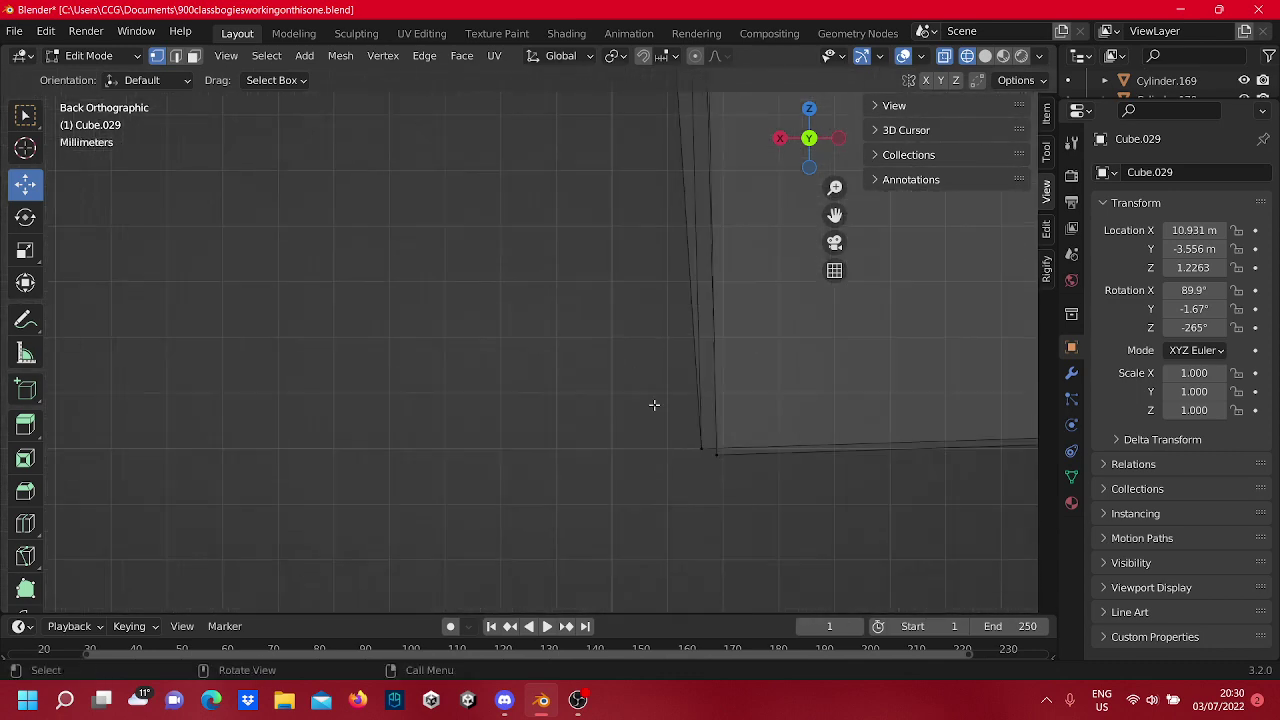
left_click_drag(746, 474, 622, 348)
scroll(657, 429, "down", 9)
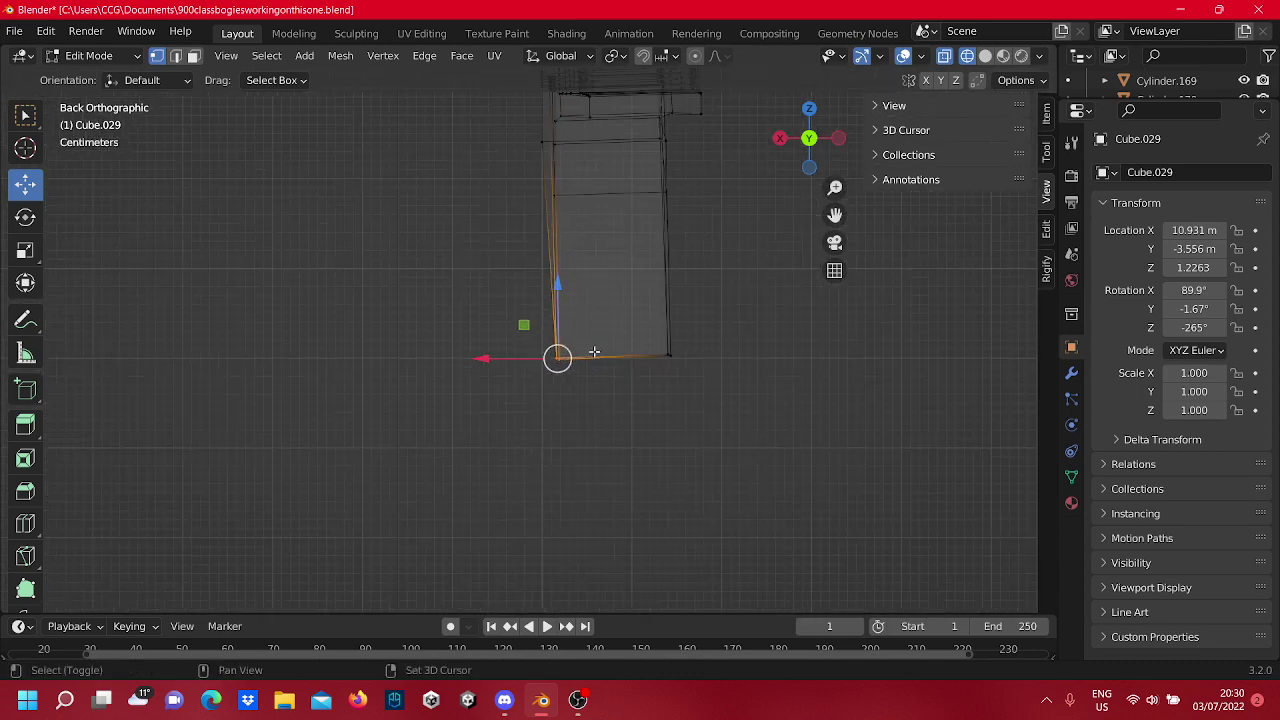
middle_click_drag(559, 368, 577, 465, "shift")
mouse_move(536, 461)
left_mouse_down()
mouse_move(514, 454)
mouse_move(519, 463)
left_mouse_up()
Align the leg's two bottom outer corner vertices along X, bringing both exactly onto the vertical edge line.
scroll(520, 463, "up", 5)
middle_click_drag(588, 463, 538, 116, "shift")
scroll(540, 150, "up", 8)
middle_click_drag(547, 203, 565, 373, "shift")
left_click_drag(628, 383, 631, 382)
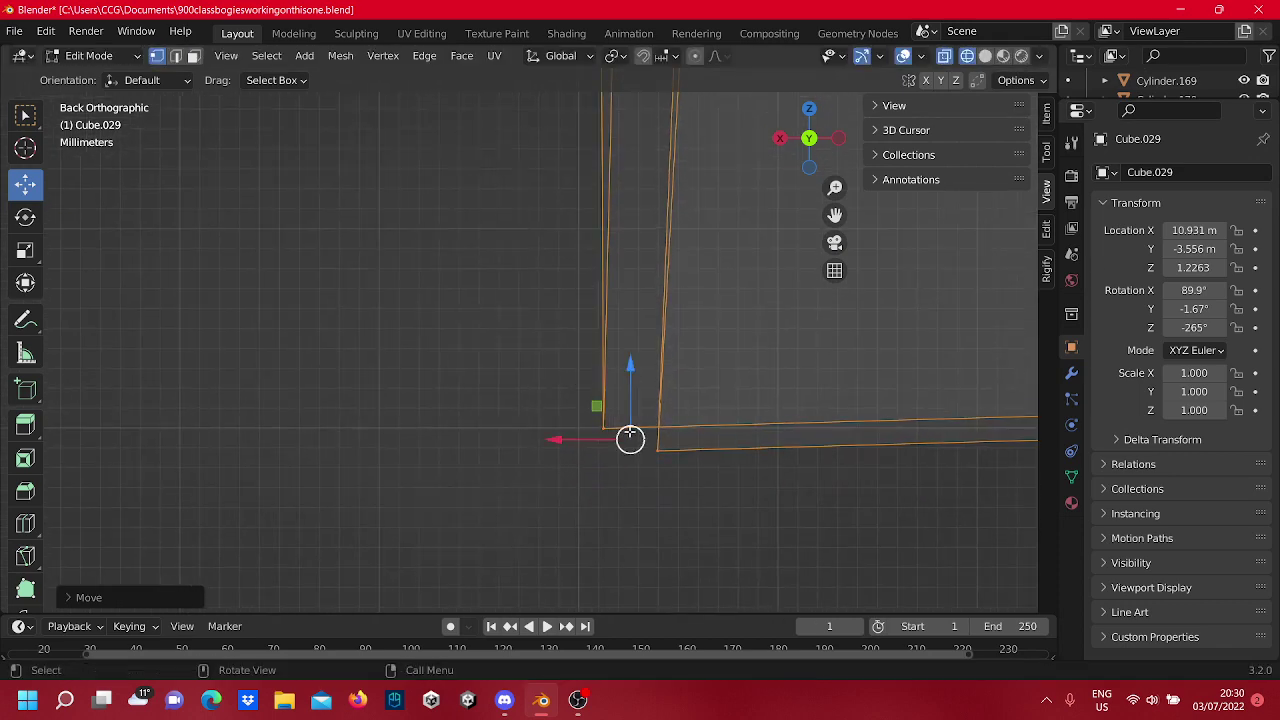
left_click_drag(563, 443, 534, 436)
left_click_drag(631, 507, 634, 384)
left_click_drag(595, 424, 536, 417)
left_click(520, 389)
Move the leg's two recessed outer vertices below the upper block outward along X, each into line with the straightened edge.
scroll(520, 389, "down", 9)
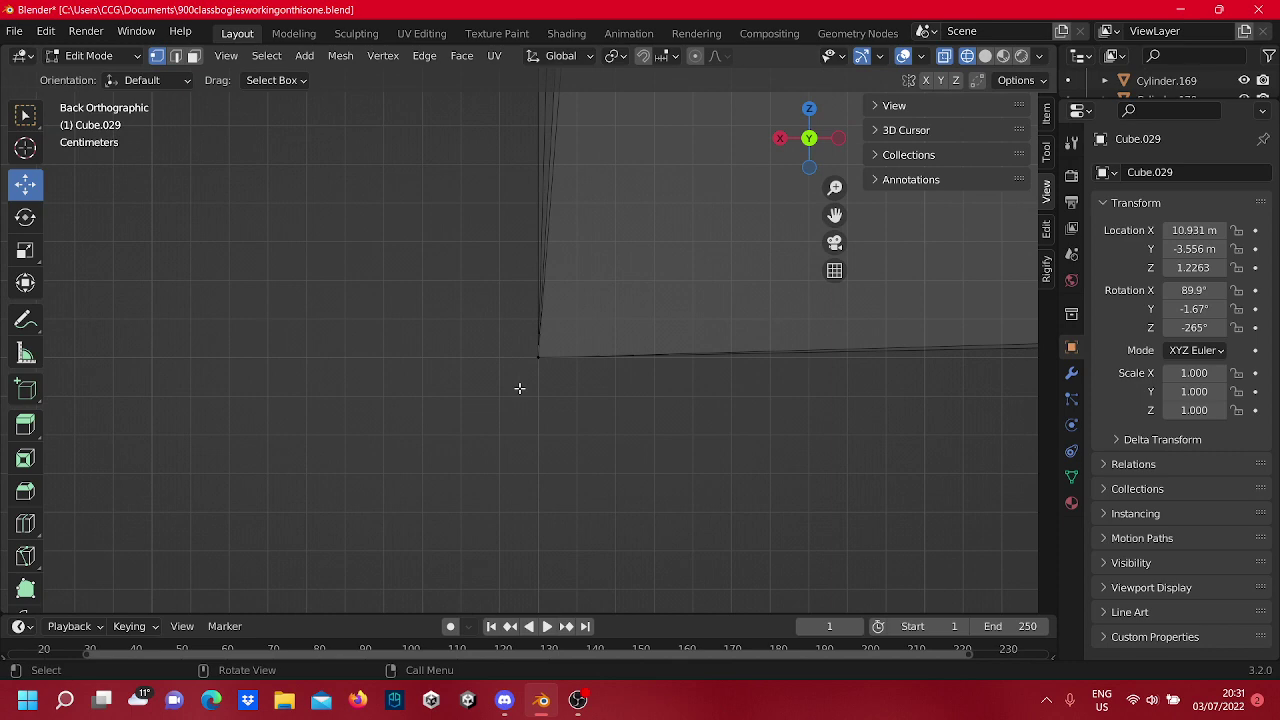
scroll(520, 388, "down", 12)
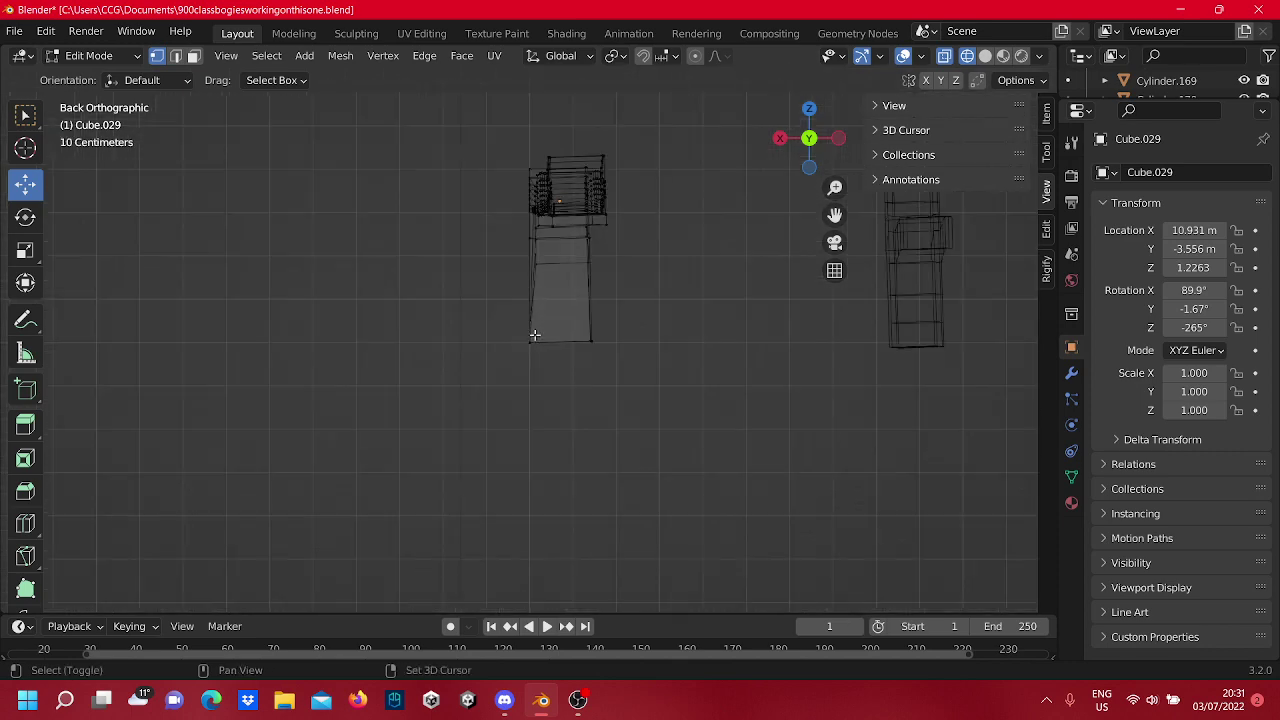
middle_click_drag(534, 334, 571, 491, "shift")
scroll(579, 427, "up", 5)
scroll(578, 427, "up", 6)
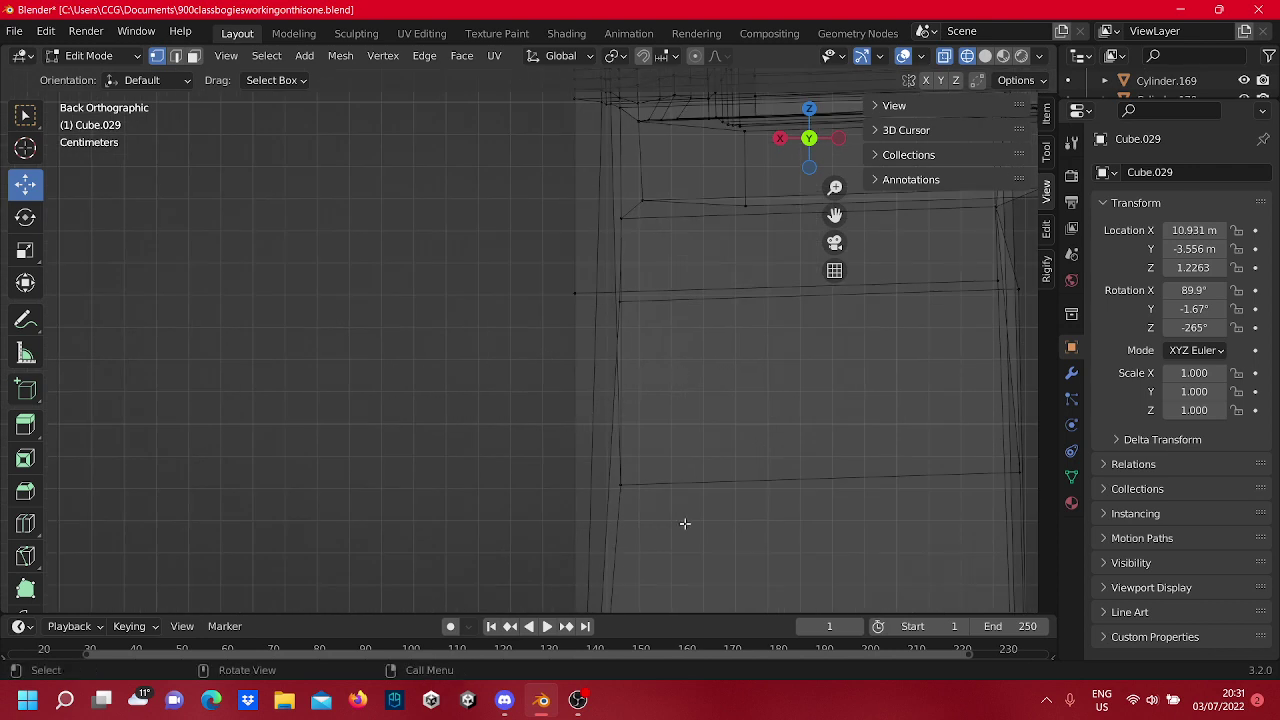
left_click(618, 472)
left_click_drag(597, 484, 545, 494)
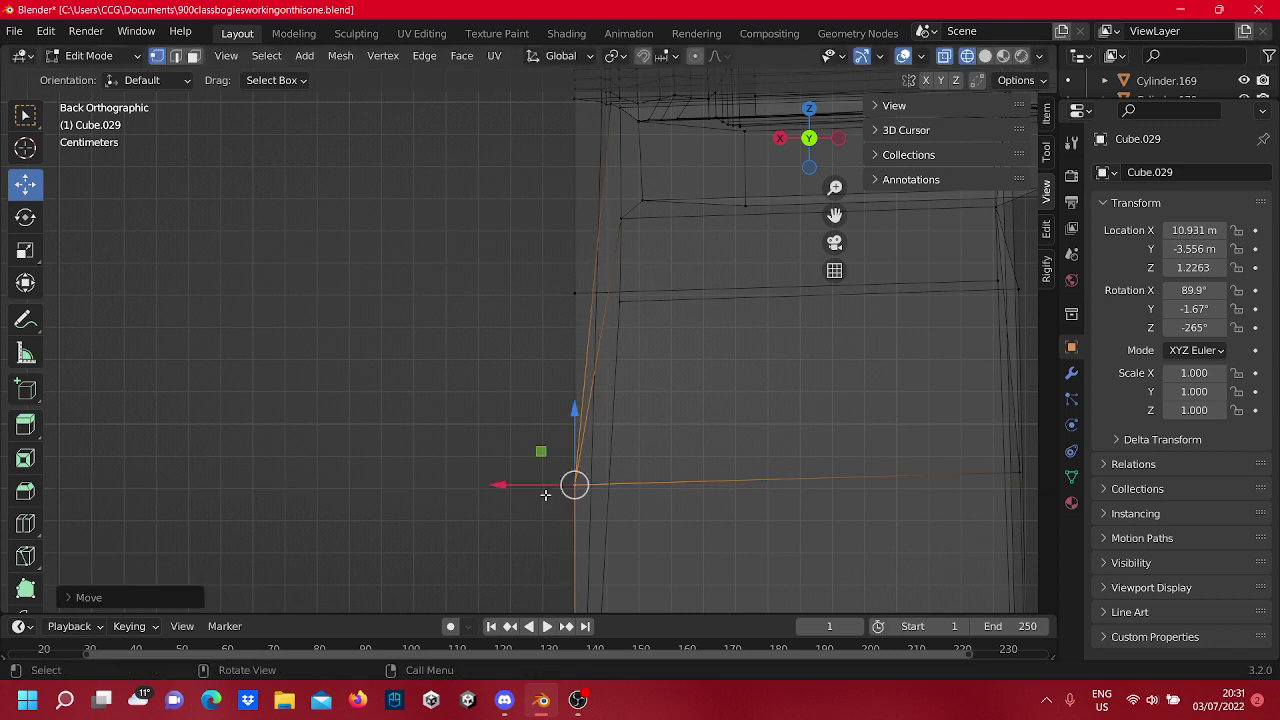
left_click(620, 300)
left_click_drag(620, 300, 547, 310)
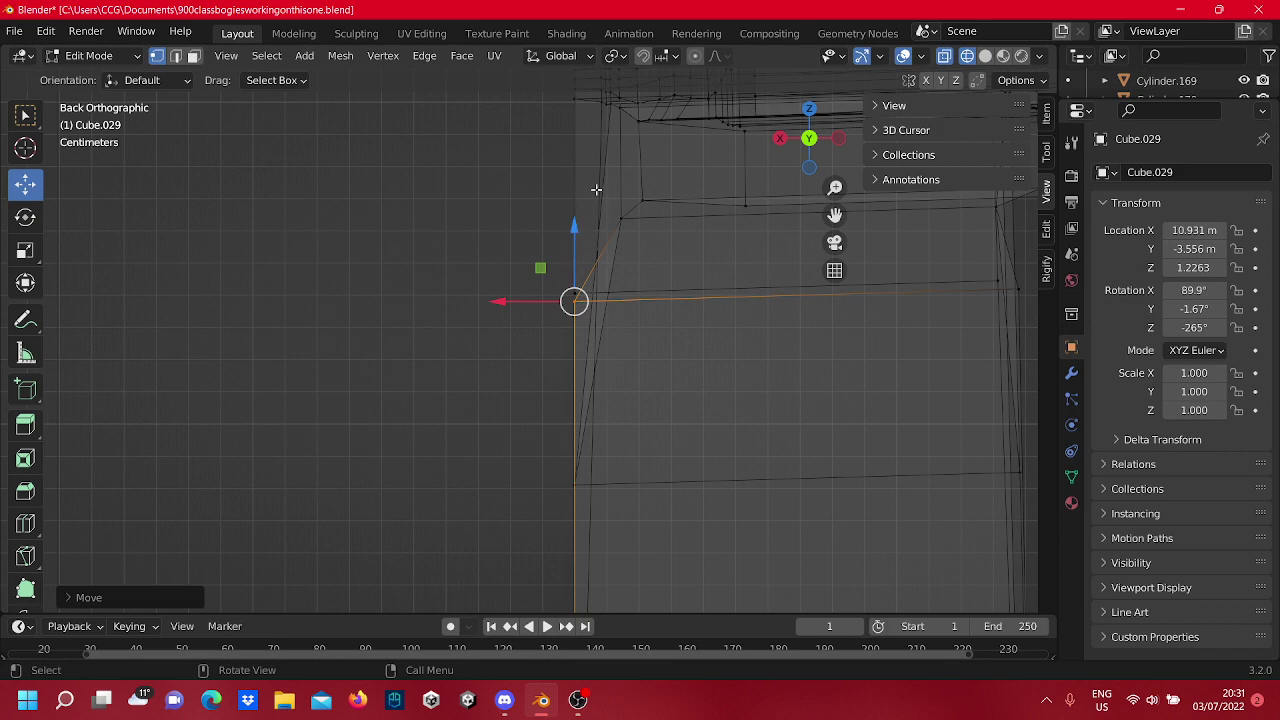
left_click(491, 139)
Box-select the vertex columns at the upper block's lower outer corner and shift them outward along X until the outermost column meets the edge line.
middle_click_drag(491, 139, 463, 411, "shift")
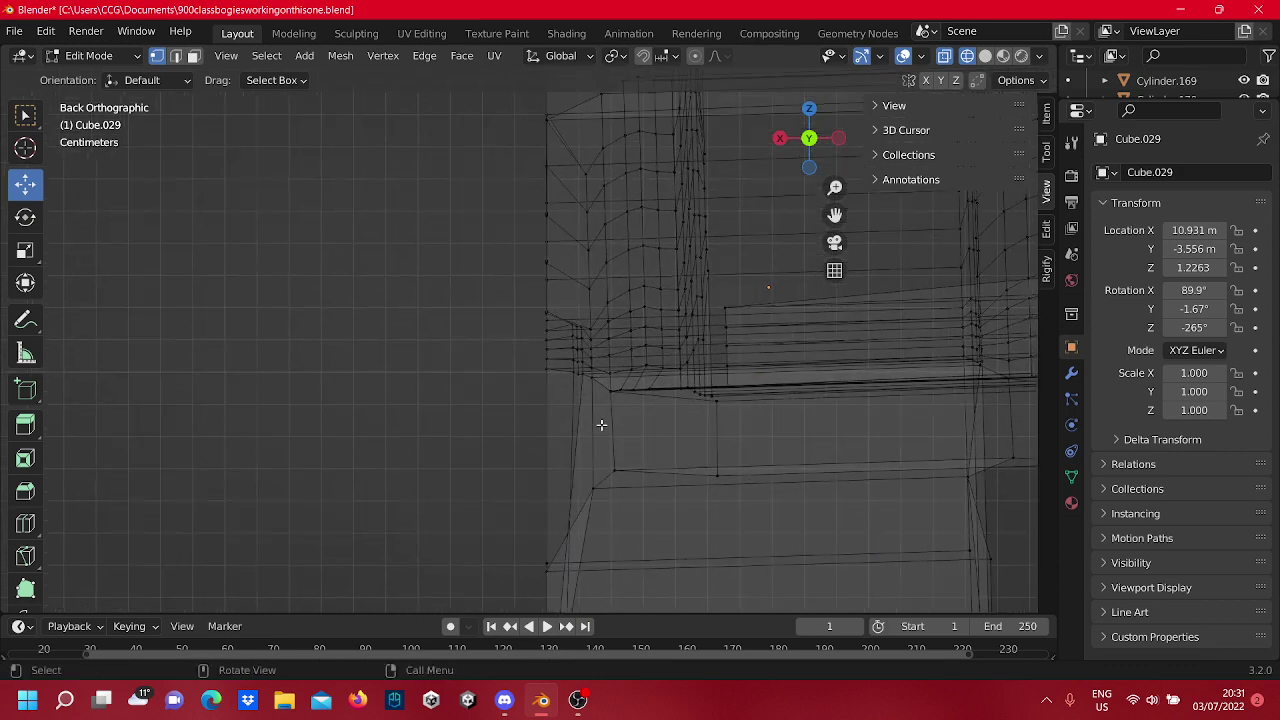
scroll(606, 328, "up", 7)
middle_click_drag(655, 383, 611, 325, "shift")
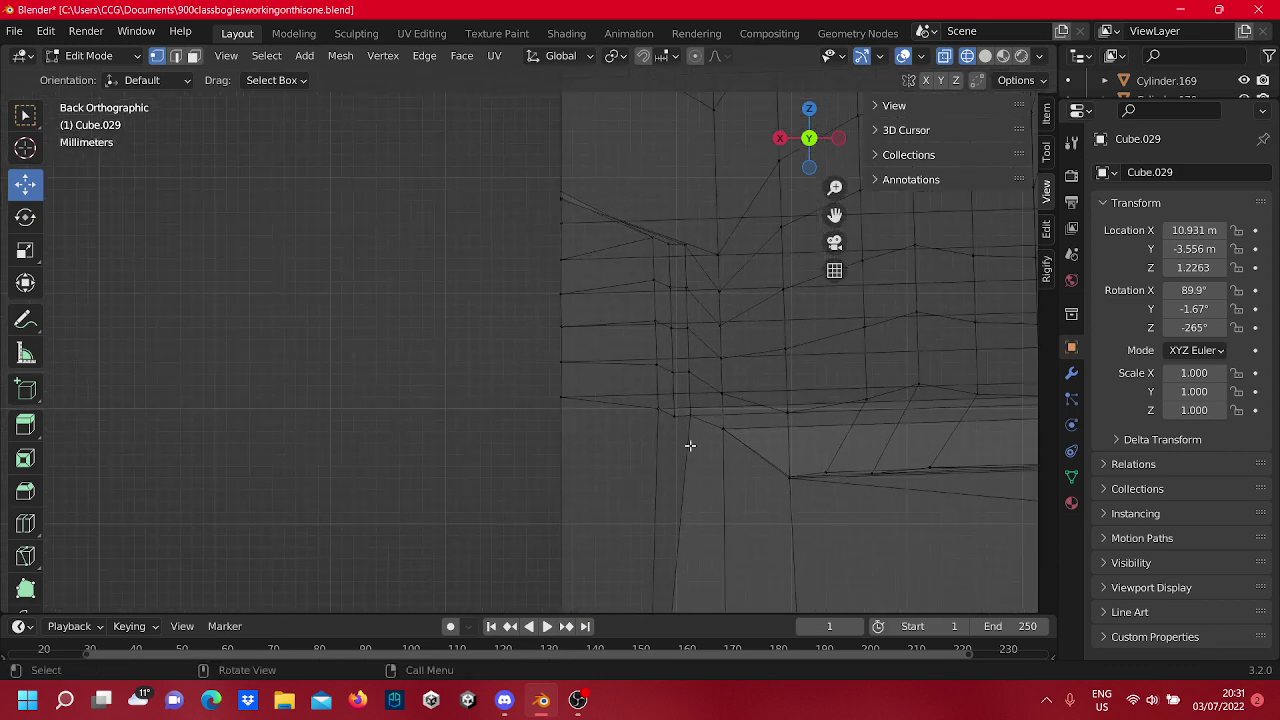
left_click_drag(704, 457, 610, 221)
left_click_drag(621, 330, 521, 349)
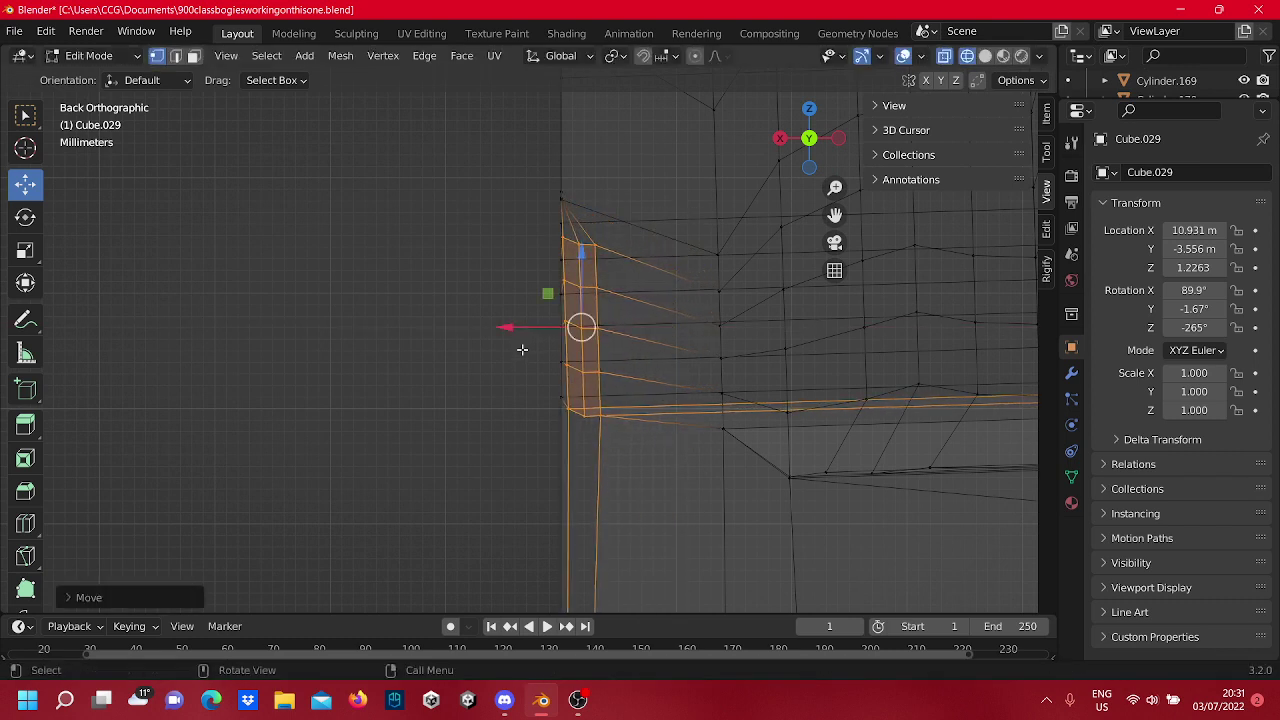
left_click_drag(582, 285, 606, 247)
scroll(565, 360, "up", 3)
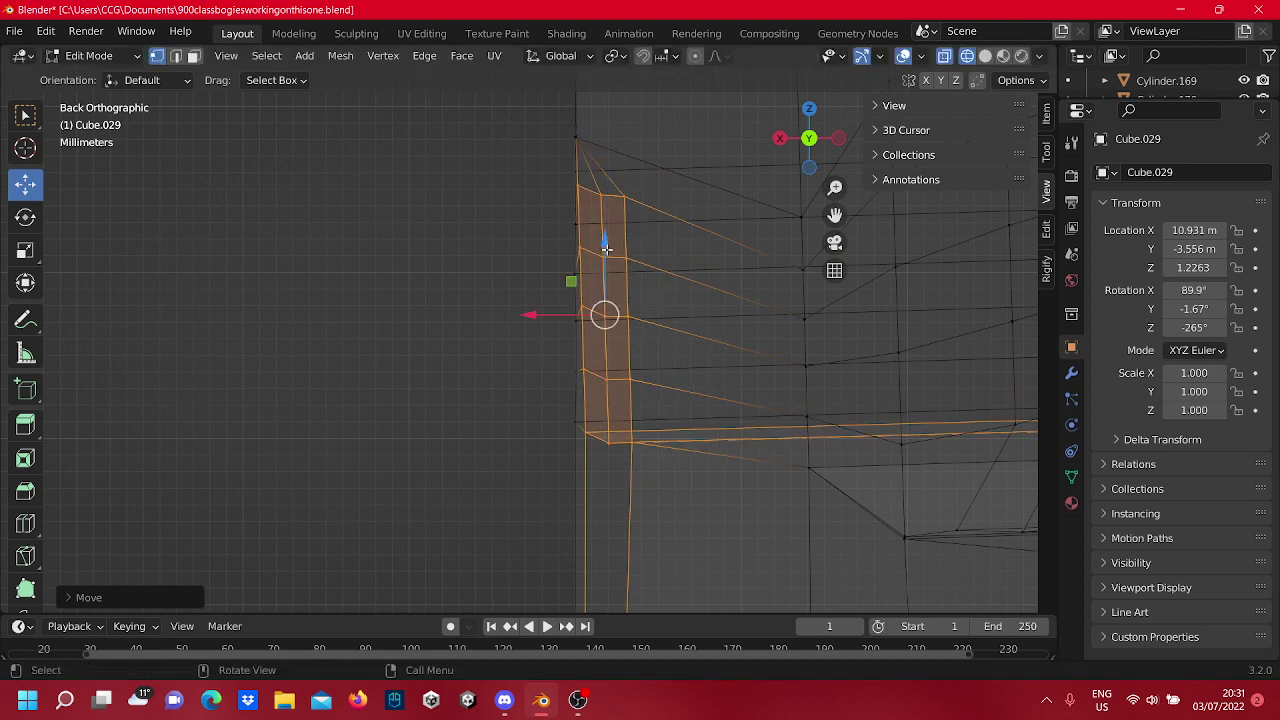
left_click_drag(567, 316, 559, 321)
left_click(542, 324)
left_click(520, 380)
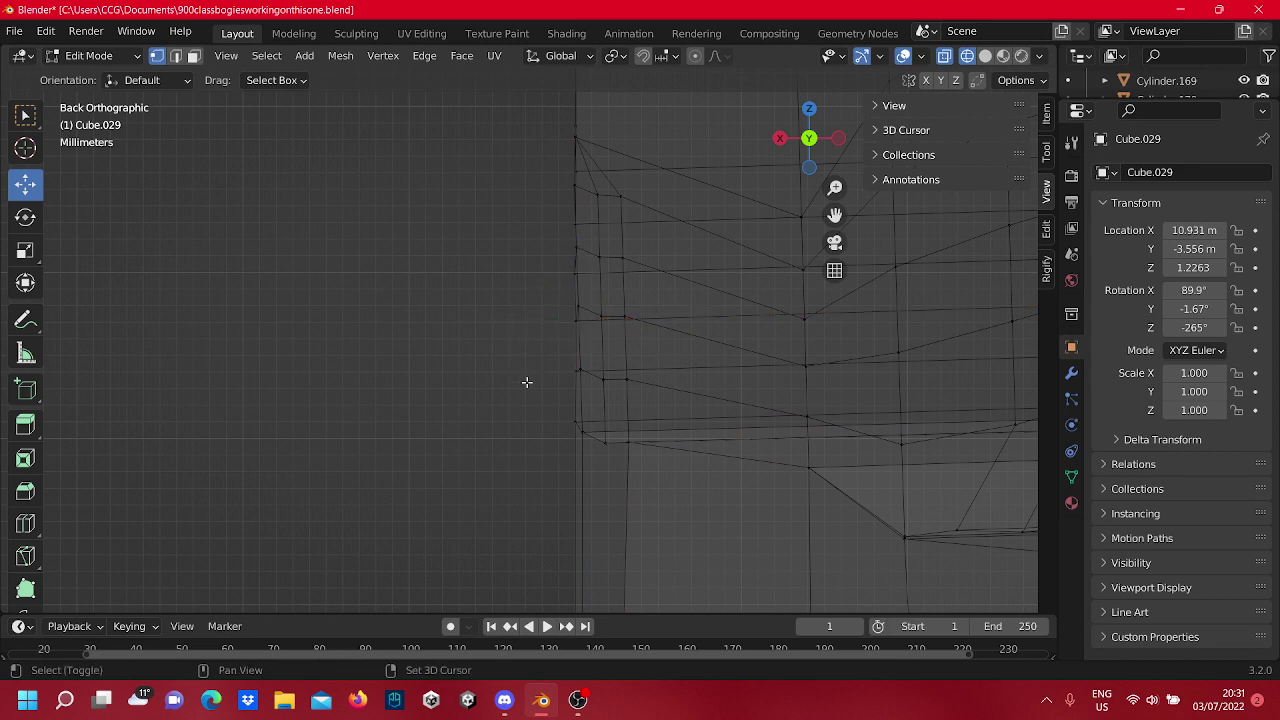
Select the next inset vertex column at the base of the upper block and move it outward along X to the edge line.
scroll(526, 381, "down", 2)
scroll(651, 374, "down", 1)
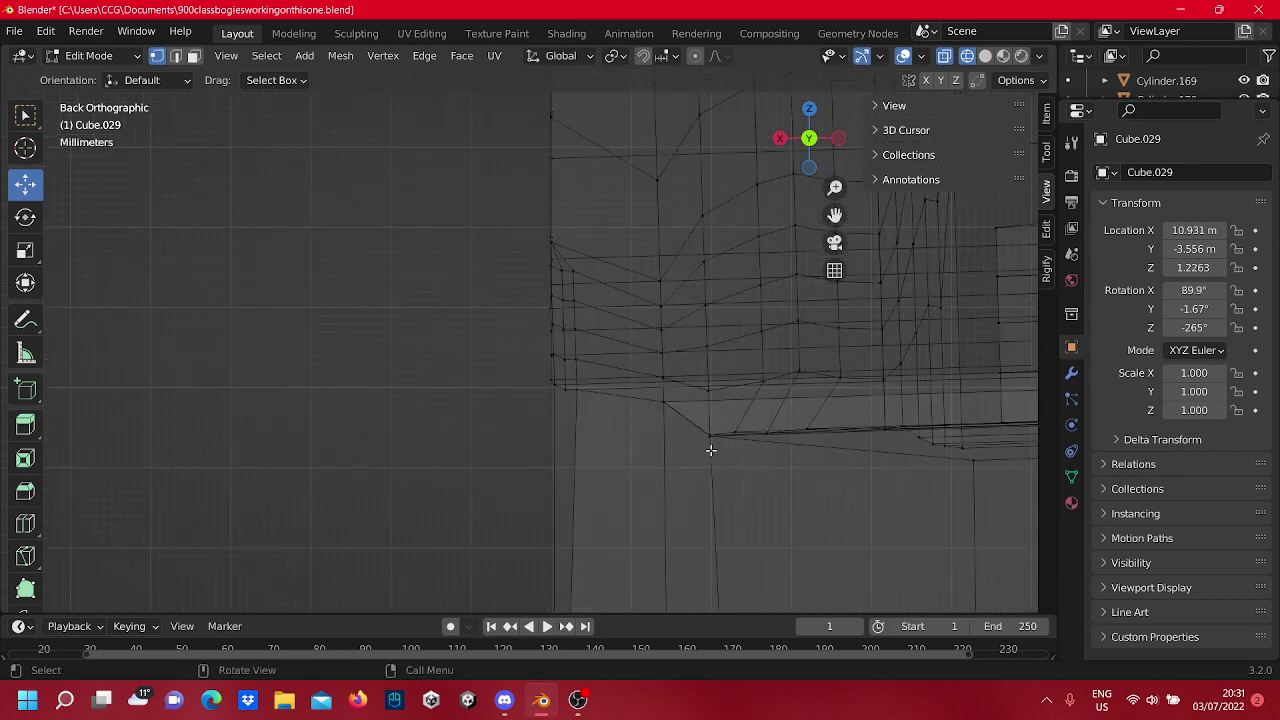
left_click(663, 389, "alt")
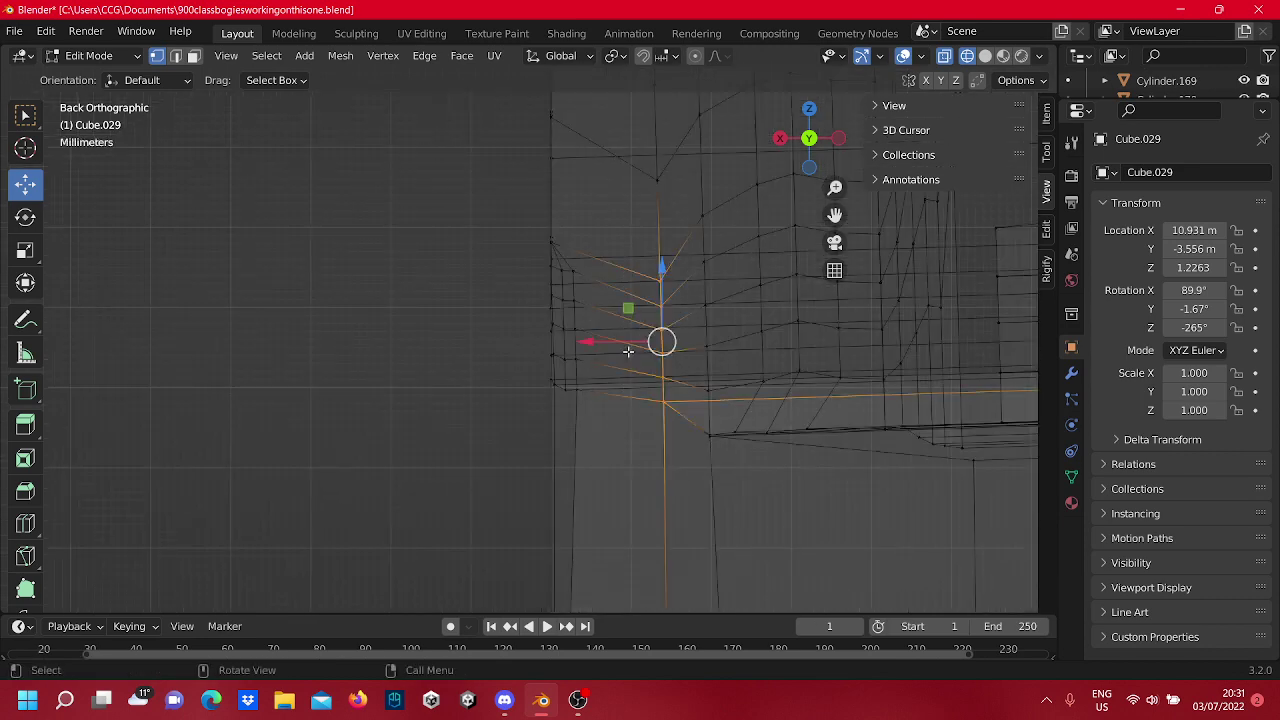
left_click_drag(619, 341, 508, 368)
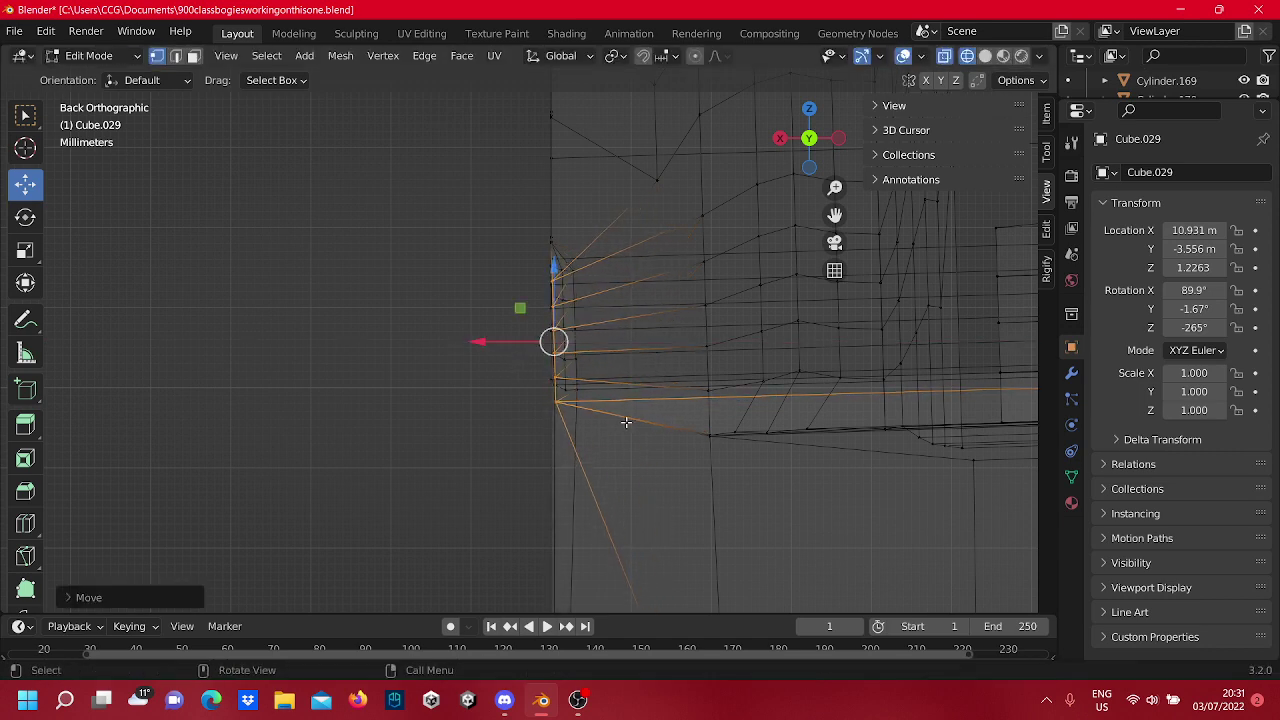
Move the two vertex columns still inset at the upper block's lower outer corner outward along X, one after the other, onto the edge line.
left_click(620, 443)
left_click_drag(628, 462, 562, 258)
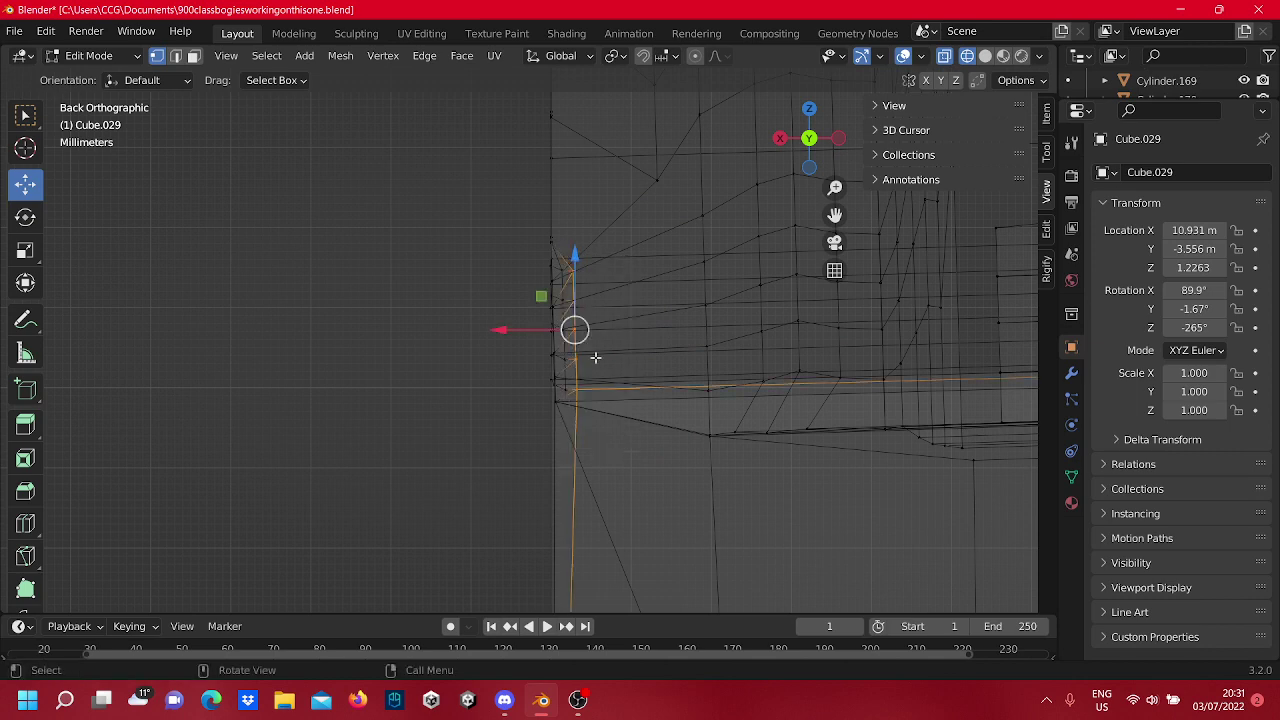
left_click(625, 477)
left_click_drag(573, 405, 565, 242)
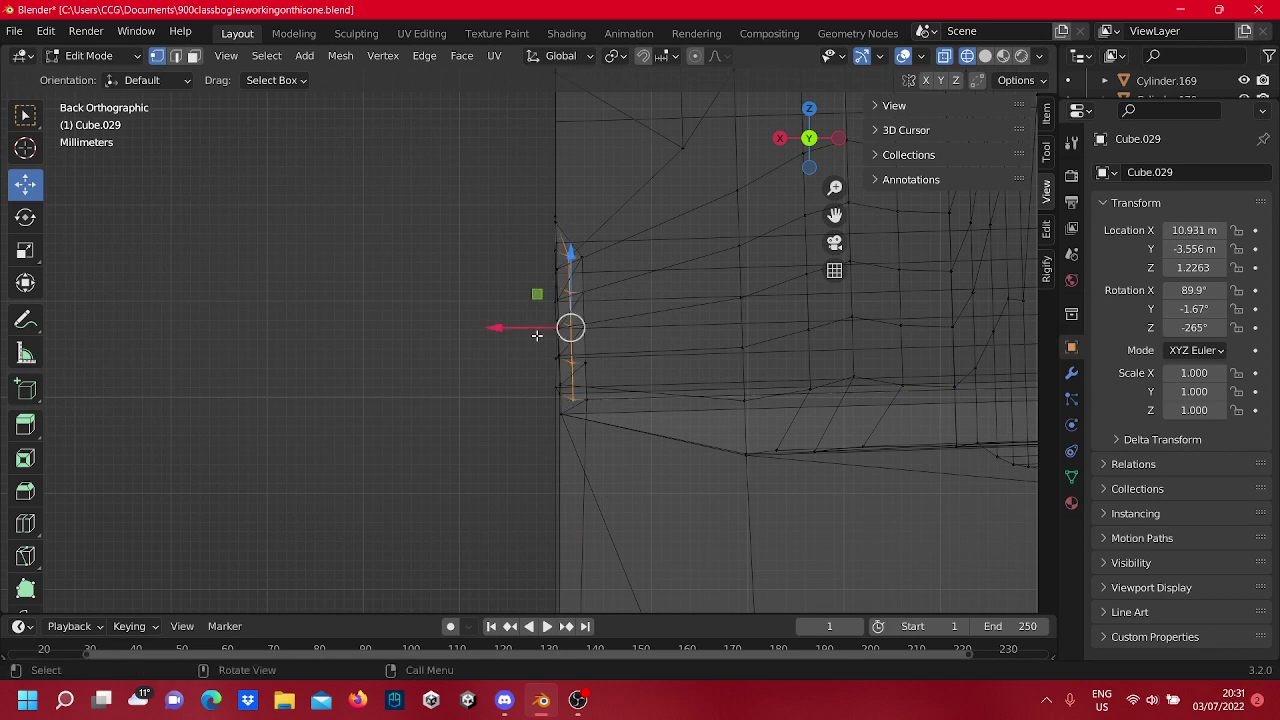
left_click_drag(537, 334, 517, 340)
left_click(612, 389)
left_click(628, 421)
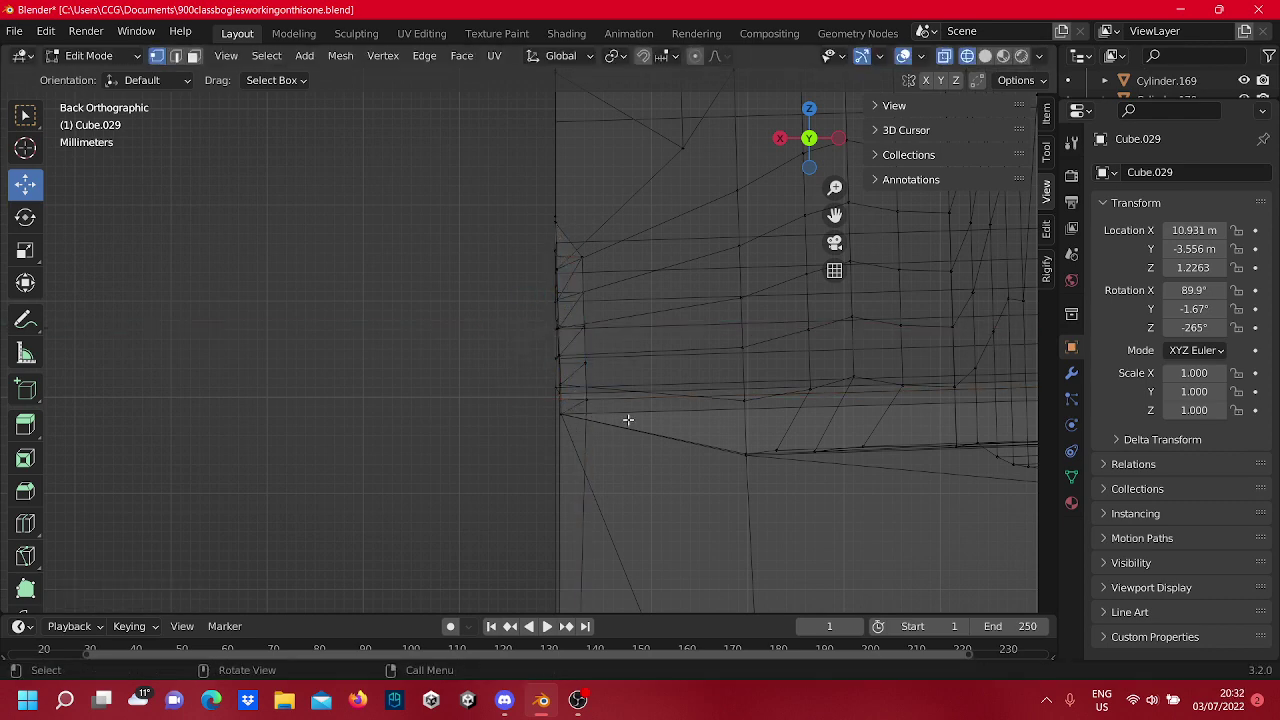
left_click_drag(628, 419, 574, 240)
left_click_drag(549, 330, 514, 330)
left_click(435, 207)
Select the four inset vertices higher up on the upper block's outer side and move them outward along X to the edge line.
scroll(435, 207, "down", 5)
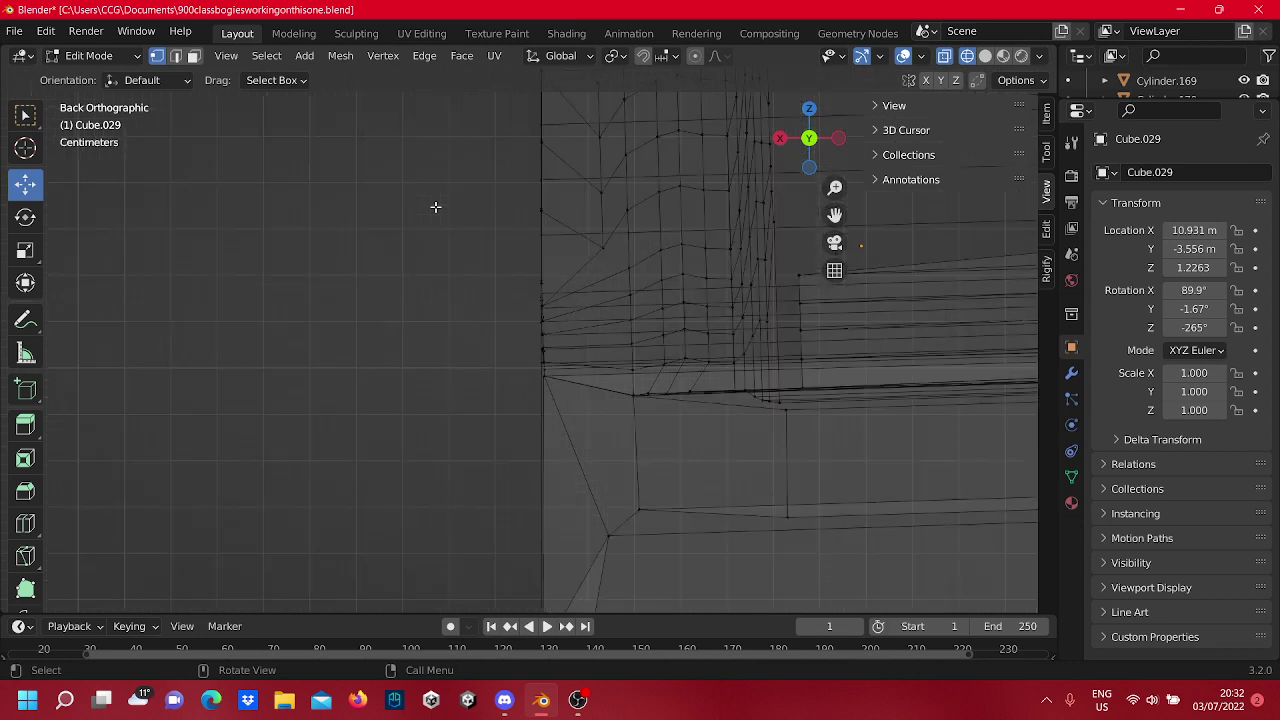
scroll(553, 315, "up", 2)
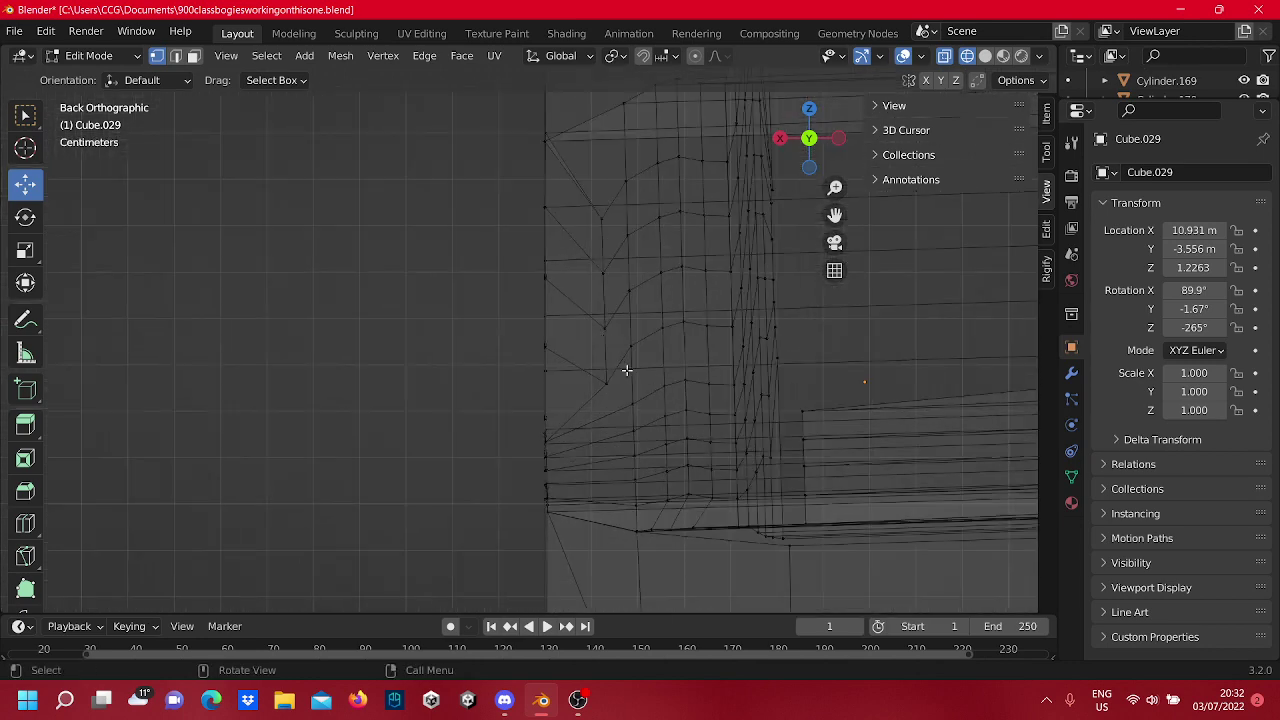
left_click_drag(628, 406, 582, 180)
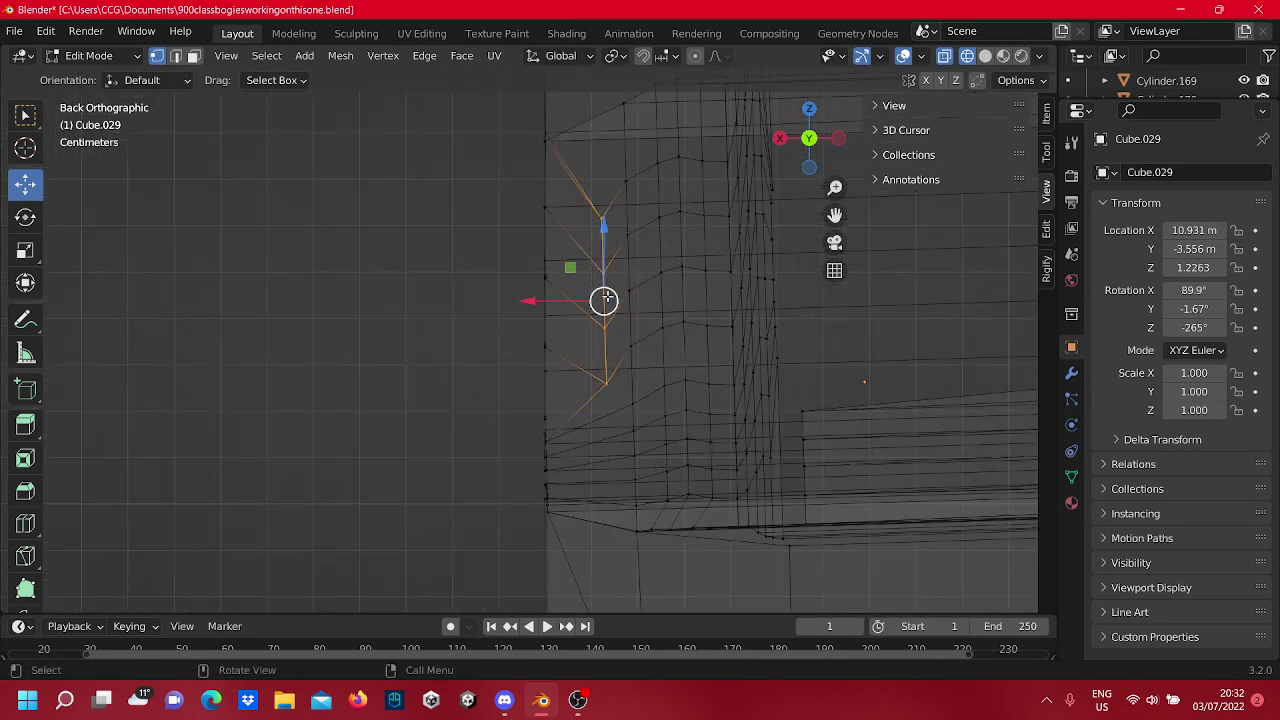
left_click_drag(544, 300, 484, 290)
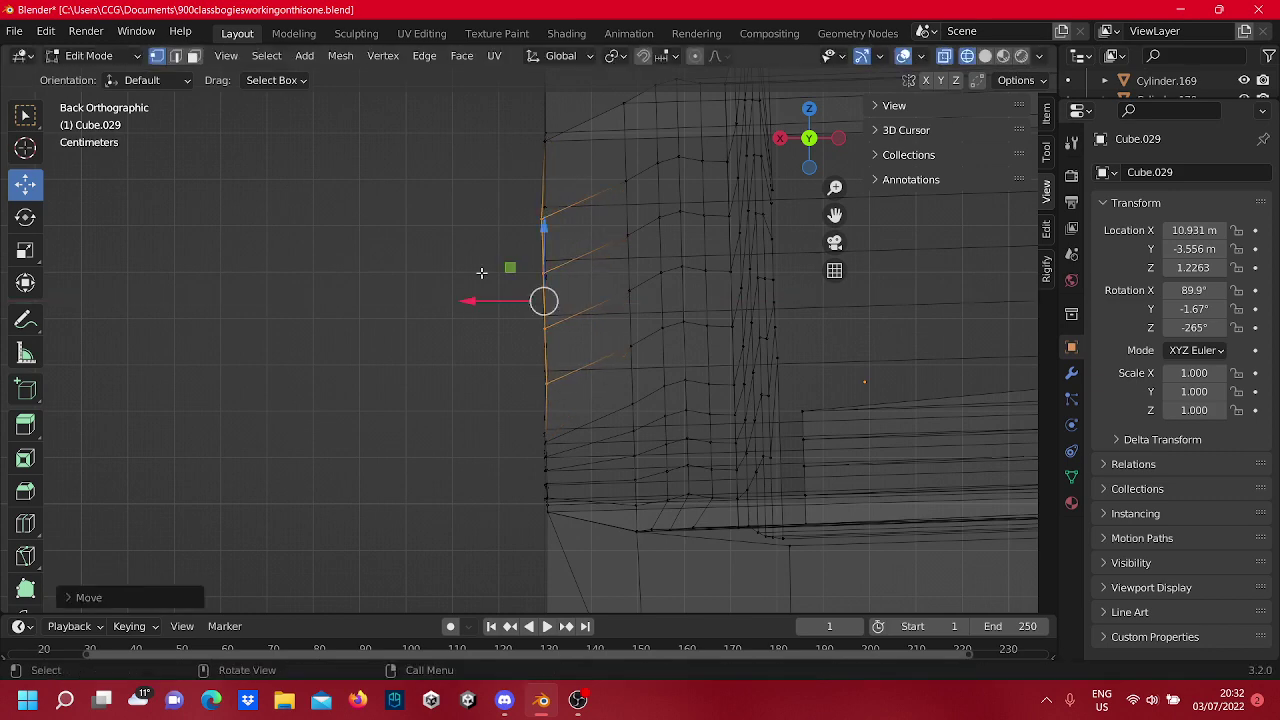
left_click(474, 237)
Move the inset outer vertex at the top of the leg, just under the upper block, outward along X to the edge line.
scroll(491, 234, "up", 2)
scroll(525, 256, "down", 4)
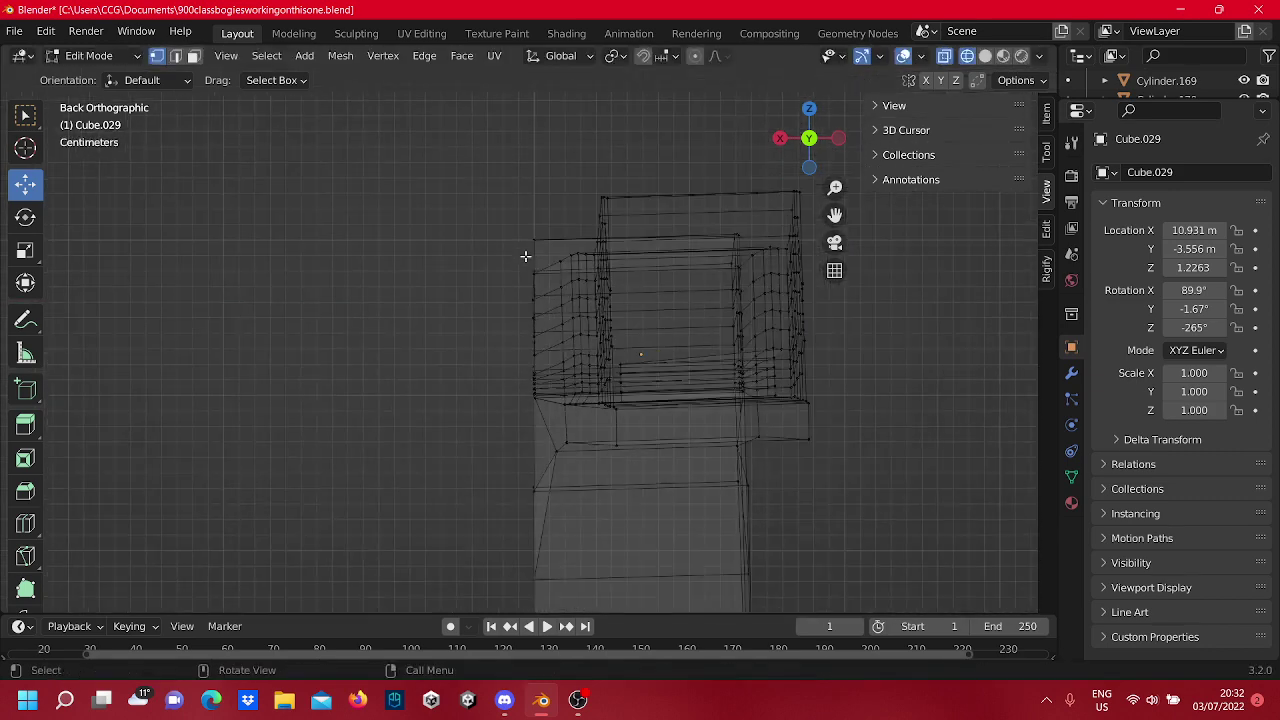
scroll(560, 354, "up", 2)
scroll(570, 480, "up", 5)
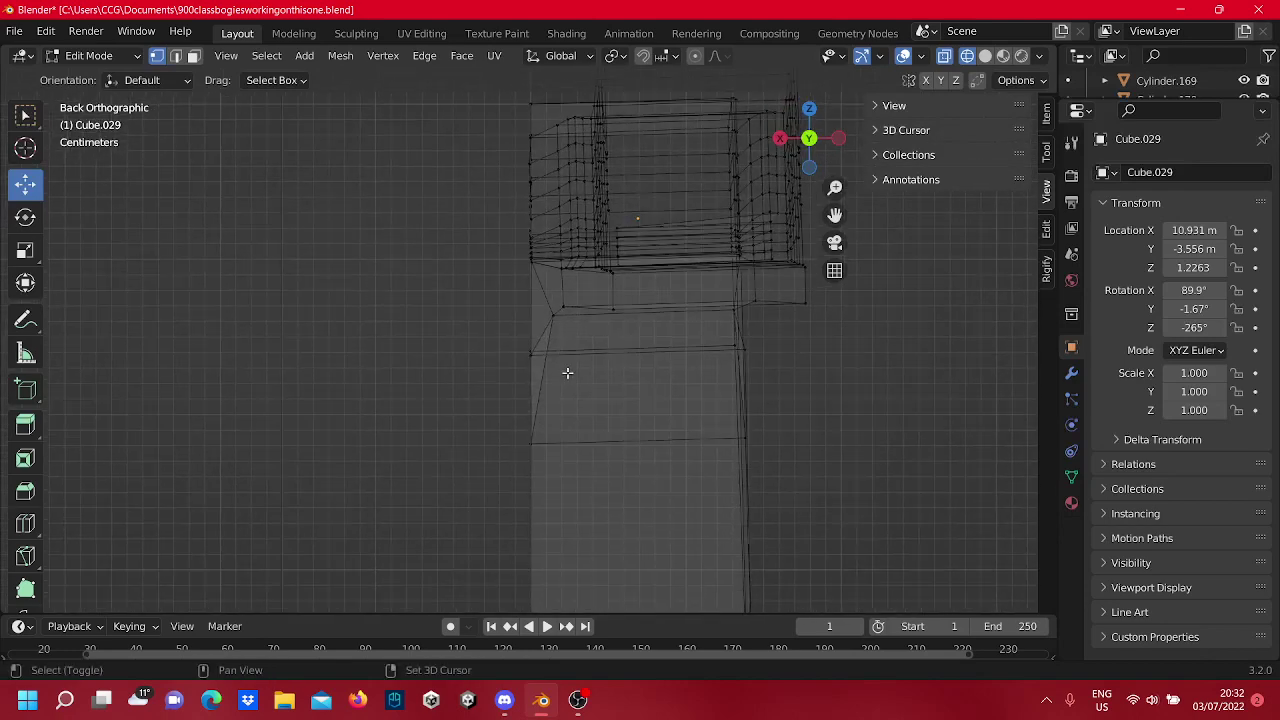
left_click(590, 278)
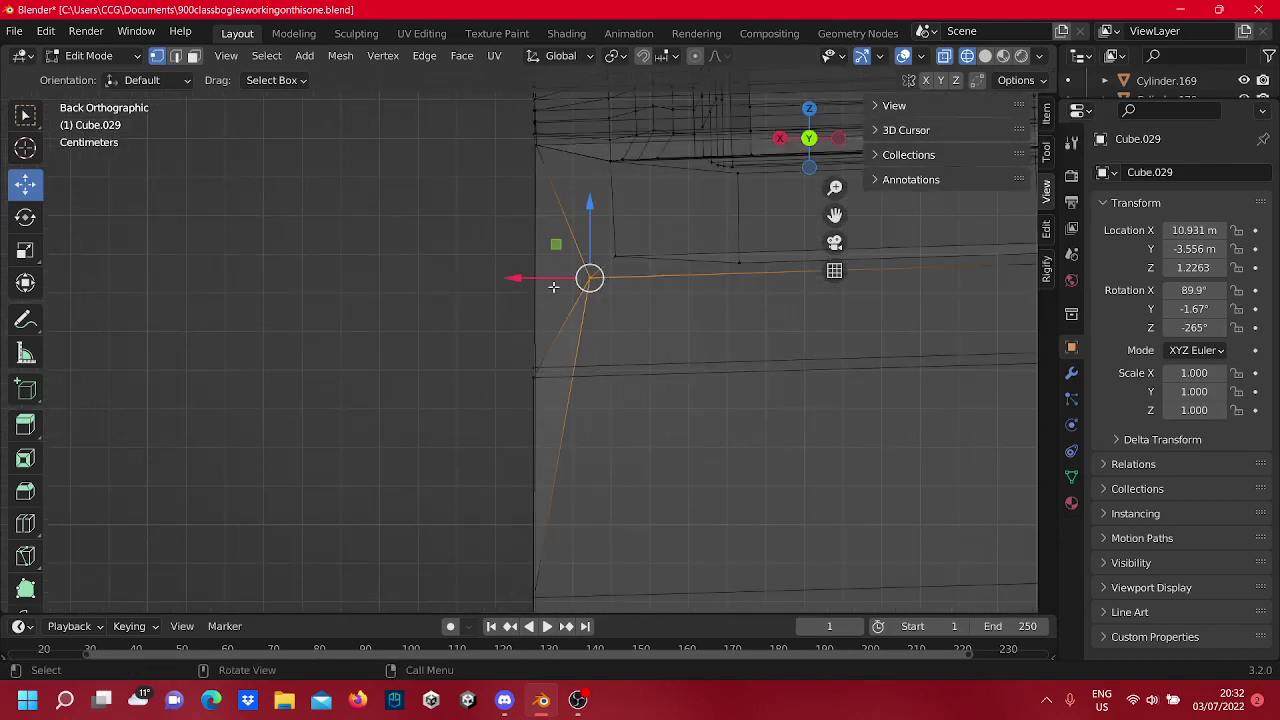
left_click_drag(551, 283, 489, 303)
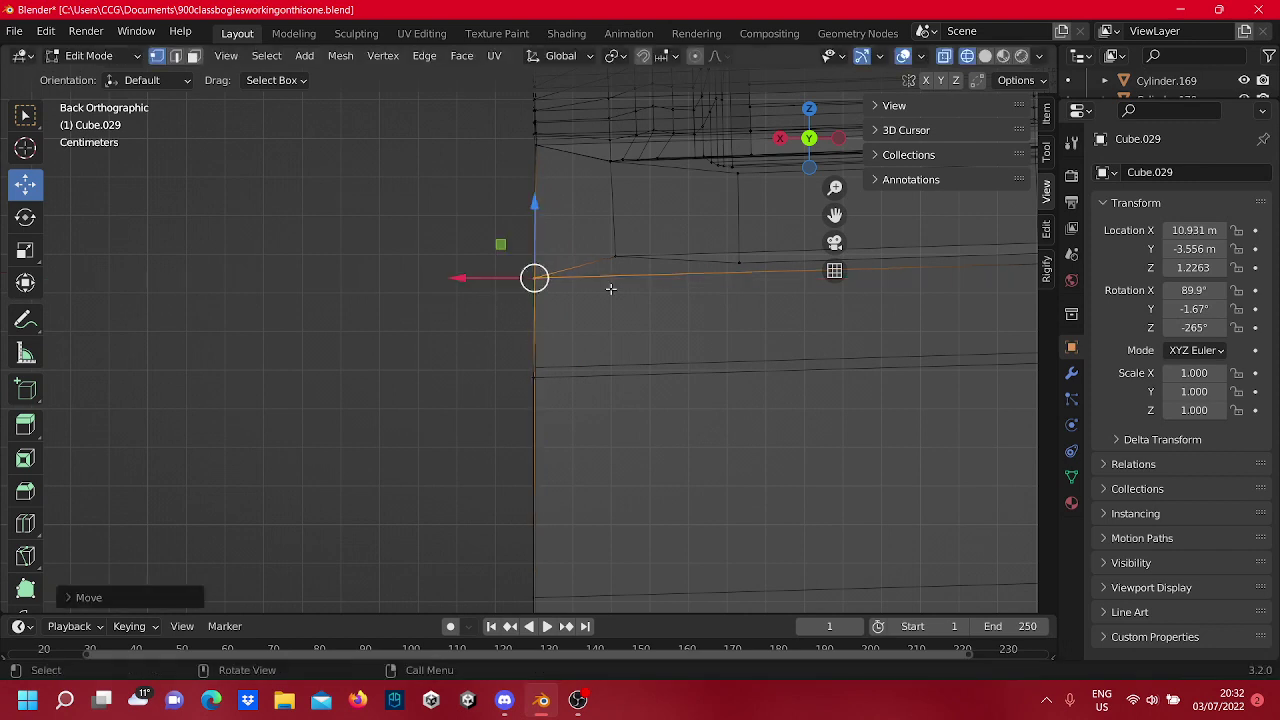
Move the remaining inset ledge vertices between the upper block and the leg outward along X onto the straightened edge.
left_click(670, 288)
left_click_drag(656, 291, 491, 276)
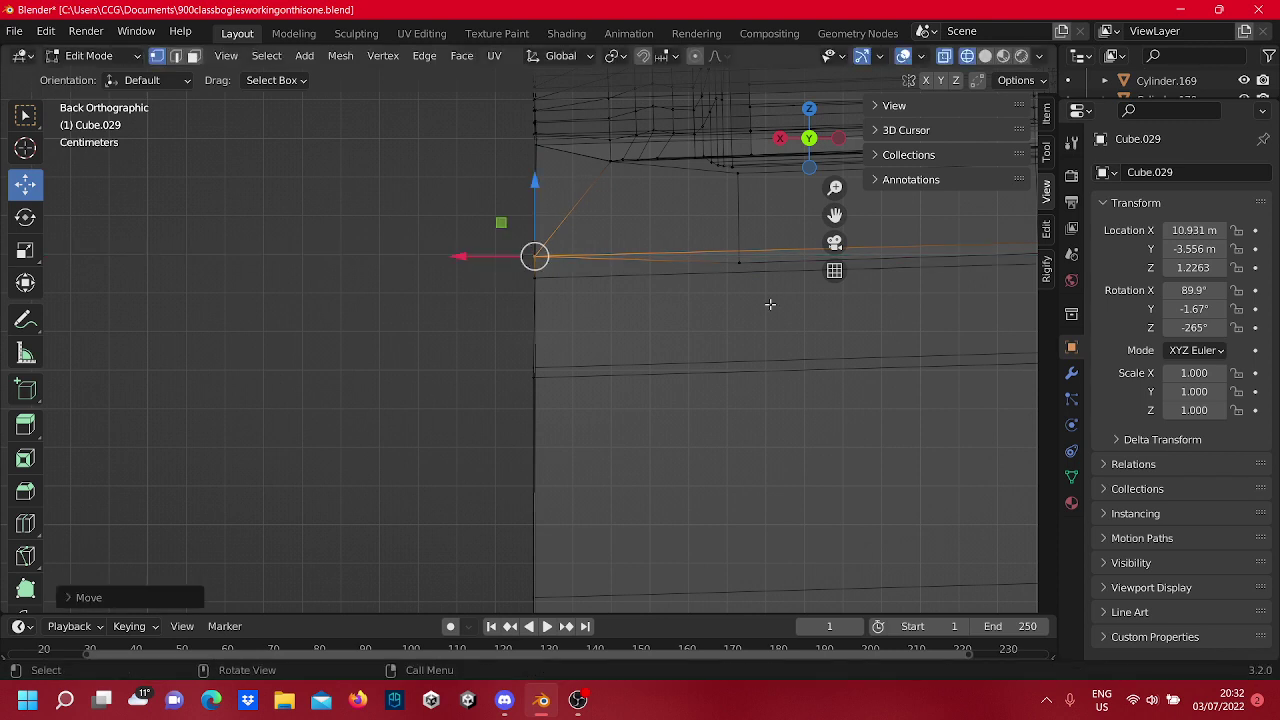
left_click_drag(839, 318, 745, 257)
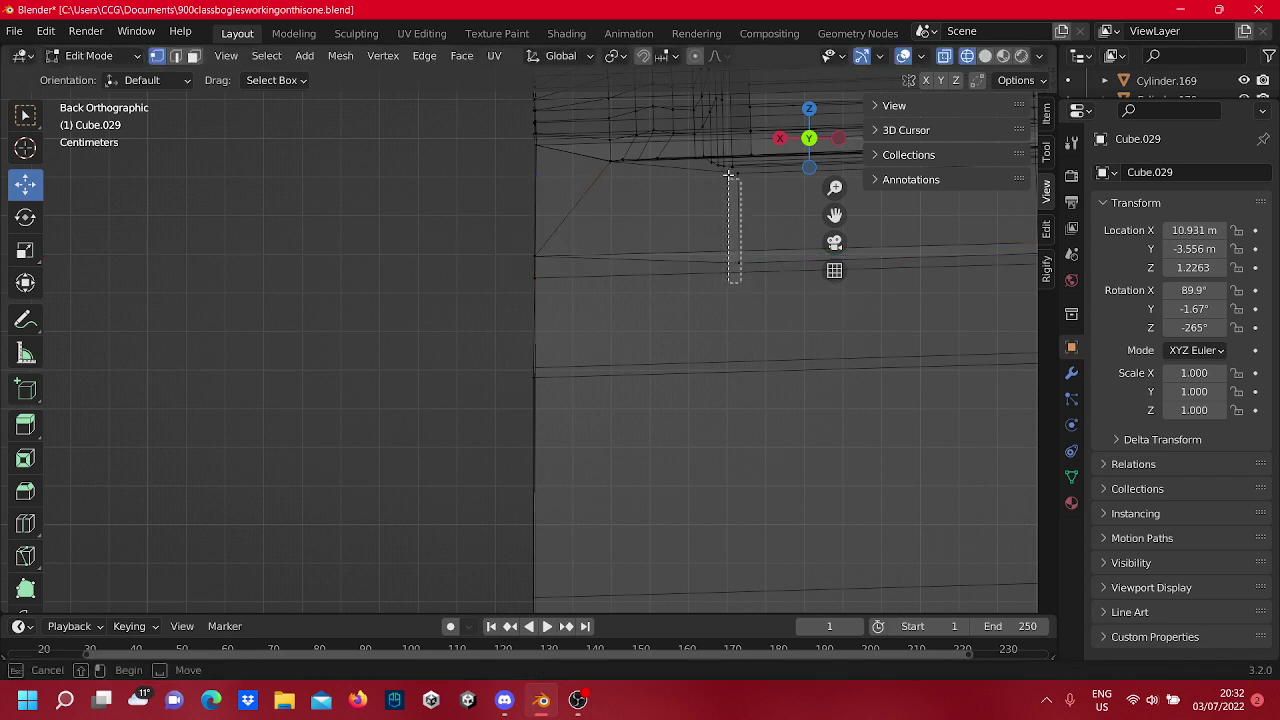
left_click_drag(729, 175, 726, 177)
left_click_drag(716, 221, 508, 238)
scroll(472, 340, "down", 5)
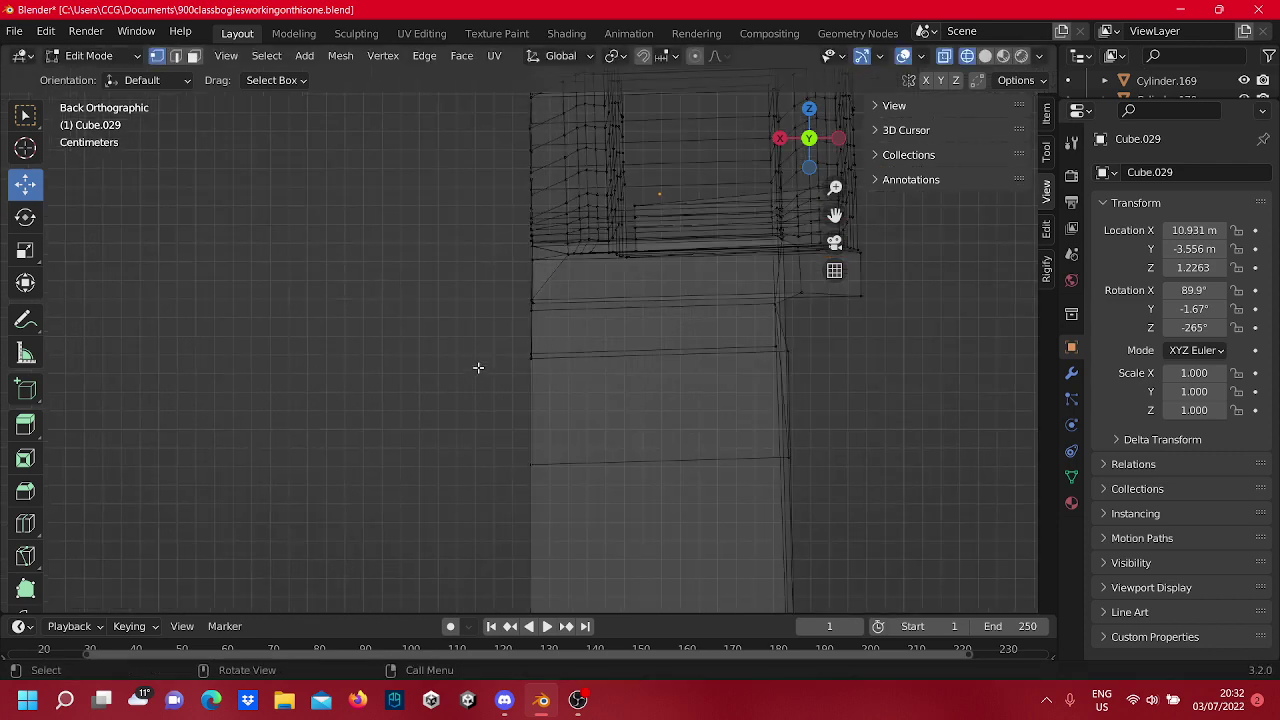
scroll(540, 322, "up", 3)
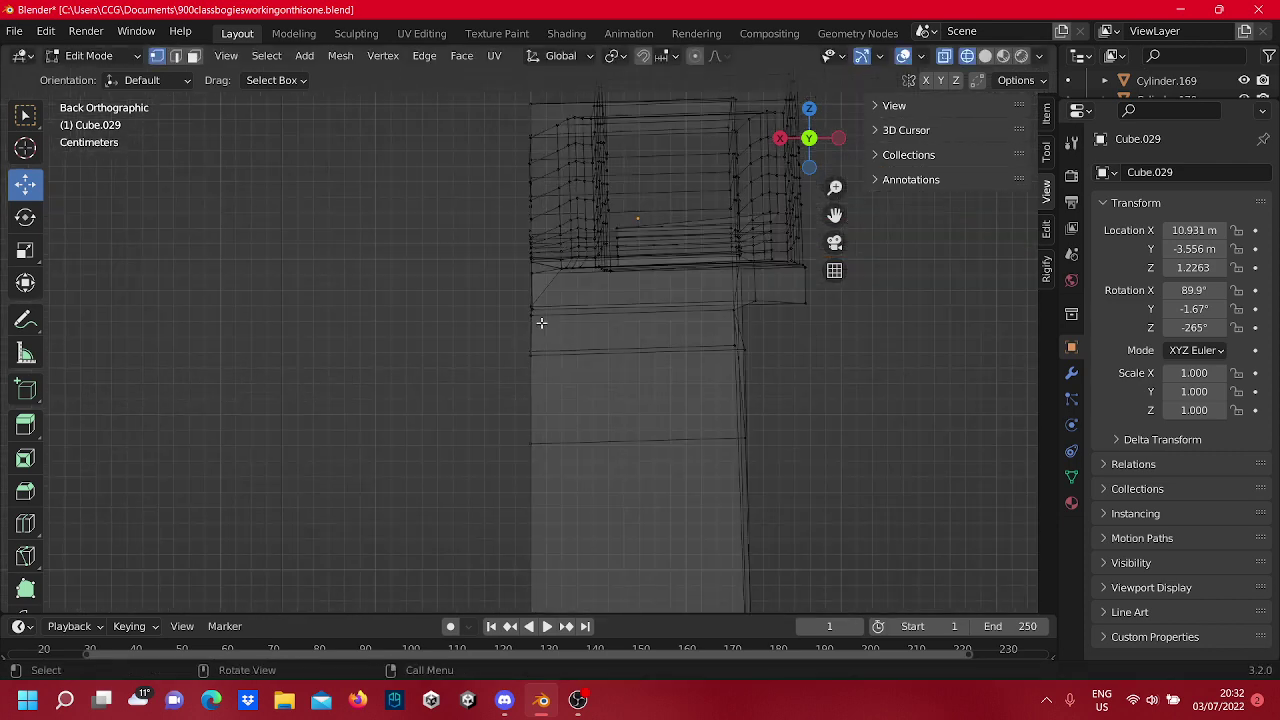
Select the vertices at the leg's opposite bottom corner and move them along X toward the straightened edge to narrow the leg's foot.
middle_click_drag(625, 395, 508, 177, "shift")
left_click_drag(686, 546, 600, 454)
left_click_drag(570, 507, 506, 517)
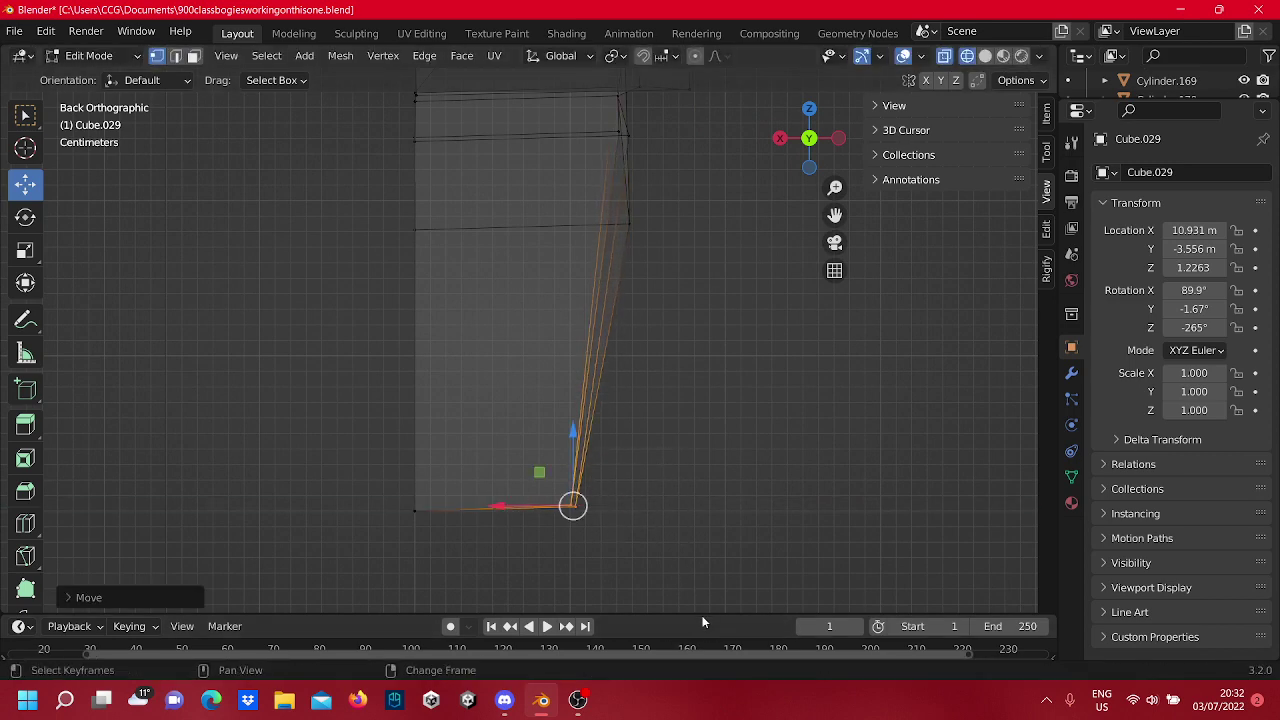
Fine-tune the vertices at the leg's opposite bottom corner along X so that they line up vertically with each other.
middle_click_drag(688, 570, 680, 366, "shift")
scroll(651, 297, "up", 9)
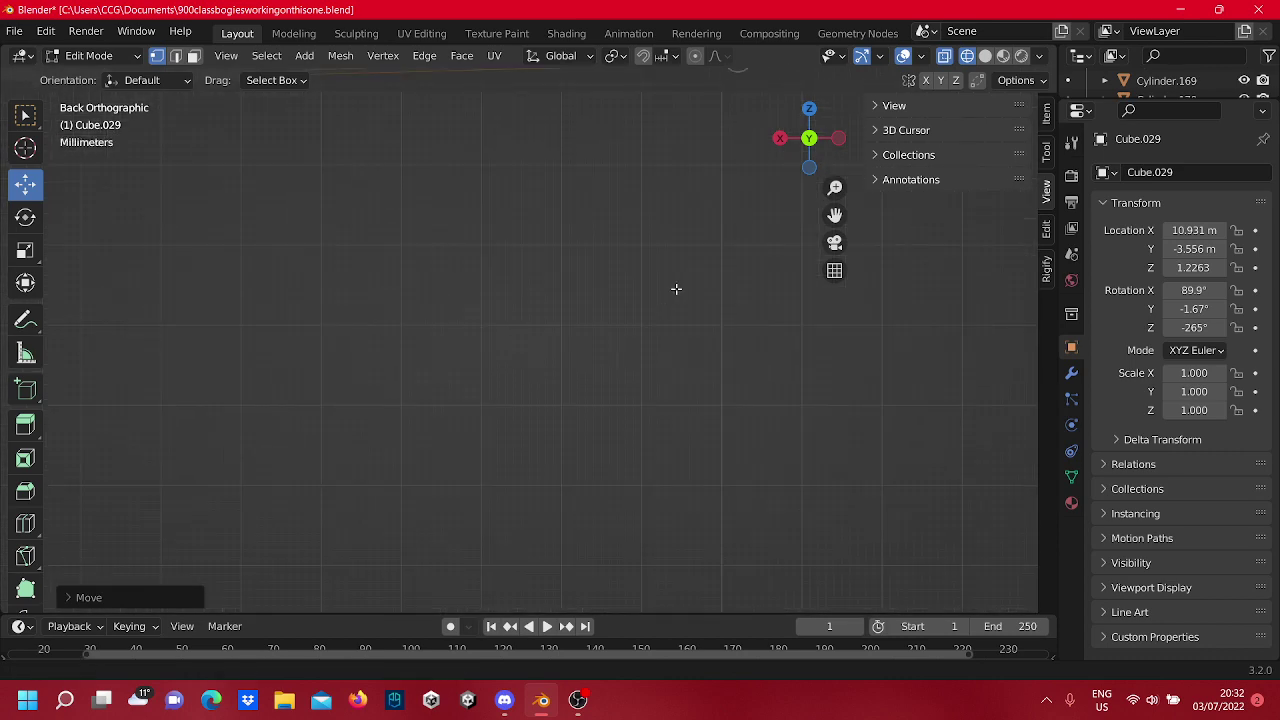
middle_click_drag(676, 289, 564, 563, "shift")
scroll(590, 474, "up", 4)
middle_click_drag(637, 393, 606, 394, "shift")
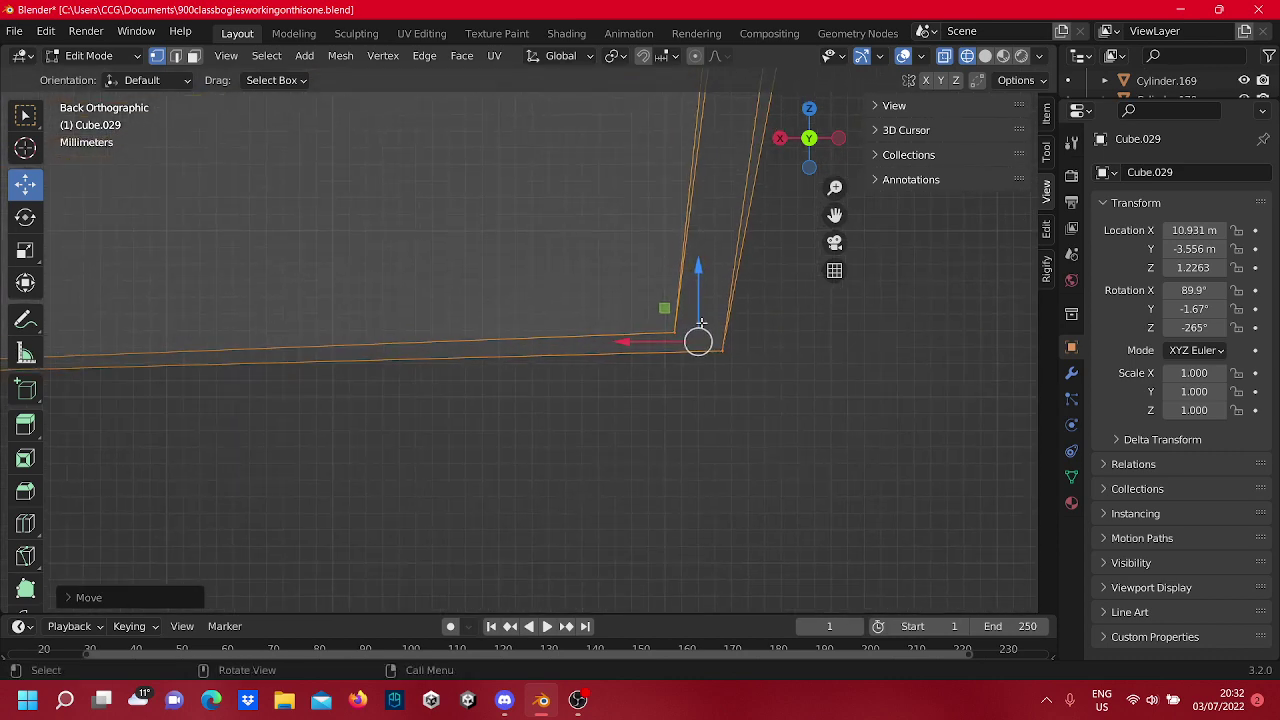
left_click_drag(682, 341, 602, 379)
left_click(712, 348)
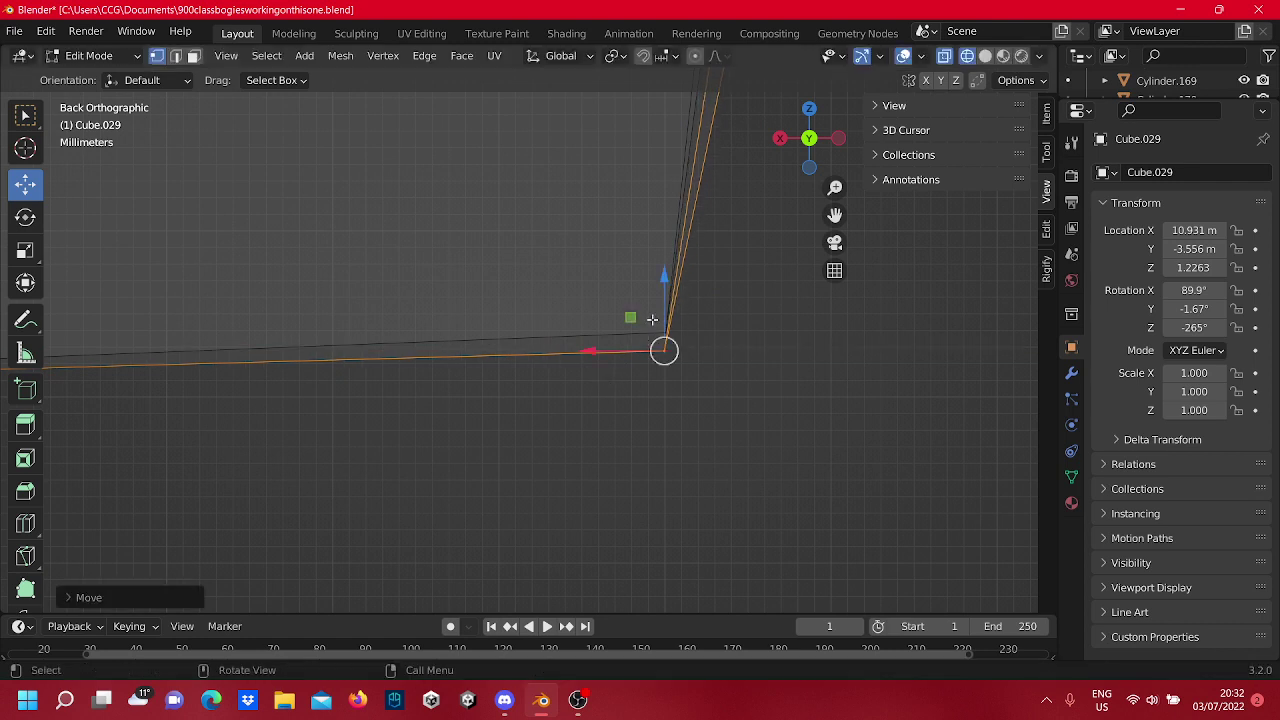
Lower the vertices at the leg's bottom corner along Z so that the foot's bottom edge becomes level.
left_click_drag(666, 290, 666, 340)
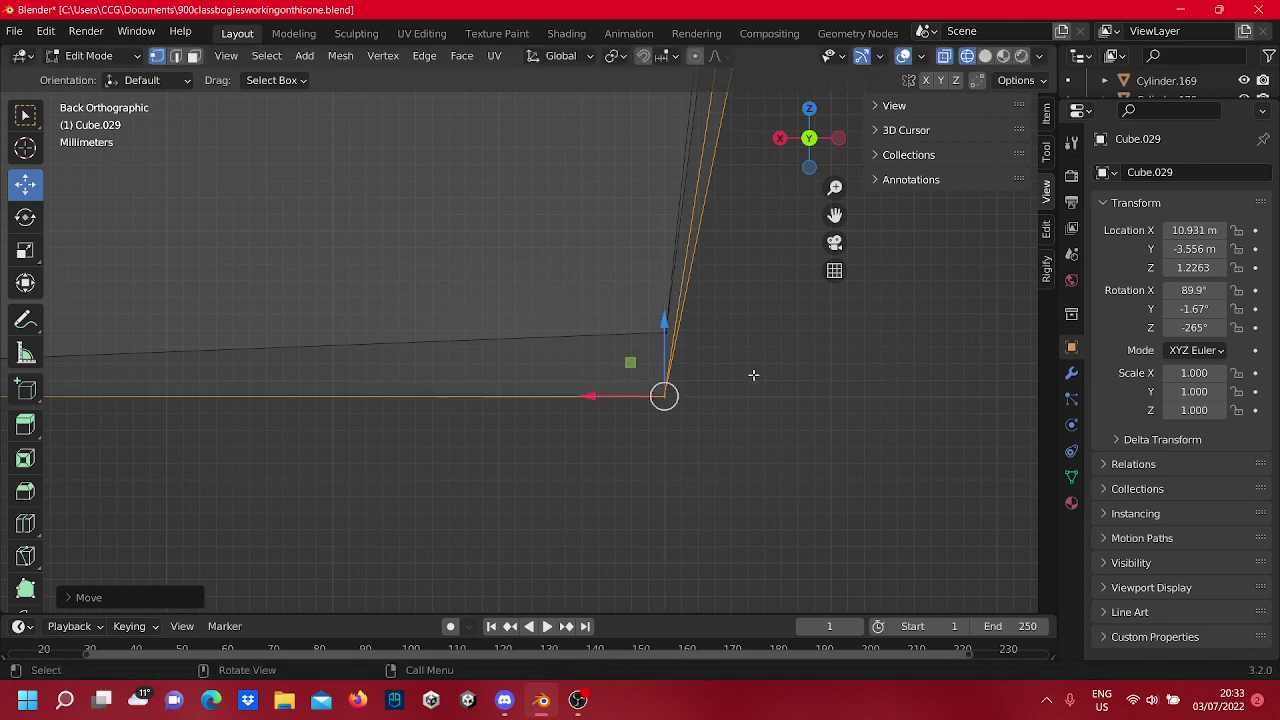
left_click(754, 374)
left_click(666, 334)
left_click_drag(665, 300, 629, 400)
left_click(863, 410)
Move a vertex on the leg's slanted side inward along X above the foot corner, and lower it along Z to level its edge.
scroll(708, 452, "down", 4)
scroll(708, 452, "down", 6)
middle_click_drag(548, 339, 595, 518, "shift")
scroll(597, 457, "down", 1)
scroll(635, 350, "up", 4)
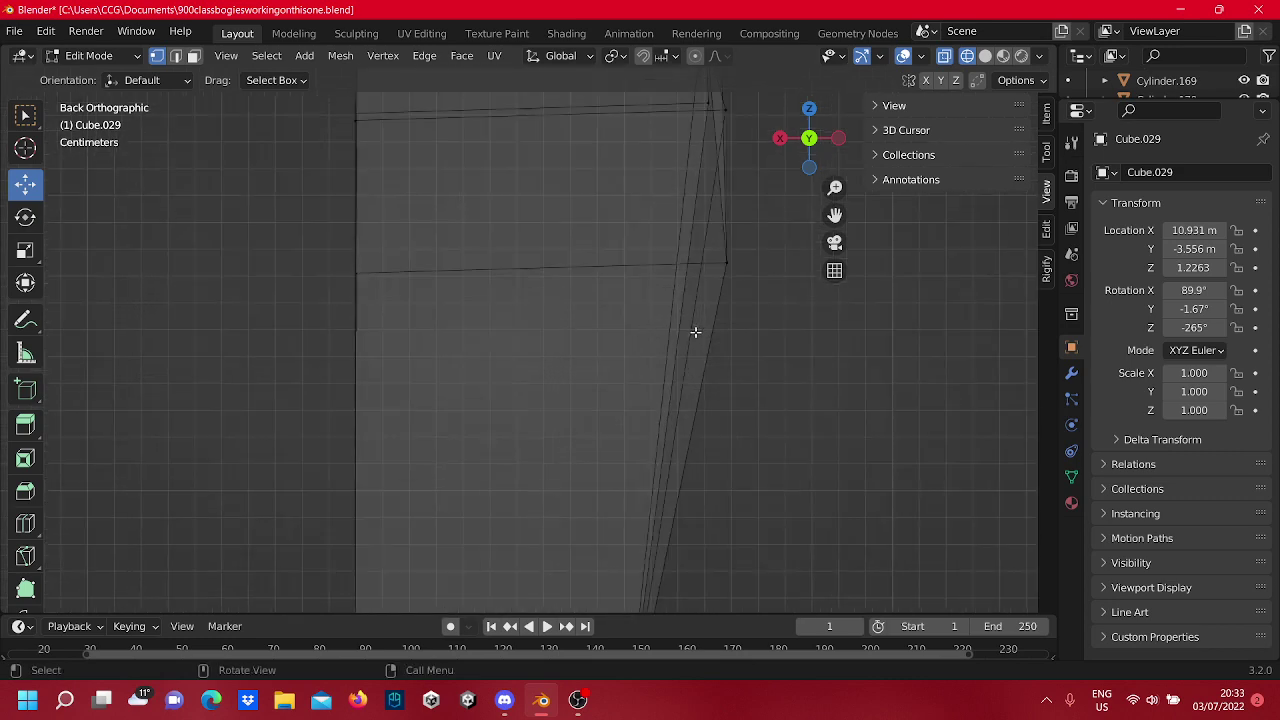
left_click_drag(722, 444, 525, 451)
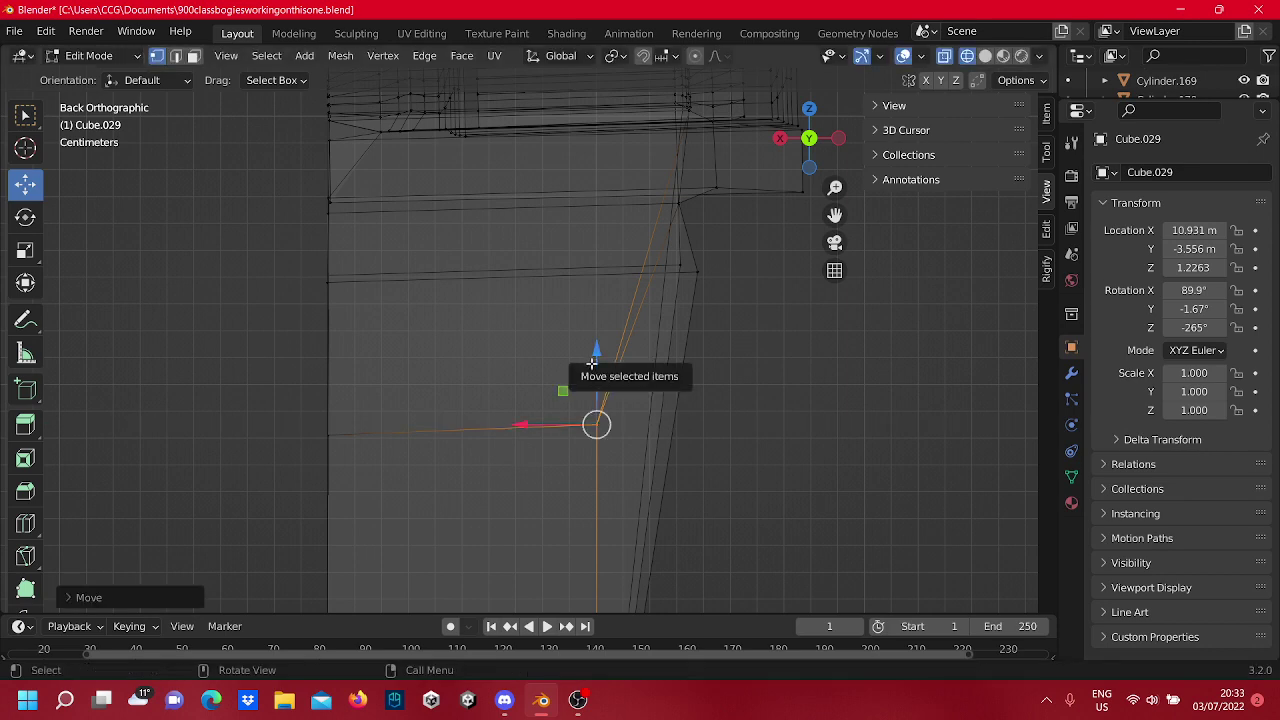
left_click_drag(590, 357, 610, 382)
left_click(673, 390)
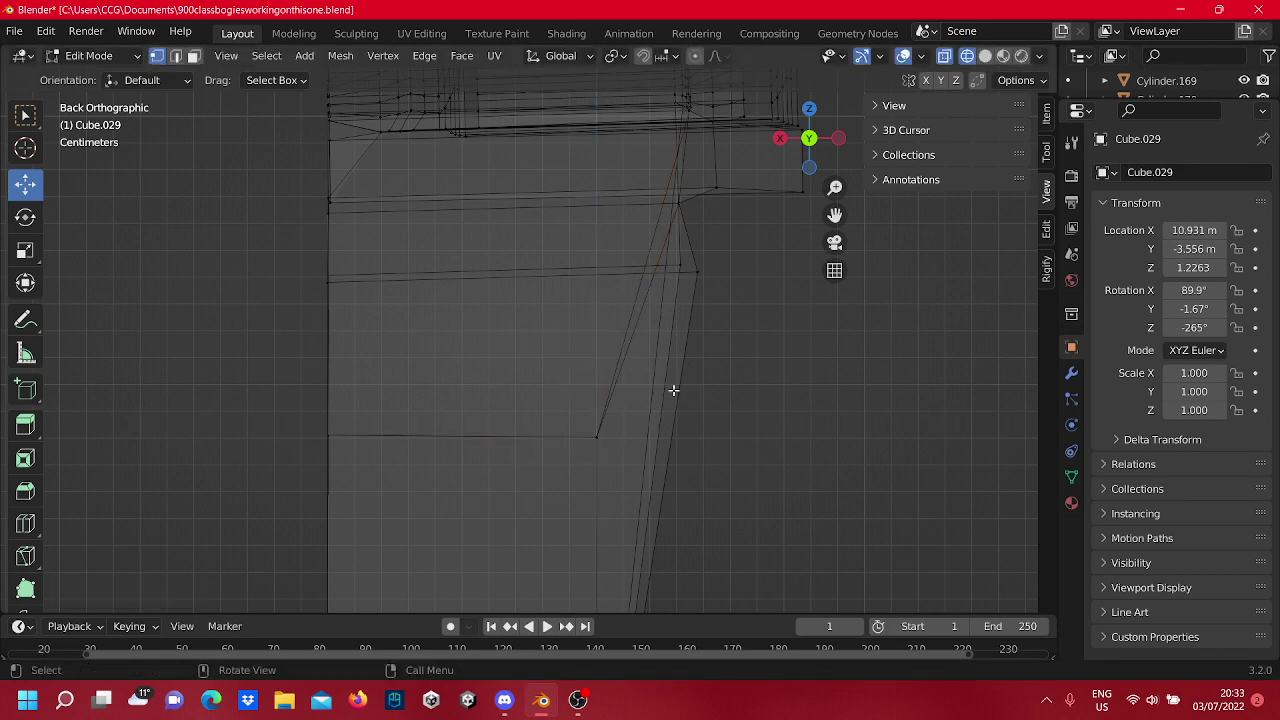
scroll(660, 340, "down", 3)
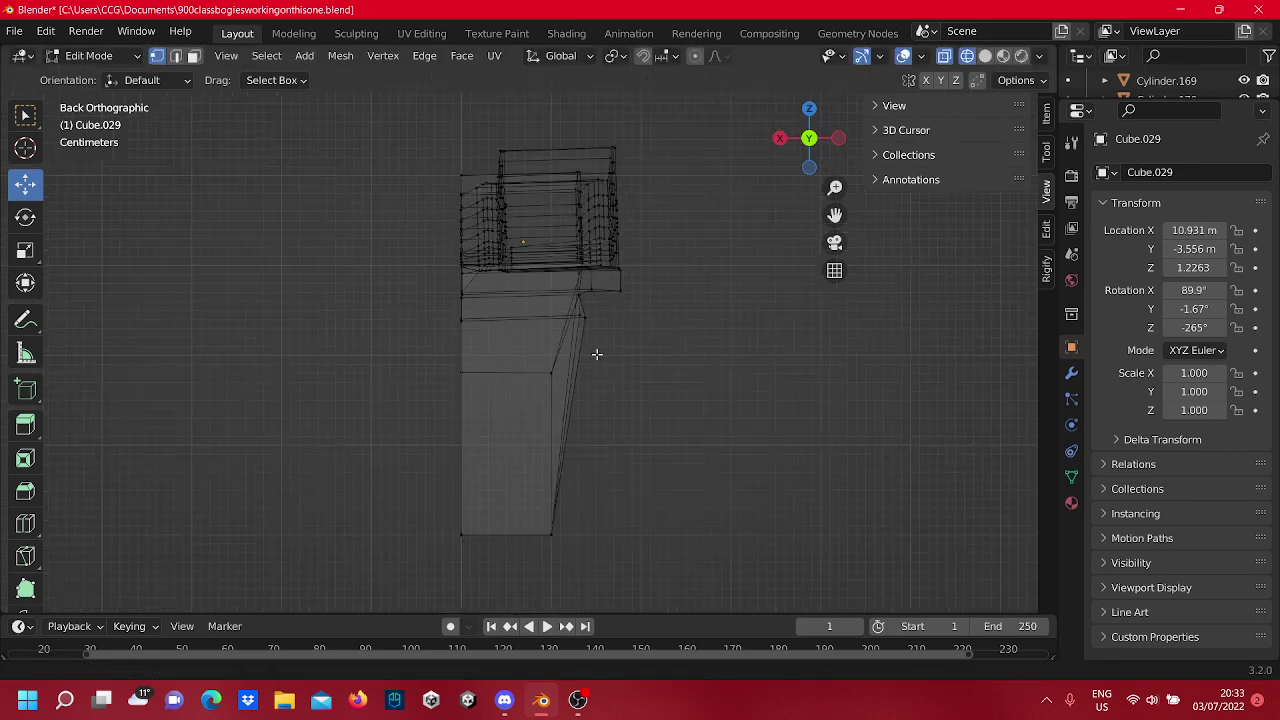
Move the neighbouring vertex on the leg's slanted side inward along X and adjust its height to match the one already moved.
scroll(615, 370, "up", 2)
scroll(629, 384, "up", 2)
left_click_drag(851, 409, 625, 403)
key("ctrl+z")
left_click_drag(648, 346, 638, 361)
left_click(694, 413)
left_click(811, 414)
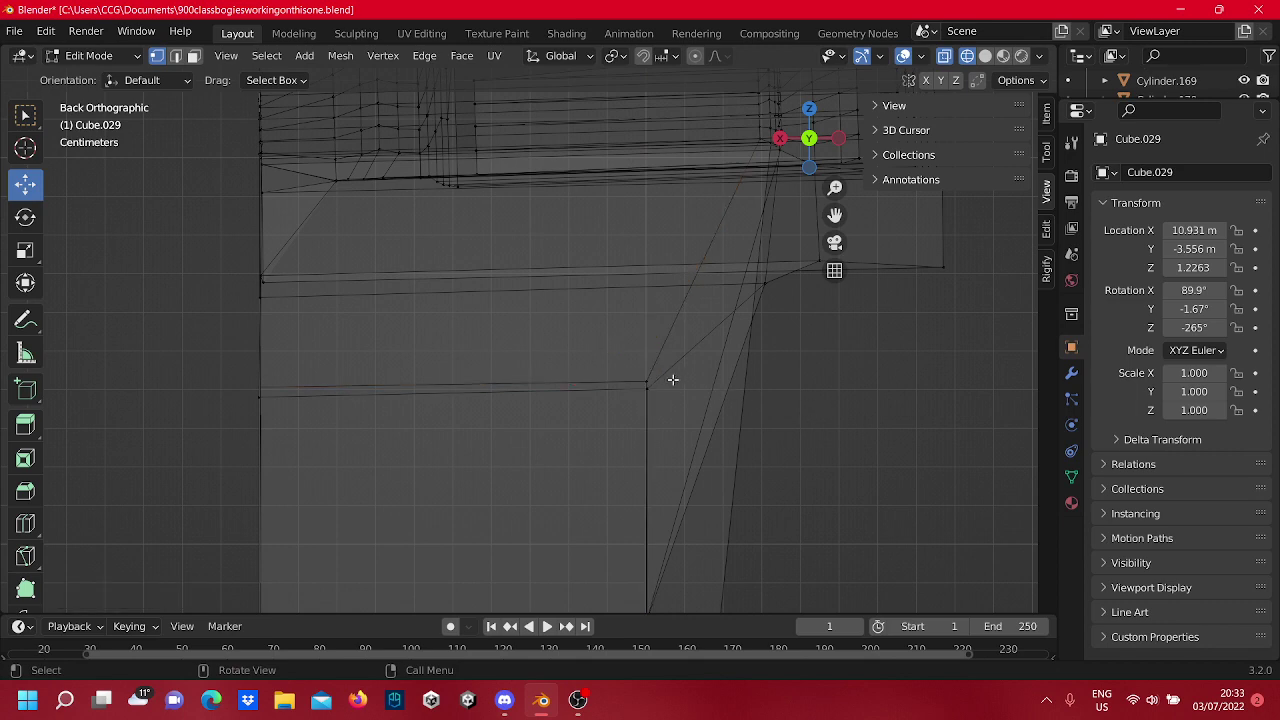
Select the first inset column of vertices on the upper block's straight side and move it outward along X to the outer edge.
scroll(673, 380, "down", 6)
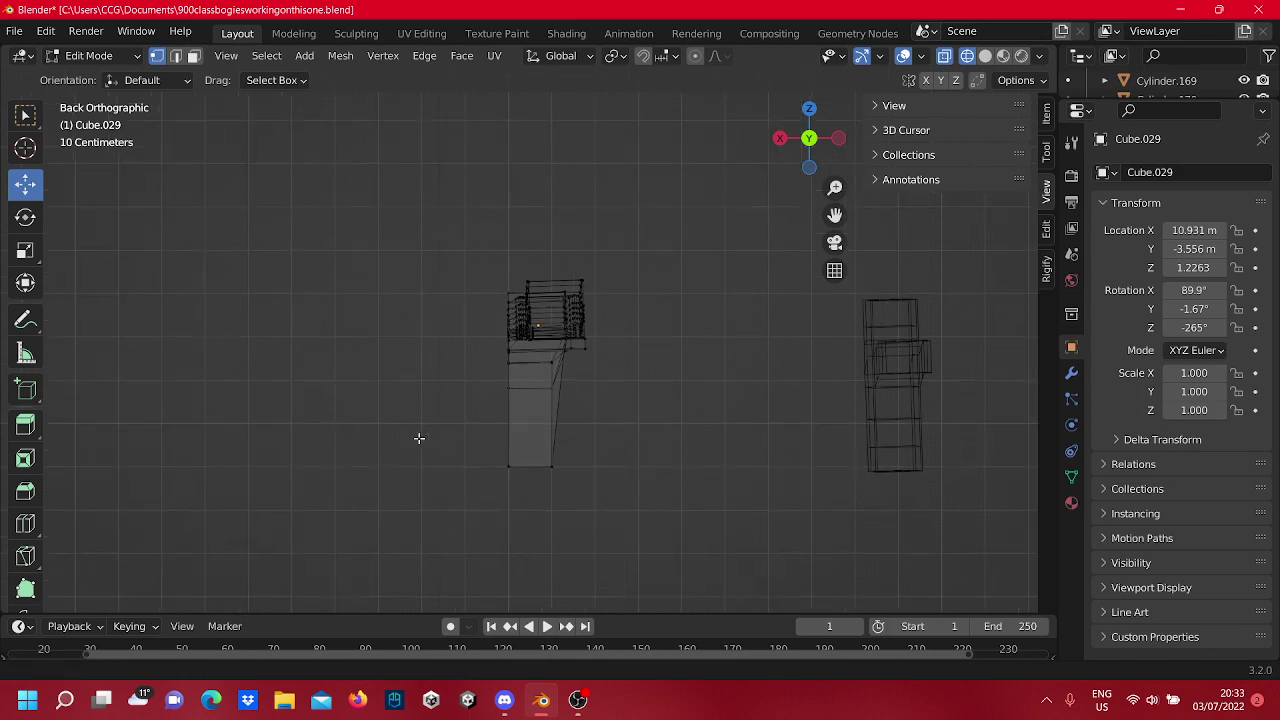
scroll(487, 380, "up", 2)
scroll(487, 380, "up", 5)
scroll(591, 406, "up", 3)
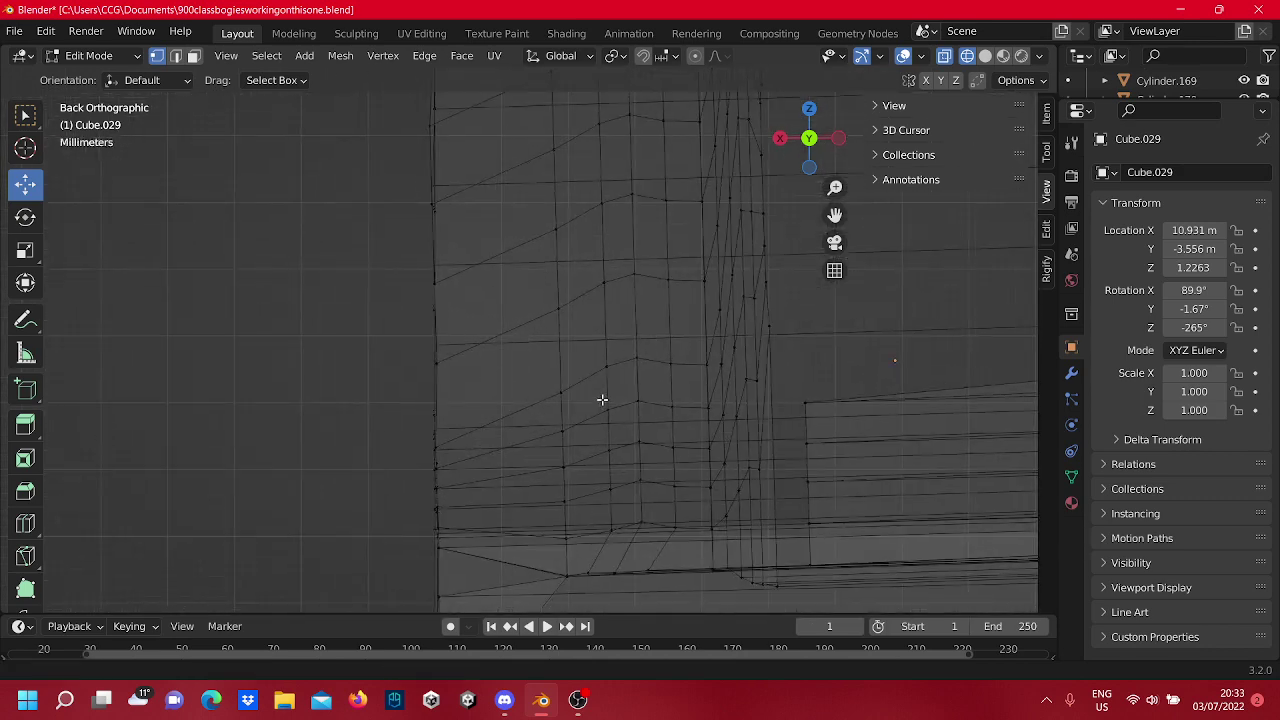
scroll(640, 428, "up", 1)
scroll(634, 520, "down", 4)
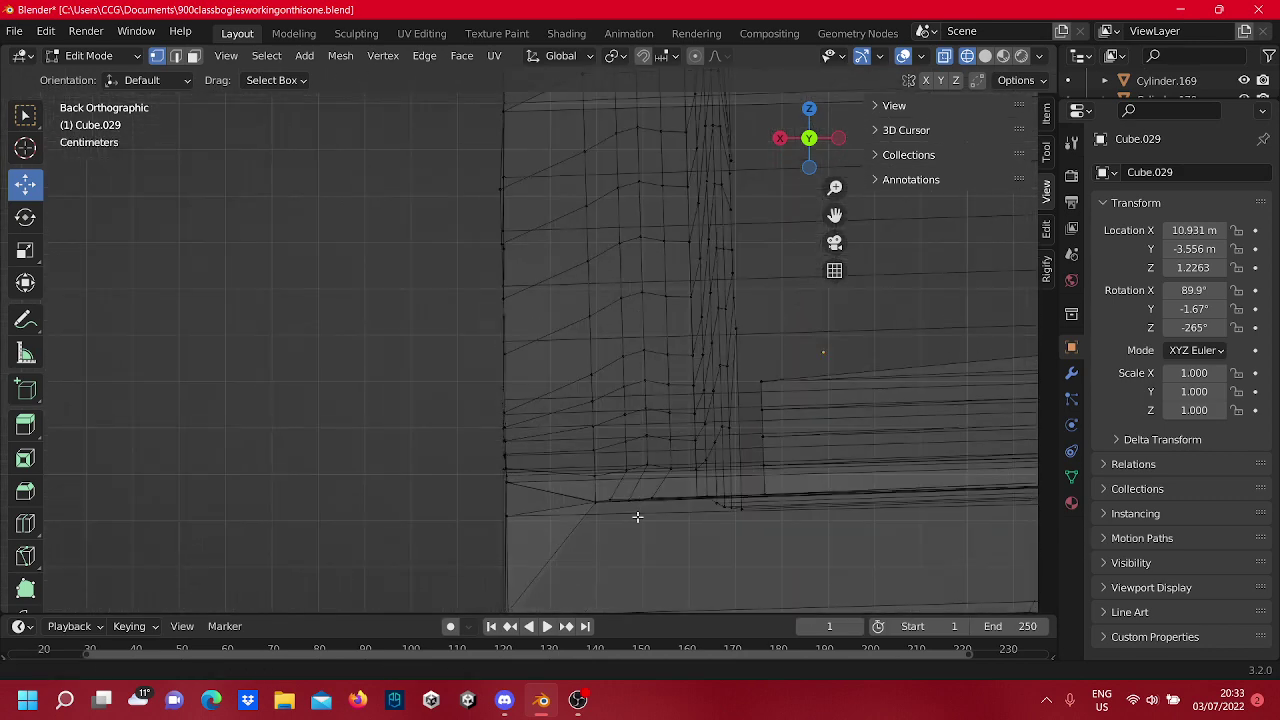
scroll(620, 465, "down", 1)
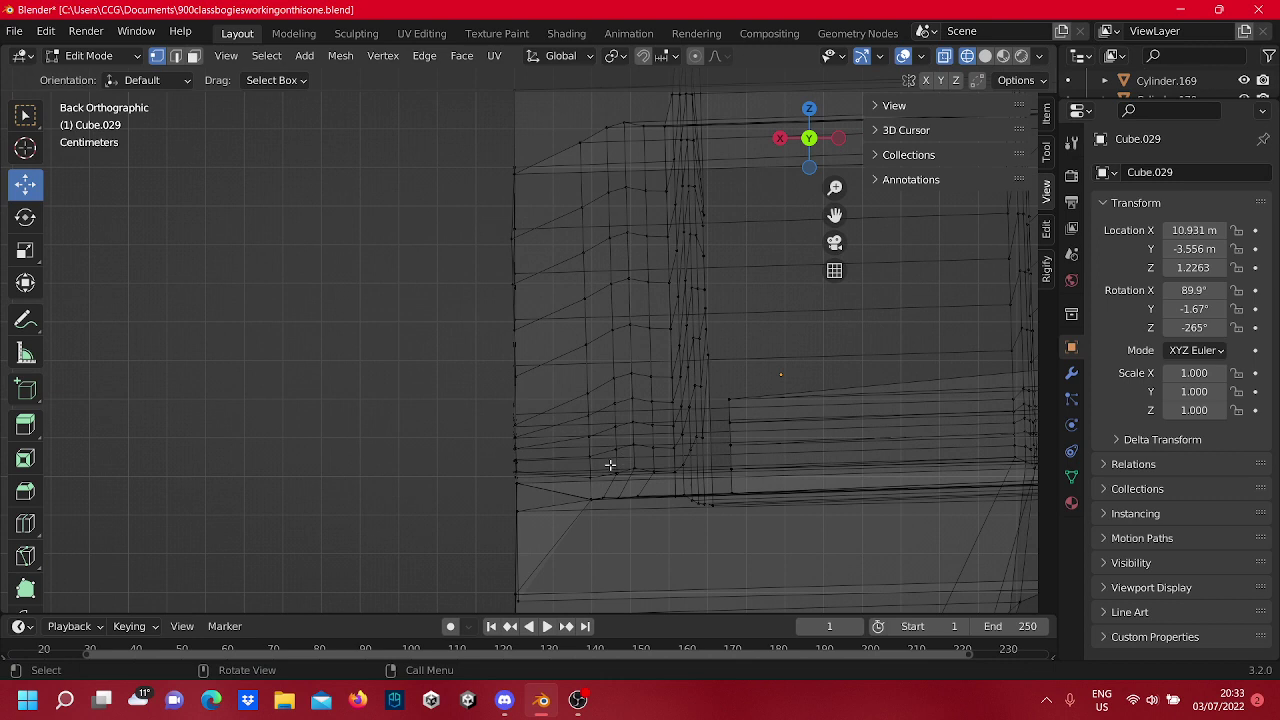
left_click(601, 536)
left_click(598, 547)
left_click_drag(594, 535, 543, 120)
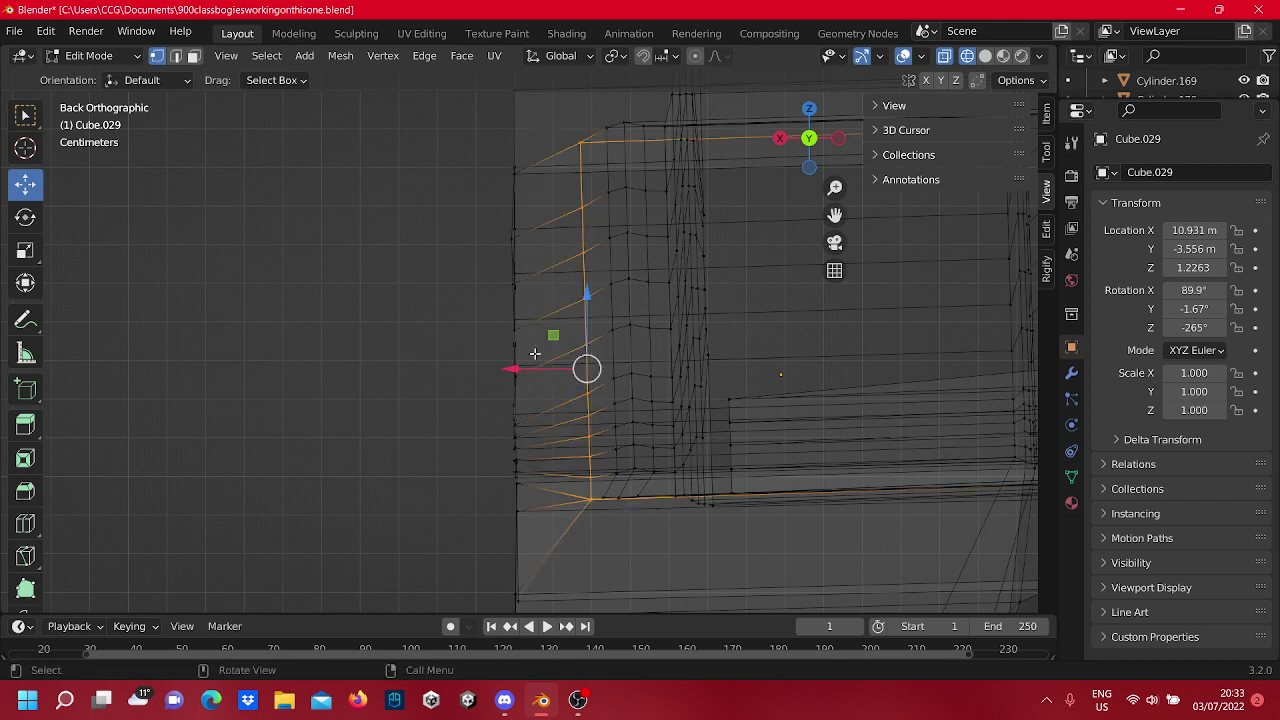
left_click_drag(522, 369, 452, 377)
Select the overshooting upper vertices of the moved column and shift them slightly back along X toward the block's edge line.
scroll(443, 249, "up", 6)
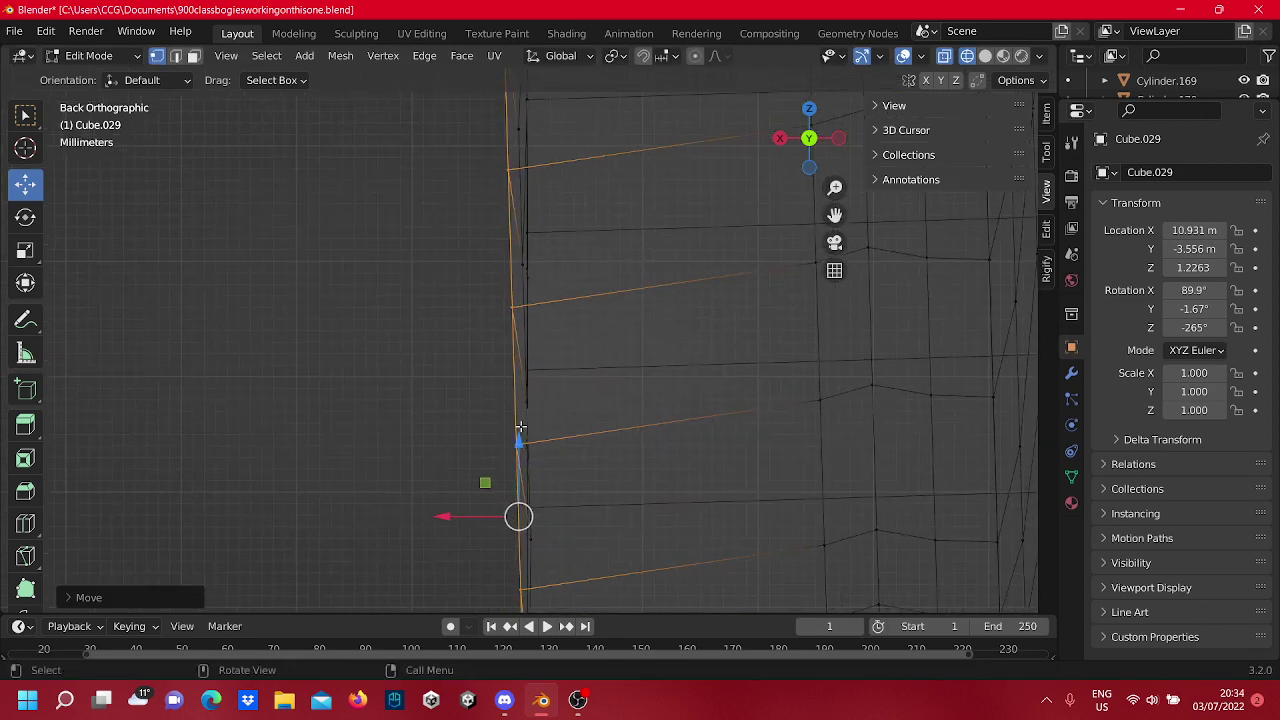
scroll(518, 415, "down", 2)
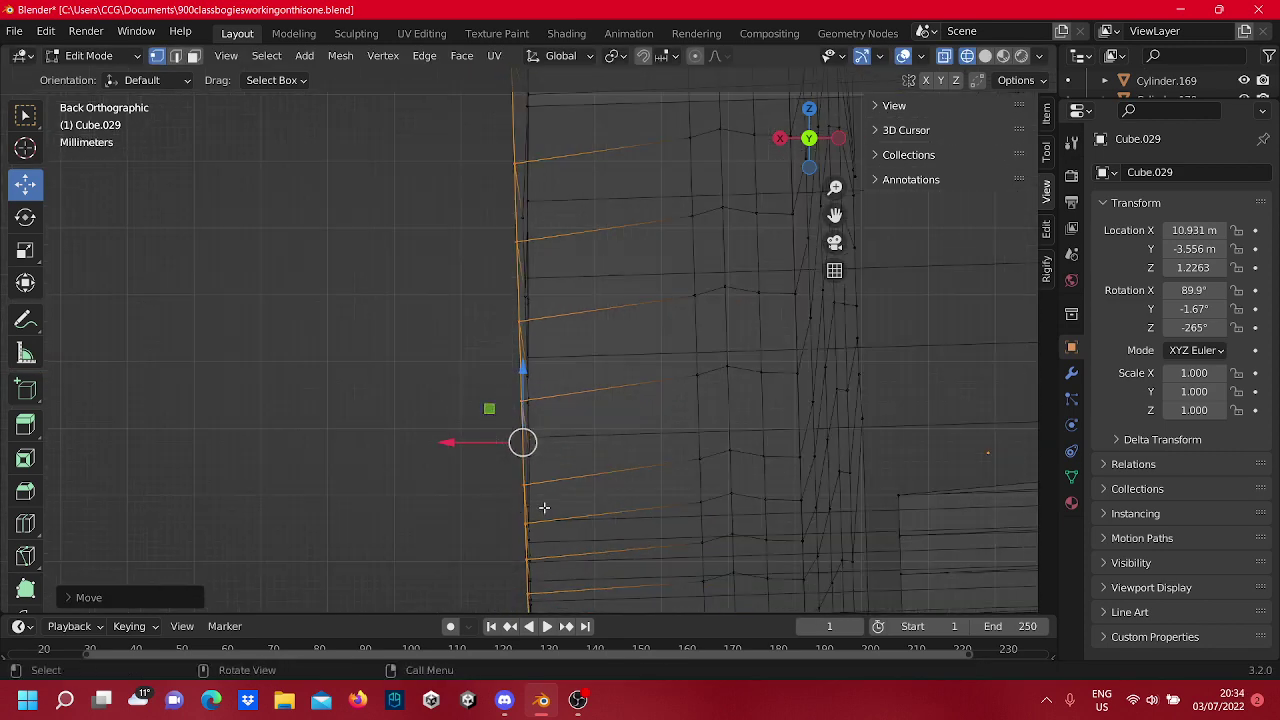
left_click_drag(550, 500, 617, 446)
left_click(522, 483)
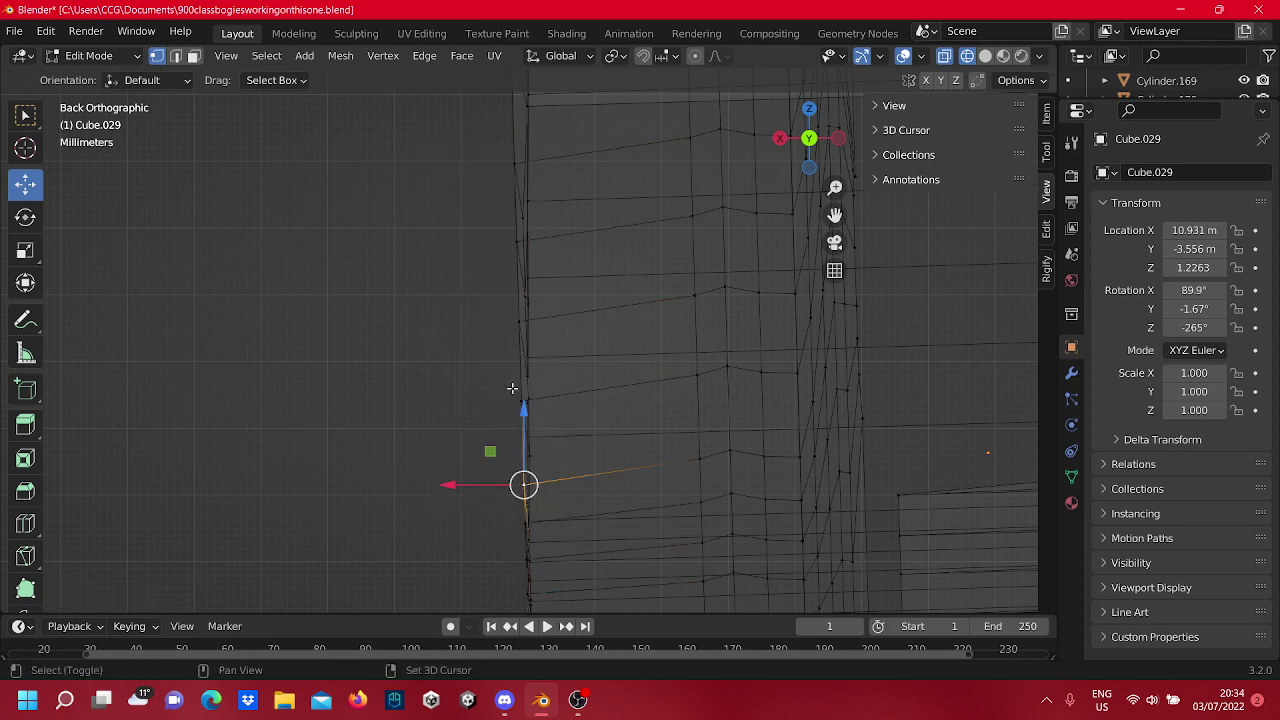
left_click(517, 388, "shift")
left_click(516, 319, "shift")
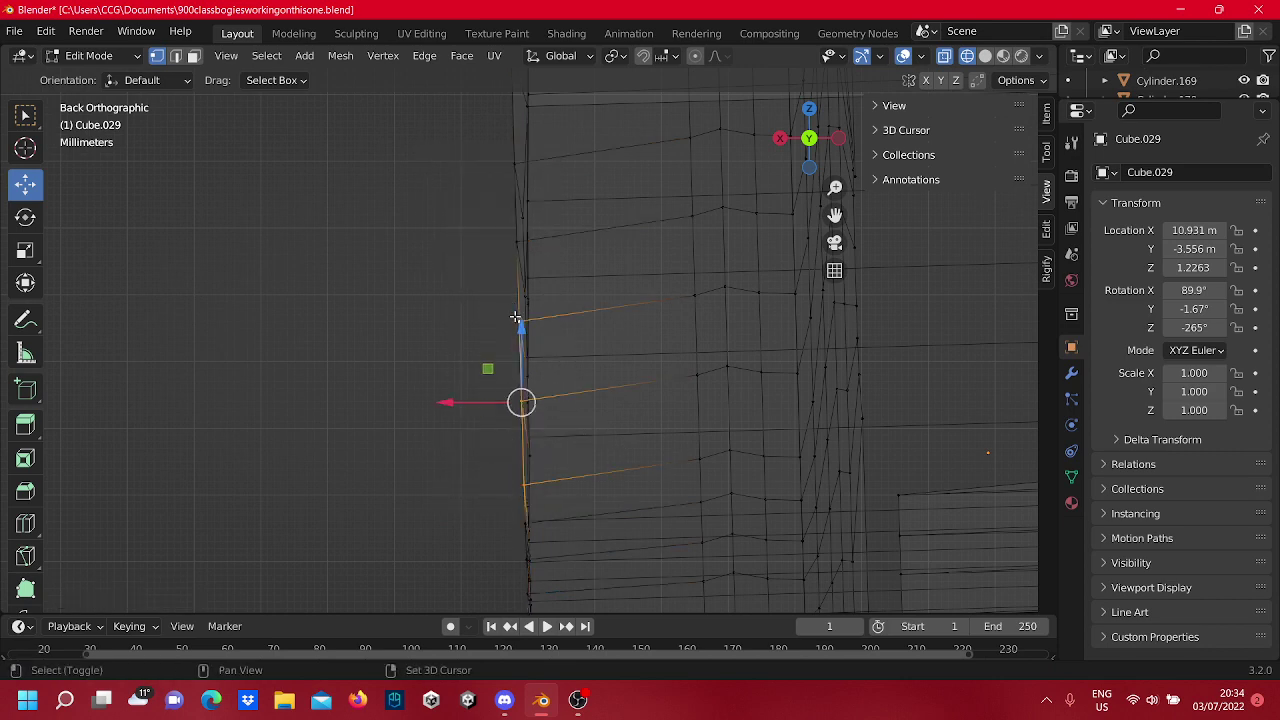
left_click(515, 238, "shift")
left_click(512, 166, "shift")
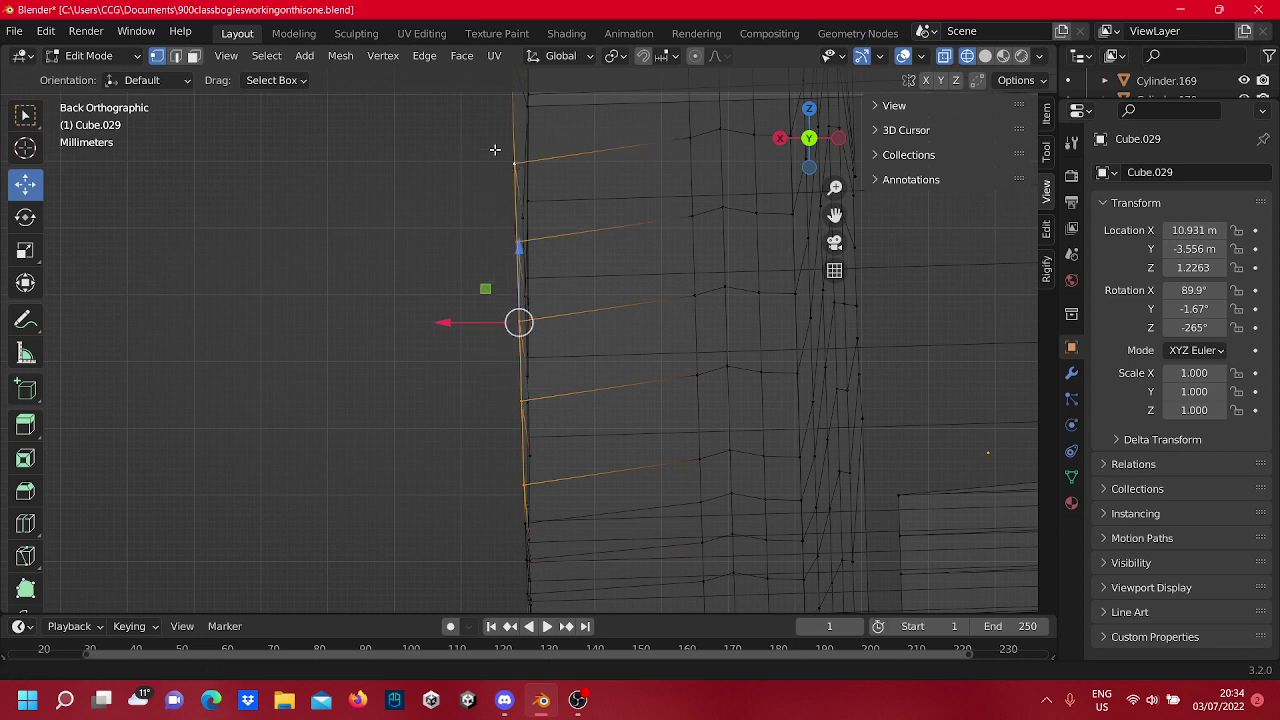
scroll(500, 150, "up", 4, "shift")
left_click(511, 156, "shift")
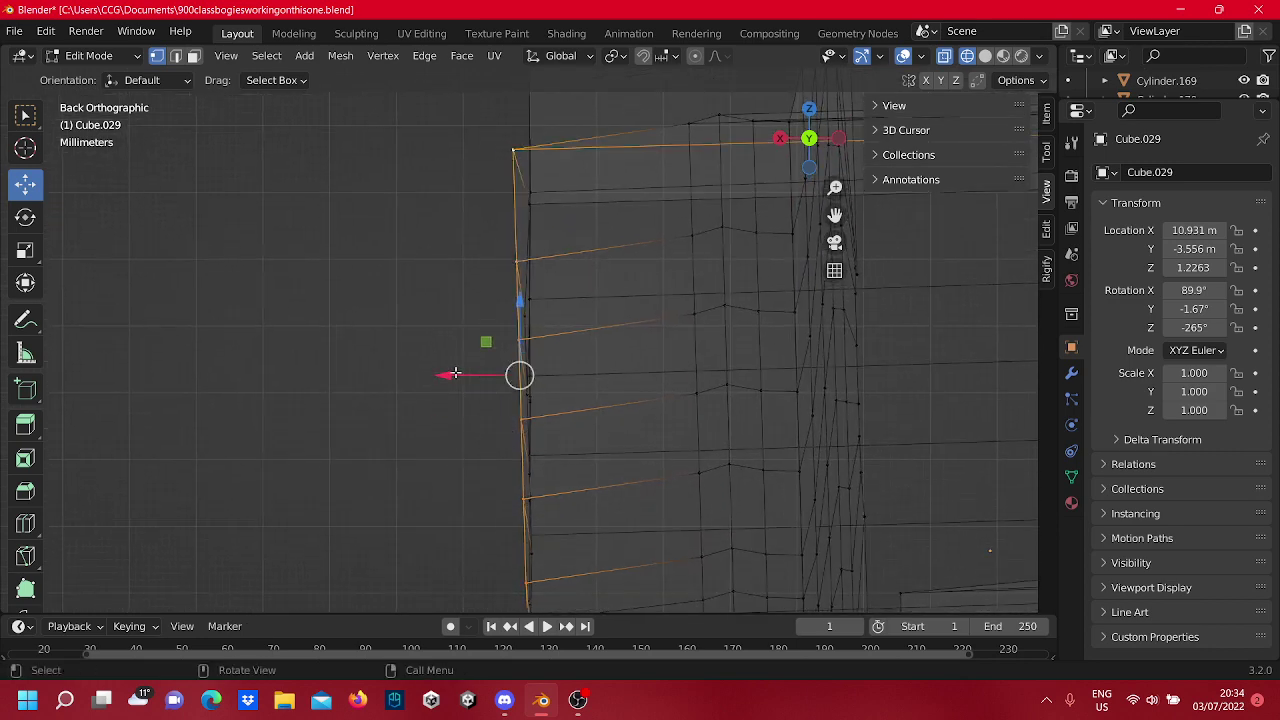
left_click_drag(455, 374, 469, 380)
Fine-tune the topmost vertices of the moved column along X so they line up with the block's outer edge.
left_click(495, 177)
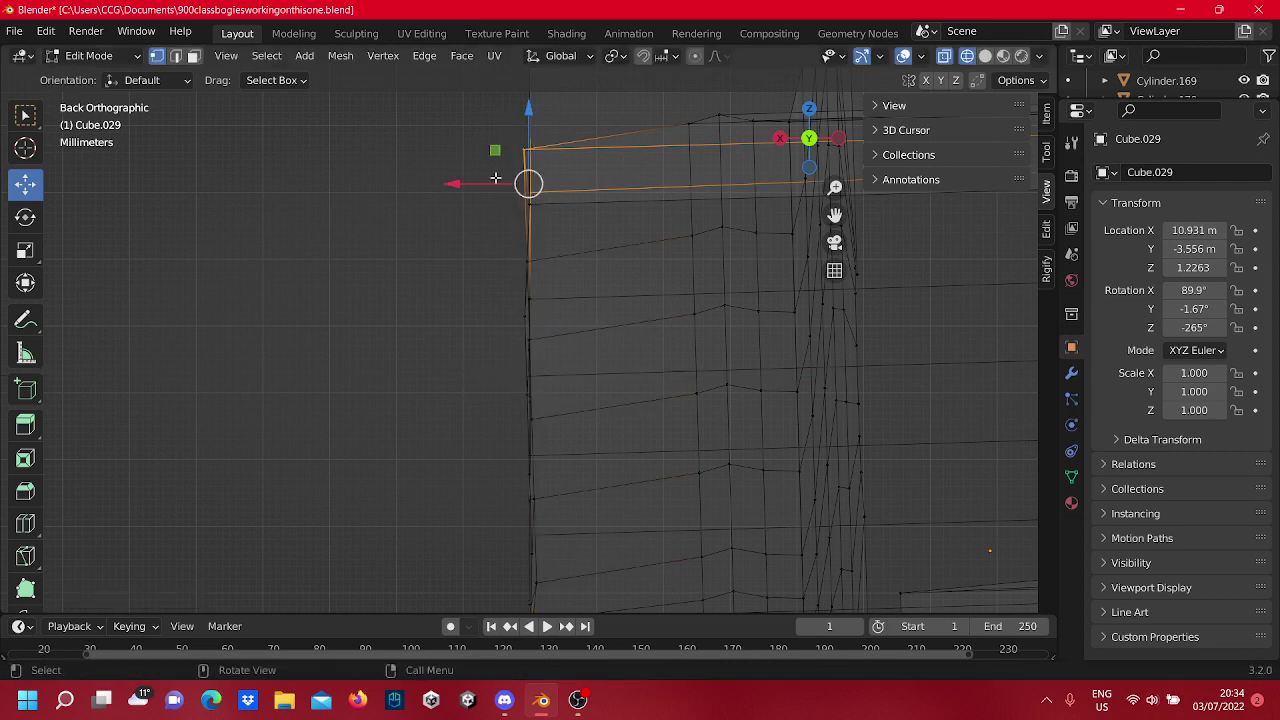
left_click_drag(493, 183, 499, 187)
left_click(467, 236)
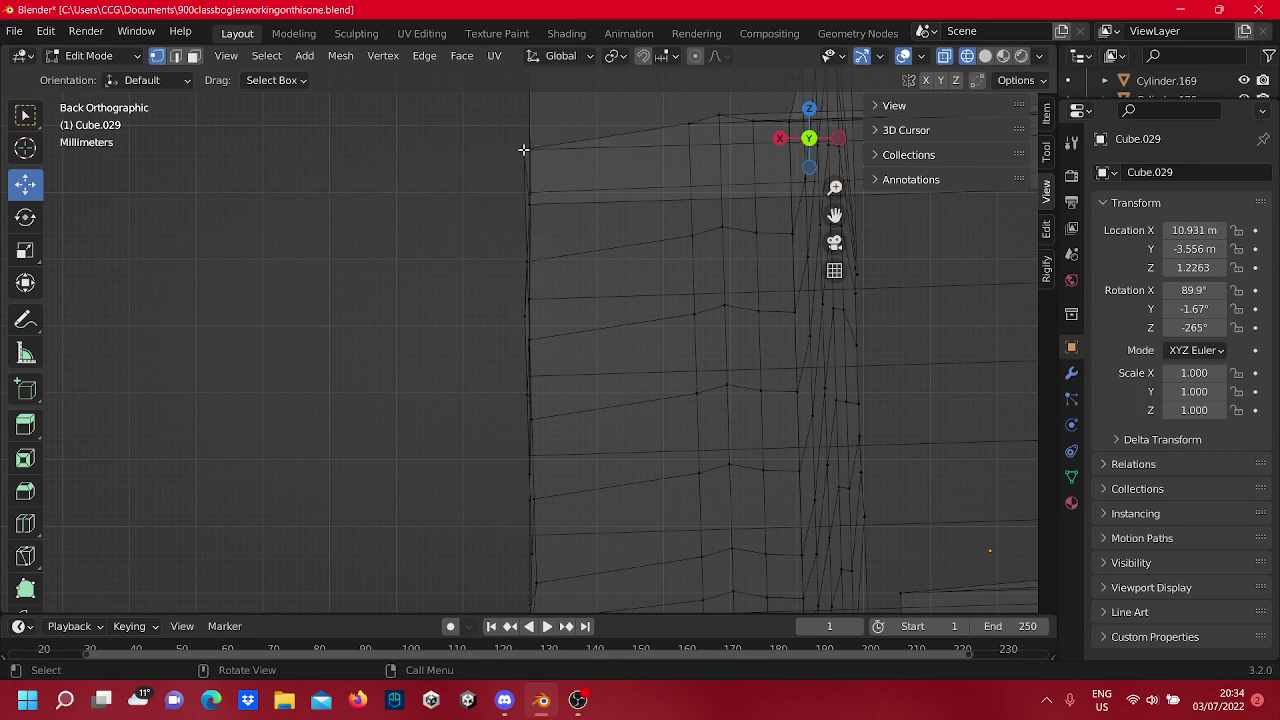
left_click(523, 149)
left_click_drag(479, 150, 478, 156)
left_click(264, 395)
Select the three inset vertices along the bottom of the upper block and move them outward along X to the side edge.
scroll(263, 390, "down", 3)
scroll(446, 400, "up", 2)
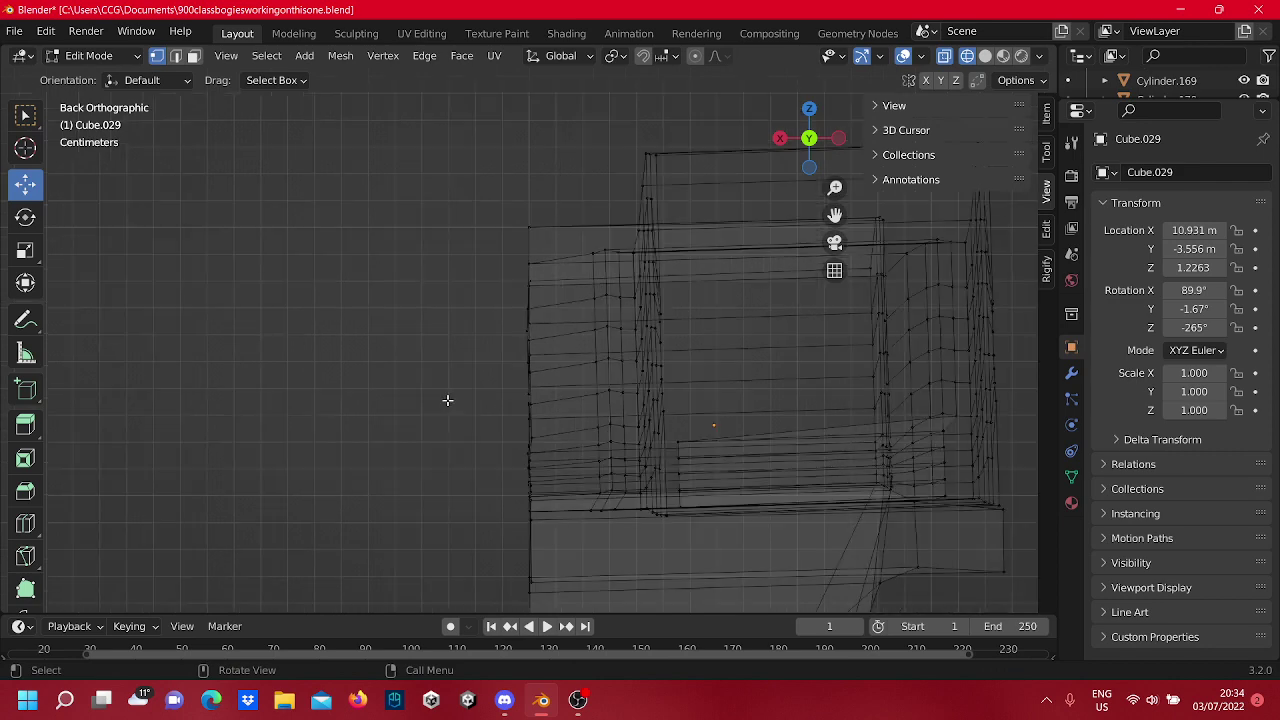
scroll(606, 517, "down", 3)
scroll(626, 526, "up", 3)
middle_click_drag(626, 526, 585, 295, "shift")
scroll(585, 295, "up", 5)
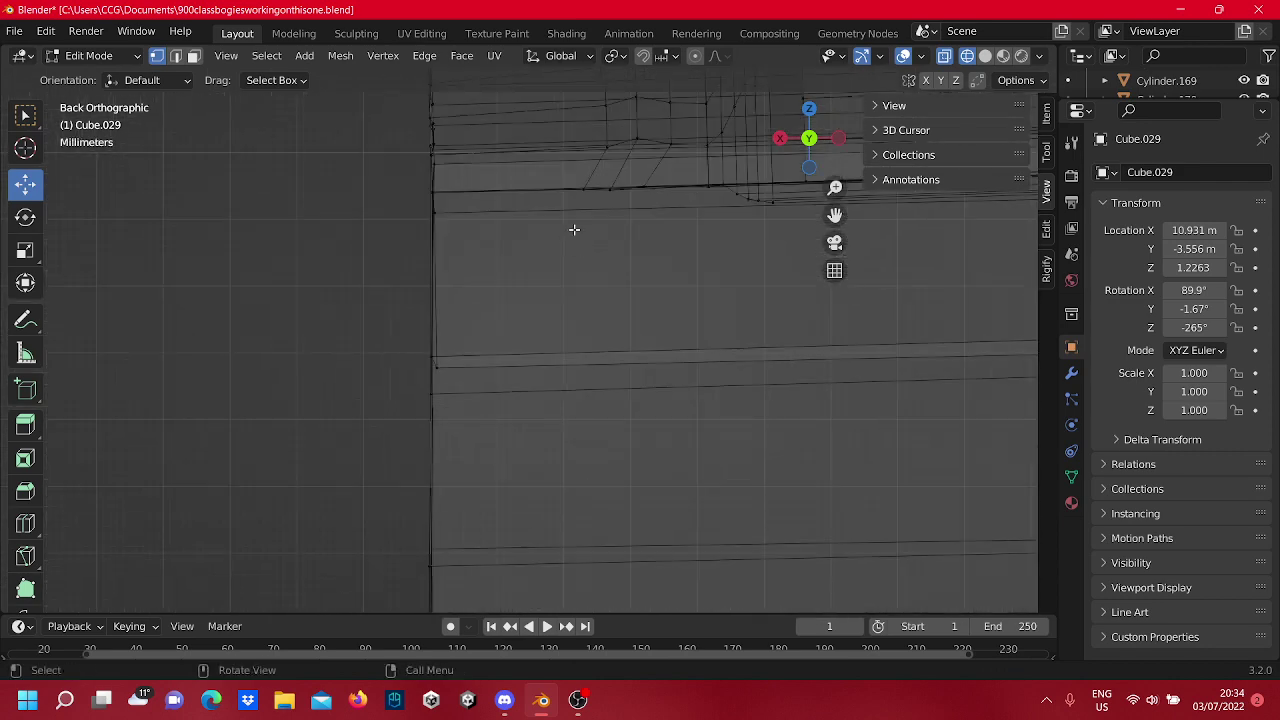
middle_click_drag(574, 229, 662, 428, "shift")
scroll(606, 311, "up", 2)
left_click_drag(694, 439, 580, 425)
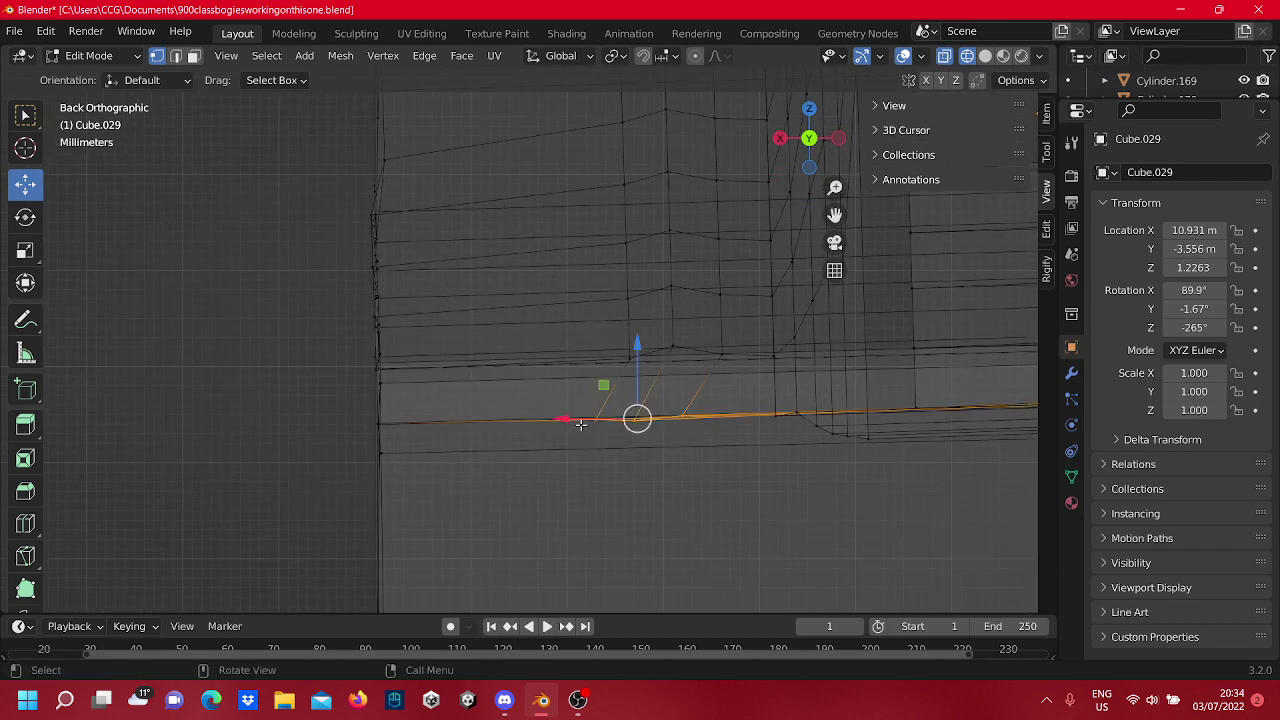
key("g")
key("x")
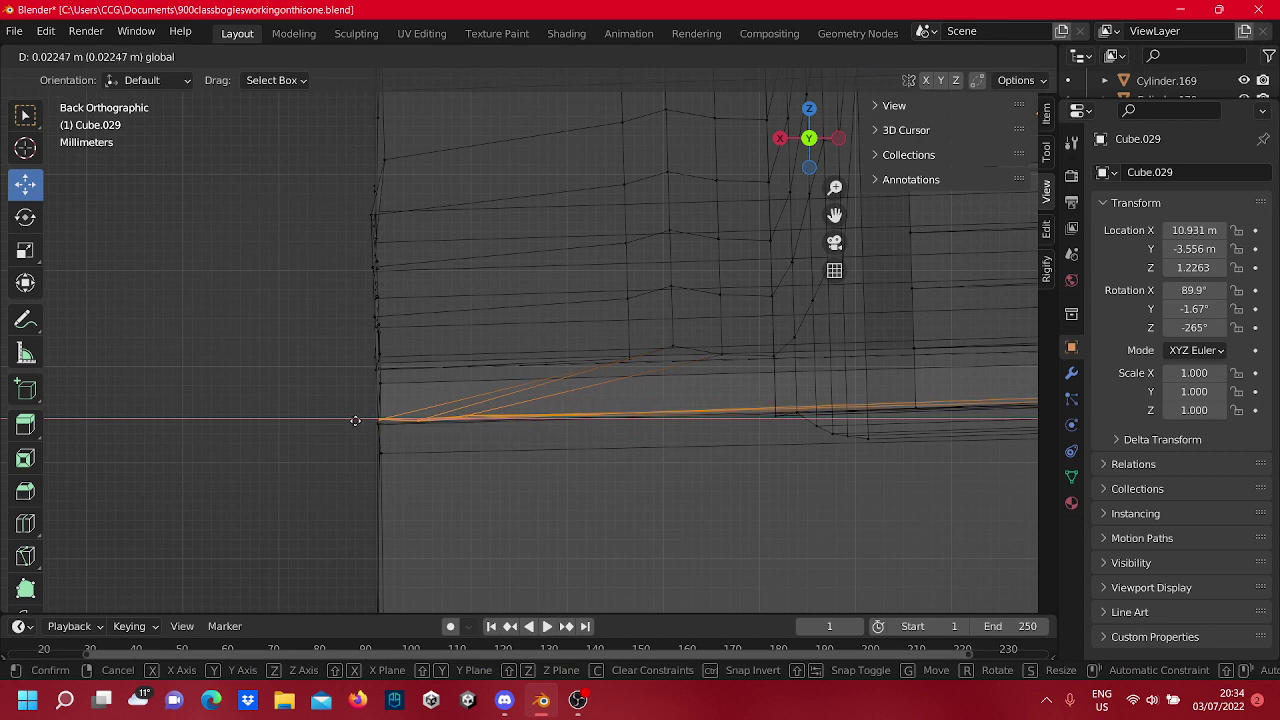
left_click(355, 421)
Move the remaining offset vertices of the block's bottom group outward along X onto the side edge.
left_click(479, 447)
left_click_drag(516, 453, 359, 423)
key("ctrl+z")
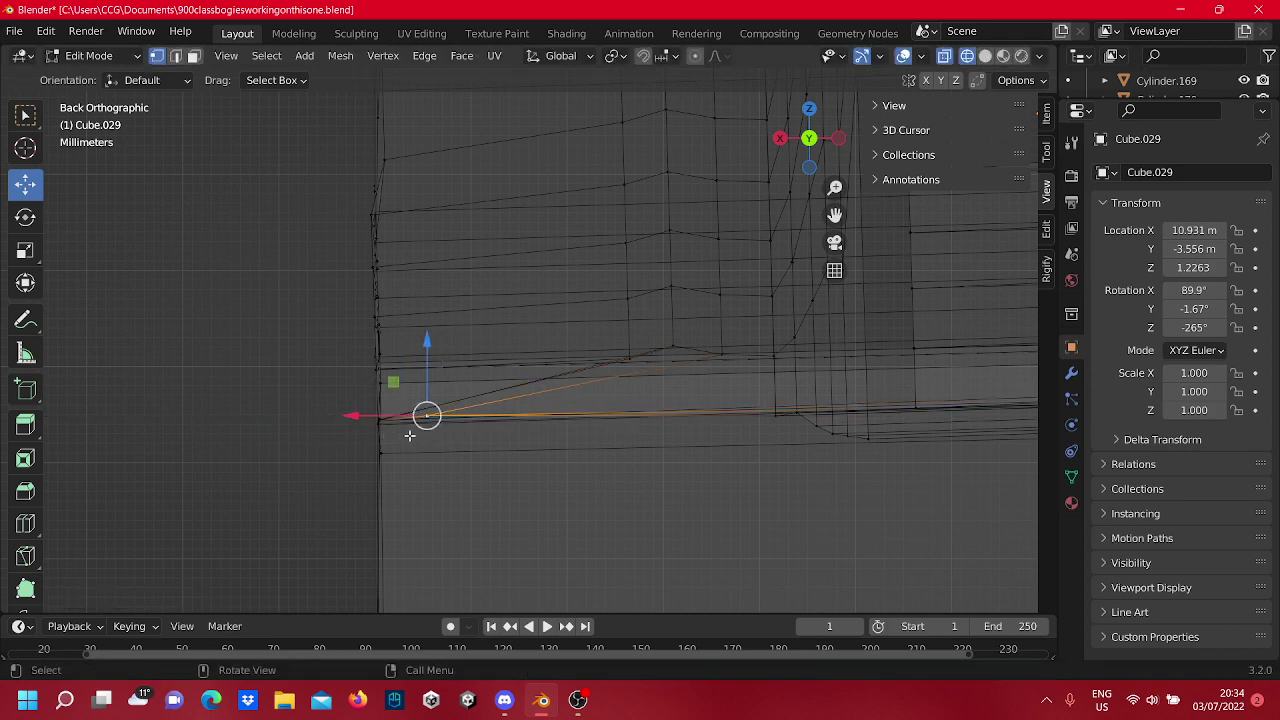
left_click_drag(402, 420, 348, 427)
left_click(314, 348)
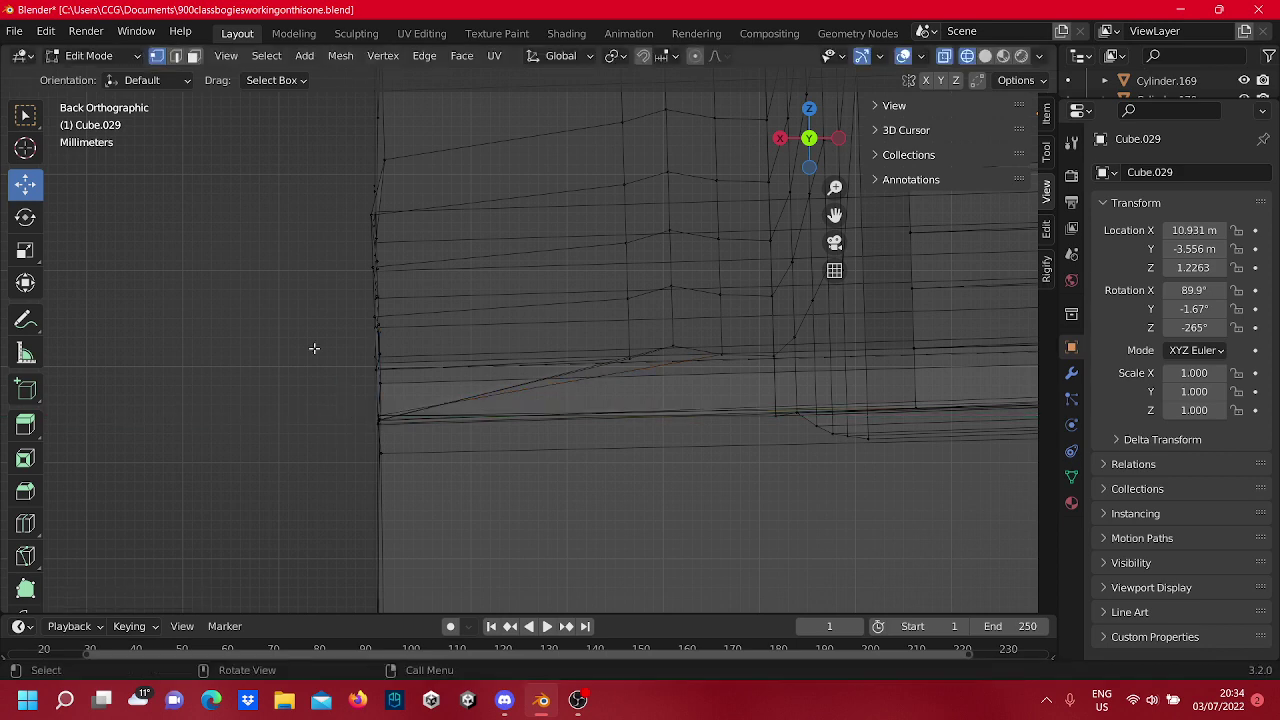
Select the next inset column of vertices on the upper block, including its top vertex, and move it outward along X to the edge.
middle_click_drag(661, 380, 657, 452, "shift")
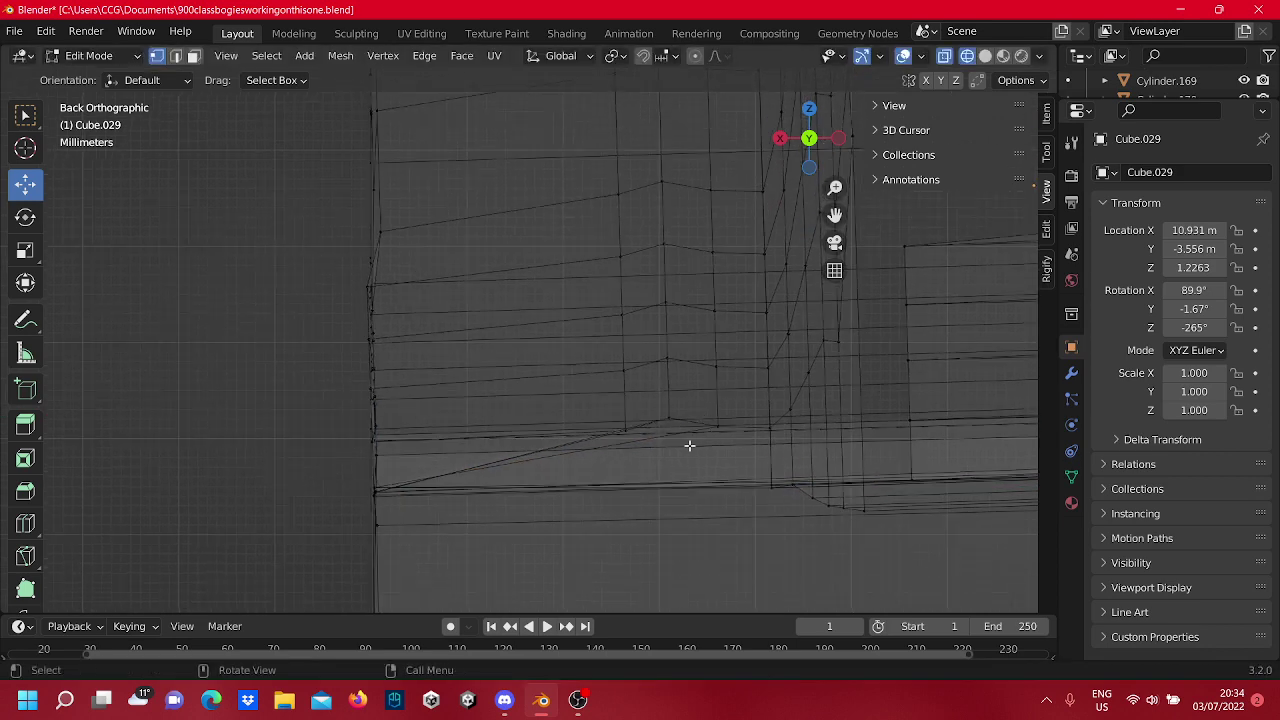
scroll(689, 445, "down", 4)
middle_click_drag(611, 350, 649, 470, "shift")
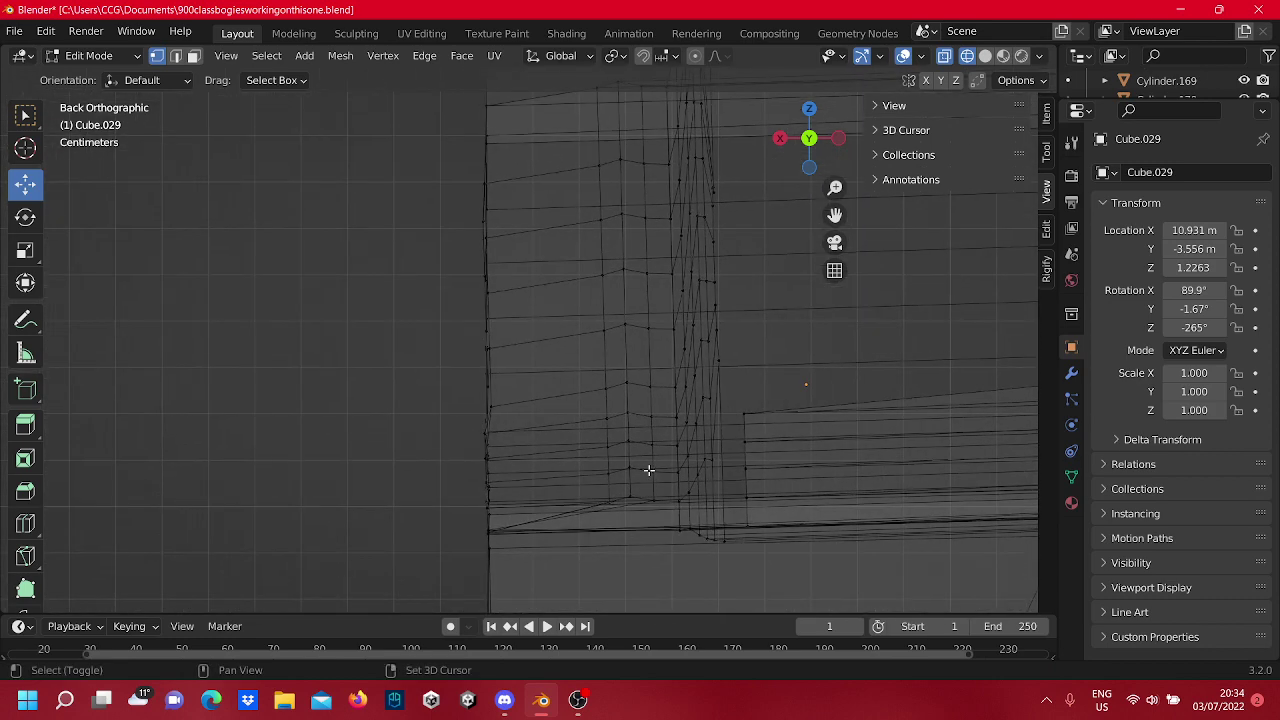
scroll(640, 472, "down", 3)
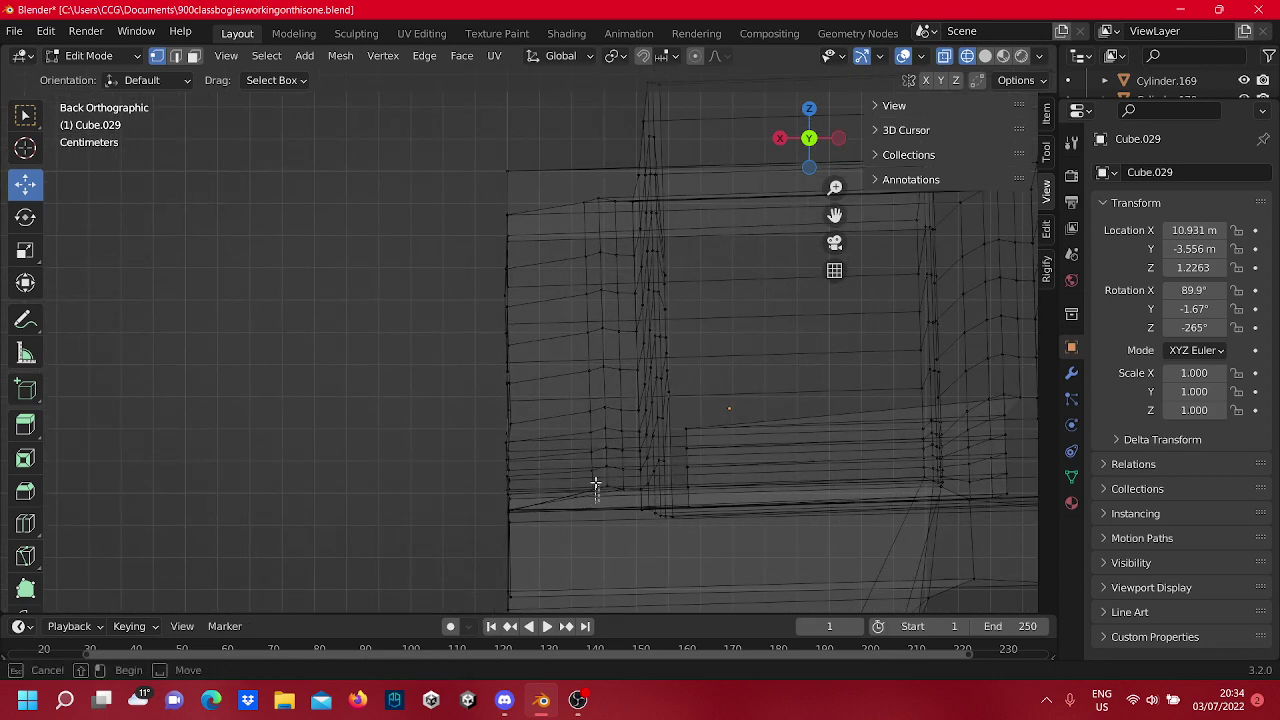
left_click_drag(600, 503, 526, 204)
left_click(582, 202, "shift")
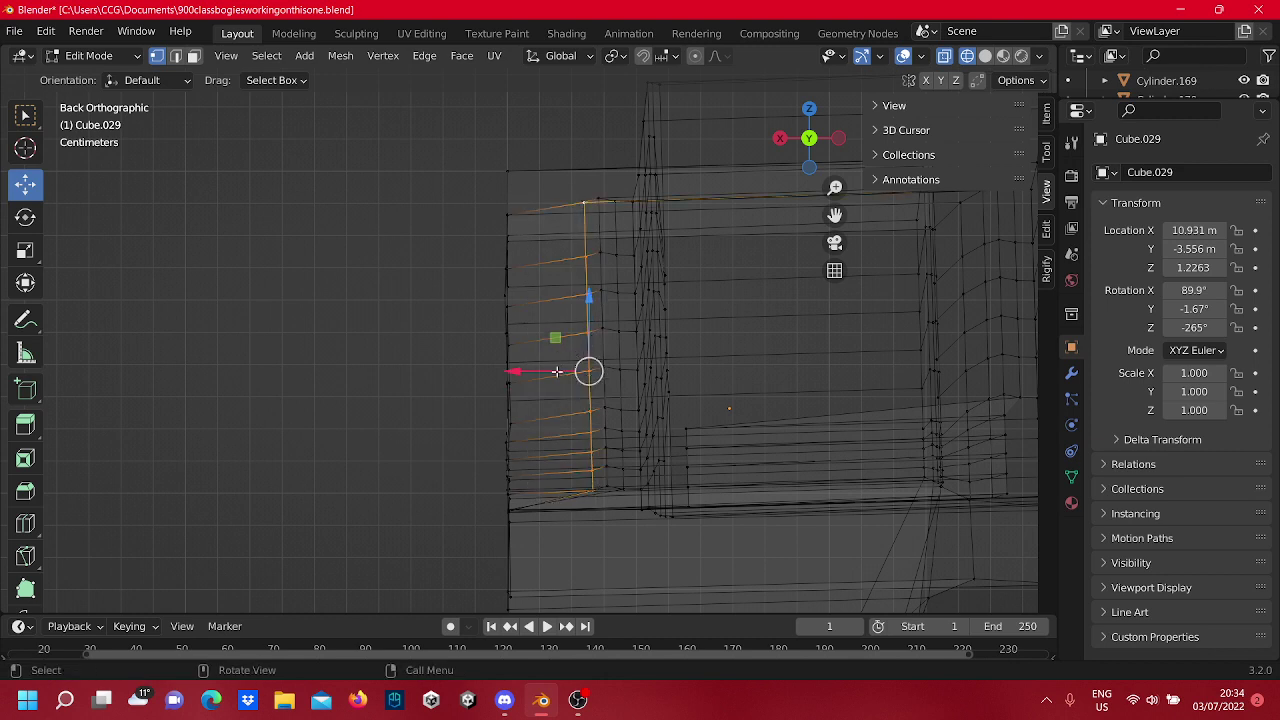
left_click_drag(557, 371, 471, 395)
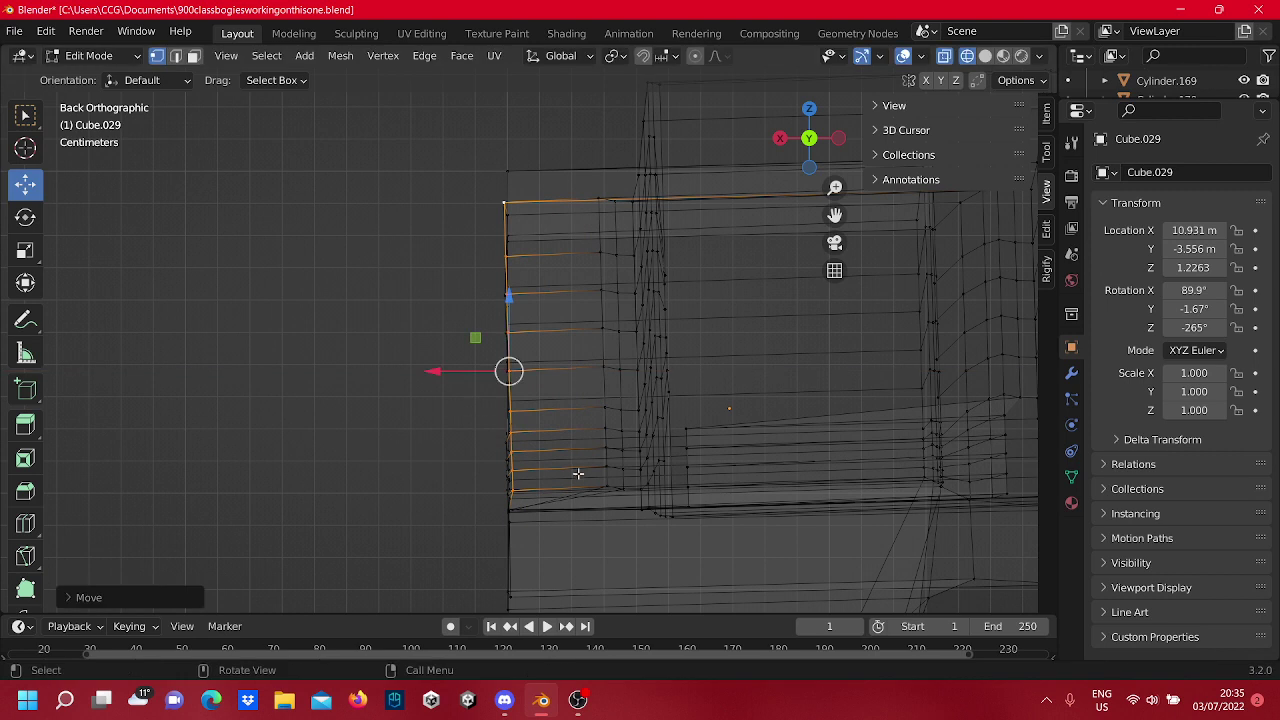
Move the peaked column of vertices beside the previous one outward along X to the upper block's side edge.
left_click_drag(605, 510, 555, 190)
left_click_drag(540, 374, 442, 375)
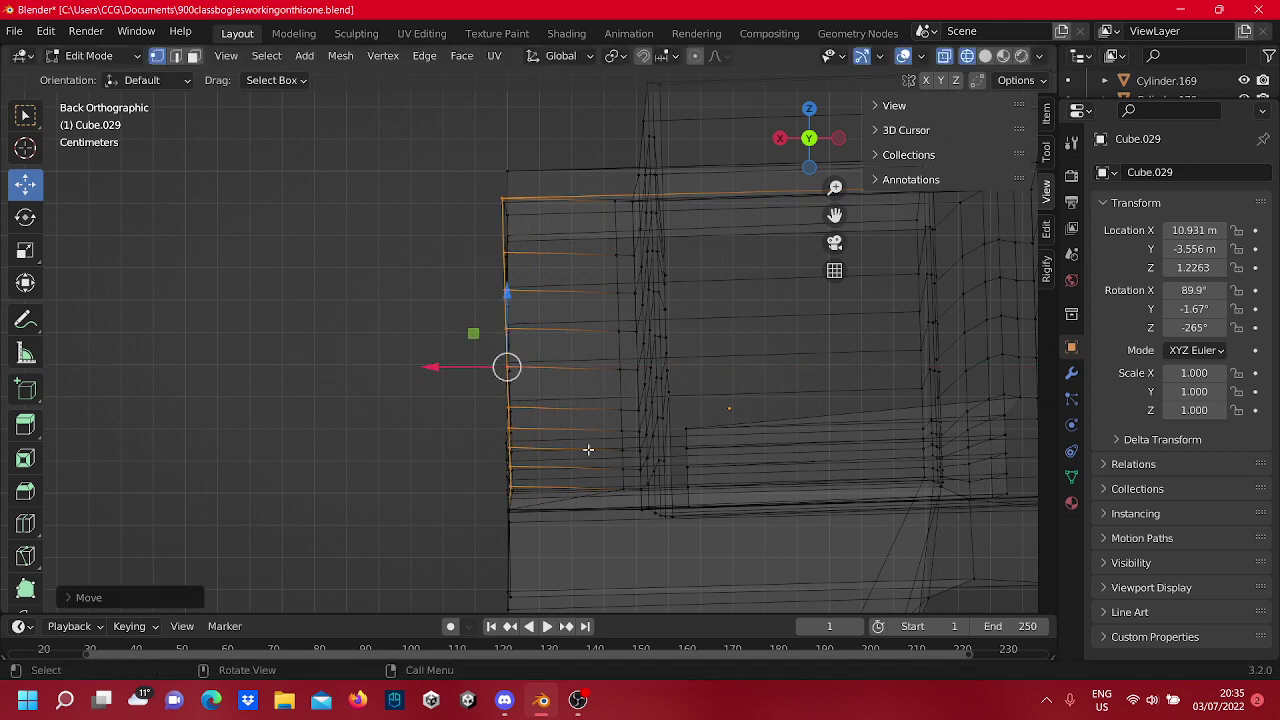
left_click(590, 447)
left_click(621, 499)
left_click(639, 517)
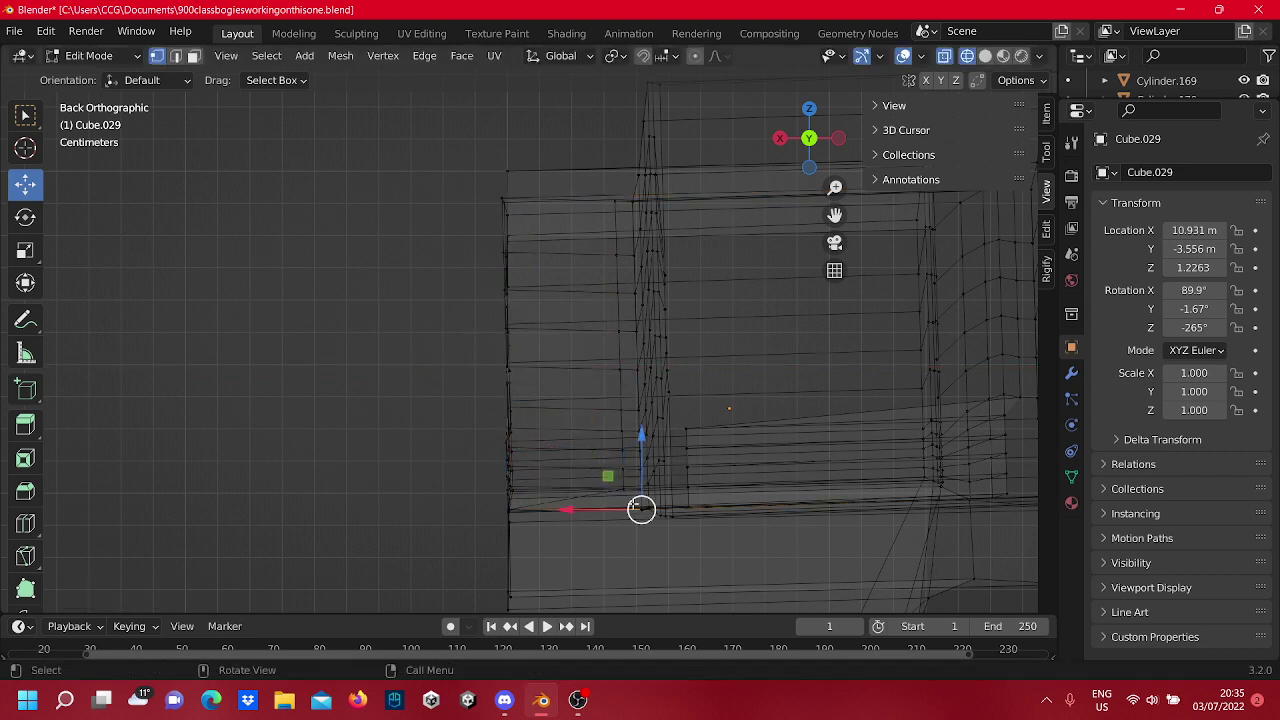
left_click(619, 540)
Move the last flat column of vertices before the block's dense inner wall outward along X onto the side edge.
left_click_drag(625, 497, 566, 188)
left_click_drag(576, 369, 460, 409)
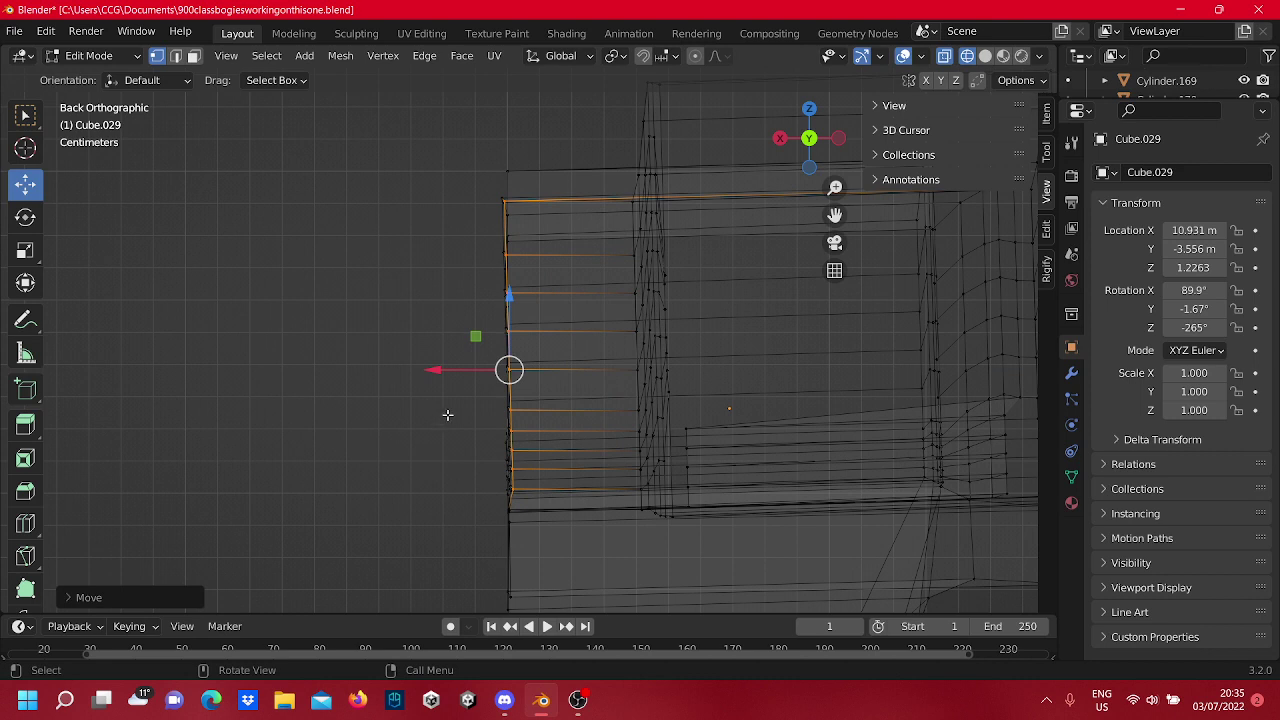
left_click(443, 229)
Select the next inset column of vertices on the upper block, up to its top vertex, and move it outward along X to the side edge.
scroll(775, 472, "up", 2)
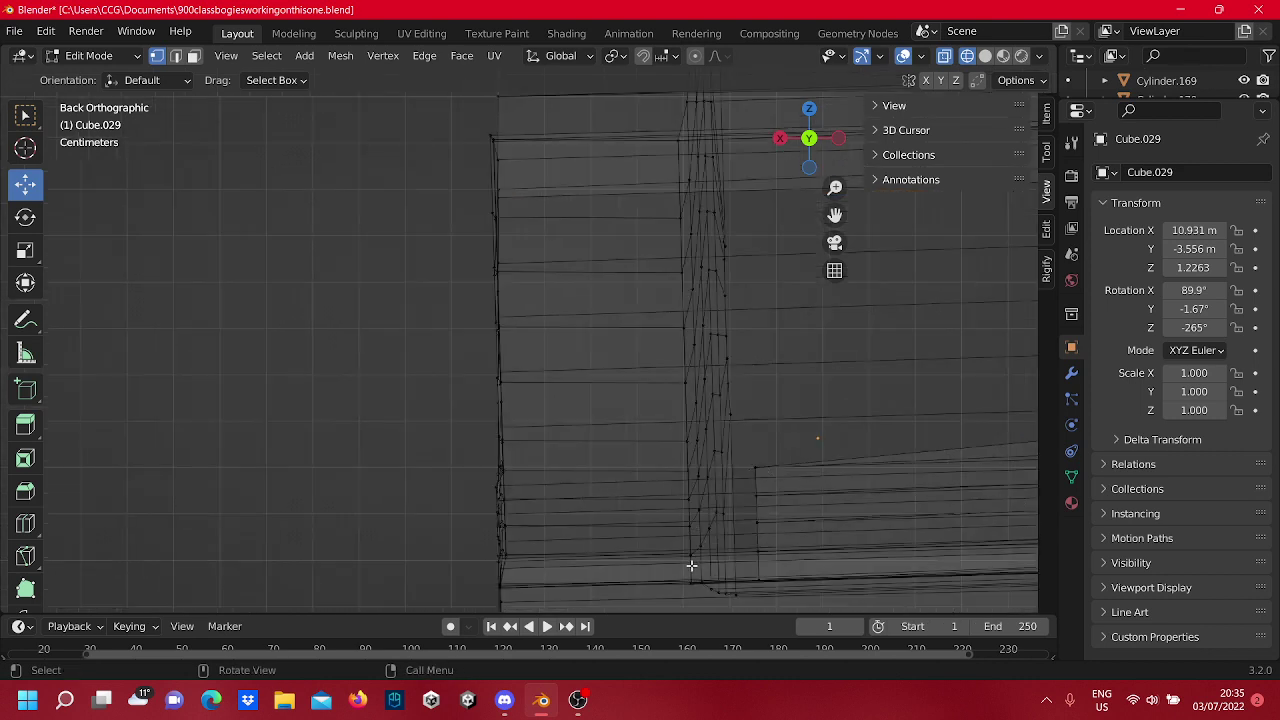
left_click_drag(691, 566, 632, 307)
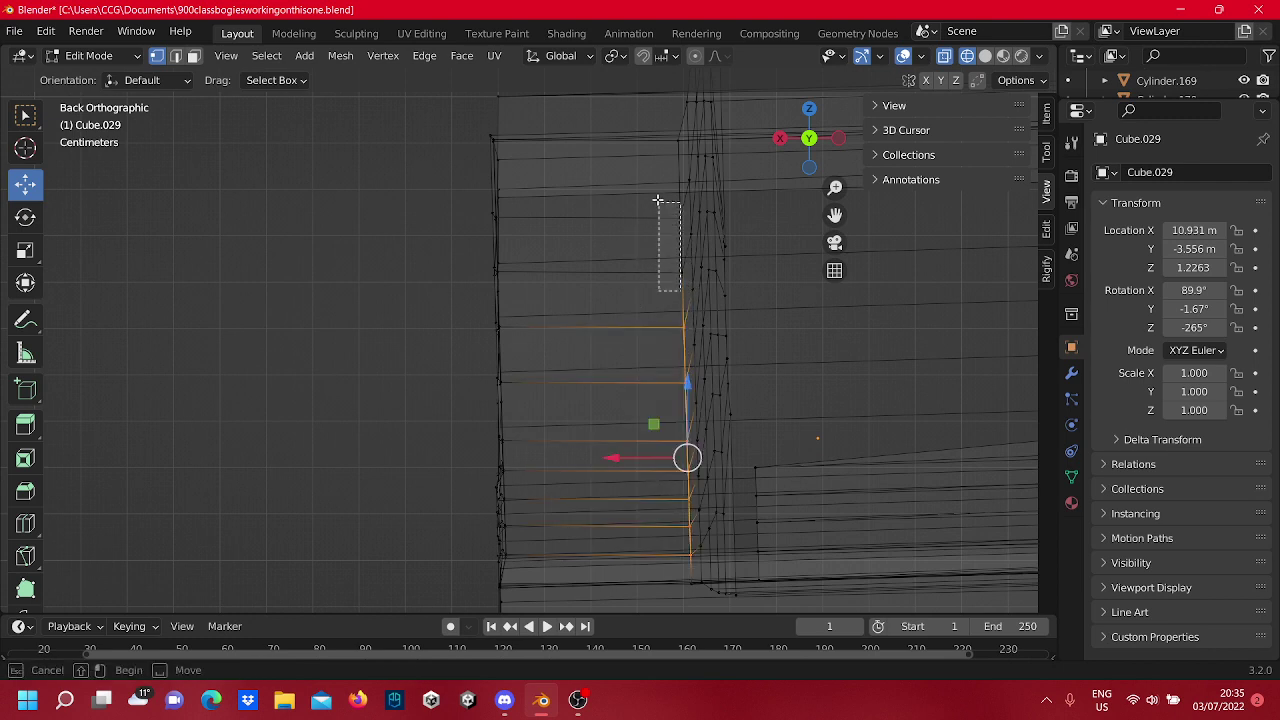
left_click_drag(686, 300, 638, 194, "shift")
middle_click_drag(638, 194, 622, 338, "shift")
left_click(663, 238, "shift")
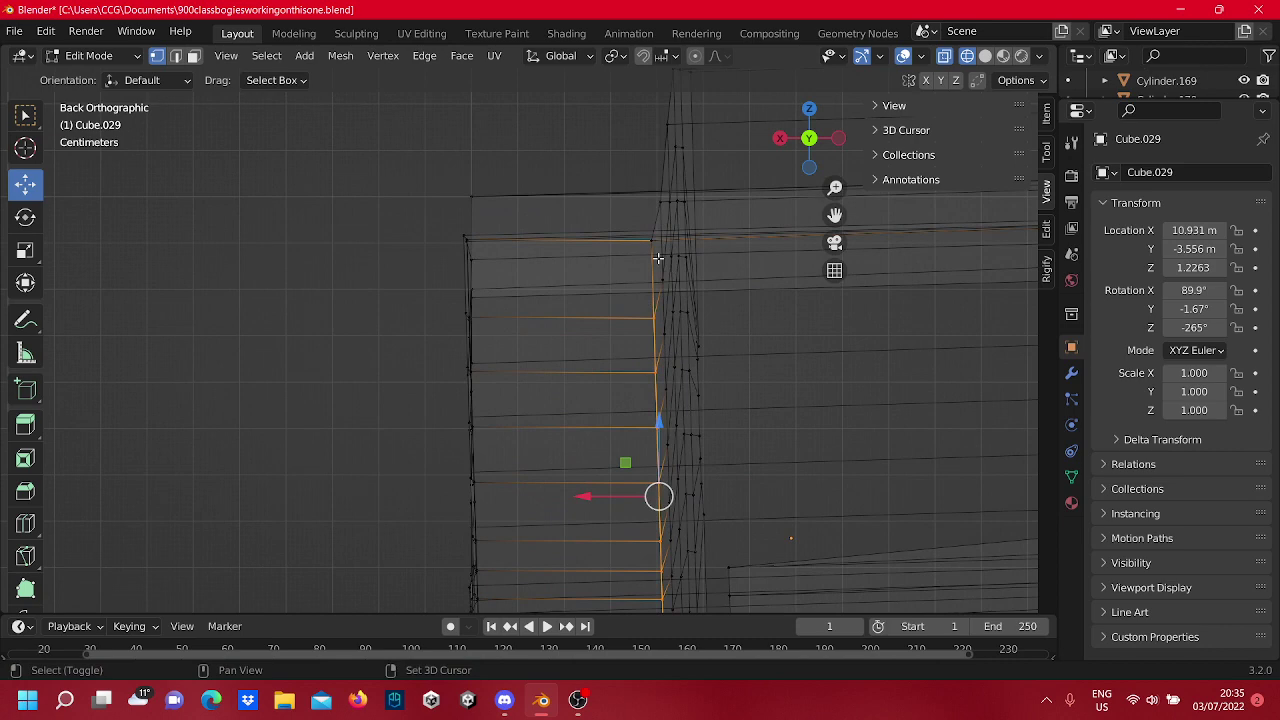
left_click_drag(658, 244, 634, 223, "shift")
middle_click_drag(603, 380, 615, 280, "shift")
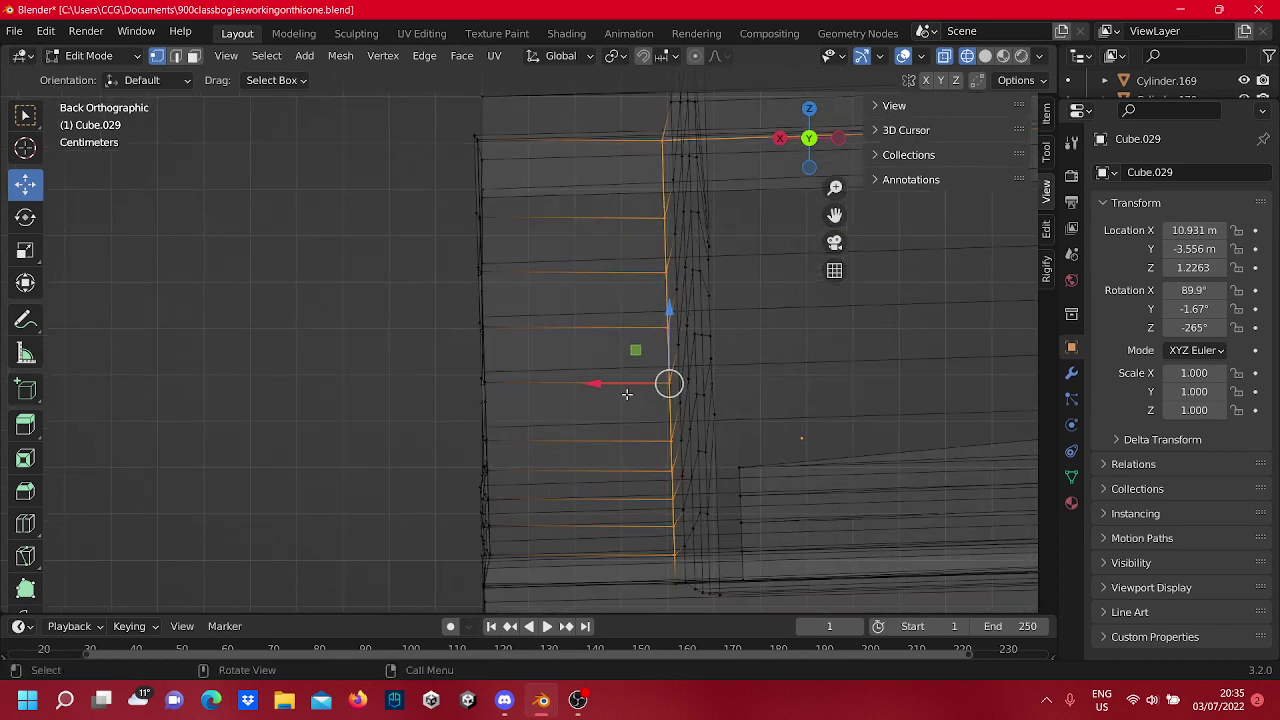
key("g")
left_click(584, 382)
key("ctrl+z")
left_click_drag(584, 382, 417, 404)
left_click(378, 319)
Move the two vertices left behind at the base of the inset column outward along X onto the side edge, one at a time.
middle_click_drag(378, 319, 423, 312)
middle_click_drag(495, 351, 551, 436)
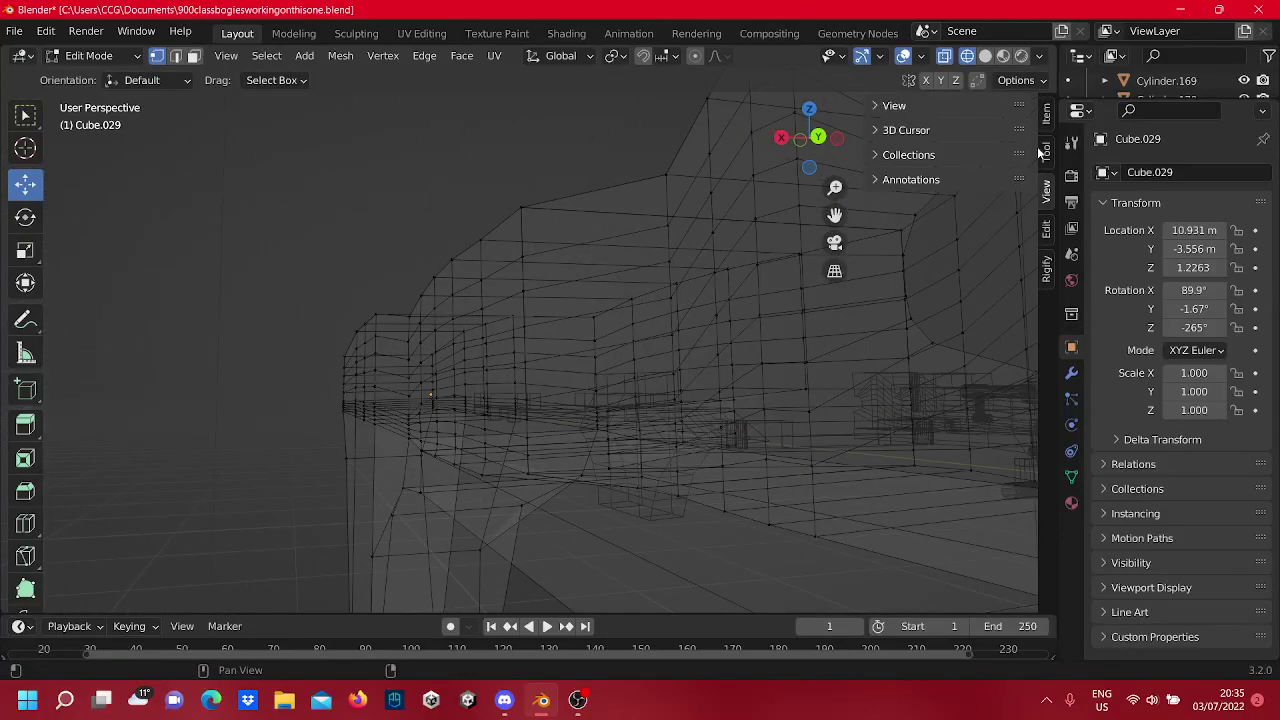
left_click(818, 136)
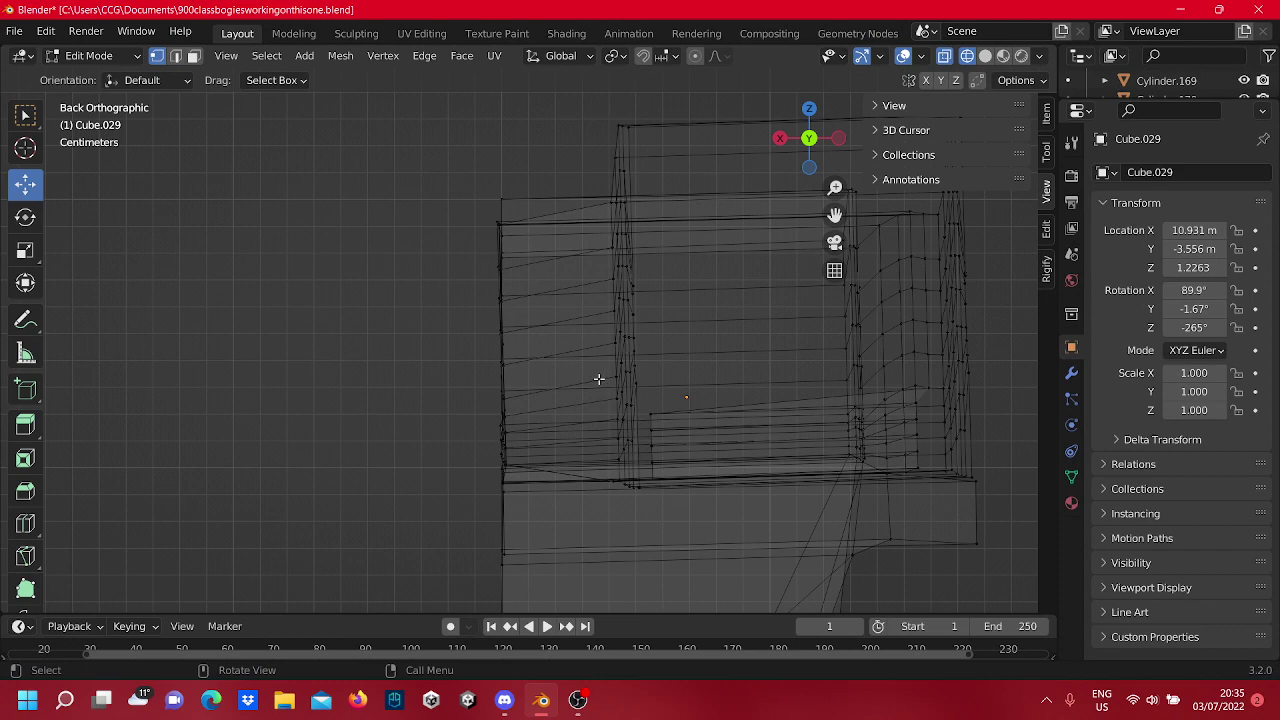
scroll(589, 460, "up", 3)
left_click(622, 403)
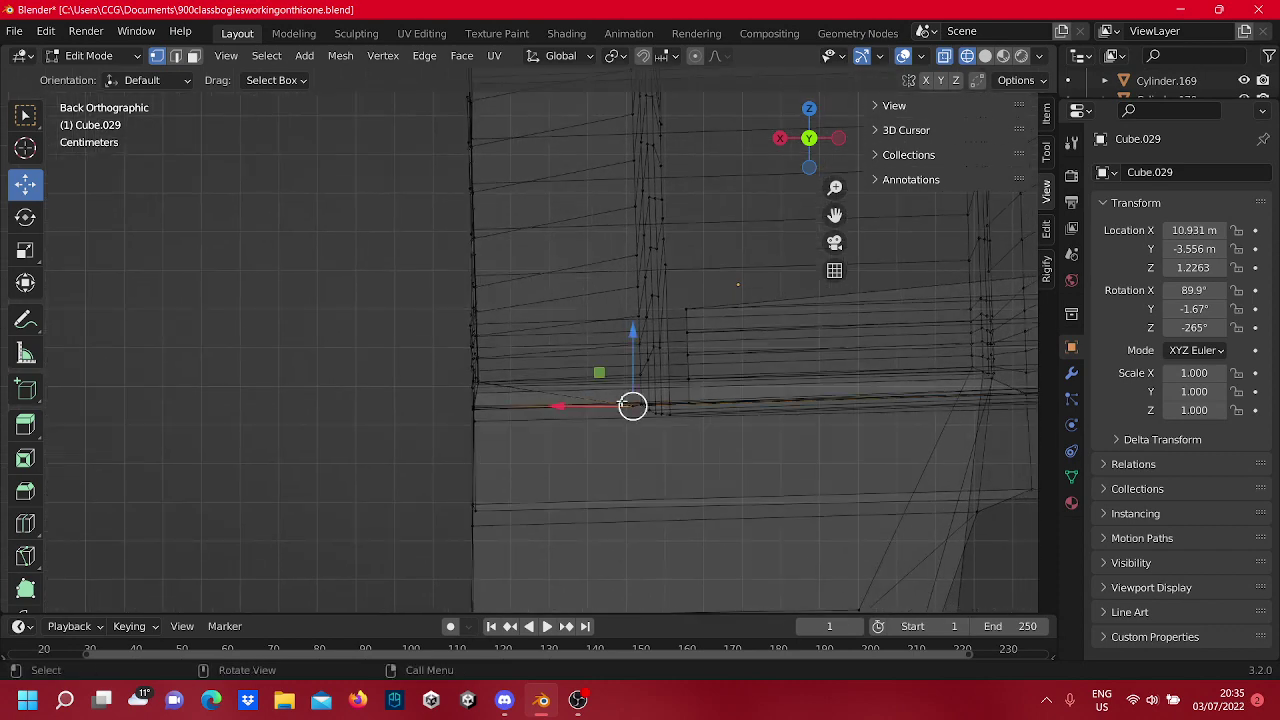
left_click_drag(631, 406, 439, 416)
left_click(389, 274)
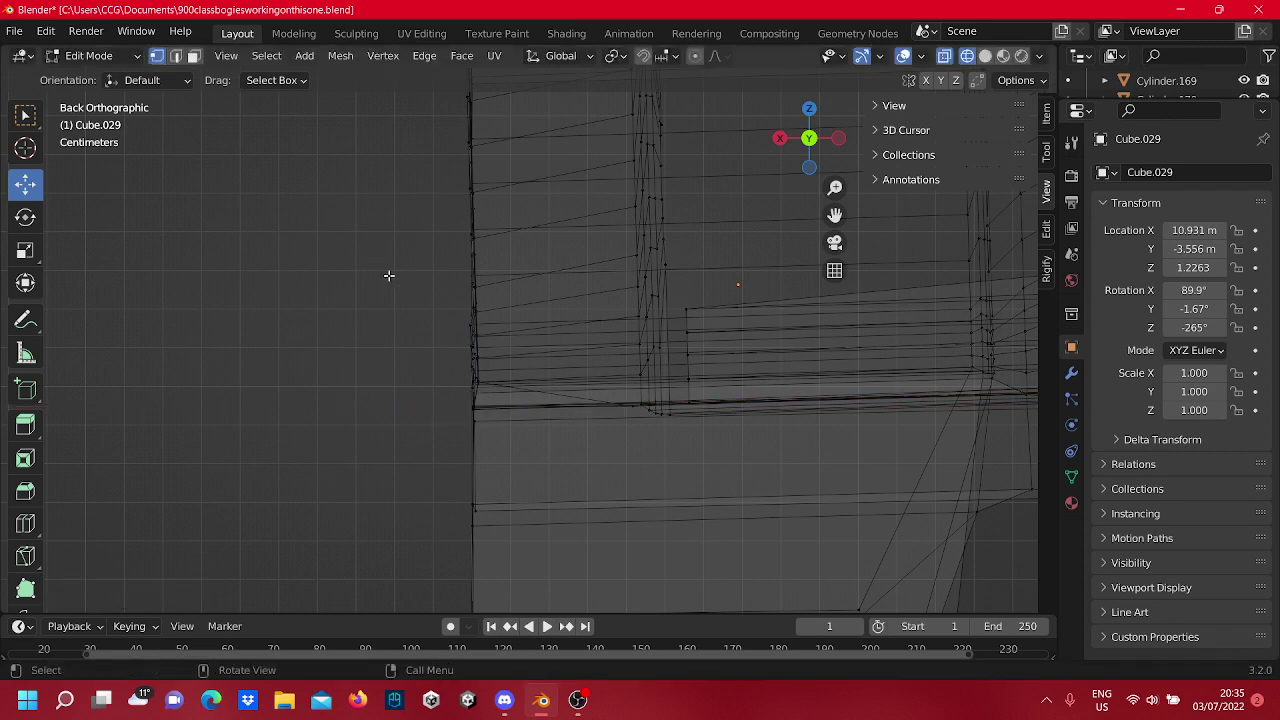
scroll(618, 397, "up", 2)
left_click(709, 454)
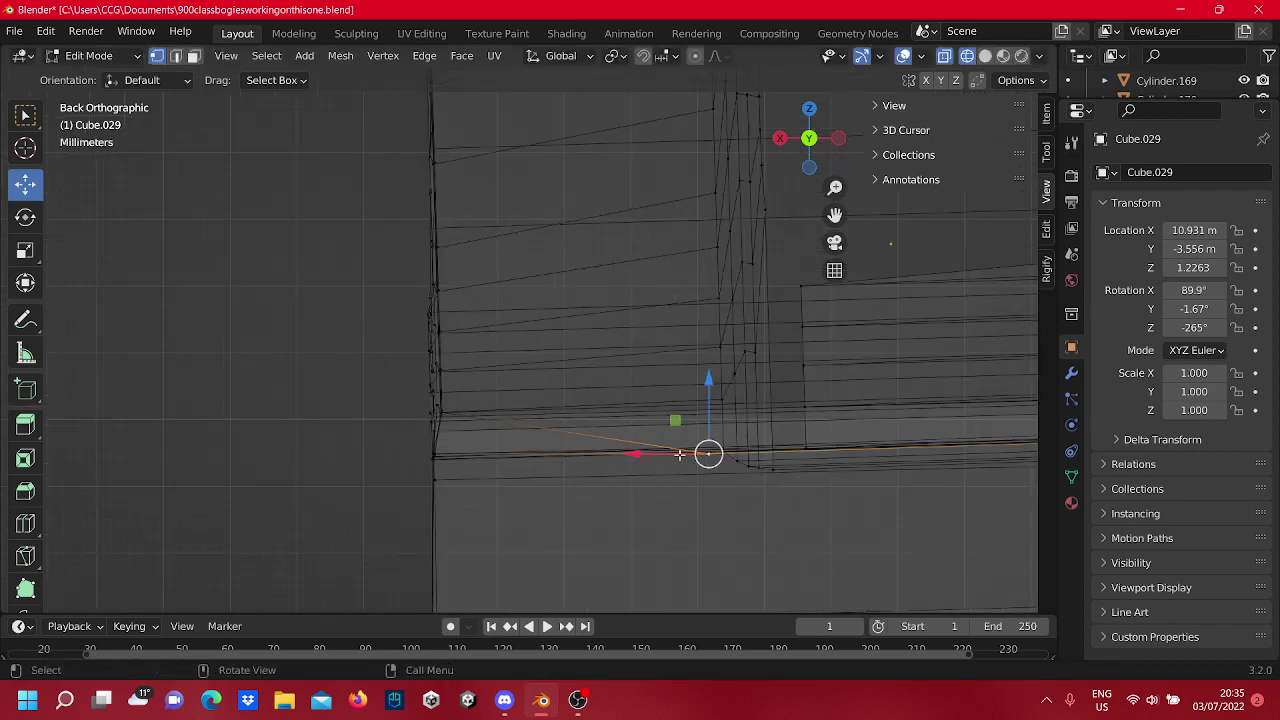
left_click_drag(679, 454, 397, 446)
left_click(343, 343)
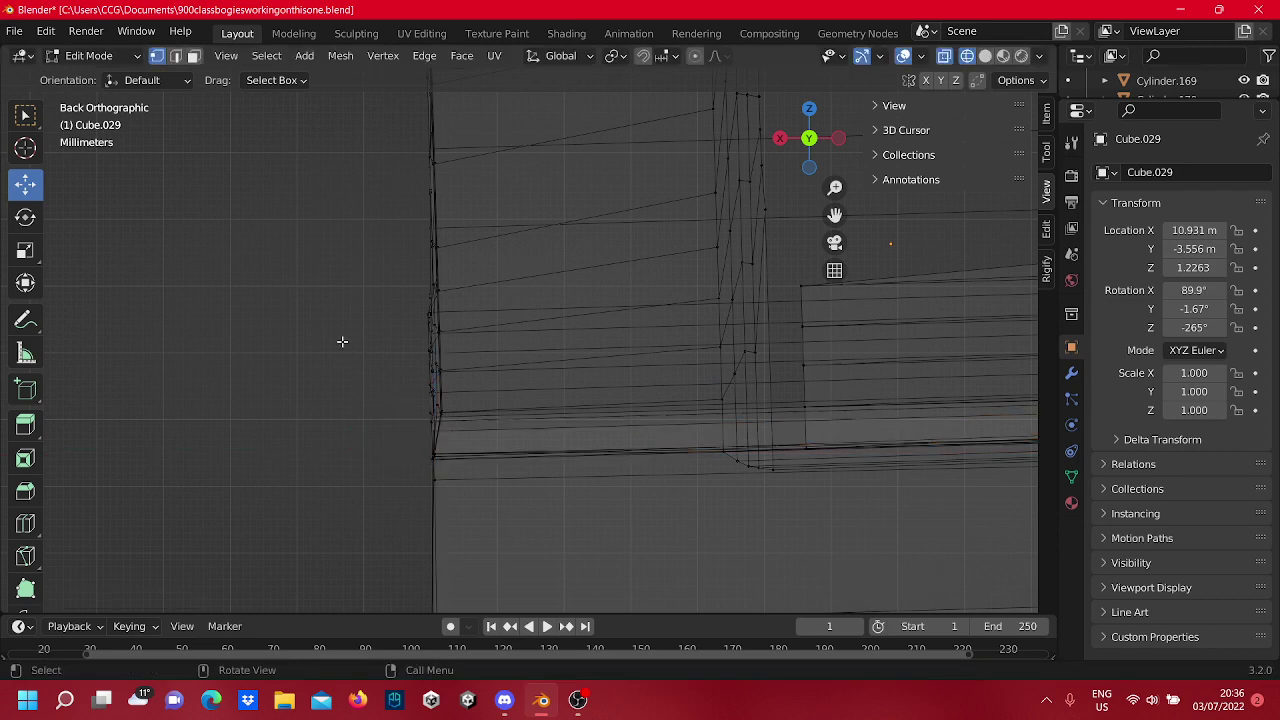
left_click_drag(800, 498, 550, 463)
key("ctrl+z")
left_click(710, 496)
left_click_drag(724, 476, 708, 366)
middle_click_drag(670, 320, 645, 380, "shift")
left_click_drag(698, 425, 682, 384)
key("ctrl+z")
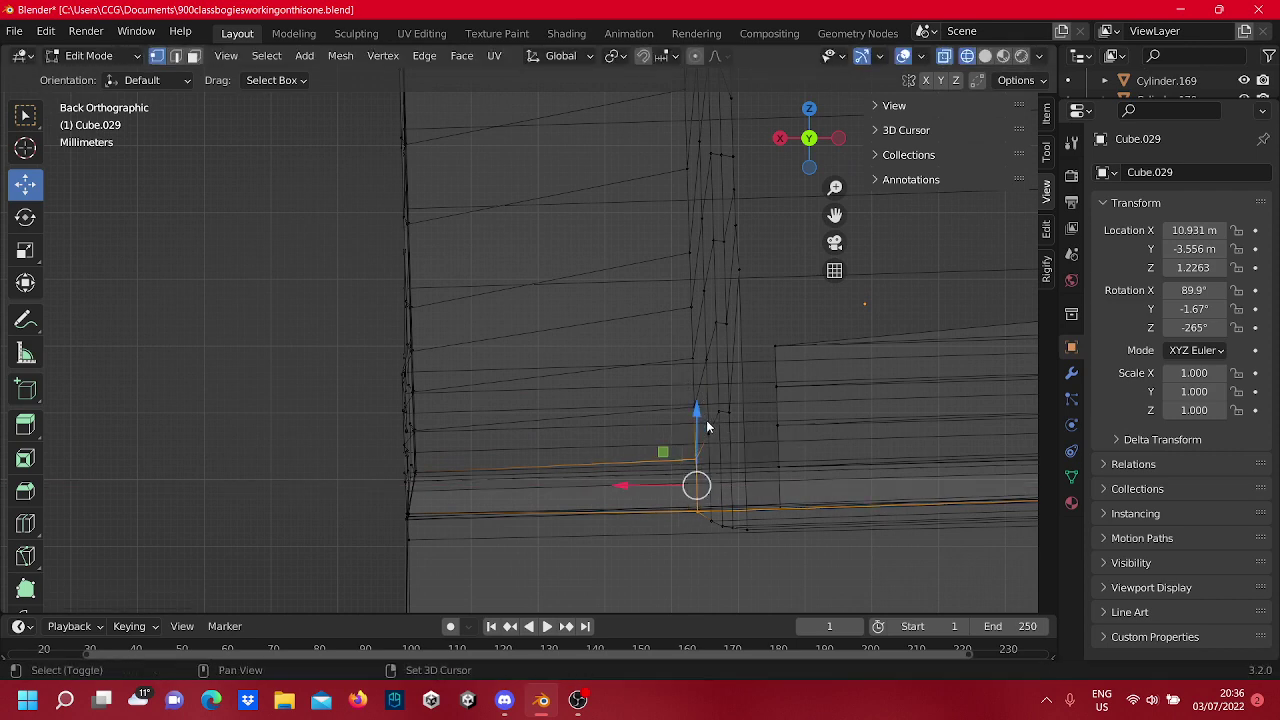
left_click_drag(704, 430, 694, 396)
key("ctrl+z")
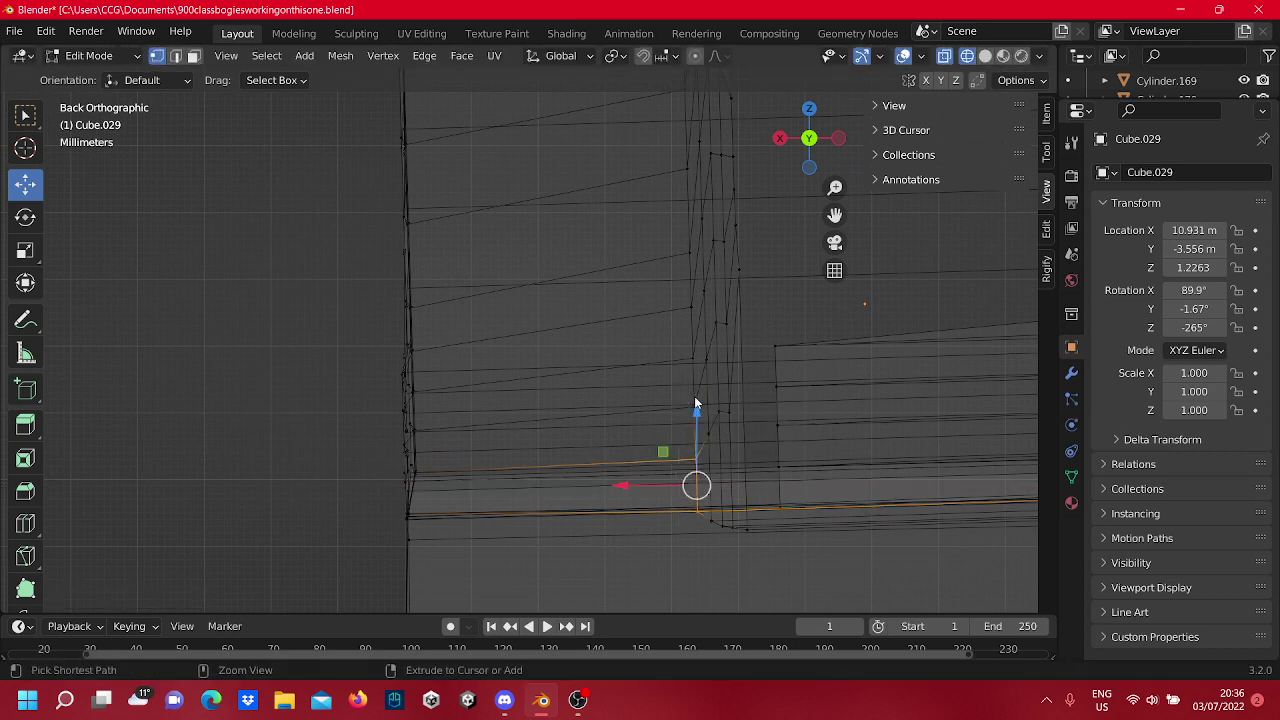
left_click(672, 346)
left_click(650, 501)
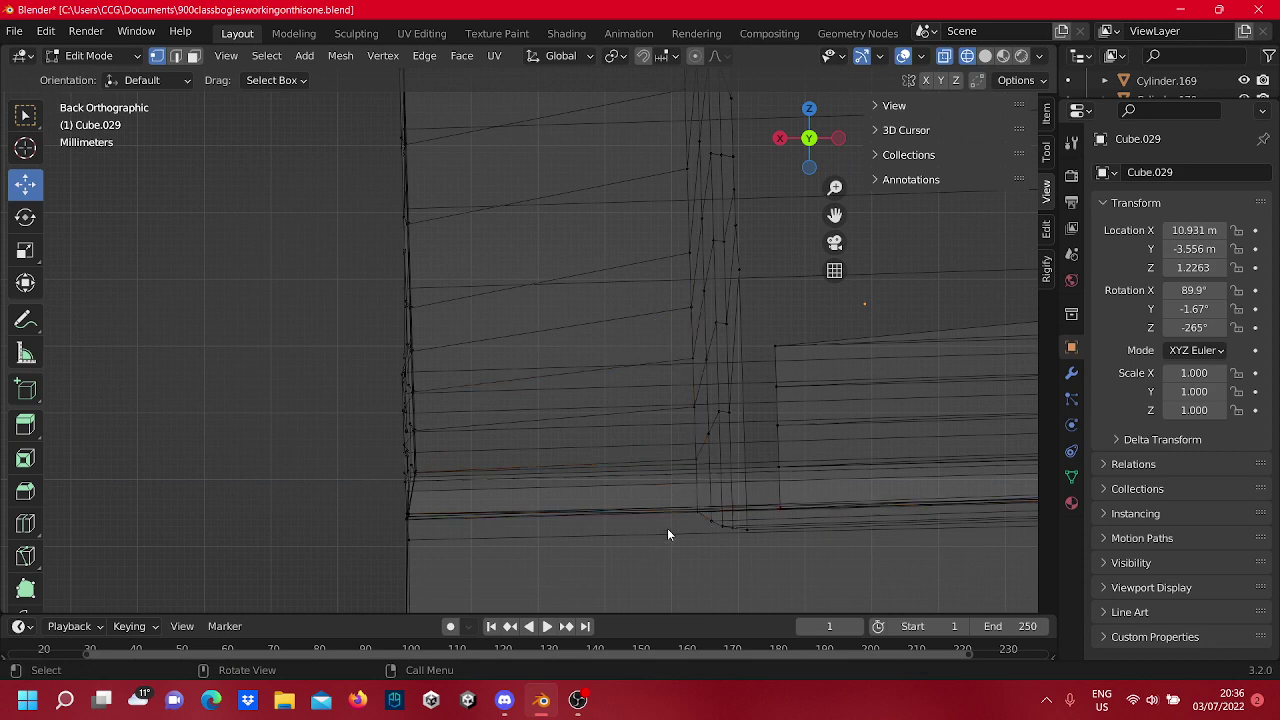
left_click(698, 522)
left_click(710, 545)
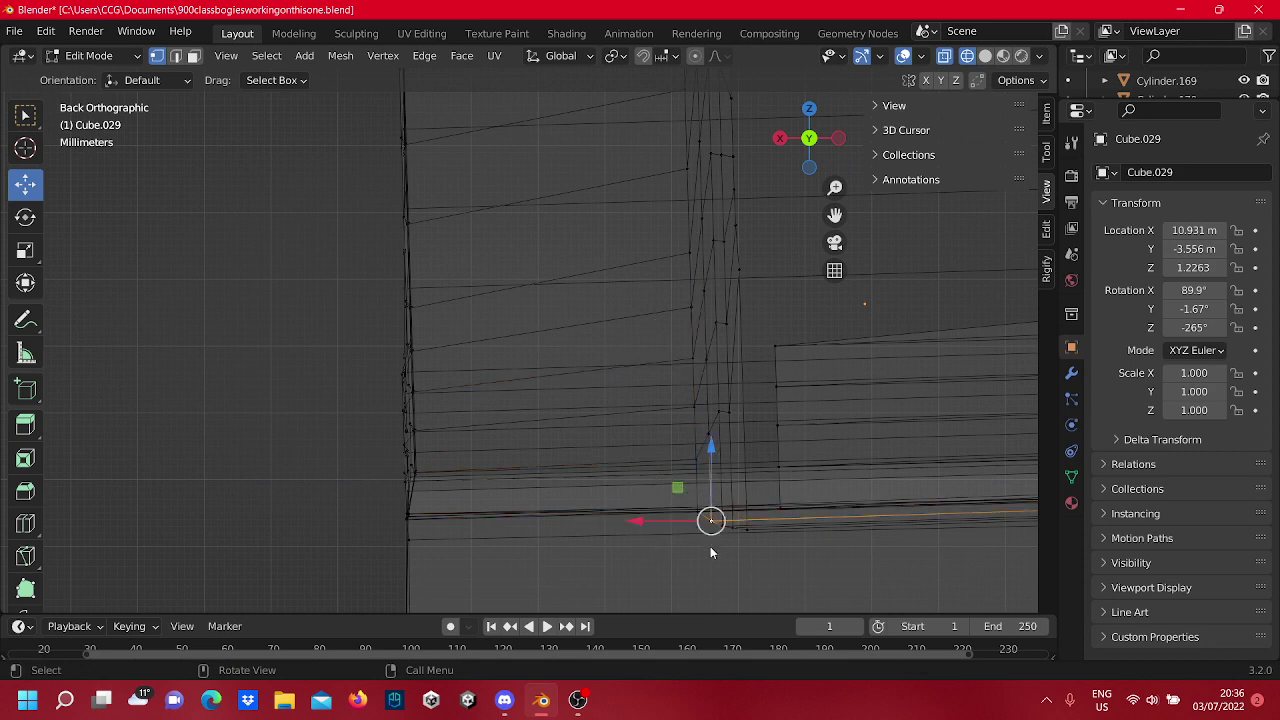
left_click(694, 570)
Select the next inset column of vertices beside the dense inner wall, working from its base up to the block's upper edge.
left_click_drag(703, 538, 662, 355)
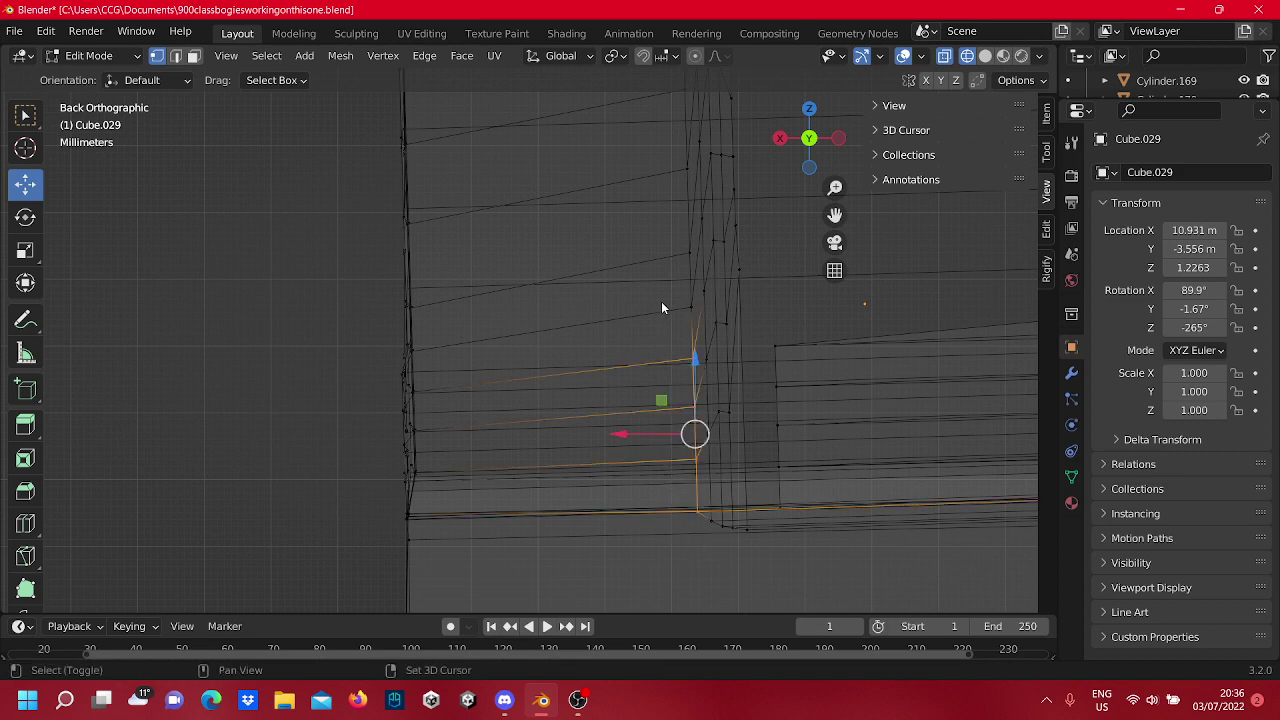
middle_click_drag(661, 302, 668, 424, "shift")
left_click(698, 428, "shift")
left_click(698, 374, "shift")
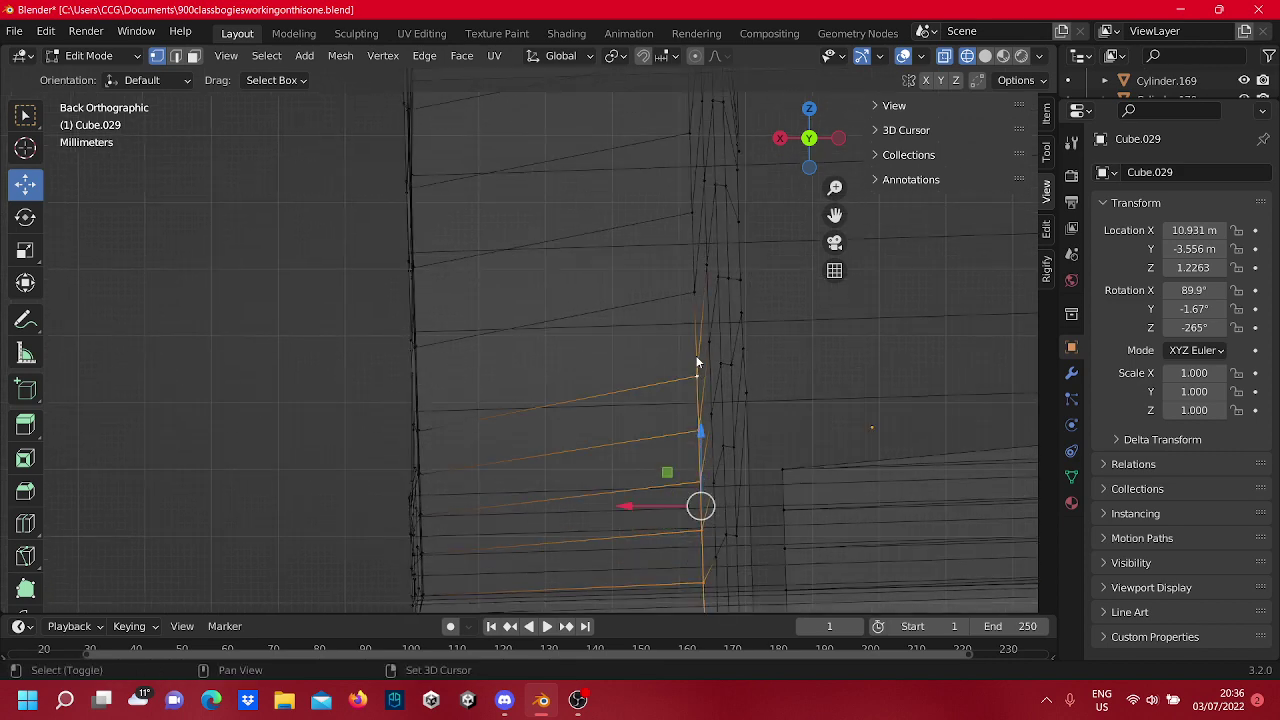
left_click(691, 289, "shift")
middle_click_drag(662, 225, 710, 460, "shift")
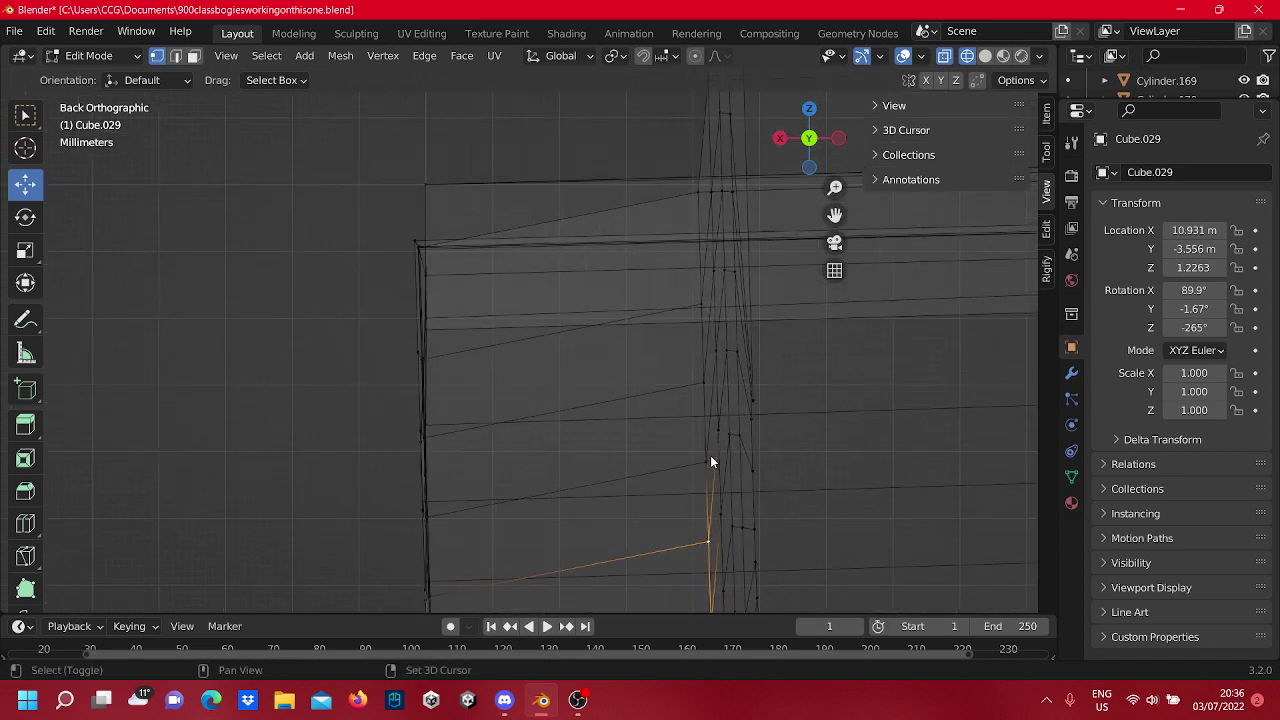
left_click(707, 462, "shift")
left_click(703, 383, "shift")
left_click(703, 302, "shift")
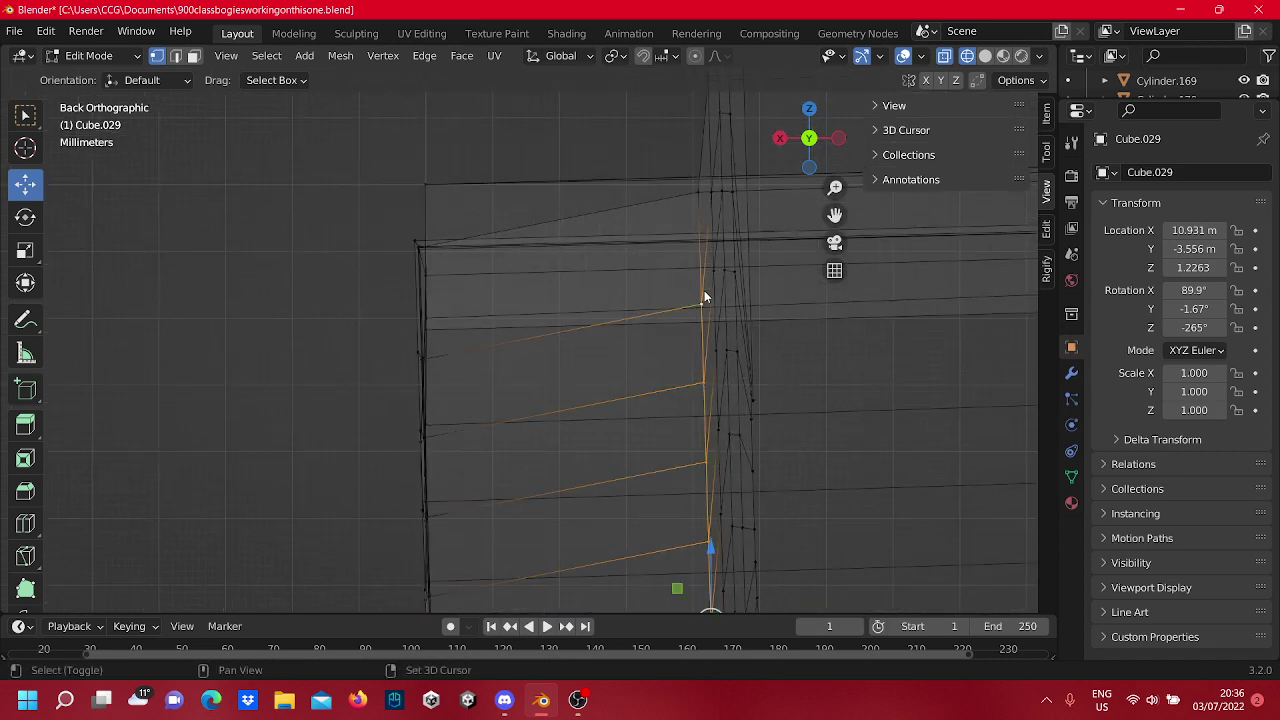
left_click(700, 191, "shift")
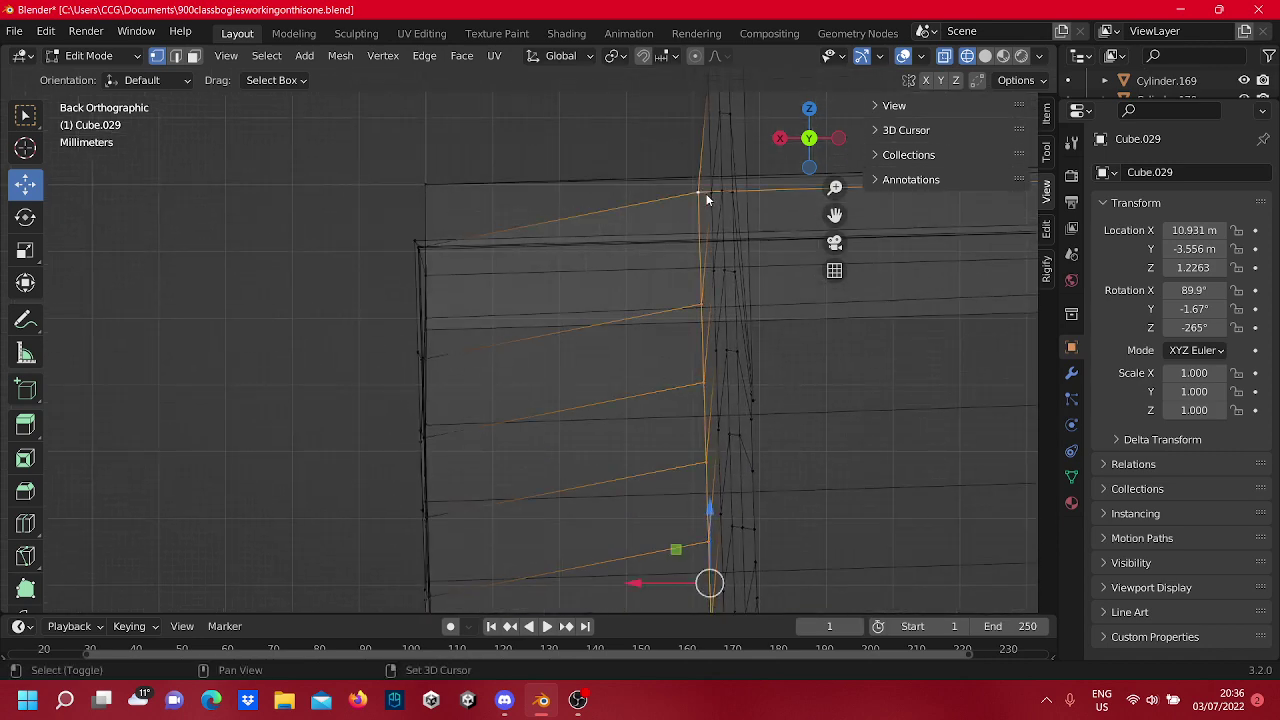
Refine the selection at the column's top, dropping the extra vertices picked on the neighbouring column.
left_click(706, 193, "shift")
middle_click_drag(683, 180, 664, 361, "shift")
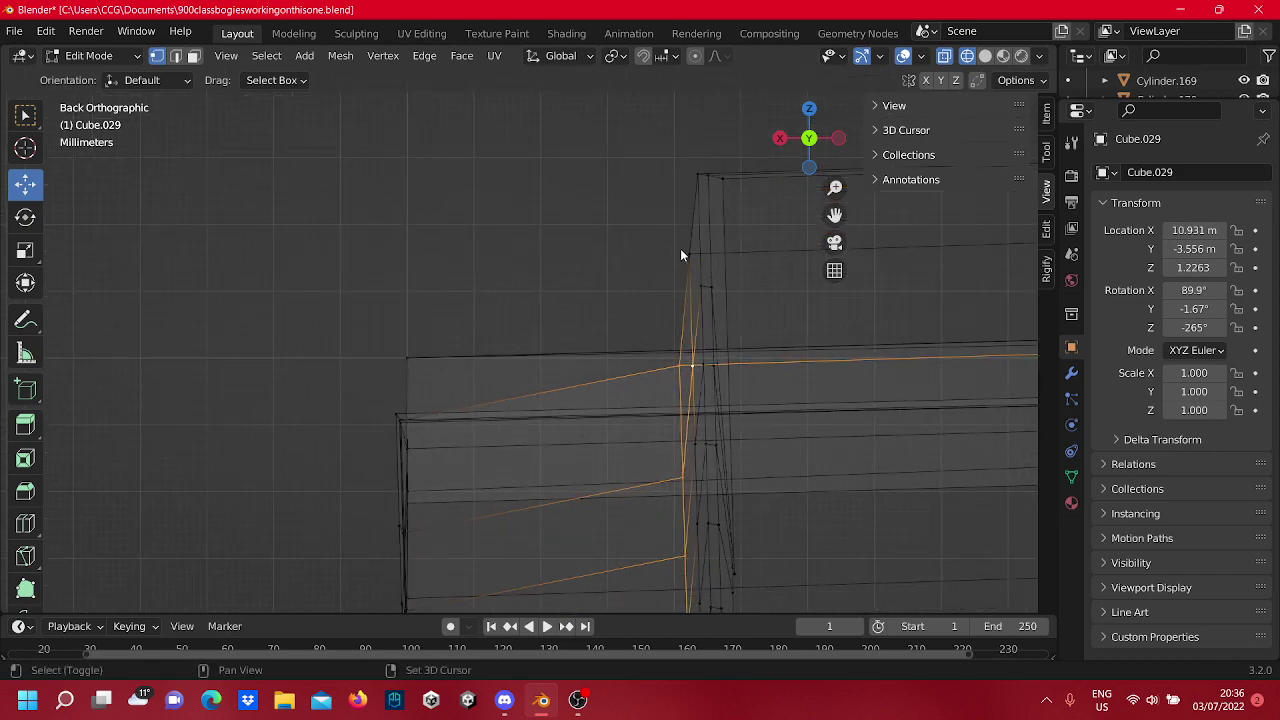
left_click(691, 252, "shift")
middle_click_drag(675, 288, 595, 374)
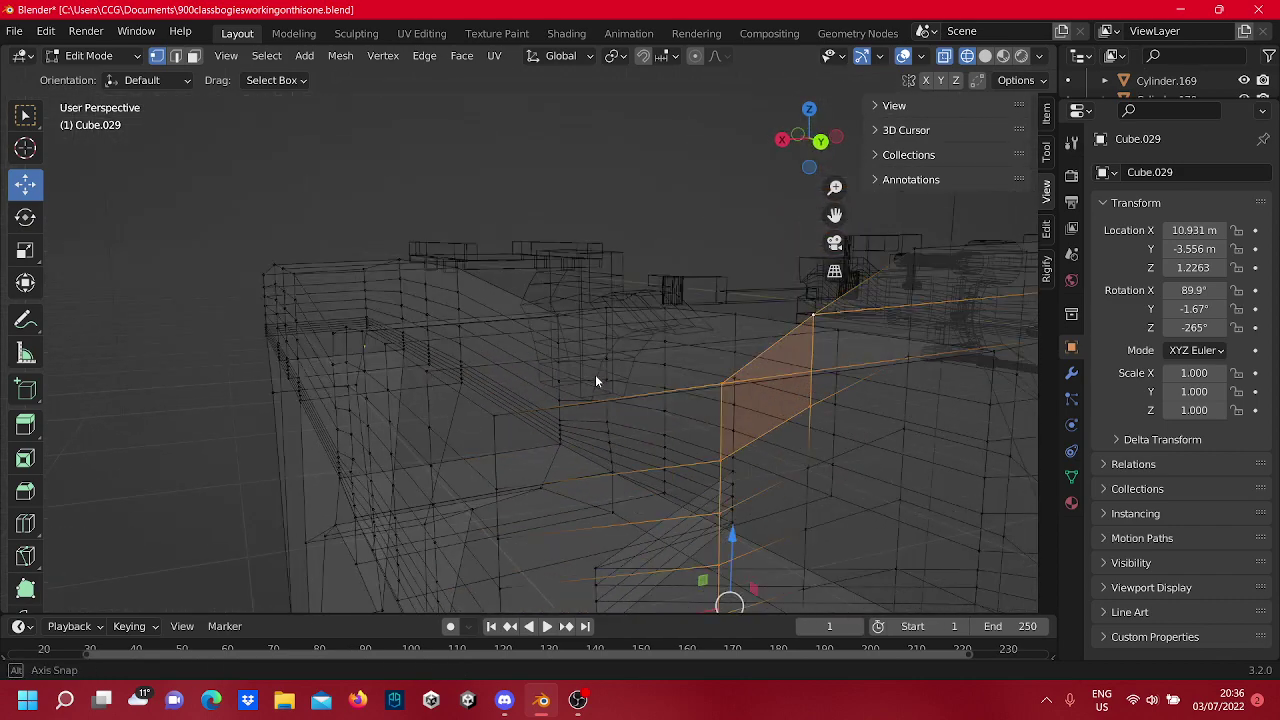
left_click(816, 335, "shift")
left_click(840, 331, "shift")
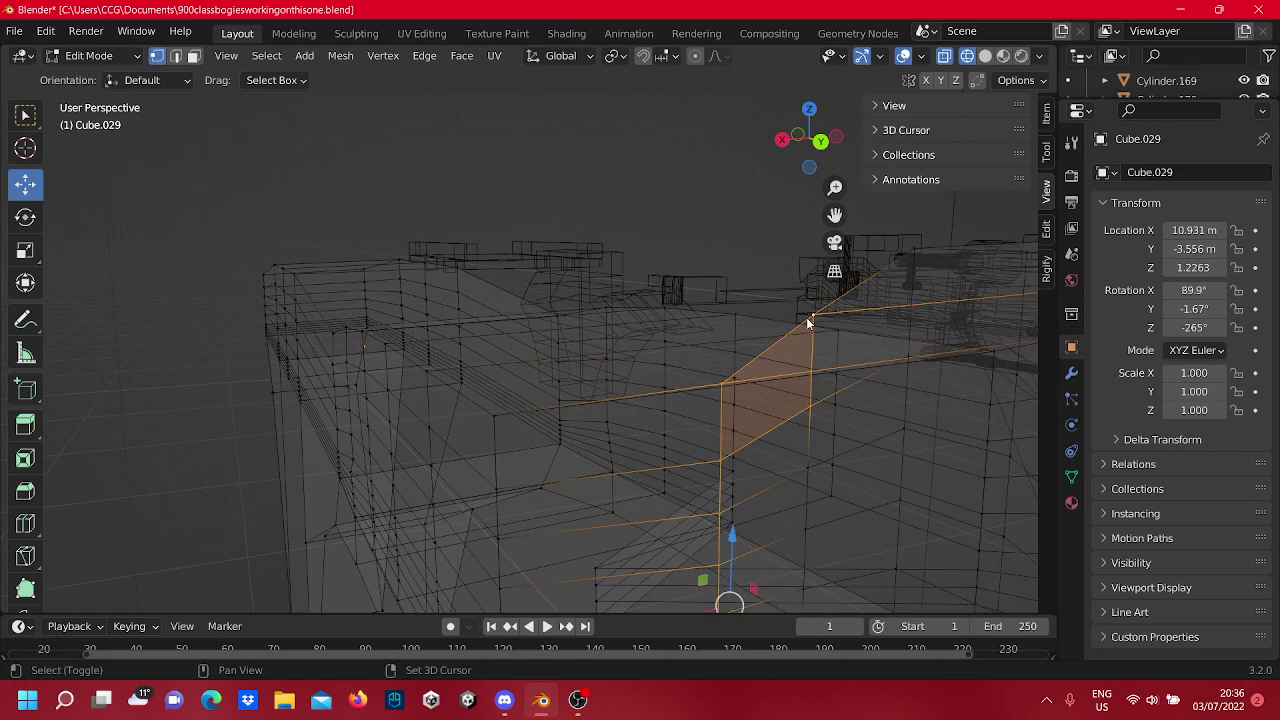
left_click(811, 318, "shift")
mouse_move(760, 435)
middle_mouse_down()
mouse_move(769, 460)
mouse_move(734, 460)
mouse_move(671, 434)
mouse_move(670, 418)
mouse_move(803, 451)
mouse_move(751, 451)
middle_mouse_up()
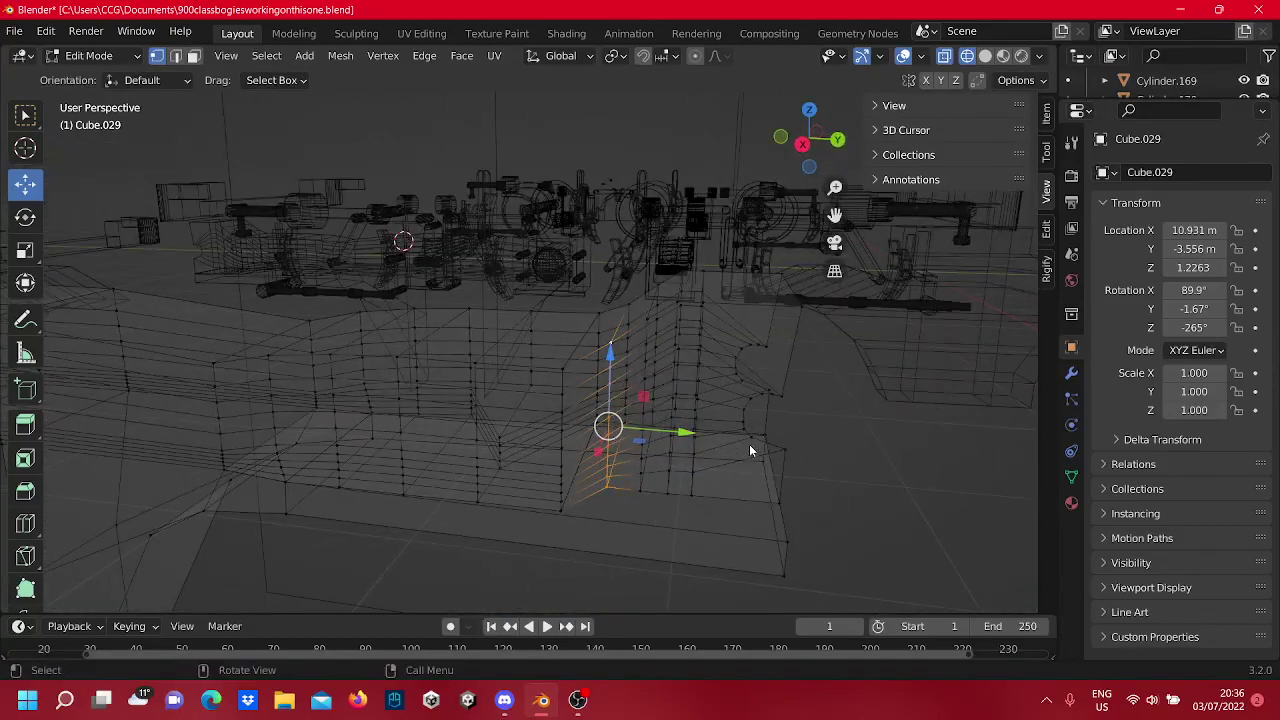
Select the stray column of vertices protruding into the middle of the frame half and move it back along X onto the opposite side wall.
middle_click_drag(958, 491, 486, 506)
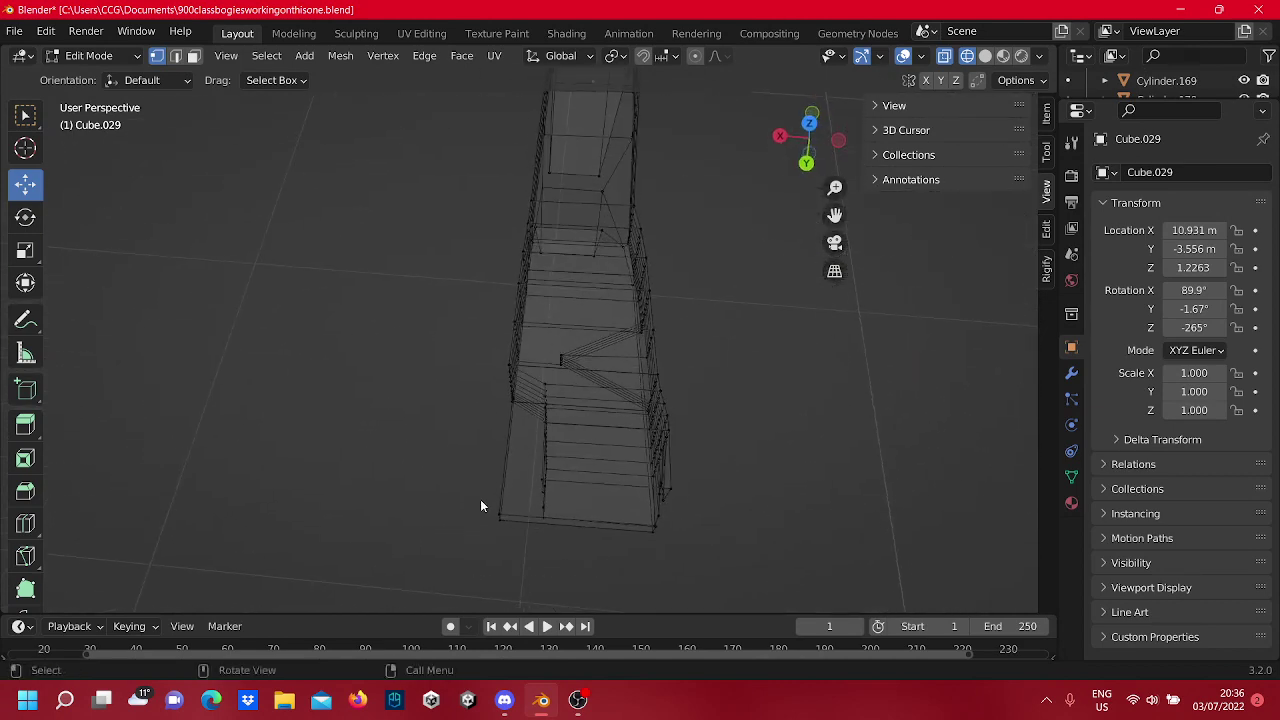
left_click(546, 347)
left_click_drag(500, 350, 588, 386)
left_click(856, 464)
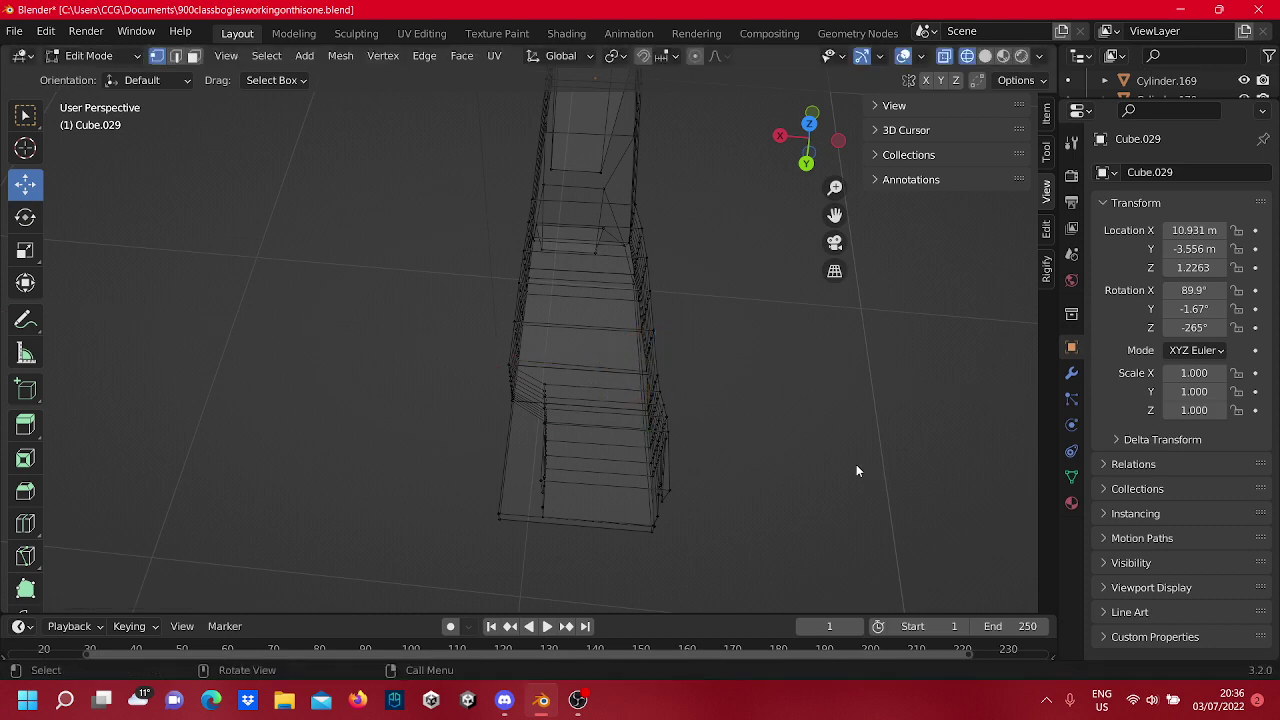
Inspect the frame half from the end, below and side for vertices that still stand off the straight side edge.
middle_click_drag(832, 478, 752, 396, "shift")
scroll(491, 380, "up", 5)
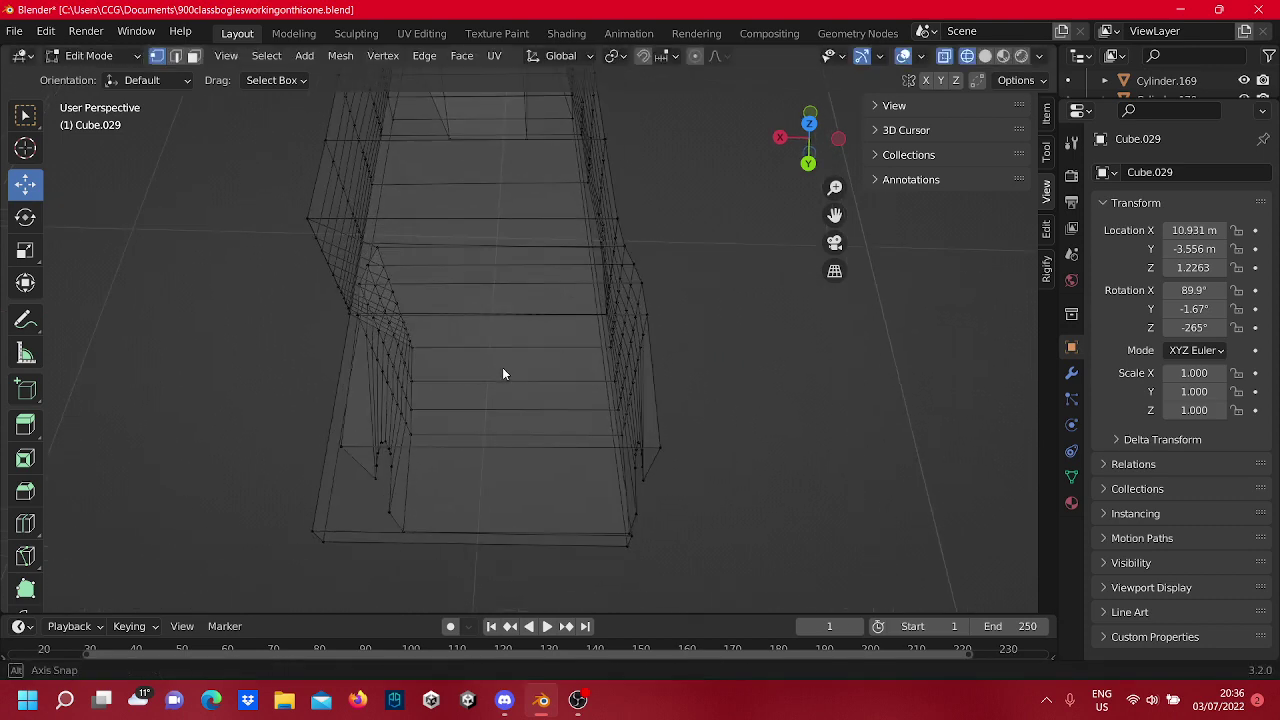
middle_click_drag(503, 371, 499, 304)
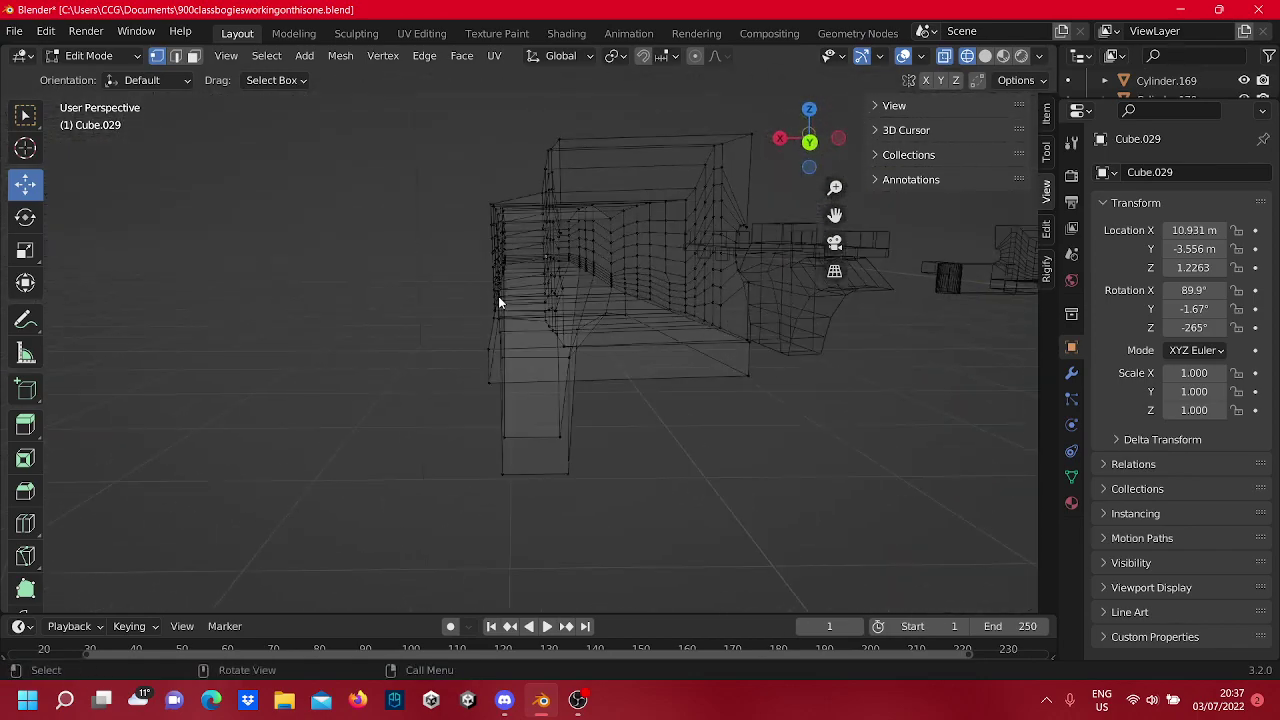
scroll(600, 305, "down", 7)
middle_click_drag(706, 346, 180, 387, "shift")
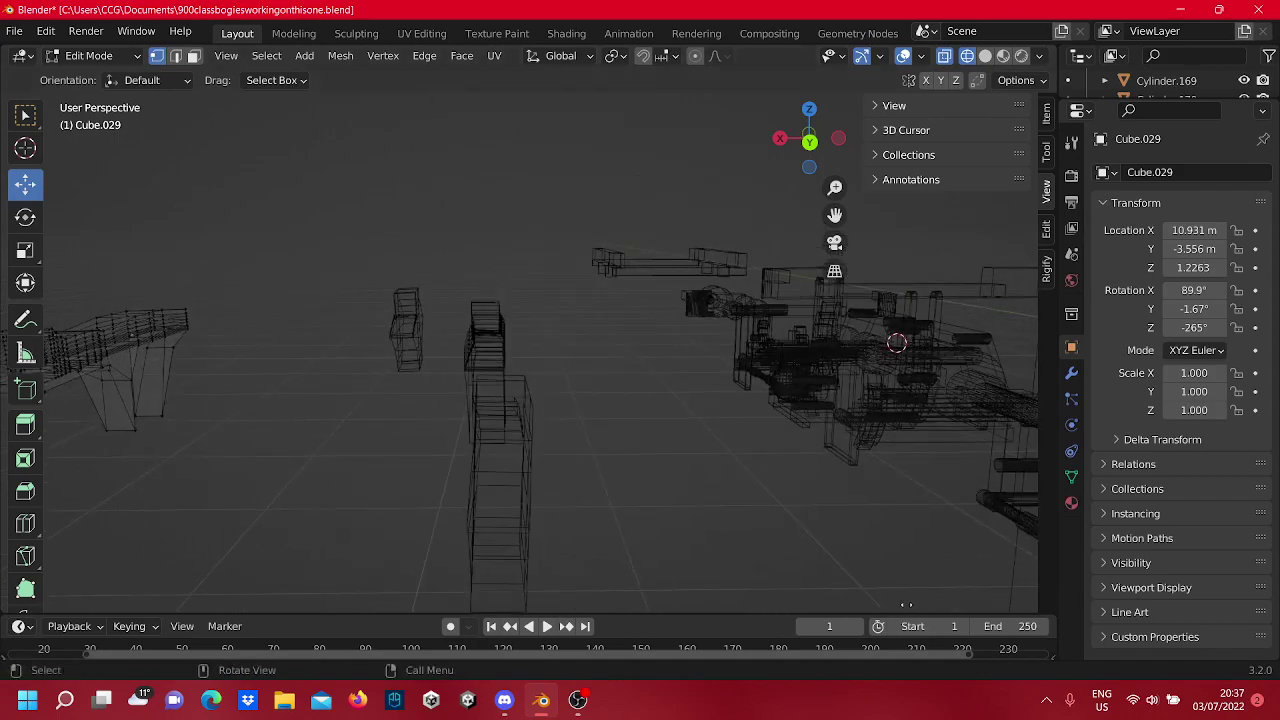
middle_click_drag(789, 503, 578, 479, "shift")
scroll(534, 389, "up", 3)
scroll(500, 471, "up", 1)
middle_click_drag(503, 467, 691, 351, "shift")
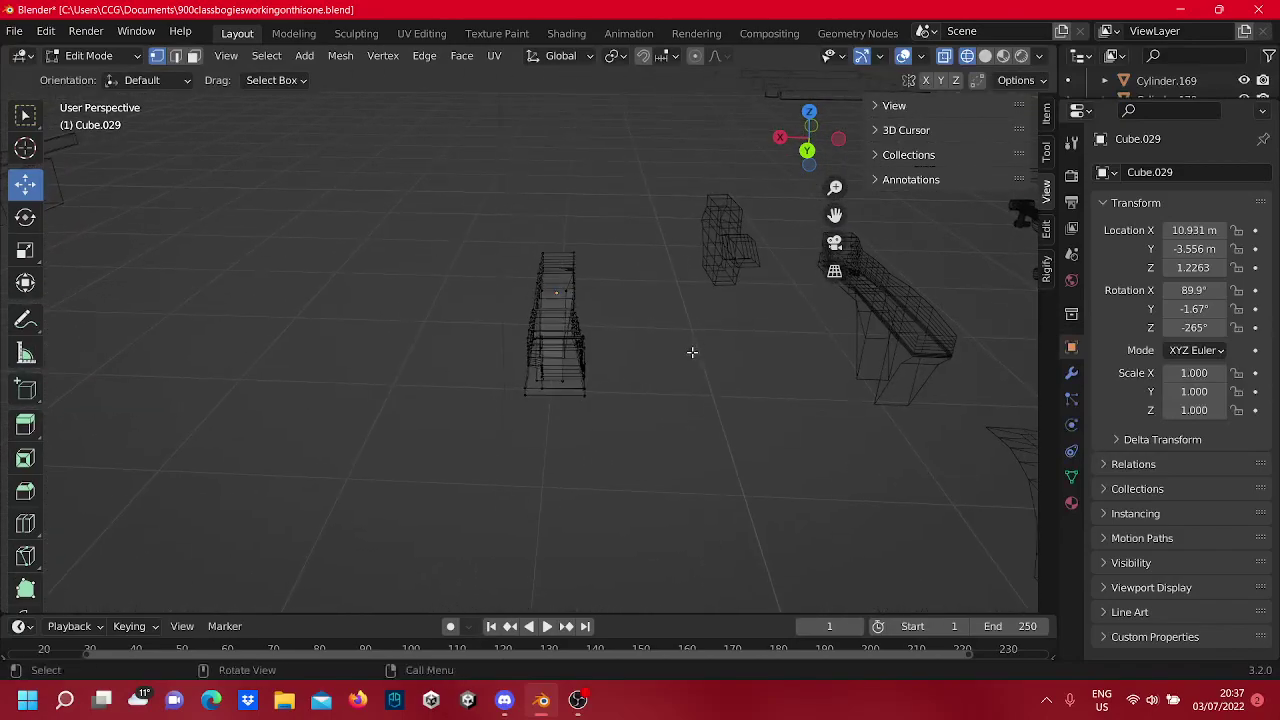
scroll(597, 410, "up", 4)
middle_click_drag(597, 410, 649, 354)
scroll(663, 406, "down", 2)
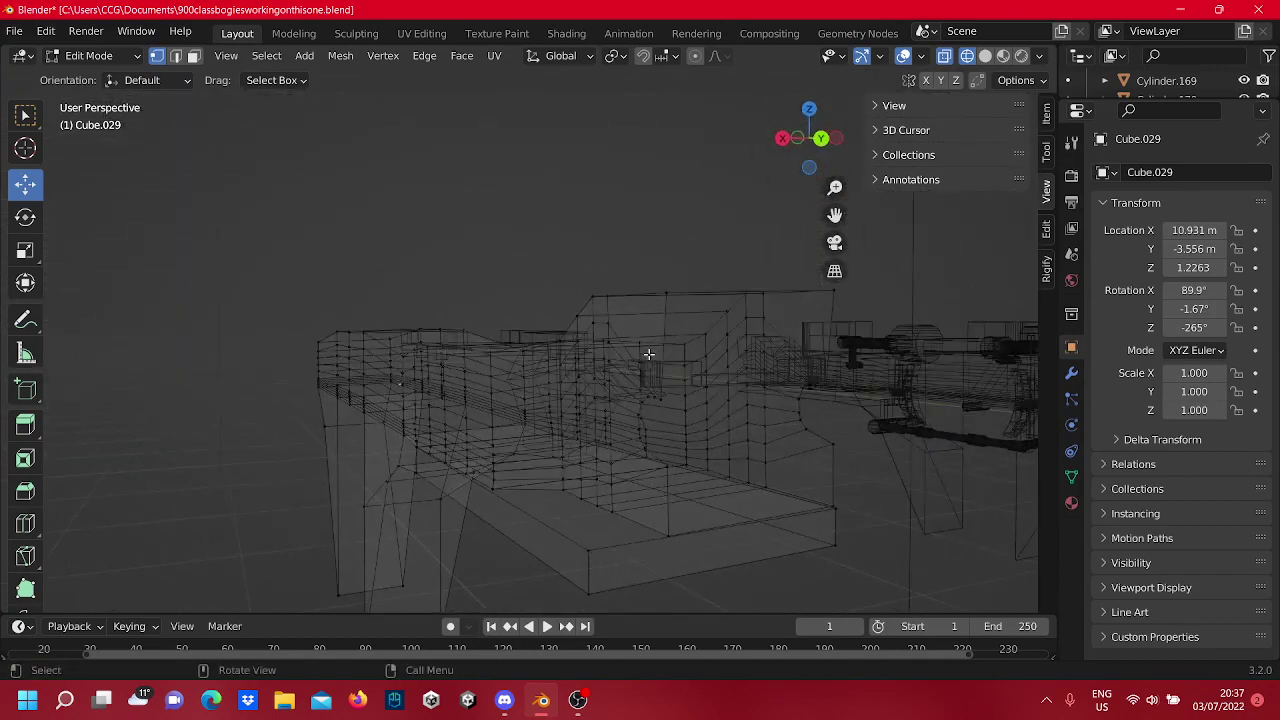
Select the whole remaining cluster of inset vertices at the upper block's end and move it outward along X to the side edge.
middle_click_drag(525, 356, 618, 316)
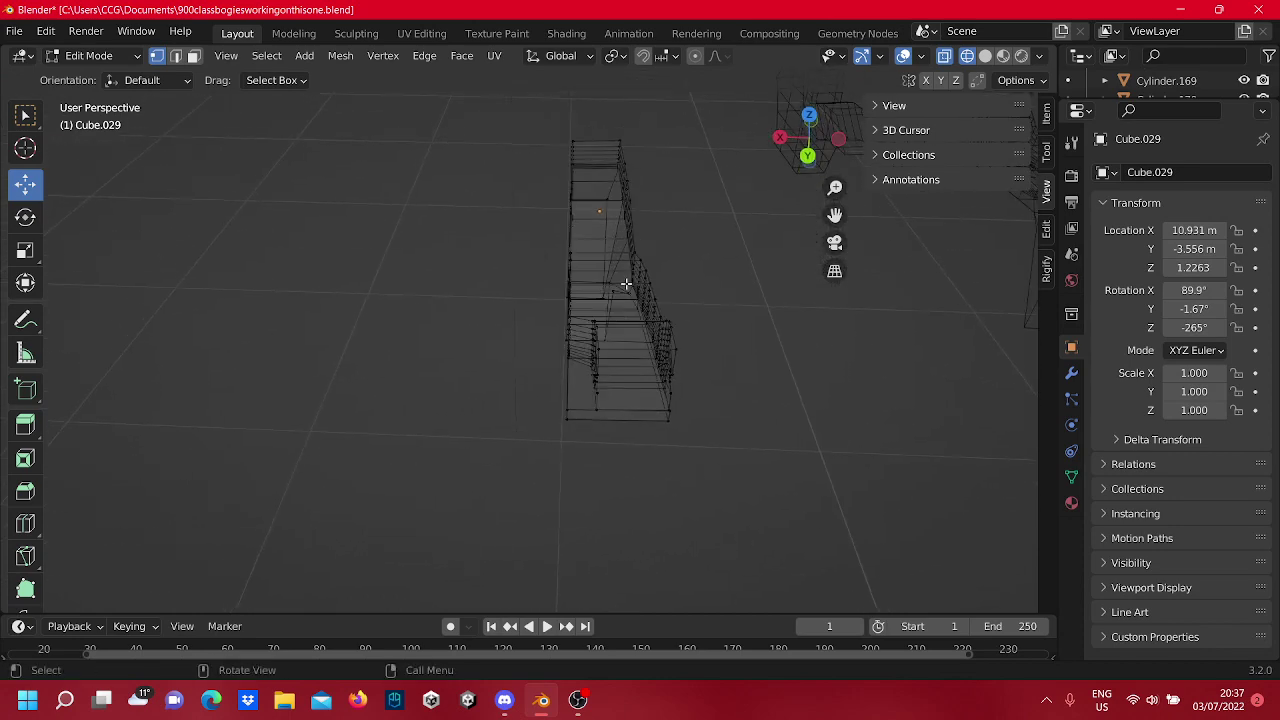
scroll(622, 310, "down", 3)
scroll(590, 360, "up", 5)
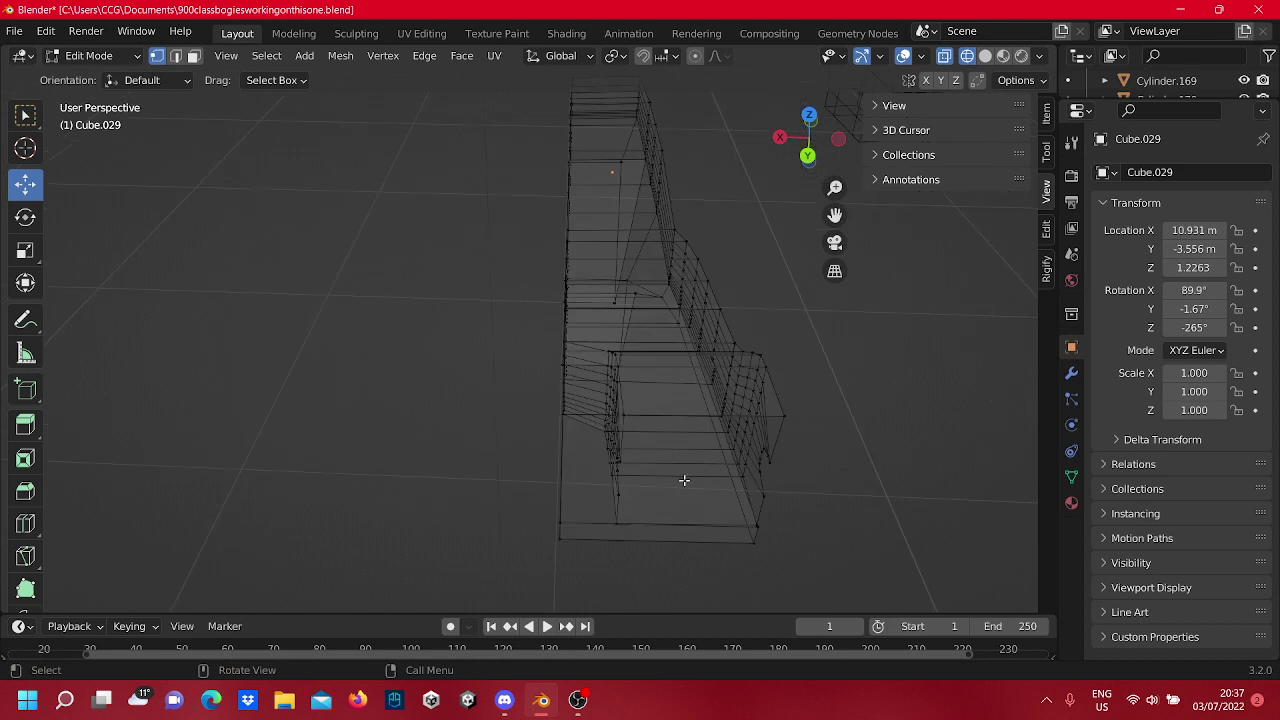
left_click_drag(660, 537, 594, 341)
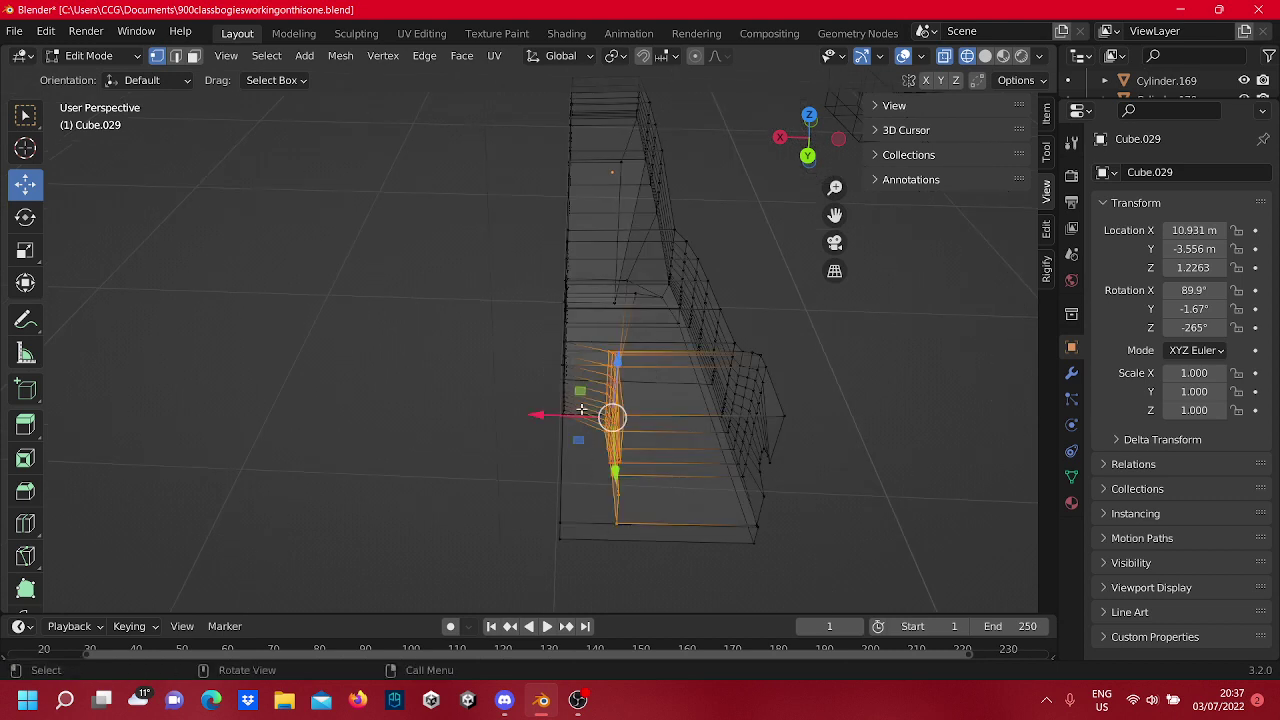
left_click_drag(581, 410, 527, 441)
left_click(372, 343)
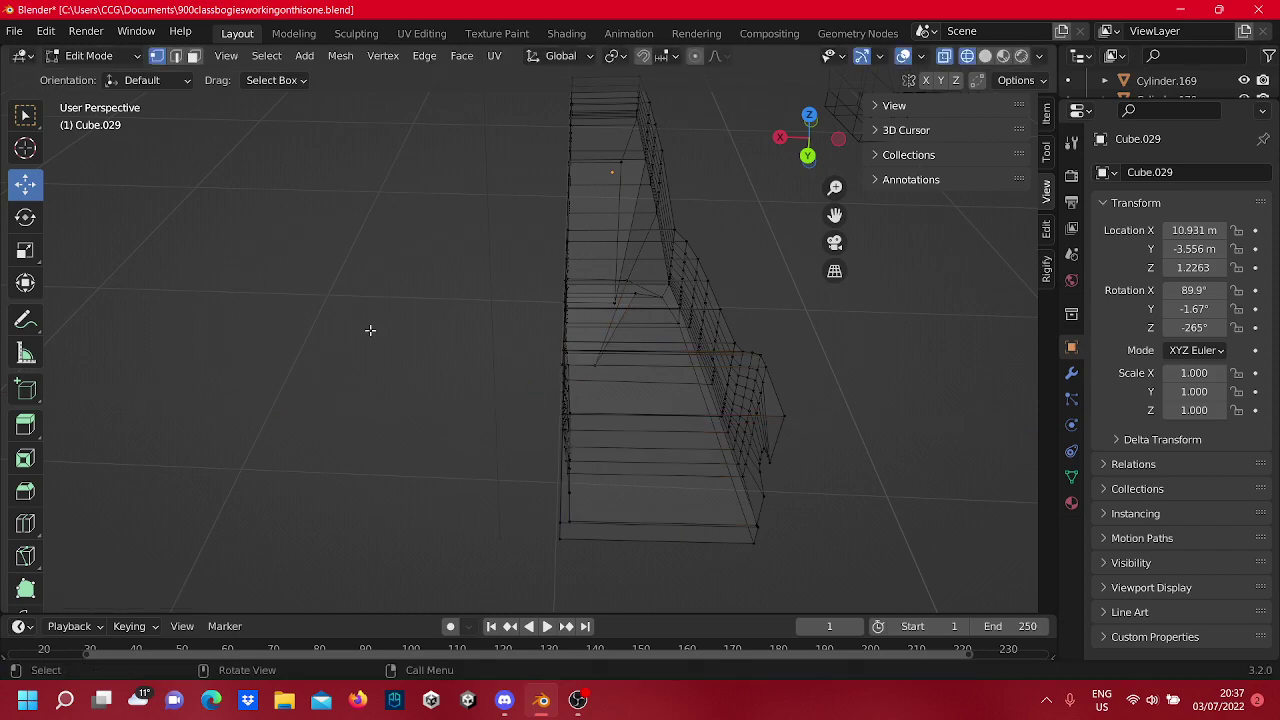
middle_click_drag(366, 329, 385, 412)
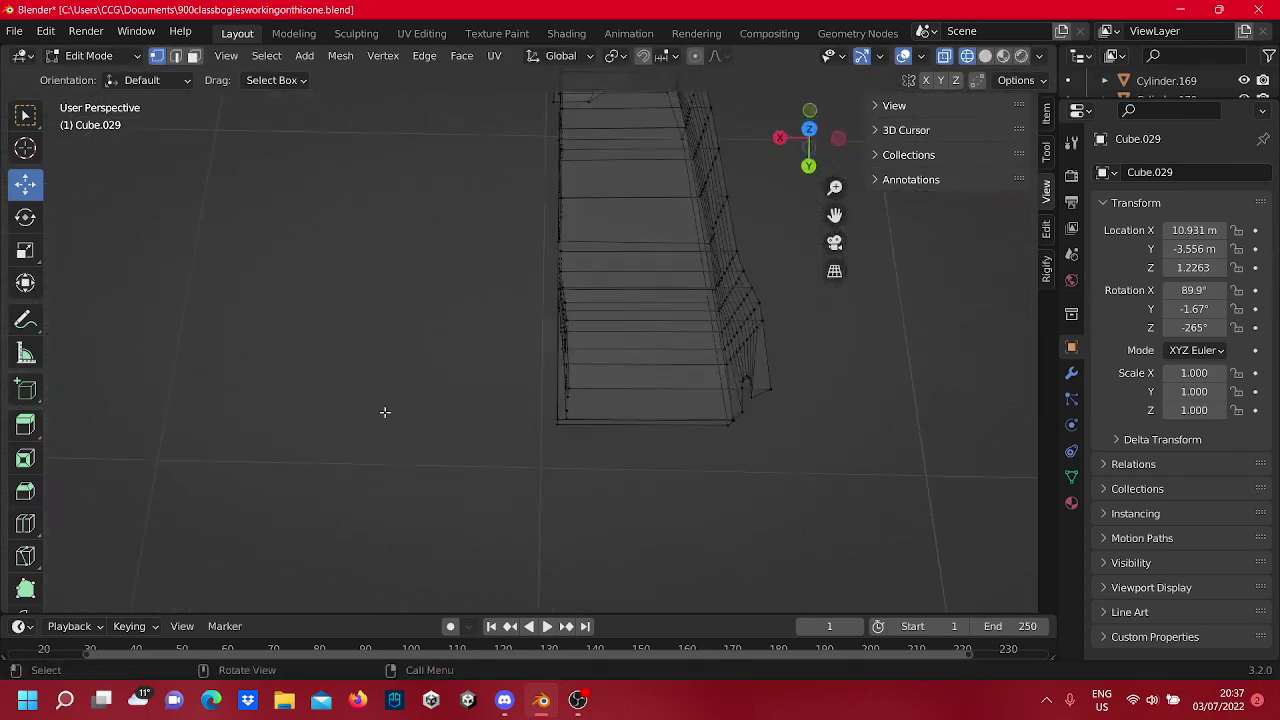
Select the side vertices at the frame half's near end and move them slightly outward along X.
middle_click_drag(505, 377, 503, 406)
middle_click_drag(577, 387, 589, 509, "shift")
left_click_drag(591, 511, 507, 361)
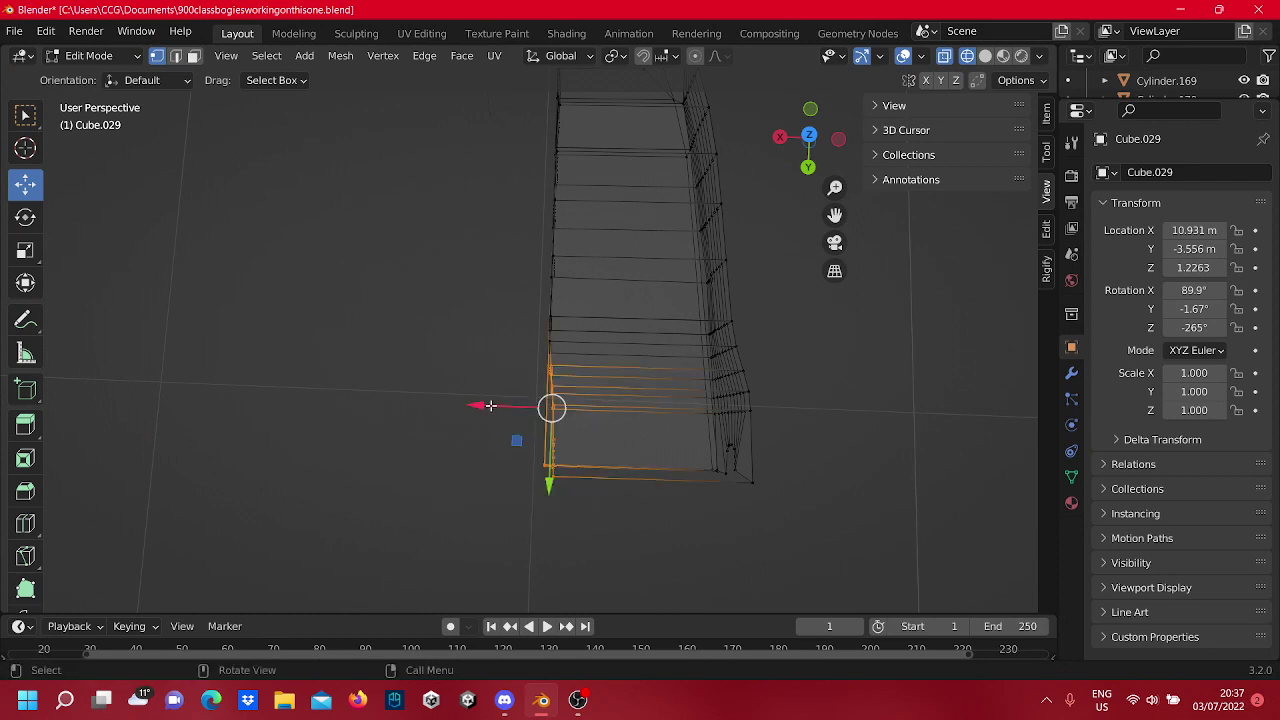
left_click_drag(490, 405, 481, 409)
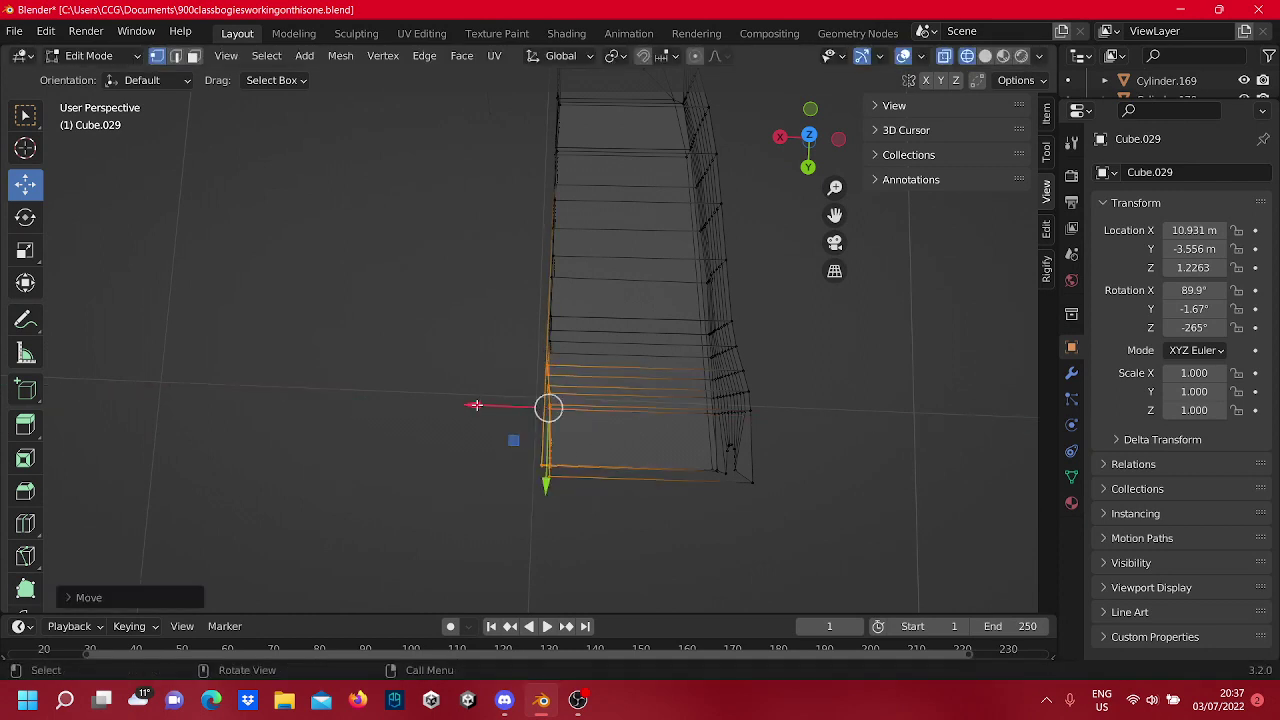
Nudge smaller groups of the outermost end vertices outward along X and undo the last move.
left_click(488, 391)
mouse_move(582, 505)
left_mouse_down()
mouse_move(514, 381)
mouse_move(481, 428)
left_mouse_up()
left_click(521, 424)
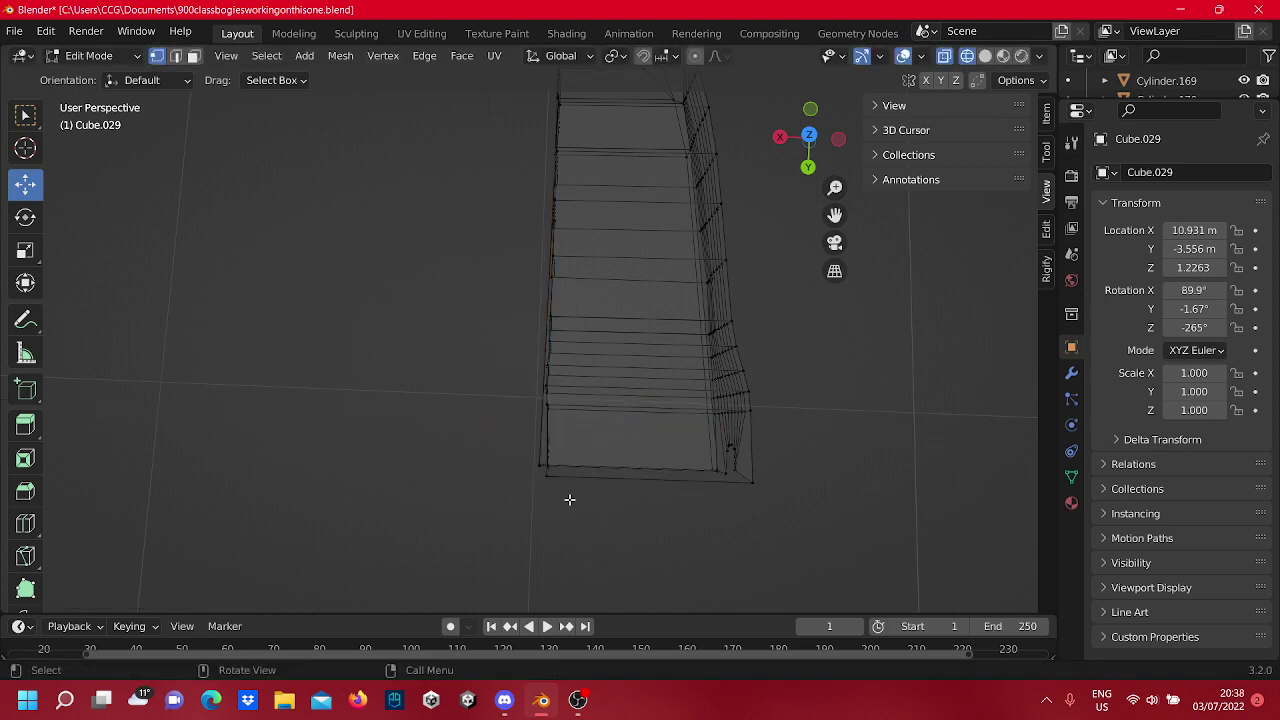
left_click_drag(580, 517, 477, 441)
middle_click_drag(466, 375, 469, 369)
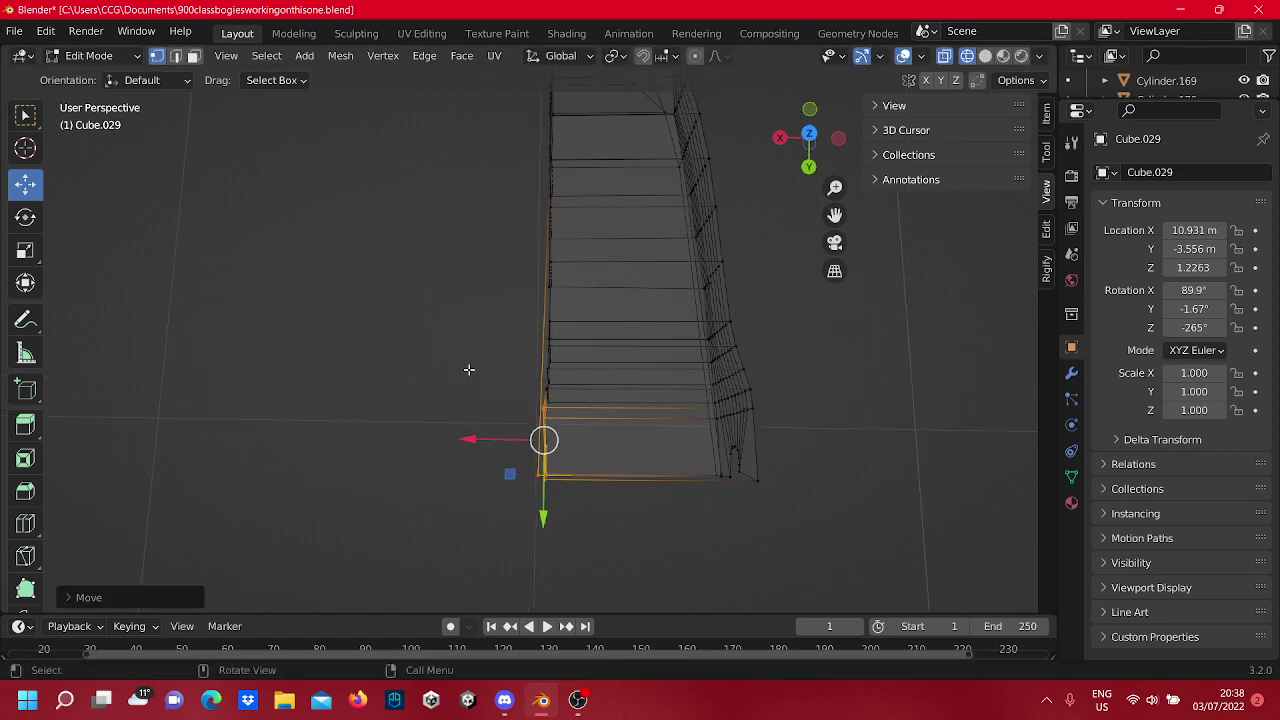
key("ctrl+z")
Deselect the two lowest corner vertices of the end and shift the remaining selected end vertices slightly outward along X.
middle_click_drag(538, 507, 611, 352)
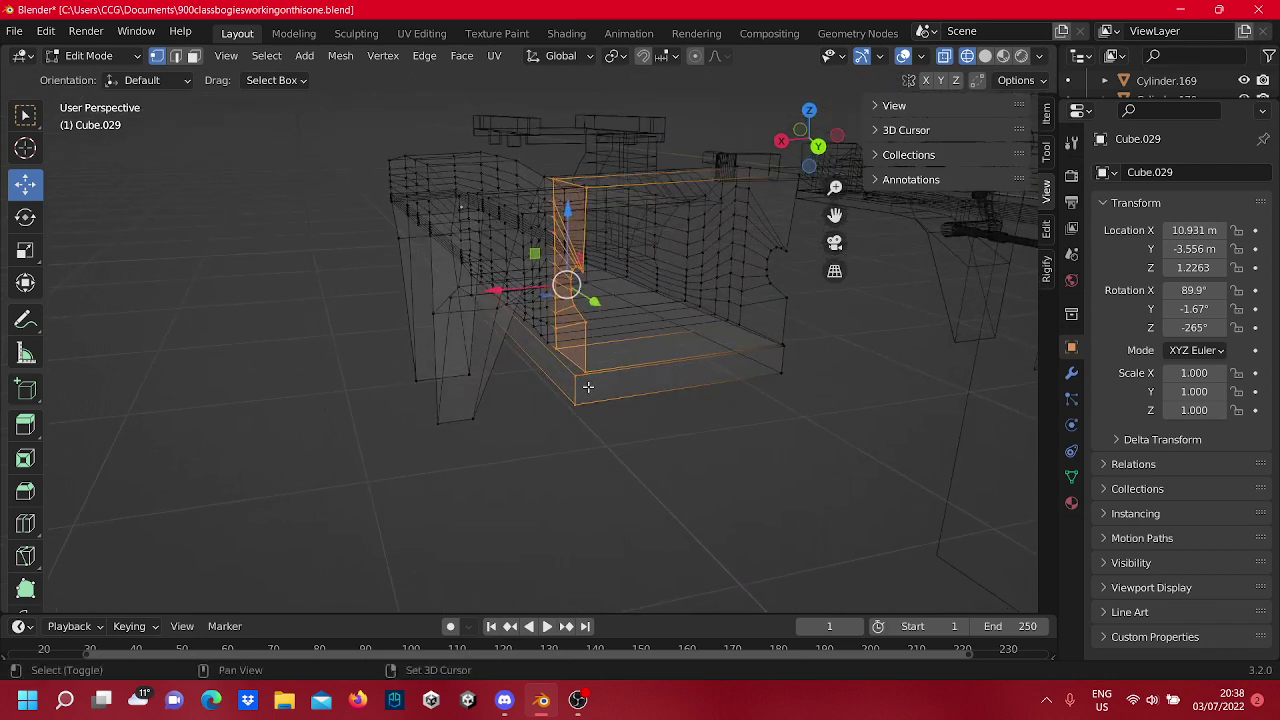
left_click(588, 387, "shift")
left_click(576, 404, "shift")
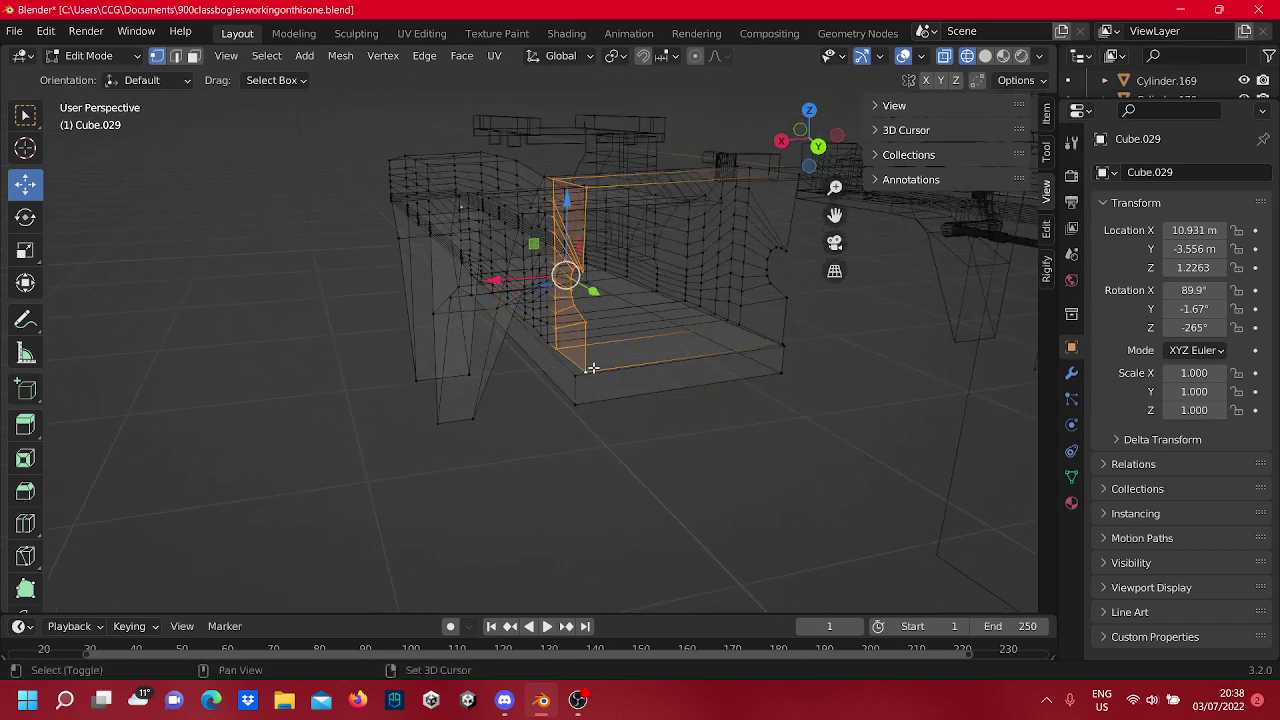
middle_click_drag(590, 368, 609, 308)
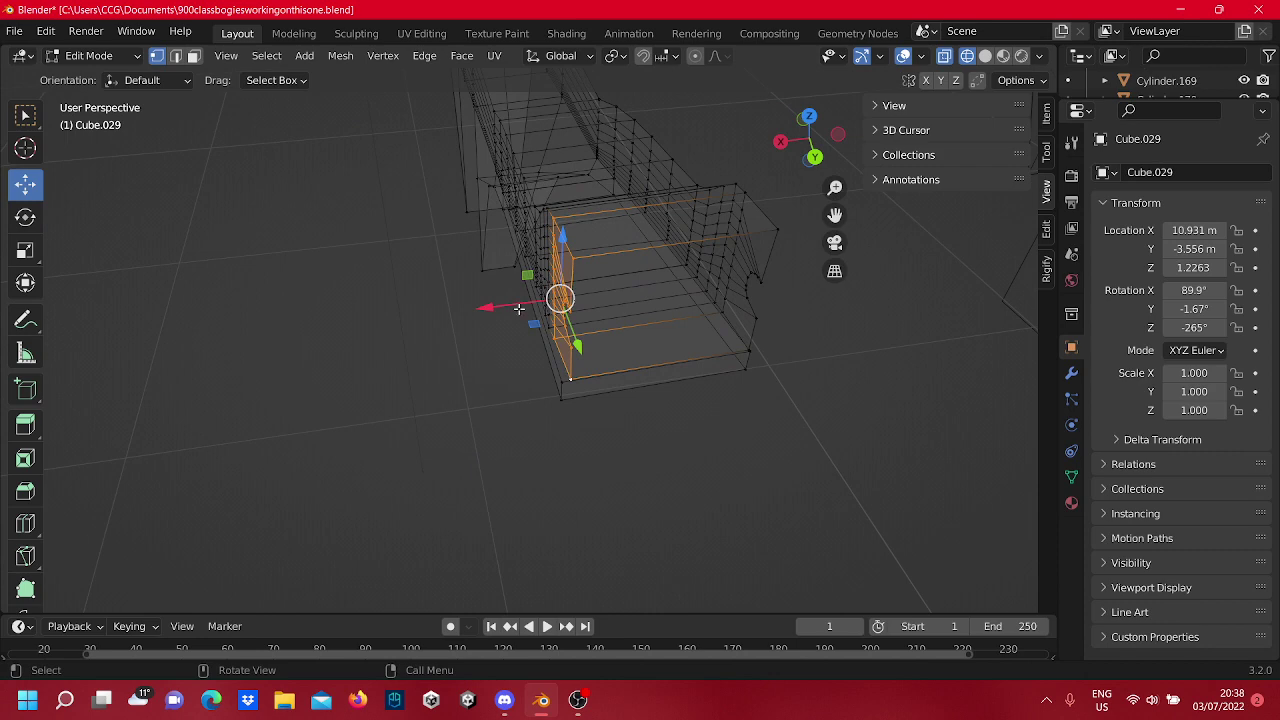
left_click_drag(519, 309, 508, 310)
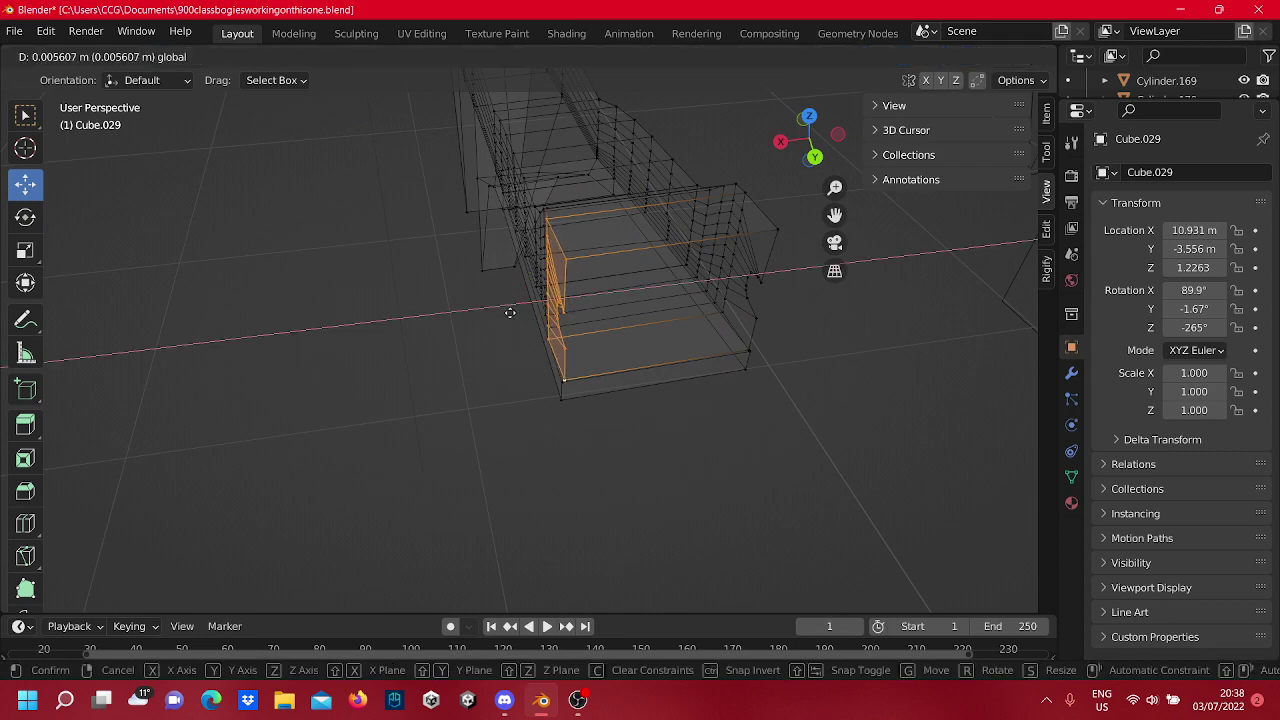
left_click_drag(517, 321, 510, 345)
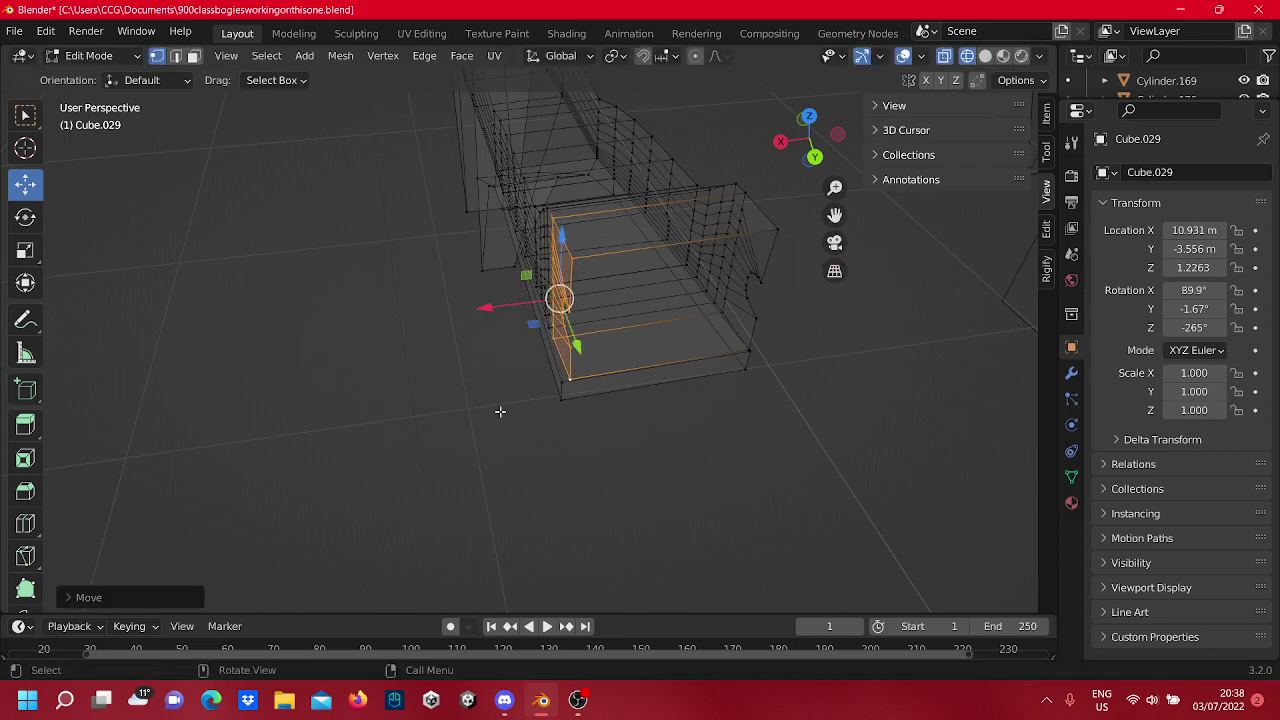
In the top orthographic view, select the slanted column of side vertices at the frame half's end and move it inward along X.
left_click(517, 466)
middle_click_drag(517, 466, 710, 248)
scroll(506, 426, "up", 3)
left_click(809, 157)
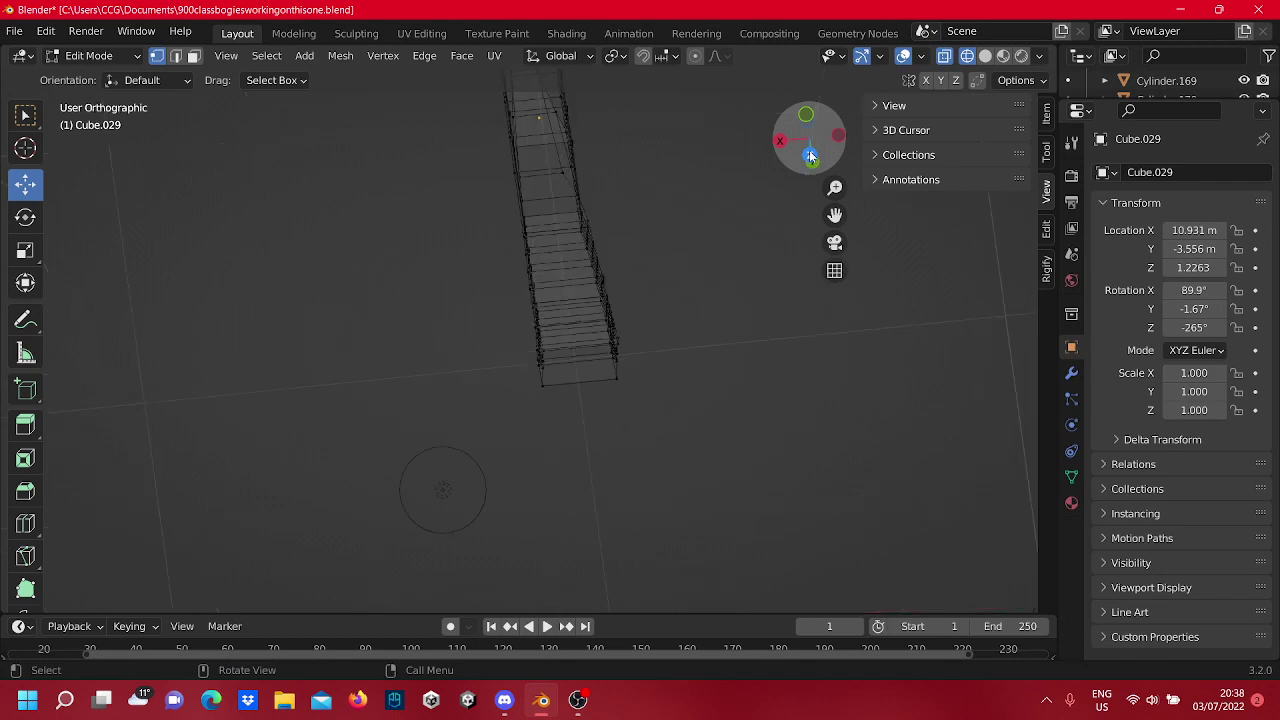
middle_click_drag(533, 517, 602, 388, "shift")
left_click_drag(583, 390, 508, 203)
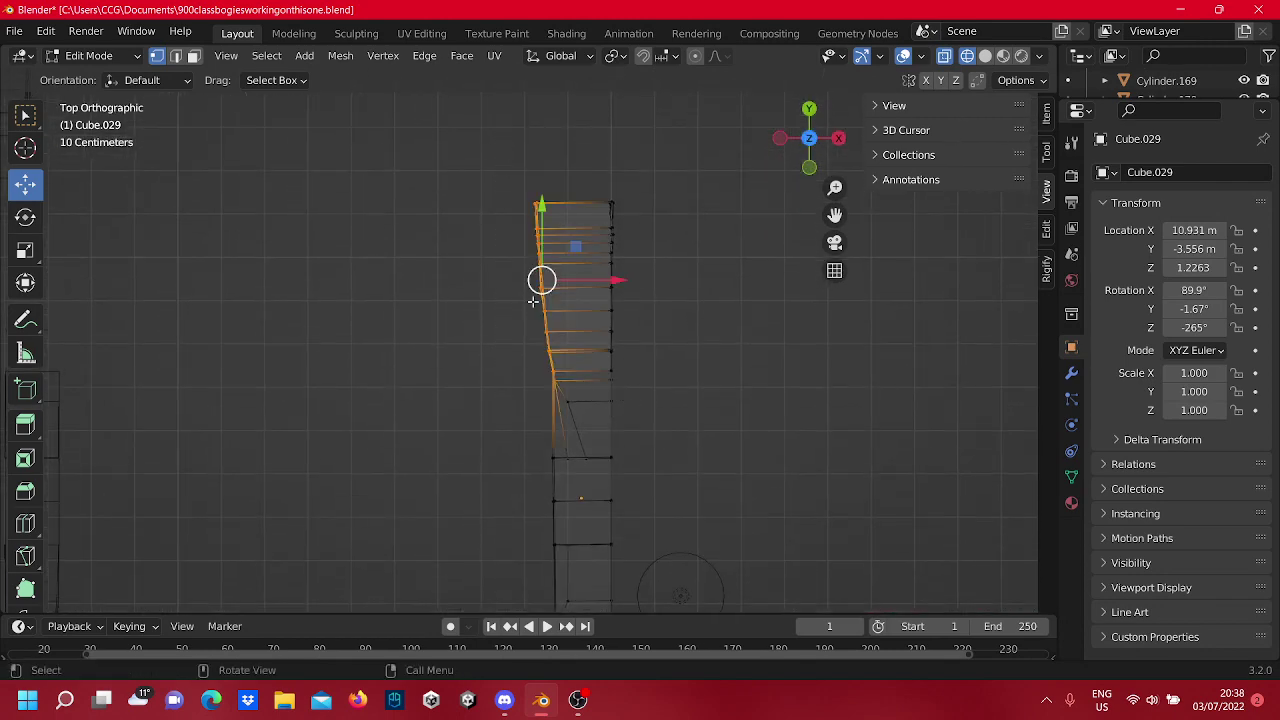
left_click_drag(586, 282, 613, 283)
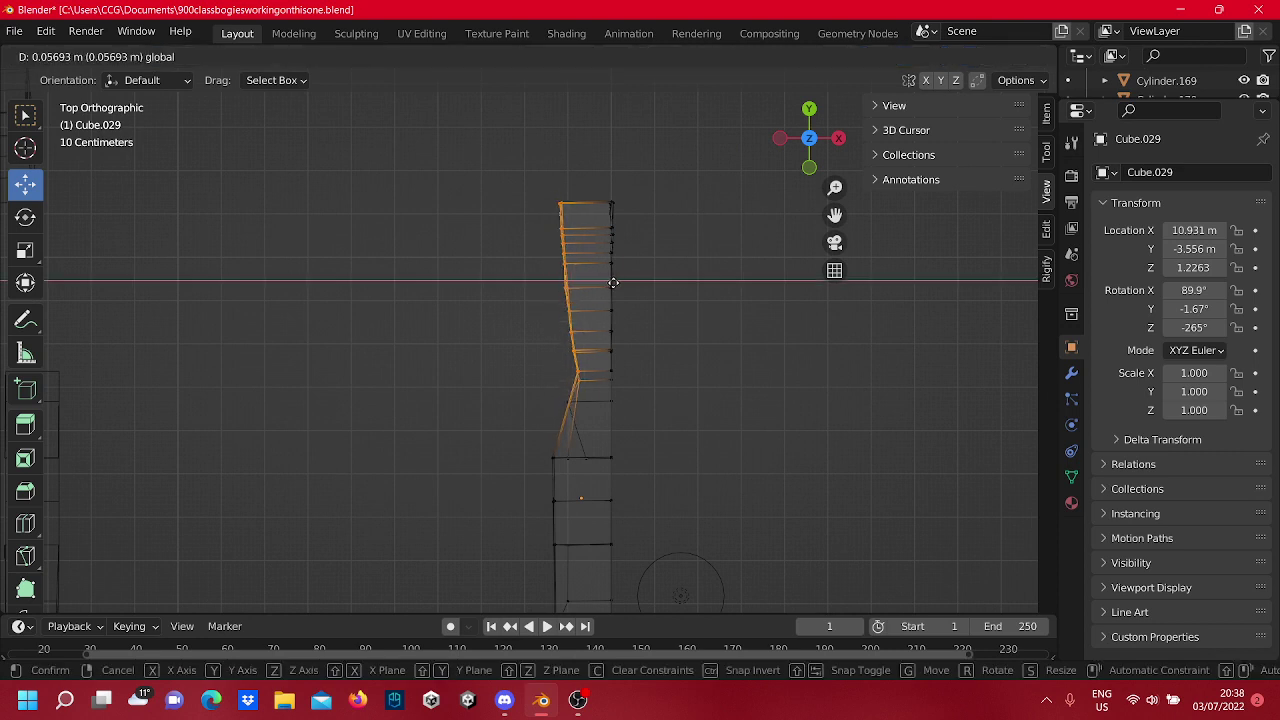
Shift the upper section's −X side vertices inward along X, and move the whole Cube.029 object to X location 10.962 m.
left_click_drag(613, 283, 619, 291)
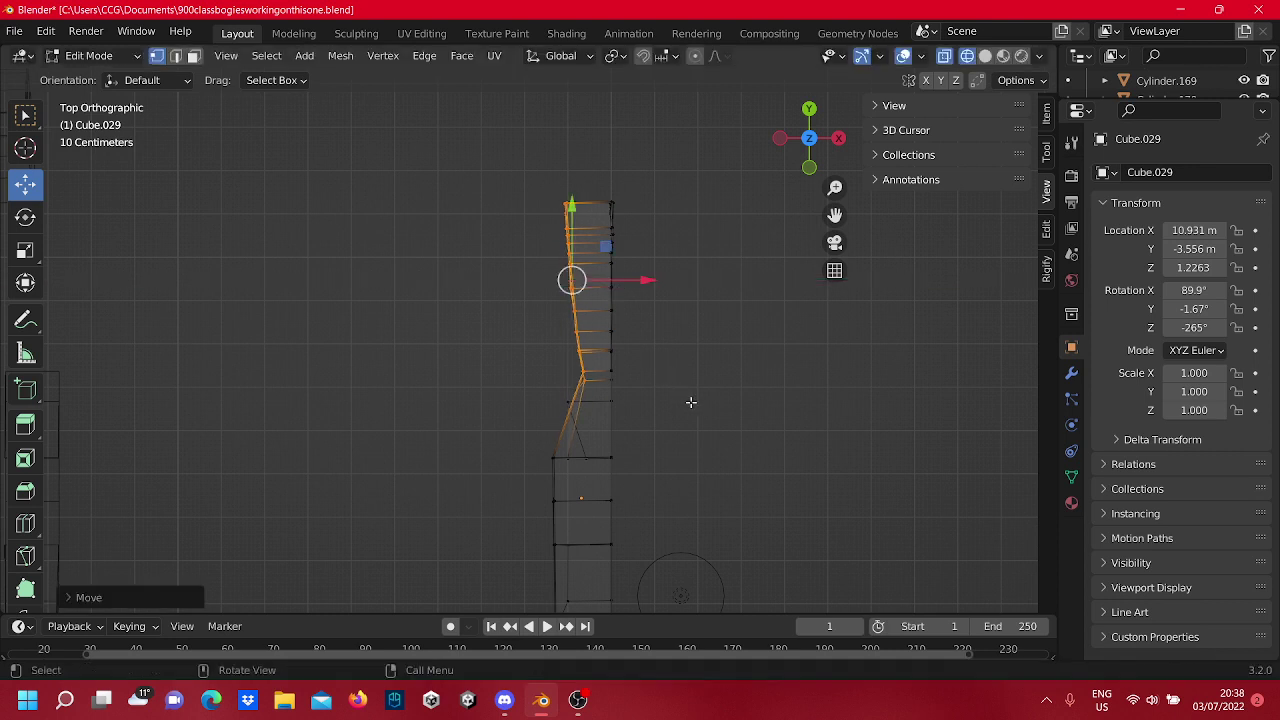
key("Tab")
middle_click_drag(674, 490, 657, 333, "shift")
left_click(613, 330)
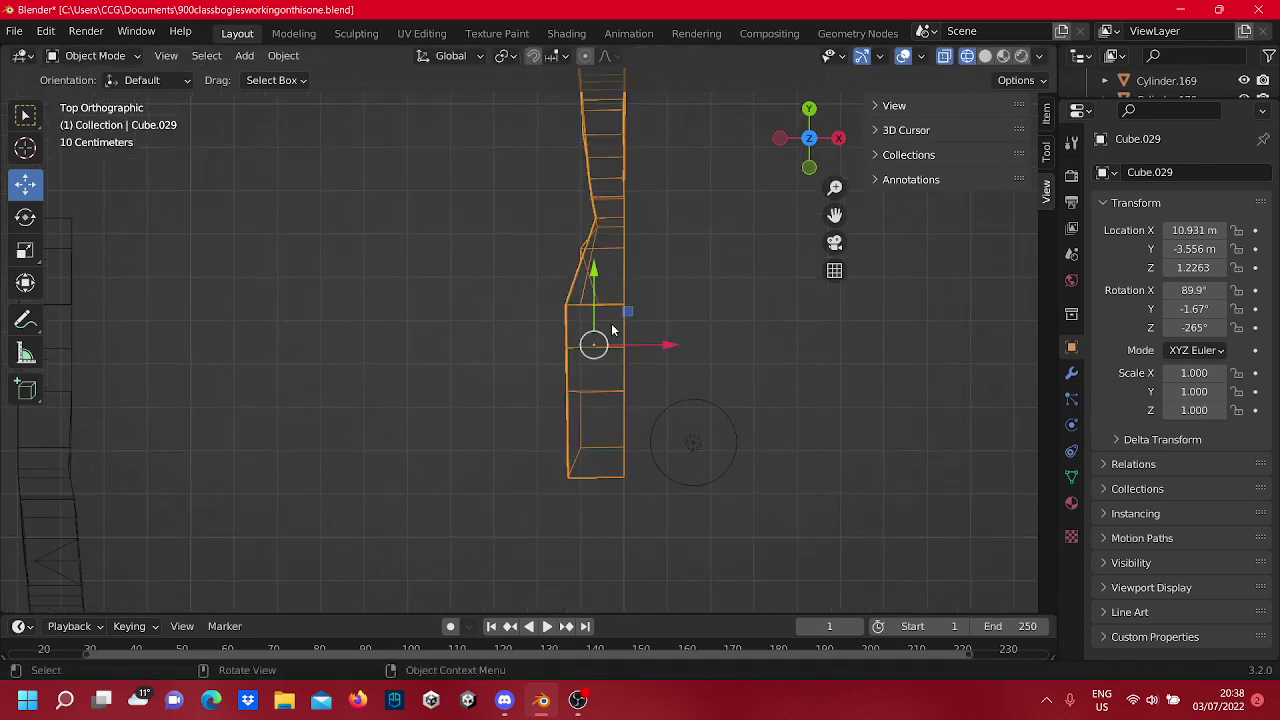
left_click_drag(645, 348, 660, 346)
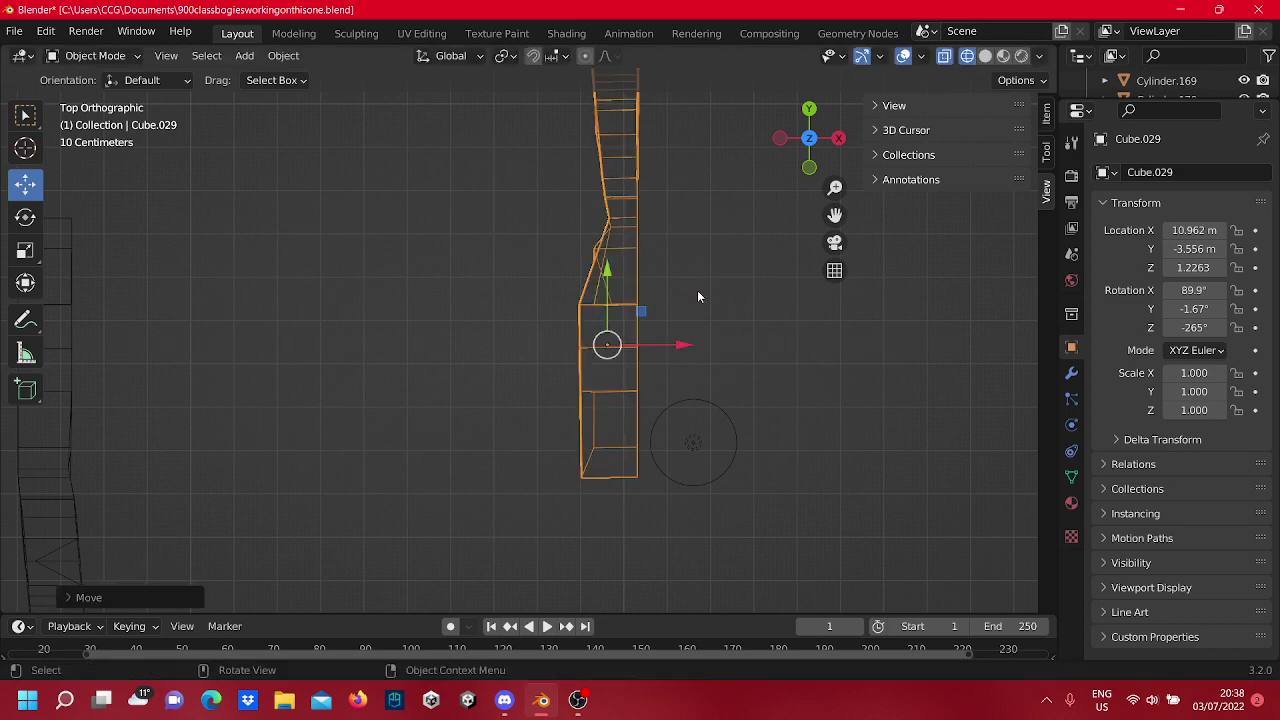
Move the stray vertex midway along Cube.029's tapered section outward along −X, level with the lower section's edge.
left_click(698, 280)
middle_click_drag(698, 271, 657, 359, "shift")
scroll(681, 342, "up", 3)
left_click(622, 340)
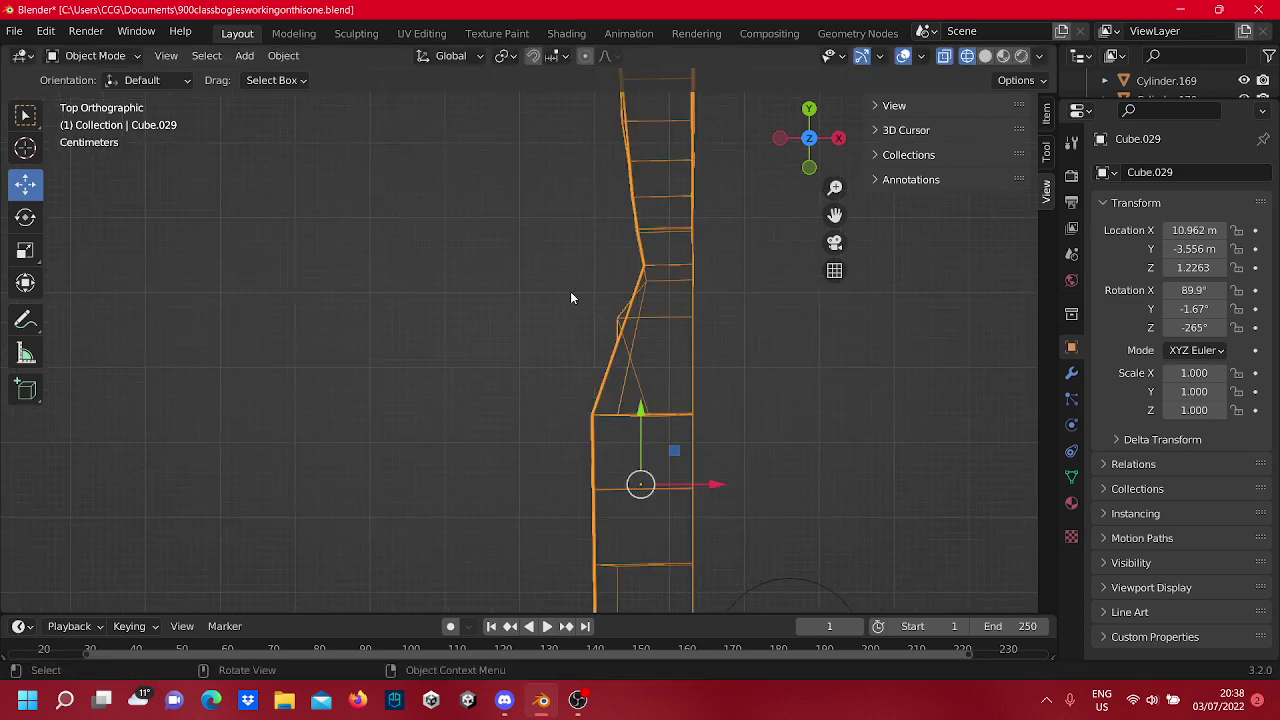
key("Tab")
left_click(719, 361)
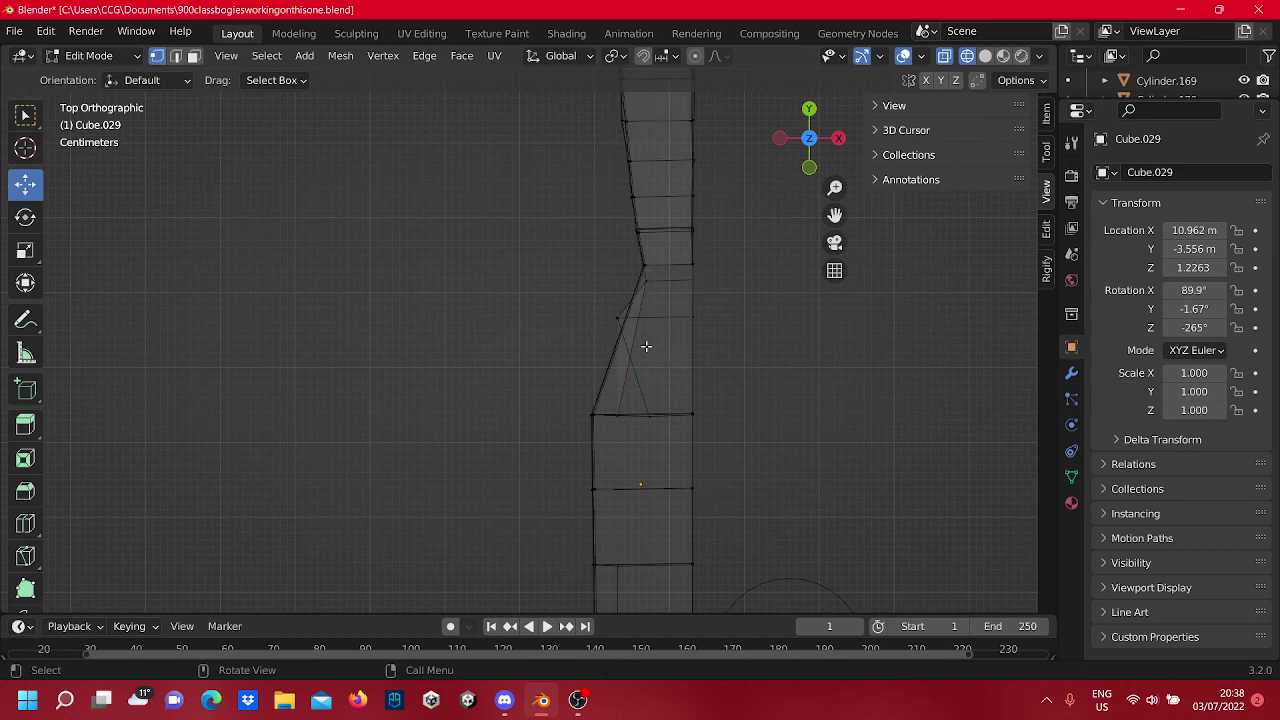
left_click(640, 270)
left_click_drag(665, 320, 640, 327)
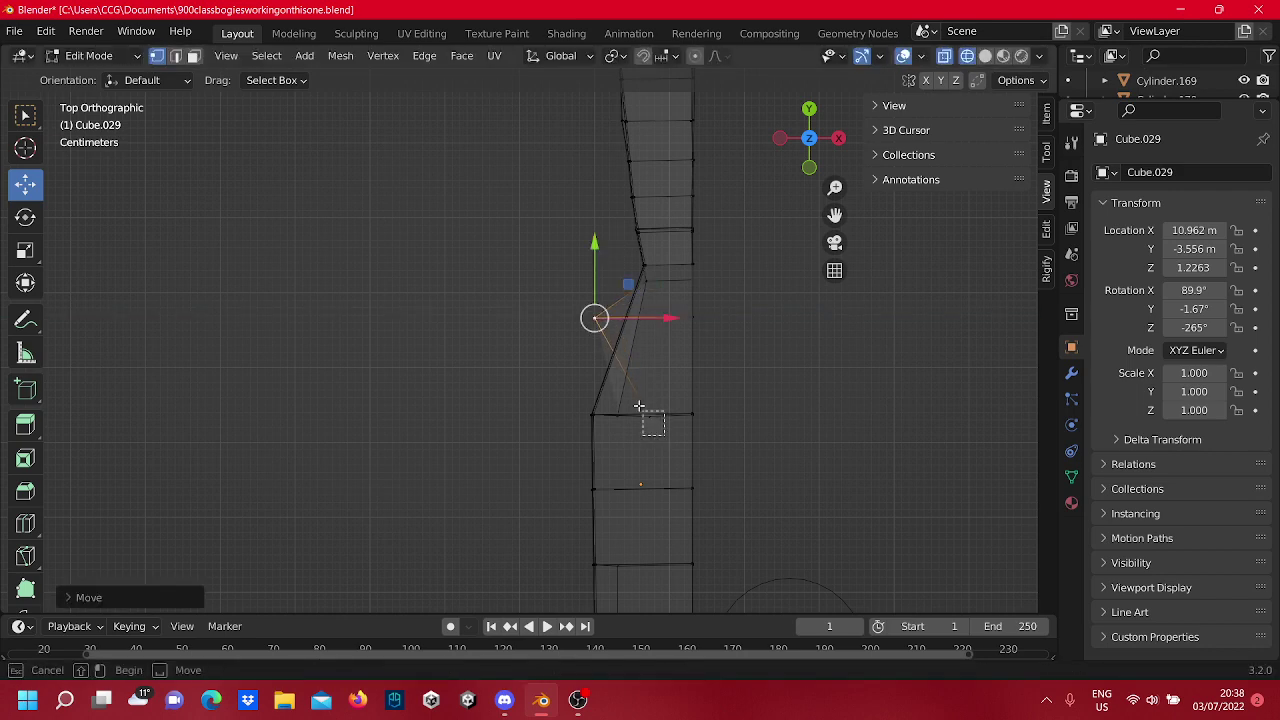
Move the inner vertices at the base and near the upper end of the taper along −X onto the lower section's edge line.
left_click(611, 386)
mouse_move(685, 423)
left_mouse_down()
mouse_move(645, 411)
mouse_move(665, 416)
left_mouse_up()
left_click(624, 415)
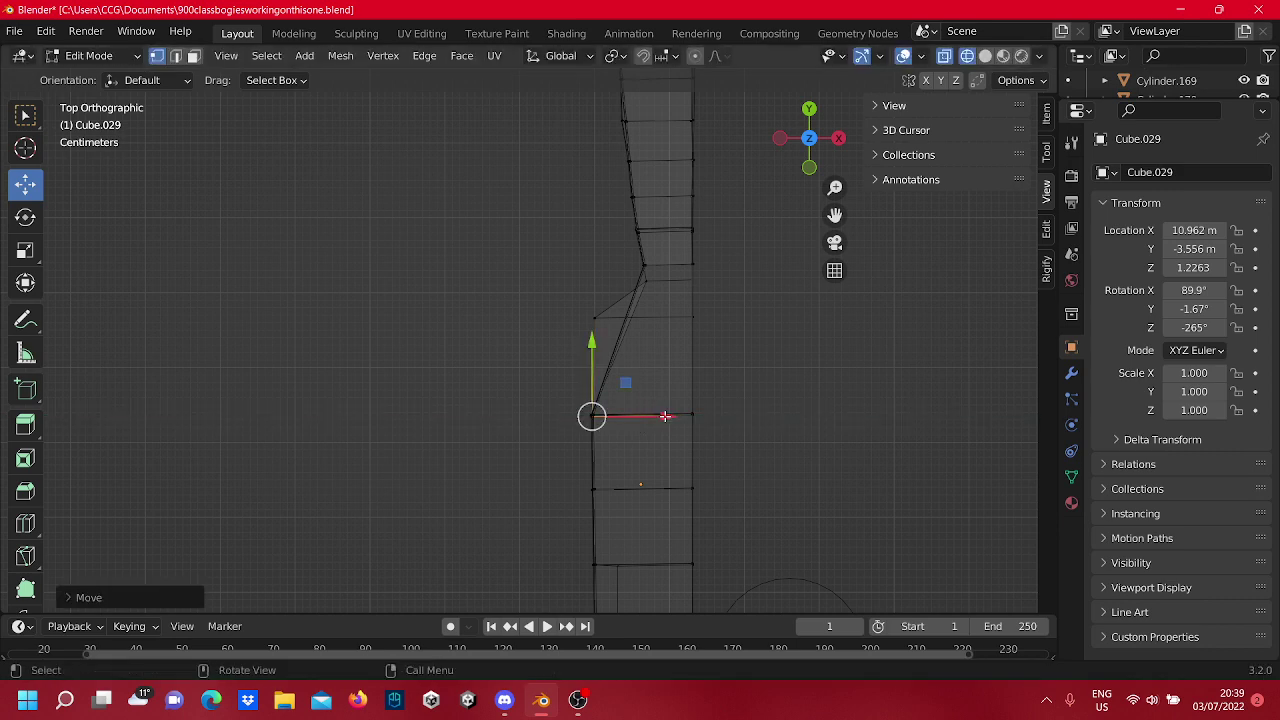
left_click(741, 338)
left_click_drag(681, 284, 623, 298)
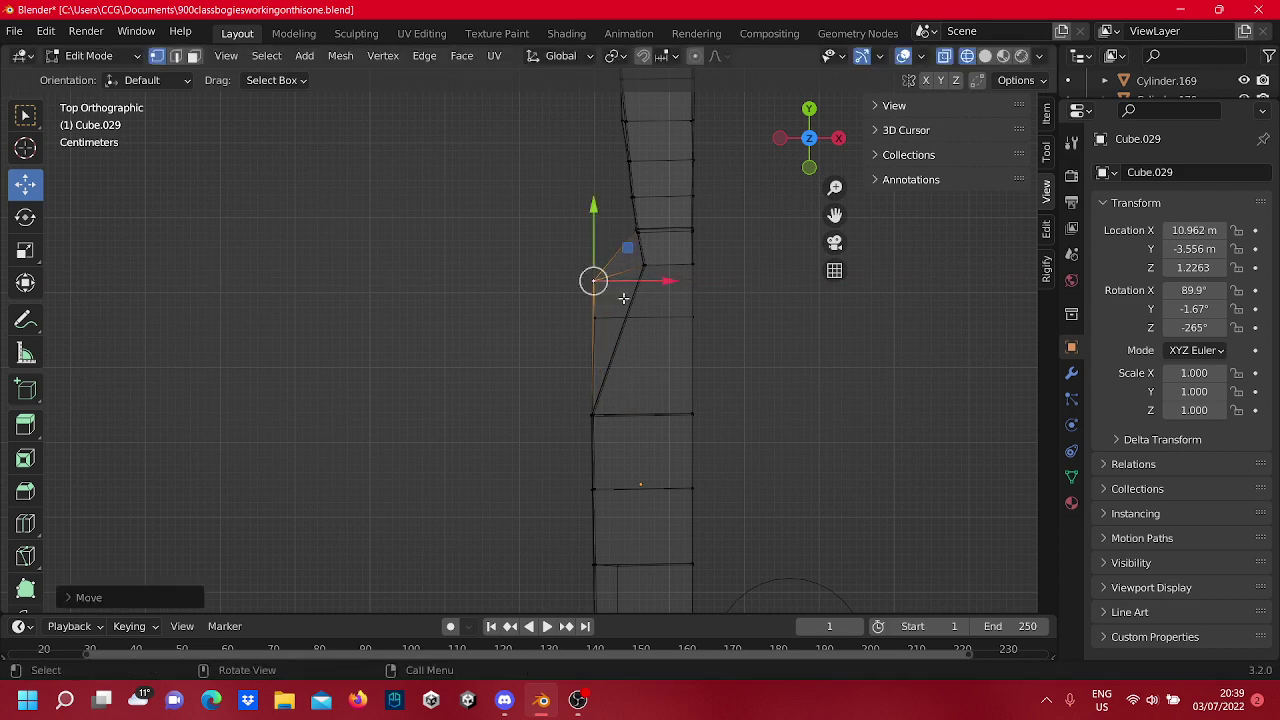
Move the −X side vertices at the taper's narrow corner outward by about 0.07 m along X, in line with the lower edge.
left_click(700, 314)
middle_click_drag(727, 341, 758, 441, "shift")
left_click_drag(697, 390, 665, 382)
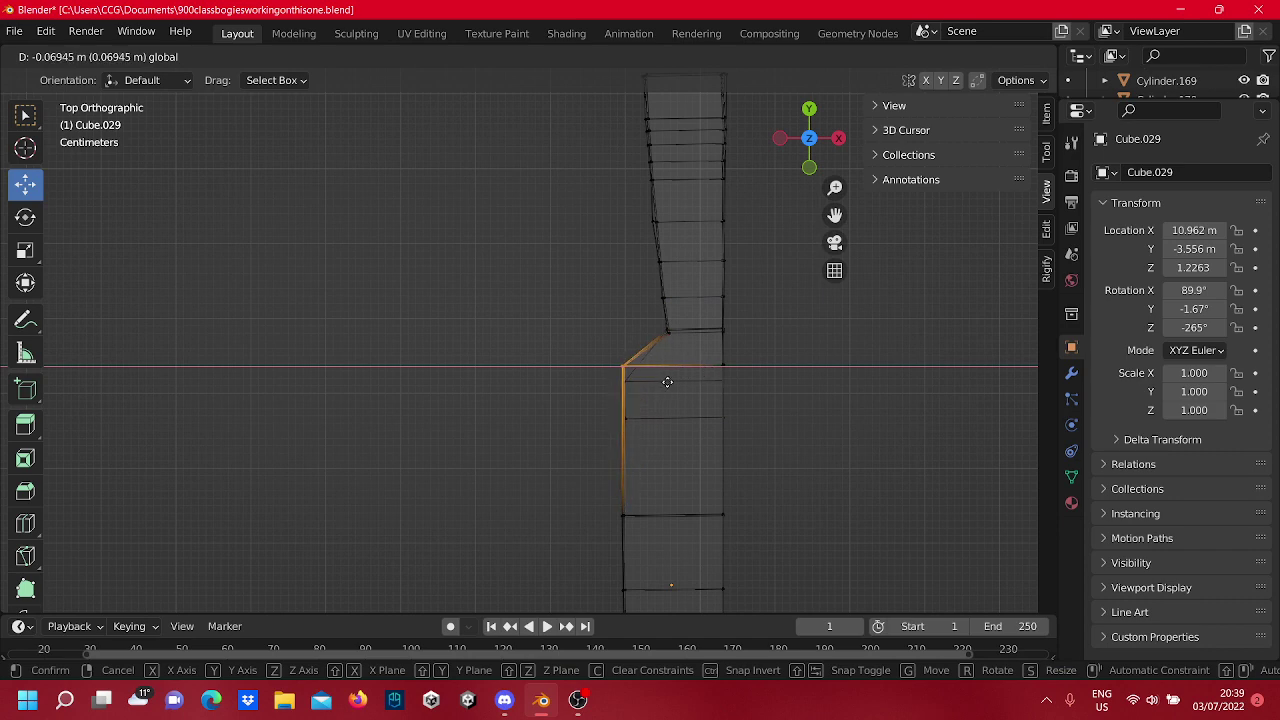
left_click_drag(669, 383, 669, 383)
left_click(720, 380)
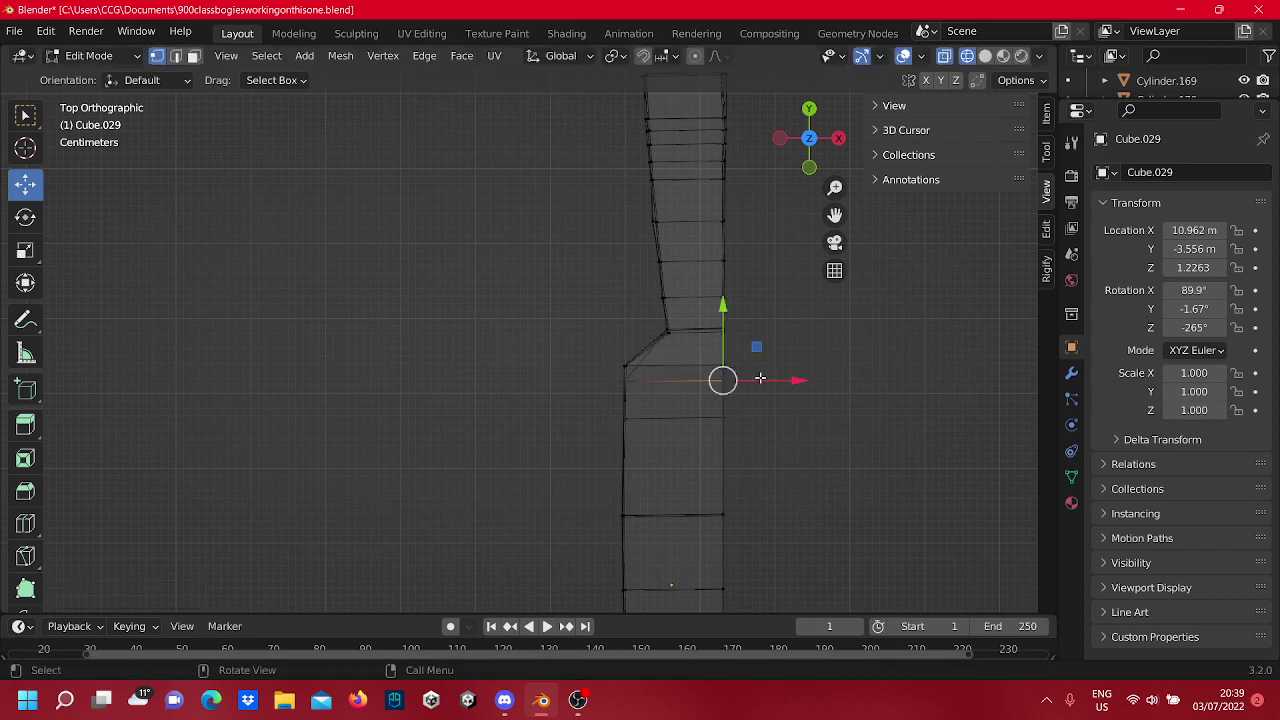
Move a vertex at the new notch corner outward along −X to the edge line, undoing the extra selection change.
middle_click_drag(690, 346, 690, 443, "shift")
left_click(660, 429)
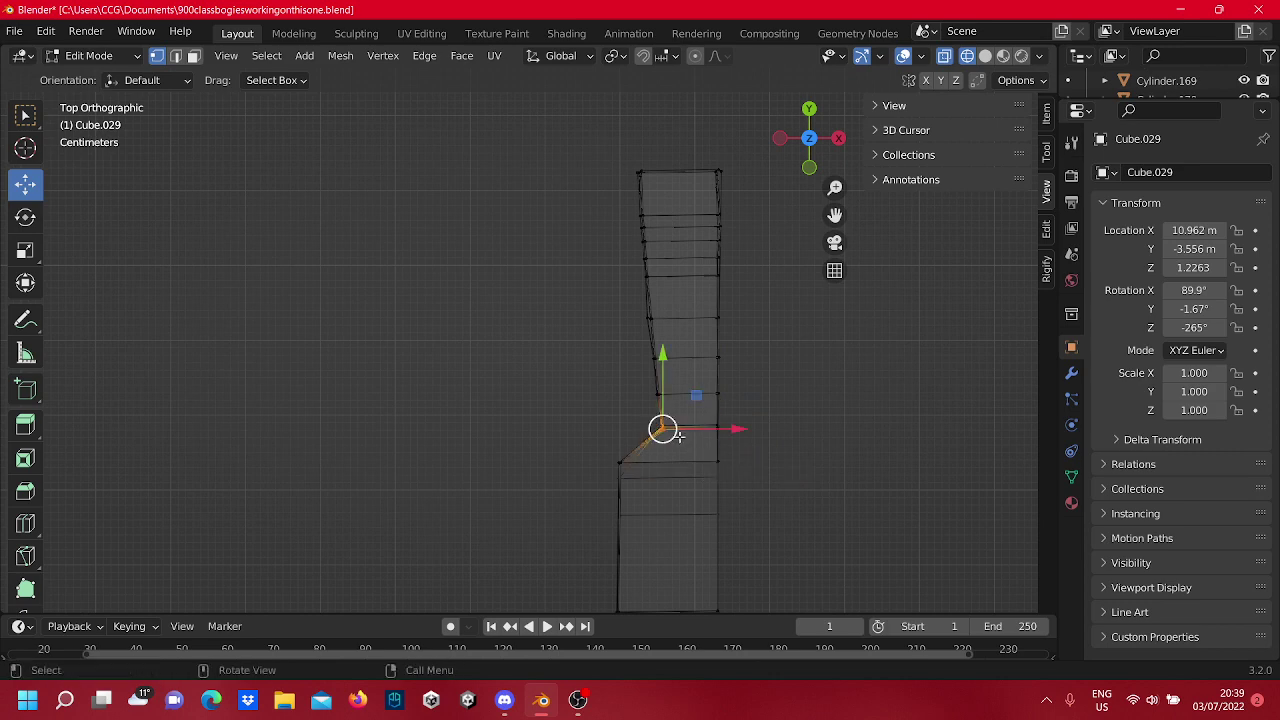
left_click_drag(686, 432, 659, 430)
left_click(671, 450)
key("ctrl+z")
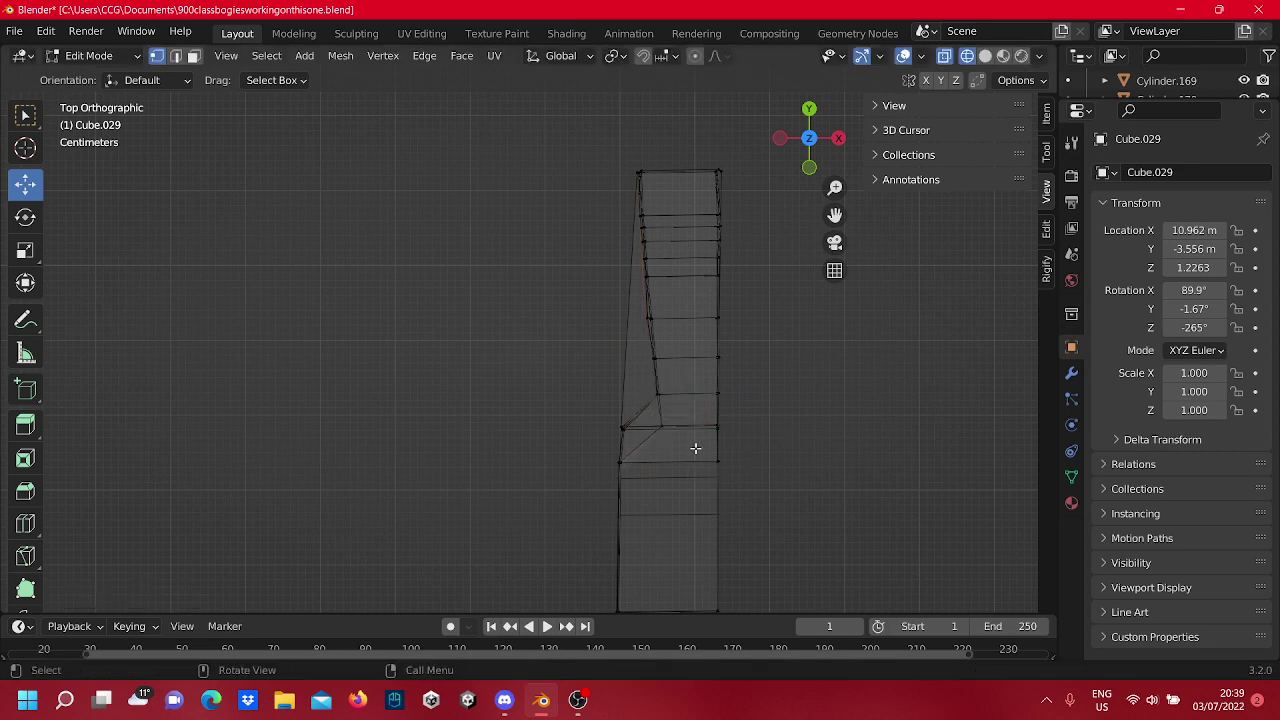
Move the remaining notch corner vertex and the −X side vertices of the row above it outward to the edge line.
left_click(661, 426)
left_click_drag(677, 427, 622, 395)
left_click(759, 427)
left_click(597, 348)
Move the −X side vertices of the next two rows up outward along X to continue the straight edge.
middle_click_drag(597, 348, 587, 403, "shift")
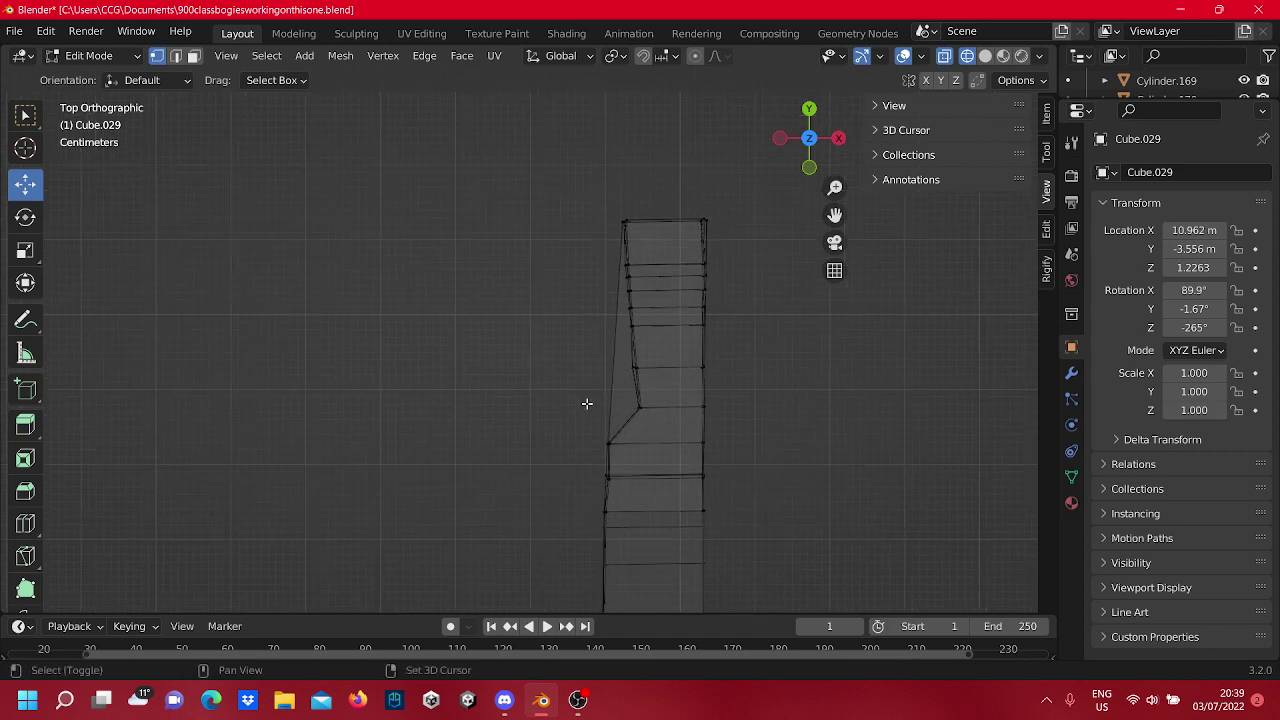
left_click(631, 395)
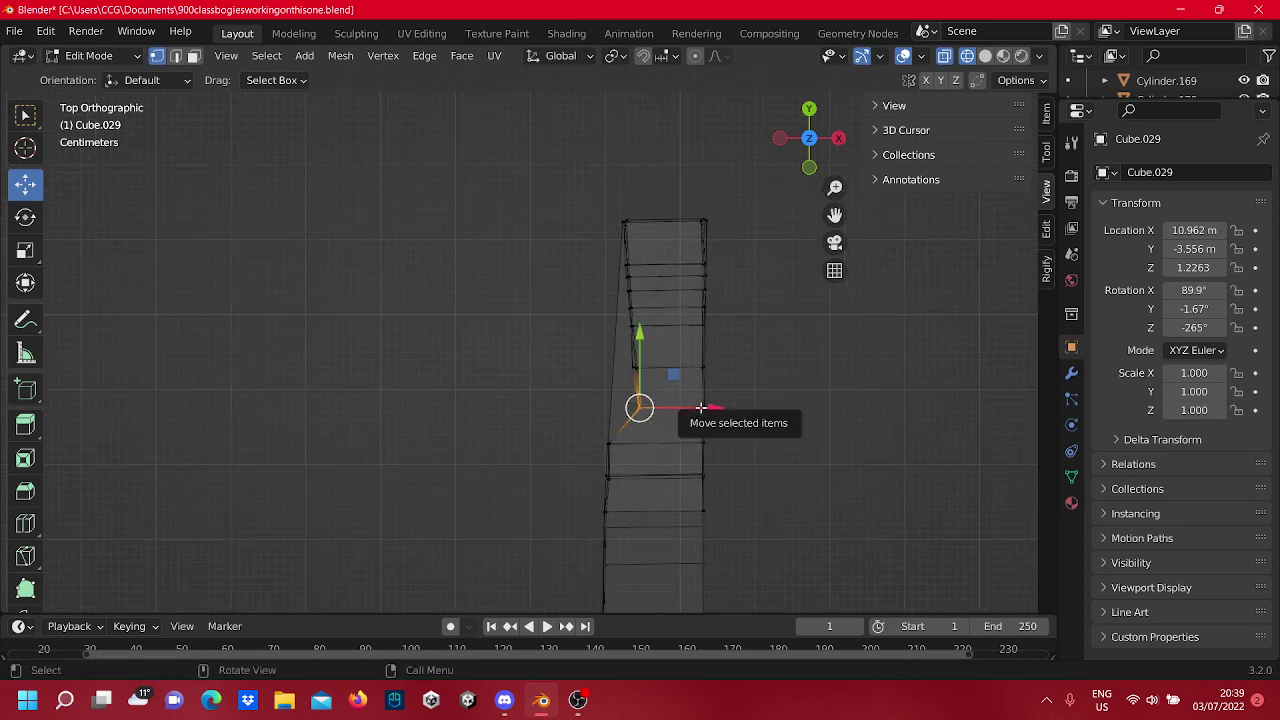
left_click_drag(705, 410, 665, 410)
left_click(671, 375)
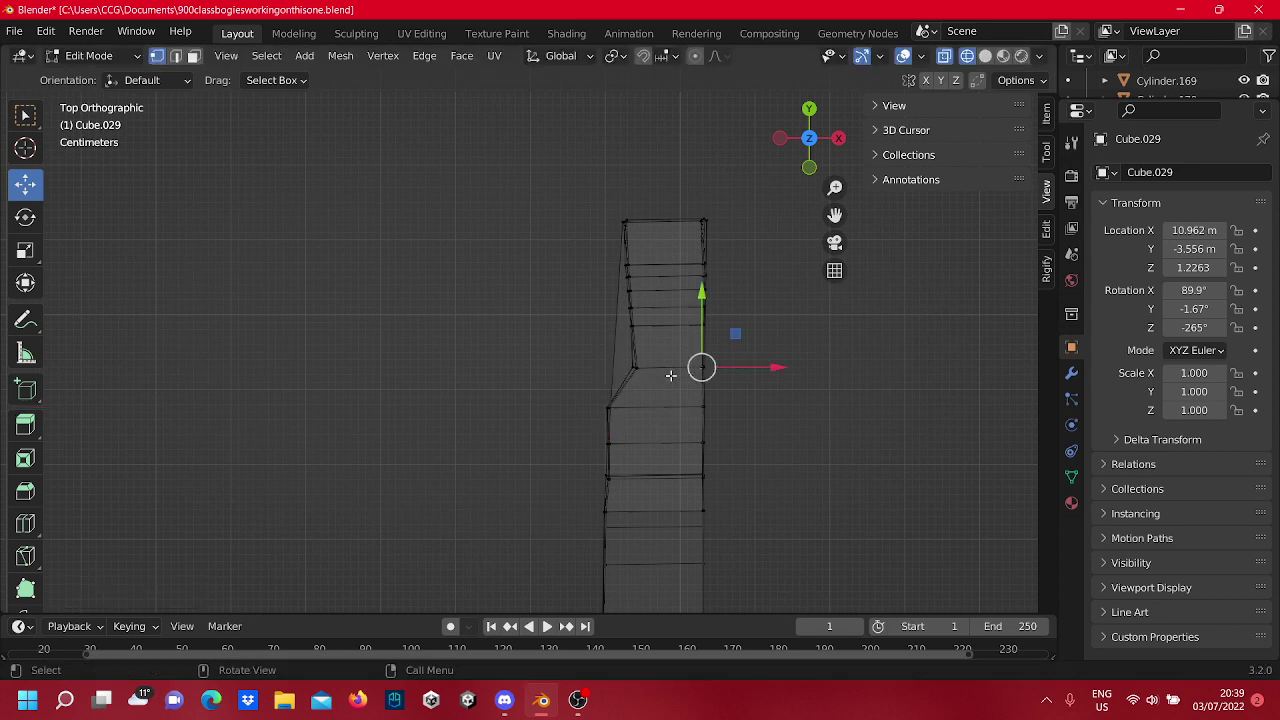
left_click(665, 380)
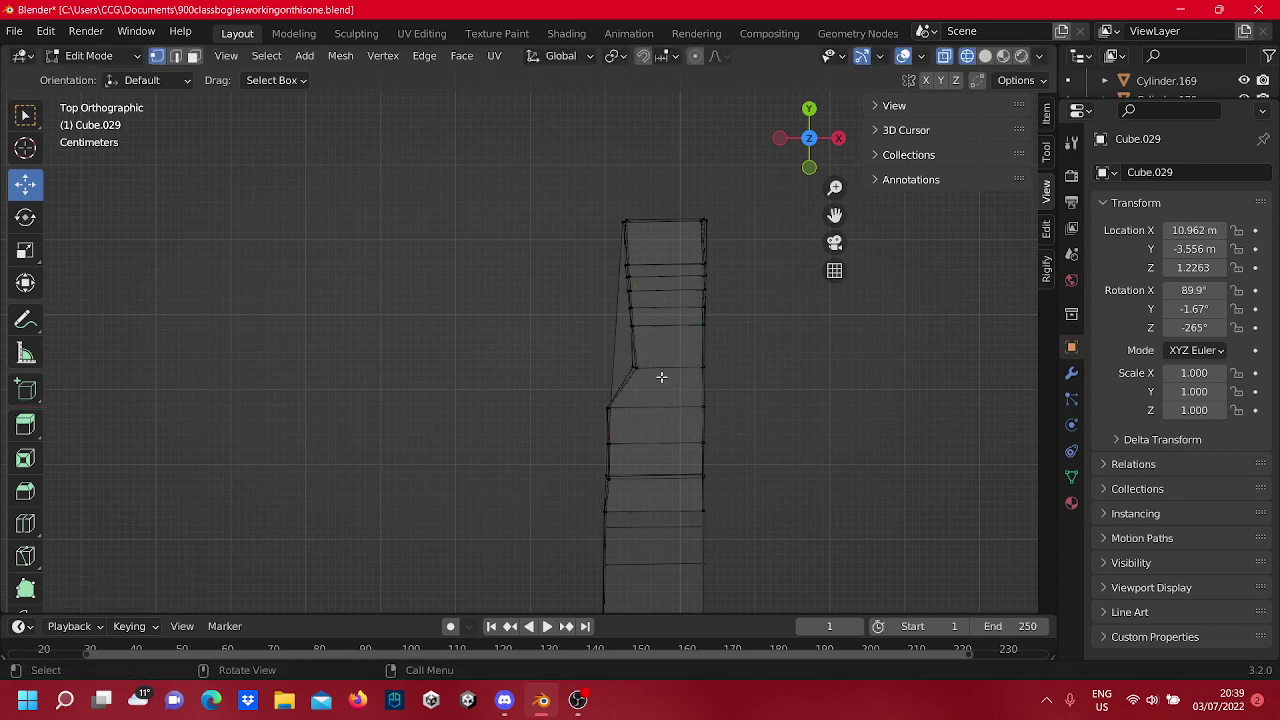
left_click(629, 365)
left_click_drag(676, 386, 631, 380)
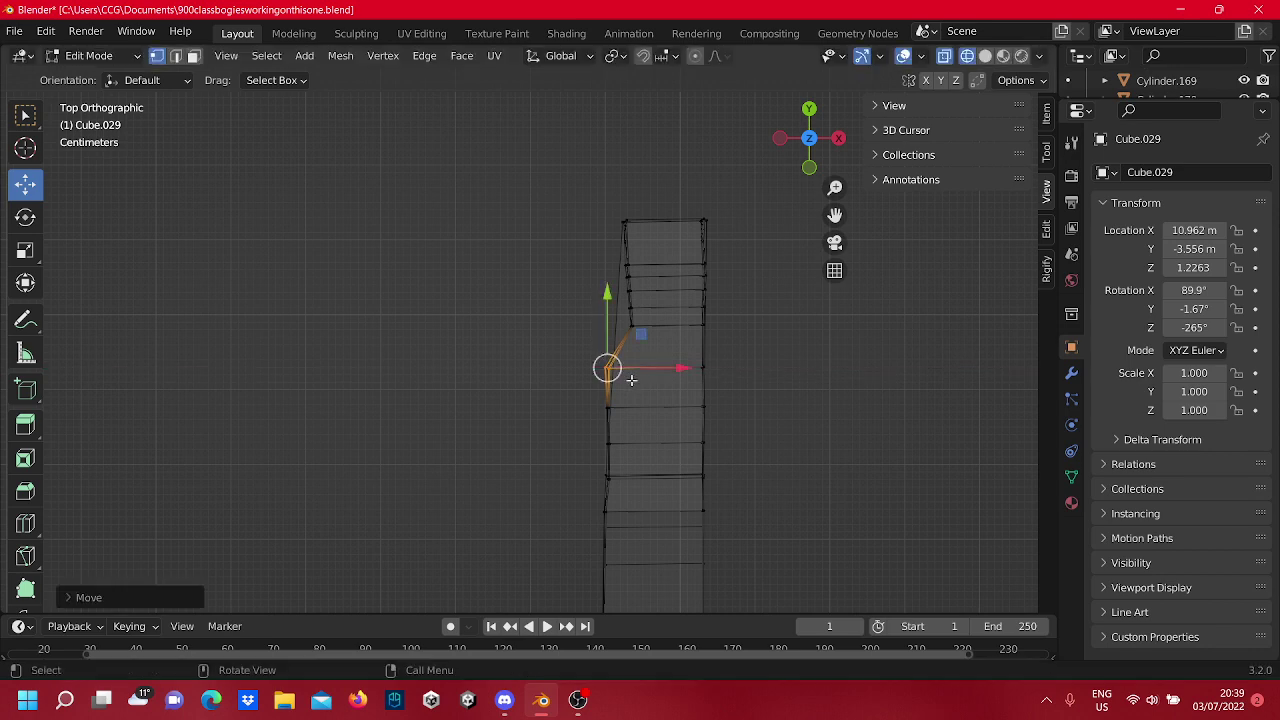
Move the −X side vertices at the fifth row below the end face outward along X to the edge line.
left_click(695, 344)
middle_click_drag(763, 379, 763, 470, "shift")
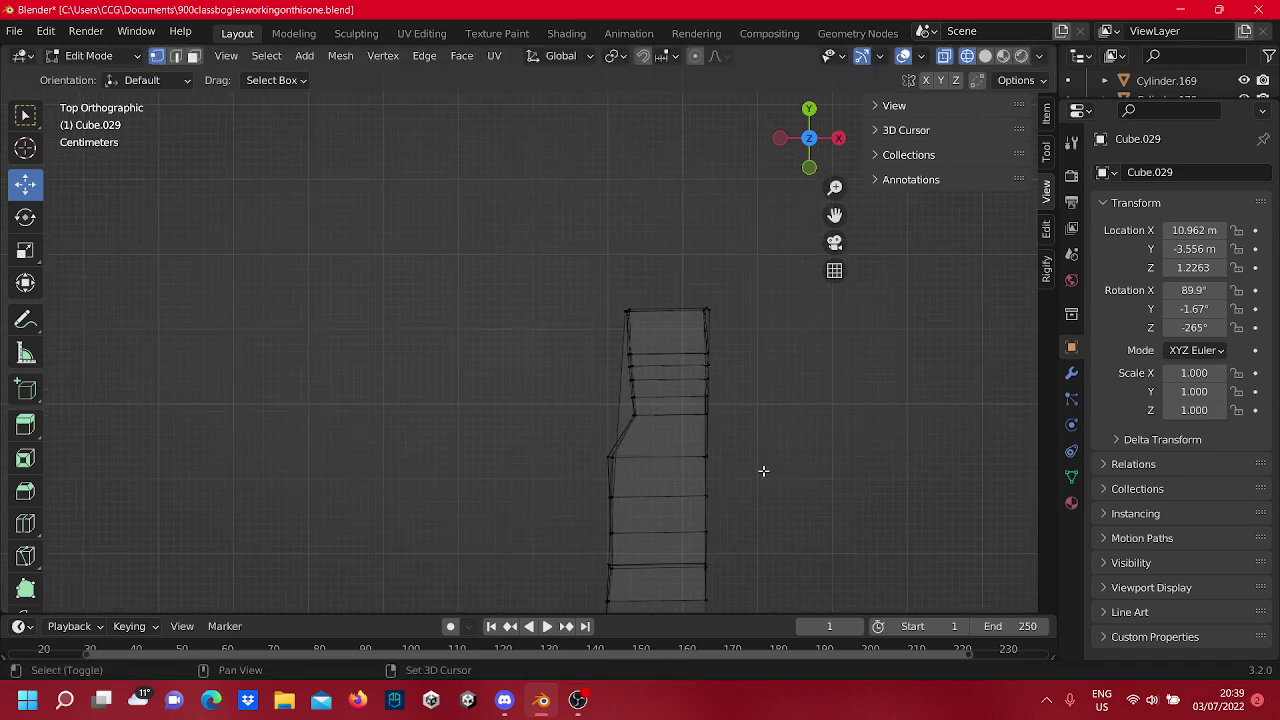
scroll(684, 425, "up", 3)
left_click(706, 465)
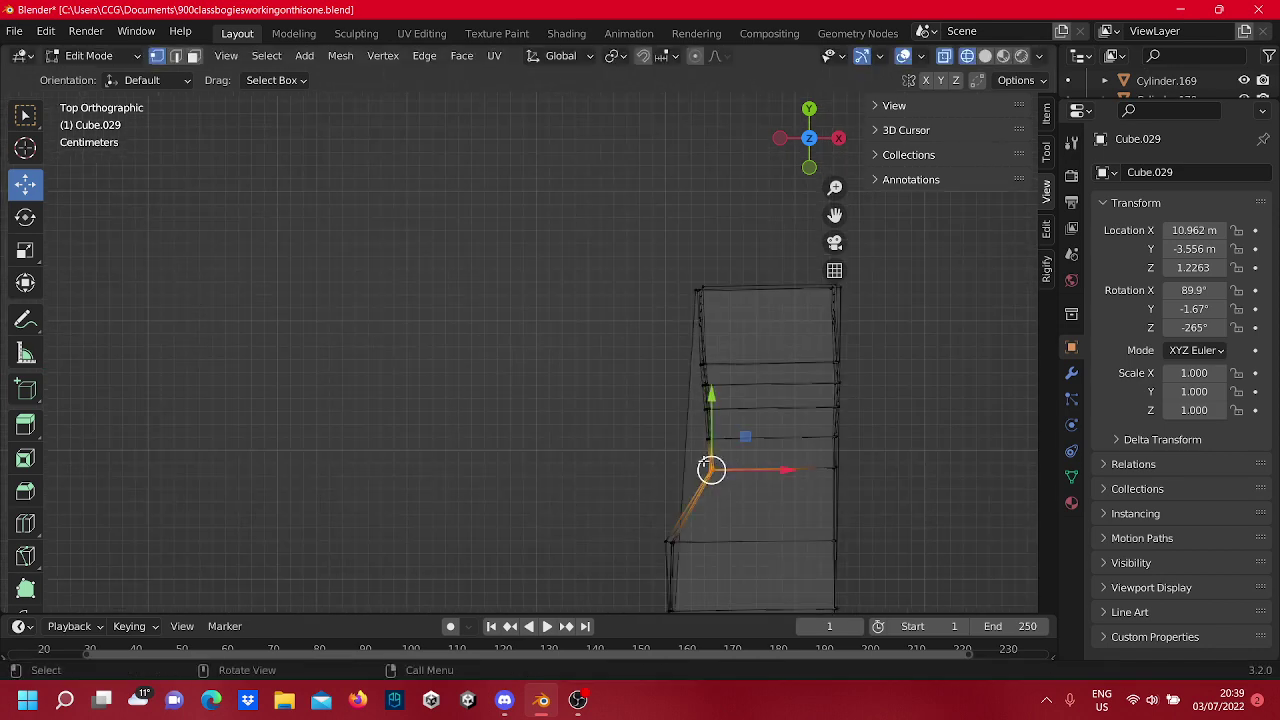
left_click_drag(739, 473, 689, 482)
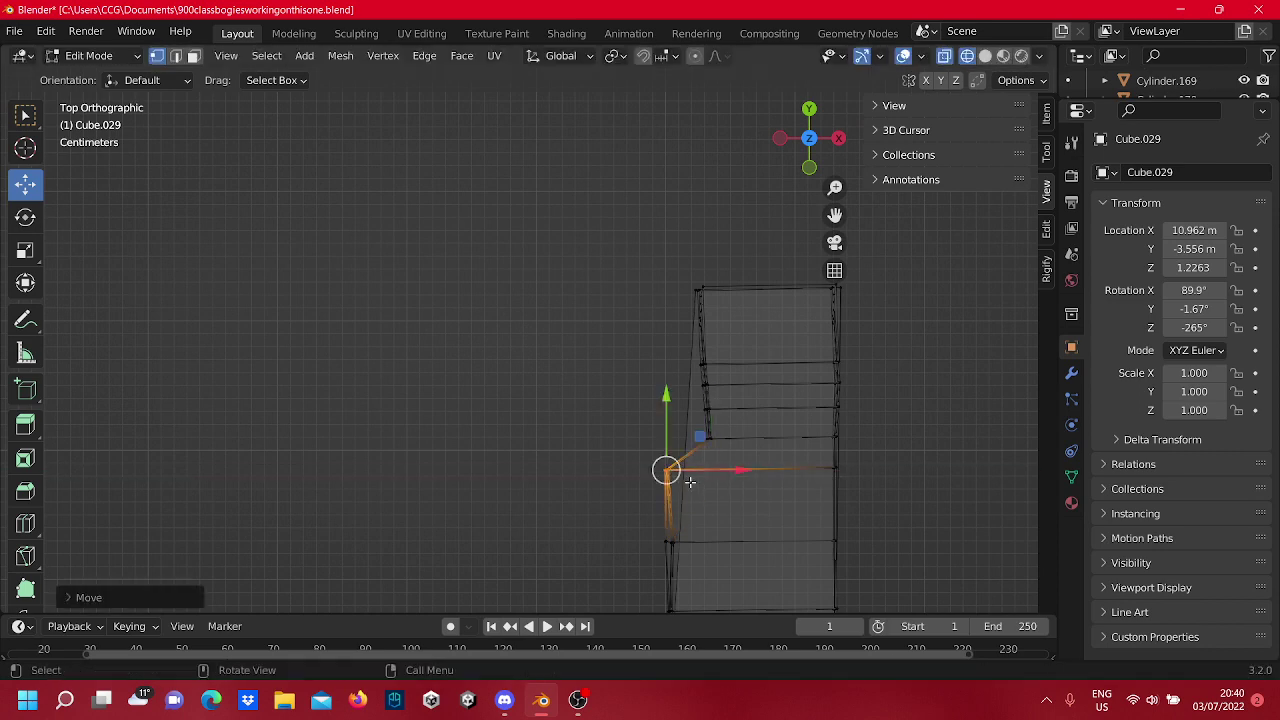
Move the −X side vertices of the fourth row below the end face outward, constrained to the X axis.
left_click(642, 326)
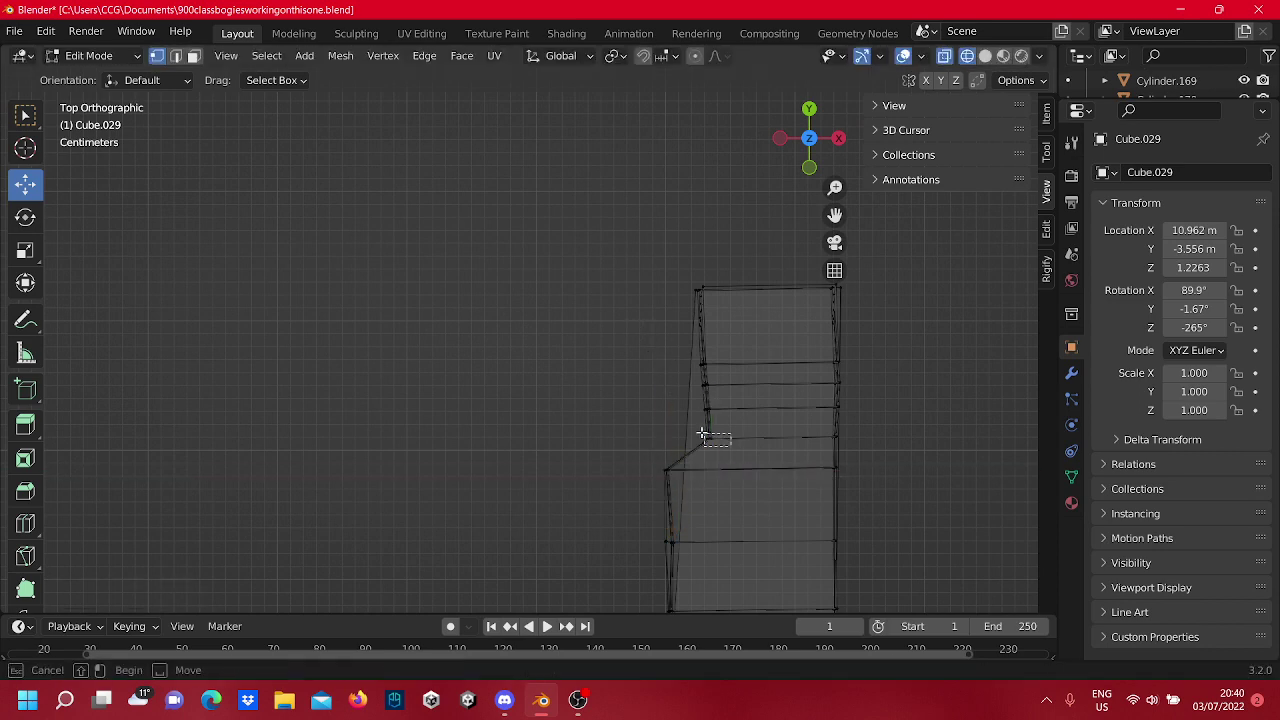
left_click(708, 438)
key("g")
key("x")
left_click(699, 447)
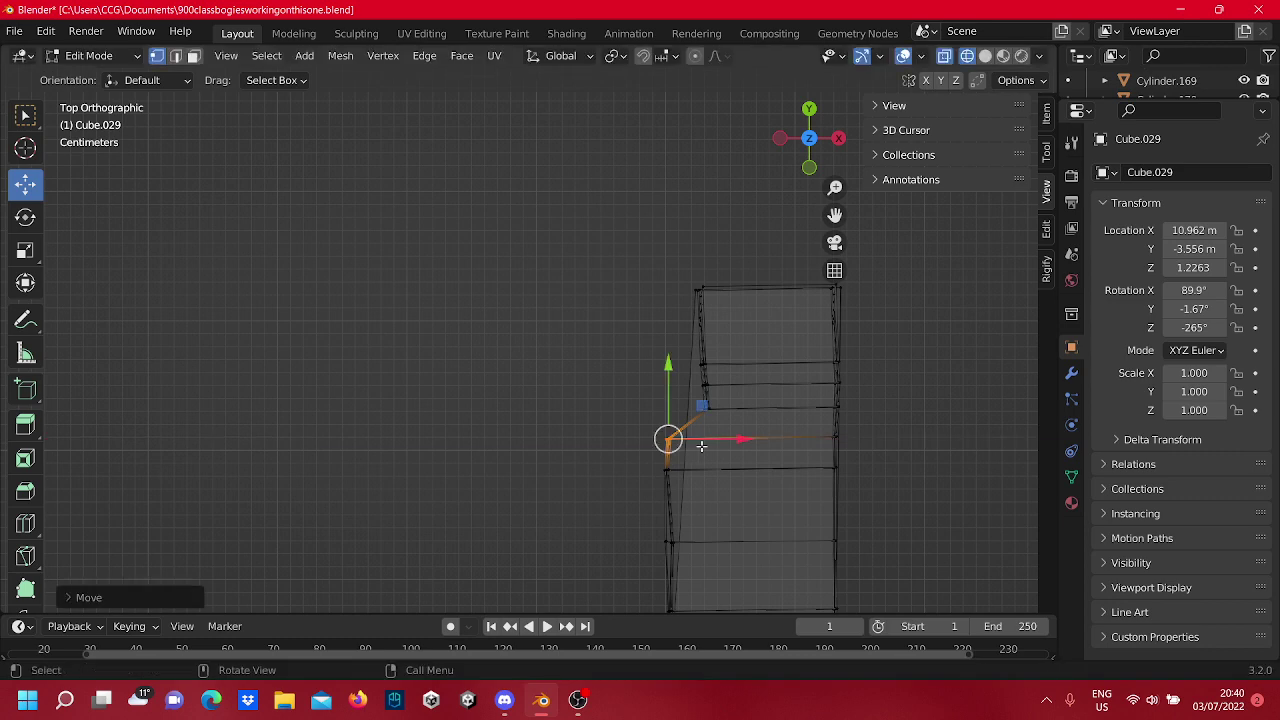
Move the −X side vertices of the third row below the end face by about −0.03 m along X.
left_click(733, 421)
left_click(846, 431)
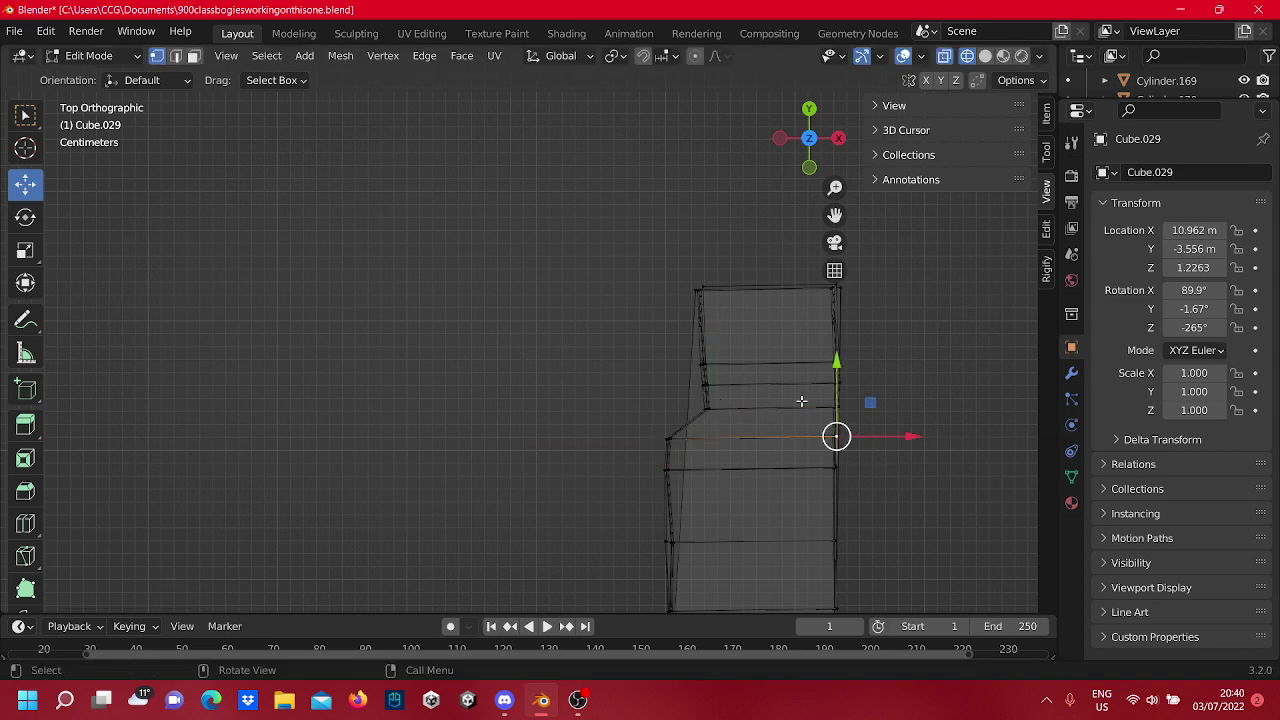
left_click(703, 406)
key("g")
key("x")
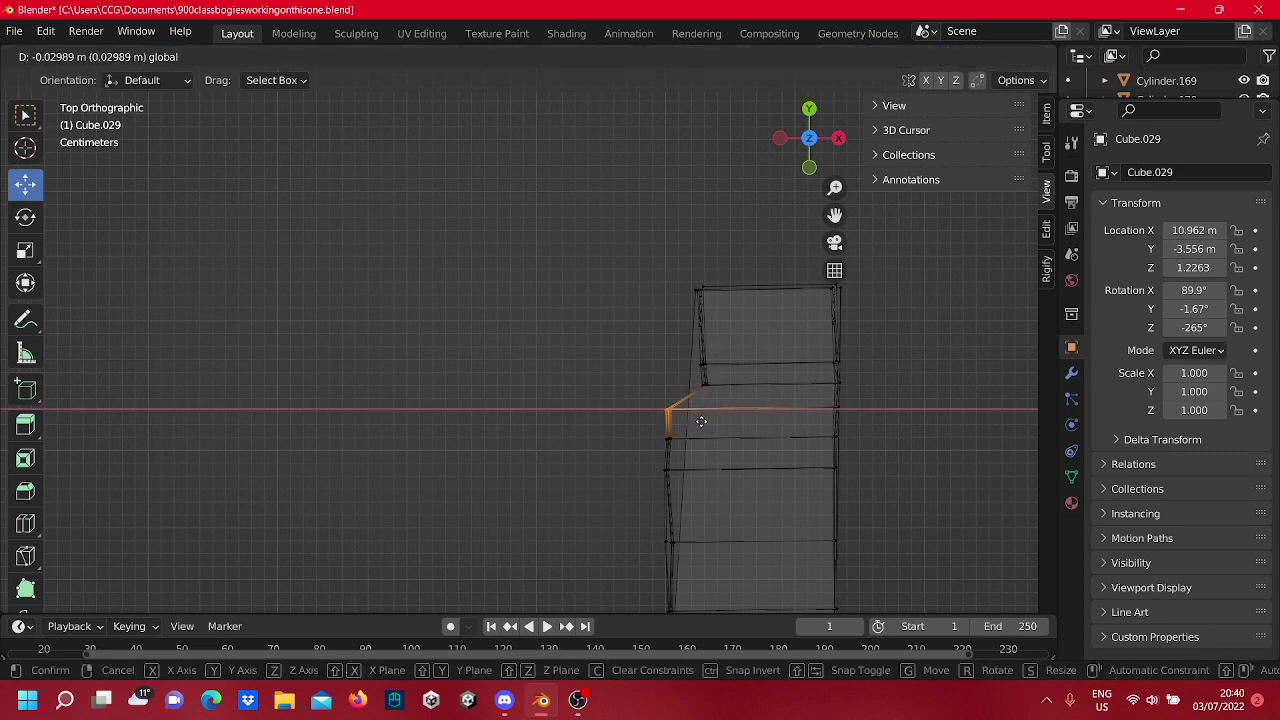
left_click(701, 421)
Move the −X side vertices of the last rows and end face about −0.025 m along X and fine-tune them to the edge line.
left_click(640, 304)
key("b")
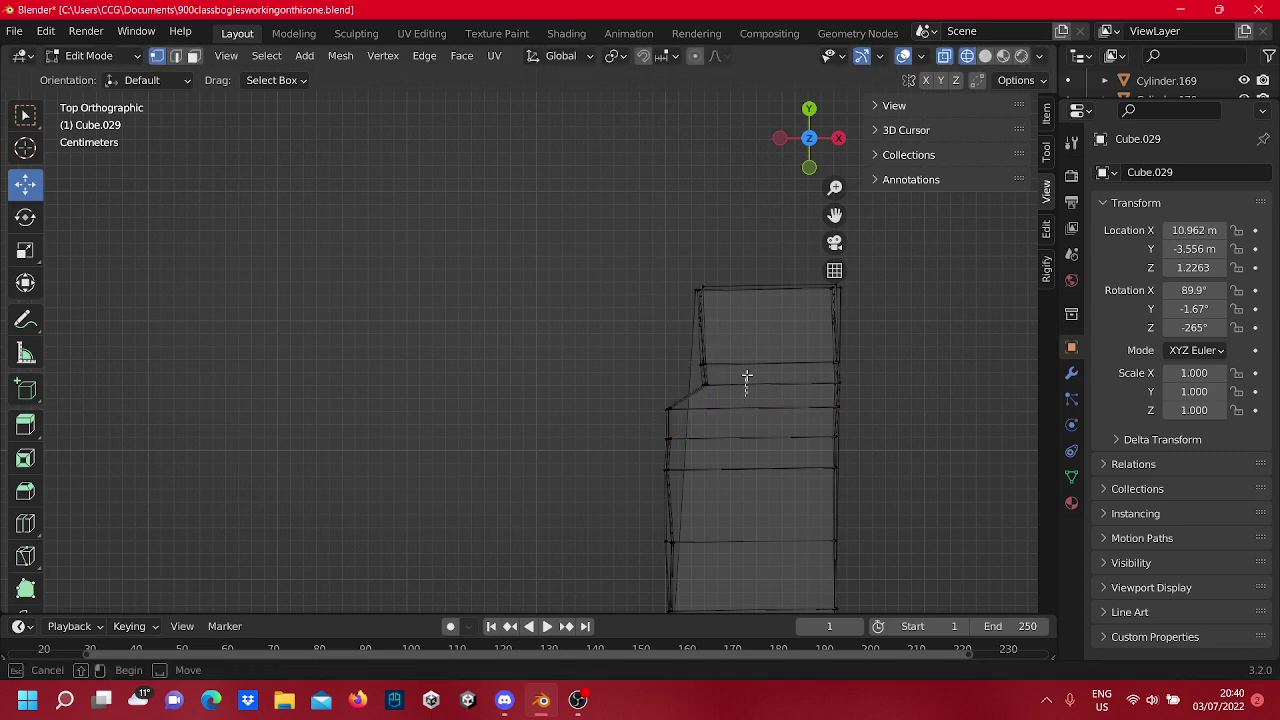
left_click_drag(700, 373, 685, 262)
left_click(733, 358)
key("g")
key("x")
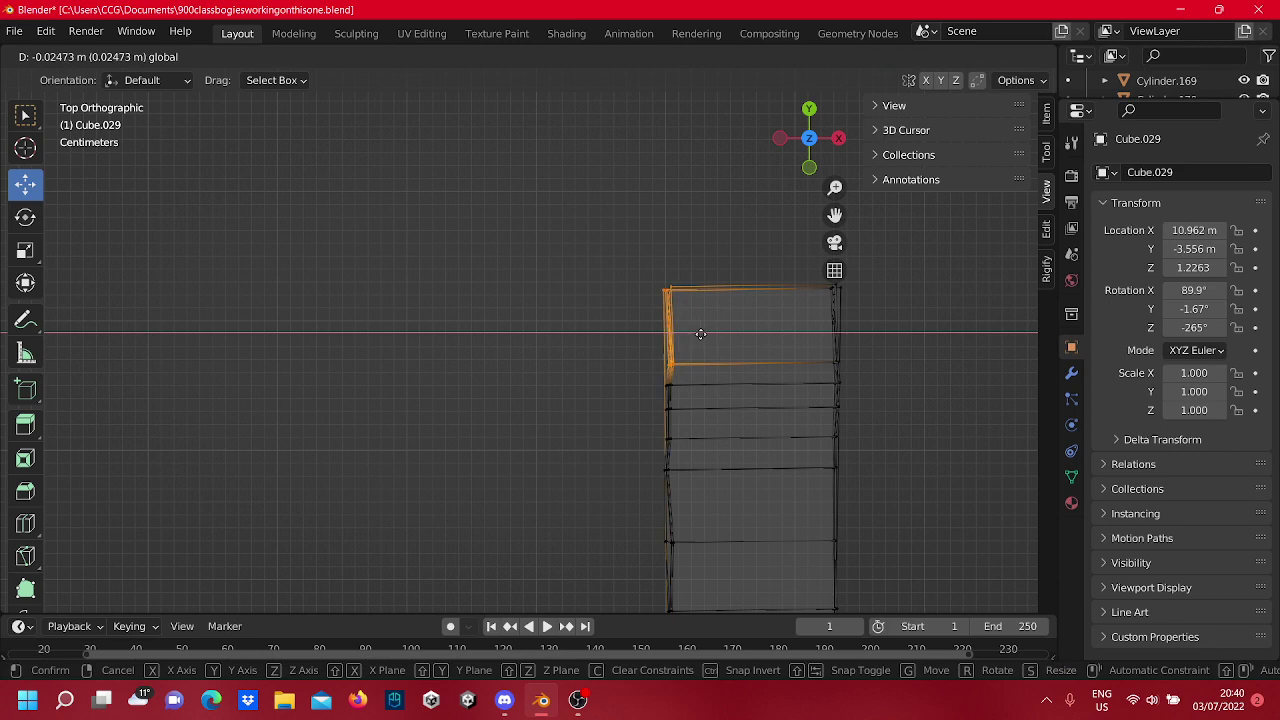
left_click(578, 297)
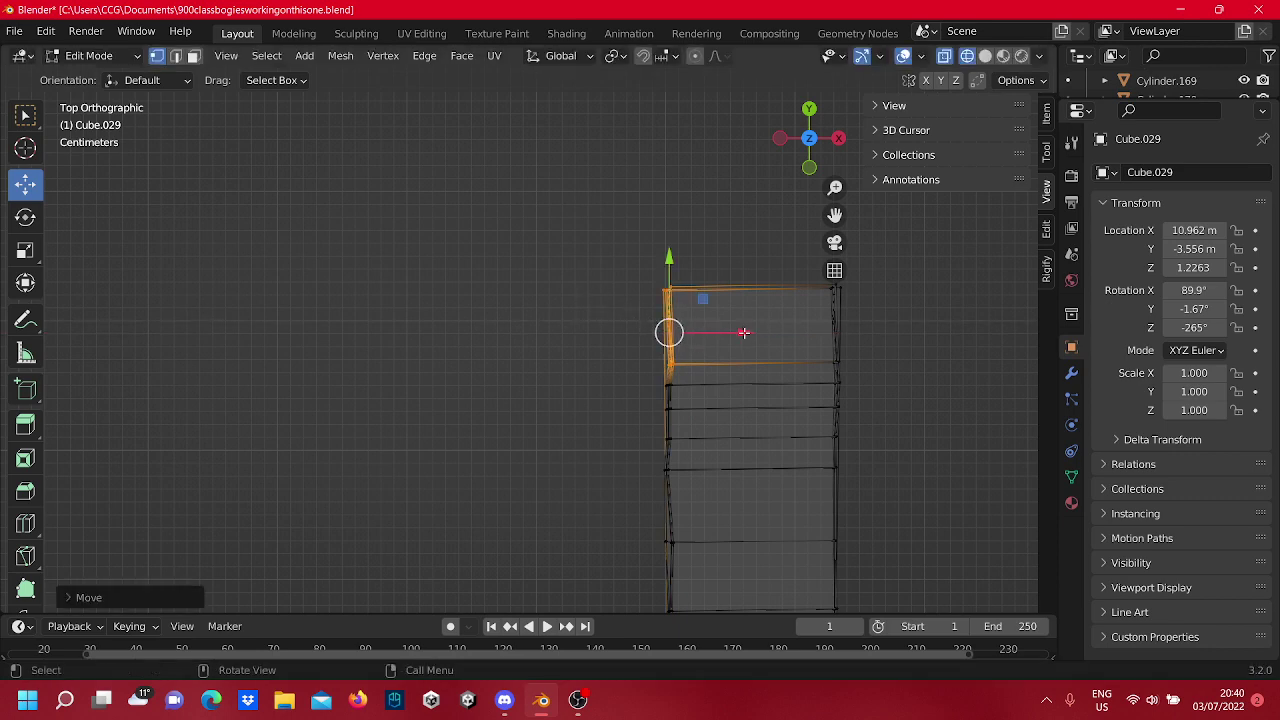
left_click_drag(743, 332, 725, 355)
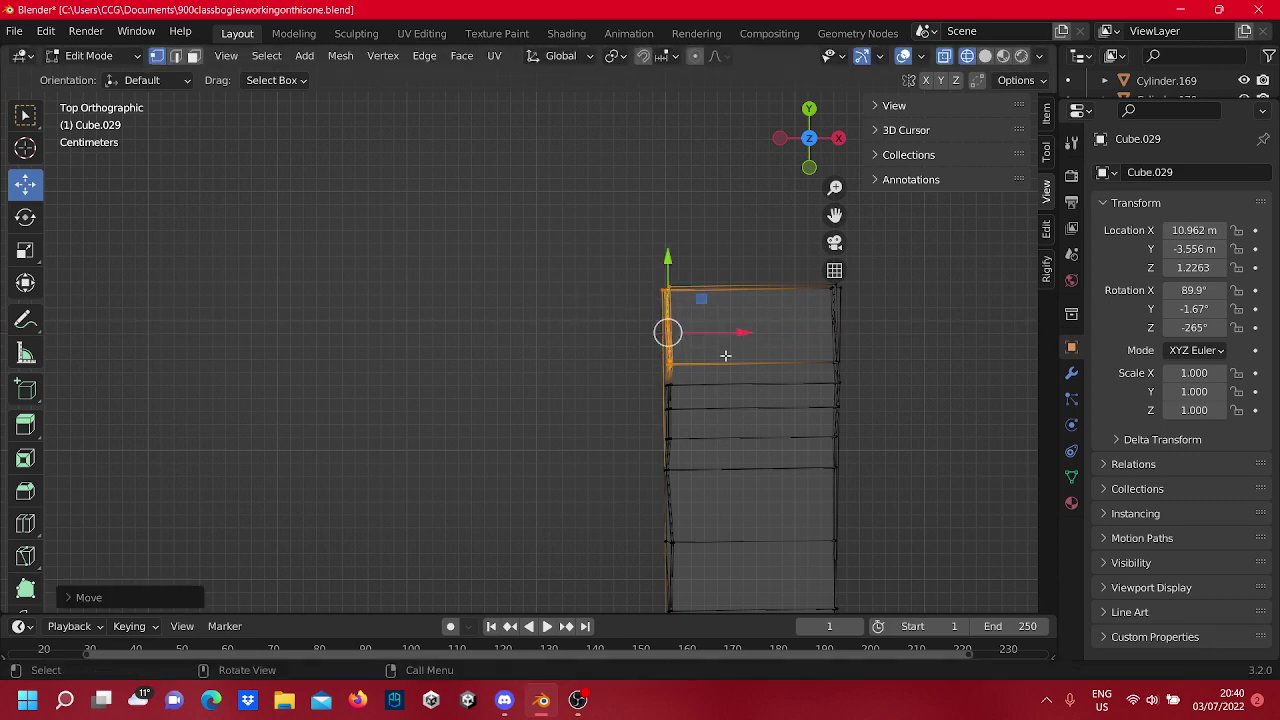
scroll(536, 414, "down", 10)
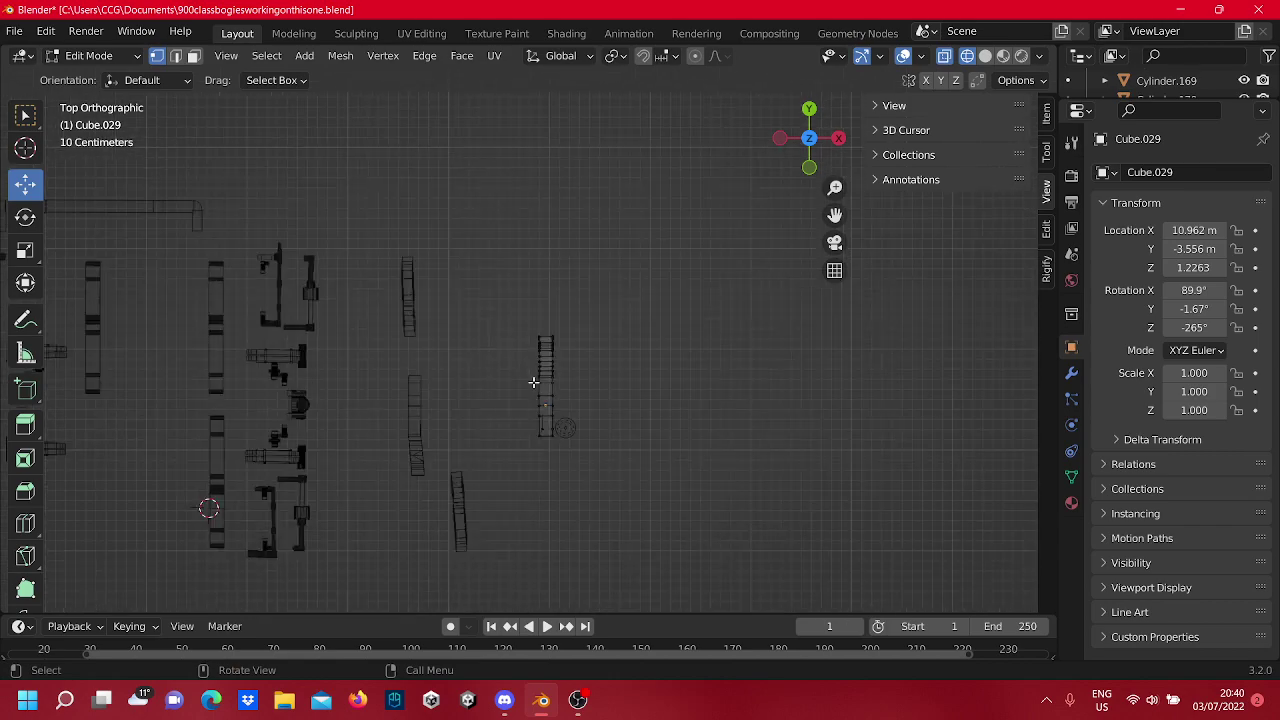
scroll(534, 382, "up", 6)
middle_click_drag(686, 434, 550, 455)
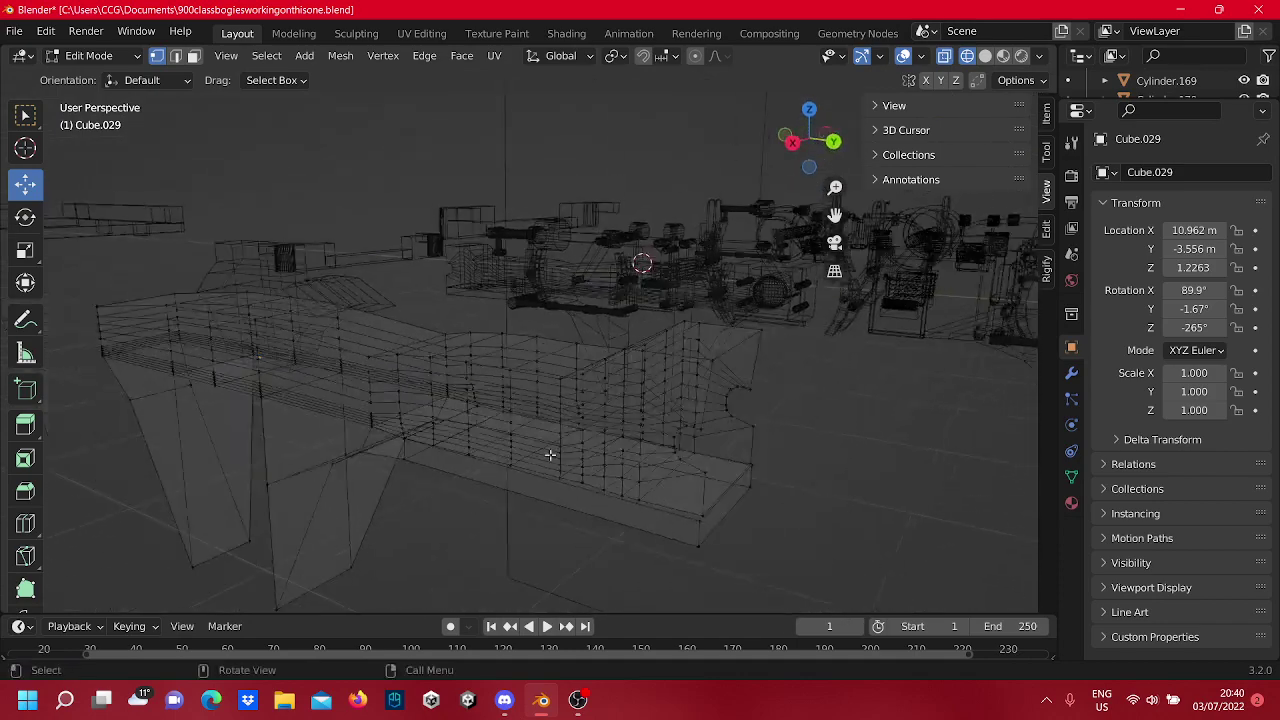
scroll(550, 455, "down", 1)
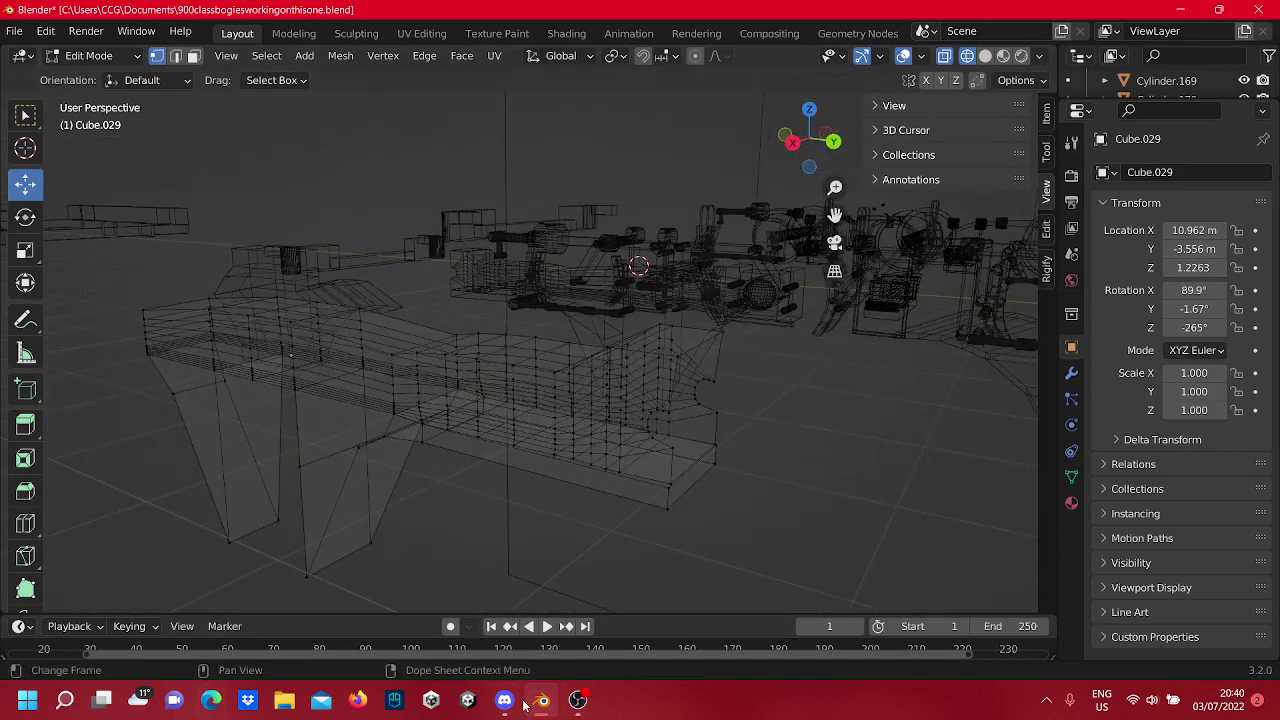
Switch to Discord, open the lego channel, and check the first reaction on the January 26 post.
left_click(508, 702)
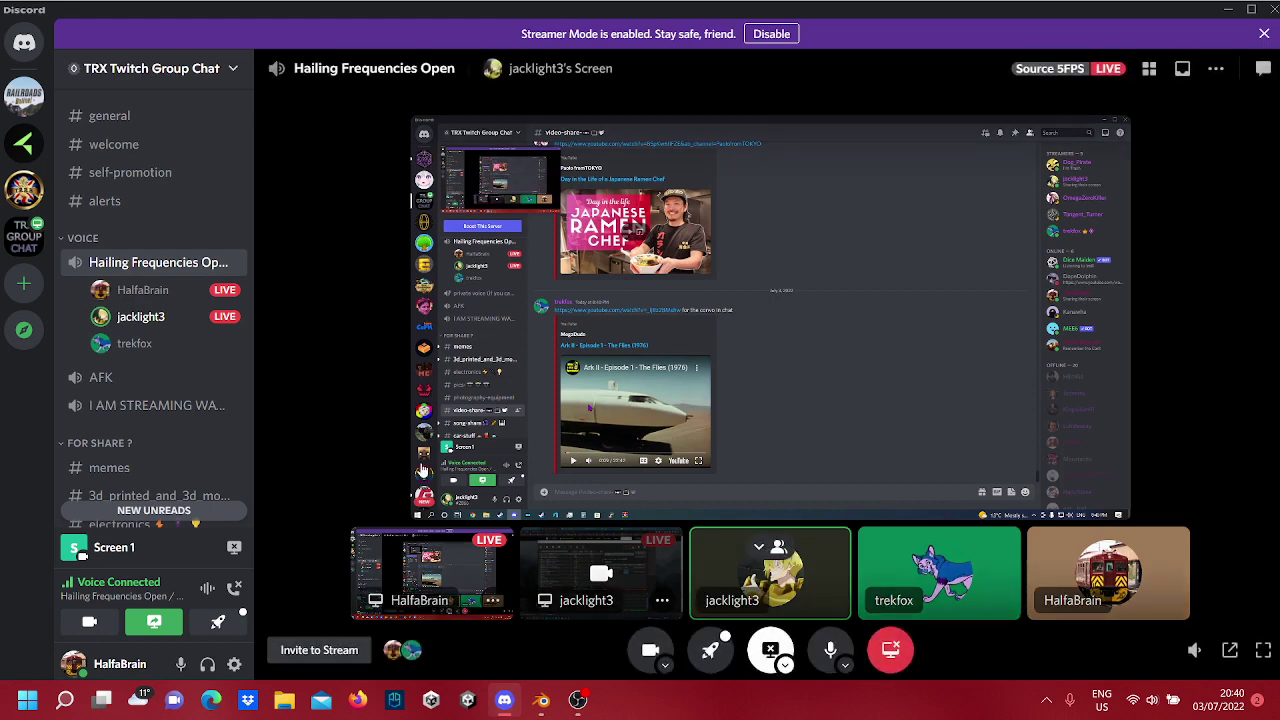
scroll(114, 240, "down", 5)
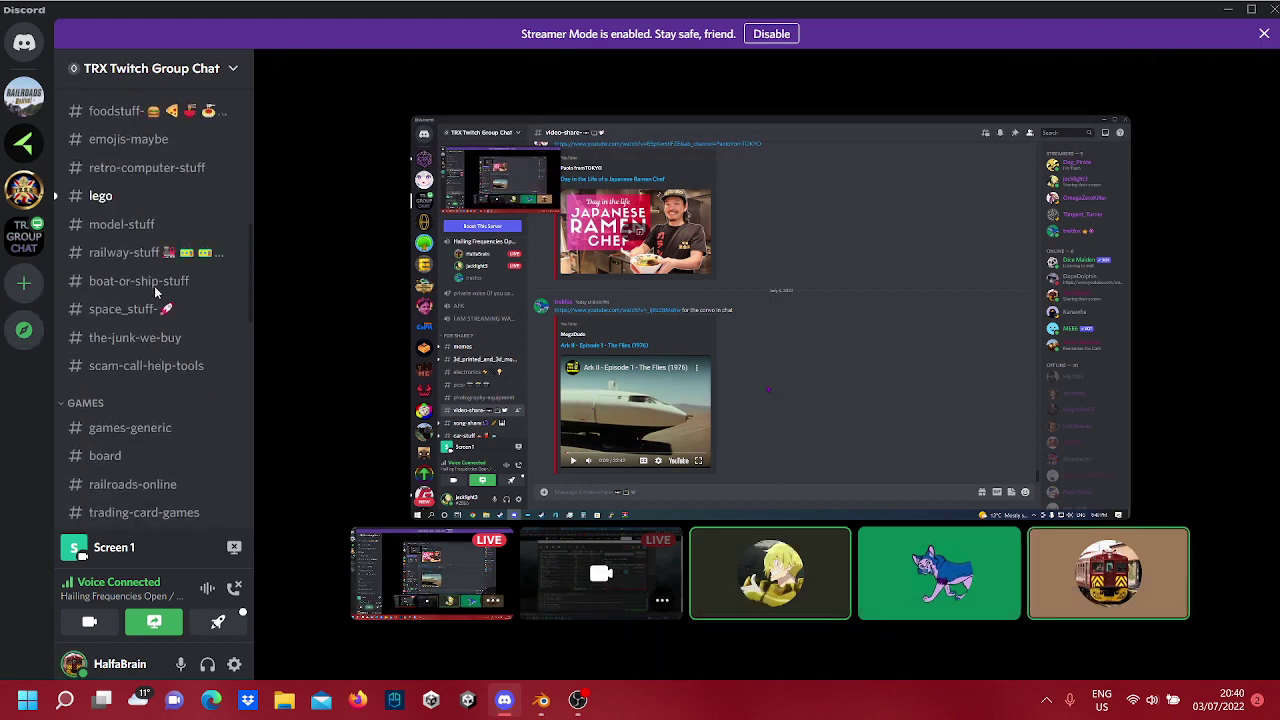
left_click(100, 279)
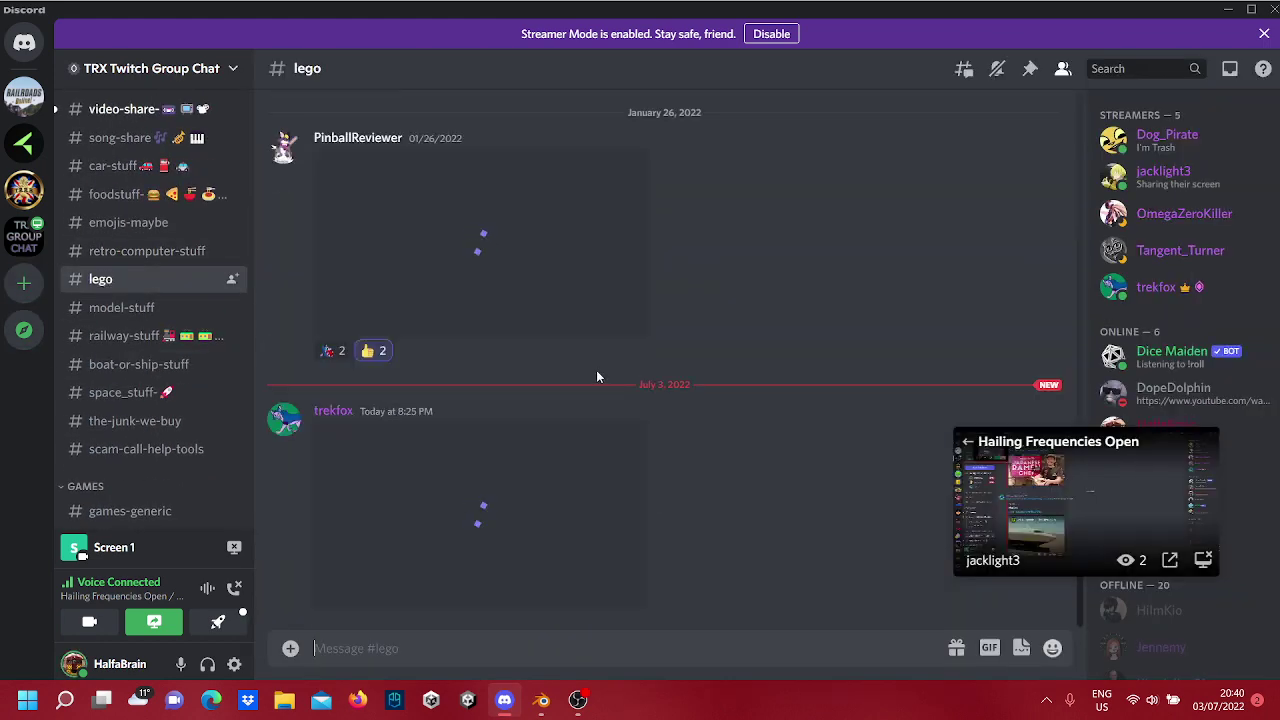
left_click(333, 350)
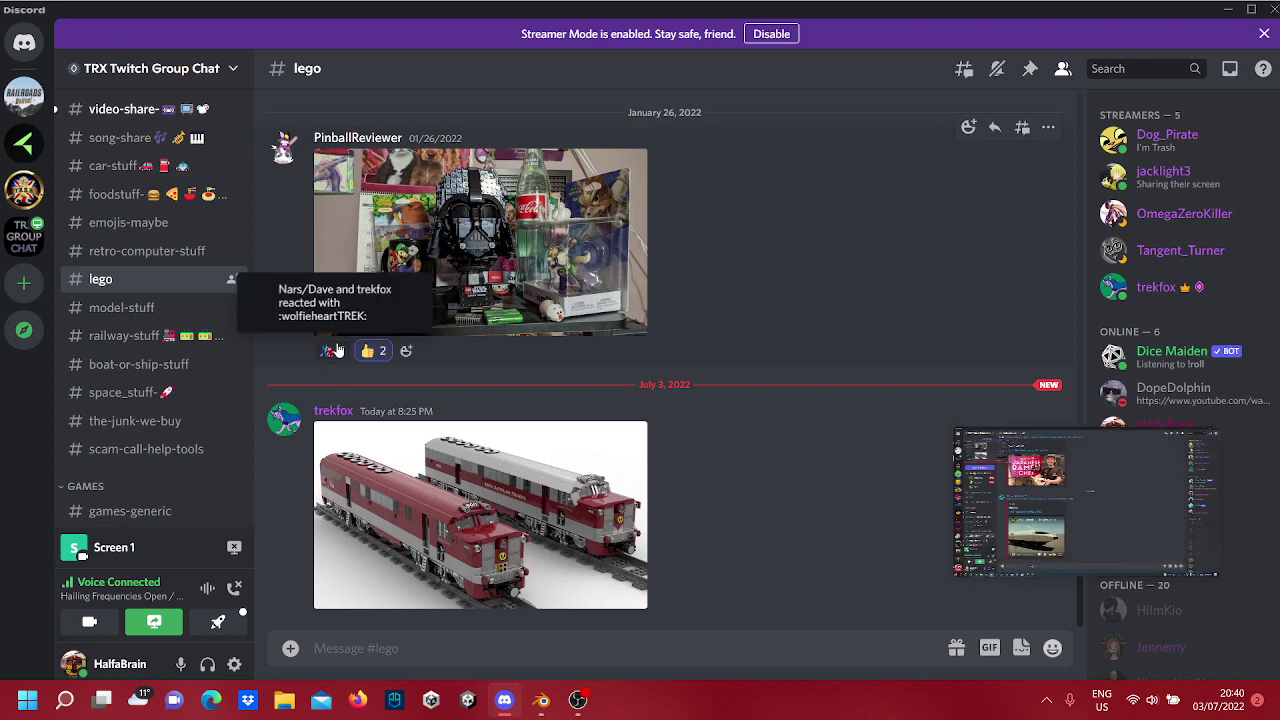
Open the video-share channel and check its newest post.
scroll(149, 255, "up", 3)
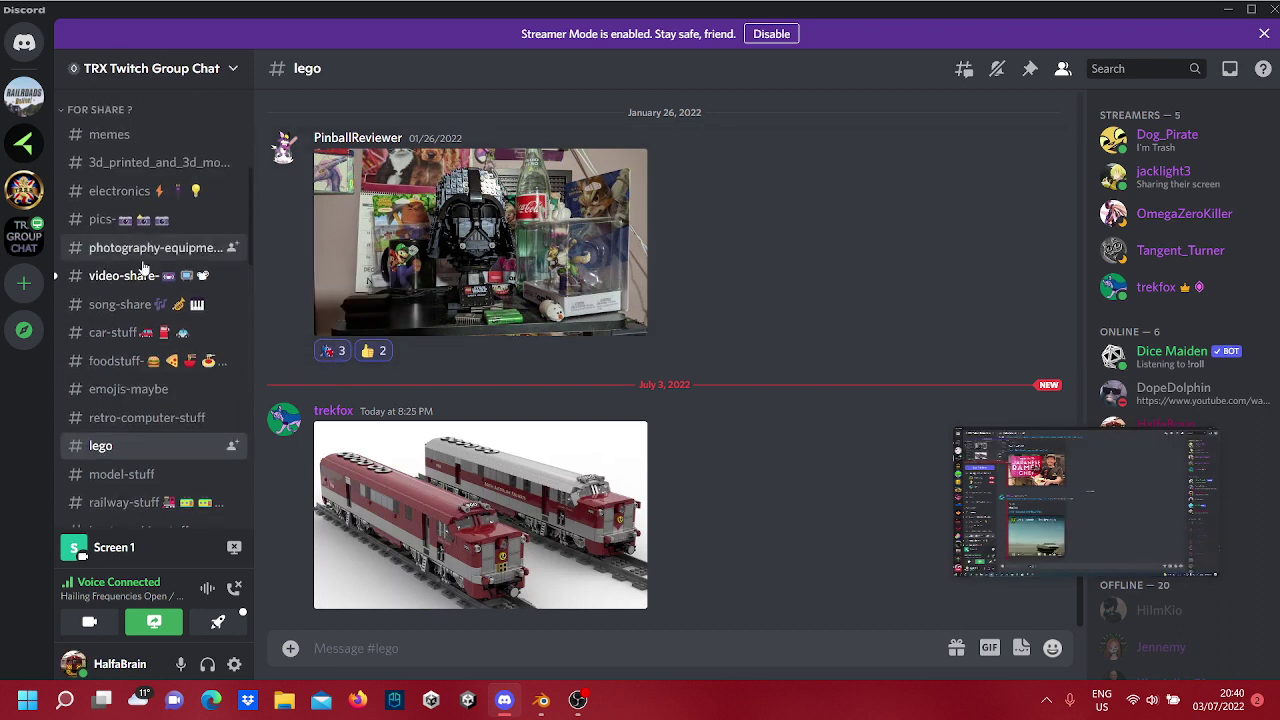
left_click(134, 276)
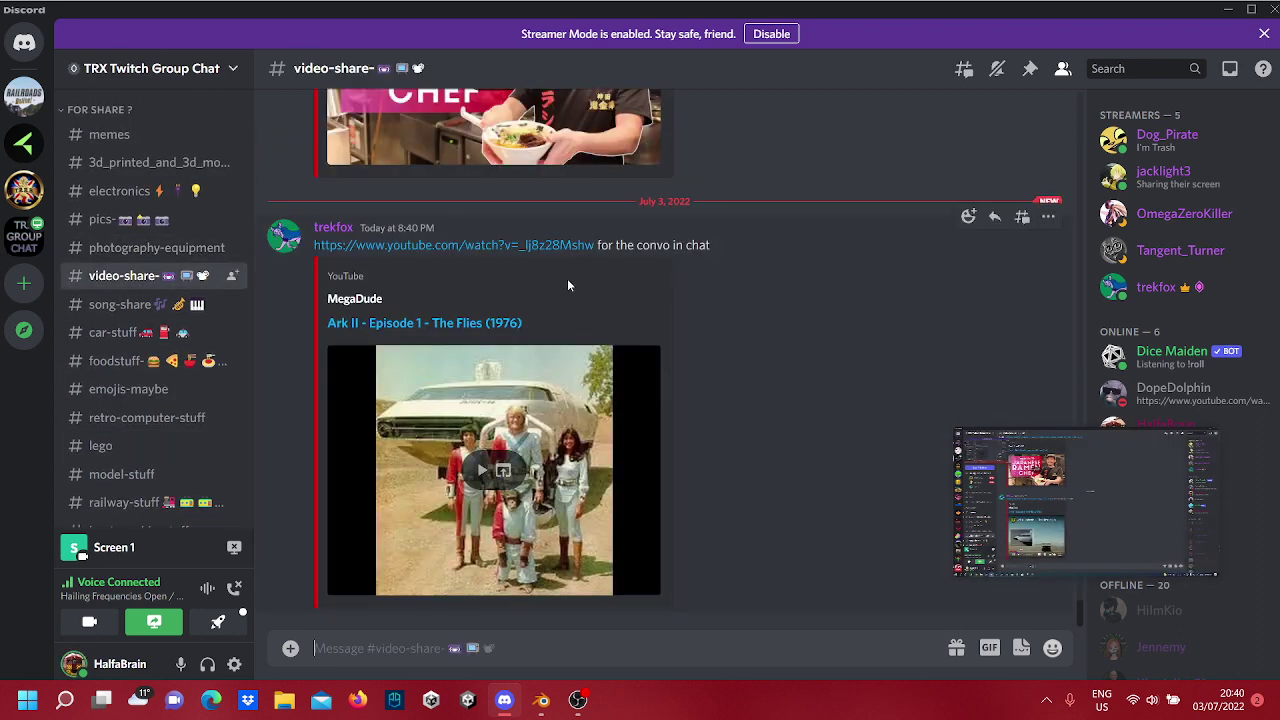
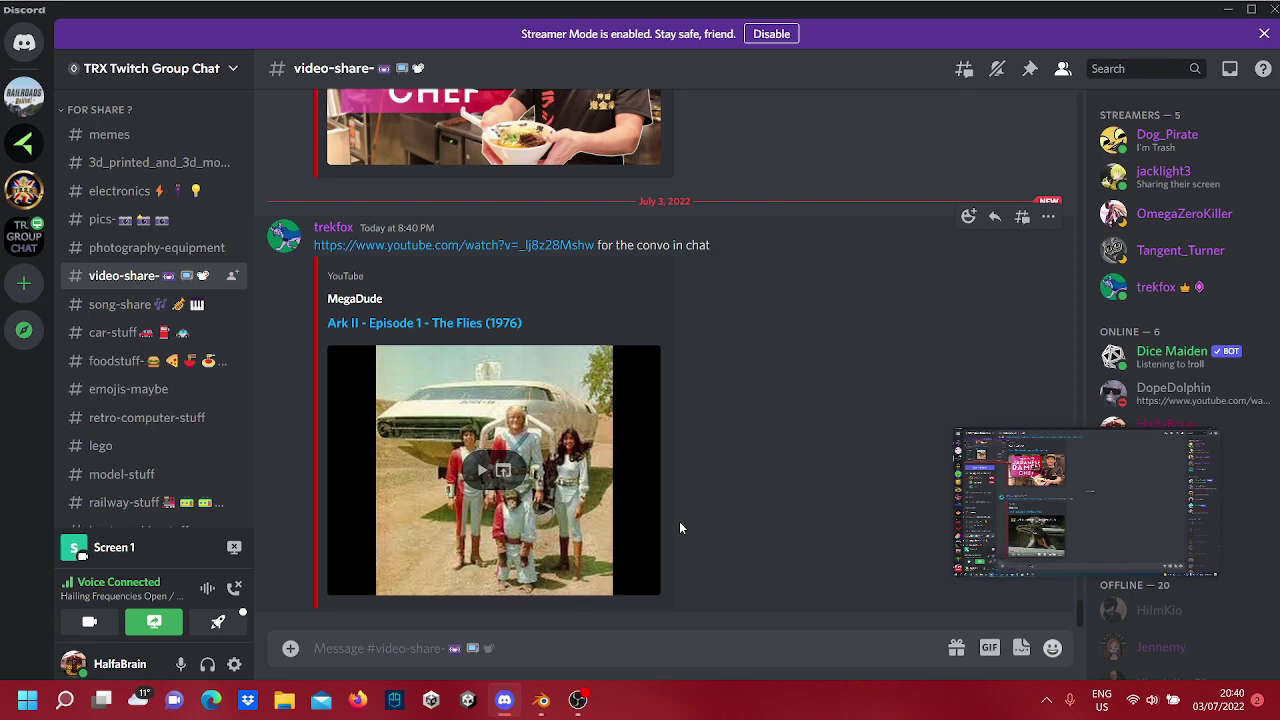
Switch to Blender, leave Edit Mode, and move Cube.029 to about X 10.928 m and Z 1.1975 m in back view.
left_click(541, 703)
middle_click_drag(557, 563, 817, 257)
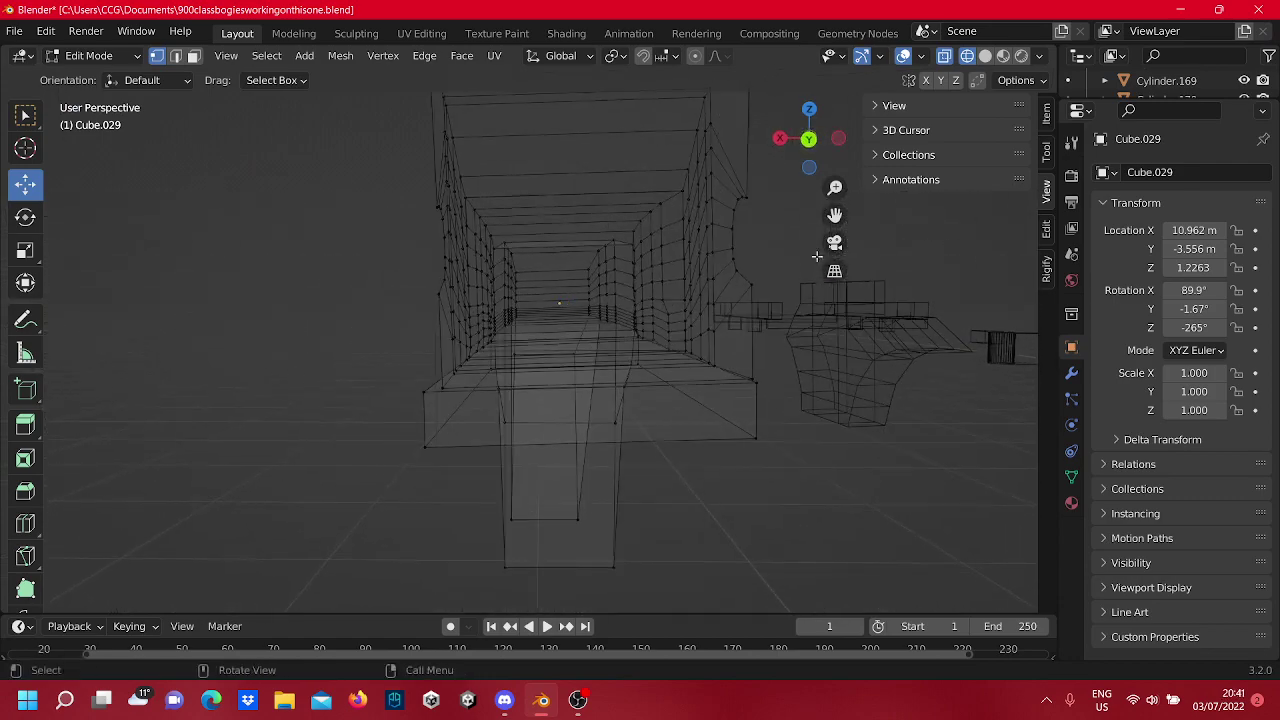
left_click(811, 141)
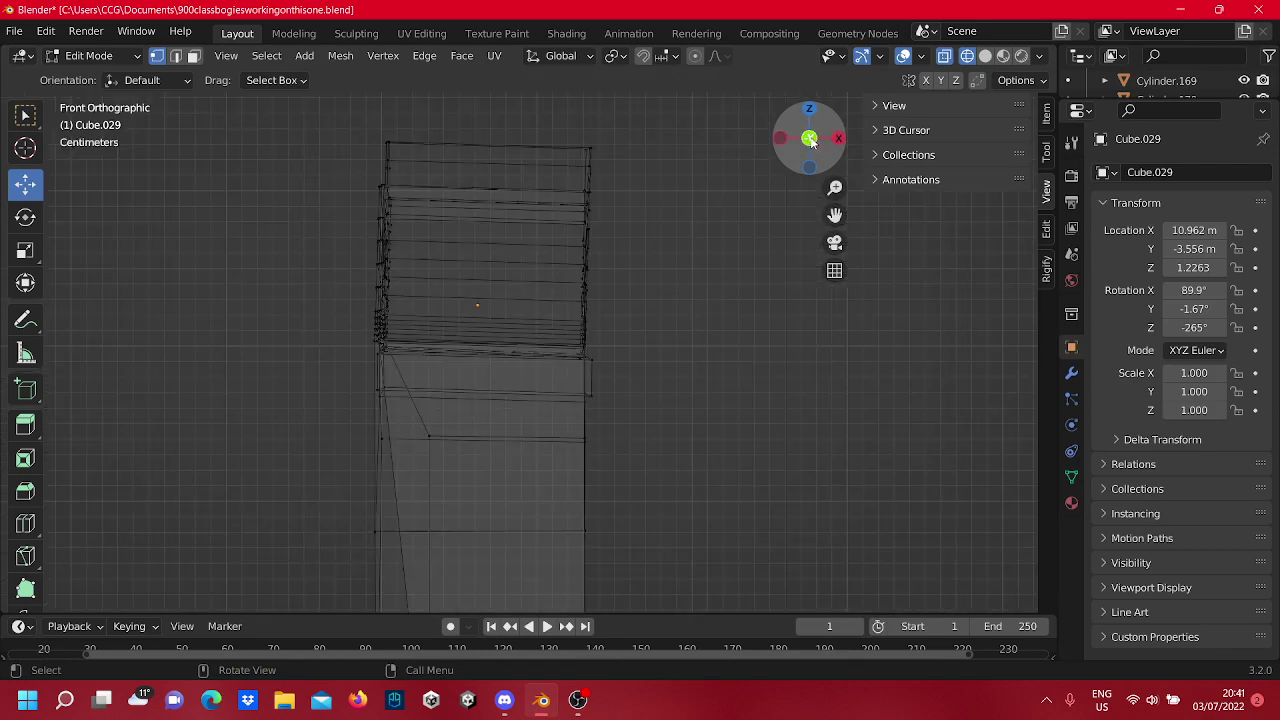
middle_click_drag(597, 416, 607, 371, "shift")
scroll(607, 353, "down", 5)
key("Tab")
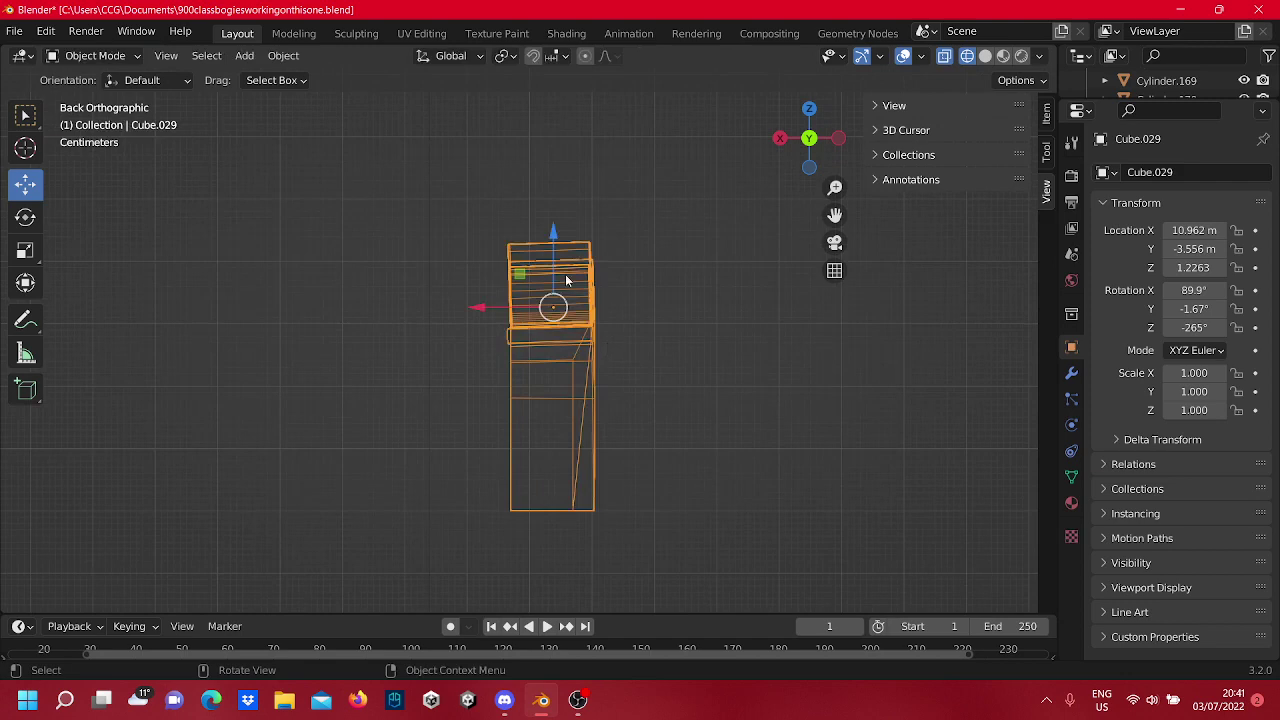
left_click_drag(469, 307, 494, 310)
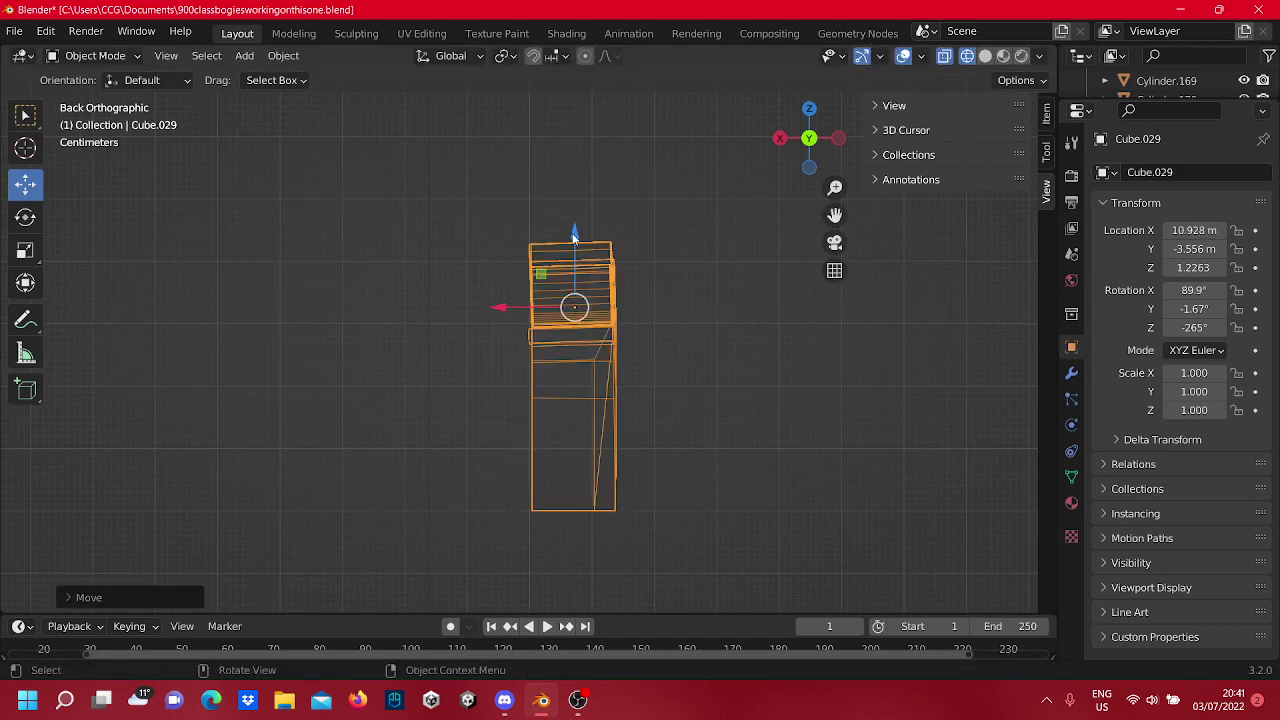
left_click_drag(574, 234, 580, 257)
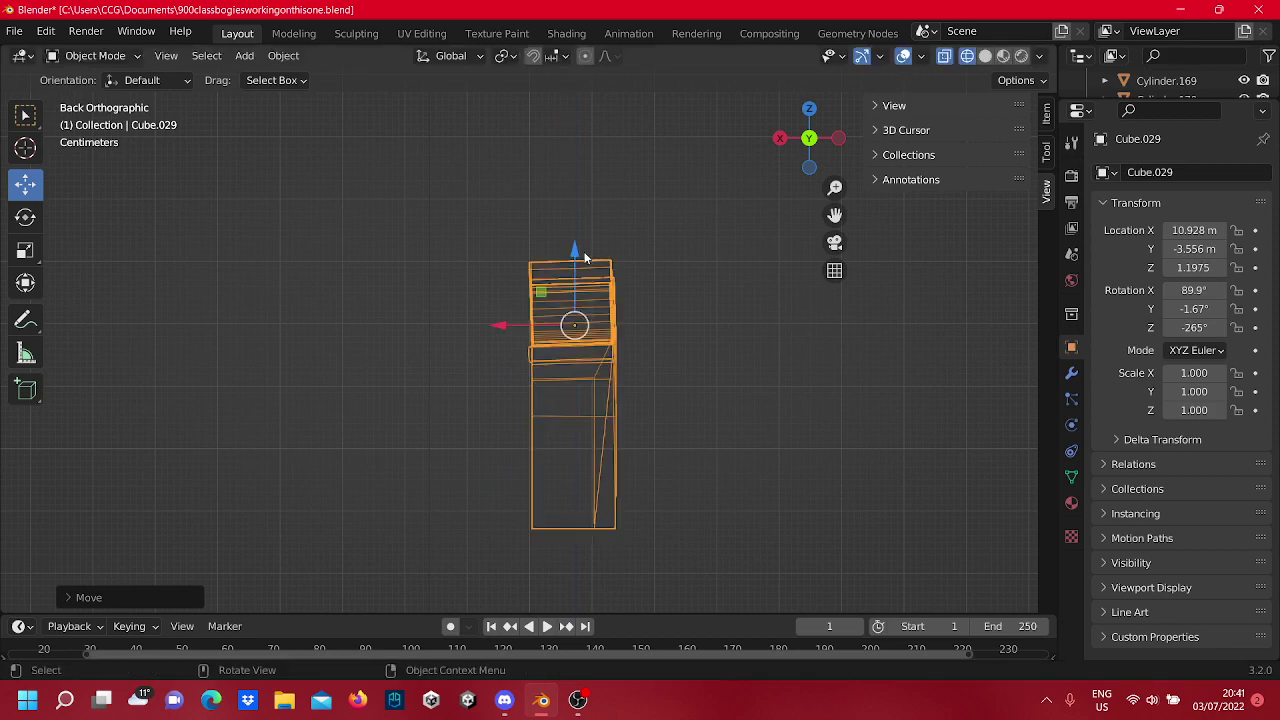
left_click(768, 340)
In Edit Mode, move the outermost vertex of Cube.029's upper +X corner up and inward onto the nearest grid lines.
scroll(712, 319, "up", 6)
middle_click_drag(606, 192, 521, 423, "shift")
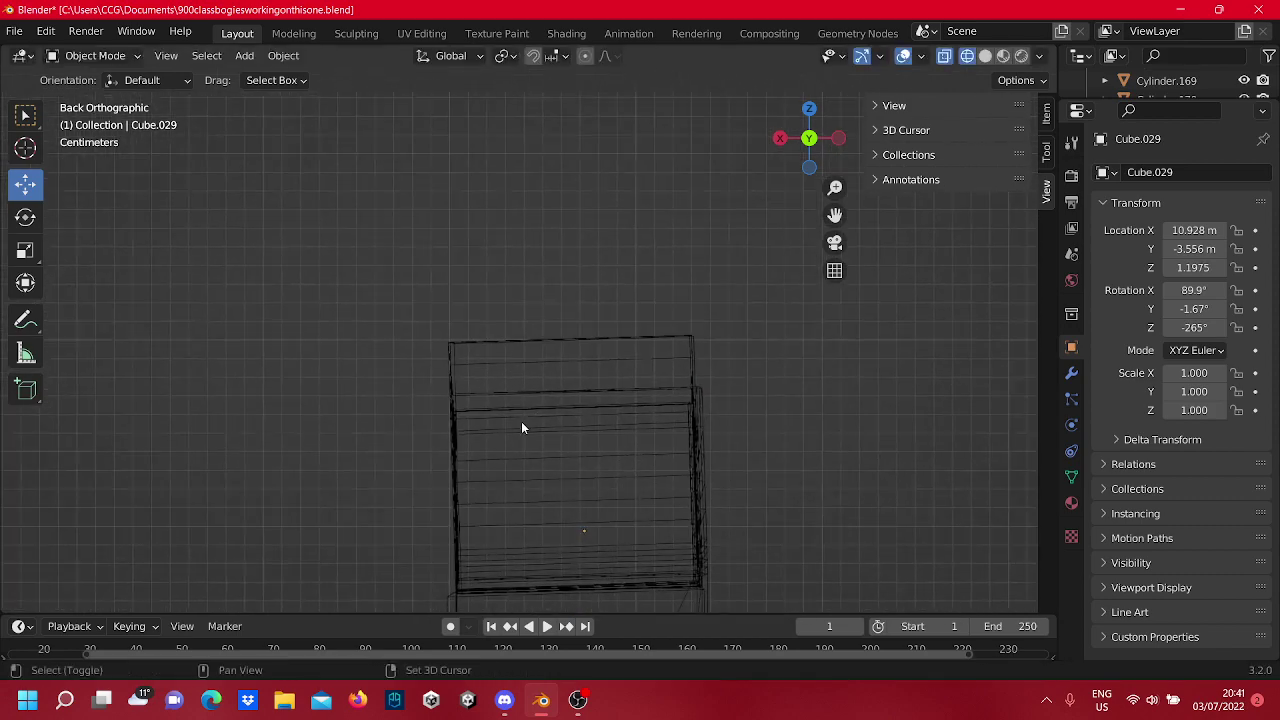
scroll(560, 360, "up", 5)
middle_click_drag(500, 334, 538, 306, "shift")
scroll(538, 306, "up", 5)
middle_click_drag(529, 260, 578, 305, "shift")
scroll(598, 428, "up", 5)
key("Tab")
left_click(525, 333)
left_click(502, 311)
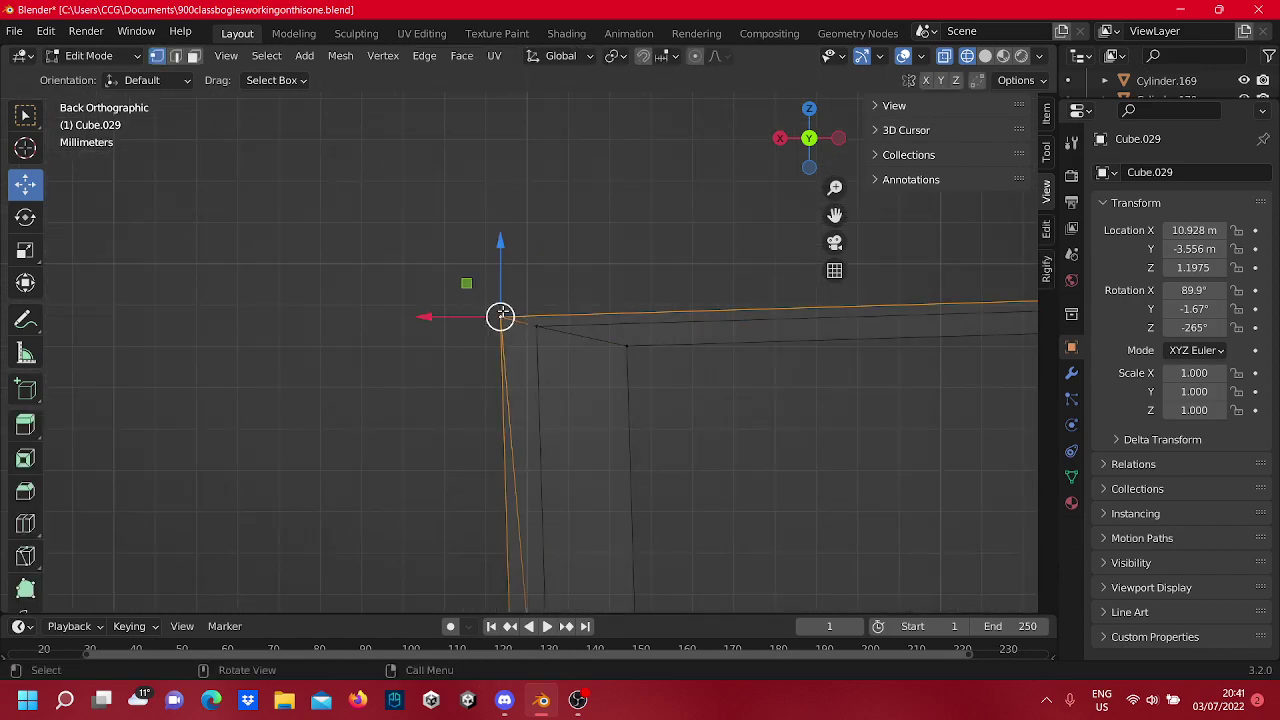
left_click_drag(500, 316, 511, 238)
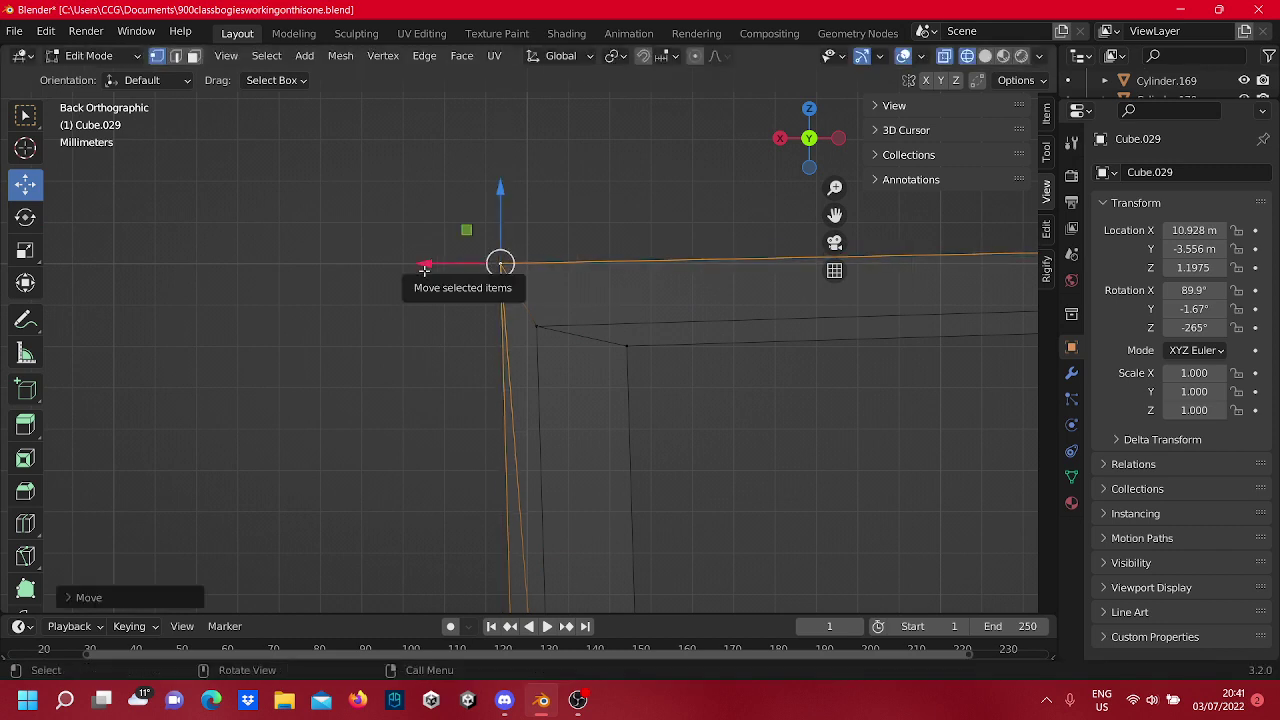
left_click_drag(424, 270, 537, 217)
Align the other two vertices of the upper +X corner with the outermost corner vertex along X and Z.
left_click(543, 322)
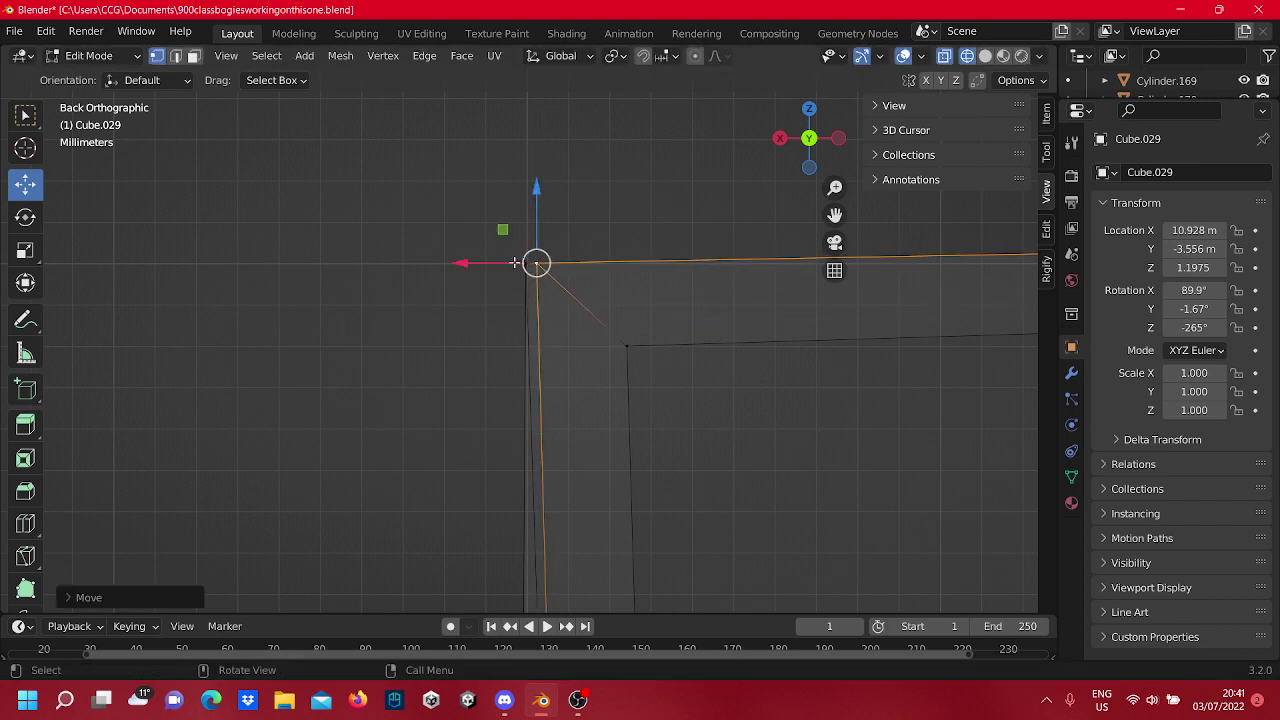
left_click_drag(514, 263, 503, 272)
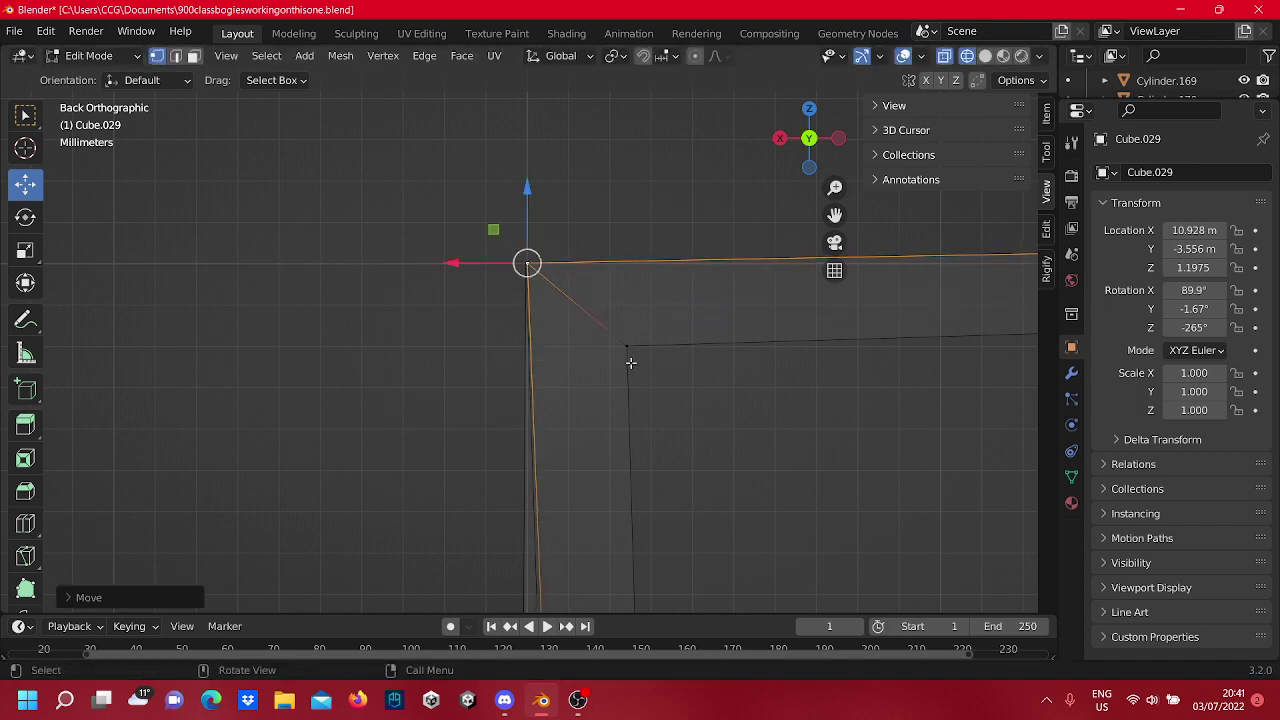
left_click(631, 306)
left_click(627, 347)
left_click_drag(623, 298, 626, 204)
left_click_drag(570, 261, 456, 272)
left_click(457, 166)
Move the +X side vertex just below the upper corner into line with the corner and the next main grid line.
scroll(534, 283, "down", 10)
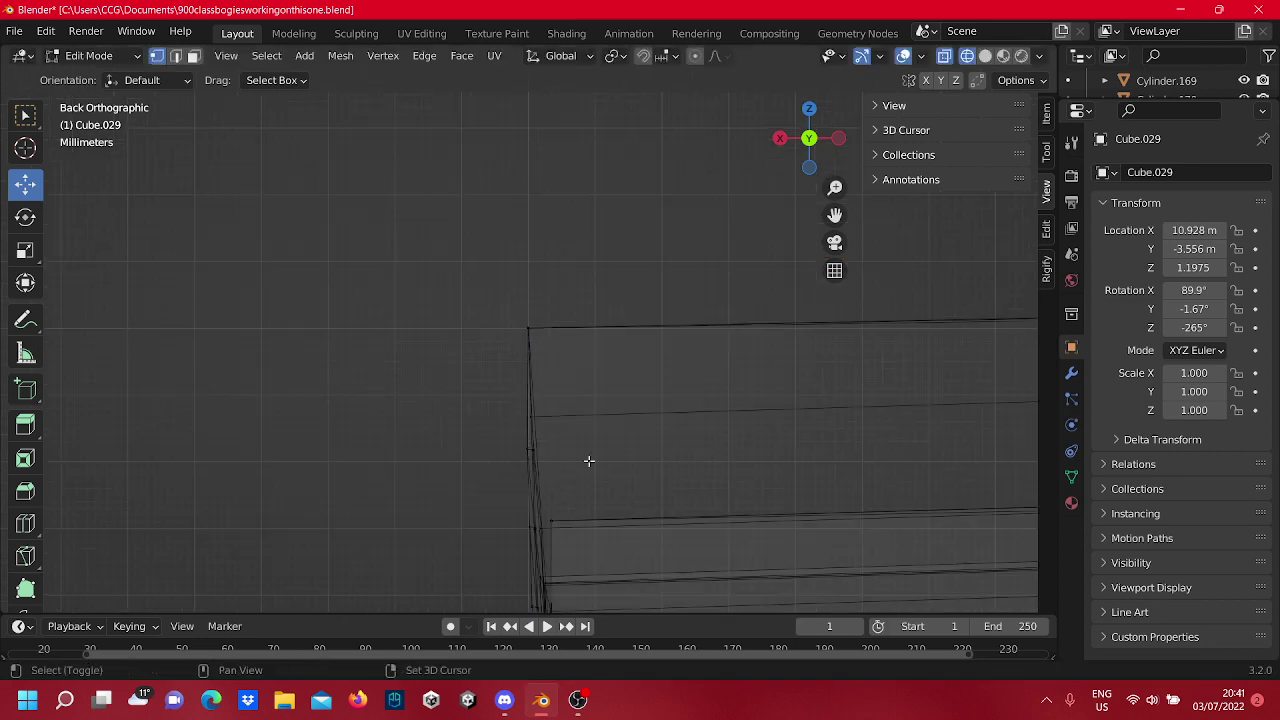
middle_click_drag(589, 461, 583, 343, "shift")
scroll(486, 309, "up", 2)
middle_click_drag(486, 309, 641, 399)
scroll(555, 346, "down", 1)
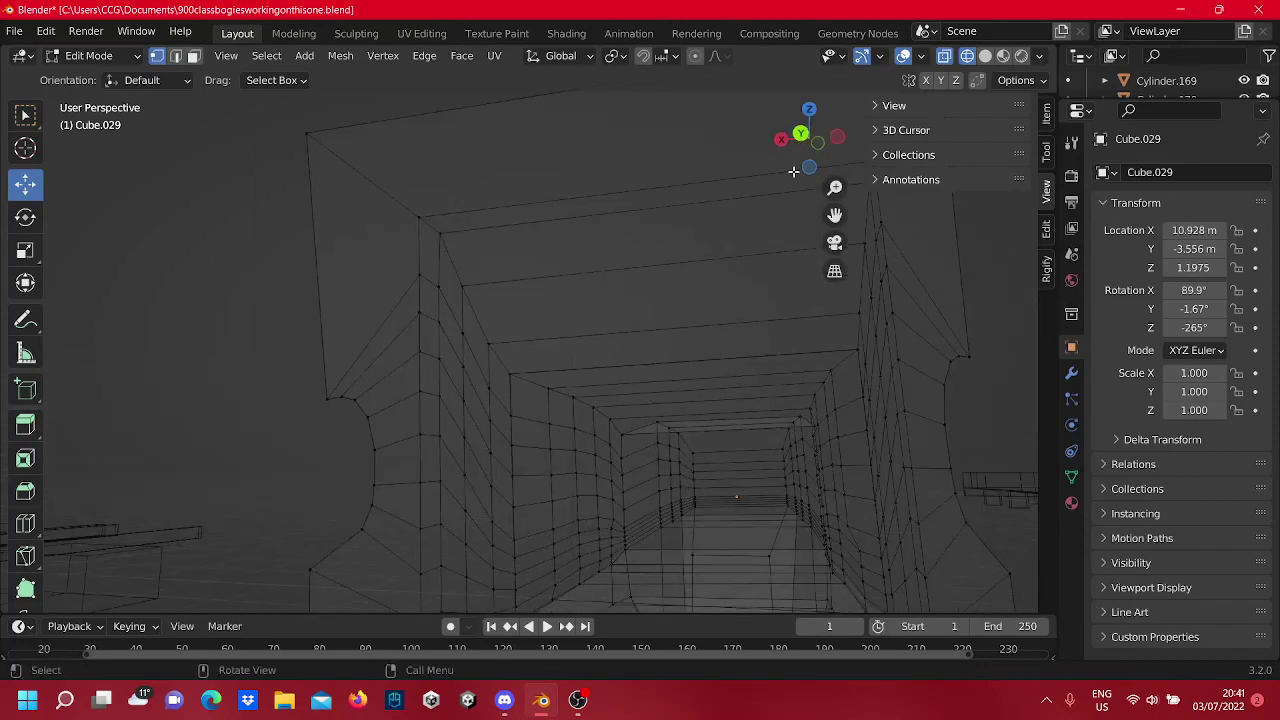
left_click(800, 133)
scroll(511, 329, "up", 5)
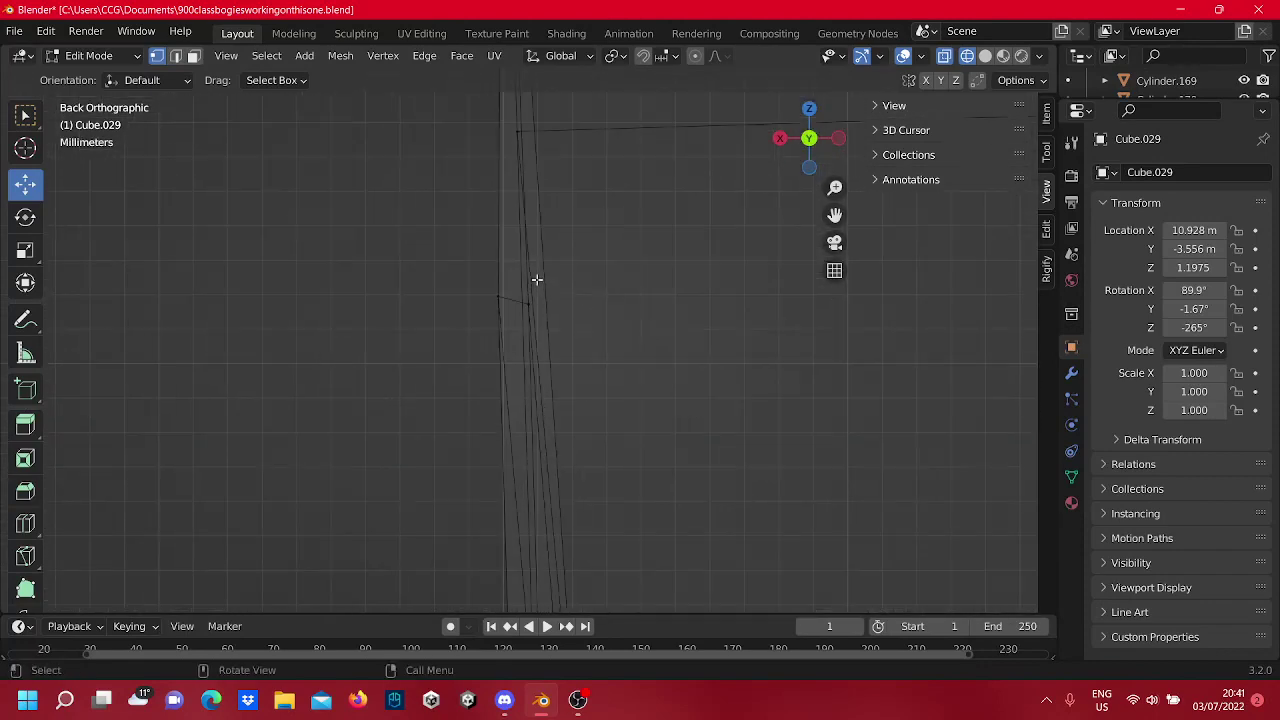
scroll(563, 465, "down", 2)
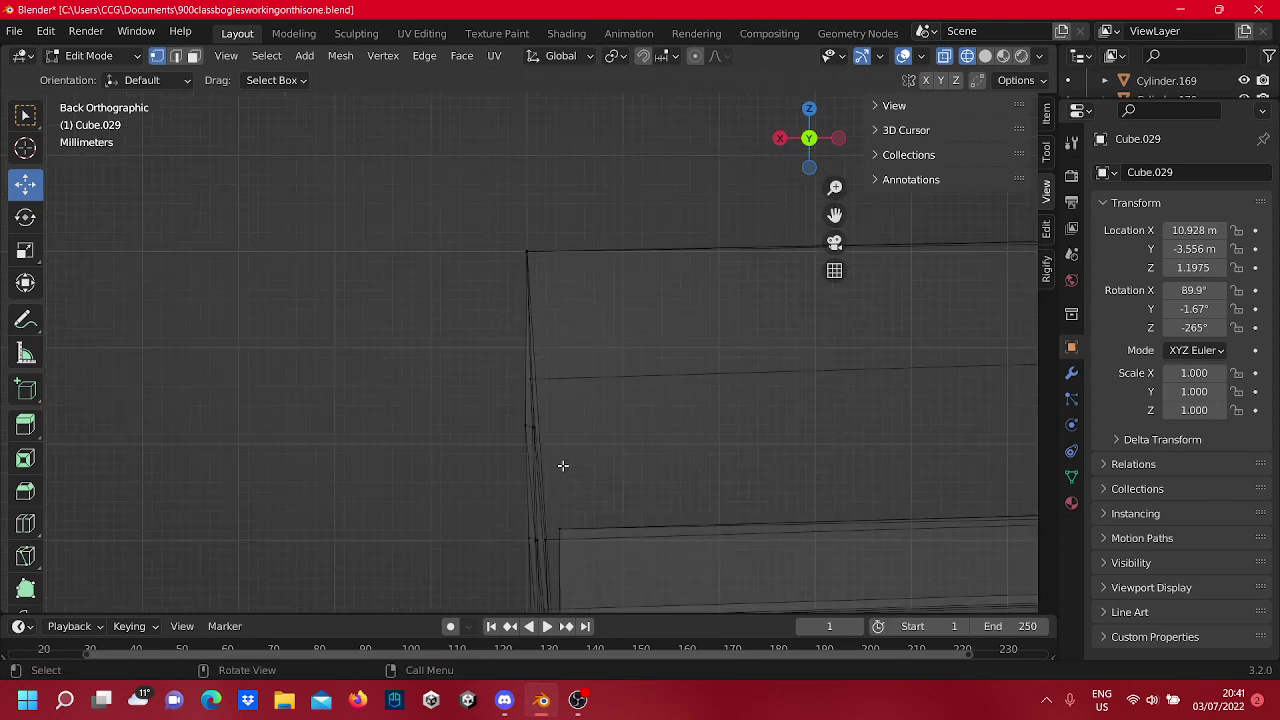
scroll(544, 377, "up", 3)
left_click_drag(532, 406, 535, 346)
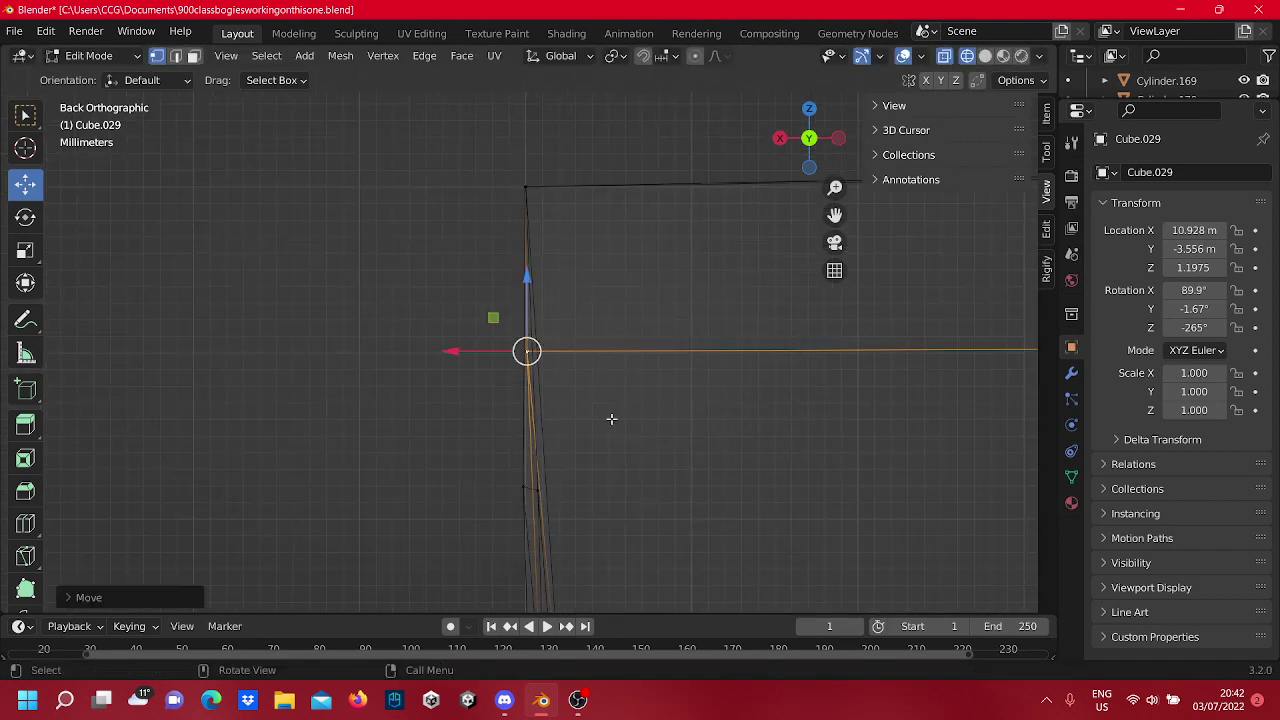
Fine-tune the +X side vertex below the upper corner along Z and X to sit on the grid lines.
scroll(605, 405, "up", 3)
middle_click_drag(546, 472, 553, 392, "shift")
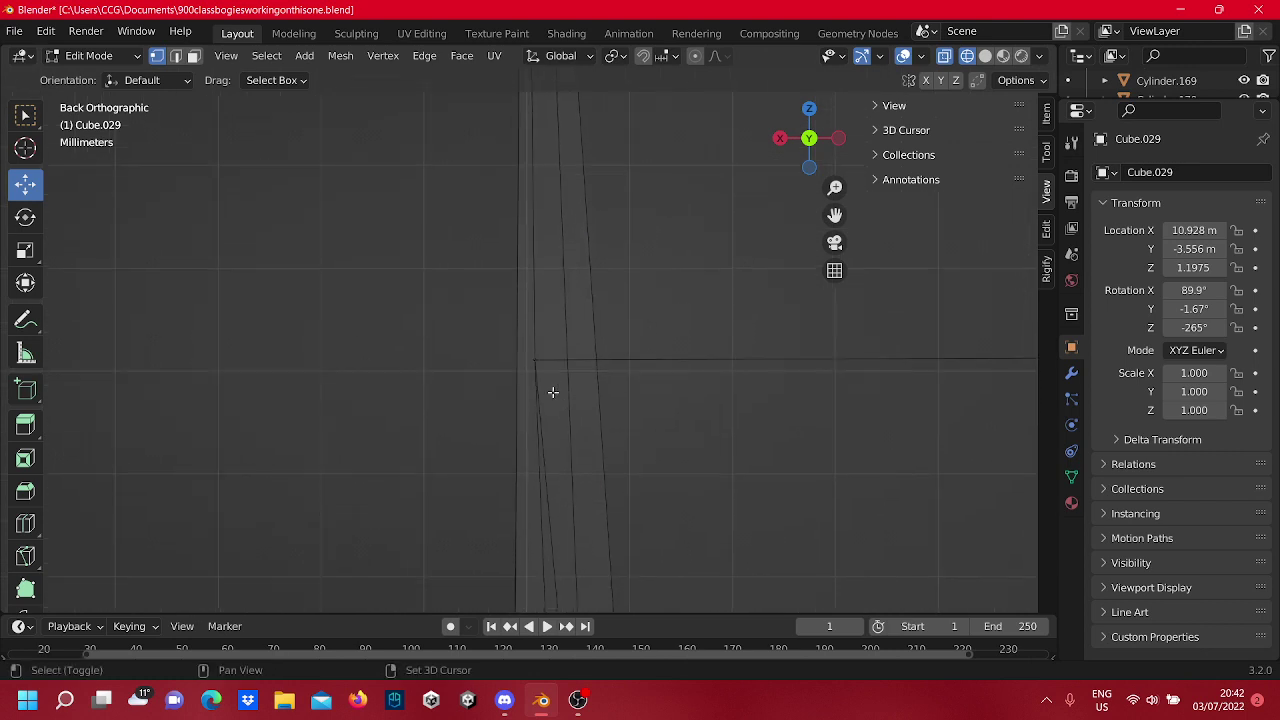
left_click(544, 359)
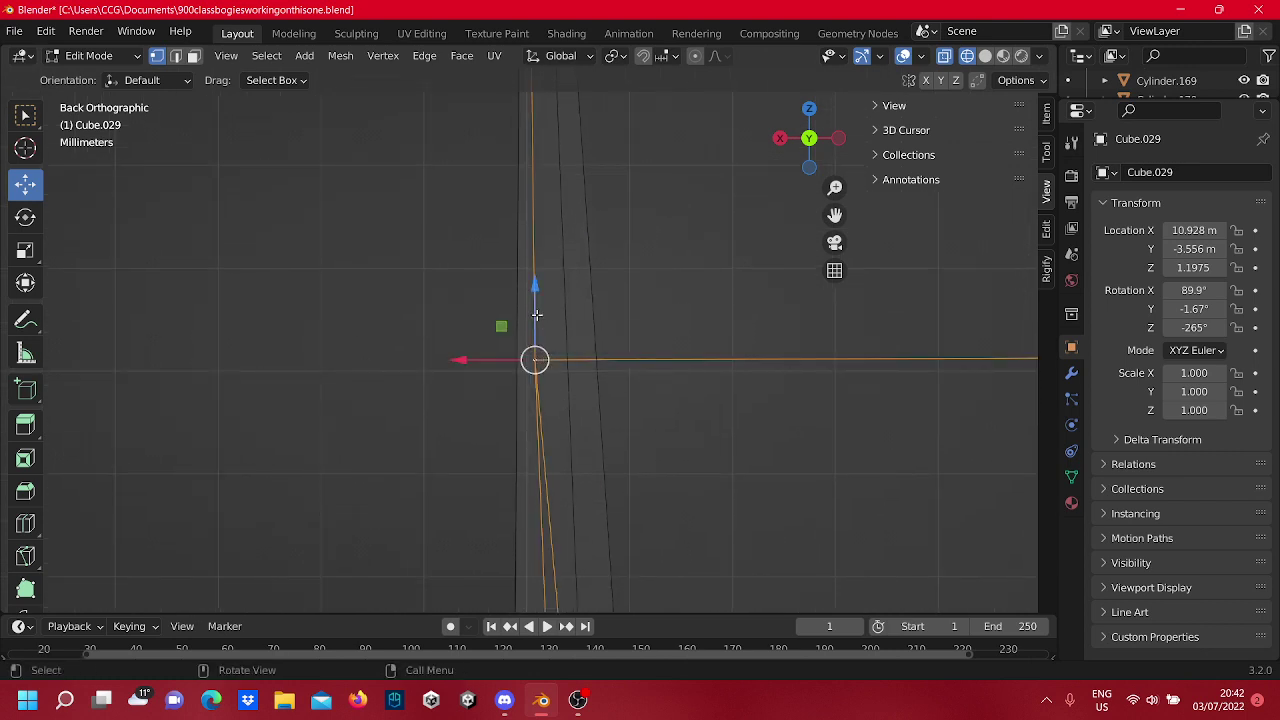
left_click_drag(534, 318, 529, 331)
left_click_drag(502, 374, 494, 378)
left_click(663, 364)
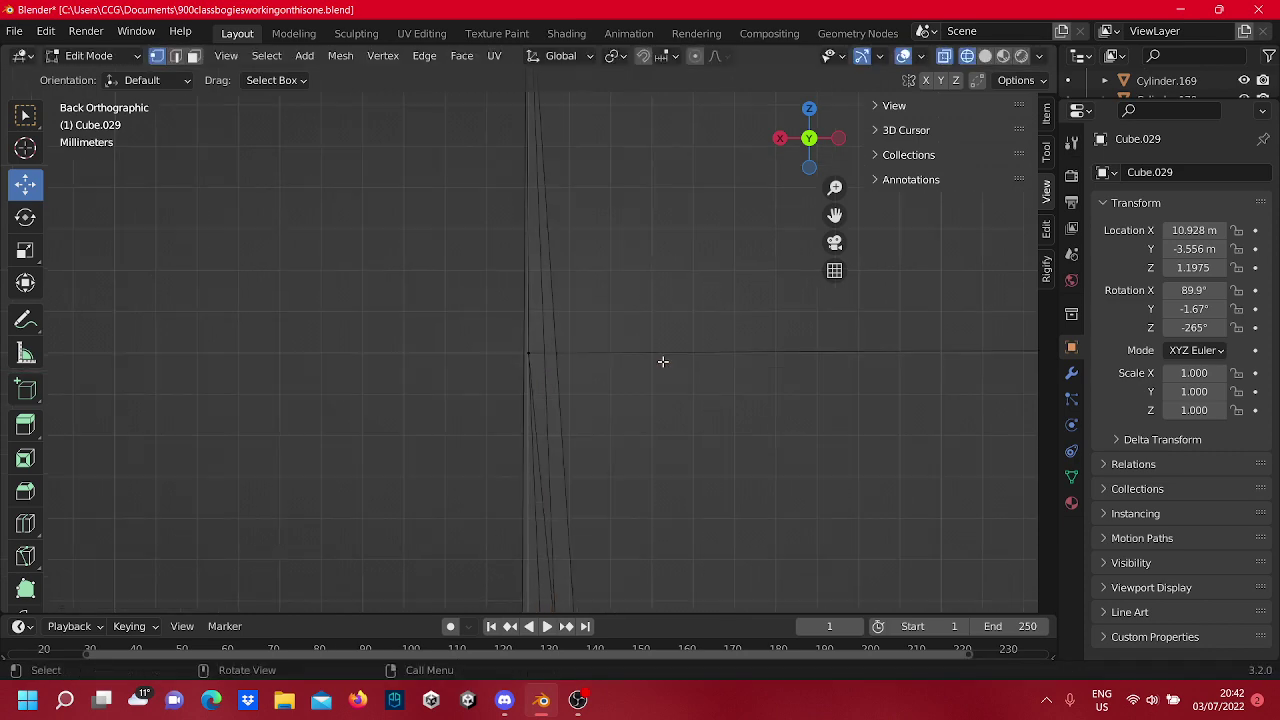
Move the topmost vertex of the upper −X corner down and inward onto the grid lines, level with the +X corner.
scroll(662, 350, "up", 3)
middle_click_drag(712, 364, 208, 378, "shift")
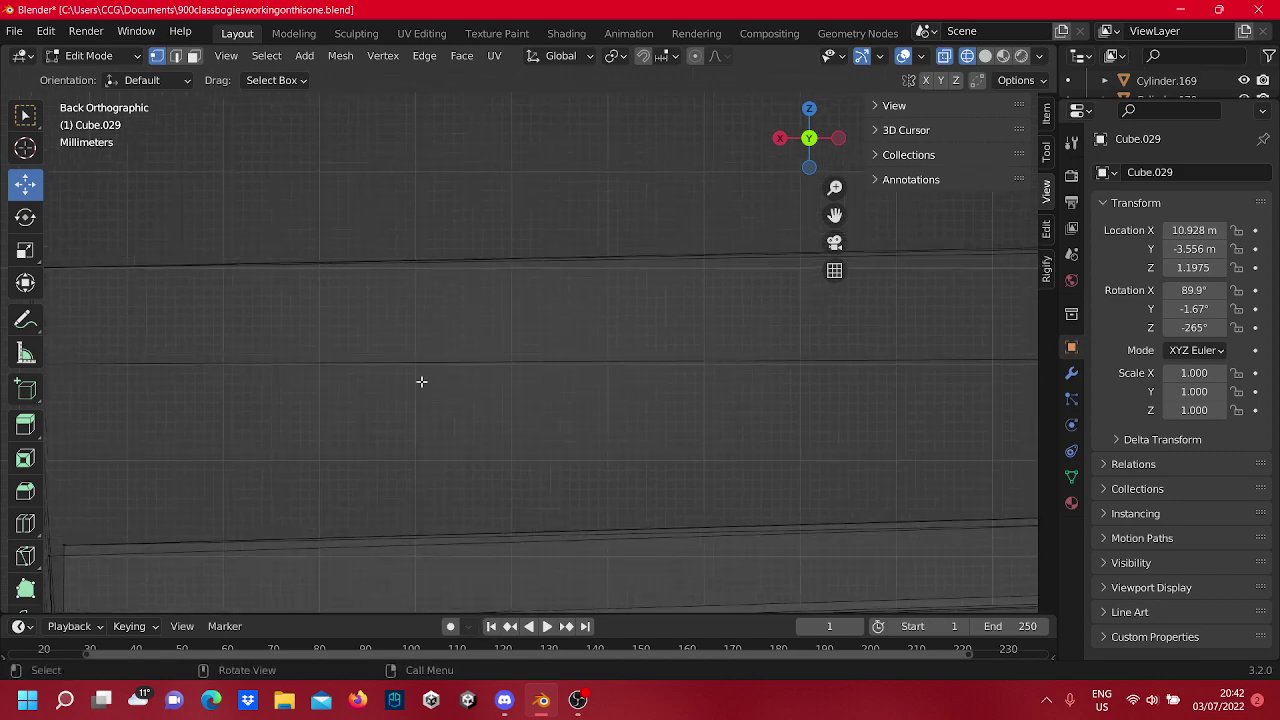
scroll(649, 351, "down", 6)
middle_click_drag(668, 351, 388, 418, "shift")
scroll(455, 450, "up", 2)
middle_click_drag(477, 480, 473, 510, "shift")
scroll(579, 349, "up", 9)
scroll(579, 349, "up", 1)
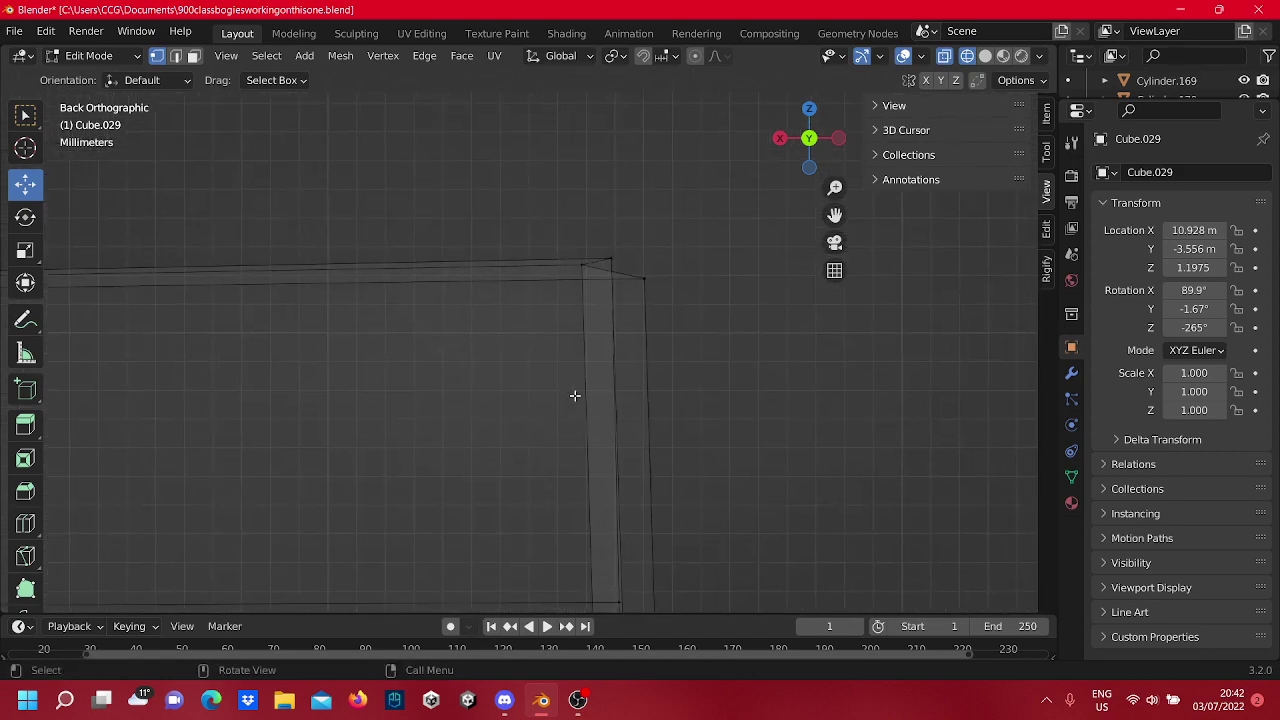
scroll(589, 380, "up", 1)
scroll(606, 366, "down", 8)
scroll(525, 360, "down", 3)
scroll(531, 360, "up", 4)
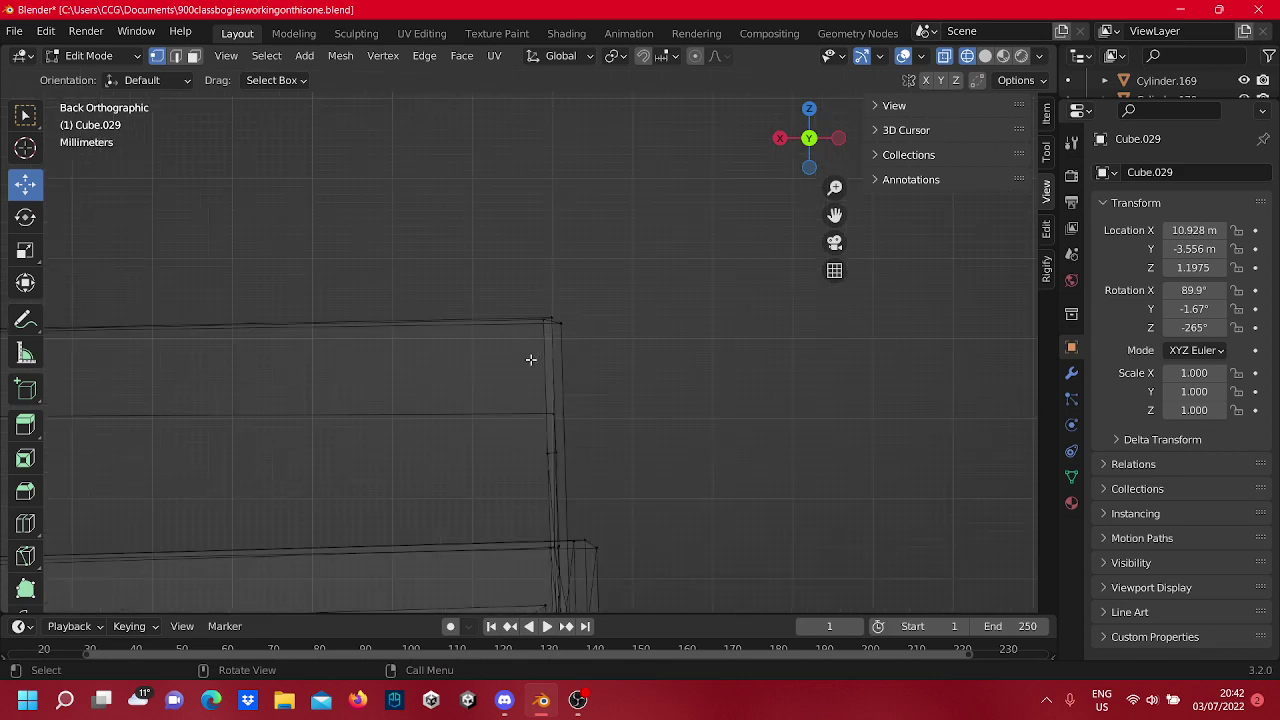
scroll(593, 374, "up", 3)
left_click(576, 294)
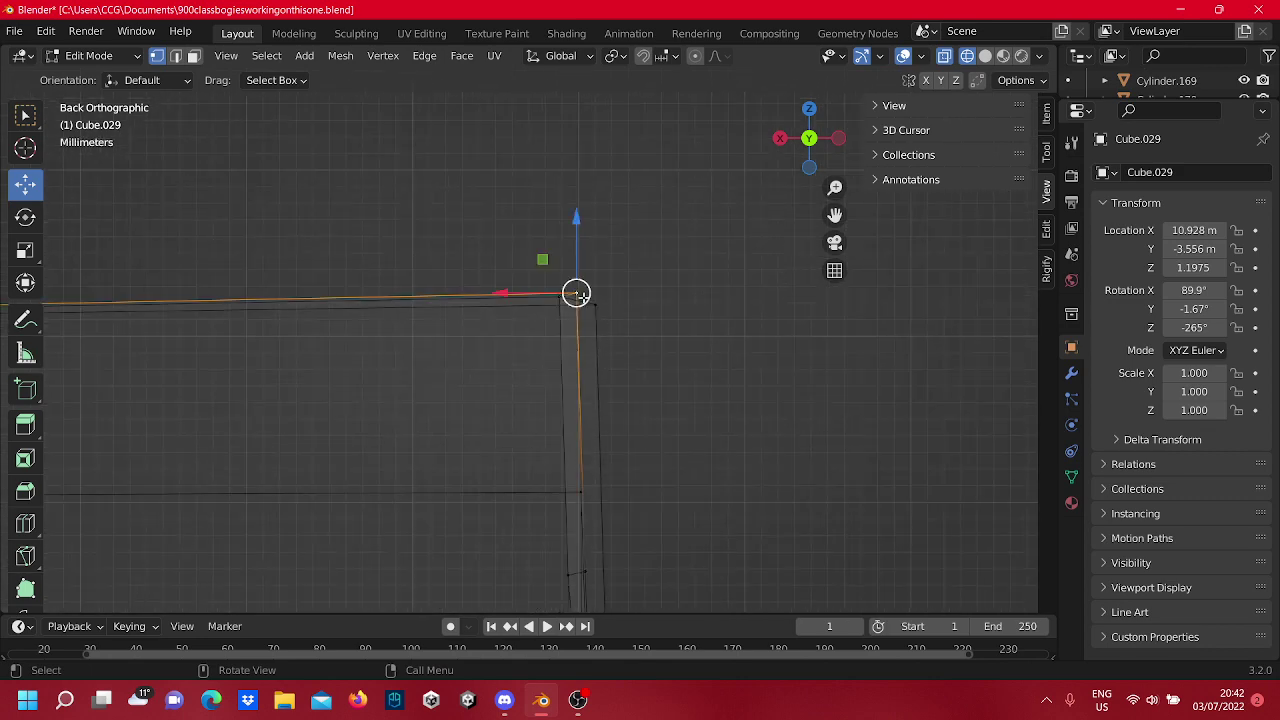
left_click_drag(578, 261, 548, 342)
Align the remaining two vertices of the upper −X corner with the corner's grid intersection.
left_click(558, 299)
left_click(605, 303)
left_click(535, 237)
Move the −X side vertex just below the upper corner so its cross edge runs level along the grid line.
scroll(535, 240, "down", 6)
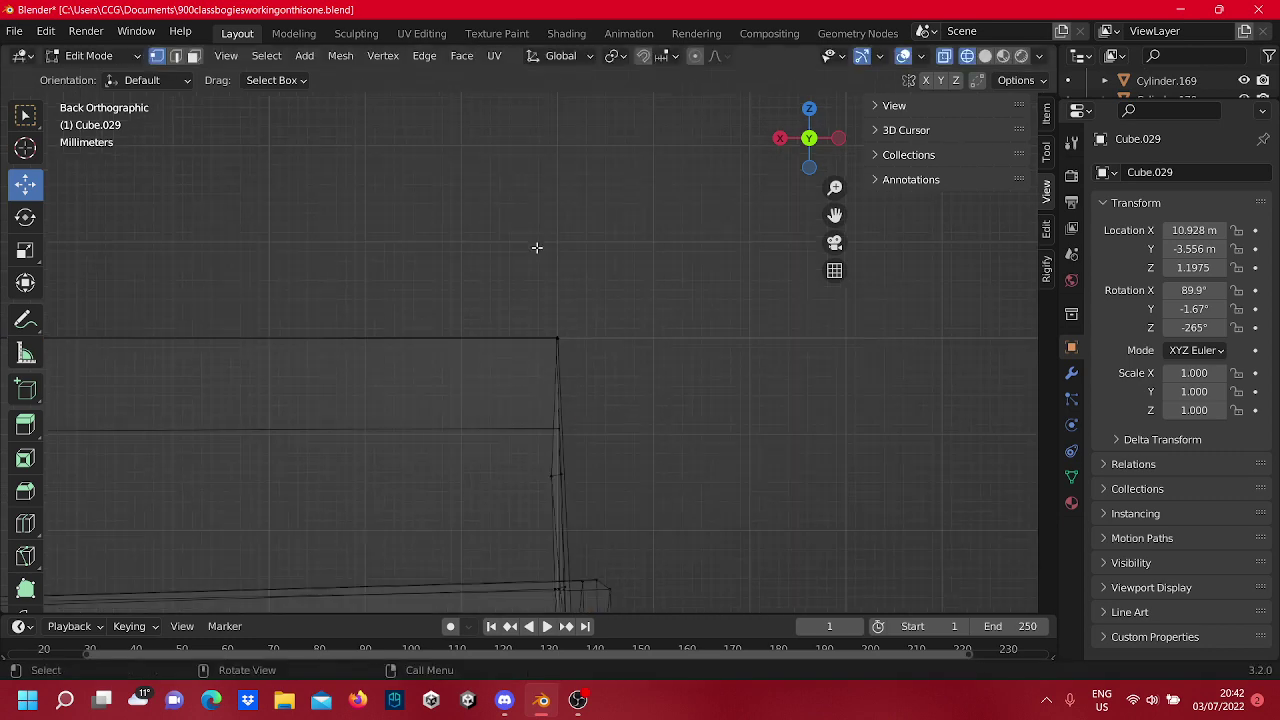
scroll(500, 423, "up", 5)
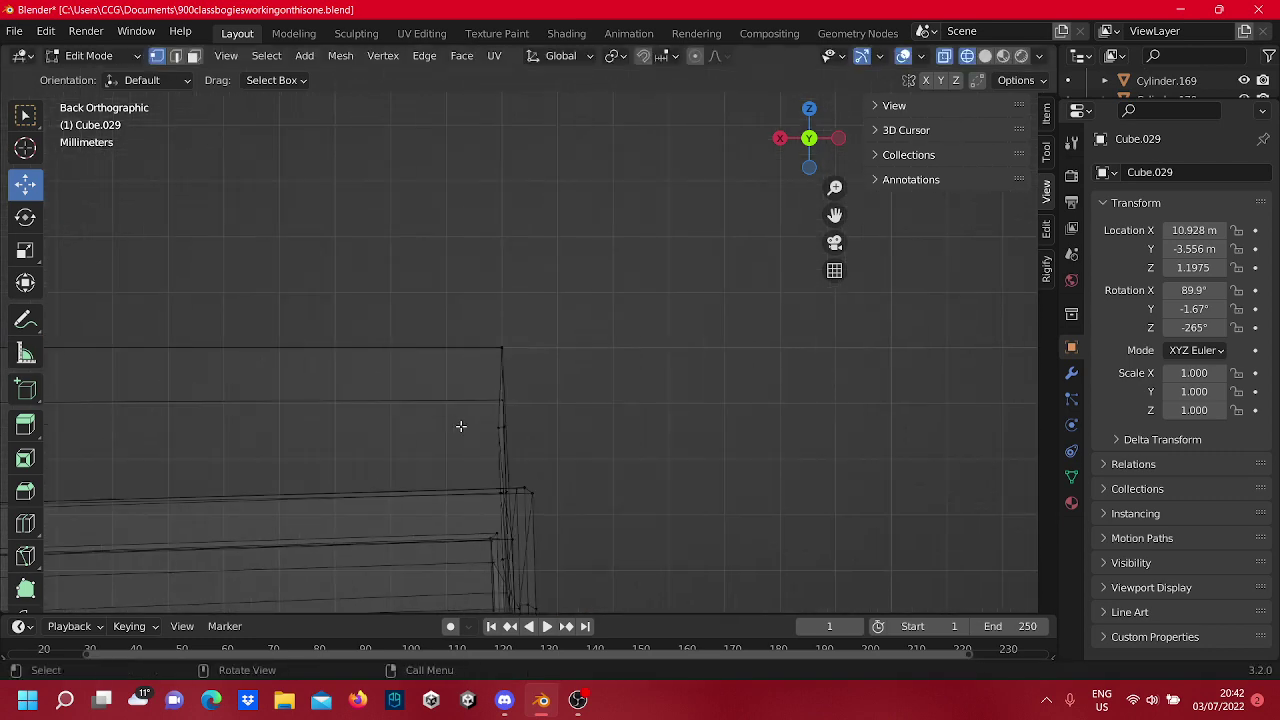
scroll(526, 474, "up", 5)
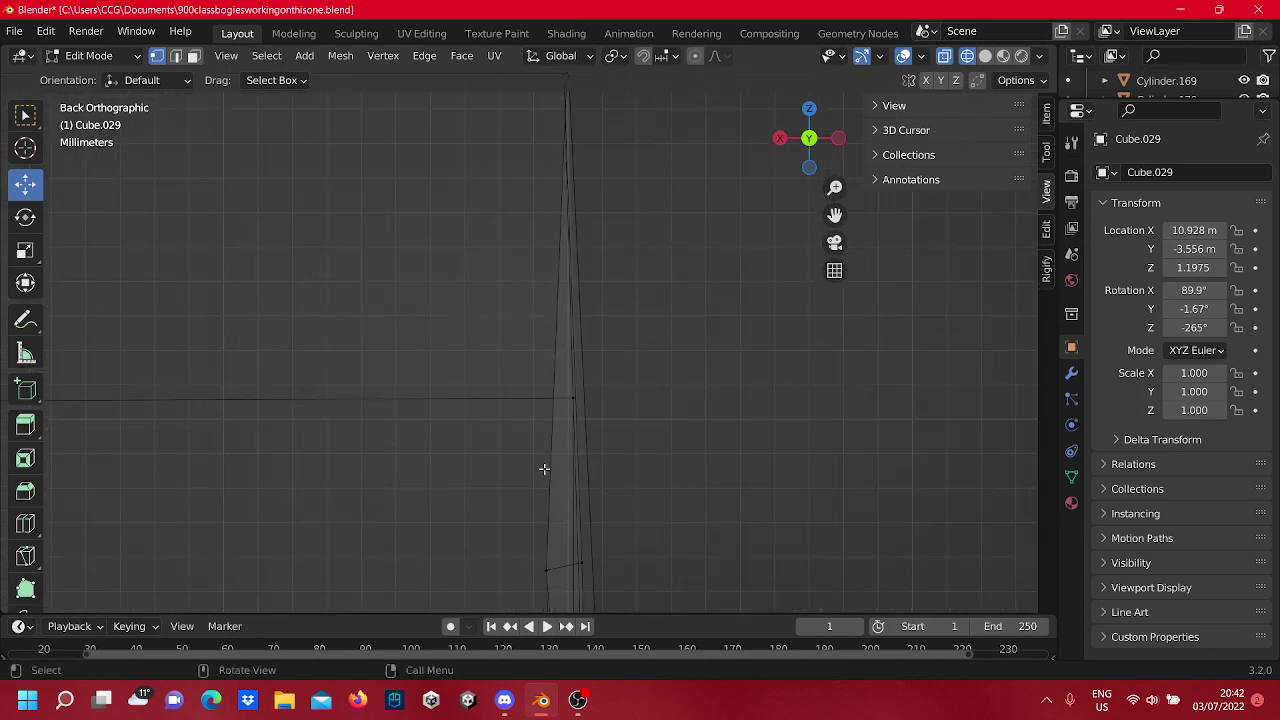
left_click_drag(570, 374, 537, 419)
left_click(609, 458)
Examine the lower vertex rows and both sides of Cube.029 from the back, in perspective, and from the side.
scroll(612, 490, "down", 2)
middle_click_drag(612, 494, 624, 388, "shift")
scroll(620, 391, "up", 5)
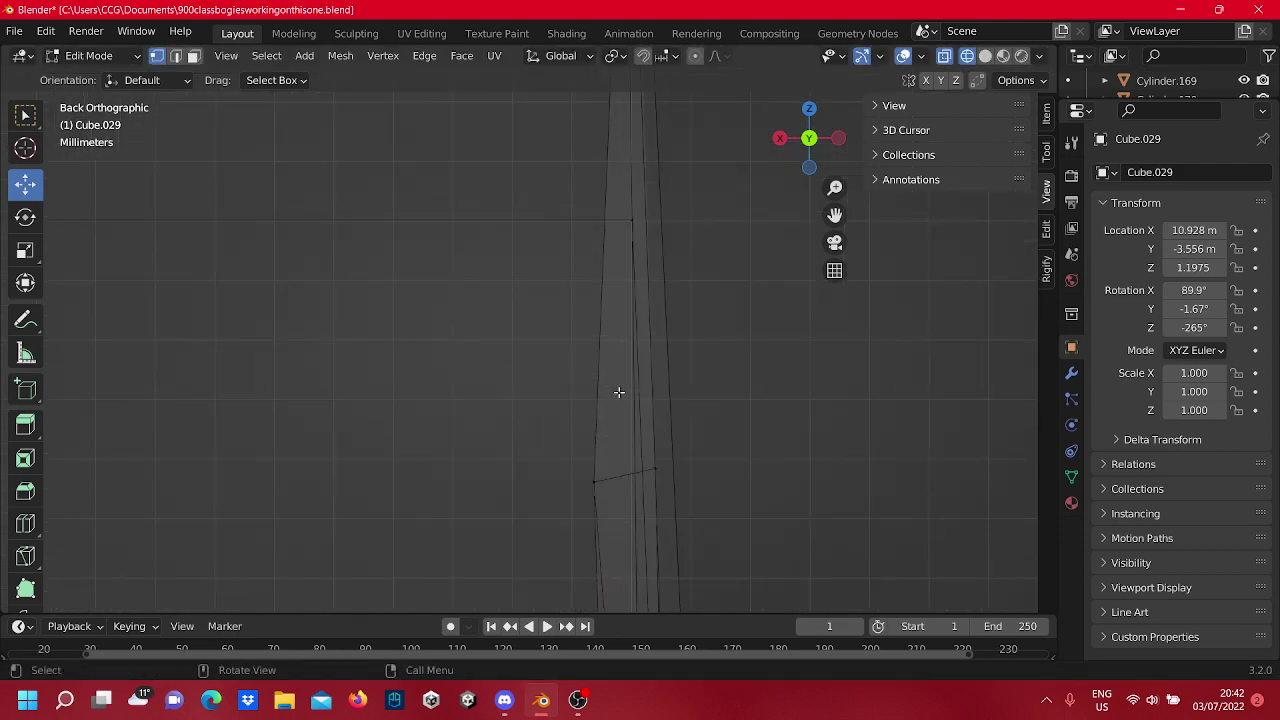
scroll(619, 392, "down", 12)
middle_click_drag(324, 350, 576, 360, "shift")
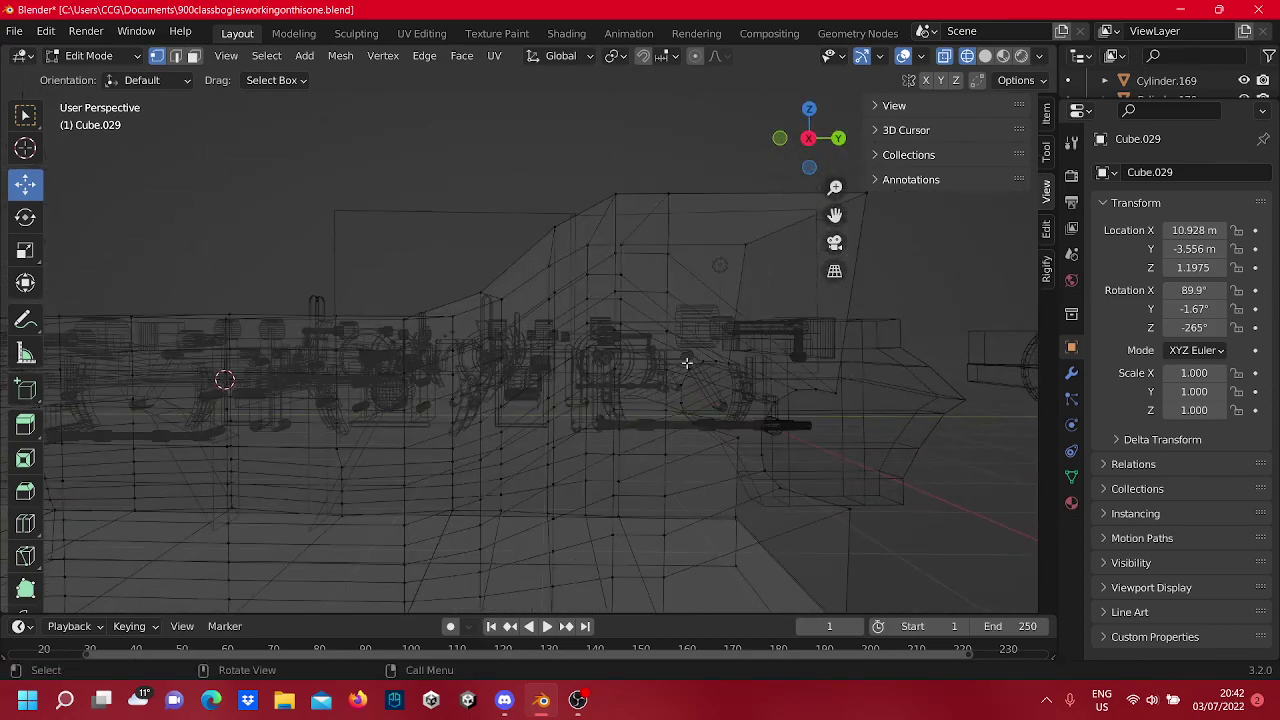
middle_click_drag(686, 363, 554, 367)
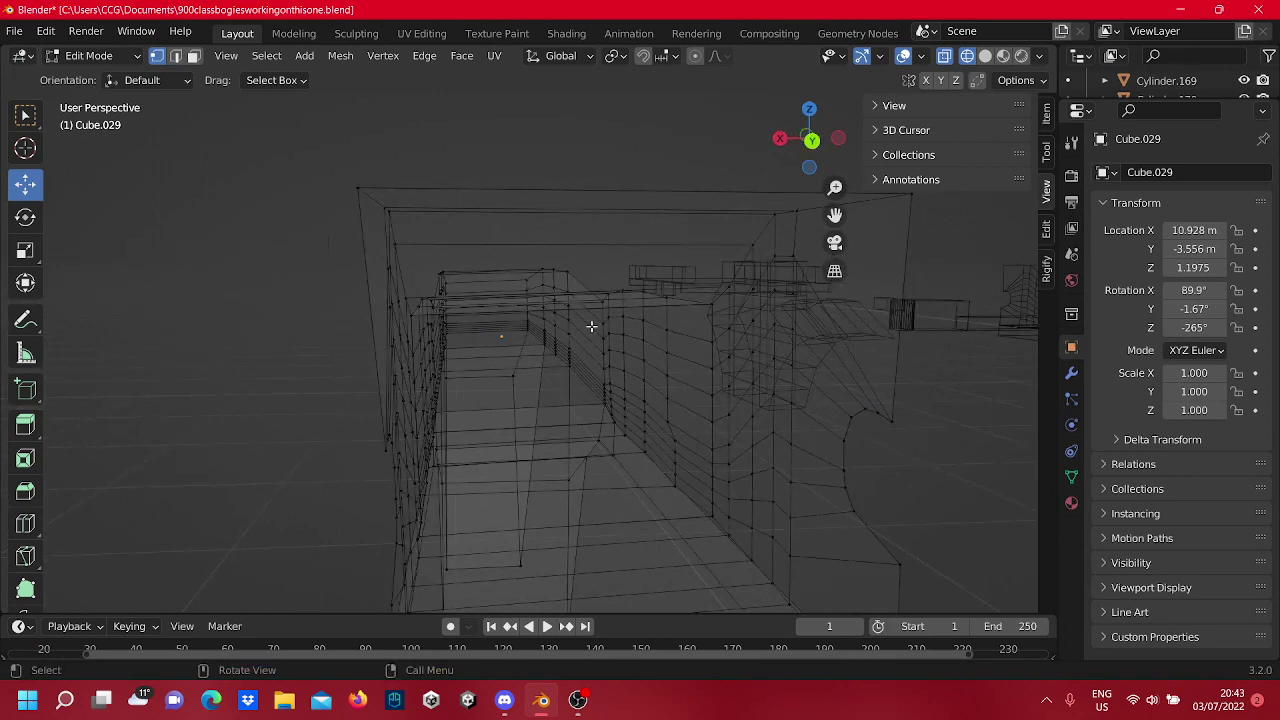
middle_click_drag(591, 326, 545, 300)
left_click(805, 138)
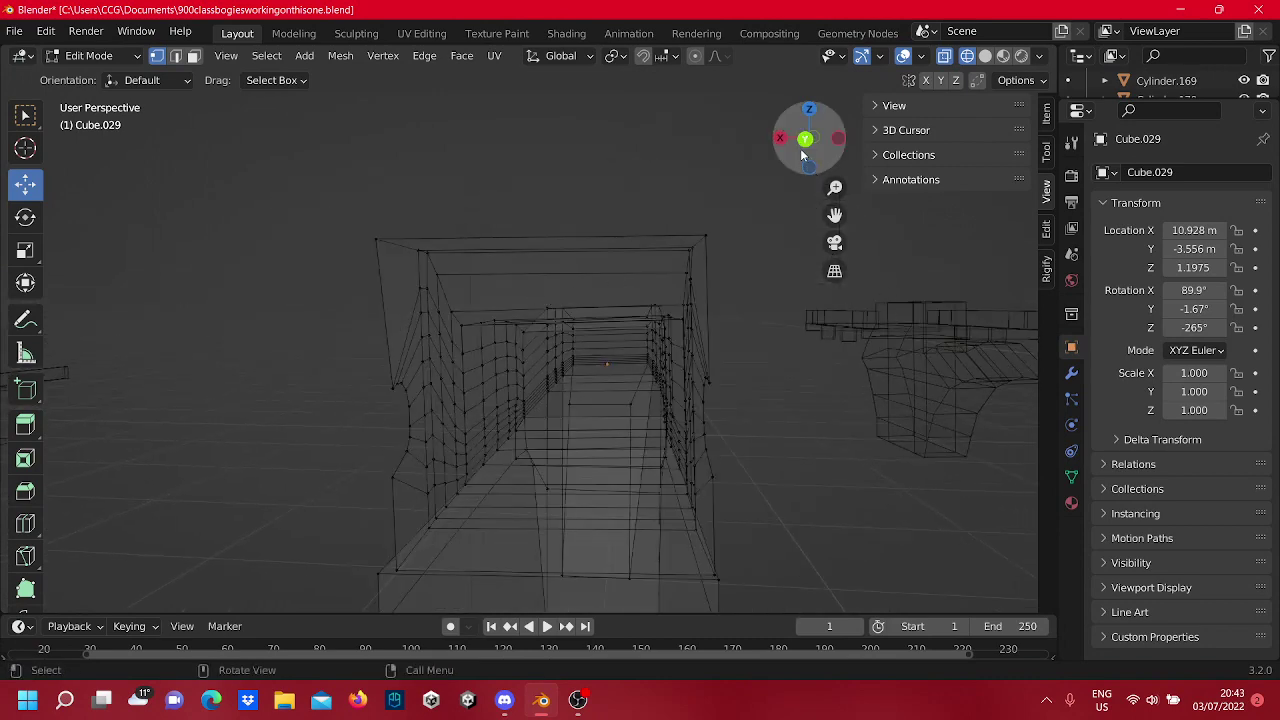
scroll(694, 263, "up", 4)
middle_click_drag(584, 231, 276, 274, "shift")
scroll(611, 303, "up", 11)
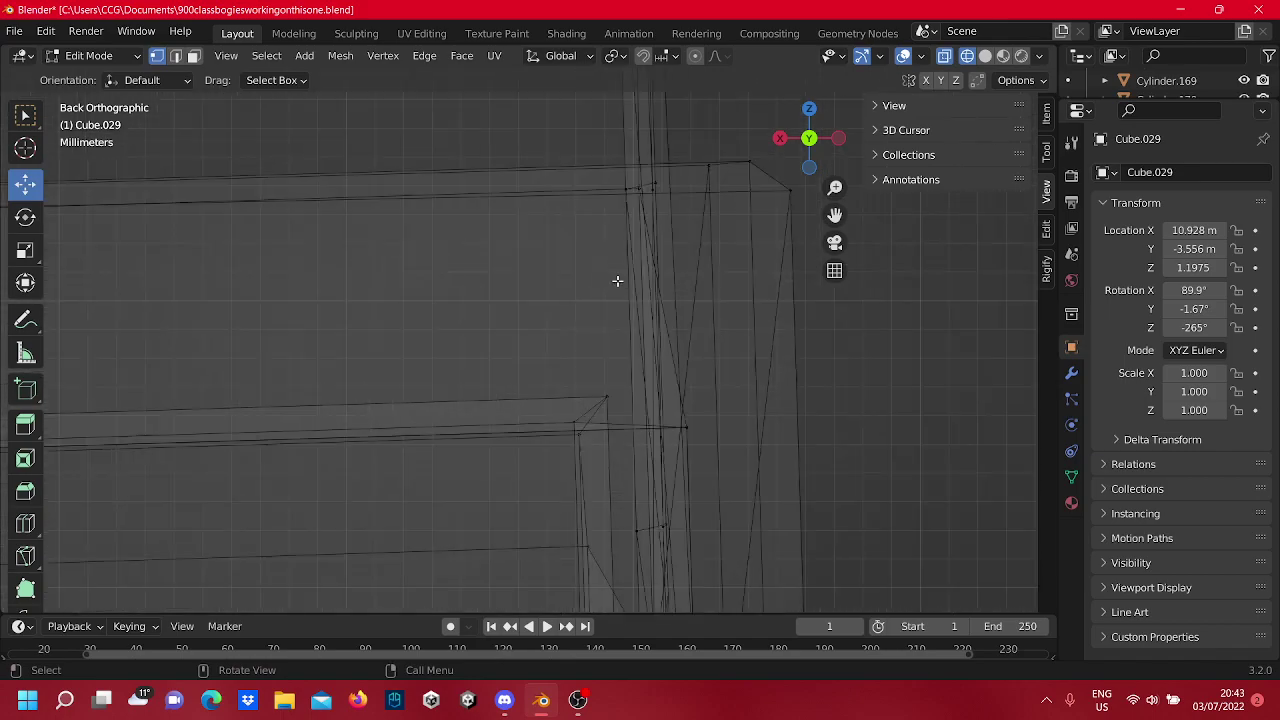
mouse_move(617, 281)
middle_mouse_down()
mouse_move(491, 297)
mouse_move(391, 286)
mouse_move(471, 307)
mouse_move(557, 286)
mouse_move(583, 244)
mouse_move(614, 311)
mouse_move(394, 251)
mouse_move(569, 314)
mouse_move(609, 306)
mouse_move(606, 293)
middle_mouse_up()
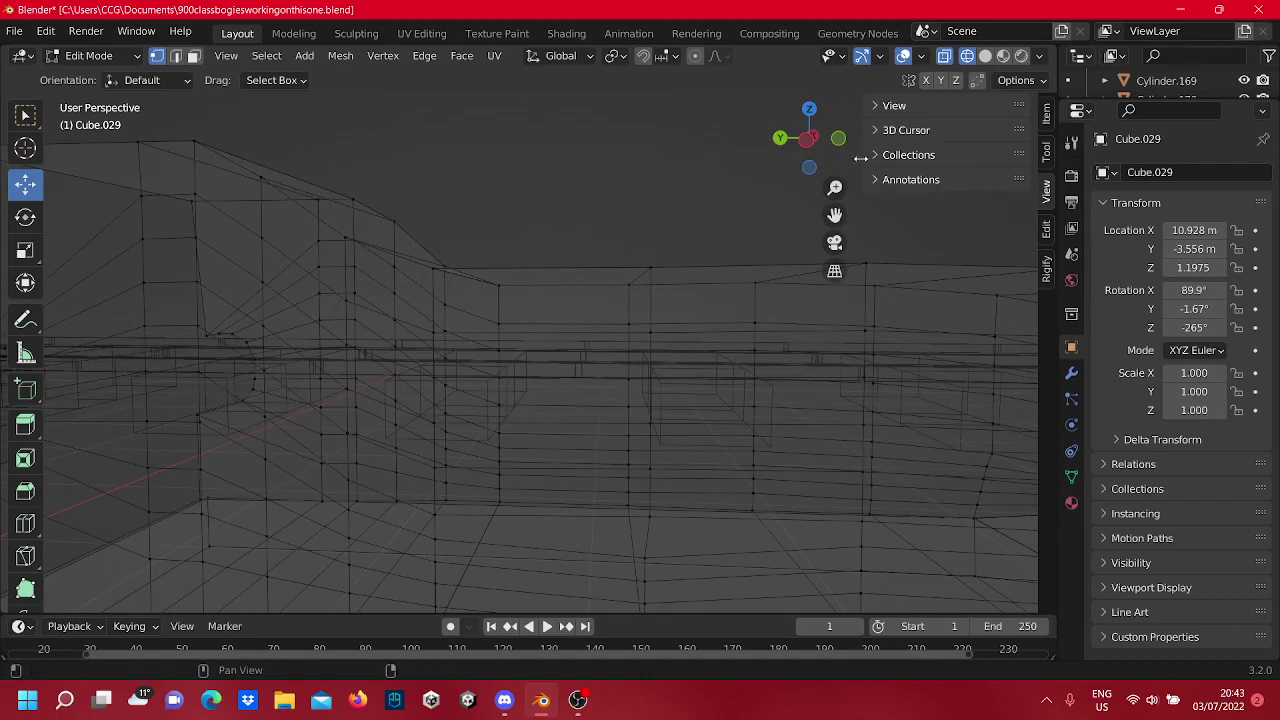
left_click(809, 140)
middle_click_drag(651, 183, 999, 209)
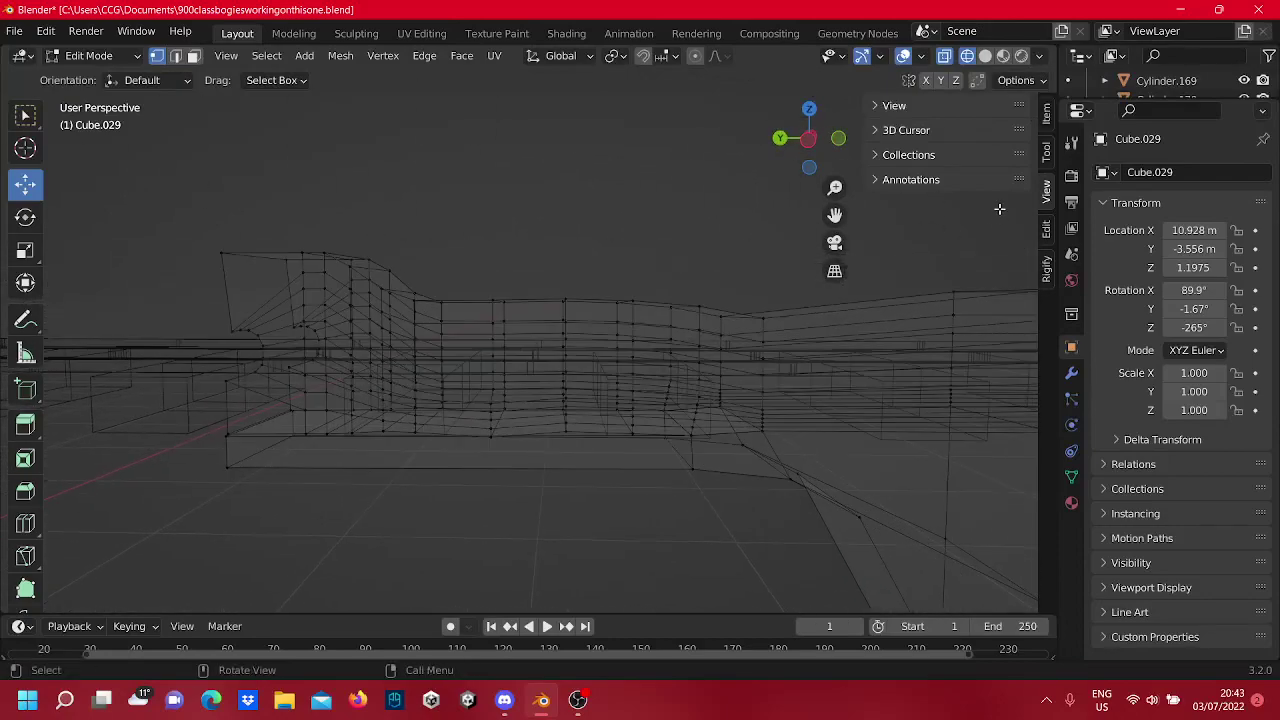
Move Cube.029 in the negative Y direction, clear of the other bogie parts, to Y −10.431 m and reopen its mesh for editing.
left_click(806, 142)
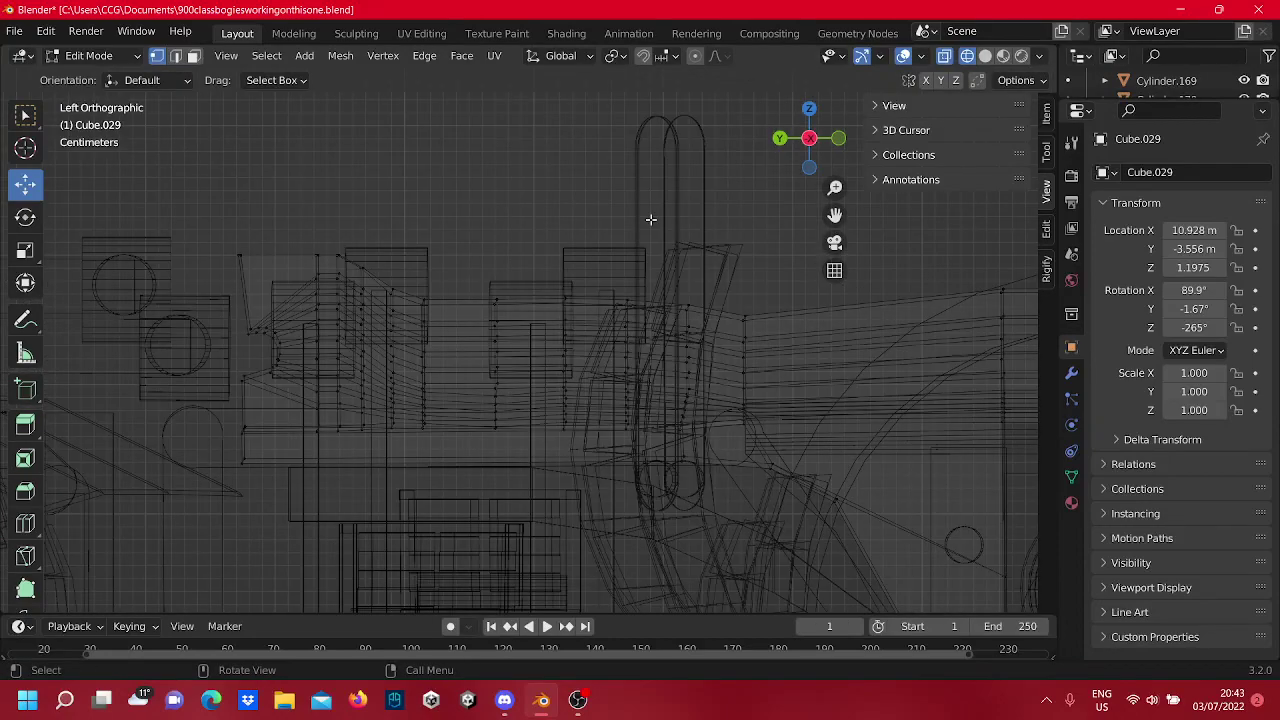
scroll(651, 219, "up", 3)
left_click(812, 139)
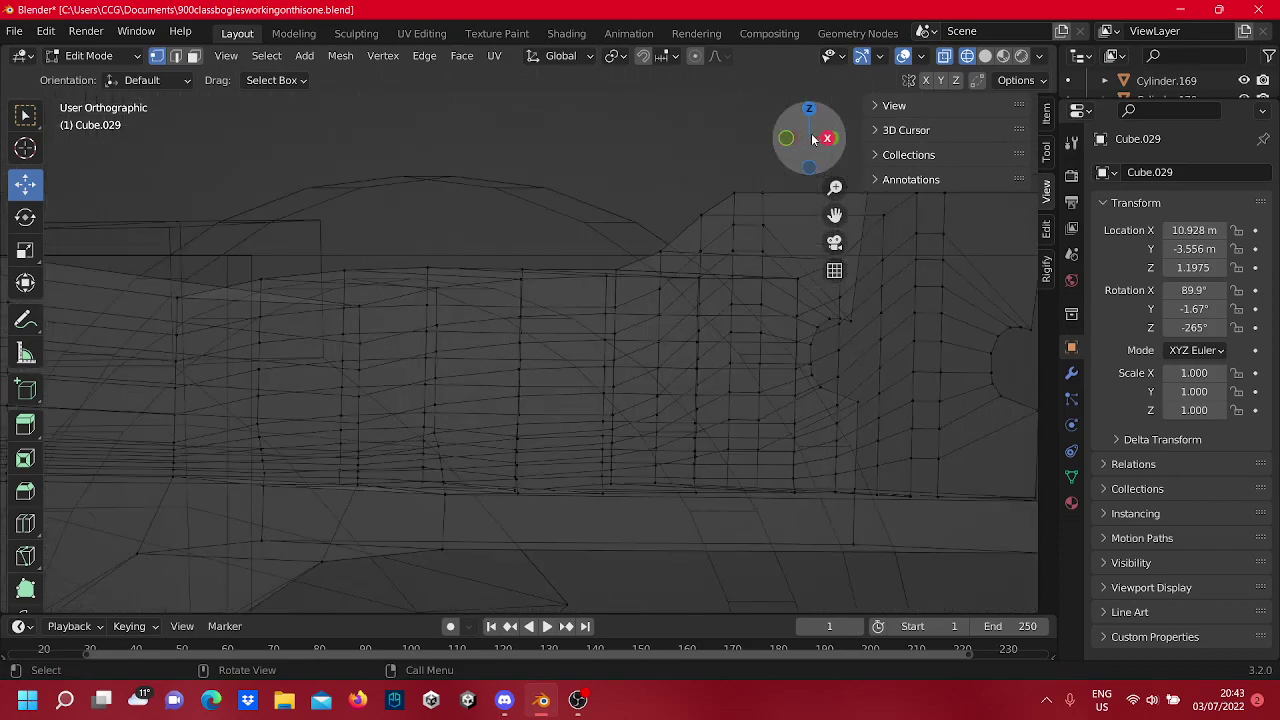
scroll(580, 282, "down", 5)
middle_click_drag(586, 271, 630, 396)
key("Tab")
left_click(650, 371)
scroll(650, 371, "down", 5)
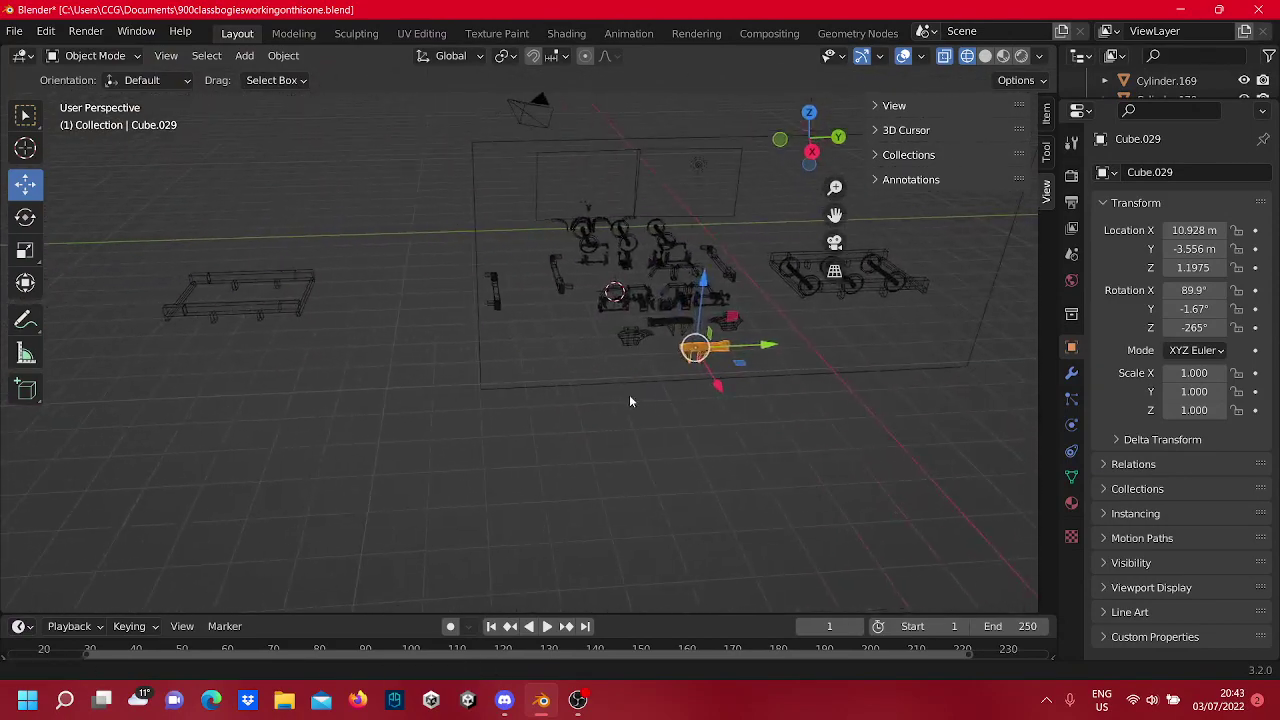
left_click_drag(767, 348, 422, 418)
middle_click_drag(422, 418, 535, 399, "shift")
scroll(535, 399, "up", 3)
scroll(445, 378, "up", 2)
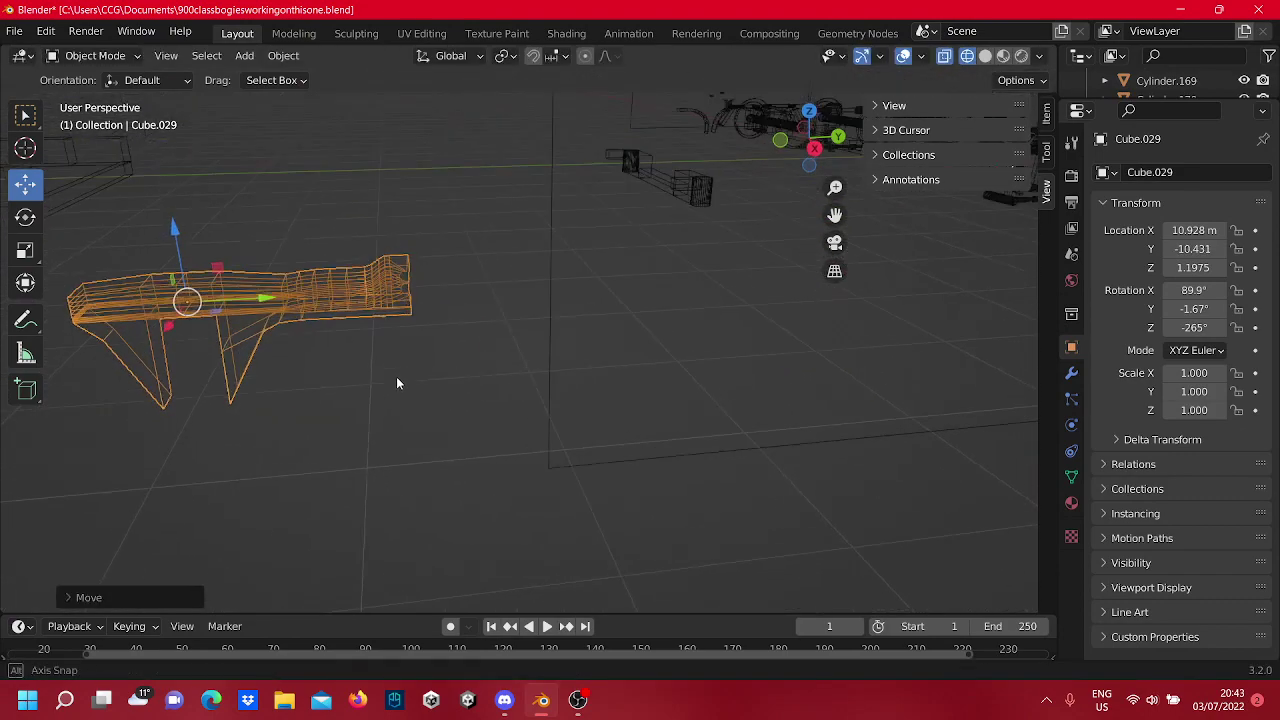
middle_click_drag(396, 376, 566, 392)
key("Tab")
scroll(568, 382, "up", 5)
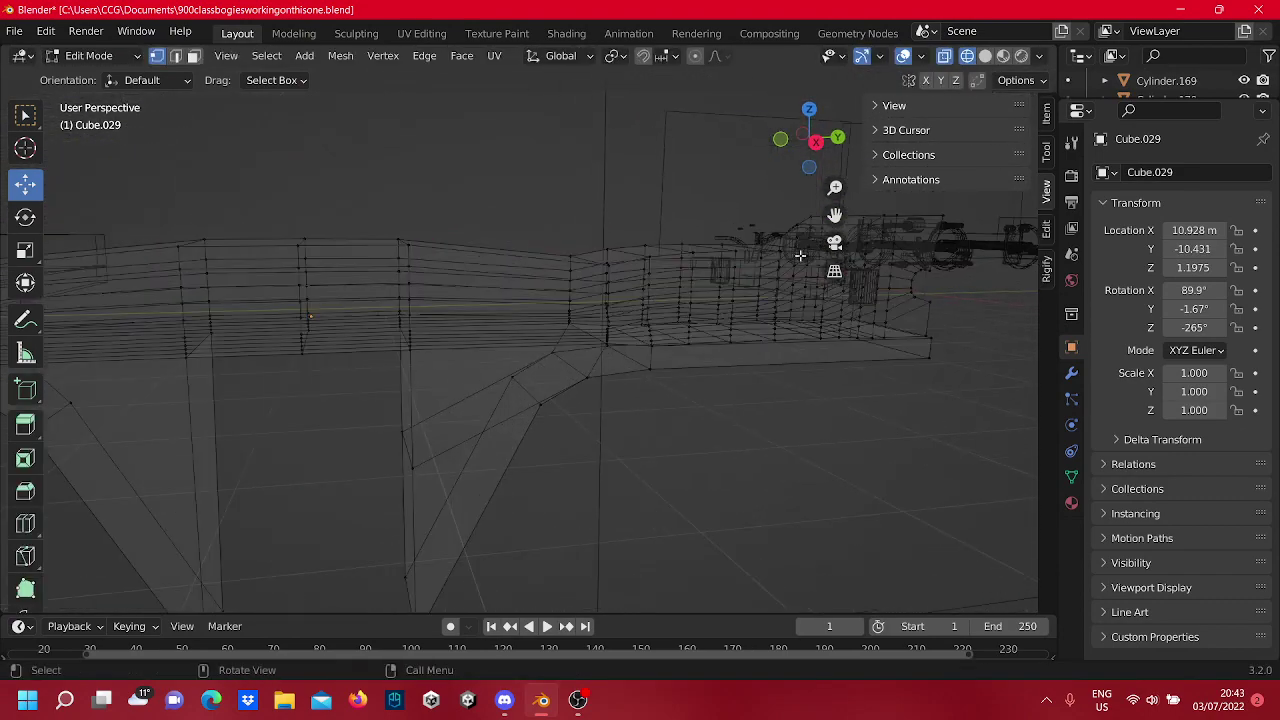
In the side view, align the outer vertex at the first bend of the upper slope with the horizontal grid line.
left_click(806, 137)
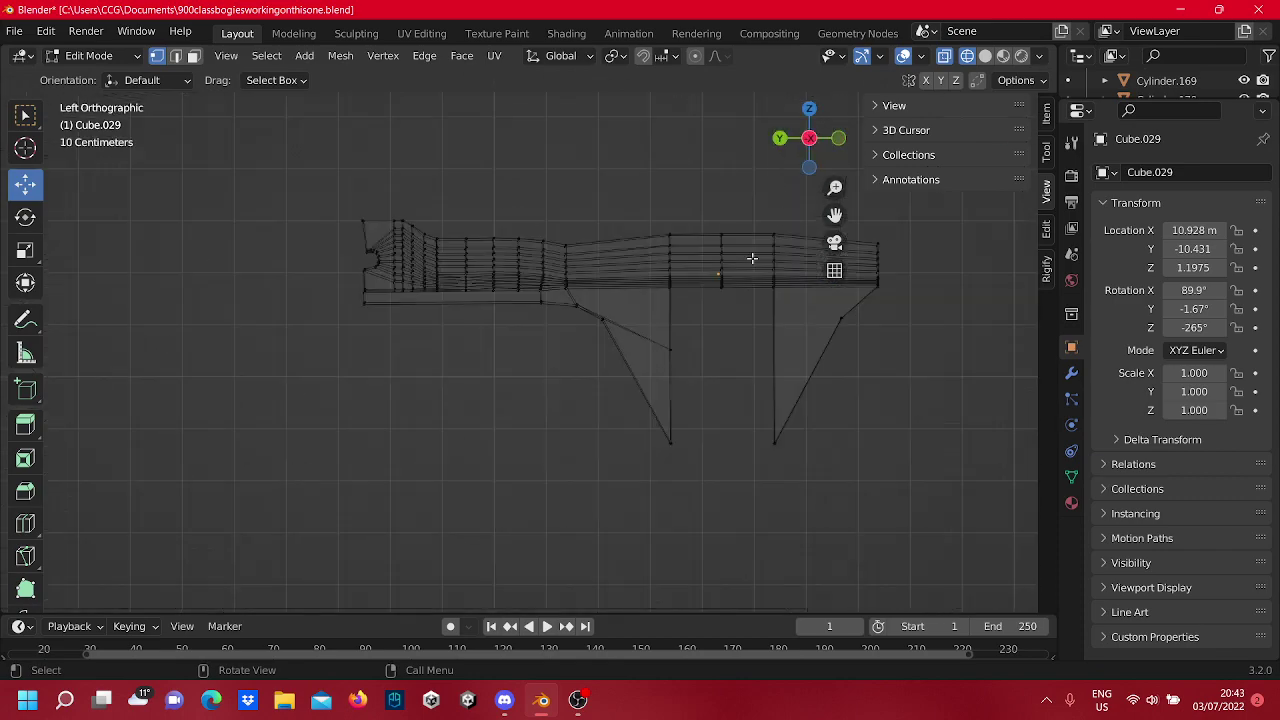
scroll(751, 257, "up", 3)
scroll(666, 263, "down", 1)
scroll(746, 428, "up", 7)
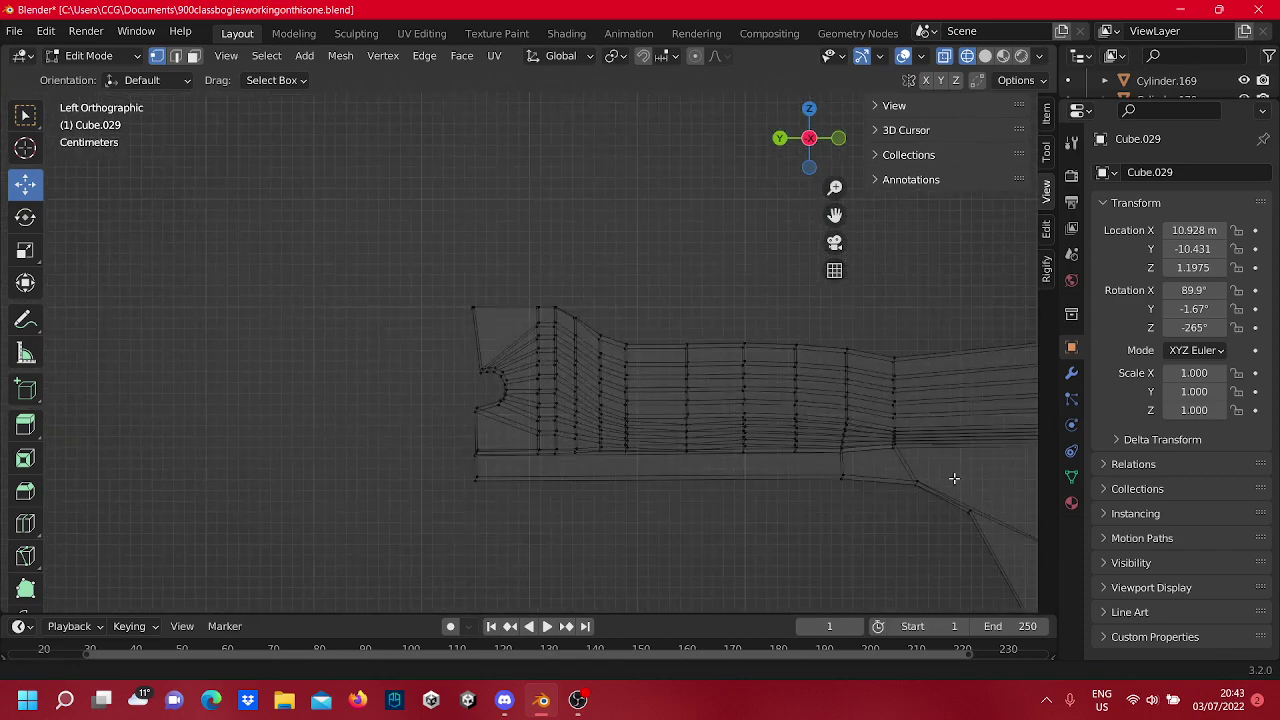
middle_click_drag(475, 212, 352, 225, "shift")
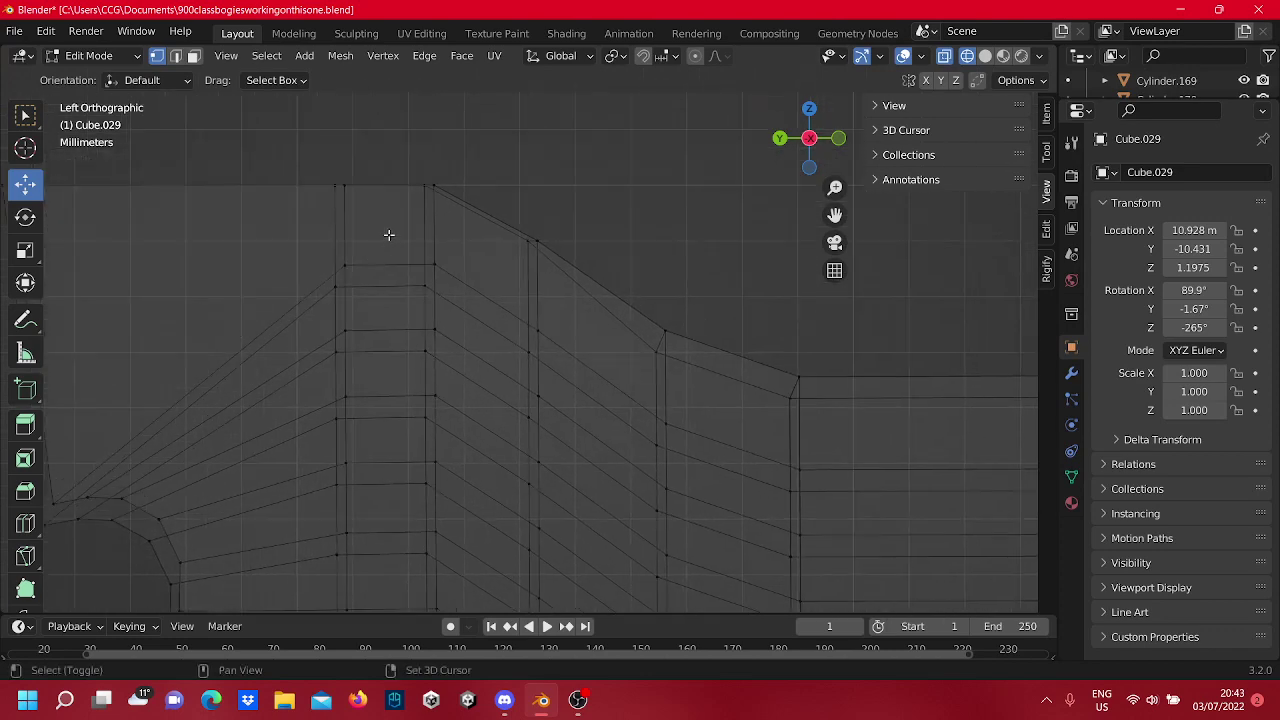
scroll(549, 183, "up", 4)
middle_click_drag(549, 183, 594, 397, "shift")
scroll(631, 351, "up", 4)
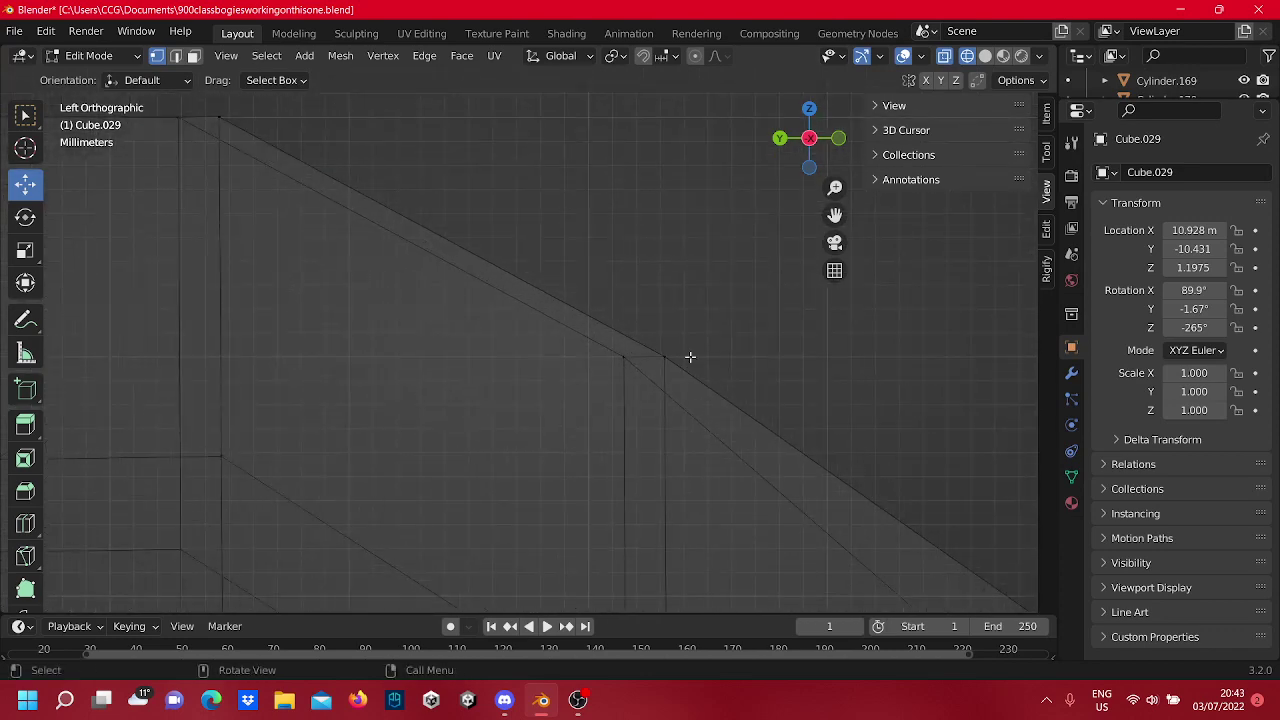
left_click_drag(697, 384, 636, 358)
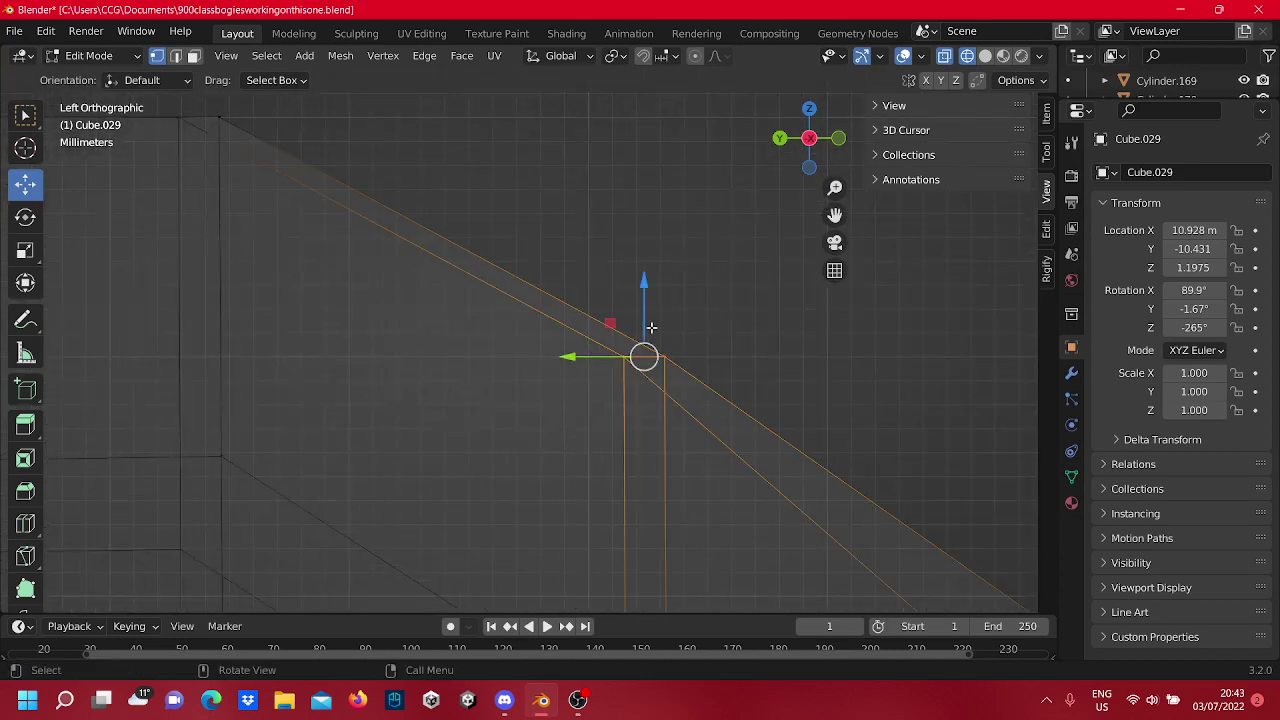
left_click(622, 355)
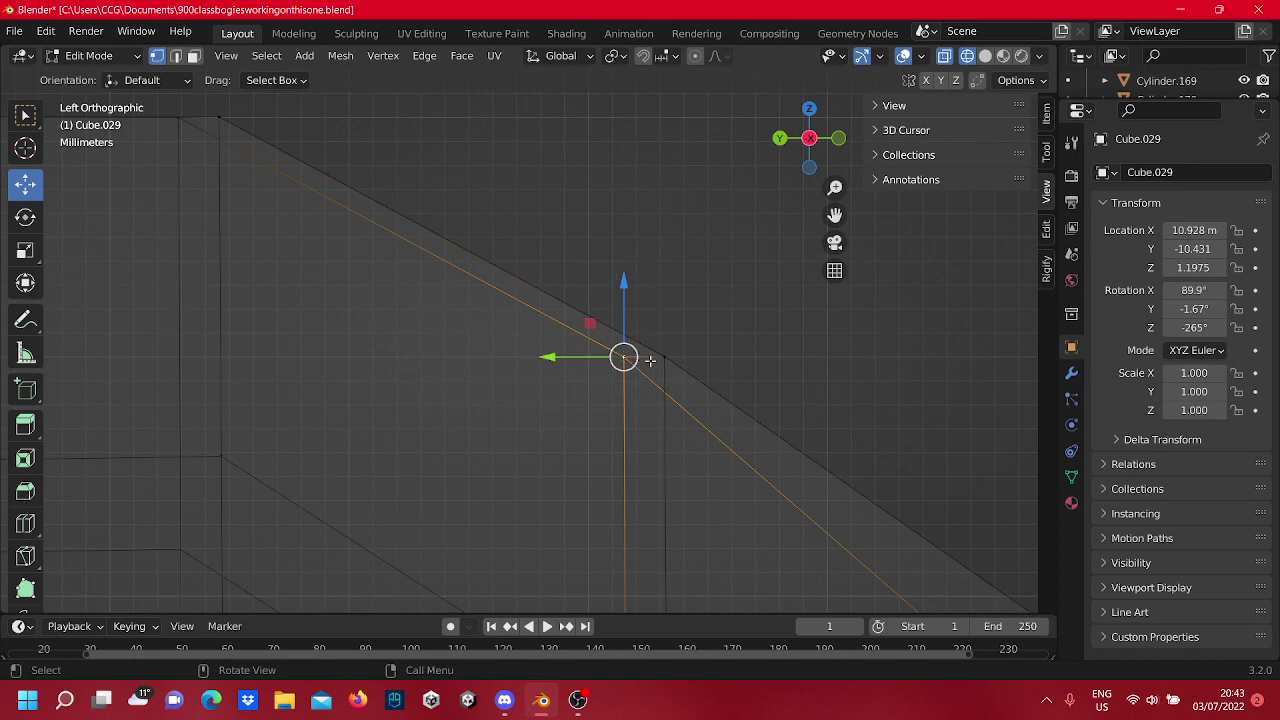
left_click(663, 357)
middle_click_drag(738, 411, 663, 400, "shift")
scroll(611, 346, "up", 5)
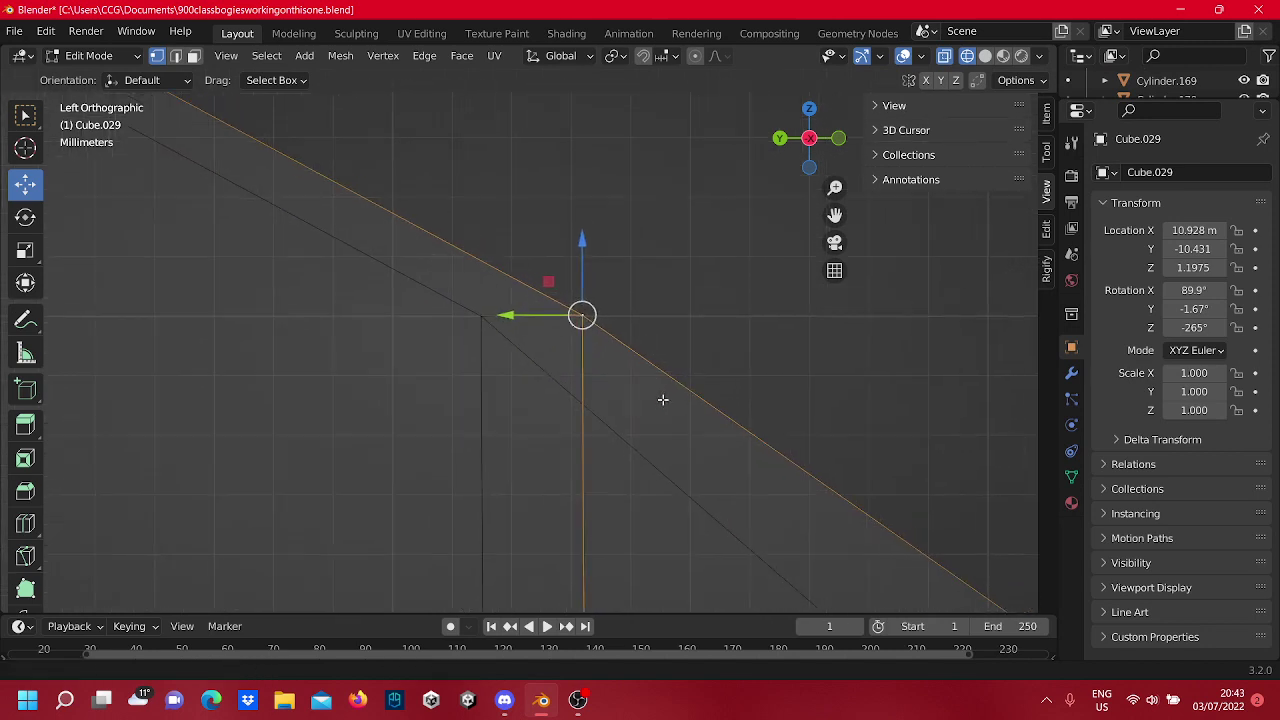
scroll(662, 399, "up", 5)
mouse_move(616, 336)
left_mouse_down()
mouse_move(588, 342)
mouse_move(617, 311)
left_mouse_up()
Move the inner vertex of the slope's first bend along Y so it coincides with the outer one.
left_click(372, 313)
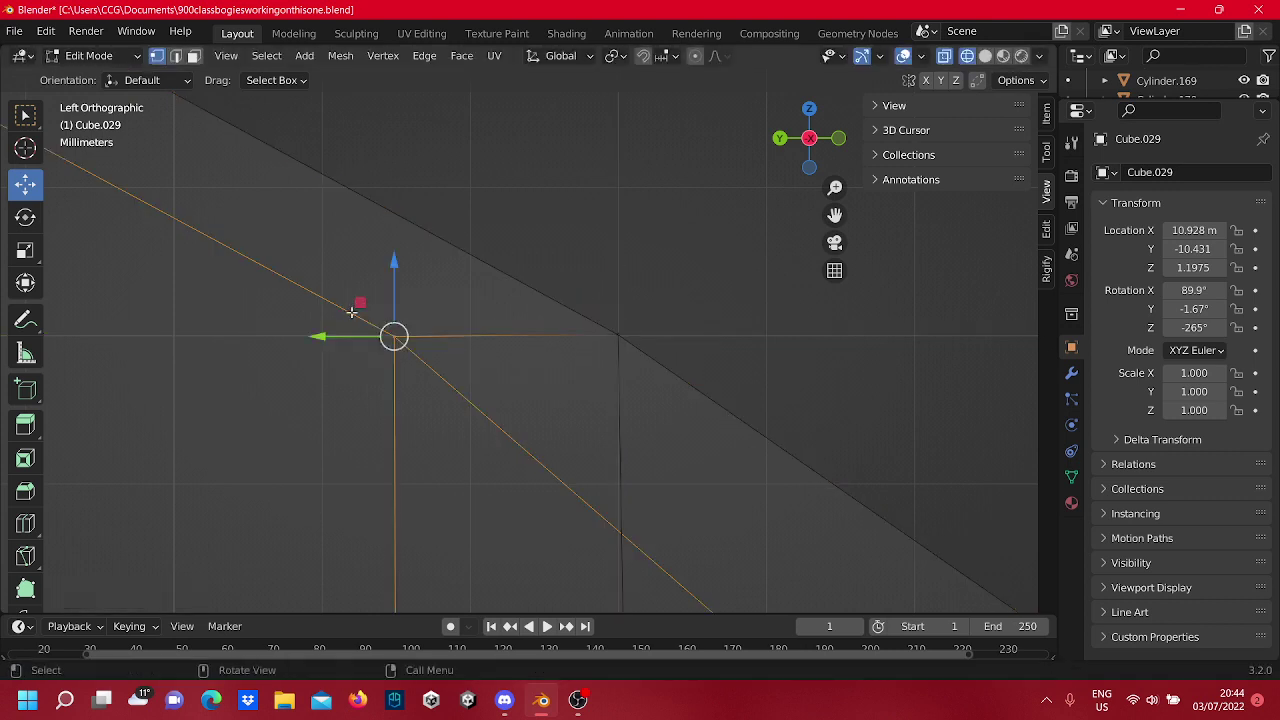
left_click_drag(347, 337, 580, 382)
left_click(705, 291)
scroll(641, 306, "down", 13)
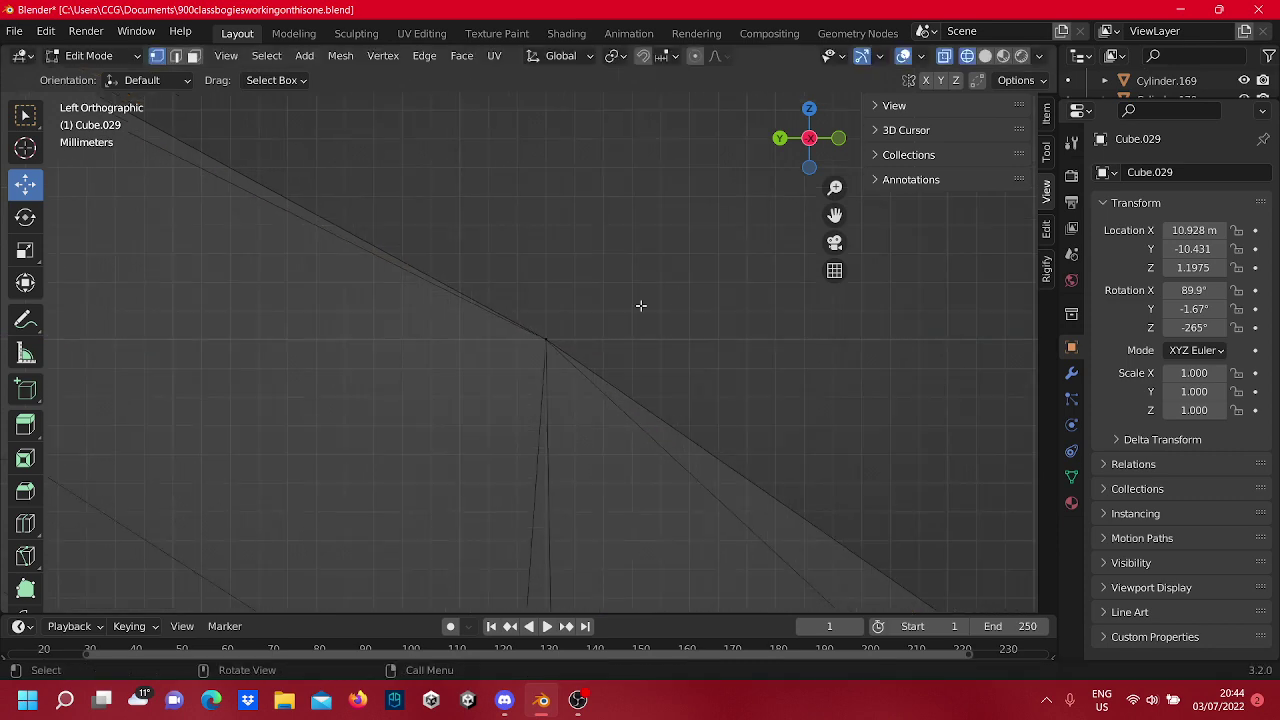
Move the outermost top corner vertex of the notched end inward along Y onto a vertical grid line.
middle_click_drag(369, 286, 443, 240, "shift")
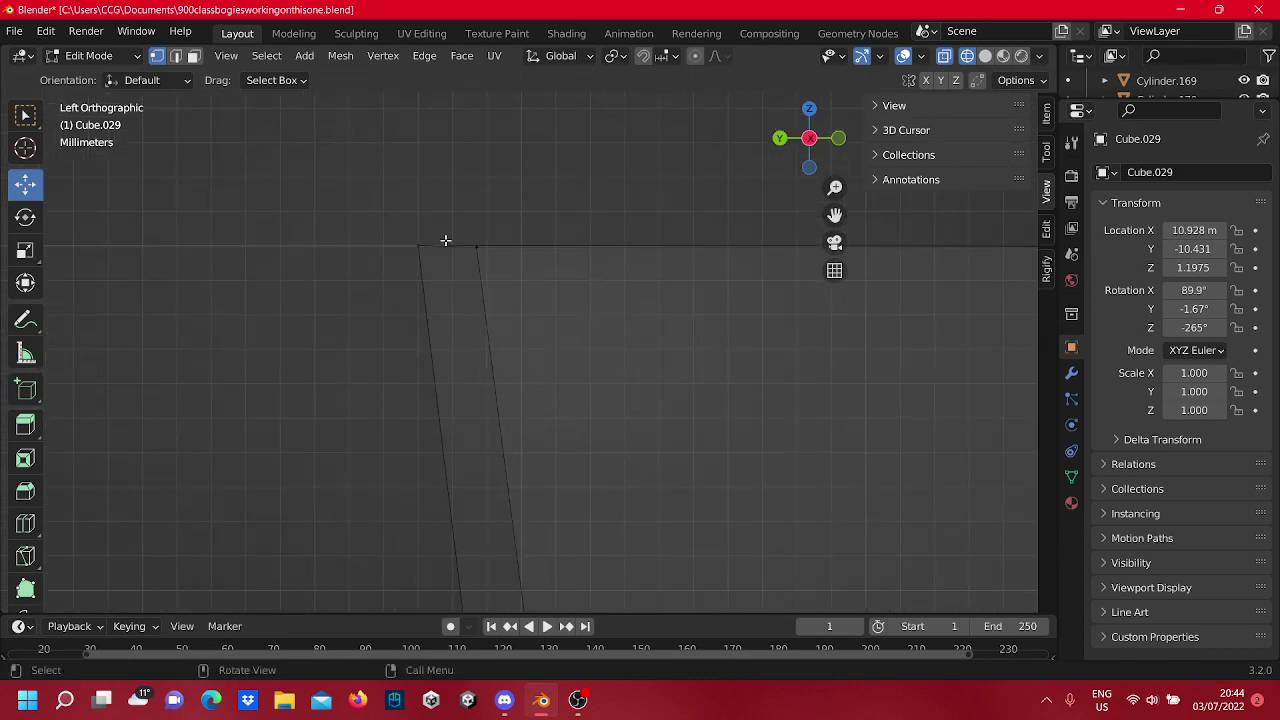
left_click(418, 244)
left_click_drag(379, 241, 602, 342)
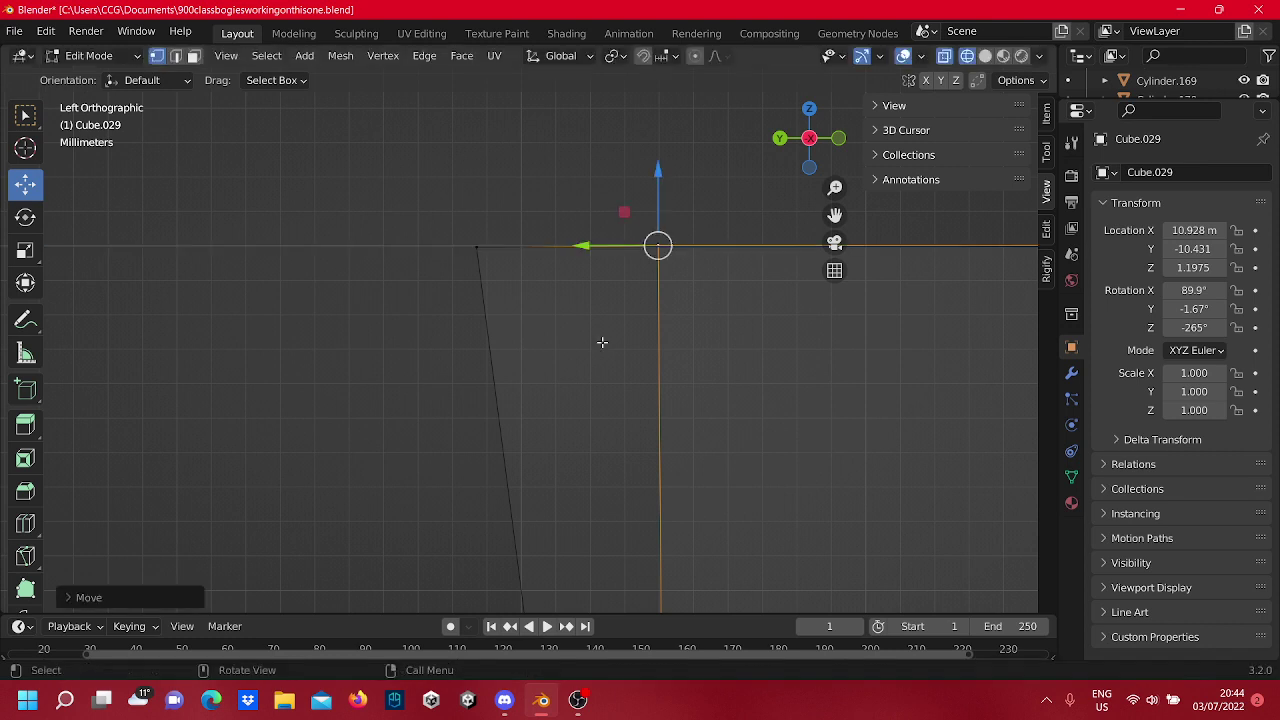
Move the second top corner vertex of the notched end along Y until it coincides with the first.
left_click_drag(521, 287, 459, 212)
left_click_drag(408, 248, 637, 298)
scroll(634, 298, "down", 7)
middle_click_drag(677, 451, 716, 588, "shift")
middle_click_drag(637, 408, 500, 350, "shift")
key("g")
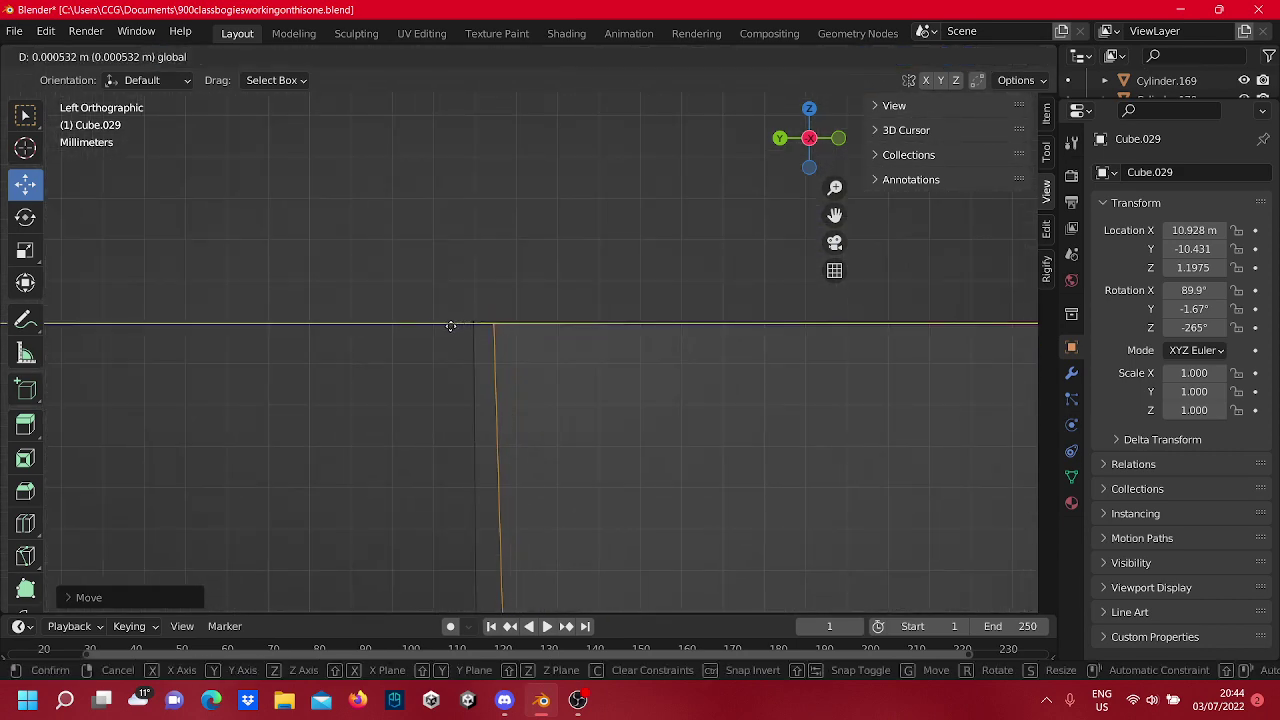
left_click(432, 335)
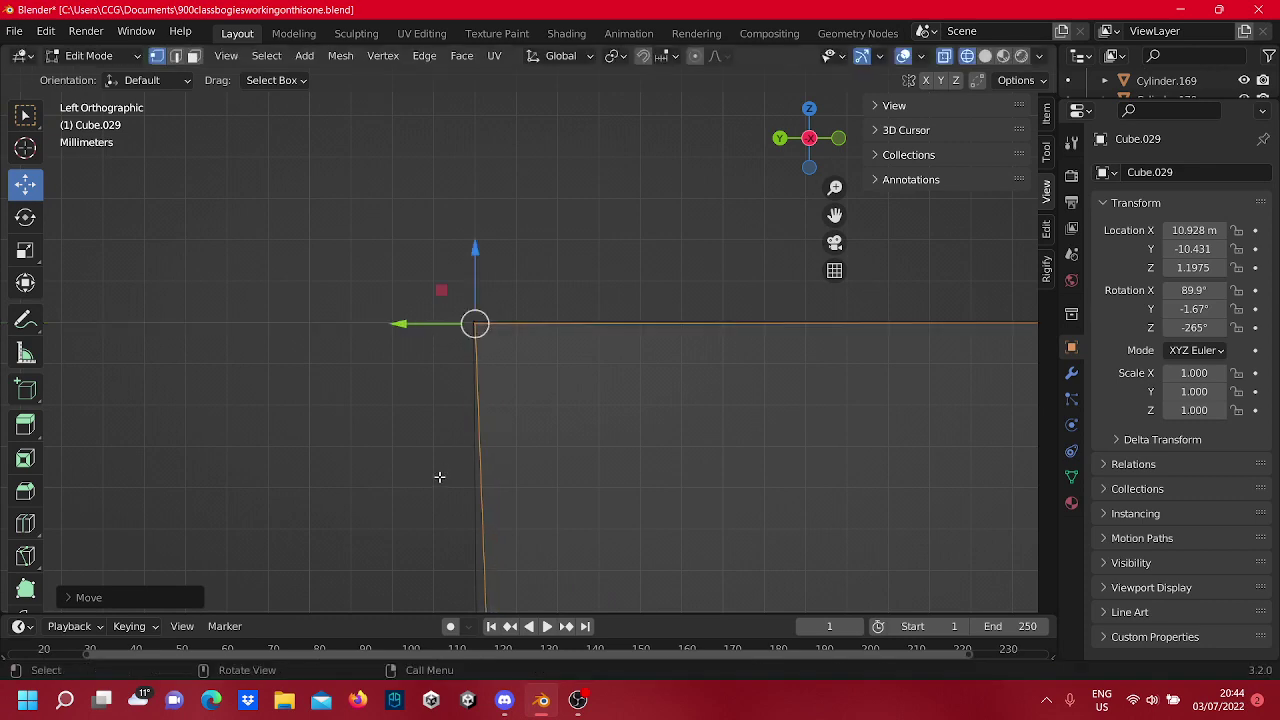
scroll(606, 420, "down", 8)
scroll(605, 405, "up", 8)
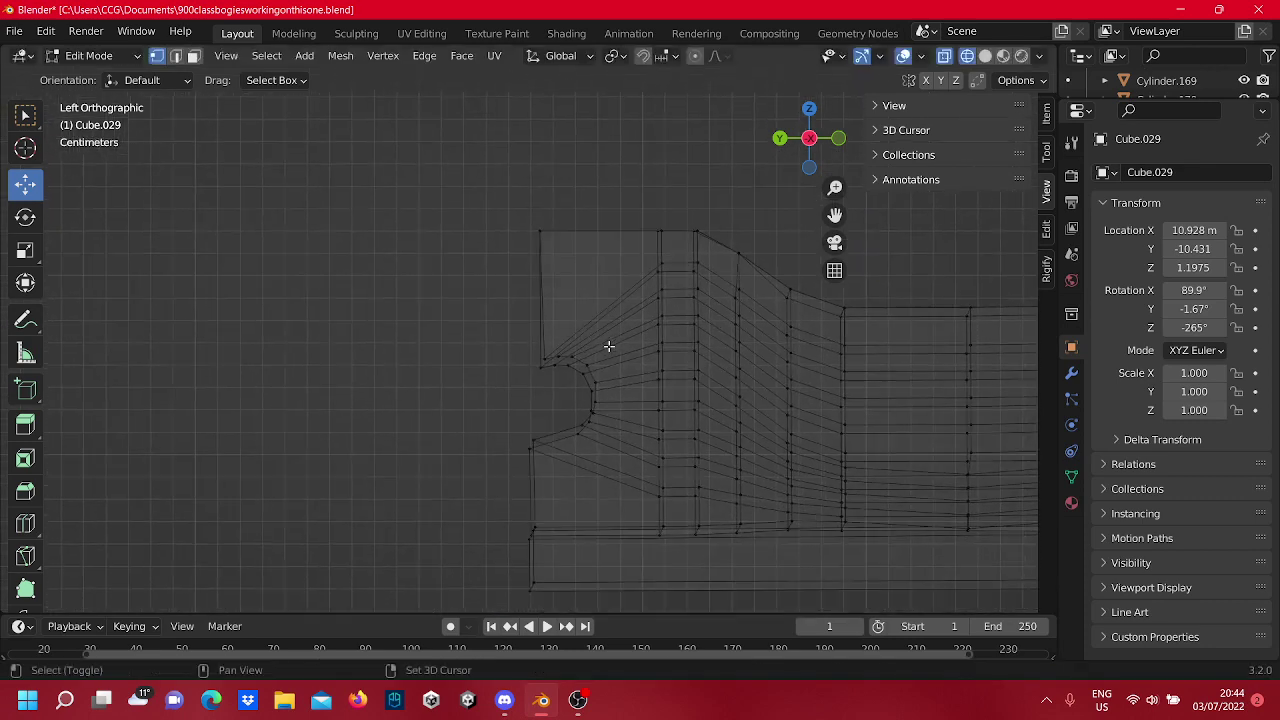
Move the outer vertex of the notch's upper lip up and slightly inward onto the horizontal grid line.
scroll(580, 380, "up", 4)
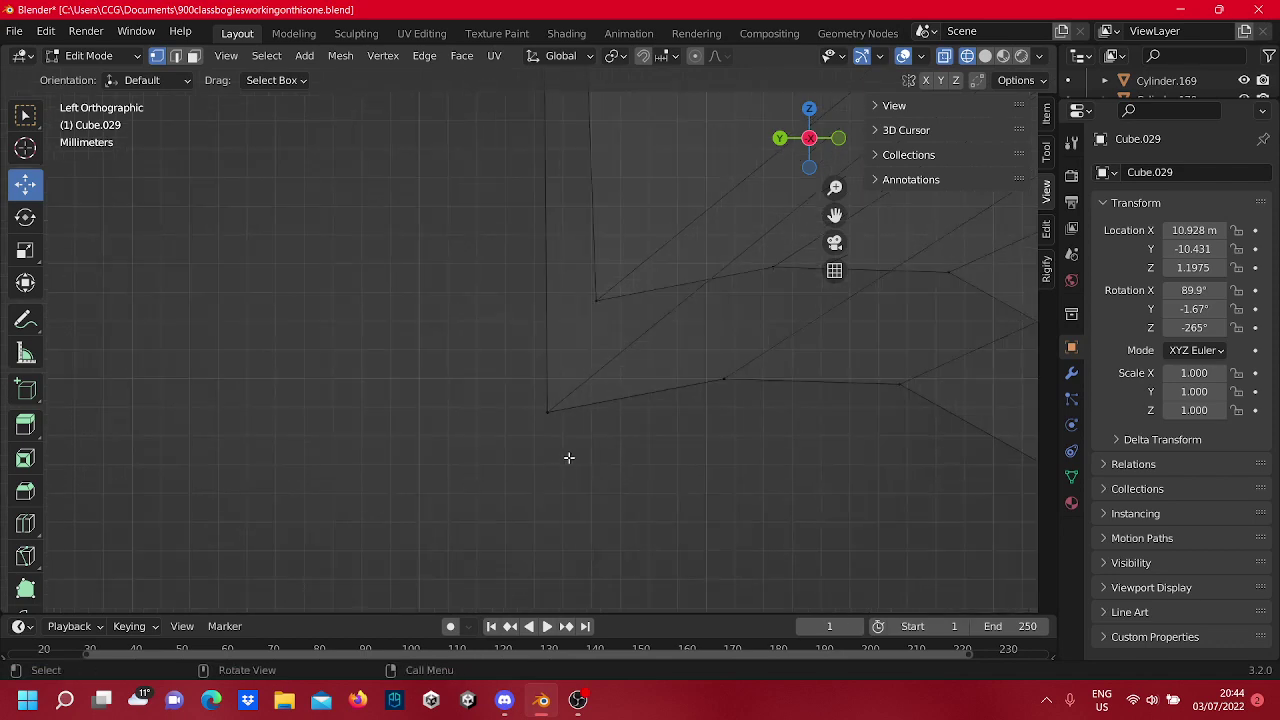
left_click(549, 413)
key("g")
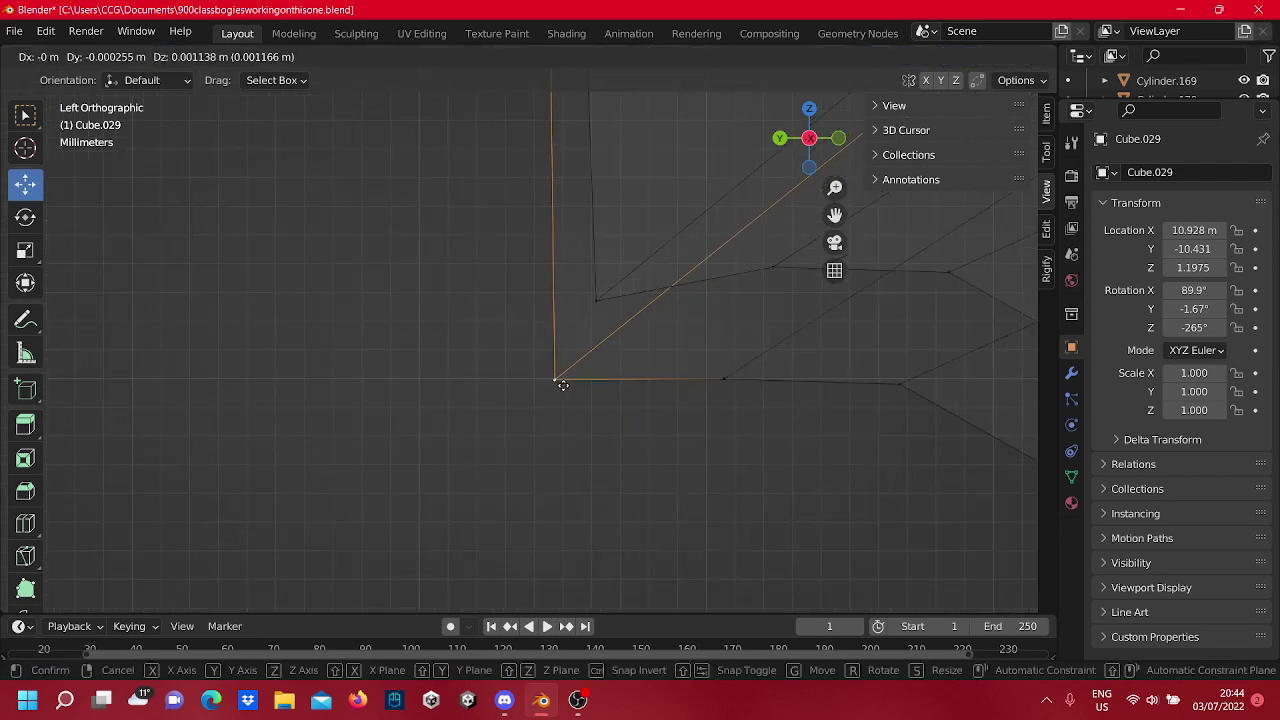
left_click(568, 383)
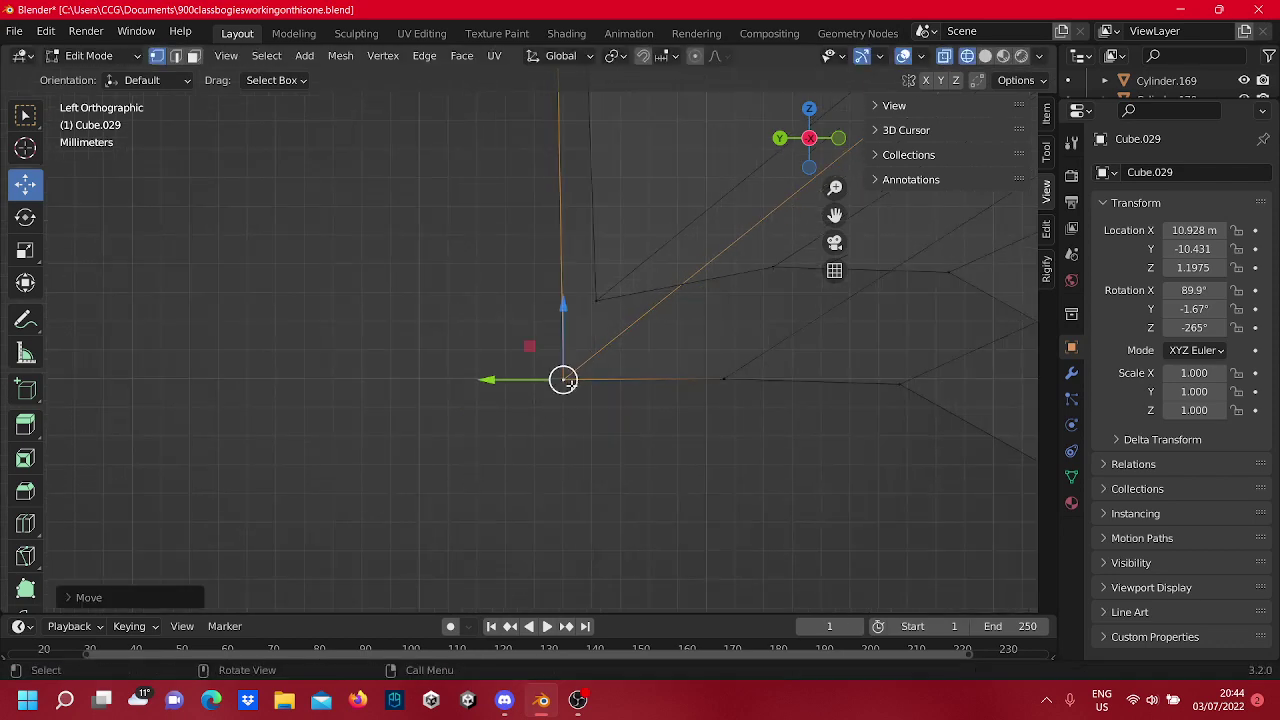
Move the other upper lip vertex of the notch down and outward onto the vertex on the grid line.
left_click(613, 425)
left_click(600, 300)
key("g")
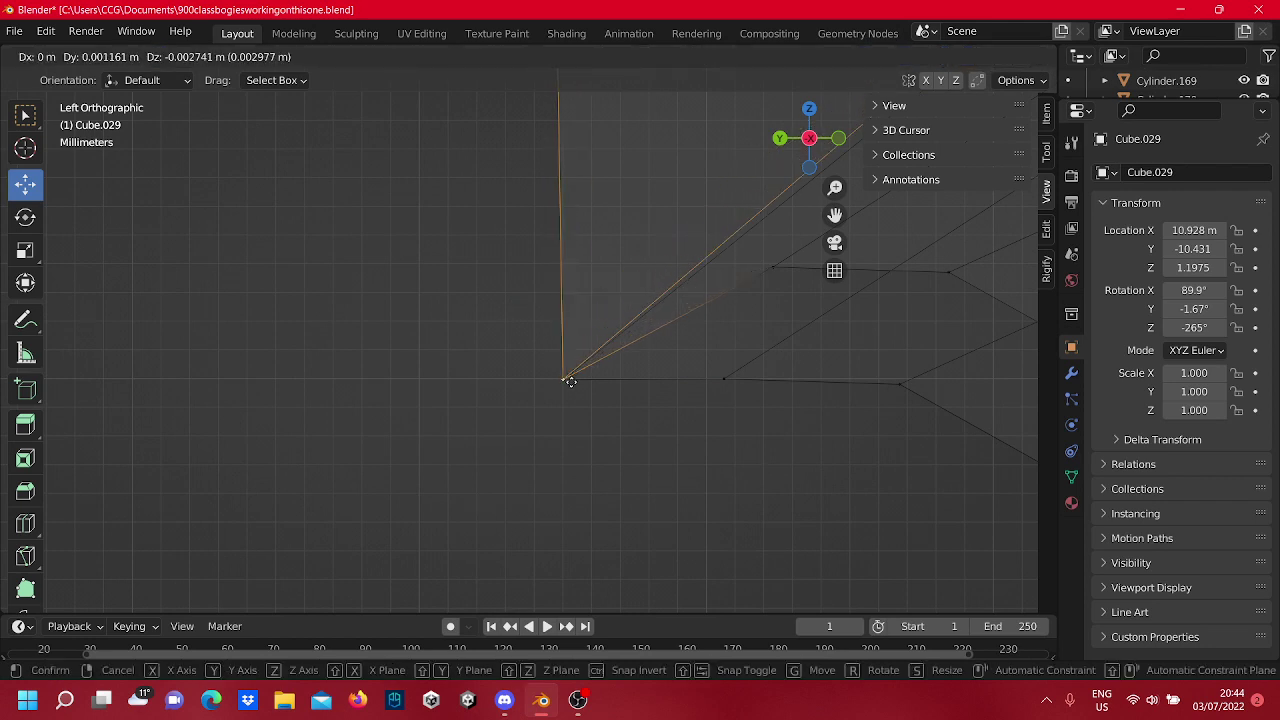
left_click(570, 381)
left_click(592, 438)
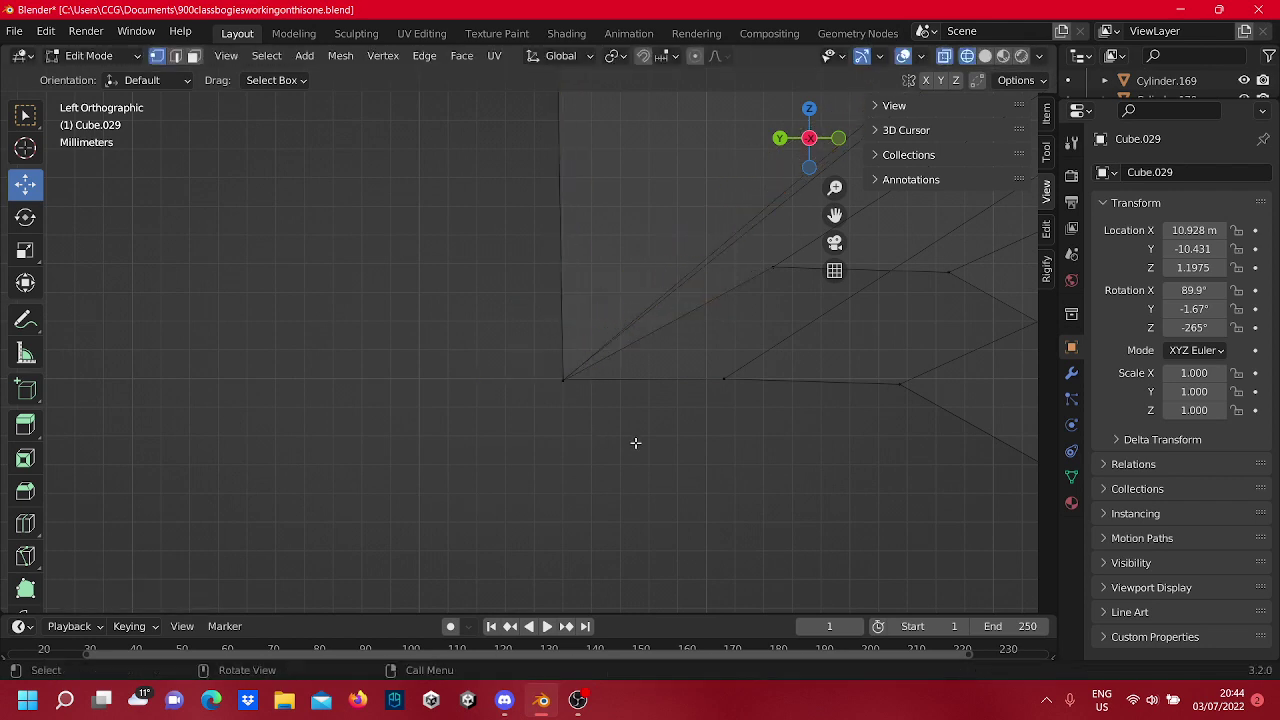
Shift the outer vertex at the second bend of the upper slope slightly up and toward the notched end, onto the grid lines.
scroll(635, 442, "down", 5)
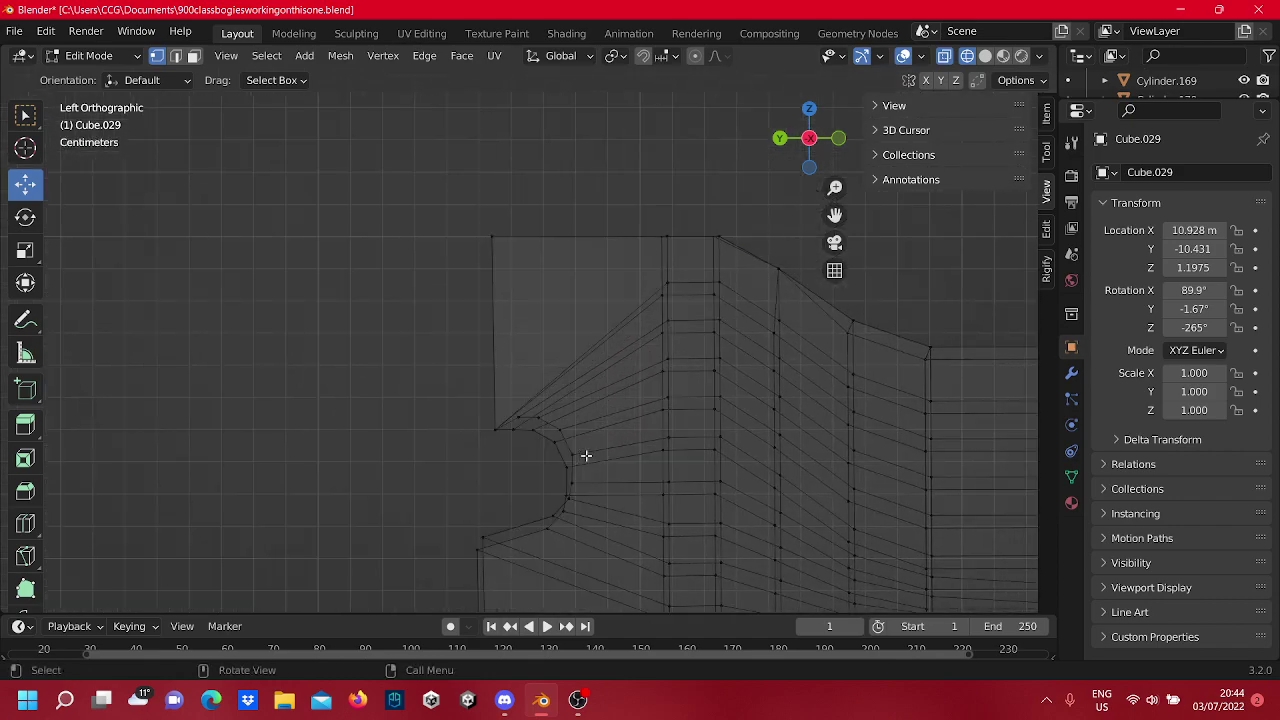
scroll(590, 446, "down", 3)
middle_click_drag(624, 362, 506, 349, "shift")
scroll(508, 320, "up", 10)
middle_click_drag(521, 300, 510, 485, "shift")
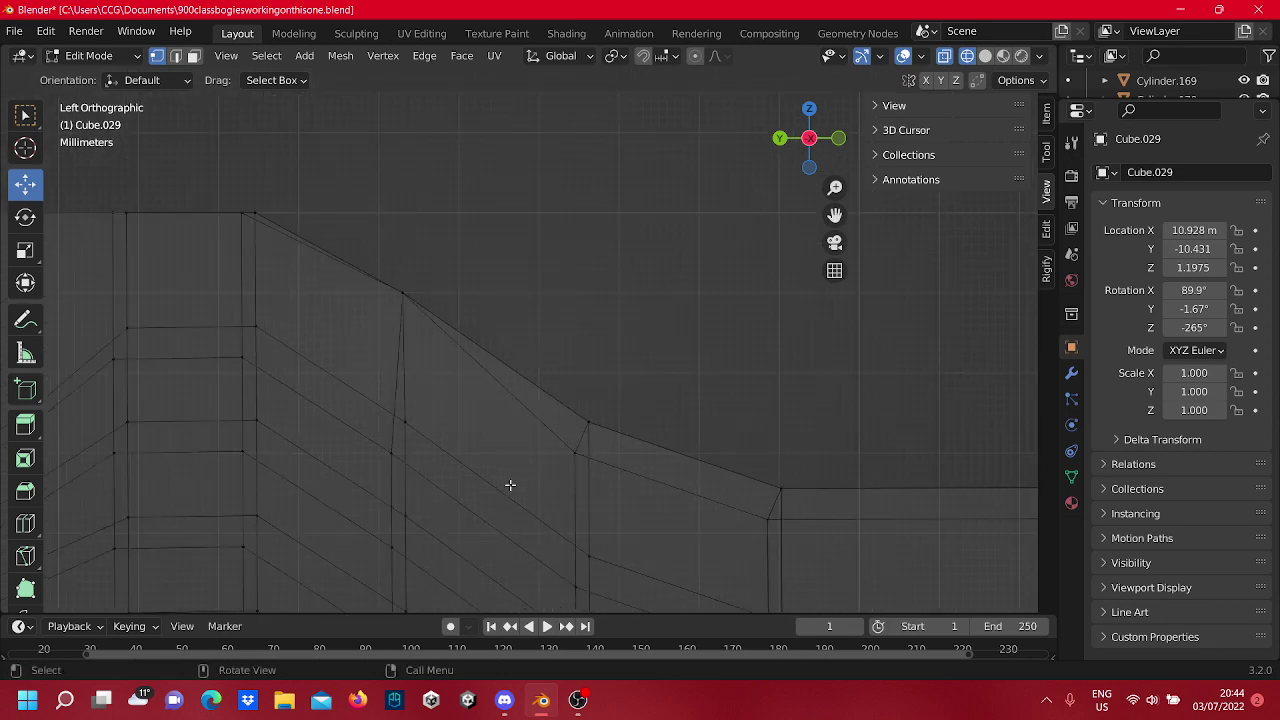
scroll(681, 511, "up", 6)
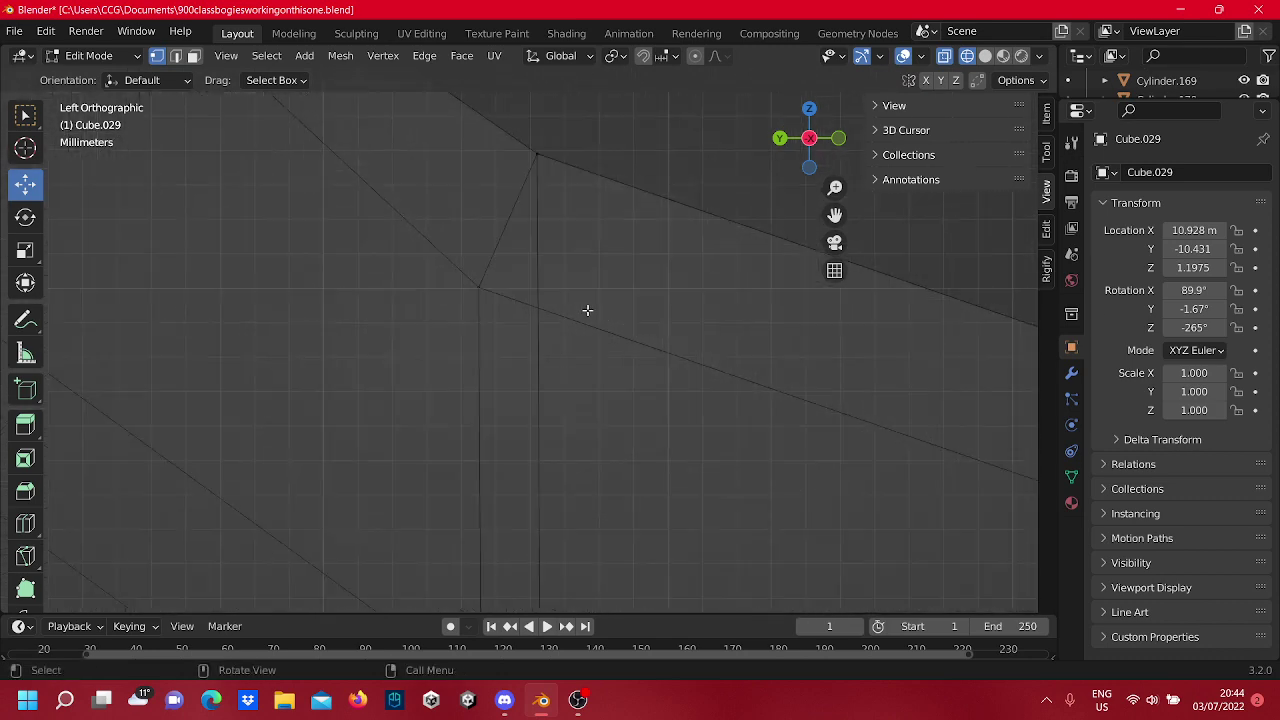
left_click(553, 285)
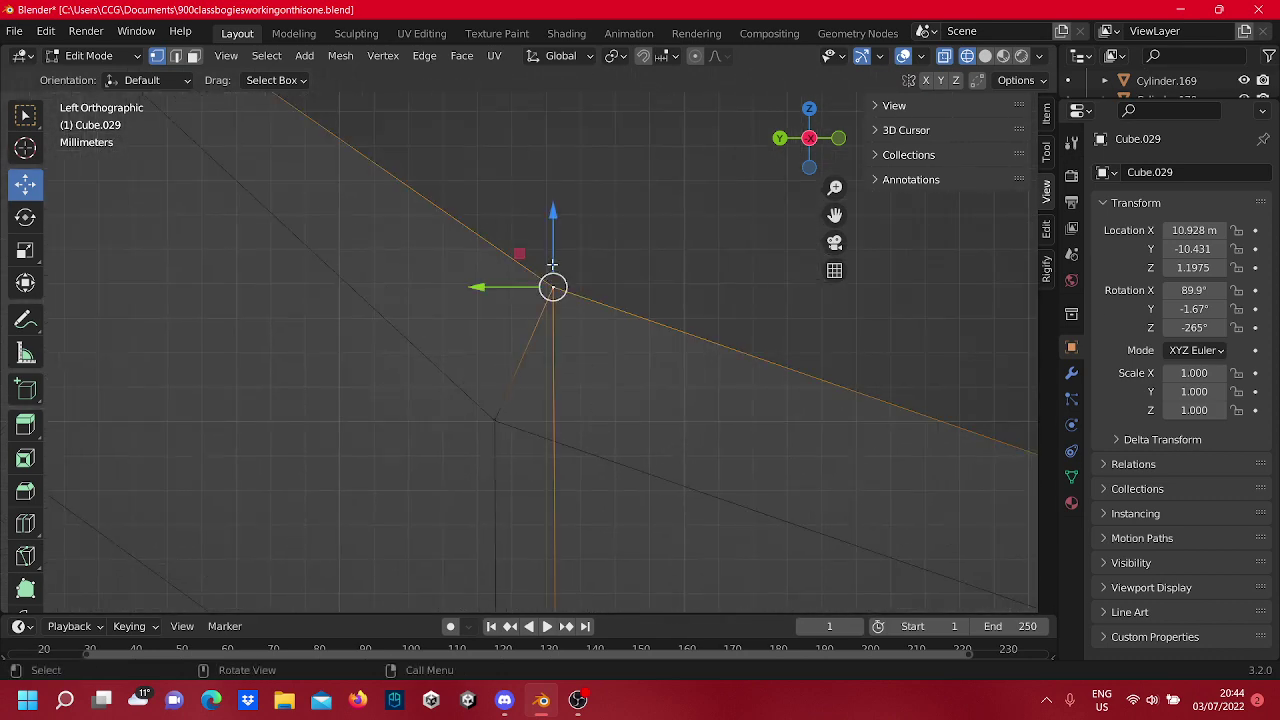
left_click_drag(552, 264, 522, 280)
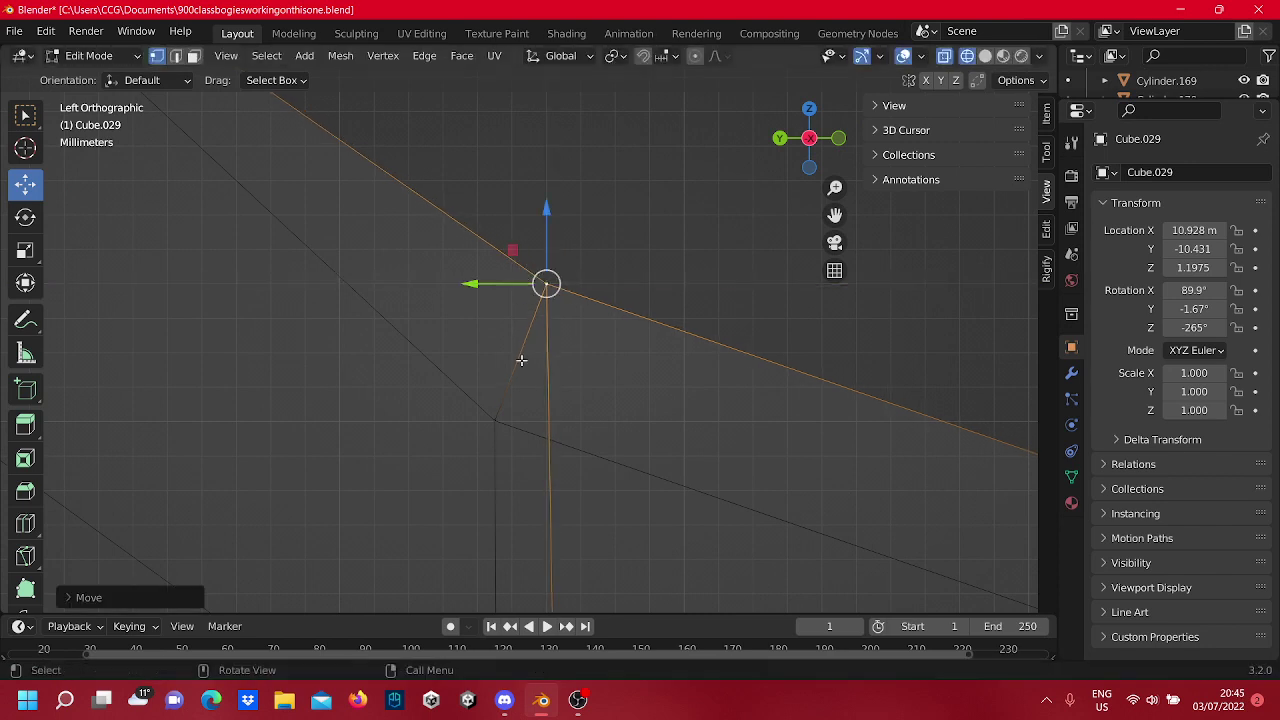
Move the lower vertex of the slope's second bend along Y and then Z onto the outer vertex.
left_click_drag(528, 458, 504, 426)
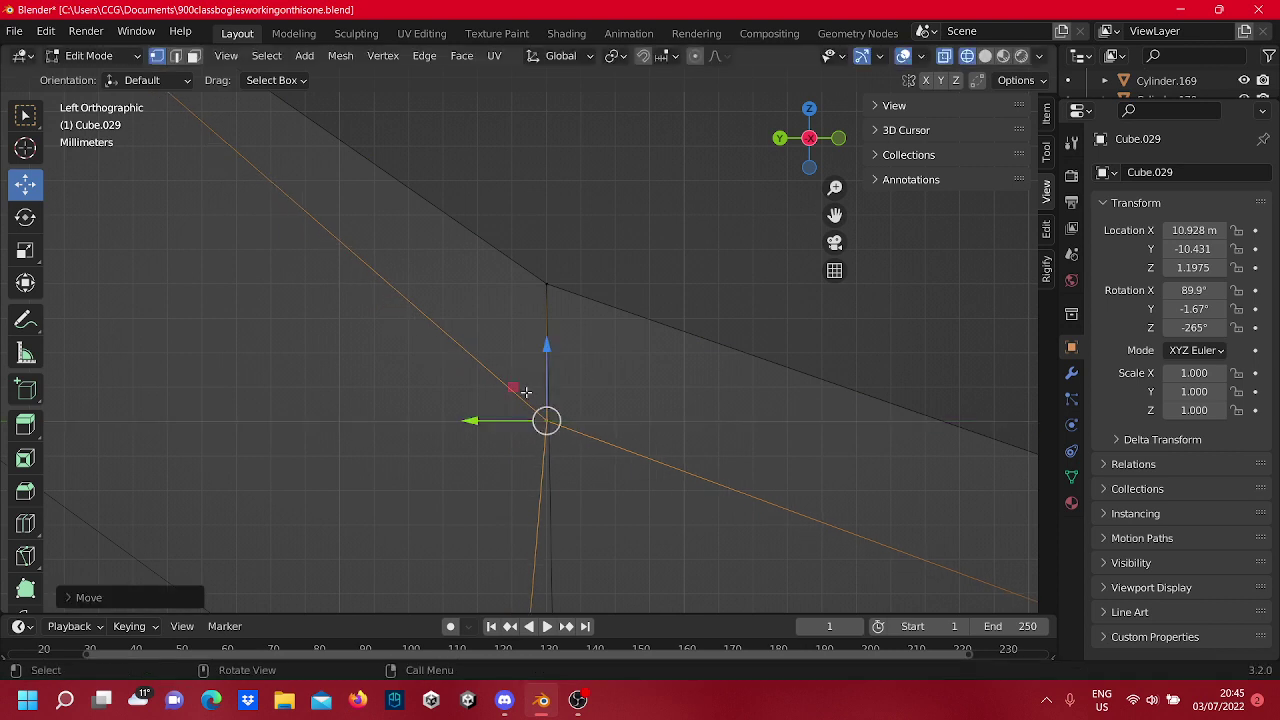
left_click_drag(549, 382, 553, 243)
scroll(646, 288, "down", 6)
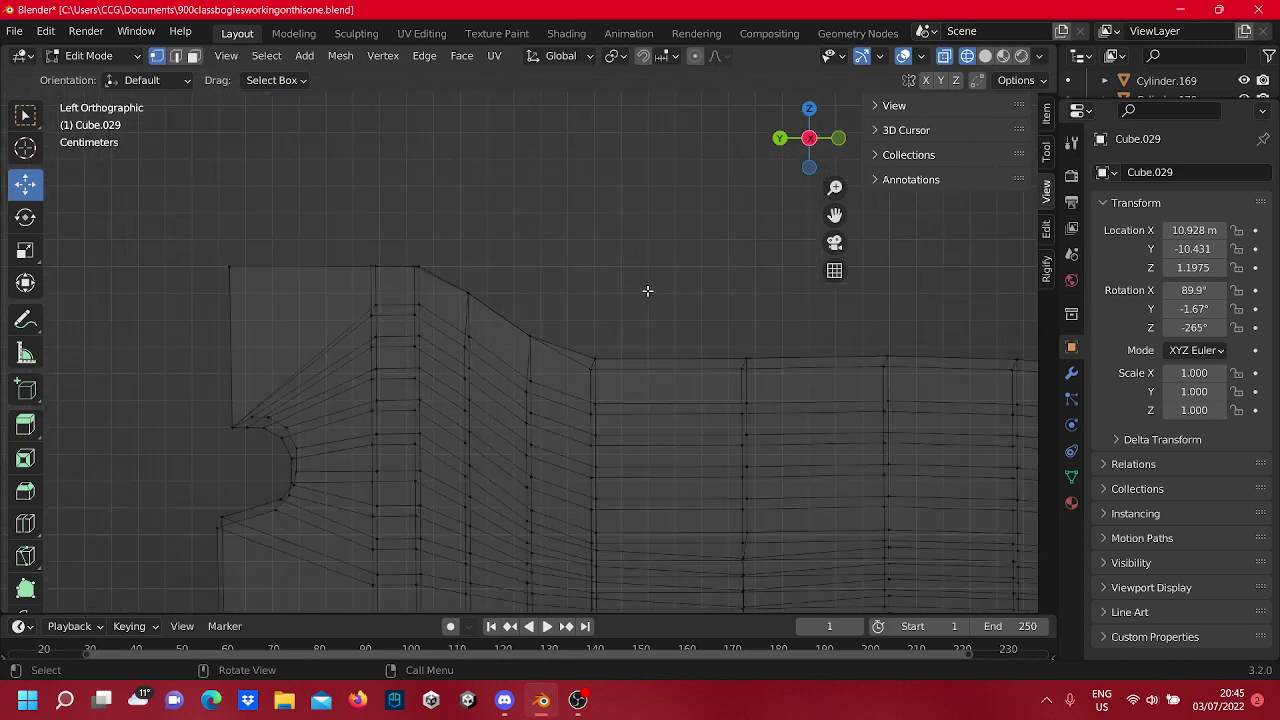
Move both vertices at the slope's first bend about 2.9 mm along Y toward the notched end.
scroll(646, 289, "up", 6)
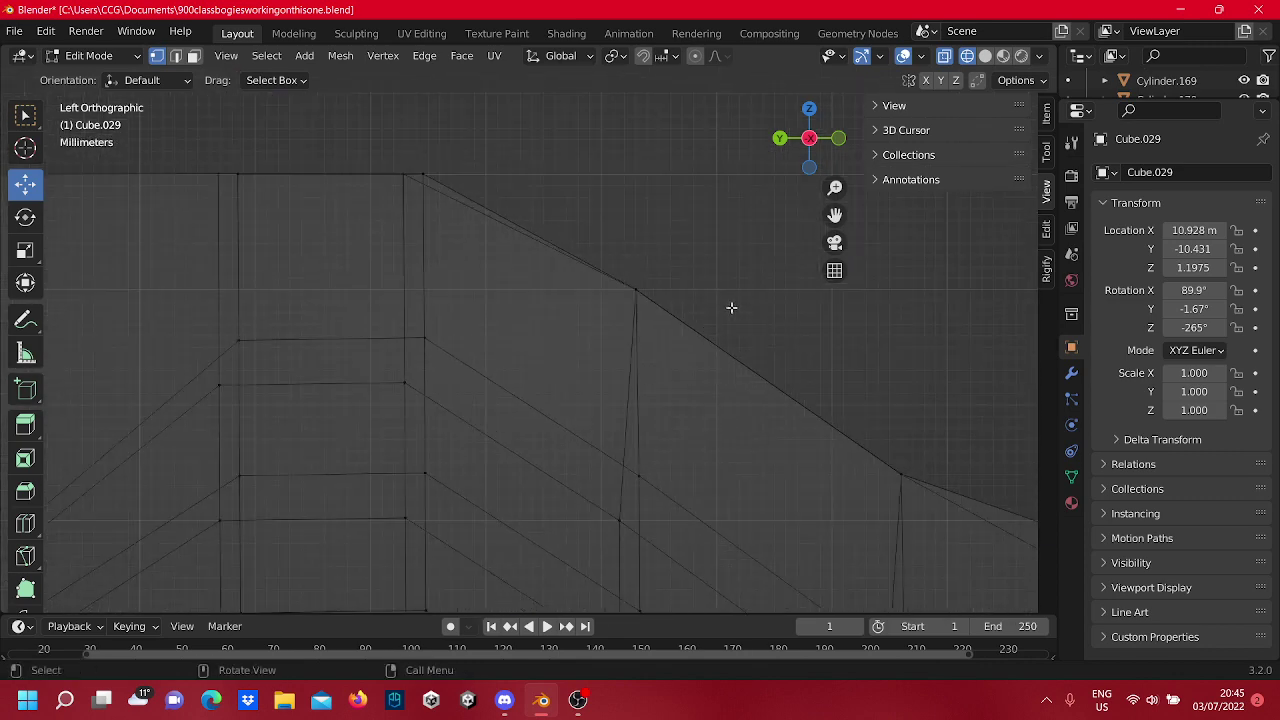
left_click_drag(698, 326, 634, 278)
key("g")
key("y")
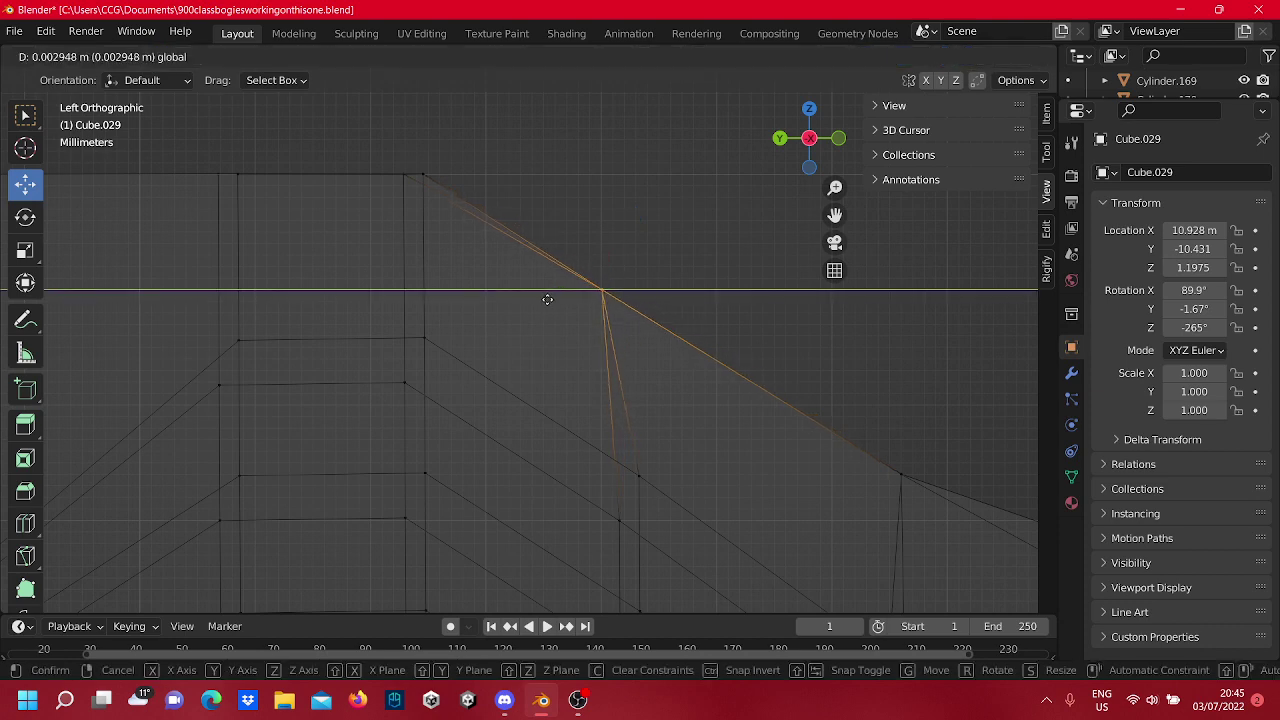
left_click(547, 299)
left_click(717, 291)
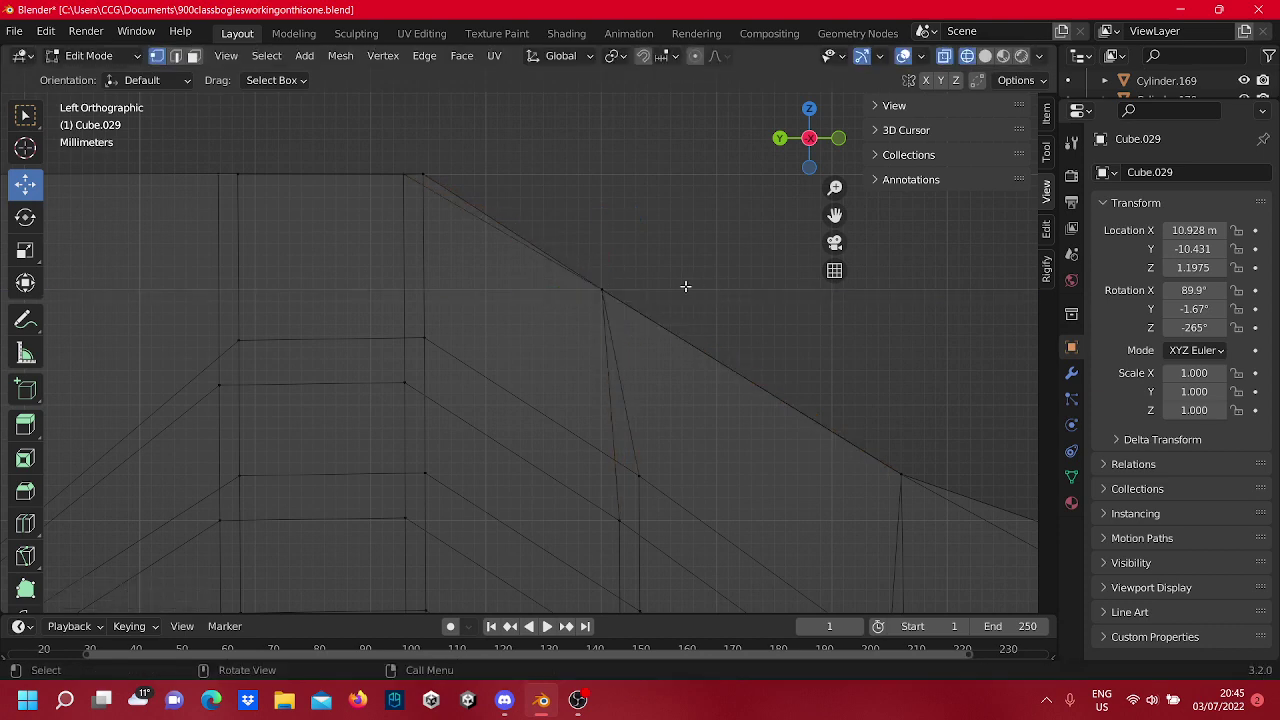
middle_click_drag(530, 233, 733, 371, "shift")
scroll(571, 360, "up", 5)
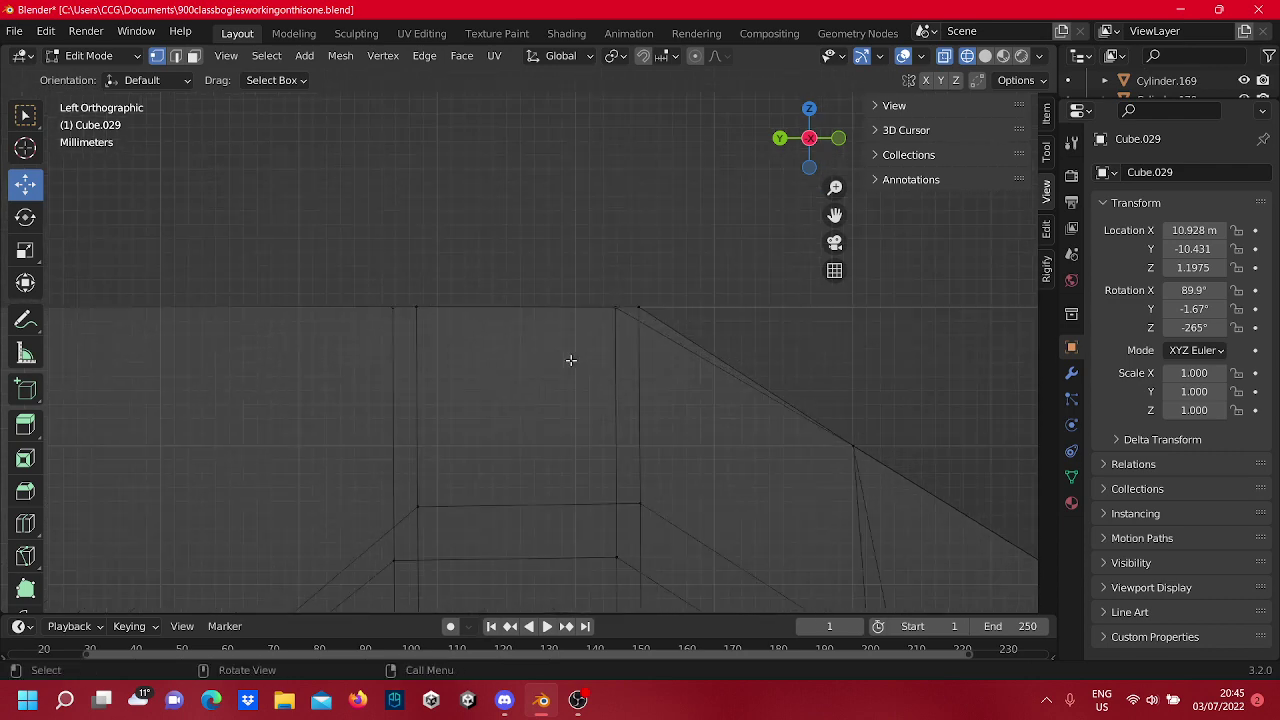
Try to shift the top two vertices of the first vertical column behind the notch along Y toward the notched end.
middle_click_drag(462, 272, 508, 284, "shift")
middle_click_drag(338, 284, 565, 296, "shift")
left_click(565, 295)
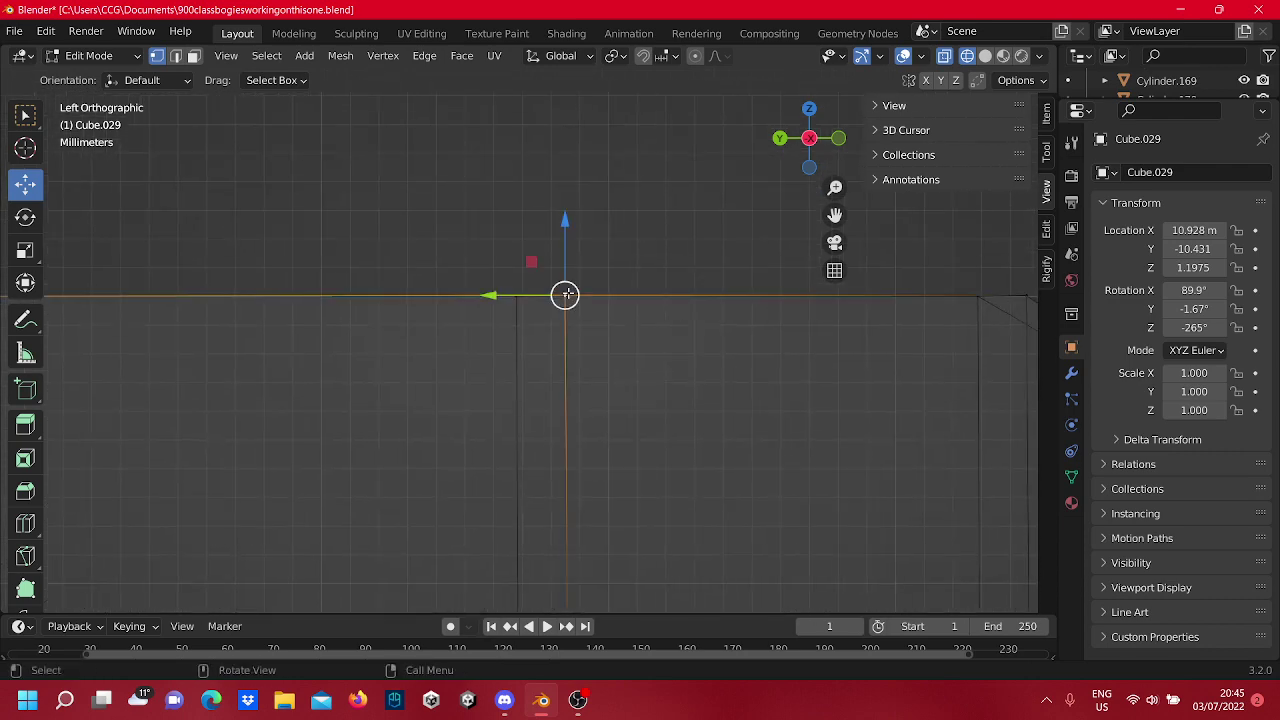
scroll(542, 291, "down", 7)
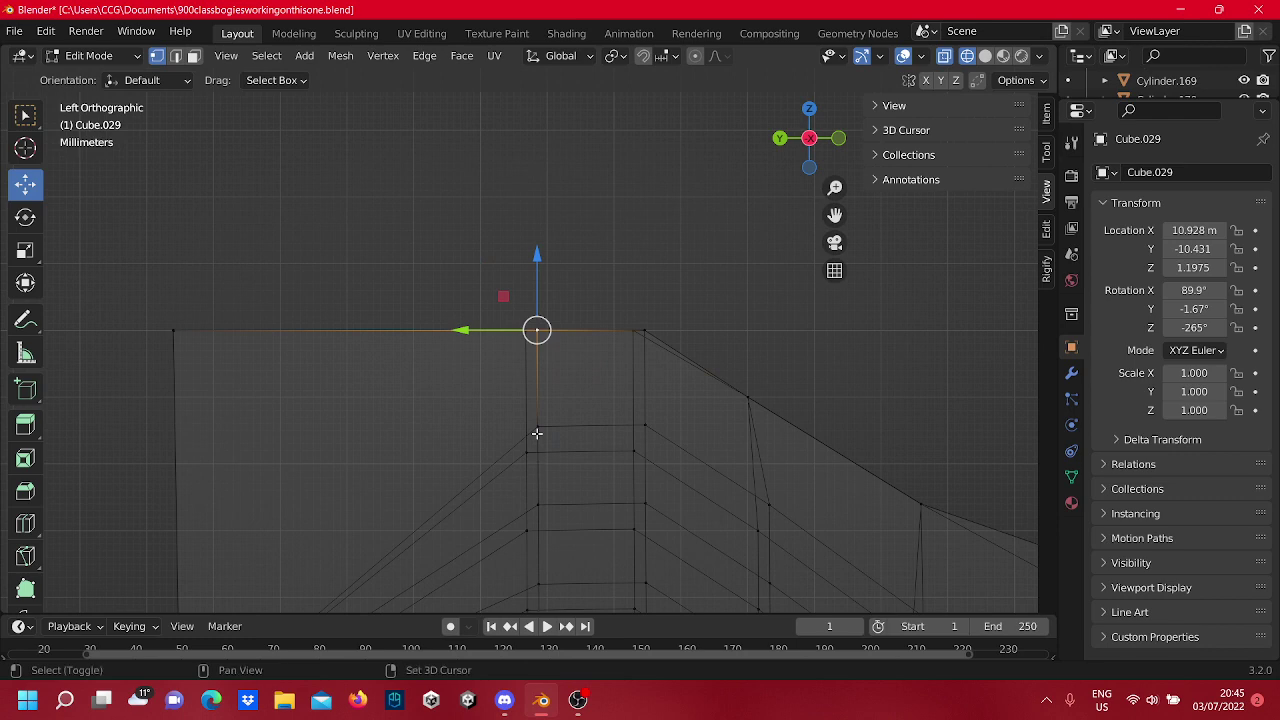
left_click(537, 431, "shift")
left_click_drag(498, 372, 480, 377)
key("ctrl+z")
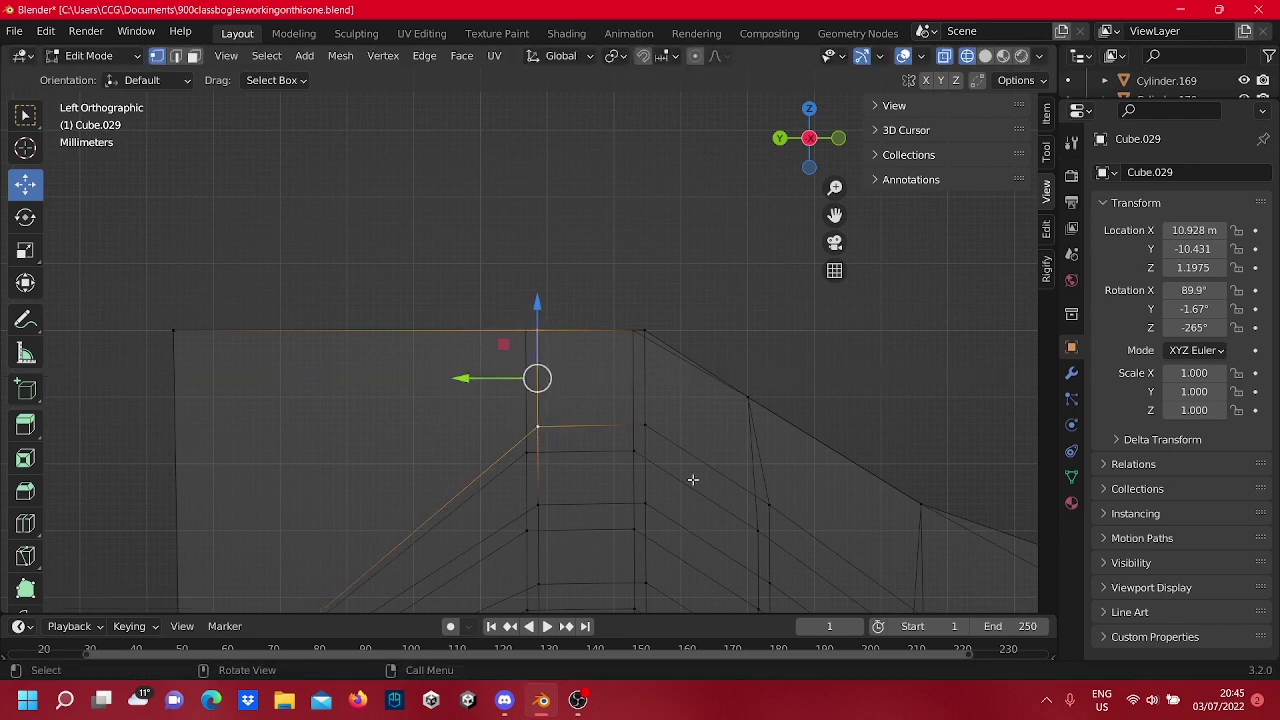
Select the full vertical column of vertices behind the notch, from base to top edge, and move it slightly along Y away from the notched end.
scroll(692, 481, "down", 2)
middle_click_drag(608, 494, 616, 464, "shift")
scroll(615, 464, "down", 3)
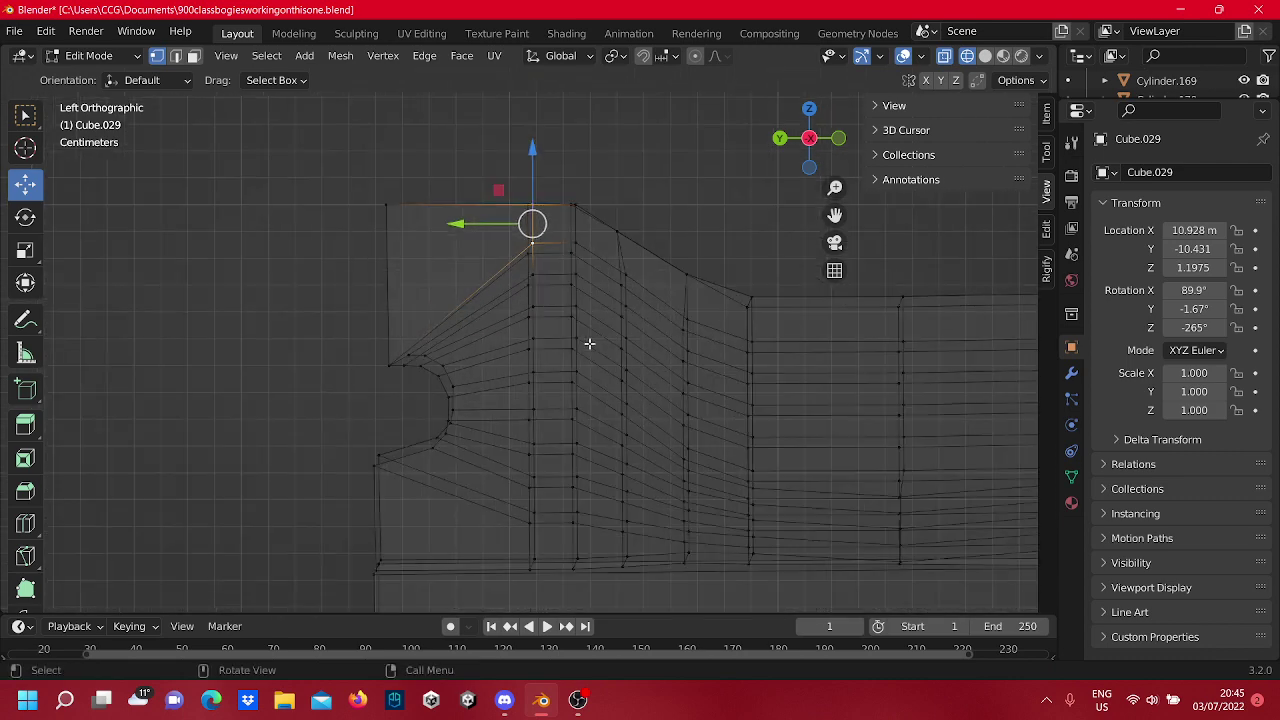
left_click(540, 558)
left_click(546, 553)
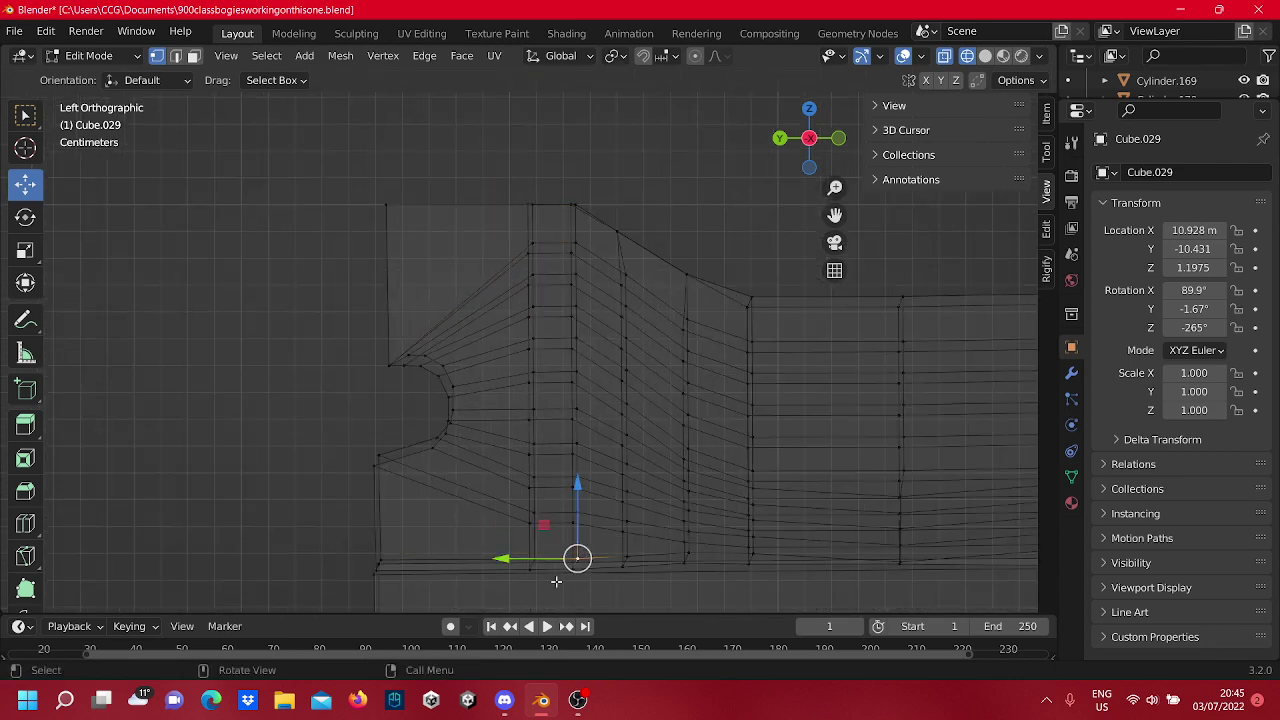
left_click(554, 577)
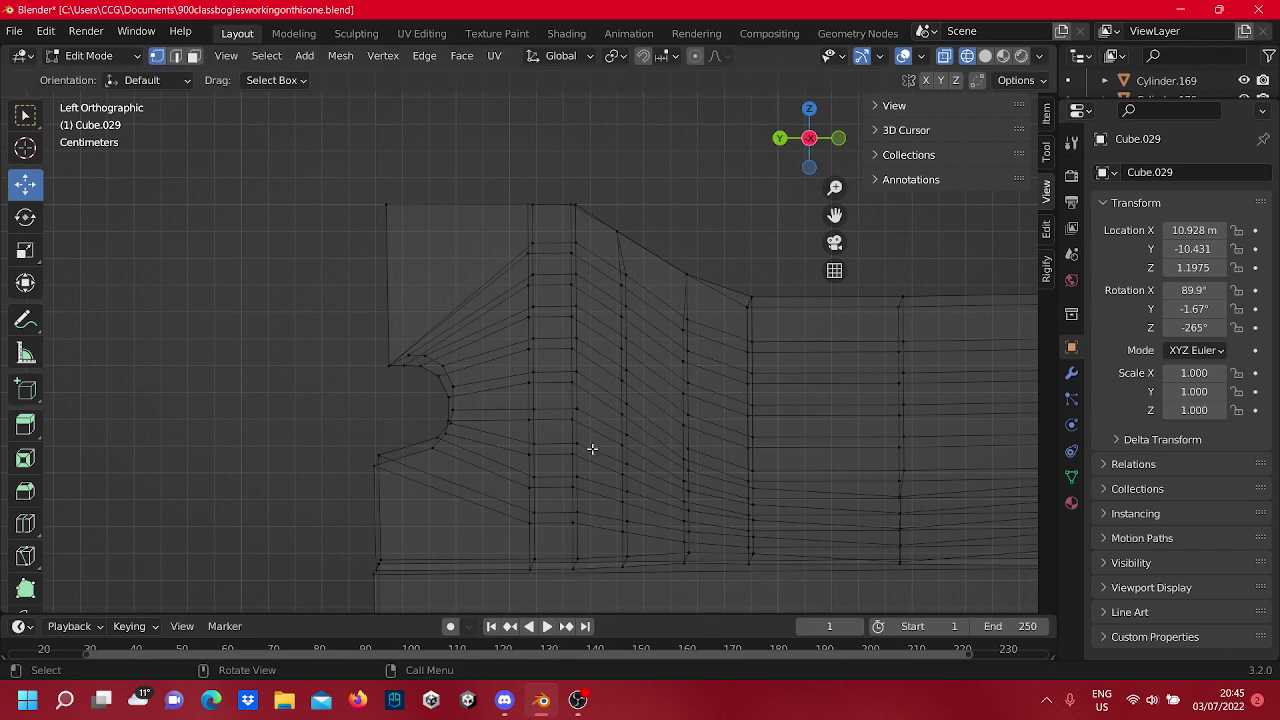
left_click_drag(554, 560, 539, 517)
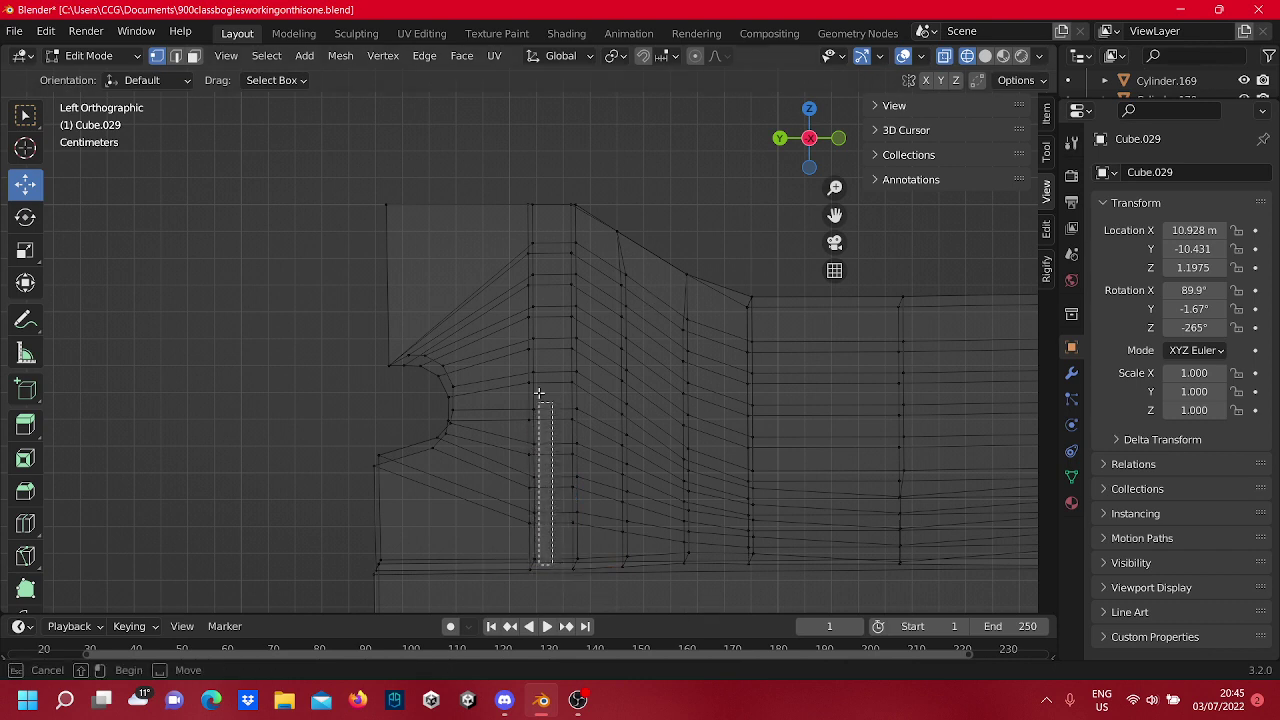
left_click_drag(535, 318, 532, 202)
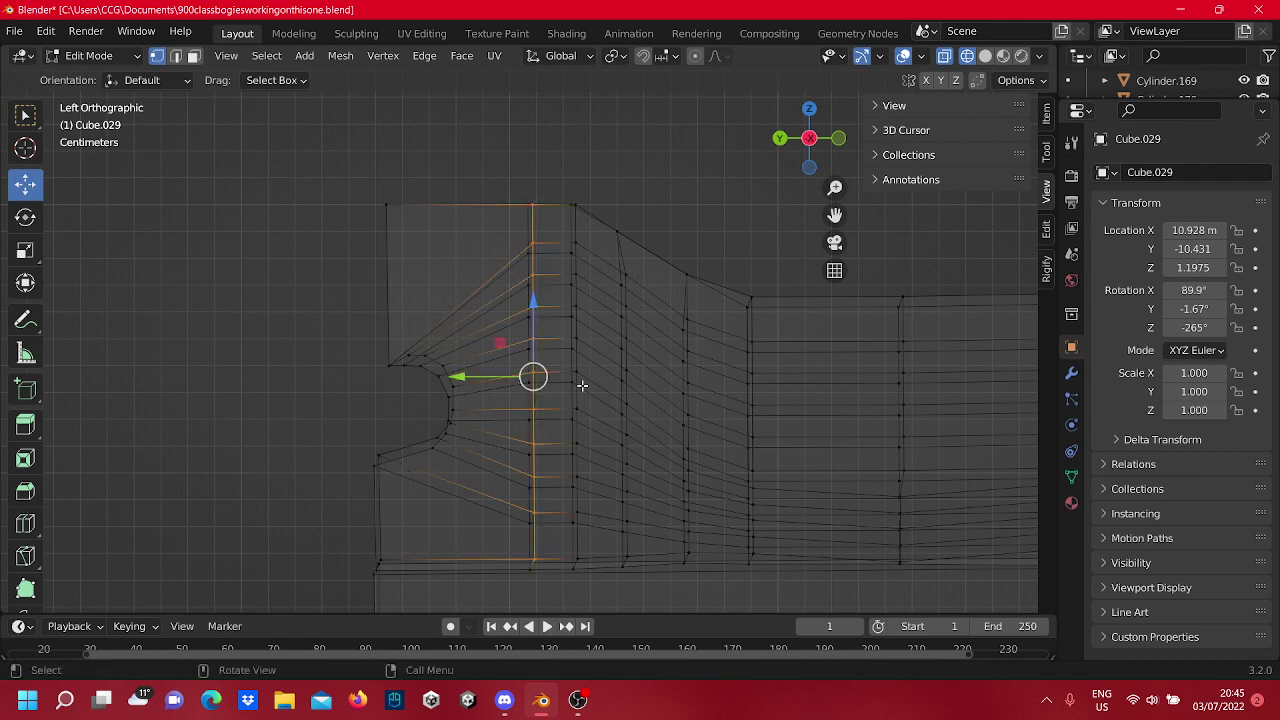
scroll(529, 443, "up", 2)
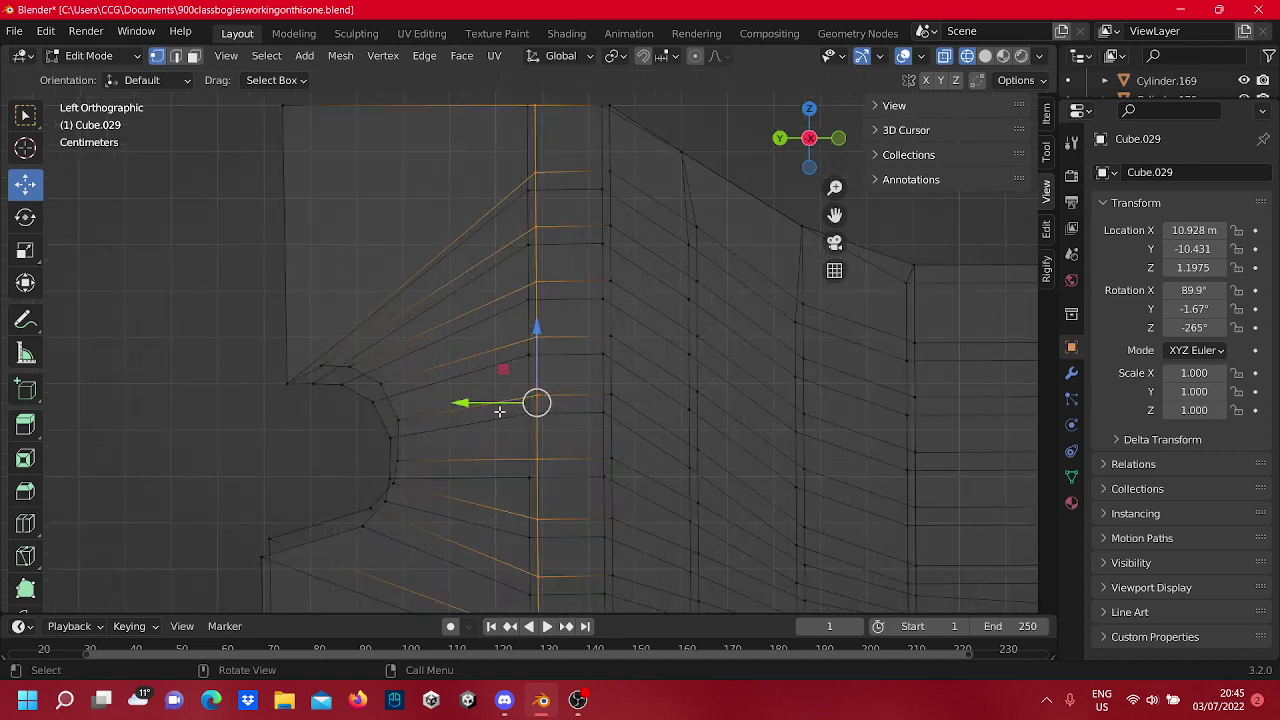
mouse_move(490, 408)
left_mouse_down()
mouse_move(479, 405)
mouse_move(495, 403)
left_mouse_up()
Select the offset vertex column beside it, including its three lowest vertices, and move it along Y in line with the first column.
scroll(634, 367, "down", 3)
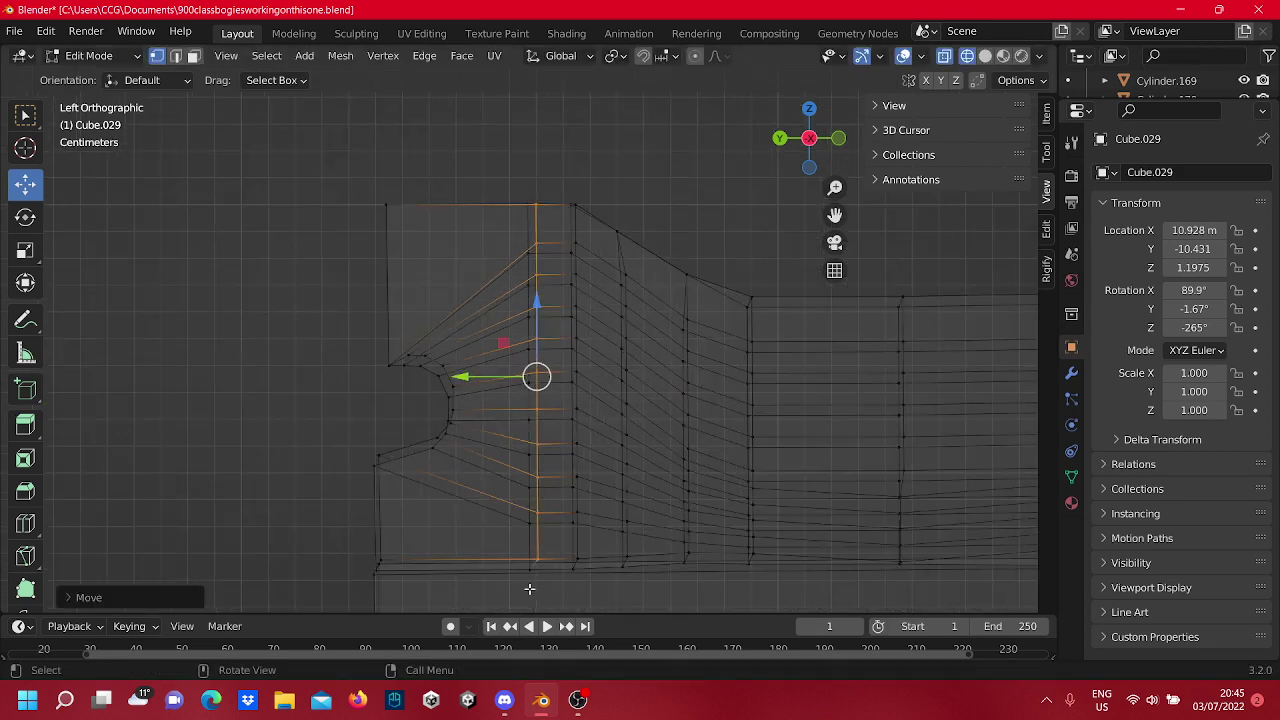
left_click_drag(530, 589, 511, 411)
left_click_drag(515, 322, 500, 230)
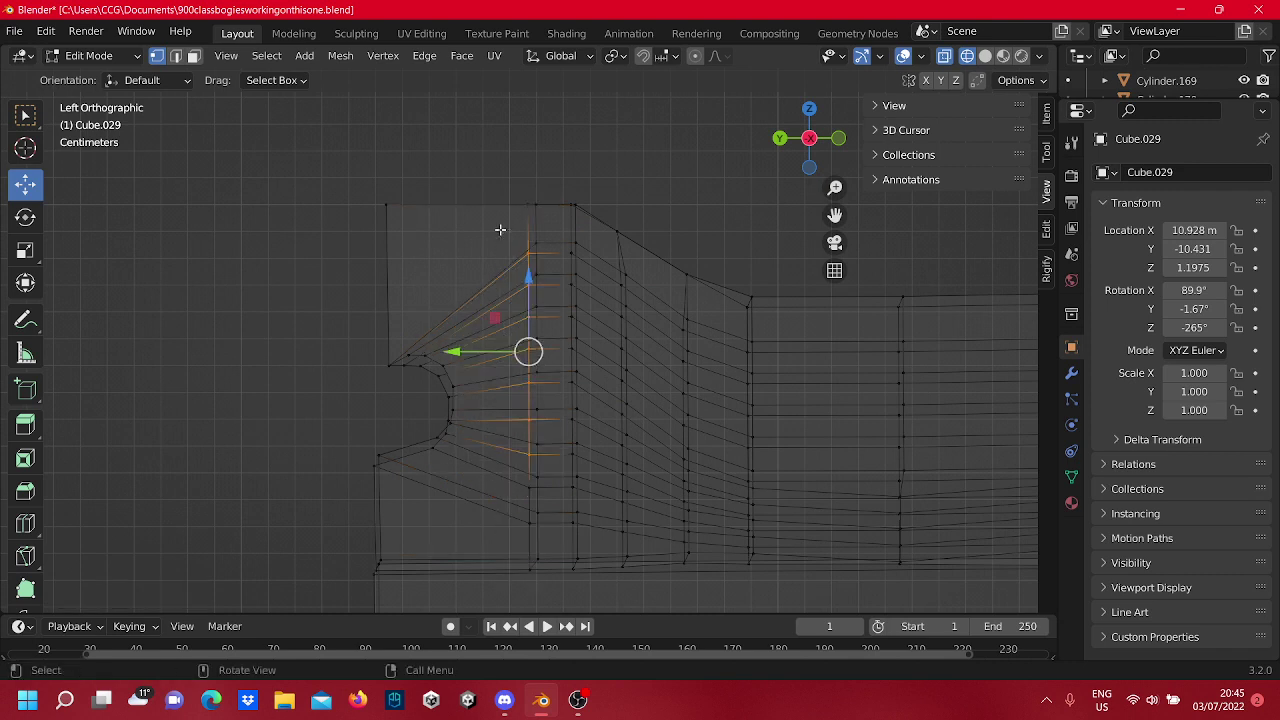
left_click(533, 505, "shift")
left_click(530, 530, "shift")
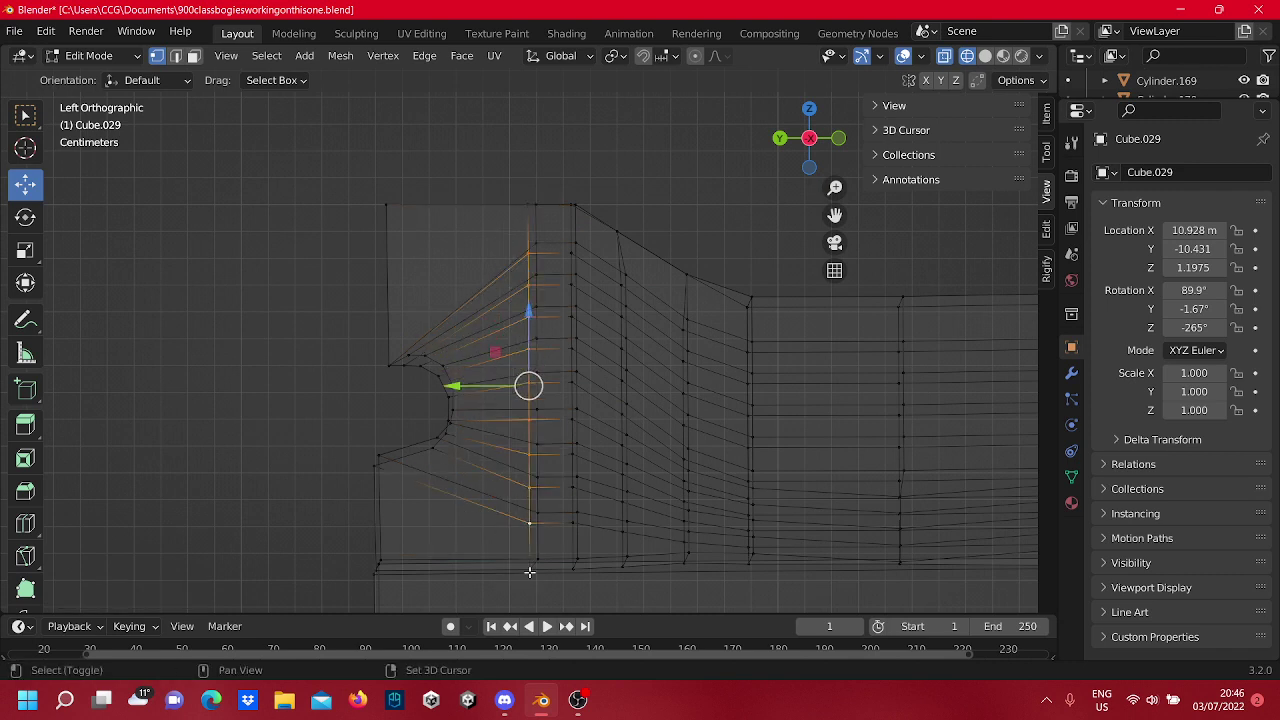
left_click(529, 569, "shift")
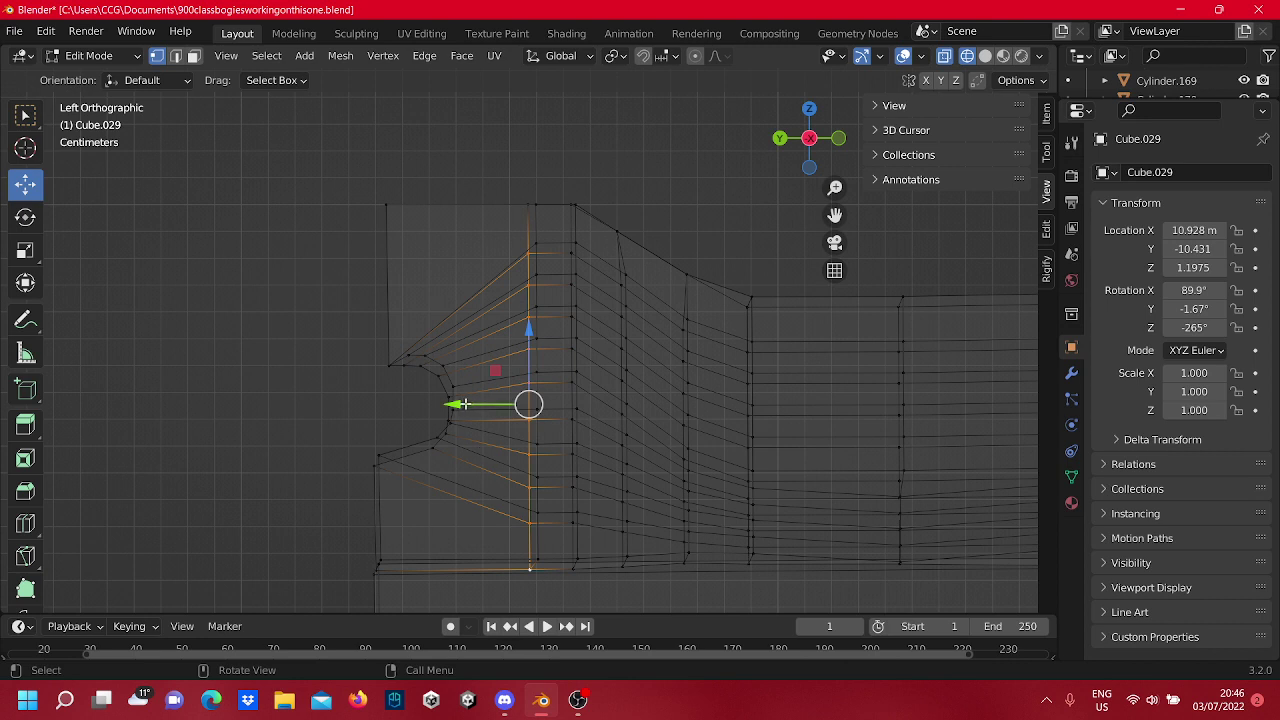
left_click_drag(457, 403, 478, 404)
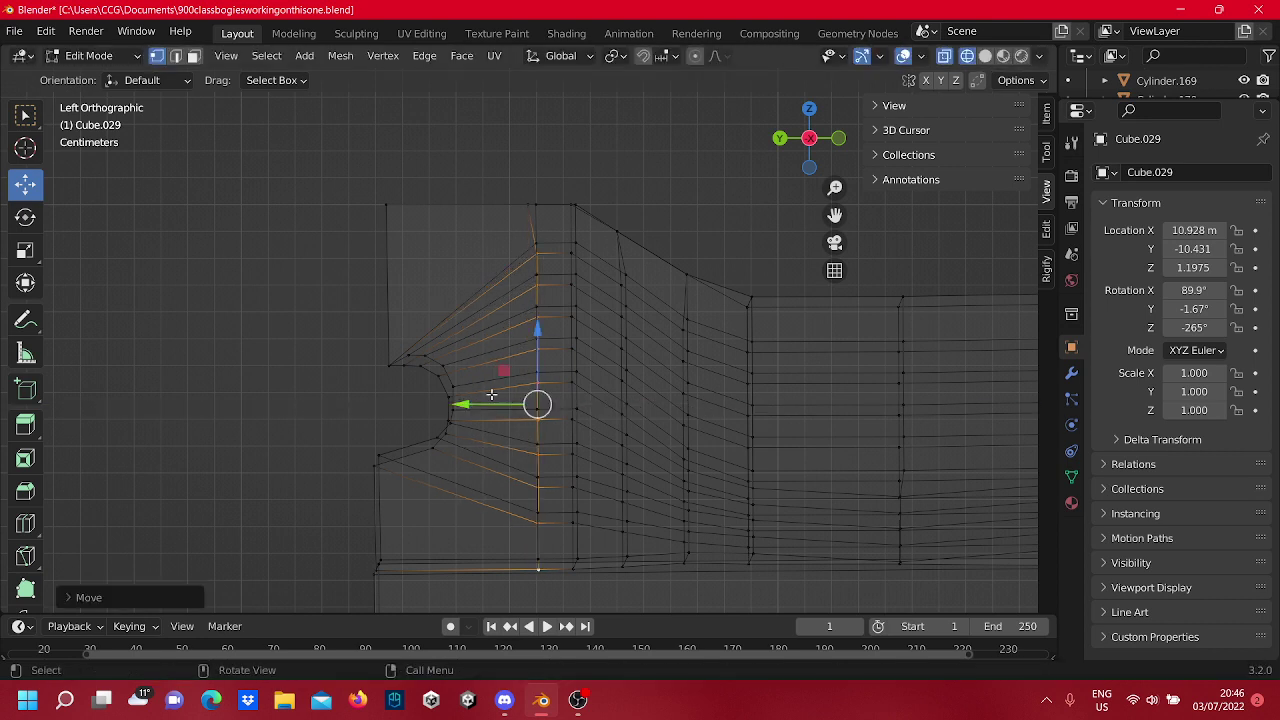
Raise the selected offset column along Z so its vertices meet those of the first column.
left_click_drag(537, 368, 543, 351)
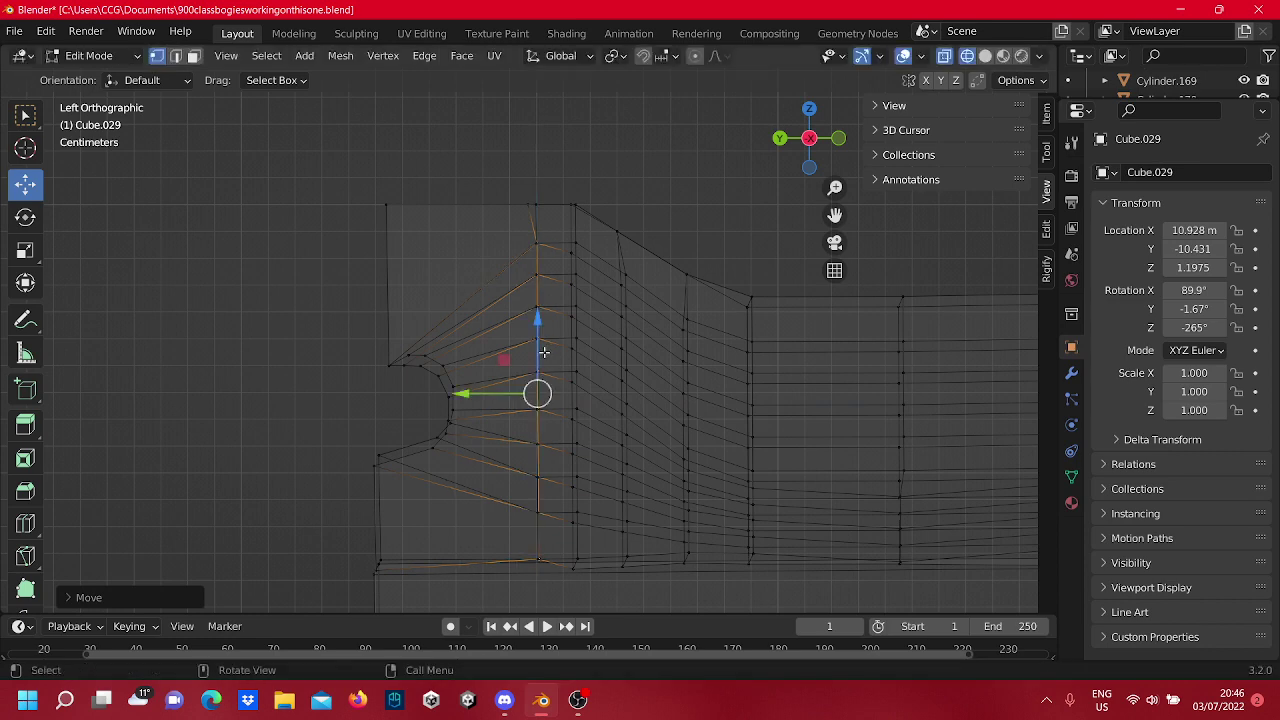
scroll(550, 310, "up", 6)
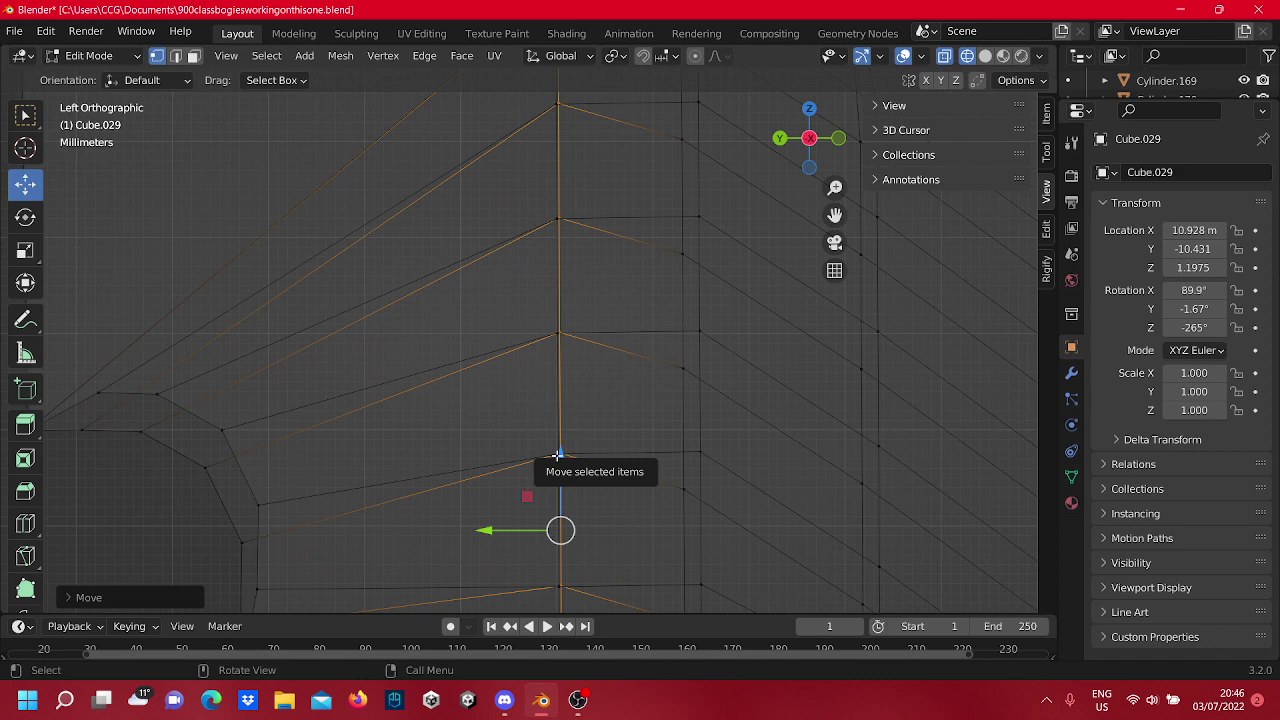
scroll(557, 455, "down", 6)
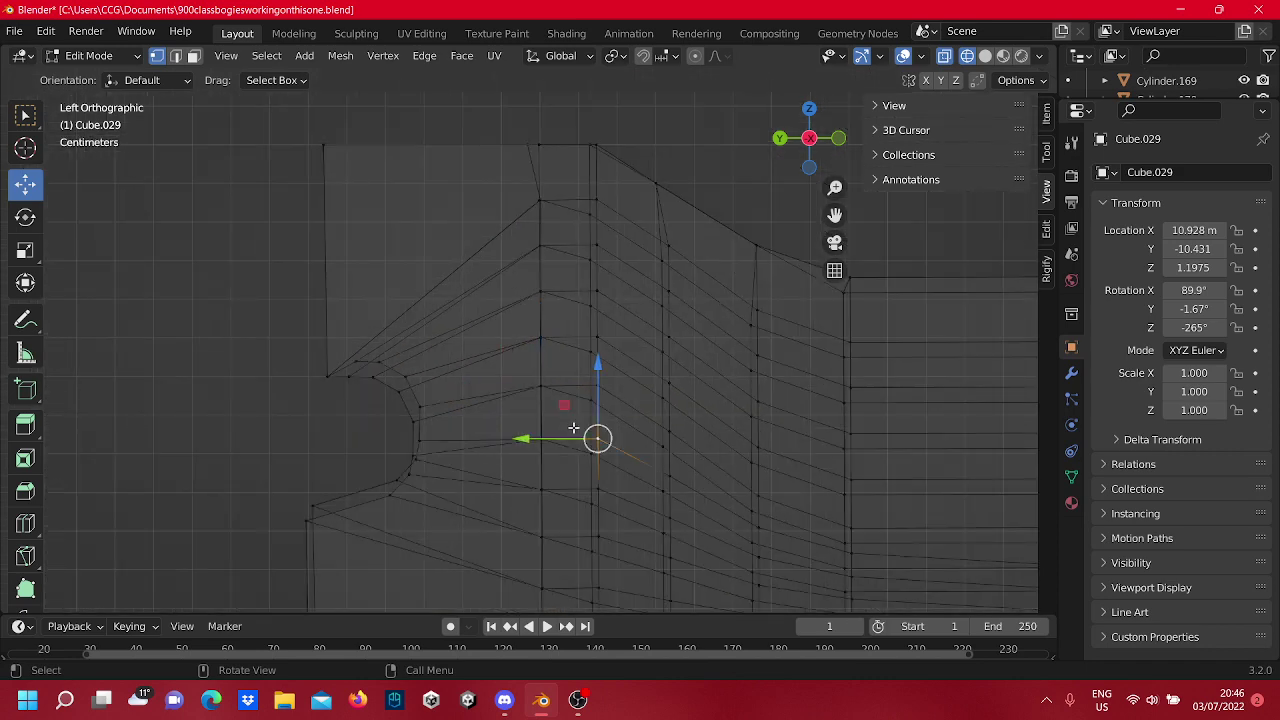
scroll(566, 428, "down", 2)
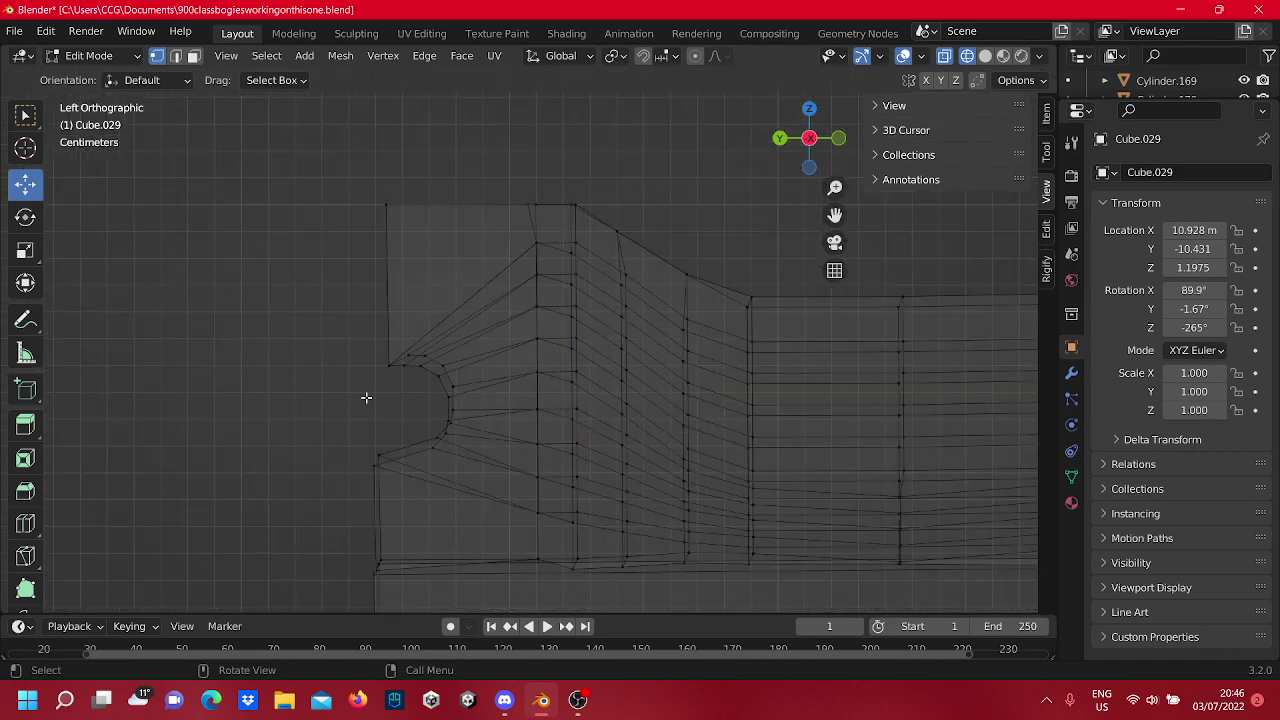
Move the first inner vertex above the notch's upper lip along Y toward the corner, onto the straight edge line.
scroll(457, 423, "up", 6)
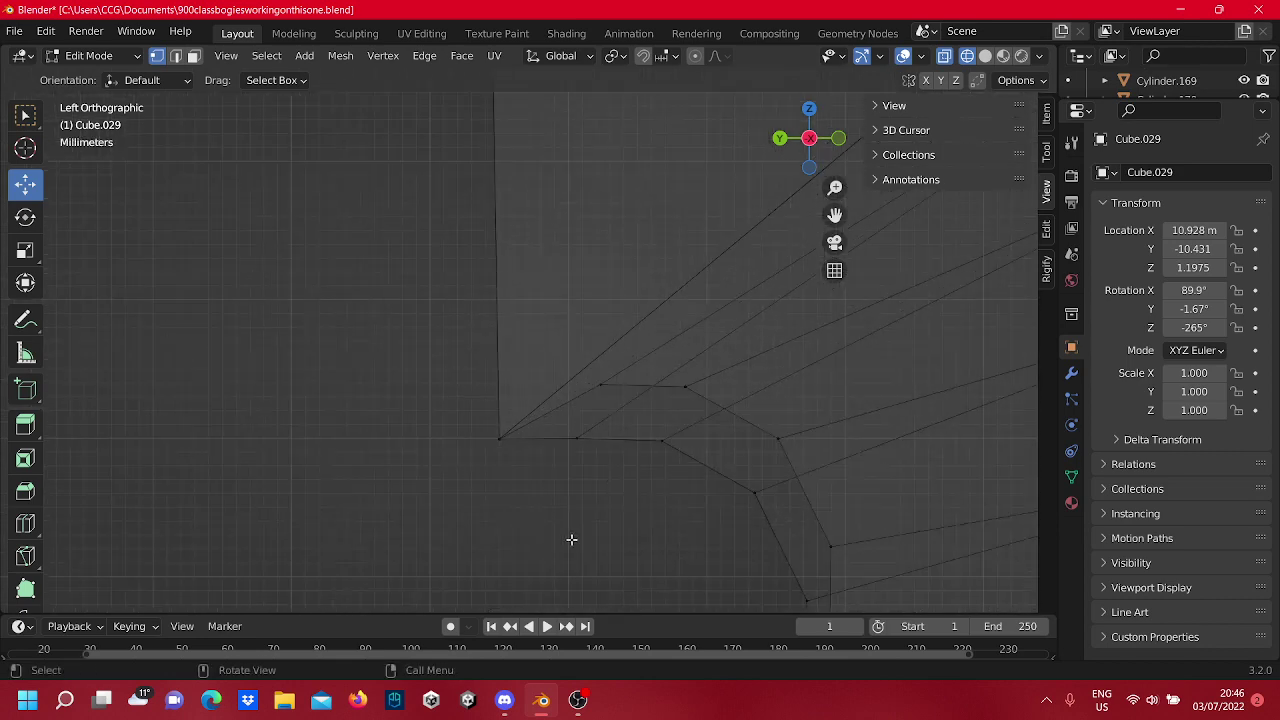
middle_click_drag(562, 535, 475, 490, "shift")
left_click(513, 337)
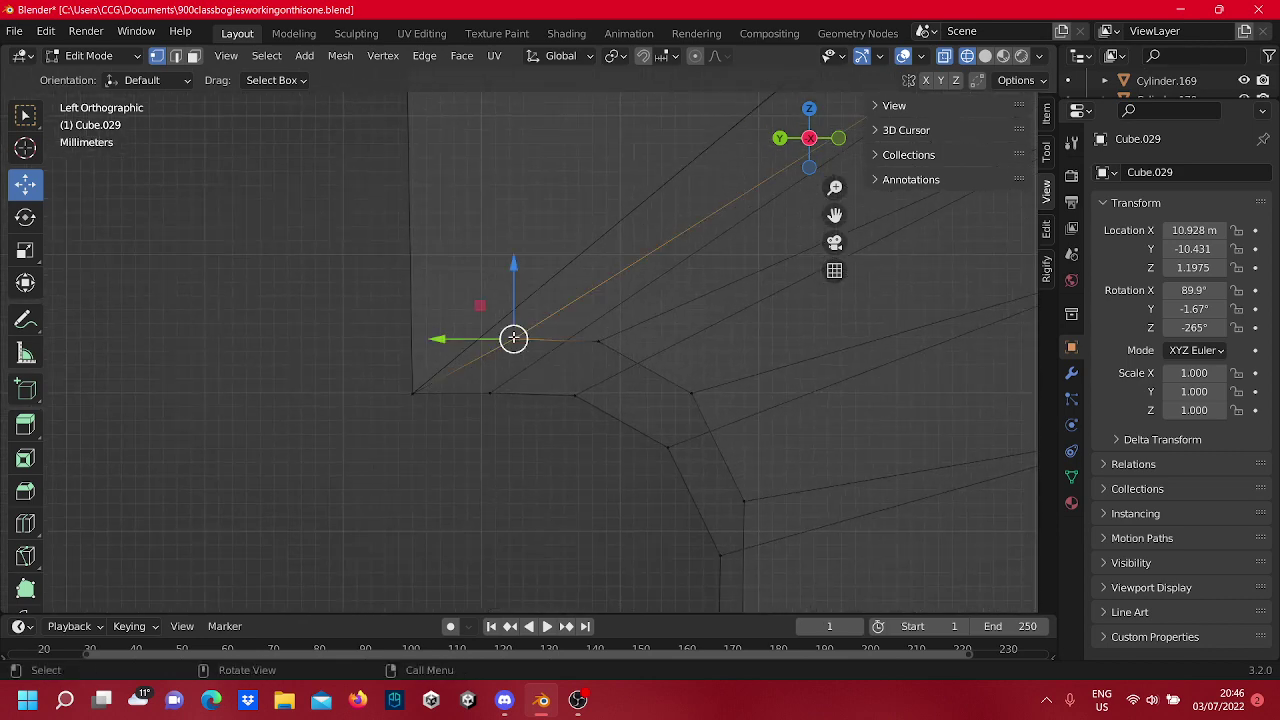
left_click_drag(440, 337, 405, 347)
scroll(437, 423, "up", 2)
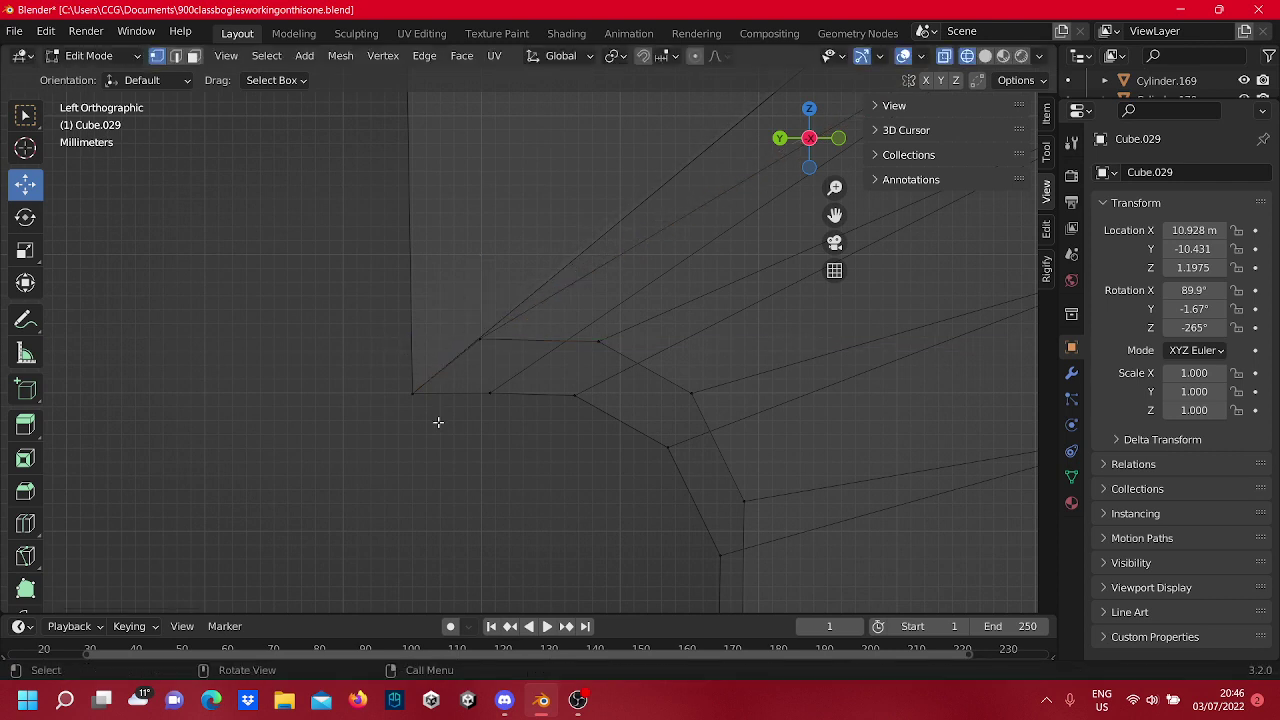
left_click(458, 338)
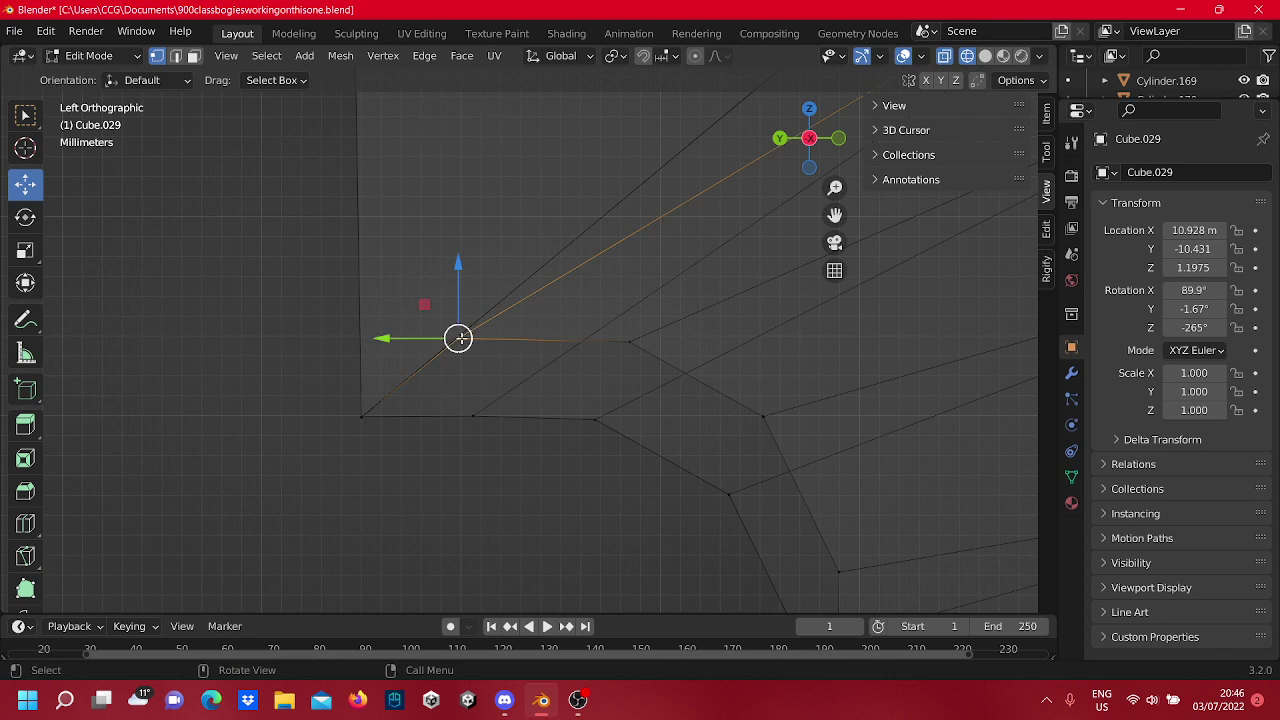
left_click_drag(420, 338, 427, 343)
left_click(437, 450)
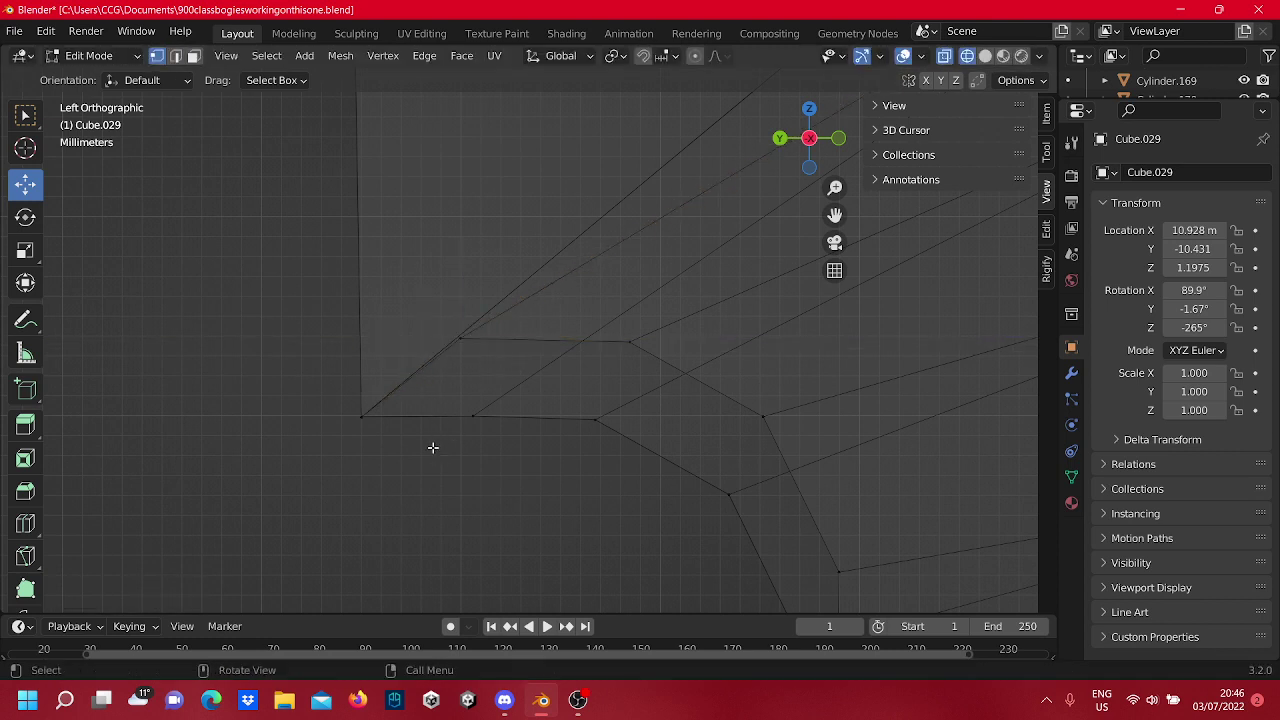
Try to shift the notch's upper corner vertex and the neighbouring lower lip vertex along Y away from the notched end.
left_click_drag(431, 446, 497, 428)
left_click(571, 459)
left_click(478, 415)
scroll(538, 425, "down", 5)
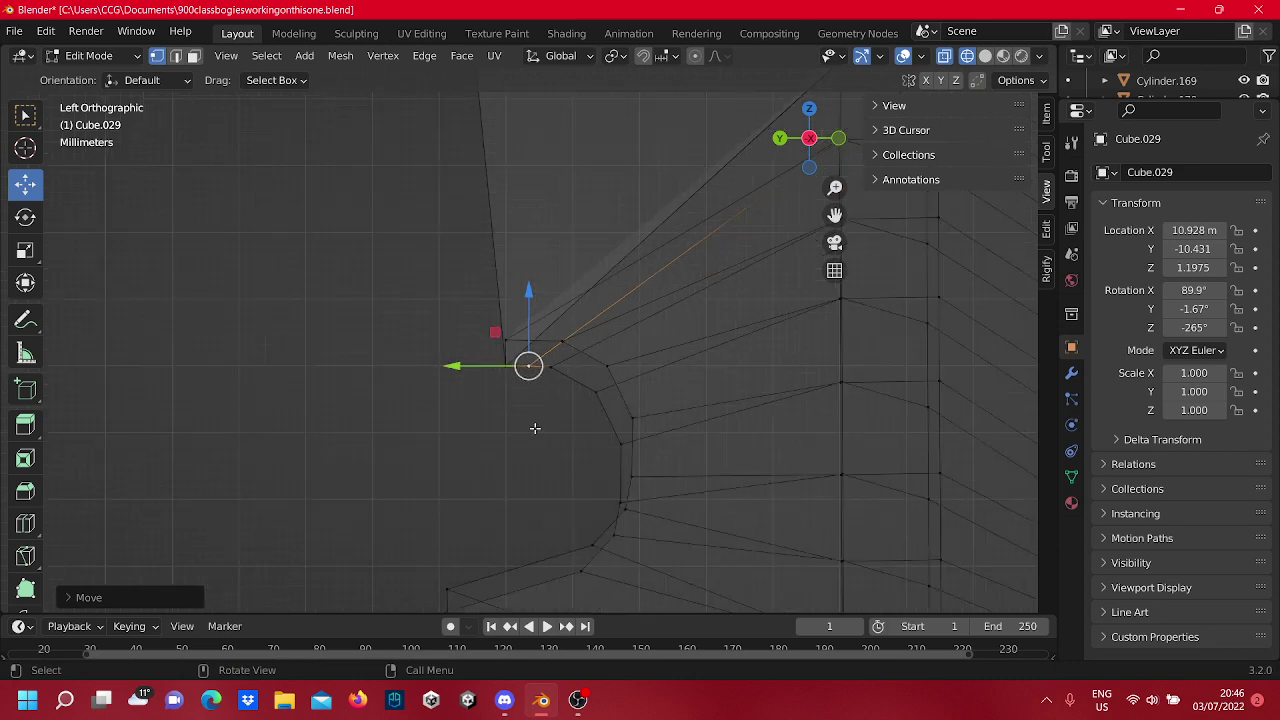
scroll(538, 425, "up", 3)
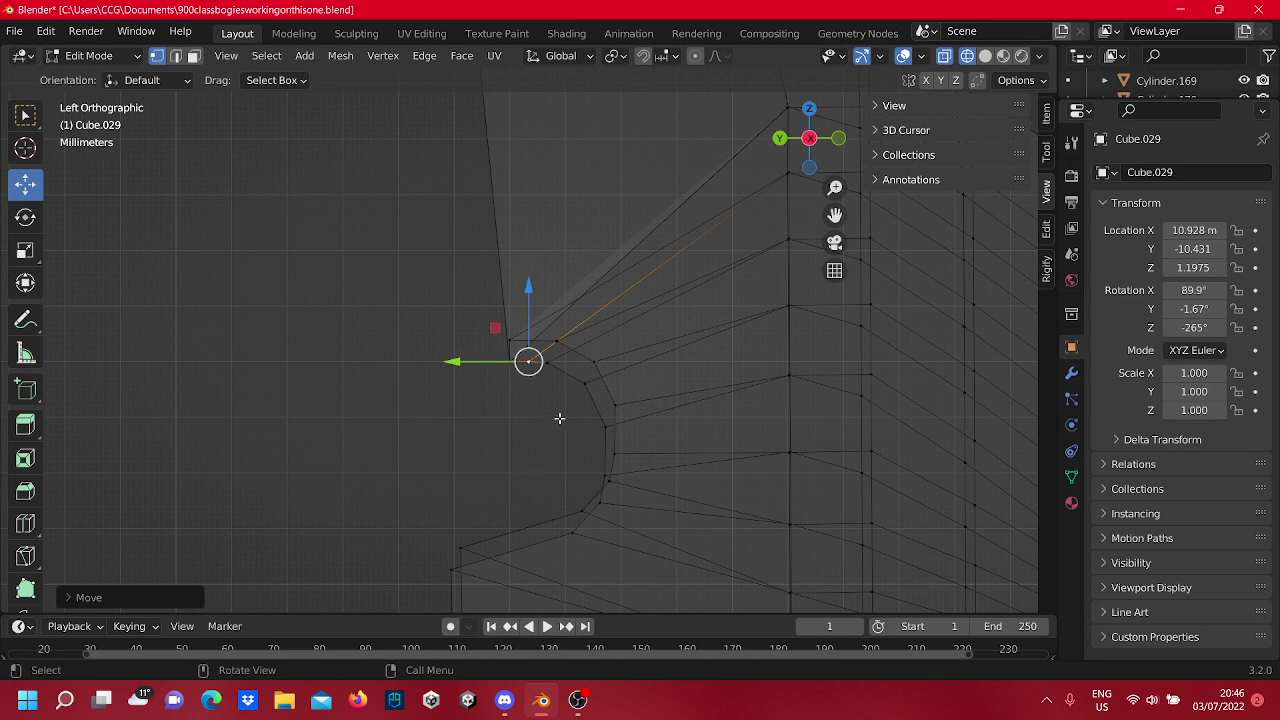
scroll(559, 418, "up", 2)
left_click_drag(500, 417, 570, 440)
left_click_drag(594, 381, 601, 379)
mouse_move(529, 417)
left_mouse_down()
mouse_move(566, 428)
mouse_move(508, 428)
left_mouse_up()
Undo the last moves of the notch's corner and lower lip vertices.
key("ctrl+z")
key("ctrl+z")
key("ctrl+z")
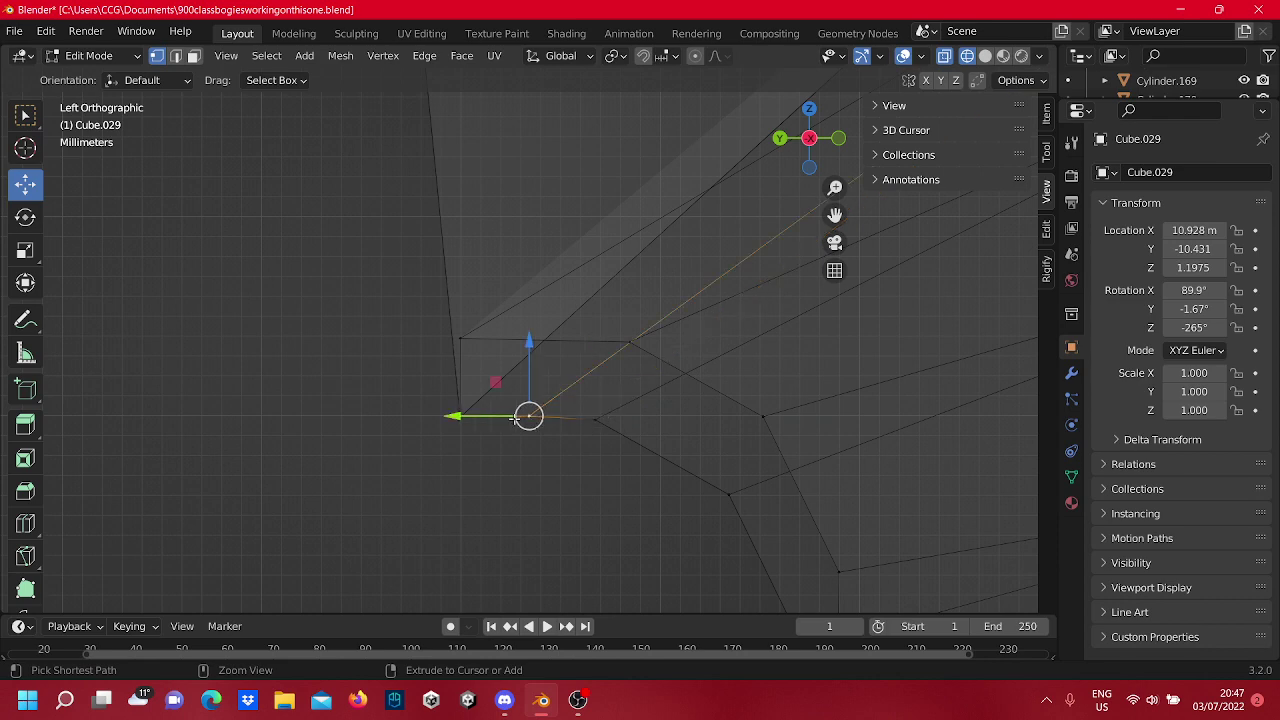
key("ctrl+z")
key("ctrl+z")
key("ctrl+z")
key("ctrl+z")
key("ctrl+z")
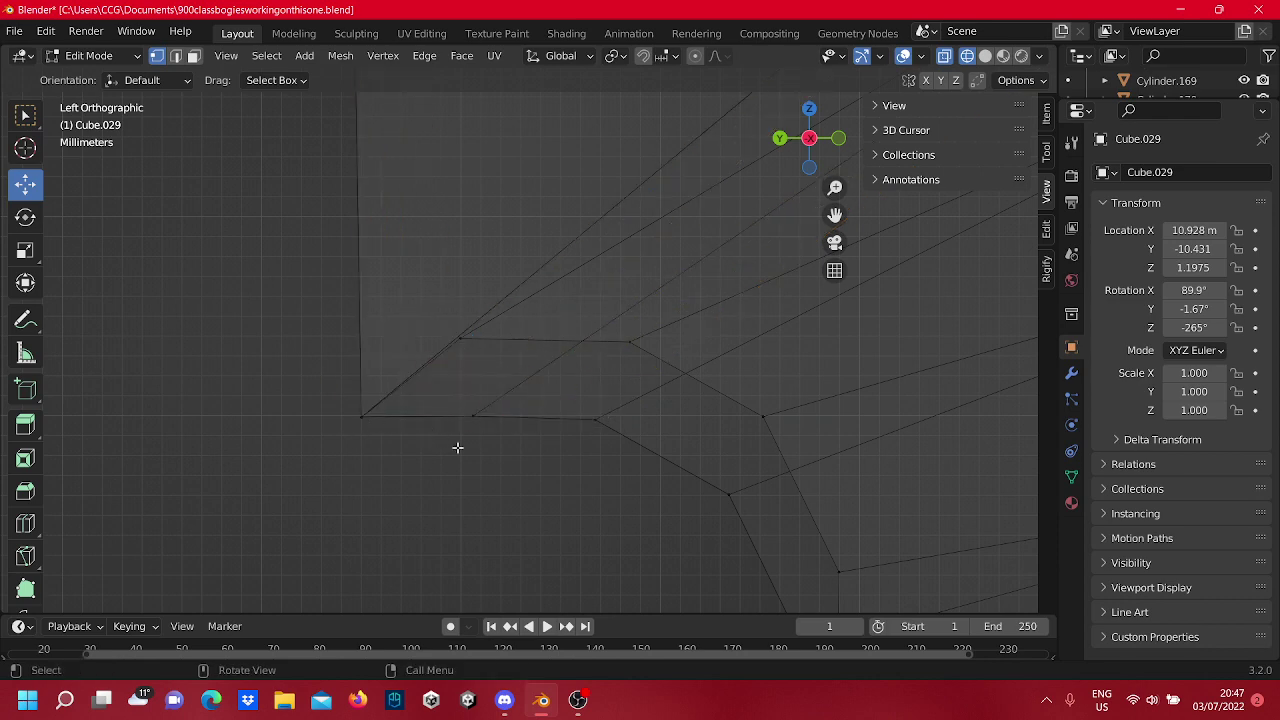
Move the offset top-edge vertex of the first column along Y onto the column's top vertex.
scroll(457, 447, "down", 5)
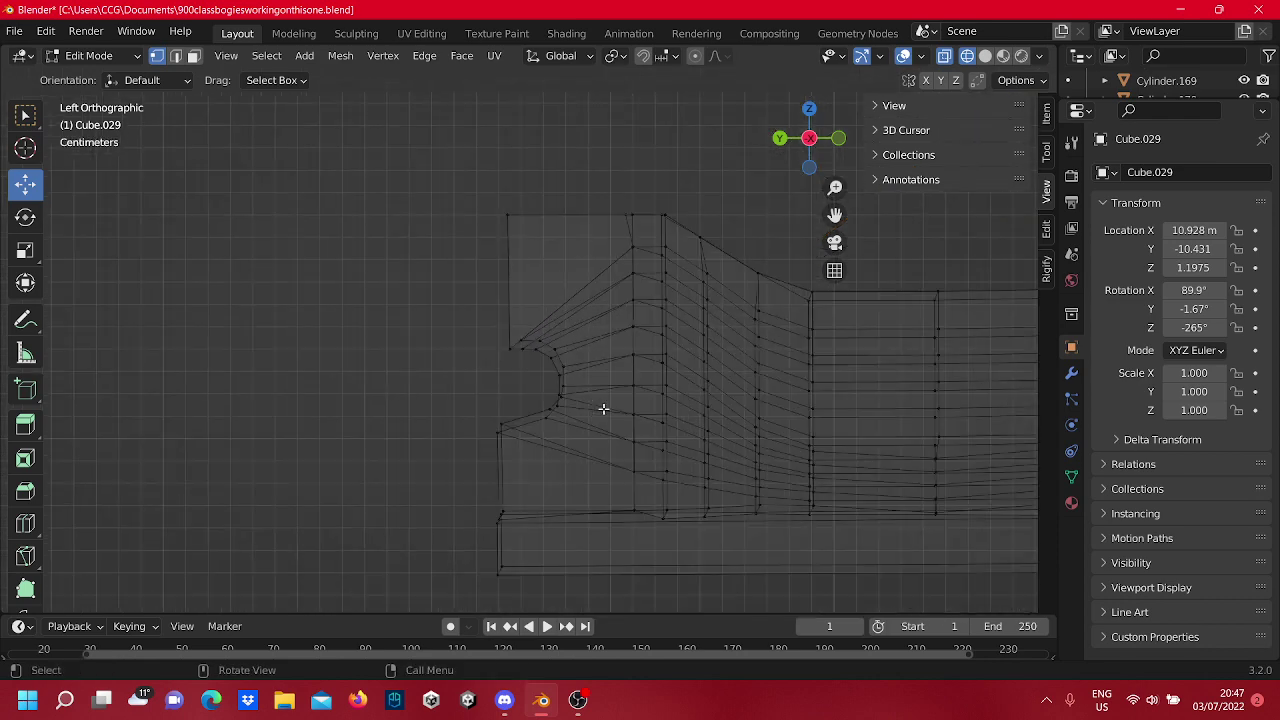
scroll(619, 259, "up", 4)
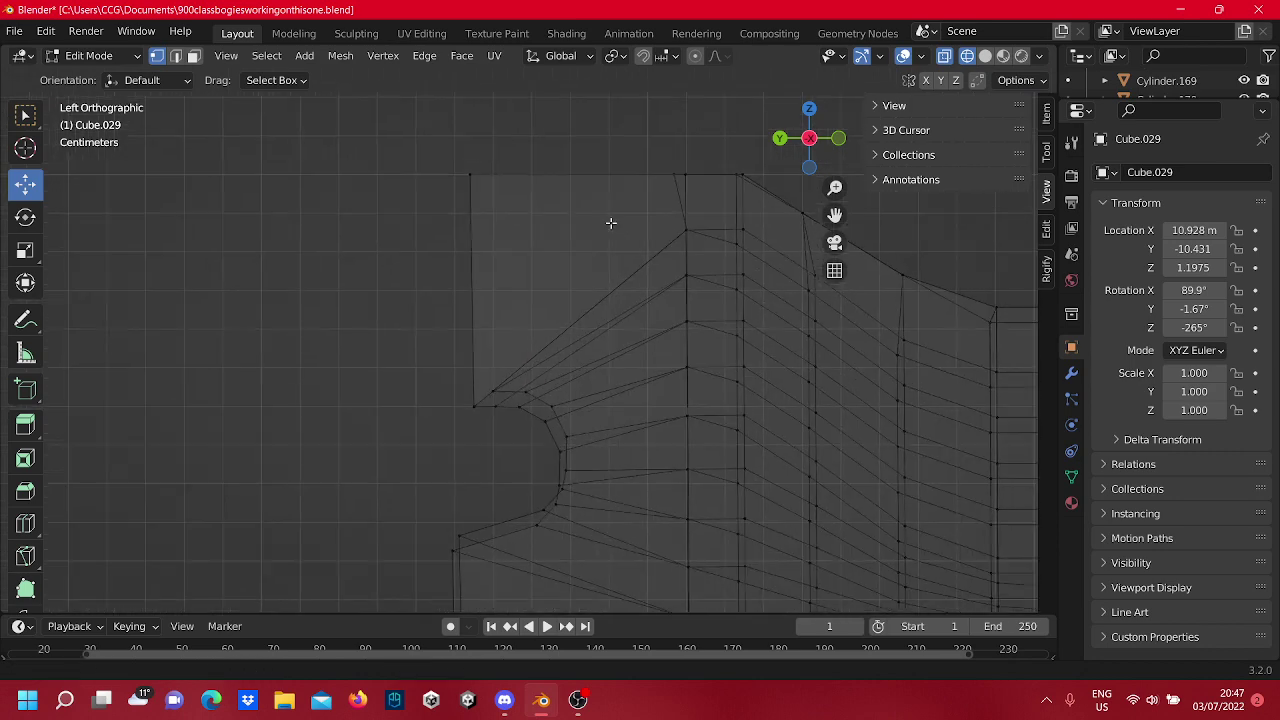
scroll(611, 223, "up", 4)
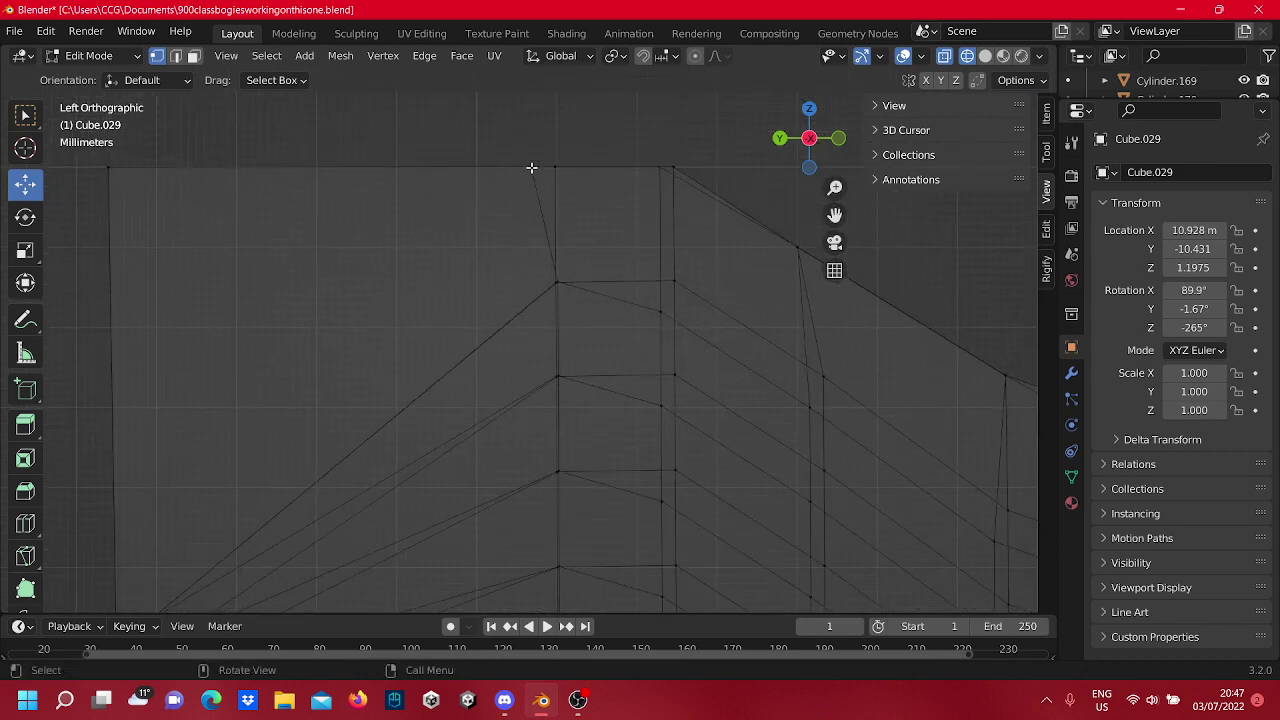
left_click_drag(513, 166, 540, 172)
left_click(655, 134)
Move the inner vertex at the foot of the upper slope along Z and Y onto the outer corner vertex.
scroll(649, 163, "down", 9)
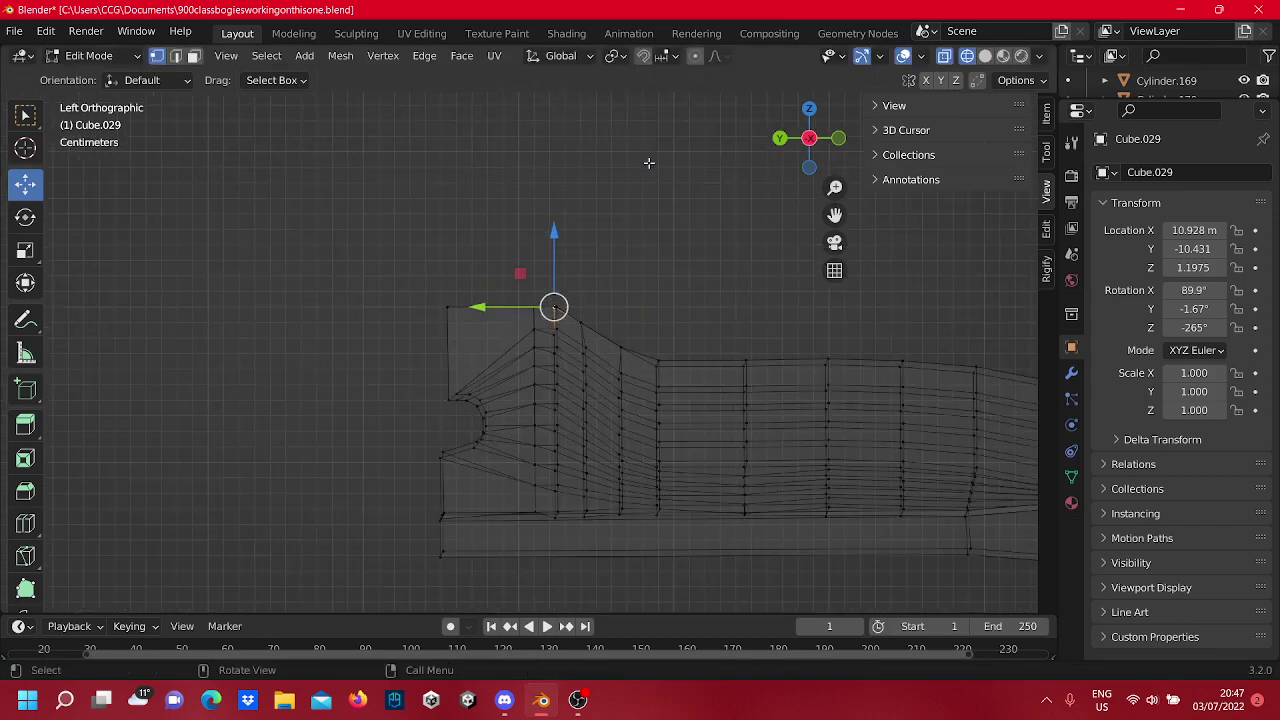
scroll(674, 237, "down", 2)
scroll(666, 360, "up", 4)
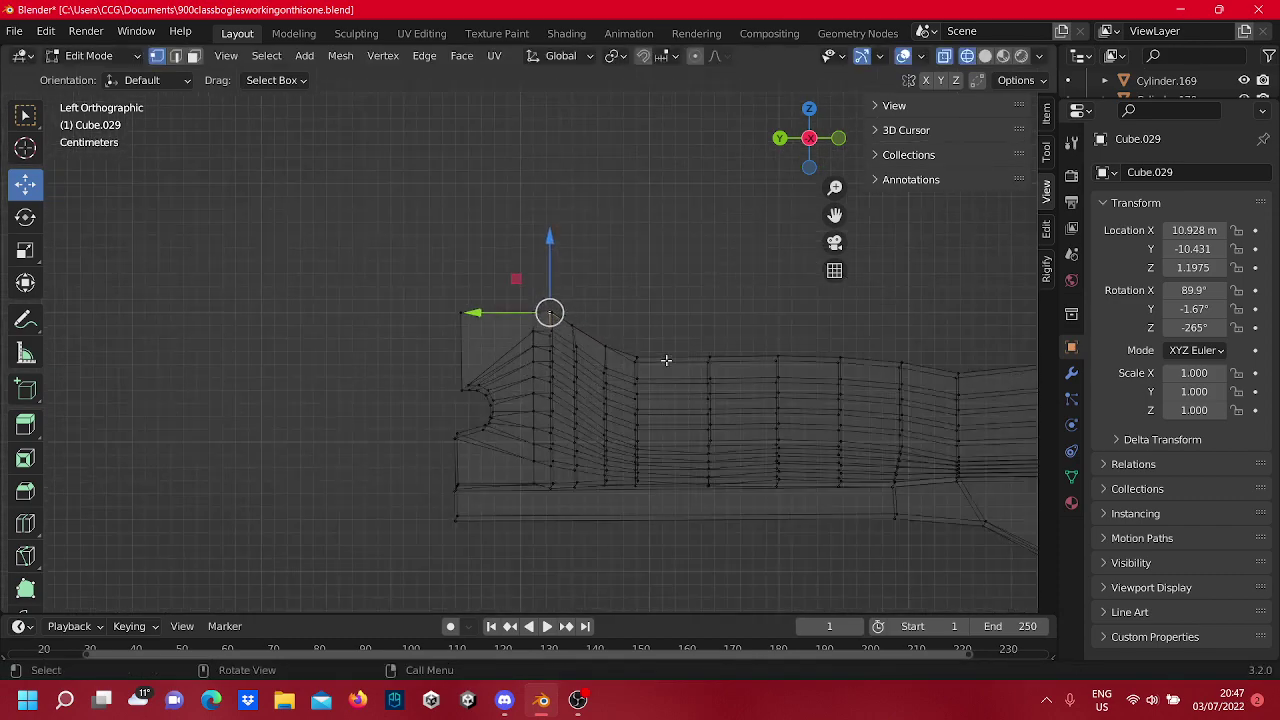
middle_click_drag(746, 386, 503, 371, "shift")
scroll(547, 410, "up", 4)
left_click_drag(500, 341, 503, 311)
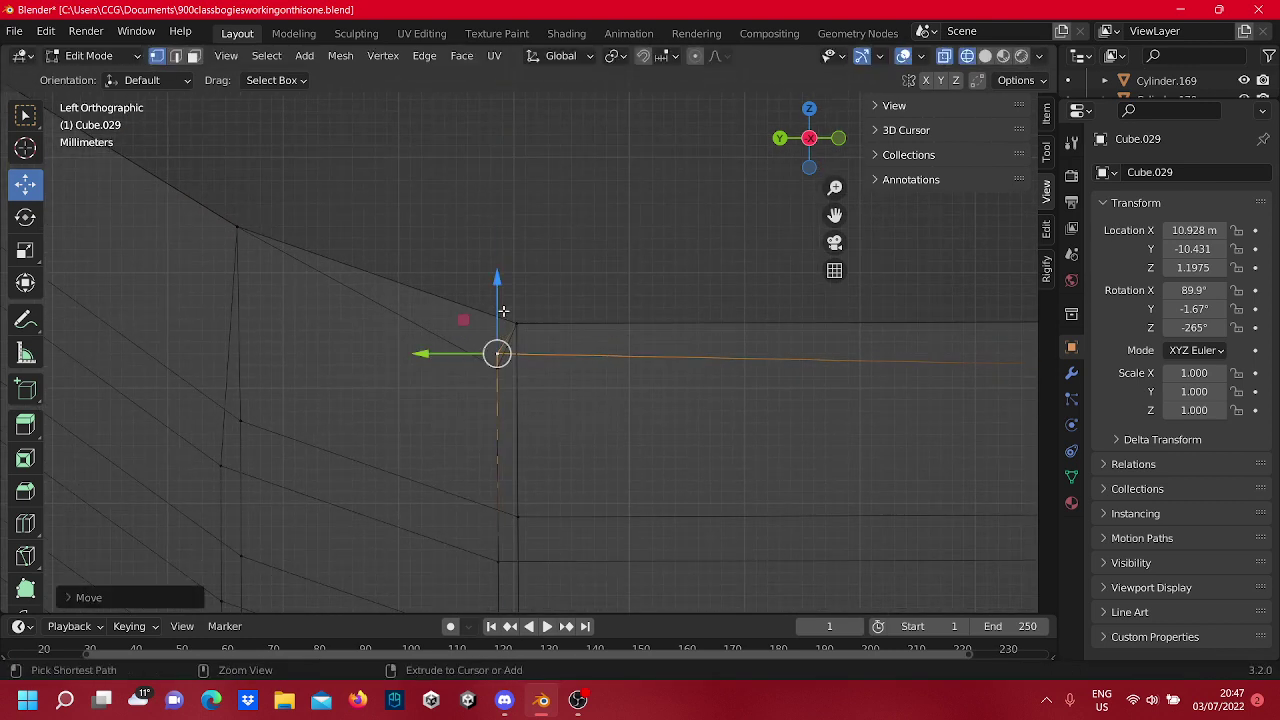
key("ctrl+z")
left_click(526, 410)
left_click_drag(526, 405, 484, 356)
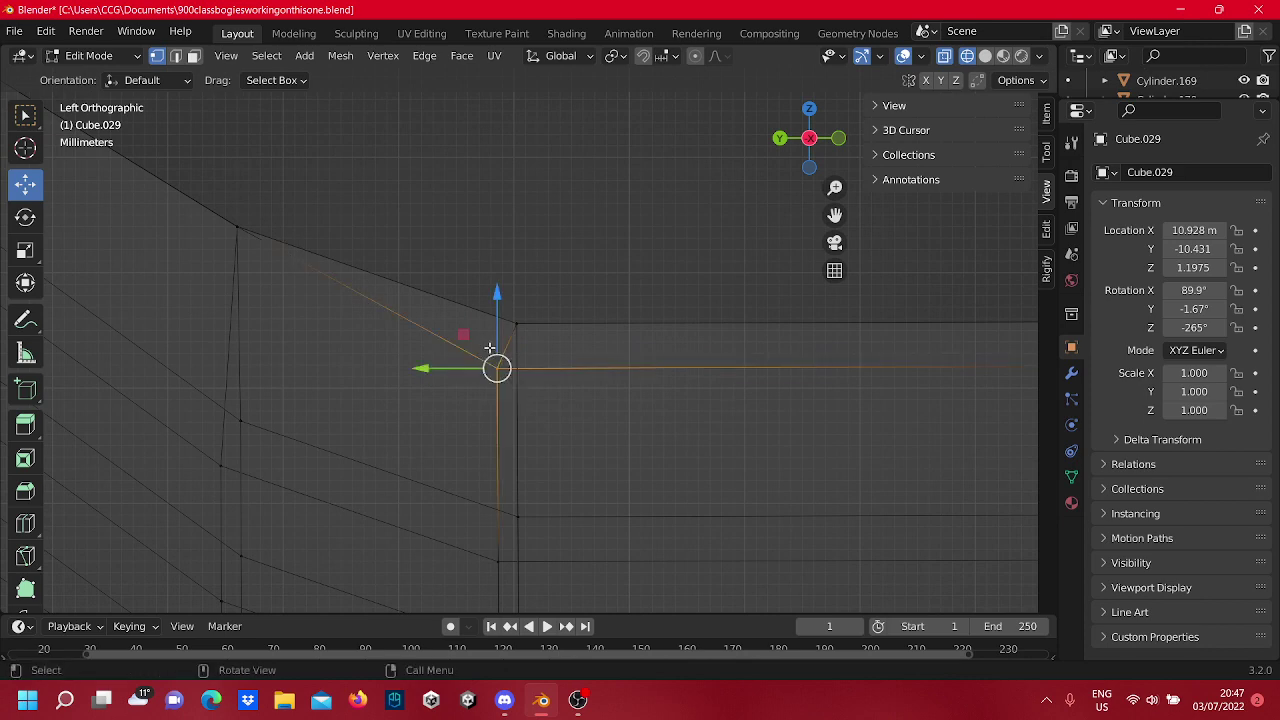
left_click_drag(497, 296, 516, 268)
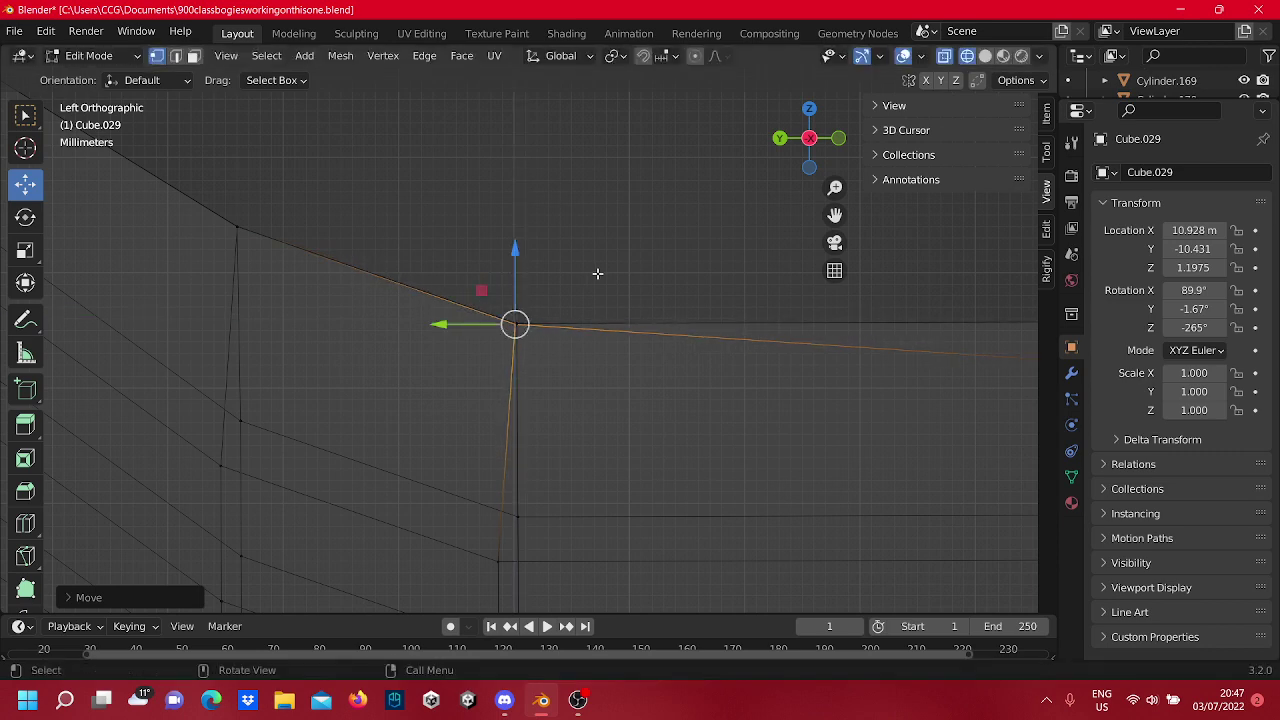
Examine the part's overall shape from the side, in perspective and from below to check the alignment of its vertices.
left_click(597, 273)
scroll(597, 273, "down", 5)
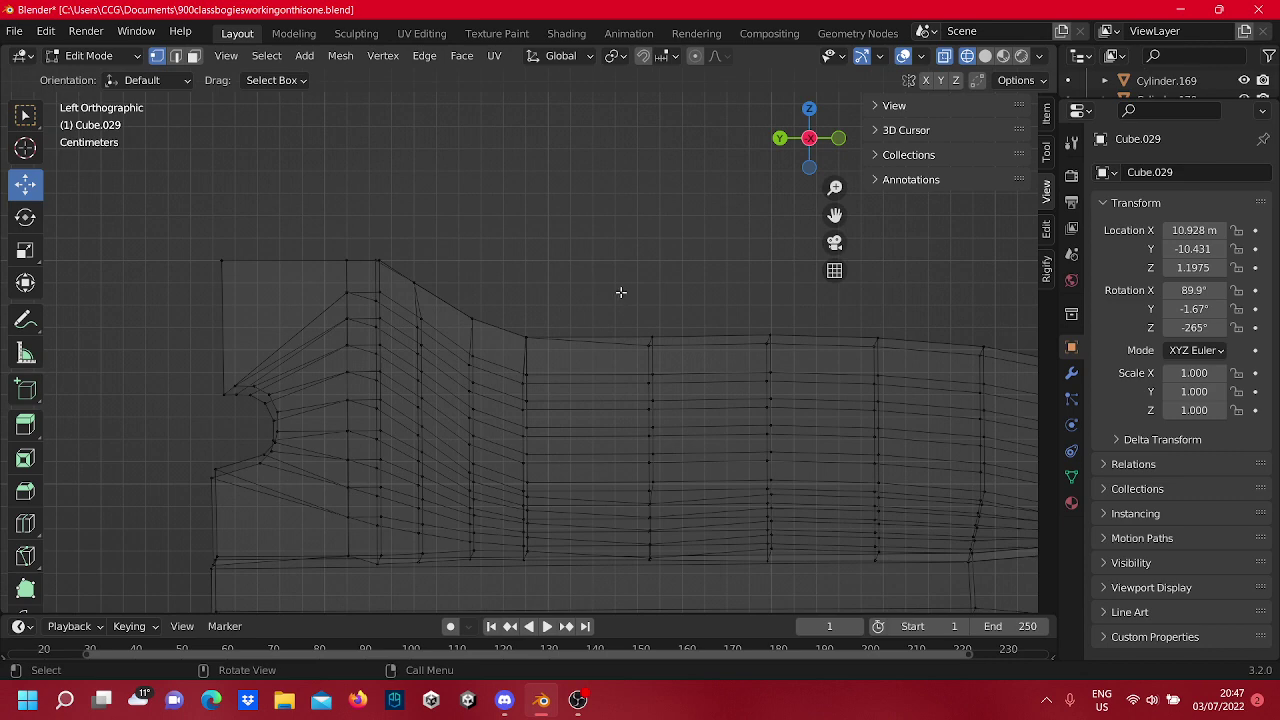
scroll(634, 329, "down", 4)
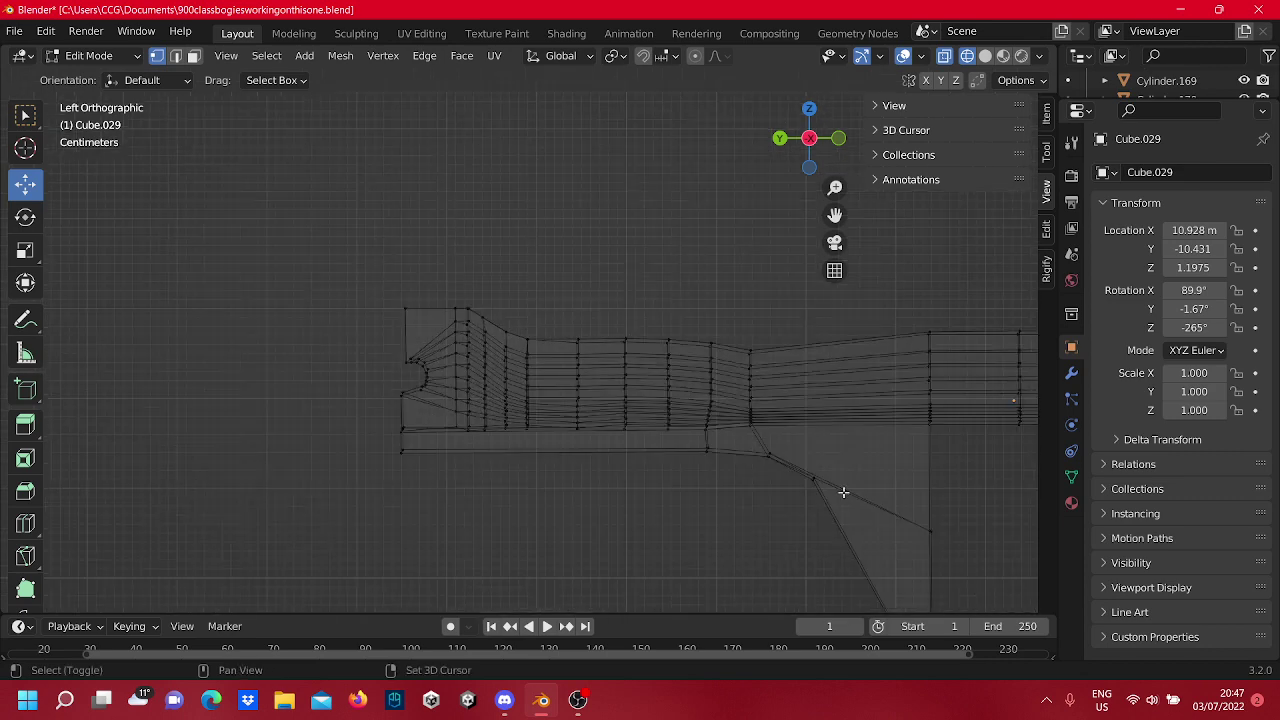
middle_click_drag(843, 491, 670, 423, "shift")
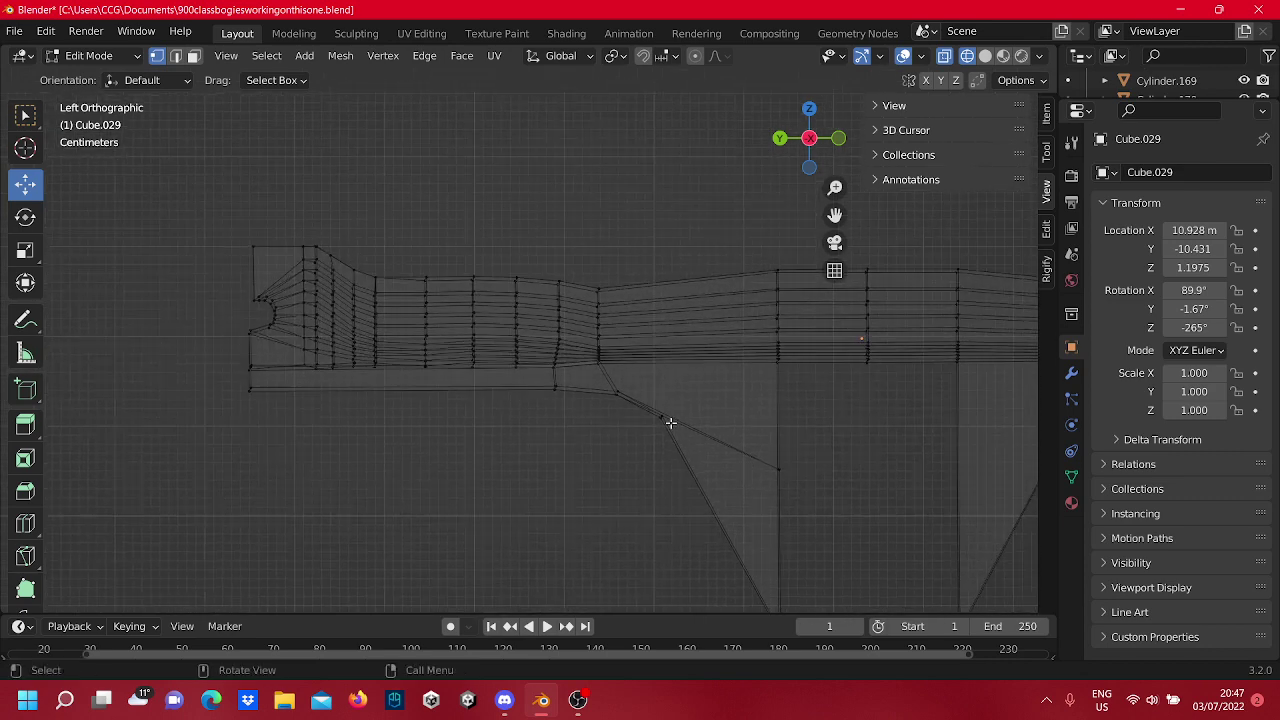
scroll(670, 423, "down", 6)
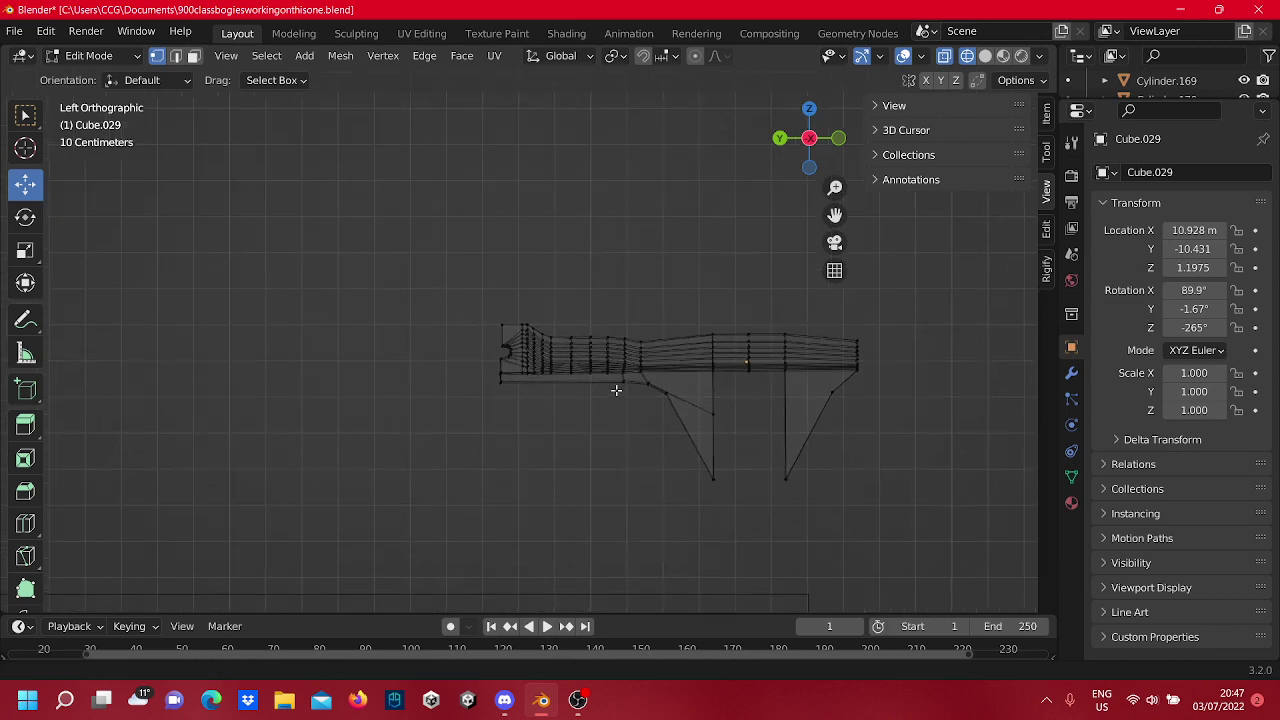
scroll(616, 390, "up", 6)
middle_click_drag(632, 459, 635, 401)
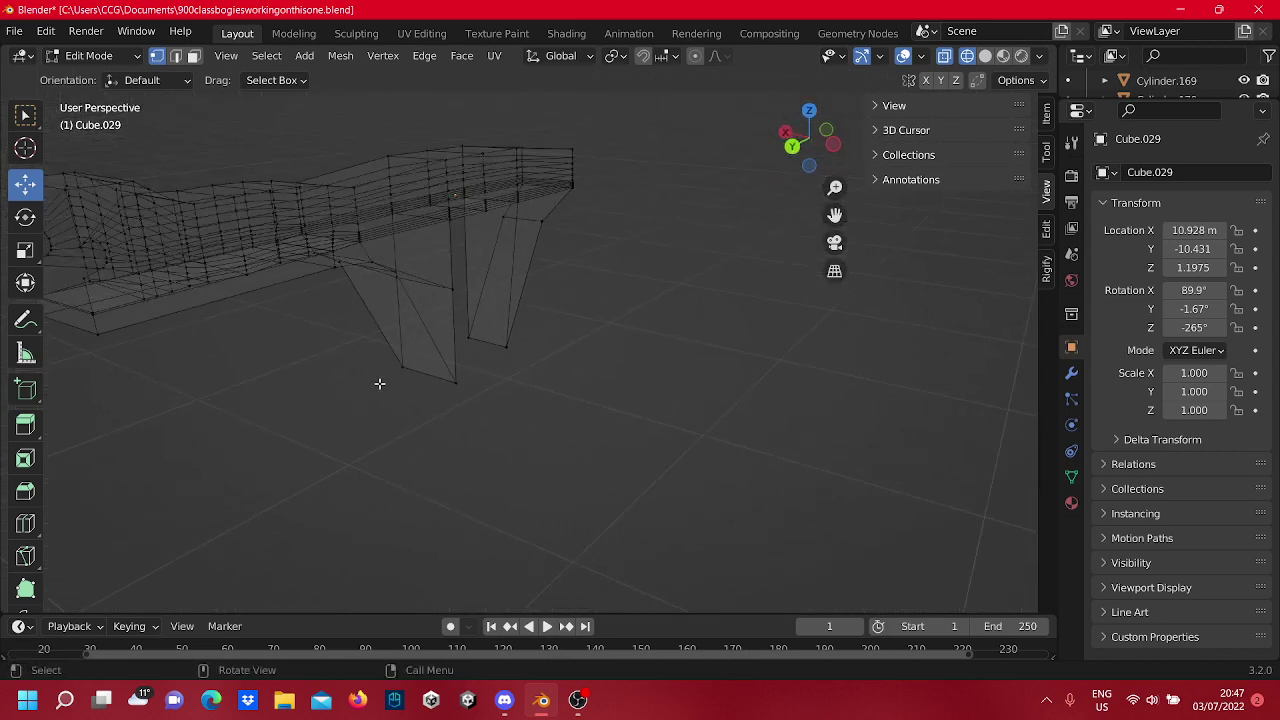
left_click(809, 165)
middle_click_drag(691, 222, 537, 369, "shift")
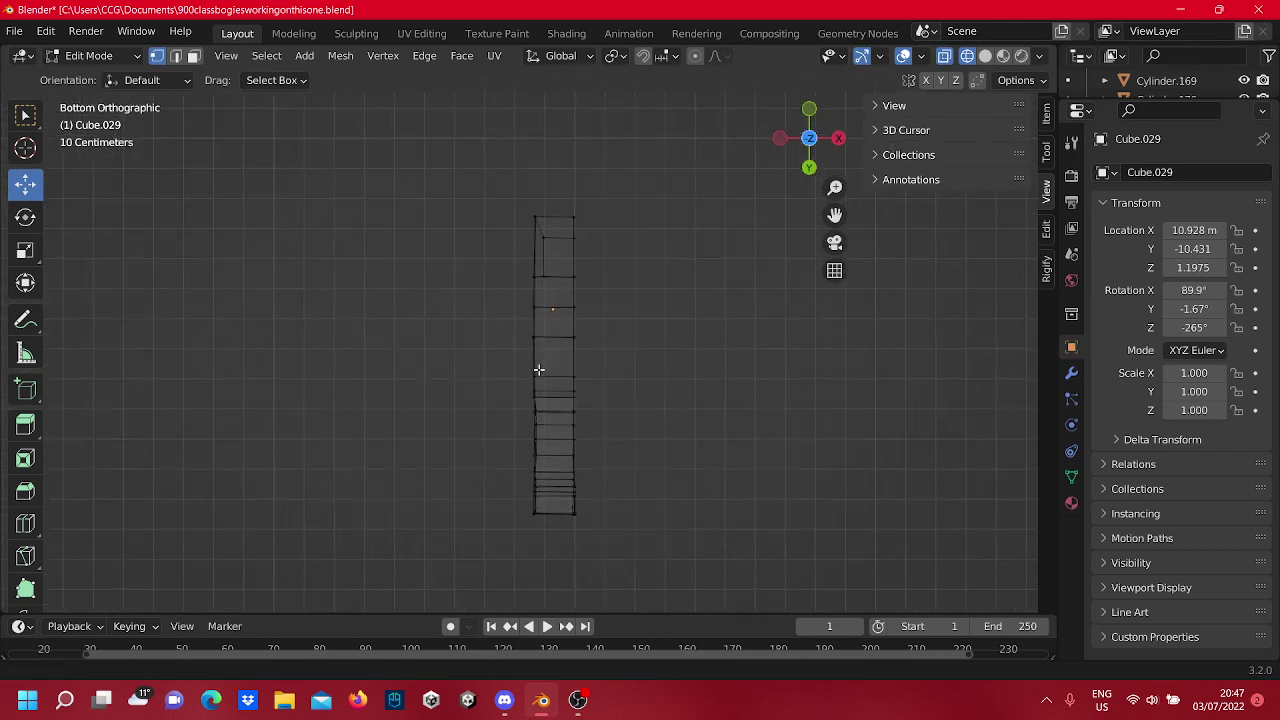
scroll(573, 315, "down", 1)
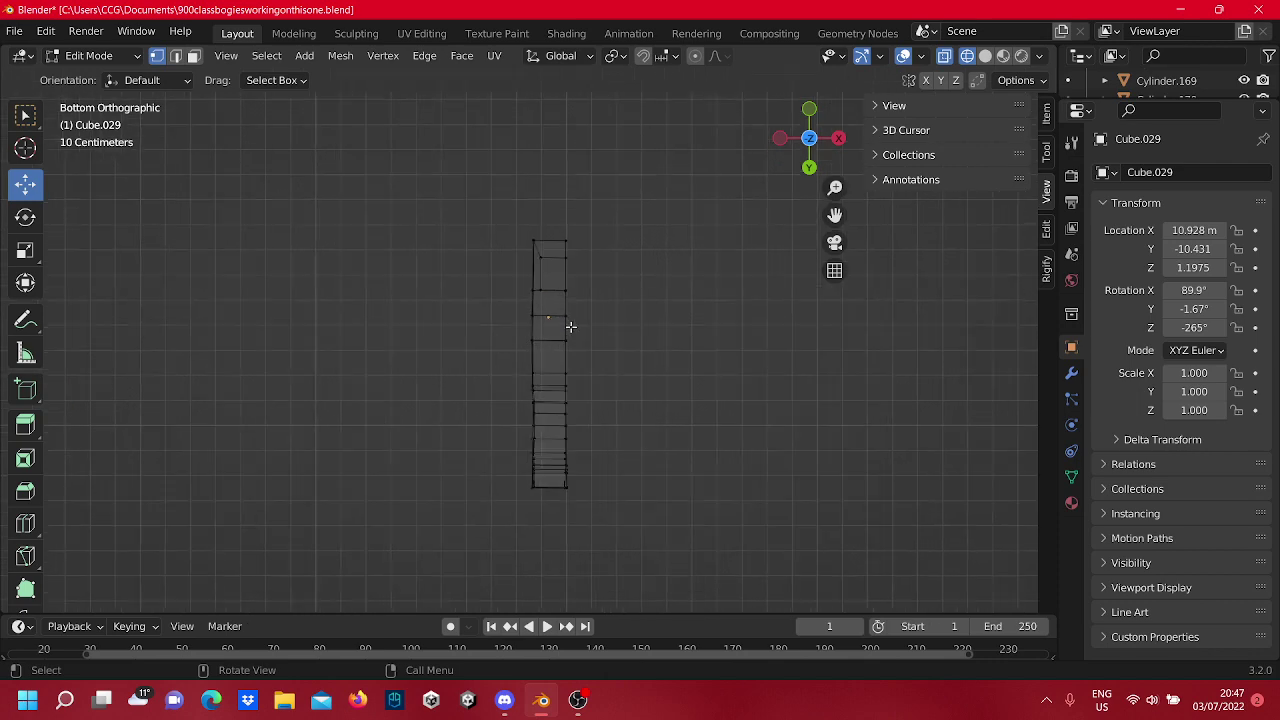
scroll(606, 409, "up", 5)
scroll(605, 410, "down", 7)
Move the whole Cube.029 object along Y and X to location X 10.074 m, Y -10.676 m, and deselect it.
key("Tab")
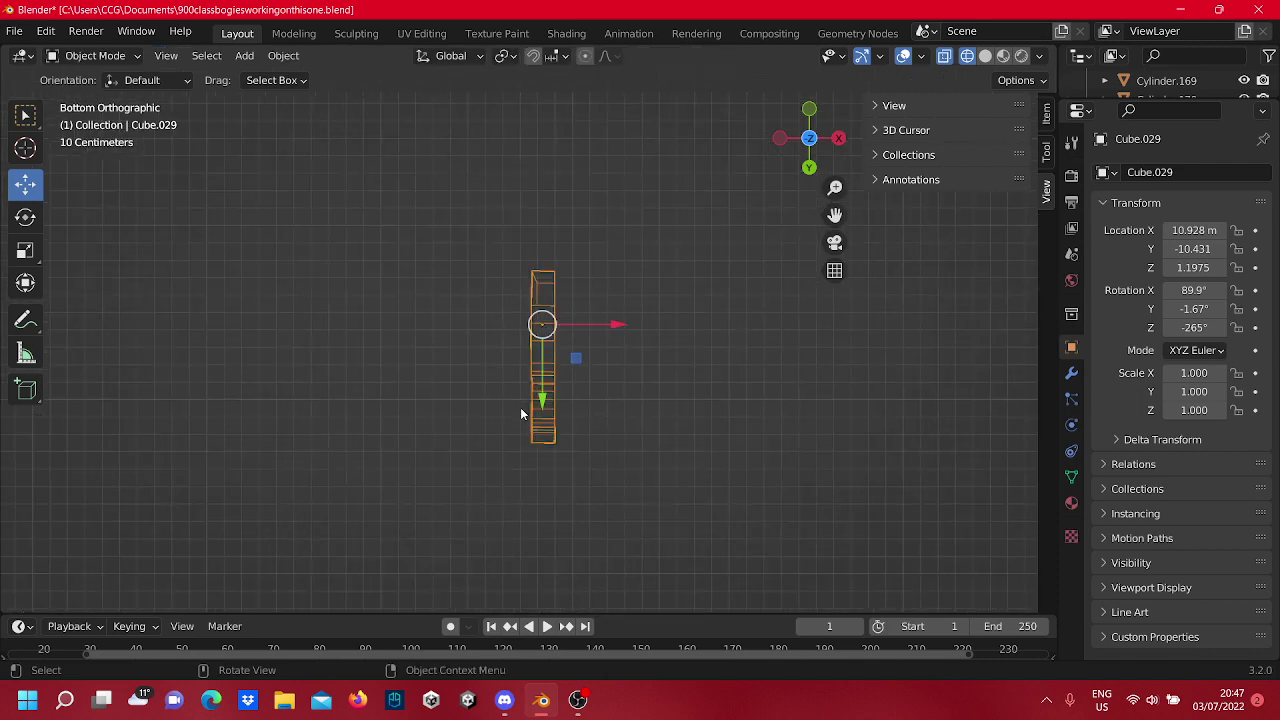
middle_click_drag(483, 423, 720, 410, "shift")
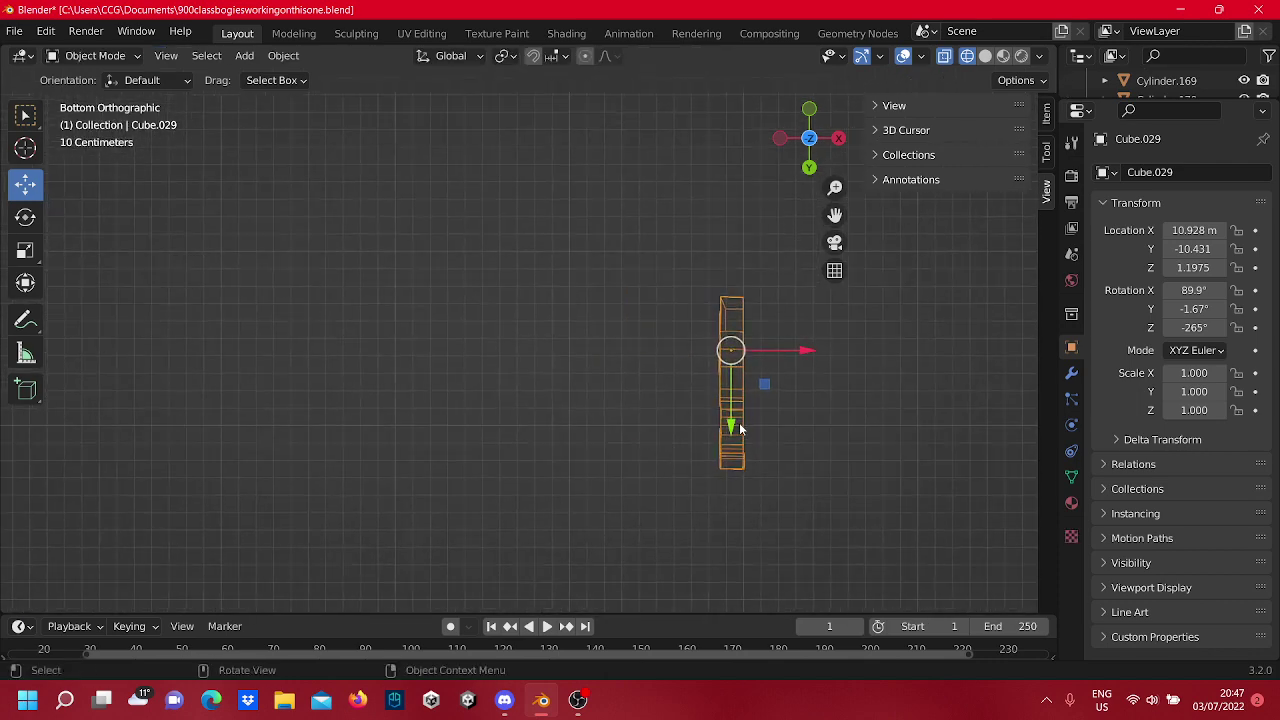
left_click_drag(740, 428, 748, 371)
left_click_drag(796, 312, 643, 320)
scroll(684, 388, "up", 4)
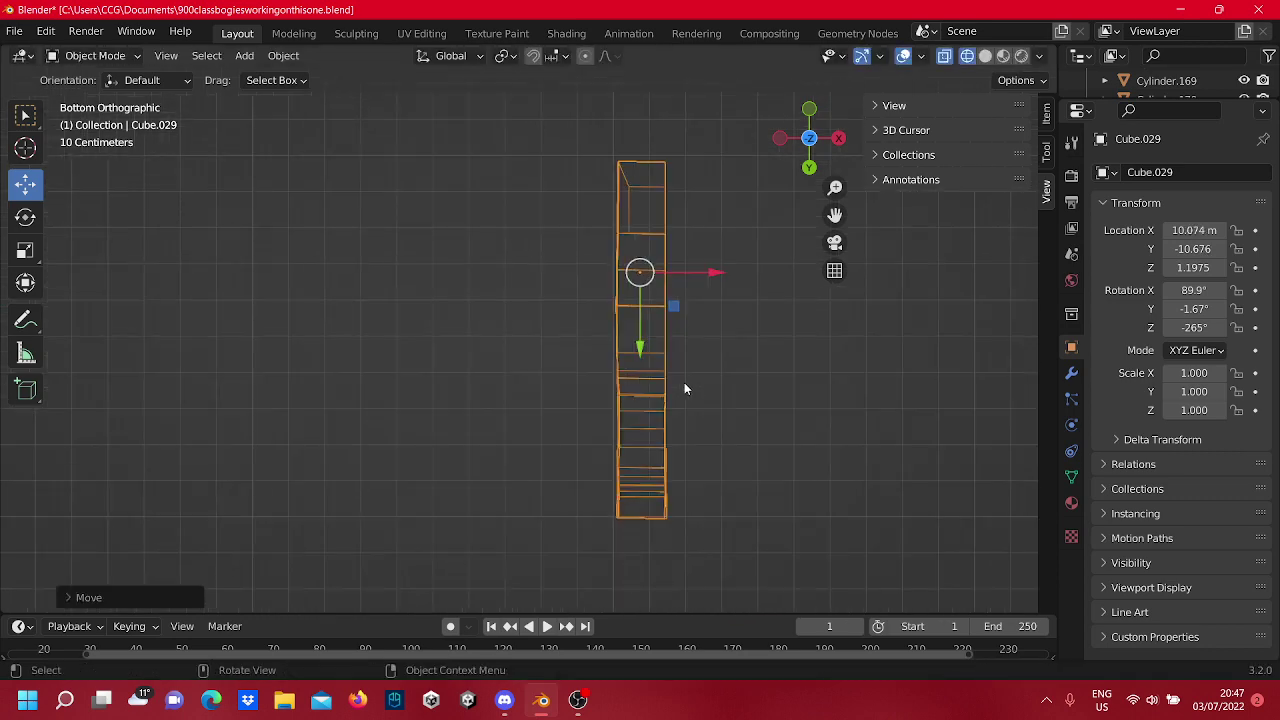
left_click(686, 458)
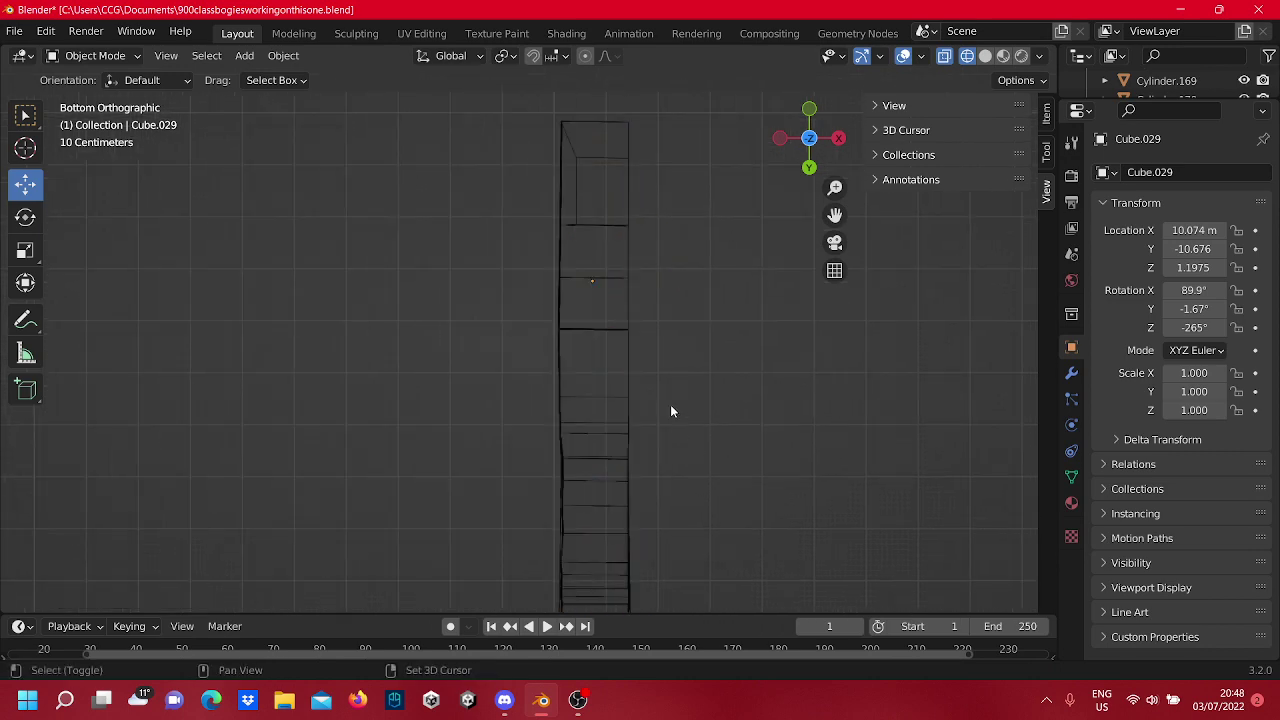
Move the stacked vertices at the outer corner beside the diagonal edge outward along X and Y toward a grid intersection in bottom view.
scroll(651, 560, "up", 4)
middle_click_drag(640, 457, 614, 362, "shift")
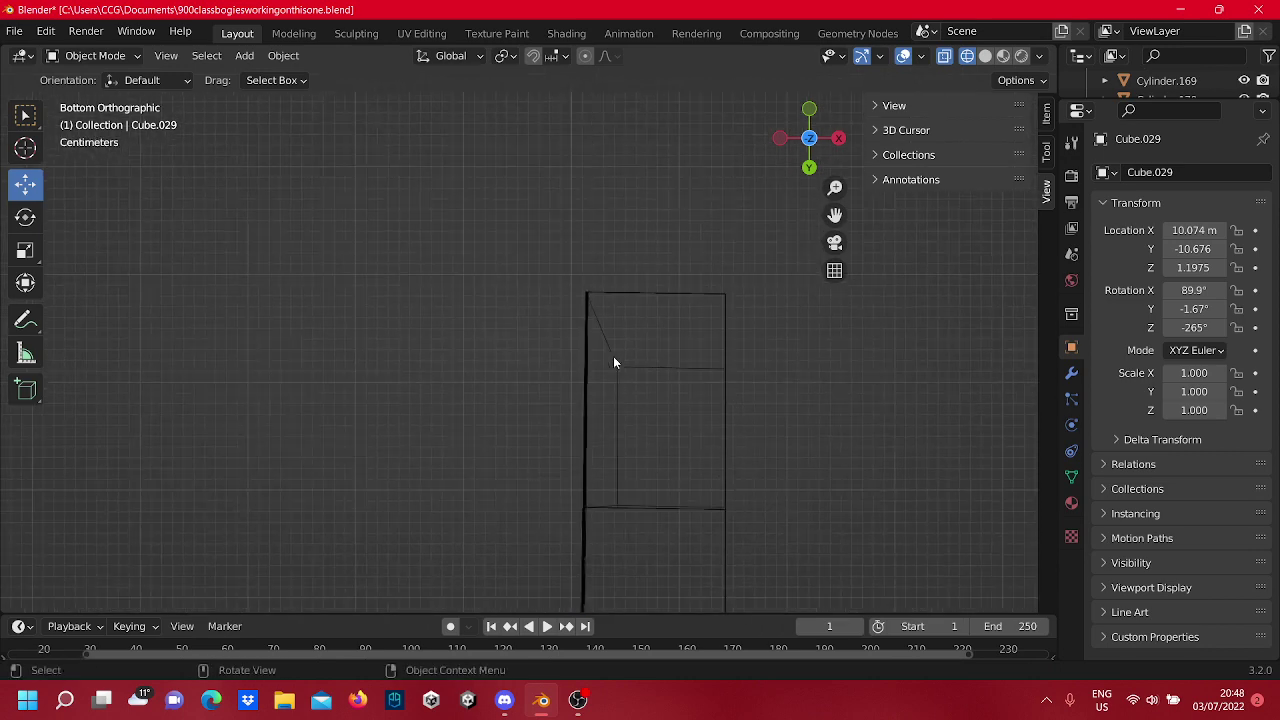
scroll(614, 362, "up", 4)
key("Tab")
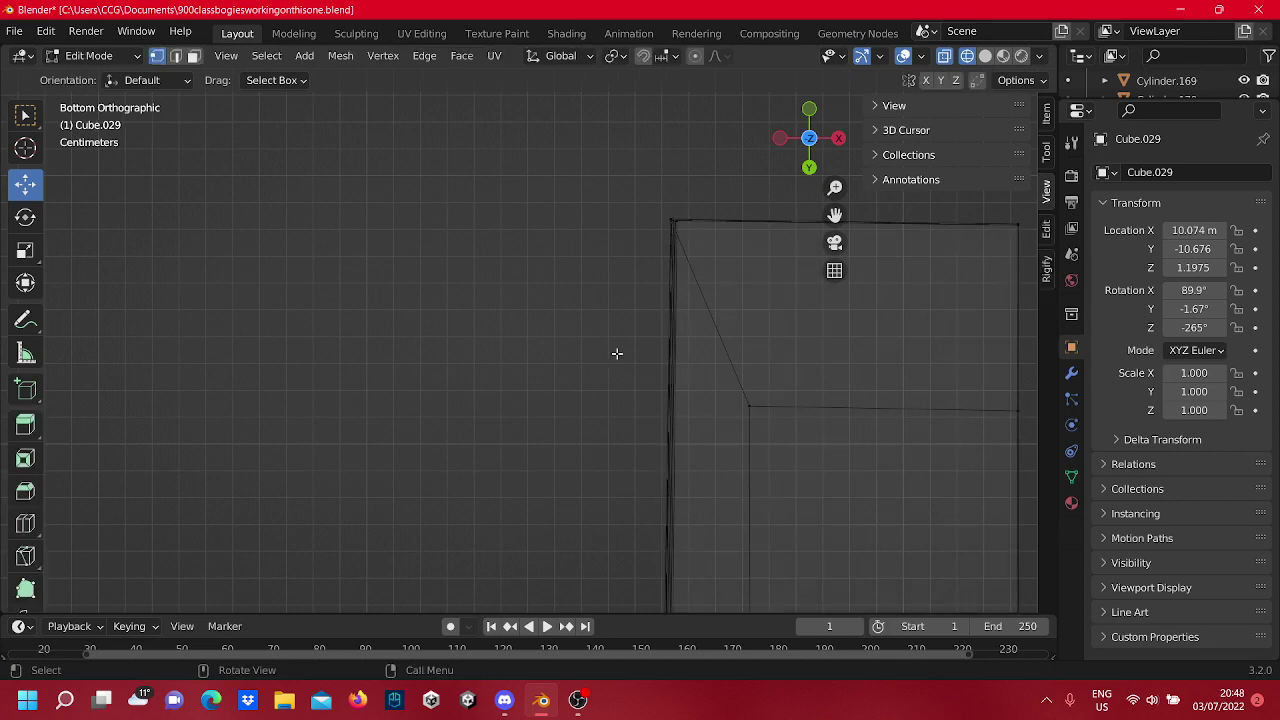
middle_click_drag(771, 355, 740, 450, "shift")
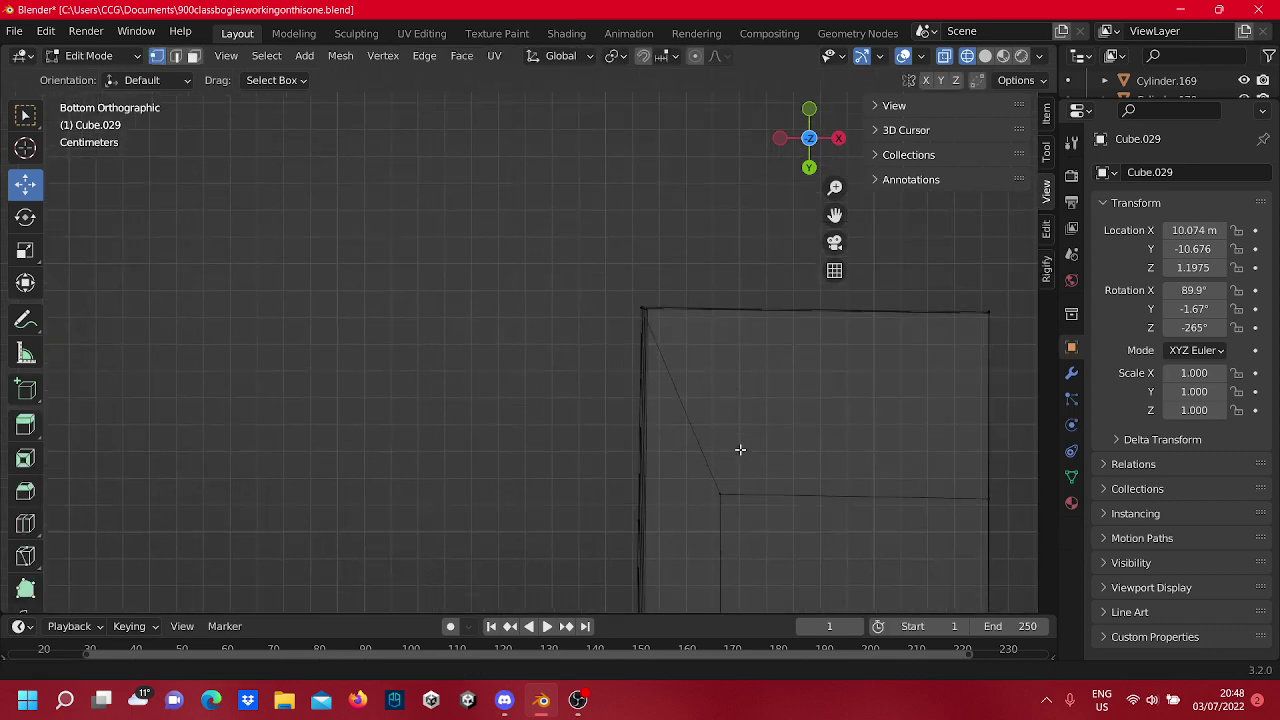
left_click(643, 314)
scroll(659, 330, "down", 5)
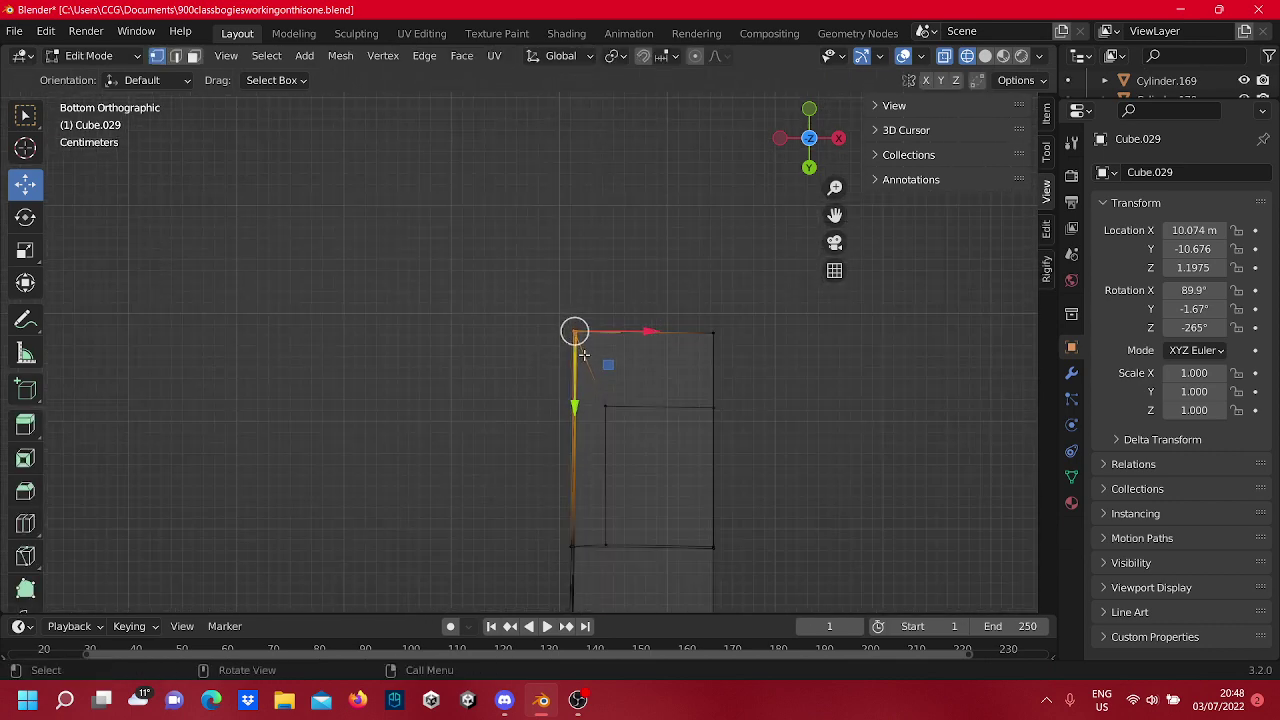
left_click_drag(580, 393, 592, 372)
scroll(717, 466, "down", 5)
middle_click_drag(718, 403, 760, 269, "shift")
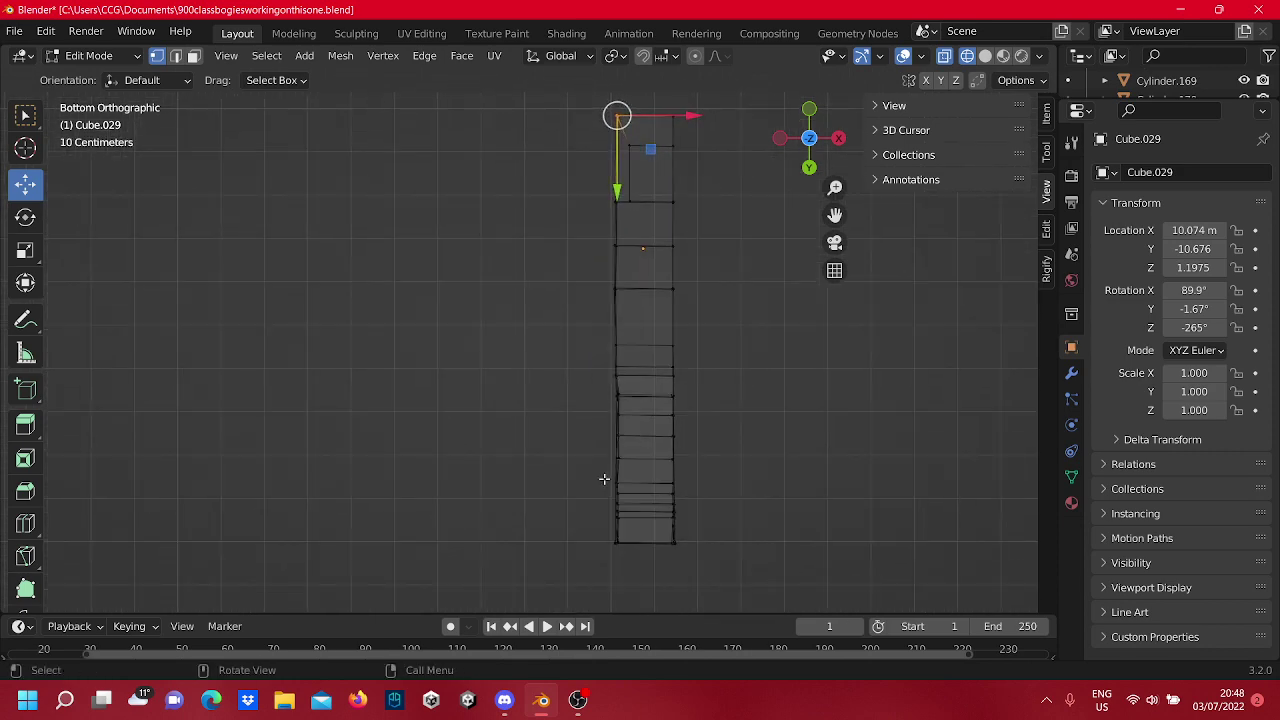
scroll(650, 349, "up", 5)
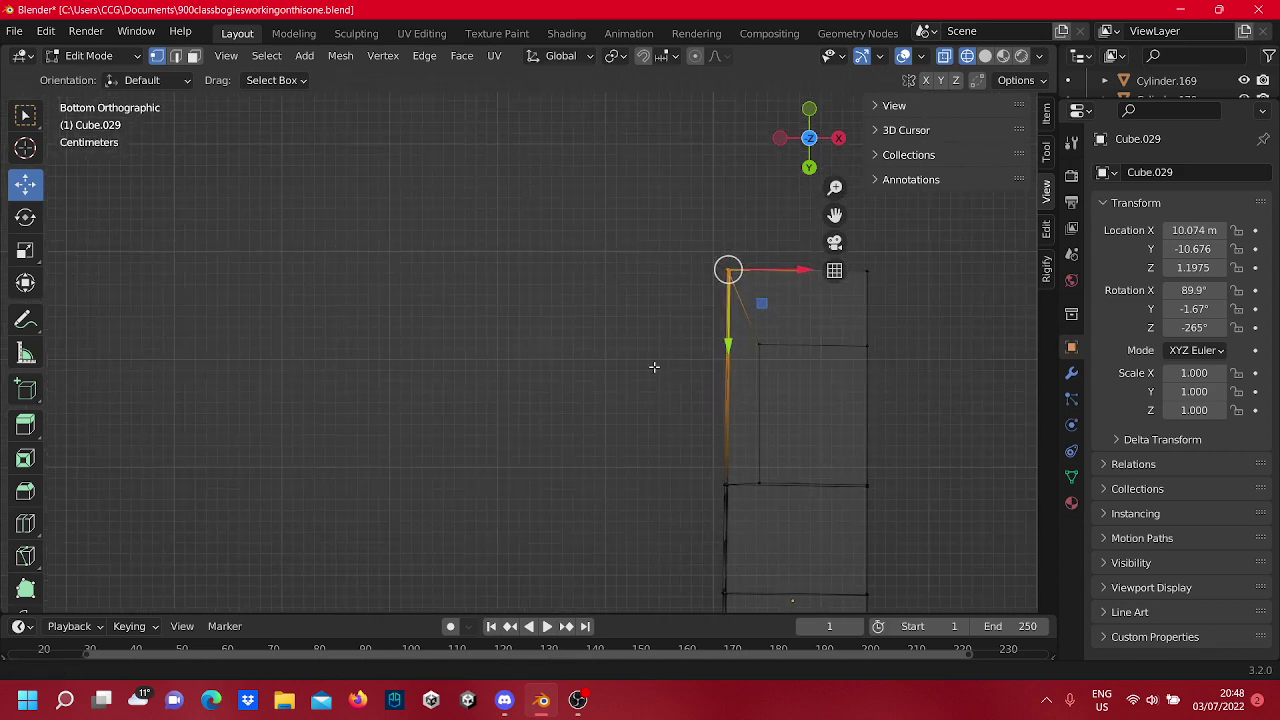
scroll(549, 349, "up", 5)
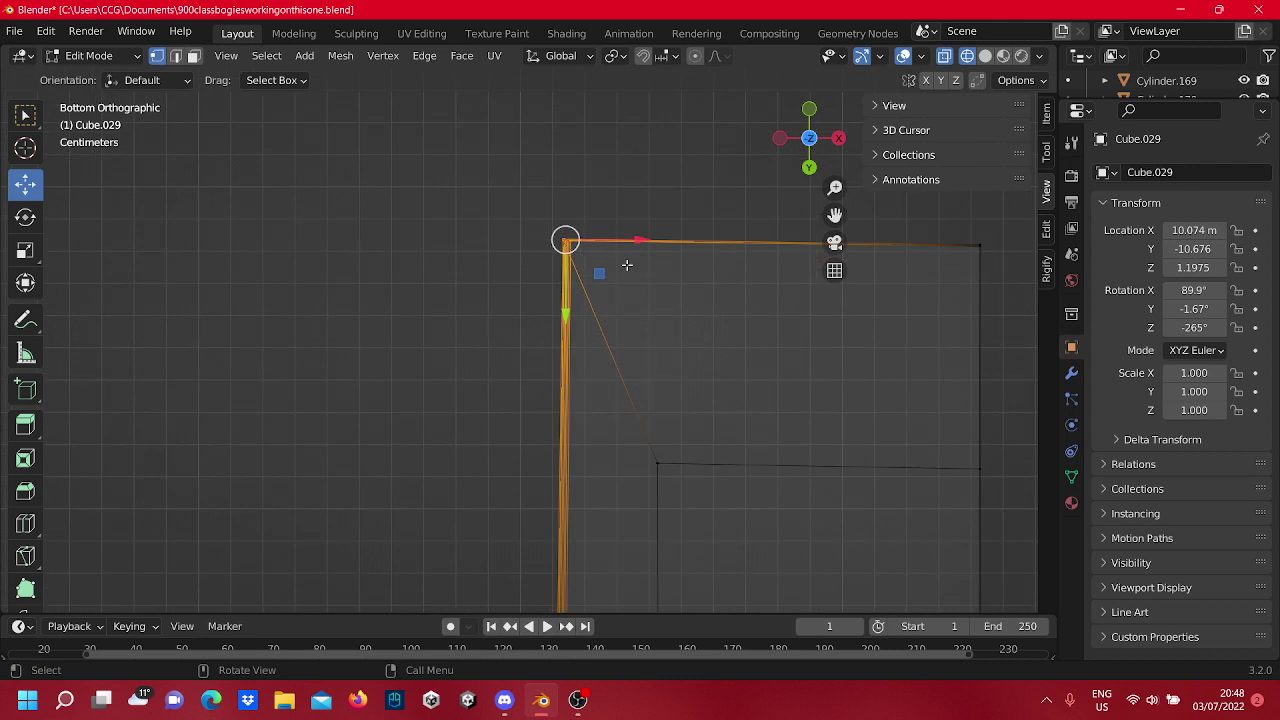
left_click_drag(566, 313, 585, 210)
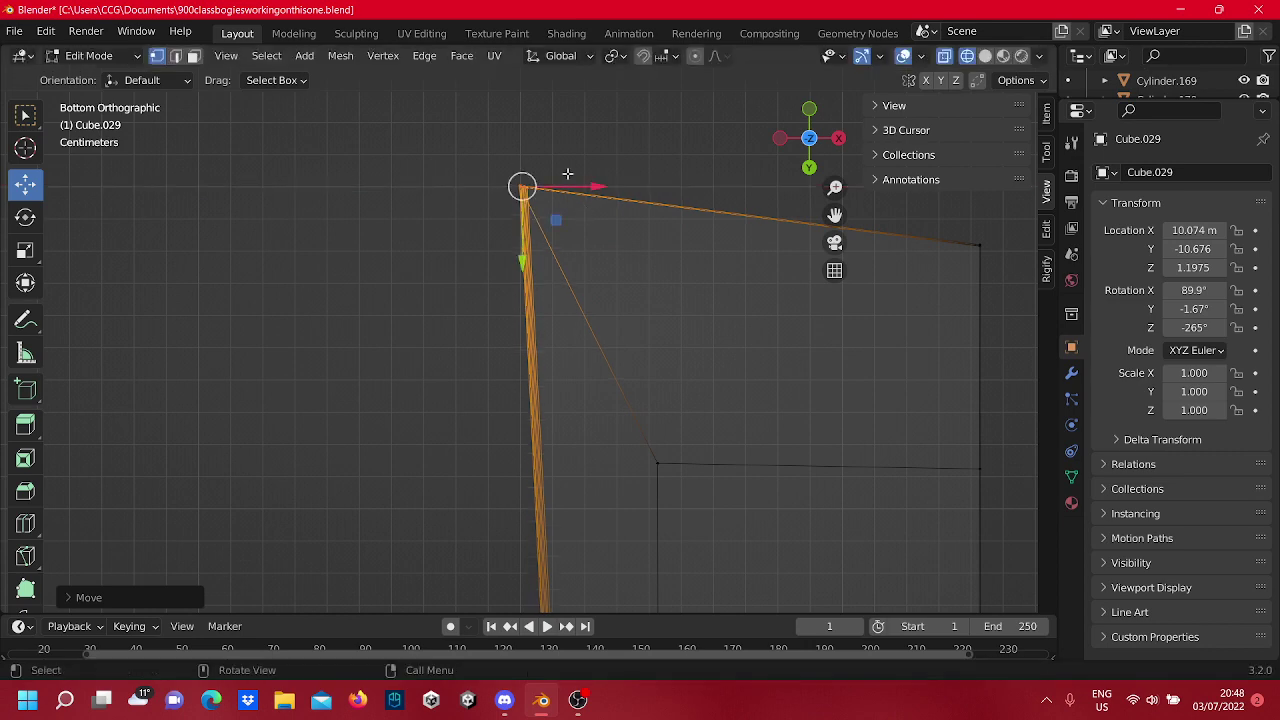
Fine-tune the stacked corner vertices along X and Y so their outermost vertex lines up with the nearest millimetre grid lines.
scroll(566, 171, "up", 8)
middle_click_drag(557, 137, 603, 471, "shift")
scroll(600, 321, "down", 2)
middle_click_drag(600, 321, 577, 178, "shift")
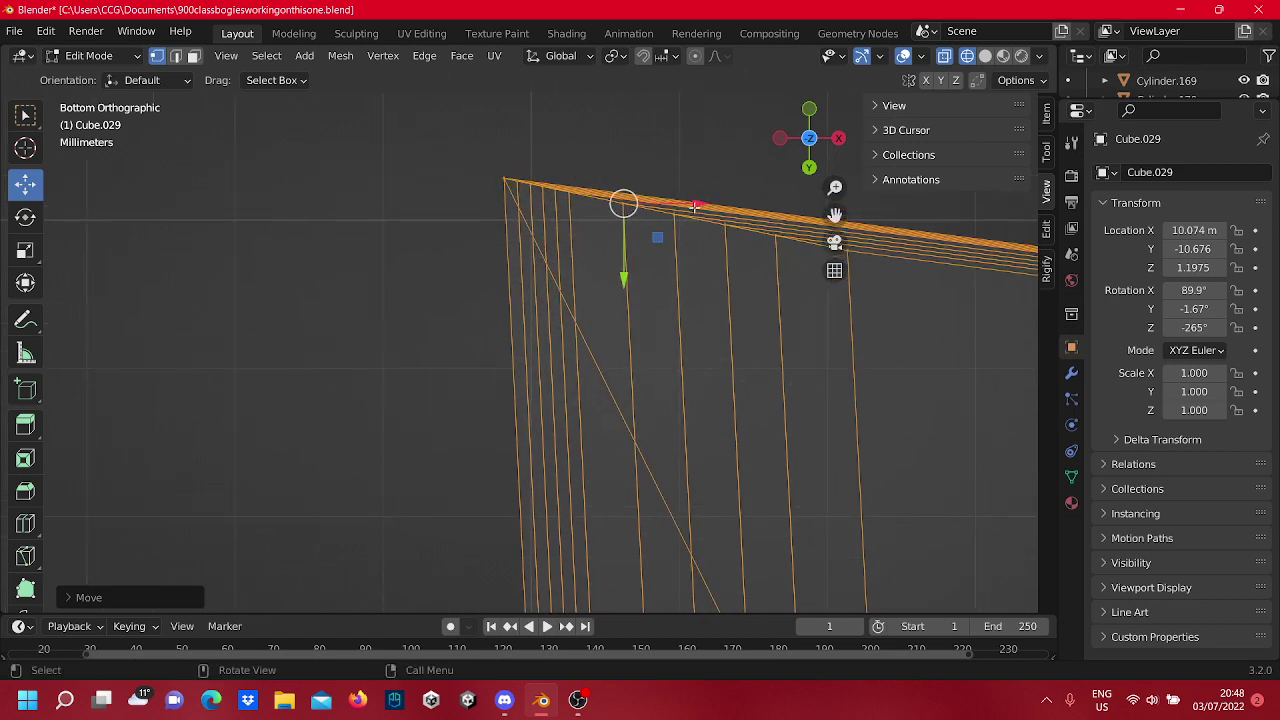
key("g")
left_click(693, 232)
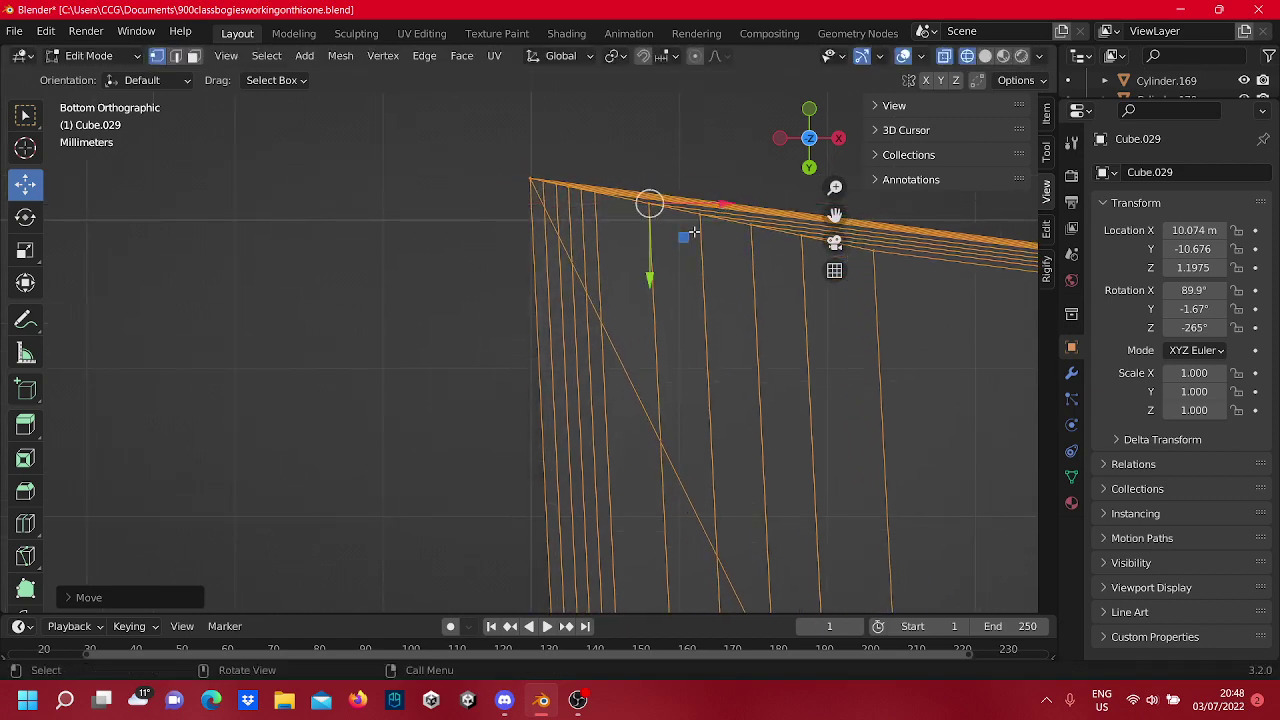
left_click_drag(650, 278, 648, 319)
Move only the outermost corner vertex along Y and X exactly onto the grid intersection.
left_click(580, 191)
scroll(574, 175, "up", 4)
middle_click_drag(543, 171, 520, 335, "shift")
scroll(519, 272, "up", 5)
middle_click_drag(519, 272, 549, 480, "shift")
left_click_drag(520, 398, 460, 335)
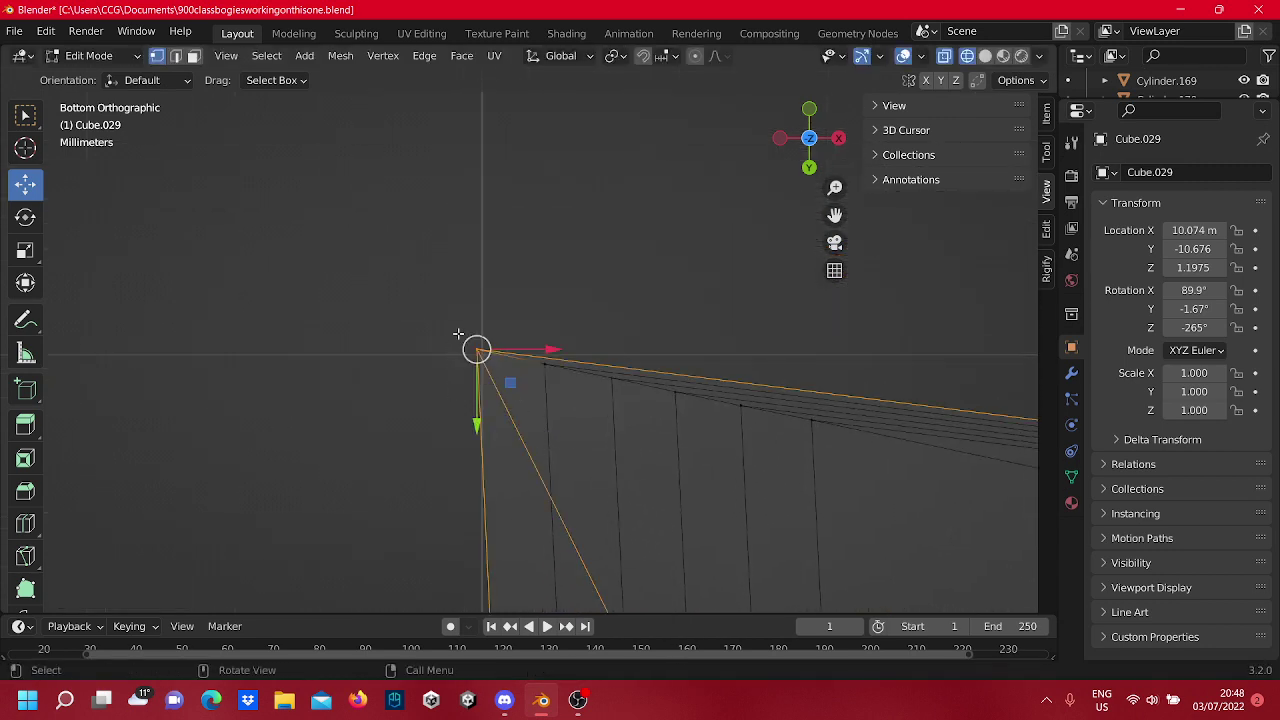
left_click_drag(473, 412, 501, 393)
left_click_drag(545, 352, 552, 355)
Move the two vertices nearest the corner, one after the other, along Y and X onto the outermost corner vertex.
left_click(546, 360)
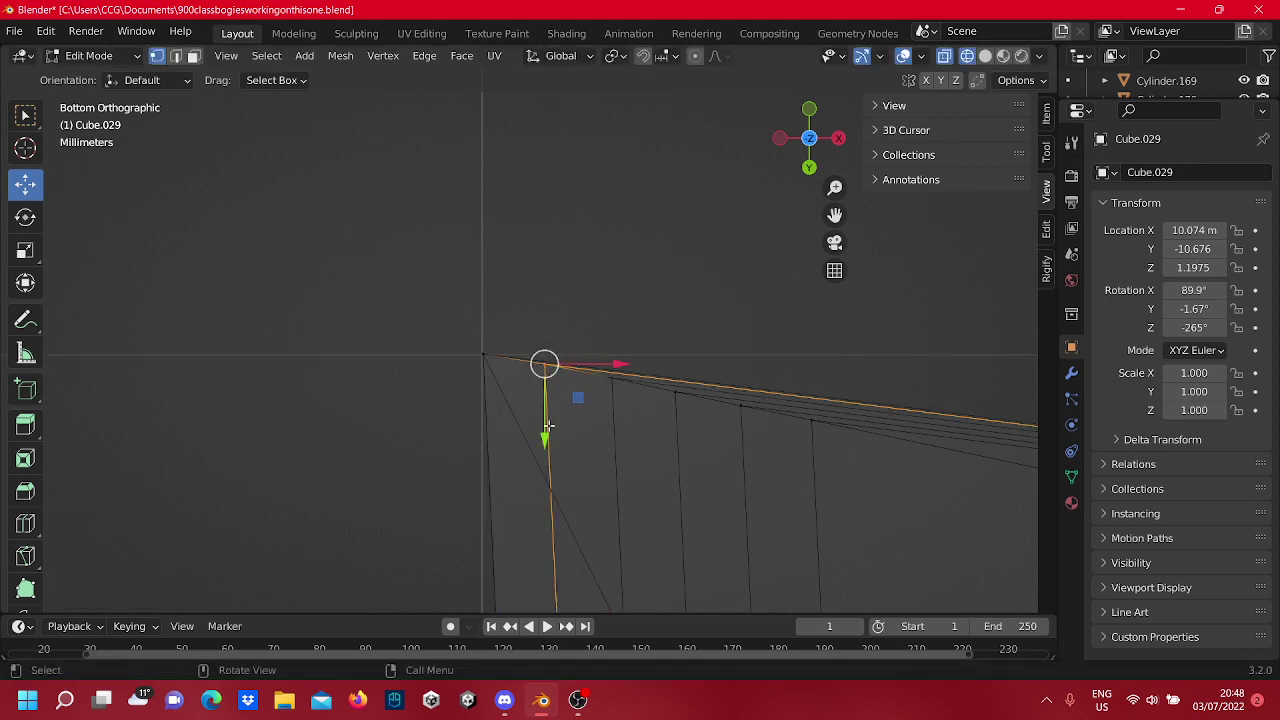
left_click_drag(548, 425, 557, 423)
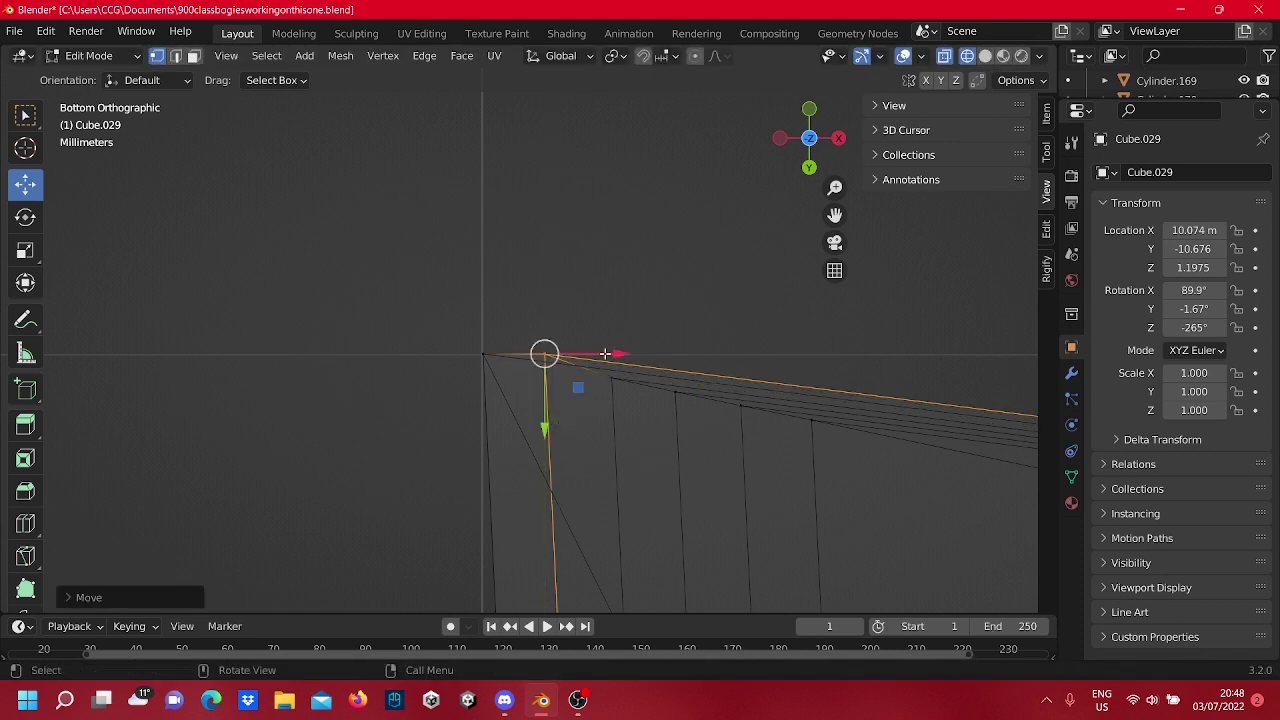
left_click_drag(604, 354, 543, 380)
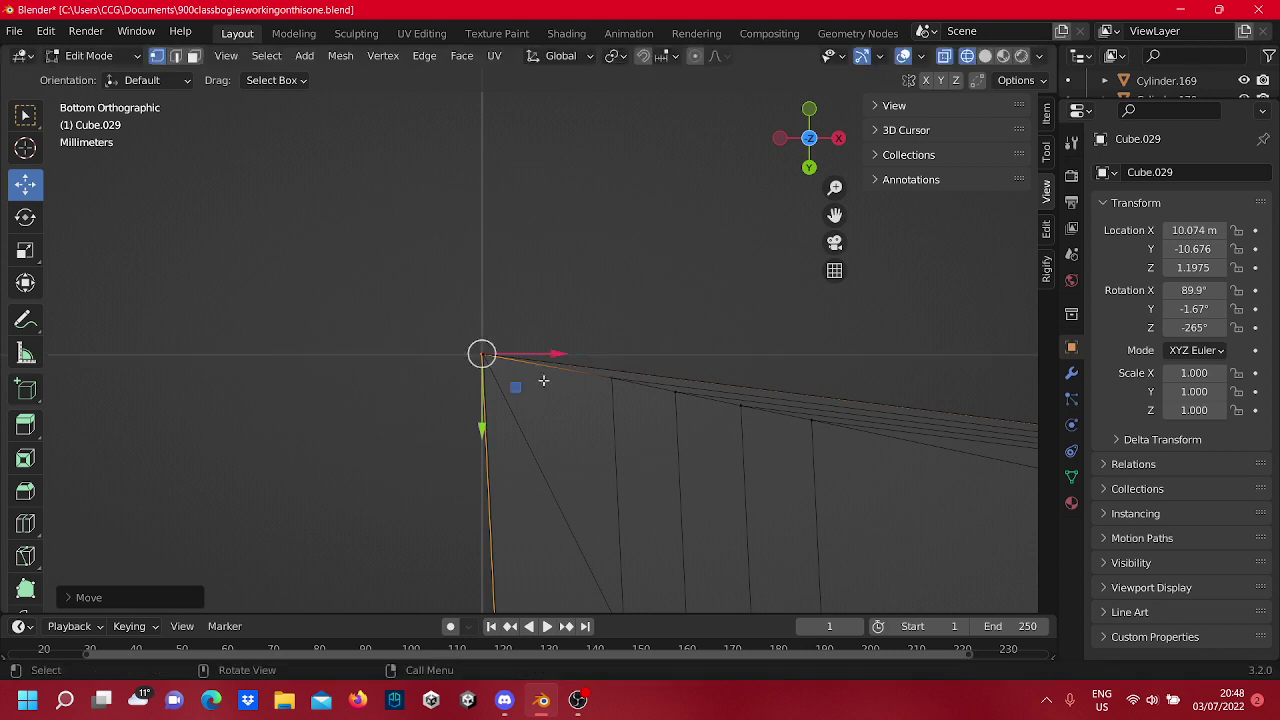
left_click(612, 379)
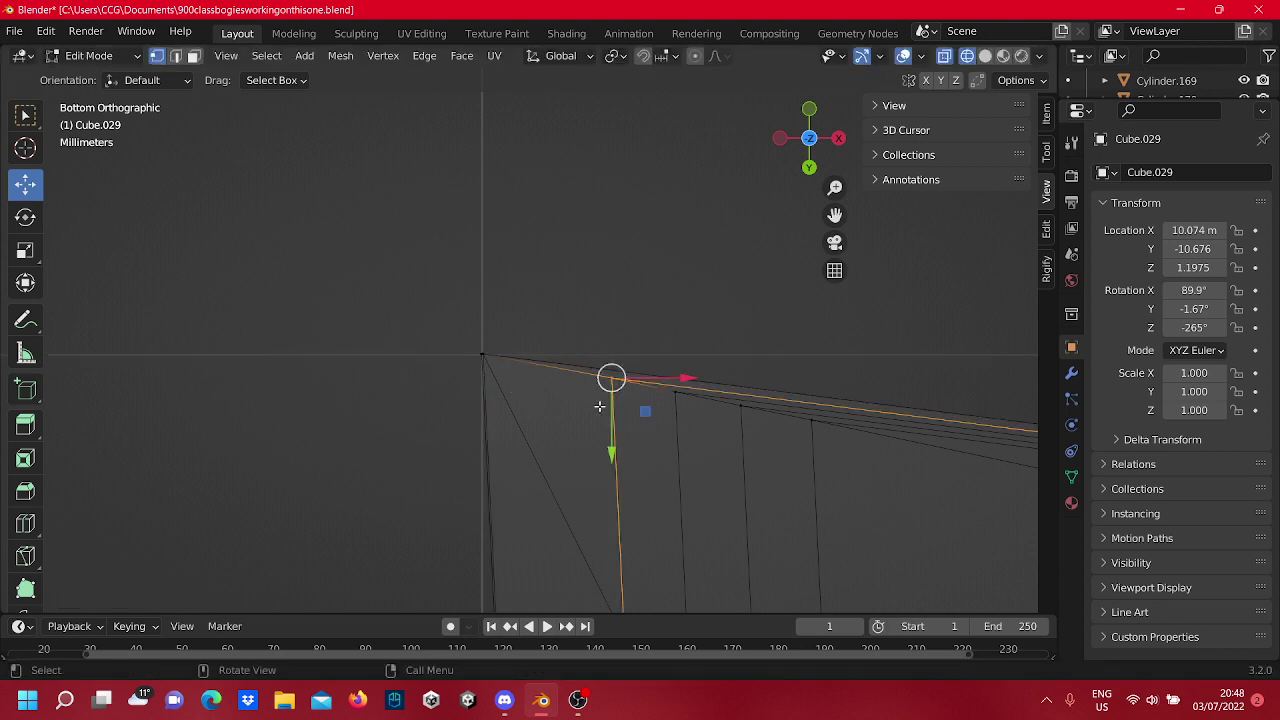
left_click_drag(604, 454, 610, 427)
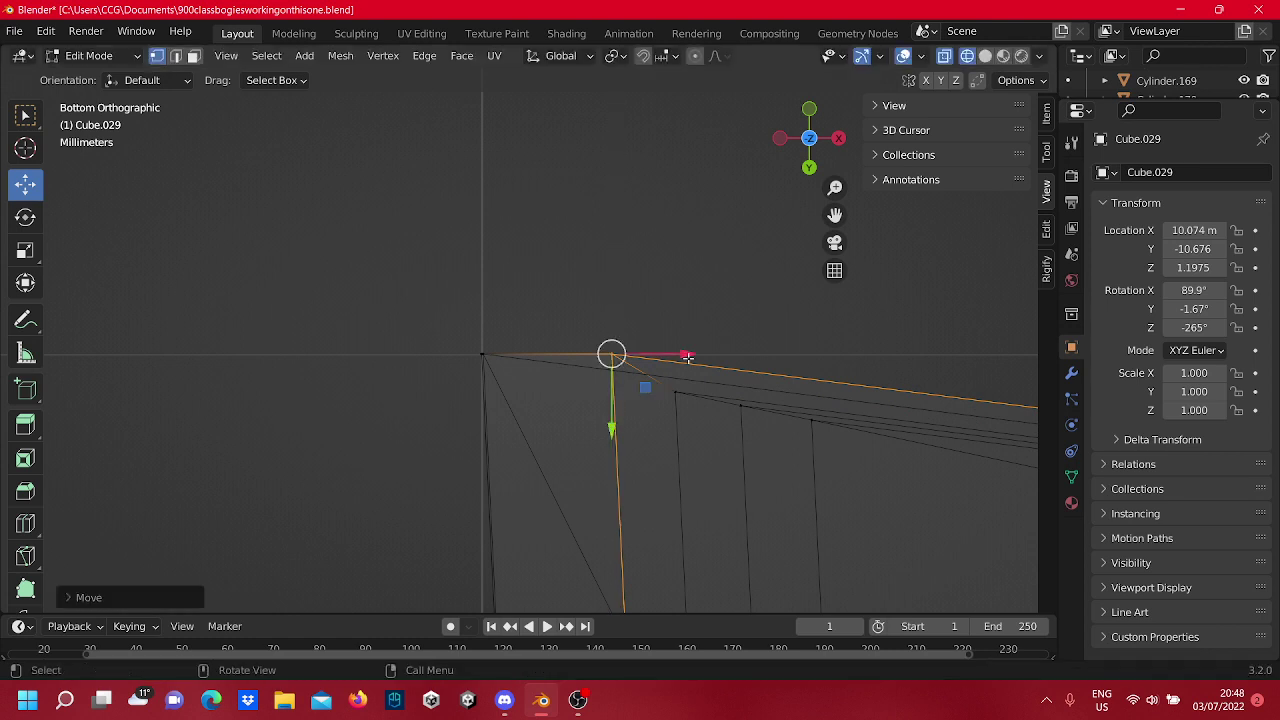
left_click_drag(688, 357, 546, 391)
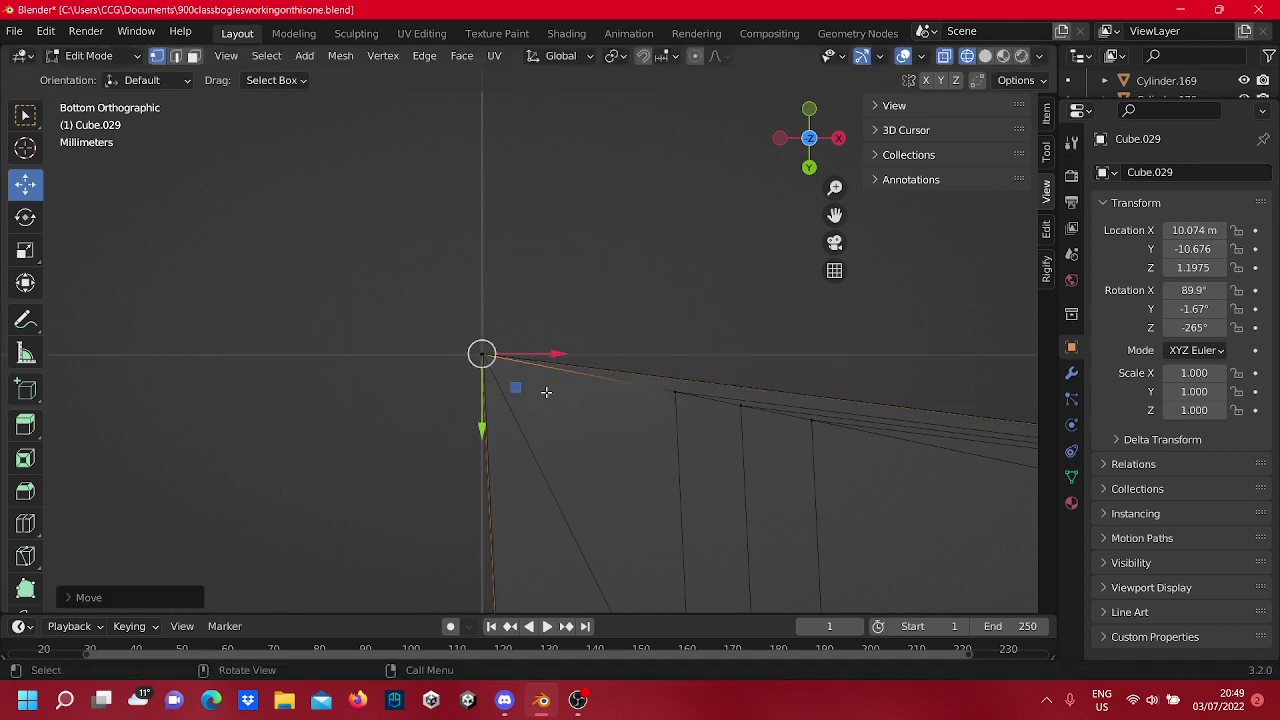
Bring the third and fourth vertices along the slanted end edge onto the corner vertex, moving each along Y and X.
left_click_drag(738, 433, 670, 370)
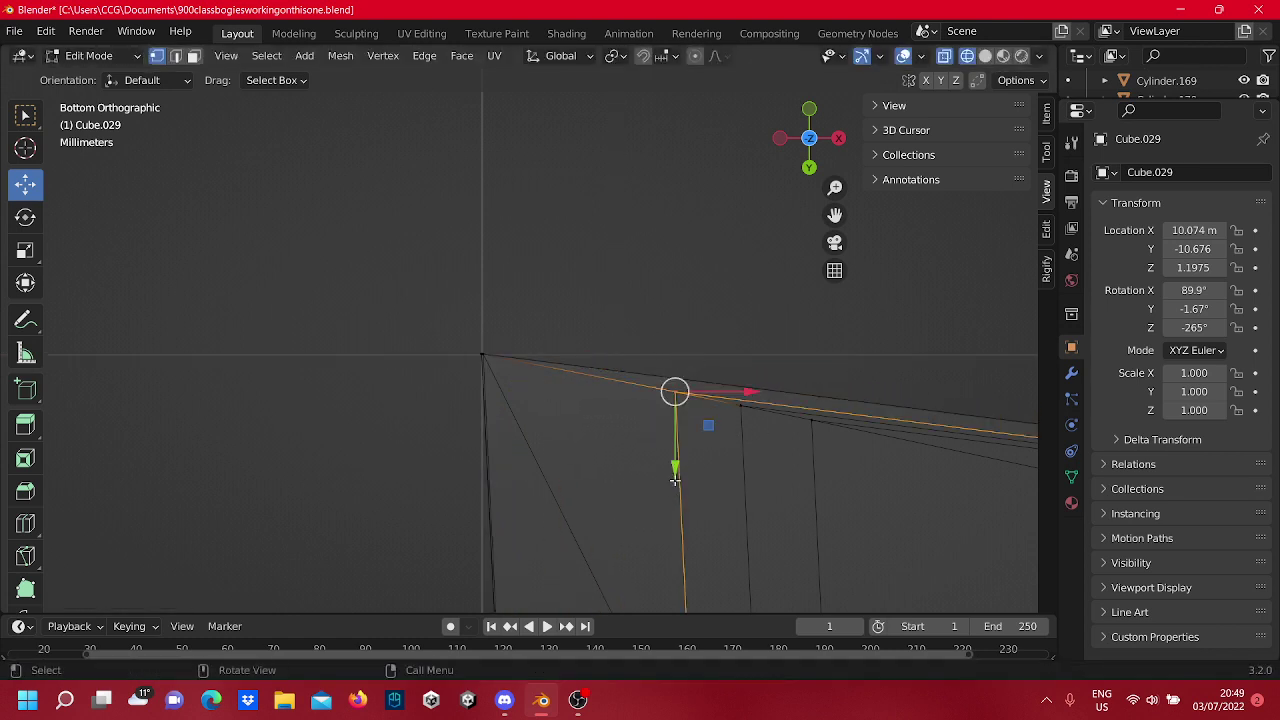
left_click_drag(675, 481, 696, 406)
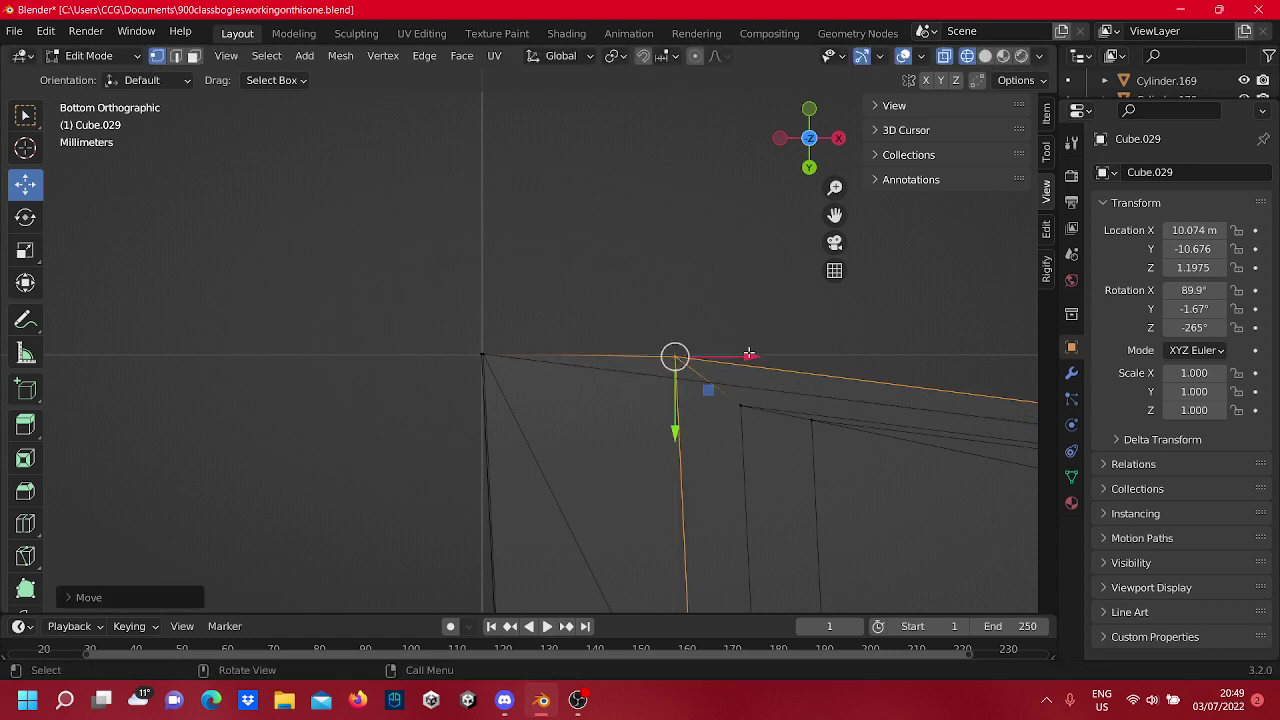
left_click_drag(749, 355, 549, 388)
left_click(600, 326)
scroll(680, 440, "down", 2)
middle_click_drag(680, 446, 585, 430, "shift")
left_click_drag(720, 440, 640, 332)
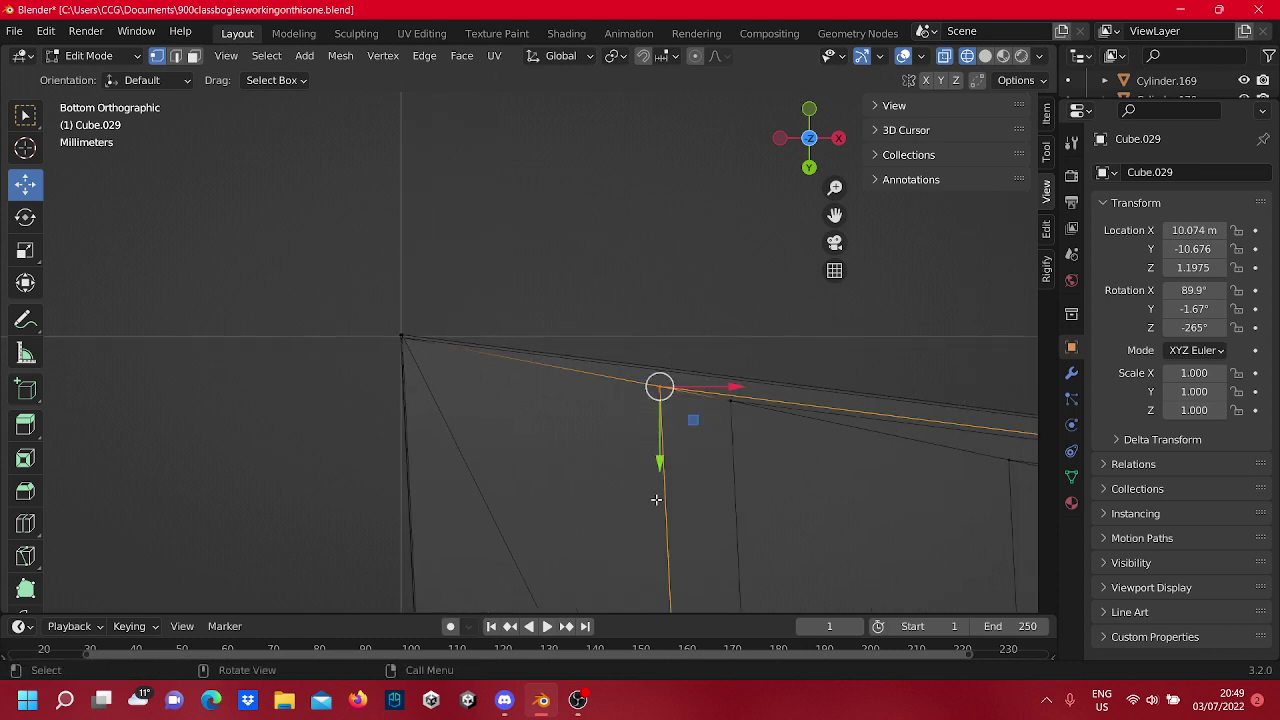
left_click_drag(664, 480, 666, 429)
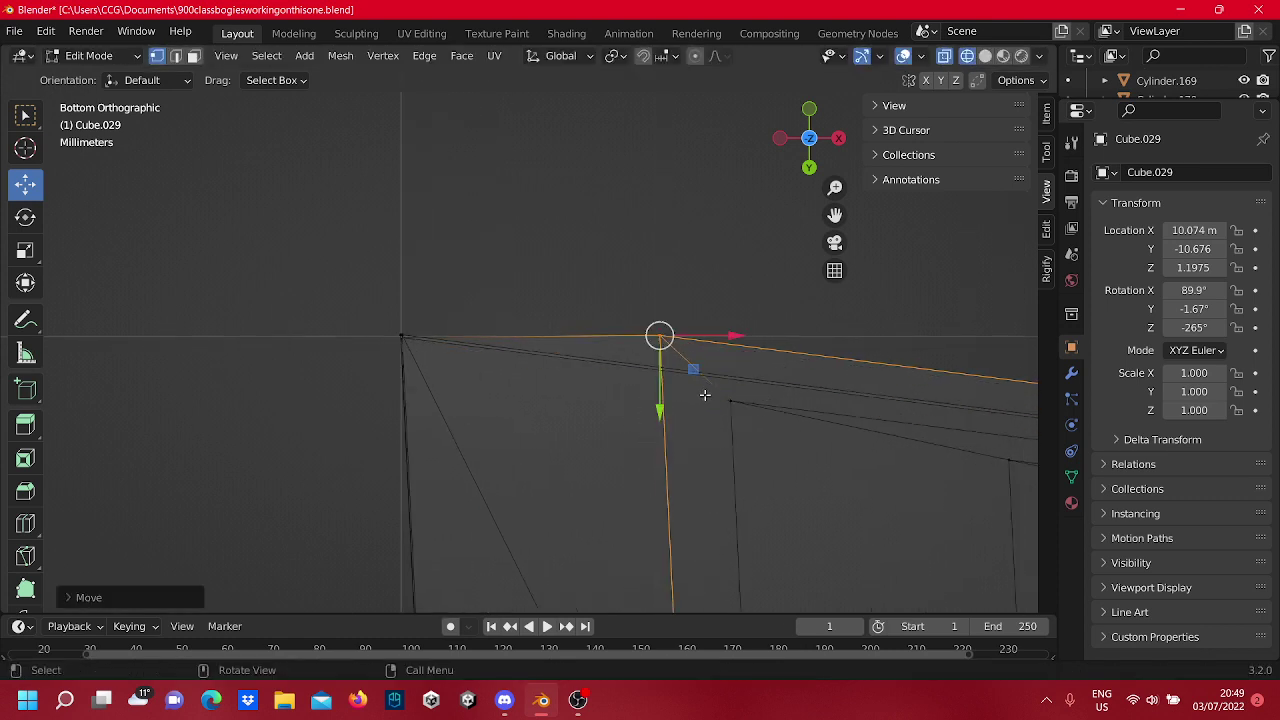
left_click_drag(735, 331, 464, 378)
left_click(471, 278)
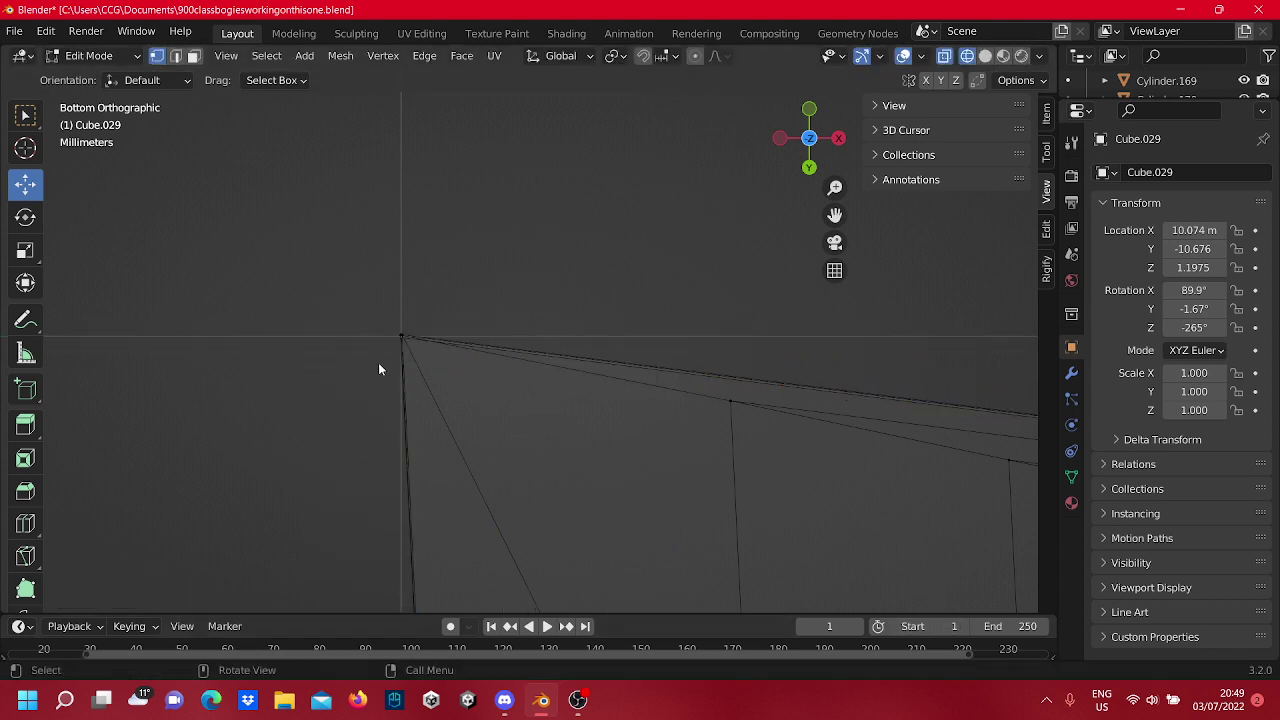
Move the next vertex along the slanted end edge onto the corner vertex, first along Y and then along X.
middle_click_drag(492, 364, 343, 289, "shift")
left_click(580, 333)
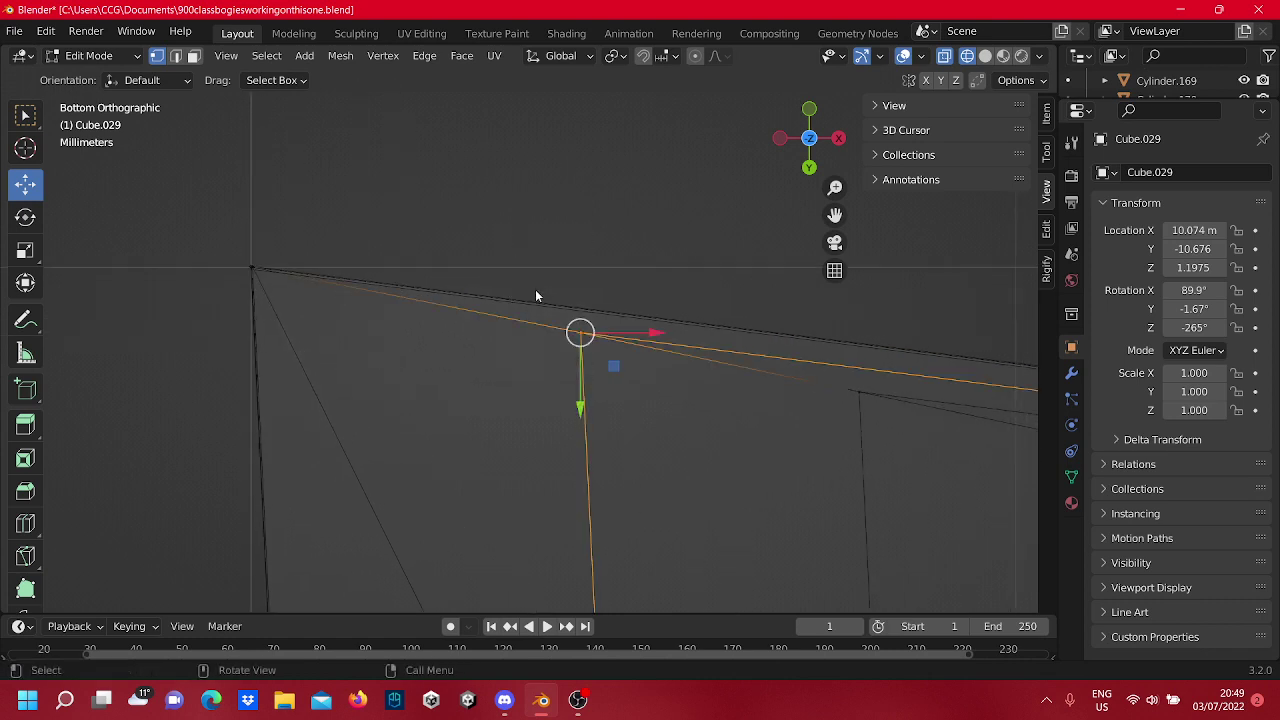
left_click_drag(583, 412, 576, 342)
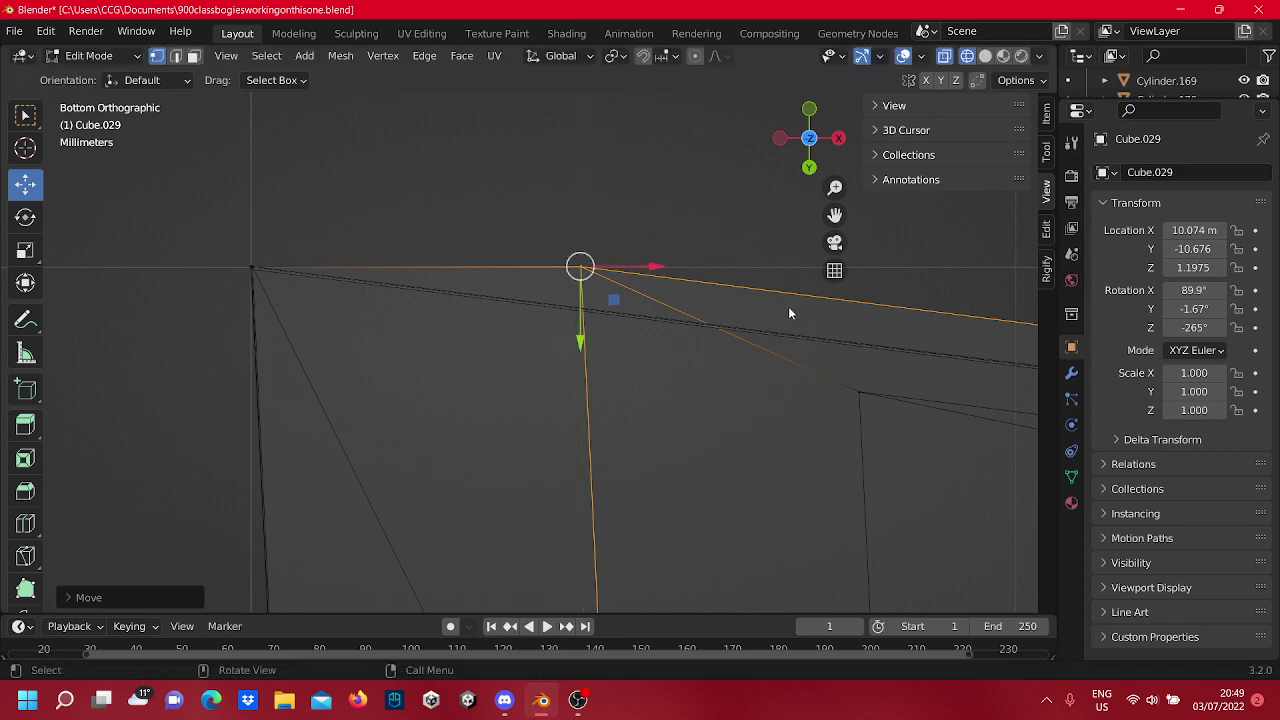
middle_click_drag(680, 295, 888, 290)
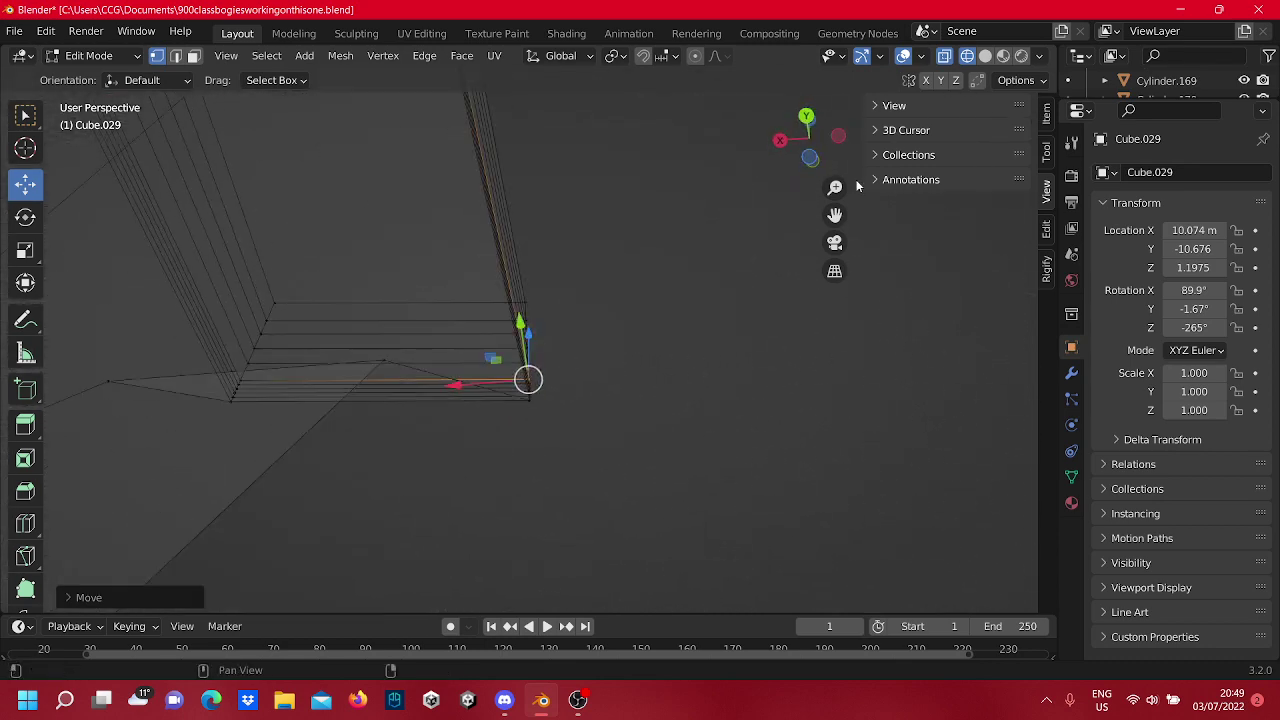
left_click(808, 157)
left_click(806, 160)
scroll(517, 246, "up", 5)
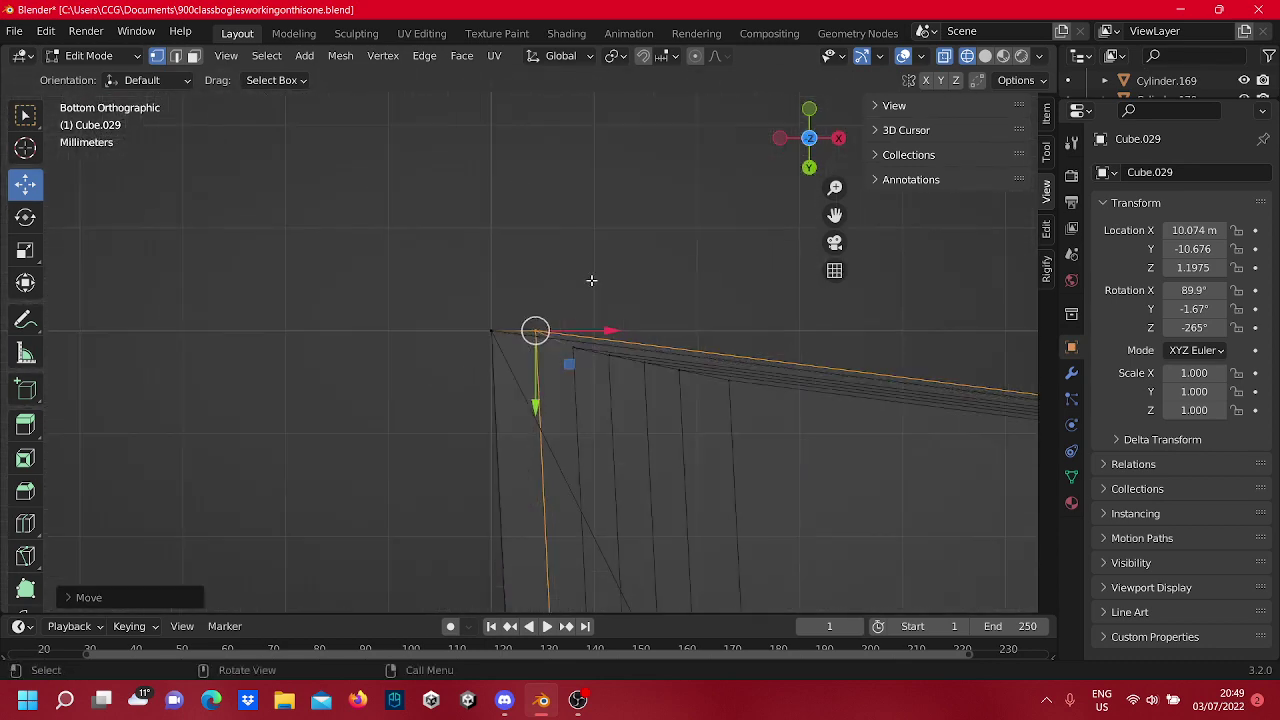
scroll(486, 309, "up", 4)
scroll(517, 292, "down", 3)
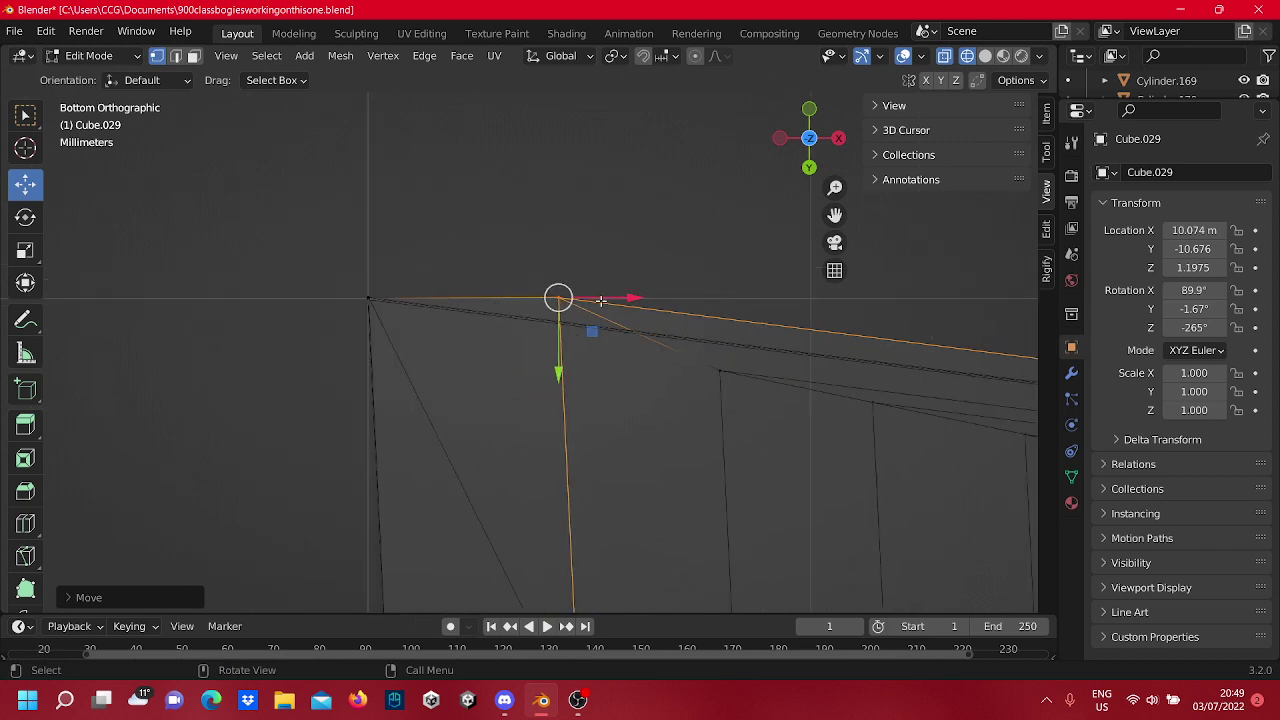
left_click_drag(601, 300, 403, 325)
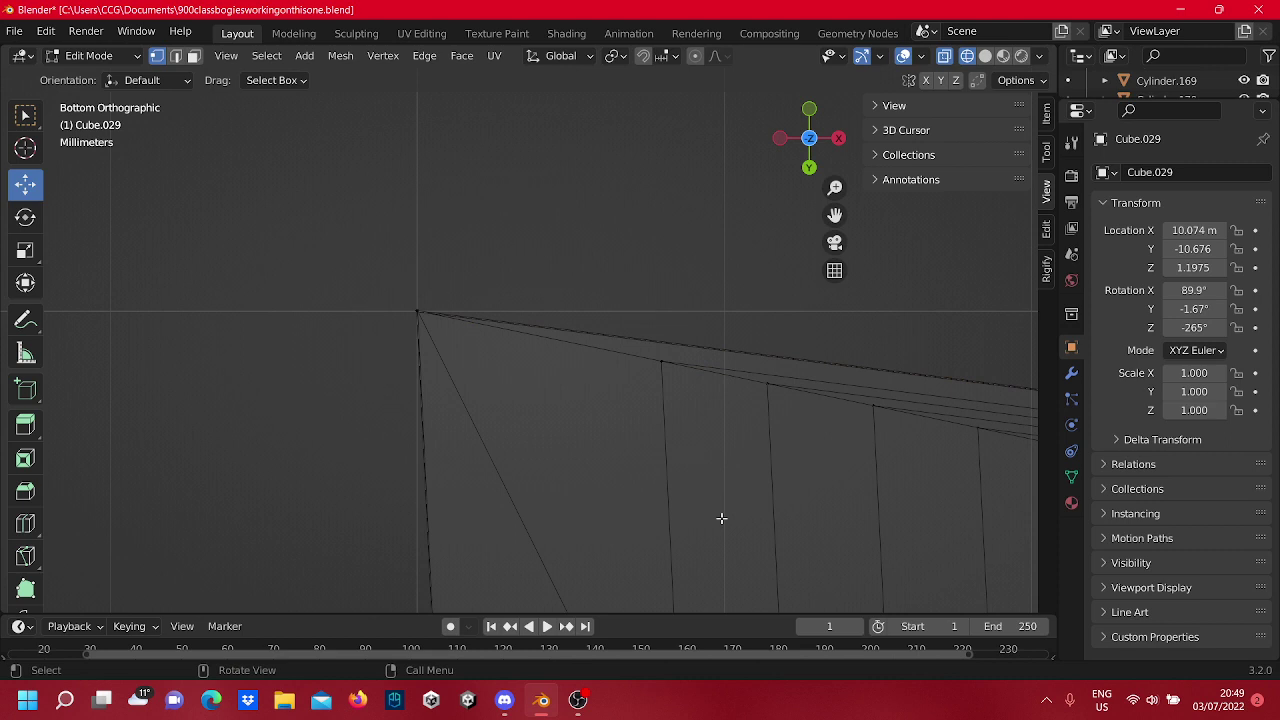
Shift the five remaining vertices of the slanted edge together along X and Y until the nearest one meets the corner vertex.
middle_click_drag(721, 518, 676, 500, "shift")
scroll(880, 391, "down", 5)
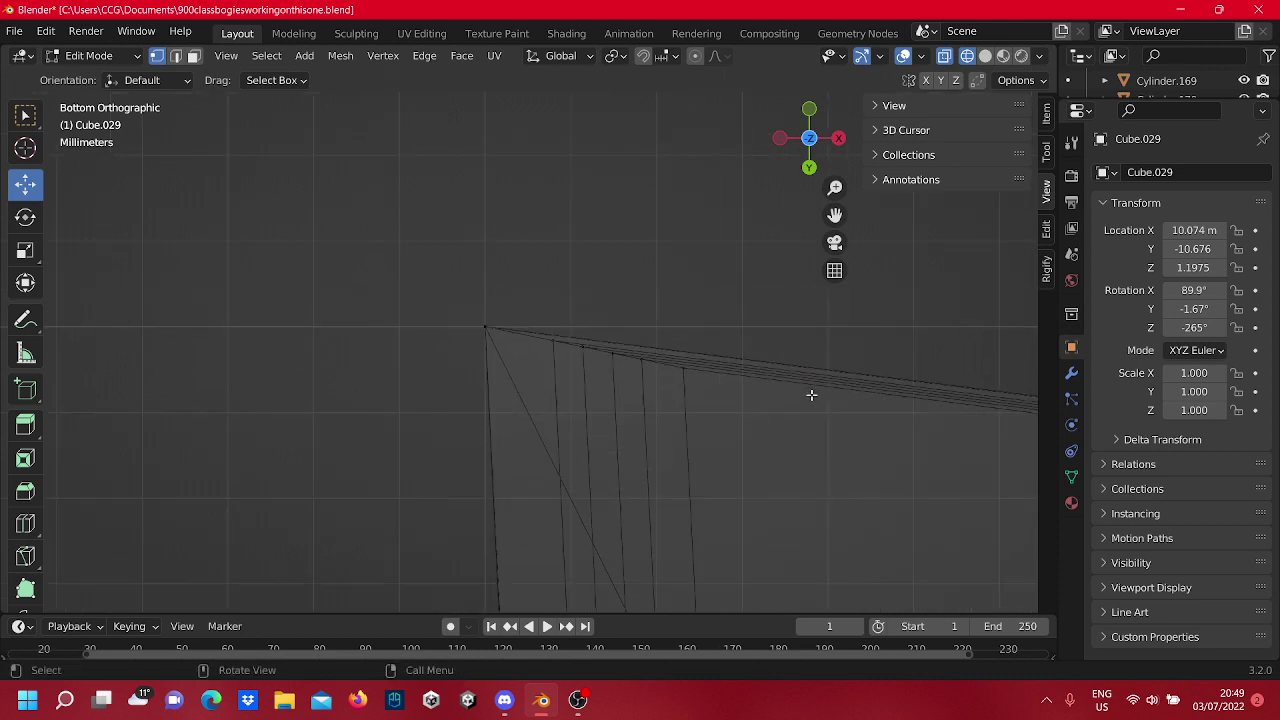
left_click_drag(770, 396, 538, 318)
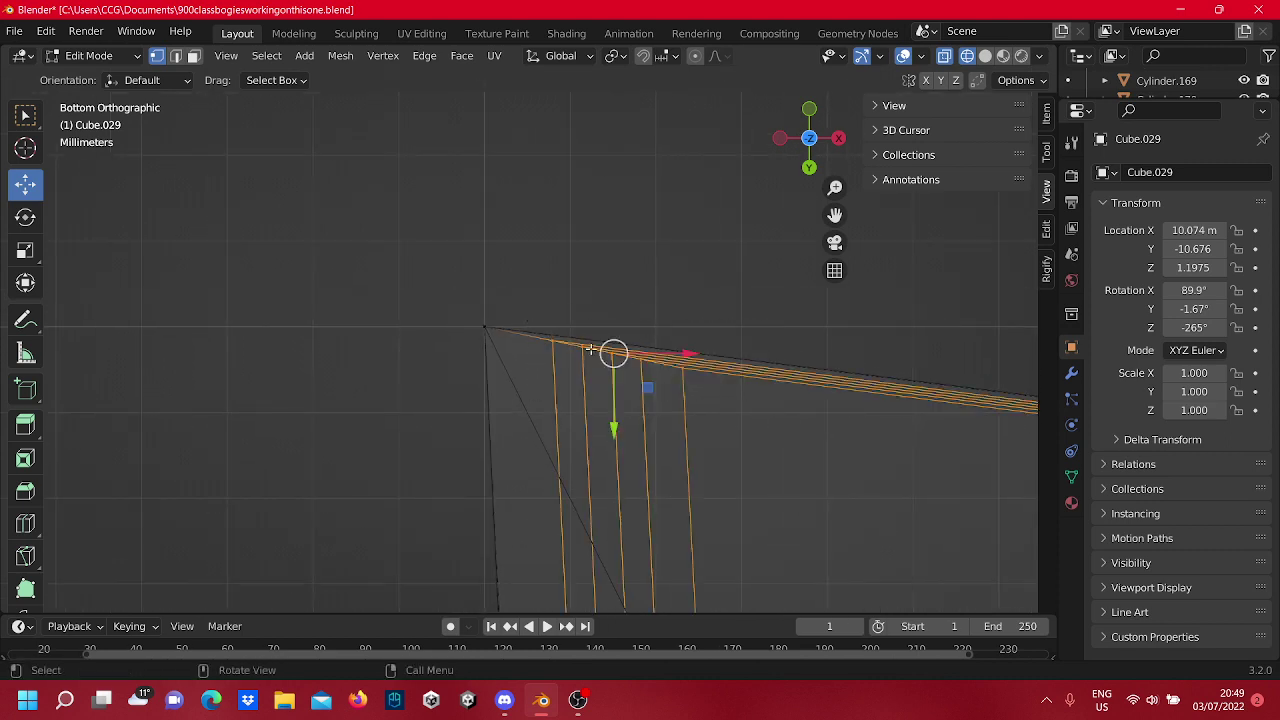
left_click_drag(679, 356, 606, 370)
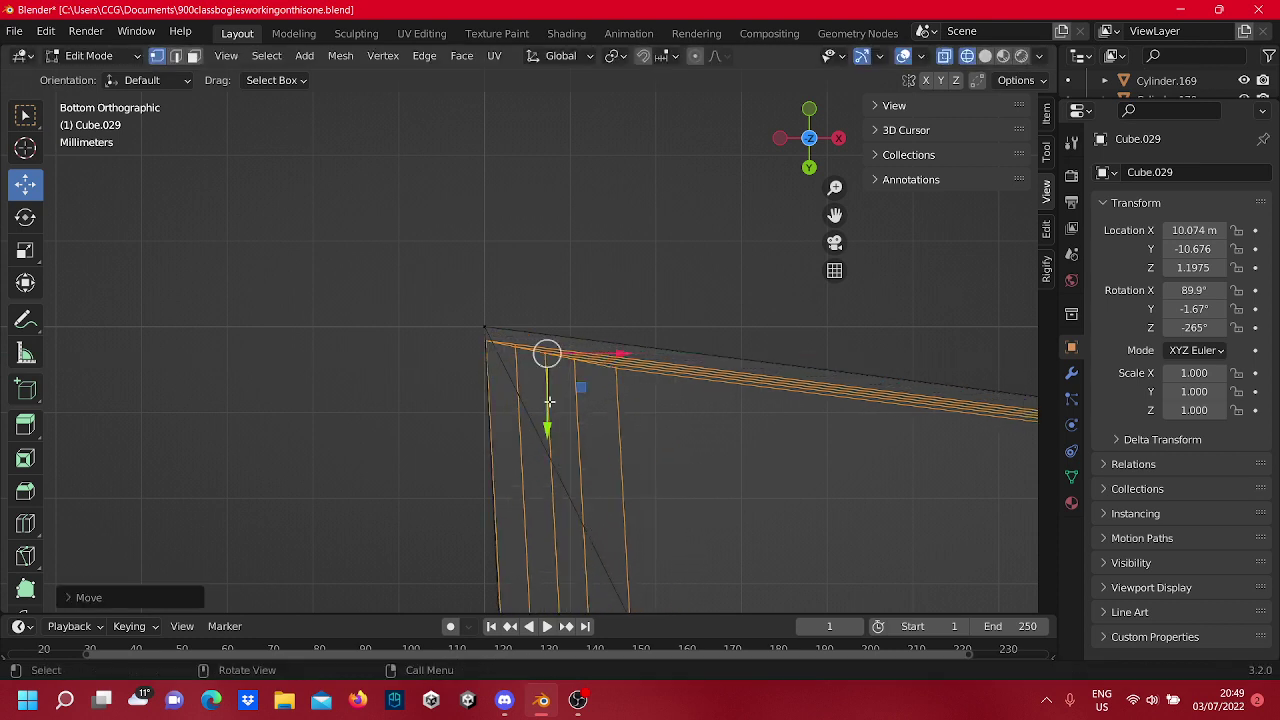
left_click_drag(550, 422, 551, 403)
scroll(514, 366, "up", 8)
mouse_move(493, 334)
middle_mouse_down("shift")
mouse_move(403, 289)
mouse_move(490, 355)
middle_mouse_up("shift")
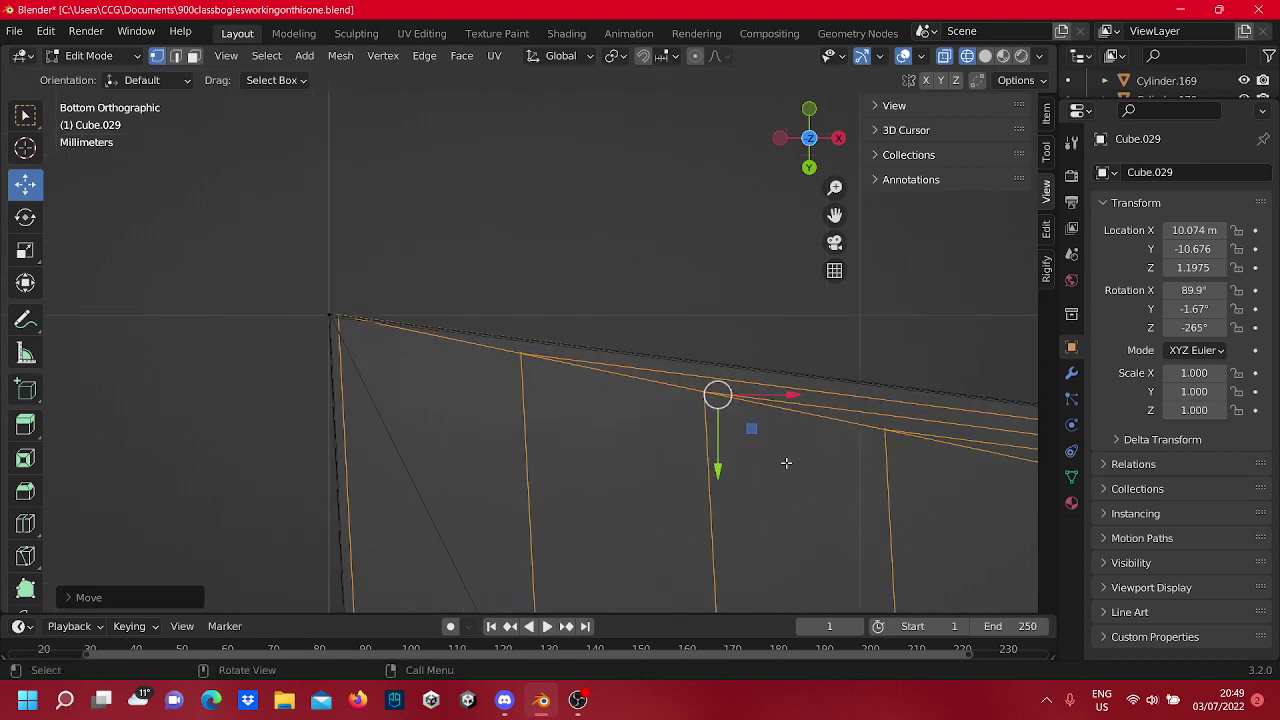
left_click_drag(793, 397, 785, 397)
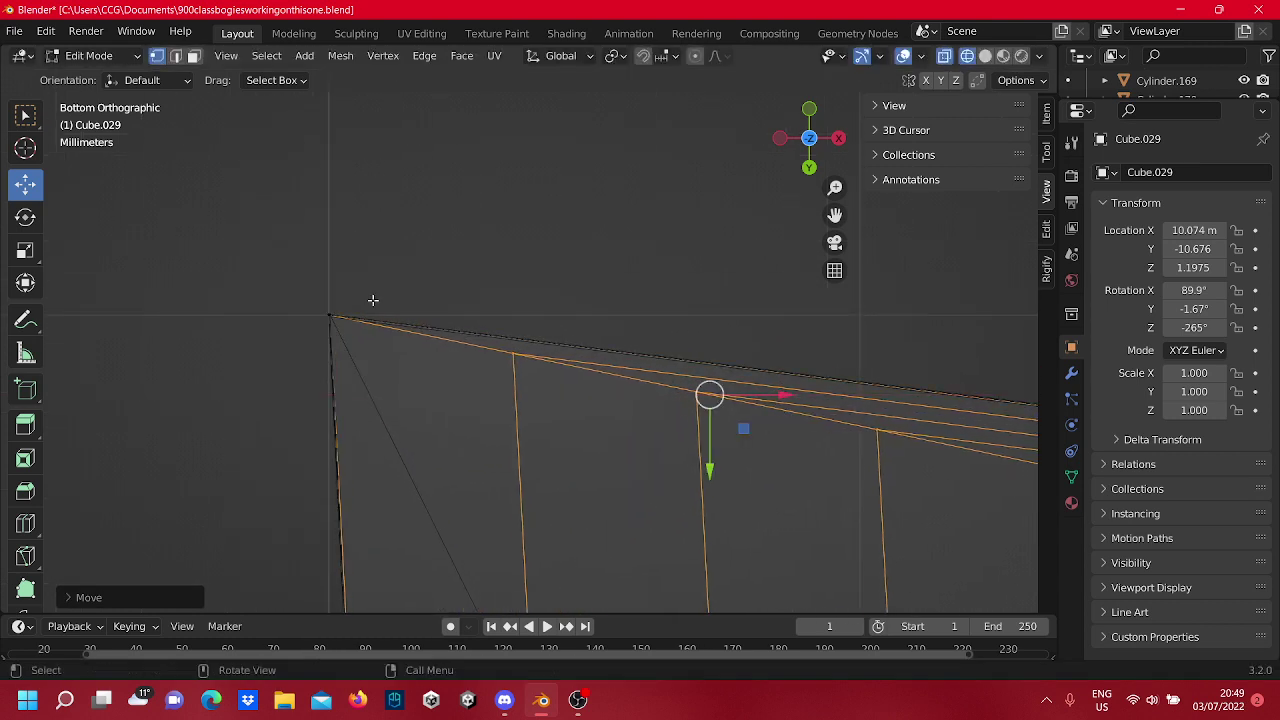
Move the four vertices still off the corner as a group along X and Y, landing the nearest on the corner vertex.
middle_click_drag(712, 372, 799, 382, "shift")
left_click_drag(944, 504, 509, 325)
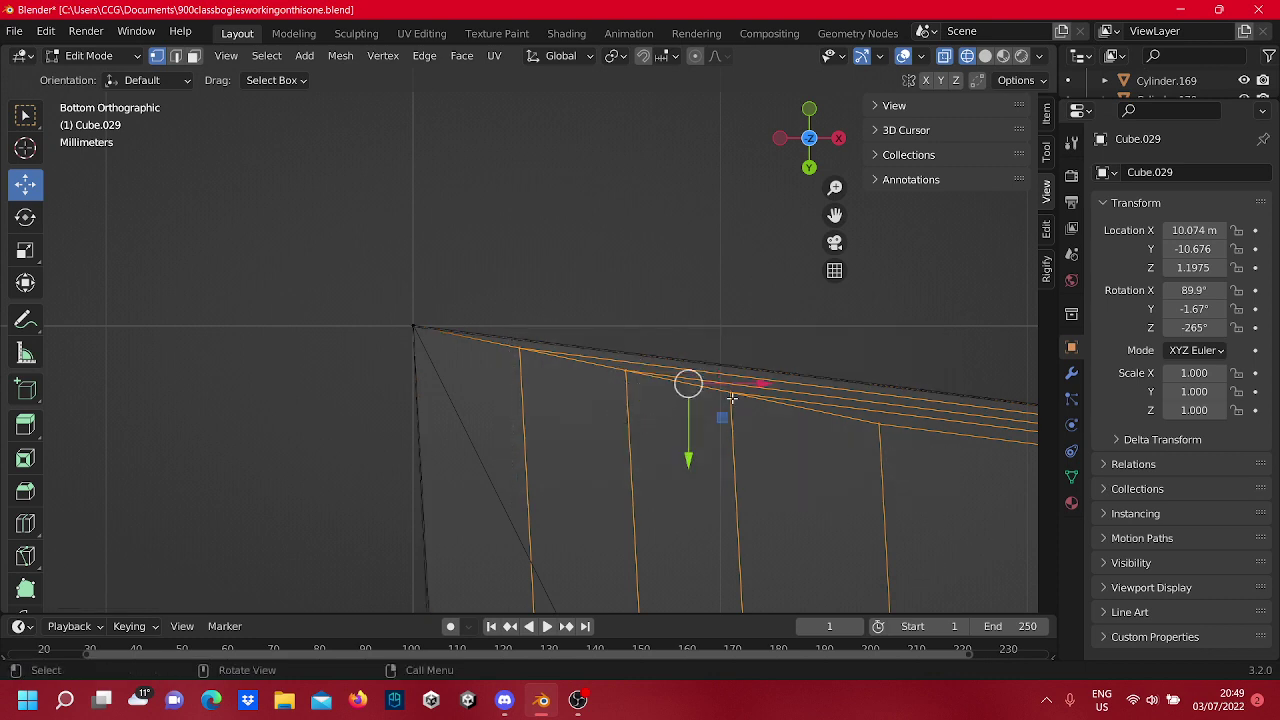
left_click_drag(736, 383, 623, 380)
scroll(623, 380, "up", 3)
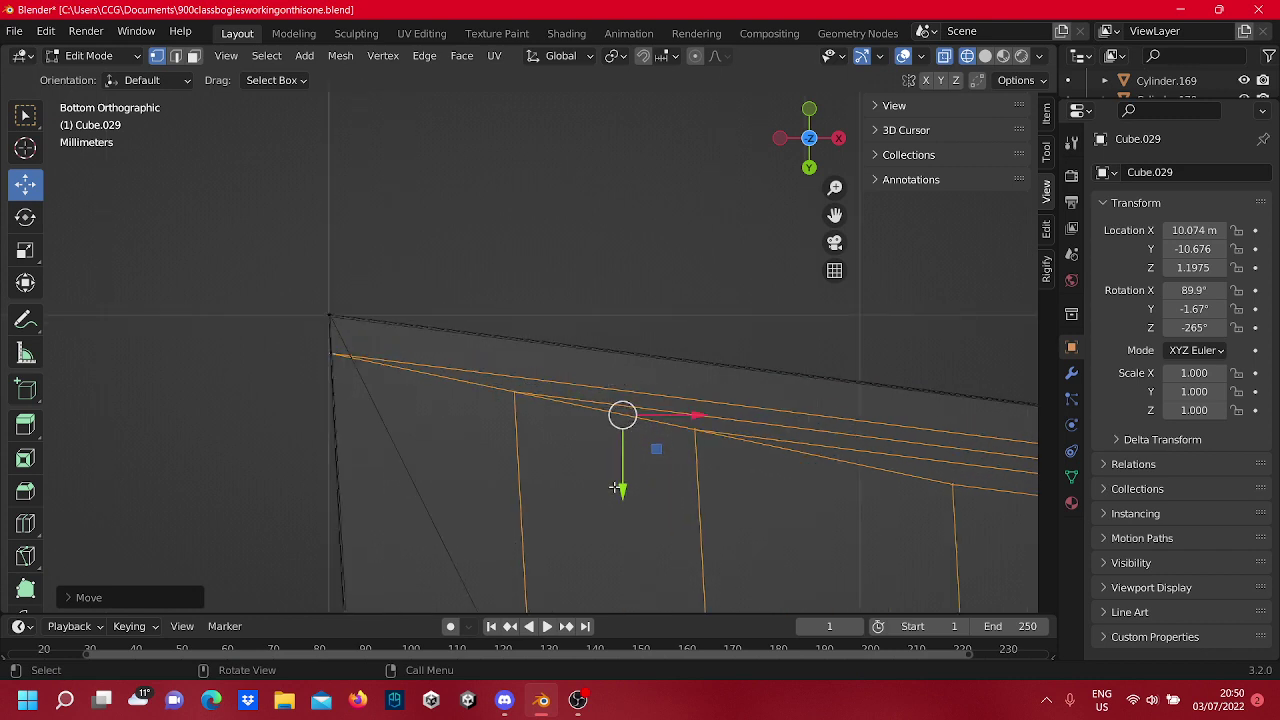
left_click_drag(615, 487, 620, 450)
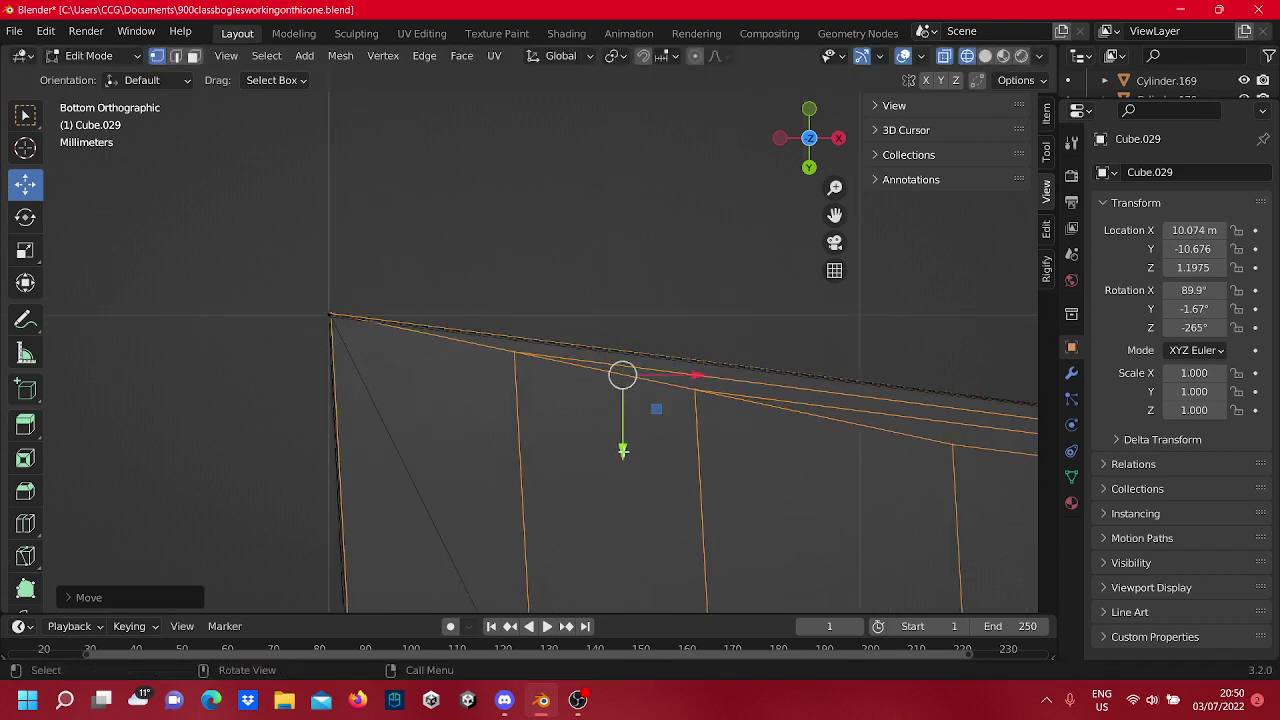
left_click_drag(621, 452, 620, 451)
left_click(714, 308)
Move the three vertices left beside the corner together along X and Y so the closest one reaches it.
scroll(714, 308, "down", 2)
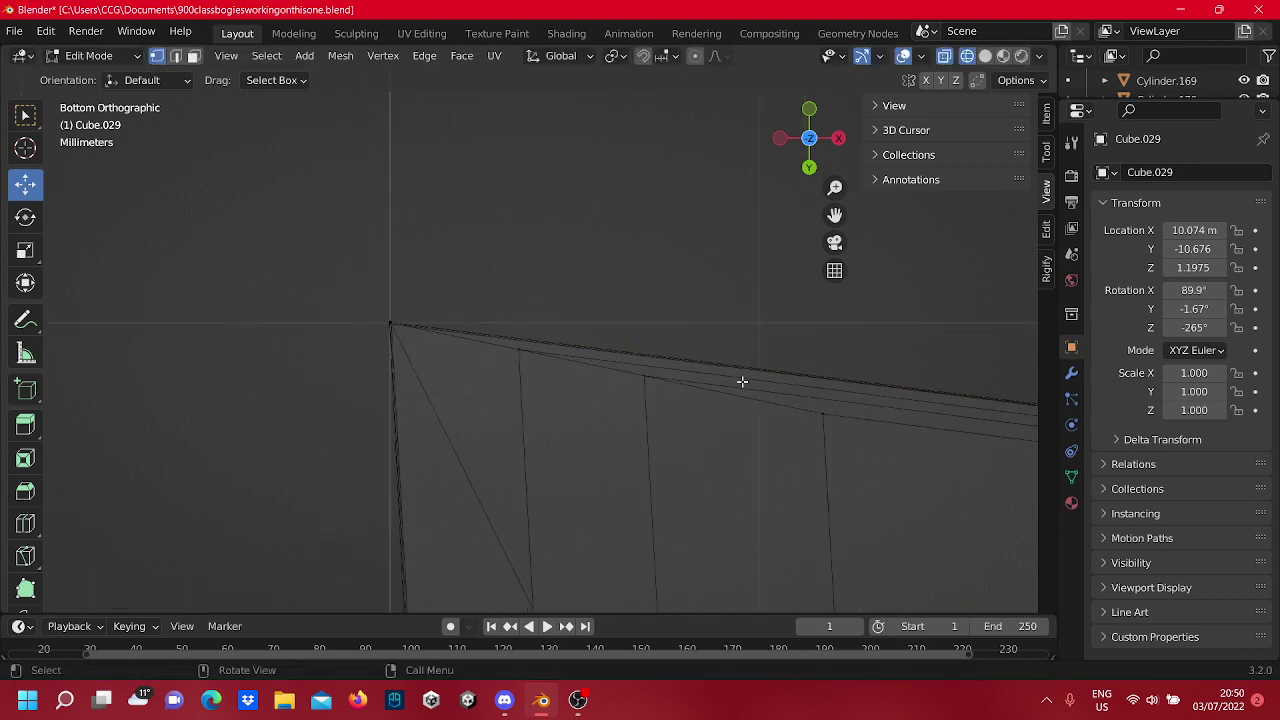
left_click_drag(847, 475, 466, 297)
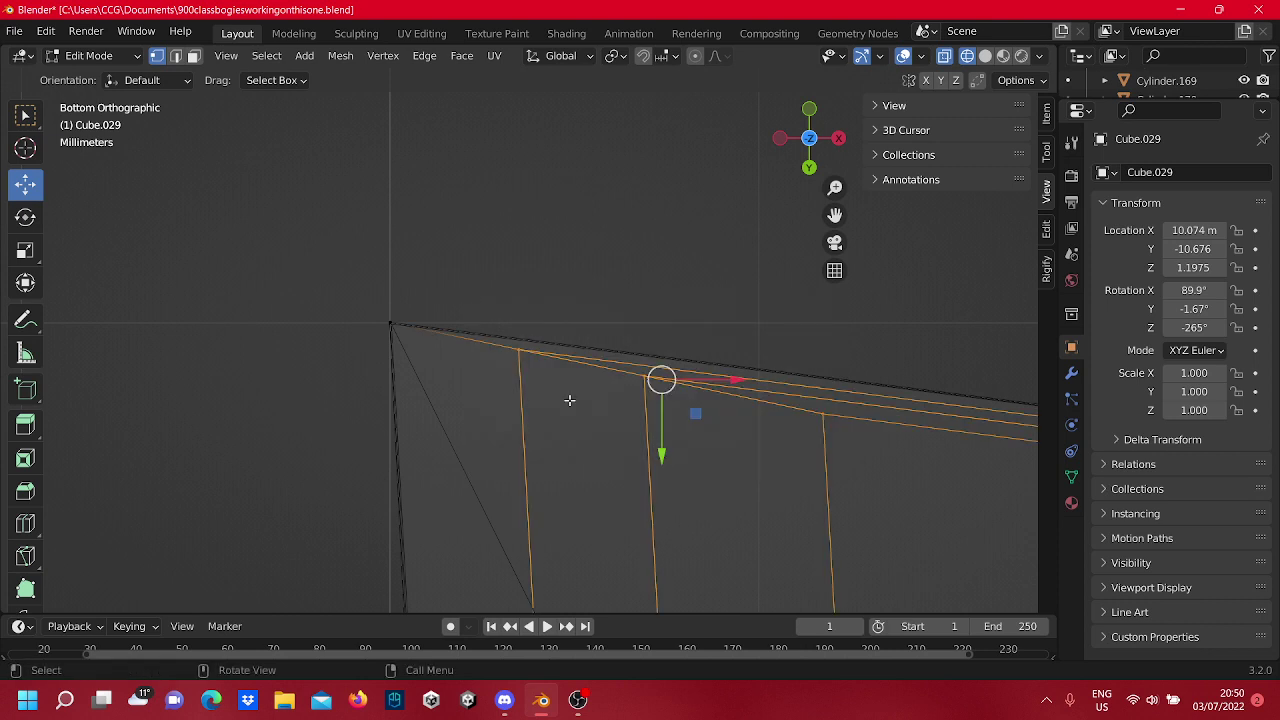
left_click_drag(704, 388, 613, 404)
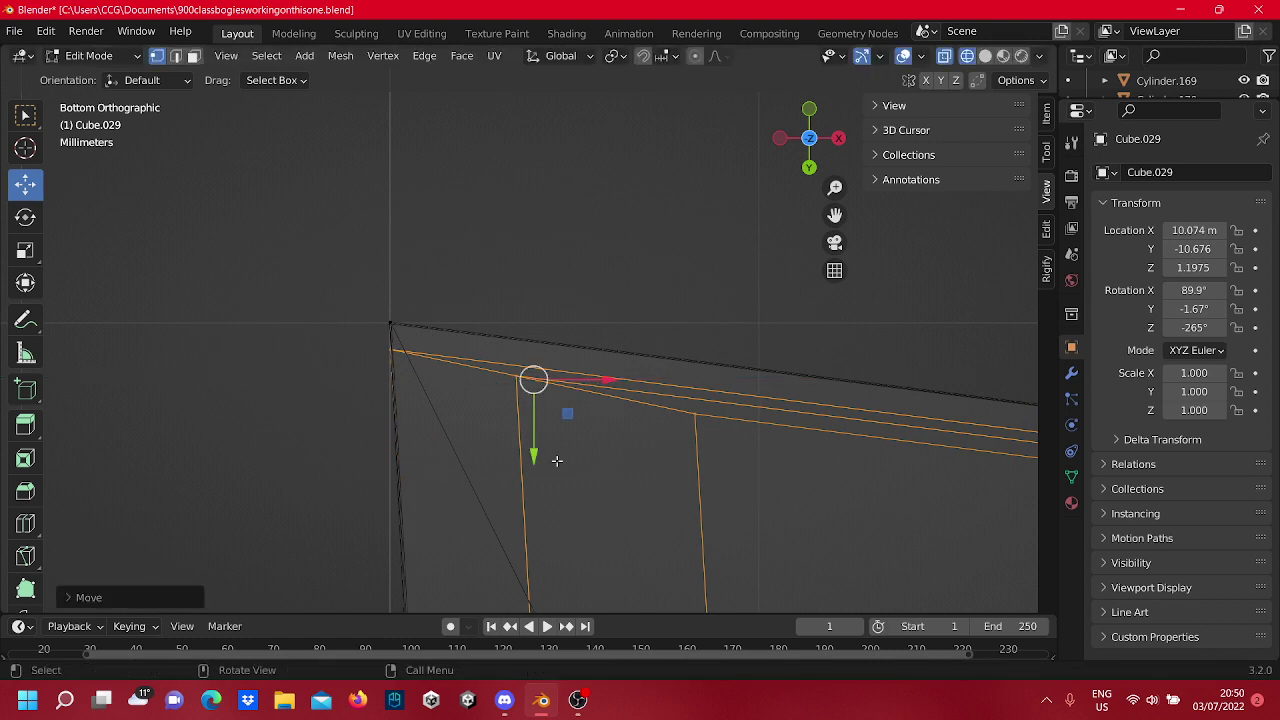
left_click_drag(534, 455, 530, 422)
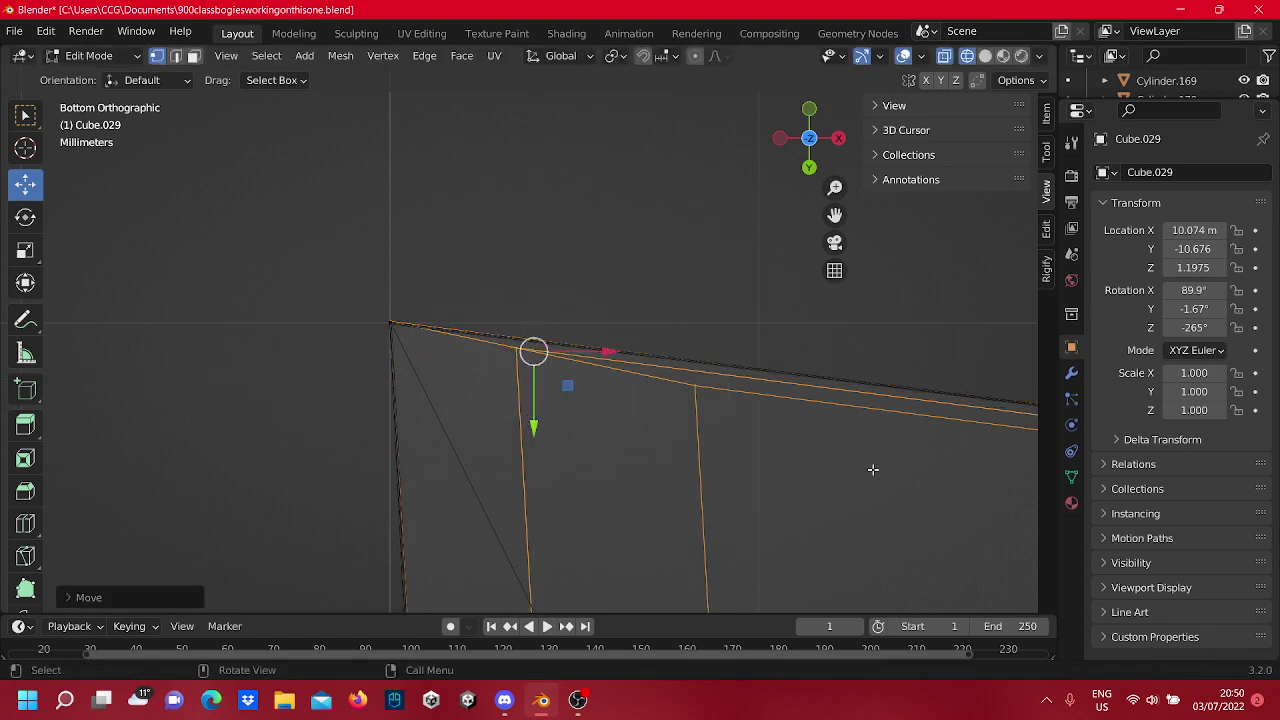
Bring the last two vertices onto the corner along Y and X, moving both together and then the final one alone.
left_click_drag(873, 469, 495, 324)
left_click_drag(603, 444, 604, 425)
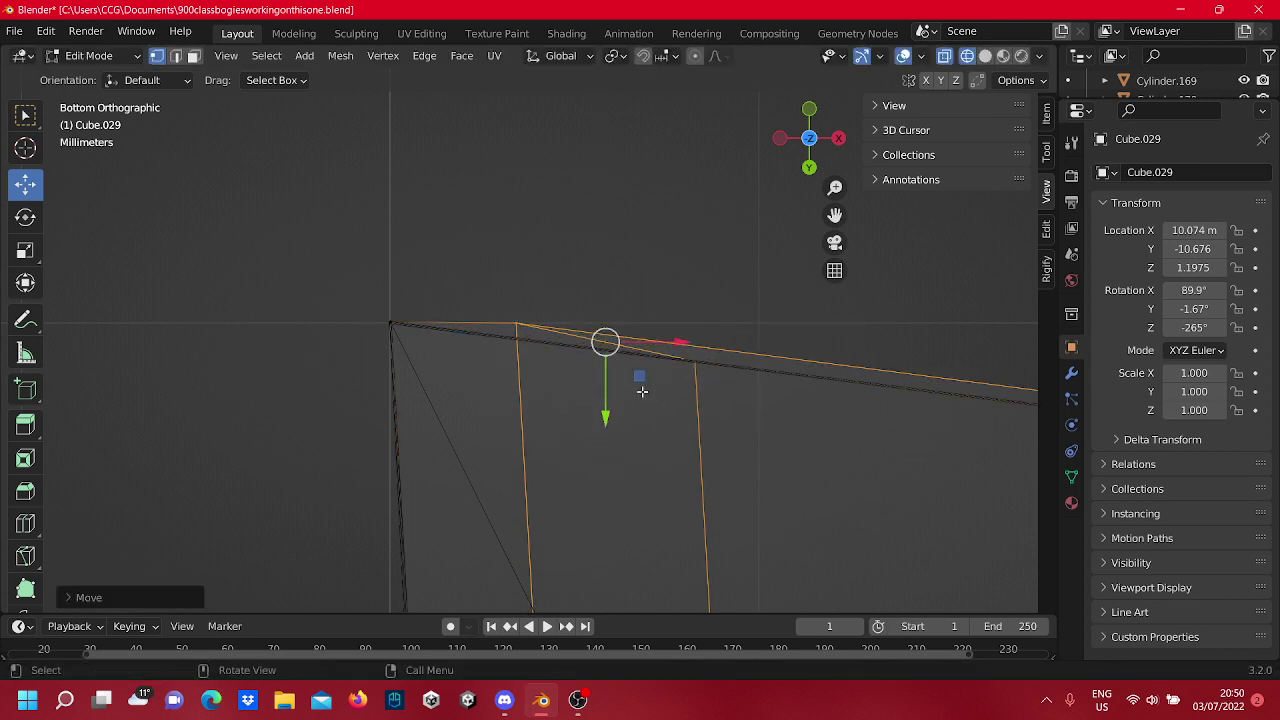
left_click_drag(681, 351, 548, 353)
left_click_drag(705, 427, 506, 314)
left_click_drag(640, 357, 451, 373)
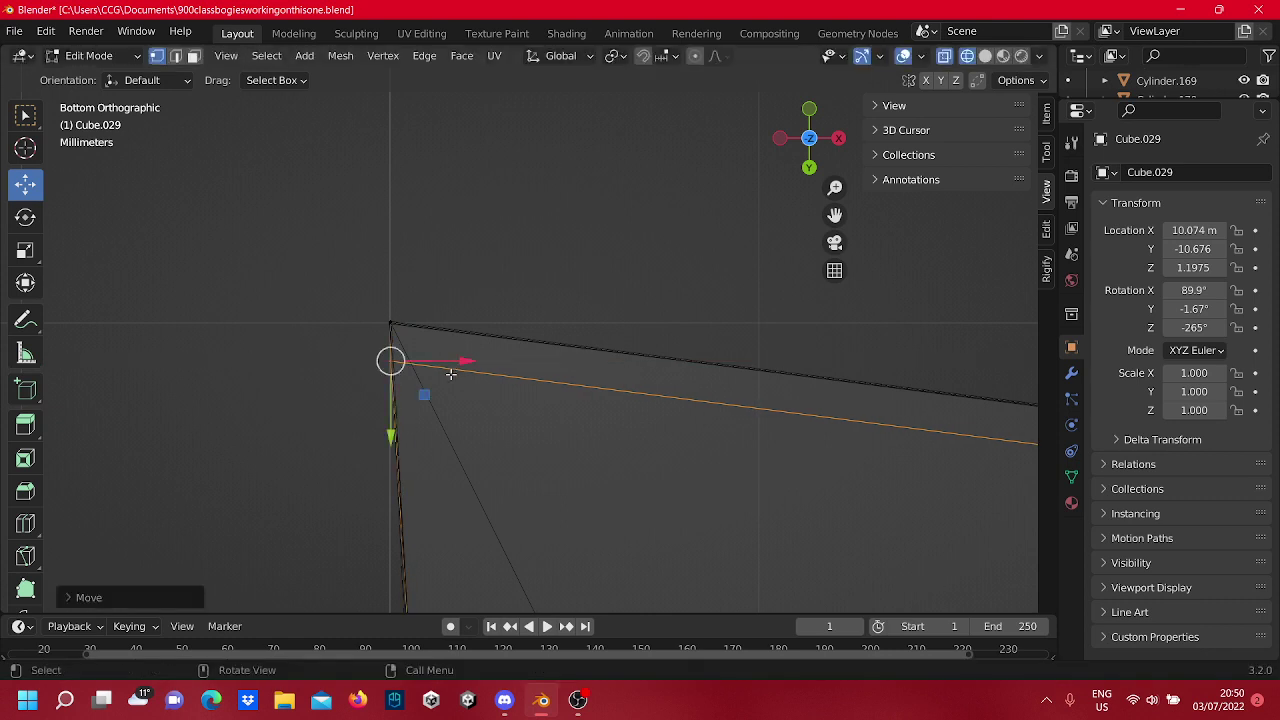
left_click_drag(397, 427, 394, 390)
left_click(525, 230)
Select all vertices of the part's opposite long side and move them along X toward the aligned side to narrow the part.
scroll(525, 230, "down", 4)
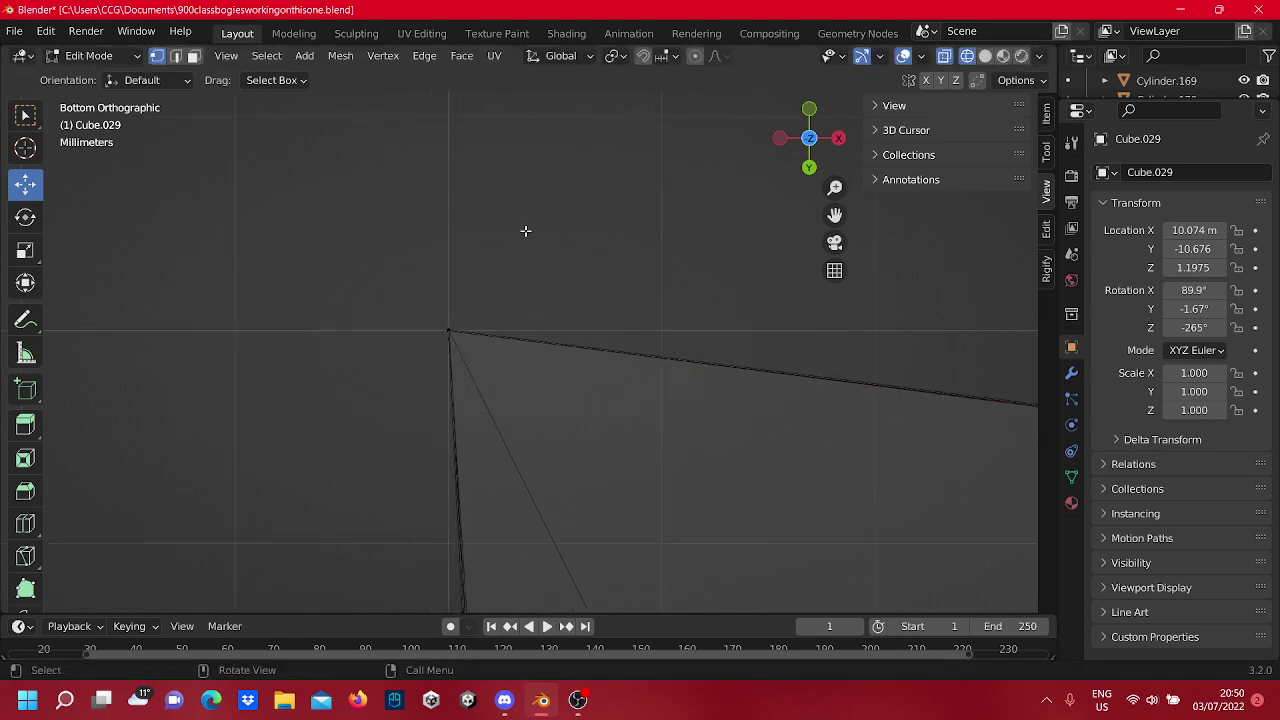
scroll(529, 333, "down", 1)
scroll(529, 333, "down", 8)
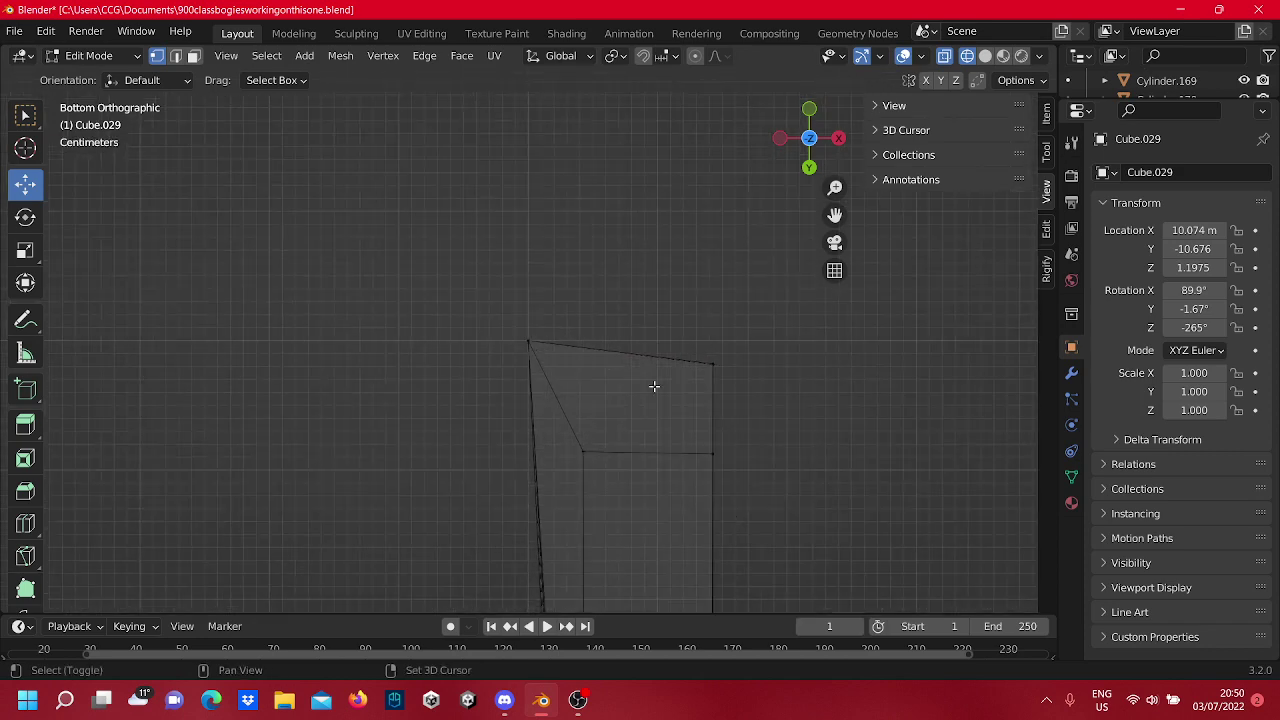
scroll(593, 299, "up", 4)
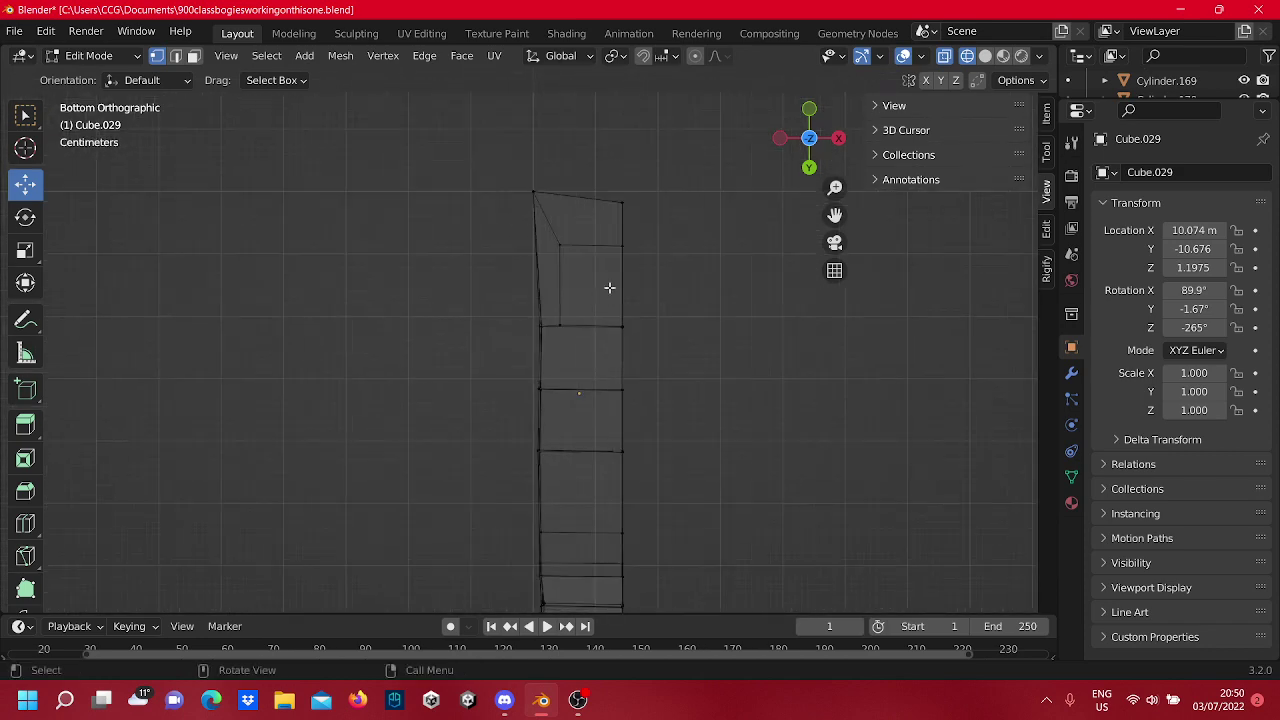
scroll(609, 330, "down", 3)
middle_click_drag(622, 591, 623, 529, "shift")
left_click_drag(625, 530, 569, 191)
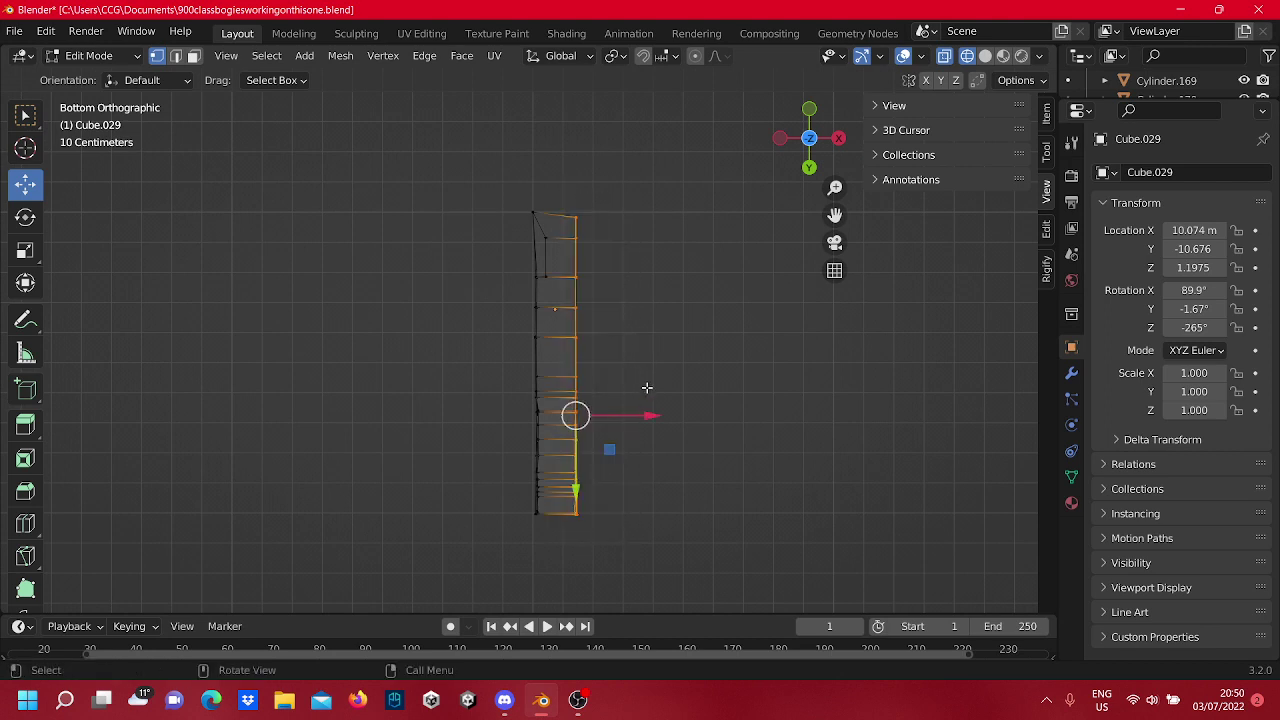
left_click_drag(648, 416, 622, 384)
scroll(622, 384, "up", 3)
middle_click_drag(641, 297, 697, 297)
scroll(634, 311, "down", 4)
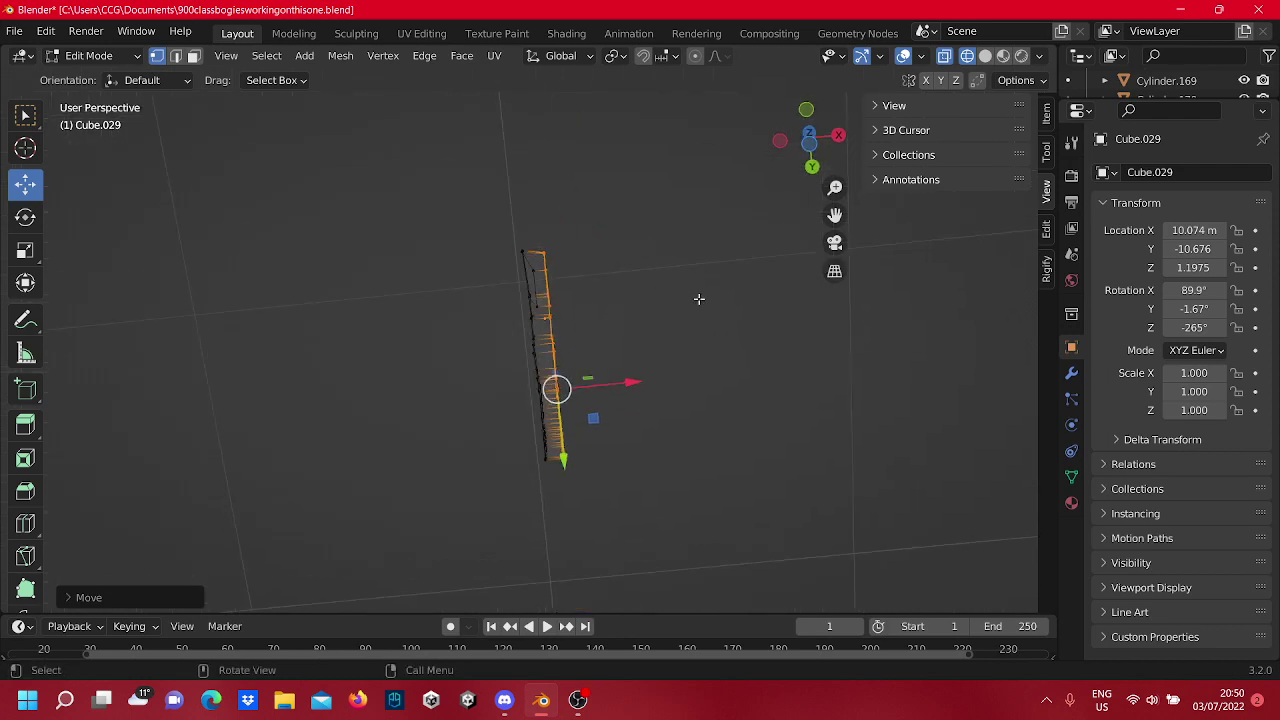
Shift the opposite long side's vertices slightly along Y so their end is level with the aligned corner.
left_click(812, 140)
scroll(660, 300, "up", 6)
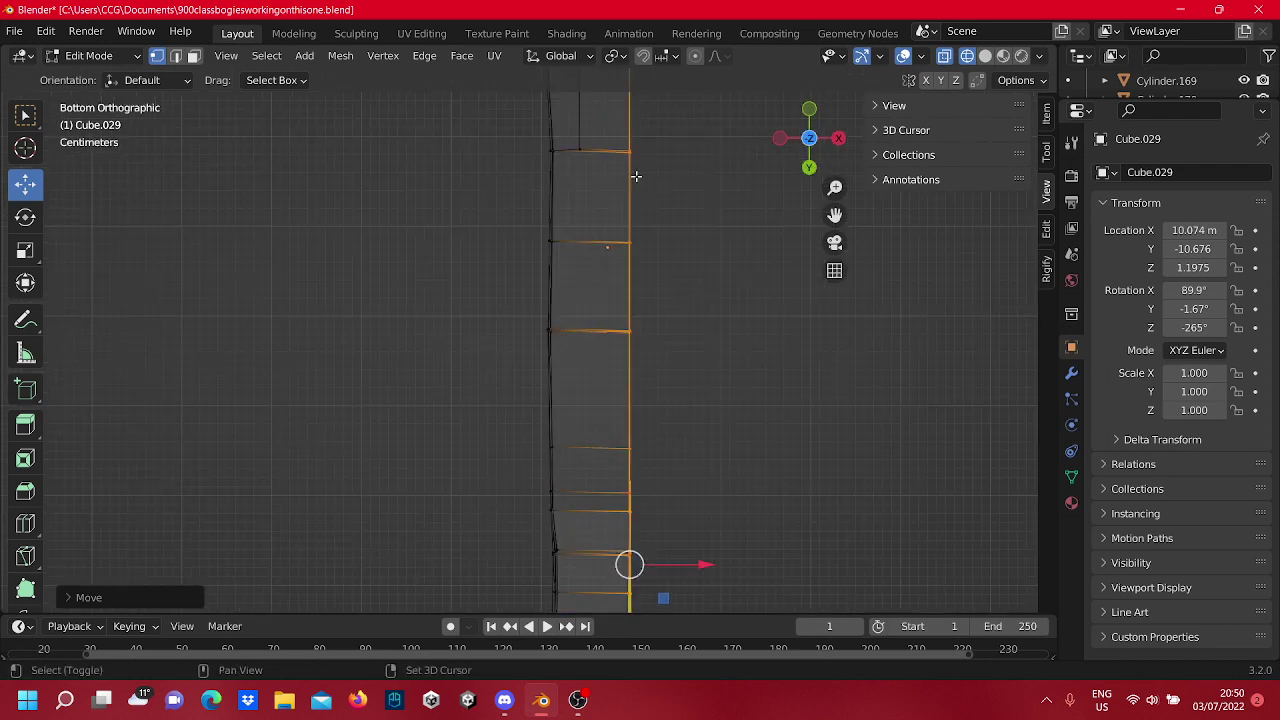
scroll(626, 229, "down", 3)
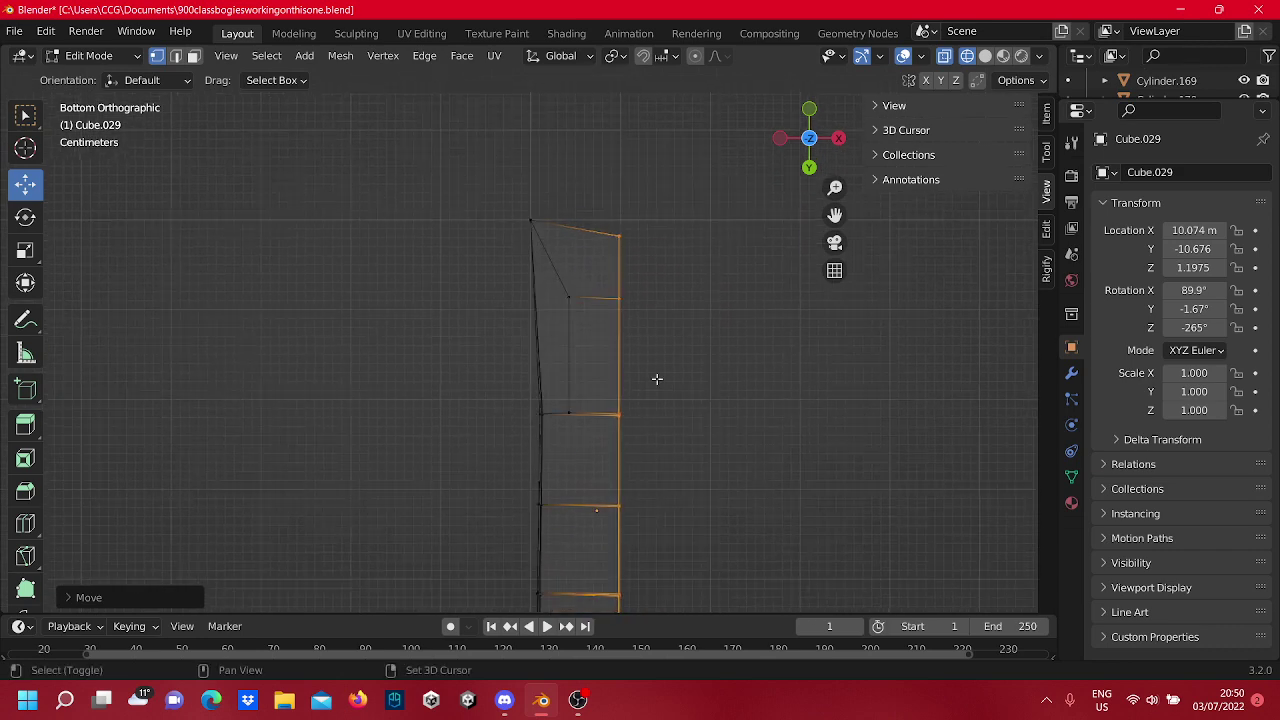
scroll(660, 420, "down", 1)
middle_click_drag(664, 424, 643, 283, "shift")
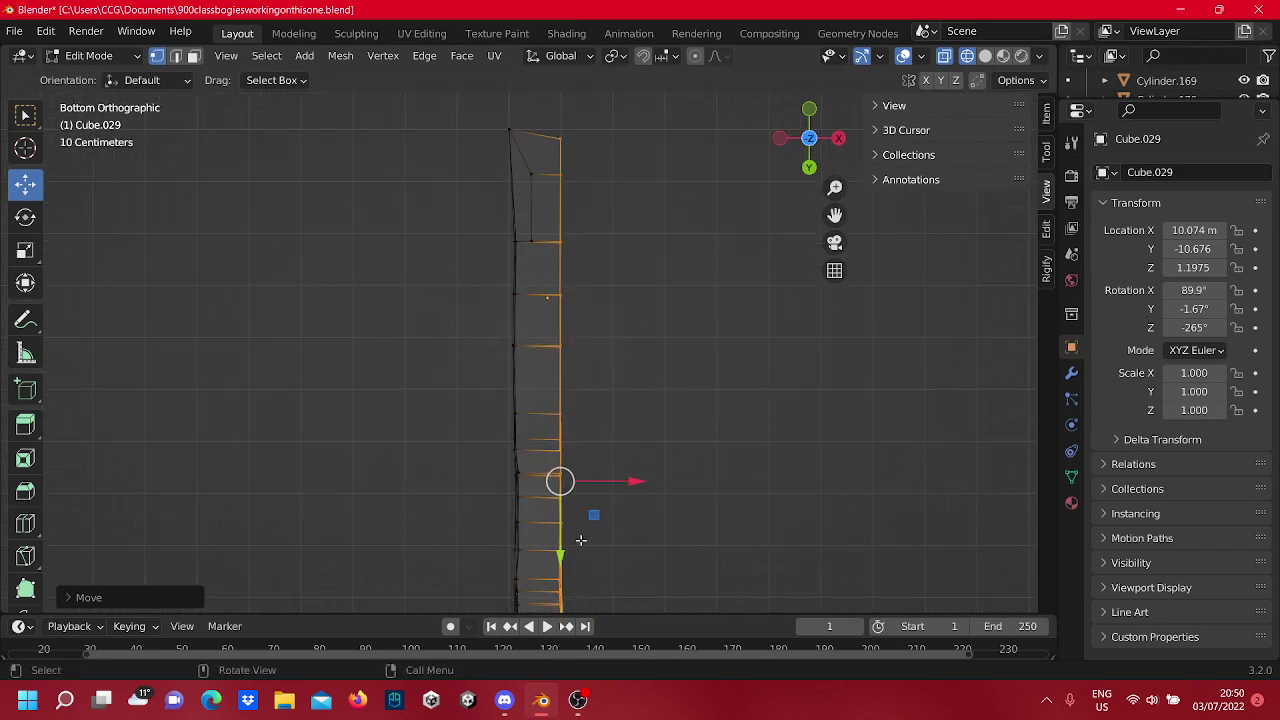
left_click_drag(561, 557, 558, 548)
left_click(657, 343)
Move the inner vertex farther from the end along X to the vertices on the aligned long side.
scroll(604, 243, "up", 4)
middle_click_drag(513, 225, 522, 568, "shift")
scroll(564, 496, "up", 1)
left_click_drag(565, 505, 538, 494)
middle_click_drag(539, 462, 555, 292, "shift")
scroll(601, 360, "up", 6)
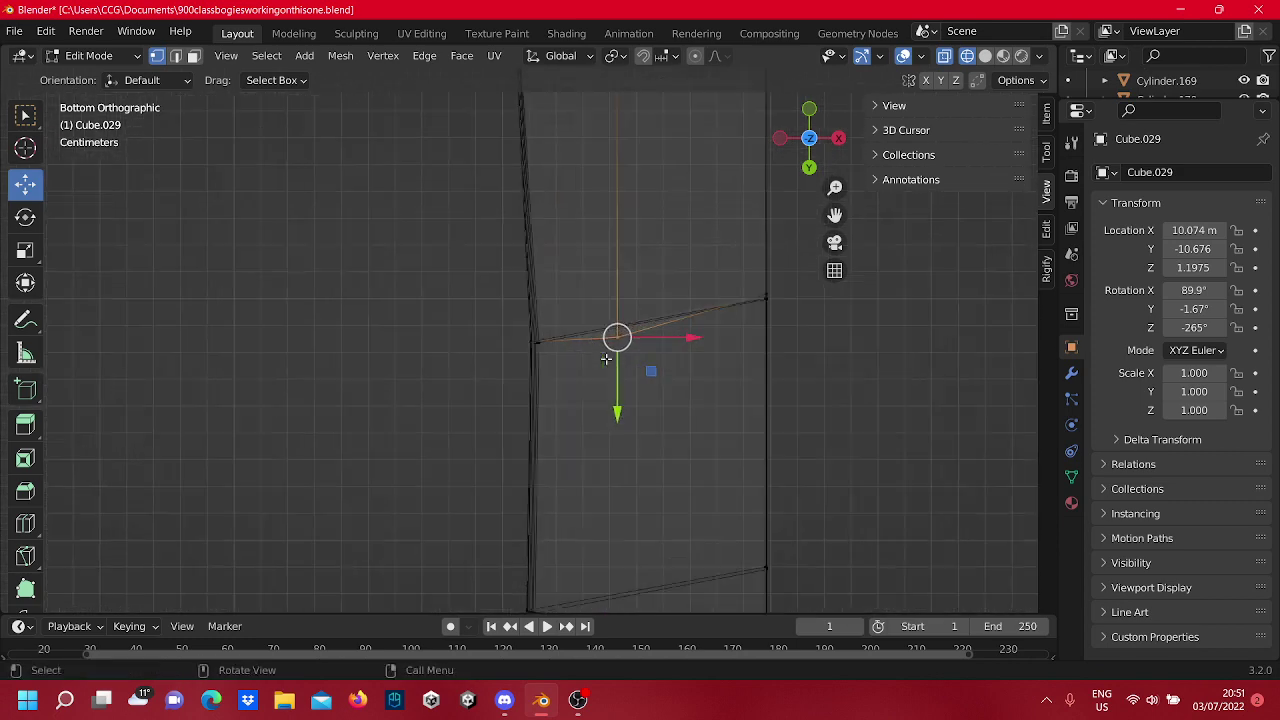
left_click_drag(723, 334, 589, 409)
scroll(614, 319, "up", 2)
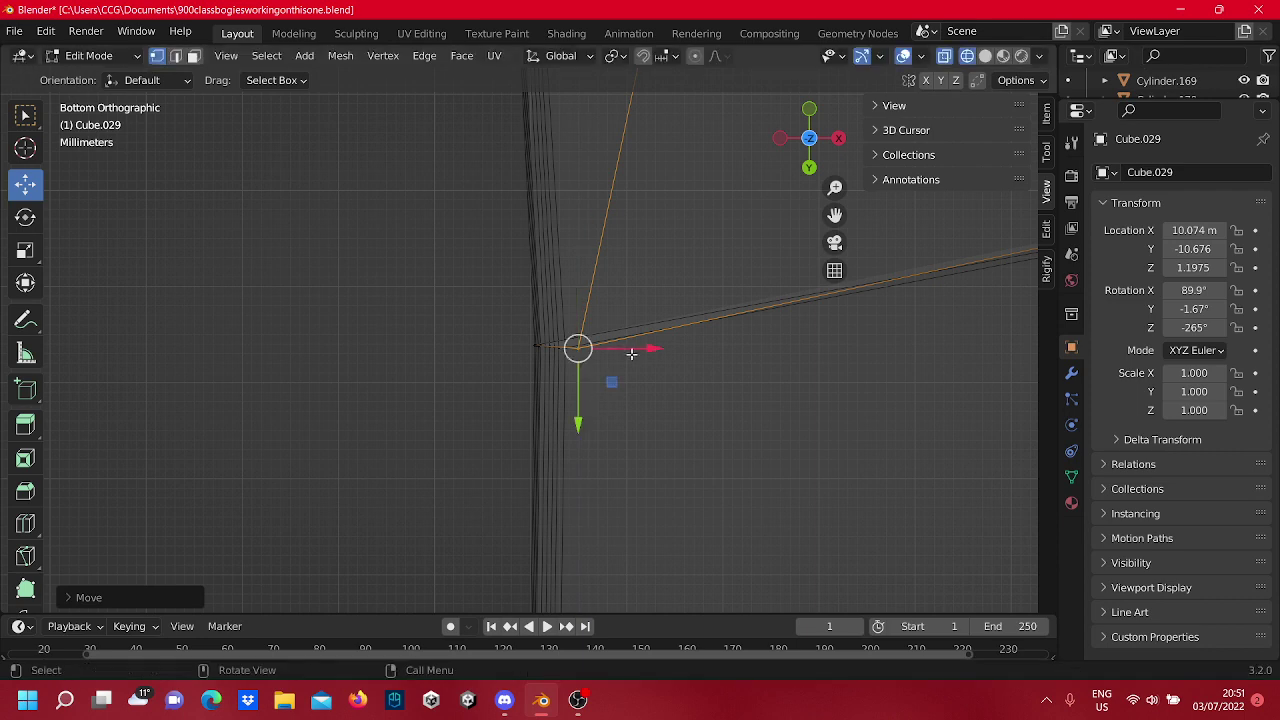
left_click_drag(633, 351, 617, 362)
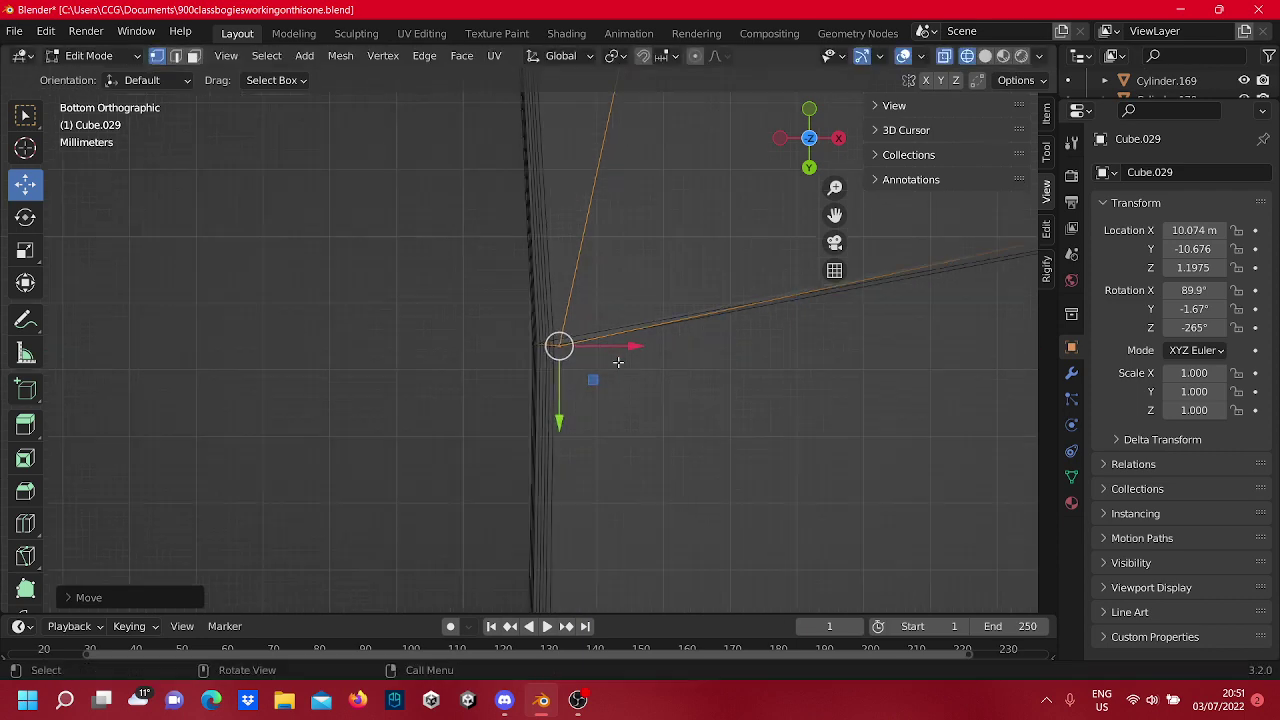
scroll(645, 188, "down", 9)
Move the inner vertex nearest the end along Y to the end edge, then along X toward the aligned corner.
left_click(645, 188)
middle_click_drag(645, 188, 582, 515, "shift")
scroll(583, 515, "up", 3)
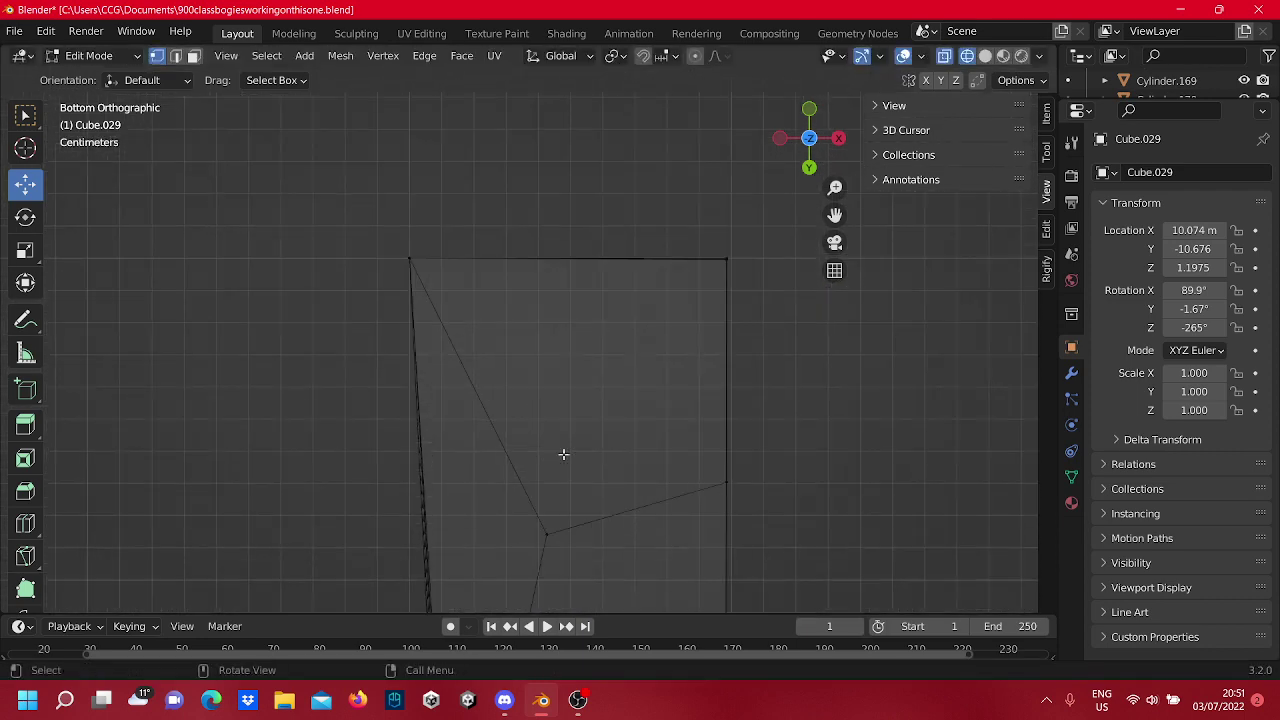
left_click(580, 414)
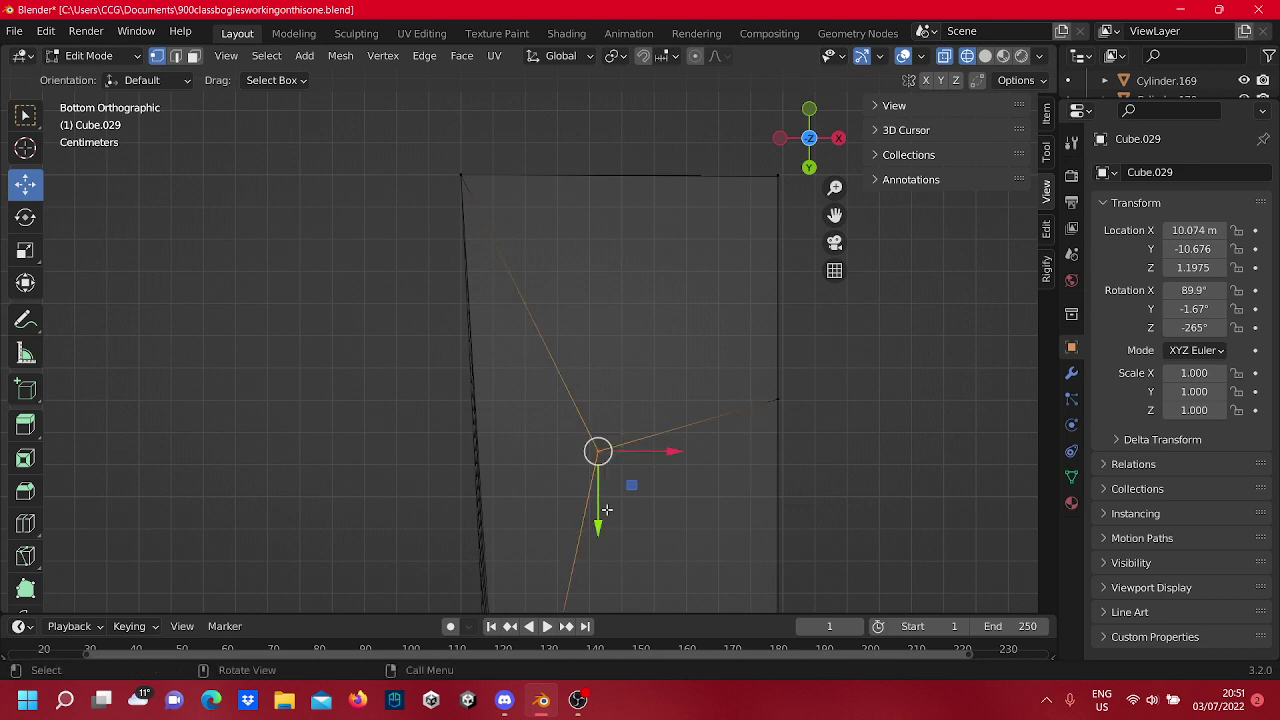
left_click_drag(603, 530, 600, 255)
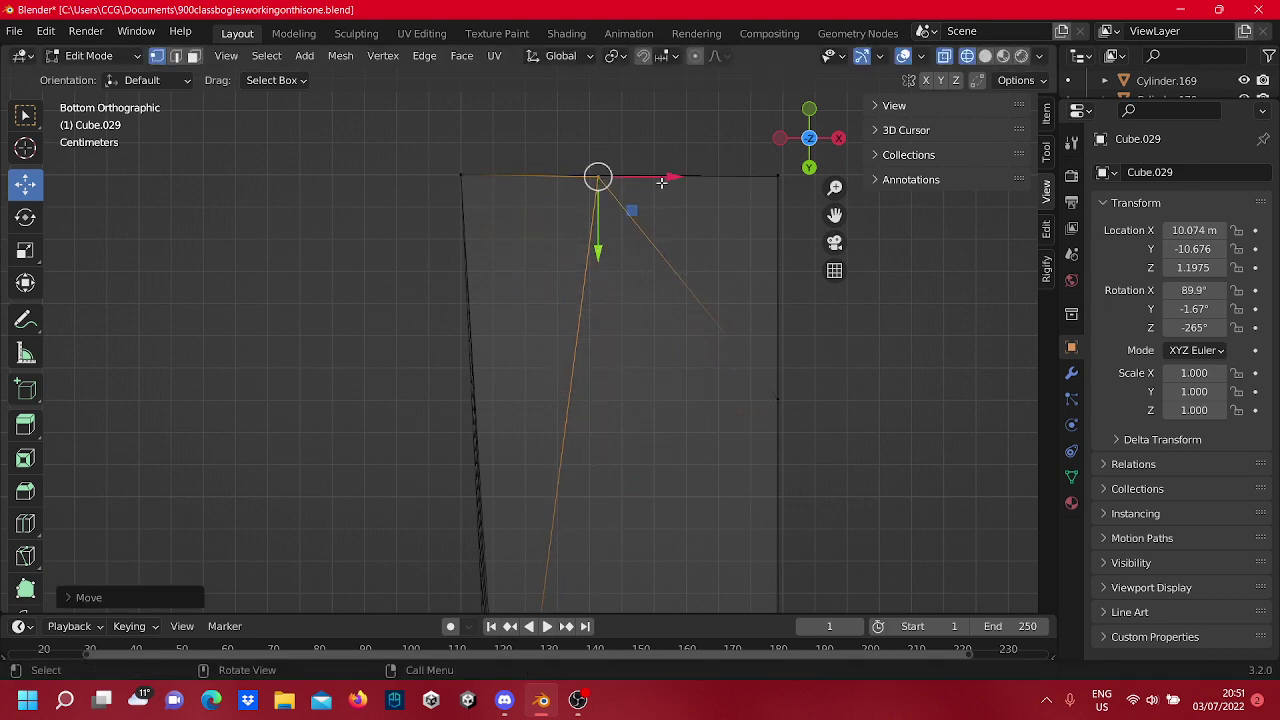
left_click_drag(660, 183, 521, 207)
Select the inner vertex on the aligned long side and move it along Y to the end edge.
left_click_drag(838, 414, 702, 336)
middle_click_drag(702, 336, 649, 399, "shift")
left_click_drag(726, 536, 711, 305)
Select all the clustered vertices at the aligned corner and move them together along X onto the nearby grid line.
middle_click_drag(760, 320, 347, 361, "shift")
scroll(611, 366, "up", 2)
scroll(391, 329, "up", 4)
middle_click_drag(391, 314, 448, 420, "shift")
scroll(540, 440, "up", 6)
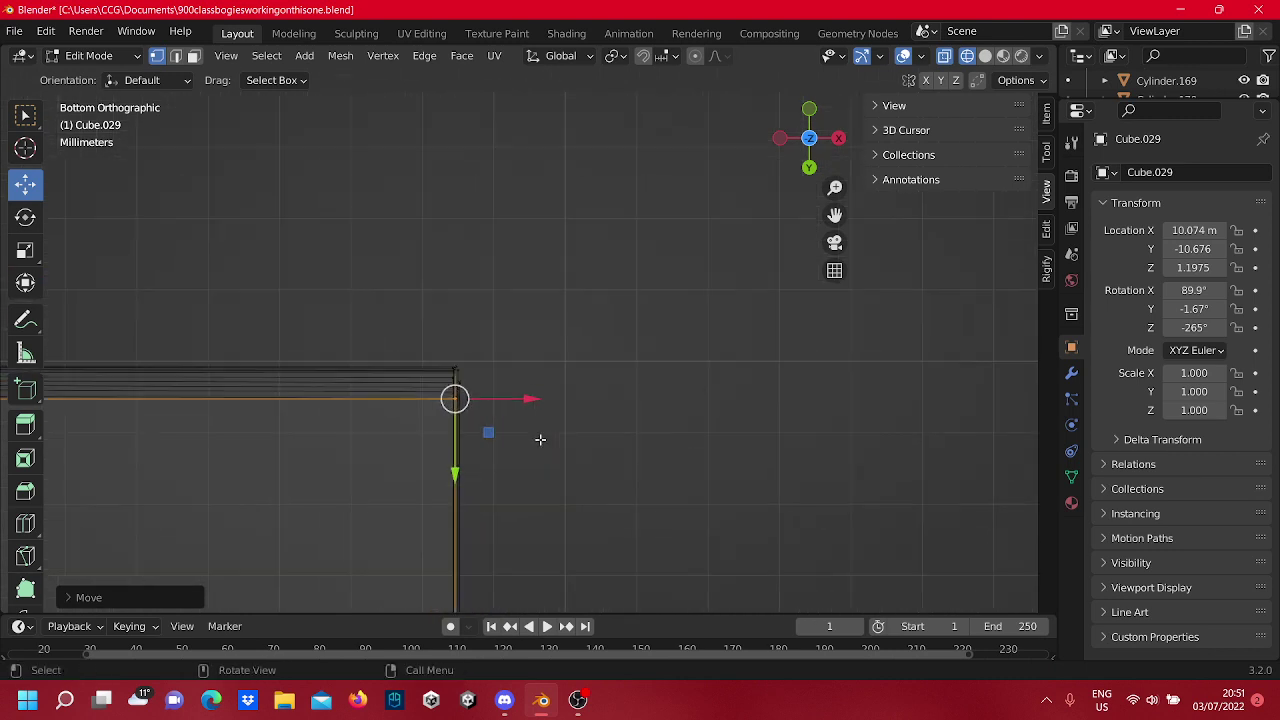
middle_click_drag(458, 501, 617, 417, "shift")
scroll(631, 352, "up", 5)
middle_click_drag(698, 364, 594, 346, "shift")
scroll(594, 346, "down", 1)
left_click_drag(606, 404, 449, 189)
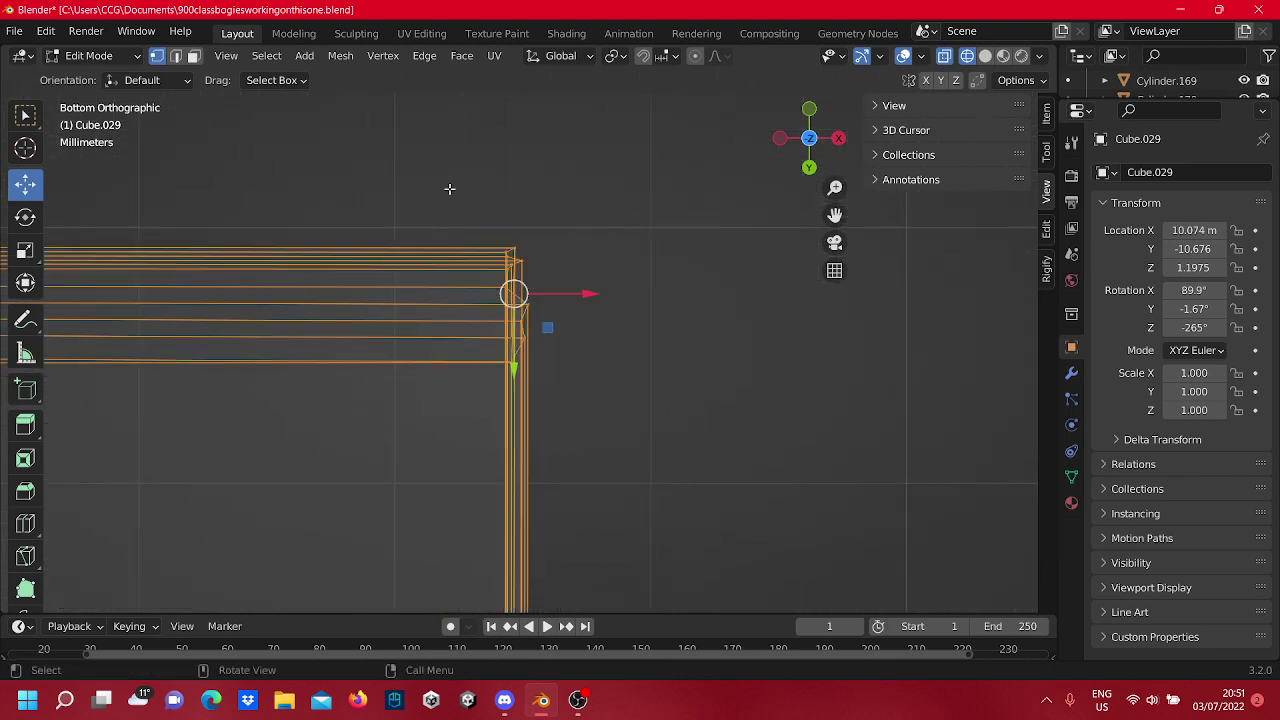
left_click_drag(569, 292, 966, 411)
middle_click_drag(957, 406, 686, 429, "shift")
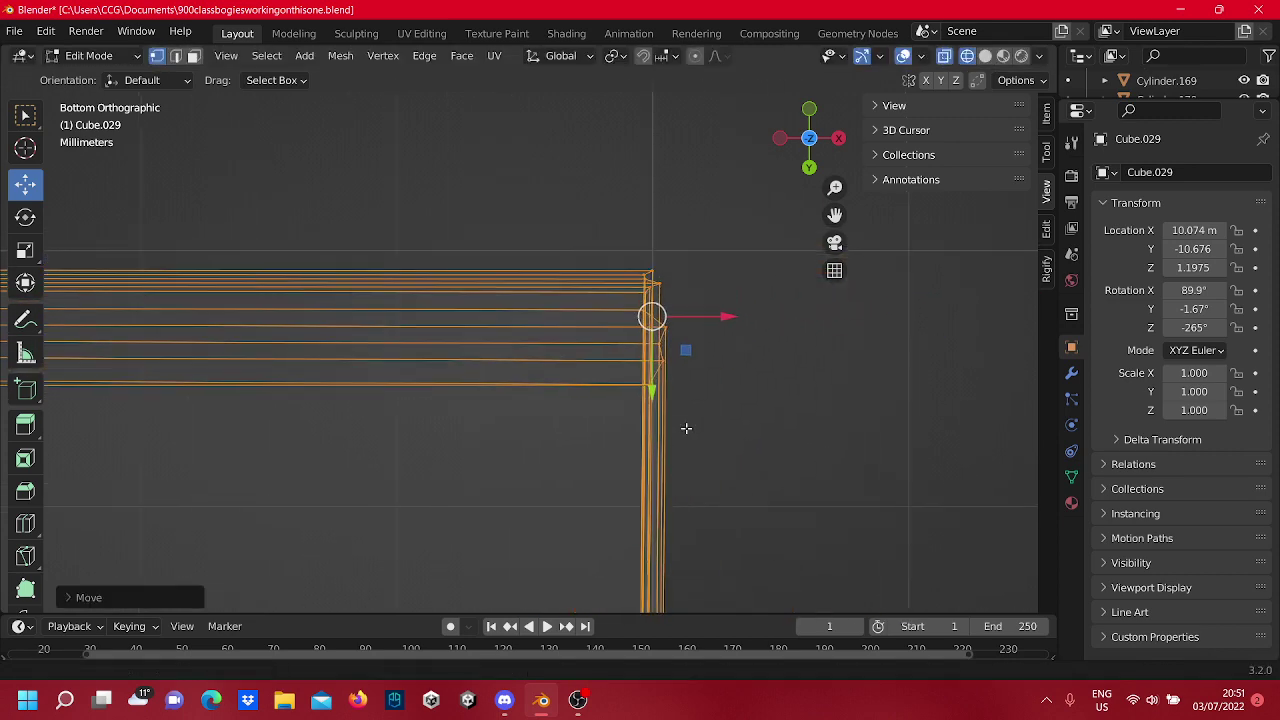
Select the cluster's outermost vertex and move it along Y onto the grid line that marks the end.
scroll(638, 284, "up", 3)
scroll(638, 284, "up", 1)
middle_click_drag(639, 214, 532, 255, "shift")
left_click(624, 236)
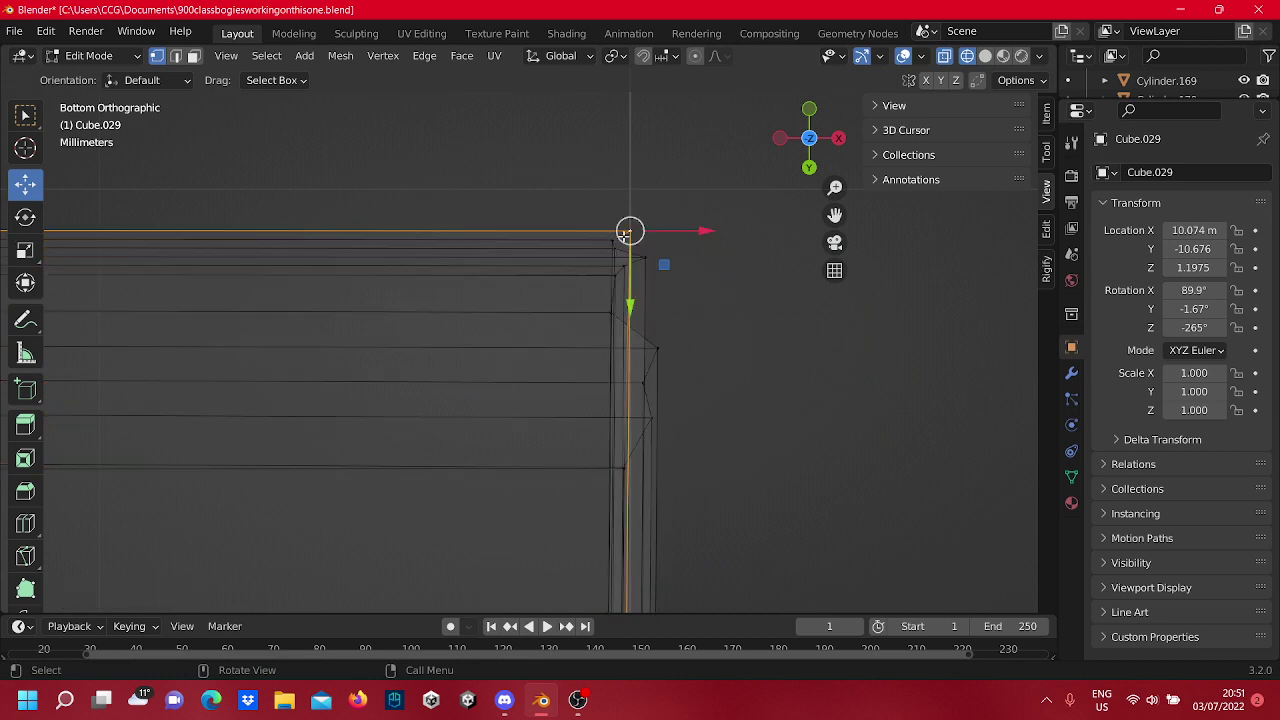
mouse_move(633, 305)
left_mouse_down()
mouse_move(630, 262)
mouse_move(628, 292)
left_mouse_up()
Move the second vertex of the corner cluster along X, then along Y, onto the grid intersection.
left_click(612, 241)
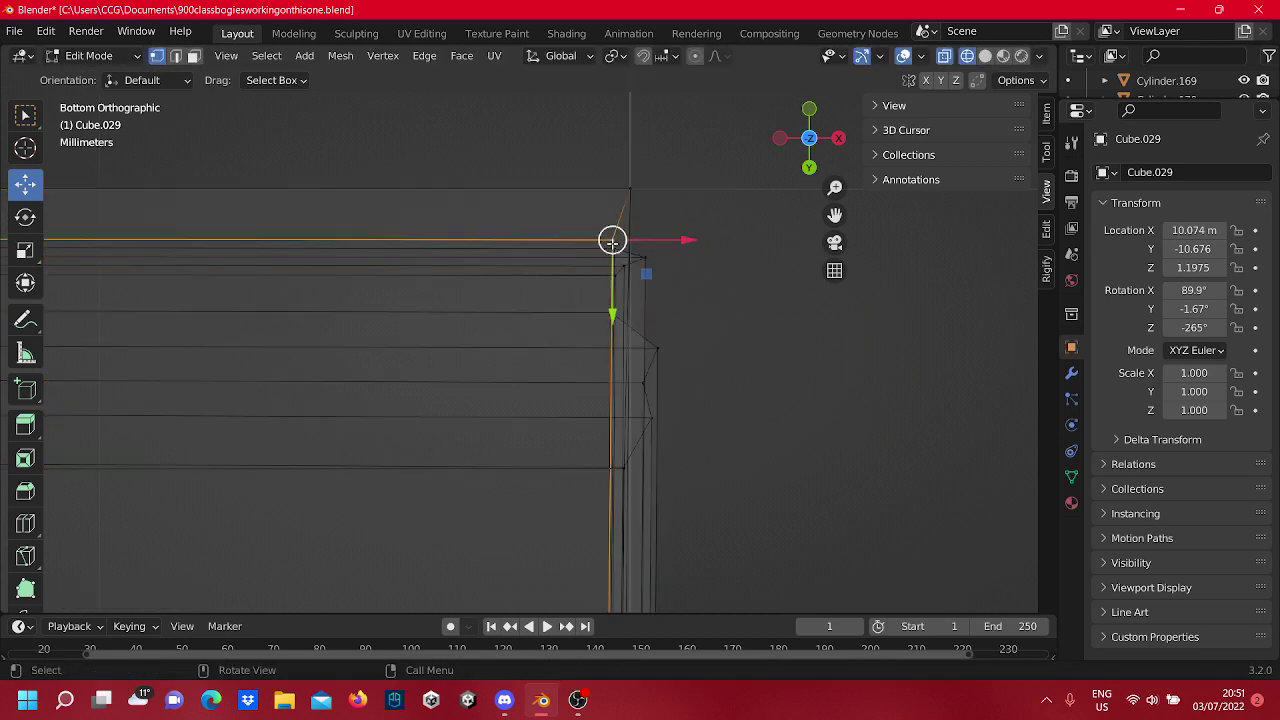
key("g")
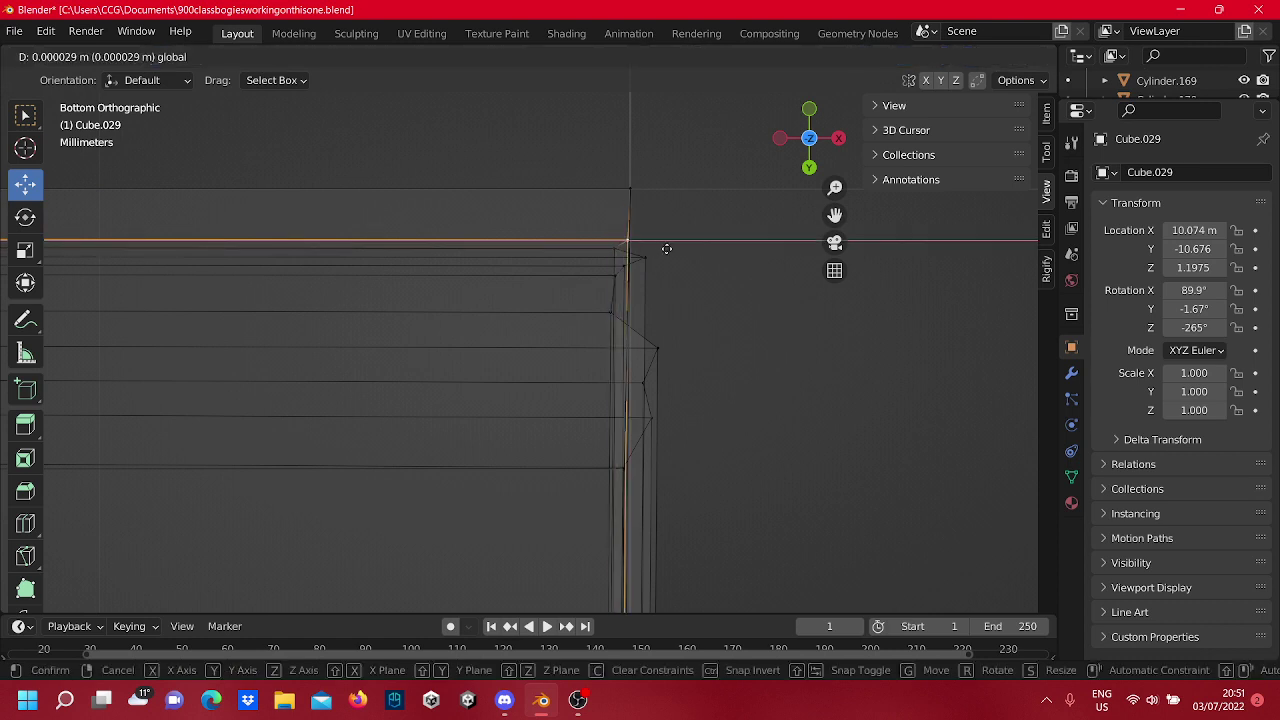
left_click(666, 250)
key("g")
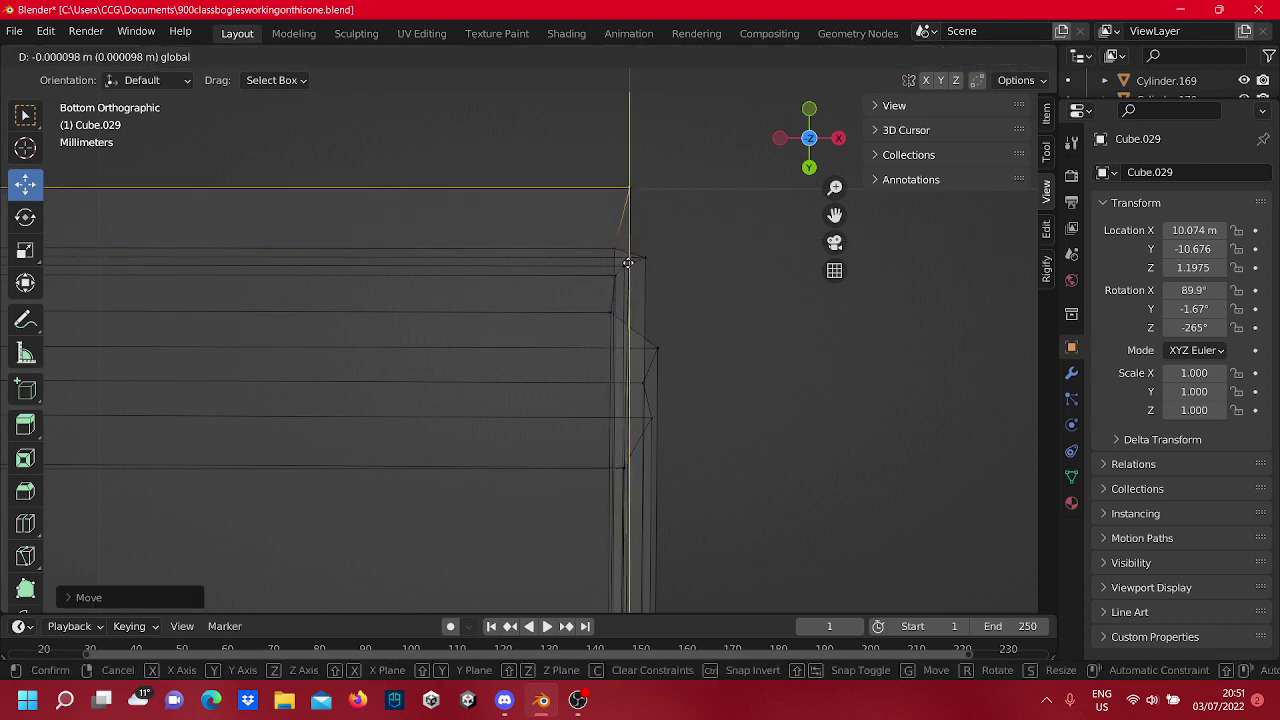
left_click(628, 262)
Move the third vertex of the cluster along Y to the end edge, then along X to the corner, and deselect it.
key("ctrl+z")
key("g")
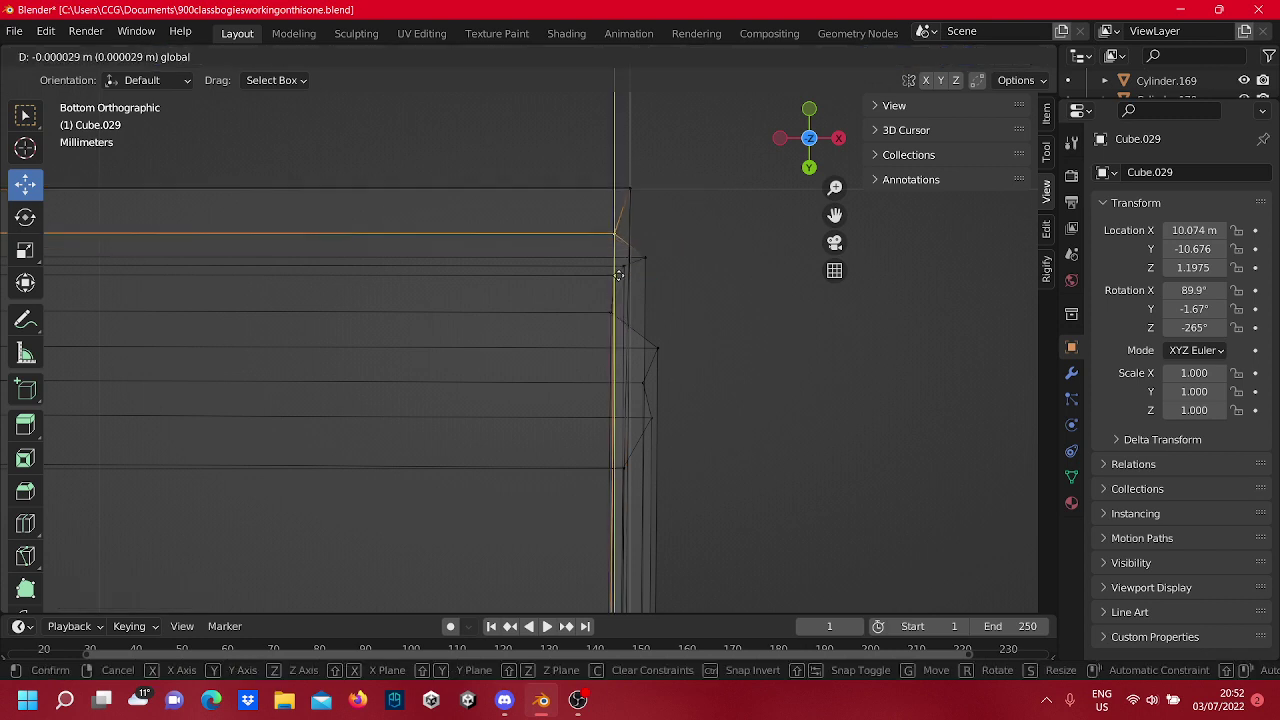
left_click(622, 241)
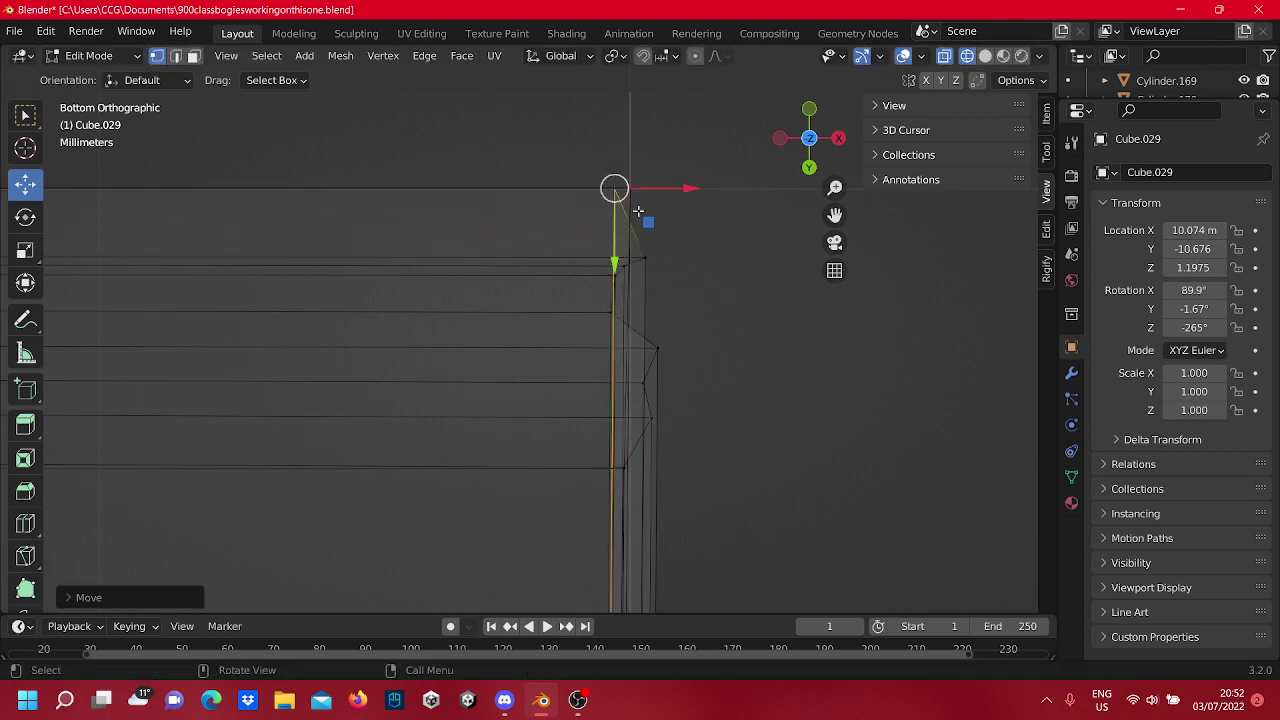
key("g")
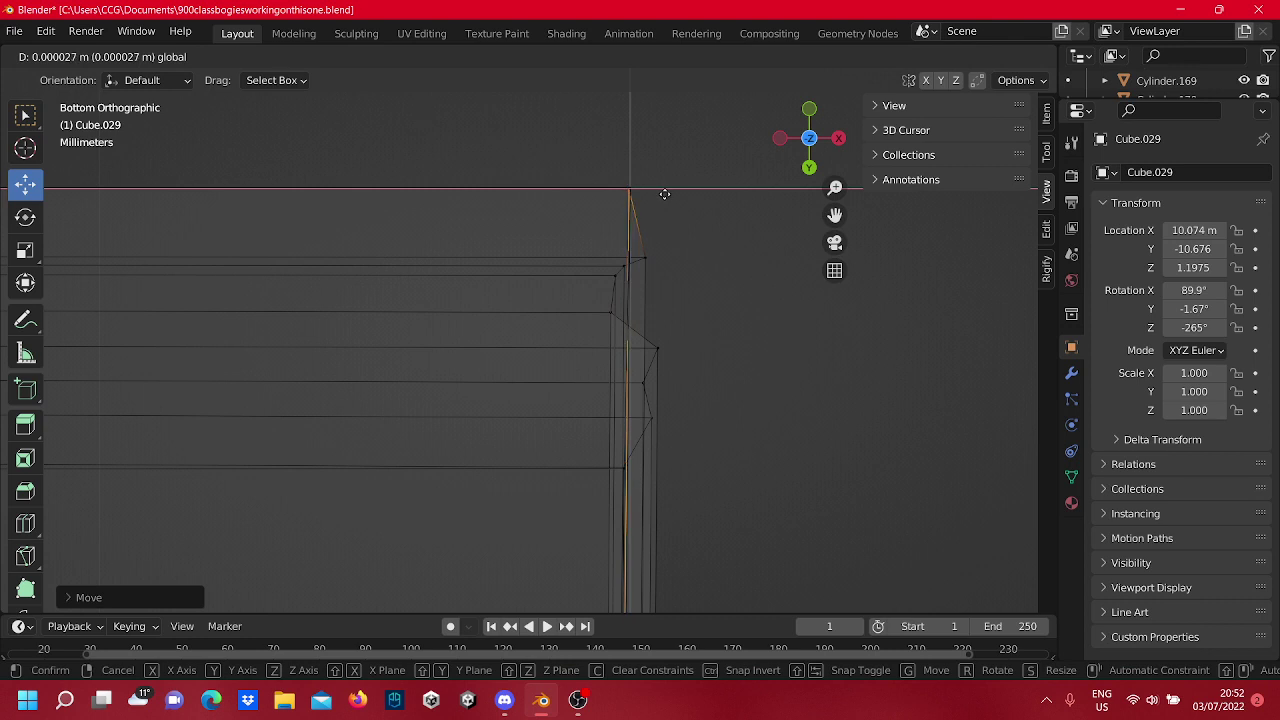
left_click(664, 194)
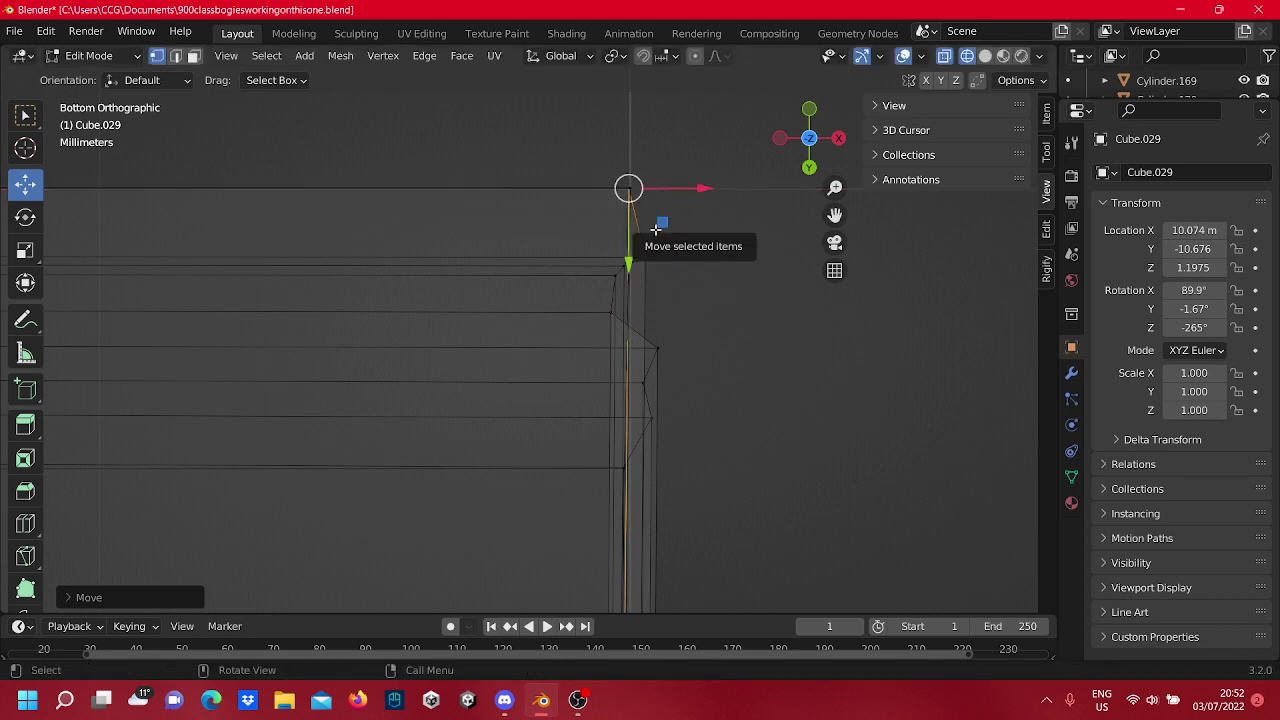
left_click(784, 288)
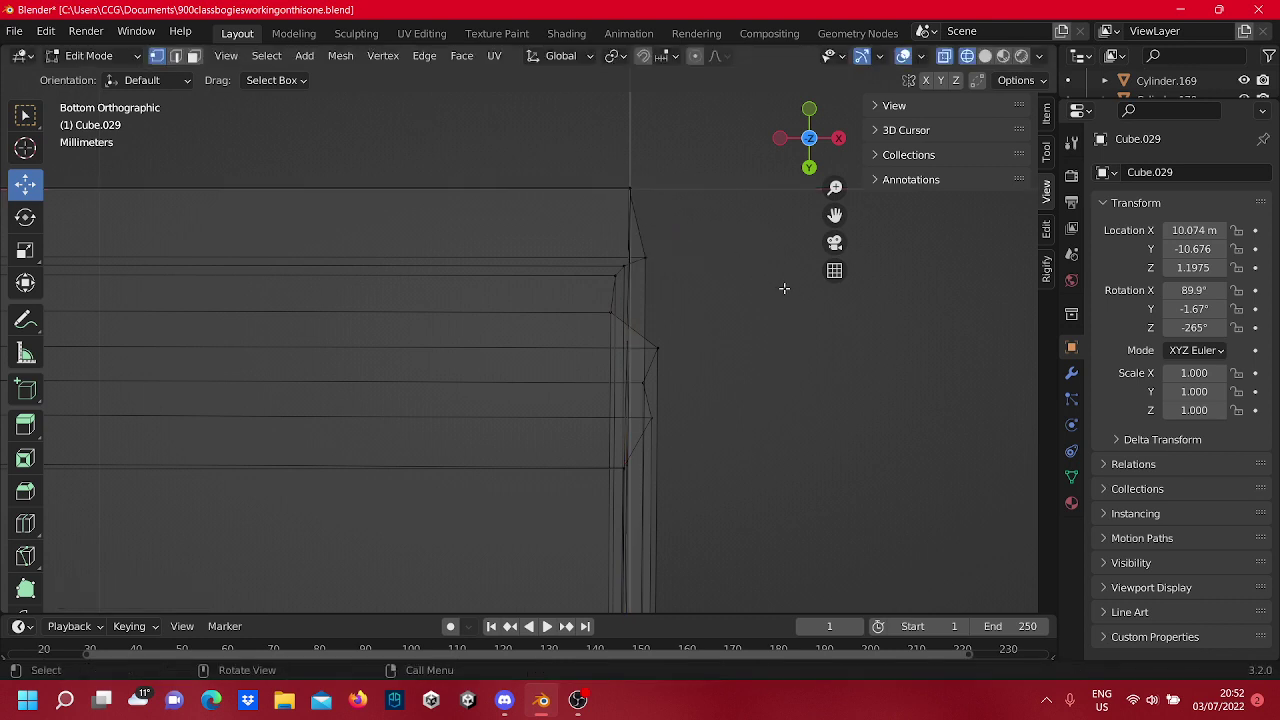
Move the protruding vertex just outside the side grid line along Y and X onto the aligned corner.
left_click(651, 264)
left_click_drag(651, 328, 646, 252)
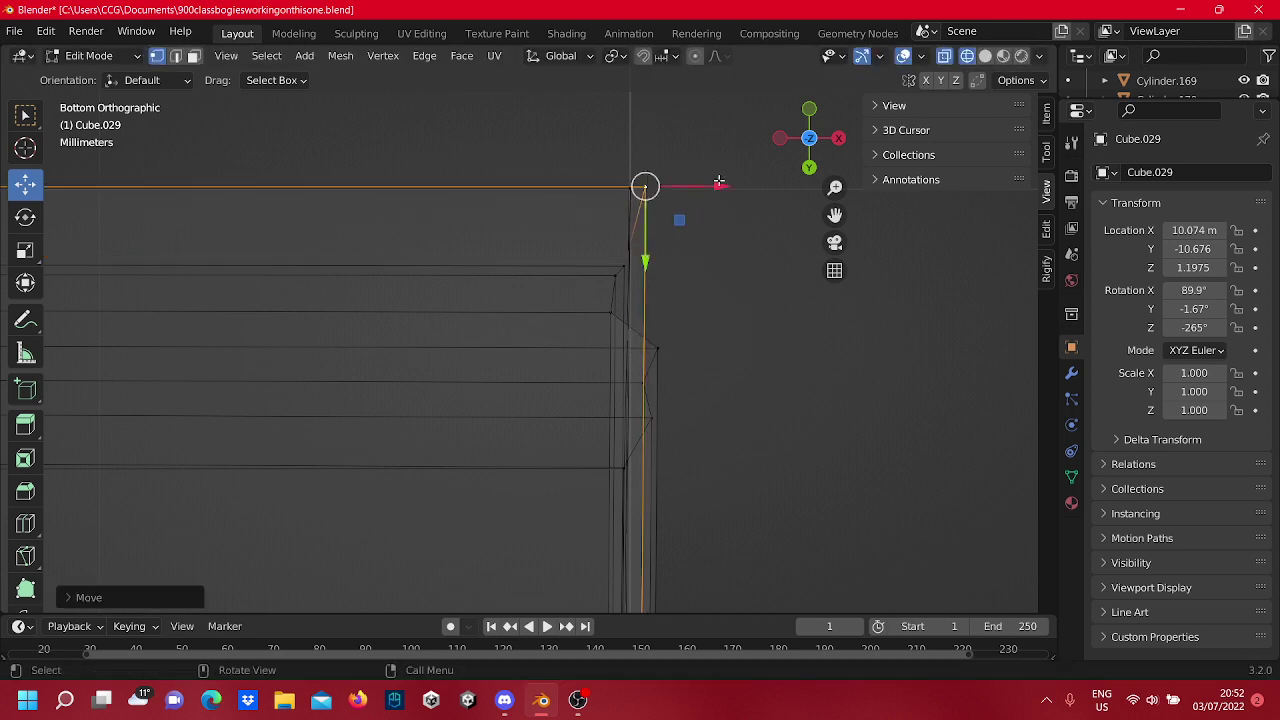
left_click_drag(719, 183, 690, 198)
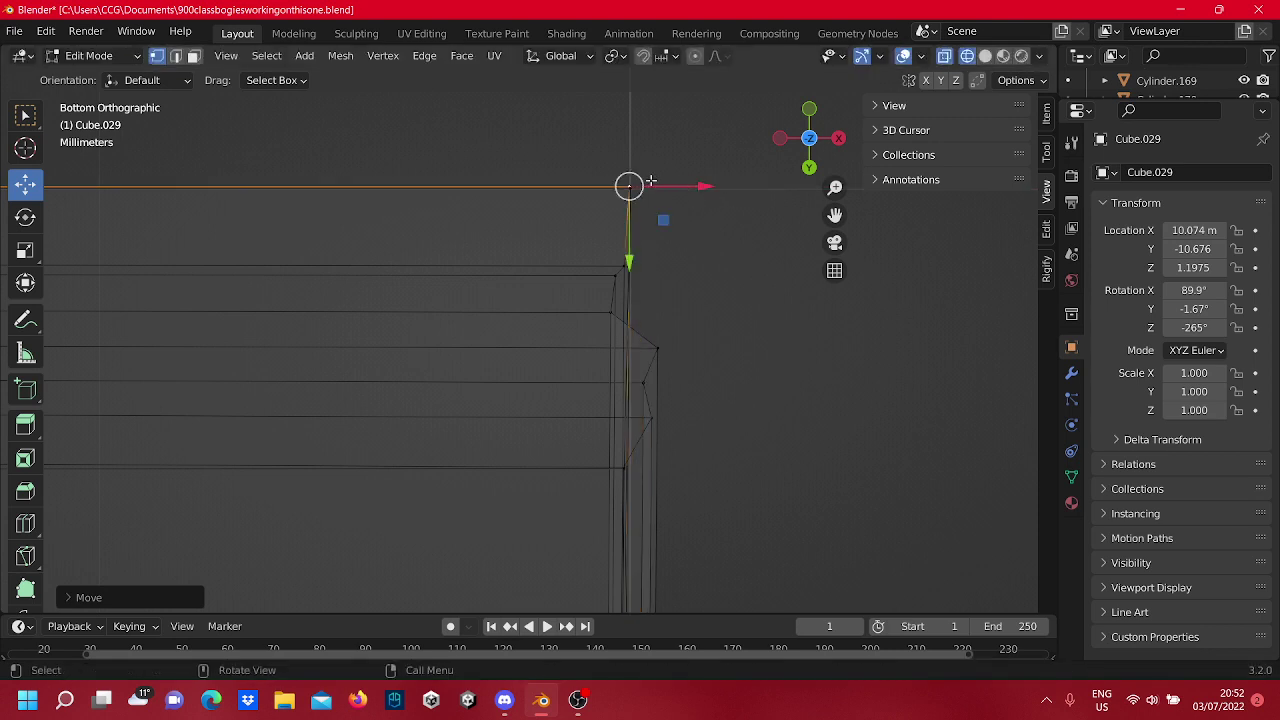
left_click_drag(630, 230, 630, 244)
Move the next two vertices just inside the side grid line one by one along X and Y onto the corner.
left_click(615, 275)
left_click(625, 264)
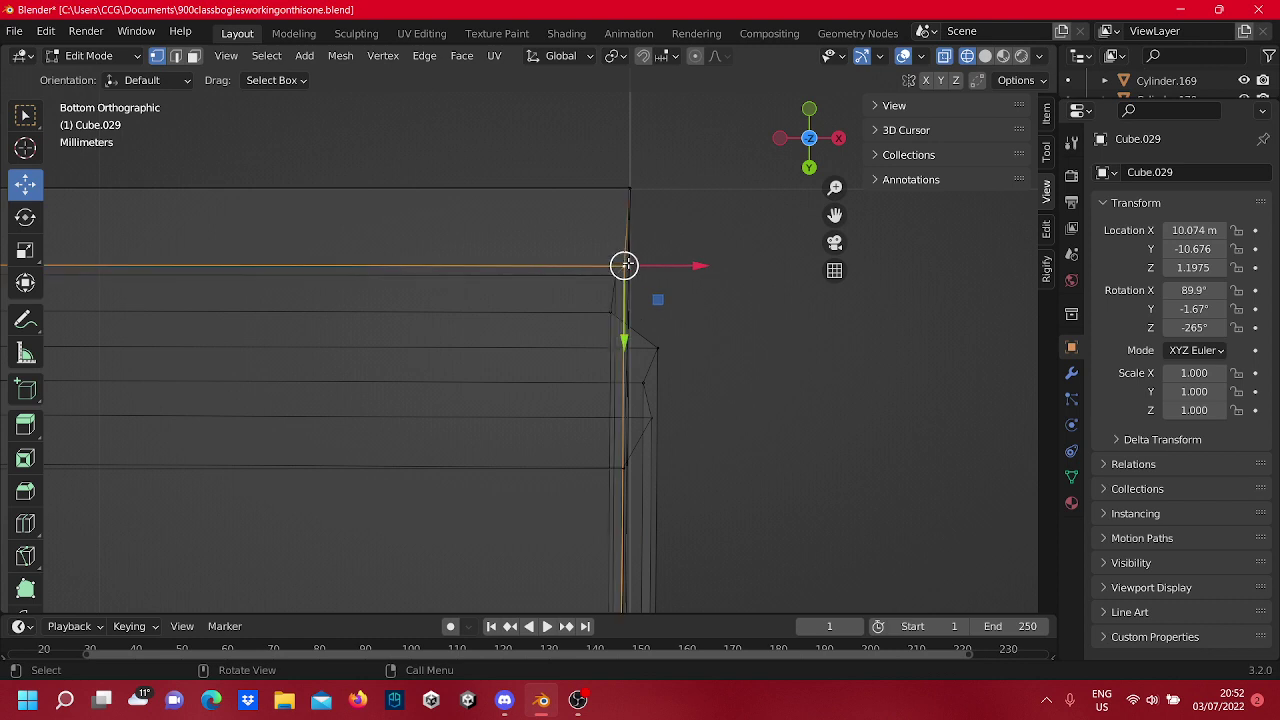
left_click_drag(628, 328, 613, 253)
left_click_drag(671, 186, 678, 190)
left_click(618, 291)
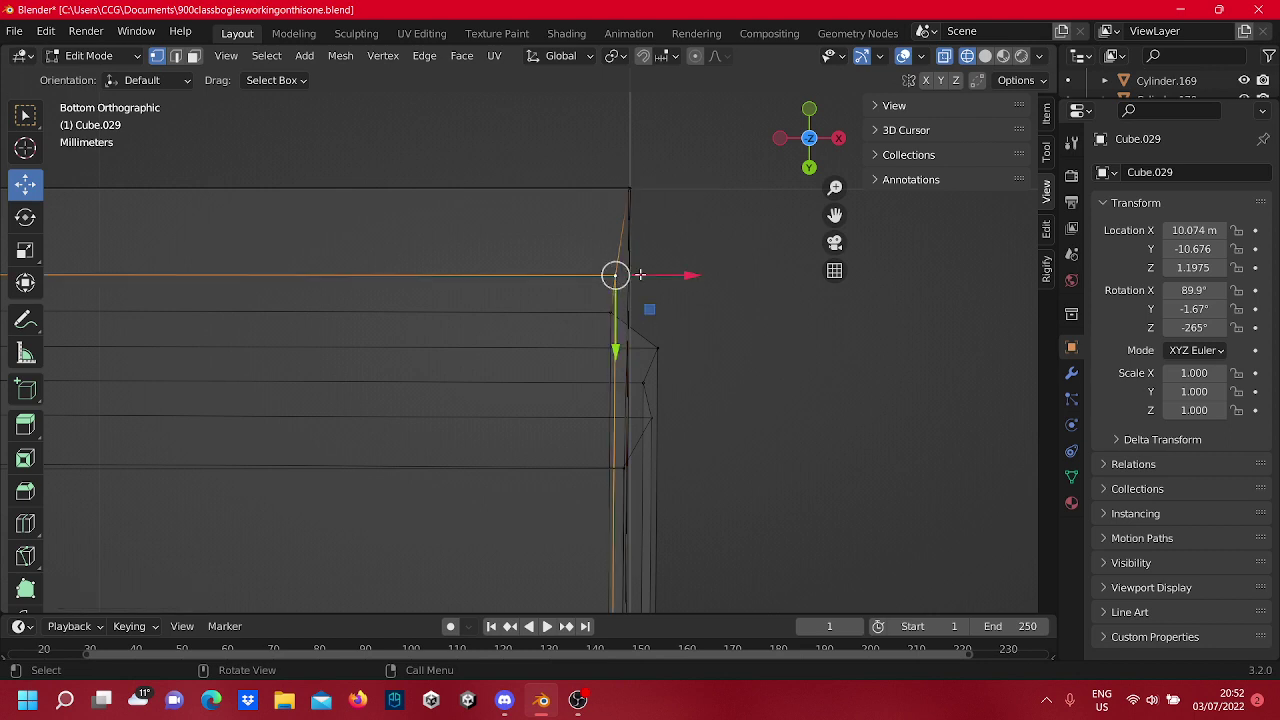
left_click_drag(640, 274, 656, 280)
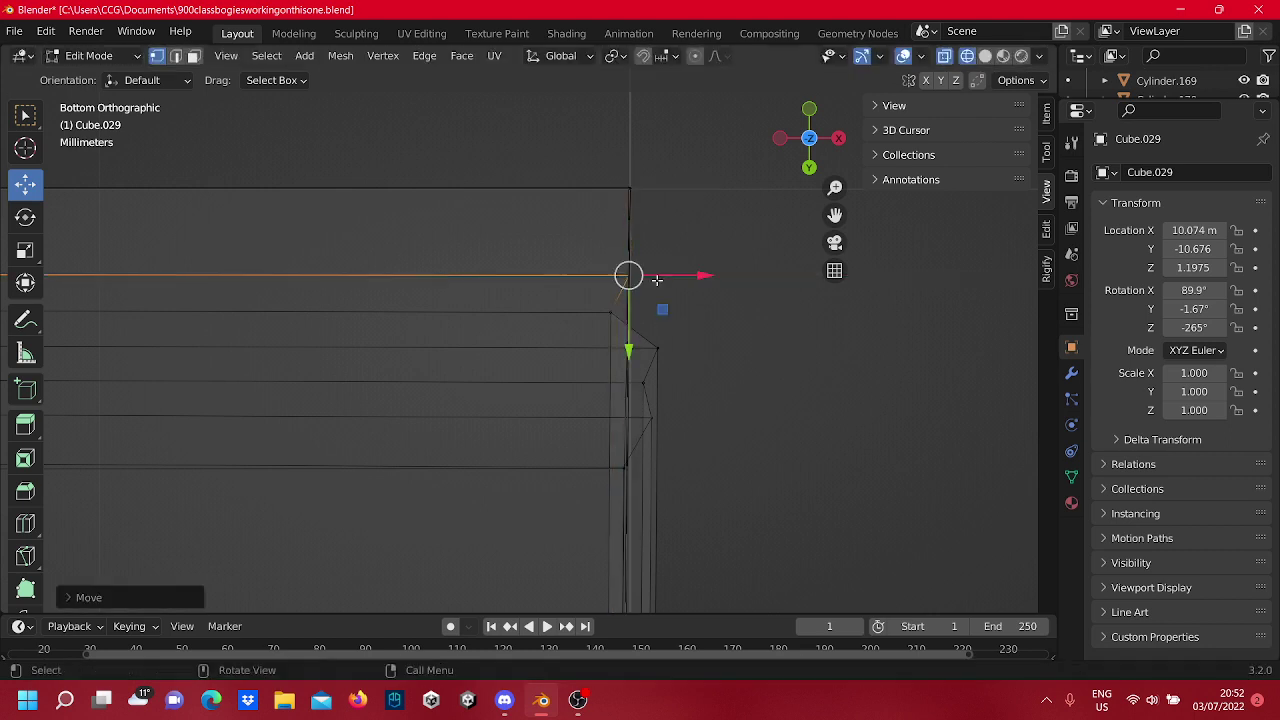
left_click_drag(628, 335, 624, 246)
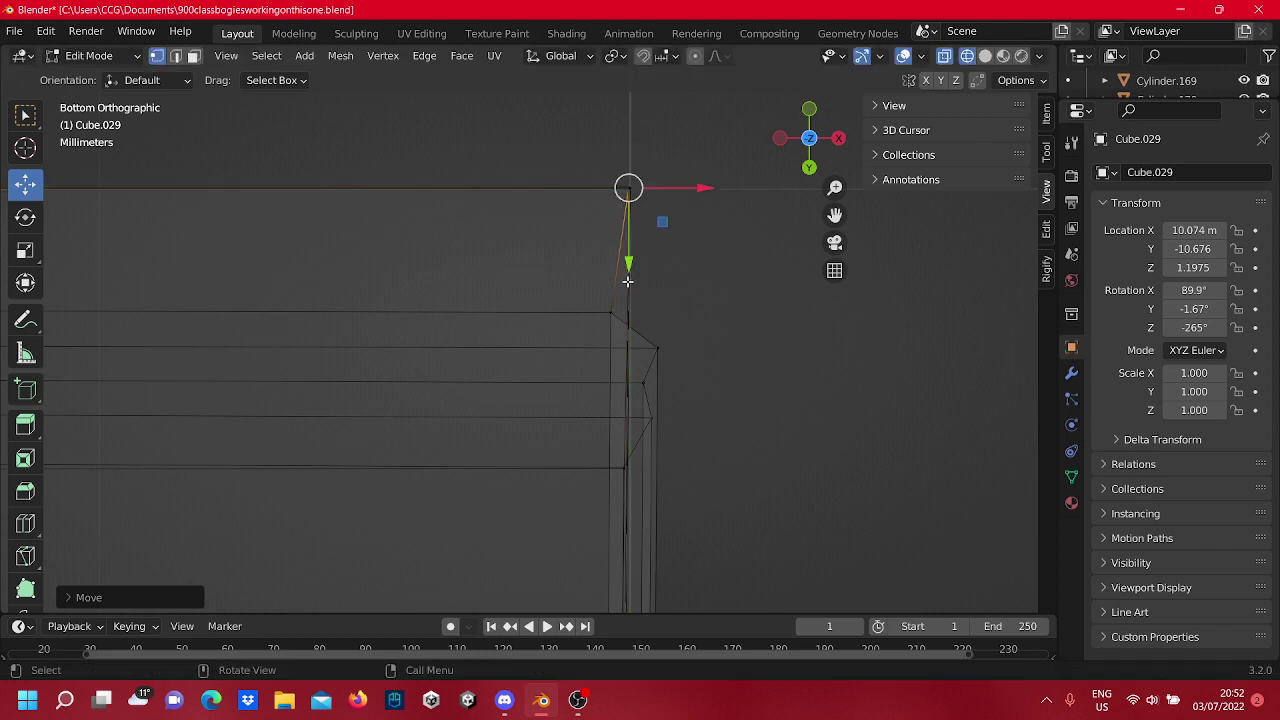
Move the vertex lying farthest inside the side grid line along X, then along Y, to the corner and deselect it.
left_click(621, 361)
left_click(612, 319)
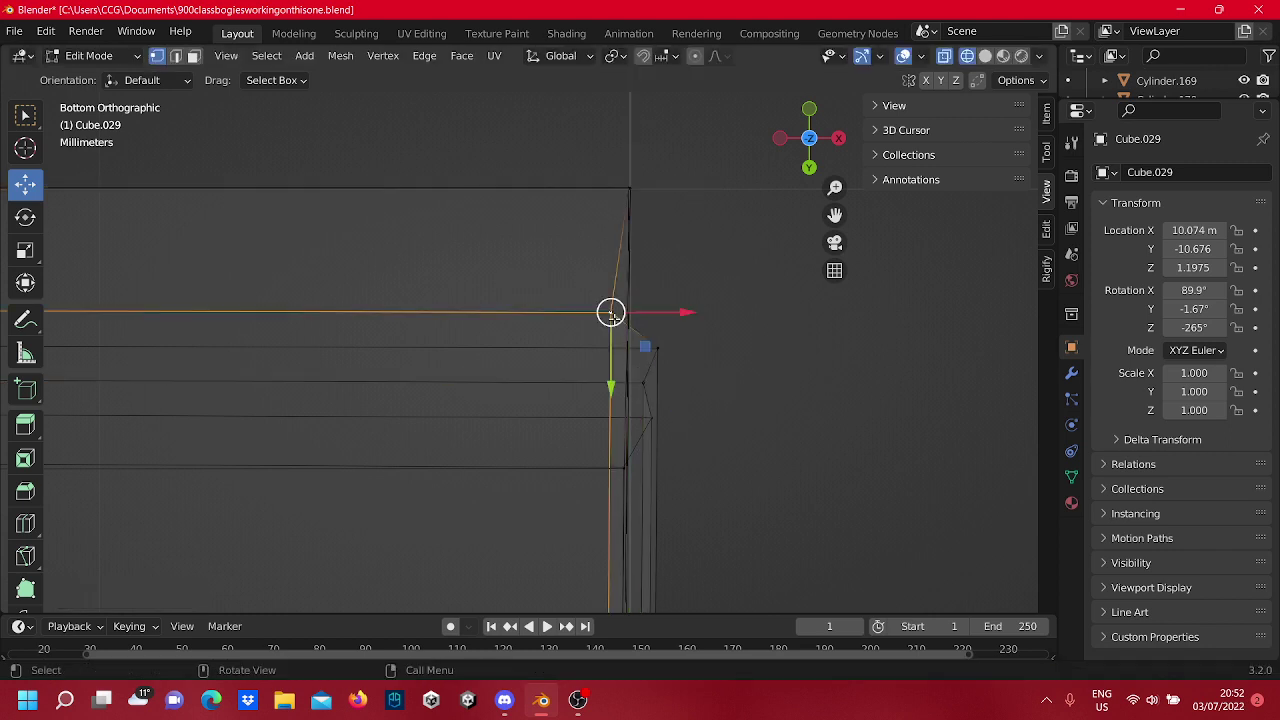
left_click_drag(662, 313, 677, 318)
left_click_drag(632, 388, 637, 262)
left_click(769, 342)
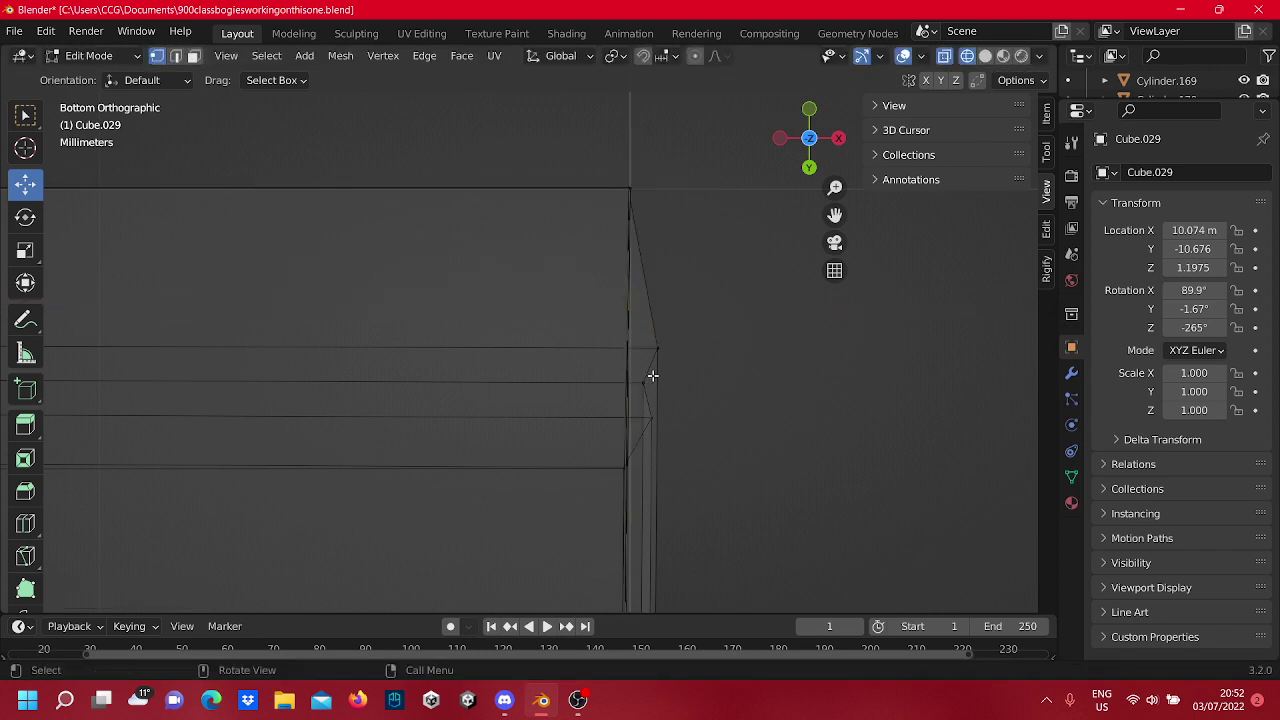
Select the vertex protruding farthest outside the side grid line and move it along Y, then X, to the corner.
left_click_drag(675, 363, 647, 331)
left_click_drag(657, 423, 669, 263)
left_click_drag(726, 191, 699, 206)
left_click(675, 420)
Move the next slightly protruding vertex along Y and X to the corner, then fine-tune its Y position to the end edge.
left_click_drag(656, 382, 636, 362)
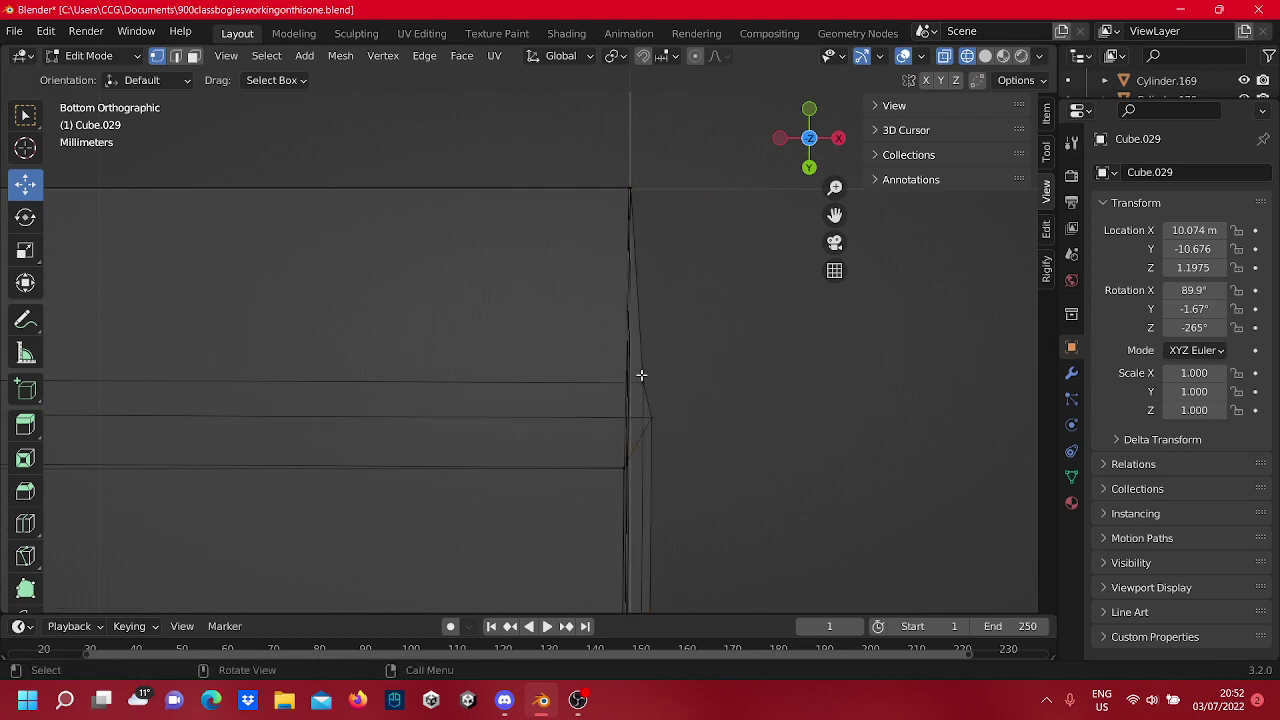
left_click(658, 392)
left_click_drag(645, 443, 657, 241)
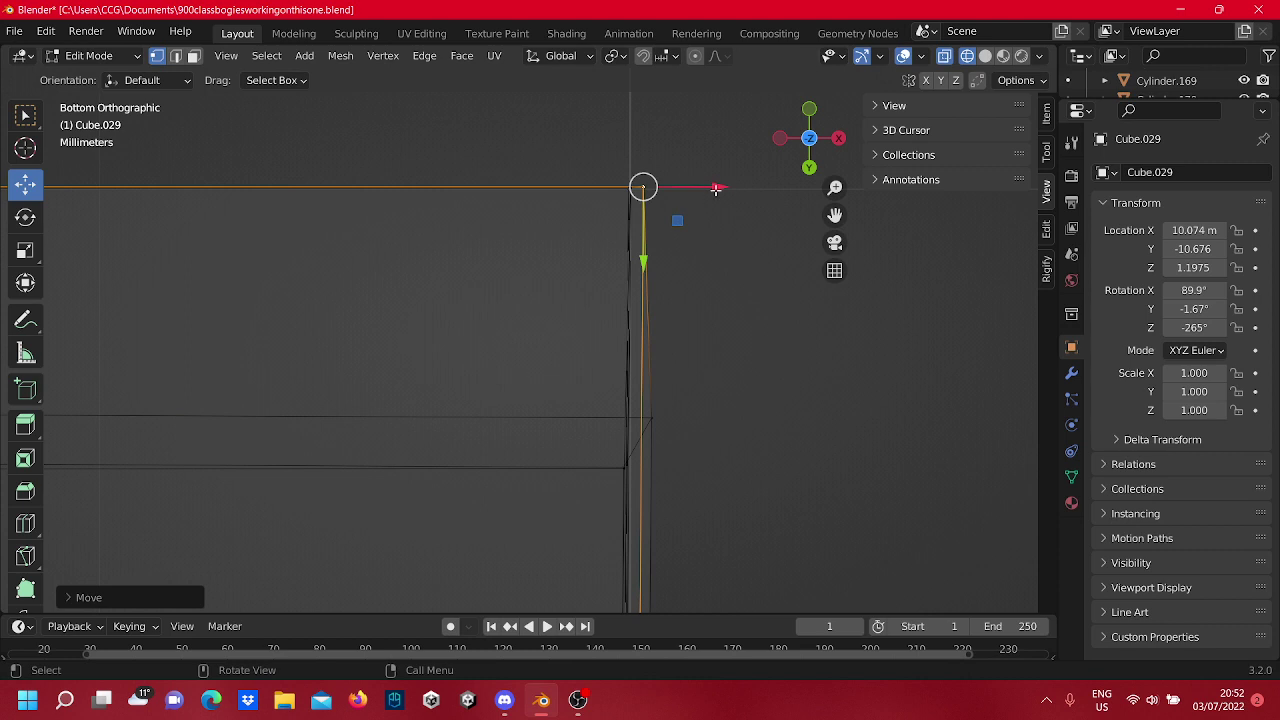
left_click_drag(716, 188, 703, 189)
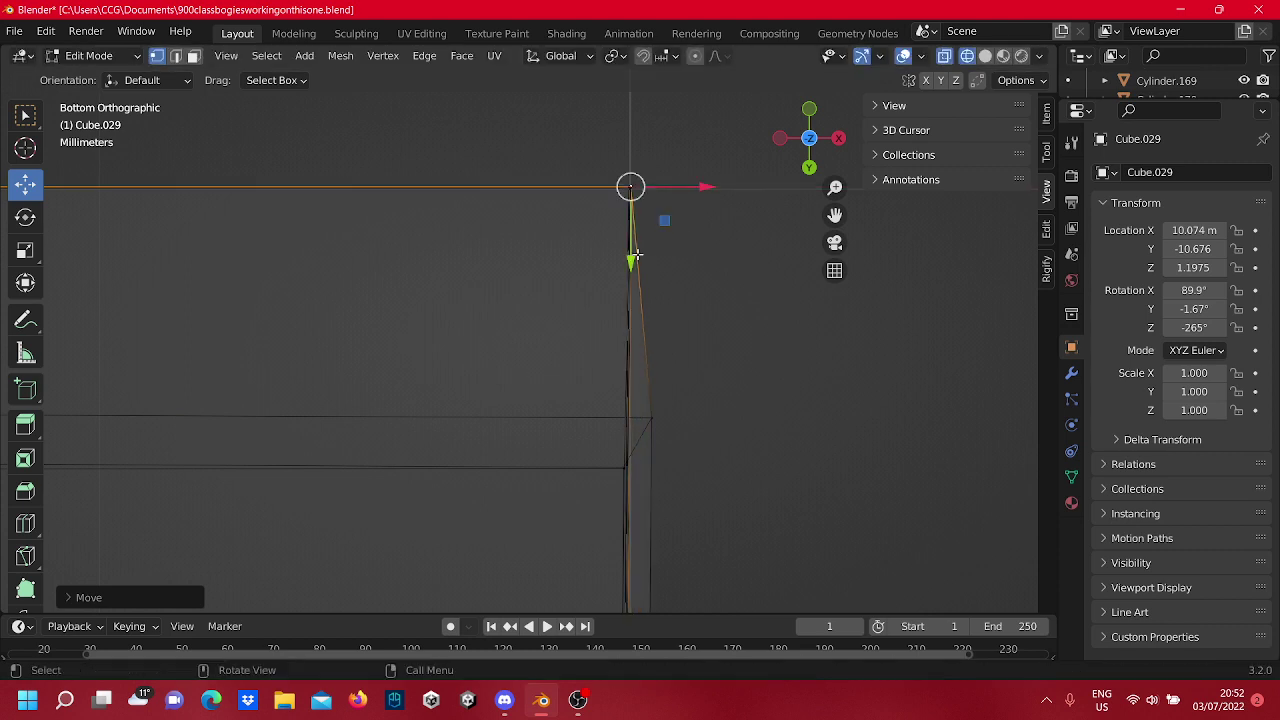
left_click_drag(635, 256, 634, 258)
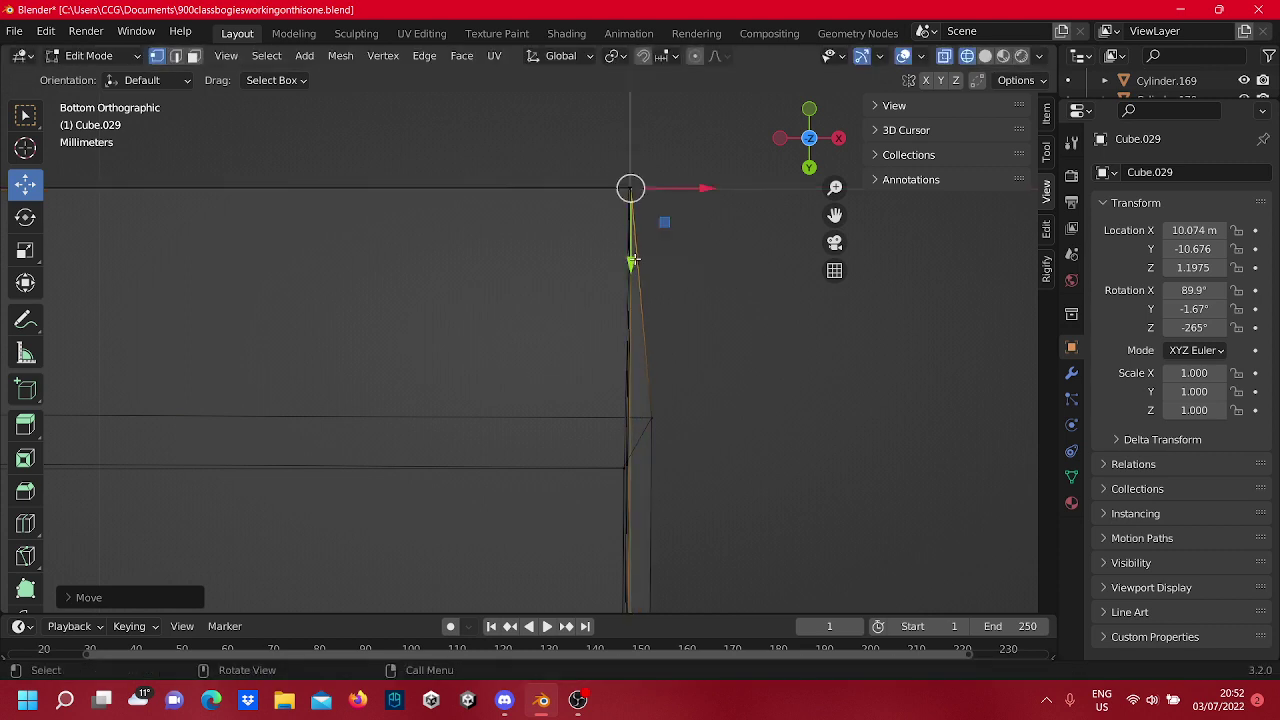
Move the last vertex protruding outside the side grid line along Y to the end edge, then along X to the corner.
left_click(683, 377)
left_click(651, 418)
left_click_drag(651, 488, 669, 257)
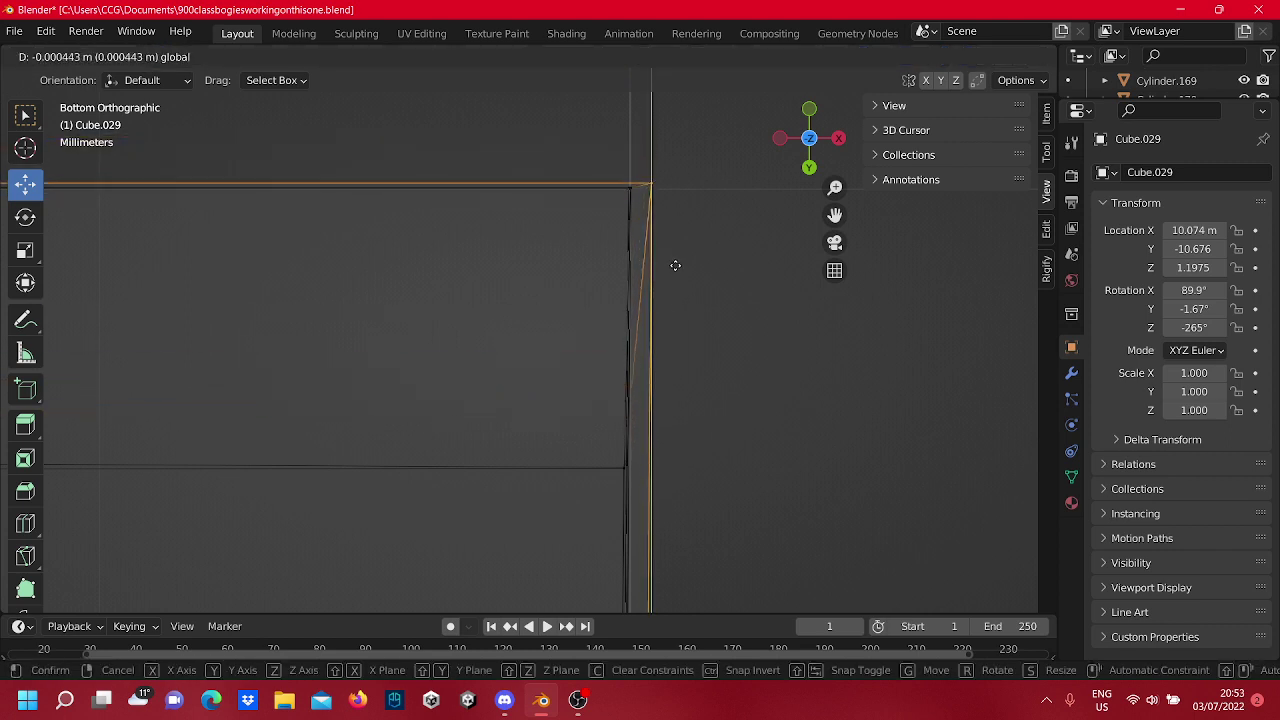
left_click(679, 264)
left_click_drag(735, 190, 713, 190)
Select the remaining corner-cluster vertices on the long side, move them along Y and X onto the corner, and deselect them.
left_click_drag(672, 474, 596, 430)
left_click_drag(628, 531, 611, 248)
left_click_drag(697, 188, 708, 193)
left_click(729, 311)
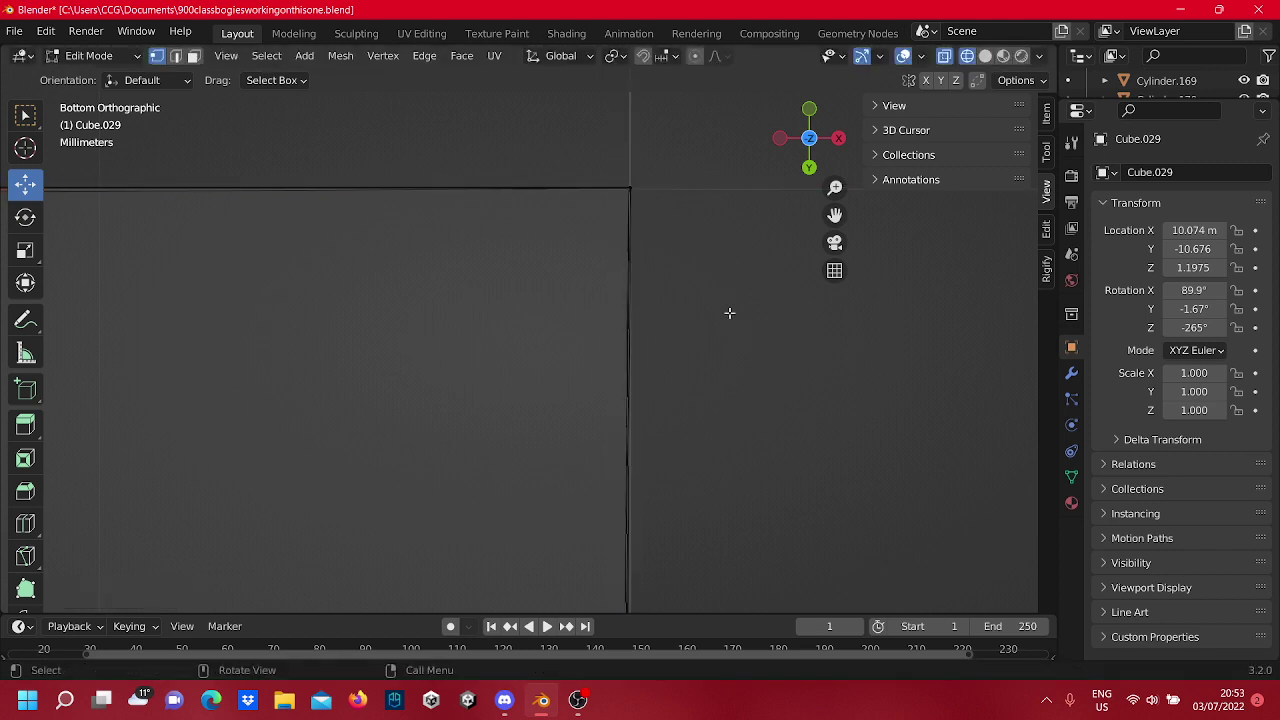
Select the clustered vertices at the end's opposite corner, nudge them along Y onto the grid line, and deselect them.
scroll(726, 300, "down", 16)
scroll(680, 300, "down", 14)
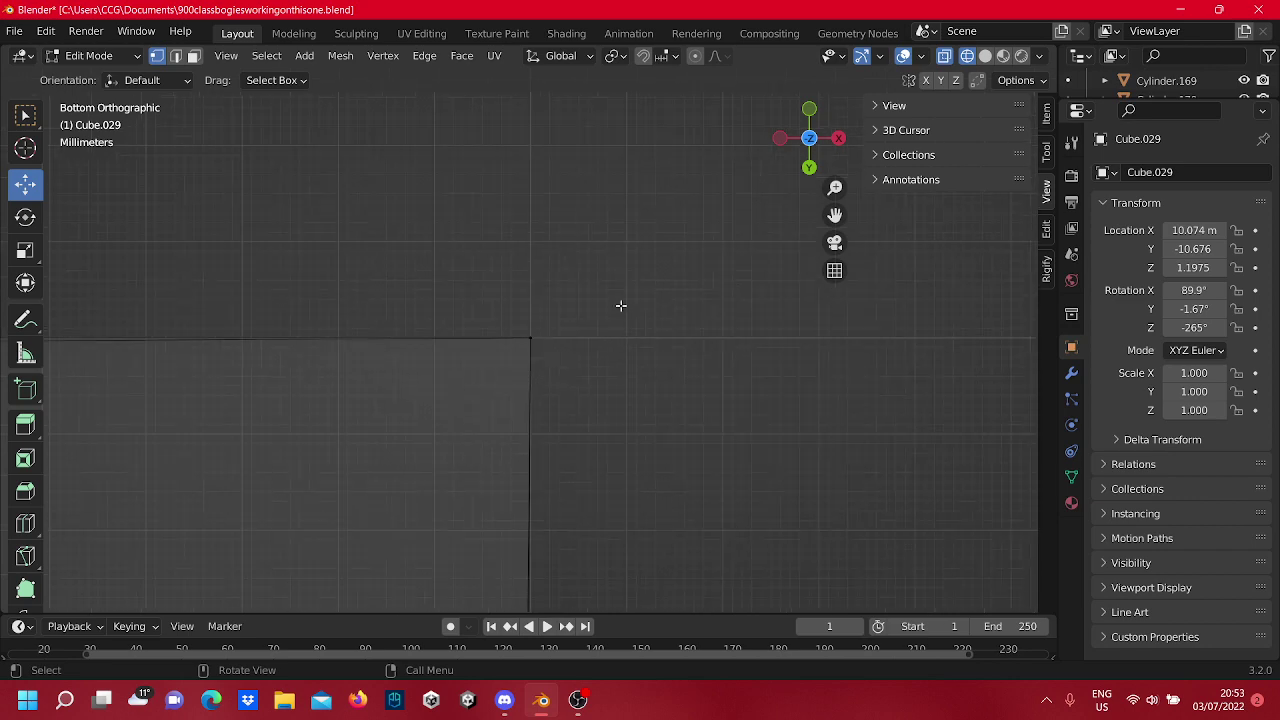
middle_click_drag(488, 311, 641, 206, "shift")
scroll(553, 277, "down", 3)
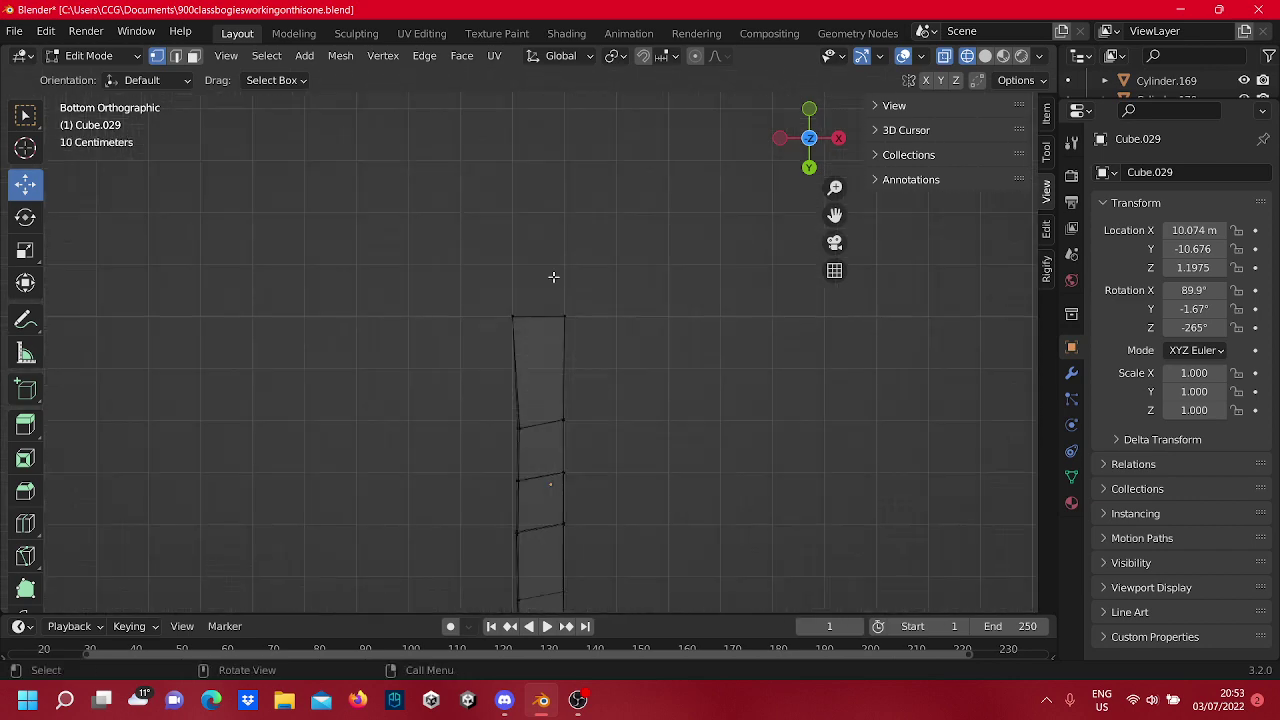
scroll(519, 305, "up", 4)
middle_click_drag(431, 263, 512, 323, "shift")
scroll(523, 266, "up", 5)
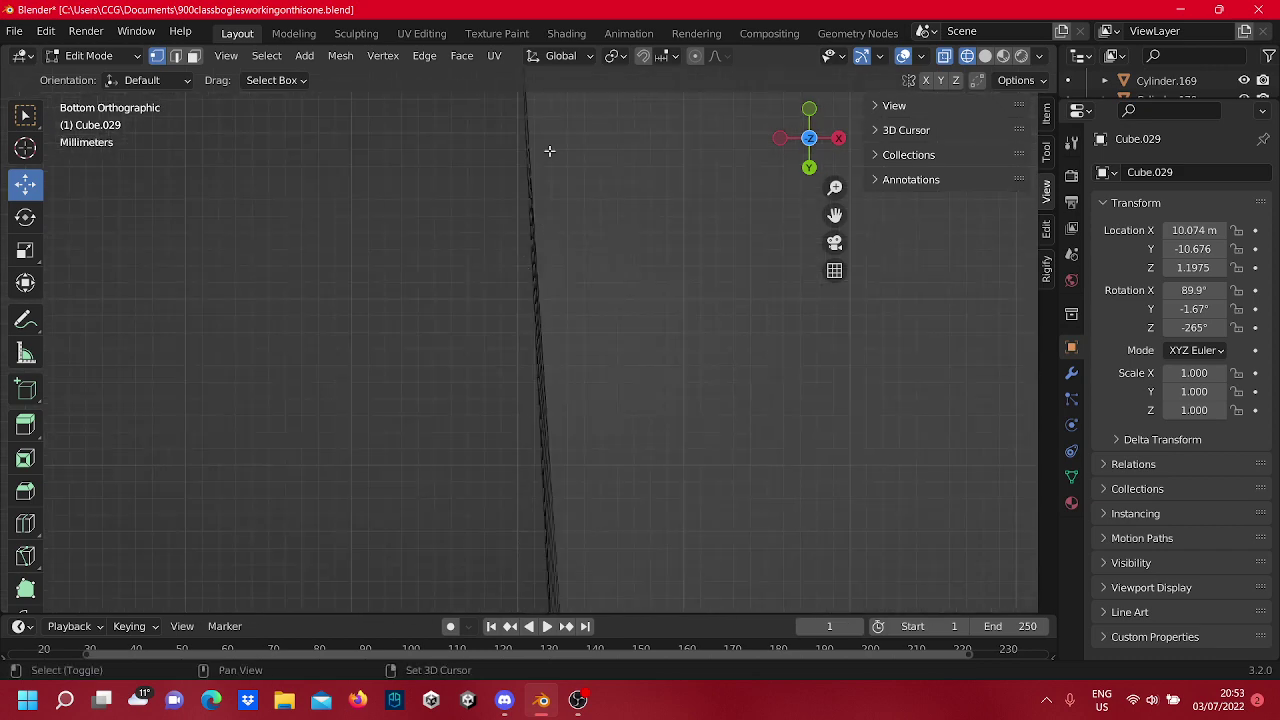
middle_click_drag(549, 149, 515, 212, "shift")
scroll(558, 568, "up", 3)
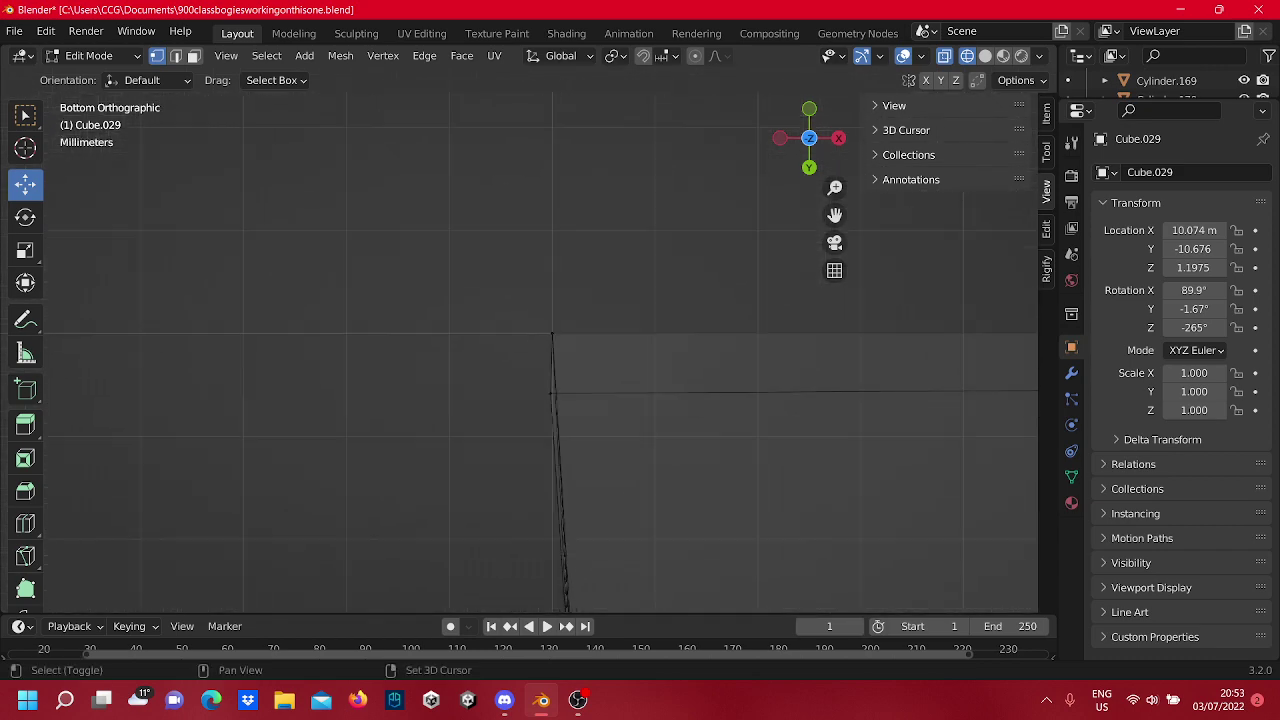
scroll(637, 397, "up", 8)
middle_click_drag(743, 466, 635, 296, "shift")
mouse_move(590, 178)
left_mouse_down()
mouse_move(532, 113)
mouse_move(519, 135)
left_mouse_up()
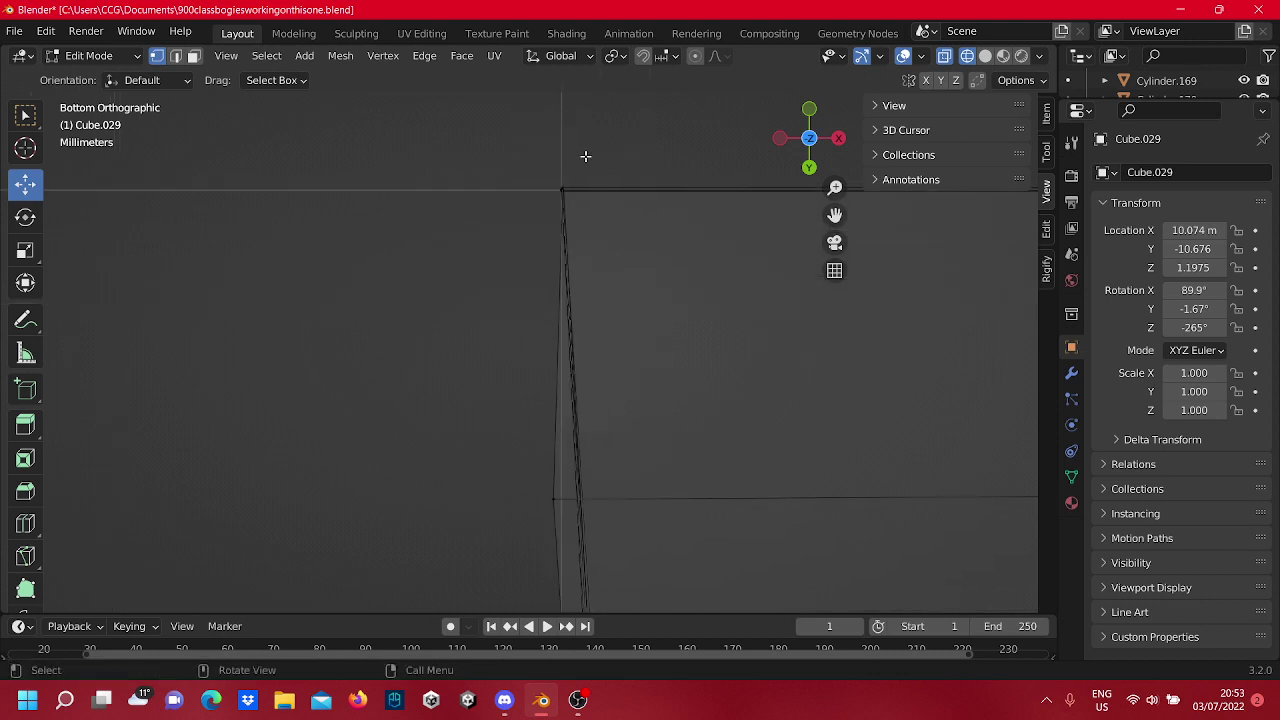
scroll(603, 147, "up", 2)
middle_click_drag(603, 147, 583, 289, "shift")
left_click_drag(590, 250, 552, 208)
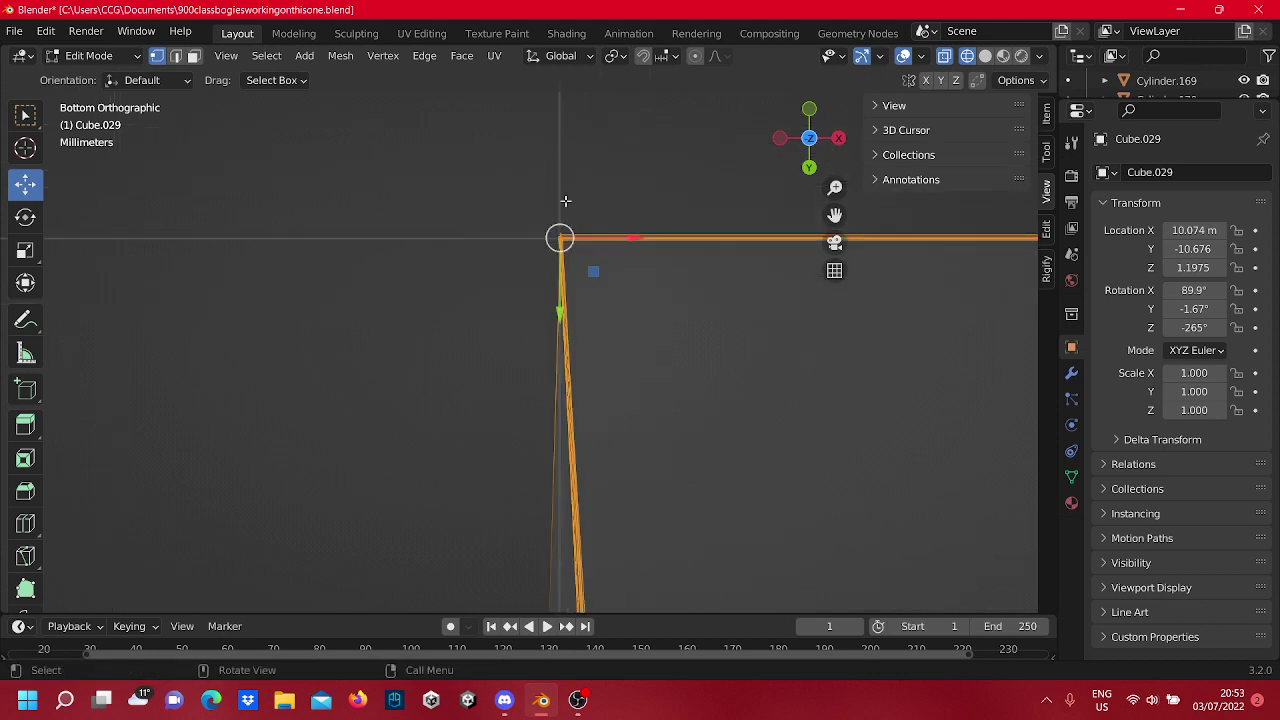
left_click_drag(561, 314, 555, 312)
left_click(606, 335)
Move the stray vertex below the opposite corner along Y to the end edge, then along X onto that corner.
scroll(618, 322, "down", 3)
left_click_drag(553, 517, 535, 482)
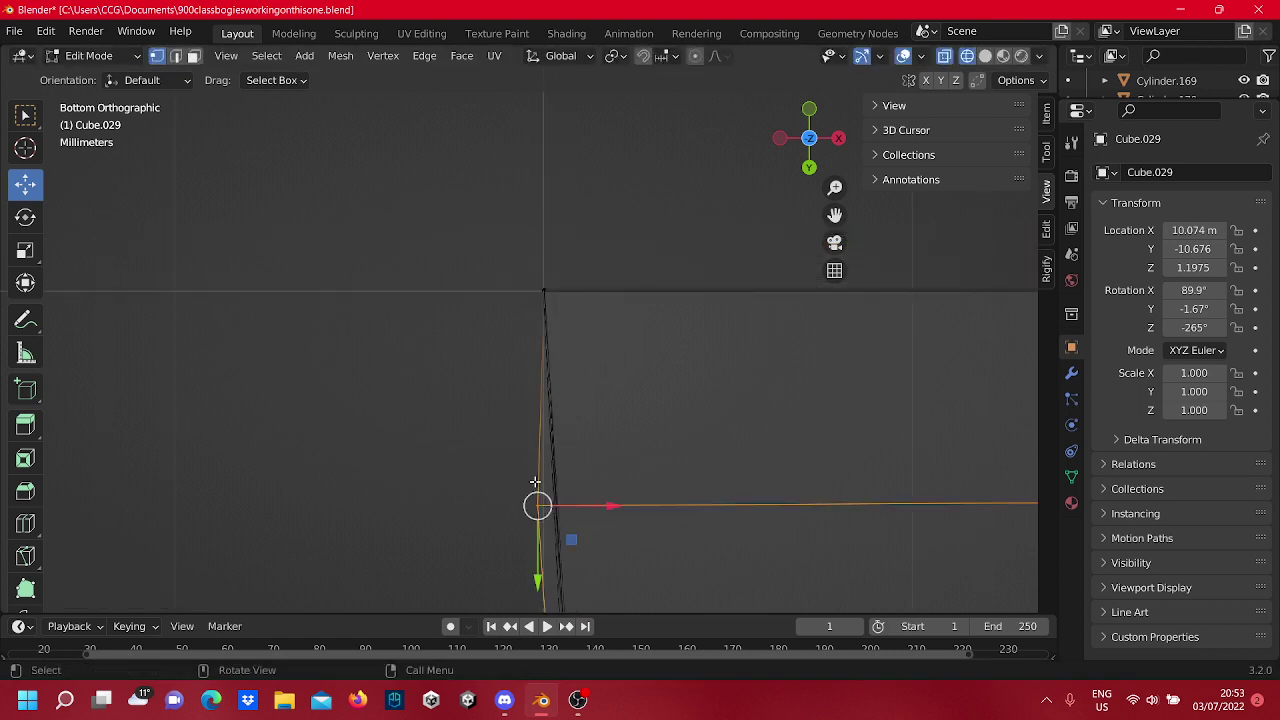
left_click_drag(541, 551, 547, 357)
left_click_drag(593, 289, 606, 295)
left_click(637, 234)
scroll(661, 201, "down", 17)
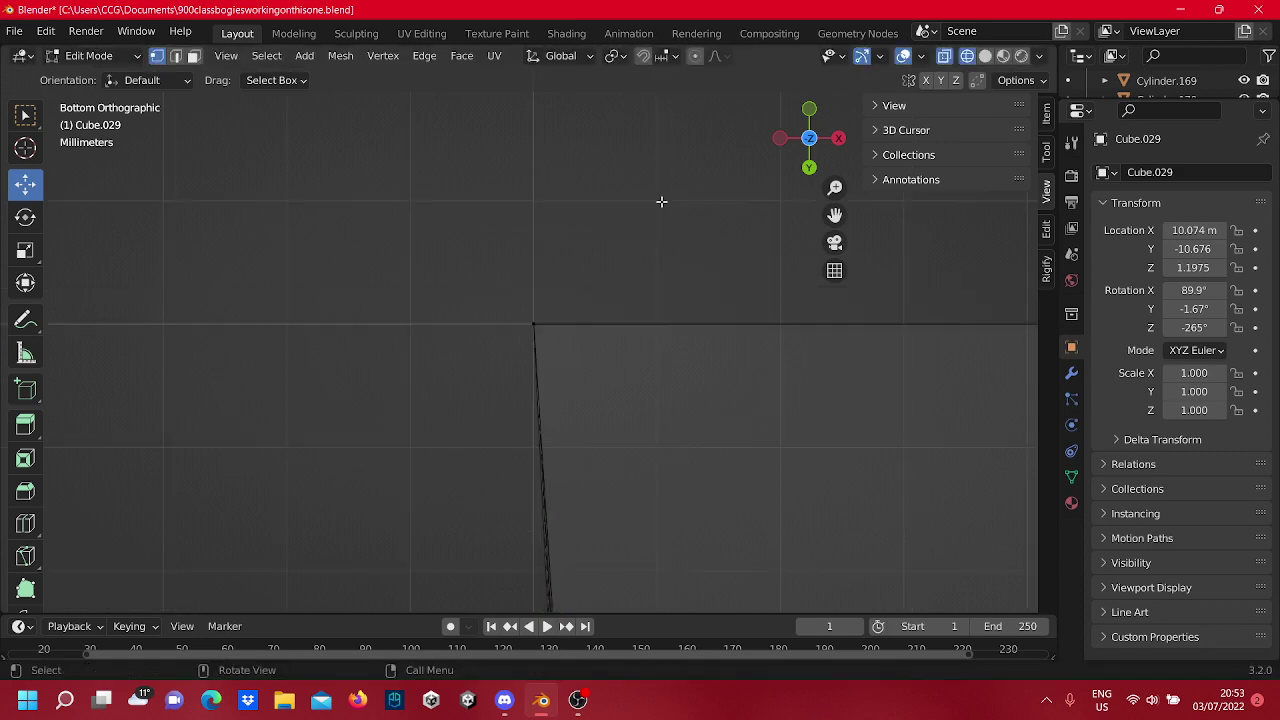
Select the next vertex cluster along the long side, move it along Y level with the opposite cross-edge vertex, and shift it along X outward.
scroll(632, 273, "down", 11)
middle_click_drag(600, 271, 639, 561, "shift")
scroll(587, 471, "up", 9)
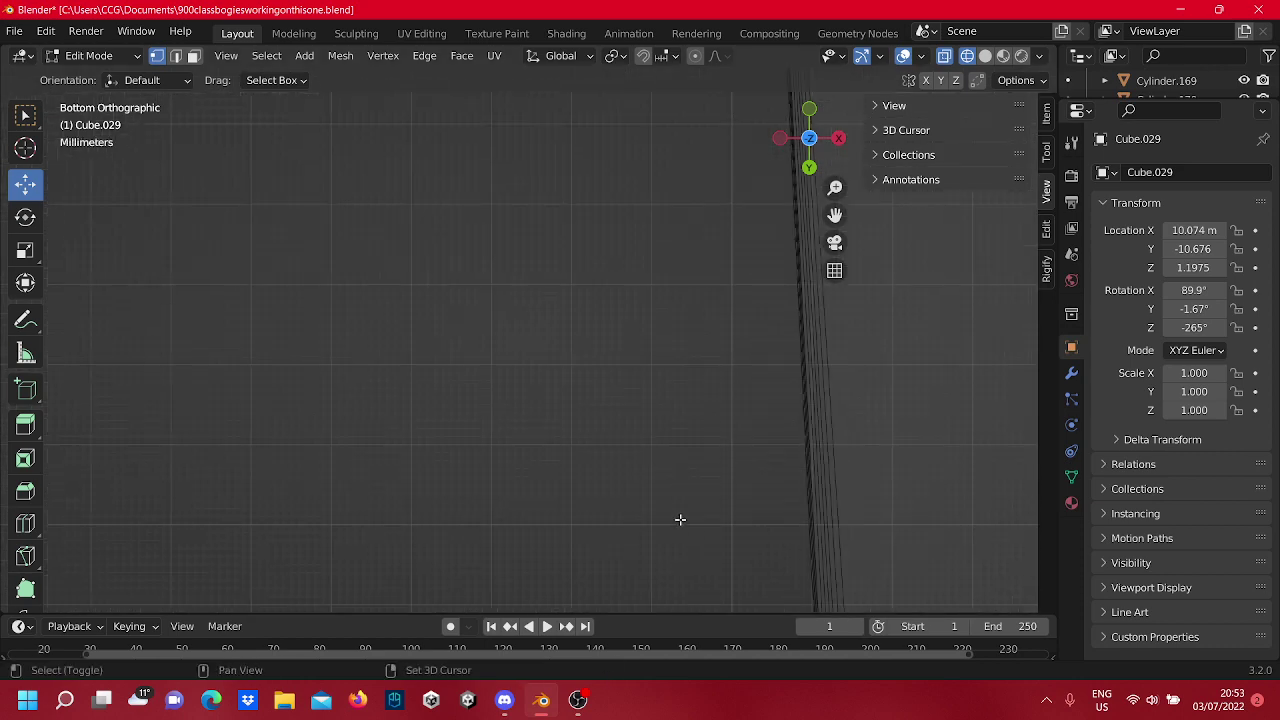
middle_click_drag(681, 518, 552, 112, "shift")
middle_click_drag(777, 345, 750, 442, "shift")
left_click_drag(755, 424, 623, 259)
scroll(680, 400, "down", 4)
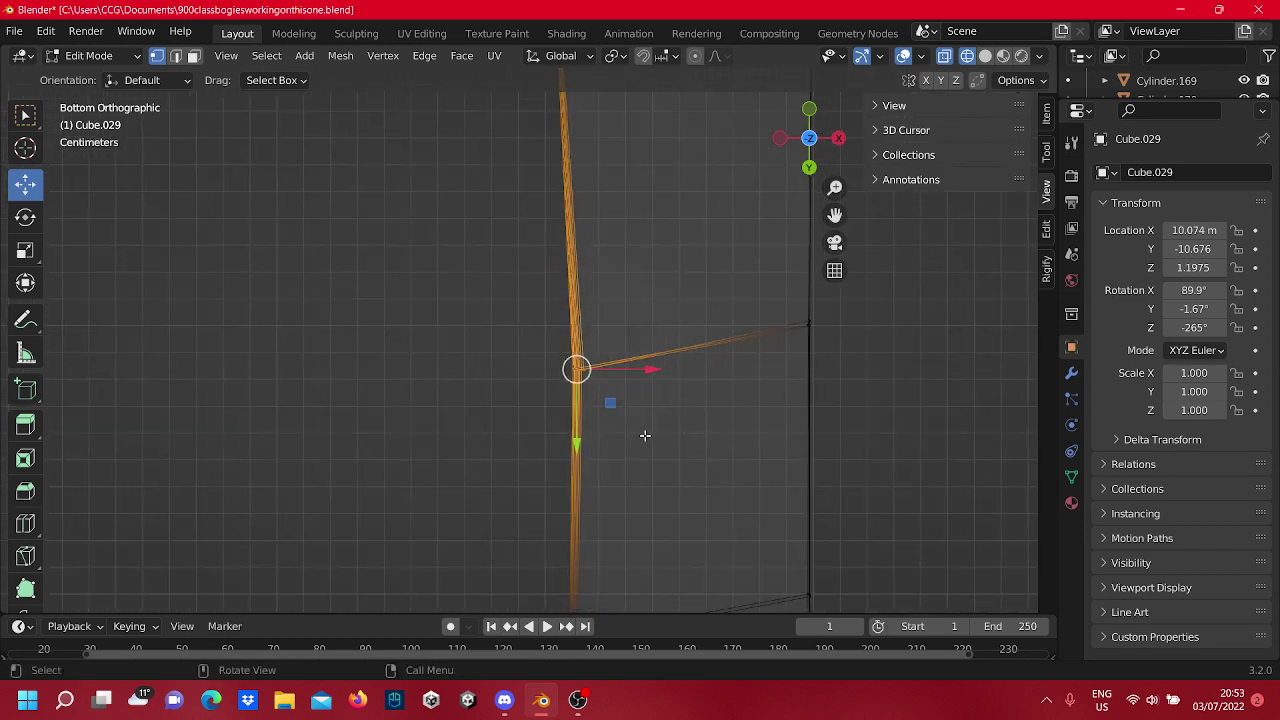
left_click_drag(577, 443, 570, 395)
left_click_drag(649, 324, 615, 336)
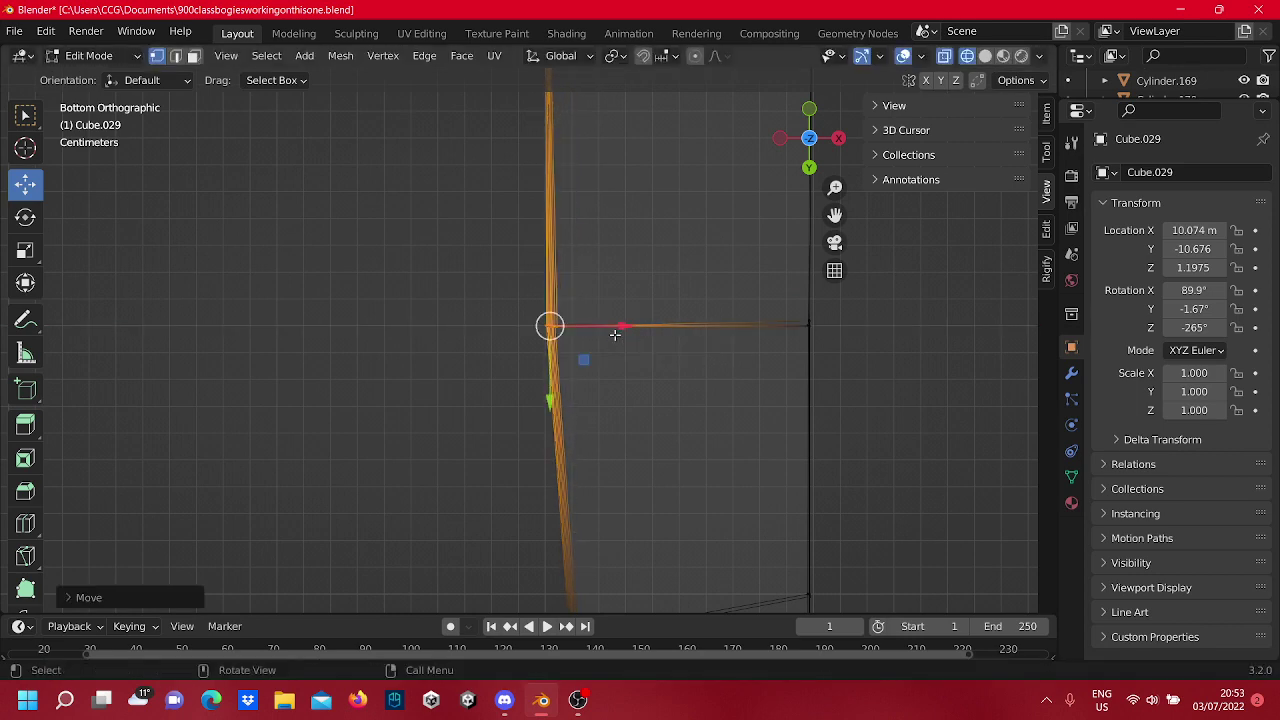
Move the outermost vertex of the cluster along X onto the side grid line, then along Y onto the cross grid line.
scroll(614, 334, "up", 15)
middle_click_drag(622, 277, 420, 468, "shift")
scroll(526, 434, "down", 5)
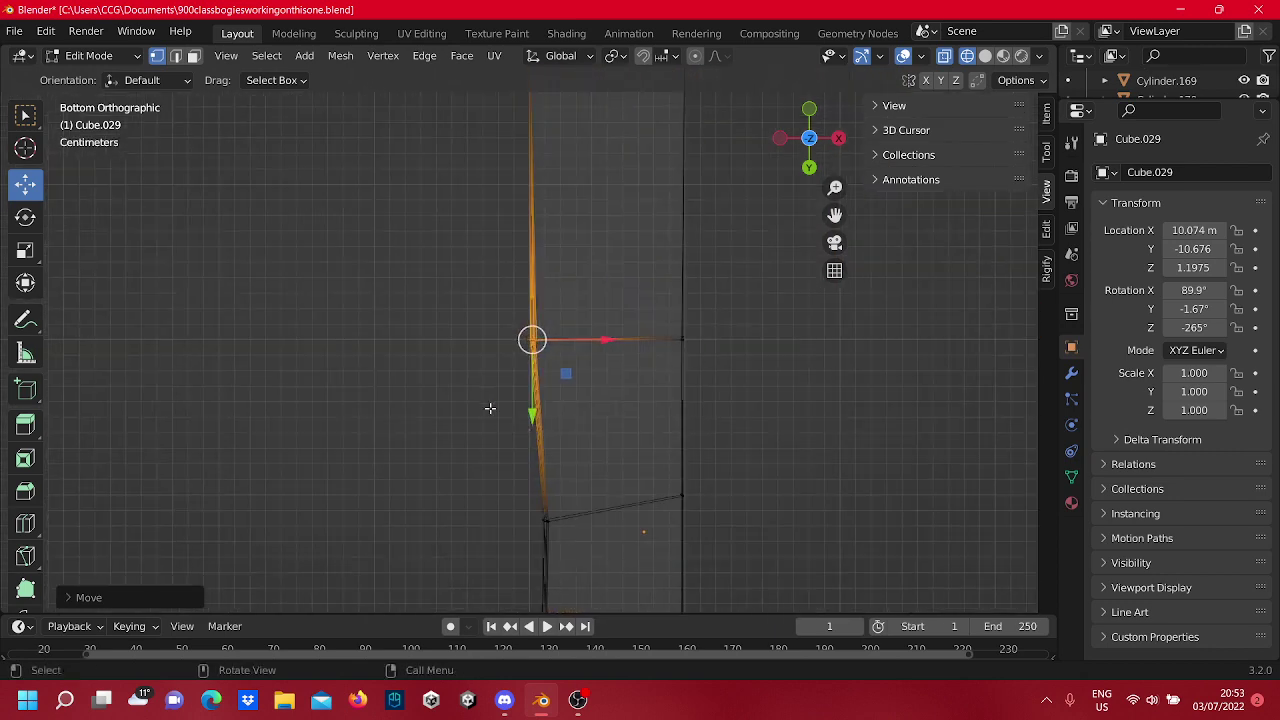
scroll(489, 408, "up", 8)
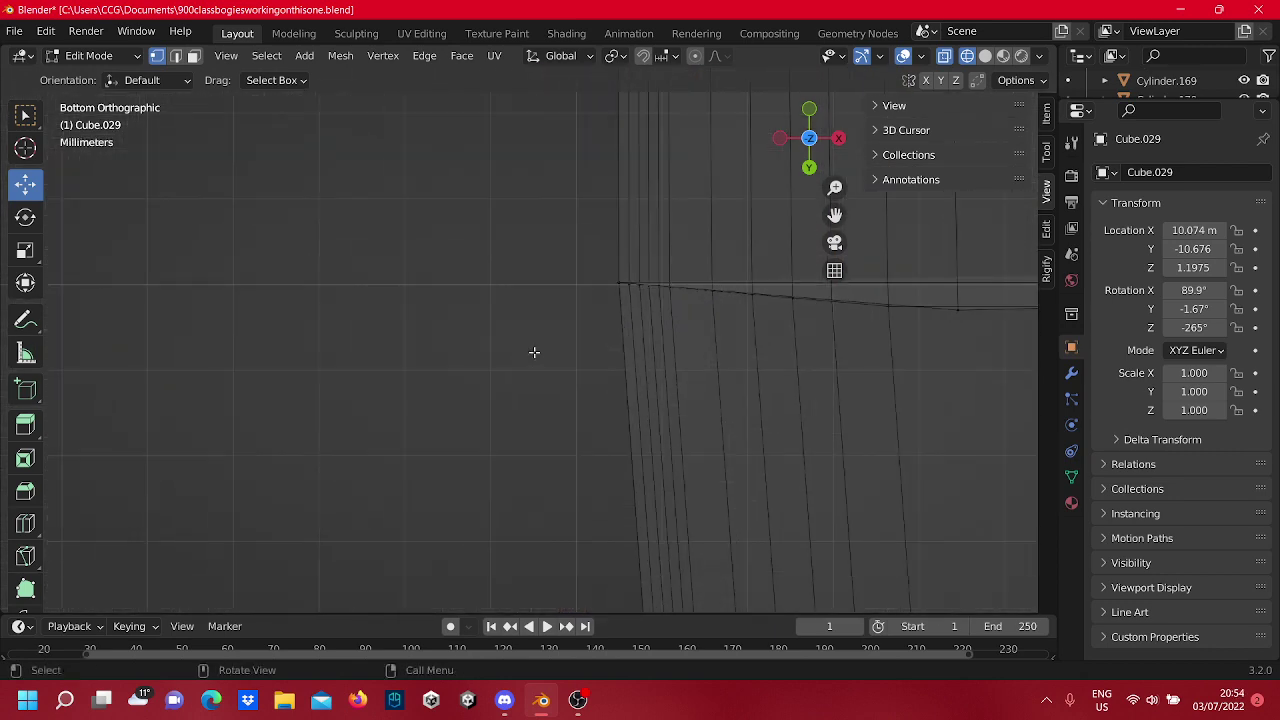
scroll(540, 345, "up", 3)
middle_click_drag(551, 337, 463, 463, "shift")
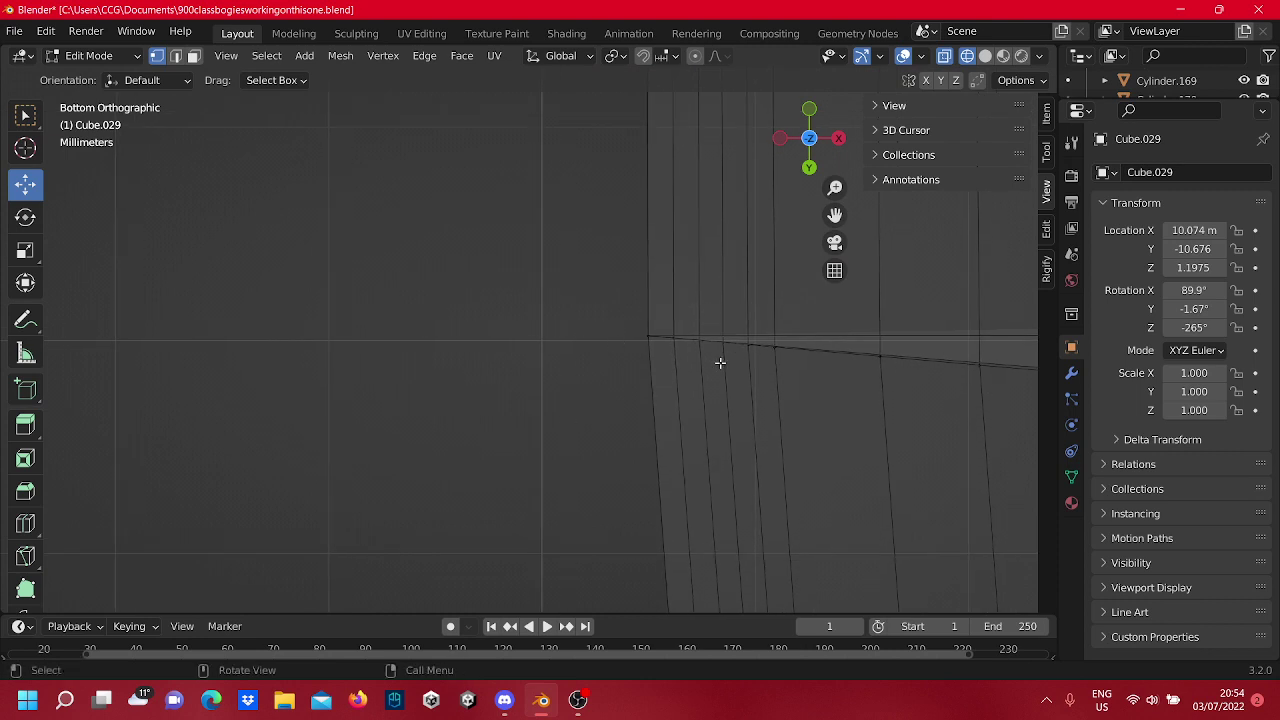
left_click(648, 336)
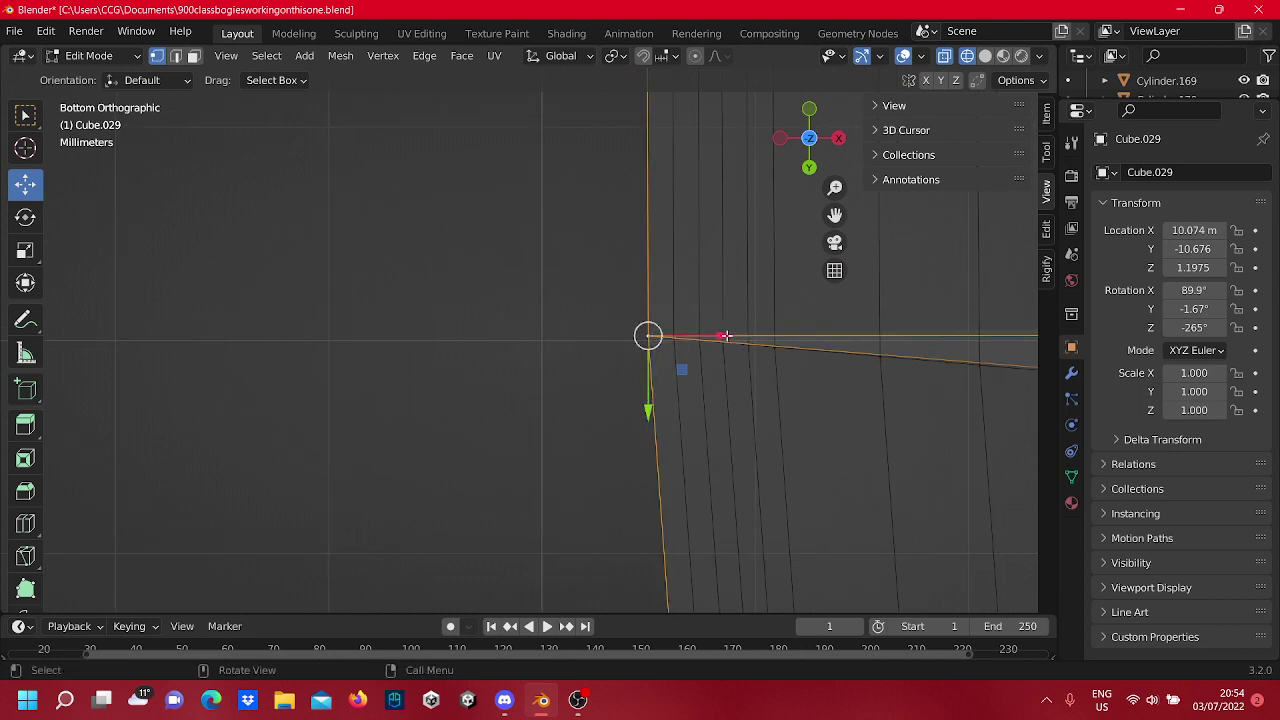
left_click_drag(725, 336, 609, 352)
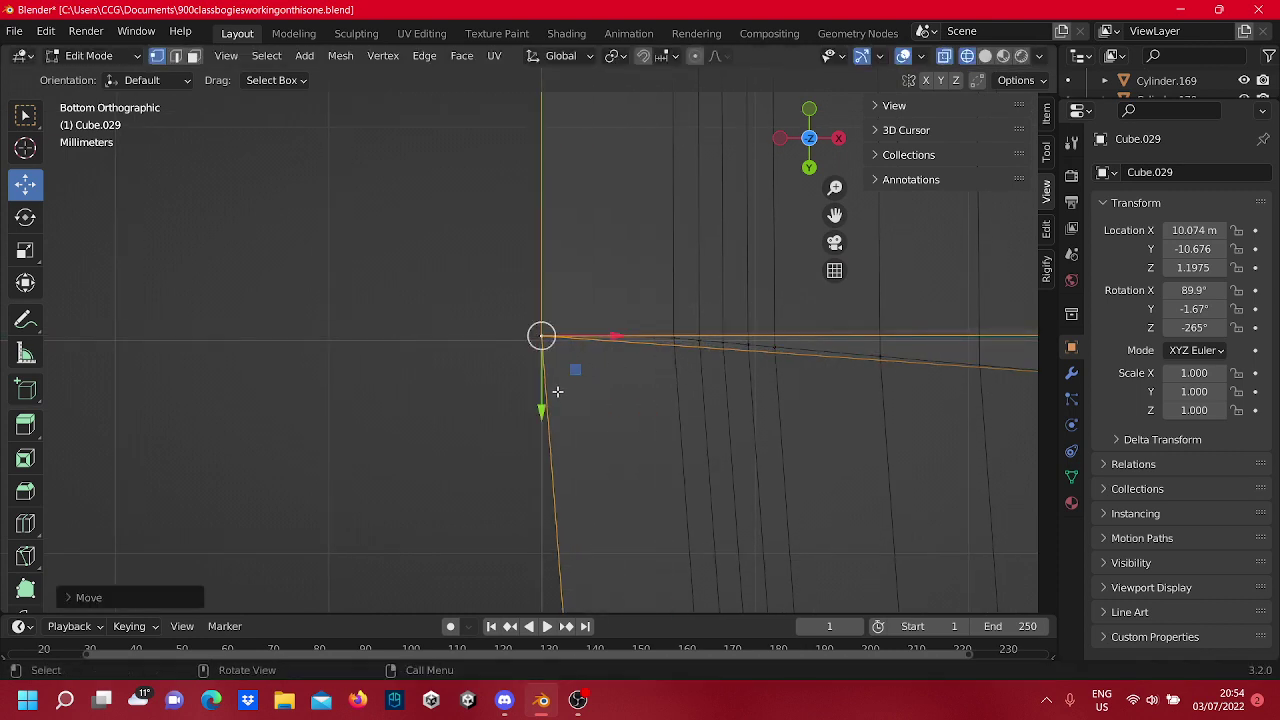
left_click(531, 411)
left_click(545, 335)
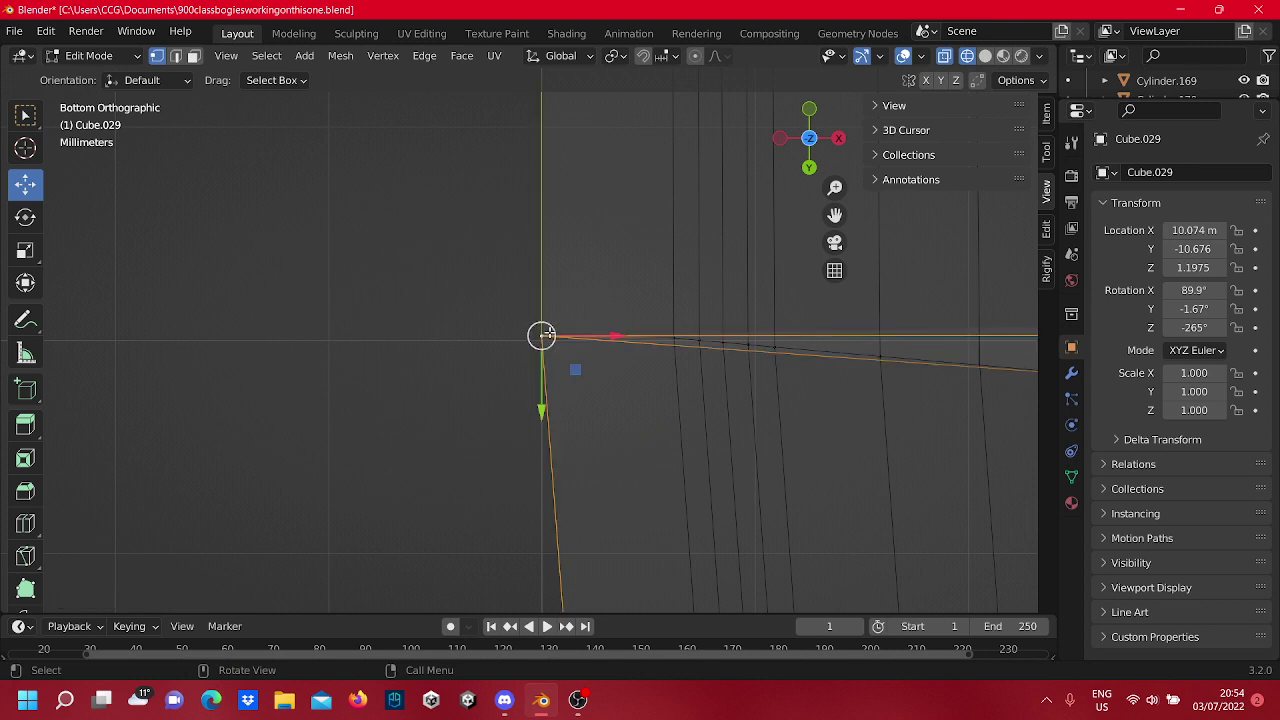
left_click_drag(542, 362, 620, 394)
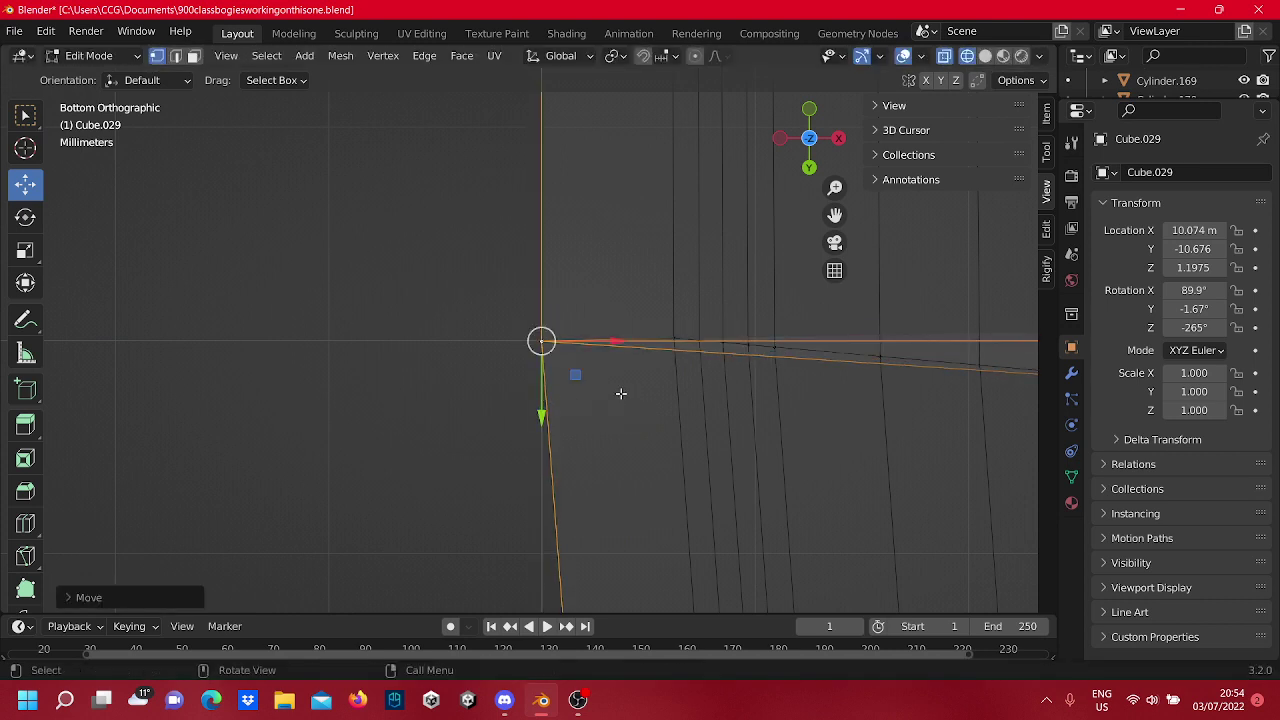
Move the next two cluster vertices along X onto the side grid line, nudging the first one along Y onto the cross grid line.
left_click(675, 339)
left_click_drag(733, 340, 591, 350)
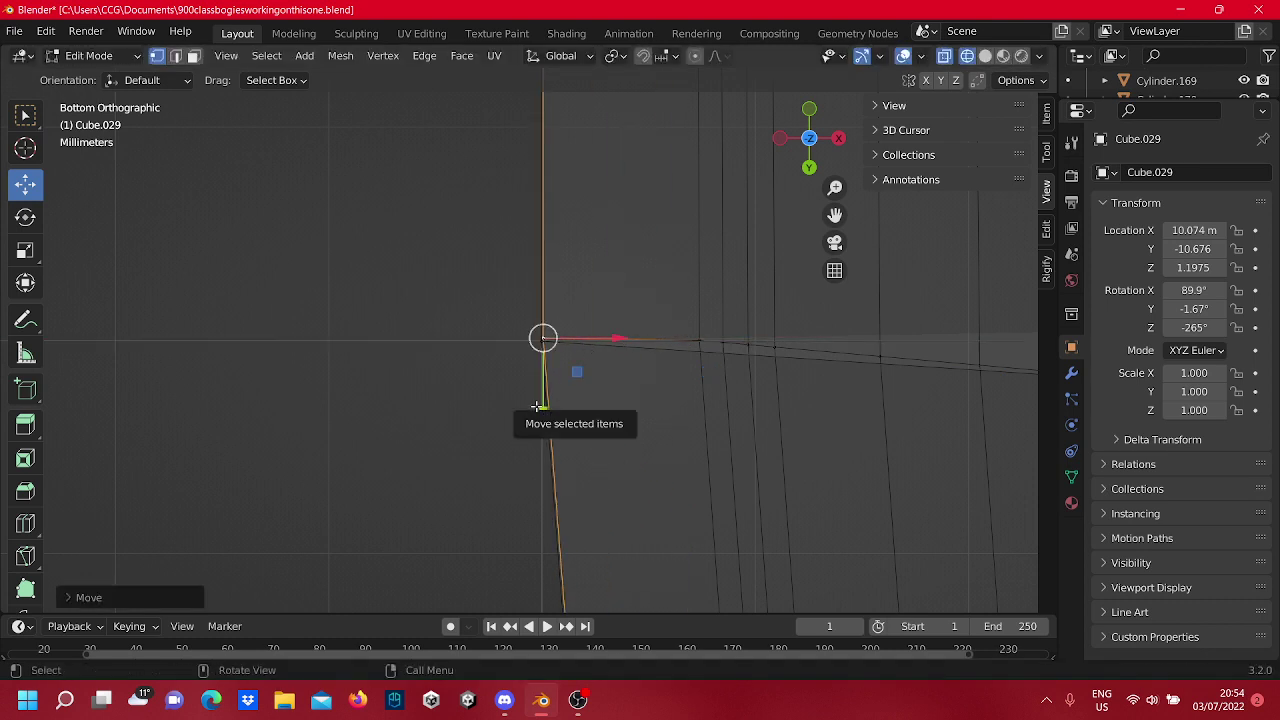
left_click_drag(538, 407, 644, 408)
left_click(719, 338)
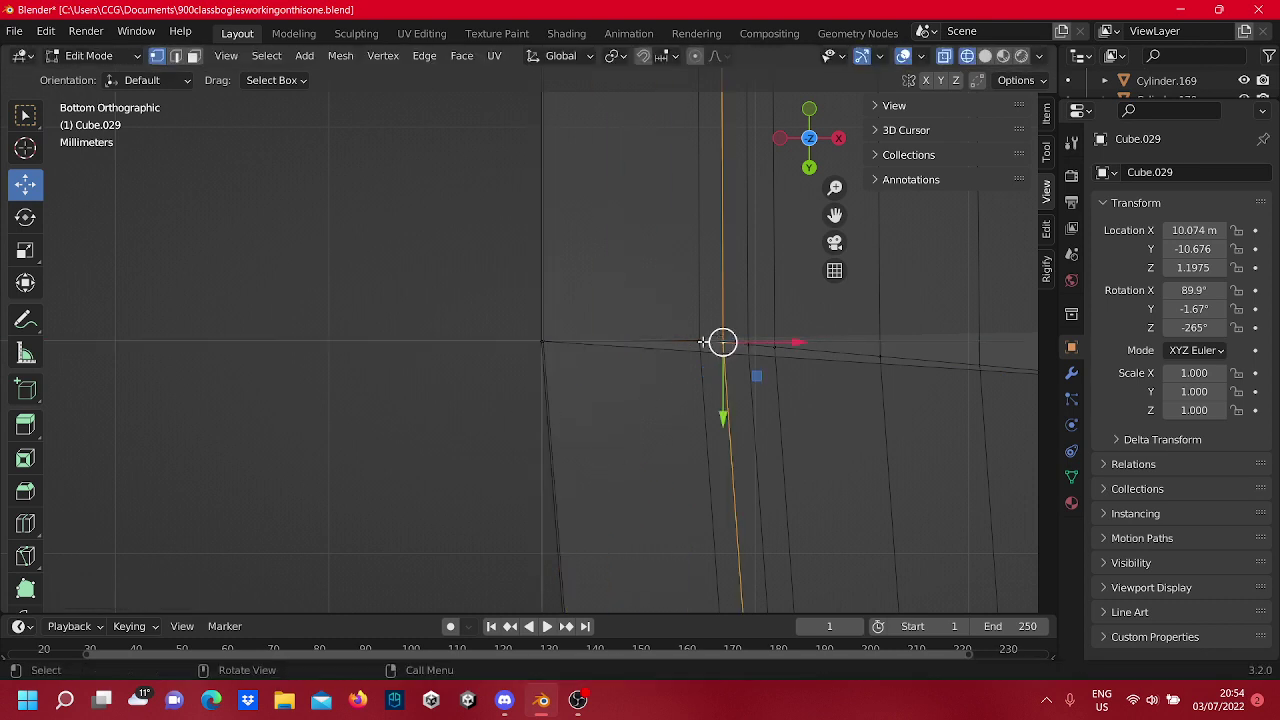
left_click(699, 341)
left_click_drag(749, 346, 593, 374)
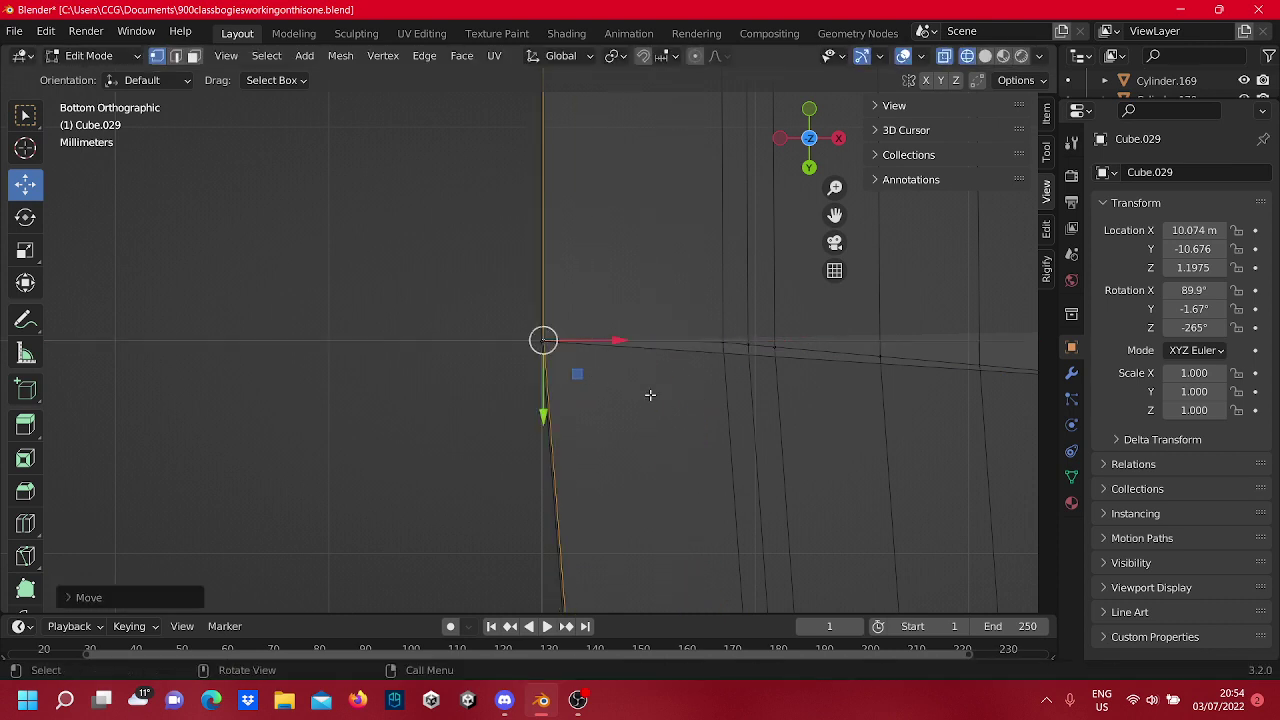
left_click(650, 395)
Move the following two cluster vertices along X to the side grid line, align the second along Y with the cross line, and deselect.
left_click(723, 350)
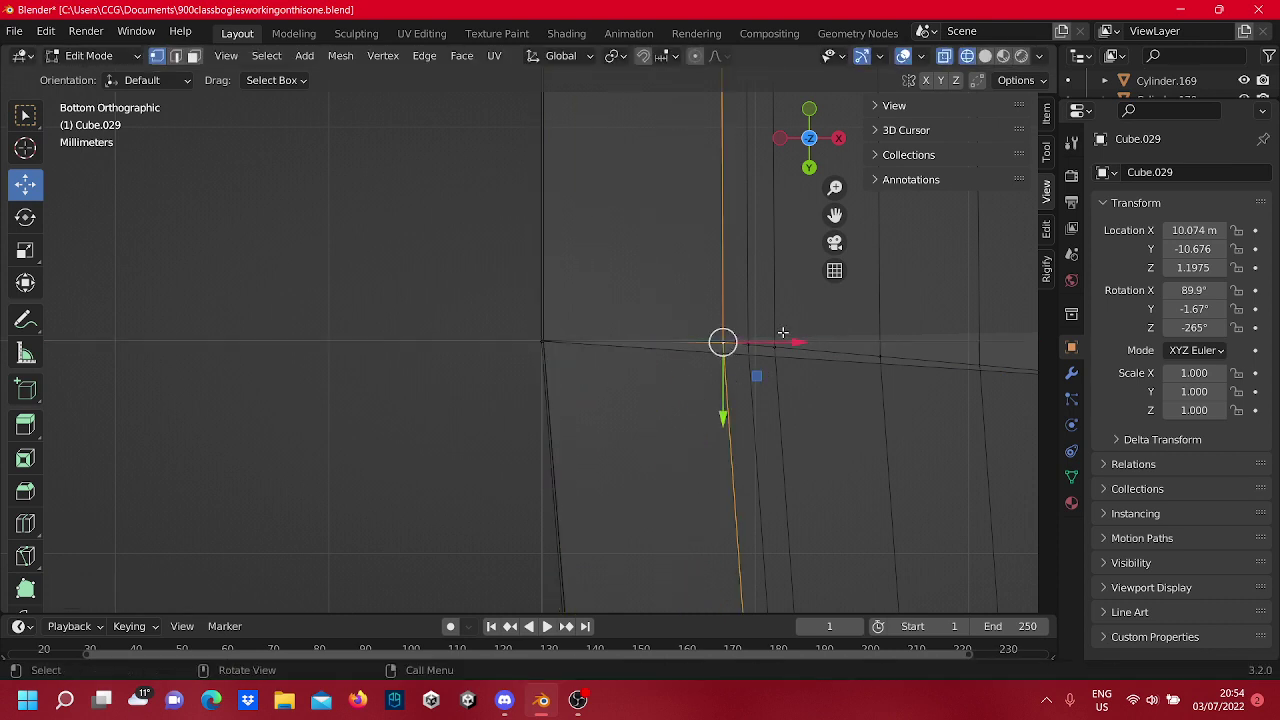
left_click_drag(781, 342, 597, 365)
left_click(603, 283)
middle_click_drag(590, 266, 471, 236, "shift")
left_click(630, 317)
left_click_drag(674, 317, 456, 324)
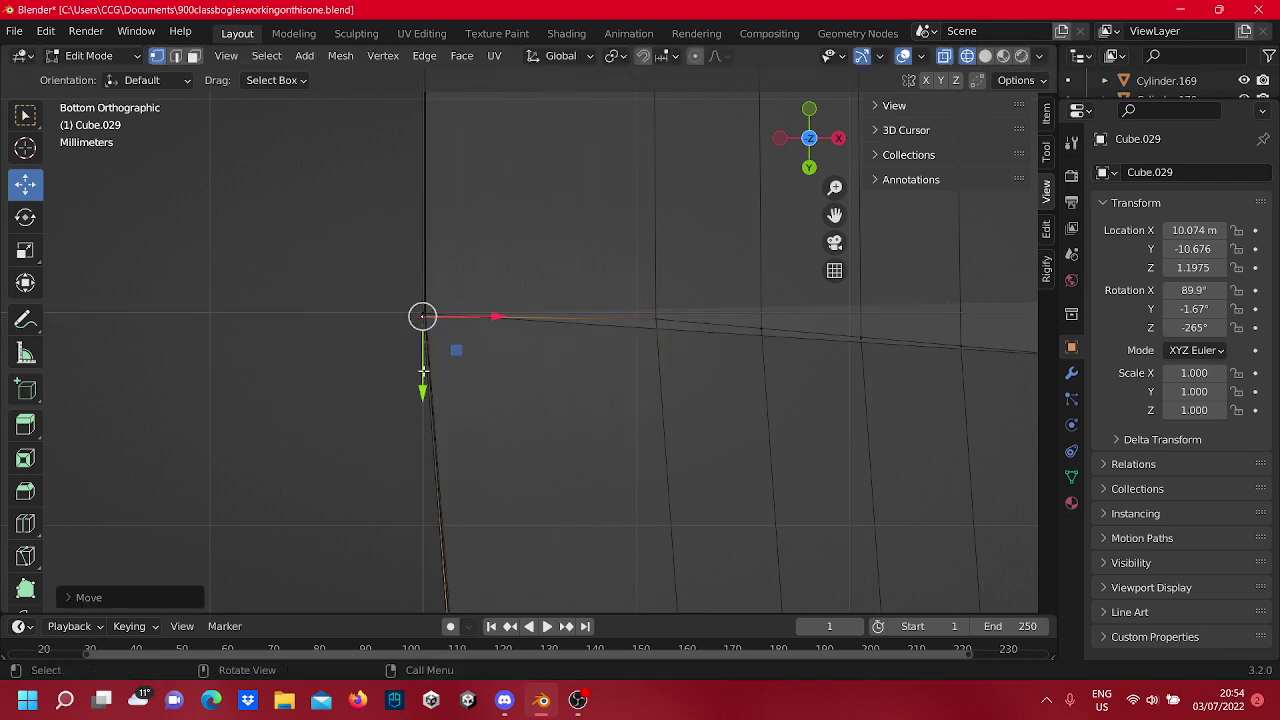
left_click_drag(423, 370, 424, 372)
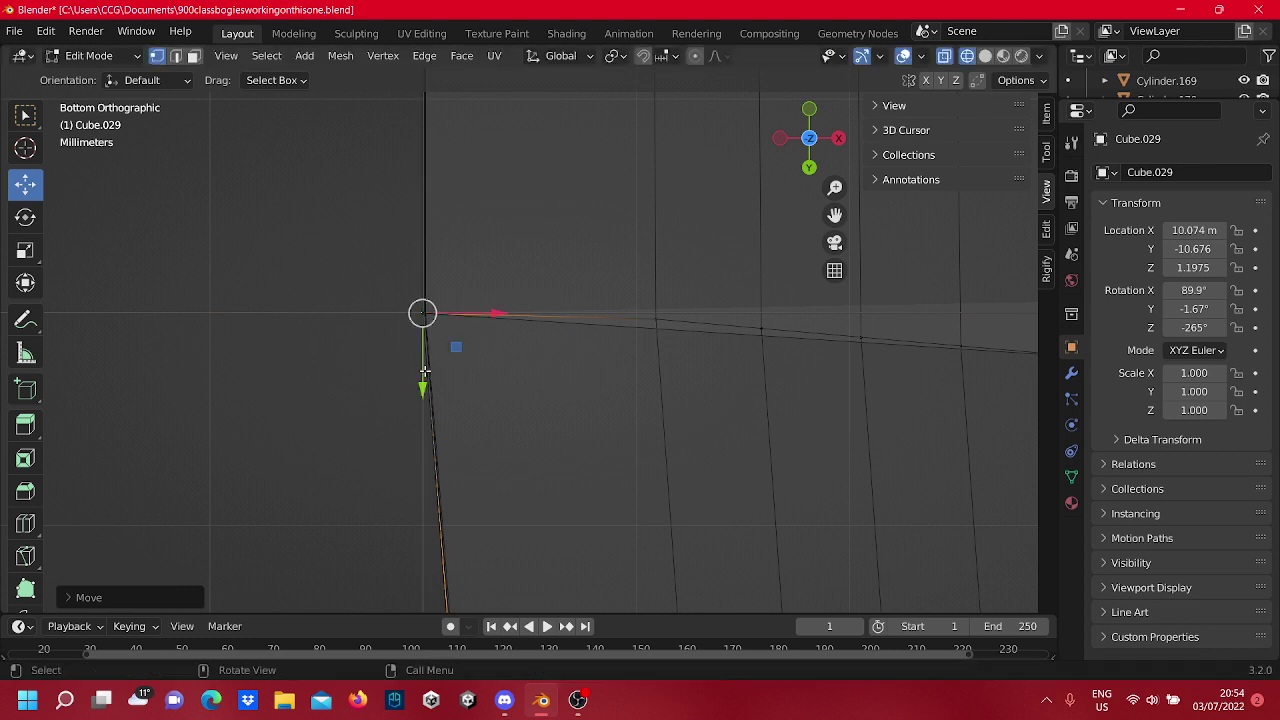
left_click(604, 219)
Move the nearest remaining cluster vertex along Y onto the cross grid line, then along X to the side line, and deselect it.
left_click_drag(697, 351, 640, 298)
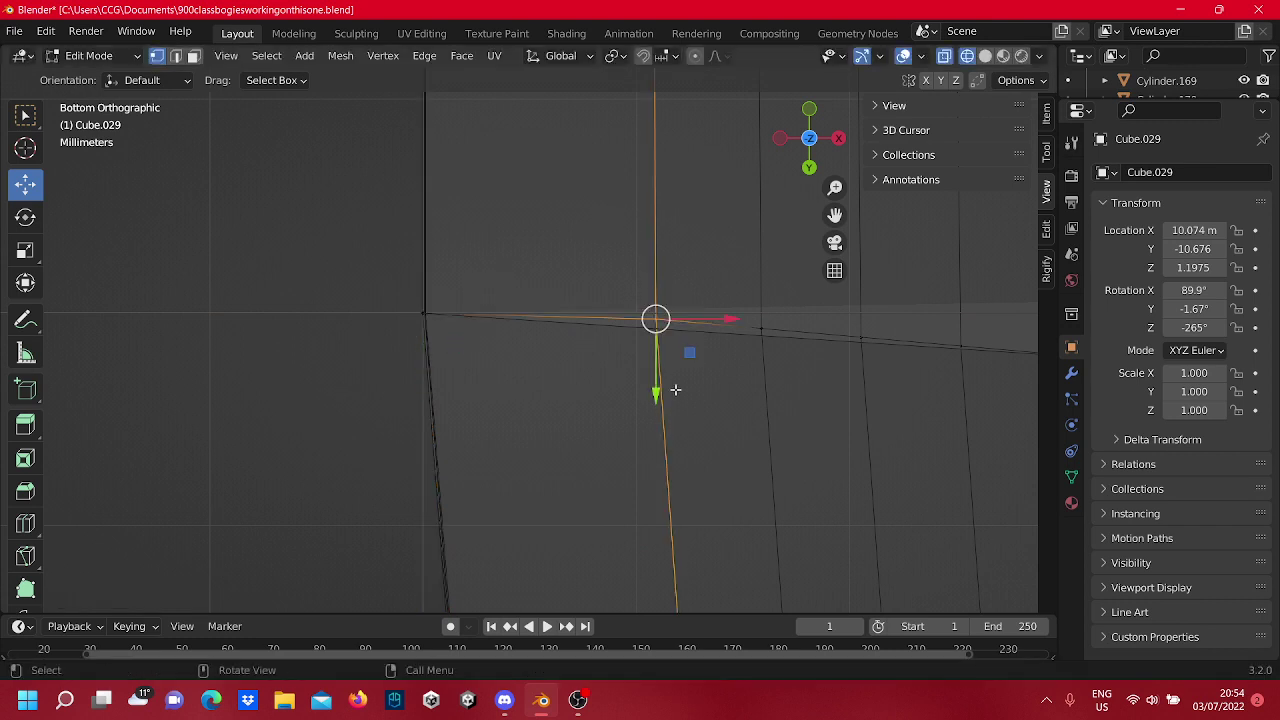
left_click_drag(659, 397, 660, 391)
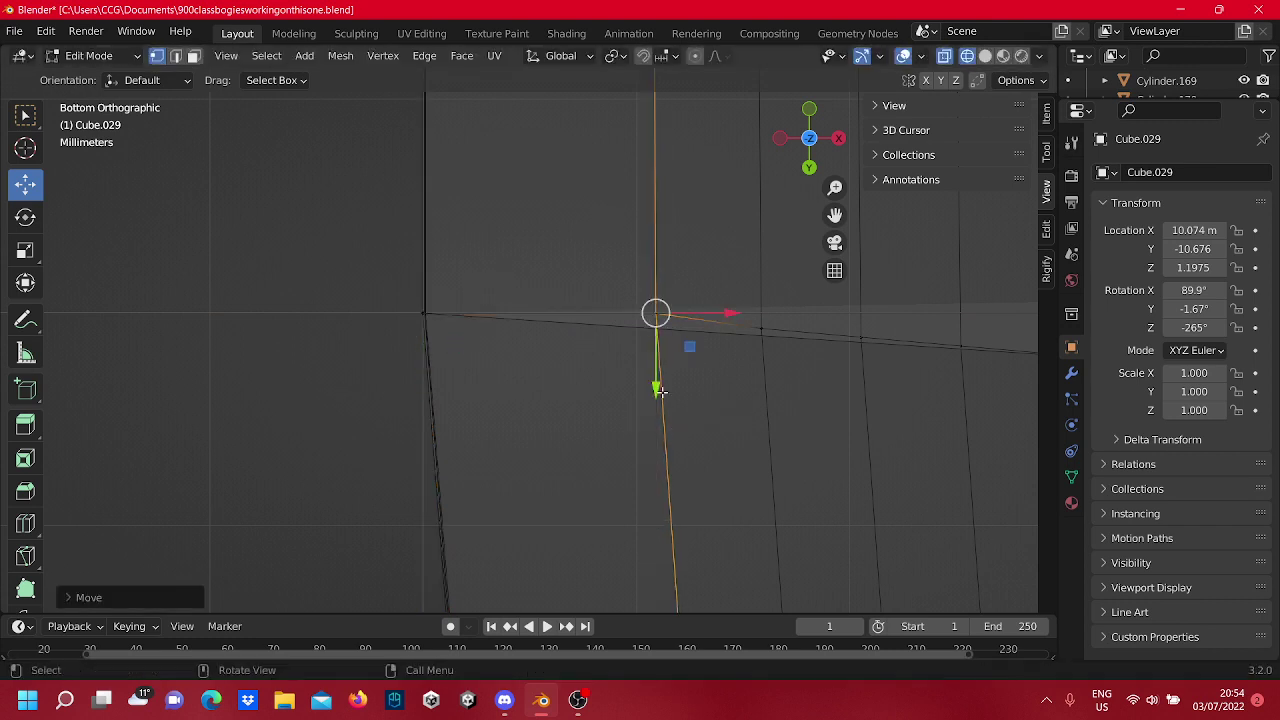
left_click_drag(733, 313, 499, 381)
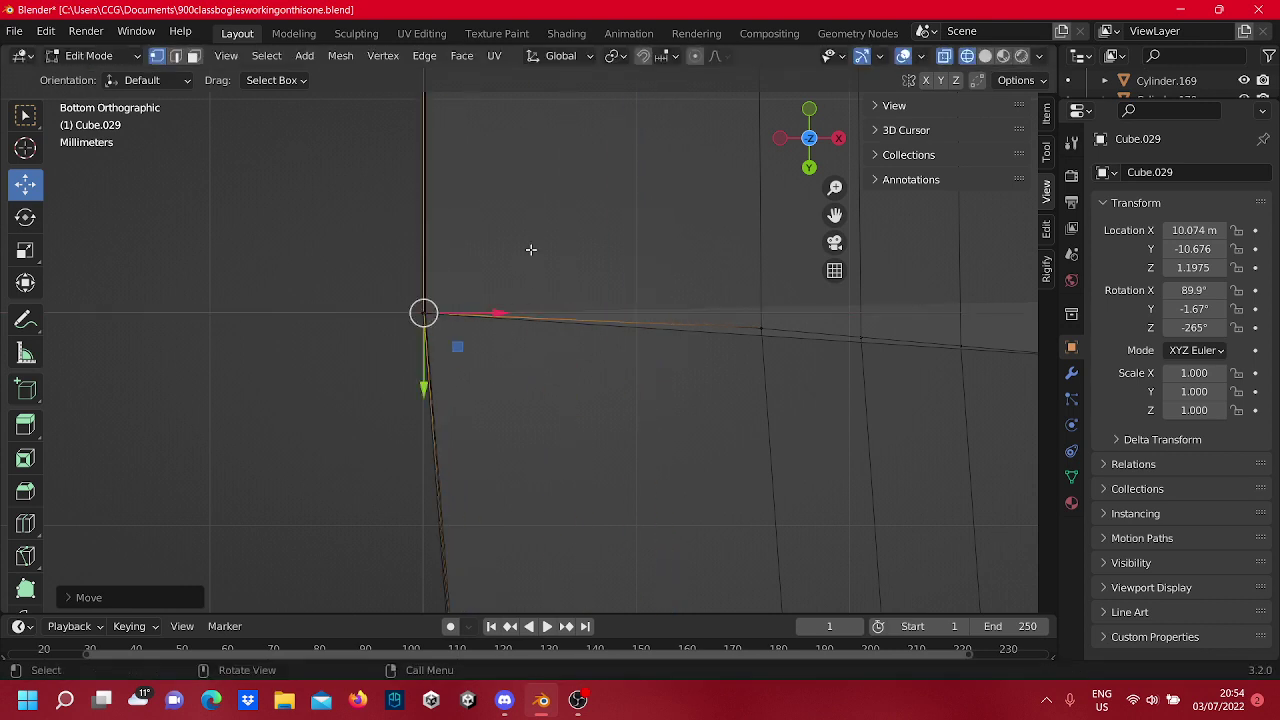
left_click(535, 239)
Move the next three vertices sagging below the cross grid line up onto it along Y, one by one, and deselect.
middle_click_drag(605, 338, 407, 386, "shift")
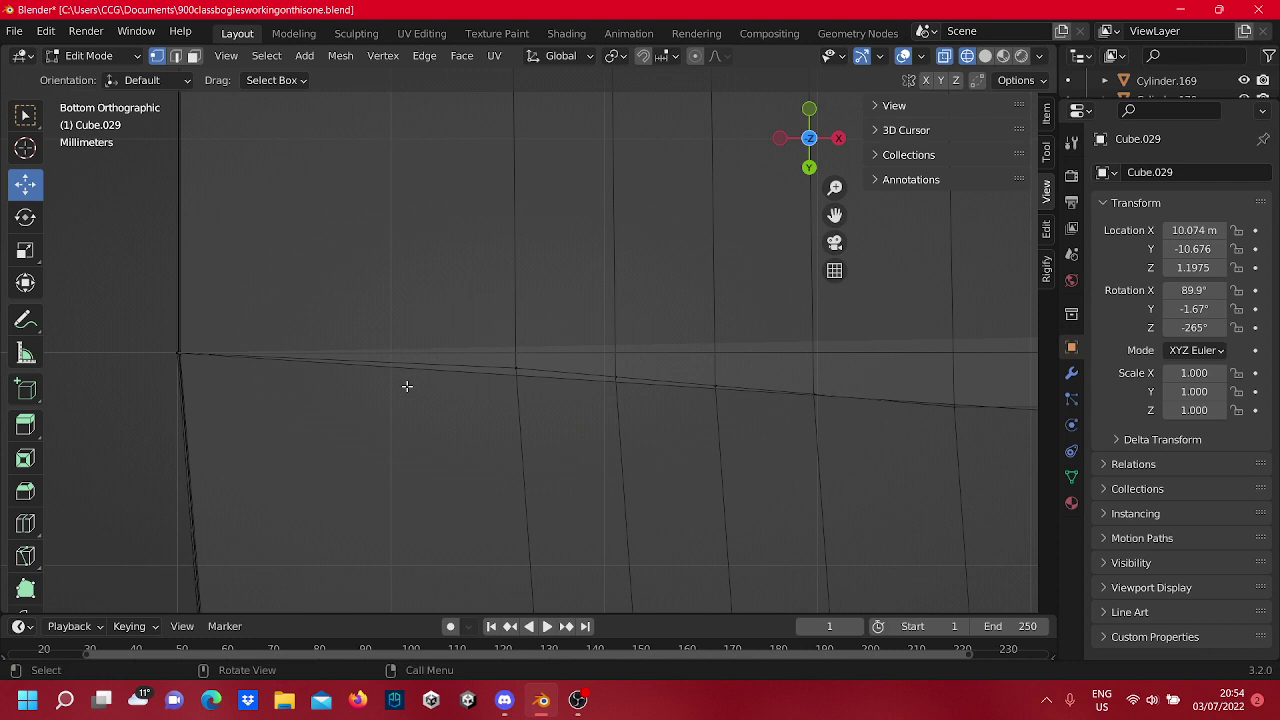
left_click_drag(577, 444, 509, 346)
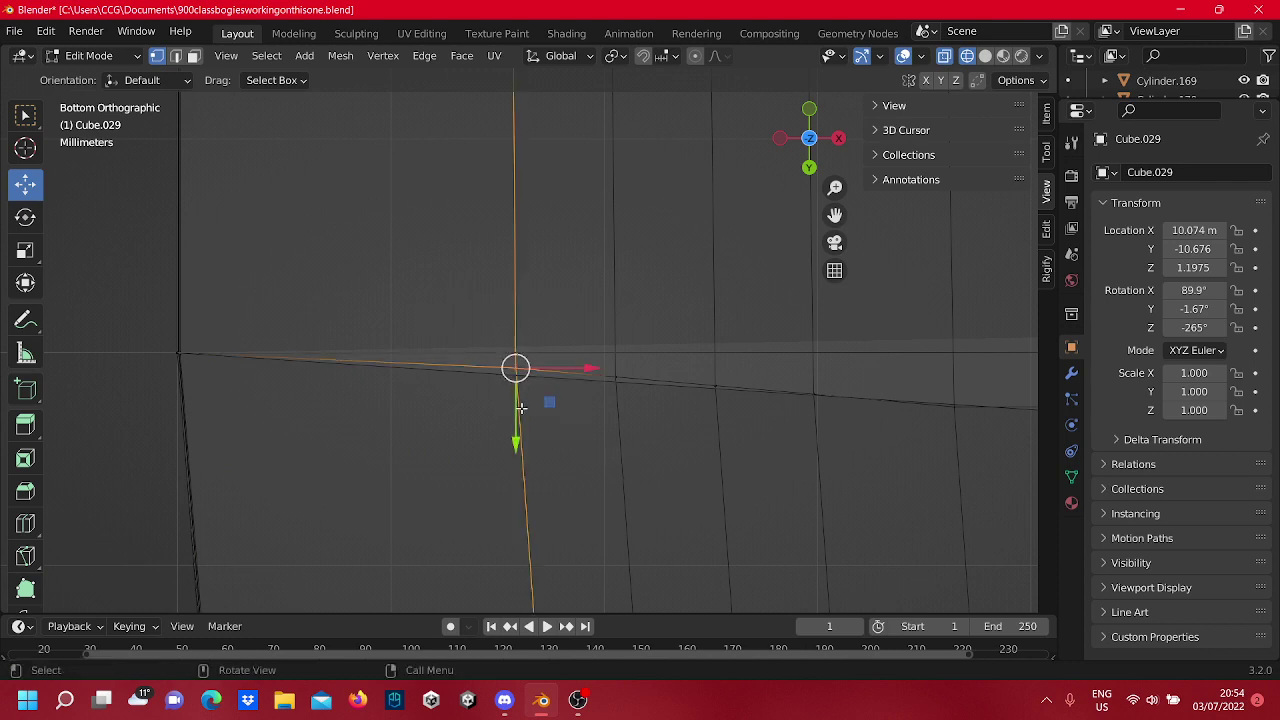
left_click_drag(515, 428, 516, 410)
left_click(541, 420)
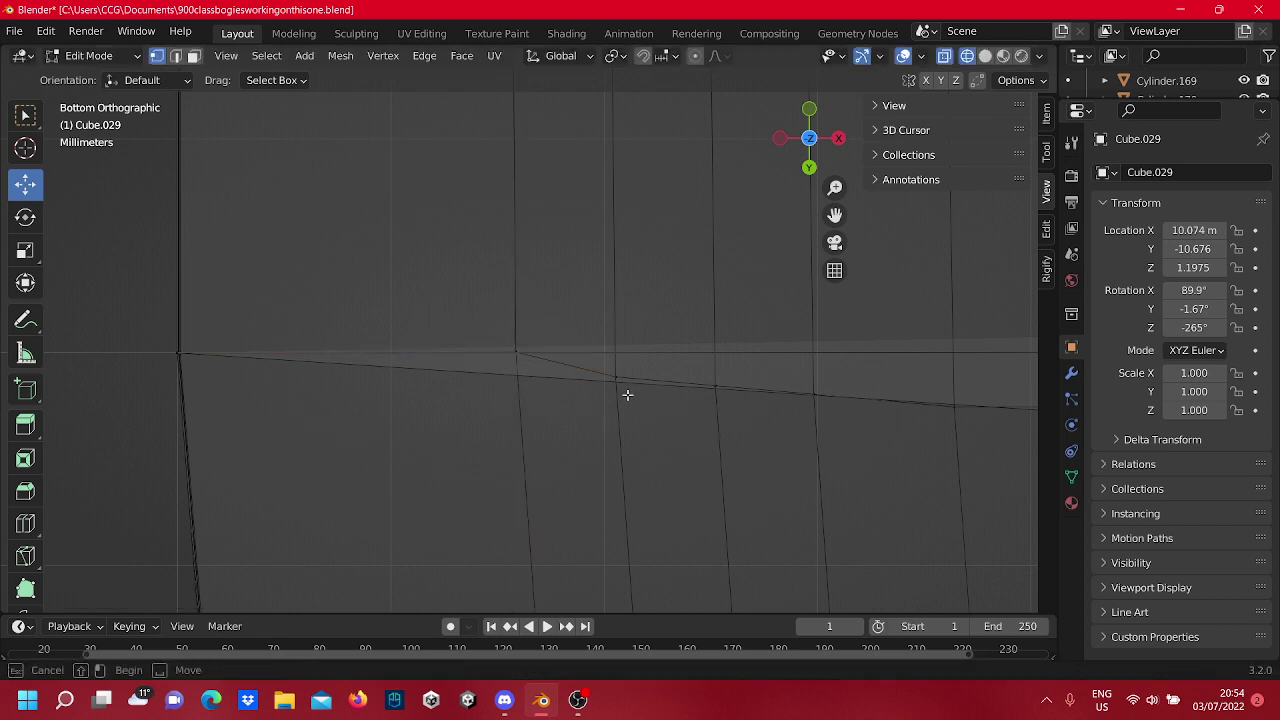
left_click_drag(626, 391, 586, 345)
left_click_drag(621, 456, 620, 428)
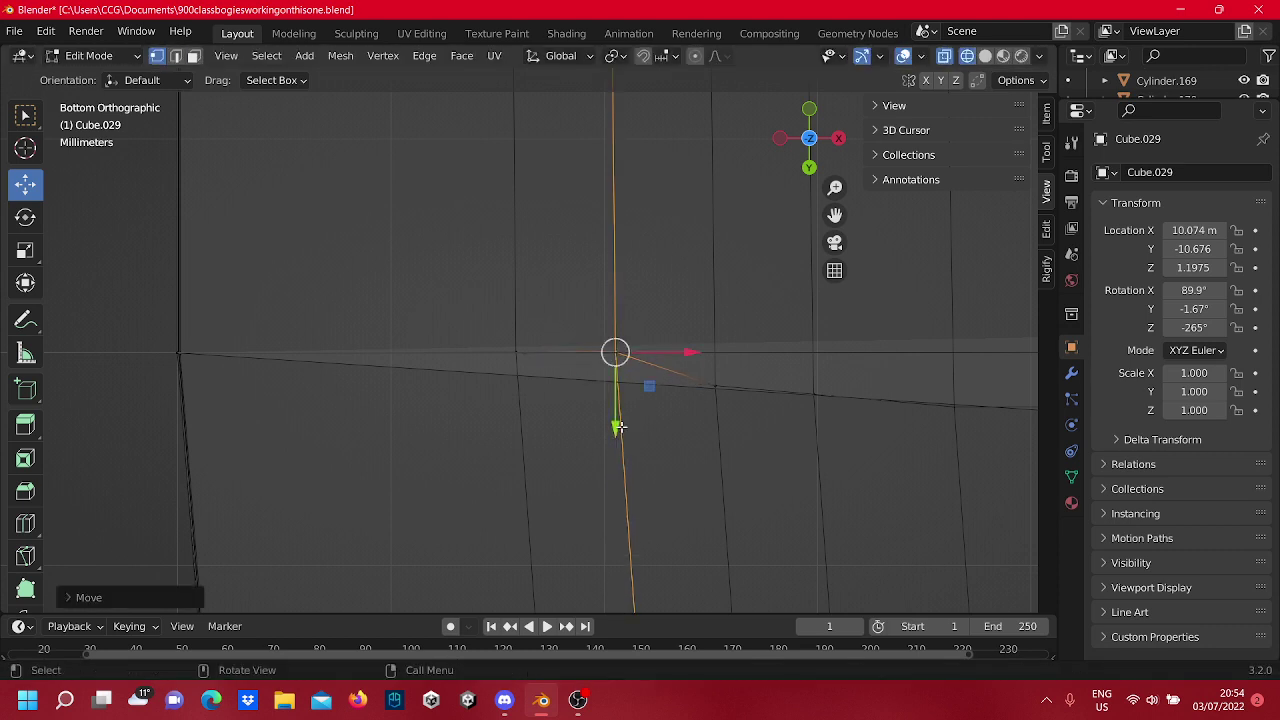
left_click(796, 441)
left_click_drag(746, 441, 700, 354)
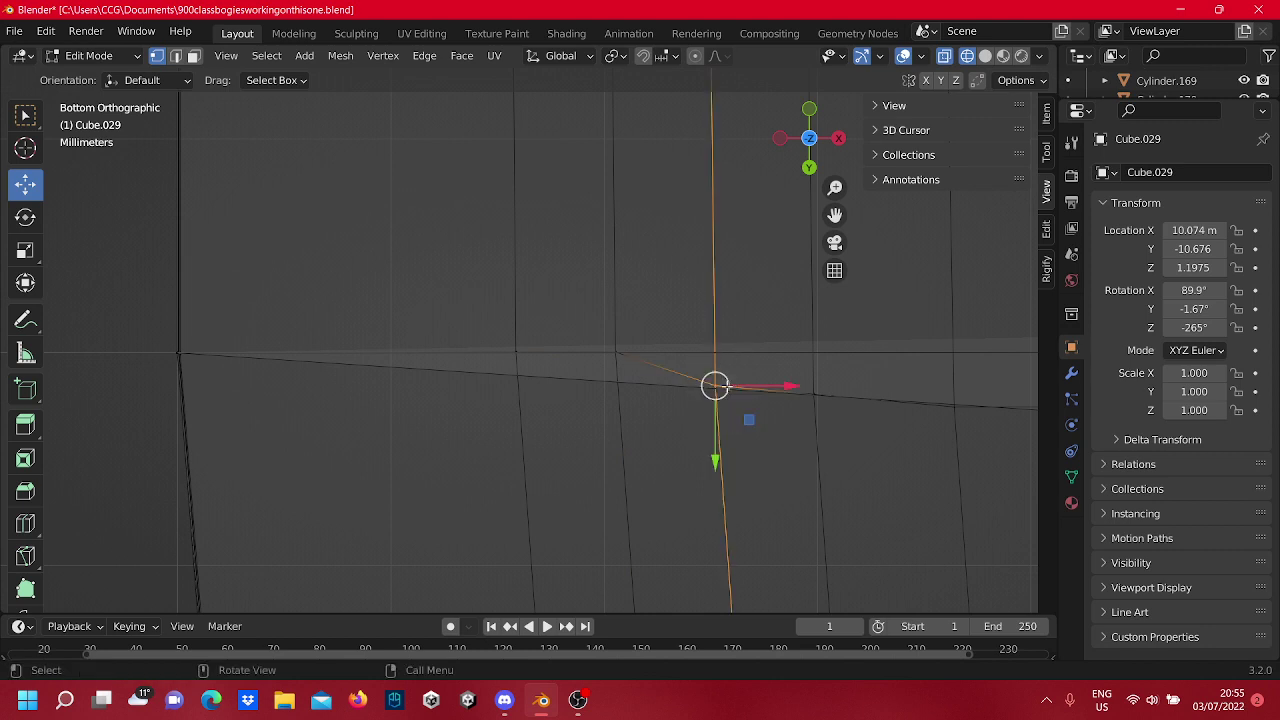
left_click_drag(707, 456, 713, 429)
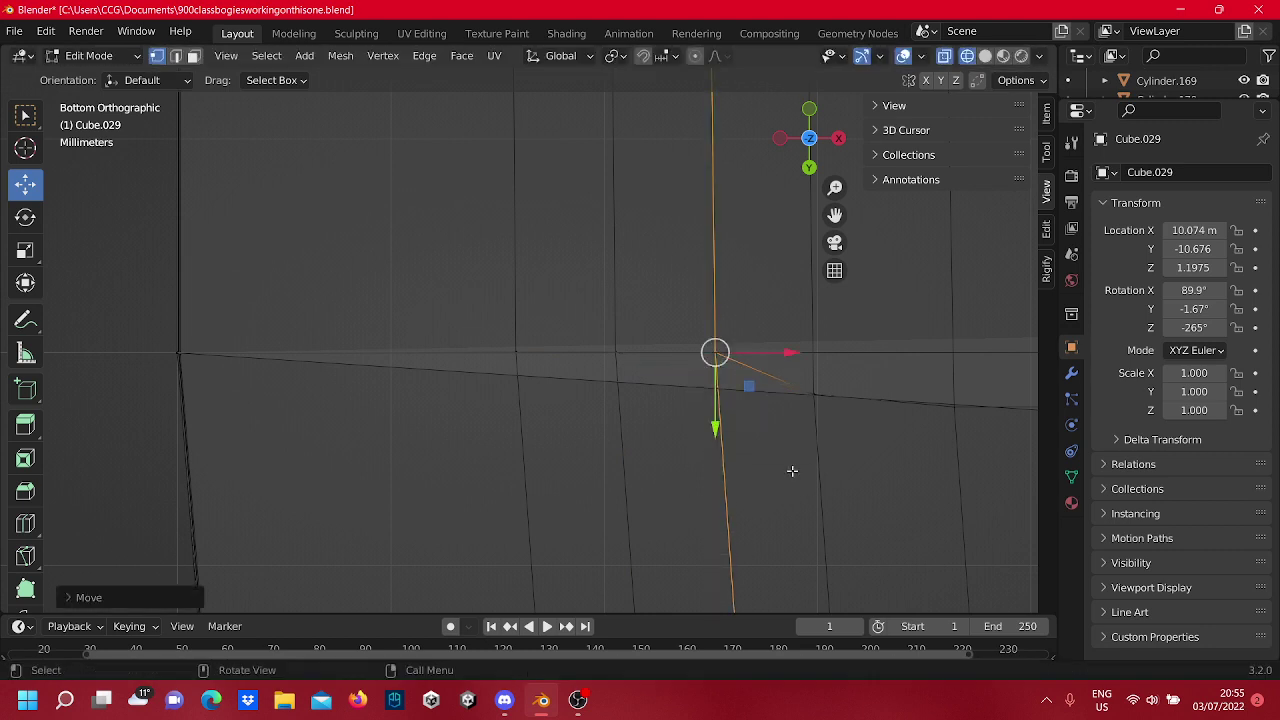
left_click(871, 483)
Move the last three cluster vertices individually along Y onto the cross grid line, and clear the selection.
middle_click_drag(871, 483, 540, 441, "shift")
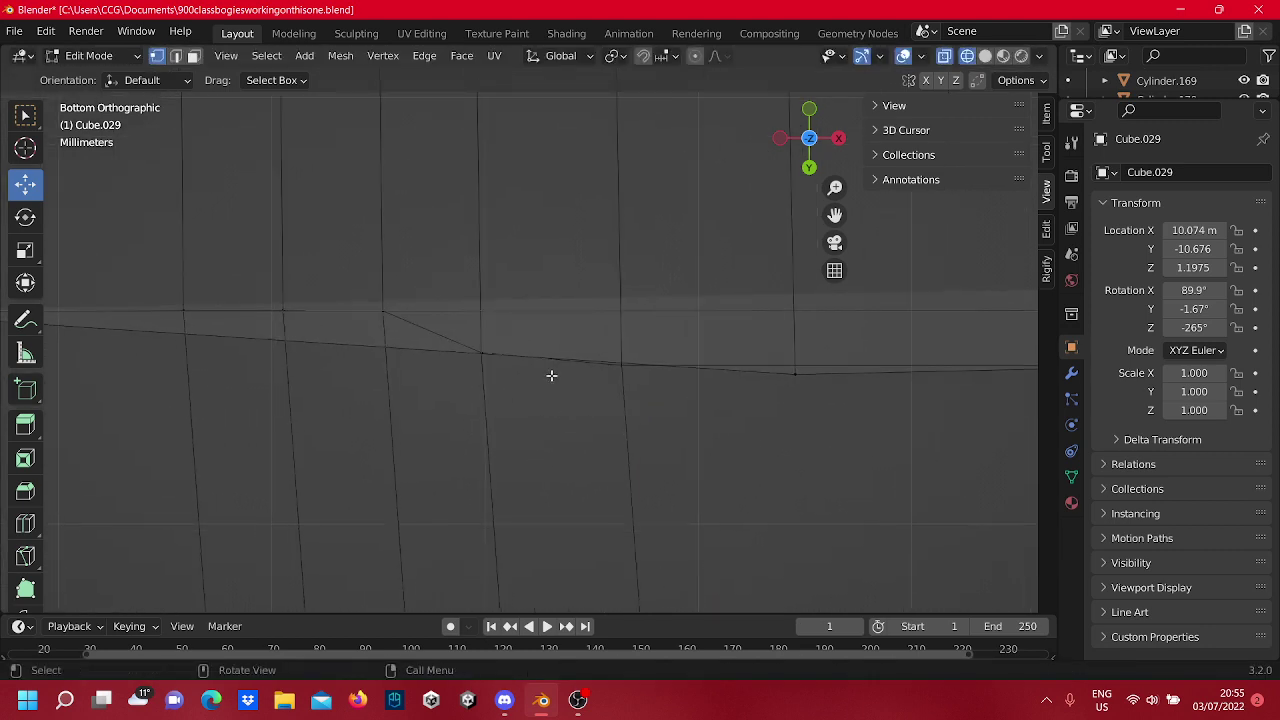
left_click(512, 364)
left_click_drag(481, 401, 476, 369)
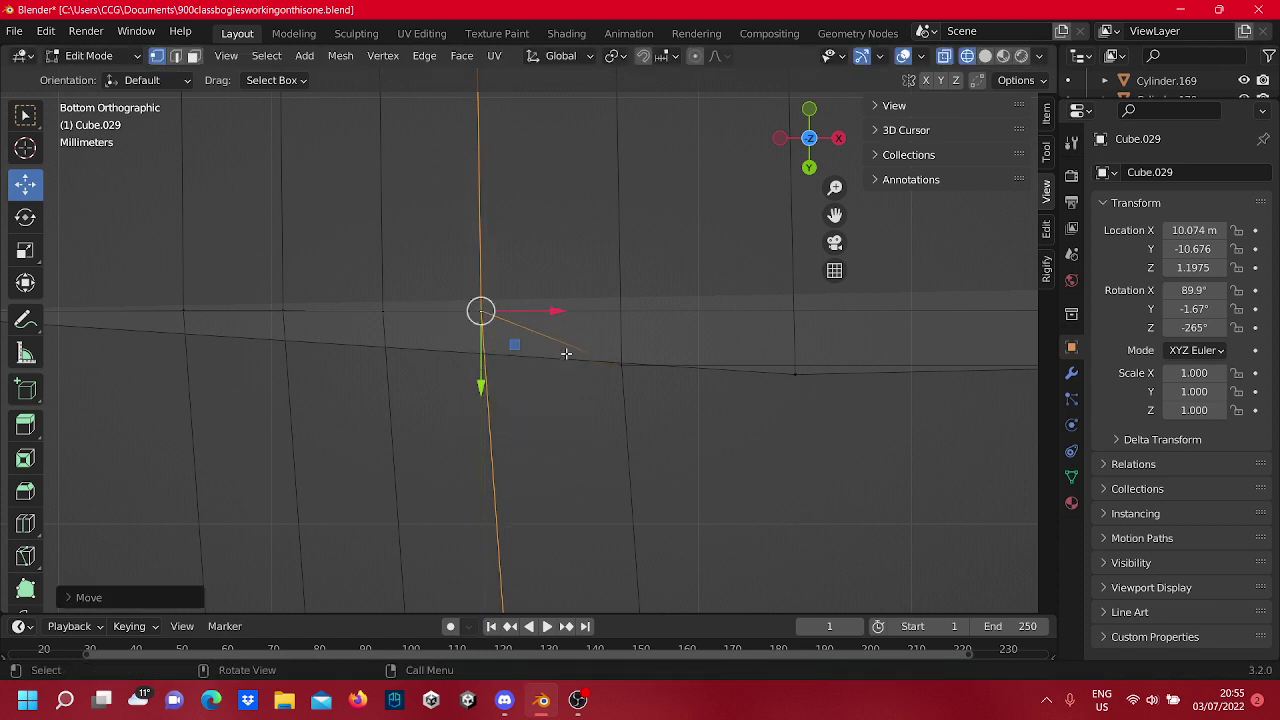
left_click(621, 367)
left_click_drag(621, 440, 621, 378)
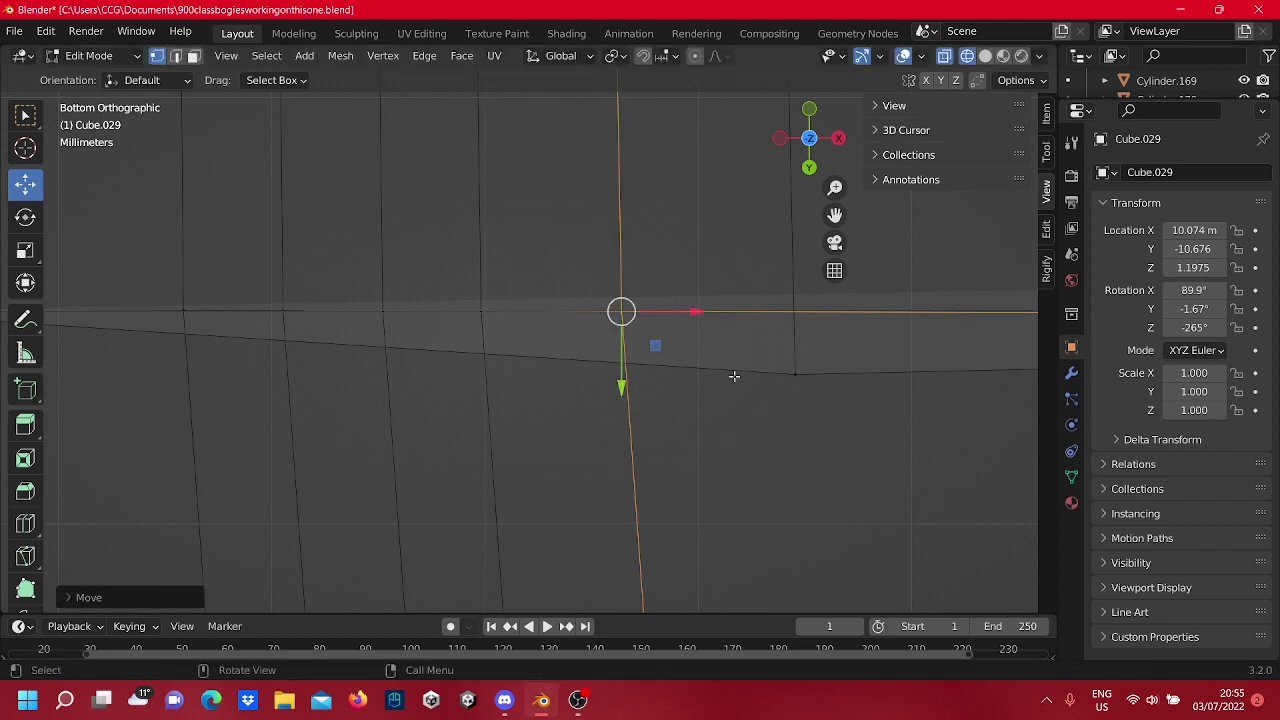
left_click(794, 373)
middle_click_drag(792, 421, 662, 424, "shift")
left_click_drag(662, 424, 662, 358)
scroll(600, 376, "down", 11)
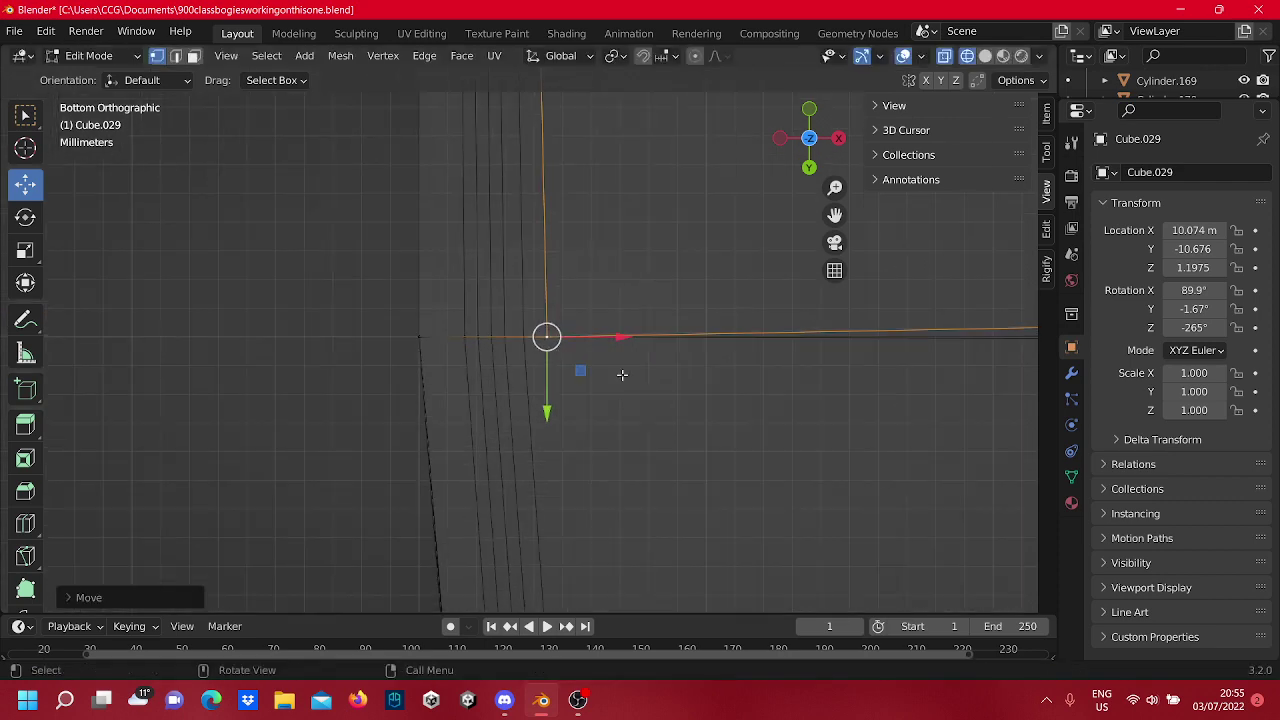
left_click(771, 408)
Move the aligned row's vertex nearest the side along X onto the side grid line, and deselect it.
scroll(771, 408, "down", 9)
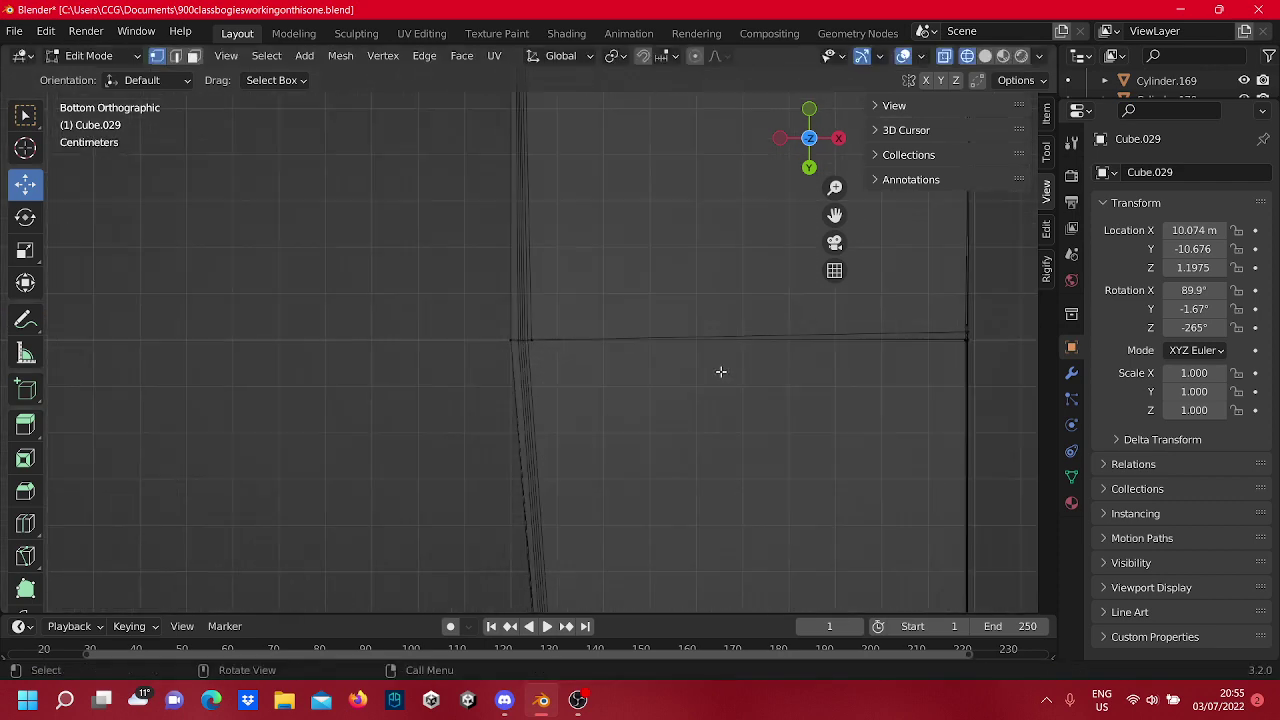
scroll(594, 377, "up", 7)
scroll(448, 354, "up", 5)
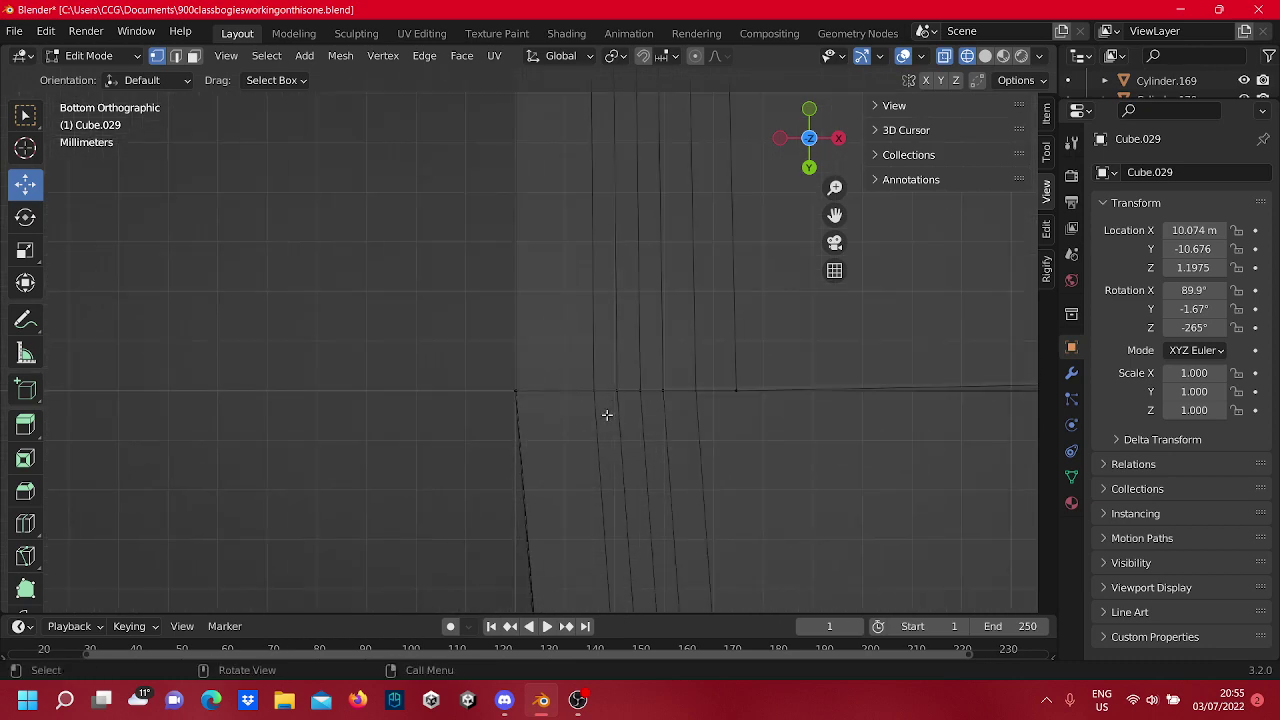
left_click(650, 375)
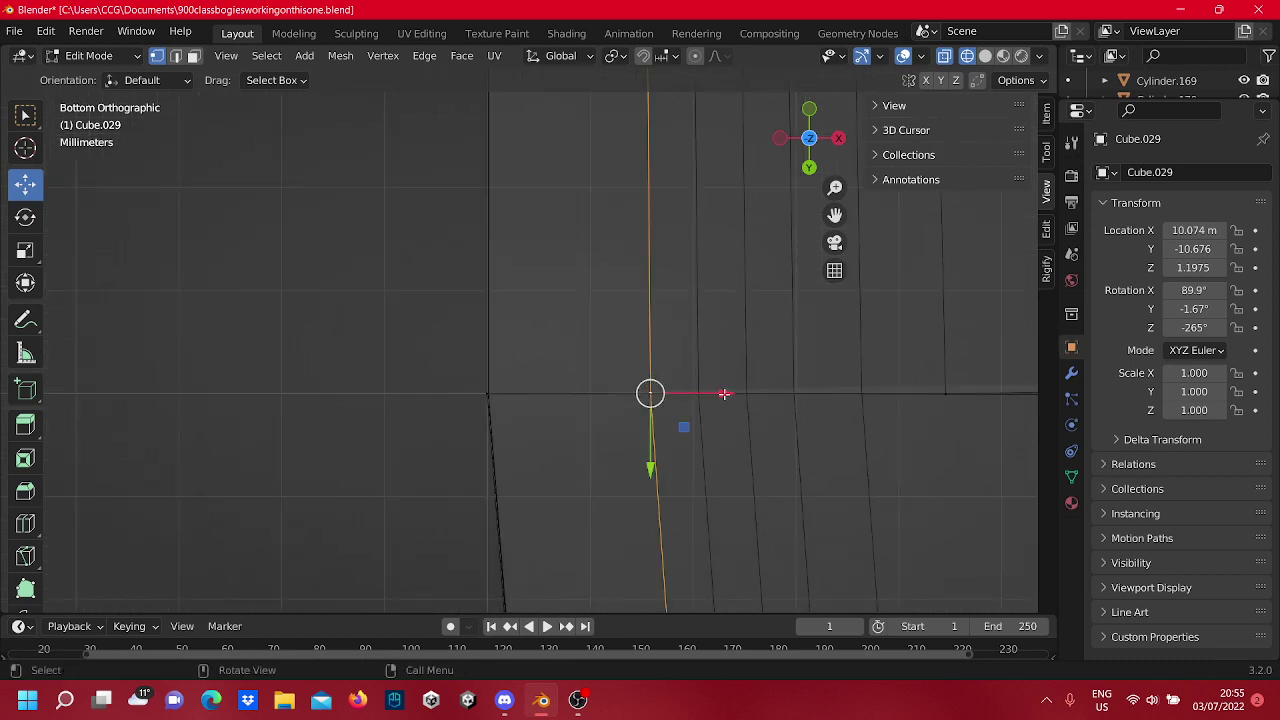
left_click_drag(724, 393, 557, 381)
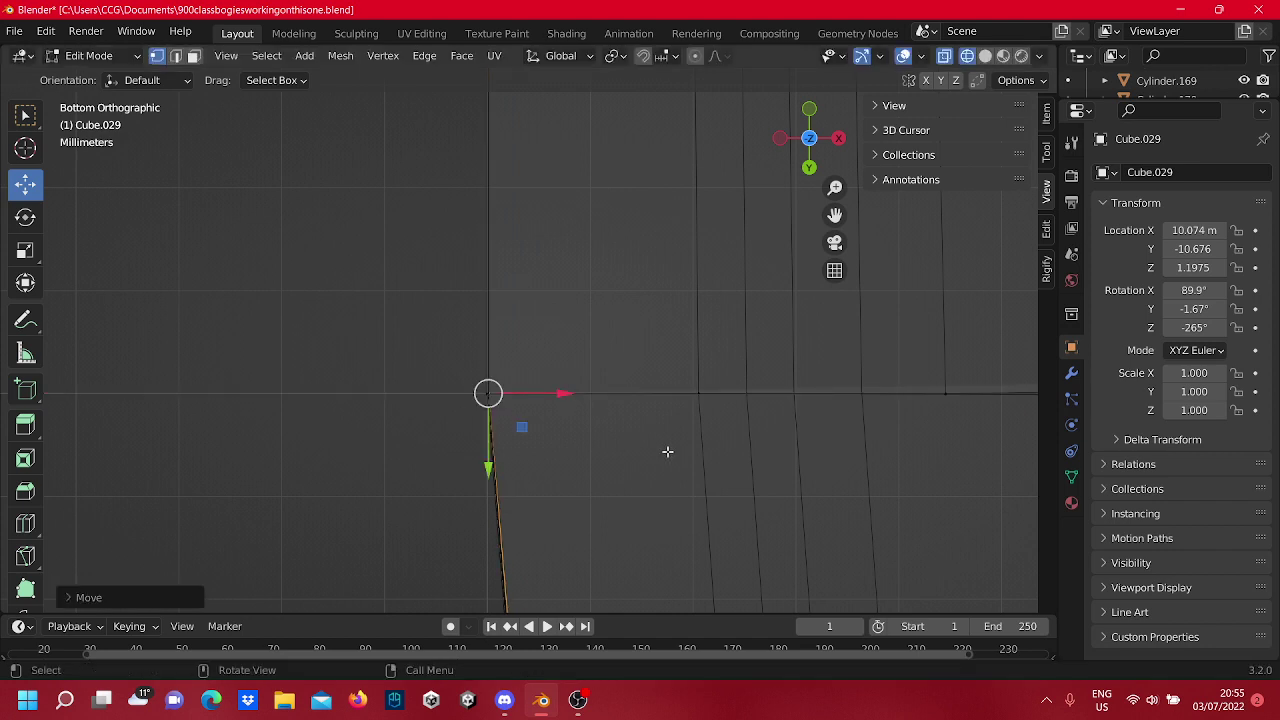
key("alt+a")
Move the row's remaining vertices together along X until the nearest one sits on the side grid line.
scroll(928, 466, "down", 3)
left_click_drag(935, 458, 604, 328)
left_click_drag(749, 376, 623, 408)
scroll(555, 455, "up", 4)
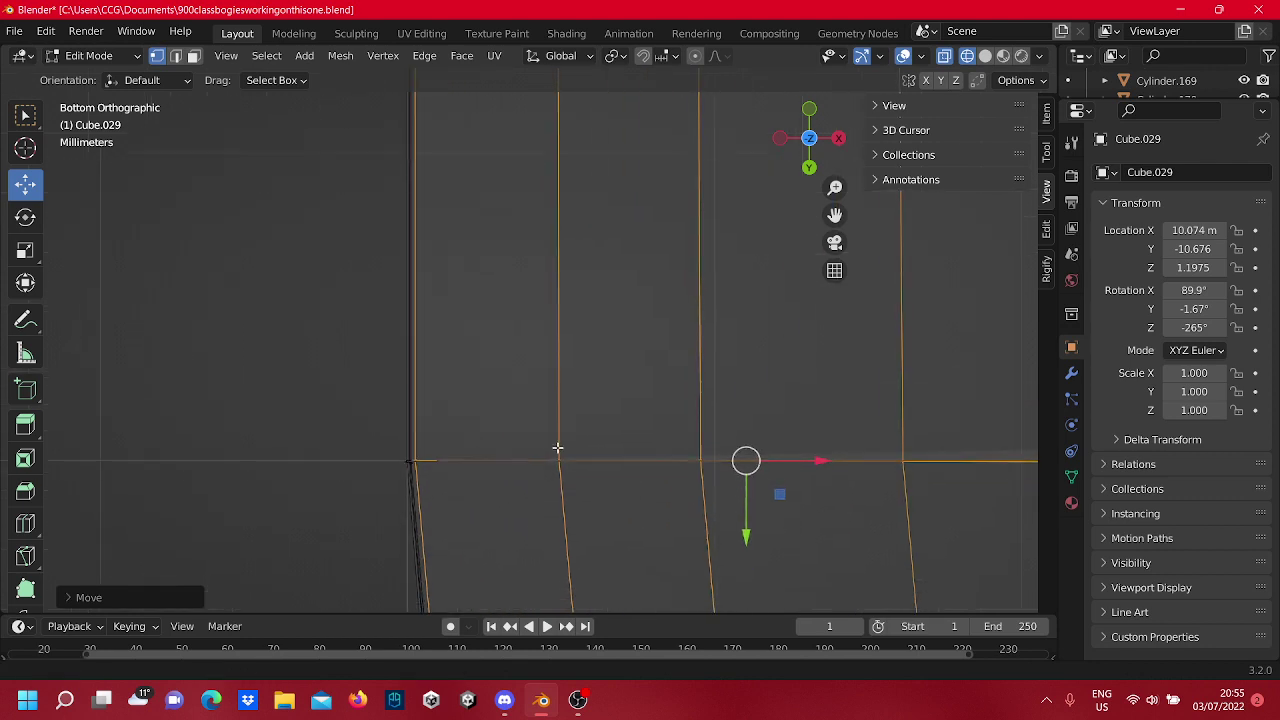
middle_click_drag(558, 448, 506, 356, "shift")
left_click_drag(758, 368, 749, 377)
Shift the row vertices still off the side grid line along X in shrinking groups, placing the next two on the line.
left_click_drag(574, 376, 503, 323)
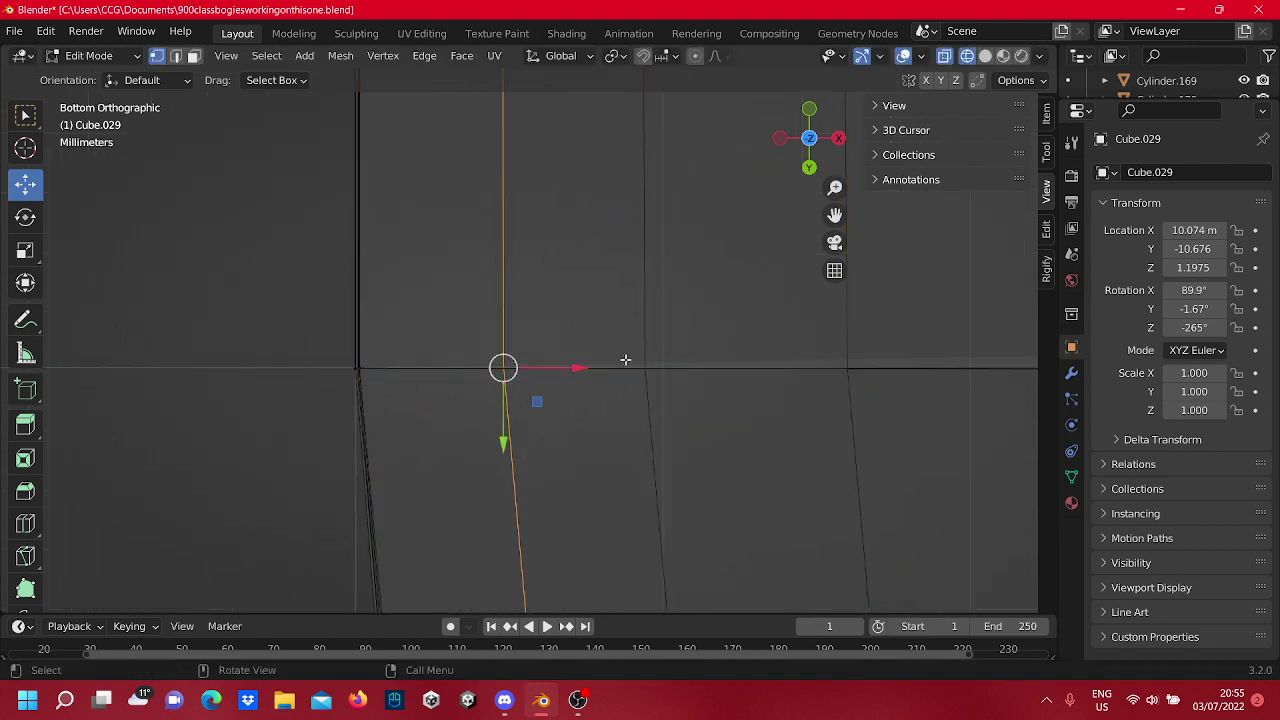
left_click_drag(871, 441, 494, 326)
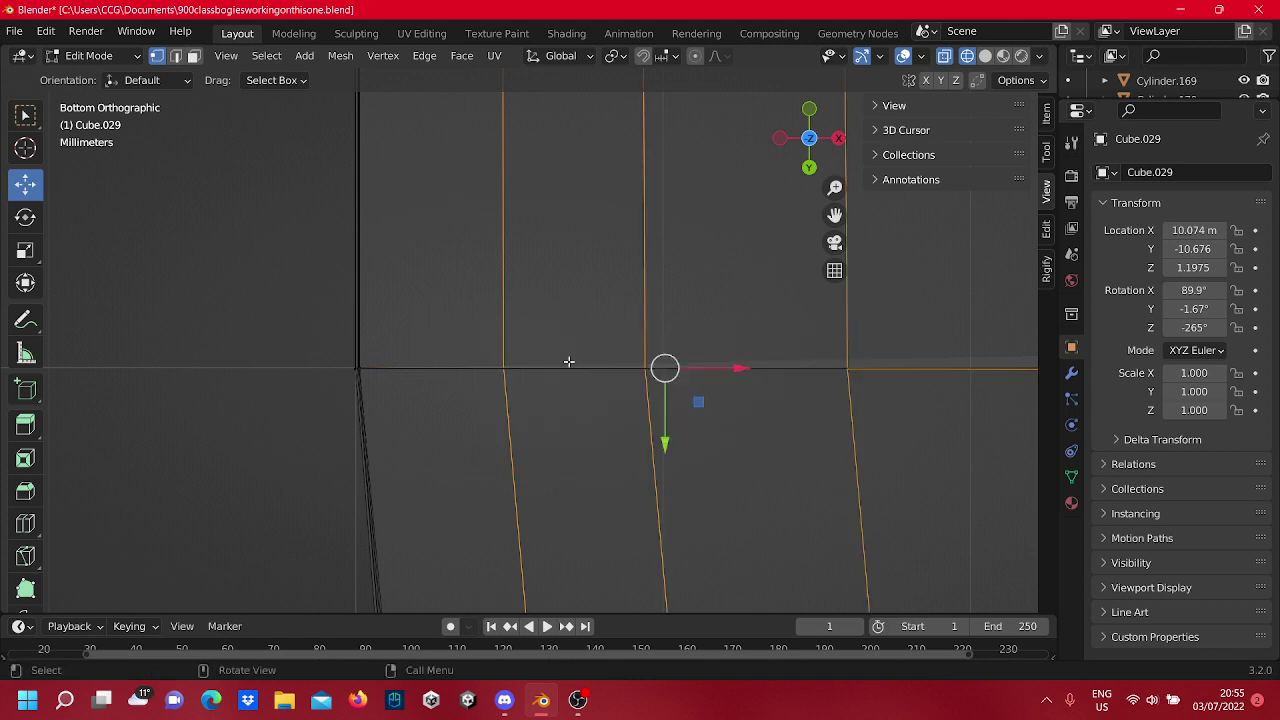
left_click_drag(753, 368, 593, 363)
left_click_drag(809, 414, 487, 292)
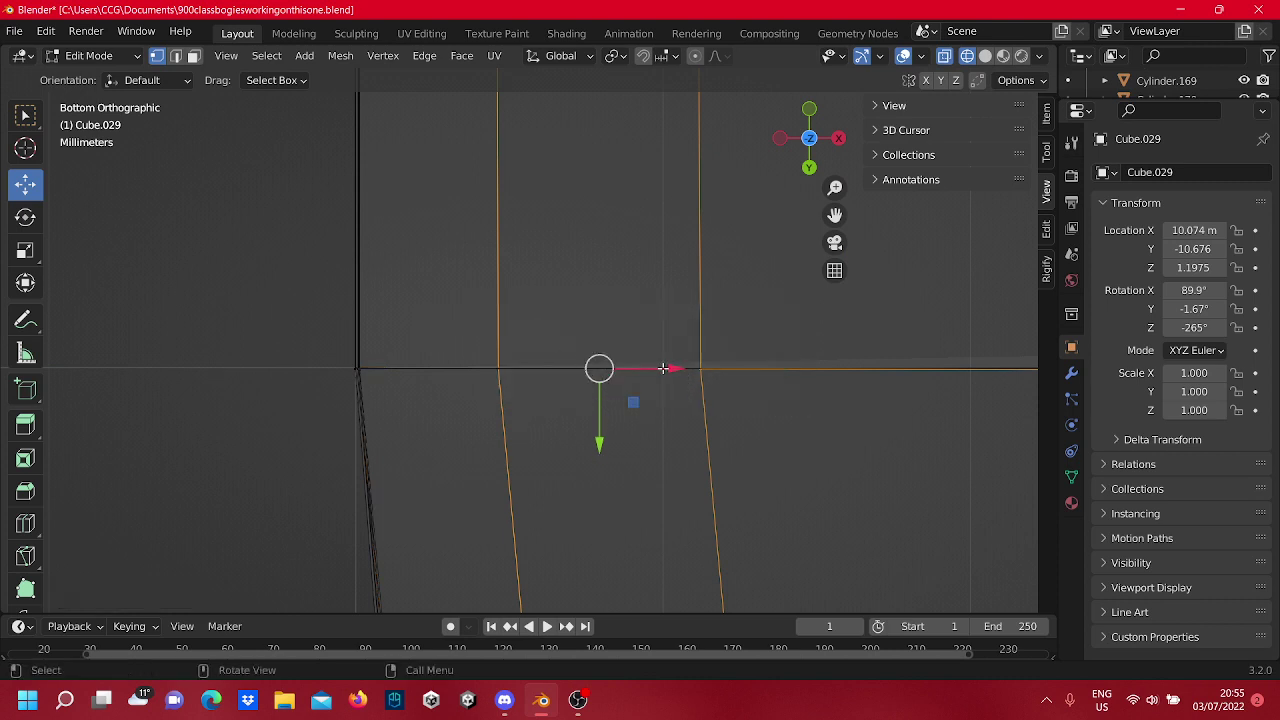
left_click_drag(663, 369, 547, 324)
left_click_drag(640, 362, 431, 382)
Move the row's last remaining vertex along X onto the side grid line and clear the selection.
middle_click_drag(471, 357, 581, 287, "shift")
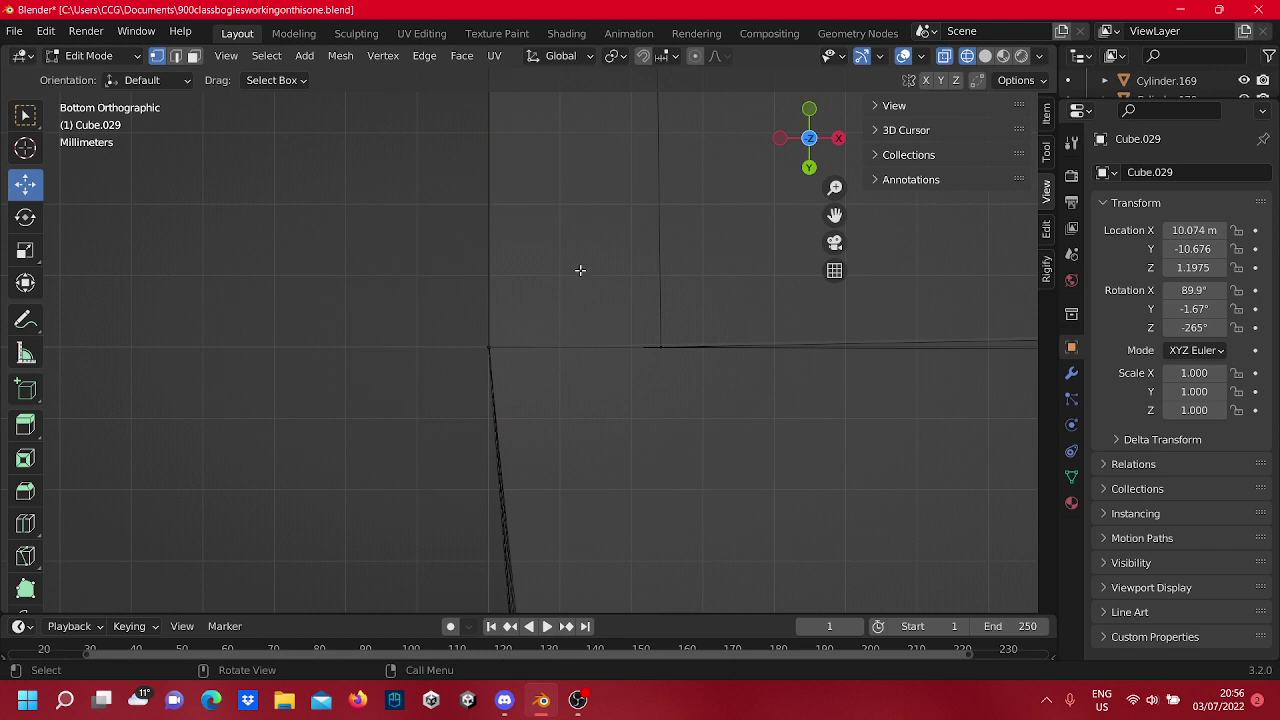
left_click_drag(694, 357, 523, 360)
scroll(512, 363, "up", 9)
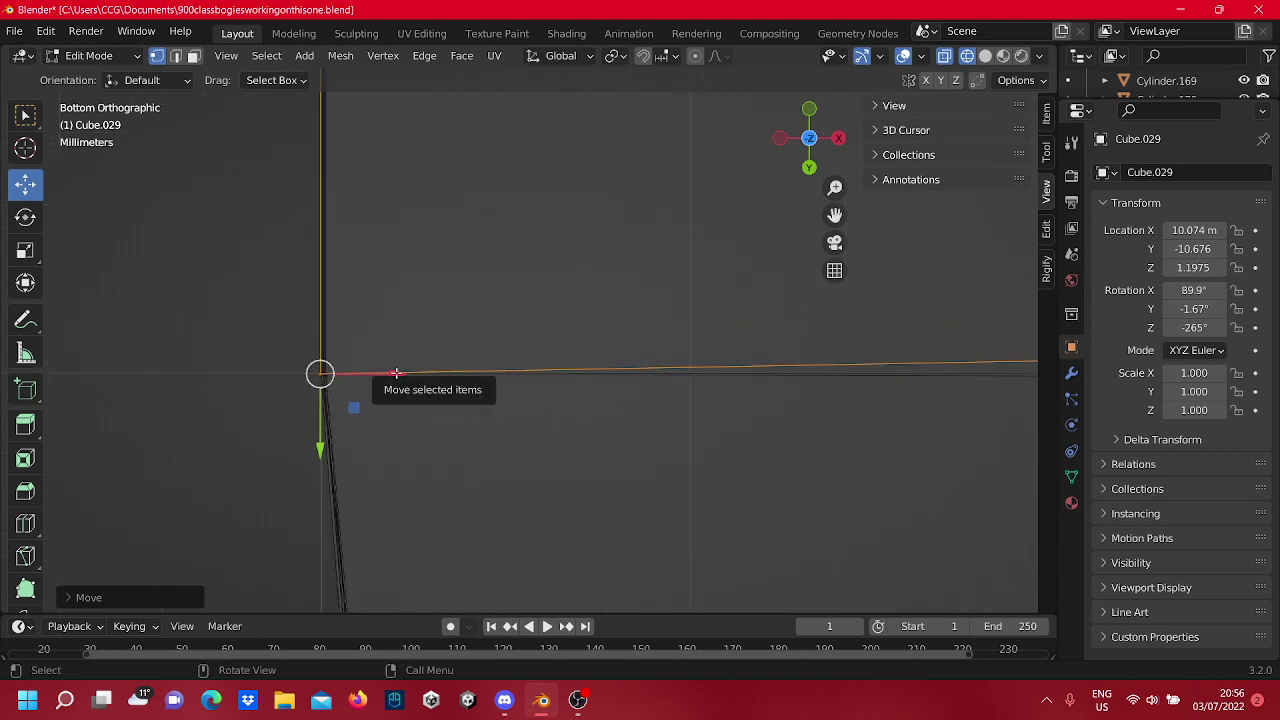
left_click_drag(394, 373, 400, 377)
left_click(434, 282)
At the cross line's opposite end, move the lowest clustered corner vertex along X and Y onto the grid intersection.
scroll(434, 283, "down", 20)
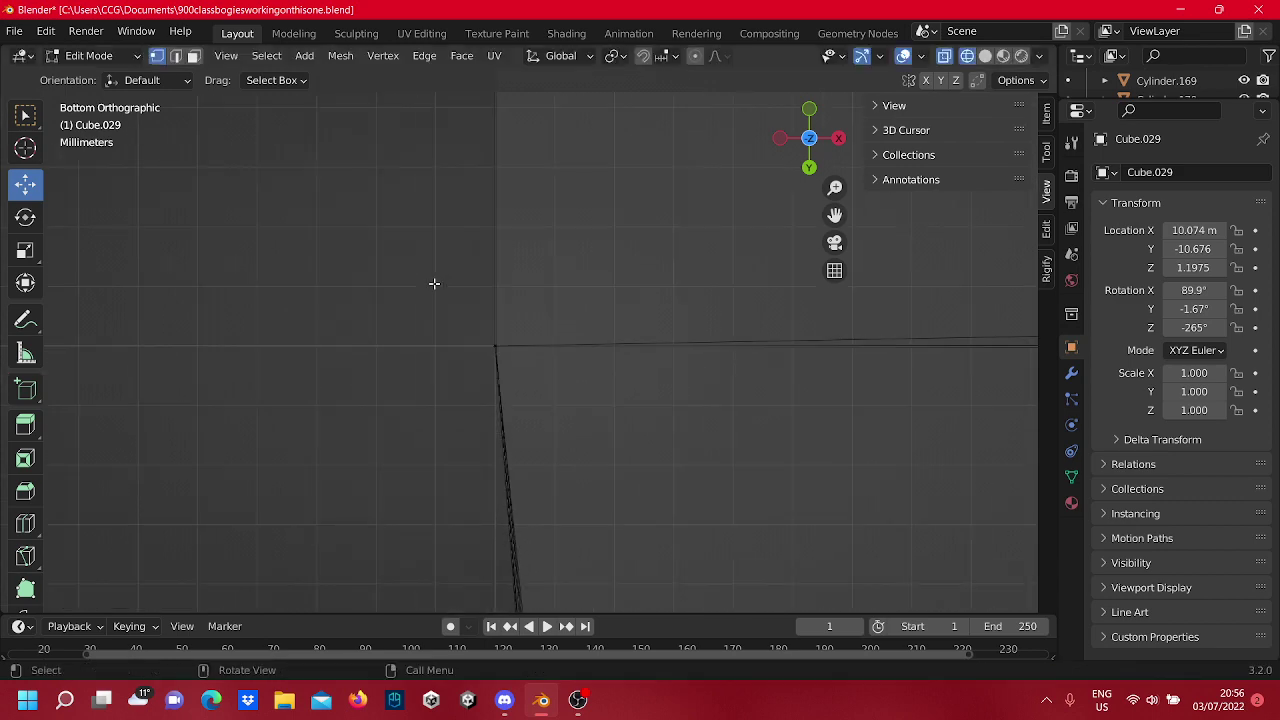
scroll(437, 279, "down", 3)
scroll(601, 324, "up", 5)
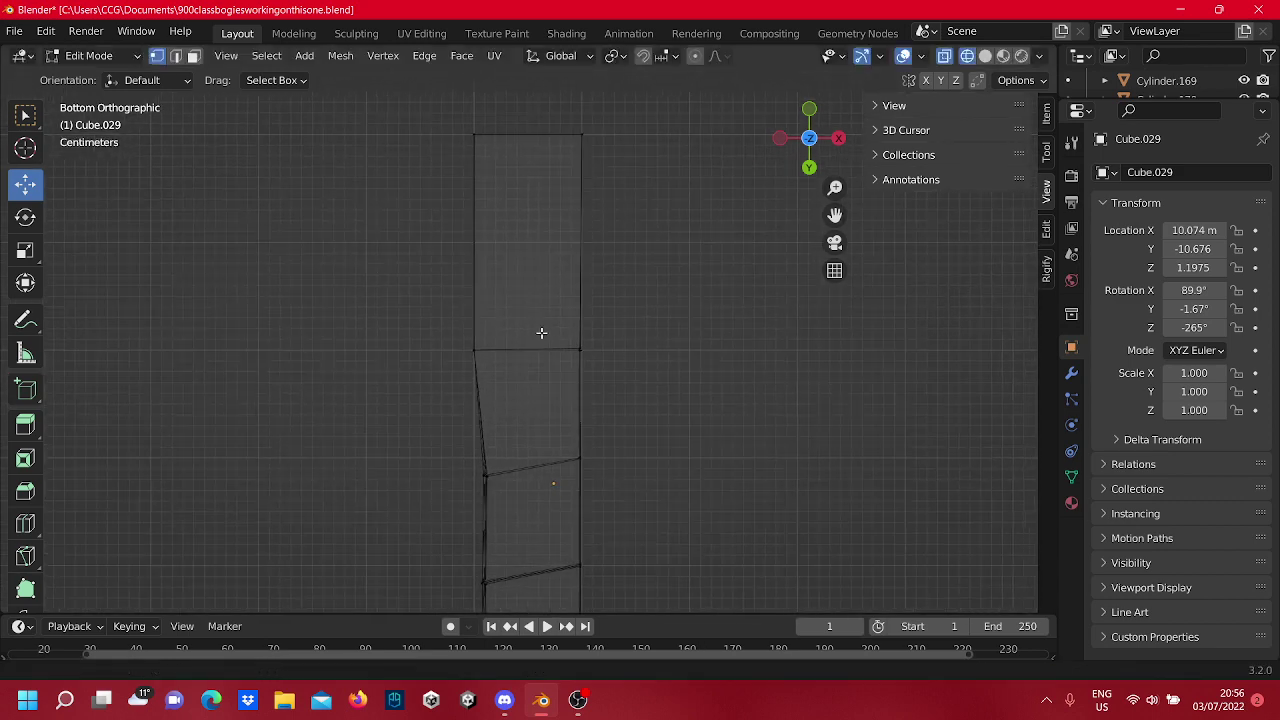
middle_click_drag(366, 305, 350, 264, "shift")
scroll(668, 357, "up", 12)
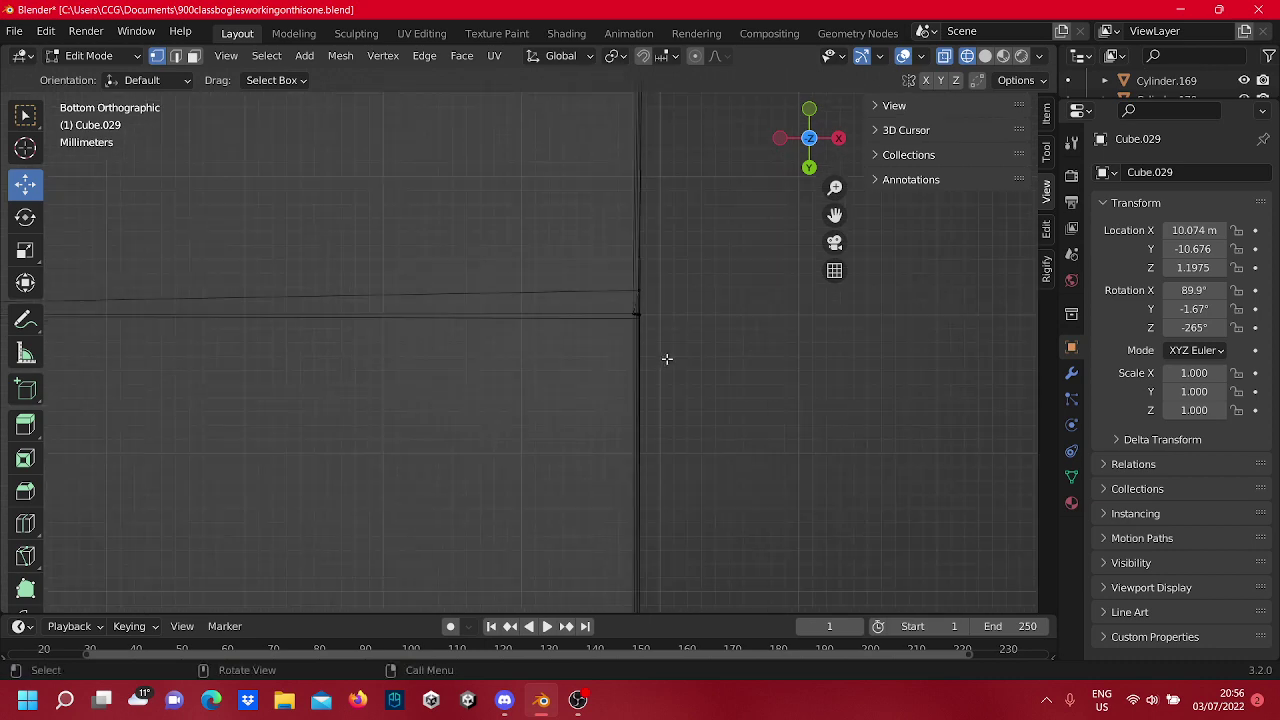
middle_click_drag(625, 288, 191, 359, "shift")
scroll(443, 337, "down", 4)
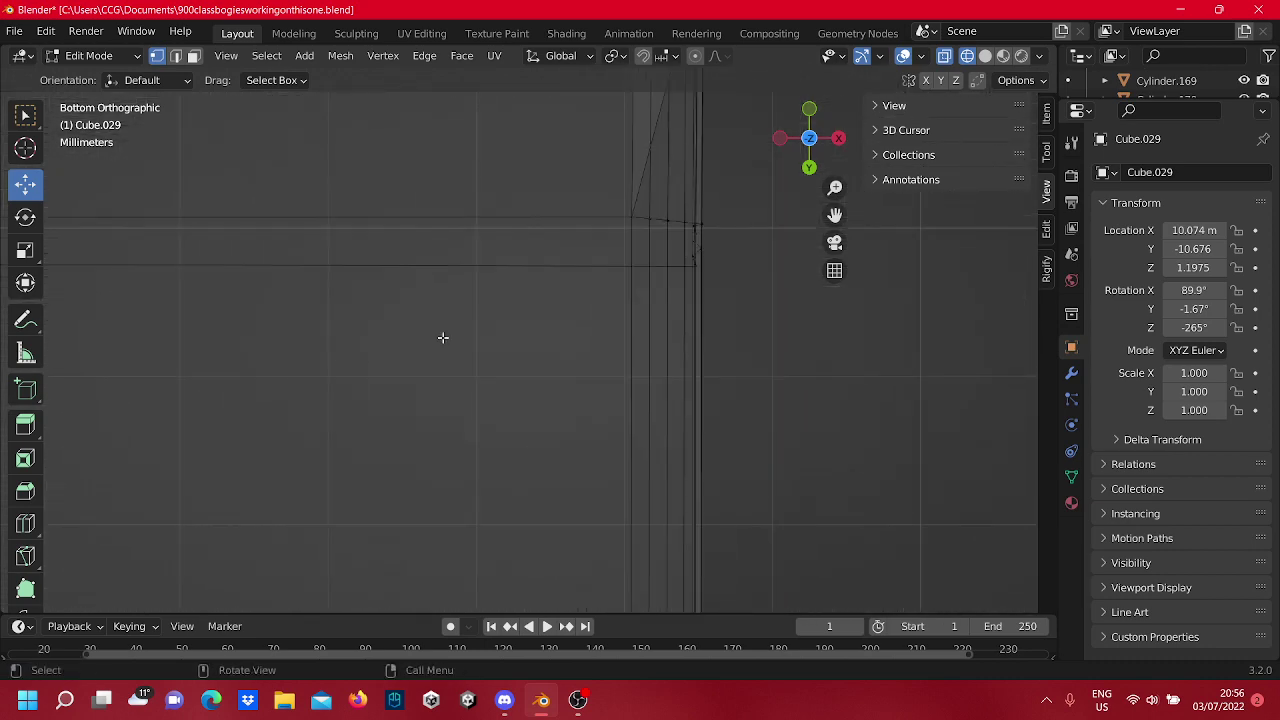
scroll(480, 371, "down", 9)
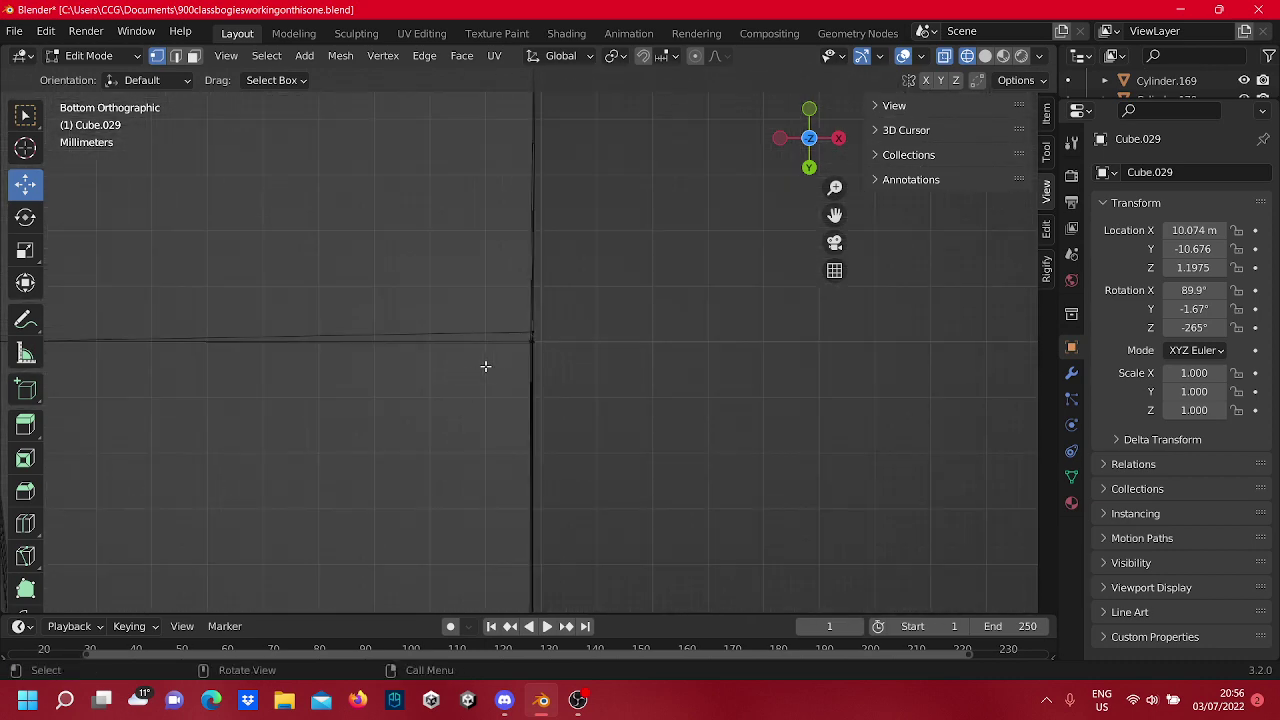
scroll(545, 357, "up", 13)
scroll(700, 366, "down", 2)
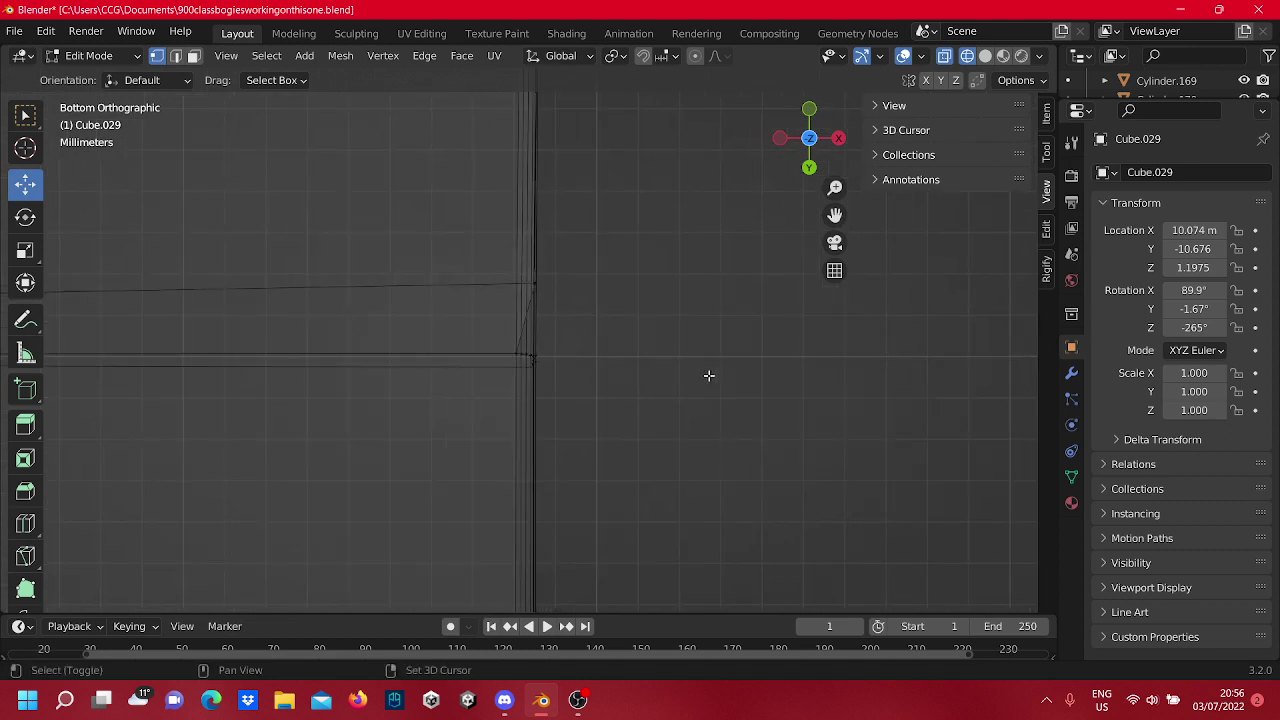
scroll(600, 423, "up", 4)
scroll(468, 345, "up", 3)
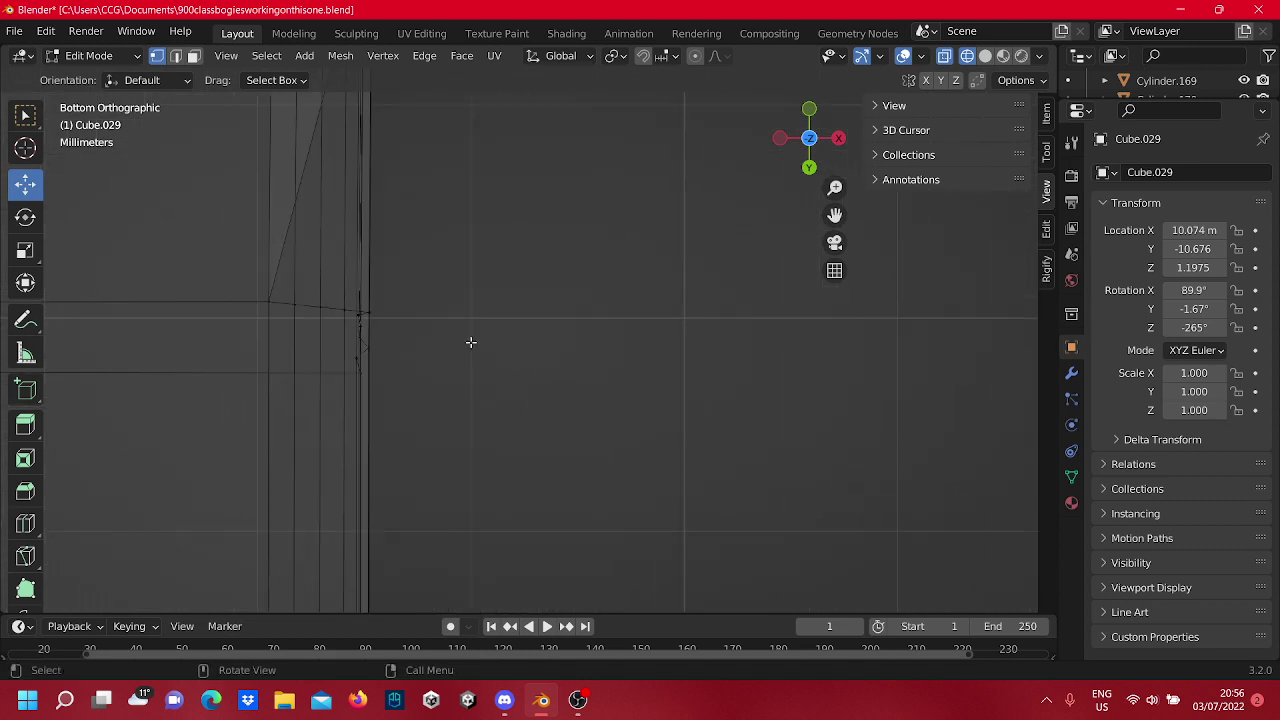
left_click_drag(397, 376, 305, 332)
left_click(406, 362)
left_click_drag(378, 395, 344, 358)
left_click_drag(418, 373, 683, 386)
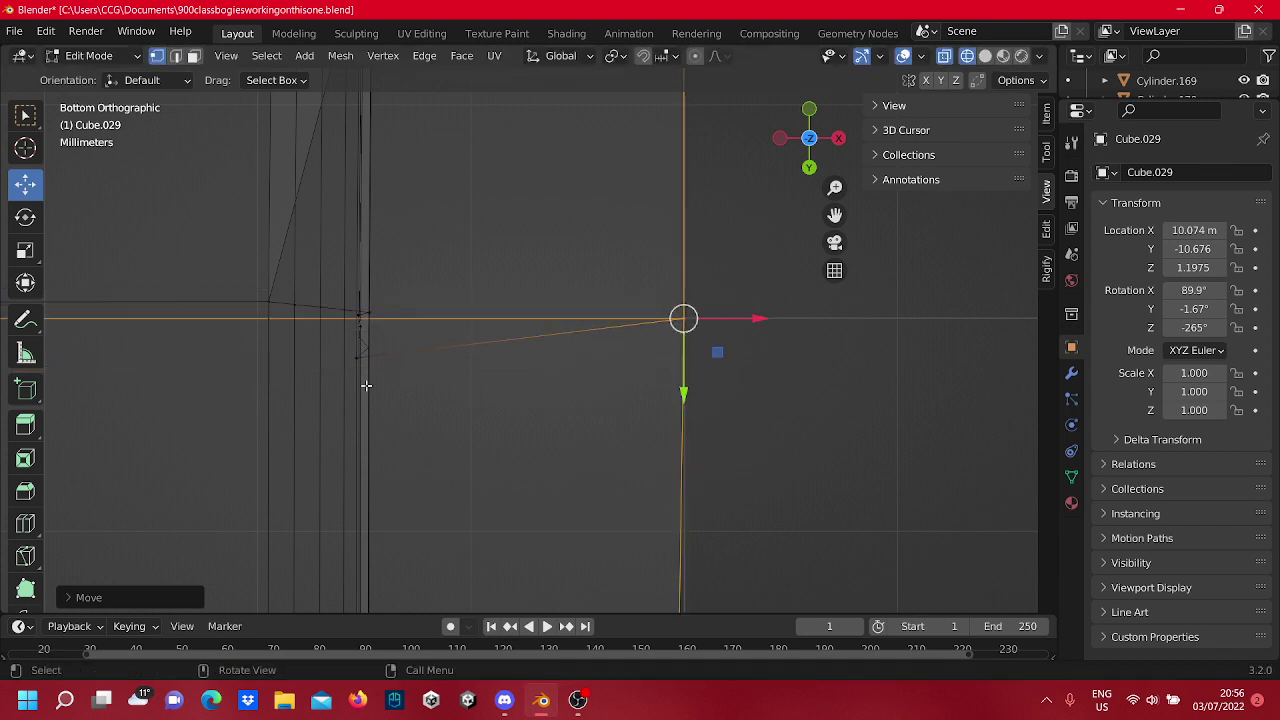
Move the next lowest vertex of the opposite corner cluster along X to the side grid line and along Y to the cross line.
left_click_drag(347, 360, 371, 402)
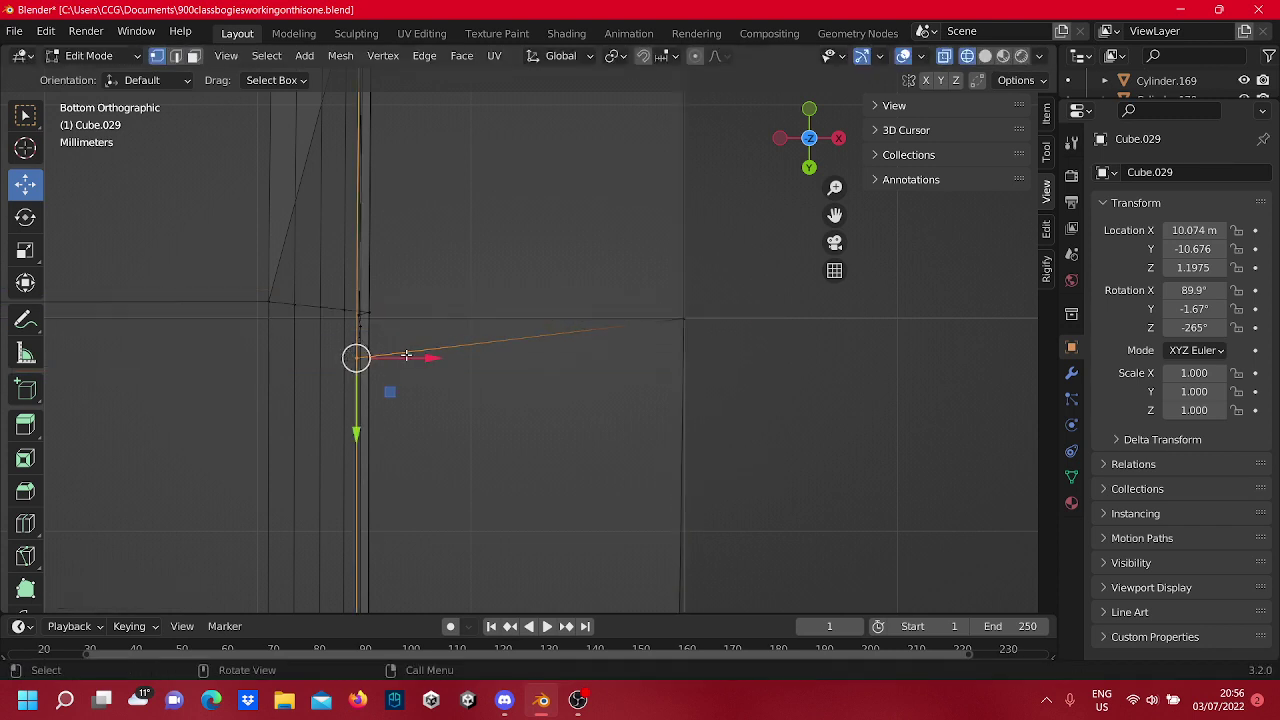
left_click_drag(406, 355, 698, 383)
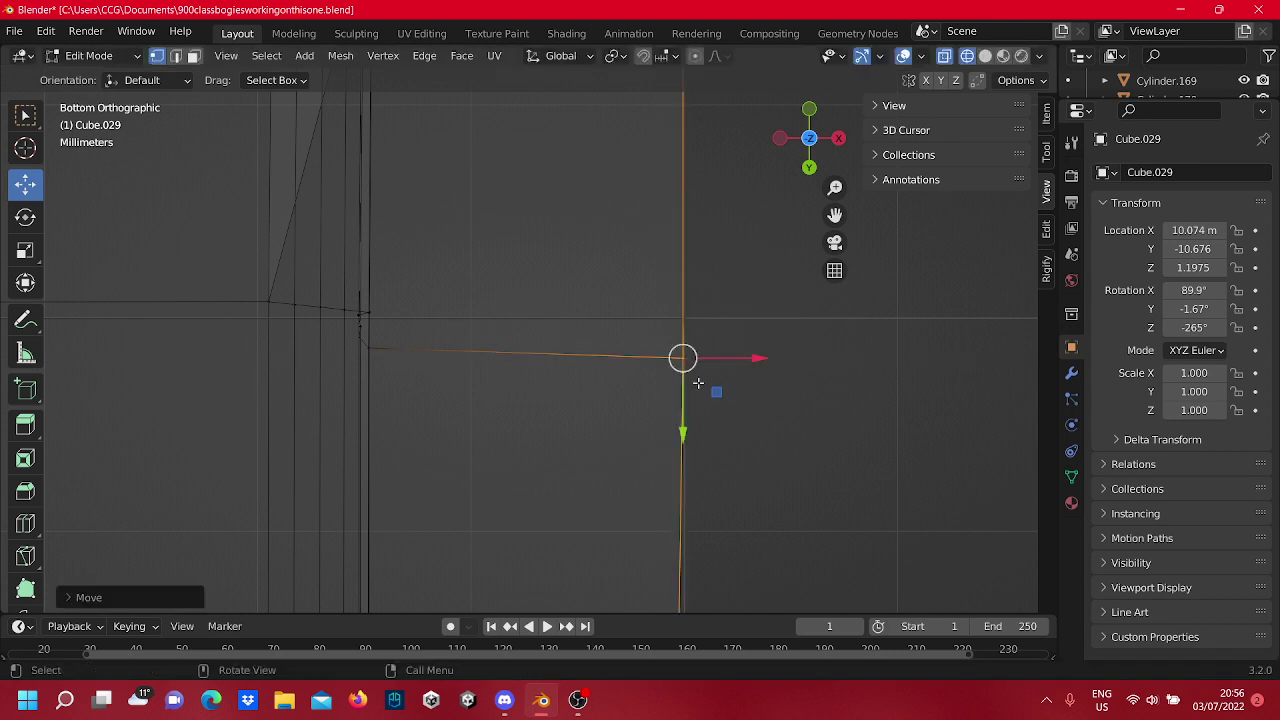
left_click_drag(687, 436, 686, 386)
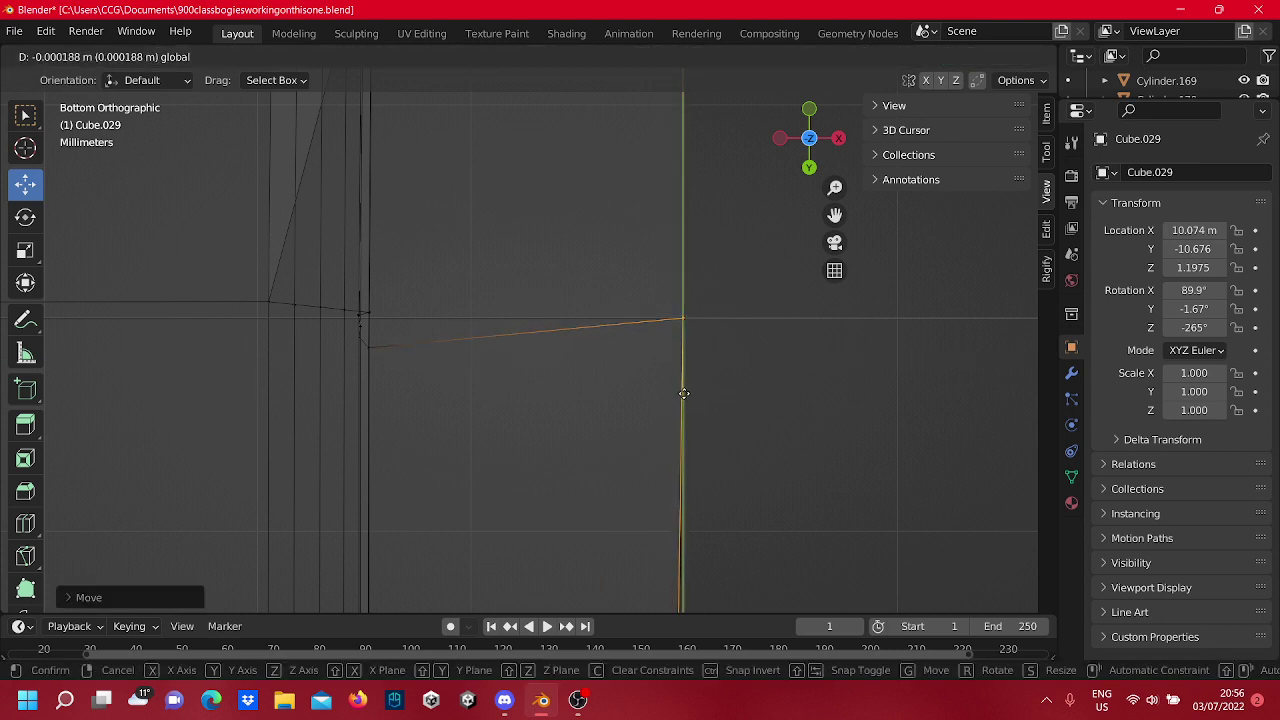
left_click_drag(684, 393, 684, 393)
Align the next few vertices of this corner cluster along X and Y with the grid intersection, and deselect.
left_click(374, 402)
mouse_move(374, 402)
left_mouse_down()
mouse_move(350, 330)
mouse_move(643, 371)
mouse_move(644, 340)
mouse_move(694, 326)
mouse_move(723, 343)
mouse_move(677, 347)
mouse_move(654, 329)
mouse_move(760, 351)
mouse_move(719, 339)
left_mouse_up()
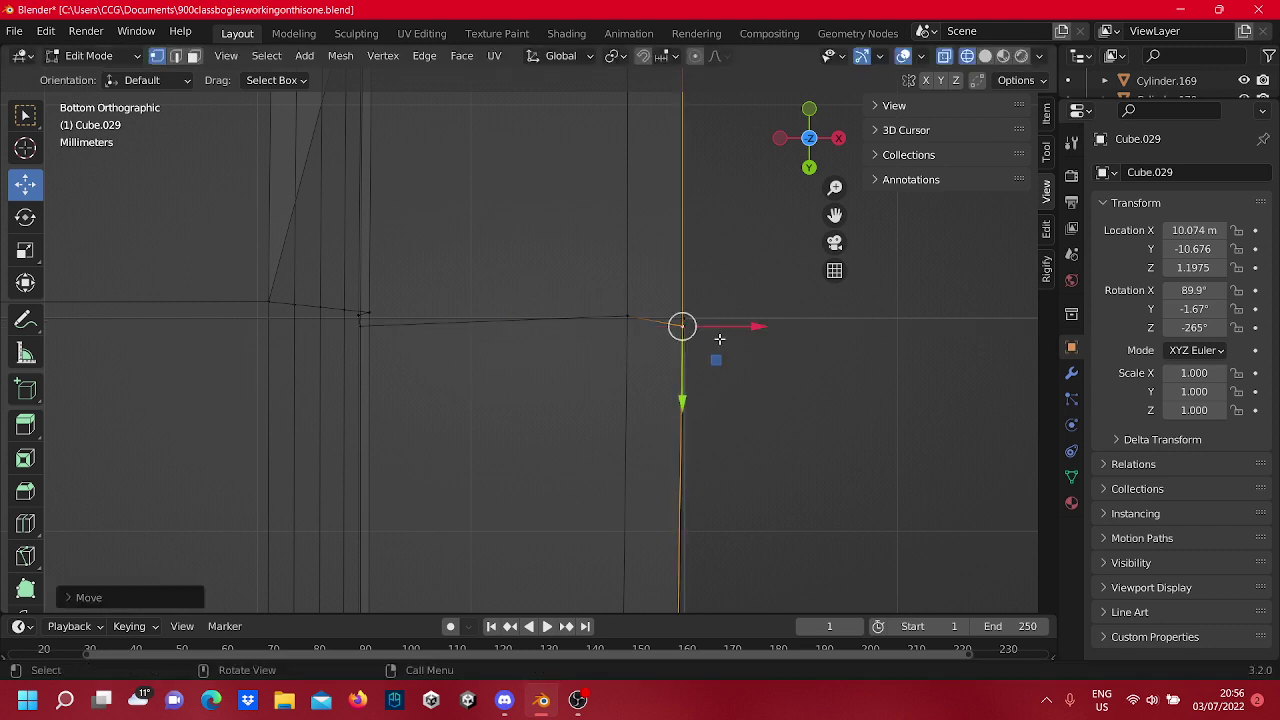
left_click_drag(690, 381, 690, 382)
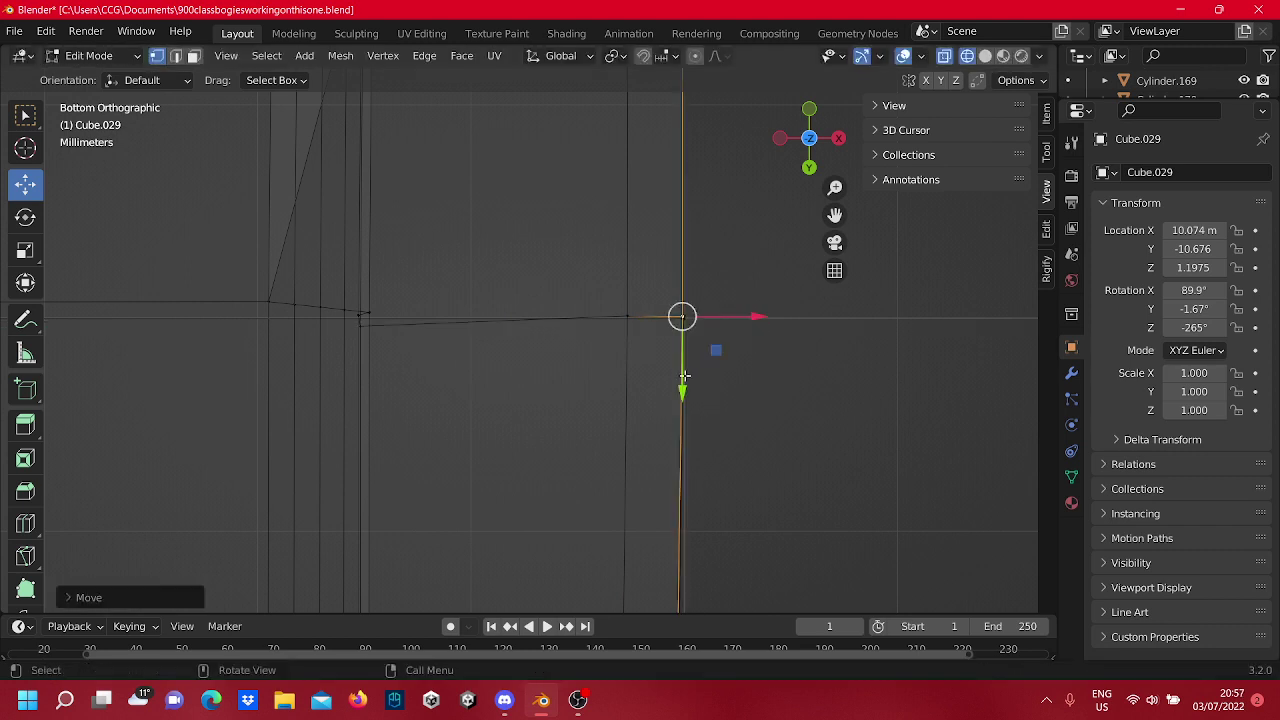
left_click(612, 304)
left_click_drag(612, 304, 689, 374)
left_click(681, 316)
left_click_drag(607, 283, 607, 284)
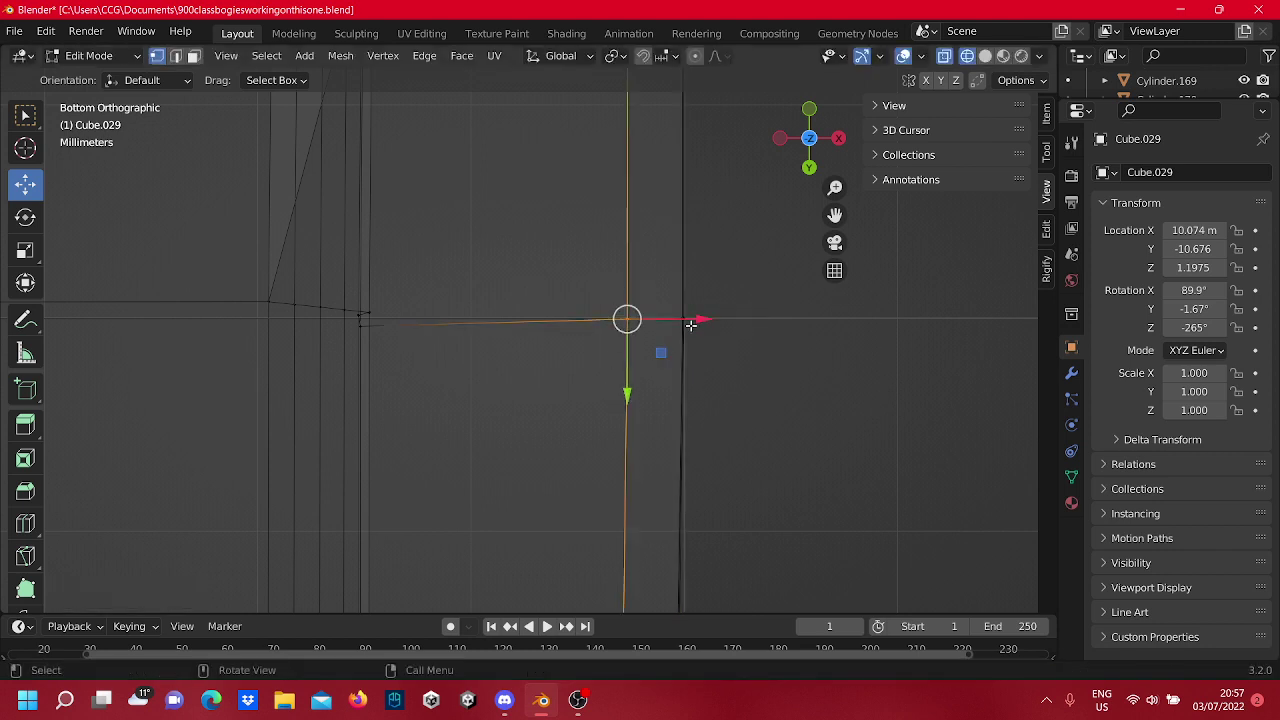
left_click_drag(691, 325, 748, 322)
left_click(742, 269)
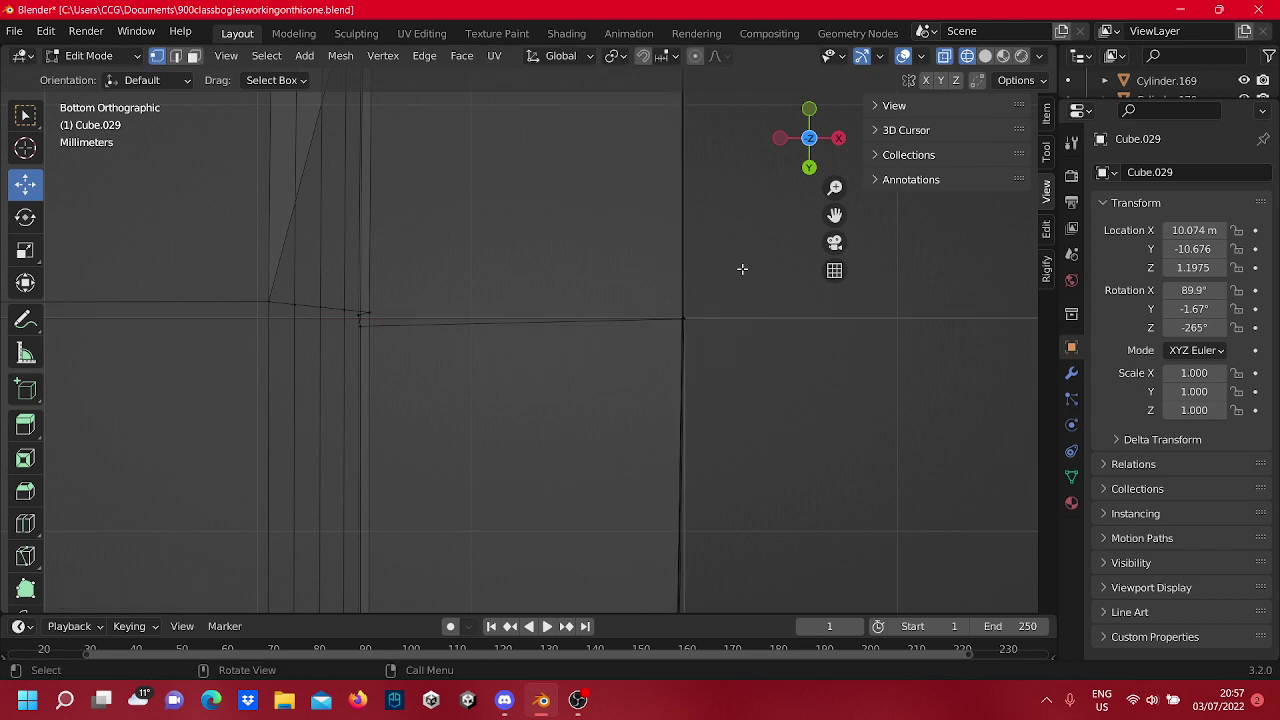
Move the two vertices still sitting just off the cross grid line onto the corner intersection, one by one, and deselect.
left_click(360, 326)
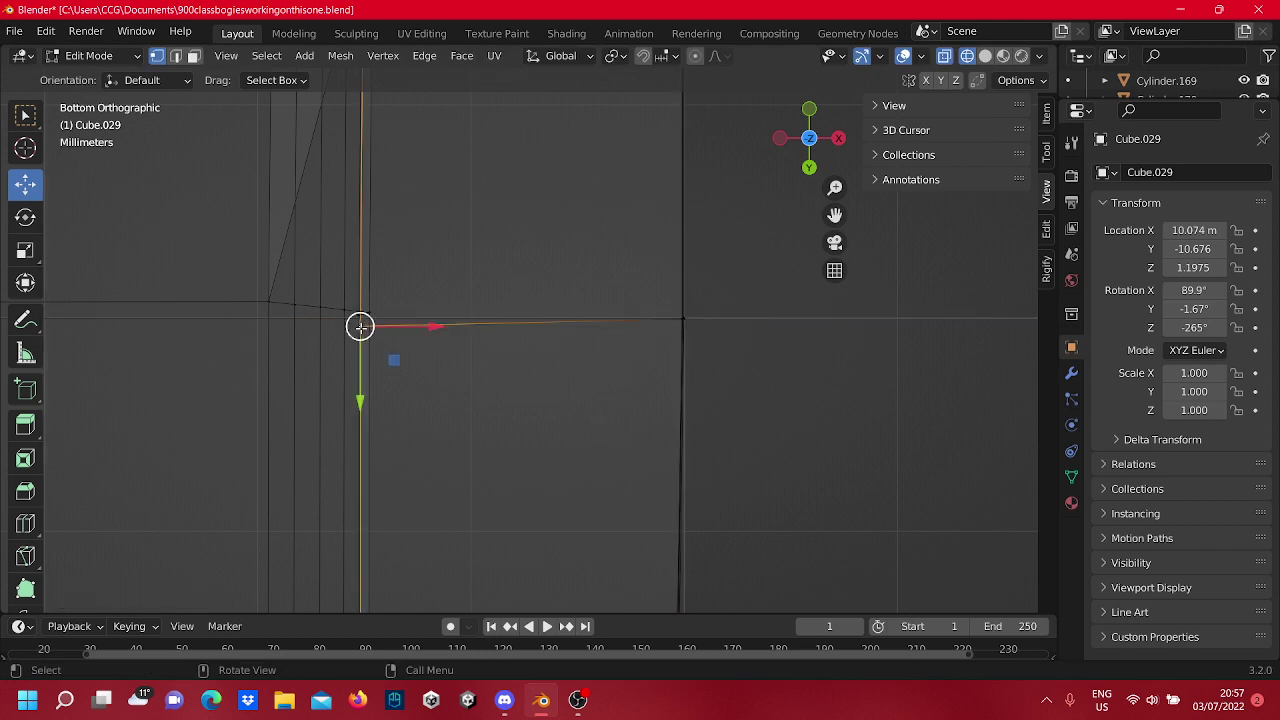
left_click_drag(375, 331, 684, 392)
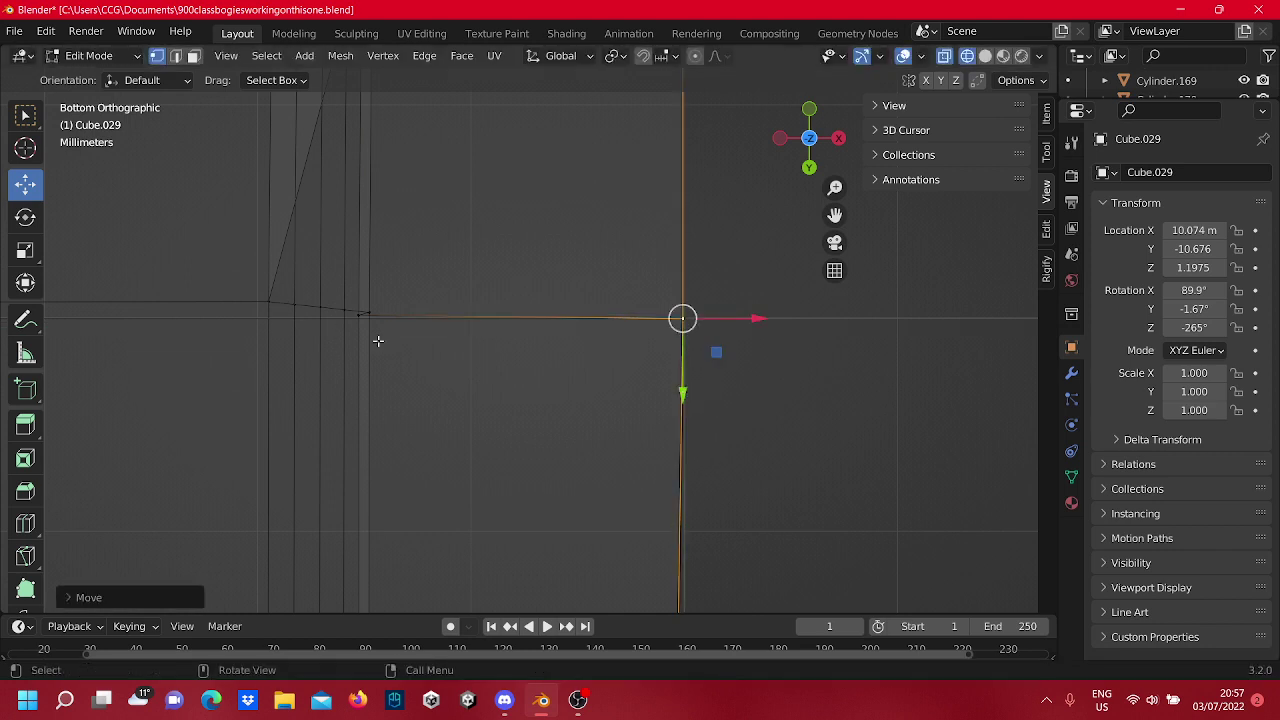
left_click(358, 314)
left_click_drag(390, 320, 681, 395)
left_click(553, 350)
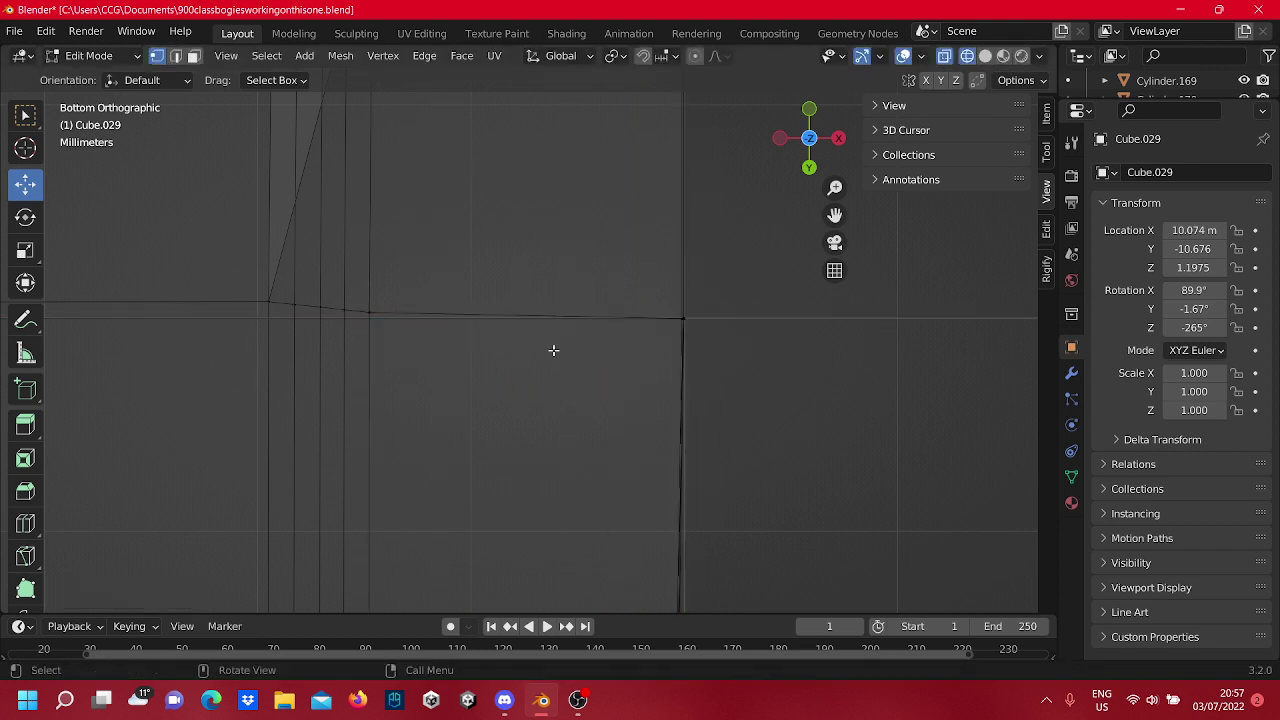
Shift the slanted row of five vertices toward the side grid line, and place its nearest vertex on the corner intersection.
left_click_drag(371, 329, 223, 286)
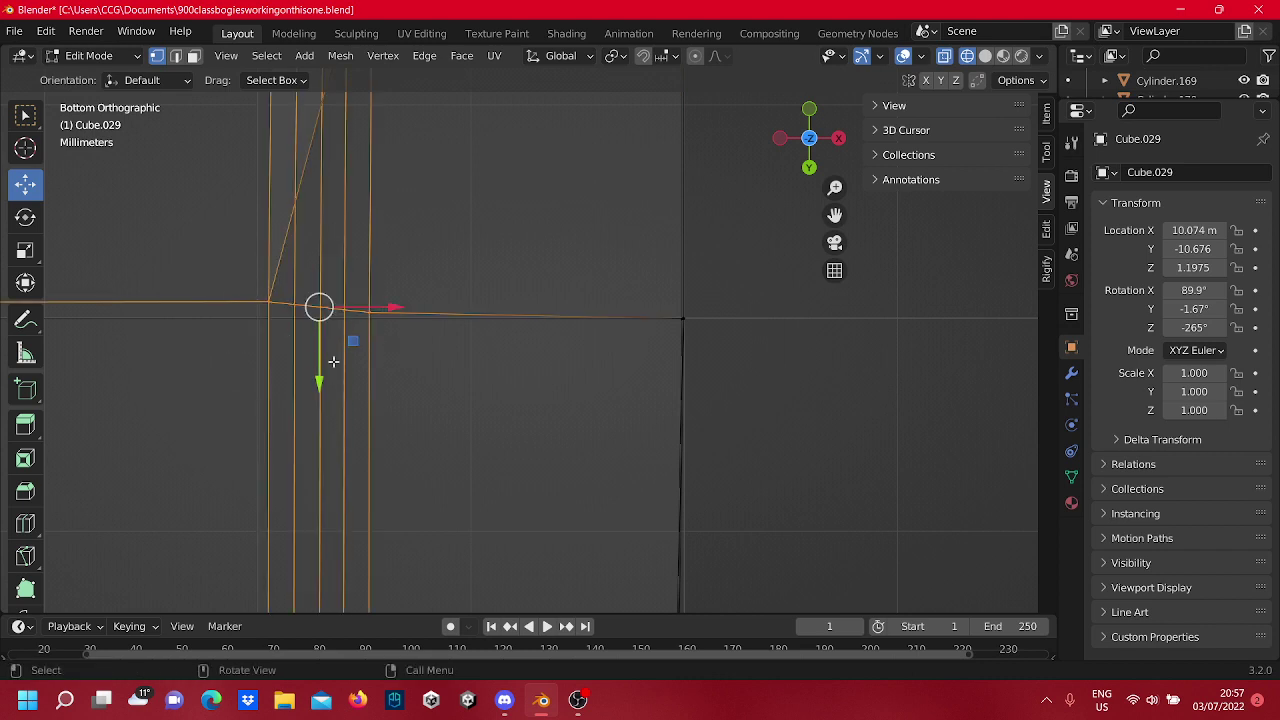
left_click_drag(380, 309, 642, 364)
left_click(655, 342)
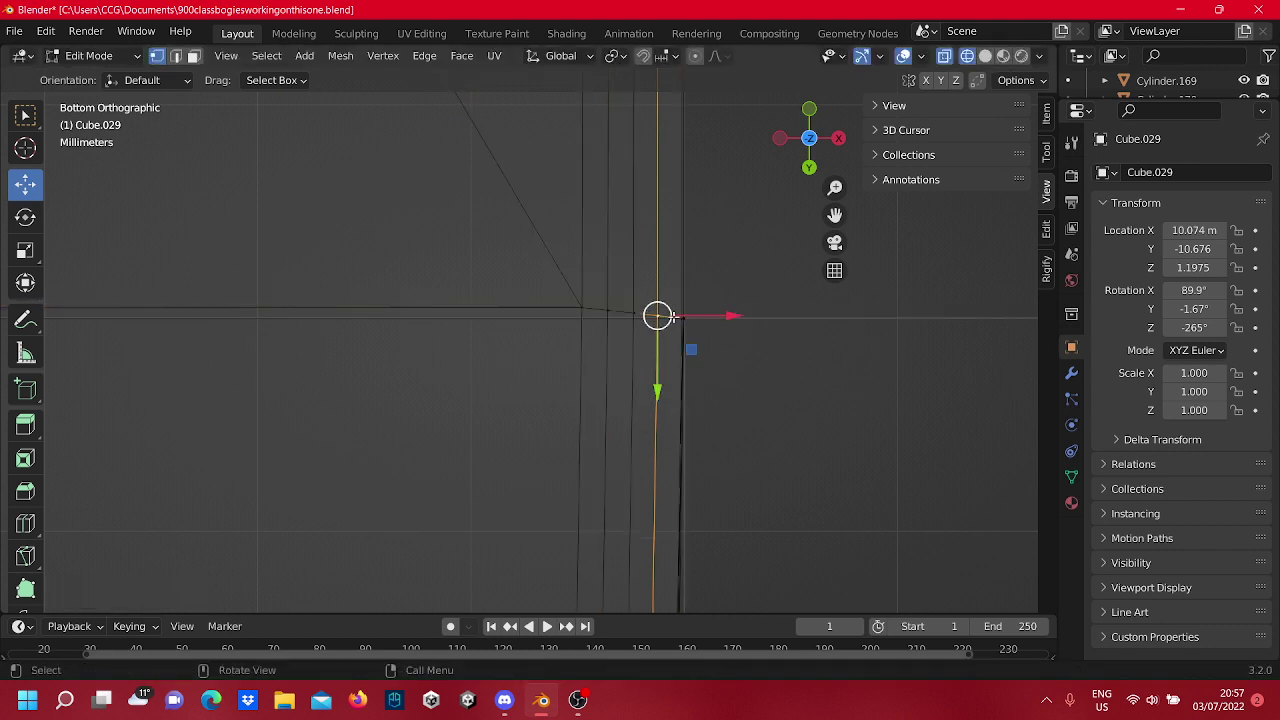
left_click_drag(673, 316, 716, 324)
left_click_drag(688, 378, 688, 387)
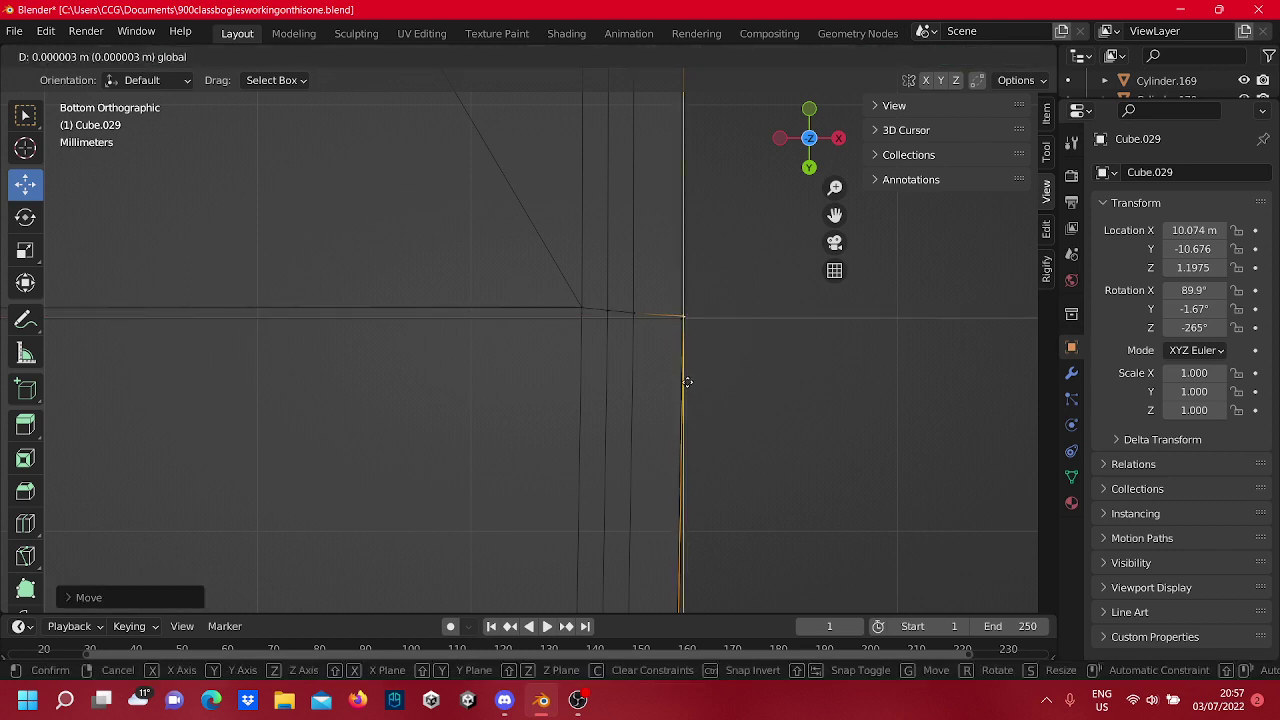
left_click_drag(687, 382, 687, 383)
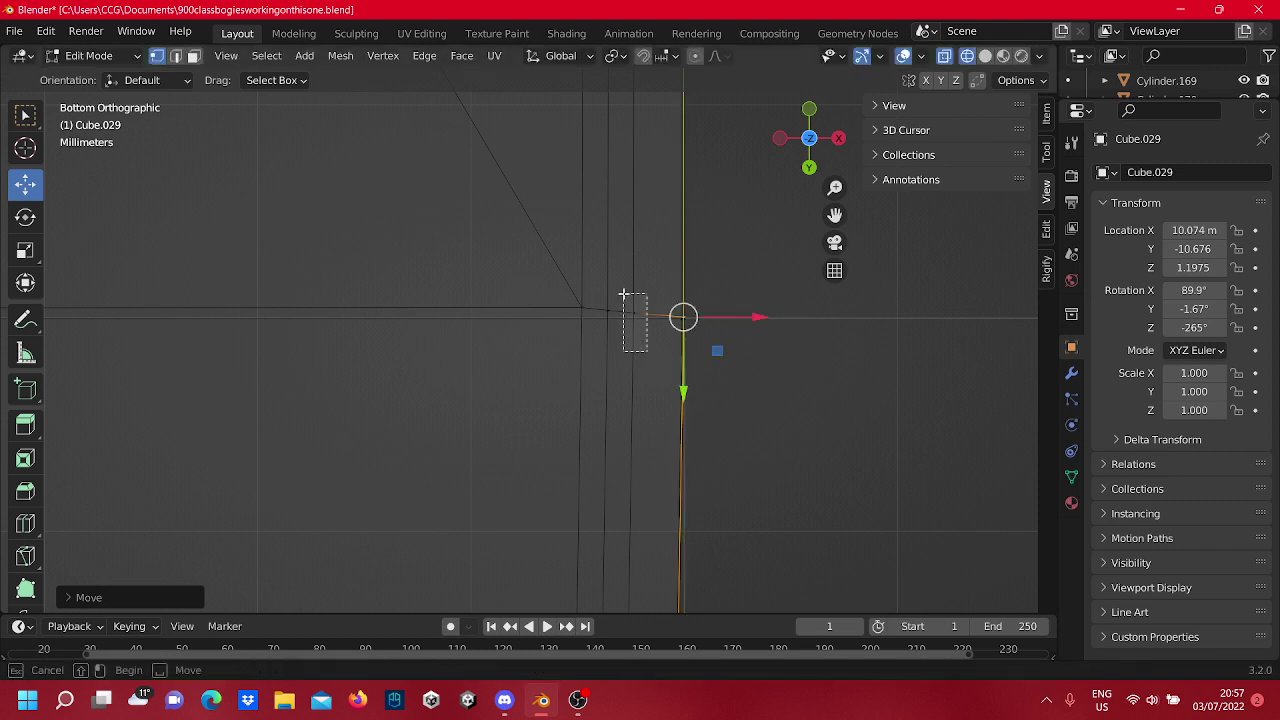
Move the next two vertices of the slanted row individually along X and Y onto the corner grid intersection.
left_click(636, 358)
left_click_drag(679, 314, 731, 331)
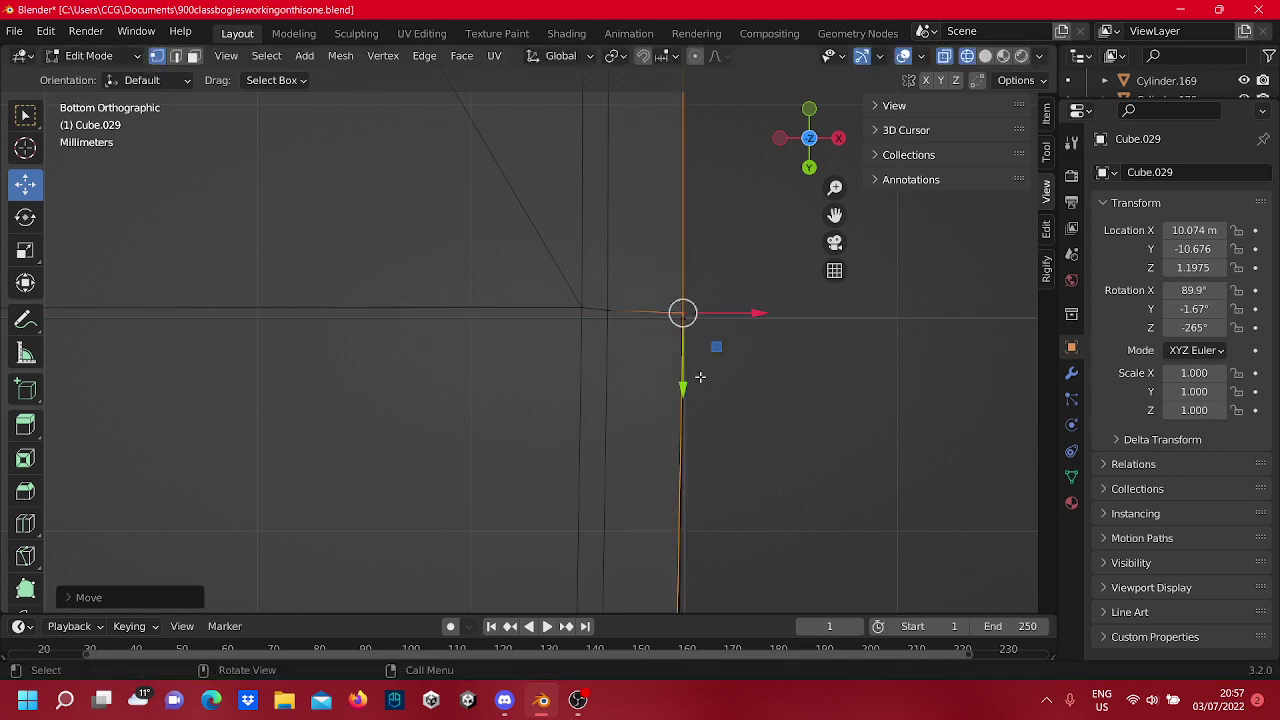
left_click_drag(678, 383, 678, 388)
left_click(608, 298)
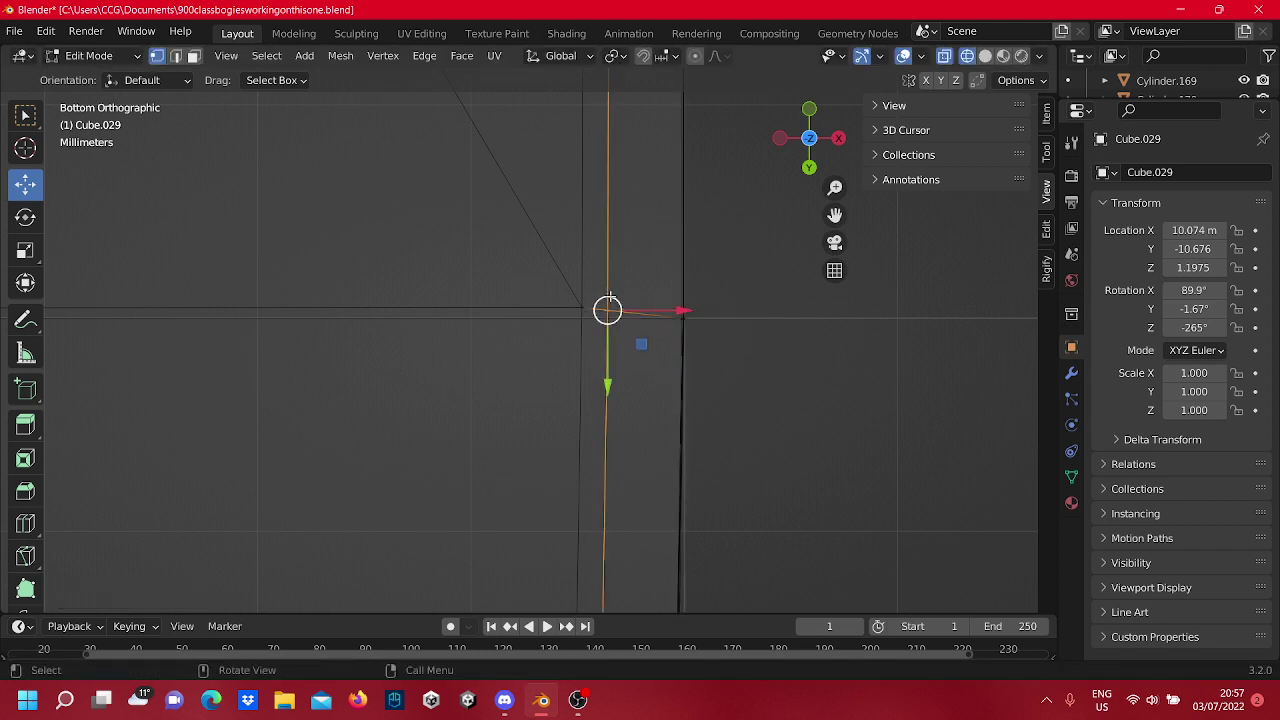
left_click_drag(608, 350, 723, 318)
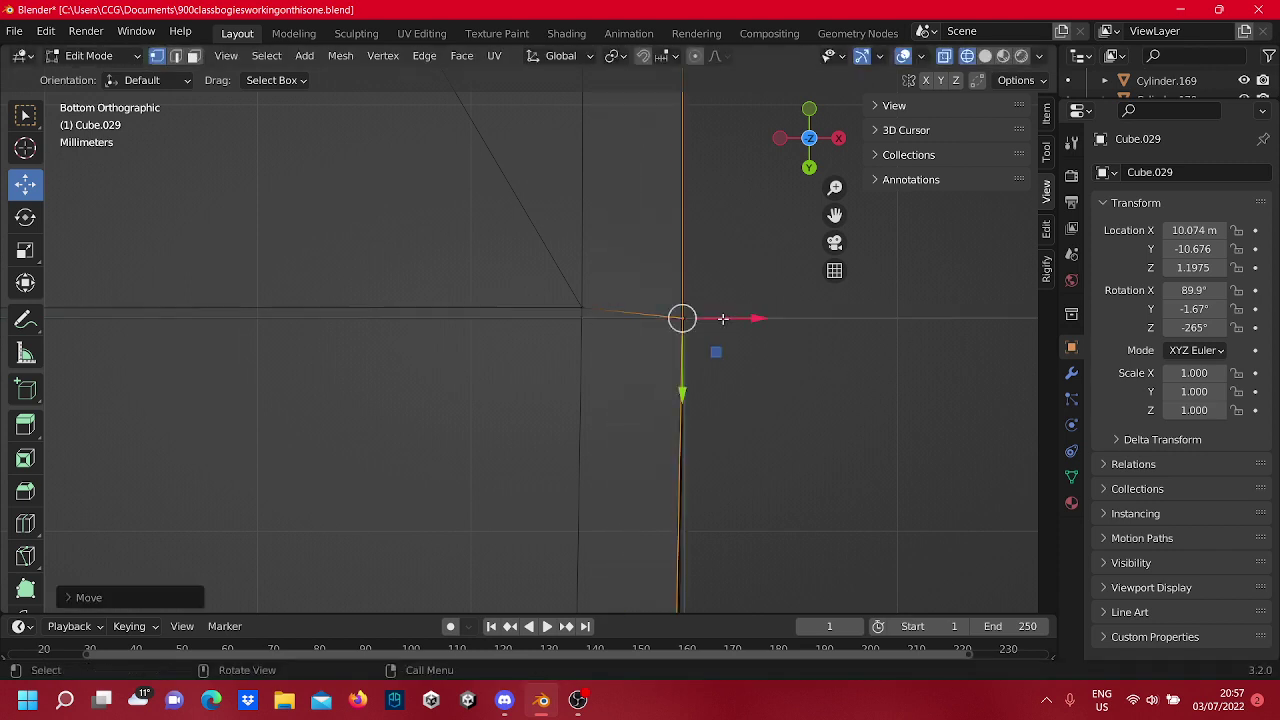
Move the slanted row's last vertex along Y onto the cross grid line and along X onto the side grid line.
left_click(590, 312)
left_click_drag(585, 376, 577, 391)
left_click_drag(639, 319, 743, 329)
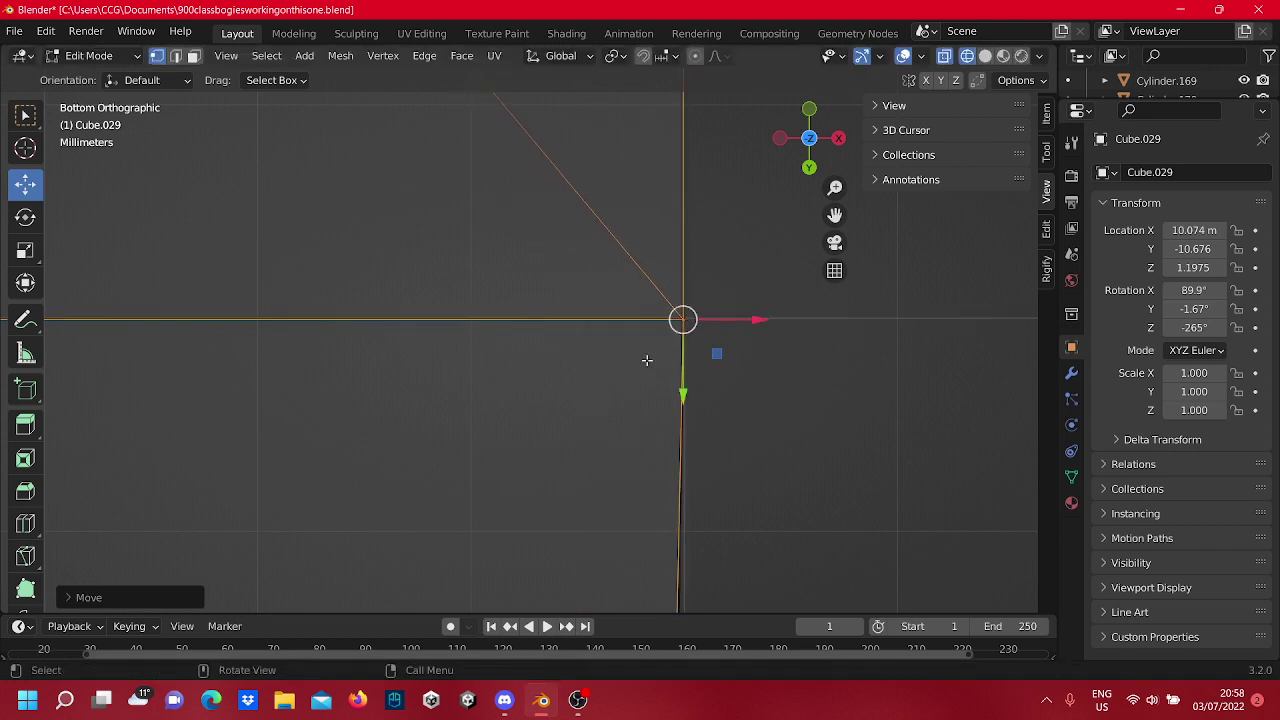
Move the stray vertex above the corner along Y to the cross grid line and along X to the side line, and deselect it.
scroll(528, 235, "down", 6)
left_click(493, 257)
scroll(497, 283, "up", 3)
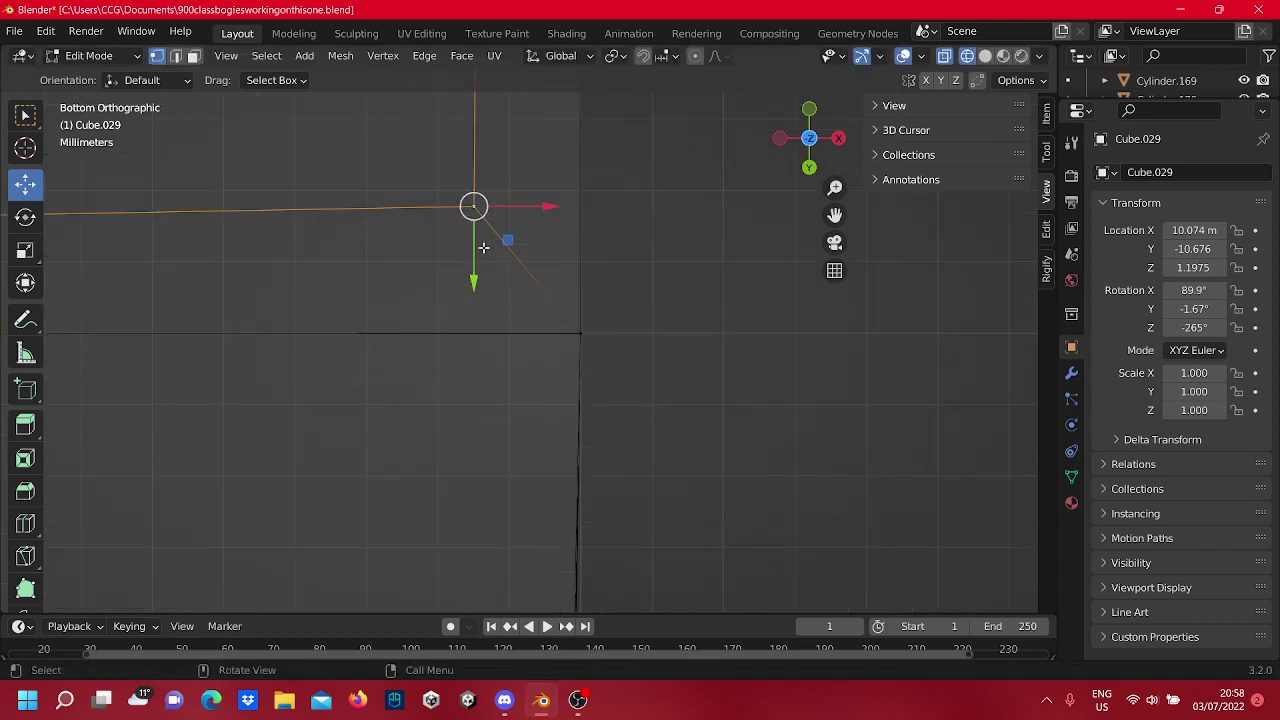
left_click_drag(483, 247, 477, 388)
left_click_drag(523, 339, 554, 331)
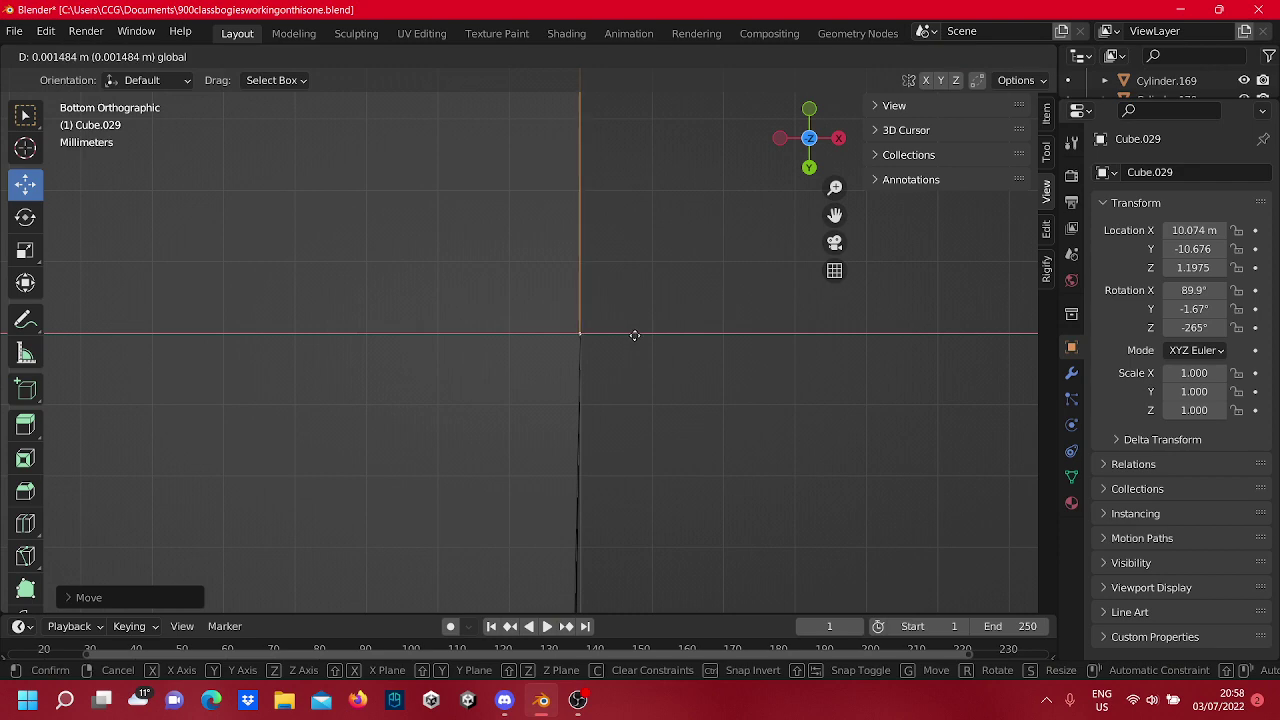
left_click_drag(634, 335, 634, 335)
scroll(629, 286, "down", 6)
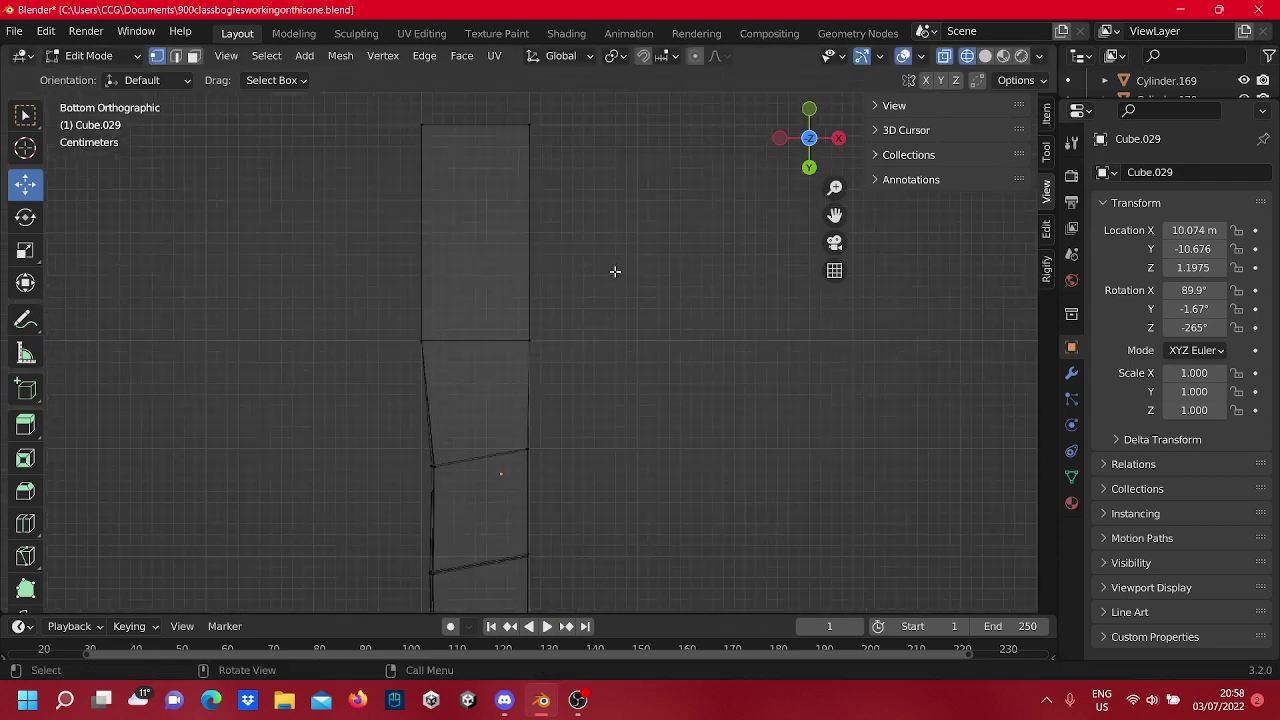
Examine the straightened end and the remaining slanted vertex rows along the length of the Cube.029 part from below.
middle_click_drag(525, 264, 596, 314, "shift")
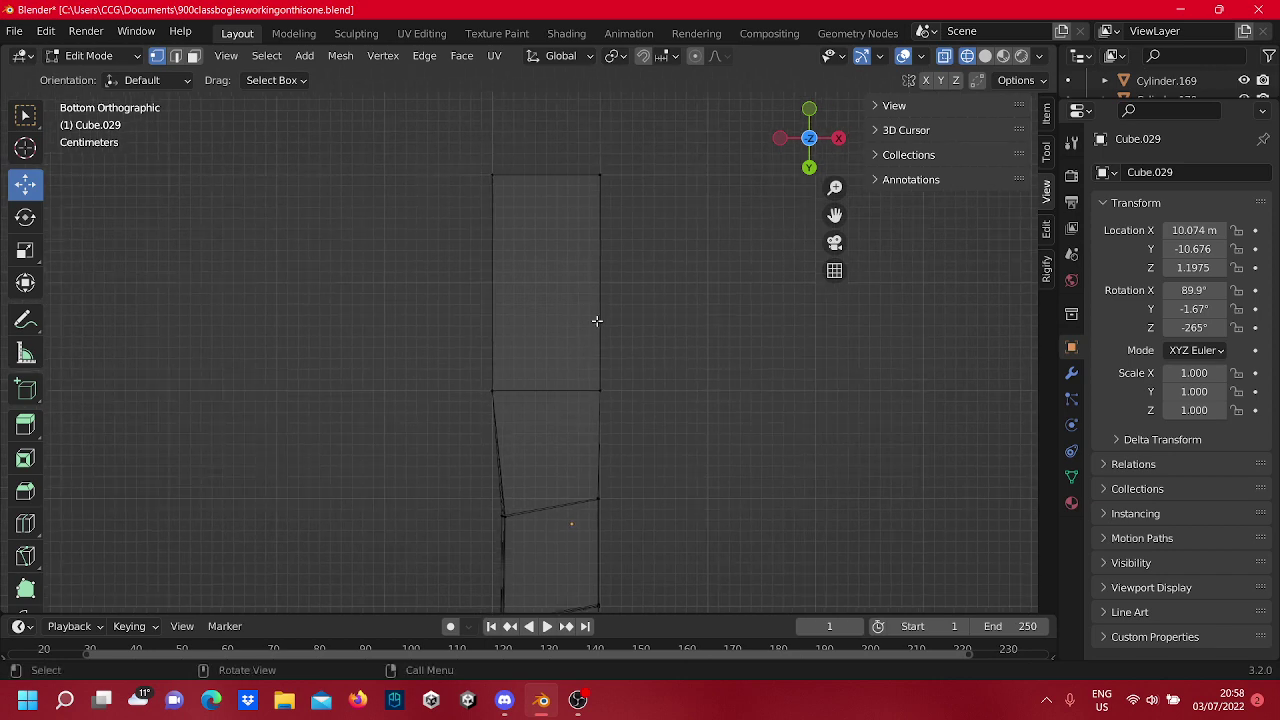
scroll(503, 409, "down", 5)
middle_click_drag(503, 409, 540, 354, "shift")
scroll(542, 365, "up", 3)
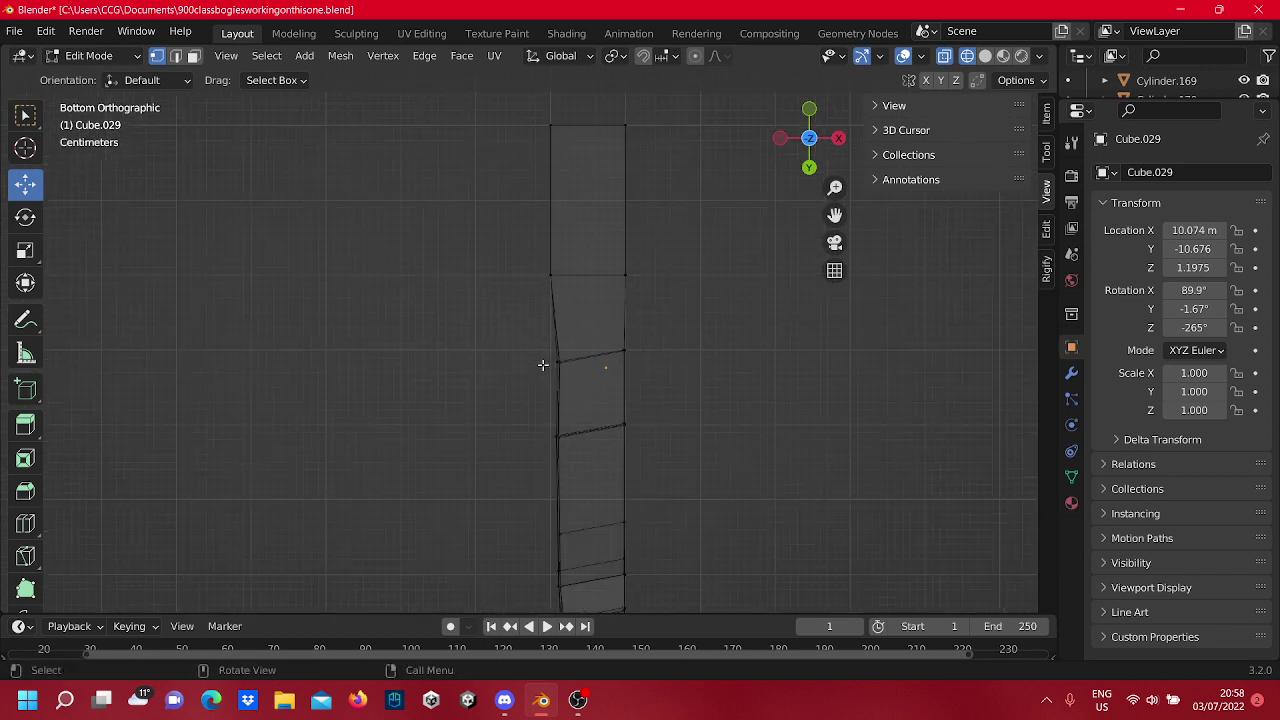
scroll(532, 336, "down", 9)
middle_click_drag(552, 407, 557, 370, "shift")
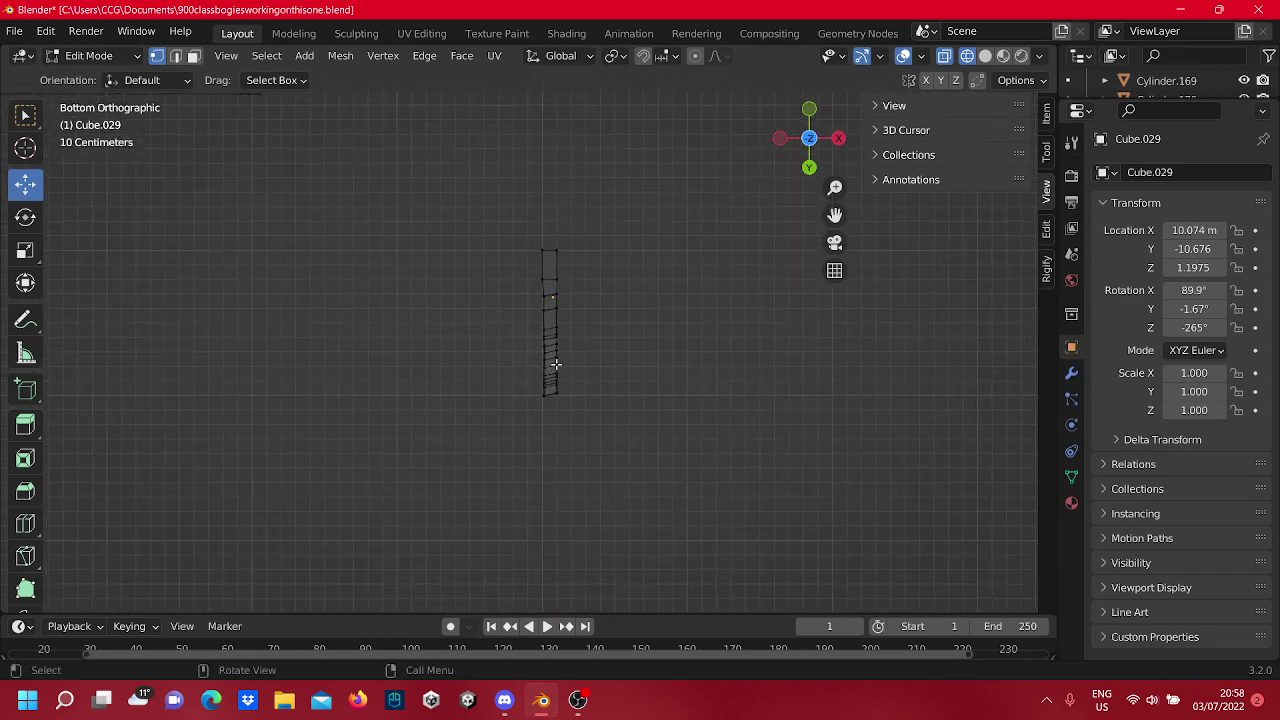
Inspect the Cube.029 part in perspective from several angles, checking its beam, its end and the two triangular legs.
scroll(555, 364, "up", 3)
middle_click_drag(571, 309, 766, 486)
middle_click_drag(610, 398, 775, 430)
middle_click_drag(449, 383, 431, 349)
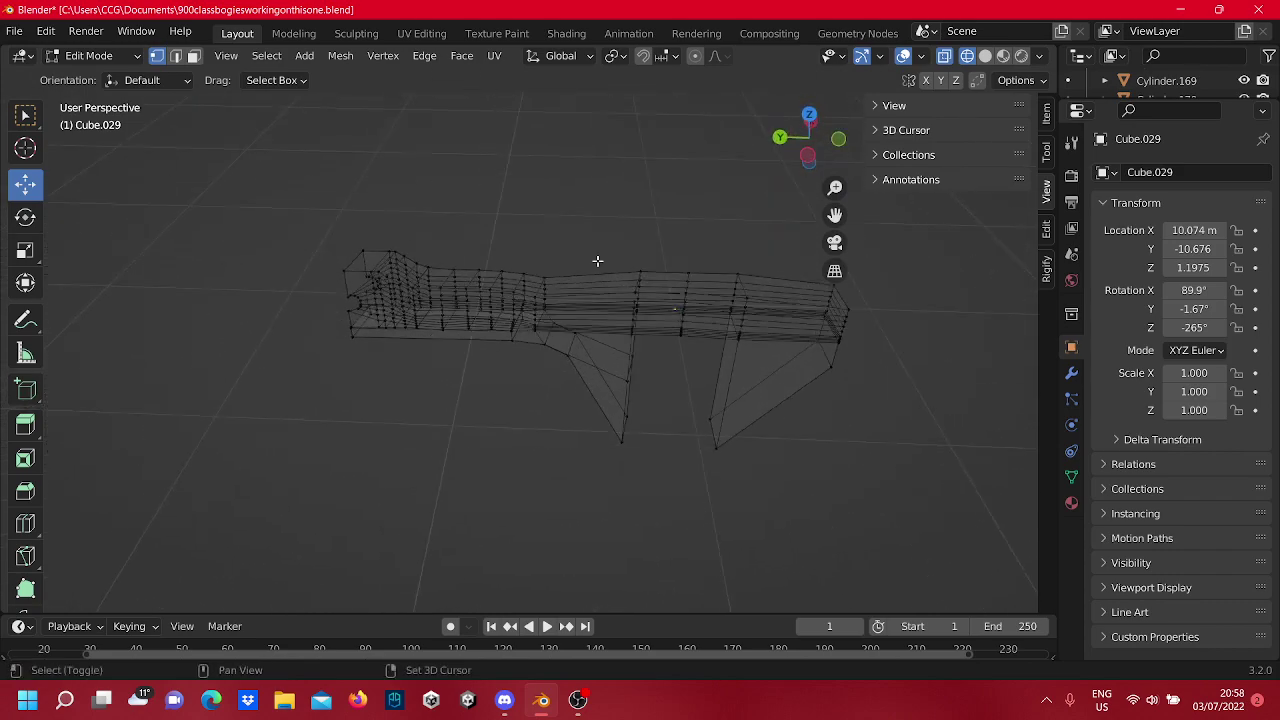
middle_click_drag(597, 260, 446, 314, "shift")
scroll(551, 322, "up", 4)
middle_click_drag(551, 321, 551, 278)
scroll(551, 278, "up", 3)
scroll(539, 263, "down", 2)
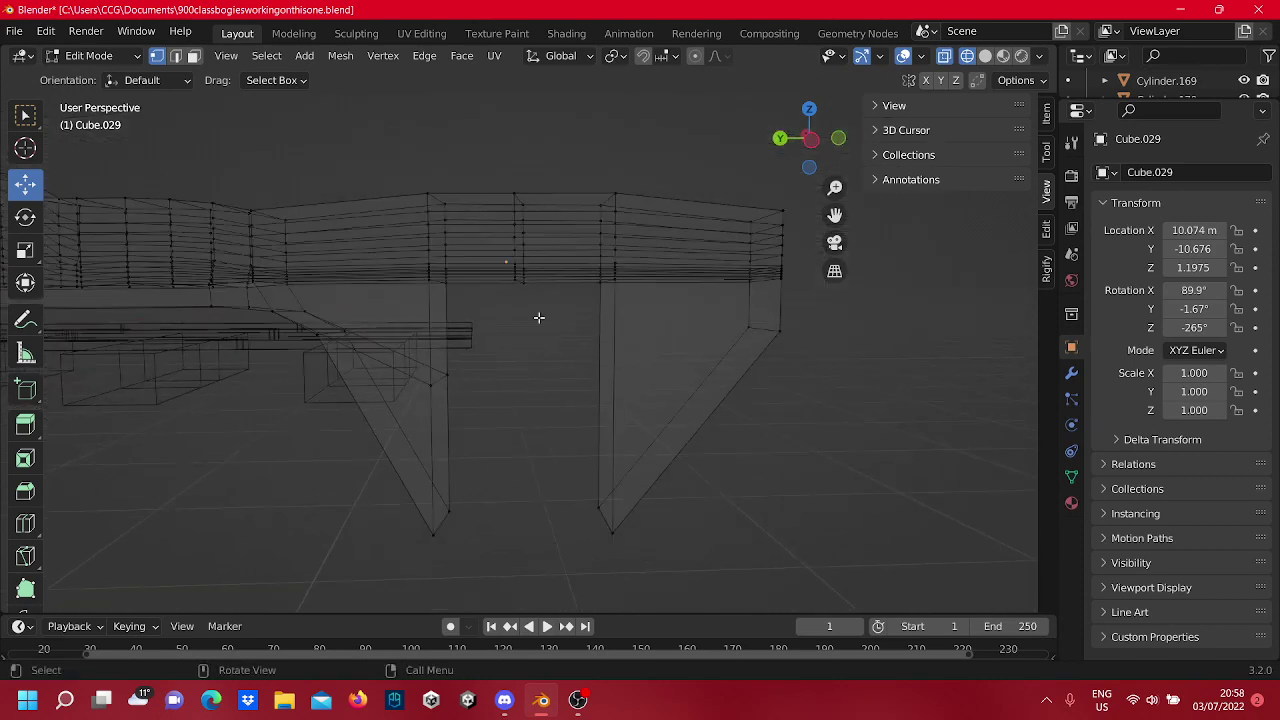
scroll(539, 317, "down", 2)
middle_click_drag(212, 387, 259, 405)
scroll(569, 406, "up", 5)
scroll(569, 404, "down", 2)
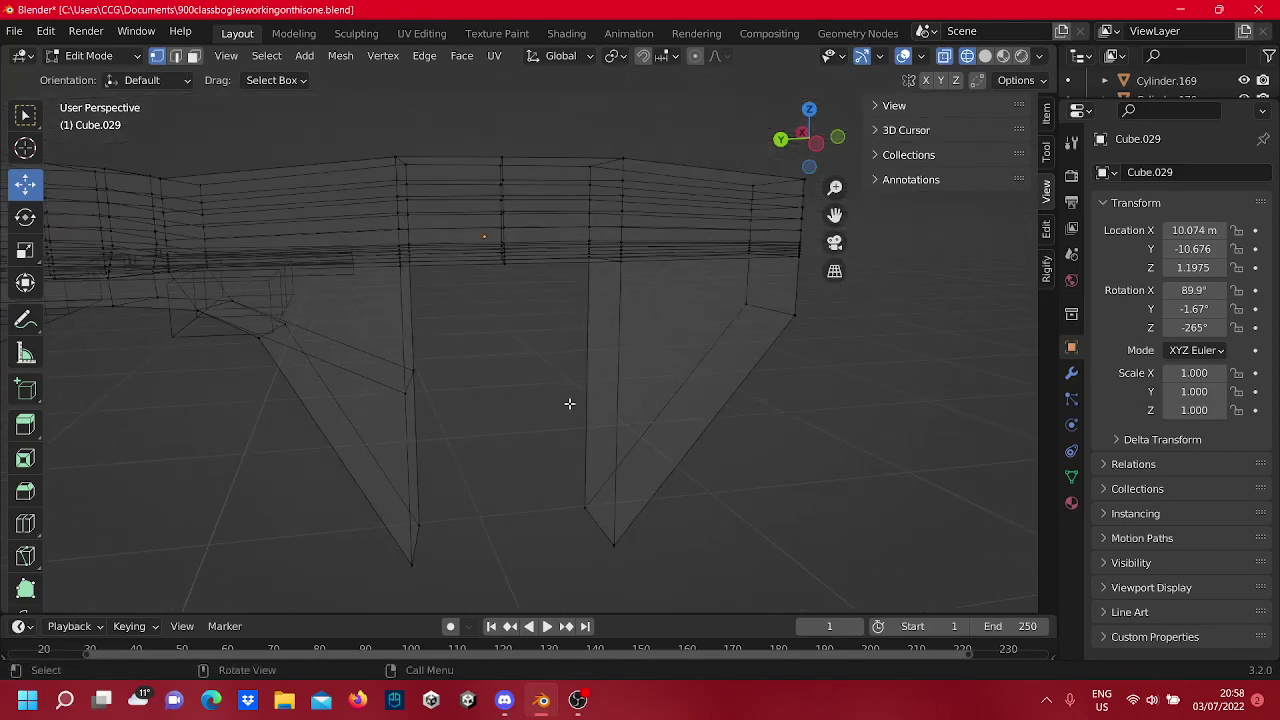
middle_click_drag(630, 379, 557, 323)
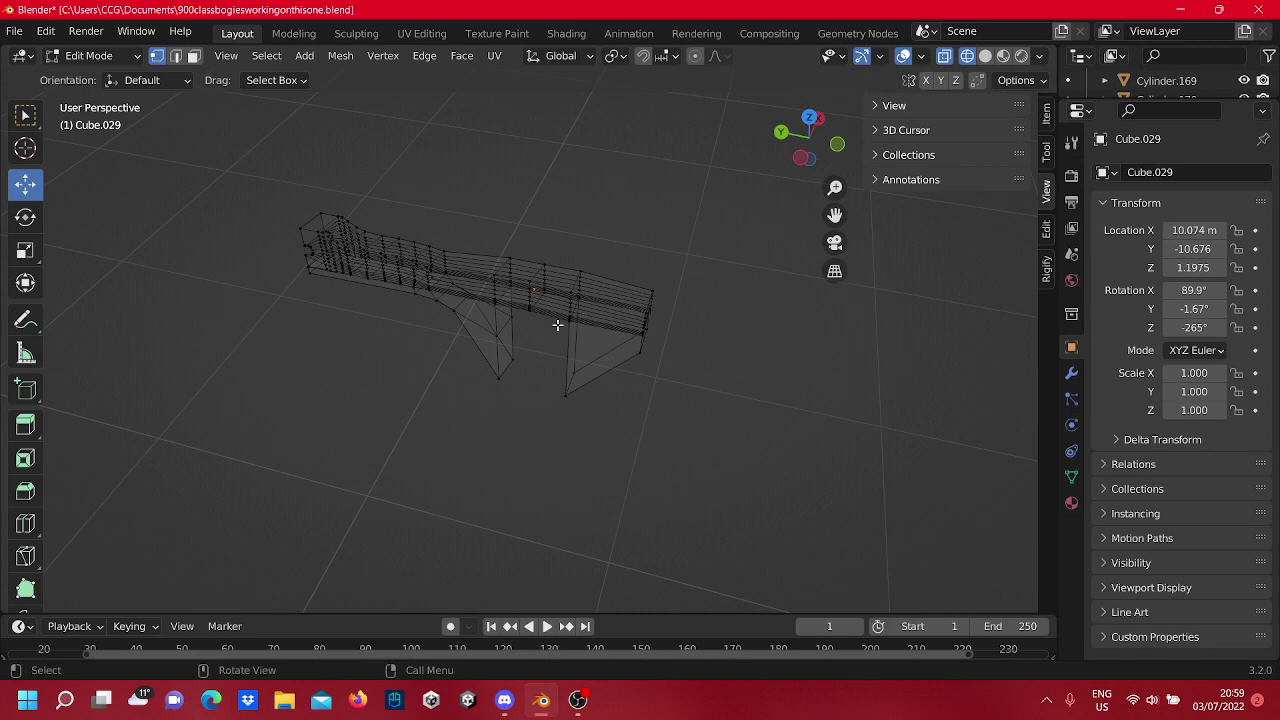
middle_click_drag(556, 322, 609, 331)
scroll(609, 331, "down", 3)
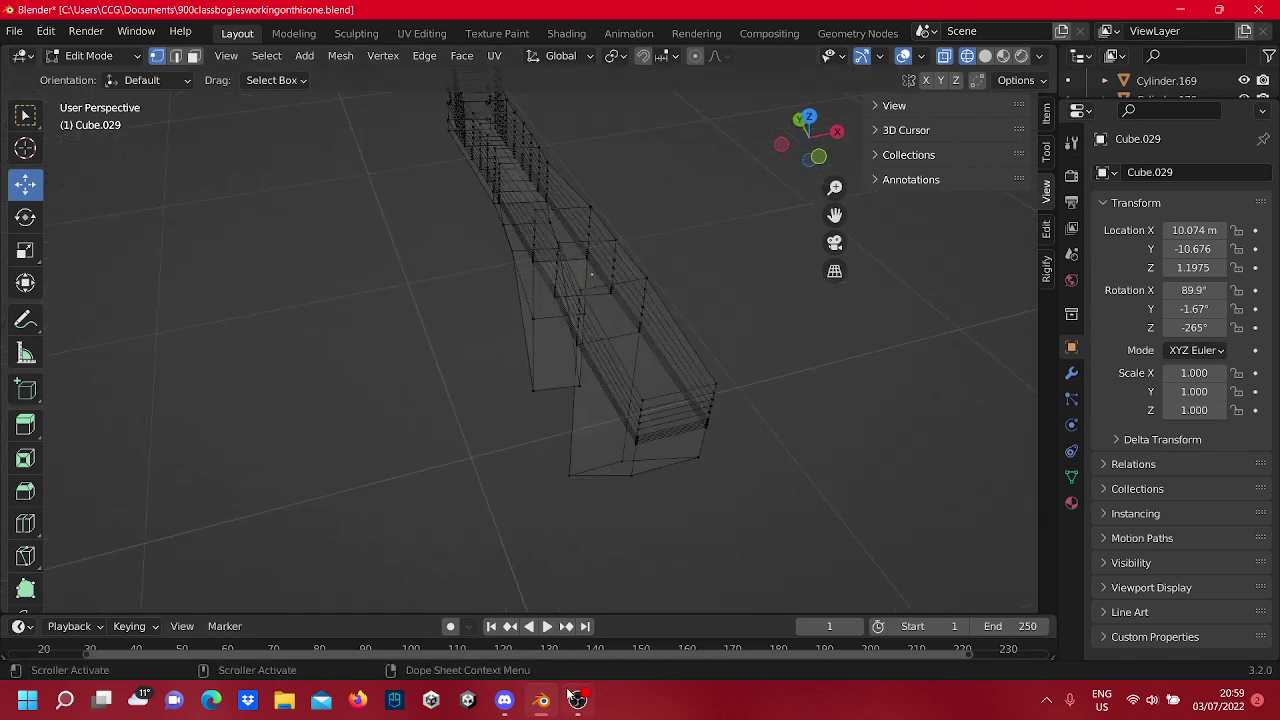